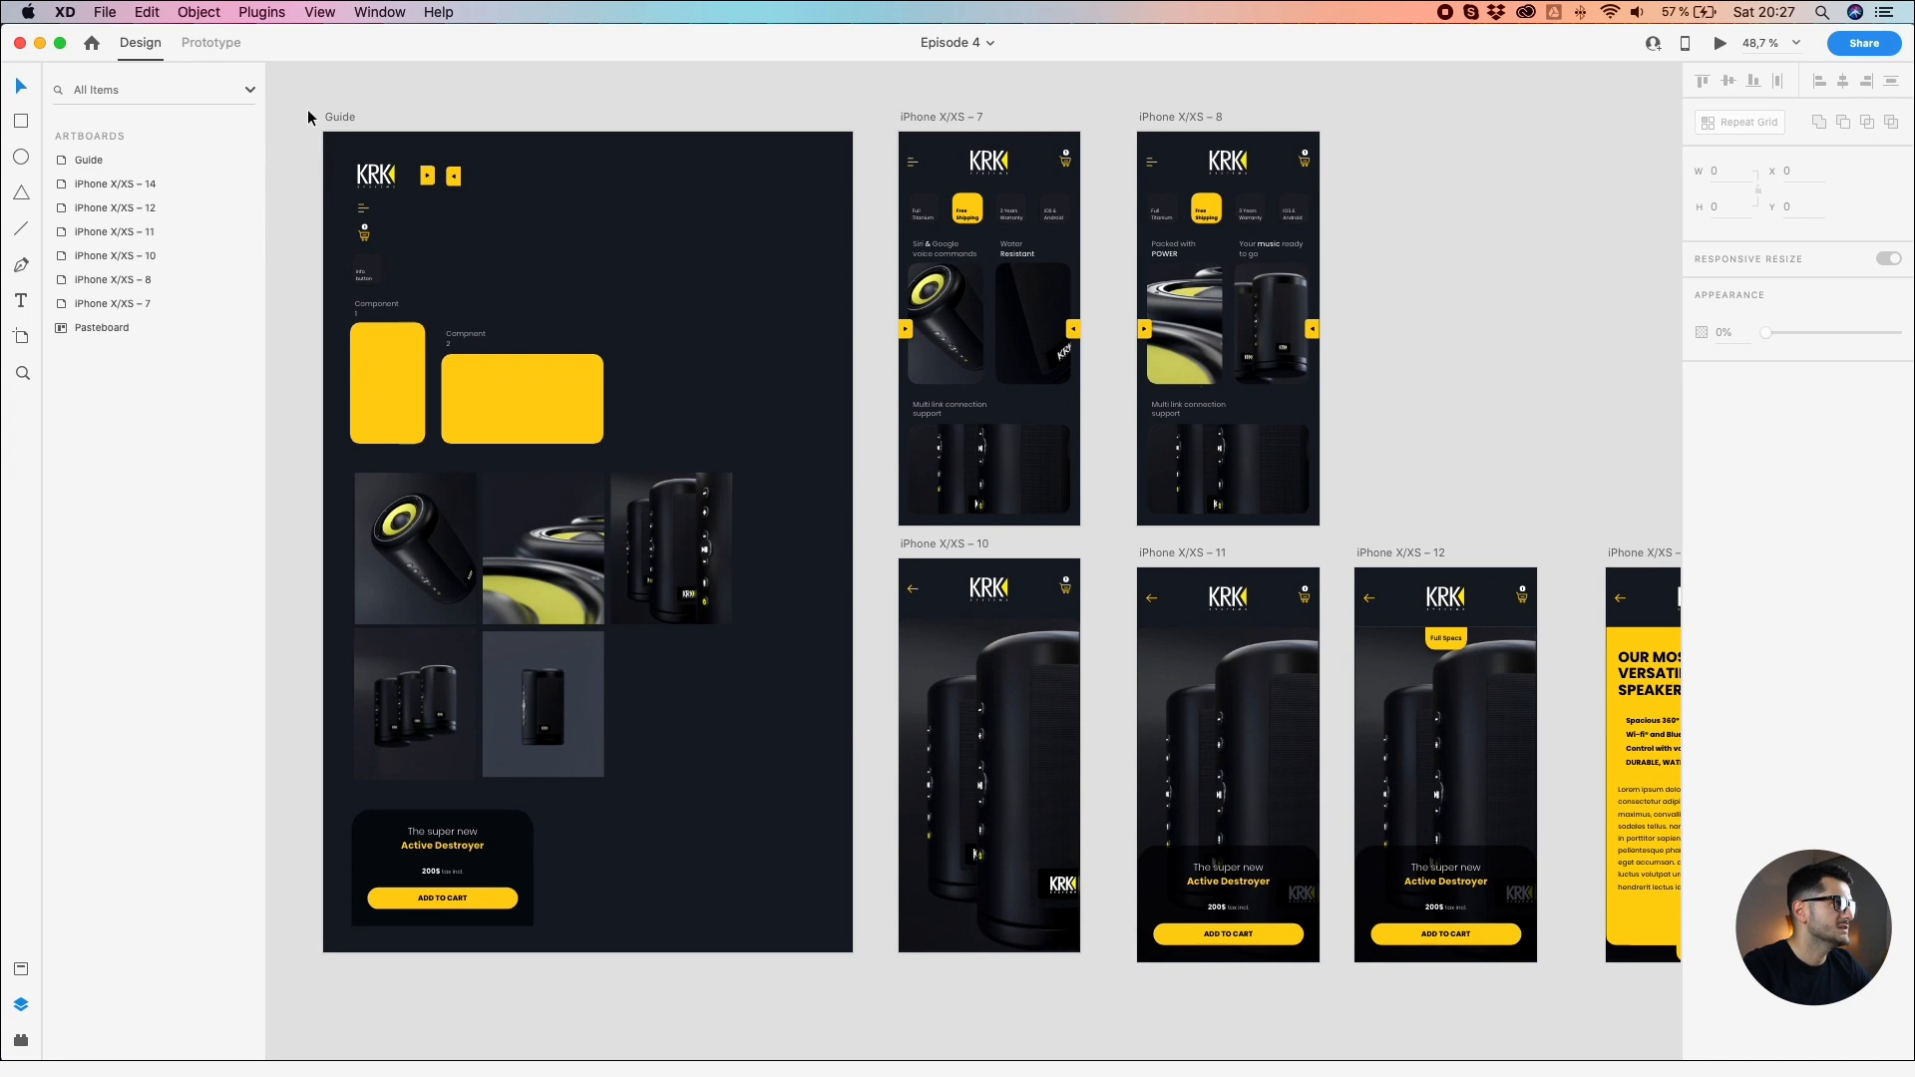
Step: Copy the yellow specs panel from the iPhone X/XS – 14 artboard into the Guide artboard beside the speaker images
scroll(307, 110, "up", 2)
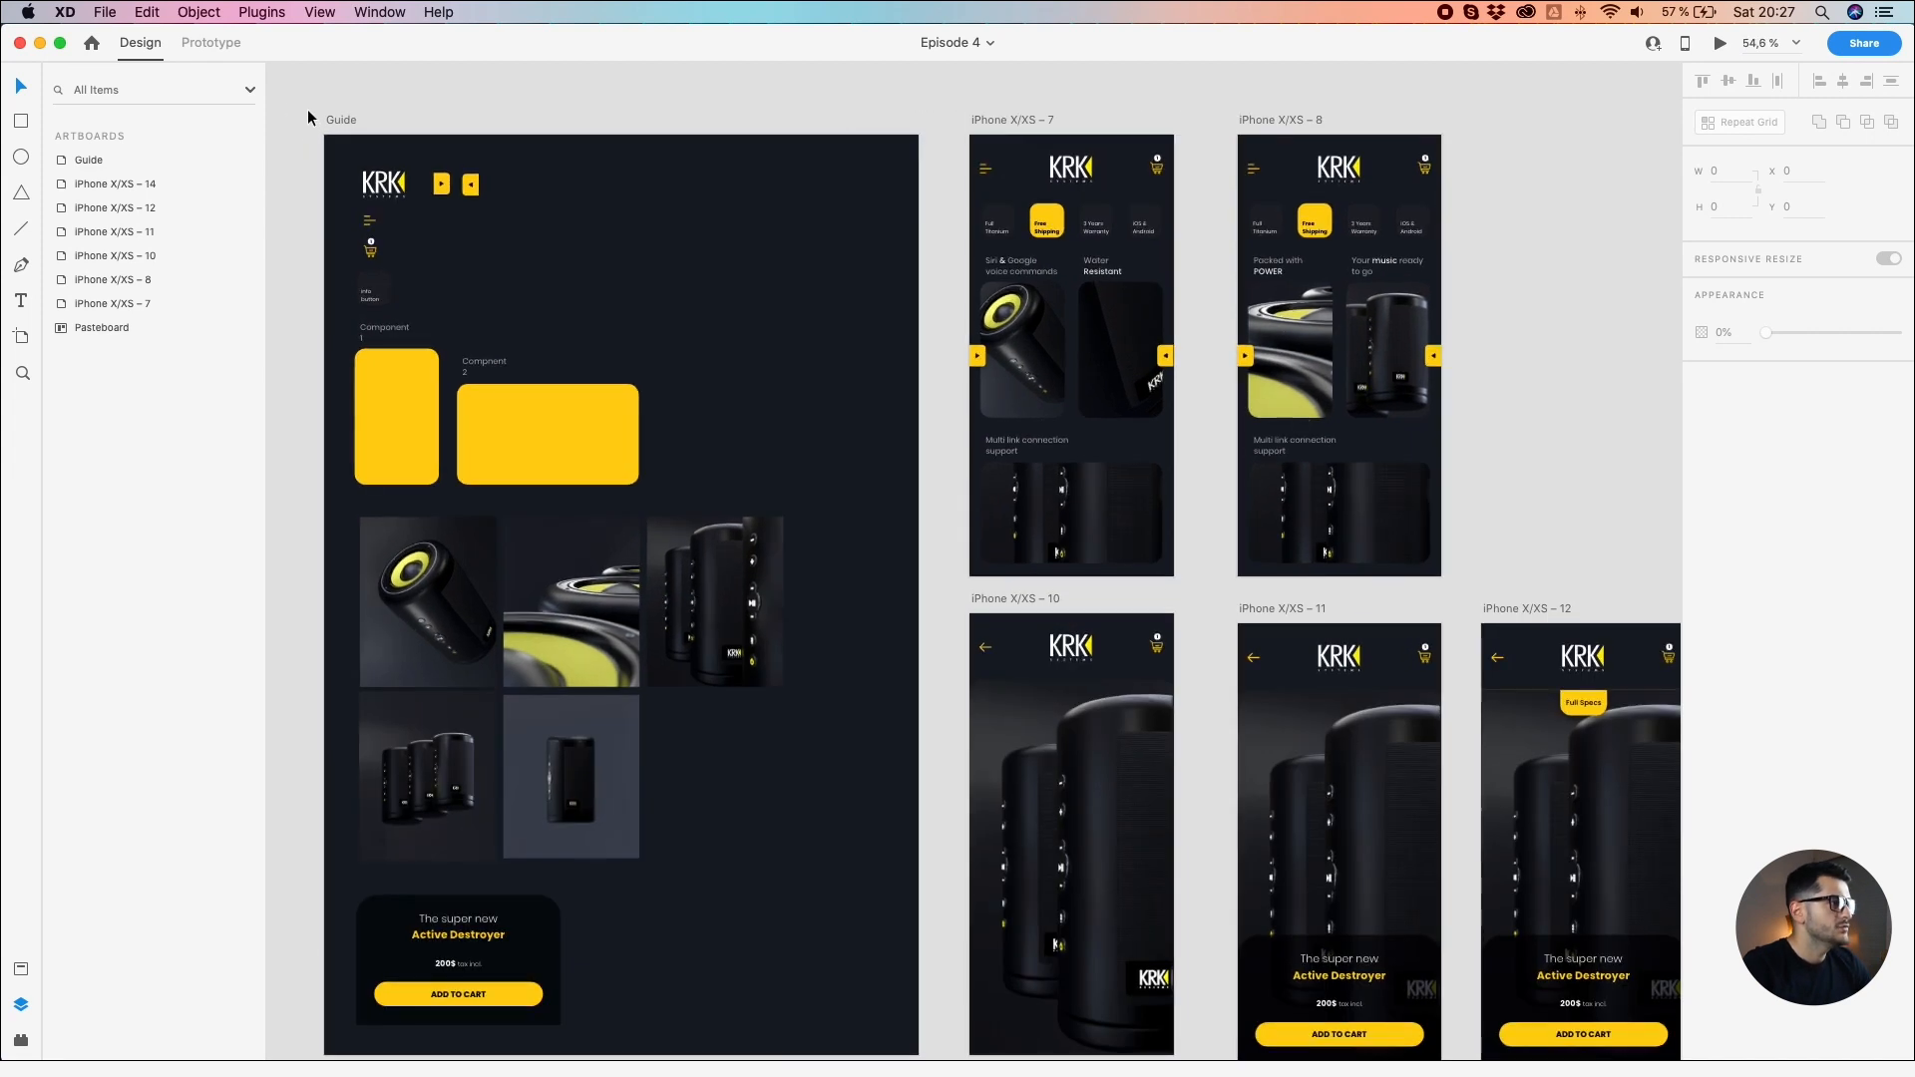
scroll(310, 119, "down", 1)
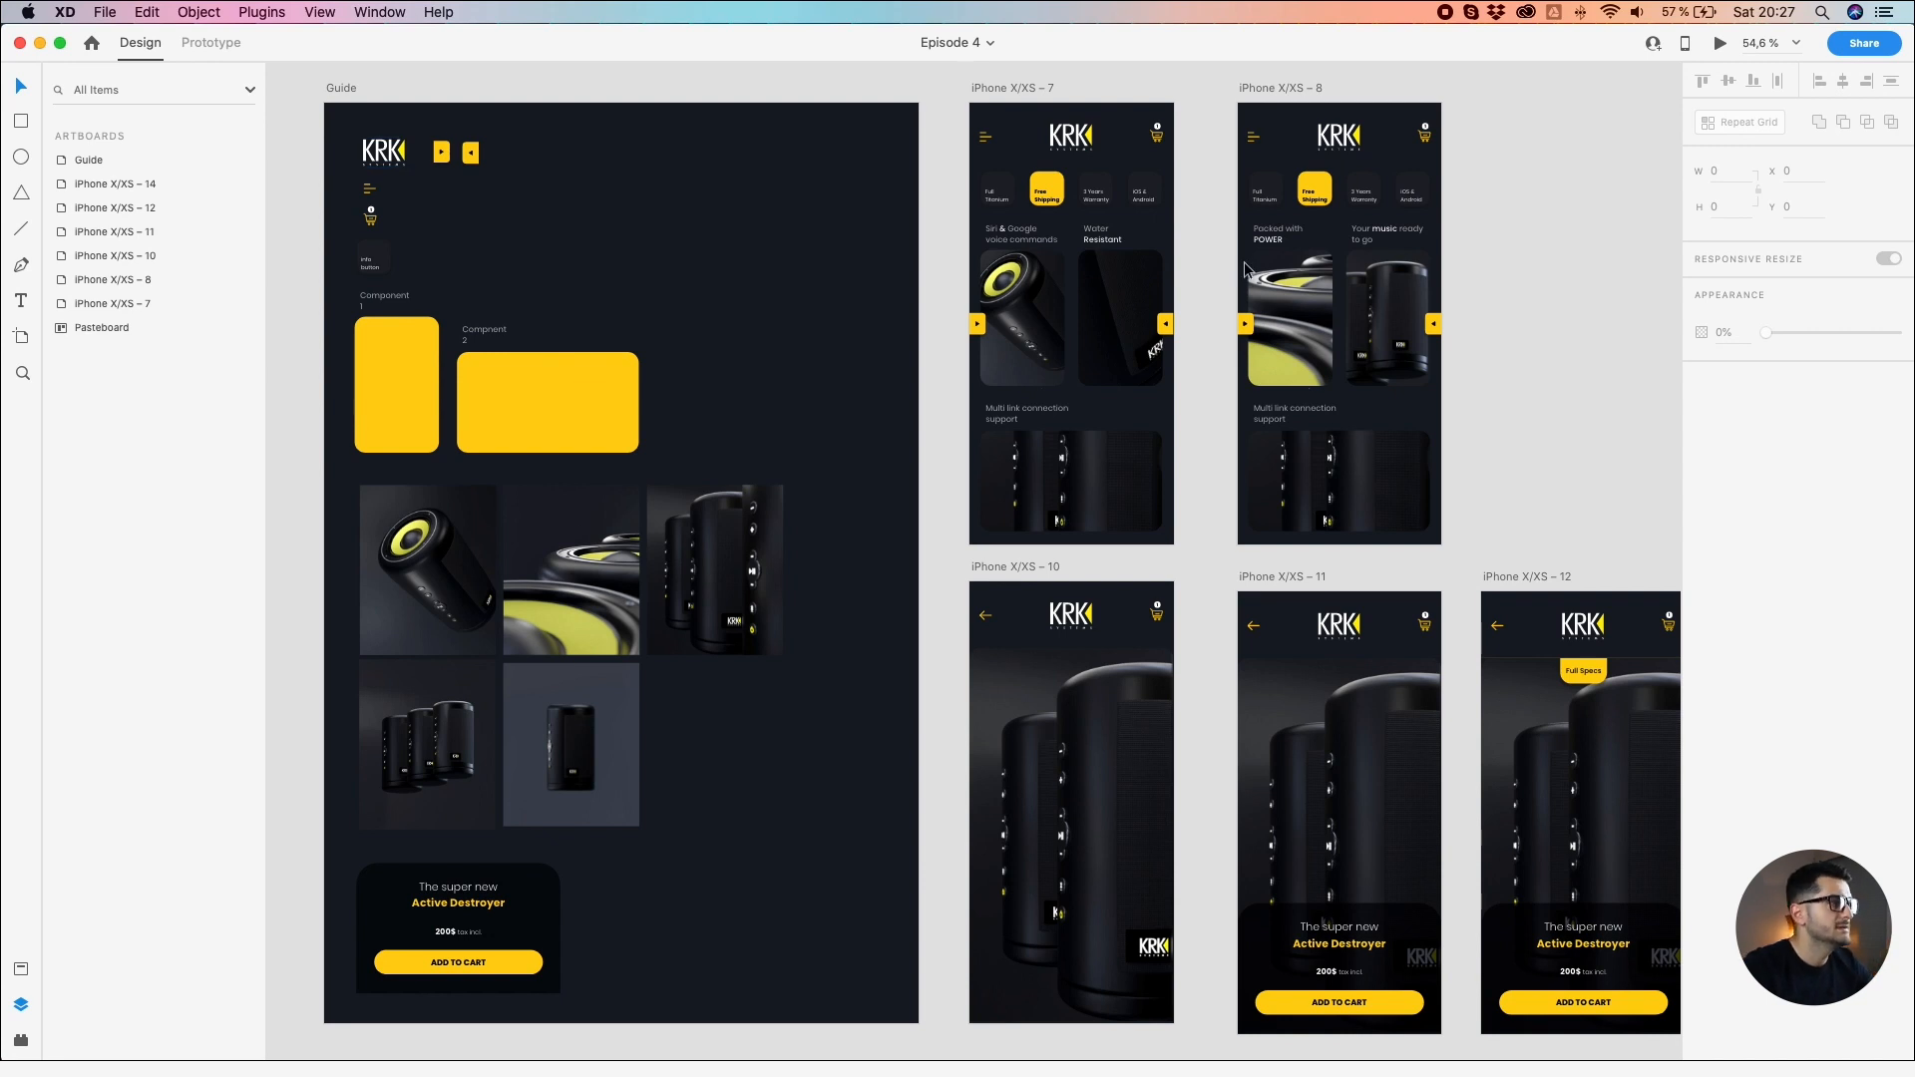
scroll(1246, 269, "down", 3)
scroll(1446, 313, "right", 5)
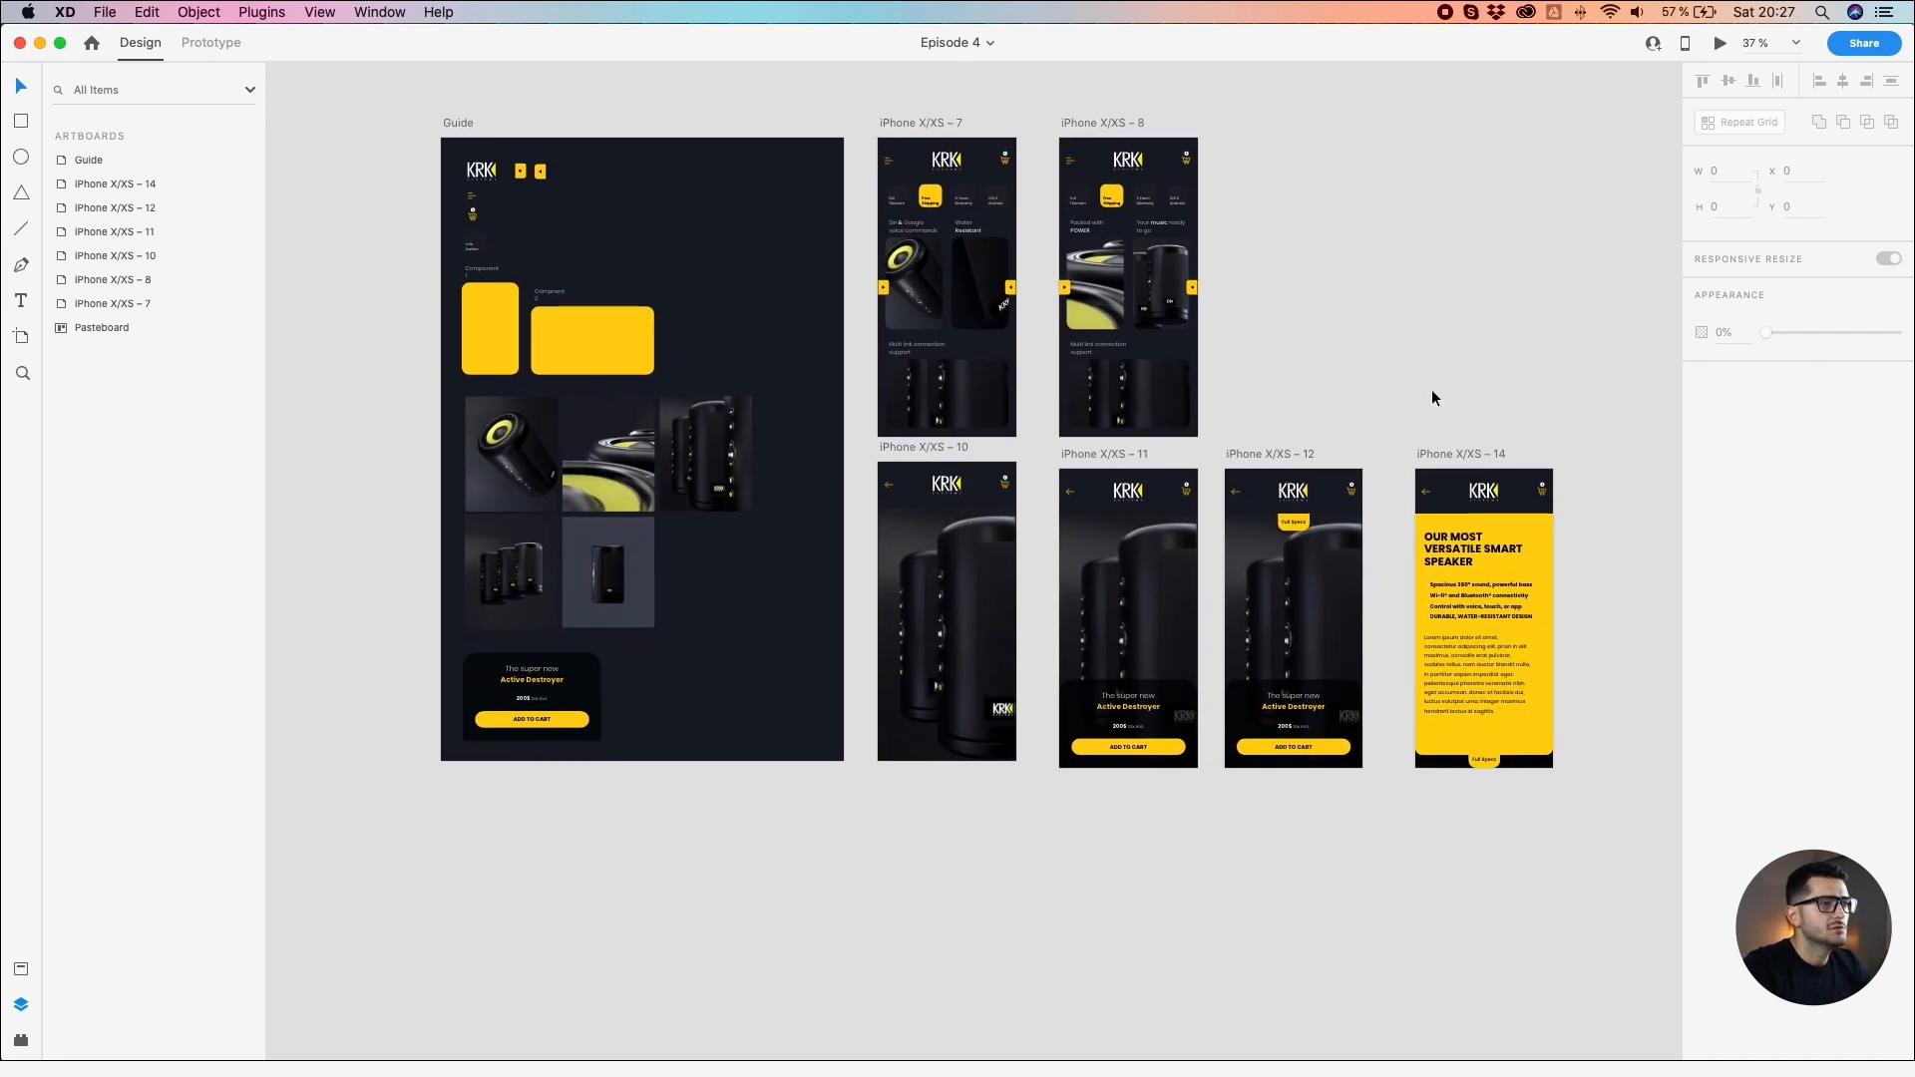
left_click(1478, 581)
left_click_drag(1476, 575, 741, 585)
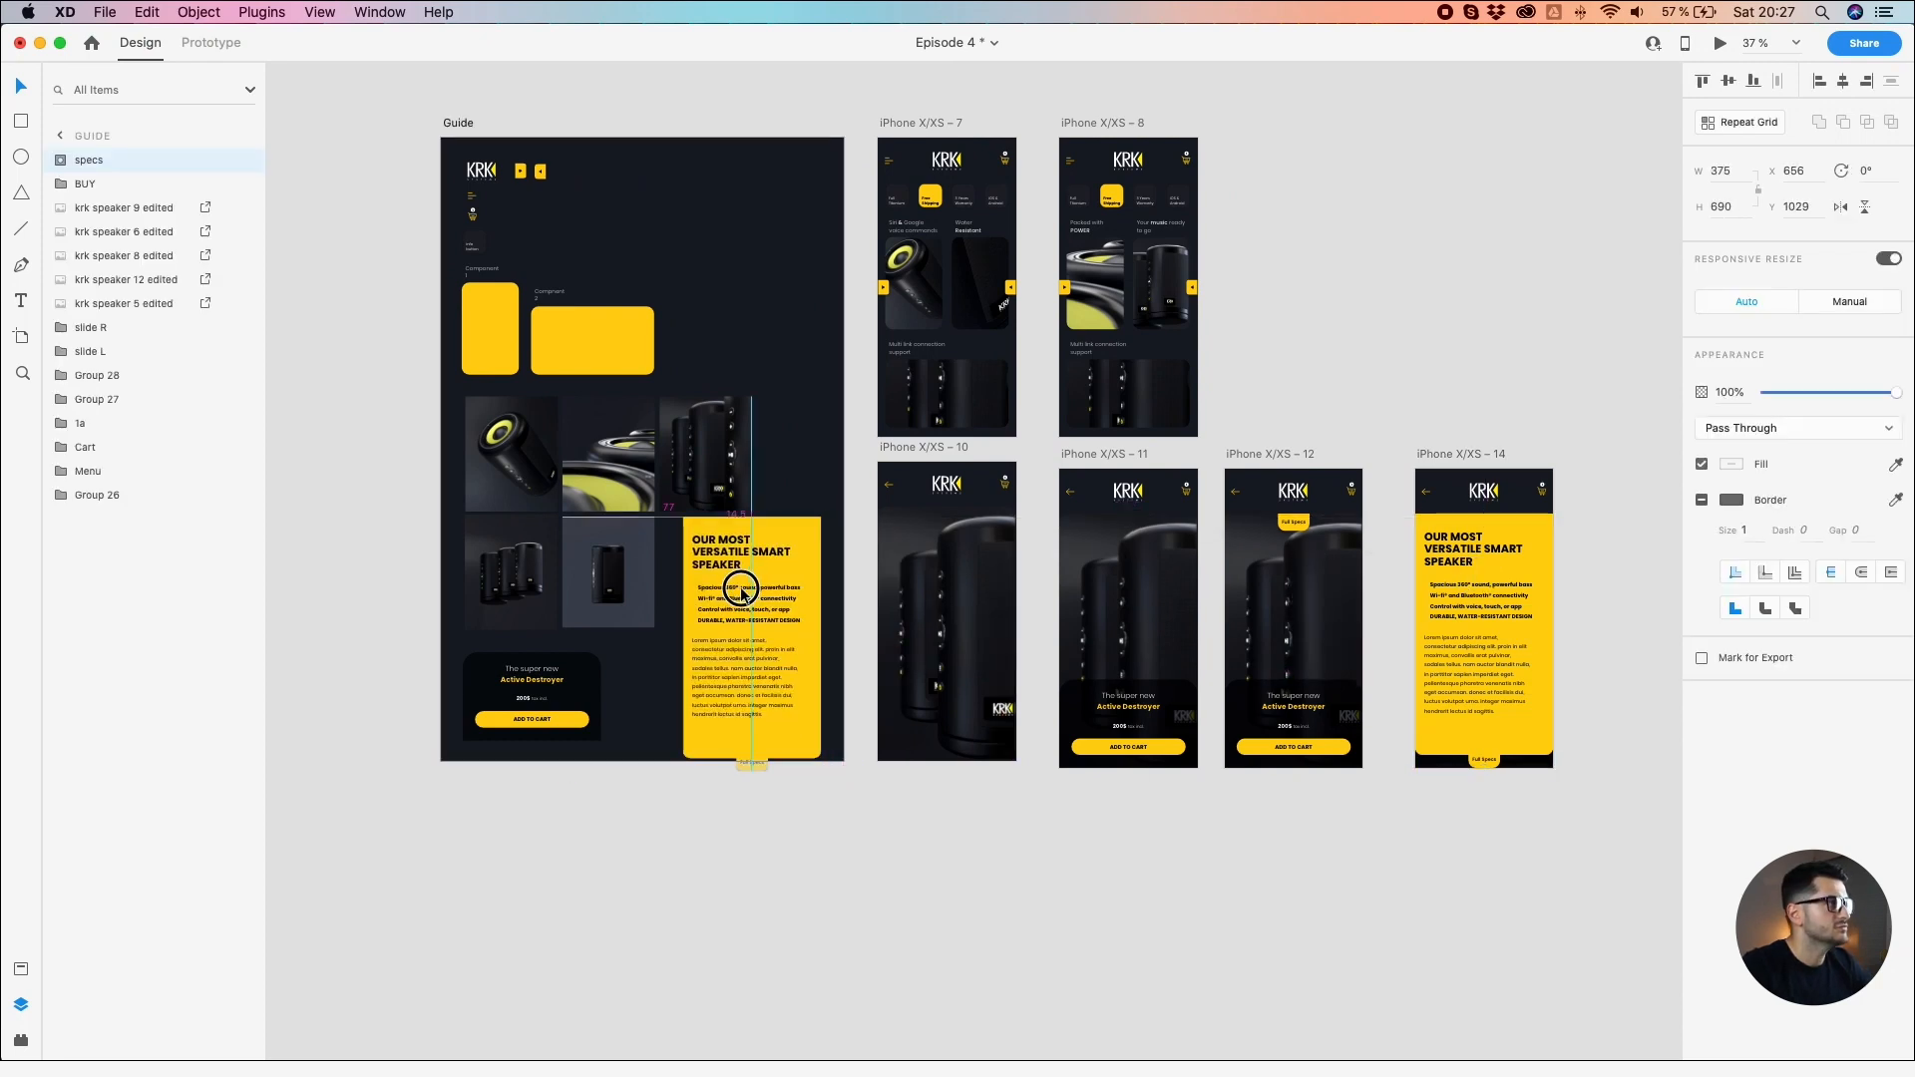
Step: Extend the Guide artboard downward and shift the copied specs panel within it to X 593, Y 1029
left_click(459, 147)
left_click_drag(642, 764, 640, 806)
scroll(762, 637, "up", 5)
left_click_drag(758, 637, 716, 637)
scroll(726, 633, "down", 5)
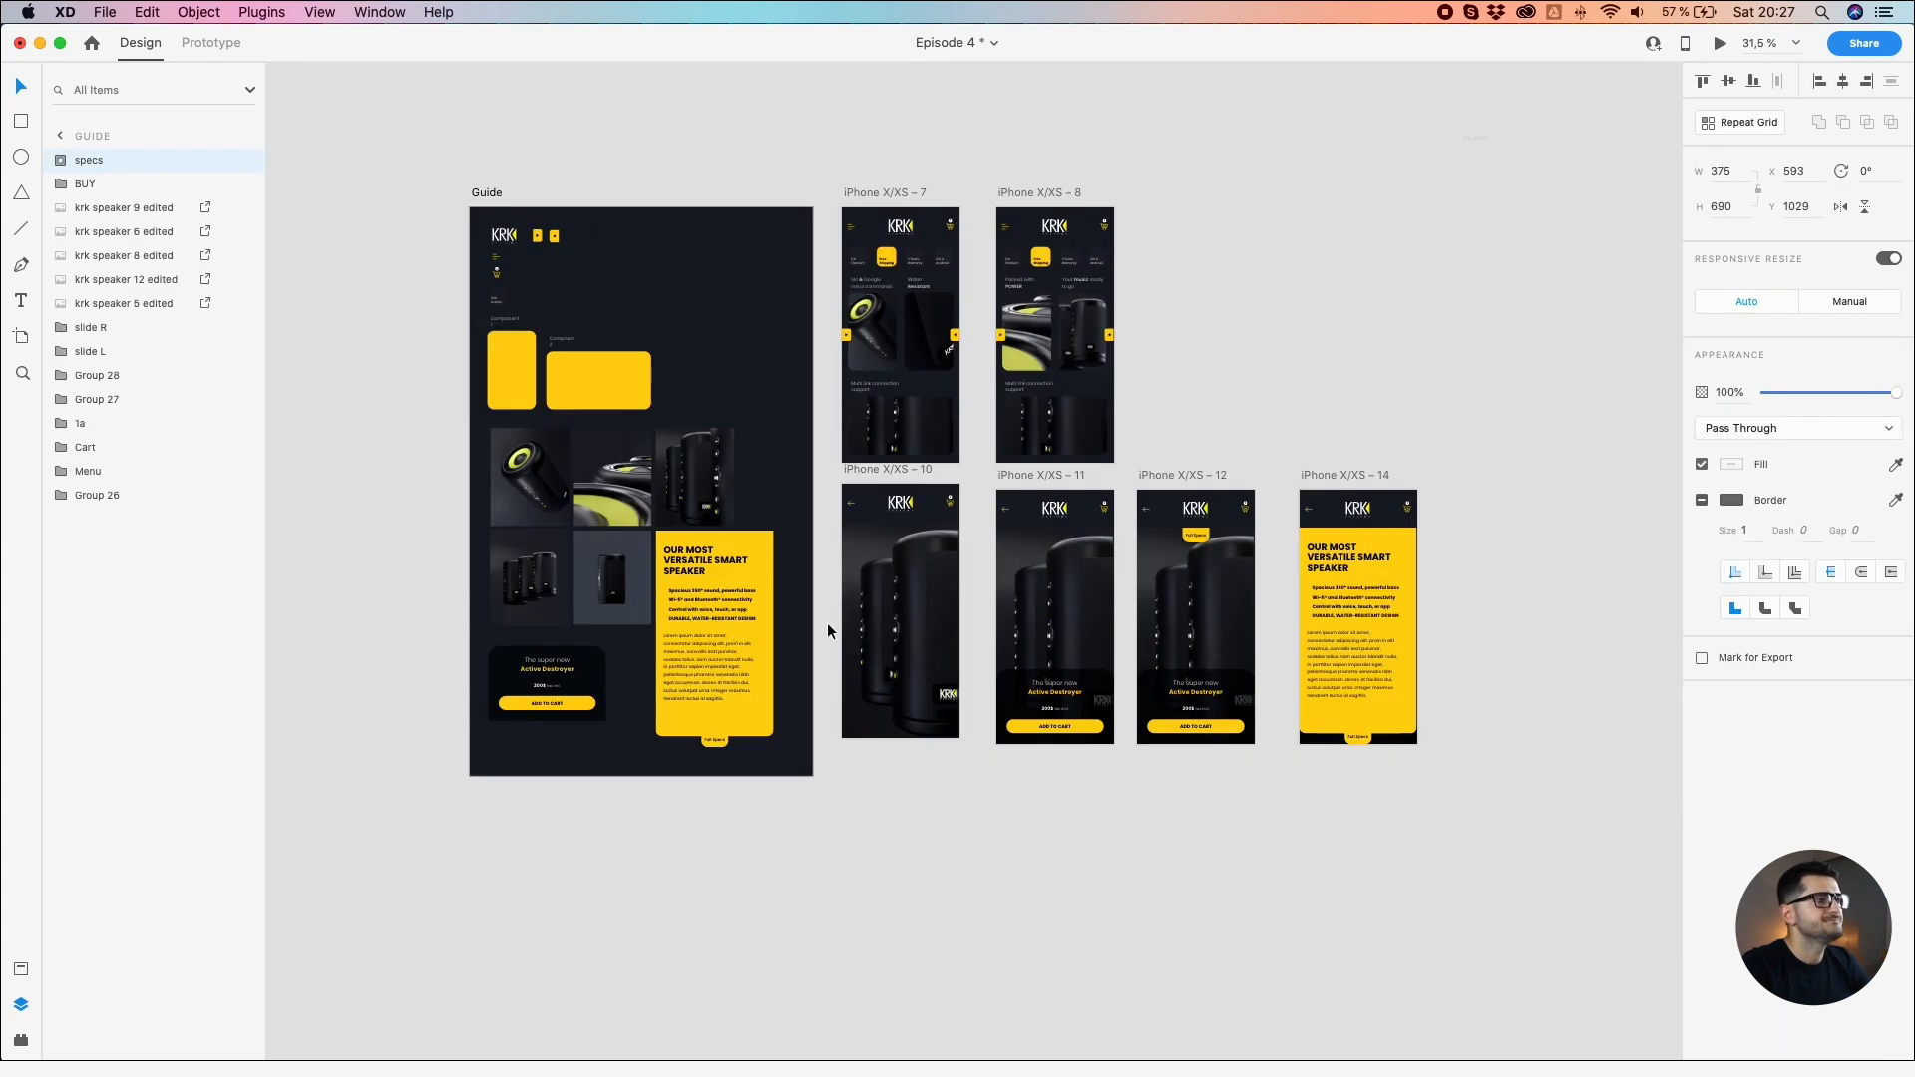
Step: Preview the prototype from the iPhone X/XS – 7 artboard, trying the slide, product image and Full Specs interactions
left_click(1231, 300)
scroll(908, 208, "up", 2)
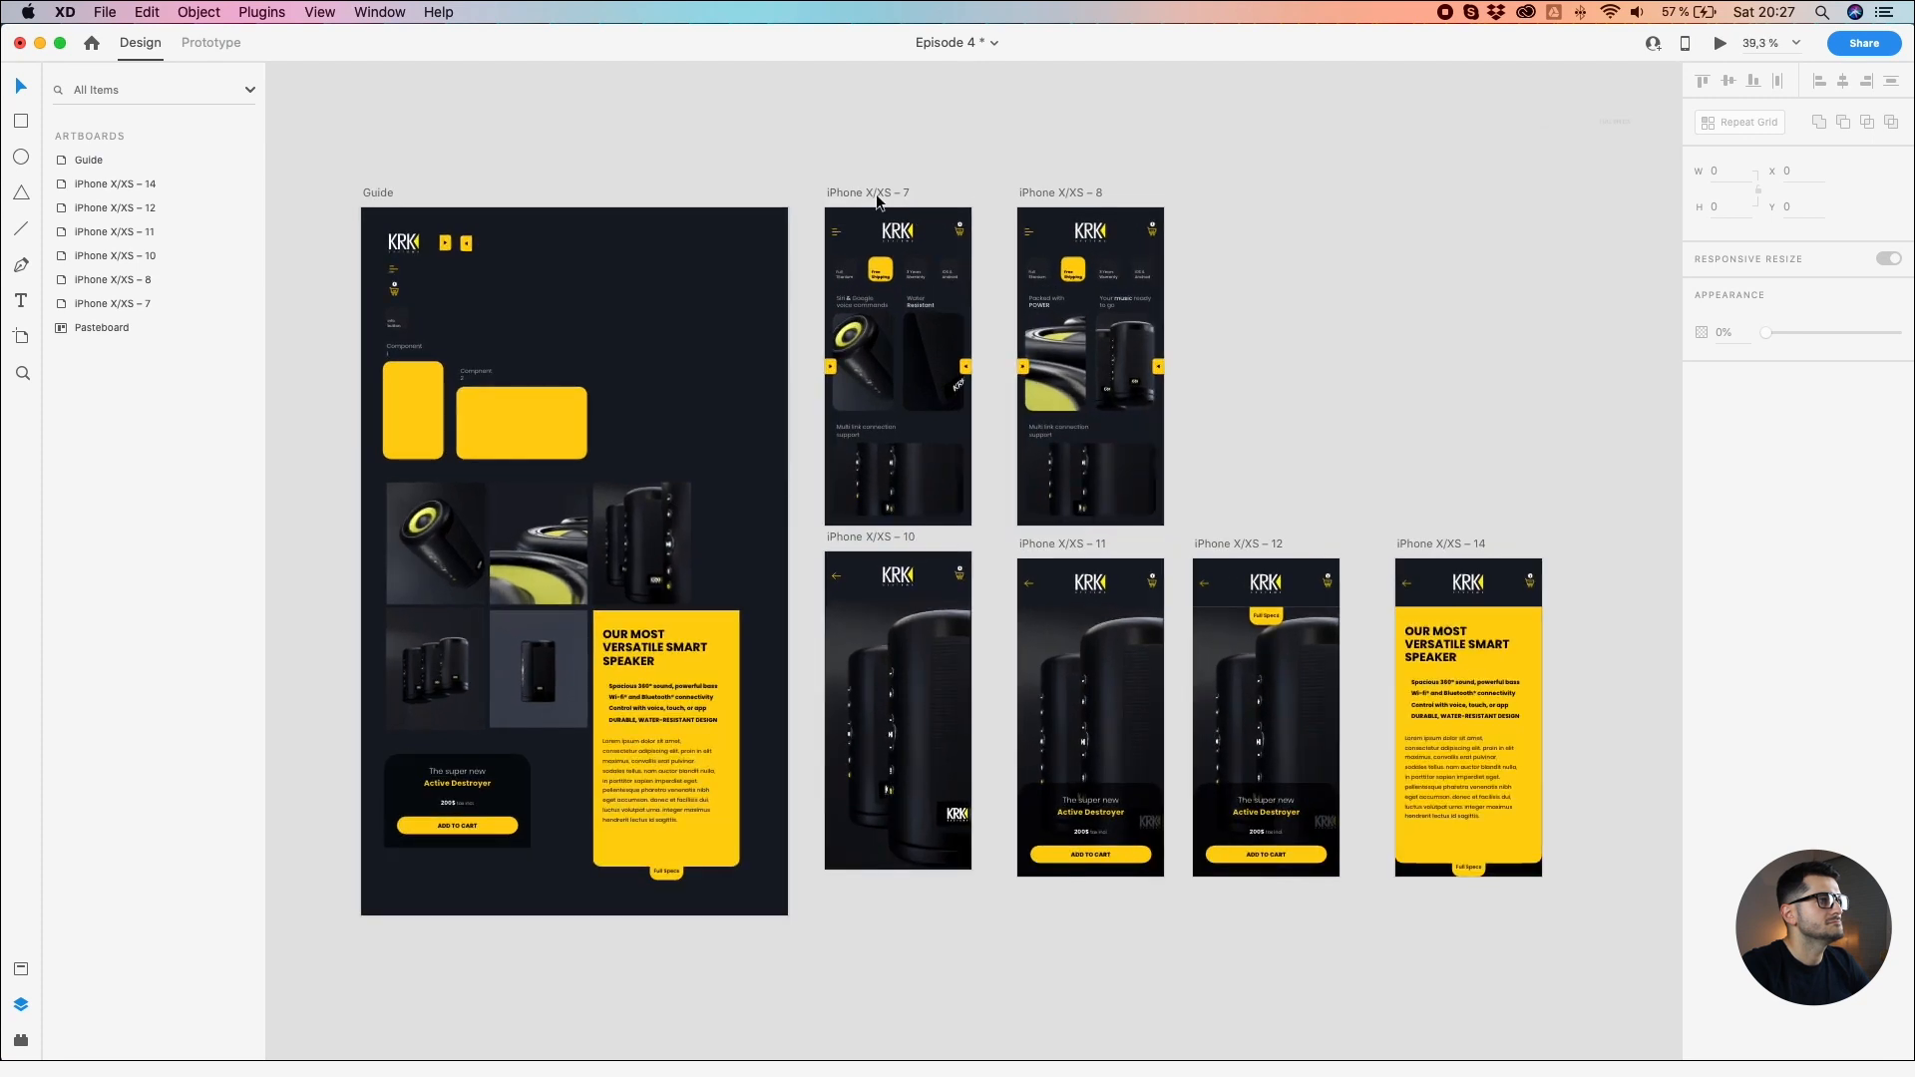
left_click(877, 195)
left_click(1717, 44)
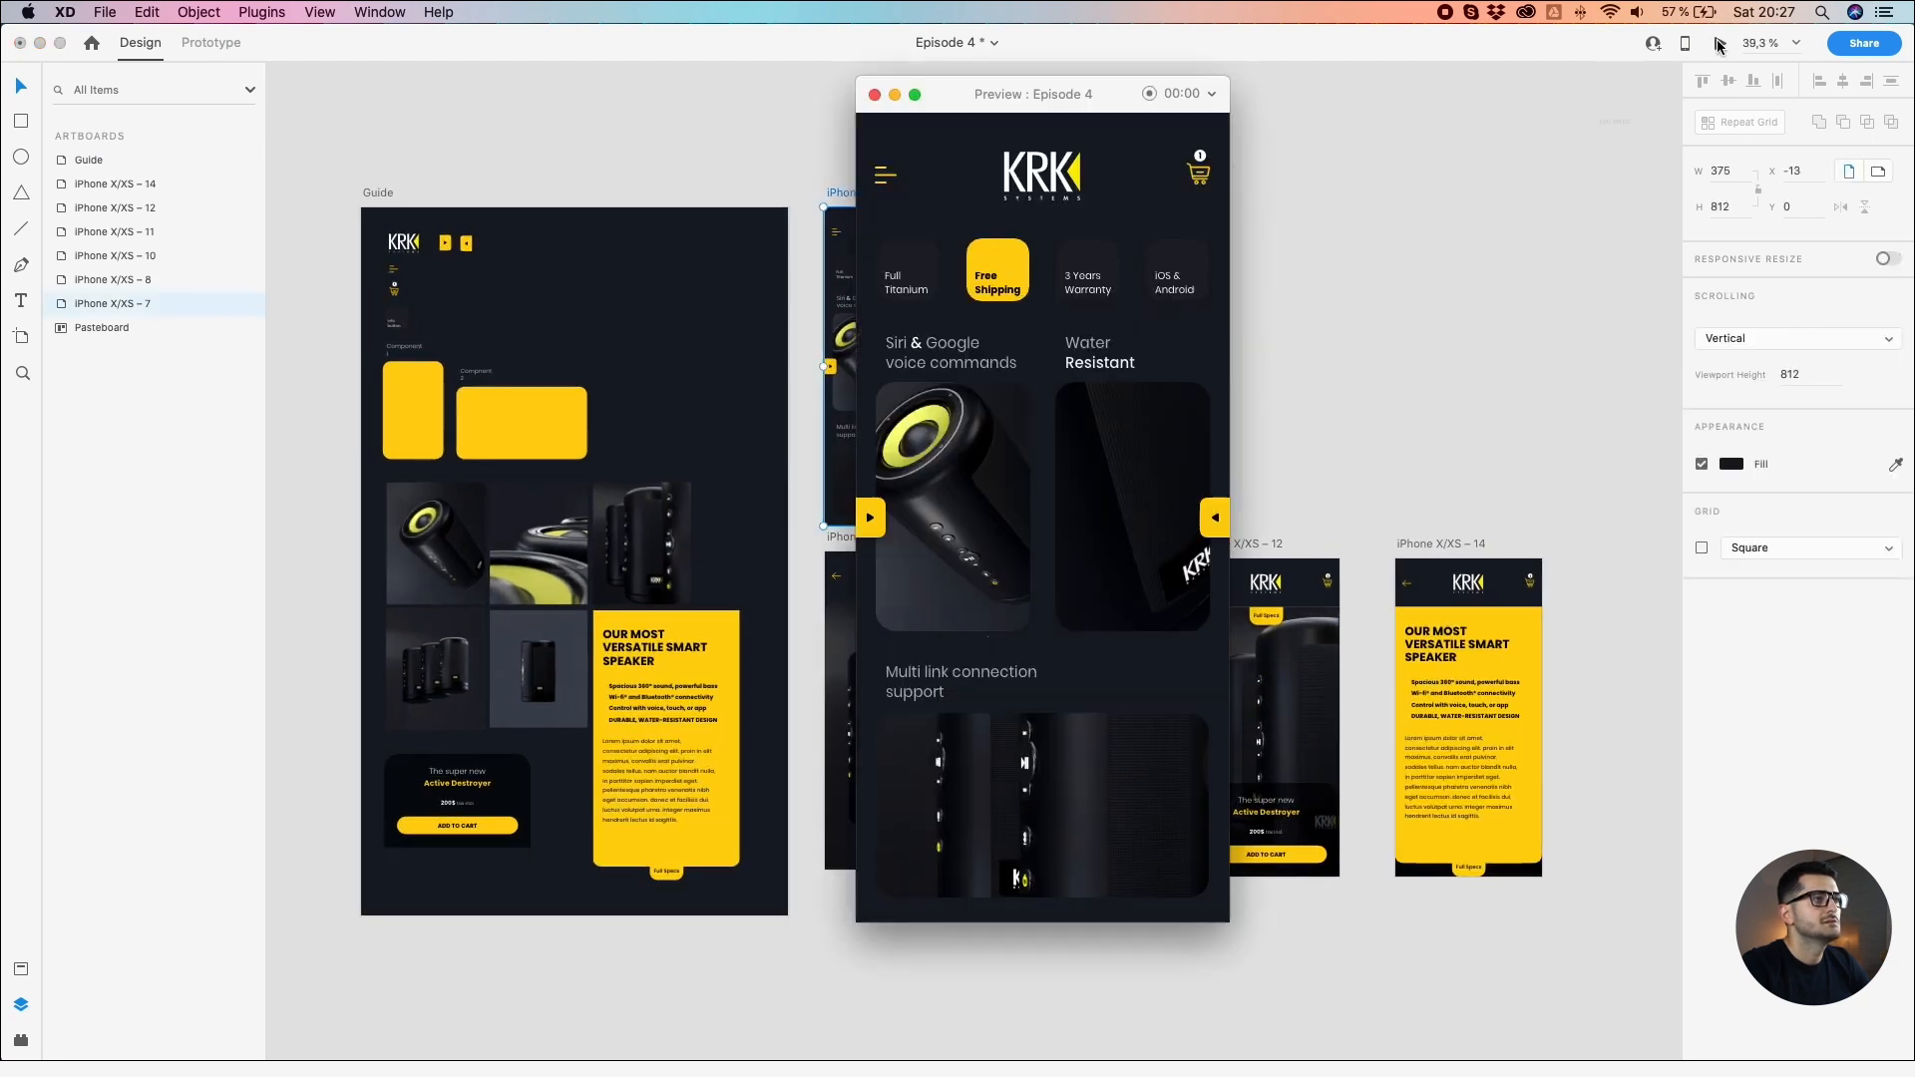
left_click_drag(1133, 475, 932, 483)
left_click(1022, 829)
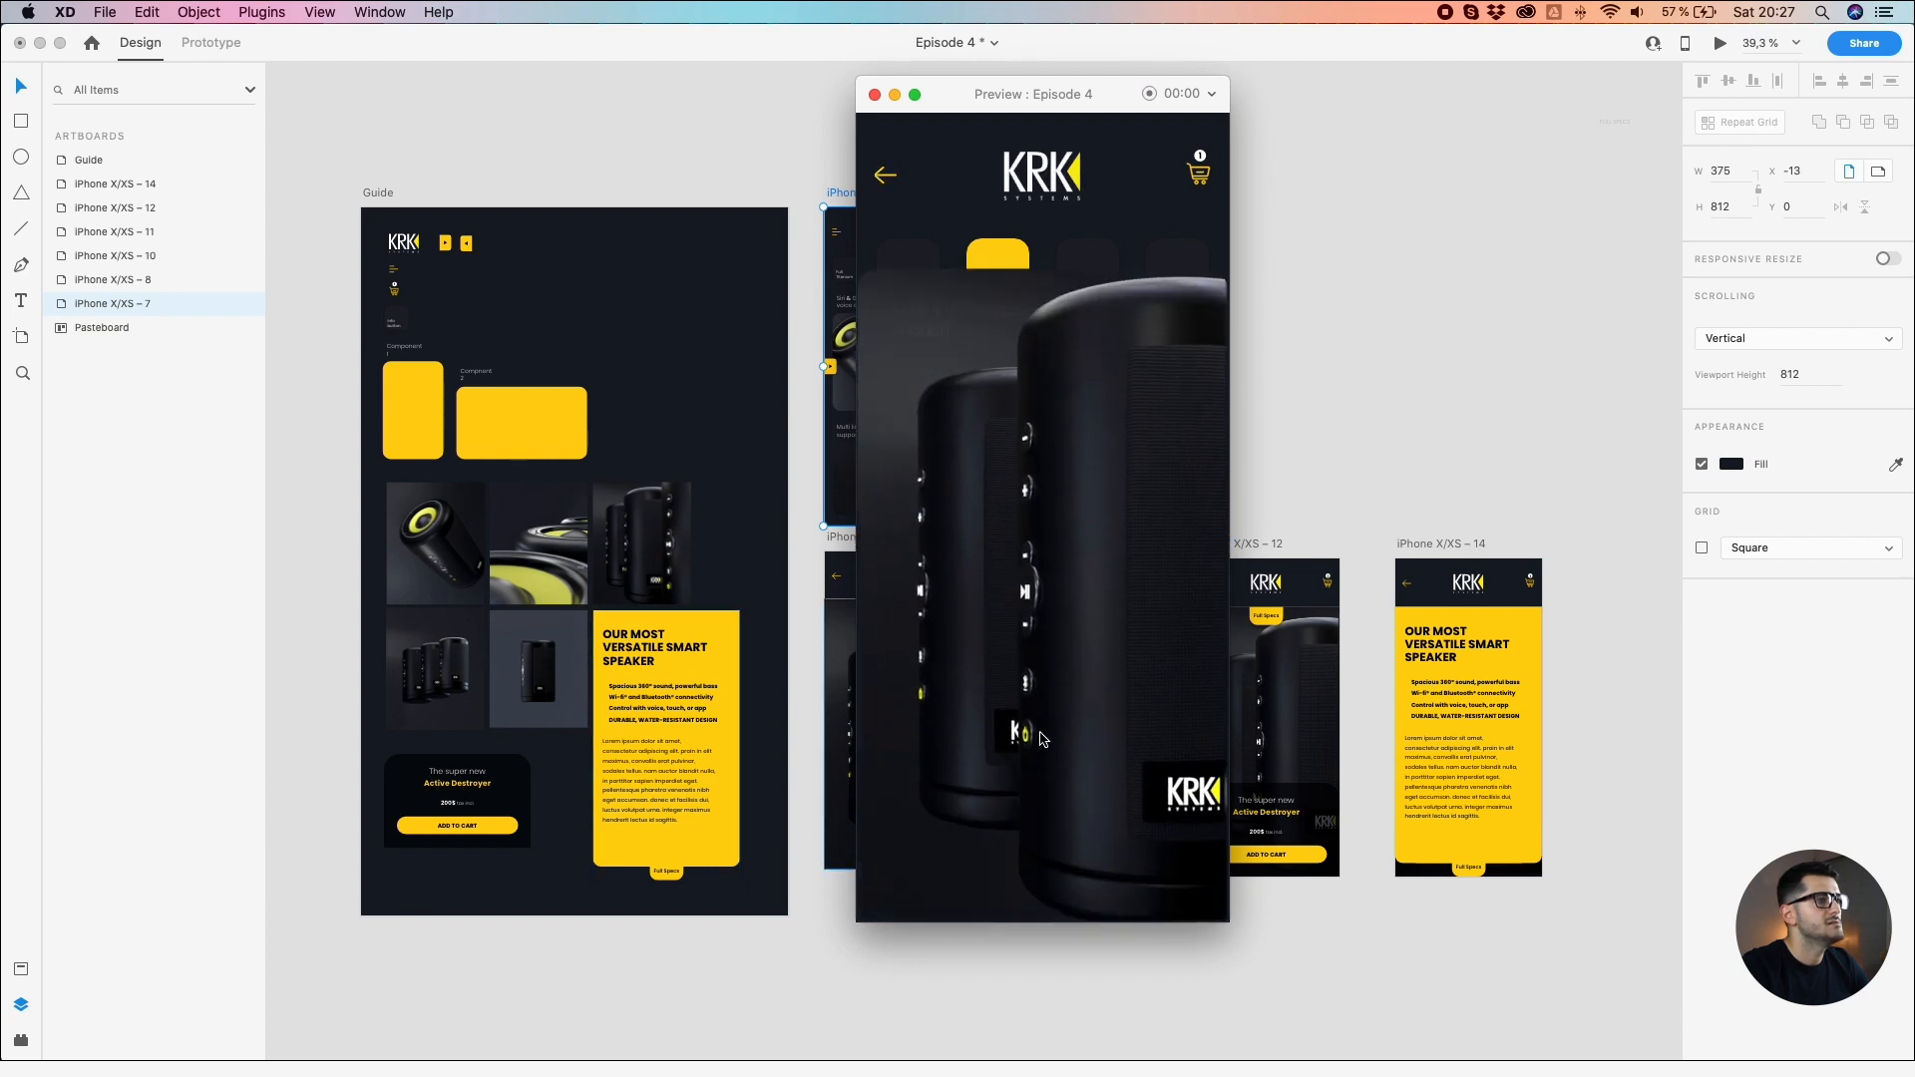
left_click_drag(1032, 257, 1049, 989)
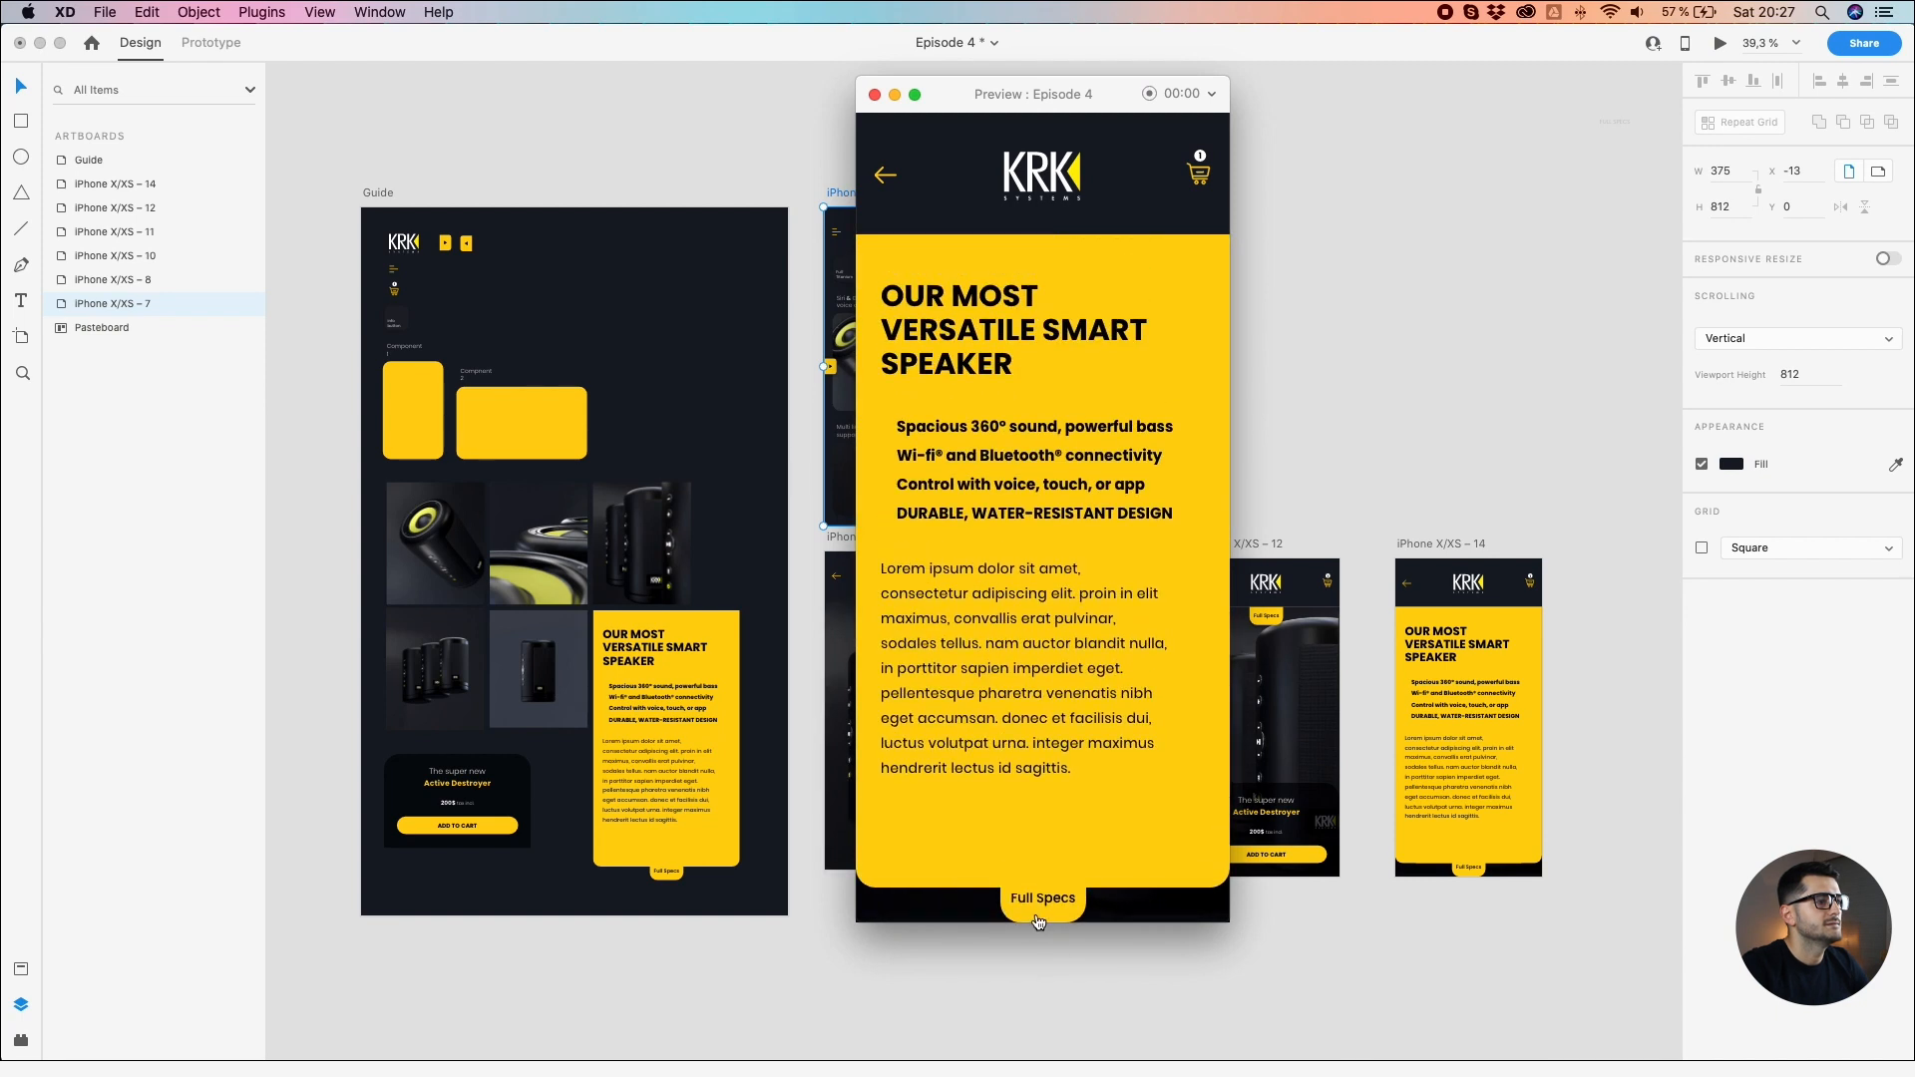
left_click(1037, 918)
left_click(875, 94)
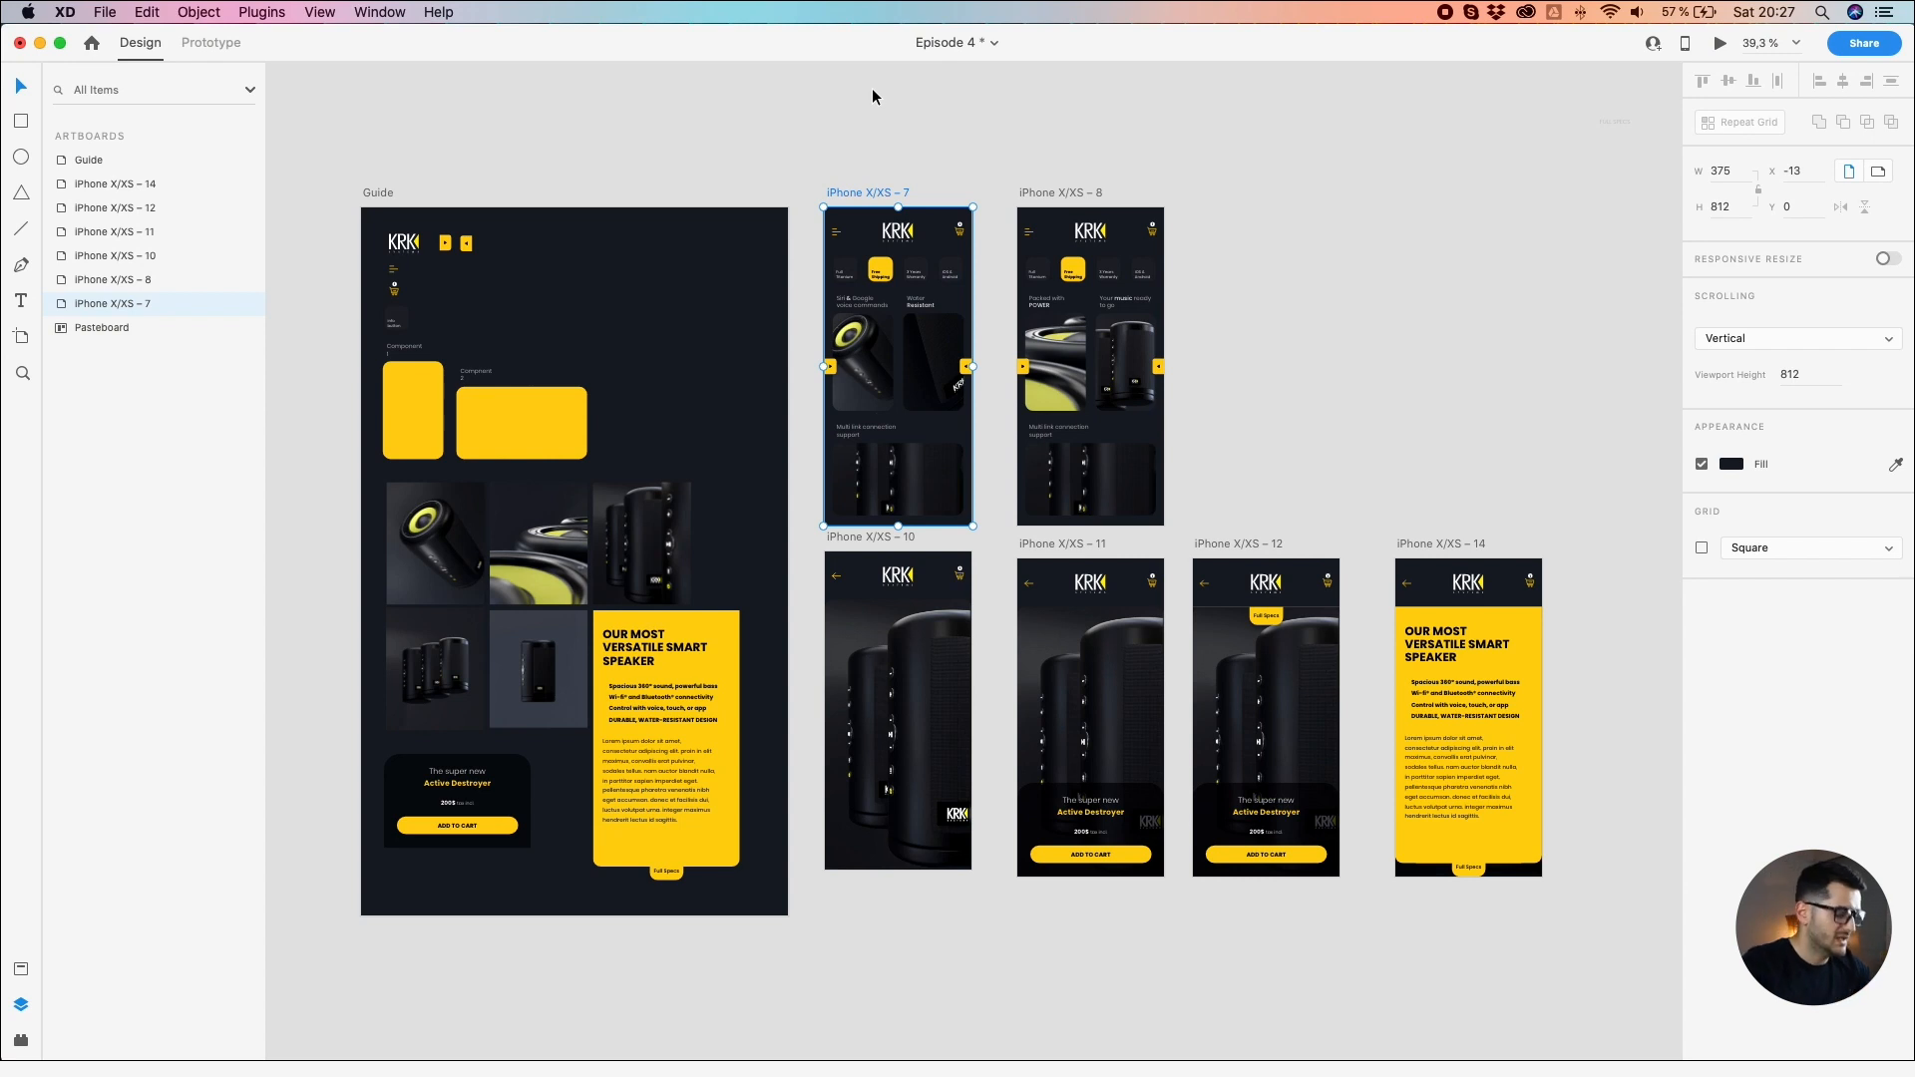
Step: Replace all the iPhone artboards beside the Guide with one new blank iPhone X/XS artboard
left_click_drag(812, 147, 1568, 895)
key("Delete")
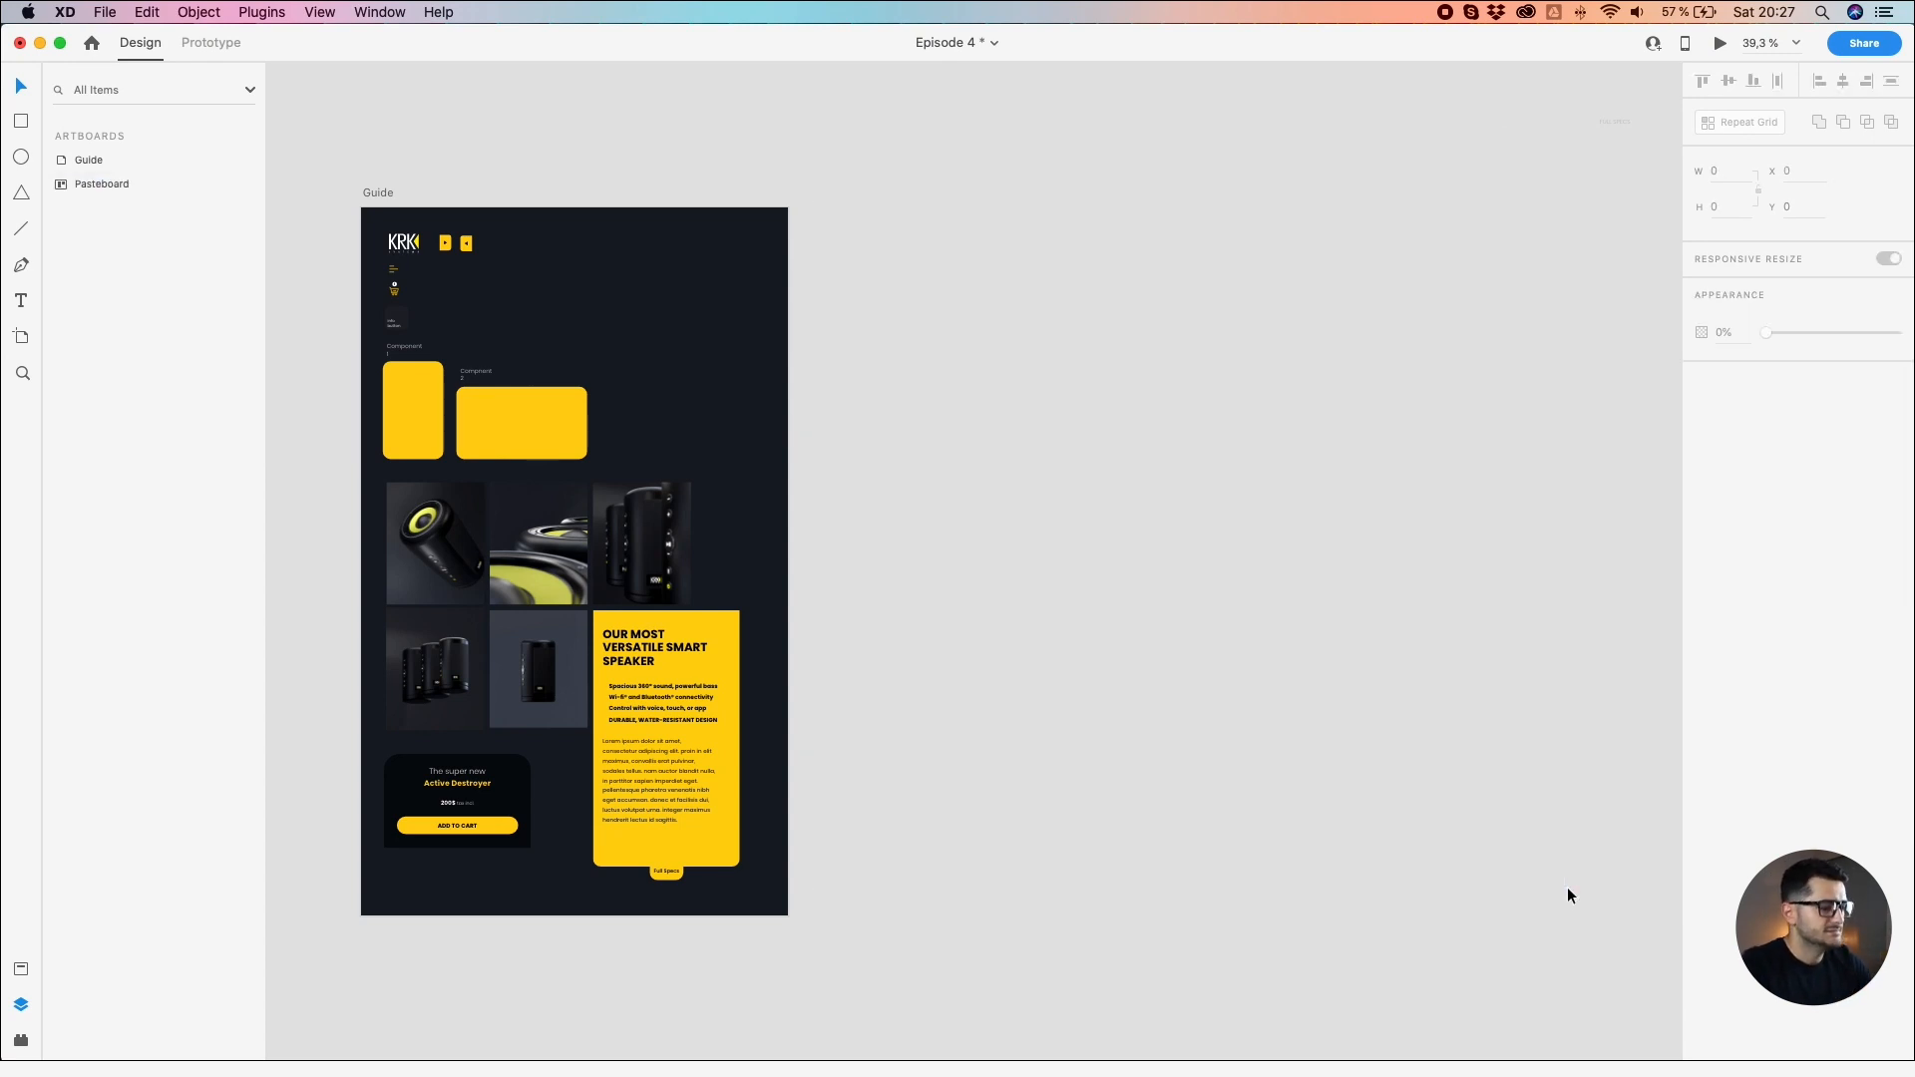
scroll(928, 225, "up", 5)
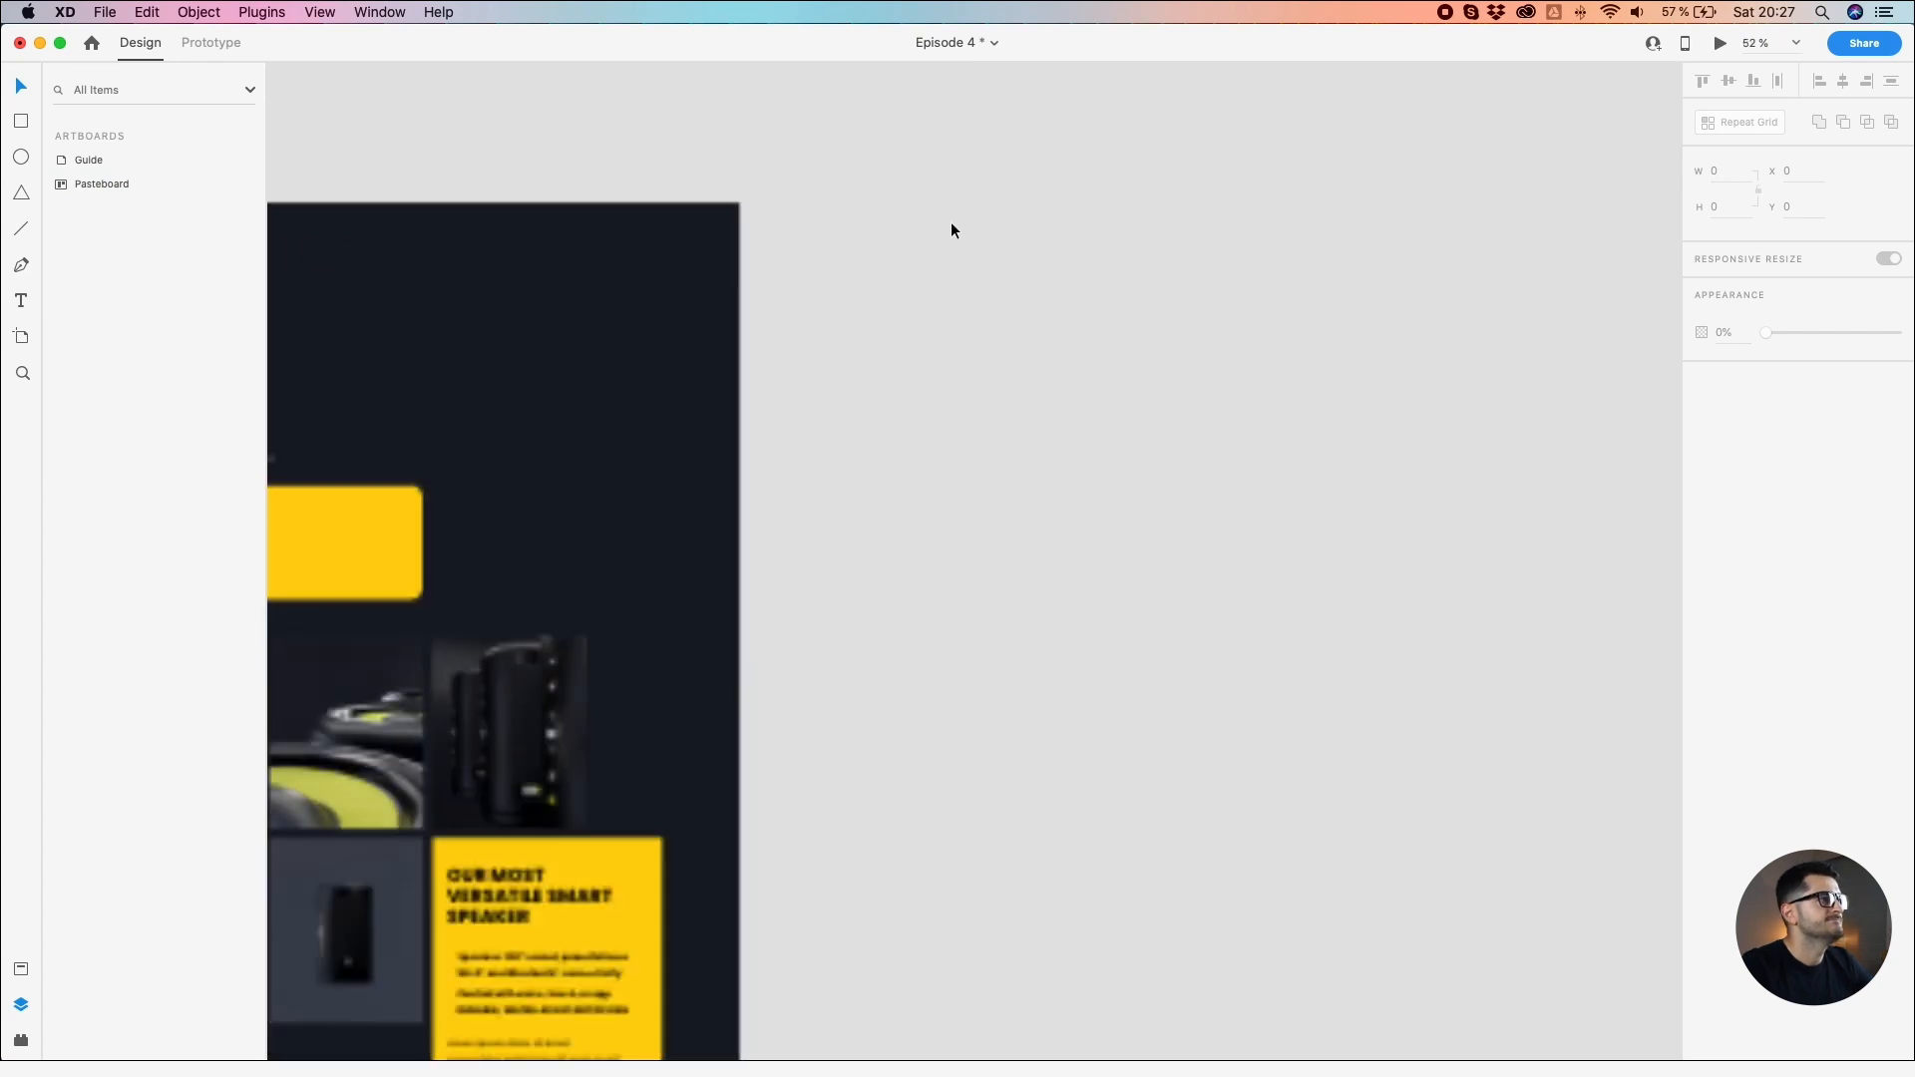
left_click(18, 340)
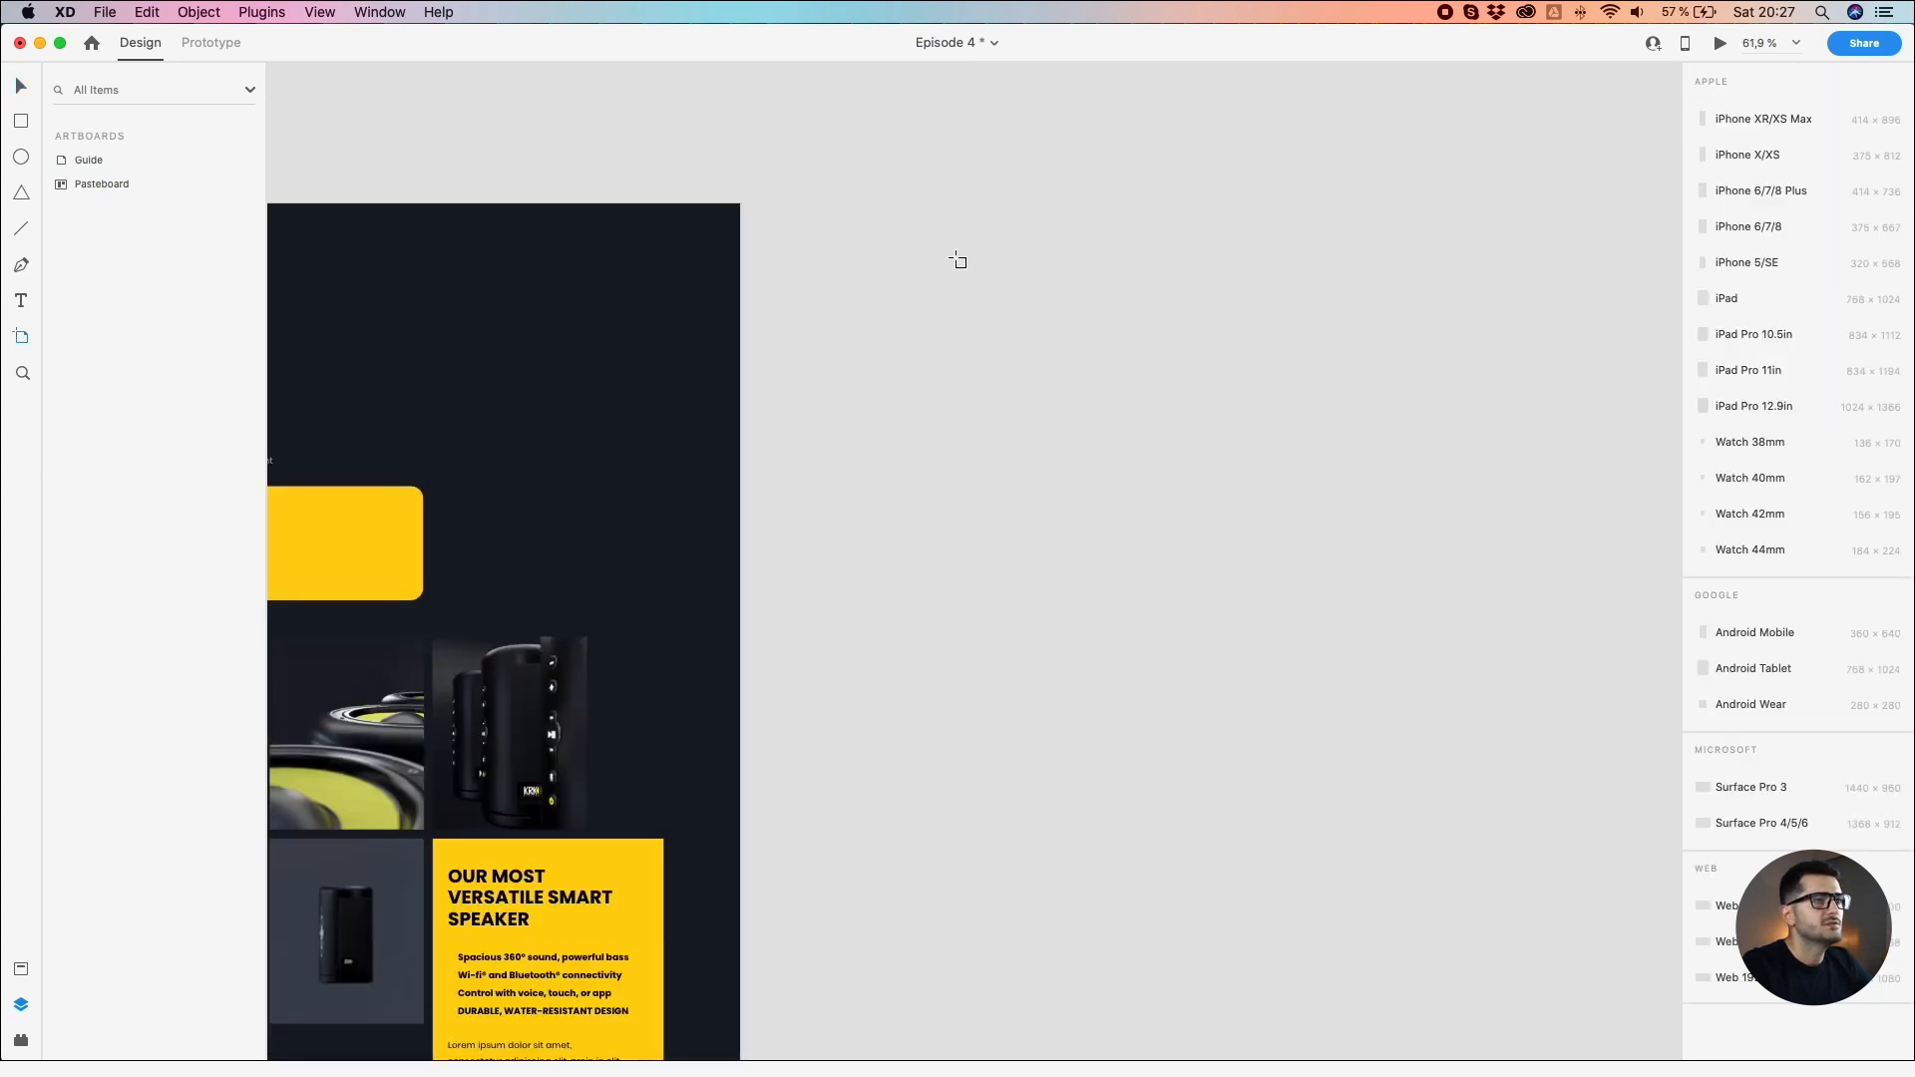
left_click(1733, 154)
scroll(797, 189, "up", 2)
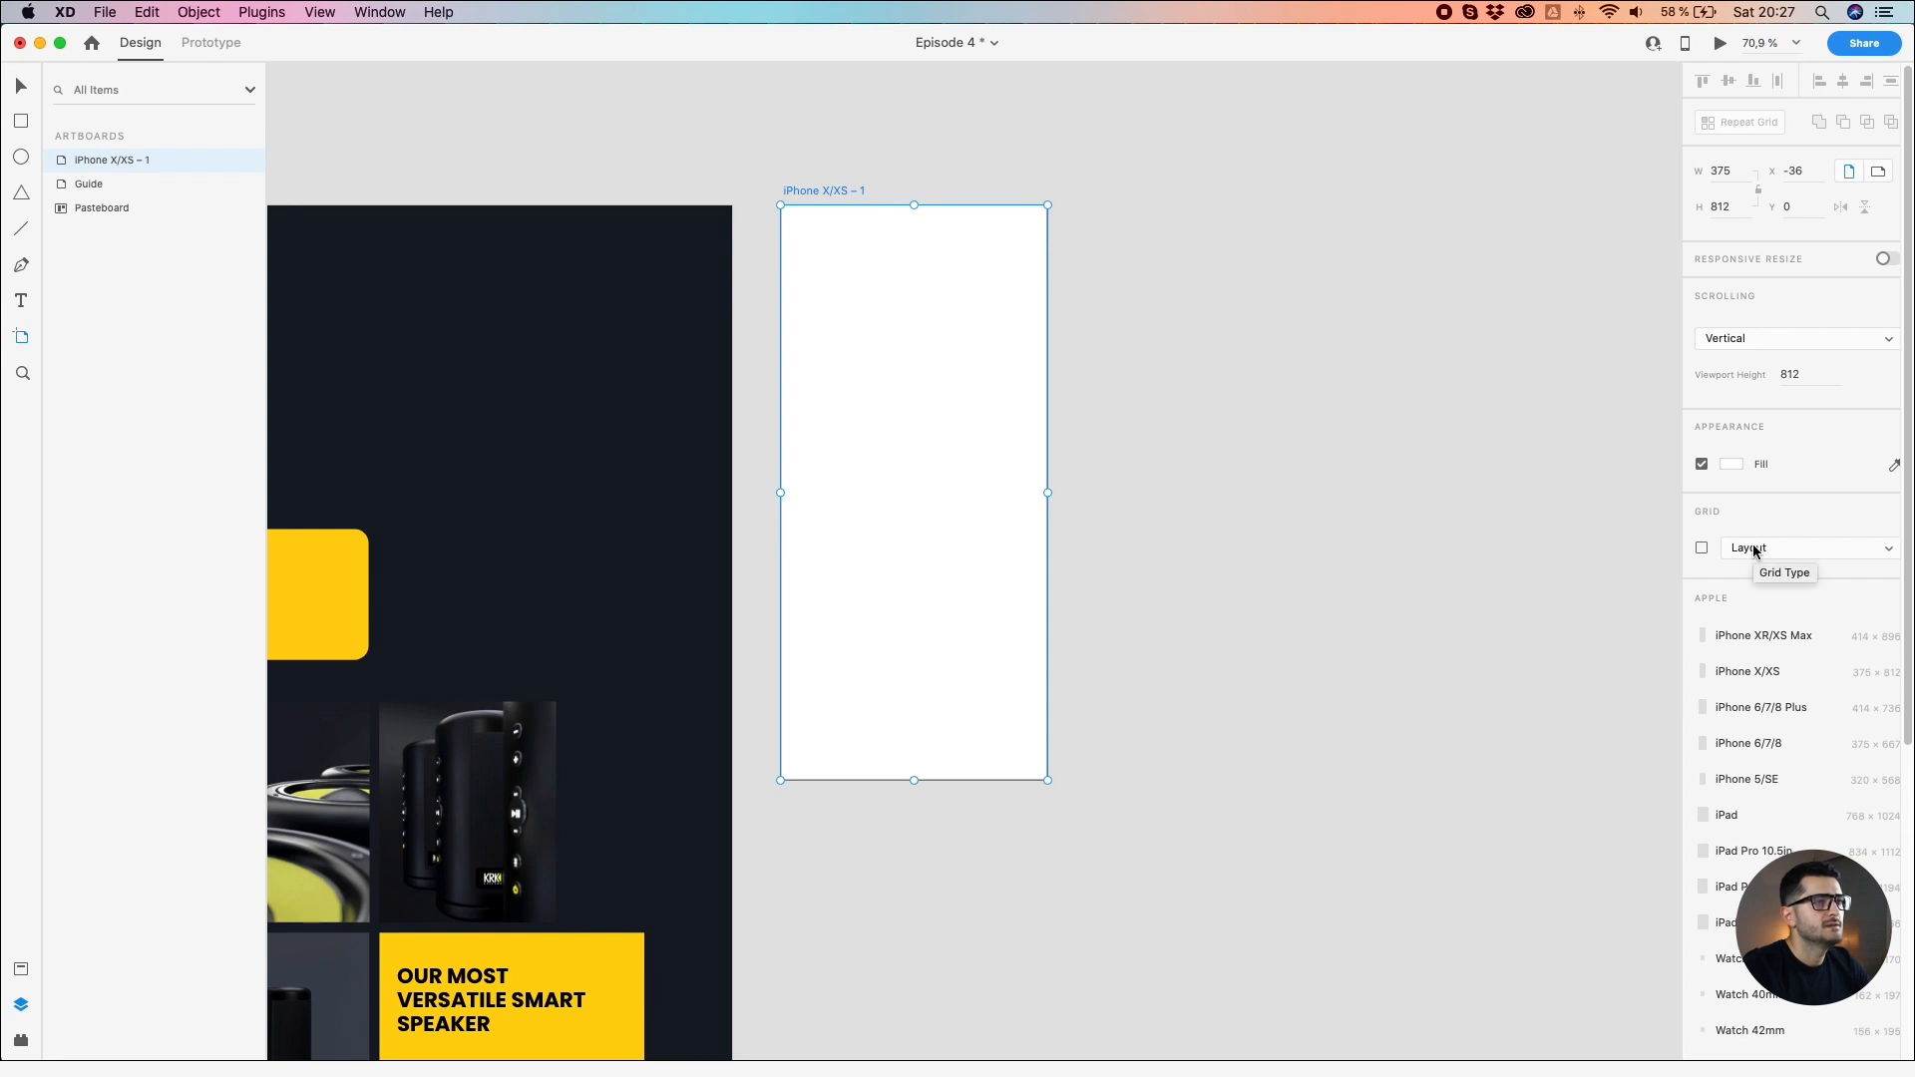
Step: Turn on a square grid with a square size of 5 for the new iPhone X/XS artboard
left_click(1701, 549)
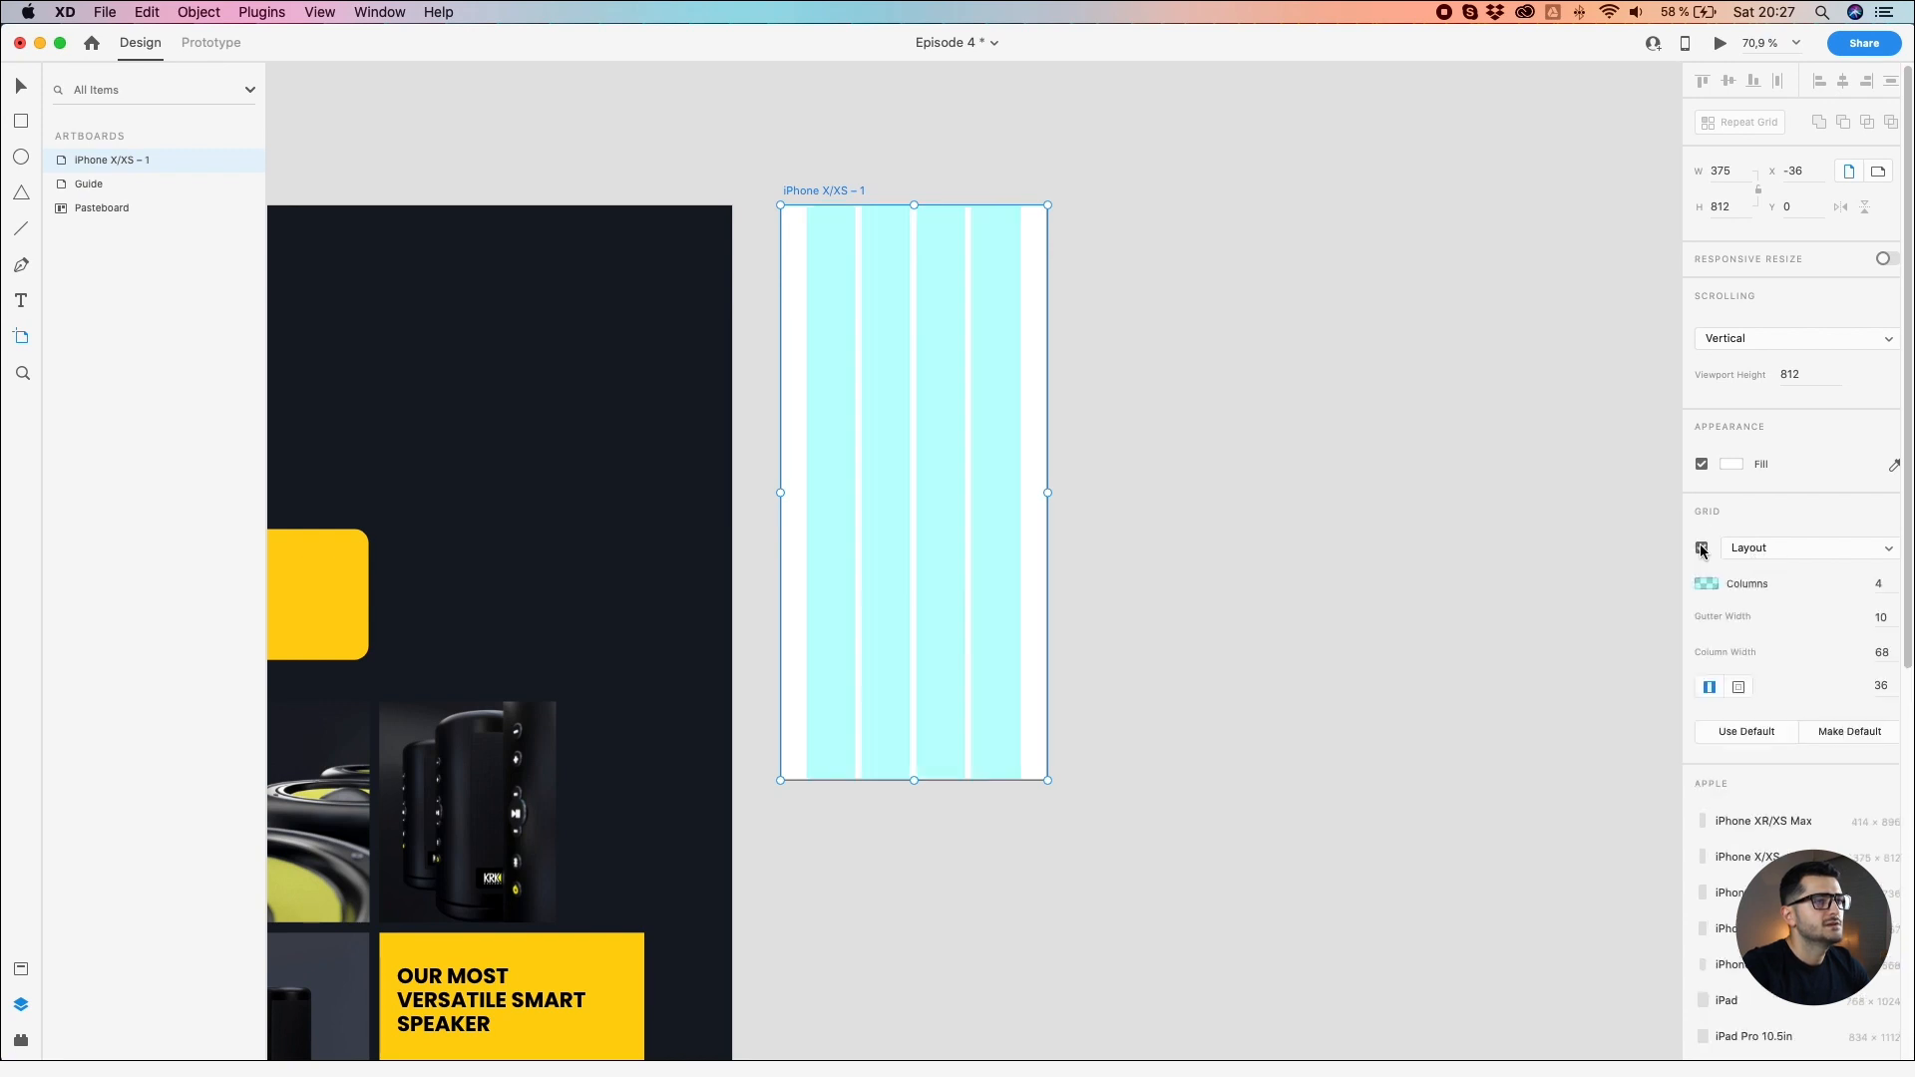
left_click(1764, 550)
left_click(1815, 564)
left_click(1879, 580)
type("5")
key("Return")
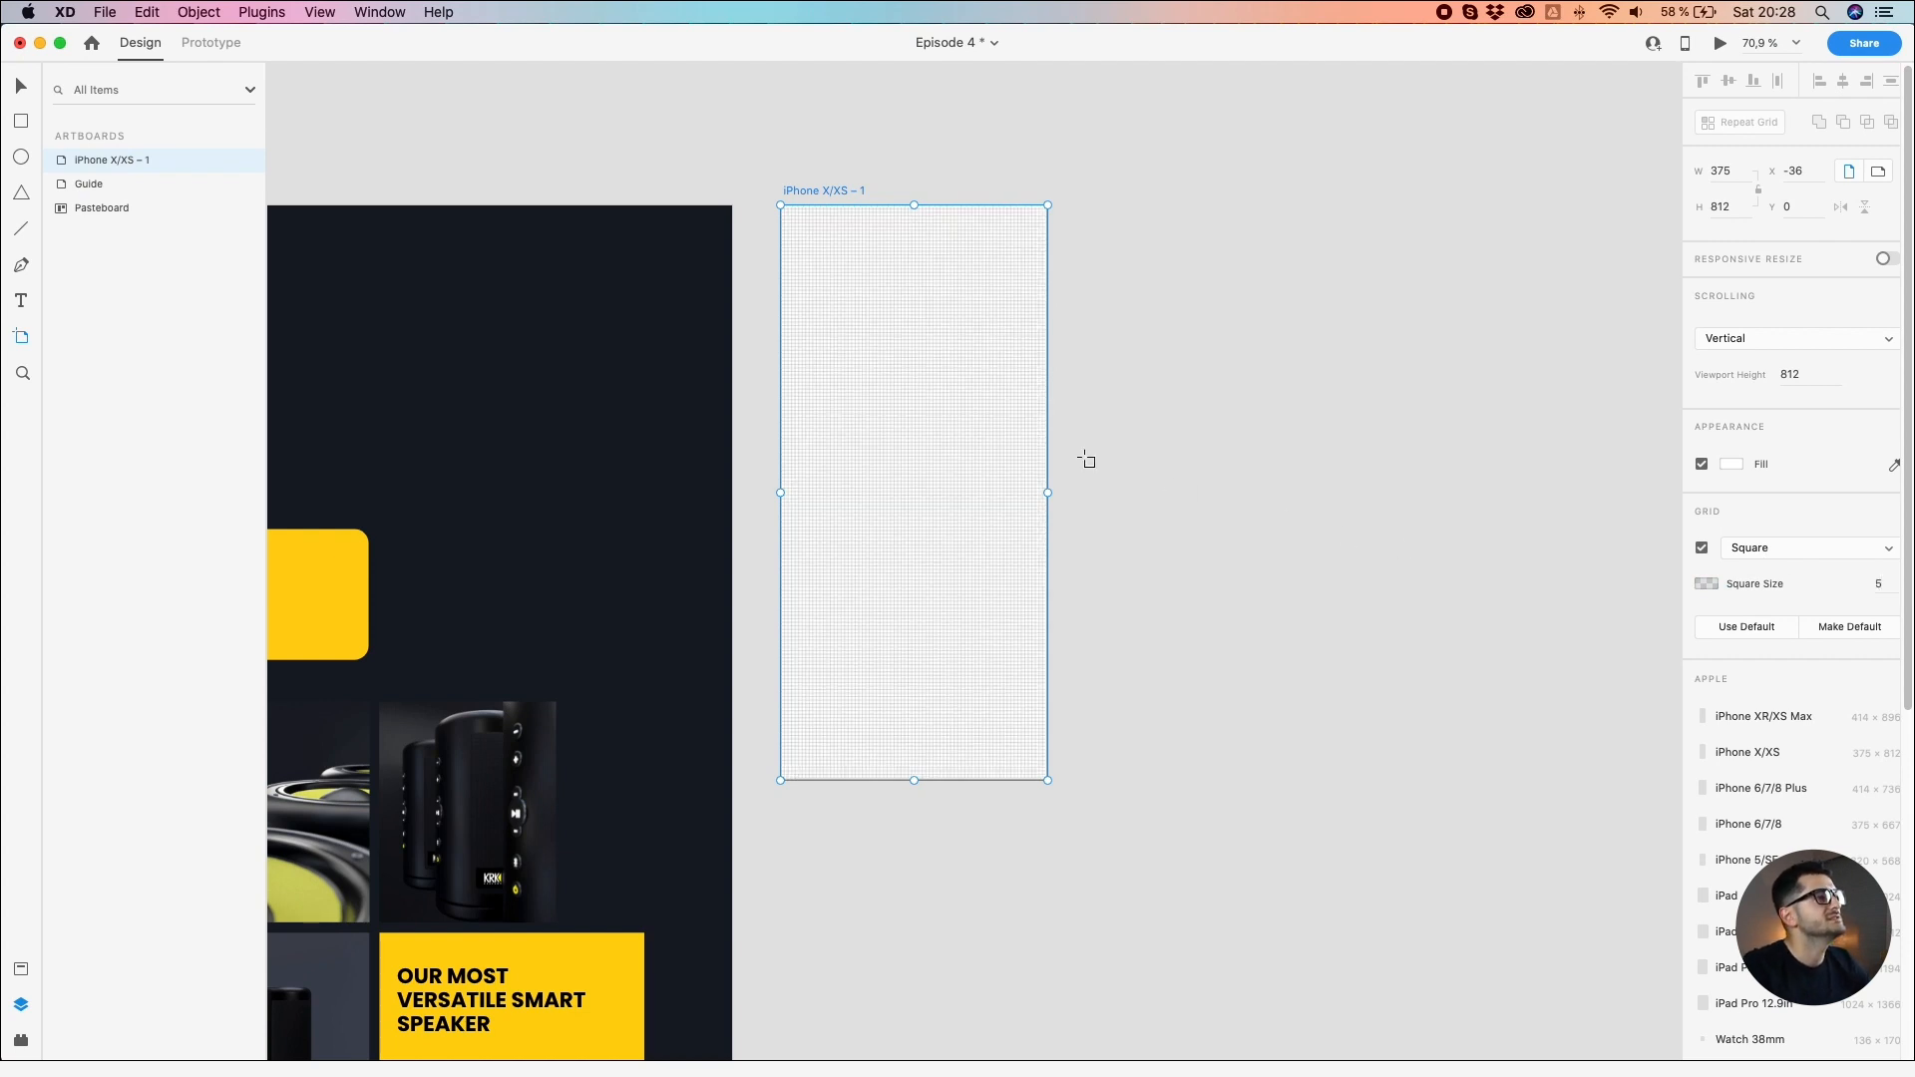
Step: Fill the new iPhone artboard with the dark background colour sampled from the Guide artboard
scroll(769, 171, "up", 3)
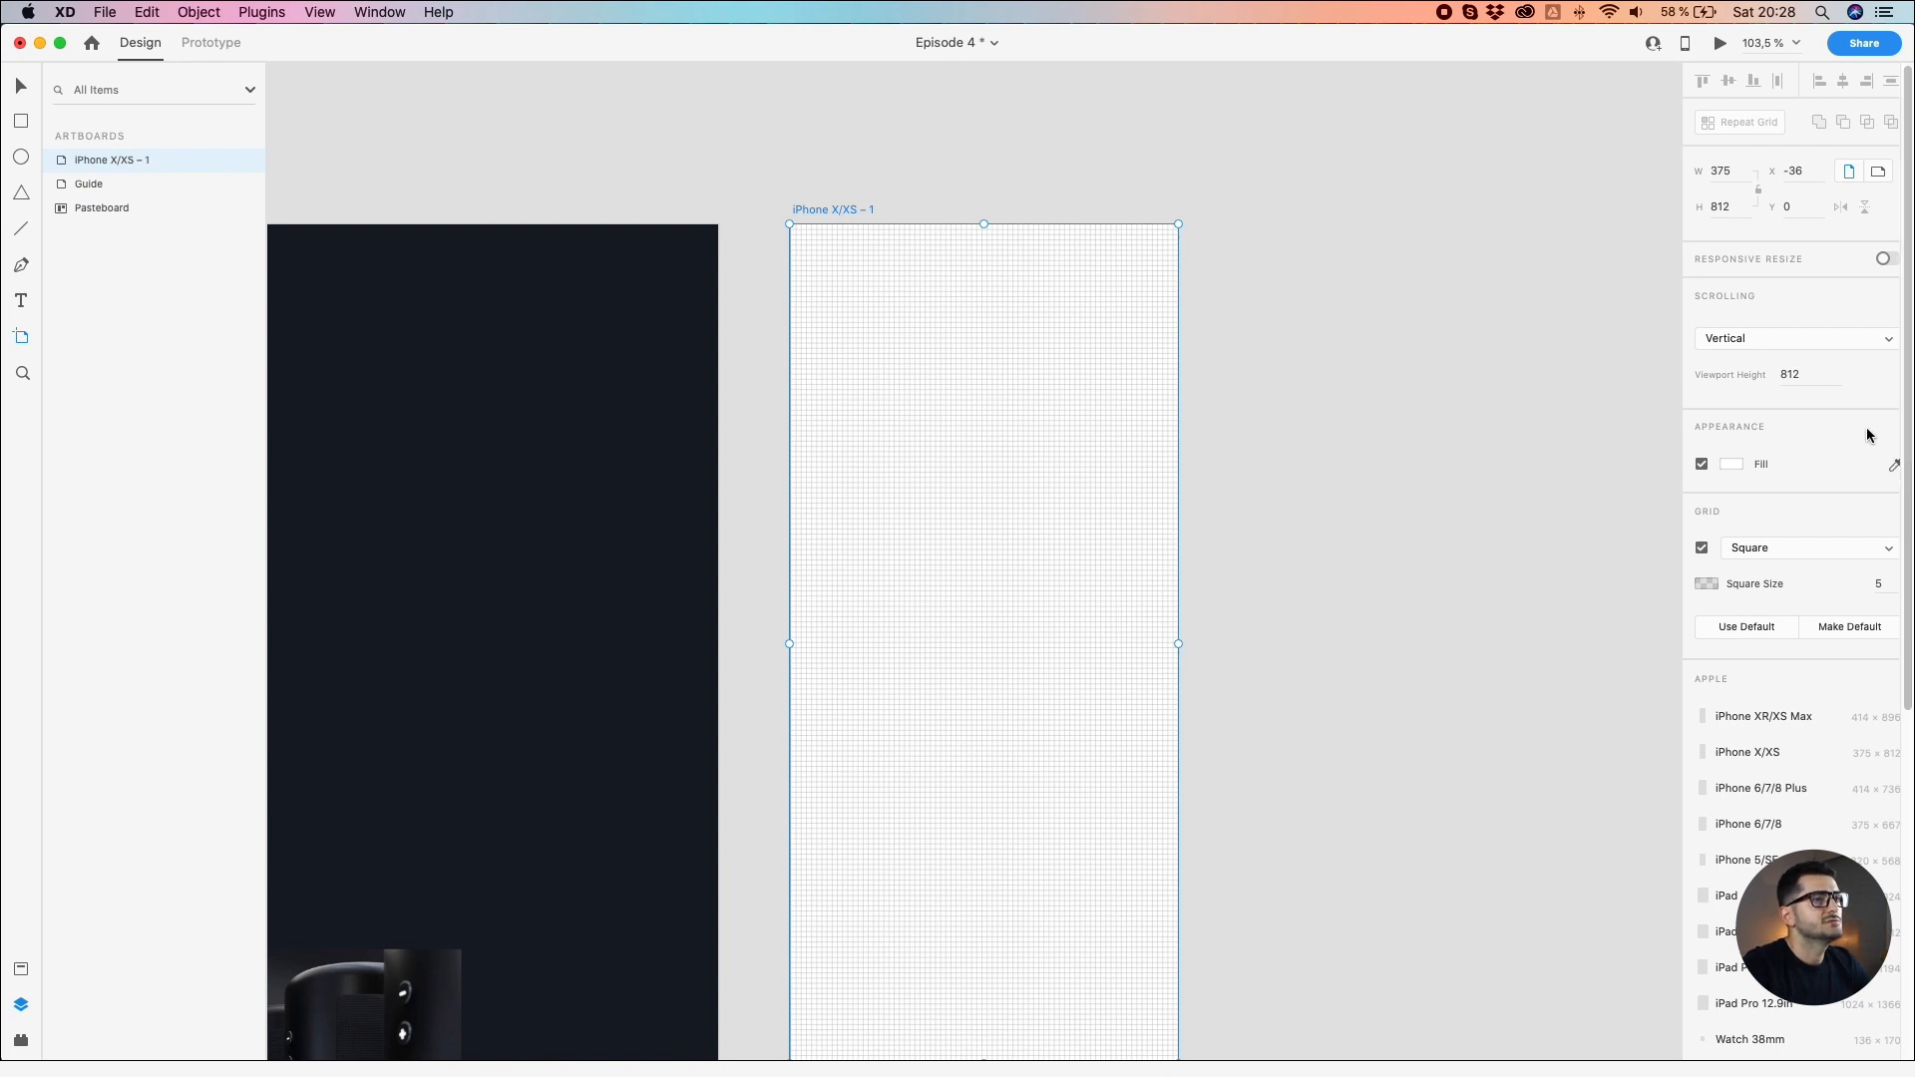
left_click(1894, 465)
left_click(517, 379)
scroll(514, 377, "down", 3)
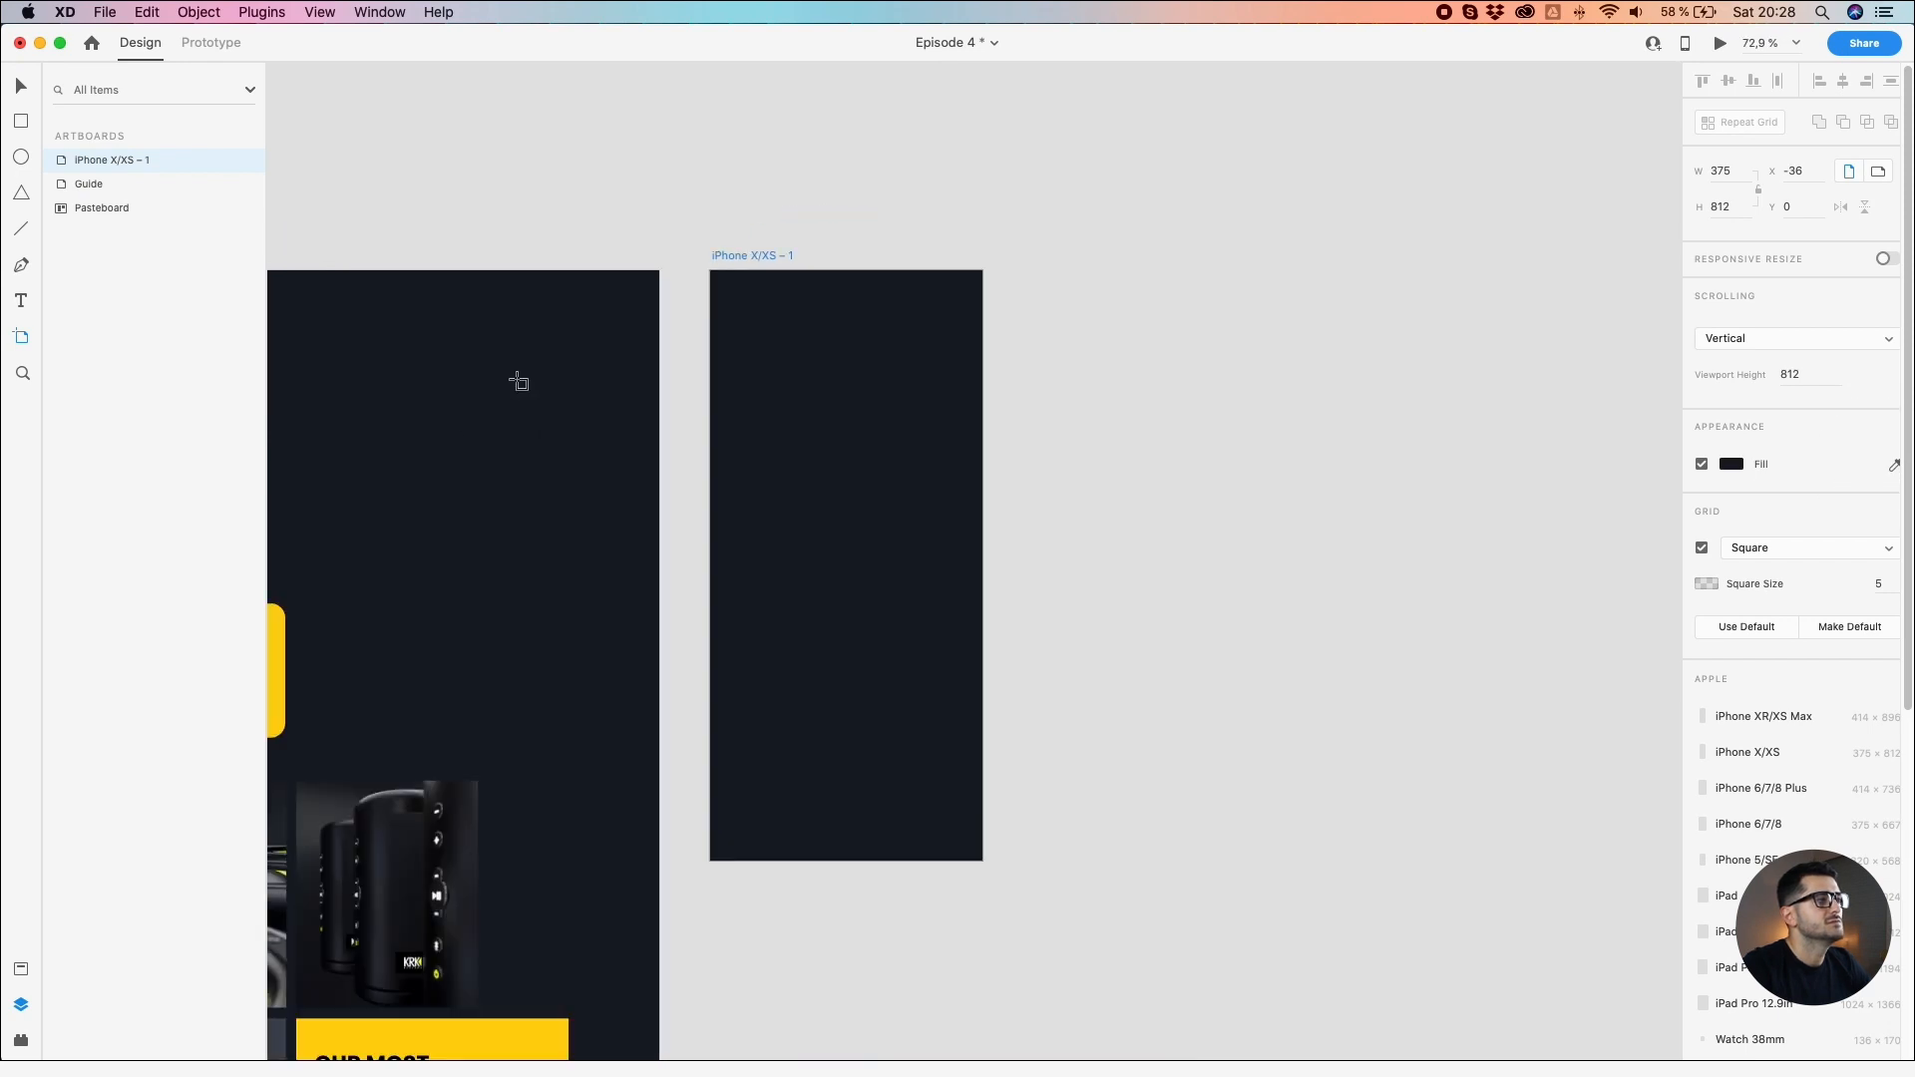
left_click_drag(512, 376, 961, 372)
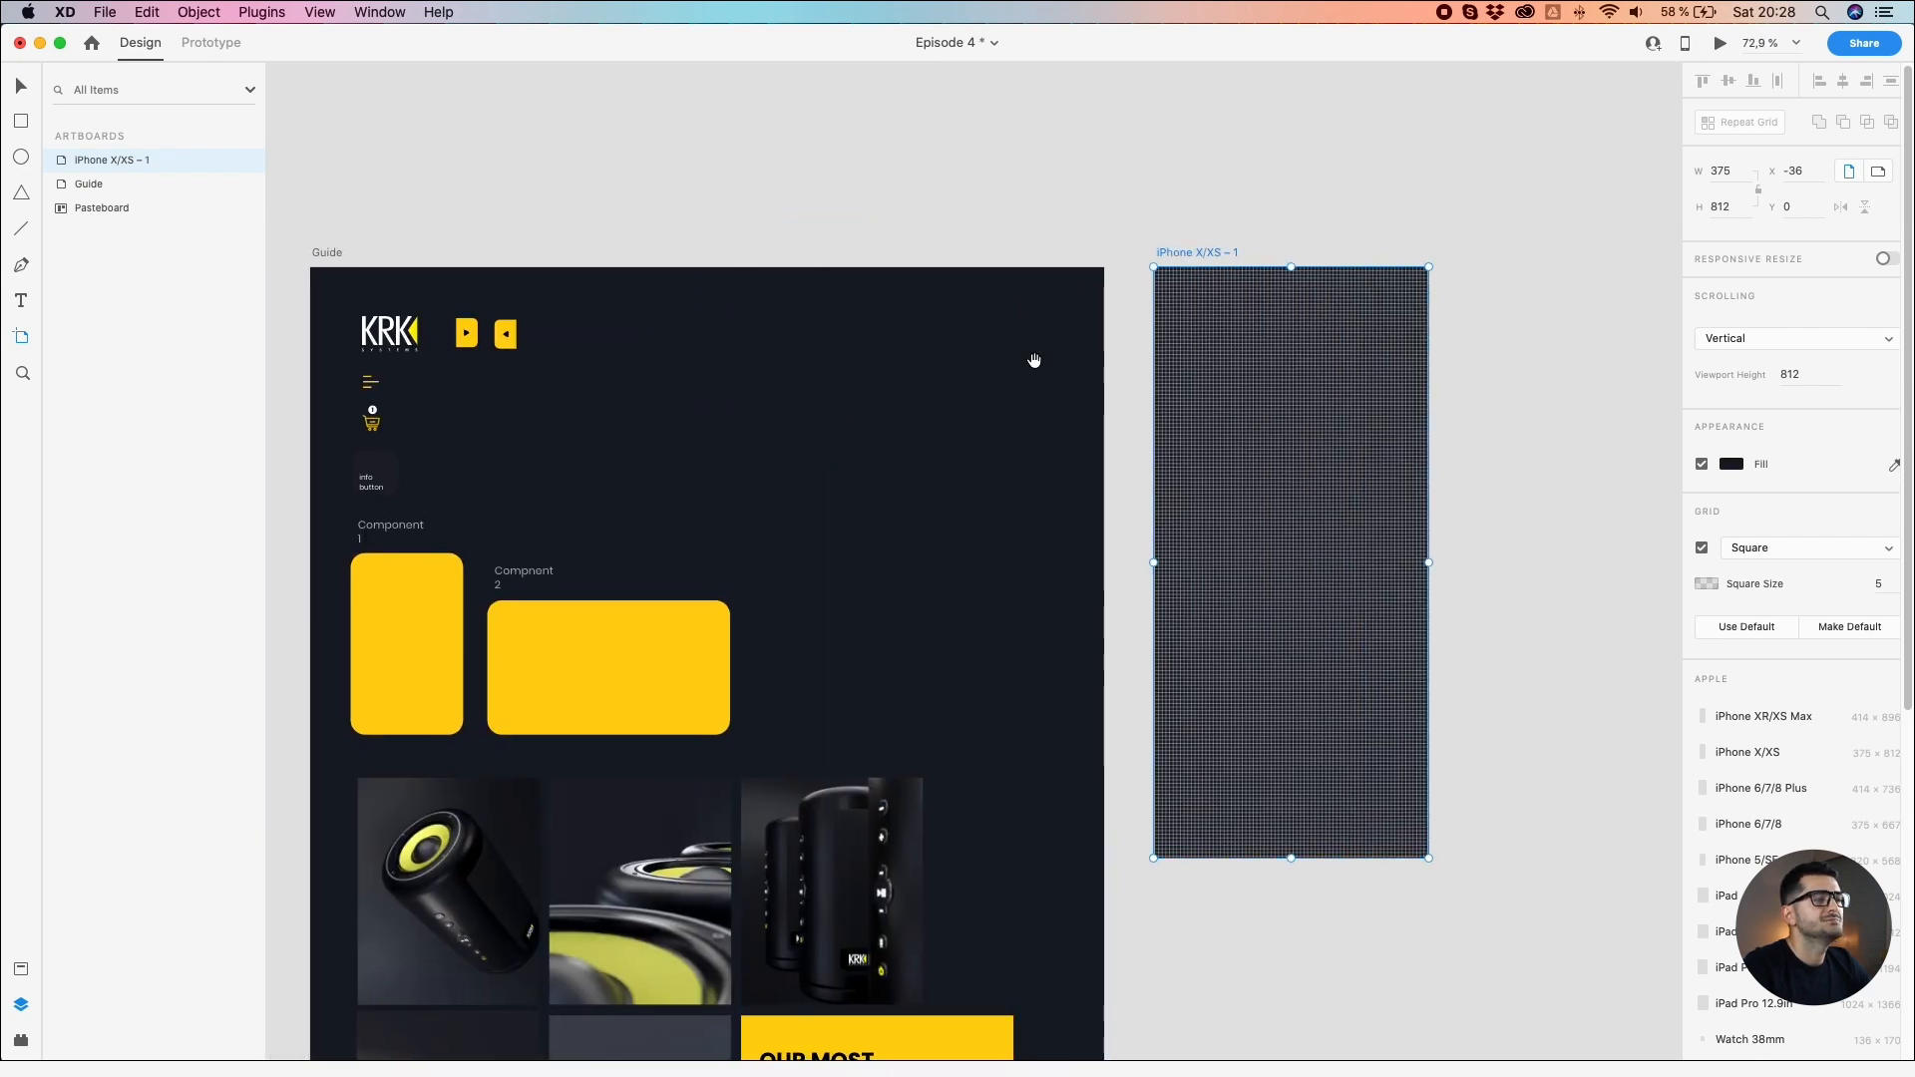
left_click_drag(1252, 250, 884, 269)
scroll(870, 282, "up", 3)
left_click(781, 277)
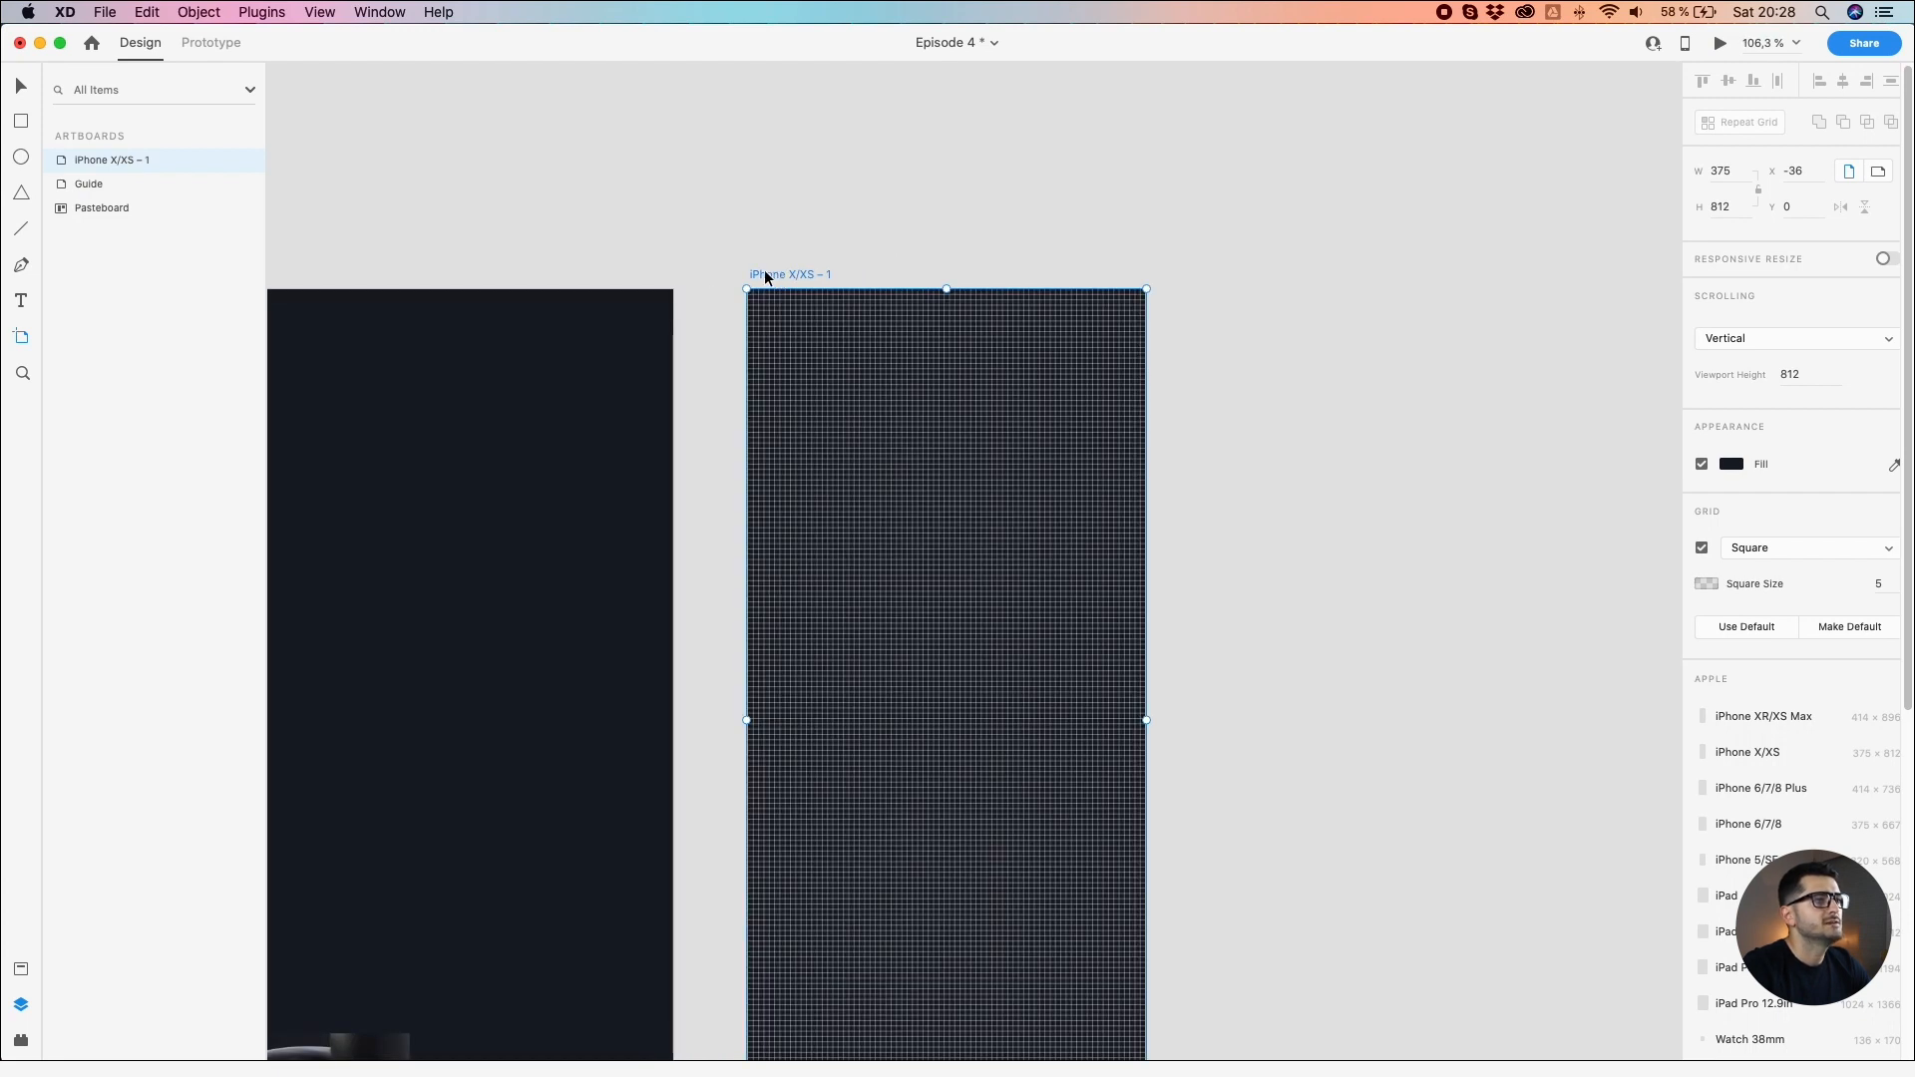
left_click_drag(748, 265, 1031, 260)
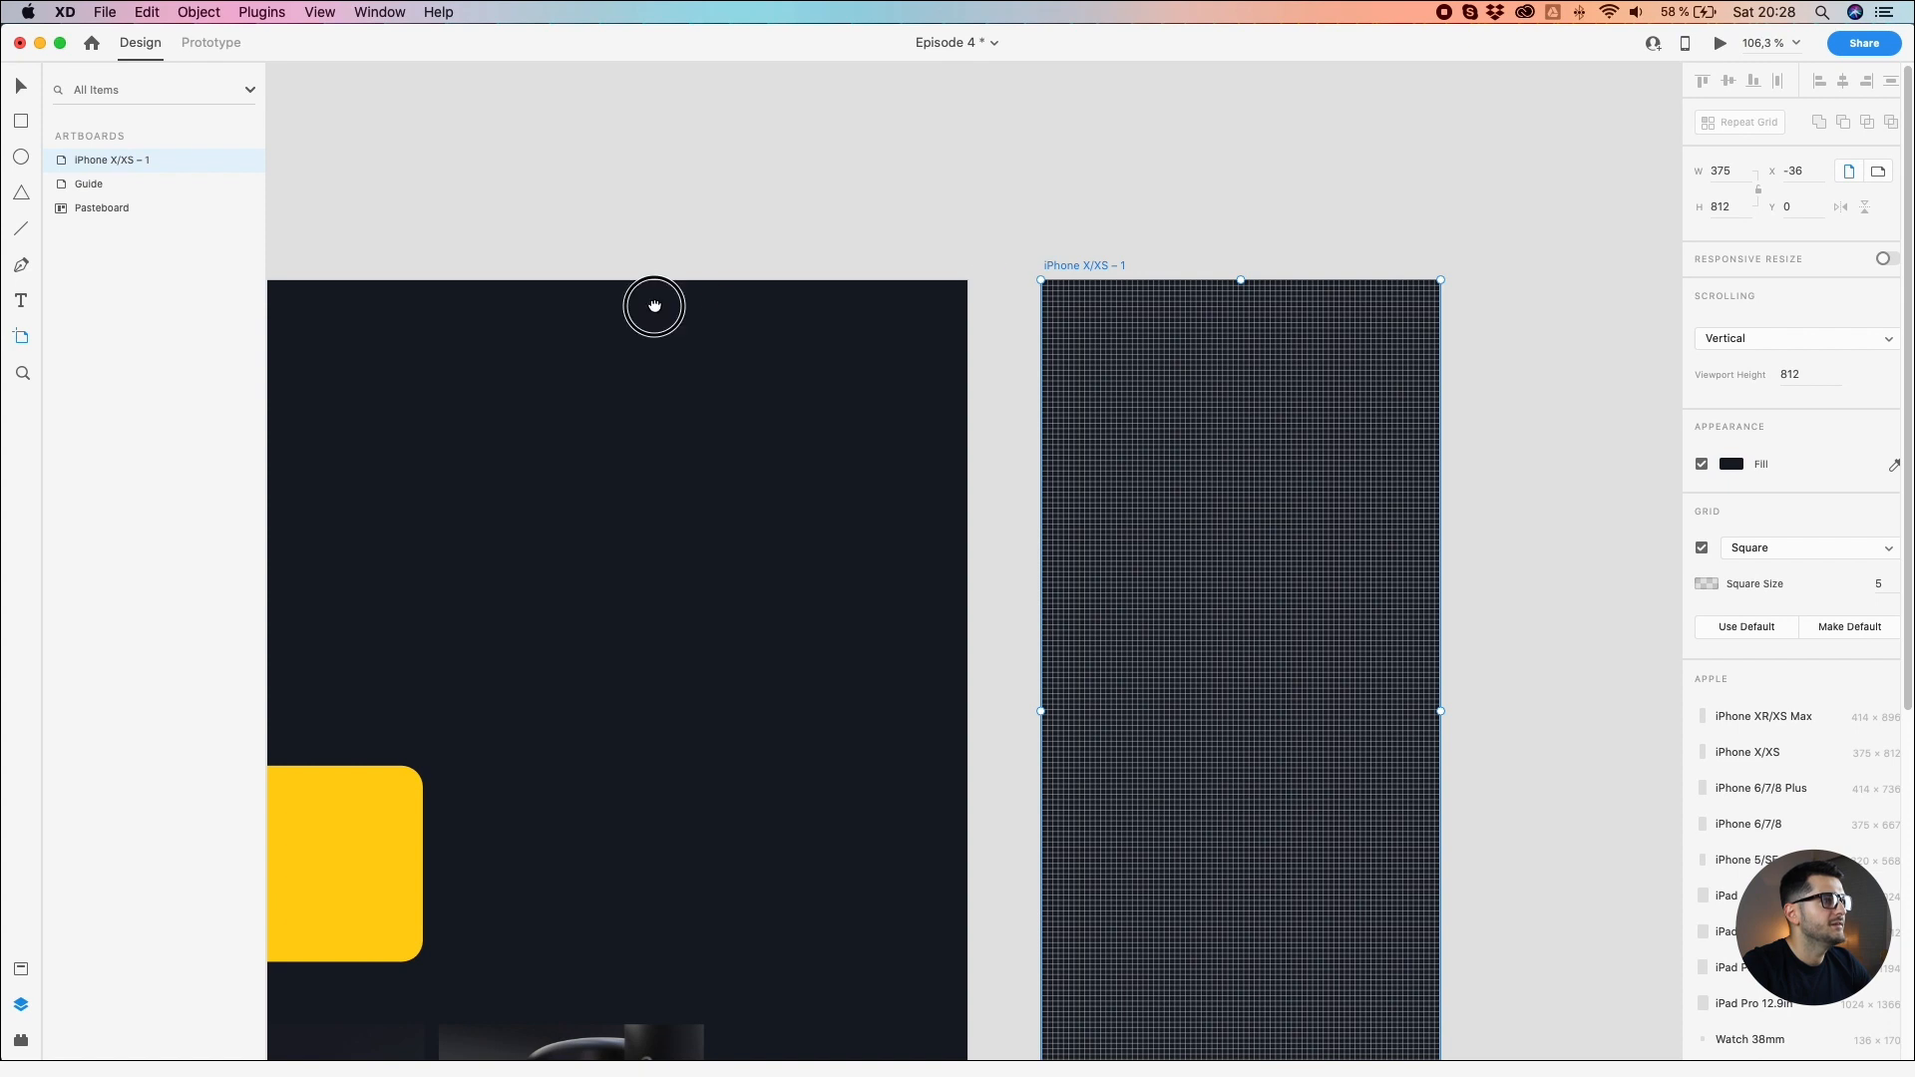
scroll(654, 306, "left", 5)
scroll(445, 359, "down", 3)
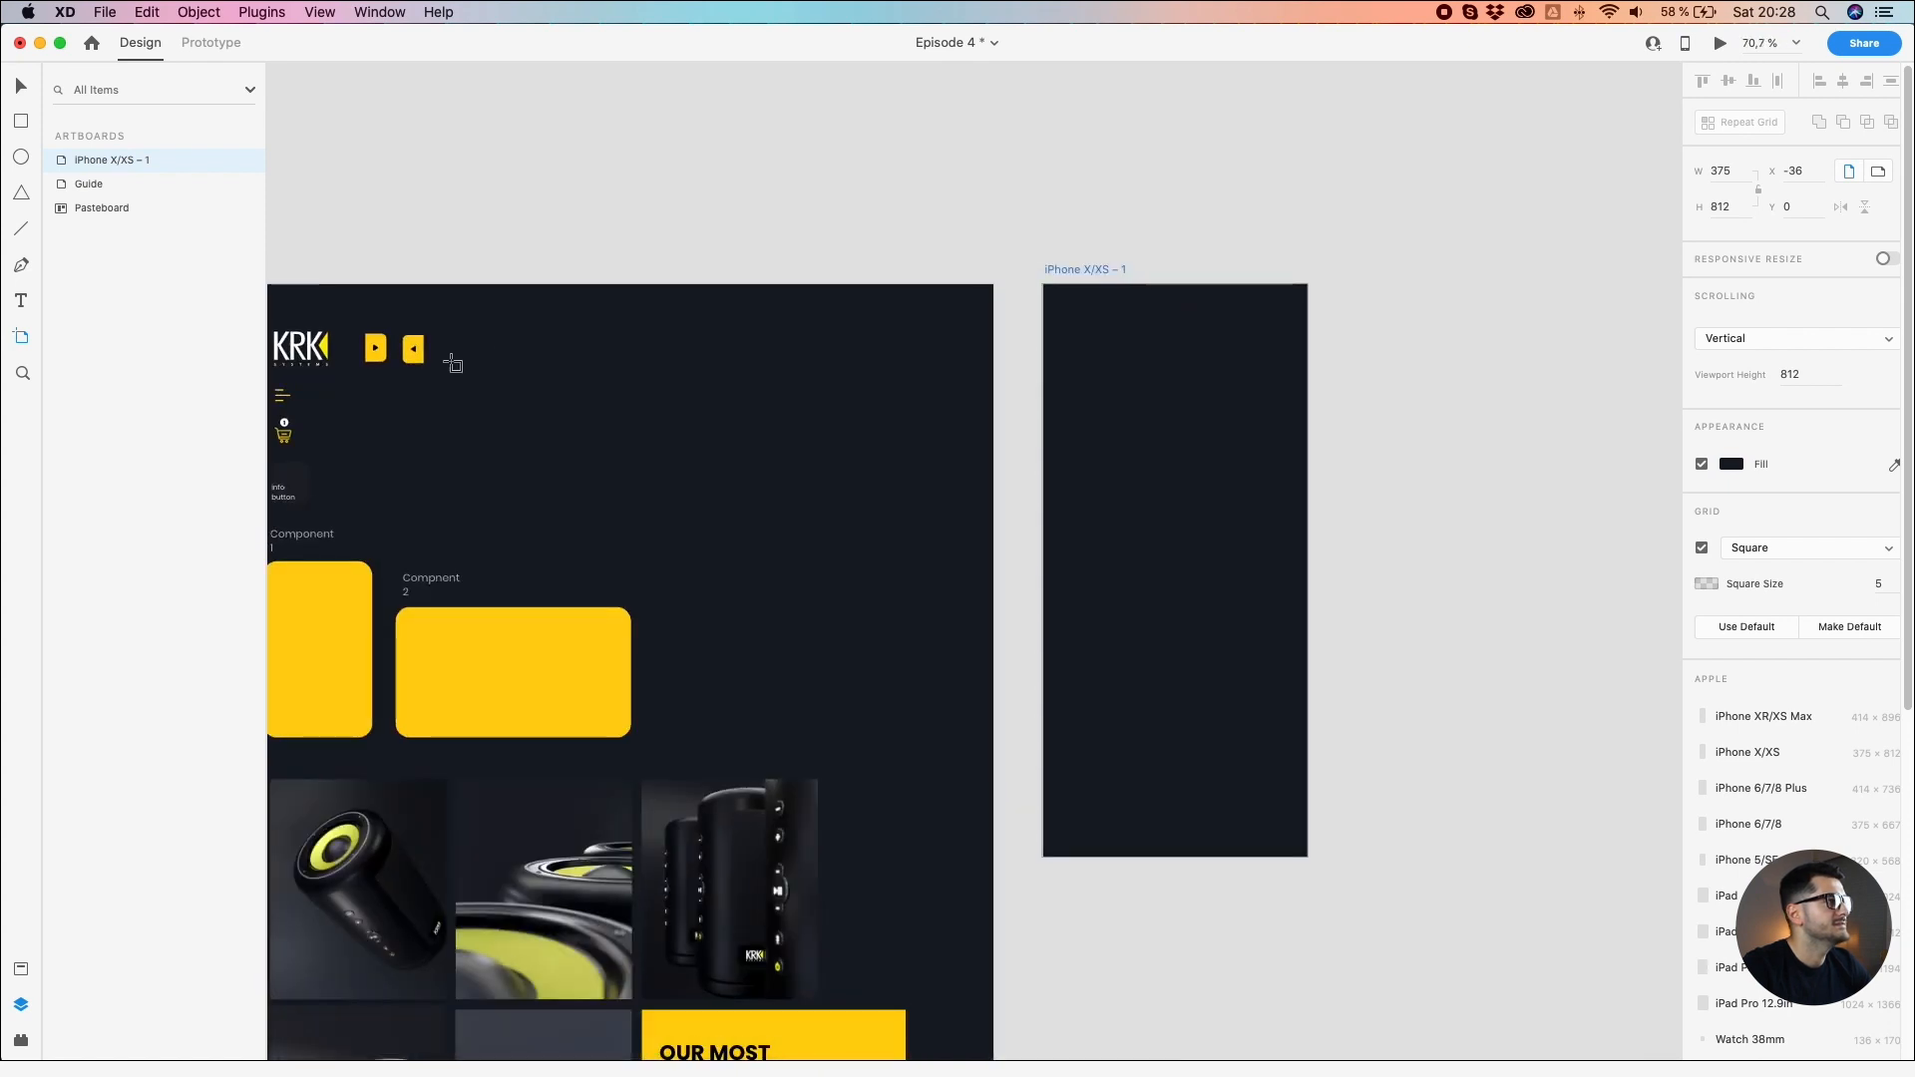
Step: Copy the KRK logo from the Guide into the top centre of the iPhone artboard at X 144, Y 25
left_click(318, 356)
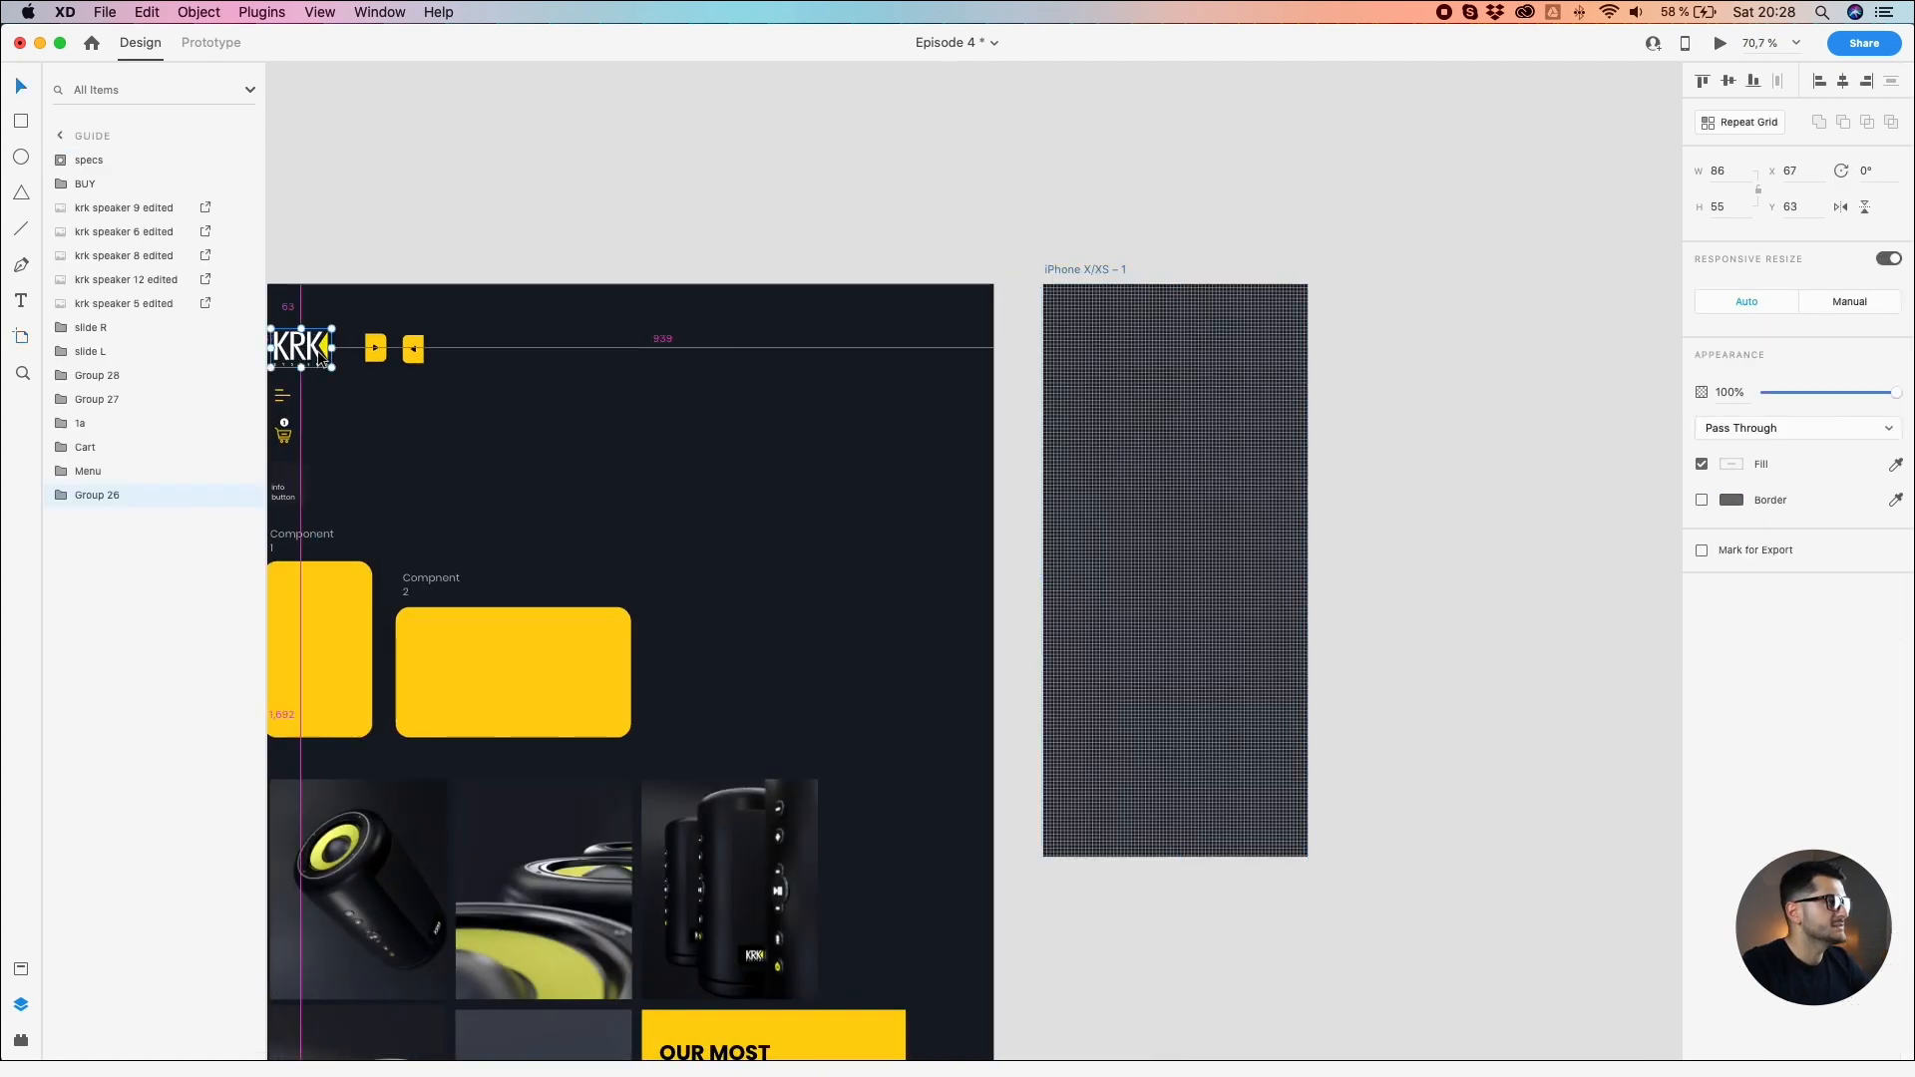
left_click_drag(318, 353, 869, 315)
left_click(324, 349)
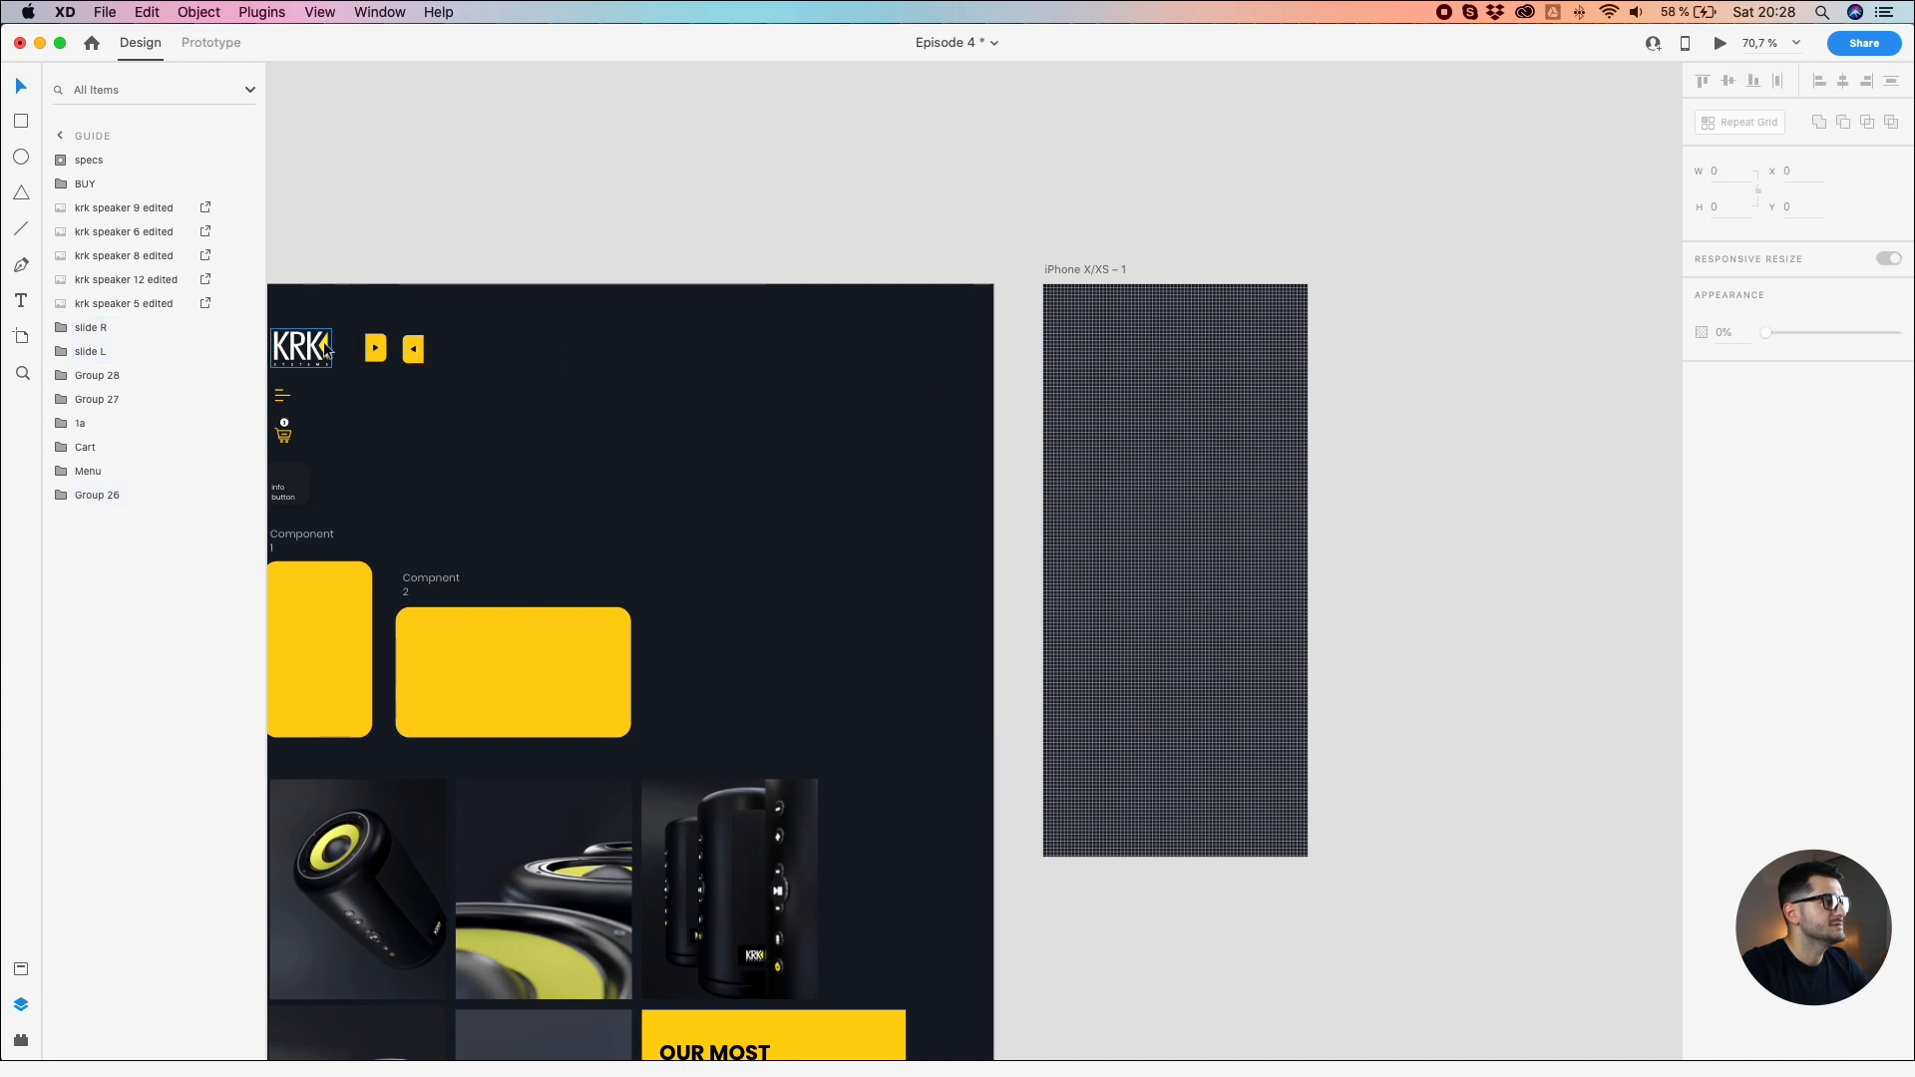
left_click_drag(324, 349, 1195, 328)
scroll(1196, 320, "up", 3)
key("alt")
scroll(1151, 247, "up", 2)
scroll(1151, 245, "up", 3)
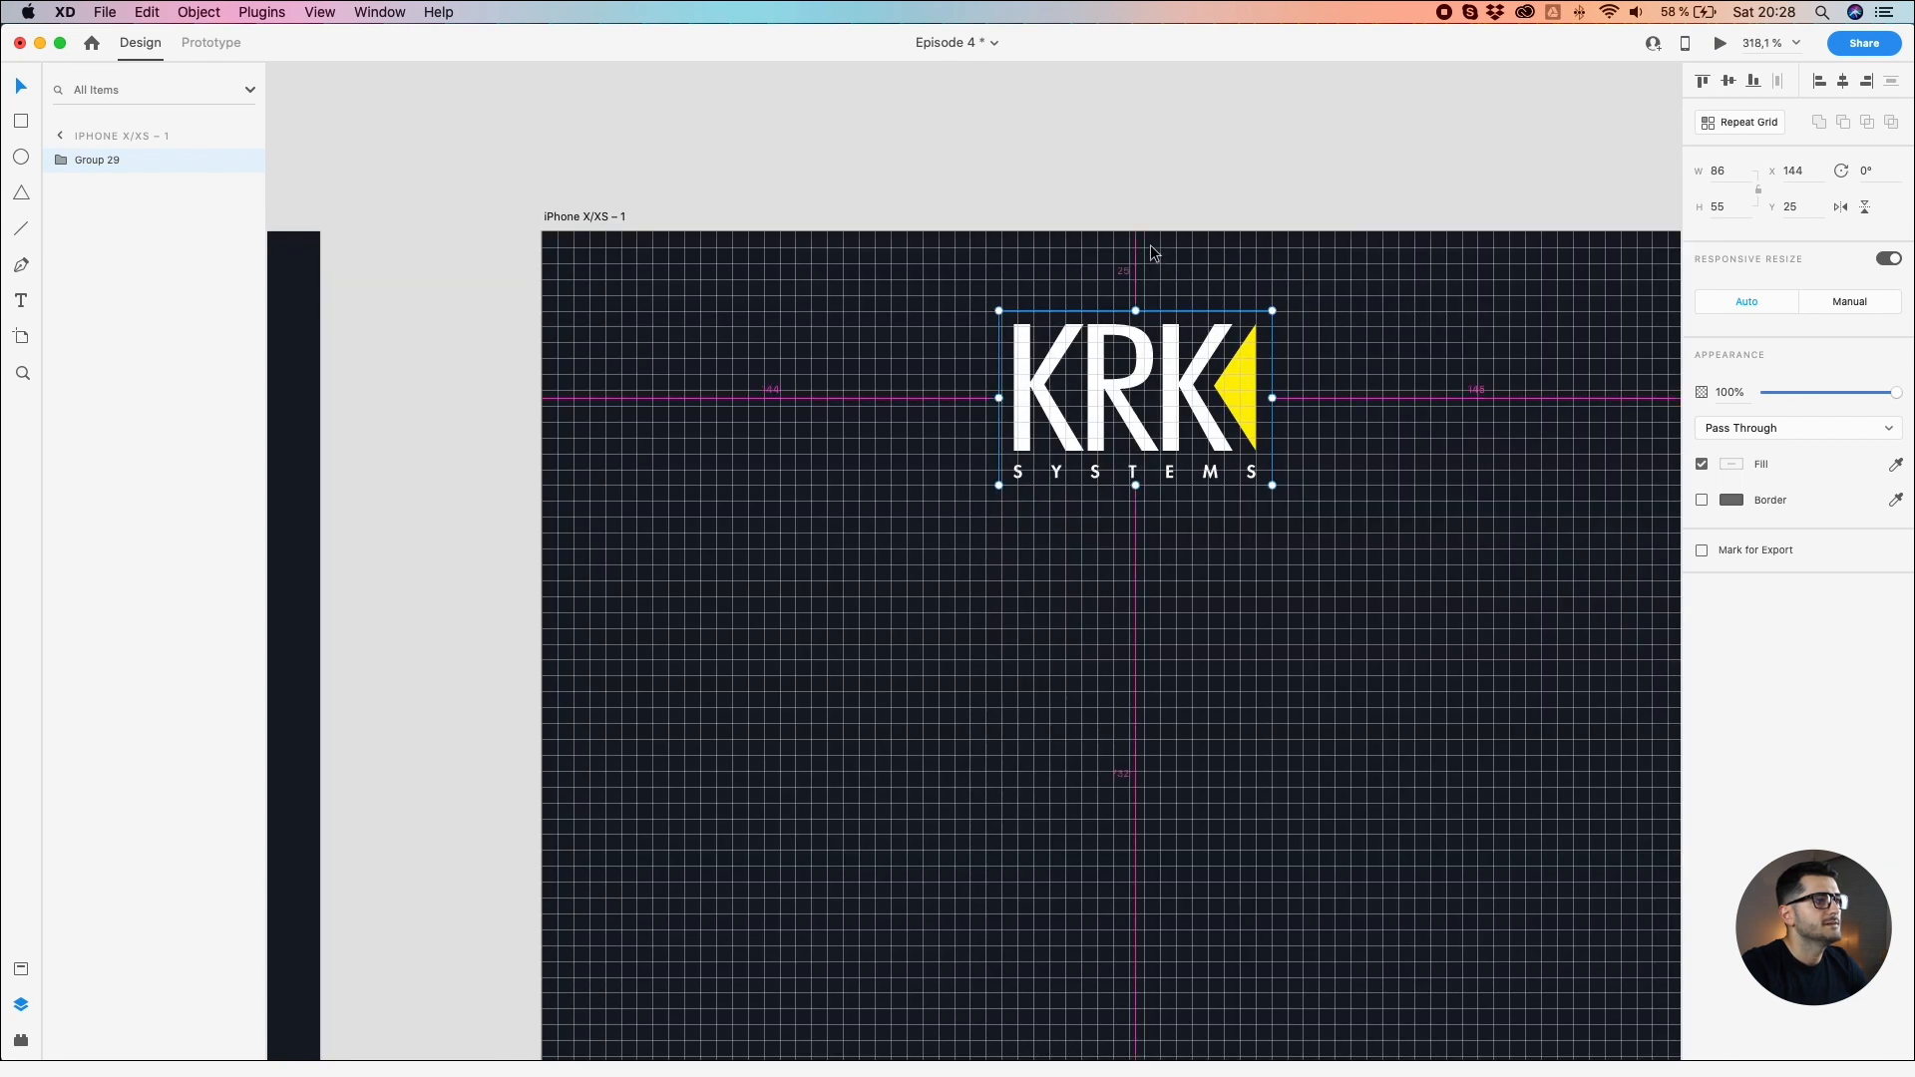
Step: Copy the menu and cart icons from the Guide into the iPhone artboard's header, one on each side of the logo
scroll(1151, 244, "down", 4)
scroll(1000, 260, "left", 5)
scroll(953, 260, "down", 3)
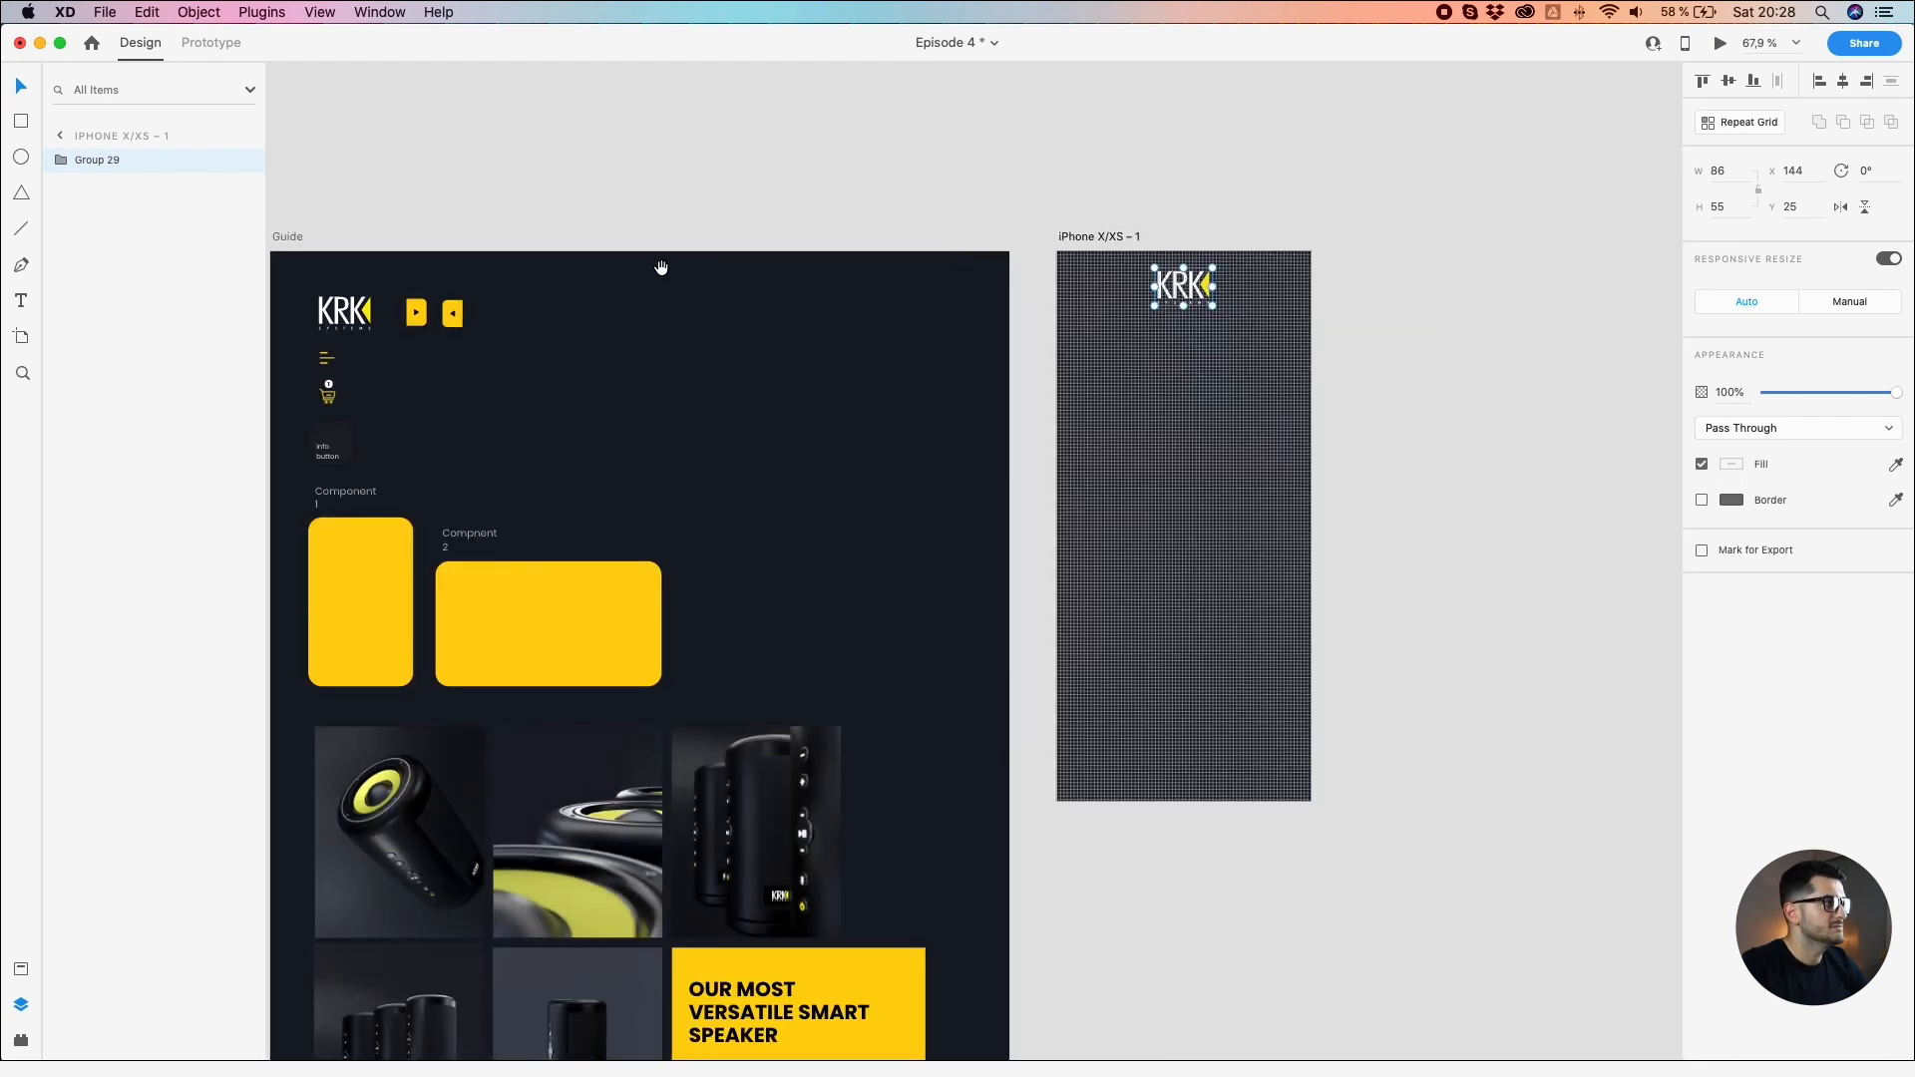
scroll(662, 275, "left", 4)
left_click_drag(478, 345, 1229, 269)
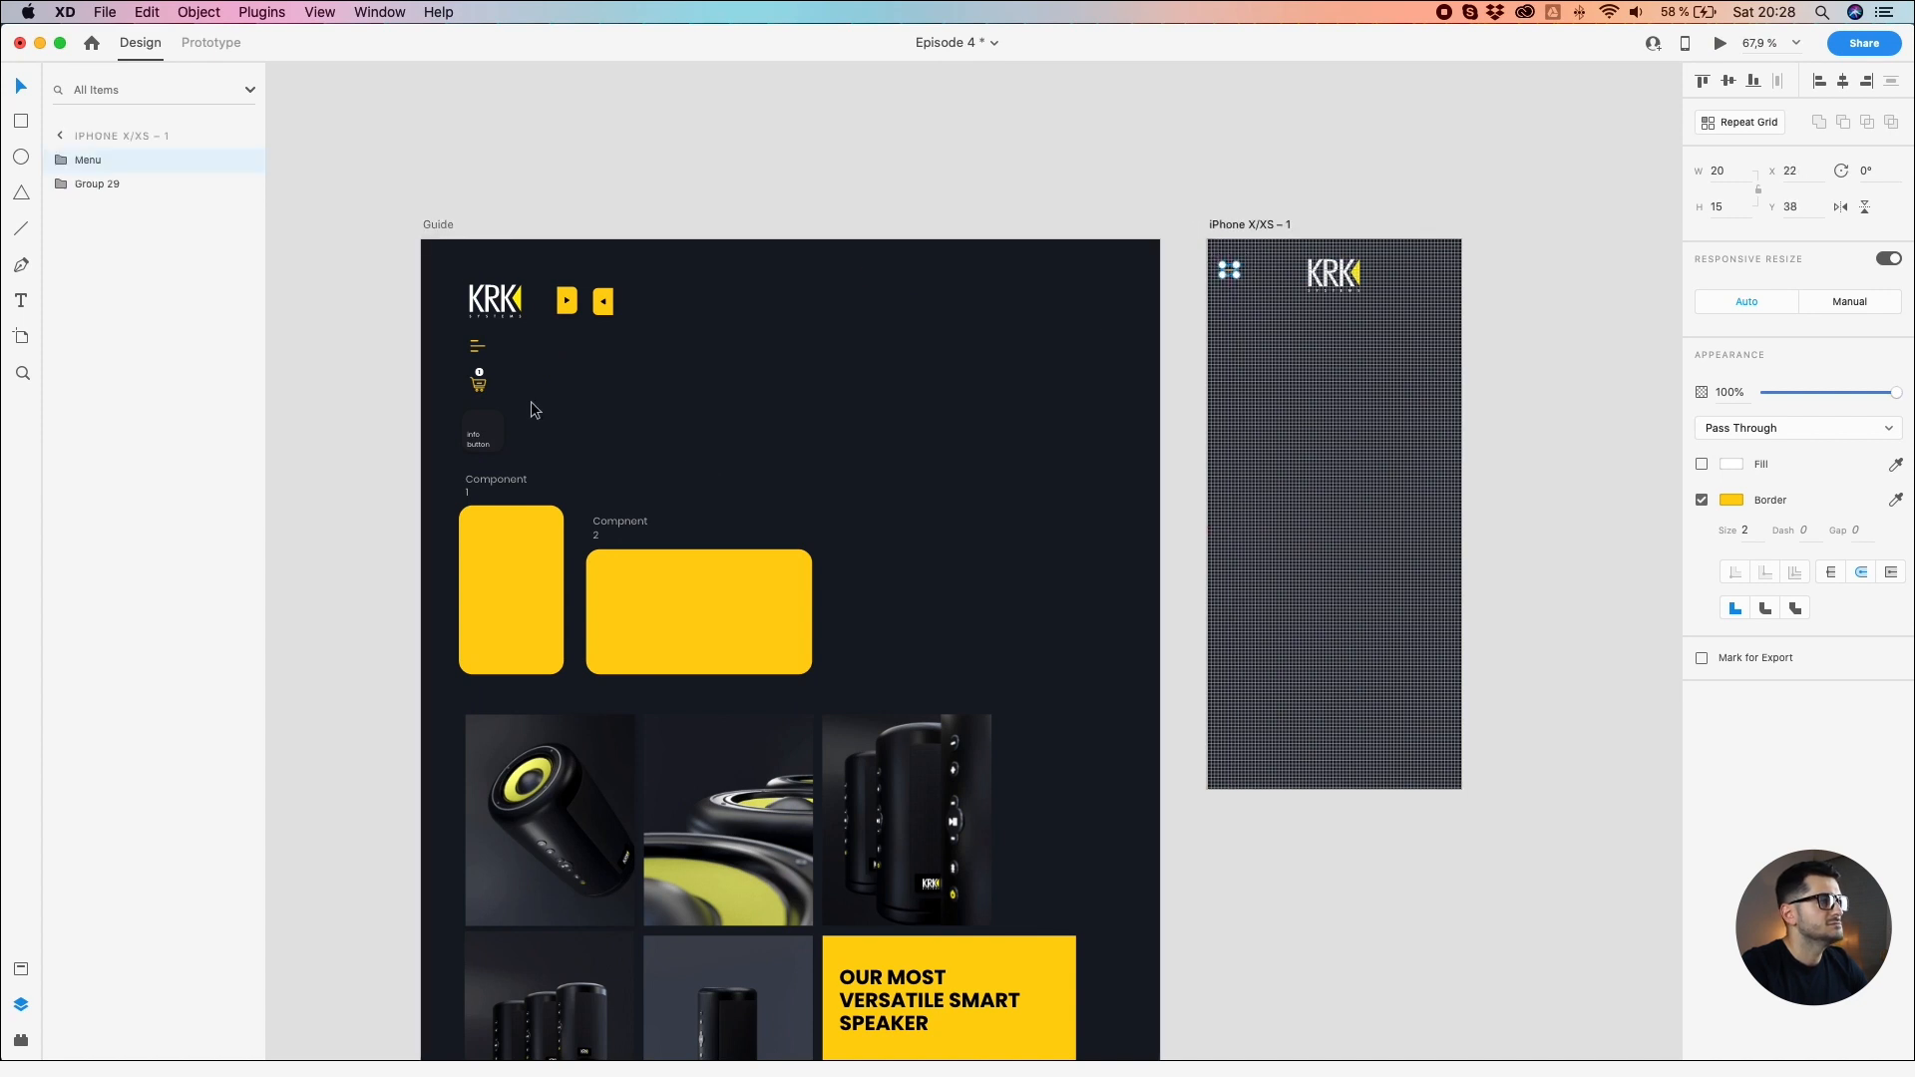
left_click_drag(478, 382, 1436, 274)
left_click(1514, 290)
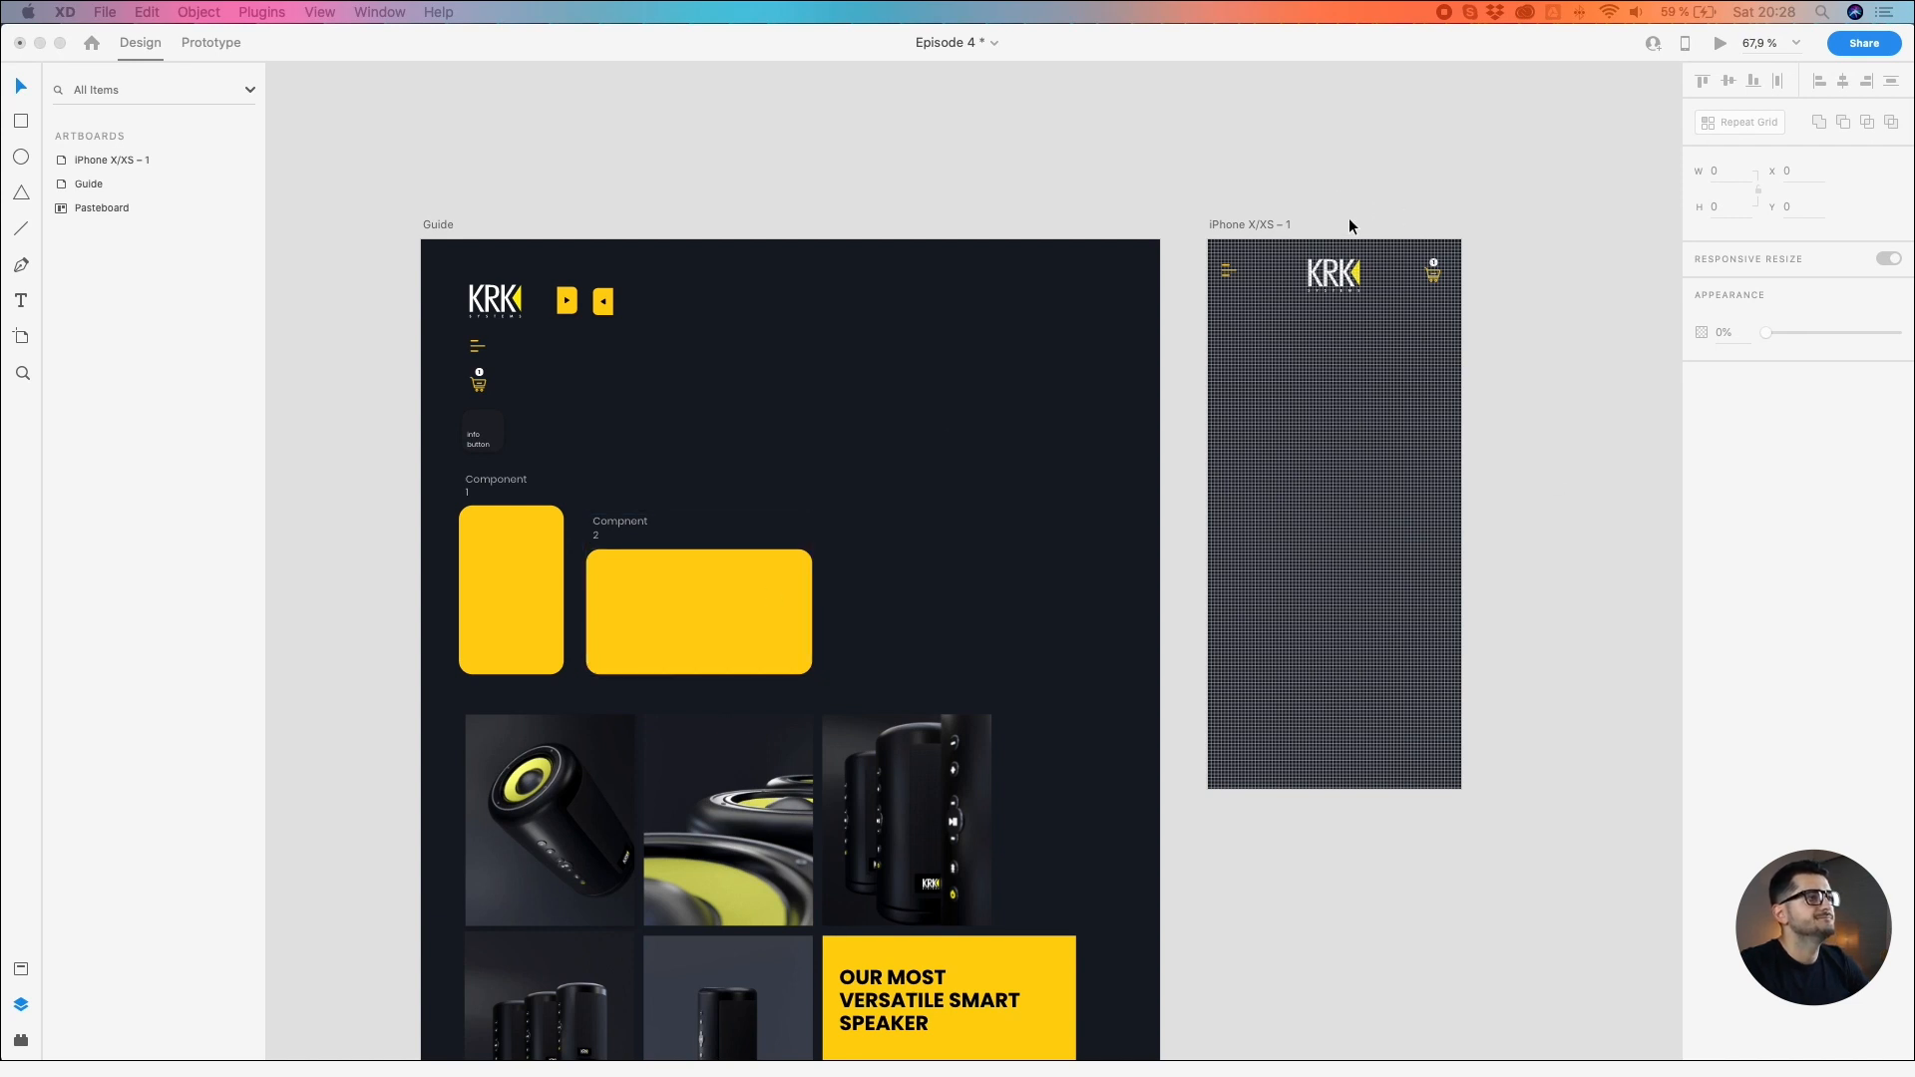
Step: Copy the info button from the Guide into the iPhone artboard below the menu icon at X 20, Y 100
left_click_drag(1423, 213, 1234, 287)
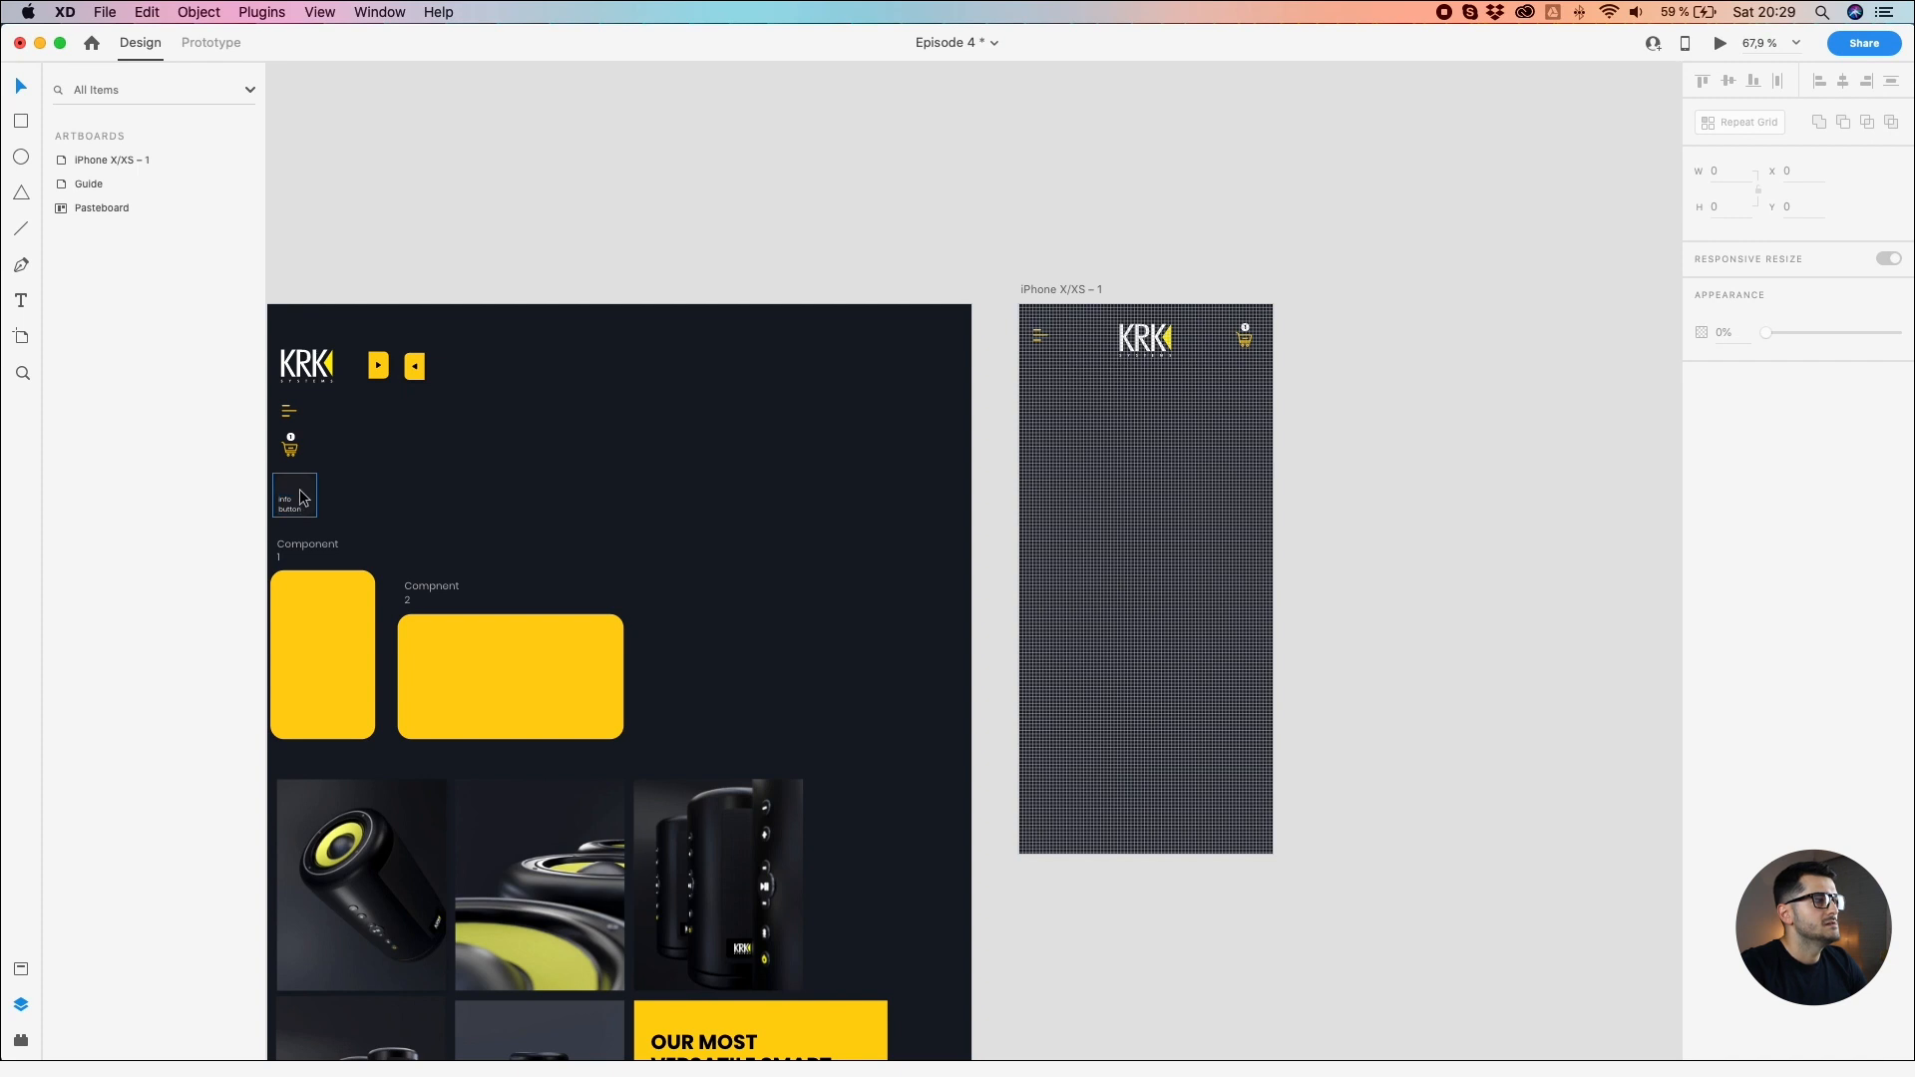
left_click_drag(307, 499, 1009, 390)
scroll(1105, 385, "up", 5)
scroll(1005, 381, "up", 2)
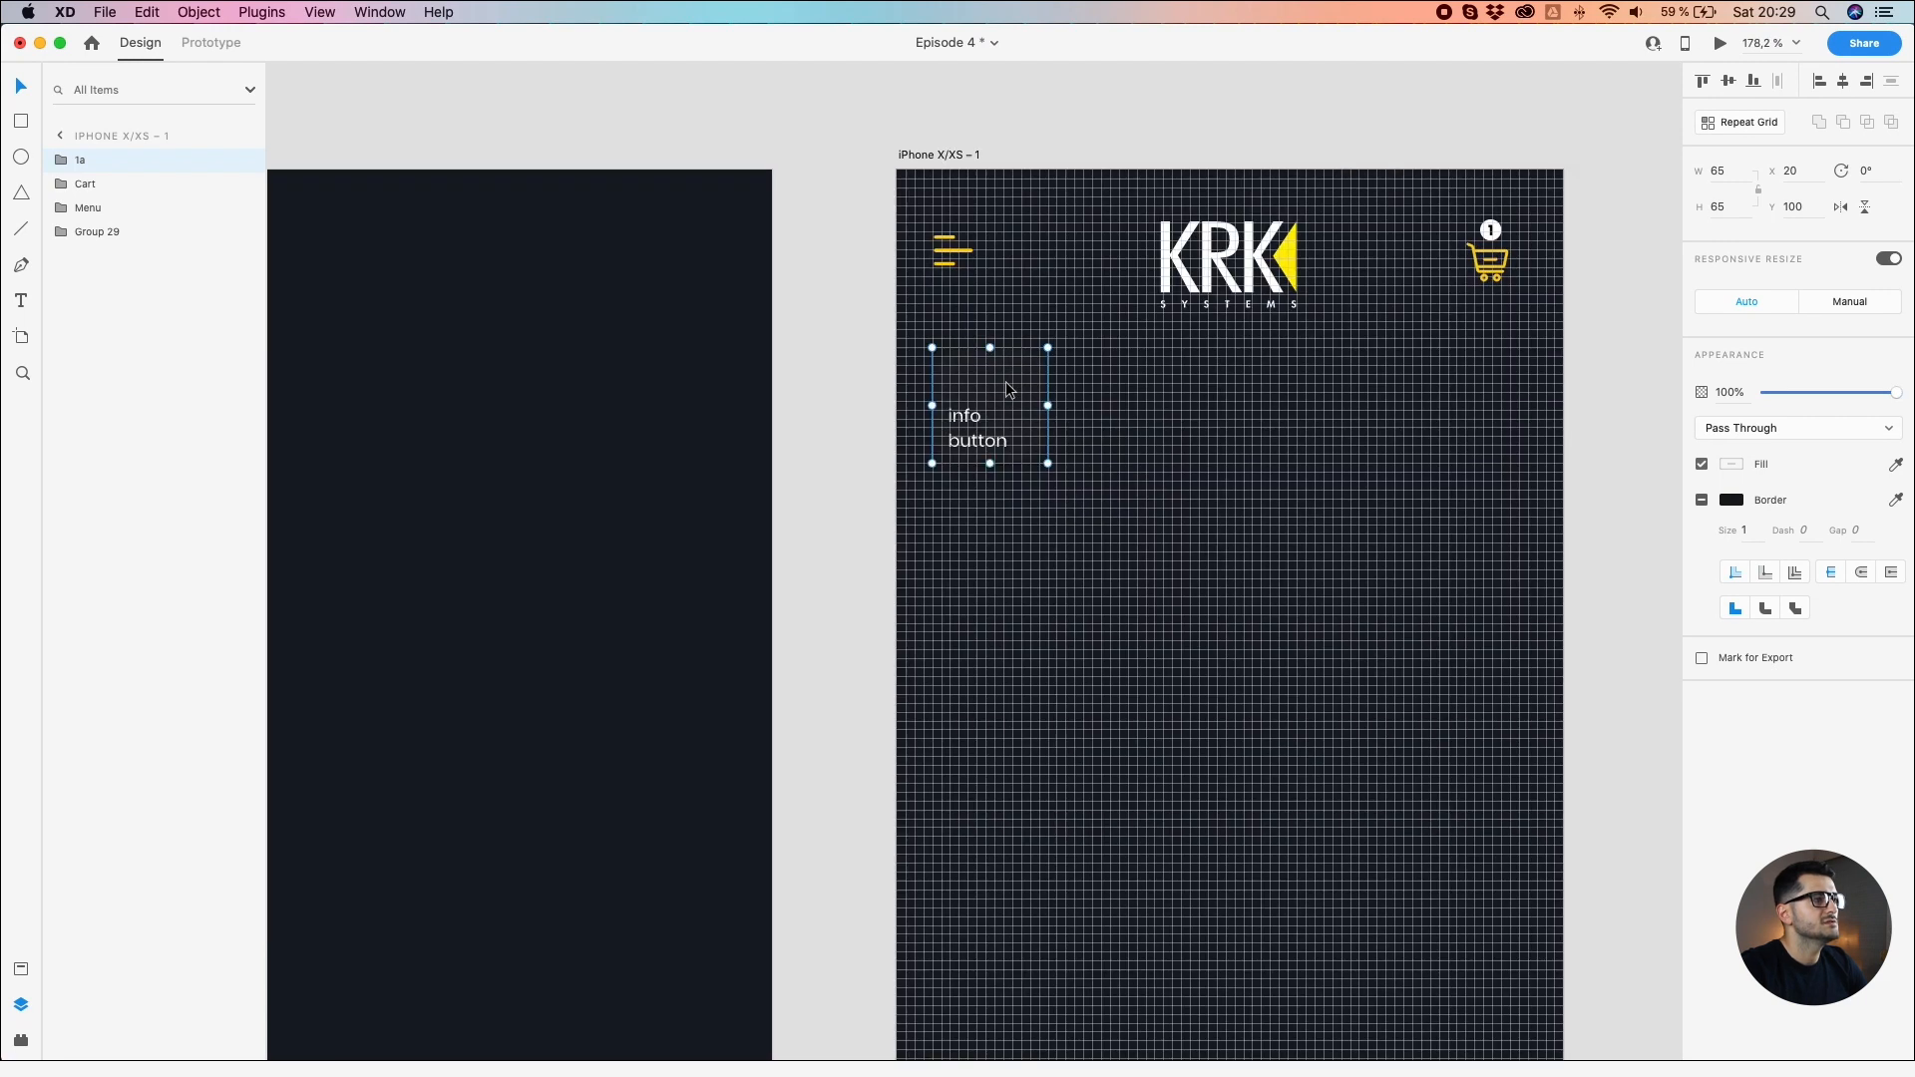
left_click(998, 385)
scroll(963, 389, "up", 2)
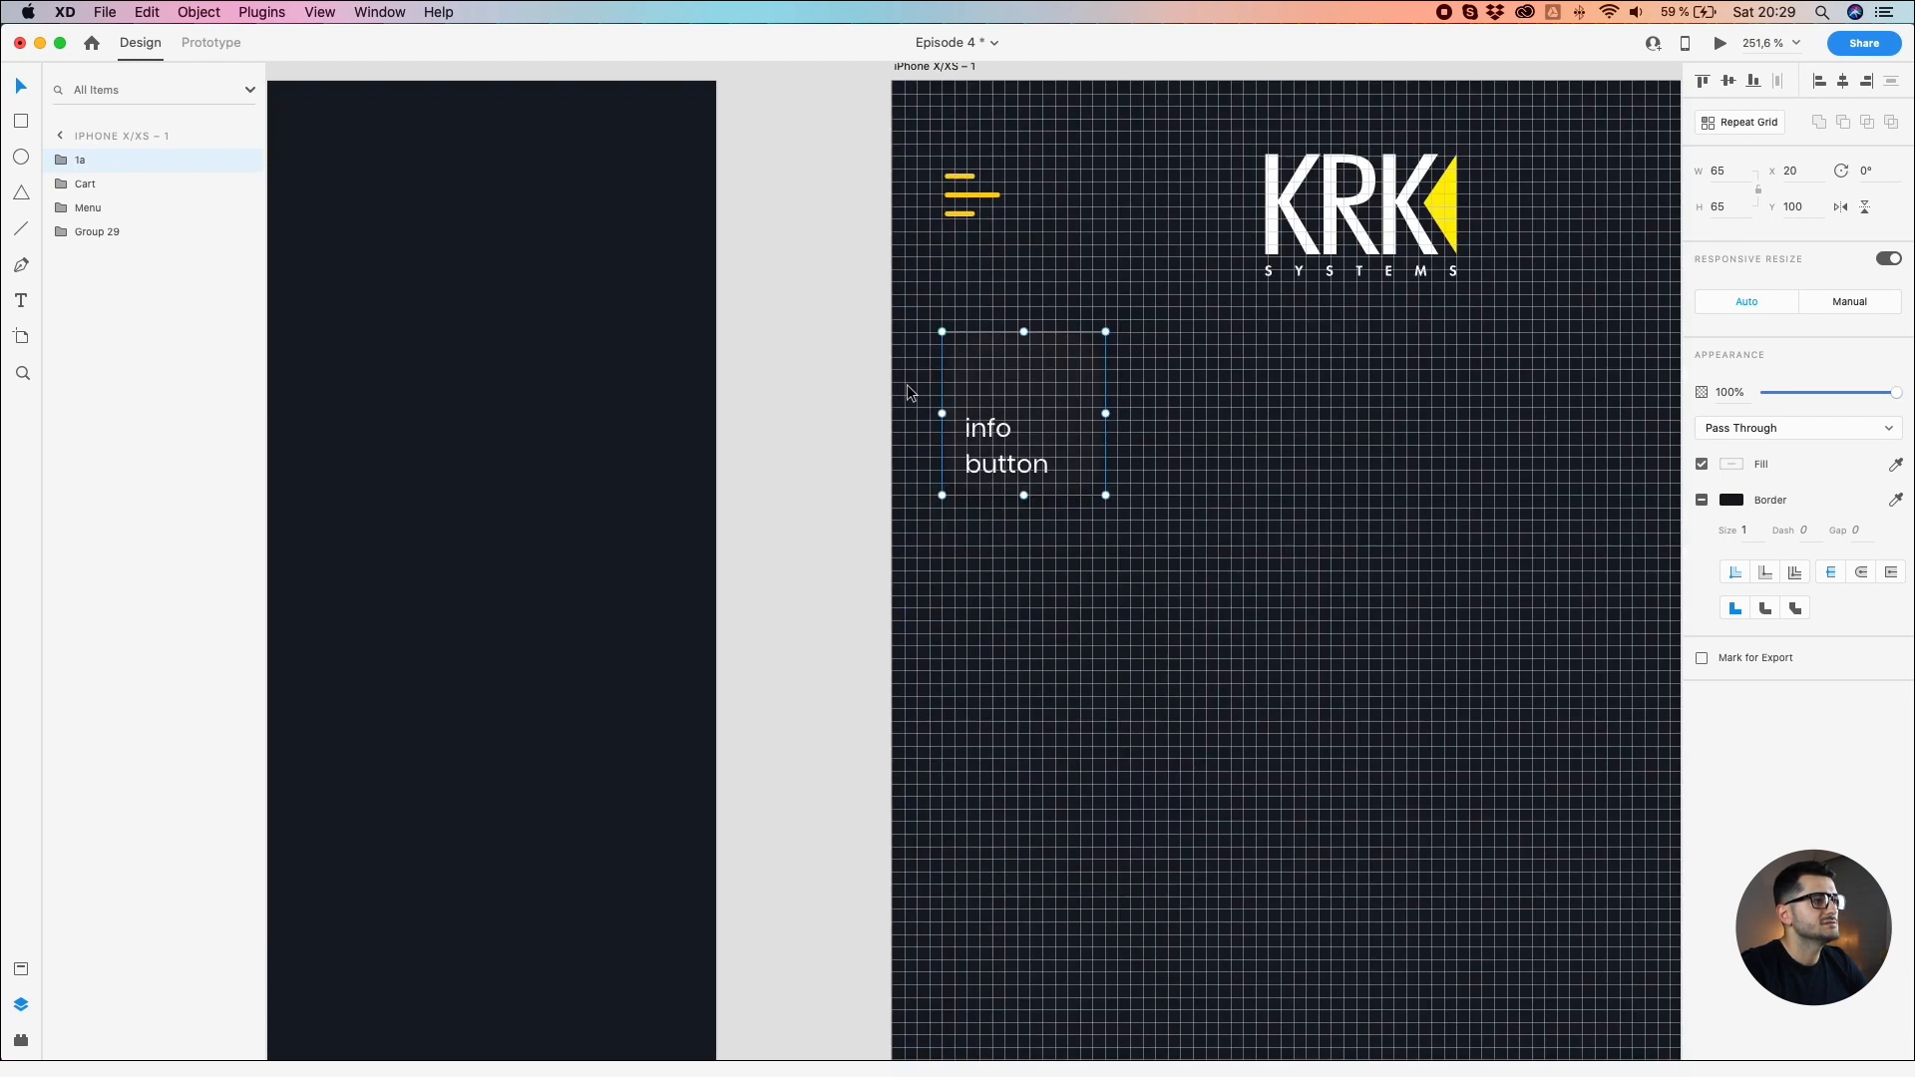
Step: Duplicate the info button three times along the same row, placing the last copy at X 290, Y 100
scroll(955, 387, "right", 5)
left_click_drag(782, 385, 1327, 377)
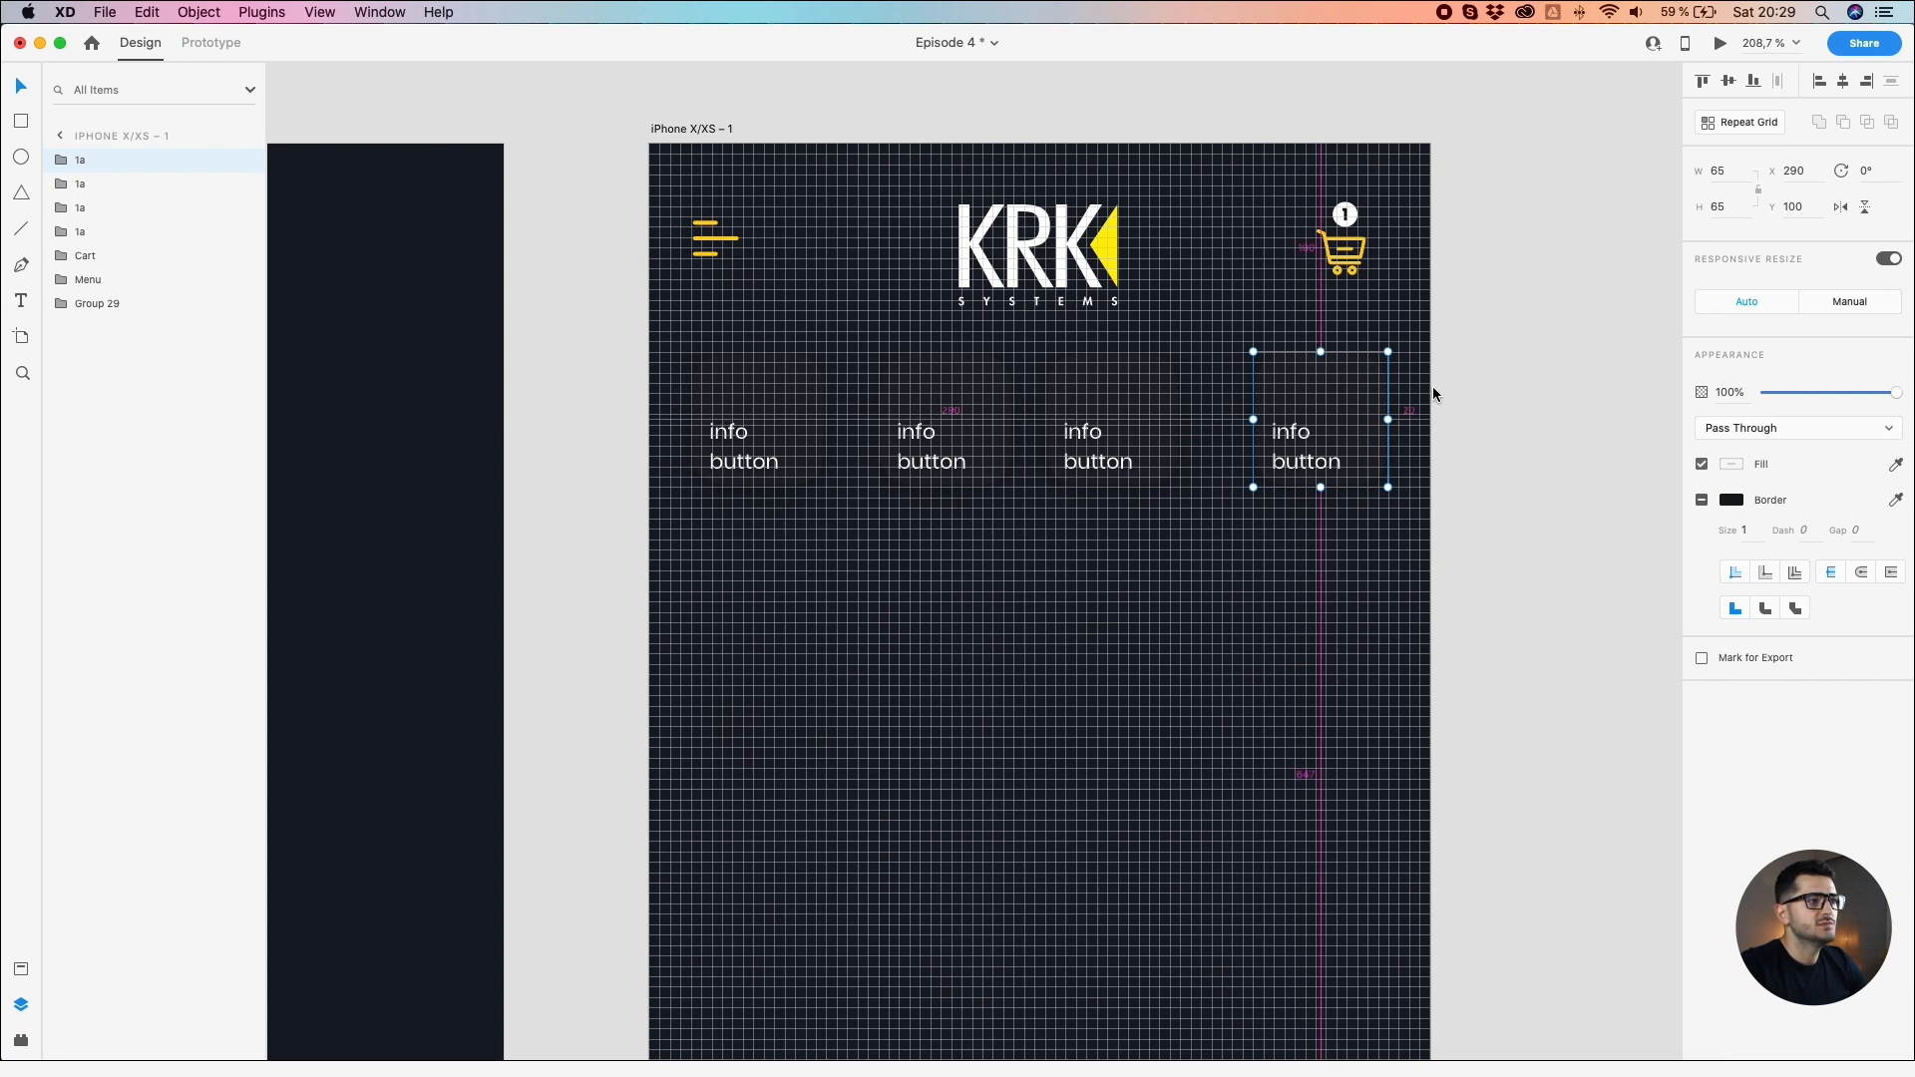
Step: Distribute the four info buttons evenly across the row horizontally
left_click(738, 399)
left_click(906, 391)
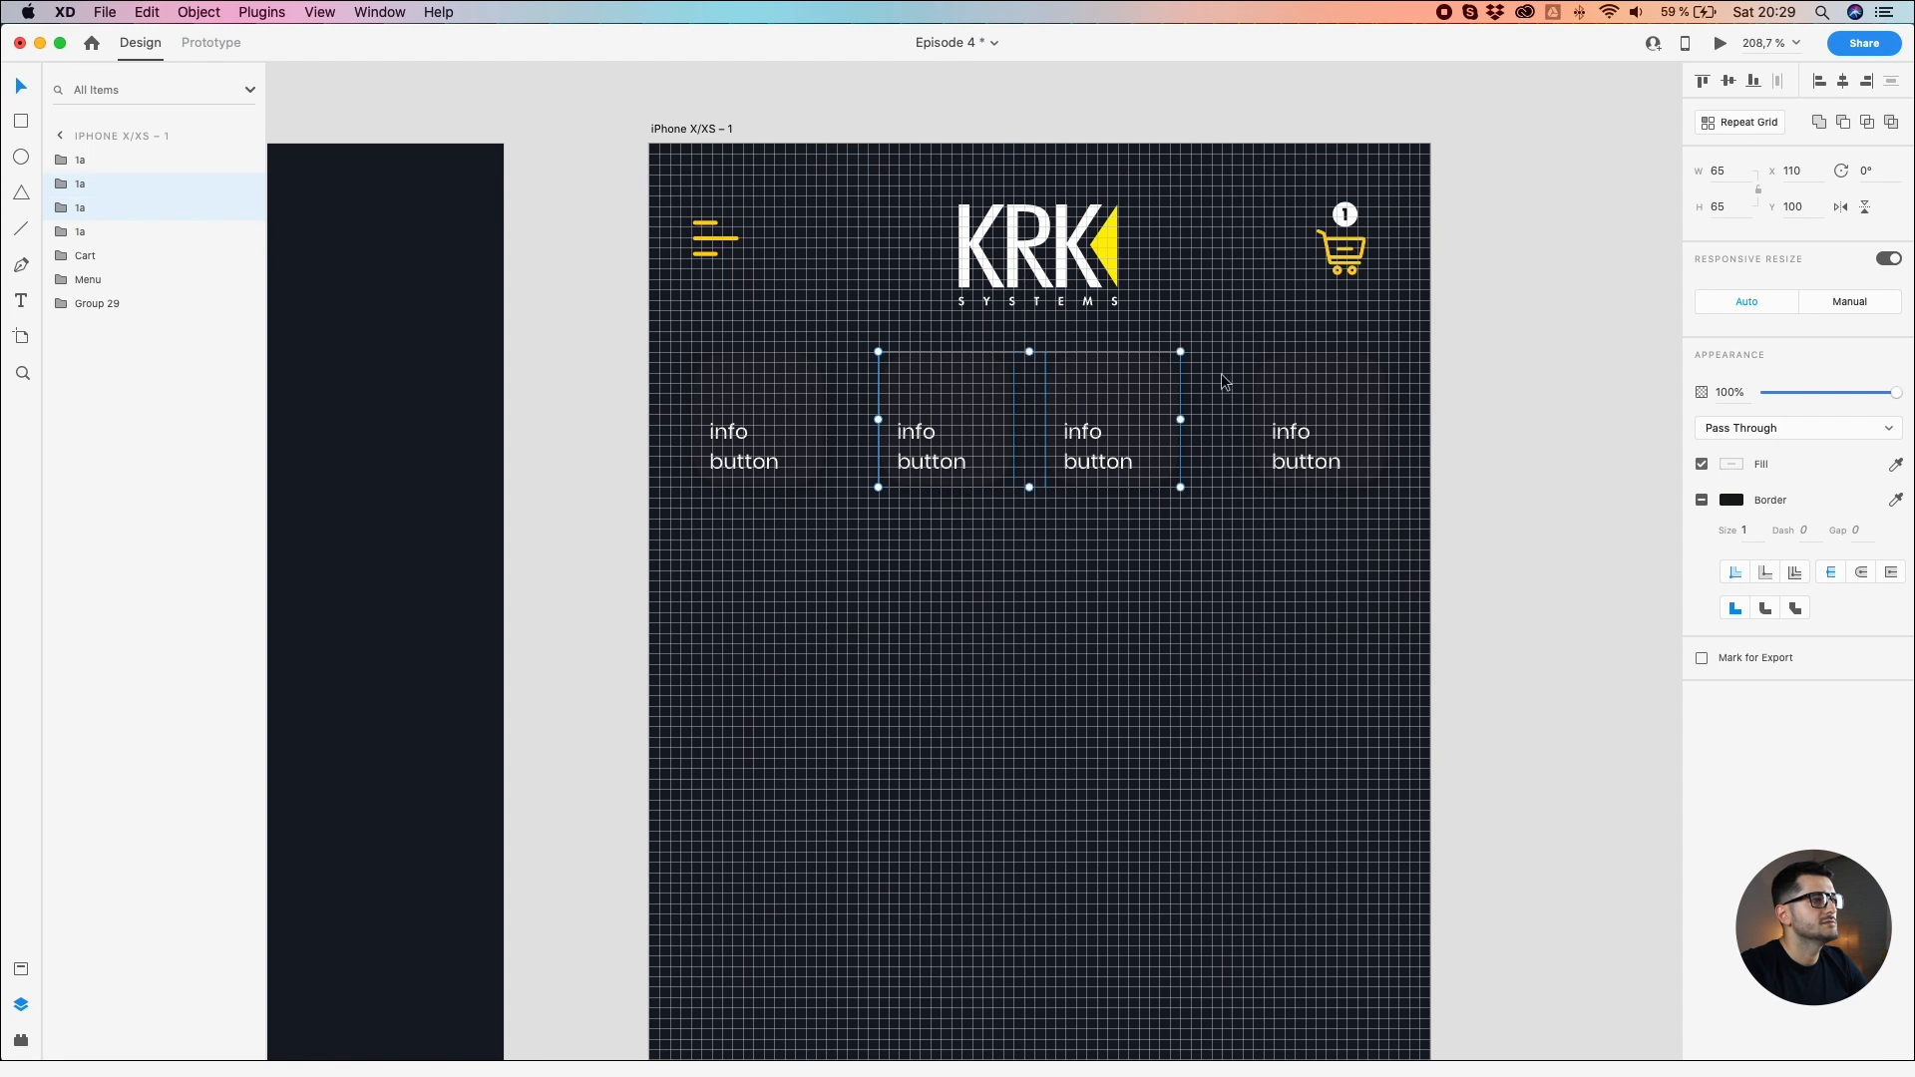
left_click(1287, 387)
left_click(1136, 385, "shift")
left_click(882, 392, "shift")
left_click(771, 398, "shift")
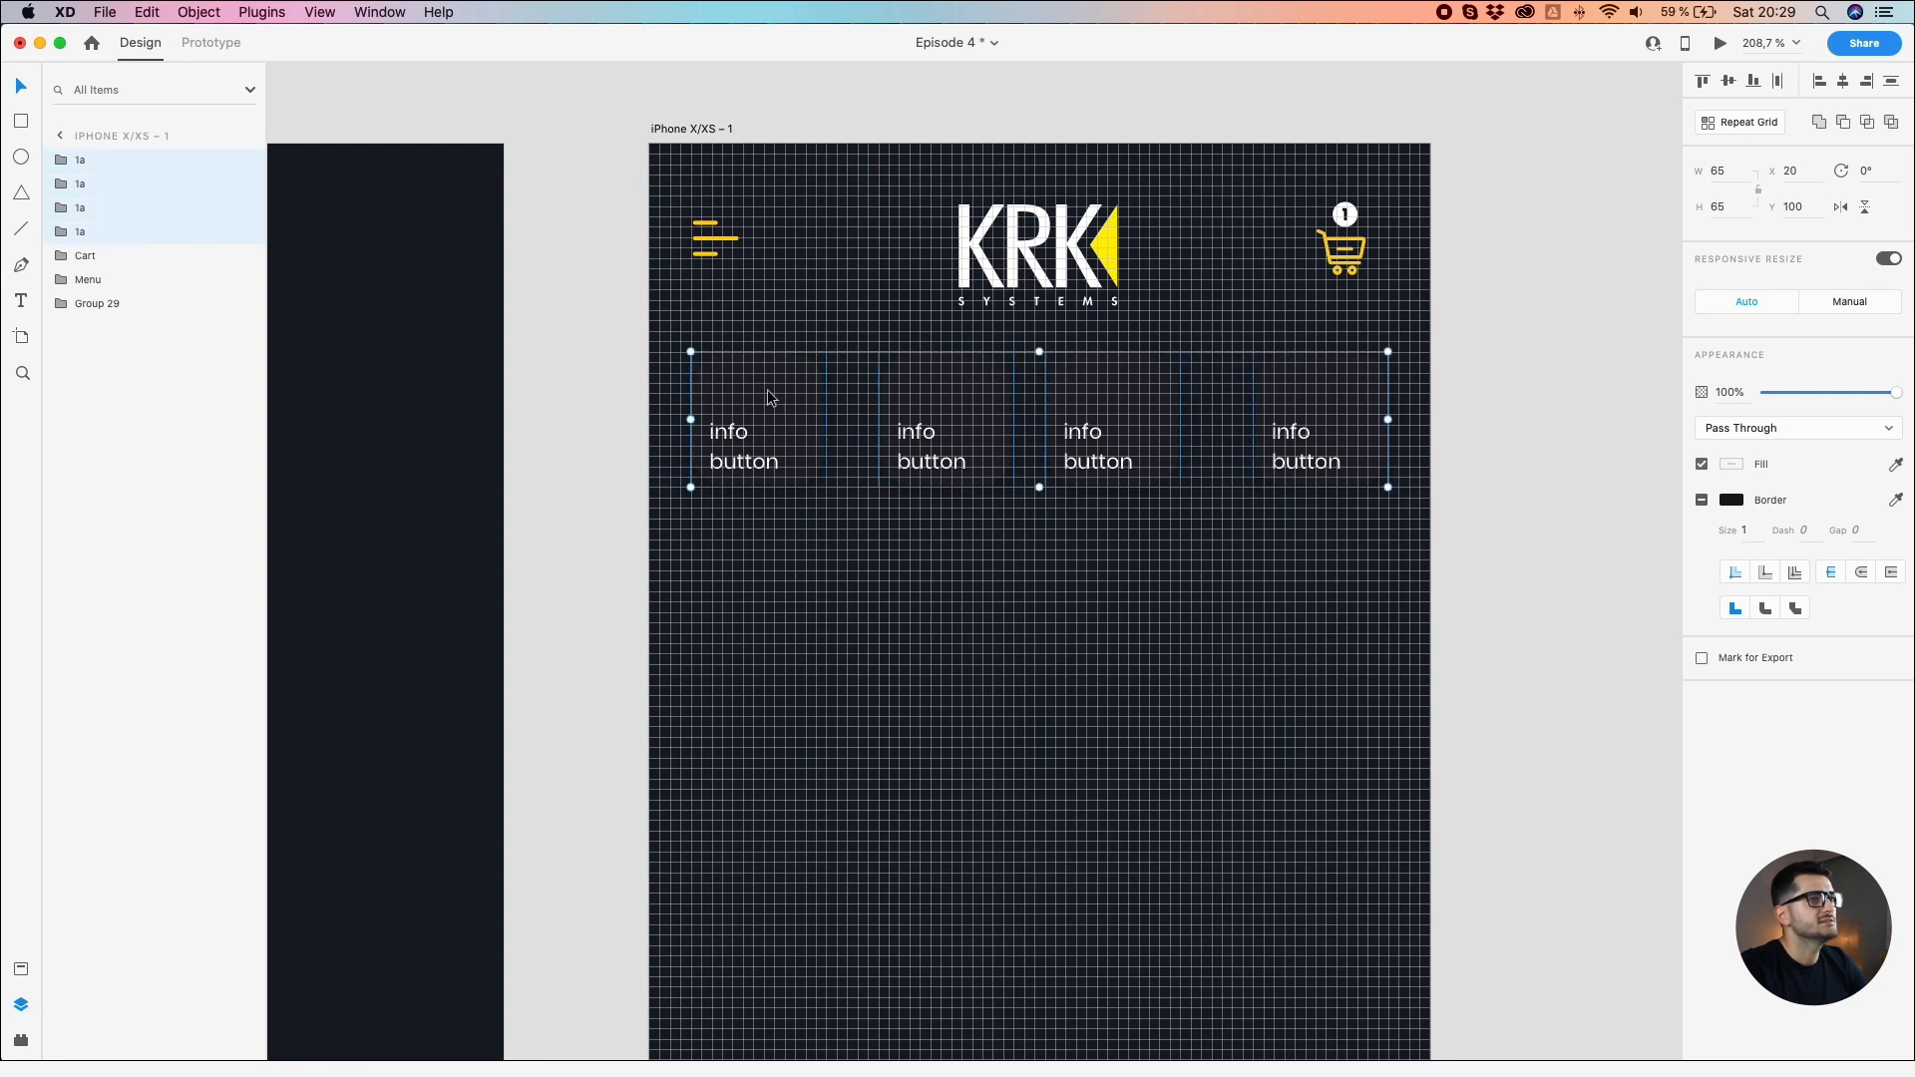
left_click(1776, 87)
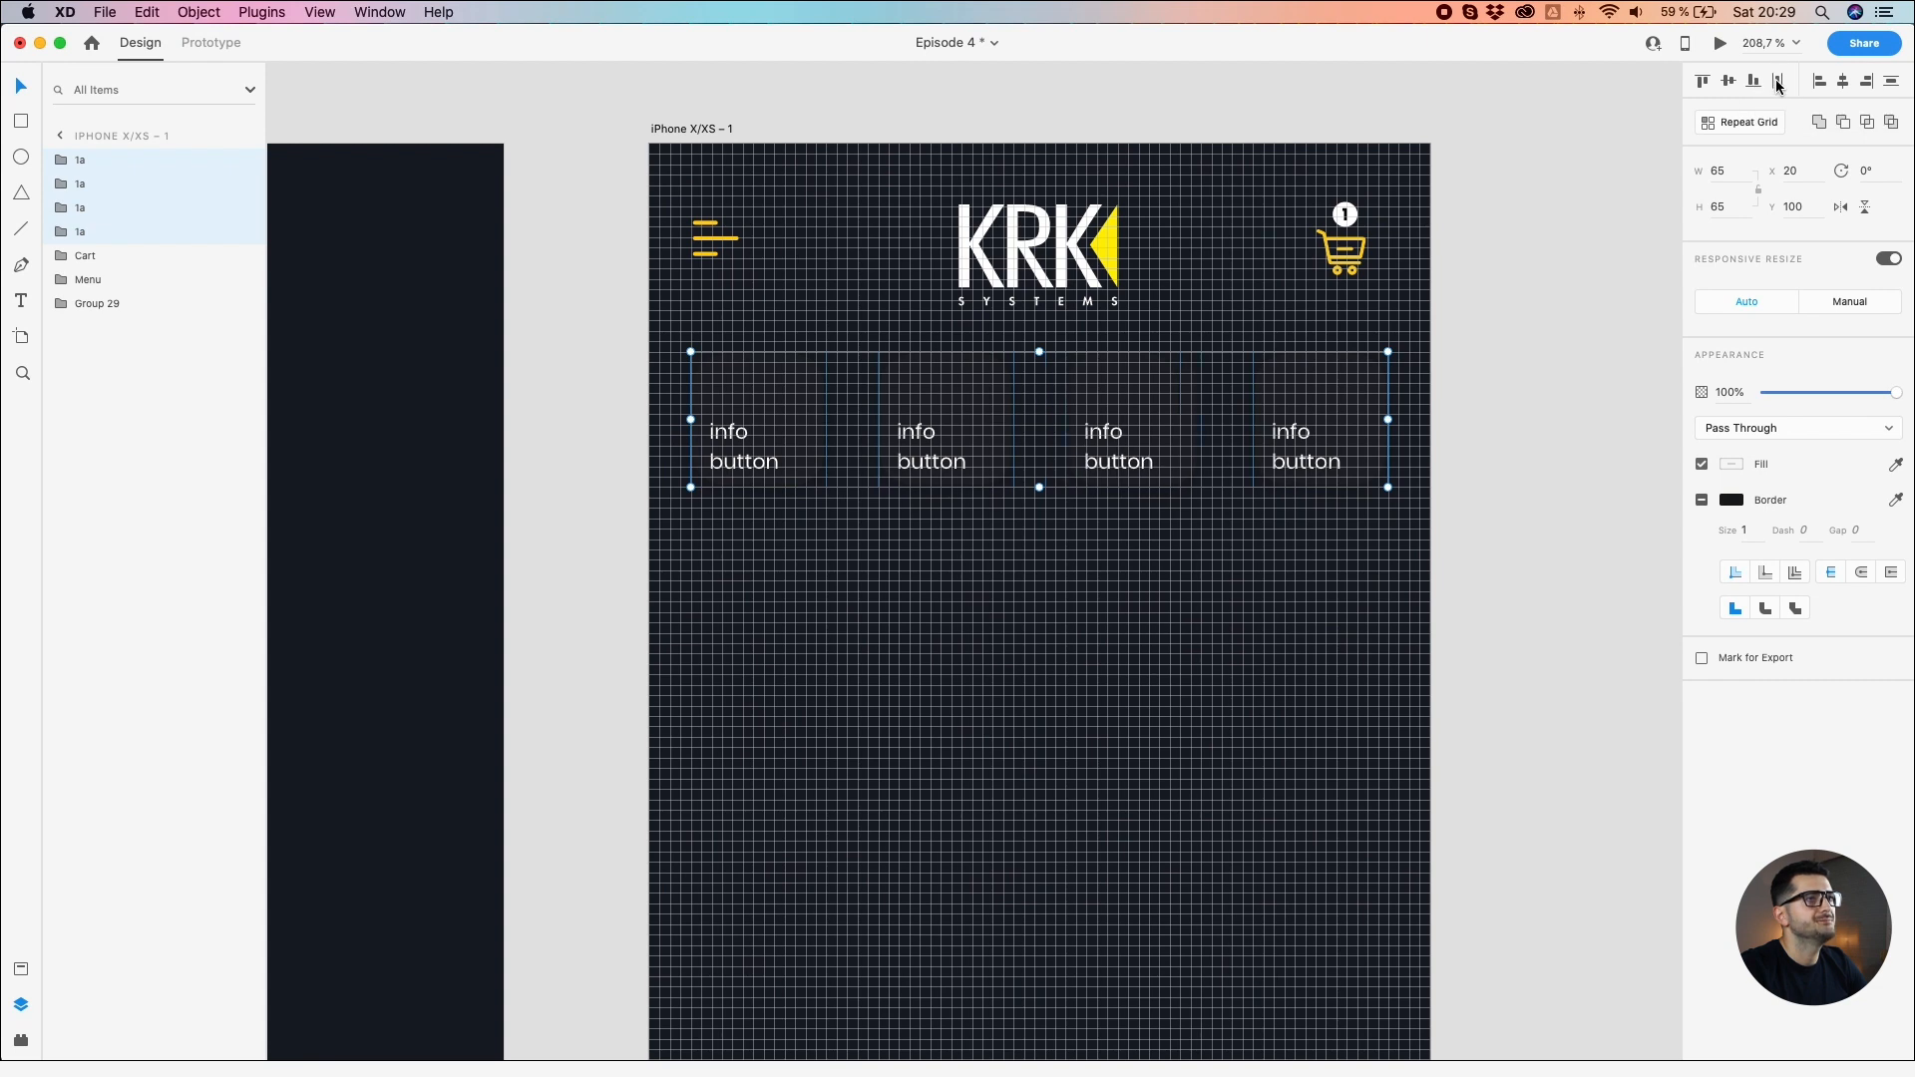
left_click(1350, 389)
left_click(1147, 381)
left_click(967, 381)
left_click(795, 392)
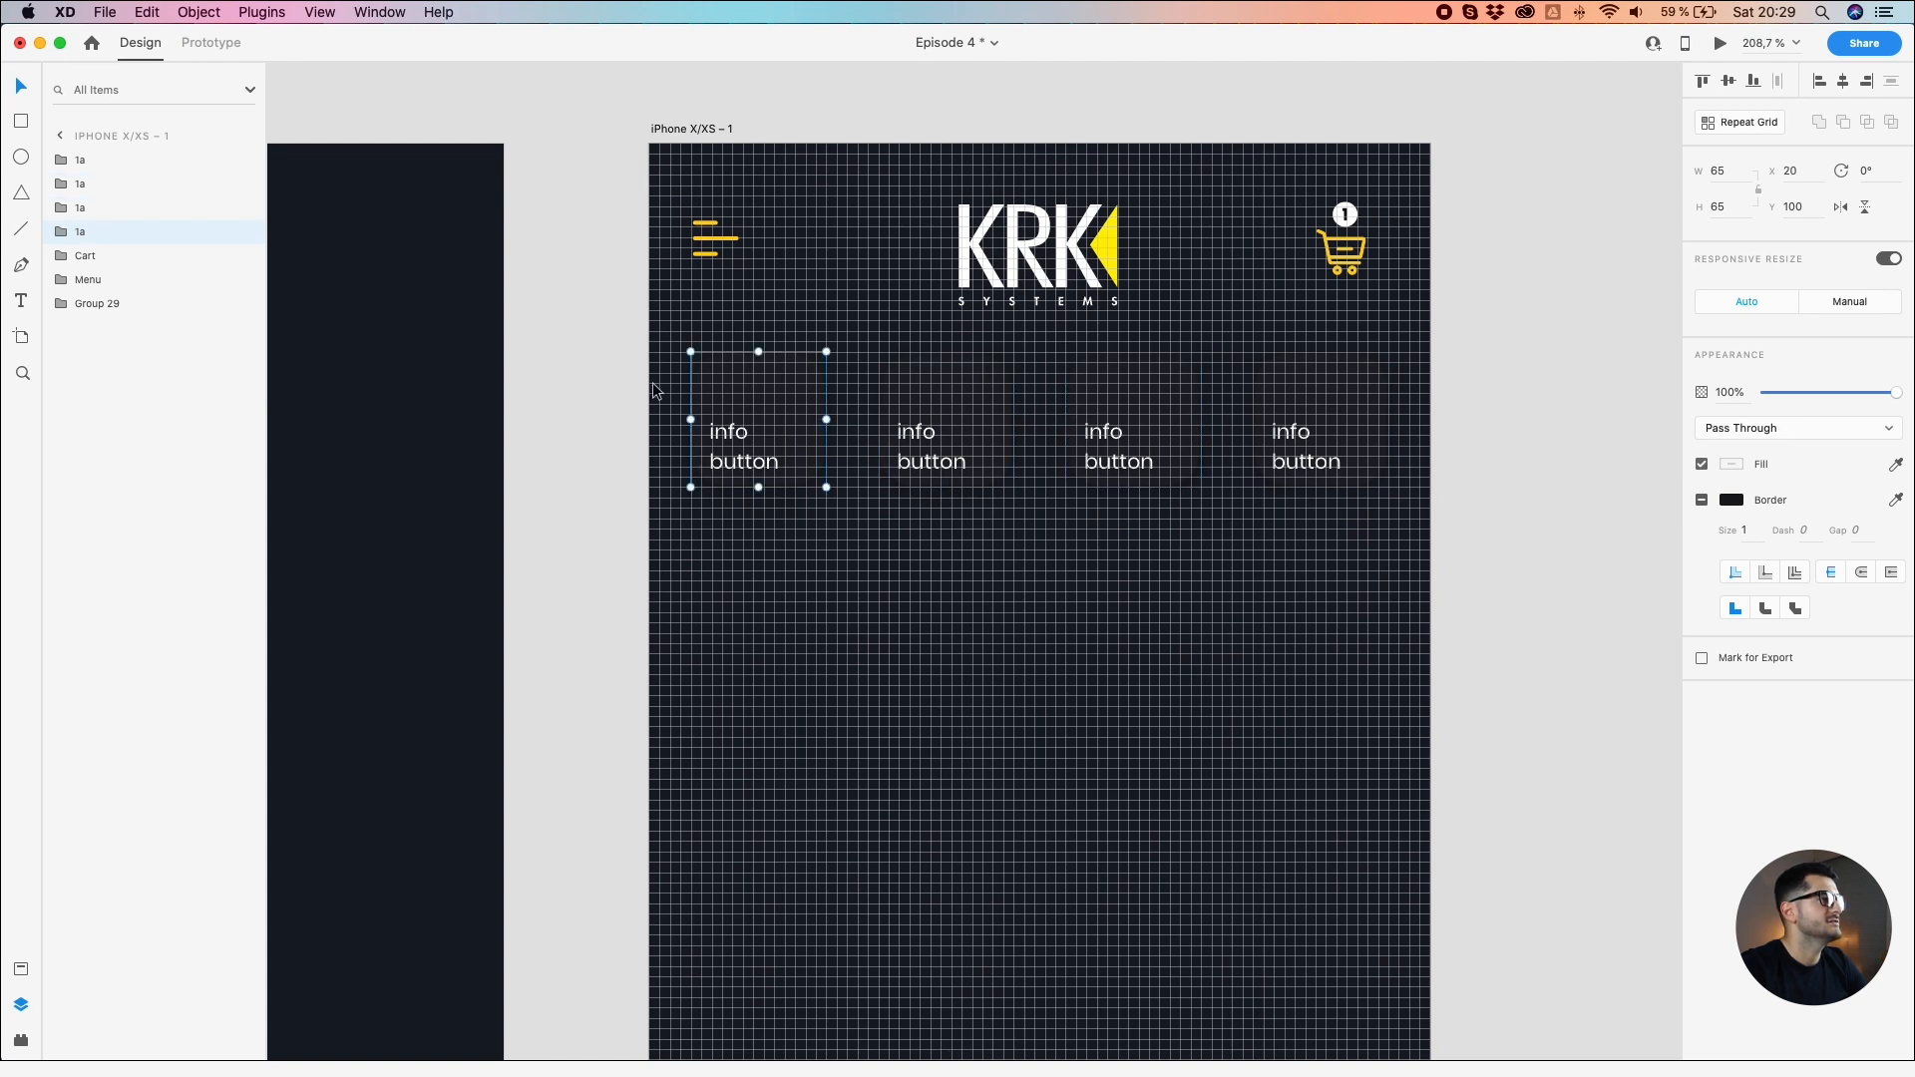
left_click(1466, 387)
left_click_drag(1474, 380, 662, 560)
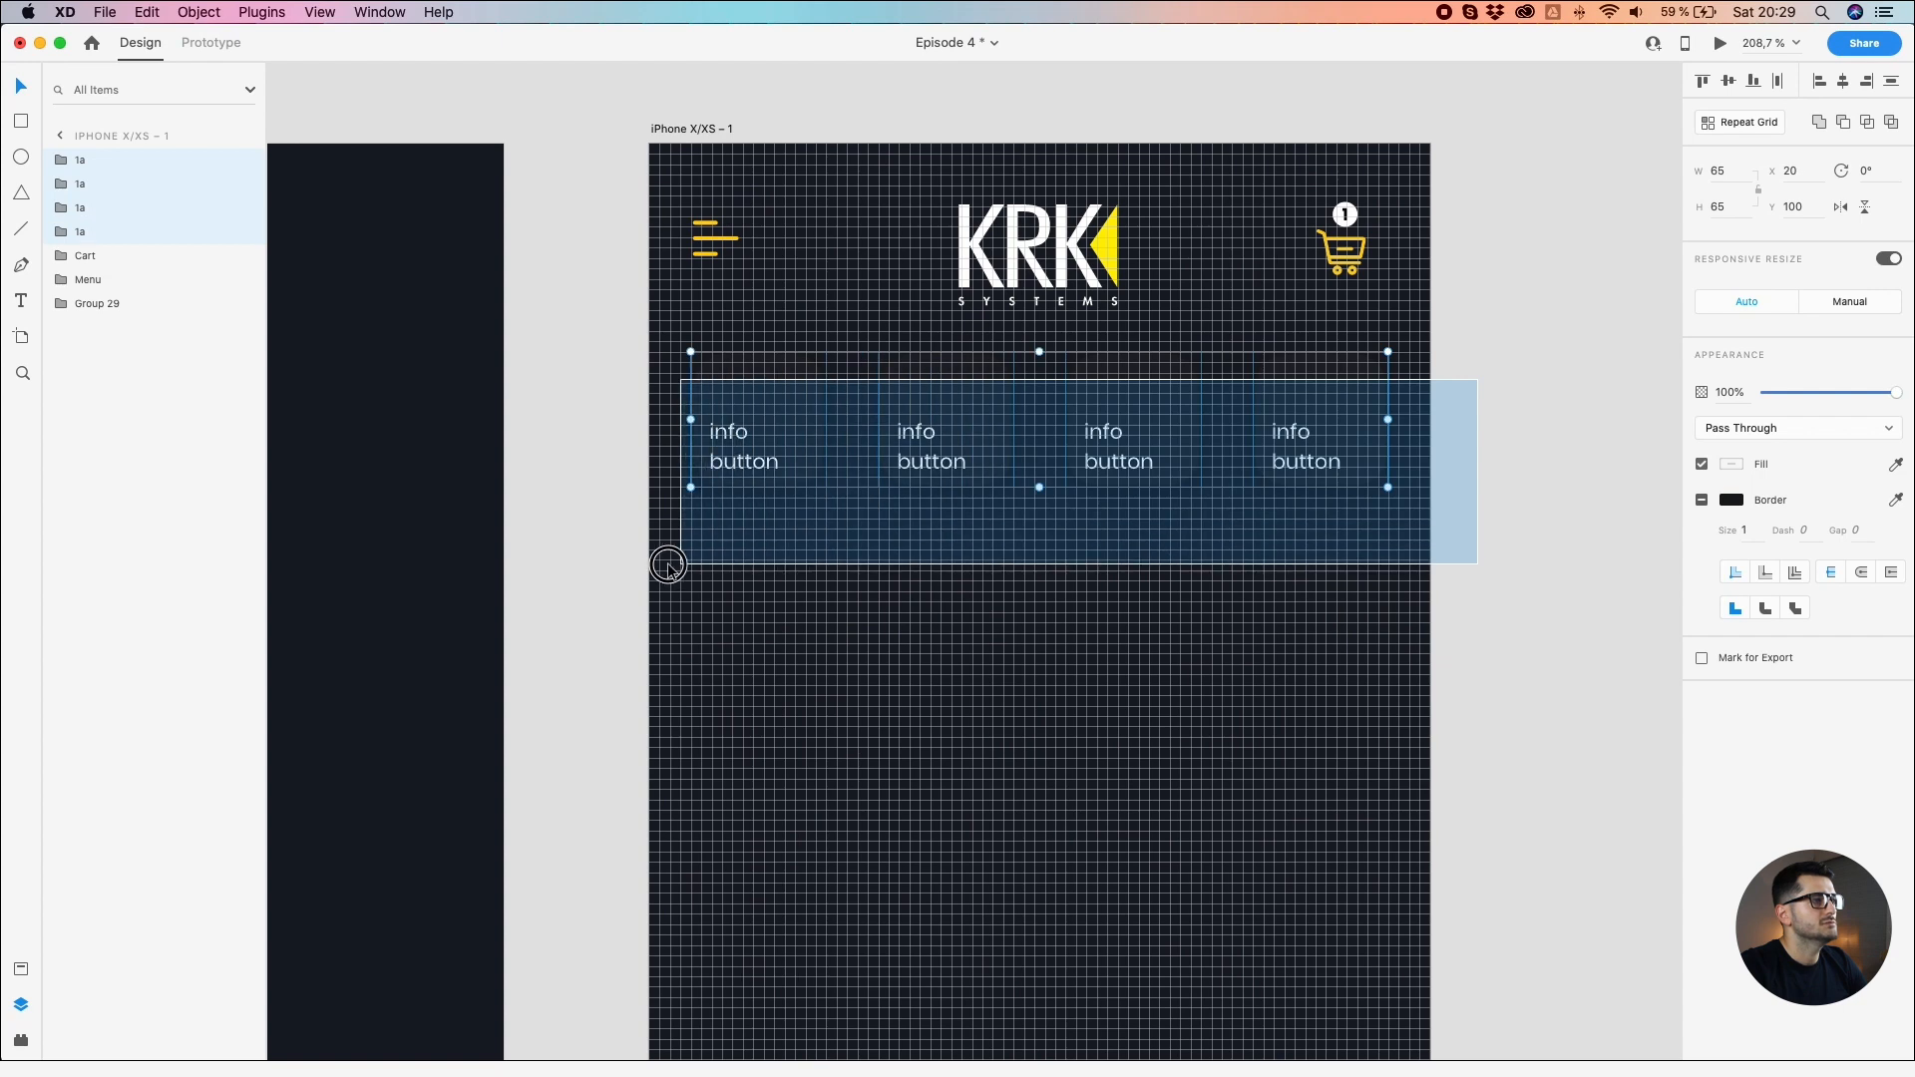
key("Escape")
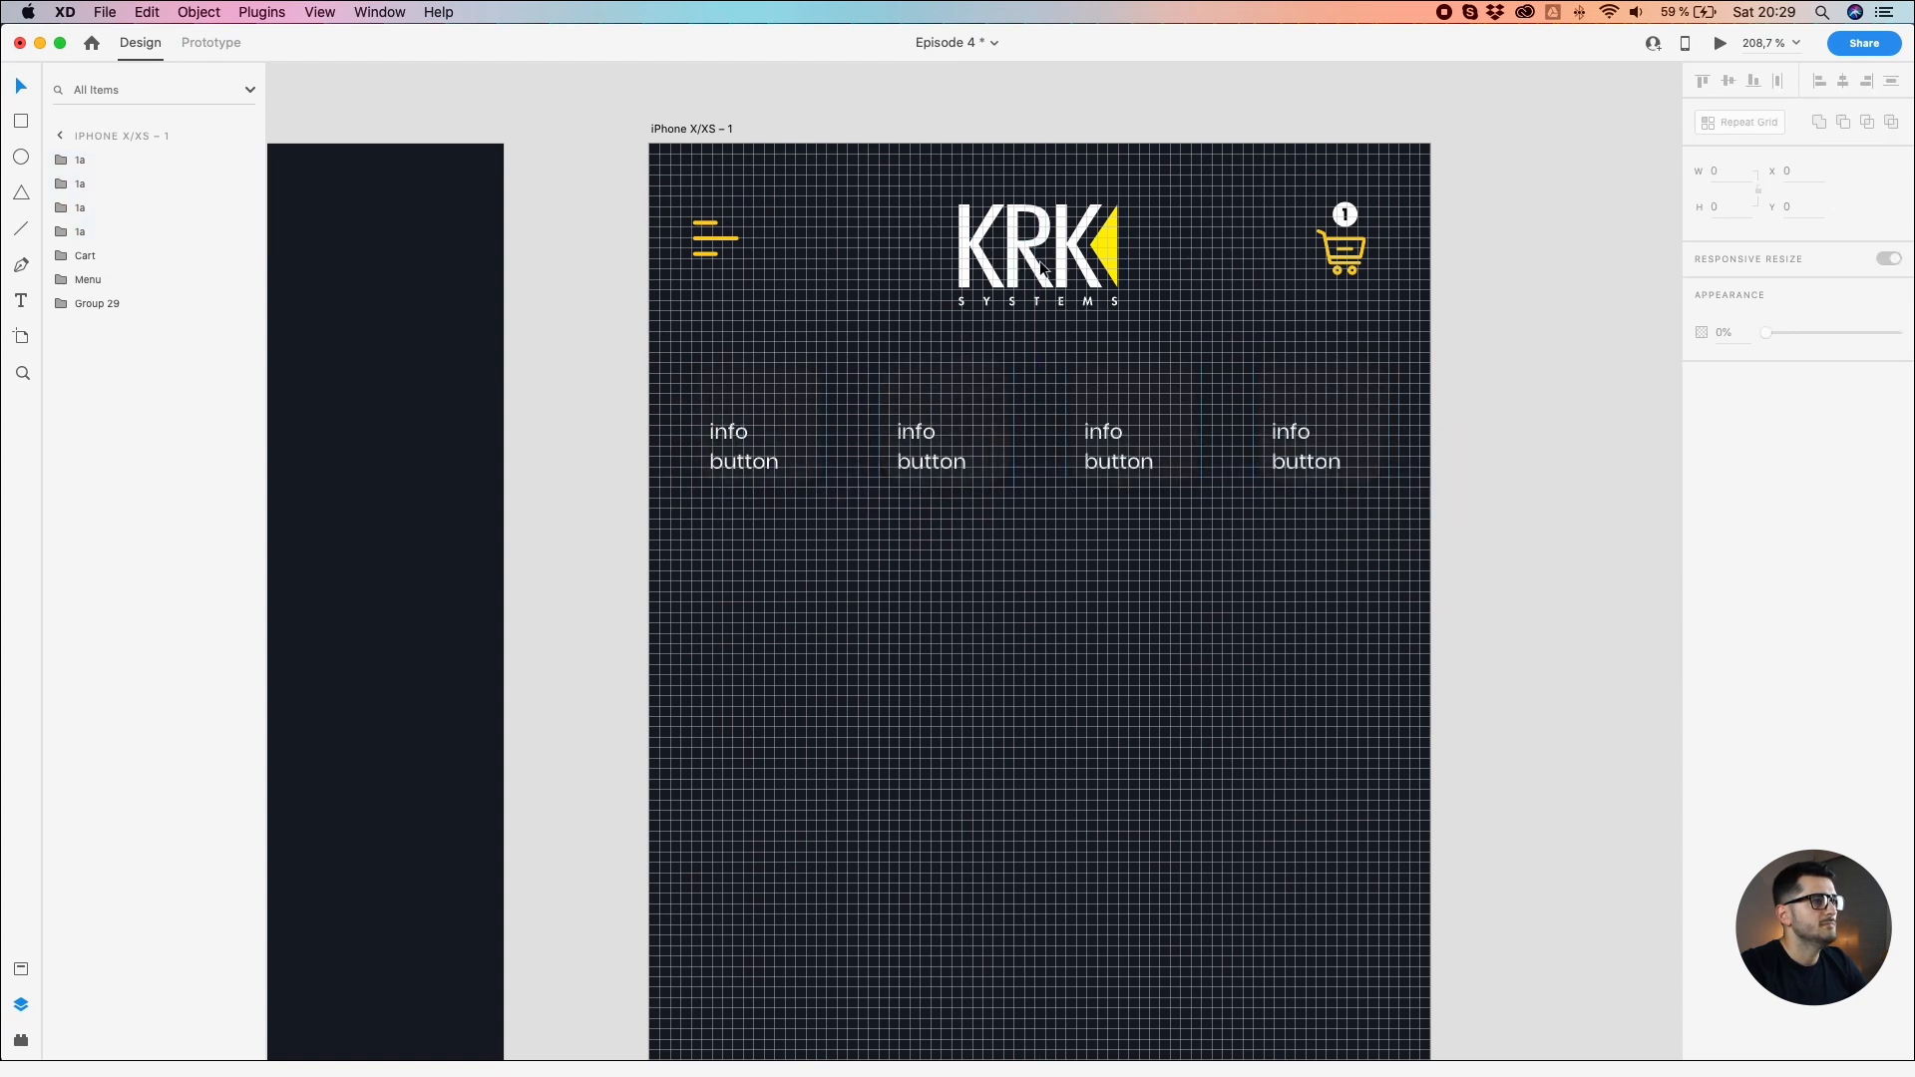
Step: Copy the Component 1 card from the Guide into the iPhone artboard below the info buttons at X 20, Y 182
scroll(1014, 471, "down", 6)
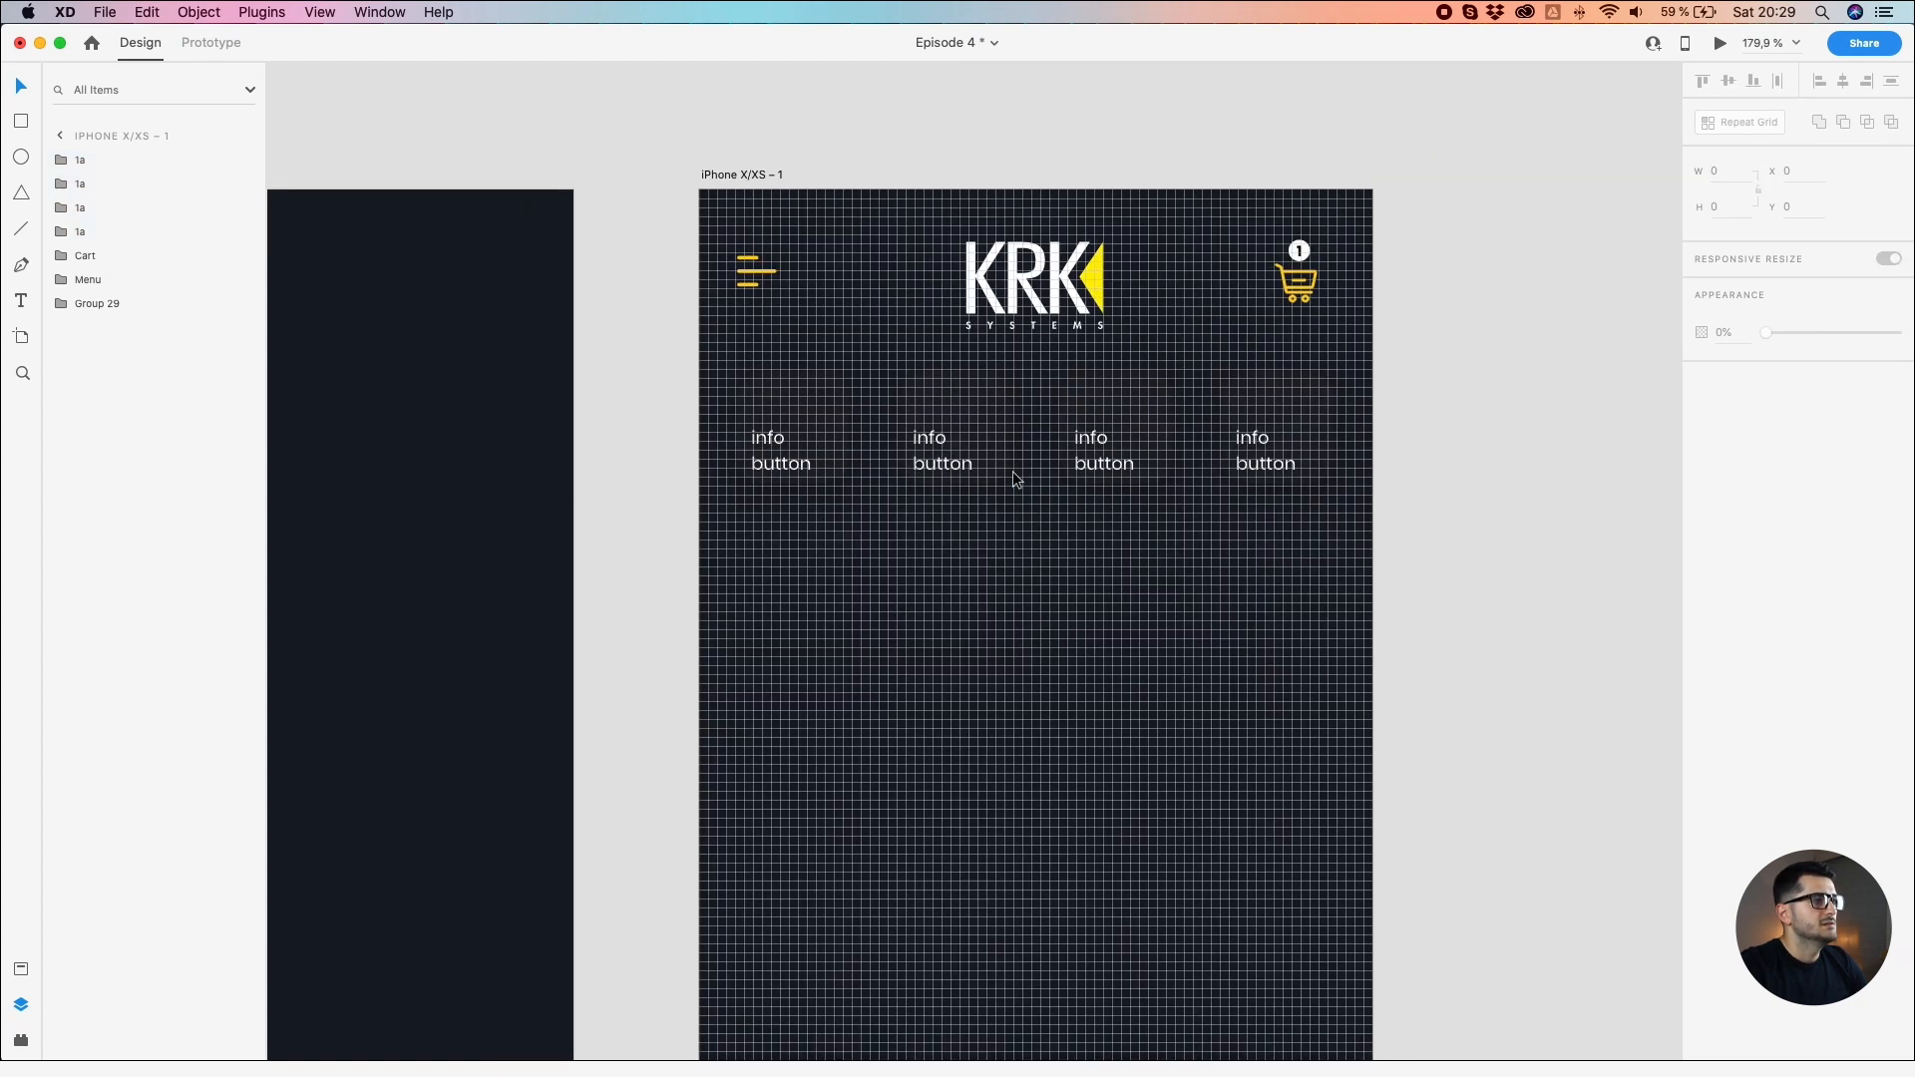
left_click_drag(745, 581, 1289, 362)
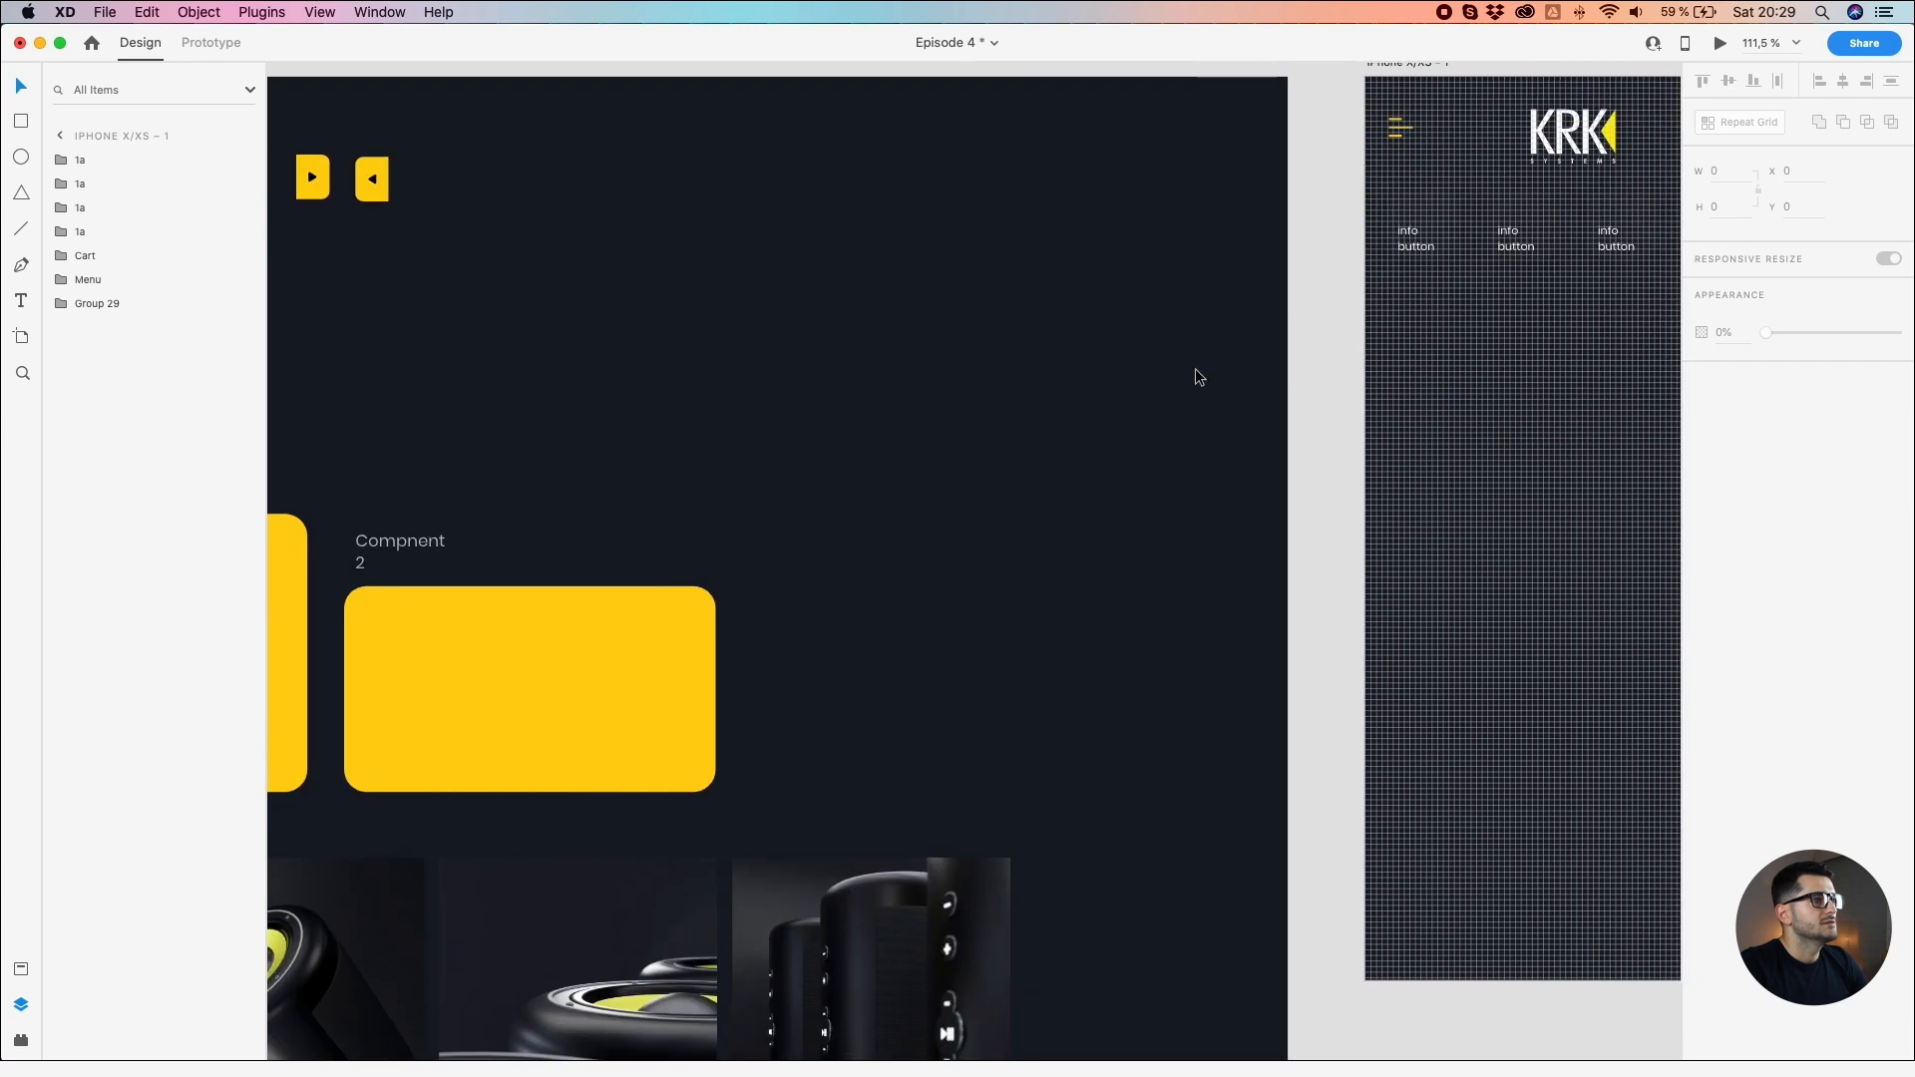
scroll(927, 381, "down", 2)
left_click(293, 538)
left_click_drag(292, 541, 1180, 470)
scroll(1436, 399, "up", 3)
left_click(1150, 469)
scroll(1131, 469, "up", 3)
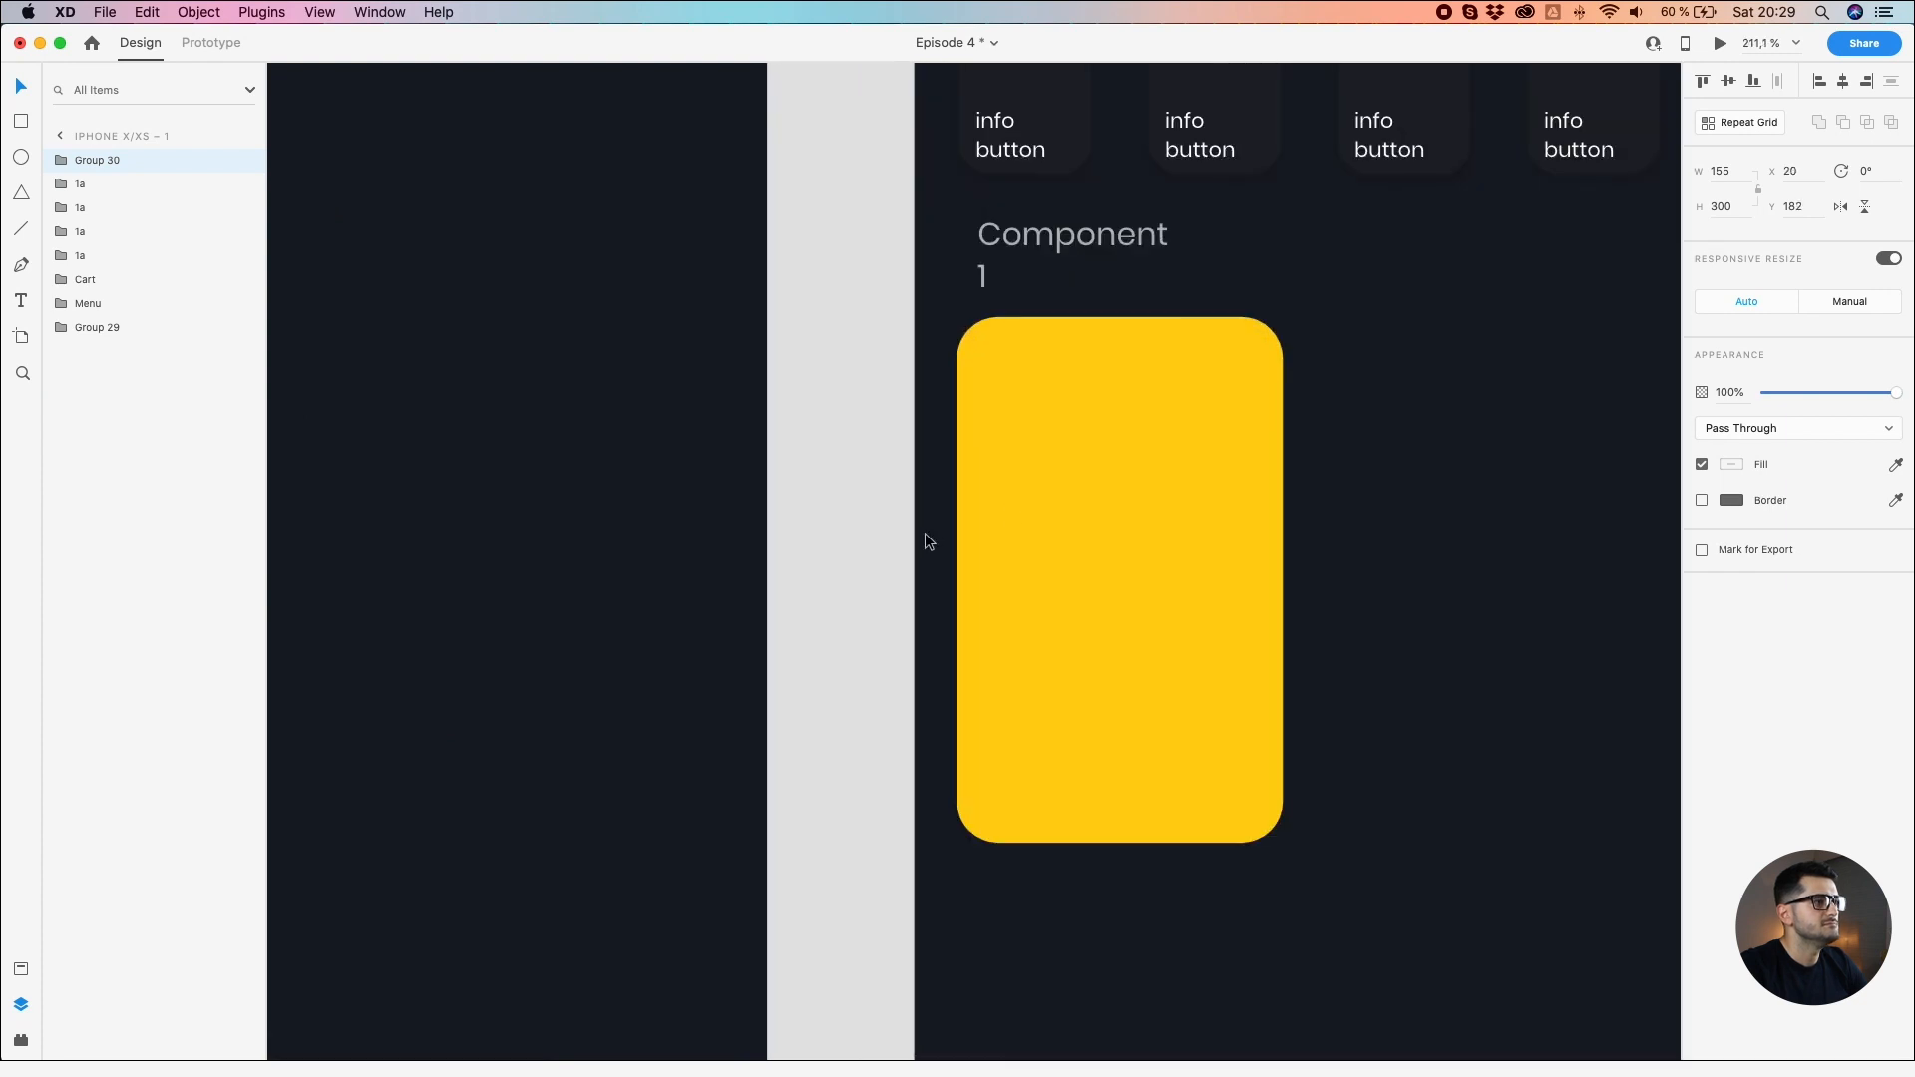
scroll(914, 528, "down", 2)
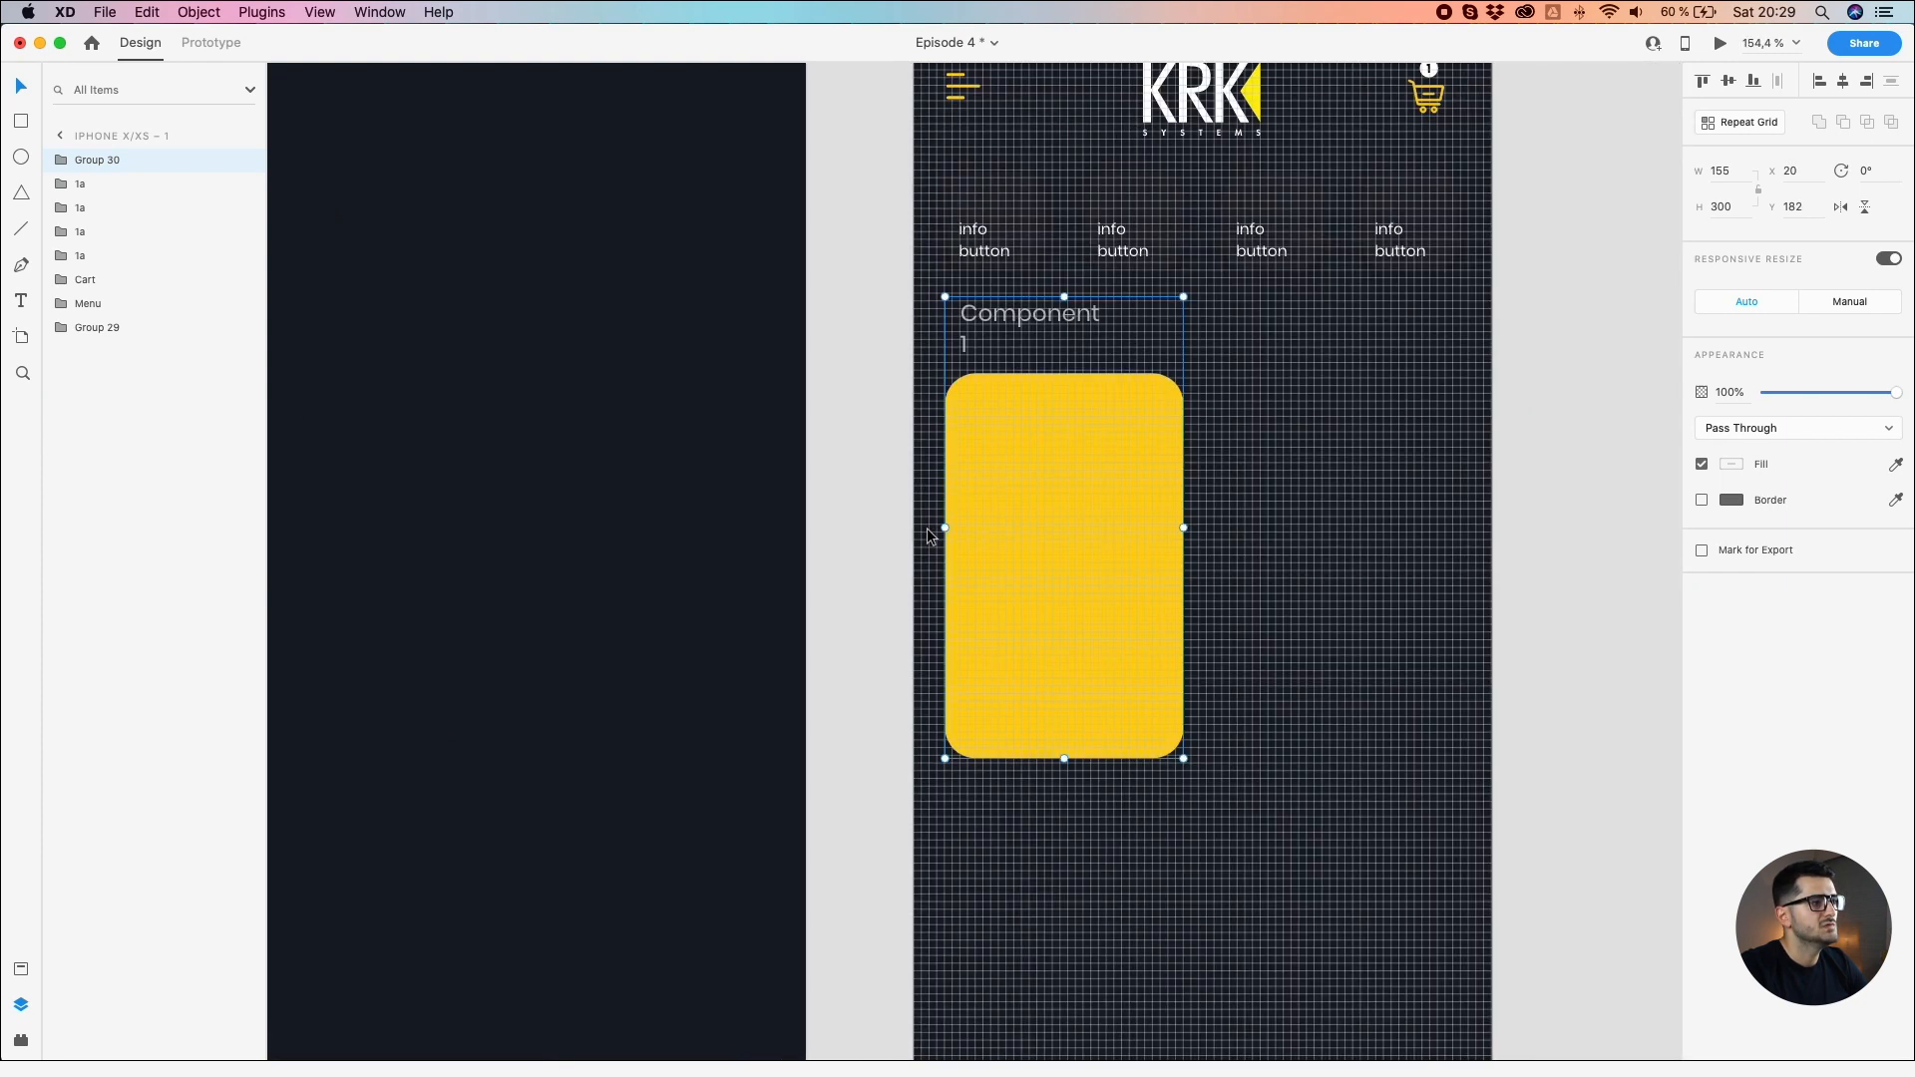
Step: Duplicate the Component 1 card beside the original, placing the copy at X 200, Y 182
left_click_drag(990, 509, 1262, 499)
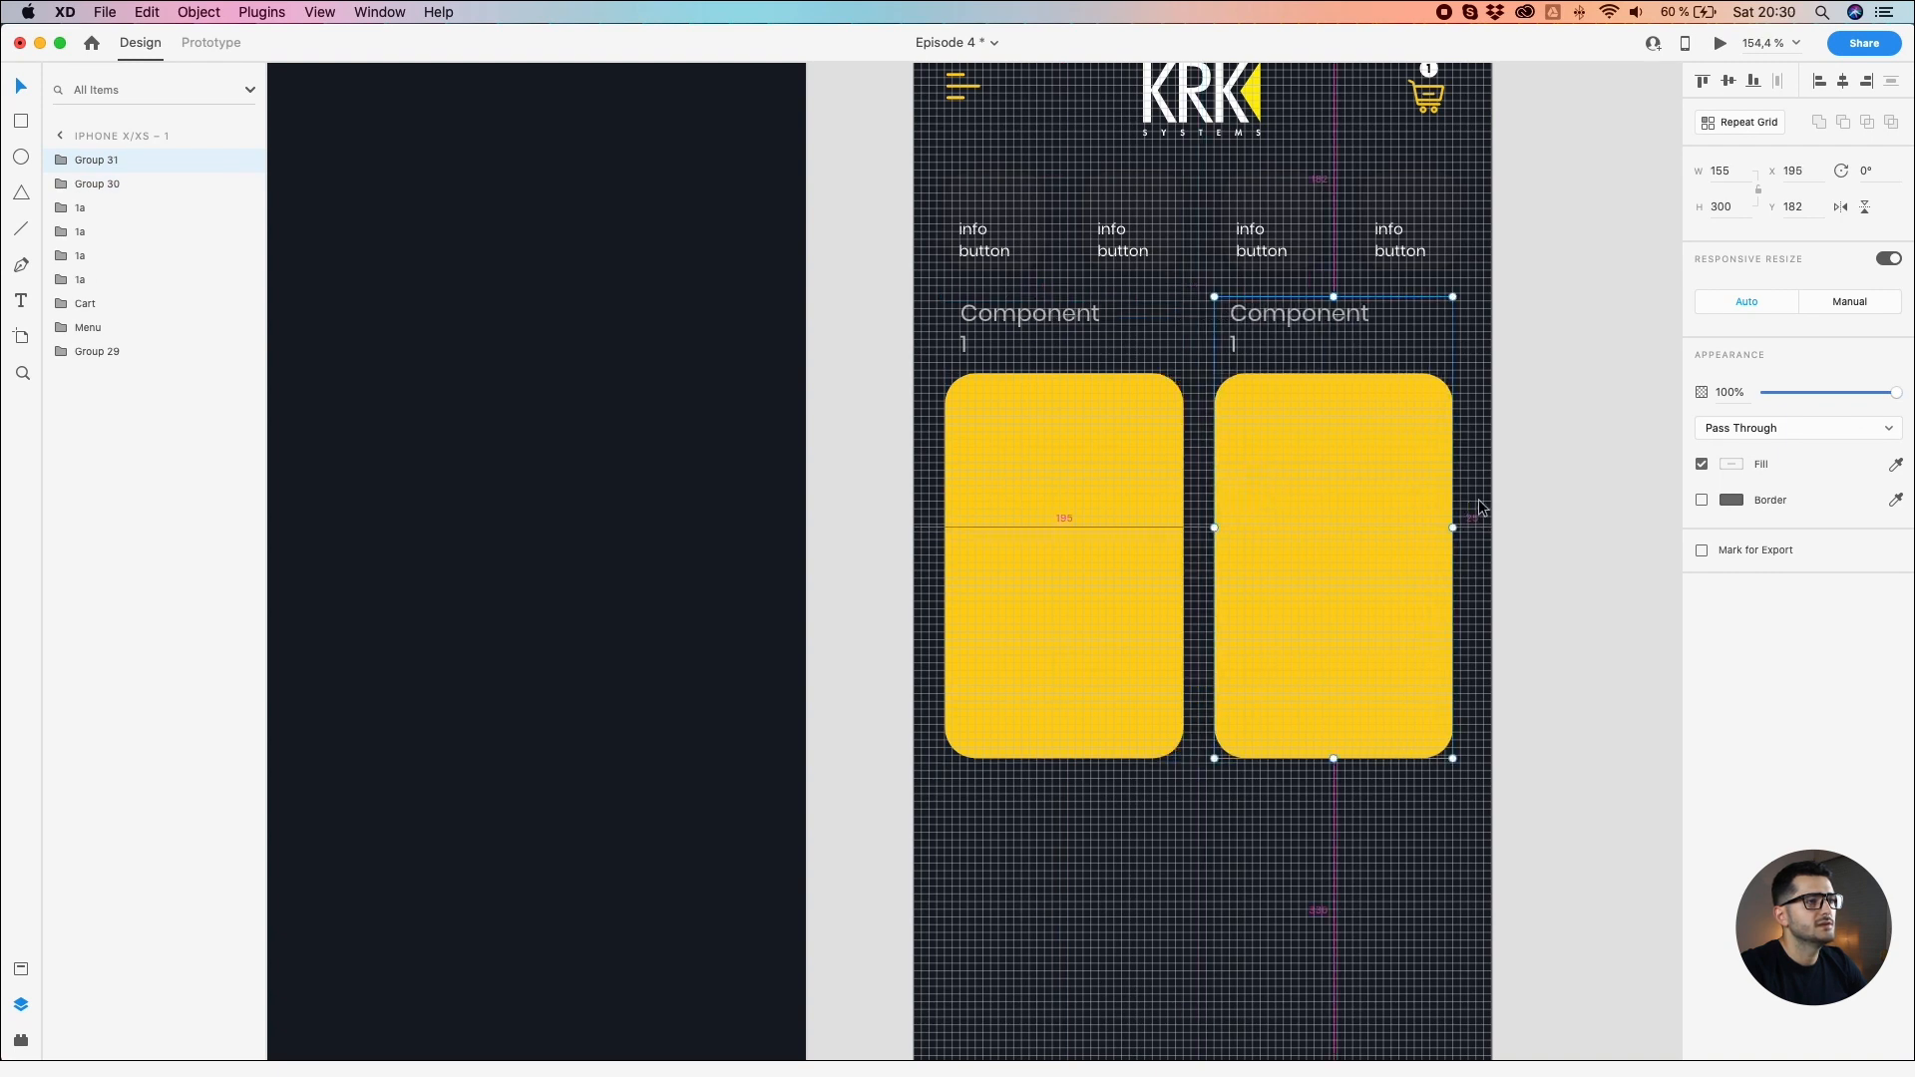
scroll(1488, 500, "up", 3)
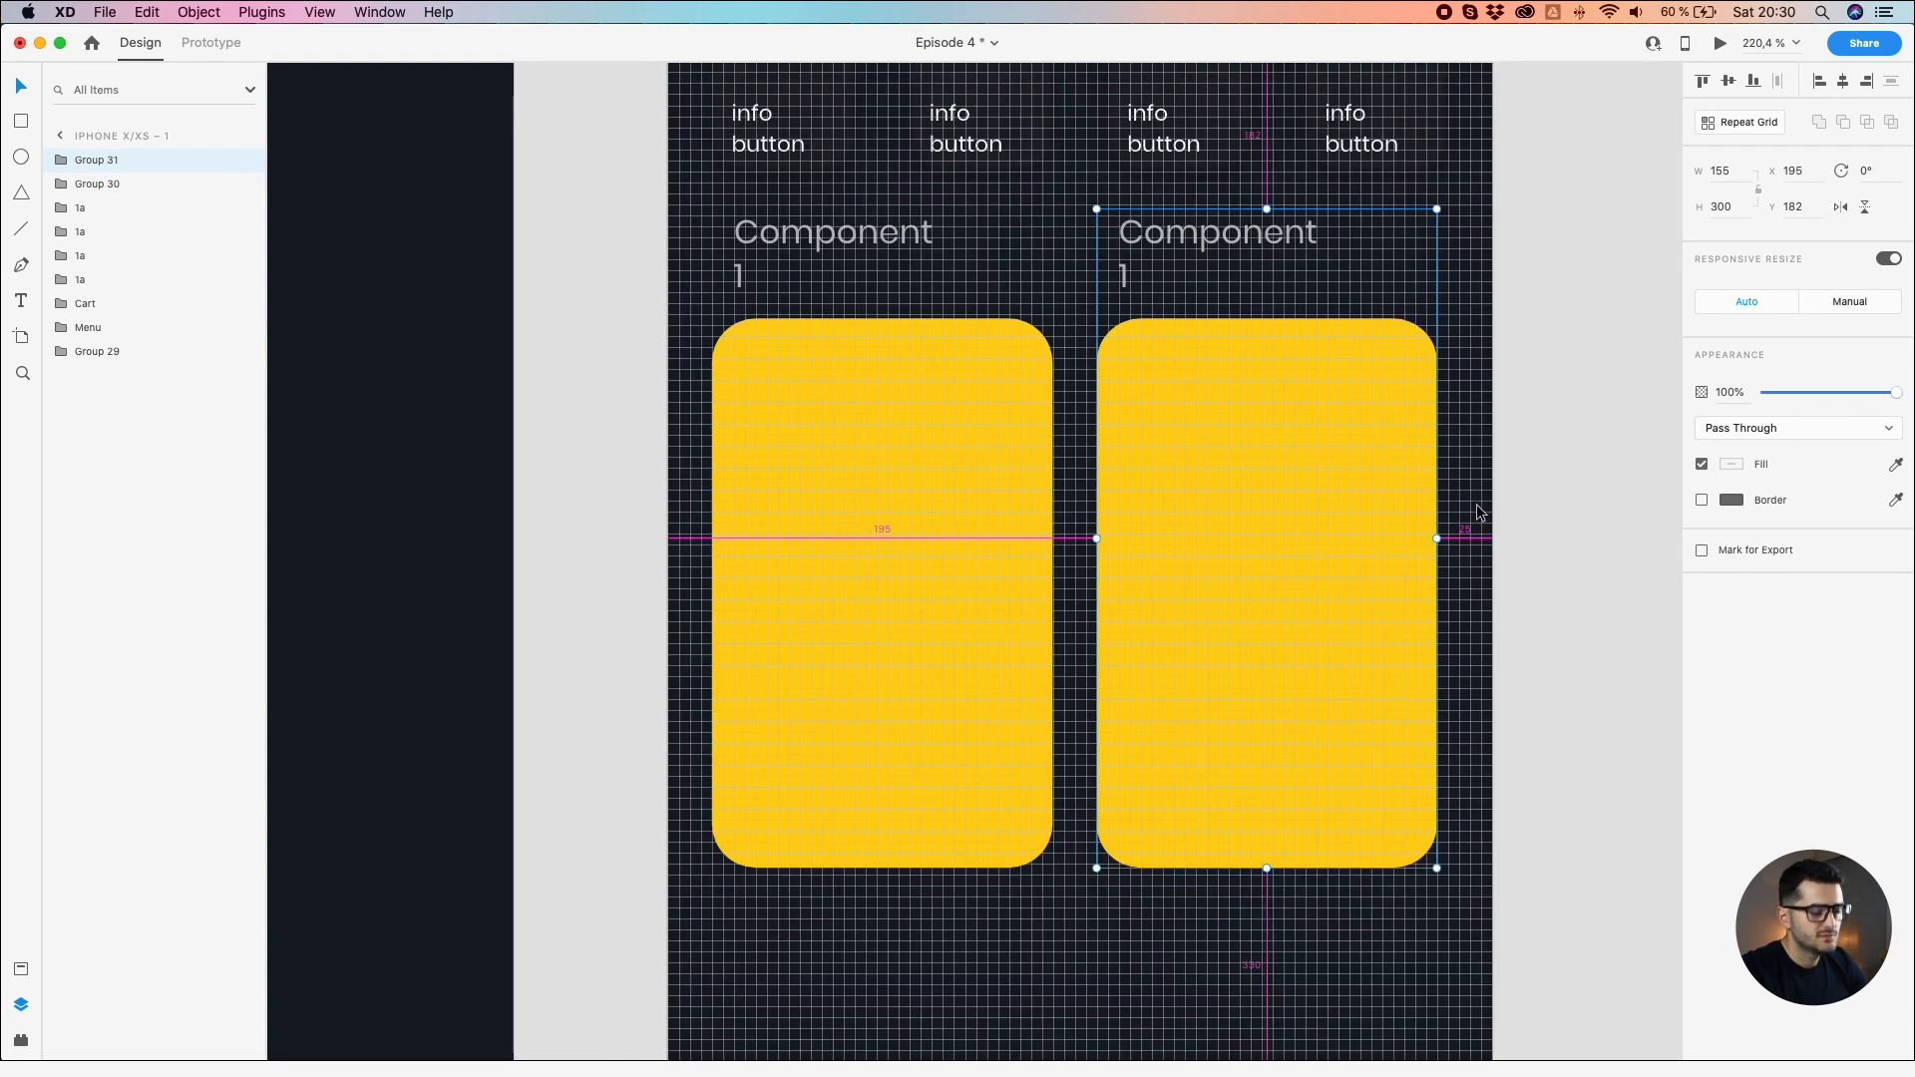
key("Right")
key("Right")
key("Right")
key("Right")
key("Right")
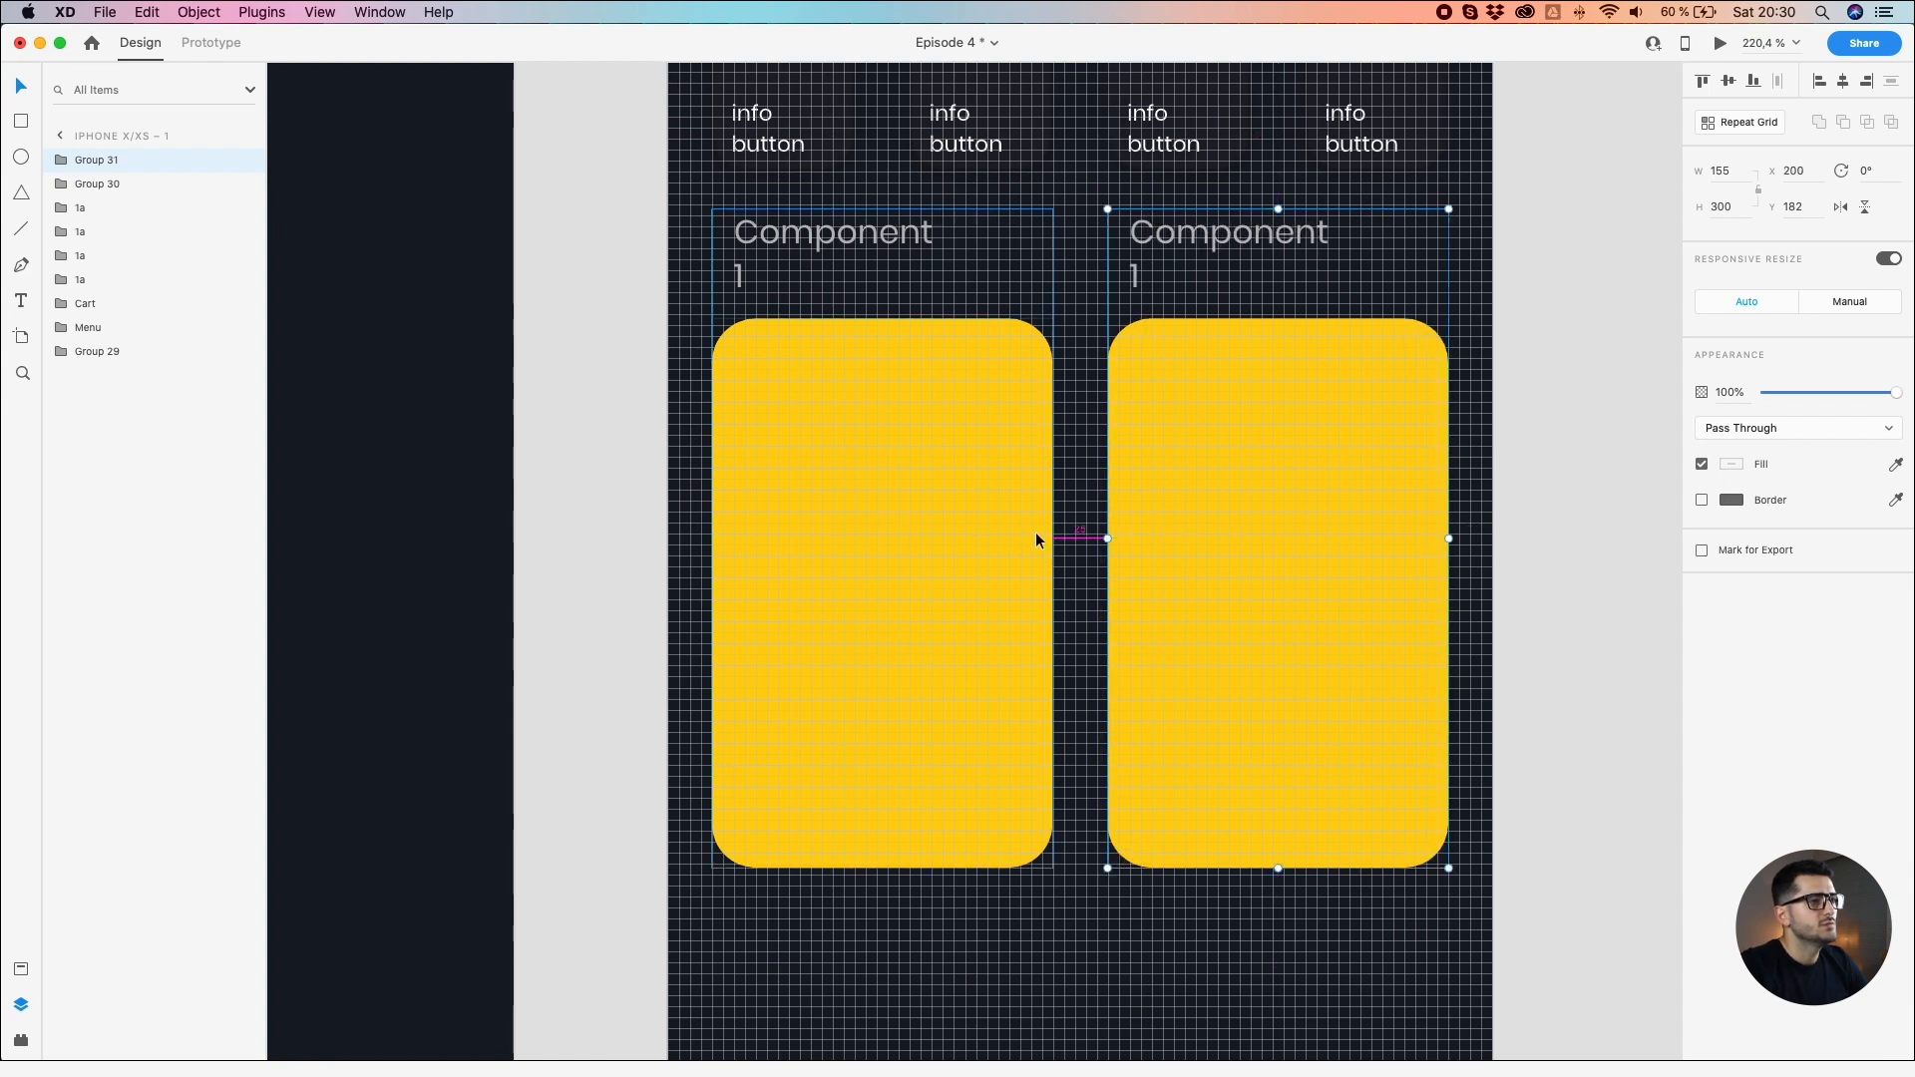
scroll(1033, 539, "up", 3)
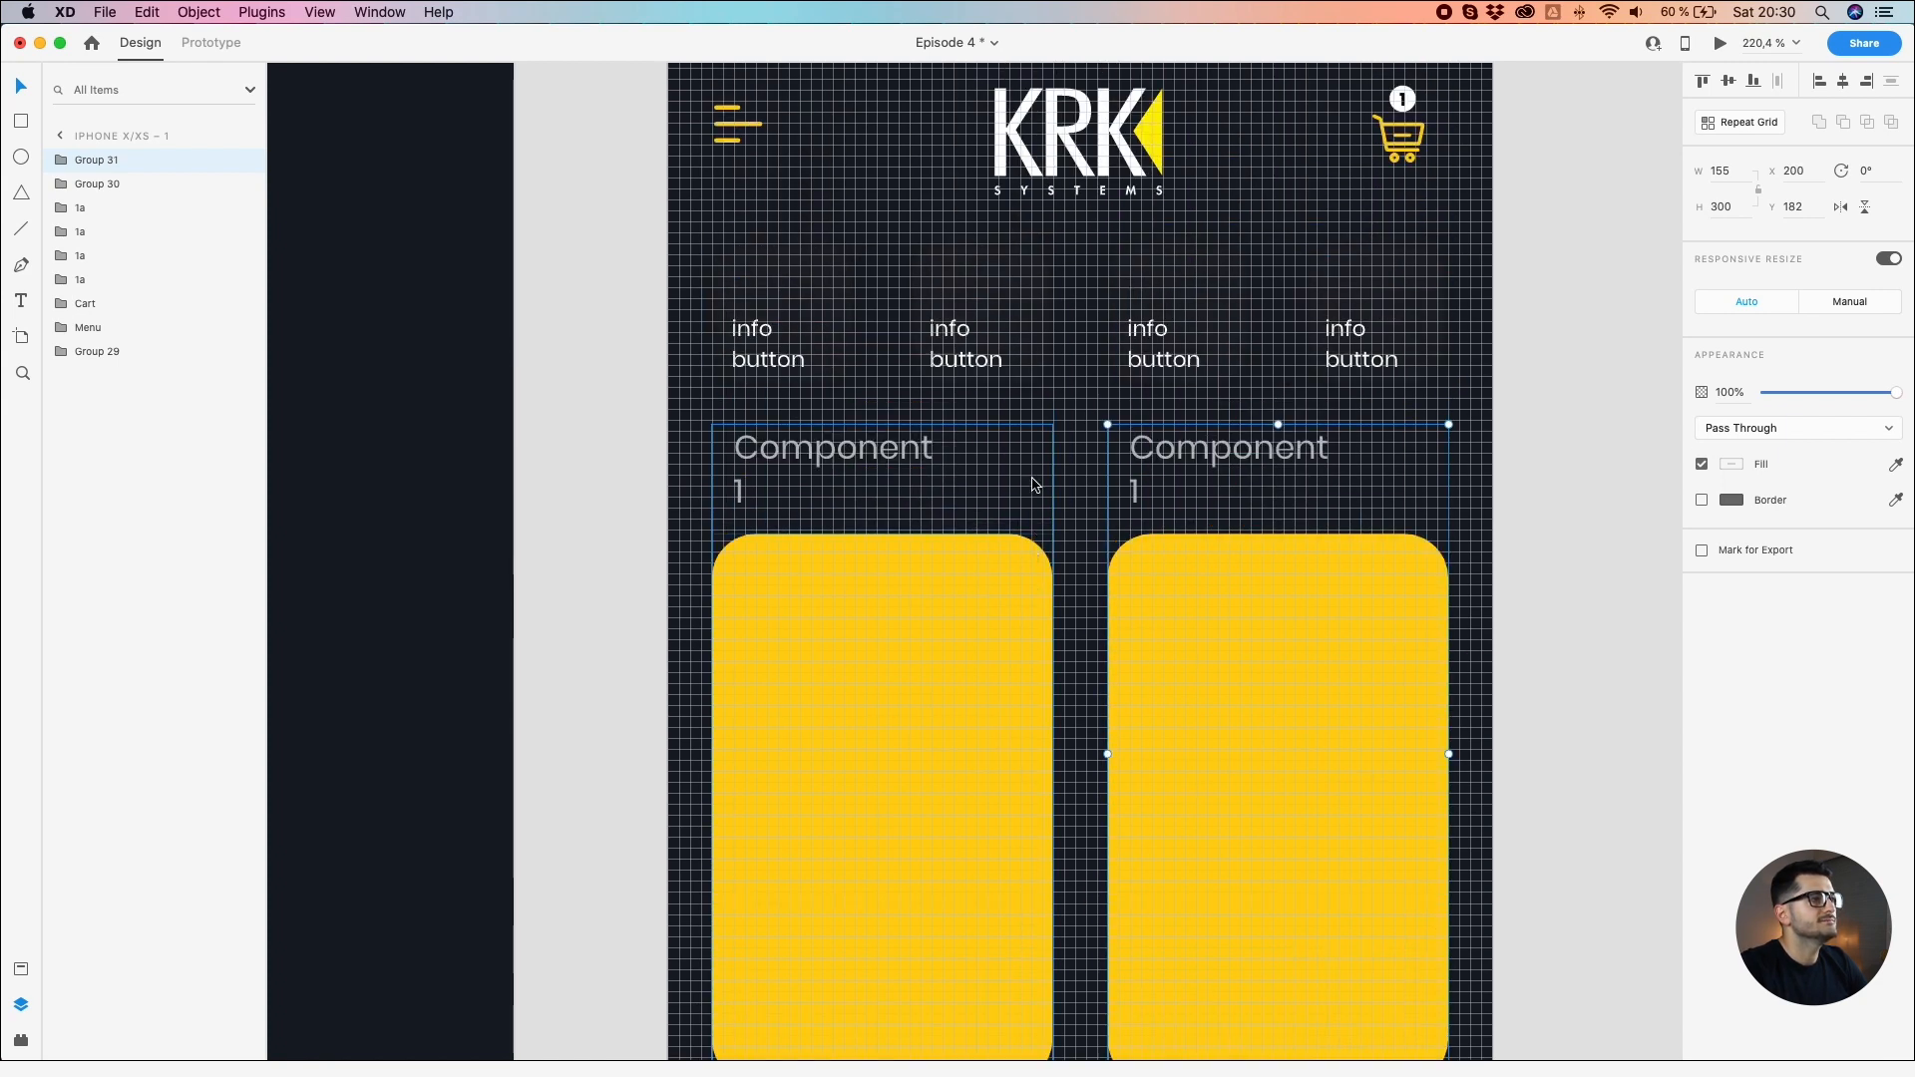
left_click(1157, 339)
key("Escape")
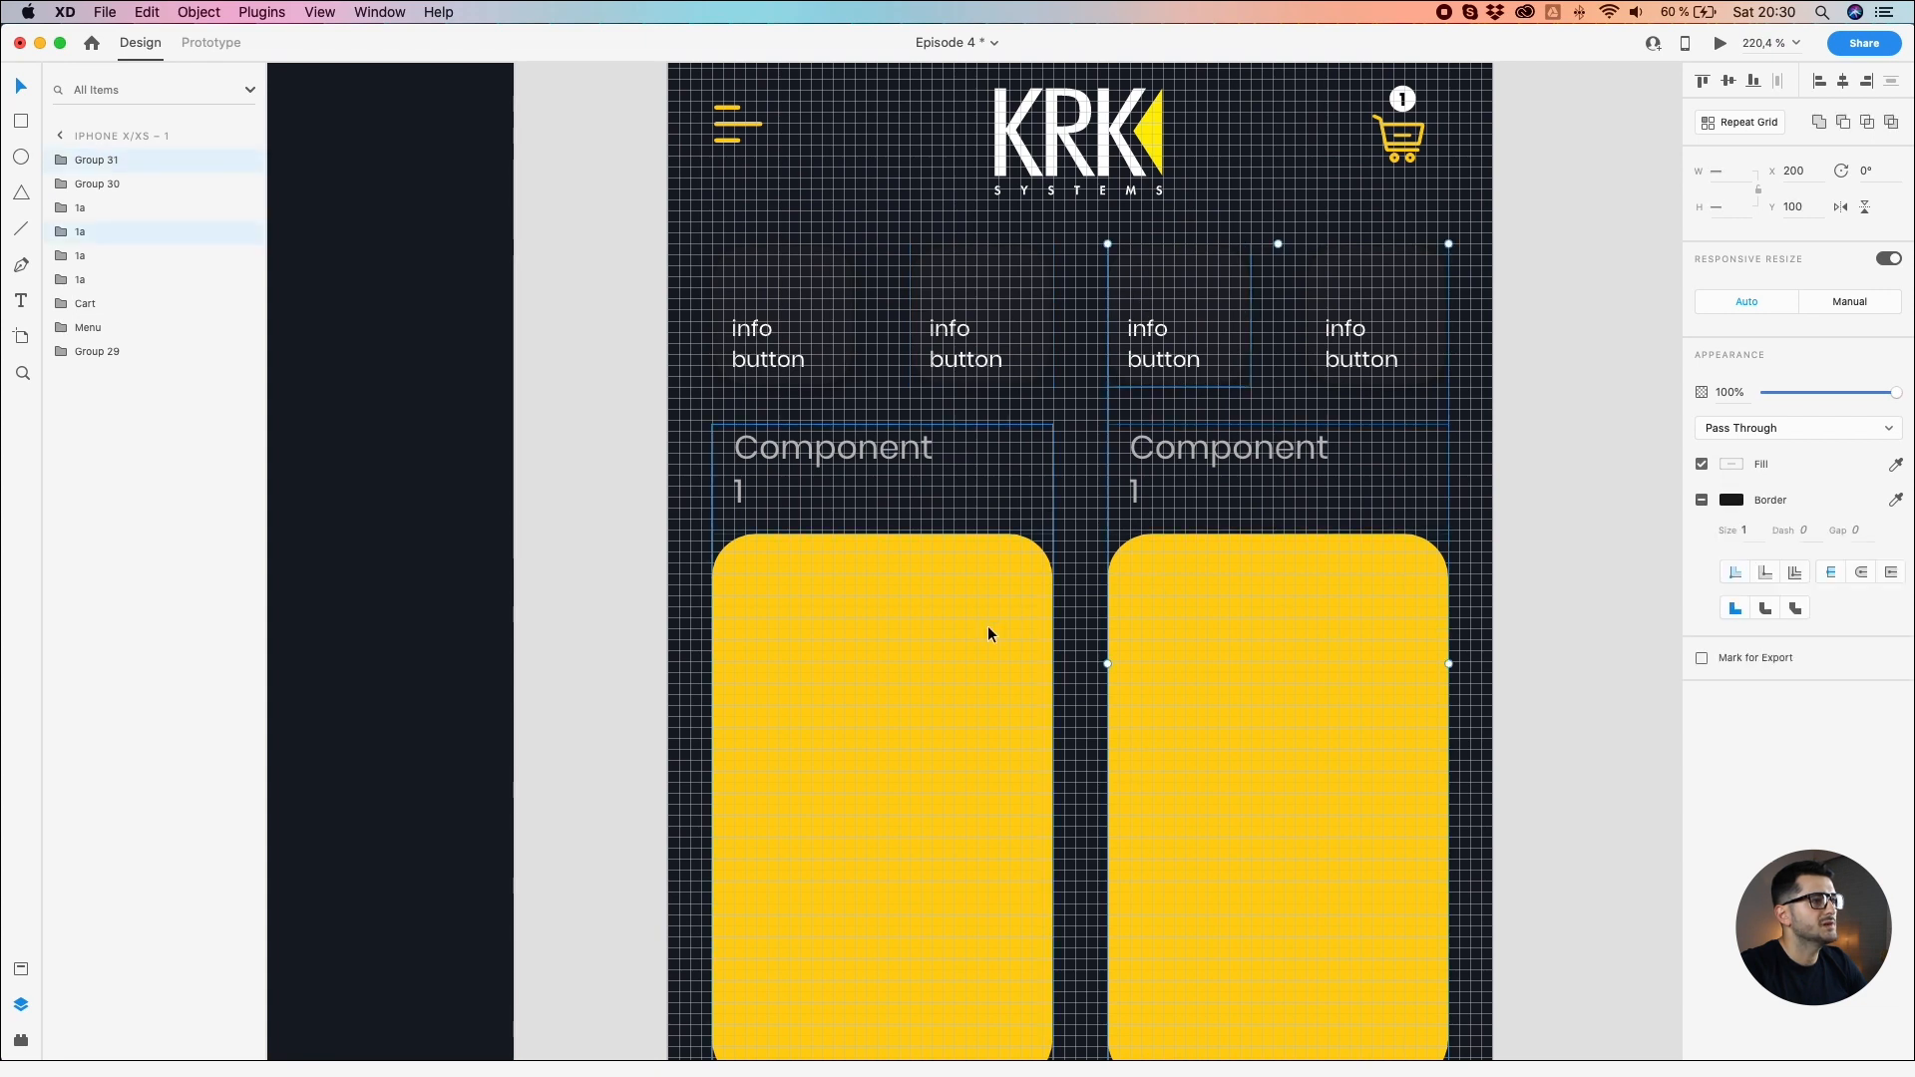
Step: Copy the Component 2 card from the Guide into the iPhone artboard below the two cards at X 15, Y 535
scroll(987, 625, "down", 5)
left_click_drag(764, 766, 977, 387)
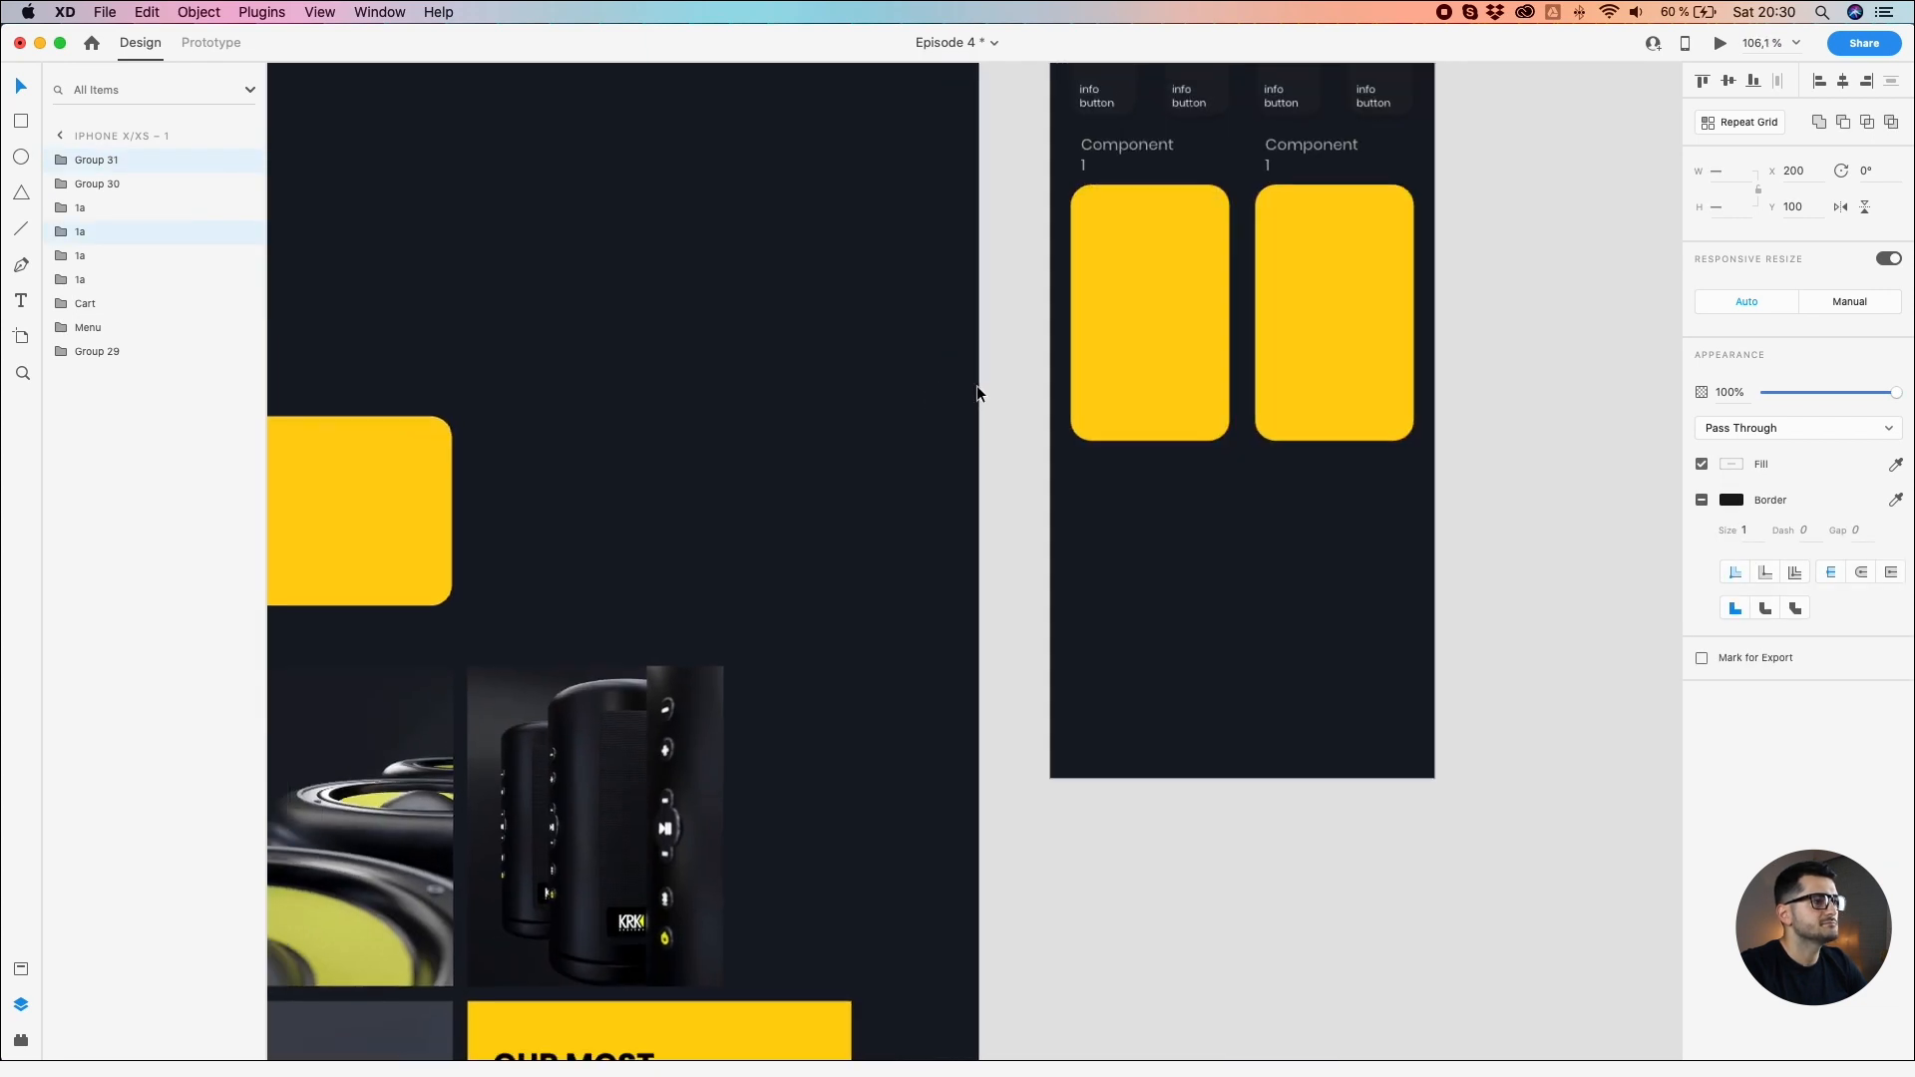
scroll(977, 387, "down", 3)
left_click(484, 449)
left_click_drag(484, 448, 1106, 662)
scroll(1154, 534, "up", 5)
scroll(1015, 361, "up", 5)
left_click_drag(965, 607, 965, 599)
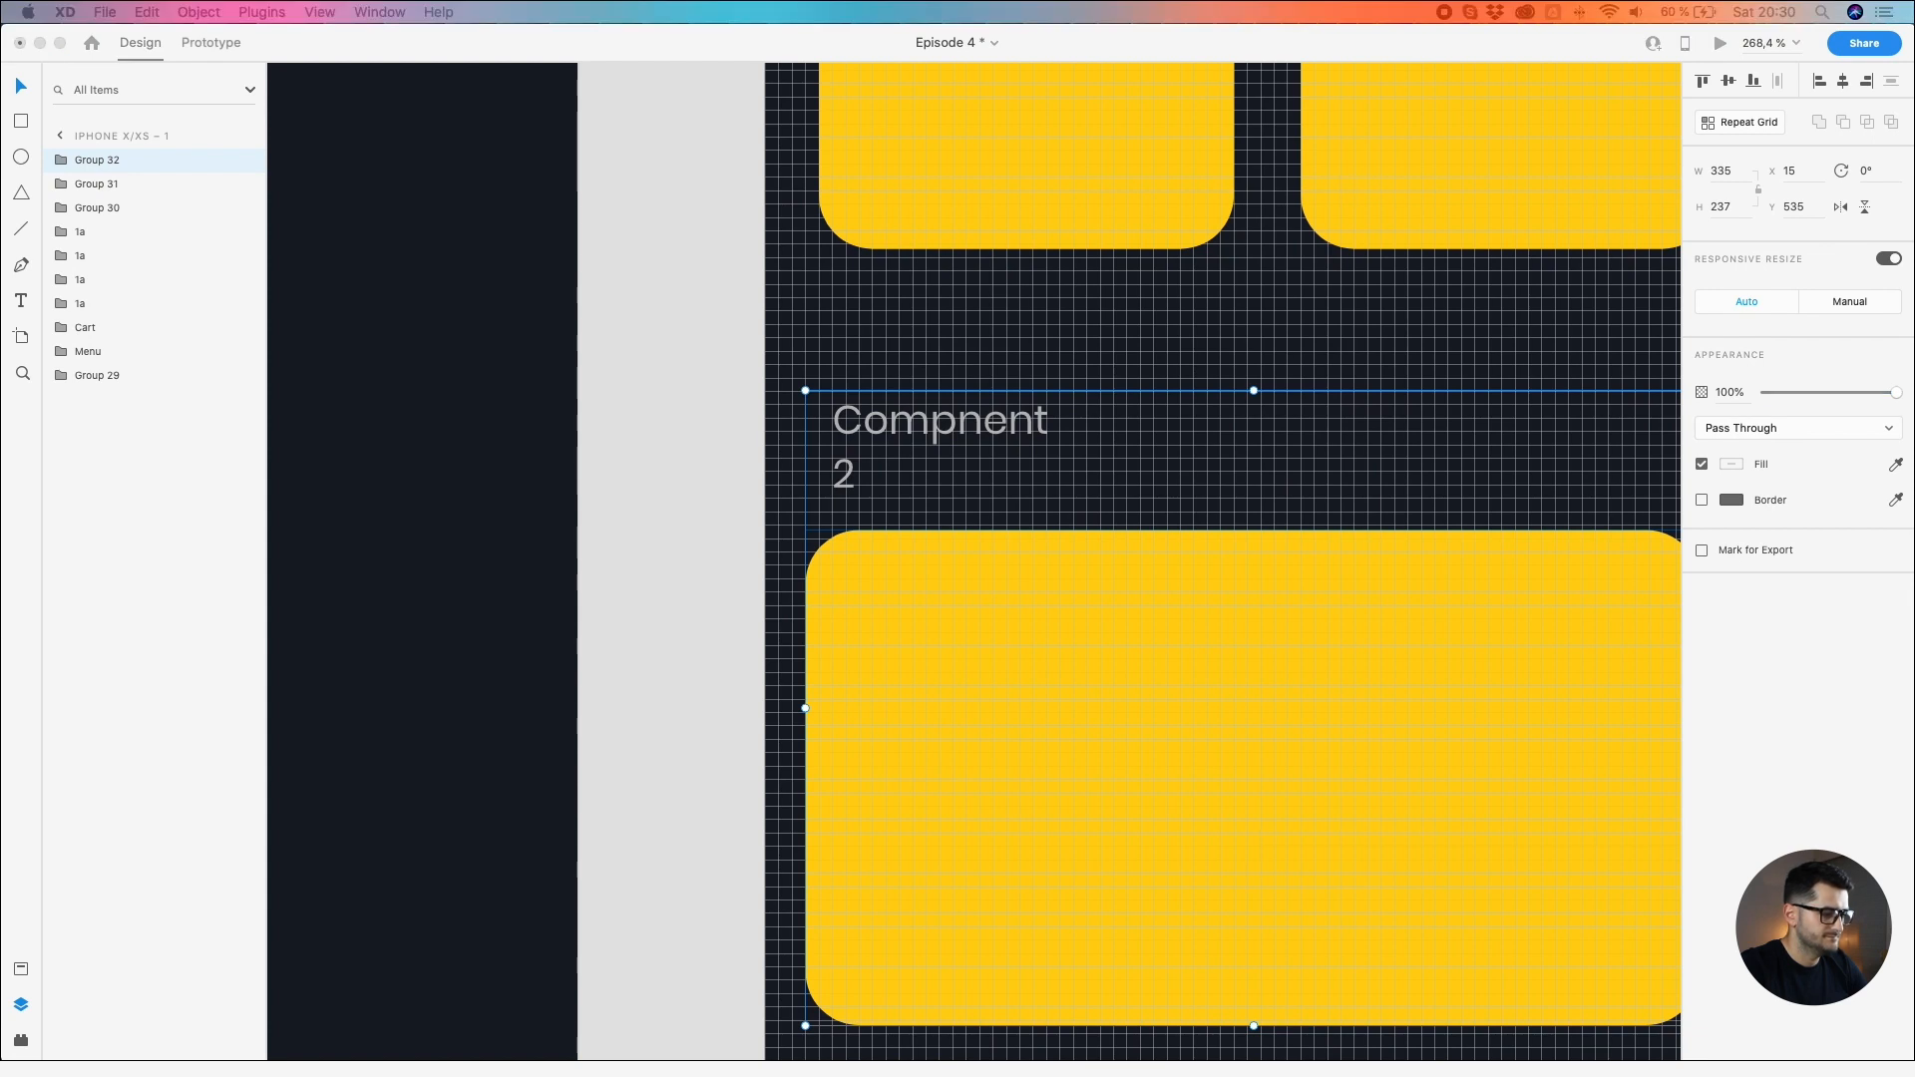
Step: Nudge the Component 2 card up to Y 512, closer to the two cards above it
left_click(1093, 695)
key("alt")
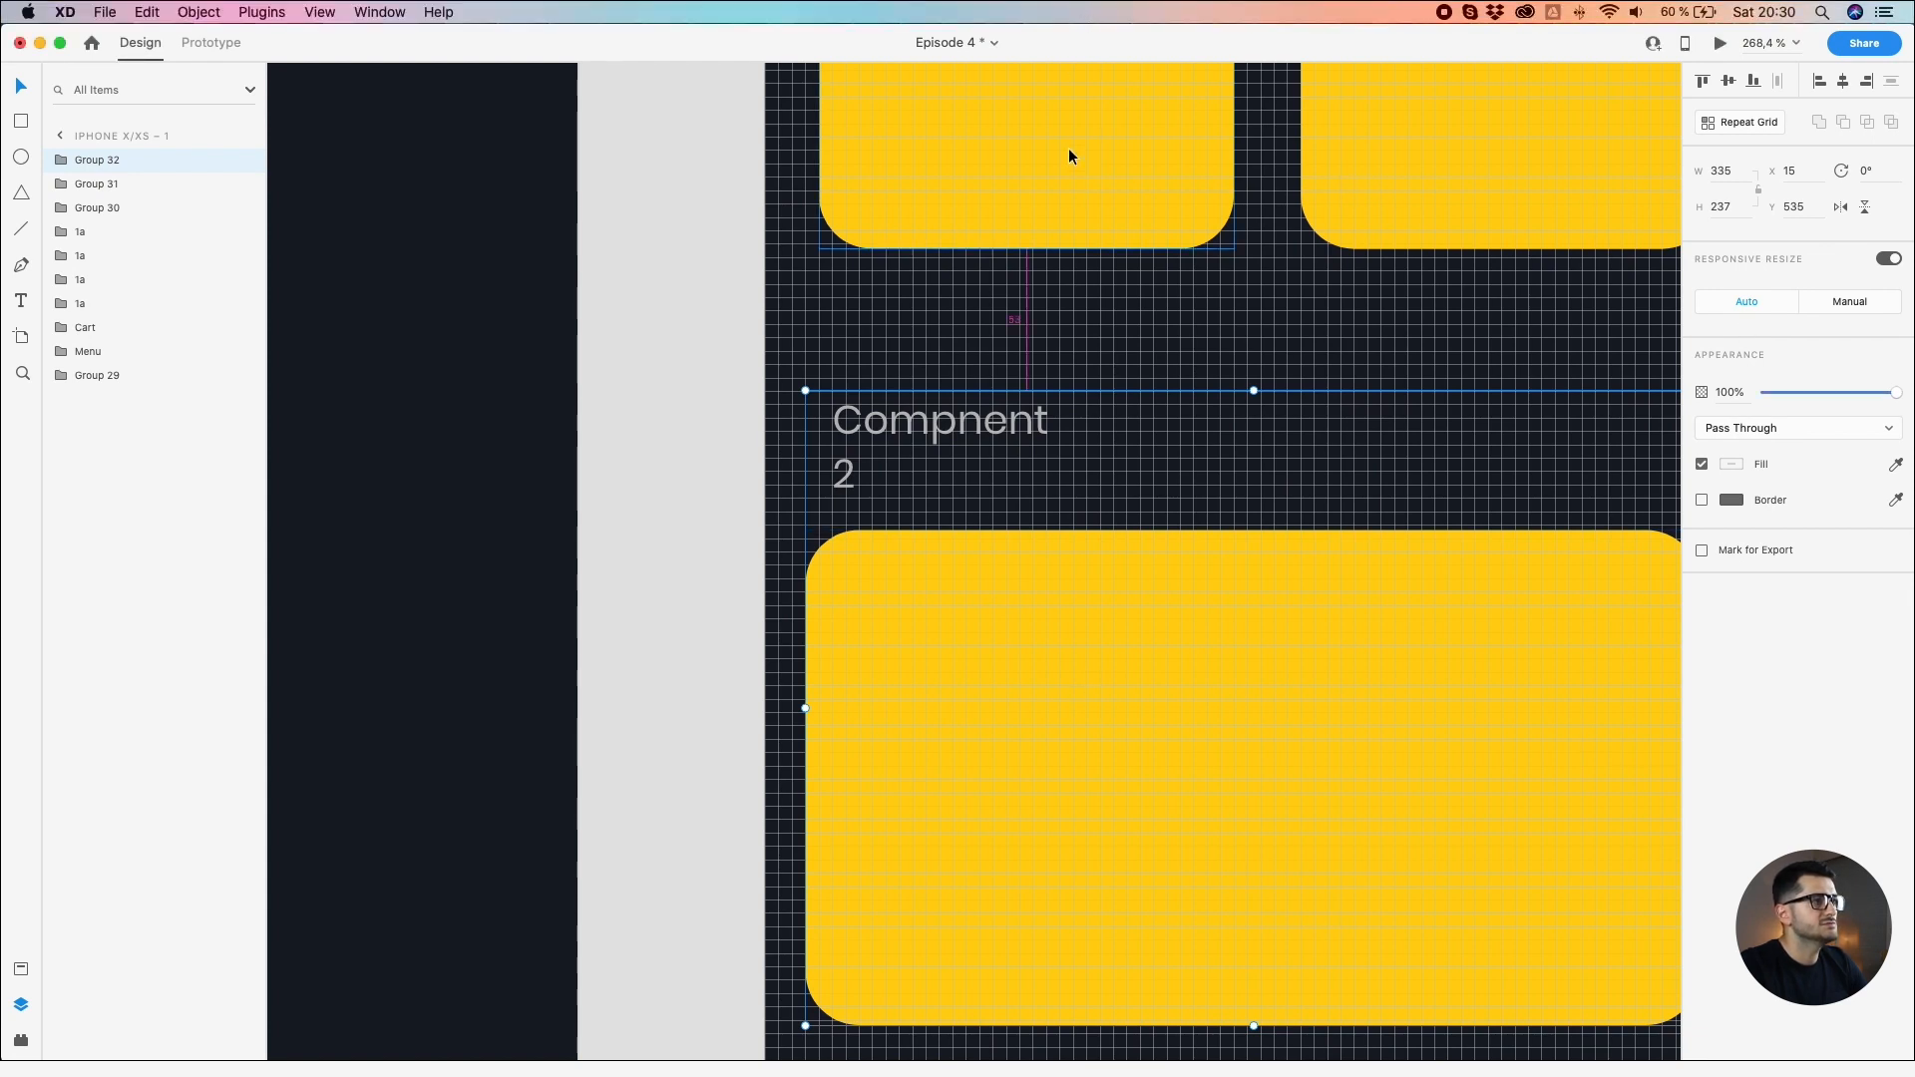
key("Up")
key("Up")
key("Up")
key("Up")
key("Up")
key("Up")
key("Up")
key("Up")
key("Up")
key("Up")
key("Up")
key("Up")
key("Up")
key("Up")
key("Up")
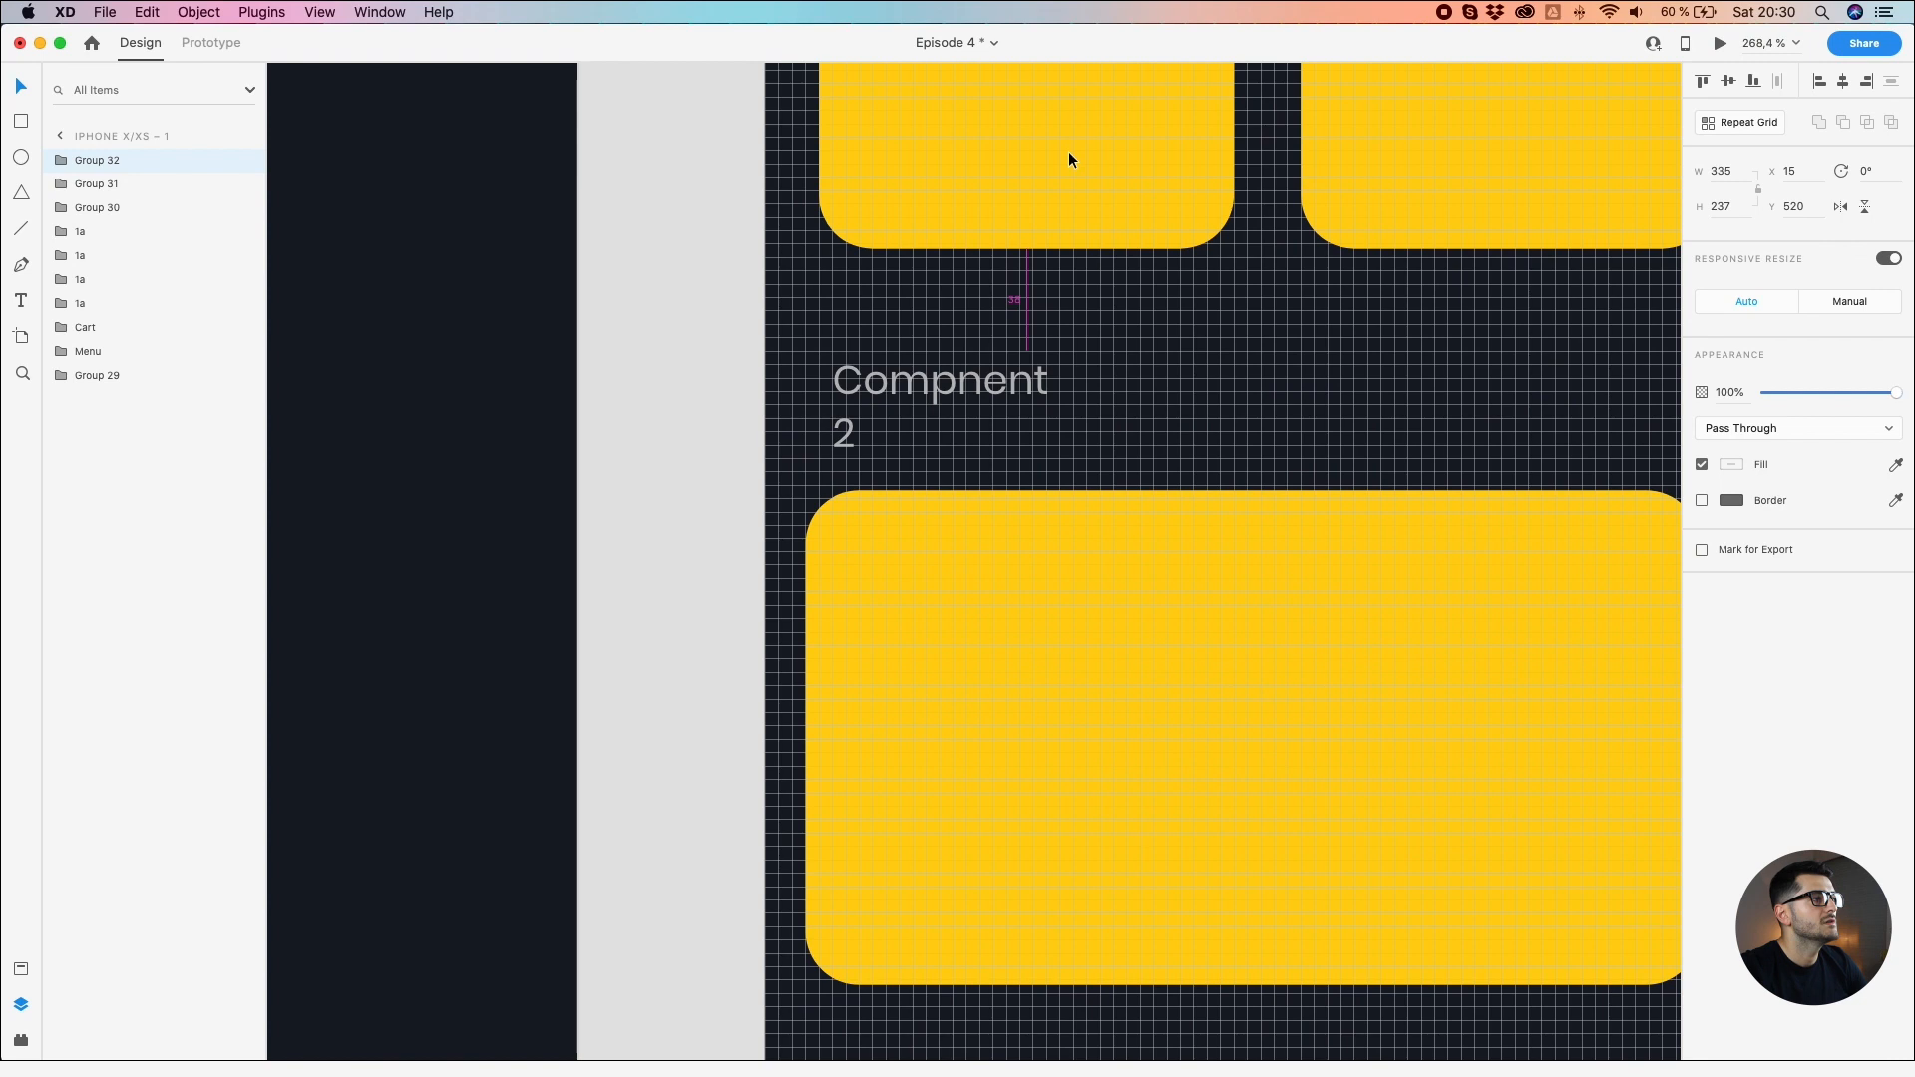
key("Down")
key("Down")
key("Down")
key("Up")
key("Up")
key("Up")
key("alt")
key("Down")
key("Down")
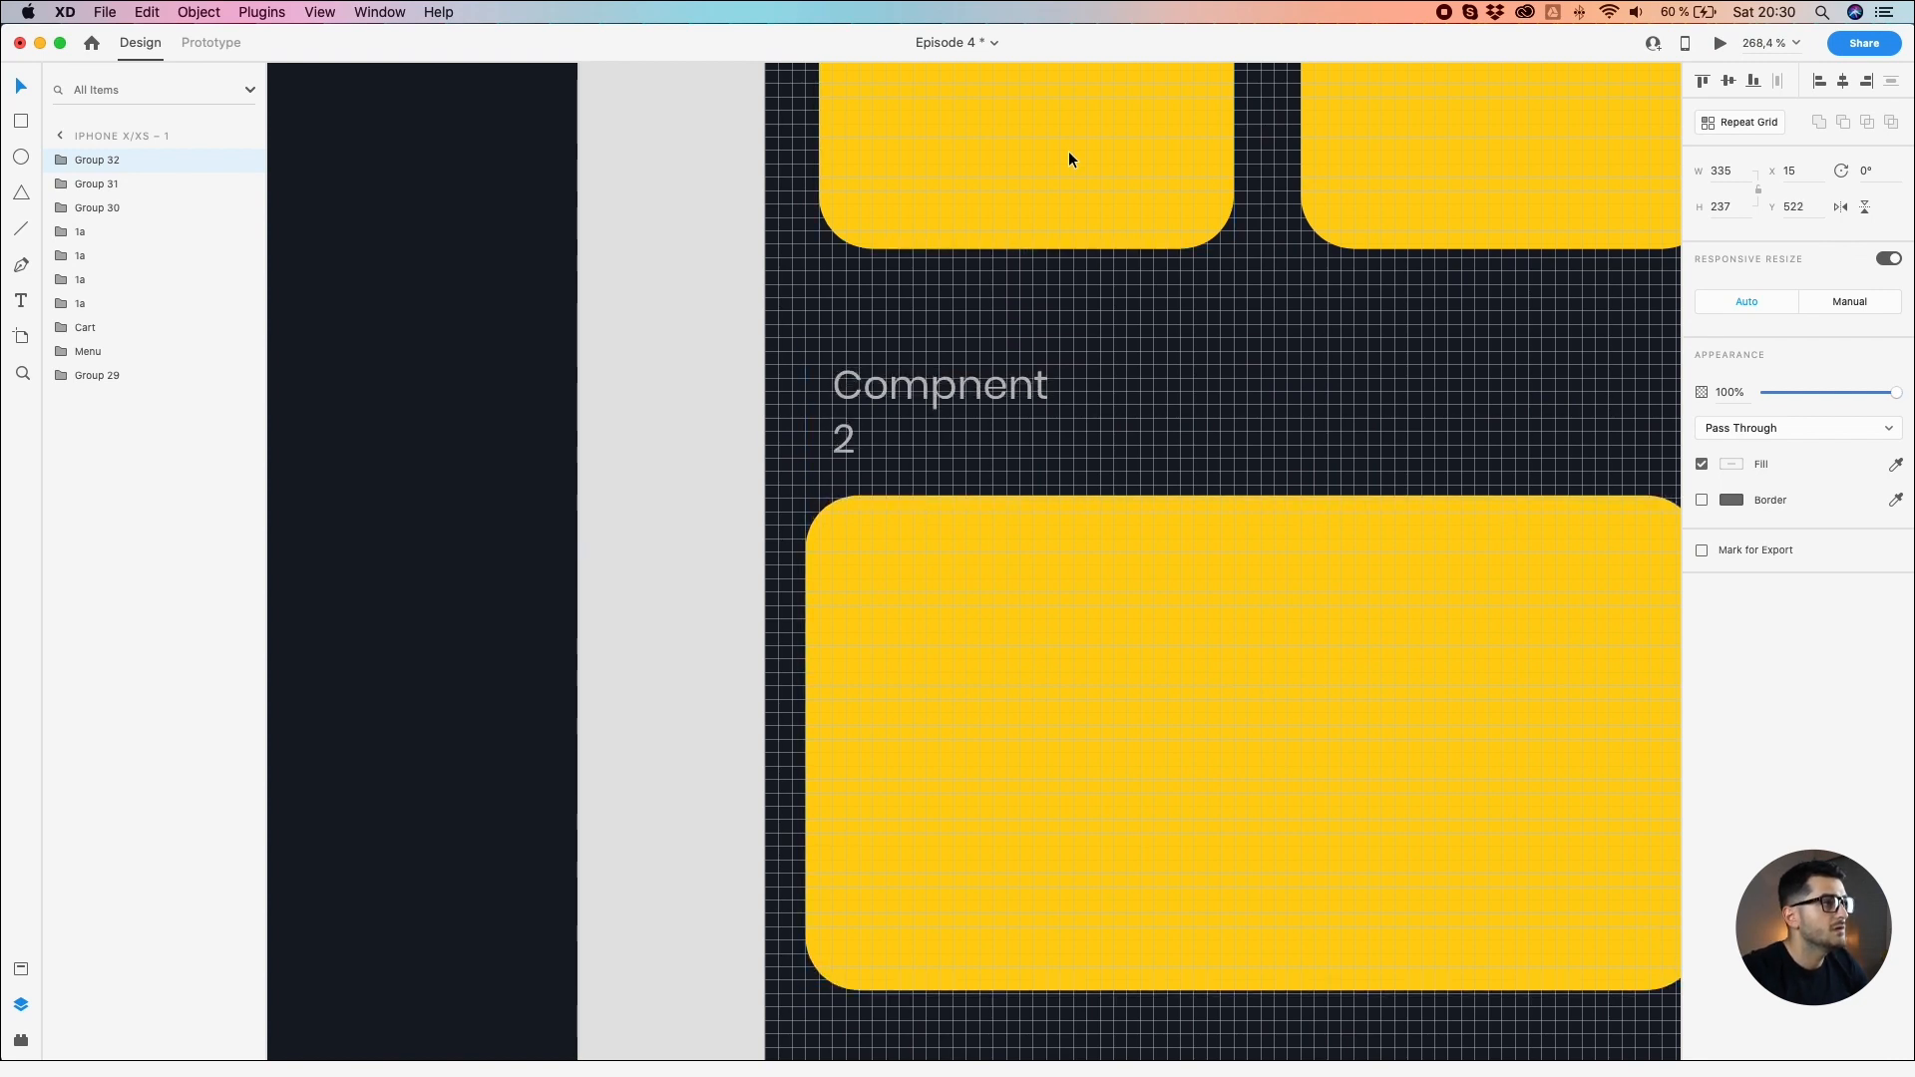
key("Up")
key("Up")
key("Up")
key("Up")
key("Up")
key("Up")
key("Up")
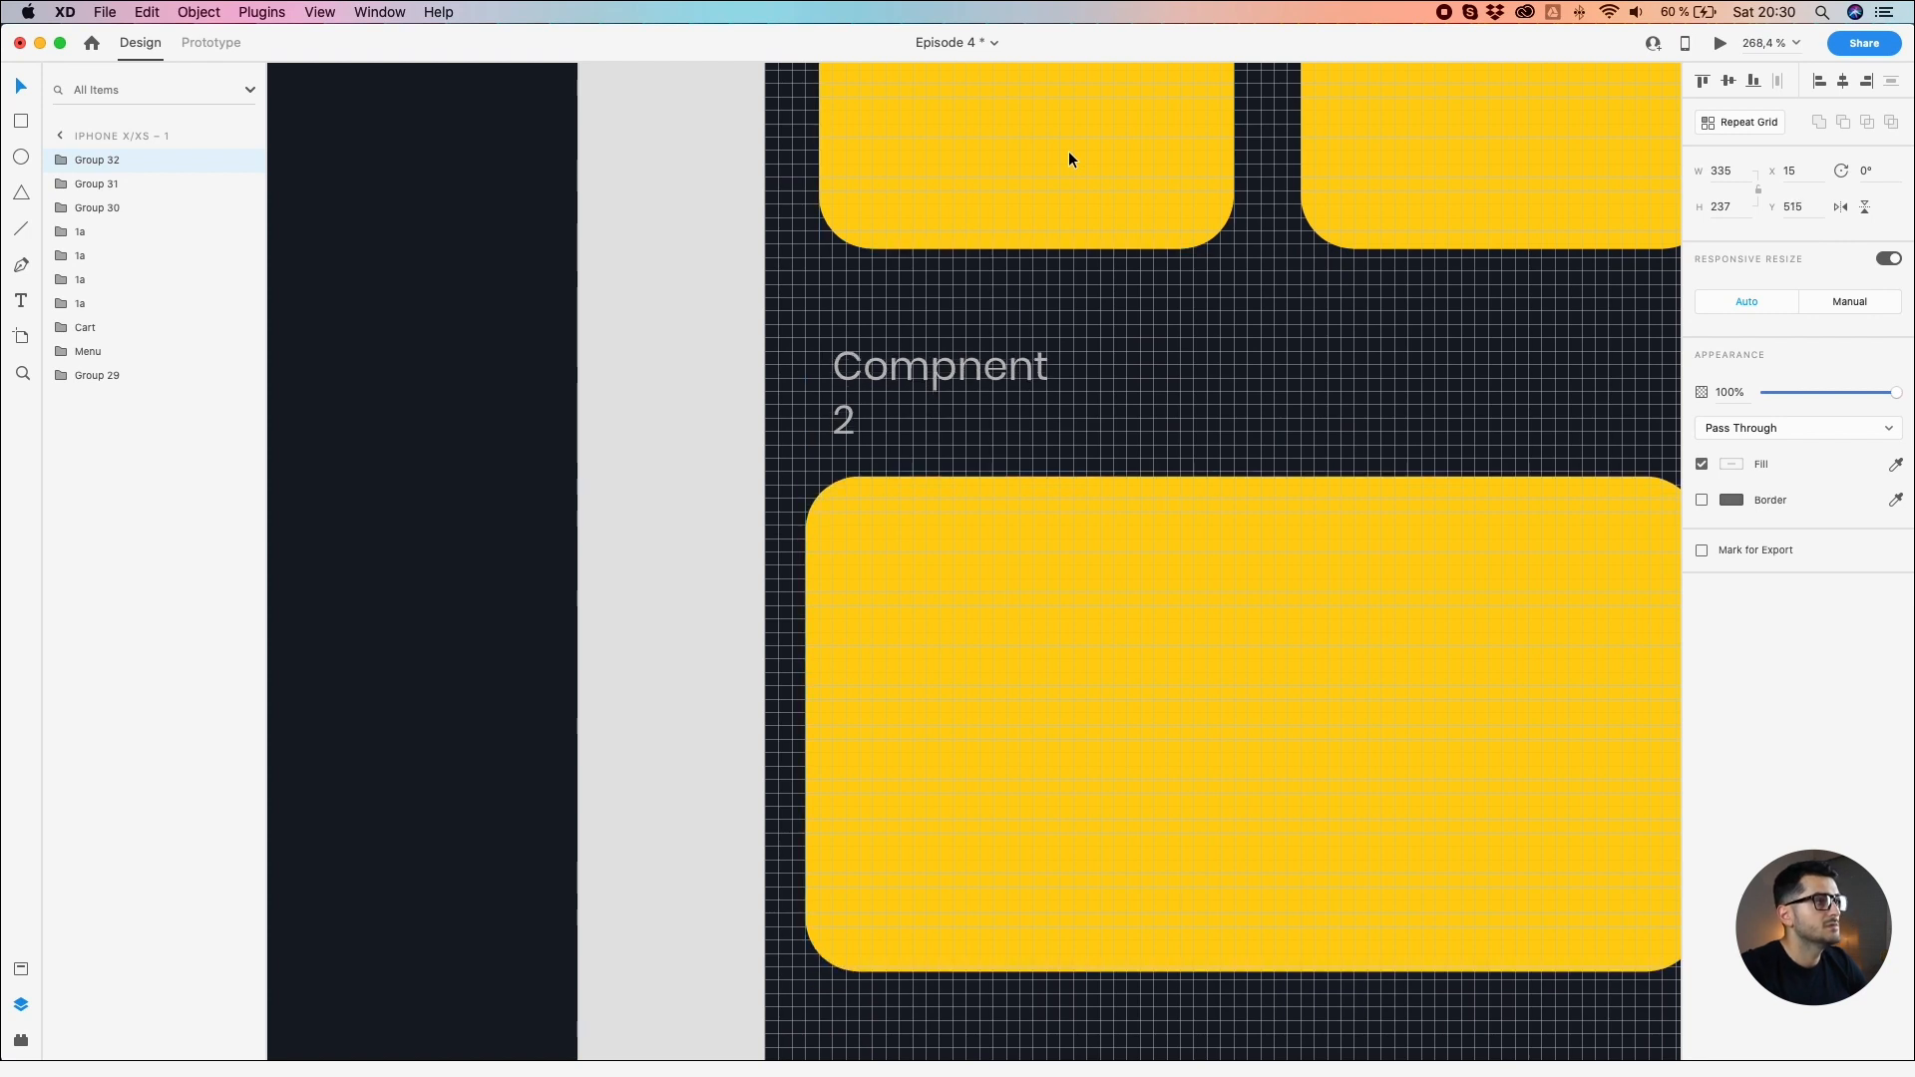
key("Up")
key("Up")
key("Up")
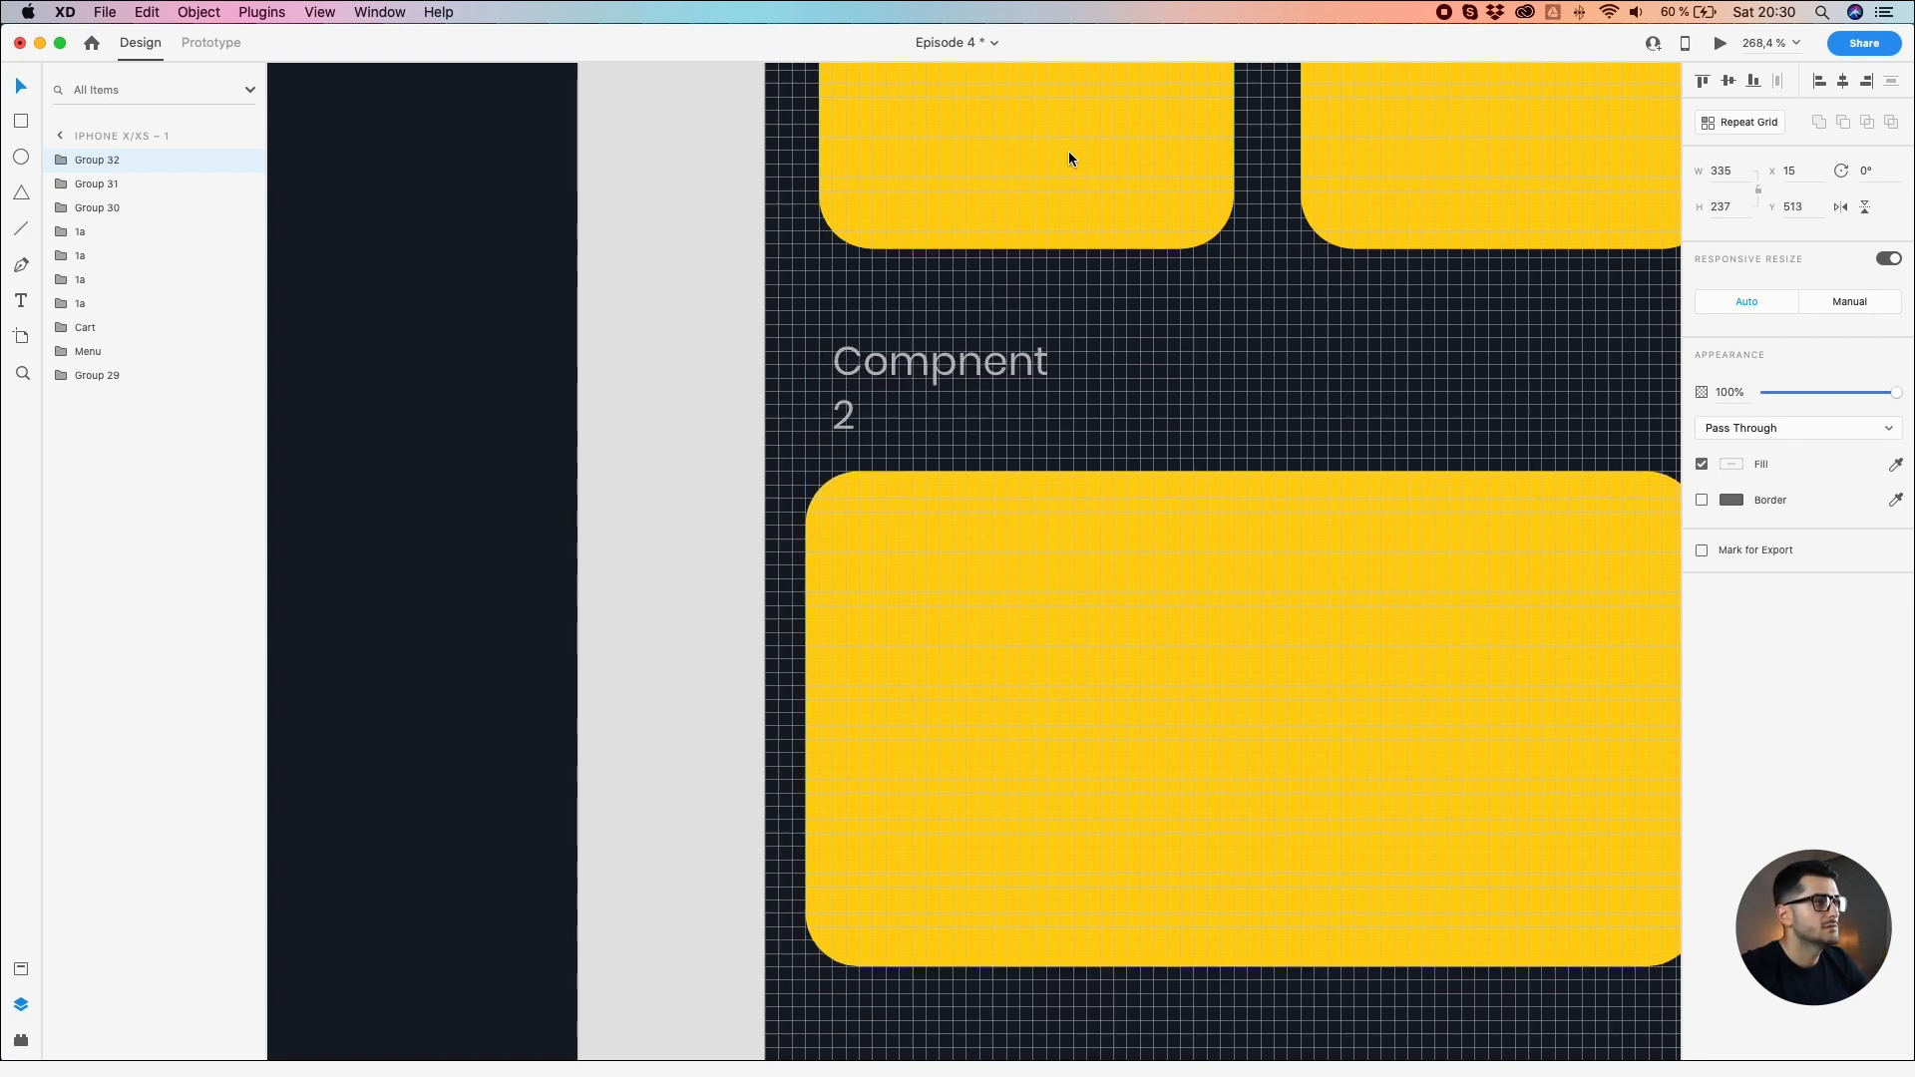
scroll(1068, 157, "down", 5)
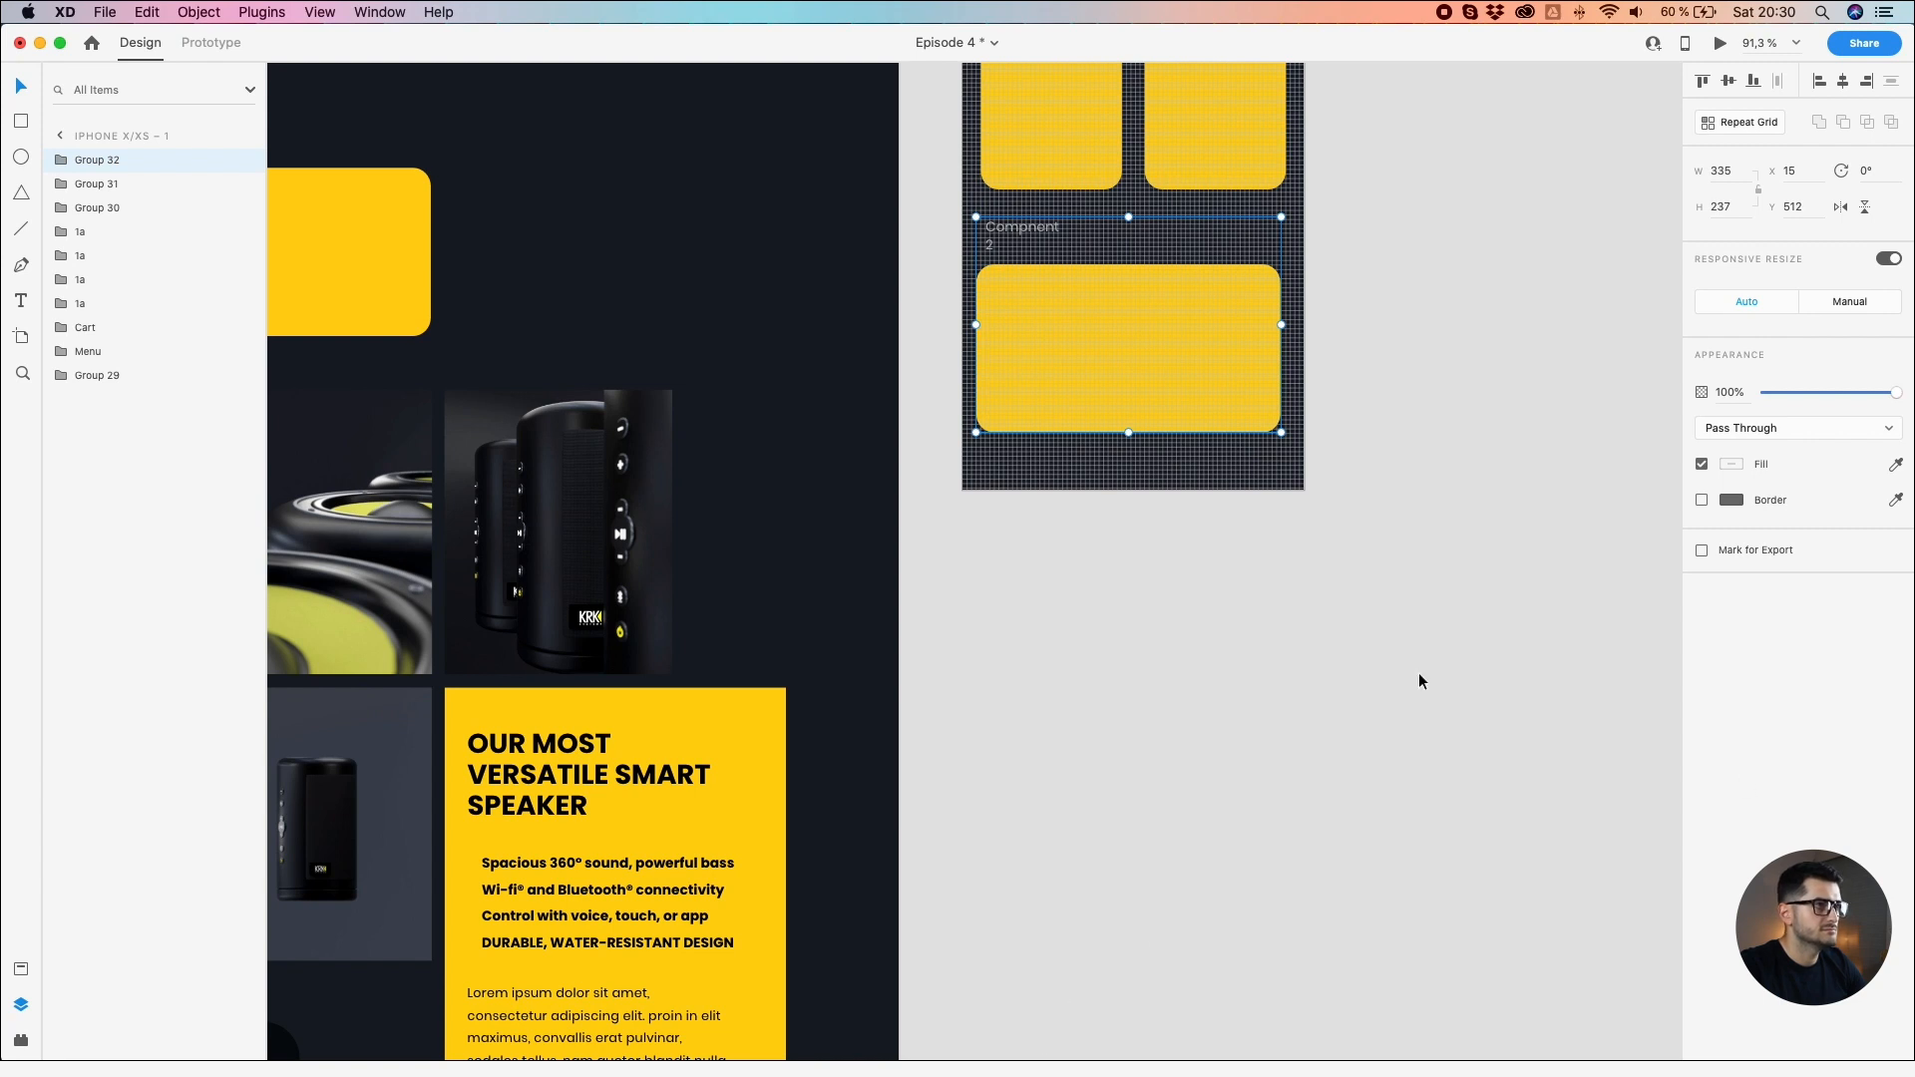
key("Escape")
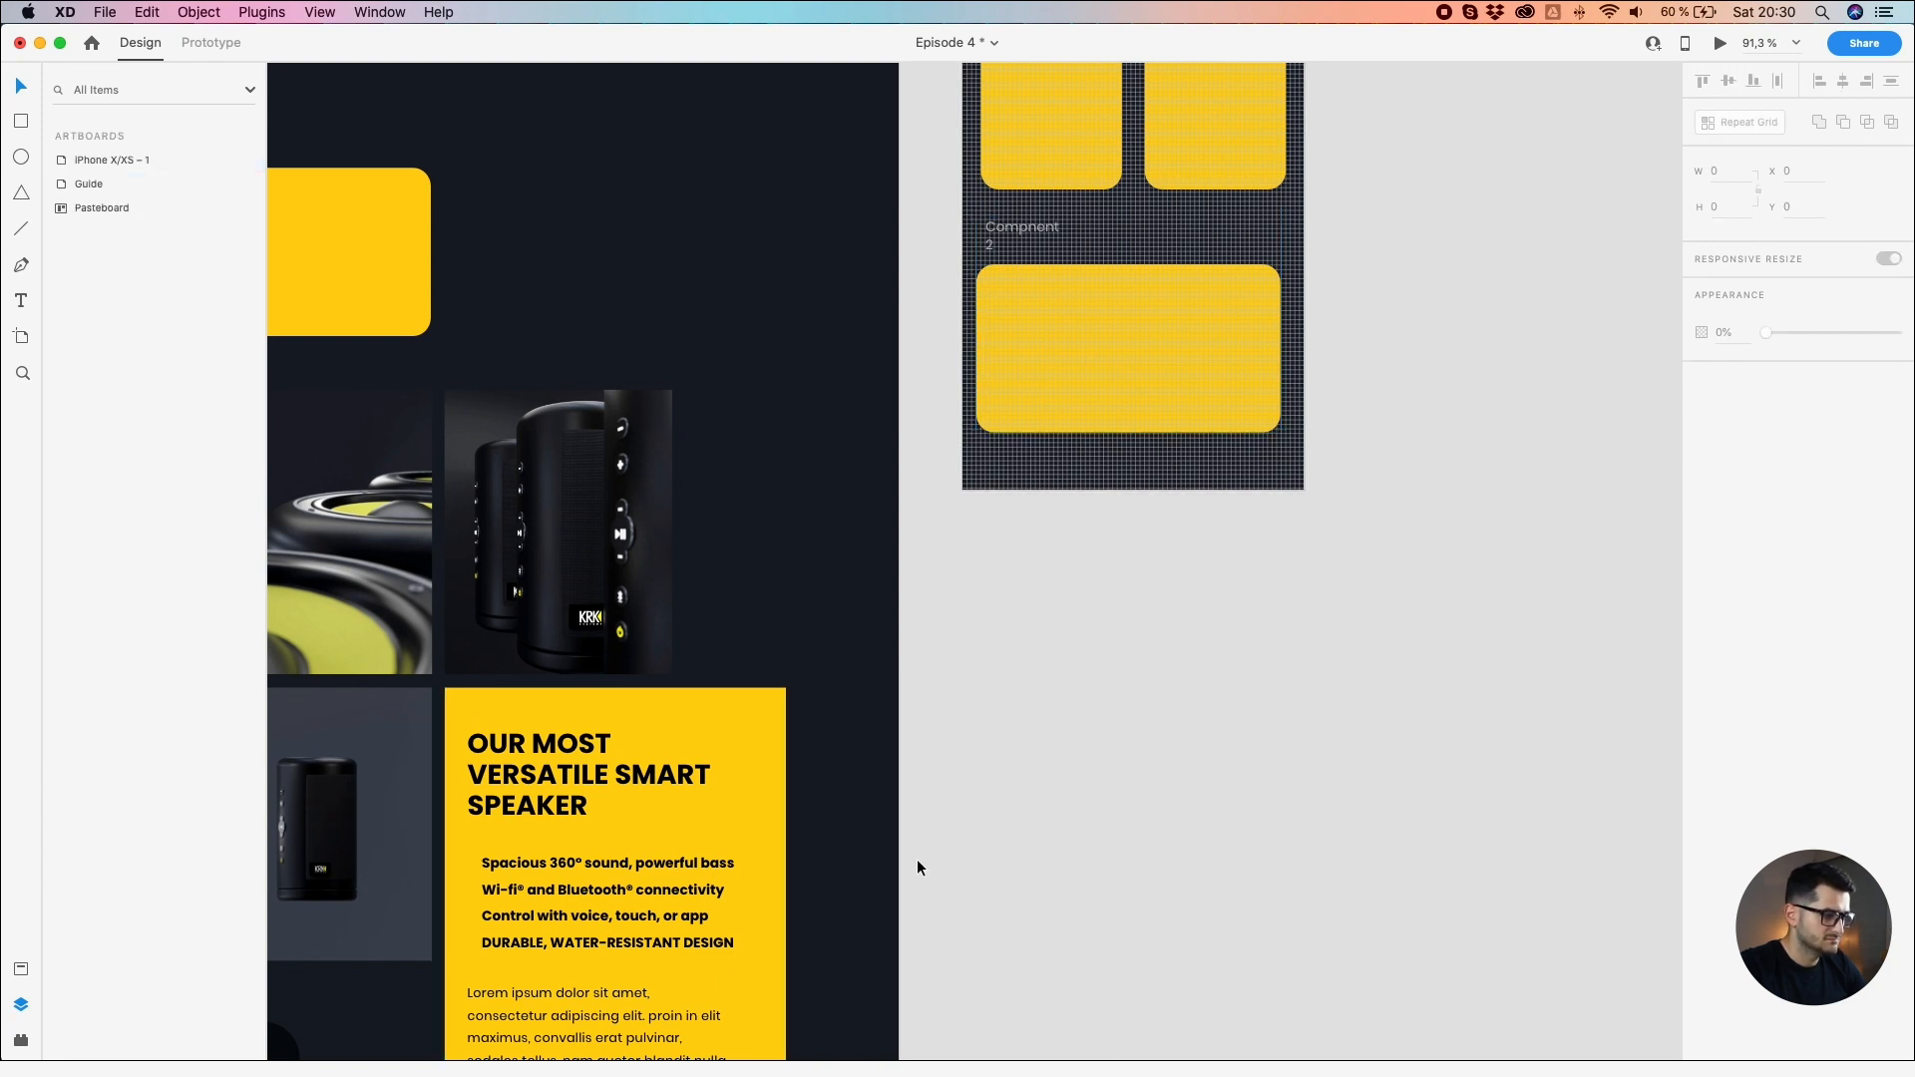
Step: Move the info buttons and all three component cards down together until the info button row sits at Y 115
left_click_drag(1300, 479, 1348, 756)
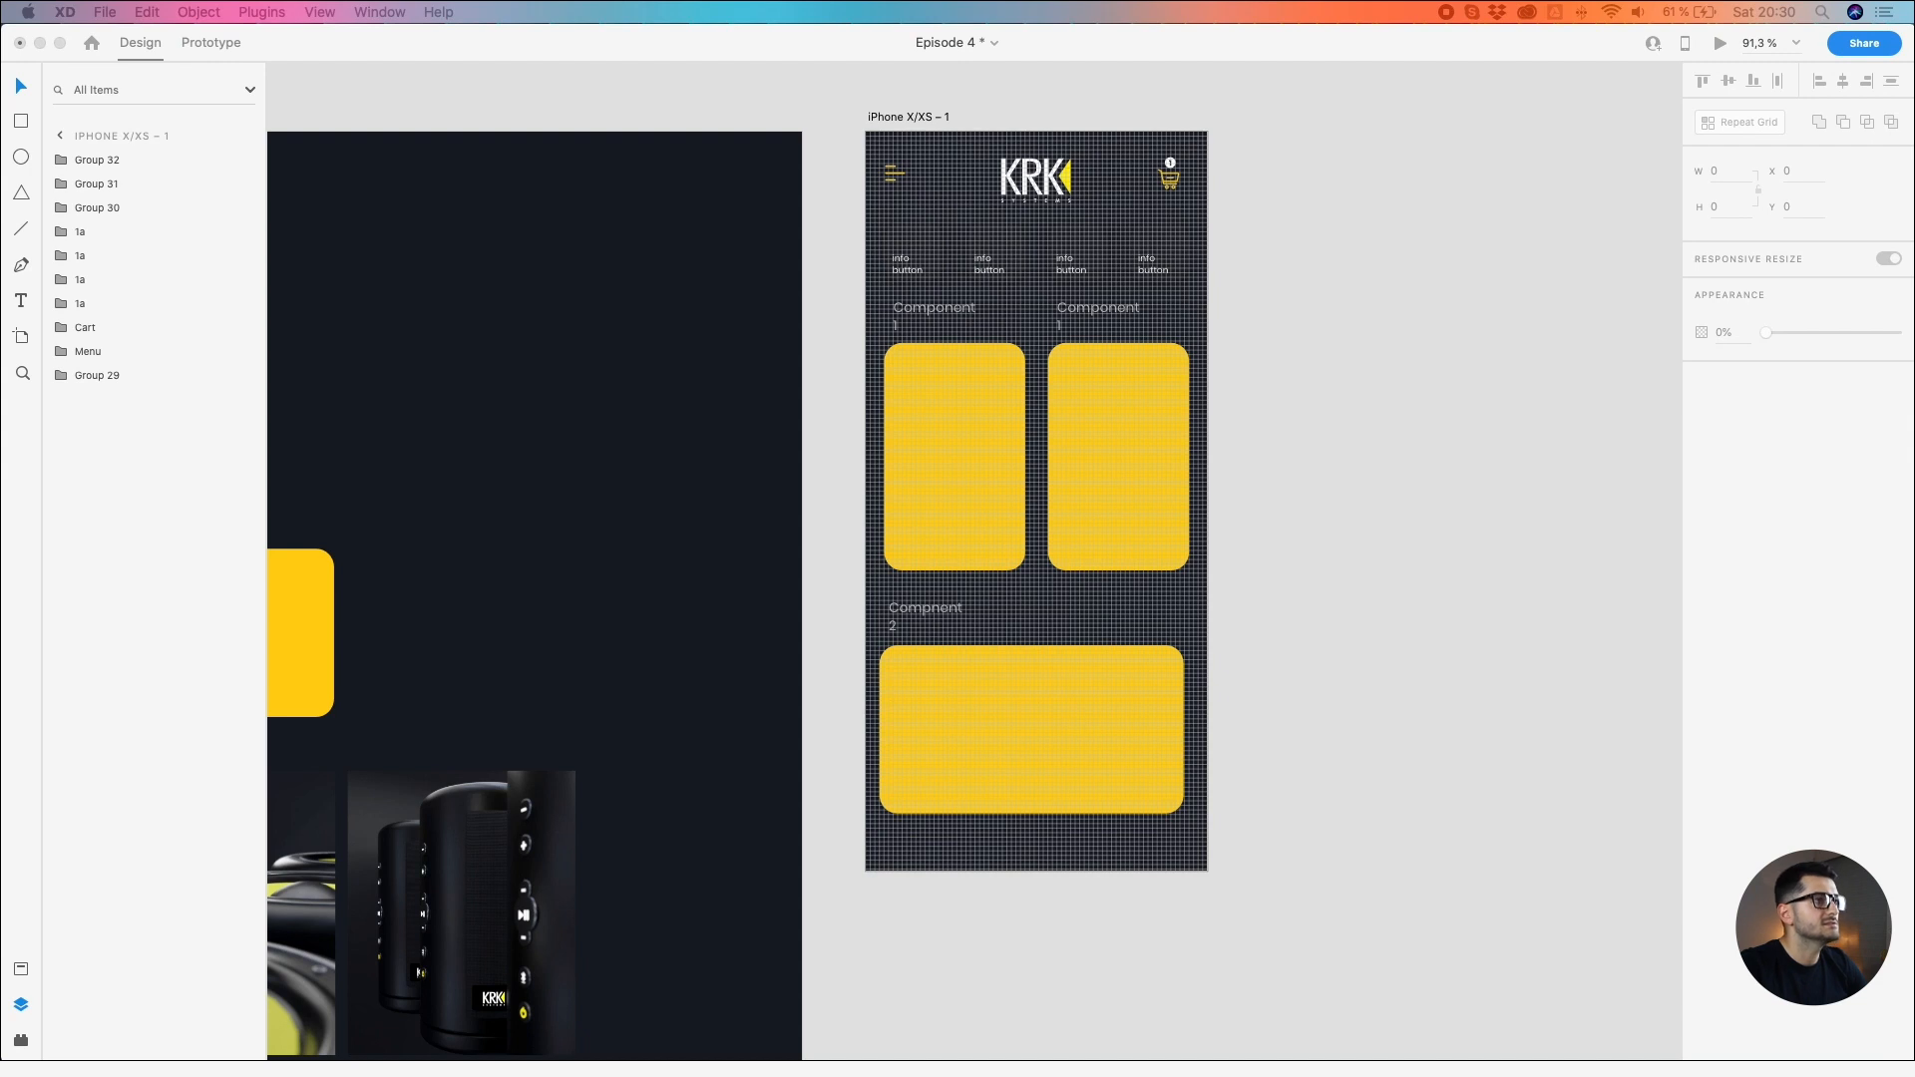
left_click(870, 260)
left_click_drag(1246, 218, 913, 830)
scroll(1037, 150, "up", 5)
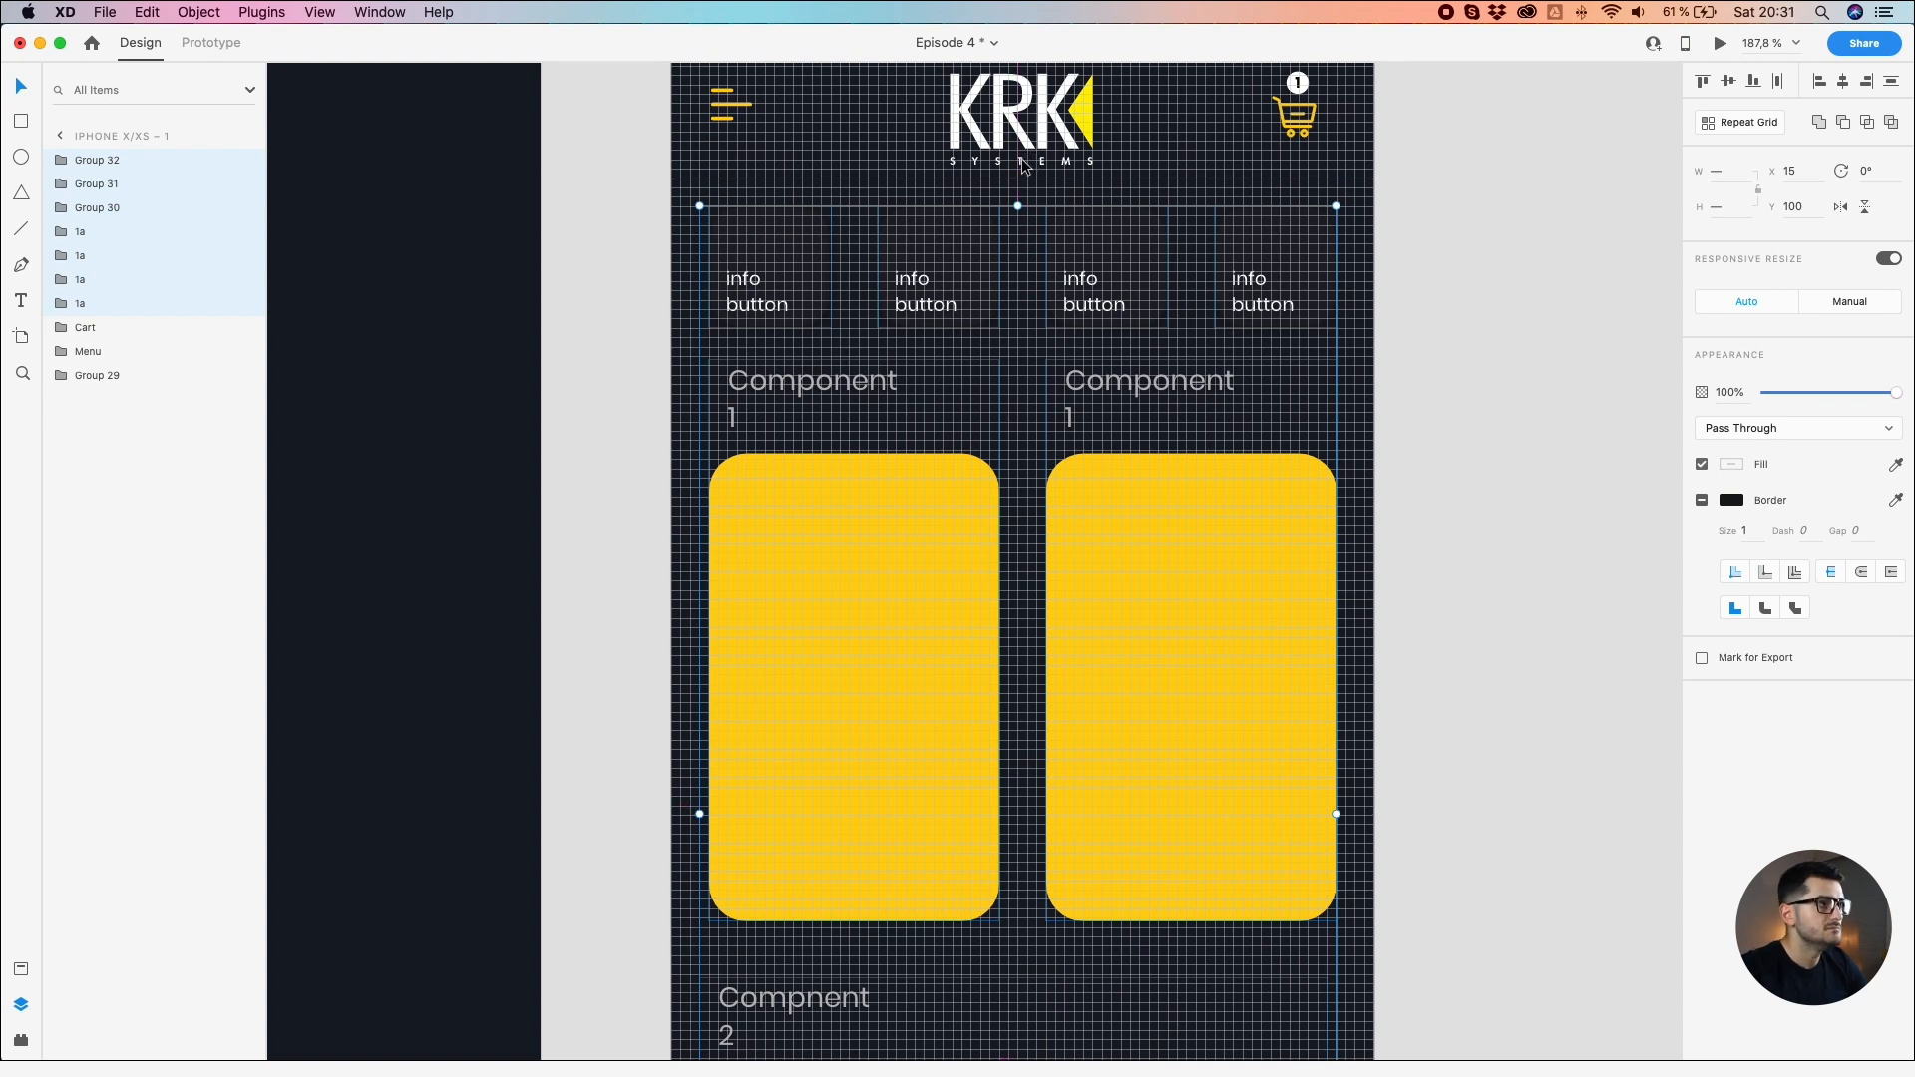
key("shift+Down")
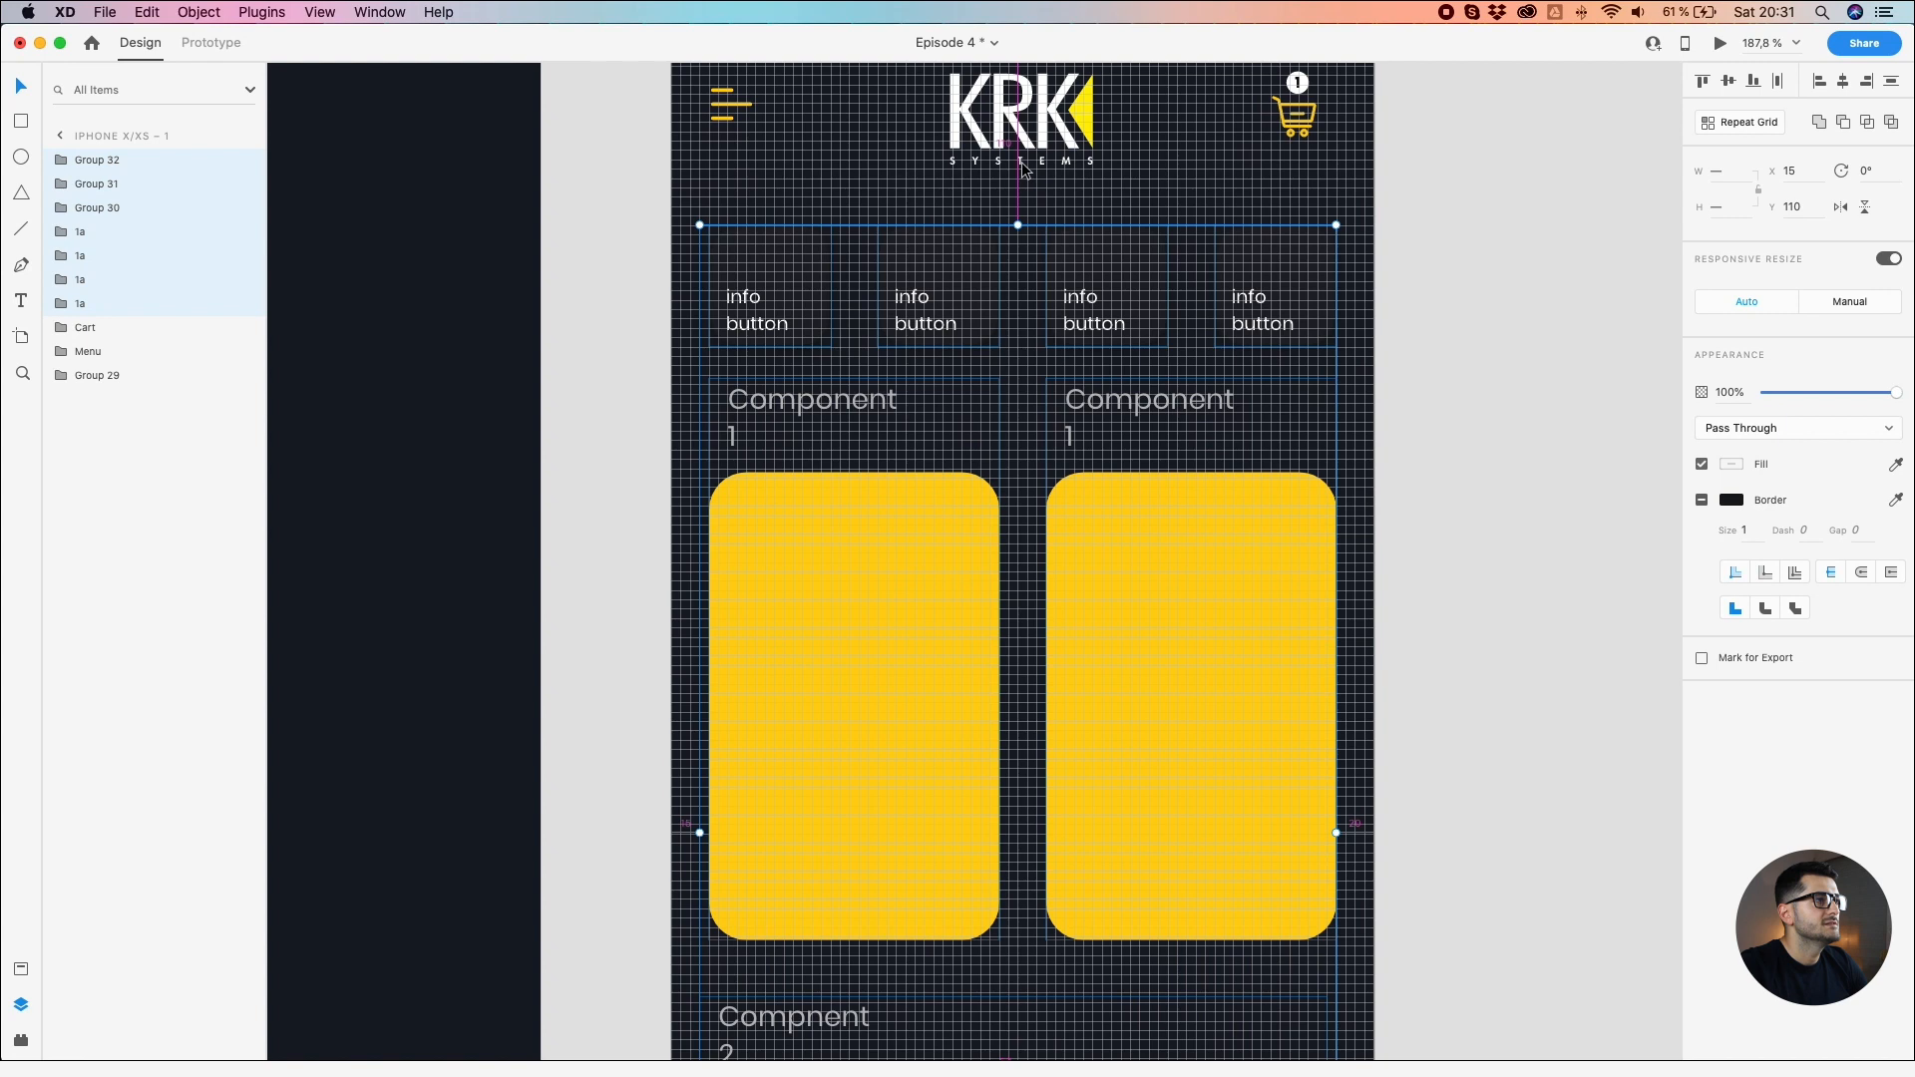
key("Down")
key("Down")
key("Down")
key("Down")
key("Down")
key("Down")
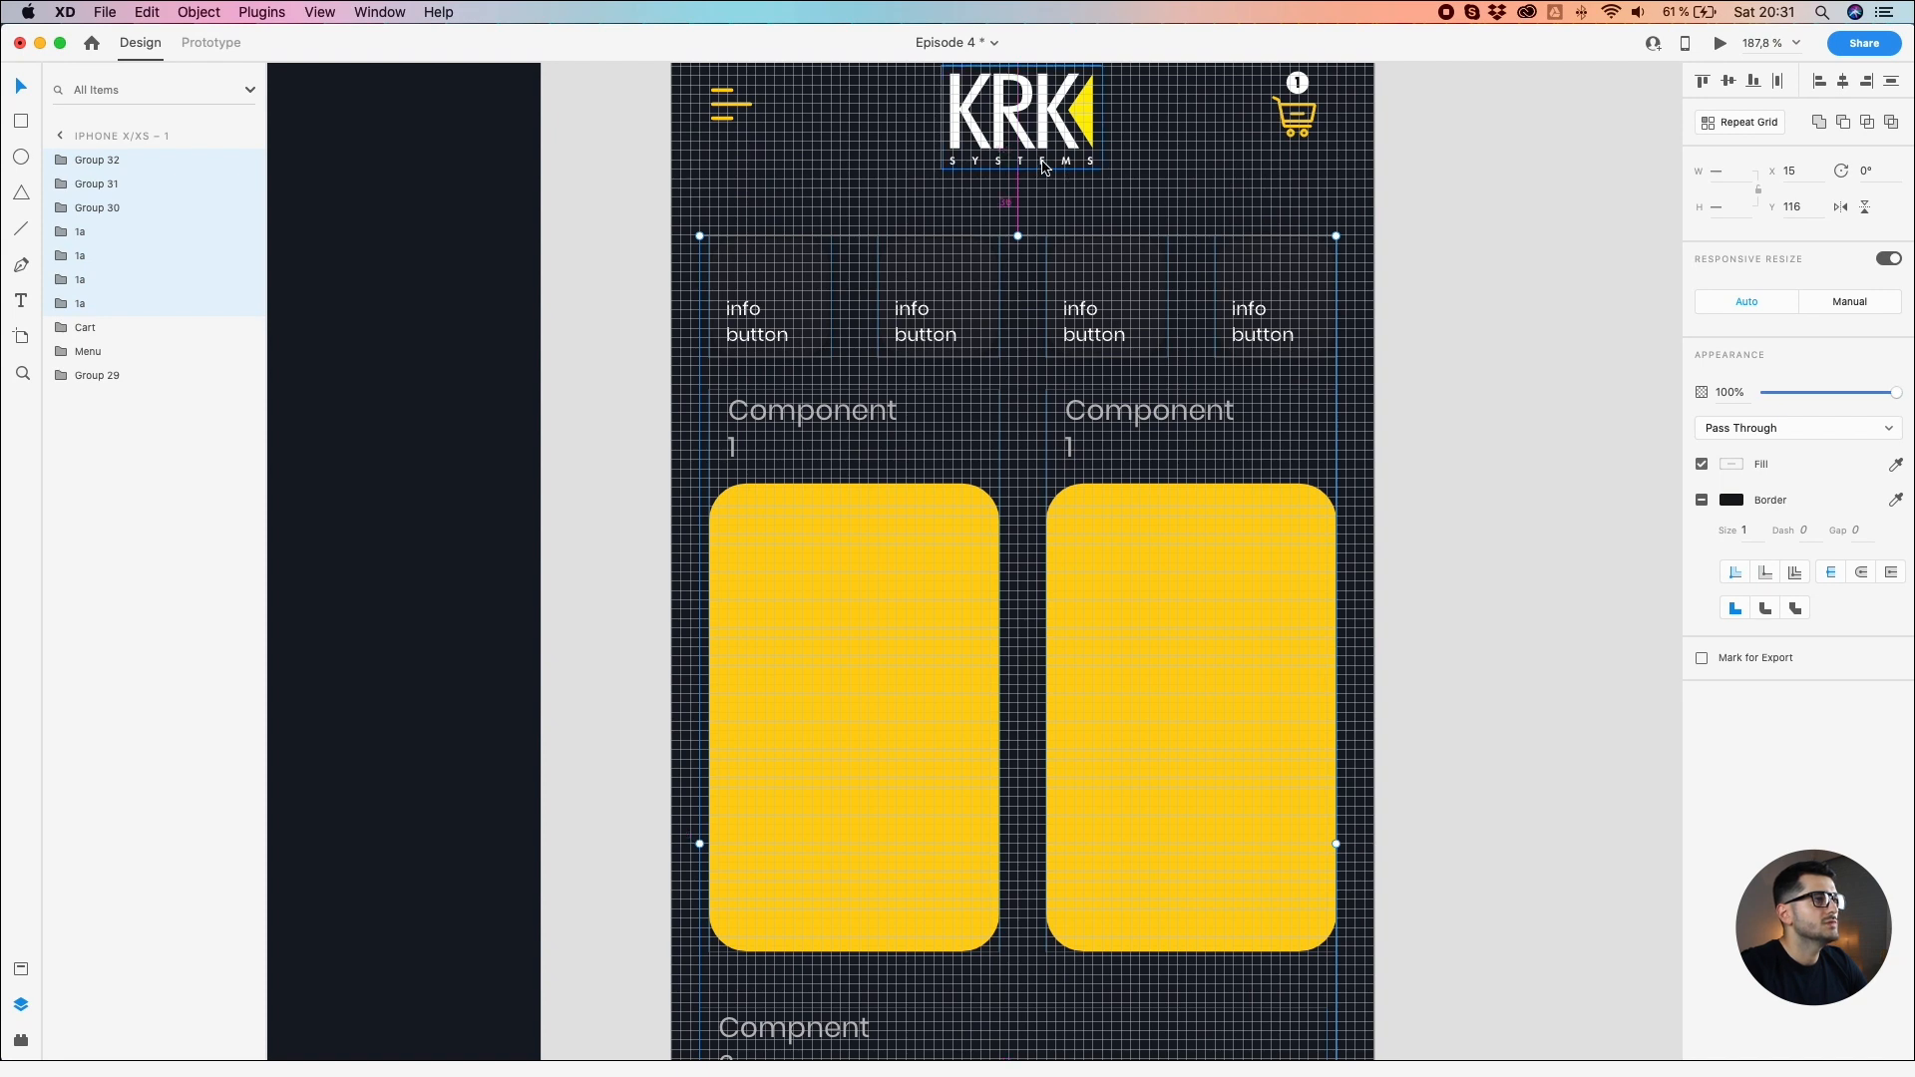
key("Up")
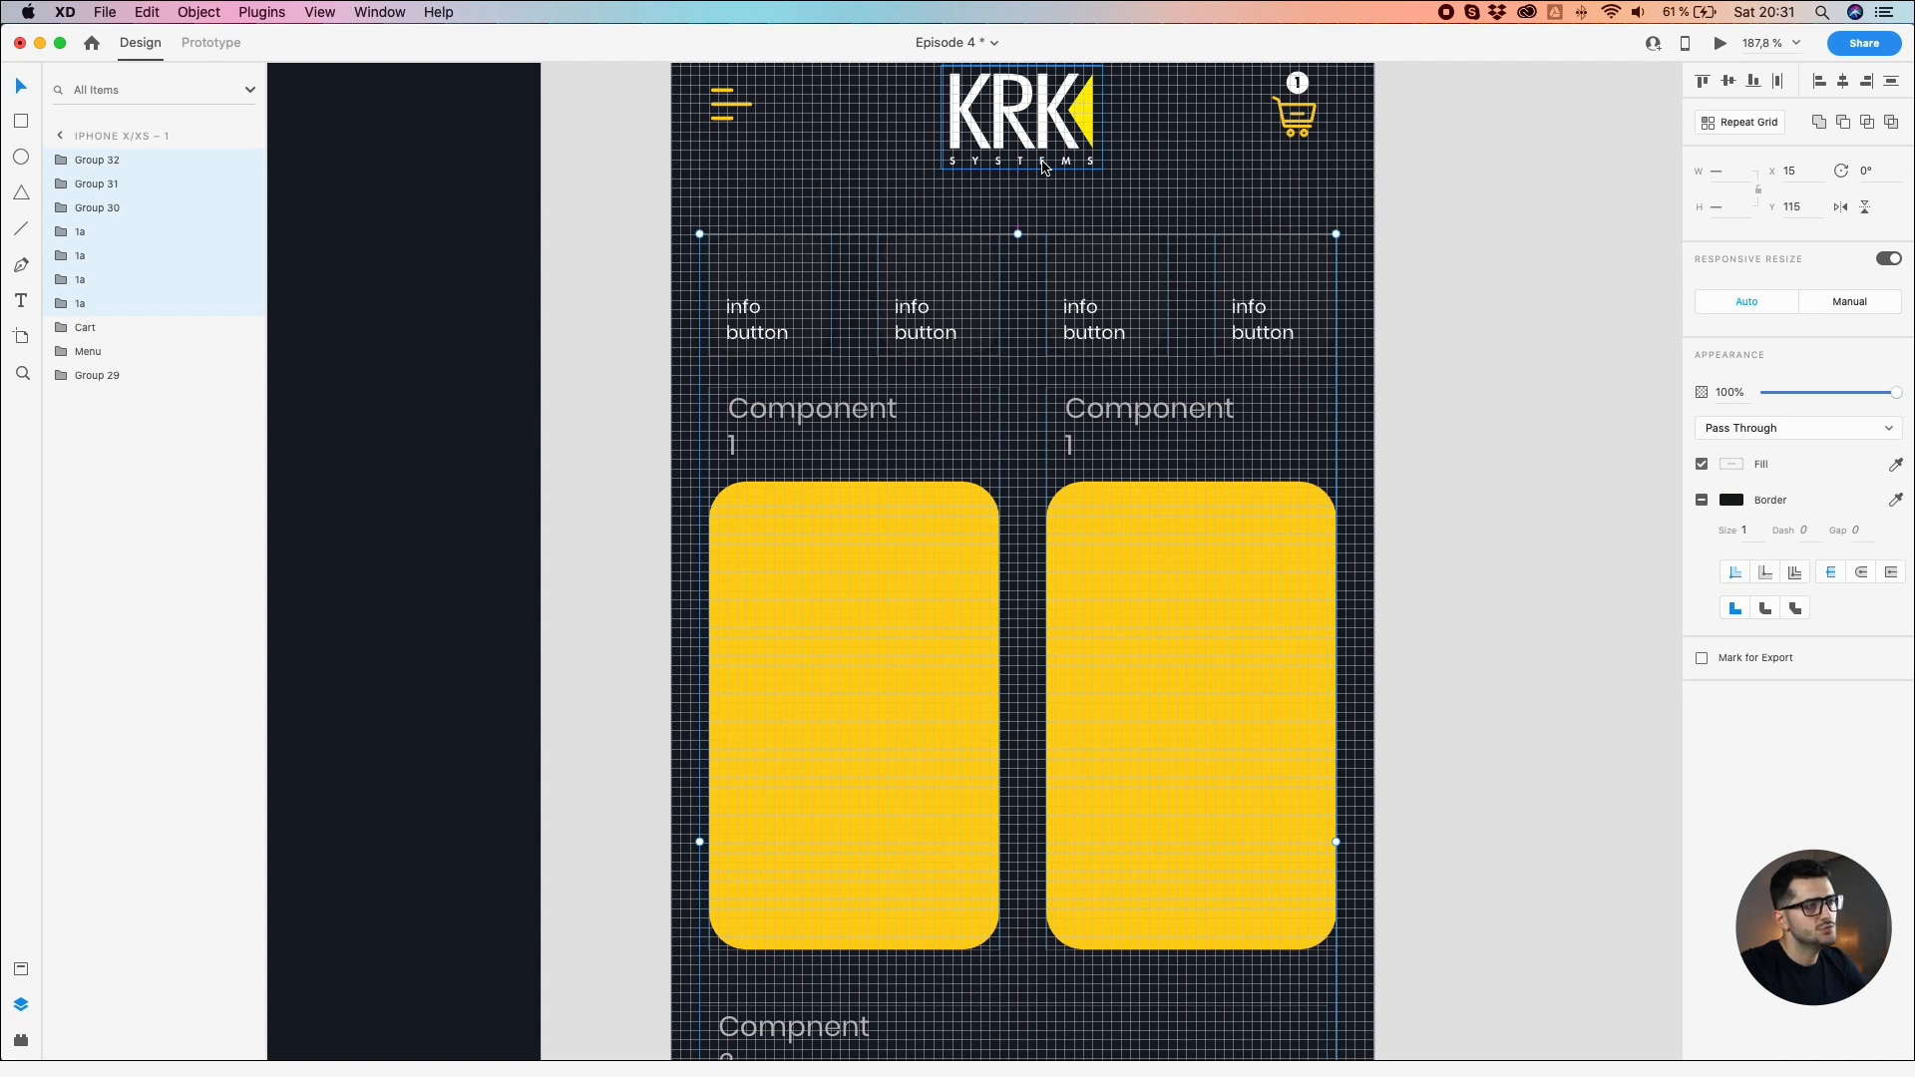
Step: Move the menu icon down in the header to X 22, Y 45
scroll(1042, 167, "down", 2)
scroll(888, 77, "up", 2)
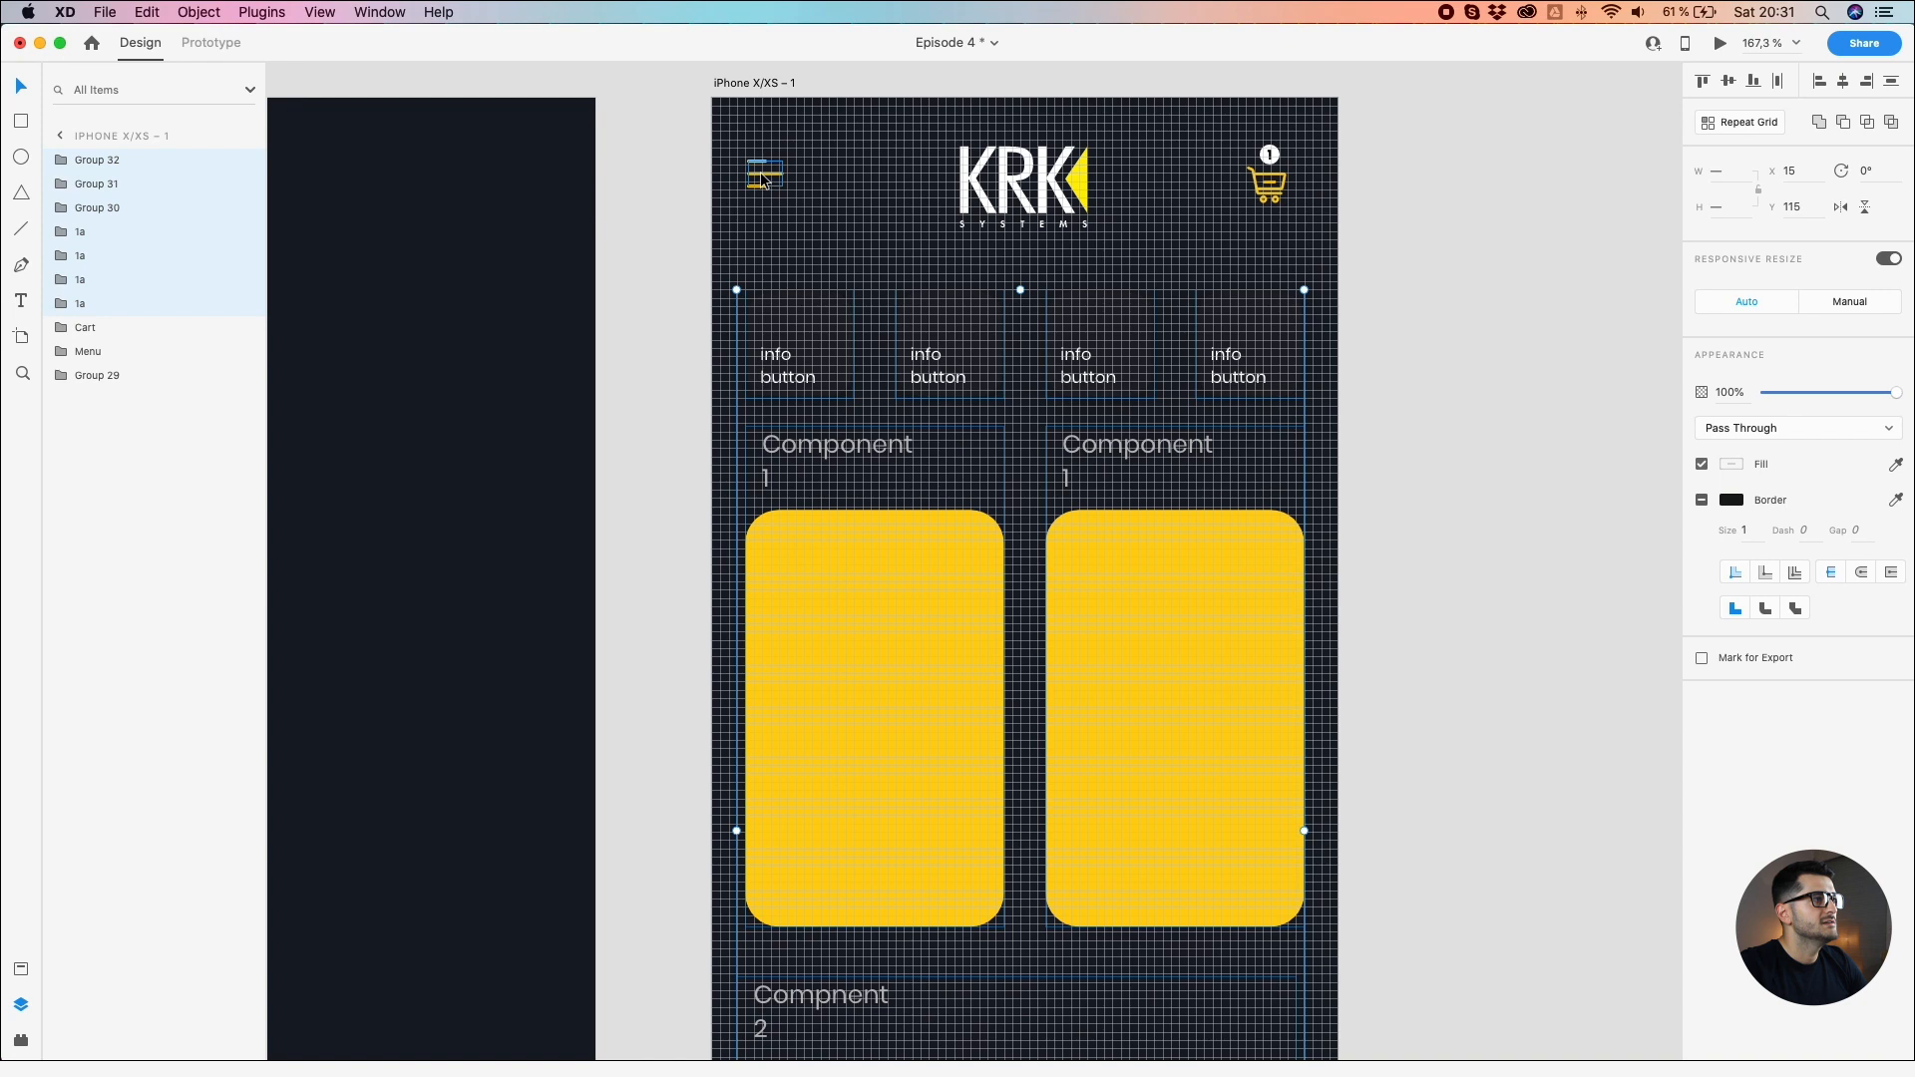
left_click(761, 180)
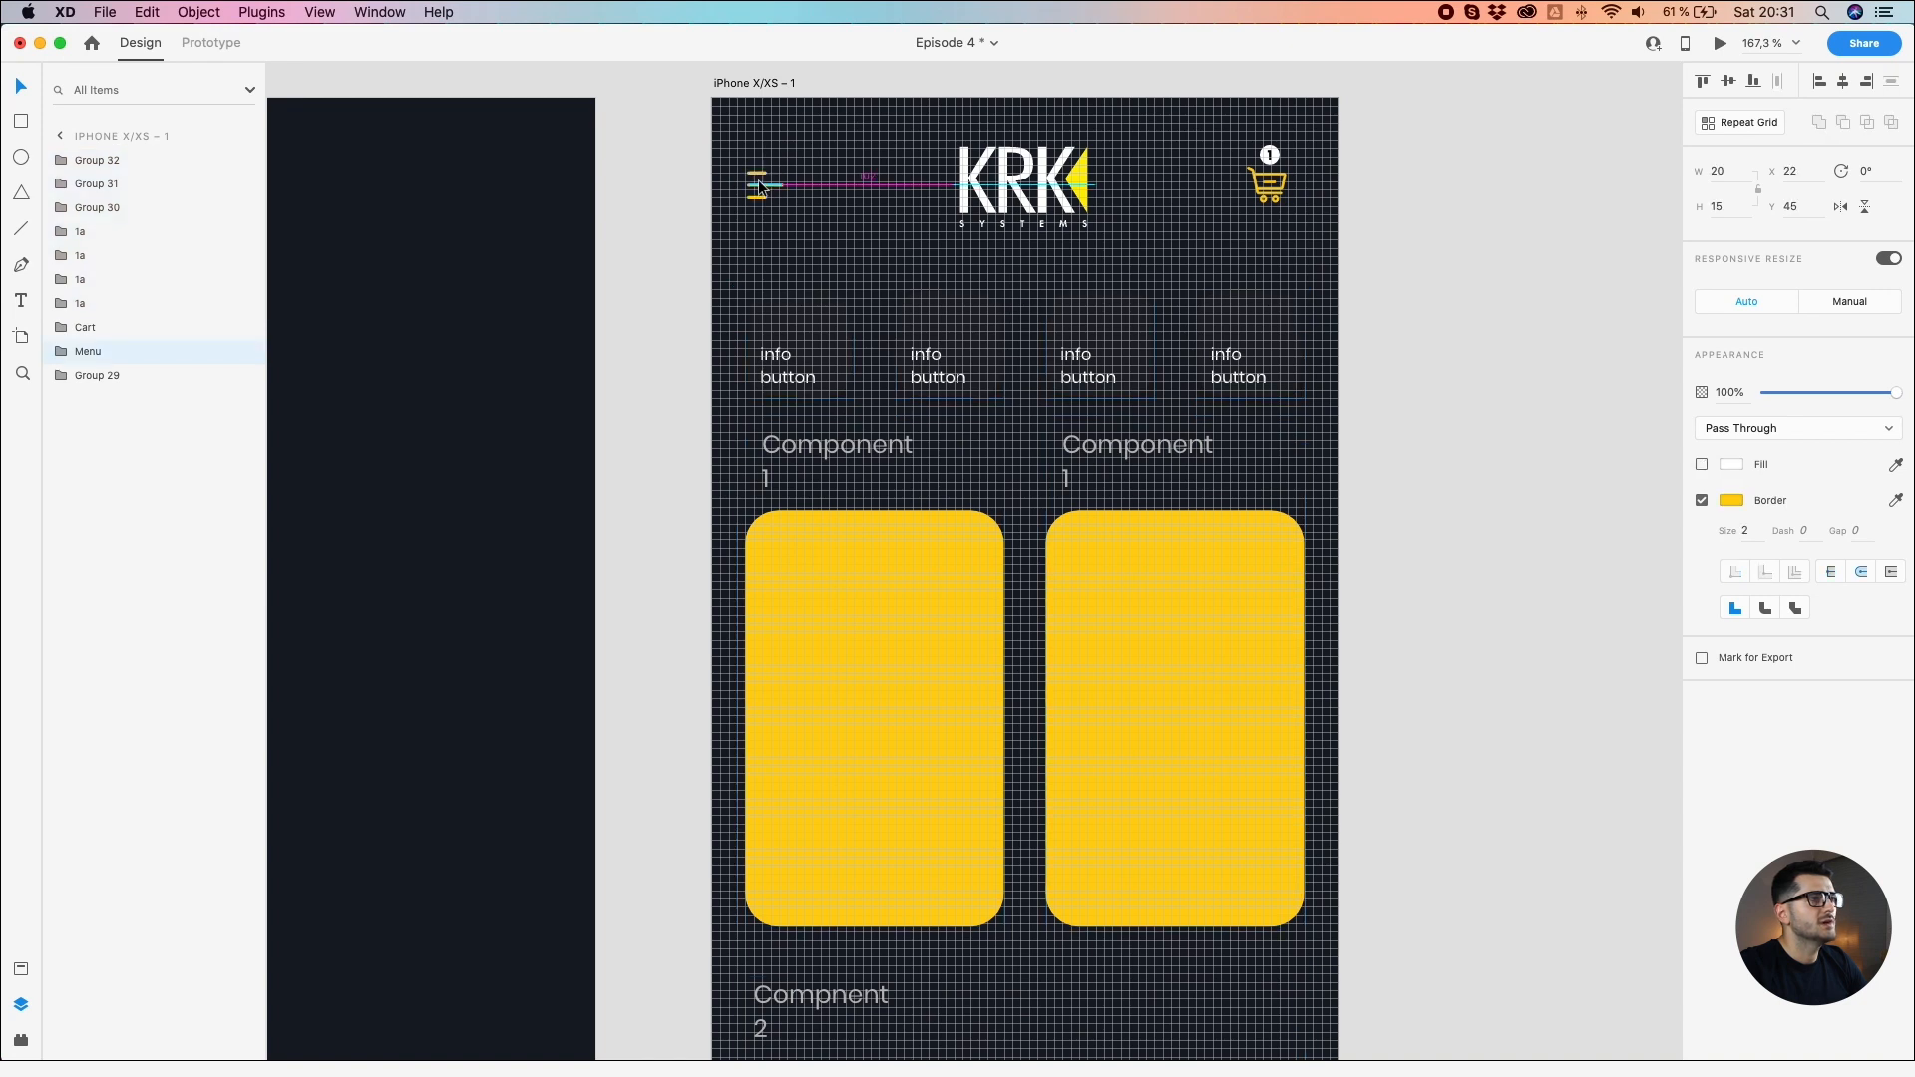
left_click(1261, 197)
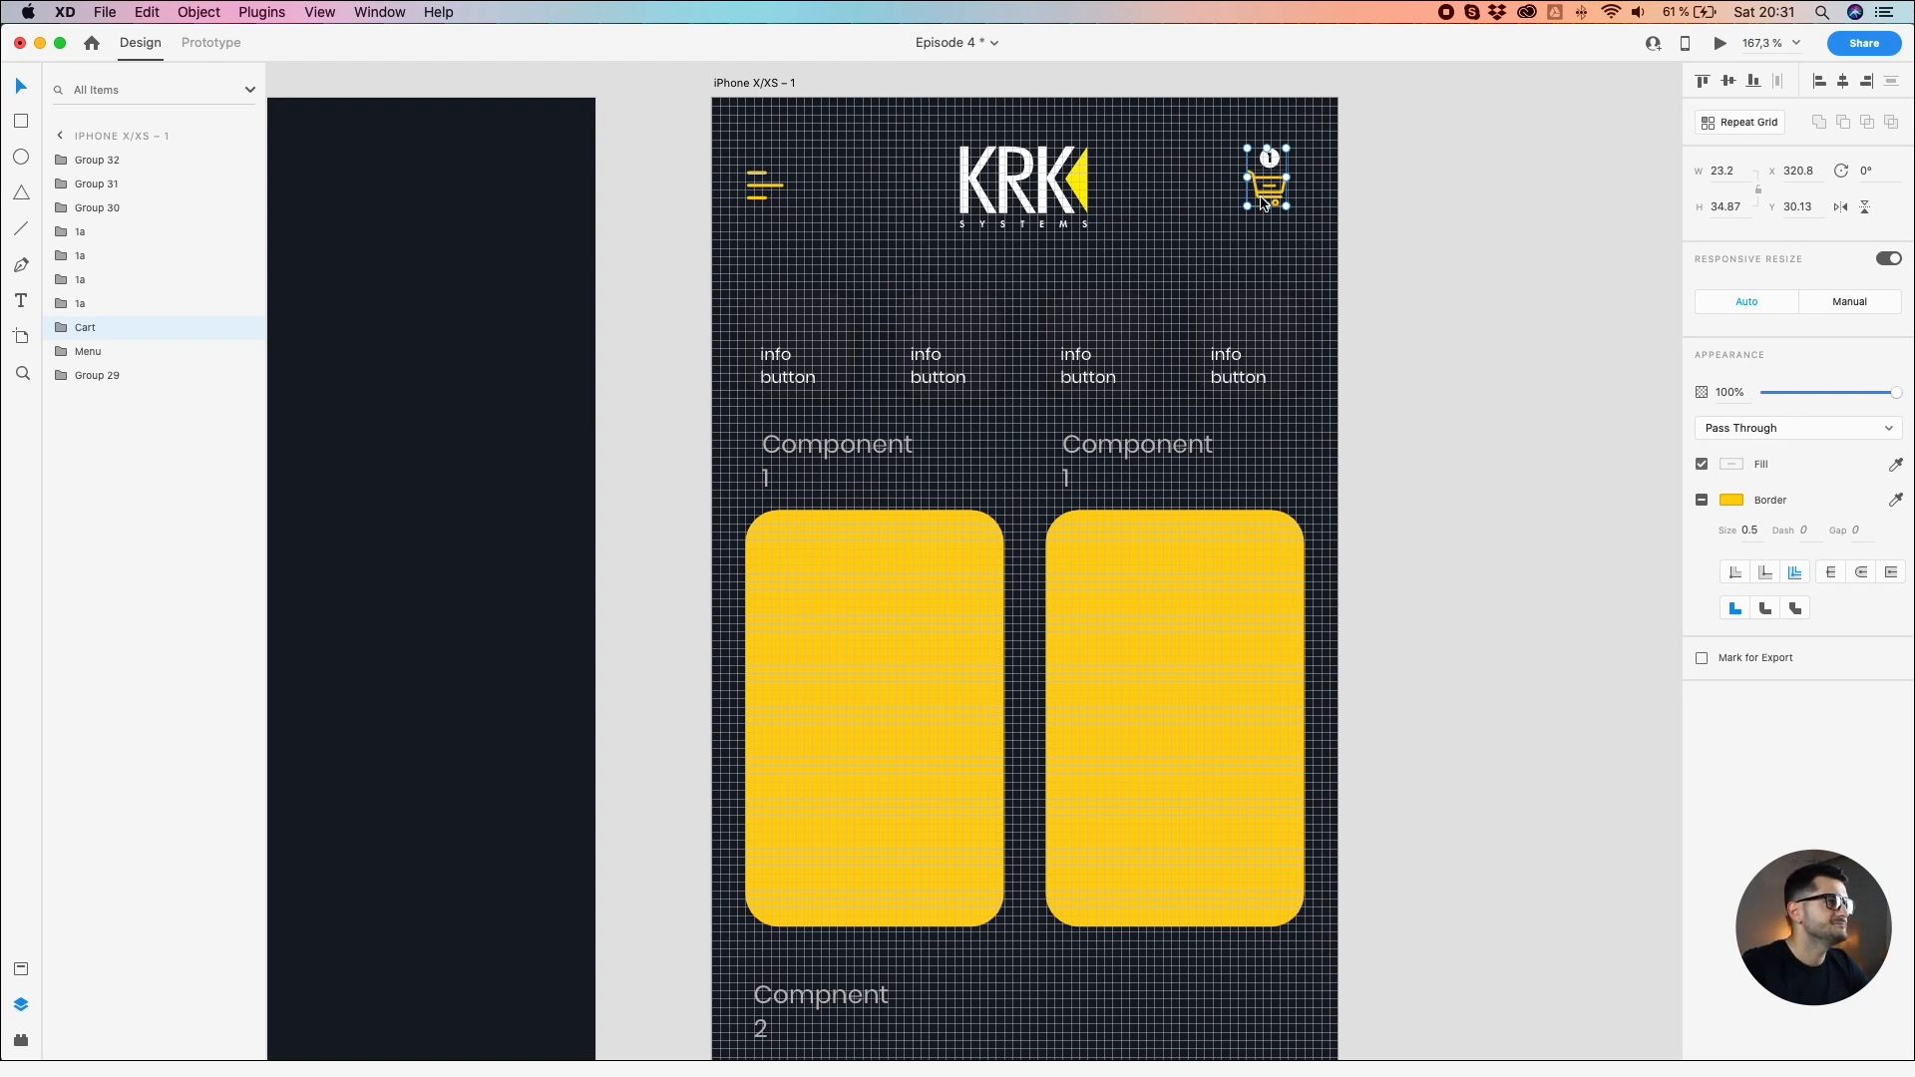
Step: Move the three component cards down together until the upper pair sits at Y 210
left_click(757, 336)
left_click(819, 583)
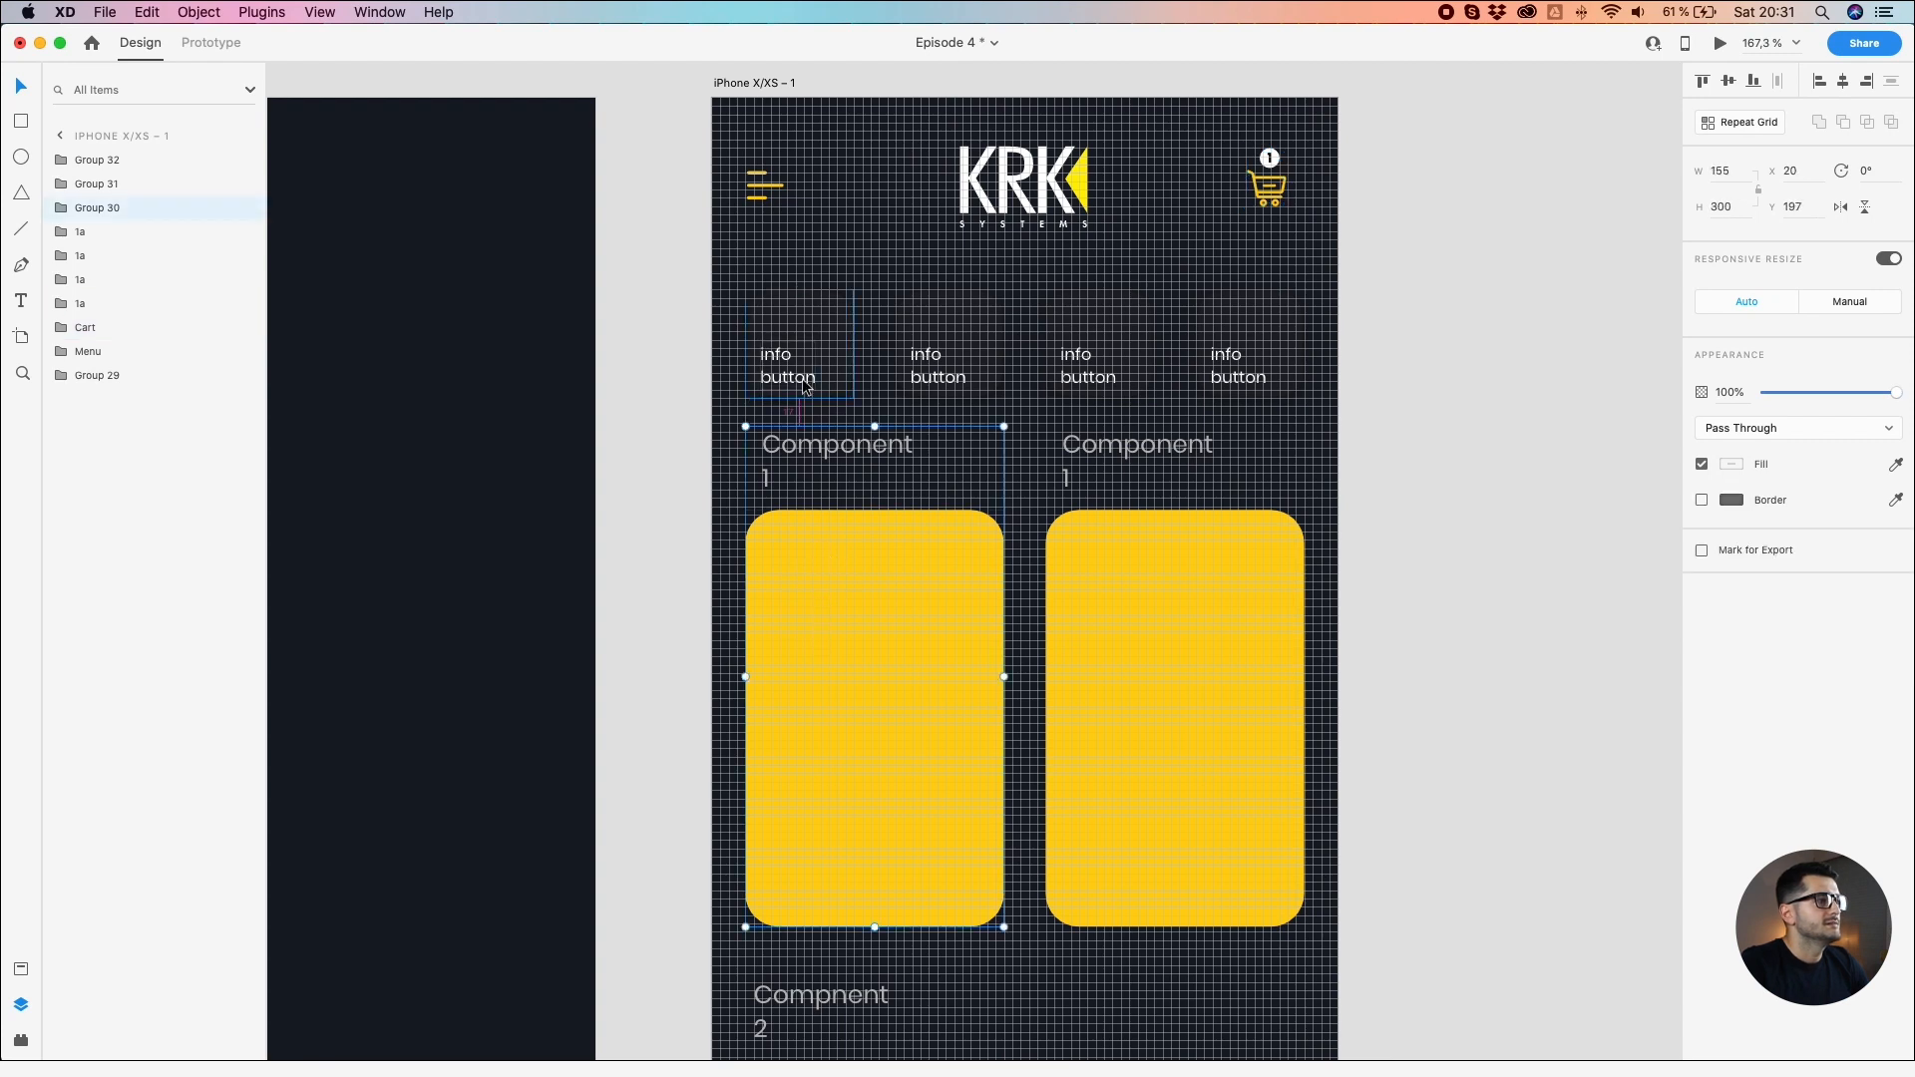
scroll(691, 453, "down", 5)
left_click_drag(691, 453, 1009, 826)
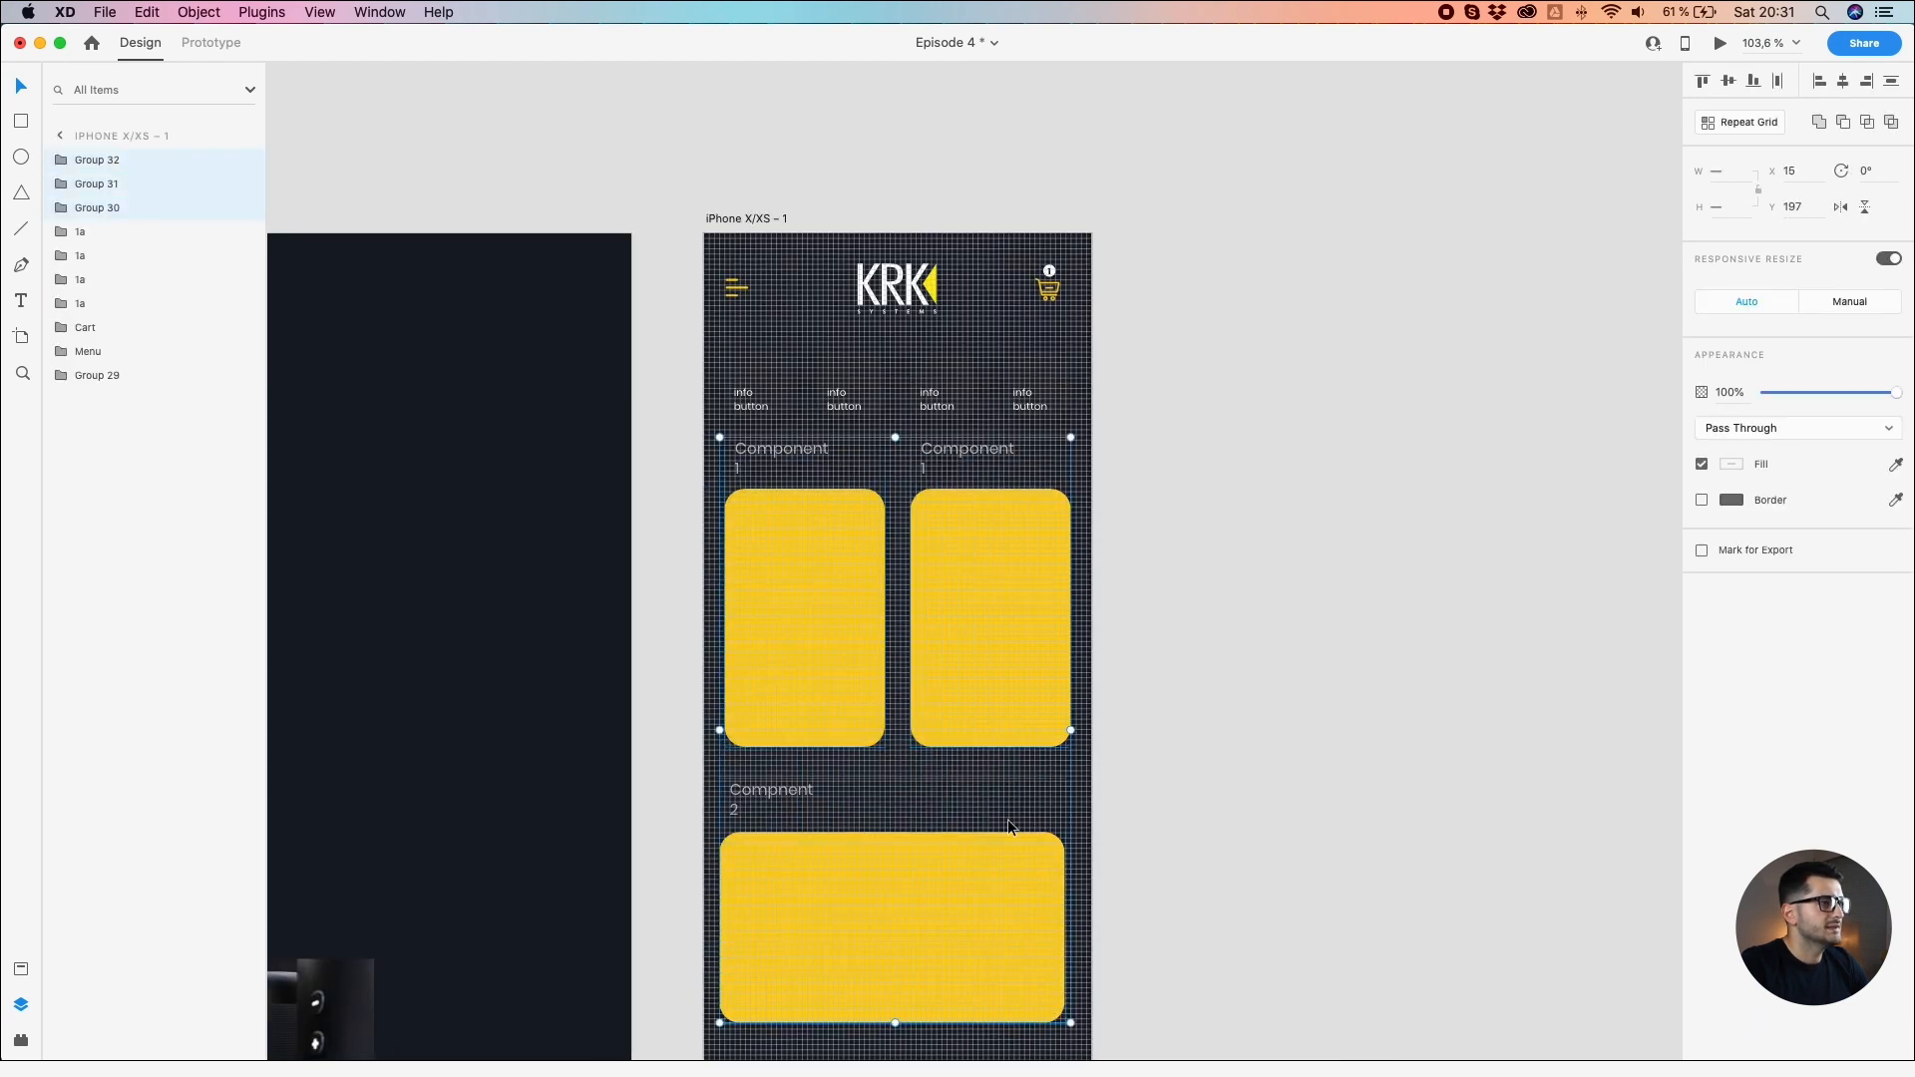
scroll(931, 484, "up", 5)
key("Down")
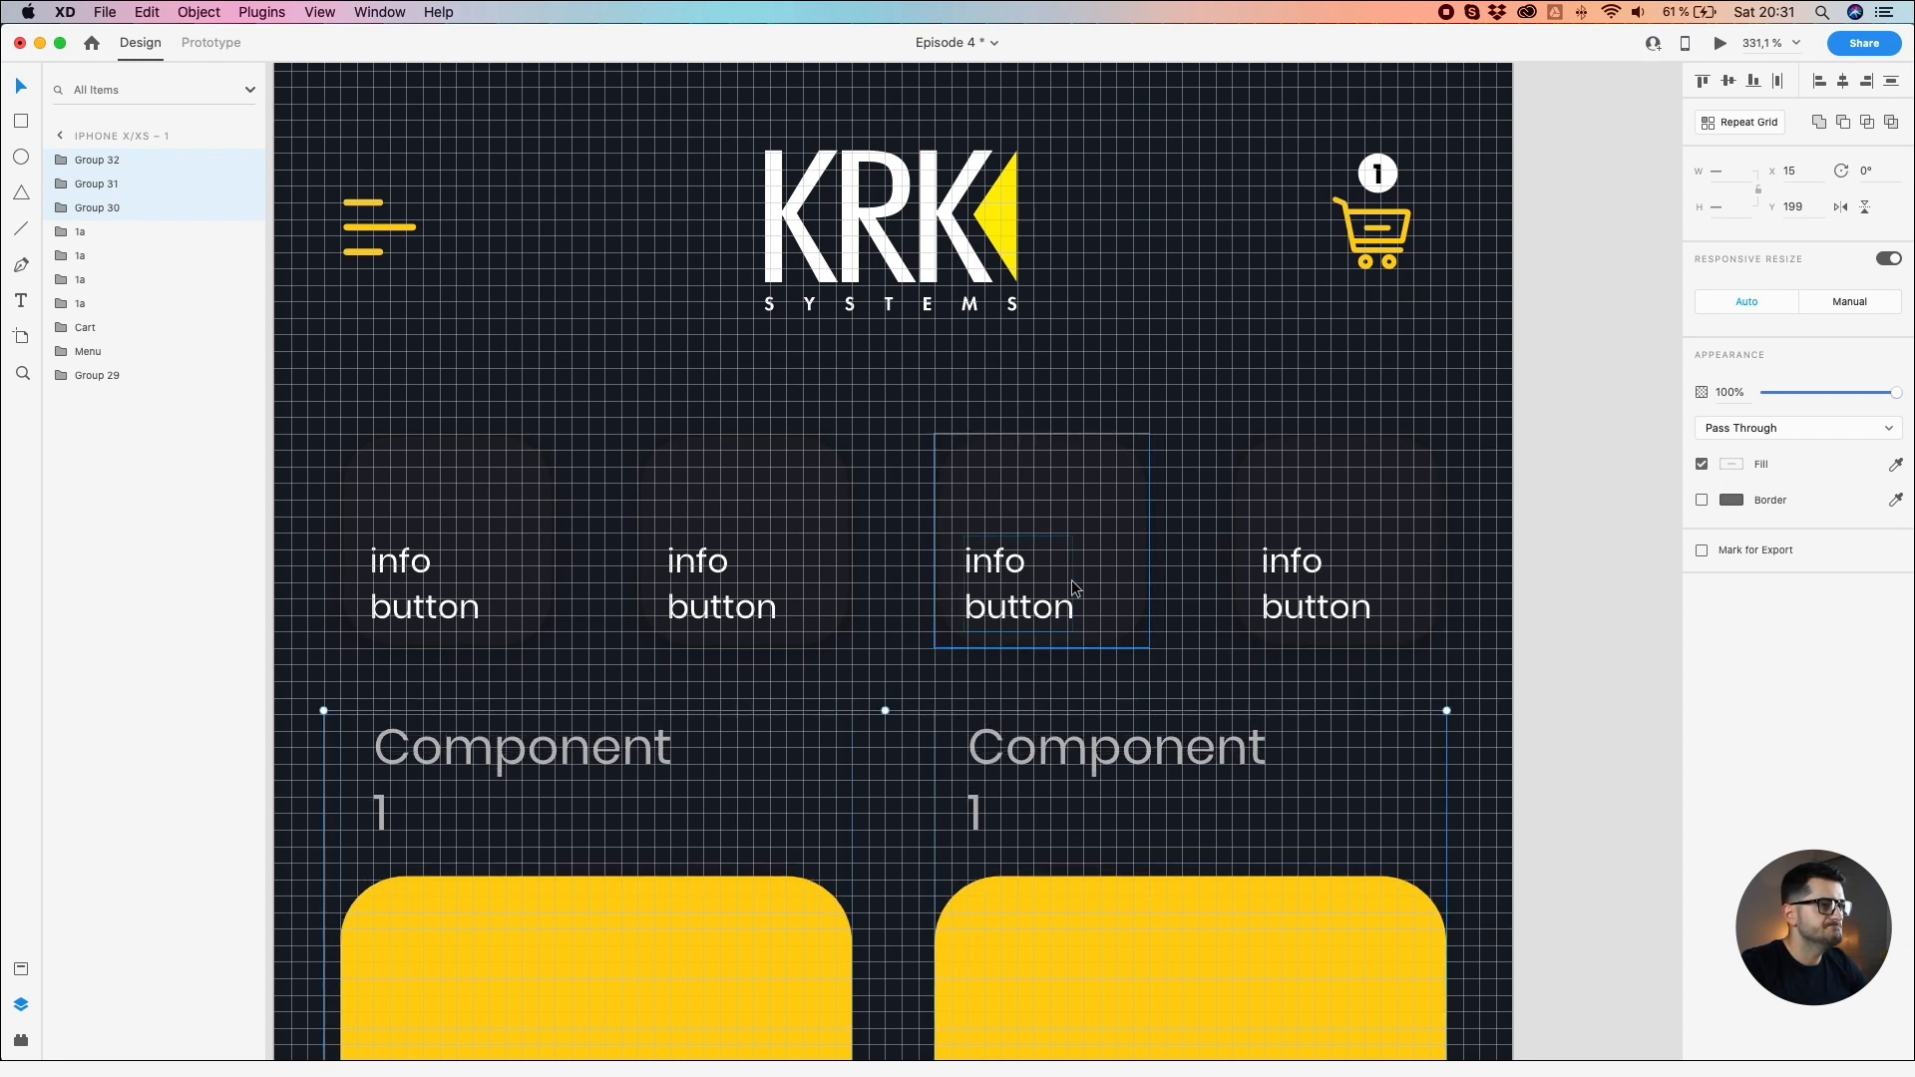
key("Down")
key("Down")
key("Down")
key("Down")
key("Down")
key("Down")
key("Down")
key("Down")
key("Down")
key("Down")
key("Down")
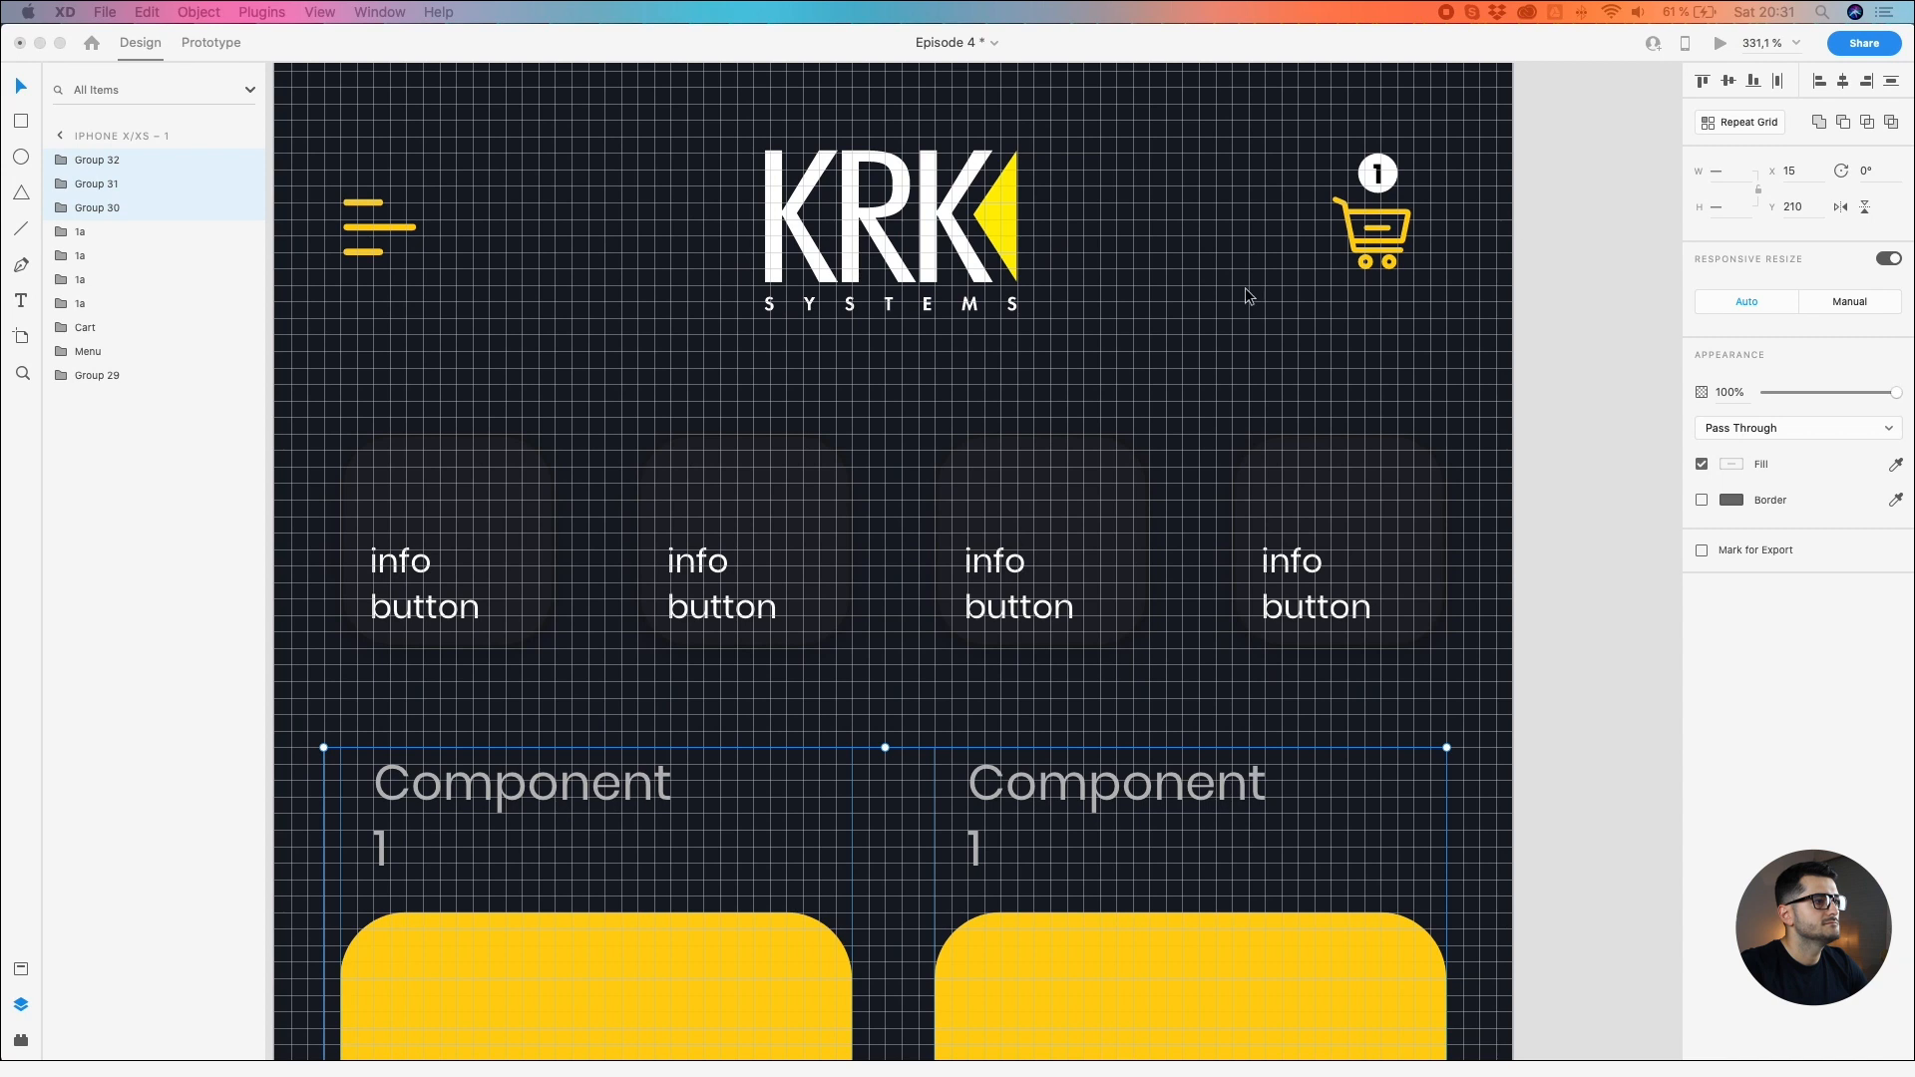
left_click(1103, 453)
Step: Move the Component 2 card horizontally to X 20, in line with the cards above it
scroll(1103, 453, "down", 5)
left_click_drag(1068, 719, 1020, 293)
left_click(862, 863)
left_click(858, 860)
scroll(858, 859, "down", 5)
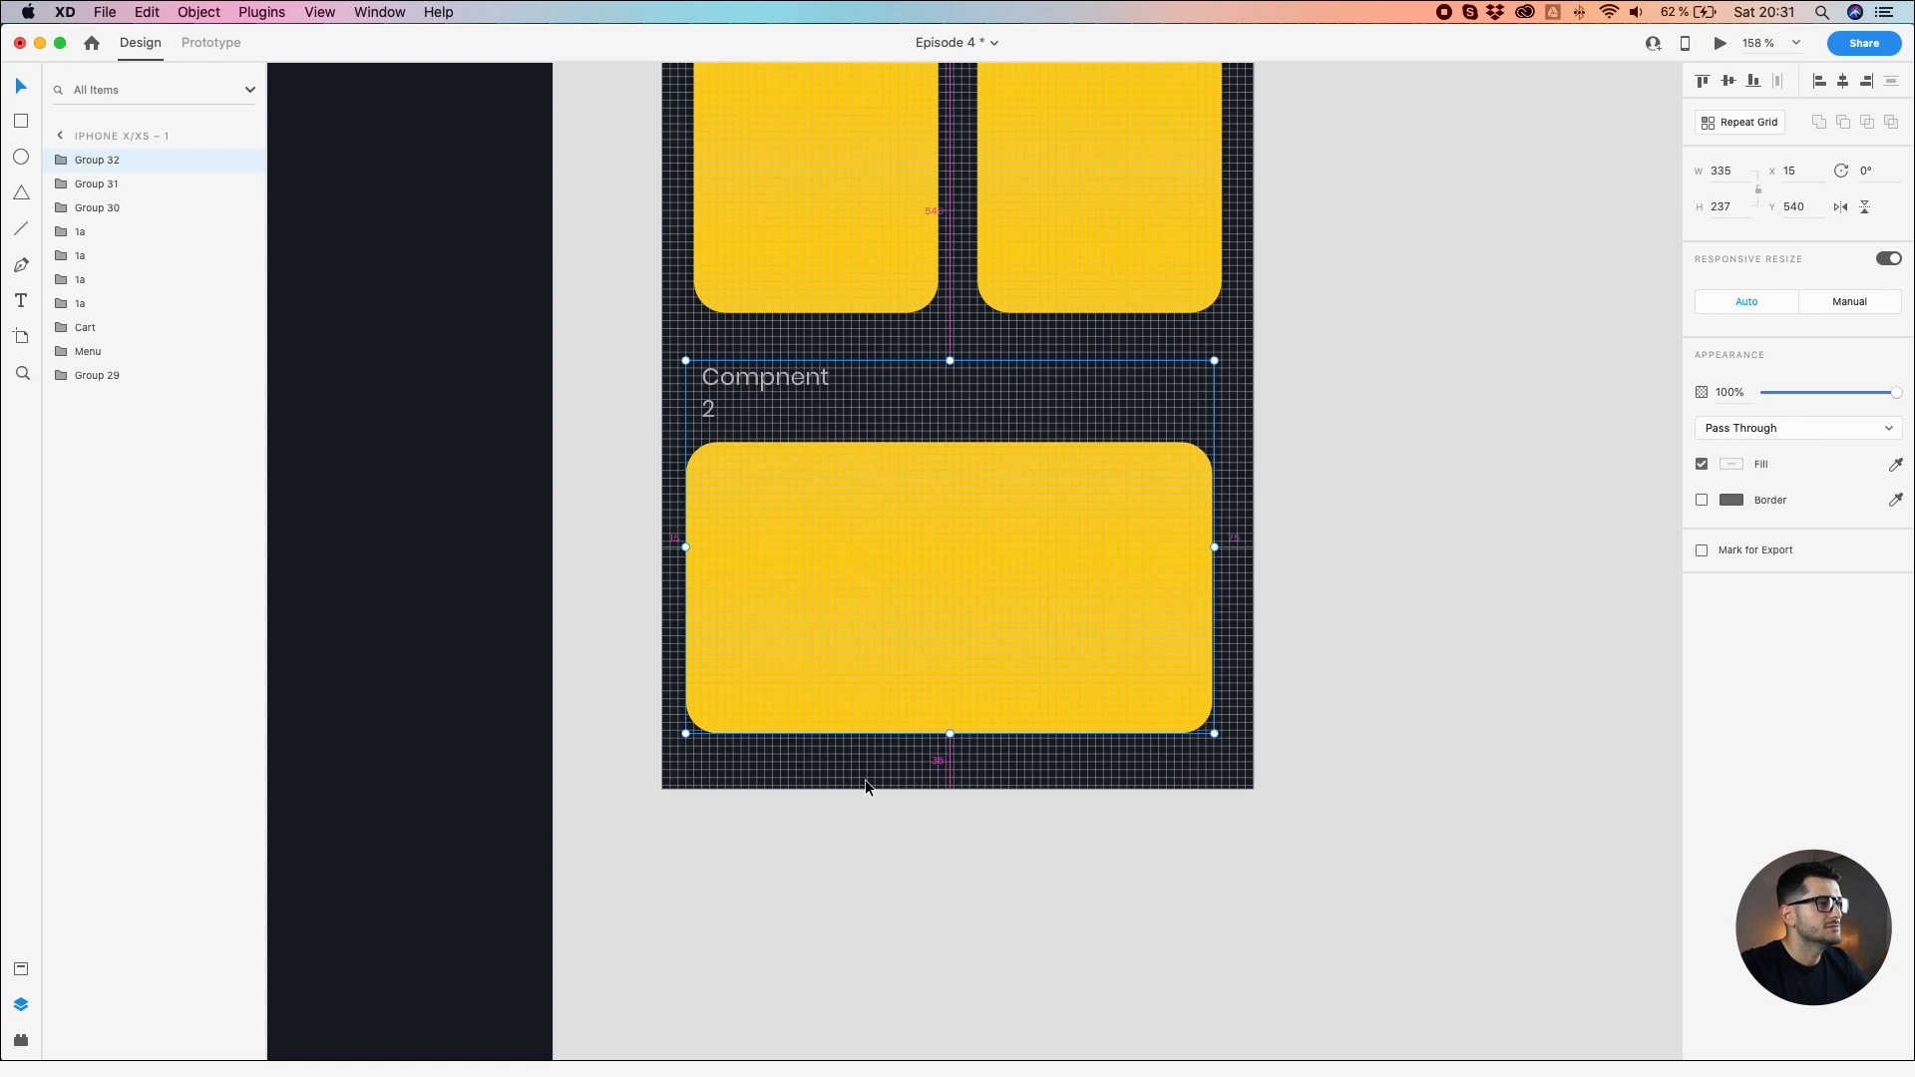
scroll(1112, 745, "up", 2)
left_click_drag(1137, 584, 1145, 586)
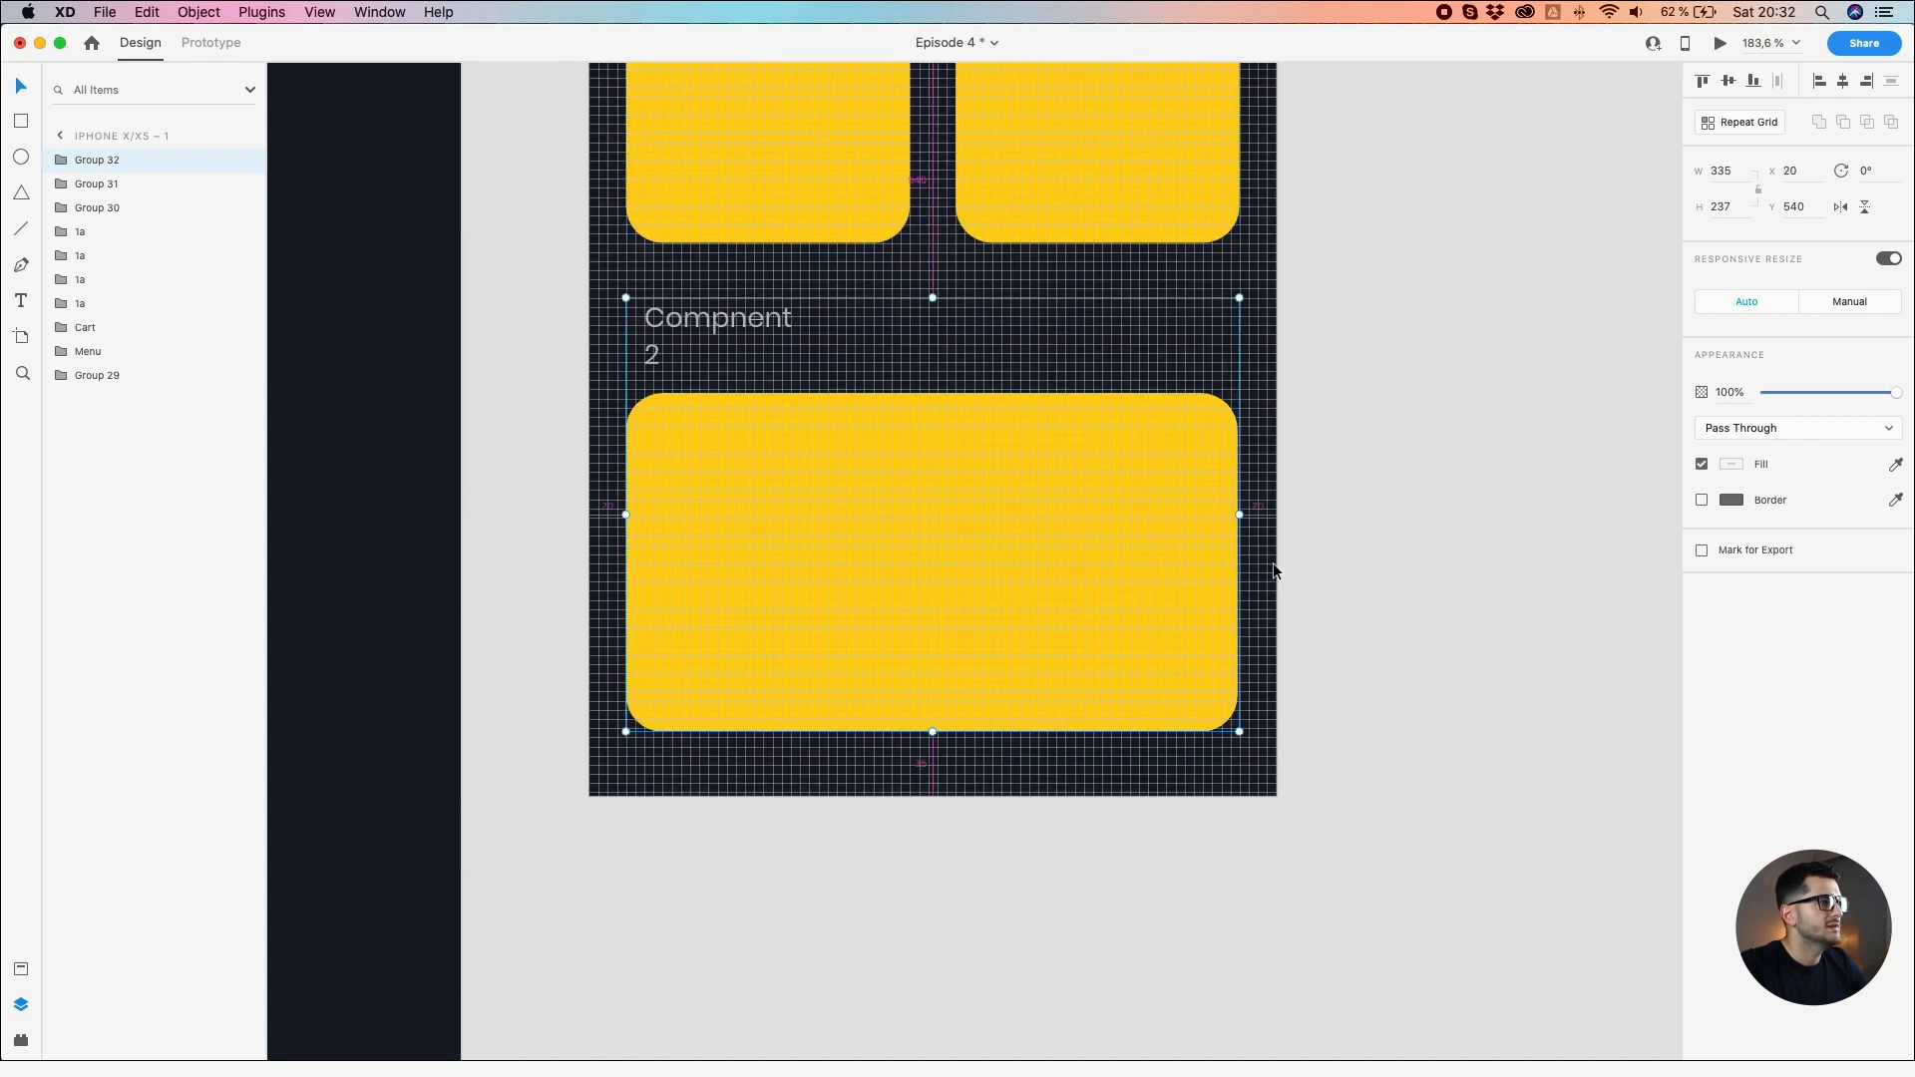
Step: Rename the iPhone X/XS – 1 artboard as Home
scroll(1273, 564, "down", 5)
left_click_drag(1321, 451, 1116, 781)
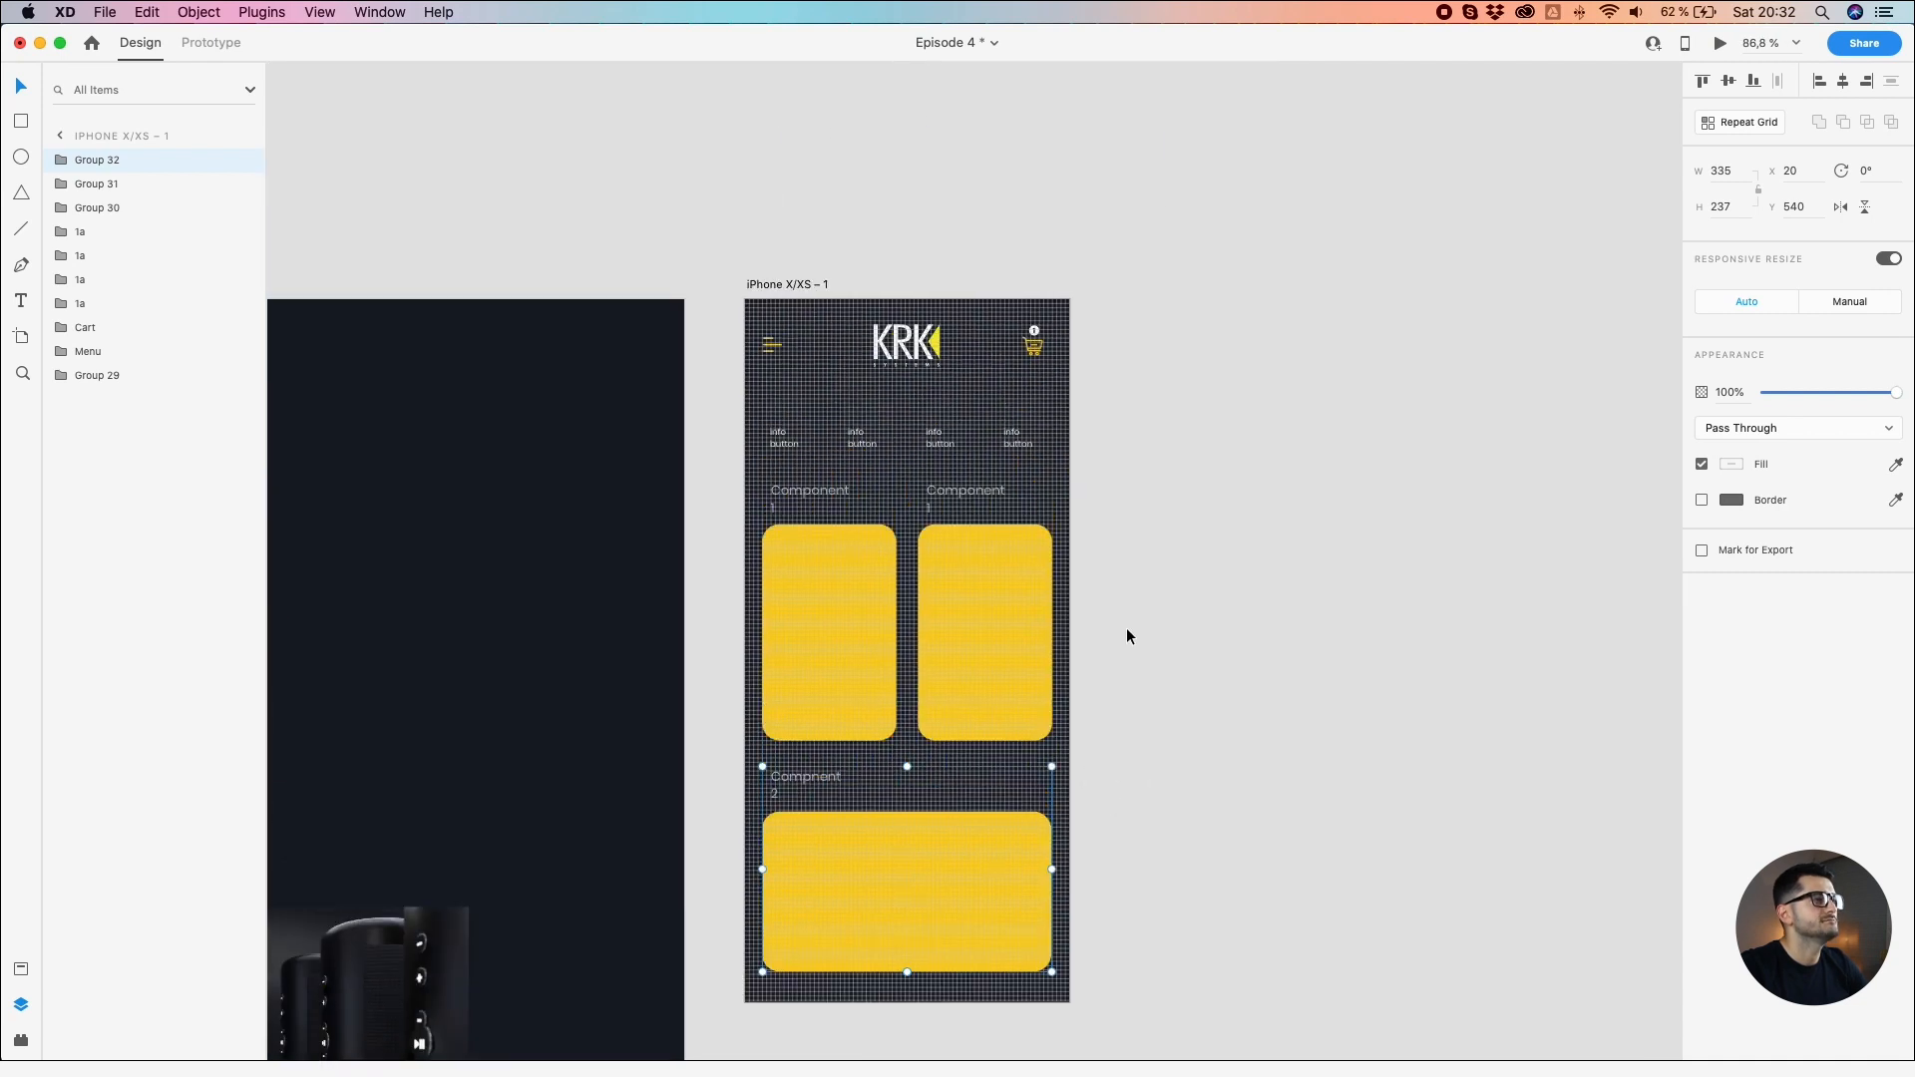
left_click(808, 290)
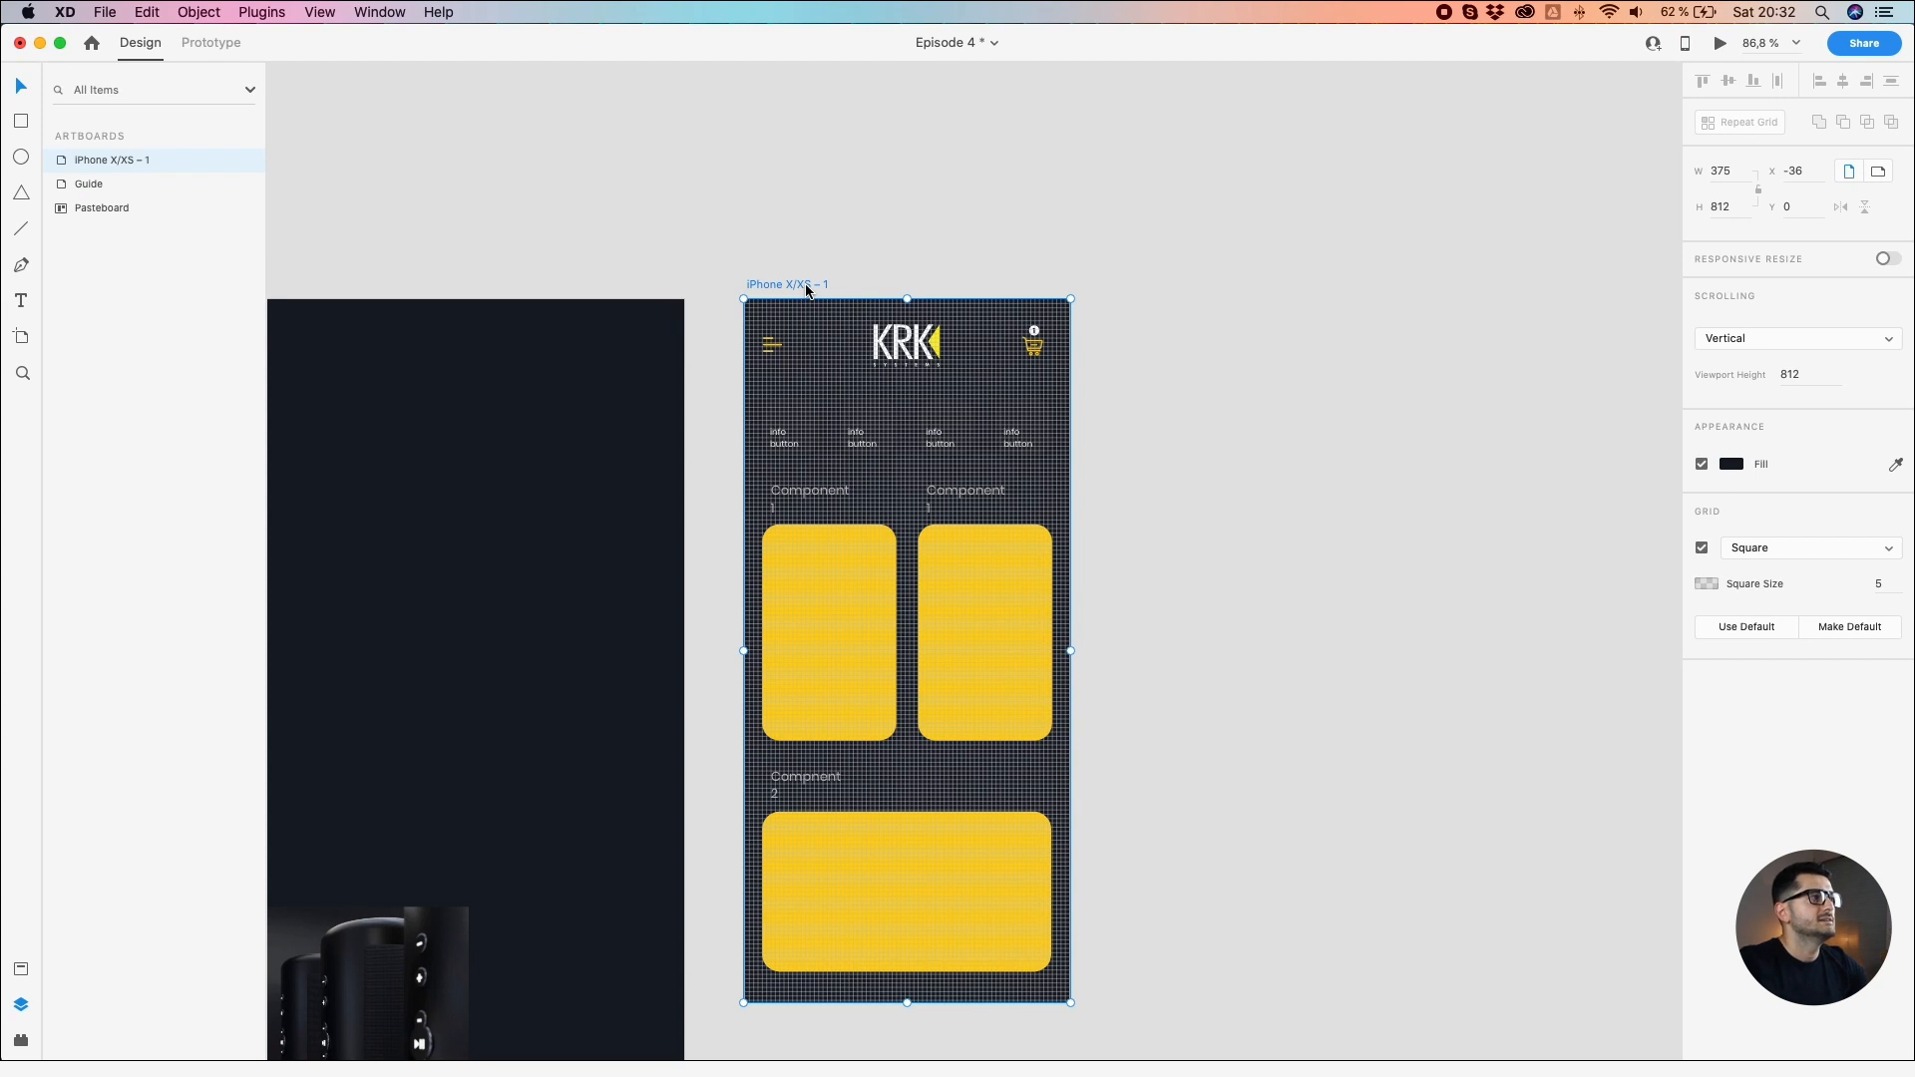
double_click(807, 286)
type("Home")
key("Return")
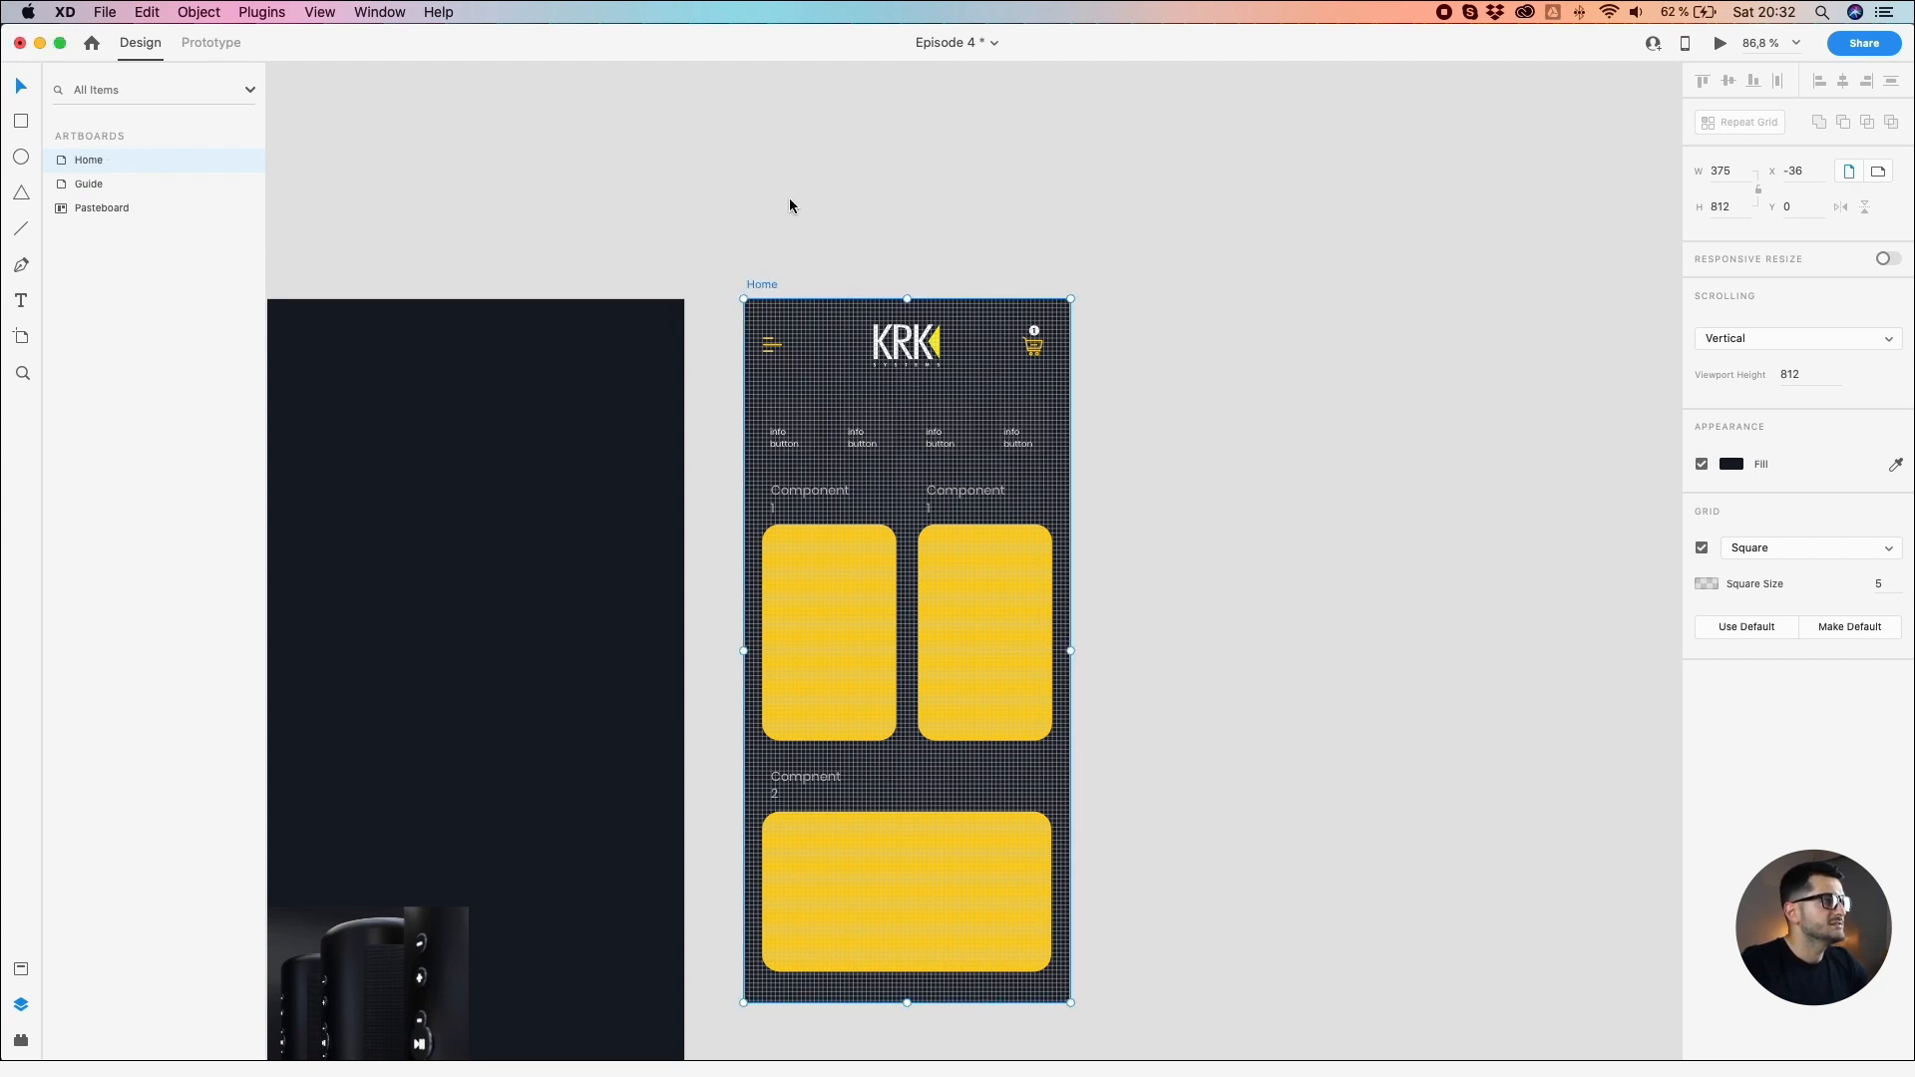
Step: Rename the layer group of the second info button as 1b
left_click(798, 437)
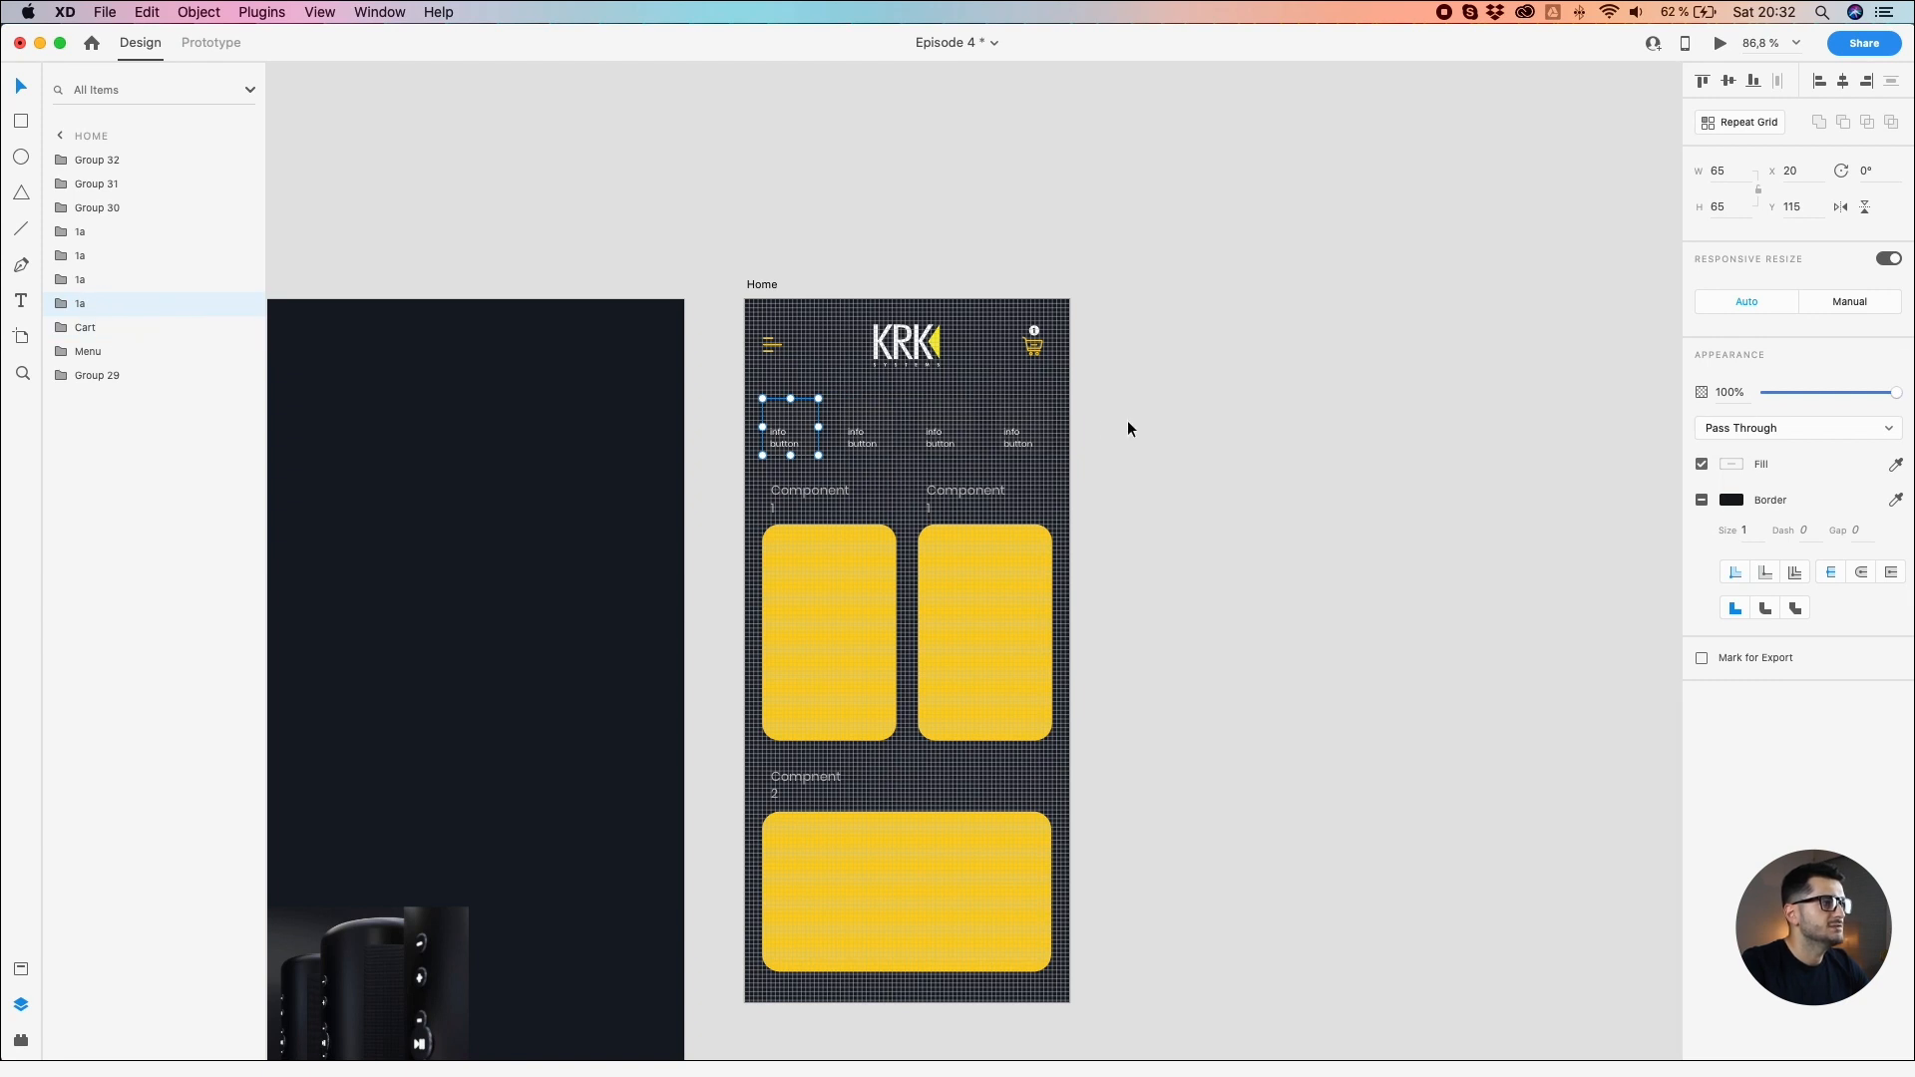
left_click(890, 429)
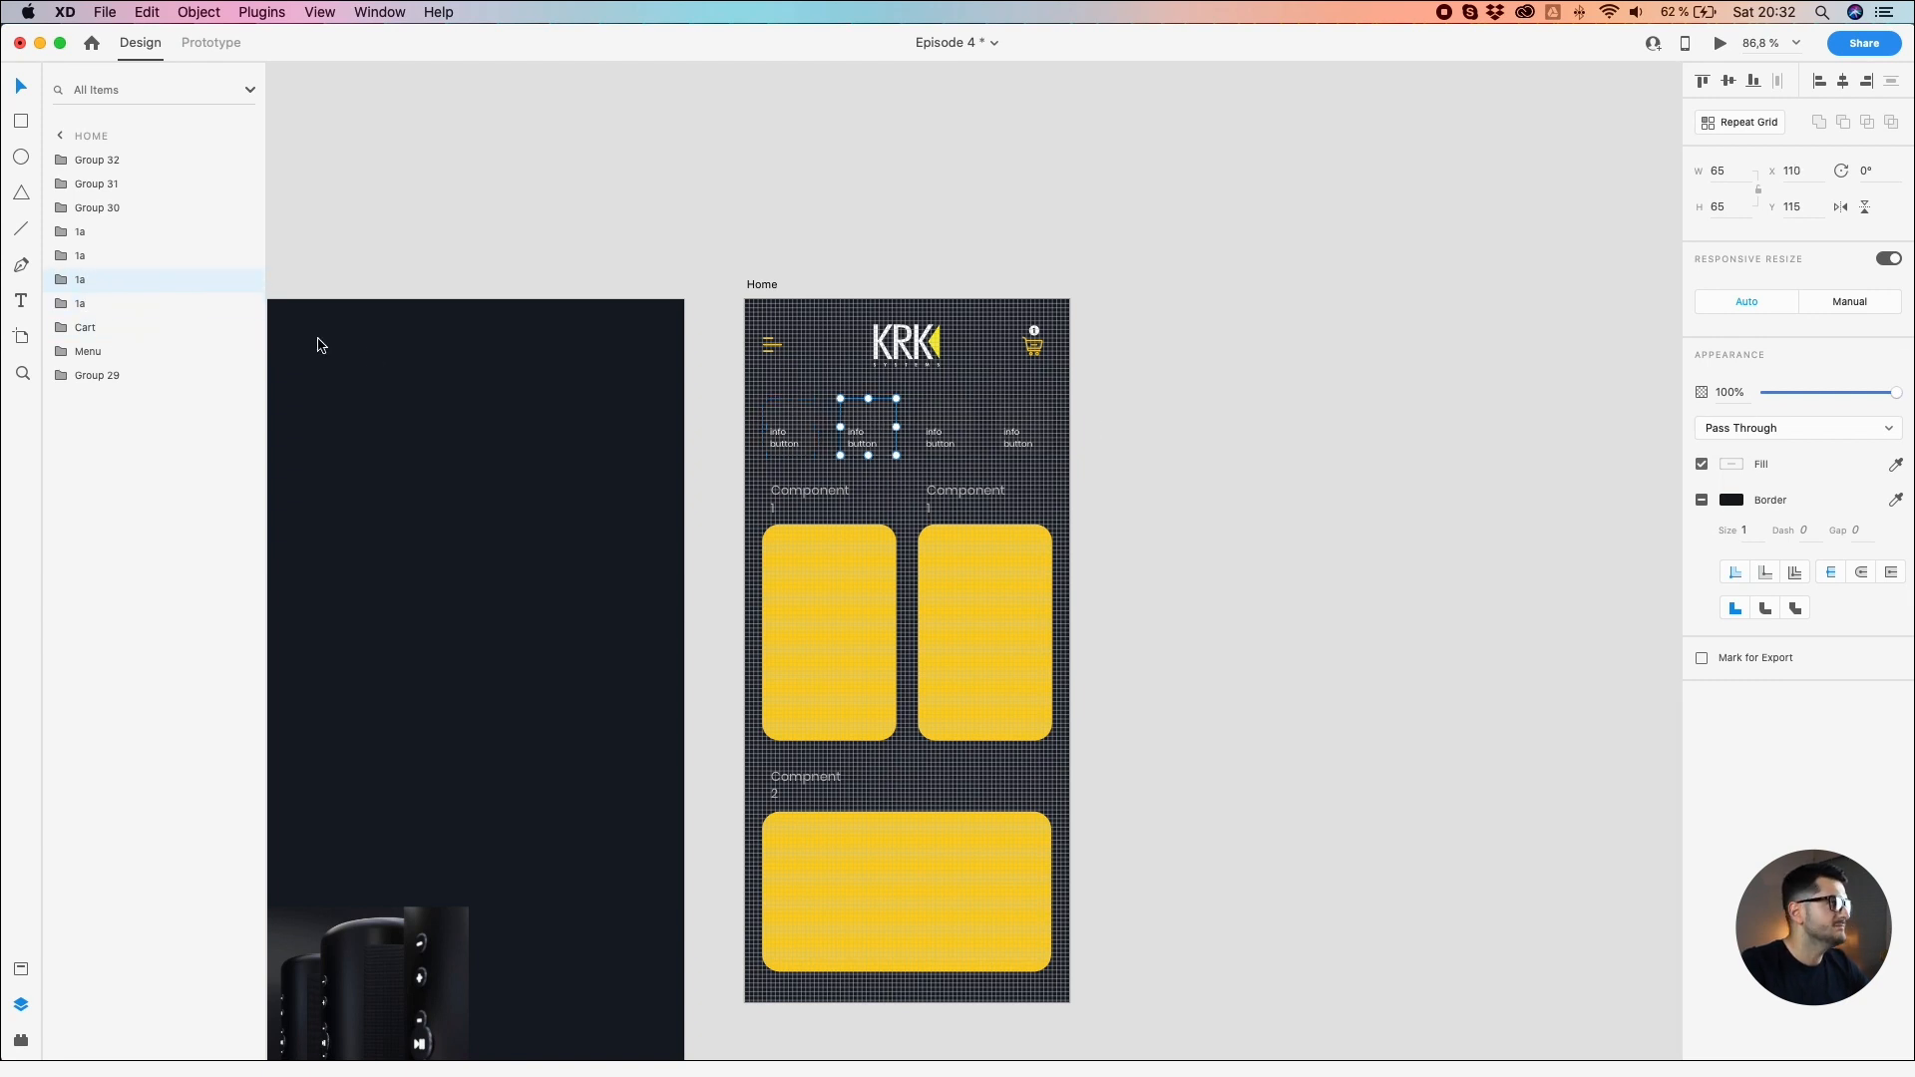
double_click(82, 281)
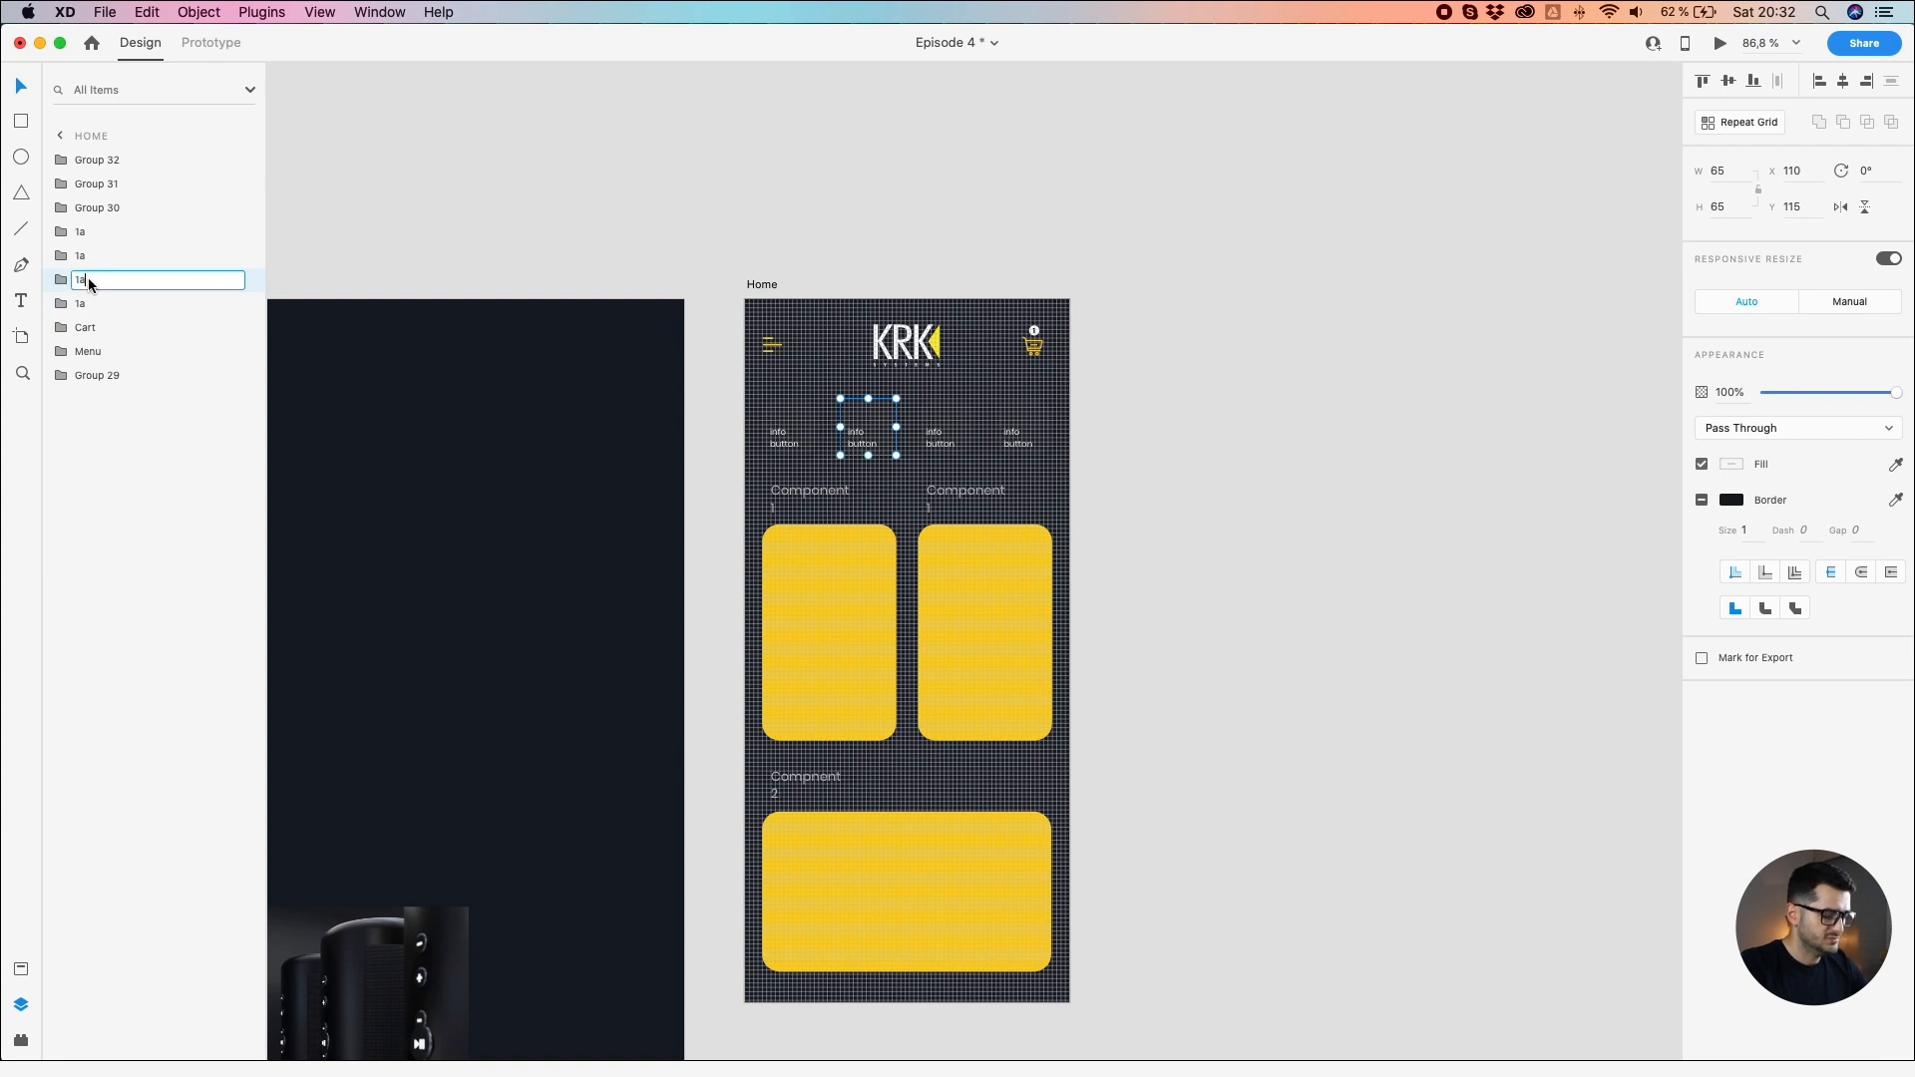
key("BackSpace")
type("b")
key("Return")
Step: Rename the layer groups of the third and fourth info buttons as 1c and 1d
left_click(942, 421)
double_click(86, 256)
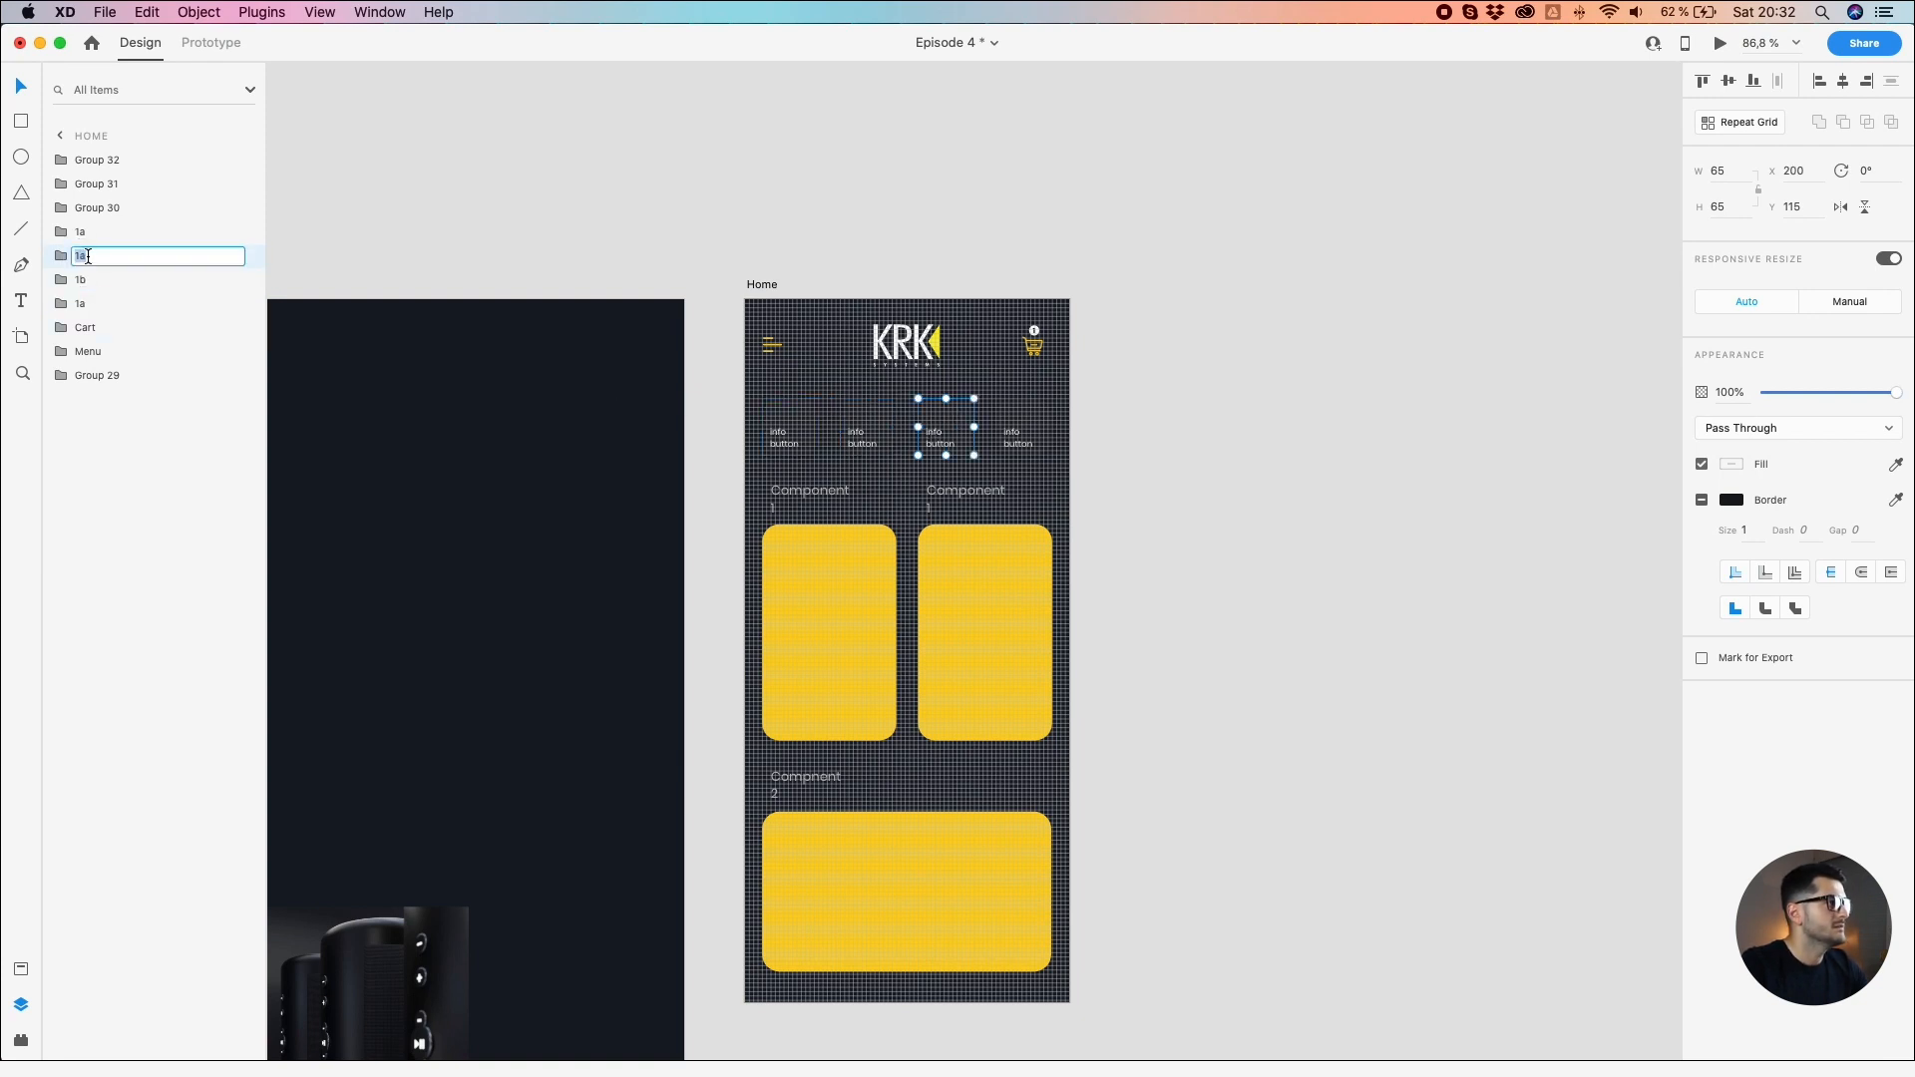
key("BackSpace")
key("BackSpace")
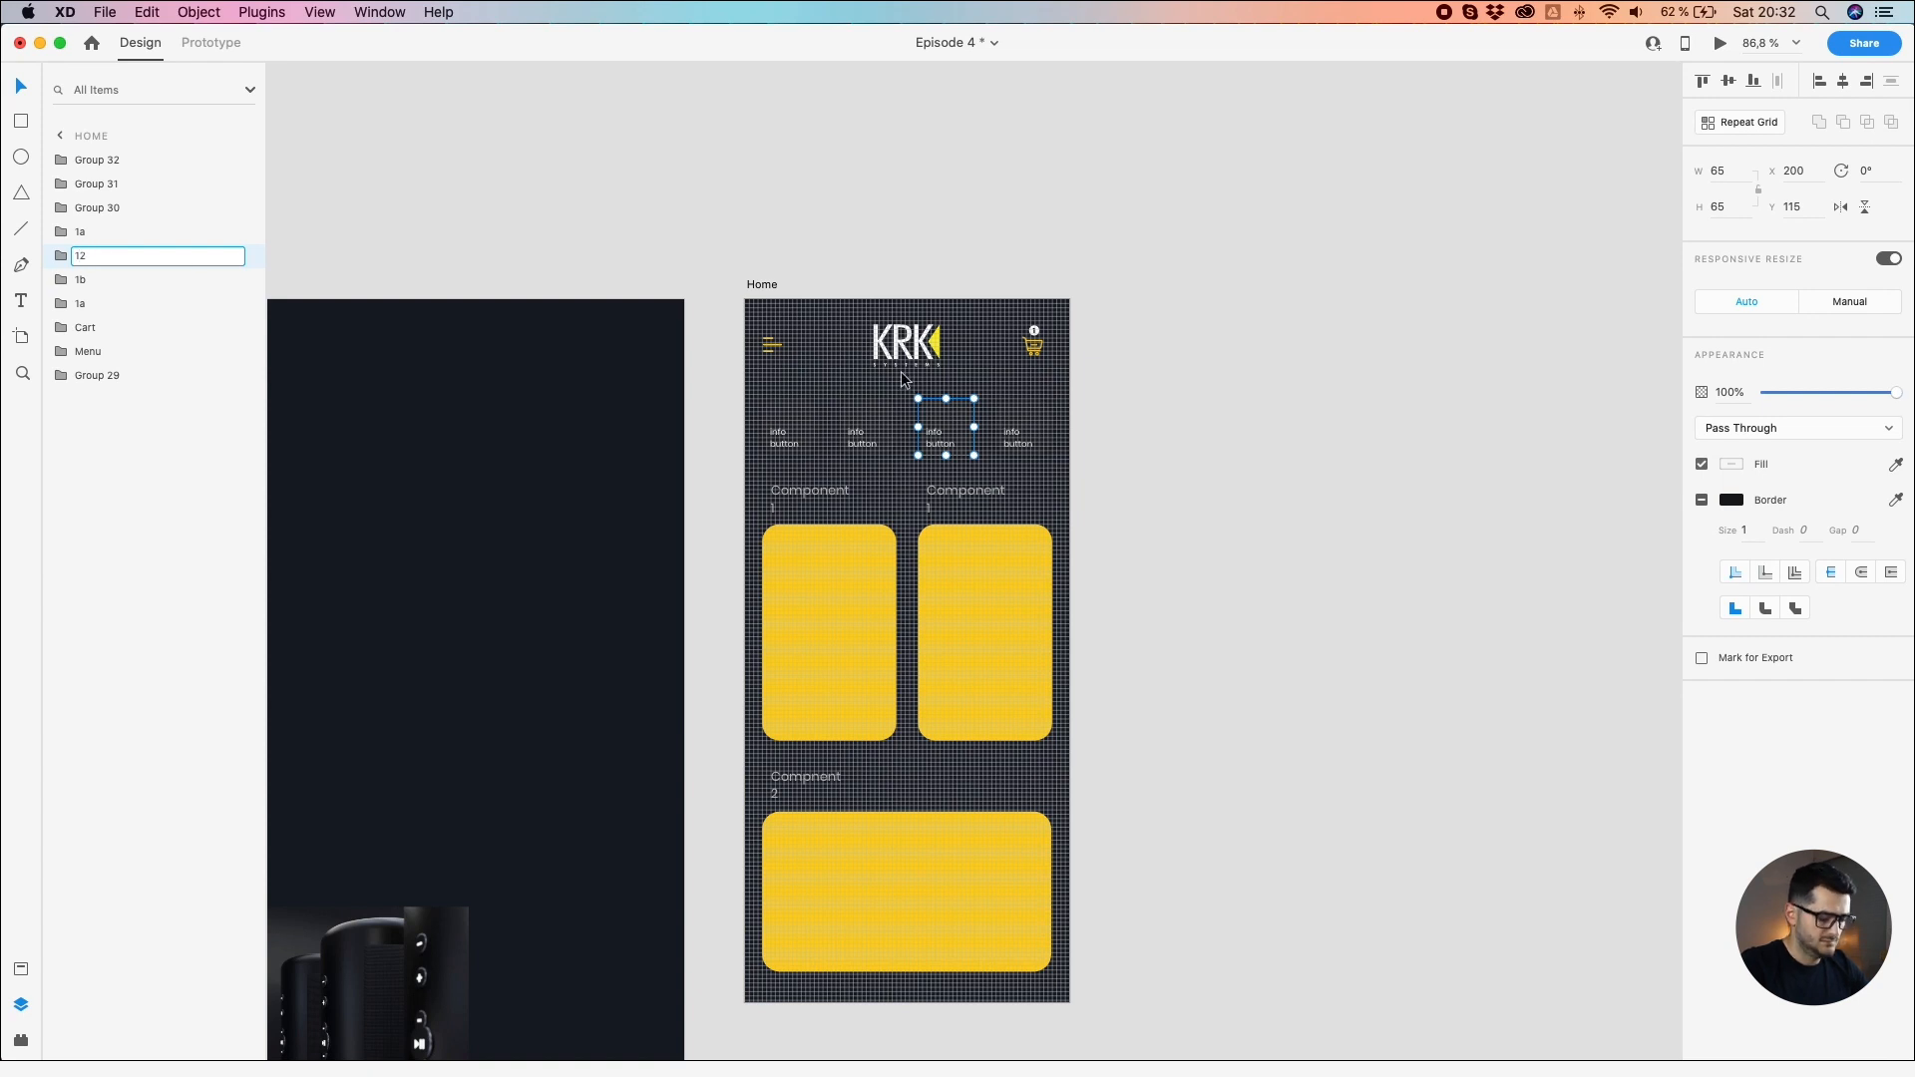
type("c")
left_click(1046, 424)
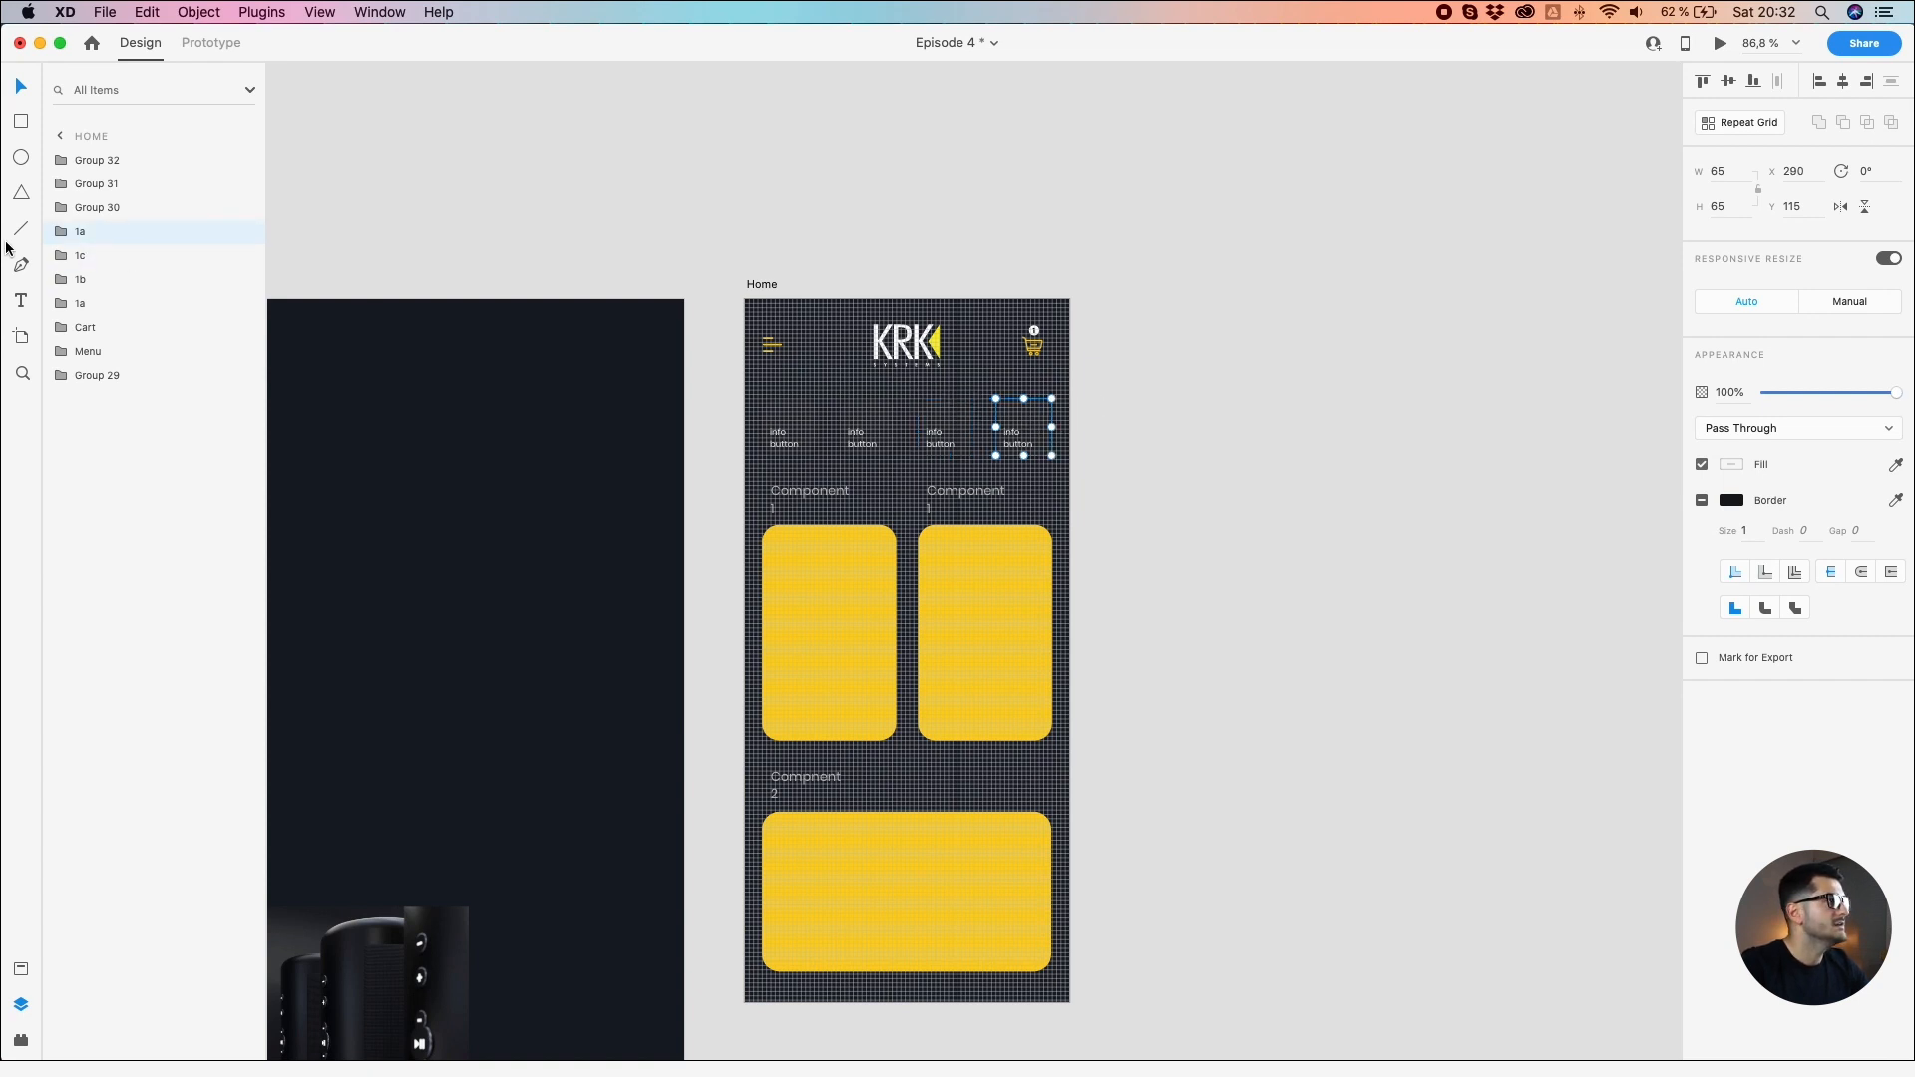
double_click(90, 235)
key("BackSpace")
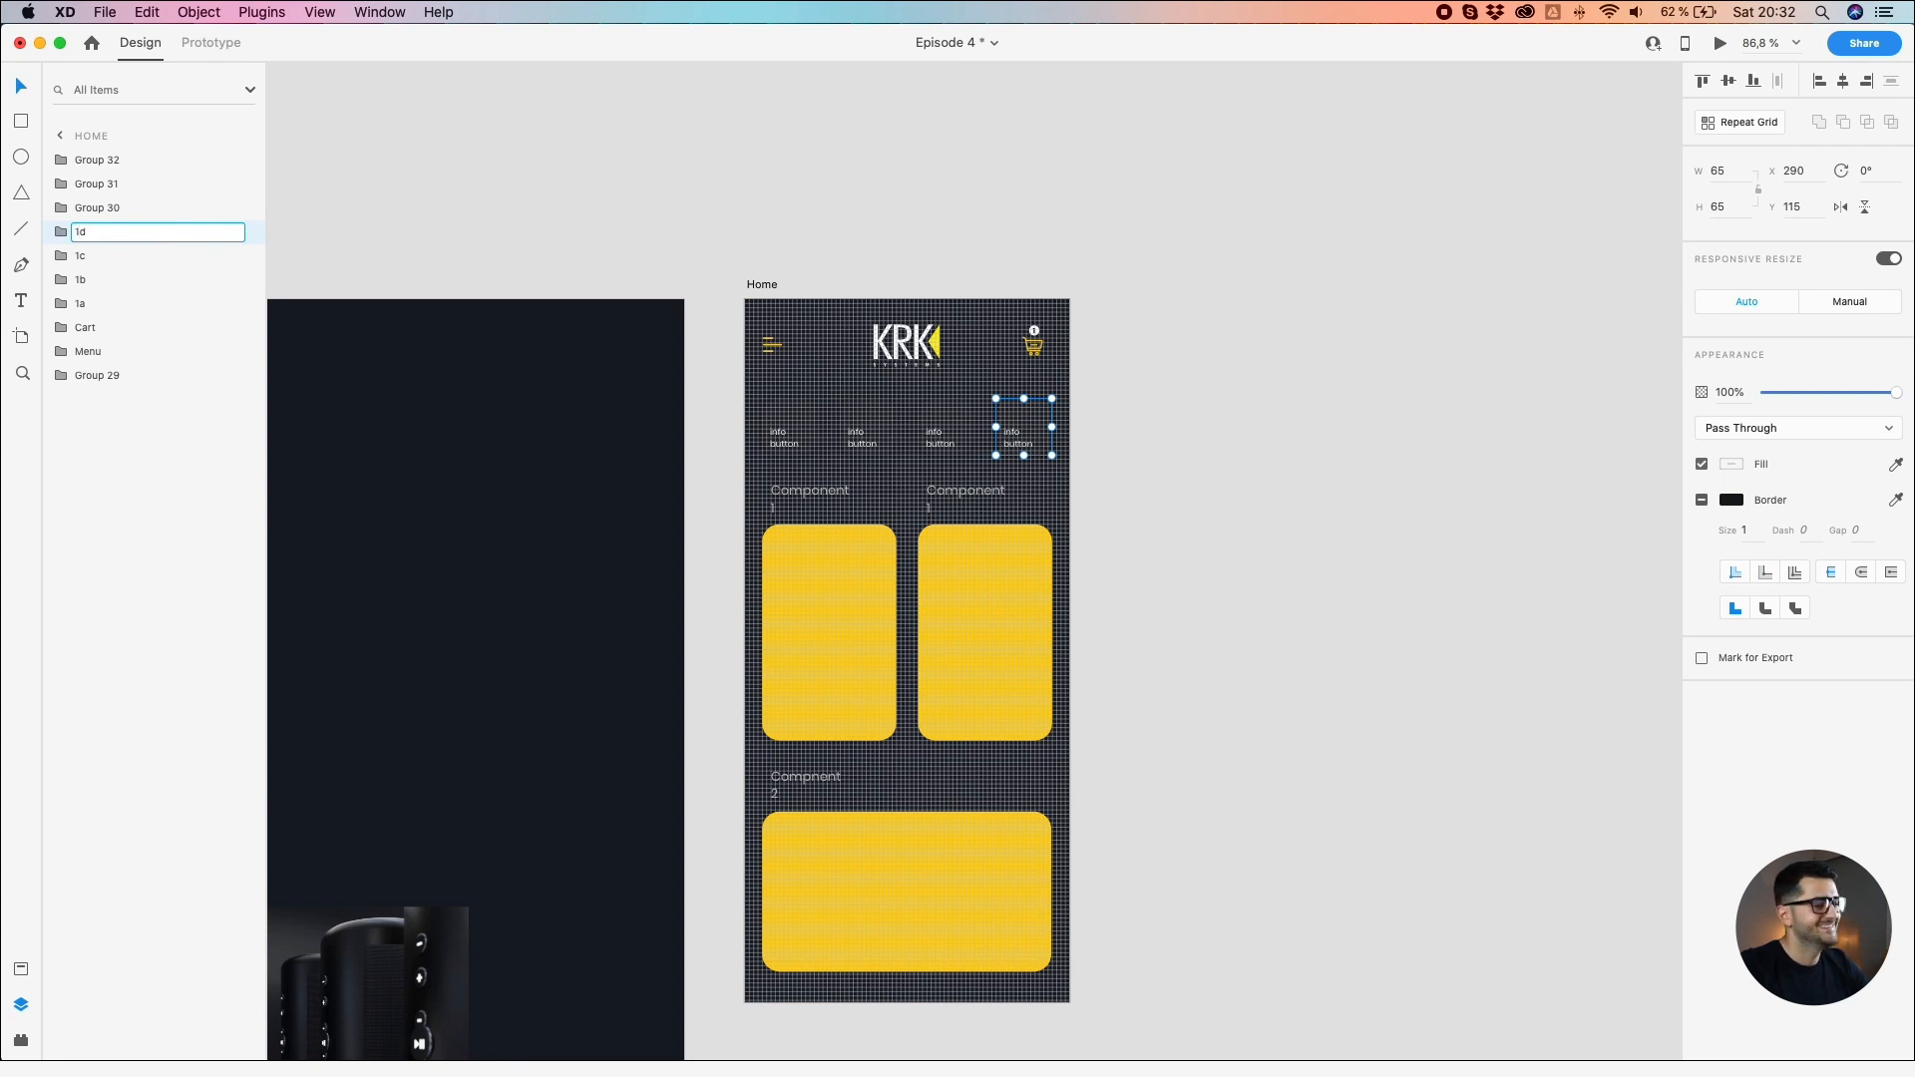
left_click(1234, 548)
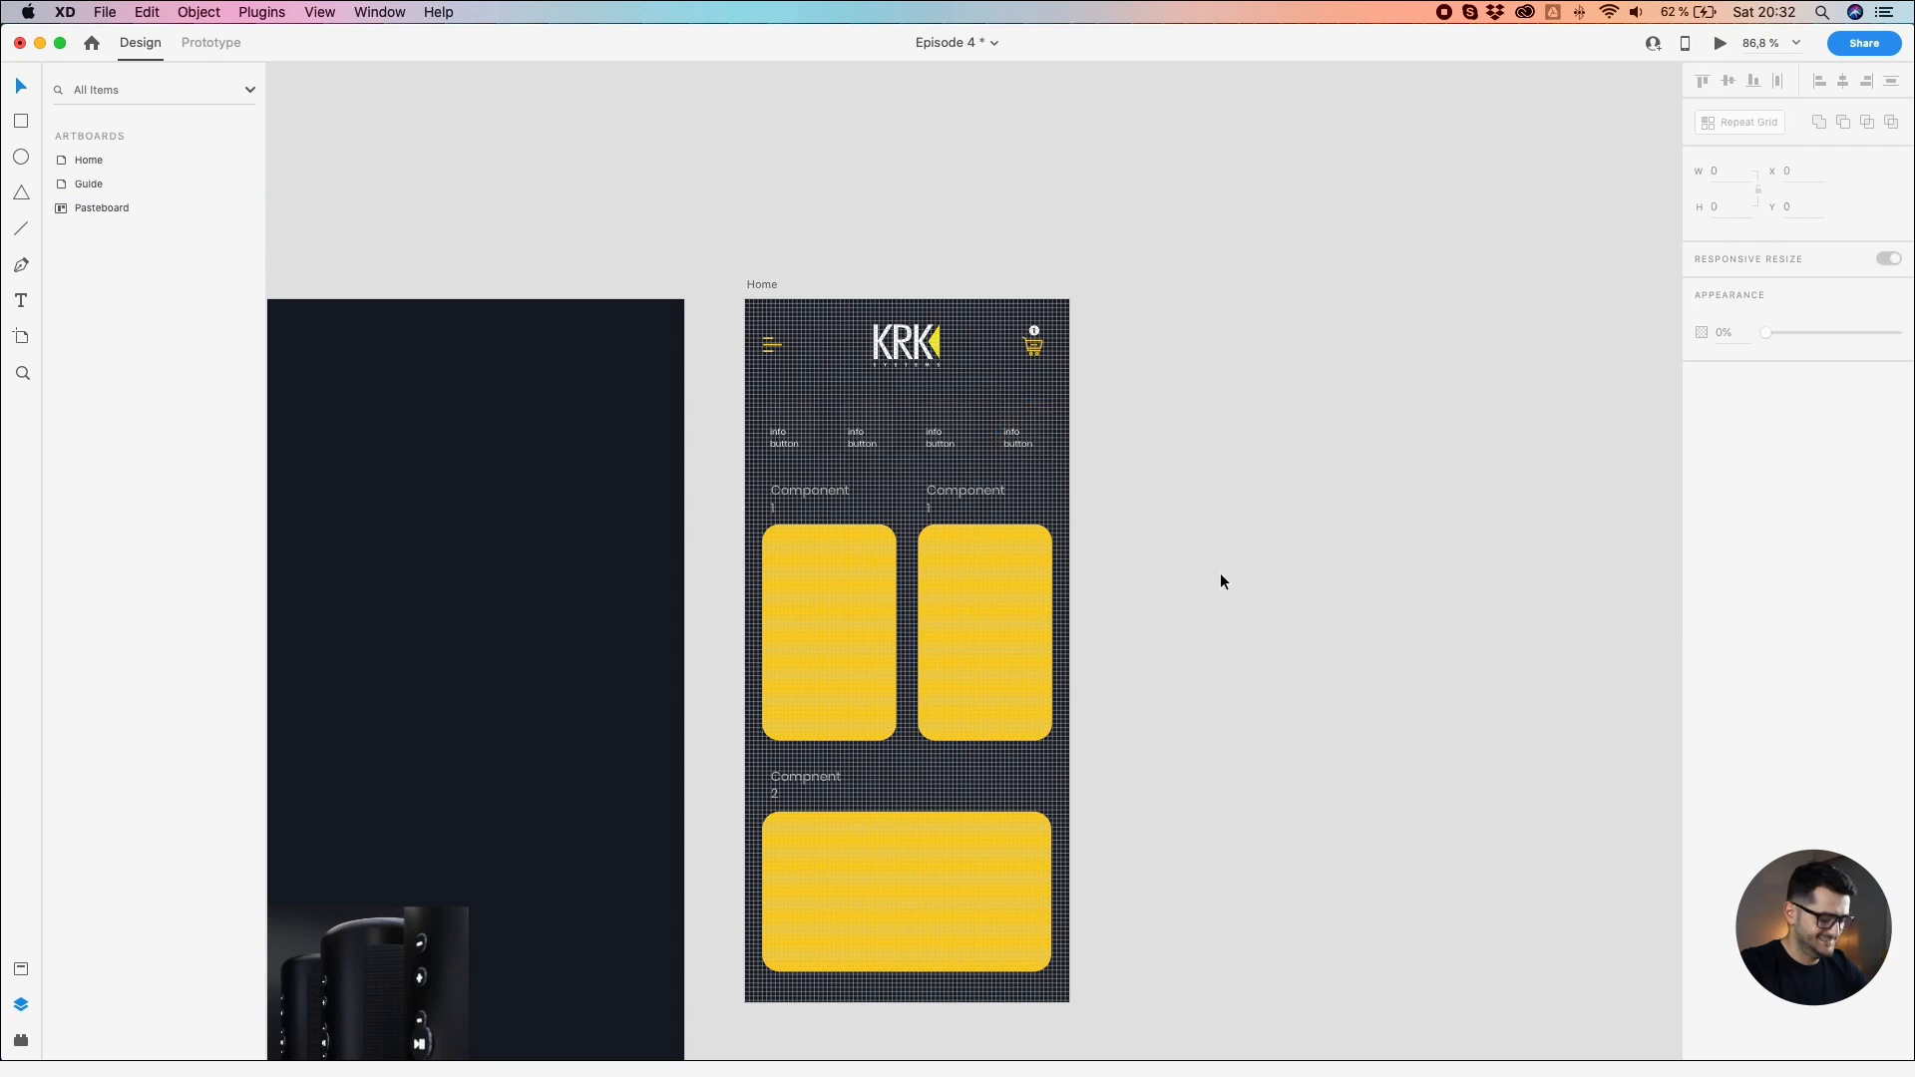
Step: Copy the slide L arrow button from the Guide artboard onto the left edge of the Home artboard at X 0
left_click_drag(1184, 833, 1211, 646)
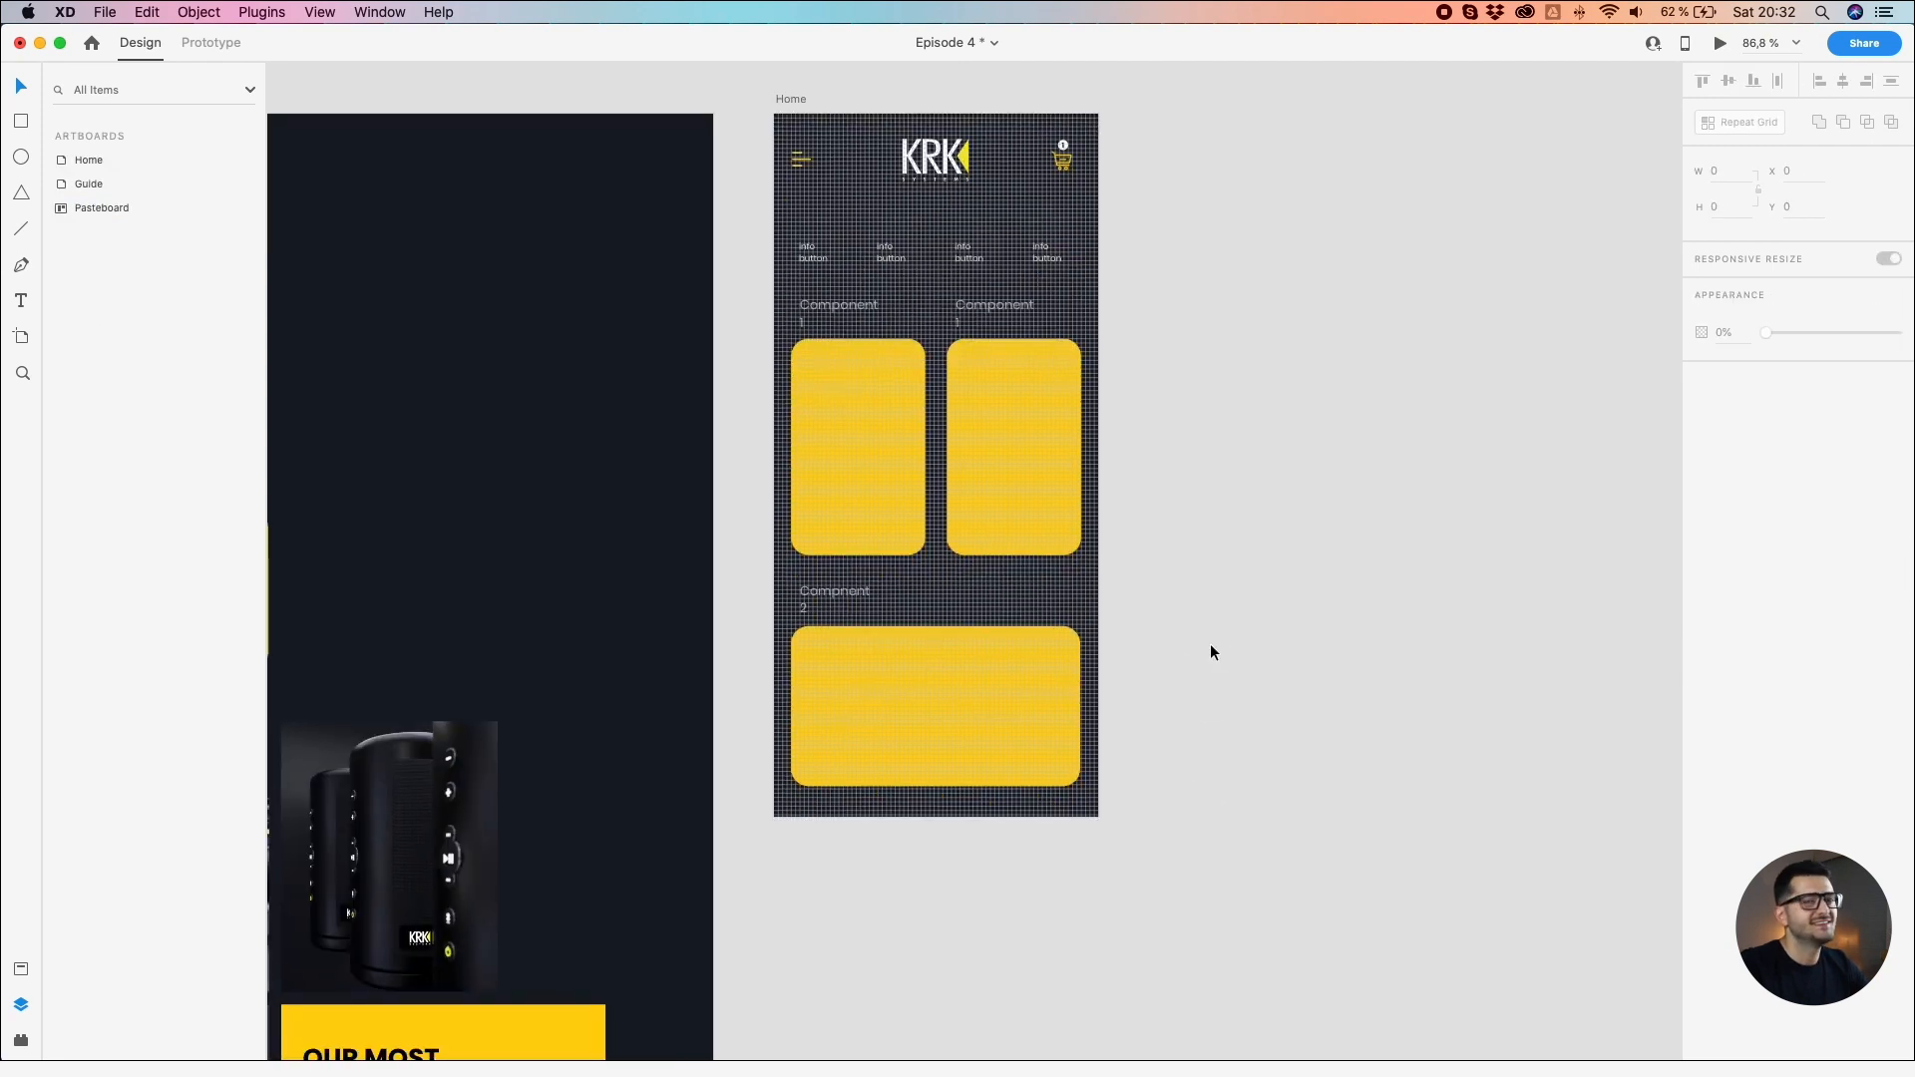
left_click_drag(735, 535, 1023, 597)
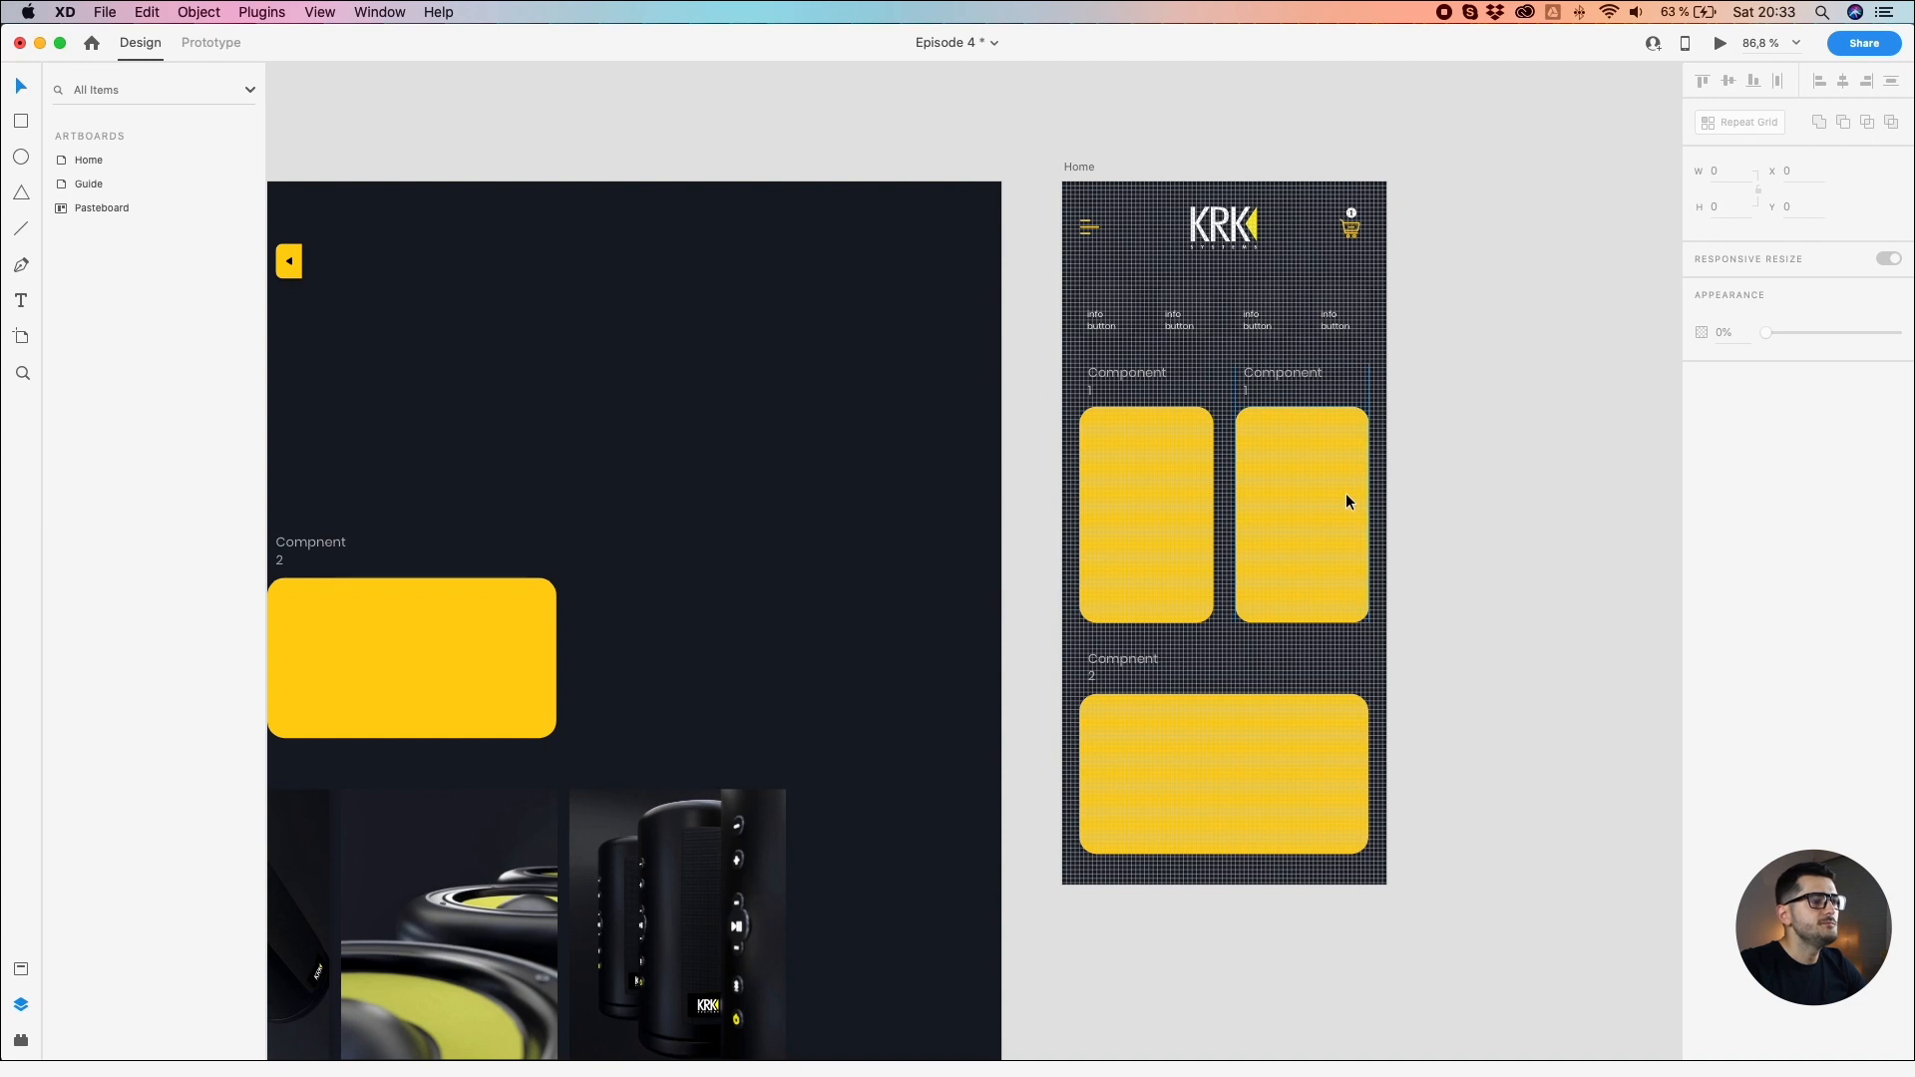
left_click_drag(1440, 505, 1258, 520)
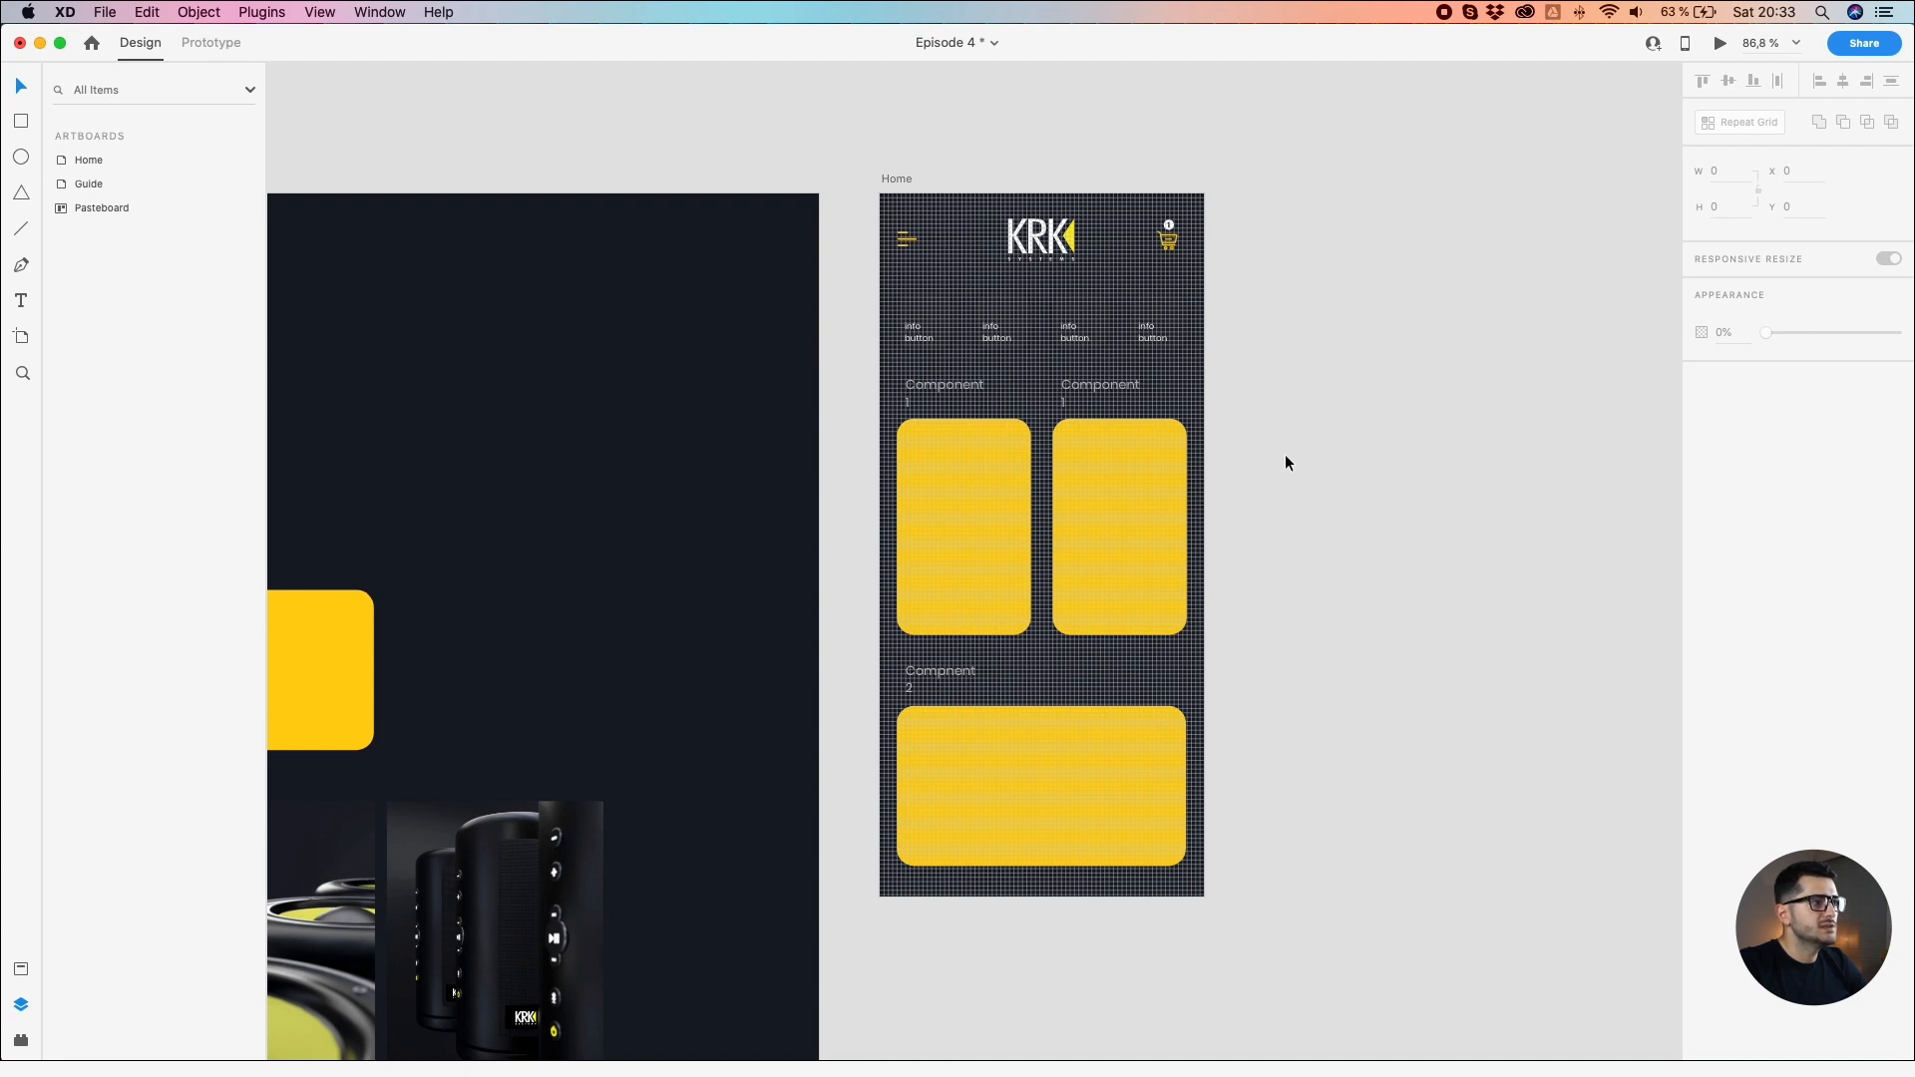
left_click_drag(885, 604, 1393, 624)
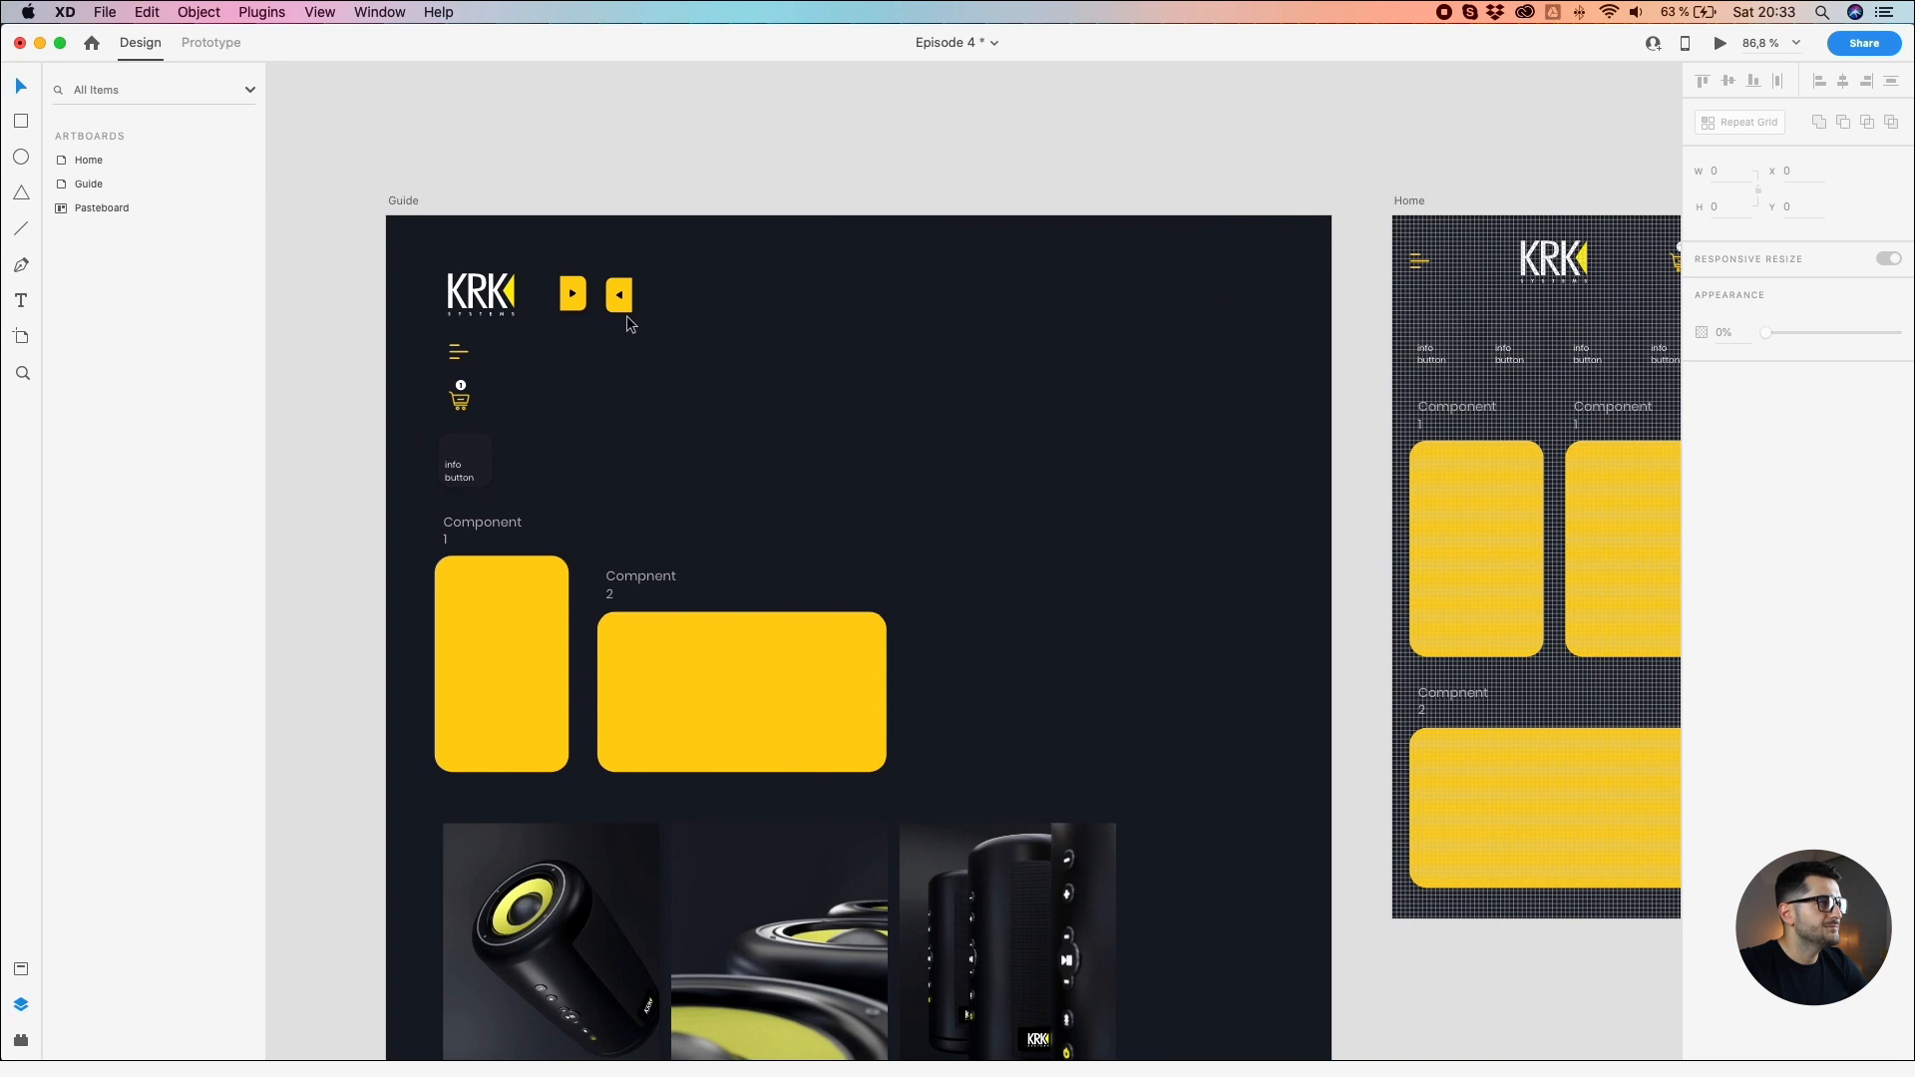
left_click_drag(618, 295, 1372, 555)
scroll(1446, 567, "up", 5)
scroll(1201, 530, "right", 5)
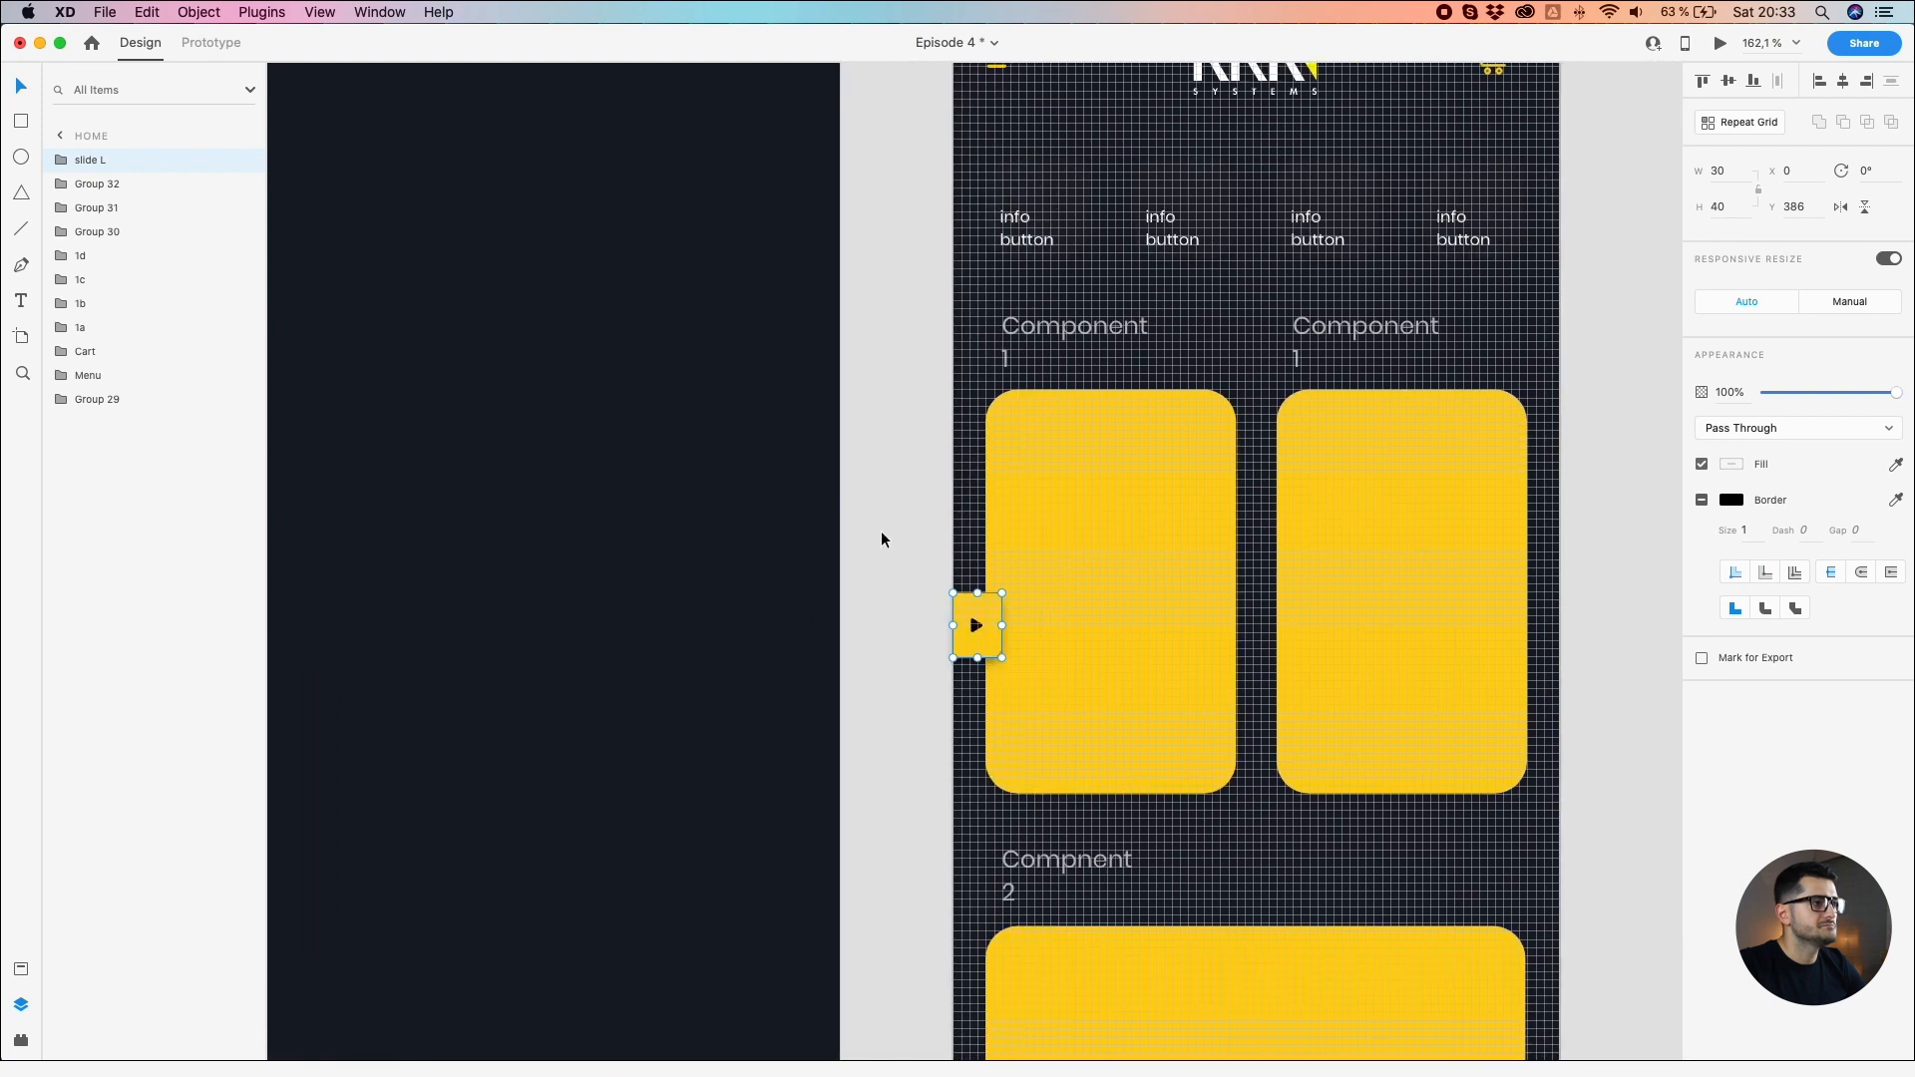
Step: Move the slide L arrow button up along the Home artboard's left edge to Y 360
key("alt")
scroll(983, 595, "down", 2)
scroll(949, 562, "up", 8)
left_click_drag(981, 567, 925, 427)
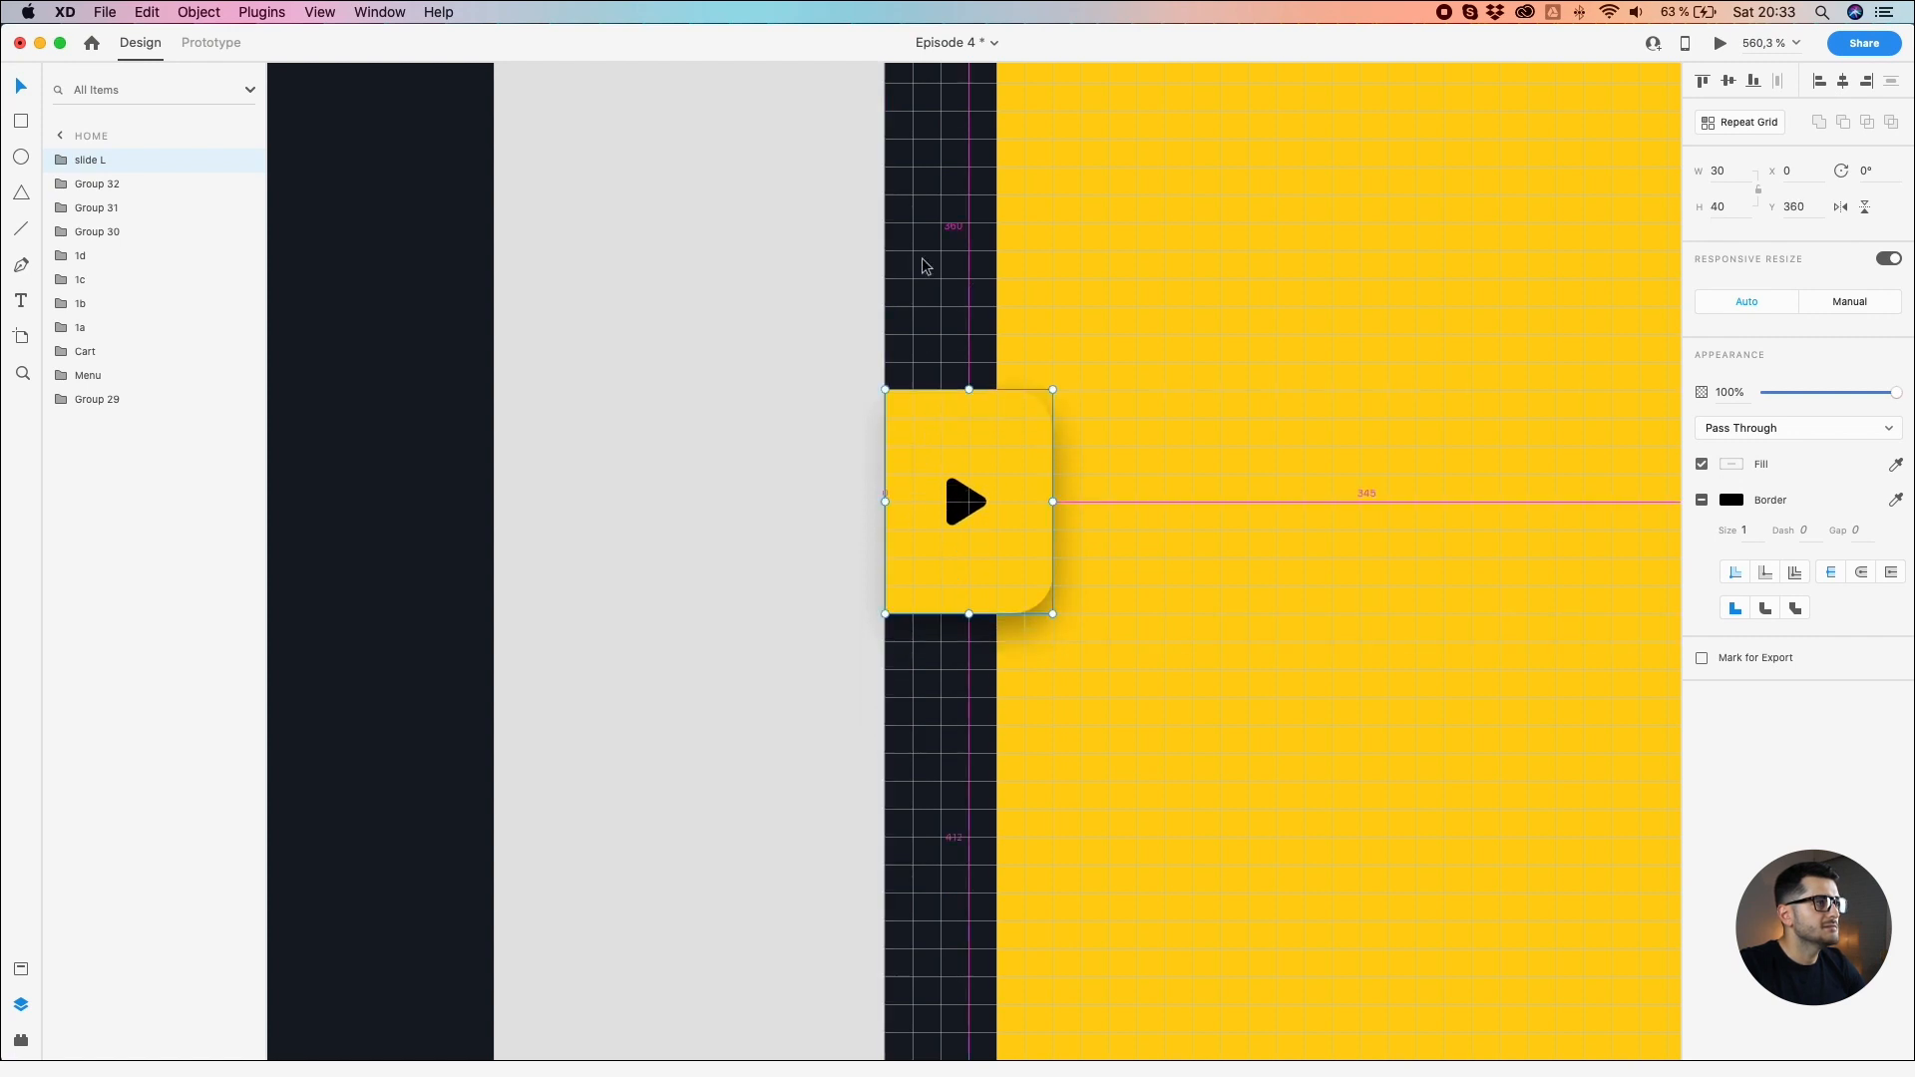
scroll(915, 427, "down", 4)
scroll(900, 429, "down", 5)
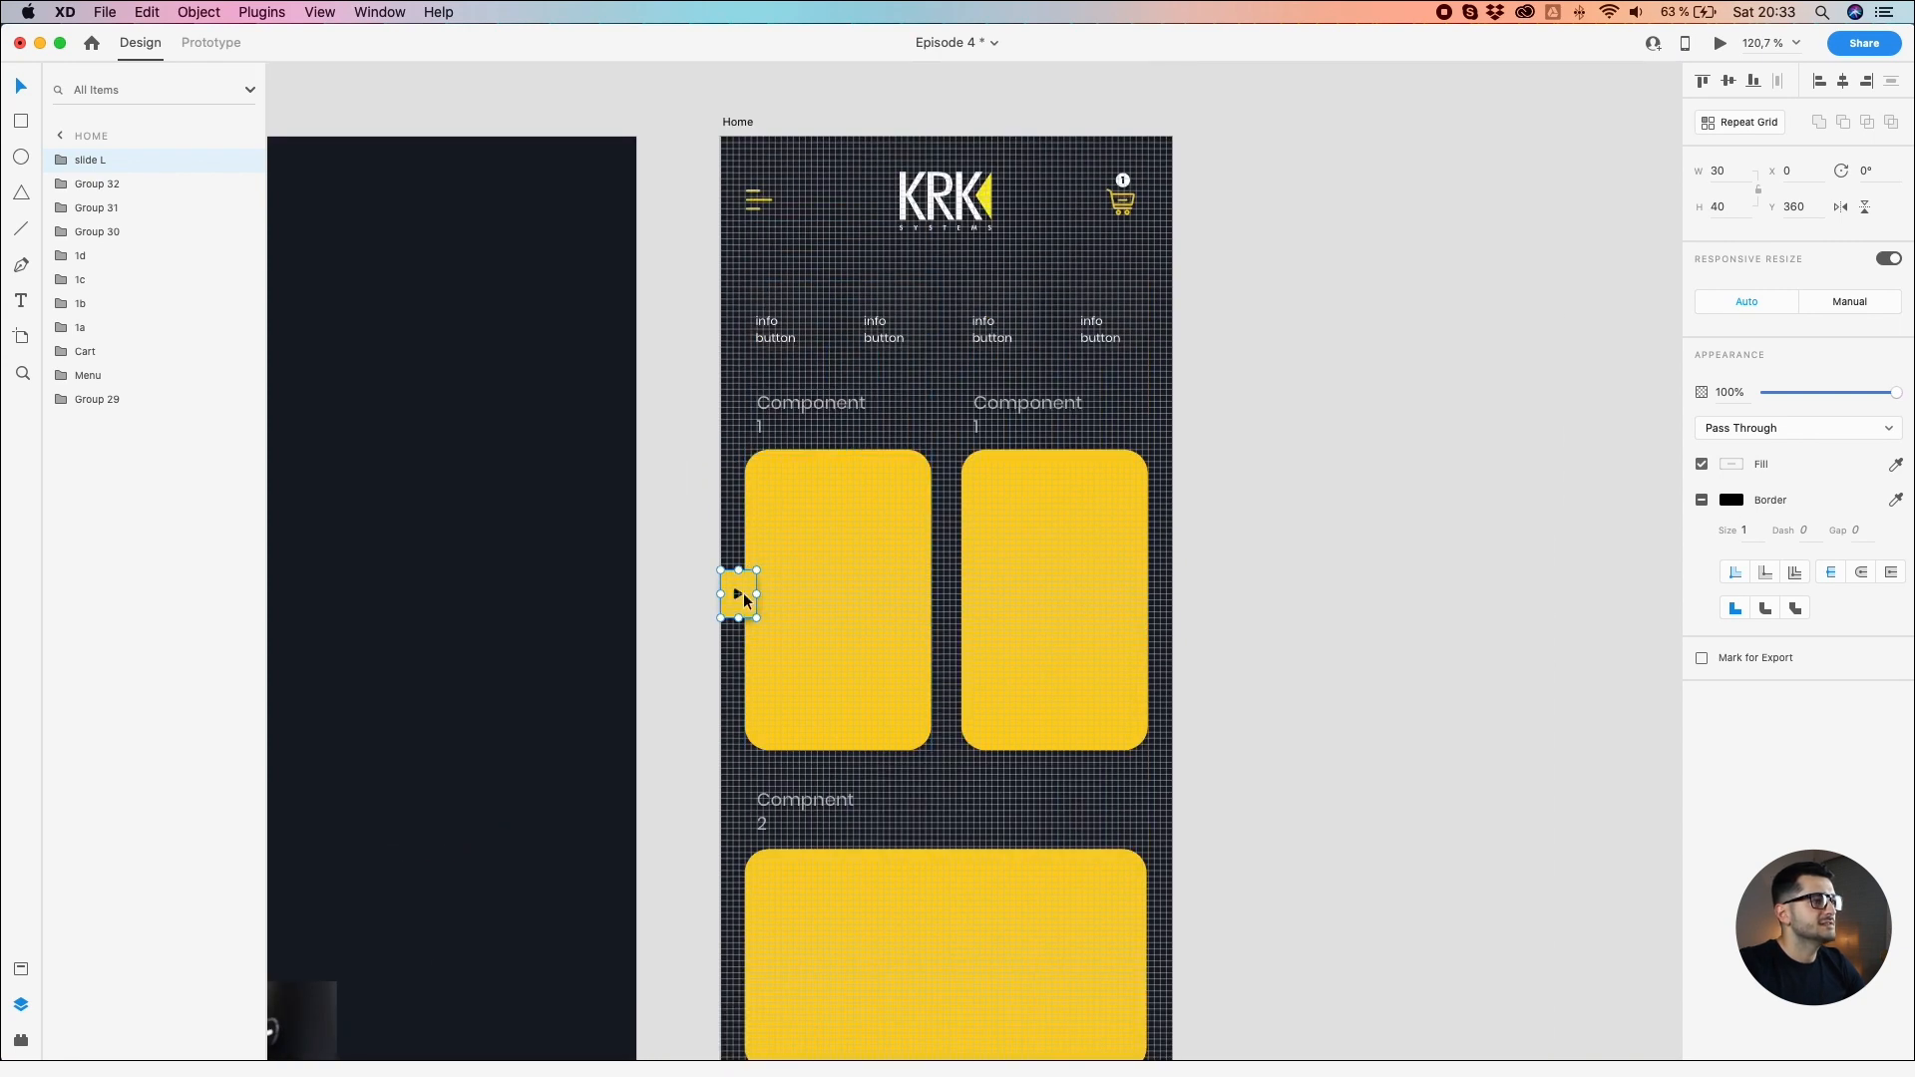
key("alt")
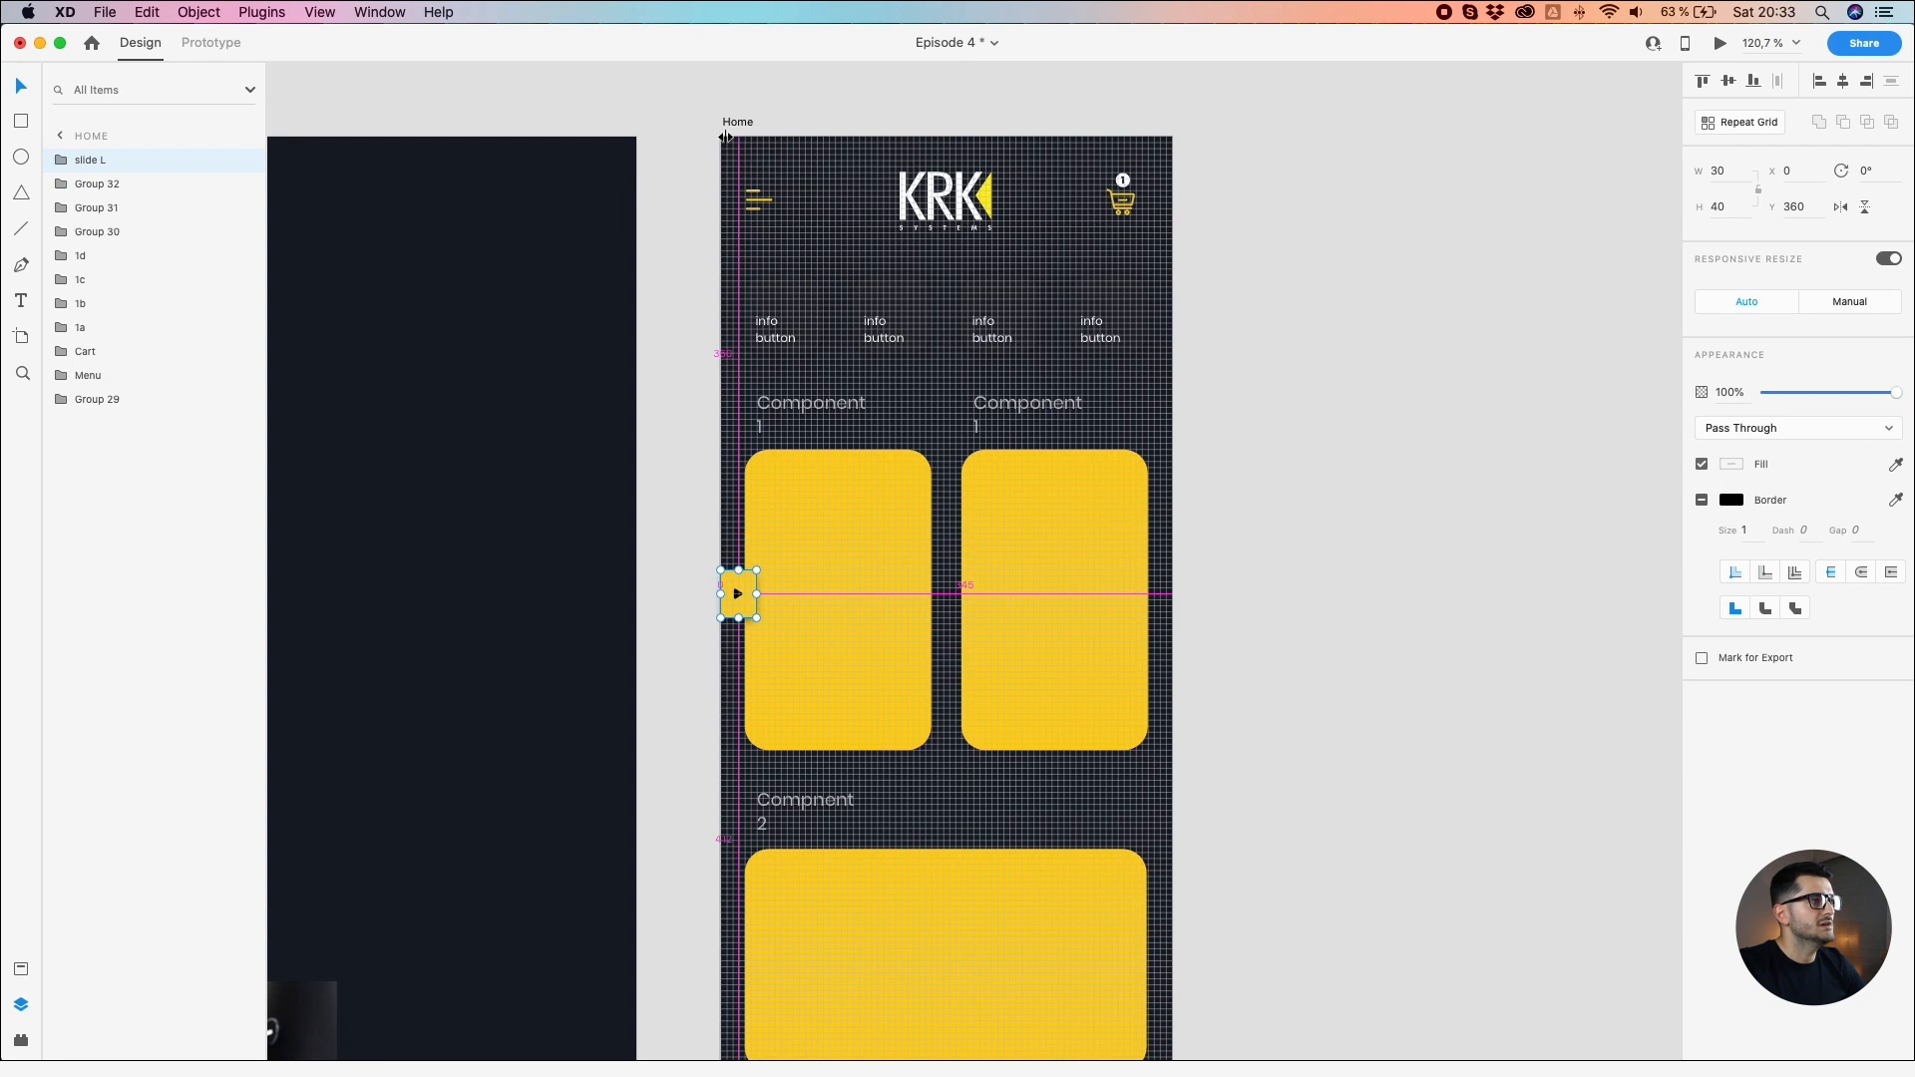
scroll(778, 433, "up", 3)
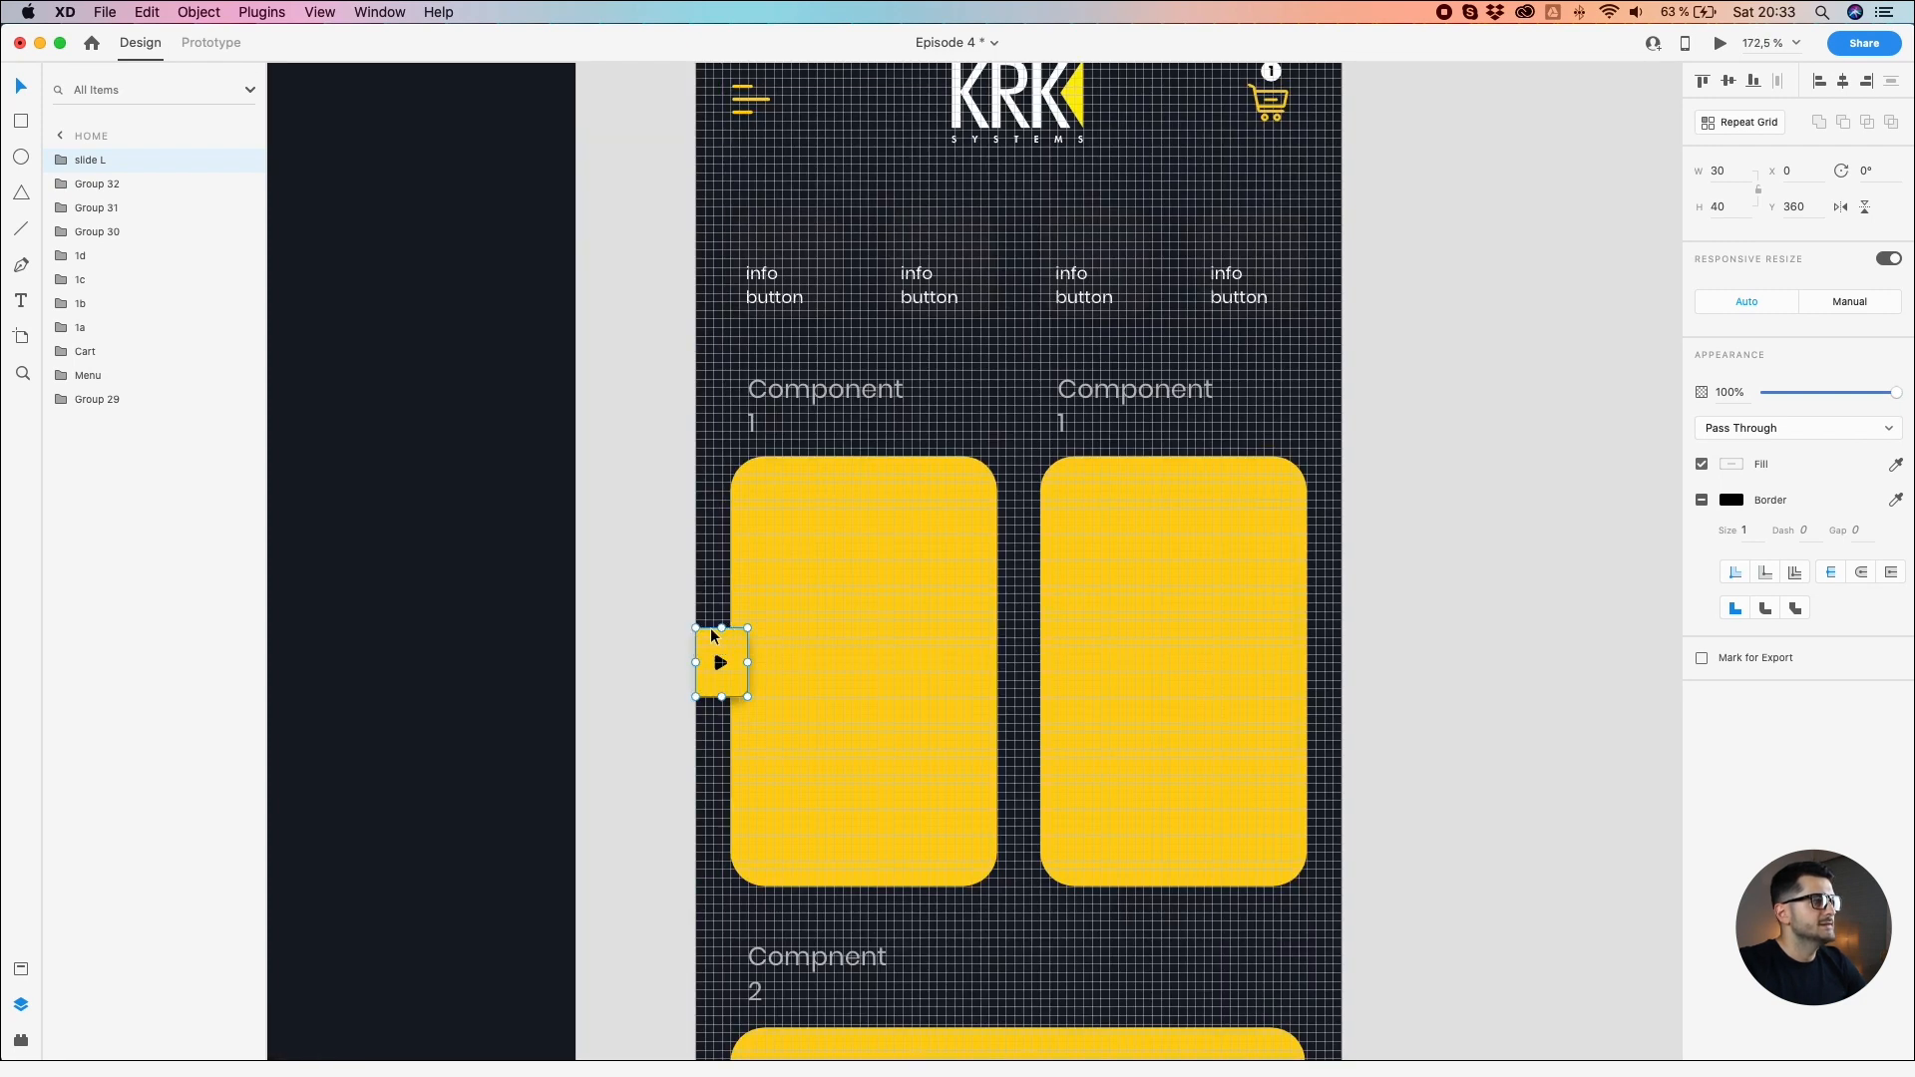
Step: Copy the slide R arrow button from the Guide artboard onto Home's right edge at X 345, Y 360, level with slide L
scroll(710, 627, "down", 5)
left_click(423, 436)
left_click_drag(454, 449, 743, 444)
left_click_drag(513, 410, 1531, 633)
scroll(1505, 641, "up", 7)
left_click(864, 622, "shift")
left_click(638, 623)
left_click_drag(1538, 627, 1539, 637)
scroll(1539, 643, "up", 3)
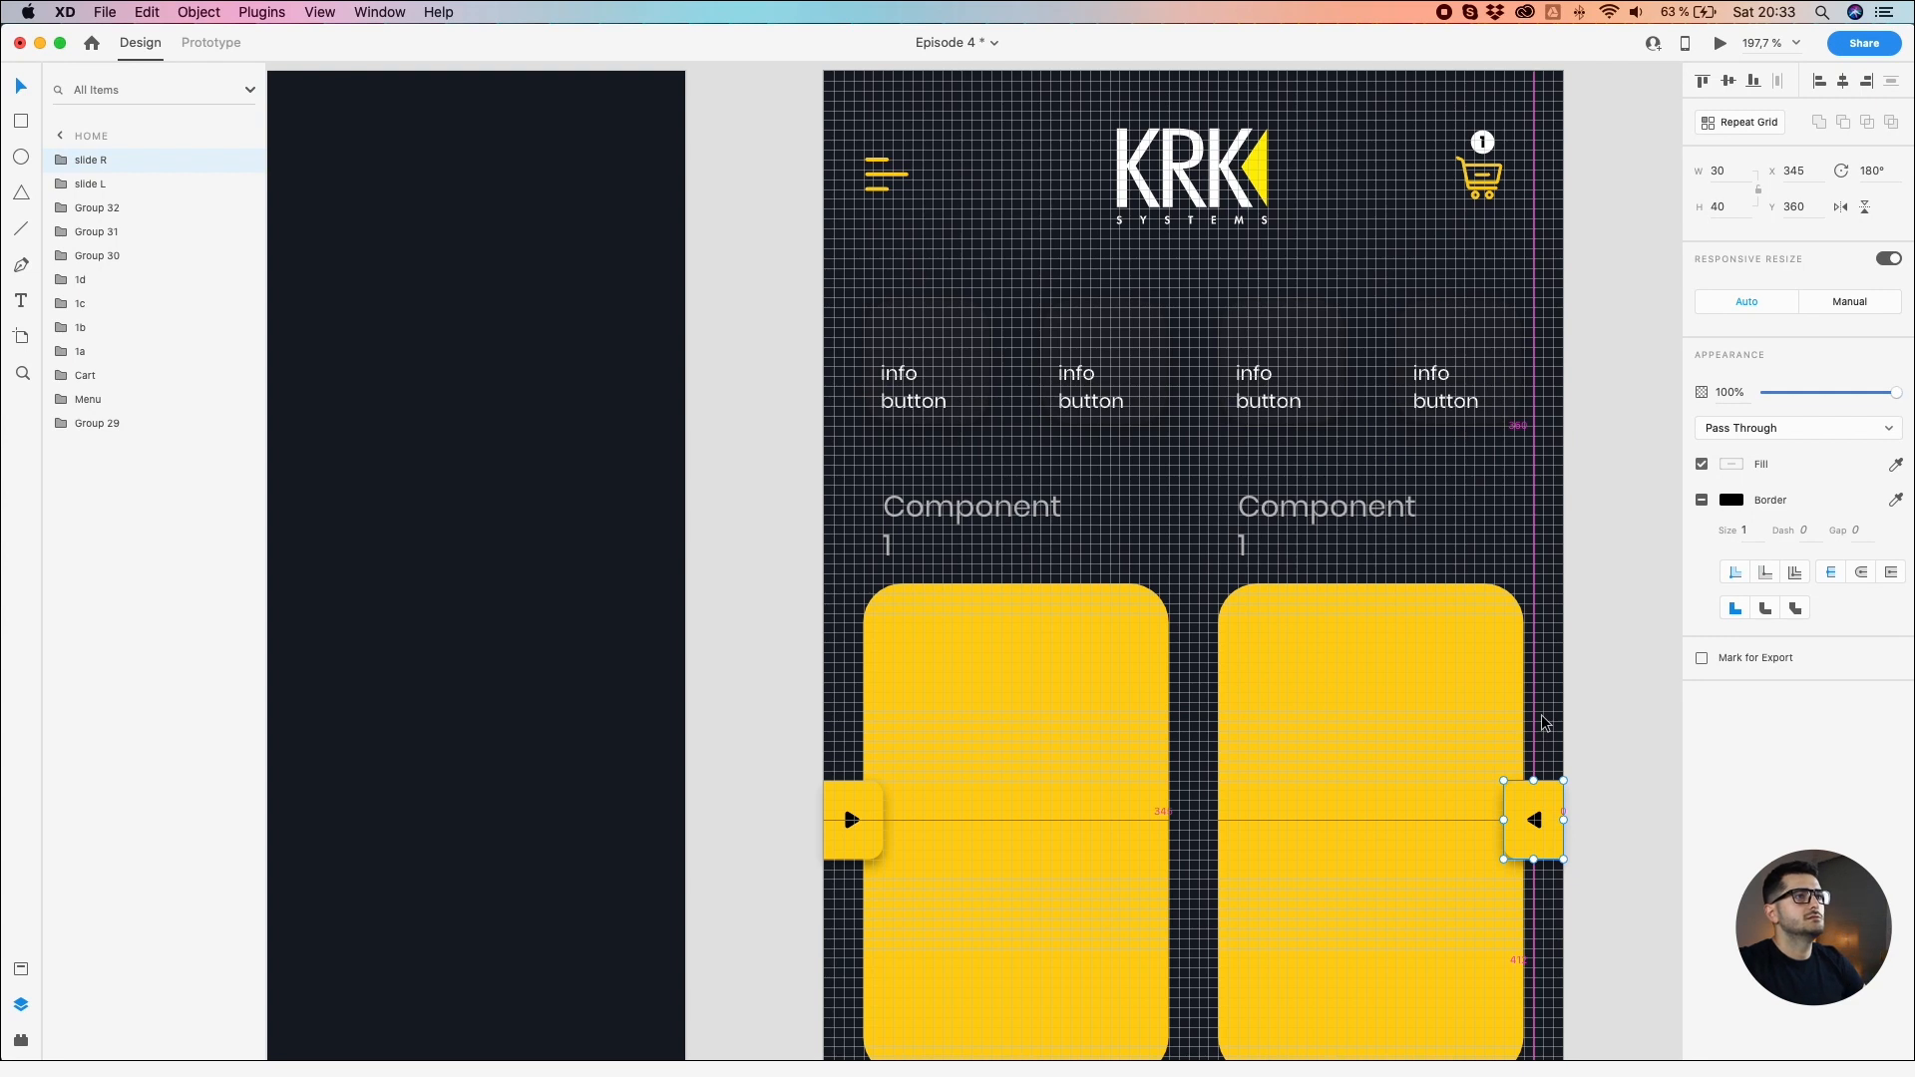
scroll(1543, 722, "down", 3)
left_click_drag(1534, 713, 1415, 651)
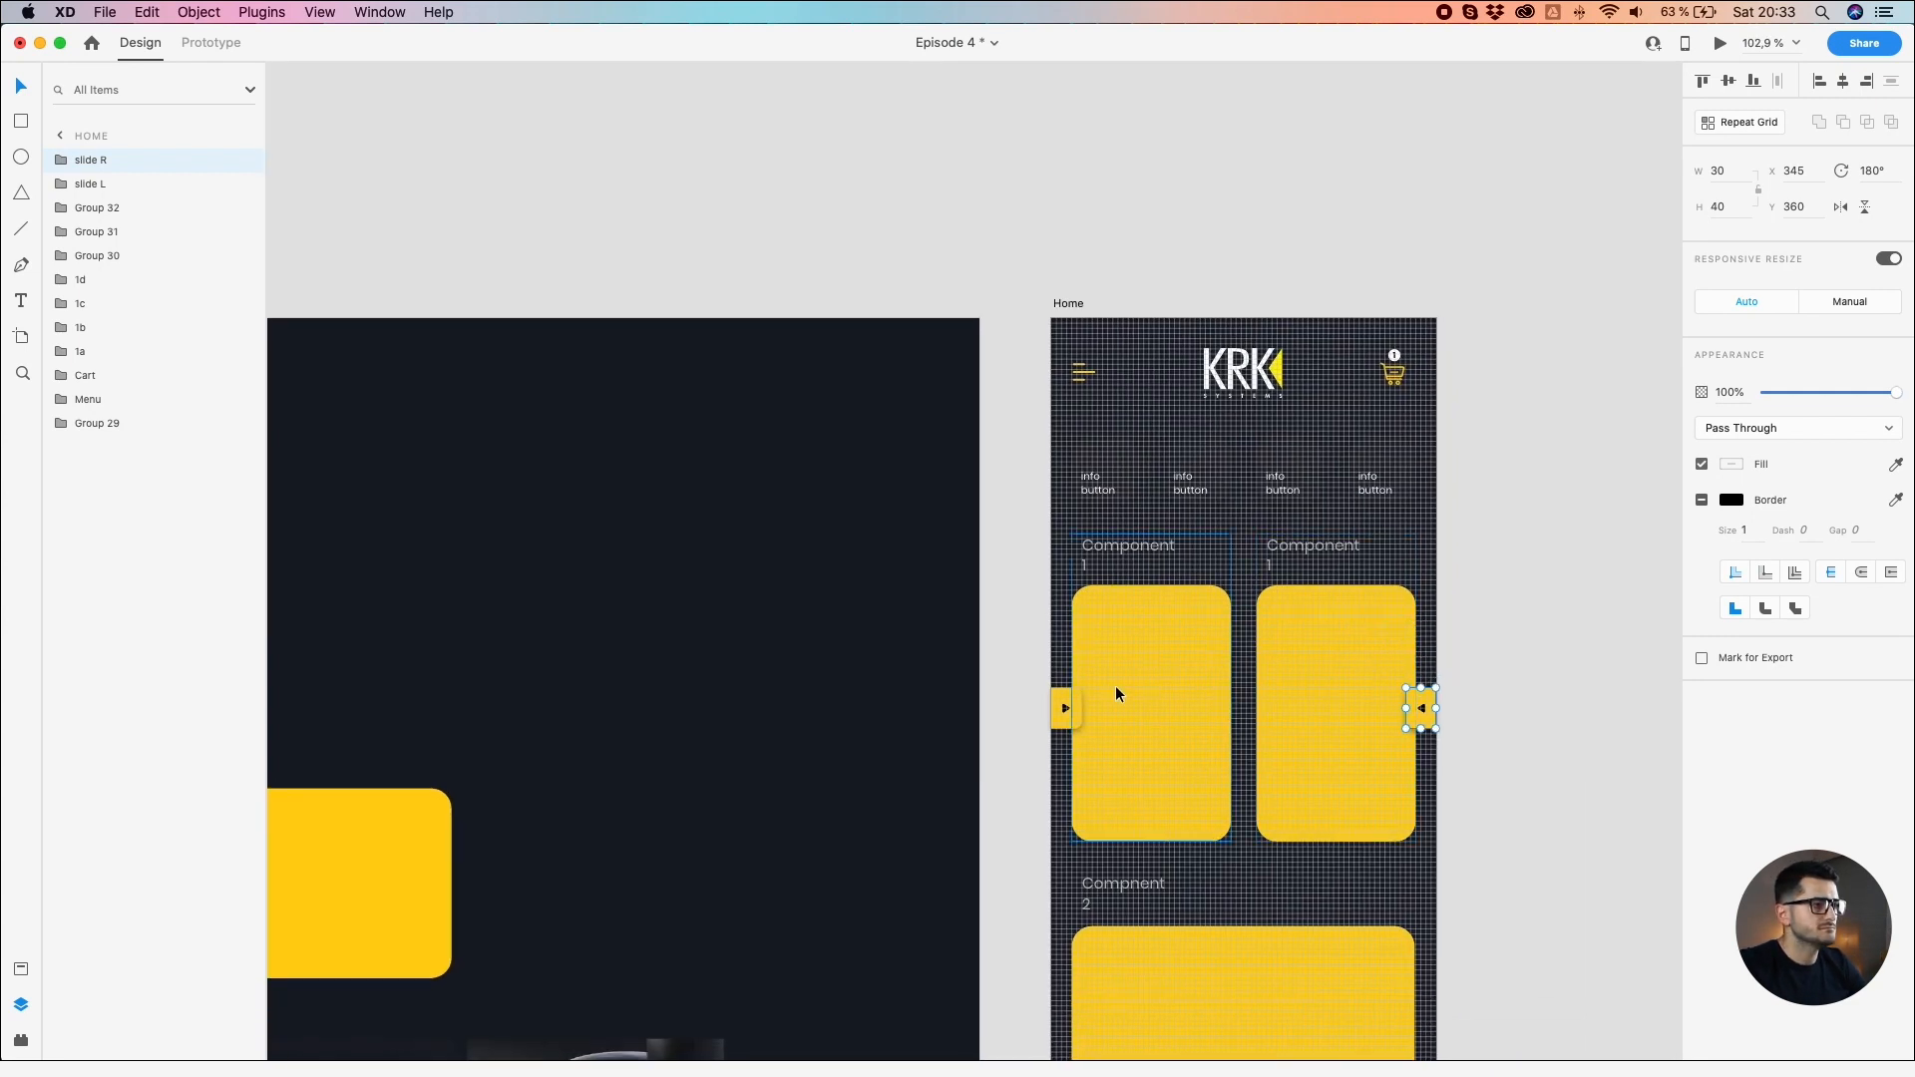
left_click(942, 742)
left_click_drag(941, 744, 786, 535)
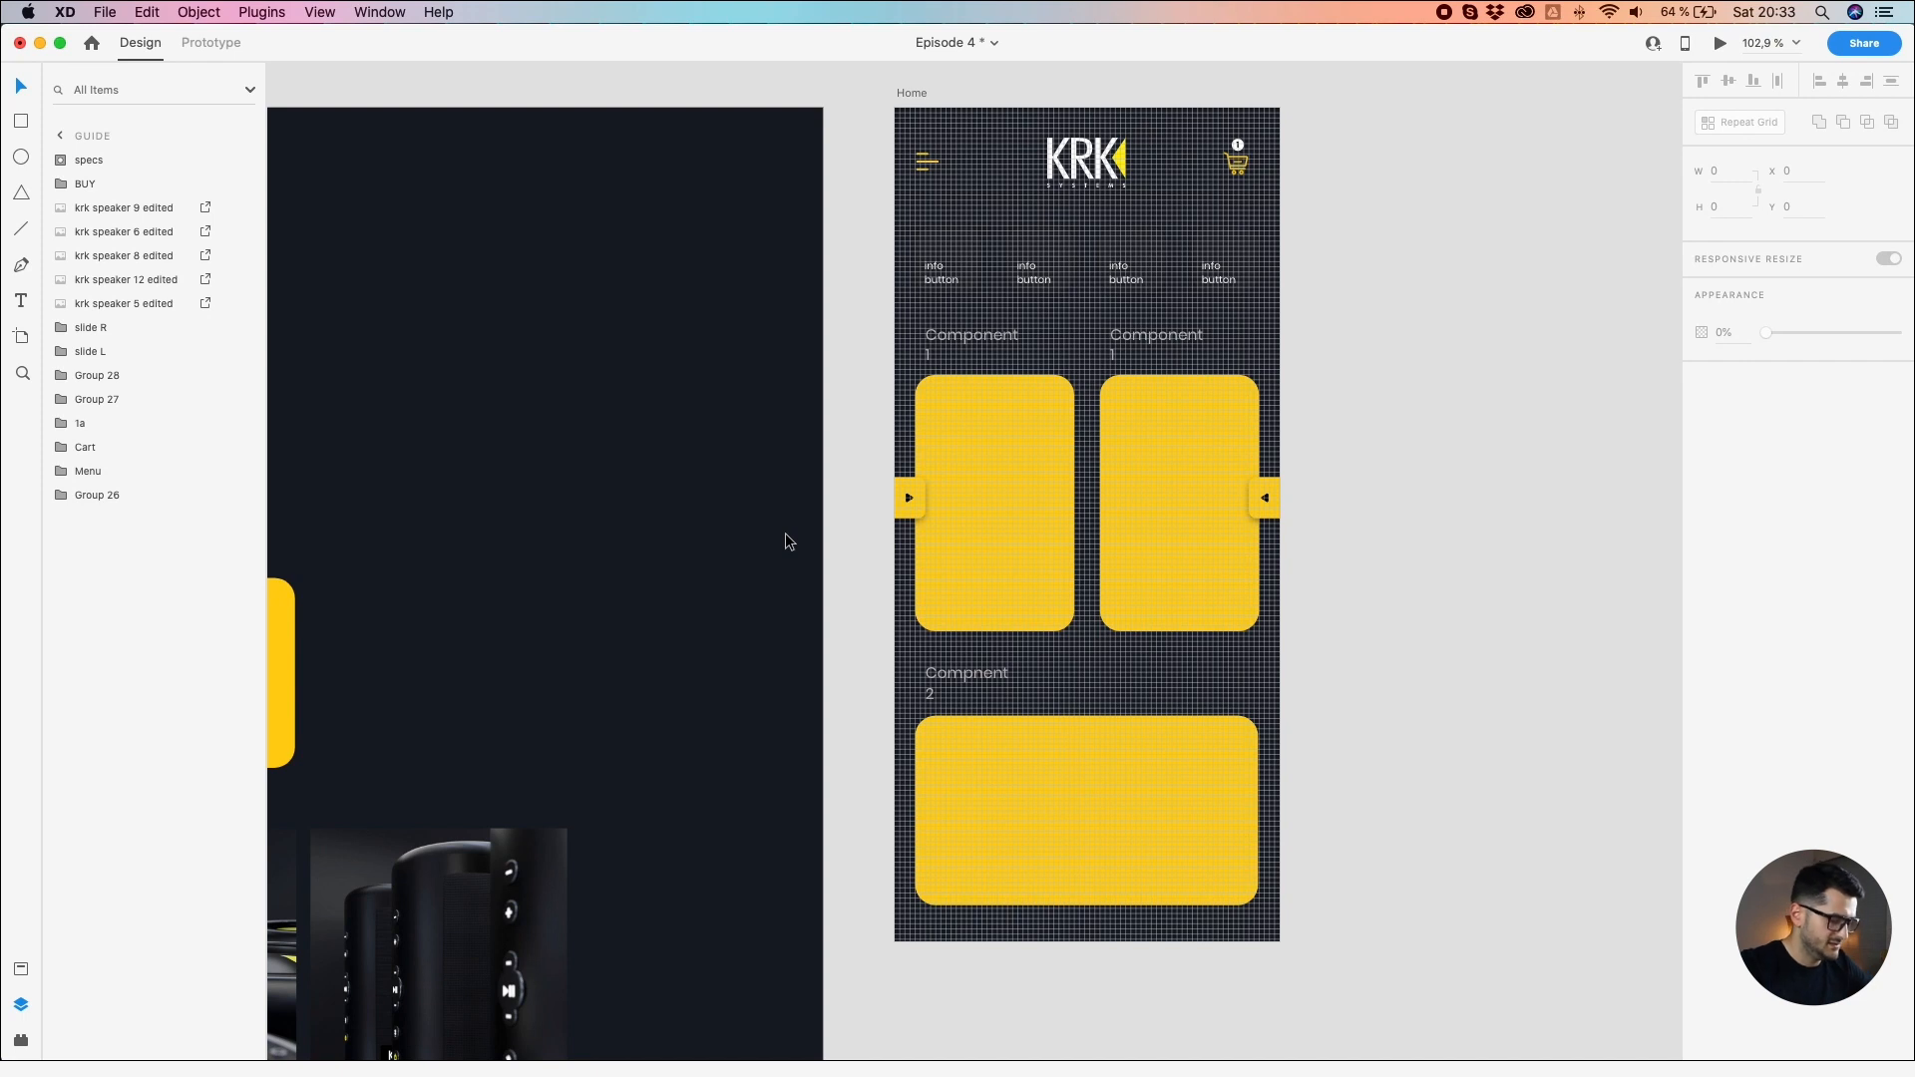
left_click_drag(1367, 355, 1277, 383)
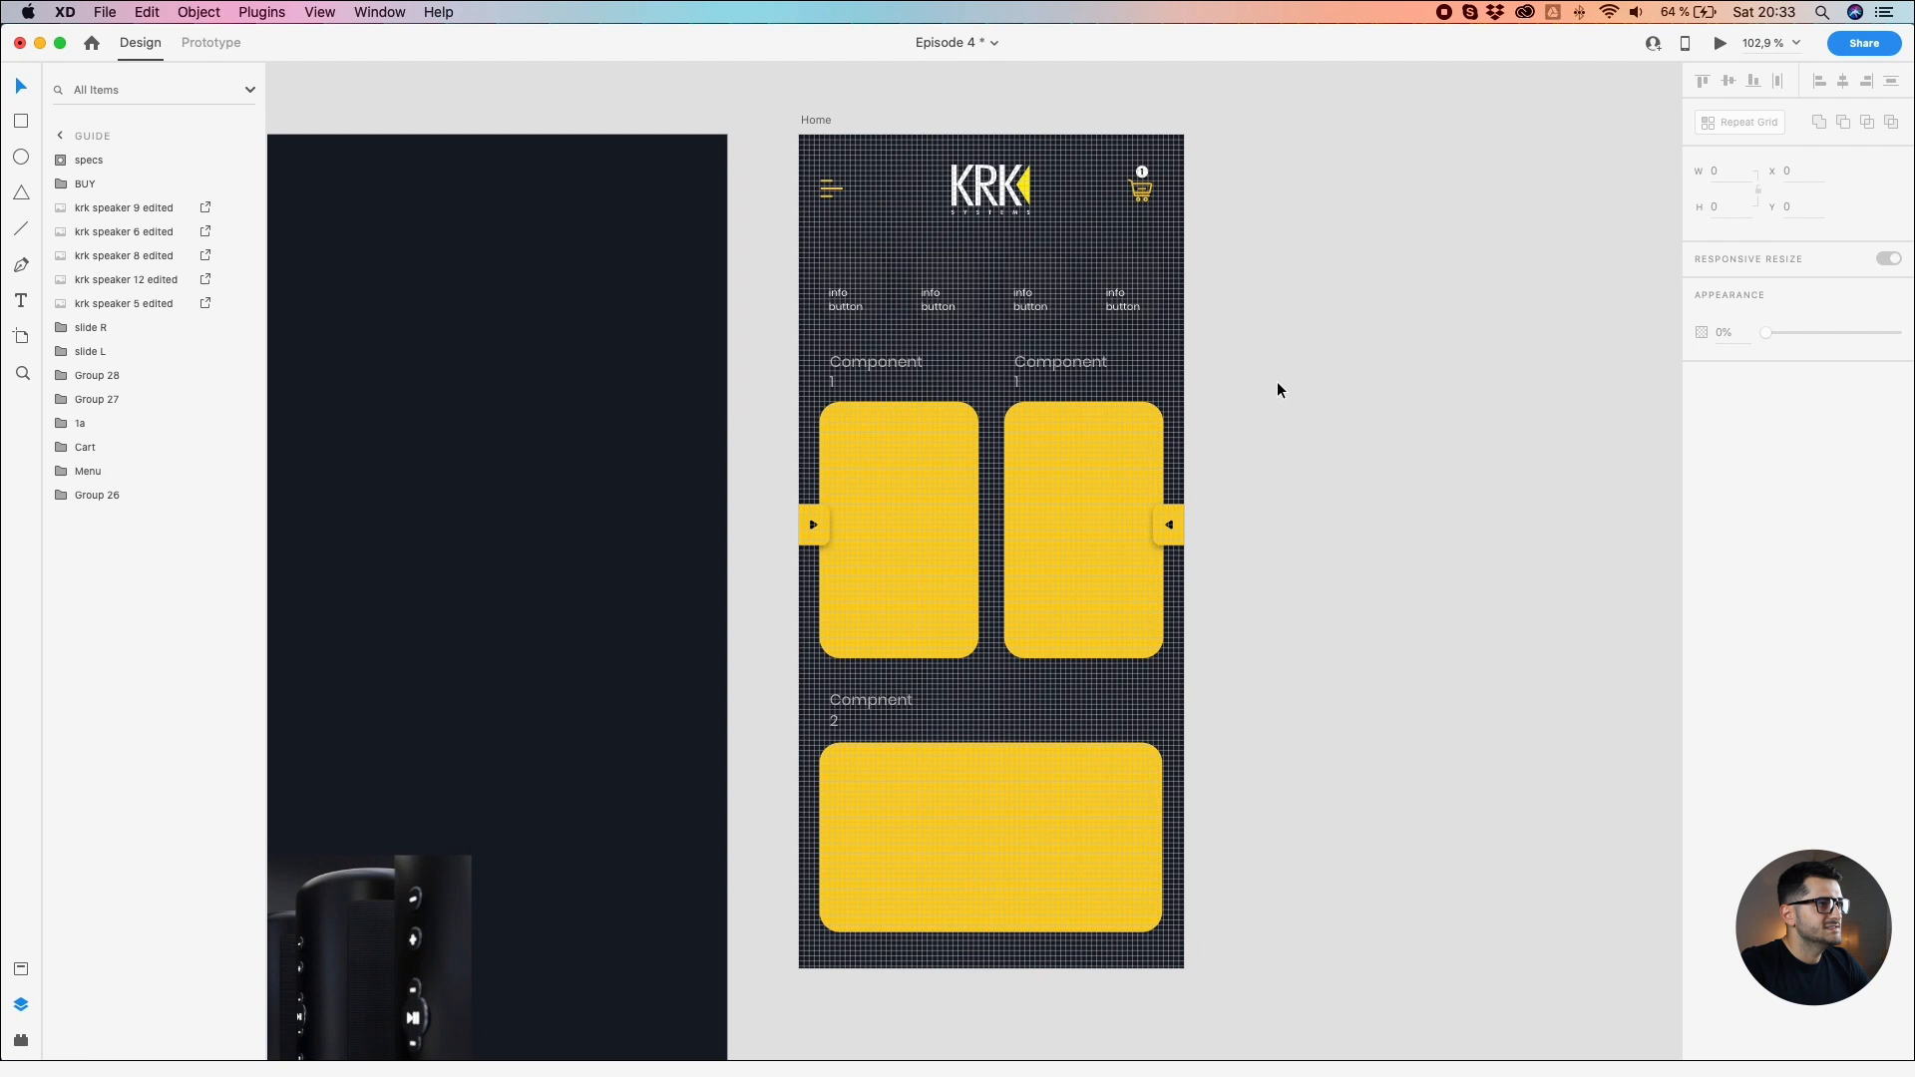
Step: Duplicate both Component 1 cards onto the pasteboard, side by side and flush with the Home artboard's right edge at Y 210
left_click(823, 125)
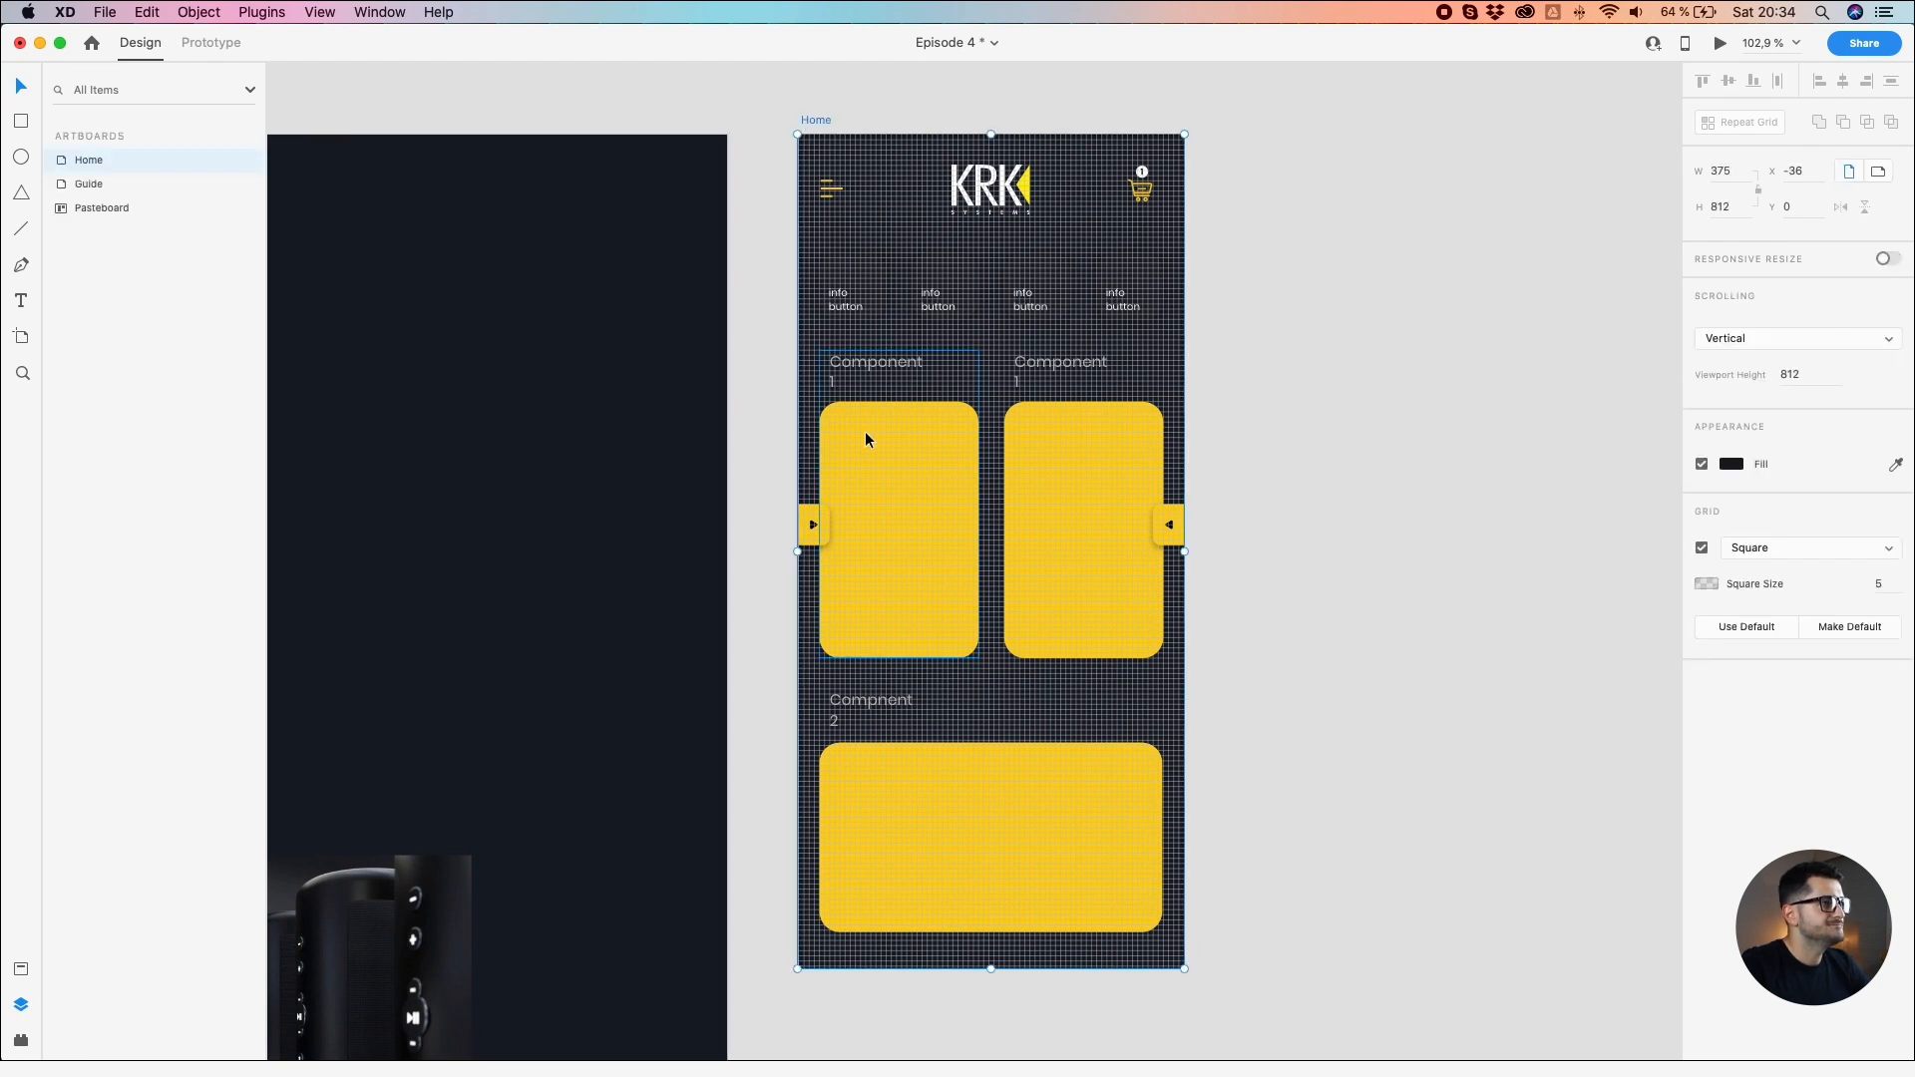
left_click(865, 431)
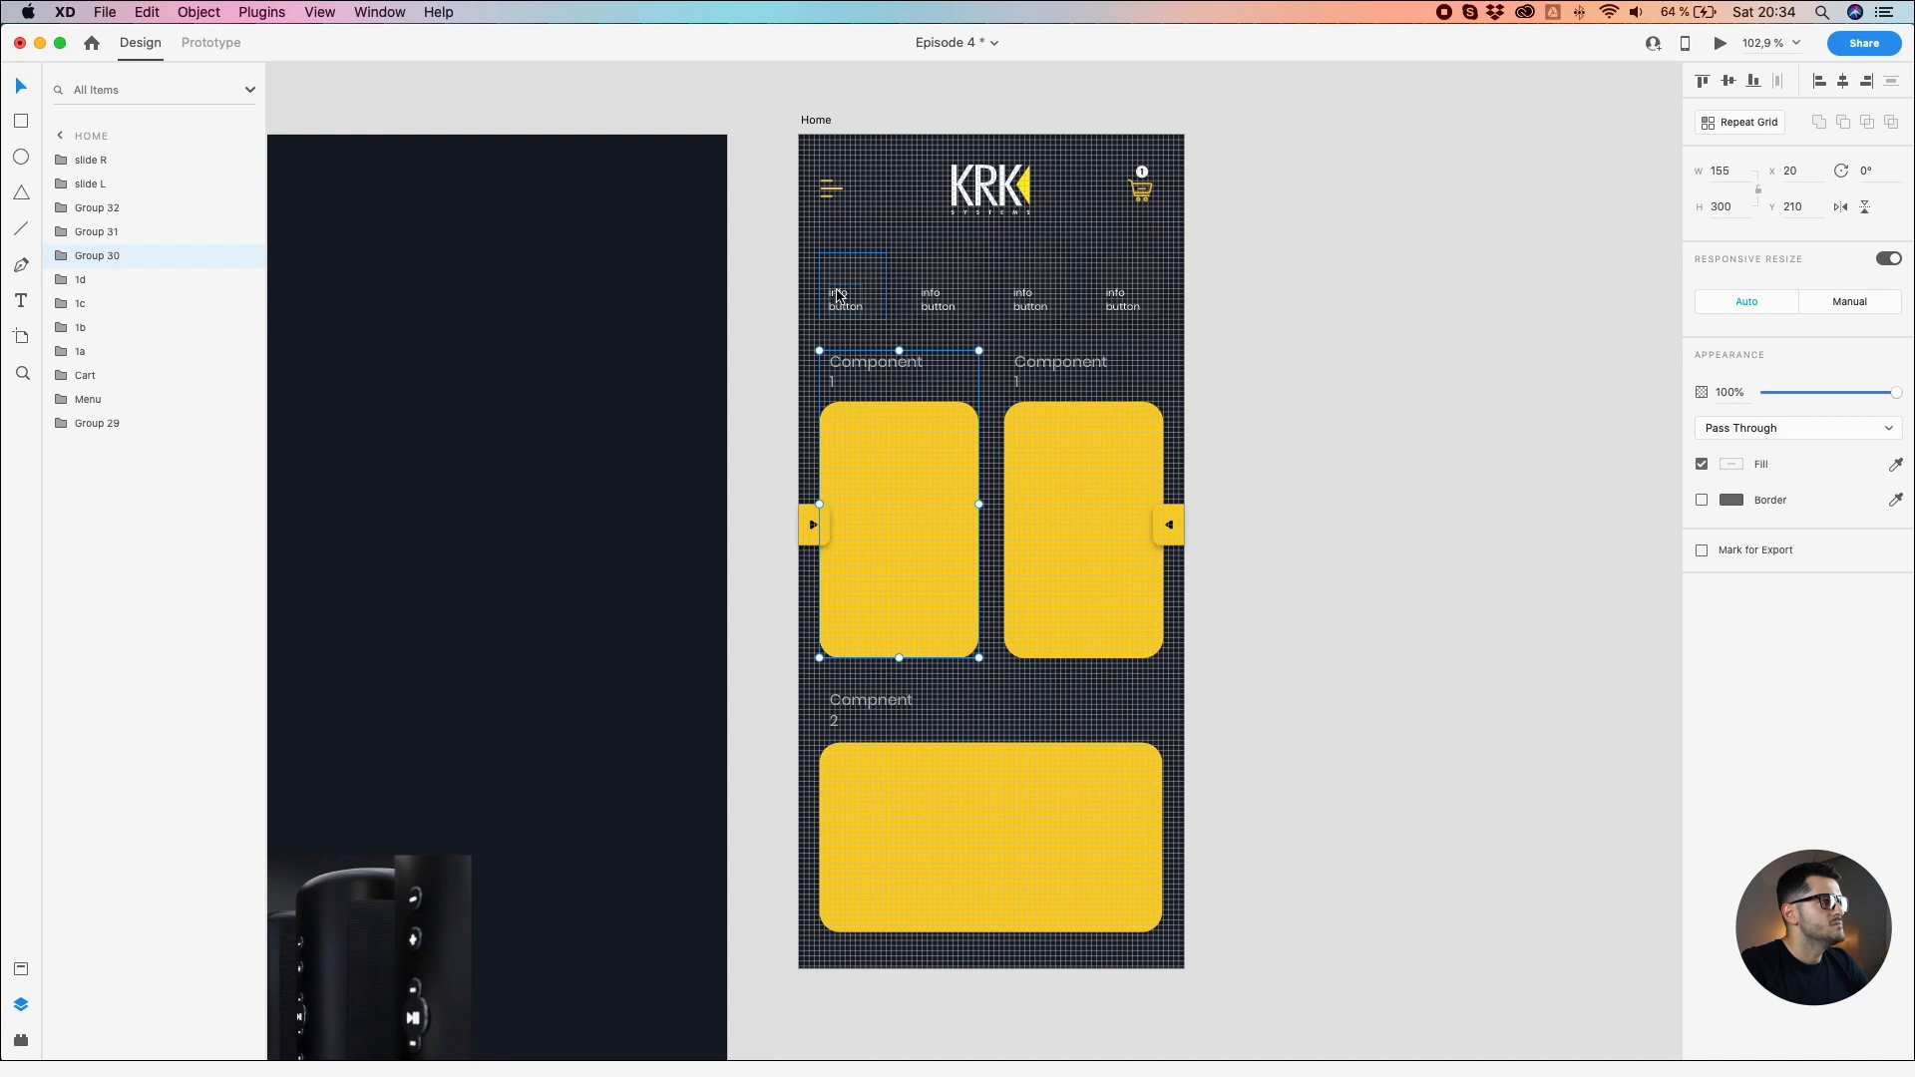
left_click(1051, 453)
left_click(908, 458, "shift")
left_click_drag(884, 457, 880, 455)
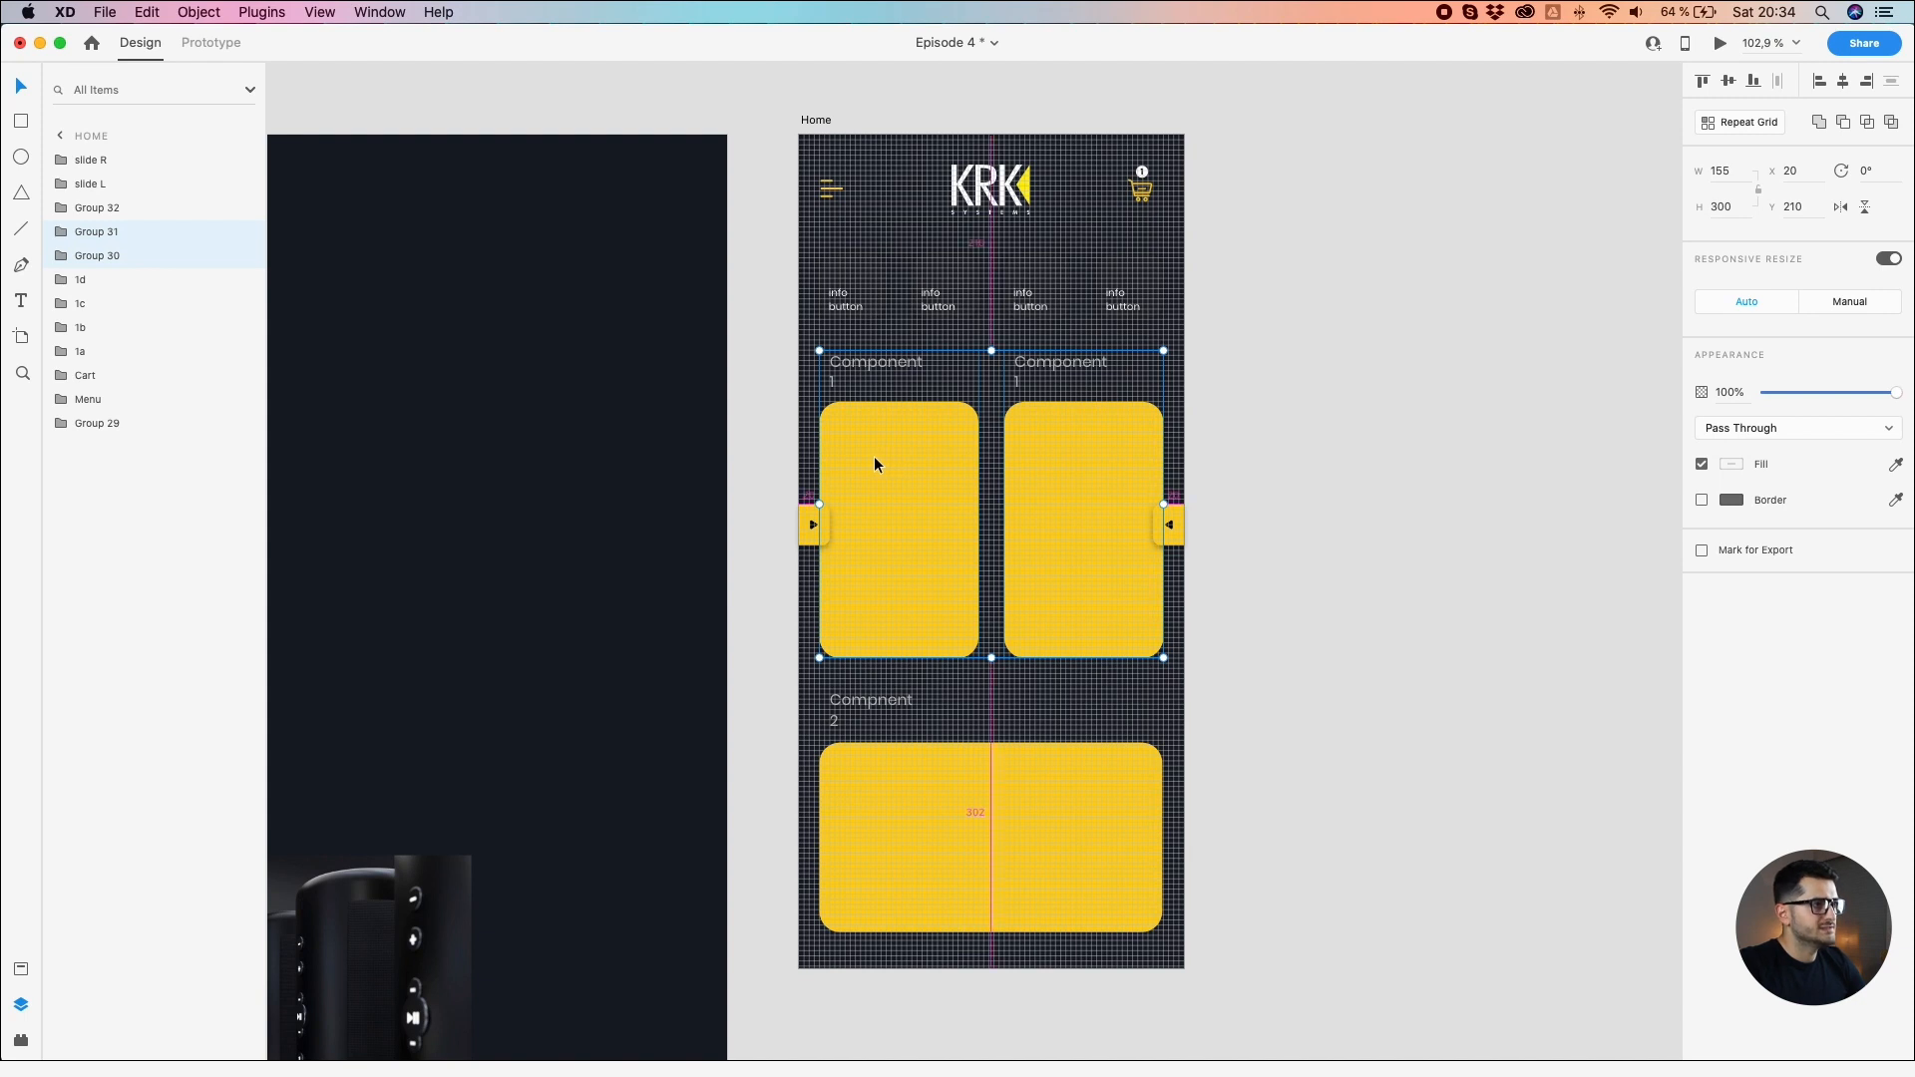
left_click_drag(875, 461, 1240, 446)
scroll(1240, 445, "up", 5)
left_click(1210, 454, "shift")
scroll(1210, 457, "up", 5)
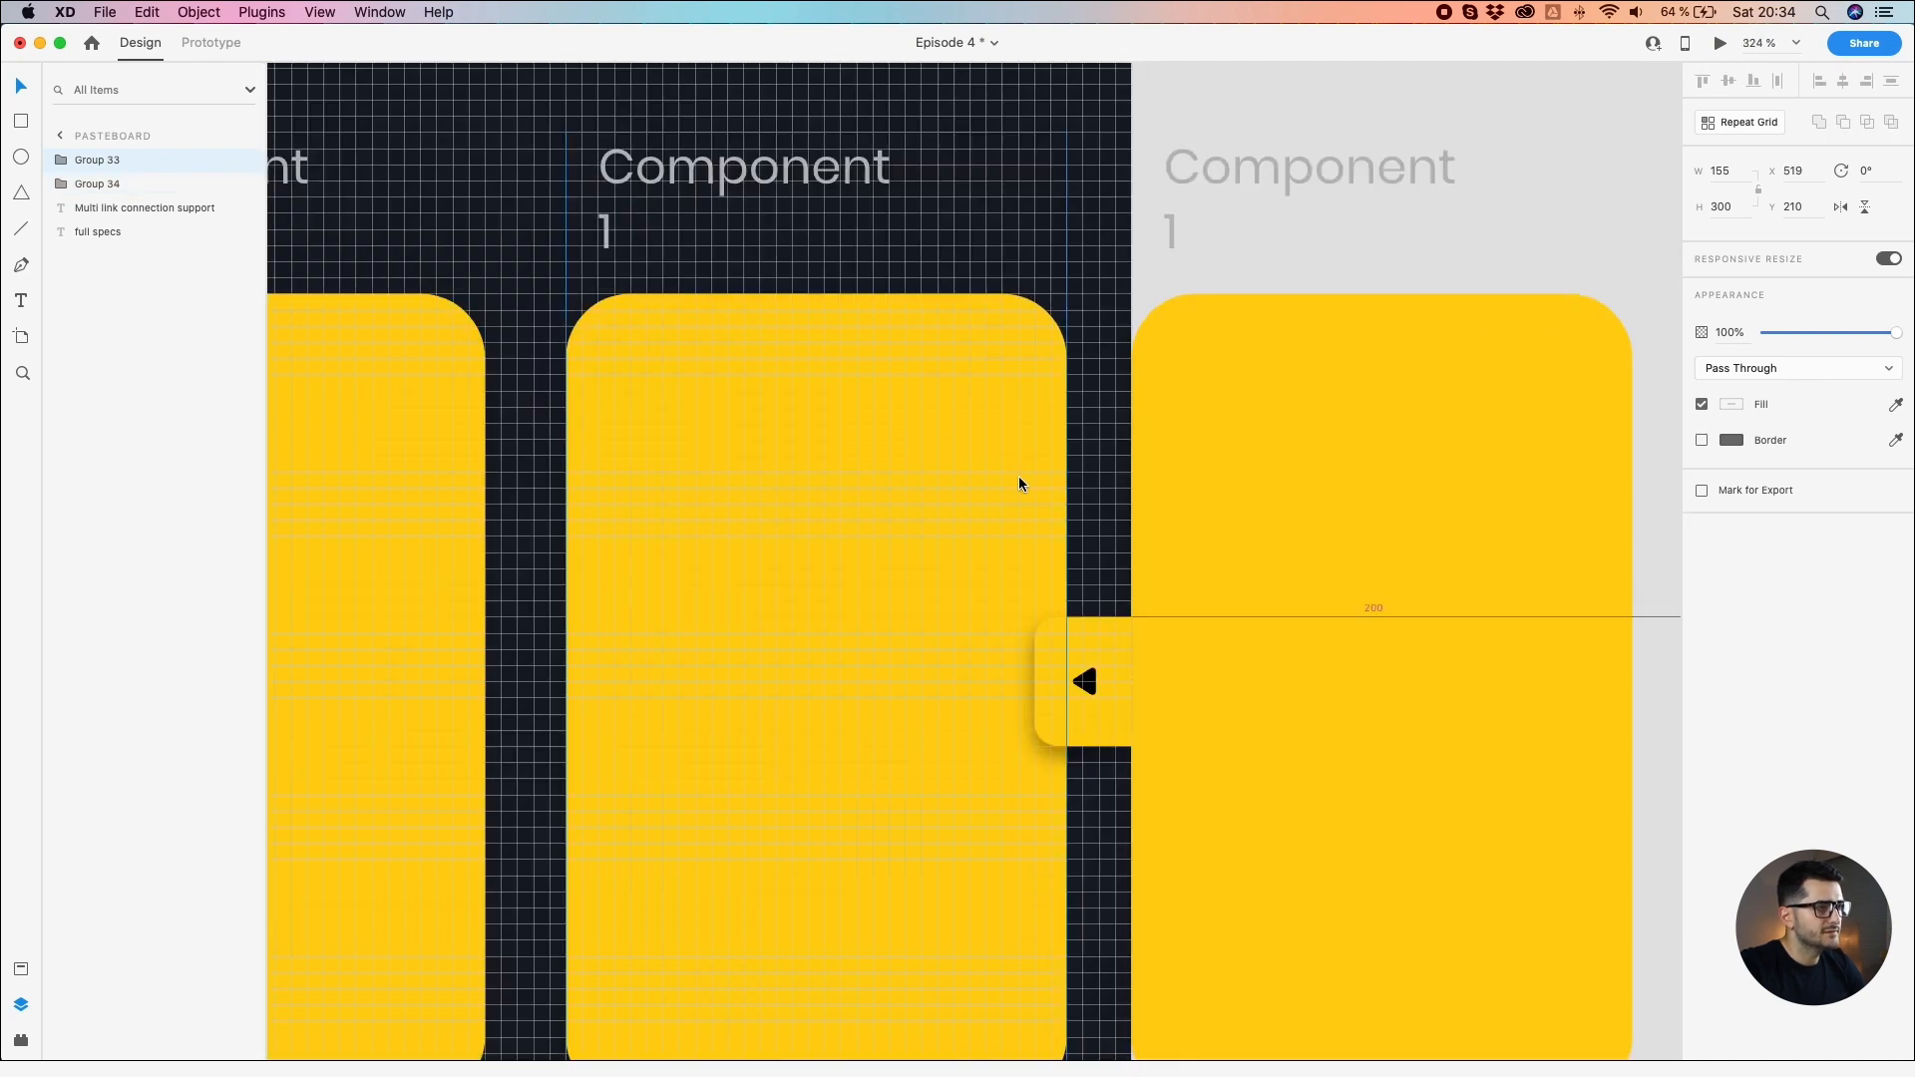
Step: Move the two duplicated Component 1 cards together horizontally to X 344, leaving a 5 px gap beside the Home artboard
left_click(1019, 475)
scroll(1049, 571, "up", 3)
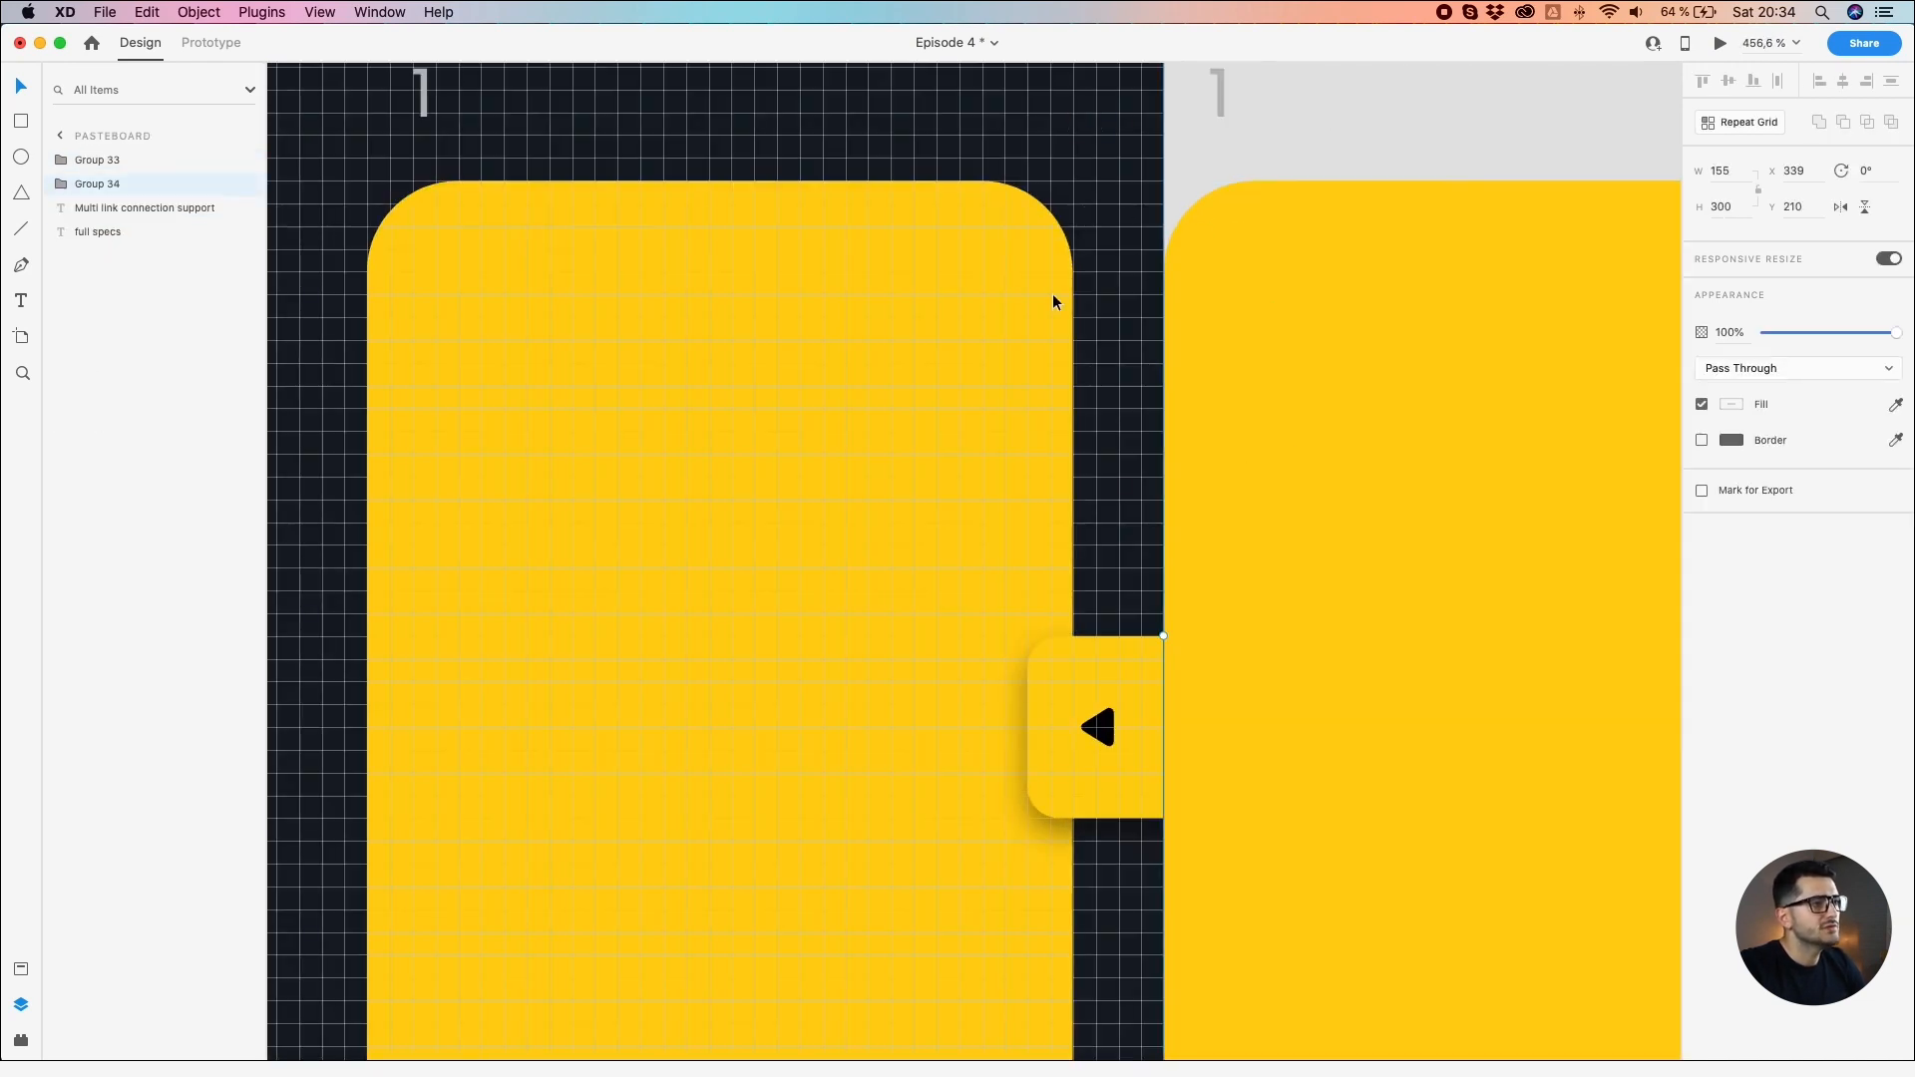
scroll(941, 359, "down", 10)
left_click(1224, 354, "shift")
scroll(1085, 374, "up", 5)
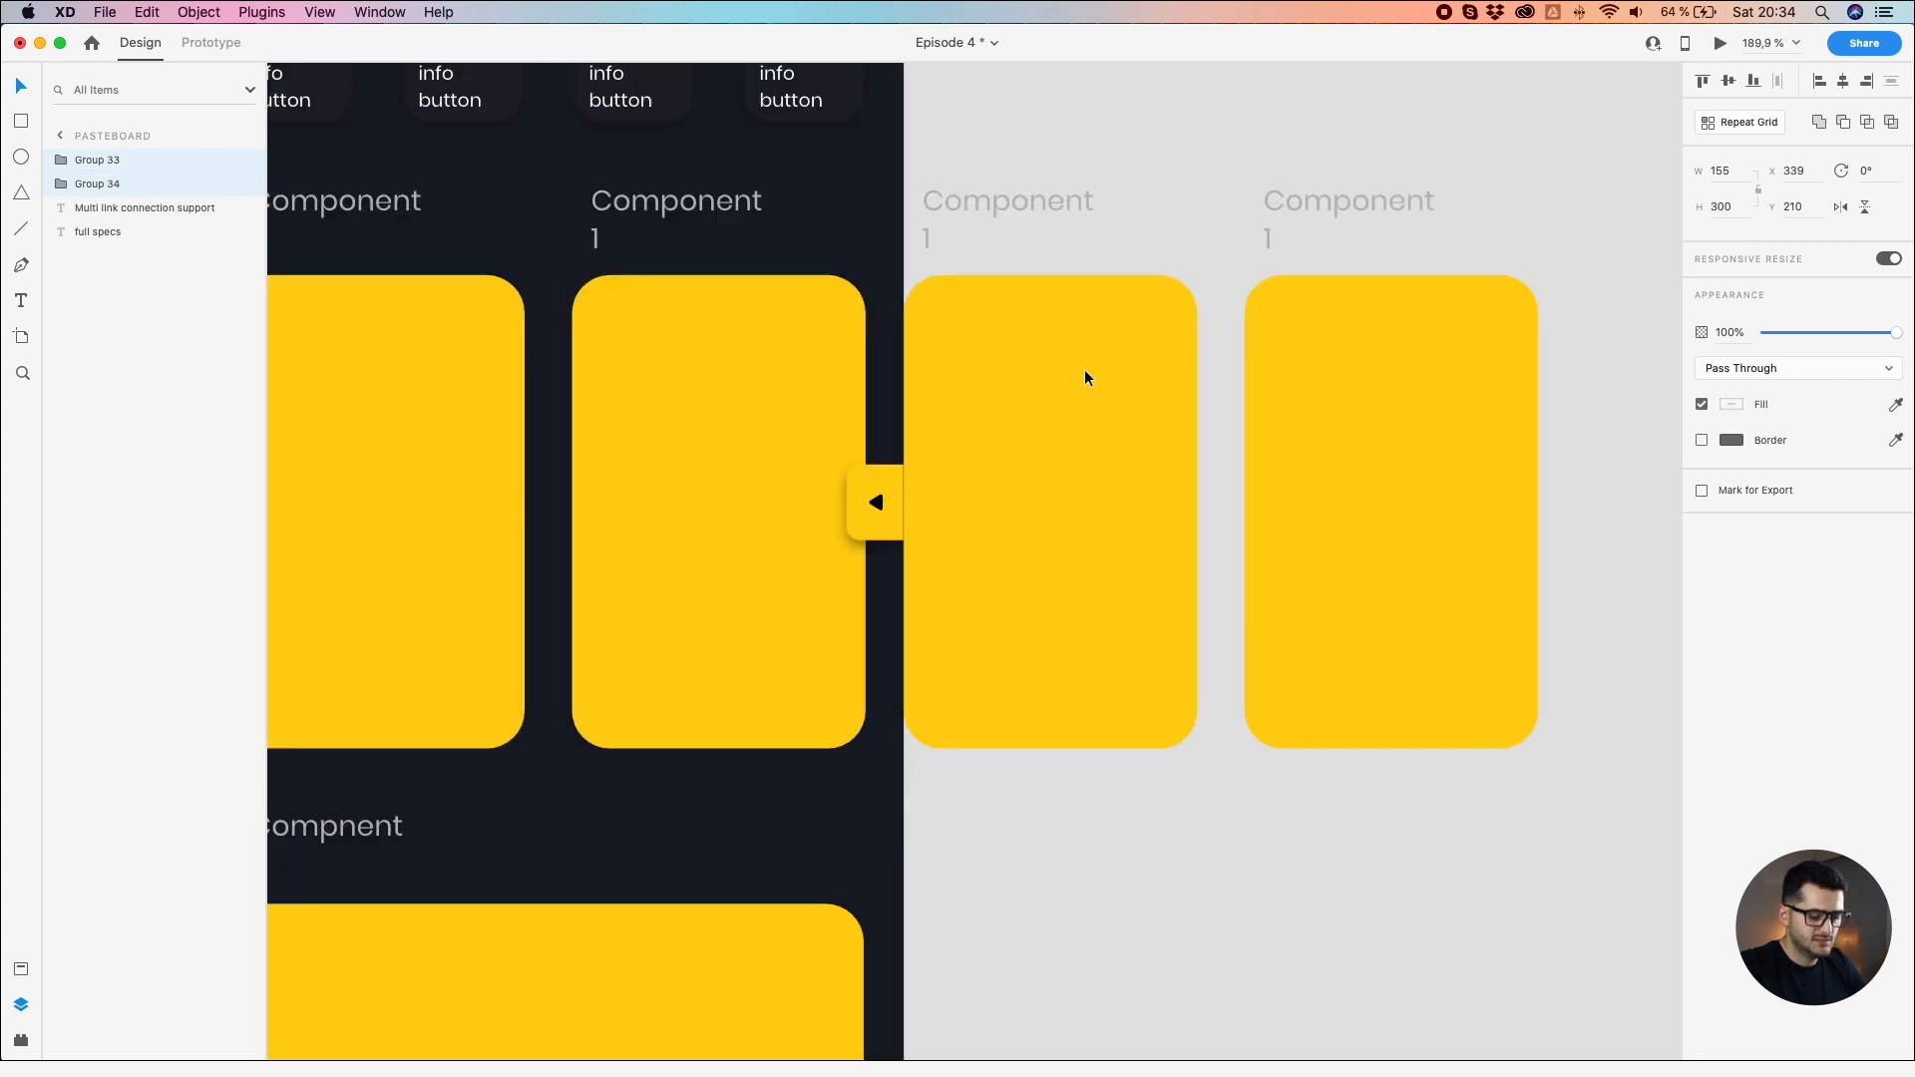
key("shift+Right")
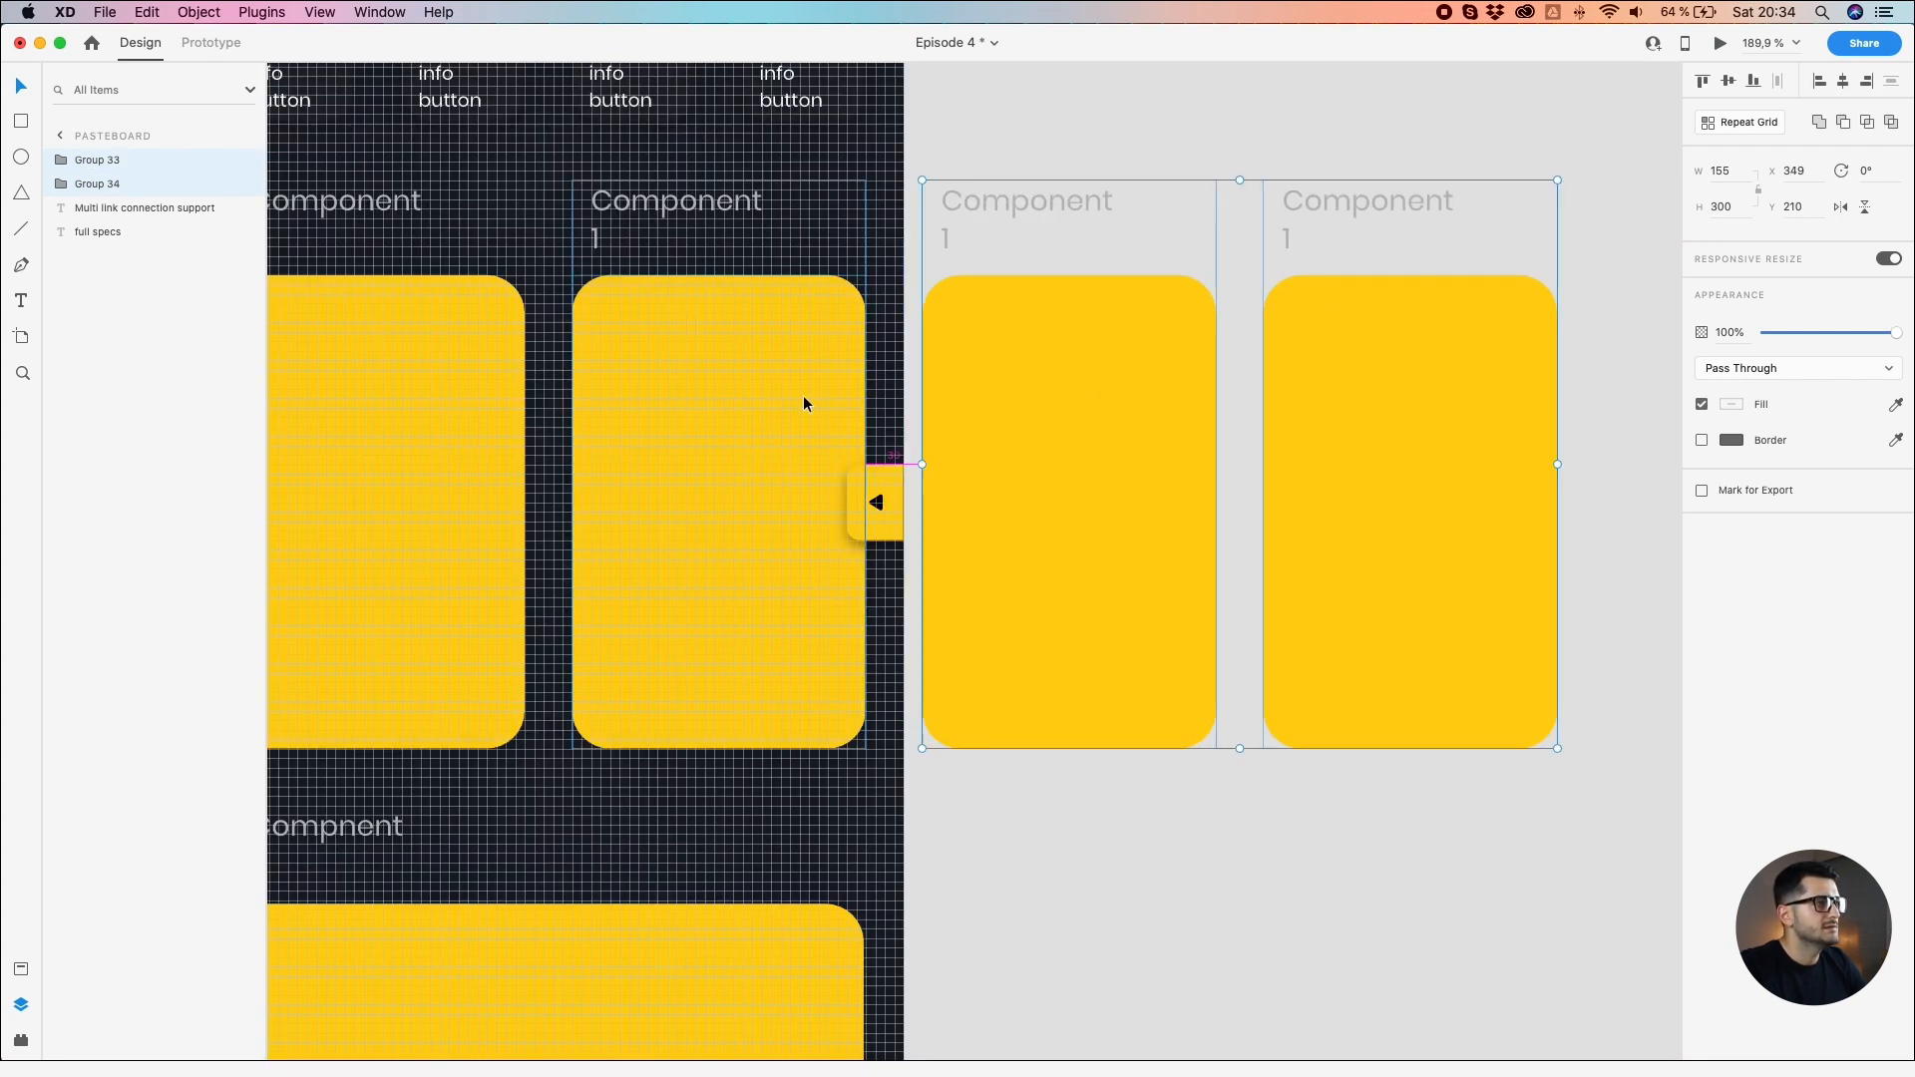
scroll(806, 397, "up", 4)
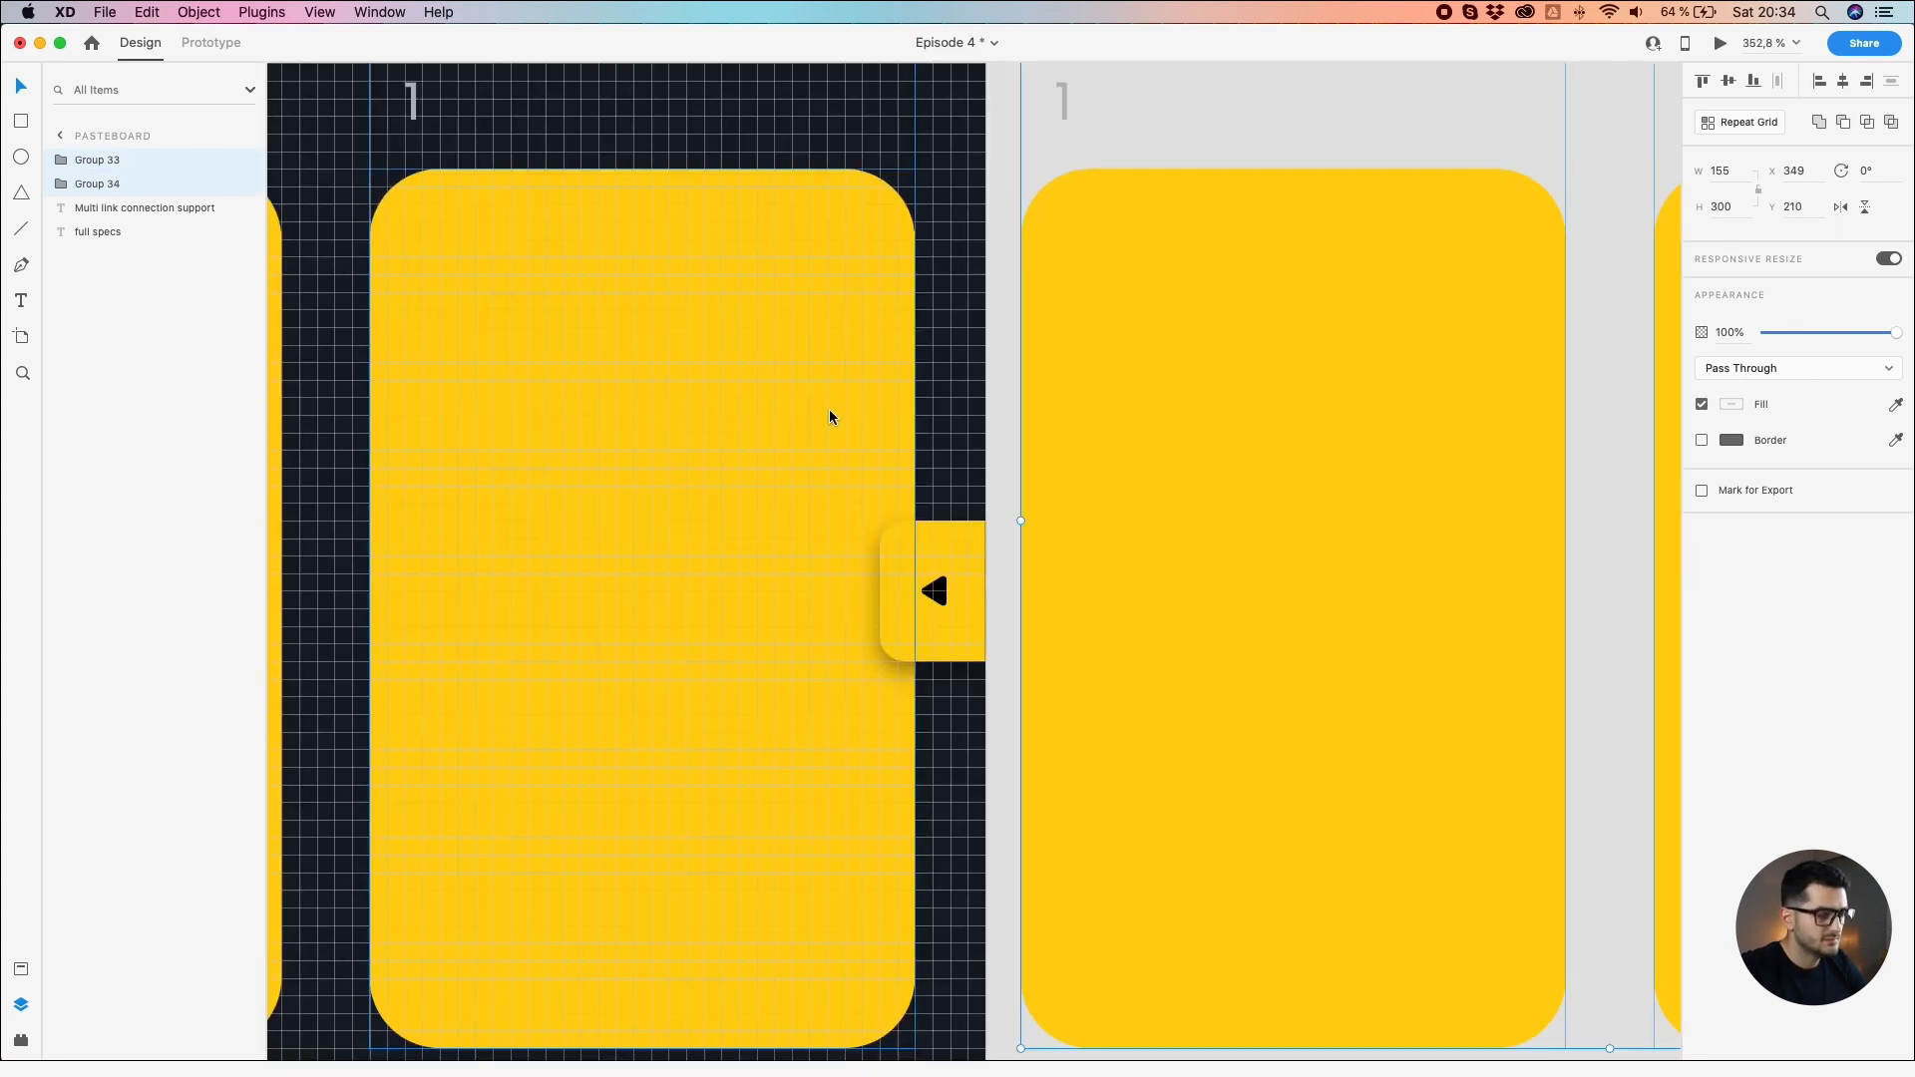
key("shift+Left")
key("Right")
key("Right")
key("Right")
key("Right")
key("Right")
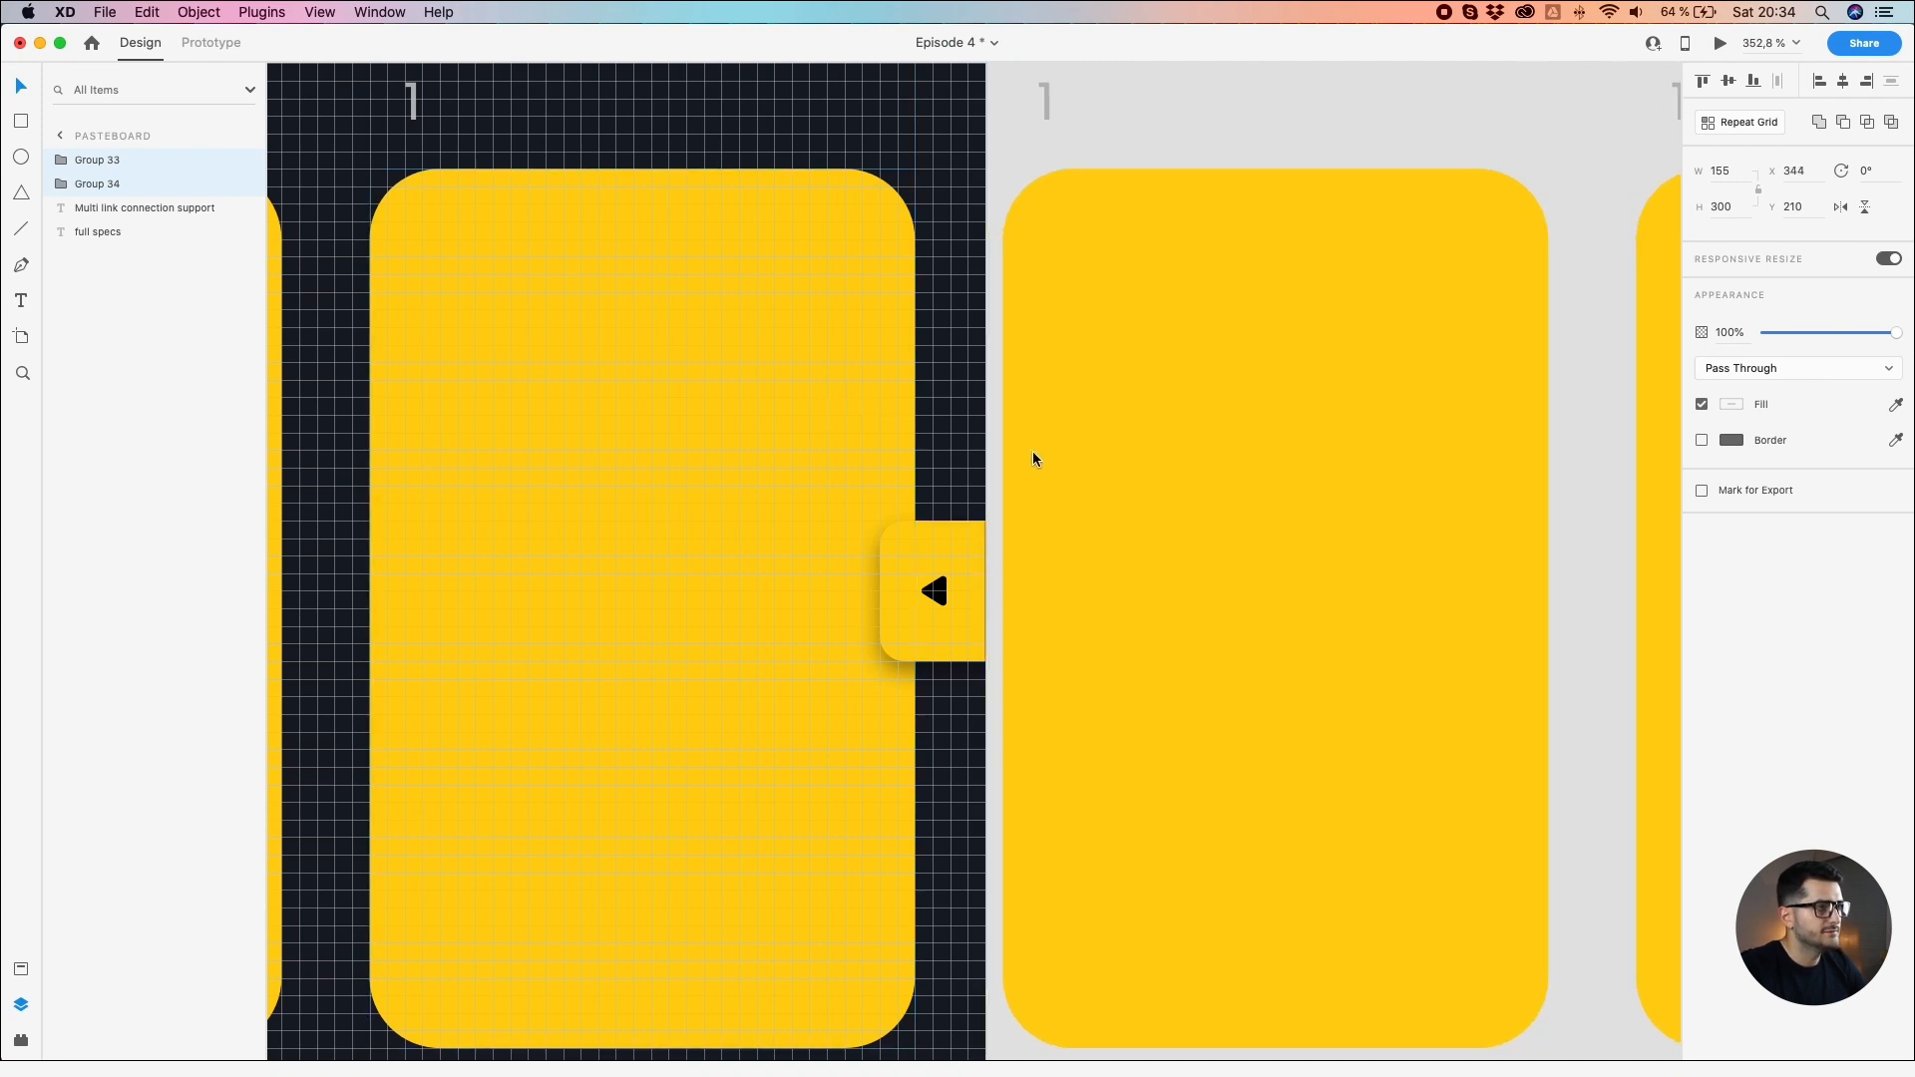
scroll(829, 452, "down", 4)
left_click(1316, 620)
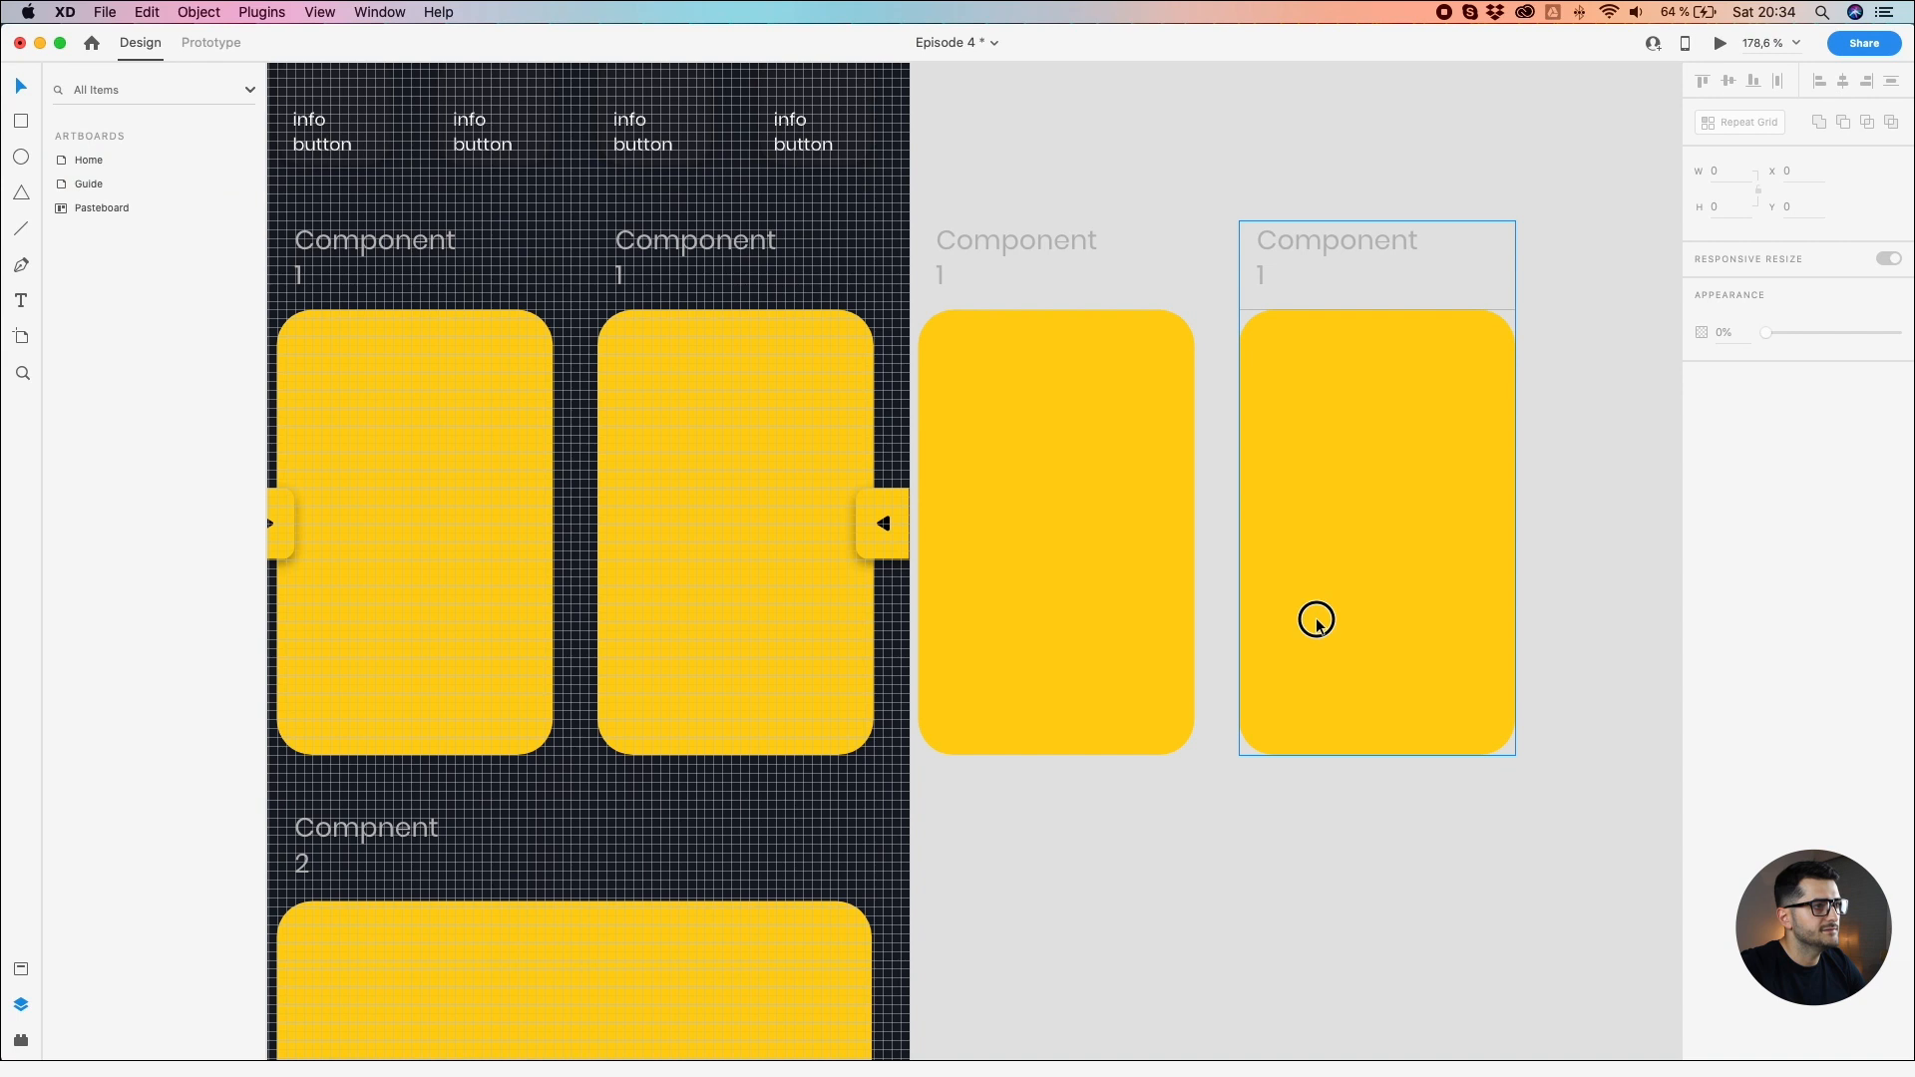
scroll(1140, 594, "down", 4)
left_click(1089, 325)
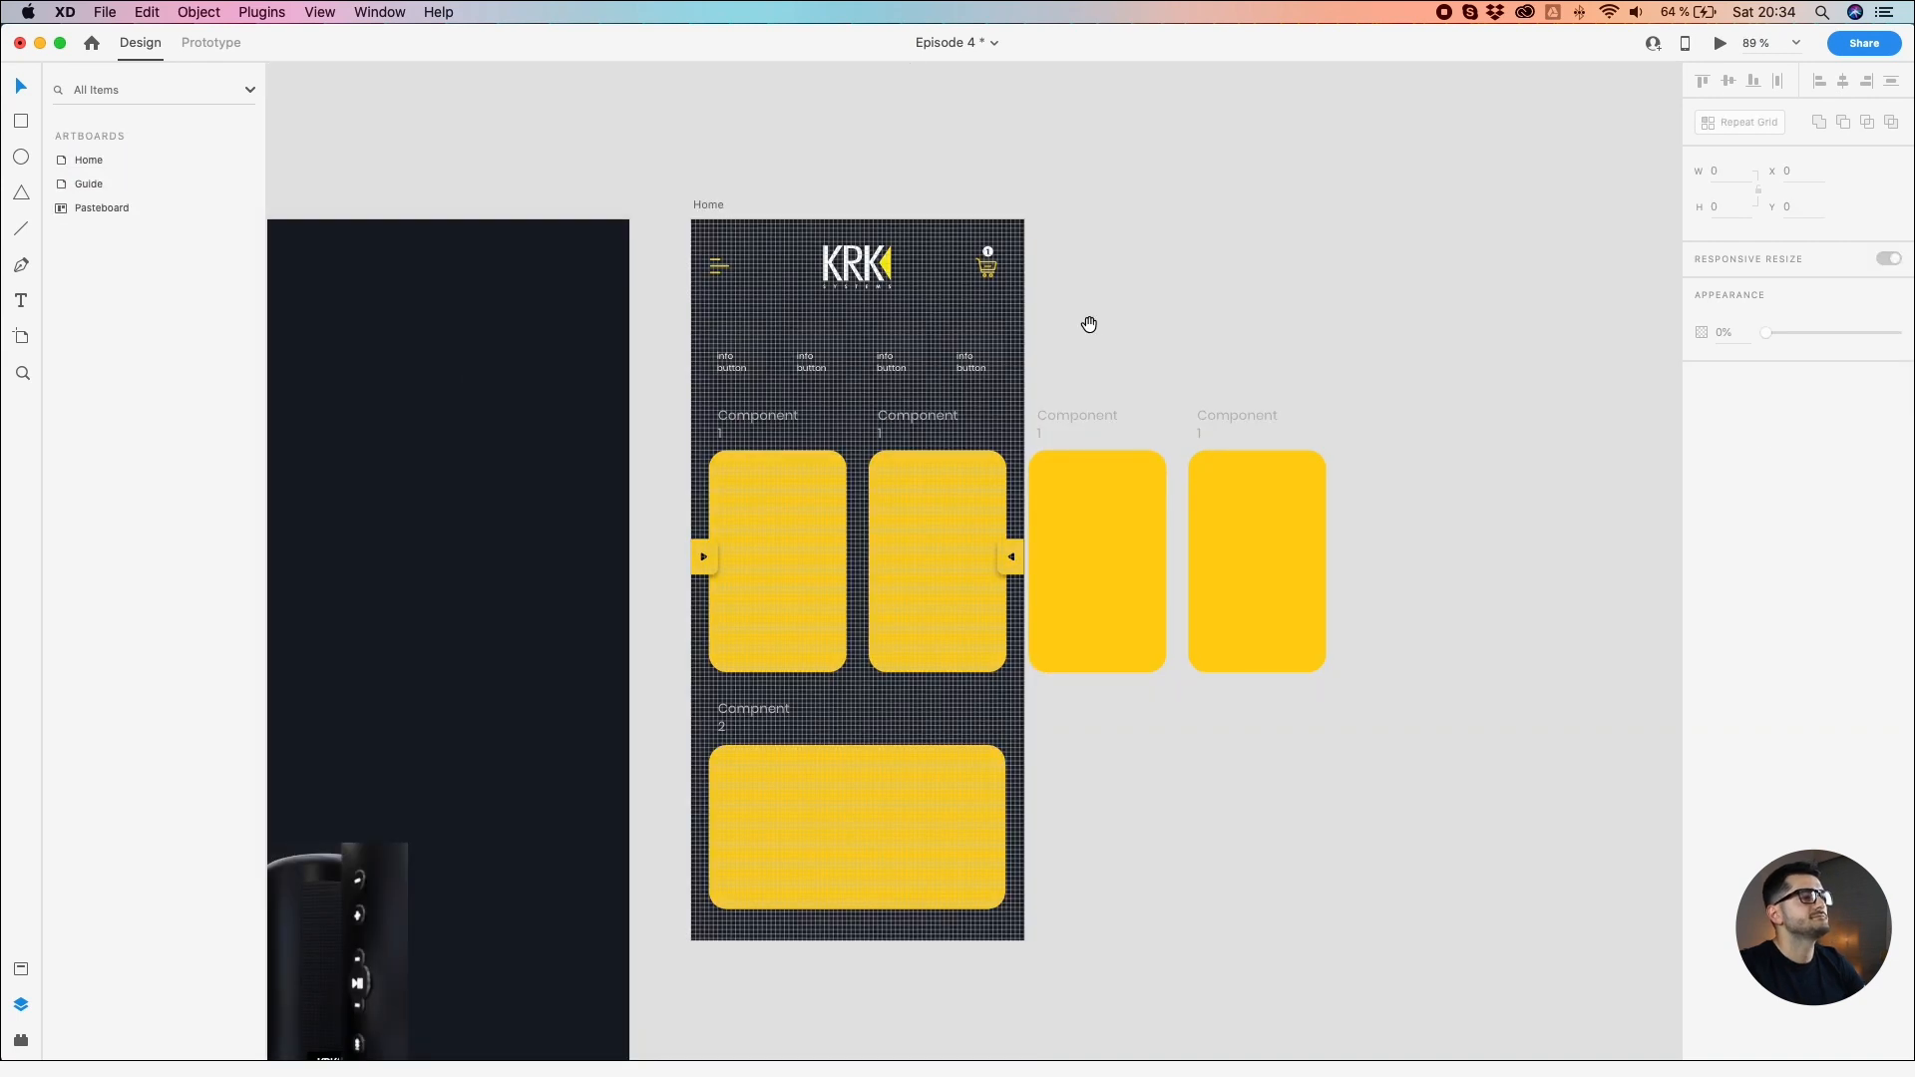
left_click_drag(1089, 324, 1138, 281)
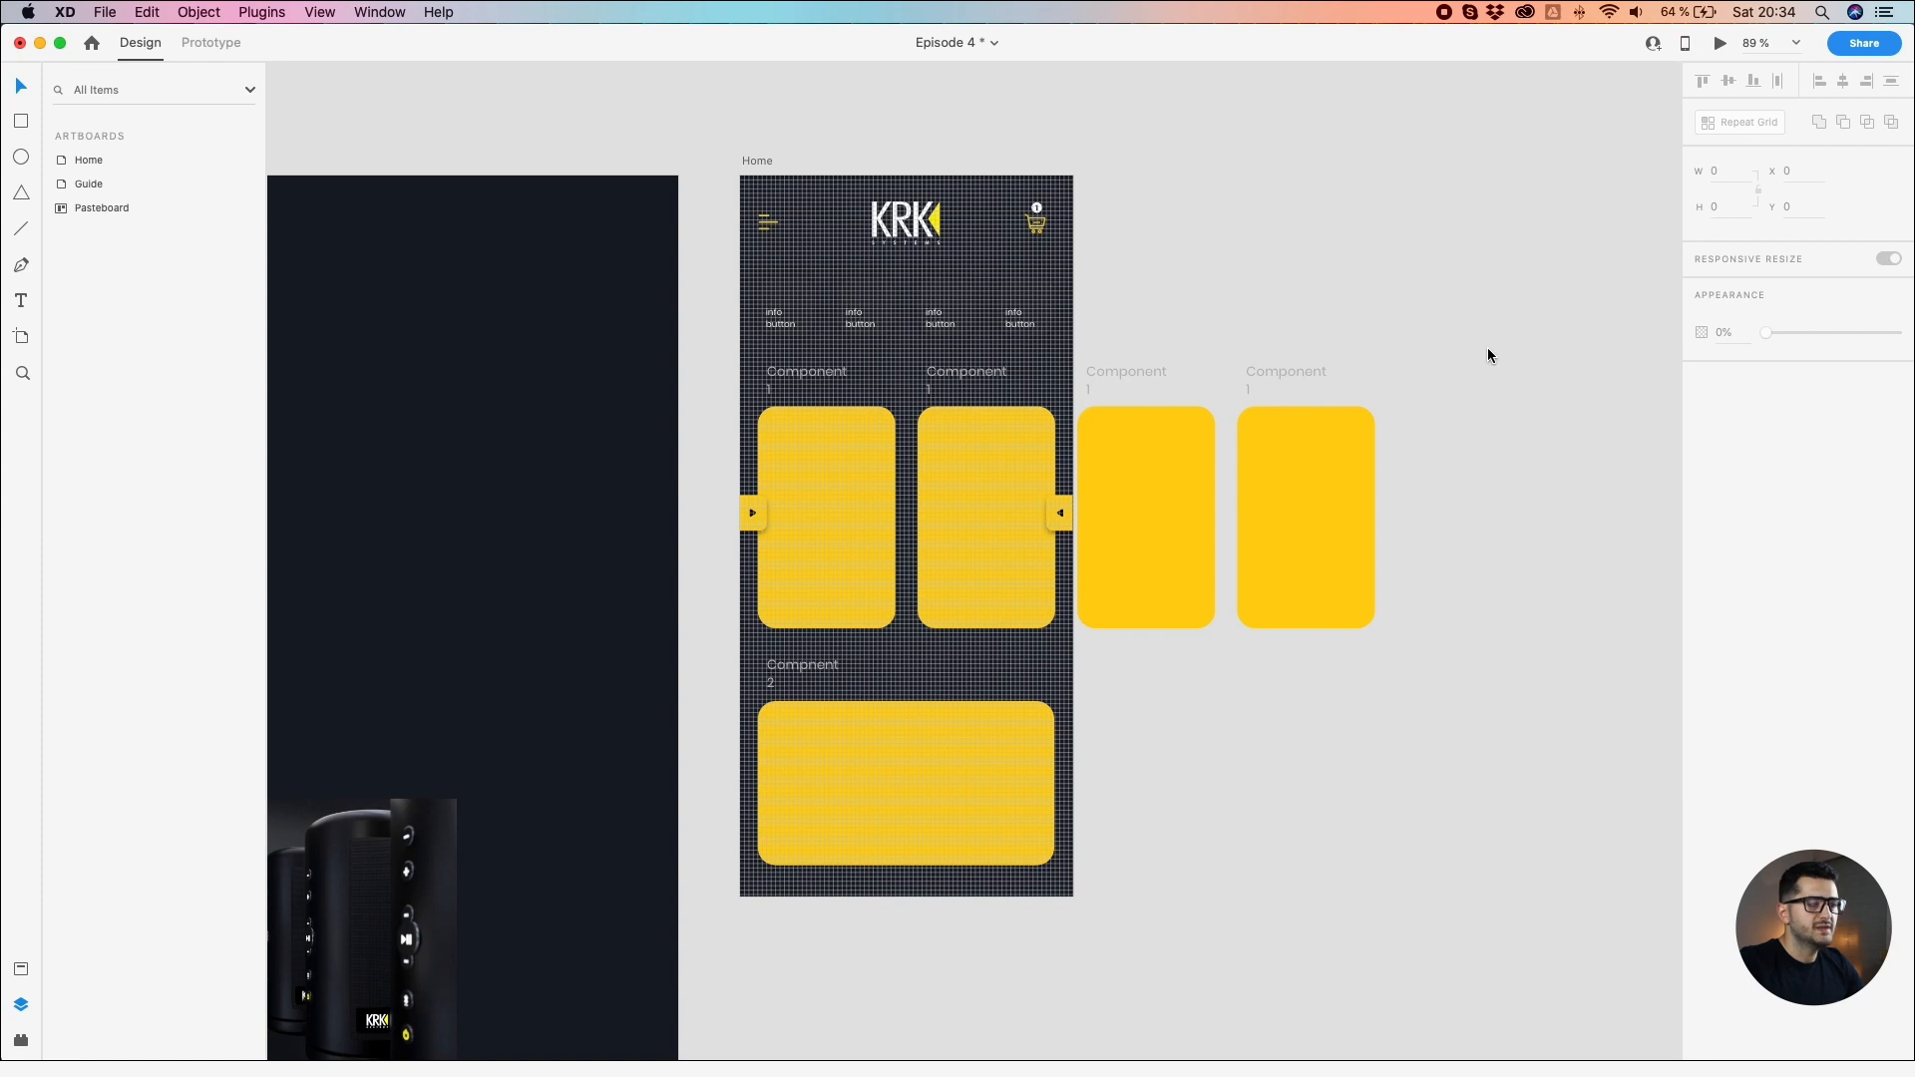
left_click(1432, 462)
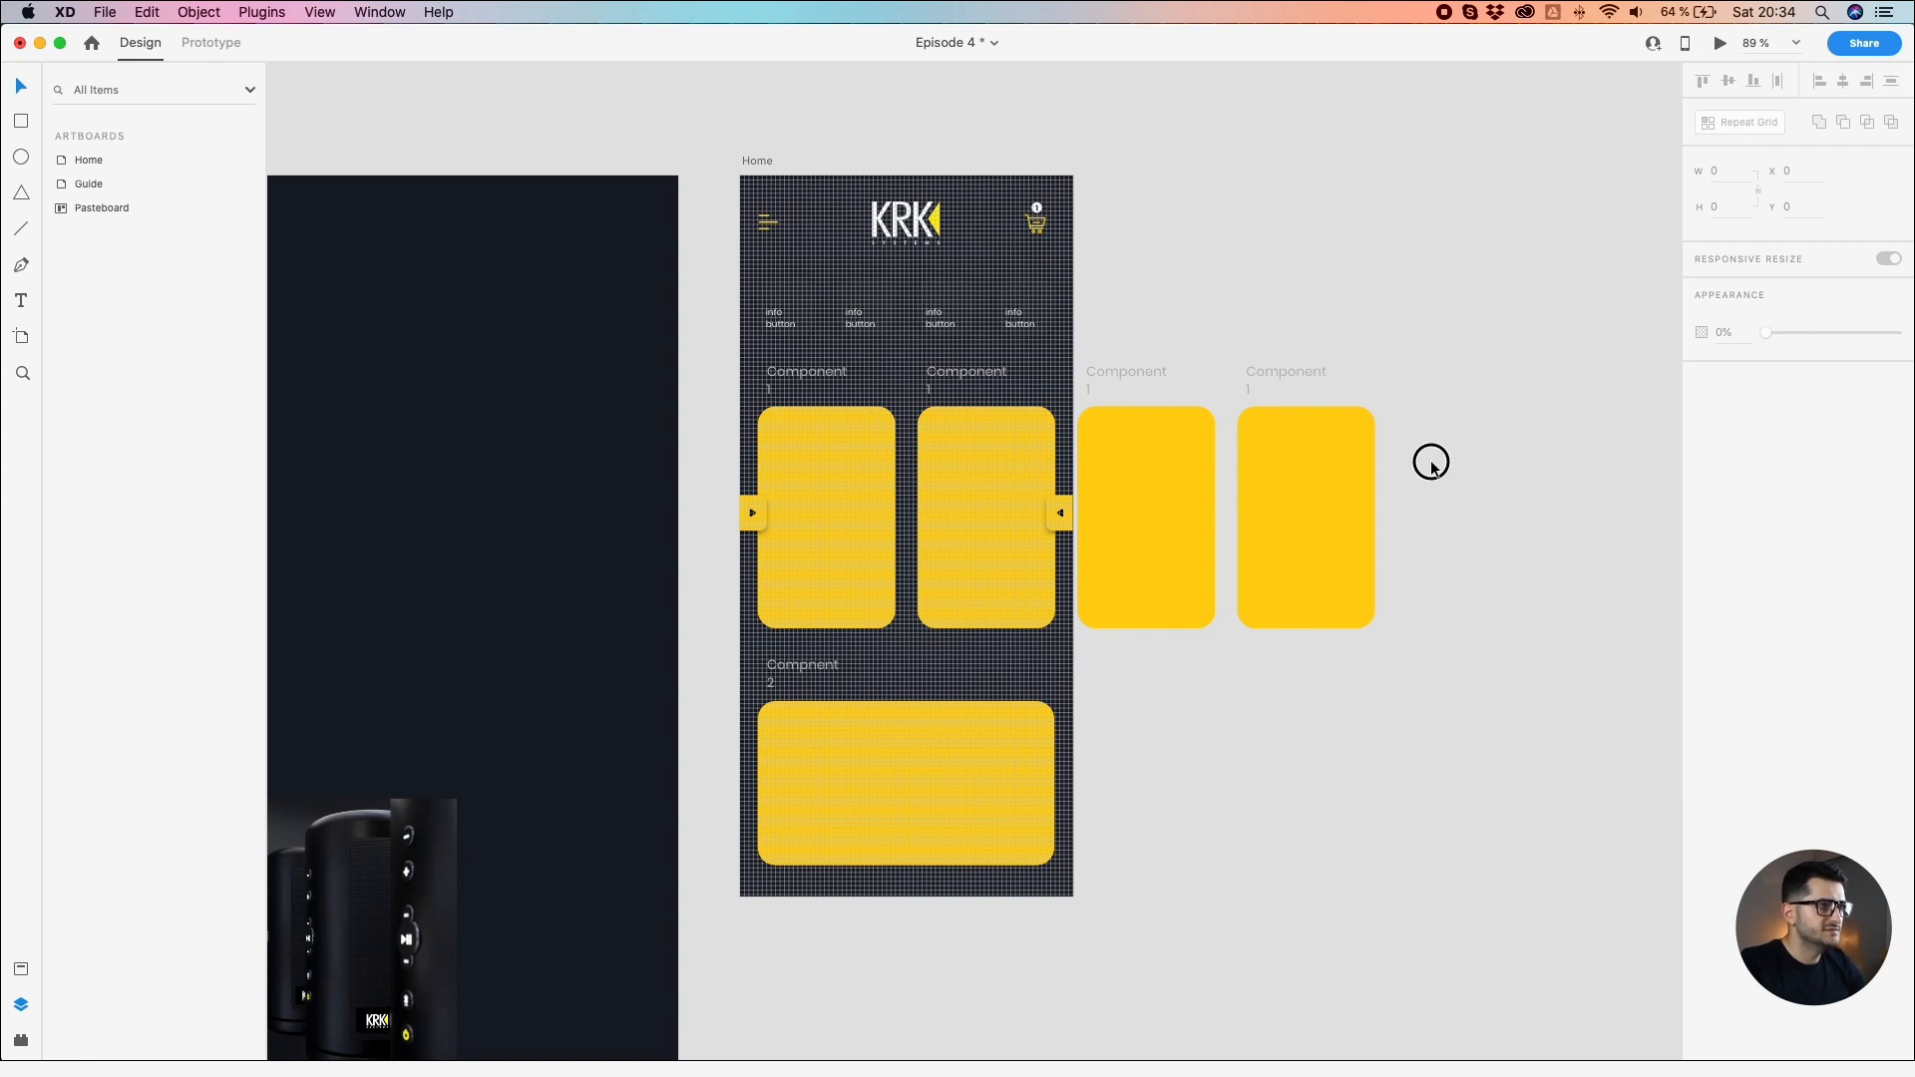
left_click(1305, 481)
left_click(1170, 486)
left_click(1285, 289)
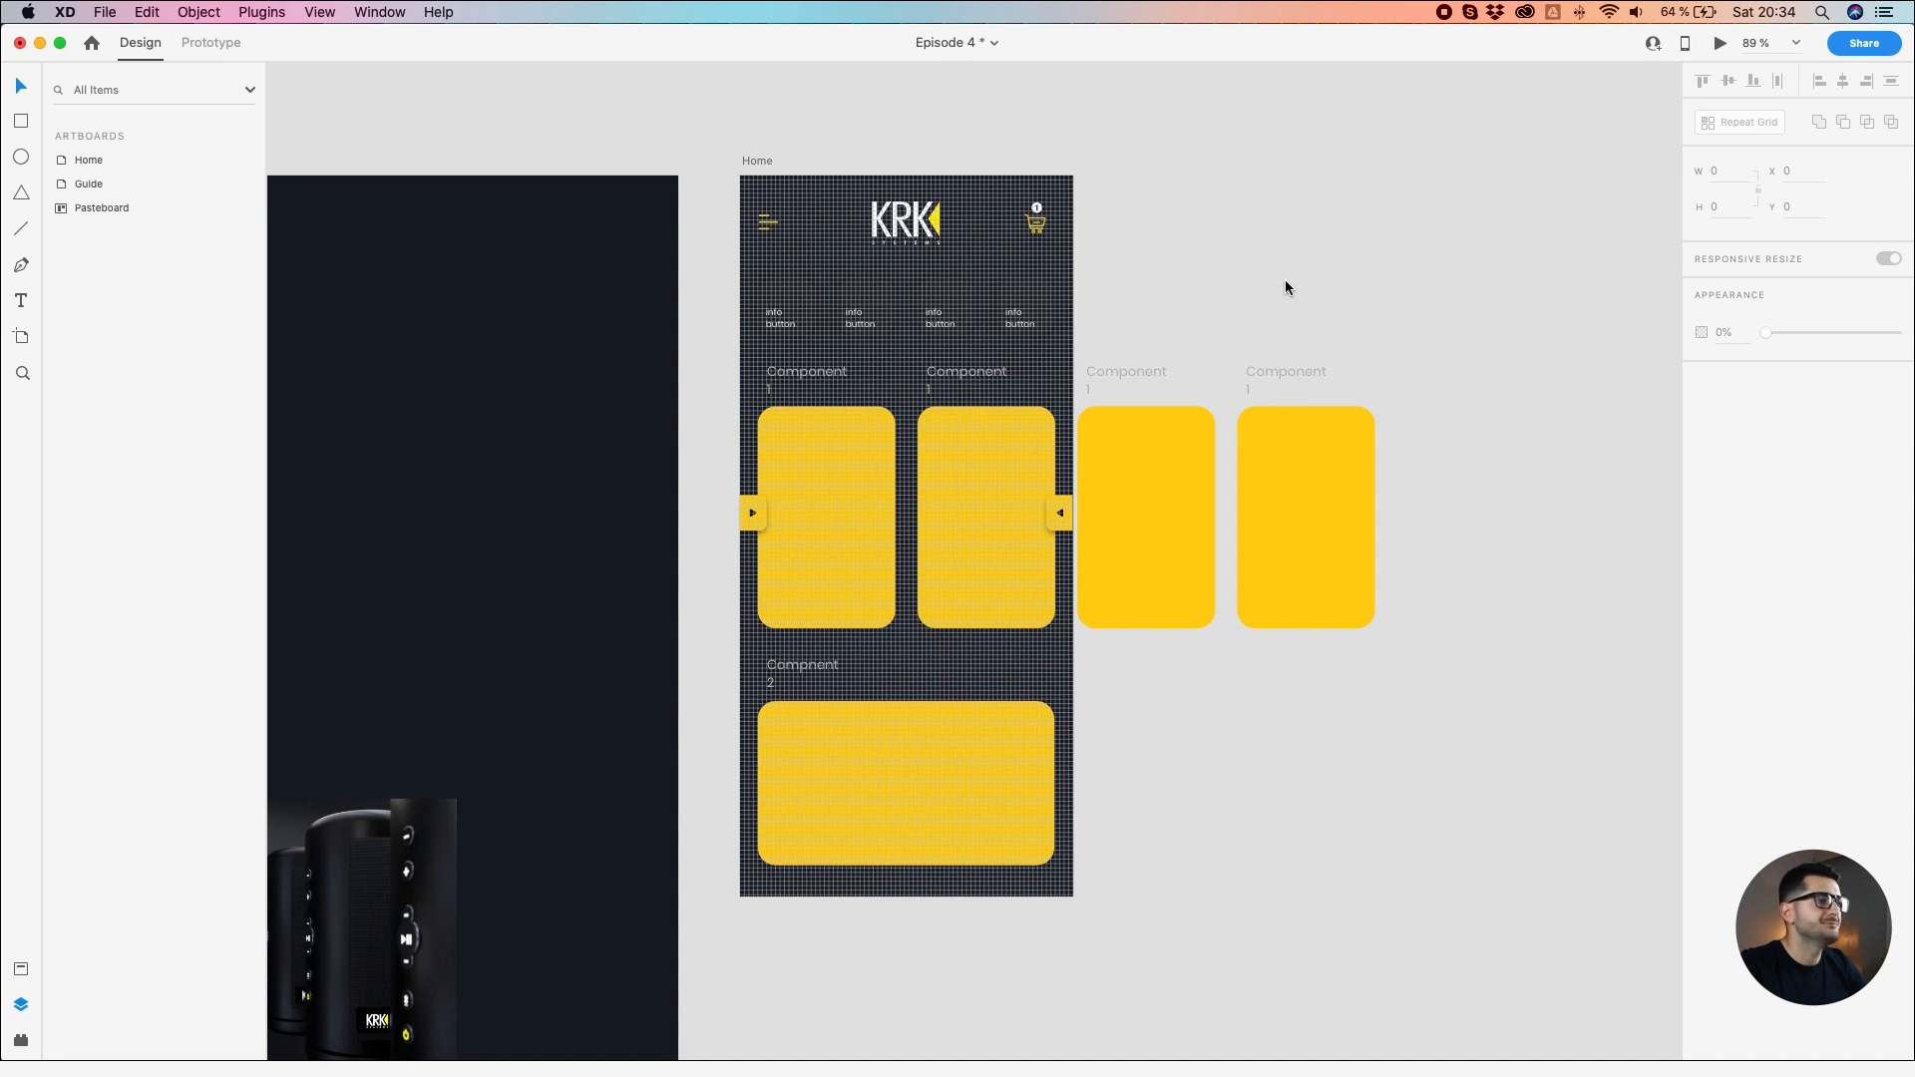
Step: Copy the photo of the tilted cylindrical speaker from the Guide artboard onto Home, over the first Component 1 card
left_click_drag(889, 361, 1037, 211)
scroll(970, 256, "down", 8)
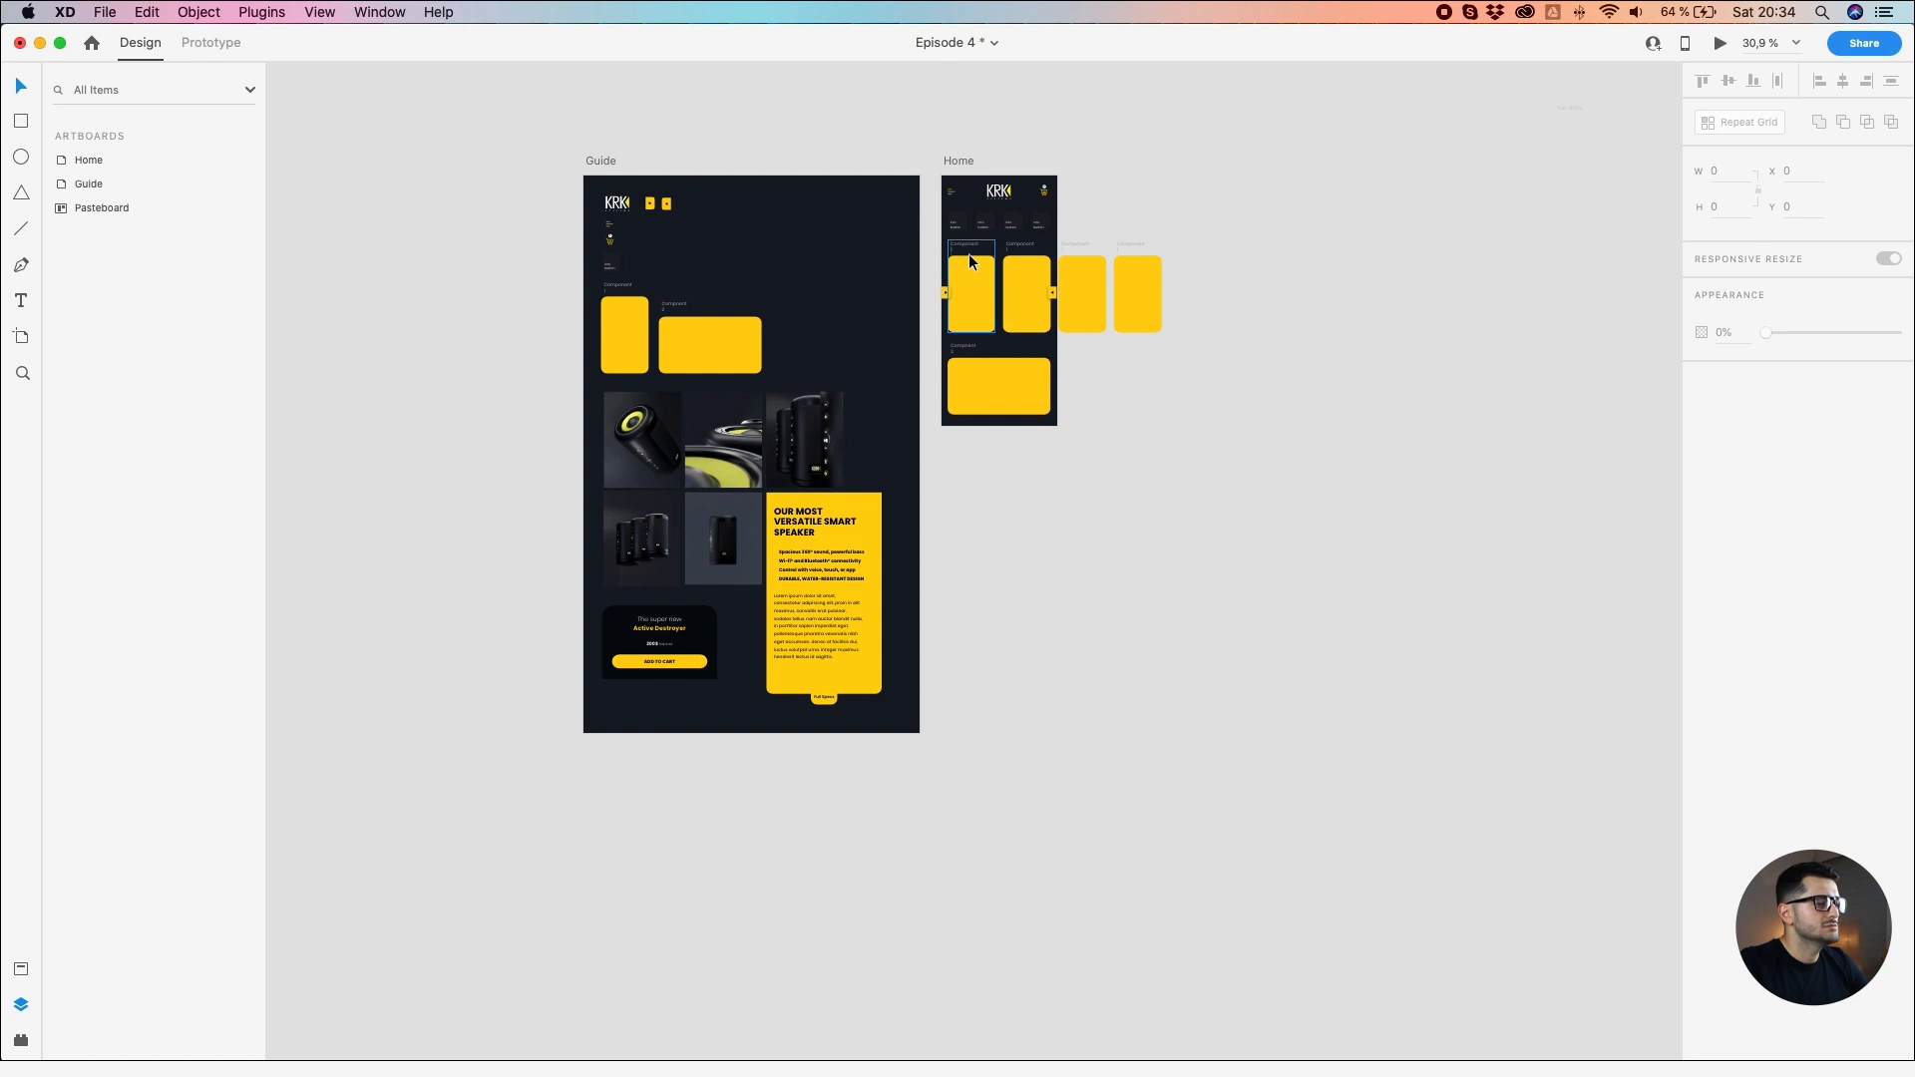
scroll(967, 253, "up", 1)
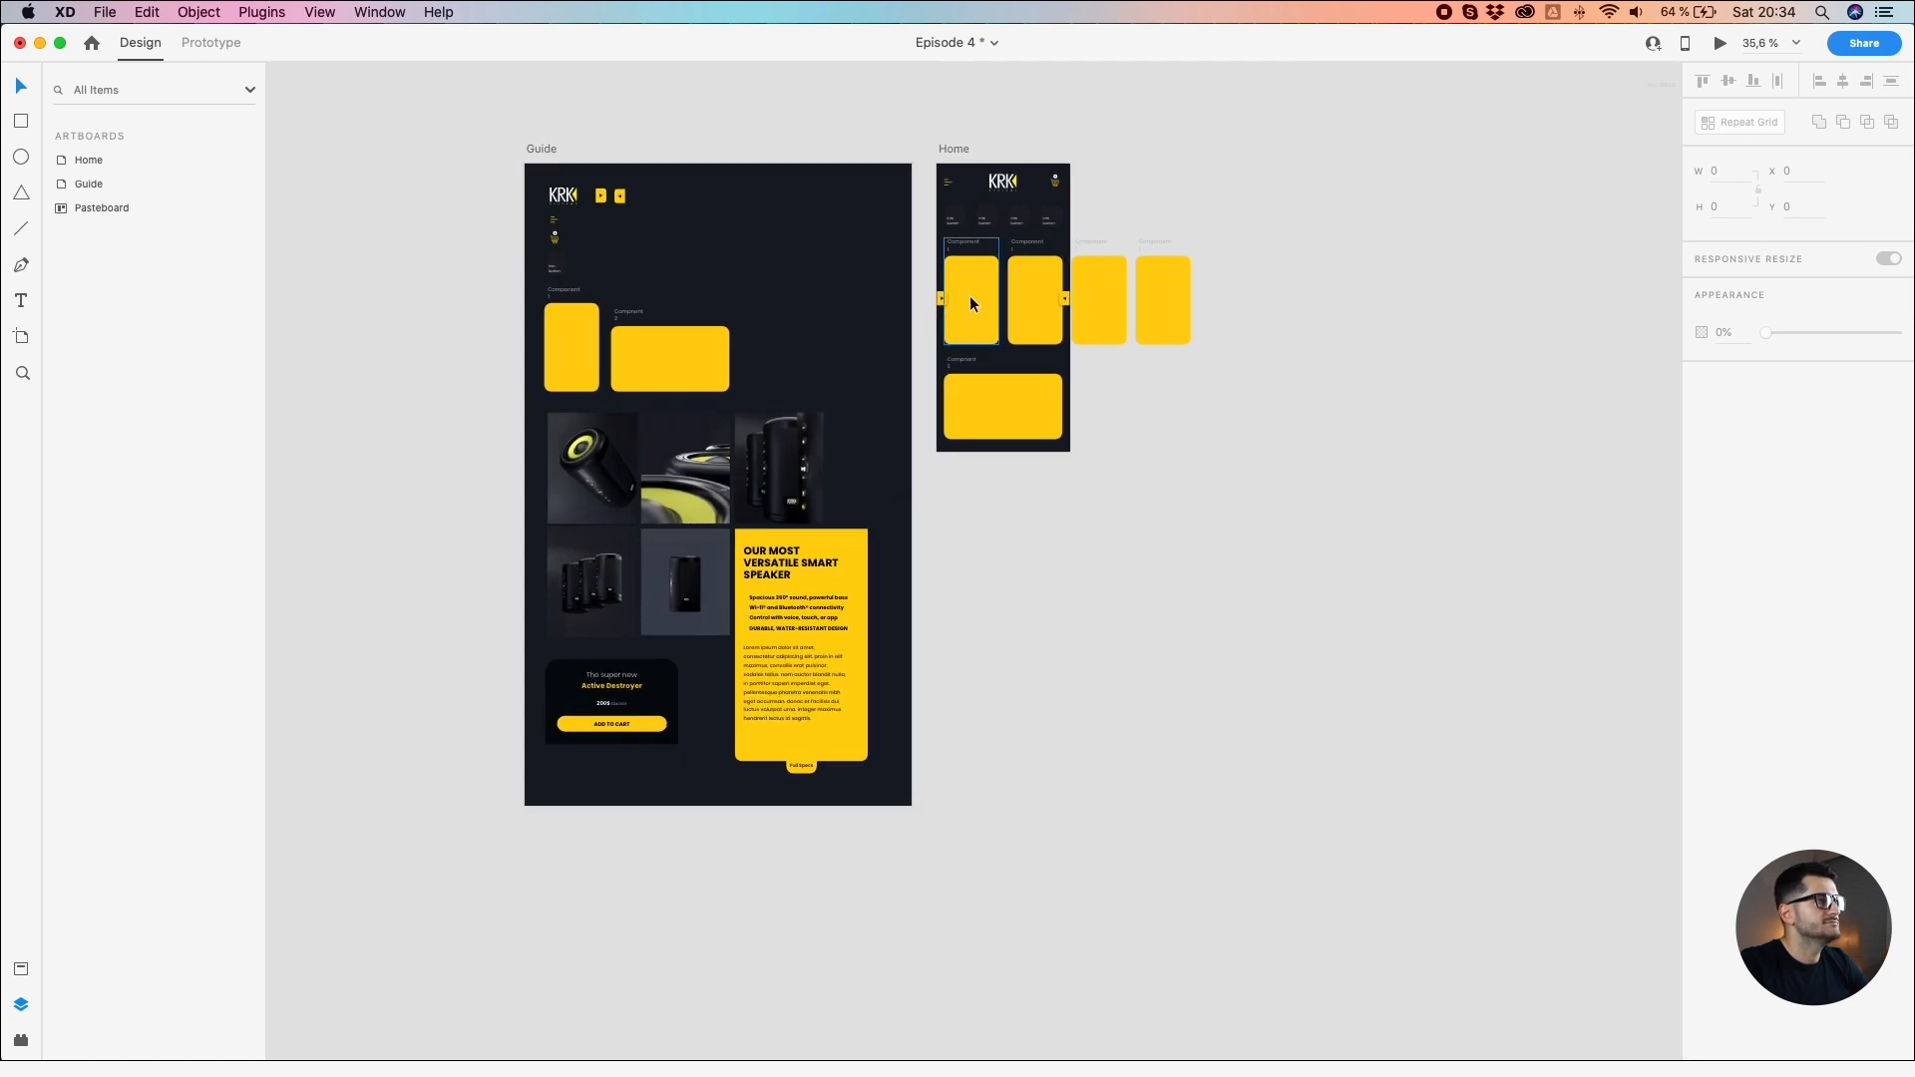
scroll(938, 295, "up", 1)
left_click(568, 483)
left_click_drag(560, 483, 928, 296)
scroll(1017, 287, "up", 8)
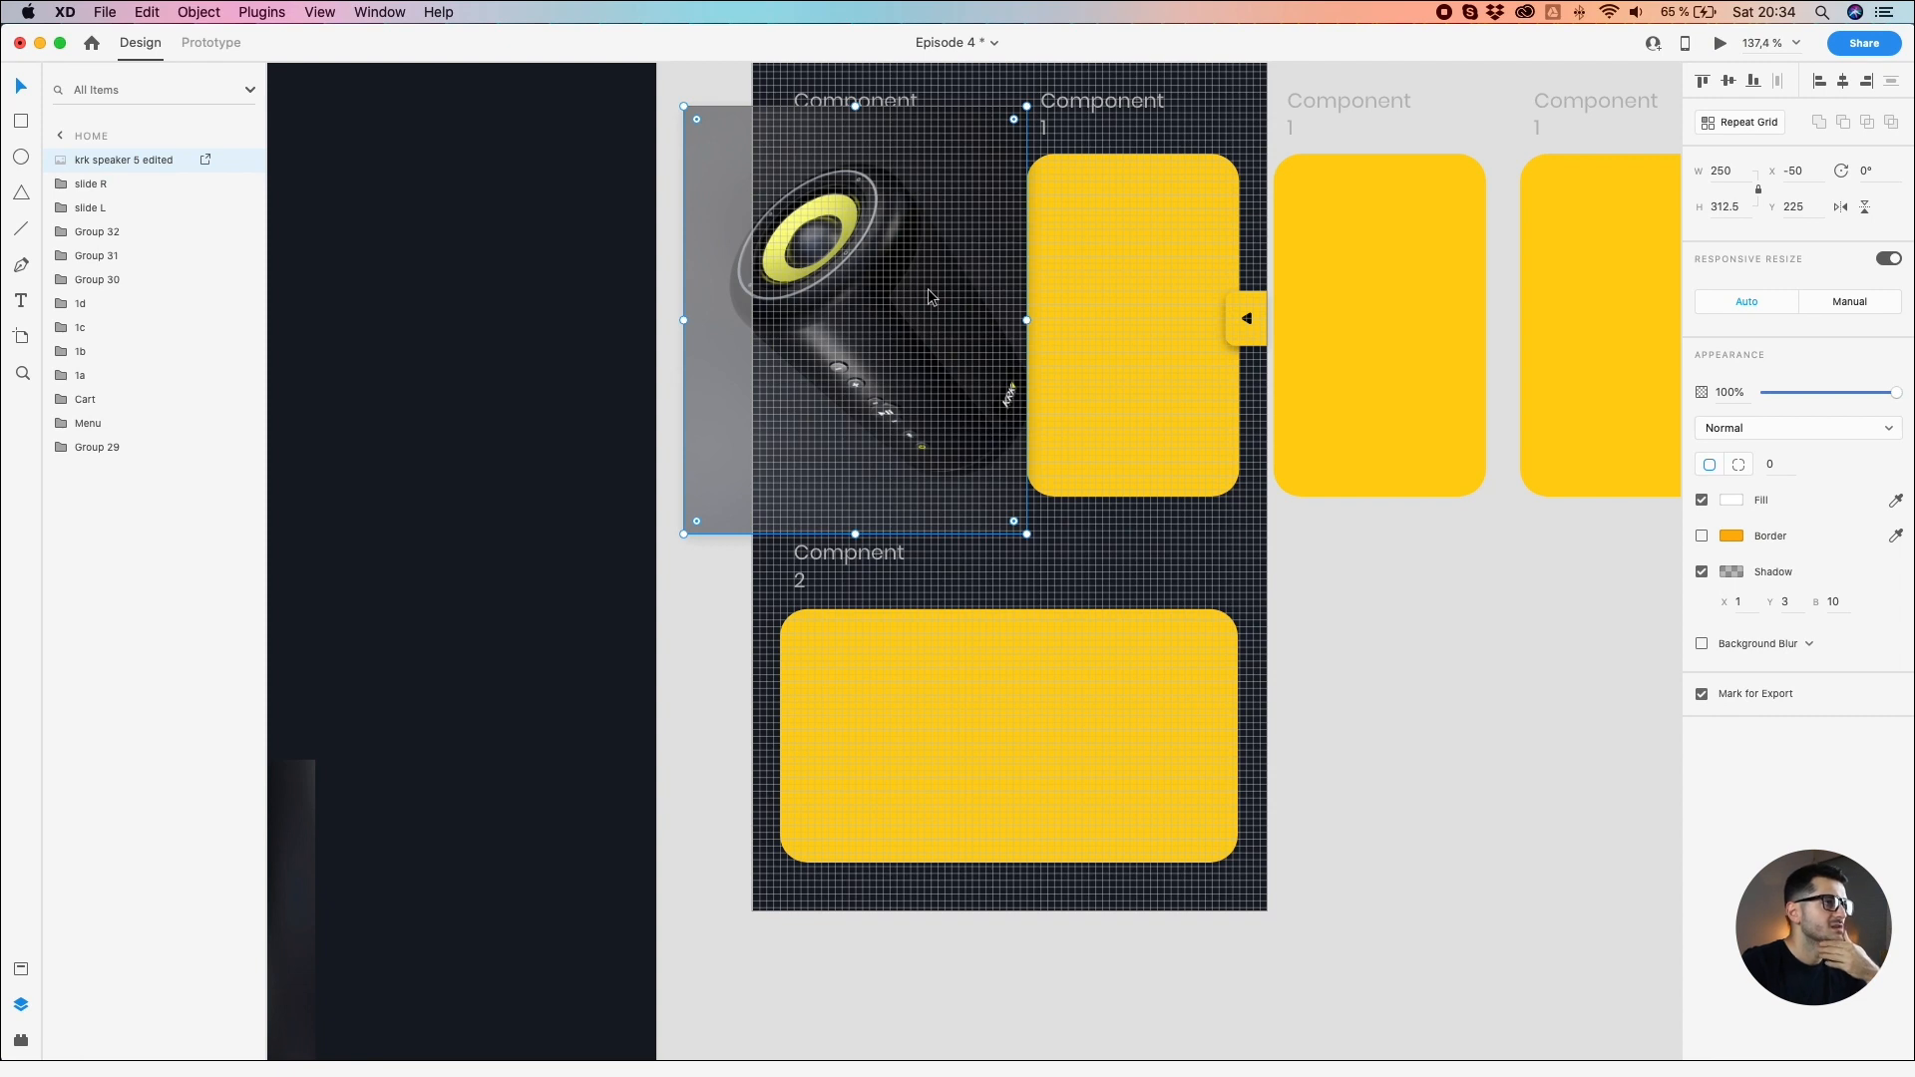
Step: Move the speaker photo to X 50, Y 232.5 across the first two Component 1 cards and remove it from the Home artboard
left_click_drag(928, 296, 1093, 480)
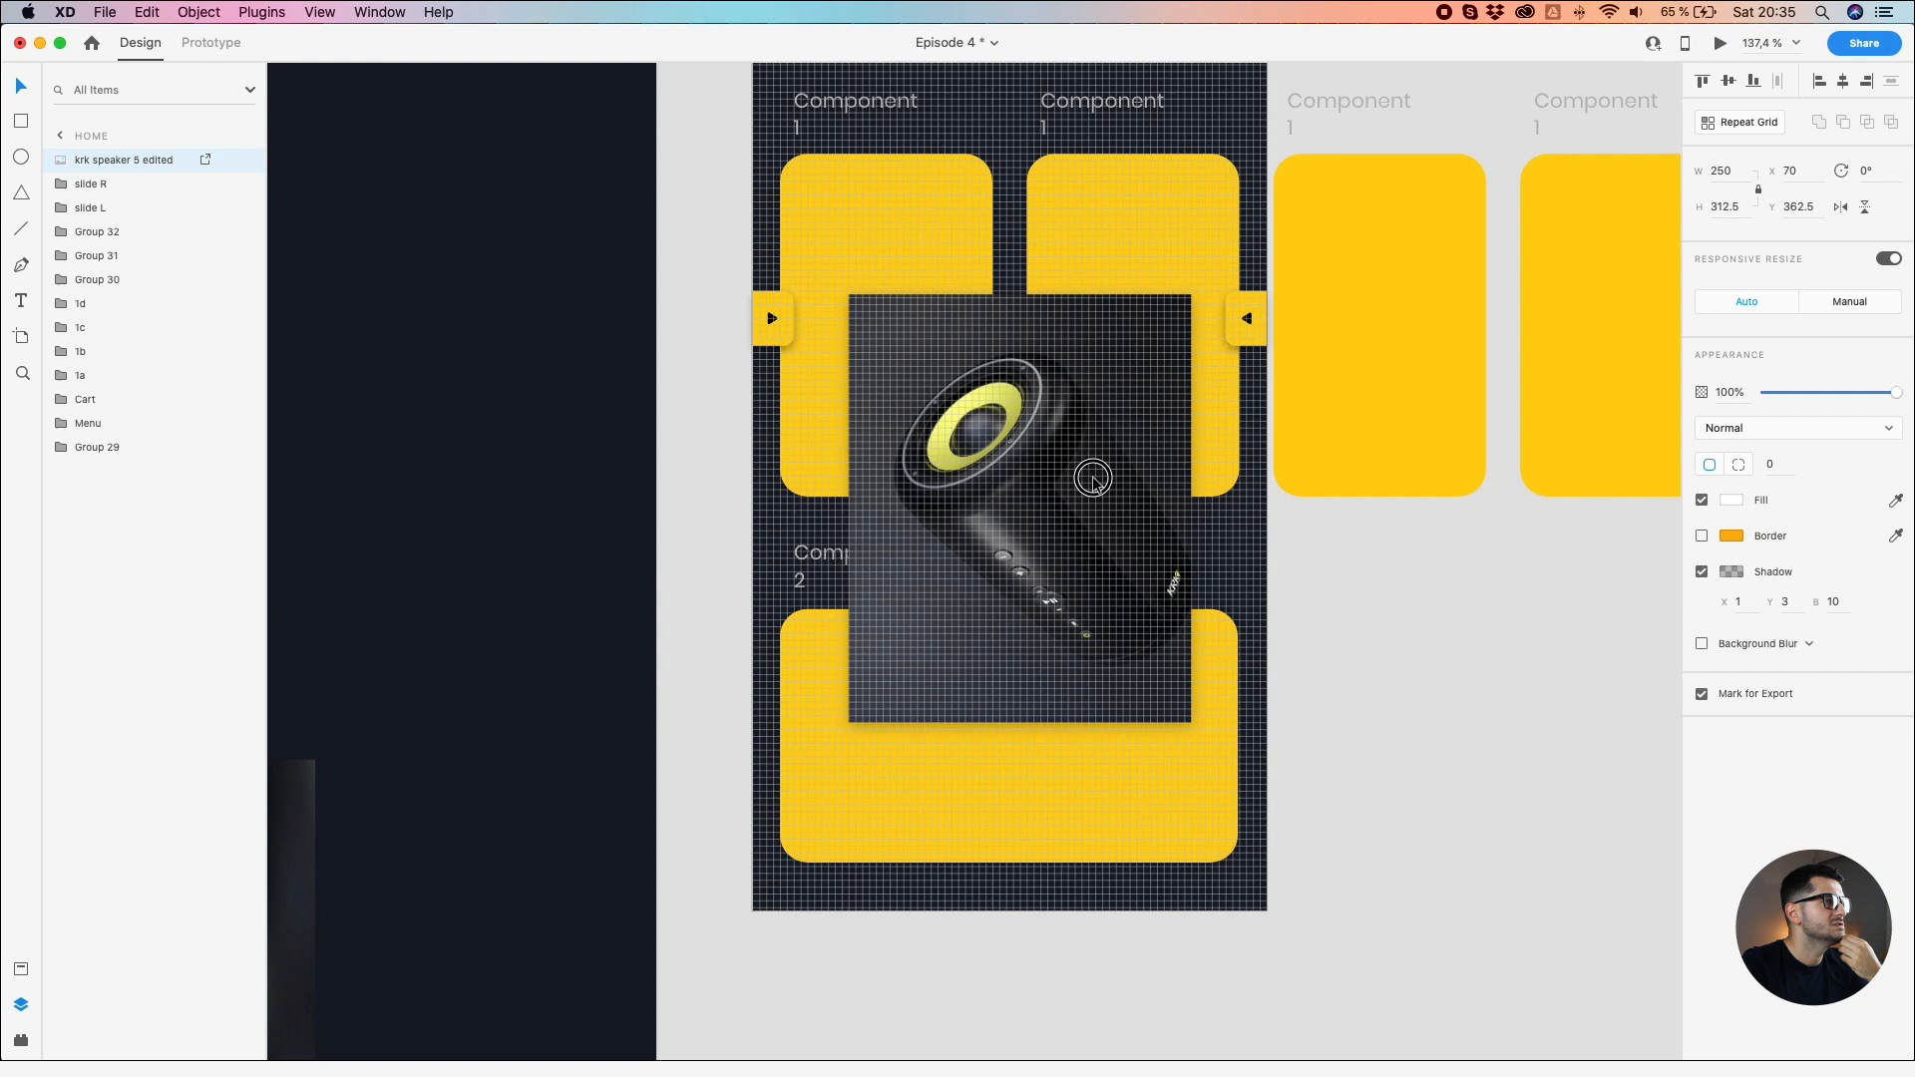
left_click_drag(1093, 480, 997, 322)
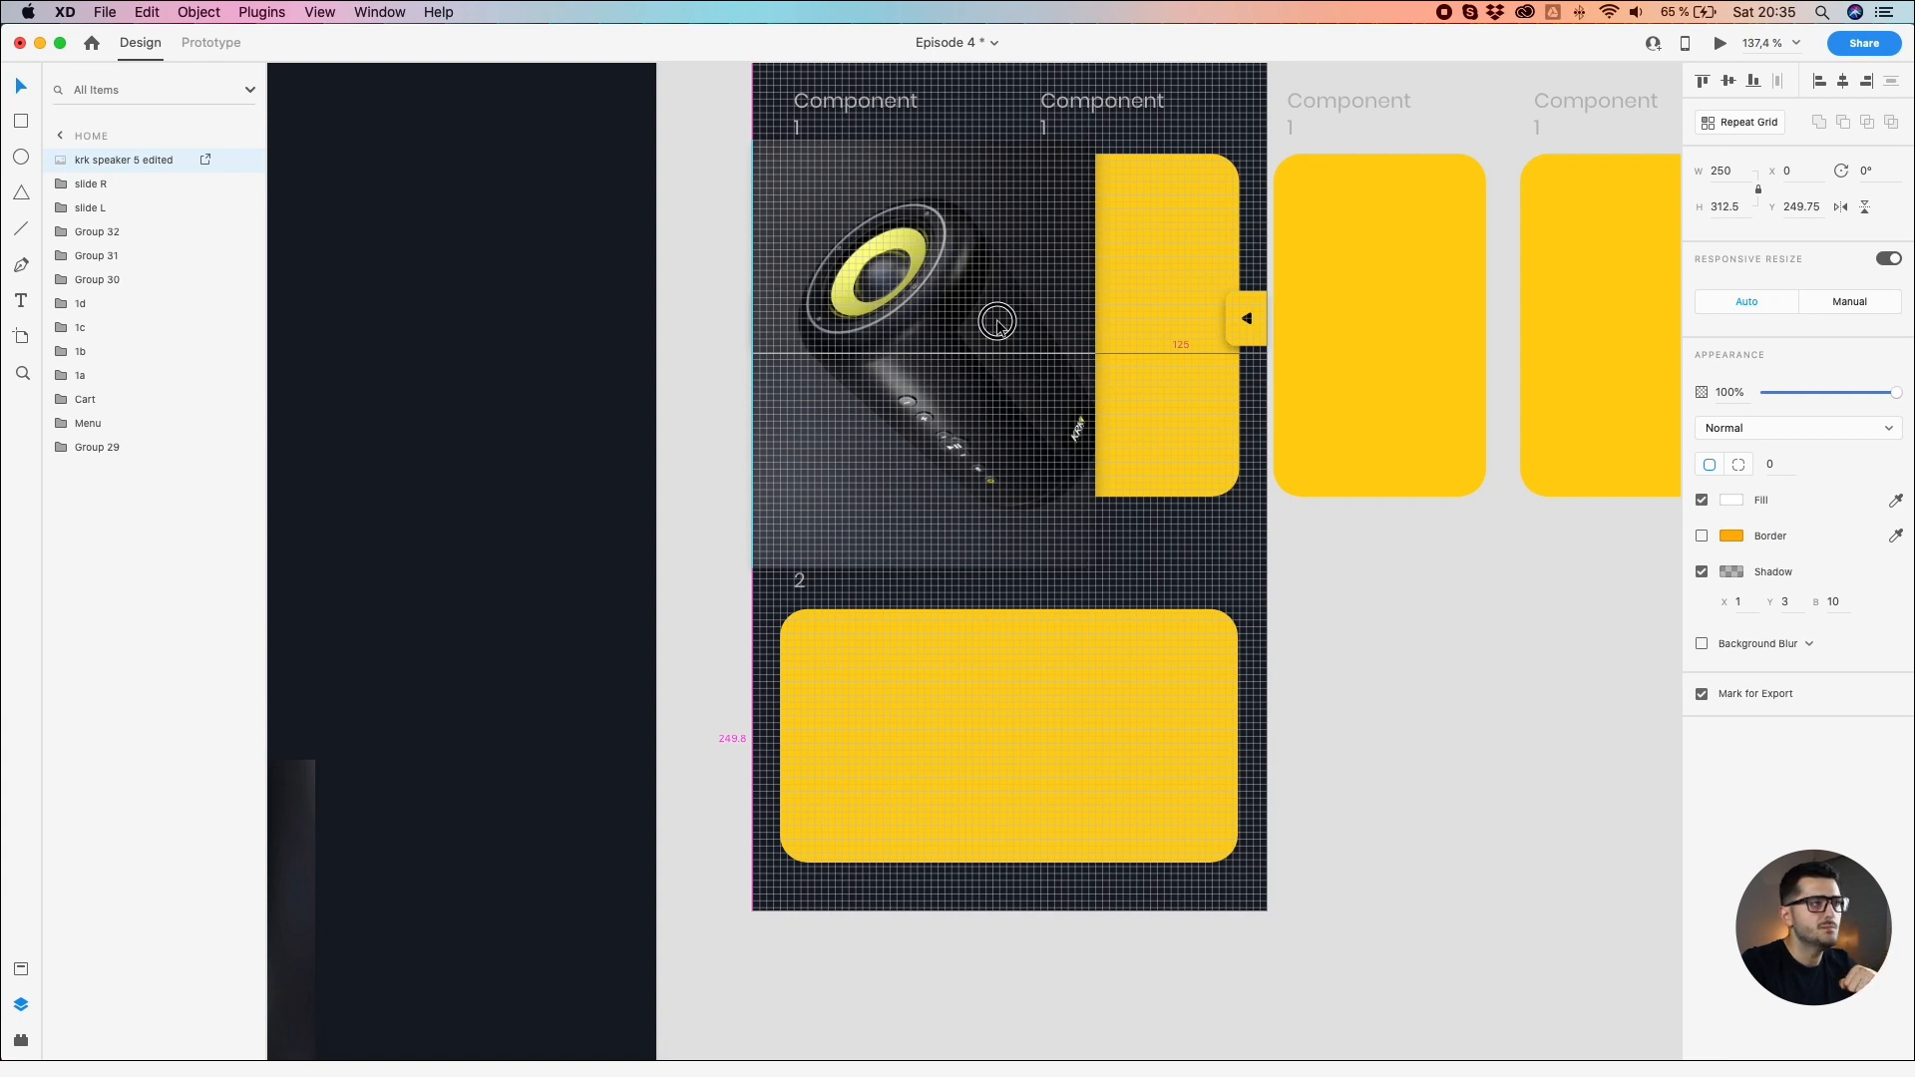
left_click_drag(997, 322, 998, 325)
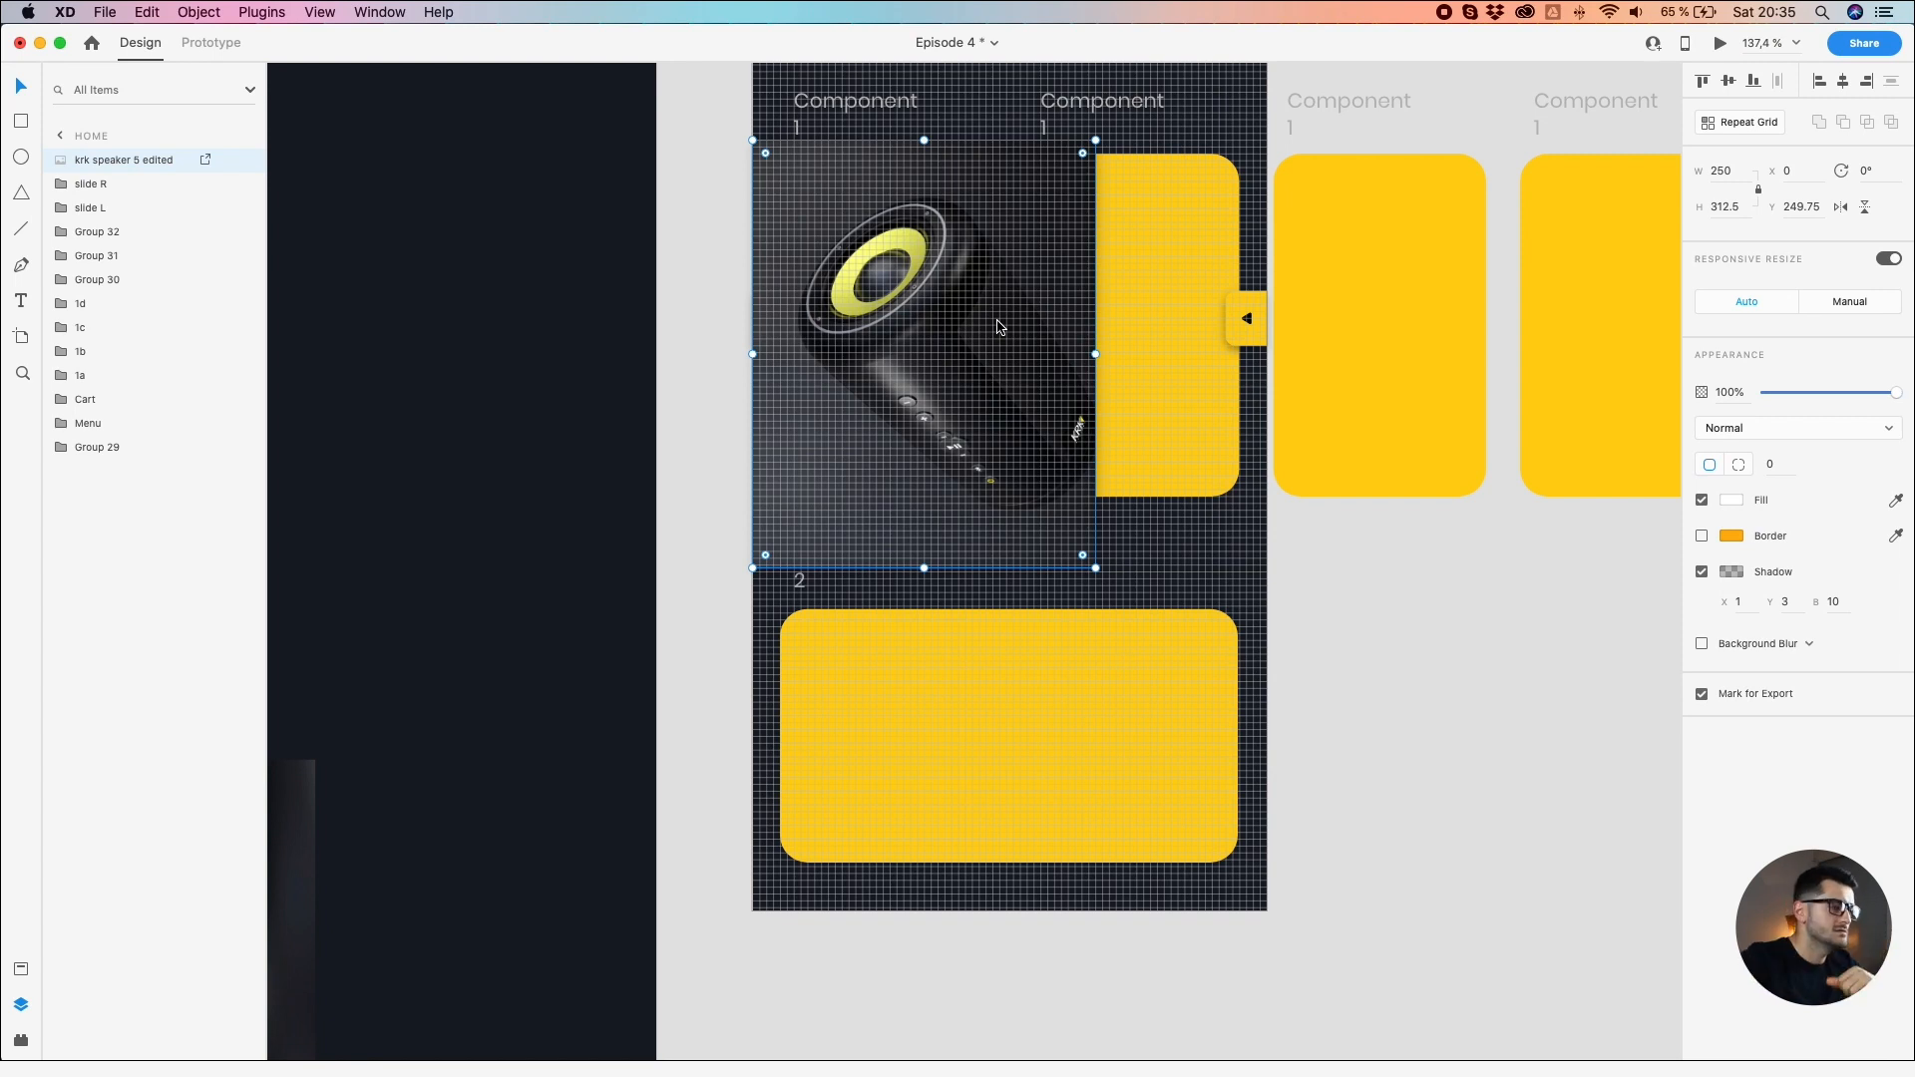
left_click(698, 335)
left_click_drag(874, 342, 1107, 356)
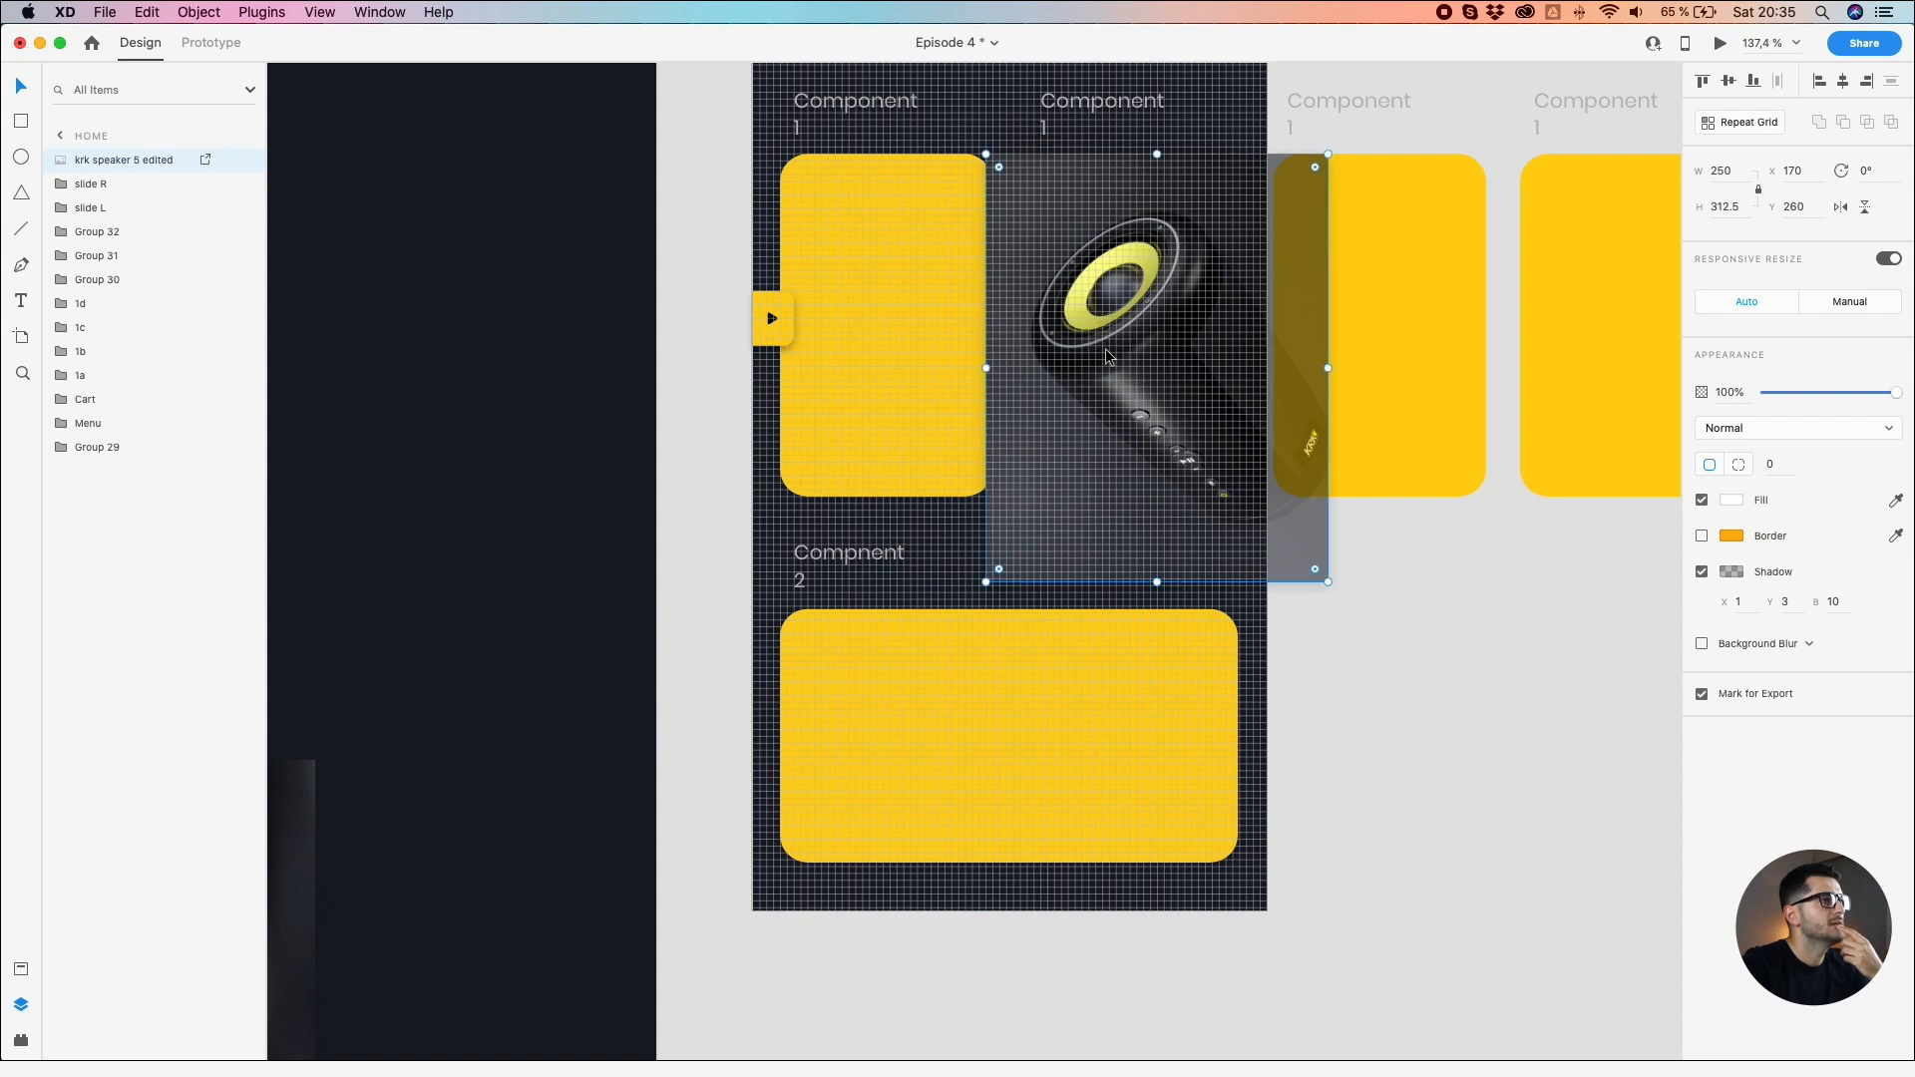
left_click_drag(1107, 356, 944, 312)
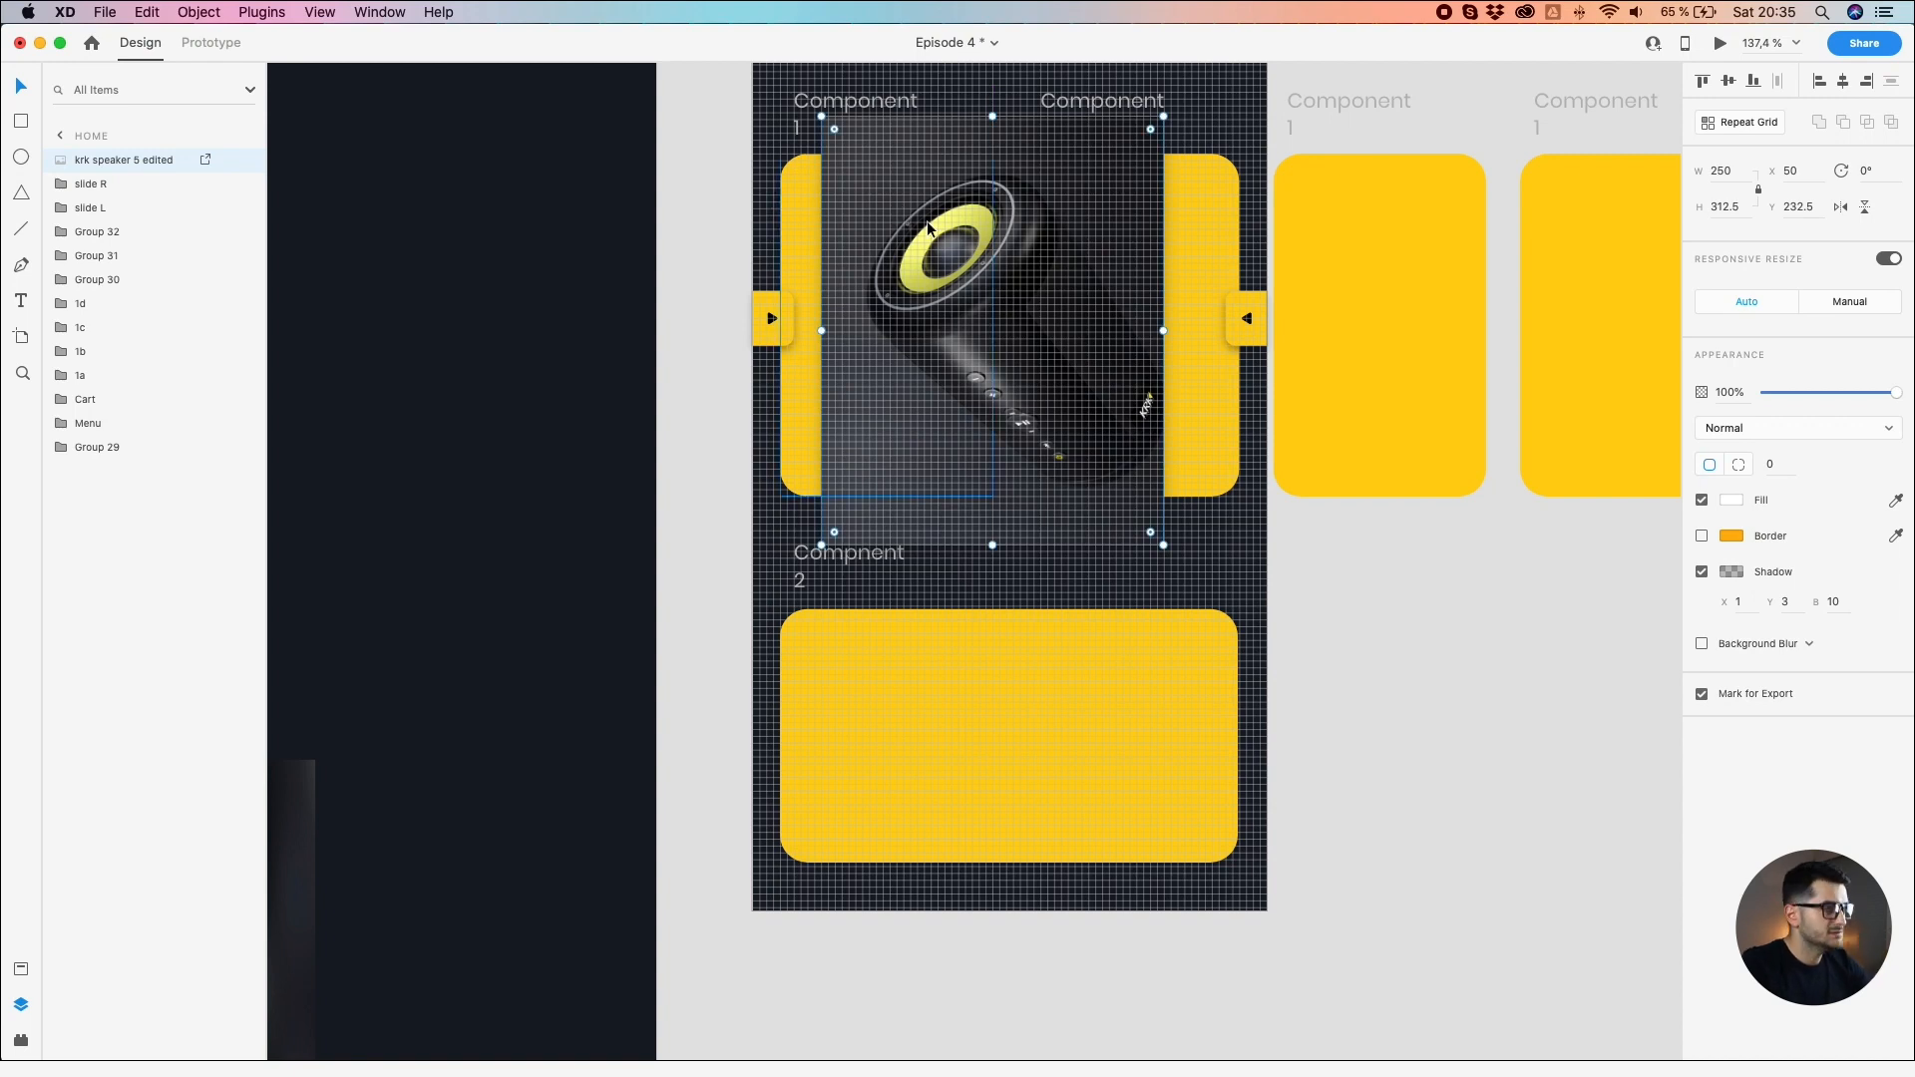
key("Delete")
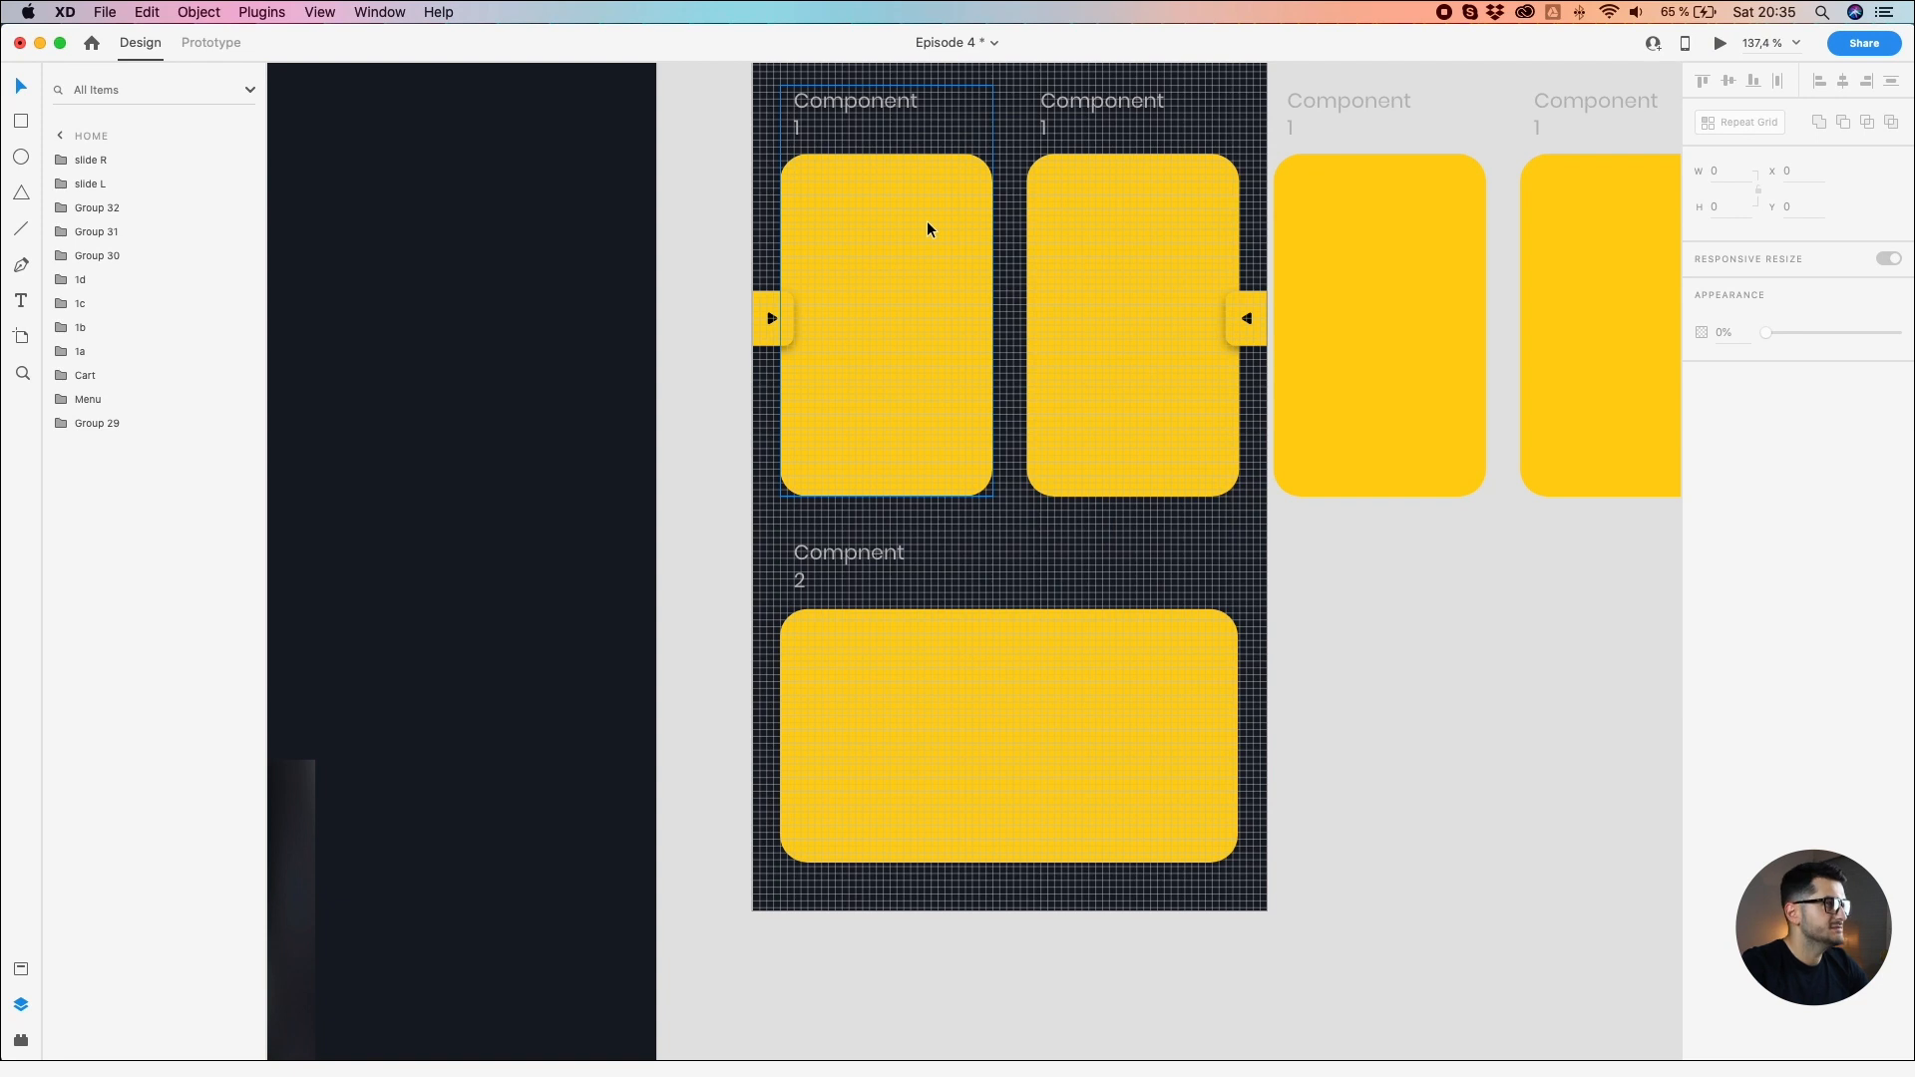
Step: Rename the groups of the two Component 1 cards inside the Home artboard as a and b, in order
double_click(927, 227)
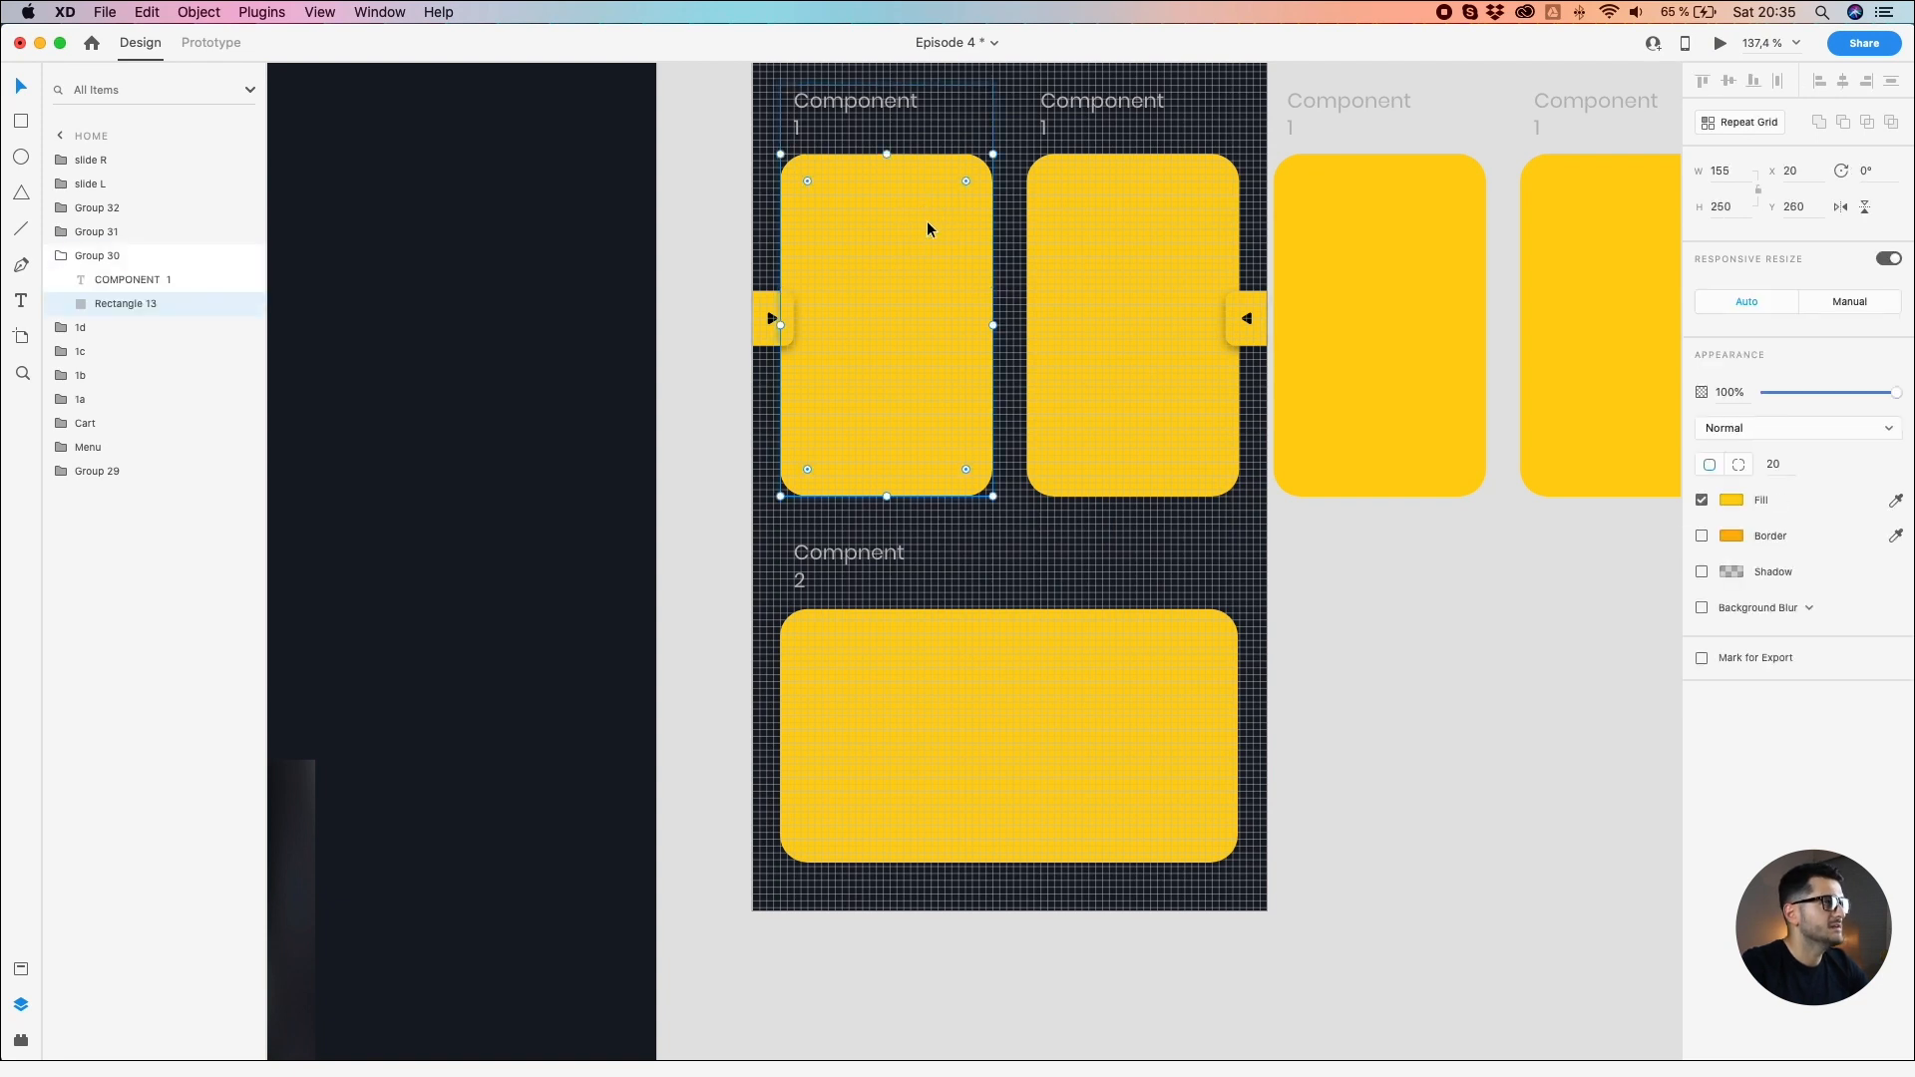
left_click(93, 258)
double_click(116, 256)
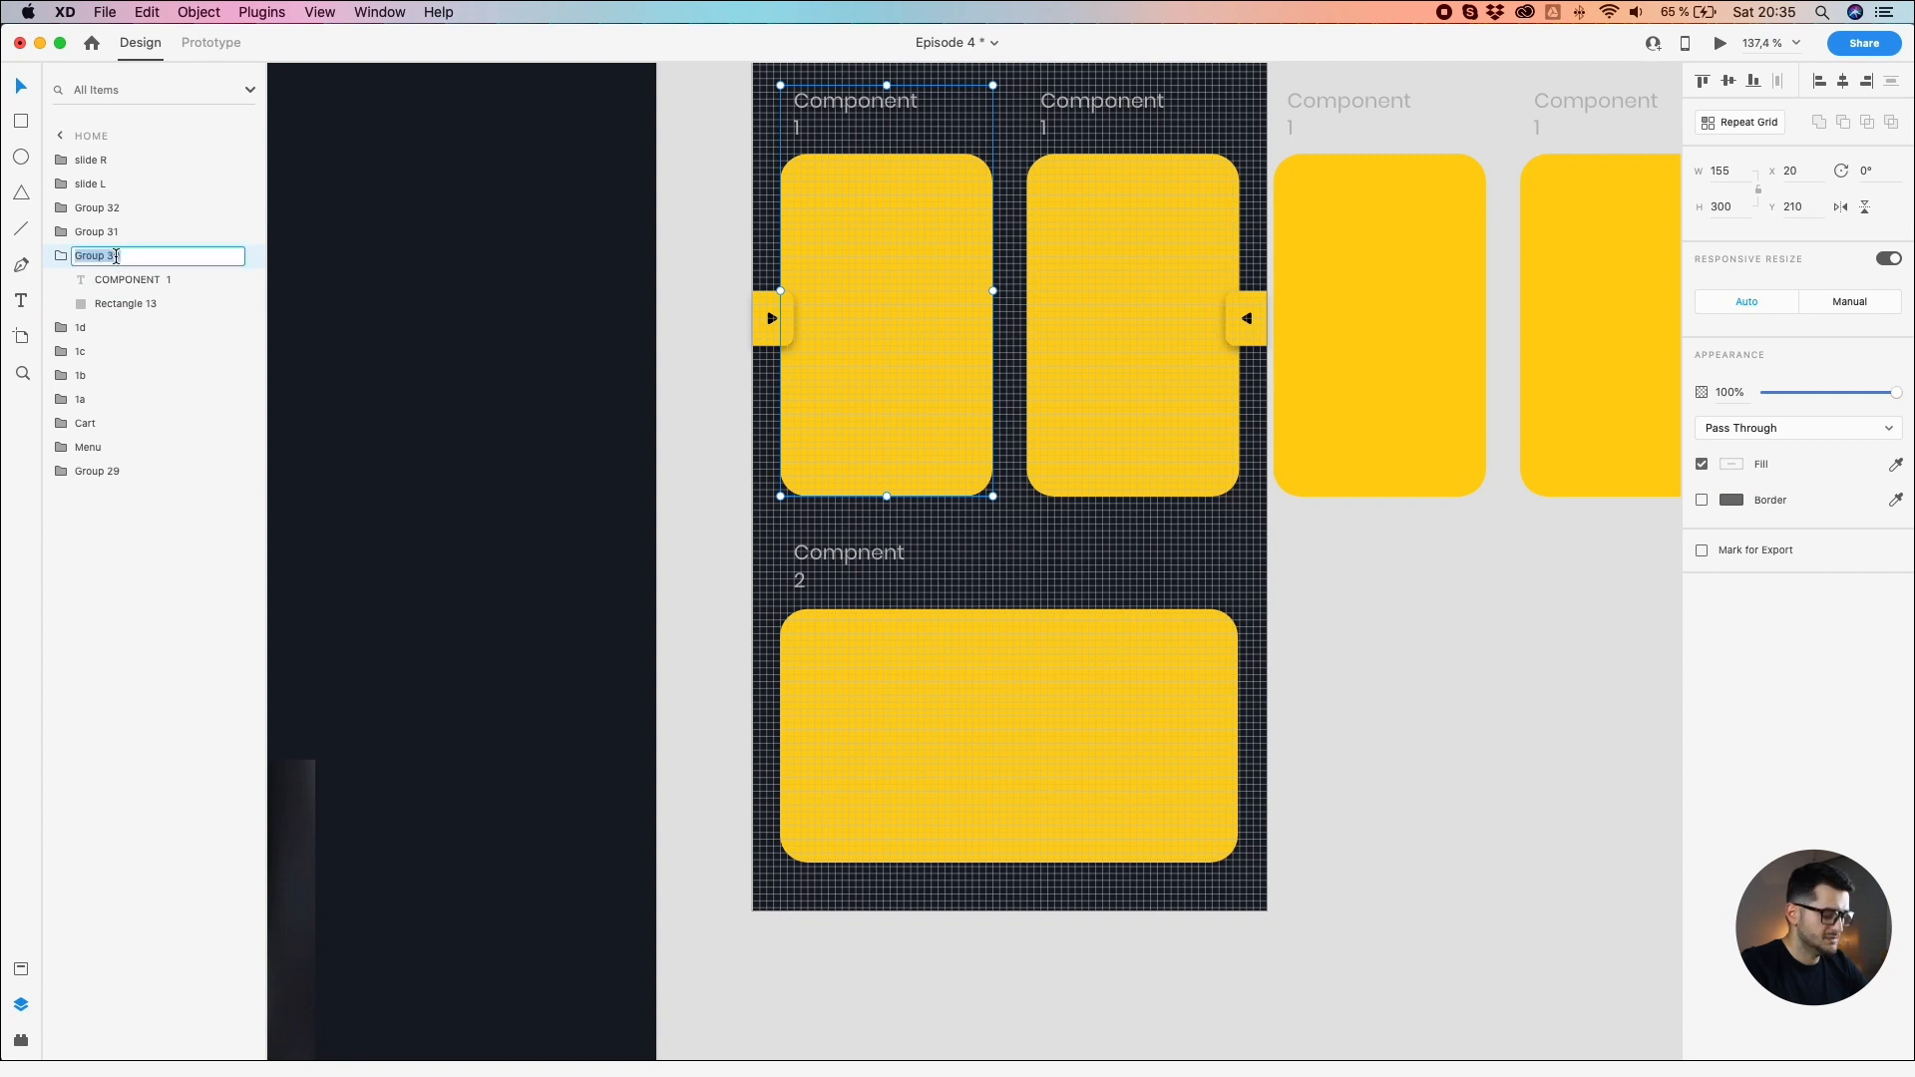
type("a")
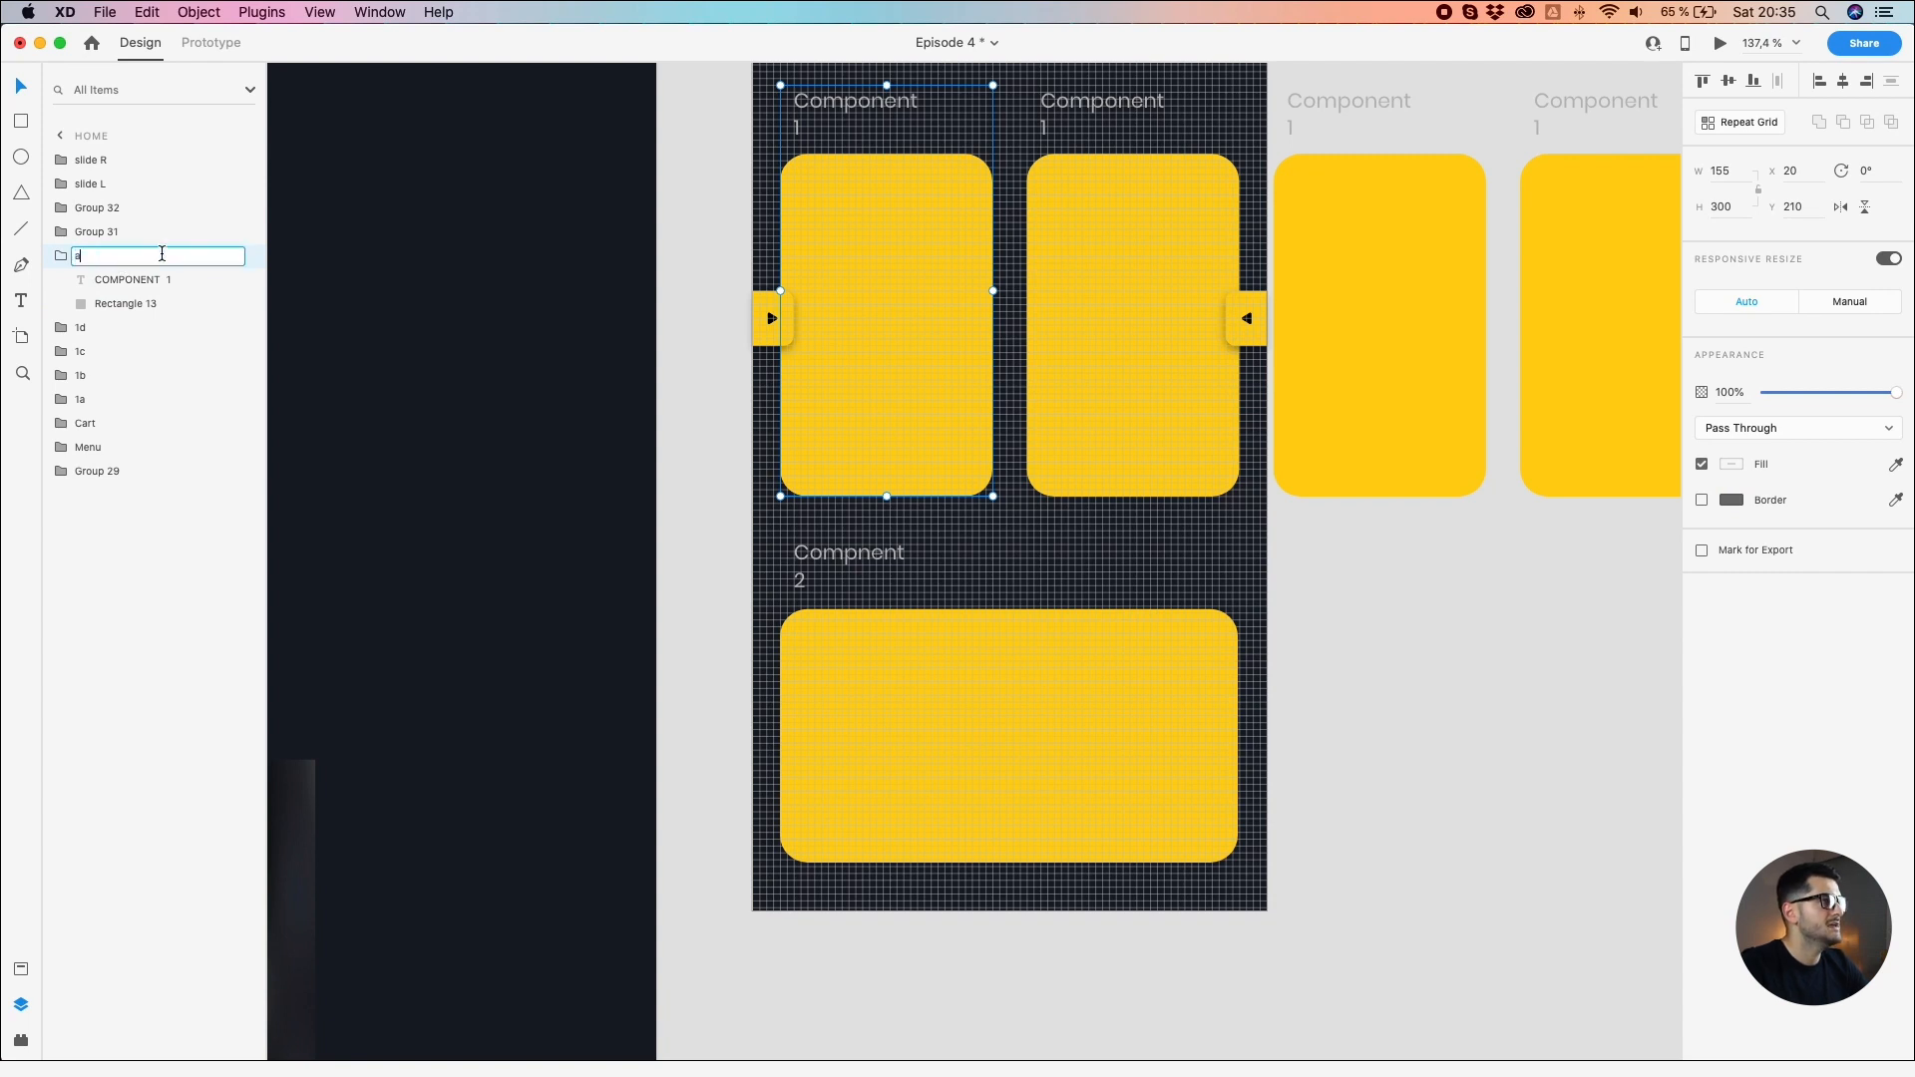
left_click(1083, 259)
double_click(89, 235)
type("b")
Step: Rename the groups of the two Component 1 cards on the pasteboard as c and d, in order
left_click(1331, 306)
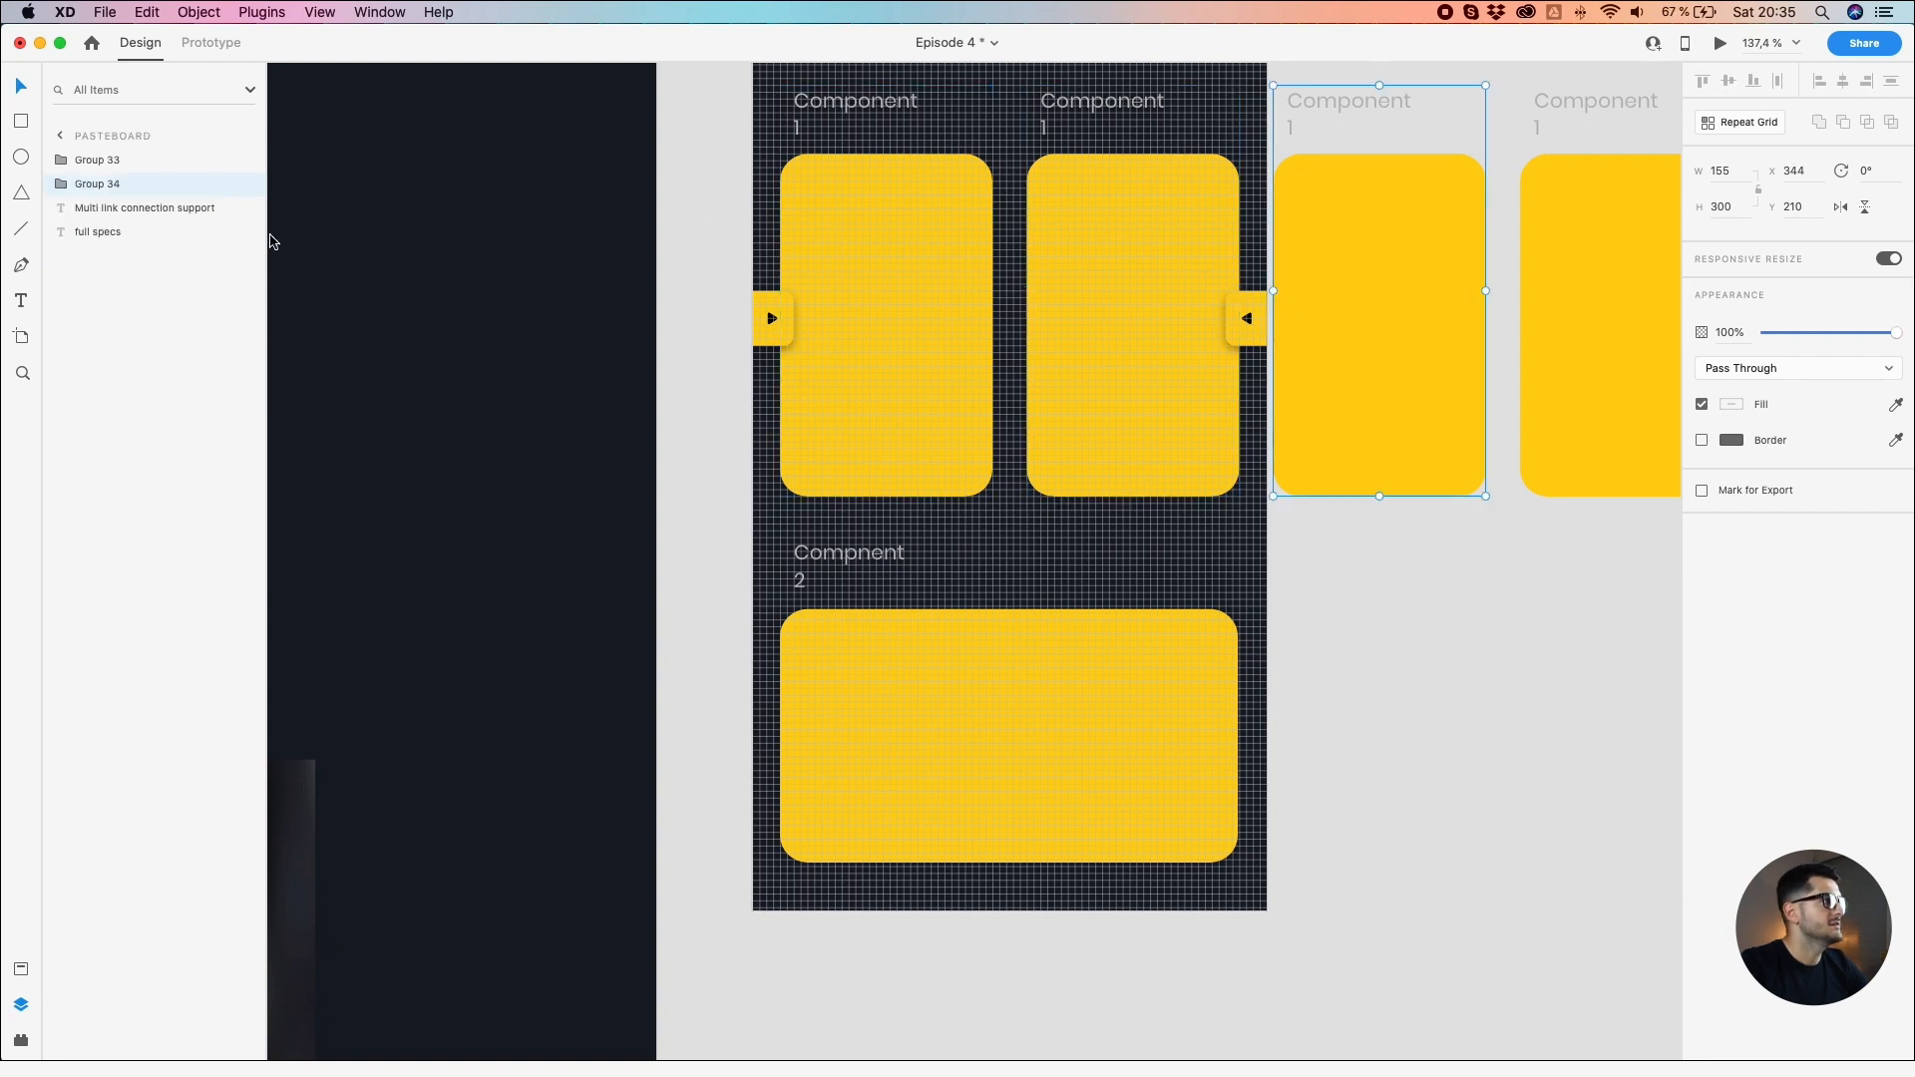
double_click(87, 184)
type("c")
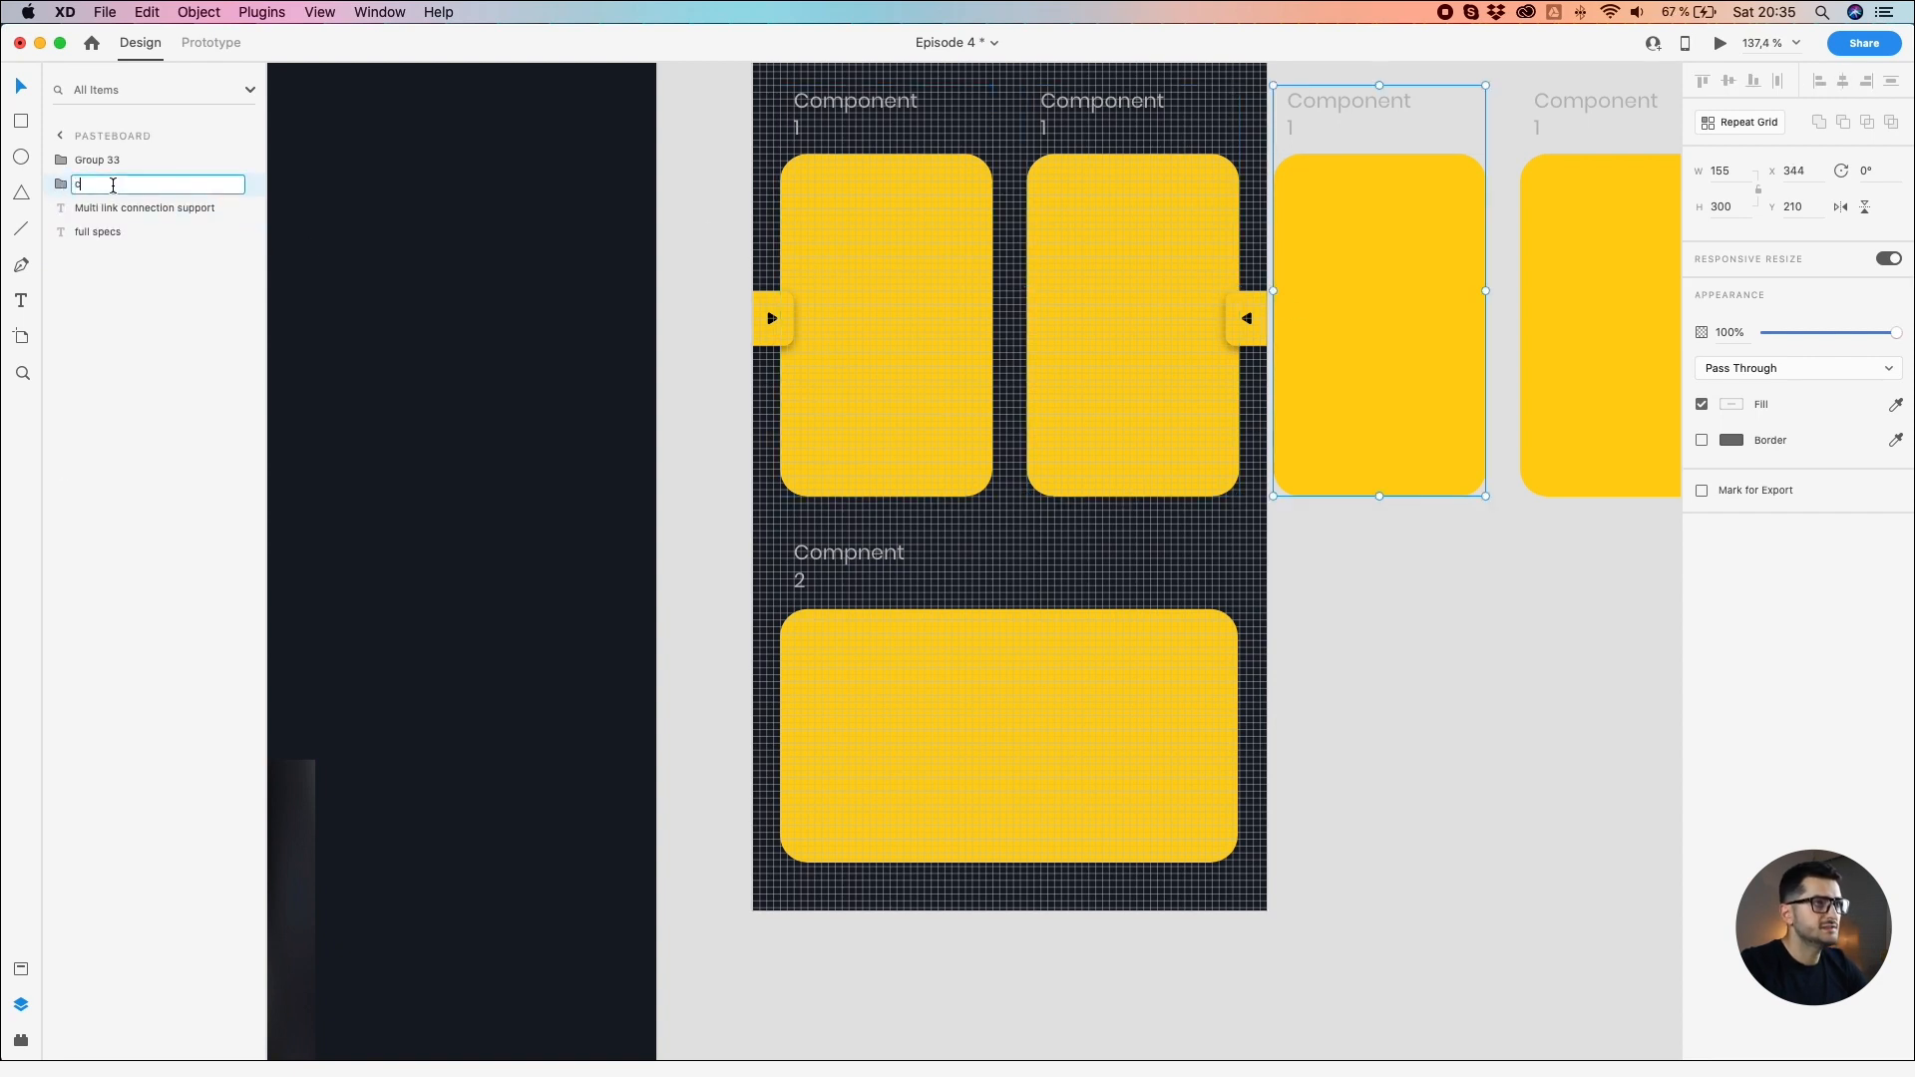
left_click(1532, 284)
double_click(86, 160)
type("d")
left_click(1451, 626)
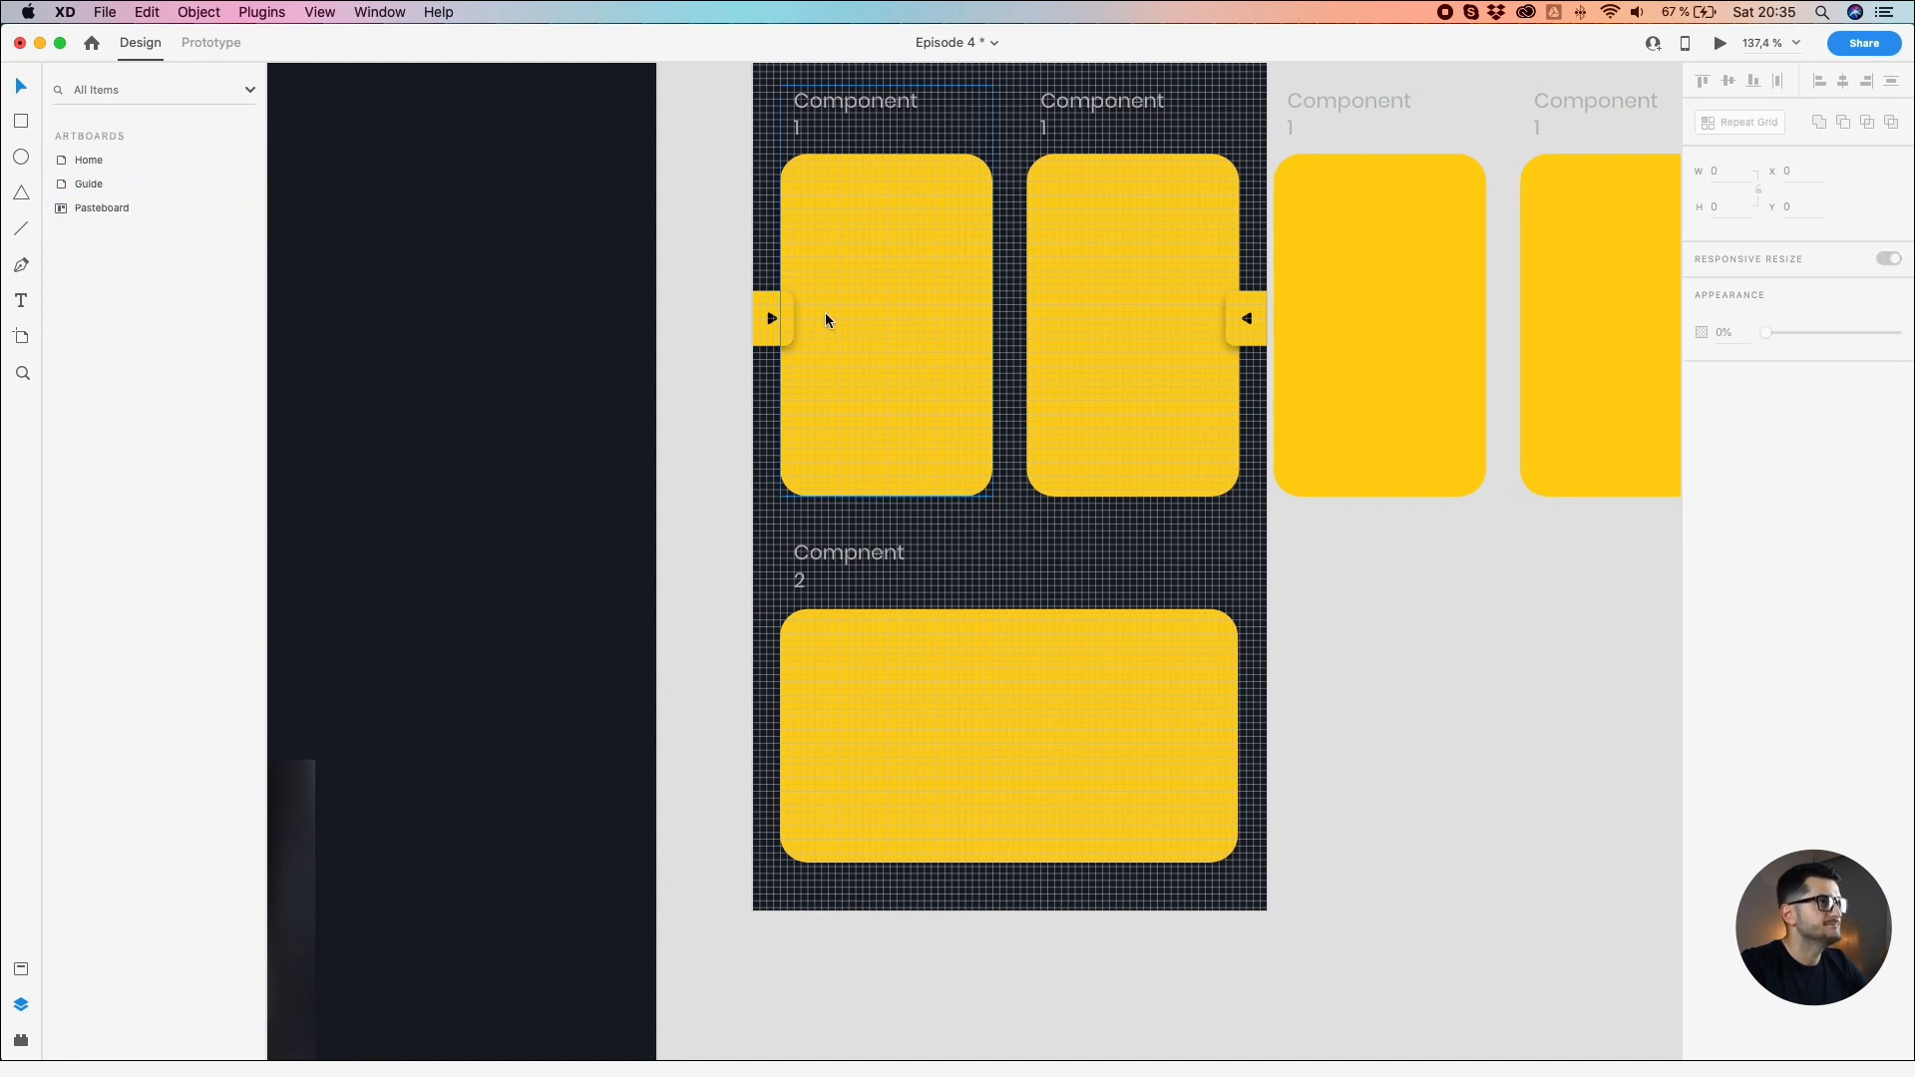
Step: Paste the speaker photo into group a, move it to X -20, Y 230, and place its layer beneath Rectangle 13
double_click(824, 313)
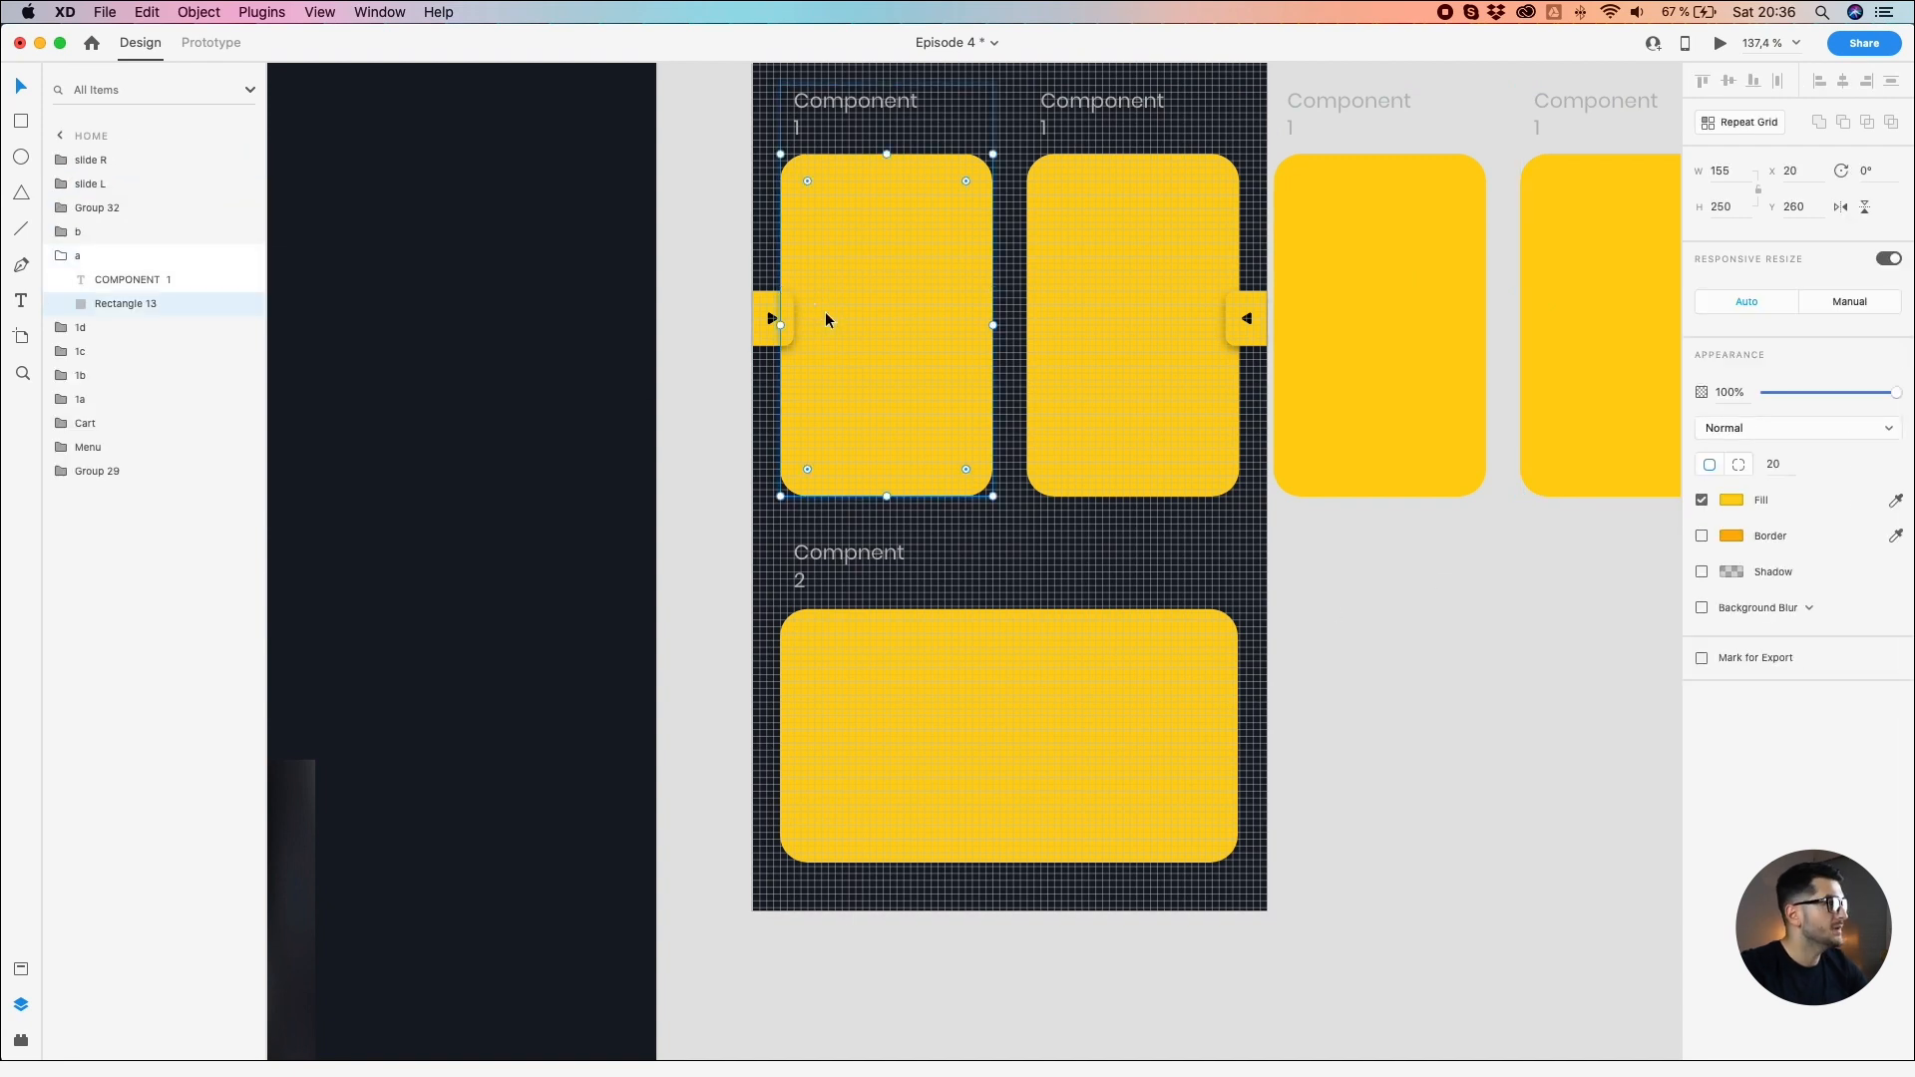
key("super+v")
left_click_drag(888, 306, 784, 302)
left_click_drag(94, 279, 90, 340)
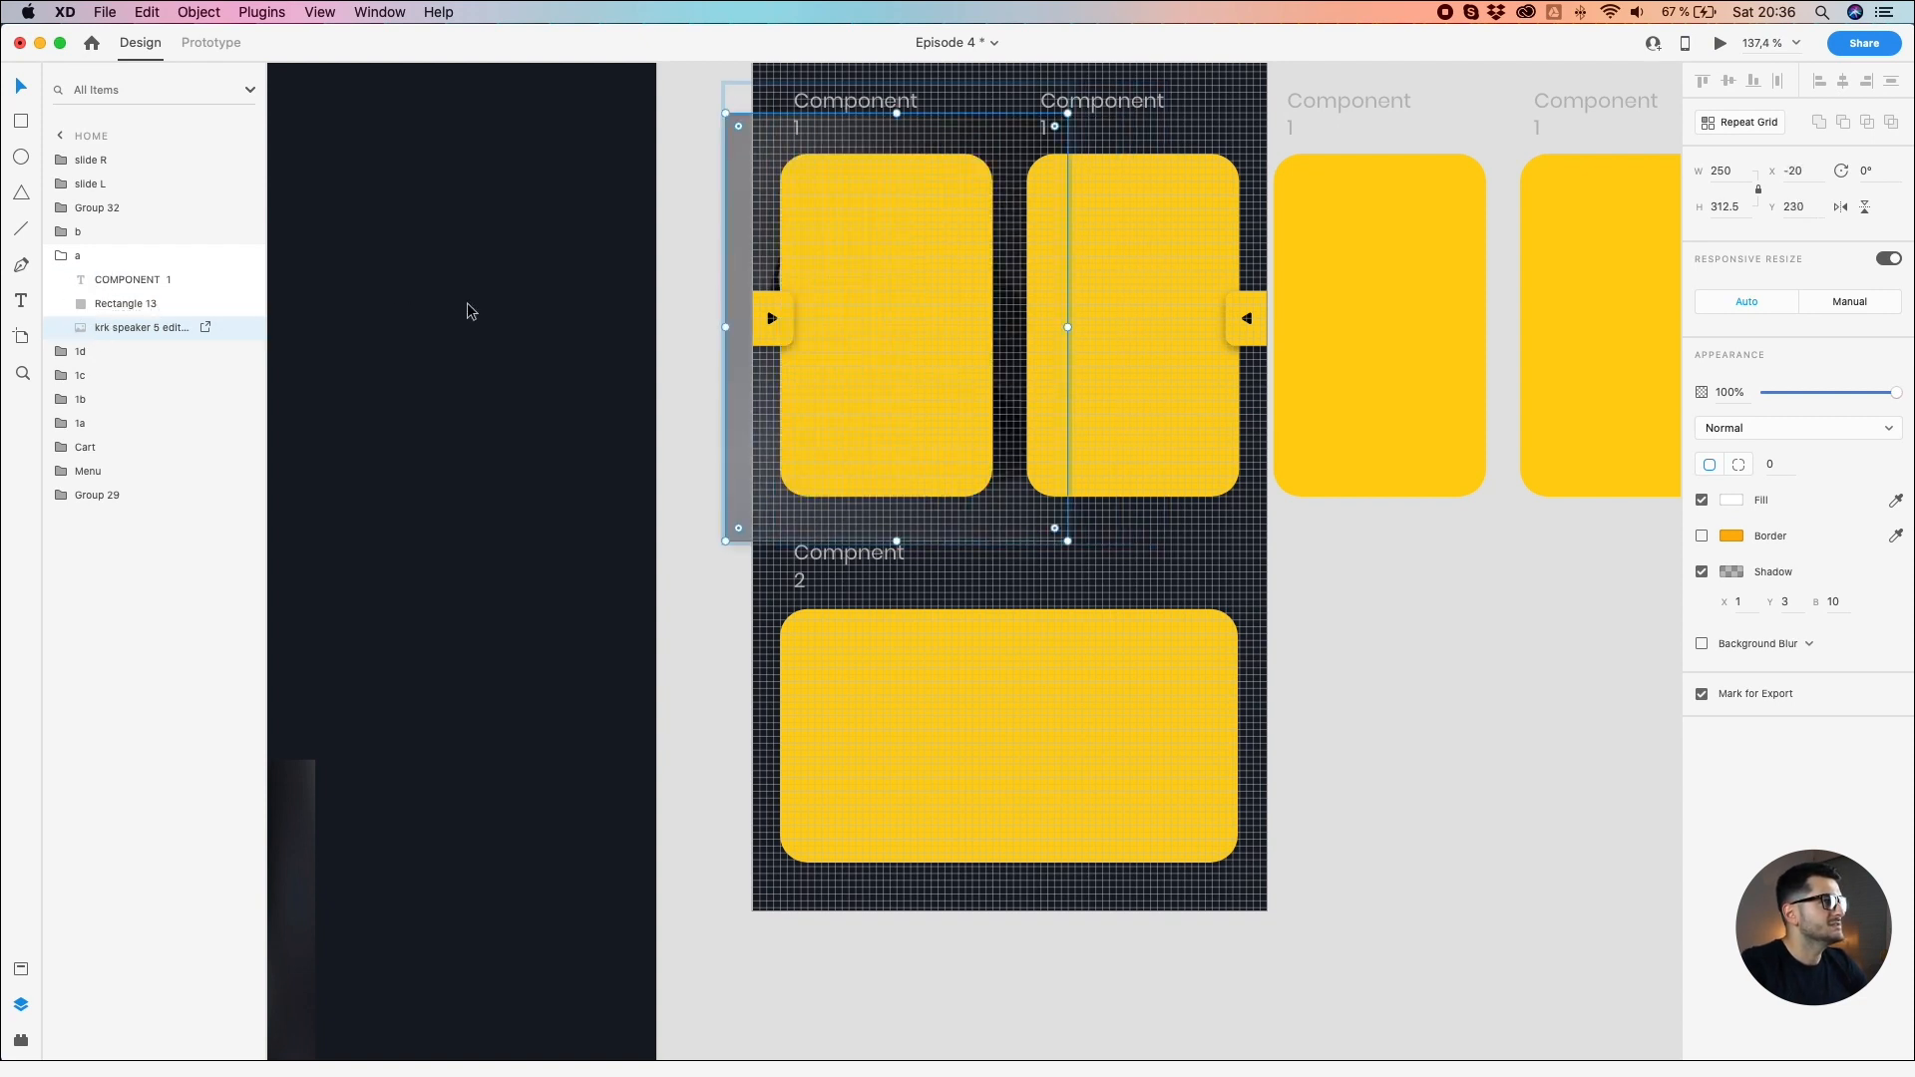
Step: Mask the speaker photo in group a with the card's rounded rectangle
left_click(823, 250, "shift")
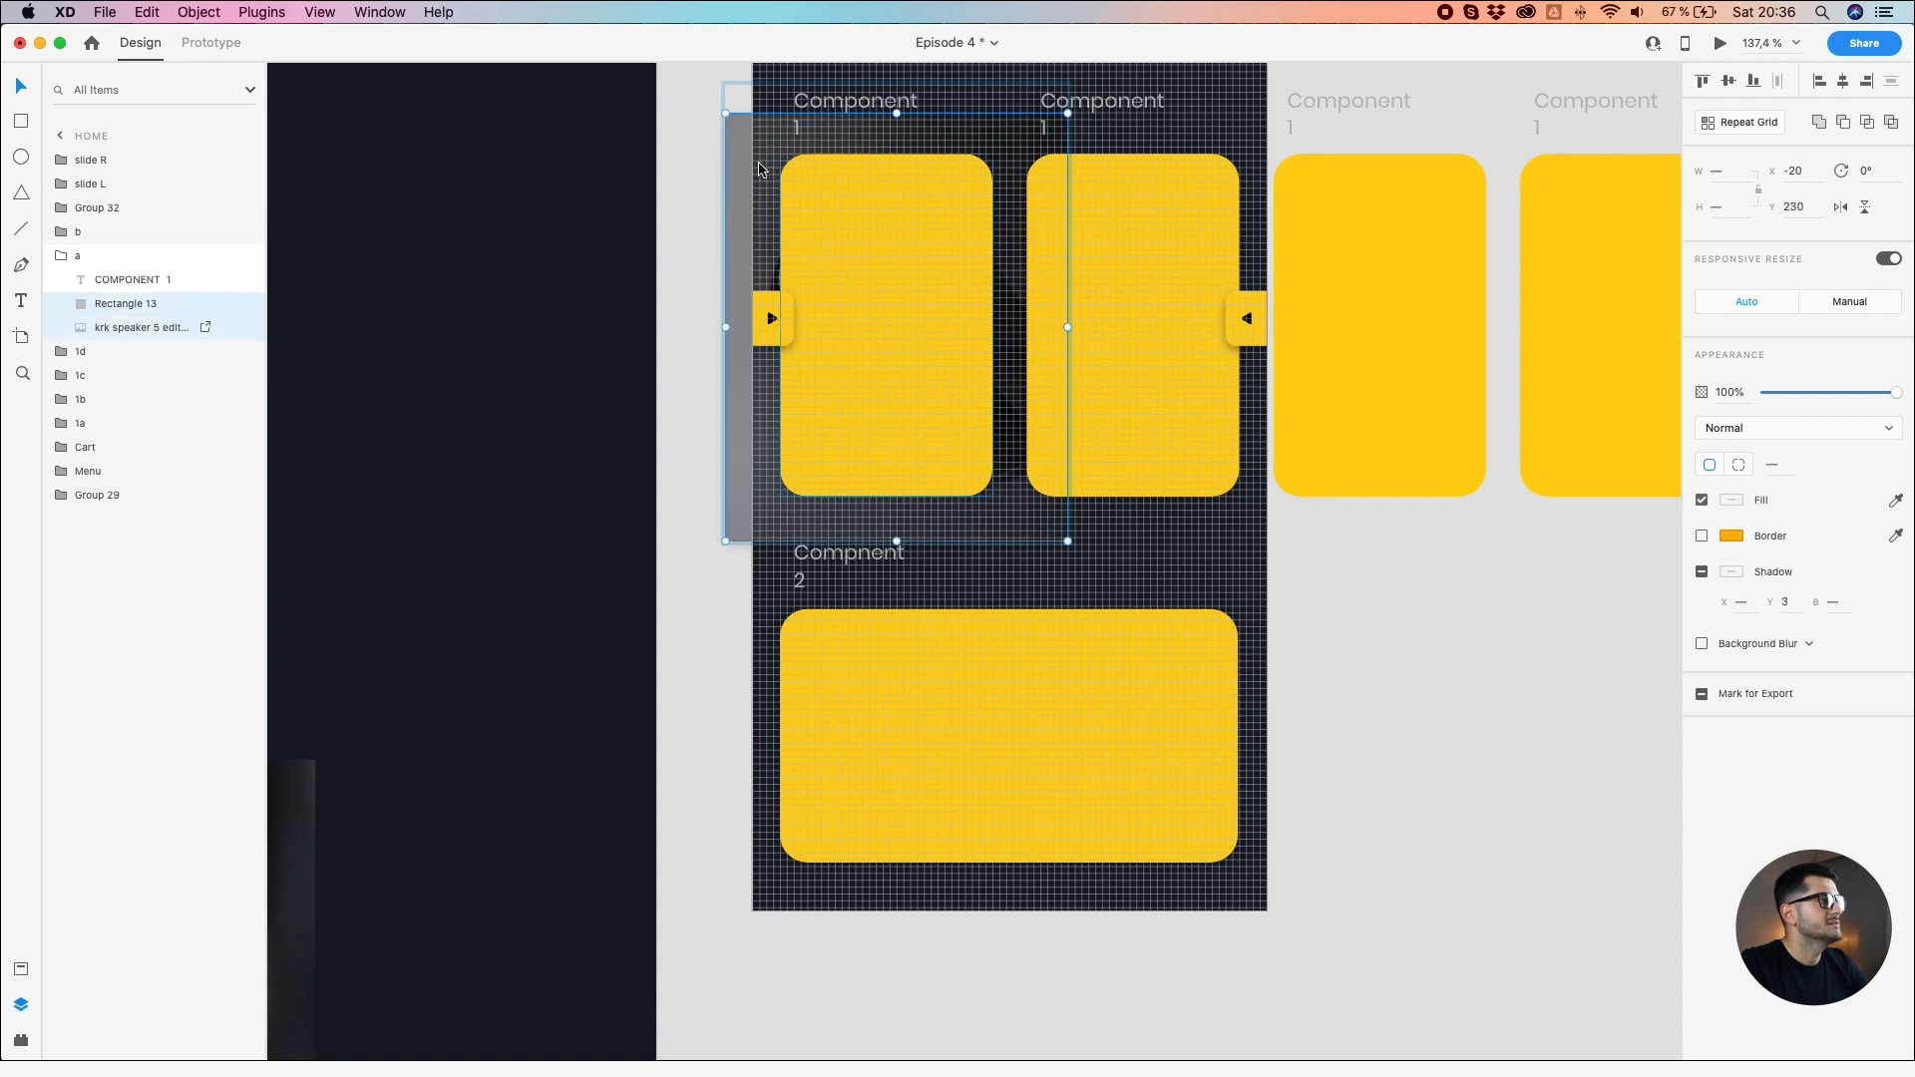
left_click(203, 12)
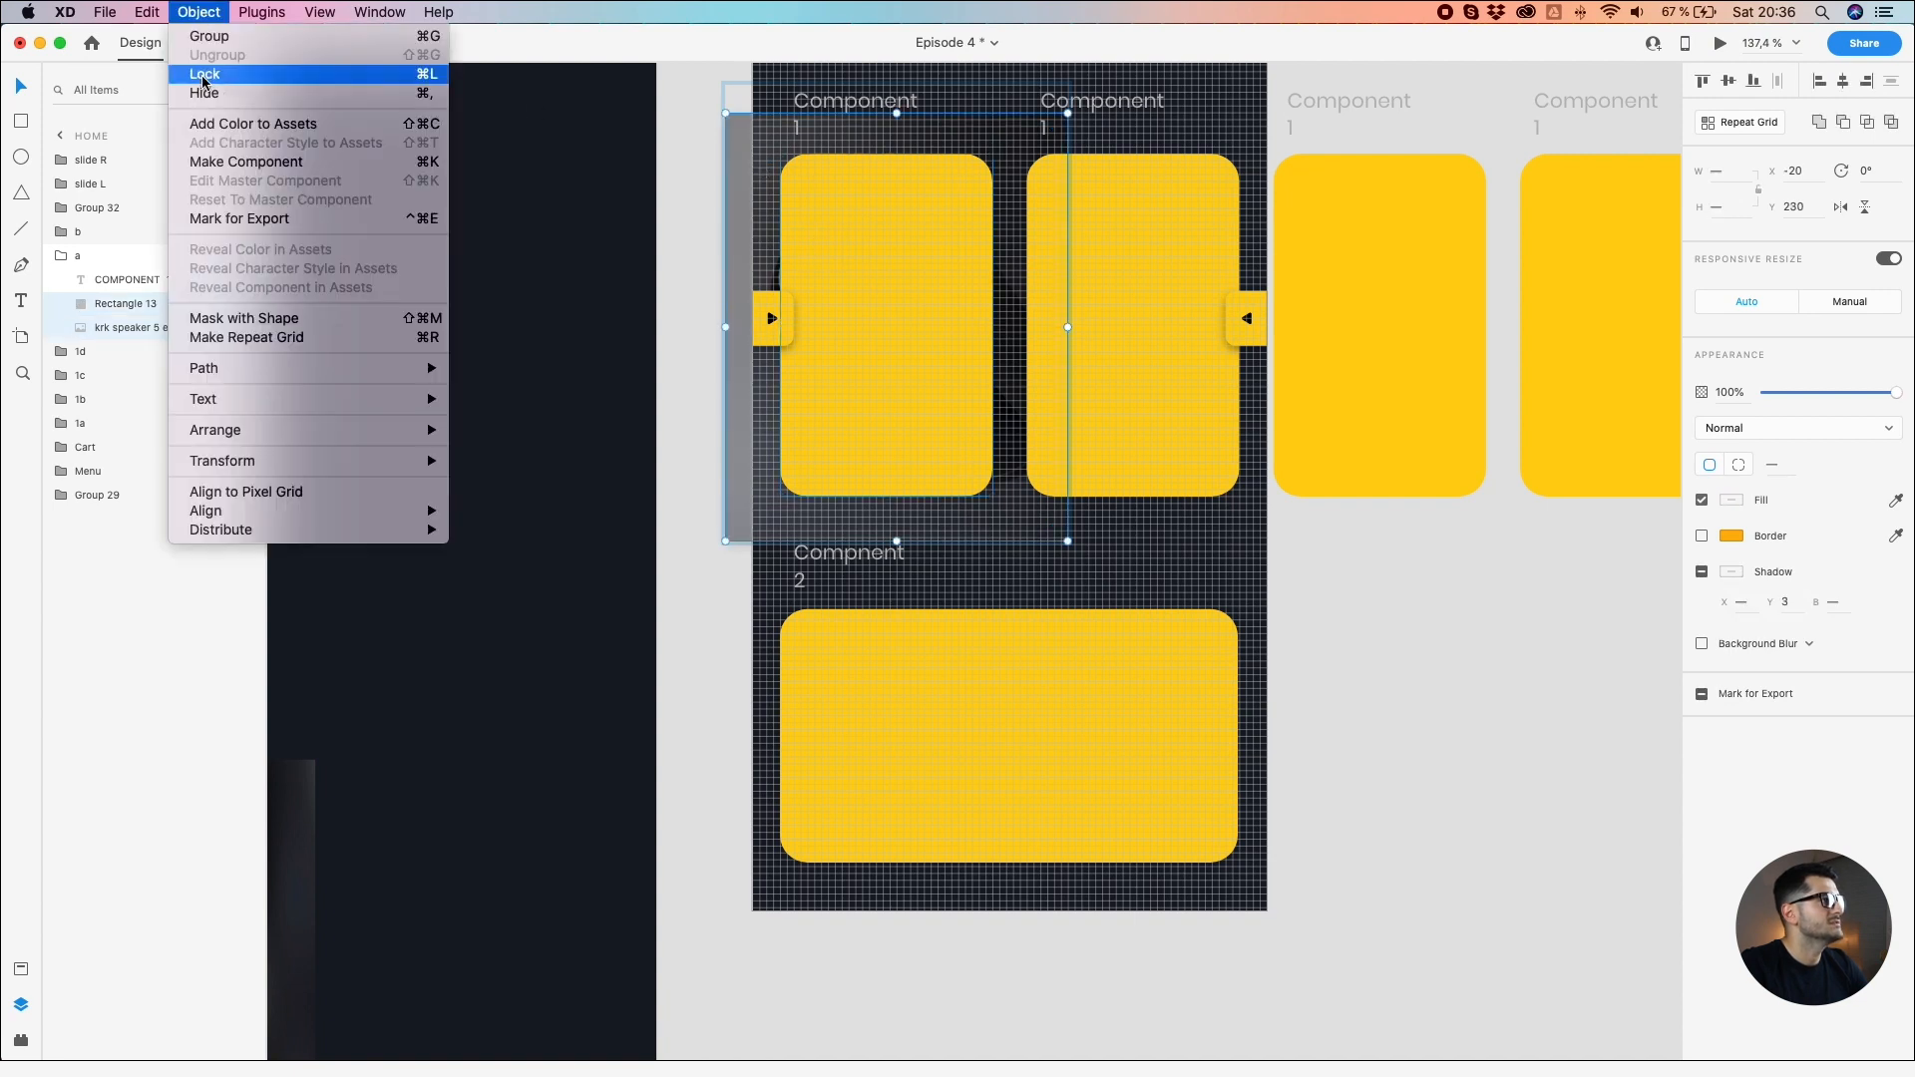
left_click(236, 317)
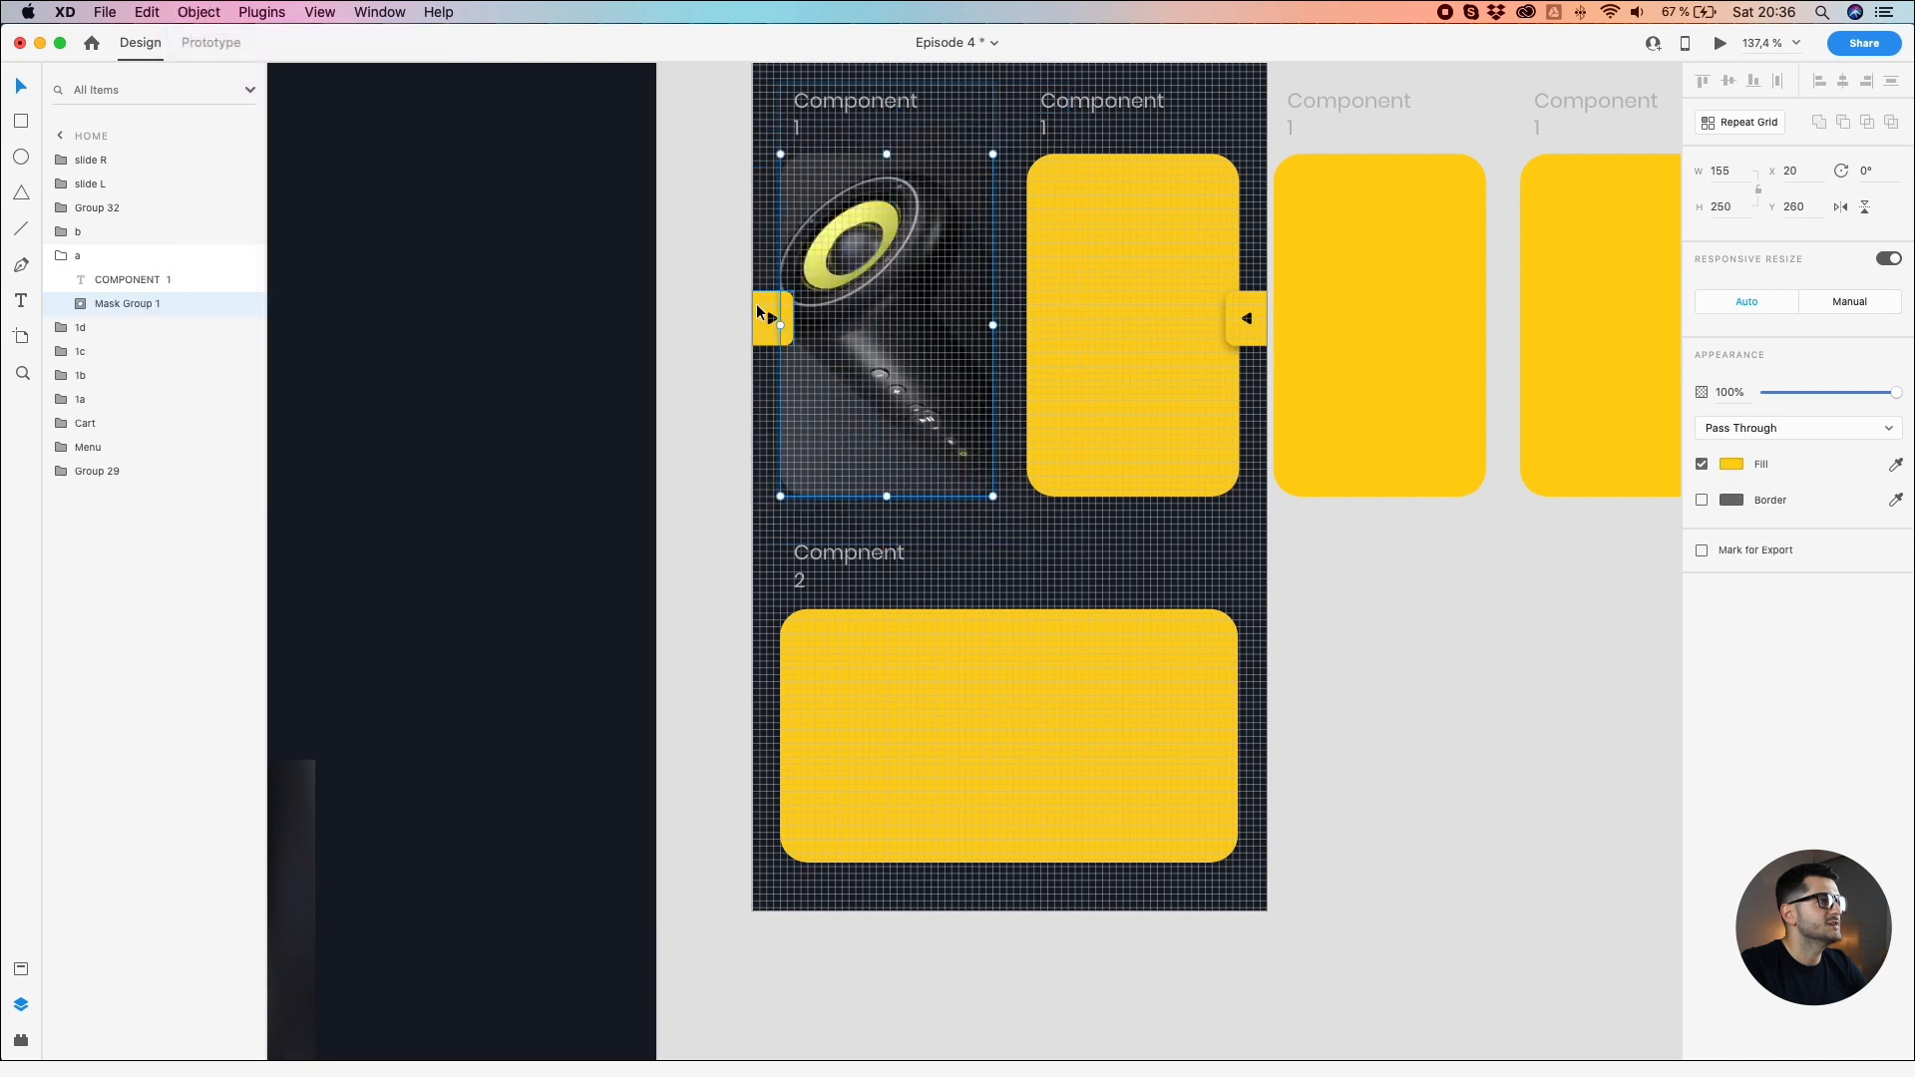
left_click(679, 261)
Step: Resize the masked photo inside group a to 218 × 272.5 and reposition it at X 10, Y 257.5
left_click(878, 267)
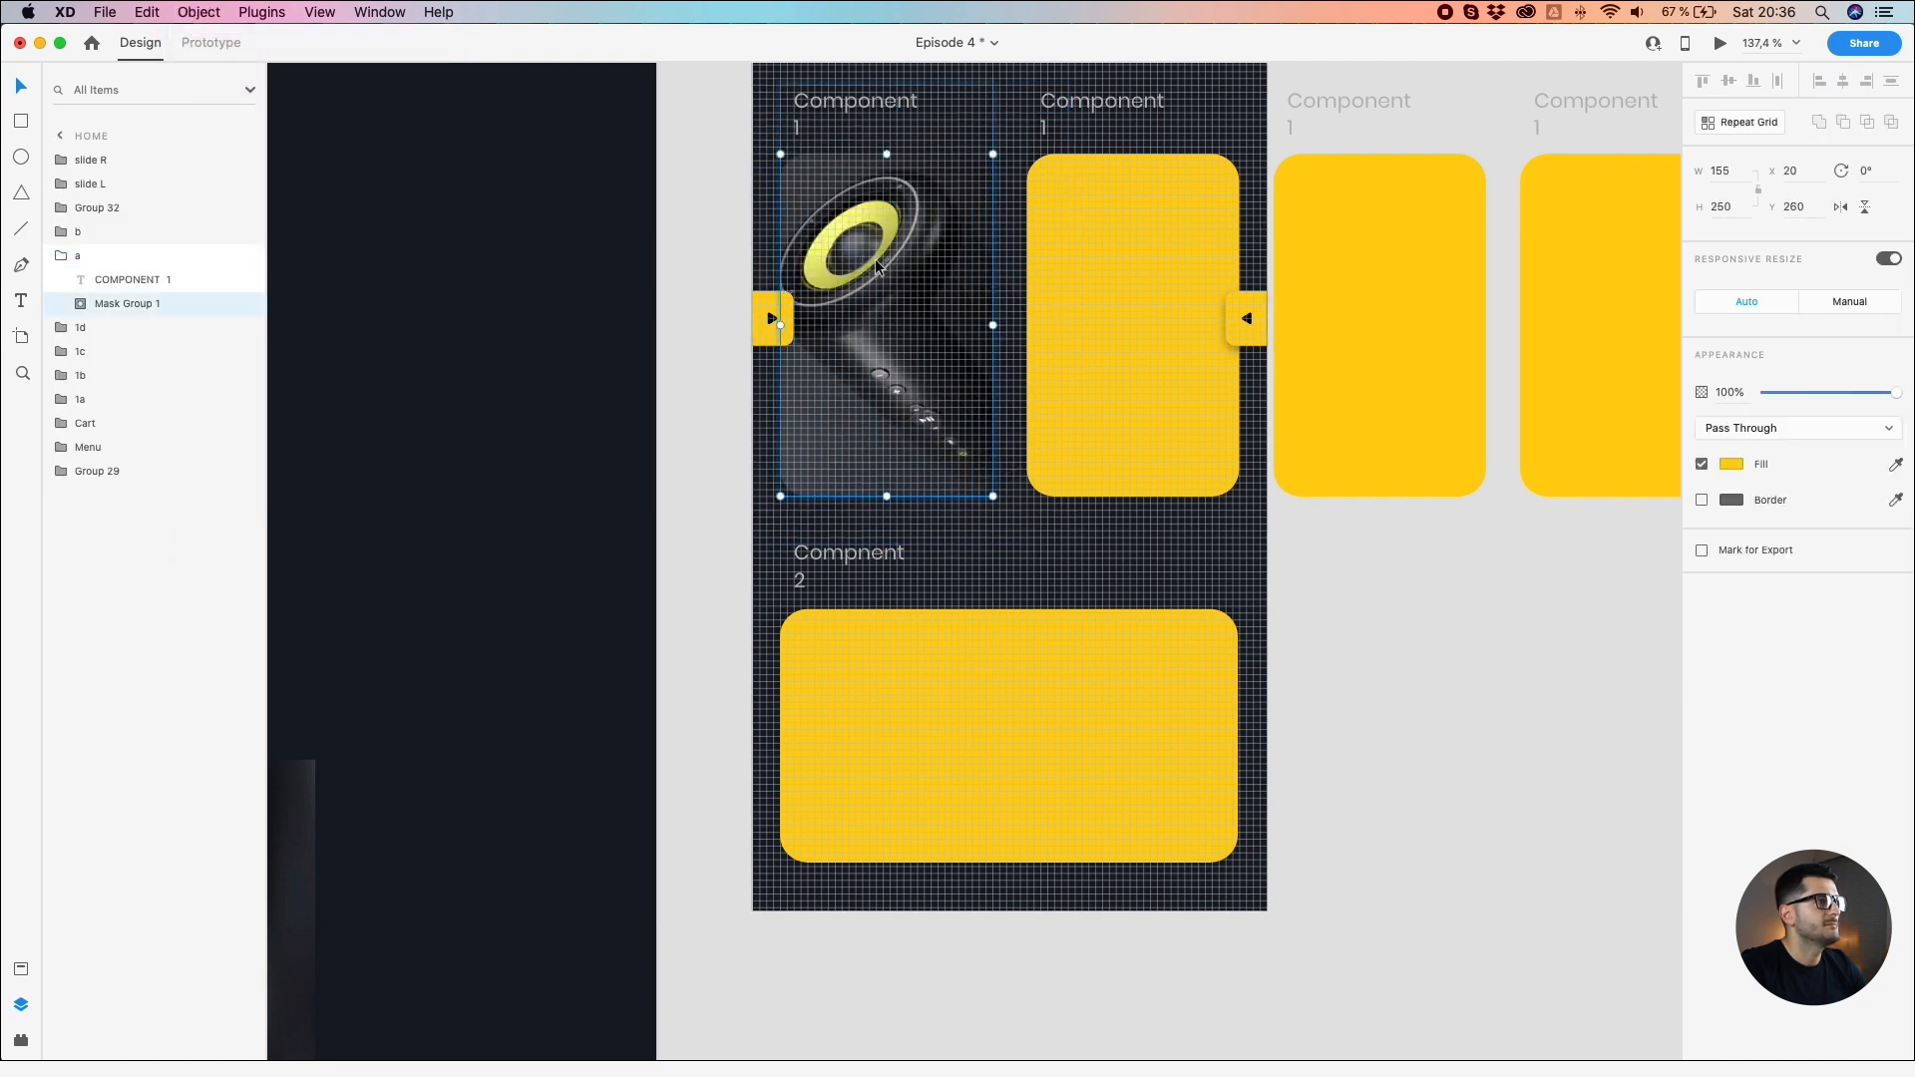
double_click(873, 266)
left_click_drag(872, 264, 892, 282)
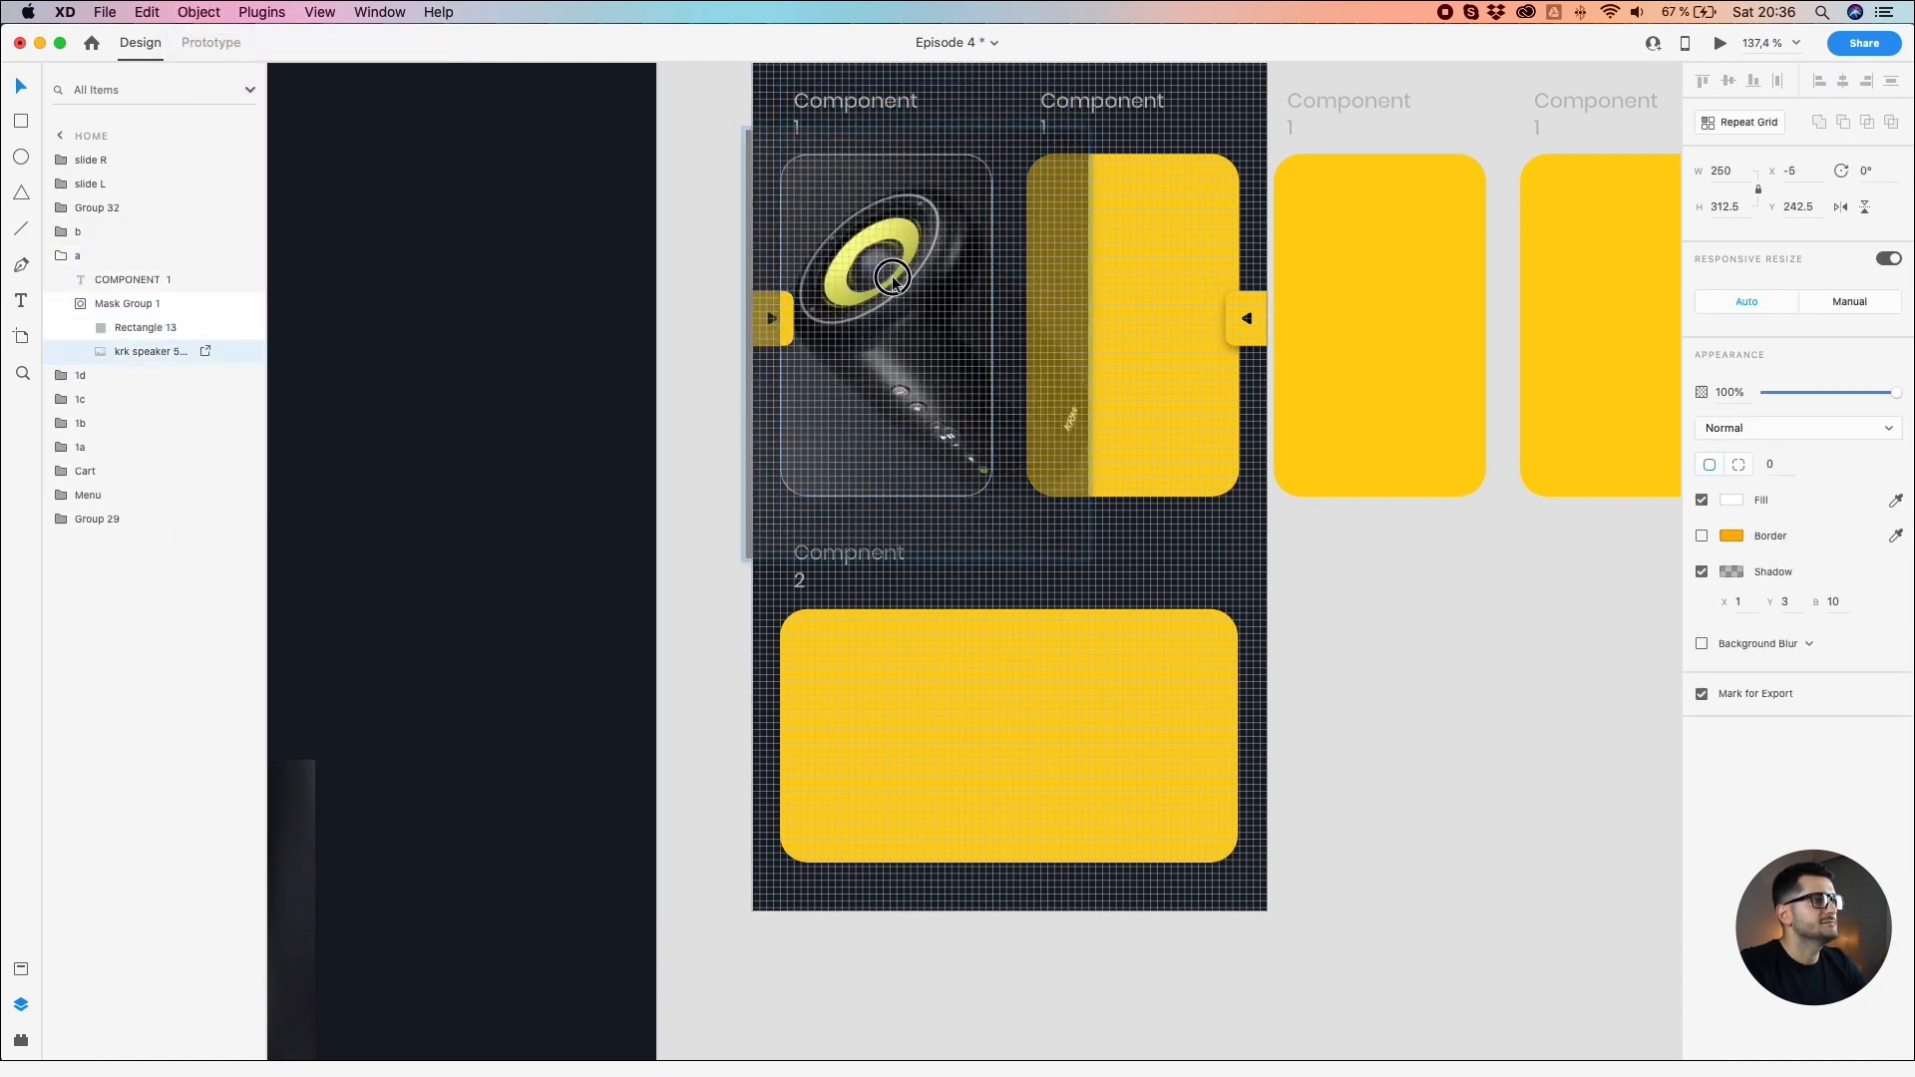
left_click_drag(1085, 557, 1045, 502)
left_click_drag(871, 399, 894, 415)
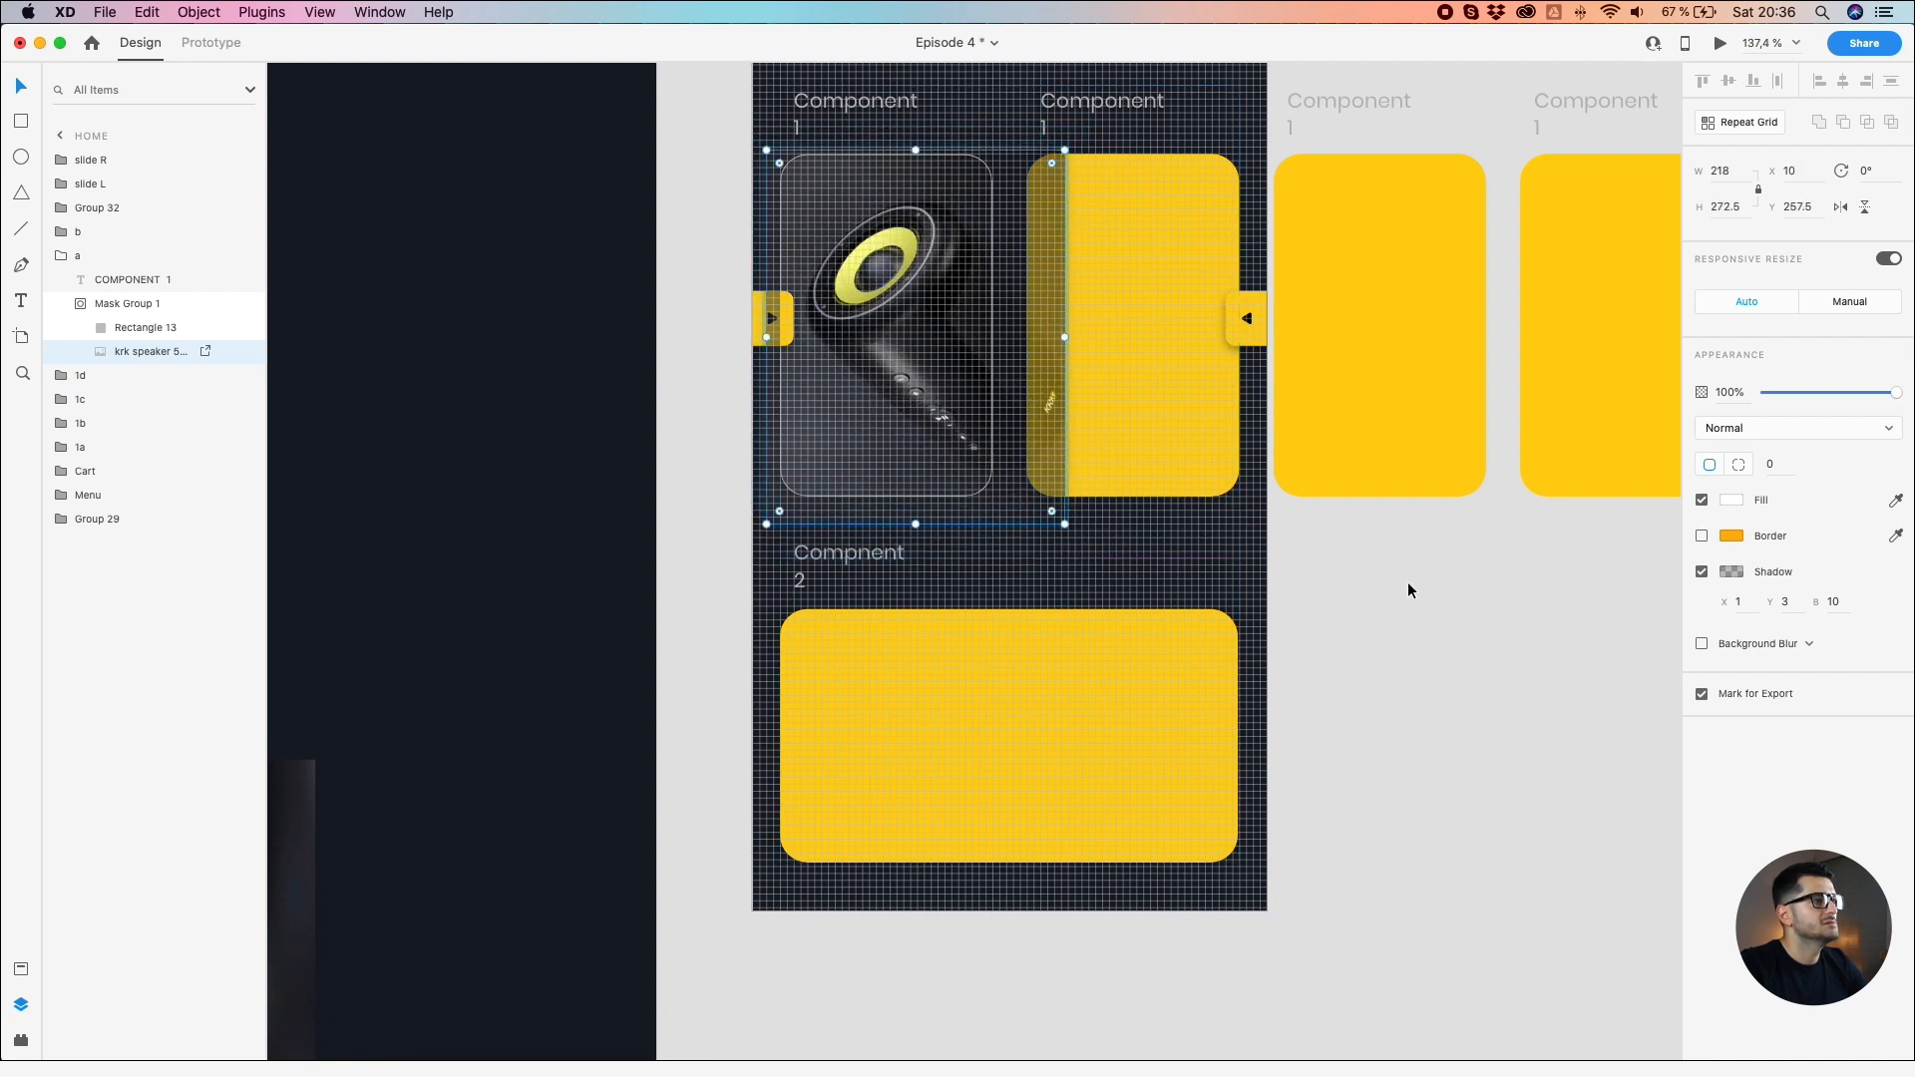
left_click(1480, 619)
Step: Paste the speaker photo into group b, place its layer beneath Rectangle 13, and move it to X 140, Y 227.5
scroll(1449, 606, "down", 3)
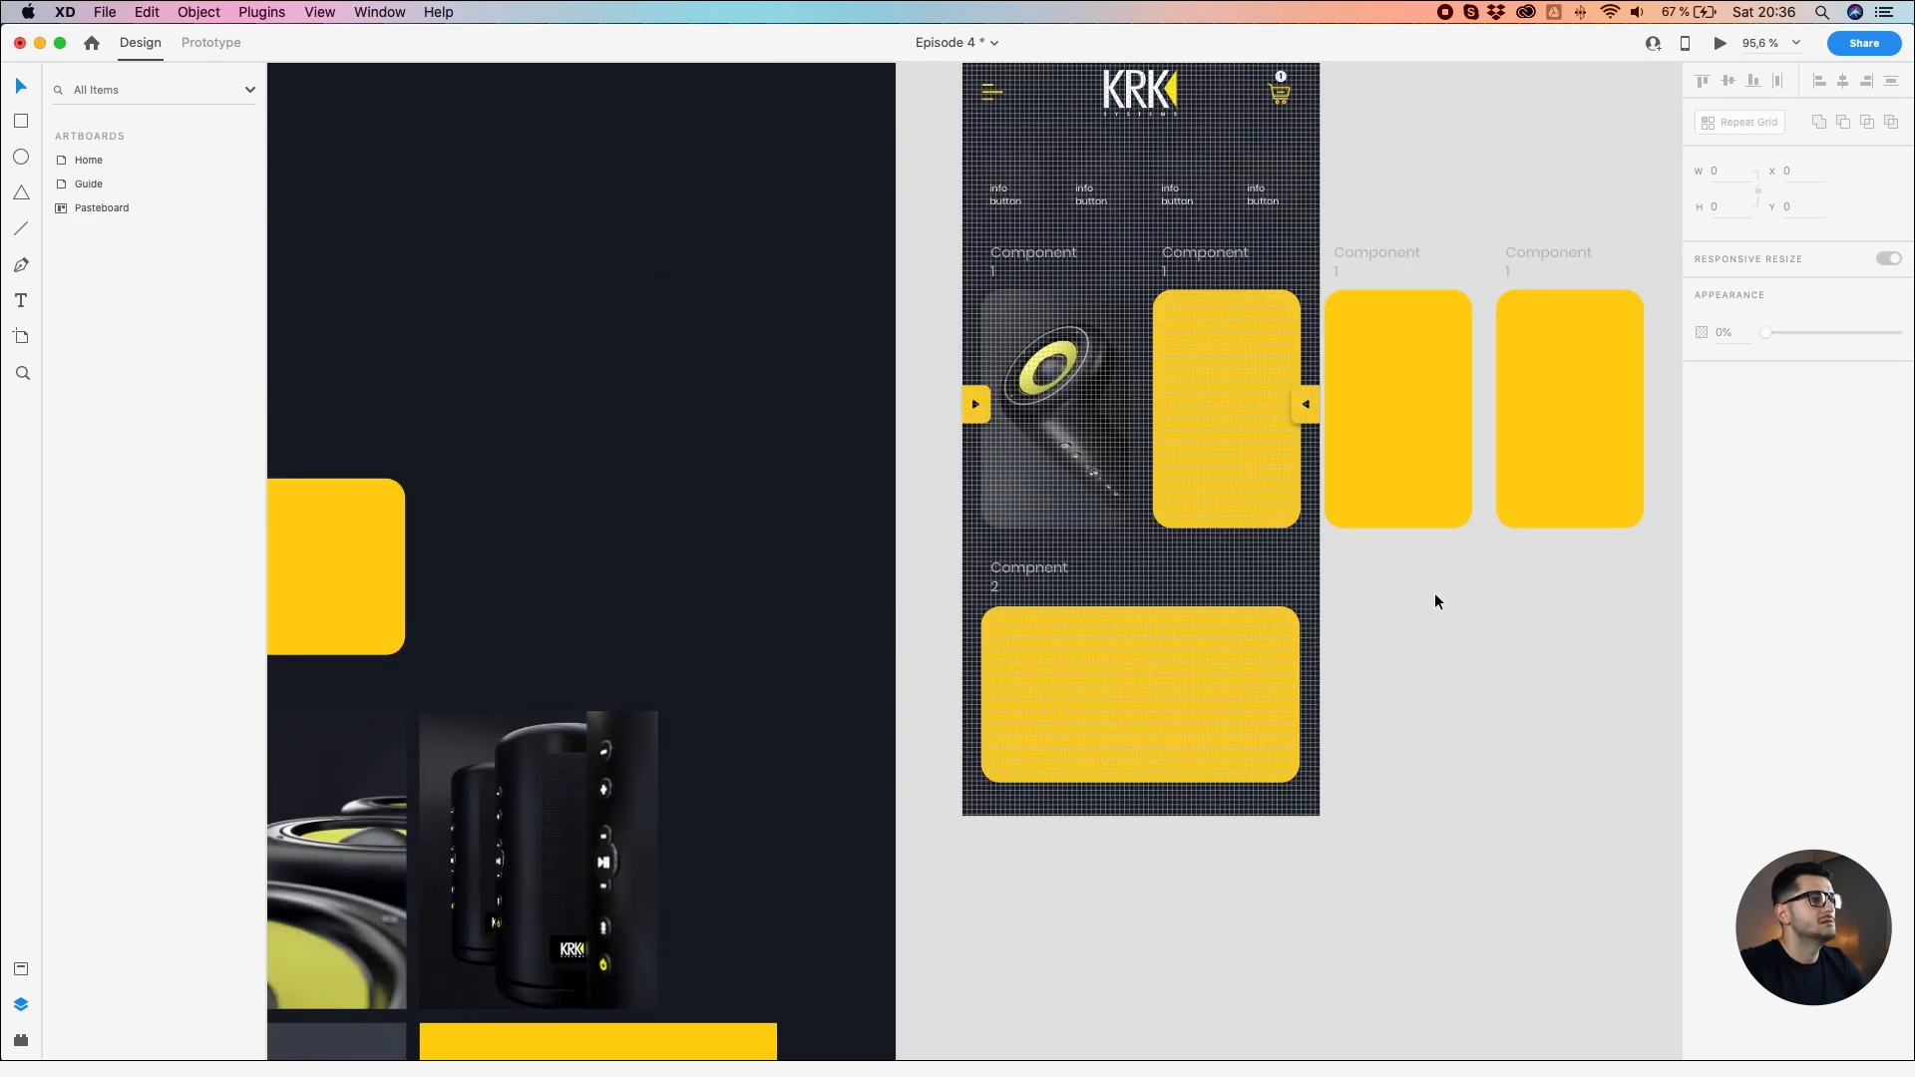
left_click_drag(628, 688, 570, 736)
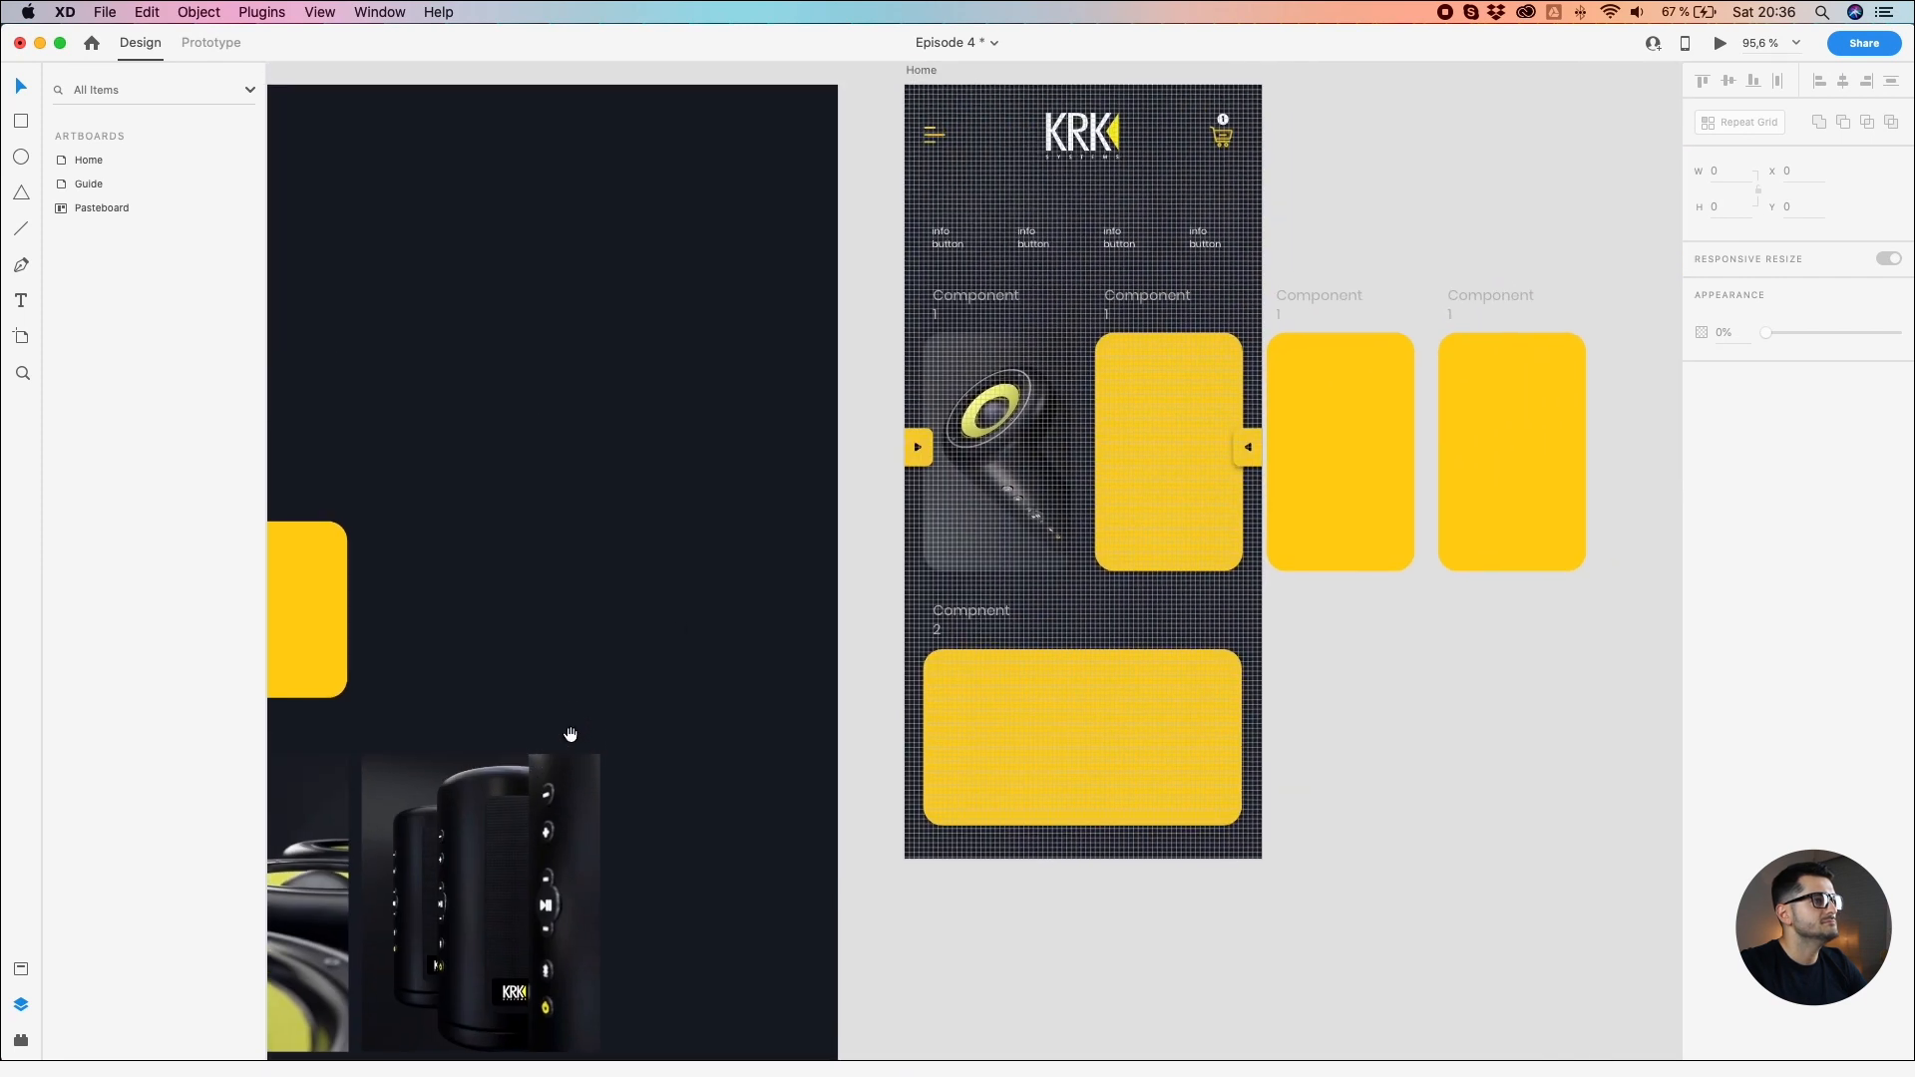
left_click_drag(629, 647, 981, 461)
left_click_drag(1157, 447, 761, 607)
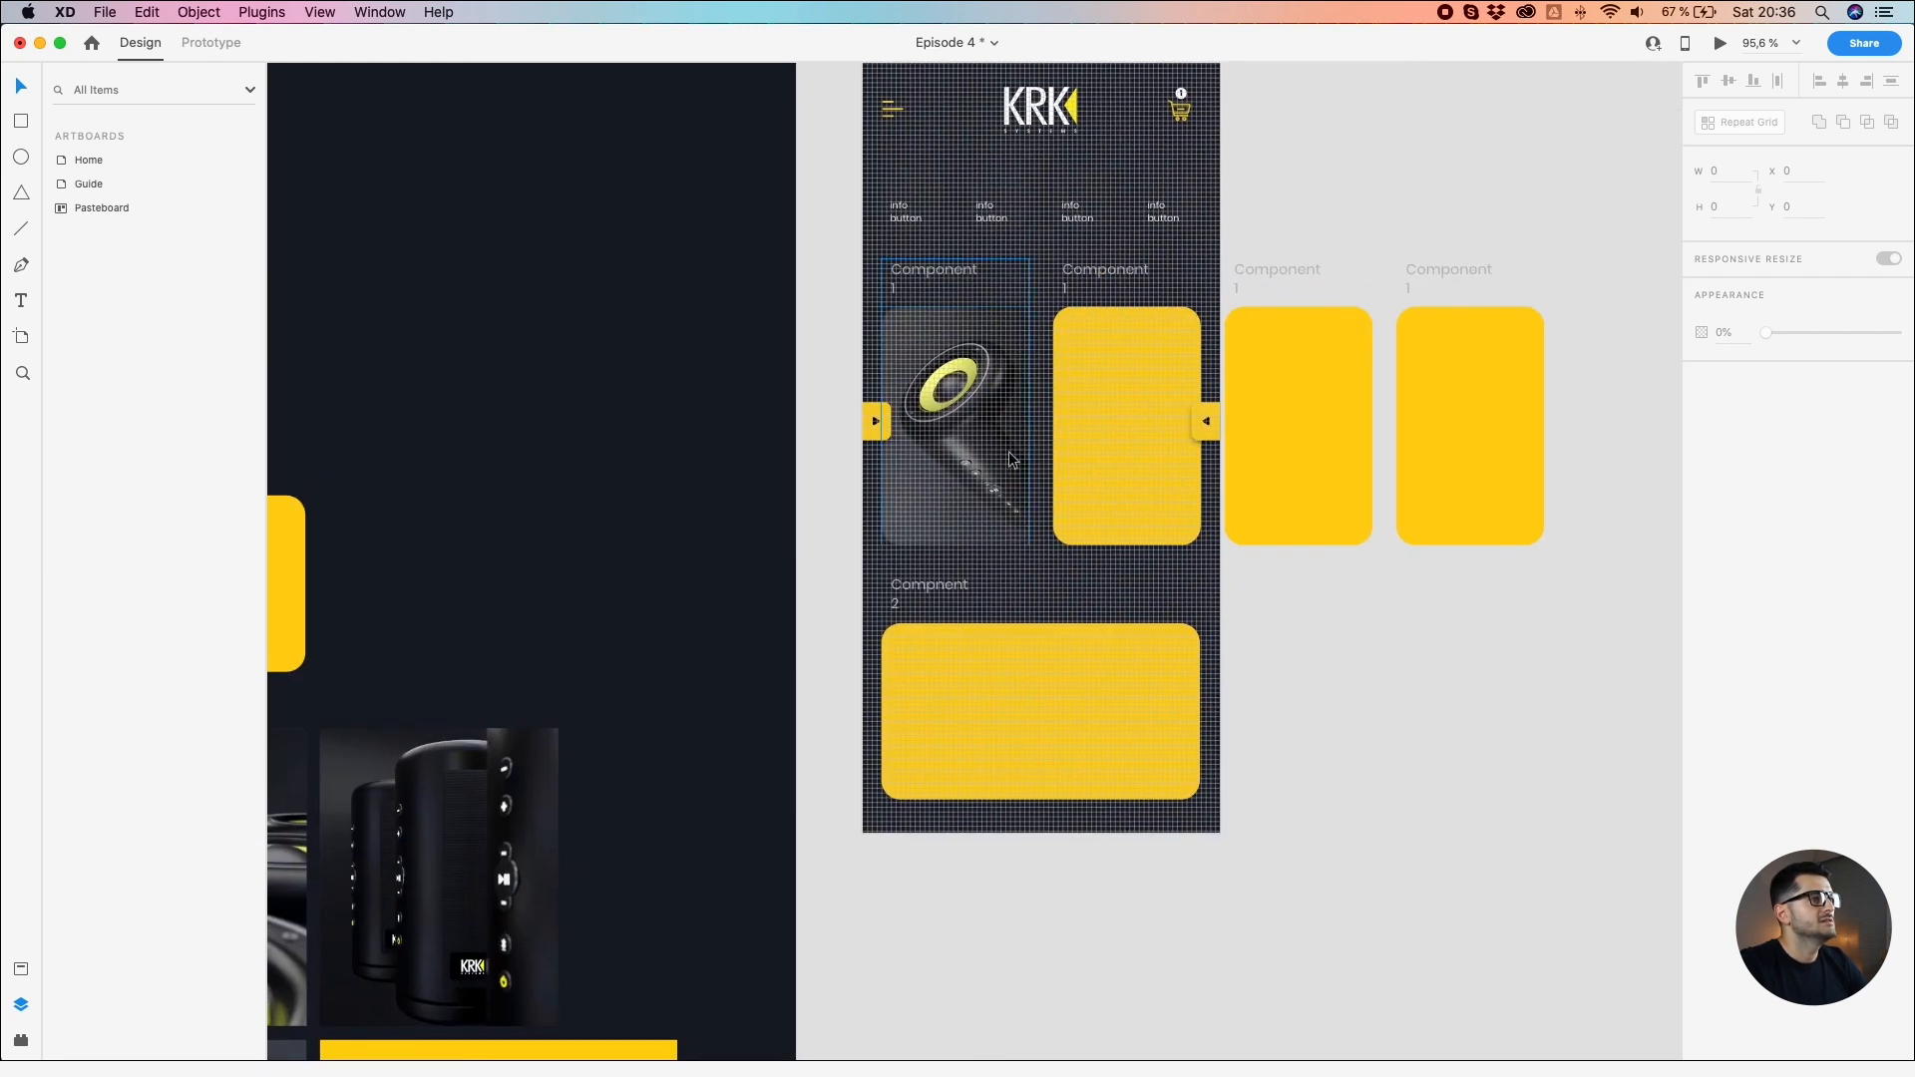
double_click(1117, 405)
scroll(1117, 405, "up", 1)
scroll(1117, 403, "up", 3)
double_click(1117, 403)
key("super+z")
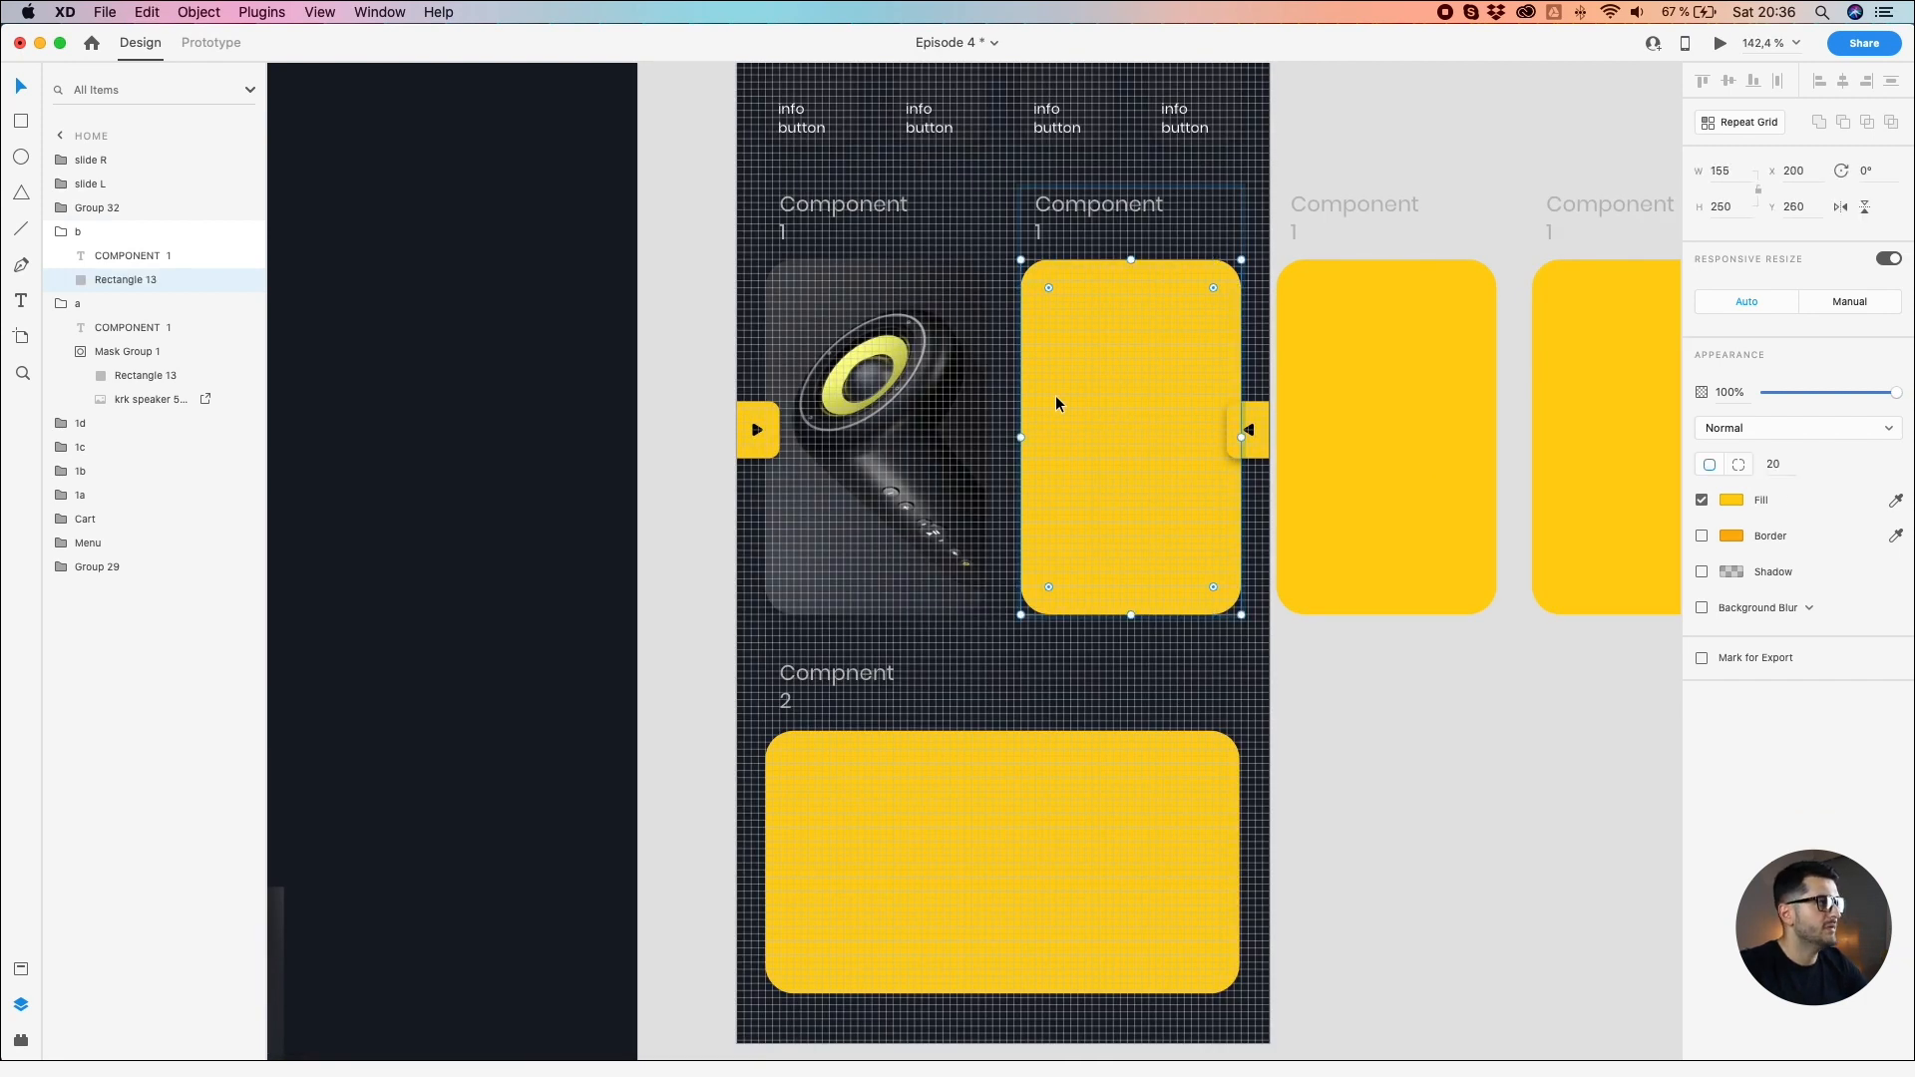
key("super+v")
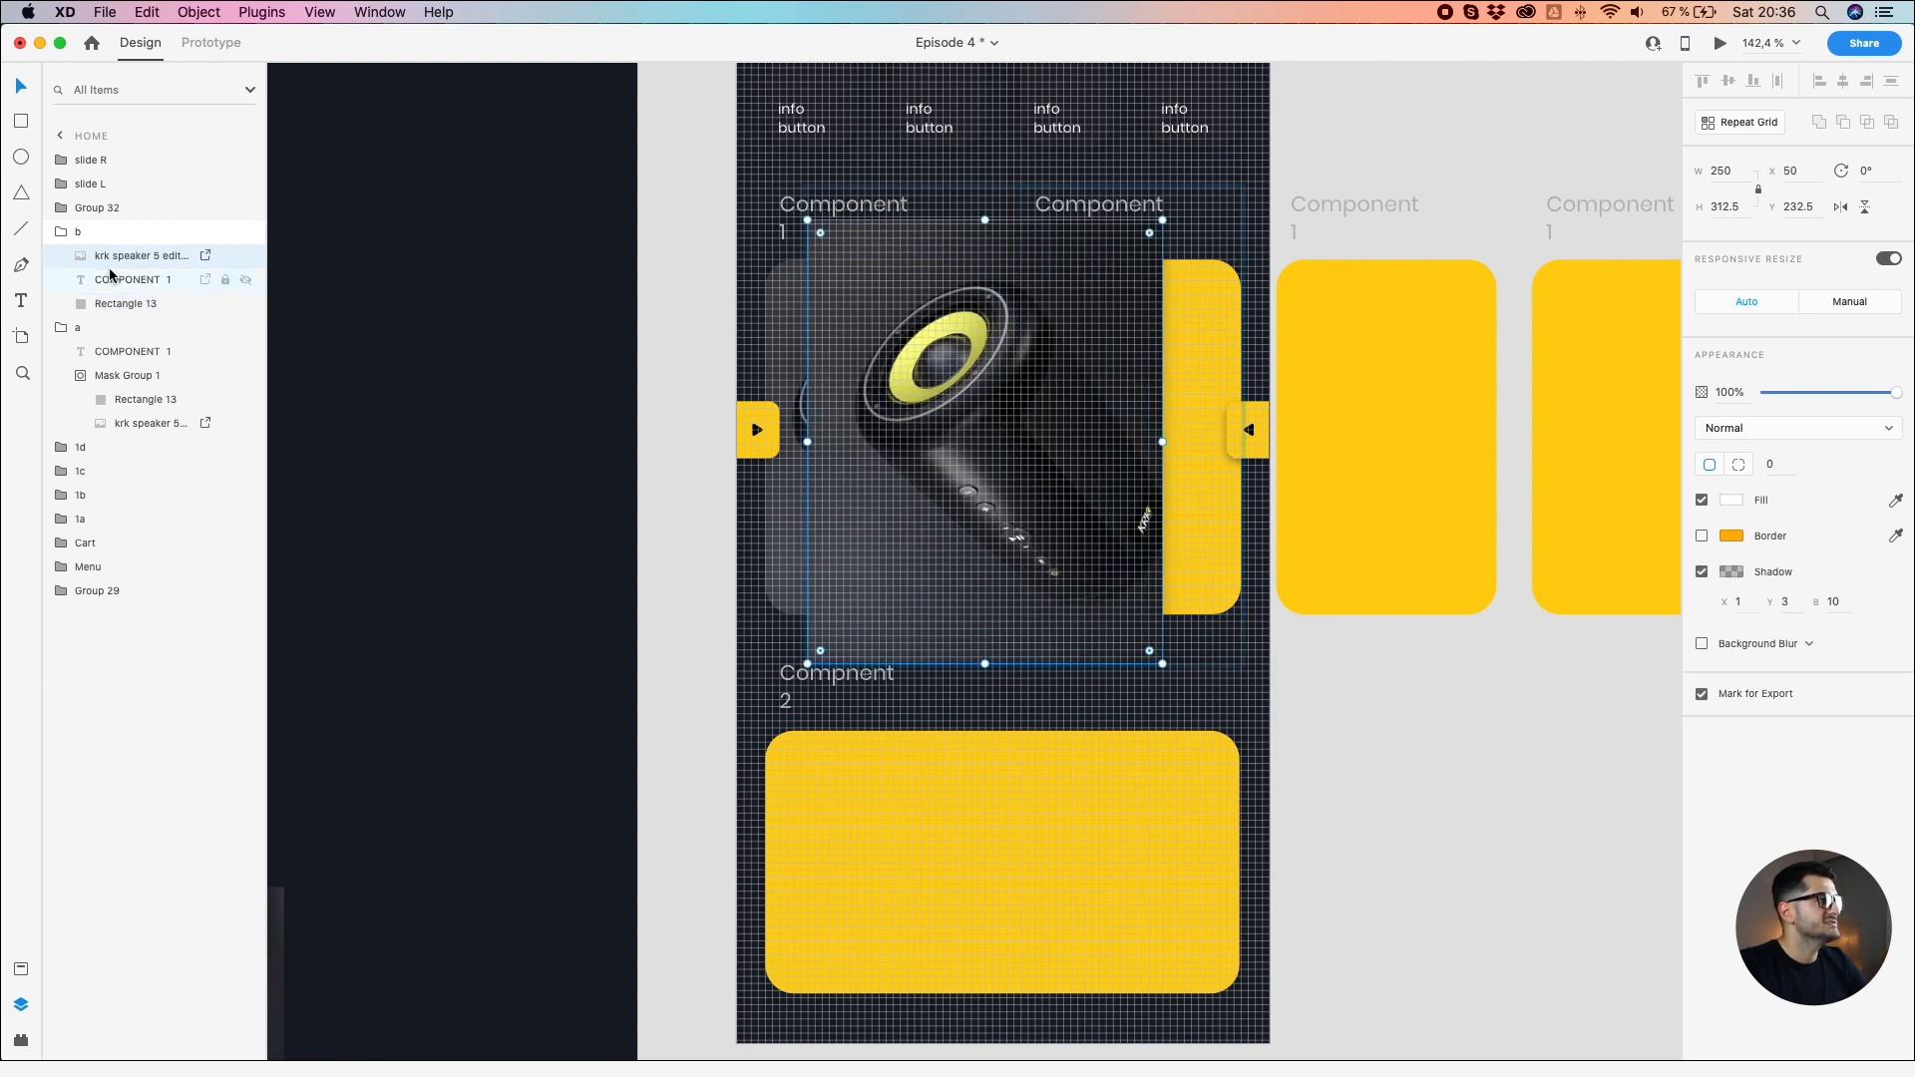
left_click_drag(120, 262, 111, 311)
left_click_drag(868, 321, 996, 314)
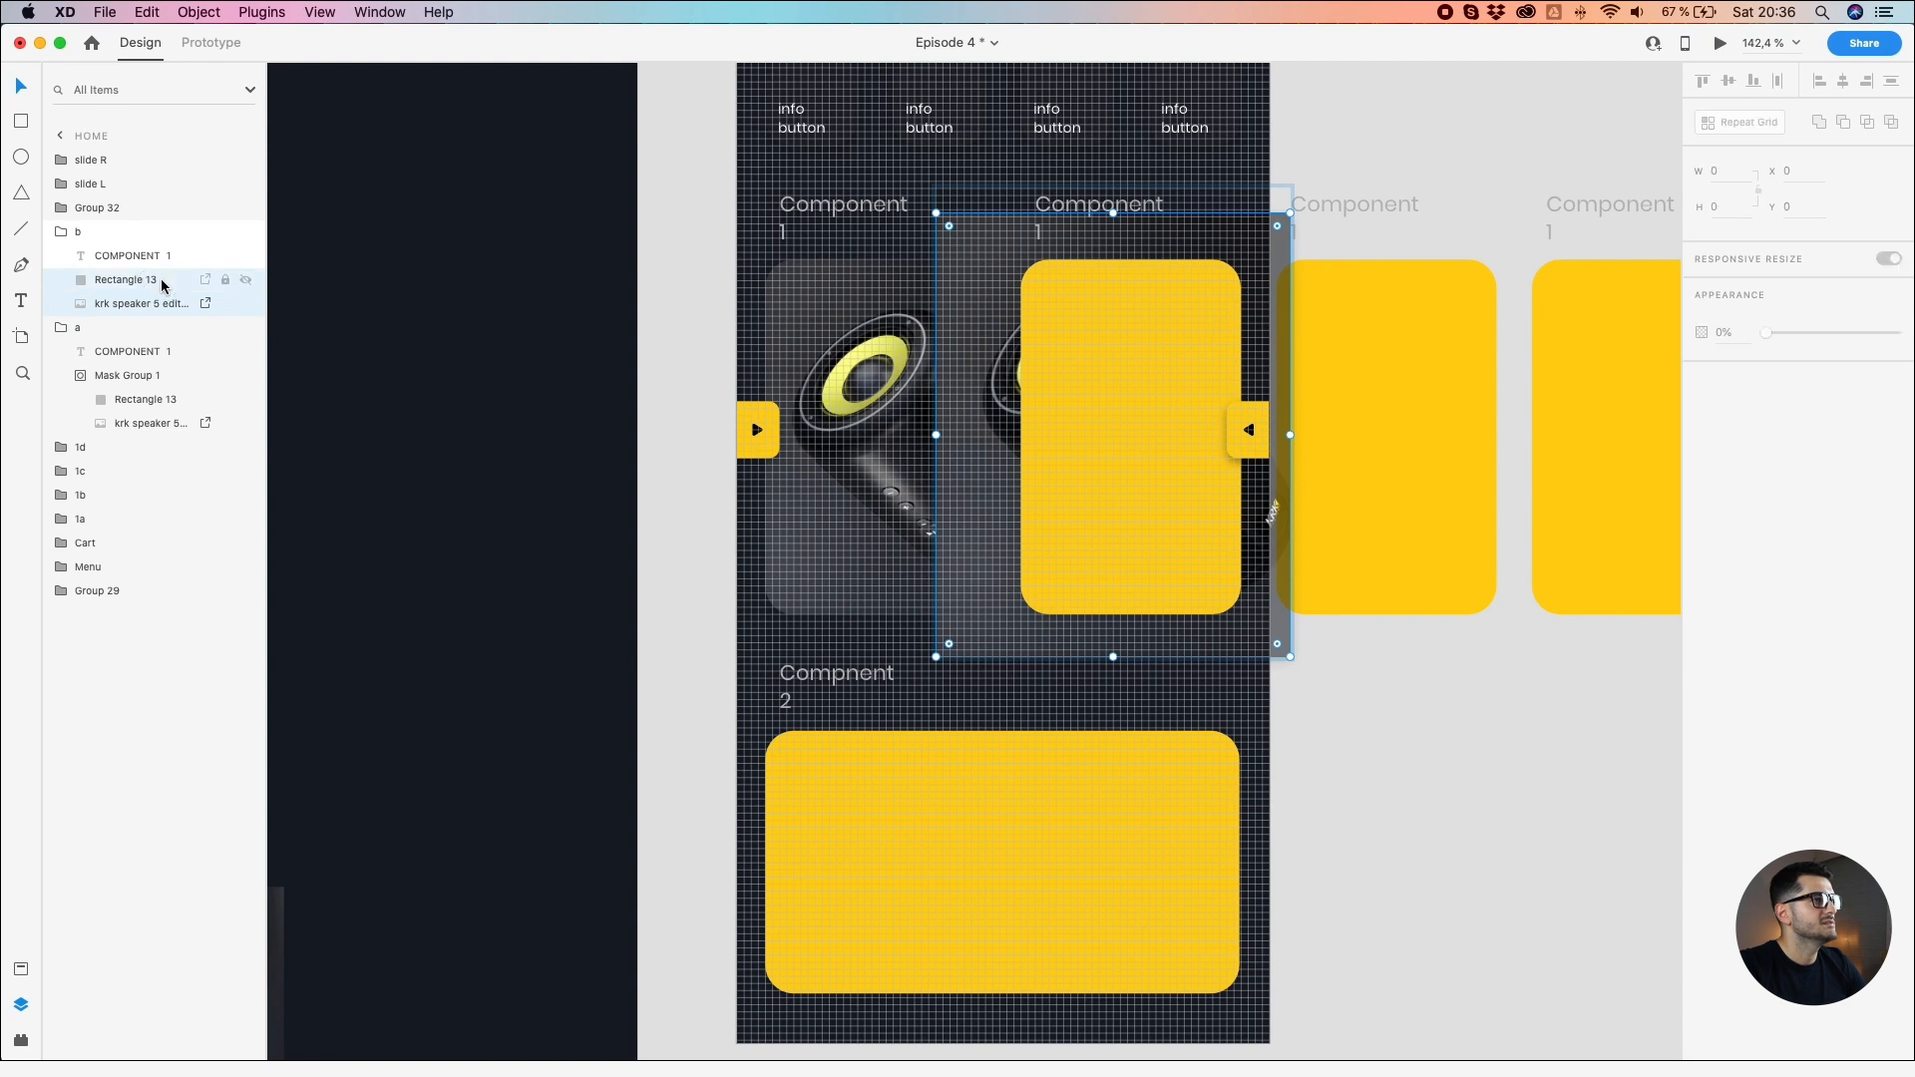
Step: Mask the speaker photo in group b with the card's rounded rectangle
left_click(198, 12)
left_click(279, 318)
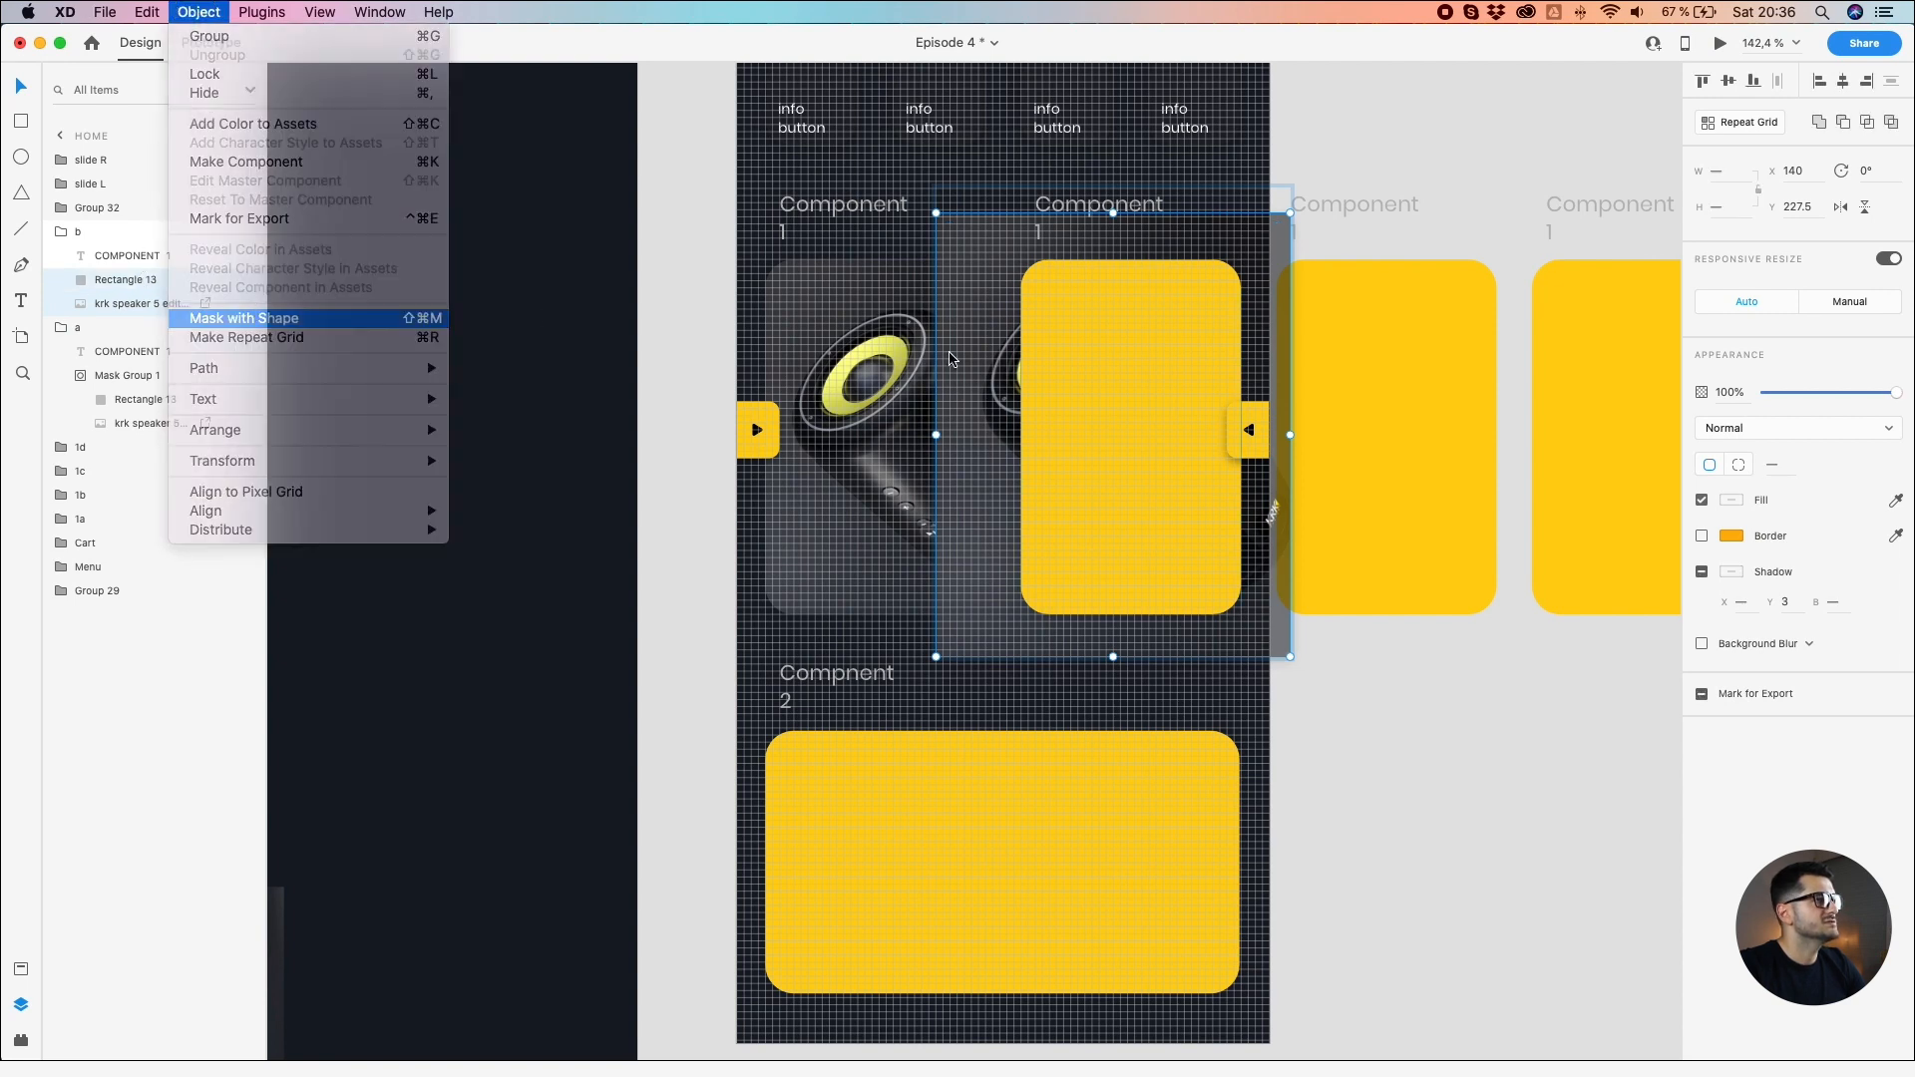
Step: Enlarge the masked photo in group b to 580 × 724.5, rotate it 13°, and reposition it at about X -253.11, Y -131.4
left_click(1100, 367)
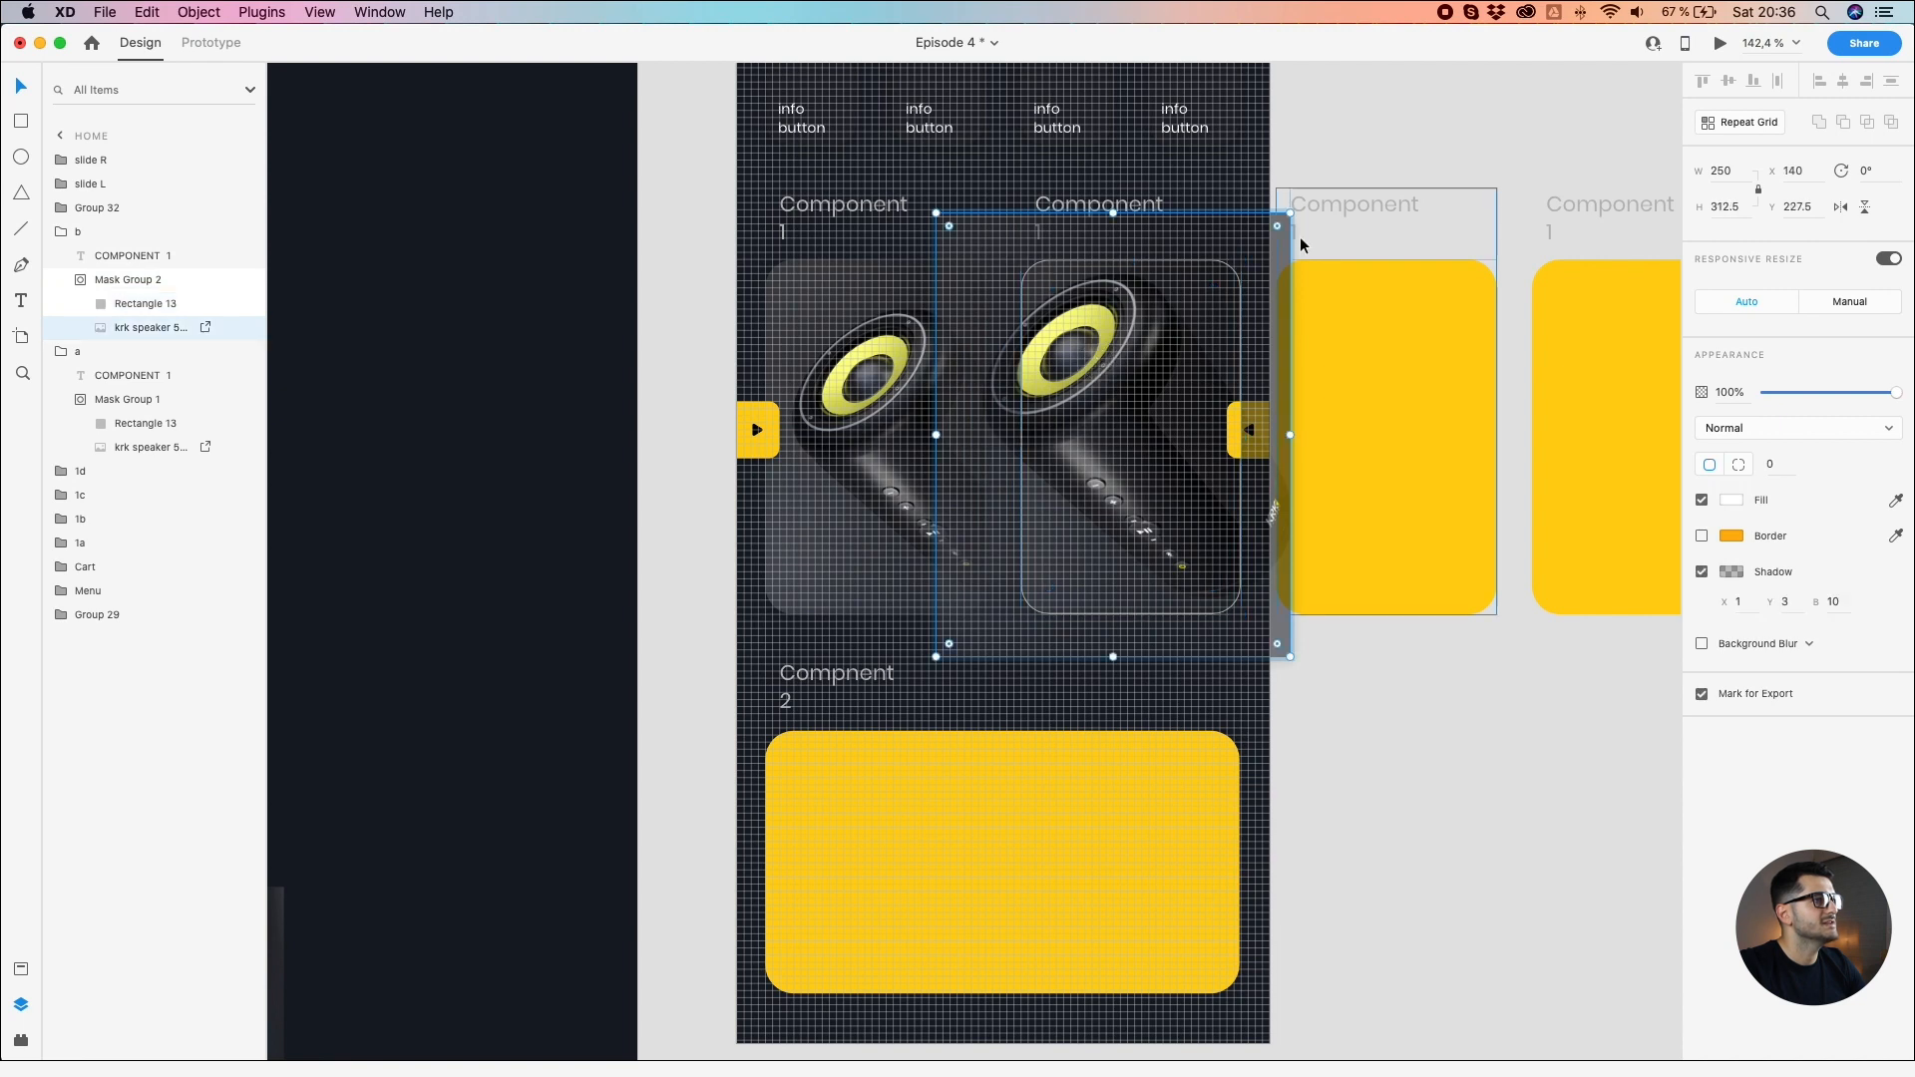
left_click_drag(1290, 212, 1519, 79)
left_click_drag(1199, 585, 1000, 576)
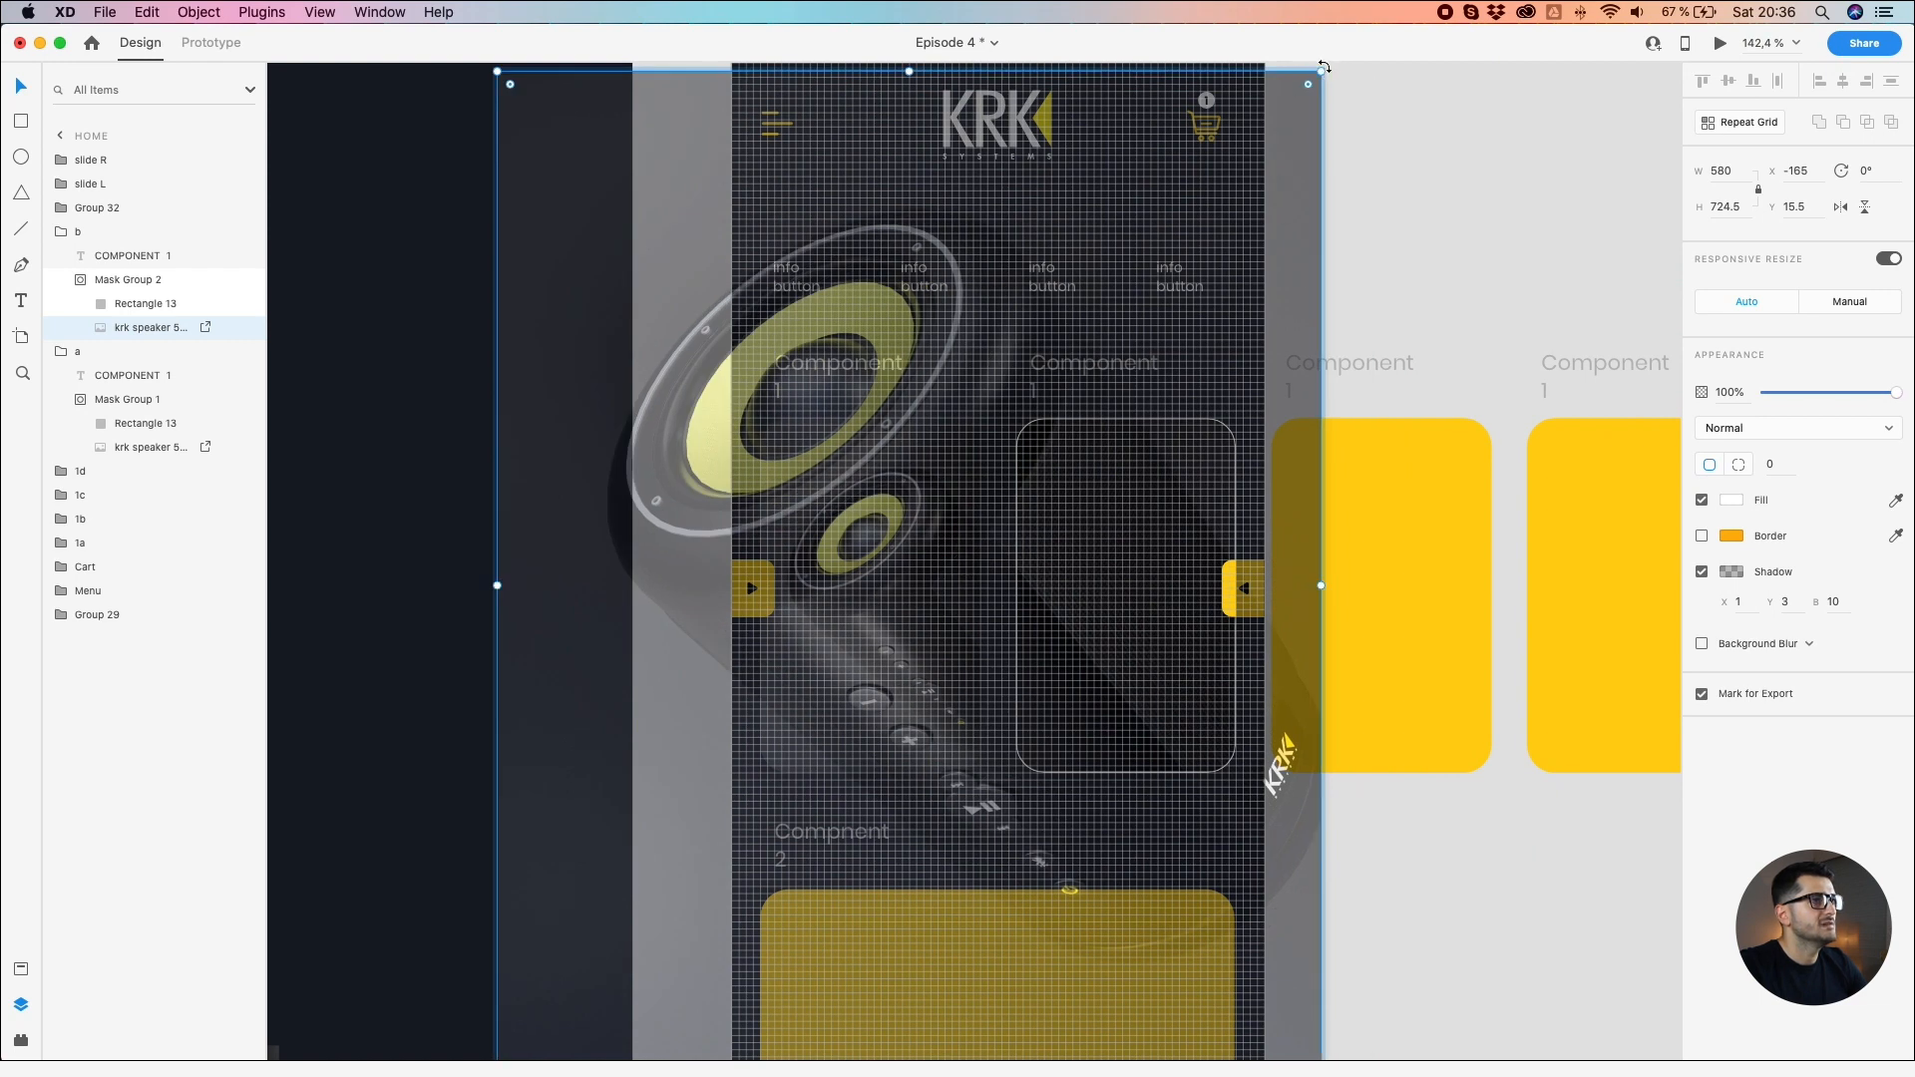
left_click_drag(1330, 62, 1460, 185)
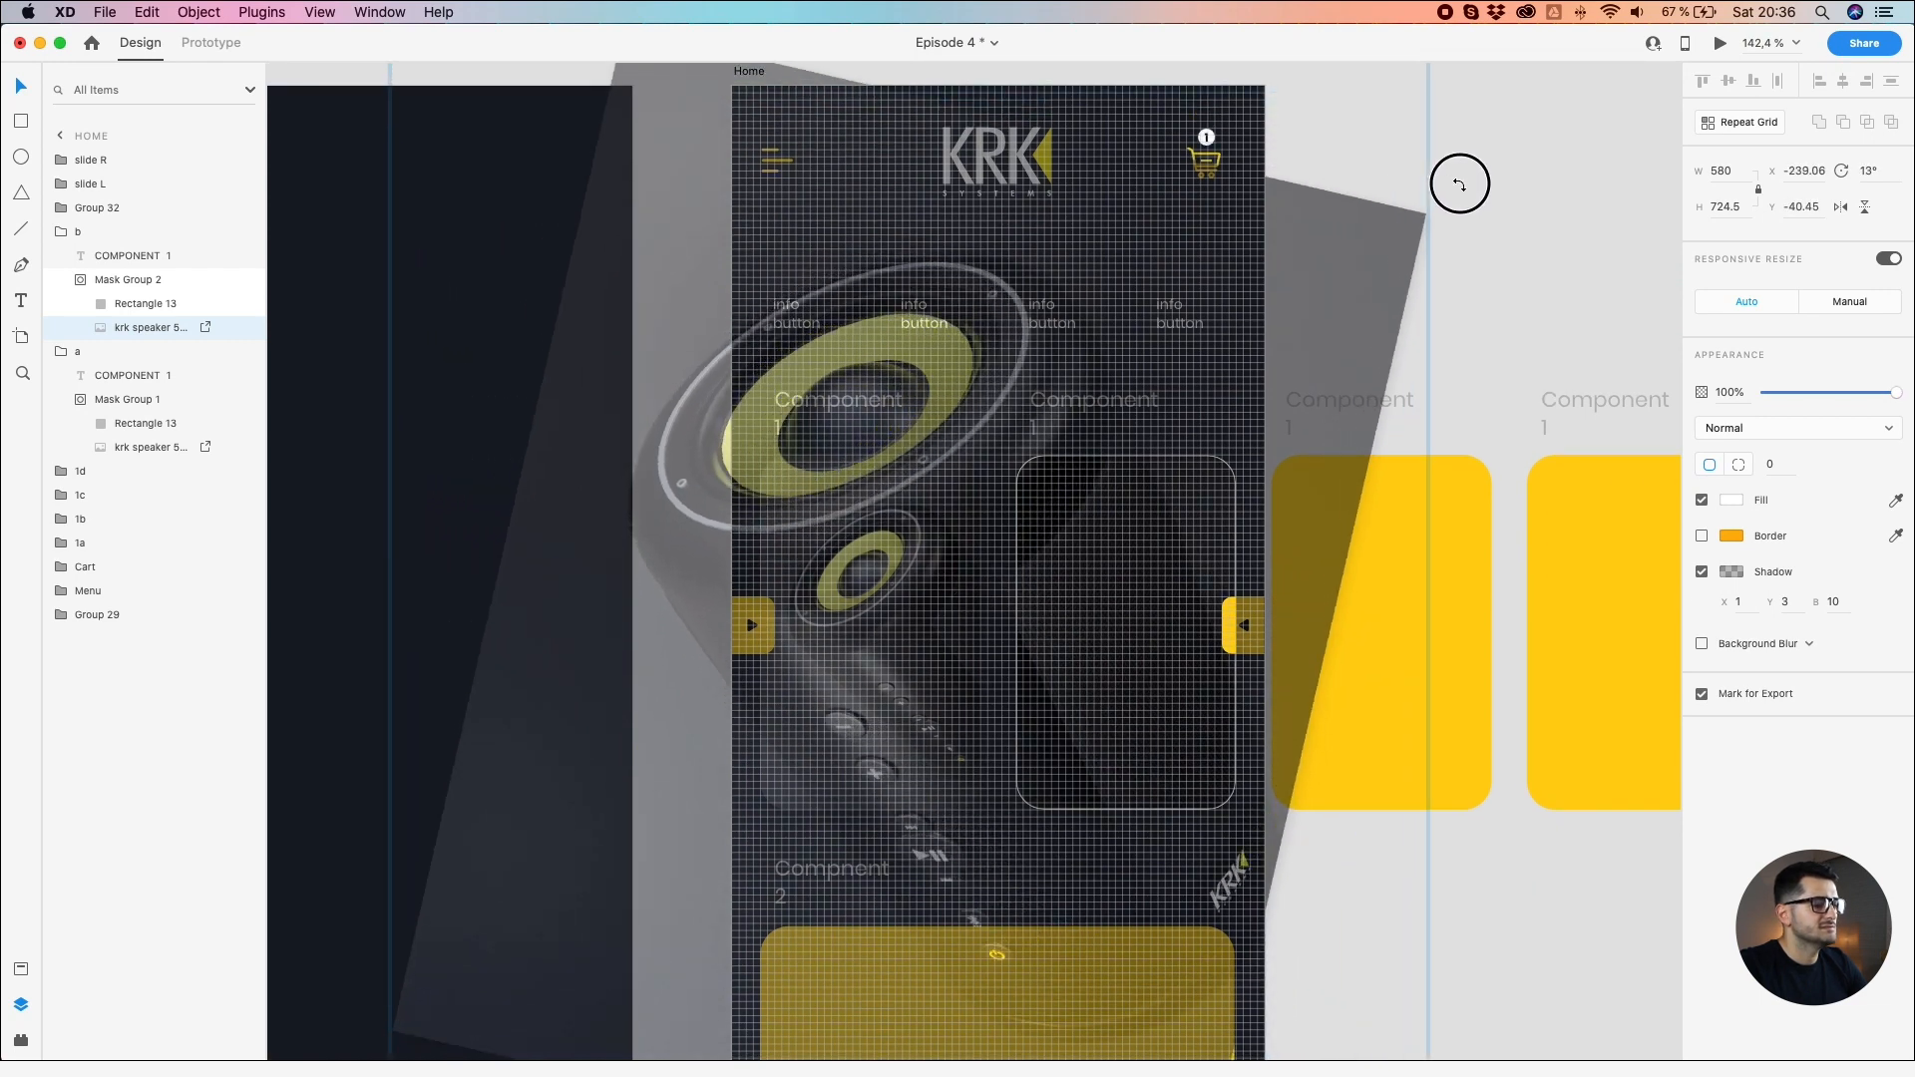
left_click_drag(1208, 561, 1164, 425)
scroll(1200, 552, "down", 3)
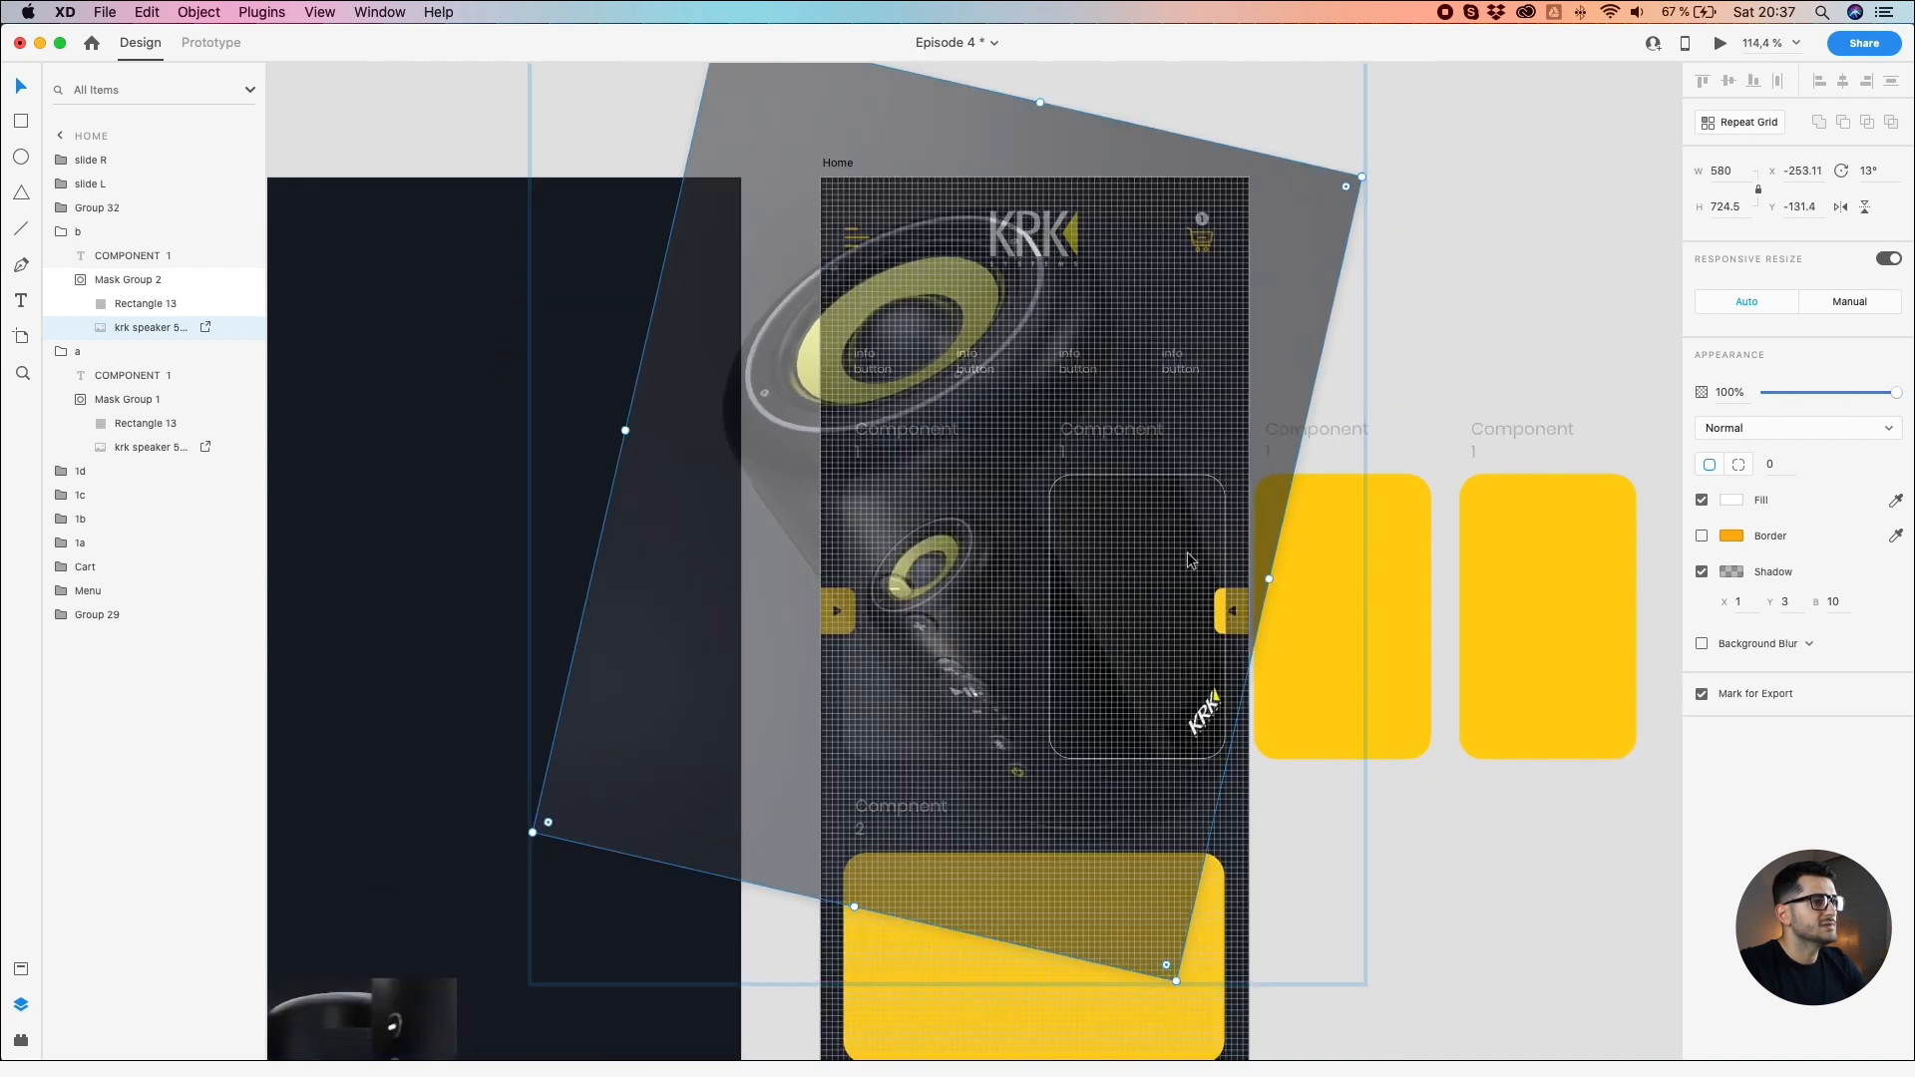
Step: Turn off the square grid on the Home artboard
left_click(1429, 331)
left_click(838, 162)
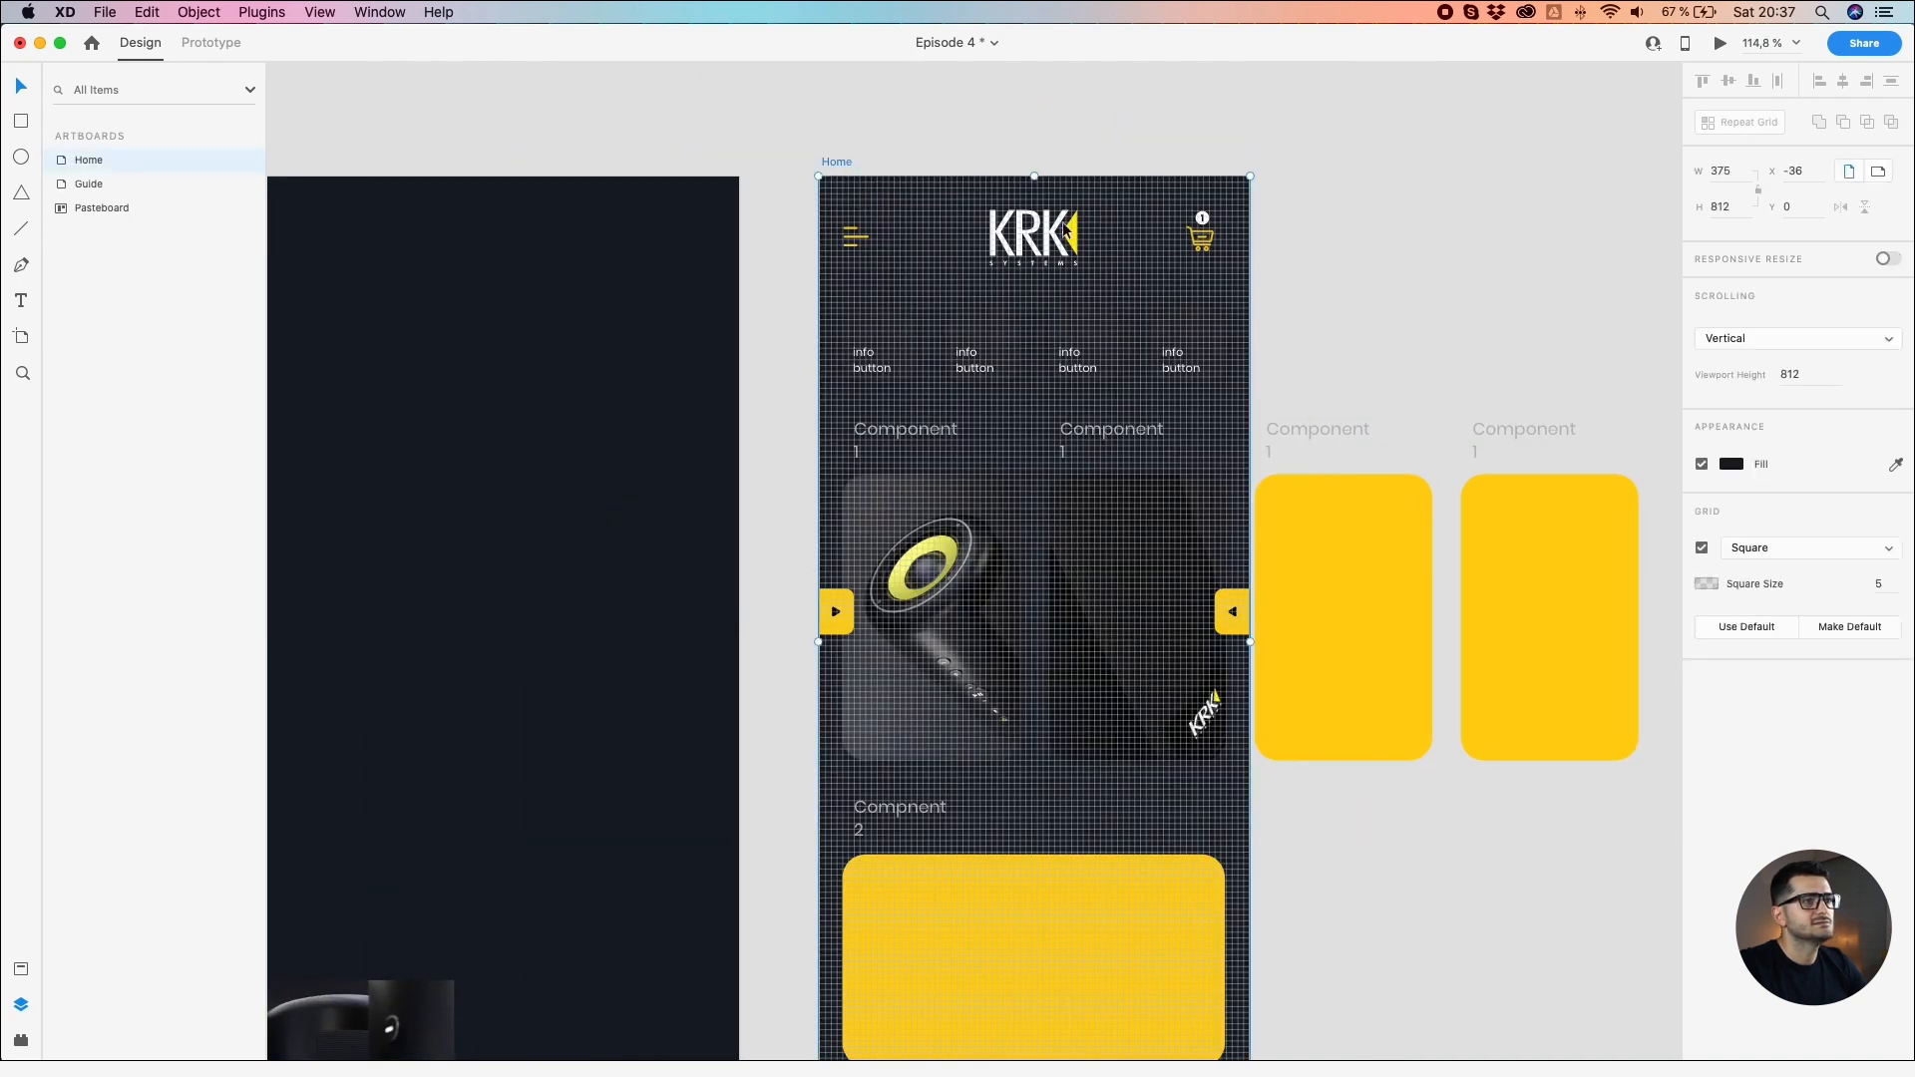
left_click(1701, 550)
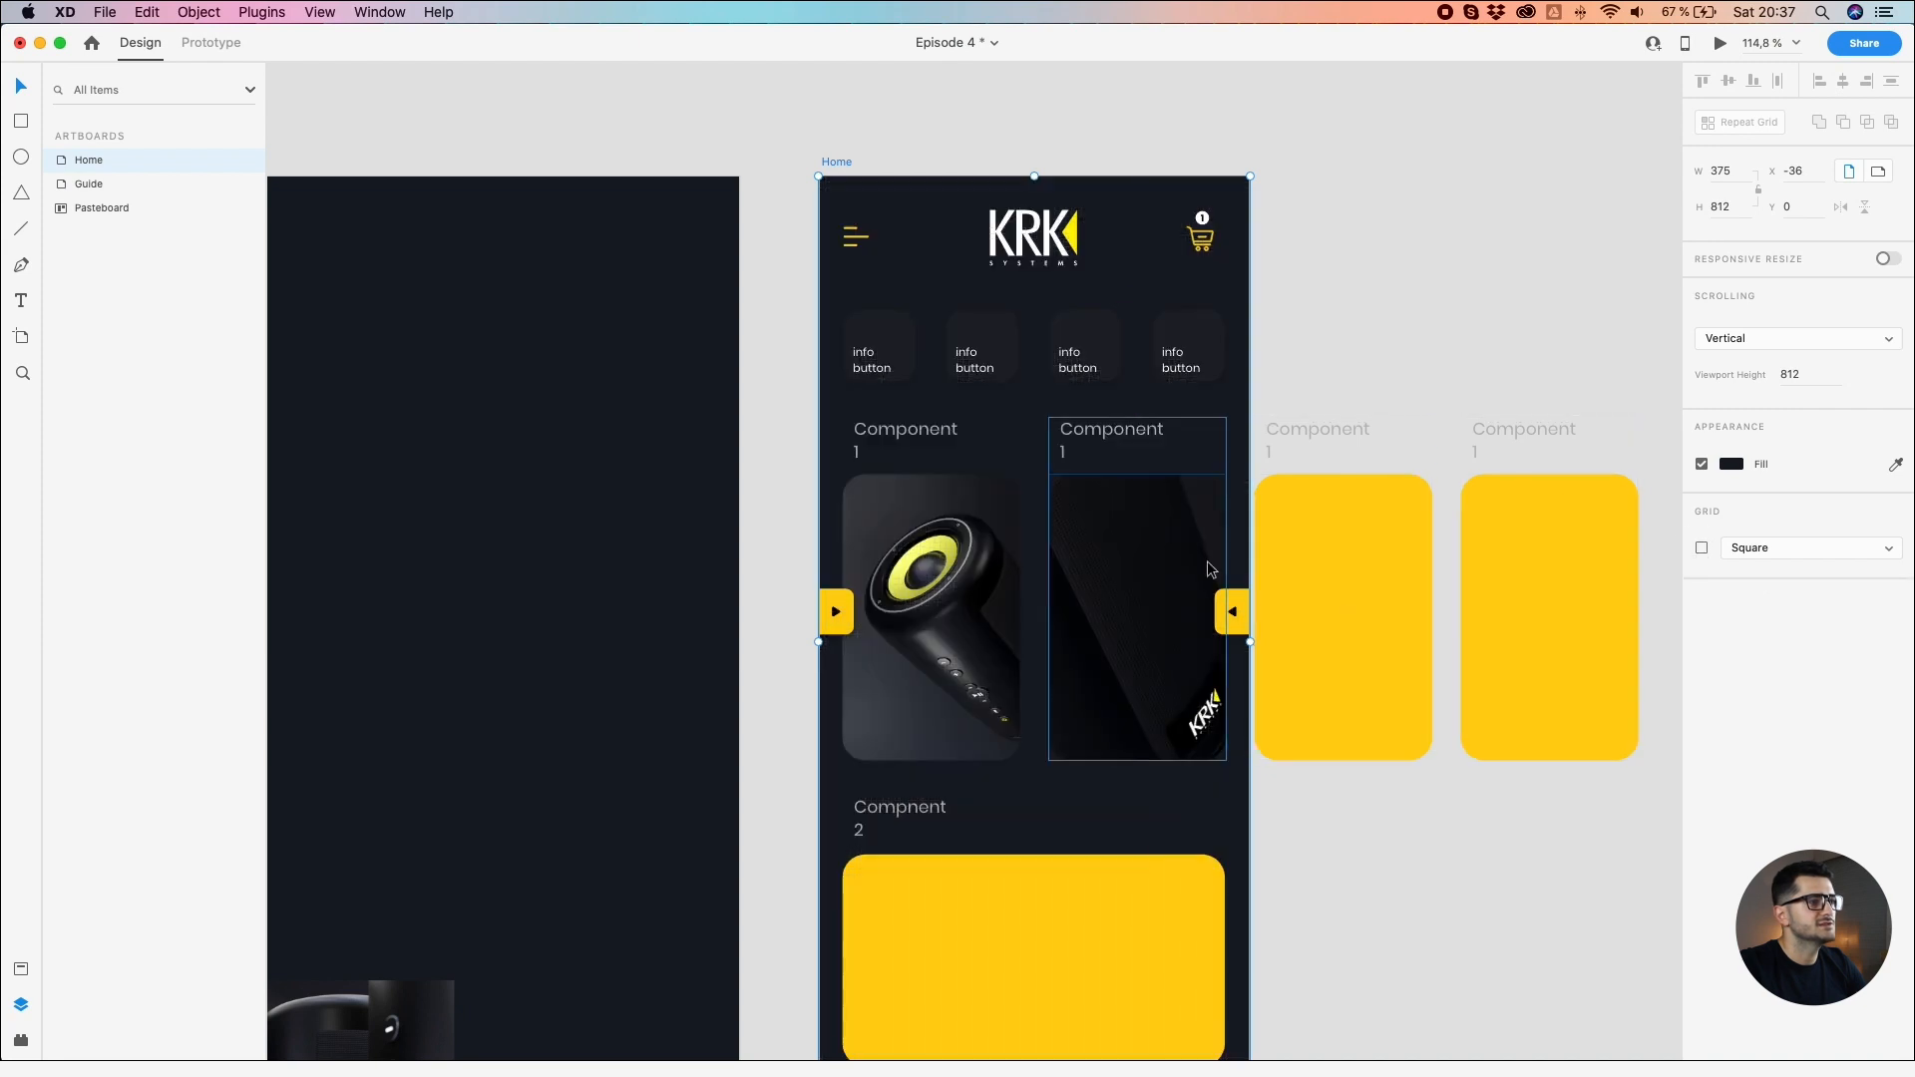
Step: Examine the masked speaker photos in the first two Component 1 cards up close
scroll(1121, 594, "up", 8)
scroll(1050, 513, "down", 3)
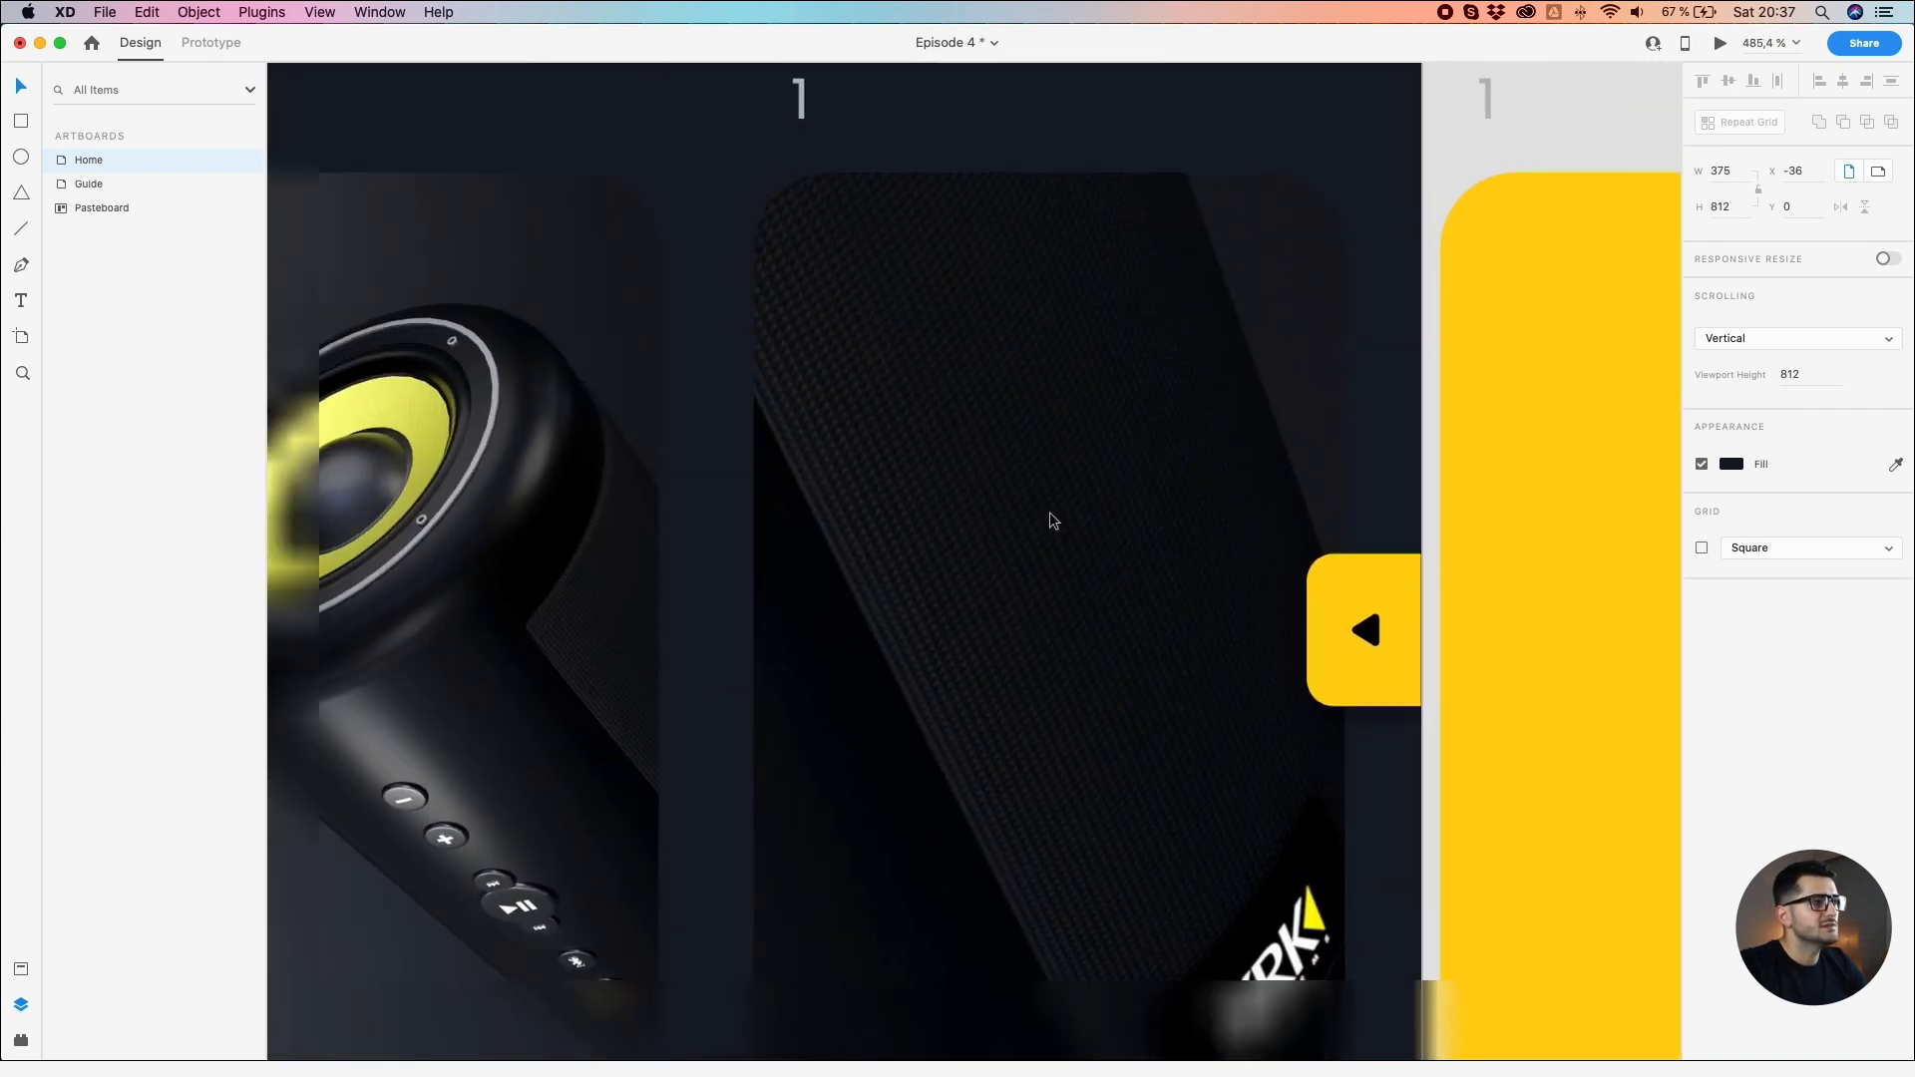
scroll(1049, 513, "down", 2)
scroll(1052, 519, "down", 2)
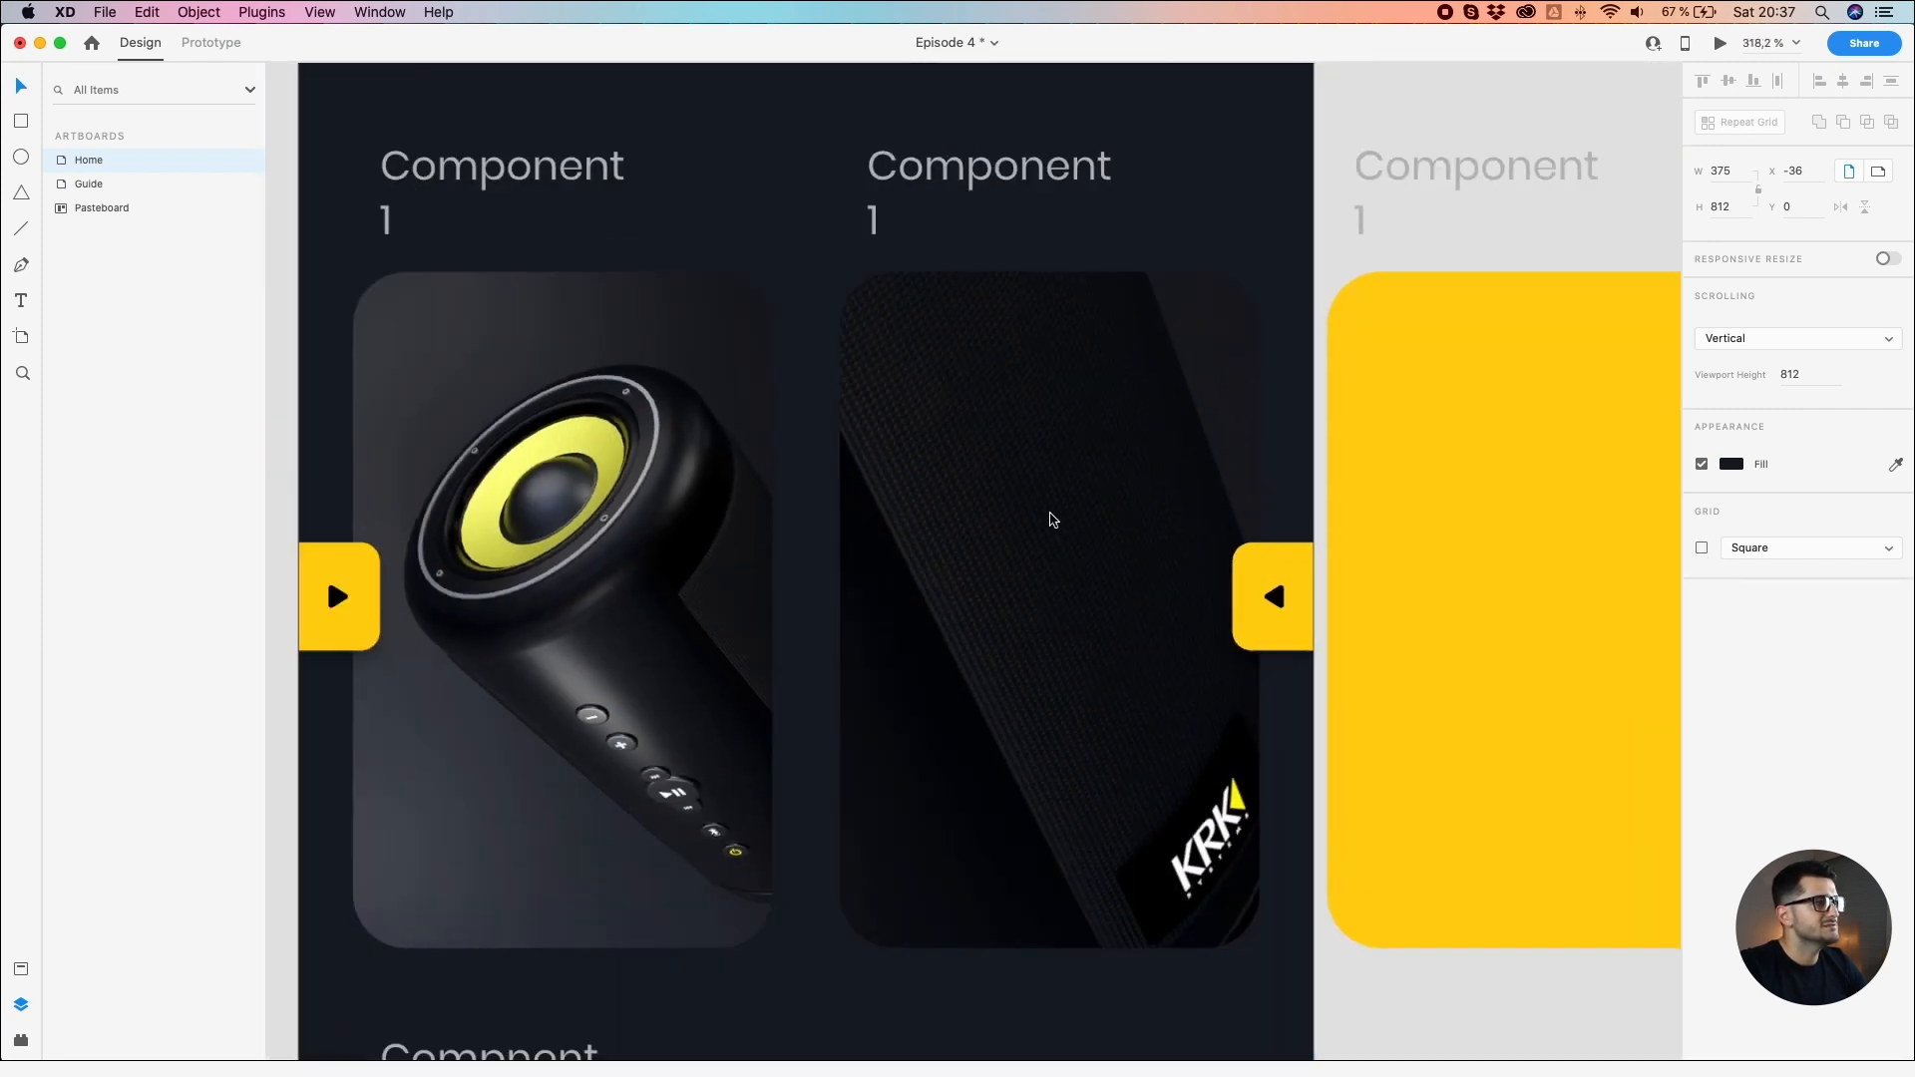
scroll(1049, 517, "down", 2)
scroll(1050, 518, "up", 2)
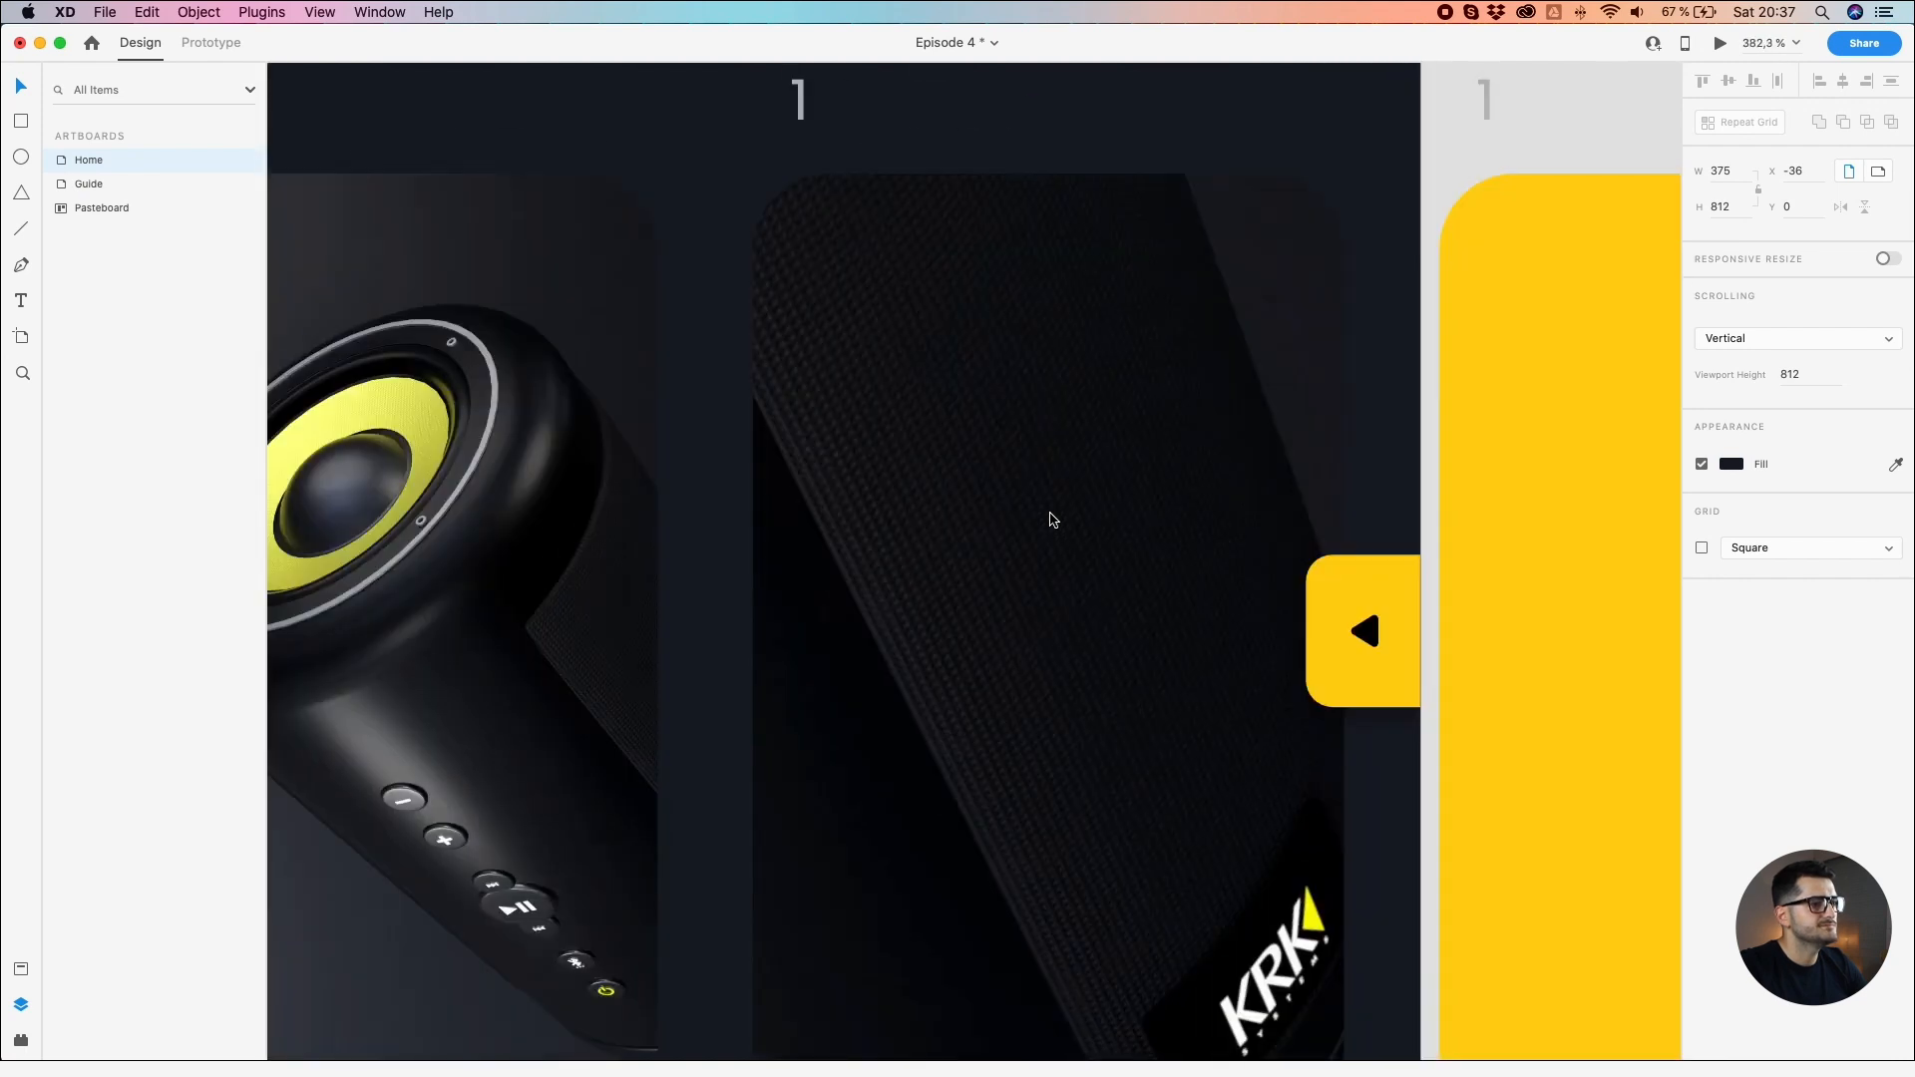
scroll(1057, 514, "down", 4)
left_click(1414, 203)
scroll(1414, 204, "down", 2)
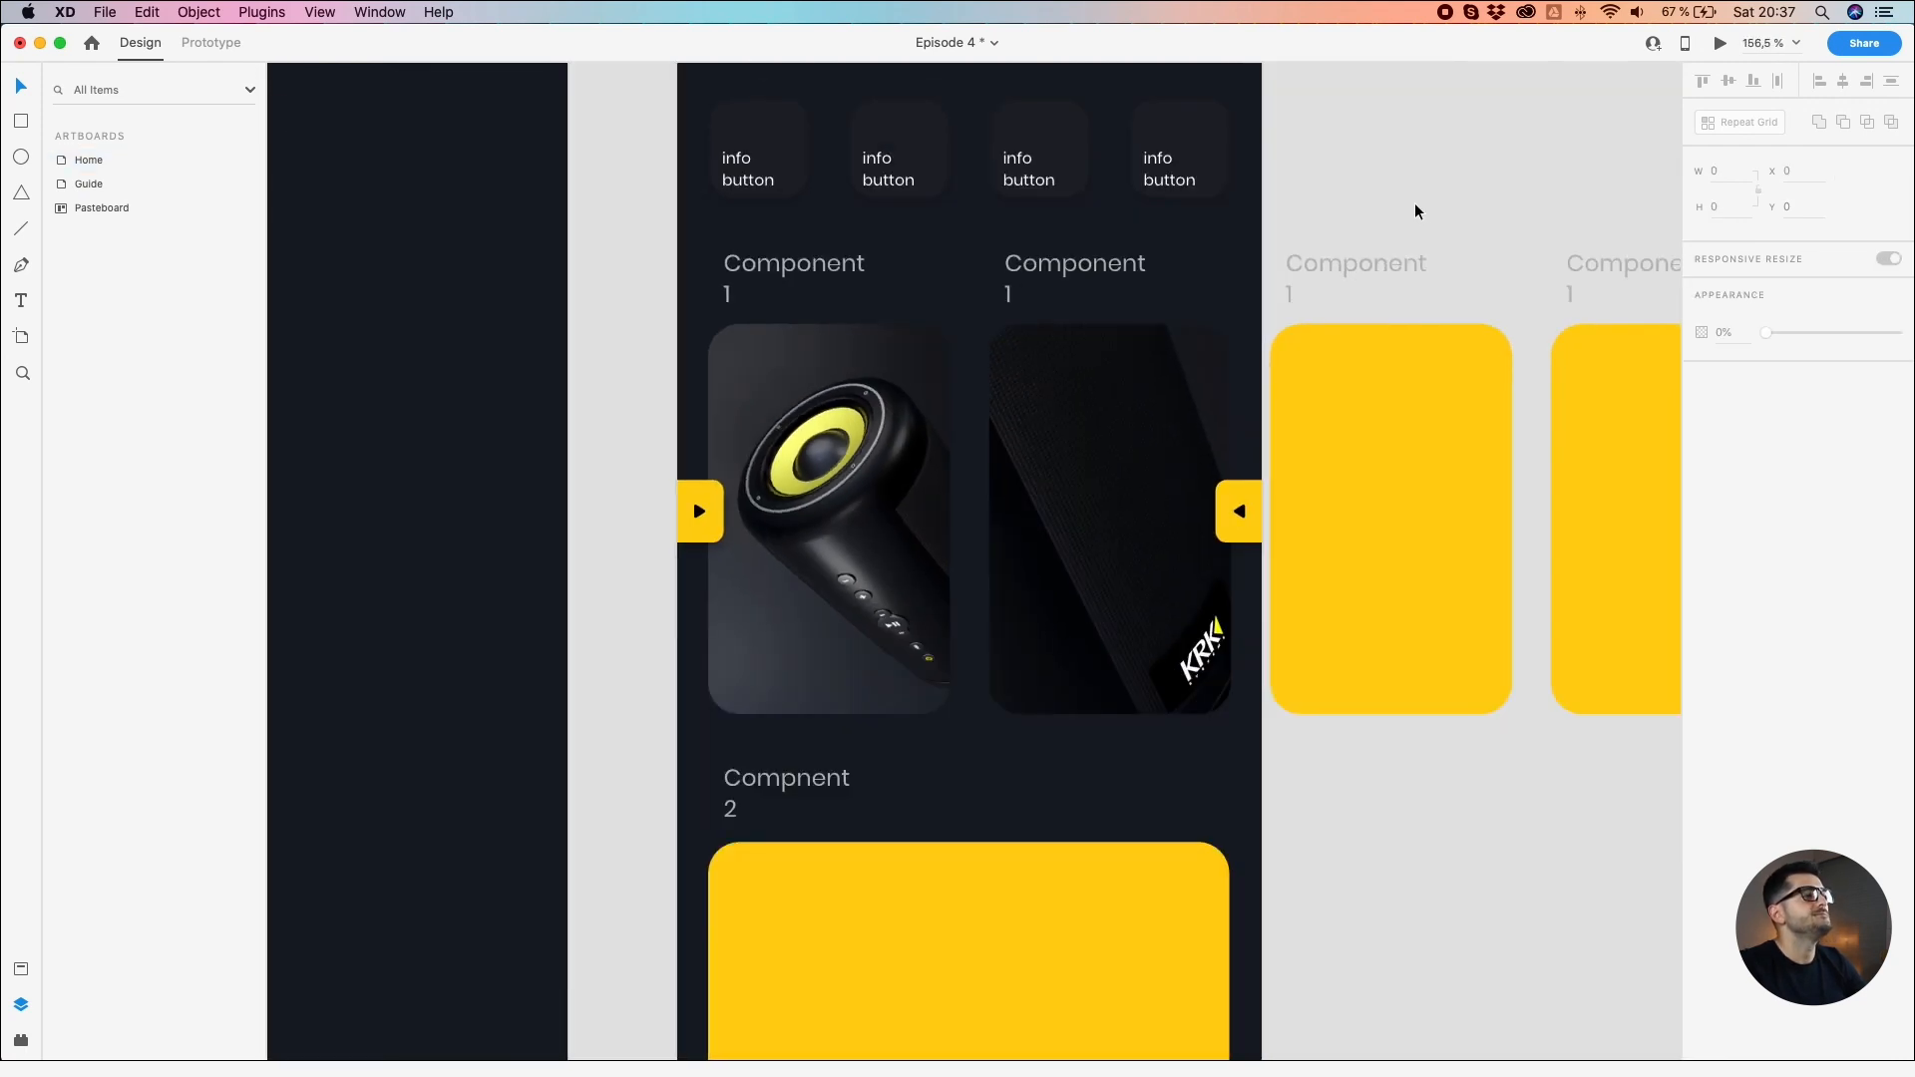
Step: Bring the krk speaker 12 edited photo from the Guide over cards c and d, and cut it for pasting
scroll(1436, 197, "down", 3)
left_click_drag(1445, 200, 1180, 313)
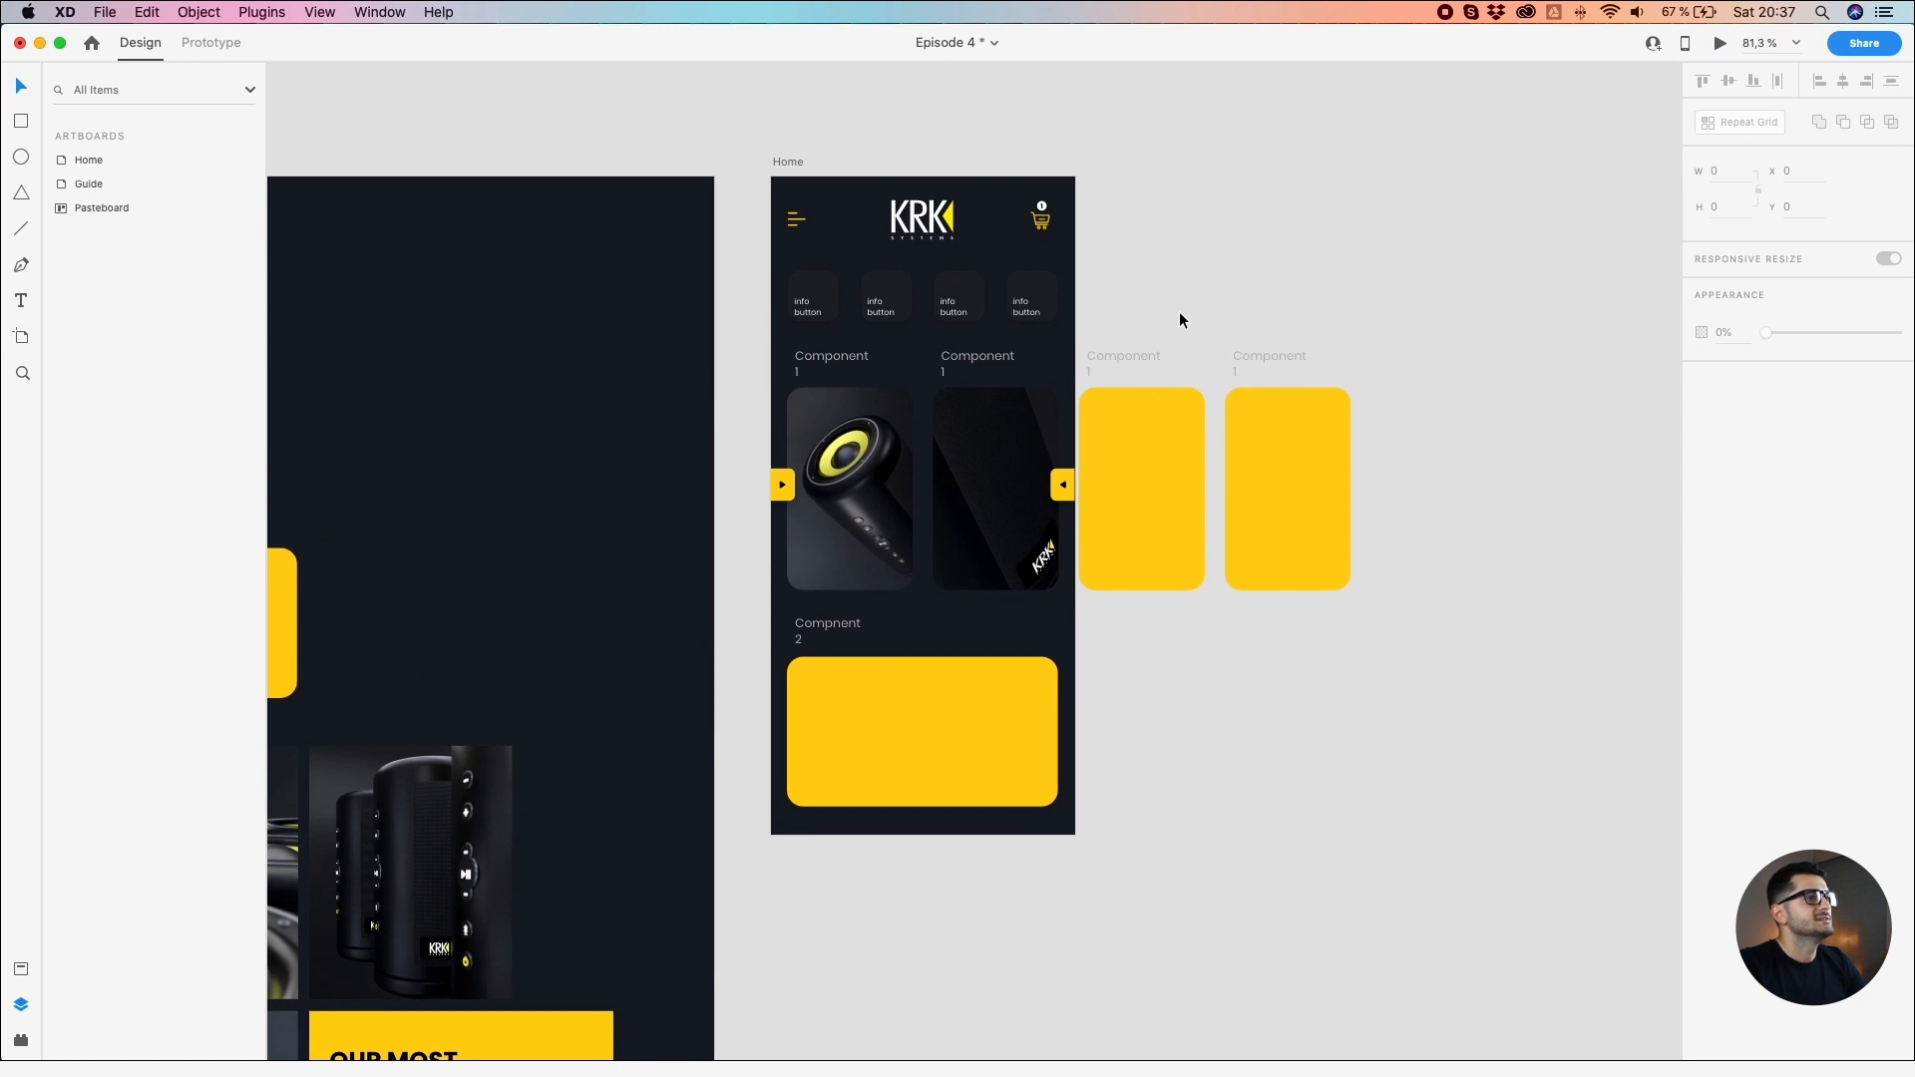
left_click_drag(1180, 310, 1316, 273)
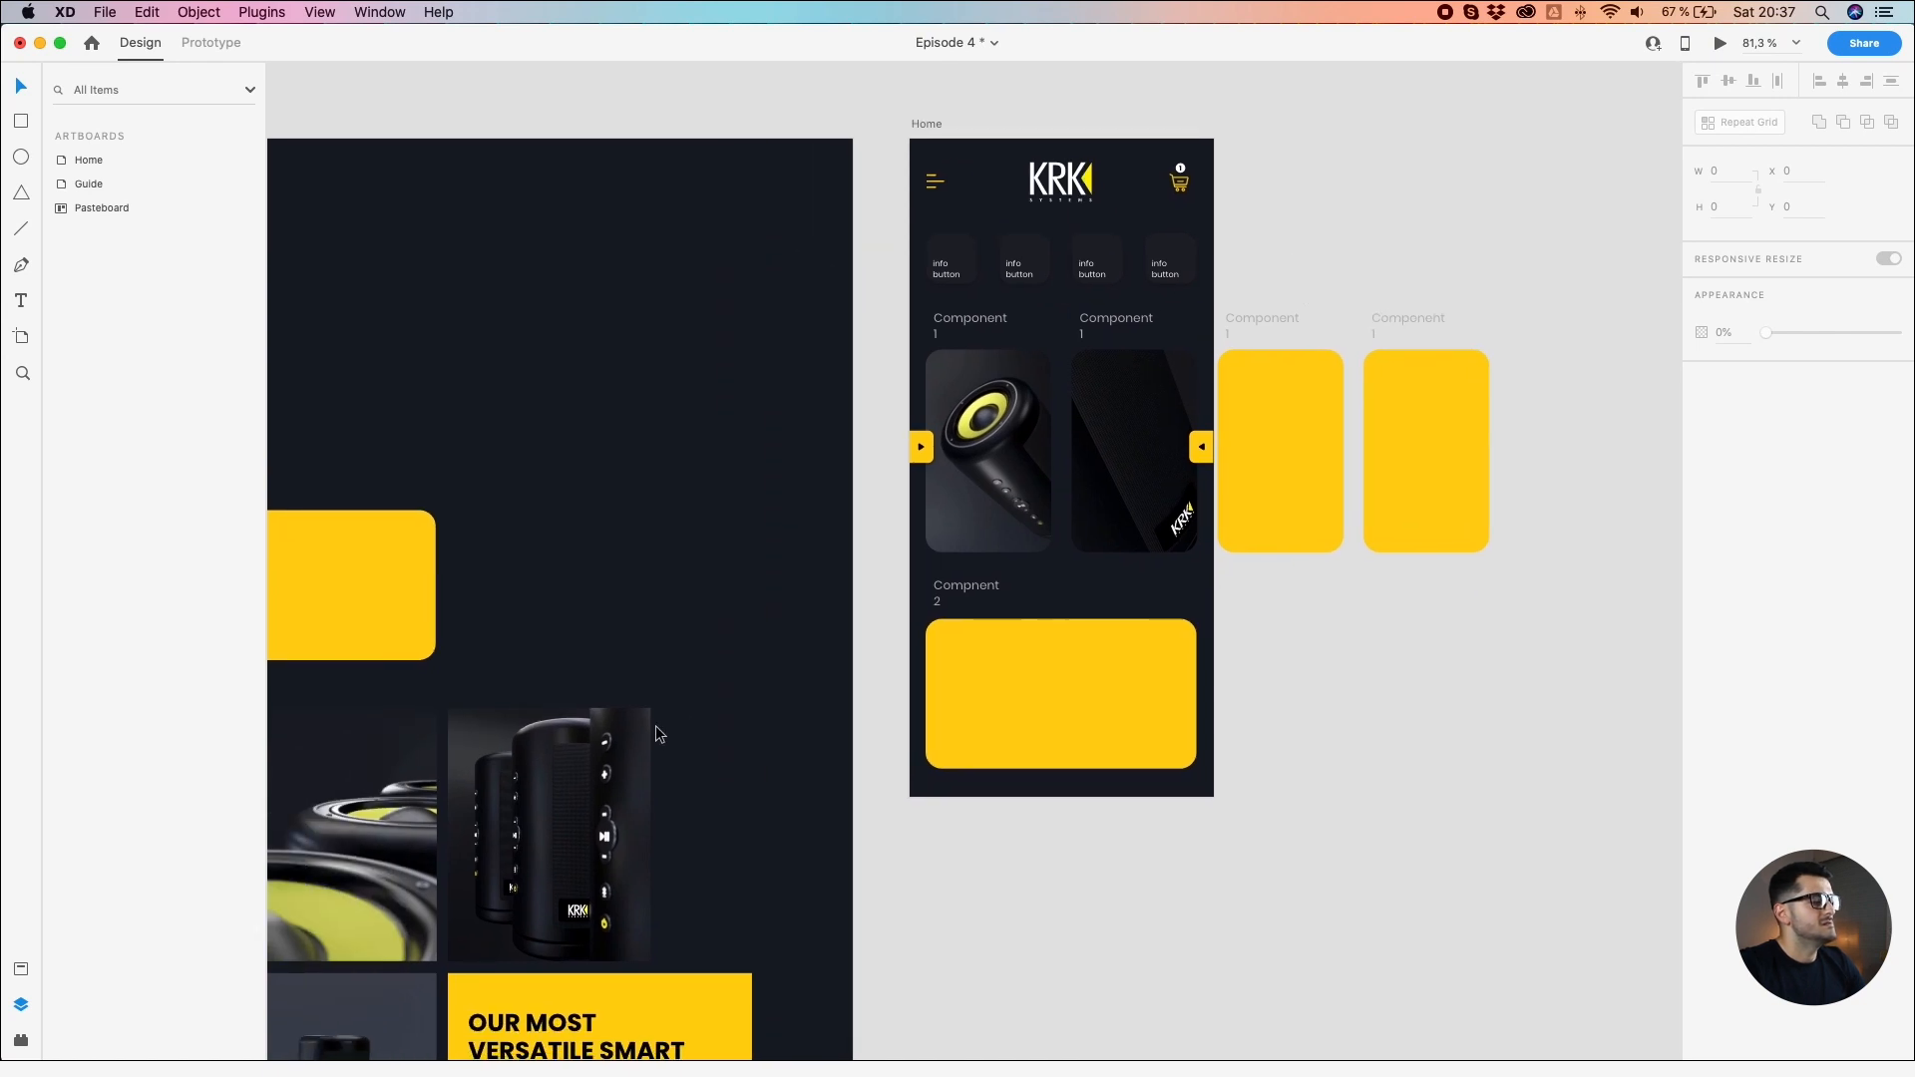
left_click_drag(347, 863, 1384, 417)
scroll(1384, 417, "up", 5)
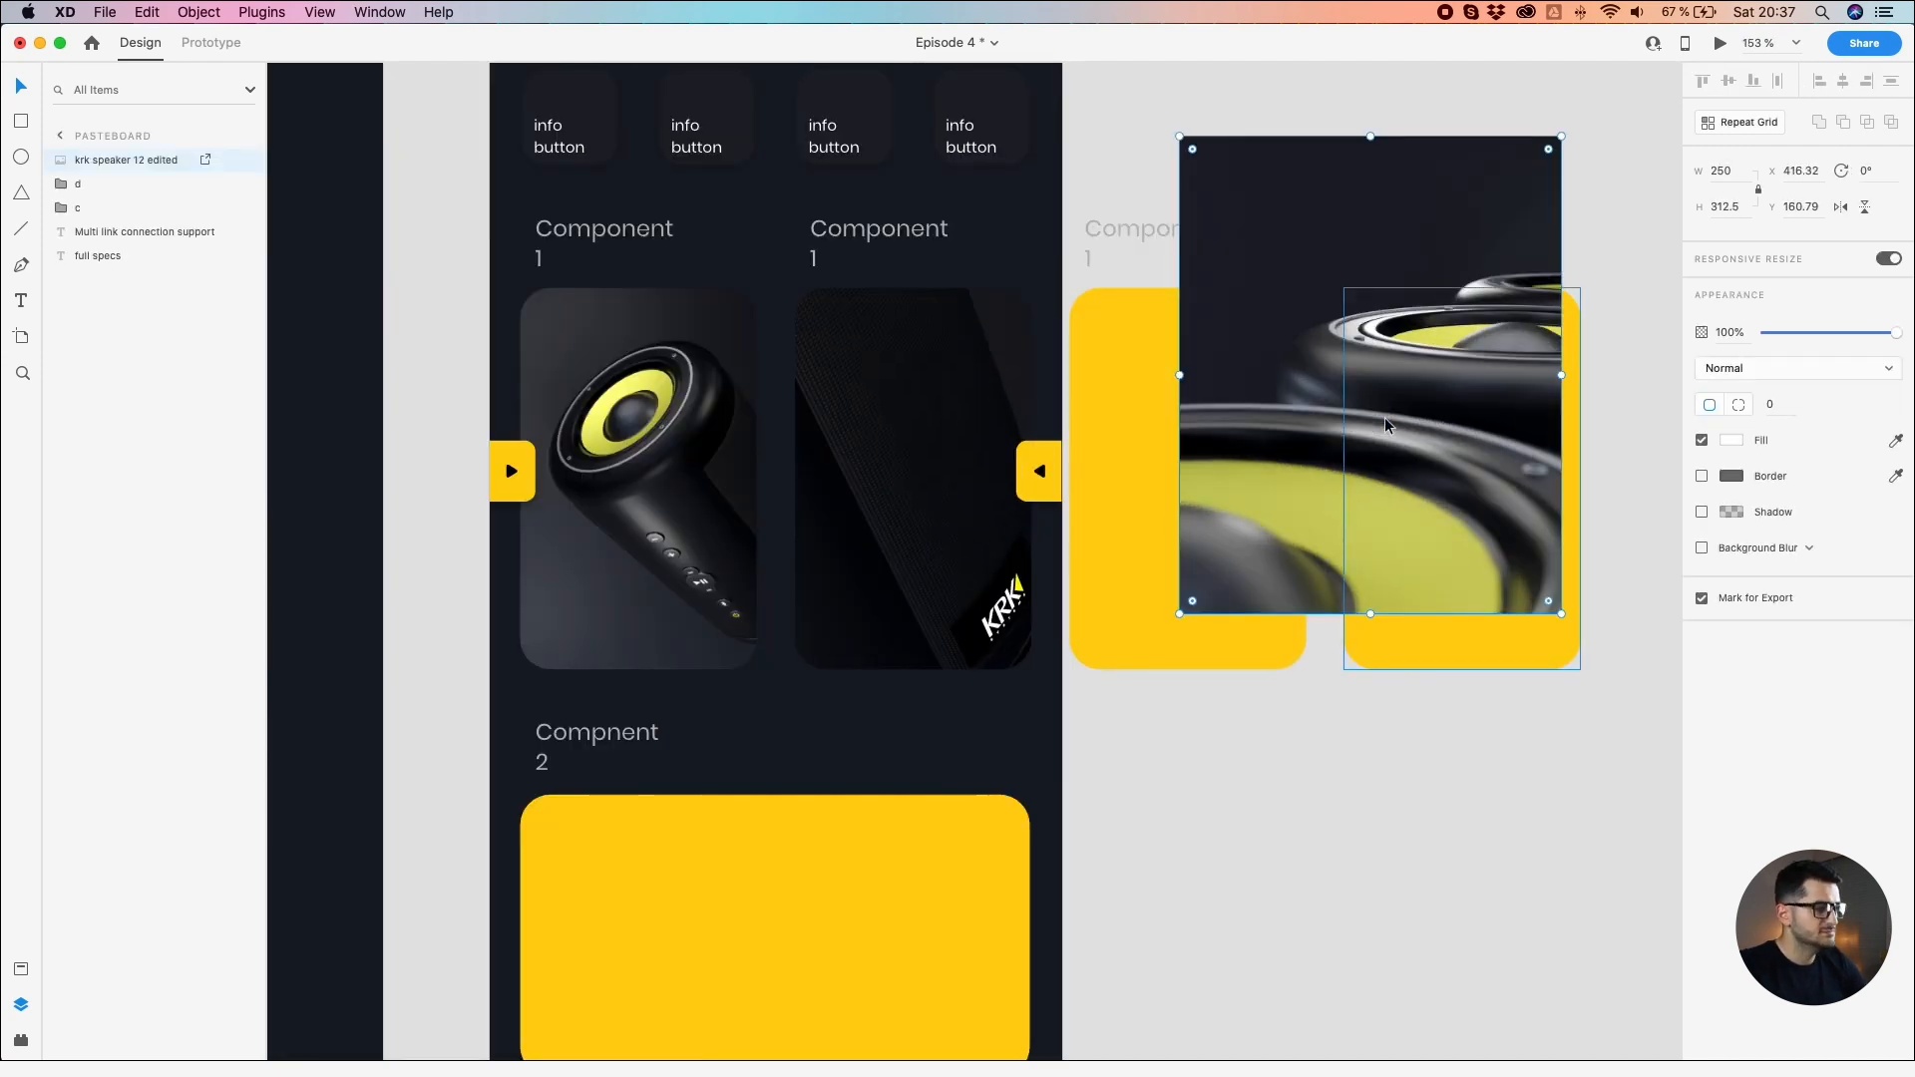
key("super+z")
double_click(1174, 532)
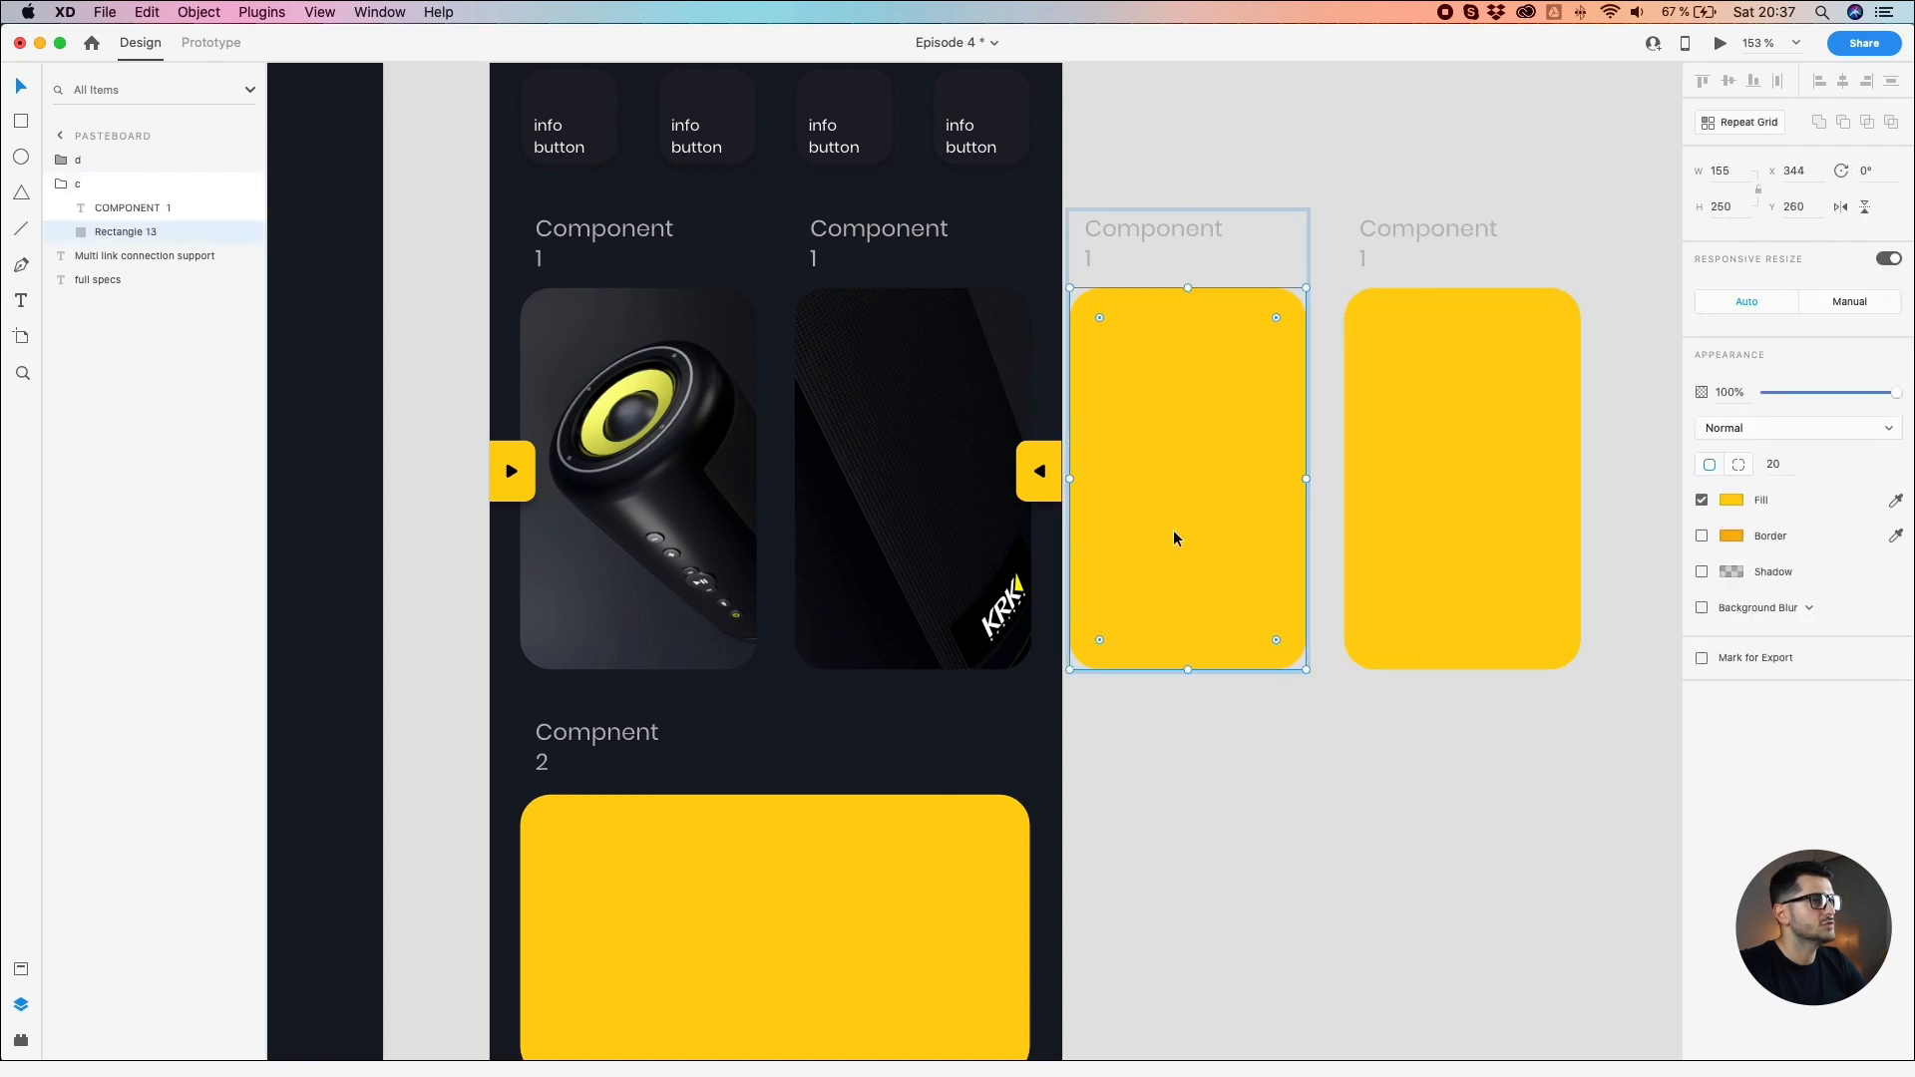
double_click(1174, 532)
key("Escape")
left_click(130, 186)
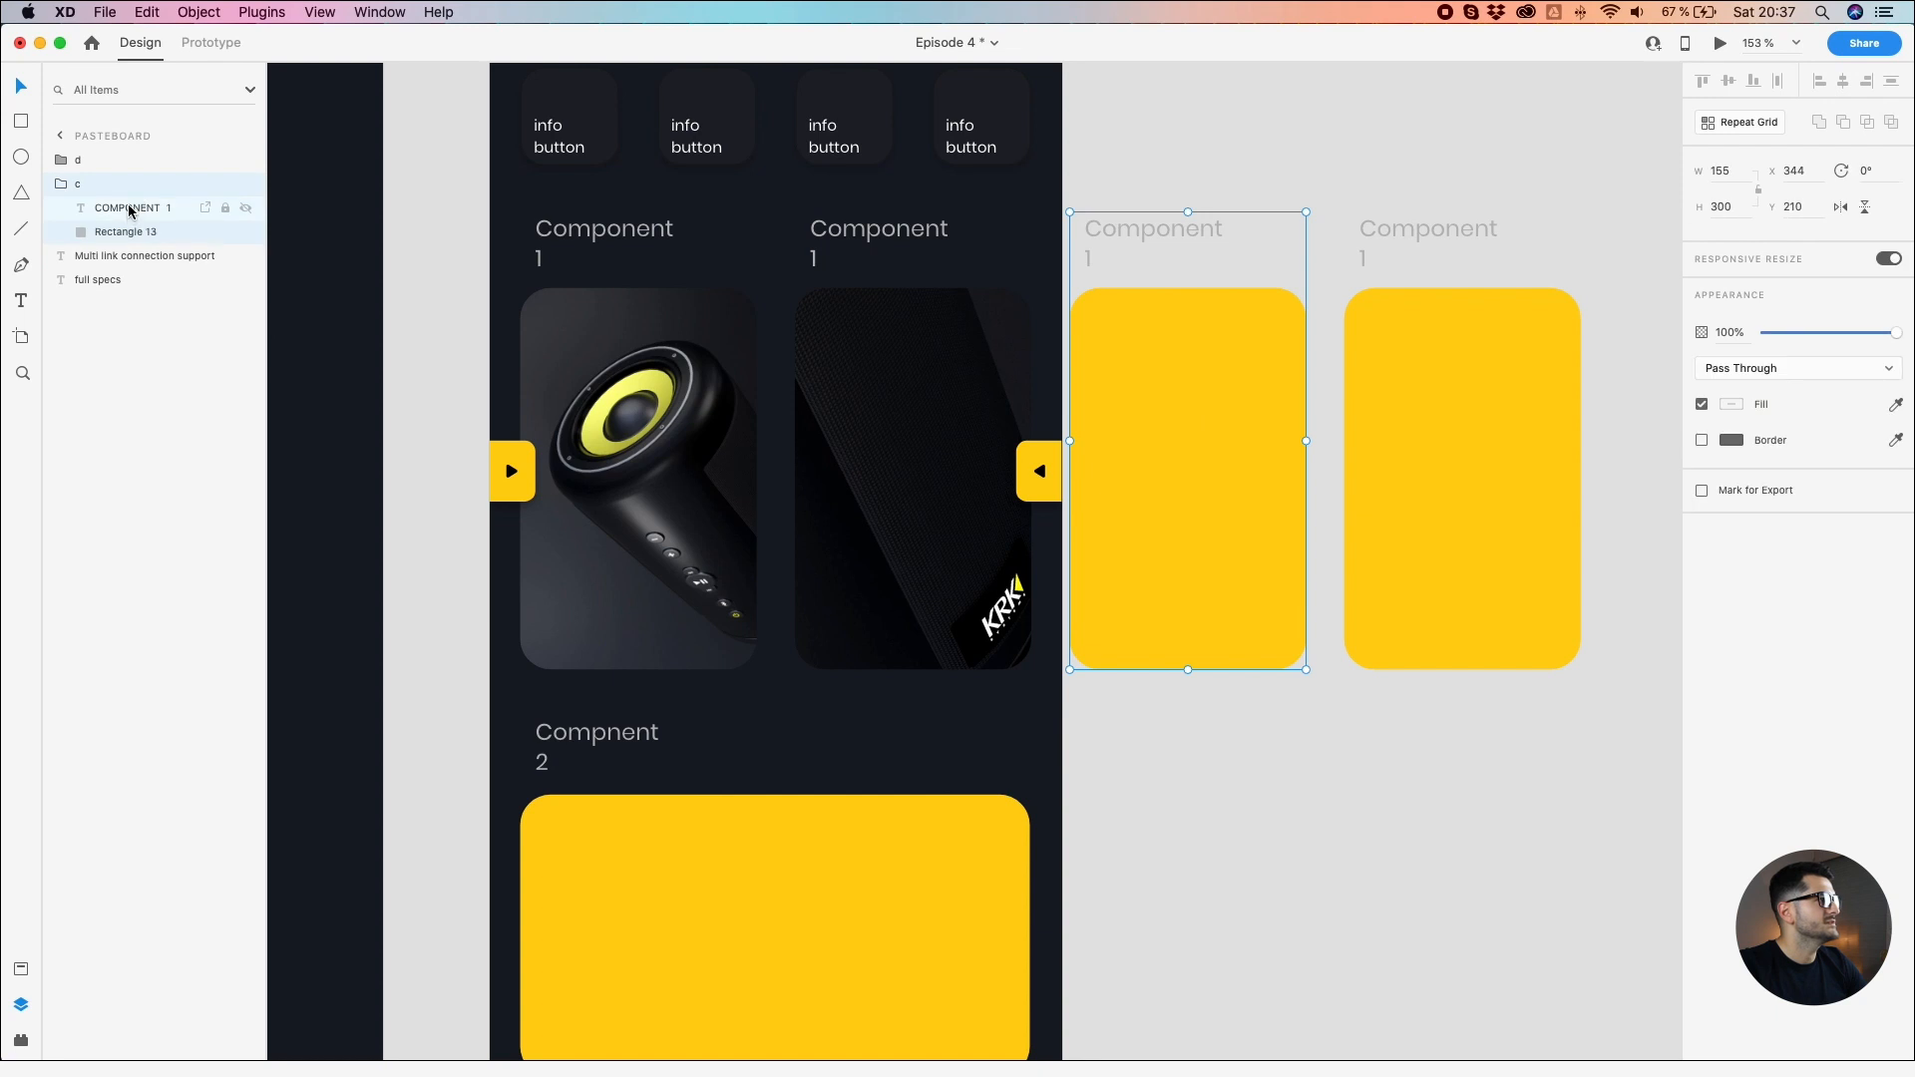
left_click(129, 210)
left_click(141, 258)
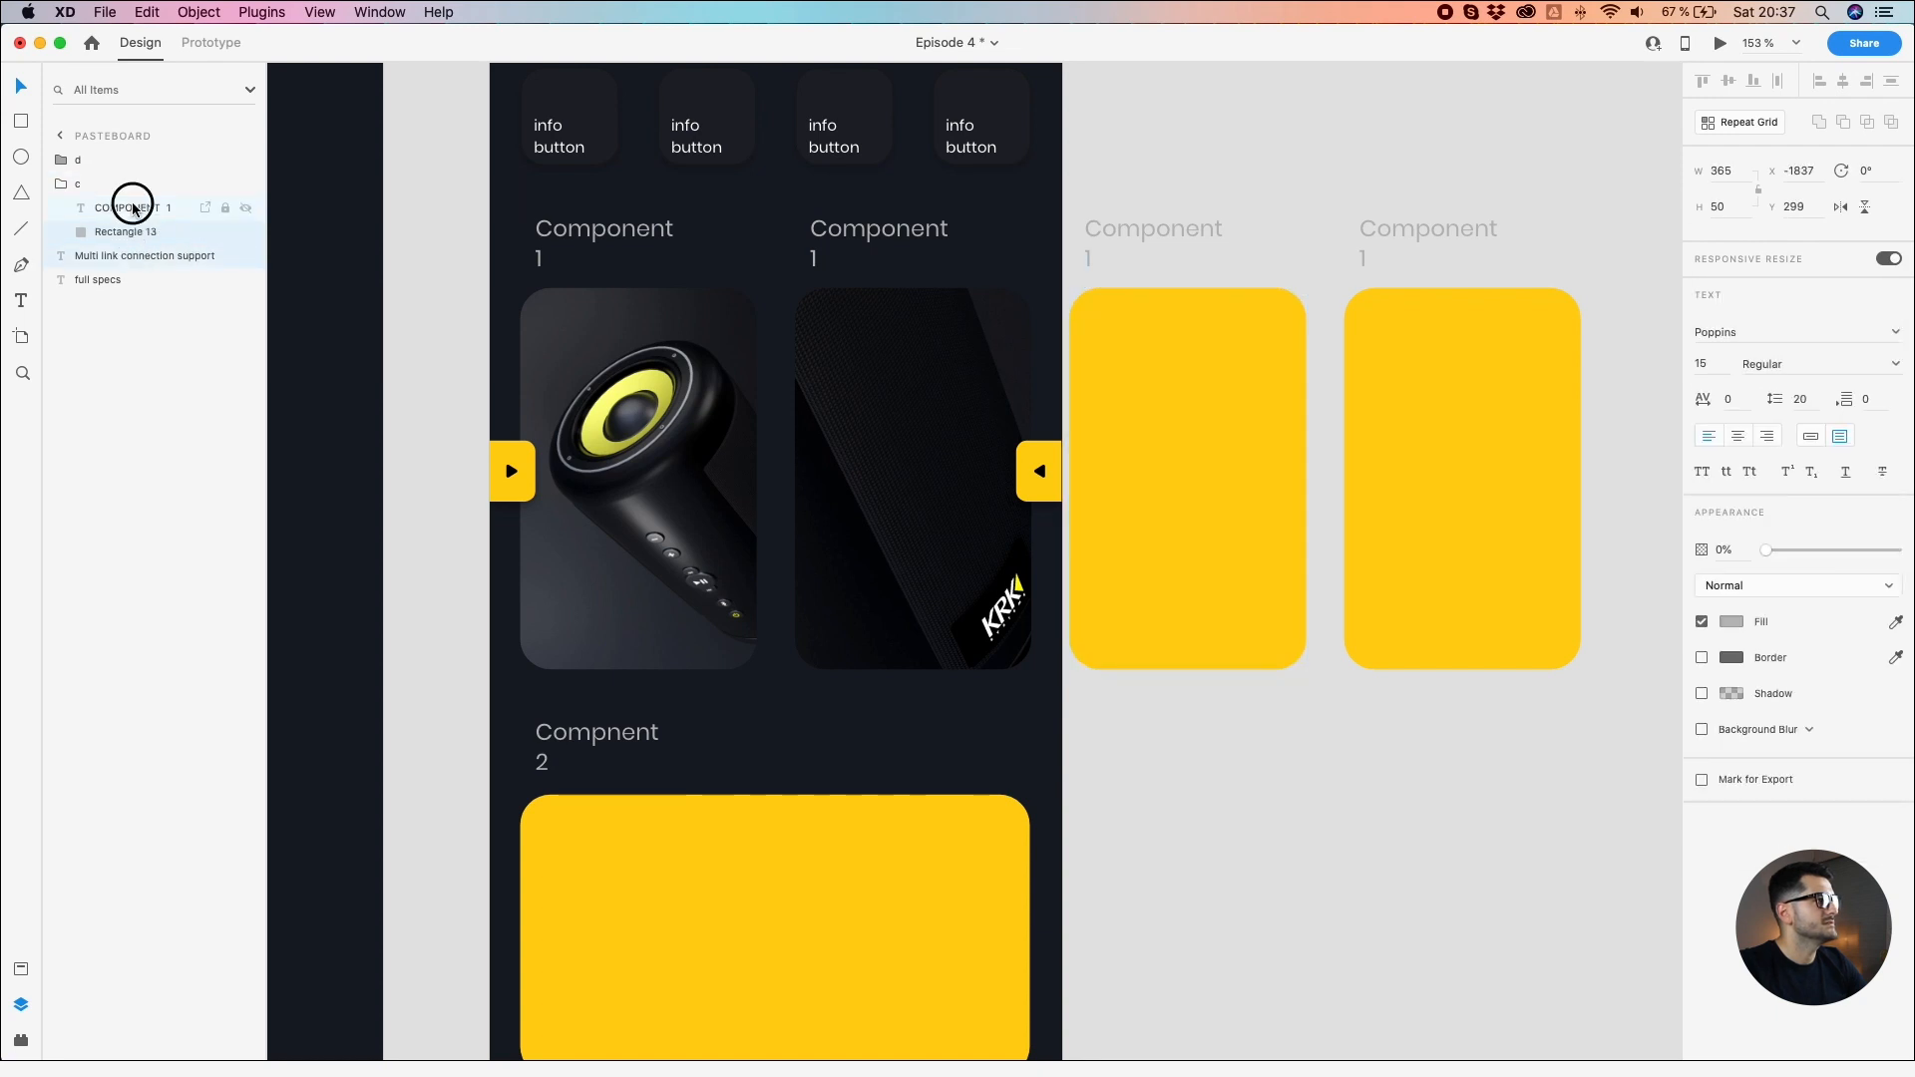
left_click(133, 208)
double_click(1162, 411)
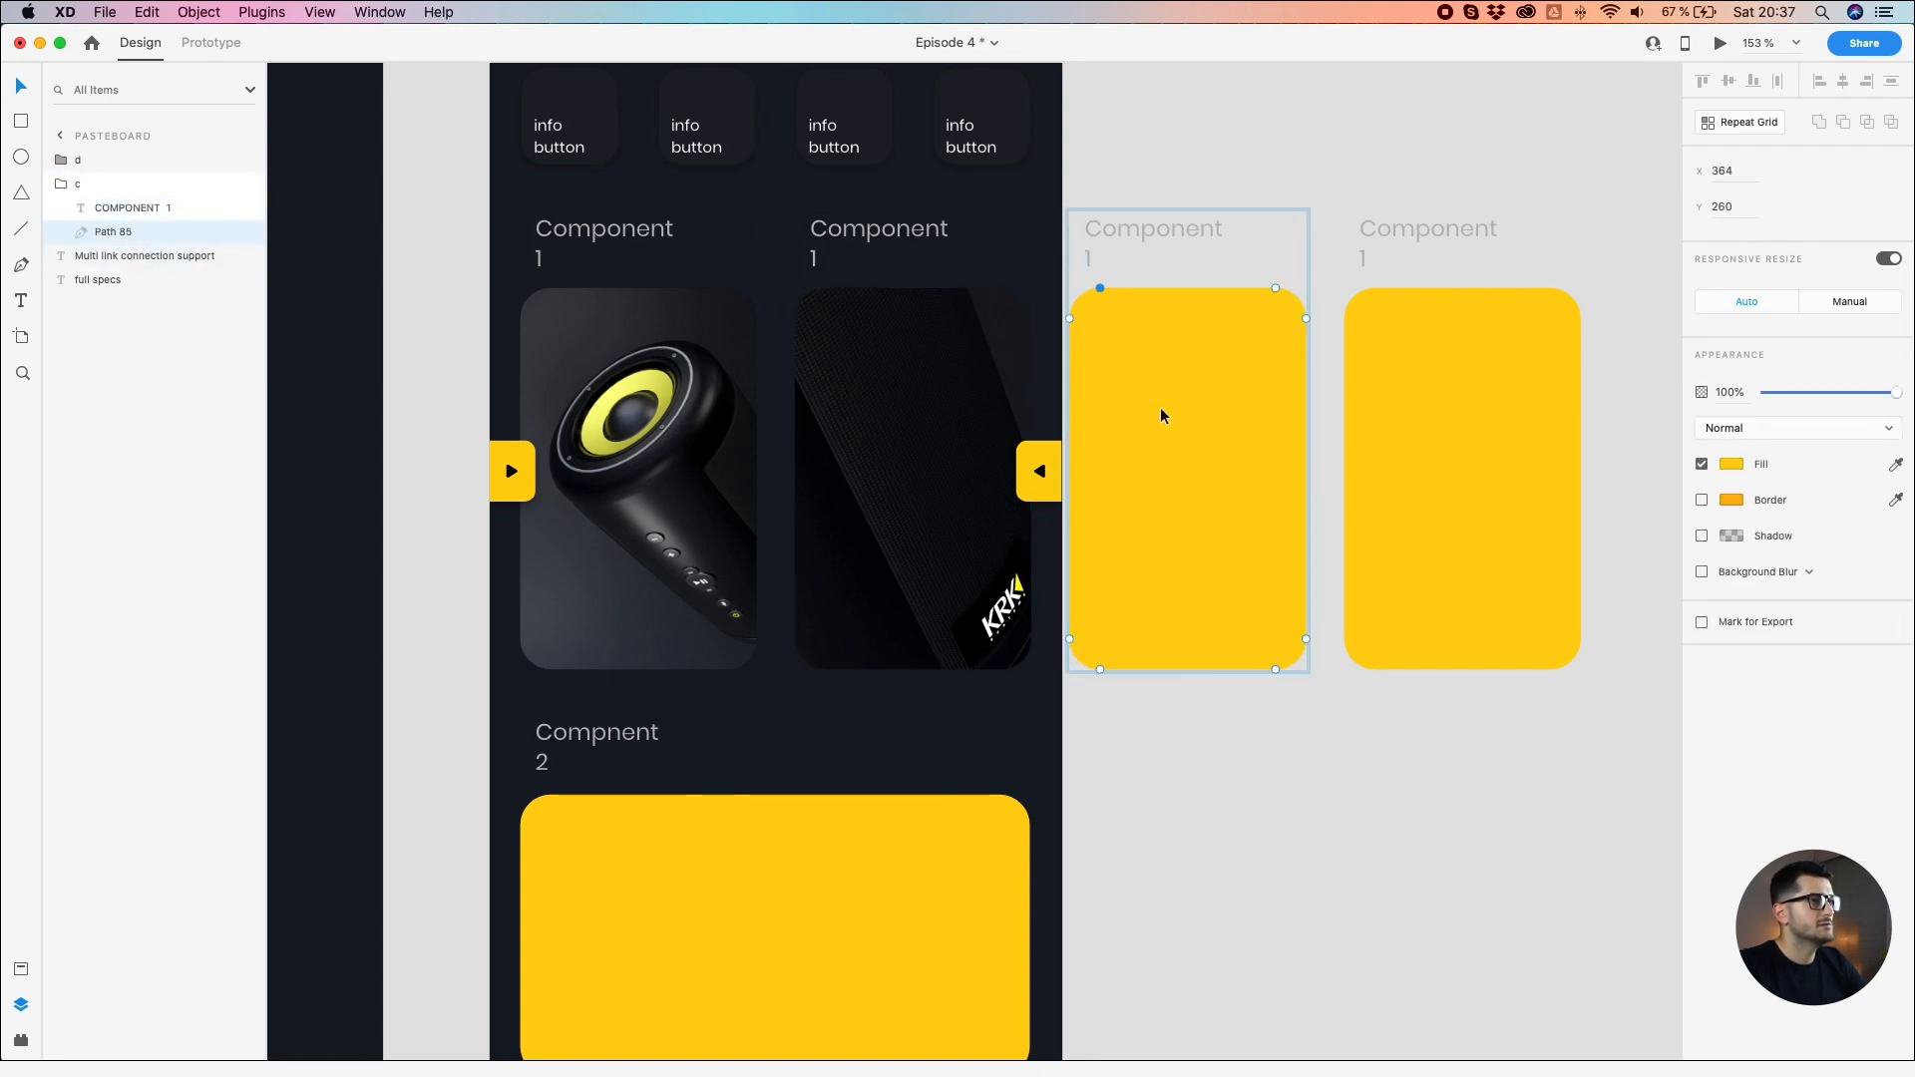
key("super+v")
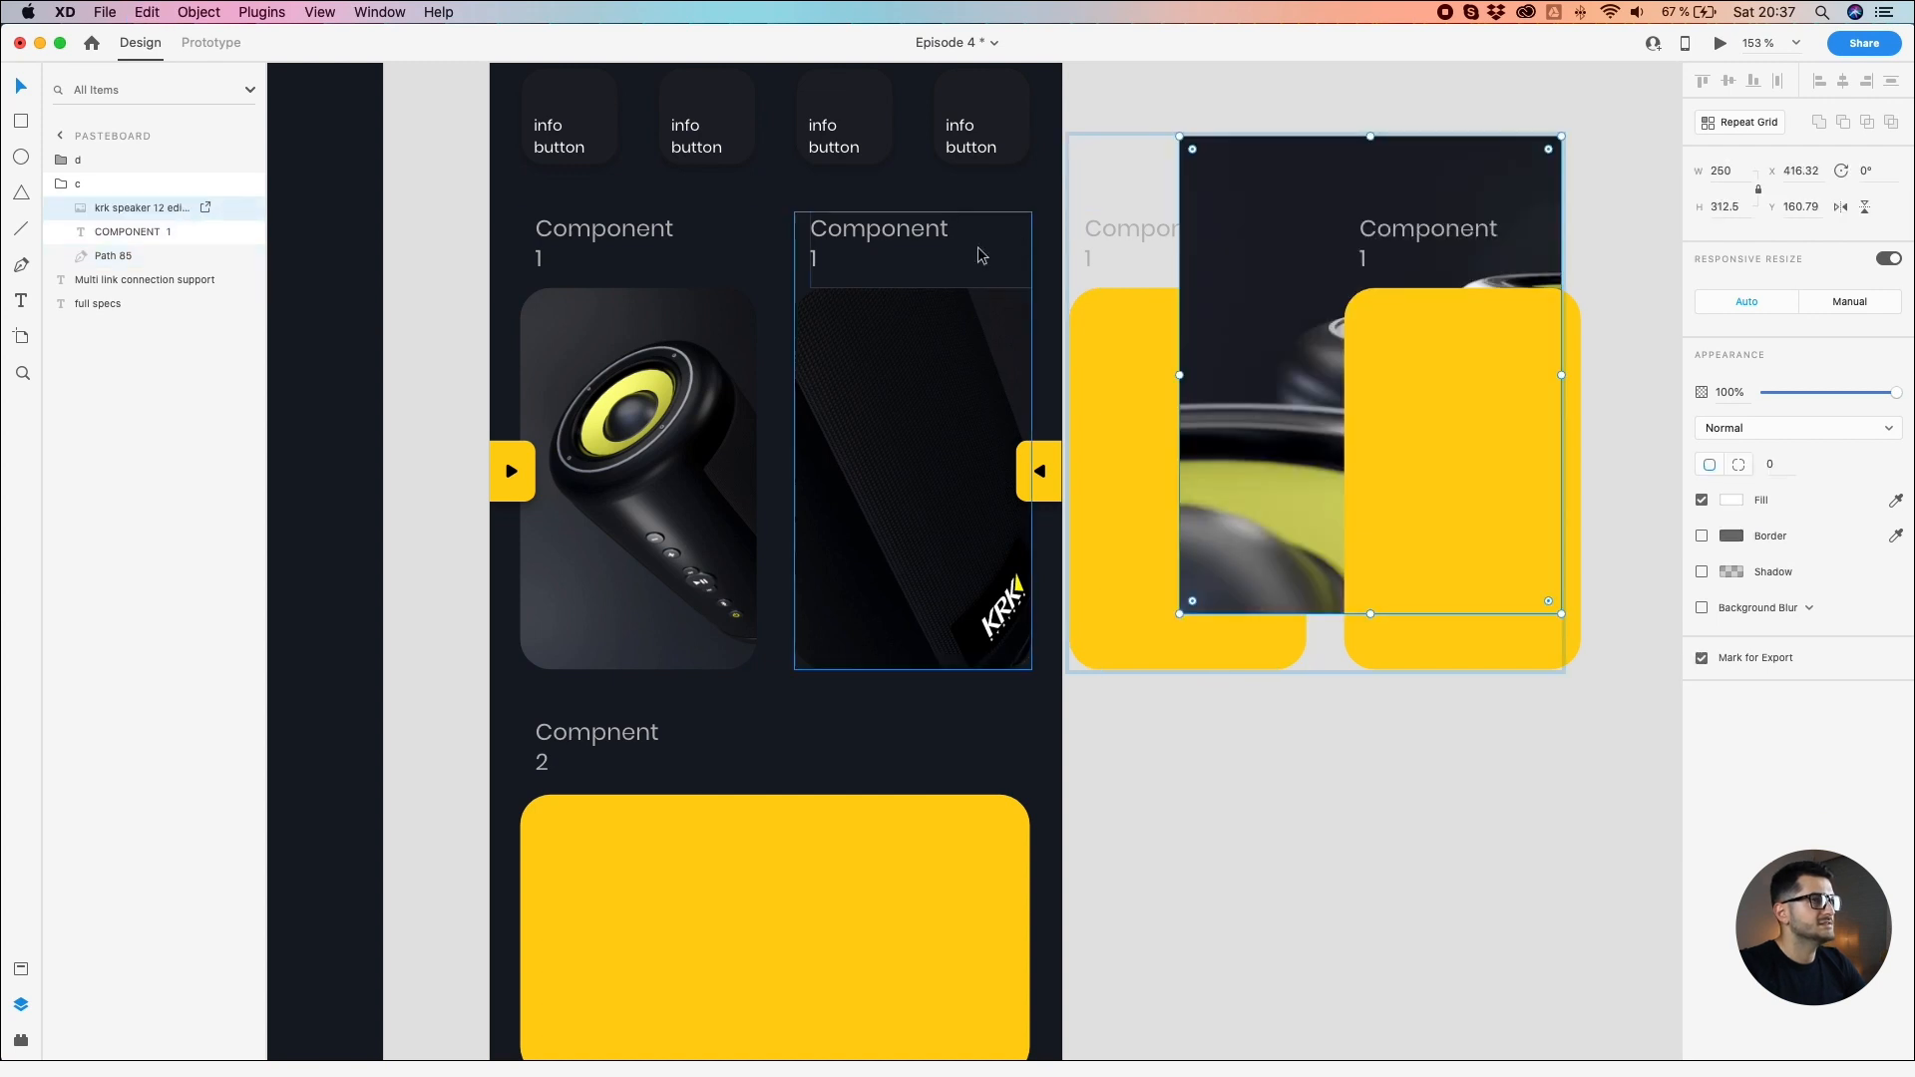
left_click_drag(1310, 235, 1161, 301)
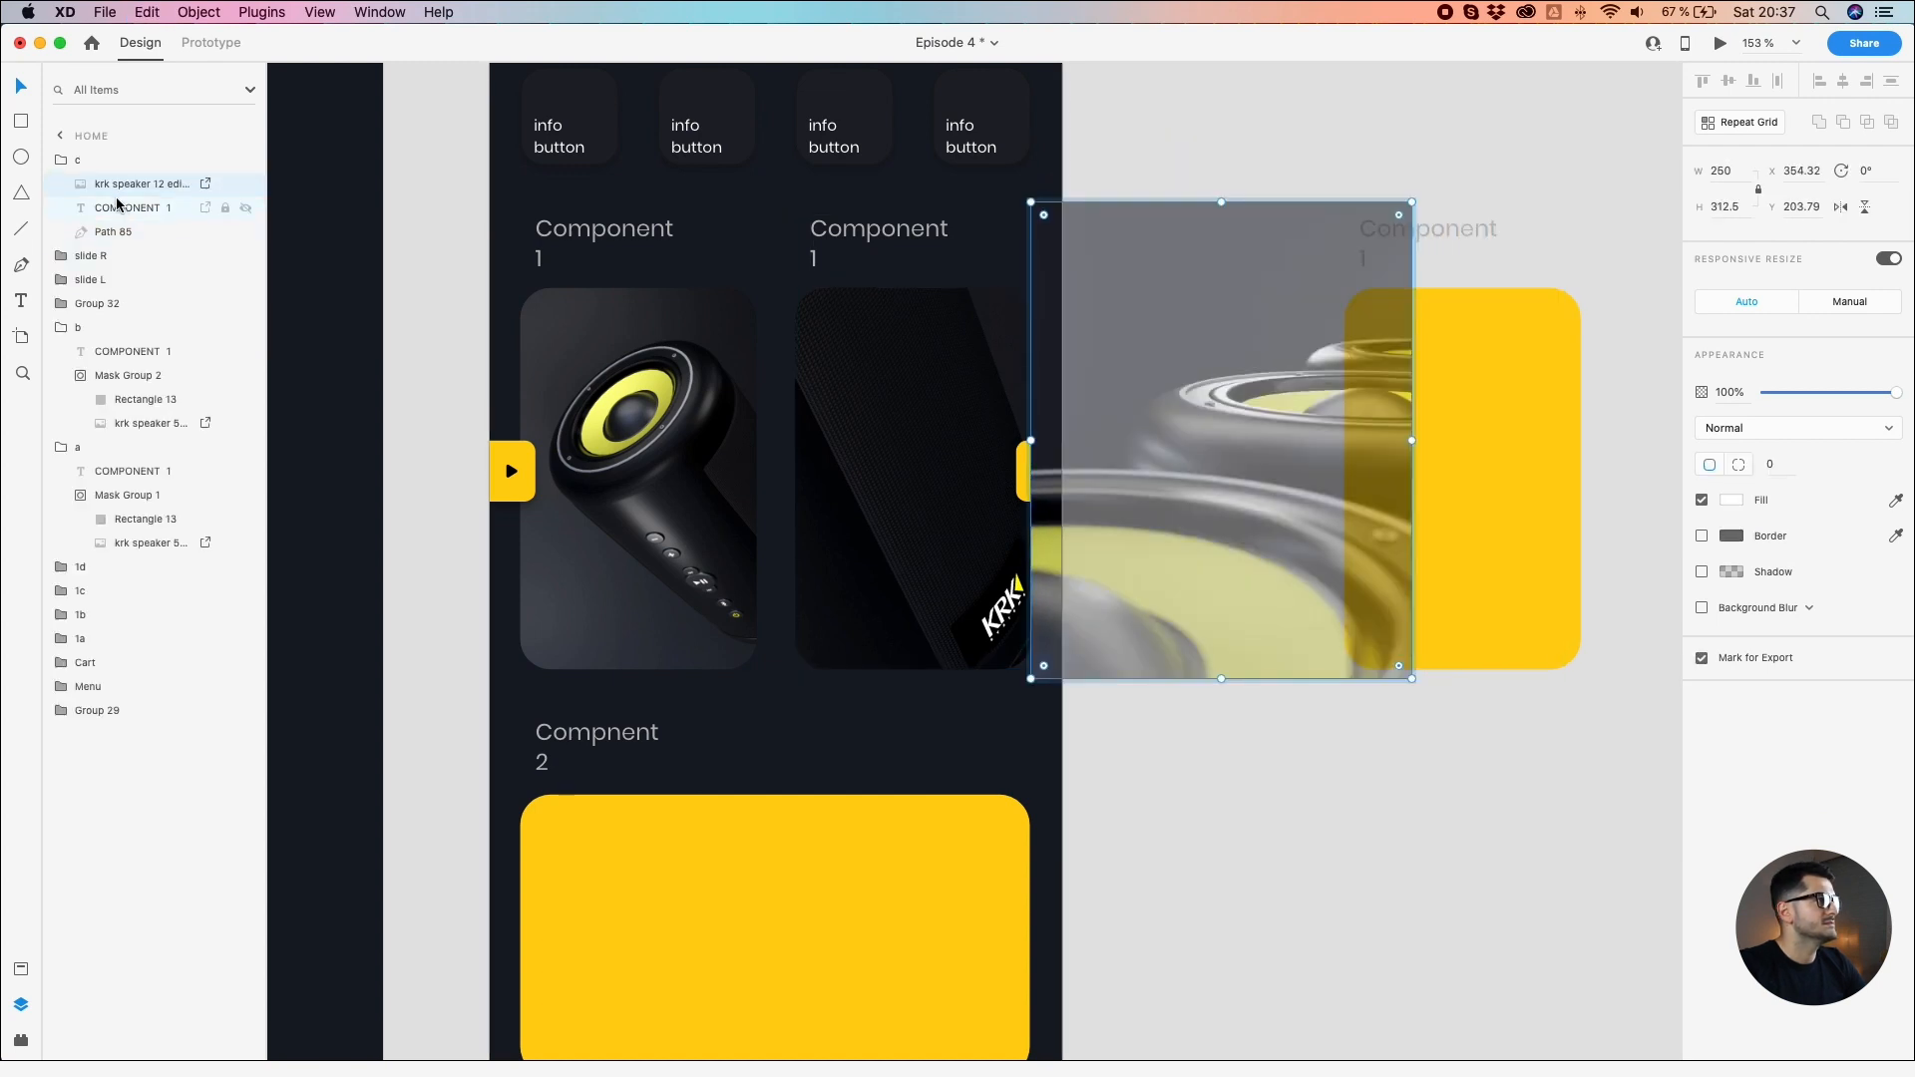
left_click_drag(116, 193, 106, 248)
left_click(1167, 113)
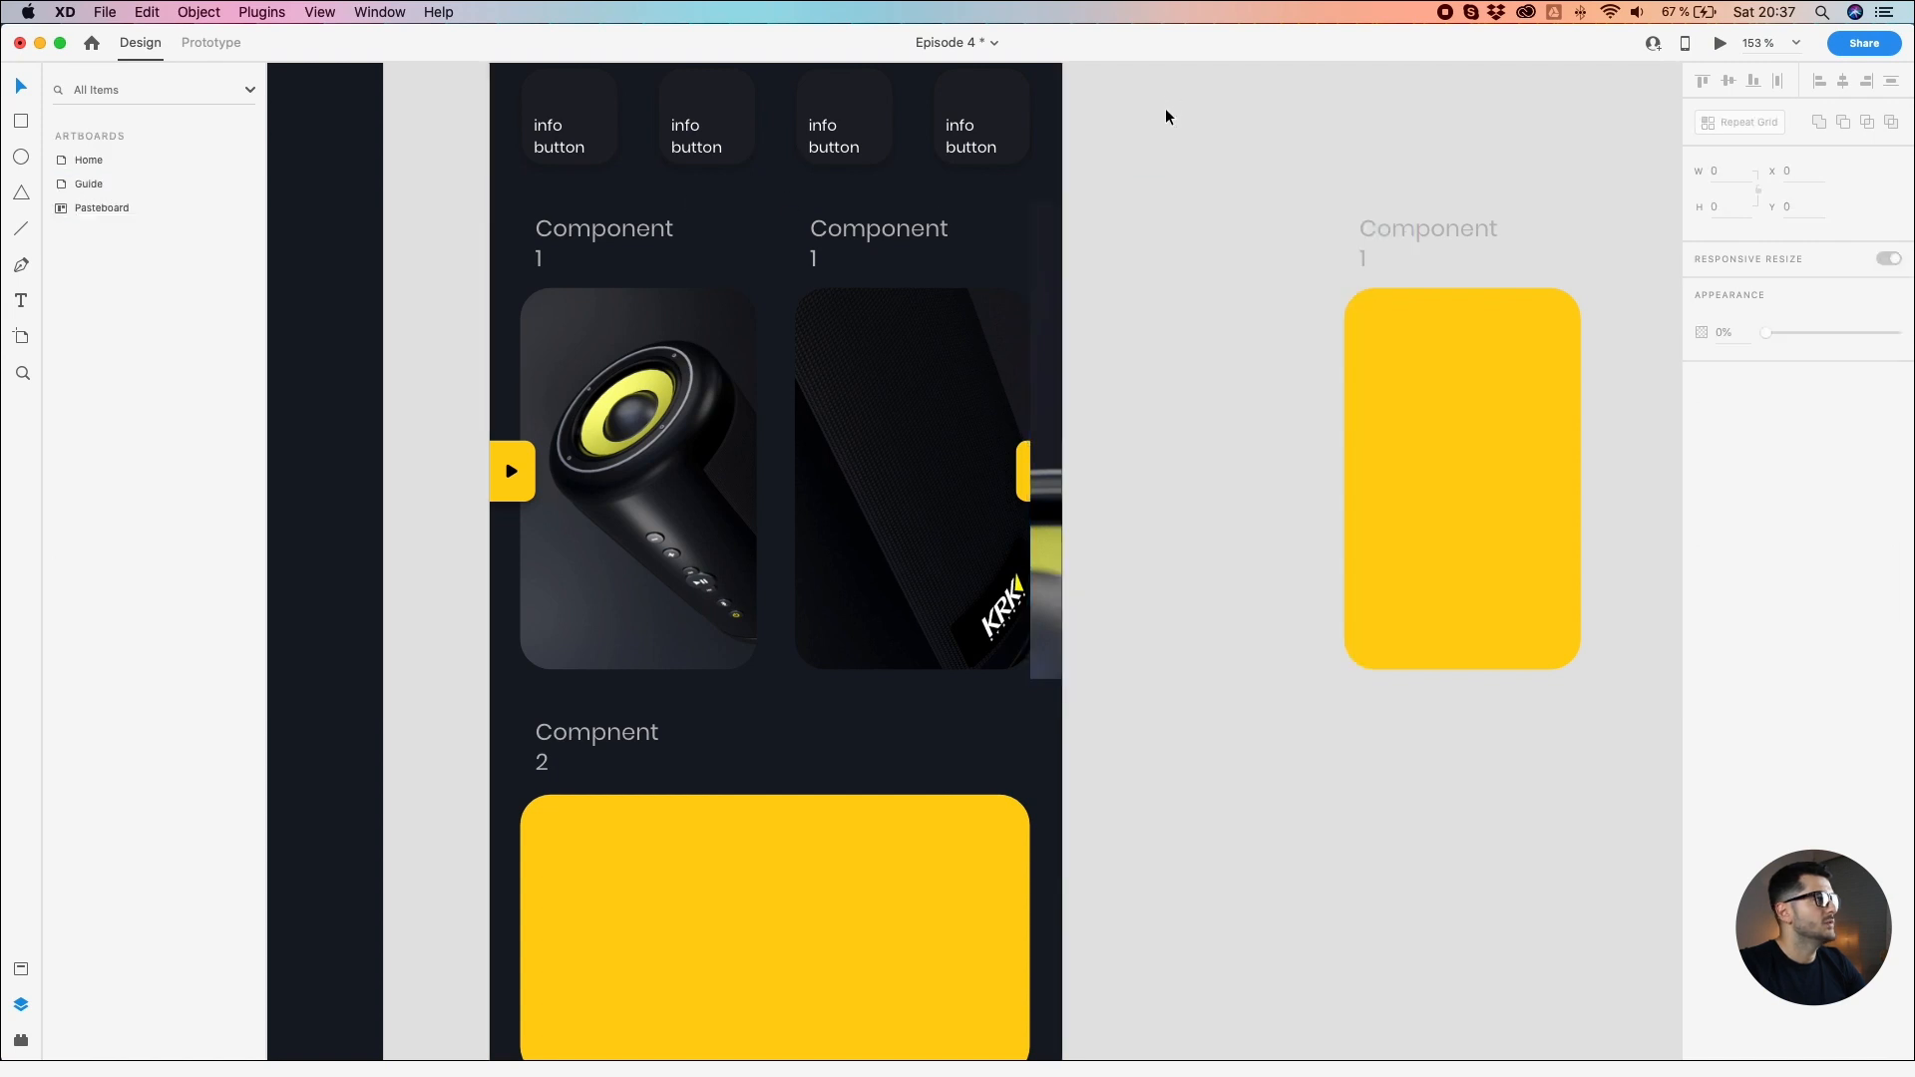
left_click(1047, 338)
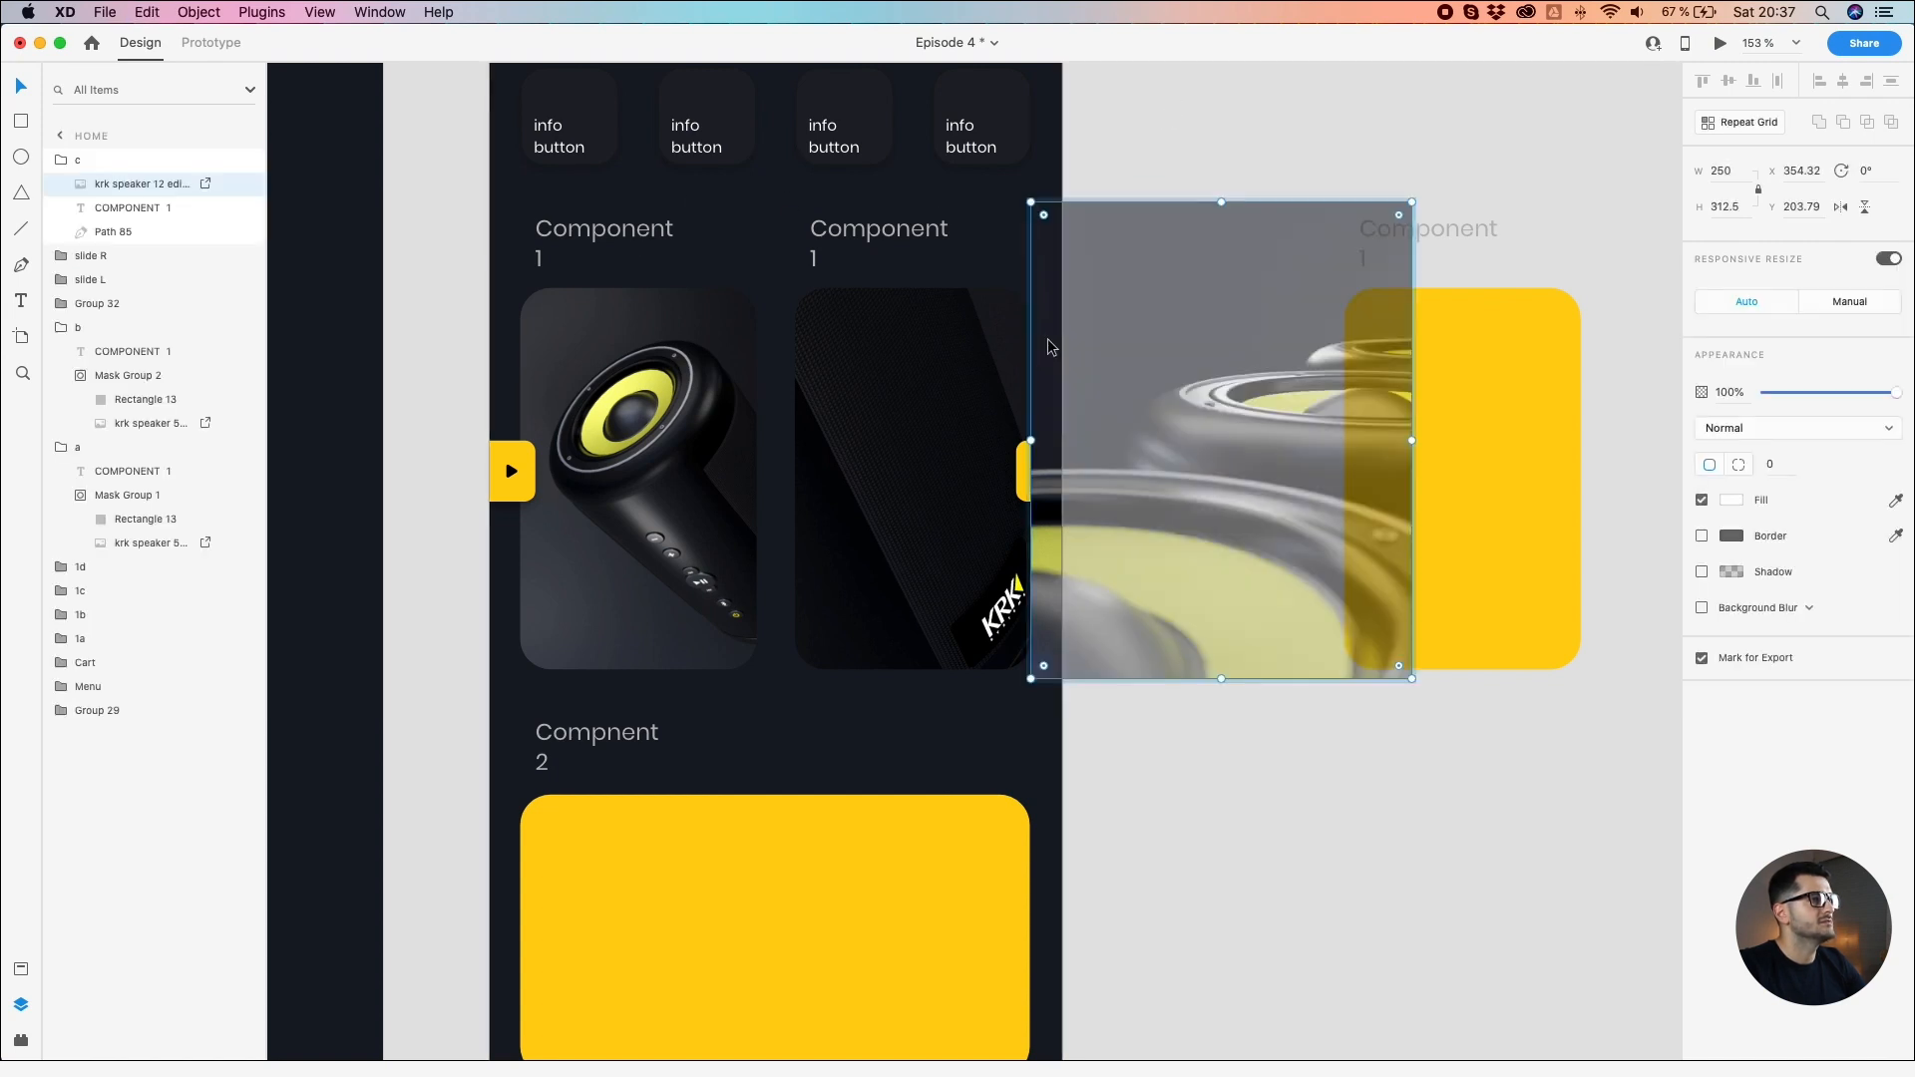
key("super+z")
left_click_drag(1252, 217, 1133, 261)
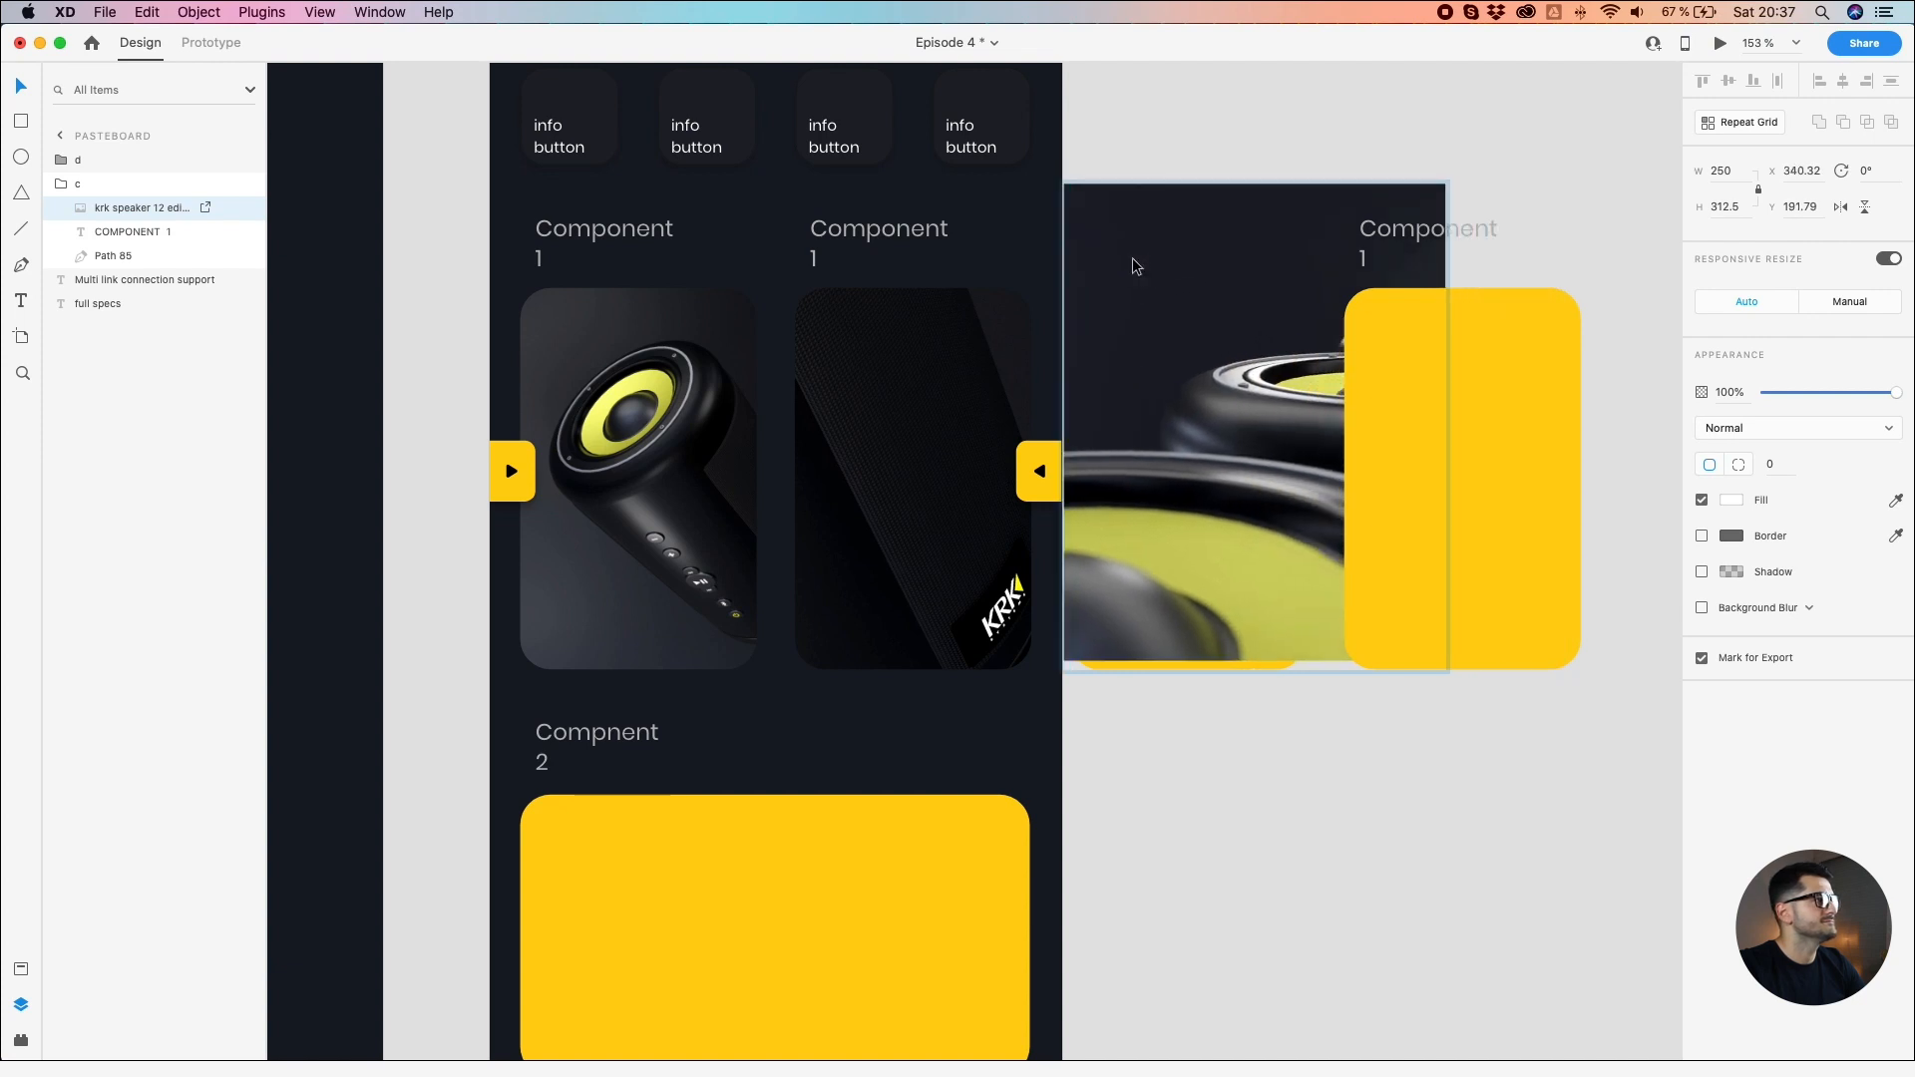
key("super+z")
key("super+z")
key("super+z")
Step: Paste the krk speaker 12 edited photo into group c, place its layer beneath Rectangle 13, and move it to X 340.32, Y 197.79
left_click(1130, 232)
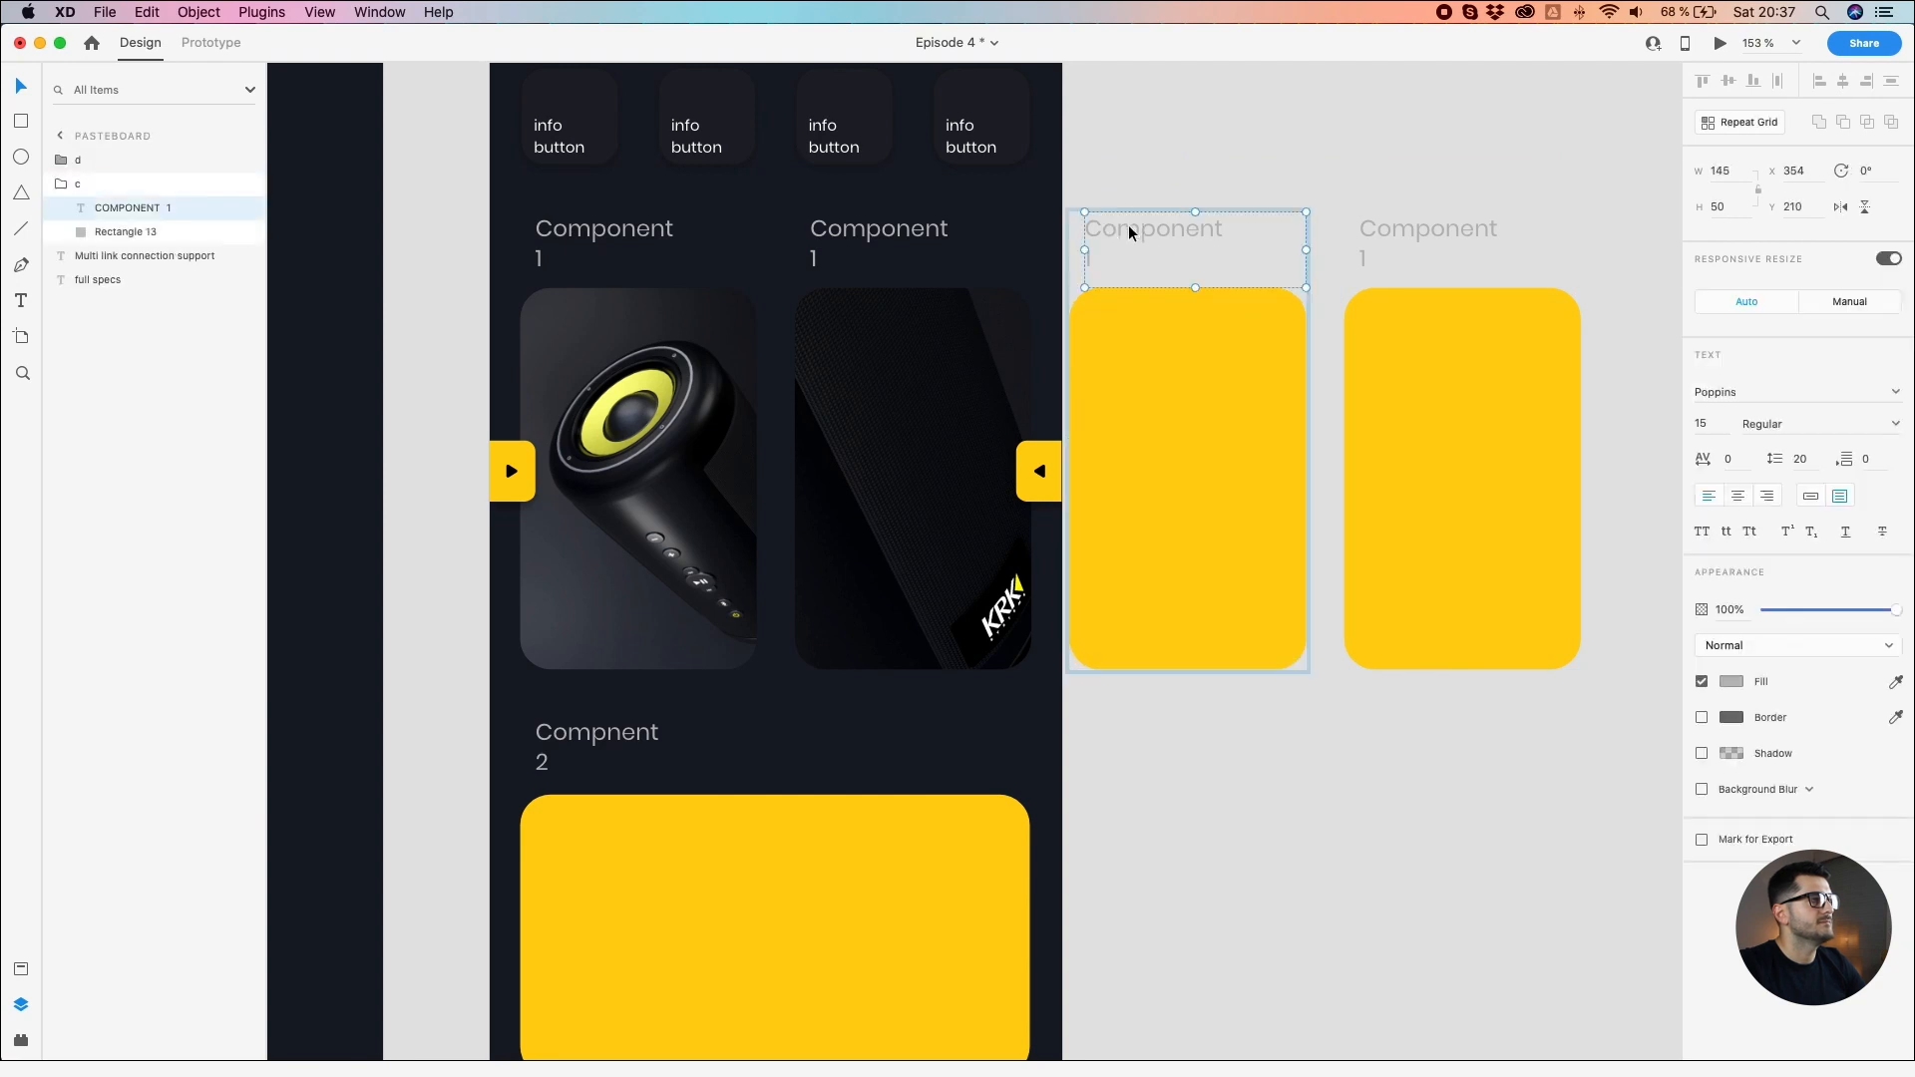
key("super+v")
left_click_drag(129, 211, 128, 259)
left_click_drag(1322, 201, 1211, 263)
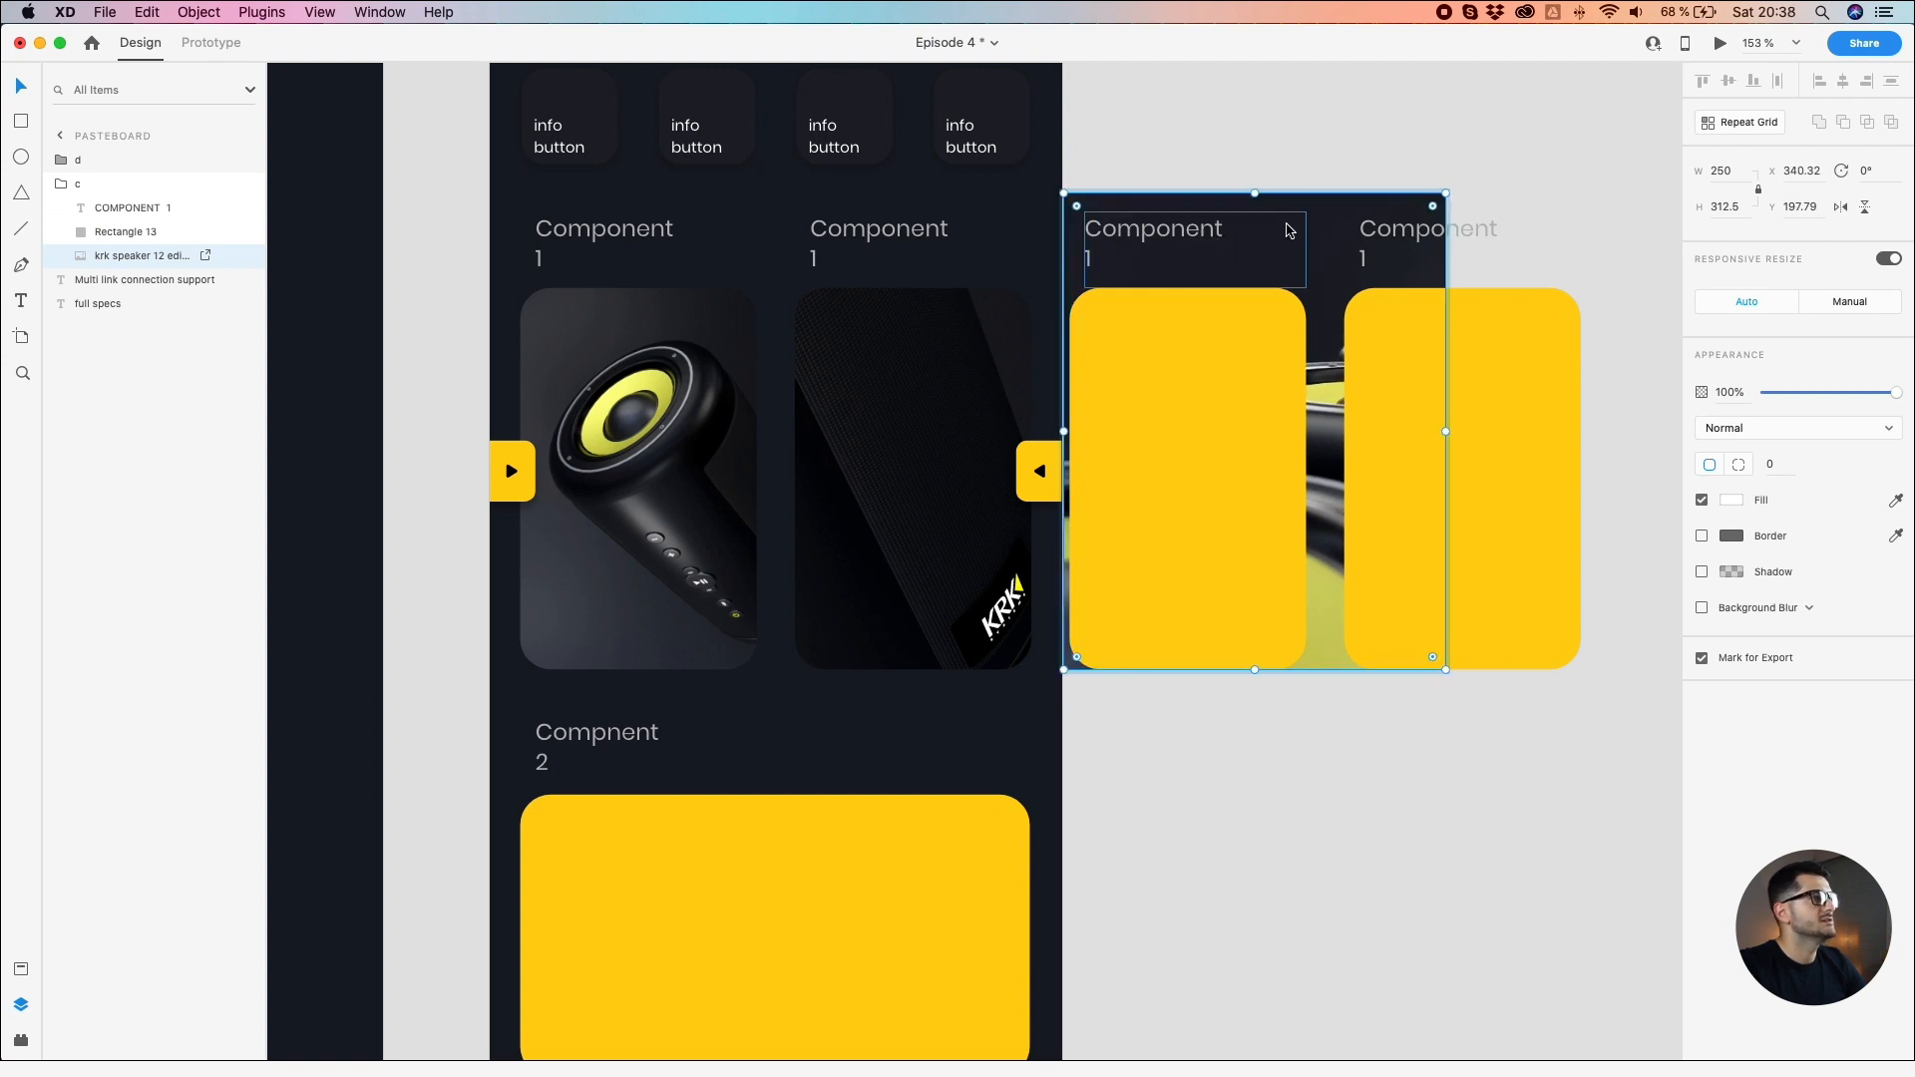
Step: Mask the speaker photo in group c with Rectangle 13
left_click(1206, 343)
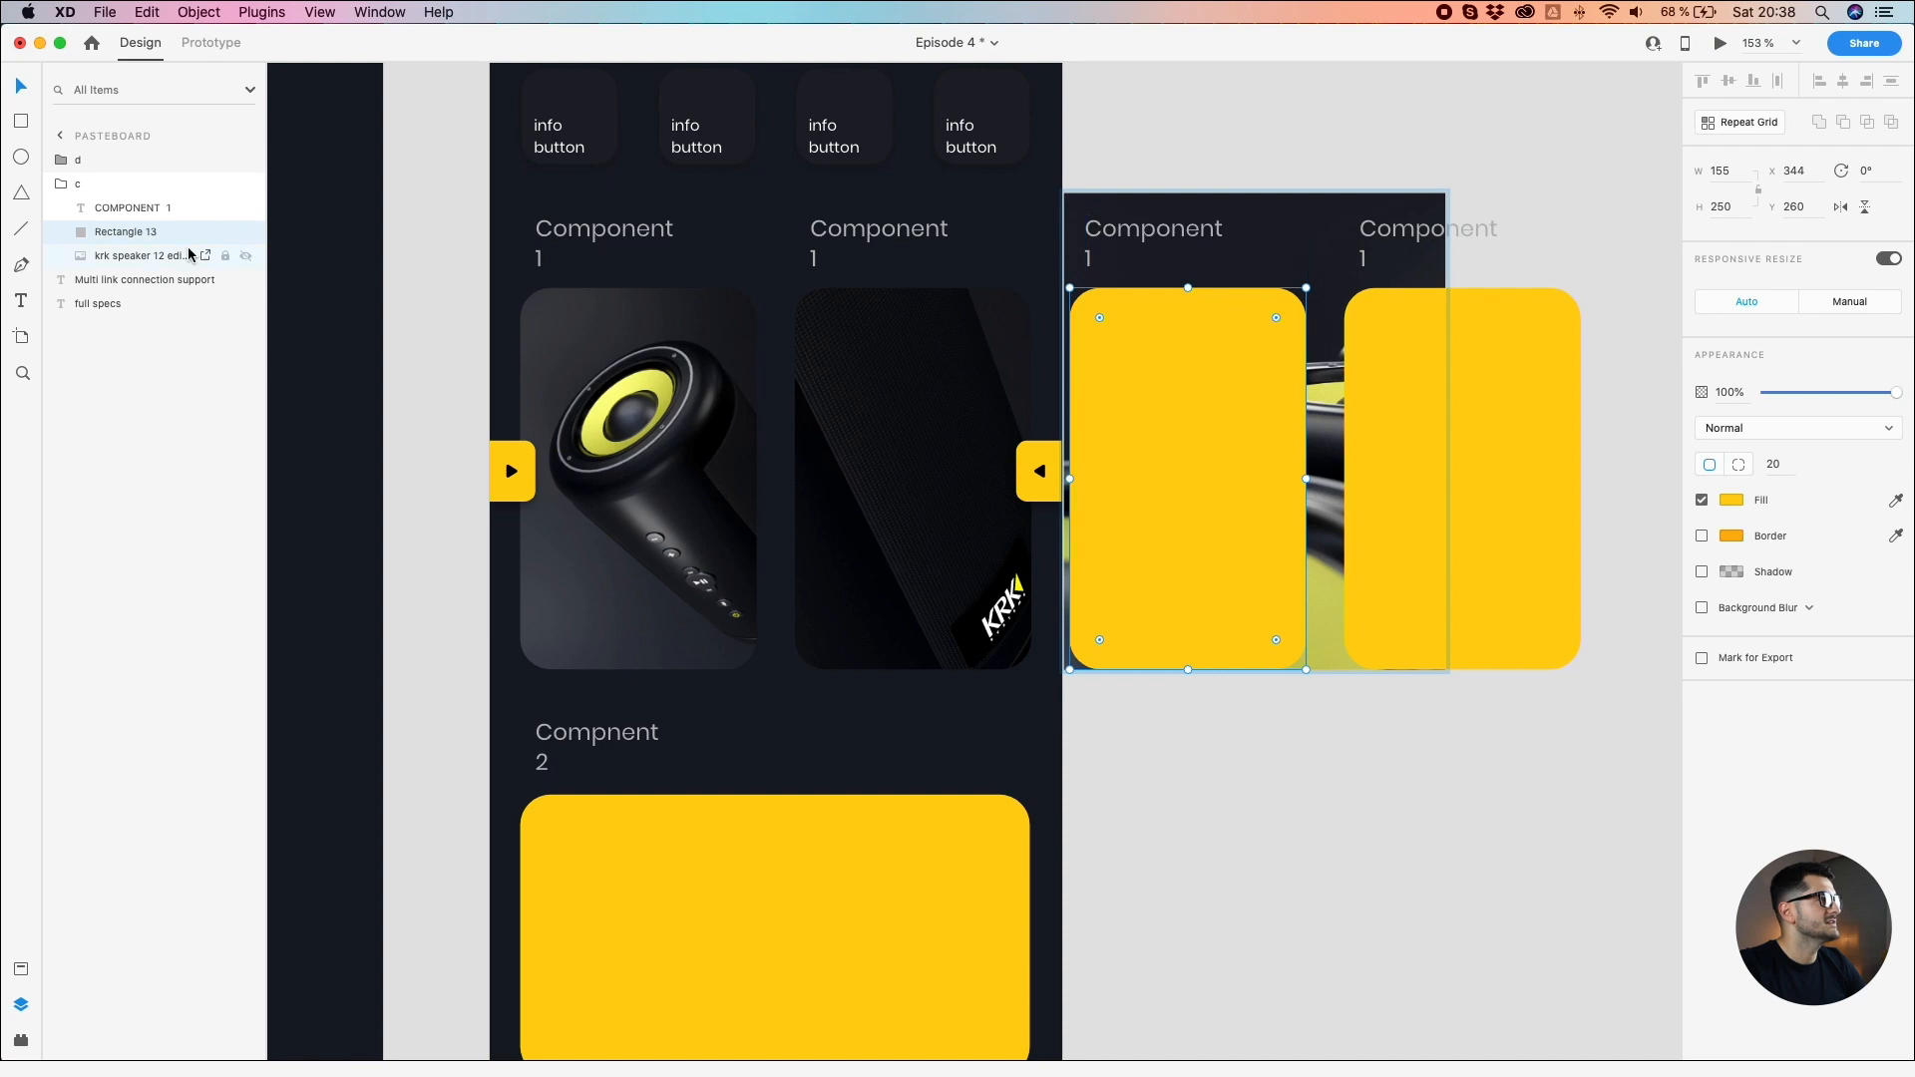
left_click(118, 255, "shift")
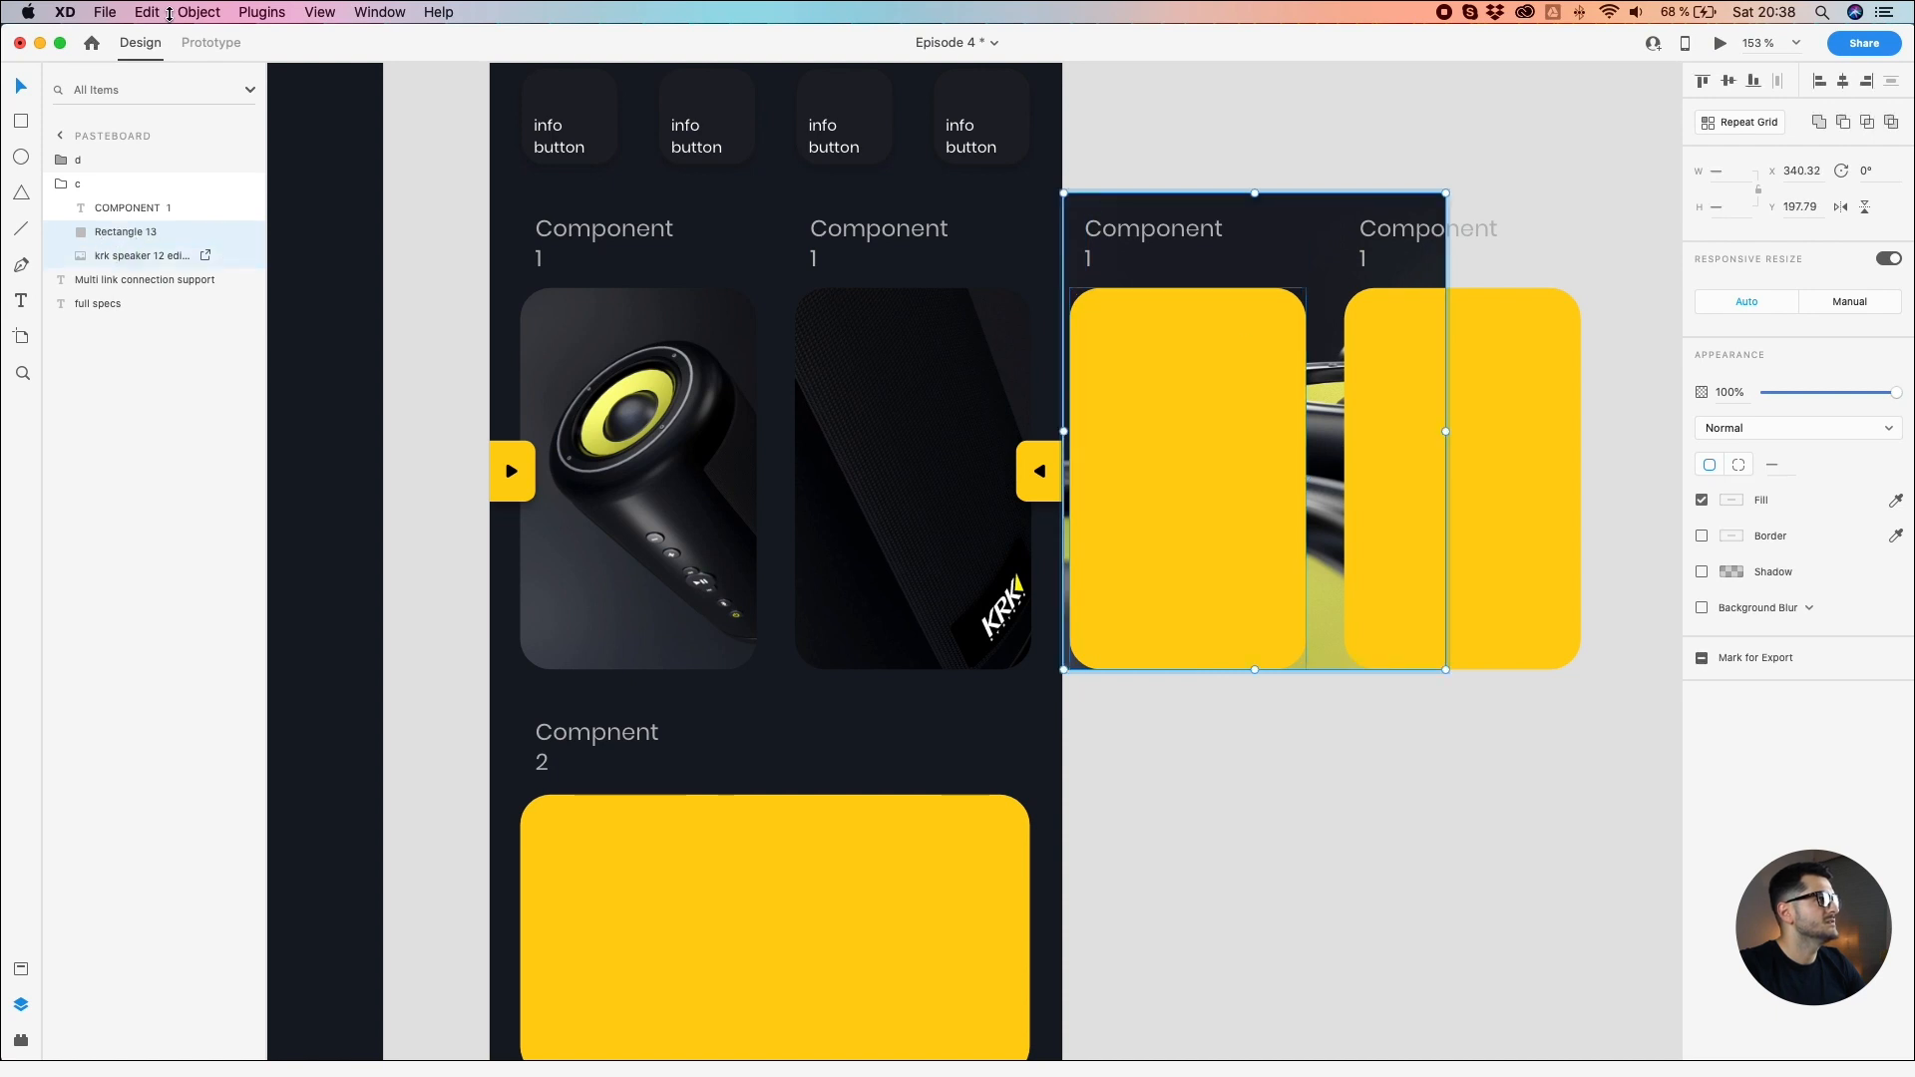
left_click(214, 13)
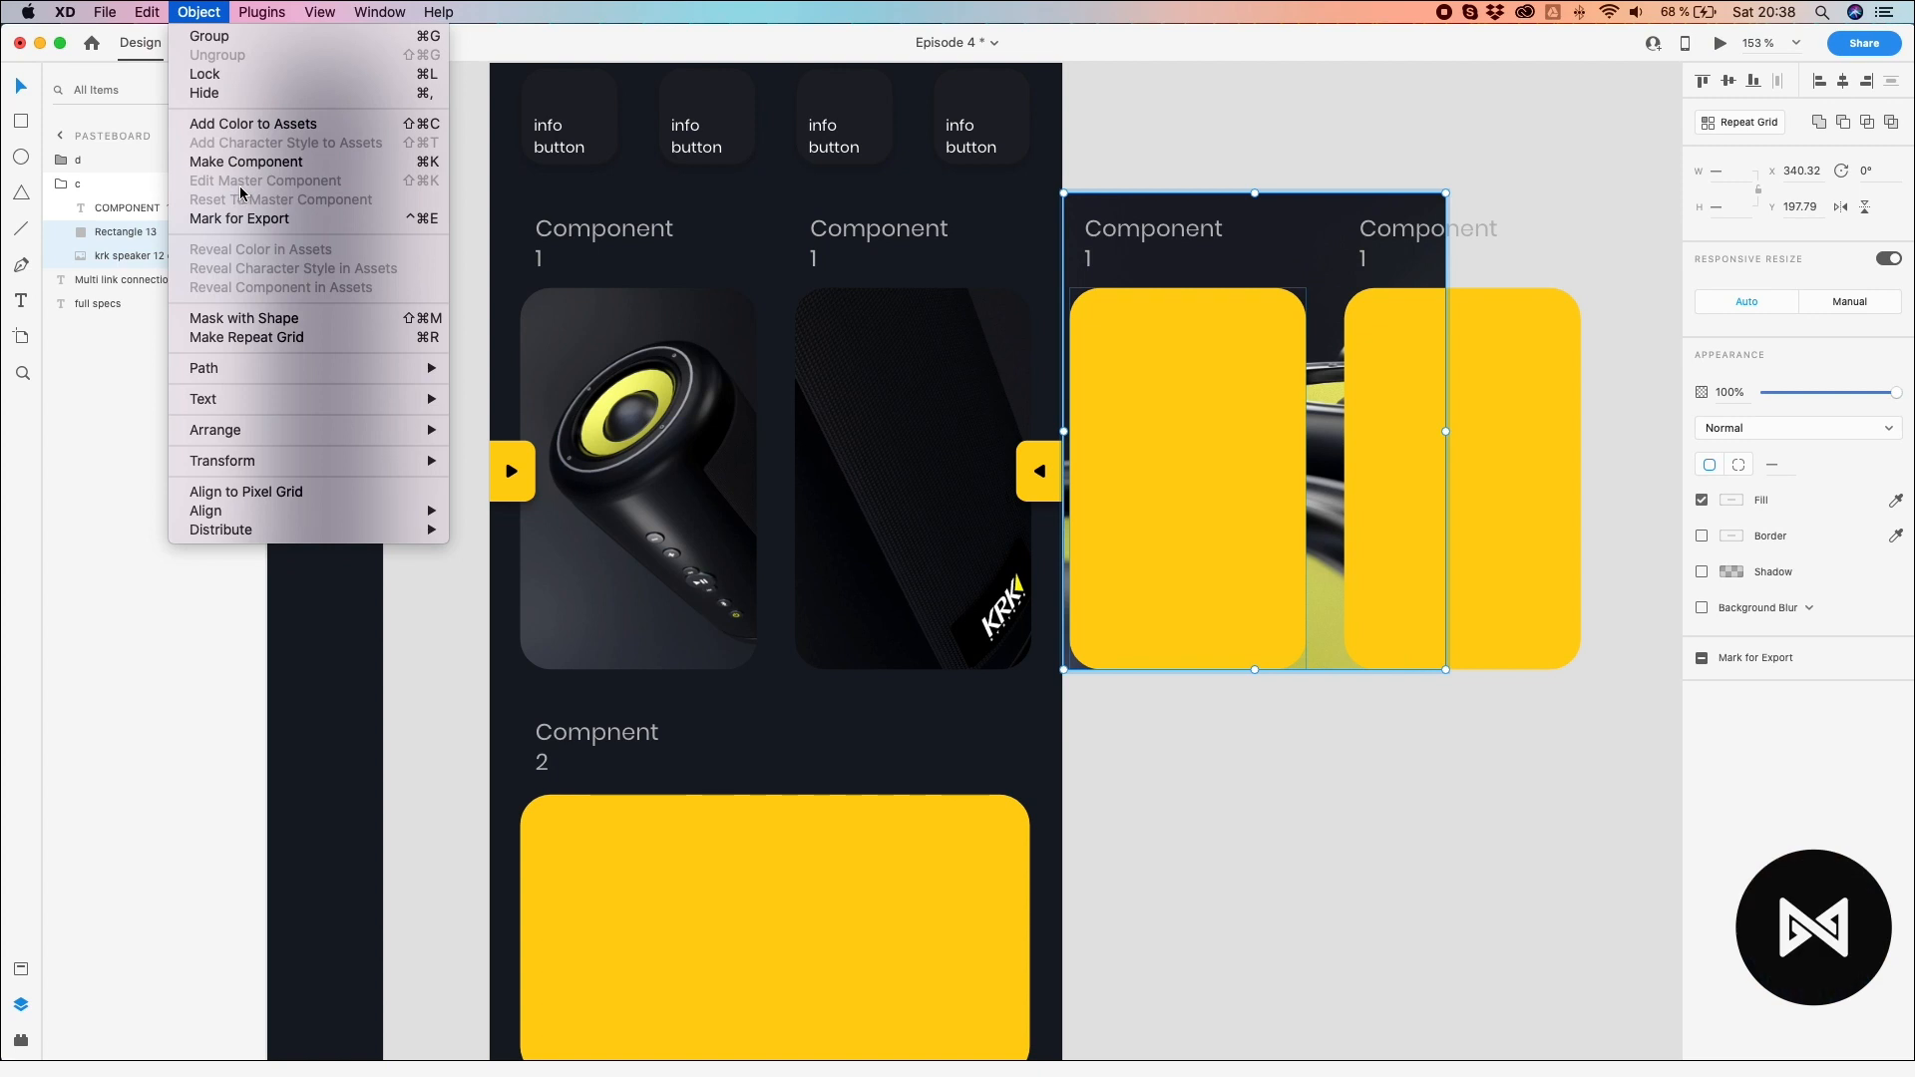
left_click(279, 325)
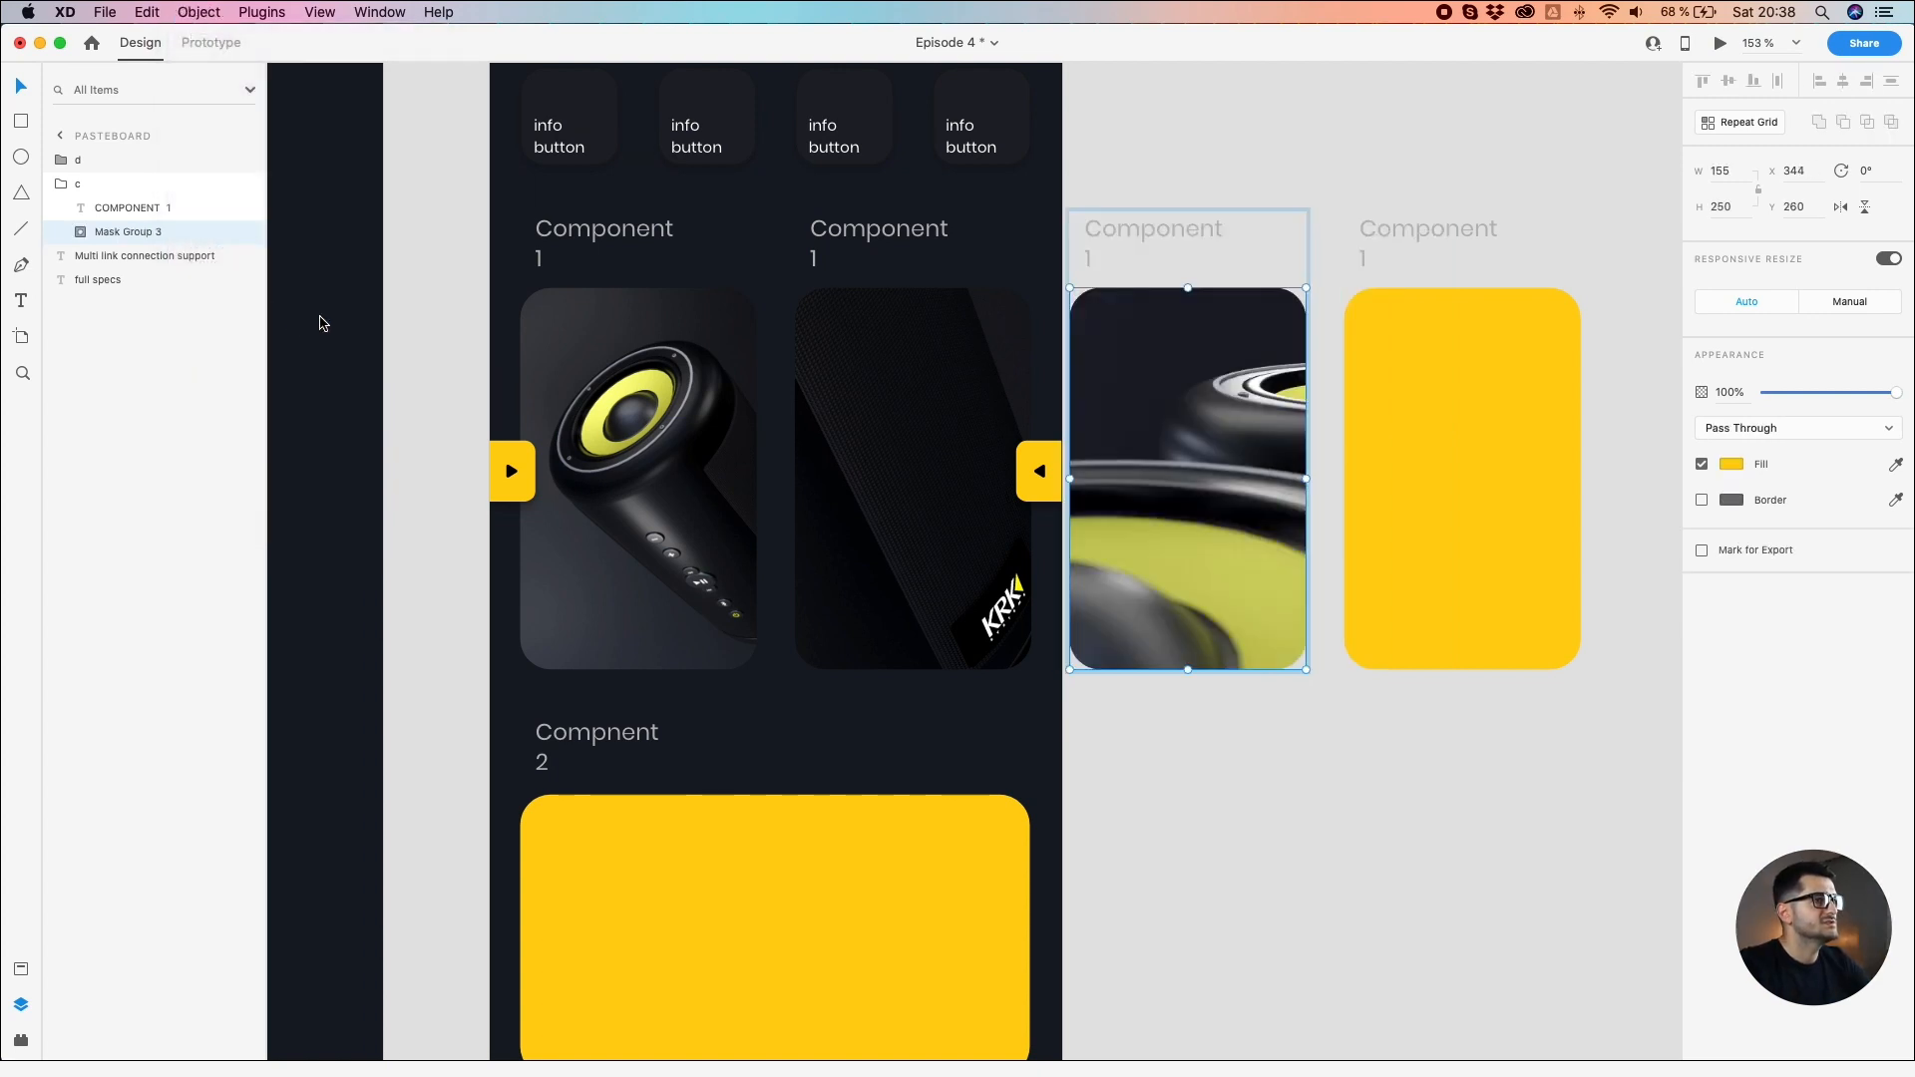
left_click(1205, 133)
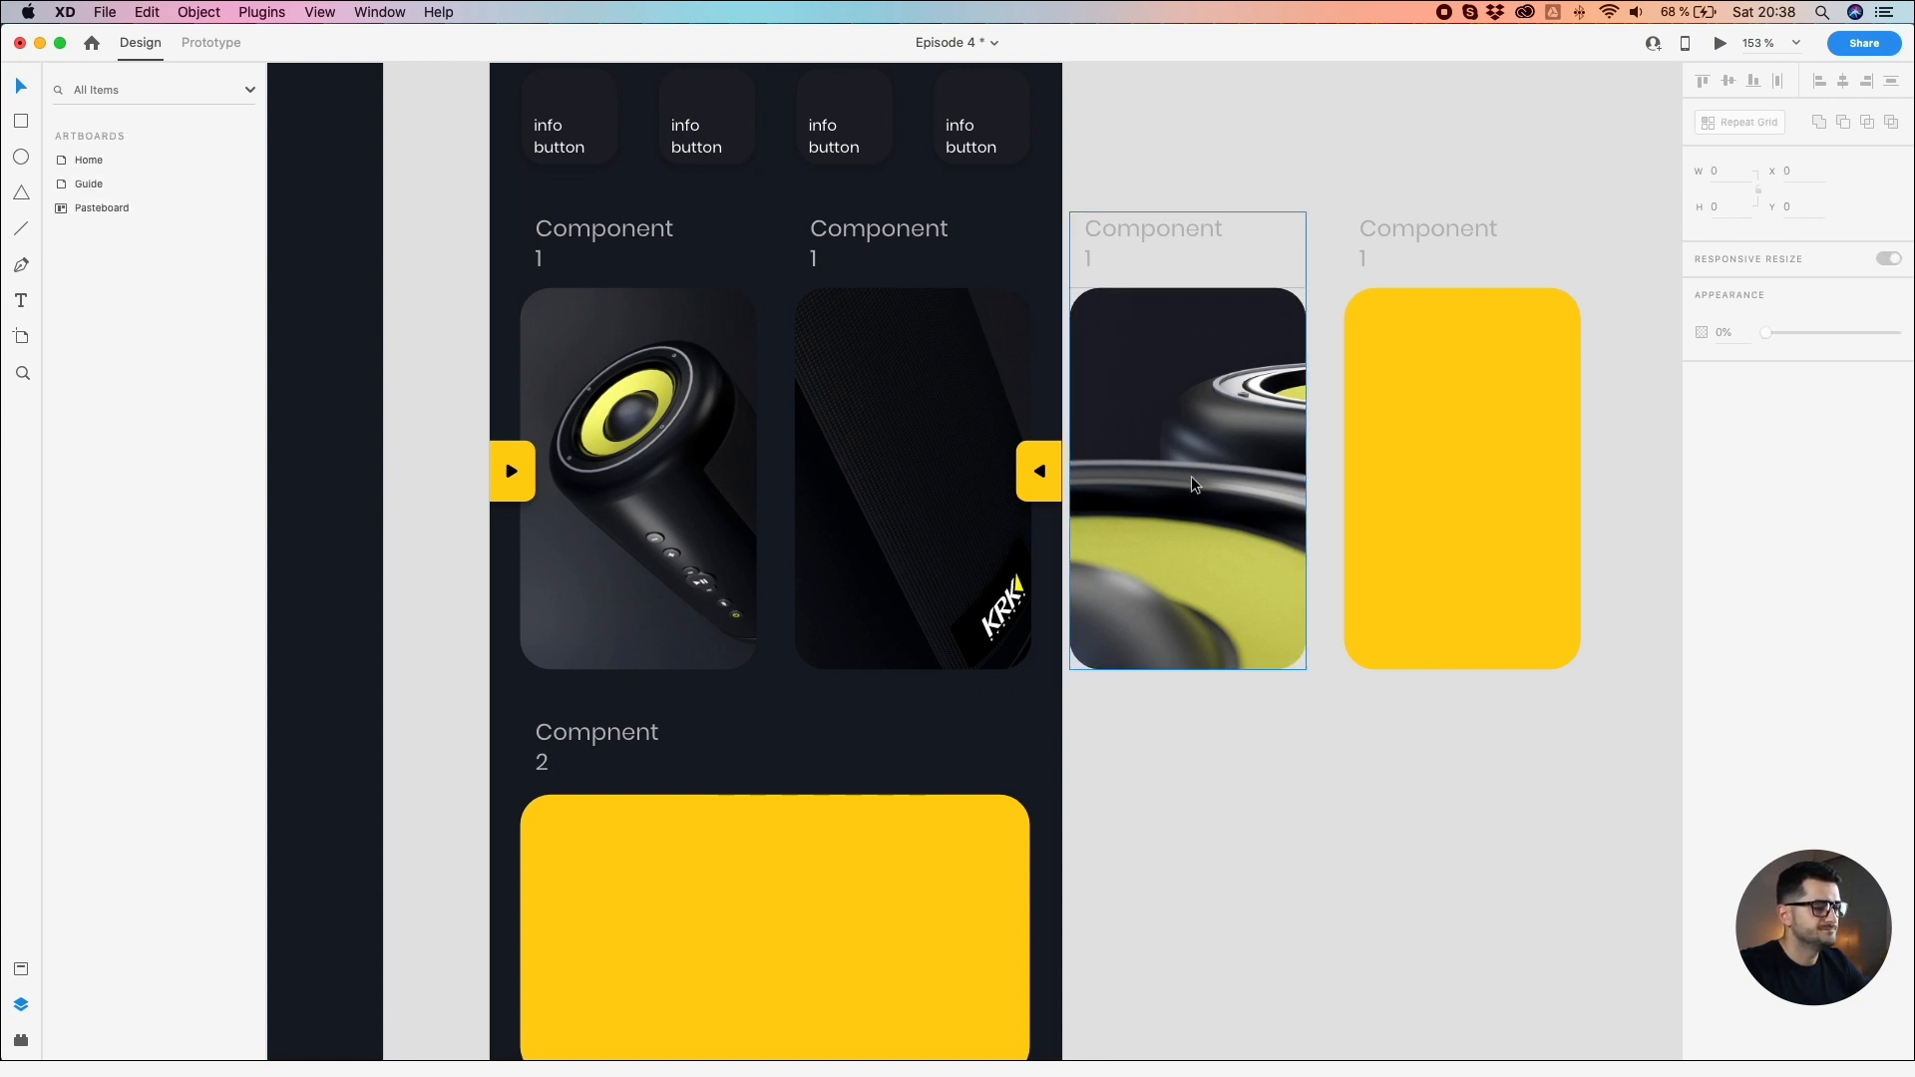
Step: Resize the masked photo inside group c to 210 × 262.5 and reposition it at about X 313.32, Y 247.79
left_click_drag(1237, 393, 1022, 404)
left_click(1020, 405)
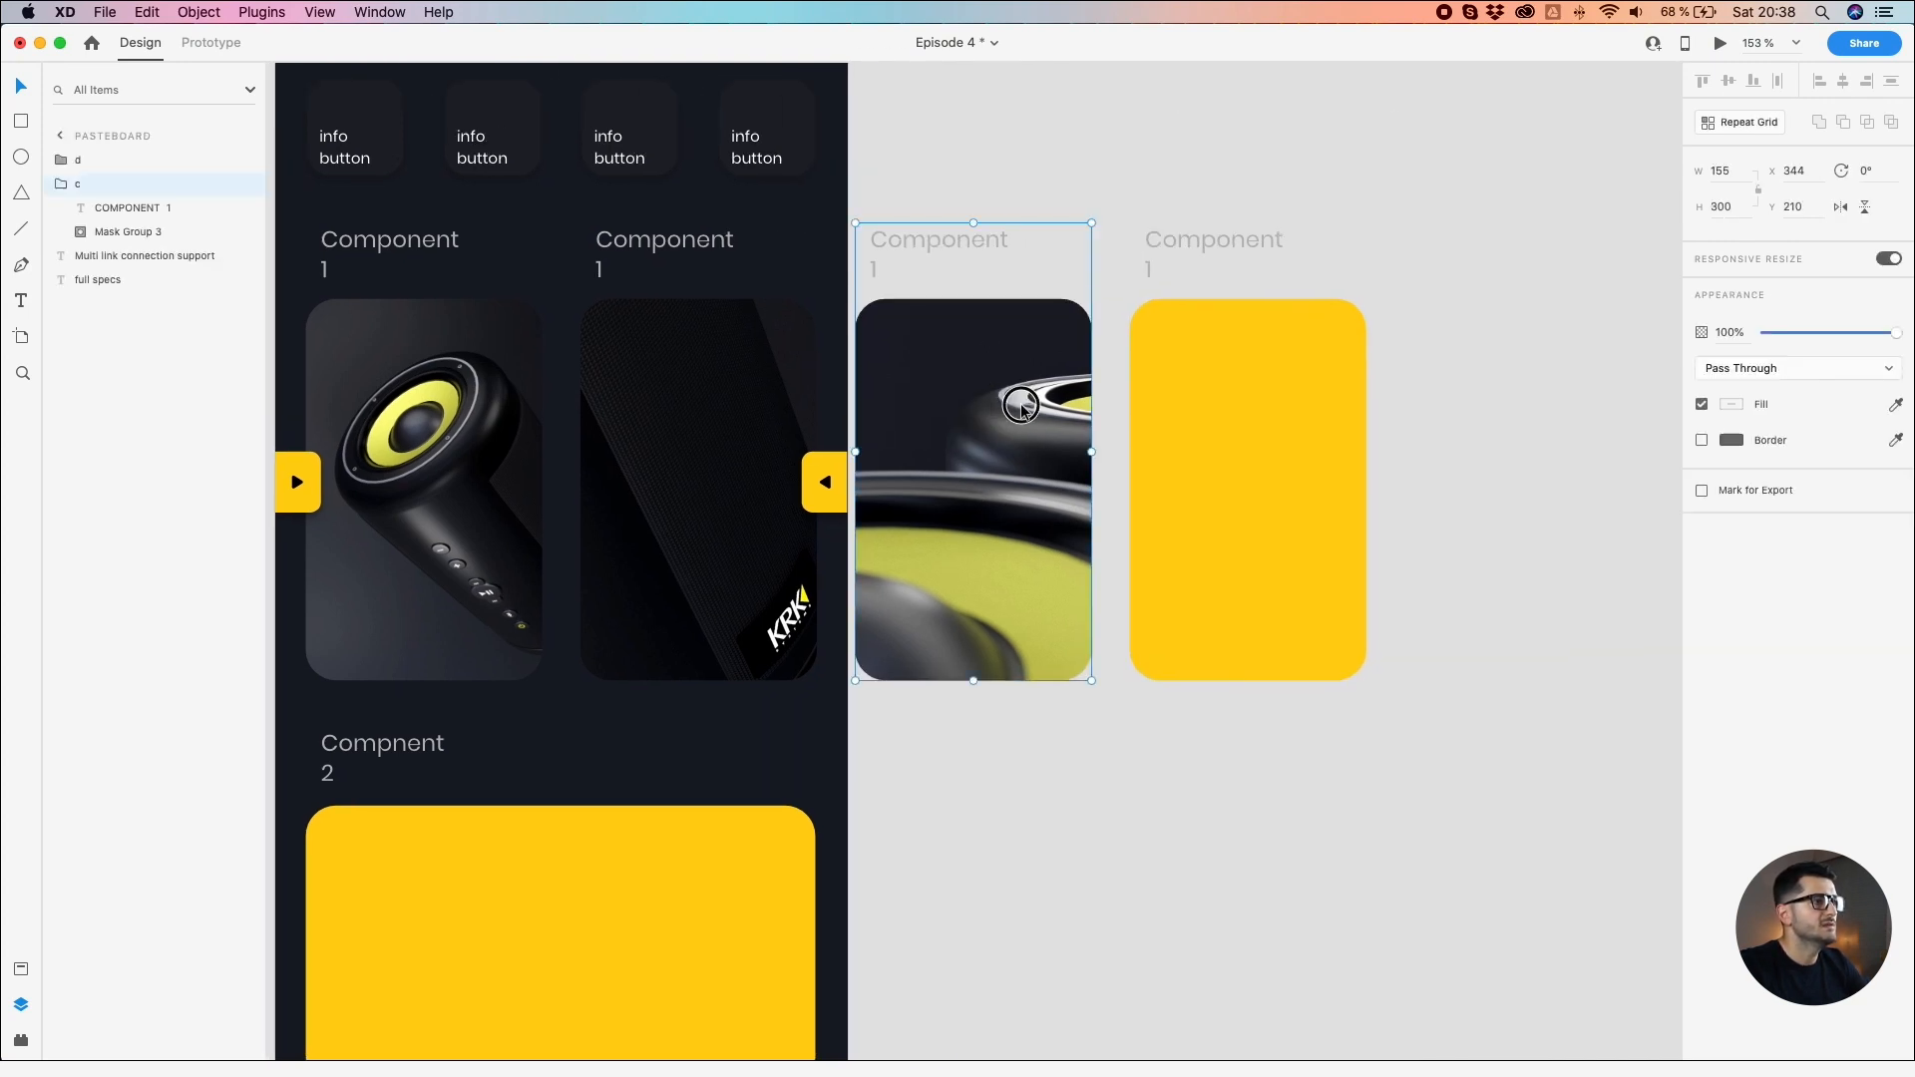
double_click(1020, 404)
double_click(1020, 404)
left_click(1114, 289)
left_click_drag(1231, 202, 1163, 283)
left_click_drag(1002, 410, 967, 412)
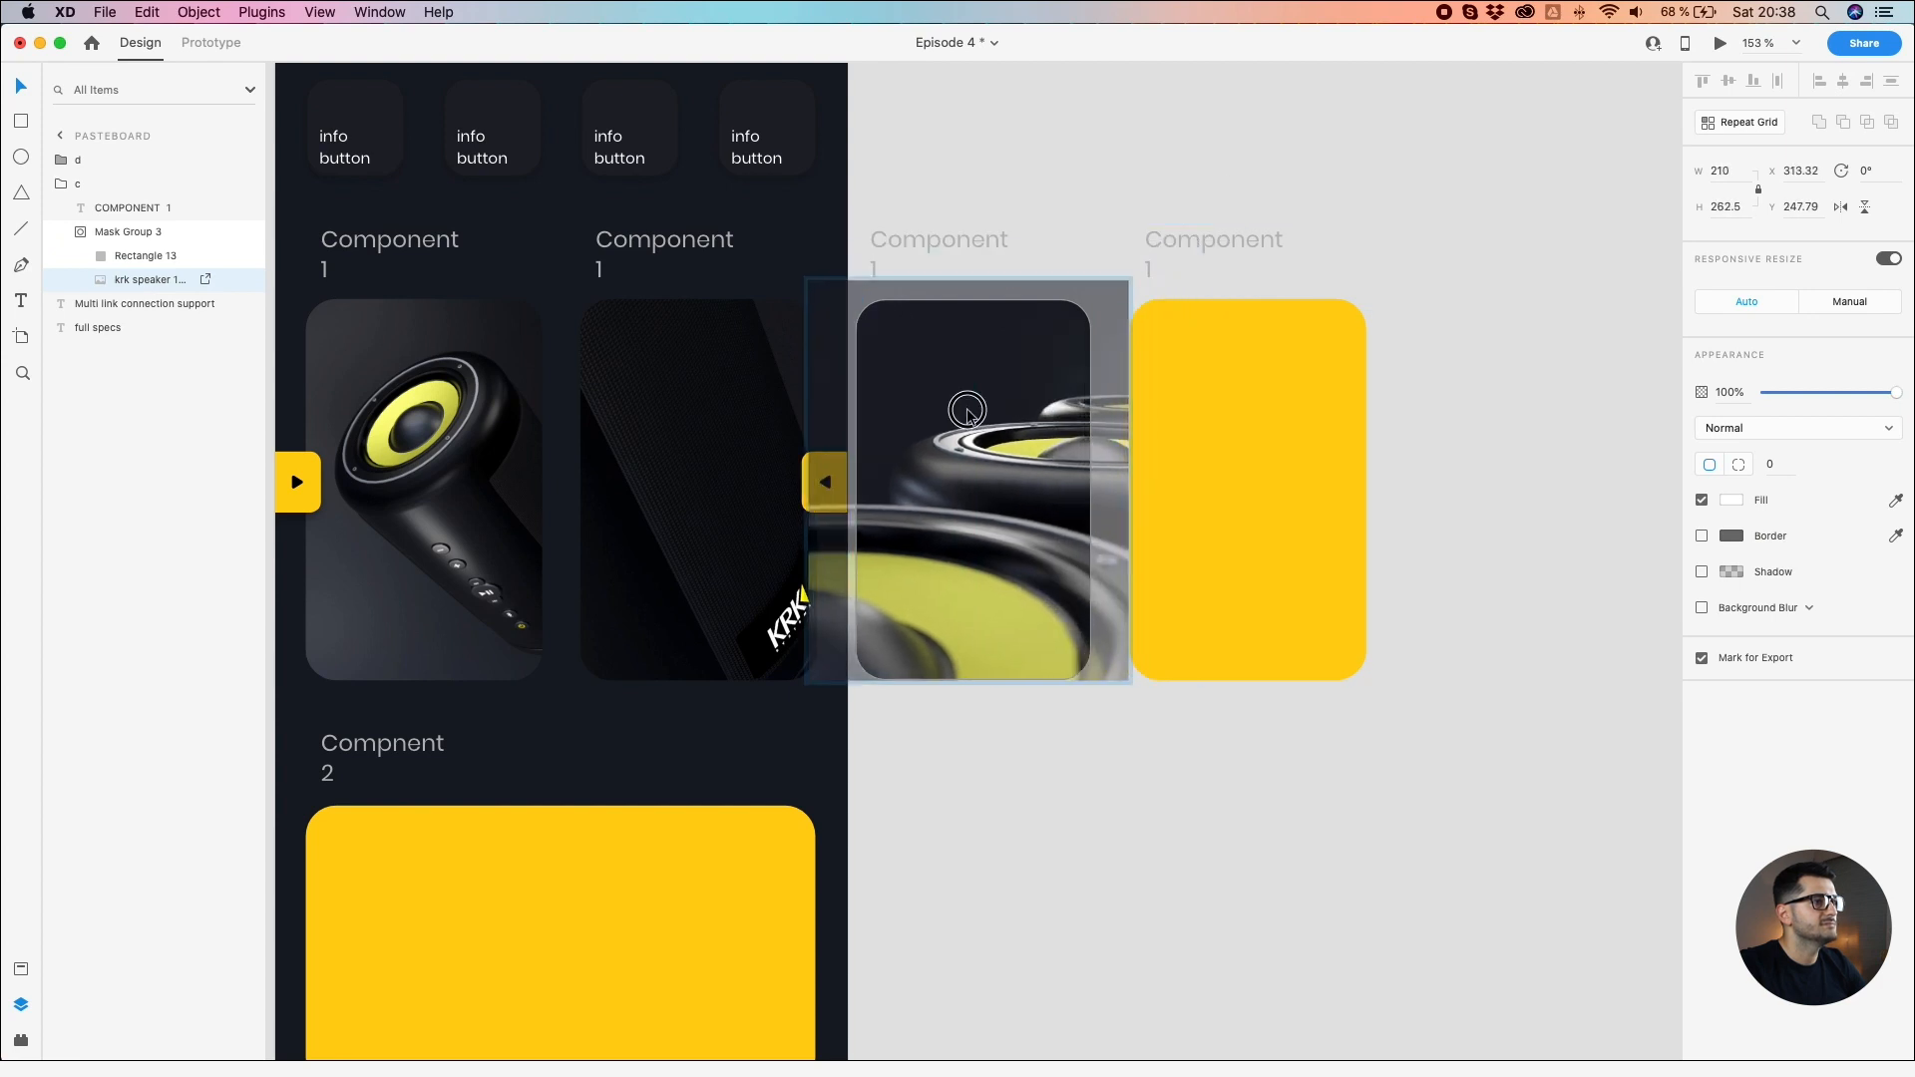
left_click(1029, 811)
Step: Move card group c slightly away from the Home artboard to X 351, Y 210
scroll(1030, 793, "down", 5)
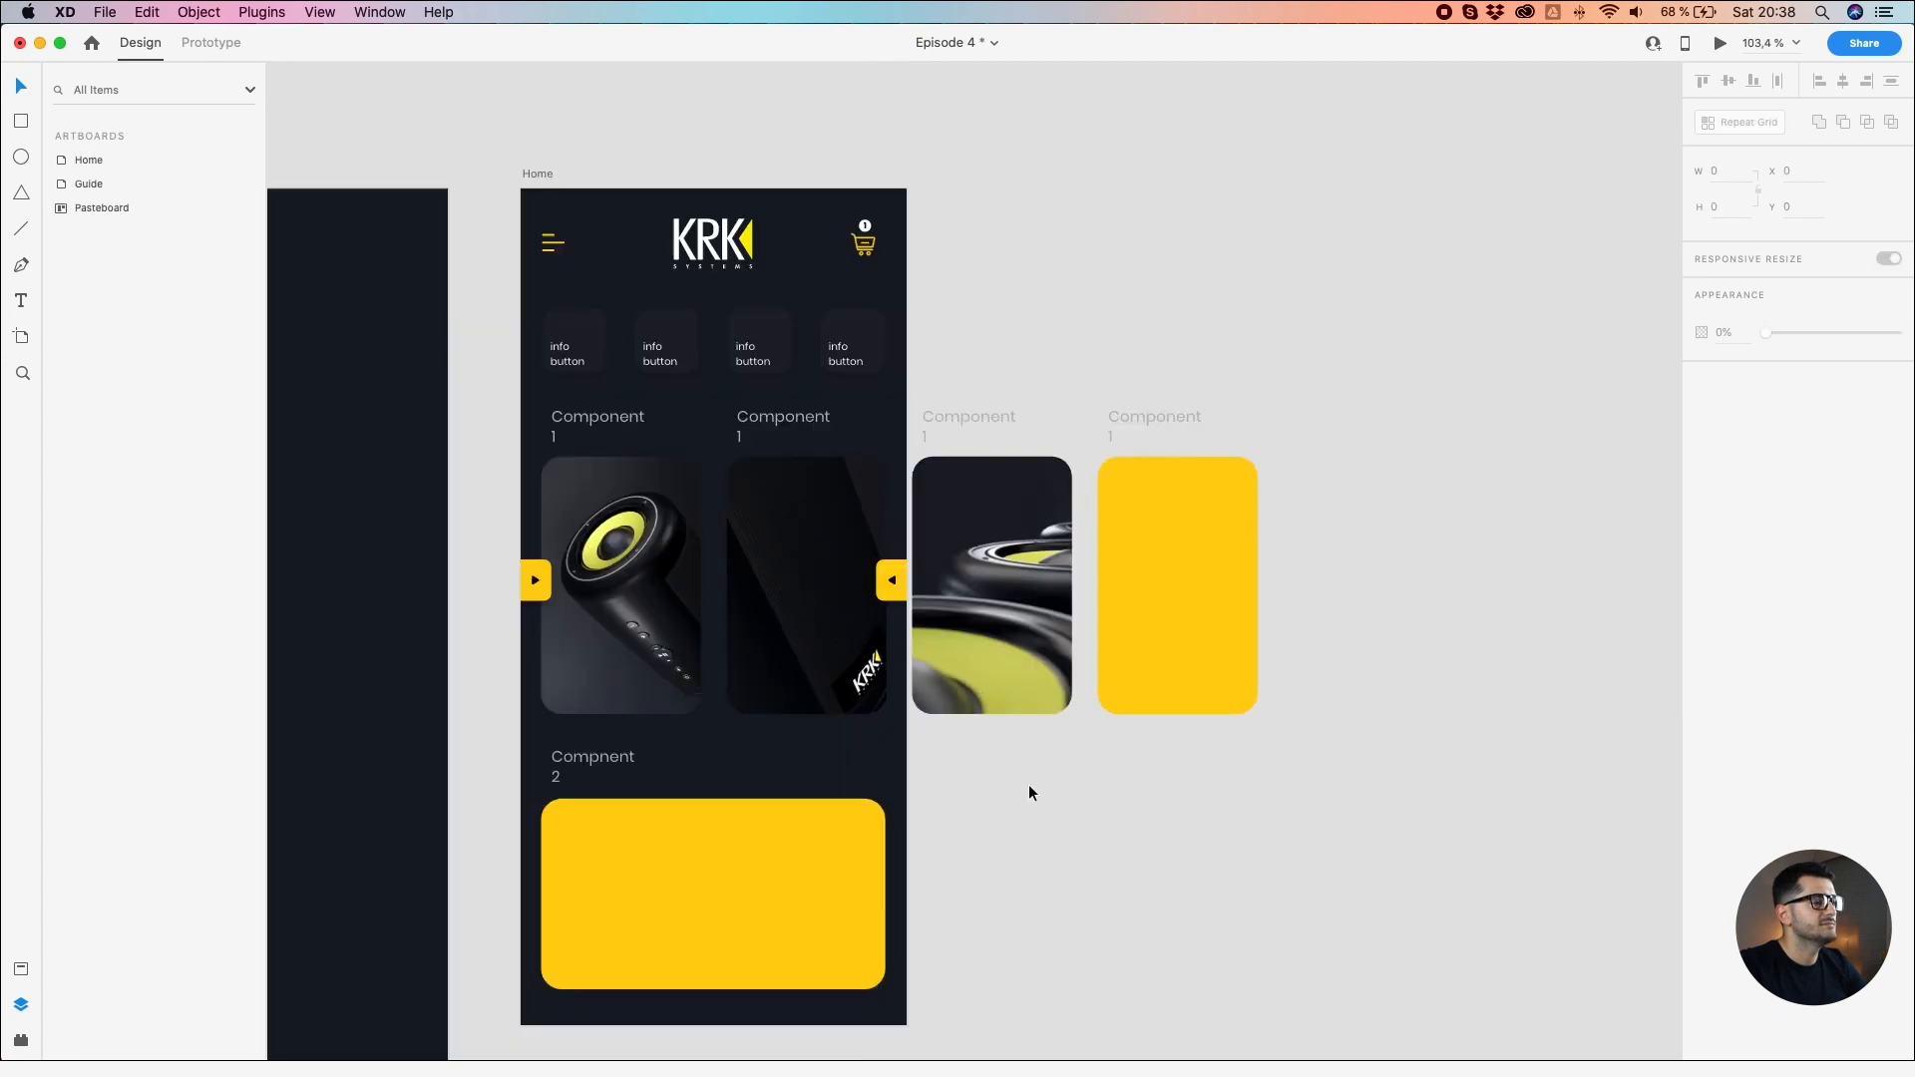
left_click(1007, 590)
left_click_drag(1008, 591, 1014, 590)
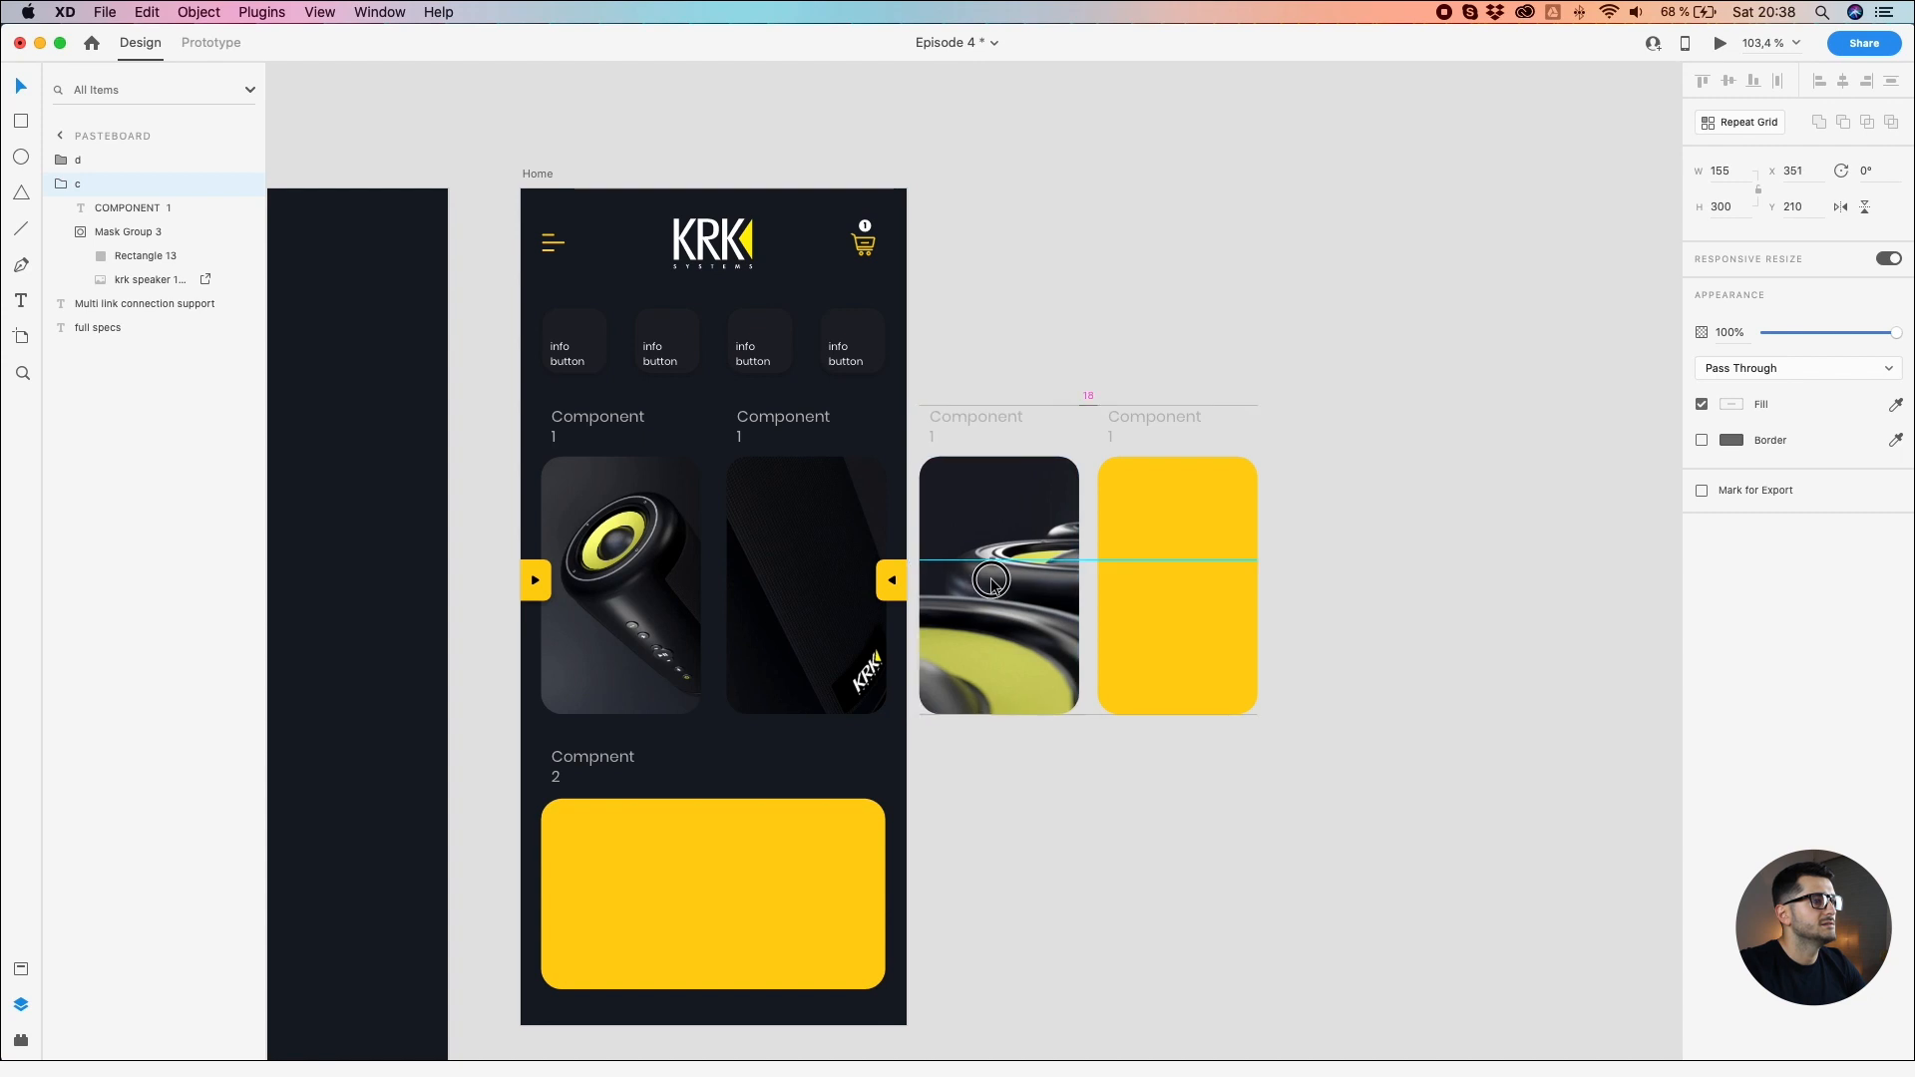
left_click(1039, 821)
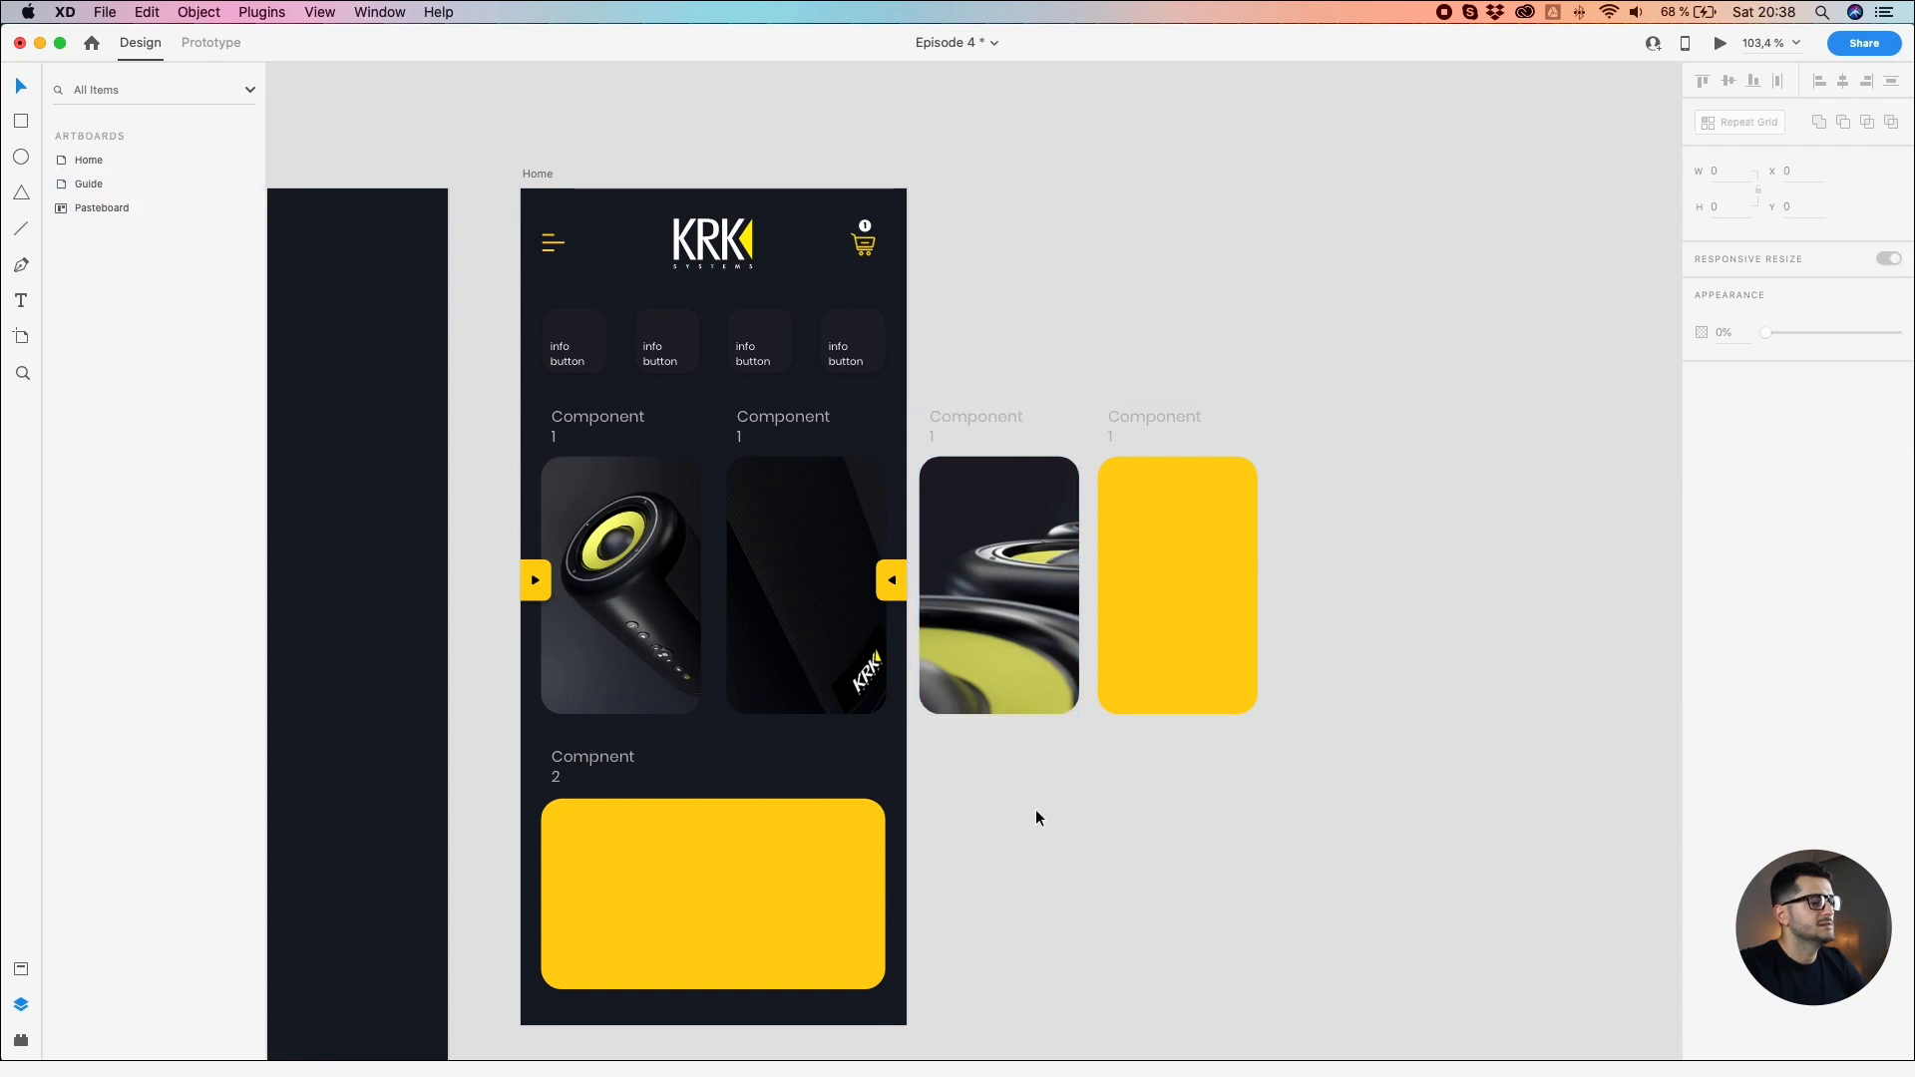
Step: Copy the krk speaker 8 edited photo from the Guide artboard into card group d and place its layer beneath Rectangle 13
scroll(1228, 882, "left", 5)
scroll(1228, 882, "down", 3)
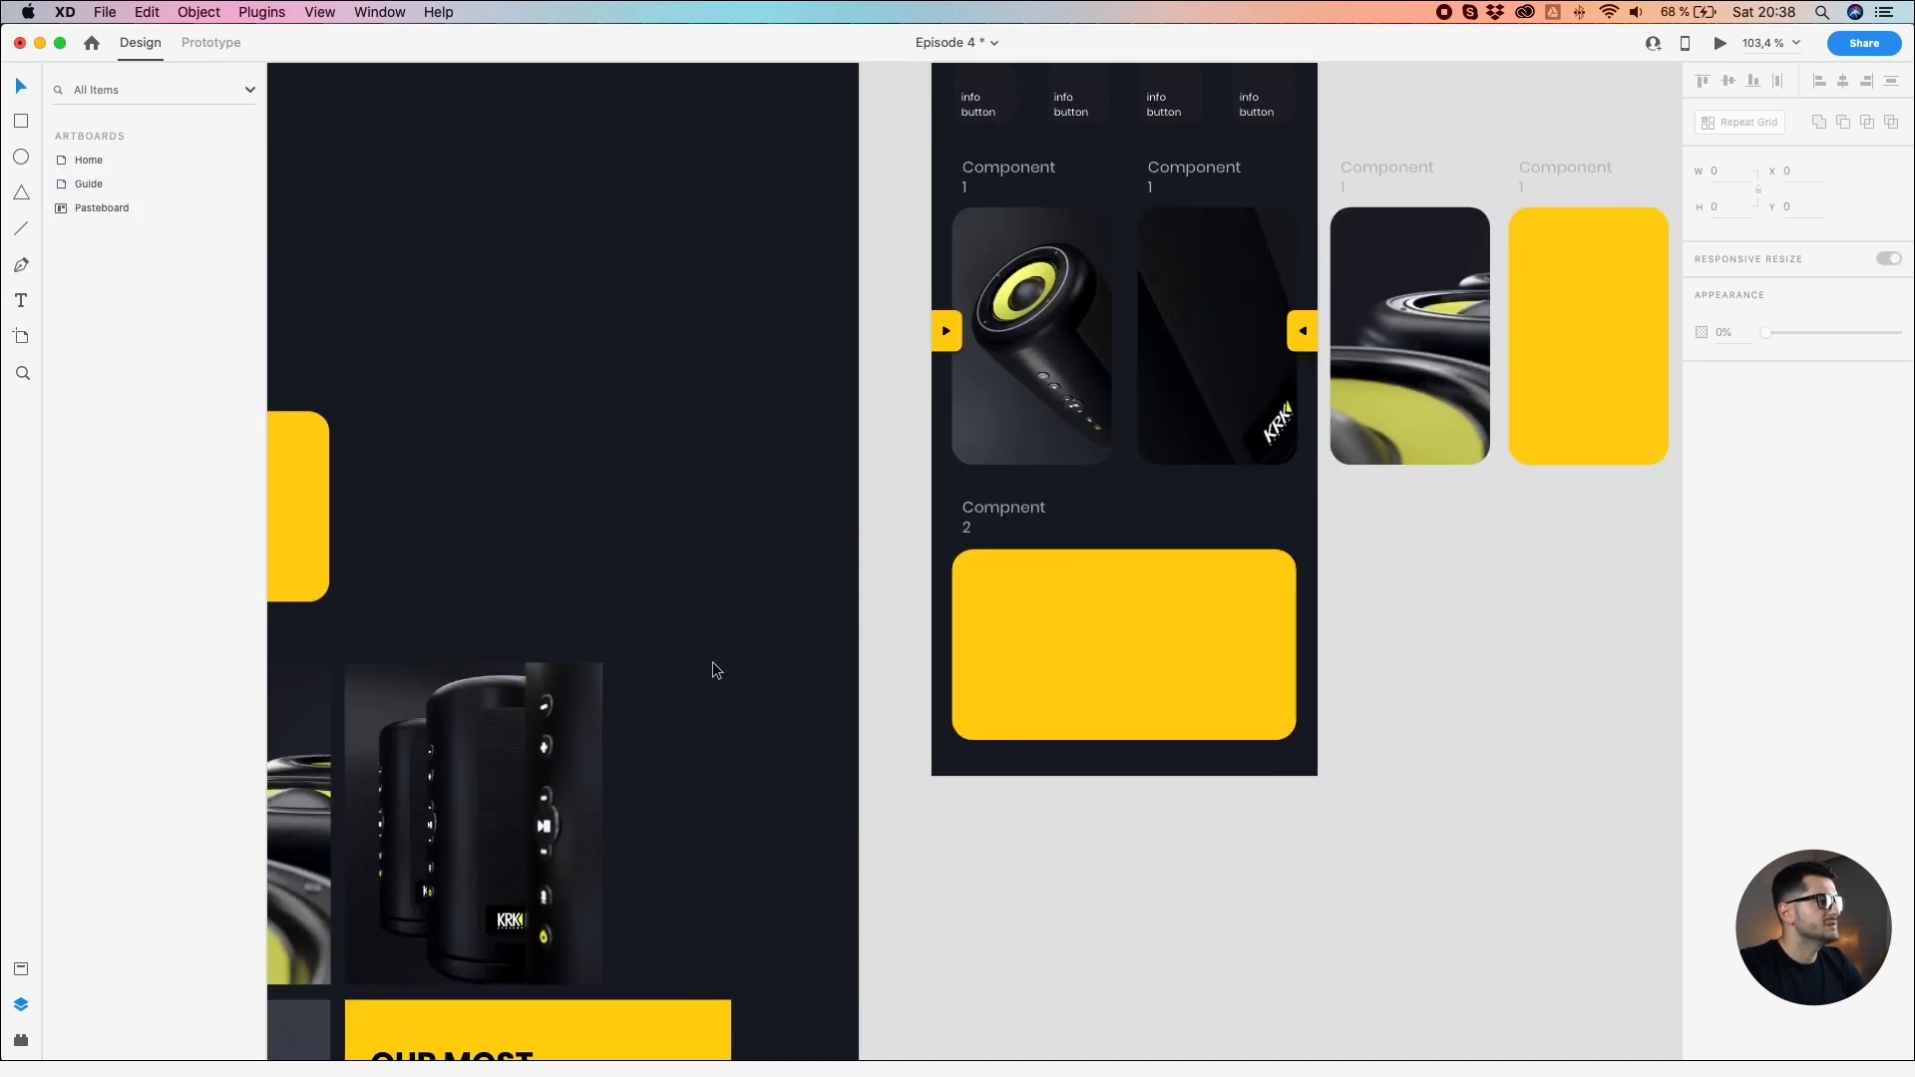
scroll(709, 666, "down", 5)
left_click_drag(398, 698, 609, 563)
left_click(429, 773)
left_click_drag(428, 773, 1143, 377)
scroll(1529, 243, "up", 5)
key("BackSpace")
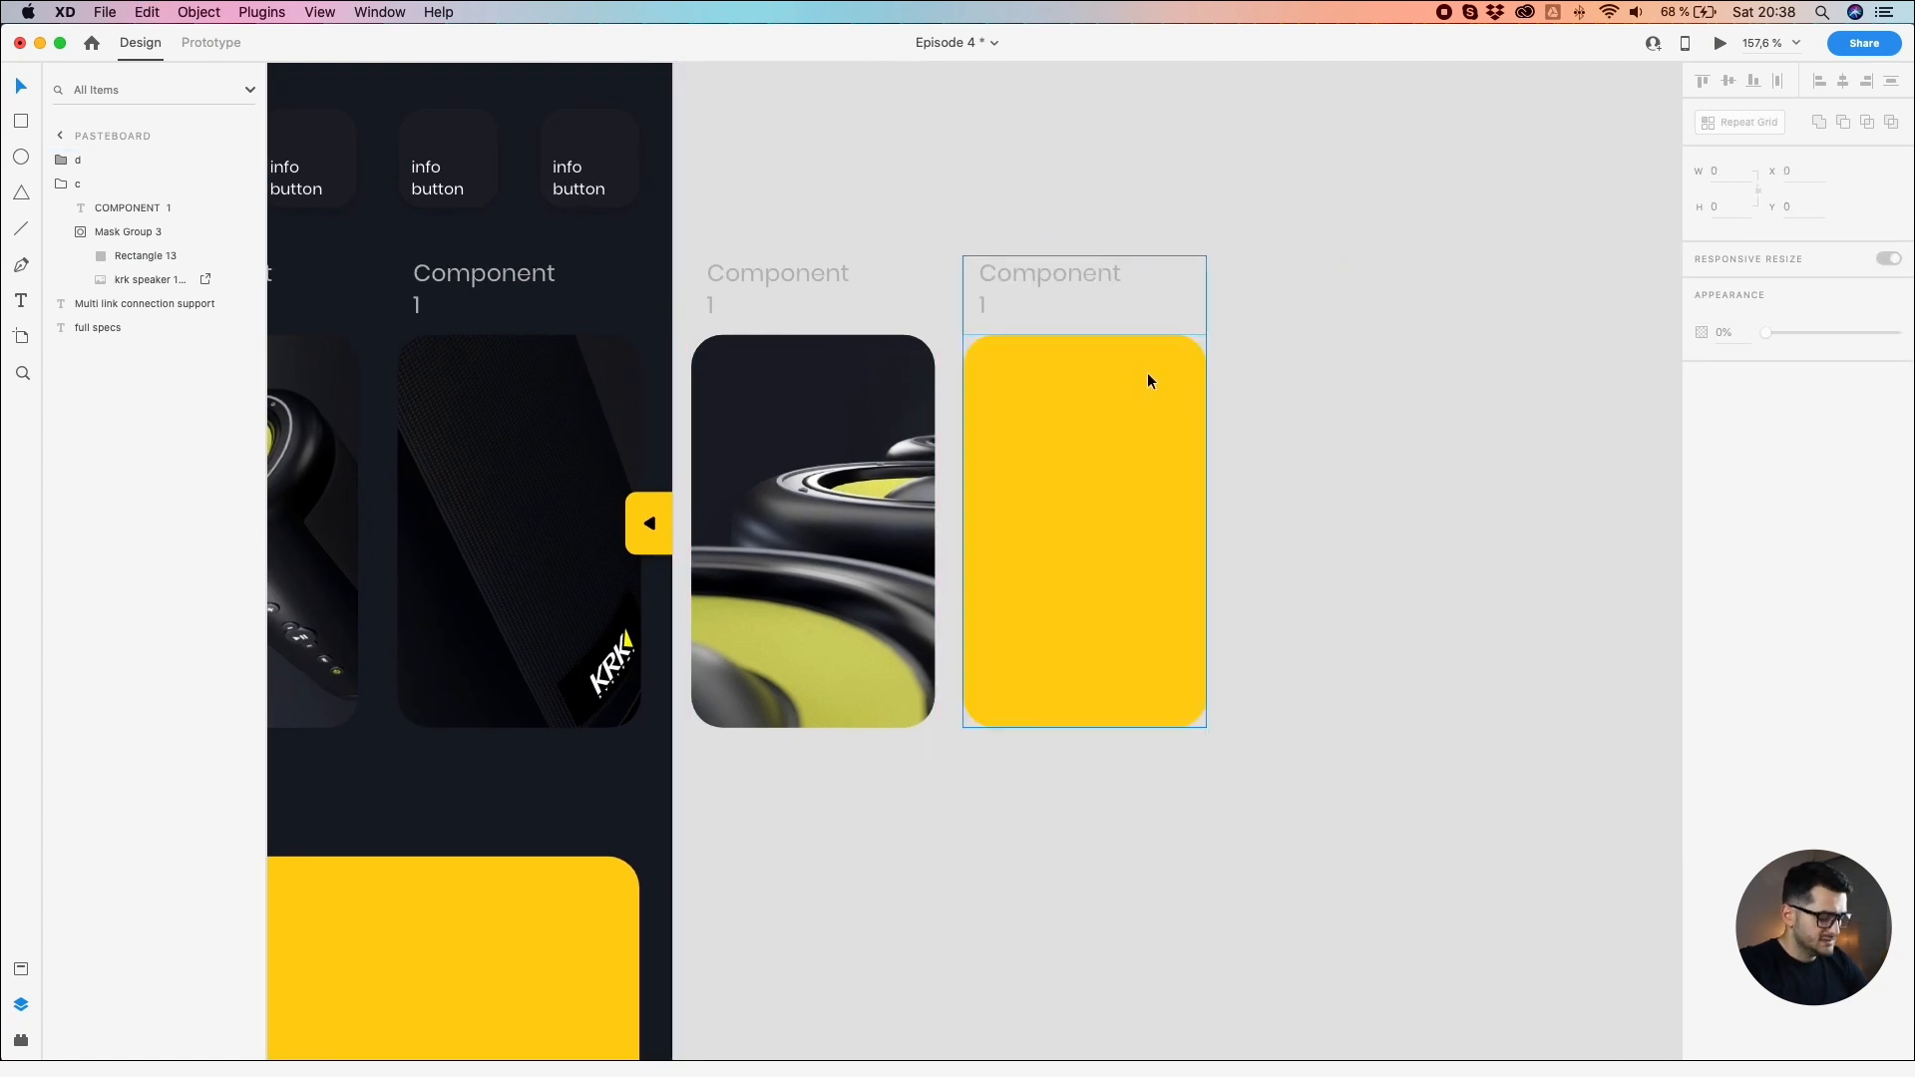
double_click(1095, 424)
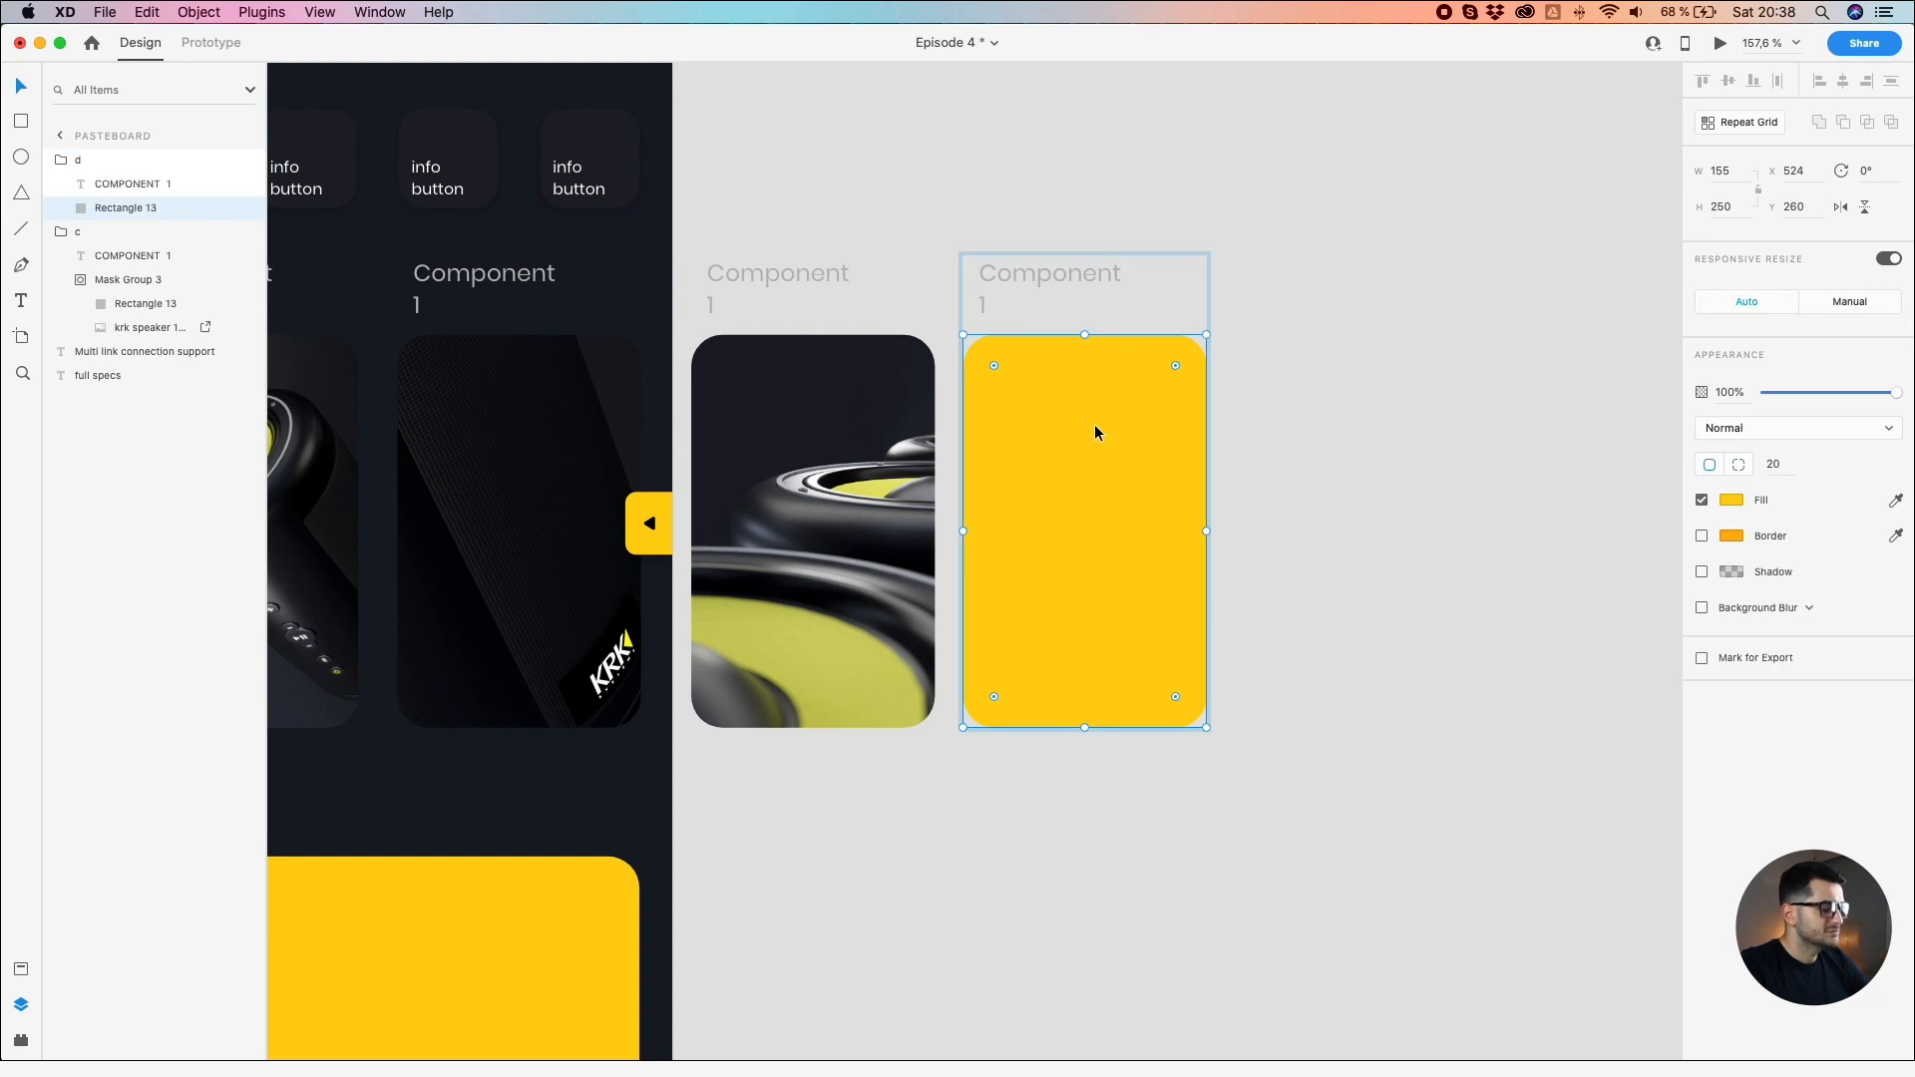
key("super+v")
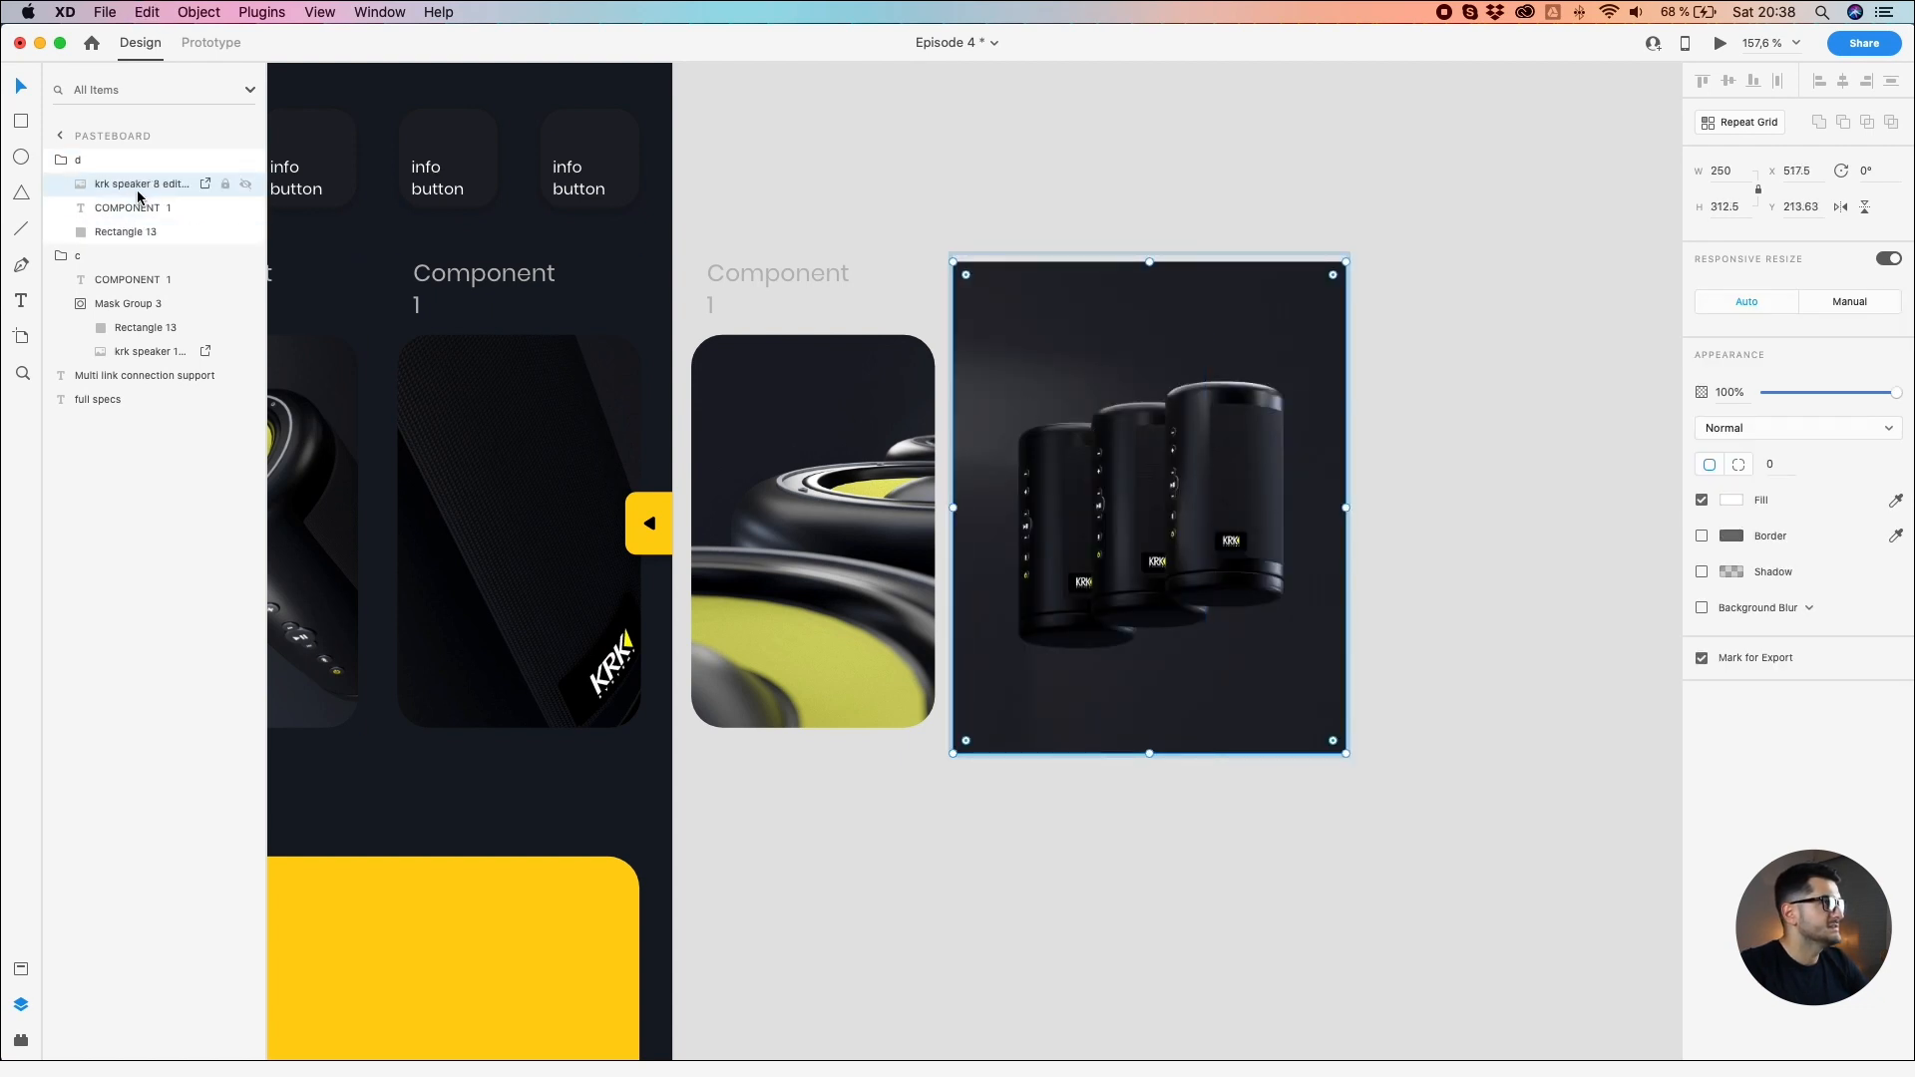
left_click_drag(130, 210, 124, 241)
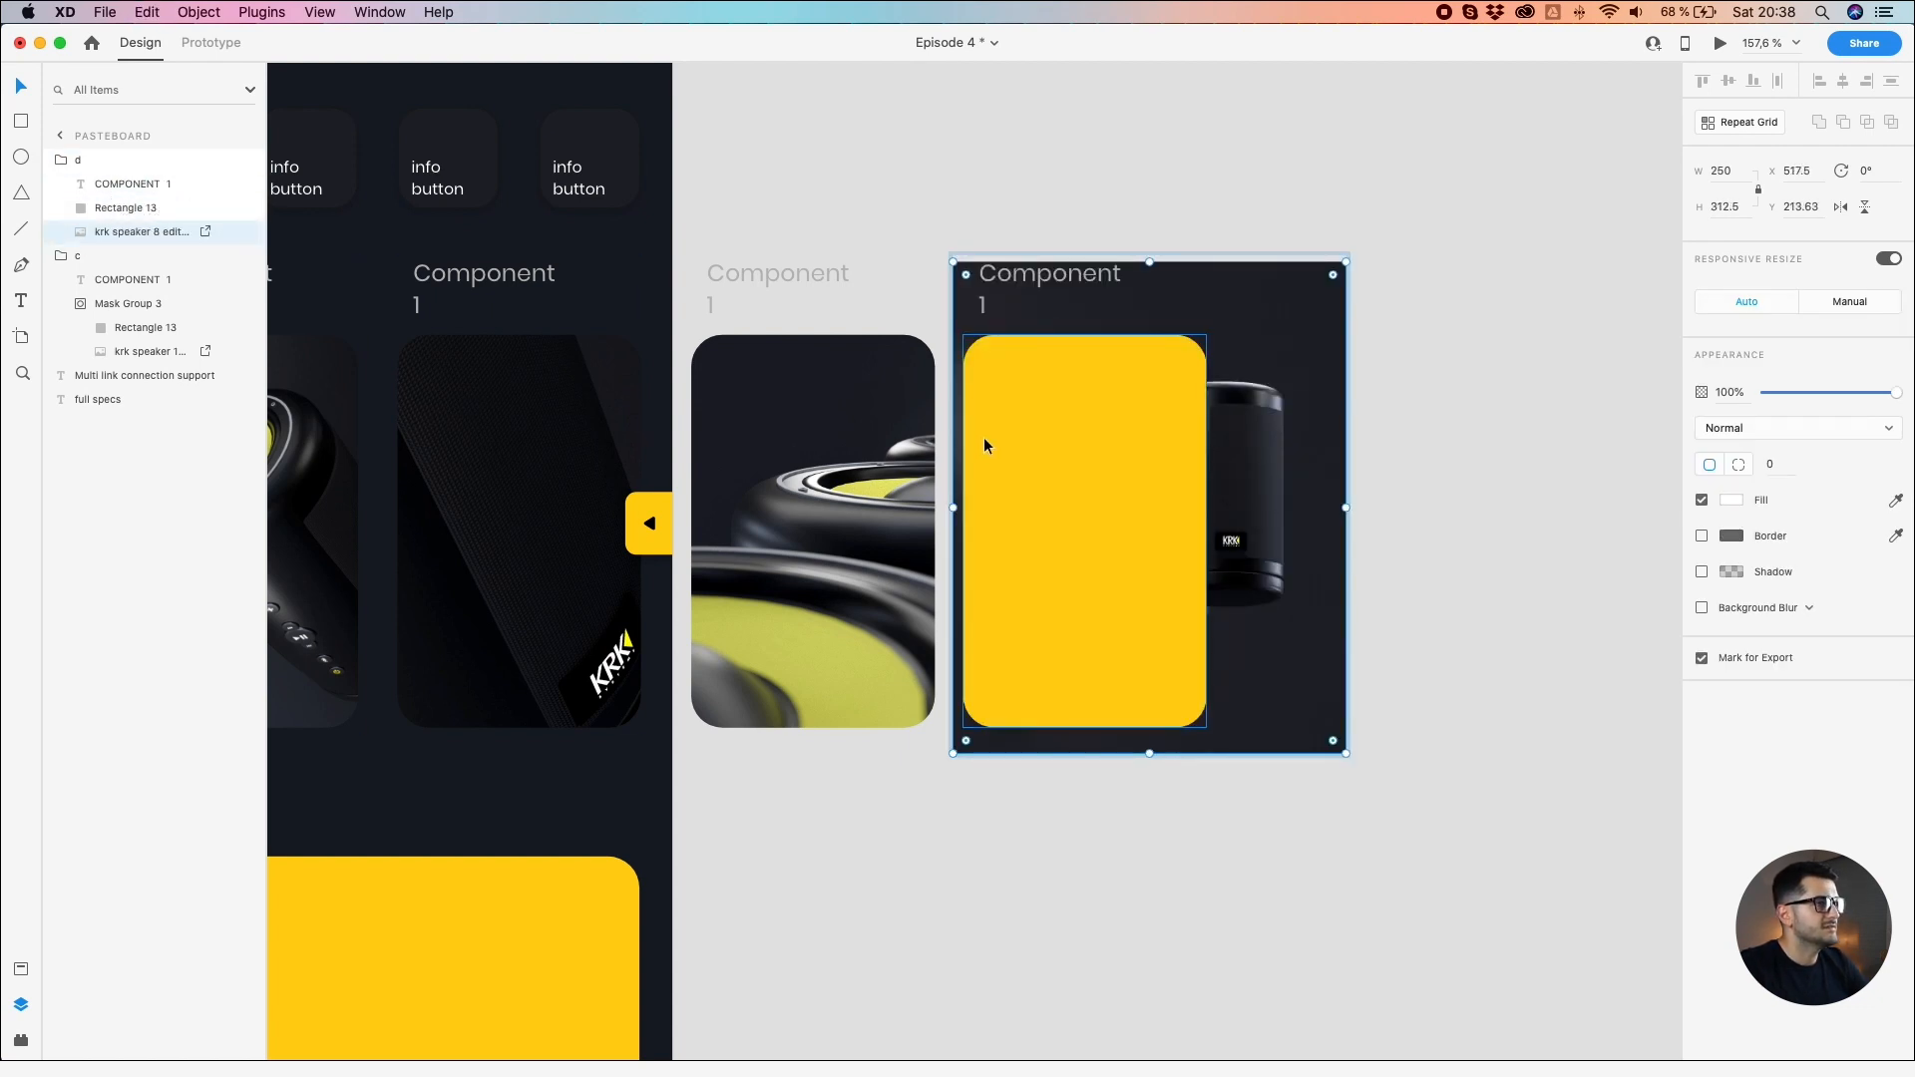
Step: Mask the speaker photo in group d with the yellow Rectangle 13
left_click(1034, 426, "shift")
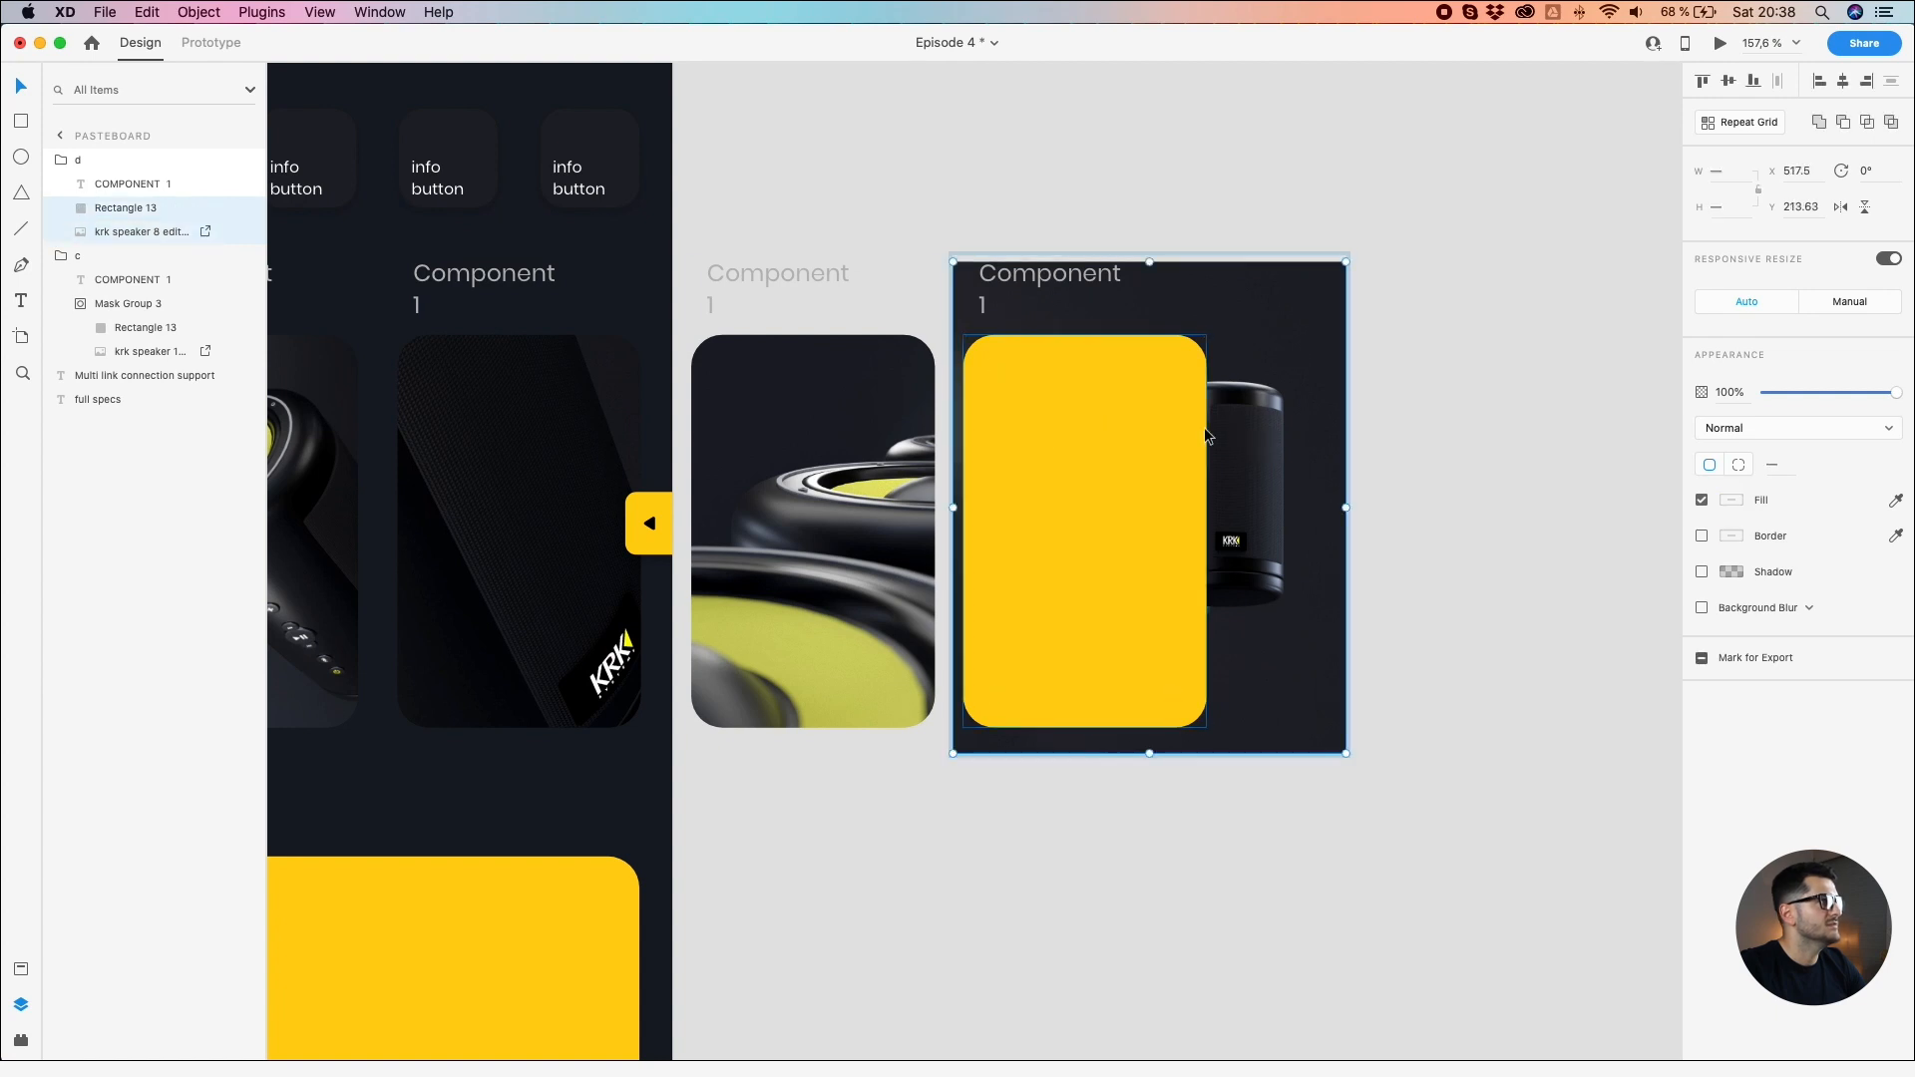
left_click(181, 22)
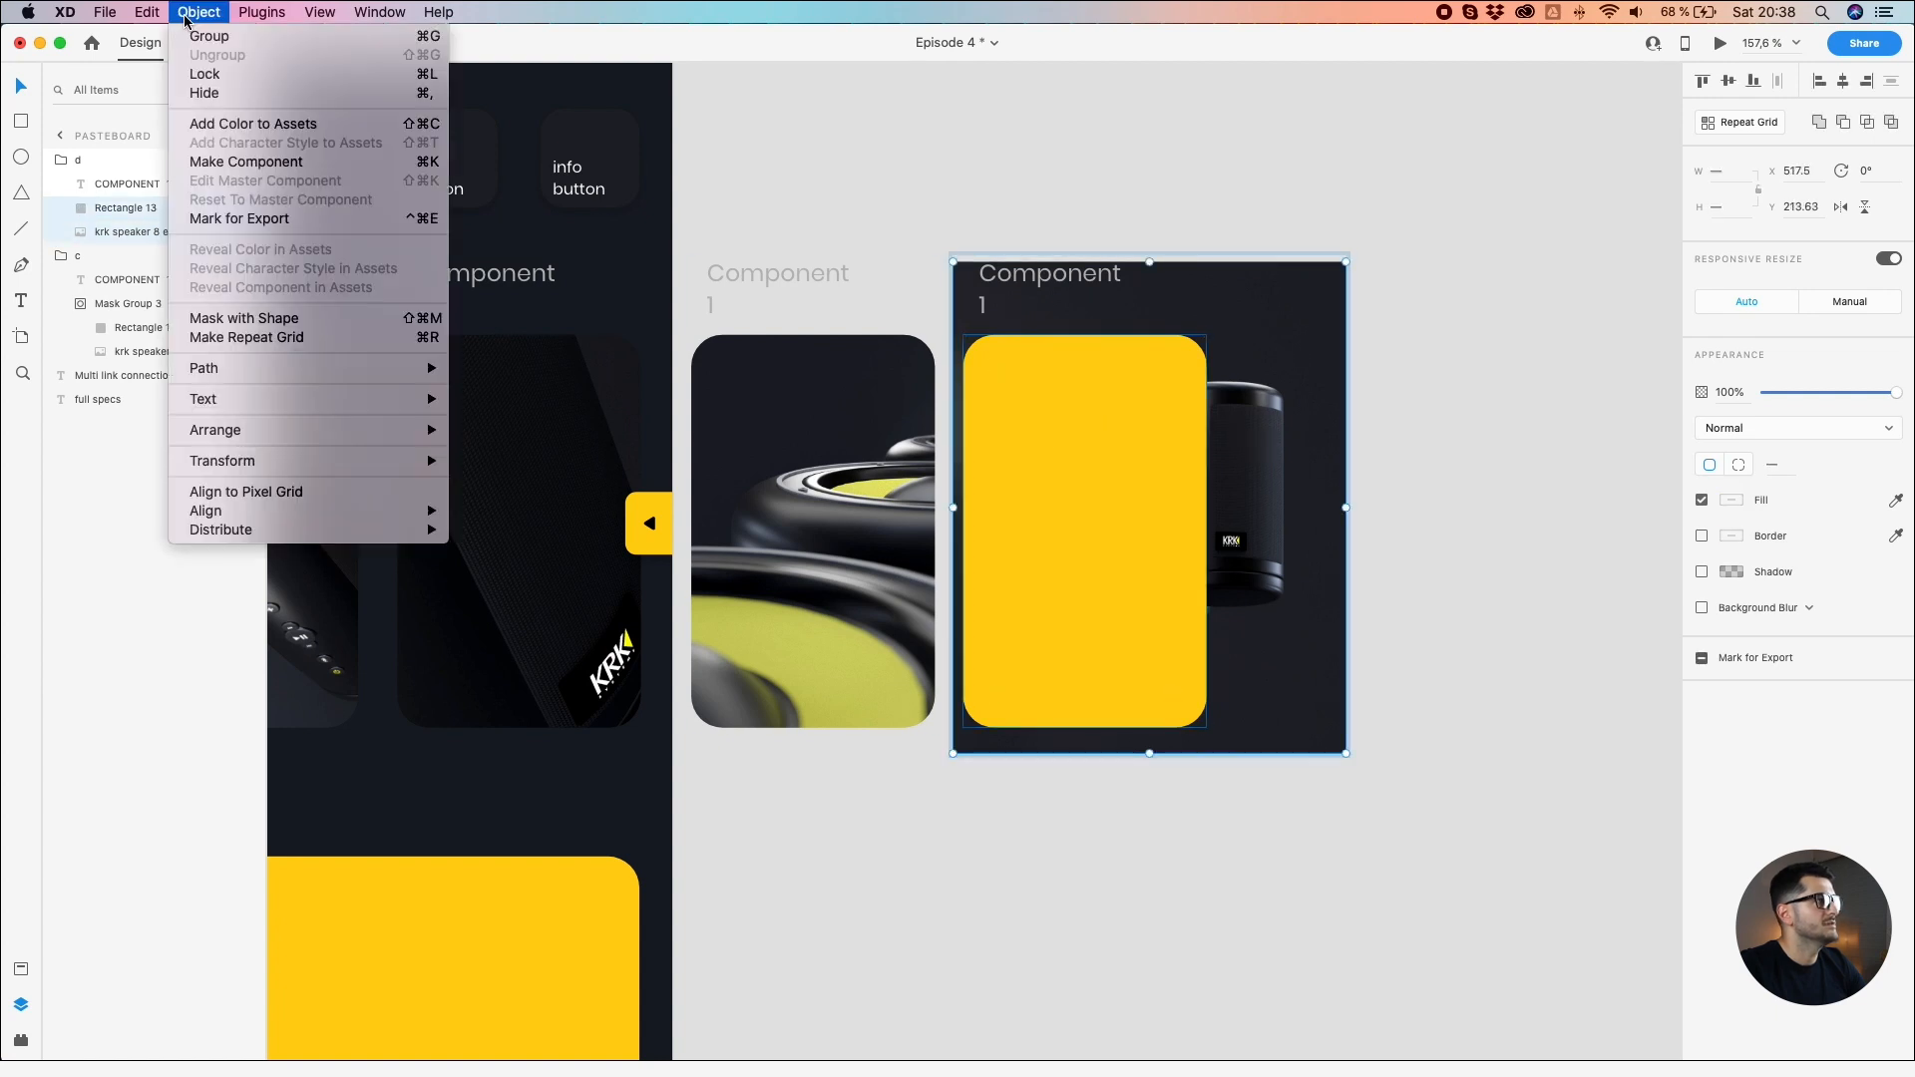
left_click(229, 318)
left_click(1103, 867)
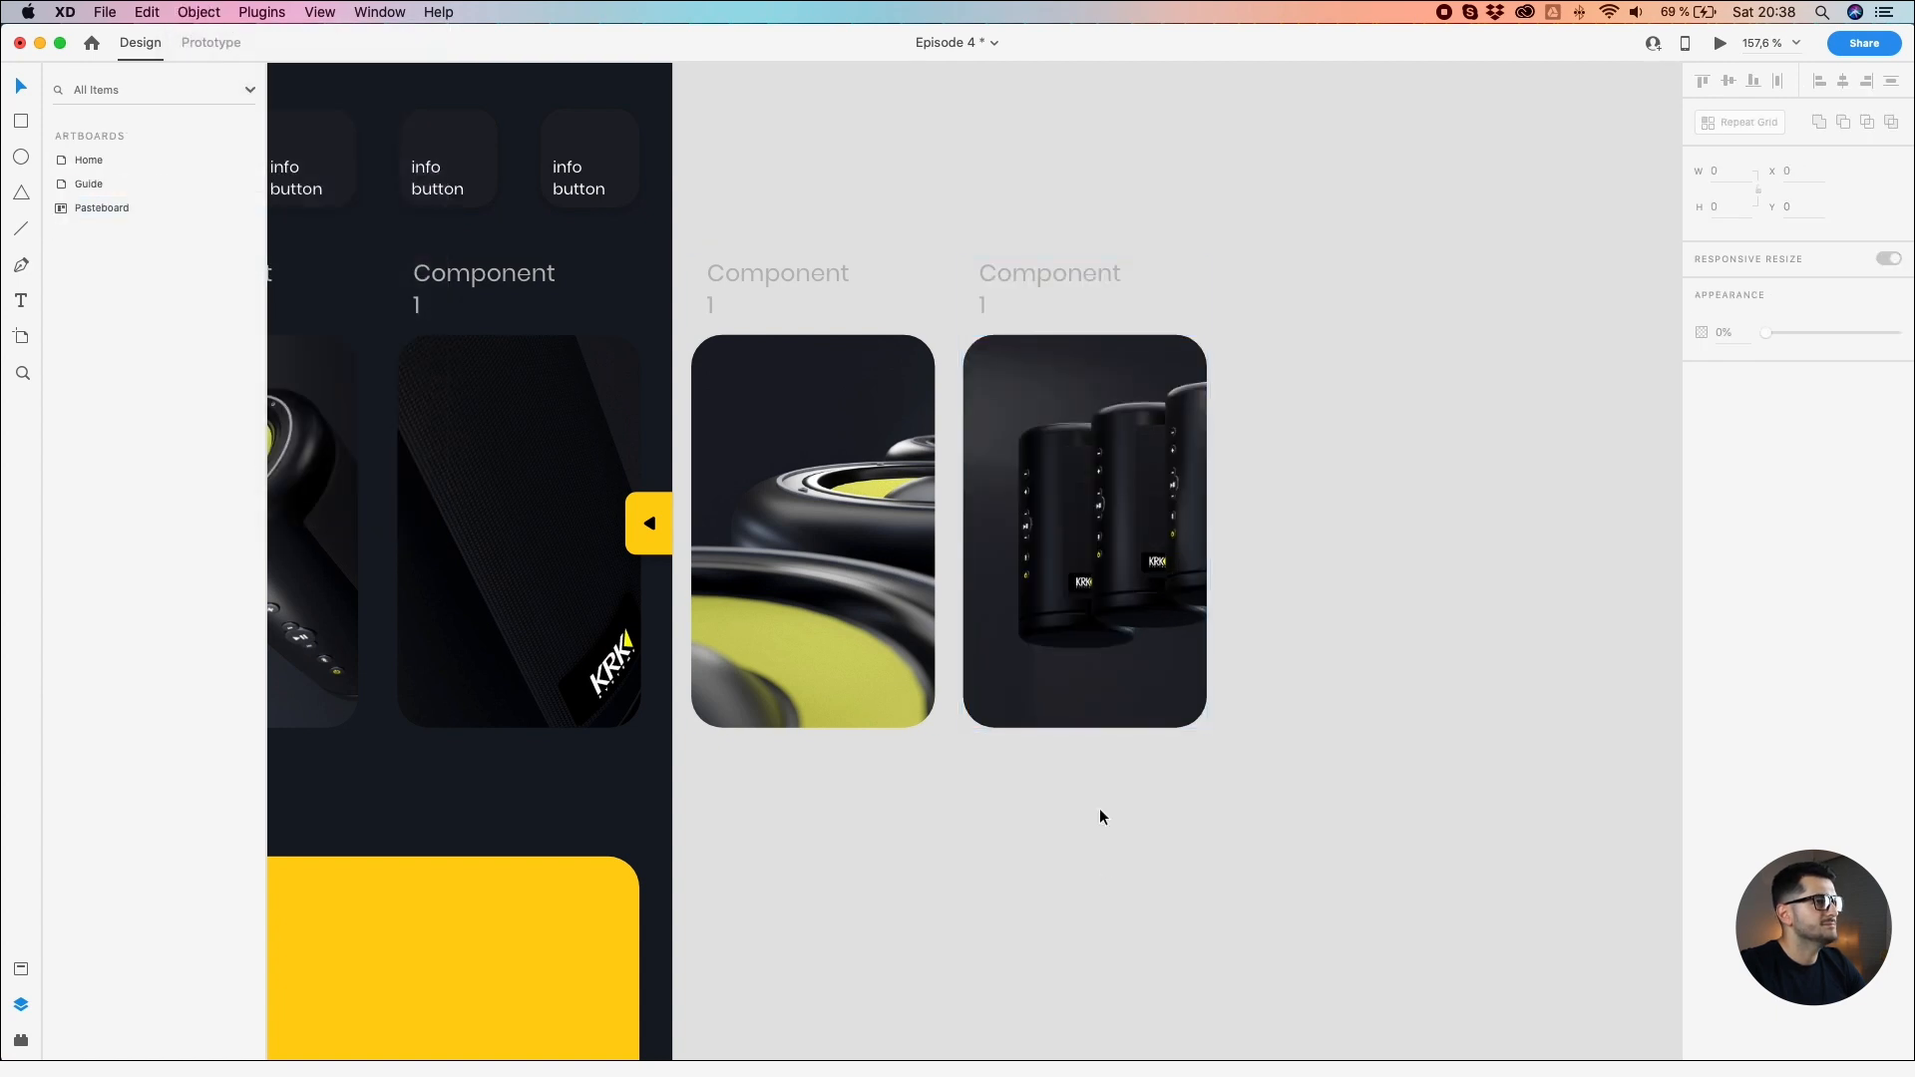
Step: Enlarge the masked photo inside group d to slightly over 278 × 346.5 and shift it left to frame the two front speakers
double_click(1097, 629)
left_click_drag(1101, 626, 1059, 638)
left_click_drag(1294, 260, 1318, 235)
left_click_drag(1155, 517, 1059, 539)
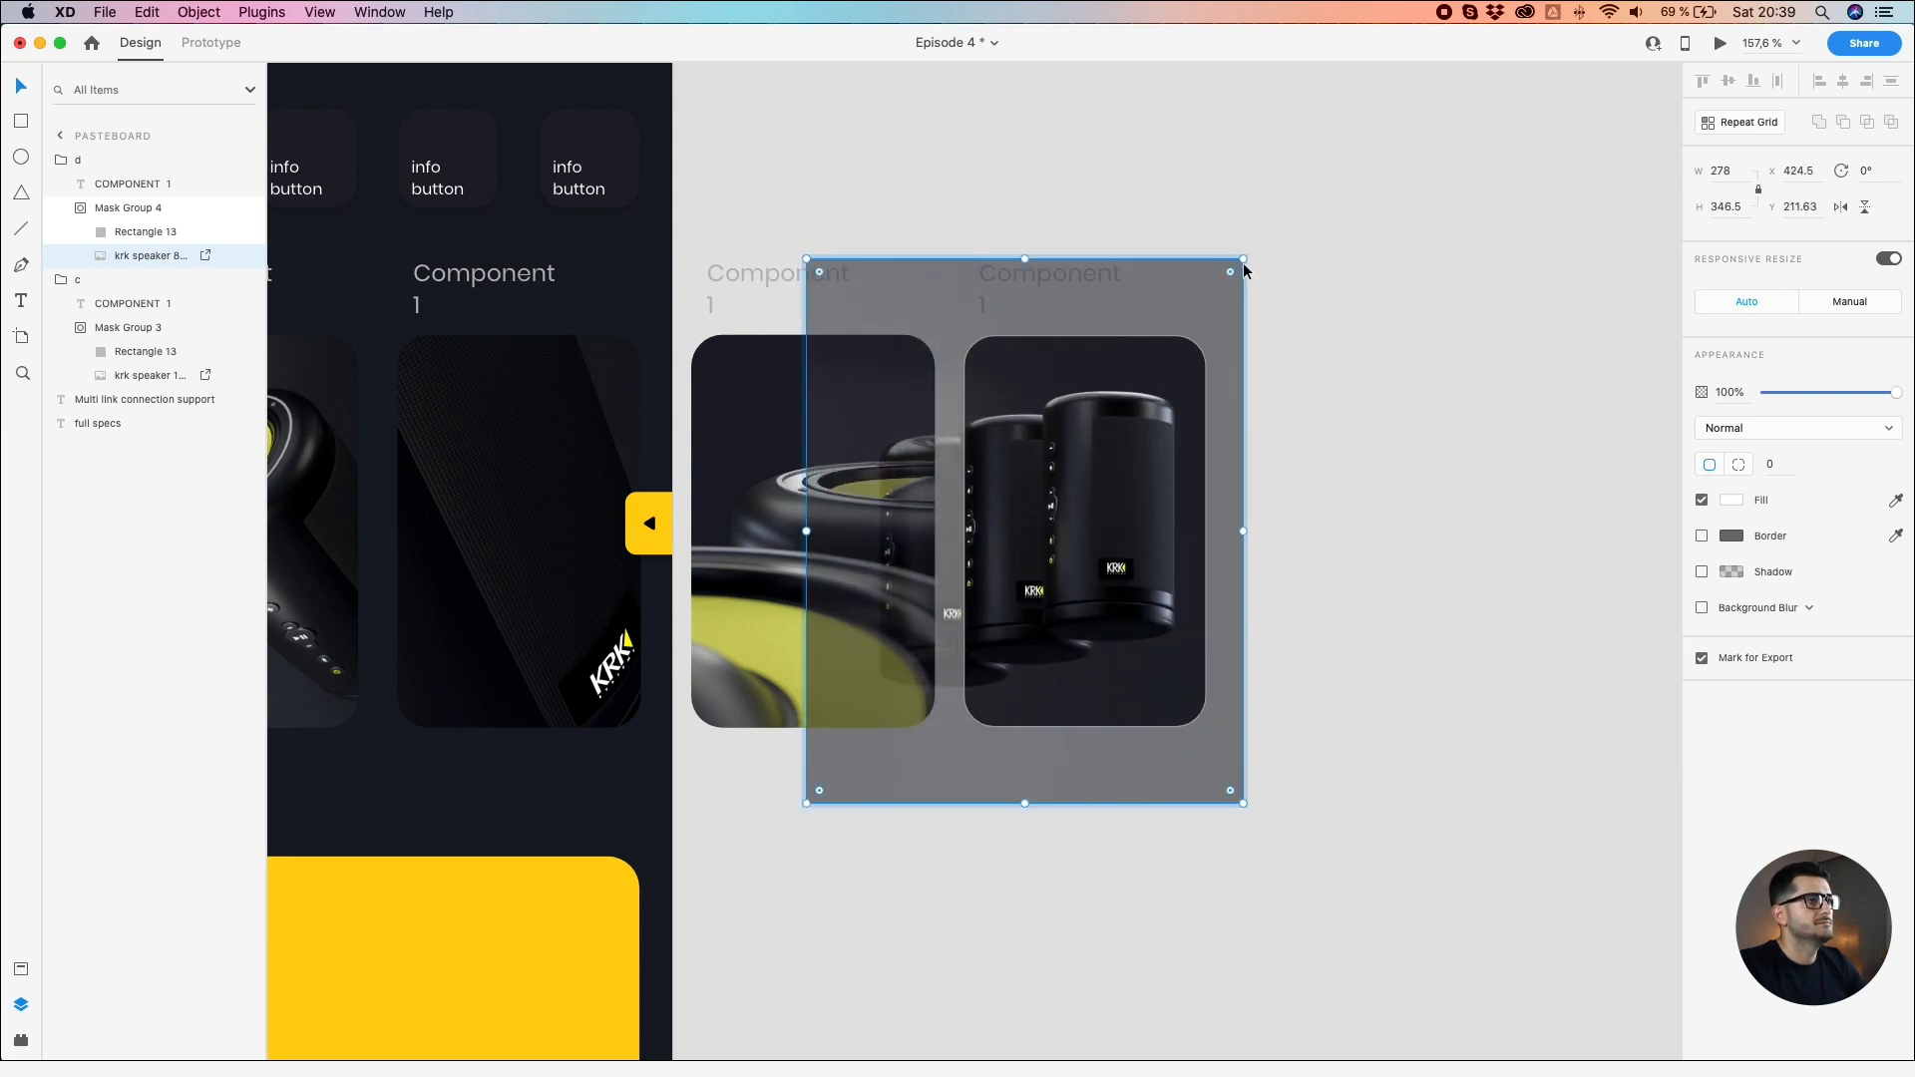
mouse_move(1250, 255)
left_mouse_down()
mouse_move(1274, 226)
mouse_move(1255, 242)
left_mouse_up()
left_click(1402, 344)
Step: Copy the krk speaker 9 edited photo from the Guide artboard into Home's Group 32 and place its layer beneath Rectangle 17
scroll(1402, 335, "down", 5)
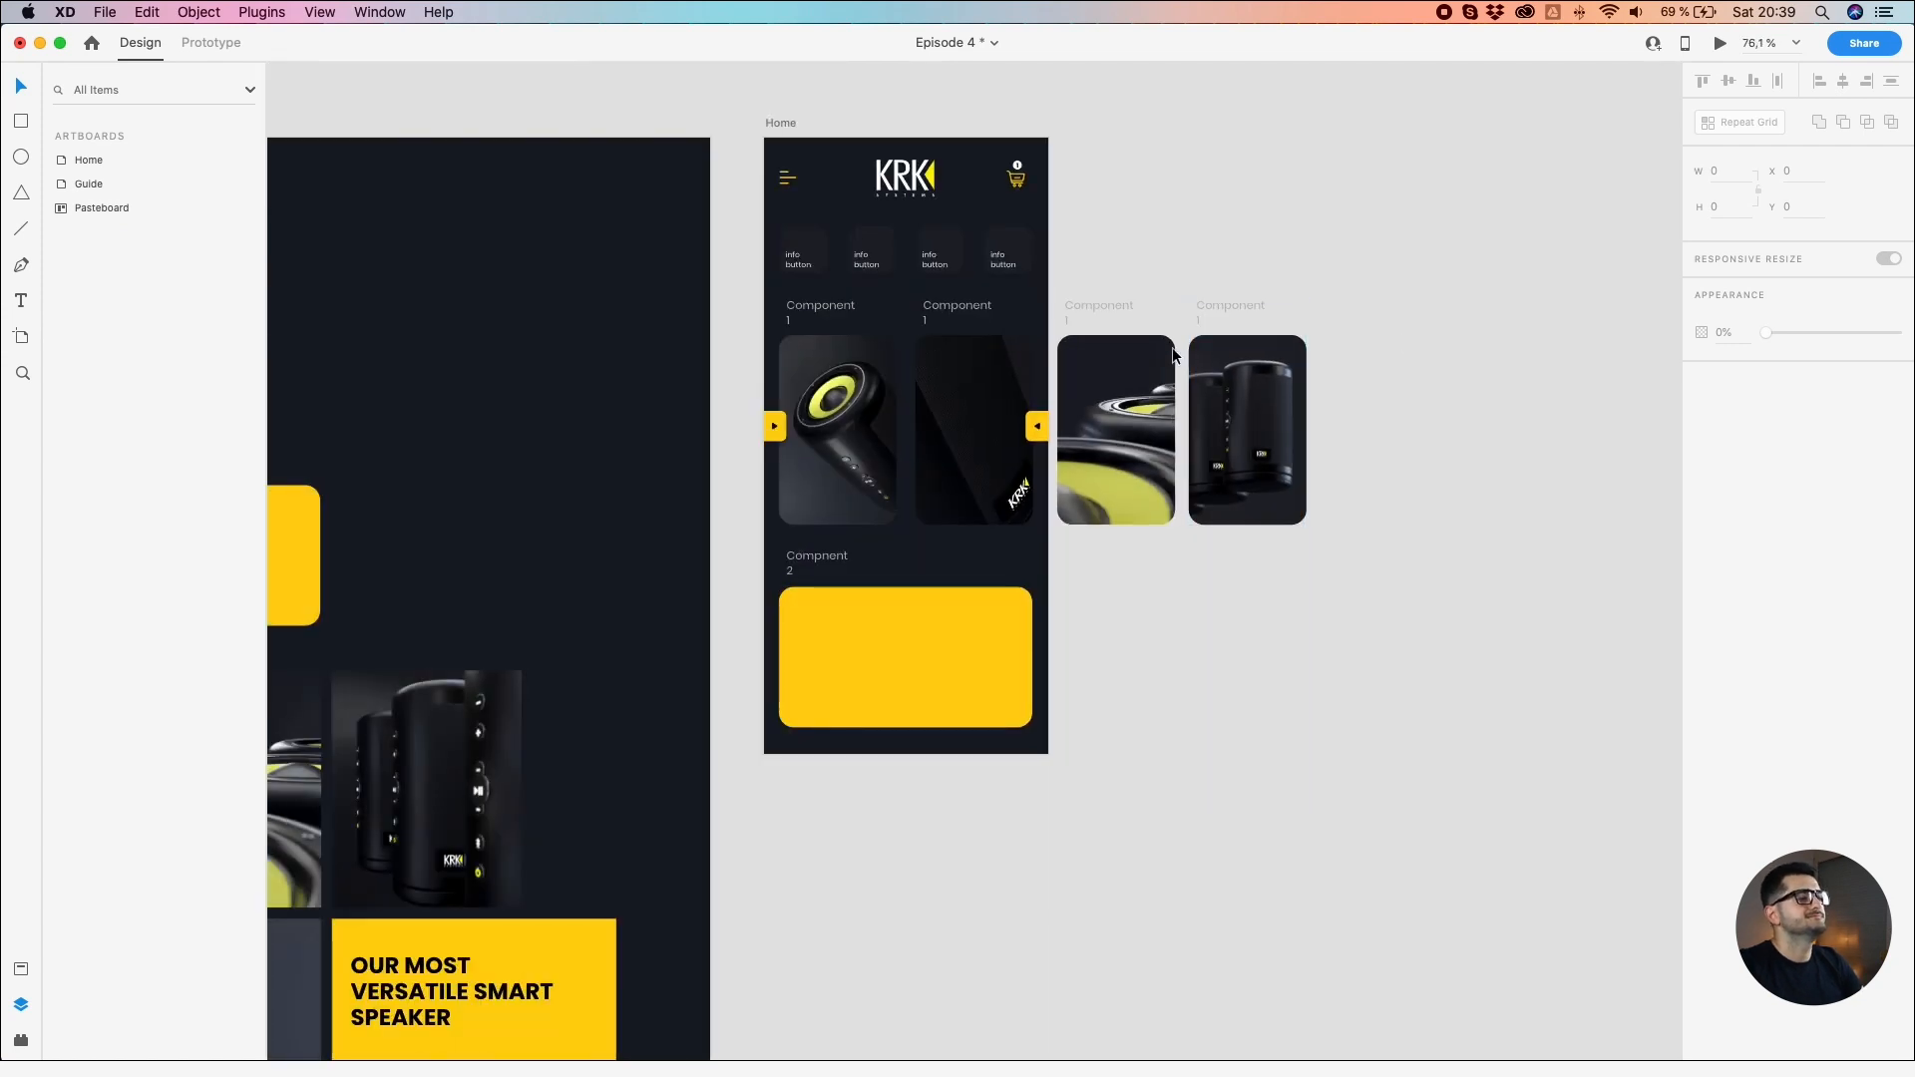
scroll(1161, 356, "up", 1)
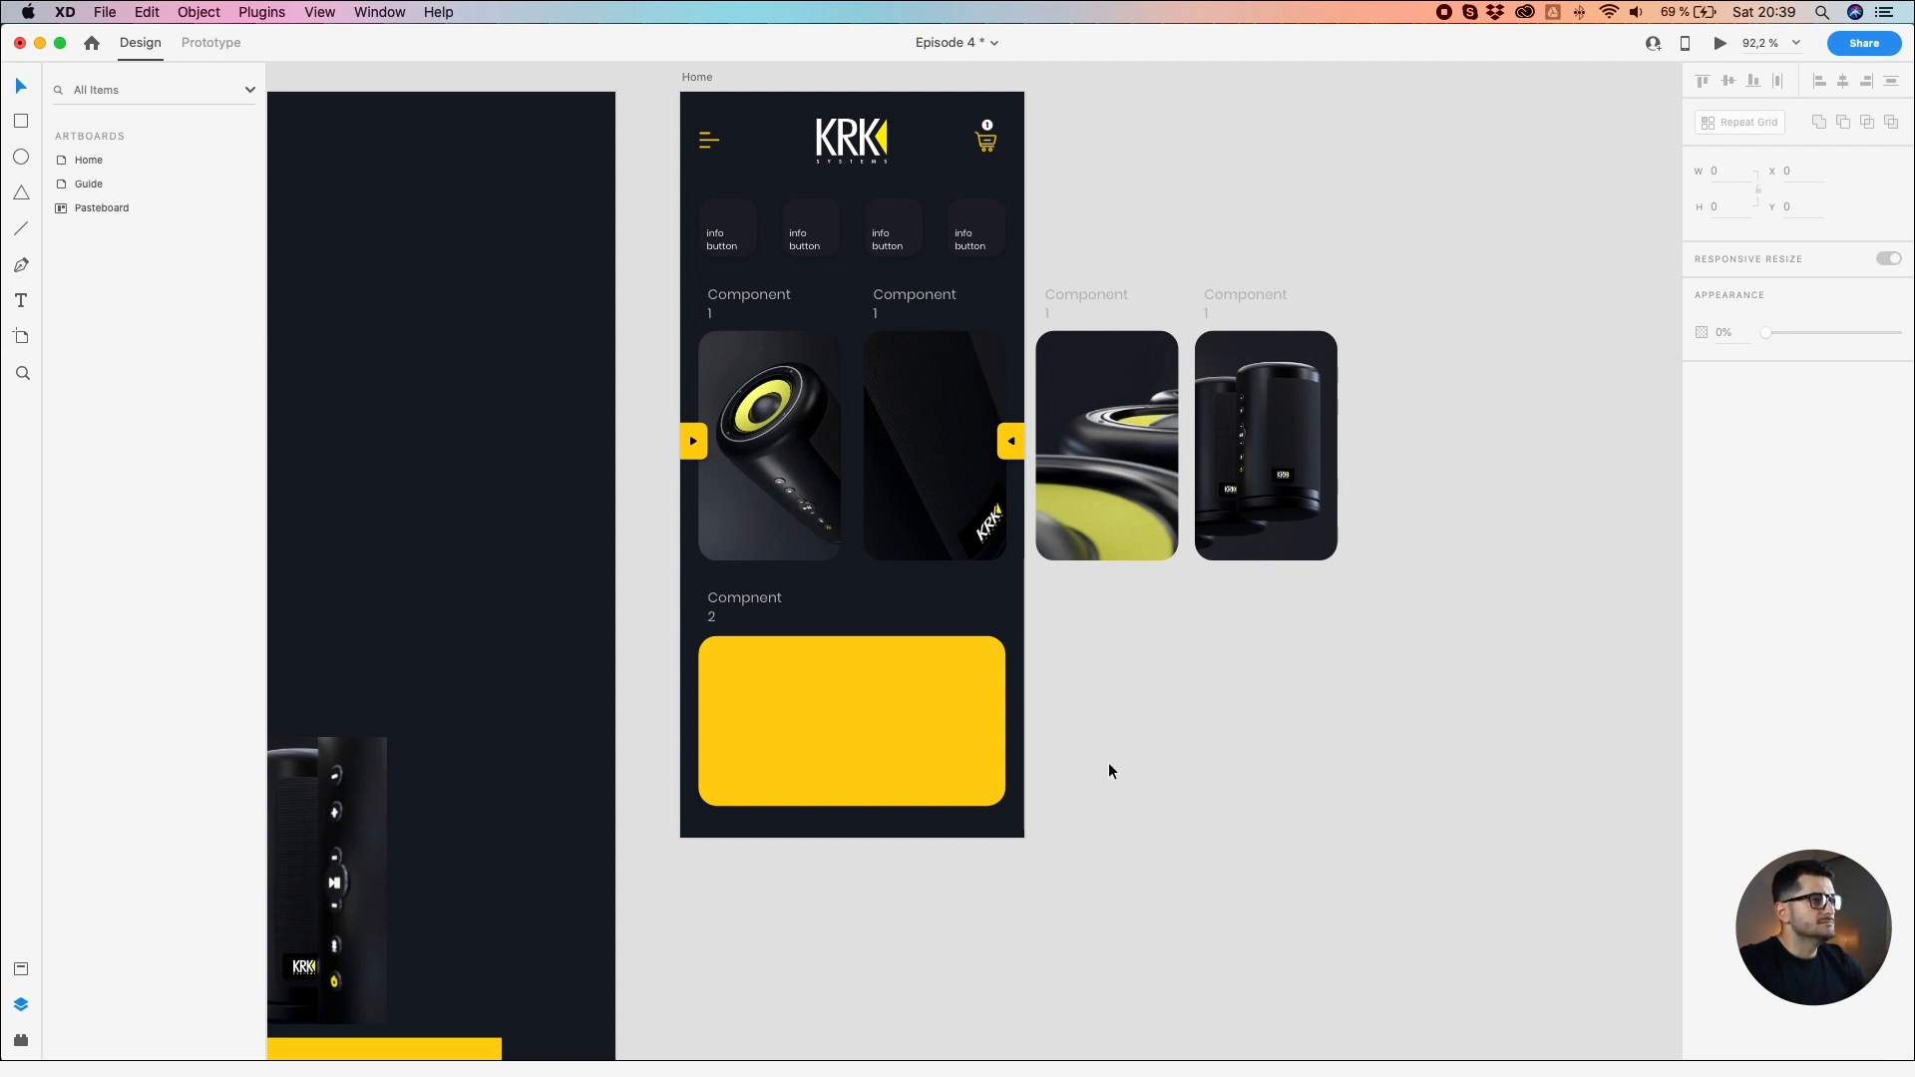
left_click_drag(1107, 769, 1432, 611)
left_click_drag(764, 781, 805, 605)
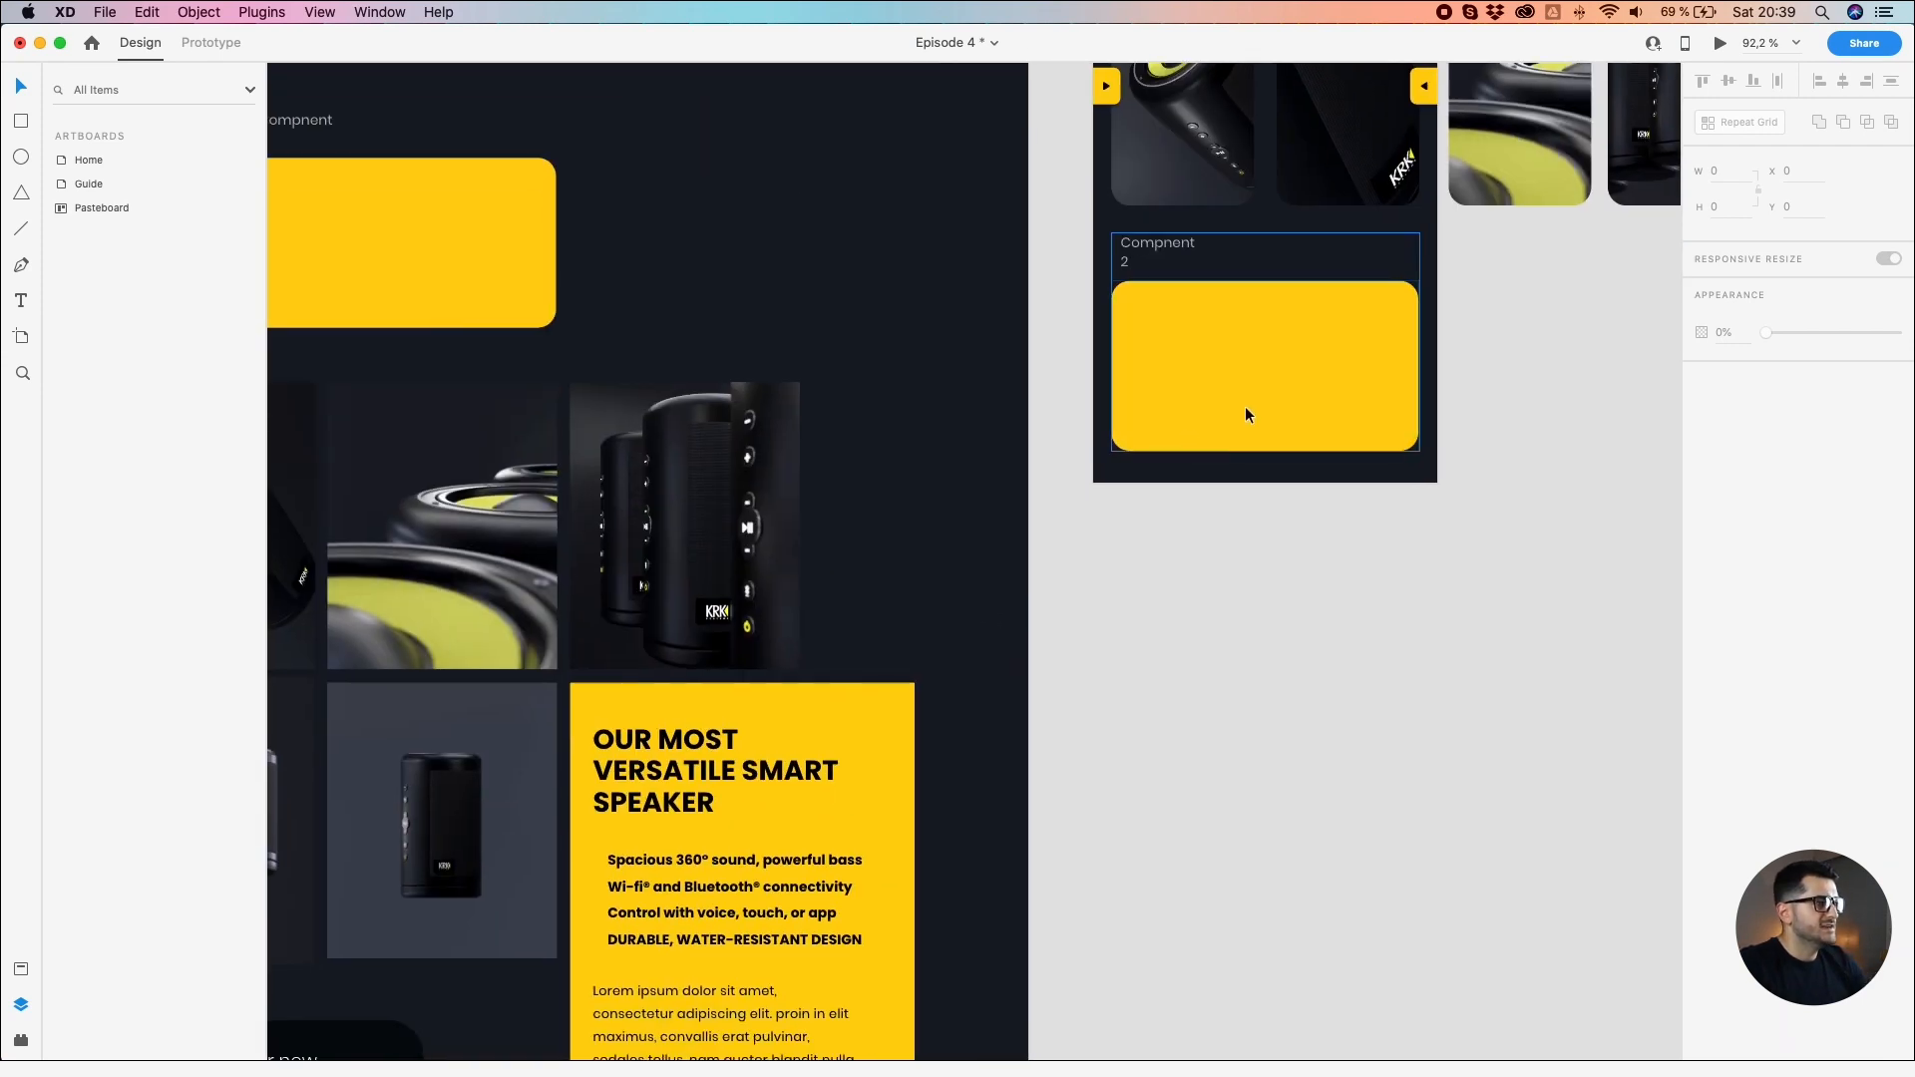
left_click(1246, 404)
left_click_drag(895, 703, 1031, 625)
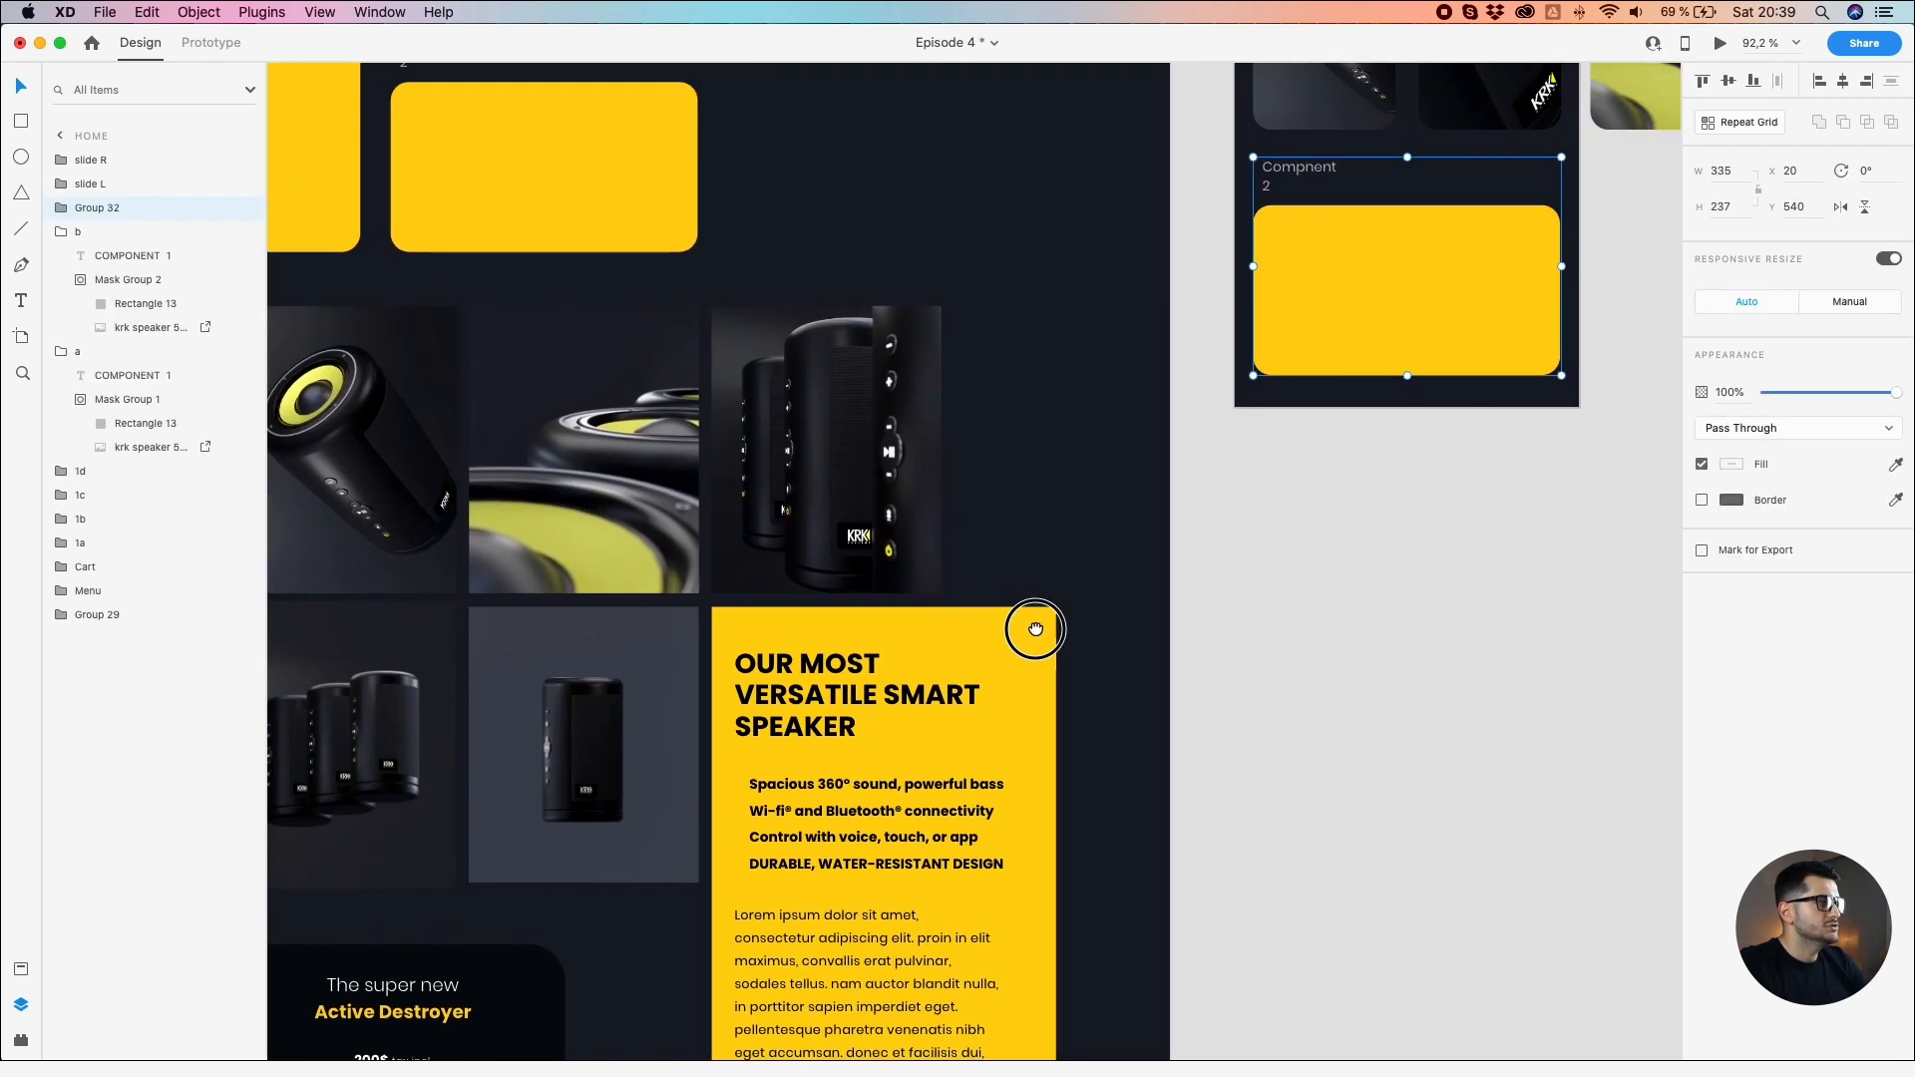
left_click(798, 505)
left_click_drag(797, 505, 651, 548)
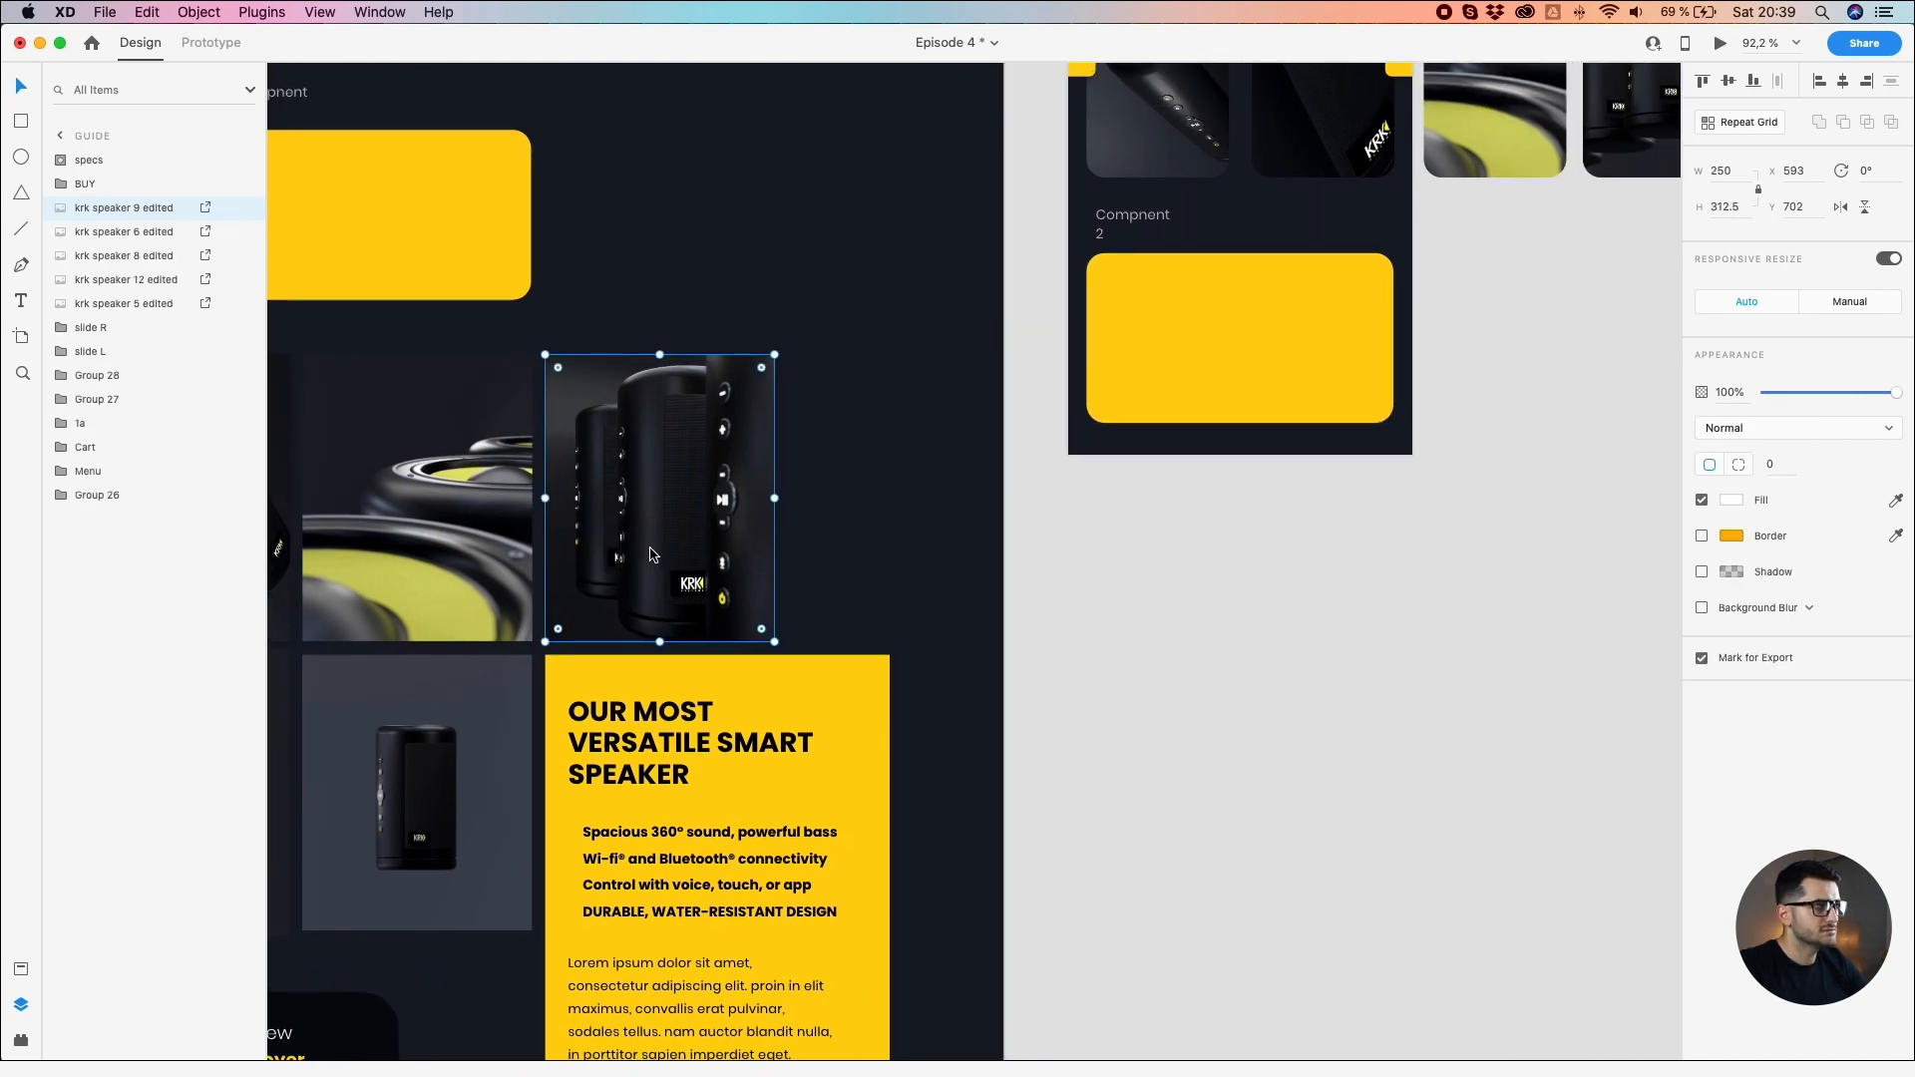
scroll(1352, 583, "up", 3)
scroll(1352, 583, "right", 2)
double_click(1079, 563)
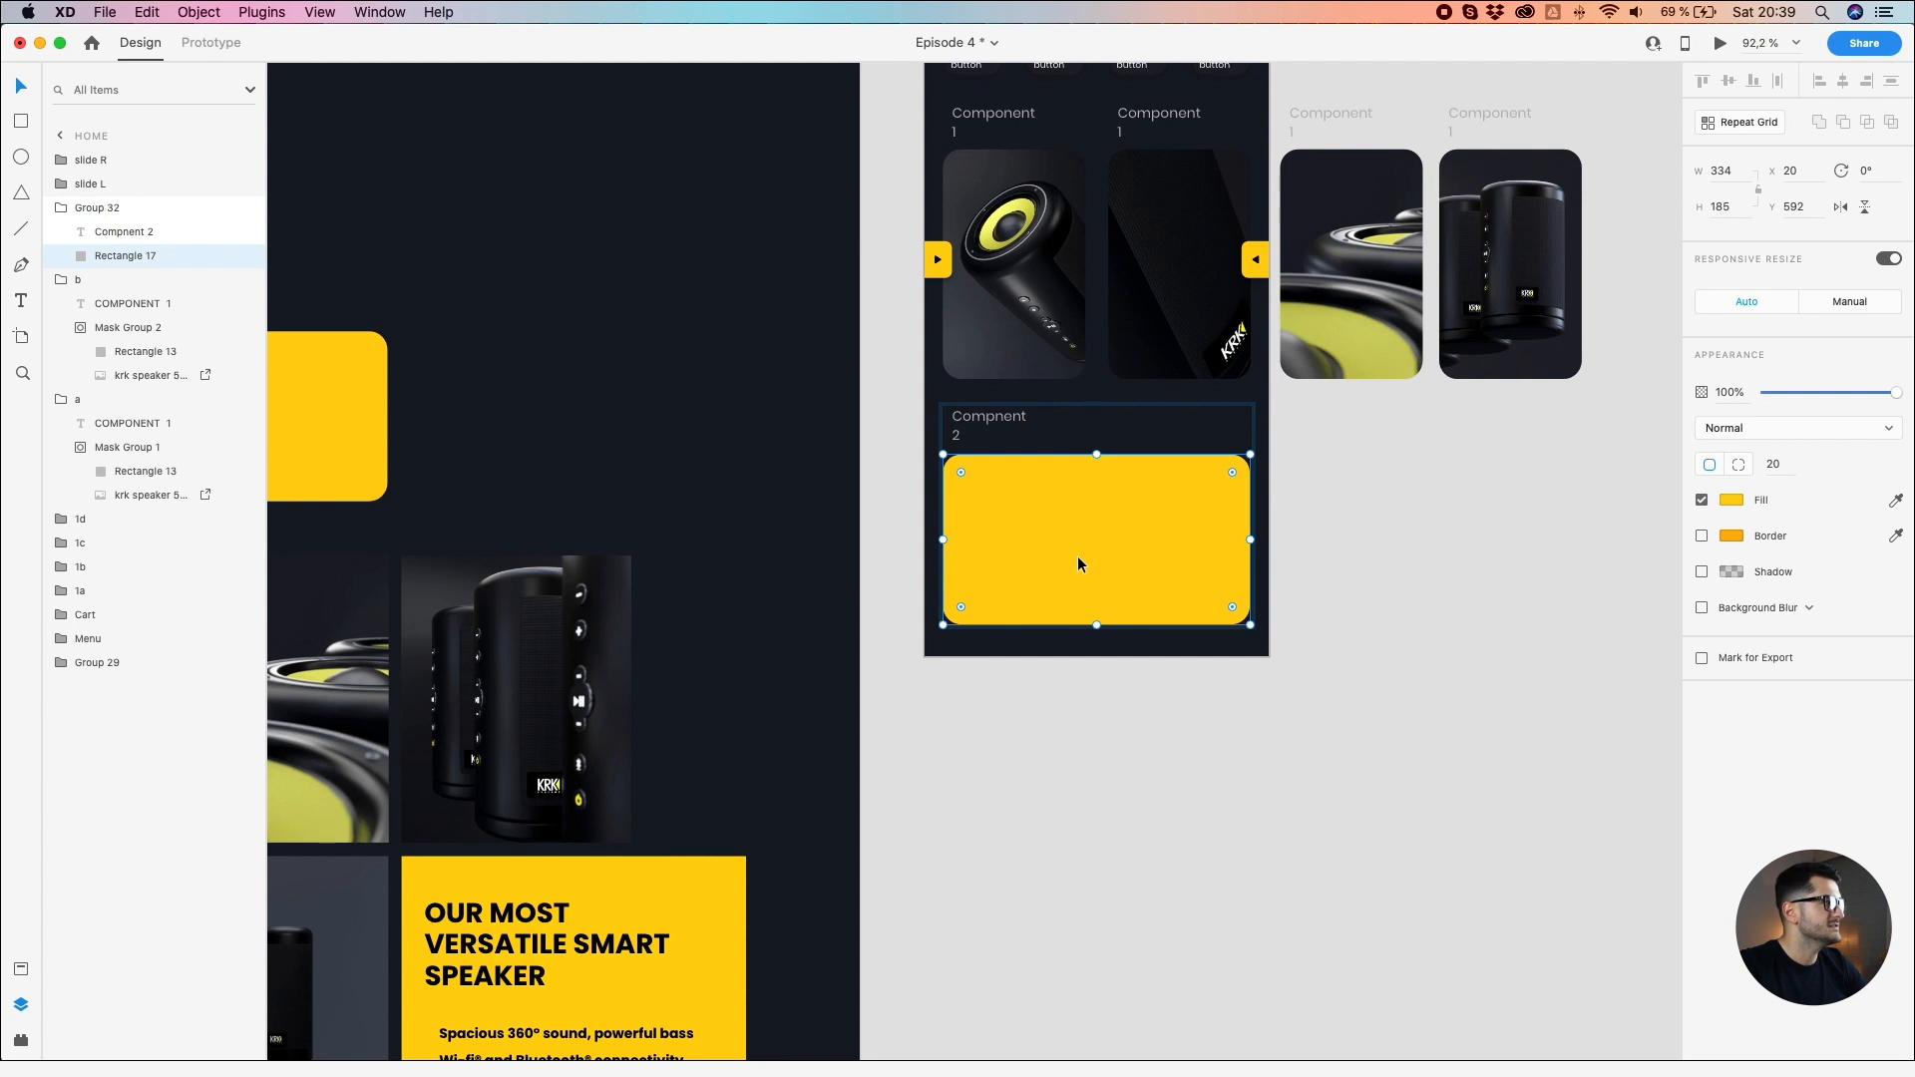
key("super+v")
left_click_drag(162, 237, 150, 291)
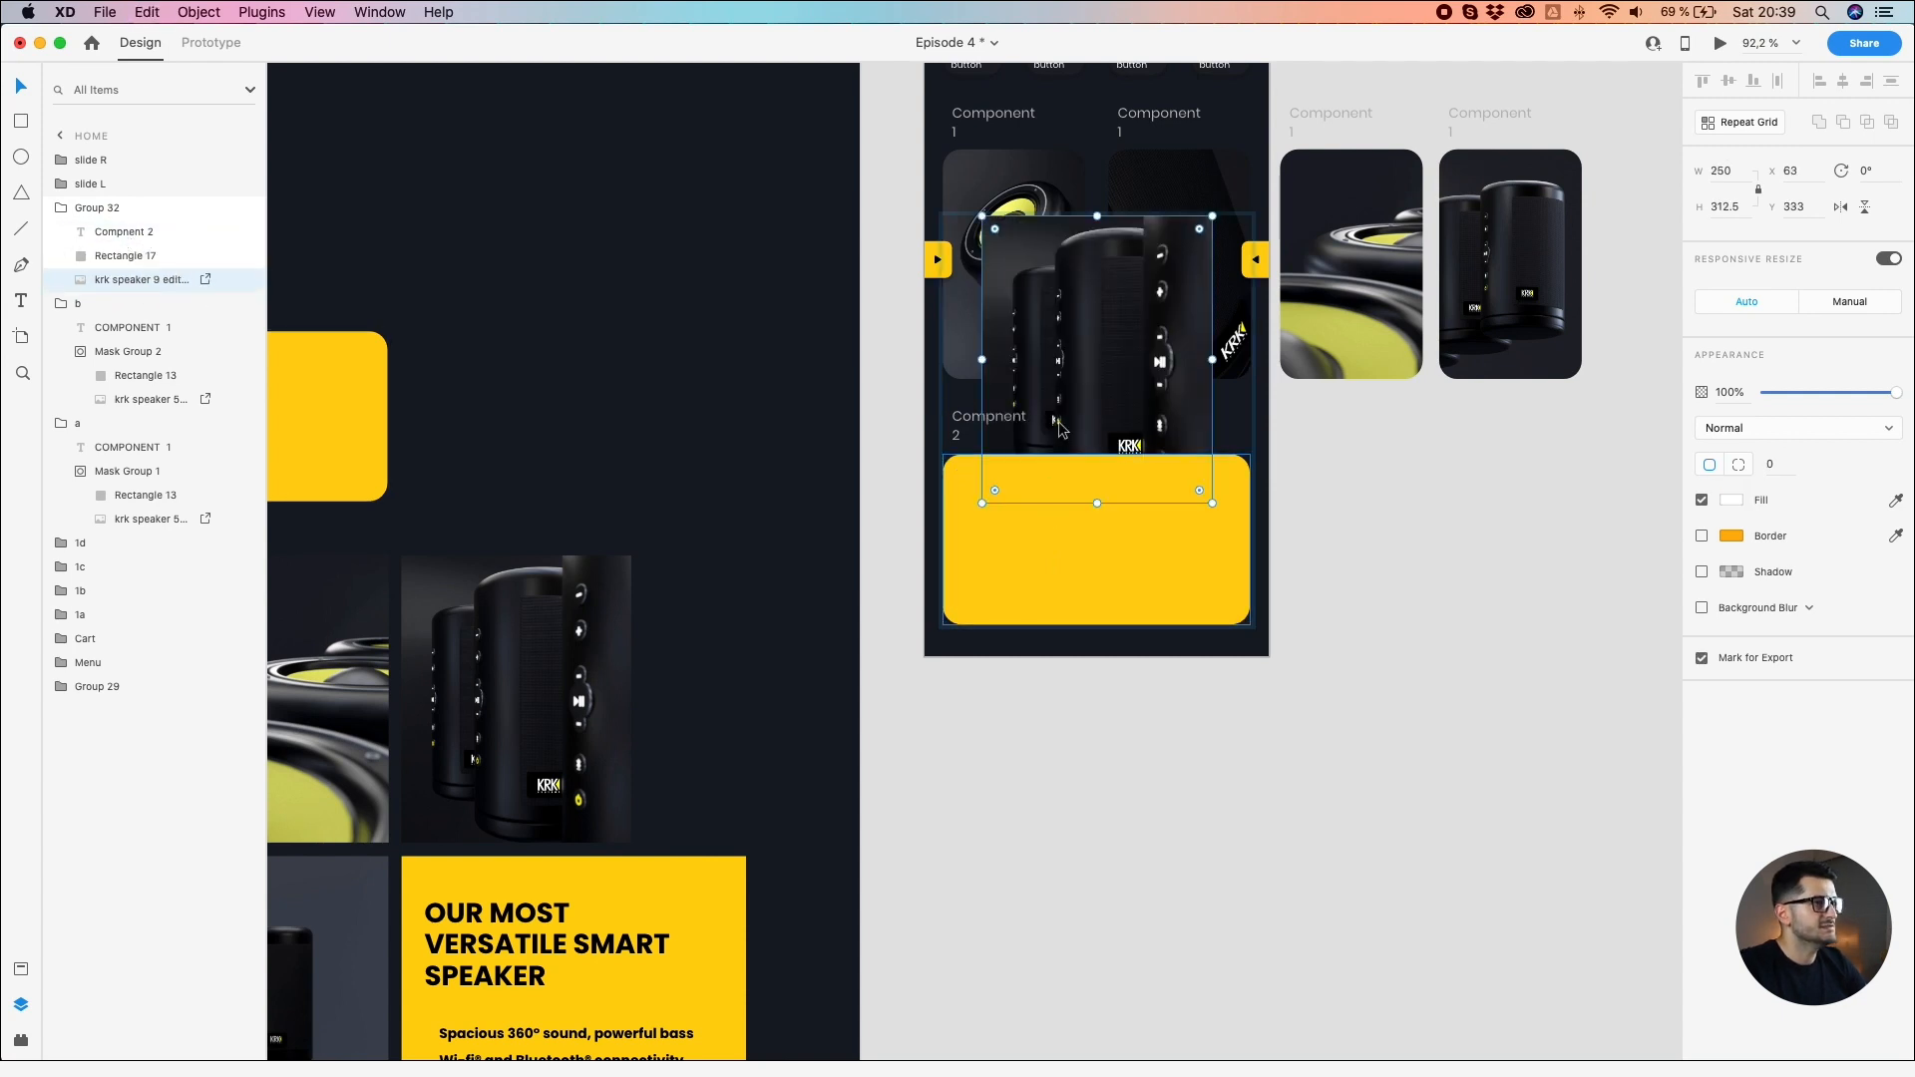
Step: Move the pasted photo over the Compnent 2 card, enlarge it to 560 × 698.5, and position it at X -53, Y 327
left_click_drag(1096, 372, 1096, 544)
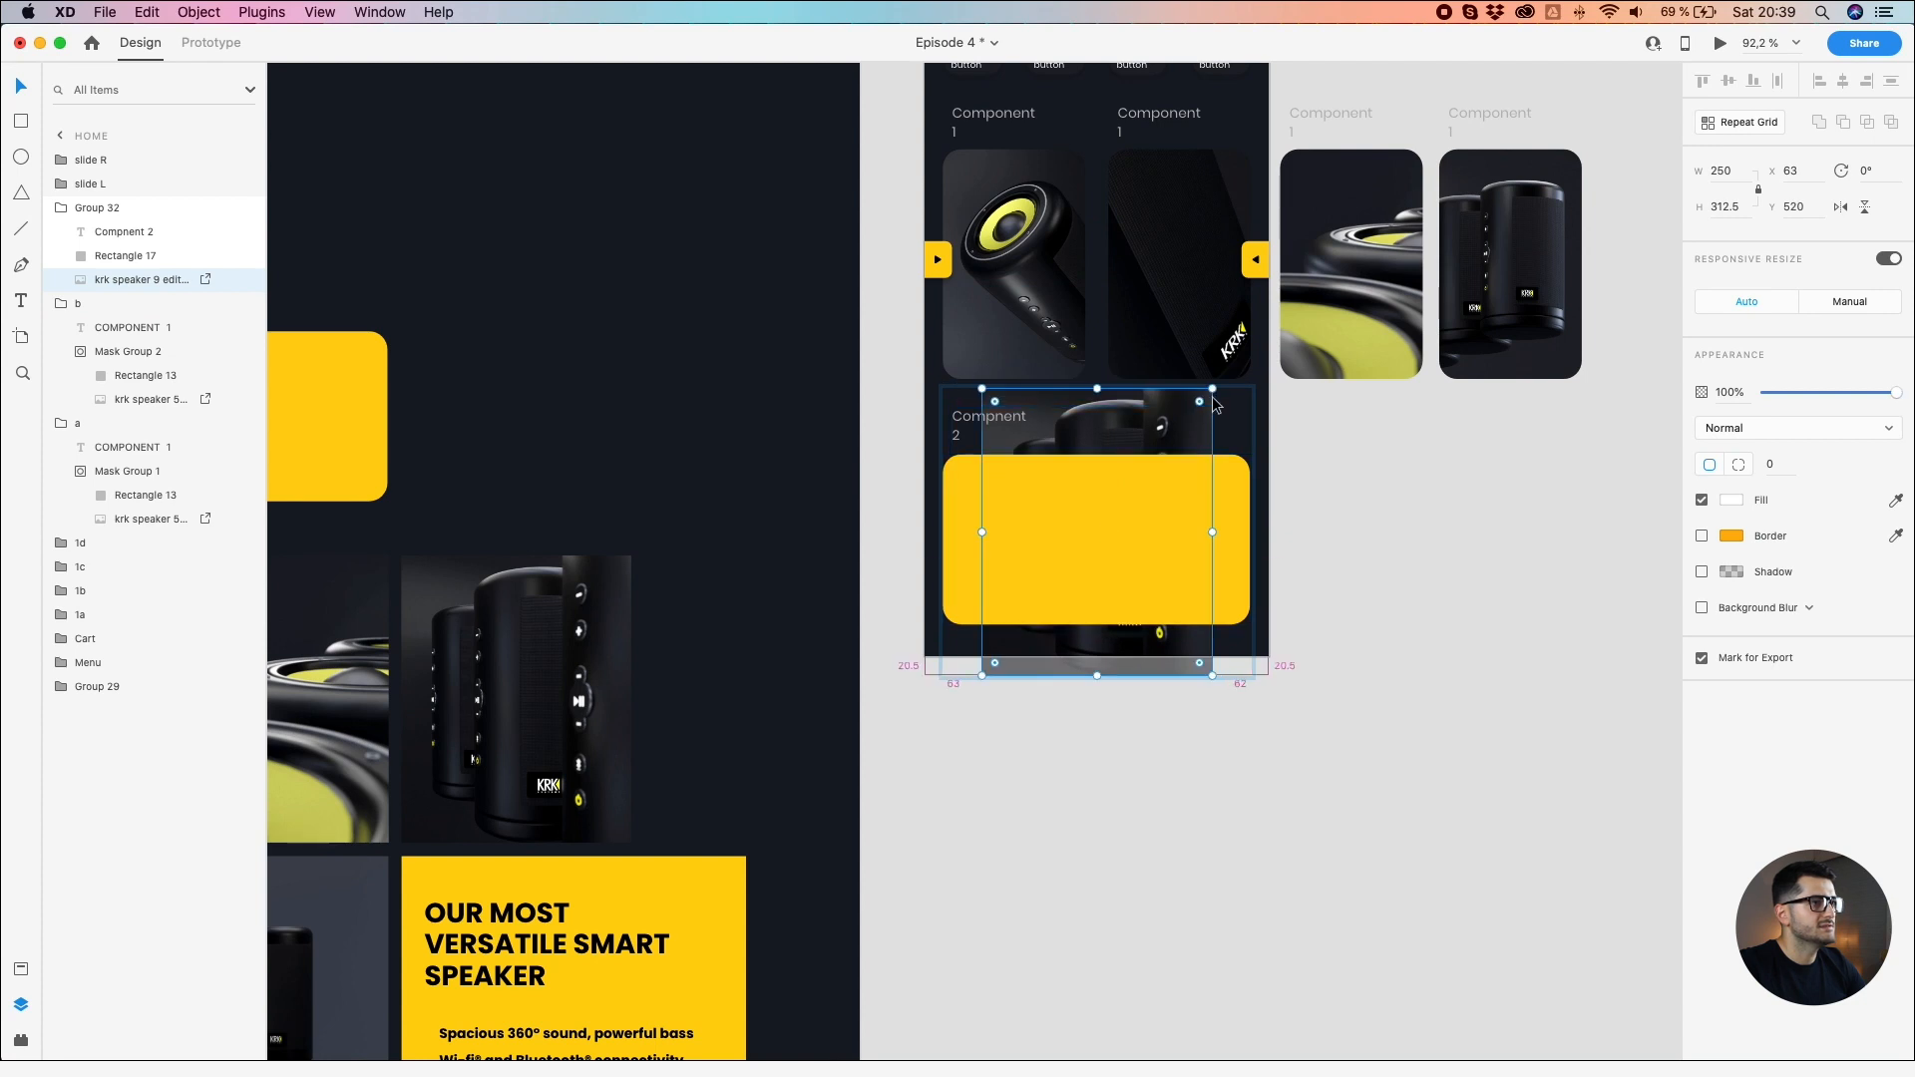
left_click_drag(1212, 388, 1522, 209)
left_click_drag(1257, 419, 1292, 419)
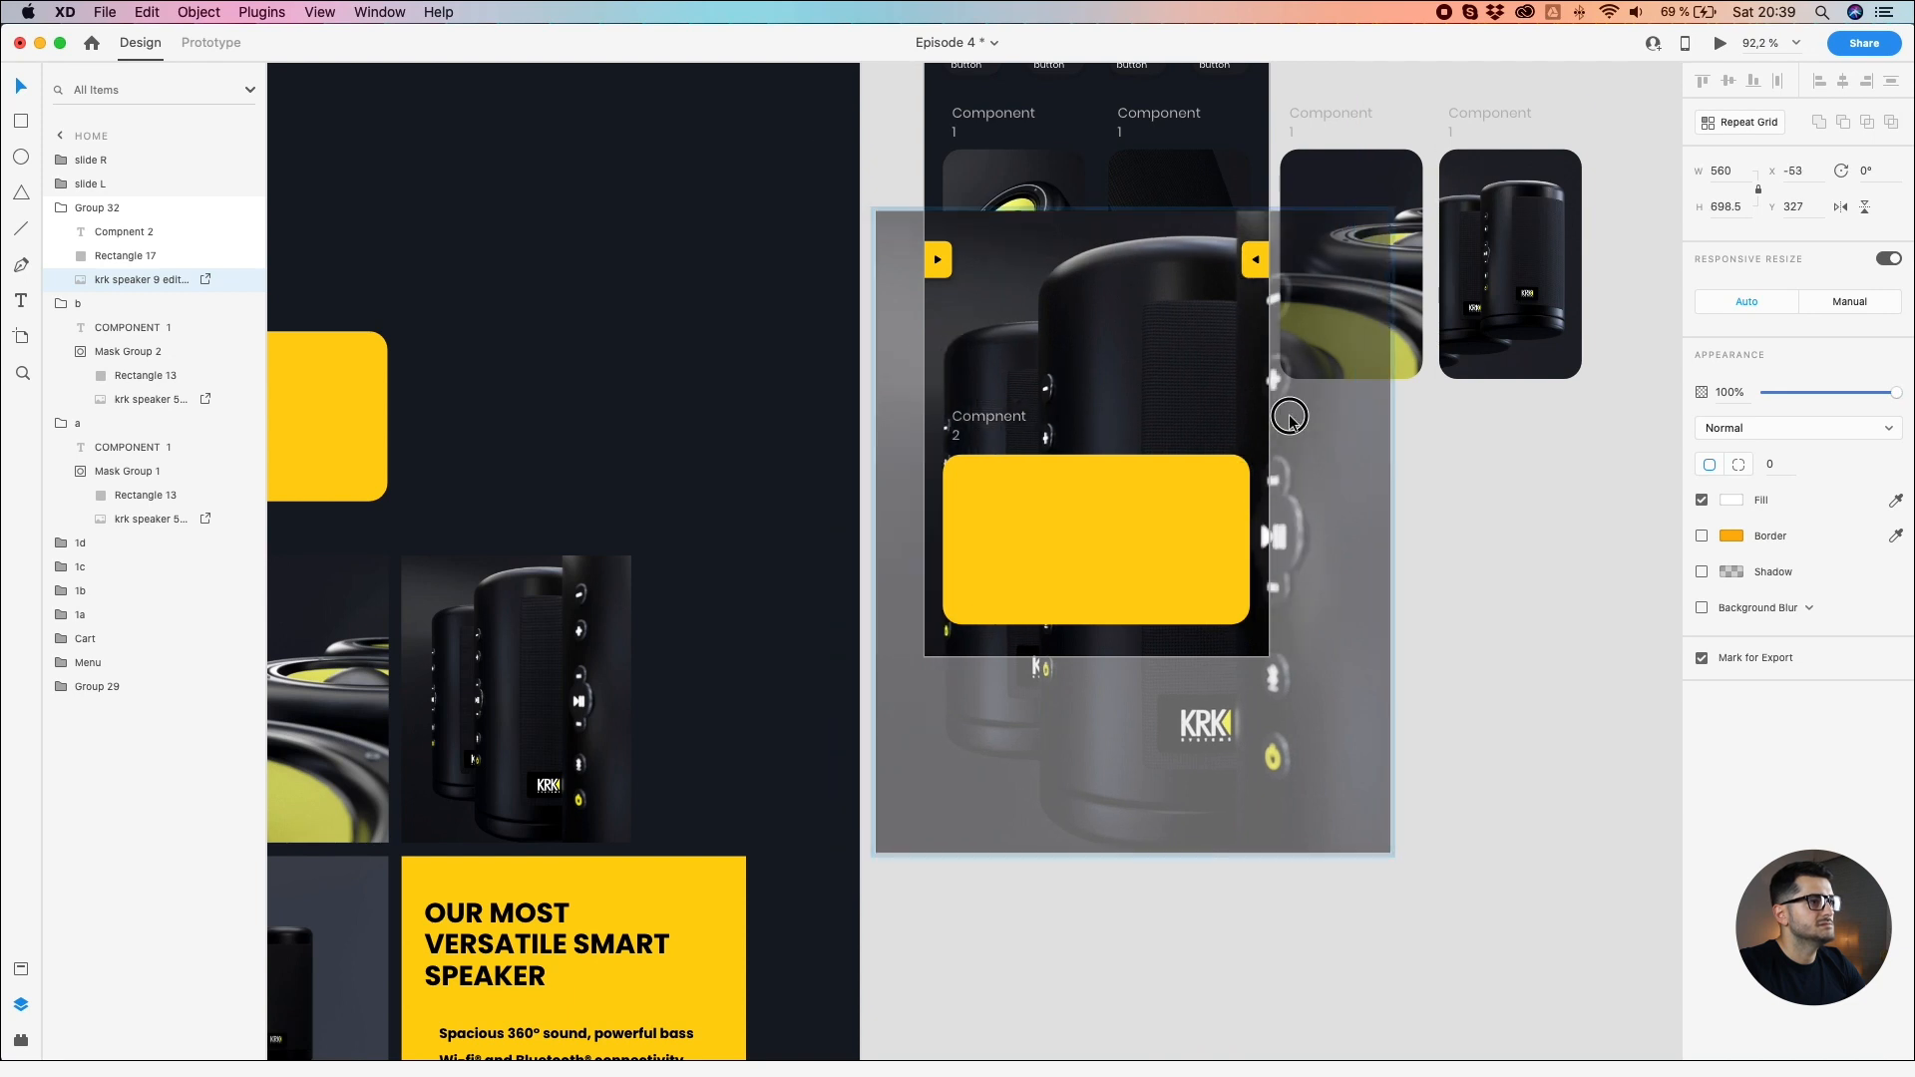
Step: Mask the speaker photo in Group 32 with Rectangle 17
left_click(1083, 578, "shift")
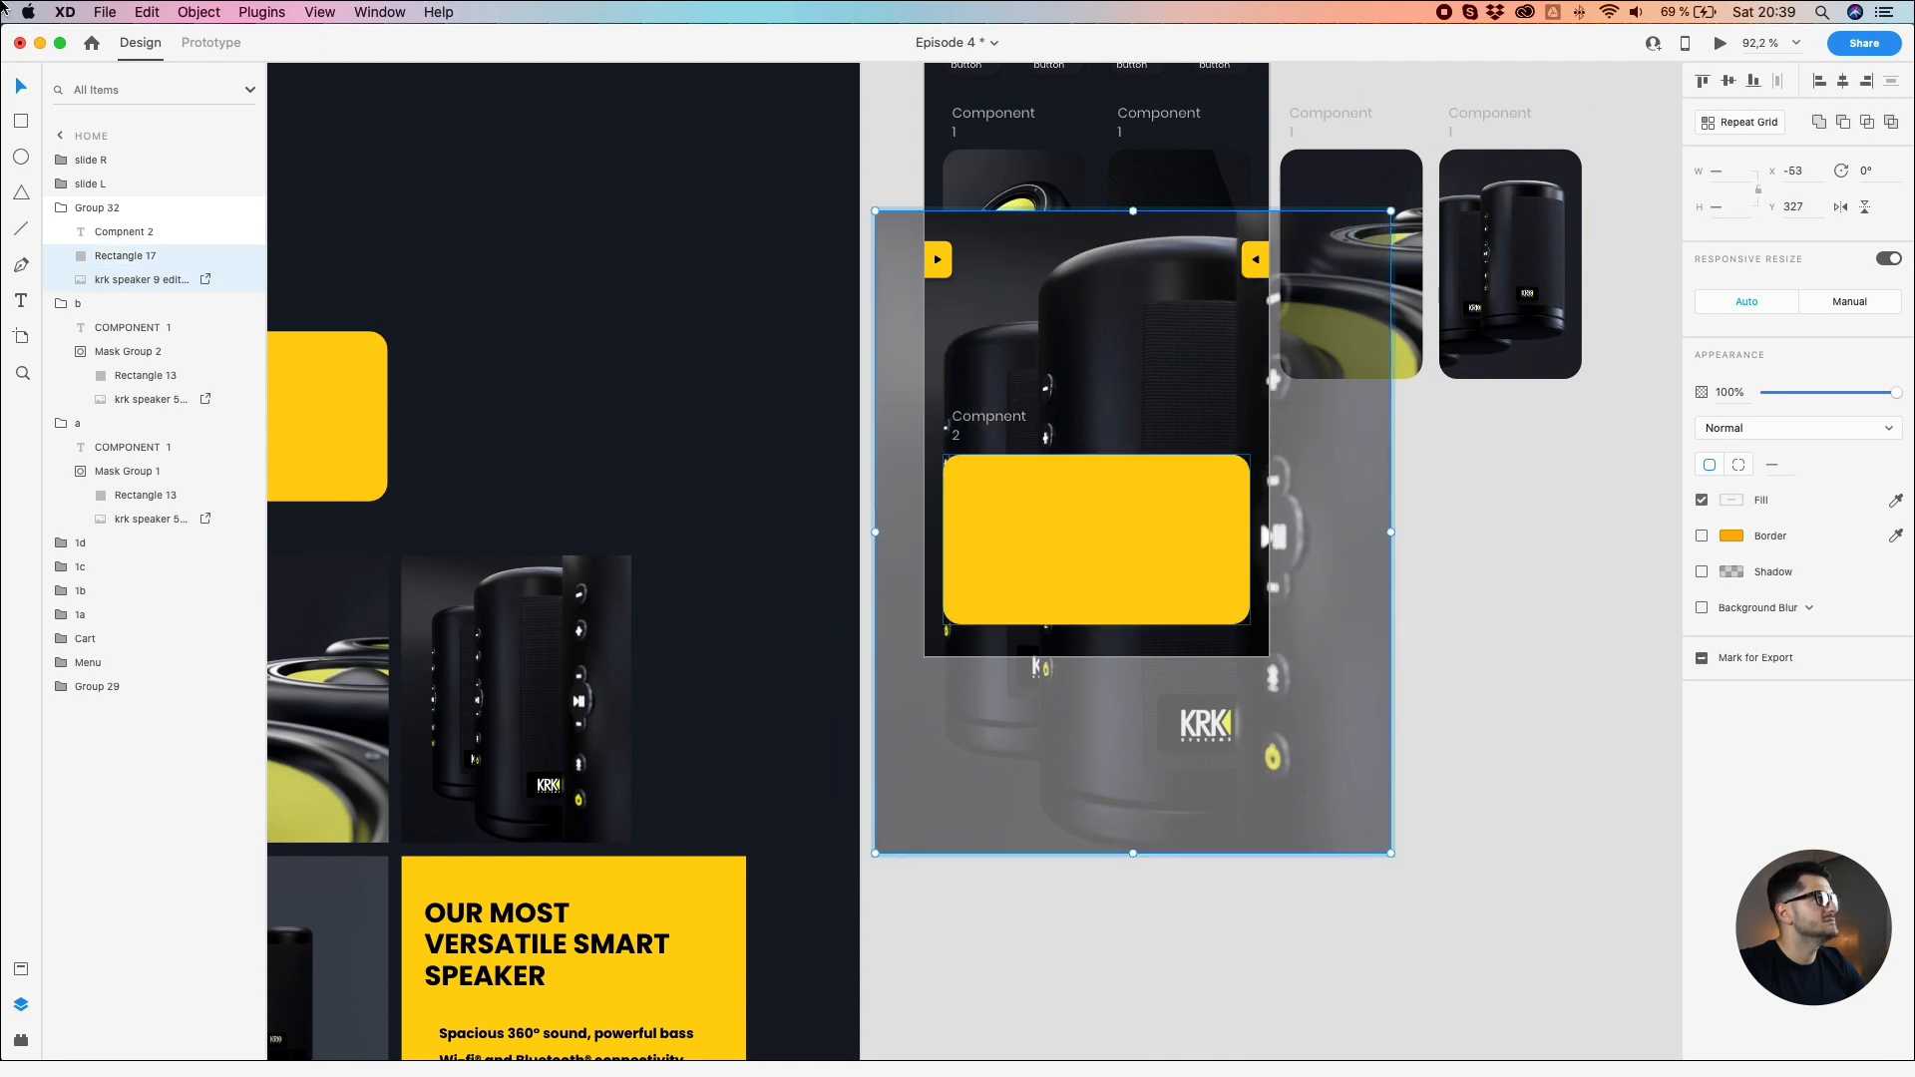
left_click(198, 12)
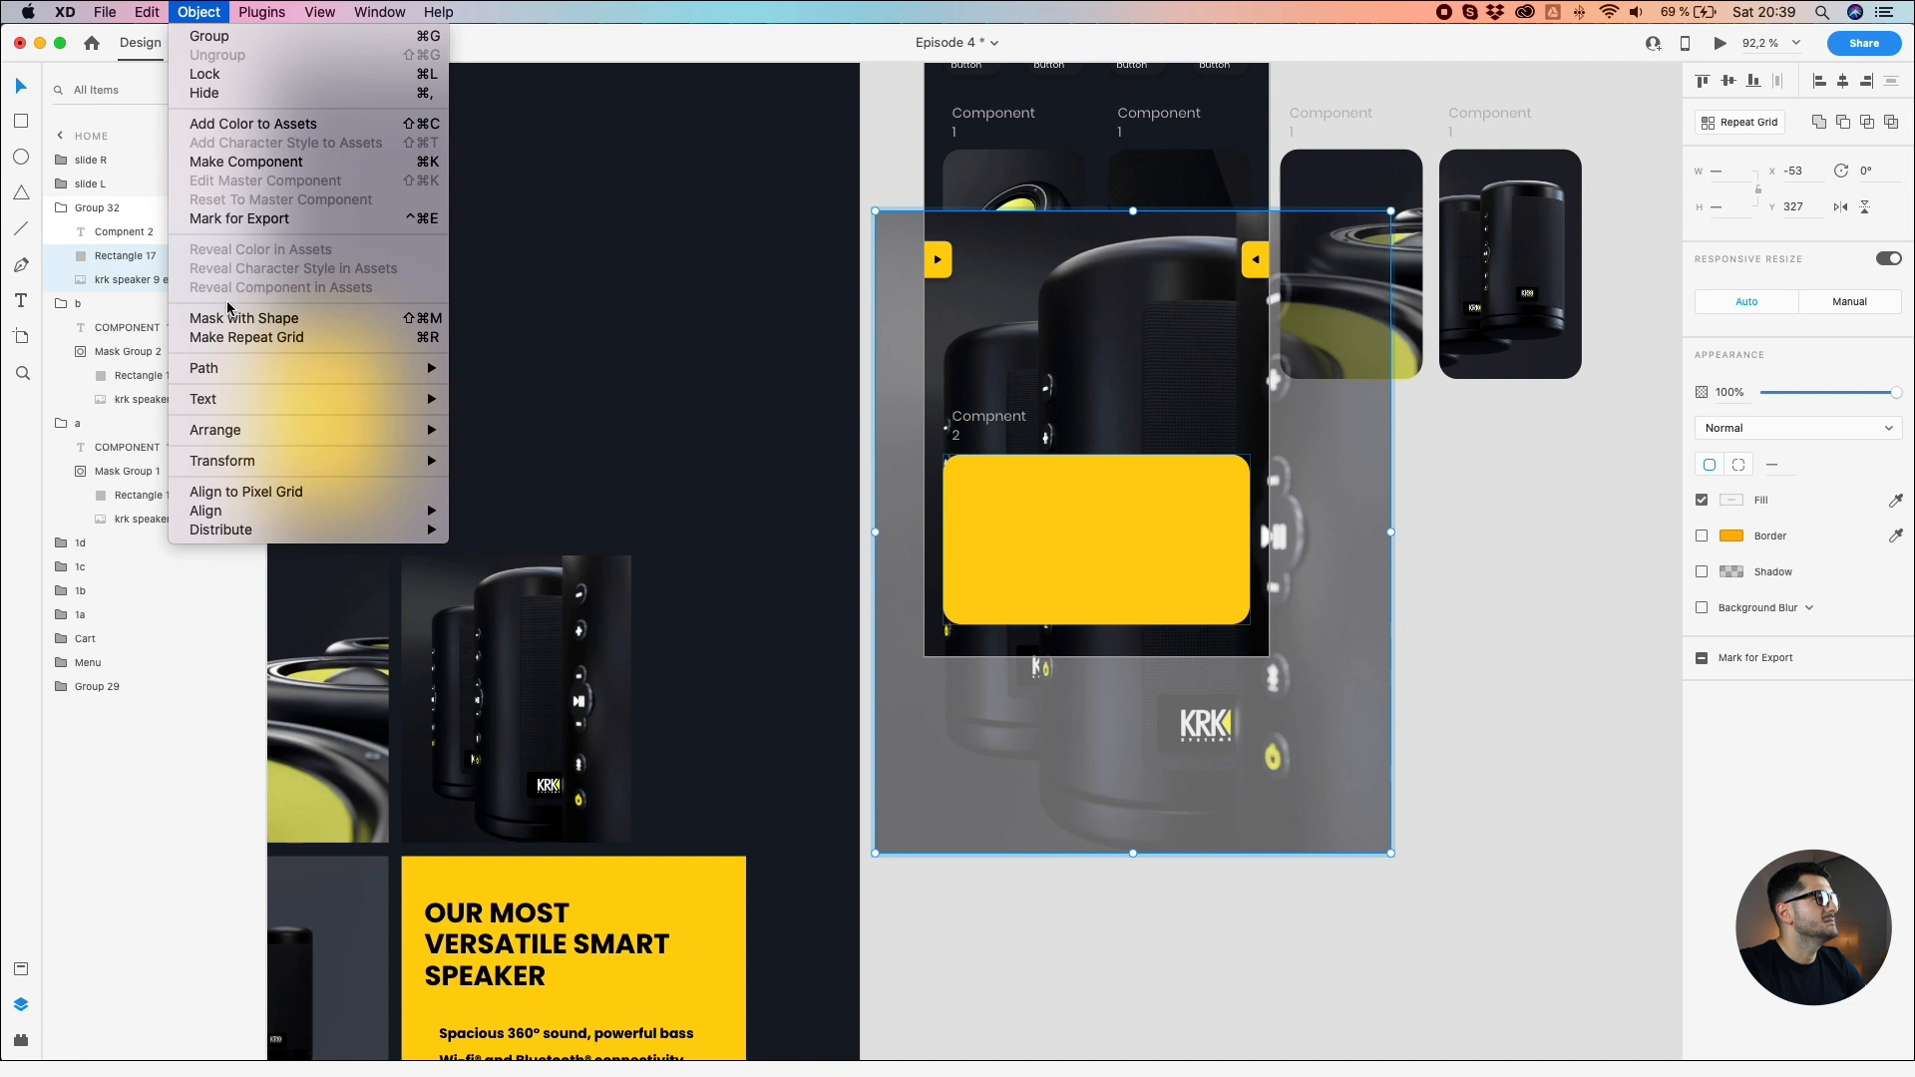
left_click(234, 317)
Step: Resize the masked photo inside Group 32 to 458 × 572.5 and reposition it at about X 12, Y 347
scroll(1230, 519, "up", 3)
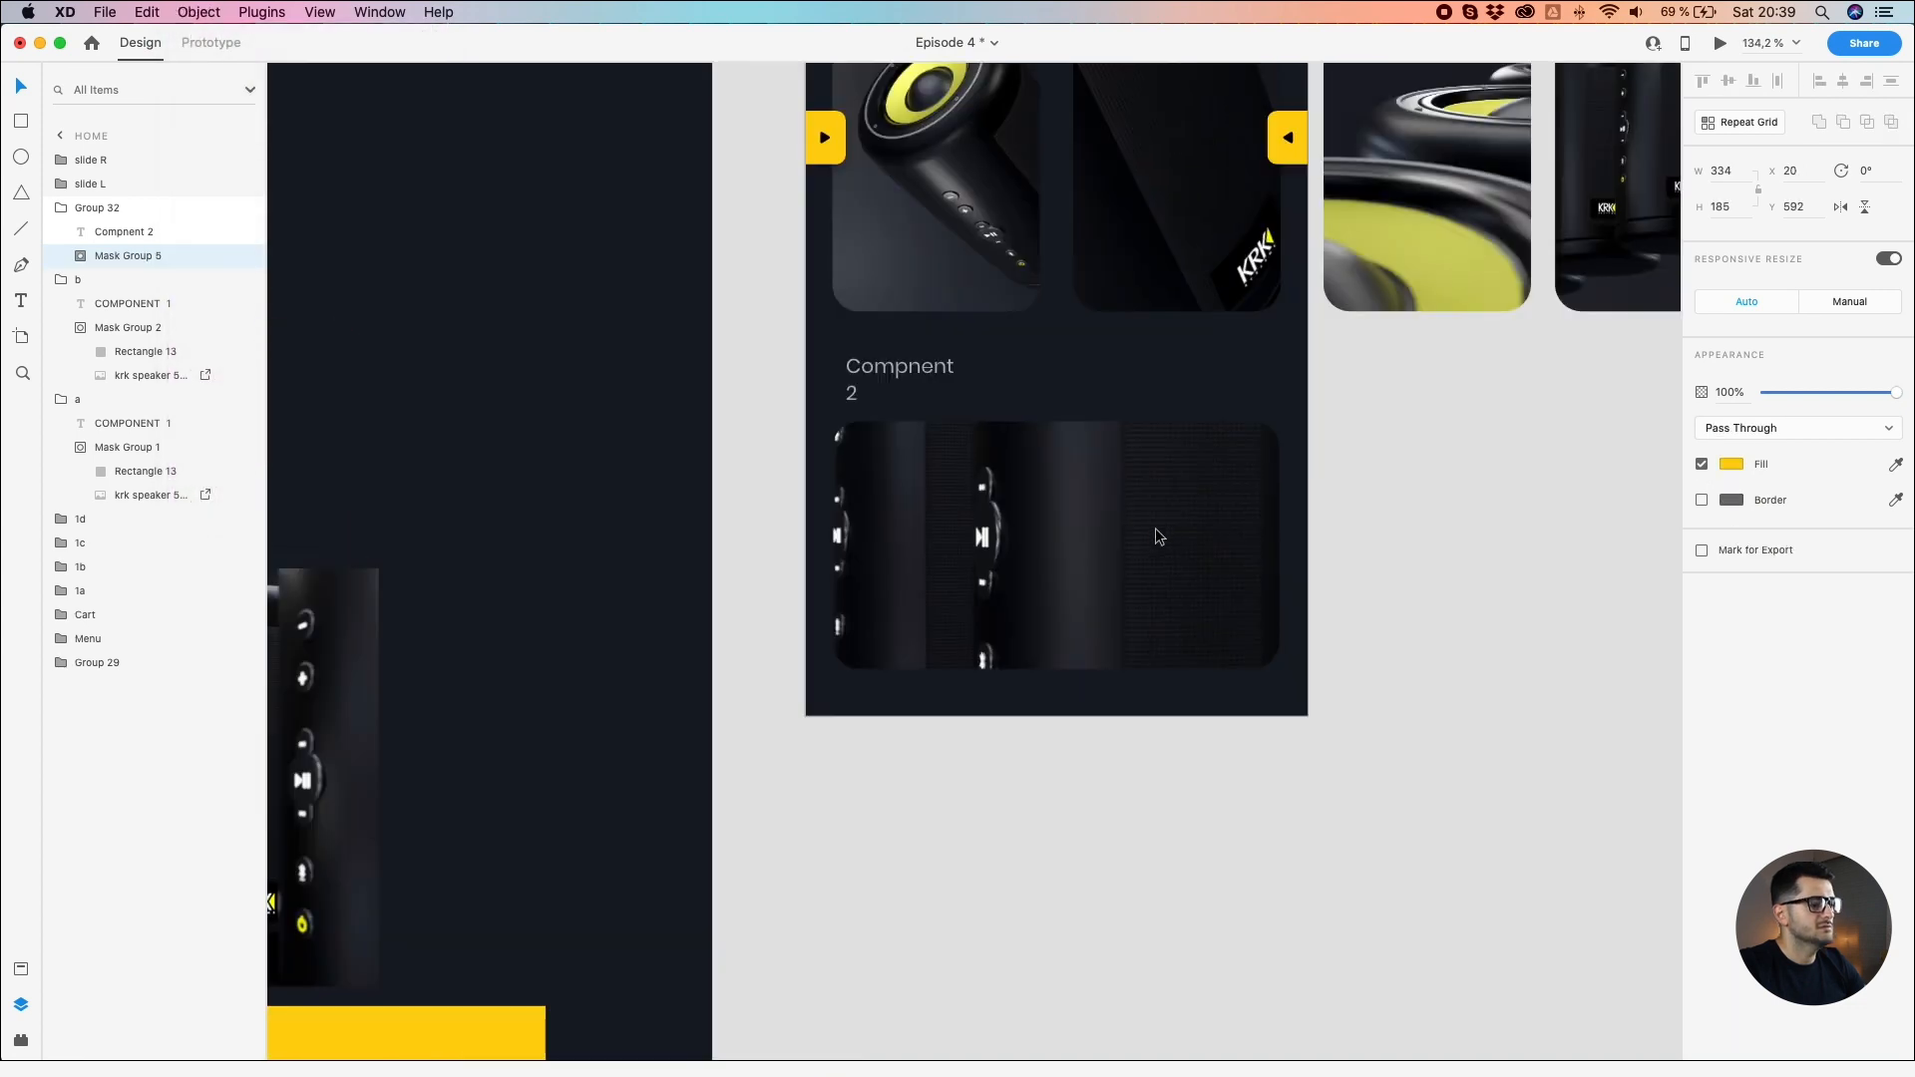
double_click(1155, 527)
left_click_drag(1093, 526, 1098, 522)
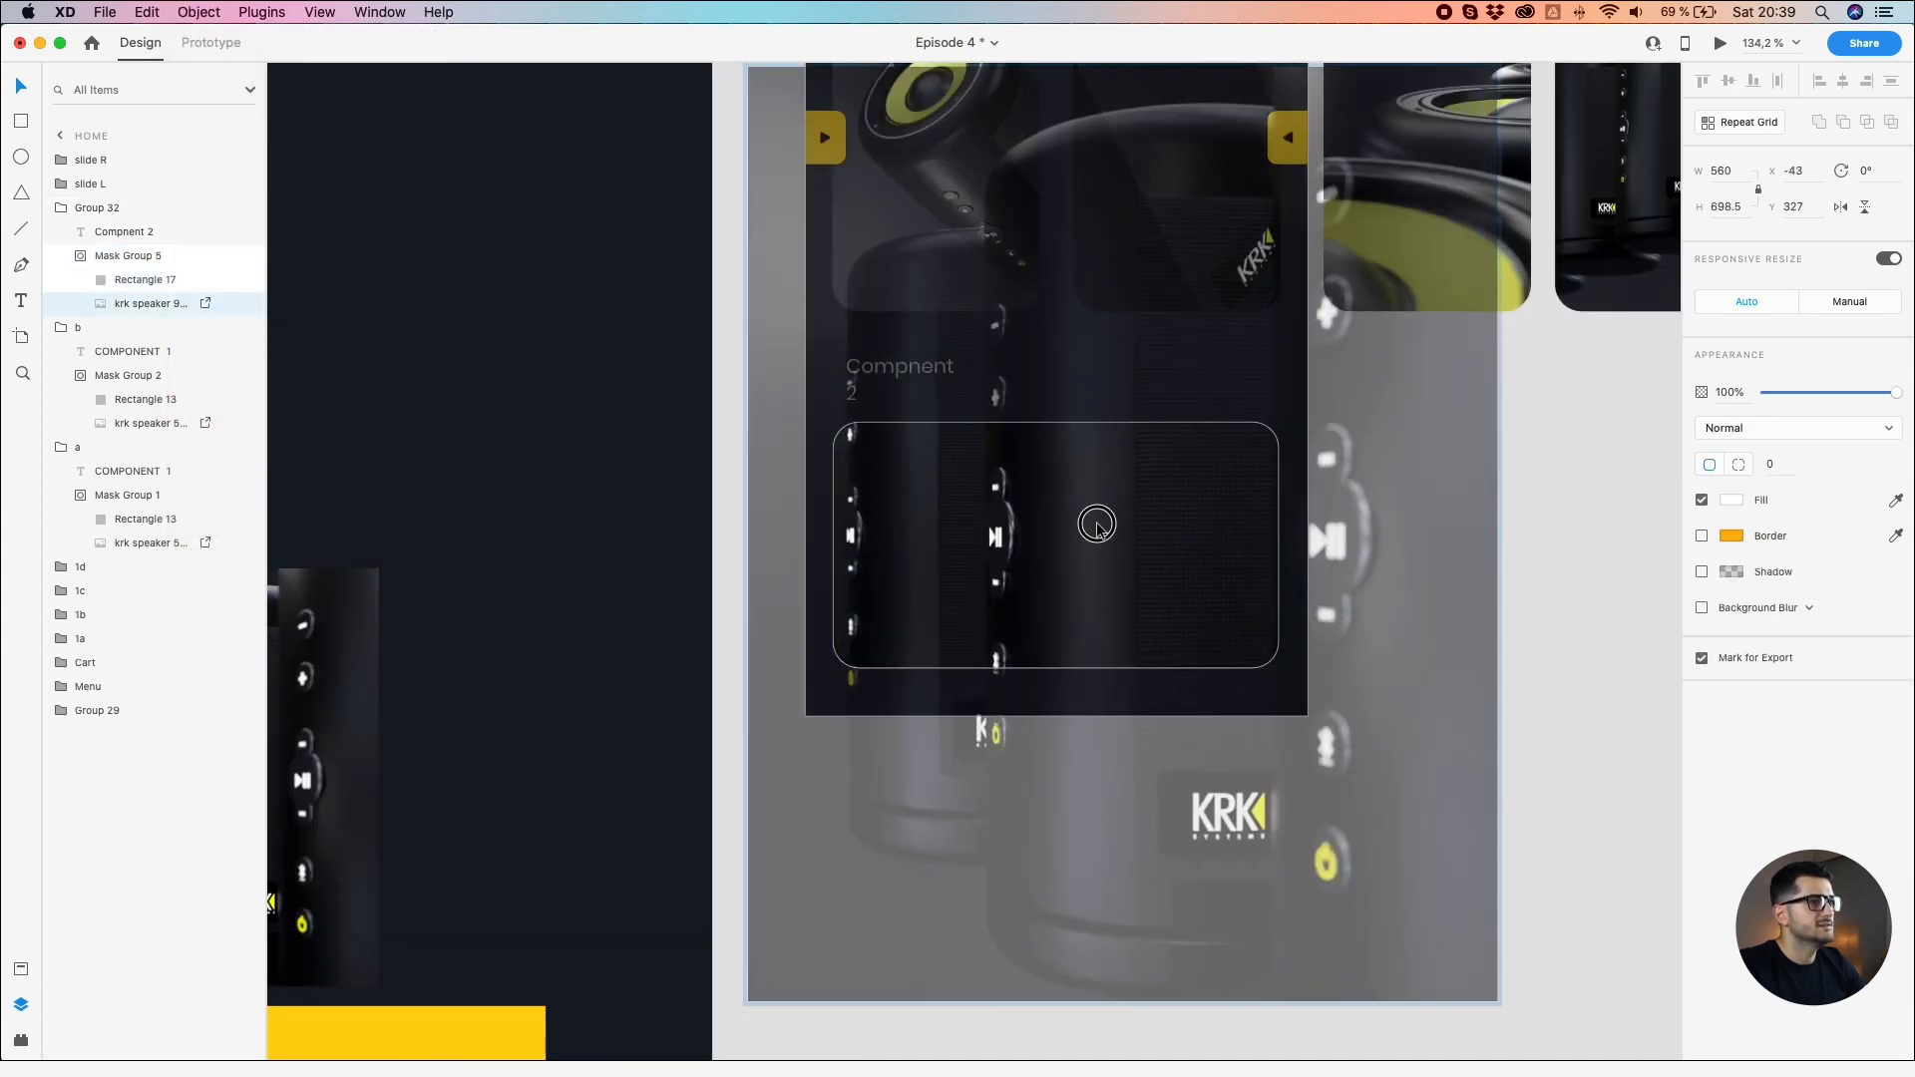
scroll(1098, 522, "down", 3)
left_click_drag(1359, 227, 1314, 280)
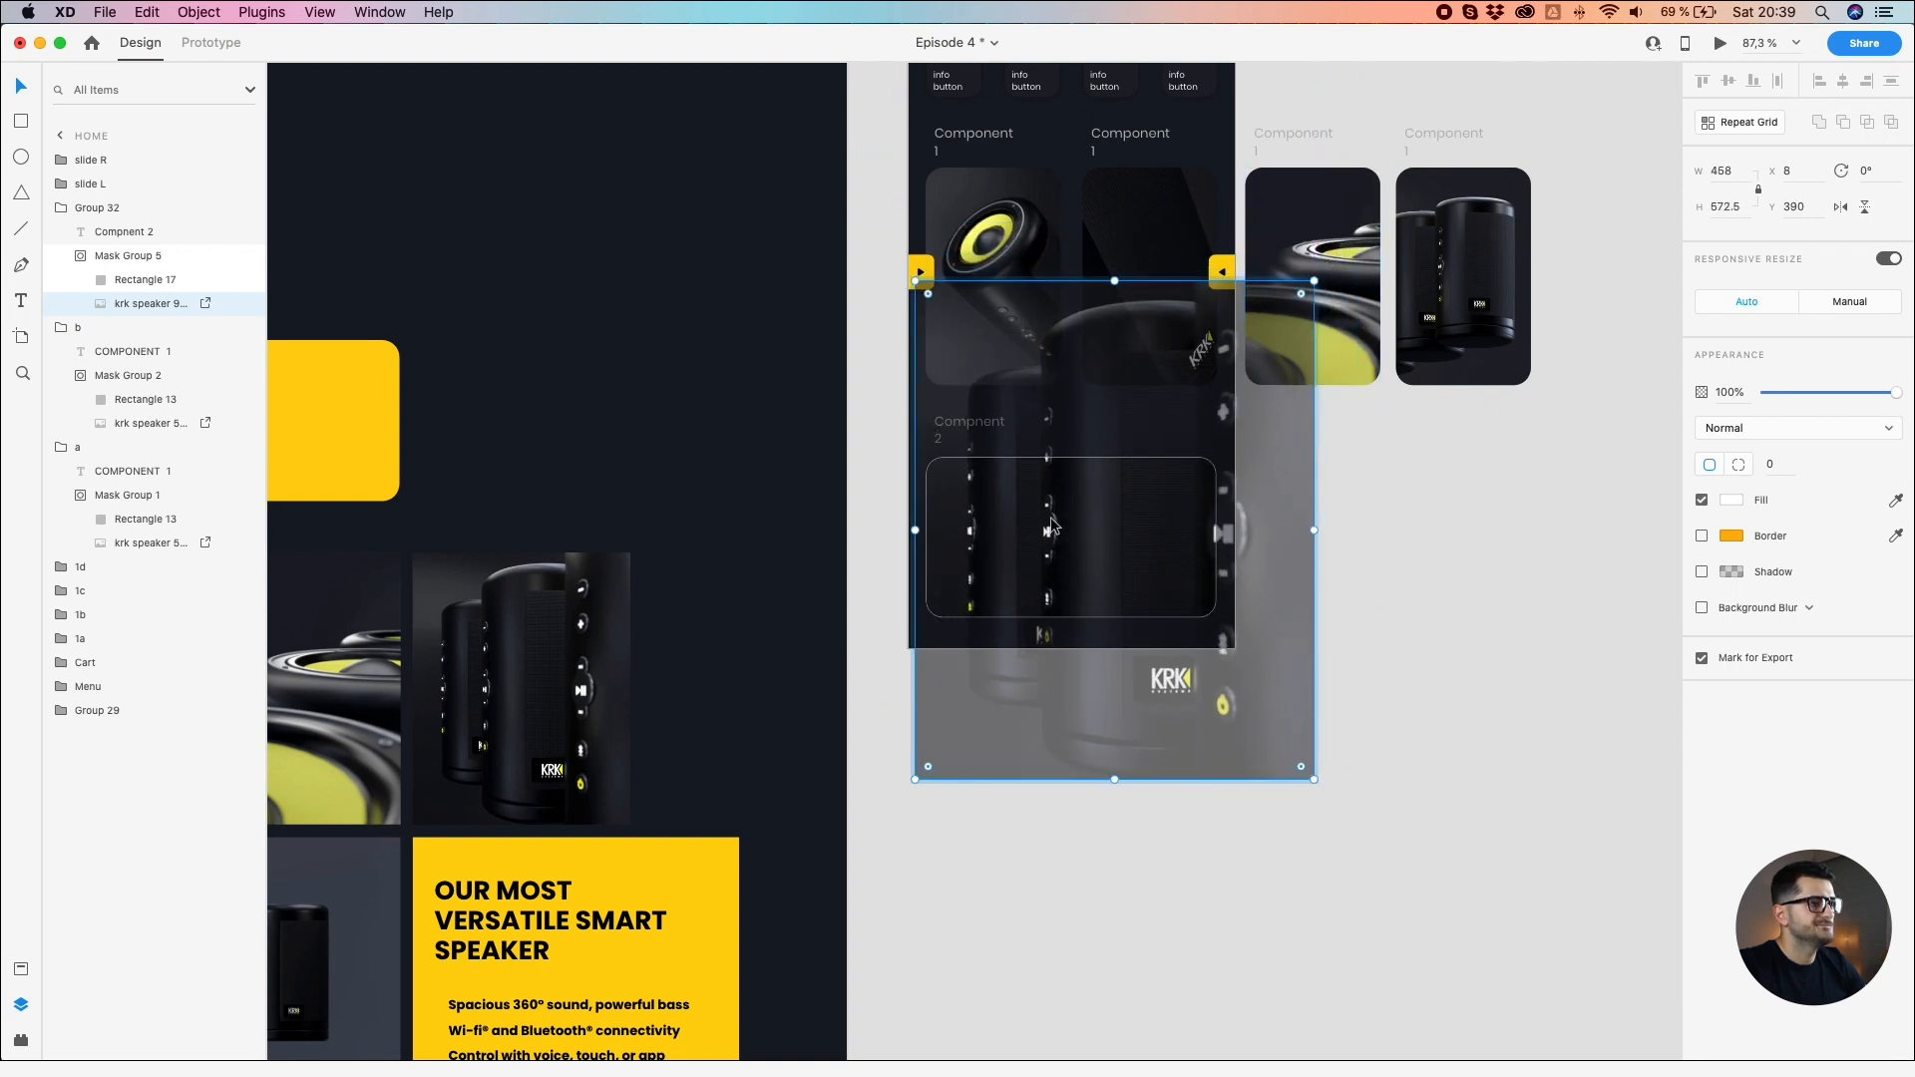
left_click_drag(1044, 531, 1047, 489)
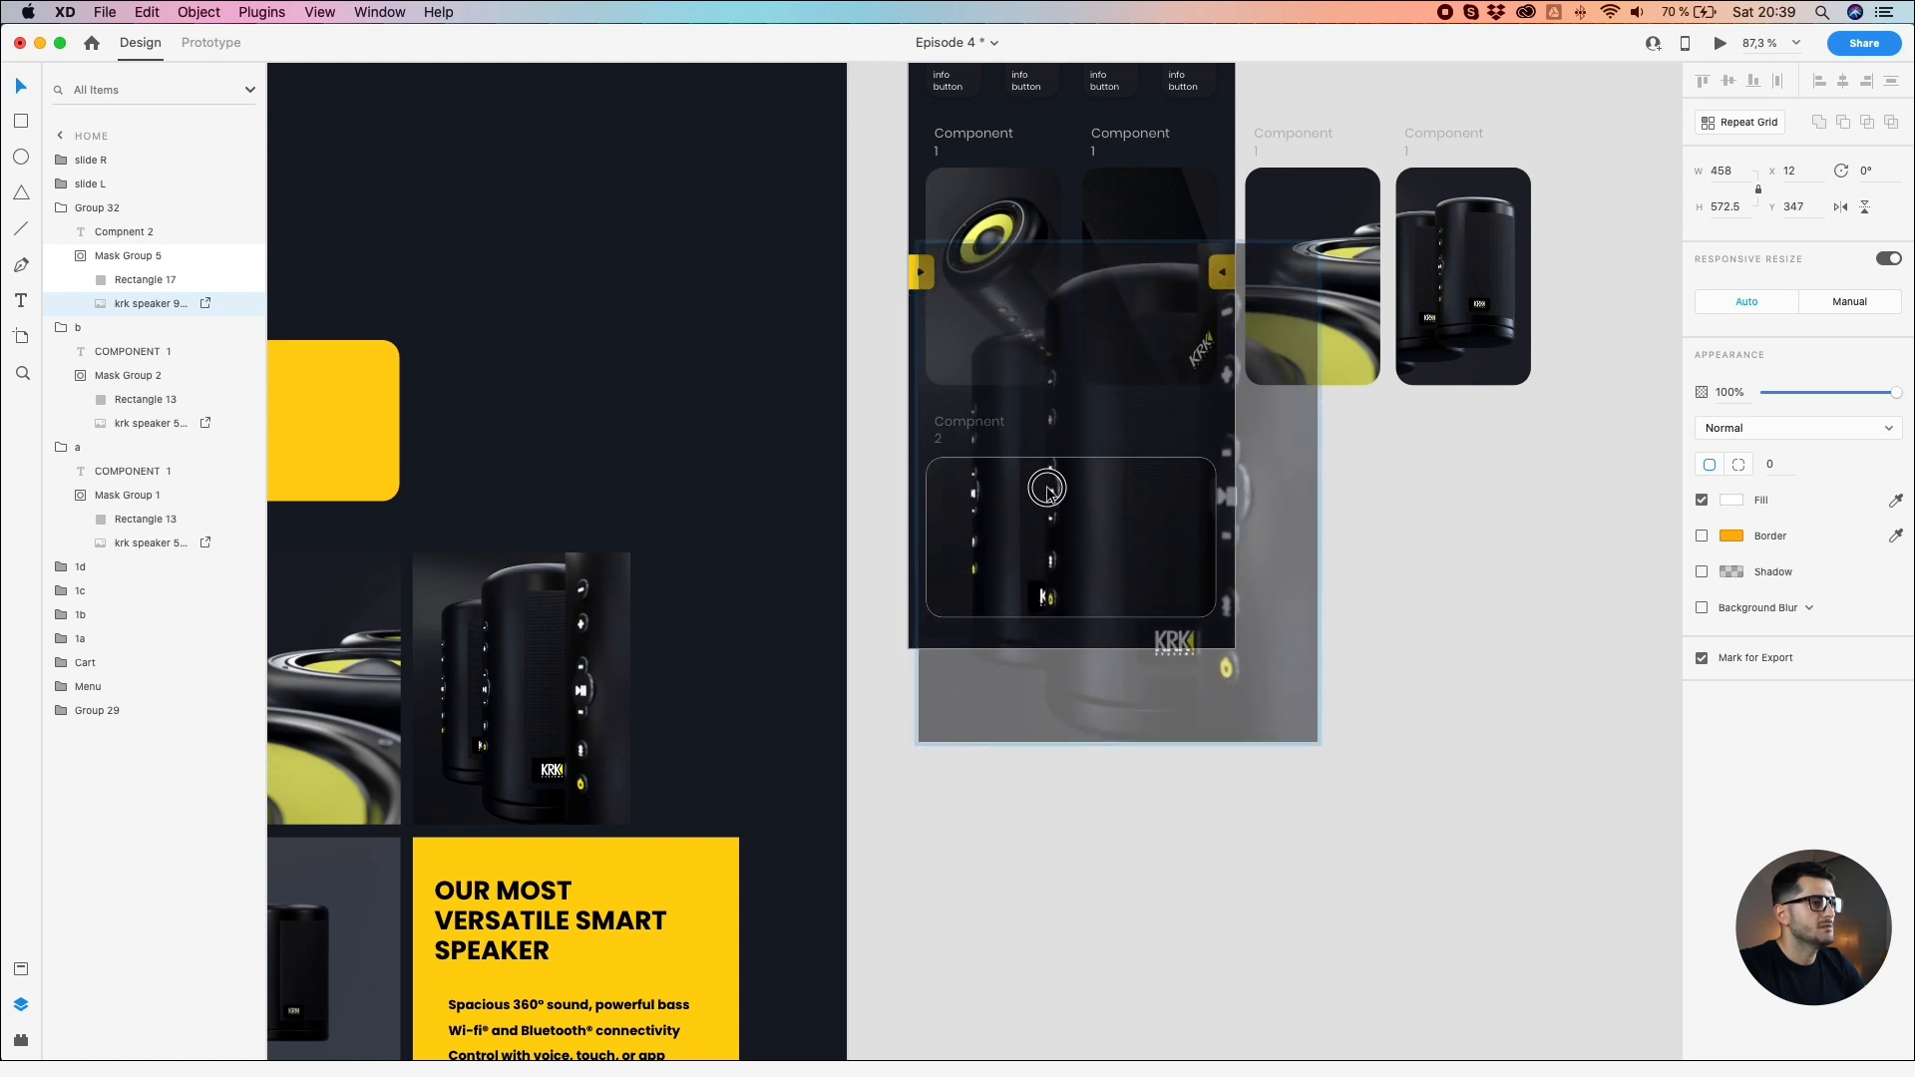
left_click(1394, 542)
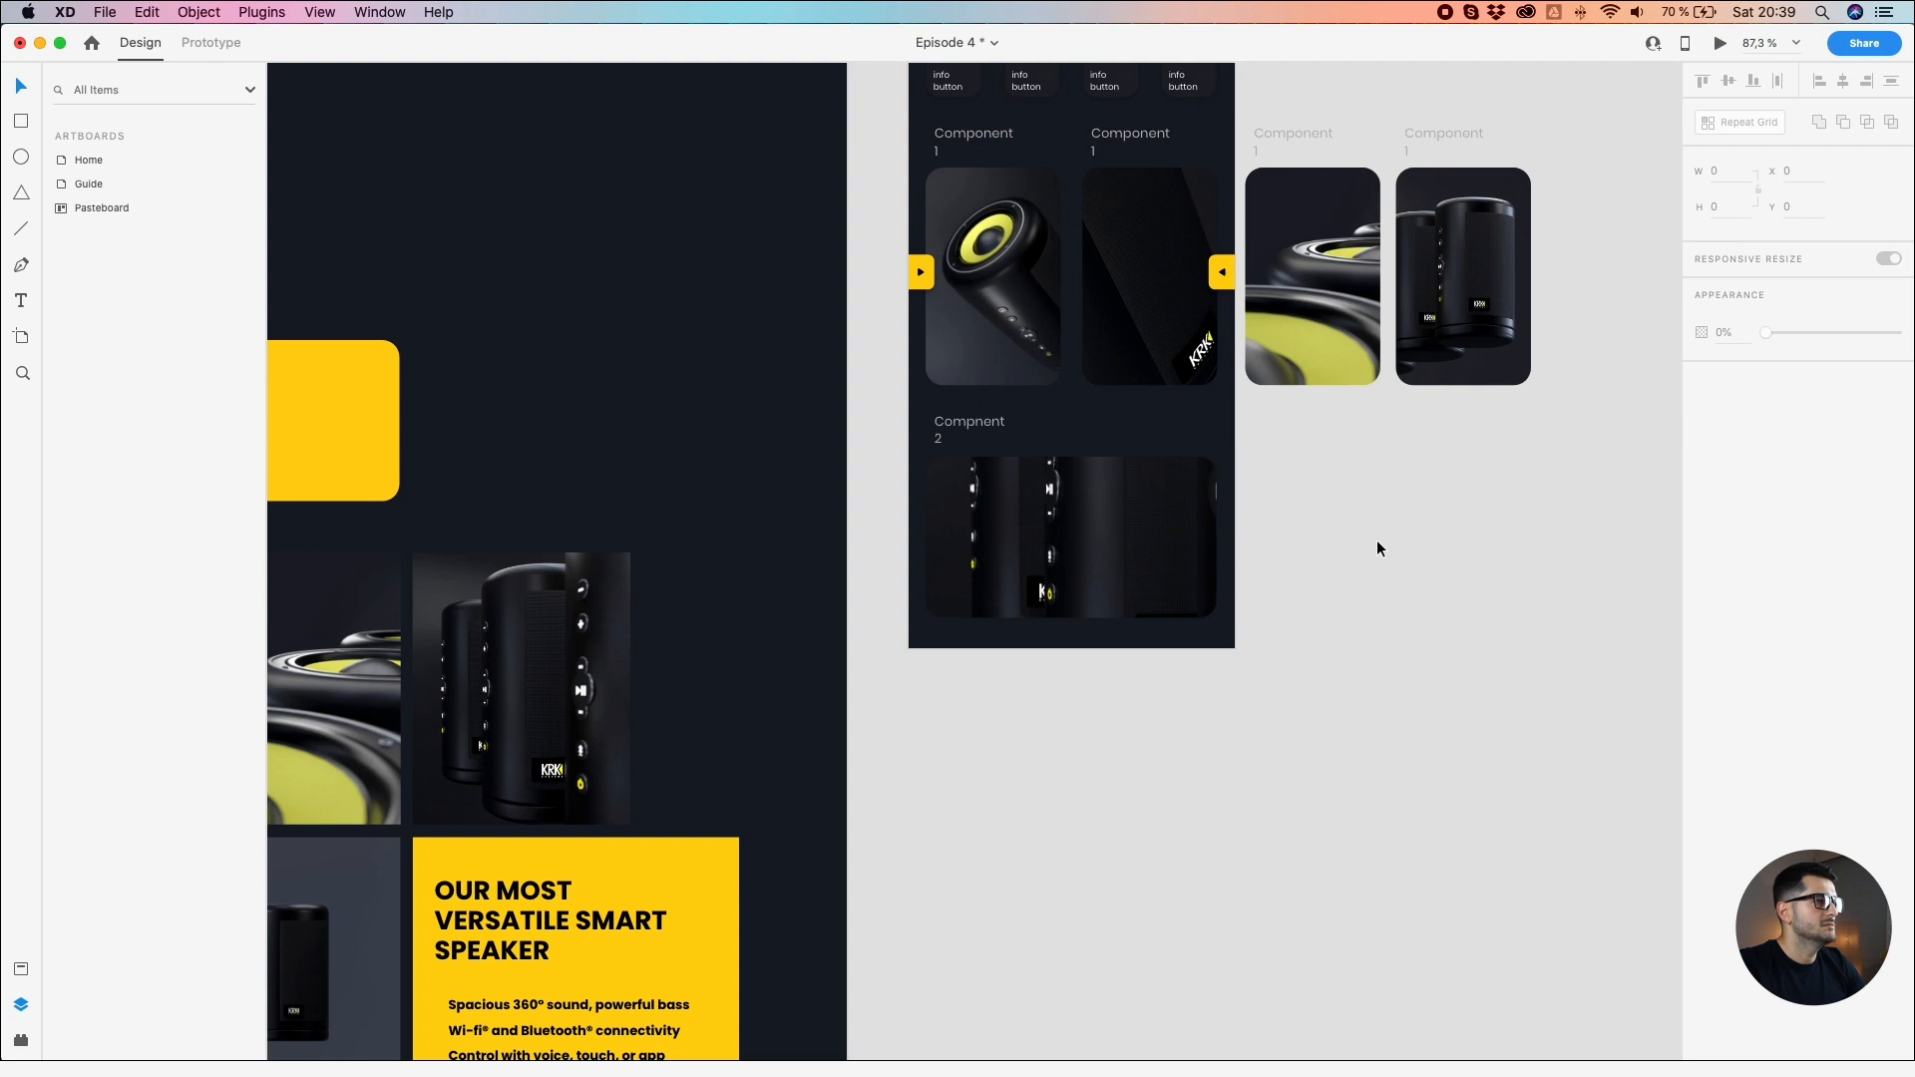
Step: Fill Rectangle 22 of the second info button, group 1b, with the yellow sampled from the slide arrow tab
scroll(1055, 560, "up", 5)
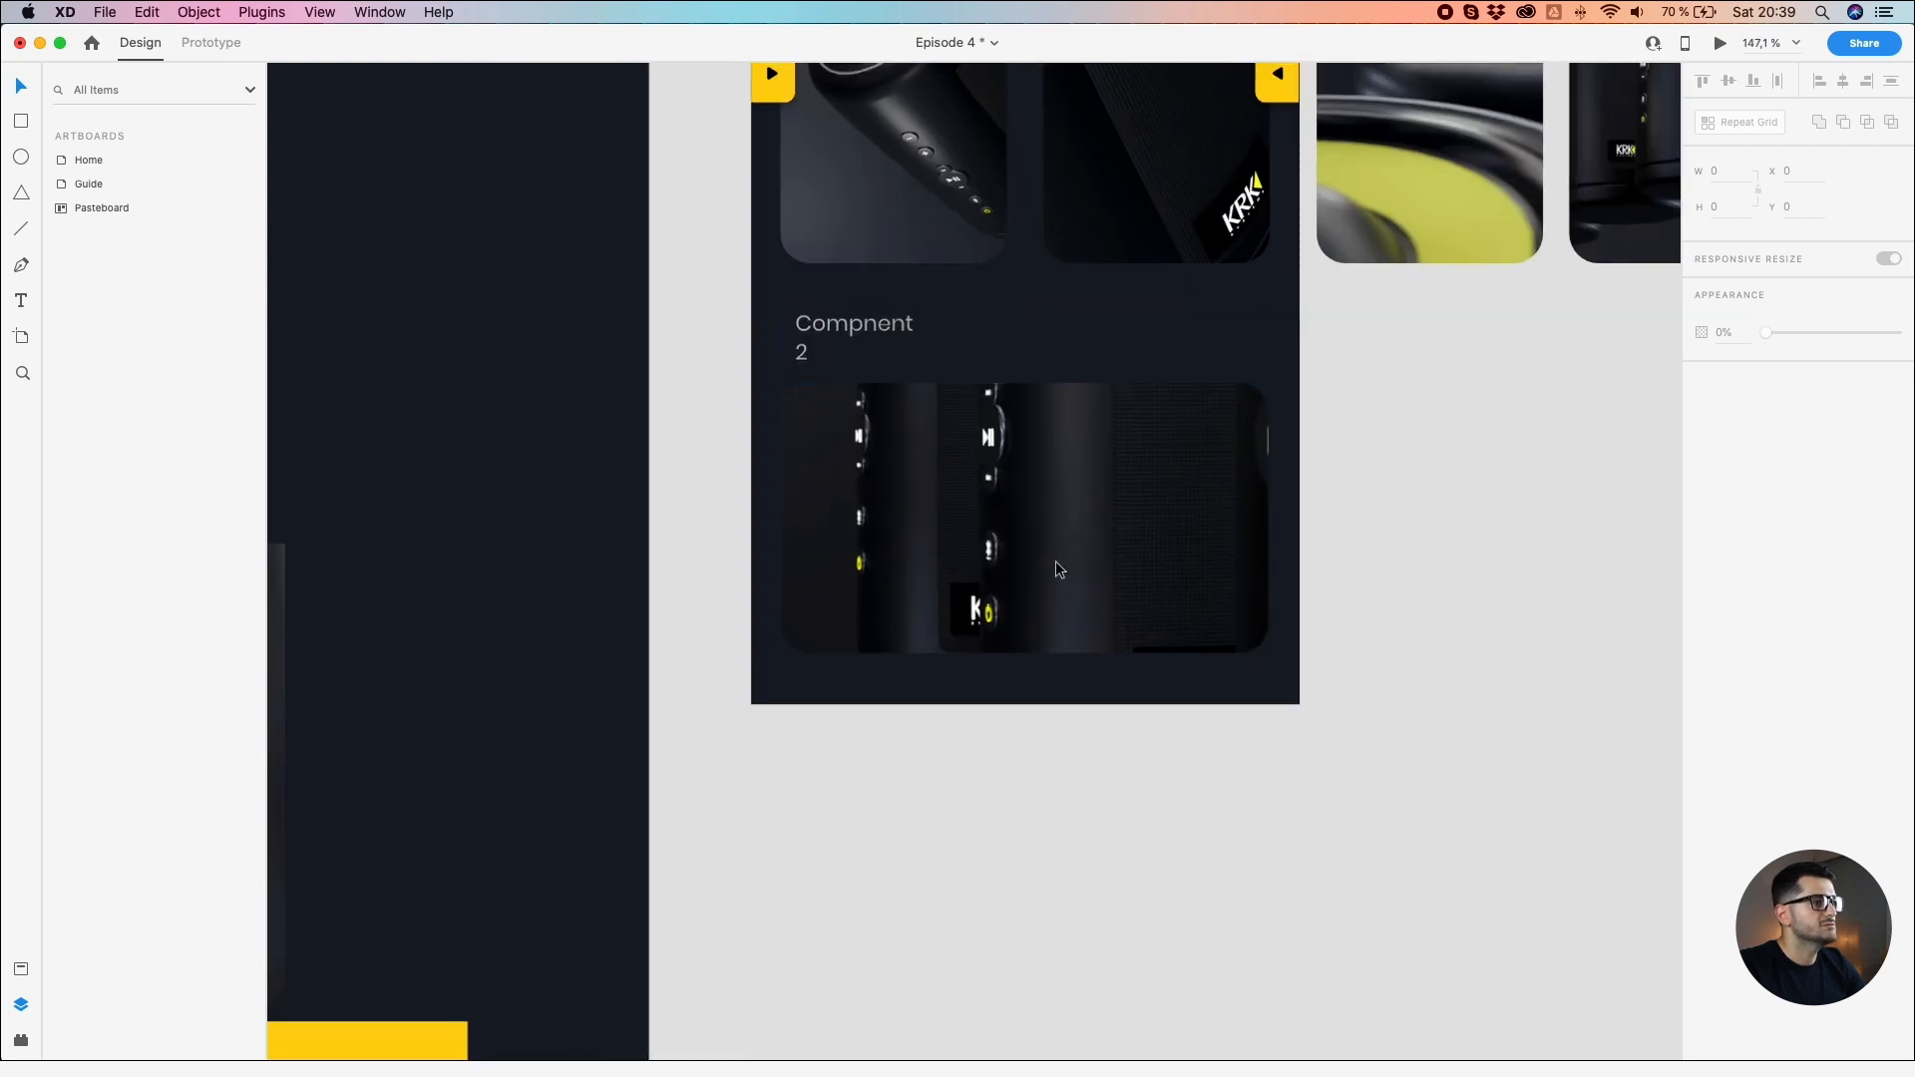
scroll(1056, 561, "down", 4)
scroll(1343, 560, "down", 4)
left_click_drag(1415, 530, 1242, 668)
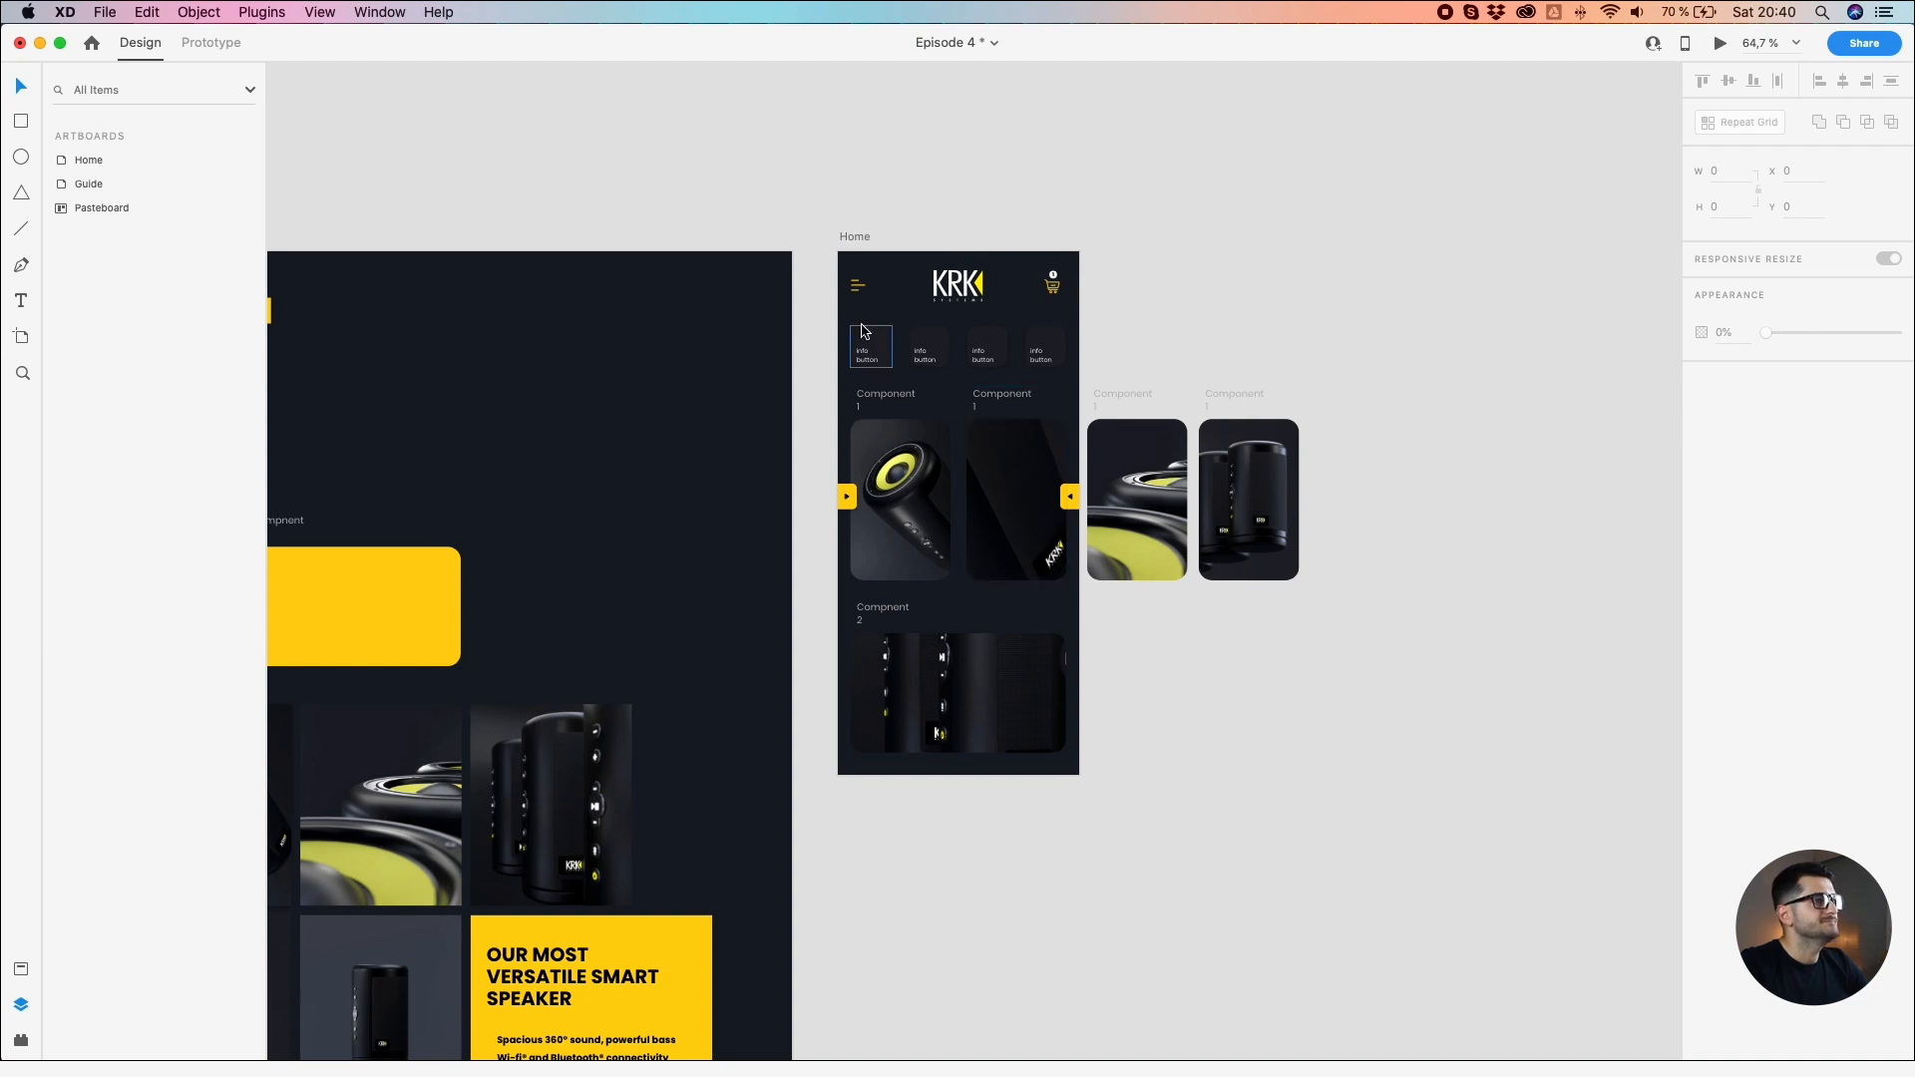
scroll(862, 324, "up", 2)
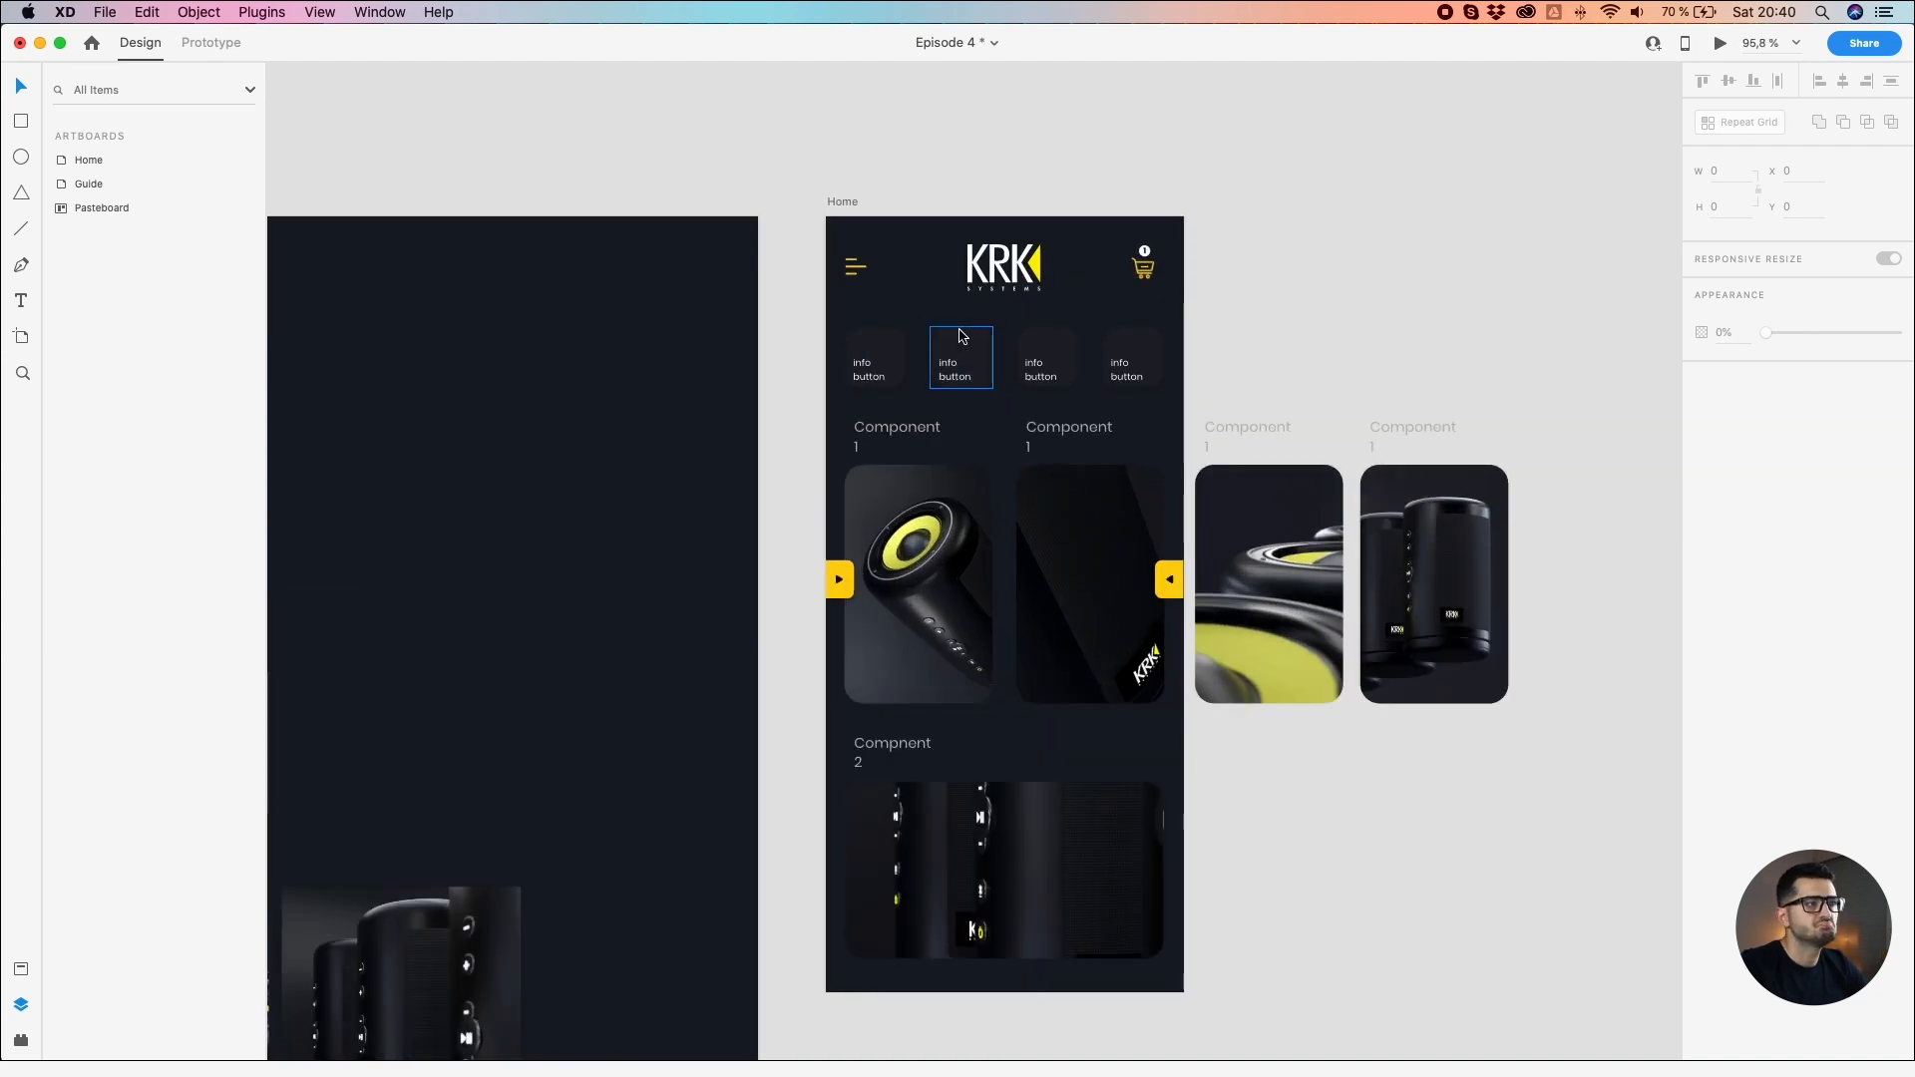
scroll(668, 379, "down", 3)
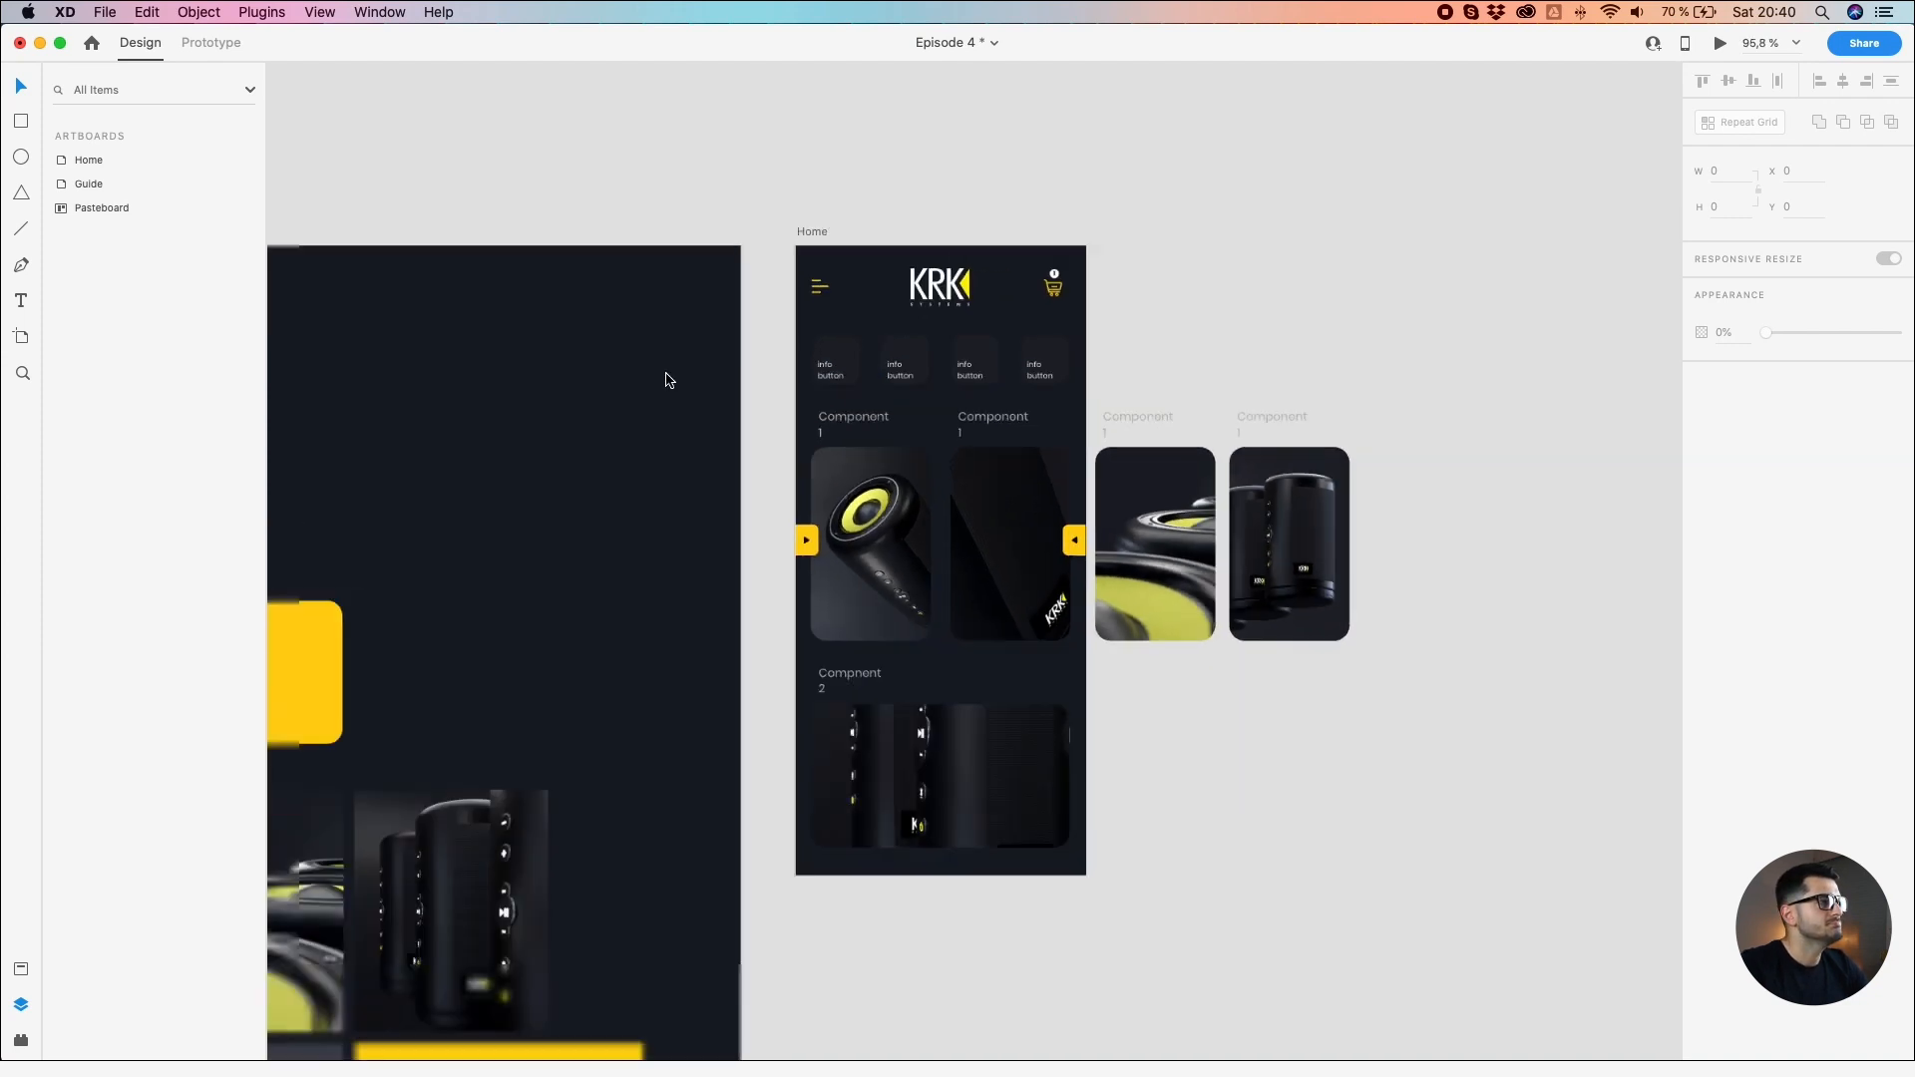
scroll(858, 371, "up", 4)
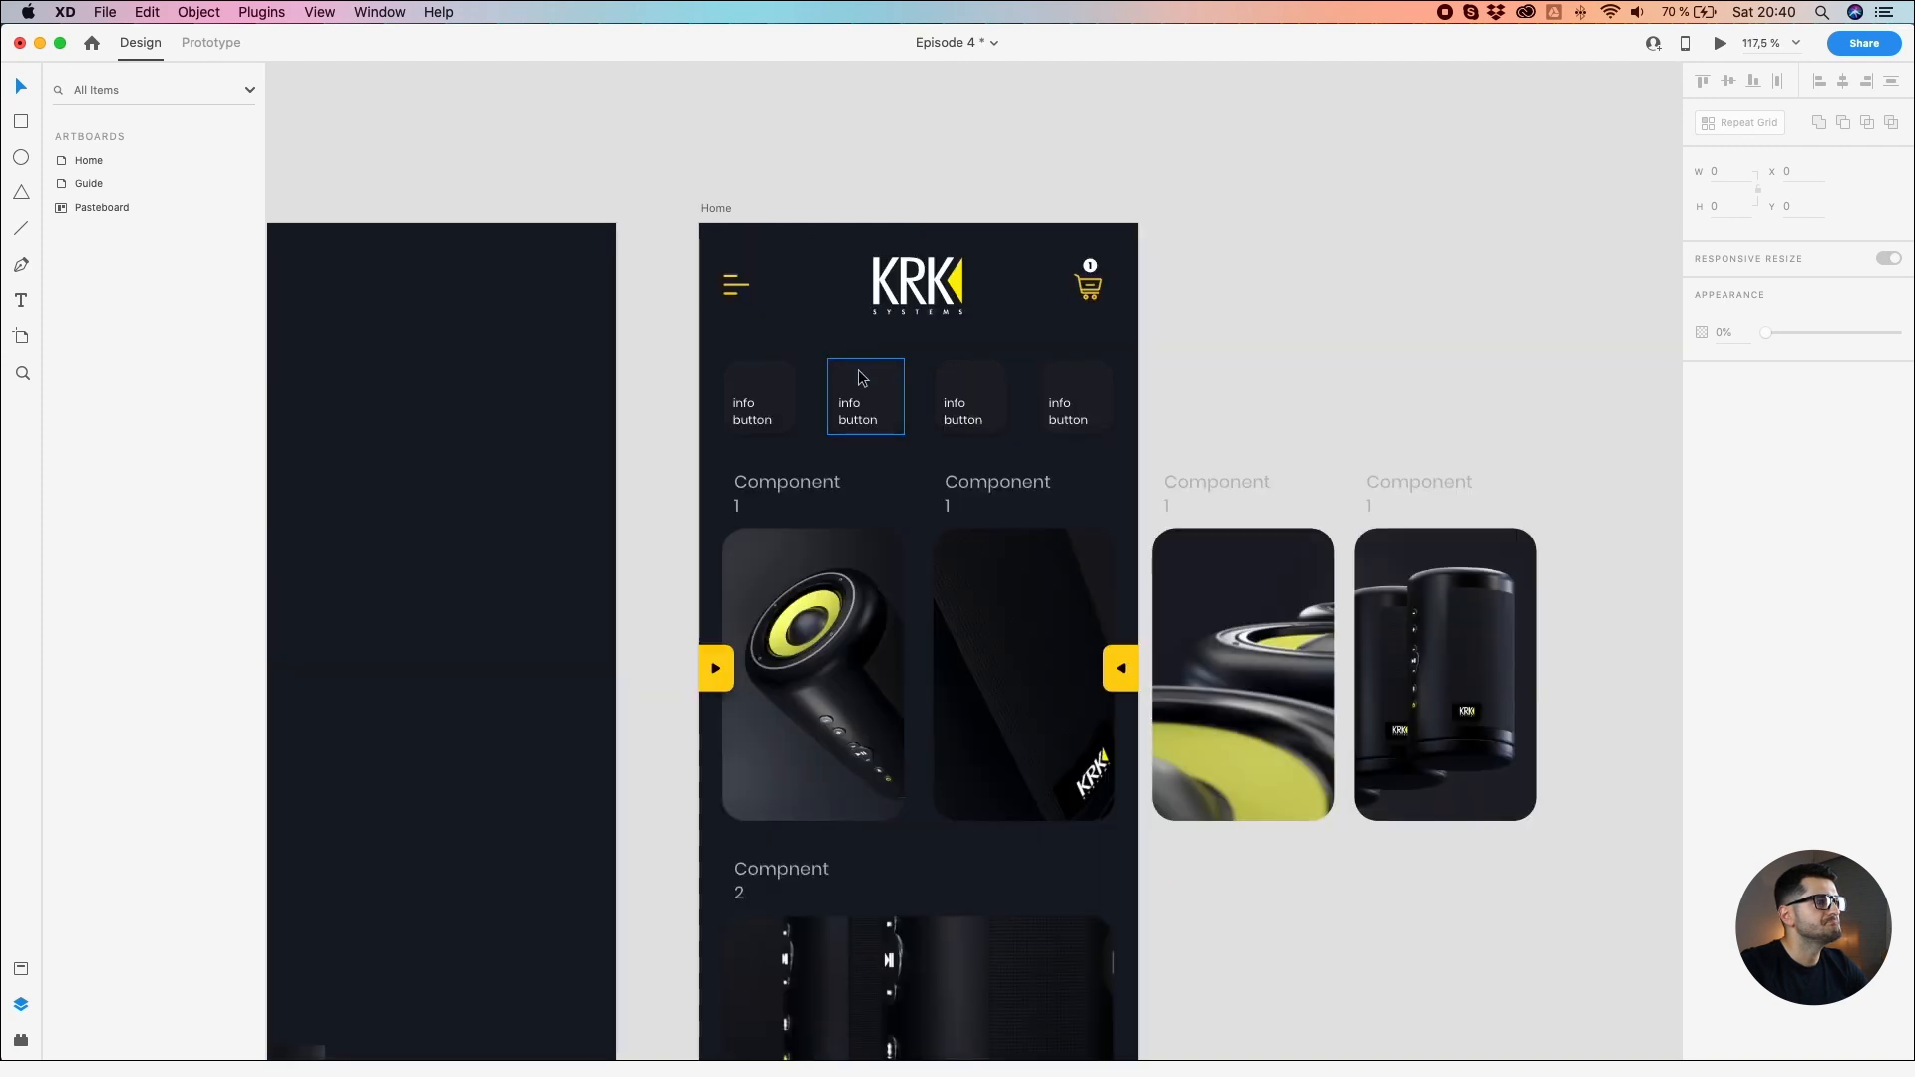
double_click(859, 371)
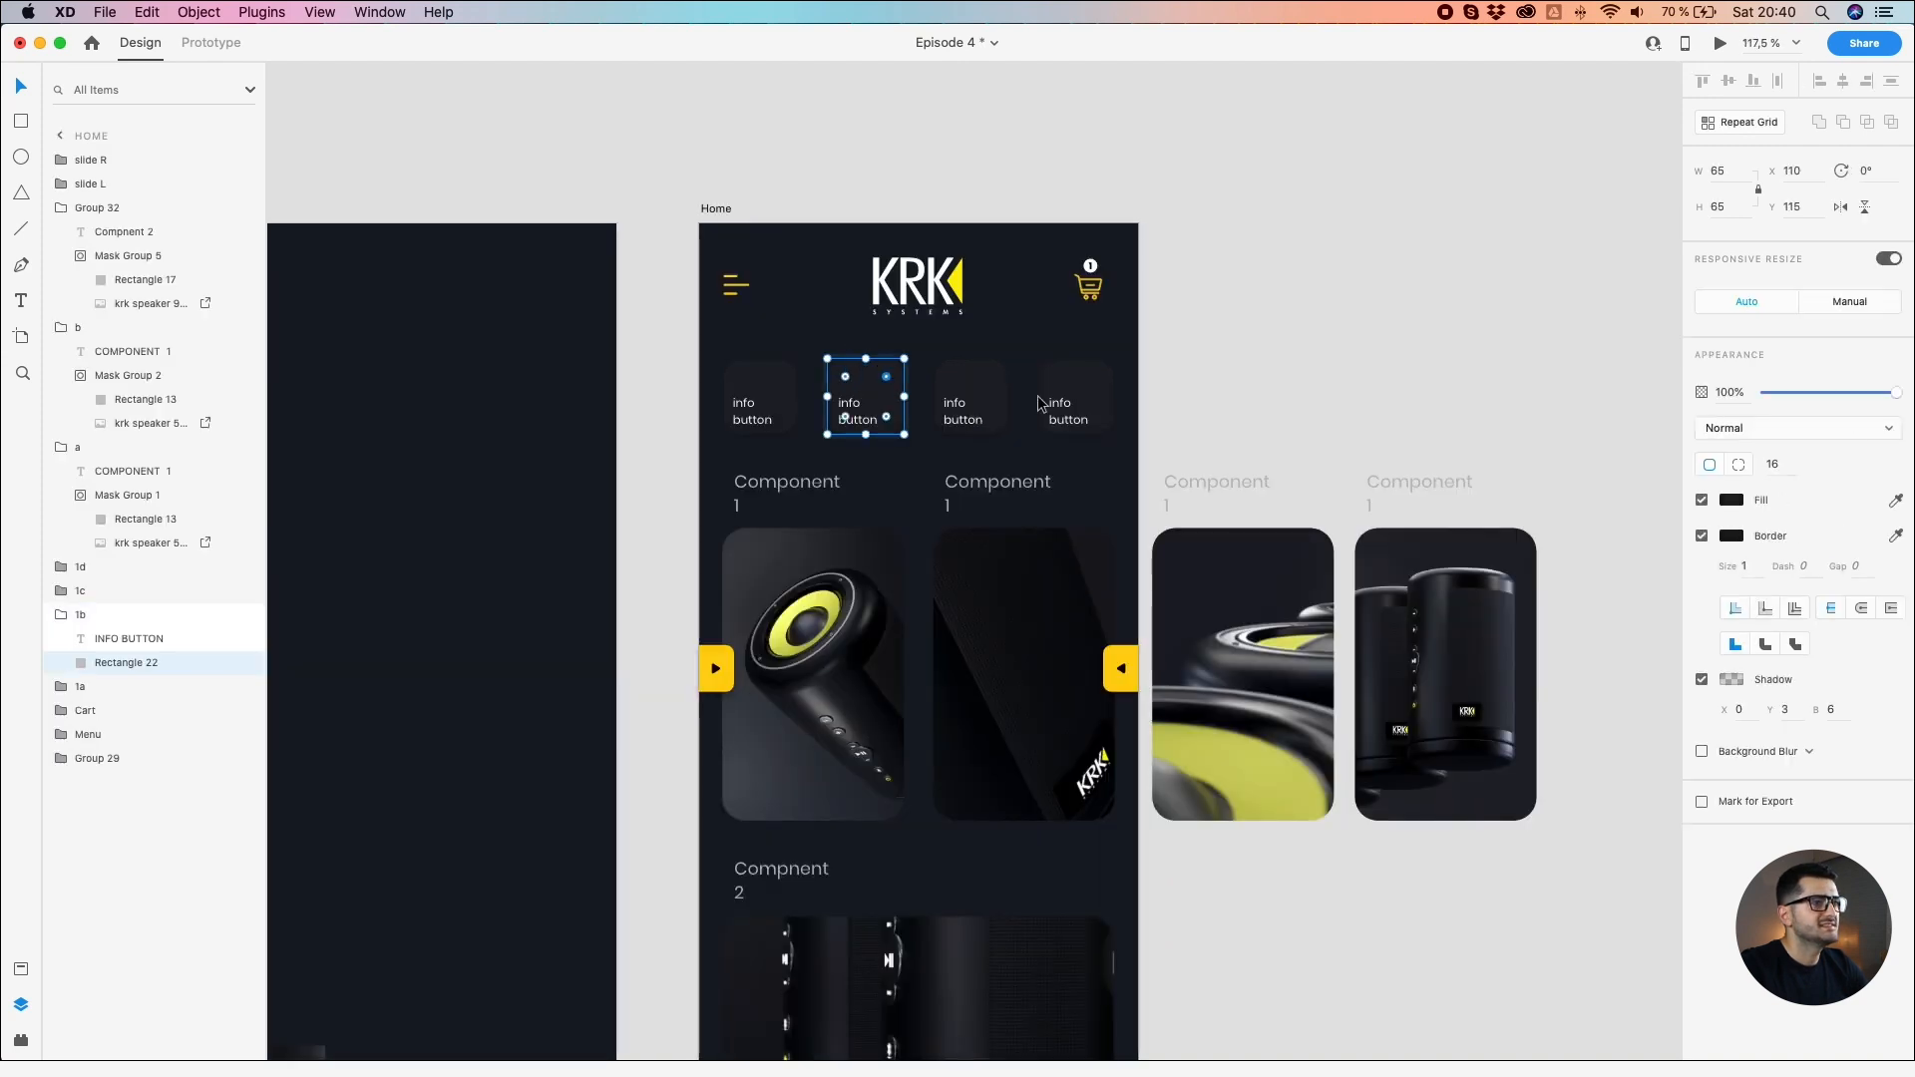
left_click(1896, 500)
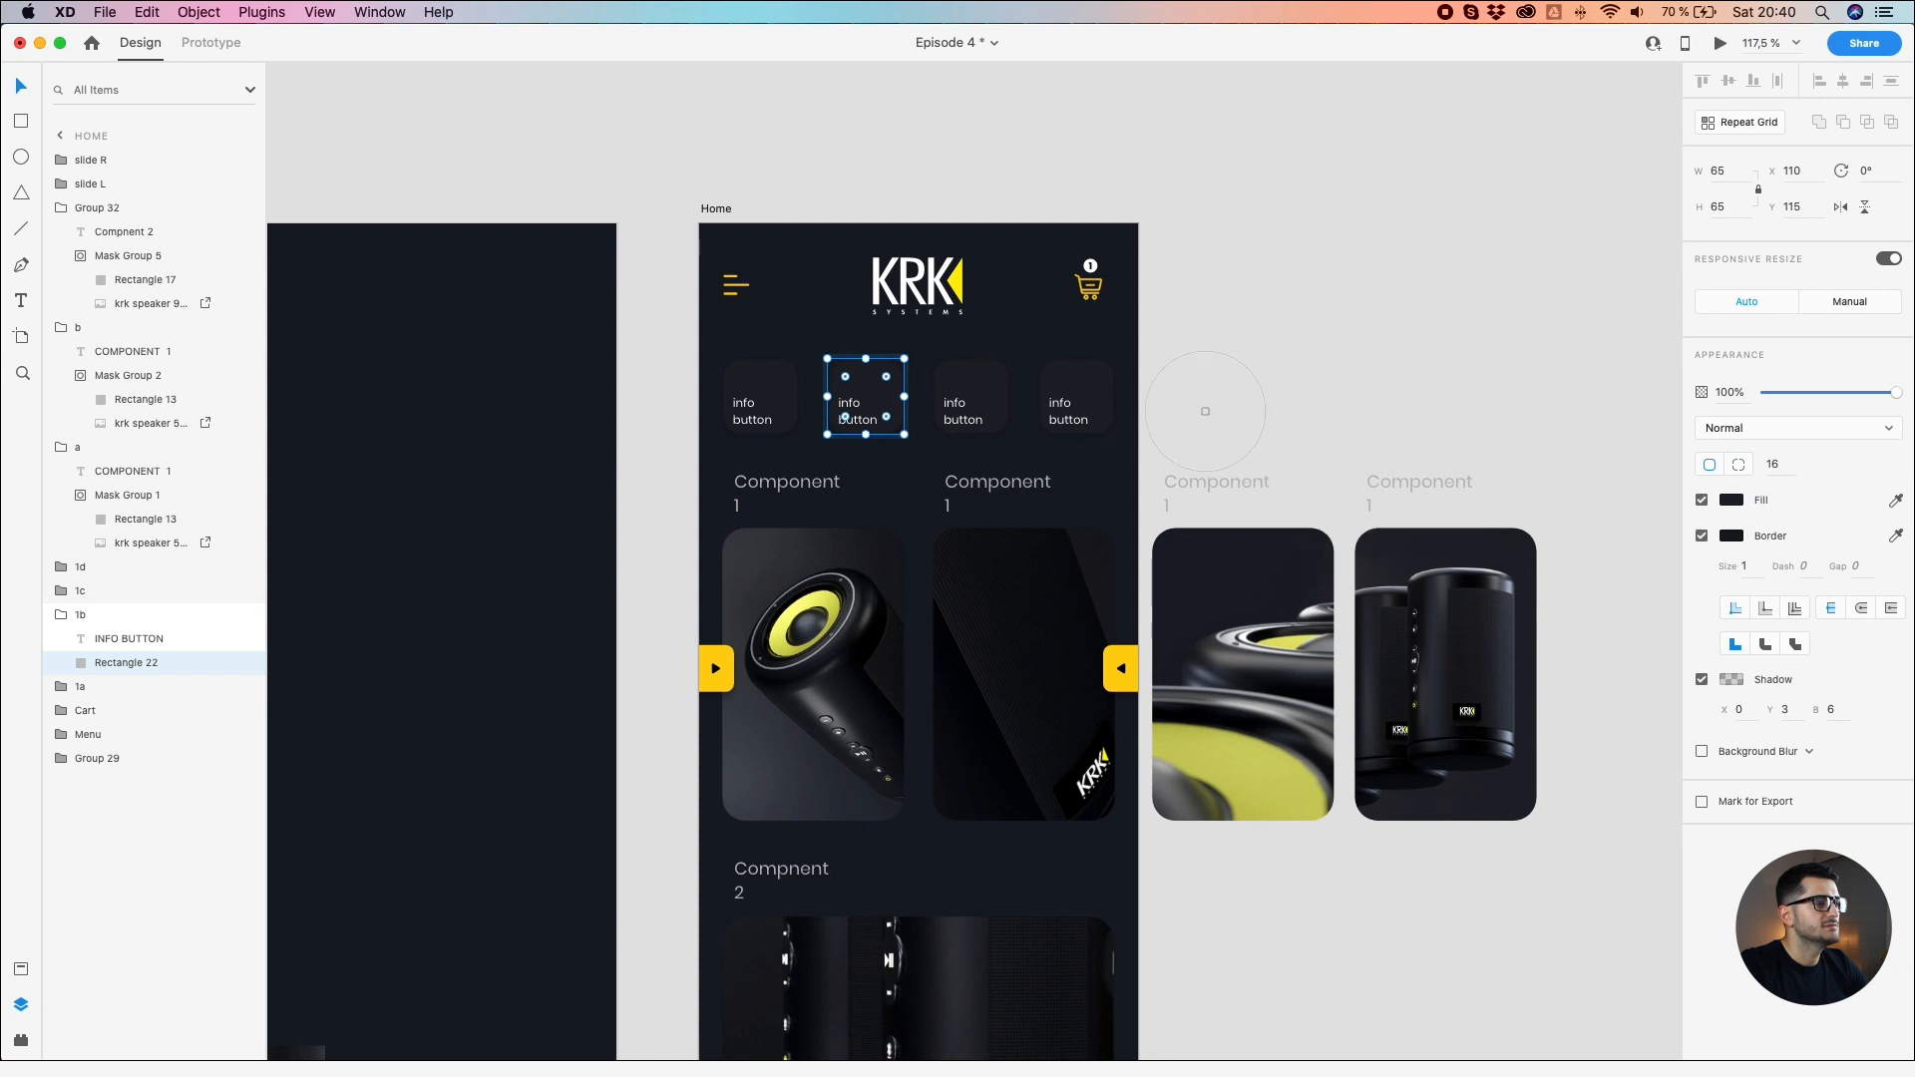
left_click(715, 656)
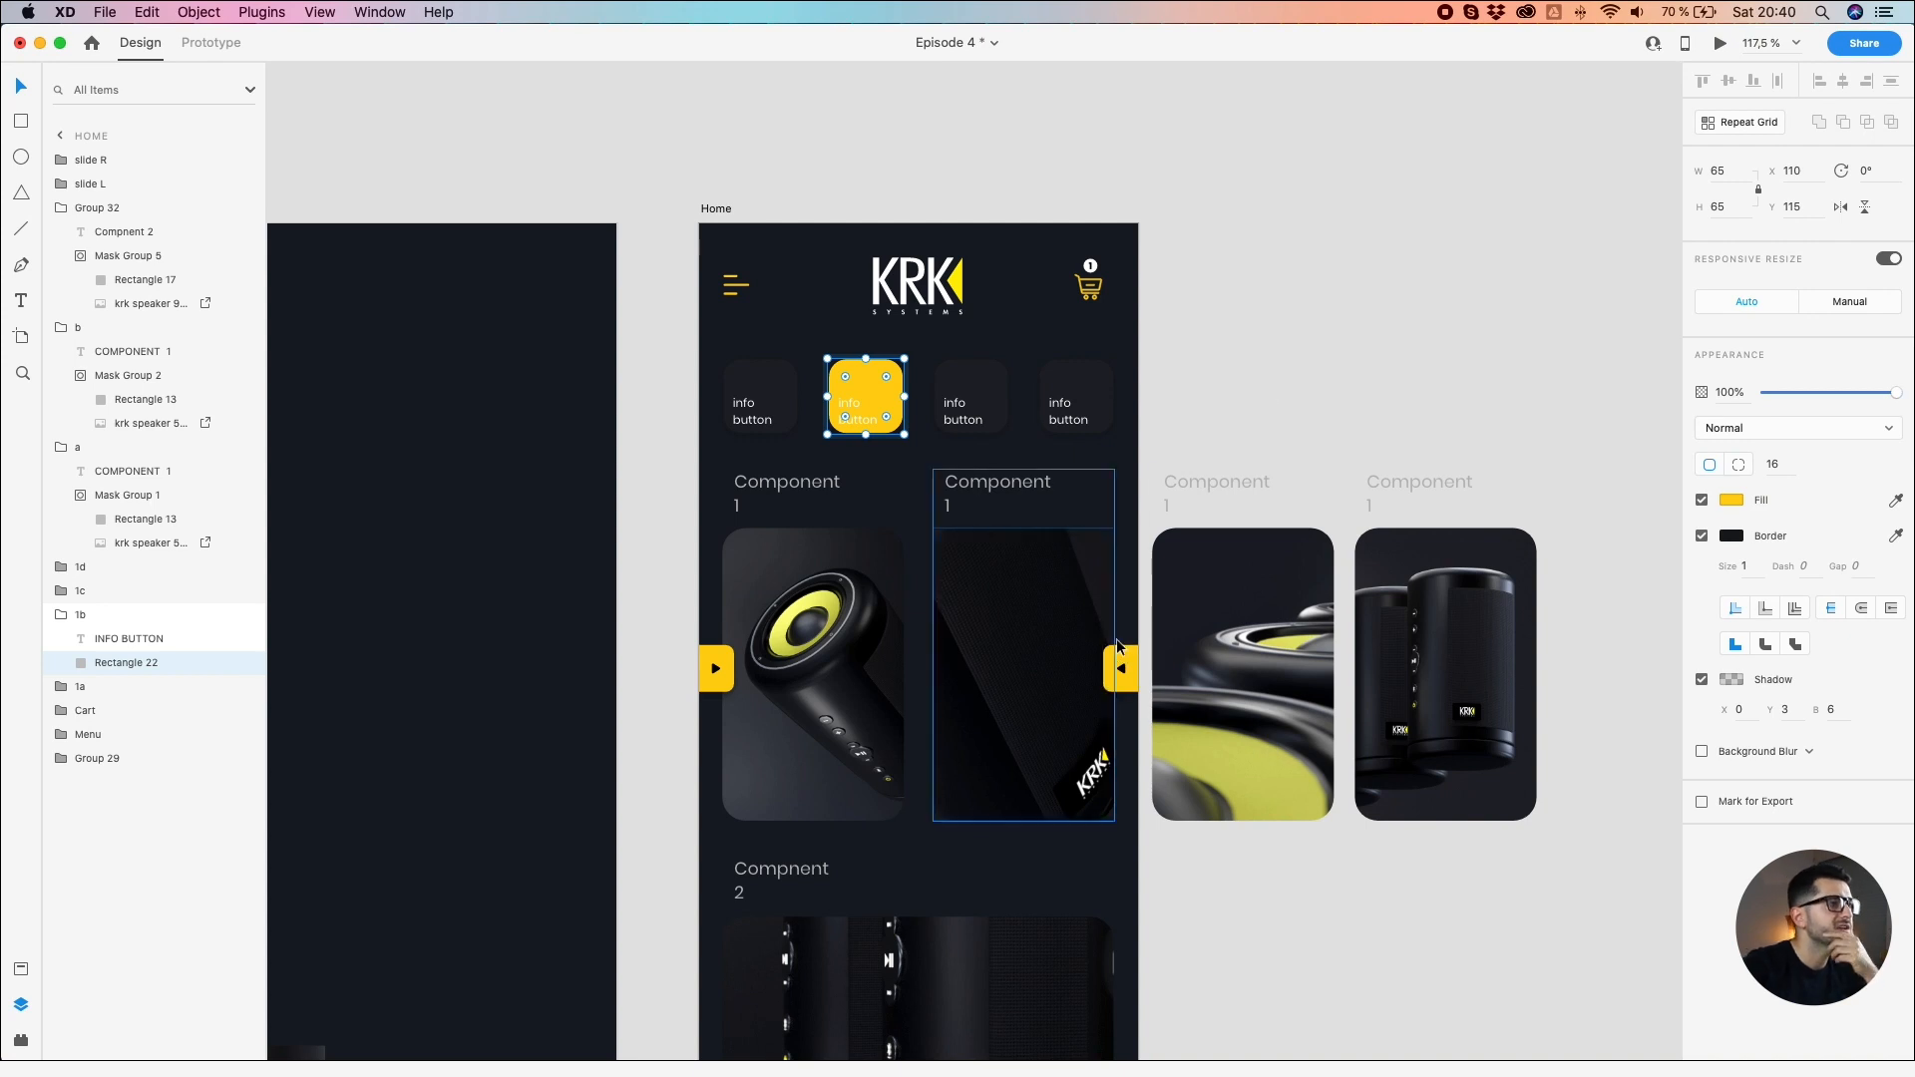
Step: Set the fill of the INFO BUTTON text in group 1b to black, #000000
double_click(857, 411)
left_click(1729, 532)
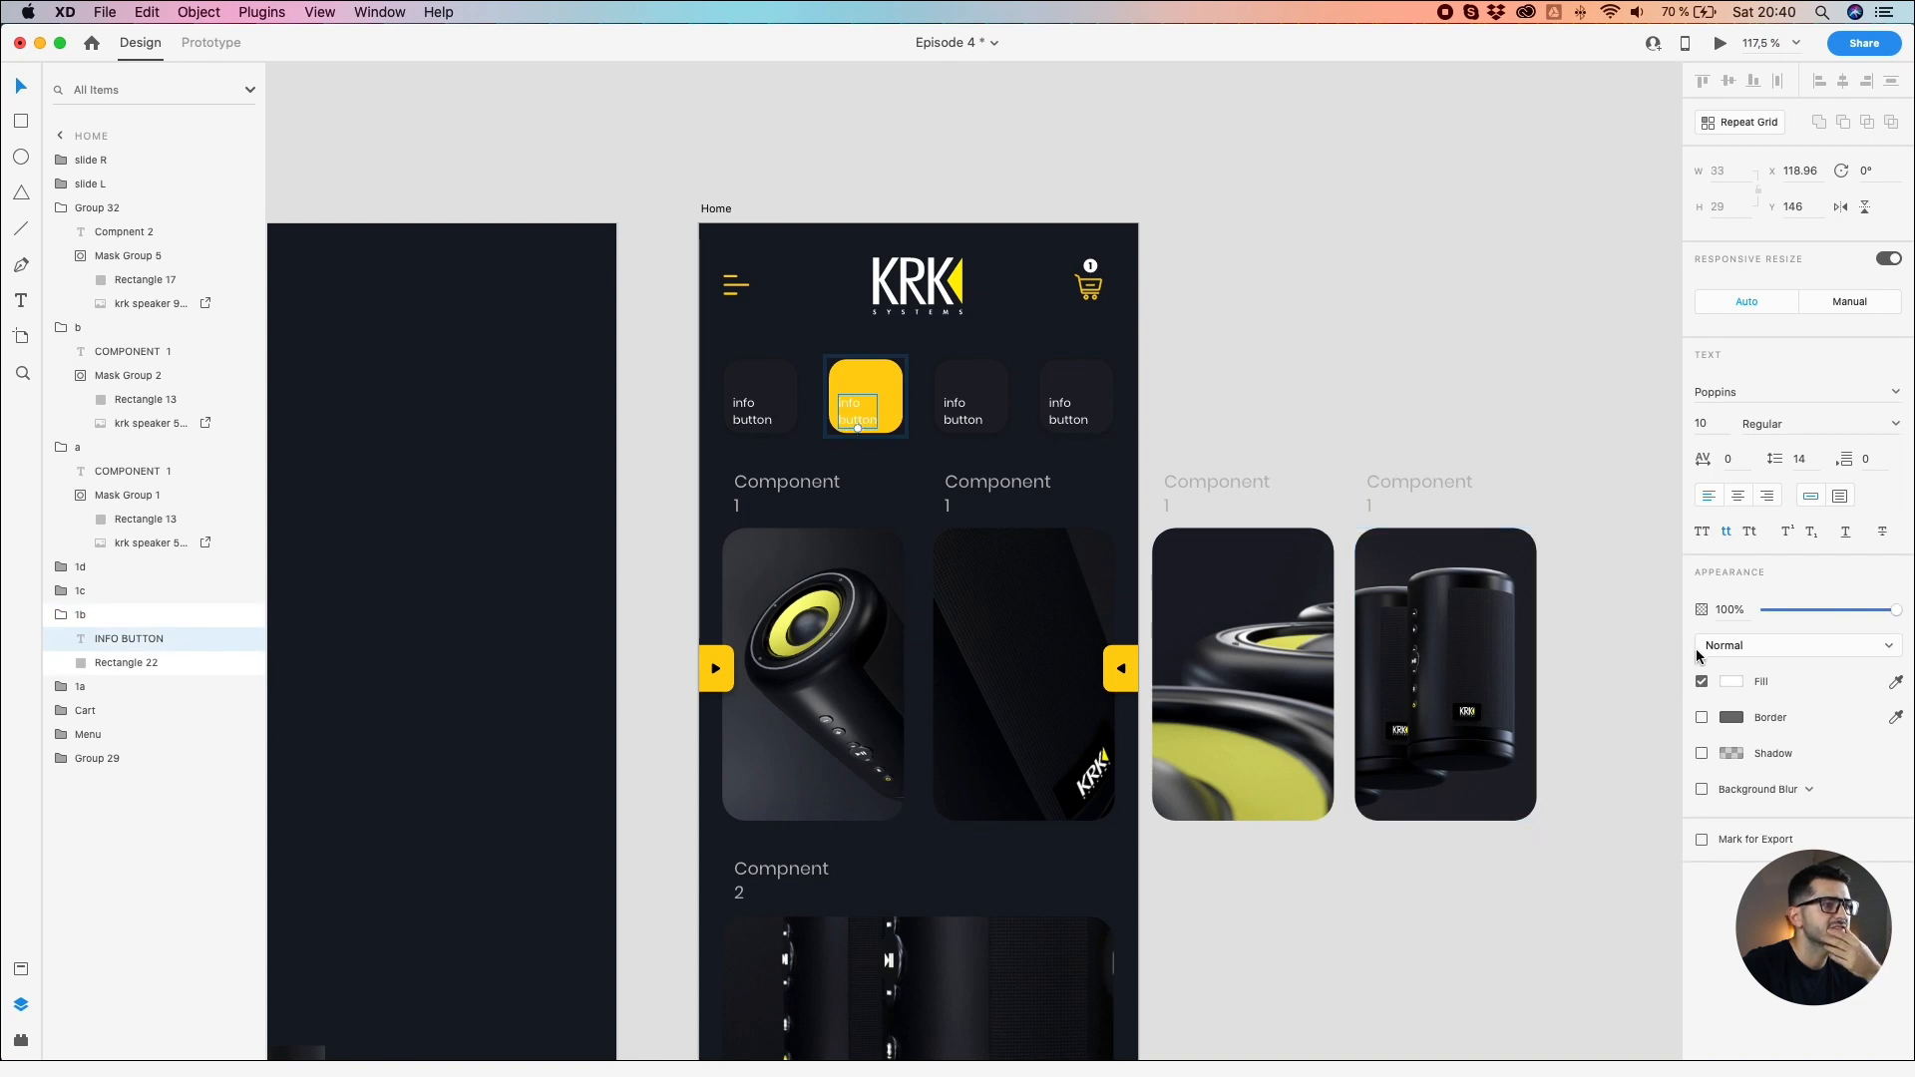
left_click(1731, 681)
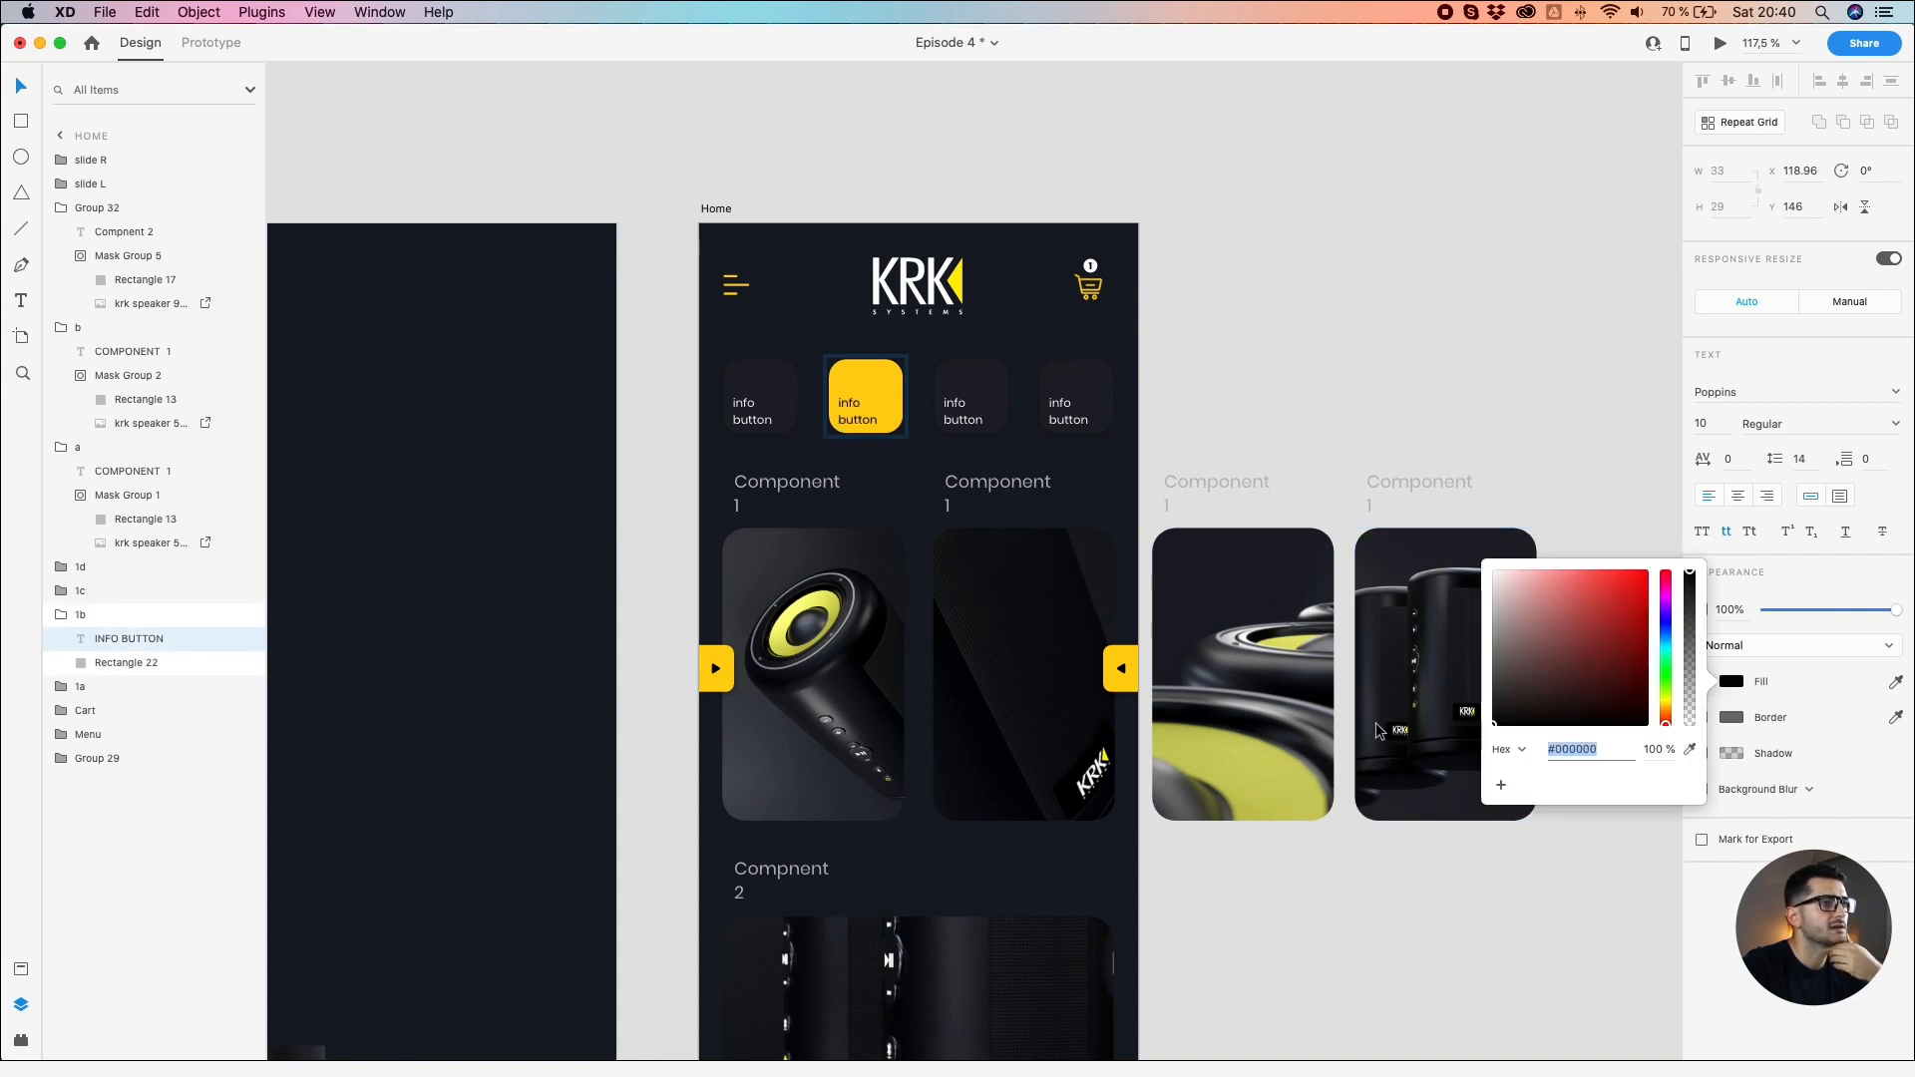
Step: Set the font weight of the INFO BUTTON text in group 1b to Bold
left_click(1894, 423)
left_click(1778, 500)
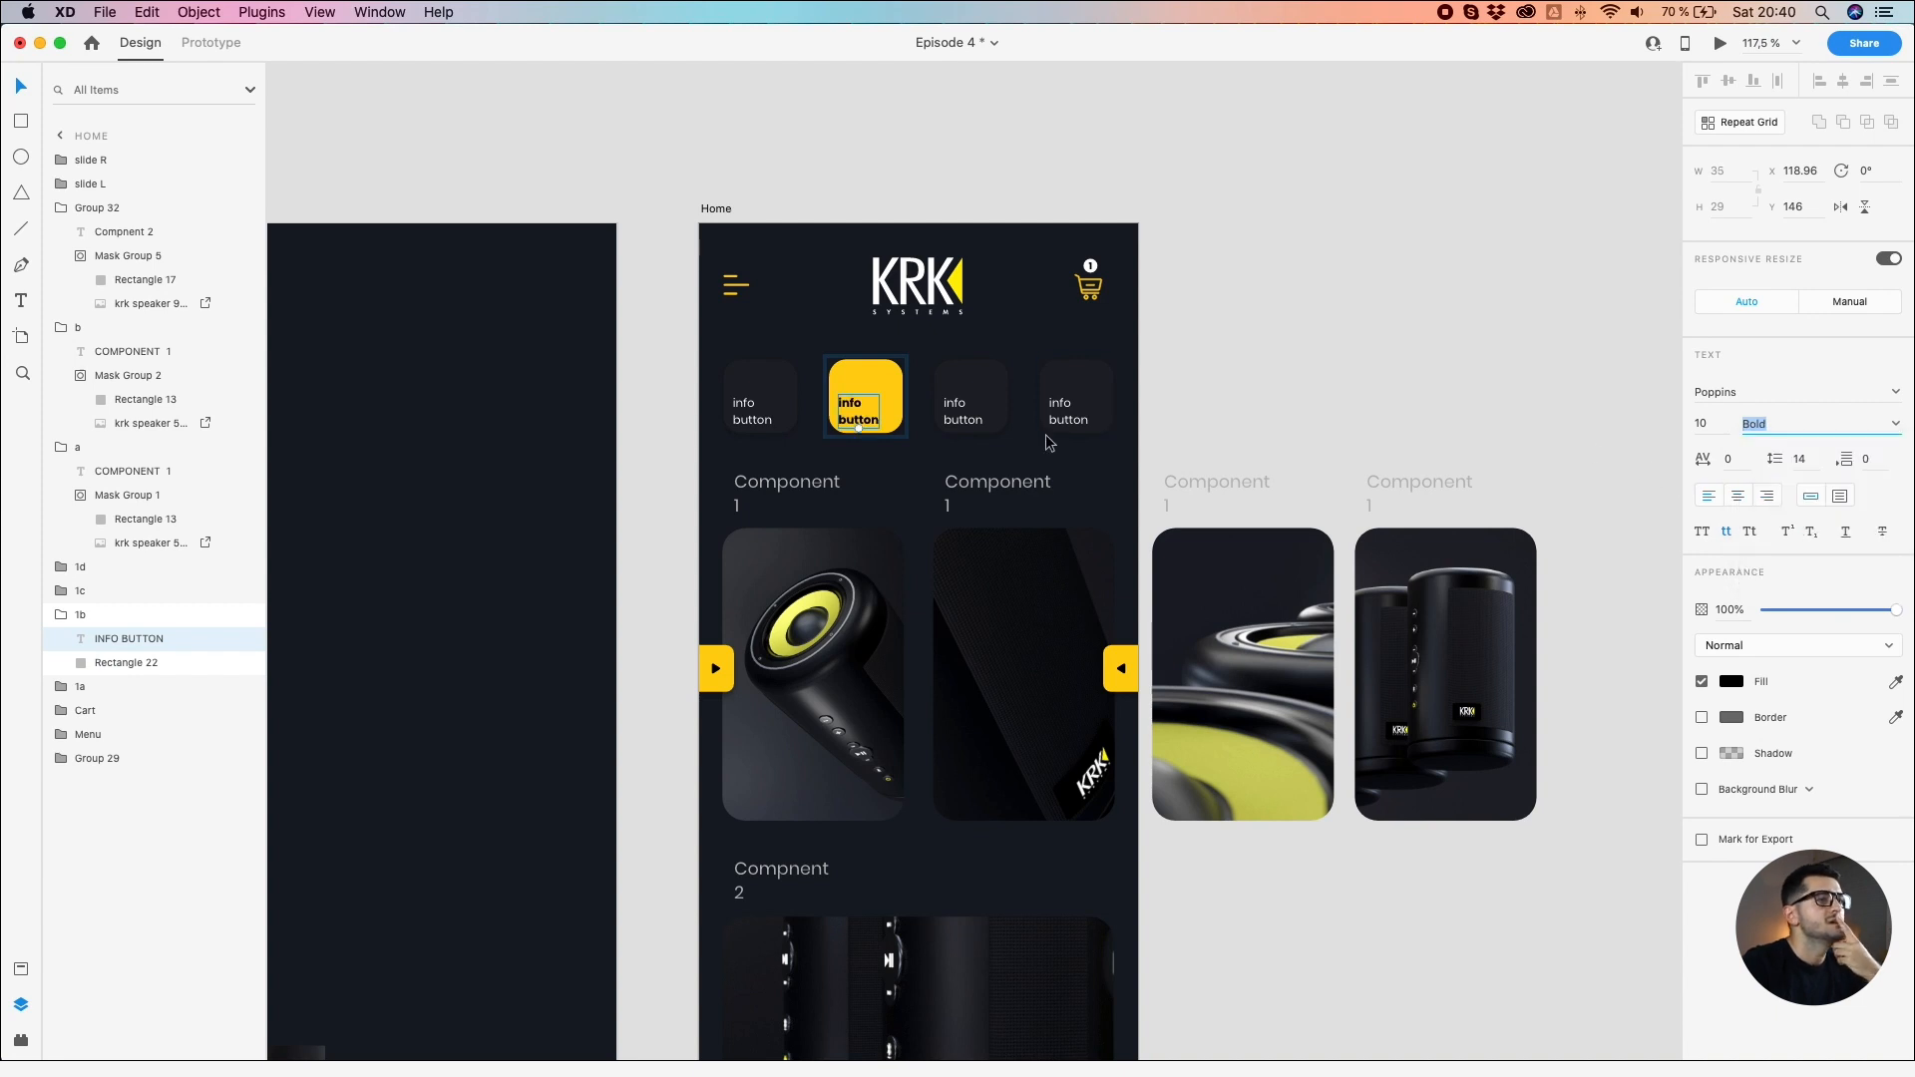
left_click(1235, 401)
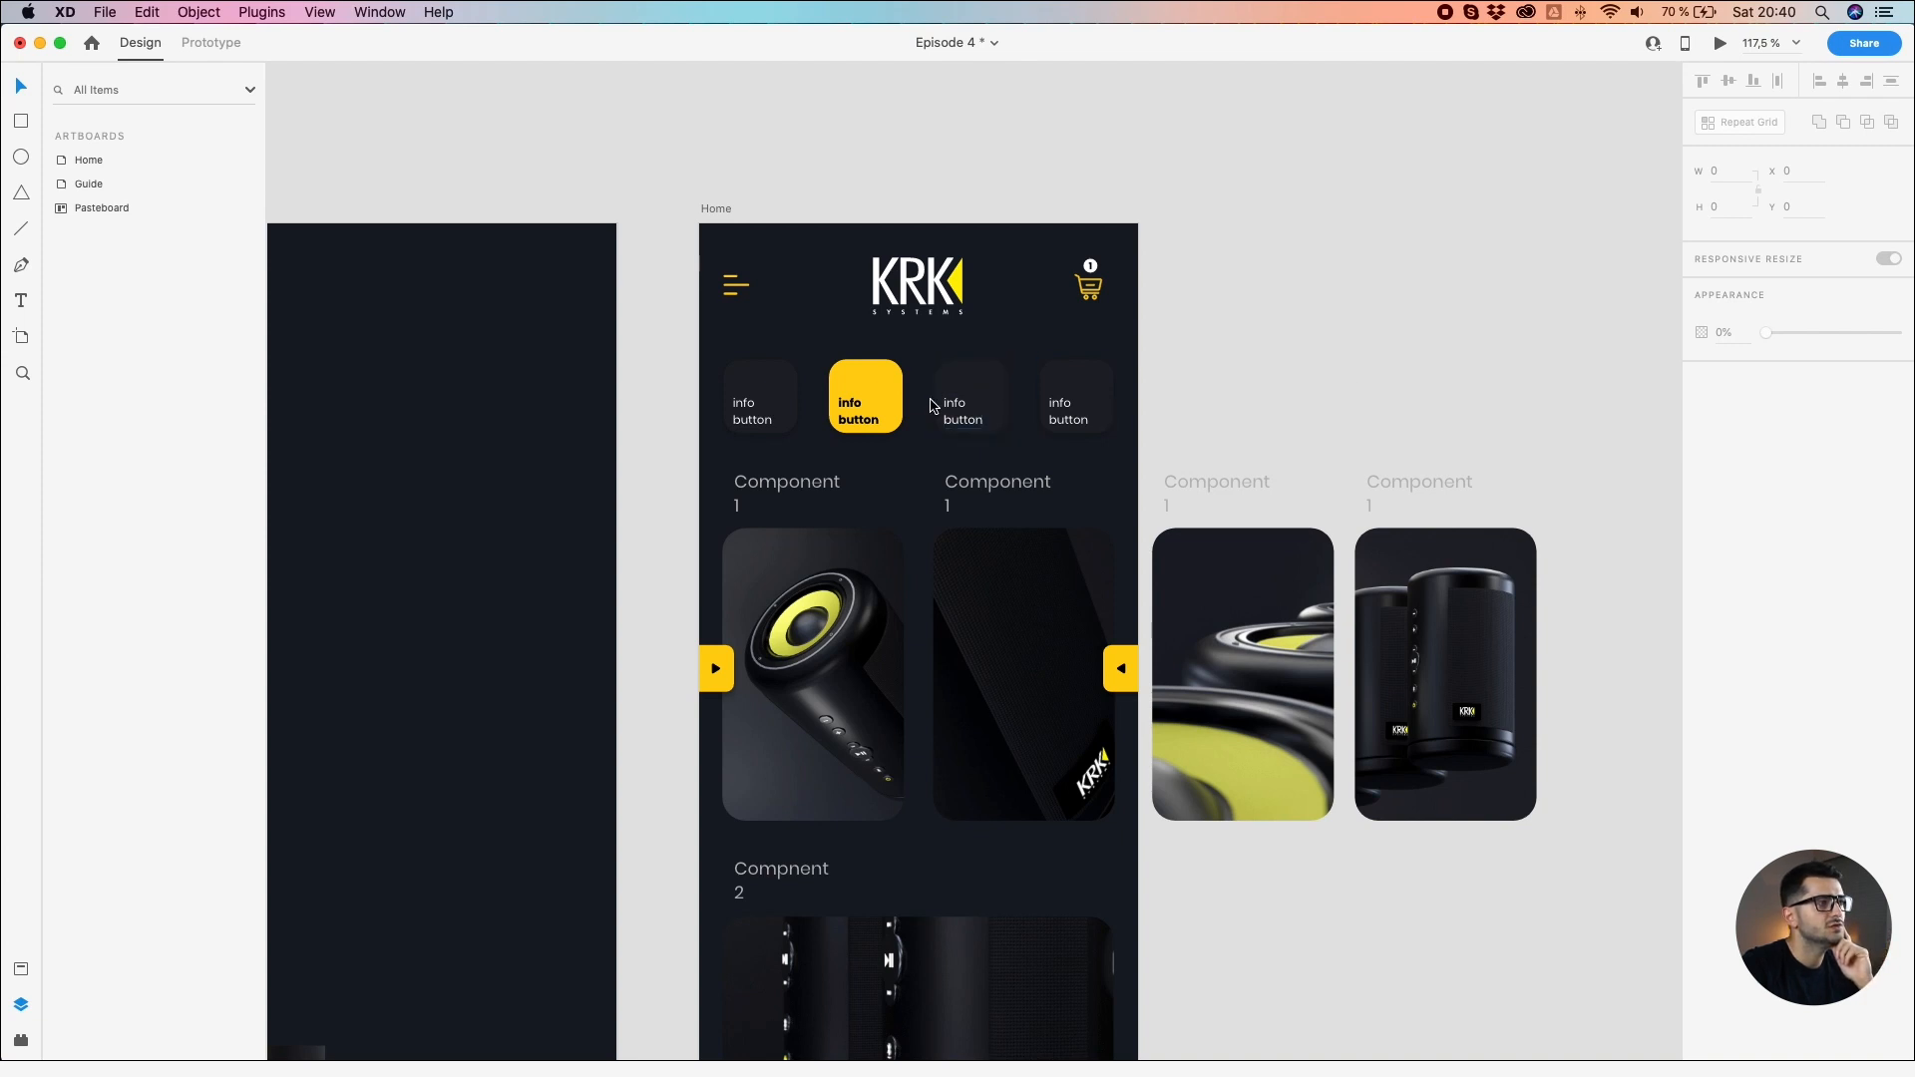
double_click(963, 411)
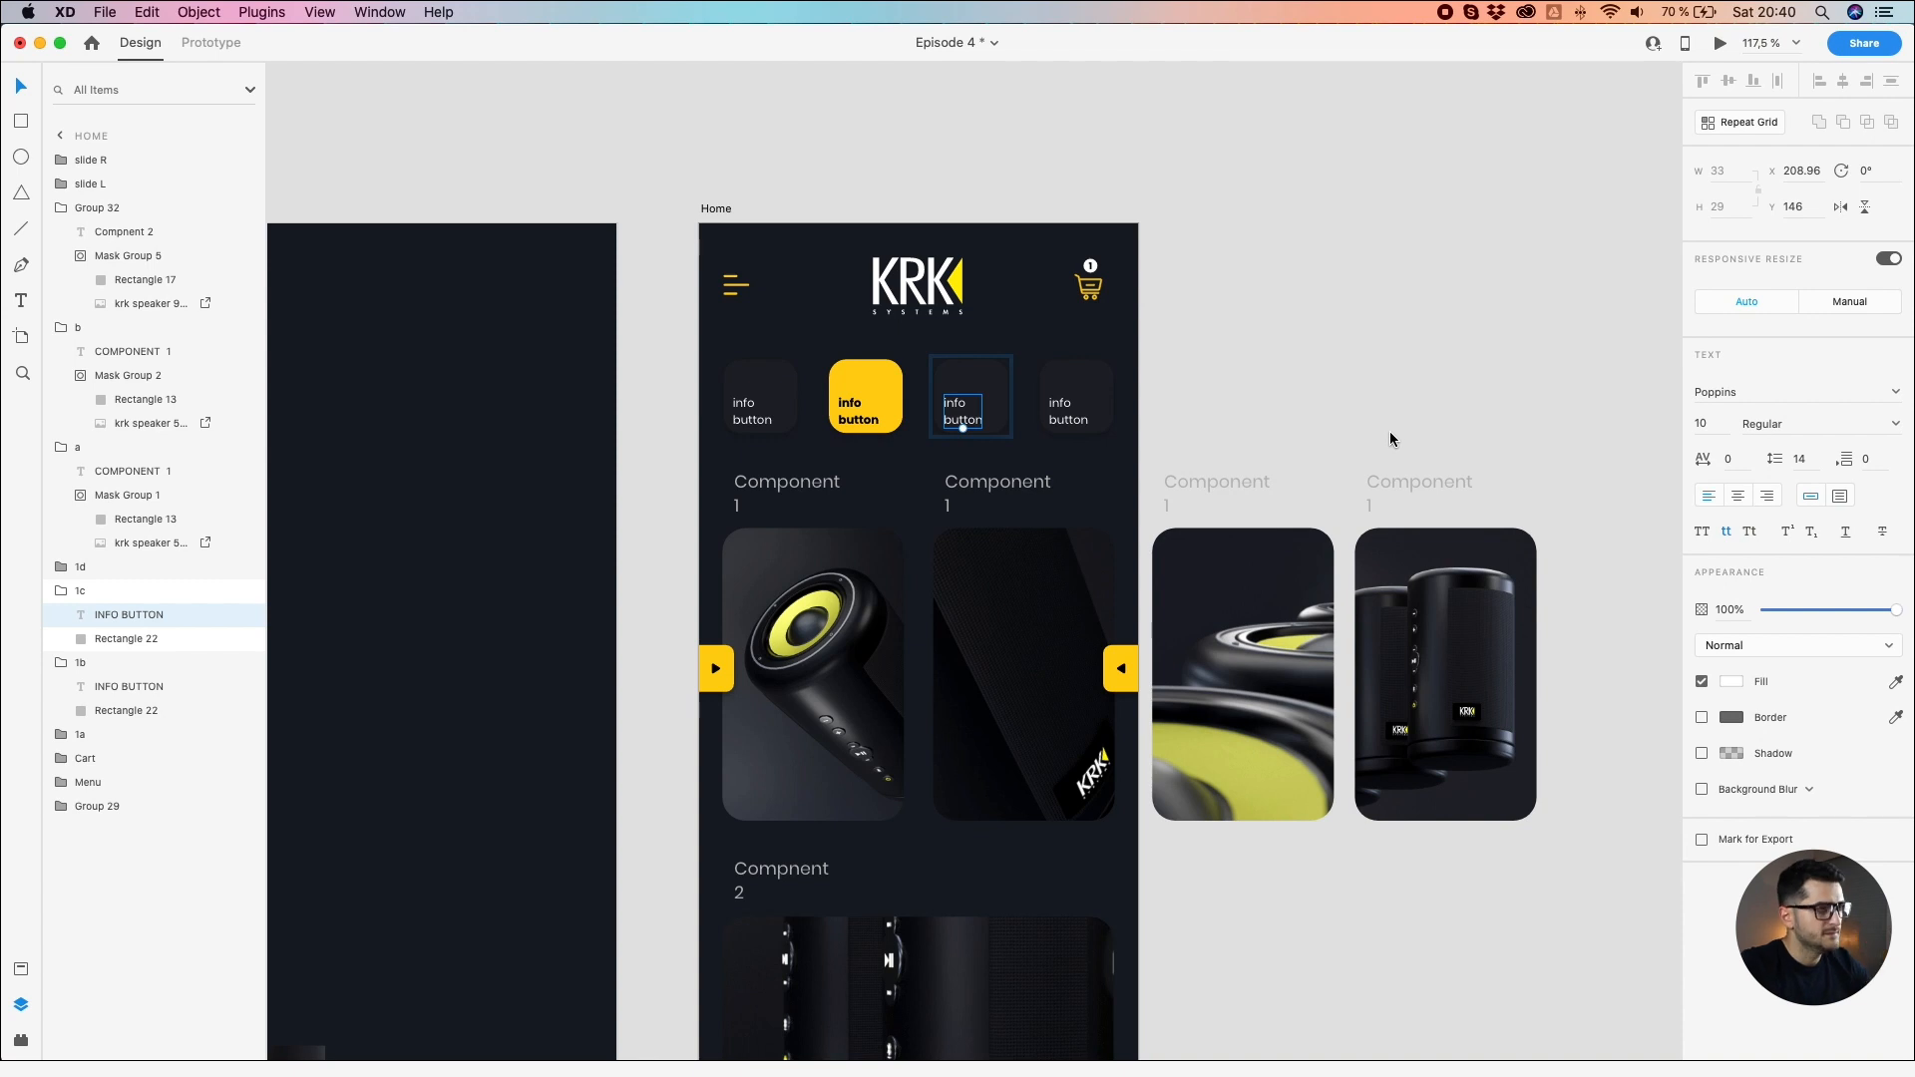
scroll(1391, 431, "down", 2)
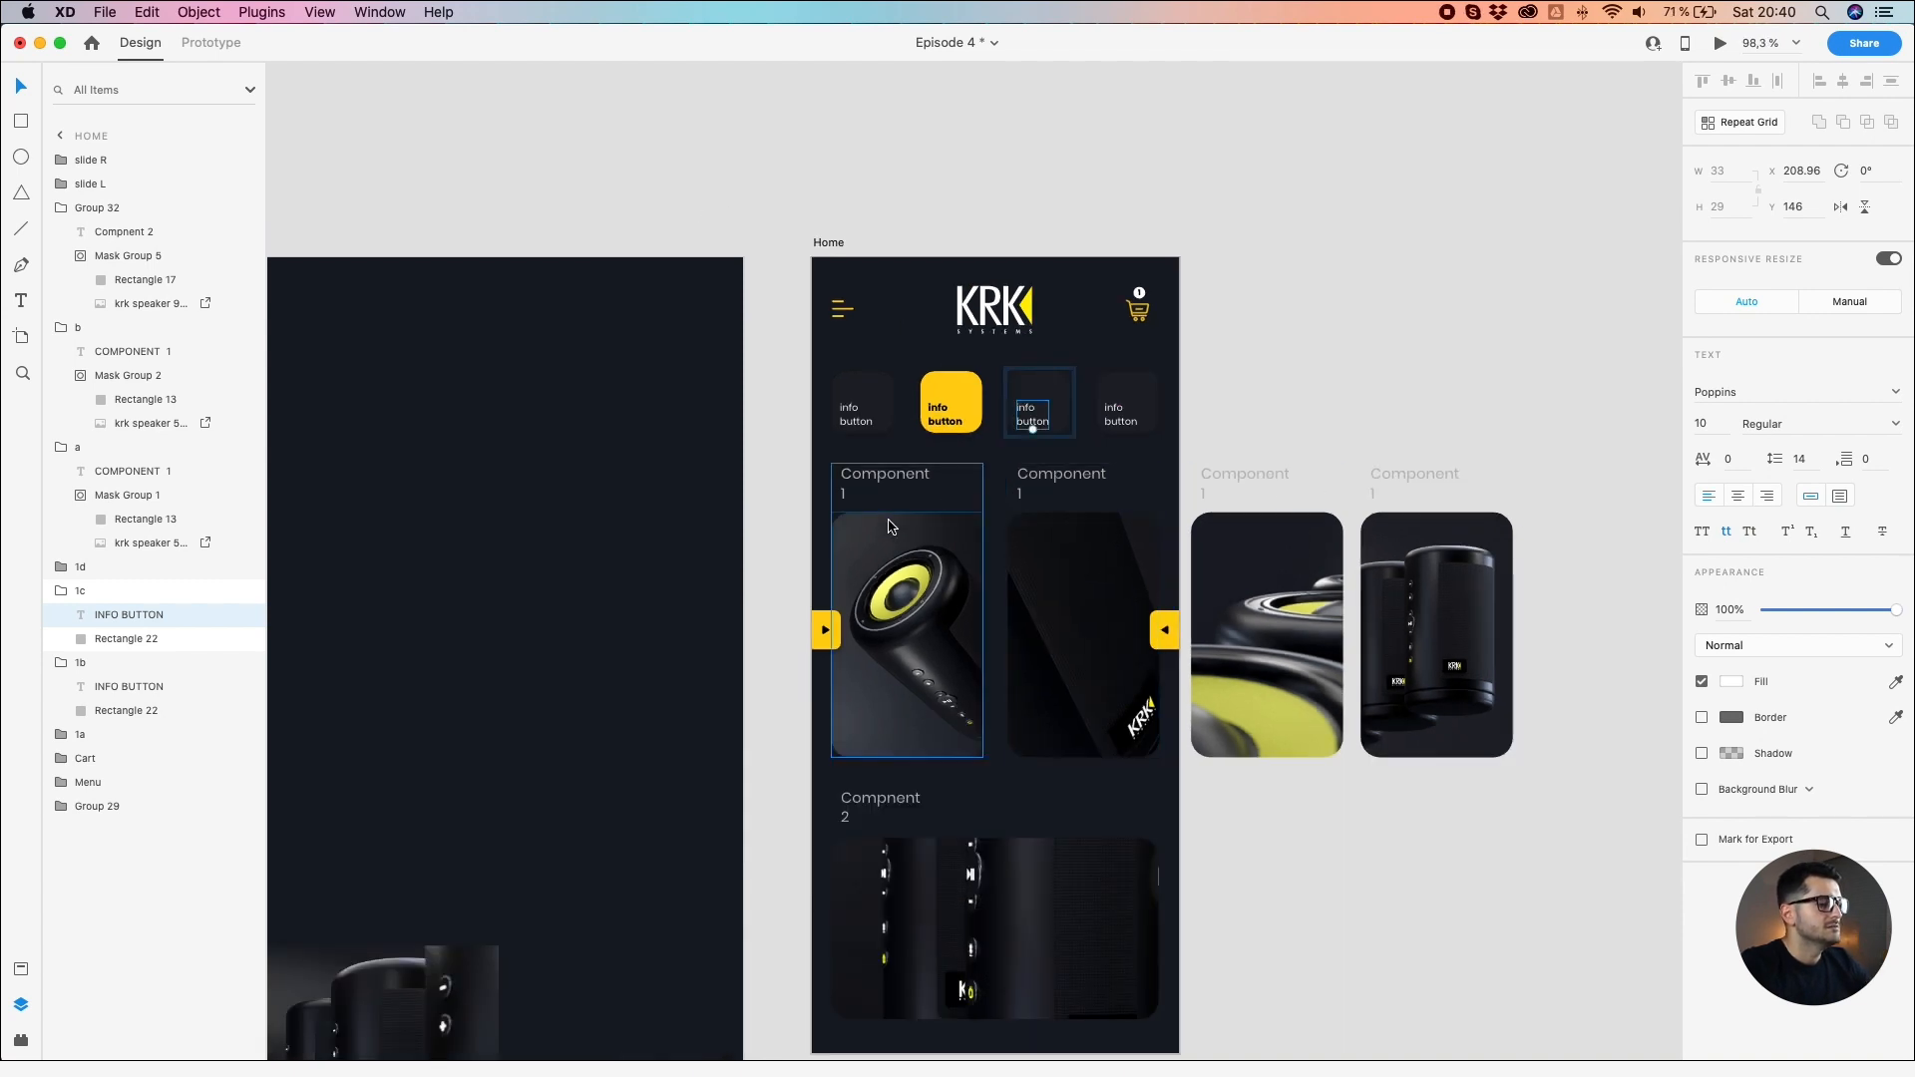
left_click(1251, 420)
scroll(1251, 420, "down", 2)
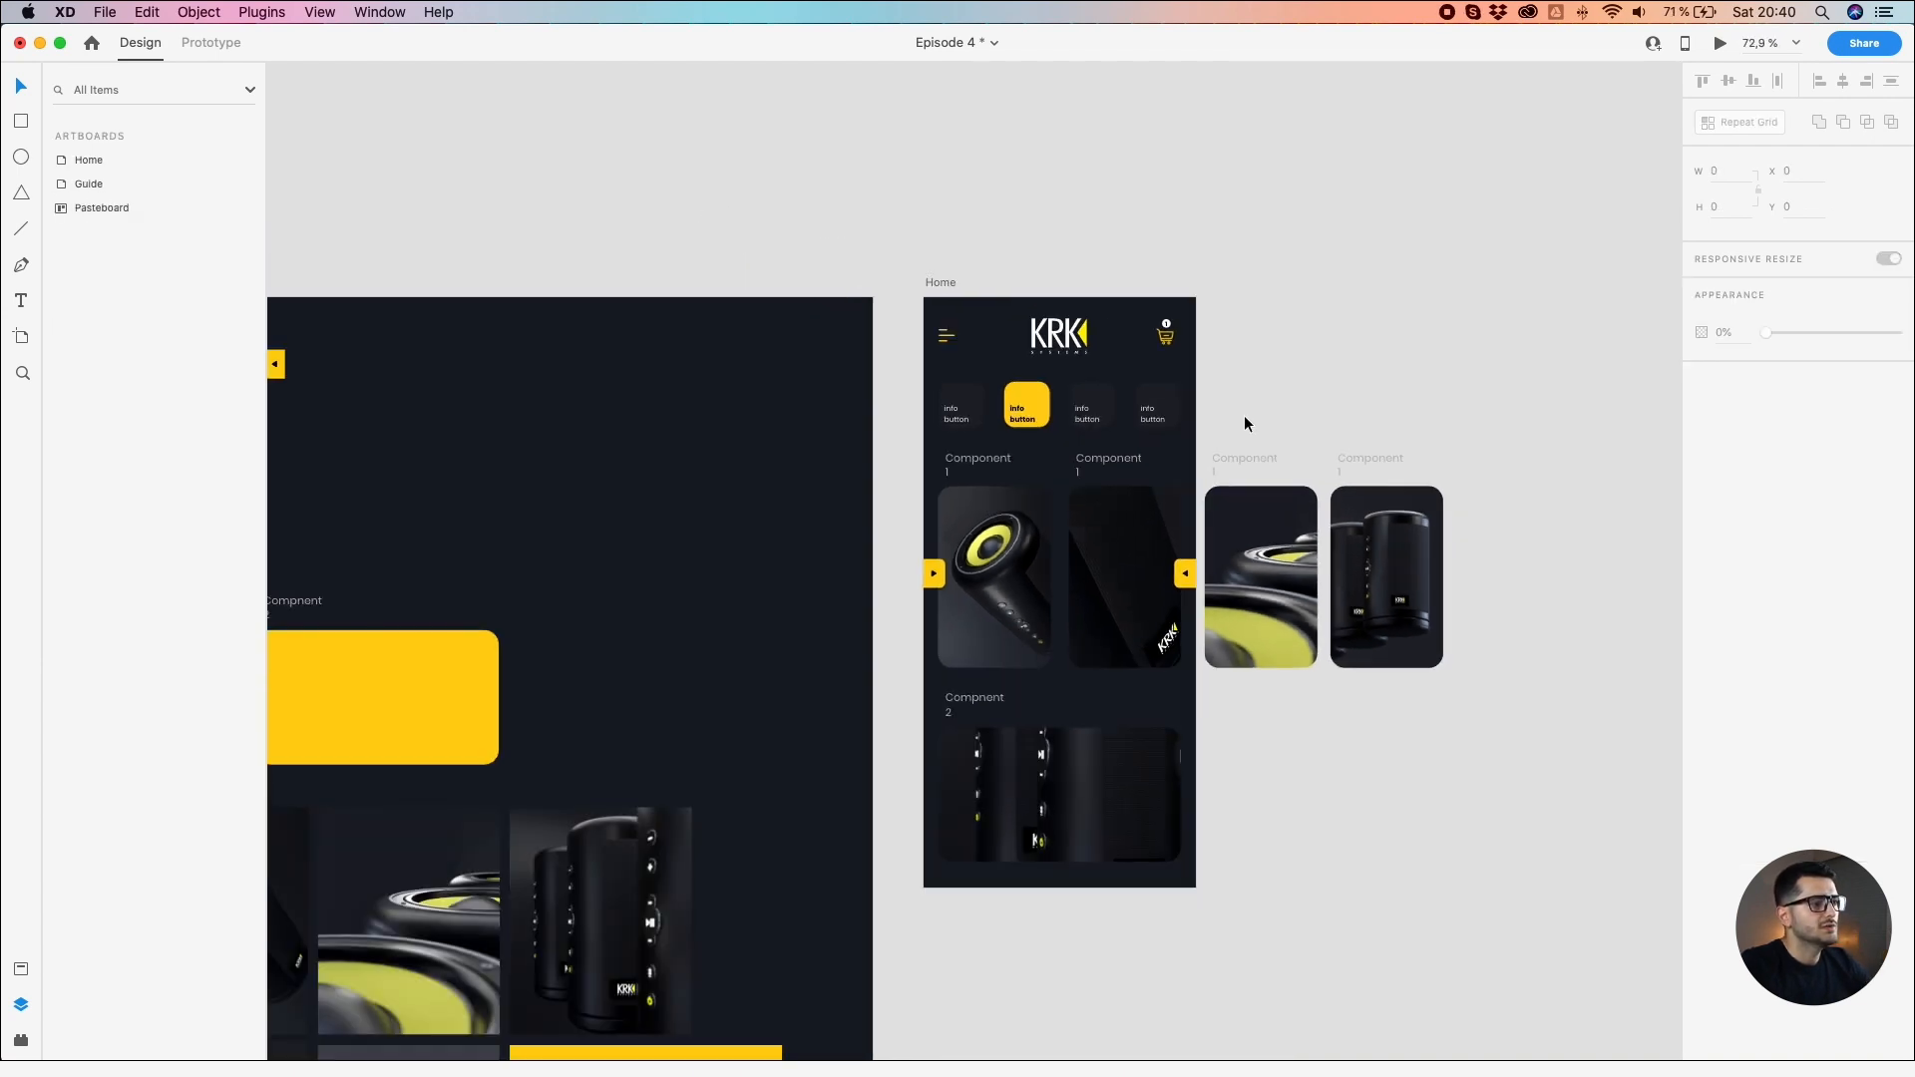
scroll(1047, 522, "up", 2)
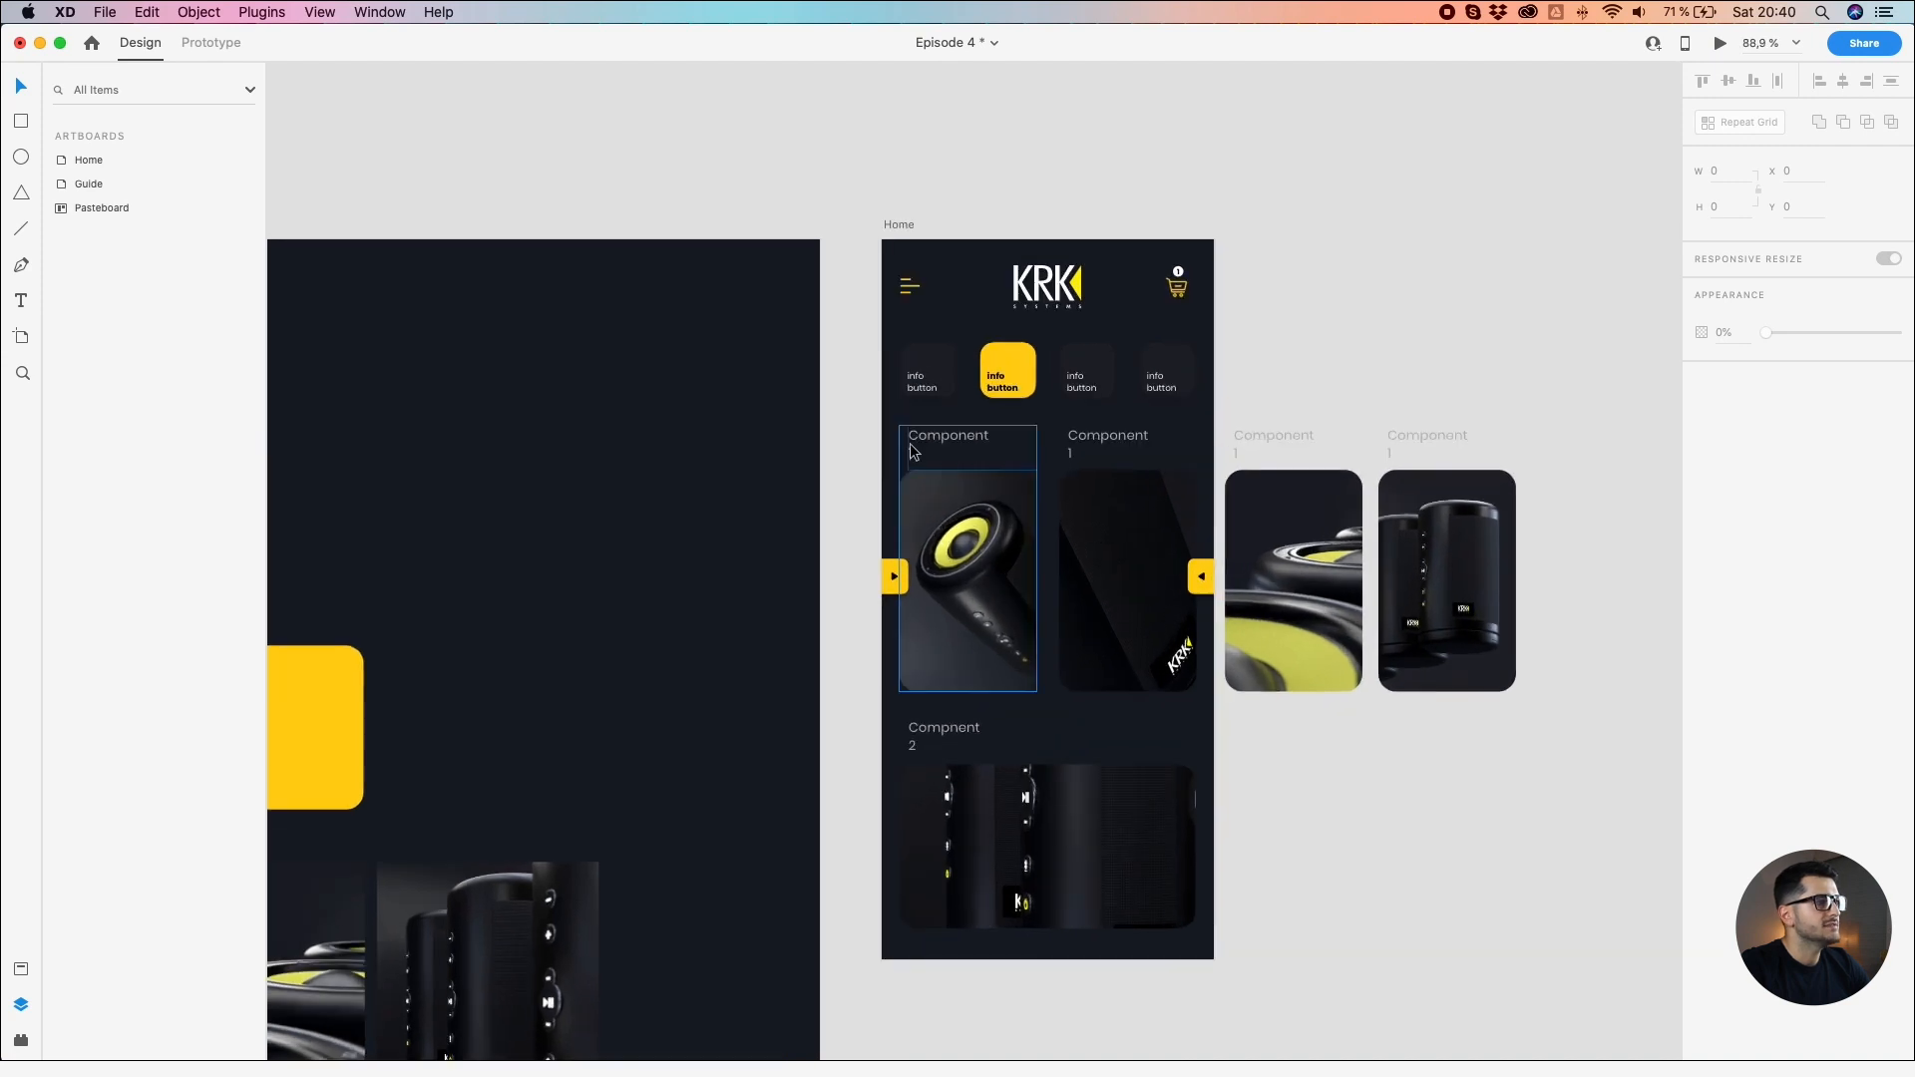
Step: Try replacing the title text of component card a, and undo the edit
scroll(957, 441, "up", 2)
left_click(958, 440)
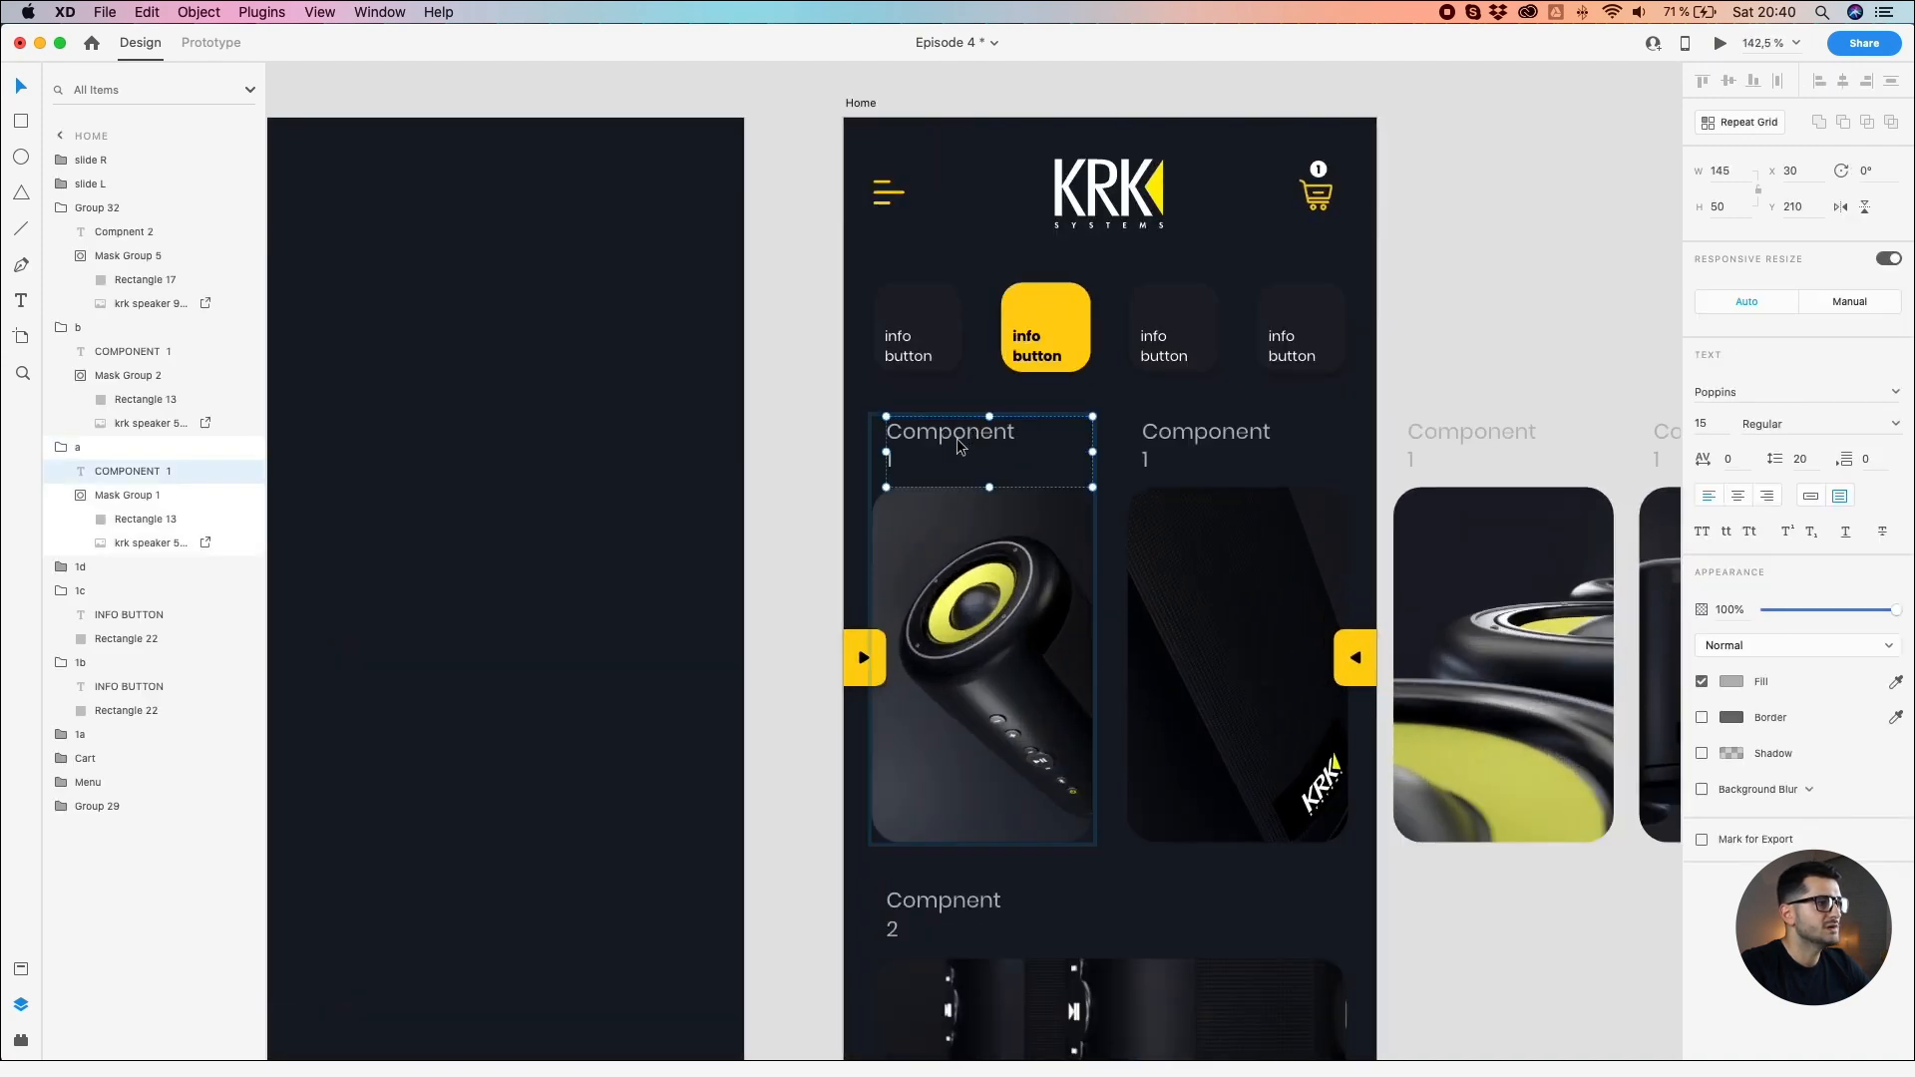
double_click(957, 440)
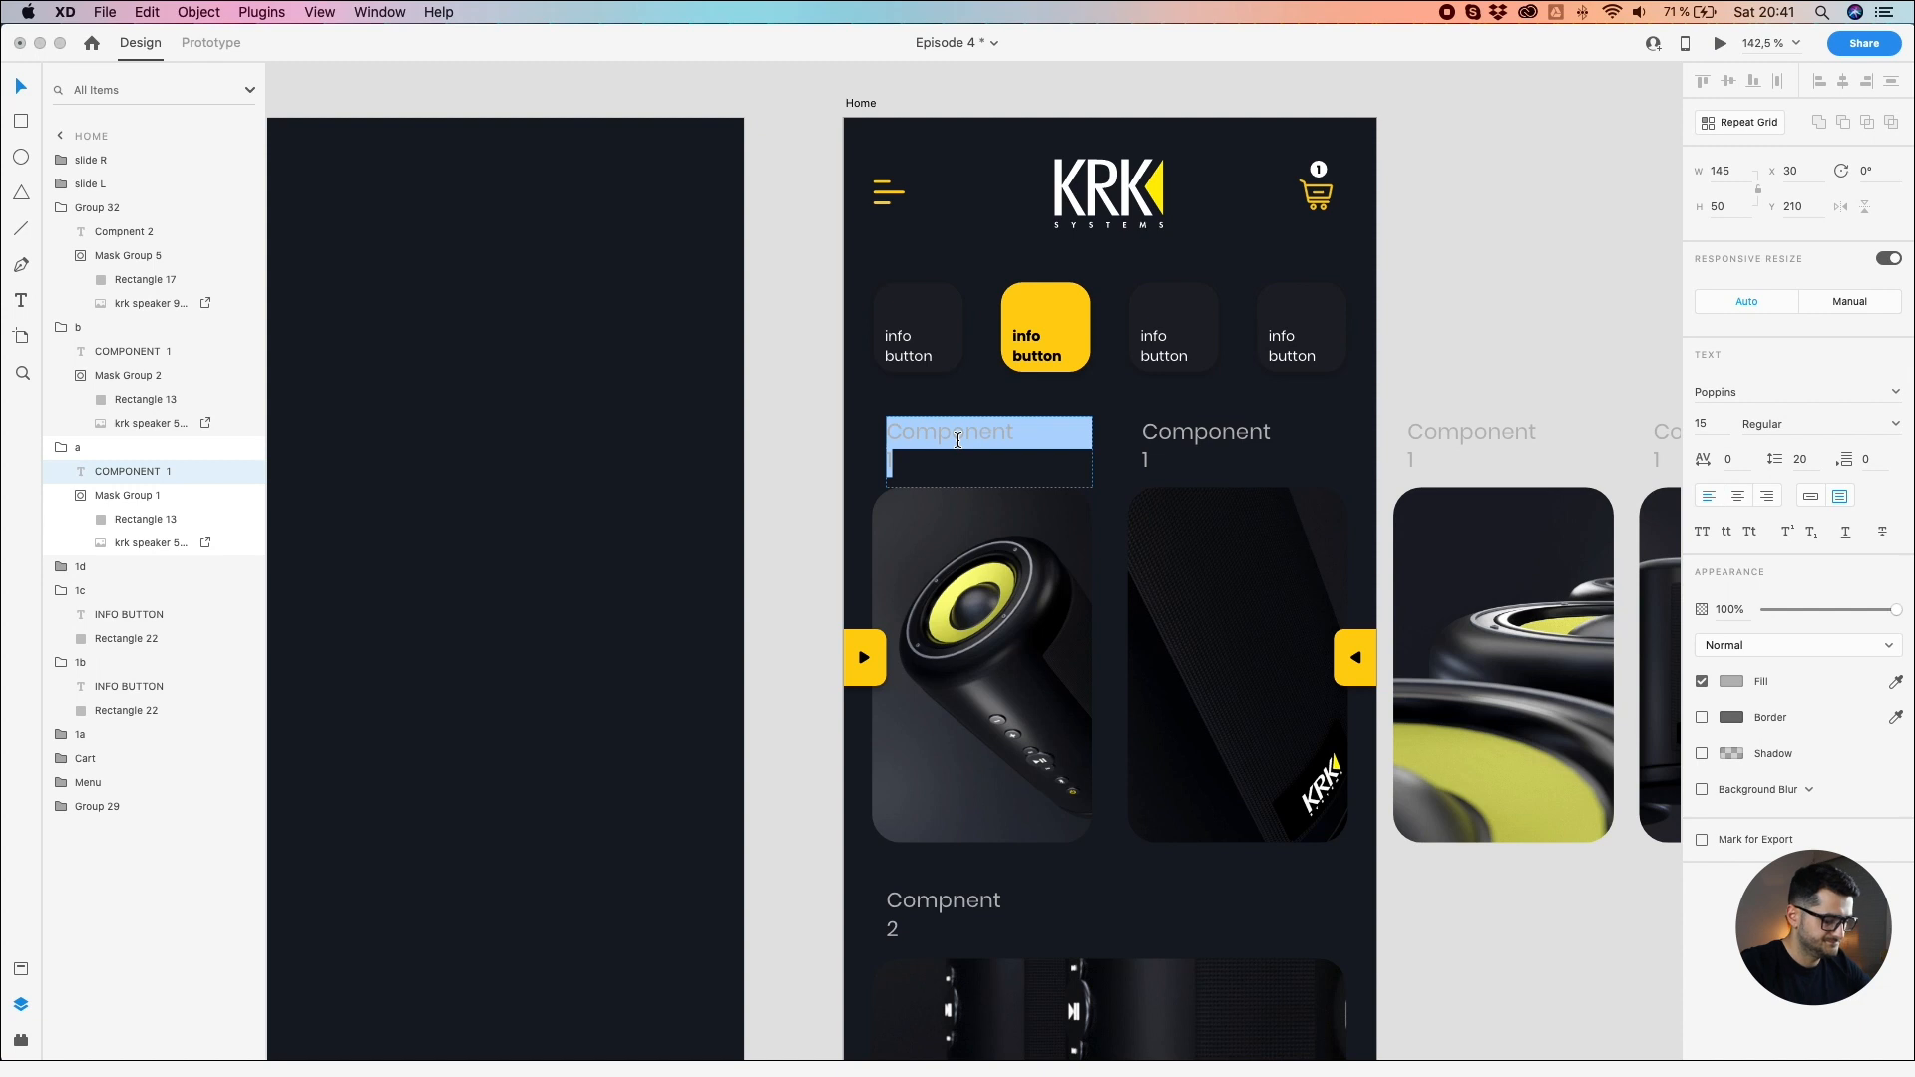
type("SIZE")
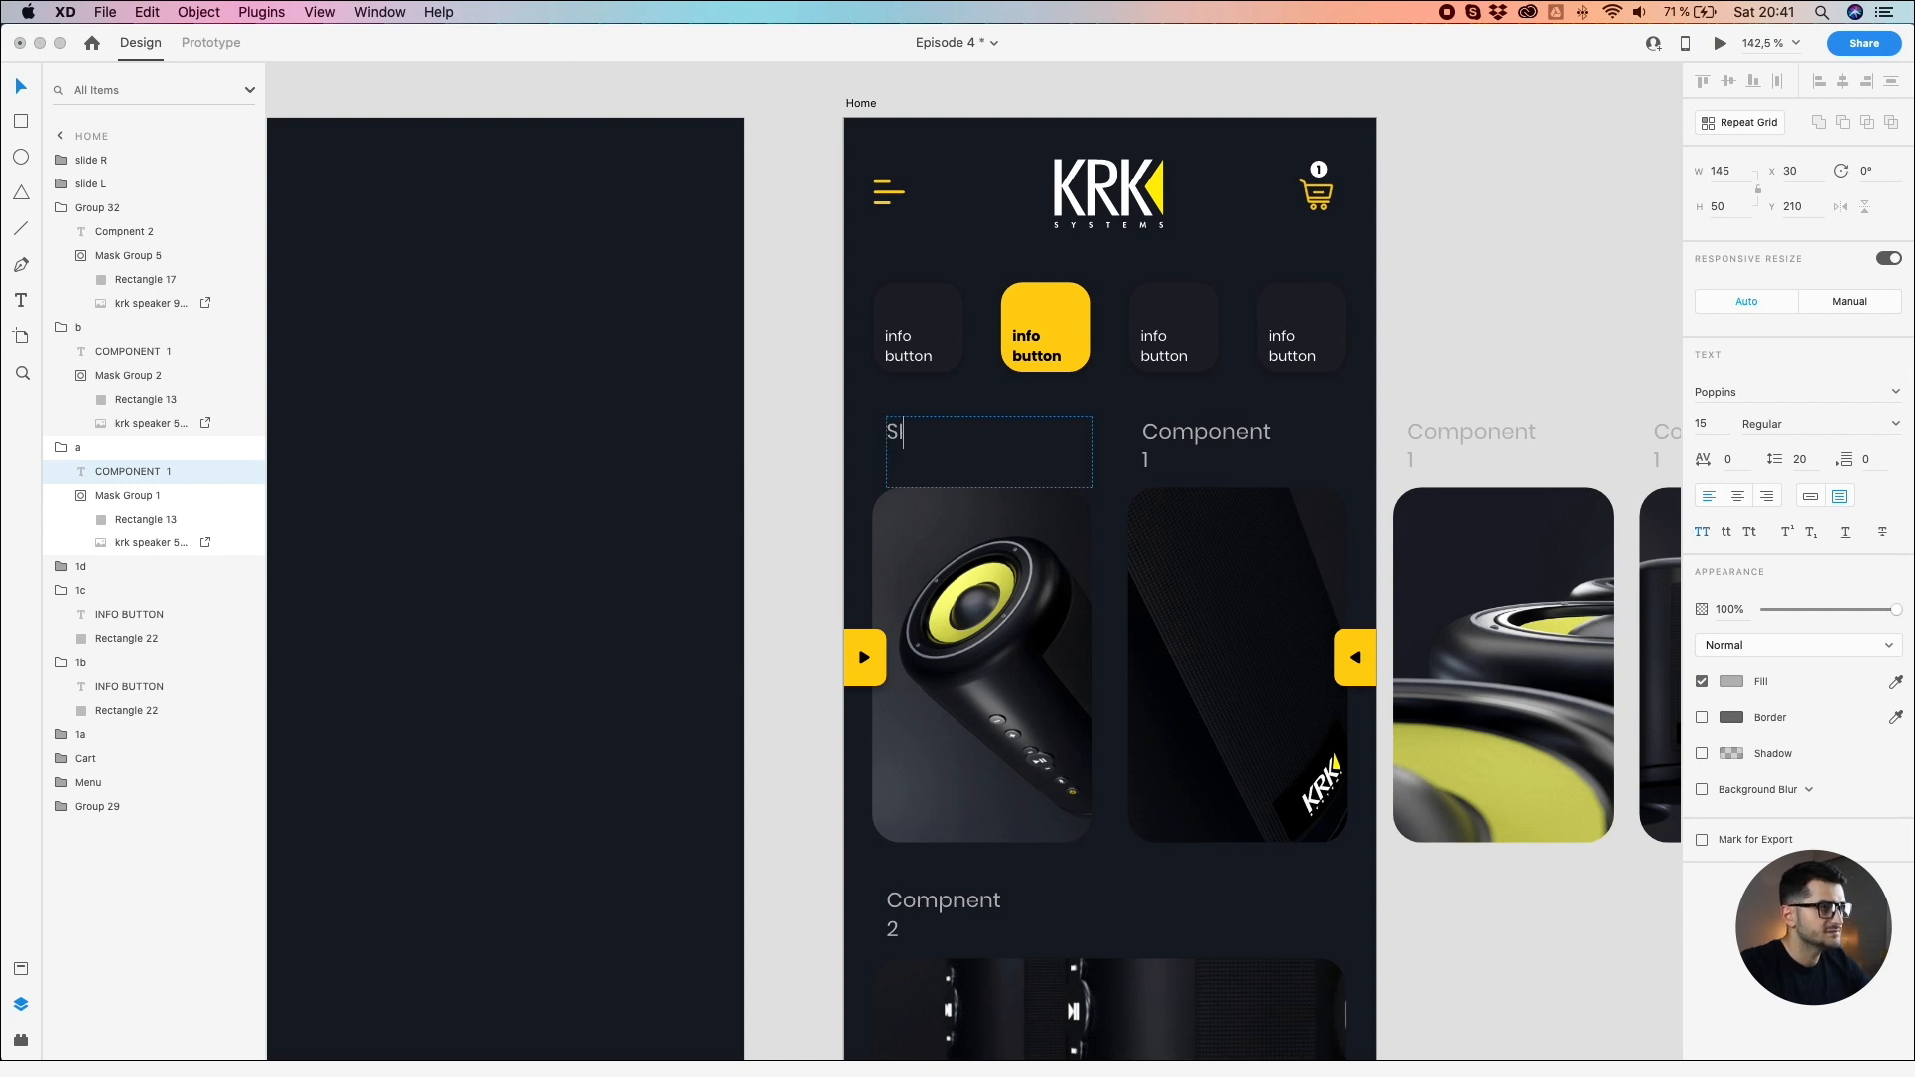
key("BackSpace")
key("BackSpace")
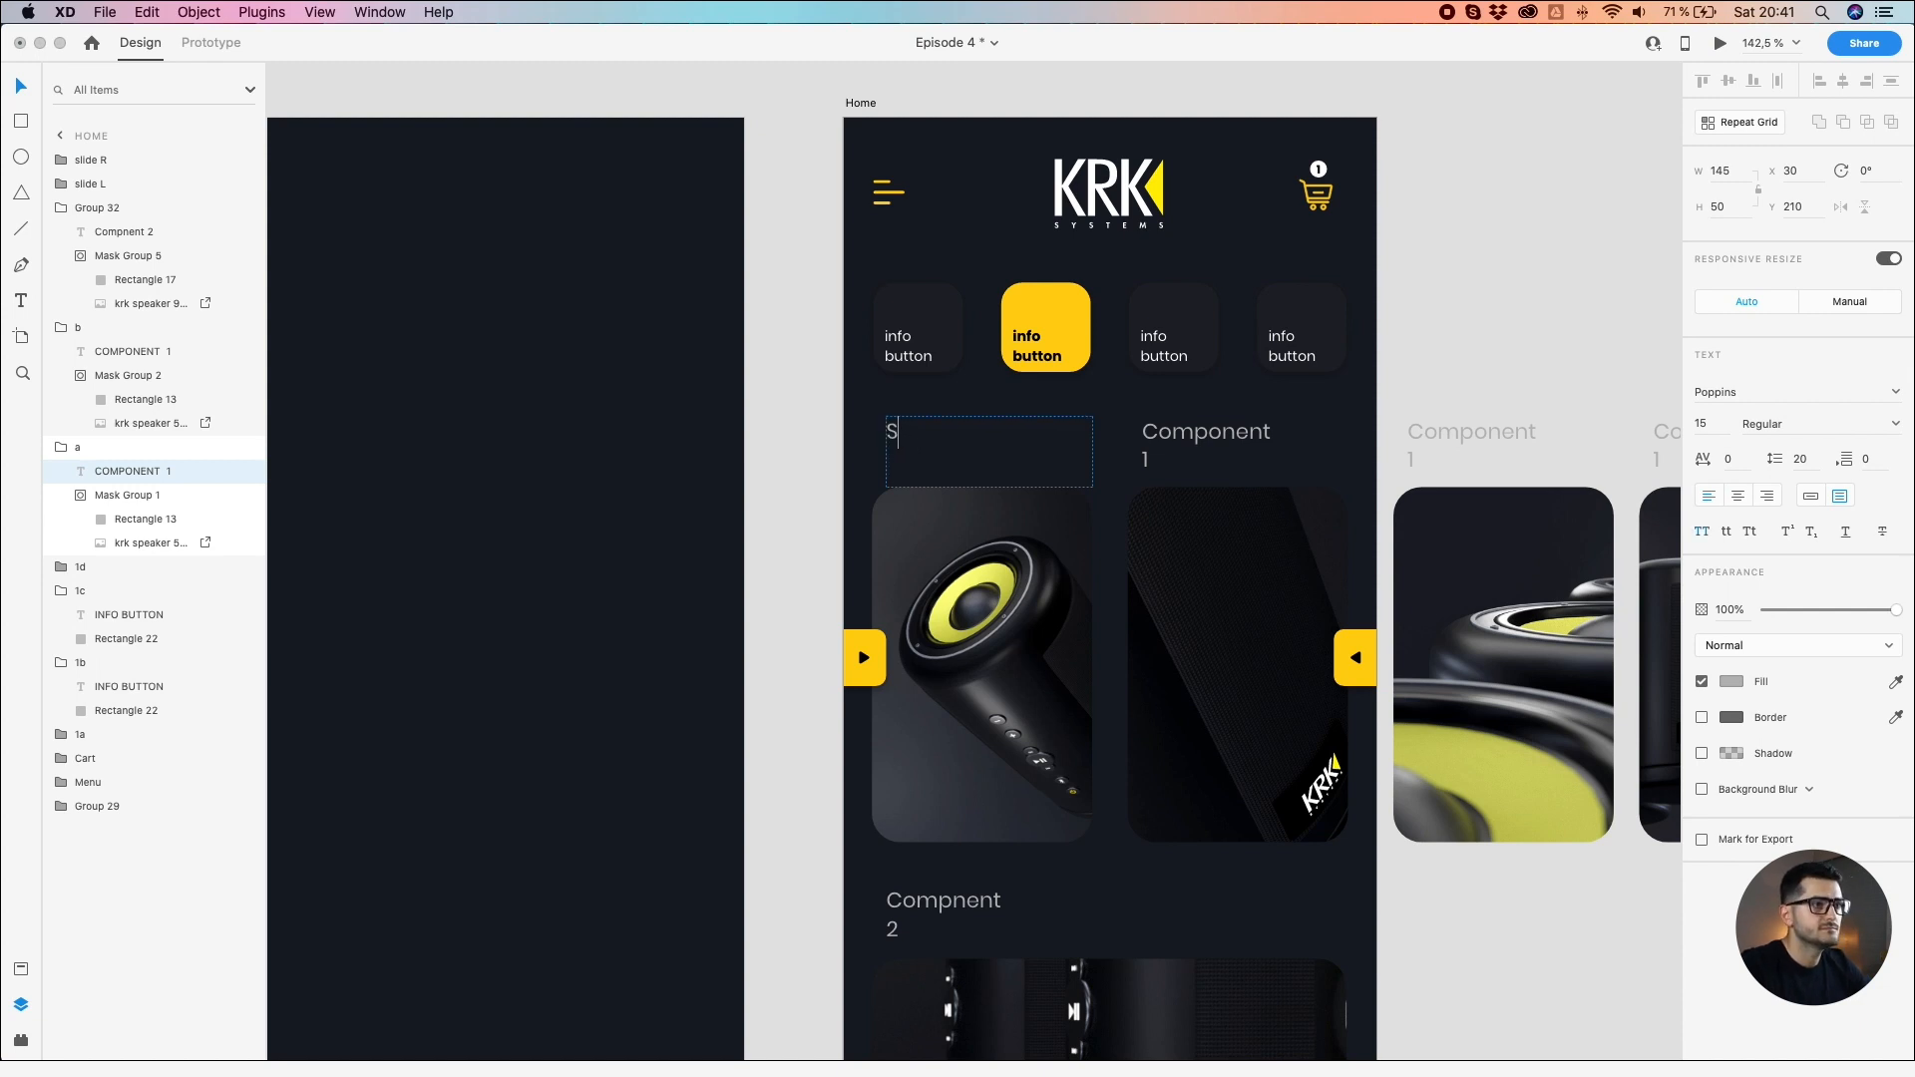
key("BackSpace")
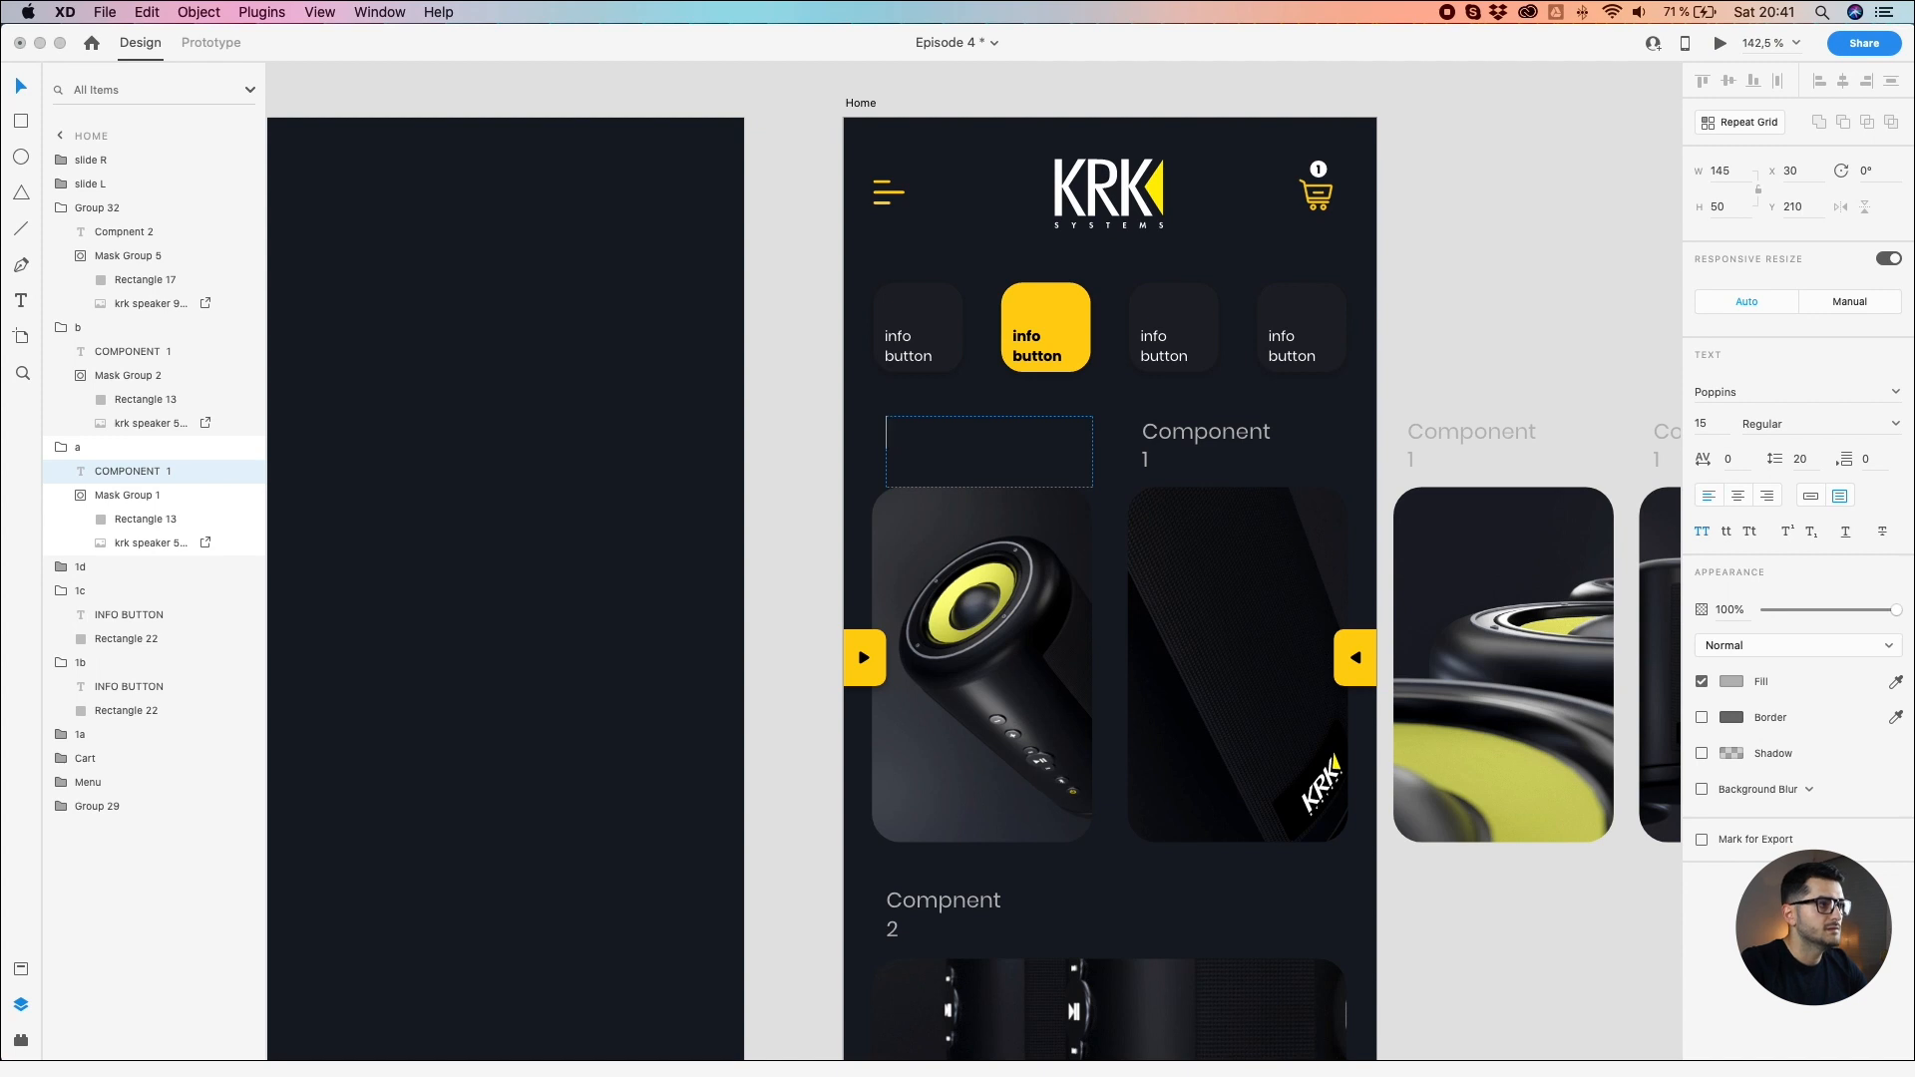
left_click(769, 404)
key("ctrl+z")
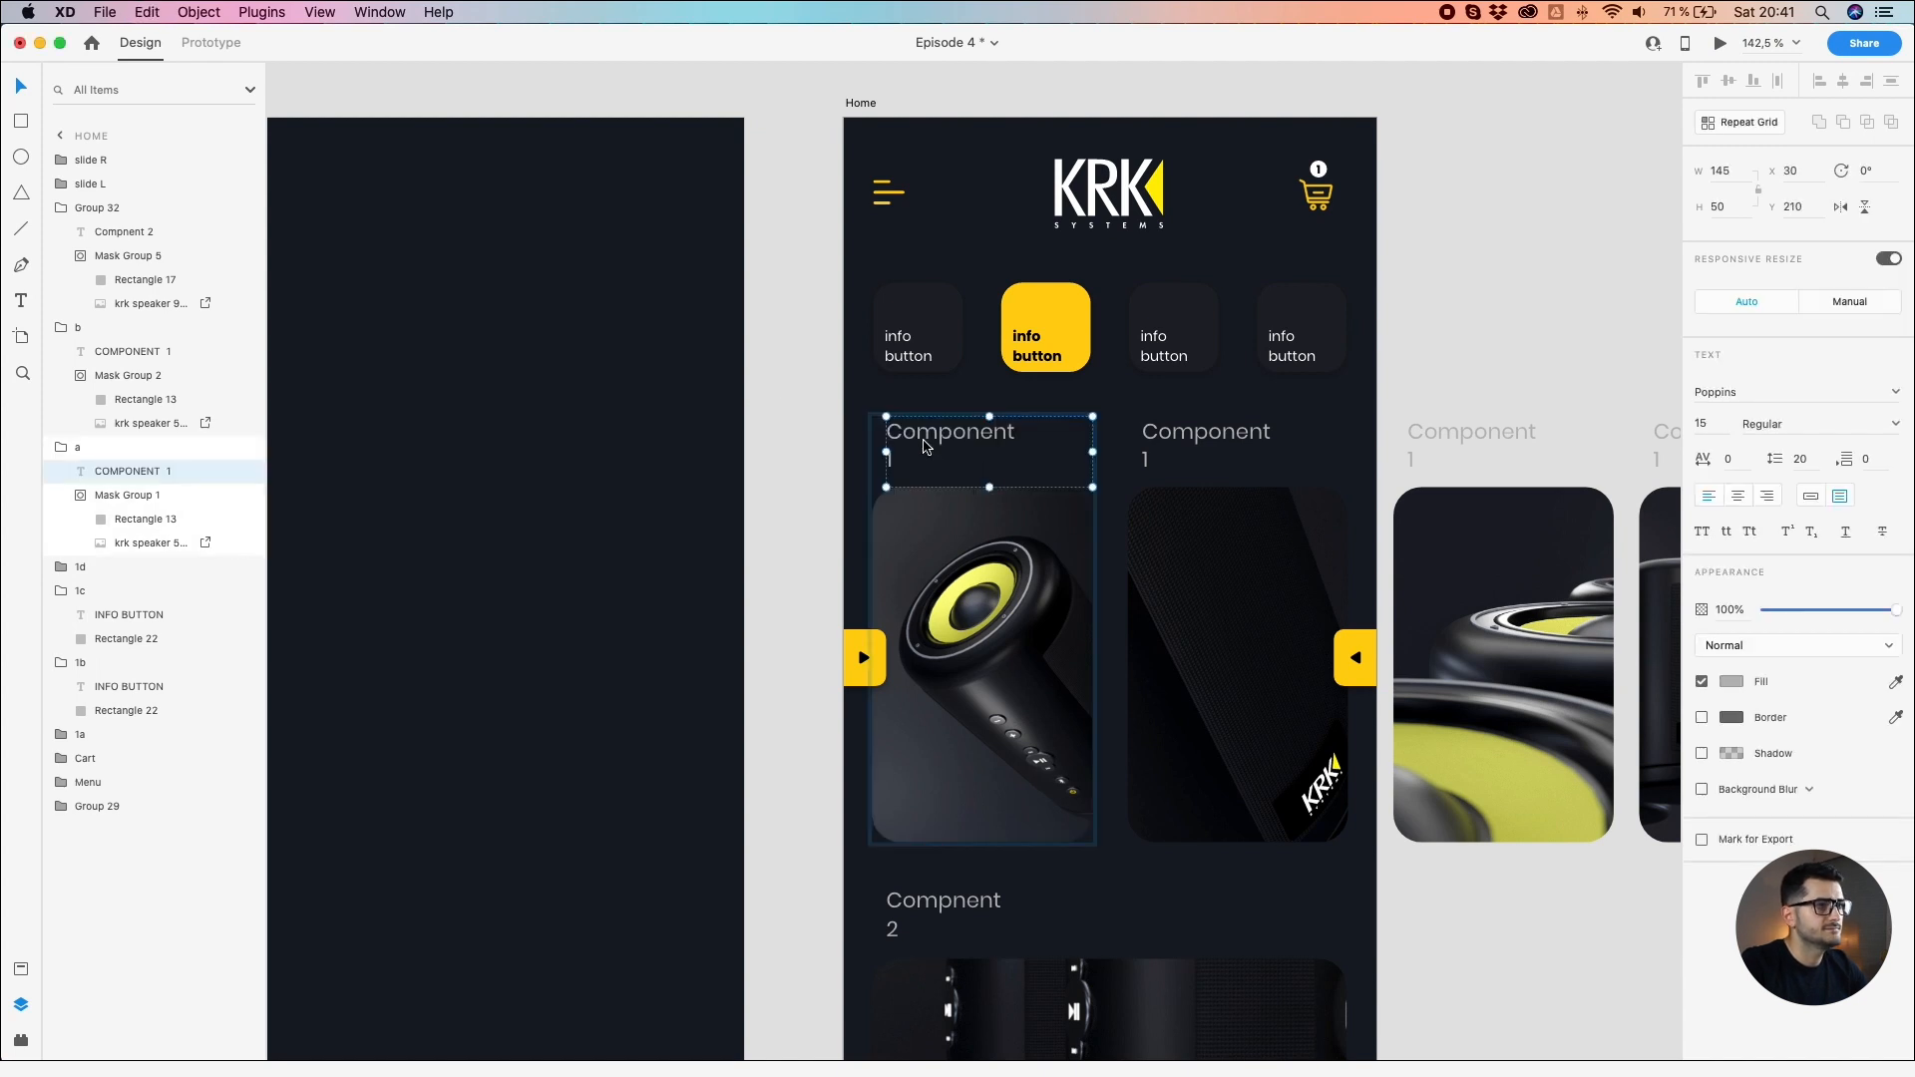
Step: Replace the title of component card a with "Siri & Google voice commands", without all-caps formatting
double_click(978, 440)
left_click(975, 437)
left_click_drag(954, 459, 835, 428)
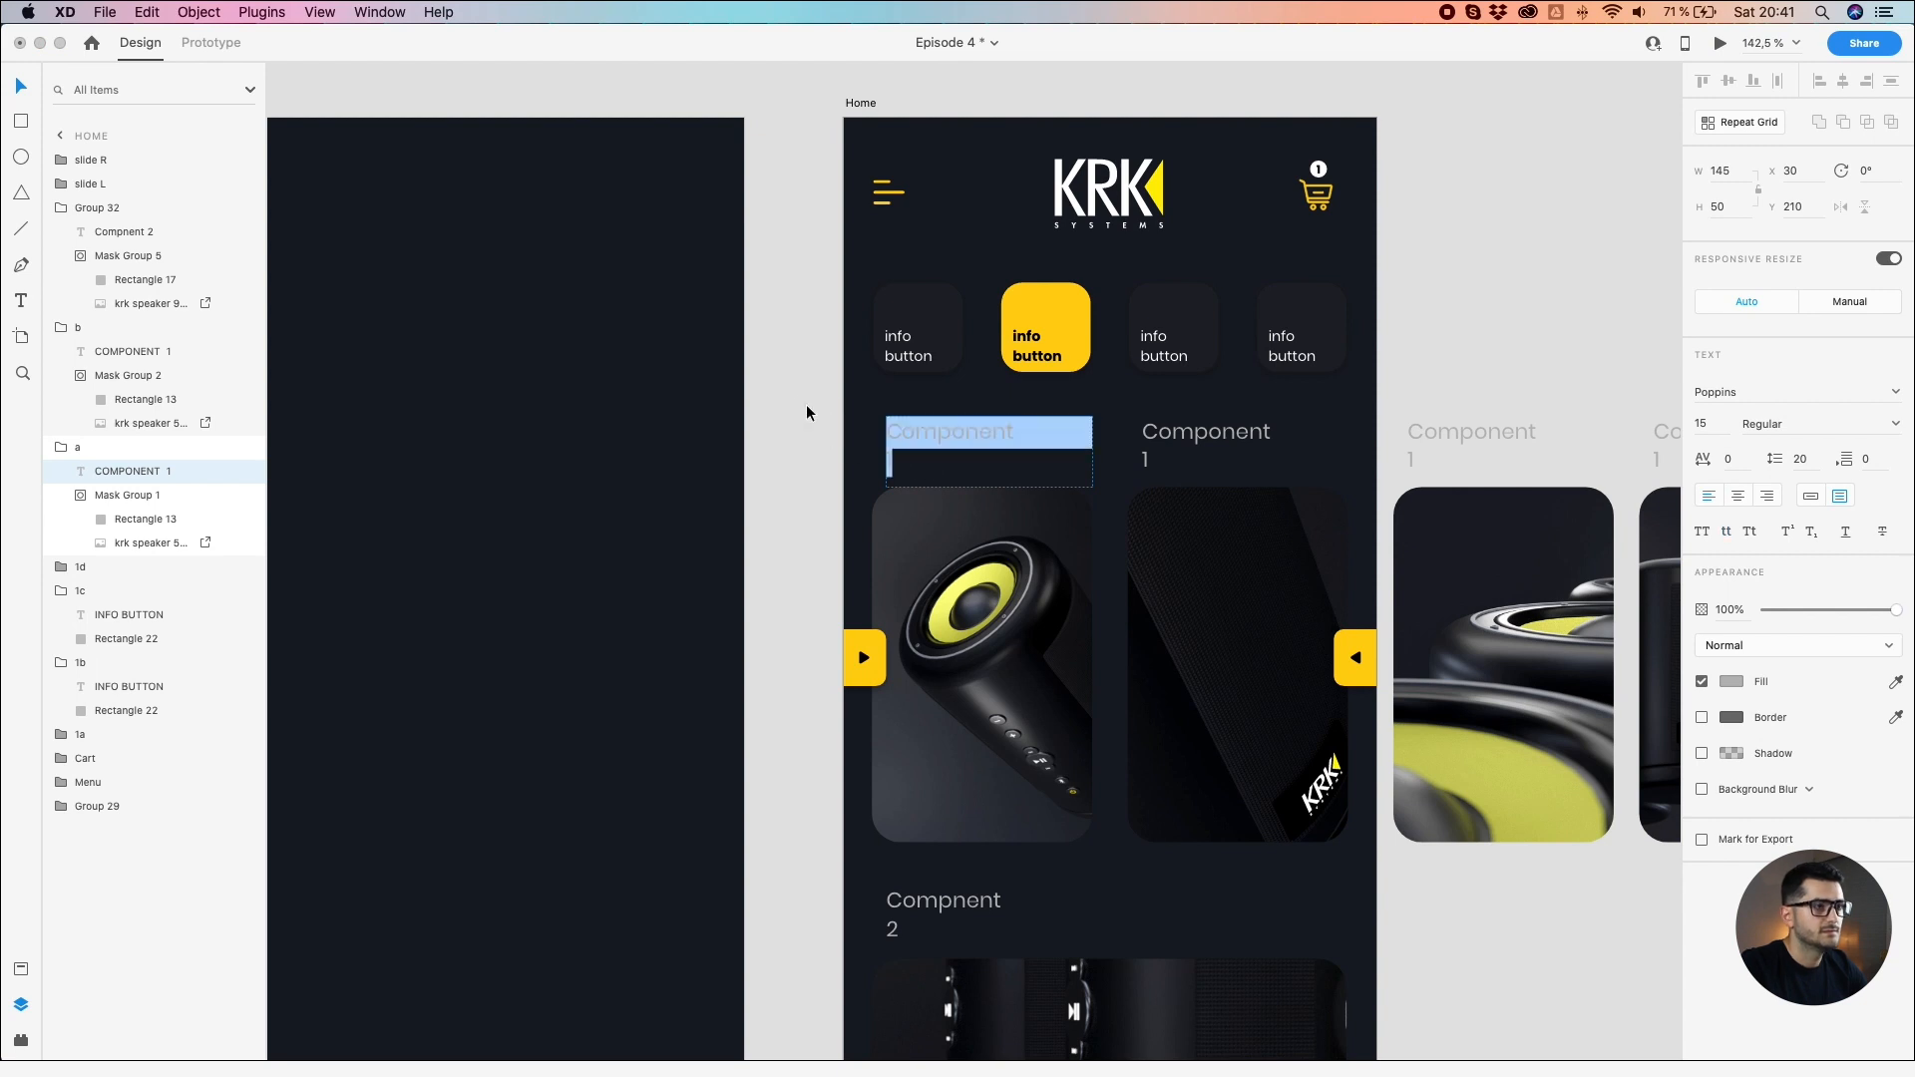
key("BackSpace")
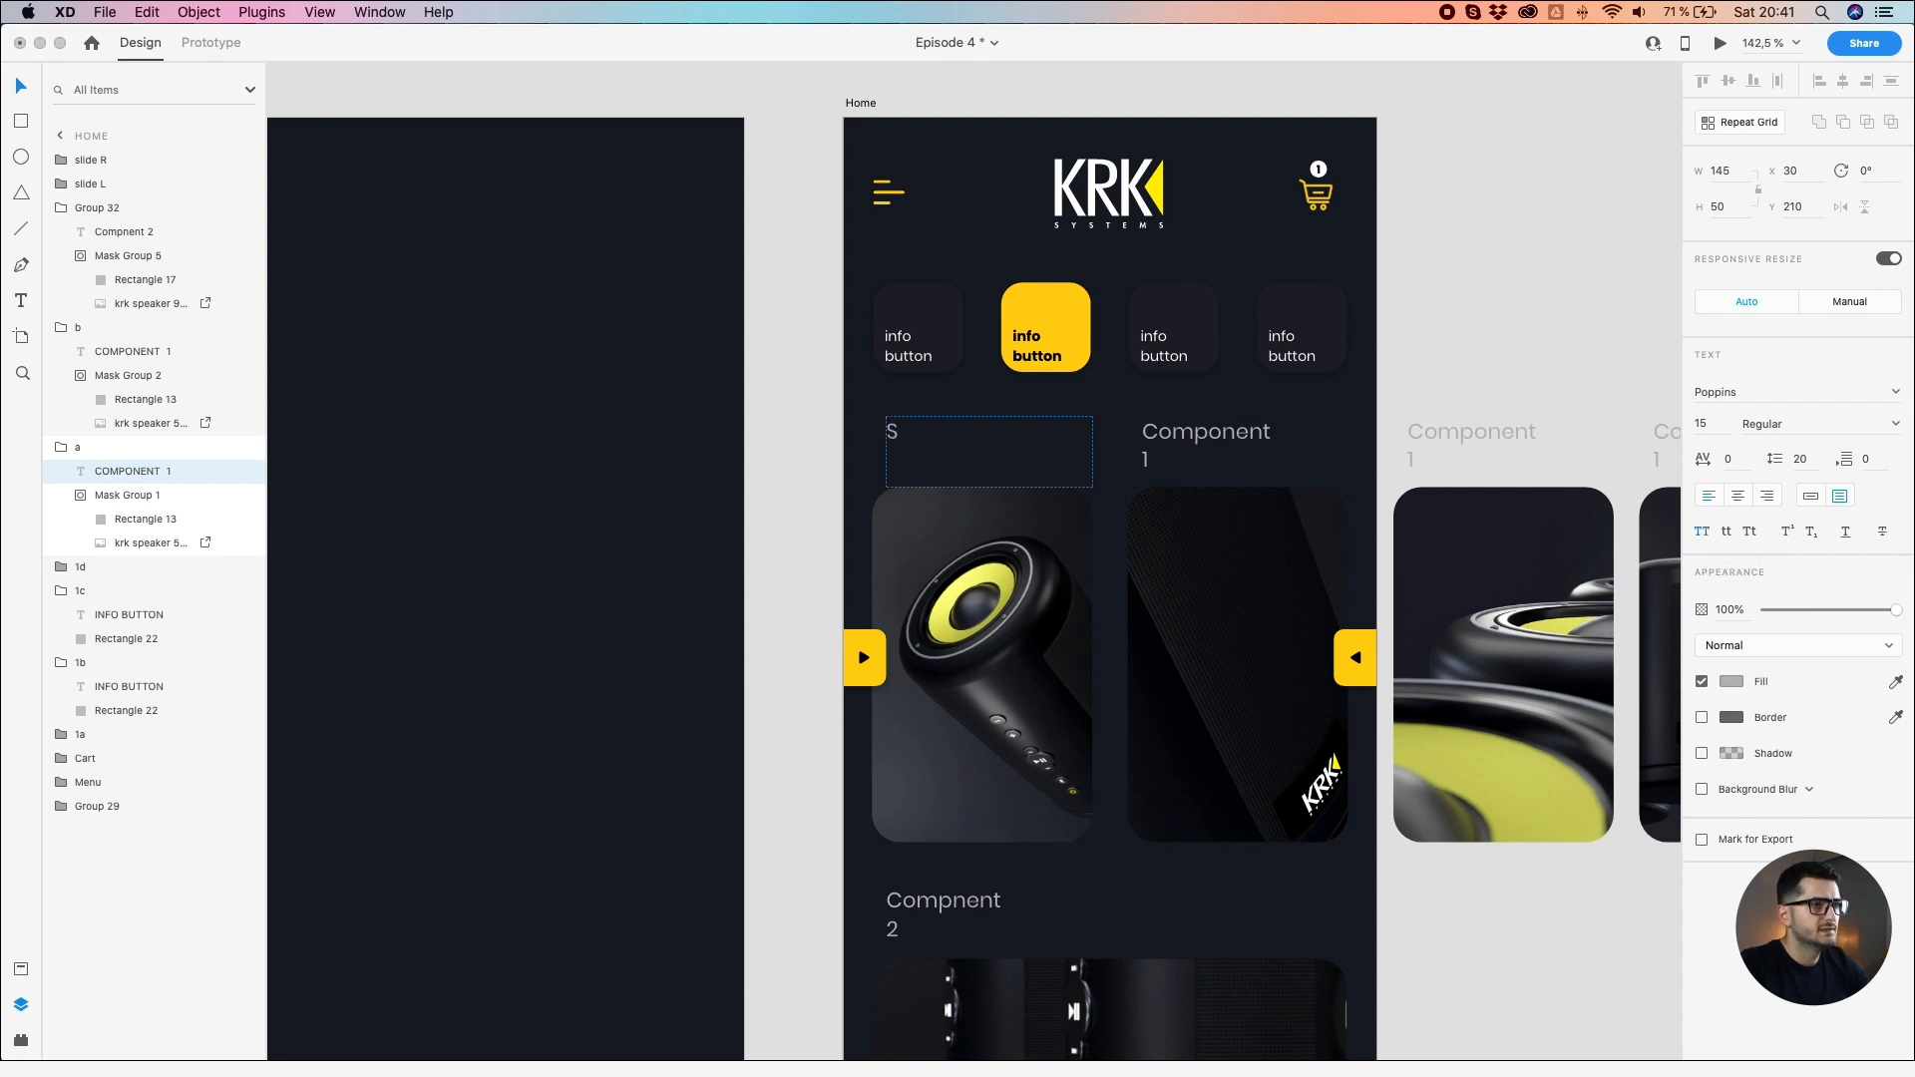
type("IRE")
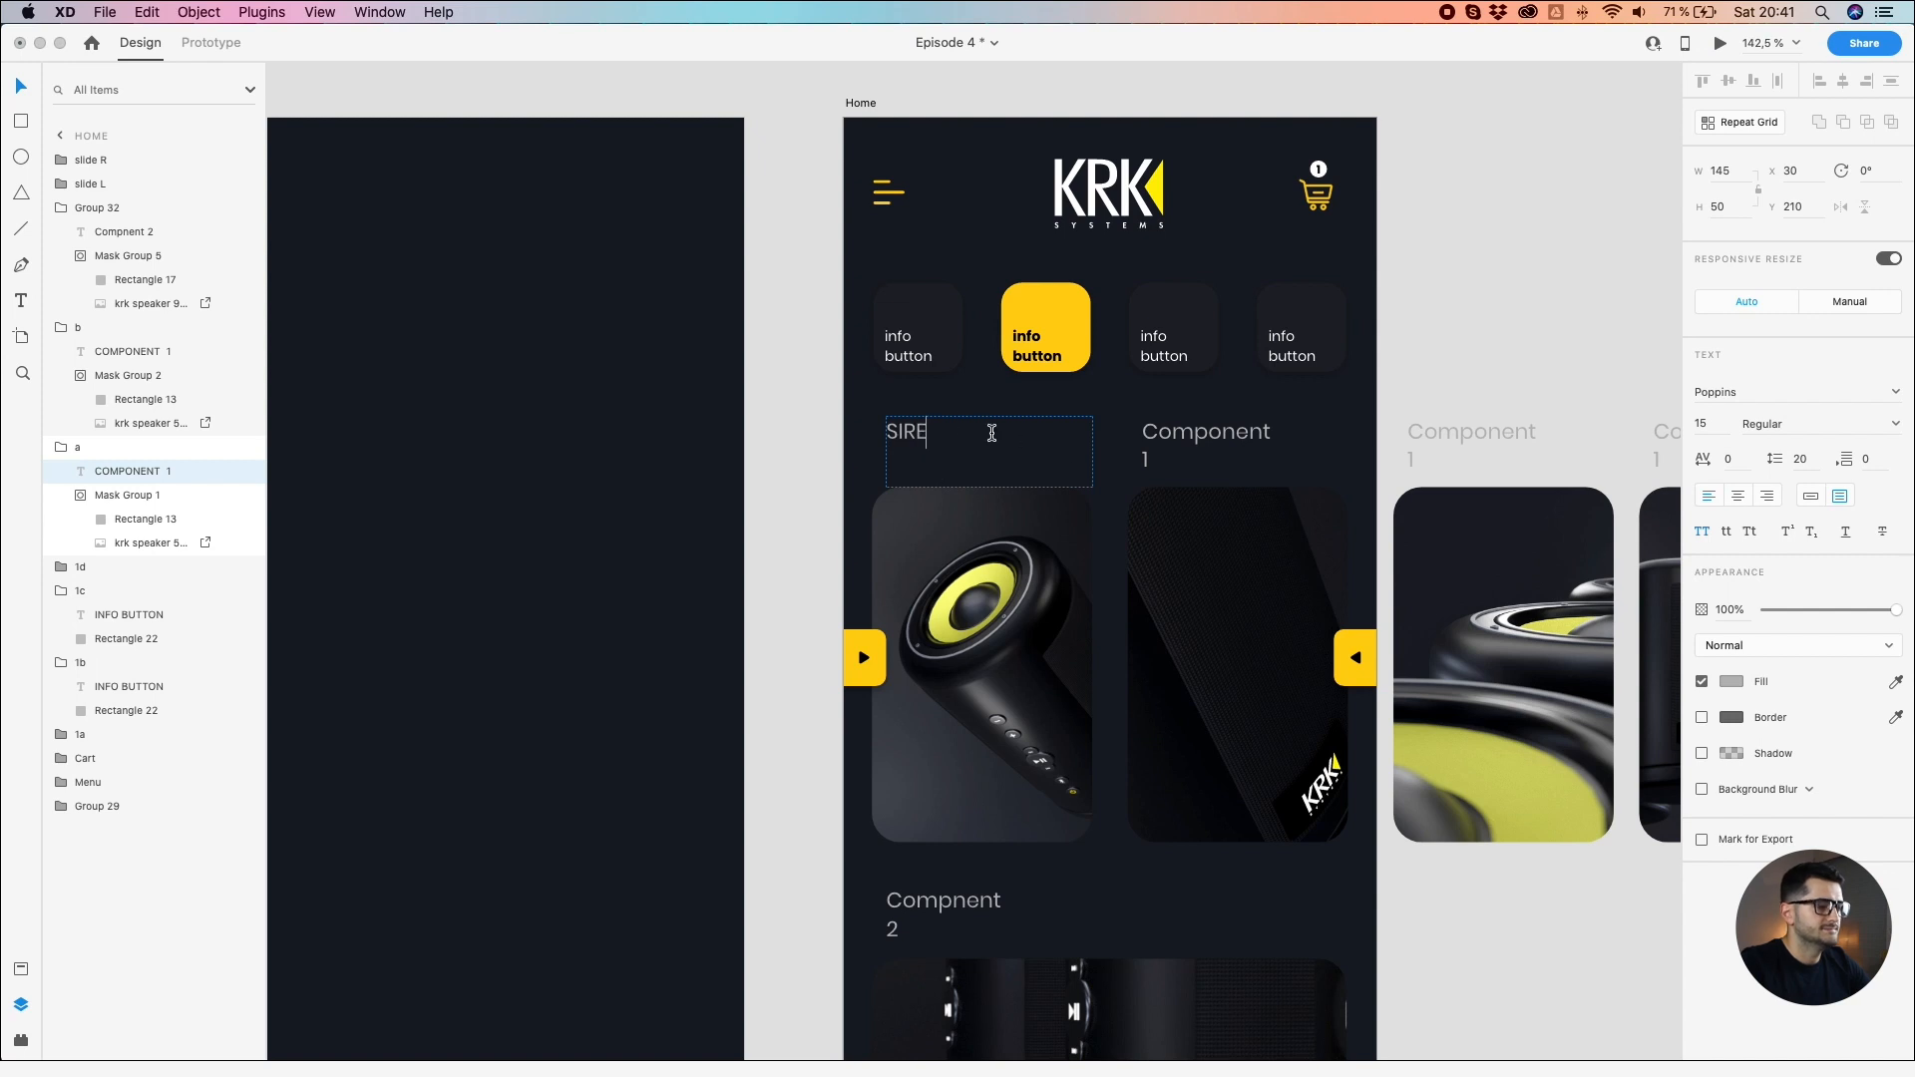
key("BackSpace")
type("I")
key("super+a")
left_click(1701, 534)
type("Siri")
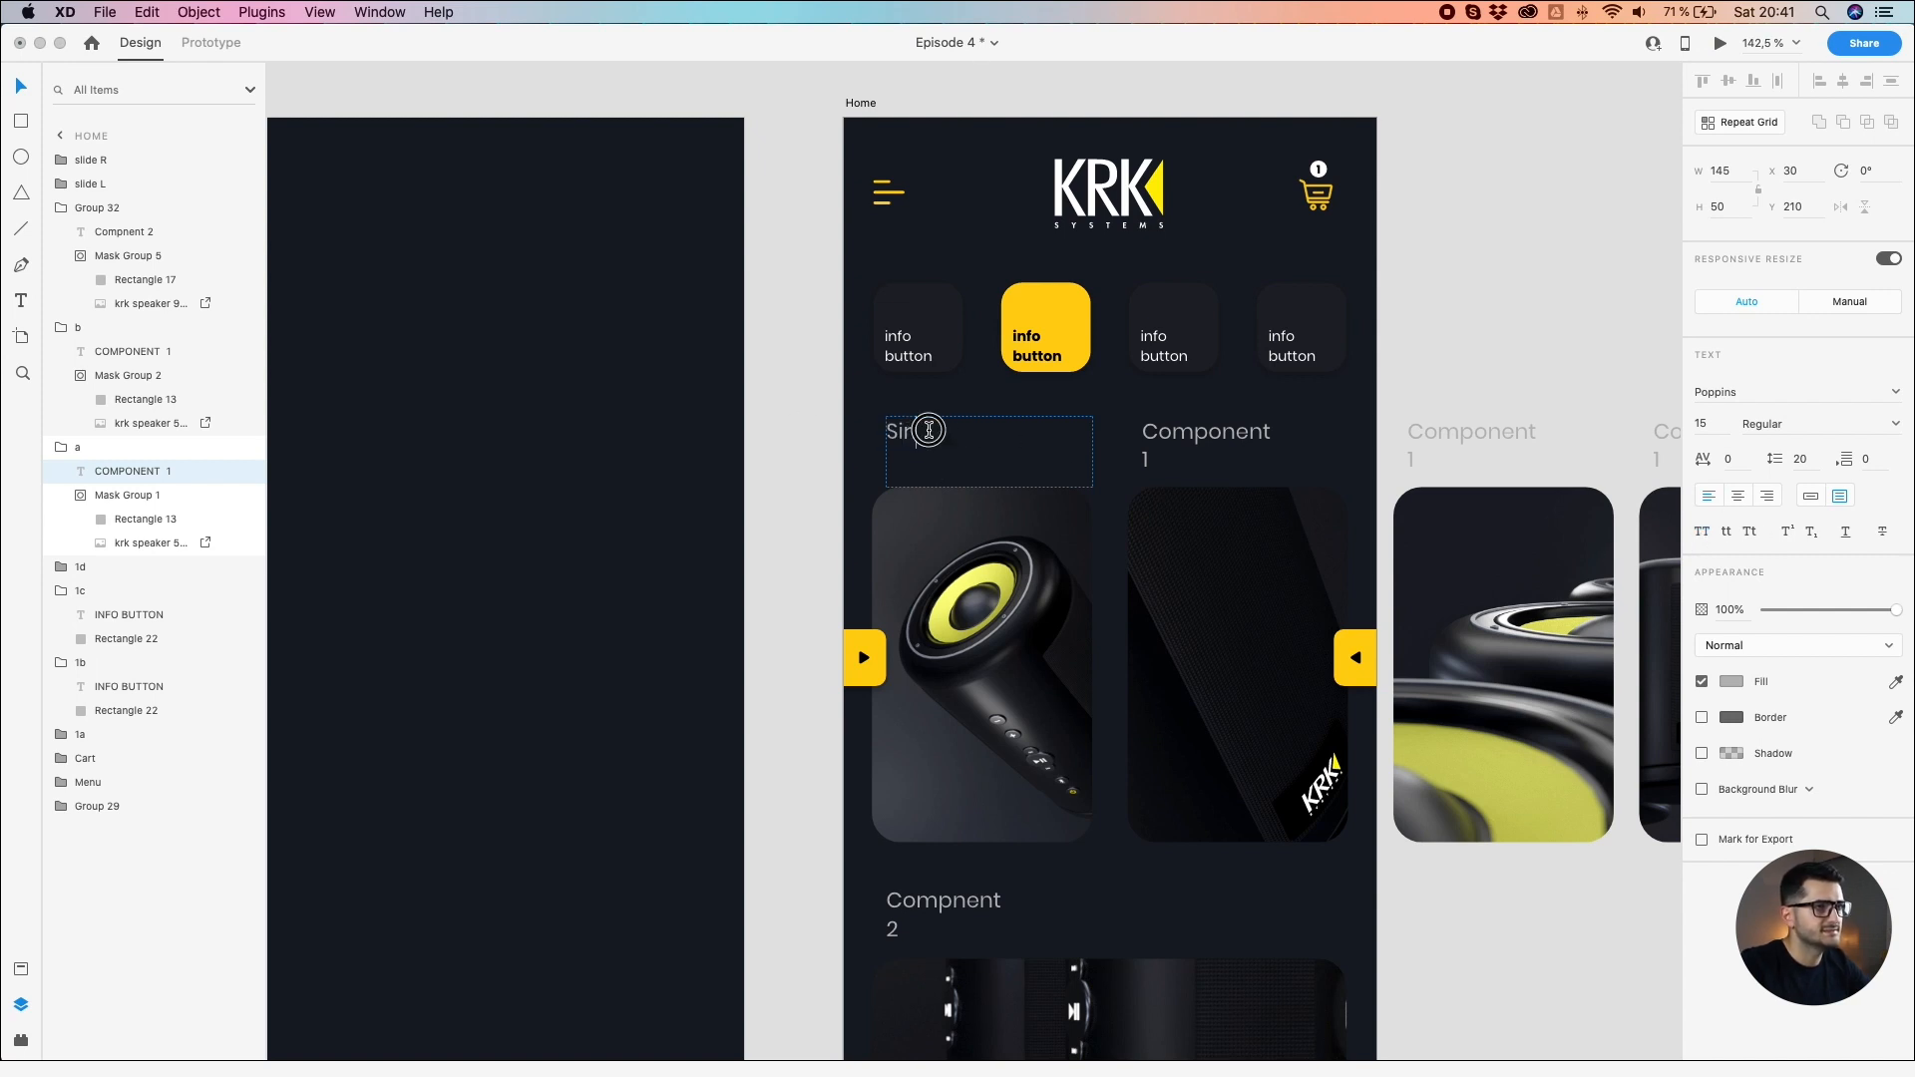
type(" &")
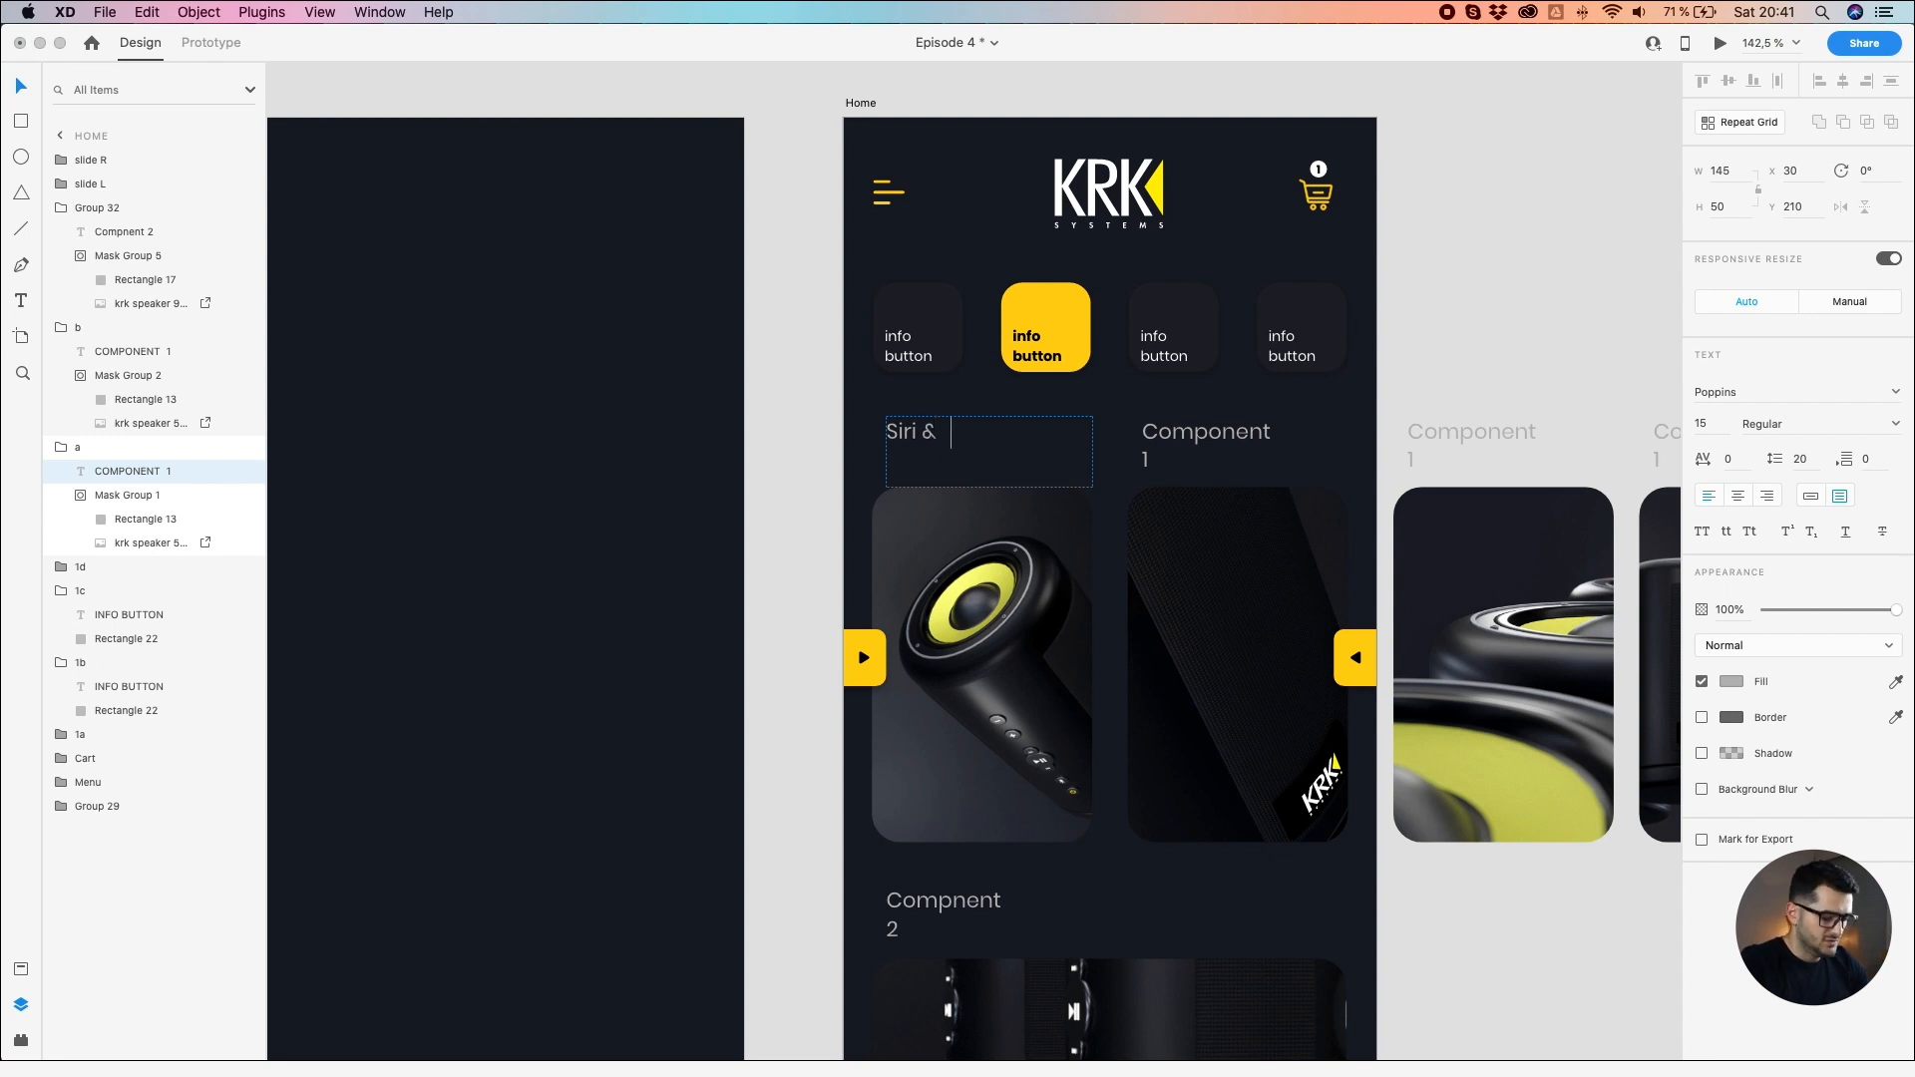
type(" Google")
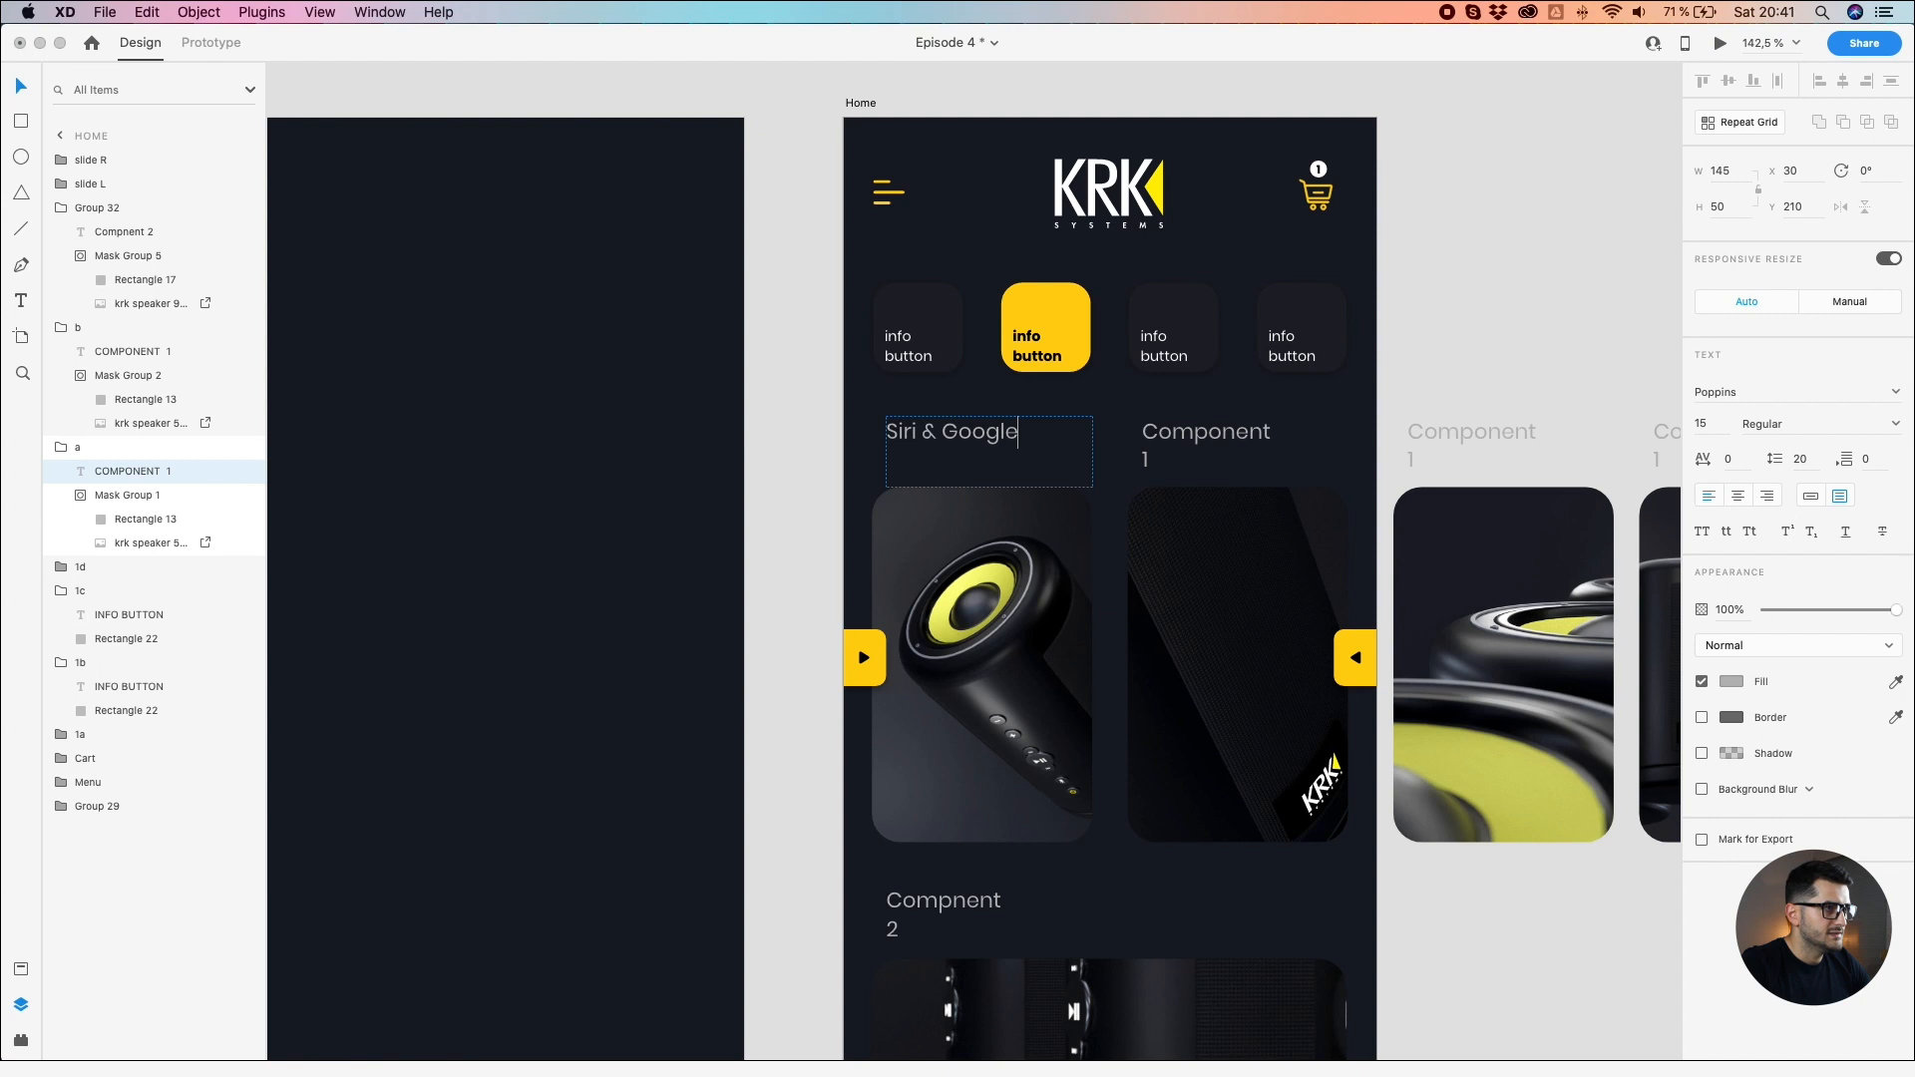
type(" voice")
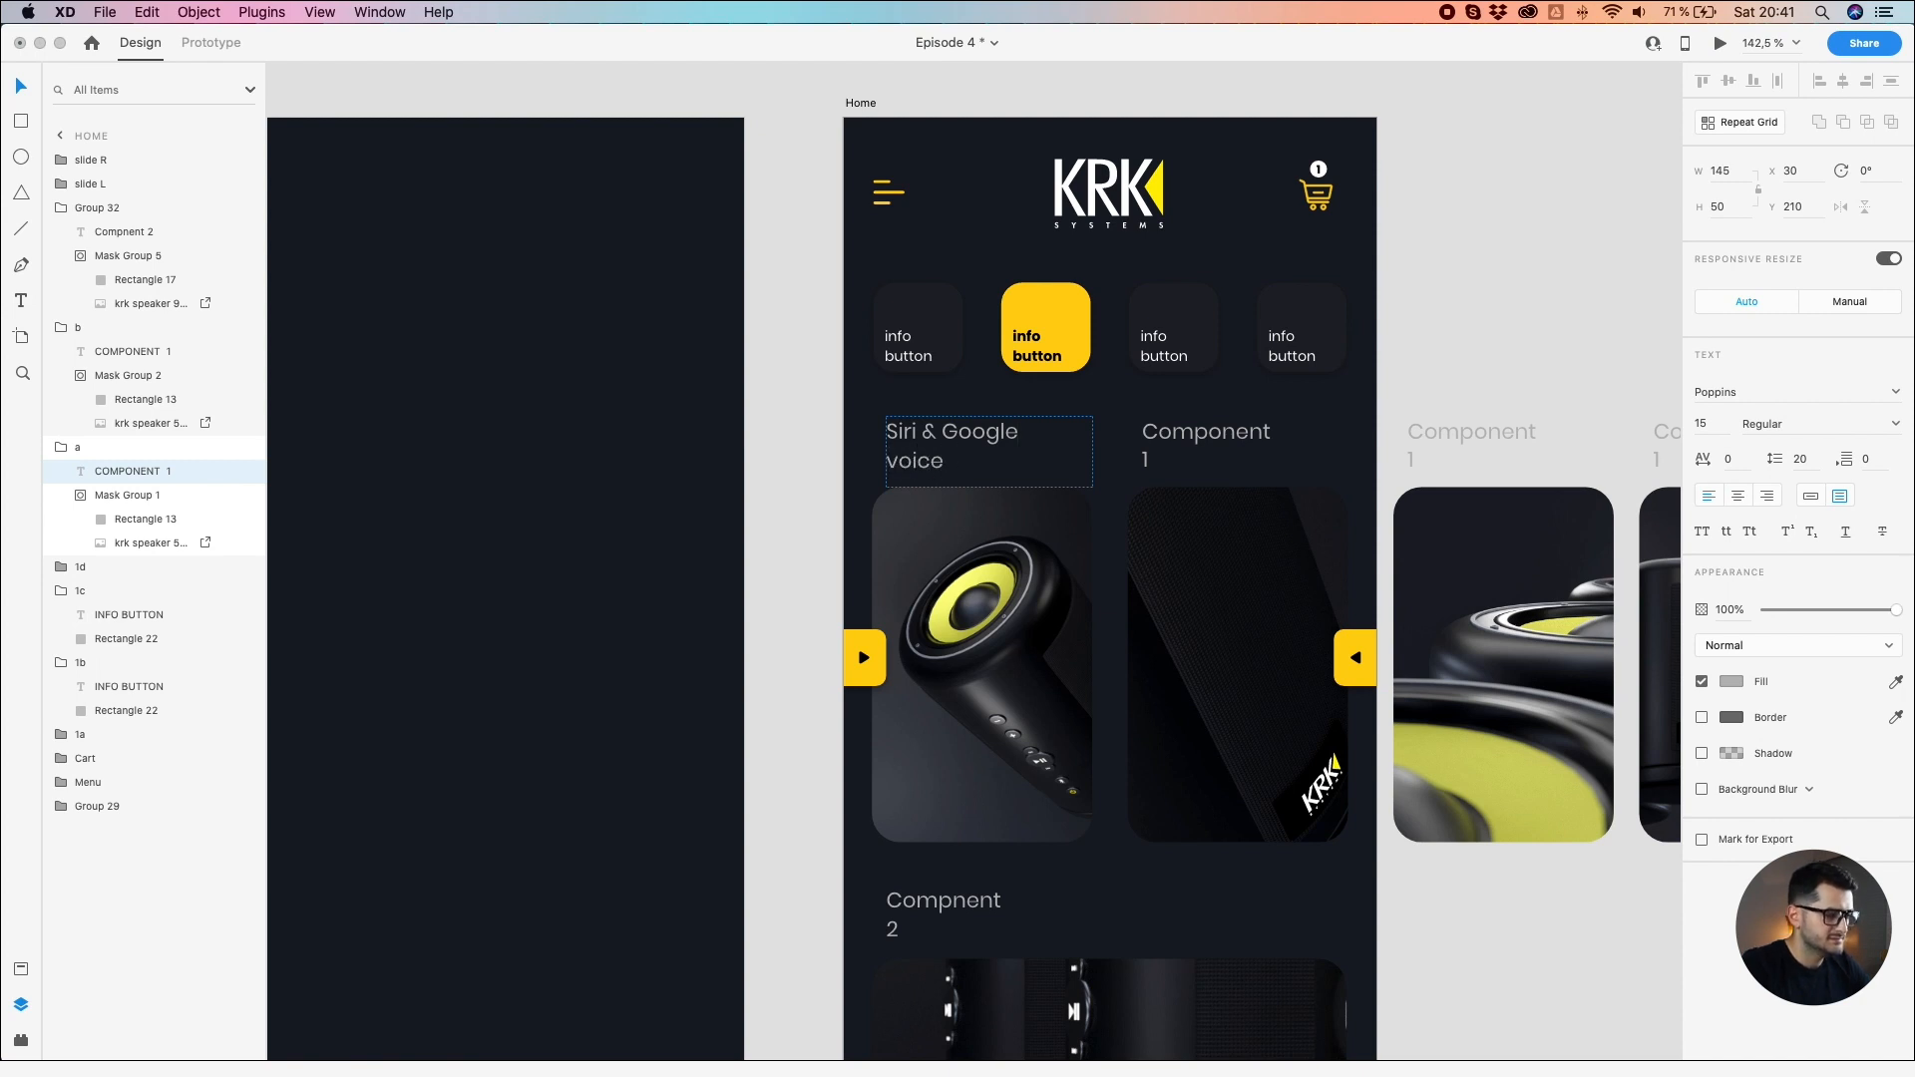
type(" comma")
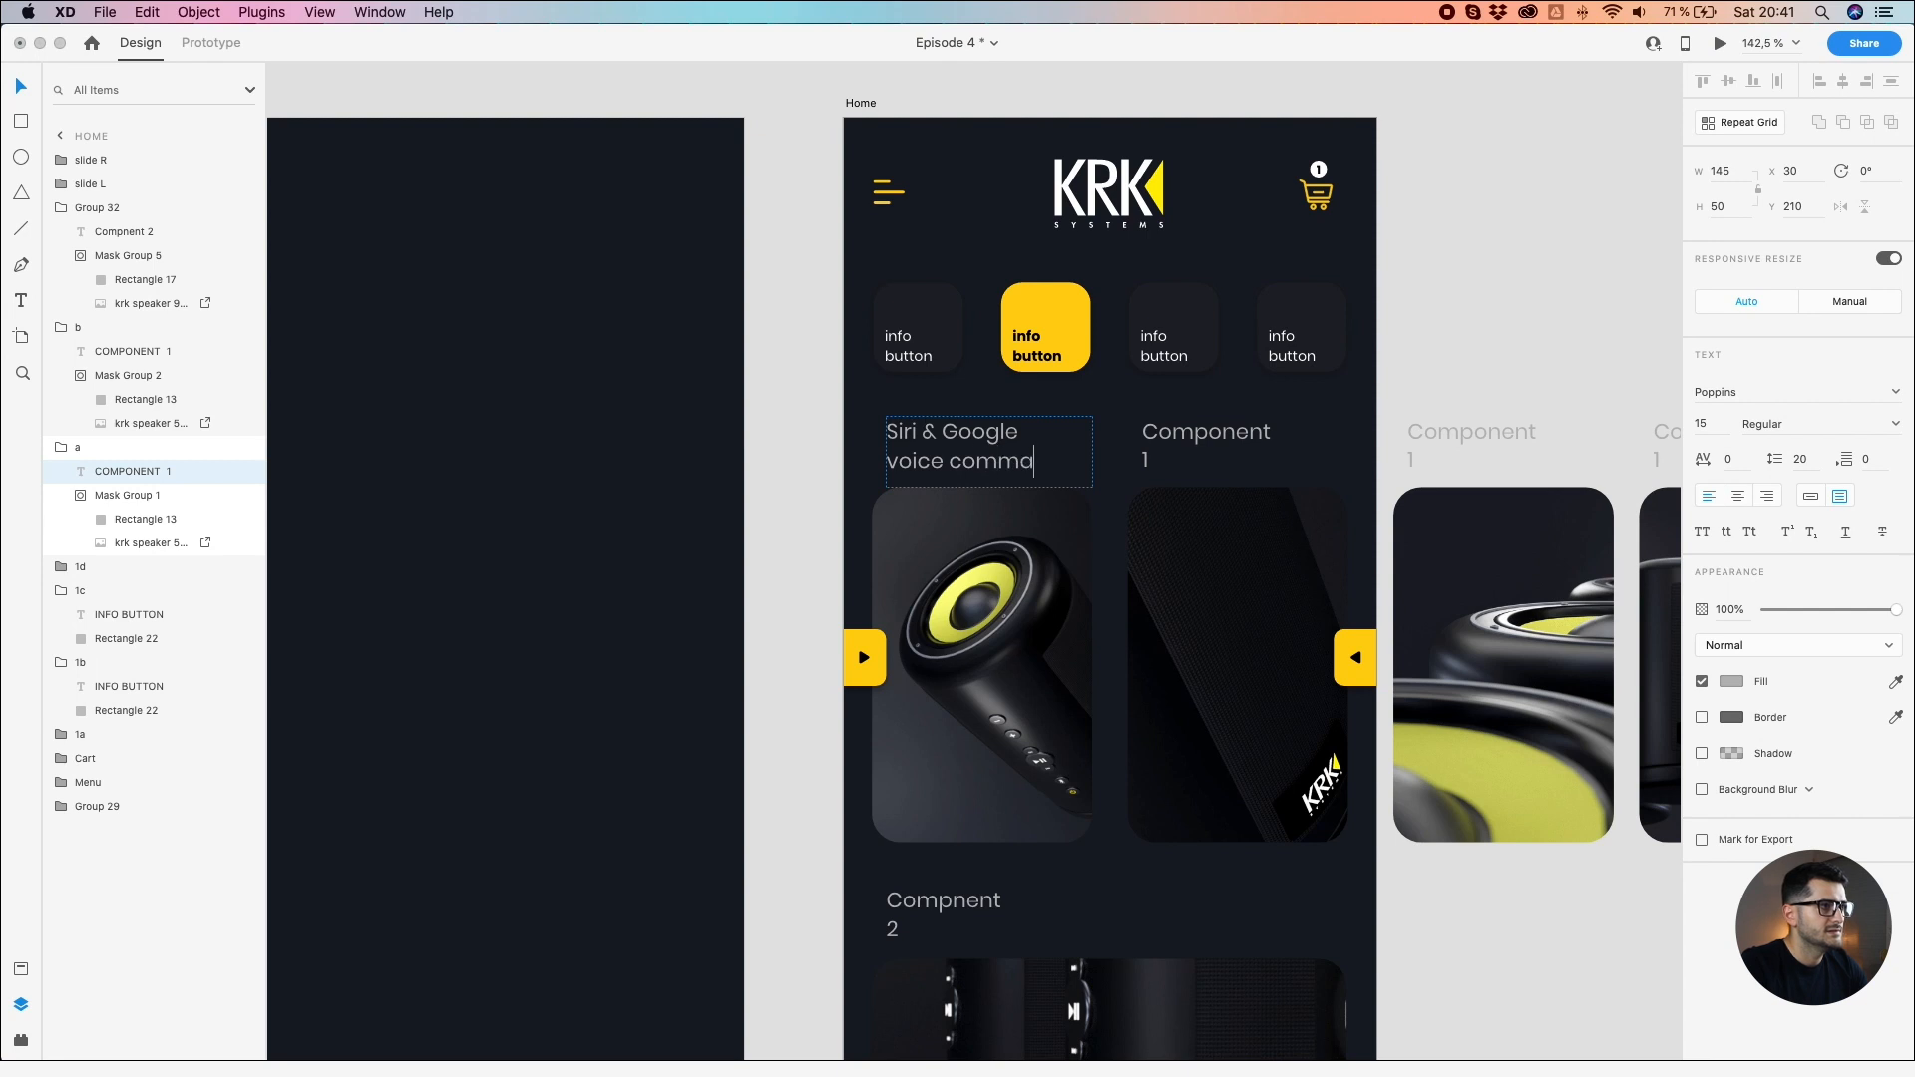
type("nds")
key("Escape")
Step: Replace the title of component card b with "Water Resistant" on two lines, without all-caps formatting
double_click(1171, 437)
double_click(1171, 436)
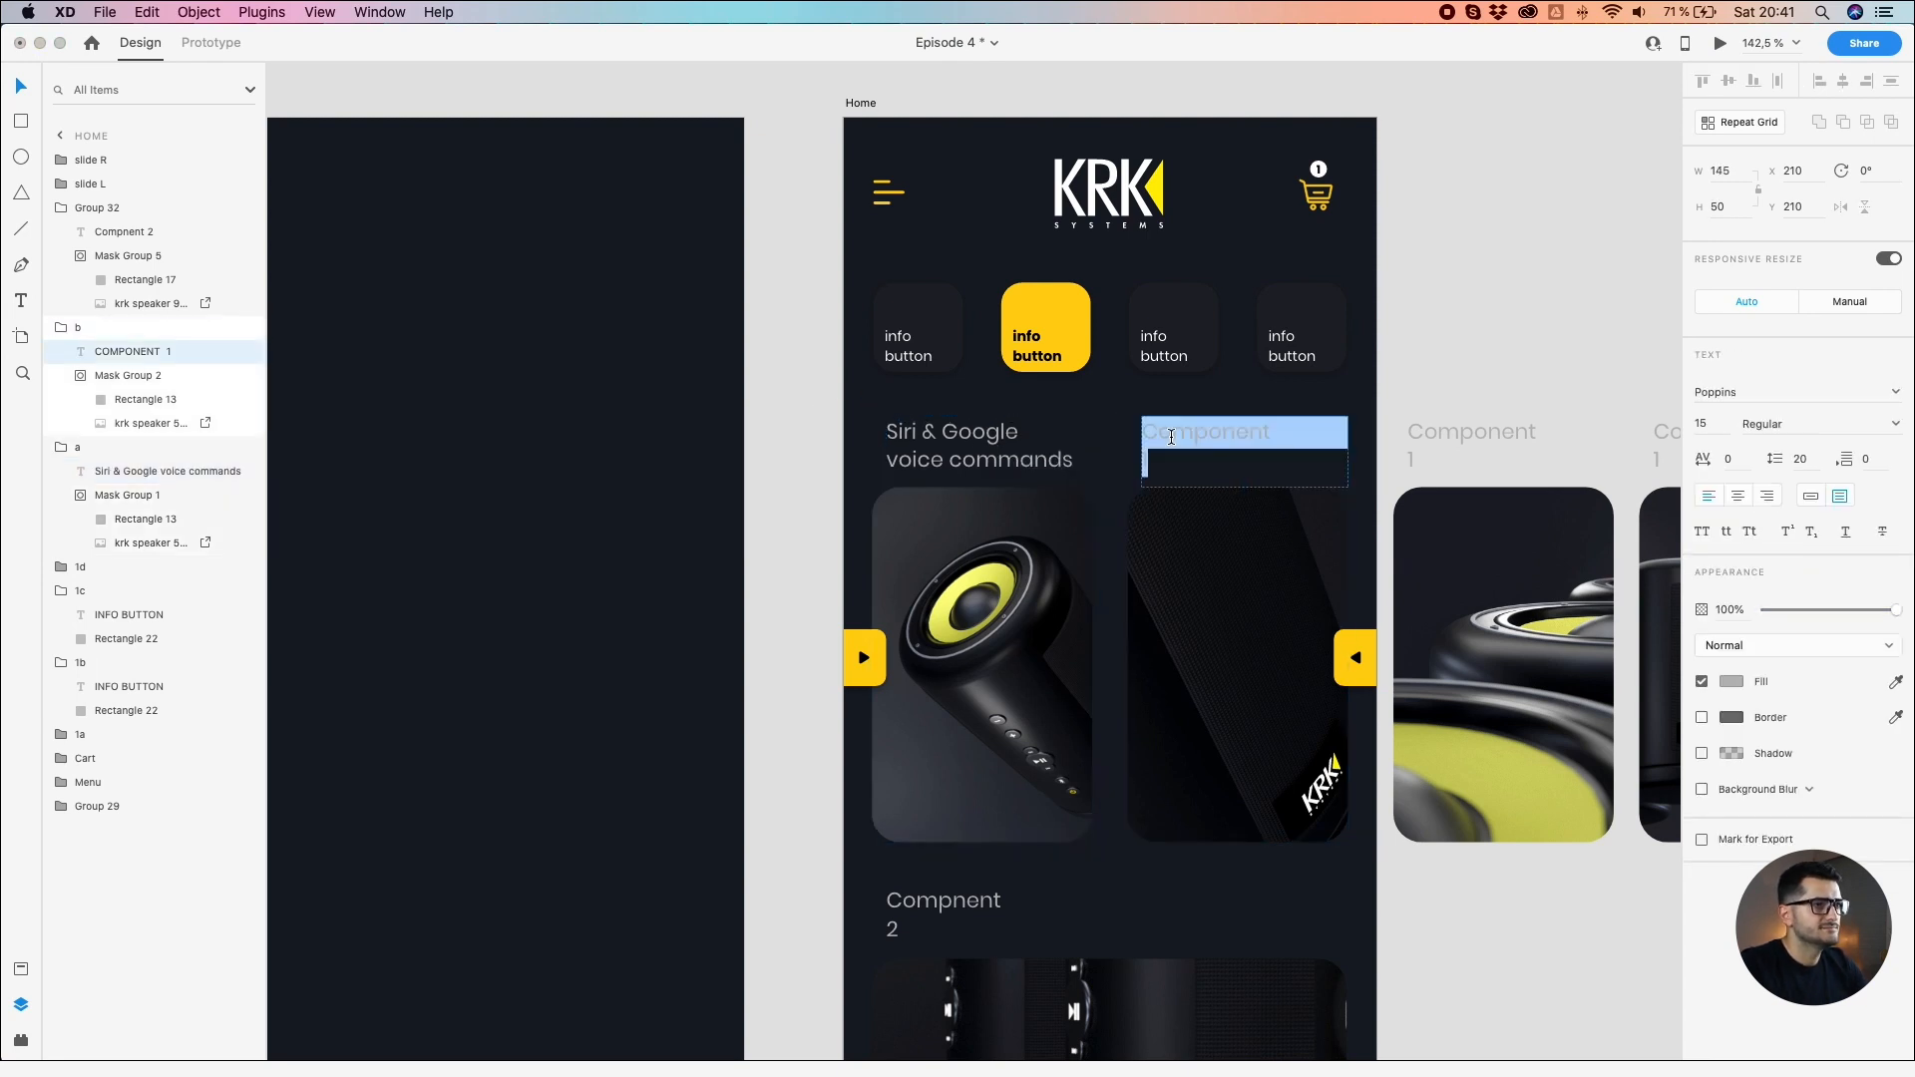
left_click(1705, 534)
key("BackSpace")
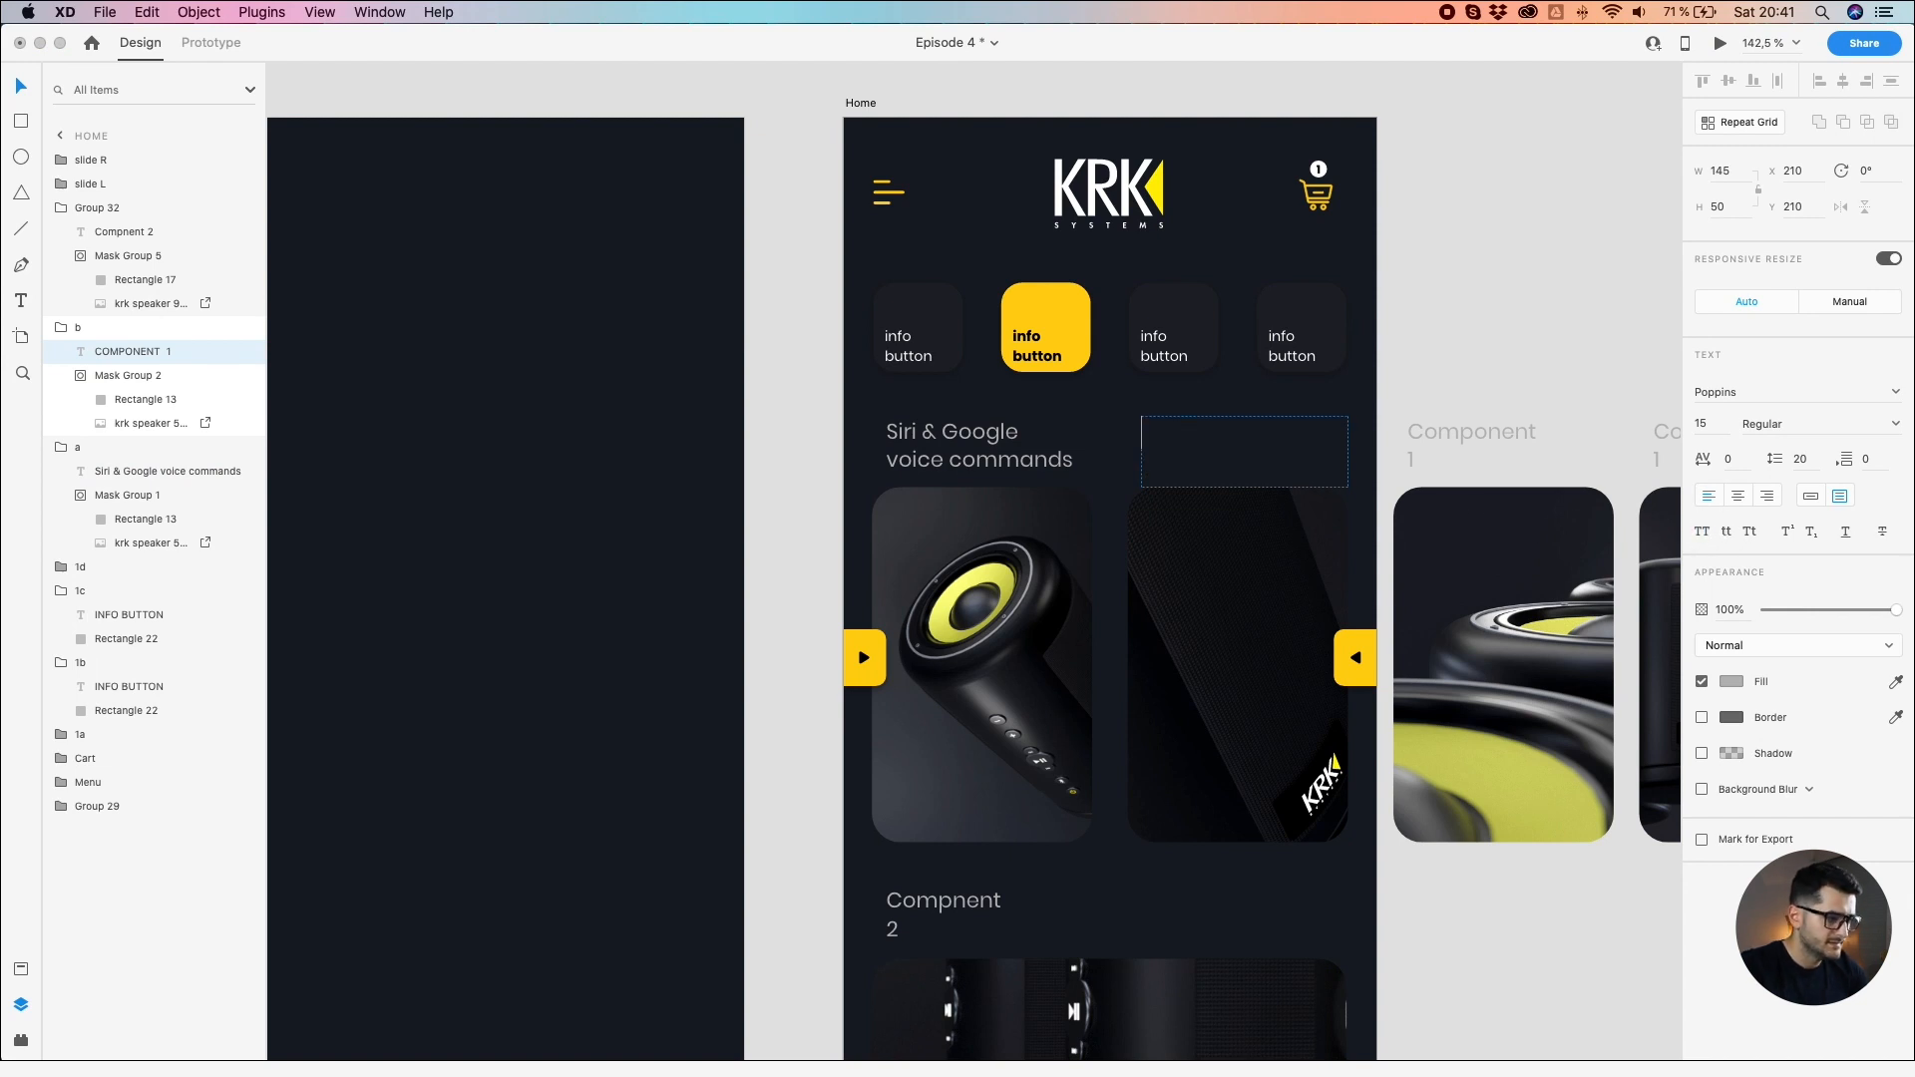
type("Wa")
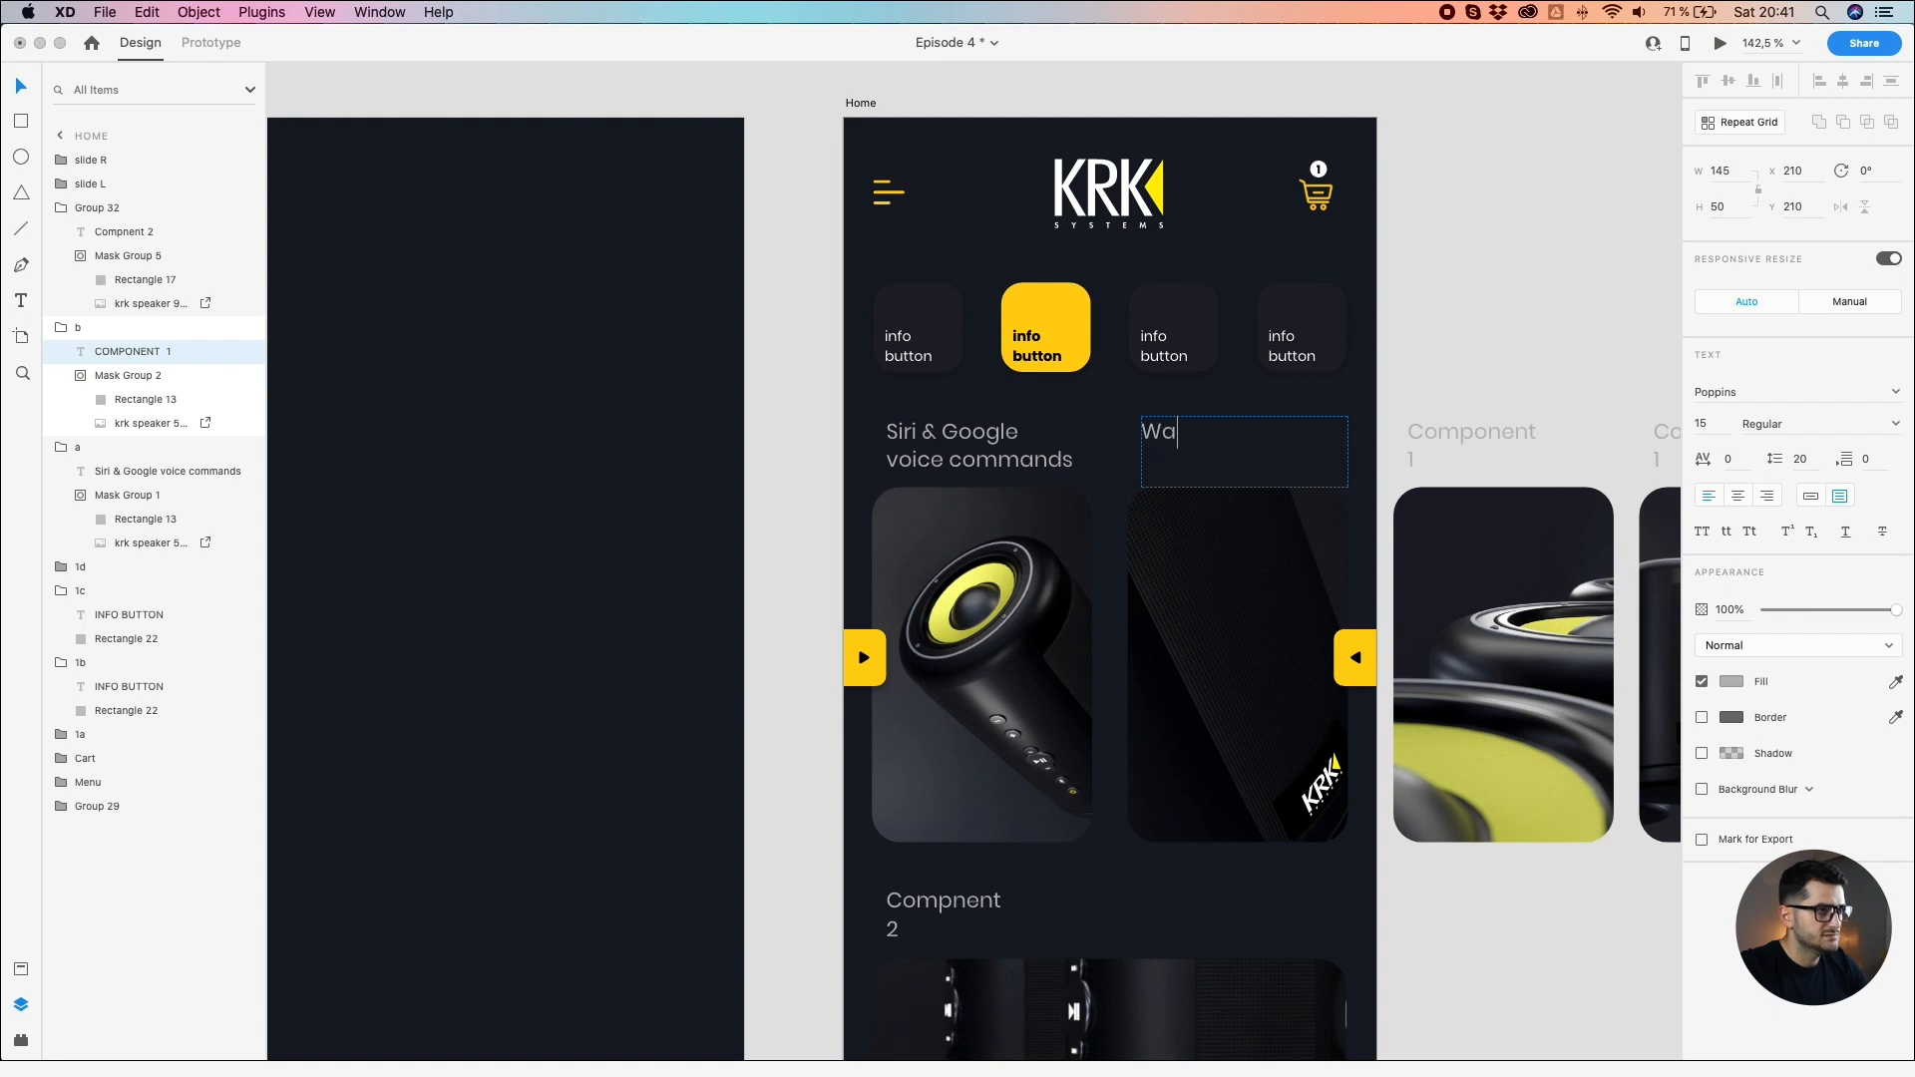
type("ter")
key("Return")
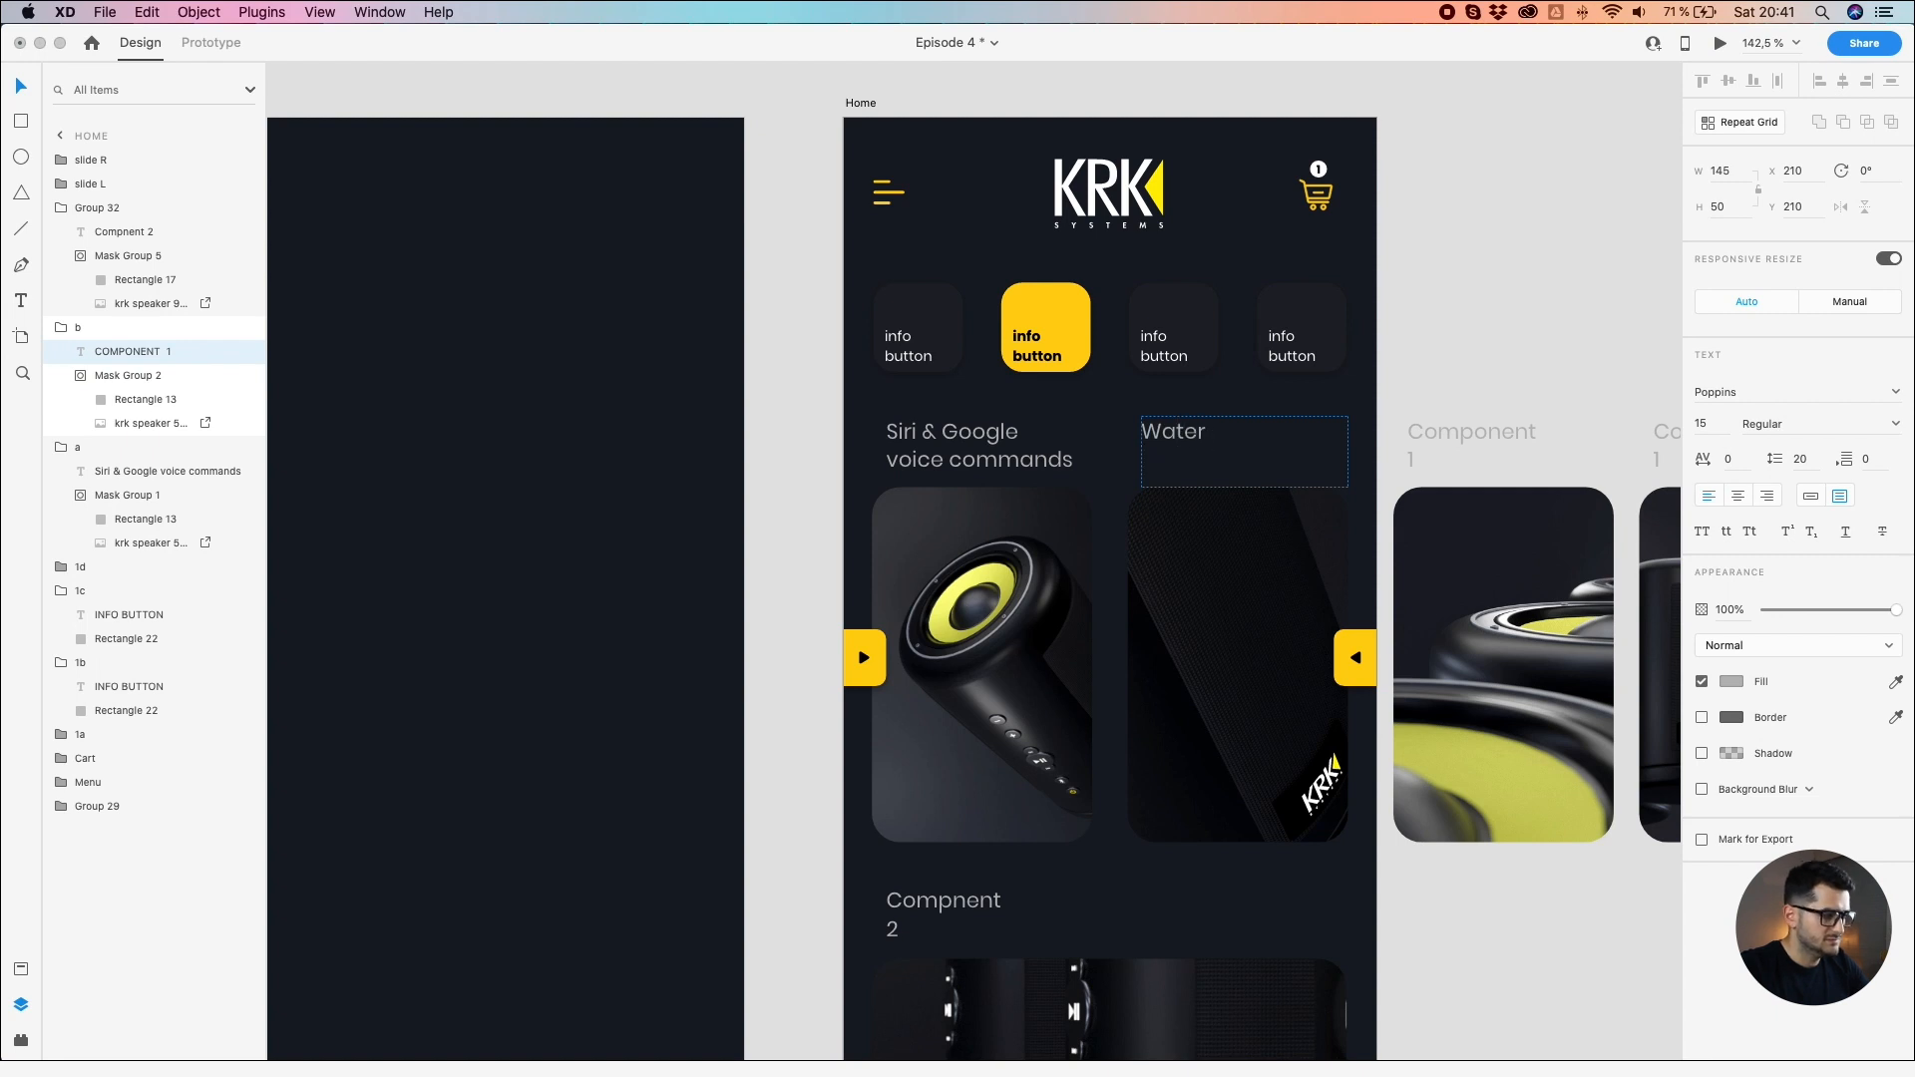
type("Resistan")
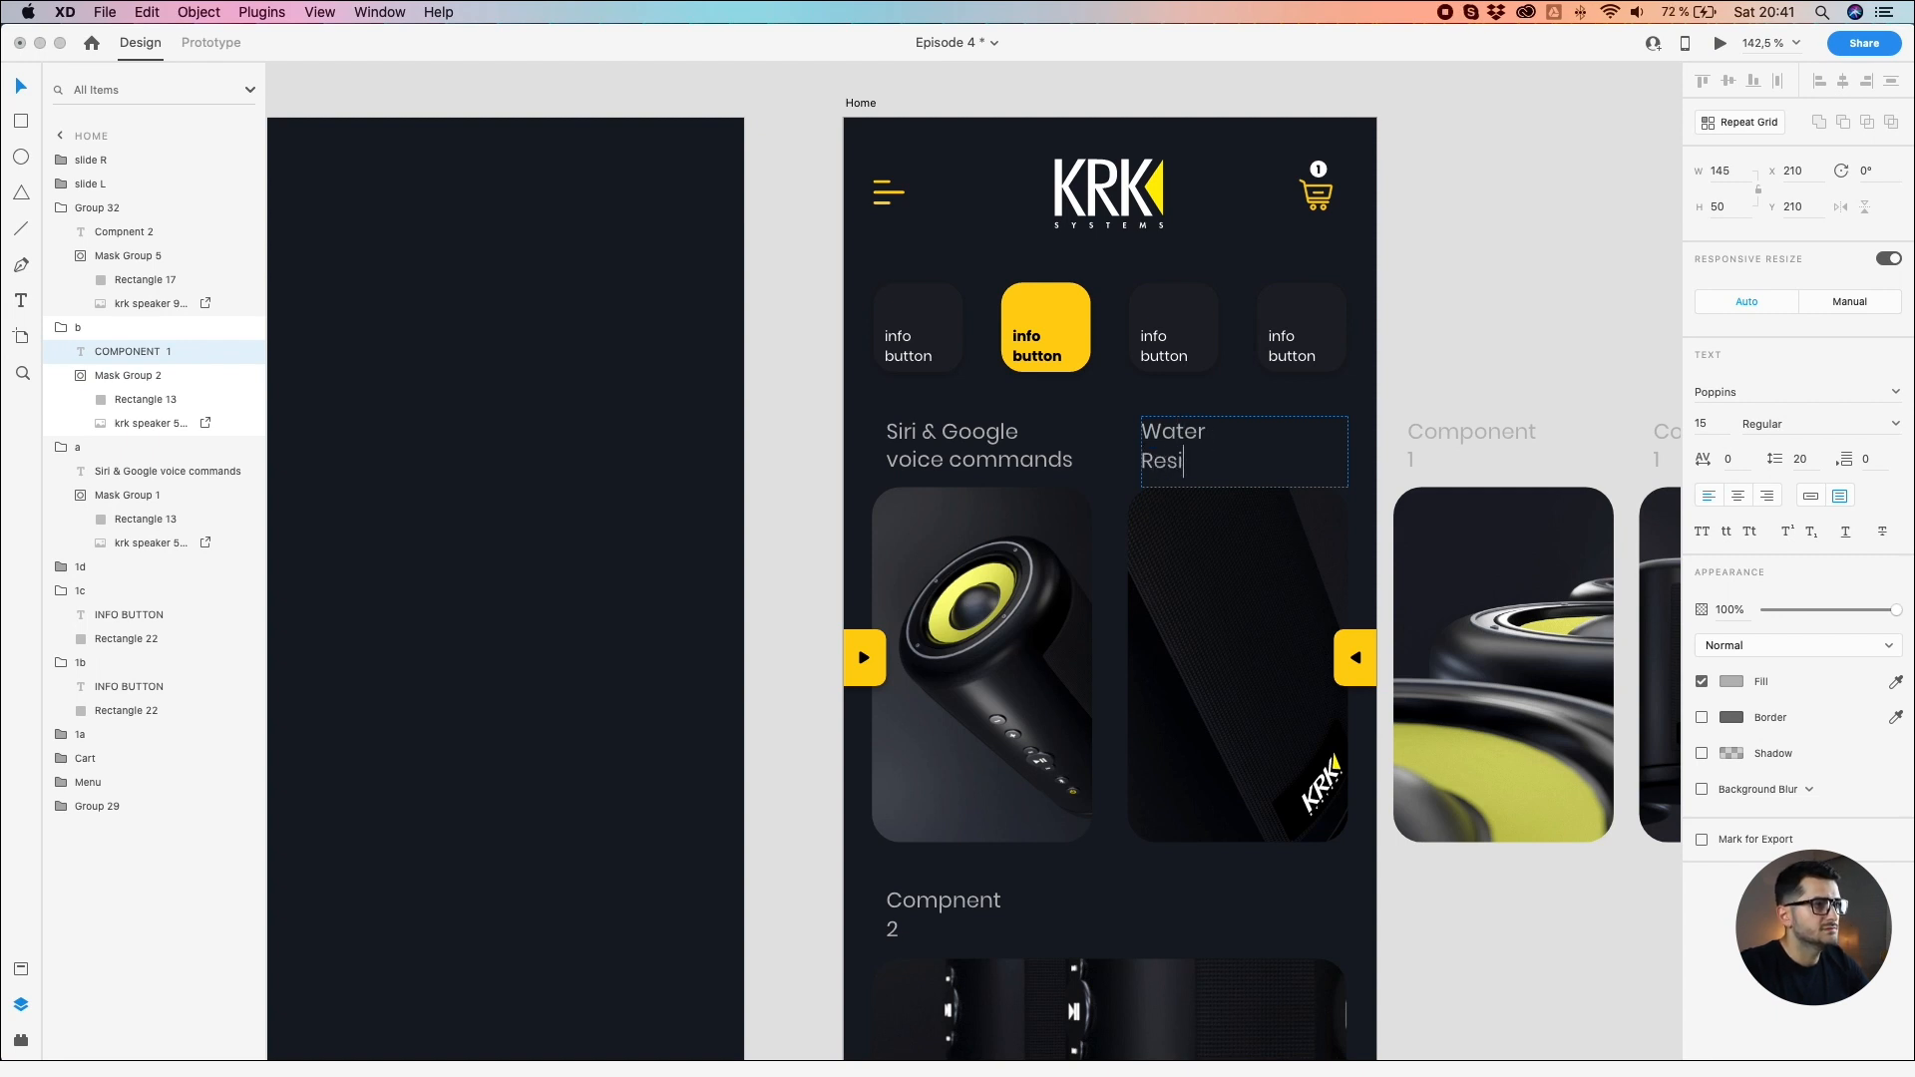
key("Escape")
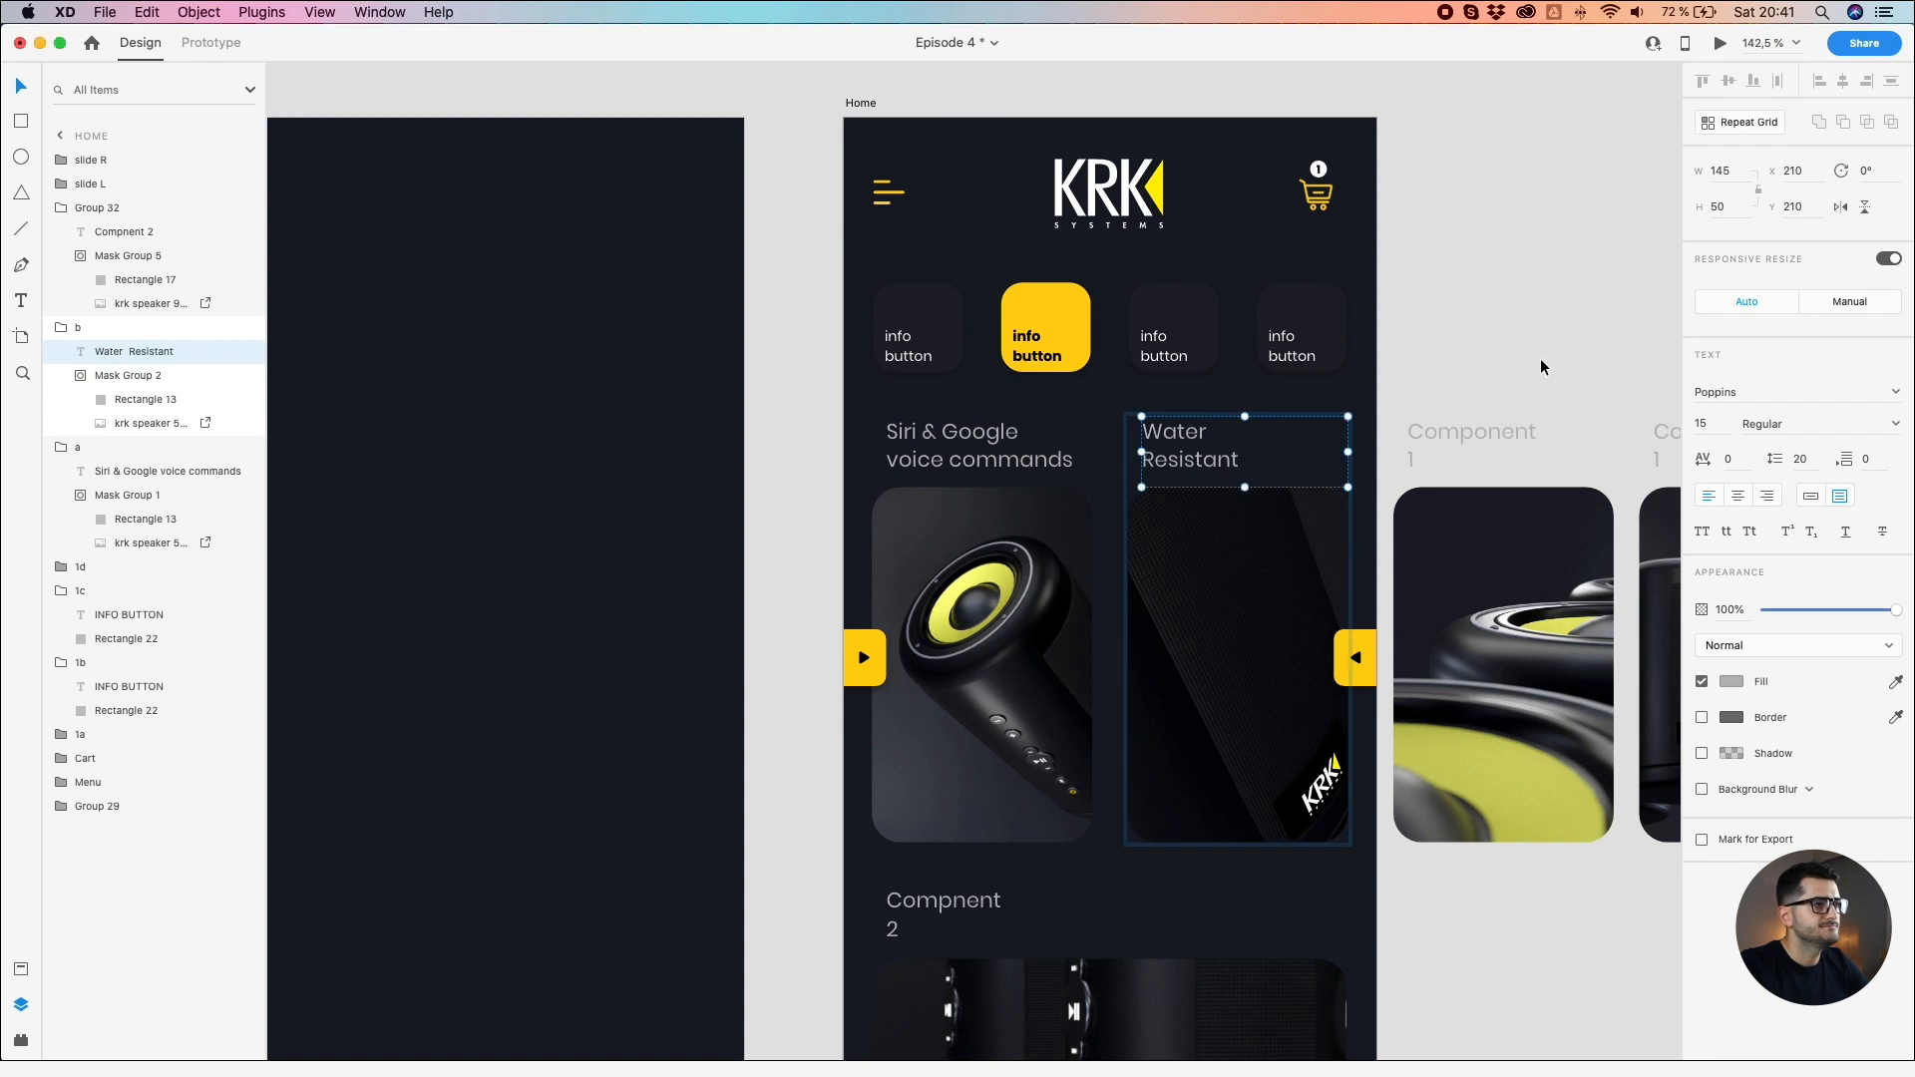
Step: Replace the title of component card c on the pasteboard with "Packed with POWER", without all-caps formatting
scroll(1145, 406, "right", 5)
double_click(1107, 438)
double_click(1107, 447)
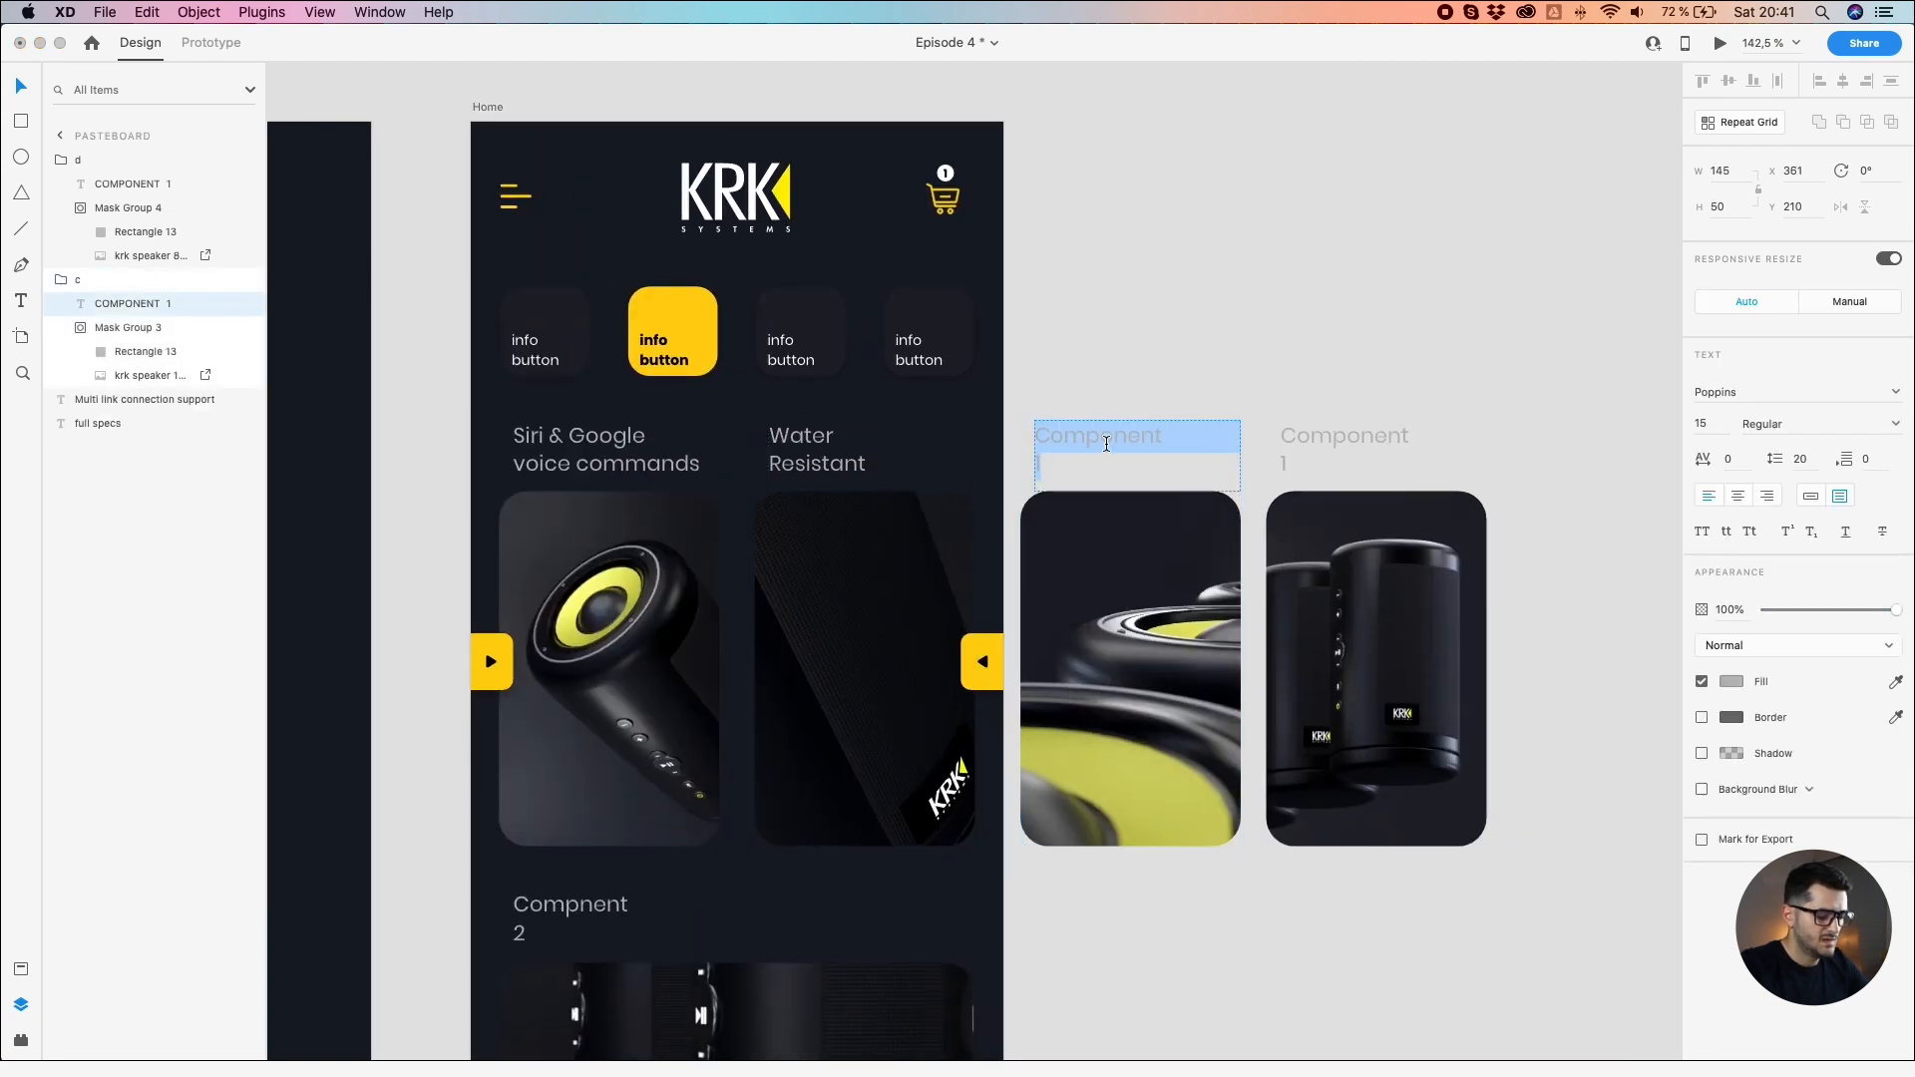
type("Full")
key("BackSpace")
key("BackSpace")
key("BackSpace")
key("BackSpace")
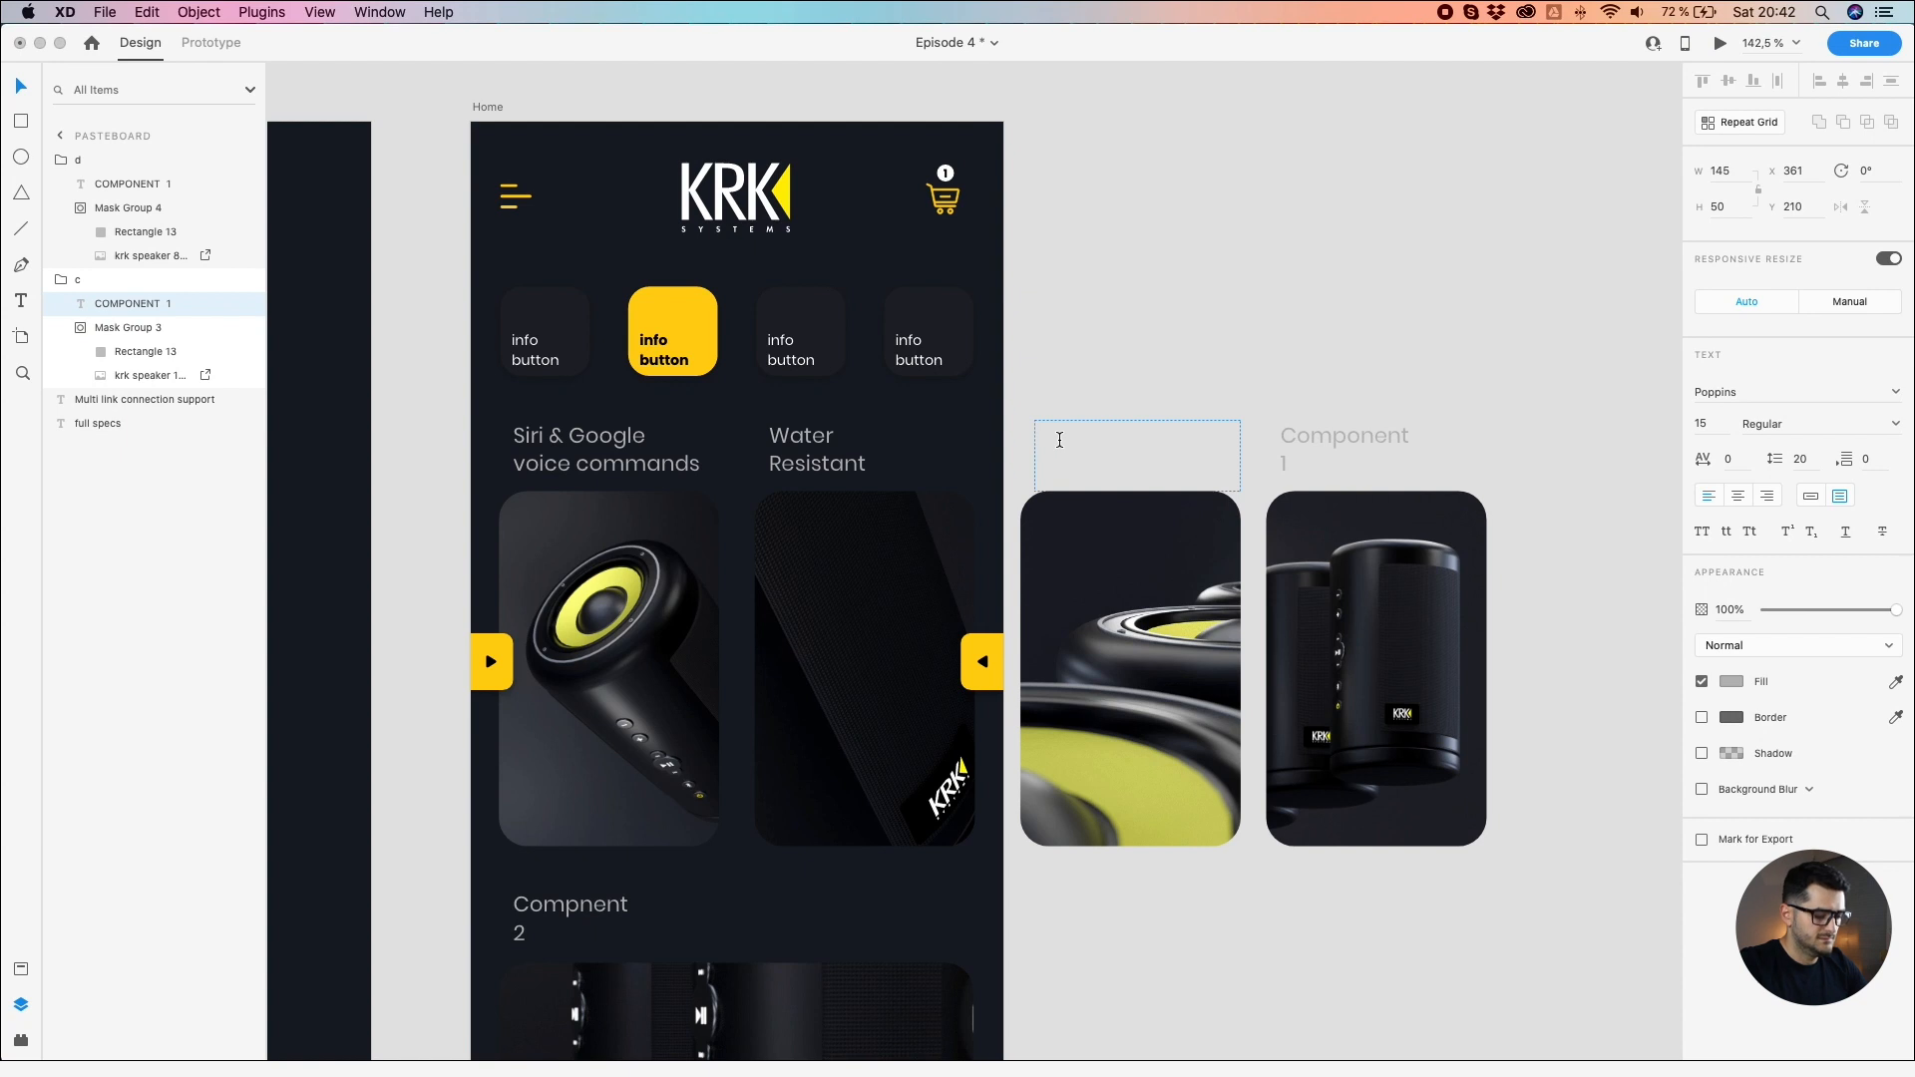
type("pac")
key("BackSpace")
key("BackSpace")
type("ack")
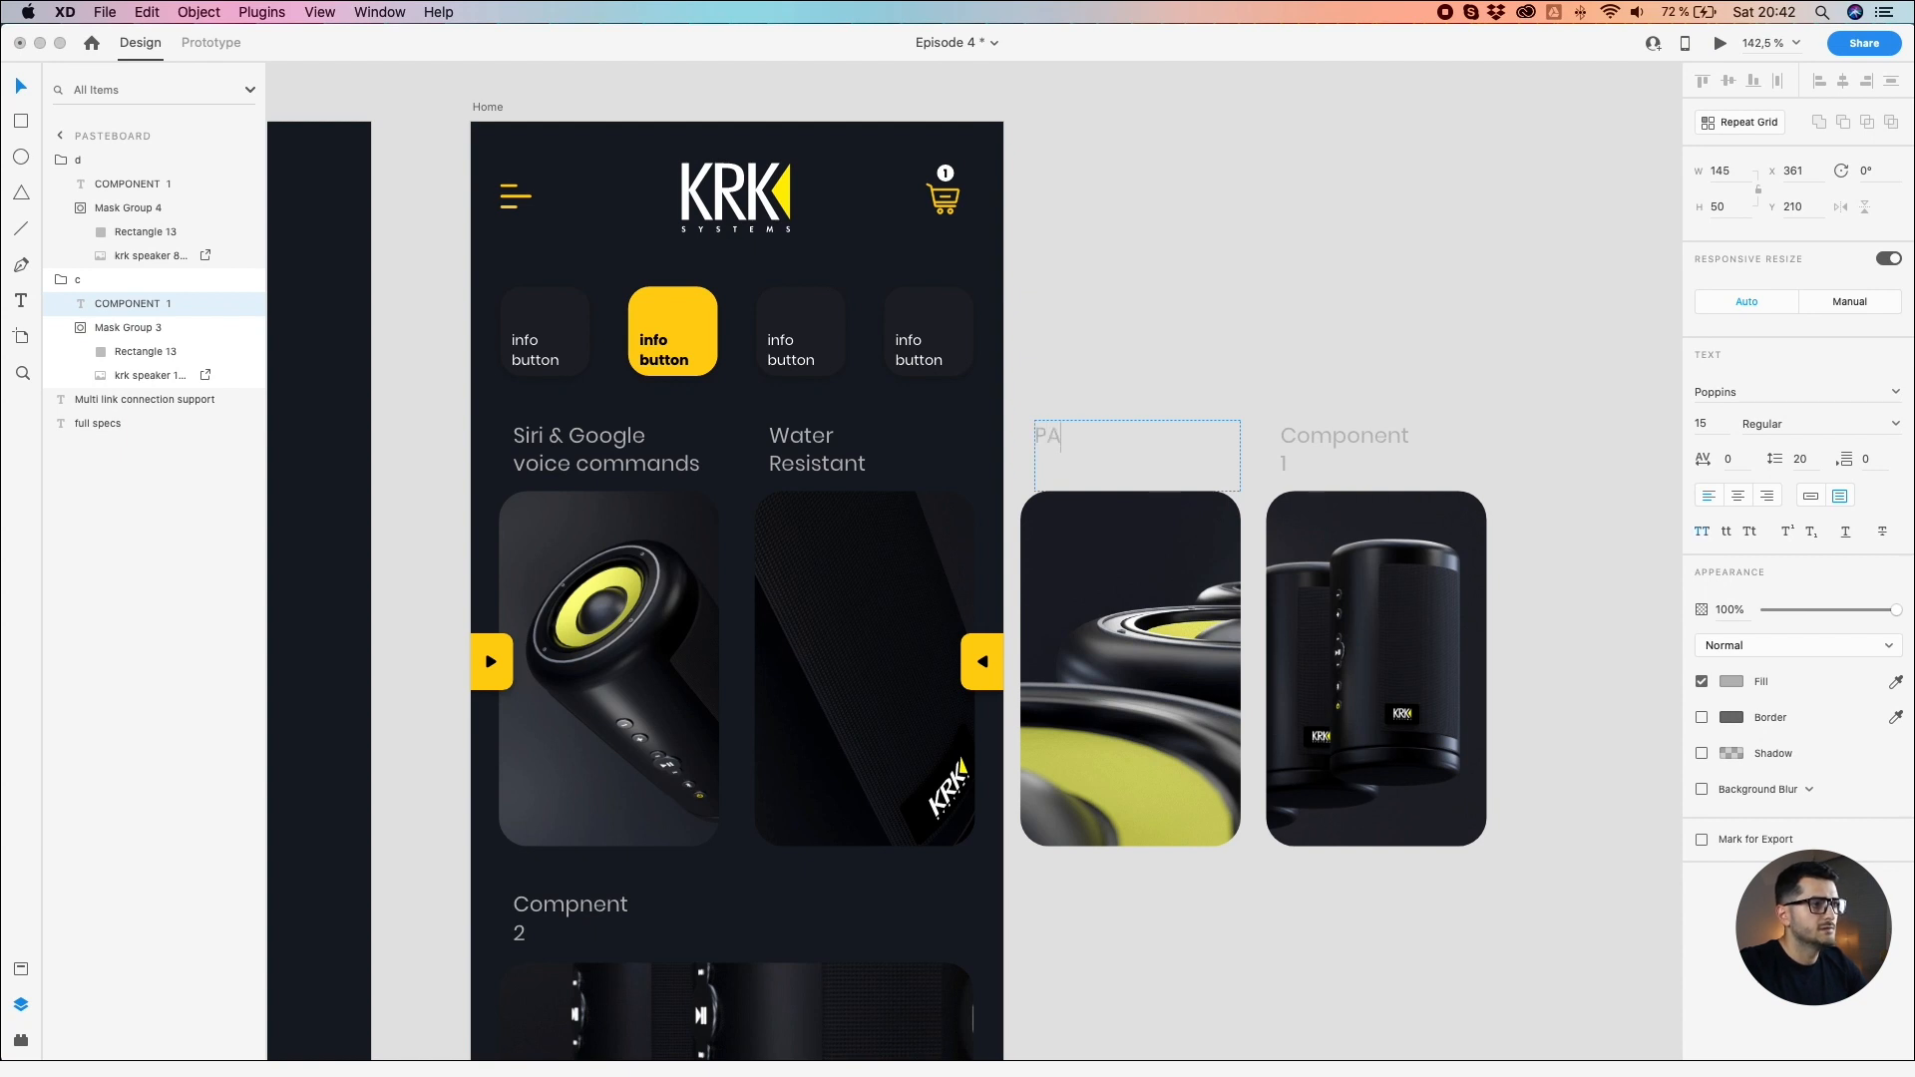
type("ed with ")
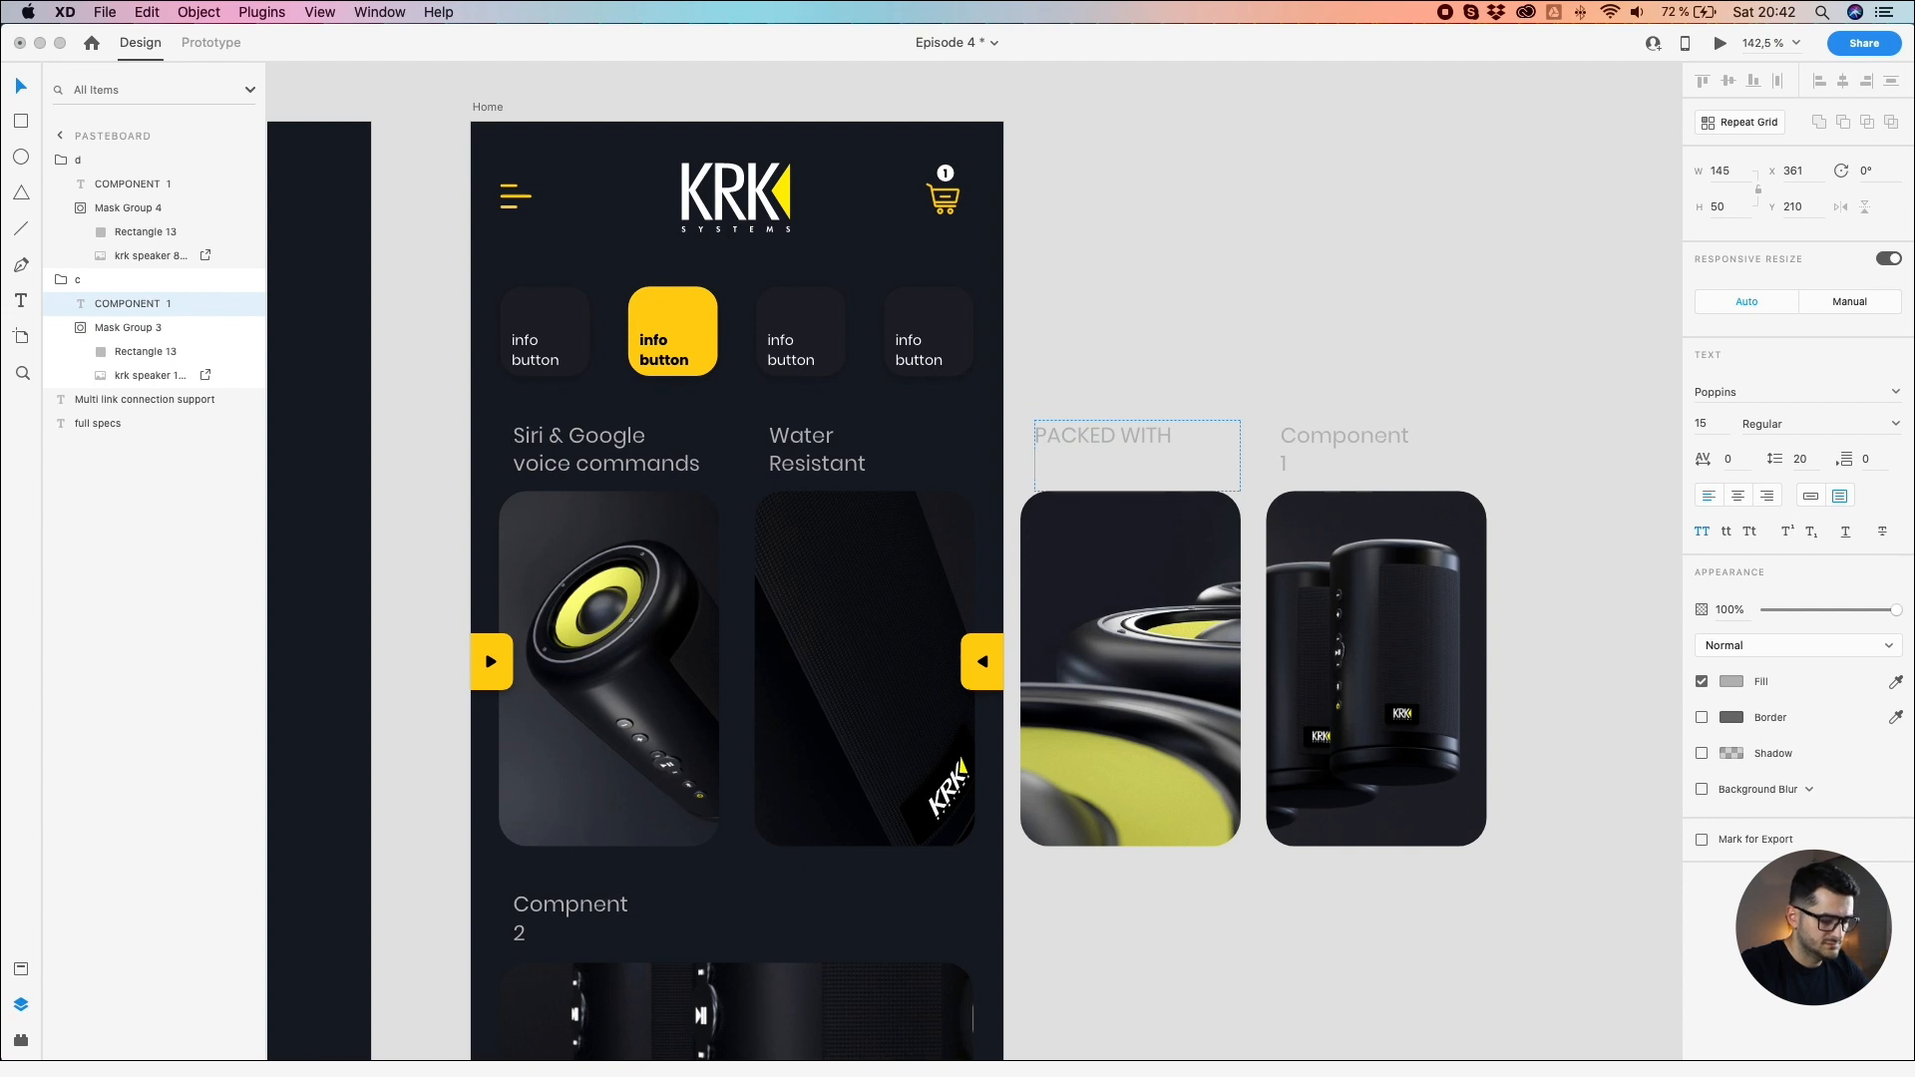
type("powe")
key("Escape")
left_click(1702, 531)
double_click(1075, 461)
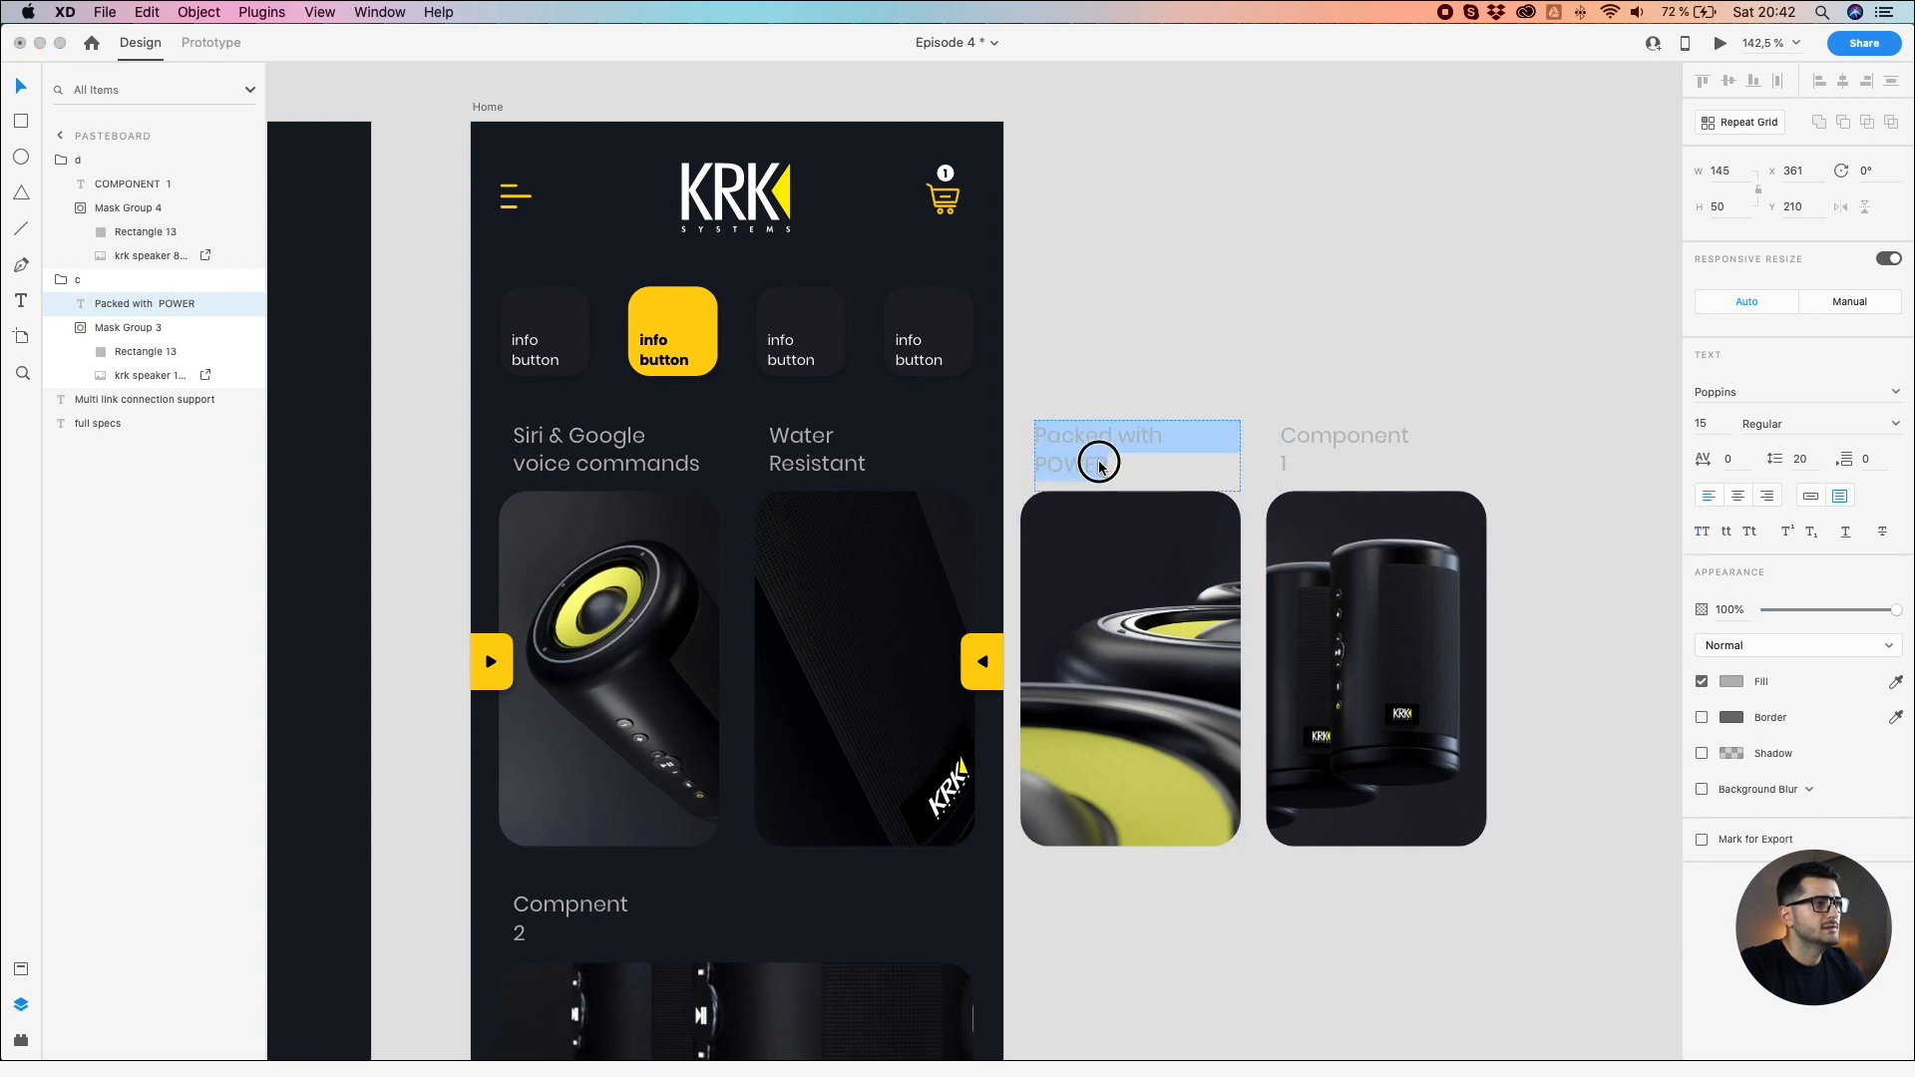
left_click_drag(1108, 465, 1019, 462)
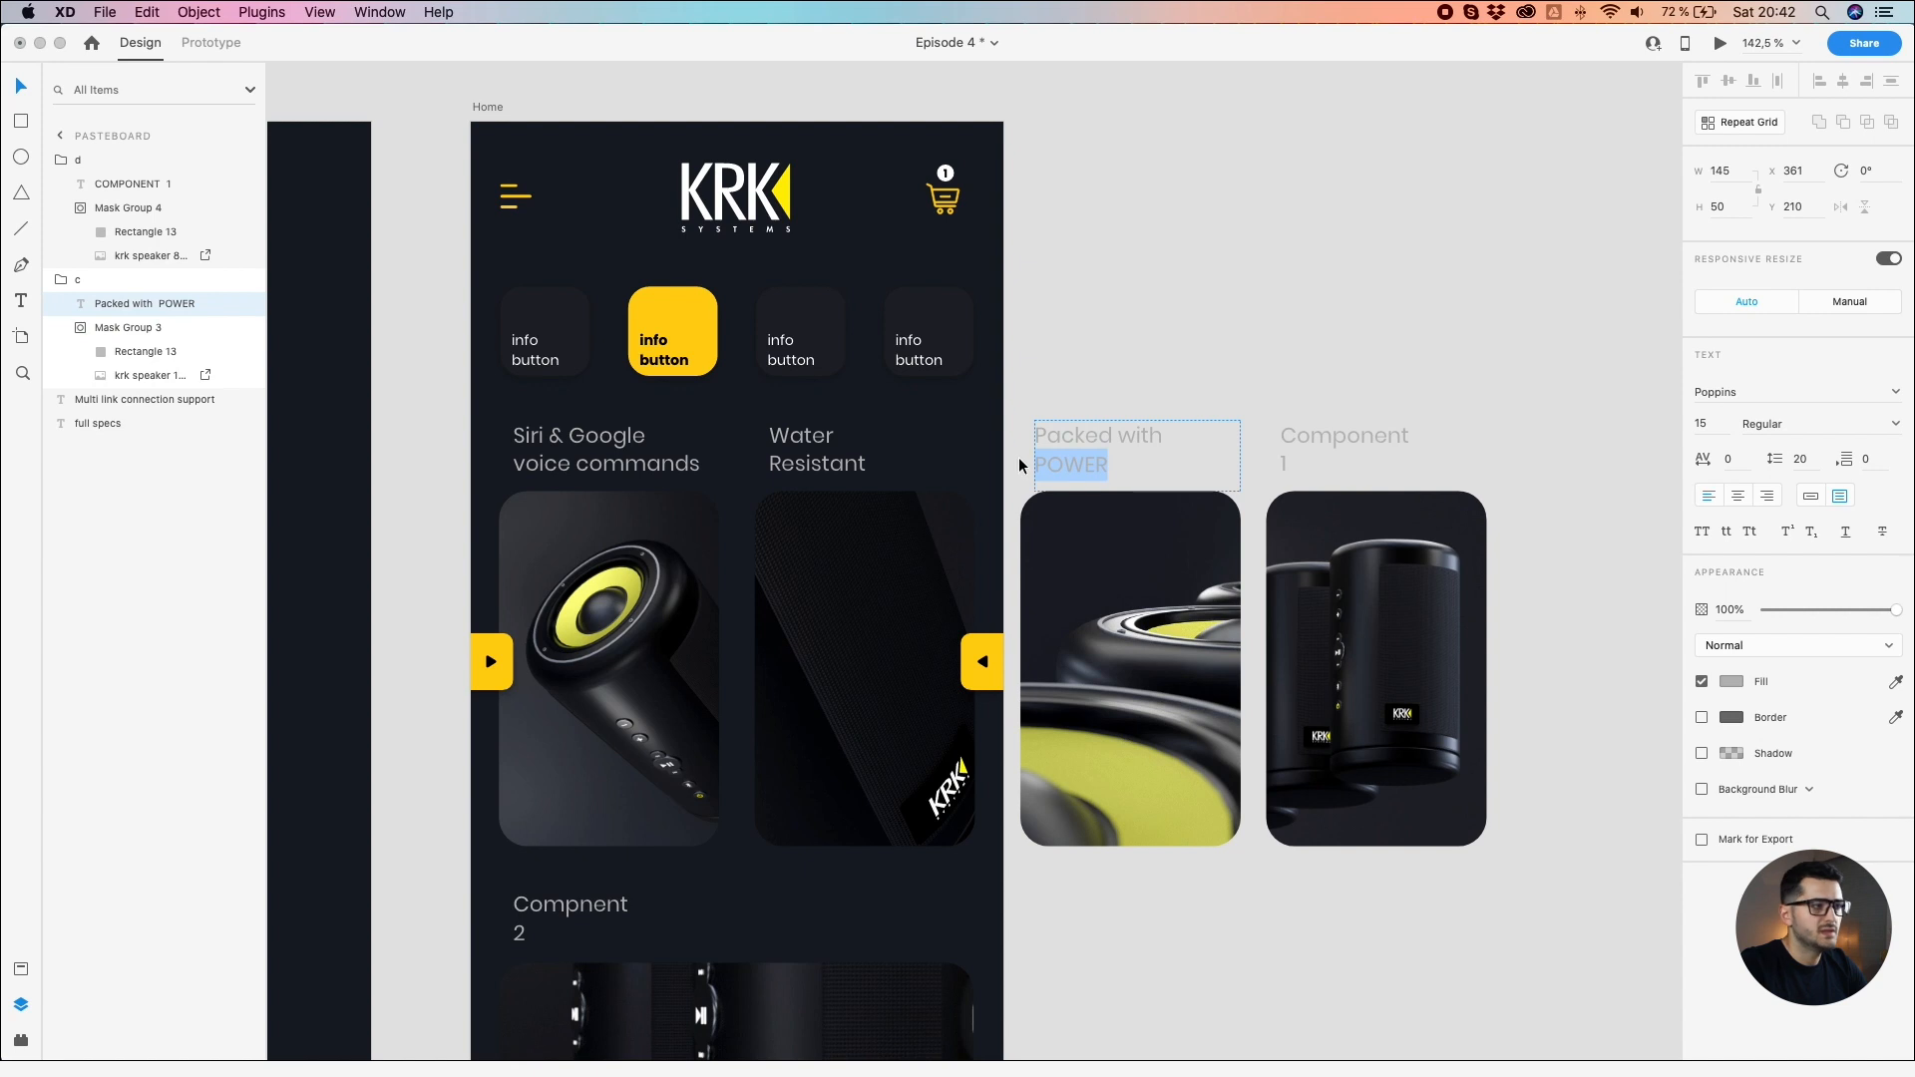
left_click(1094, 376)
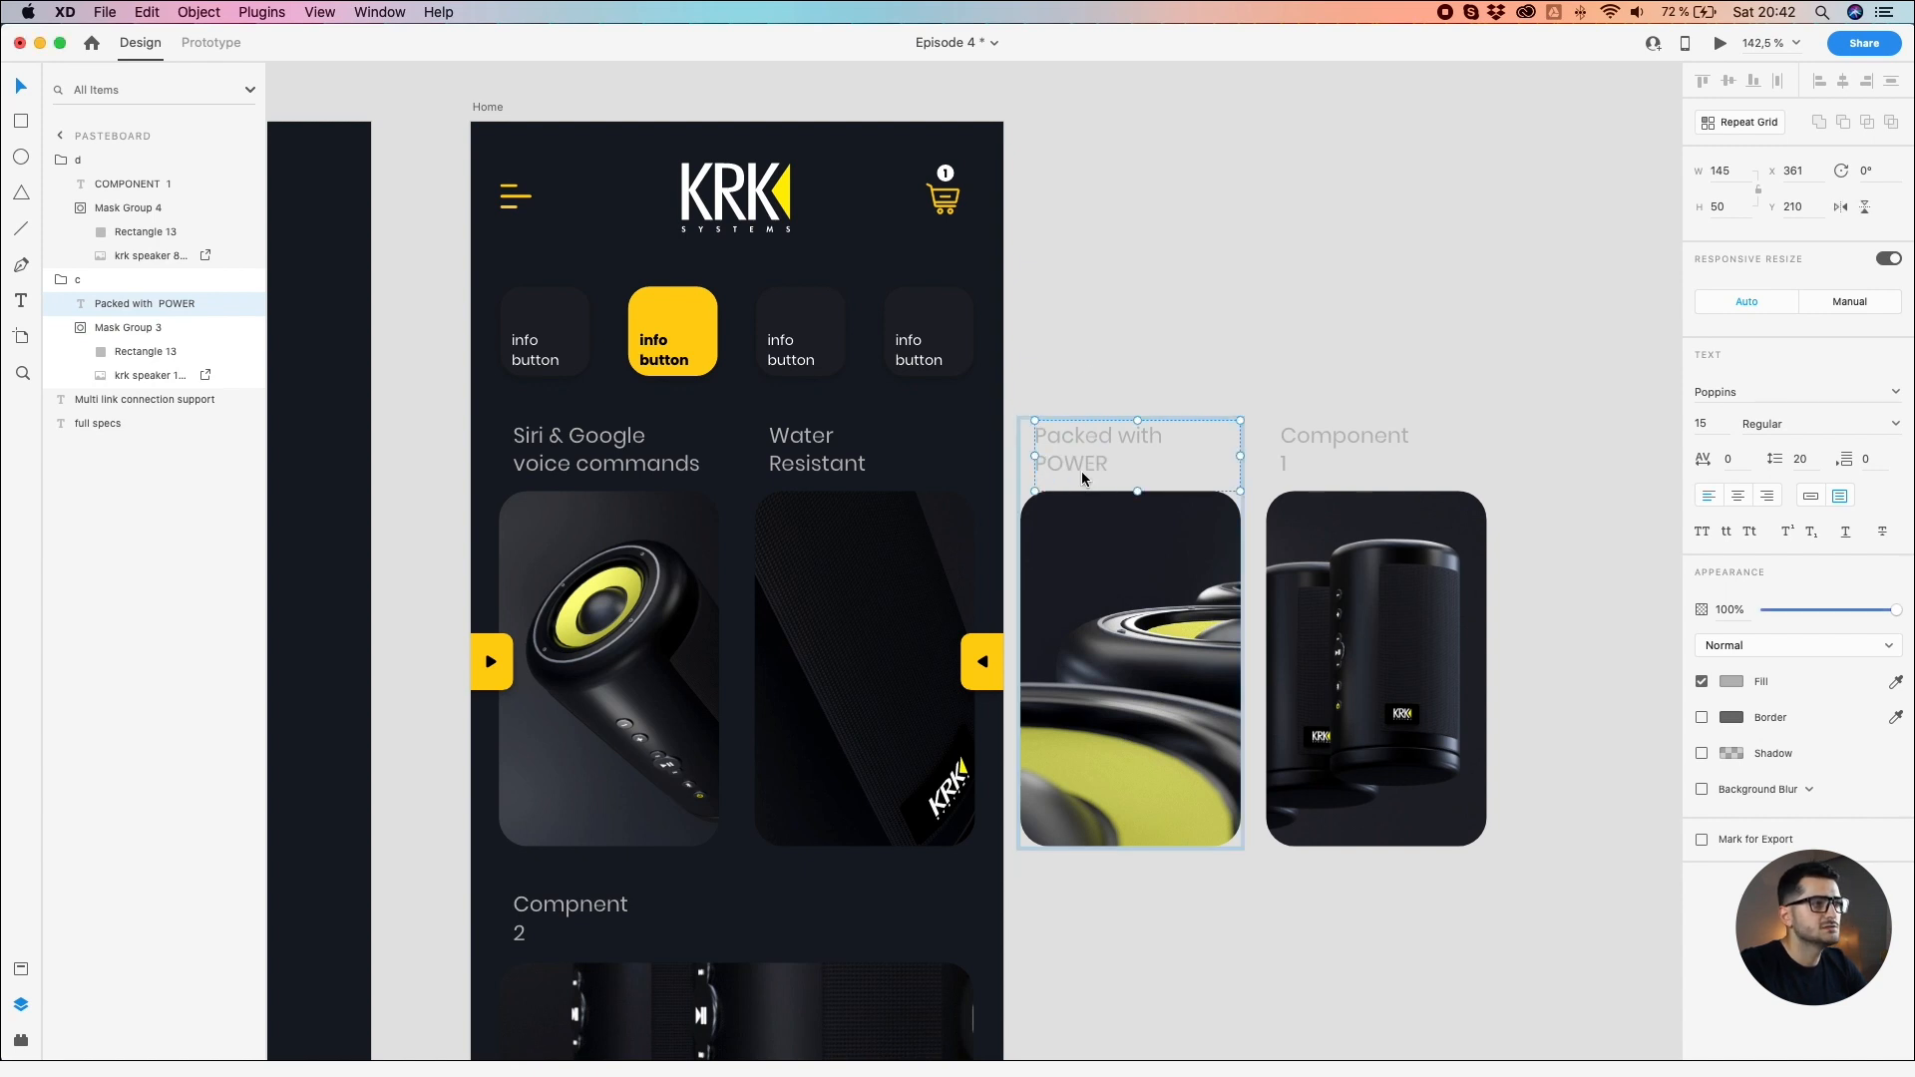
Step: Replace the title of component card d on the pasteboard with "Your music ready to go", without all-caps formatting
double_click(1313, 437)
double_click(1314, 434)
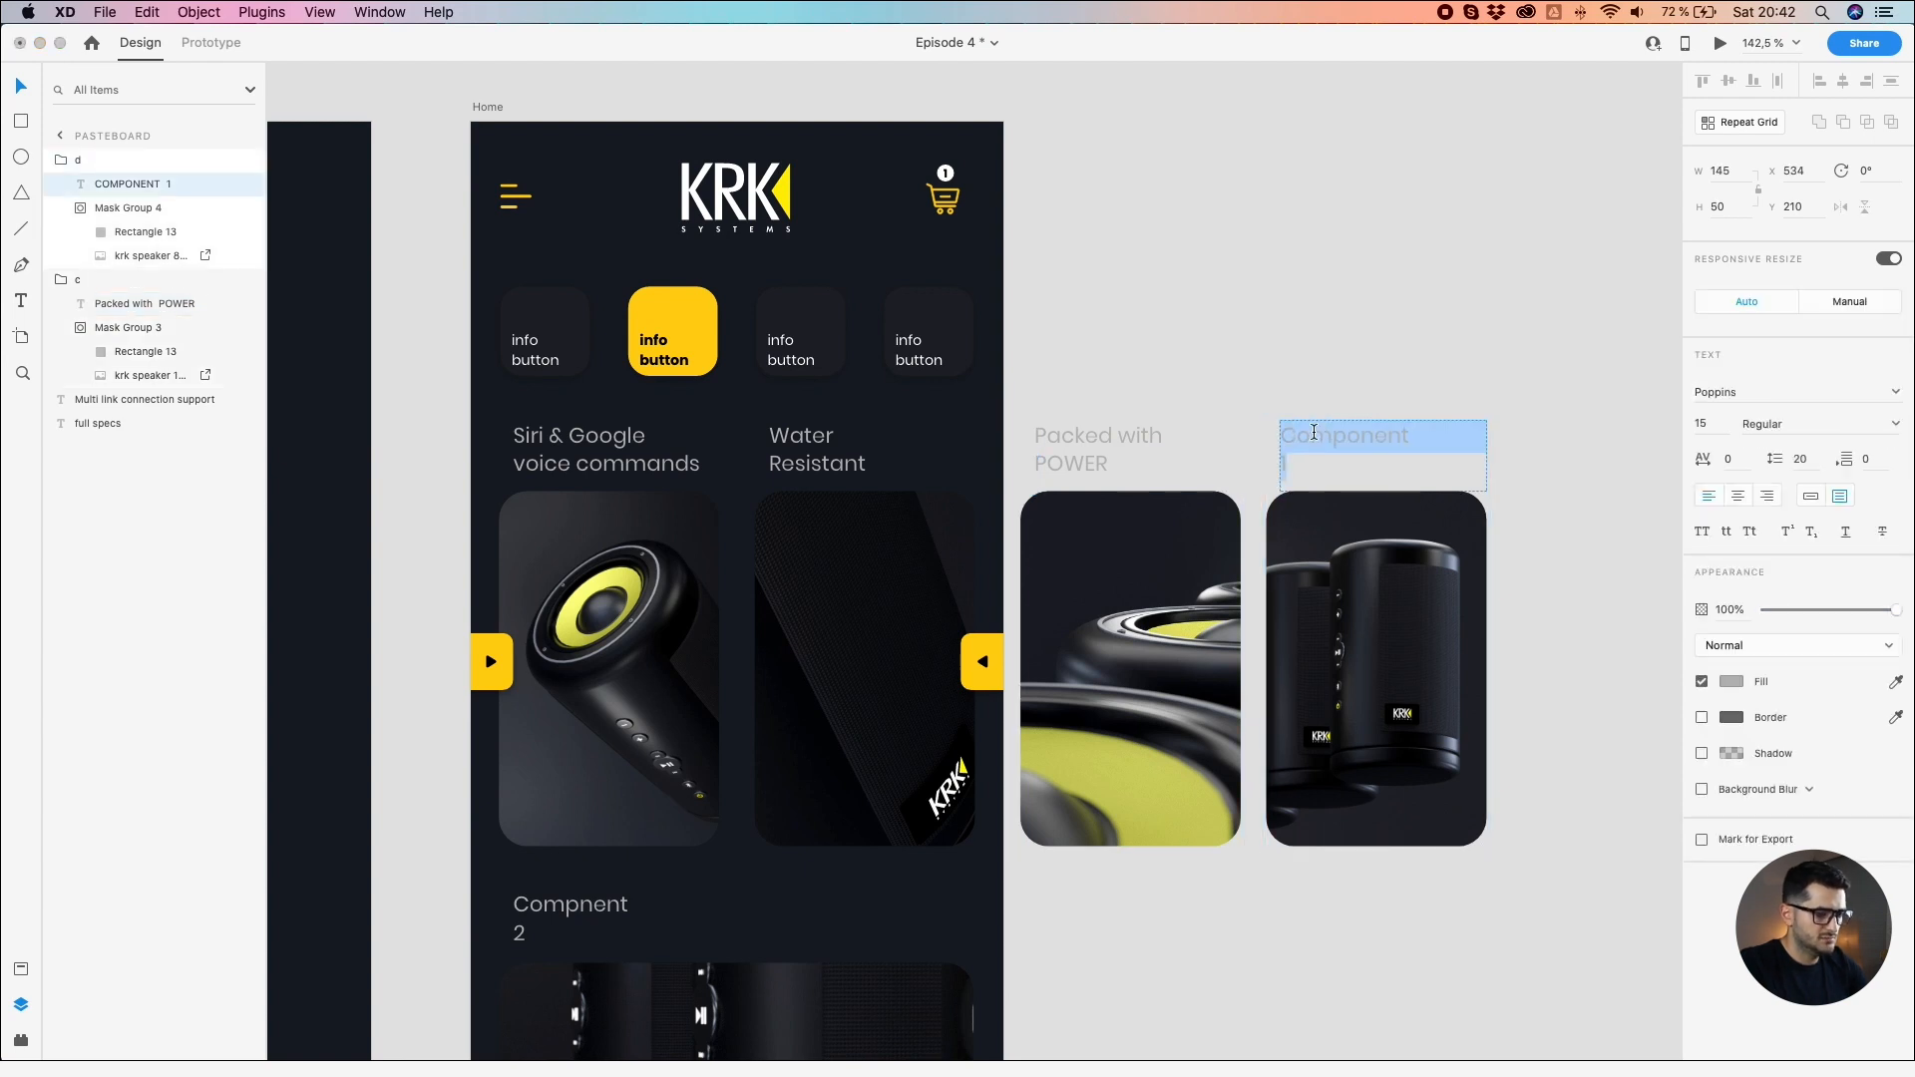
type("YOUR")
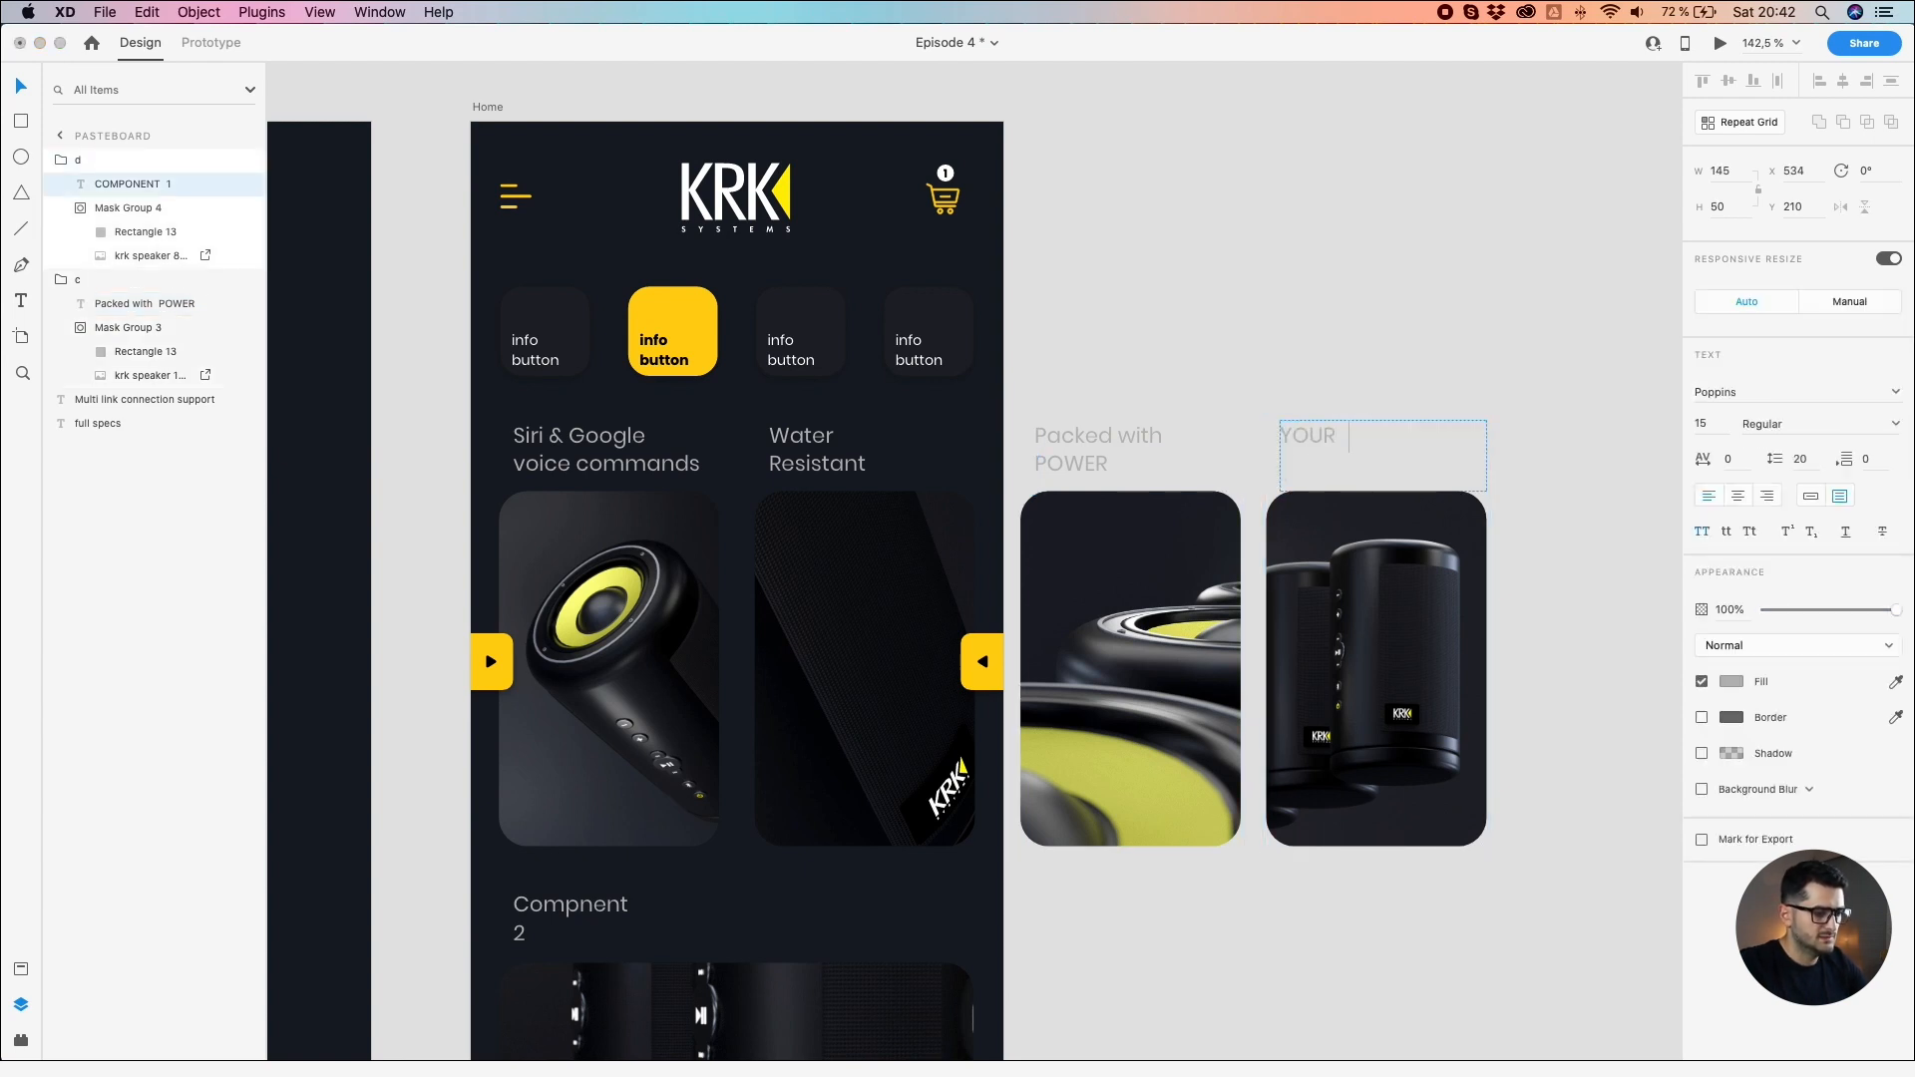
type(" MUSIC")
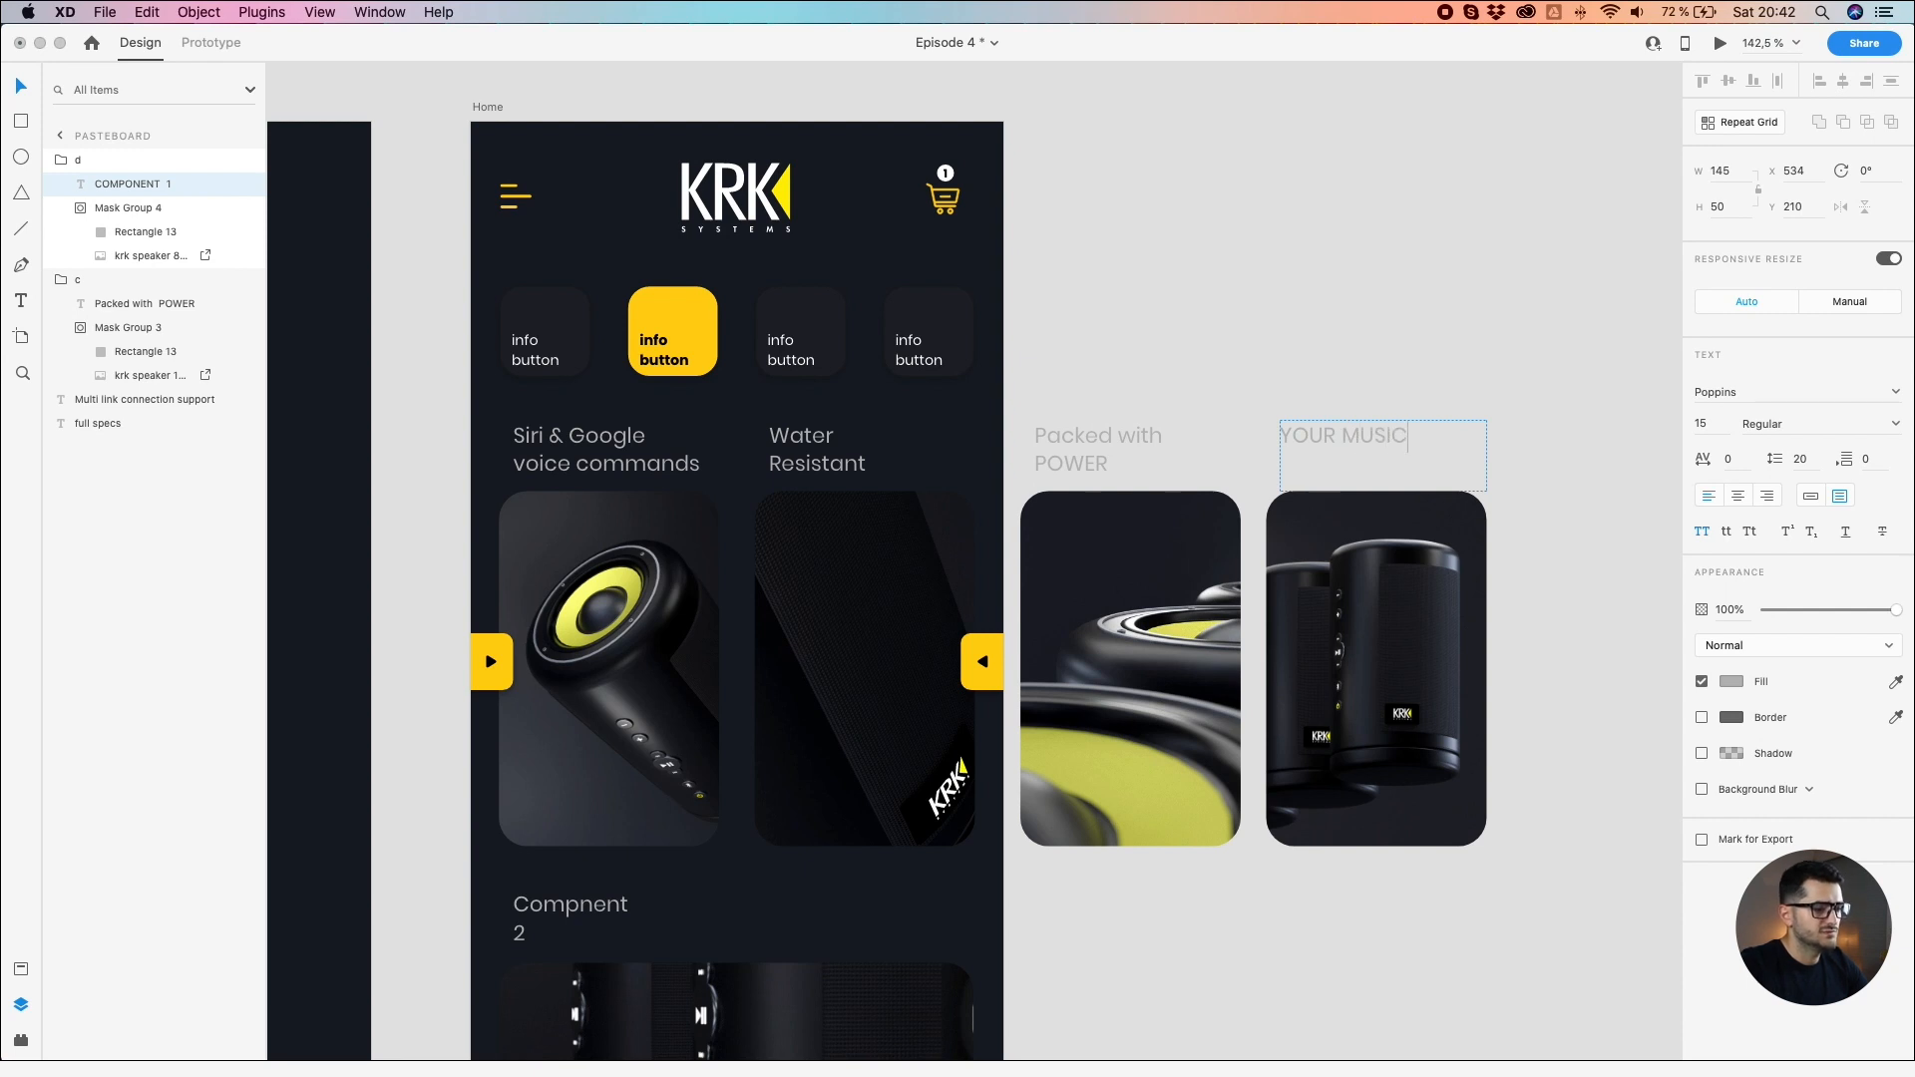
type(" READY")
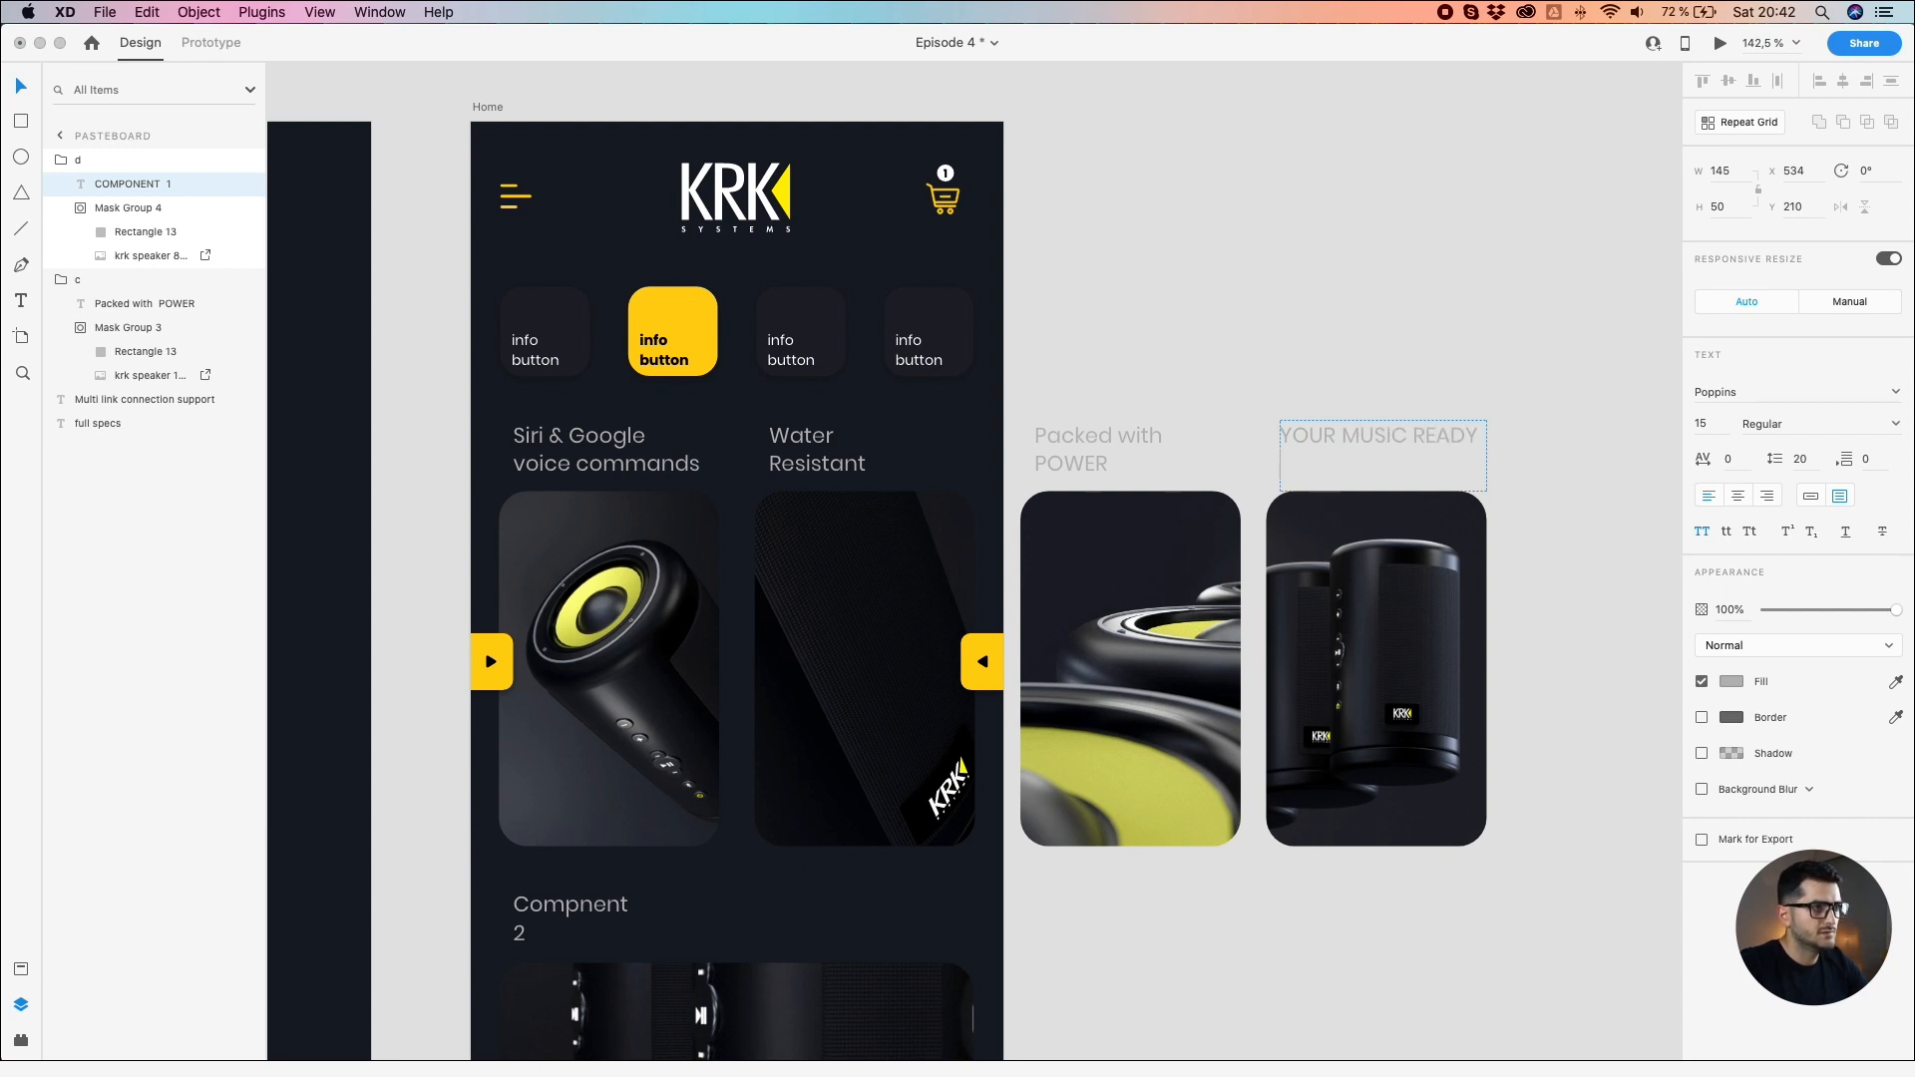
type(" TO GO")
key("Escape")
left_click(1702, 532)
double_click(1289, 464)
left_click(1298, 465)
key("BackSpace")
type("our music ready to go")
key("Escape")
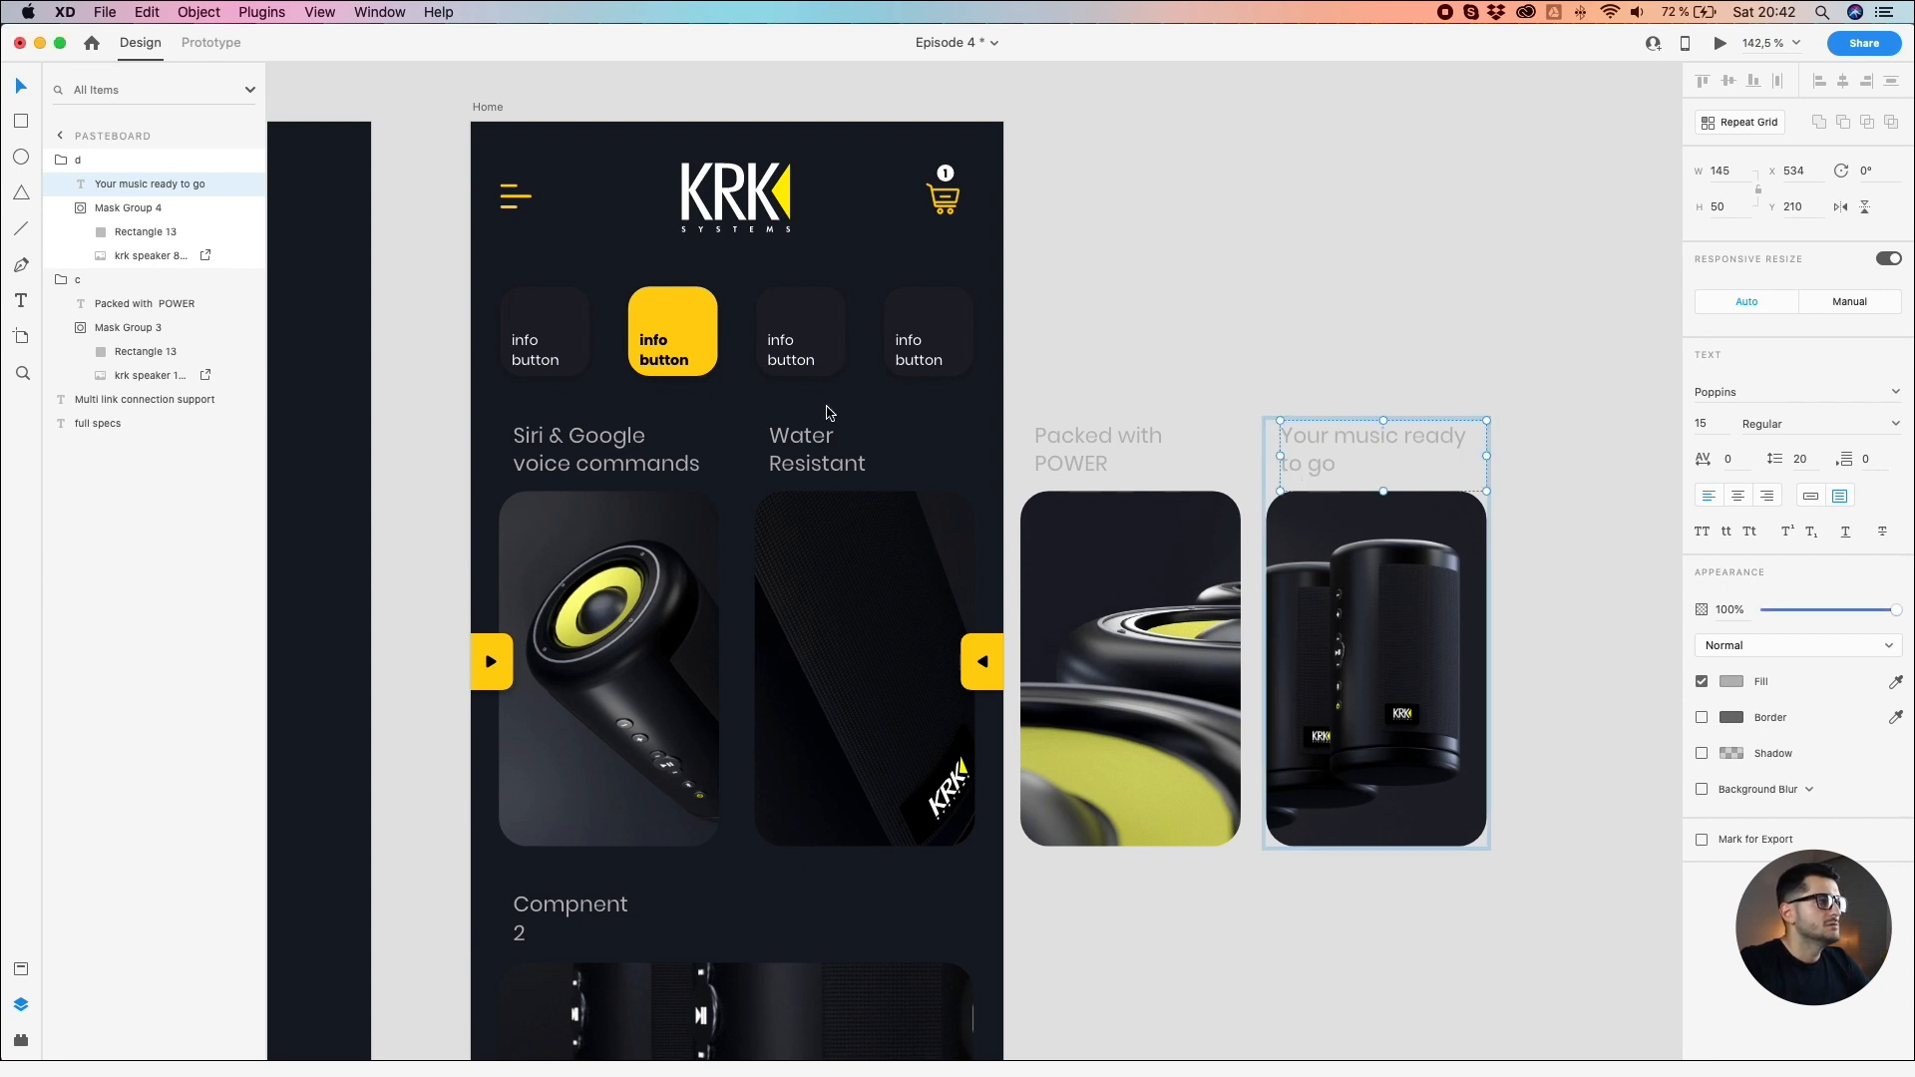
Step: Make the "&" in card a's title Bold and give it a light grey #E3E3E3 fill
scroll(555, 458, "up", 2)
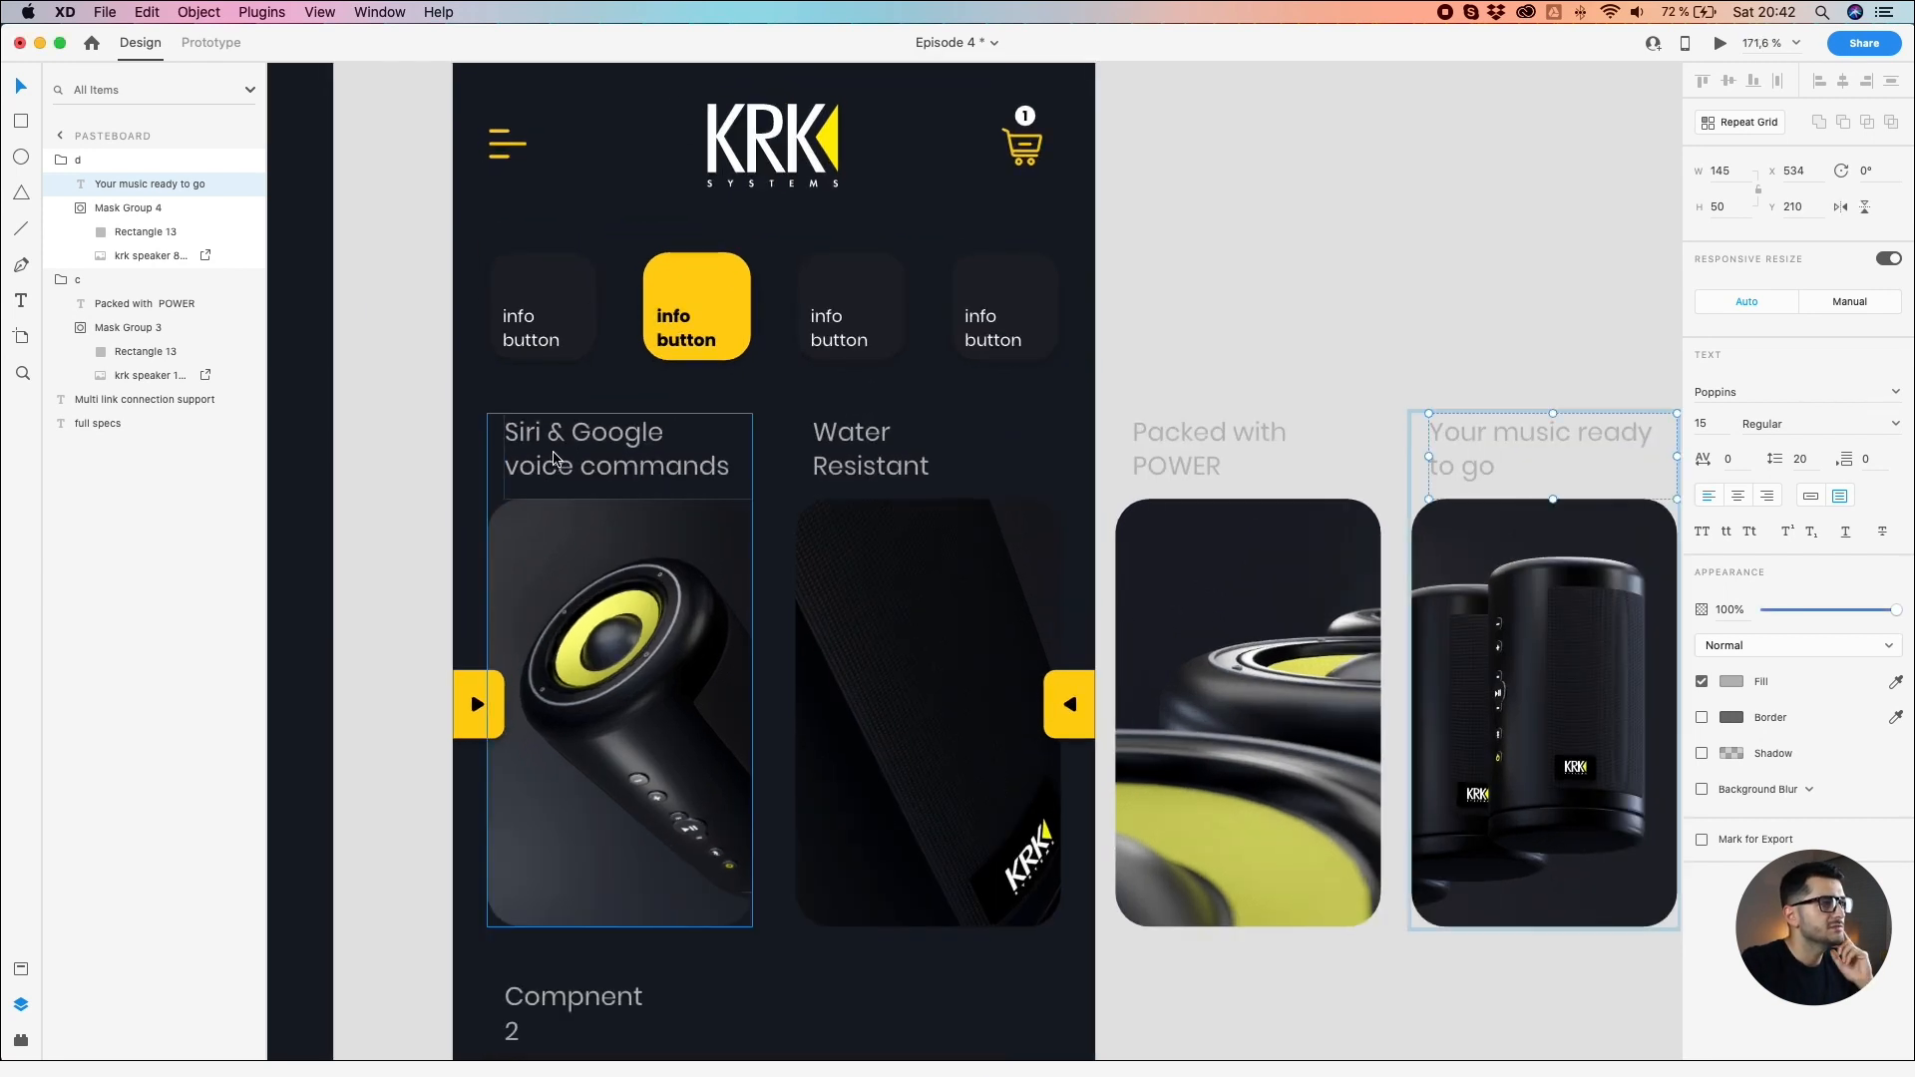
double_click(556, 429)
triple_click(557, 433)
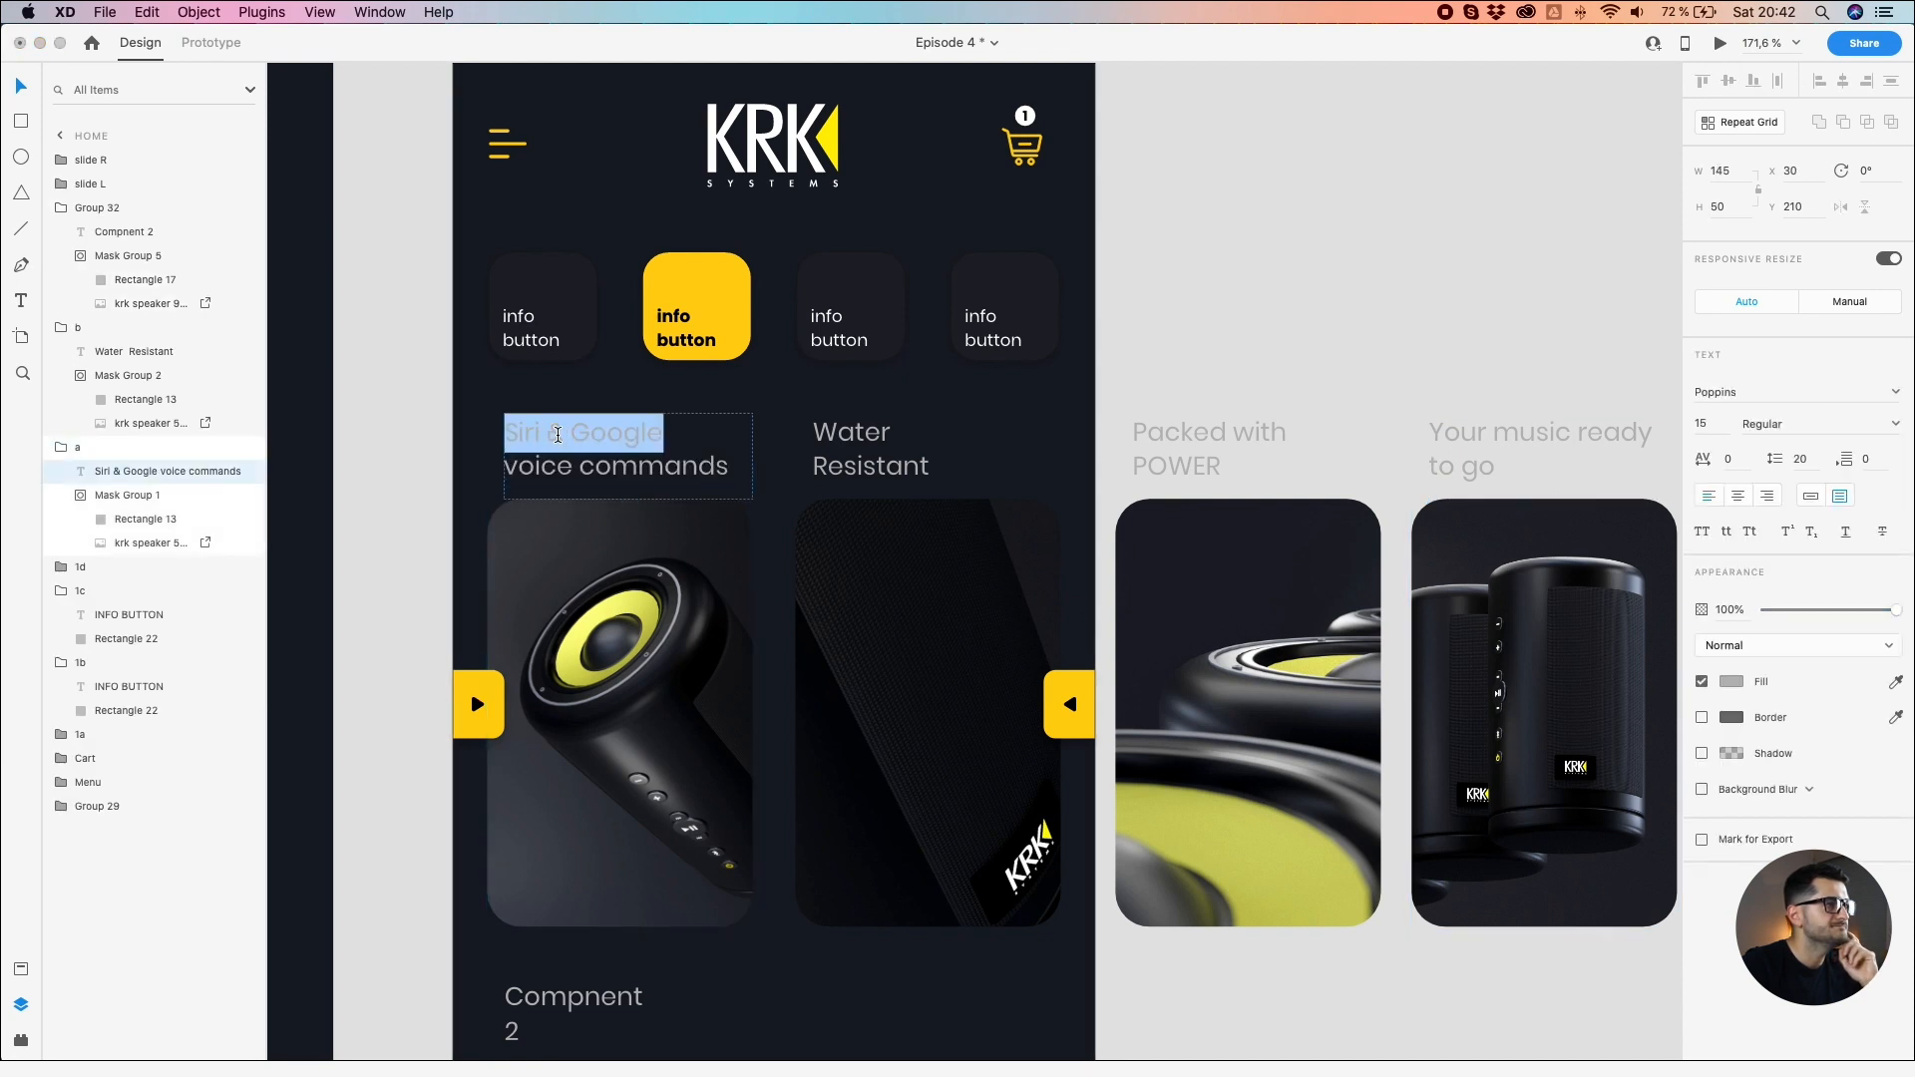
left_click(564, 435)
left_click_drag(564, 435, 545, 435)
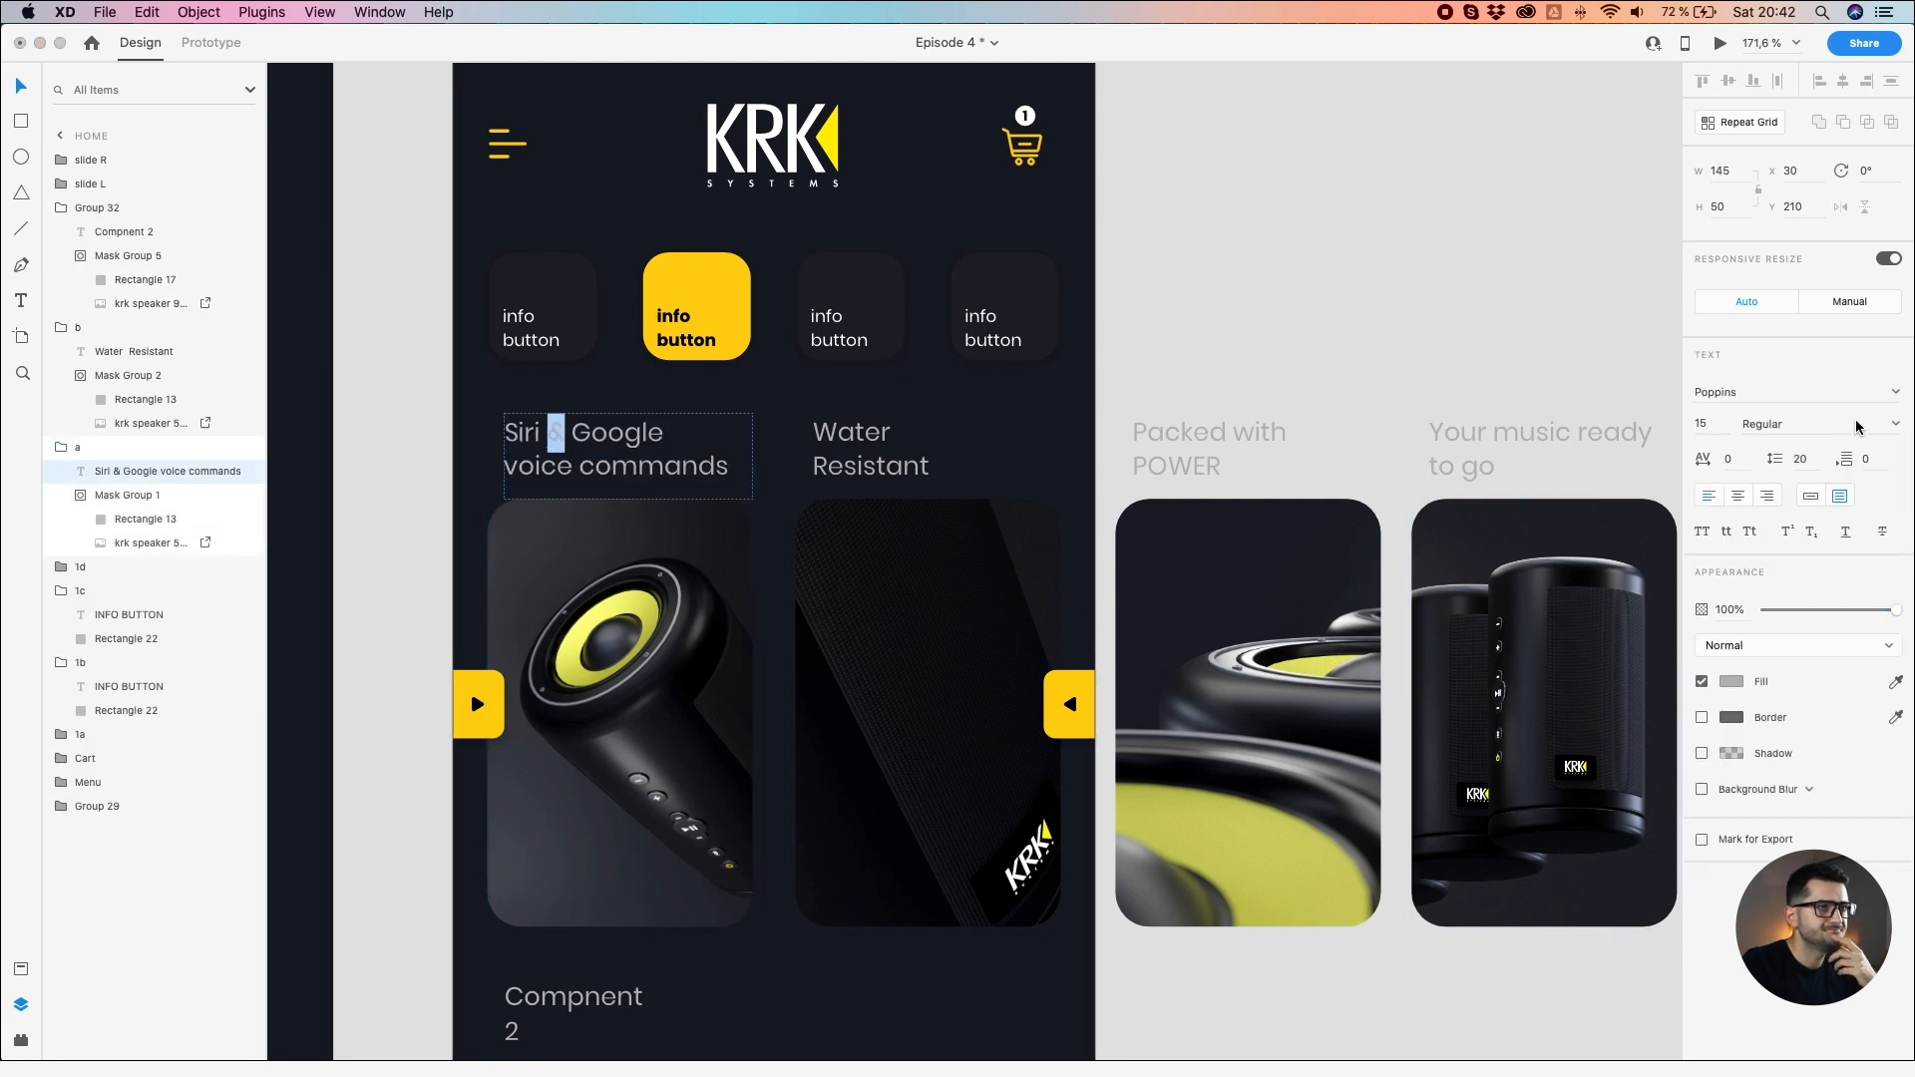
left_click(1895, 427)
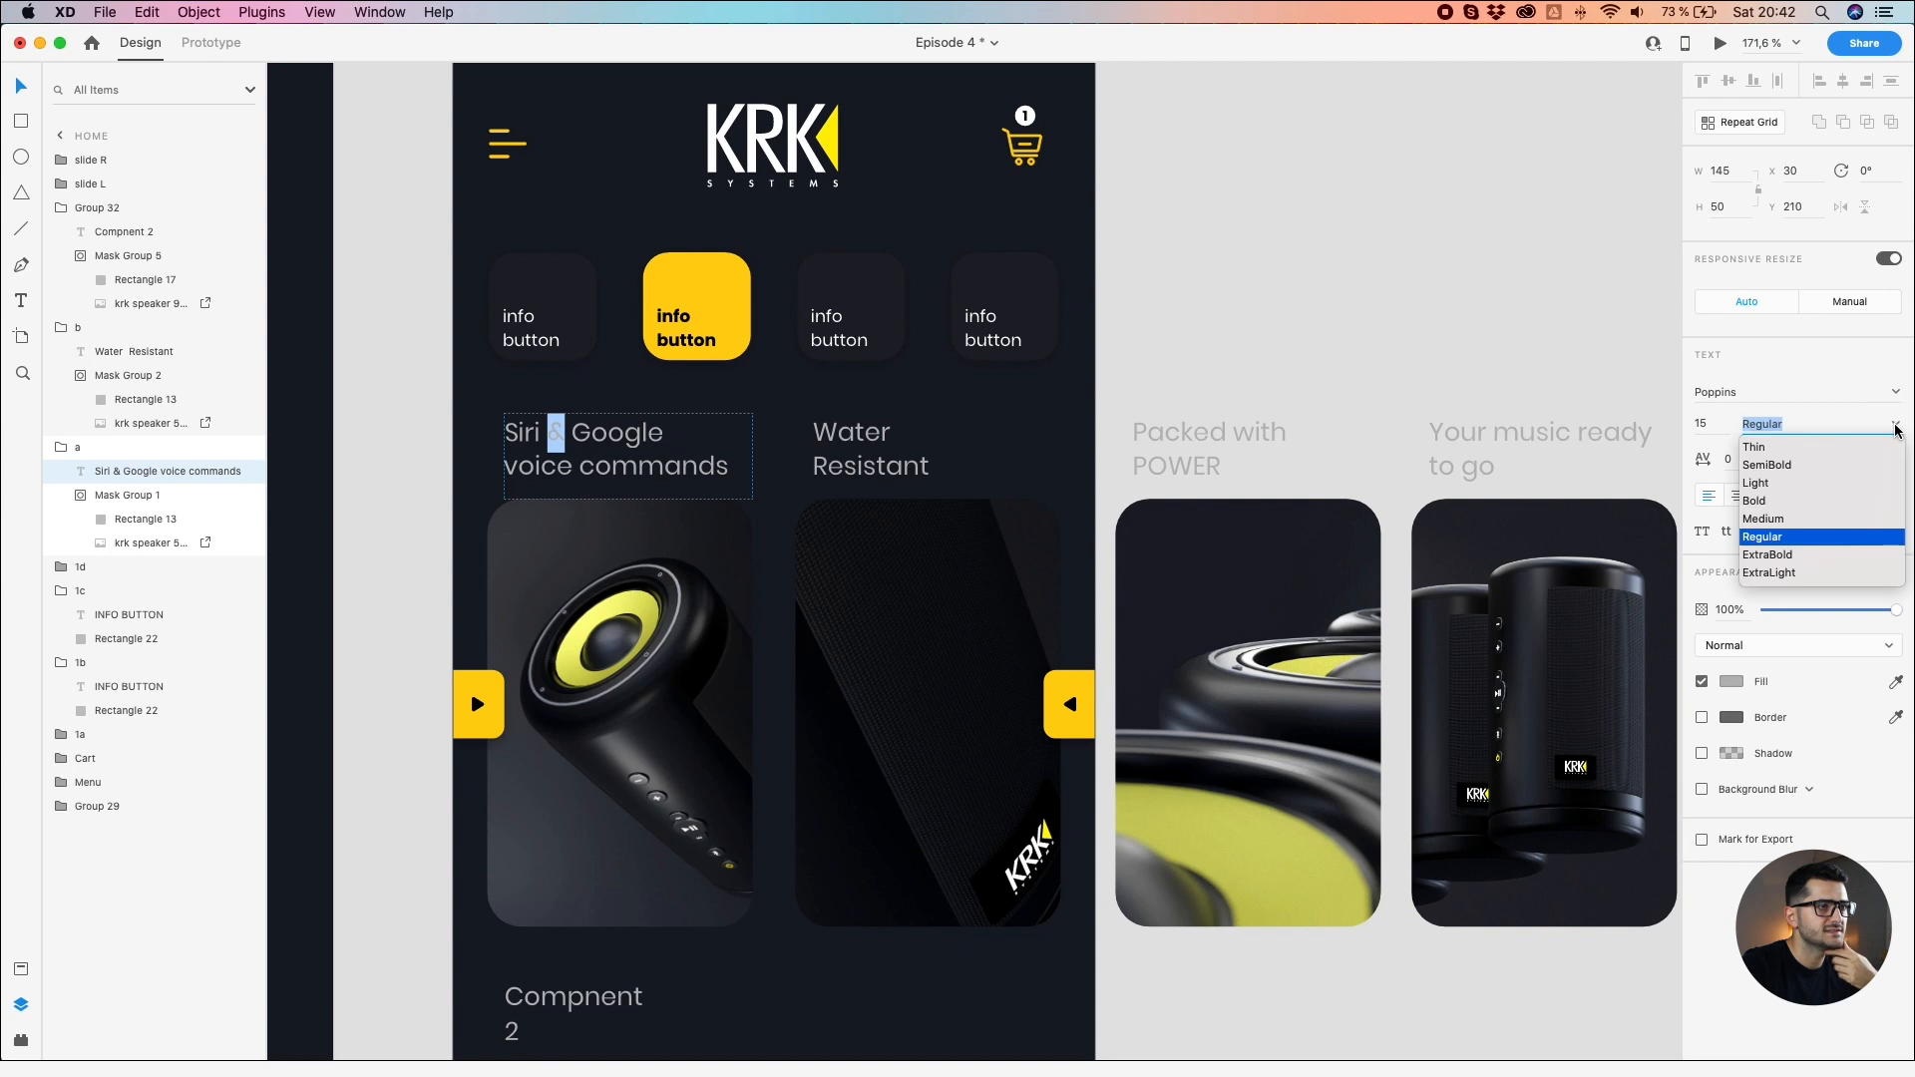
left_click(1763, 501)
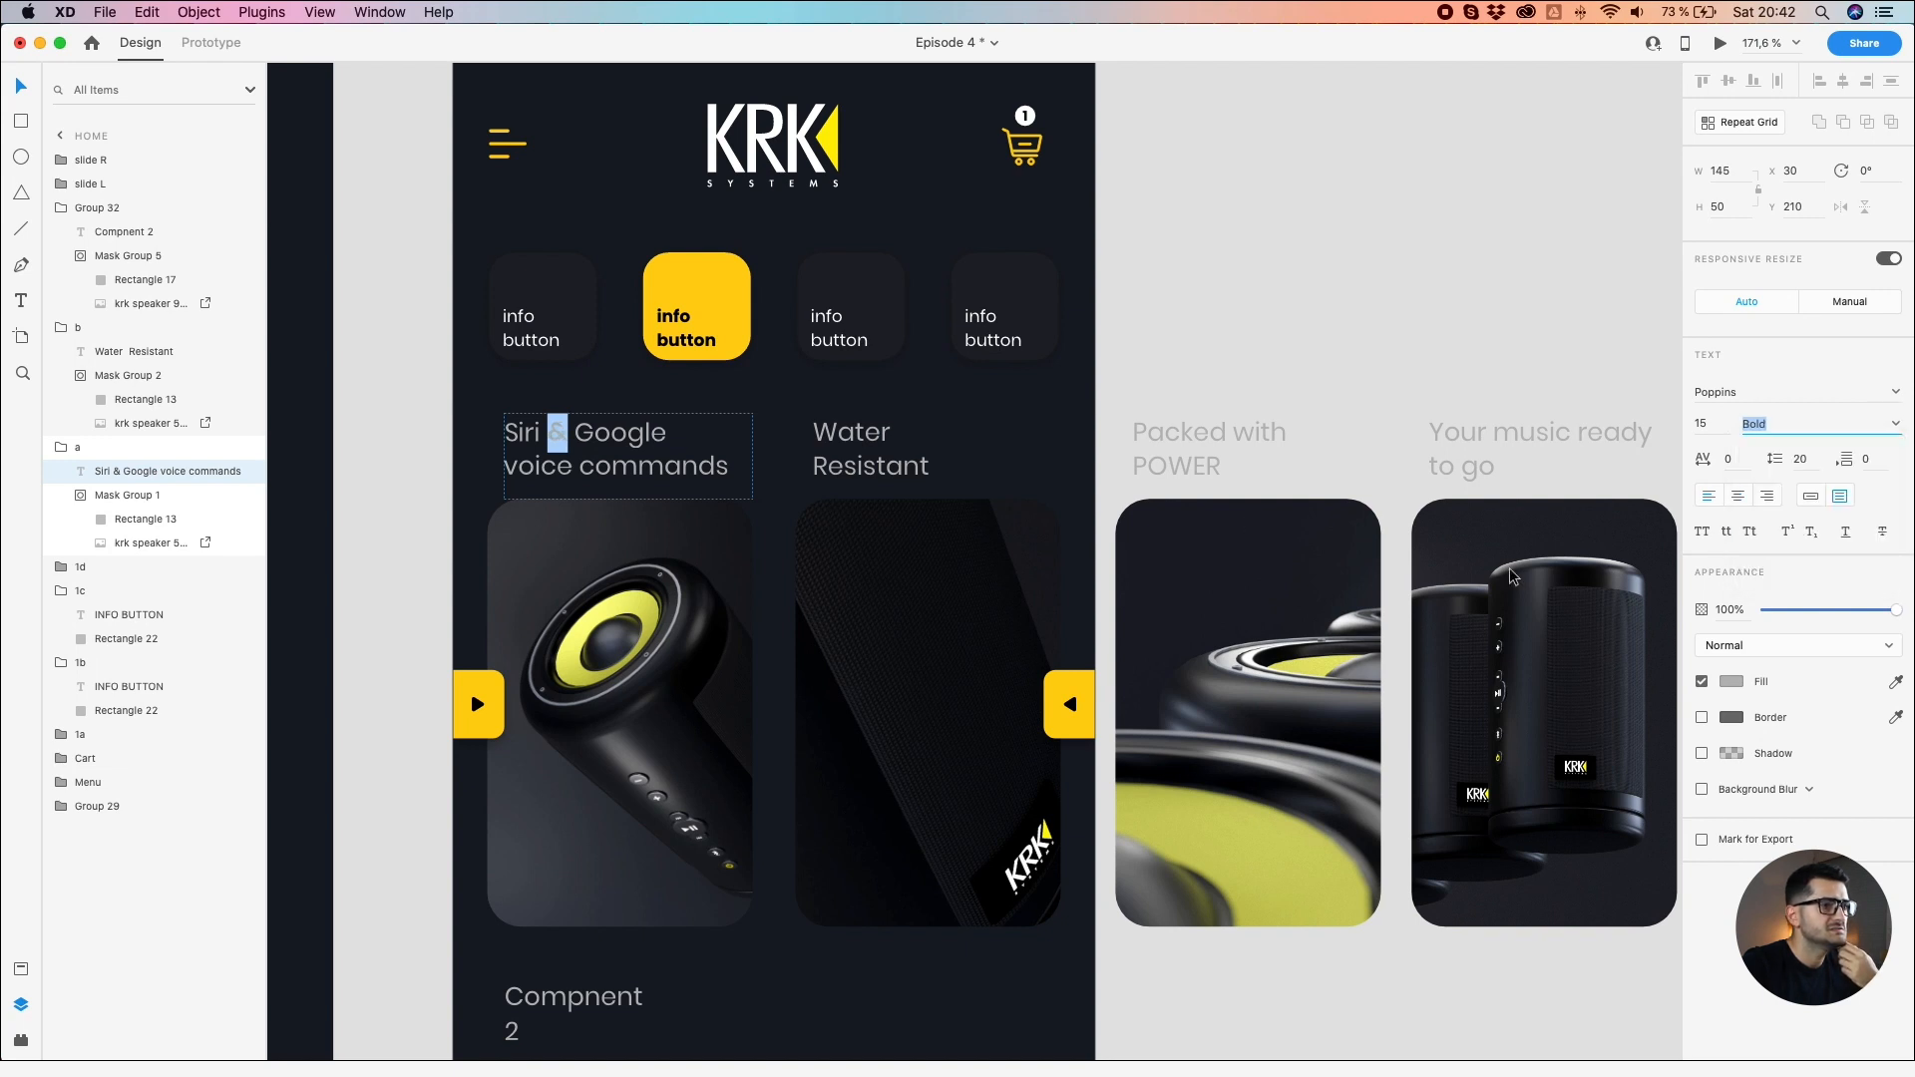
left_click(1731, 681)
left_click(1486, 594)
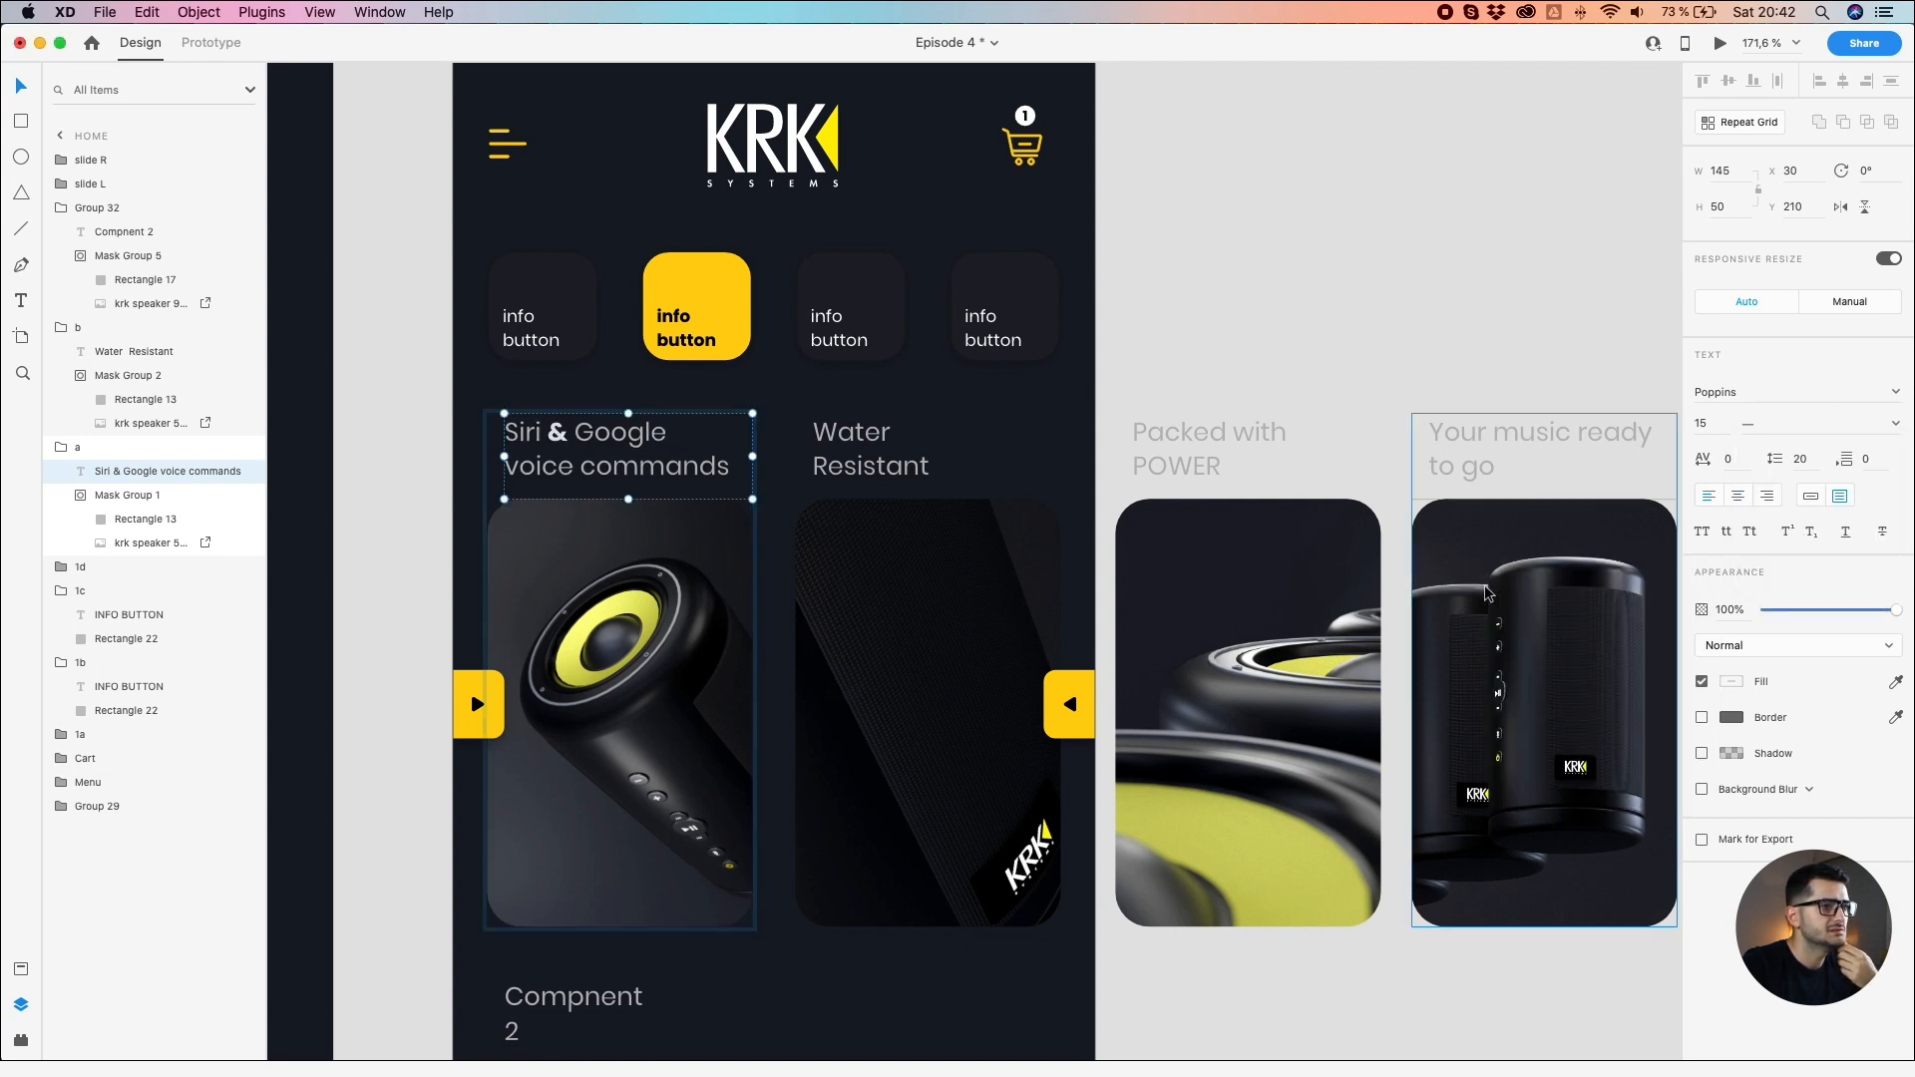
Step: Set the fill of the "&" in card a's title to white
double_click(559, 440)
left_click(560, 439)
double_click(557, 433)
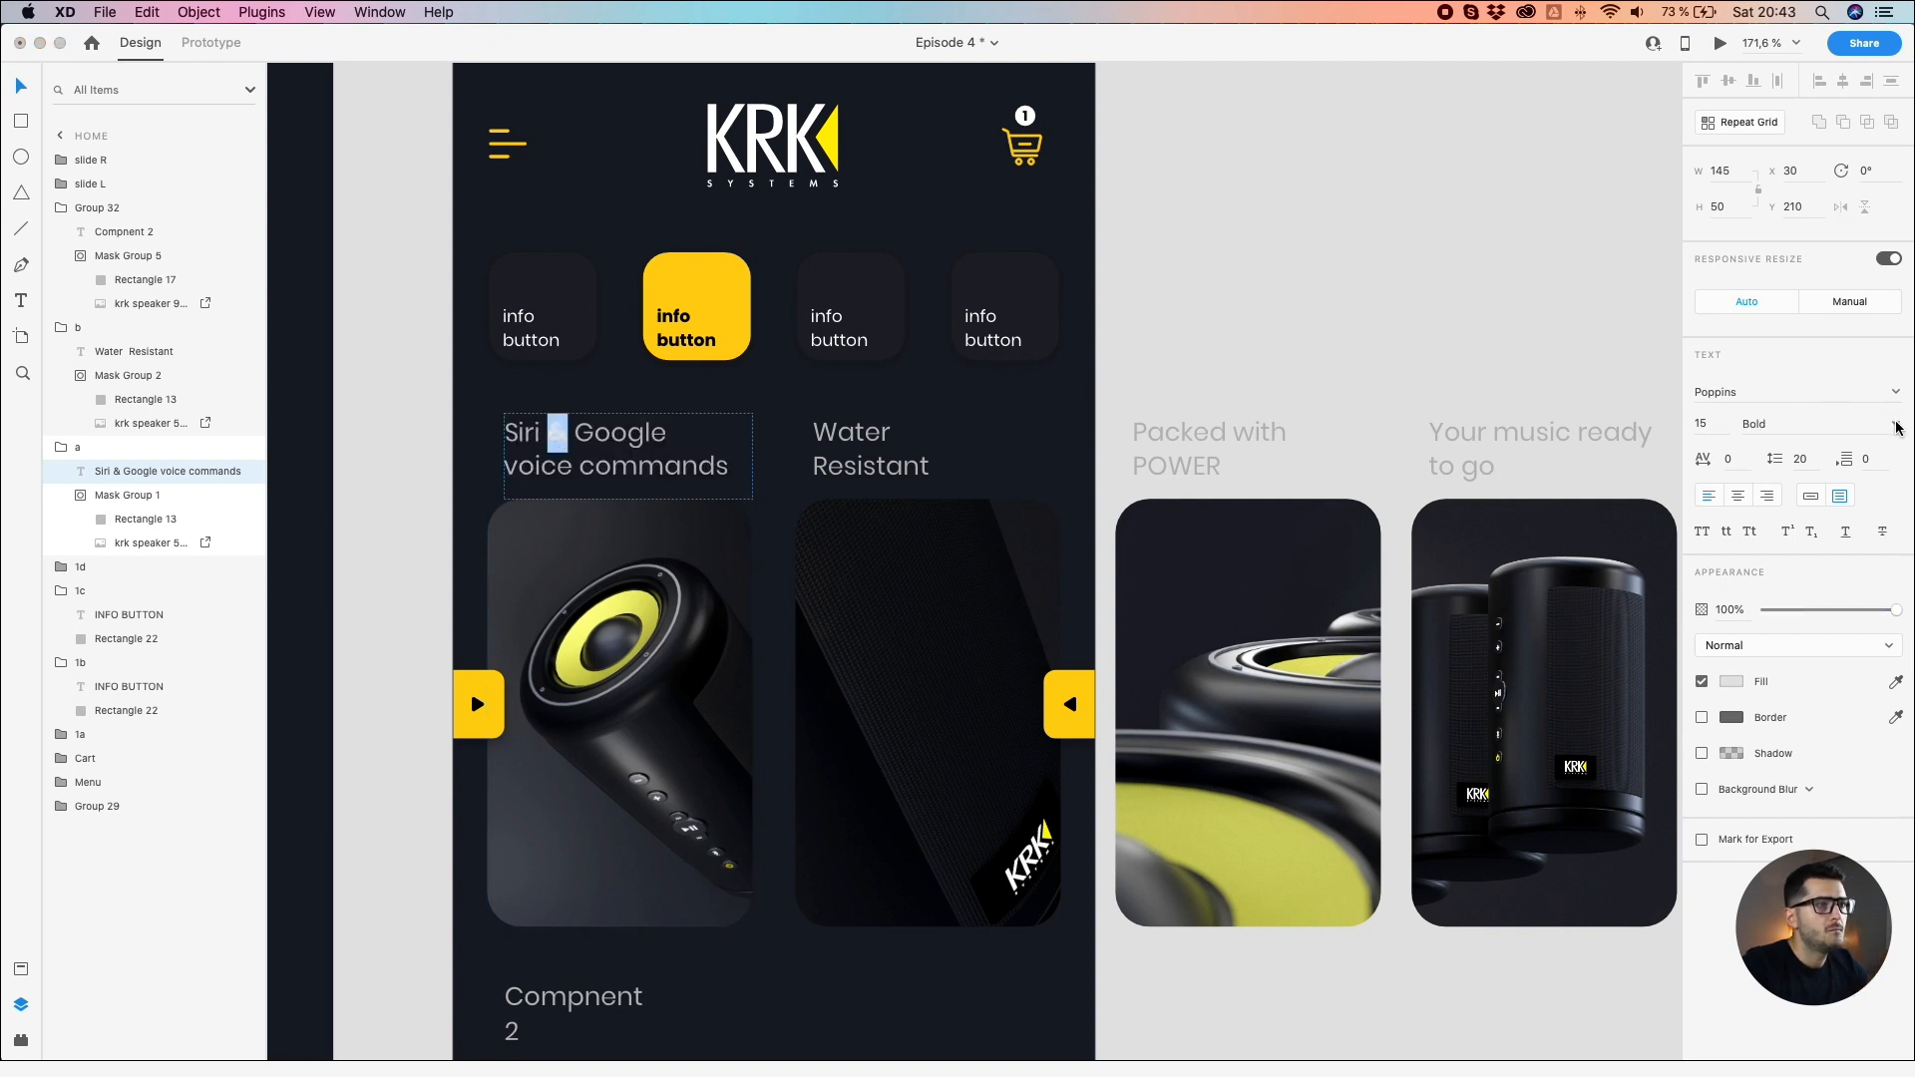
left_click(1731, 684)
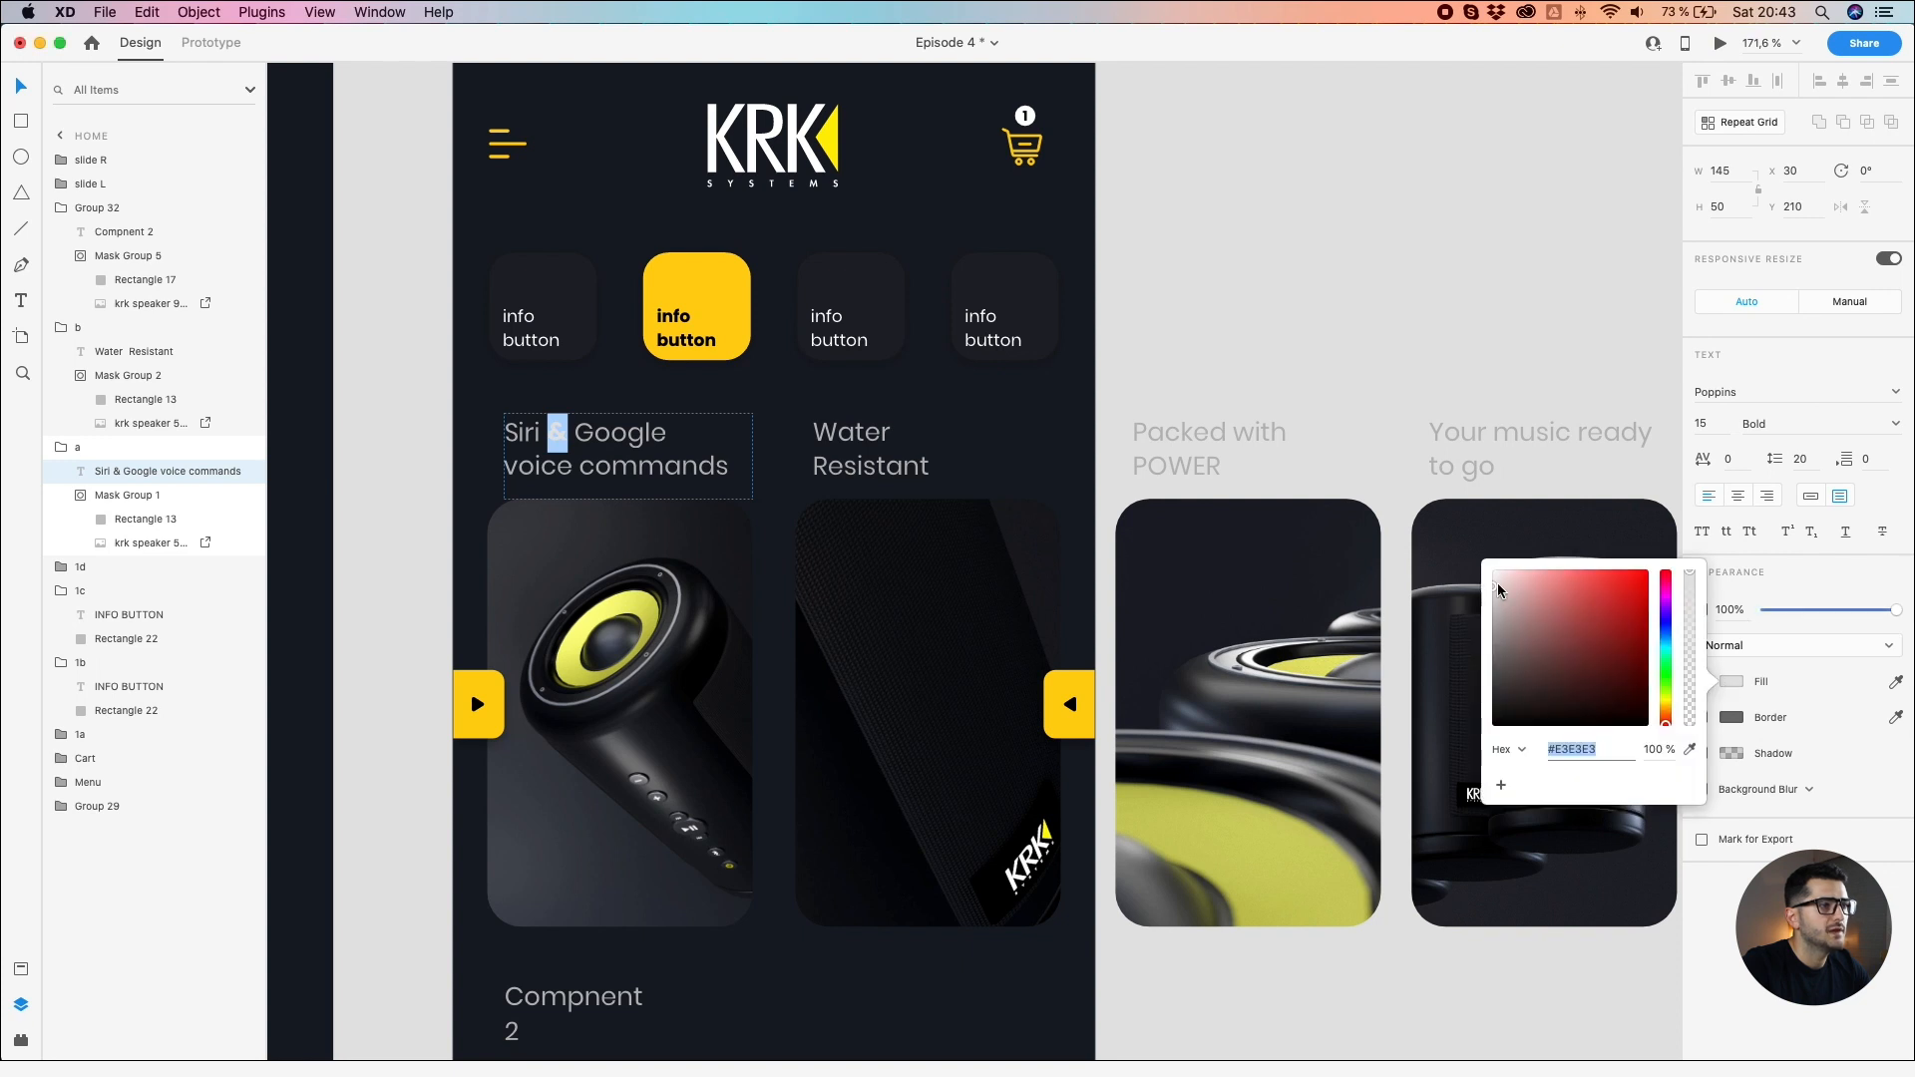
key("Escape")
left_click(415, 432)
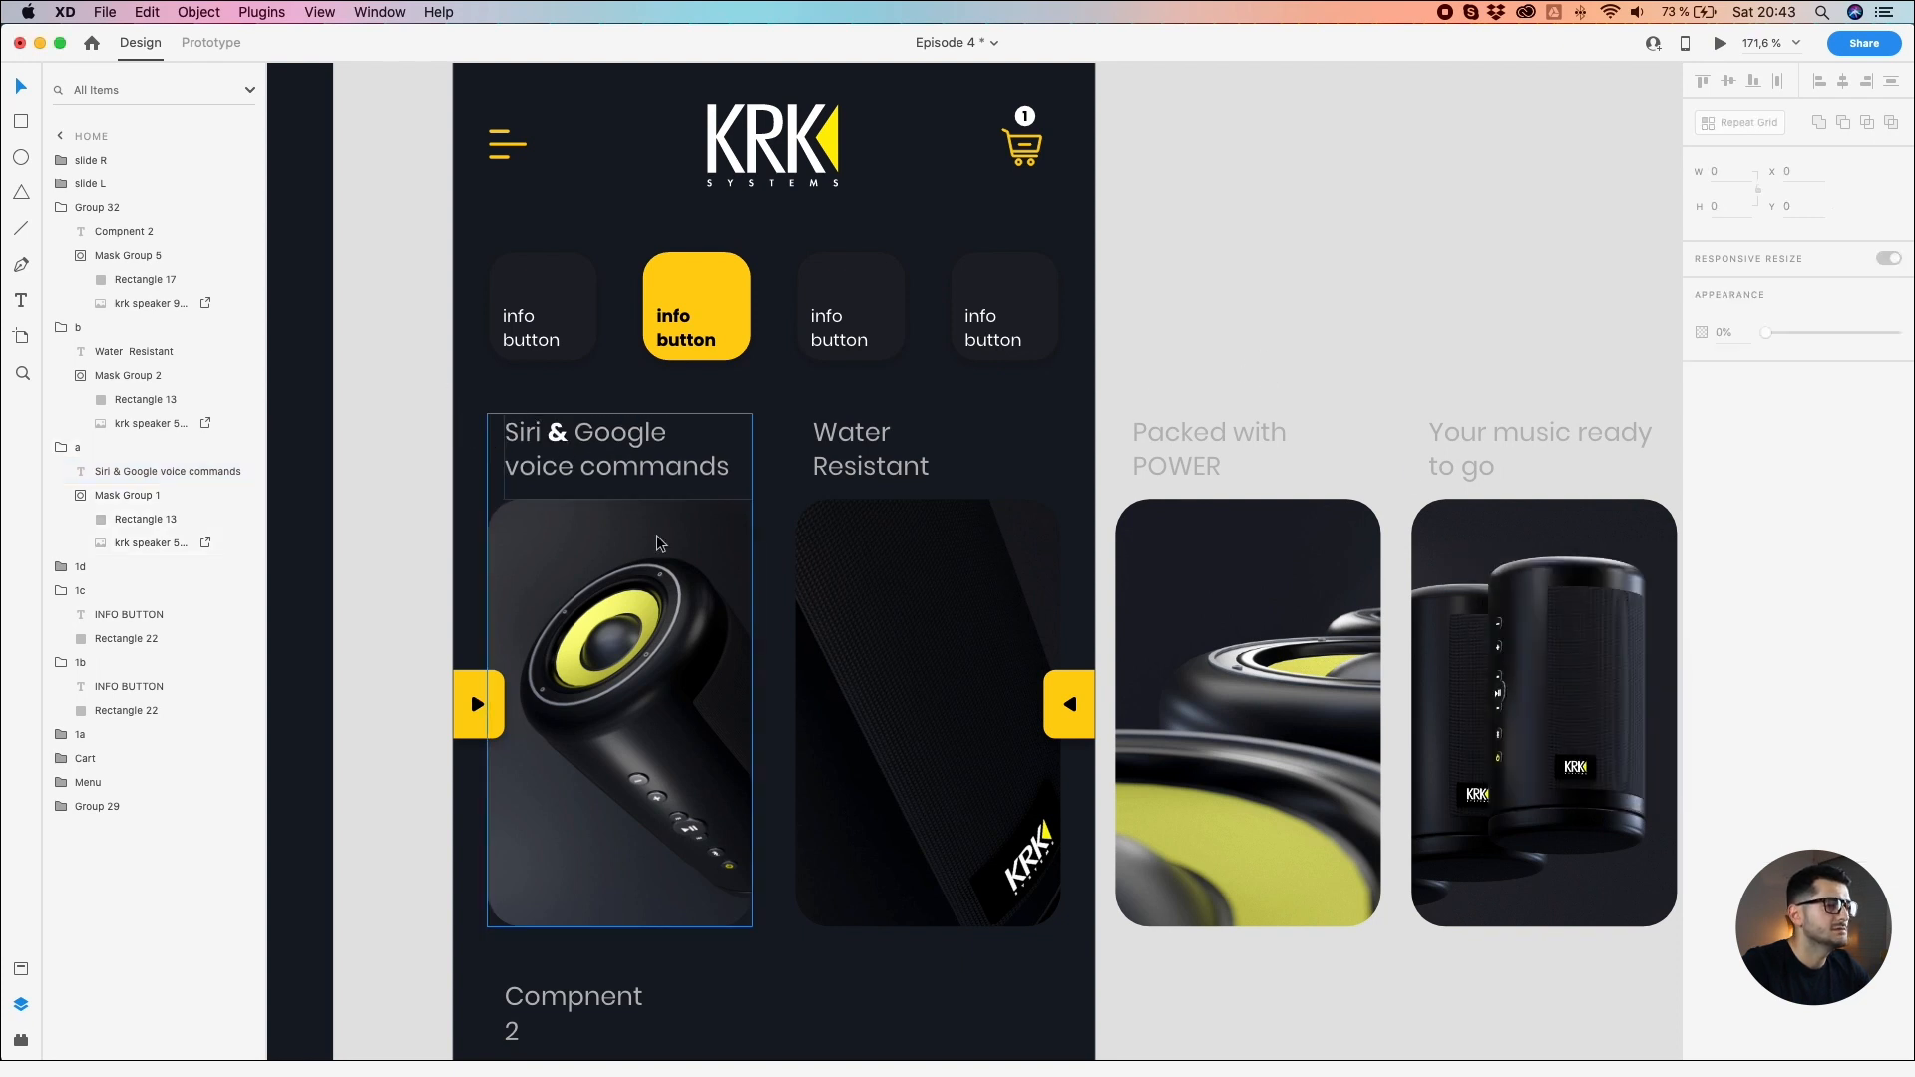
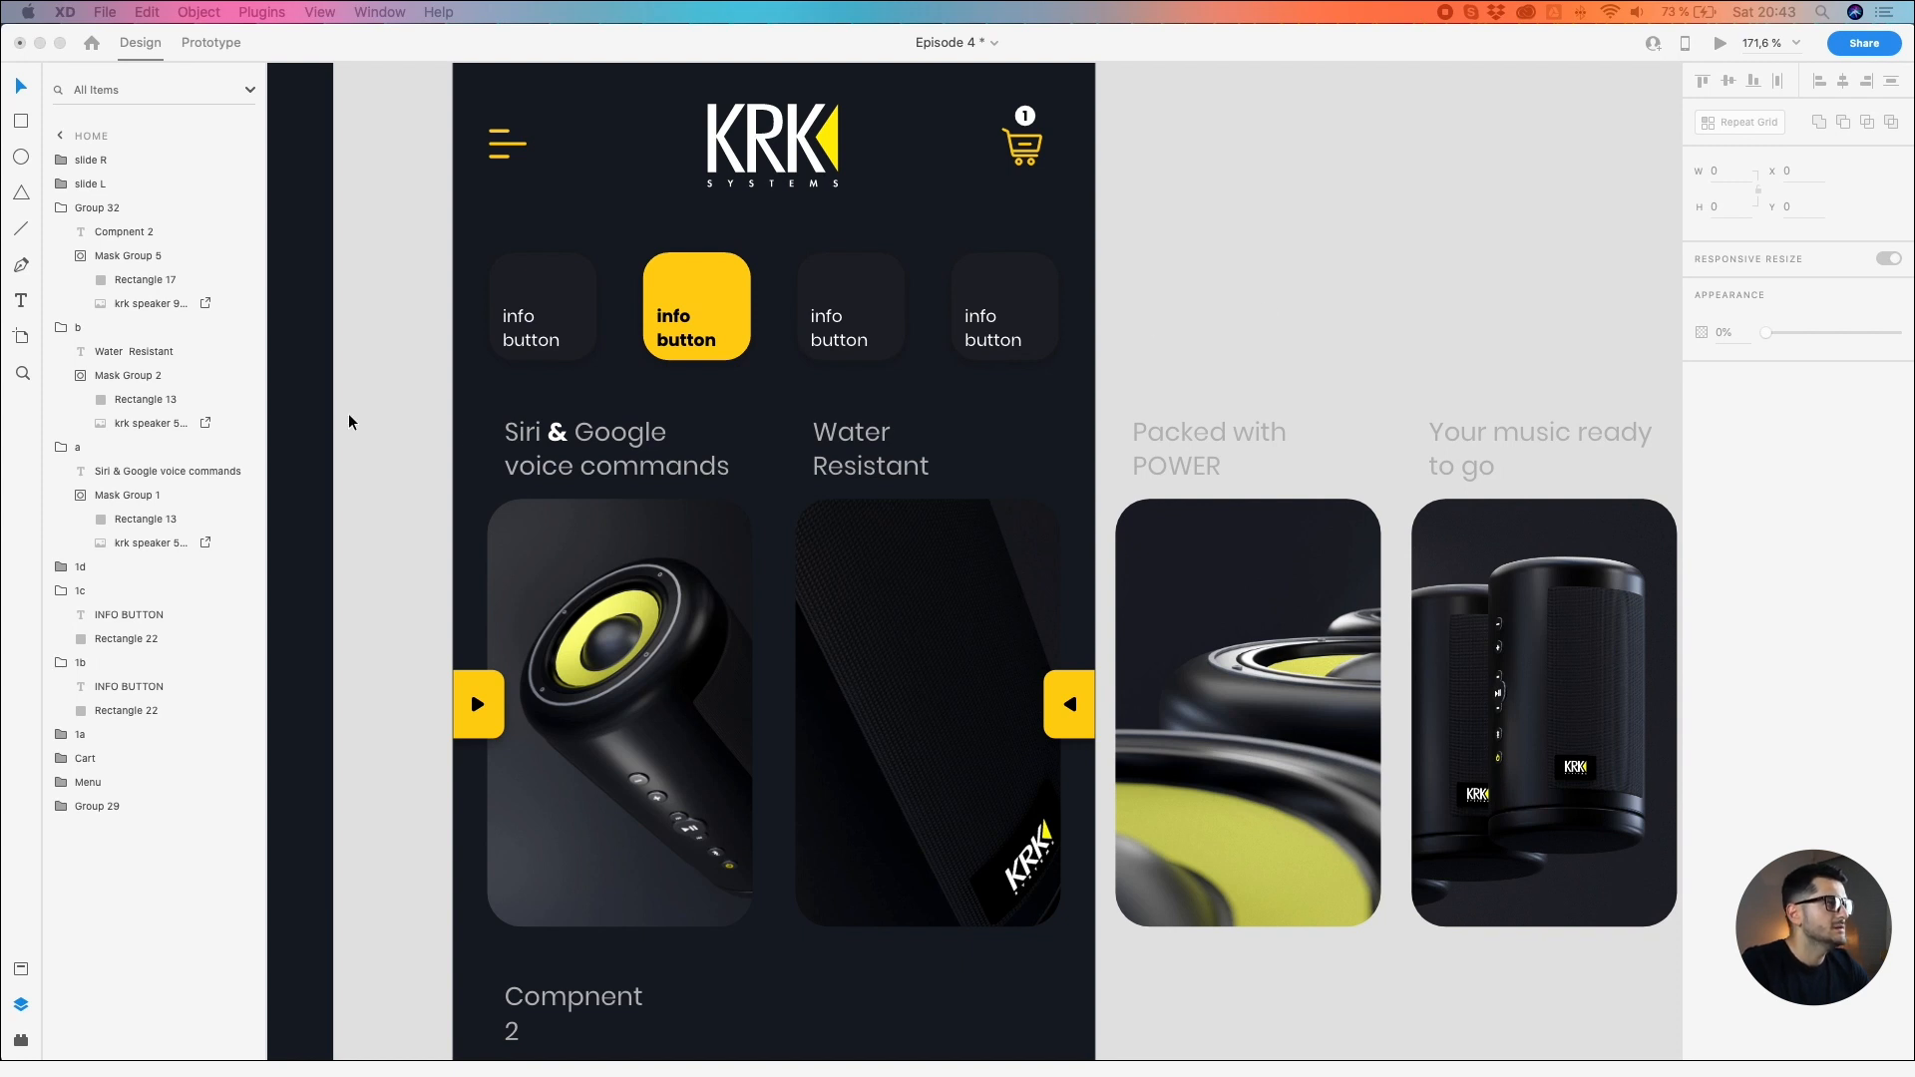
Step: Set the font weight of the "&" in card a's title to Medium
double_click(534, 439)
double_click(564, 427)
left_click_drag(563, 427, 553, 432)
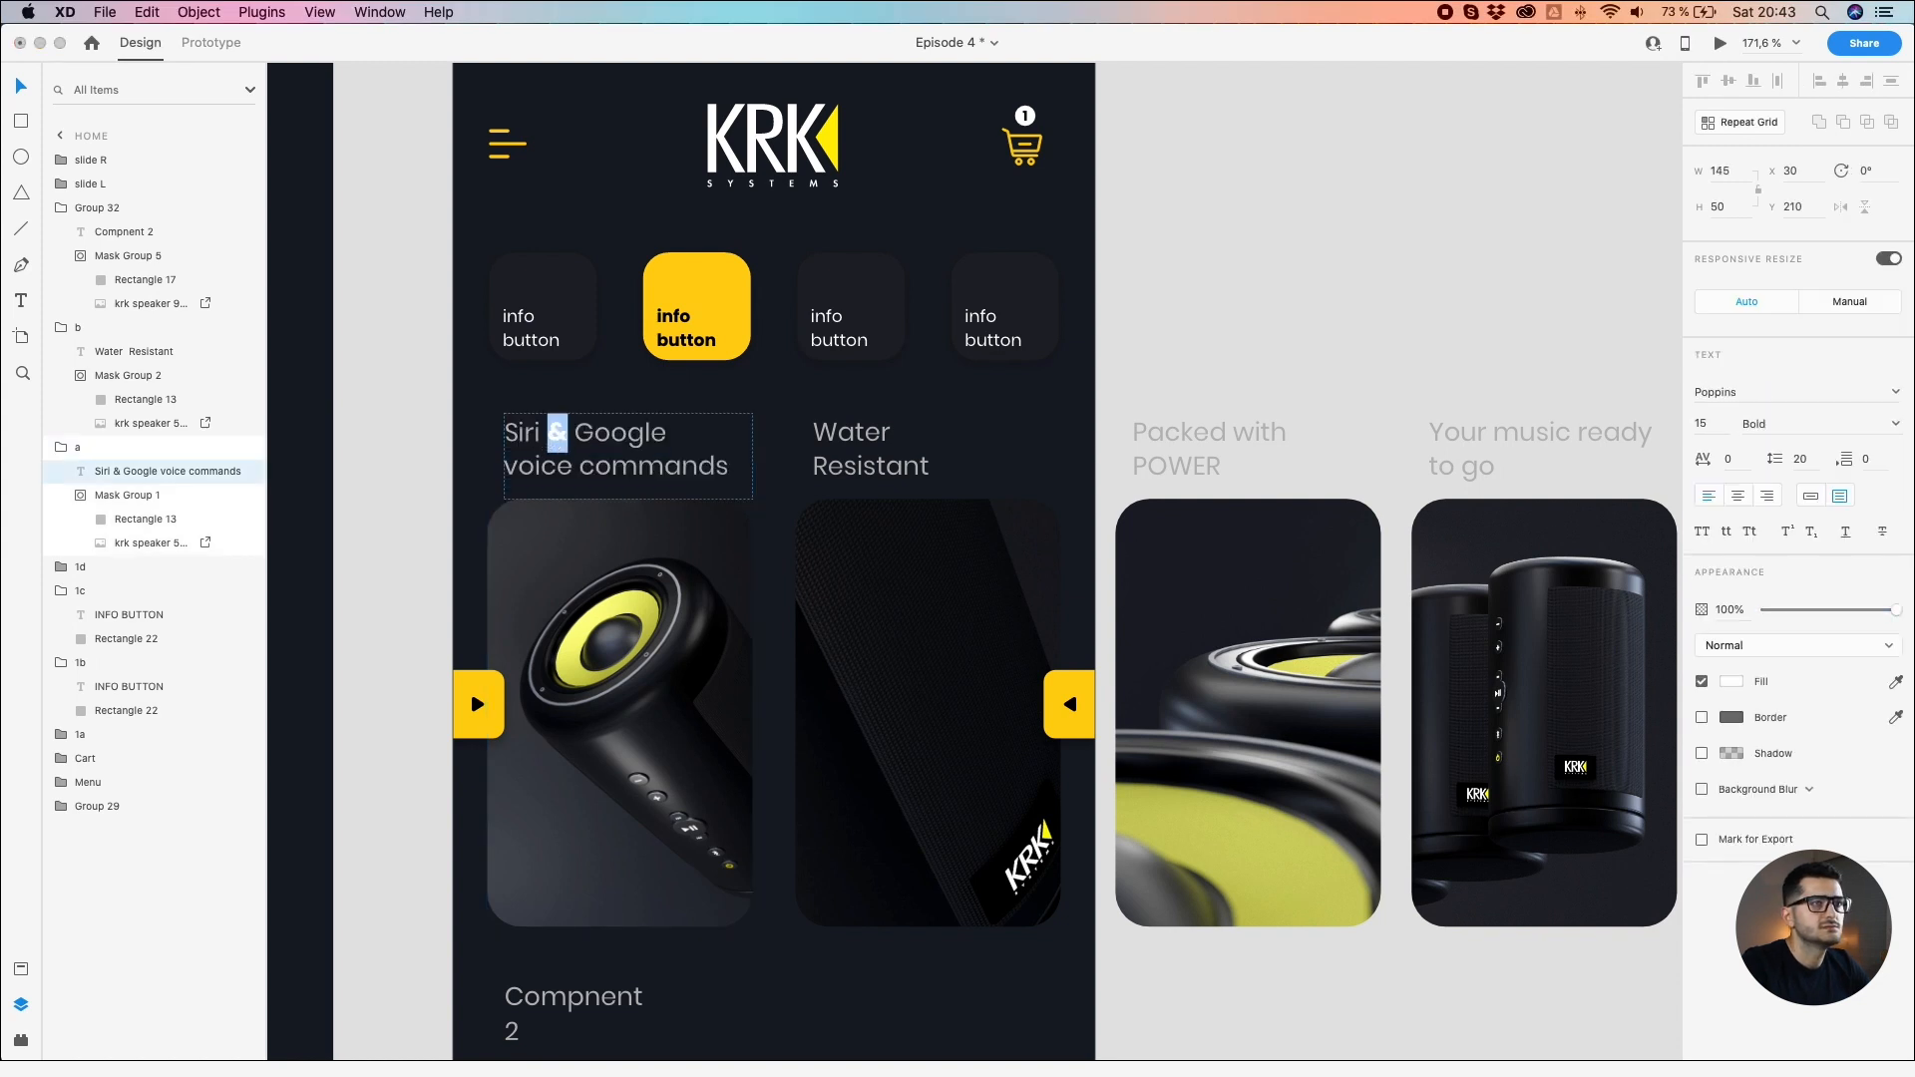
left_click(1898, 429)
left_click(1893, 423)
left_click(1767, 520)
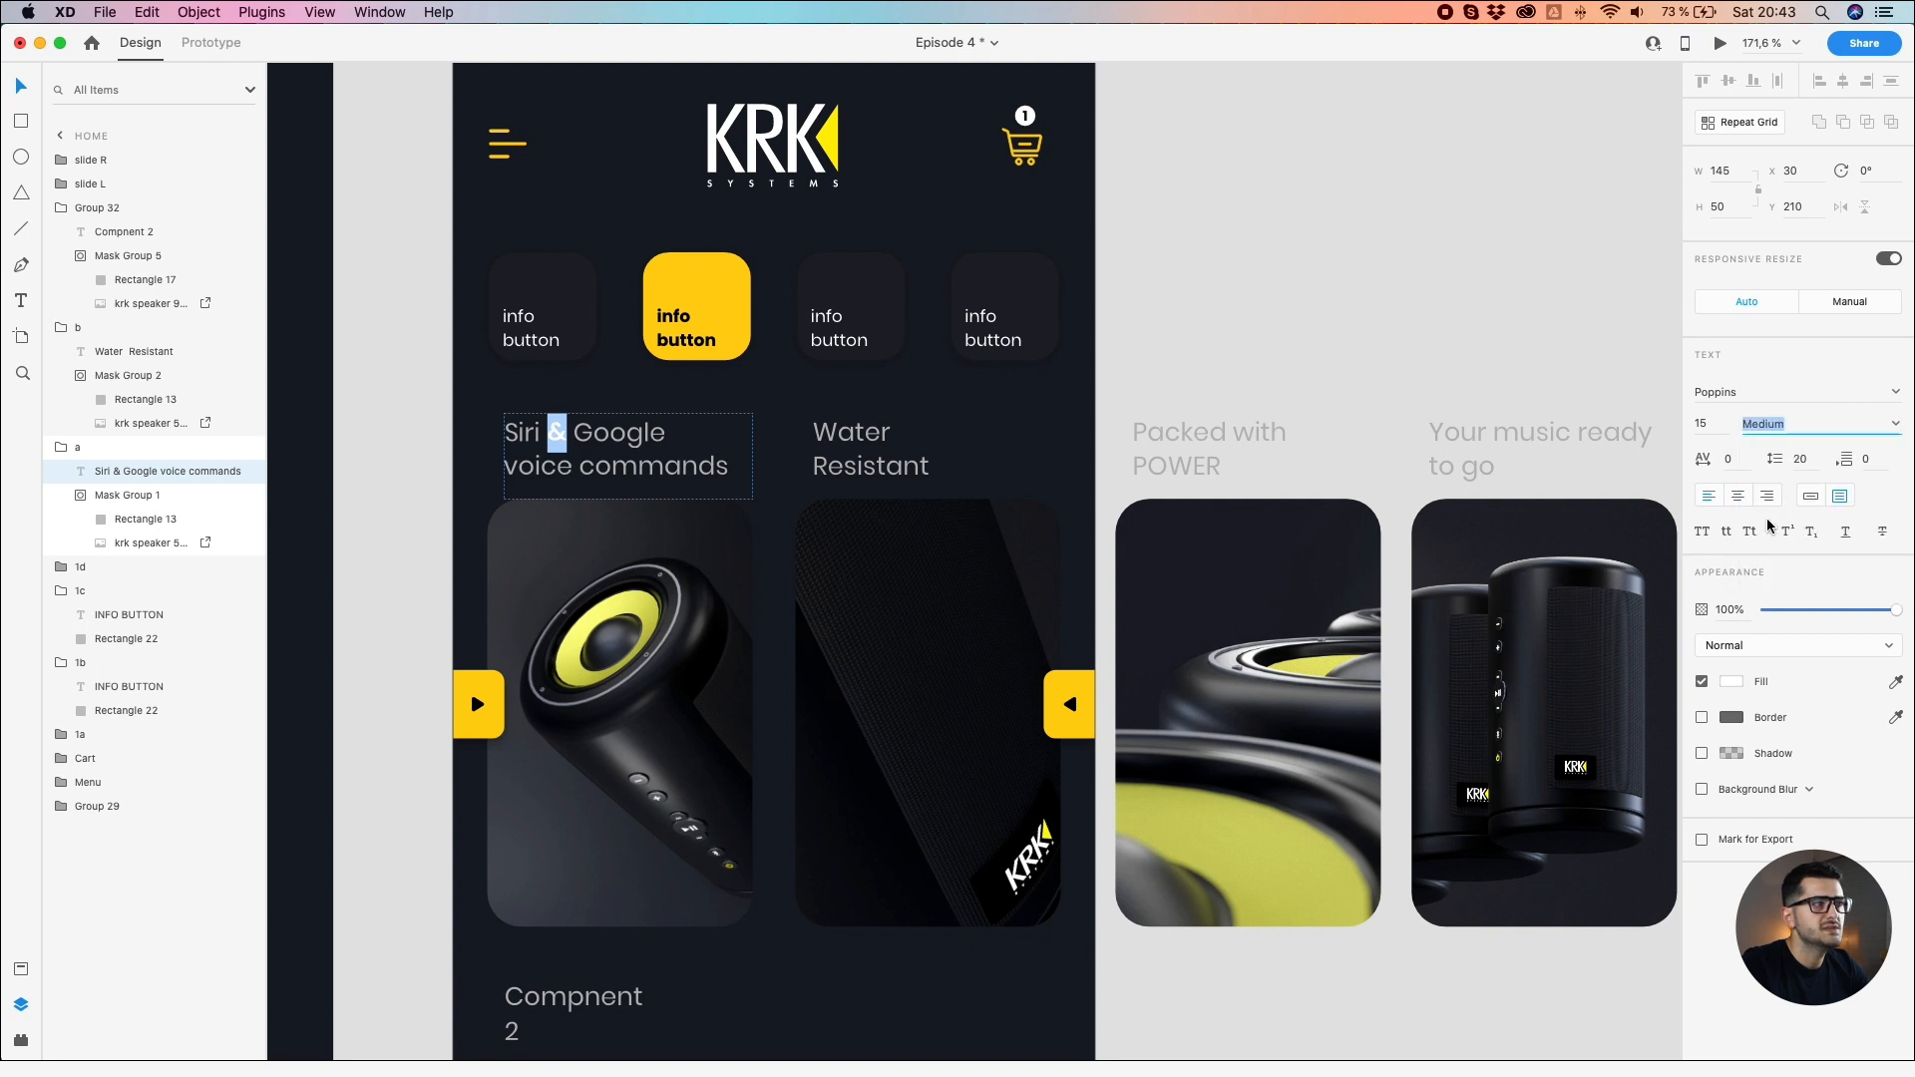
key("Escape")
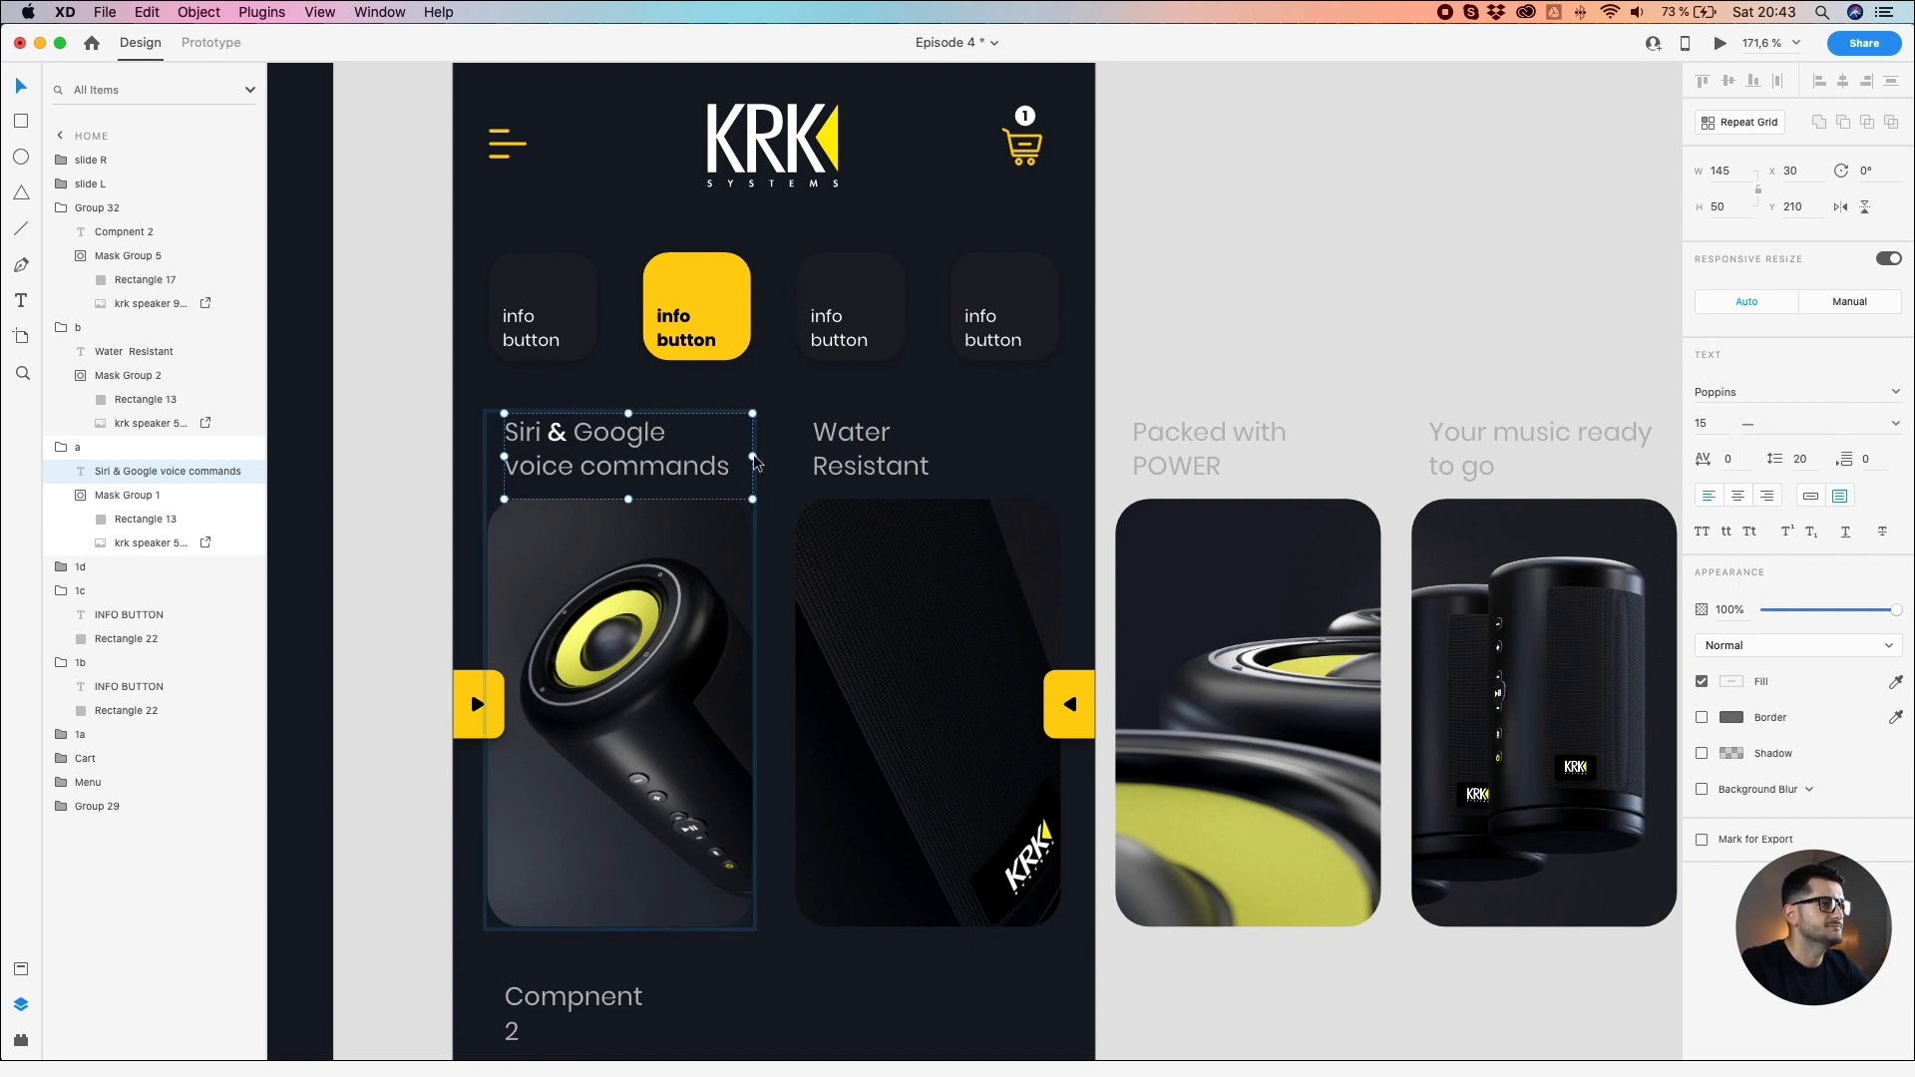
Step: Emphasise the word "Resistant" in card b's title with Medium weight and a white #FFFFFF fill
left_click(870, 466)
double_click(870, 466)
left_click(869, 464)
double_click(870, 463)
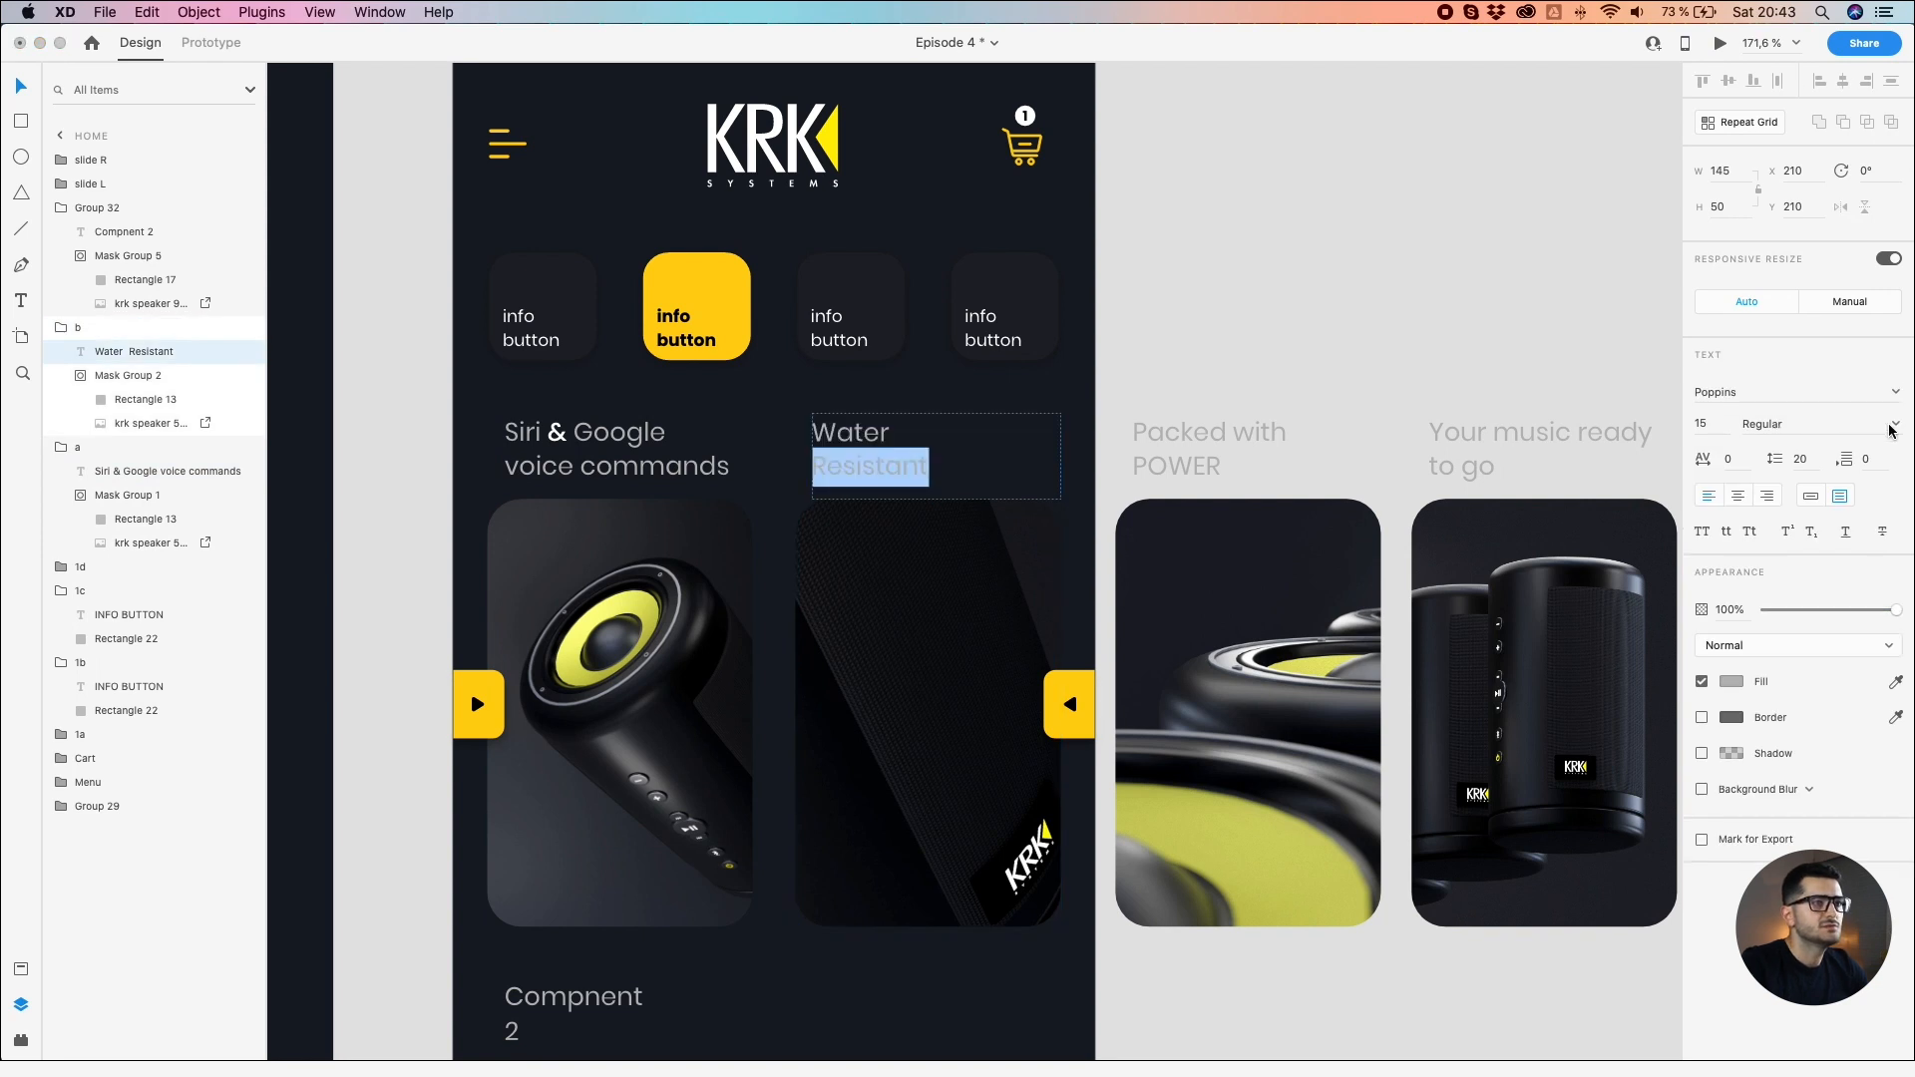
left_click(558, 431)
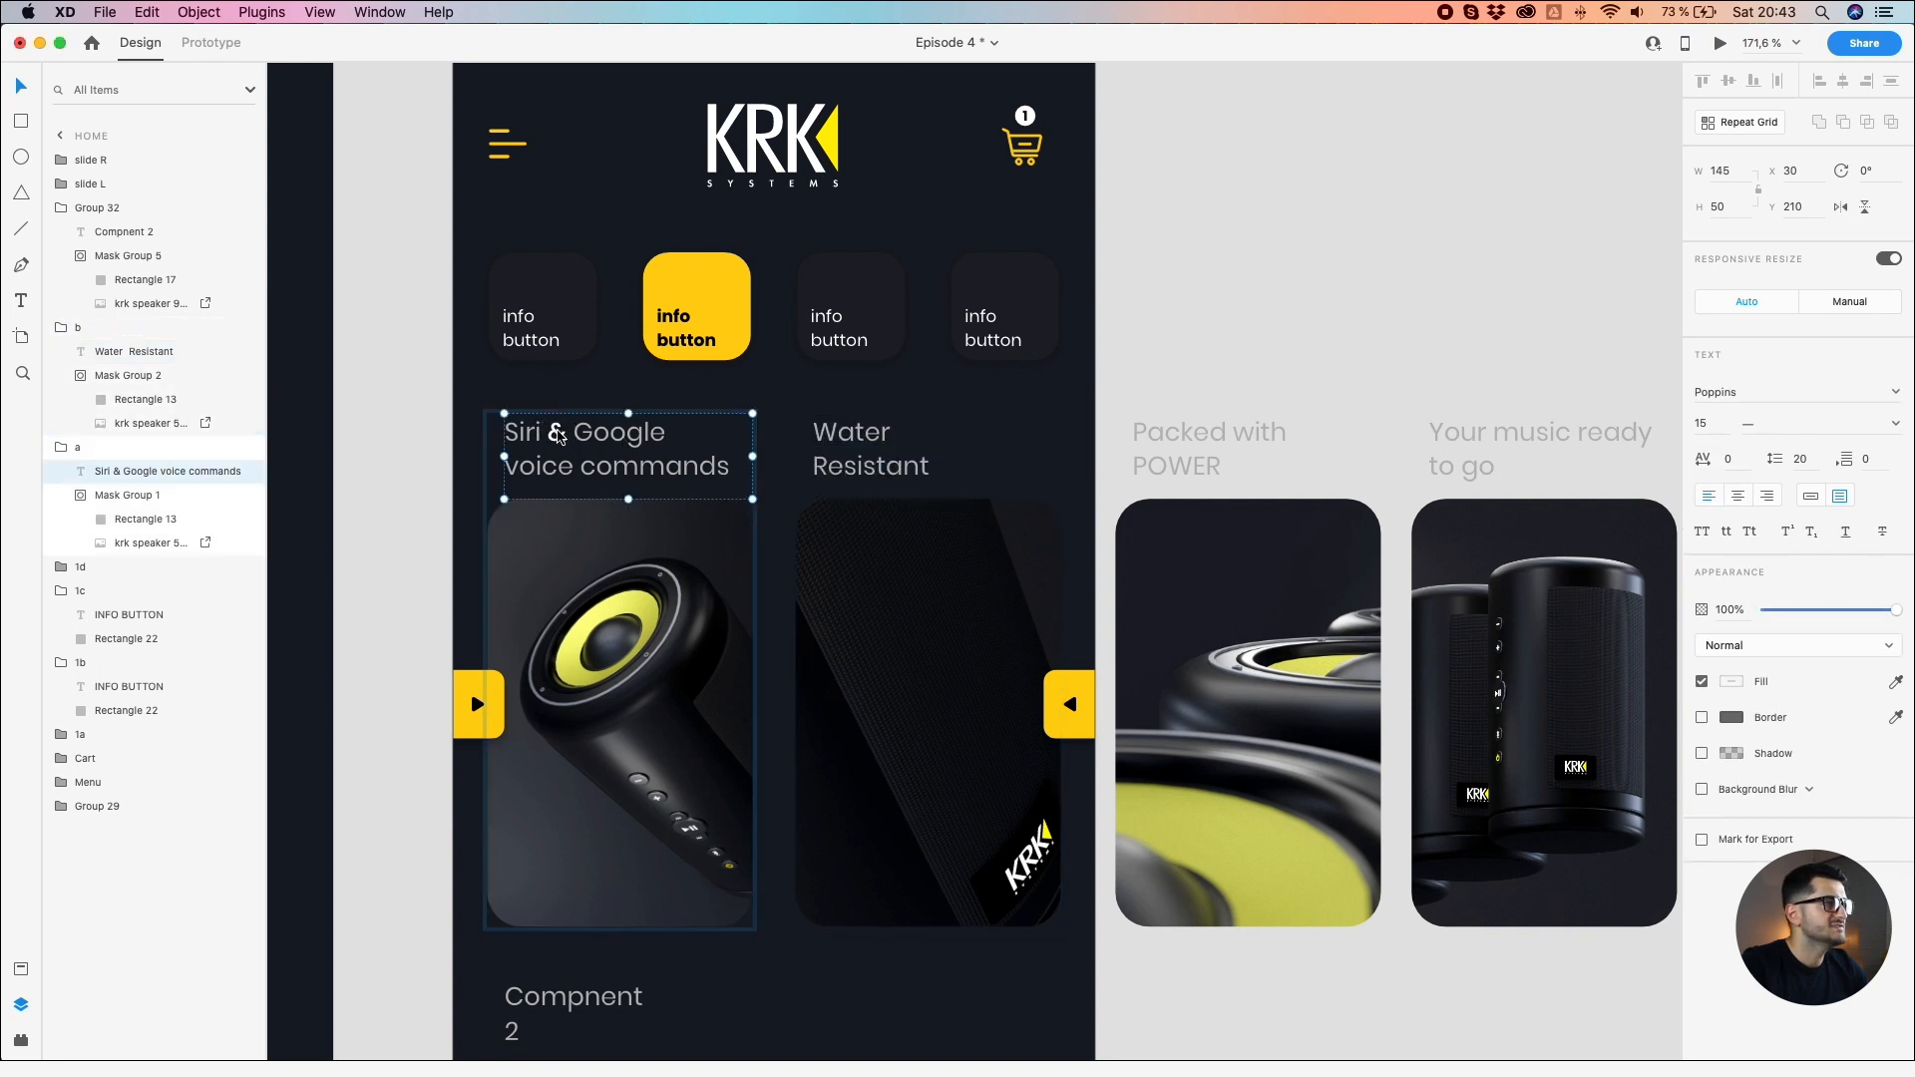
double_click(559, 431)
triple_click(559, 430)
left_click(876, 469)
double_click(876, 469)
left_click(876, 465)
double_click(935, 468)
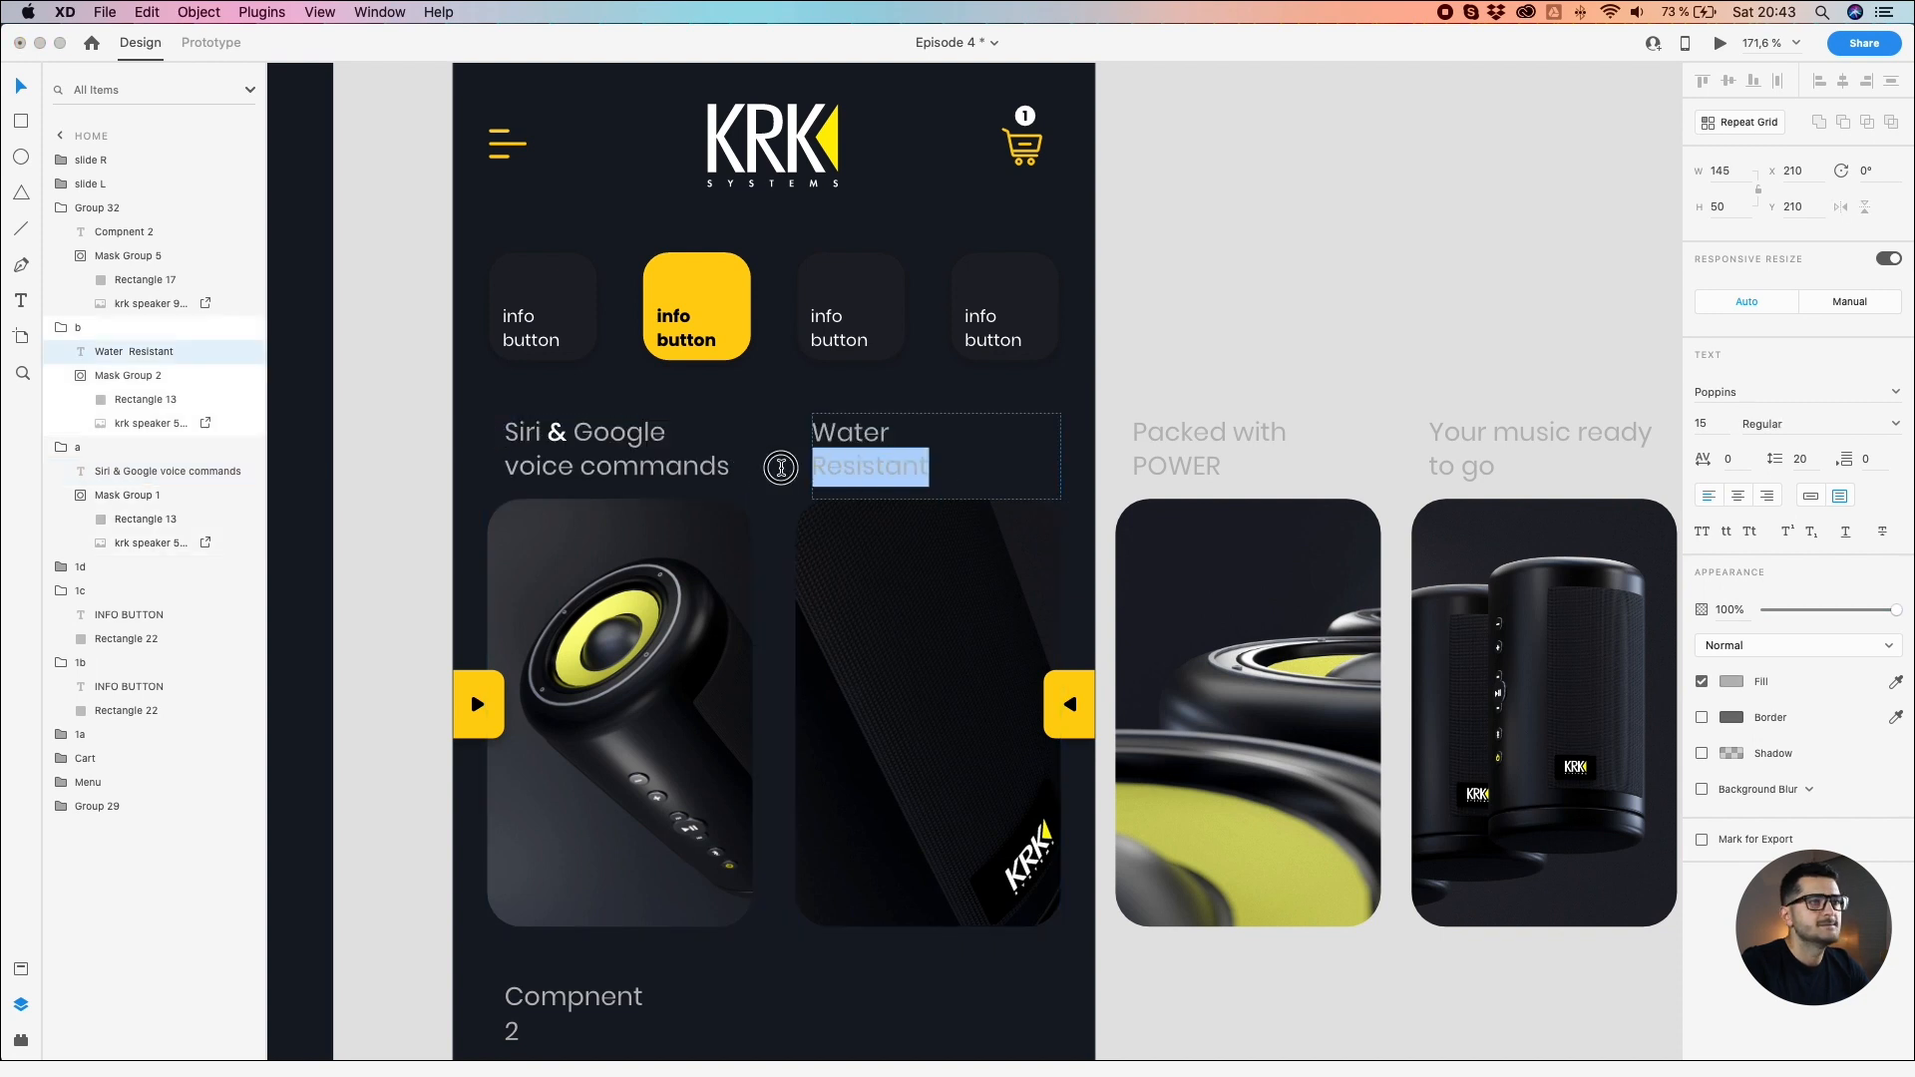
left_click(1894, 426)
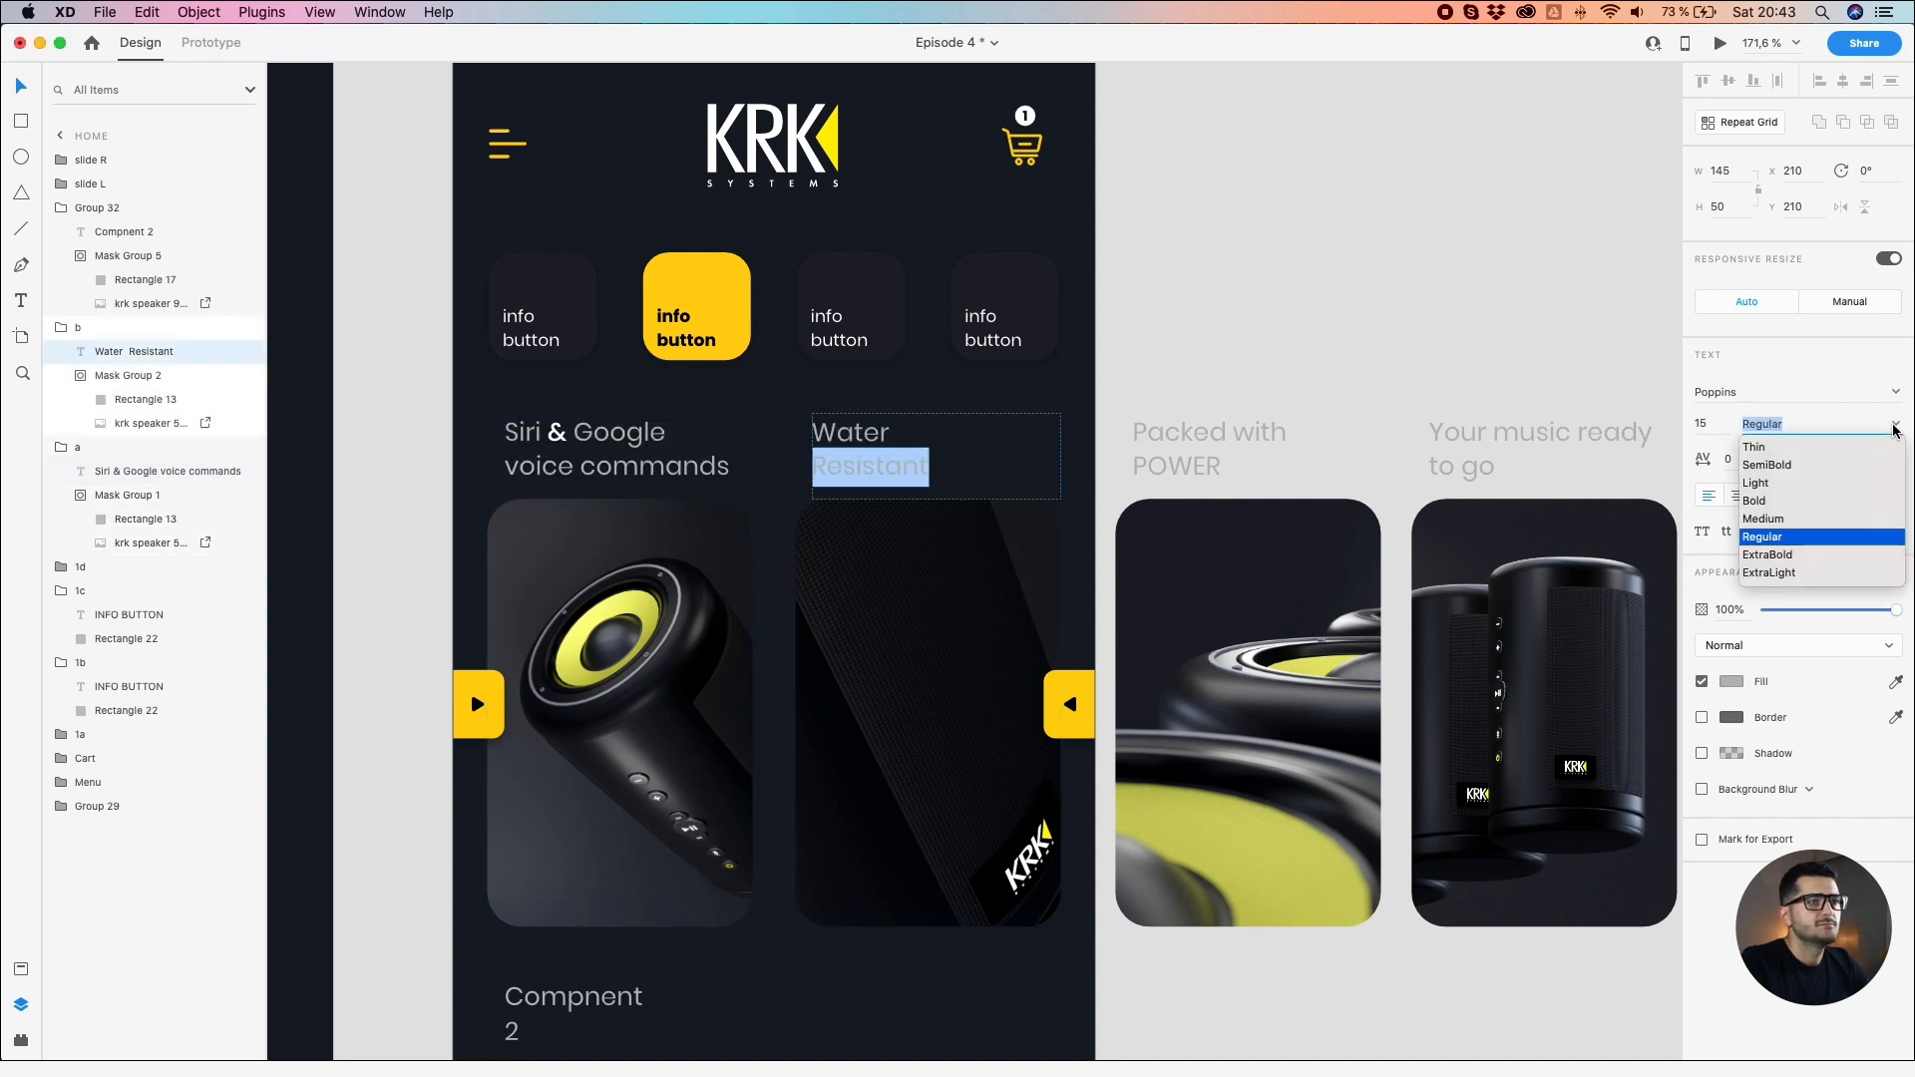
left_click(1766, 520)
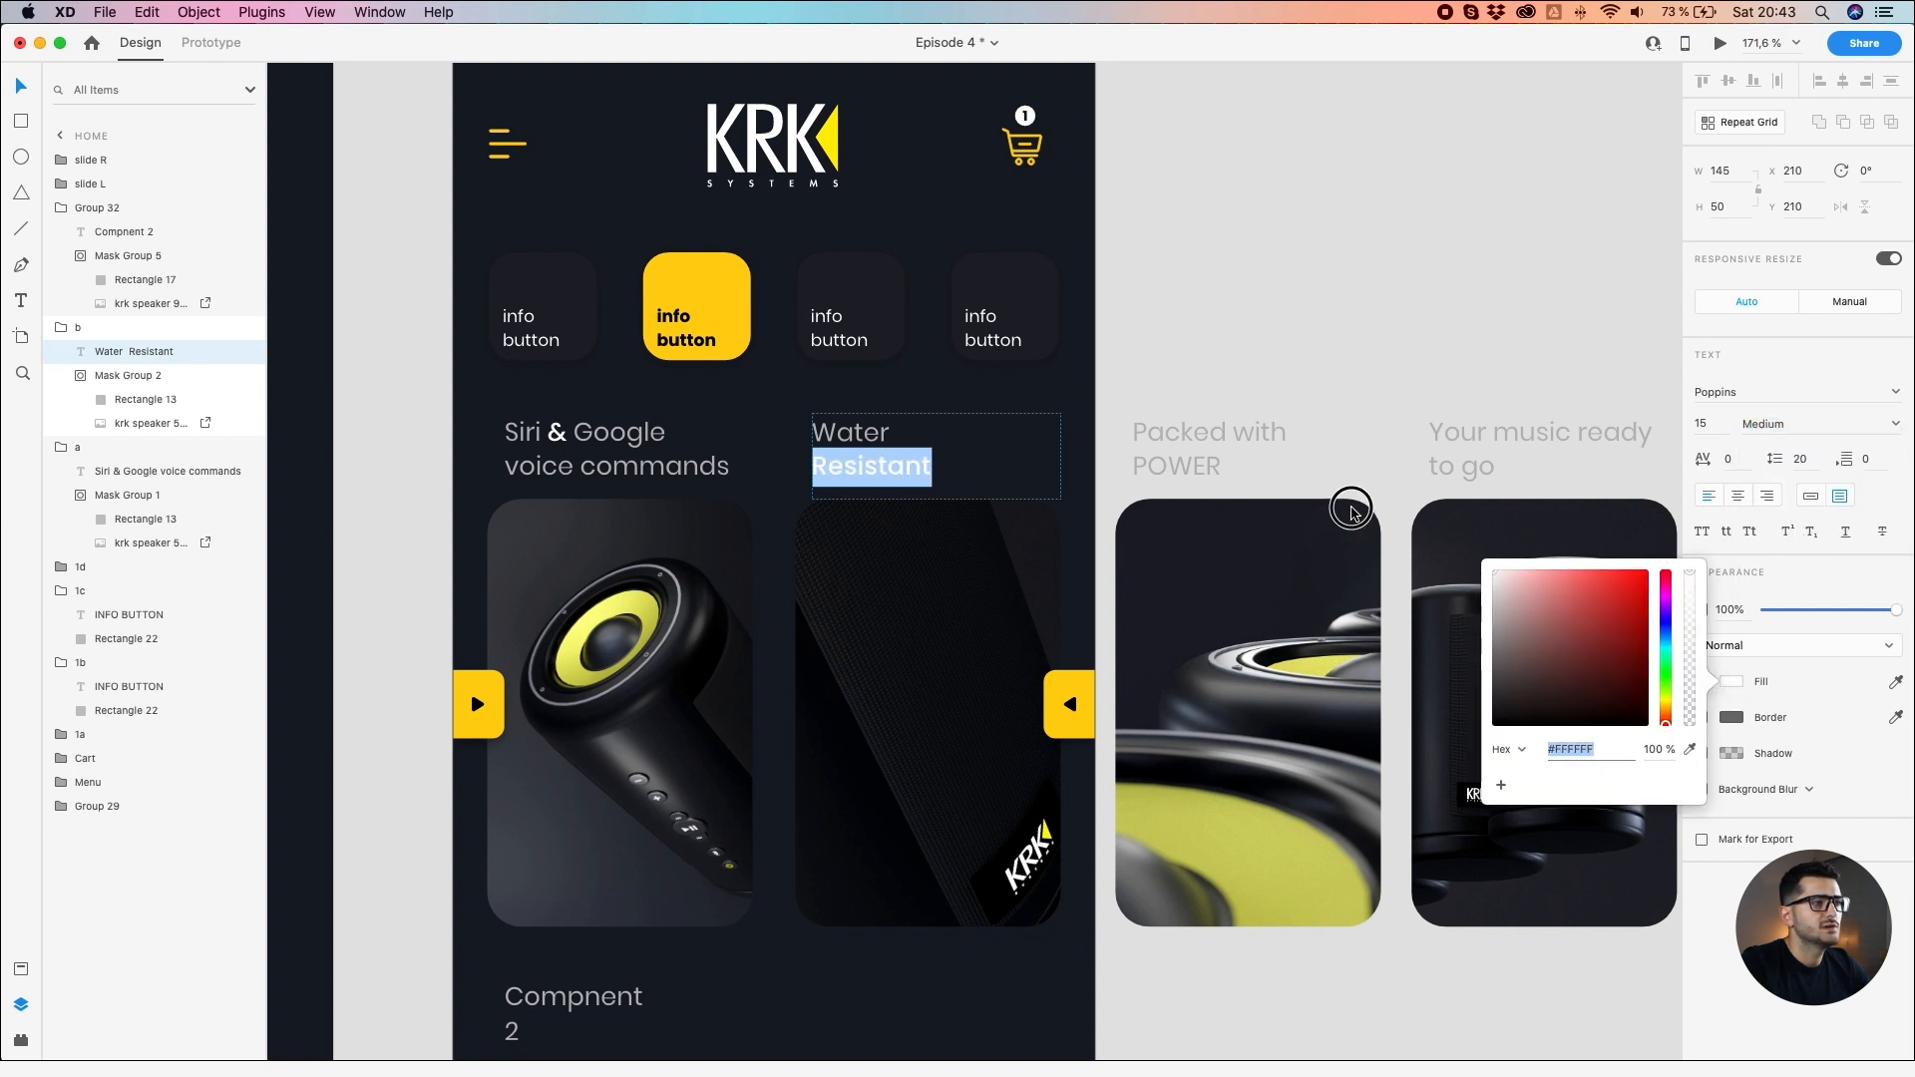
left_click(1313, 291)
Step: Set the word "POWER" in card c's title to Medium weight
left_click(1205, 453)
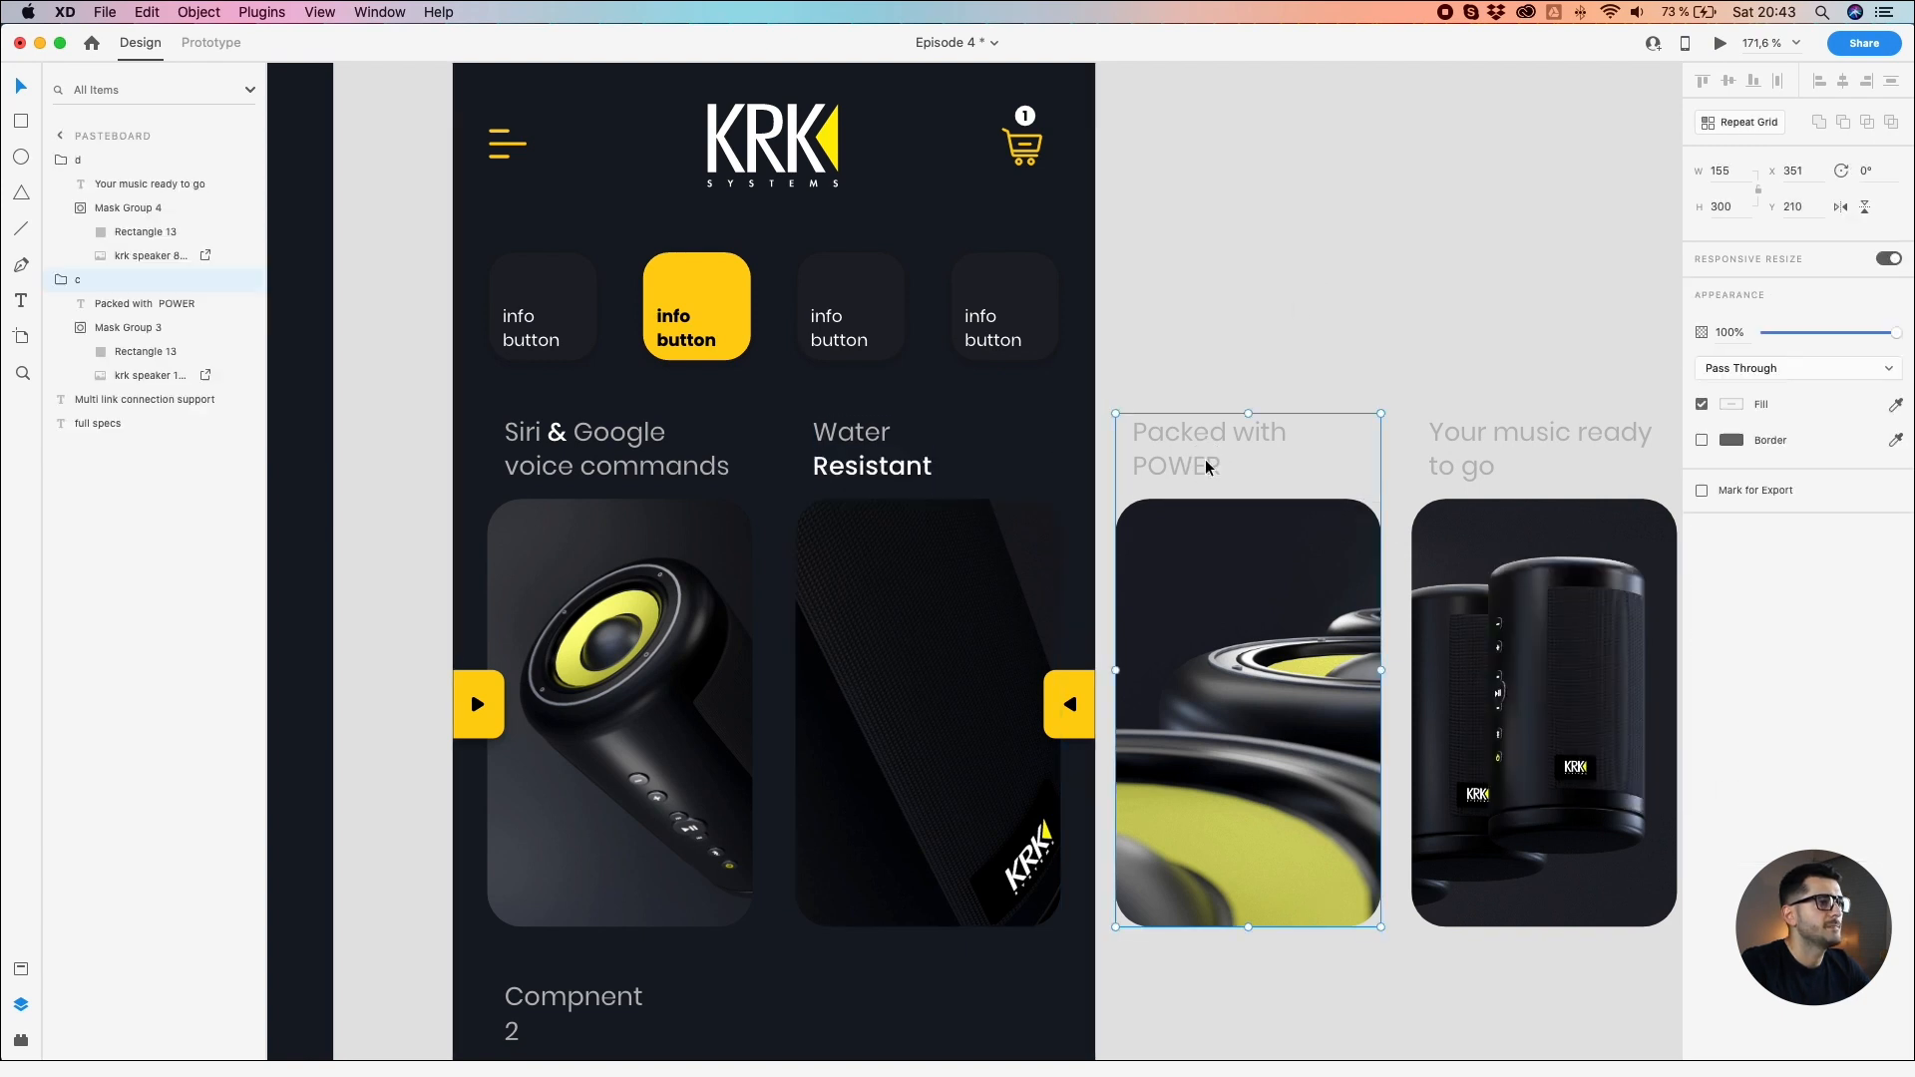
double_click(1208, 461)
double_click(1206, 460)
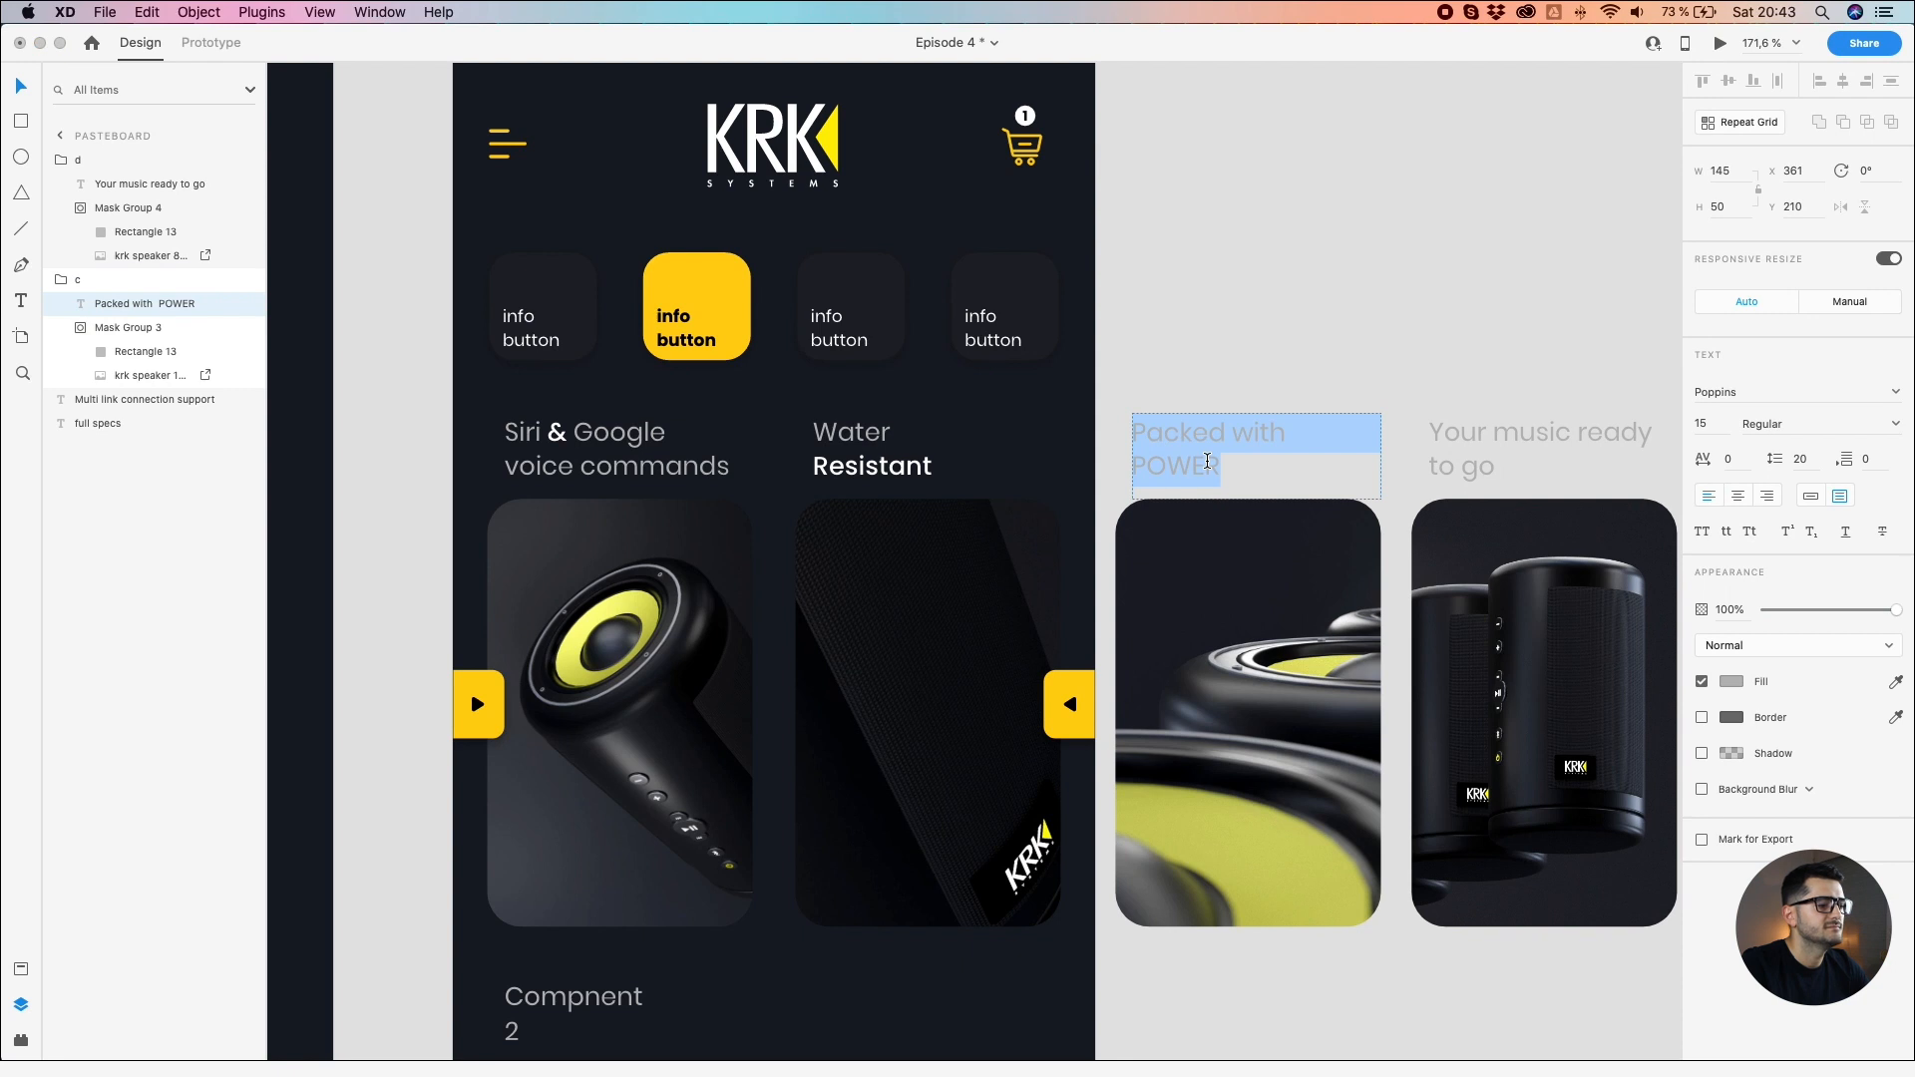
double_click(1207, 461)
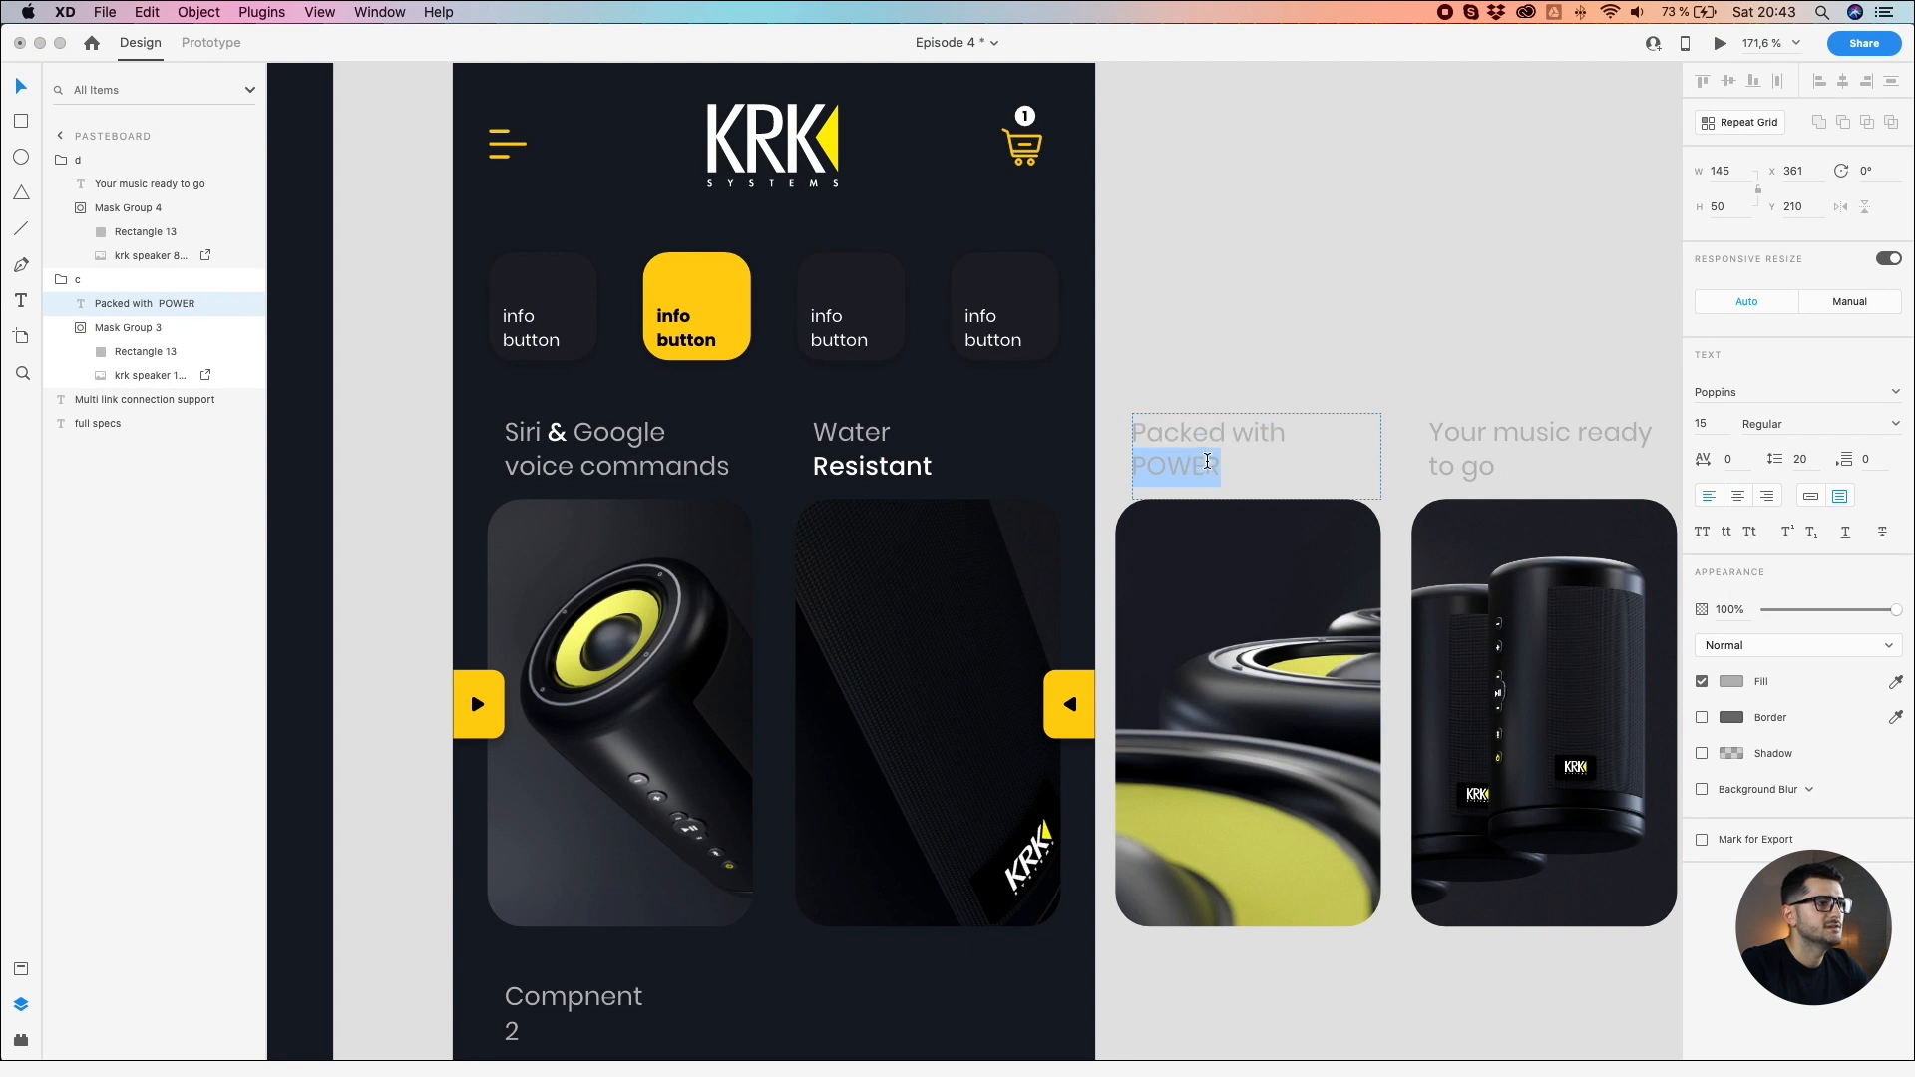
left_click(1896, 429)
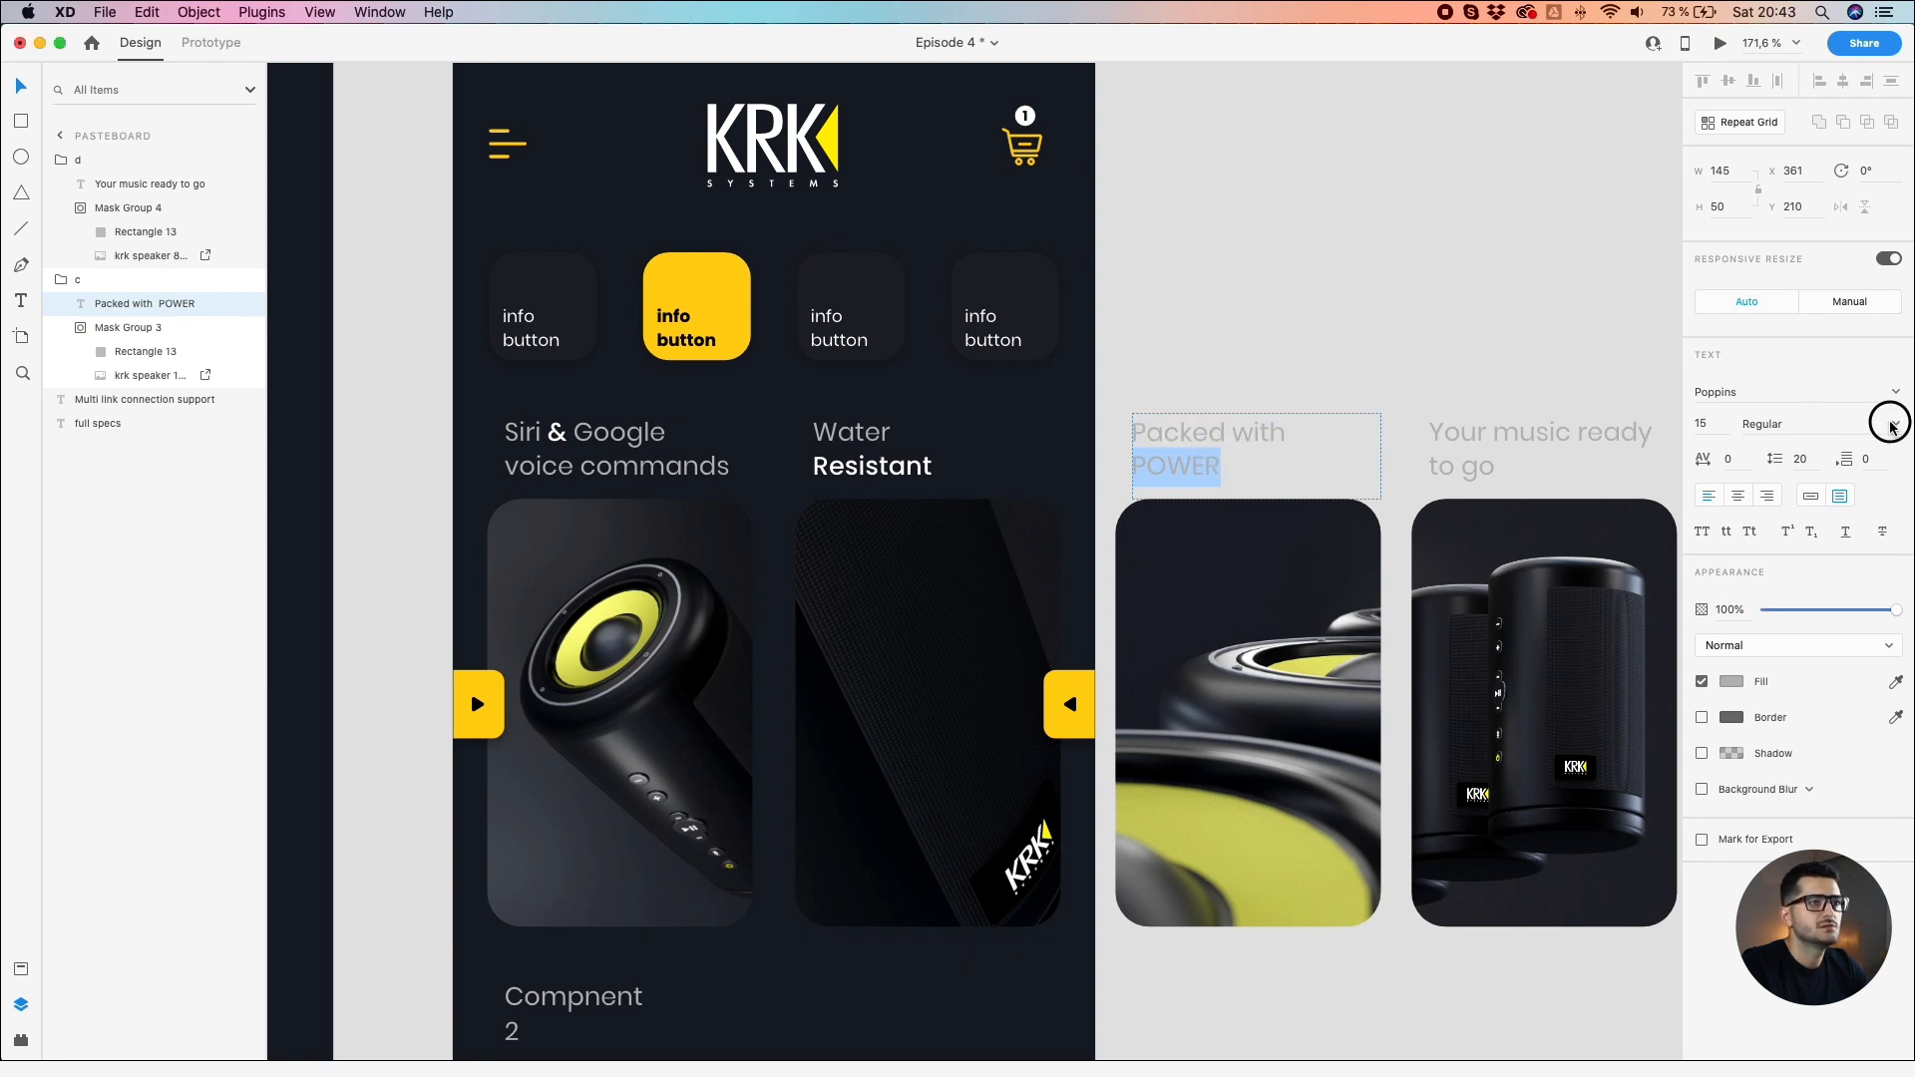
left_click(1892, 426)
left_click(1766, 515)
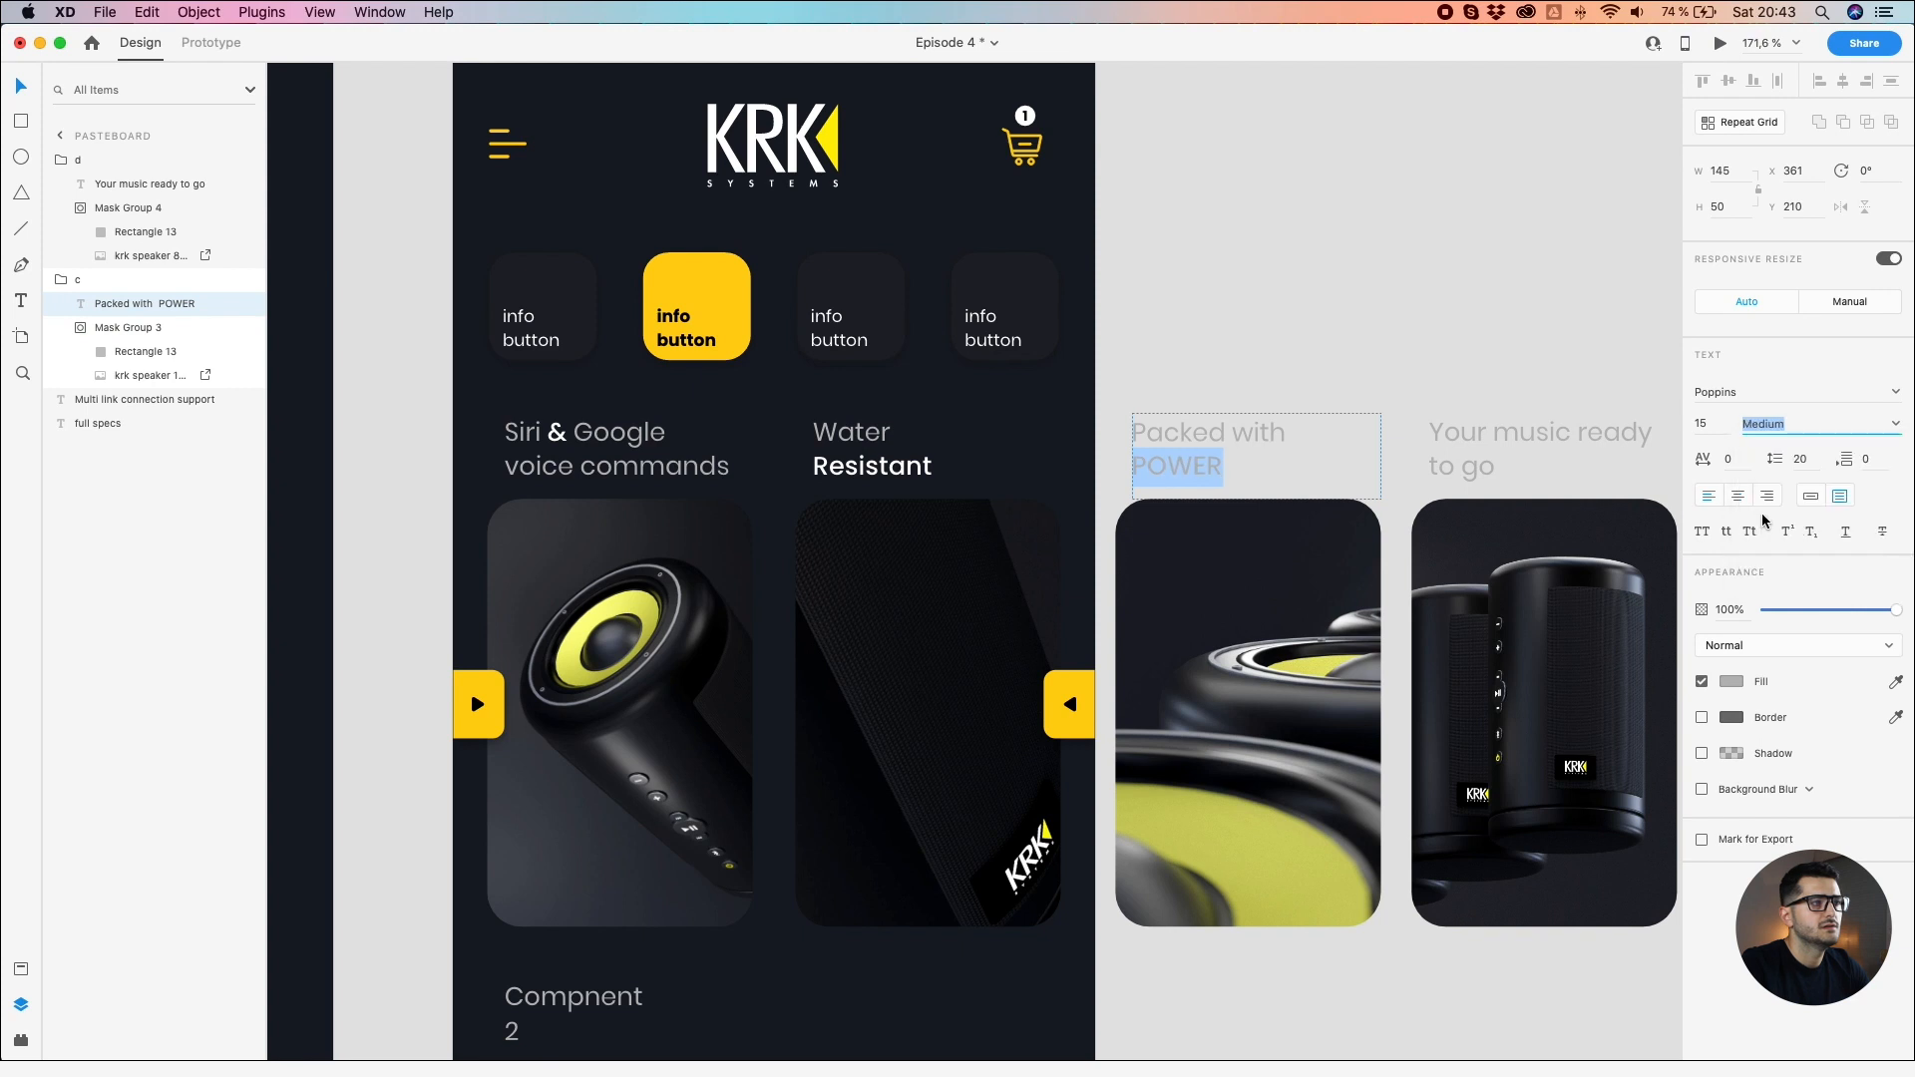
Step: Change the fill colour of the word "POWER" in the "Packed with POWER" heading to white
left_click(1733, 682)
left_click_drag(1537, 611, 1385, 272)
left_click(1448, 414)
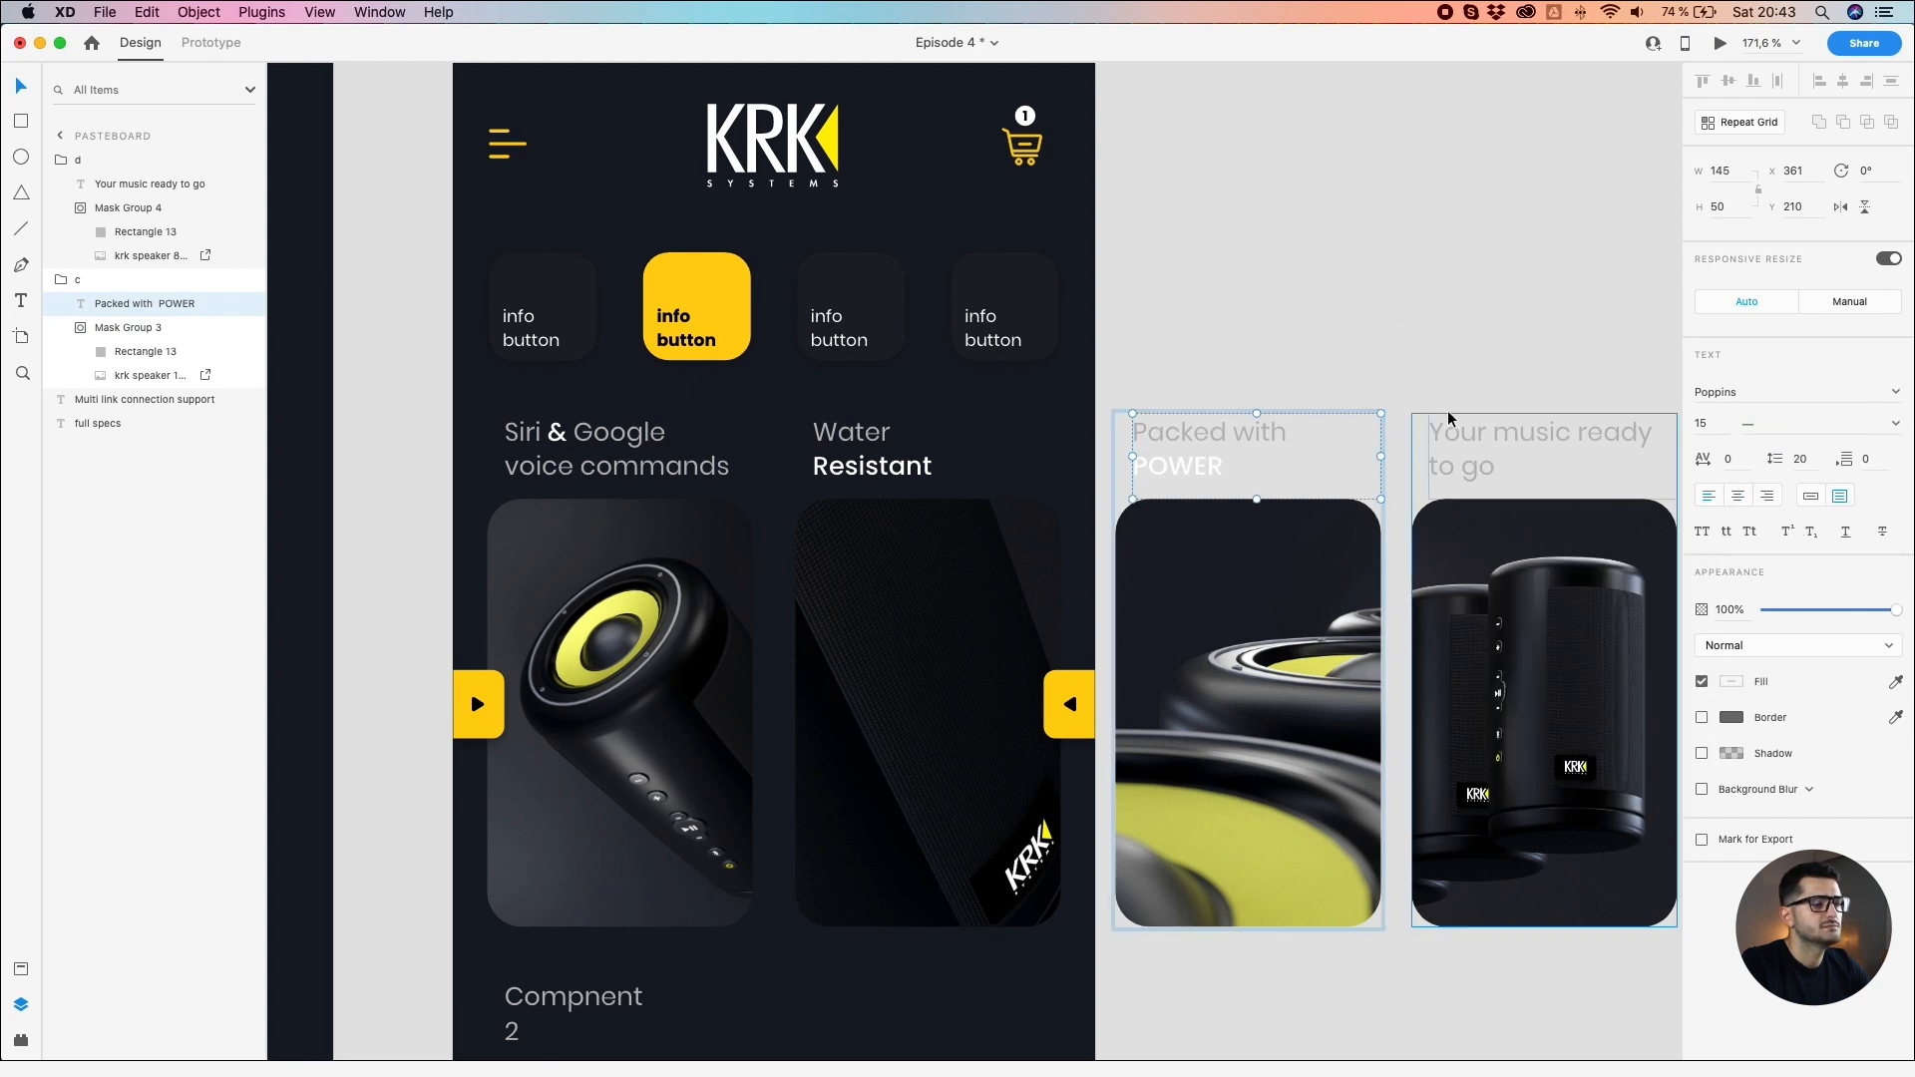
Step: Give the word "music" in the "Your music ready to go" heading Medium weight and a white fill
left_click(1513, 437)
double_click(1513, 437)
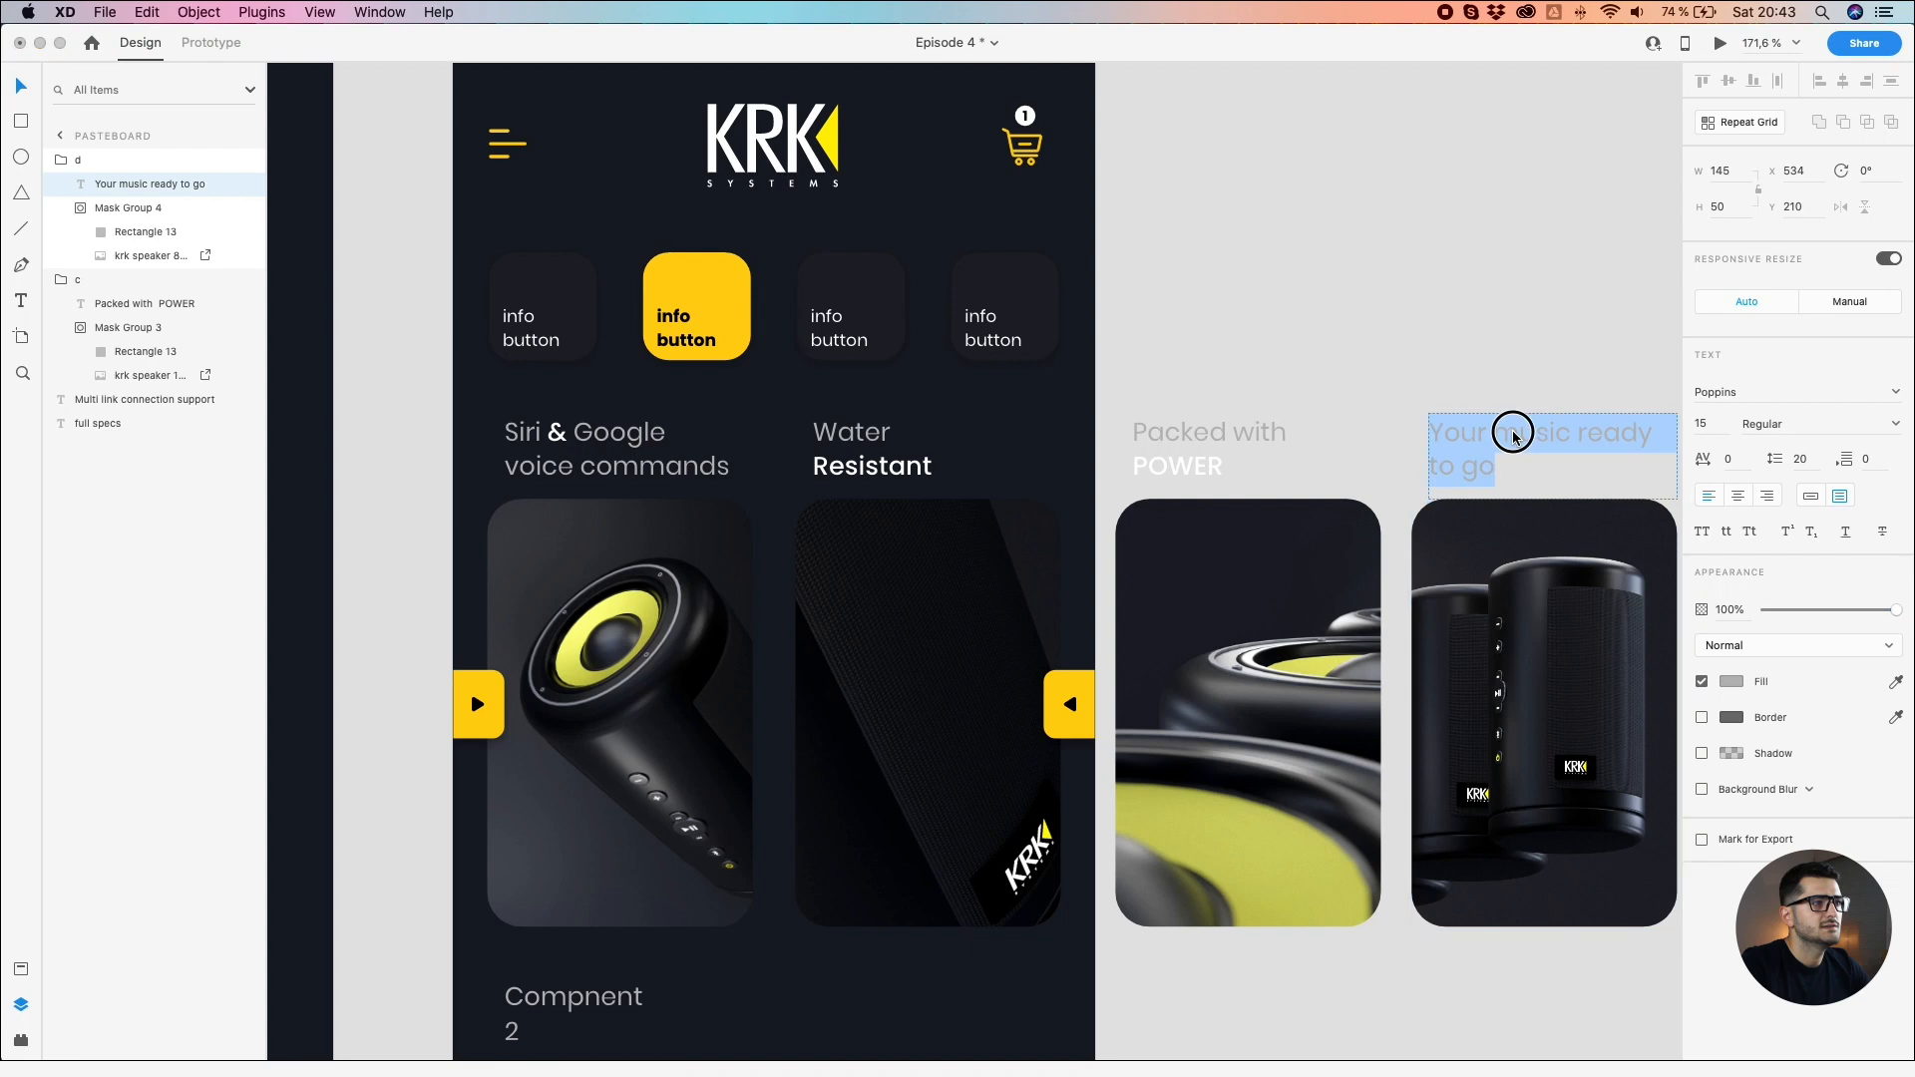
left_click(1501, 433)
left_click_drag(1497, 432, 1566, 430)
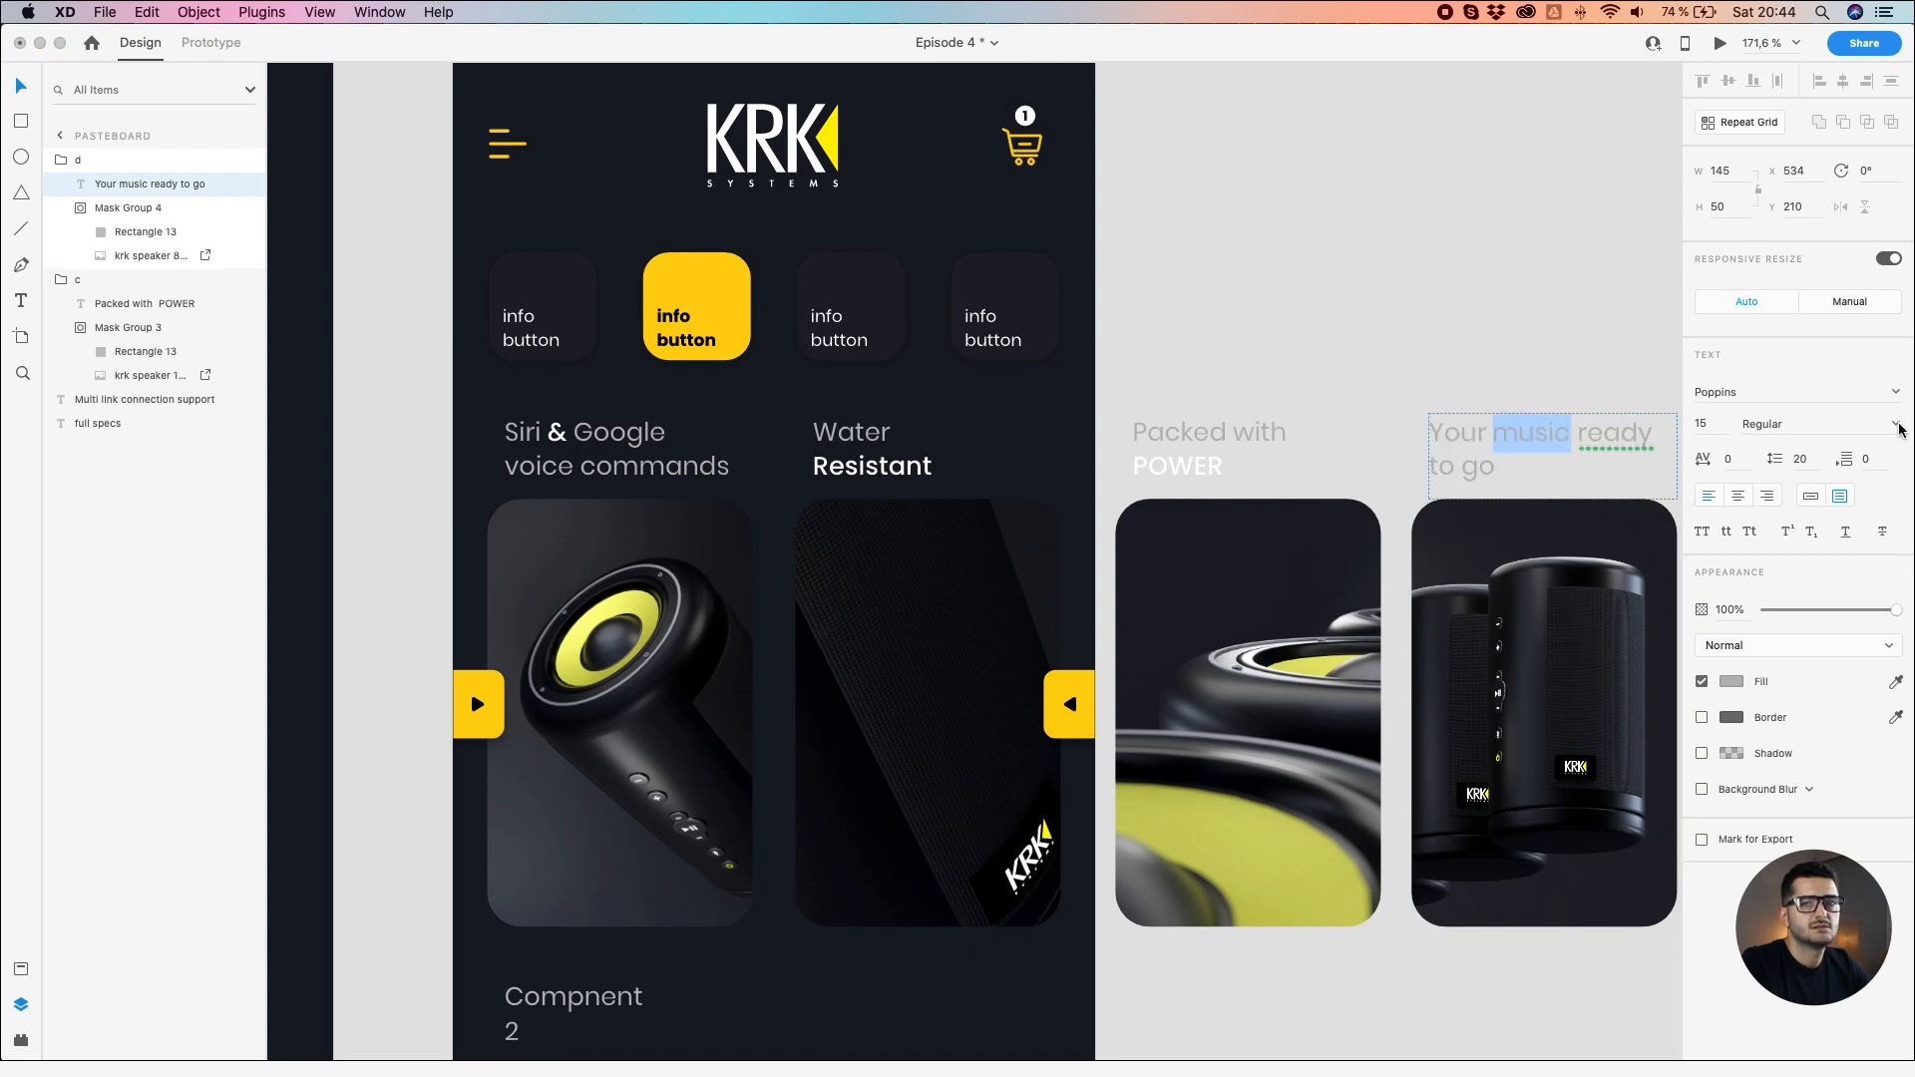
left_click(1834, 429)
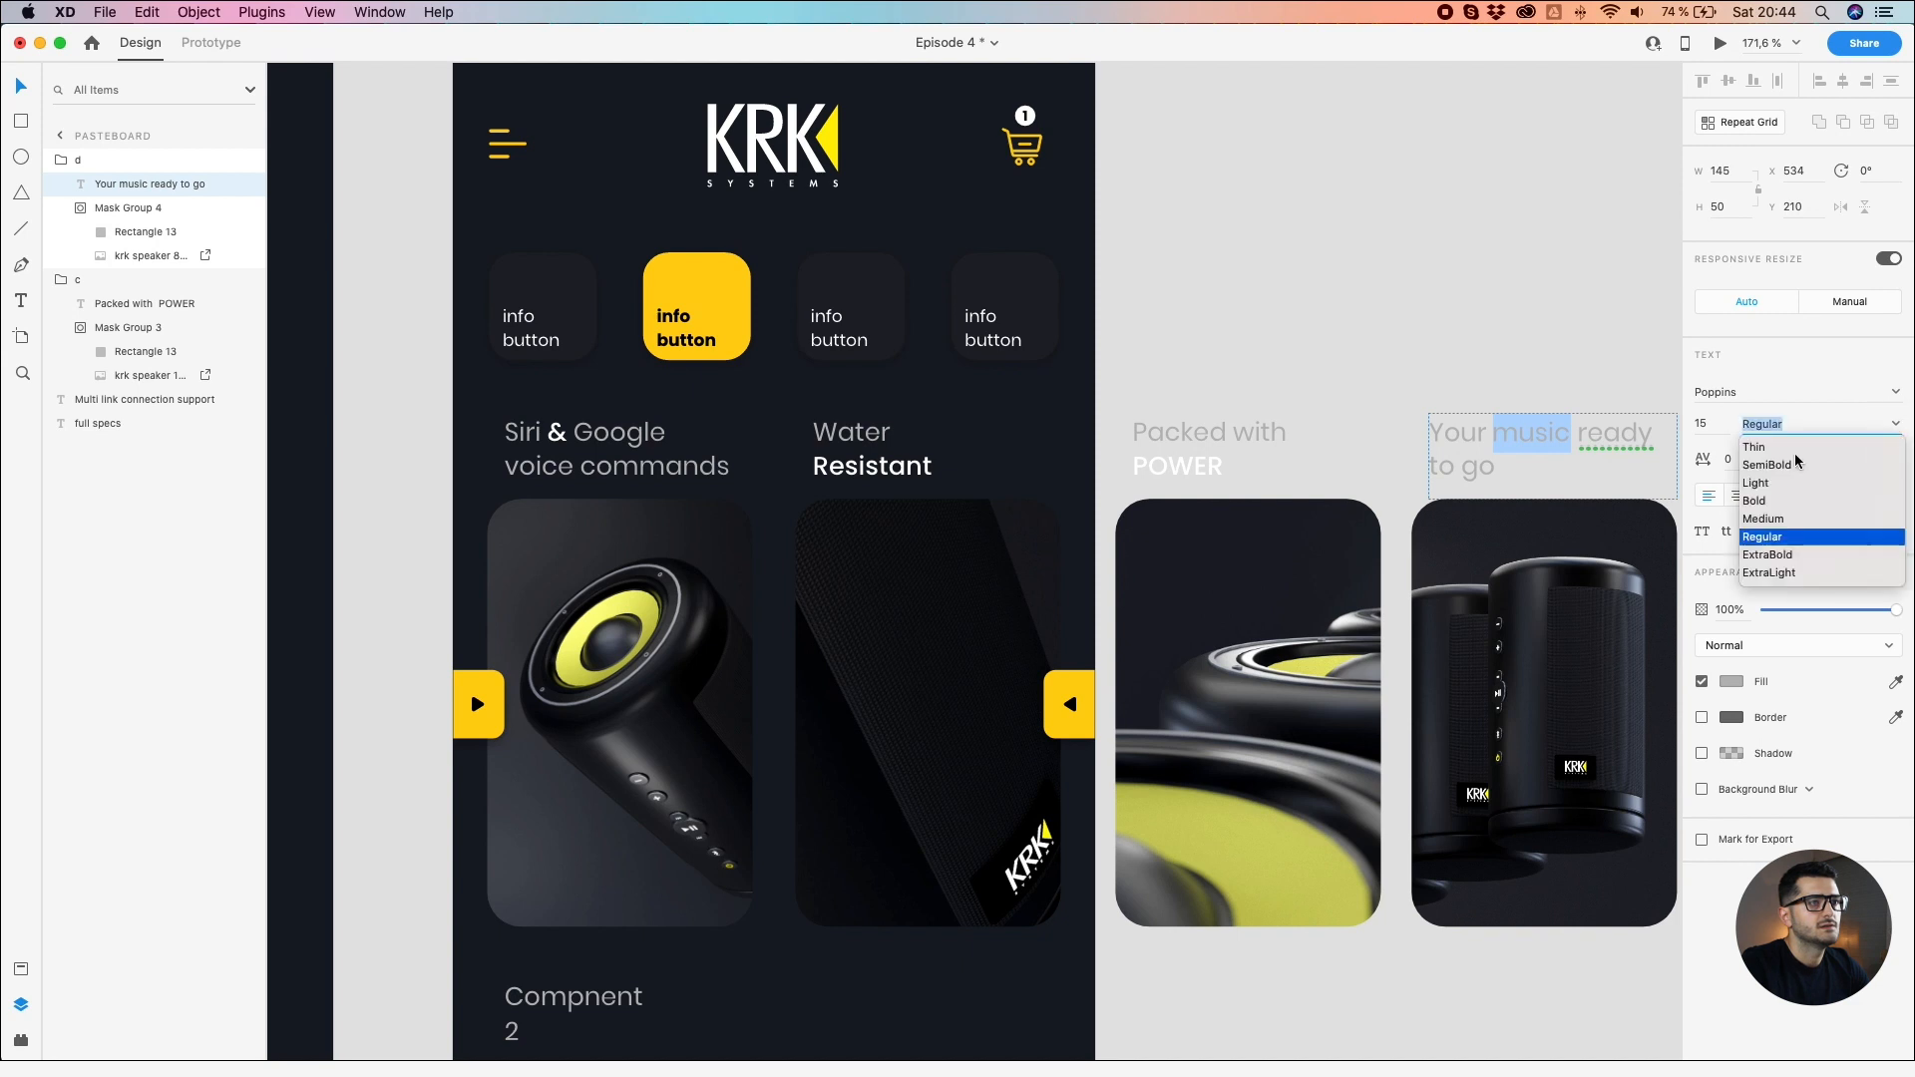
left_click(1761, 519)
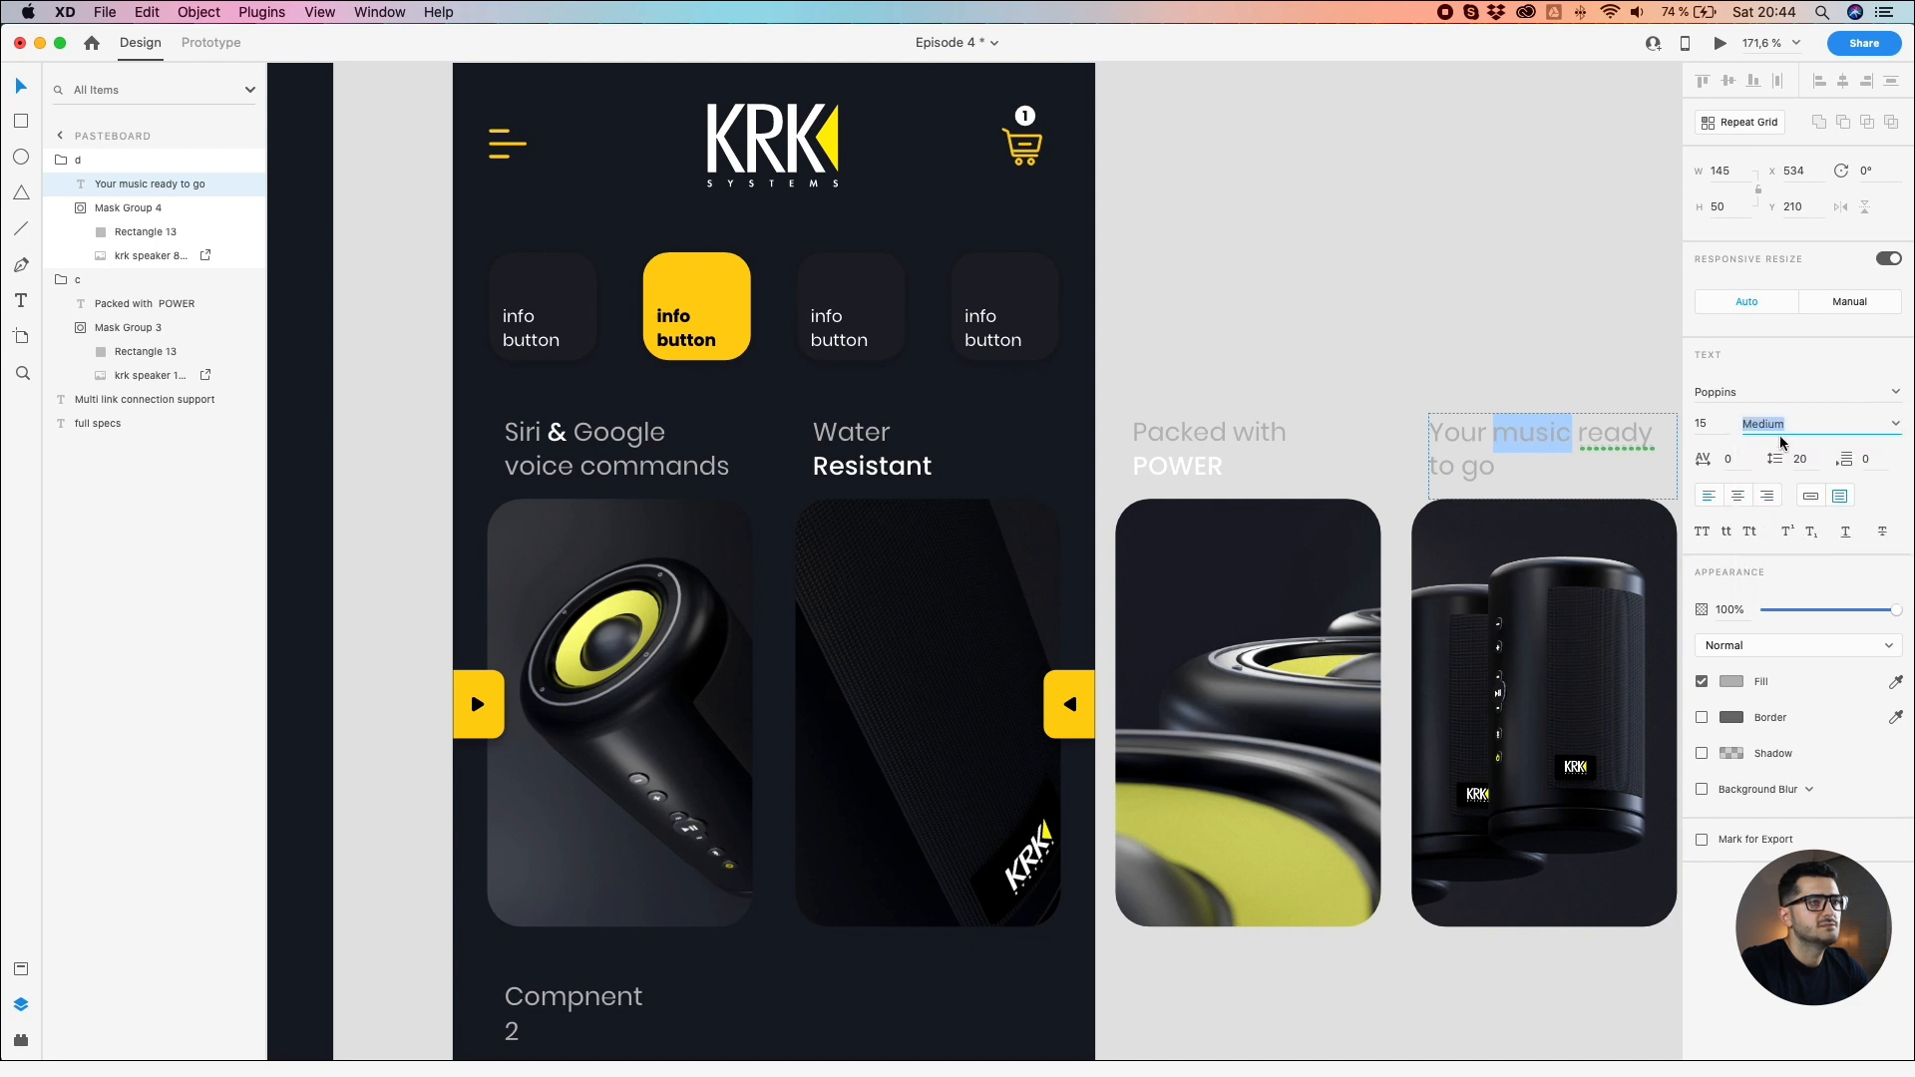
left_click(1727, 682)
left_click(1317, 290)
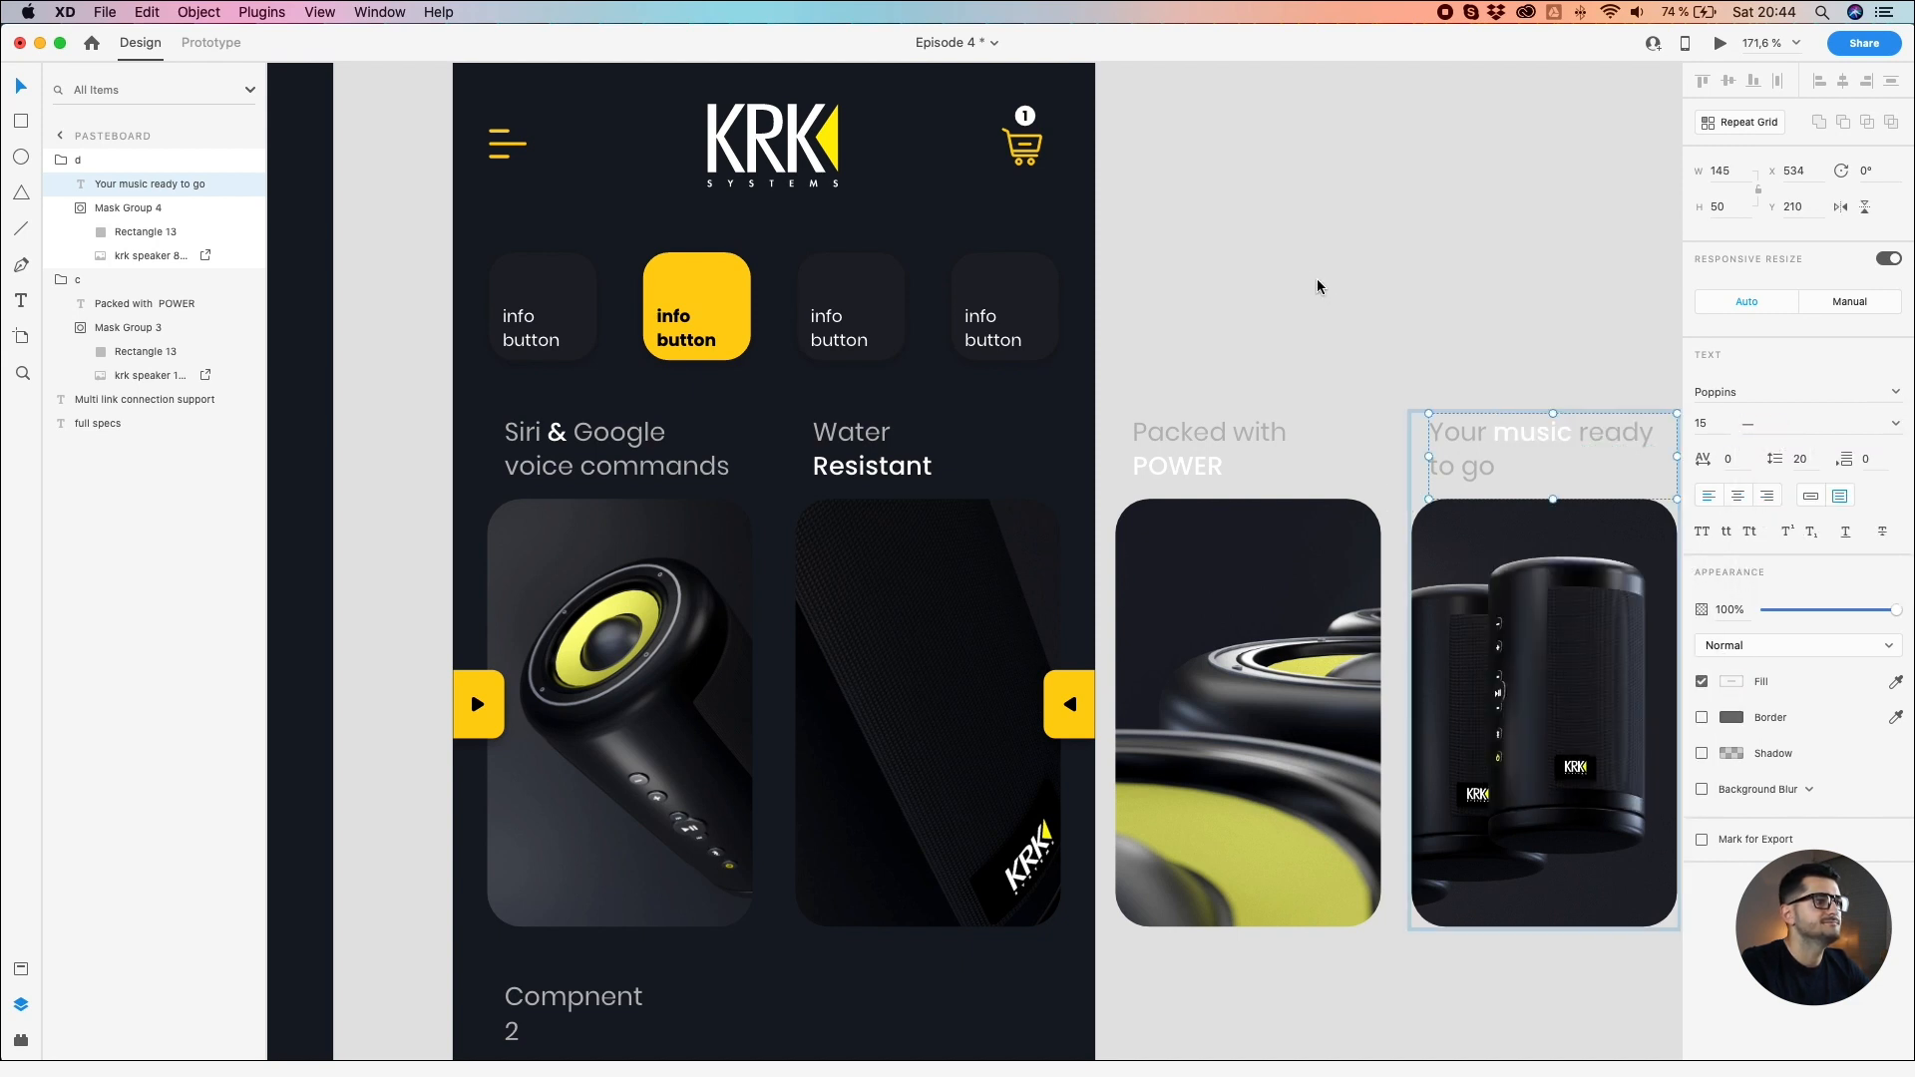
left_click(1326, 286)
Step: Replace the "Compnent 2" heading on the Home artboard with "Multi link connection support" on two lines
scroll(1322, 284, "down", 3)
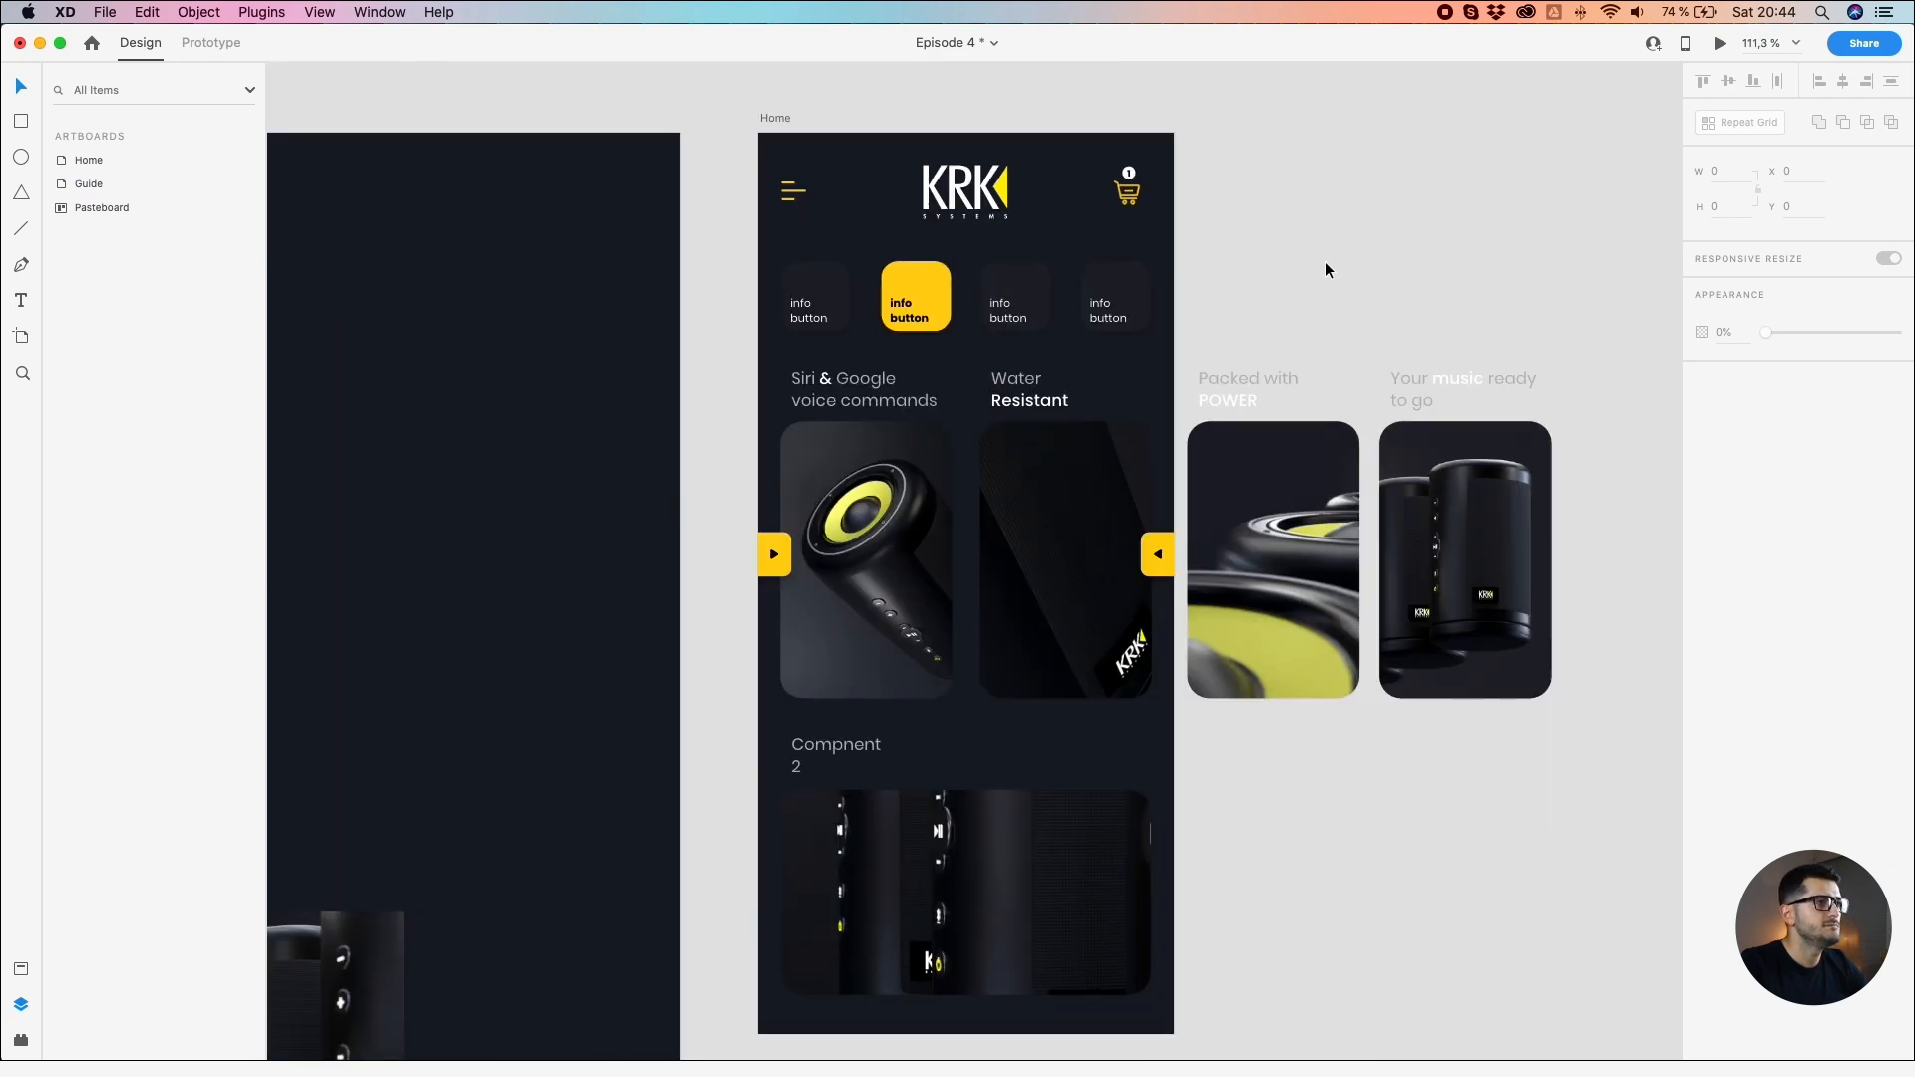
double_click(824, 740)
double_click(824, 738)
double_click(823, 738)
left_click_drag(817, 759, 763, 740)
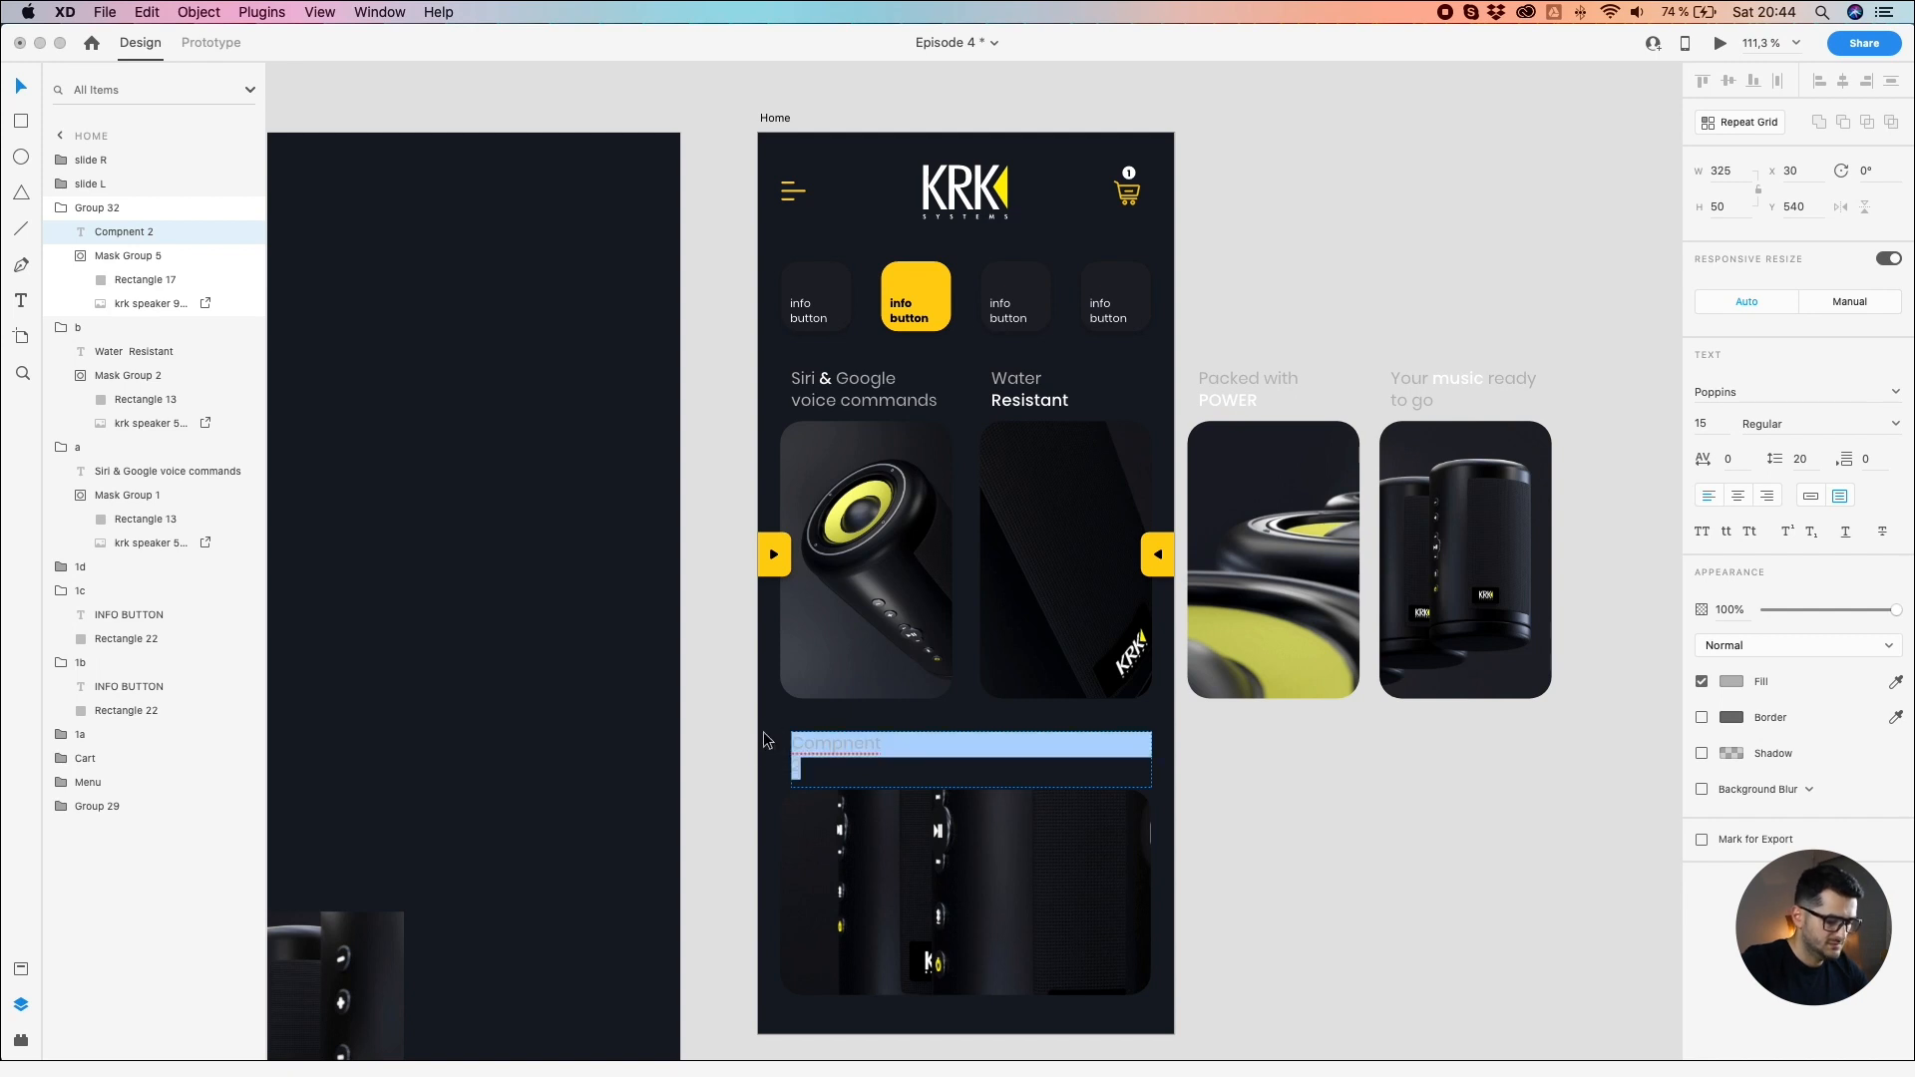
type("Multi li")
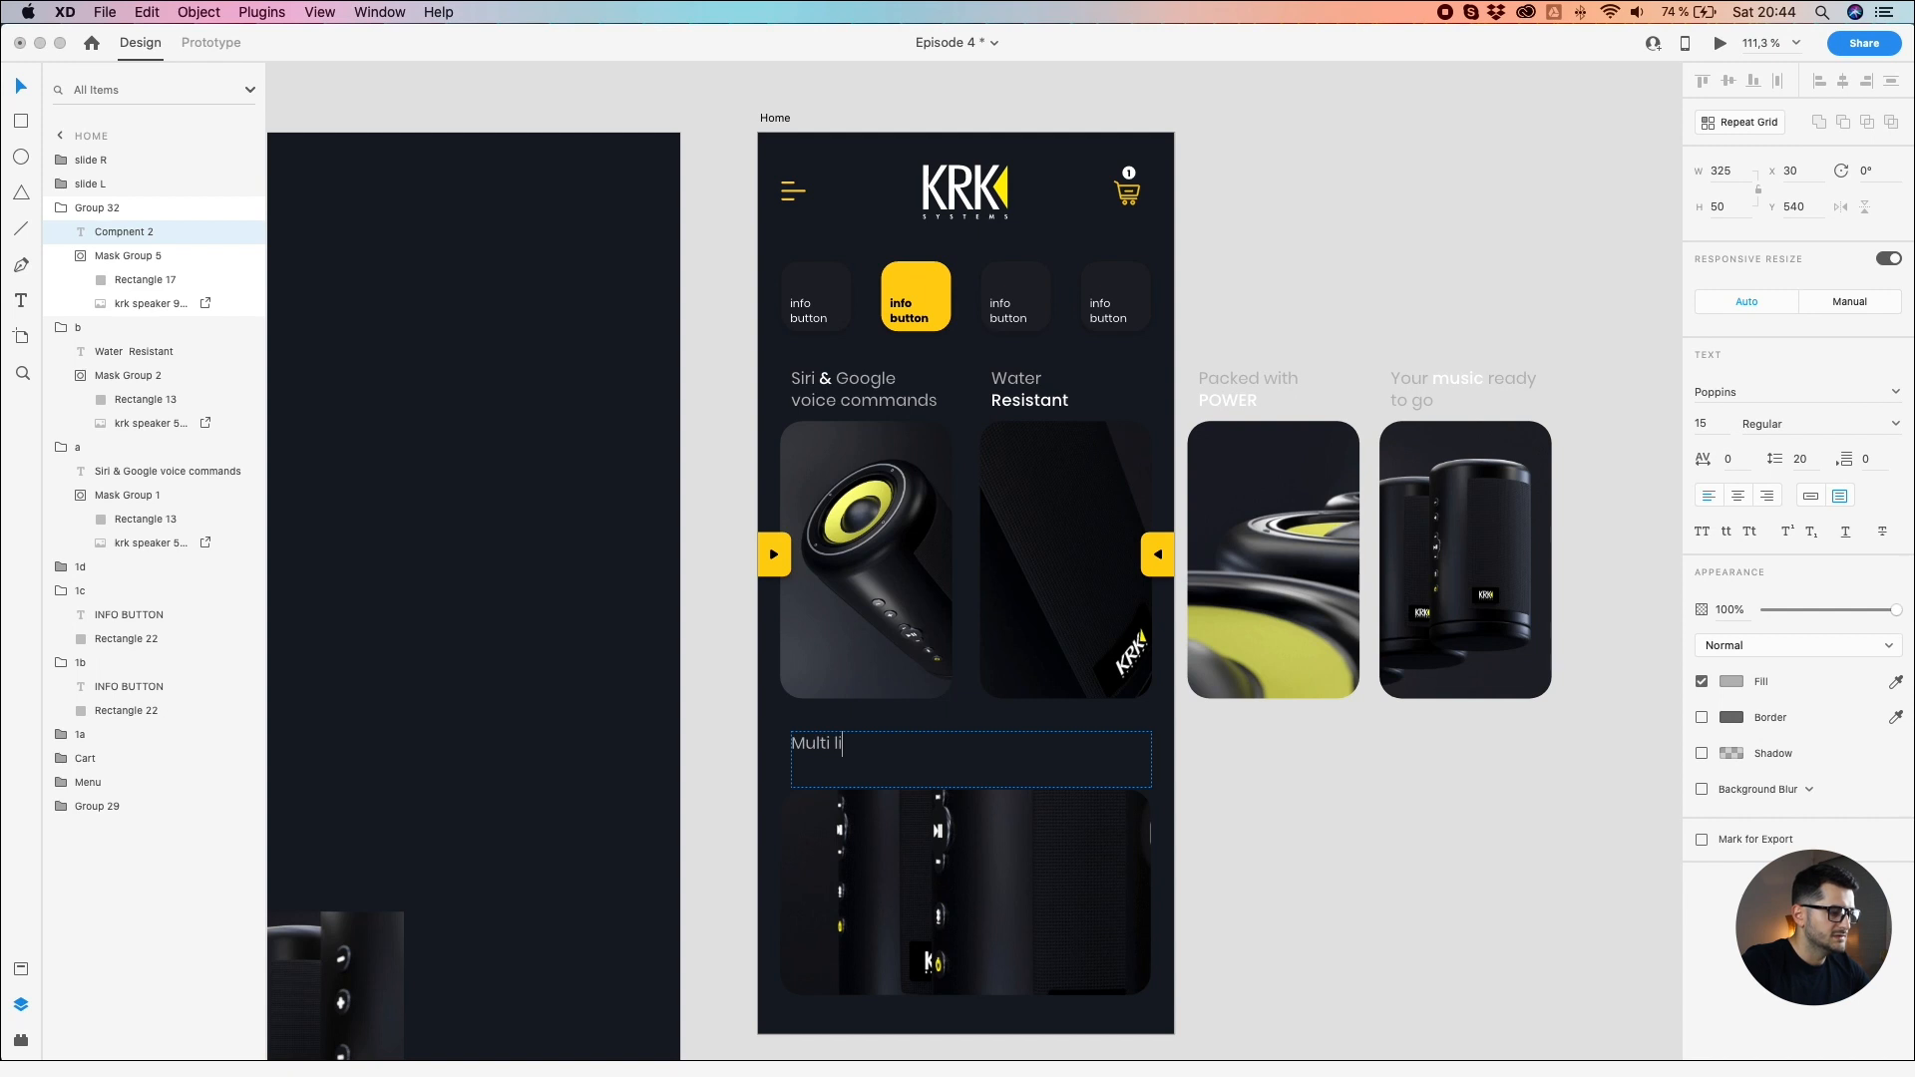
type("nk connection")
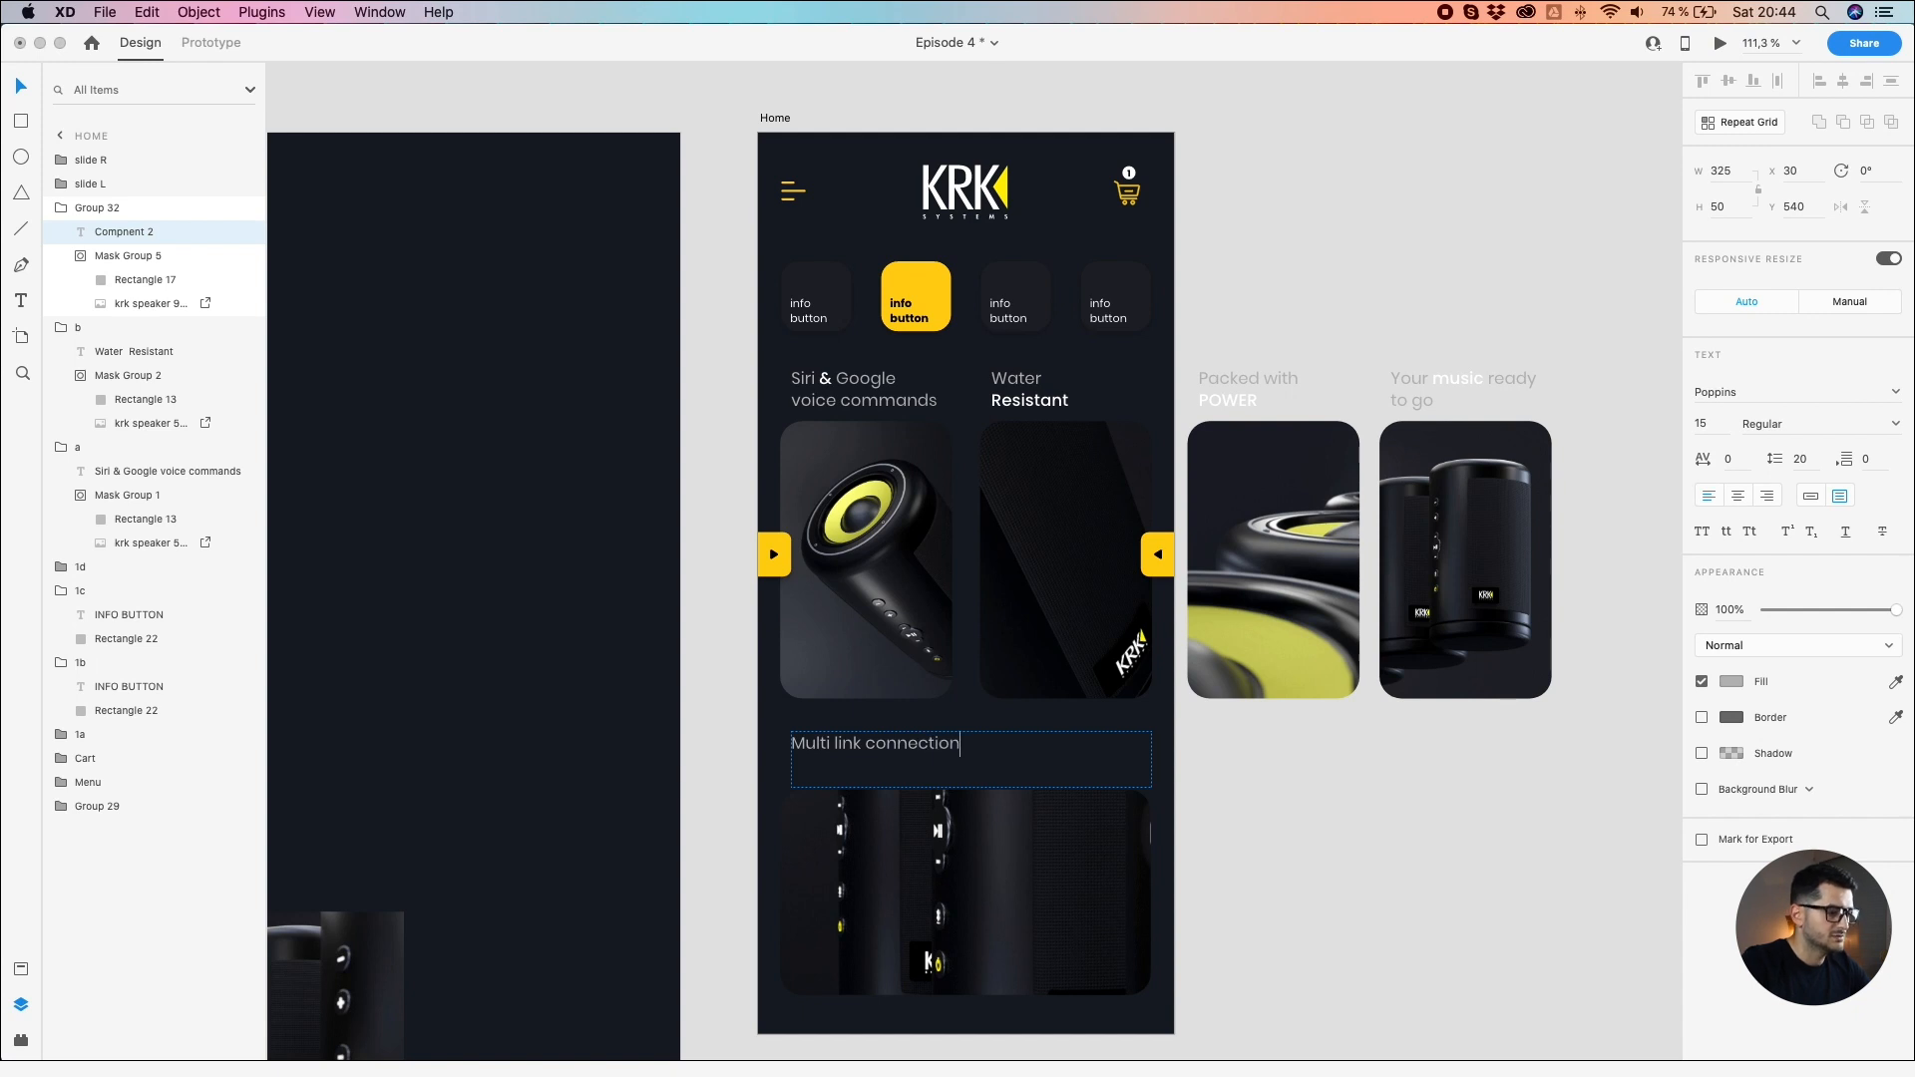
type("pport")
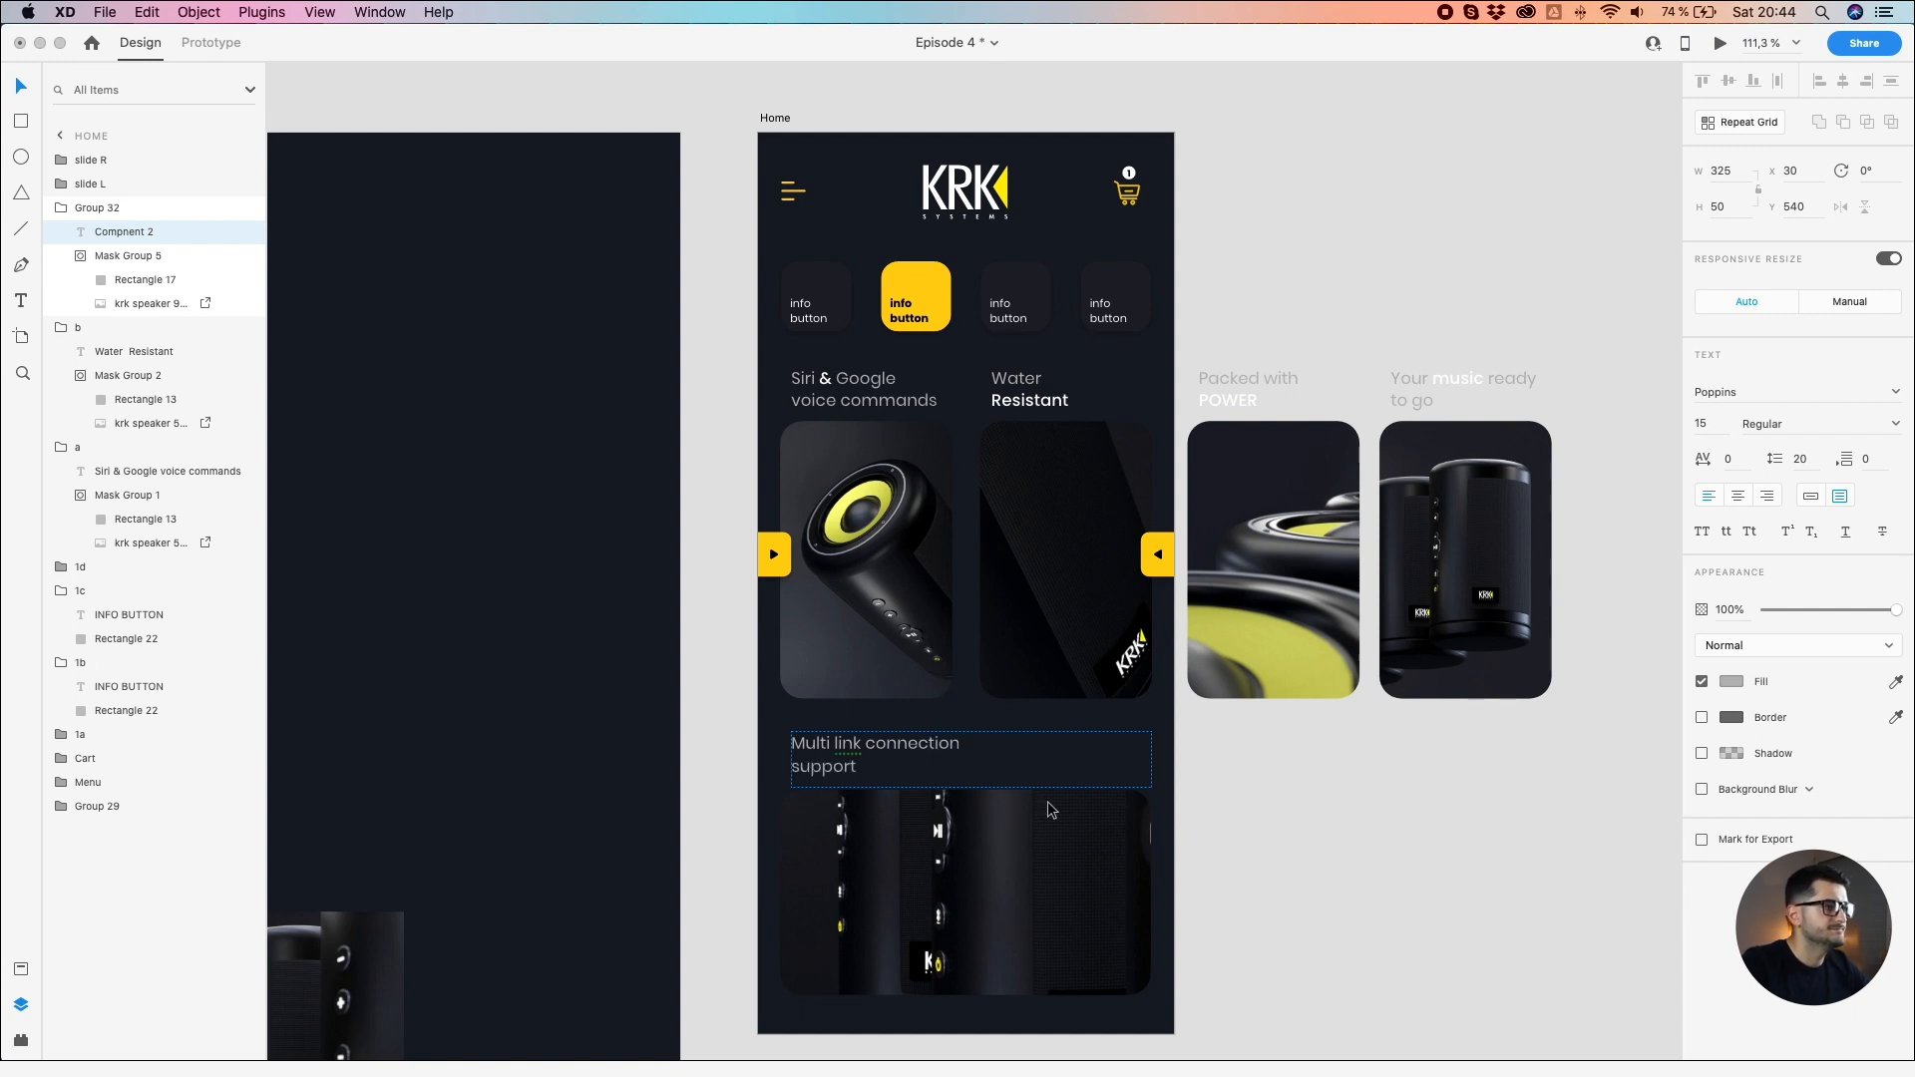
key("Escape")
left_click(1325, 842)
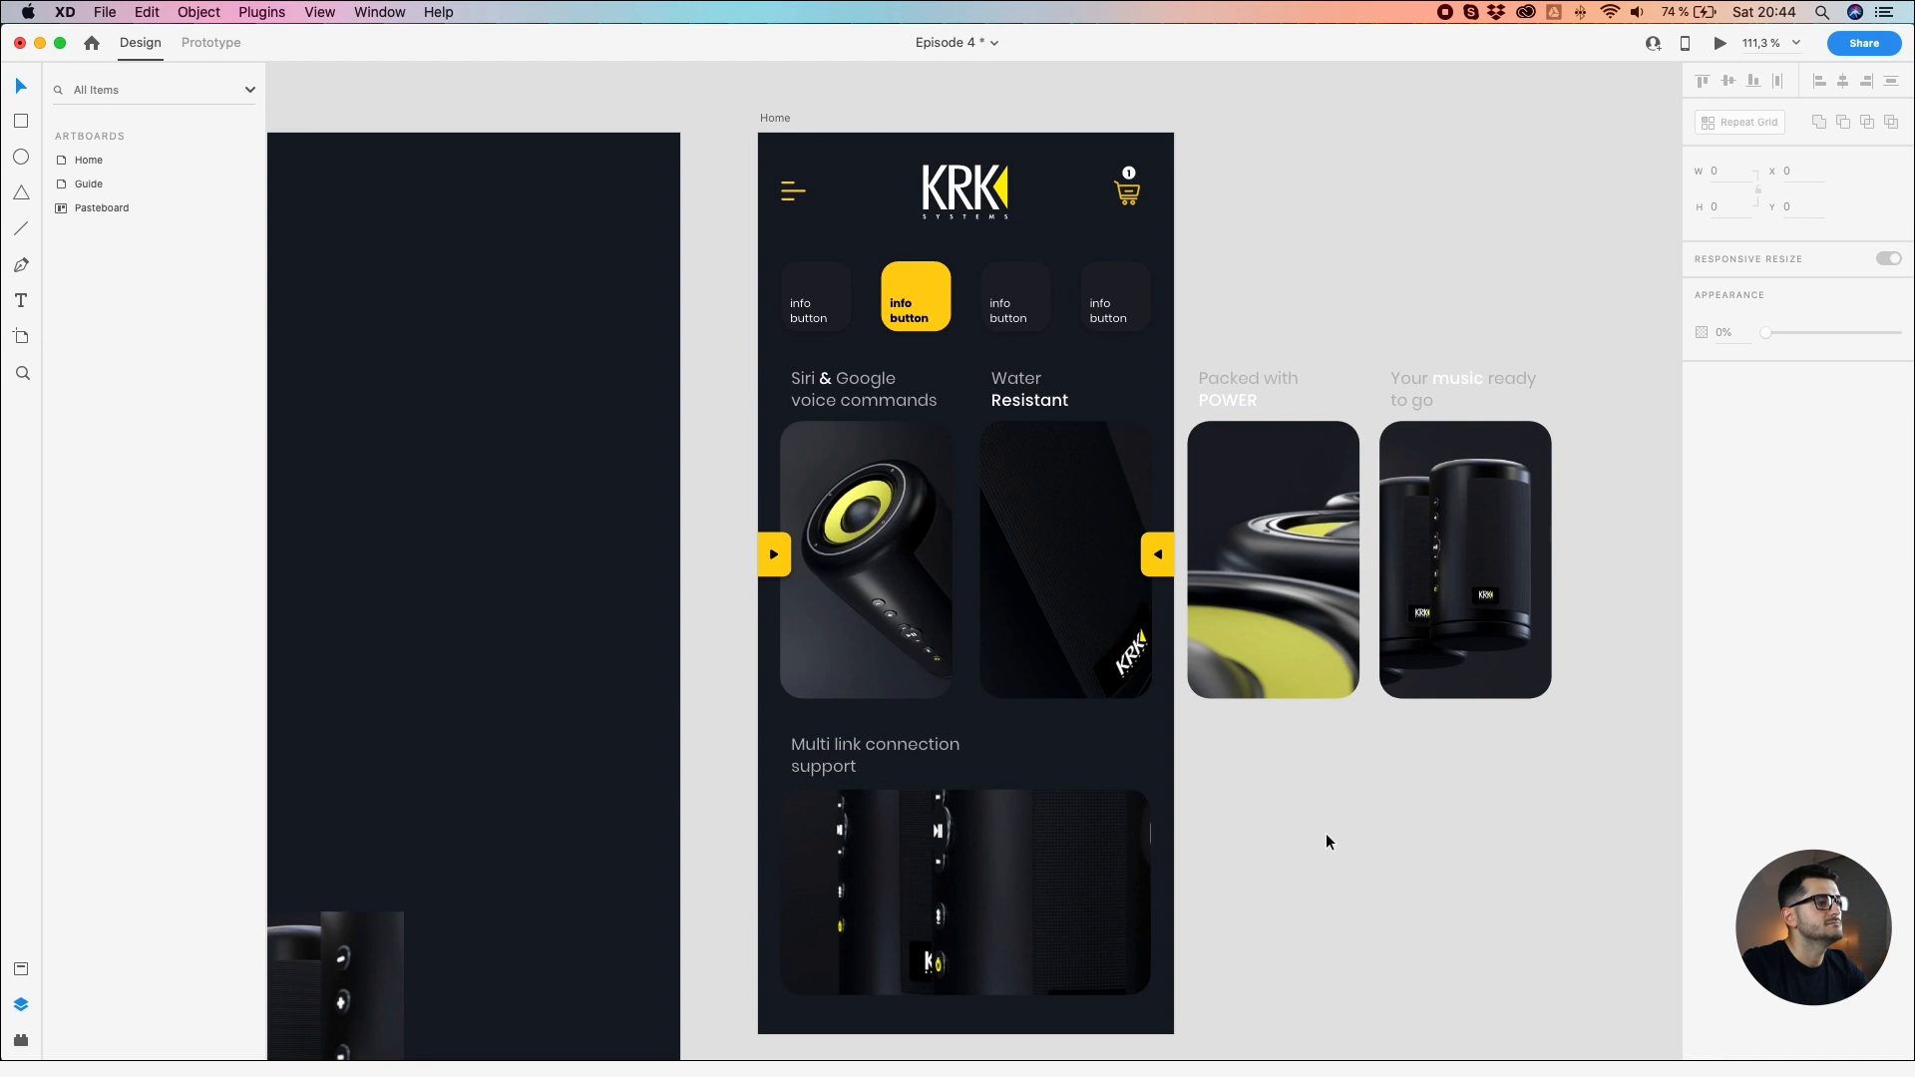
Step: Replace the first info button's label with "full titanium" on two lines
left_click_drag(1325, 842, 1286, 769)
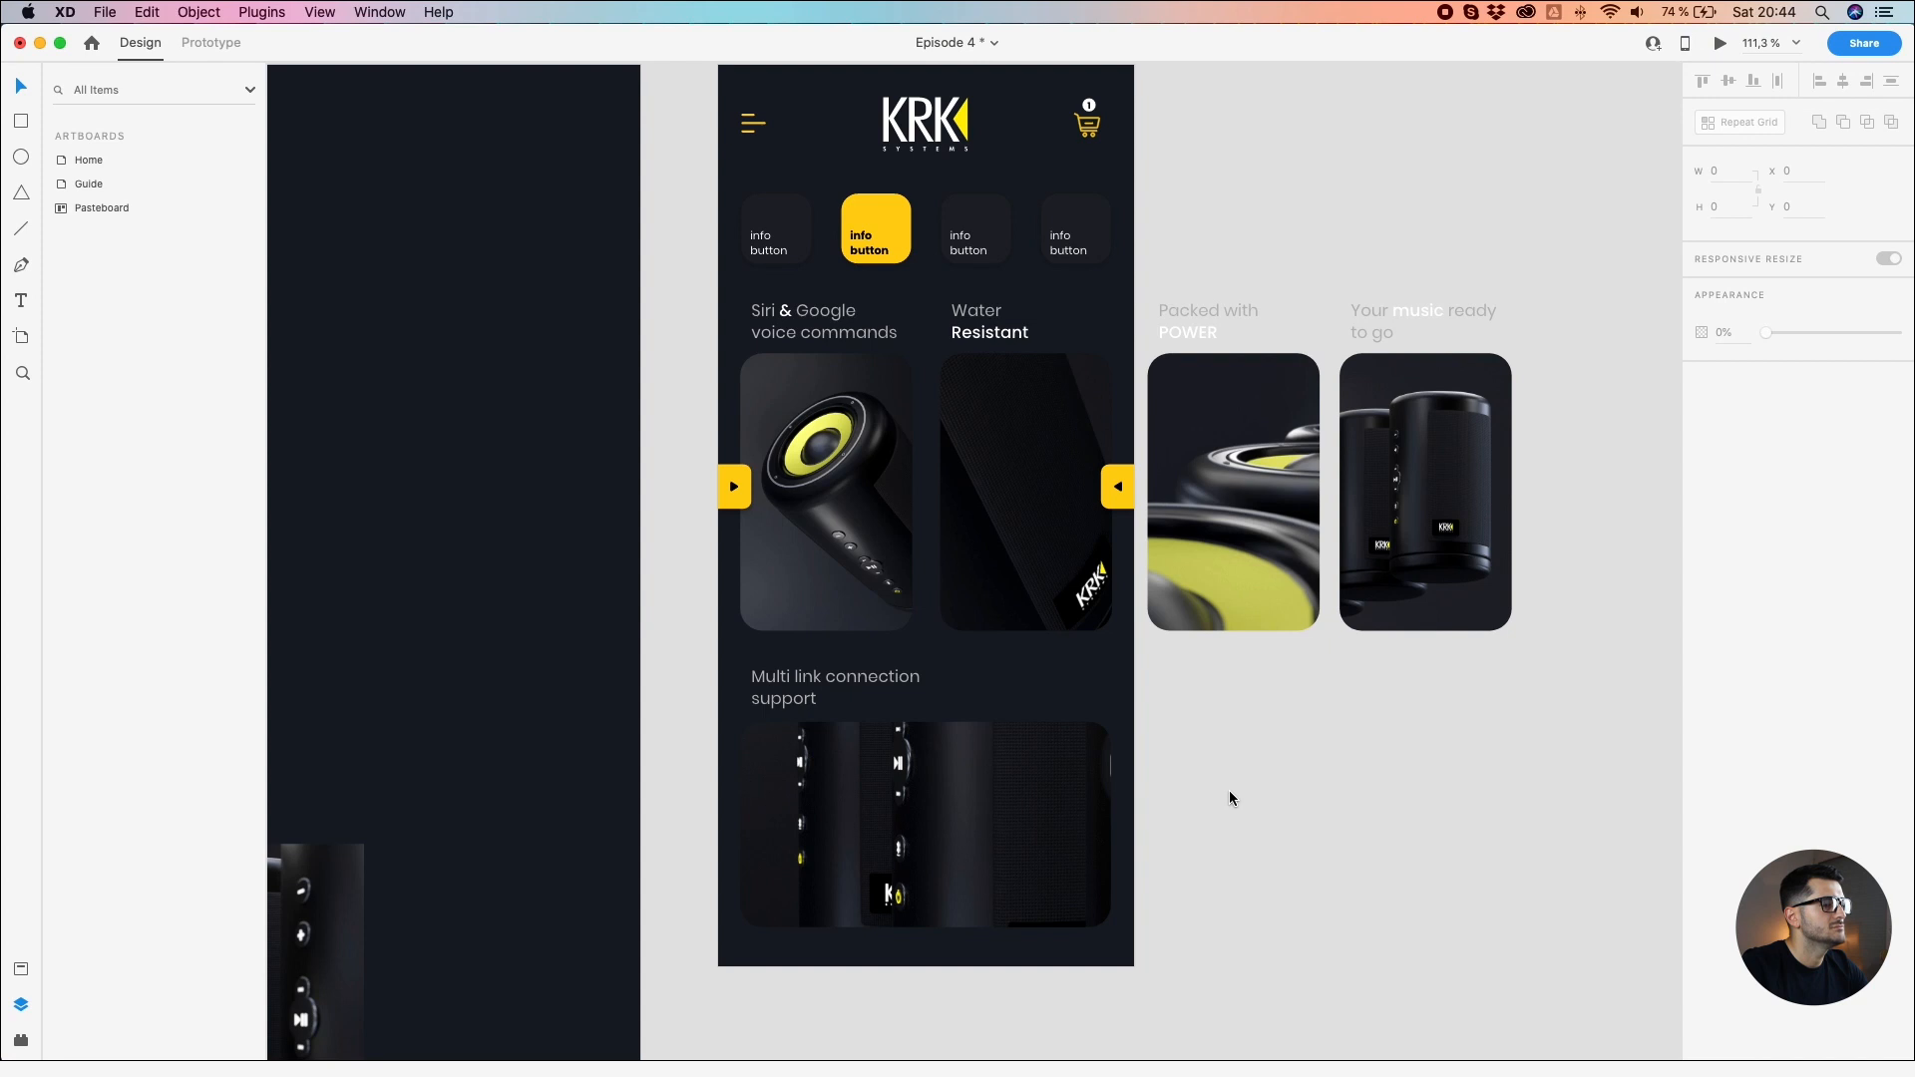
double_click(756, 242)
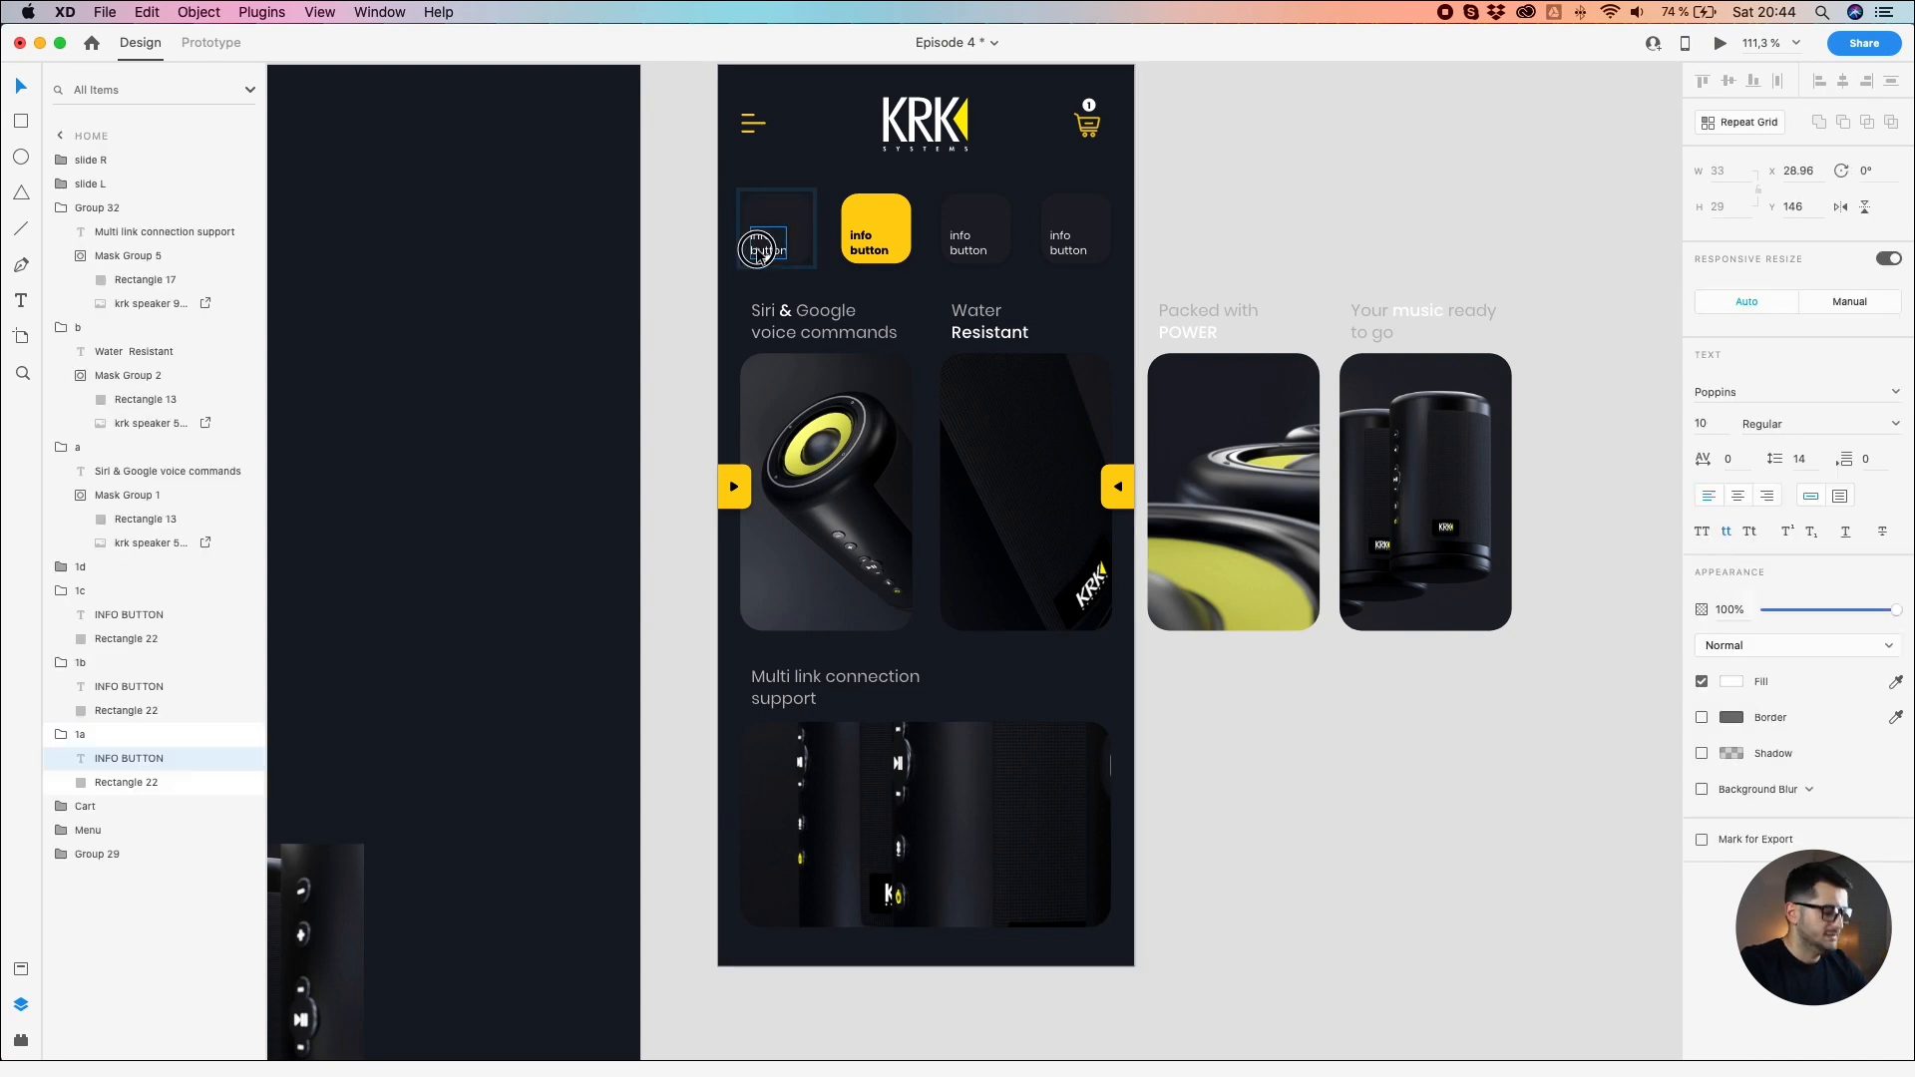
scroll(756, 243, "up", 3)
double_click(763, 235)
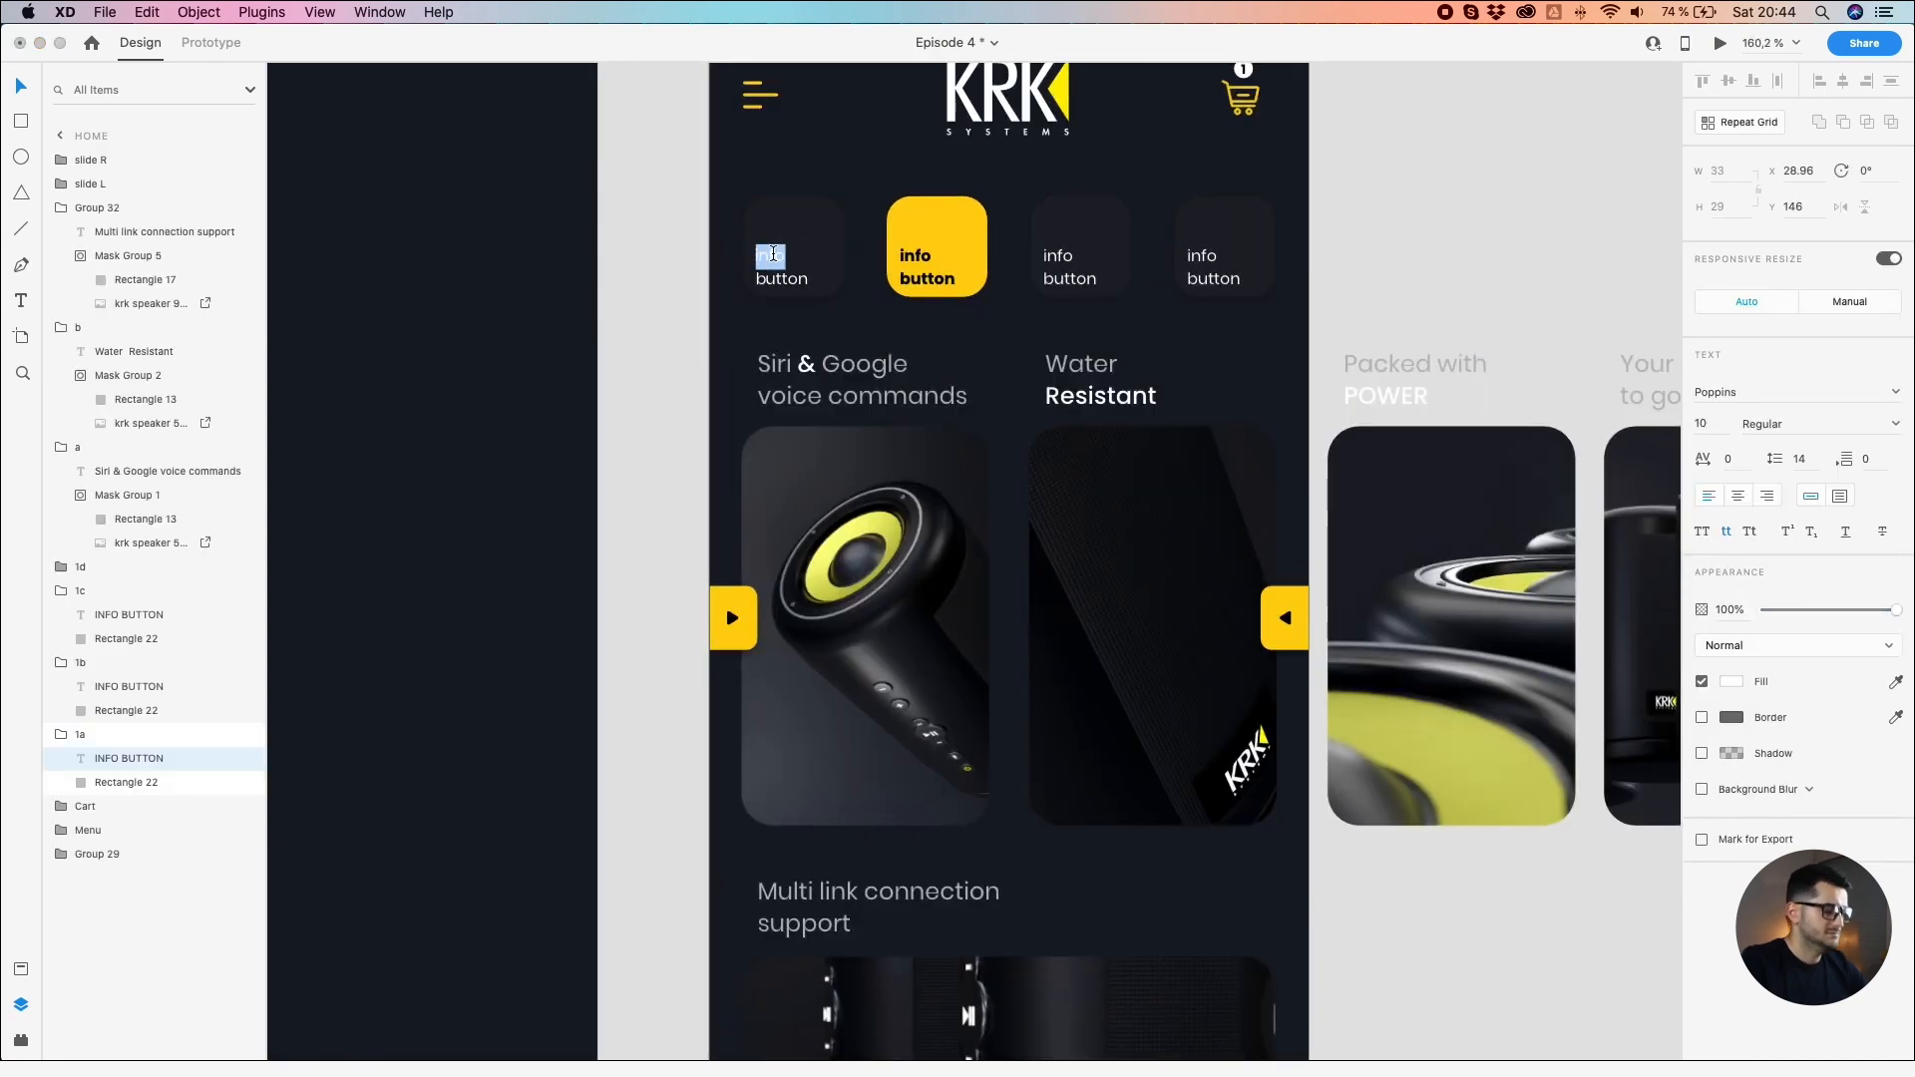
triple_click(773, 254)
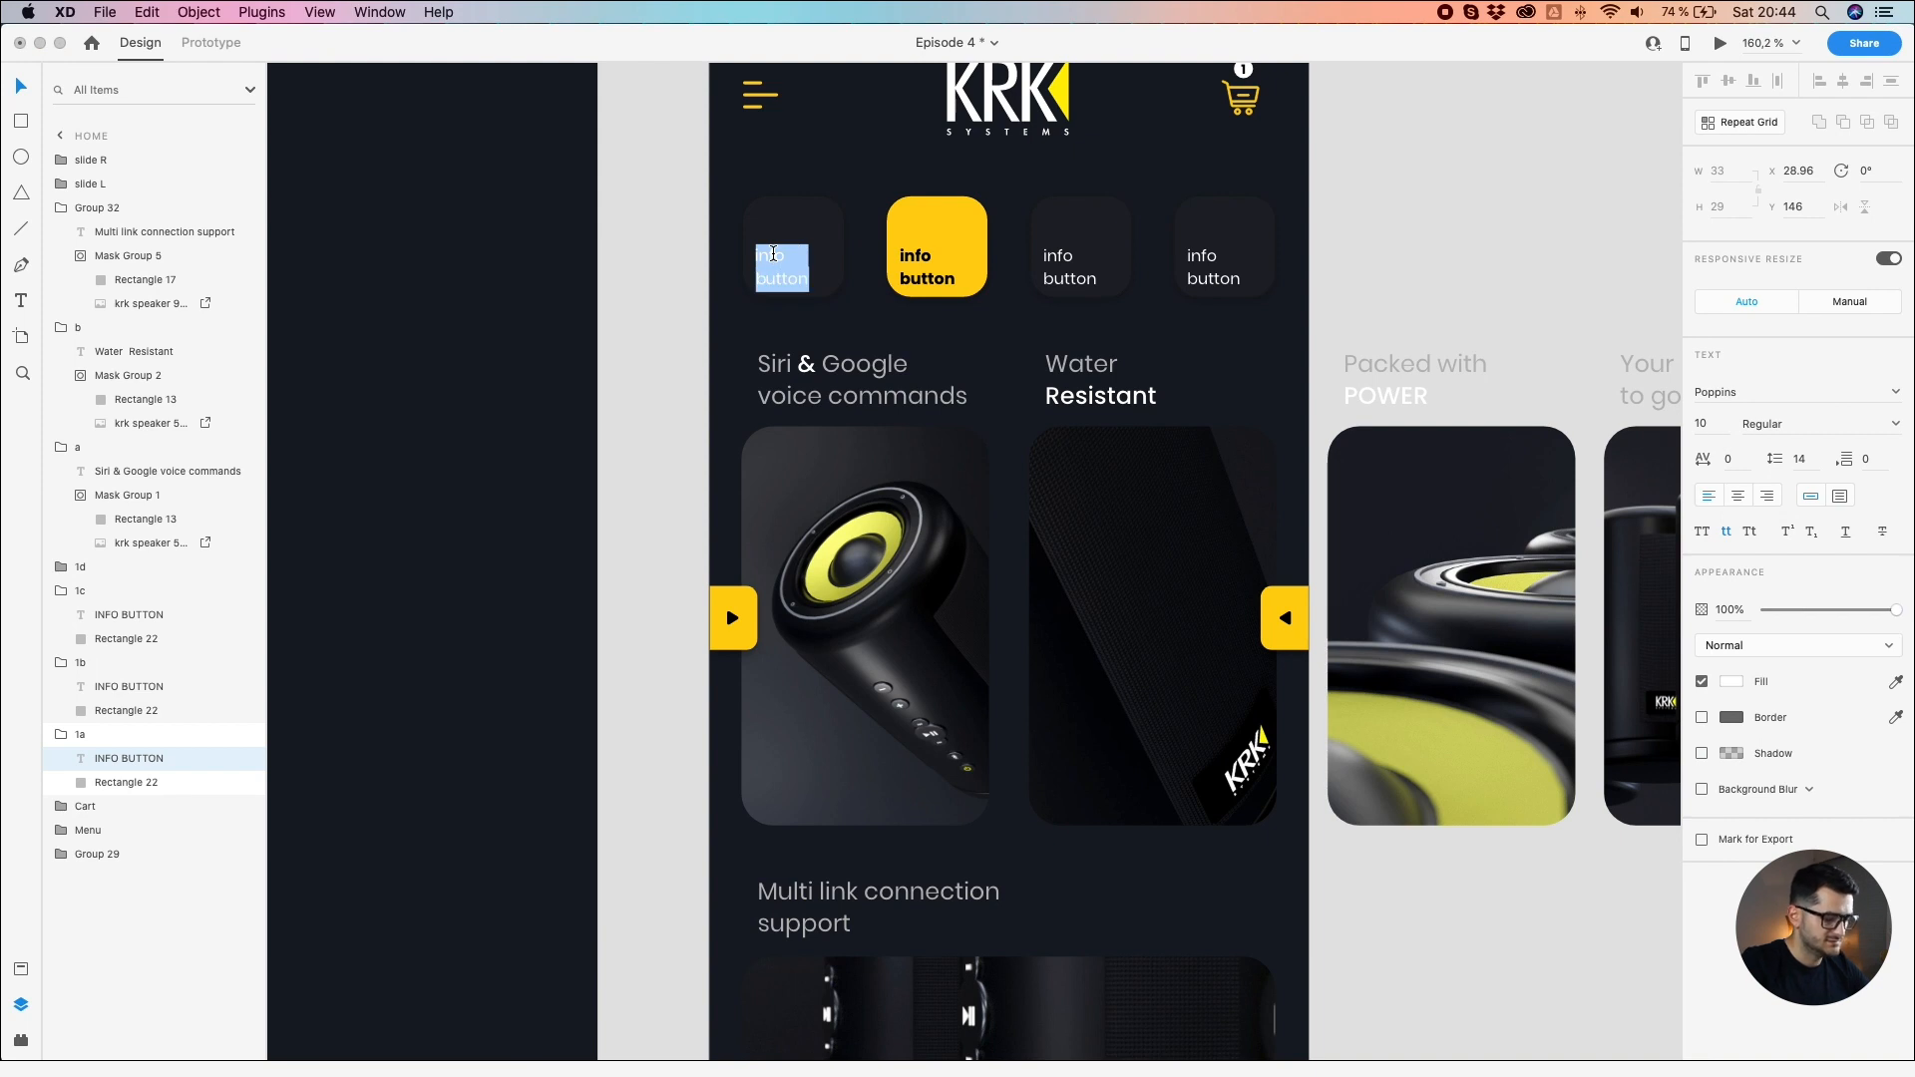
type("full titanium")
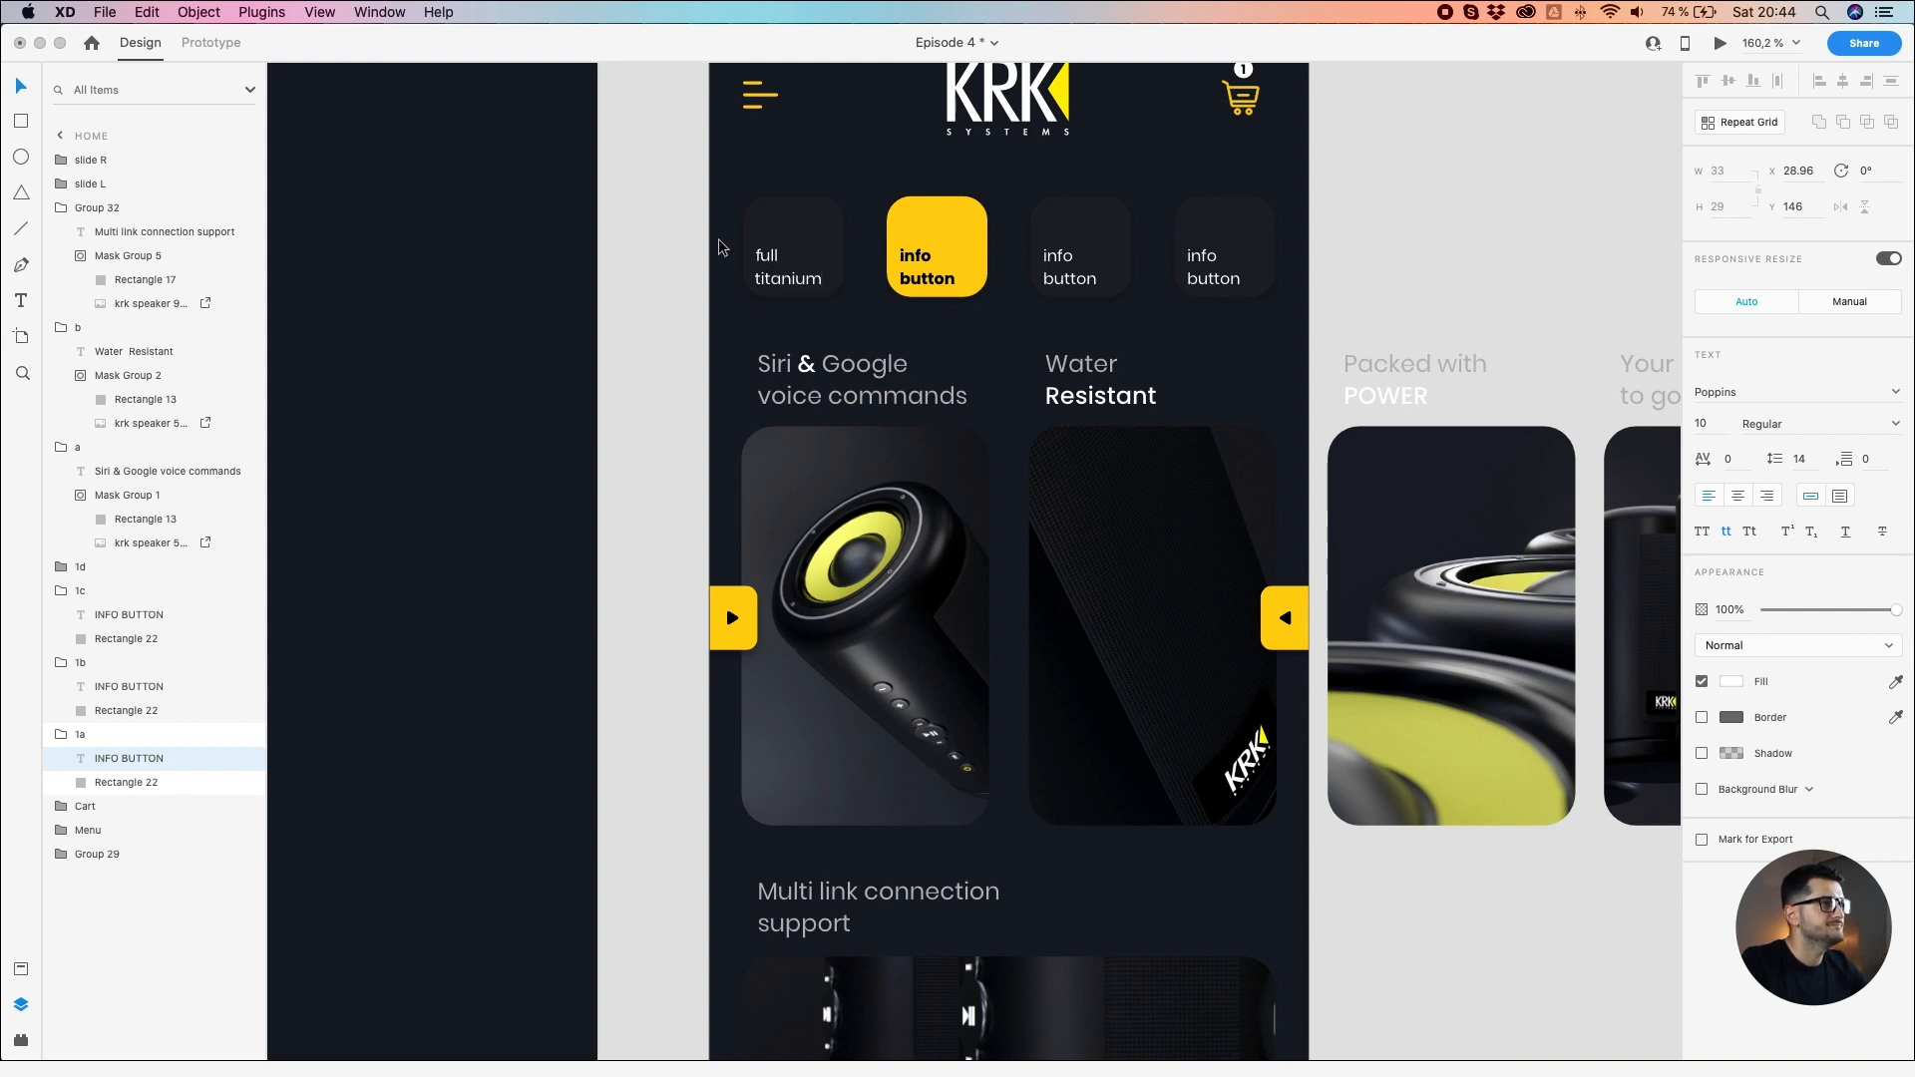
key("Escape")
Step: Capitalise the initial letters of the first button's label so it reads "Full Titanium"
scroll(736, 254, "up", 3)
left_click(788, 263)
double_click(788, 262)
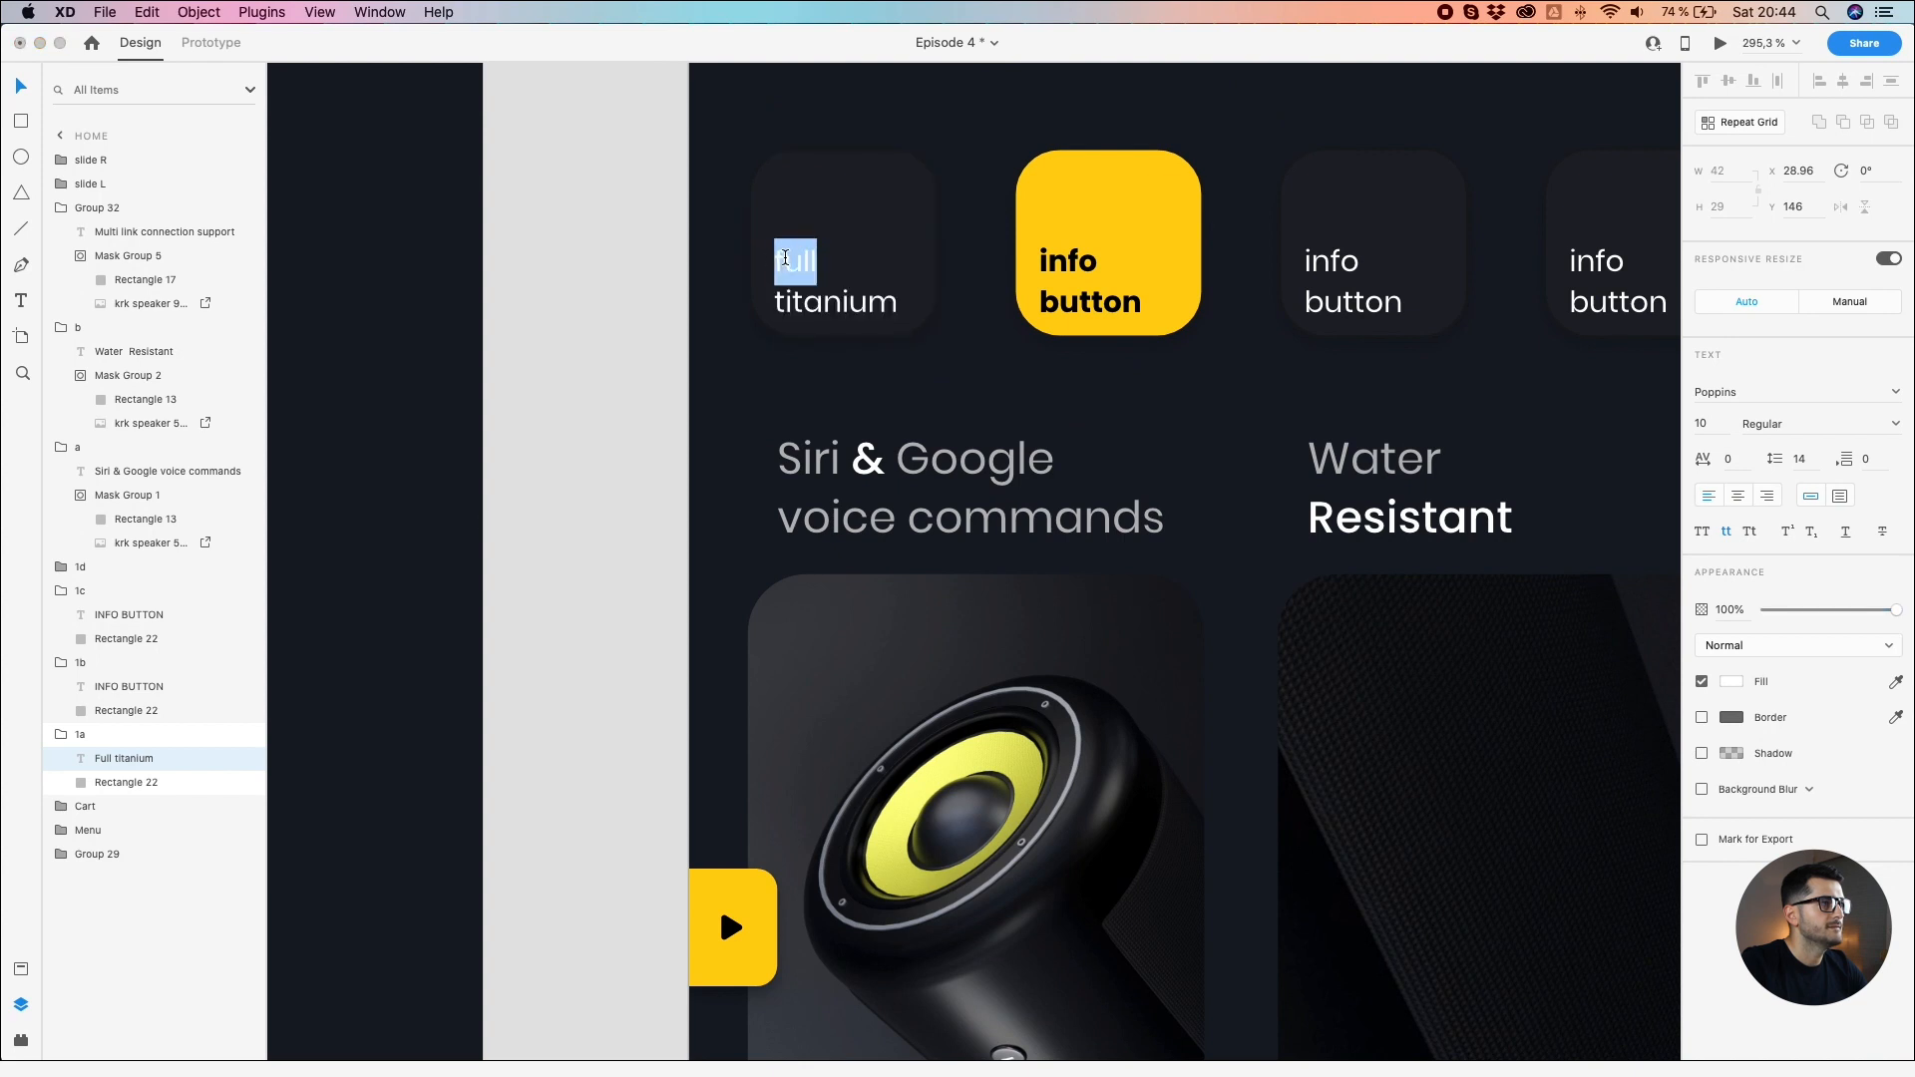
left_click(778, 262)
left_click_drag(785, 257, 766, 256)
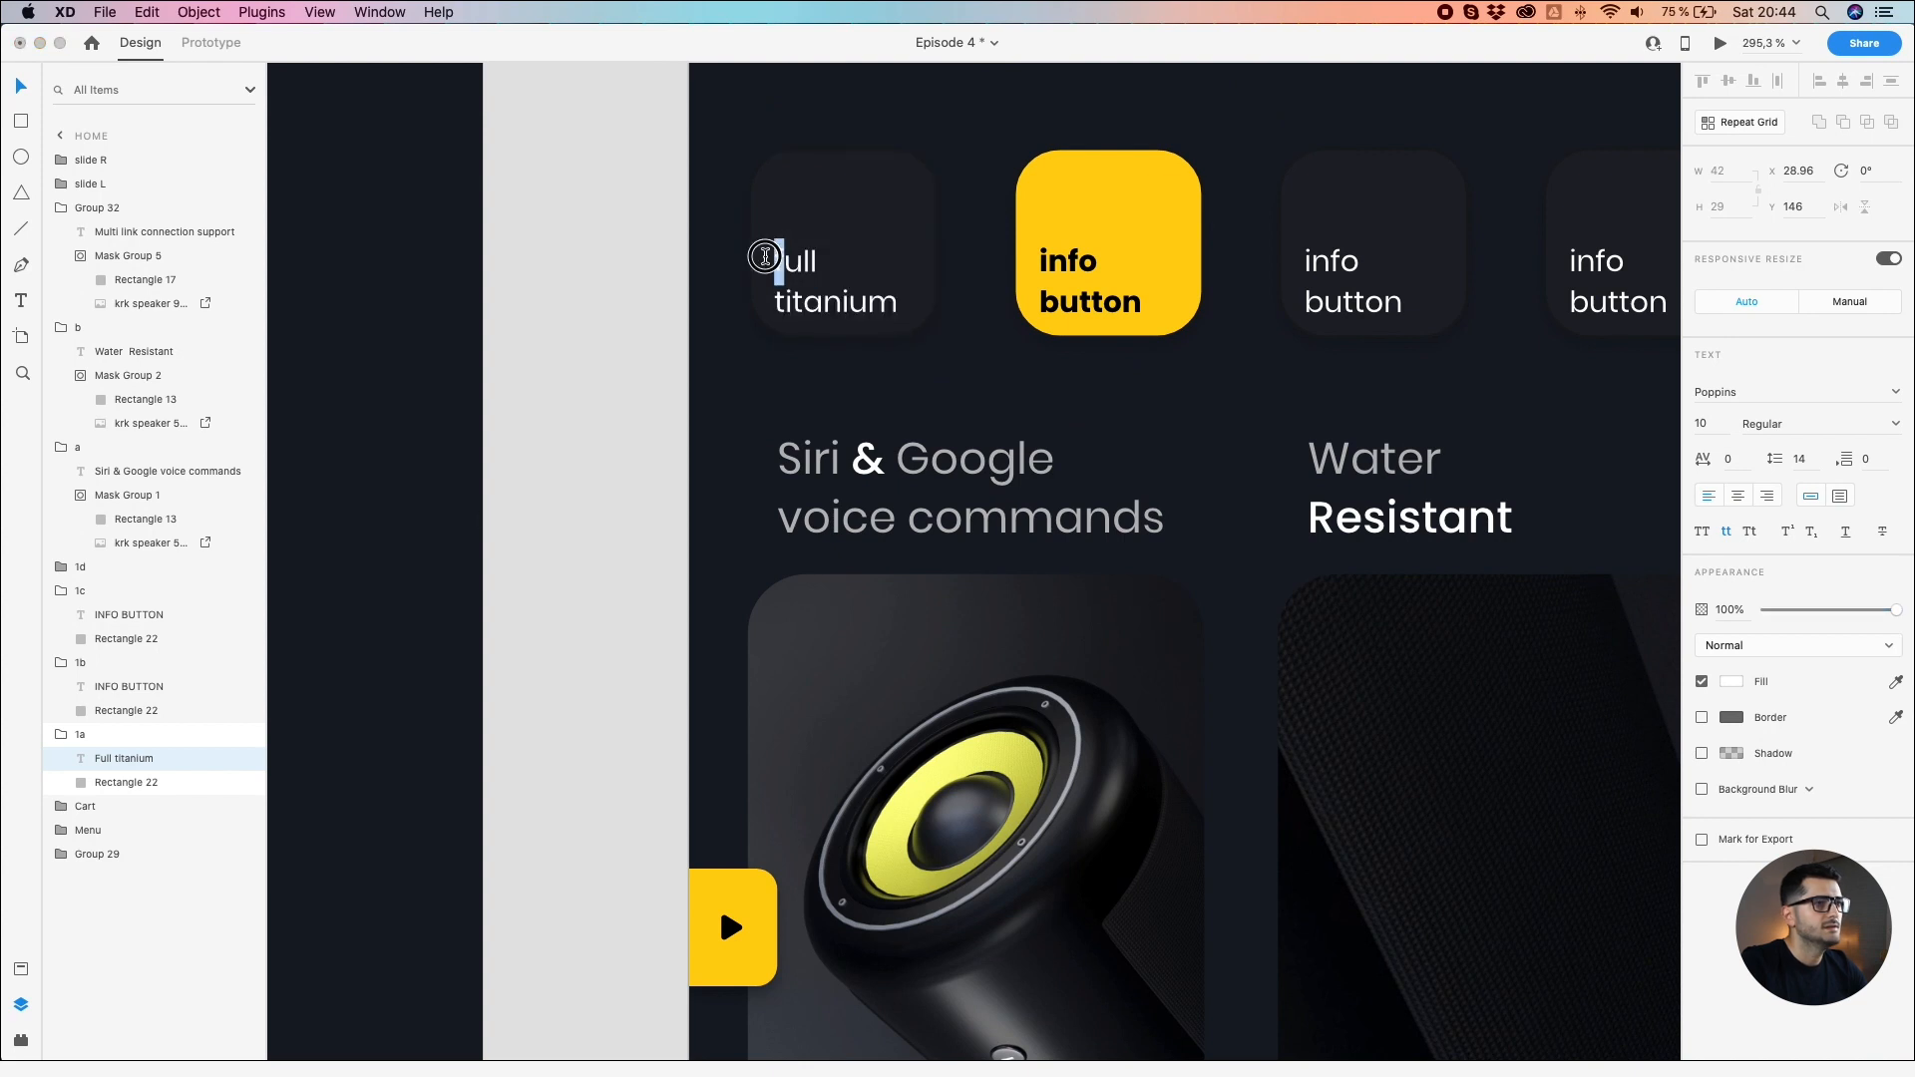
left_click(1701, 531)
left_click_drag(785, 309, 768, 303)
left_click(1702, 531)
key("Escape")
key("Escape")
Step: Replace the yellow info button's label with "free shipping" on two lines
left_click_drag(628, 435, 491, 444)
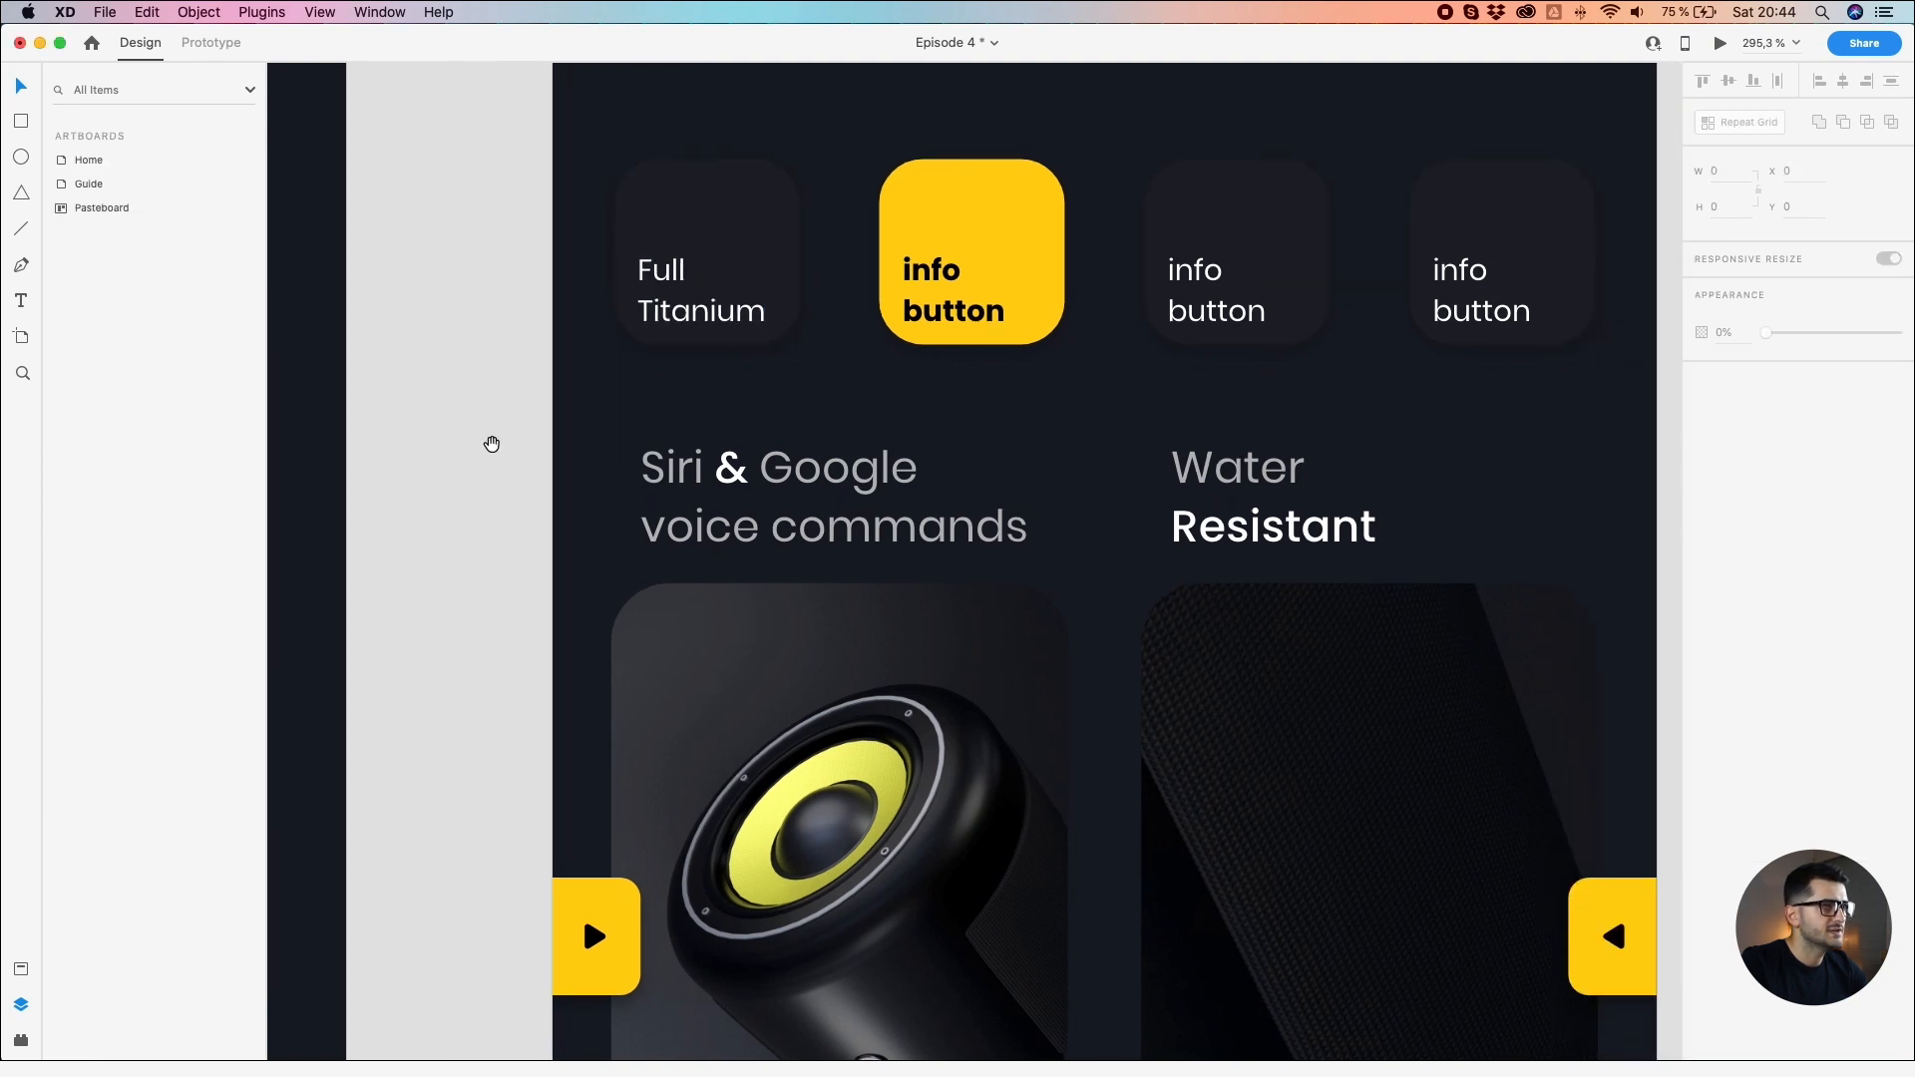
double_click(929, 267)
double_click(929, 267)
type("free ai")
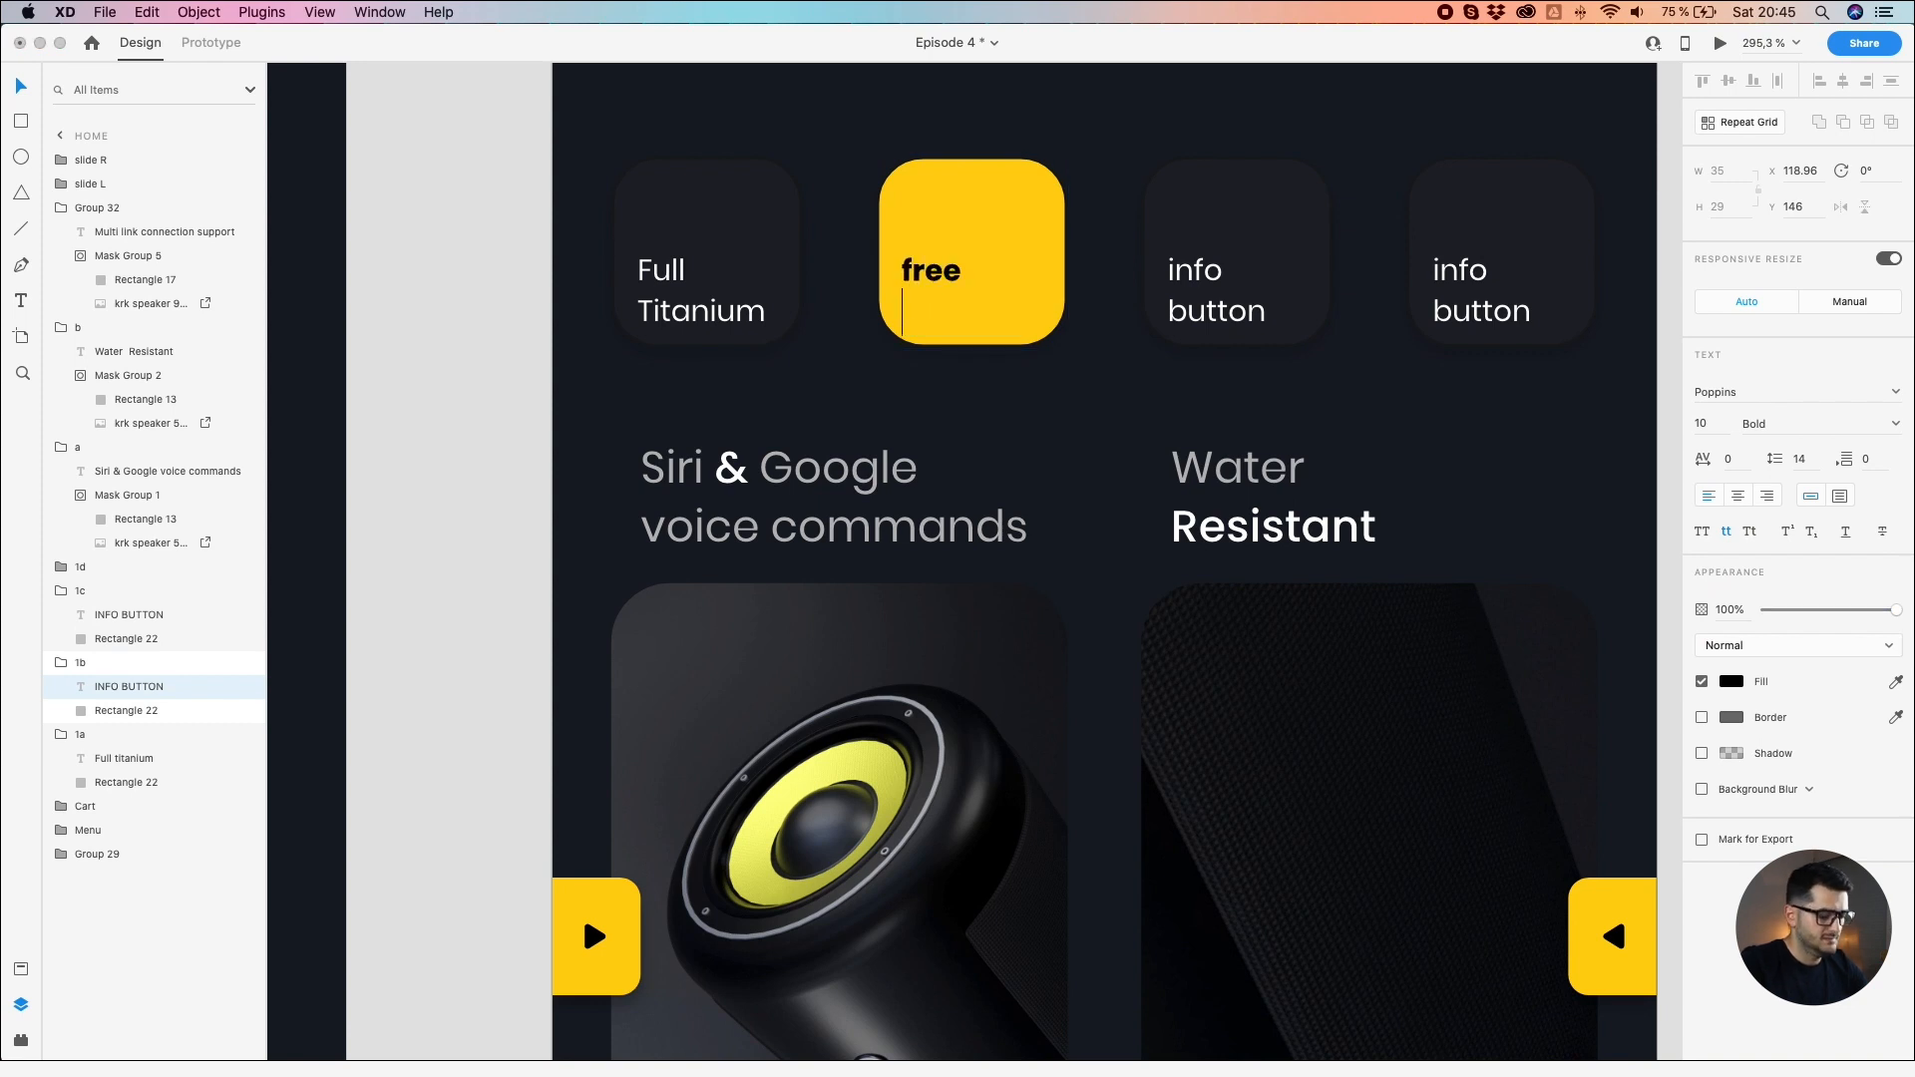
key("BackSpace")
key("BackSpace")
type("shipping")
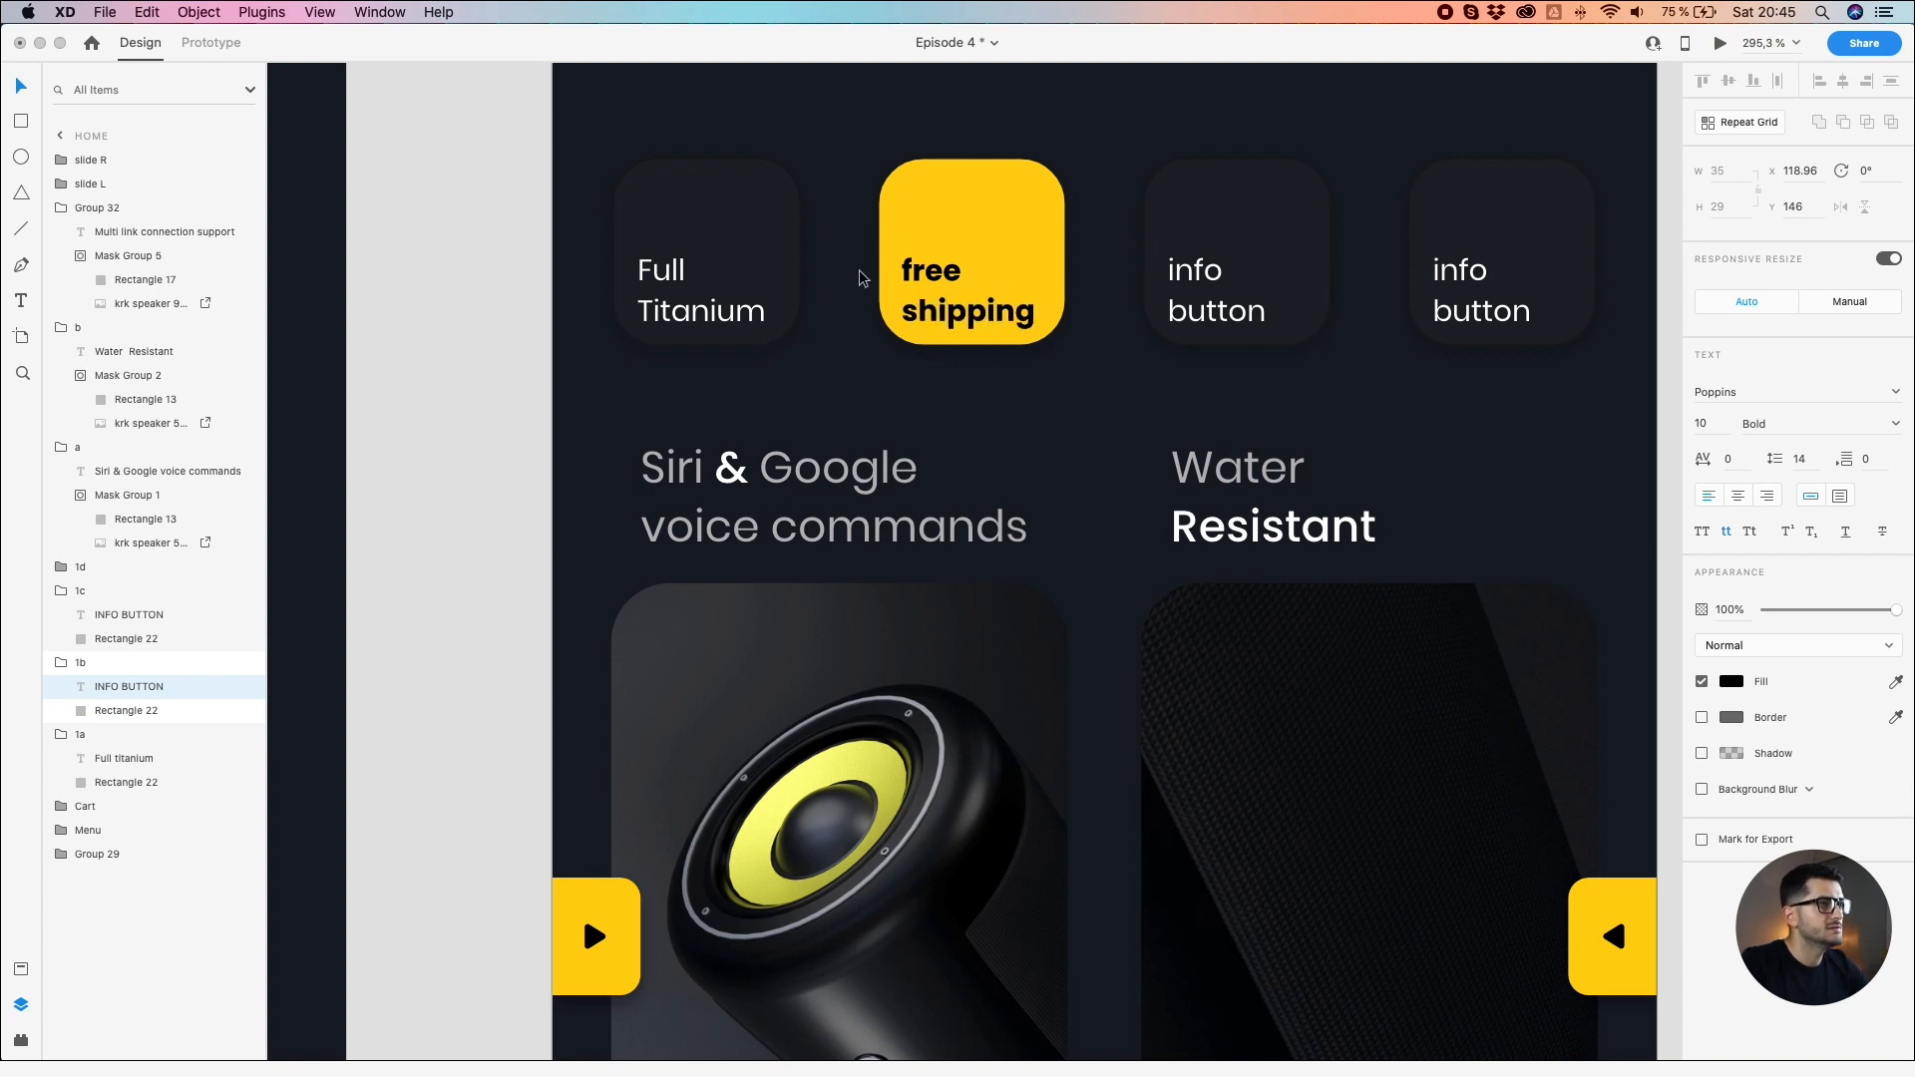
Step: Capitalise the initial letters of the yellow button's label so it reads "Free Shipping"
left_click_drag(912, 269, 880, 262)
left_click(1707, 534)
left_click_drag(913, 316, 902, 316)
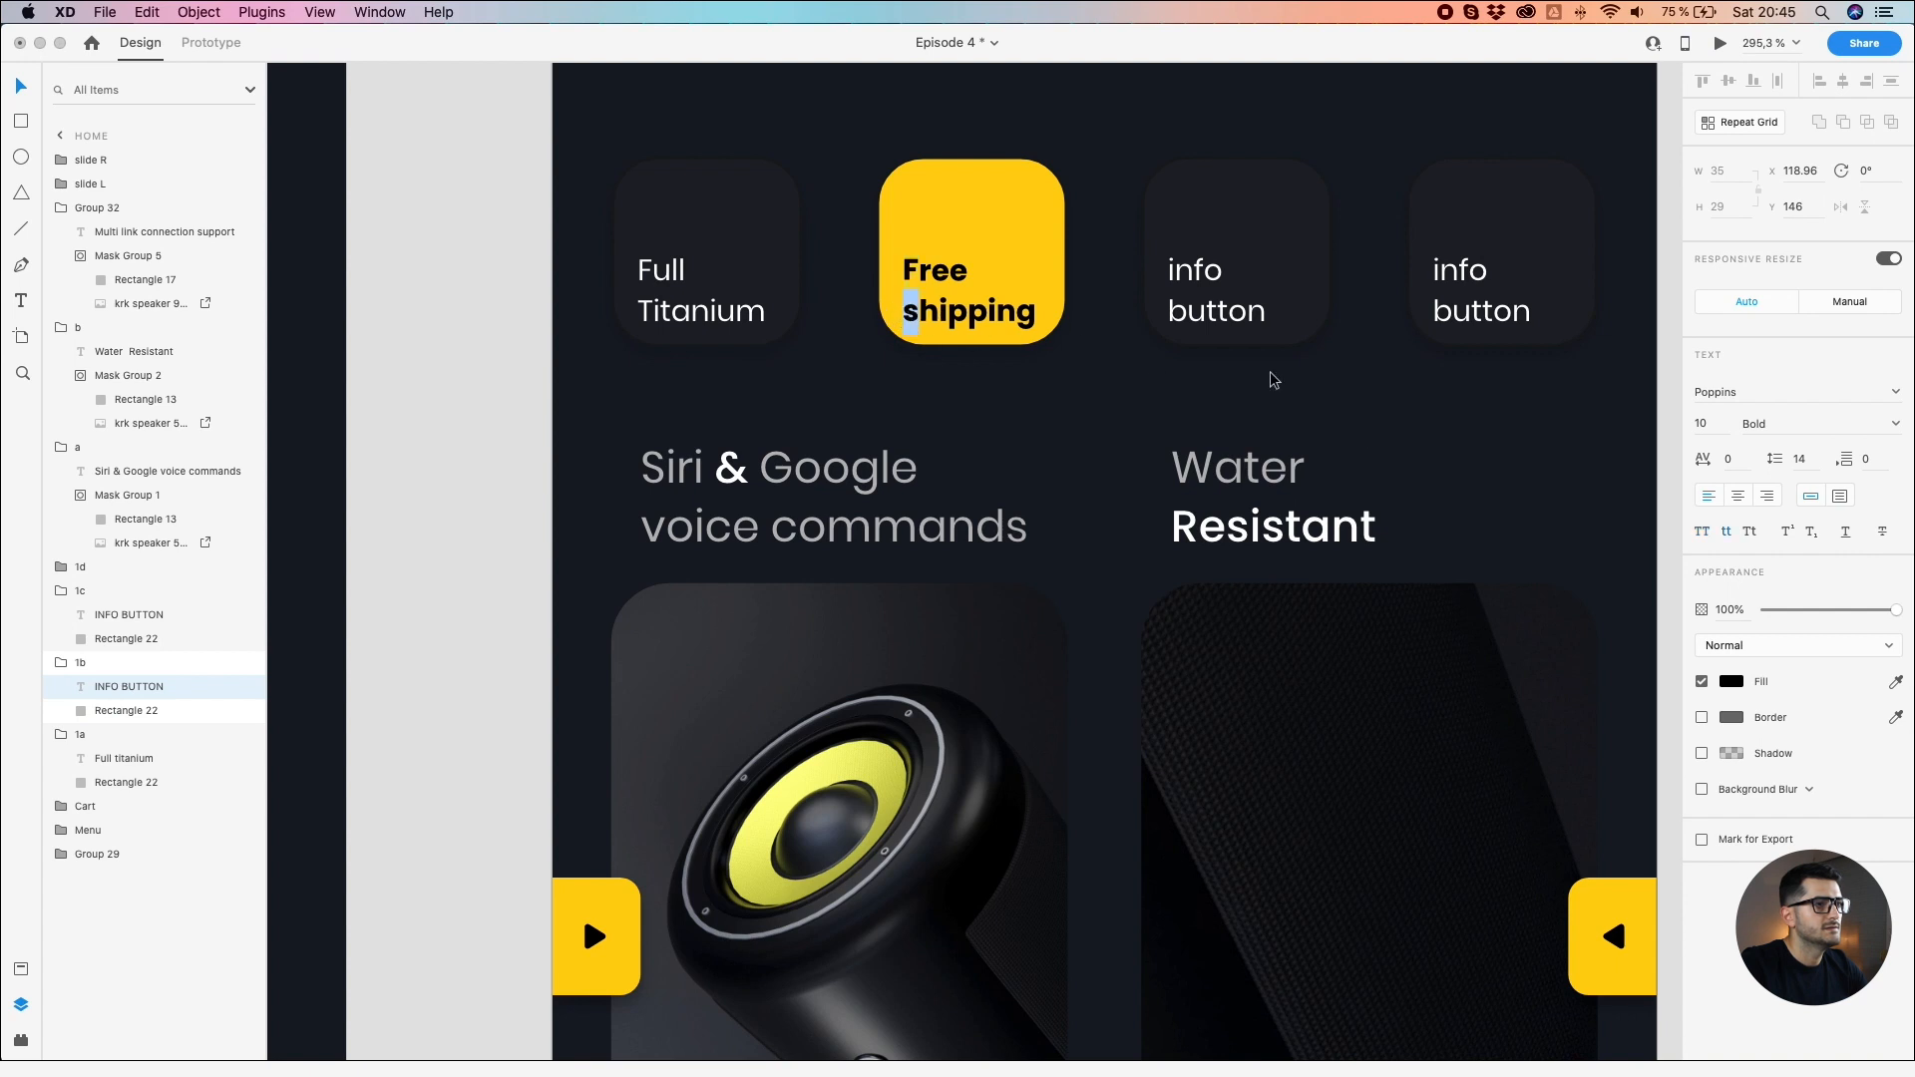
left_click(1701, 531)
key("Escape")
Step: Replace the third info button's label with "3 year warranty", placing "warranty" on the second line
double_click(1209, 269)
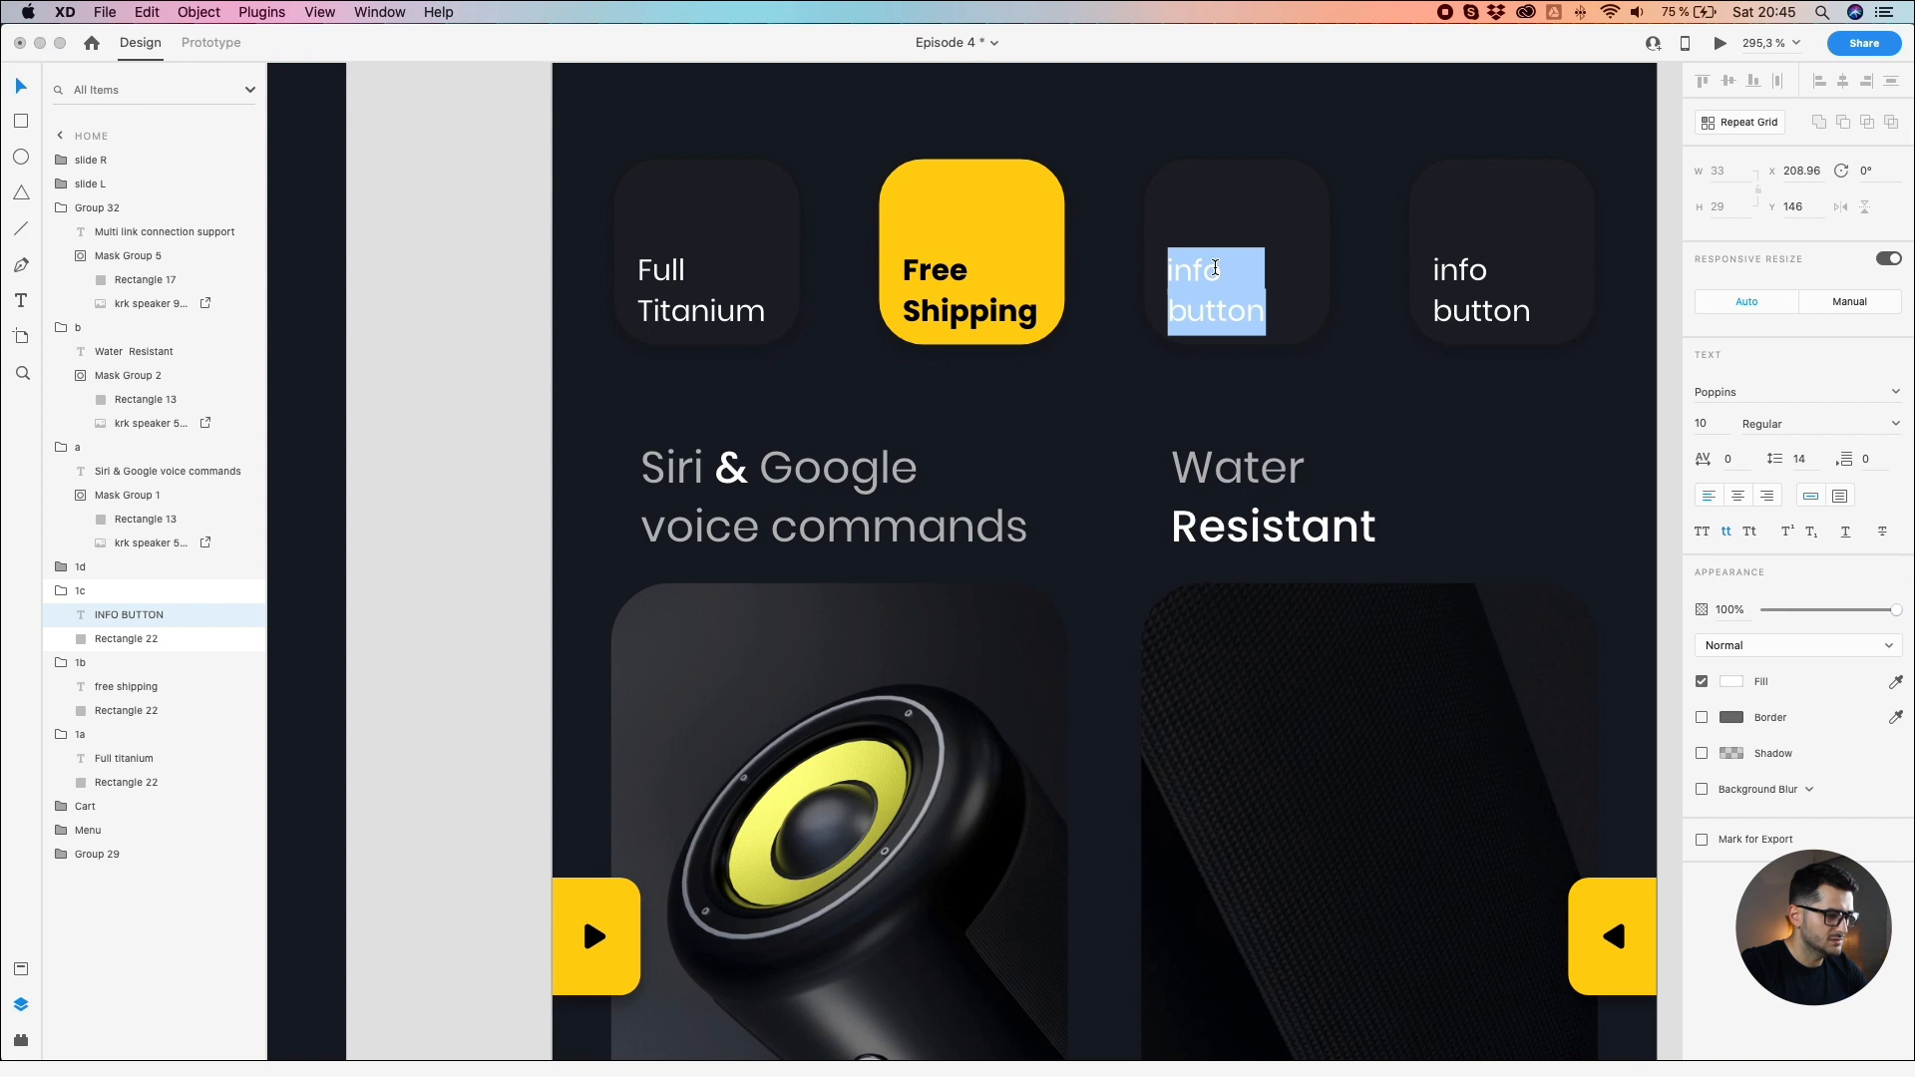
type("3")
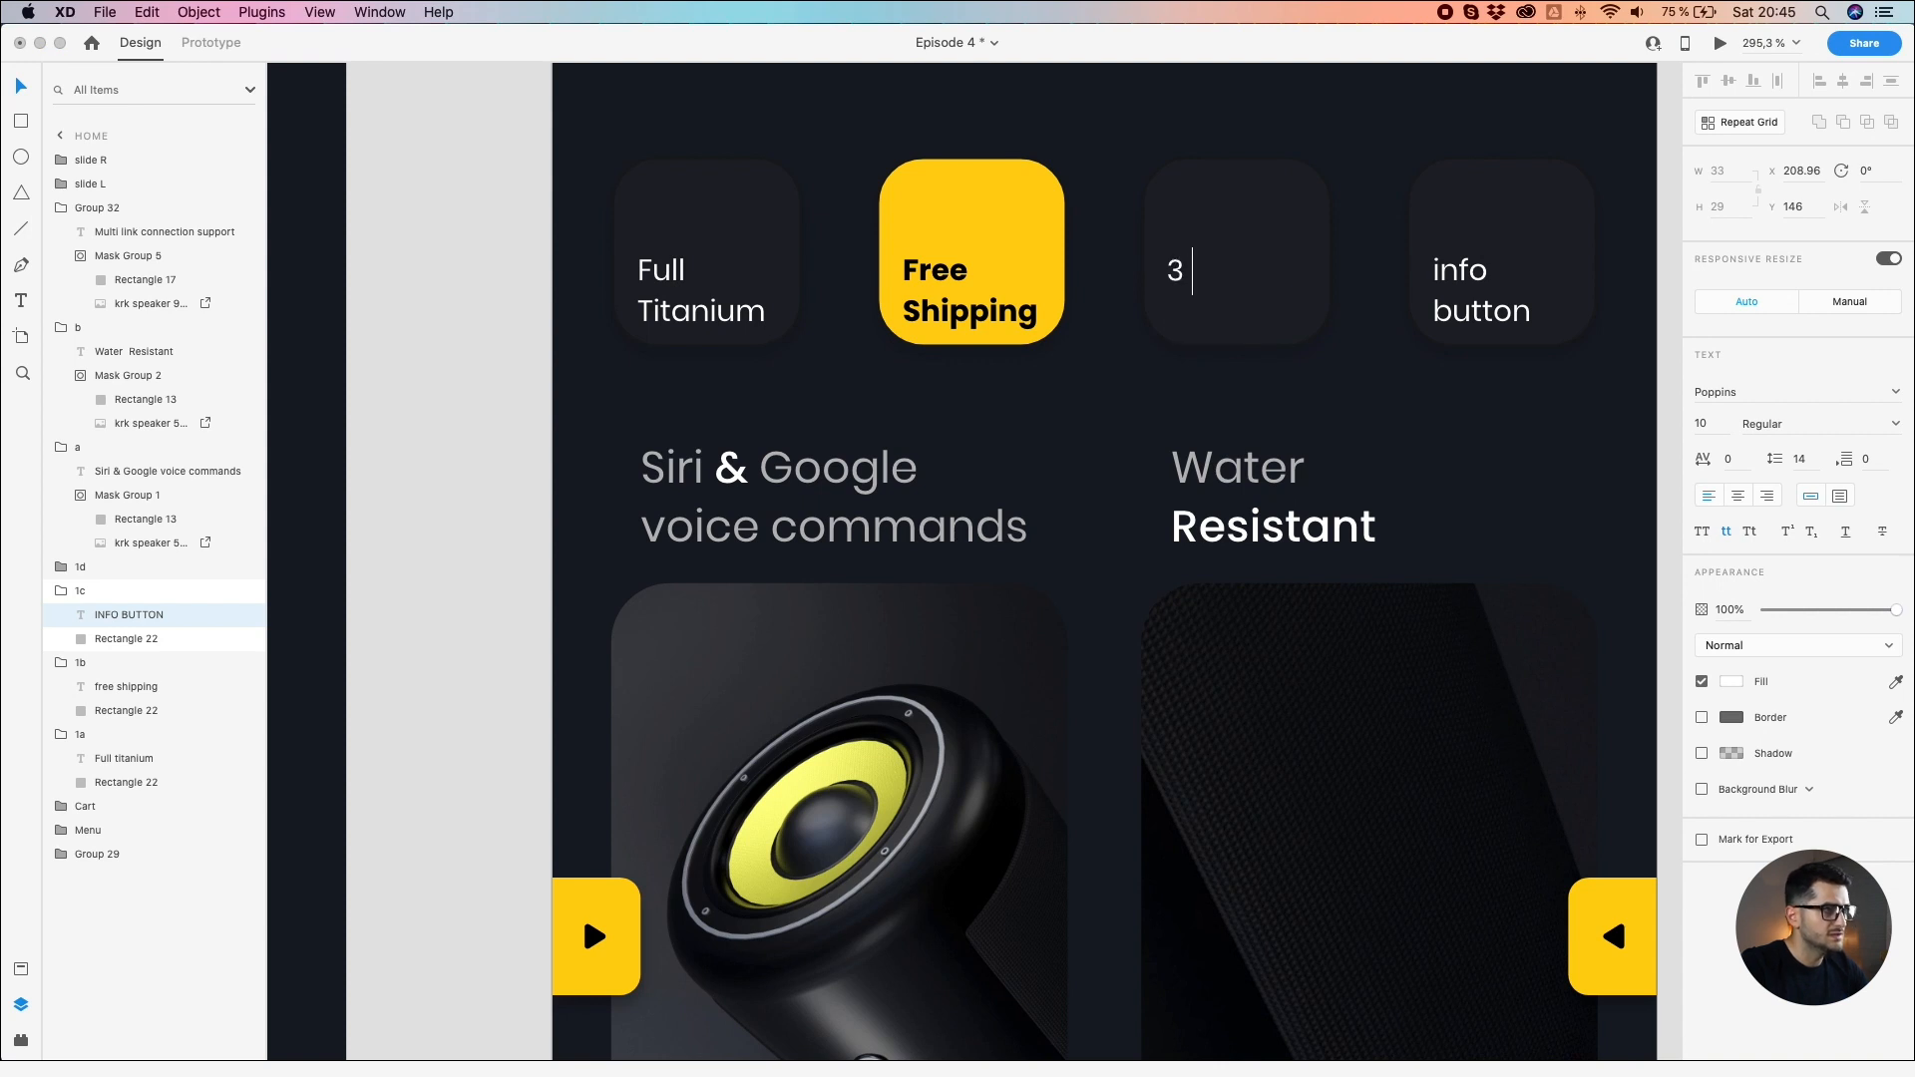
type(" yea")
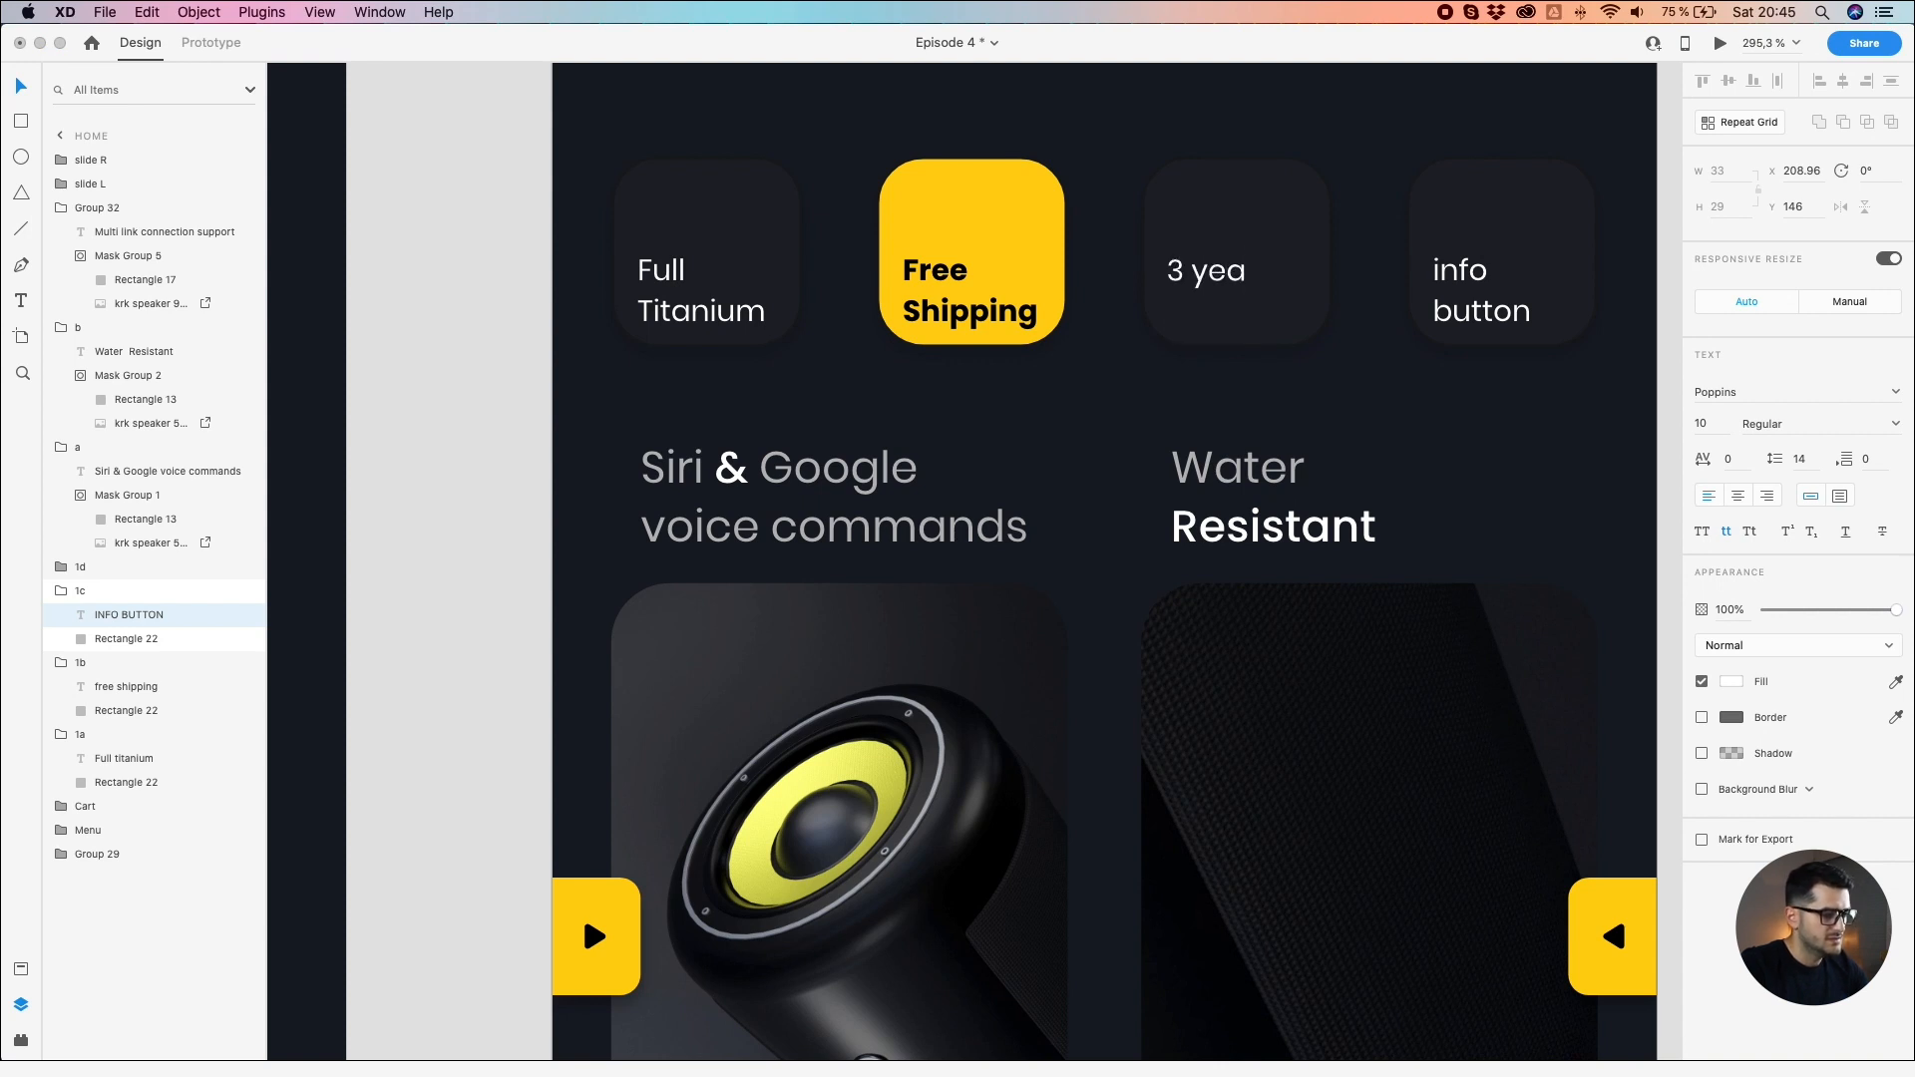
type("r ")
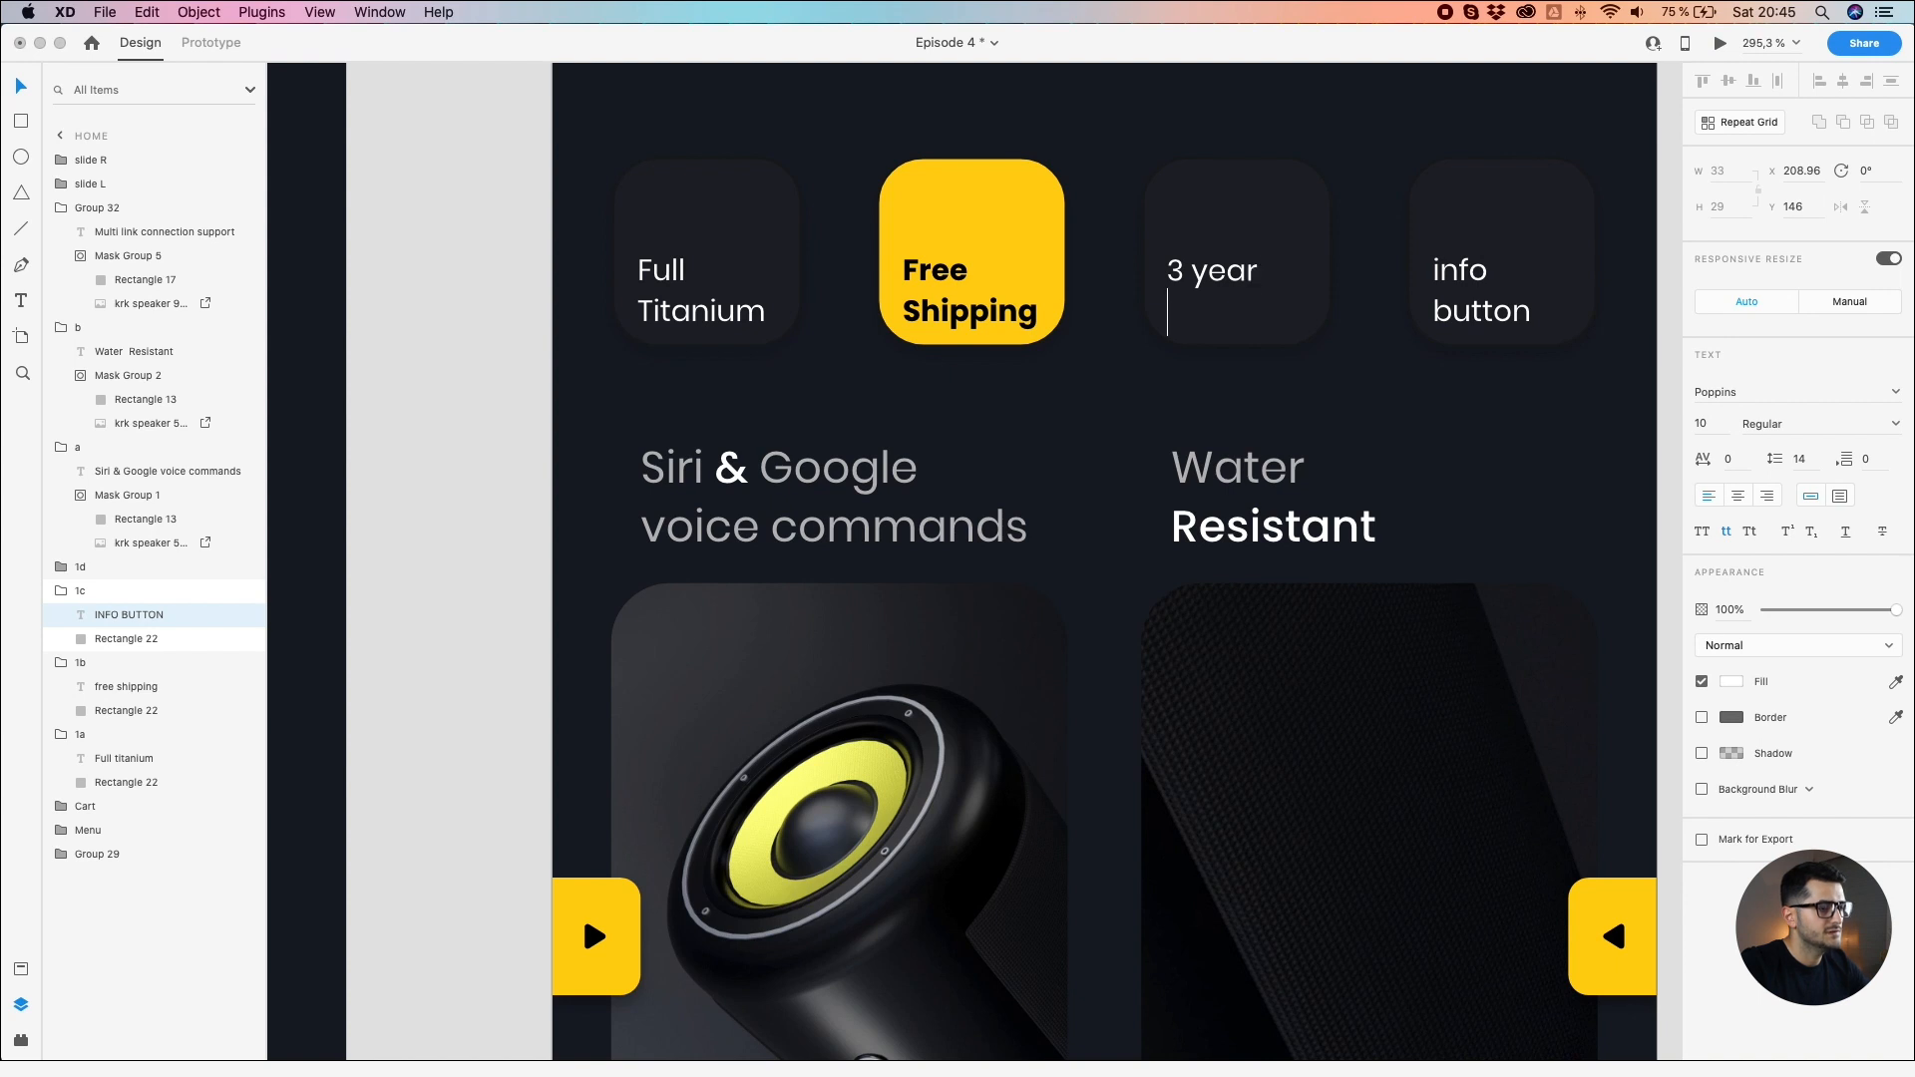
type("wa")
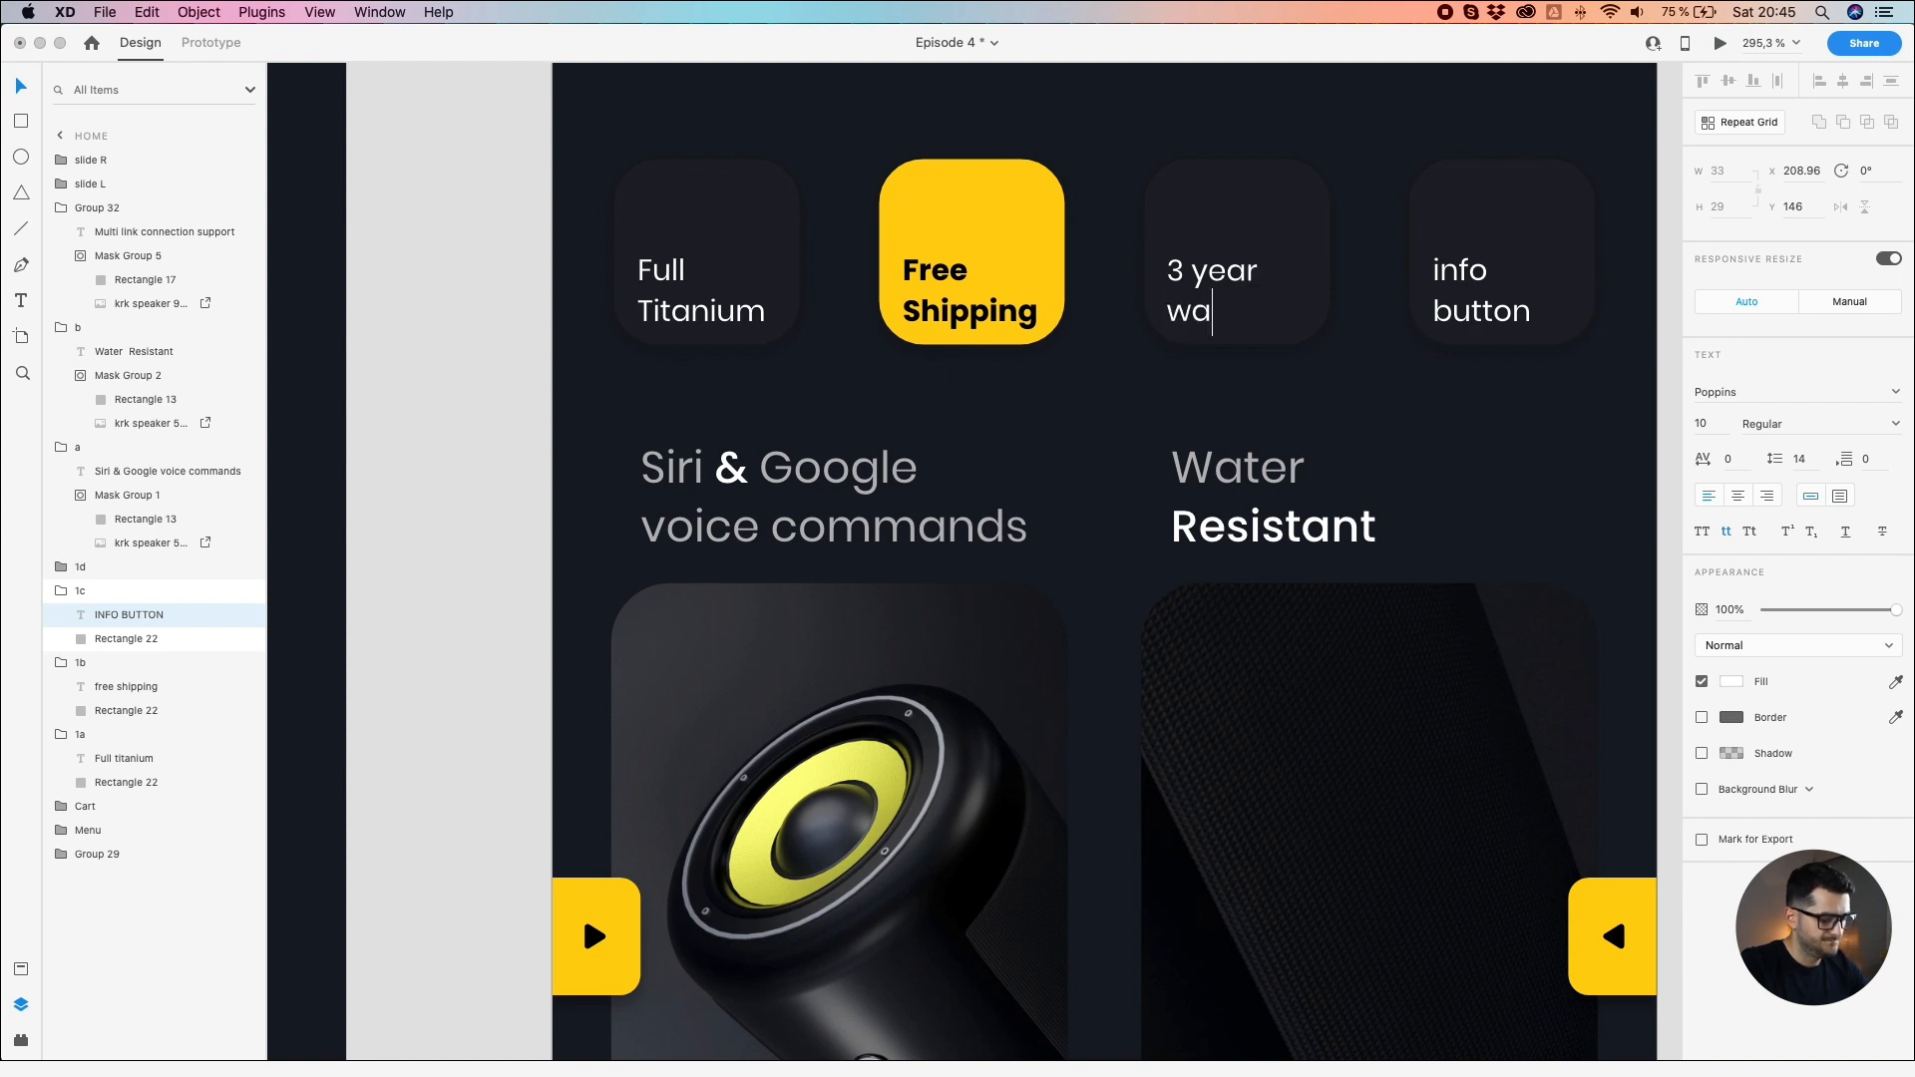
type("rranty")
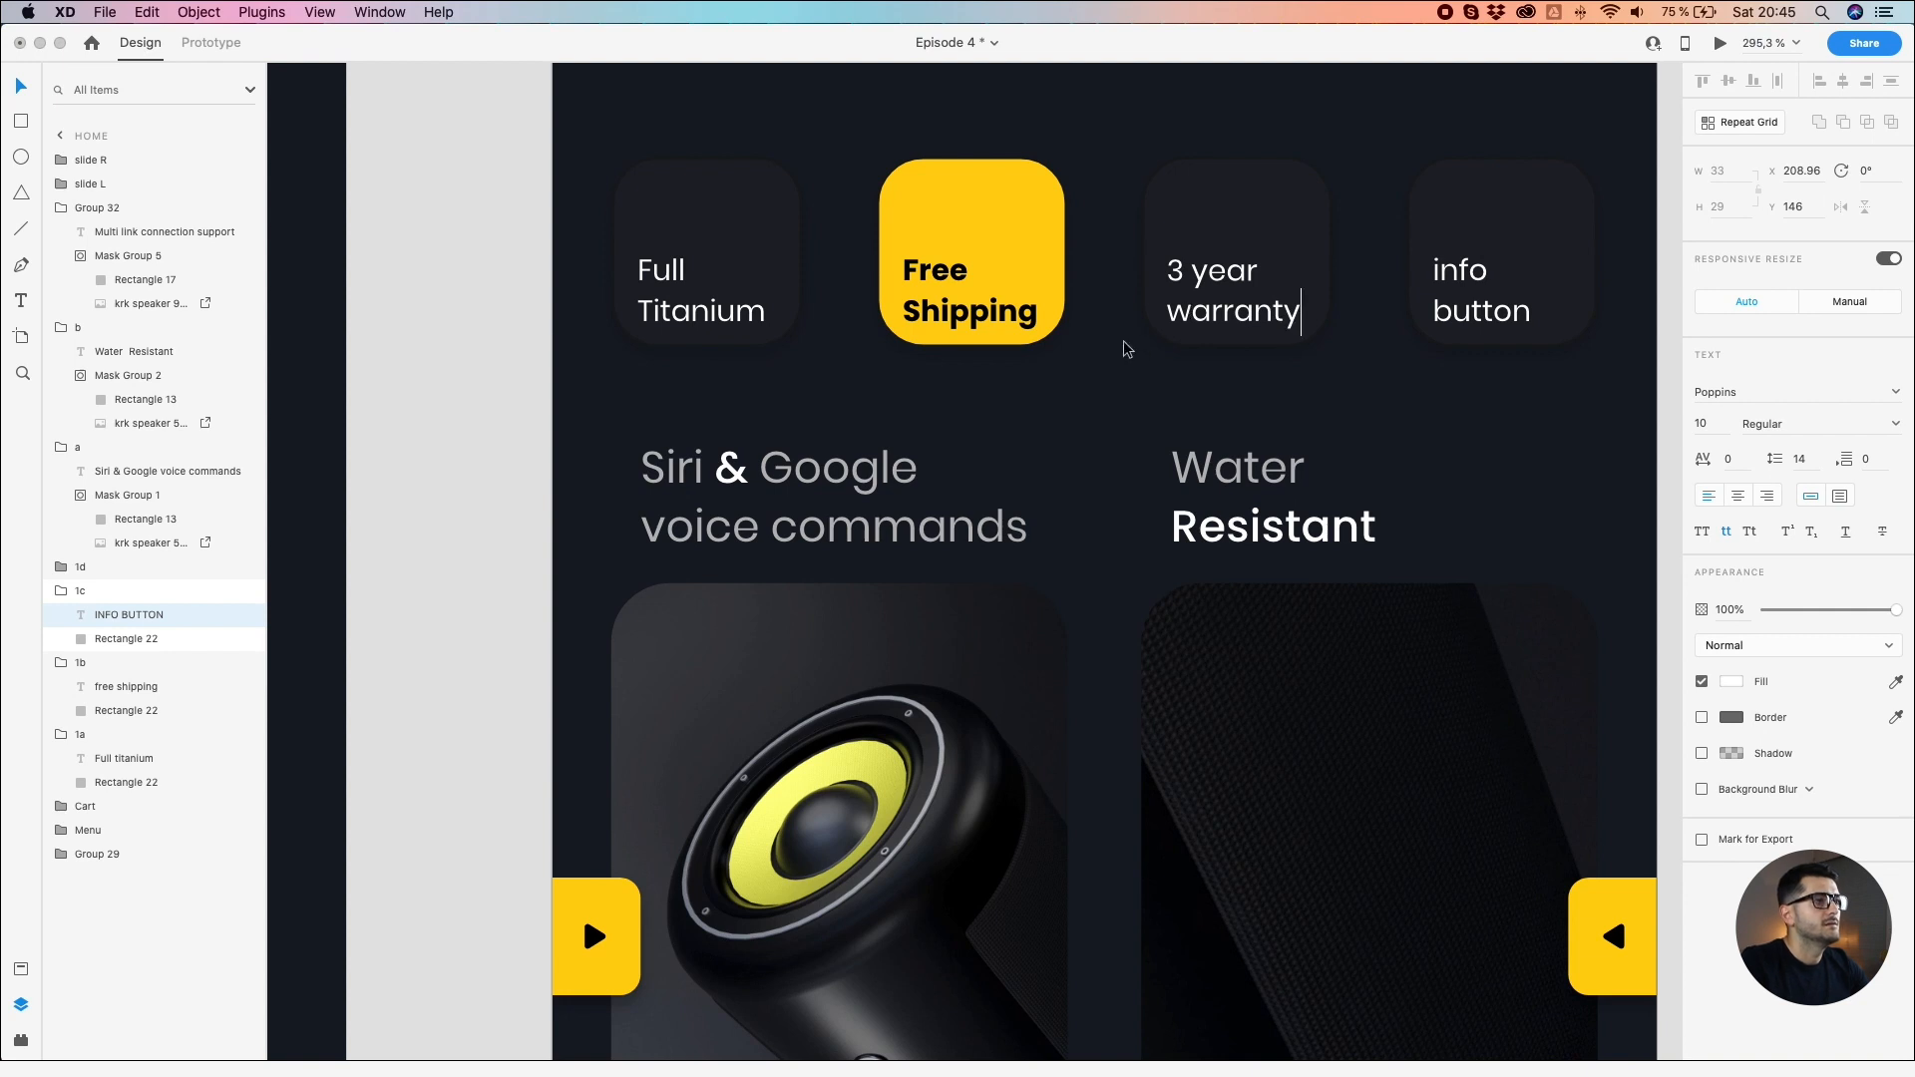
Step: Capitalise the initial letters of both words in the third button's label so it reads "3 Year Warranty"
left_click_drag(1183, 267, 1168, 315)
left_click(1702, 530)
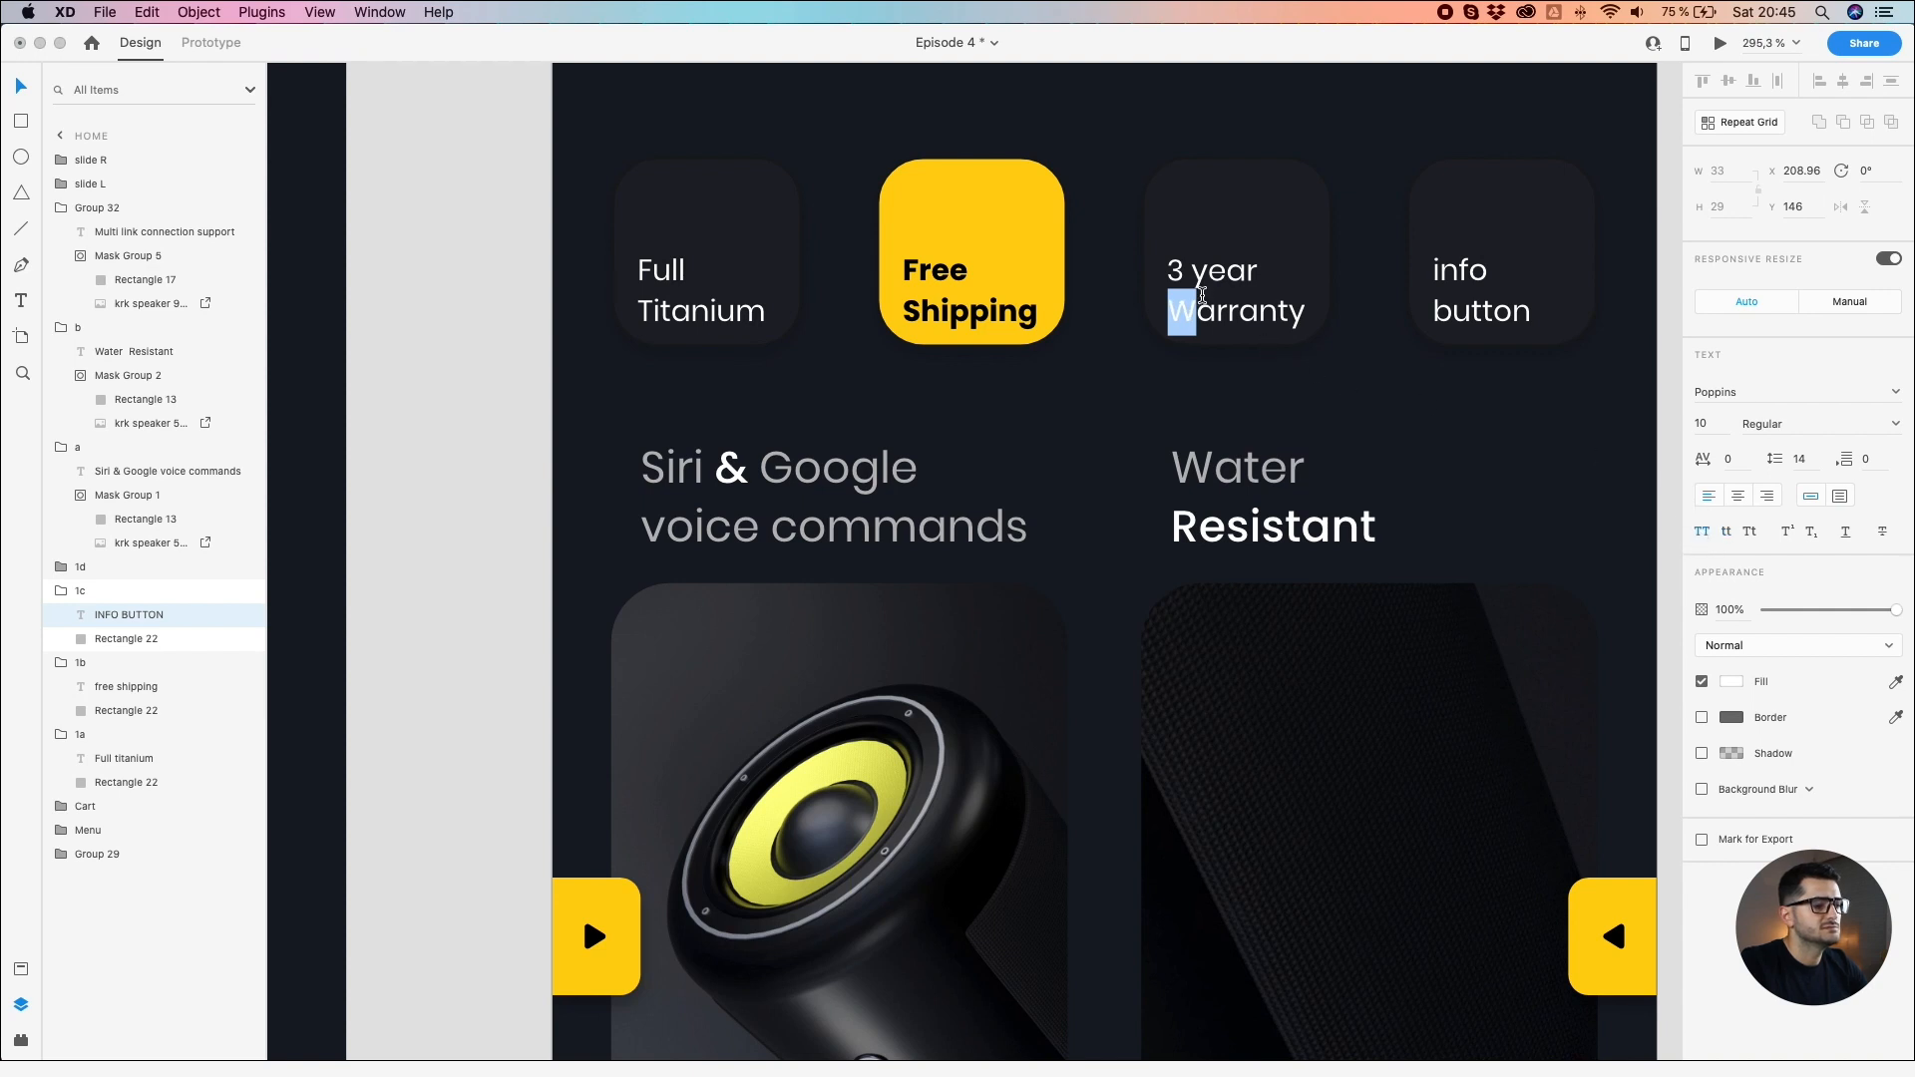
left_click_drag(1209, 284, 1193, 265)
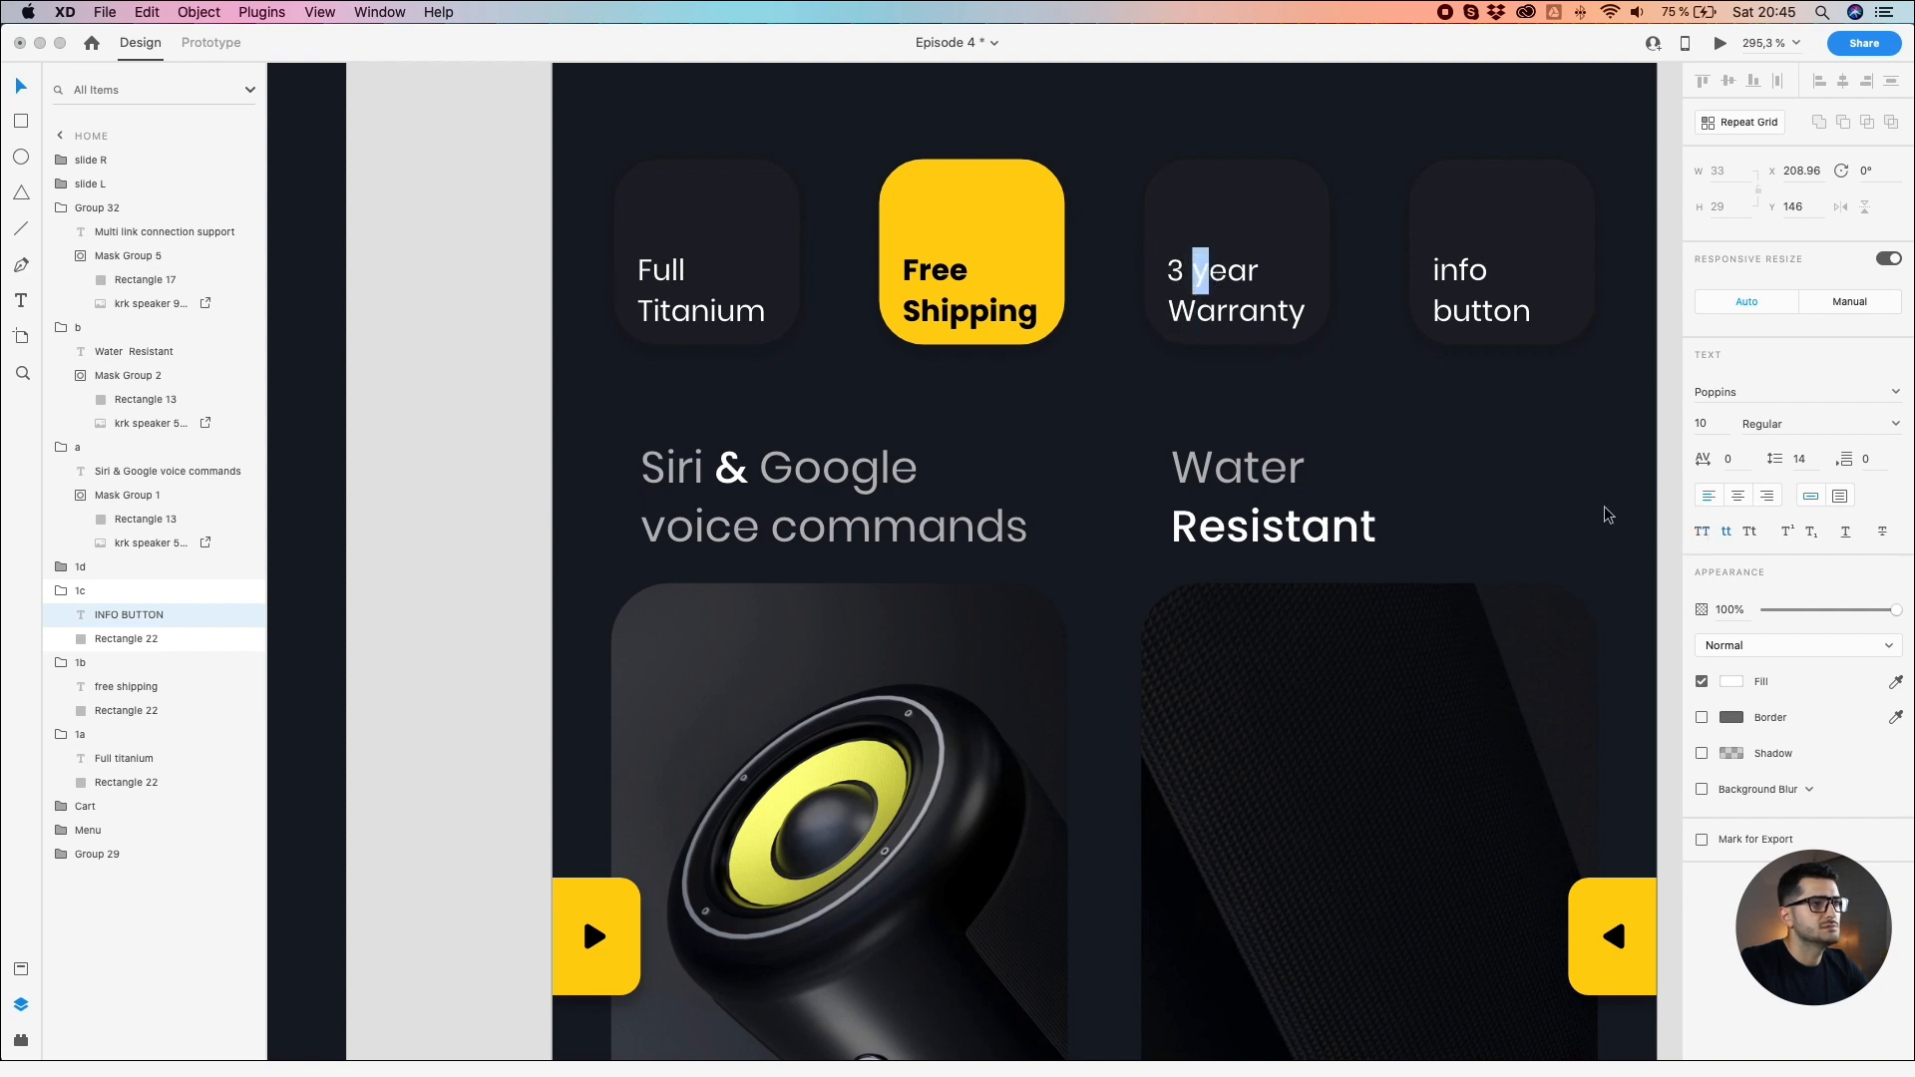
left_click(1701, 530)
left_click(1364, 466)
left_click(1398, 353)
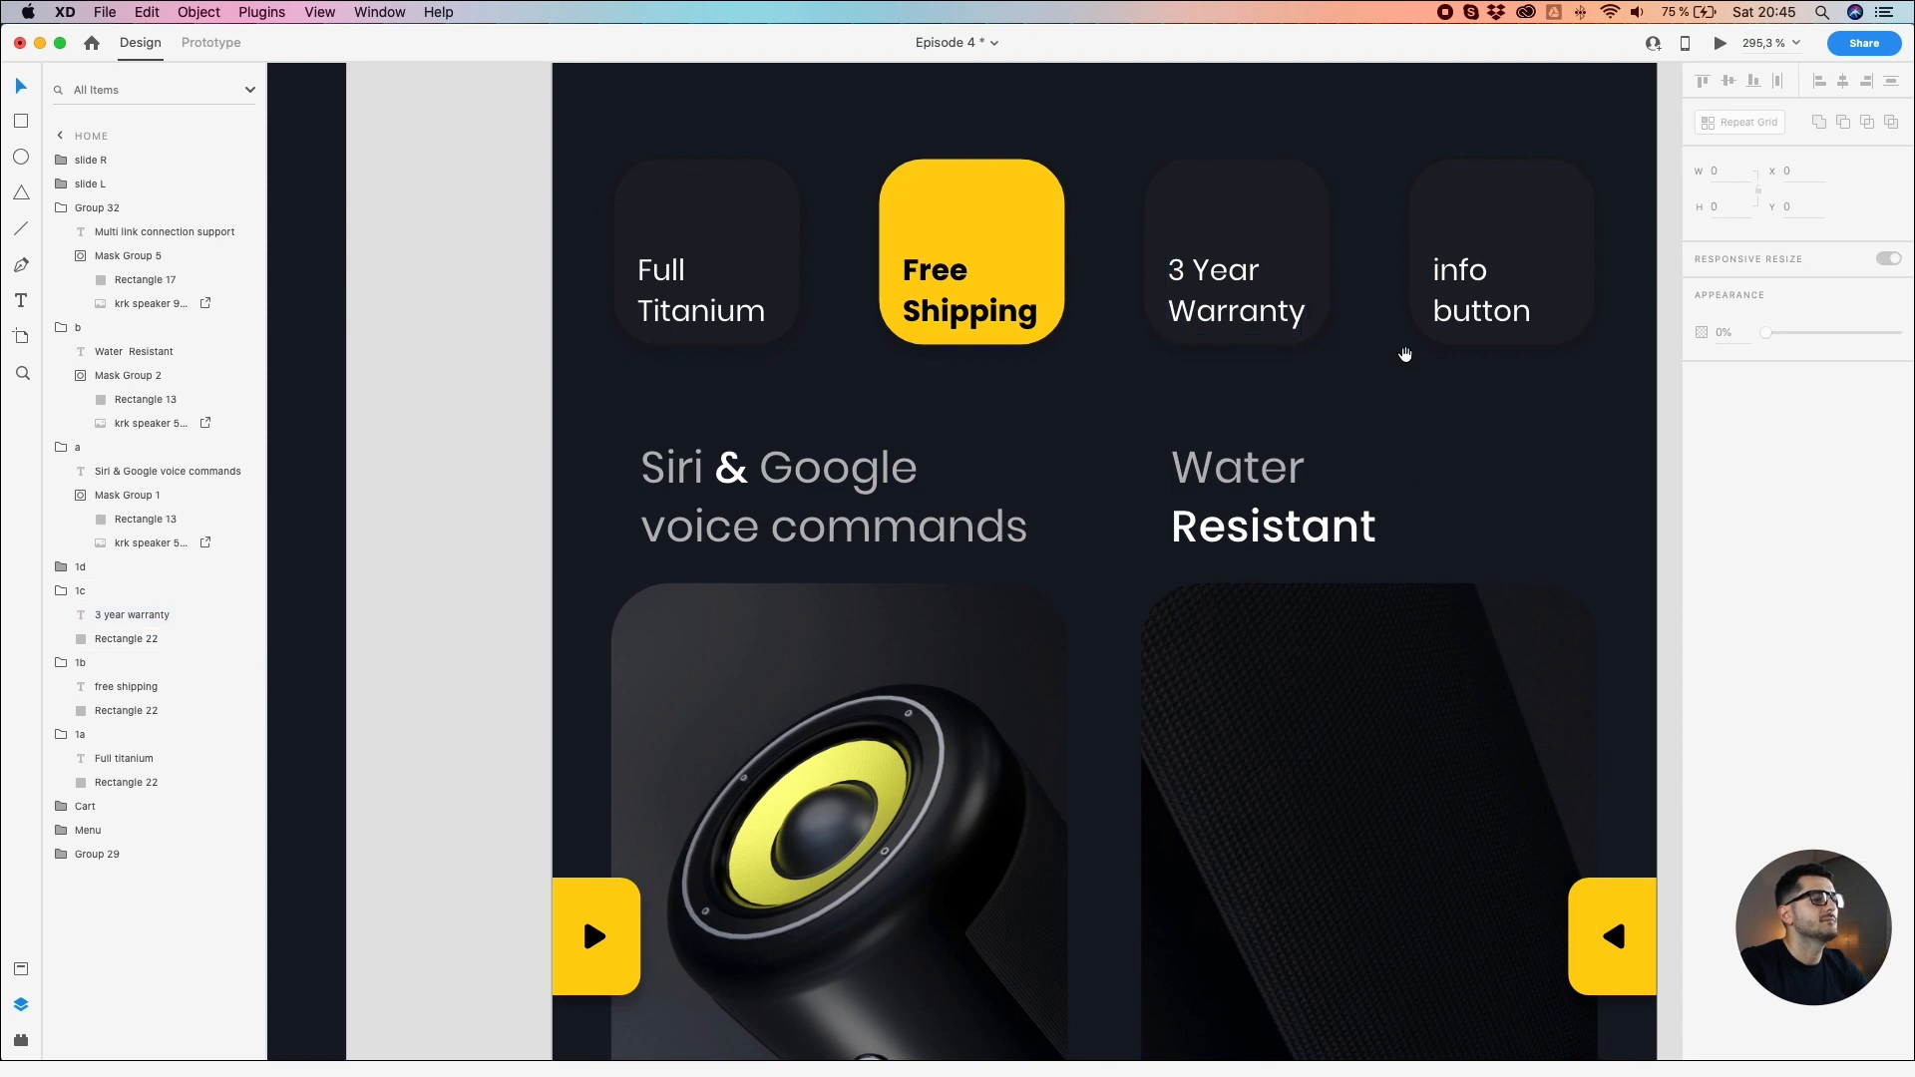
Step: Replace the fourth info button's label with "ios & android", placing "android" on the second line
left_click_drag(1404, 356, 1078, 362)
double_click(1140, 305)
double_click(1140, 303)
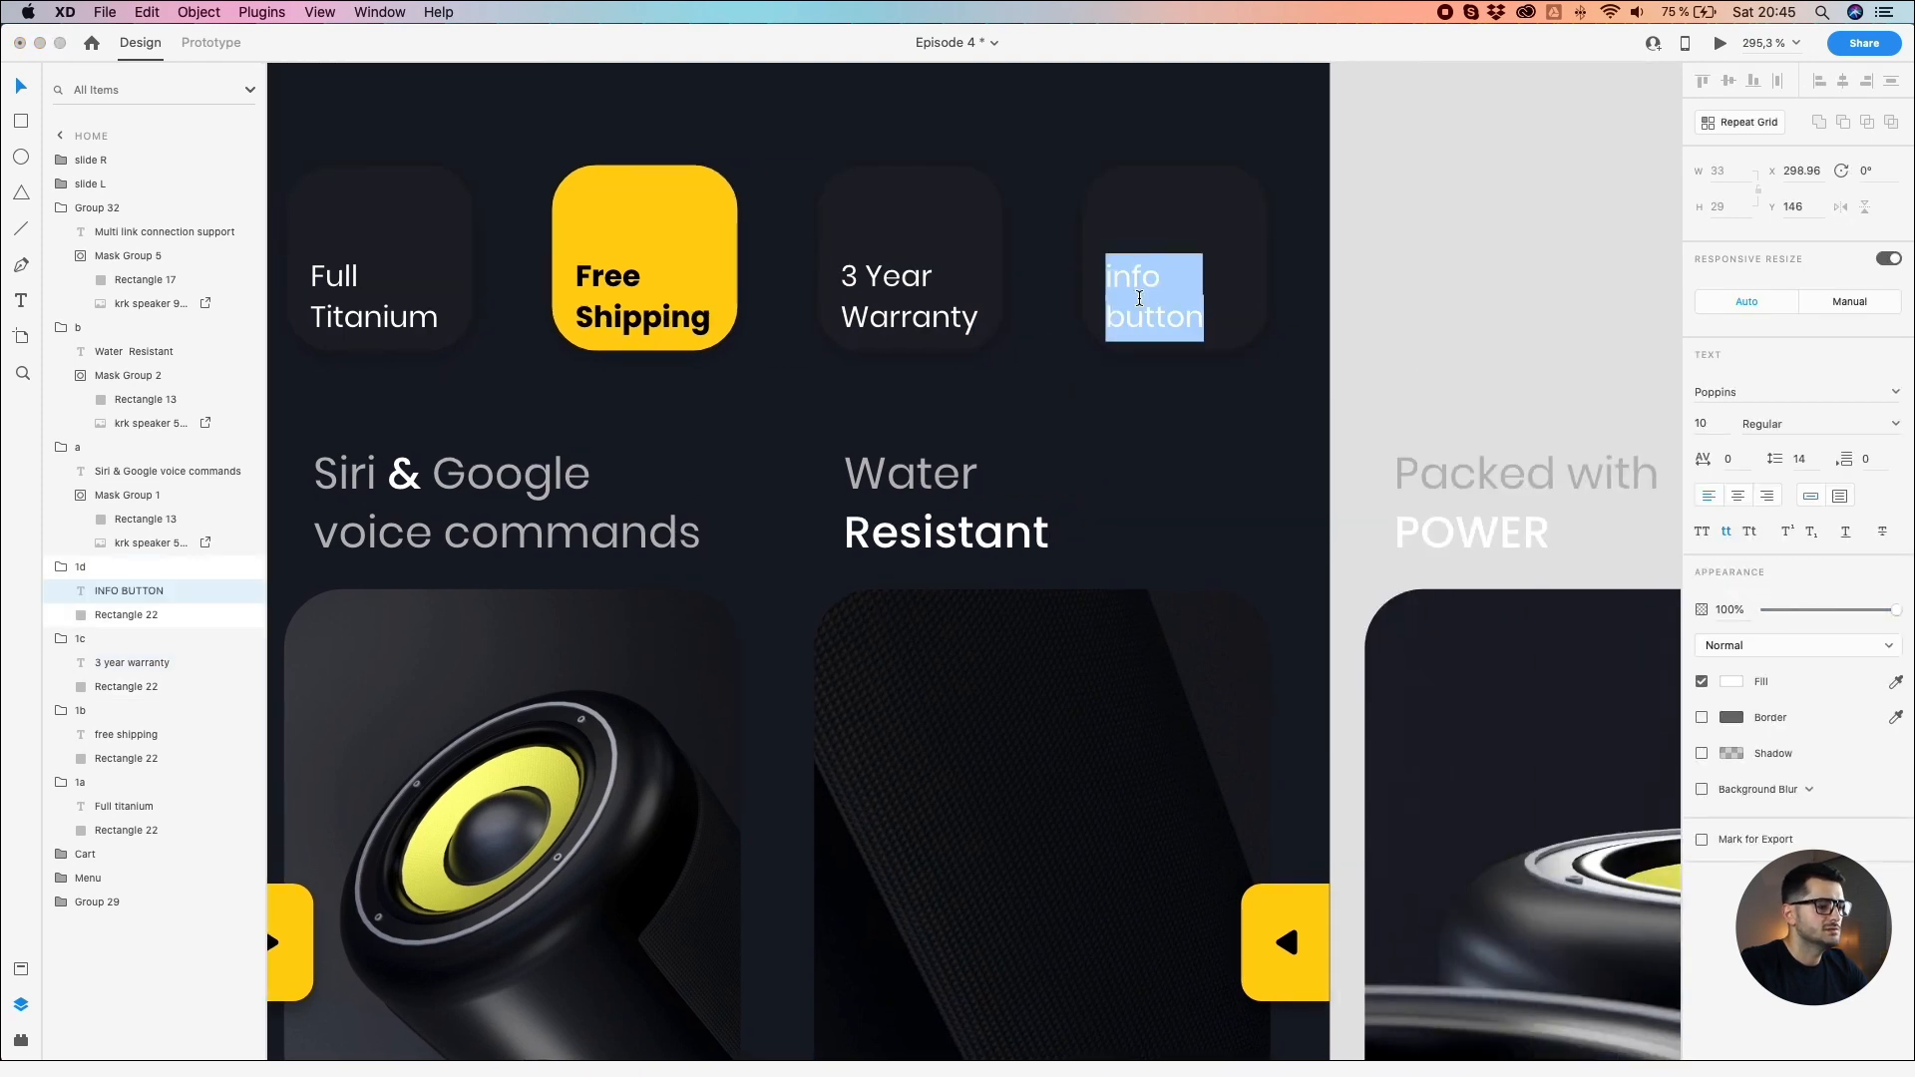
type("i")
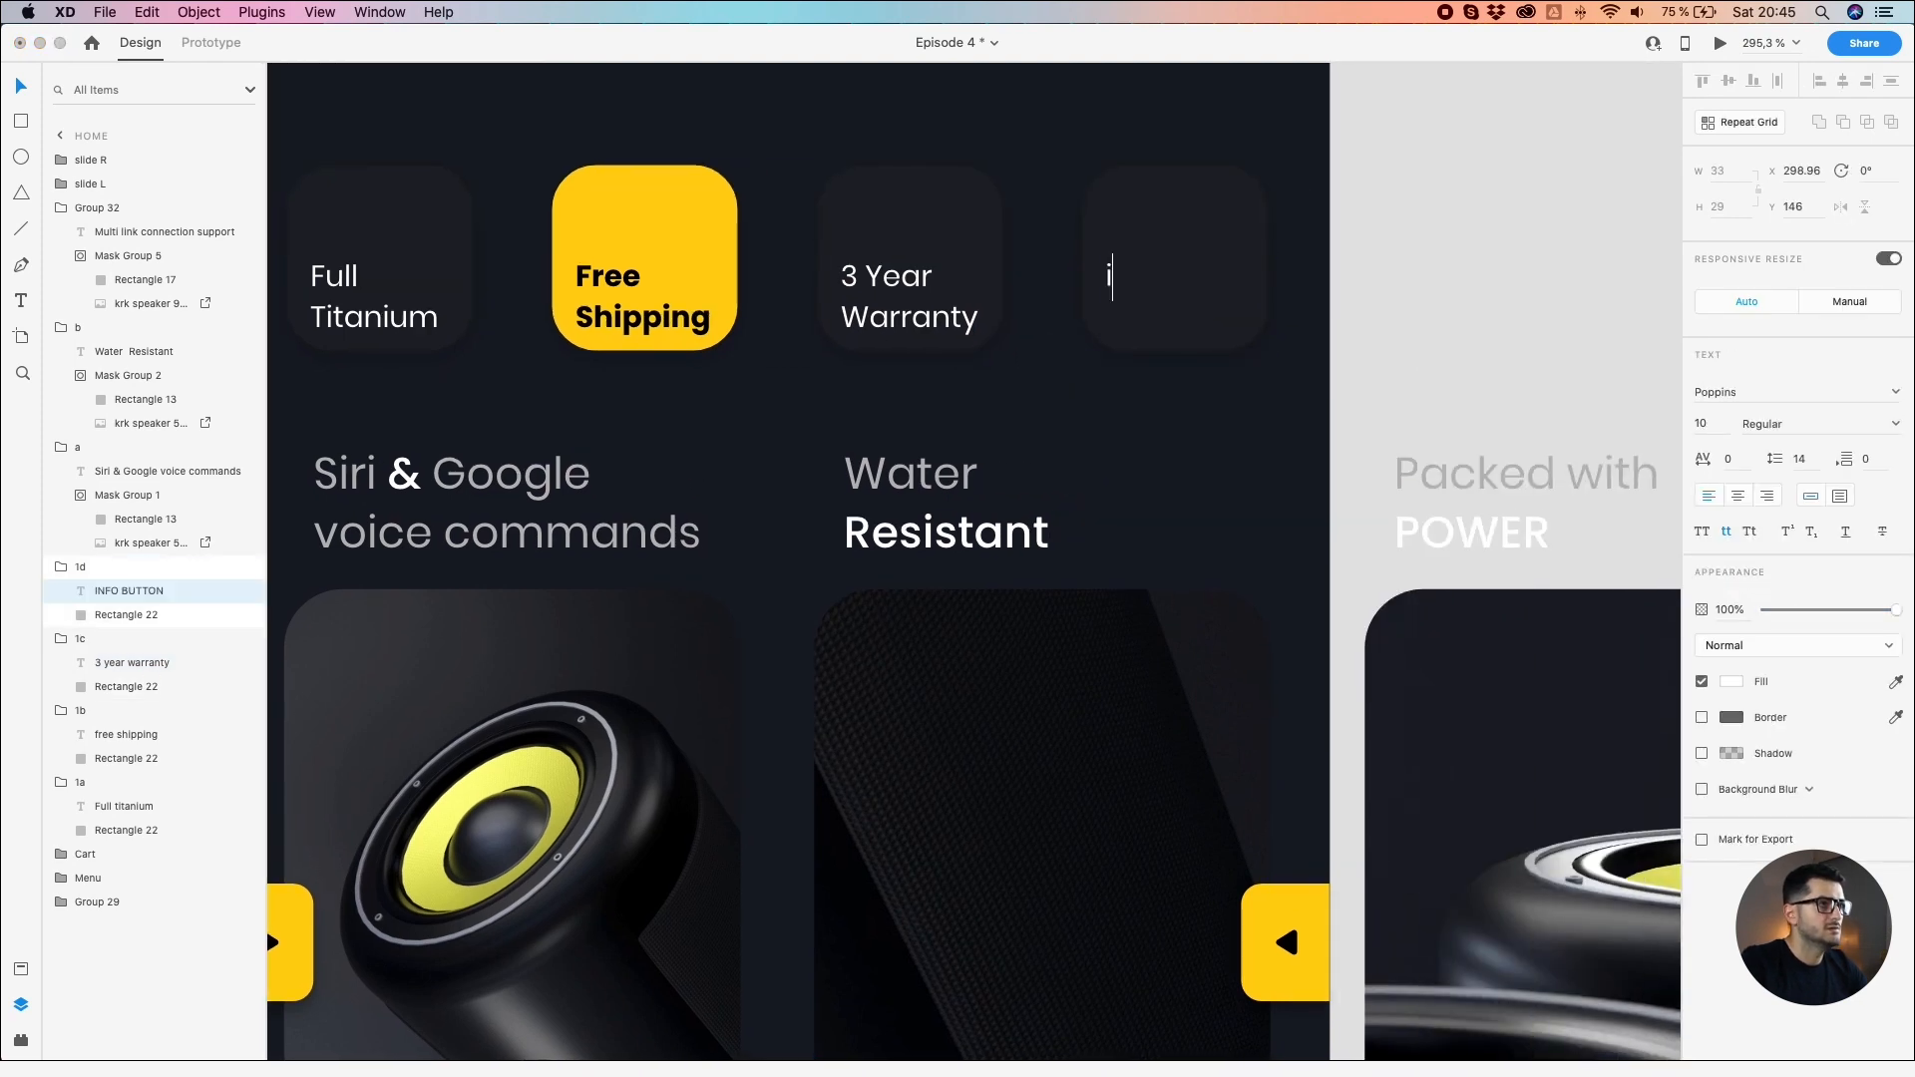
type("os")
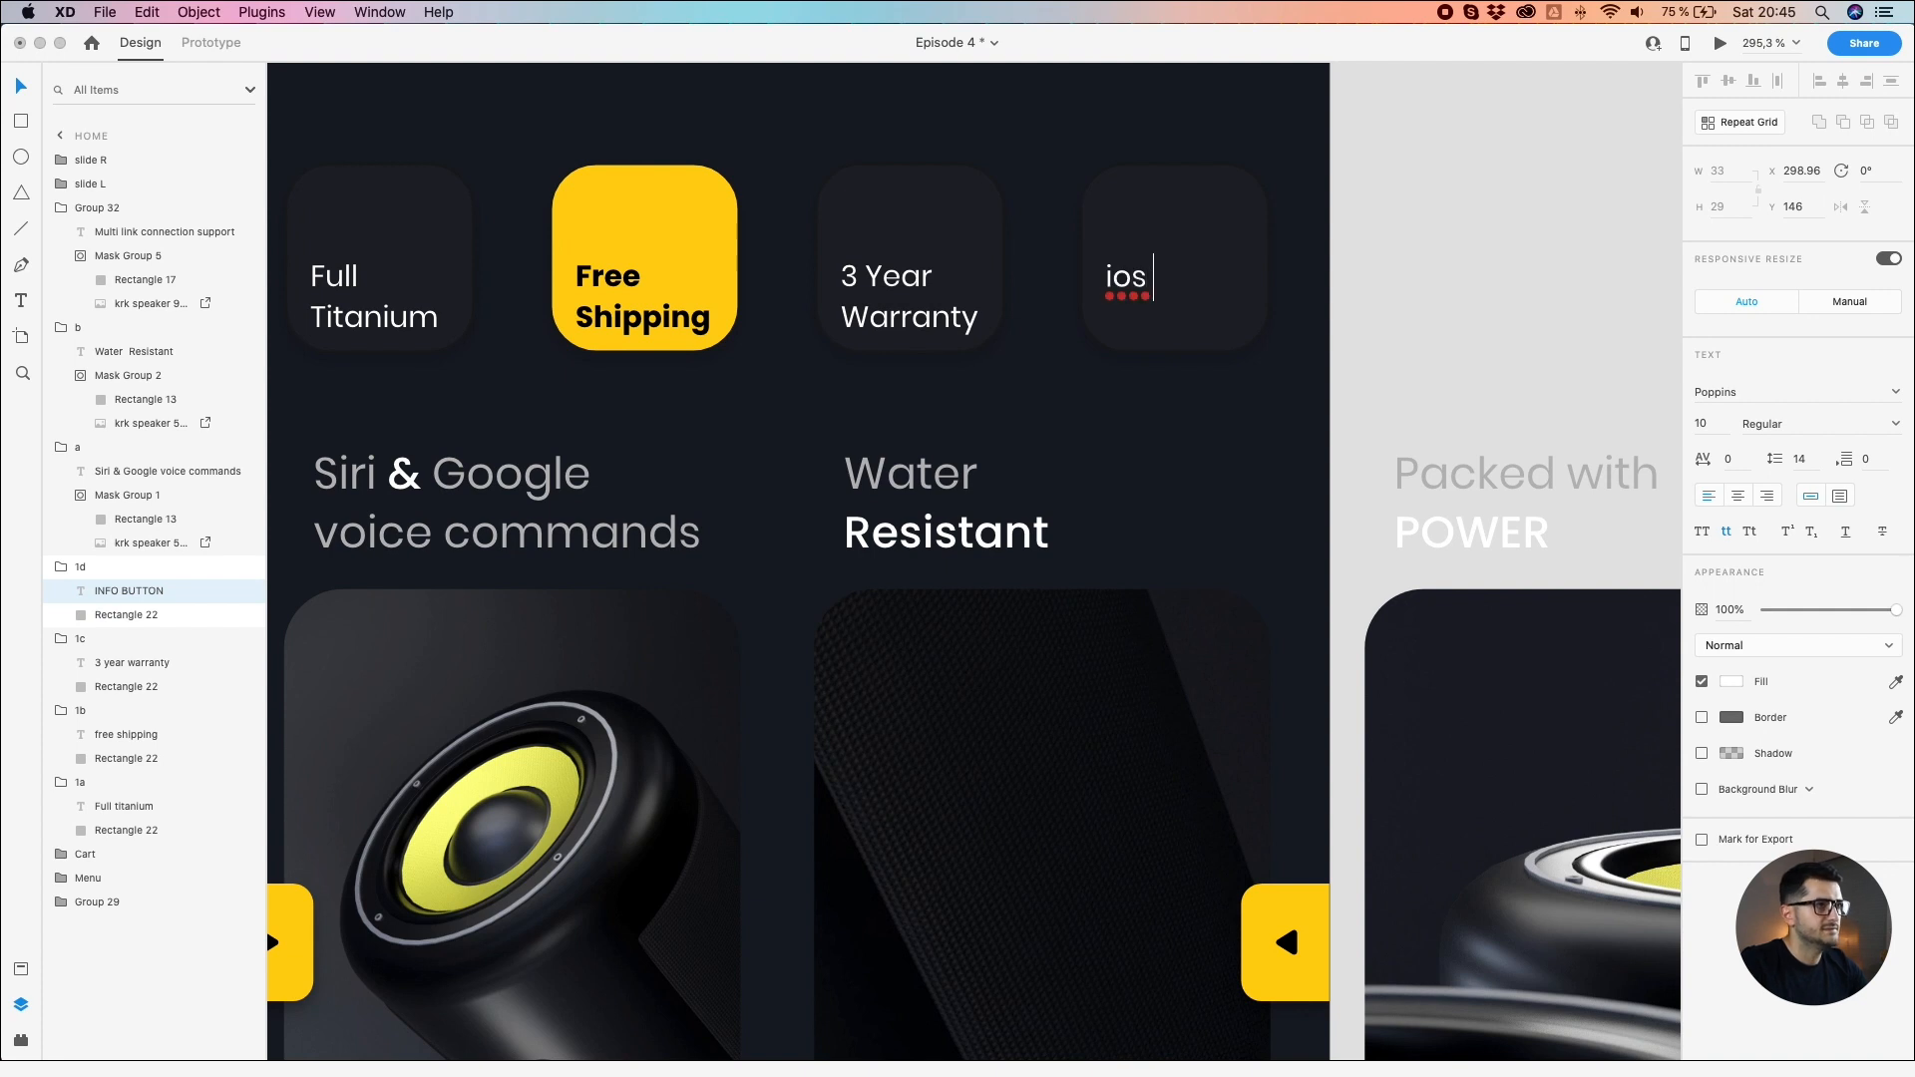
type(" & android")
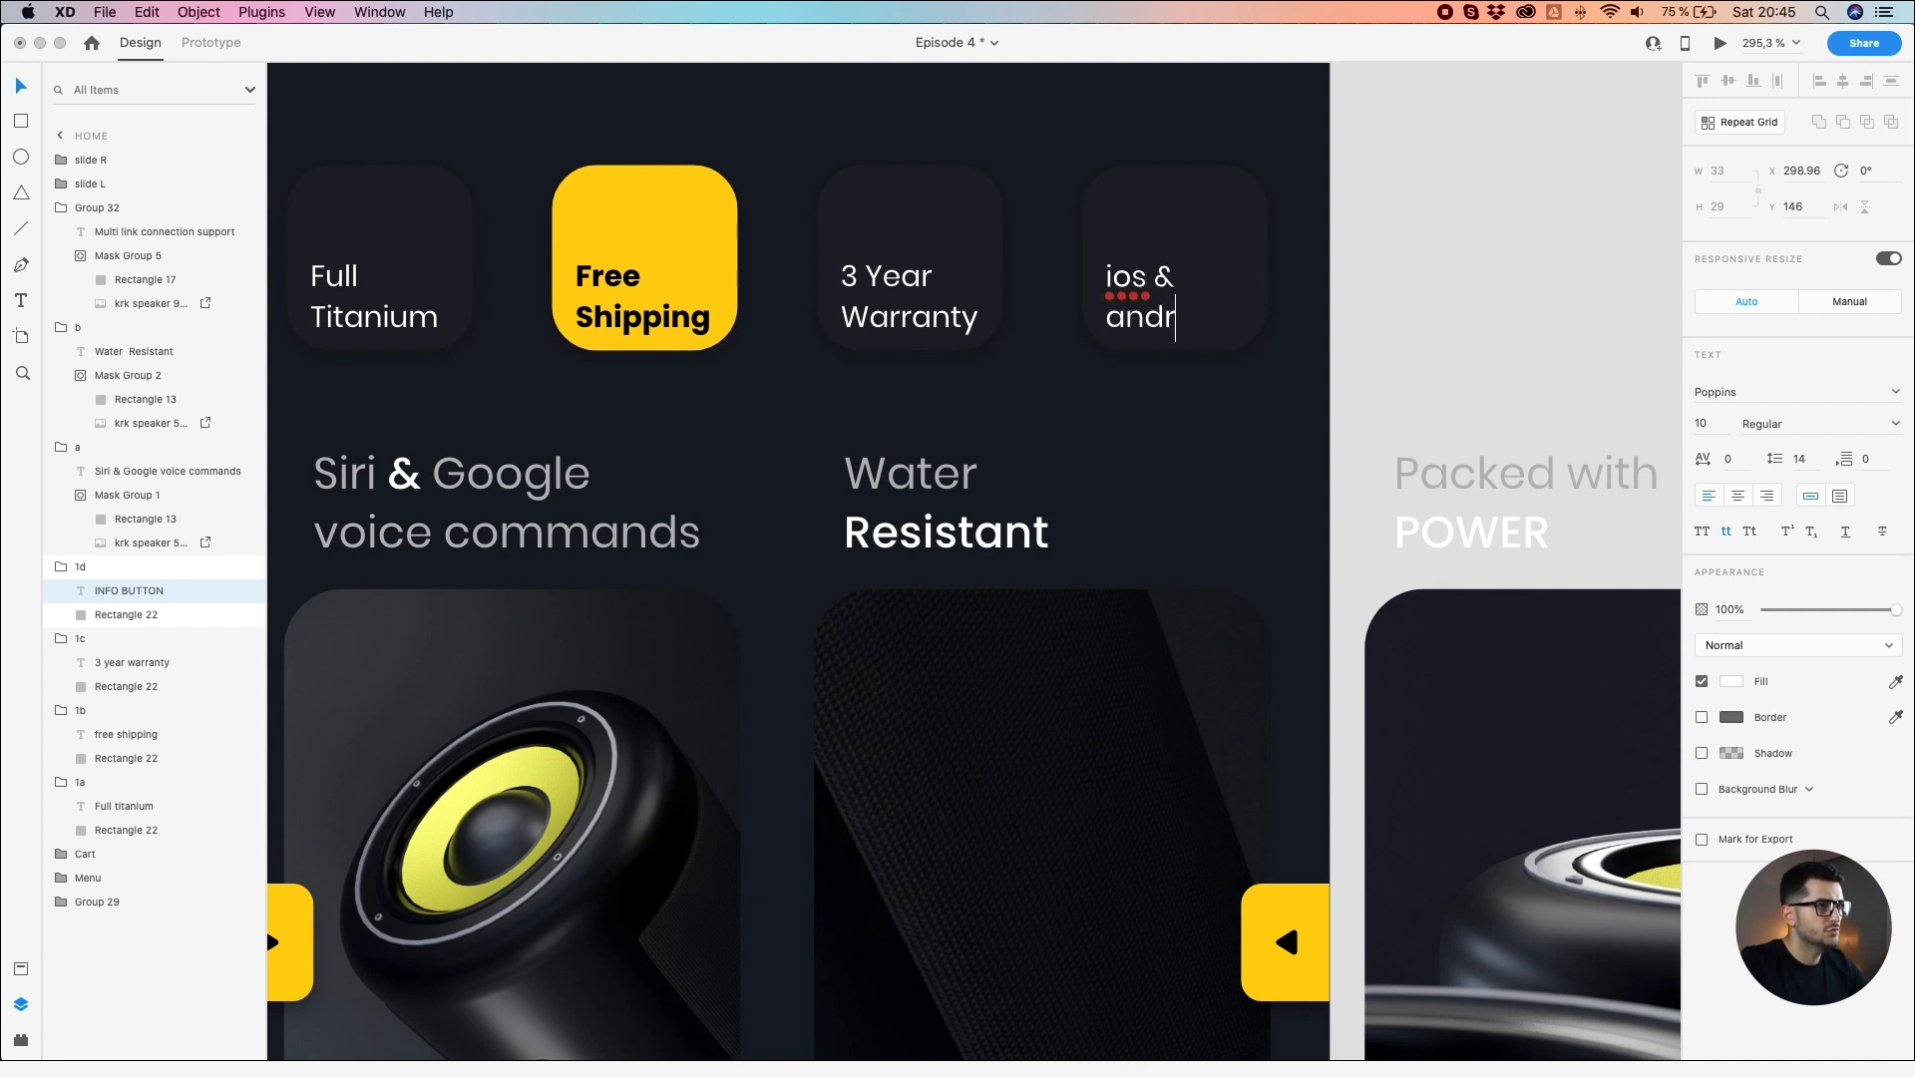
left_click(1149, 251)
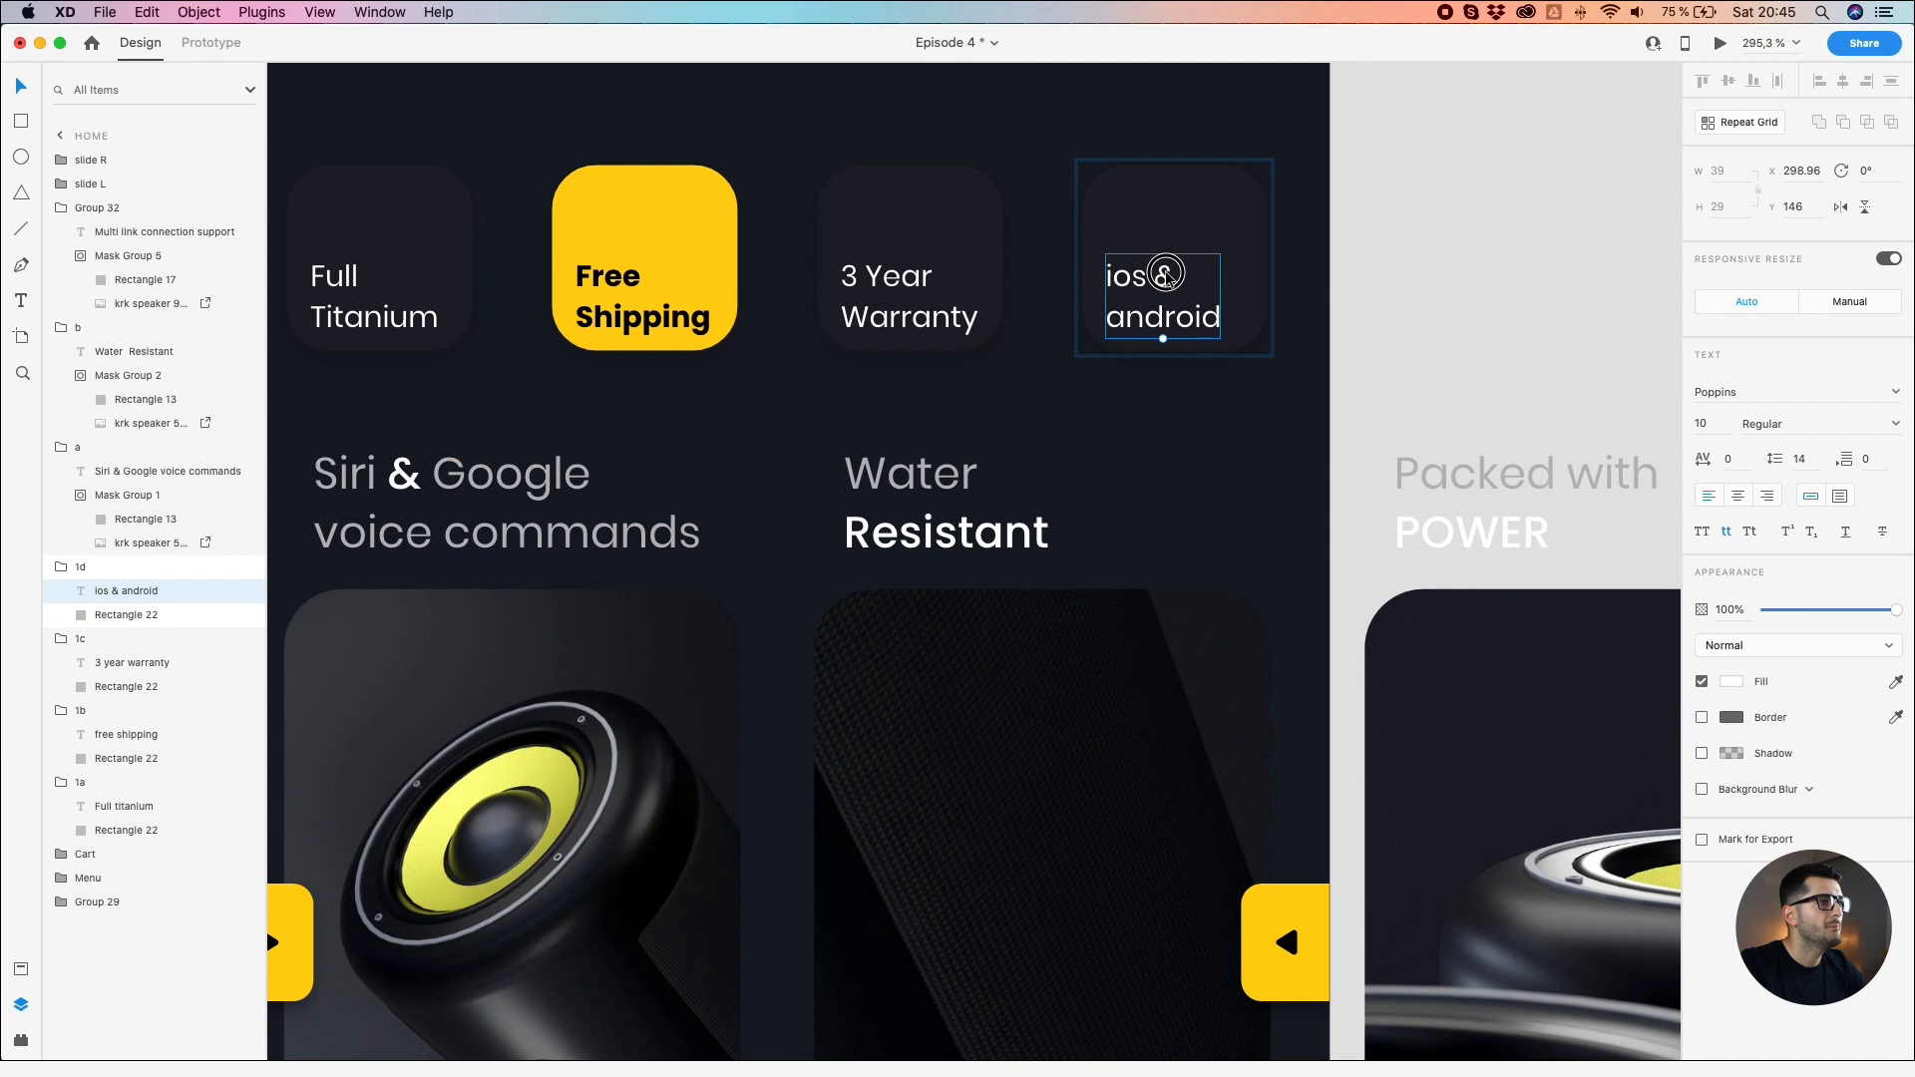
Step: Set the "os" and the initial "a" of the fourth button's label to uppercase so it reads "iOS & Android"
triple_click(1166, 272)
key("Right")
key("shift+Left")
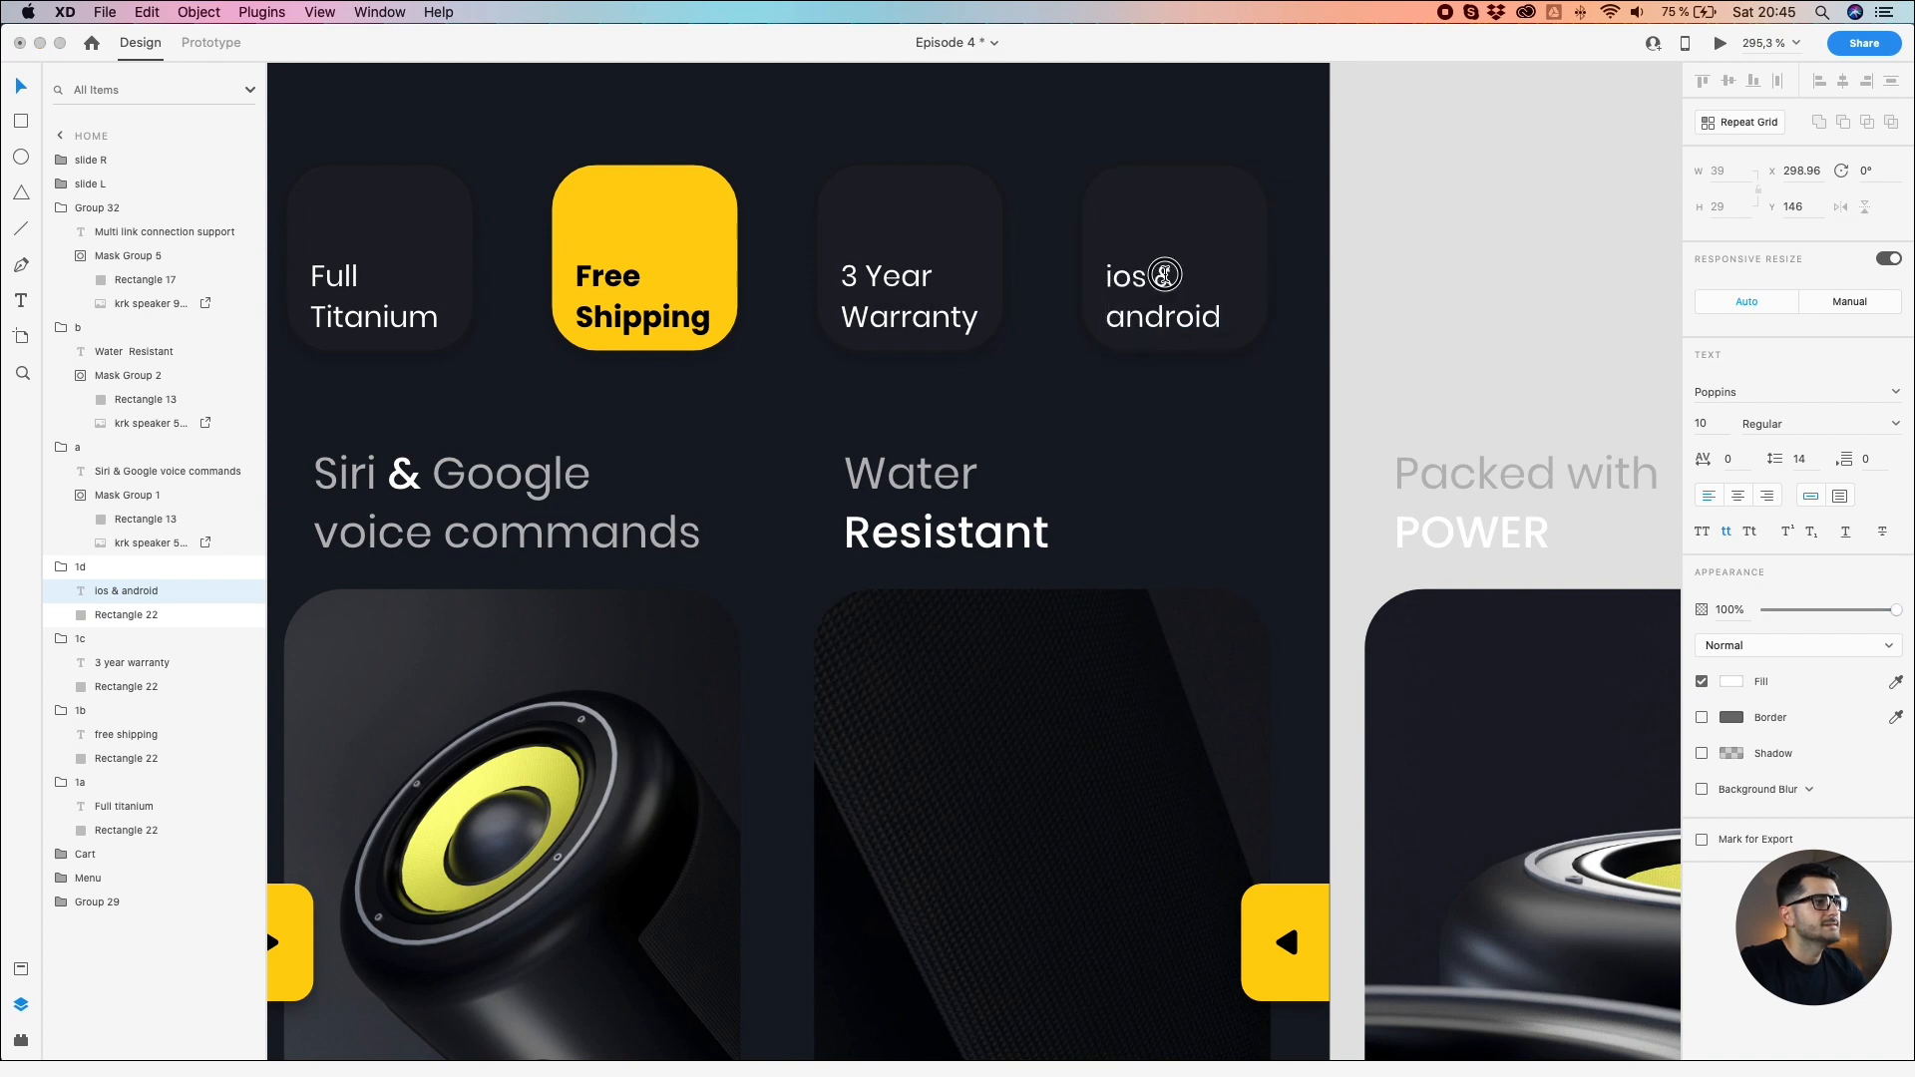
left_click_drag(1127, 310, 1106, 315)
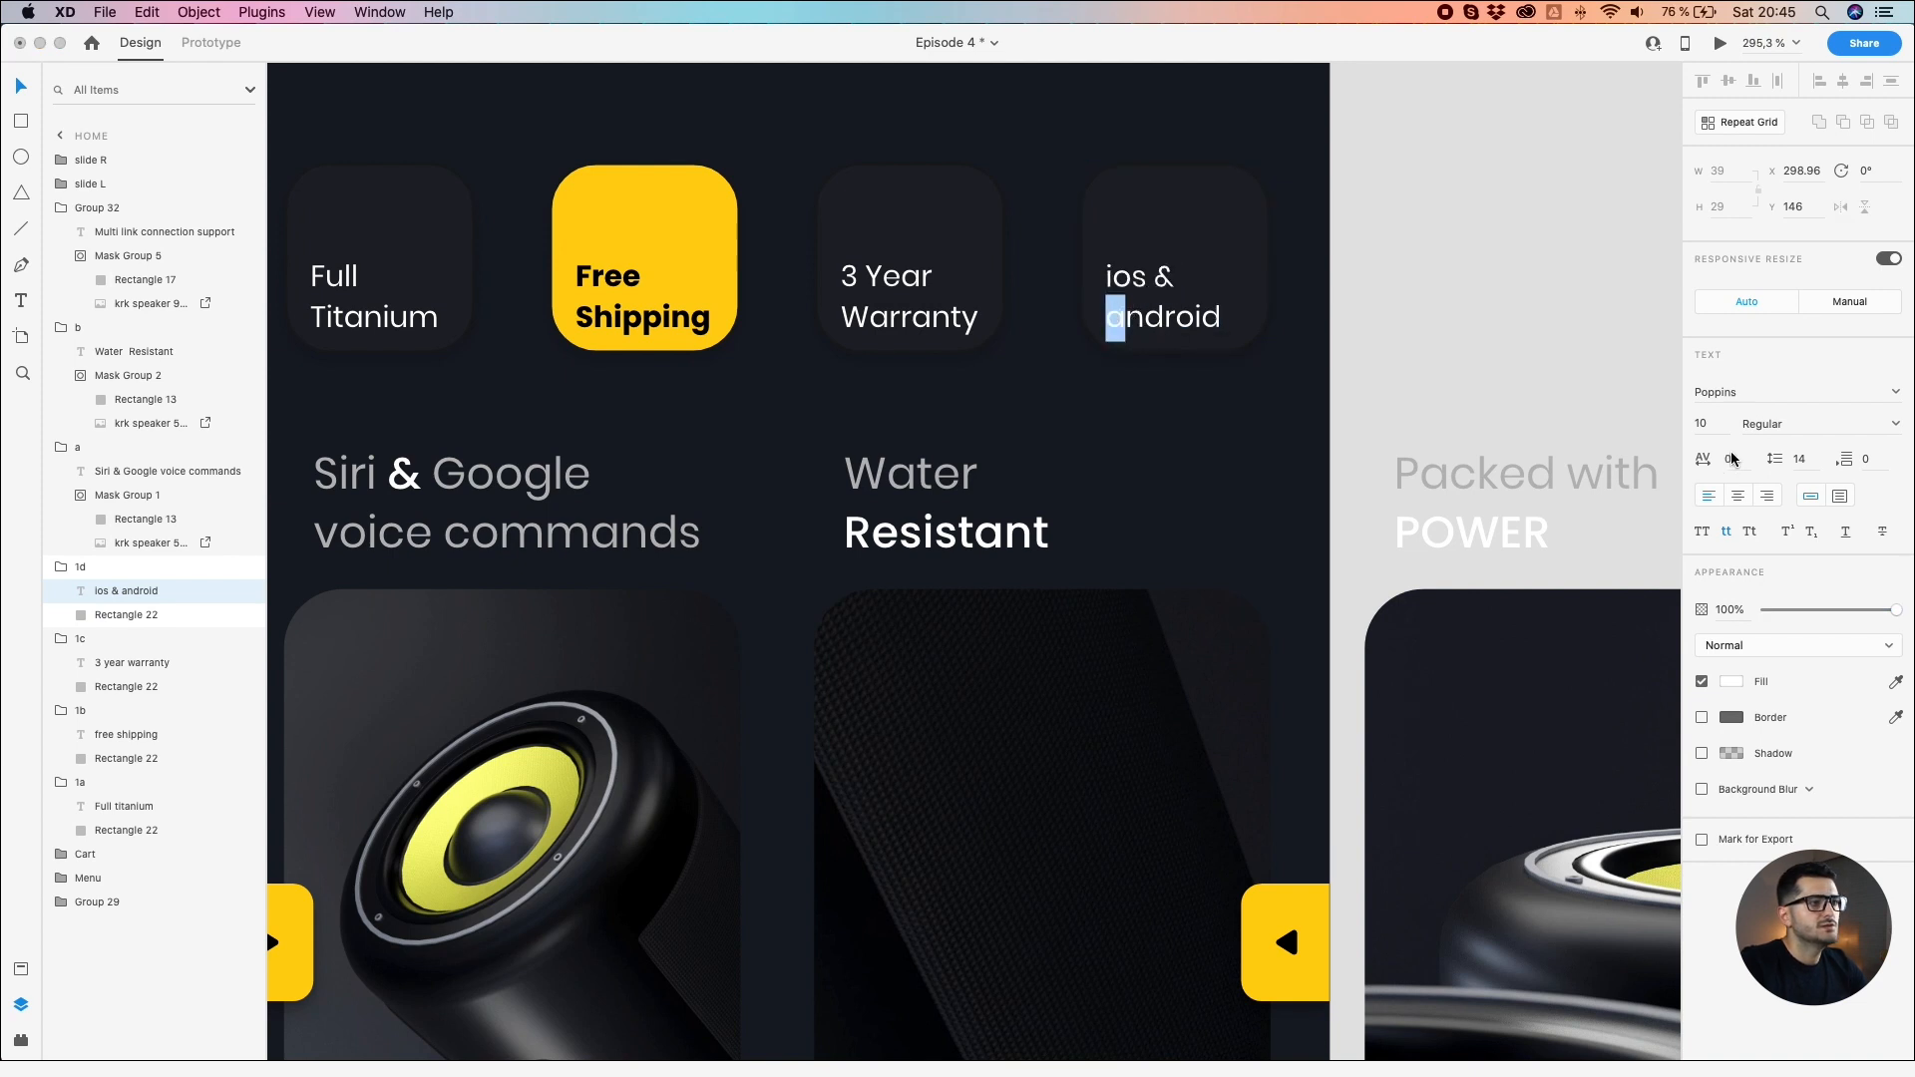
left_click(1701, 530)
key("Up")
key("shift+Left")
key("shift+Left")
left_click(1701, 531)
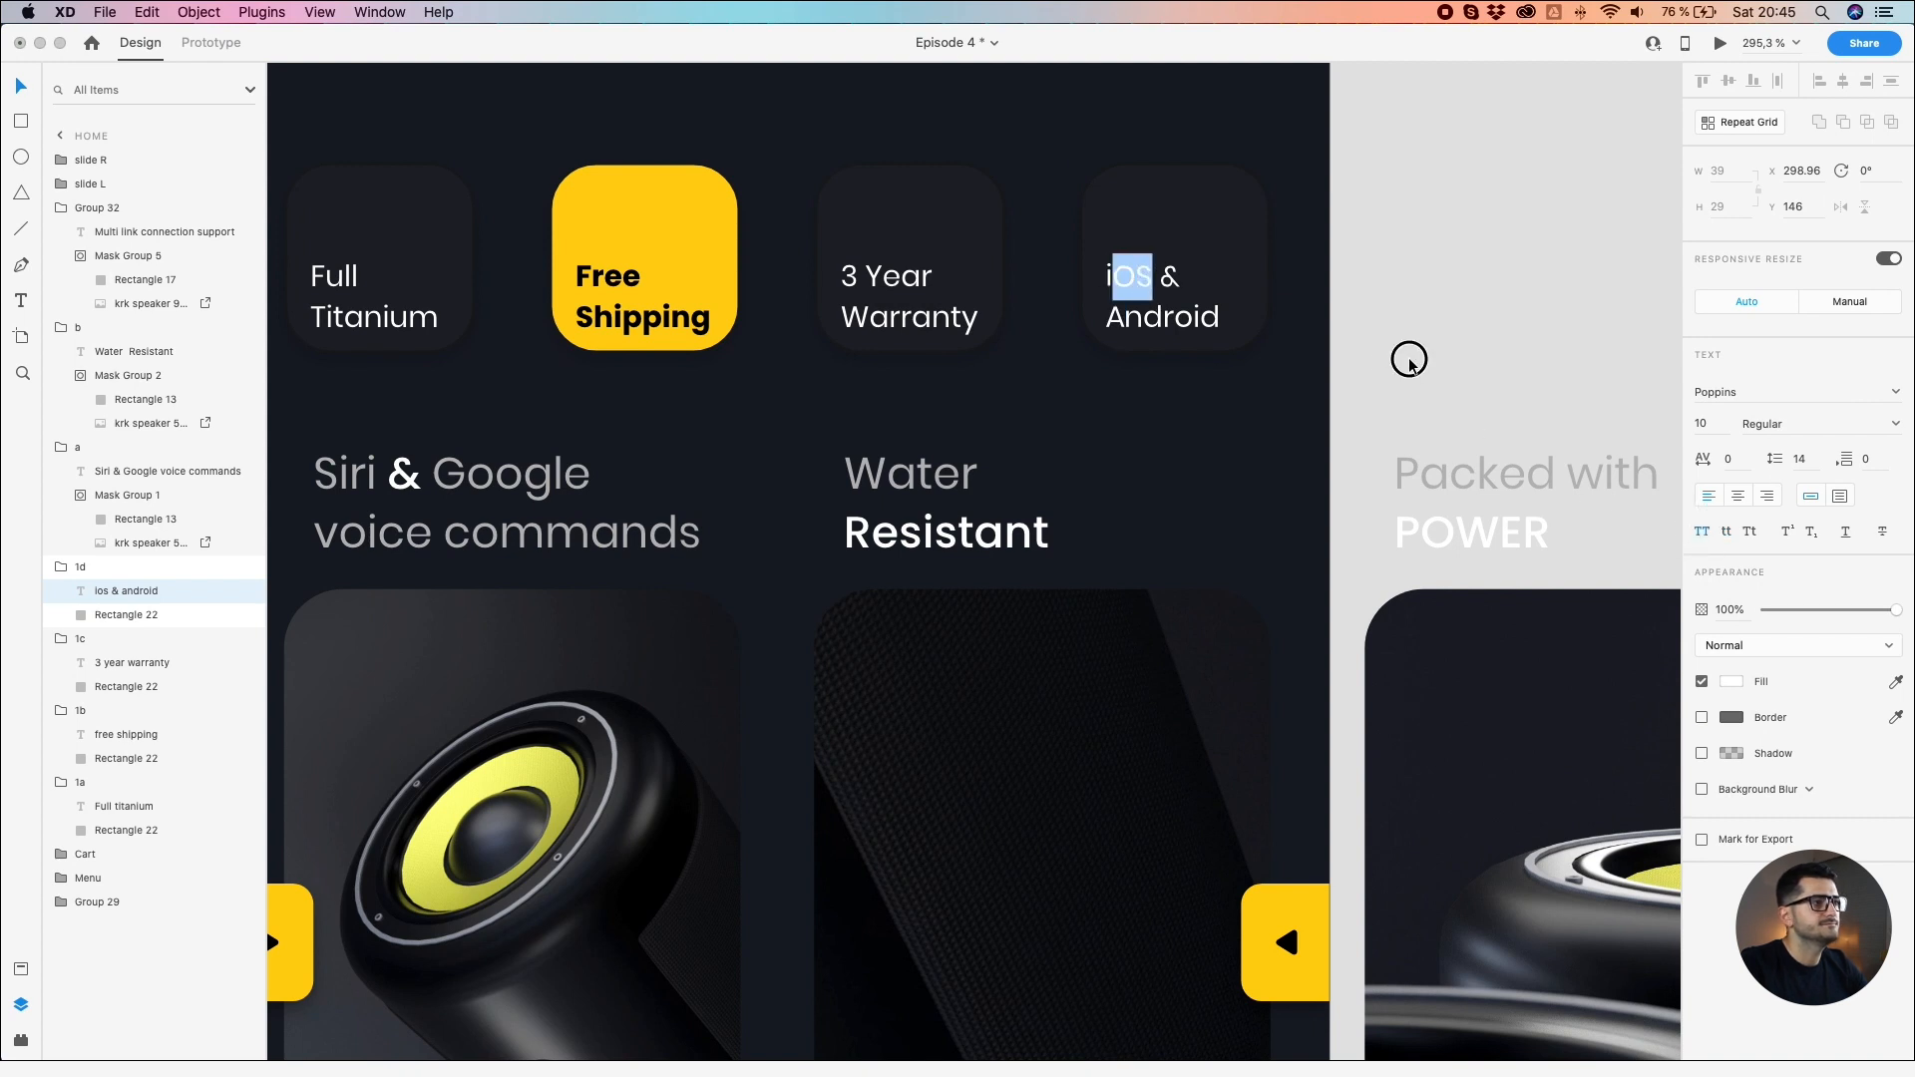
key("Escape")
left_click(1483, 371)
Step: Check the layer group names of the info buttons and the speaker image cards on and beside the Home artboard
scroll(1478, 358, "down", 5)
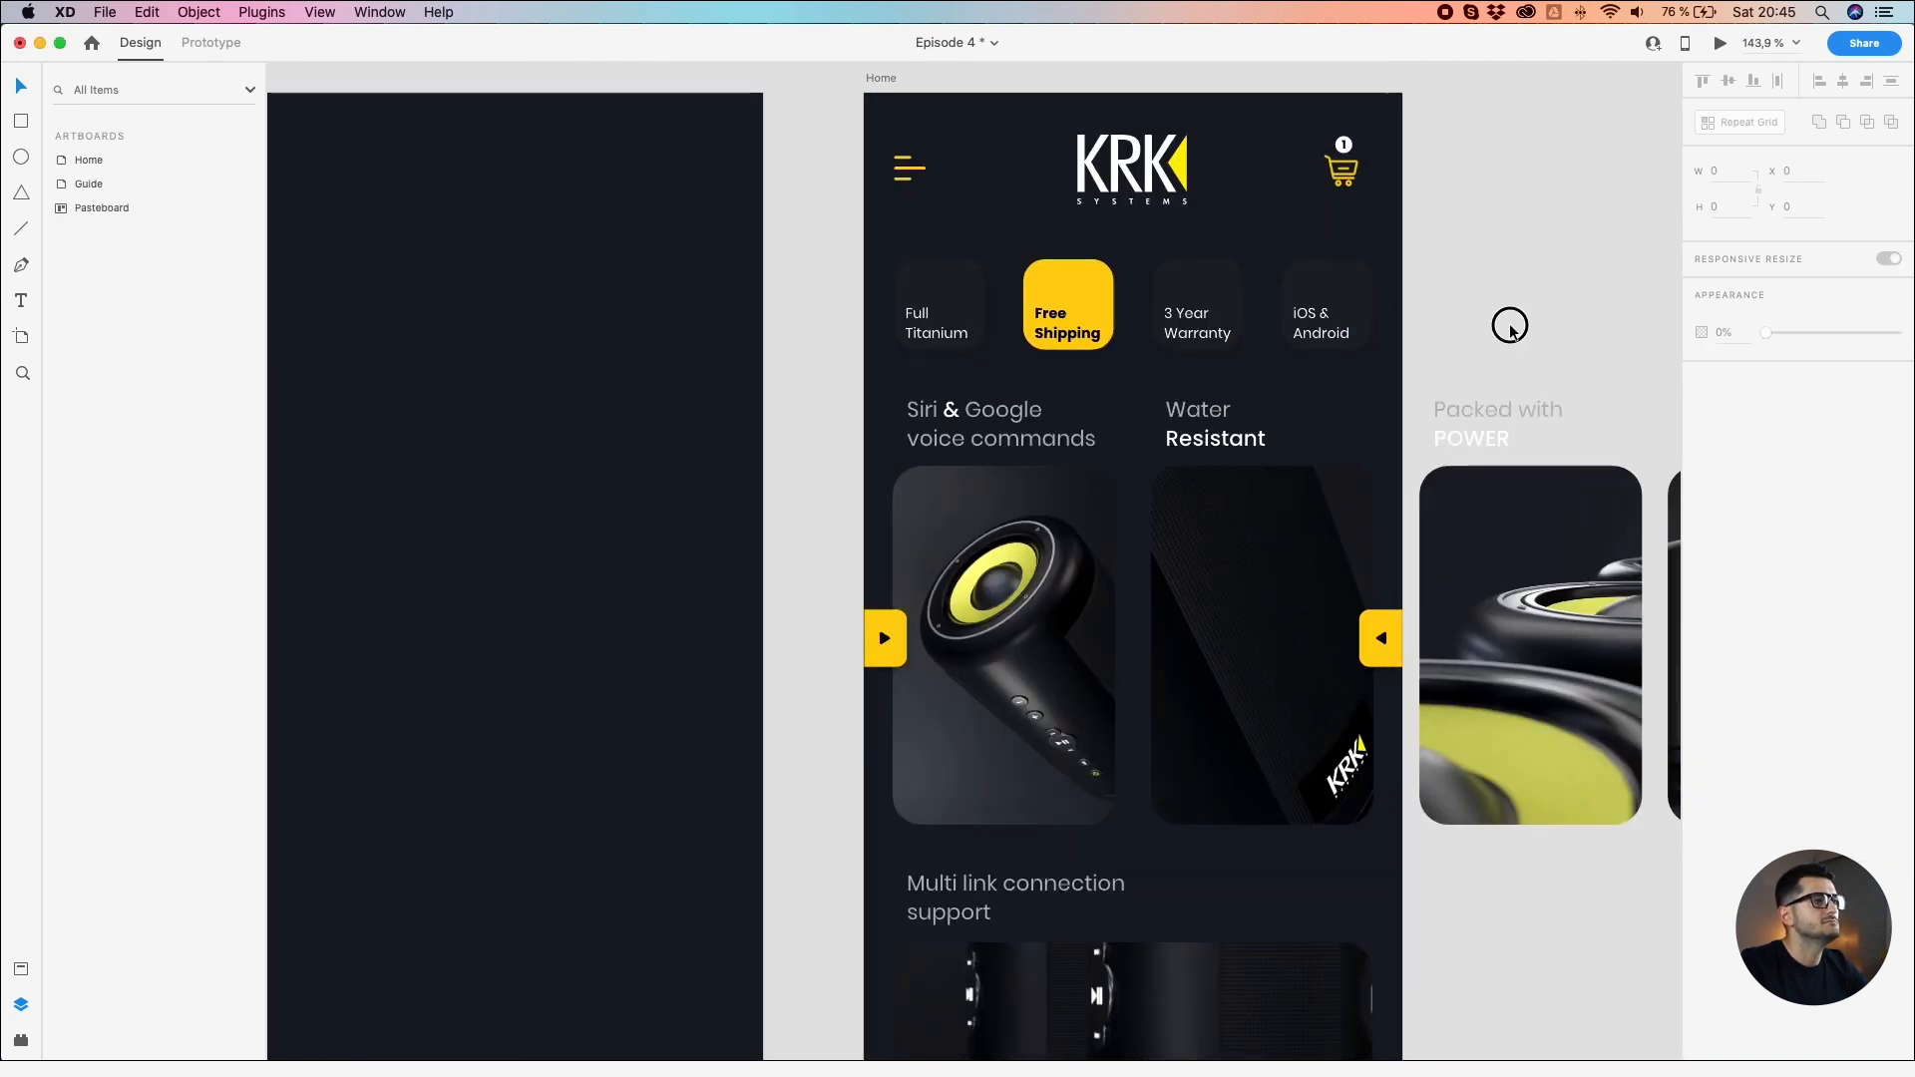
left_click_drag(1510, 331, 1314, 345)
scroll(1314, 354, "down", 3)
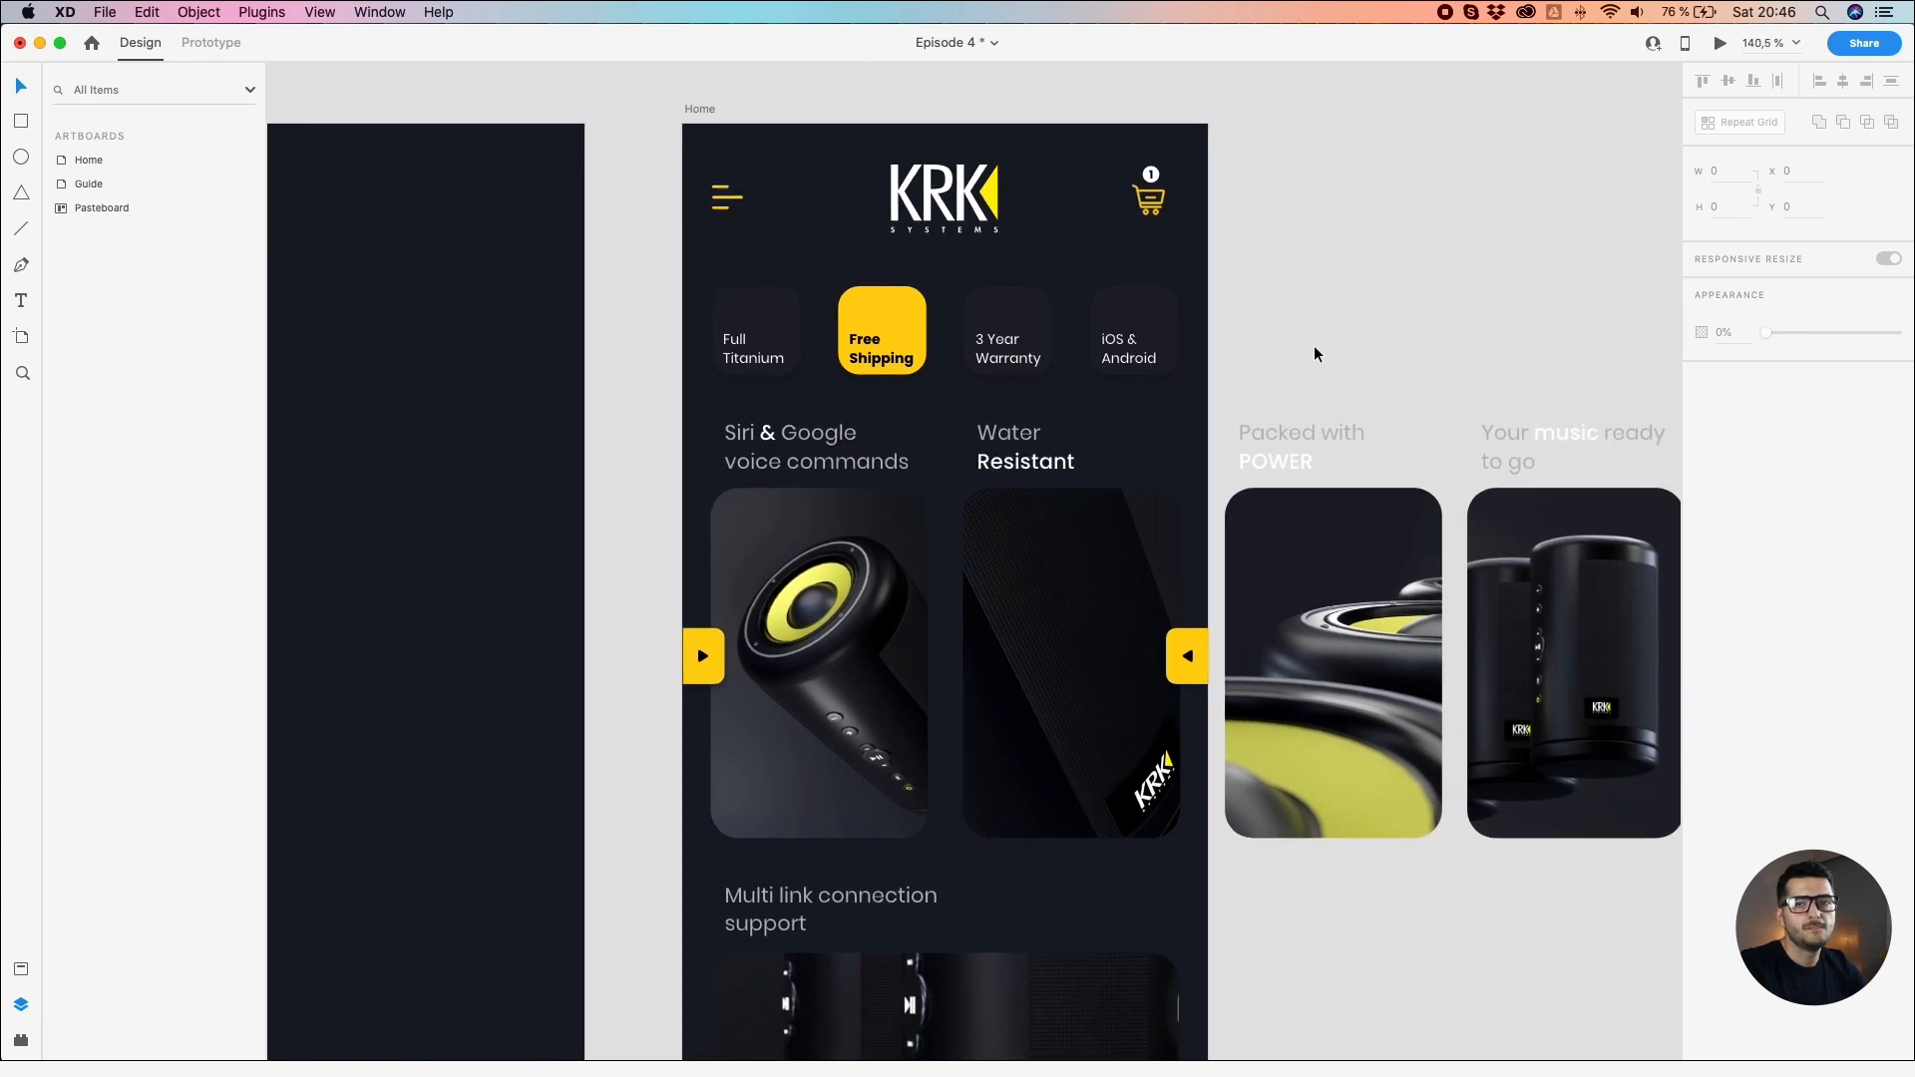
left_click_drag(1317, 338, 1207, 282)
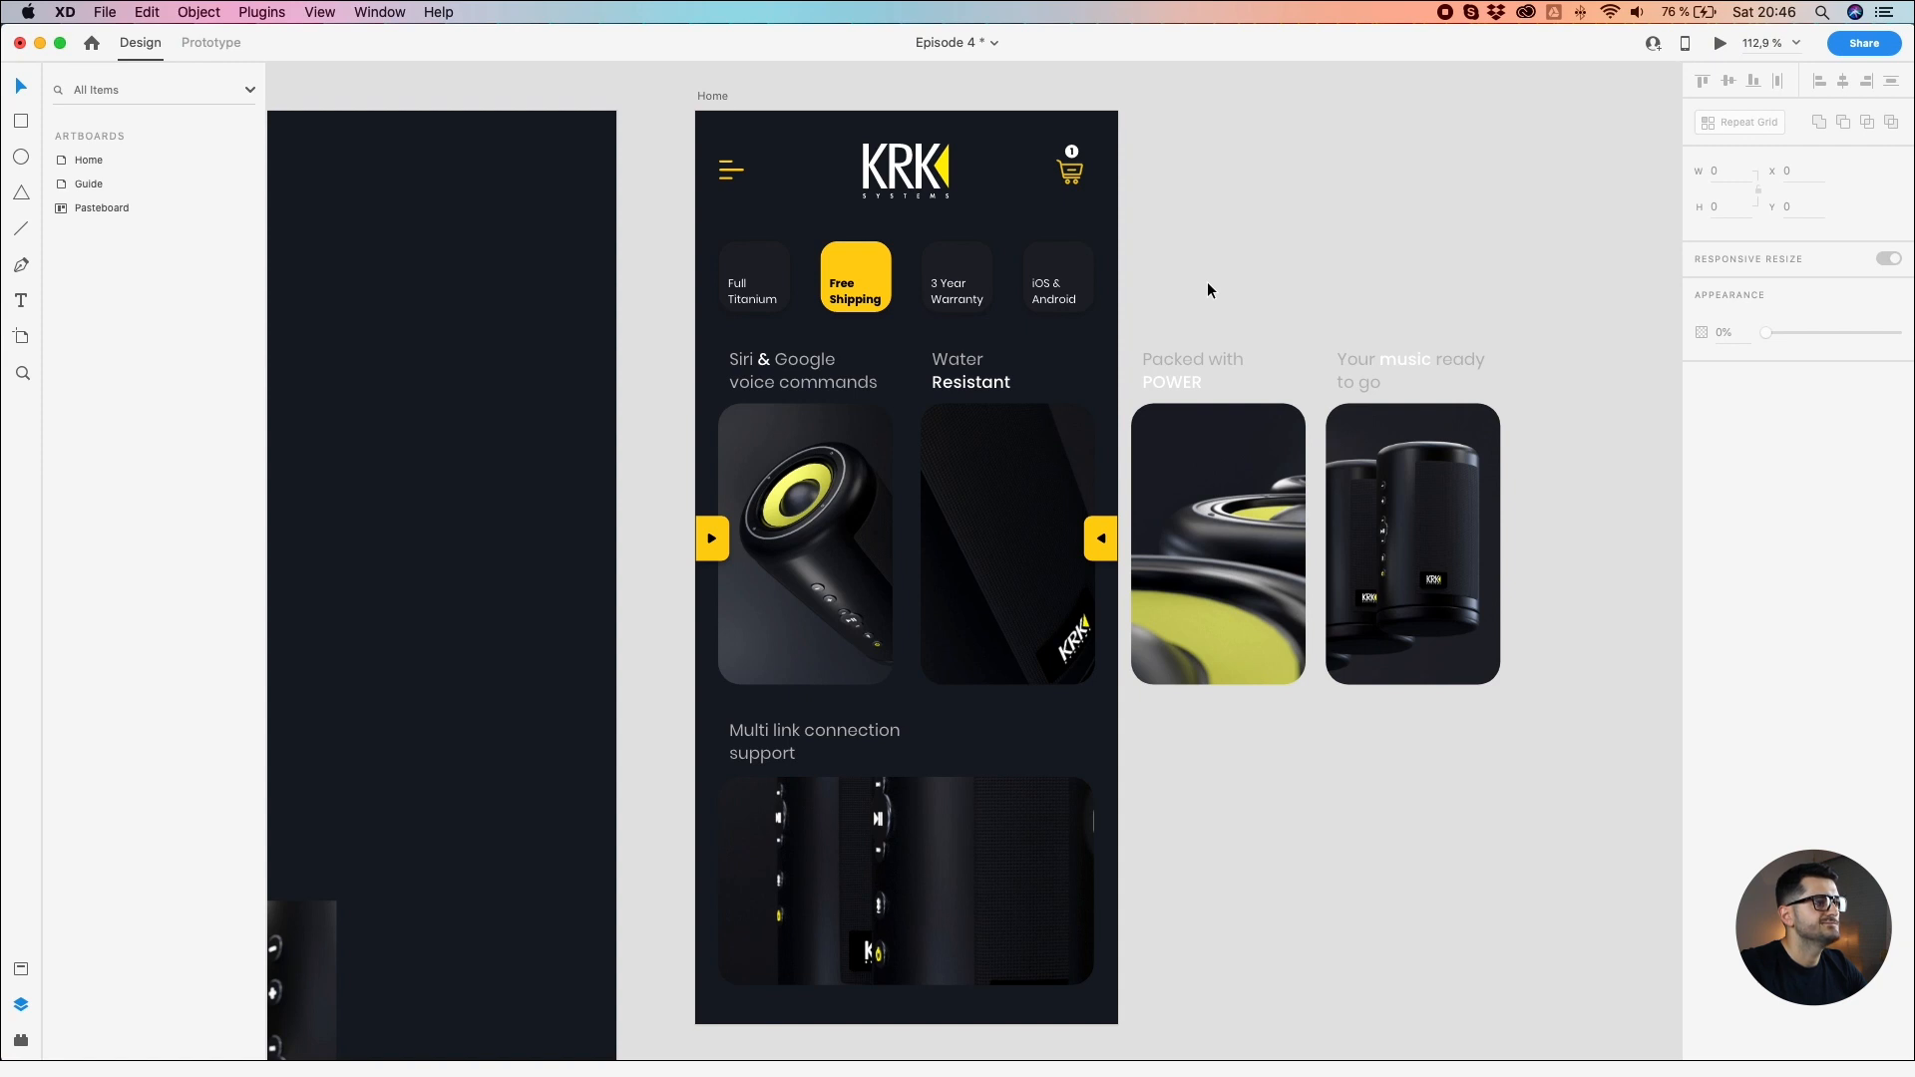
left_click(855, 280)
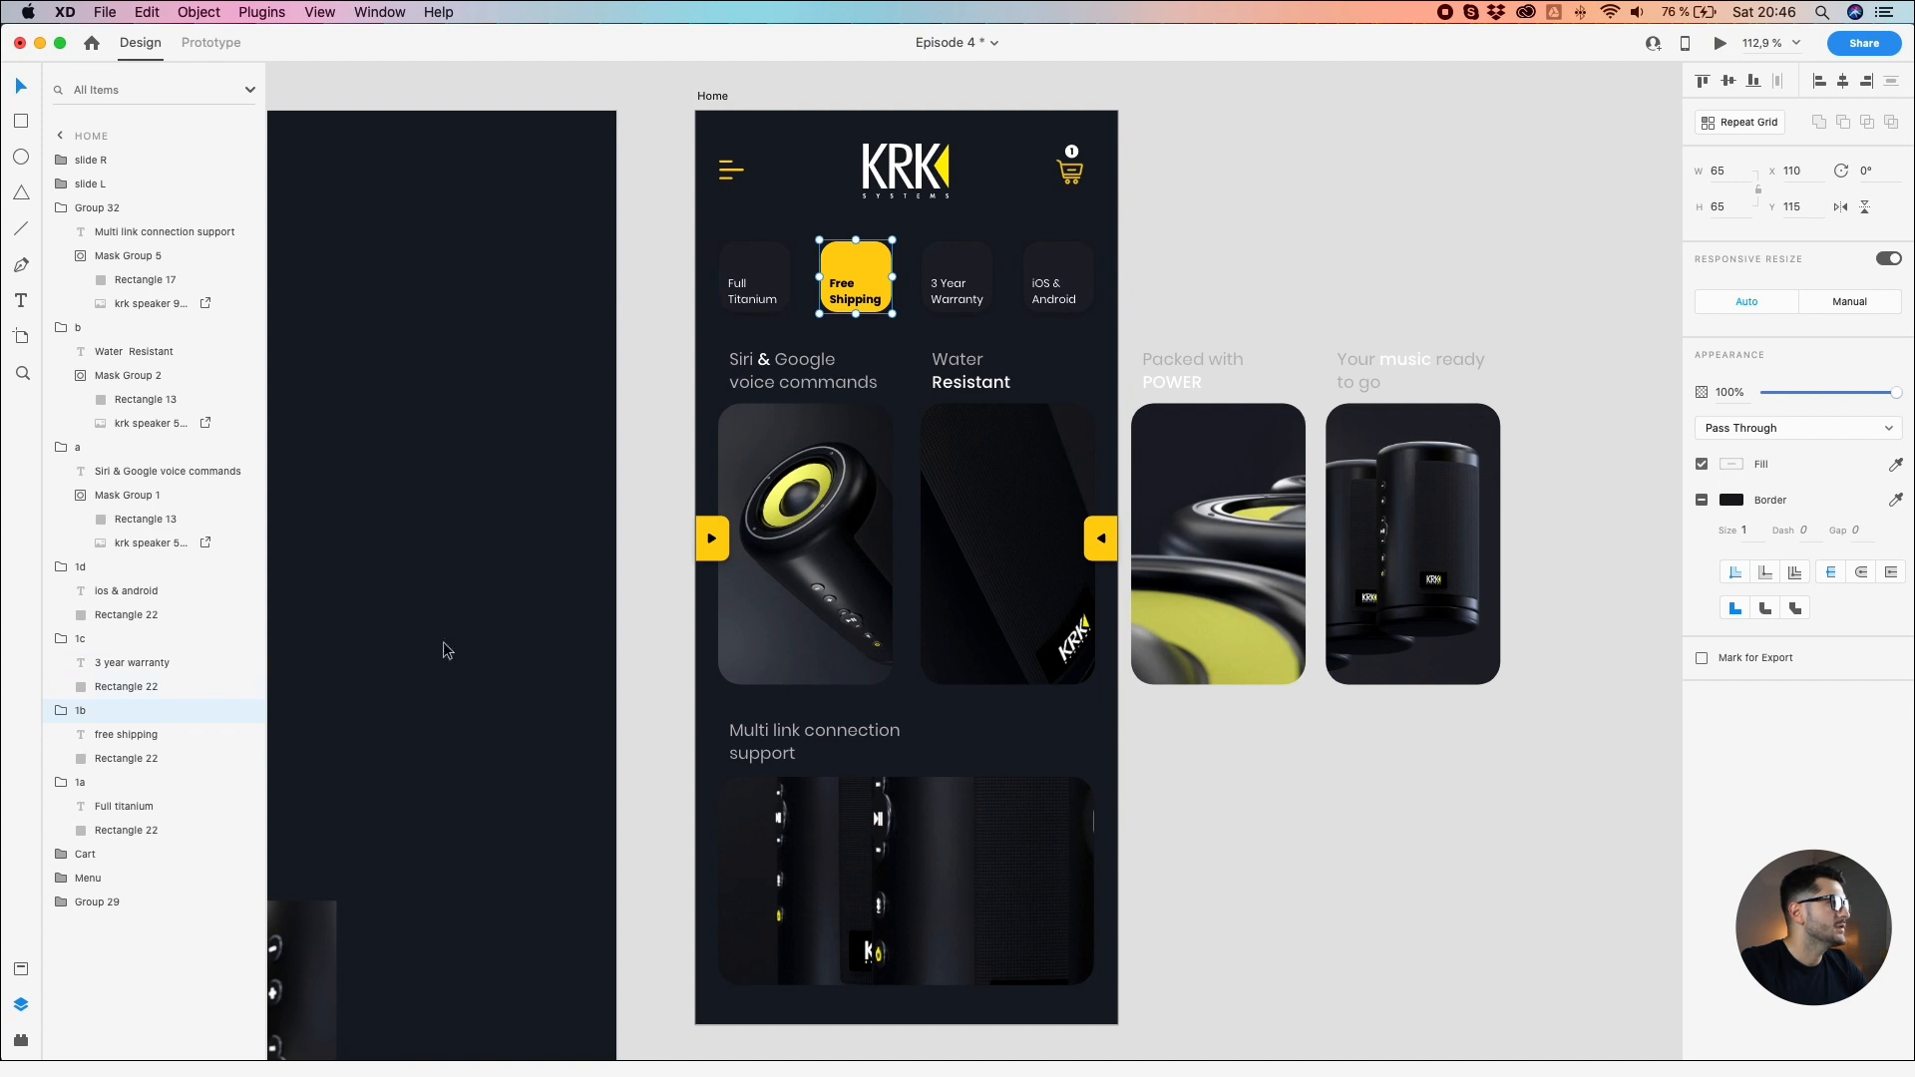
left_click(766, 260)
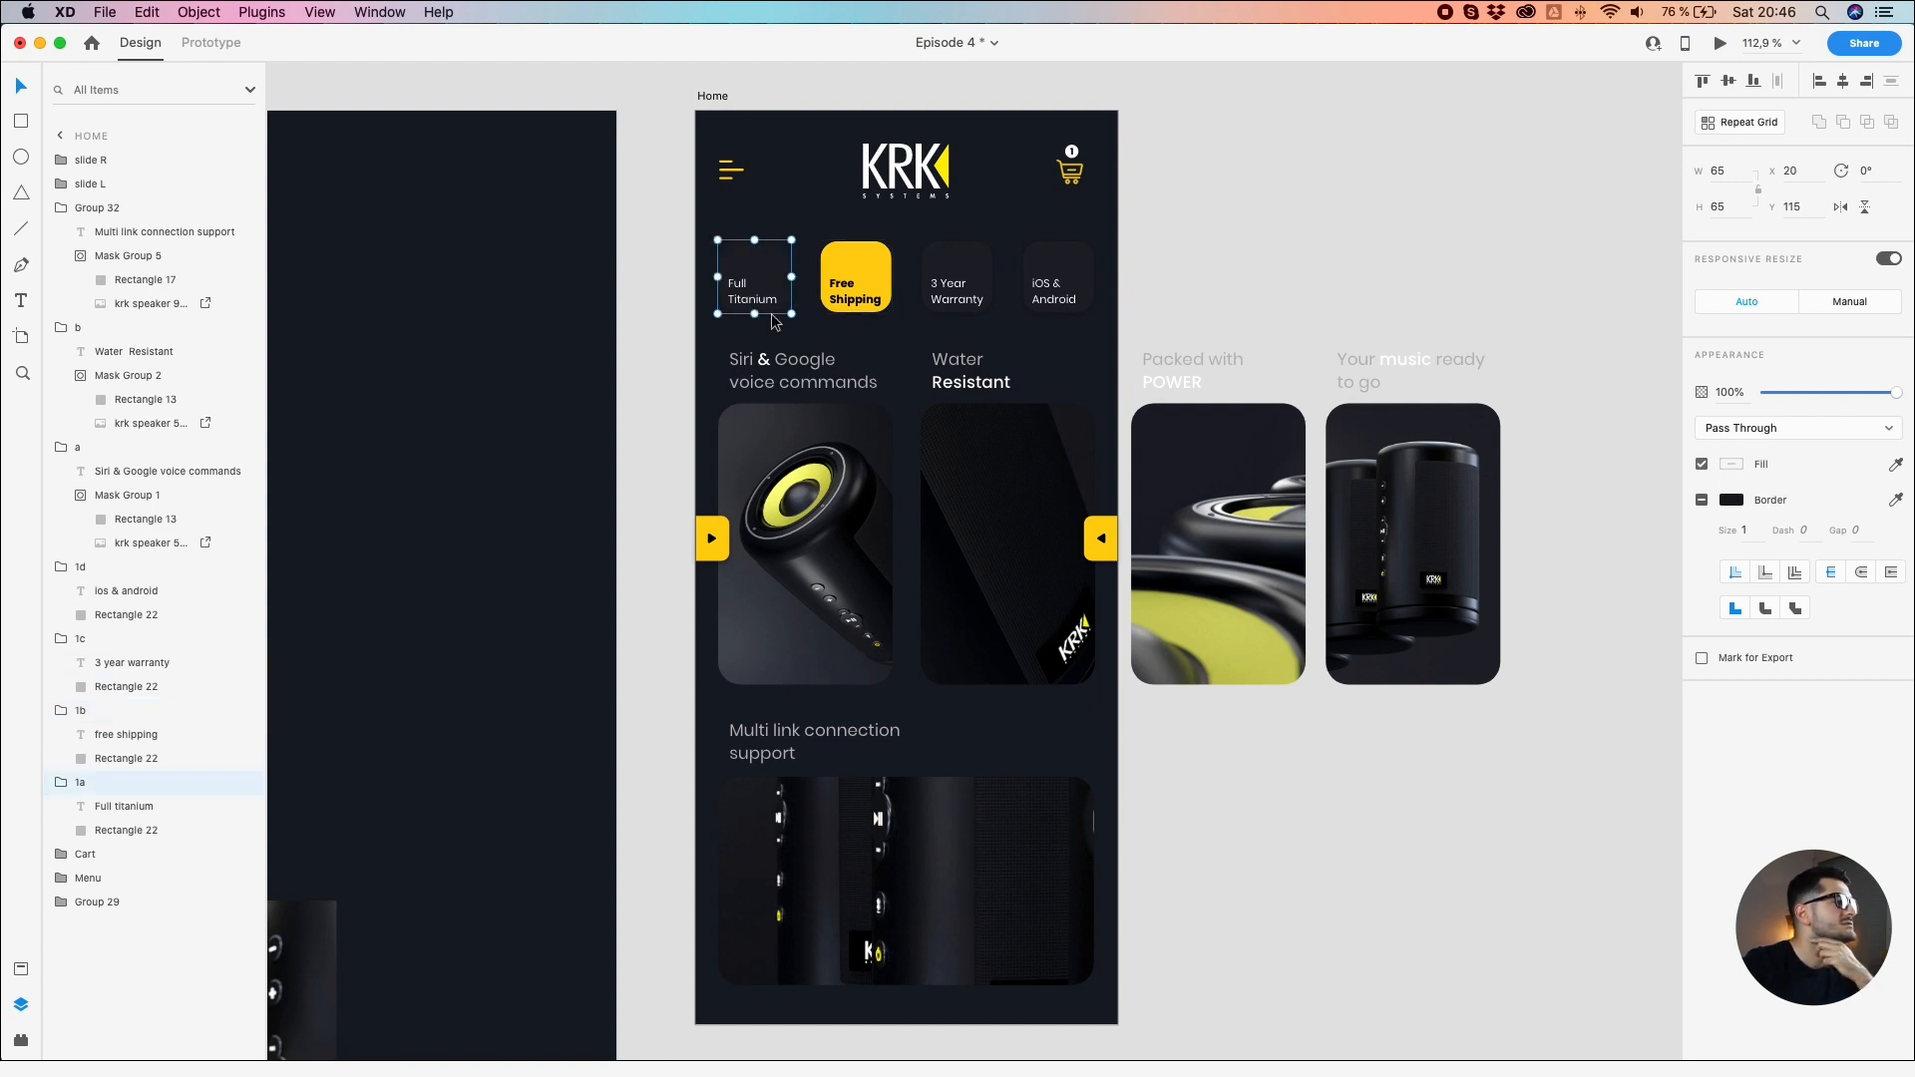
left_click(760, 476)
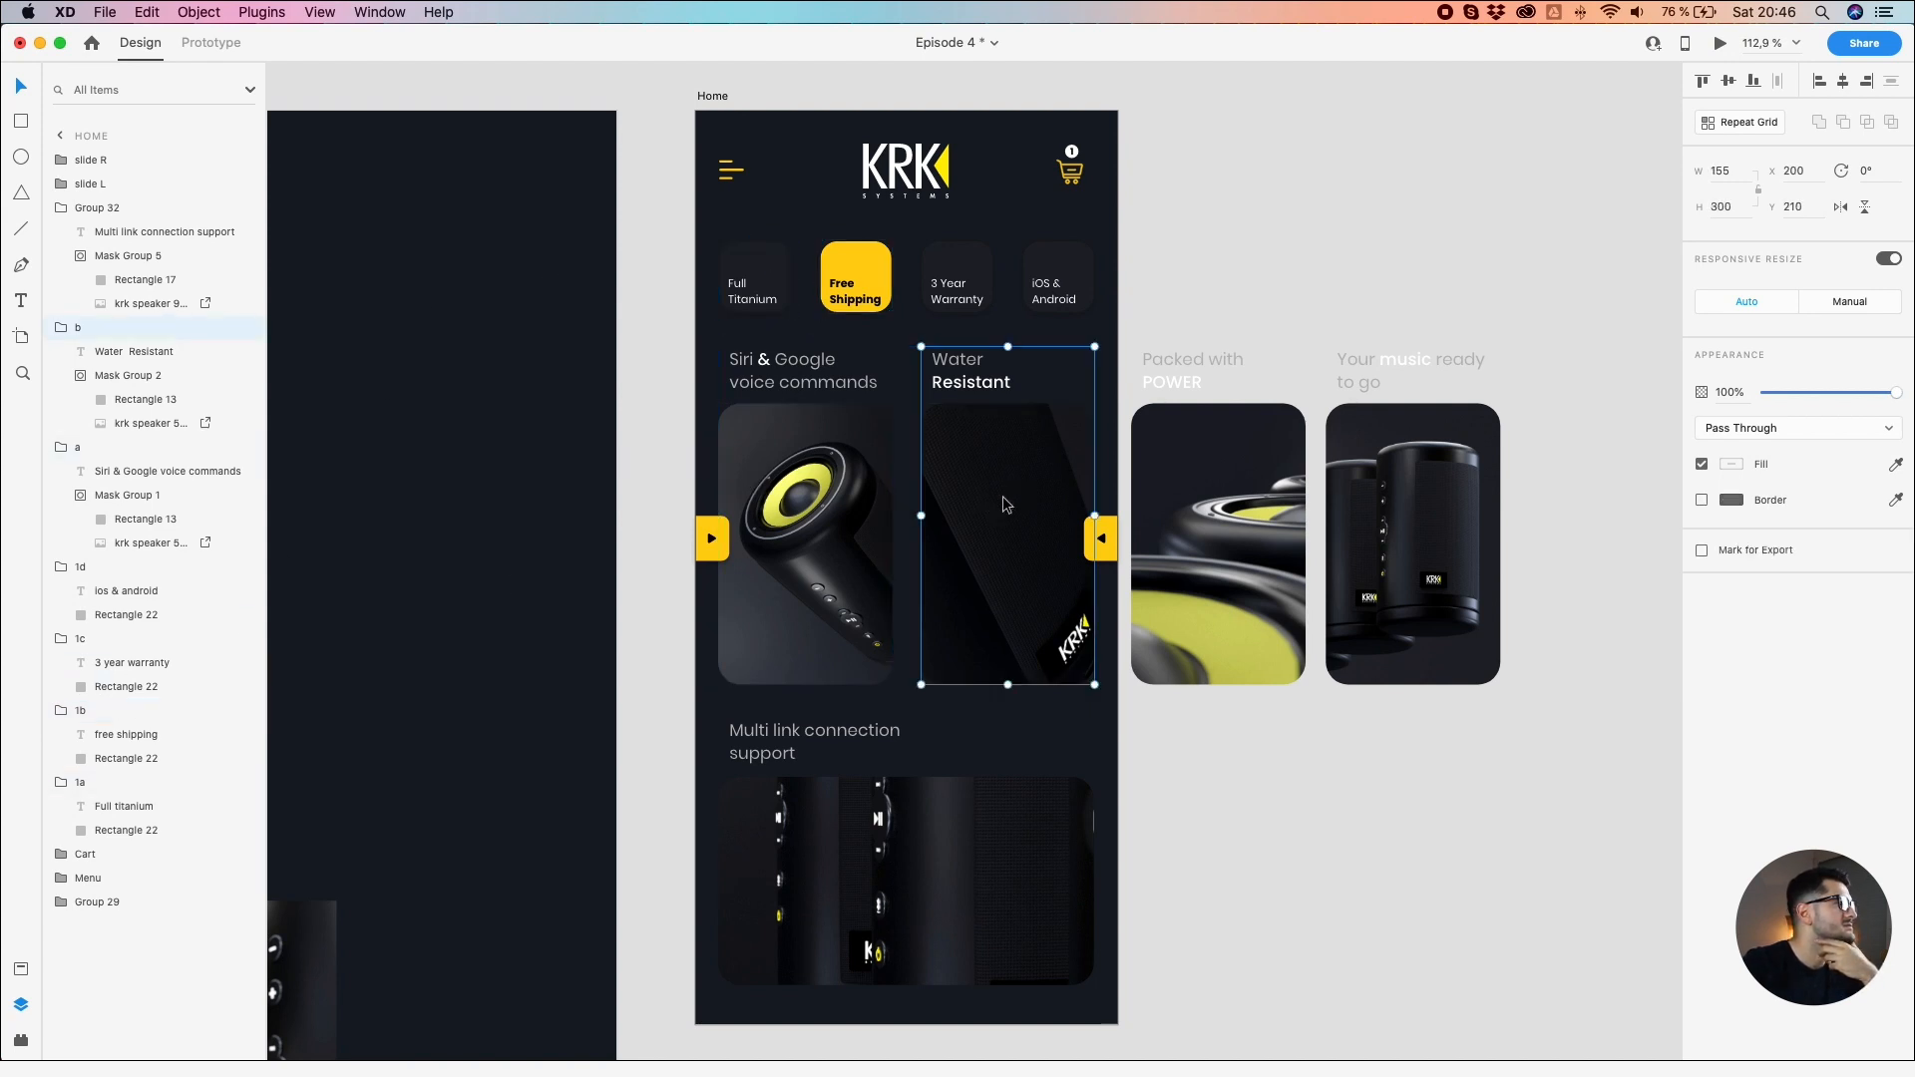
left_click(1217, 538)
left_click(1418, 546)
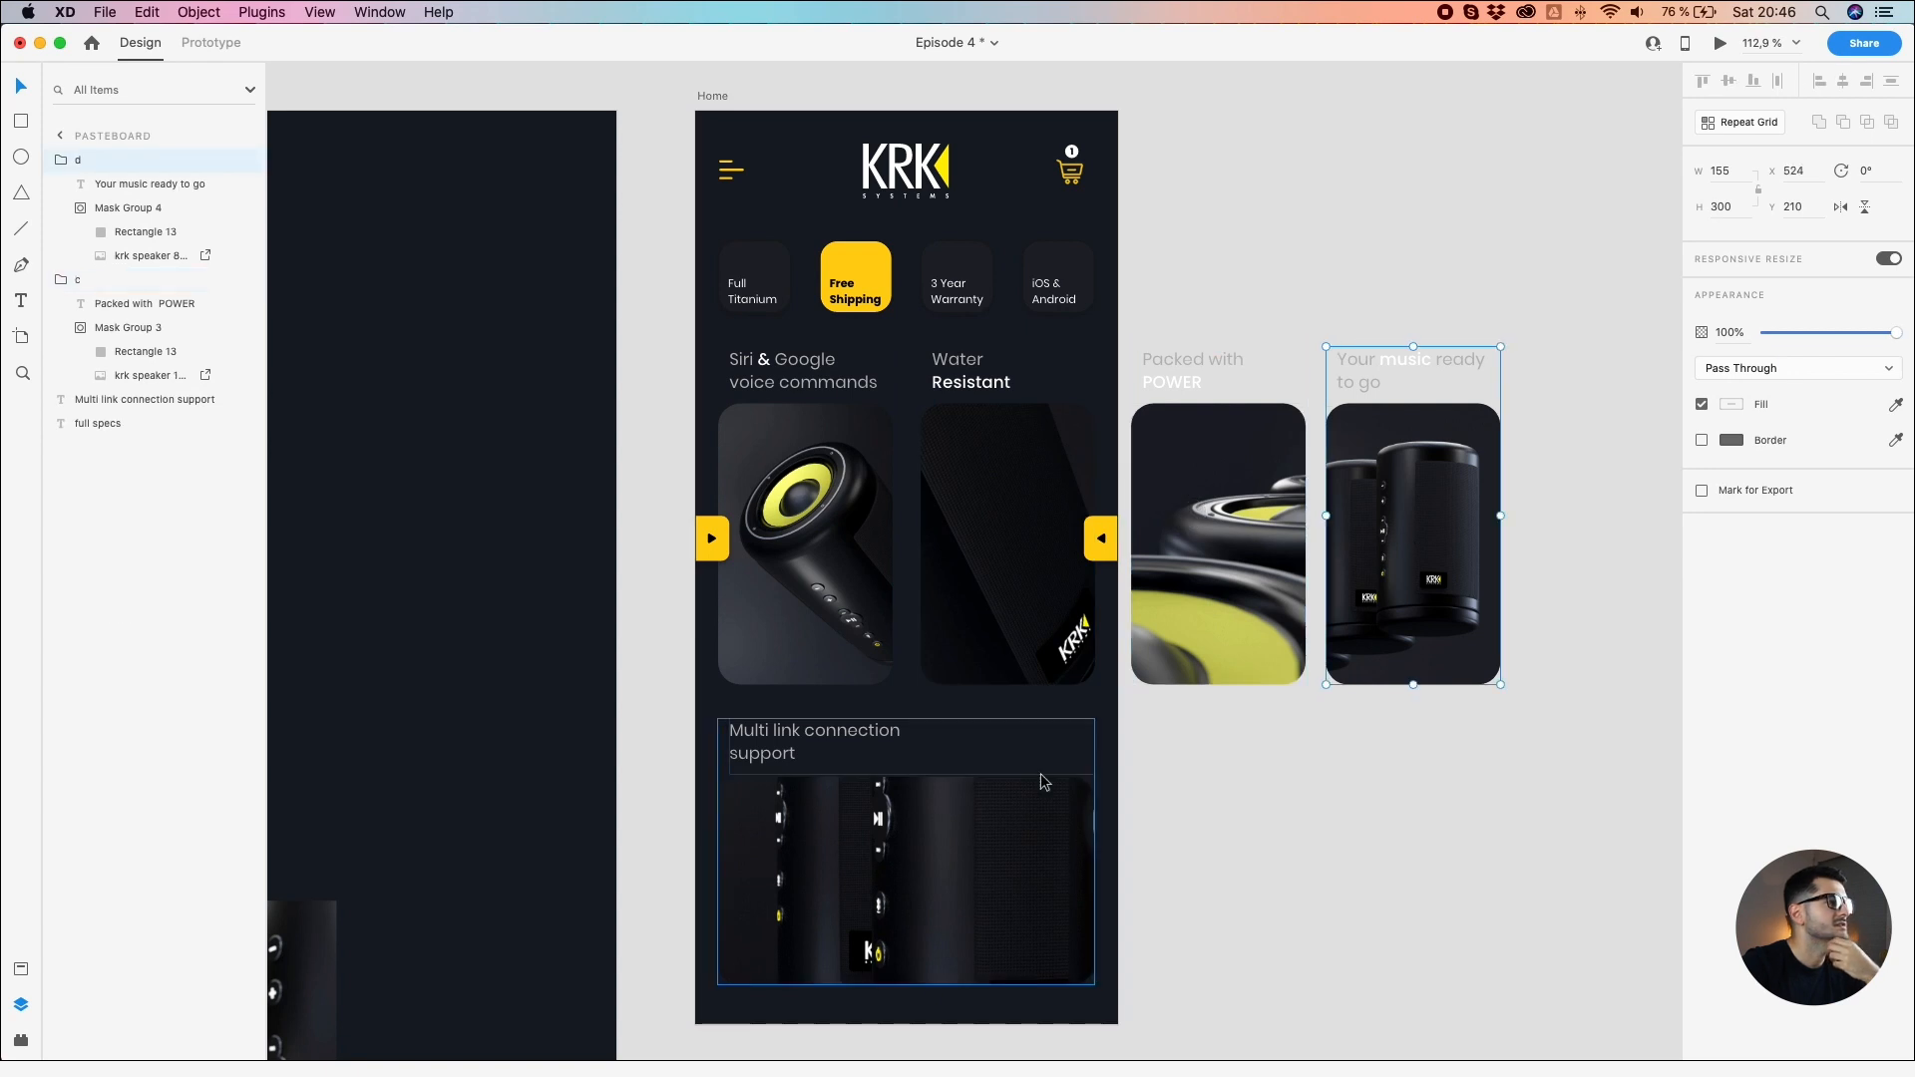
Step: Rename the layer group of the "Multi link connection support" card as "e"
left_click(944, 835)
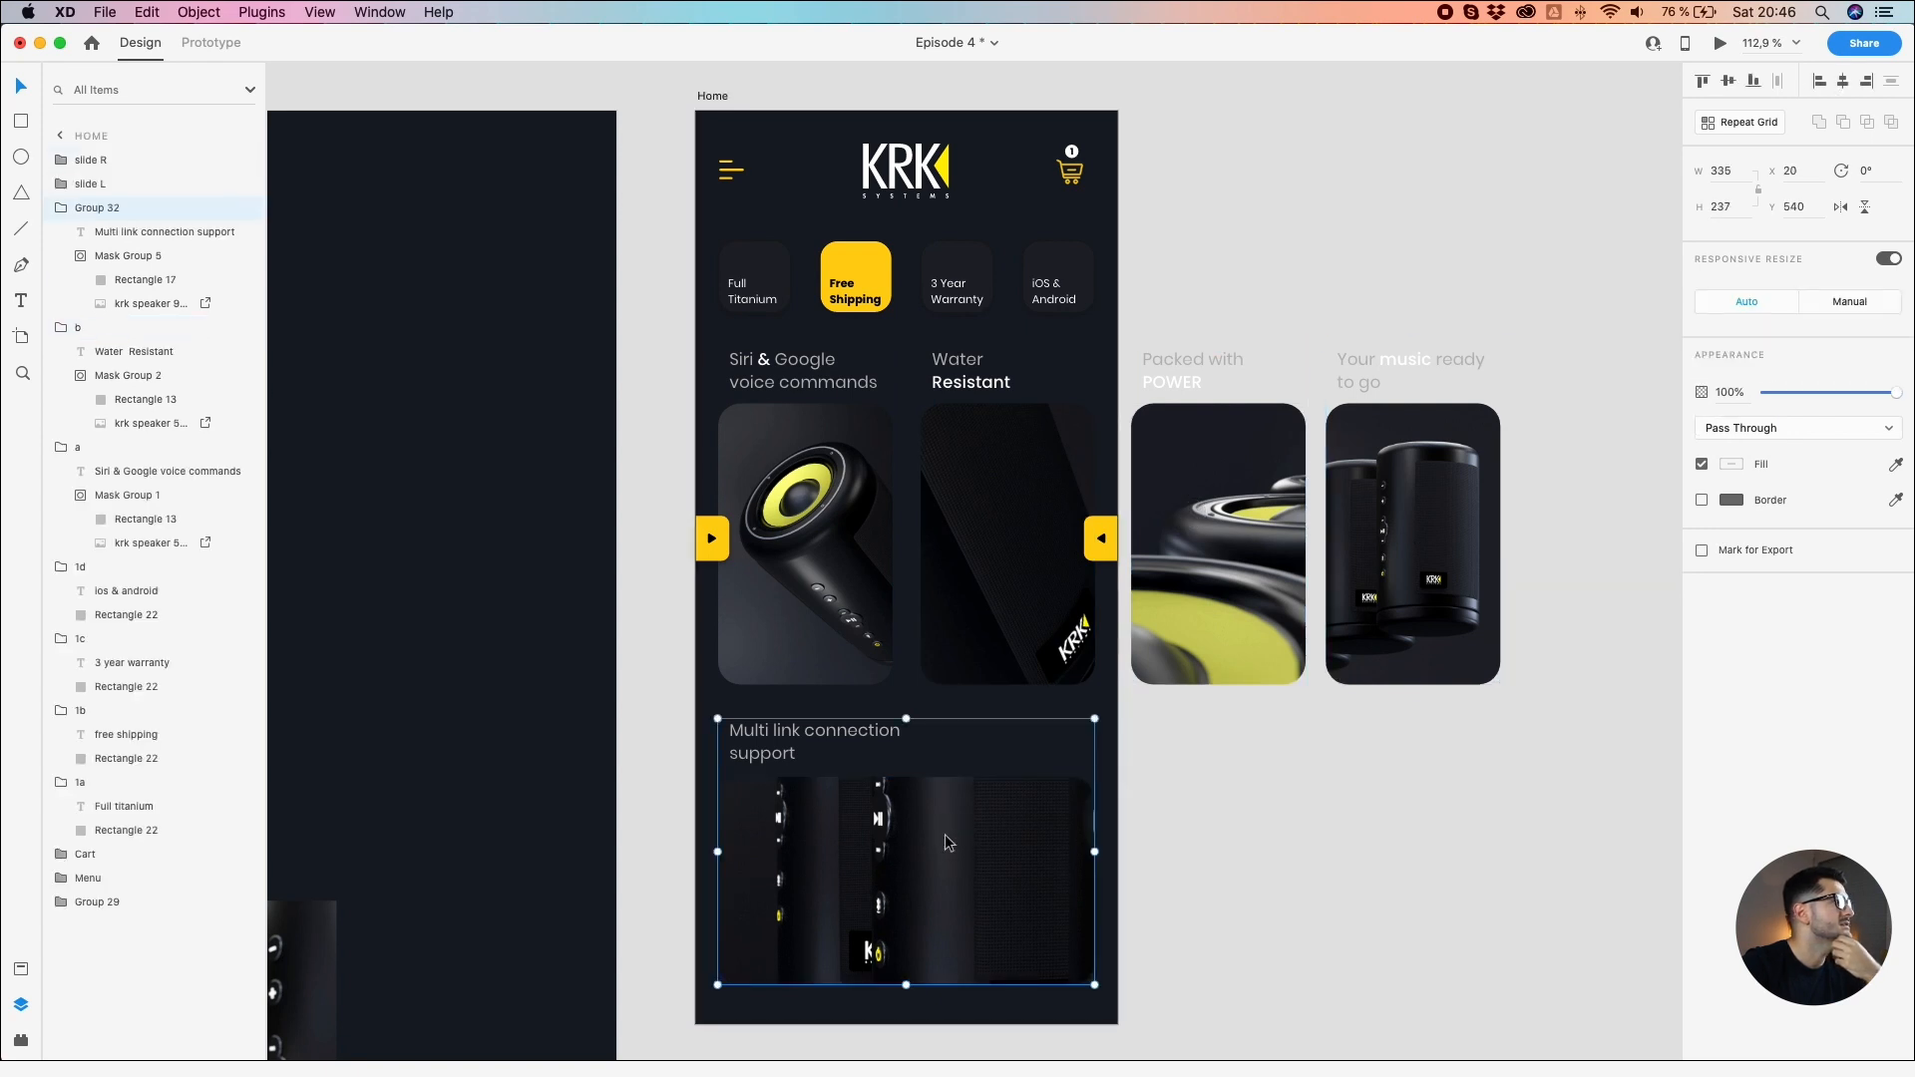
double_click(108, 208)
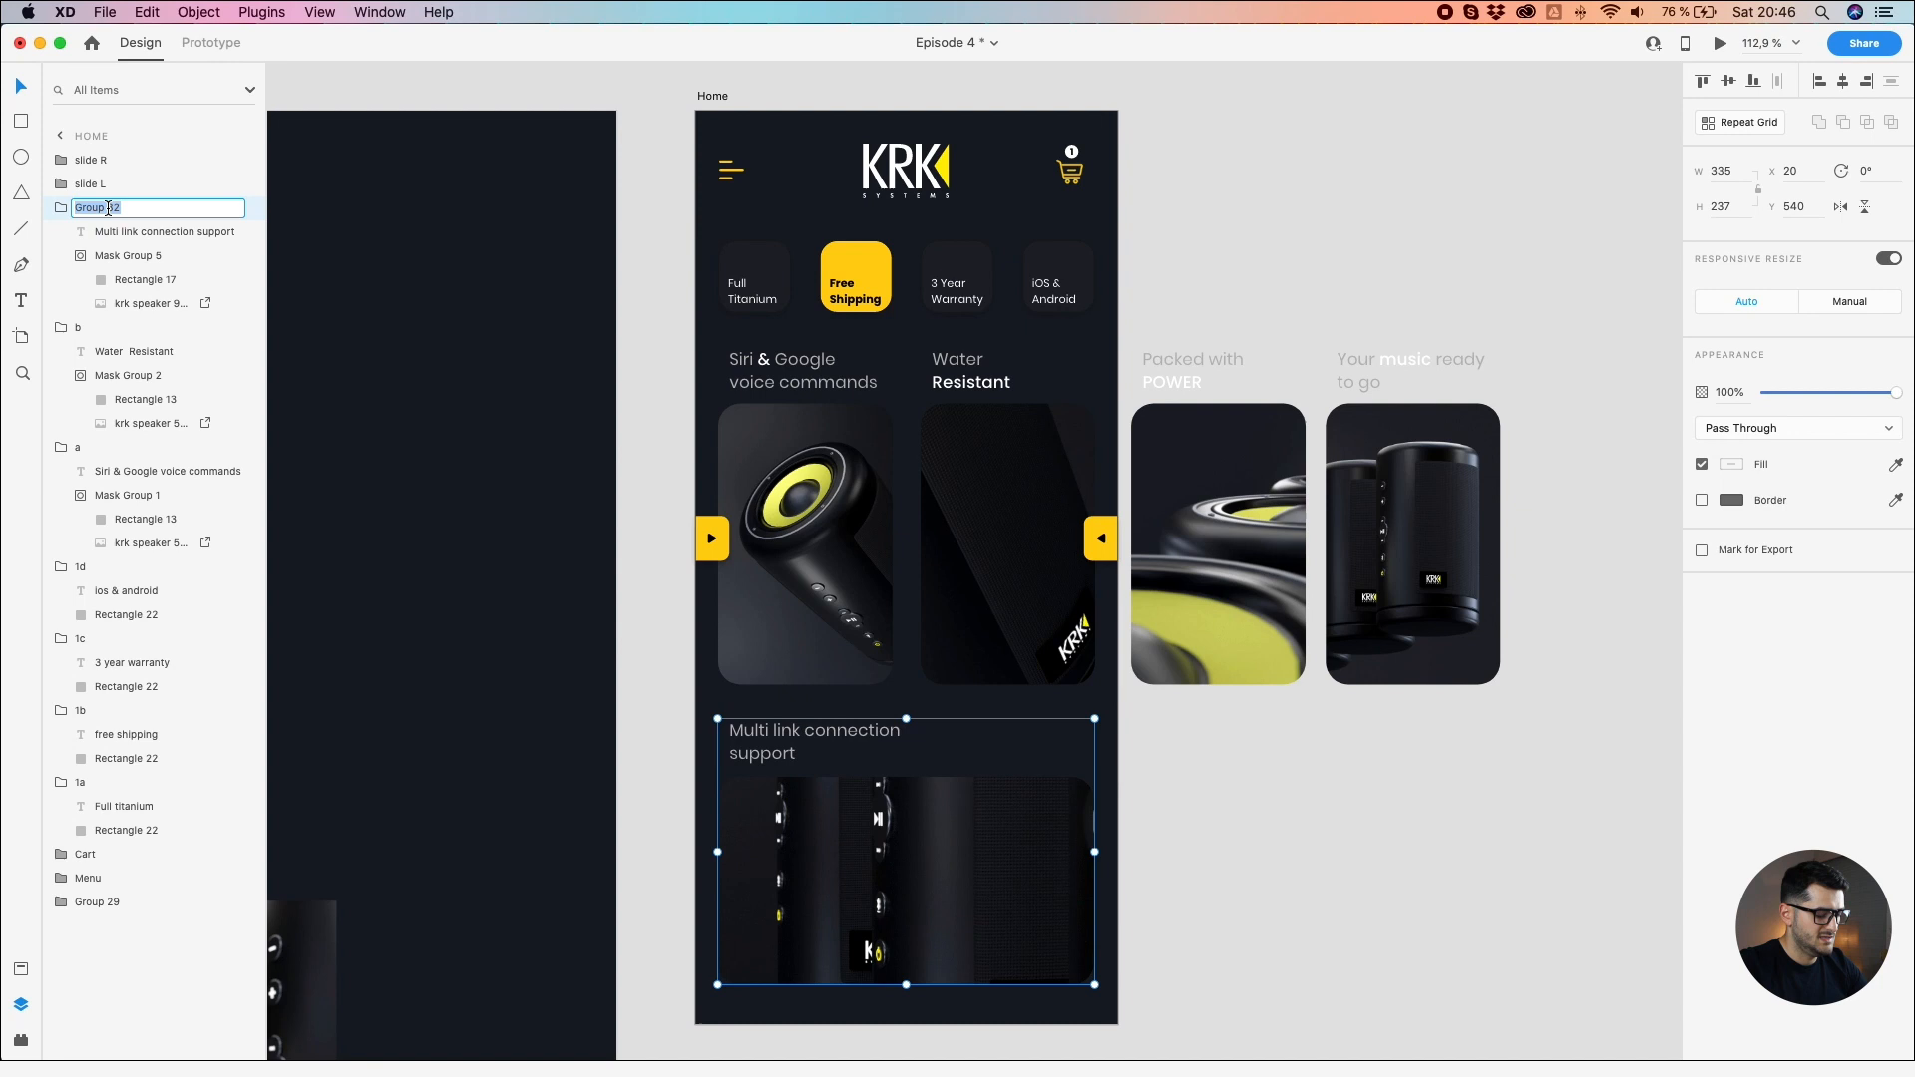
type("c")
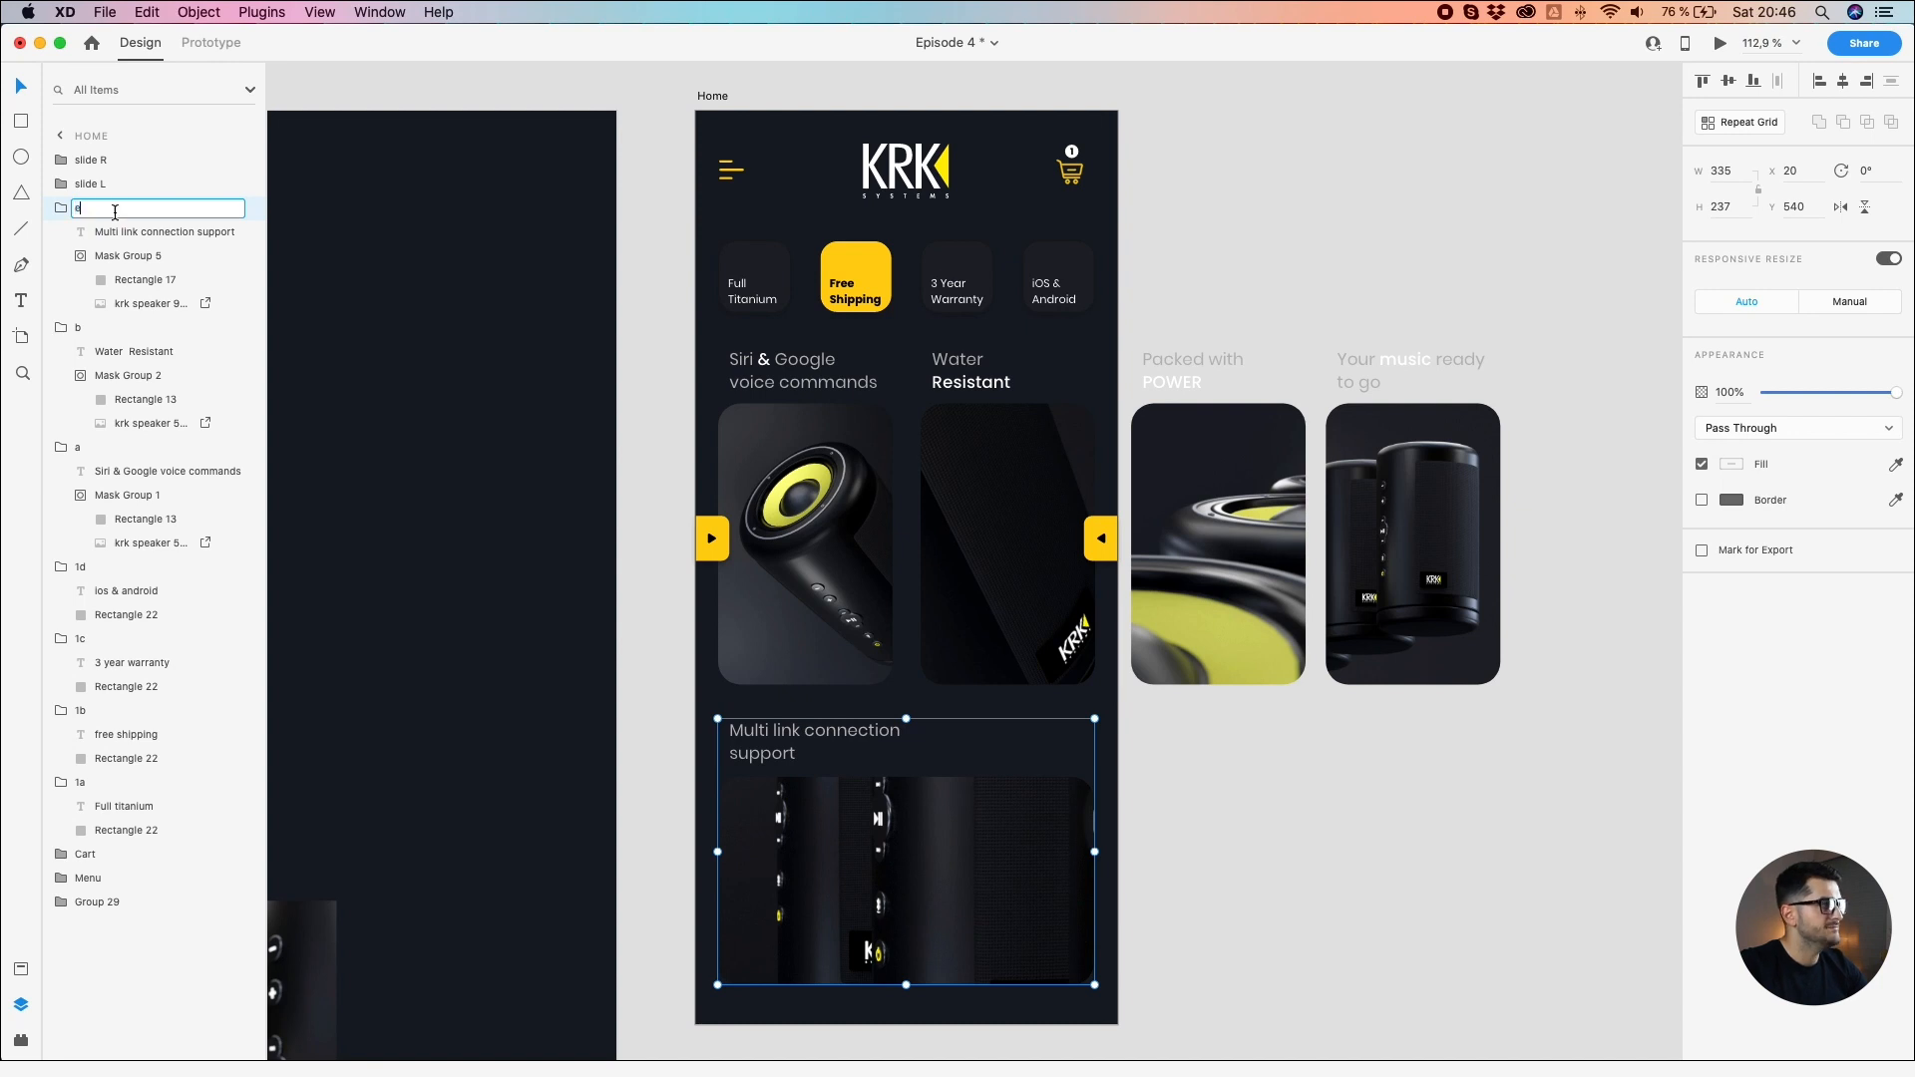
left_click(1272, 850)
Step: Check the layer names of the slide arrows, menu and cart icons, and rename the KRK logo's group as "Logo"
left_click(812, 535)
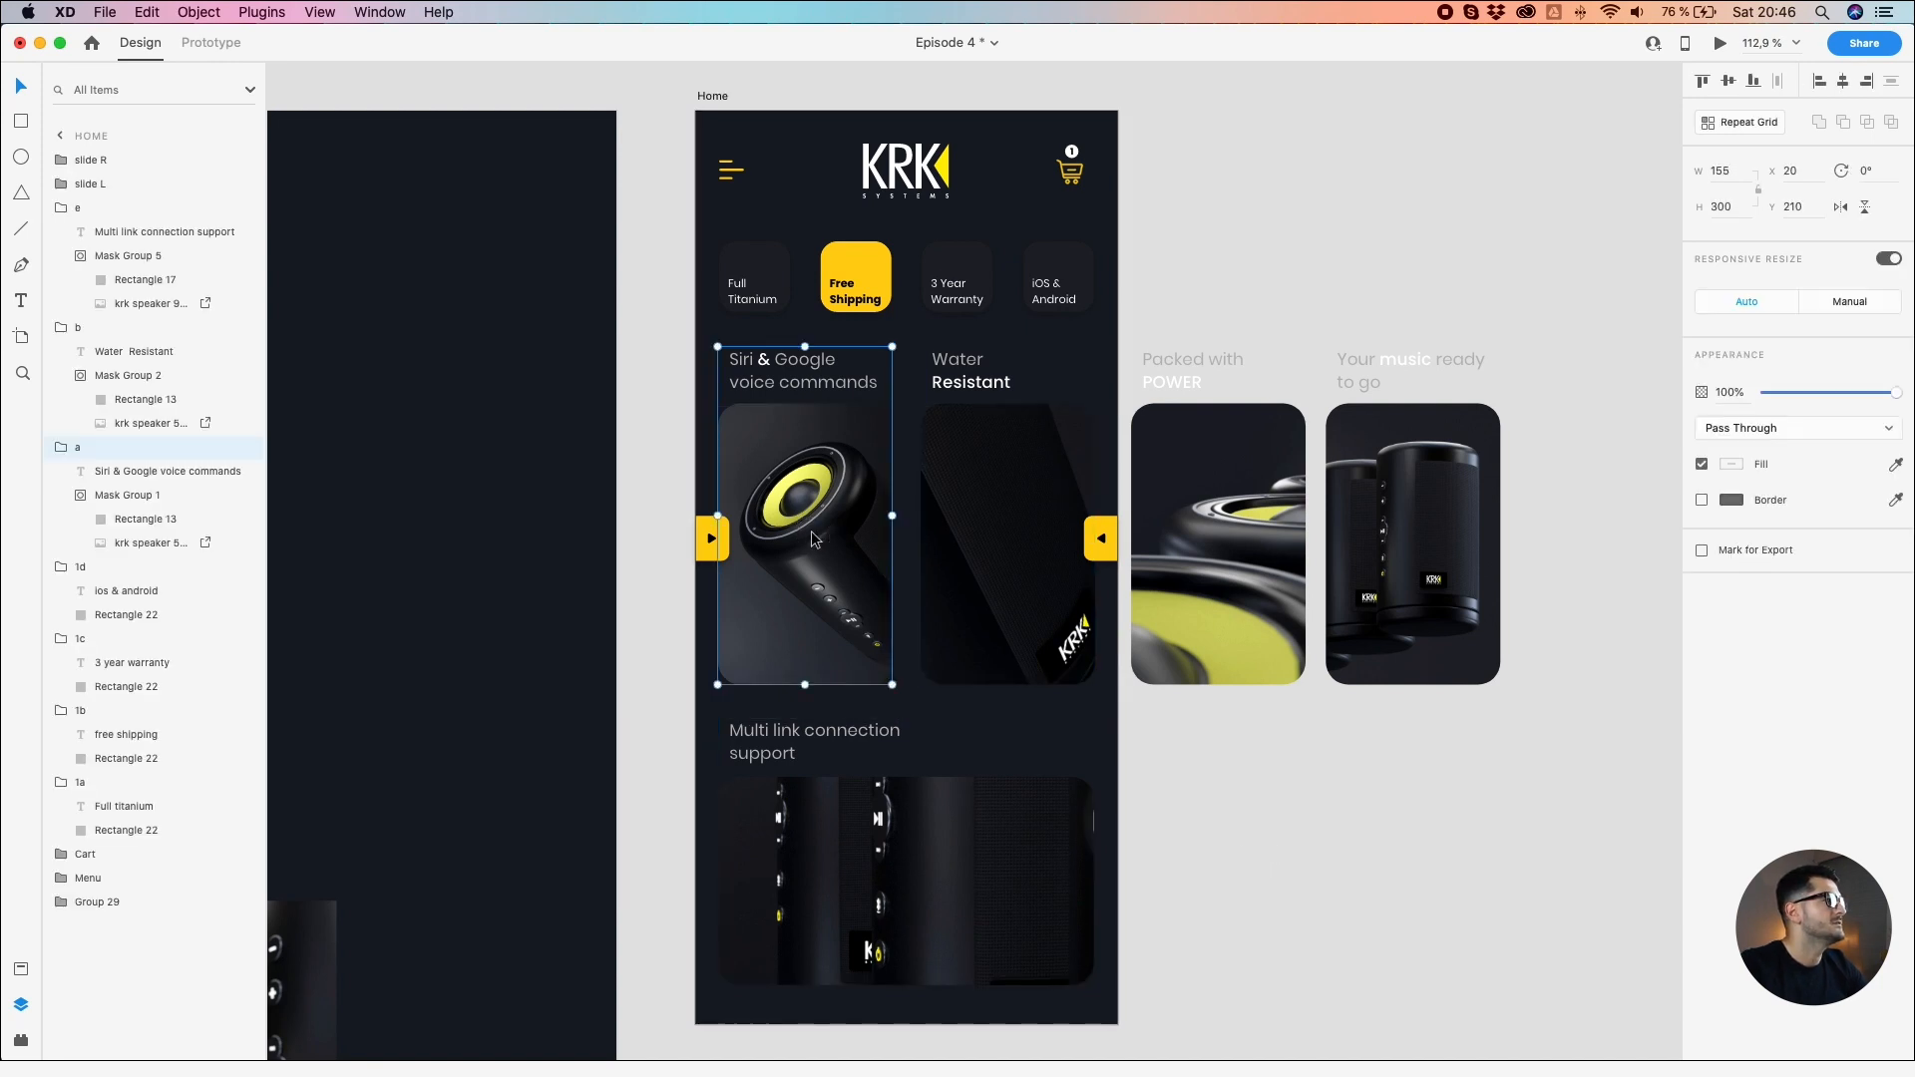
left_click(93, 186)
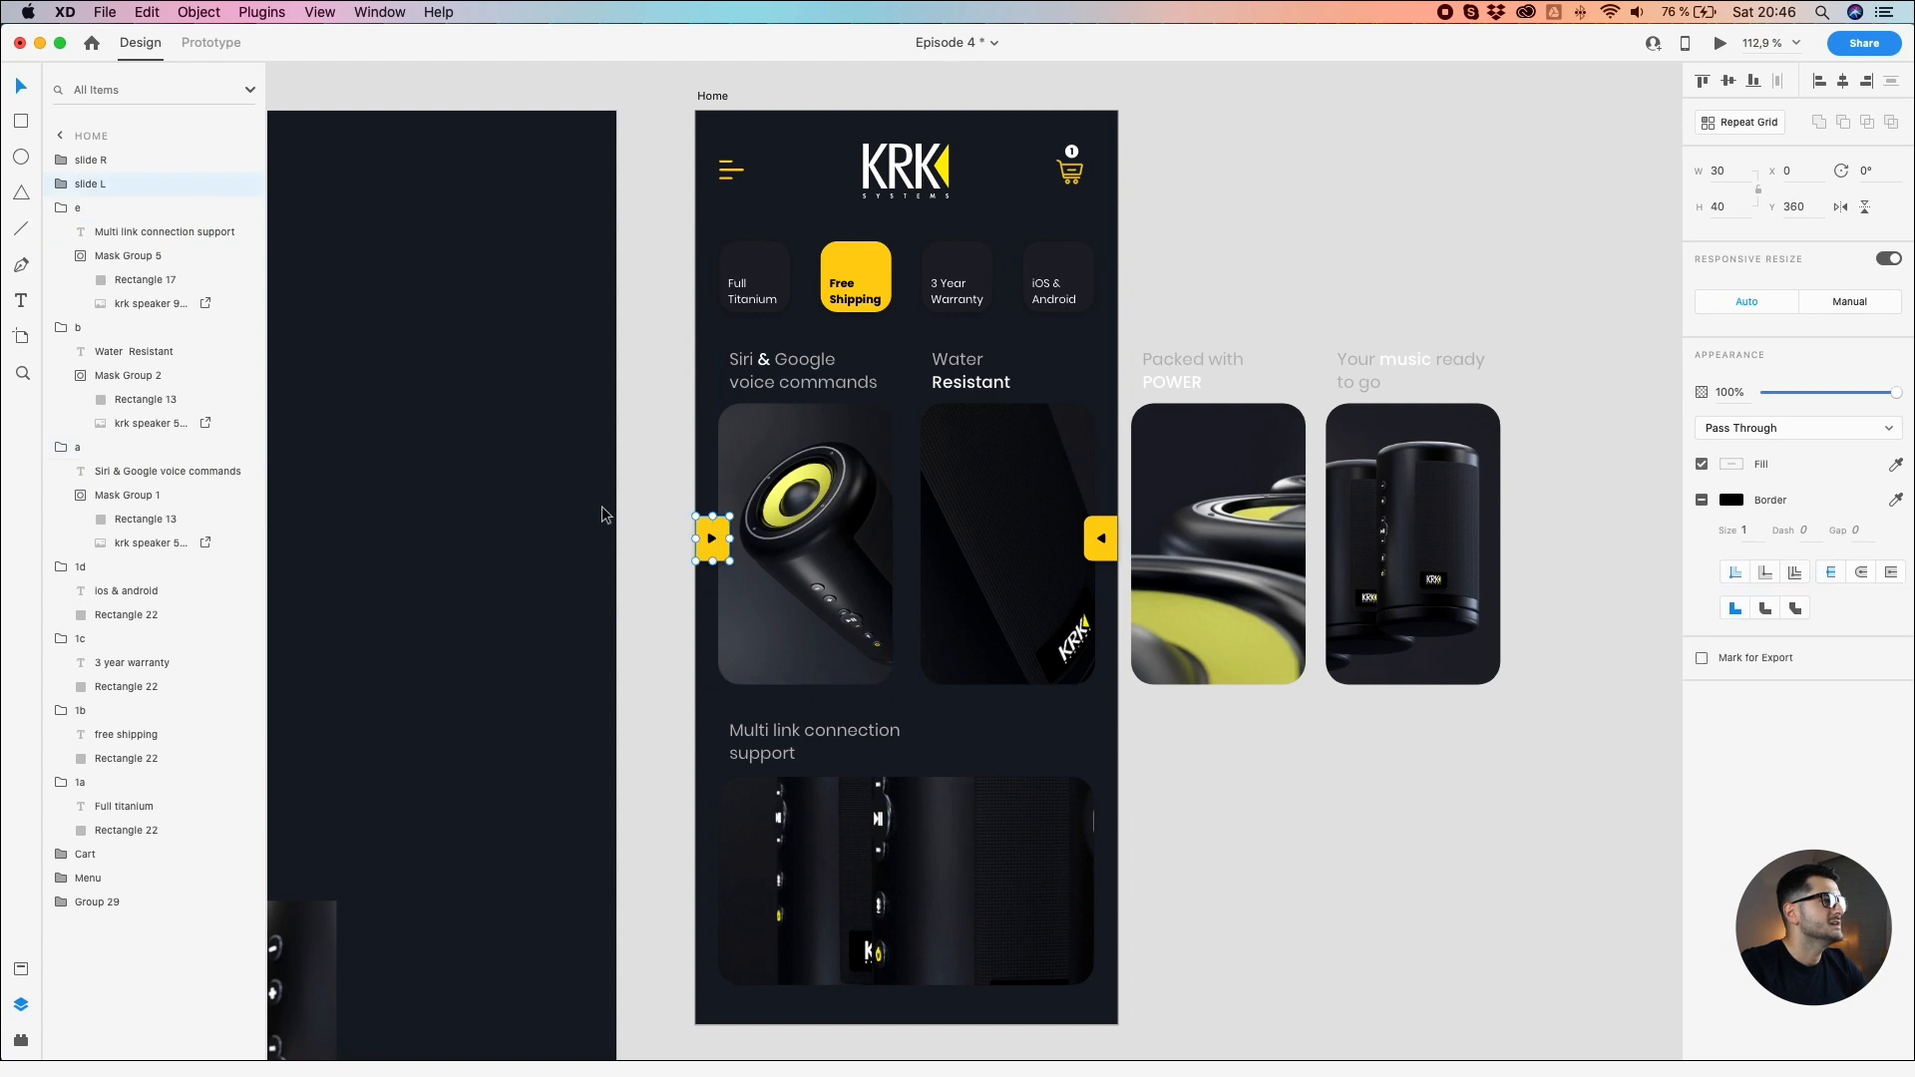
left_click(1105, 534)
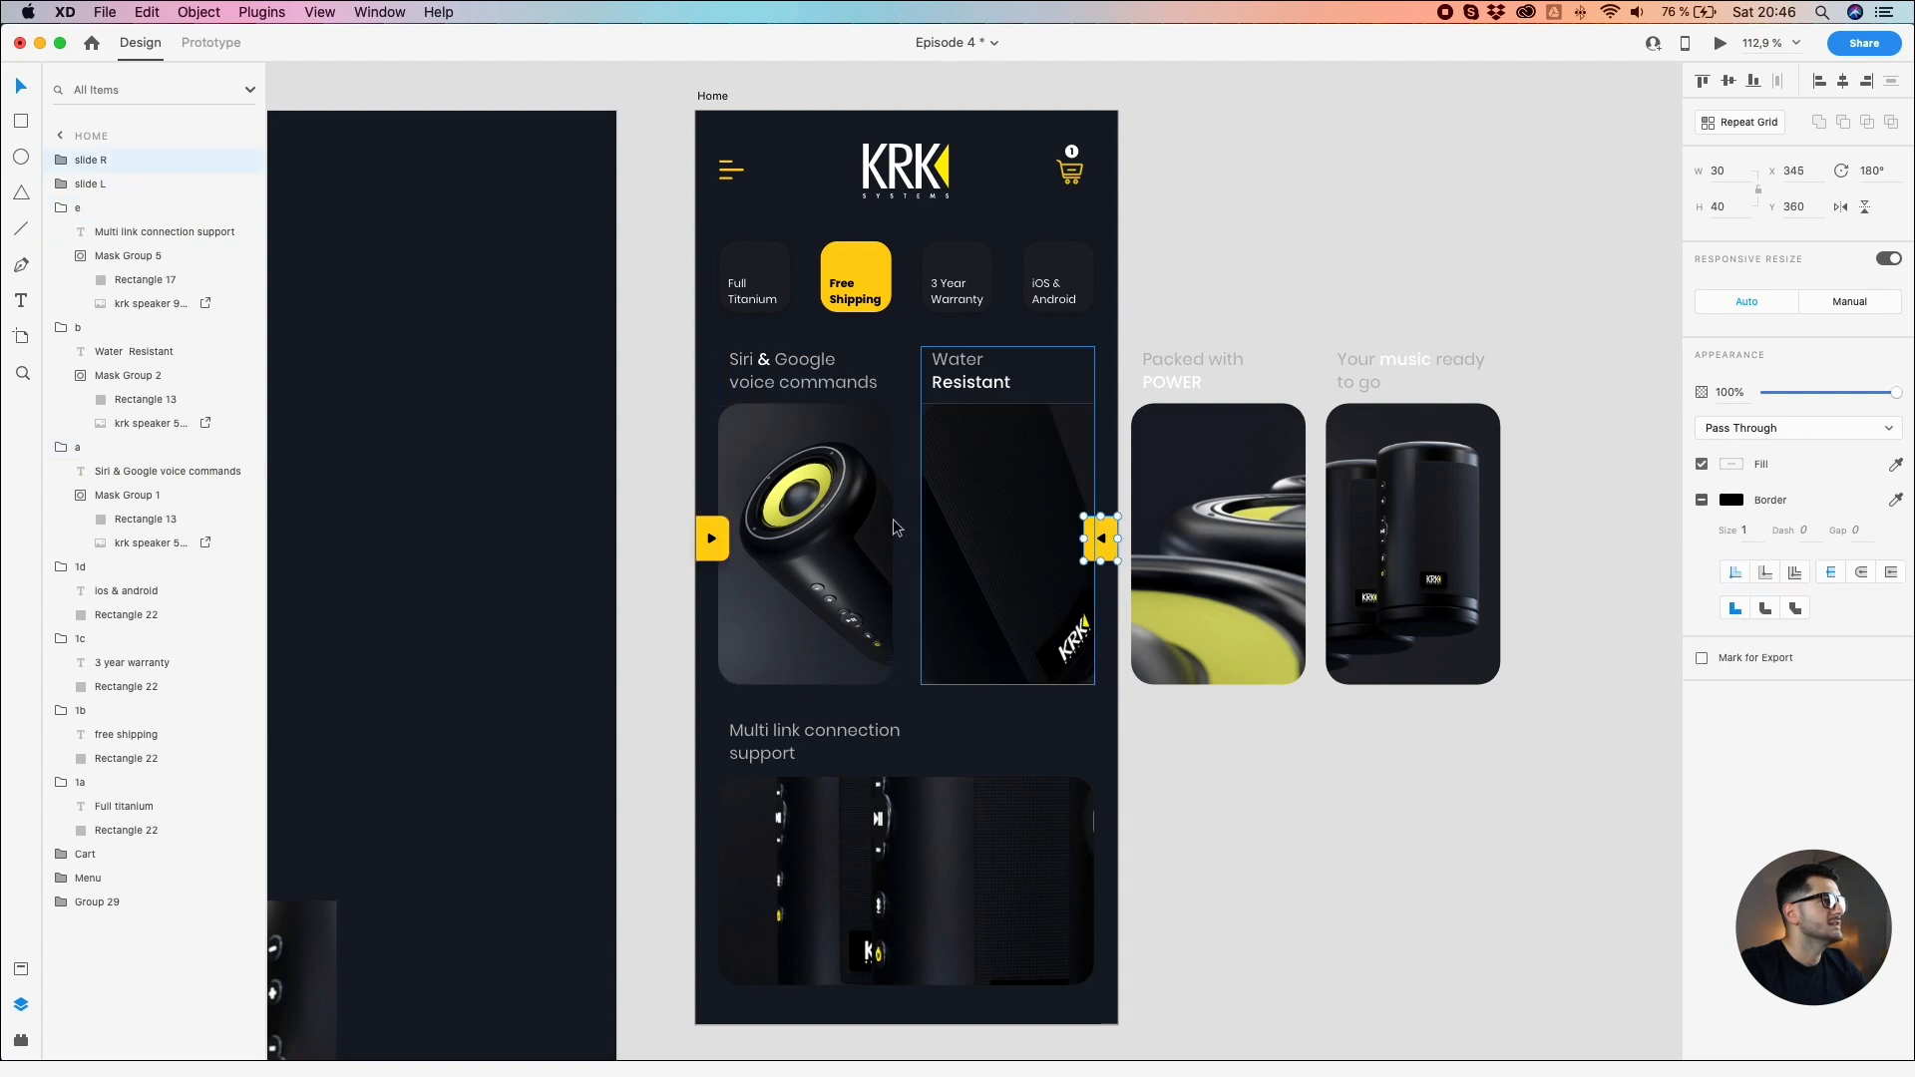
key("Escape")
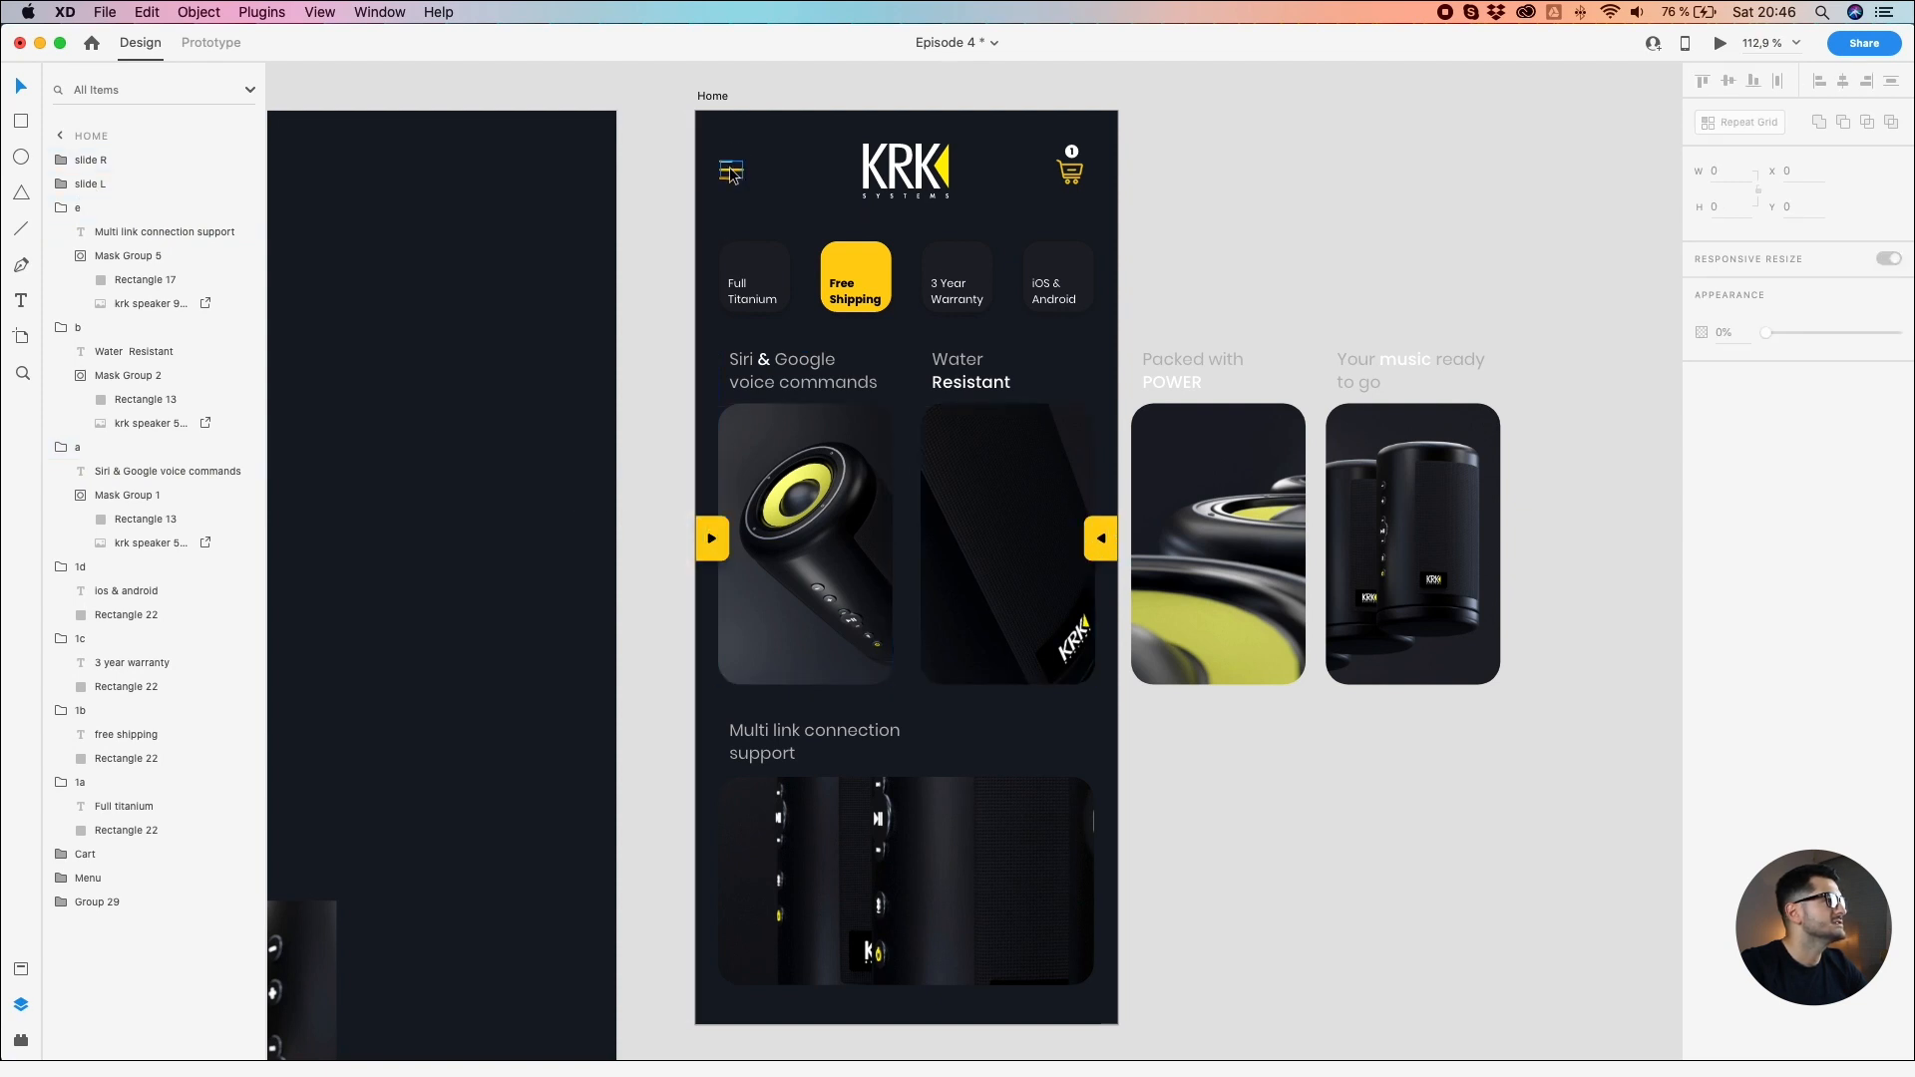
left_click(732, 173)
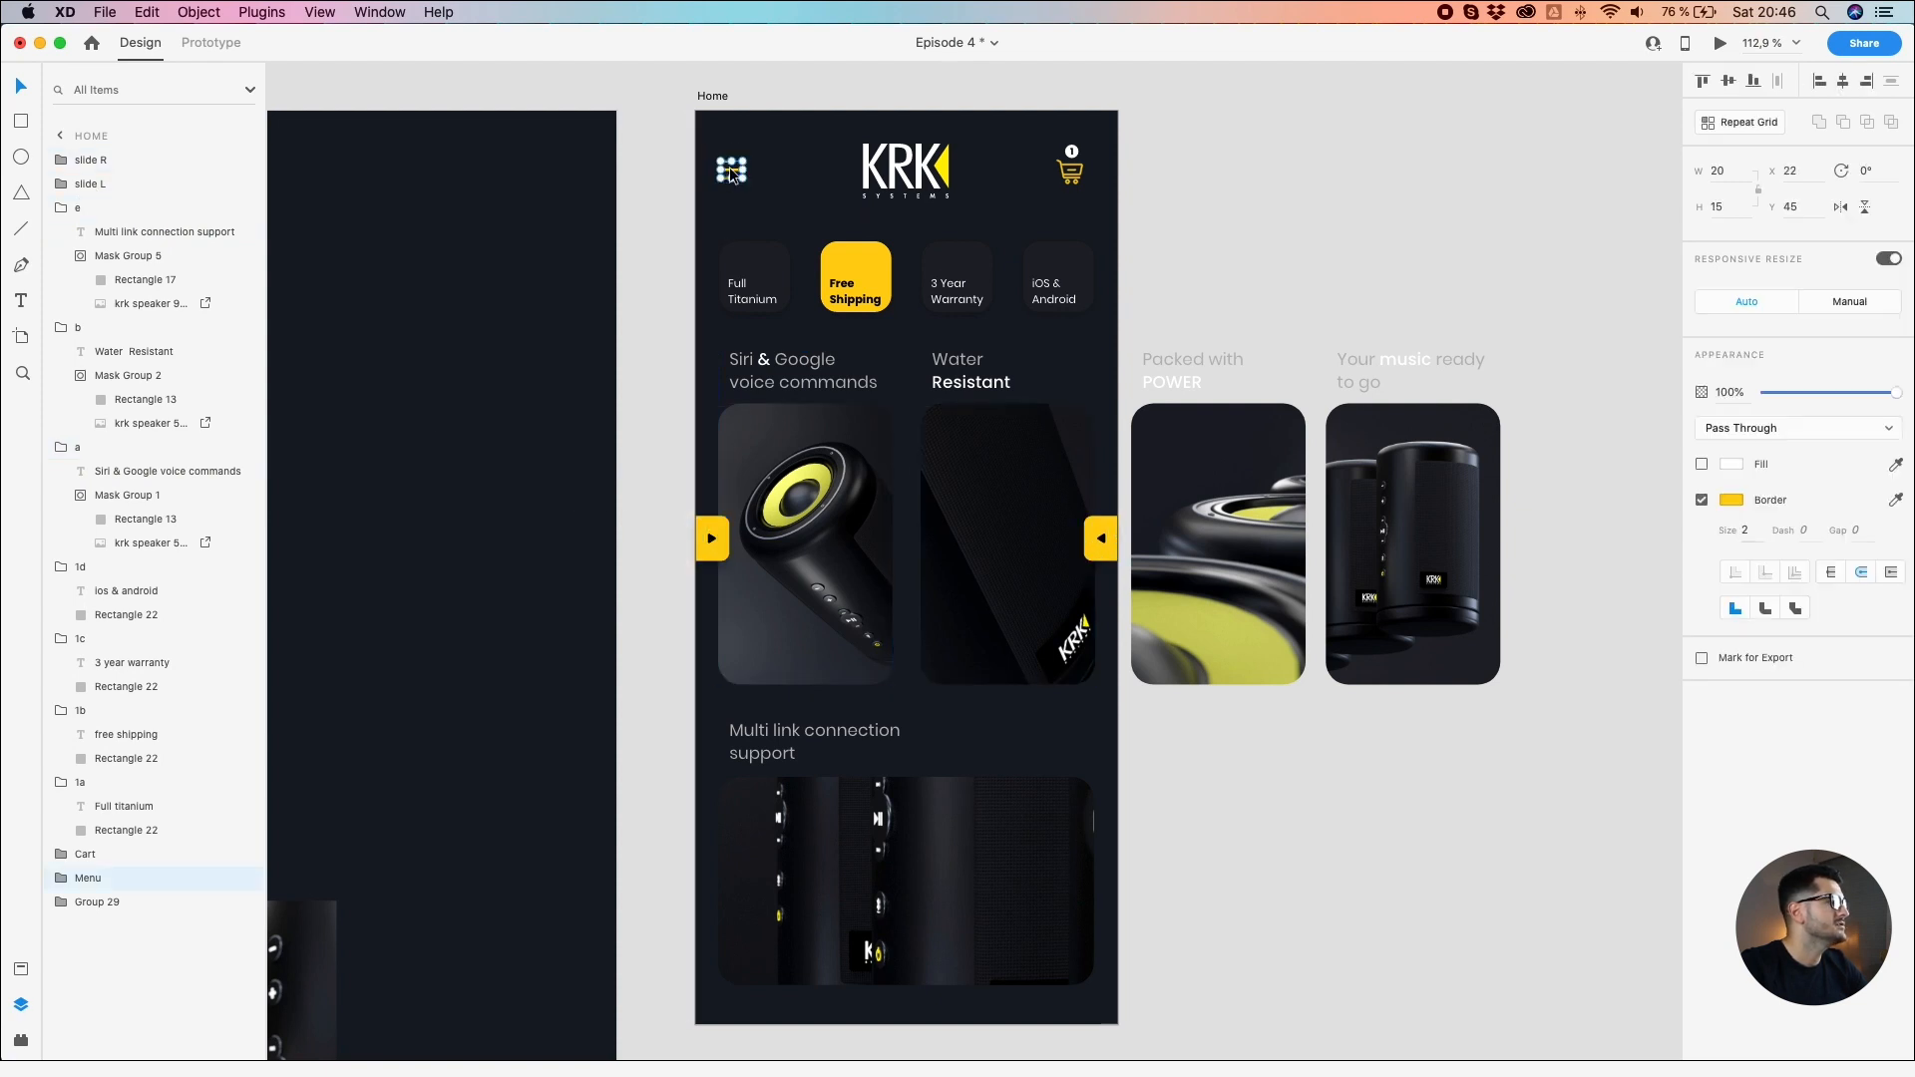
left_click(1069, 177)
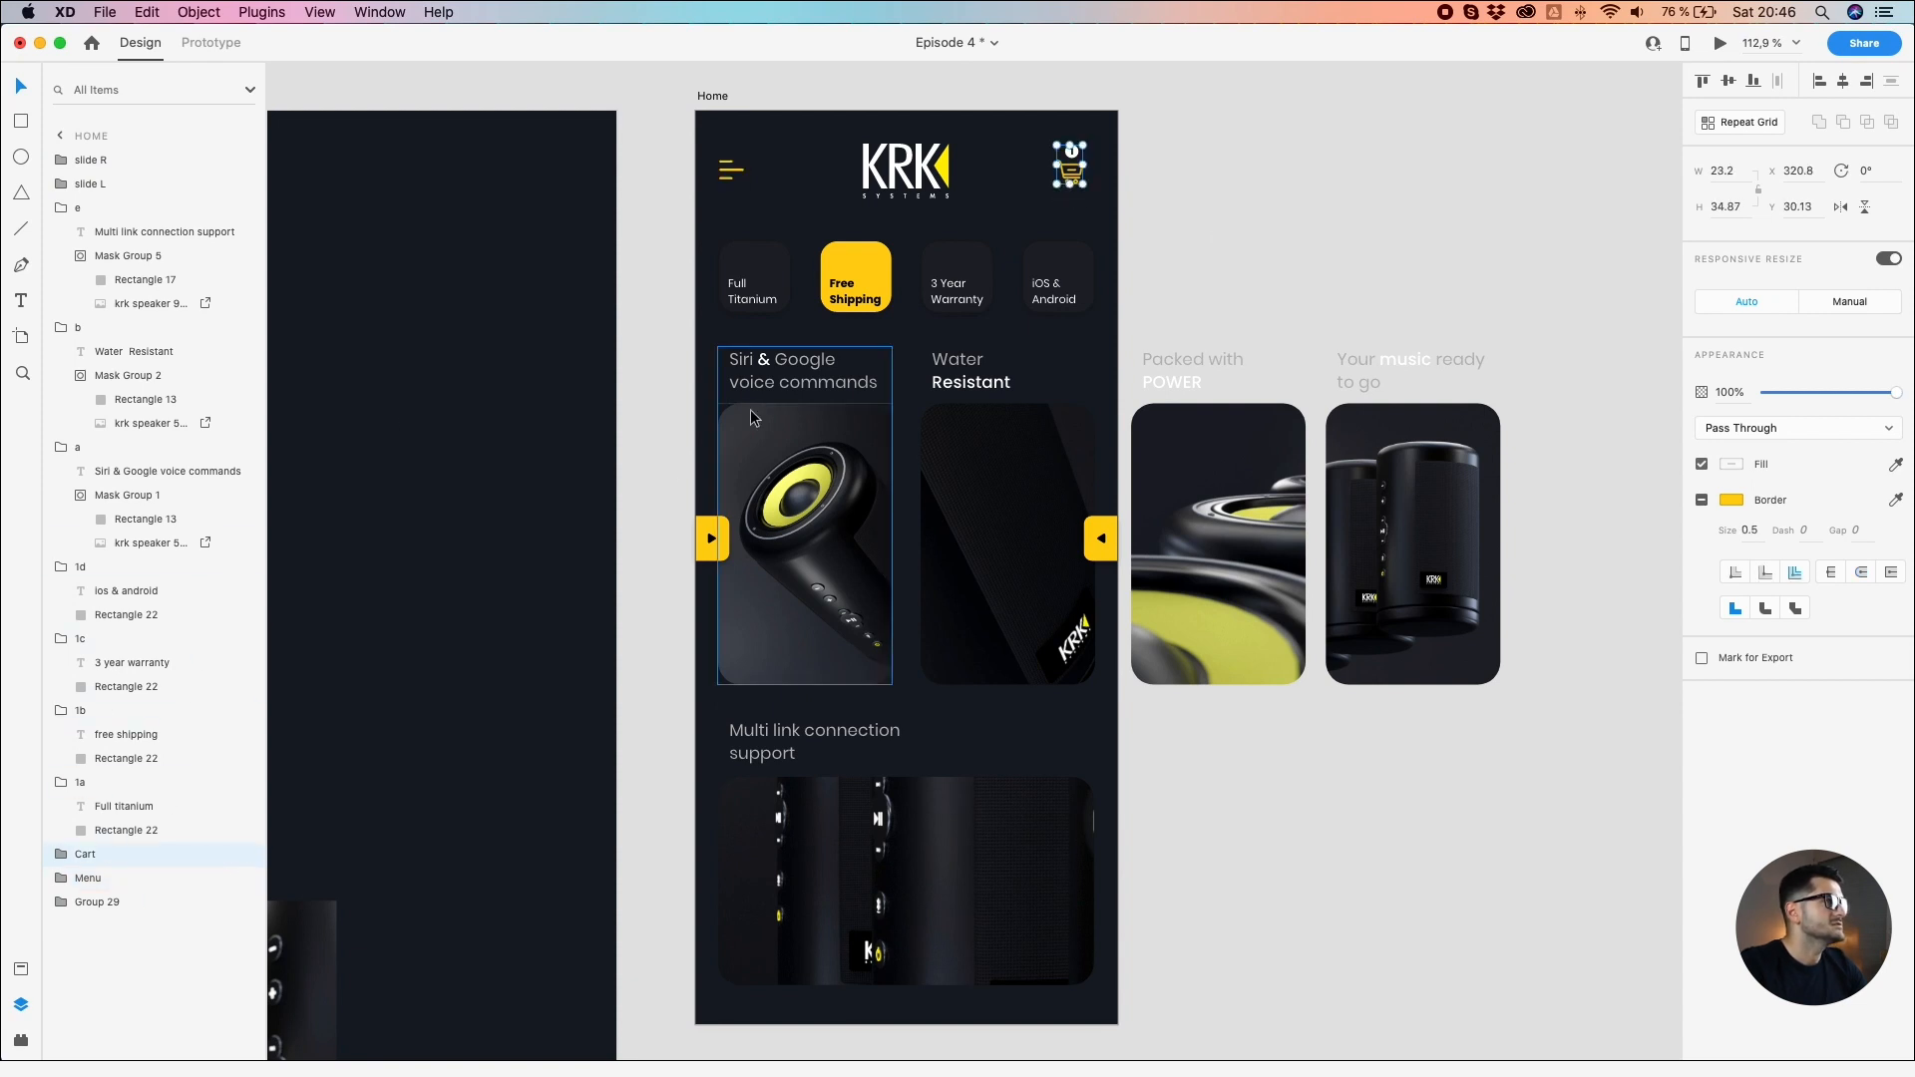
left_click(874, 183)
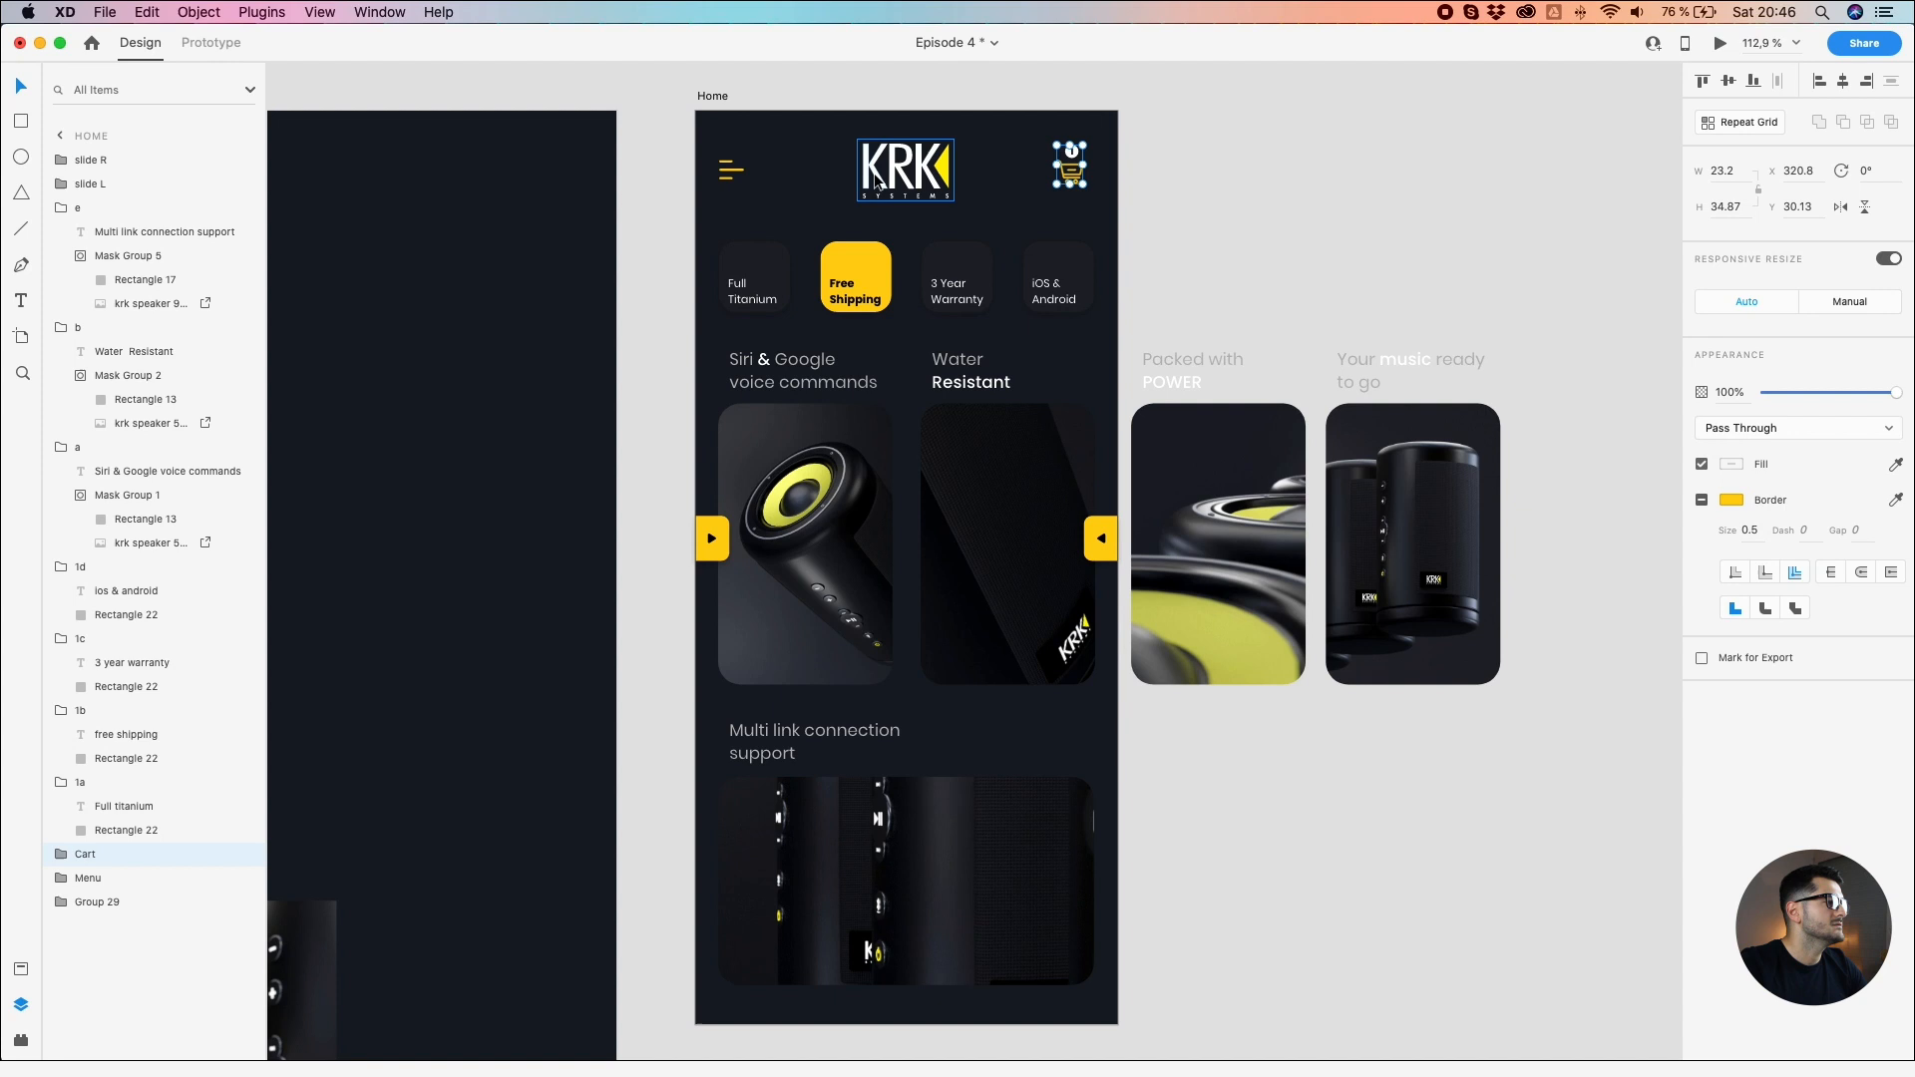
double_click(110, 904)
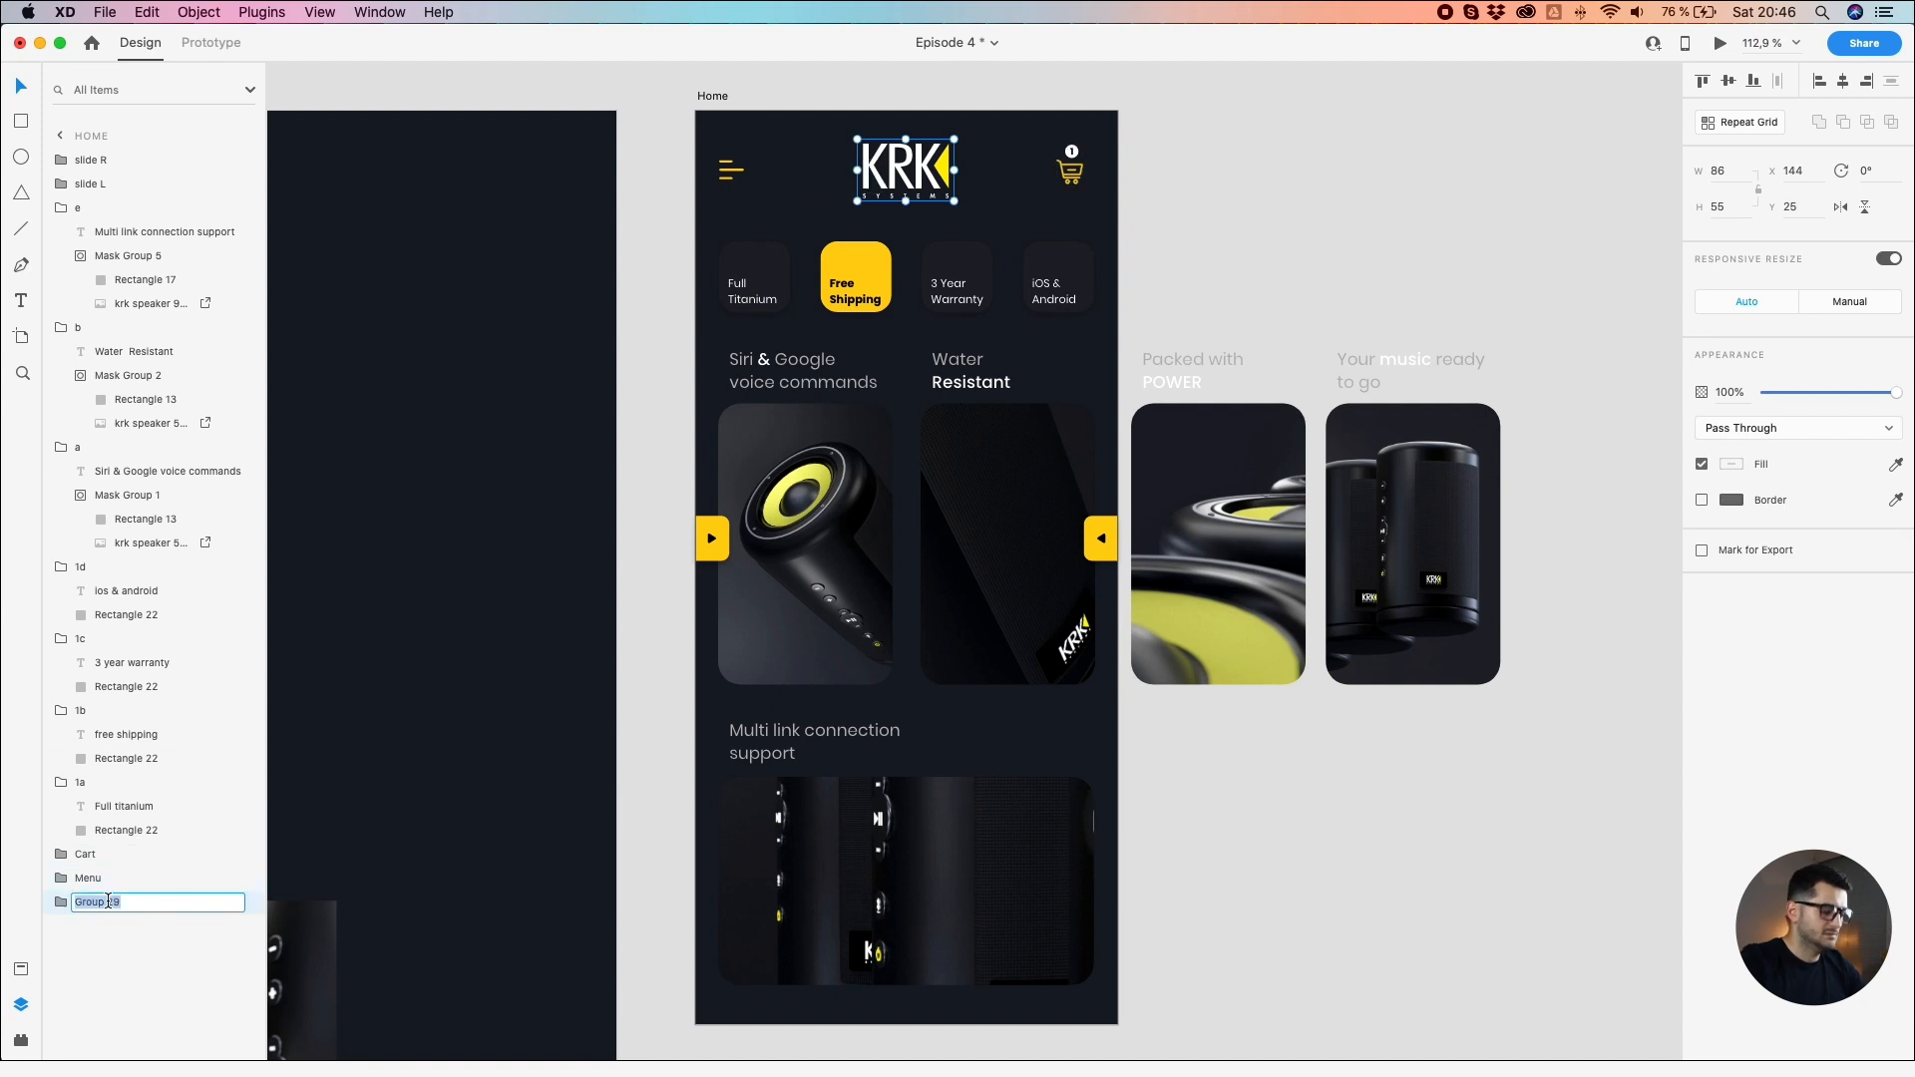
type("Logo")
key("Return")
left_click(1356, 897)
scroll(1319, 850, "down", 5)
left_click_drag(1380, 858, 1061, 793)
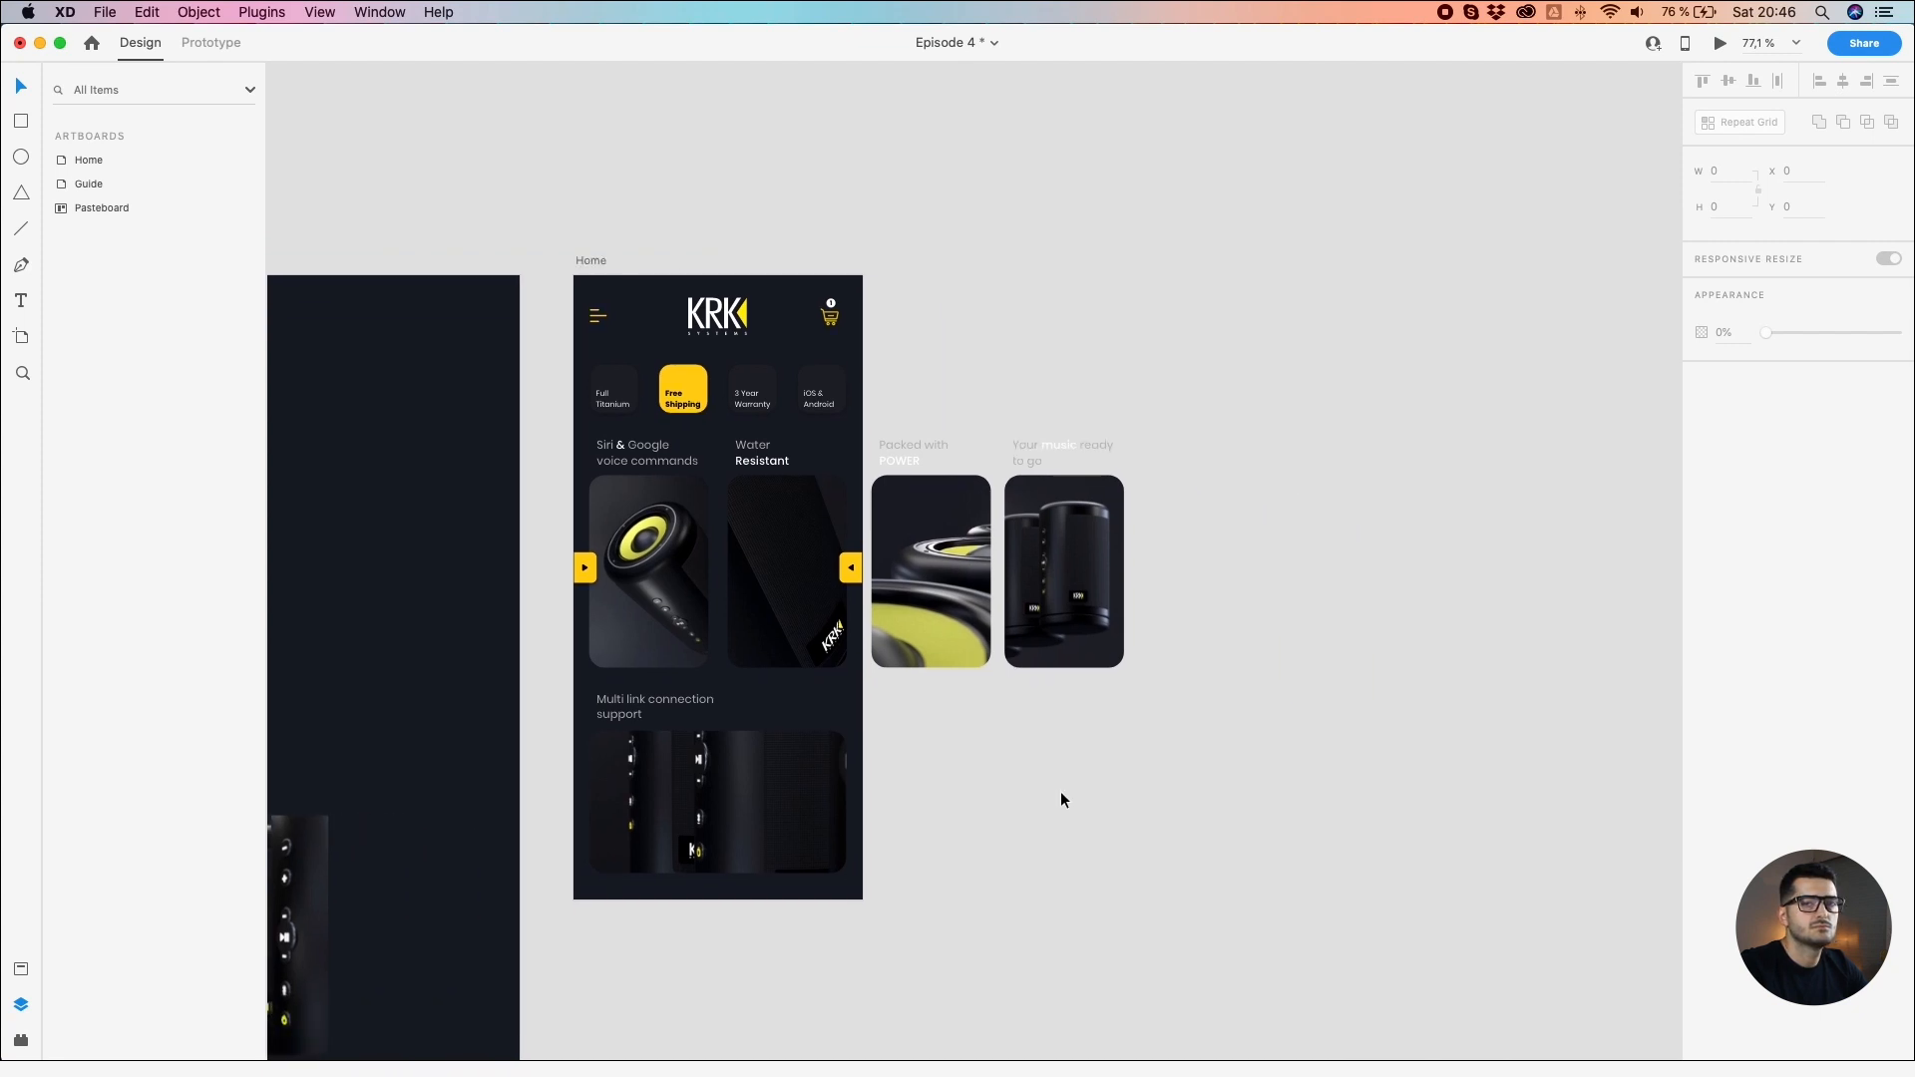
left_click(967, 590)
left_click(1063, 589, "shift")
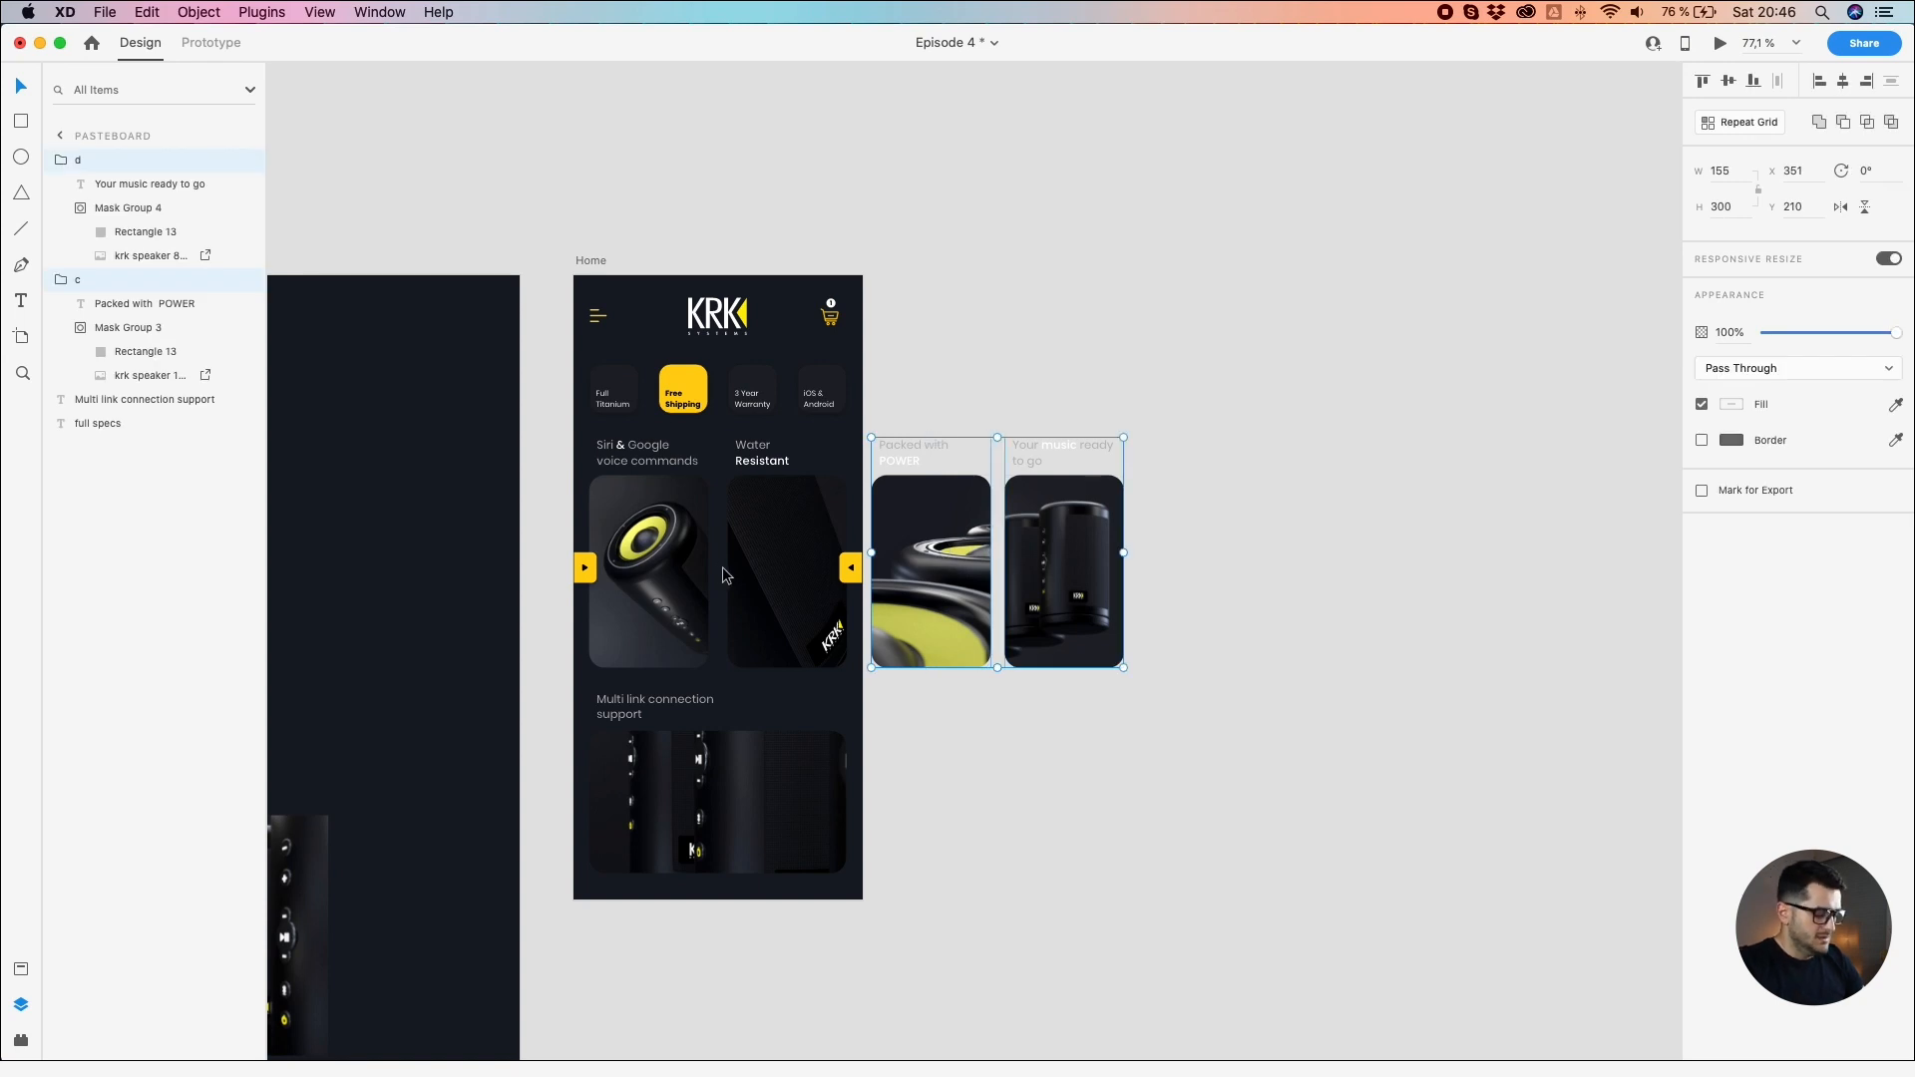
scroll(741, 566, "up", 2)
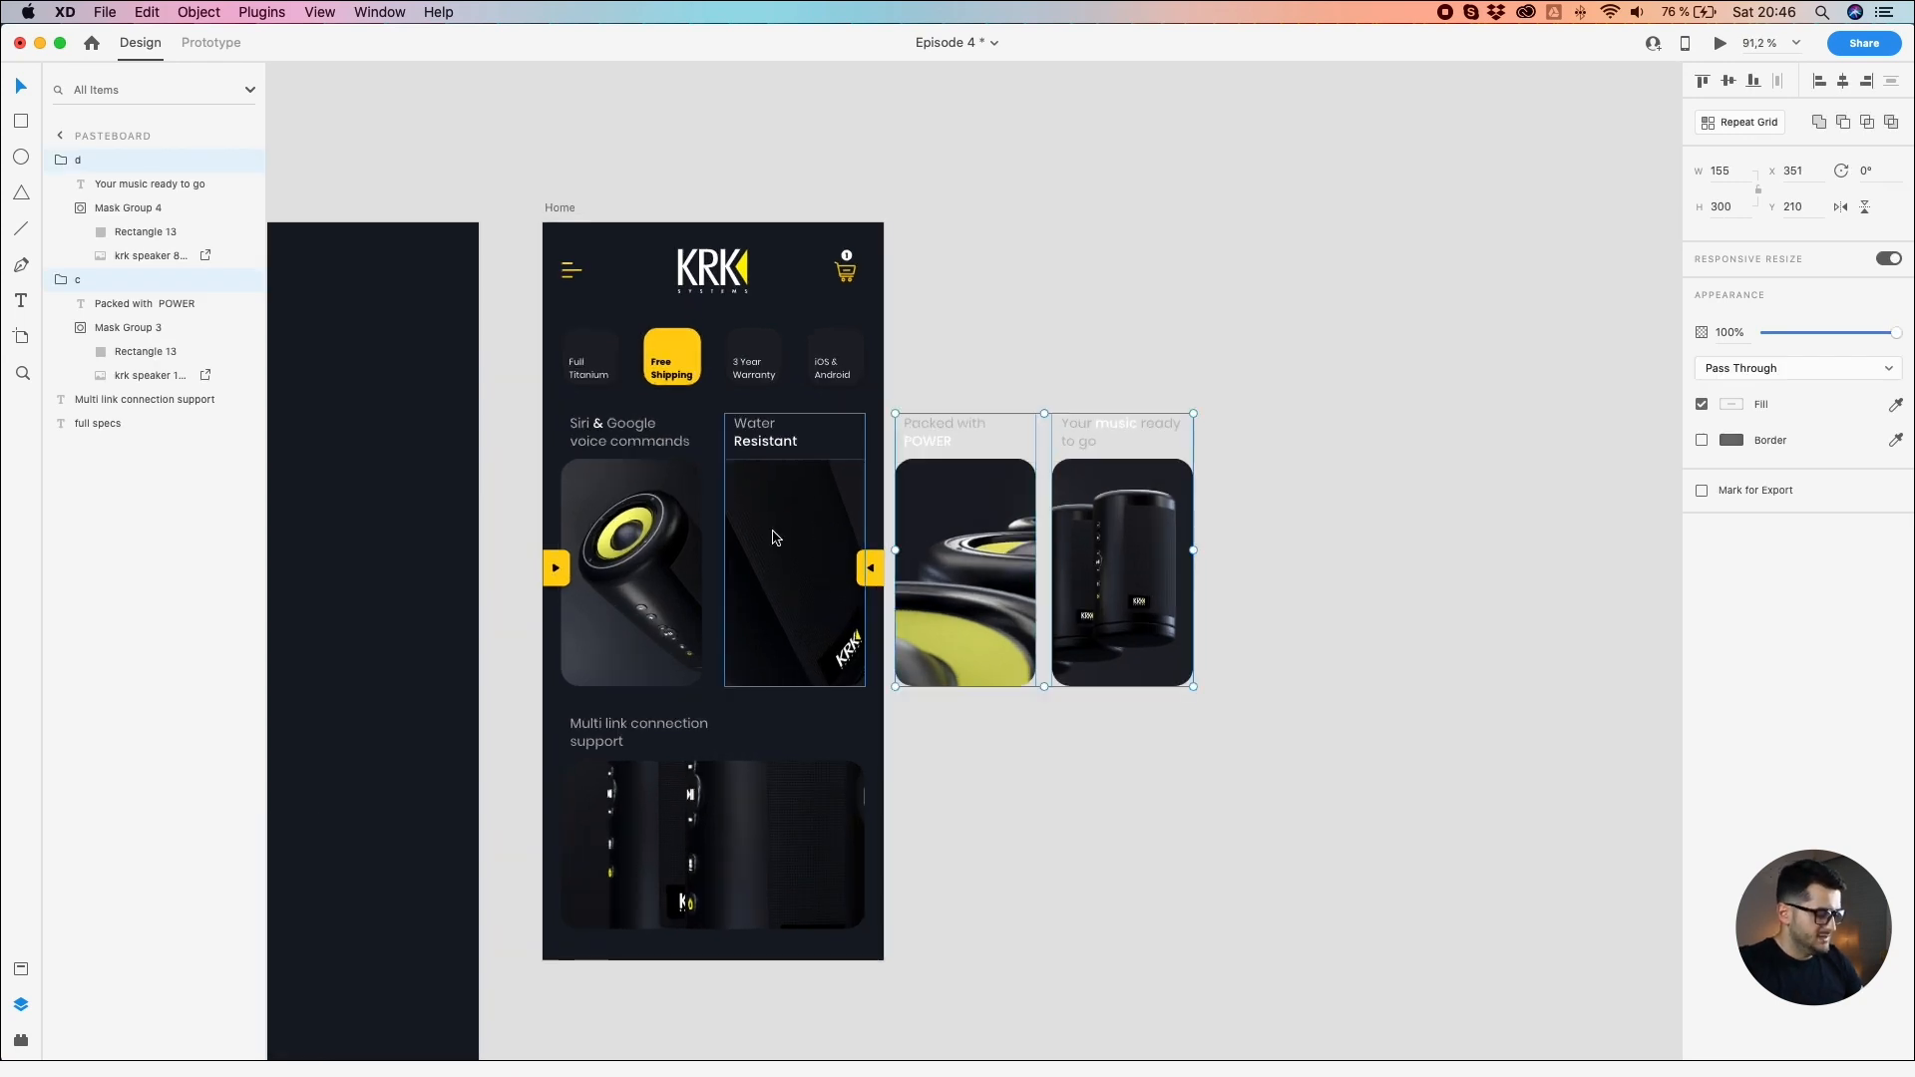
scroll(776, 538, "down", 3)
left_click(912, 345)
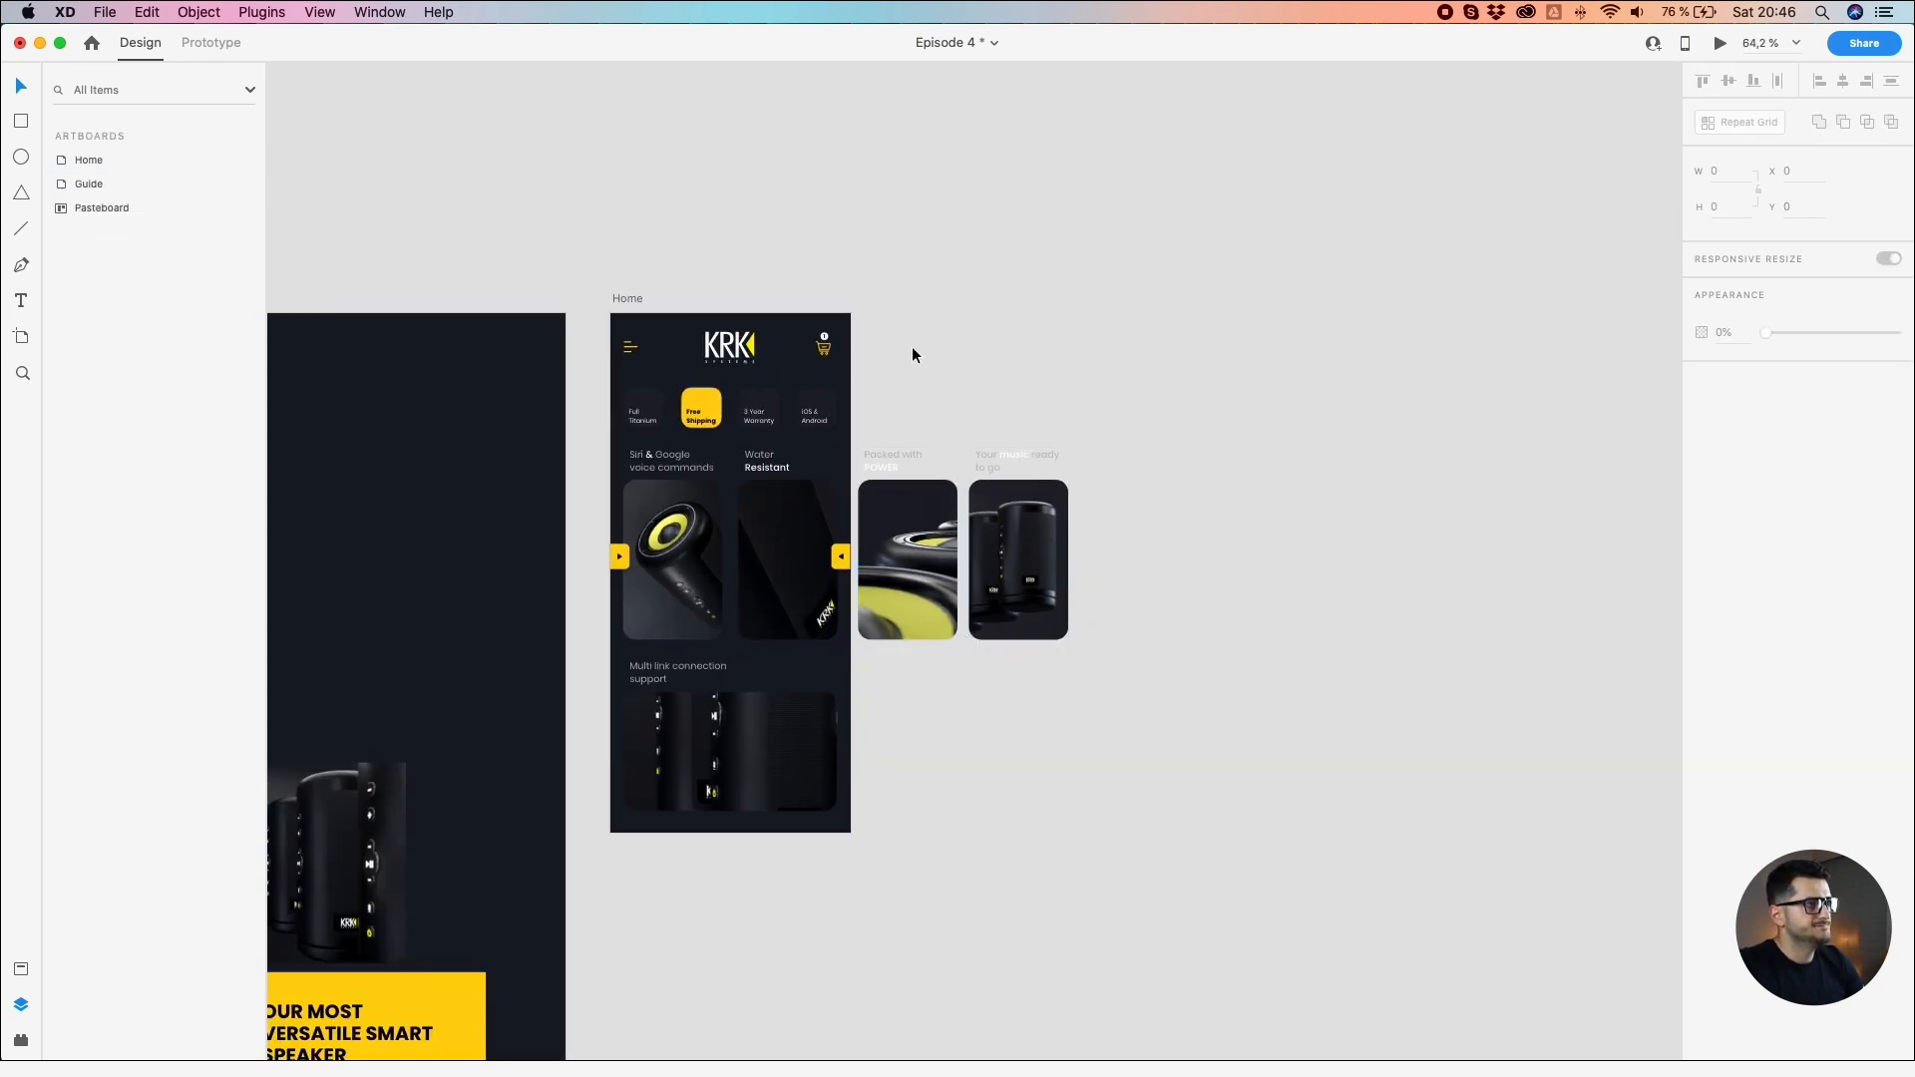
Step: Group the four speaker cards, from "Siri & Google voice commands" to "Your music ready to go", into a single group
left_click(1027, 557)
scroll(891, 549, "up", 5)
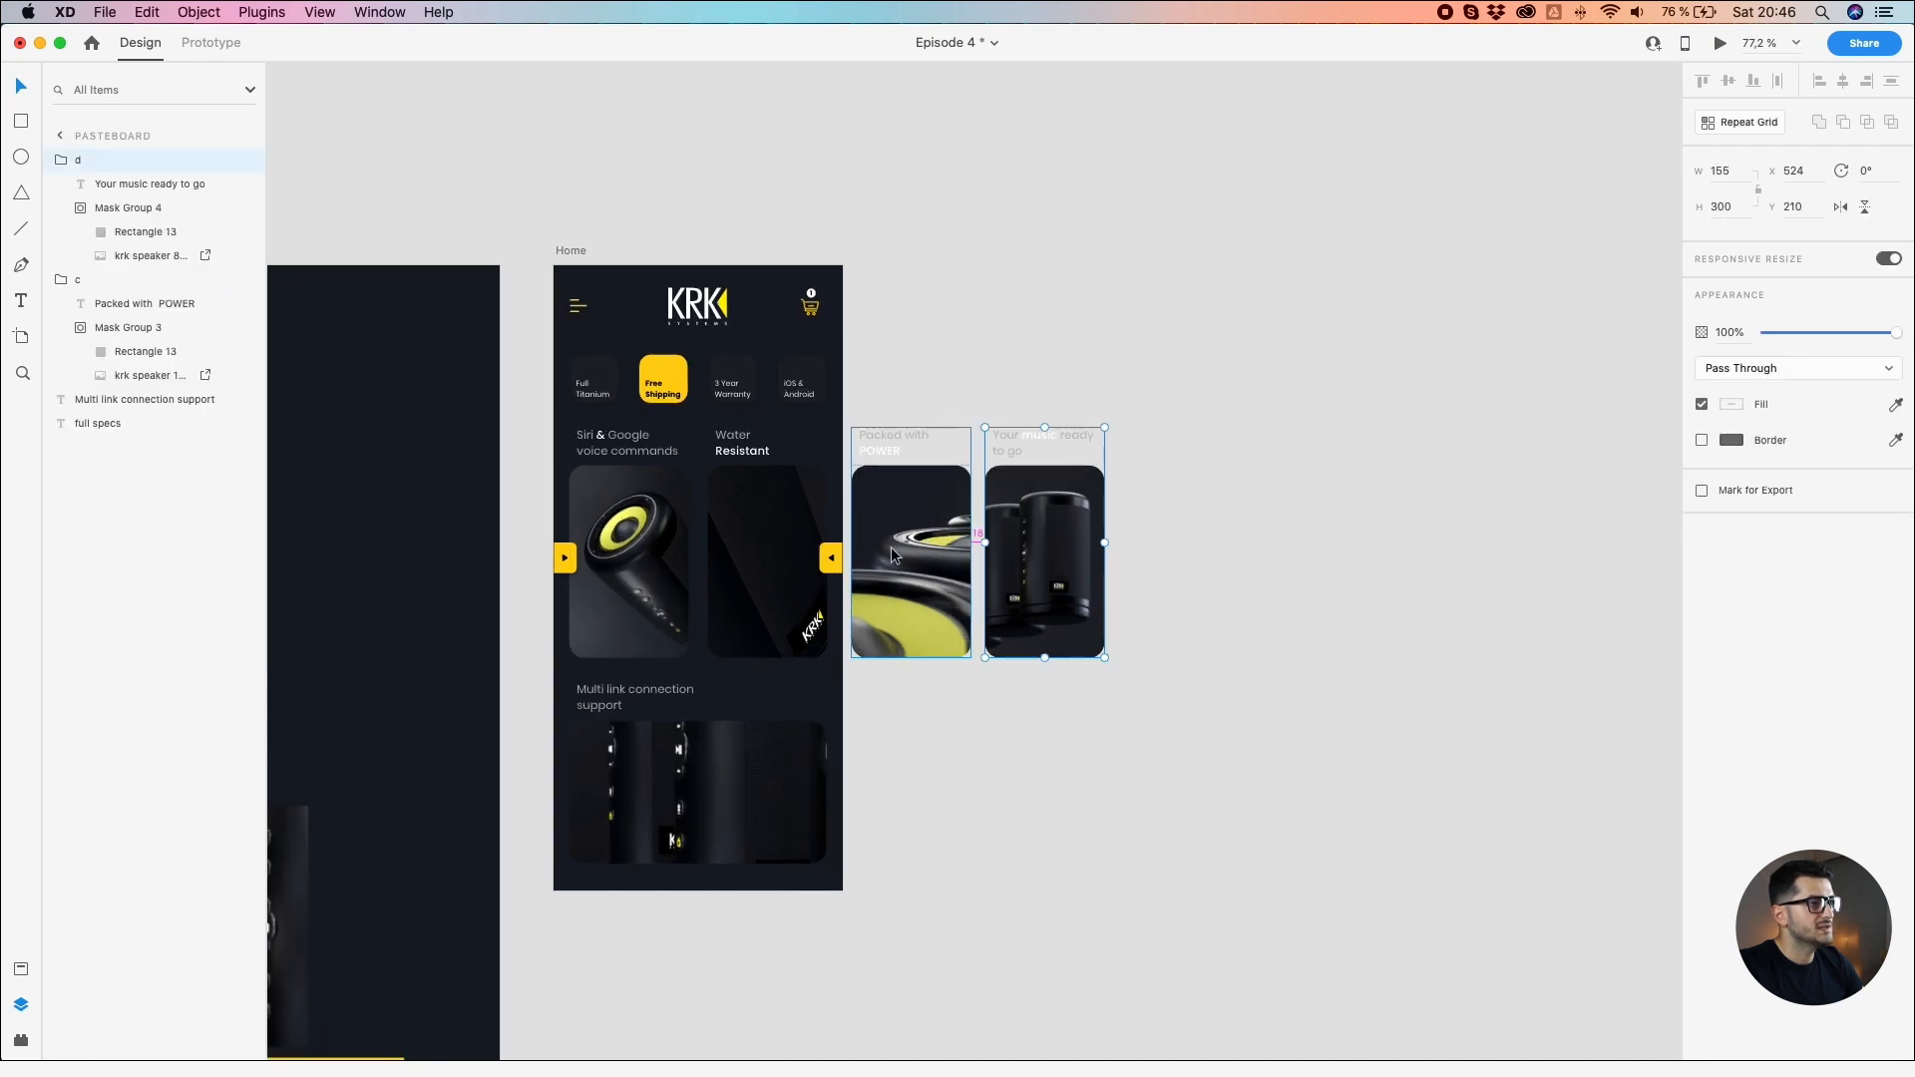
left_click(892, 549, "shift")
left_click(703, 534, "shift")
left_click(503, 503, "shift")
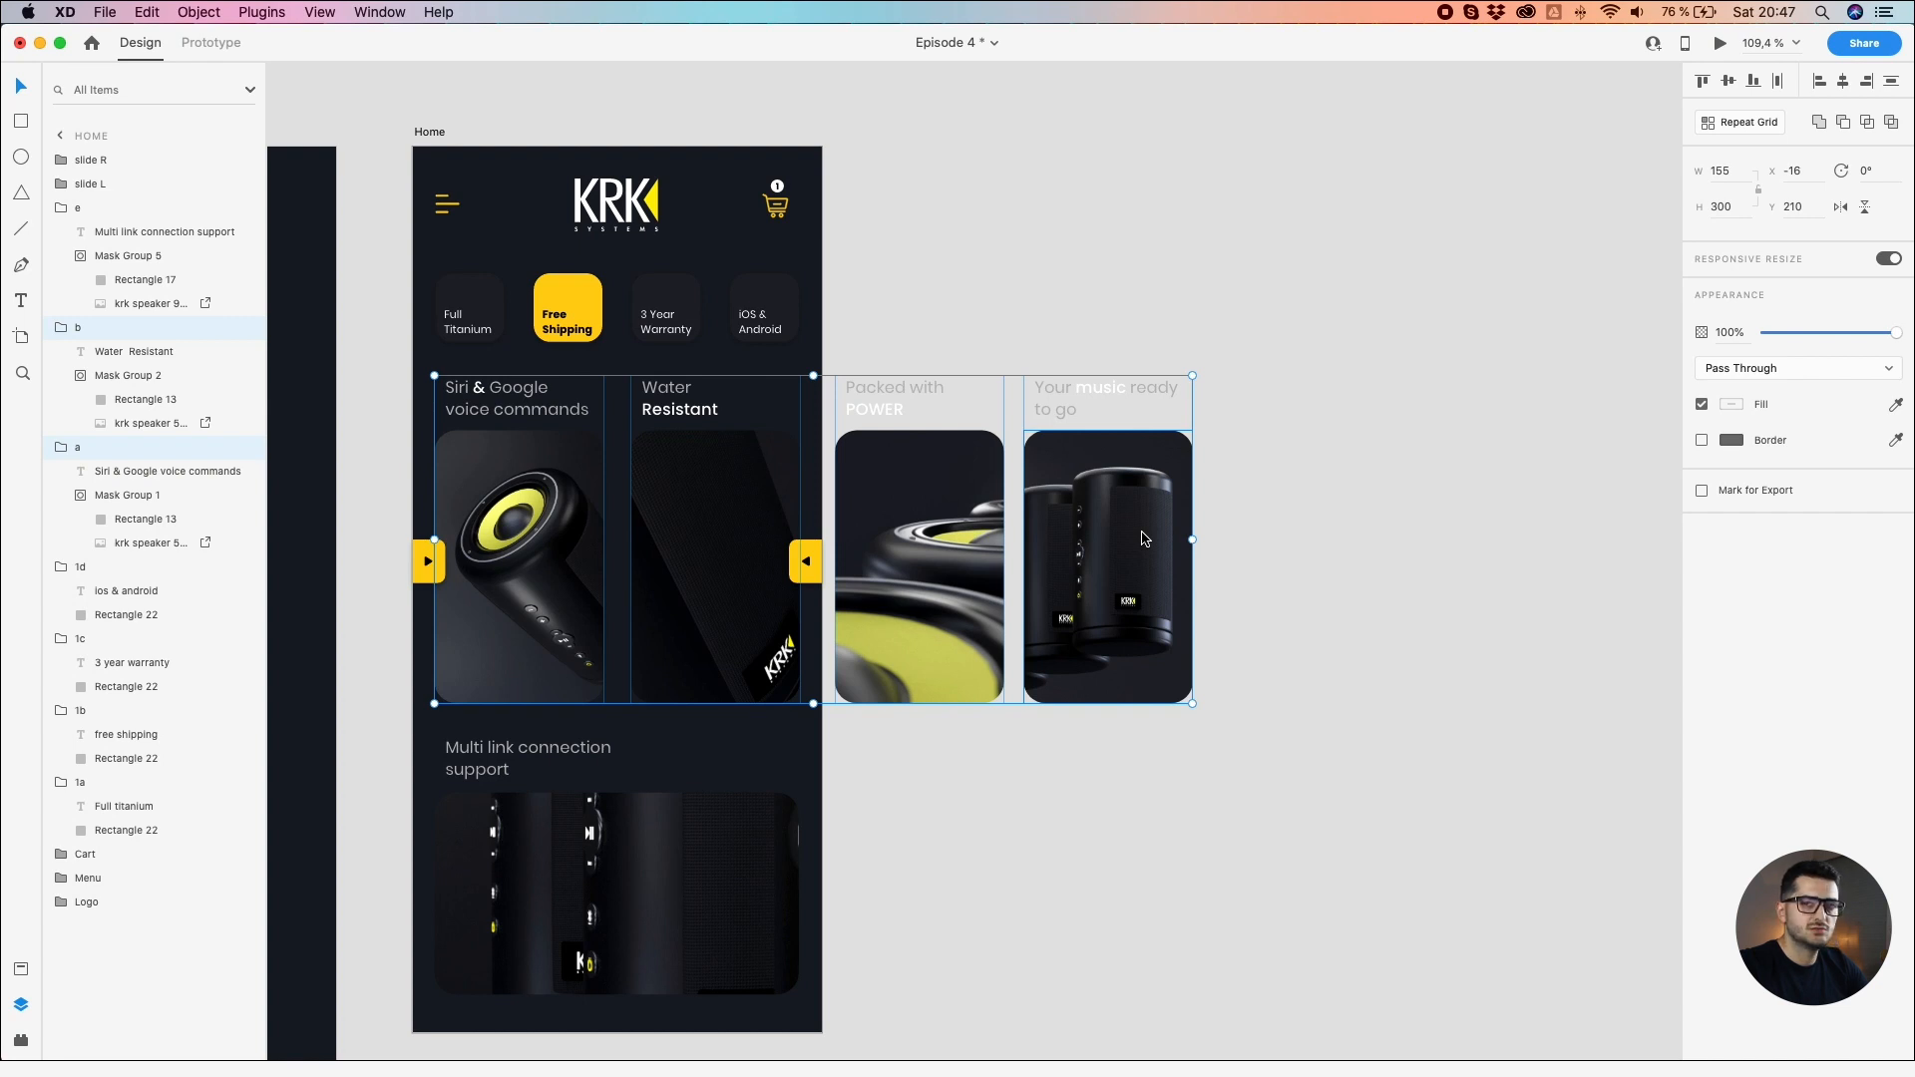
key("super+g")
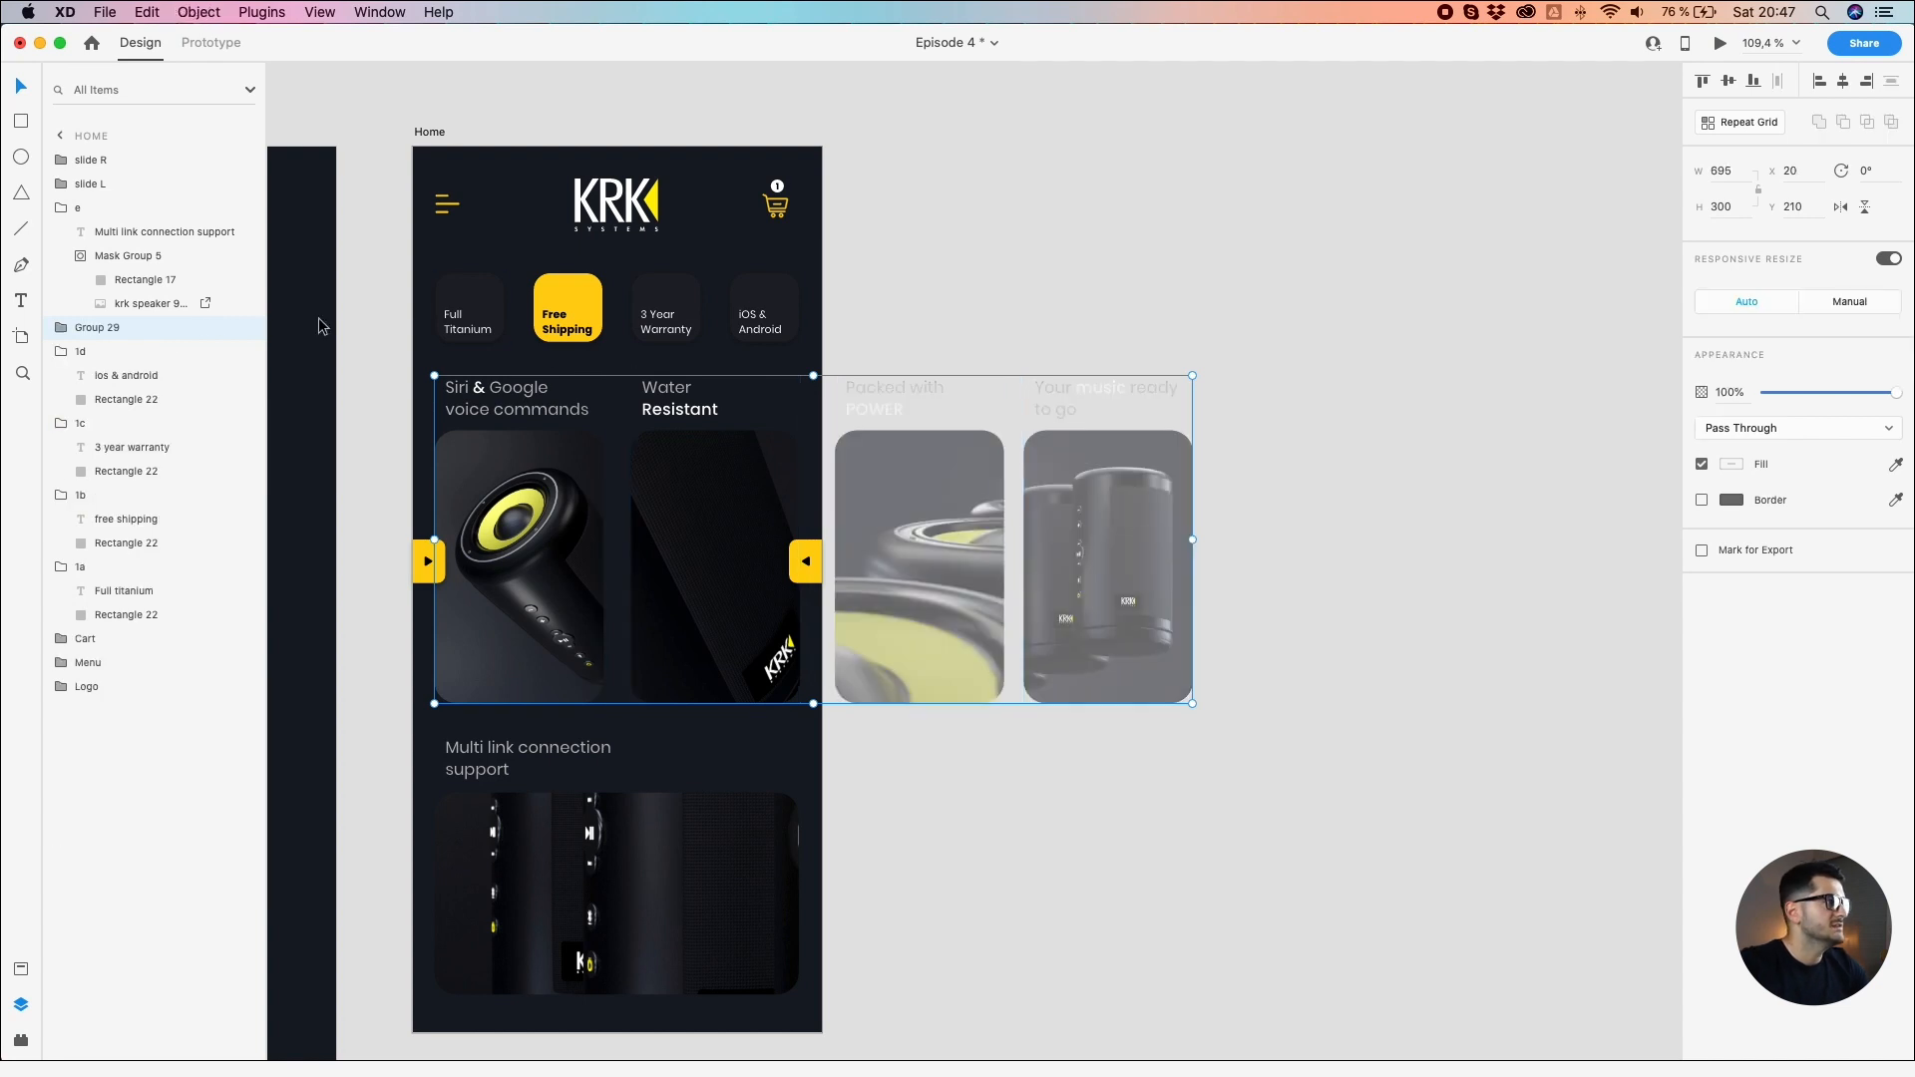
Step: Rename the new group holding the four speaker cards as "Slider"
double_click(96, 327)
type("Slider")
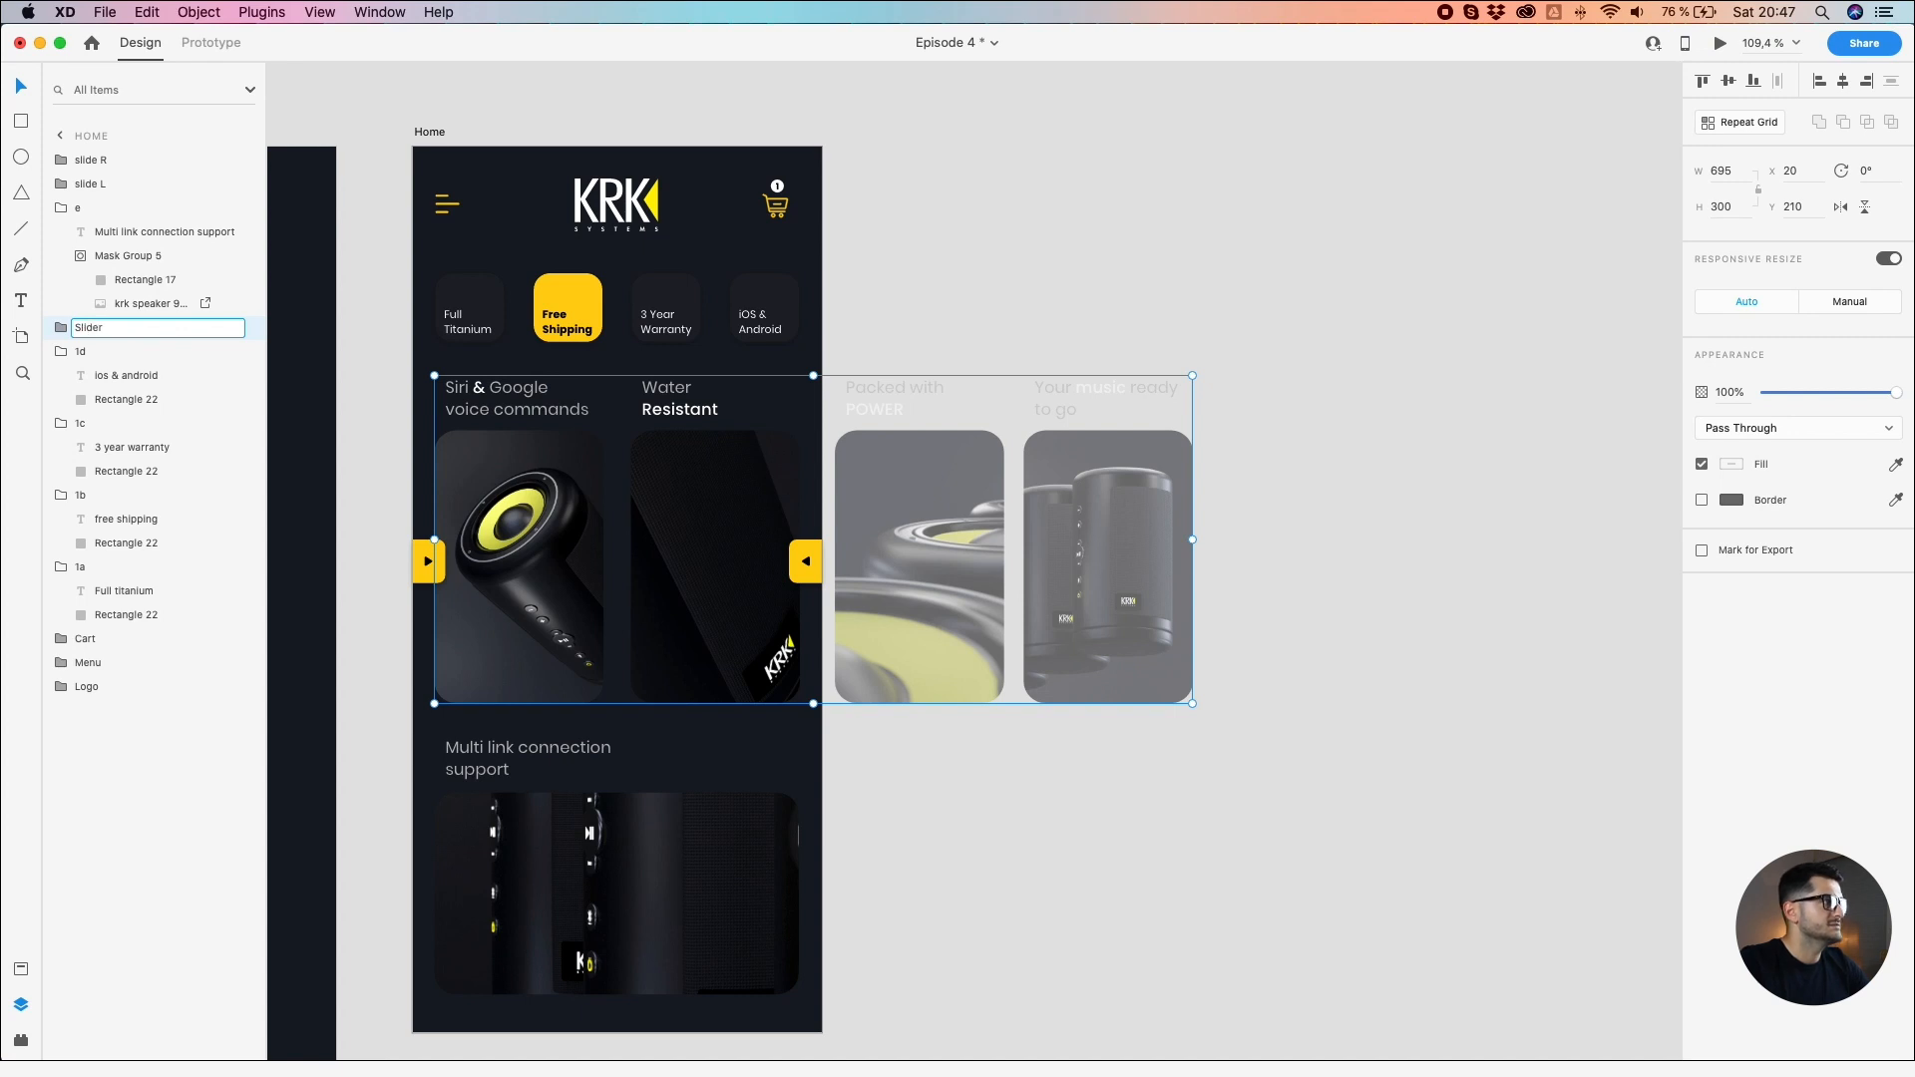
key("Return")
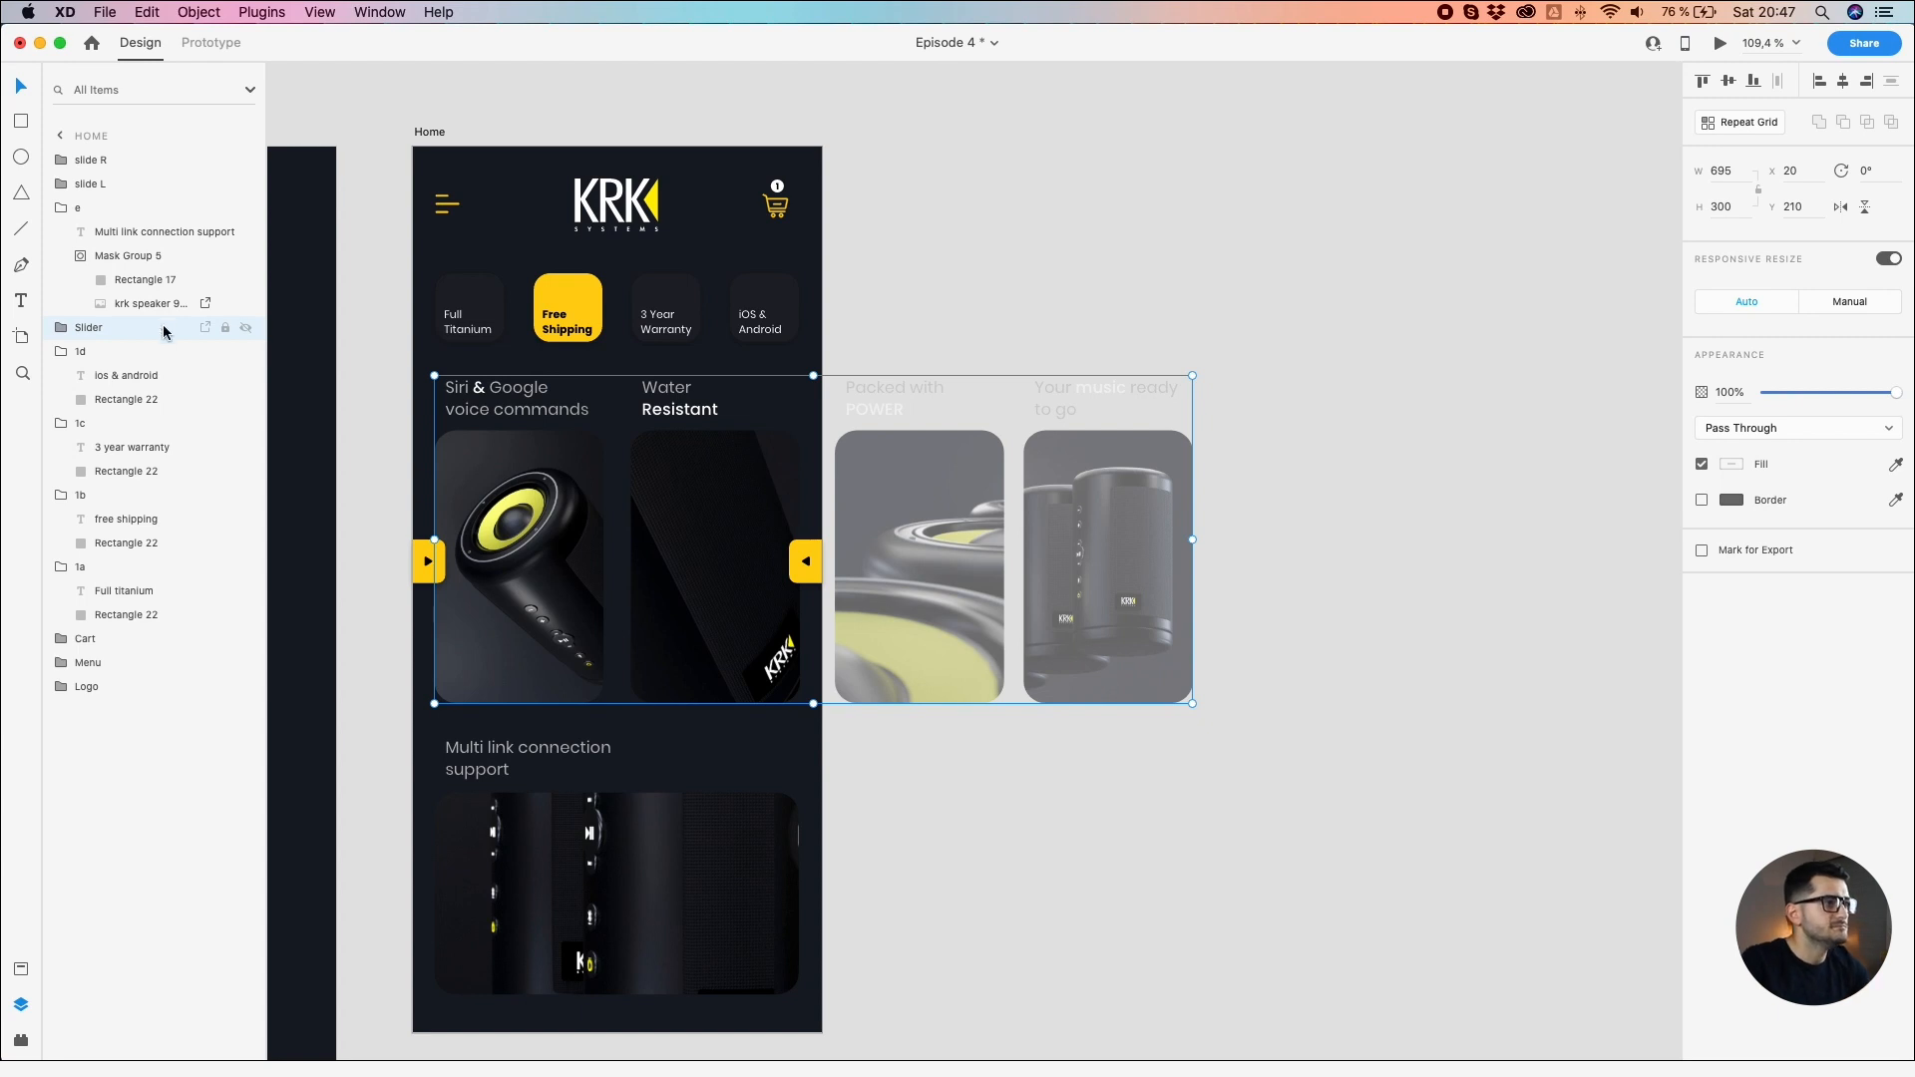
left_click(1010, 335)
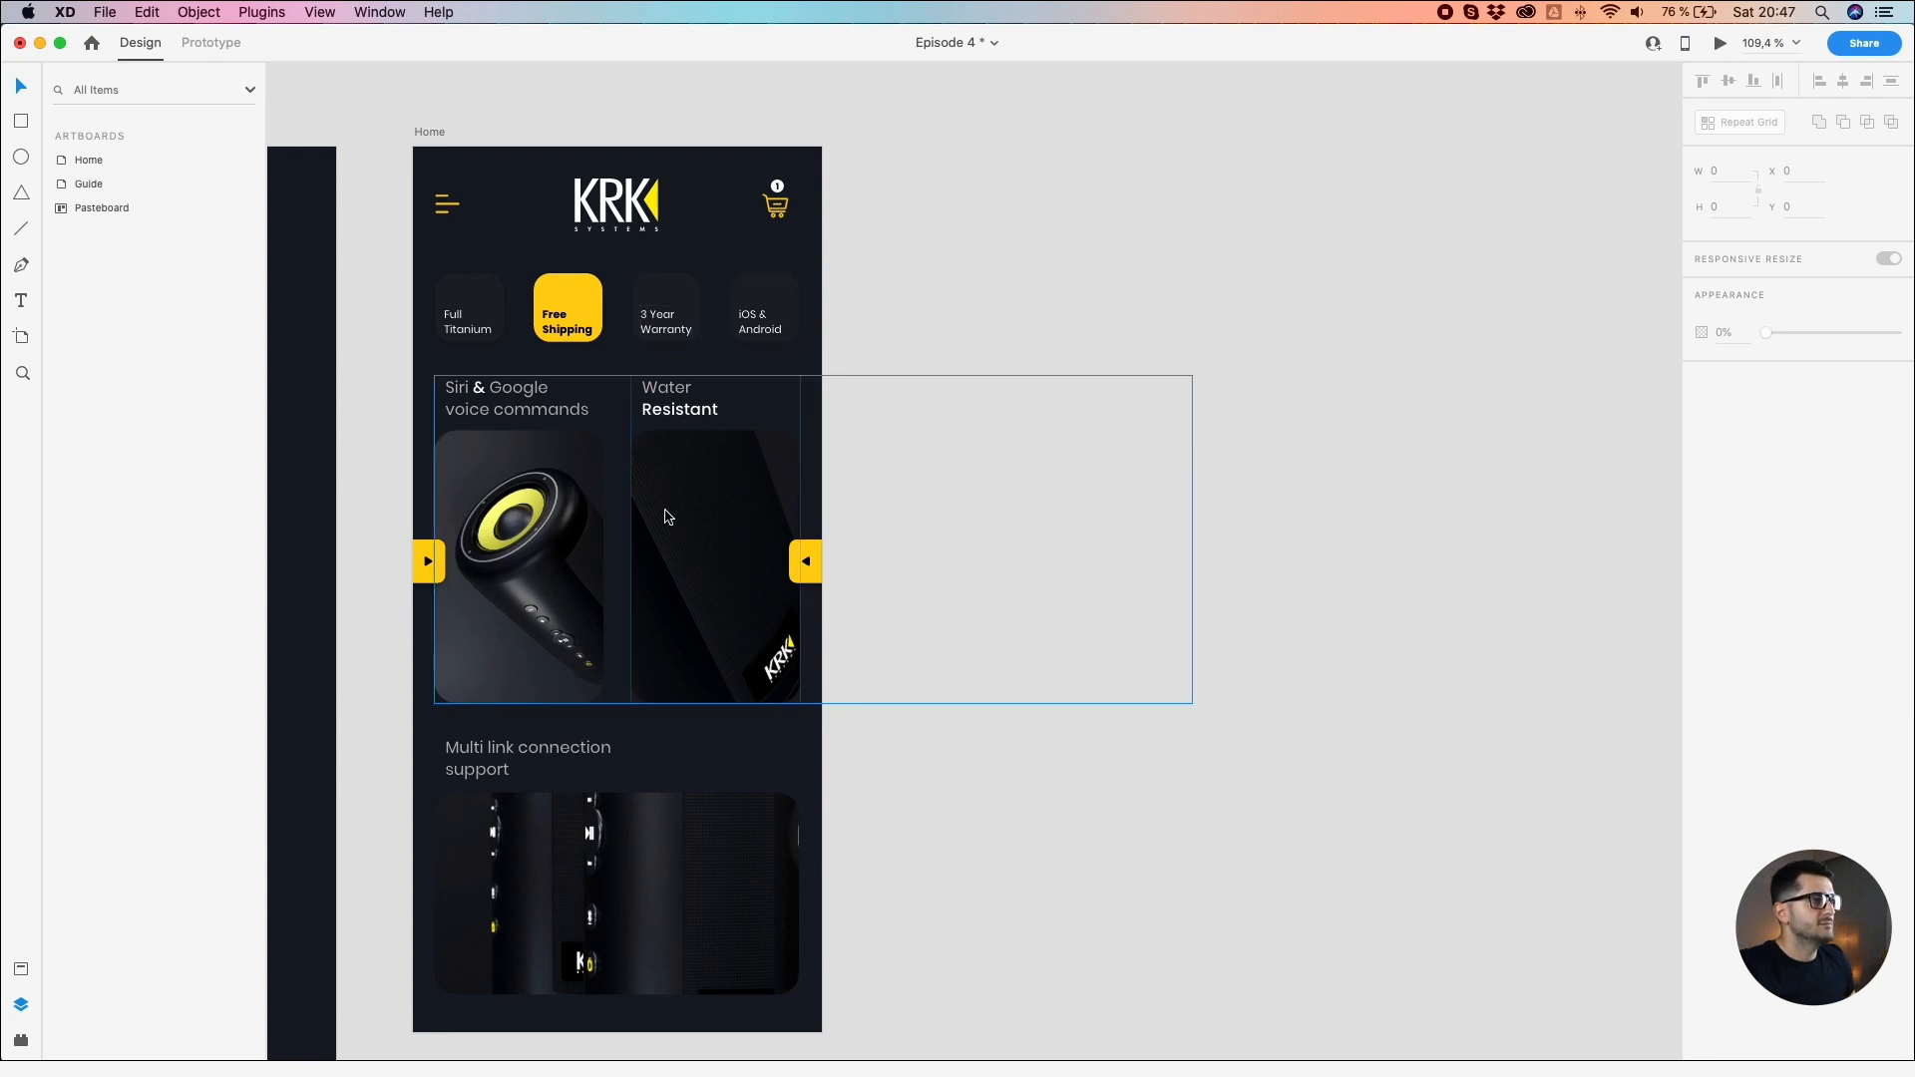
left_click(424, 133)
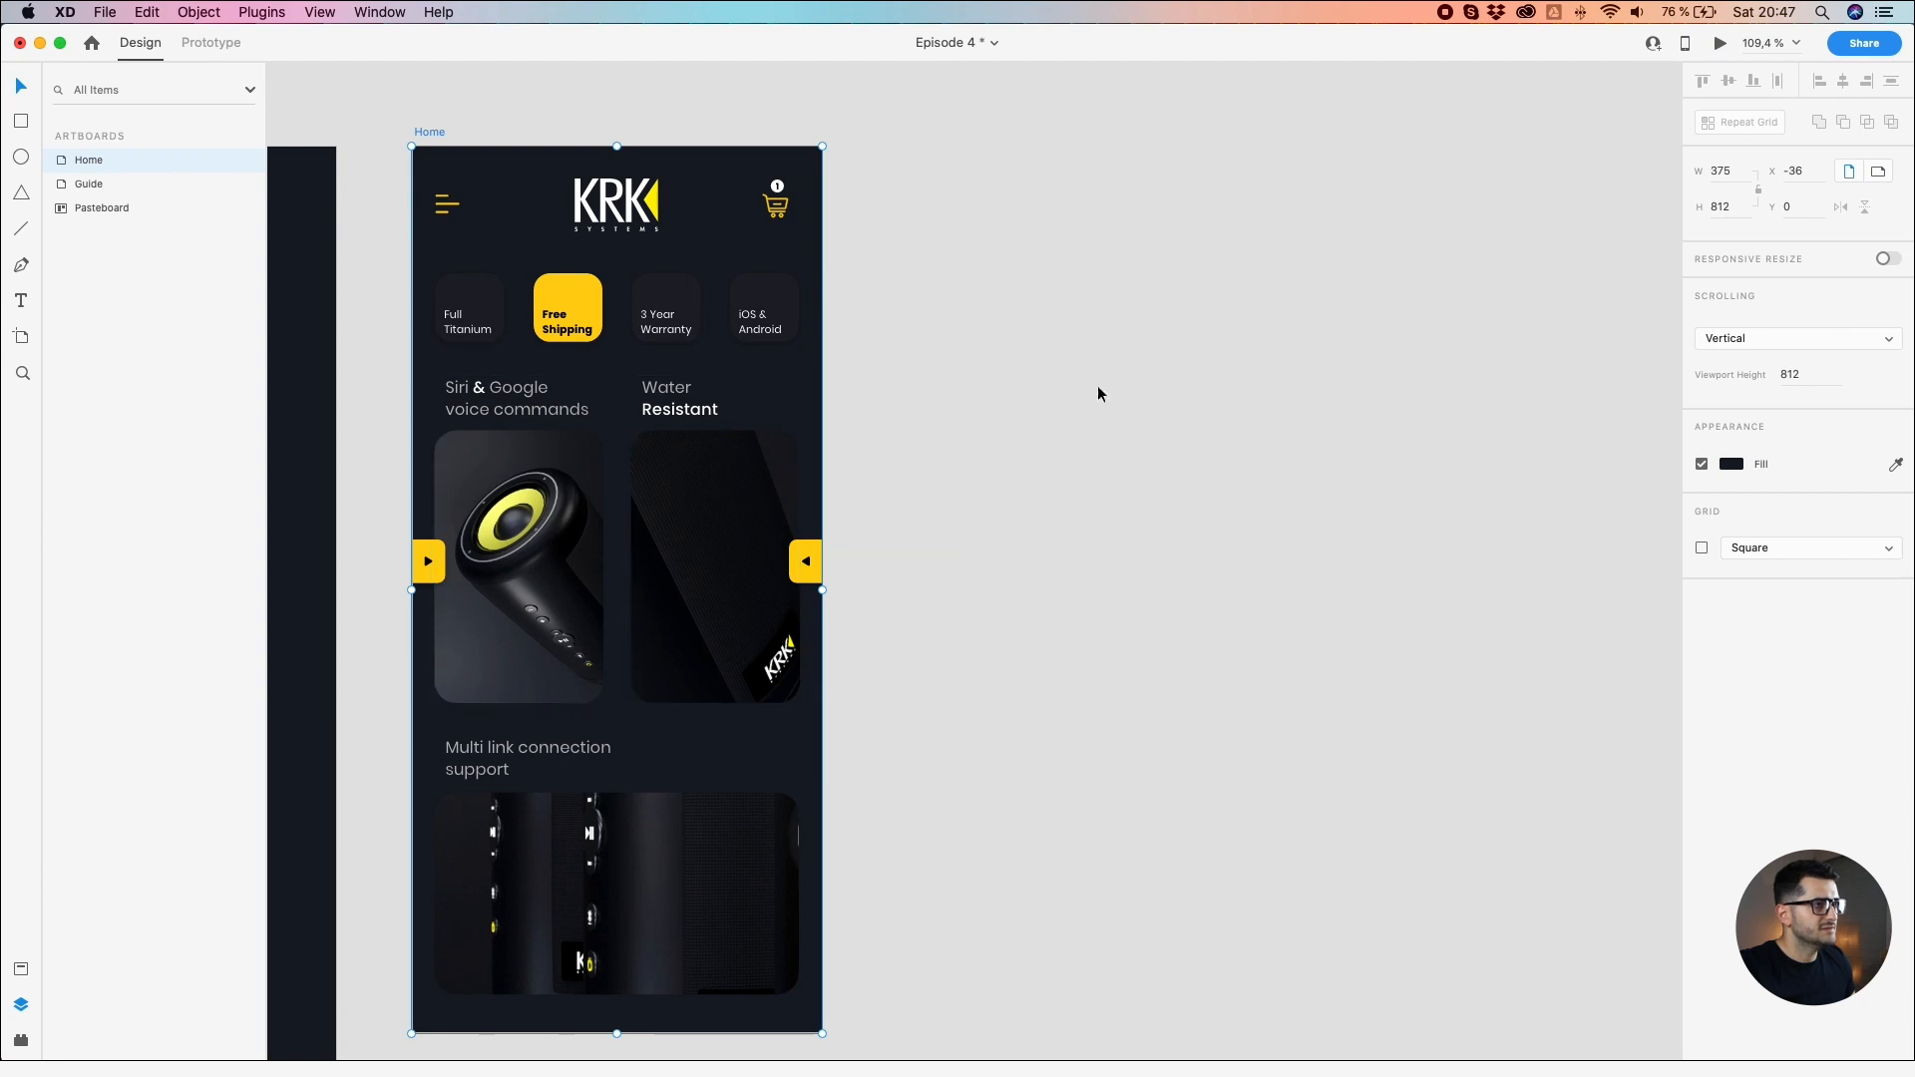
left_click(722, 591)
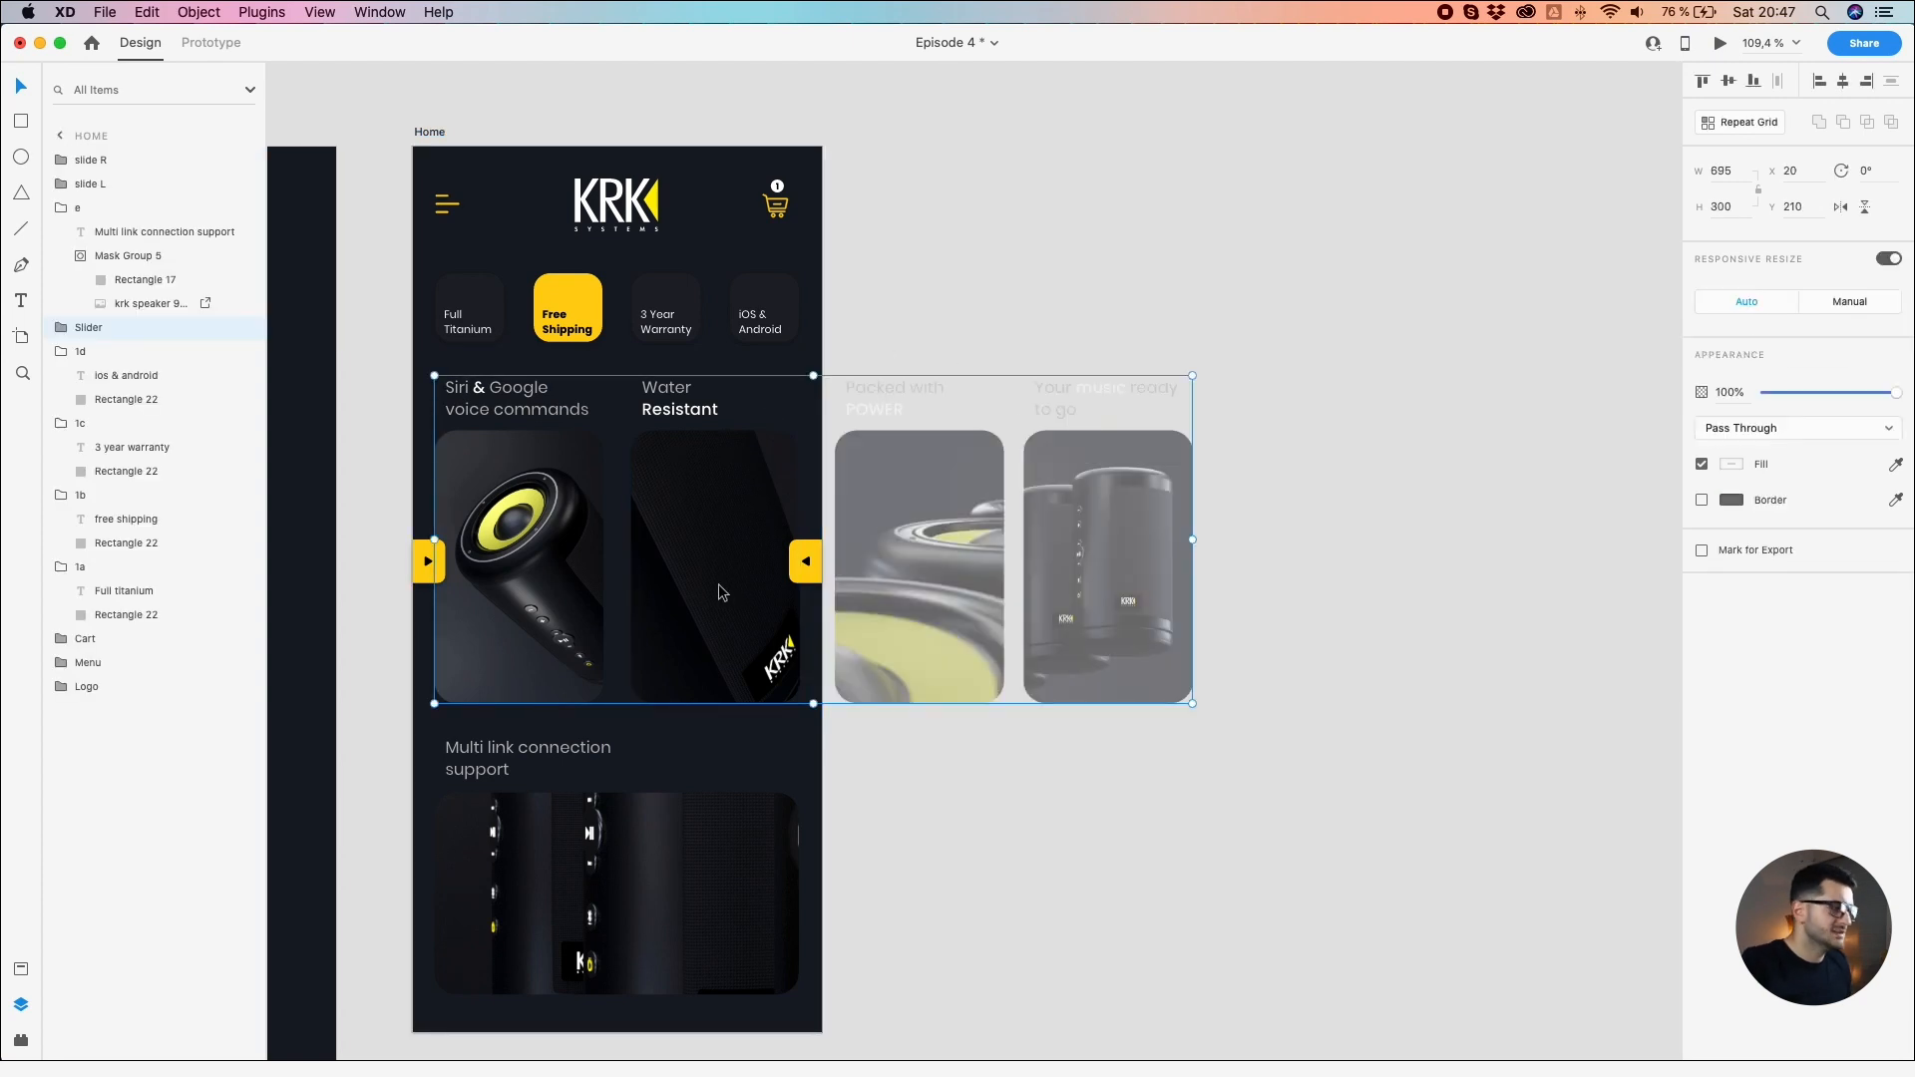
left_click(878, 305)
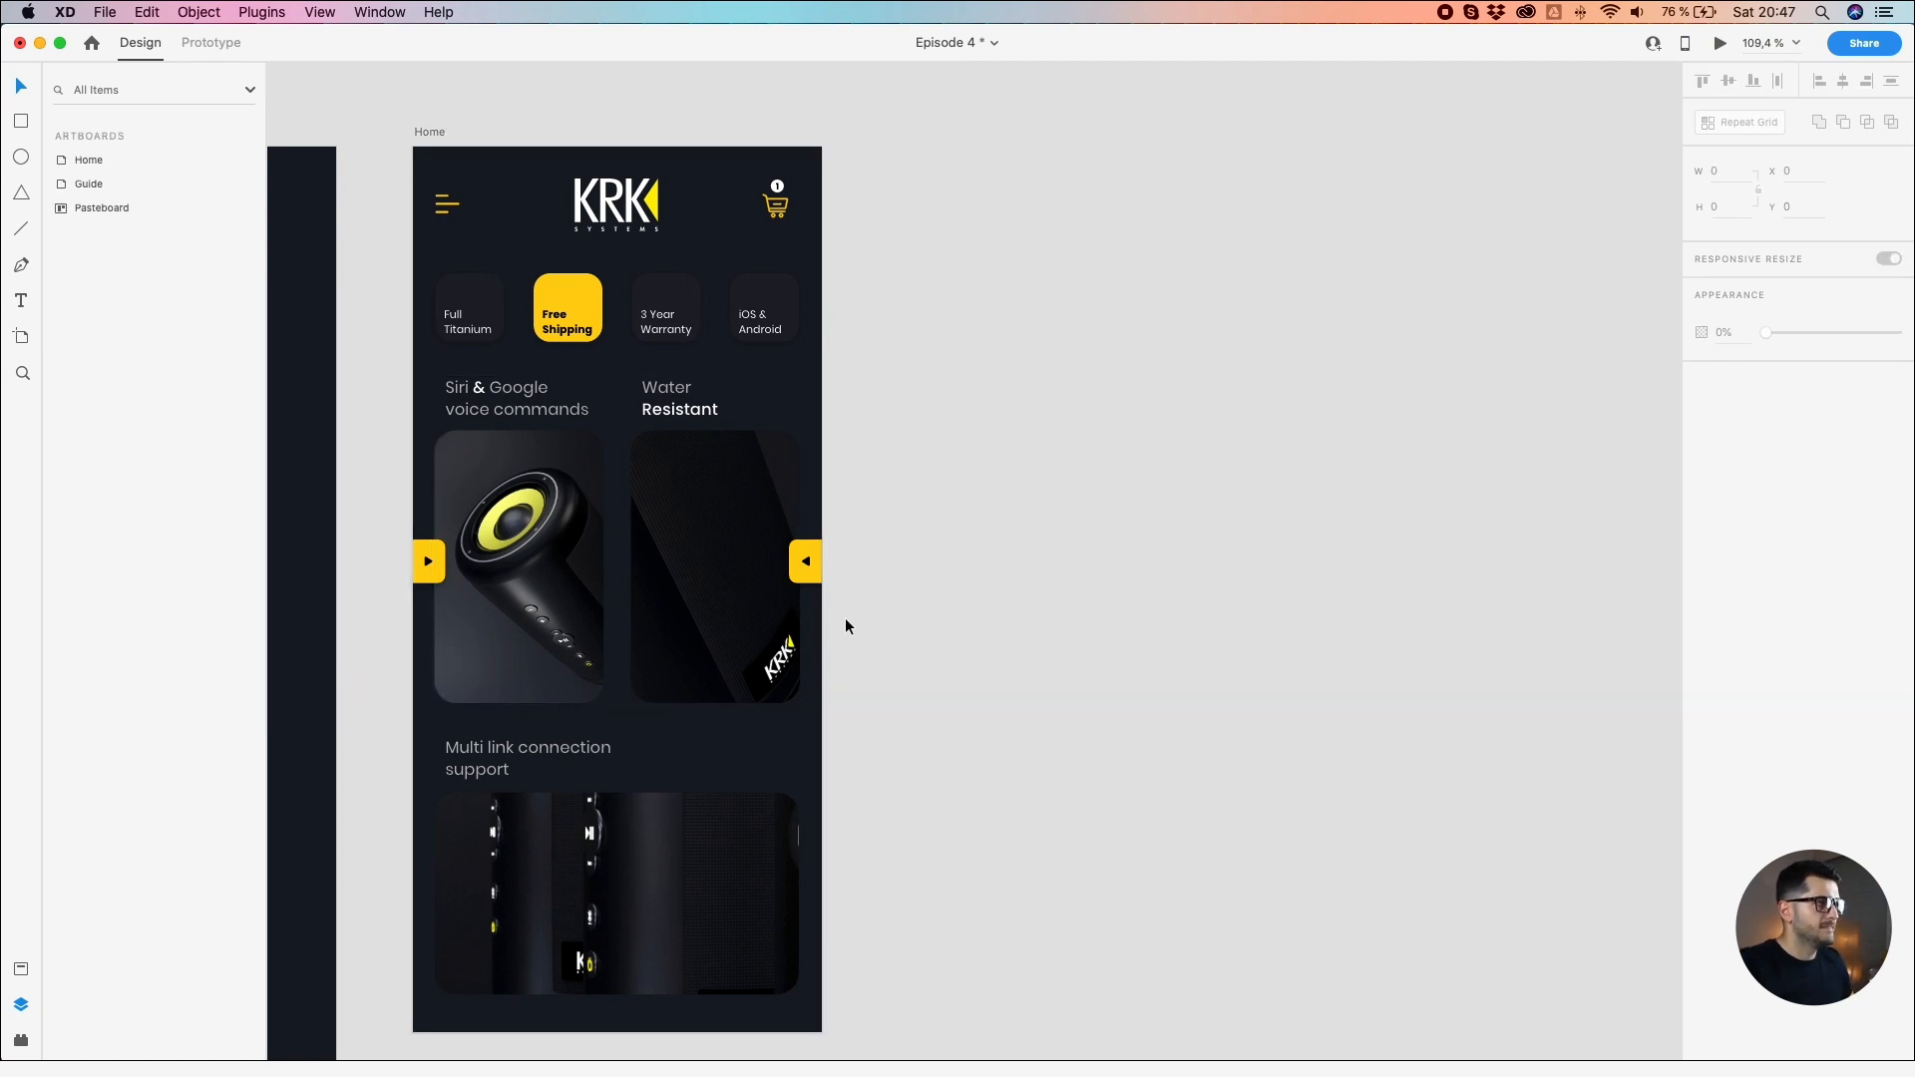
left_click(701, 586)
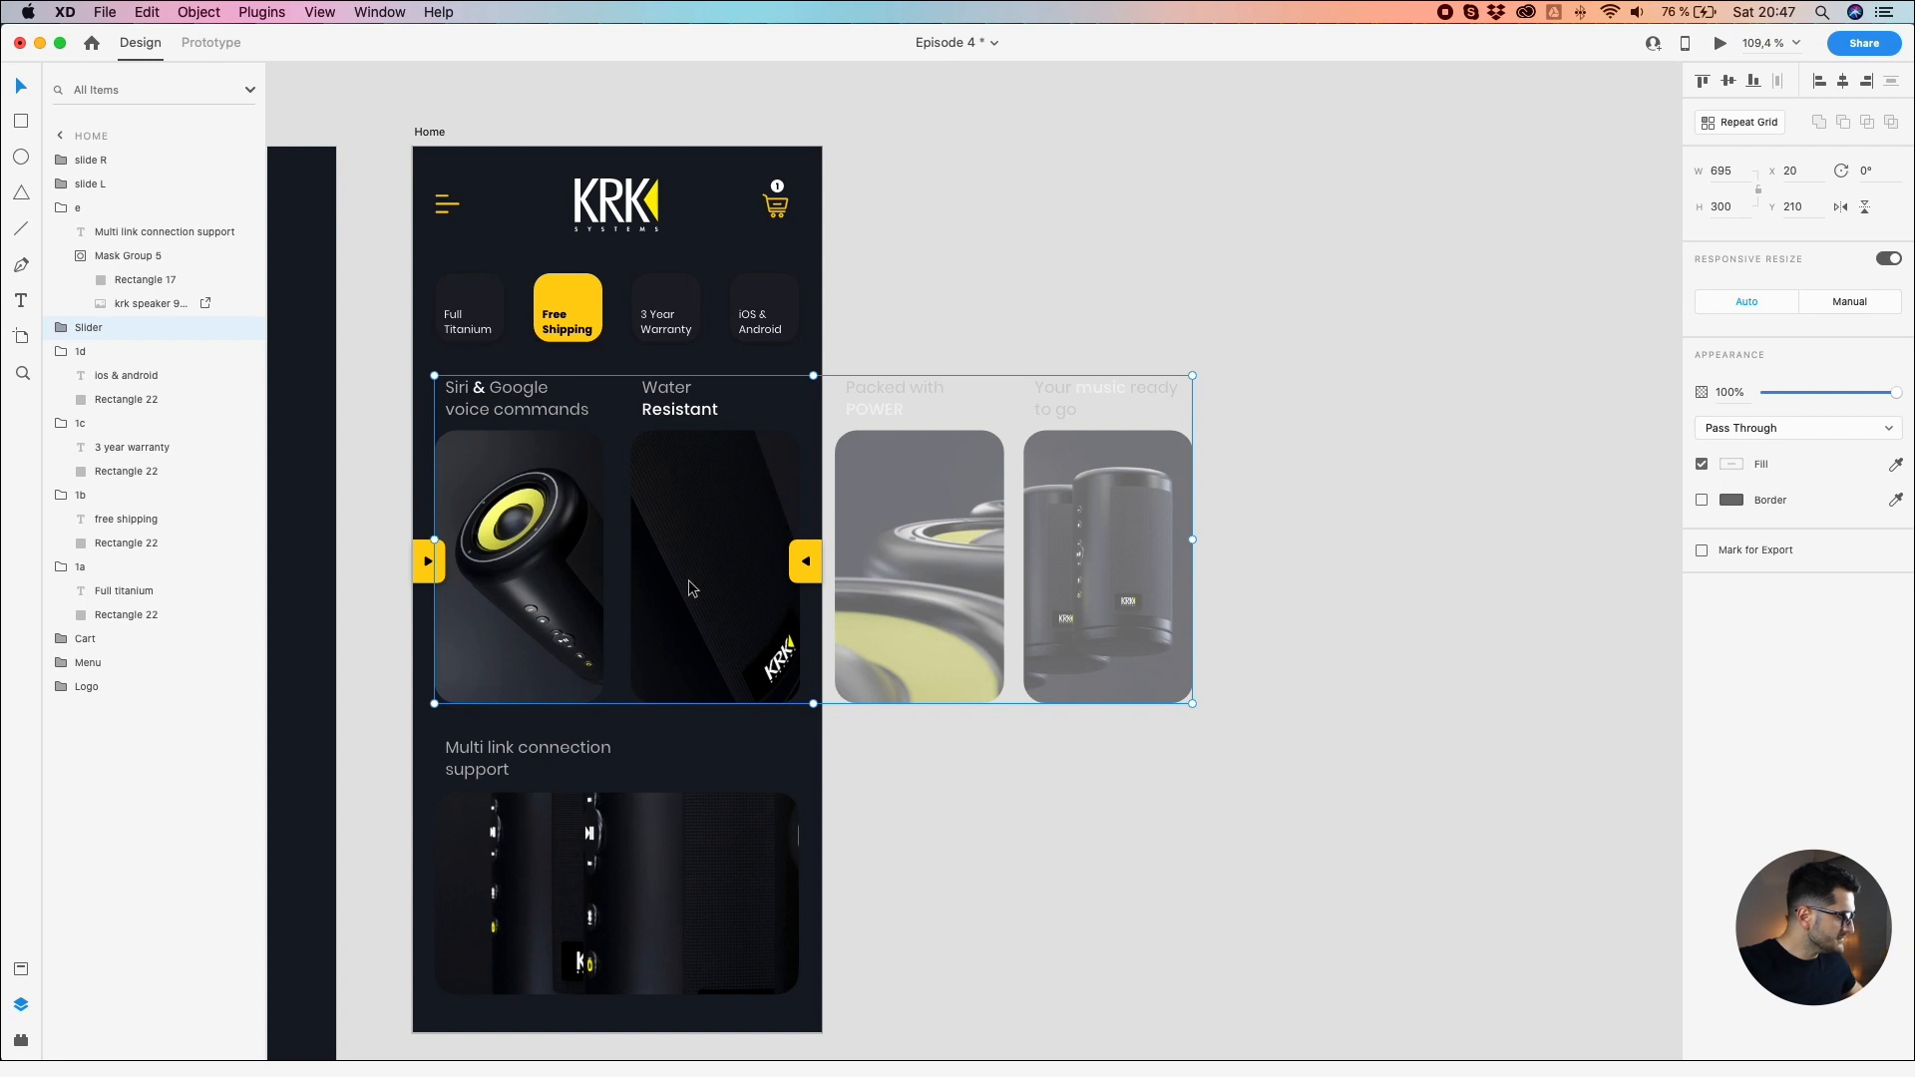
left_click(1135, 341)
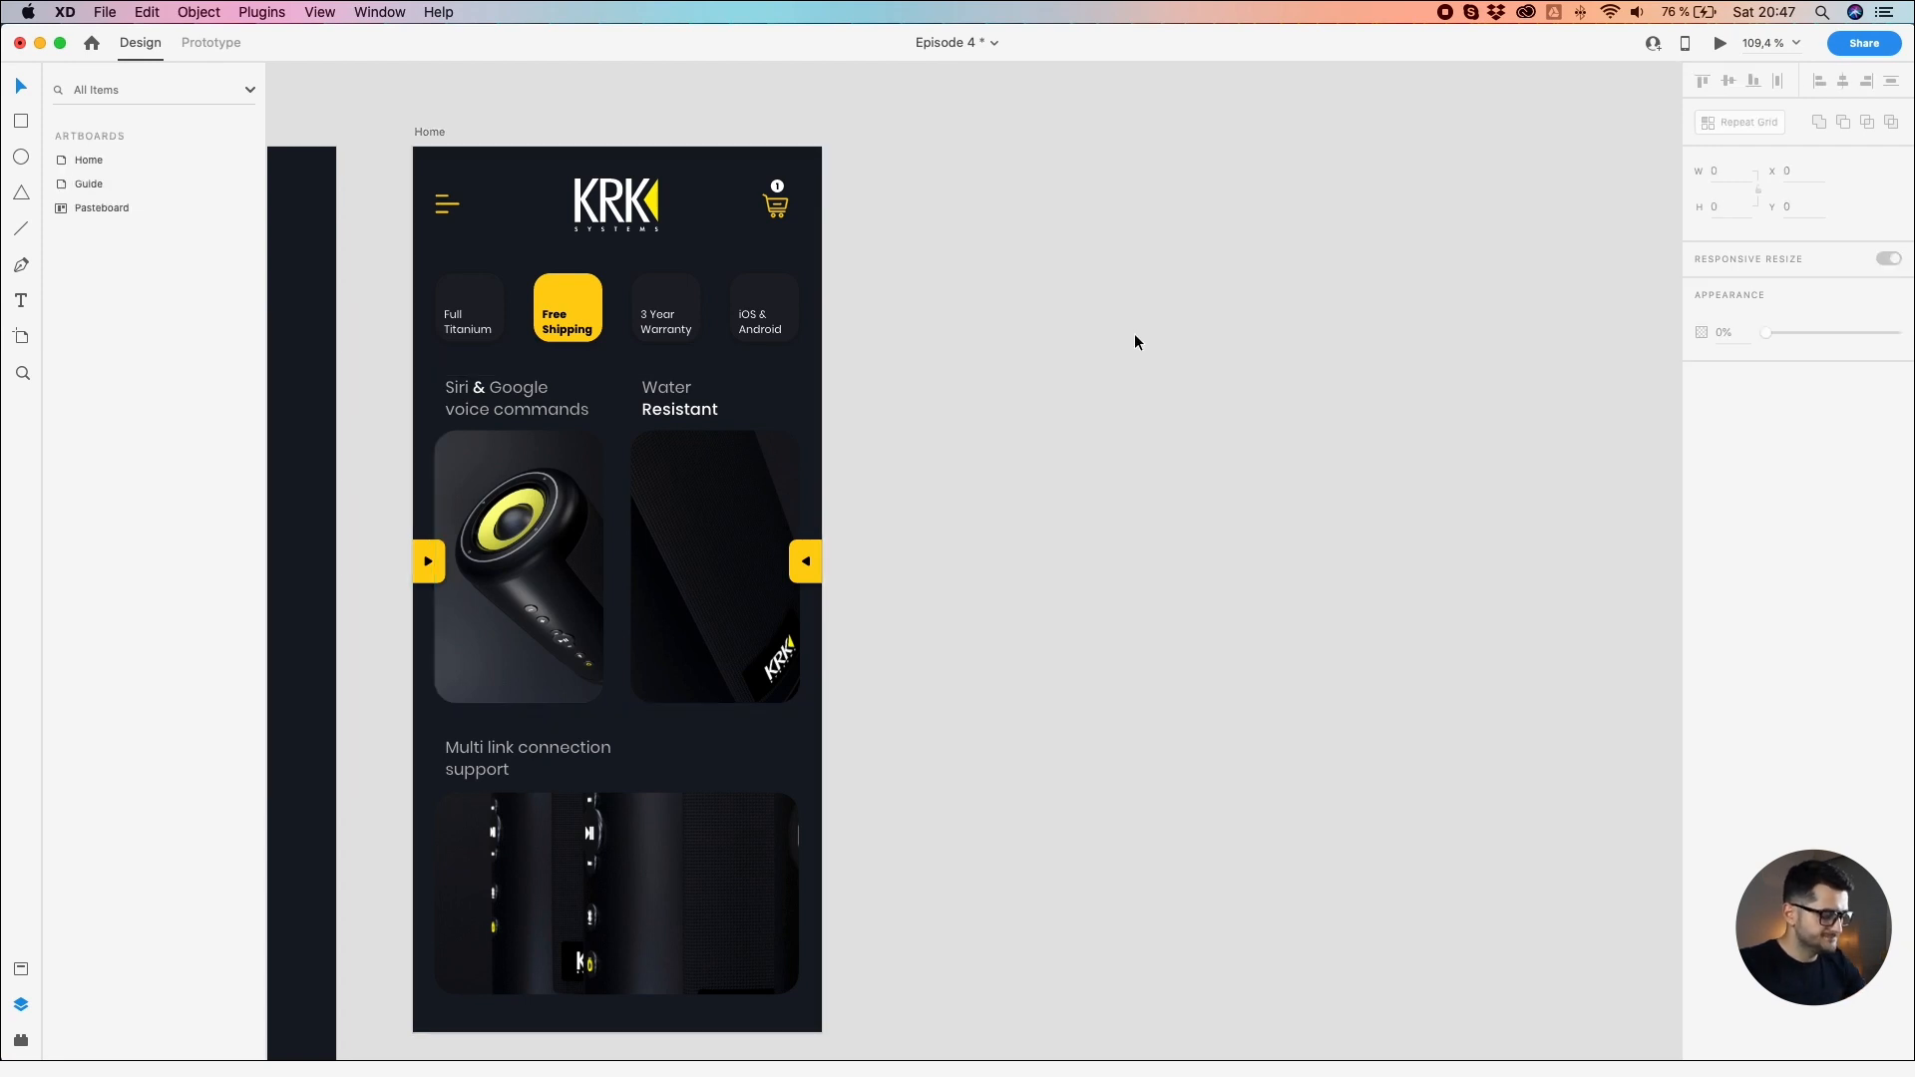
Step: Duplicate the Home artboard and place the copy beside the original at X 452
scroll(1115, 326, "down", 3)
left_click(642, 189)
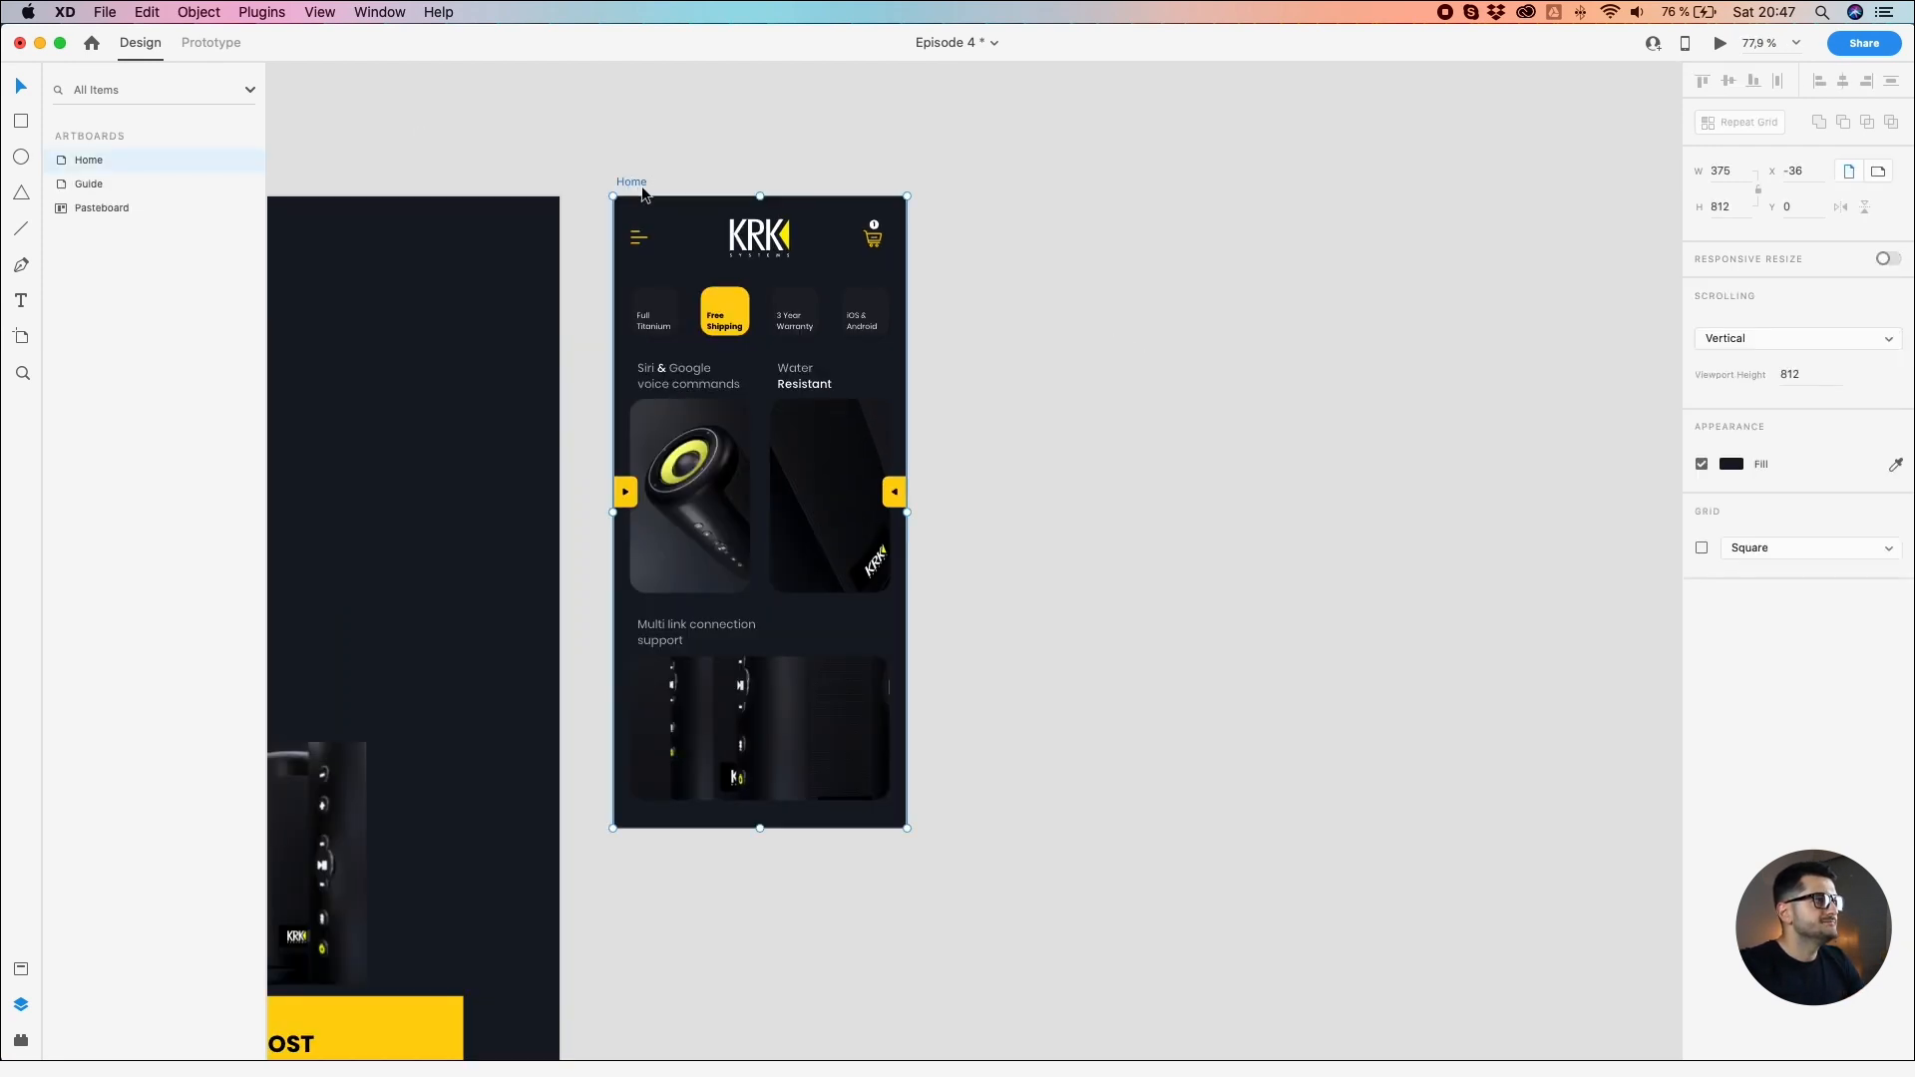
left_click_drag(629, 187, 993, 185, "alt")
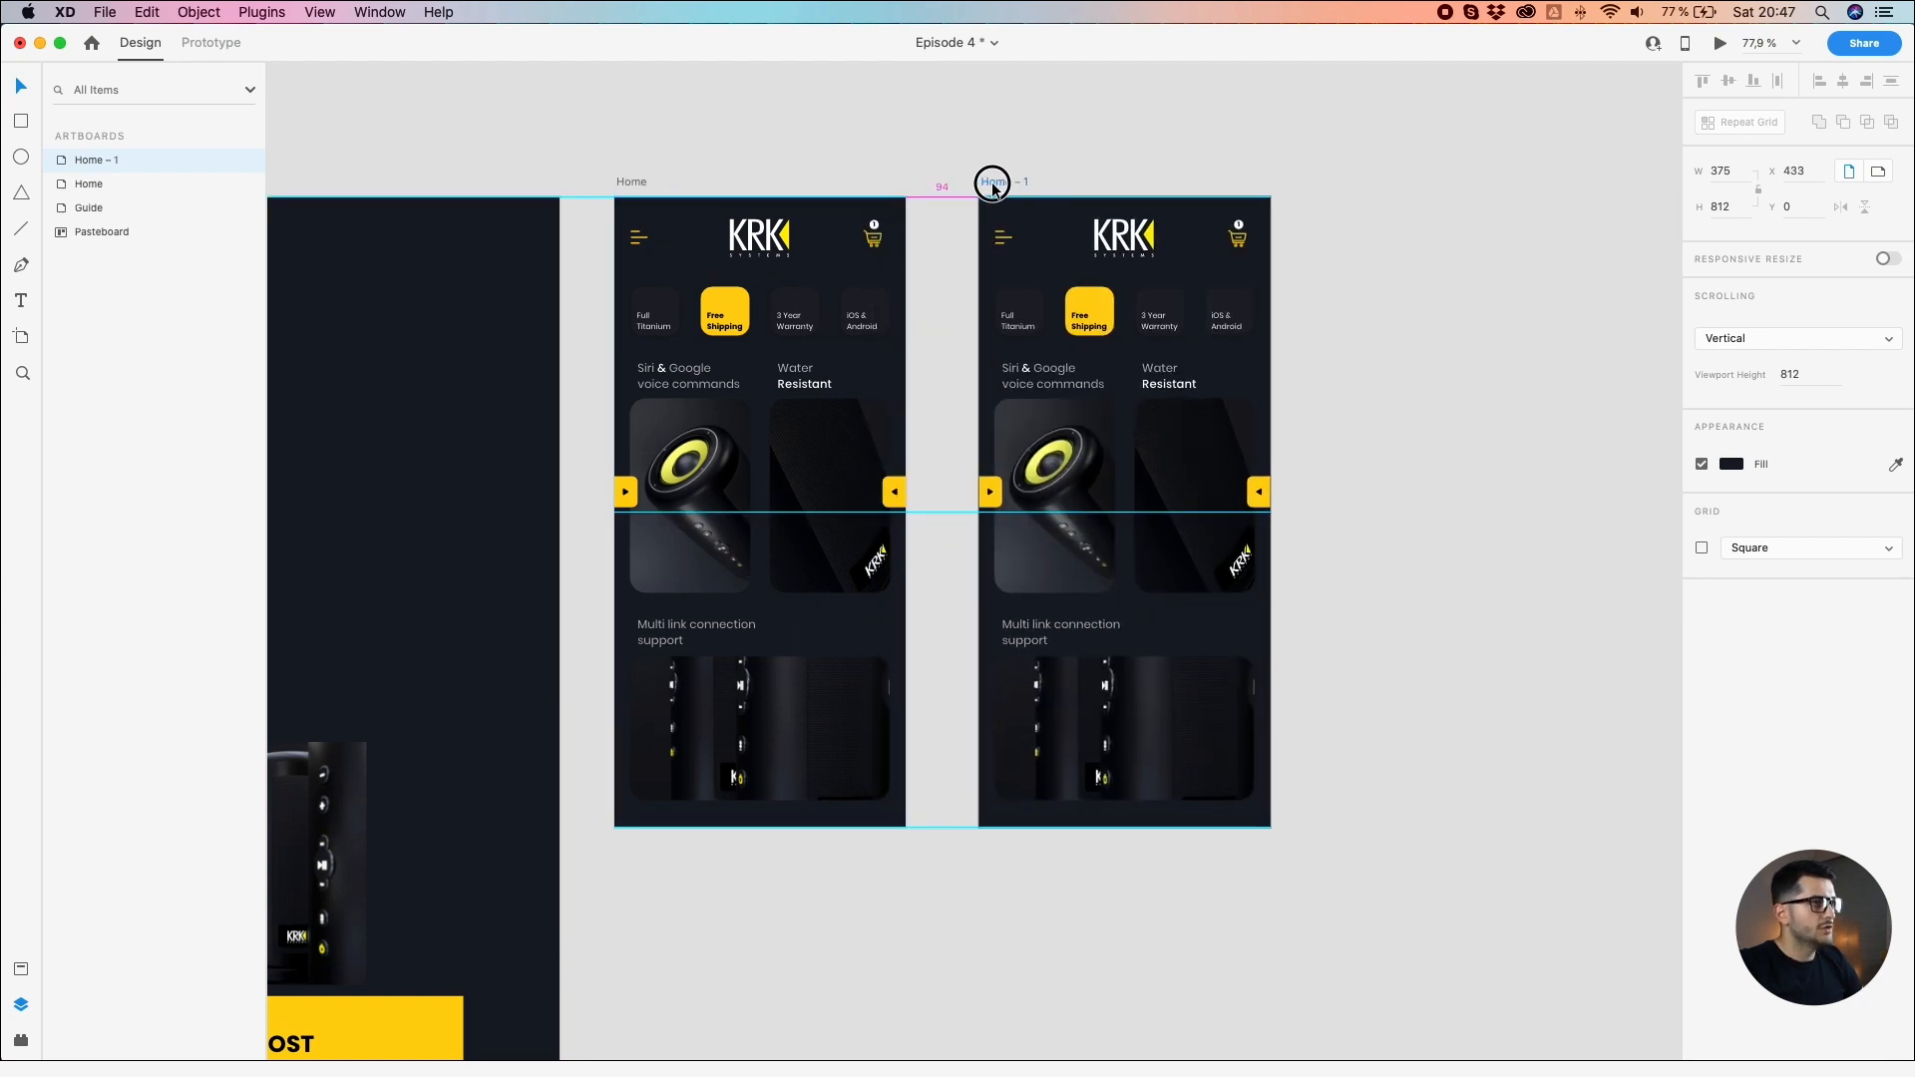
left_click_drag(992, 186, 1005, 184, "alt")
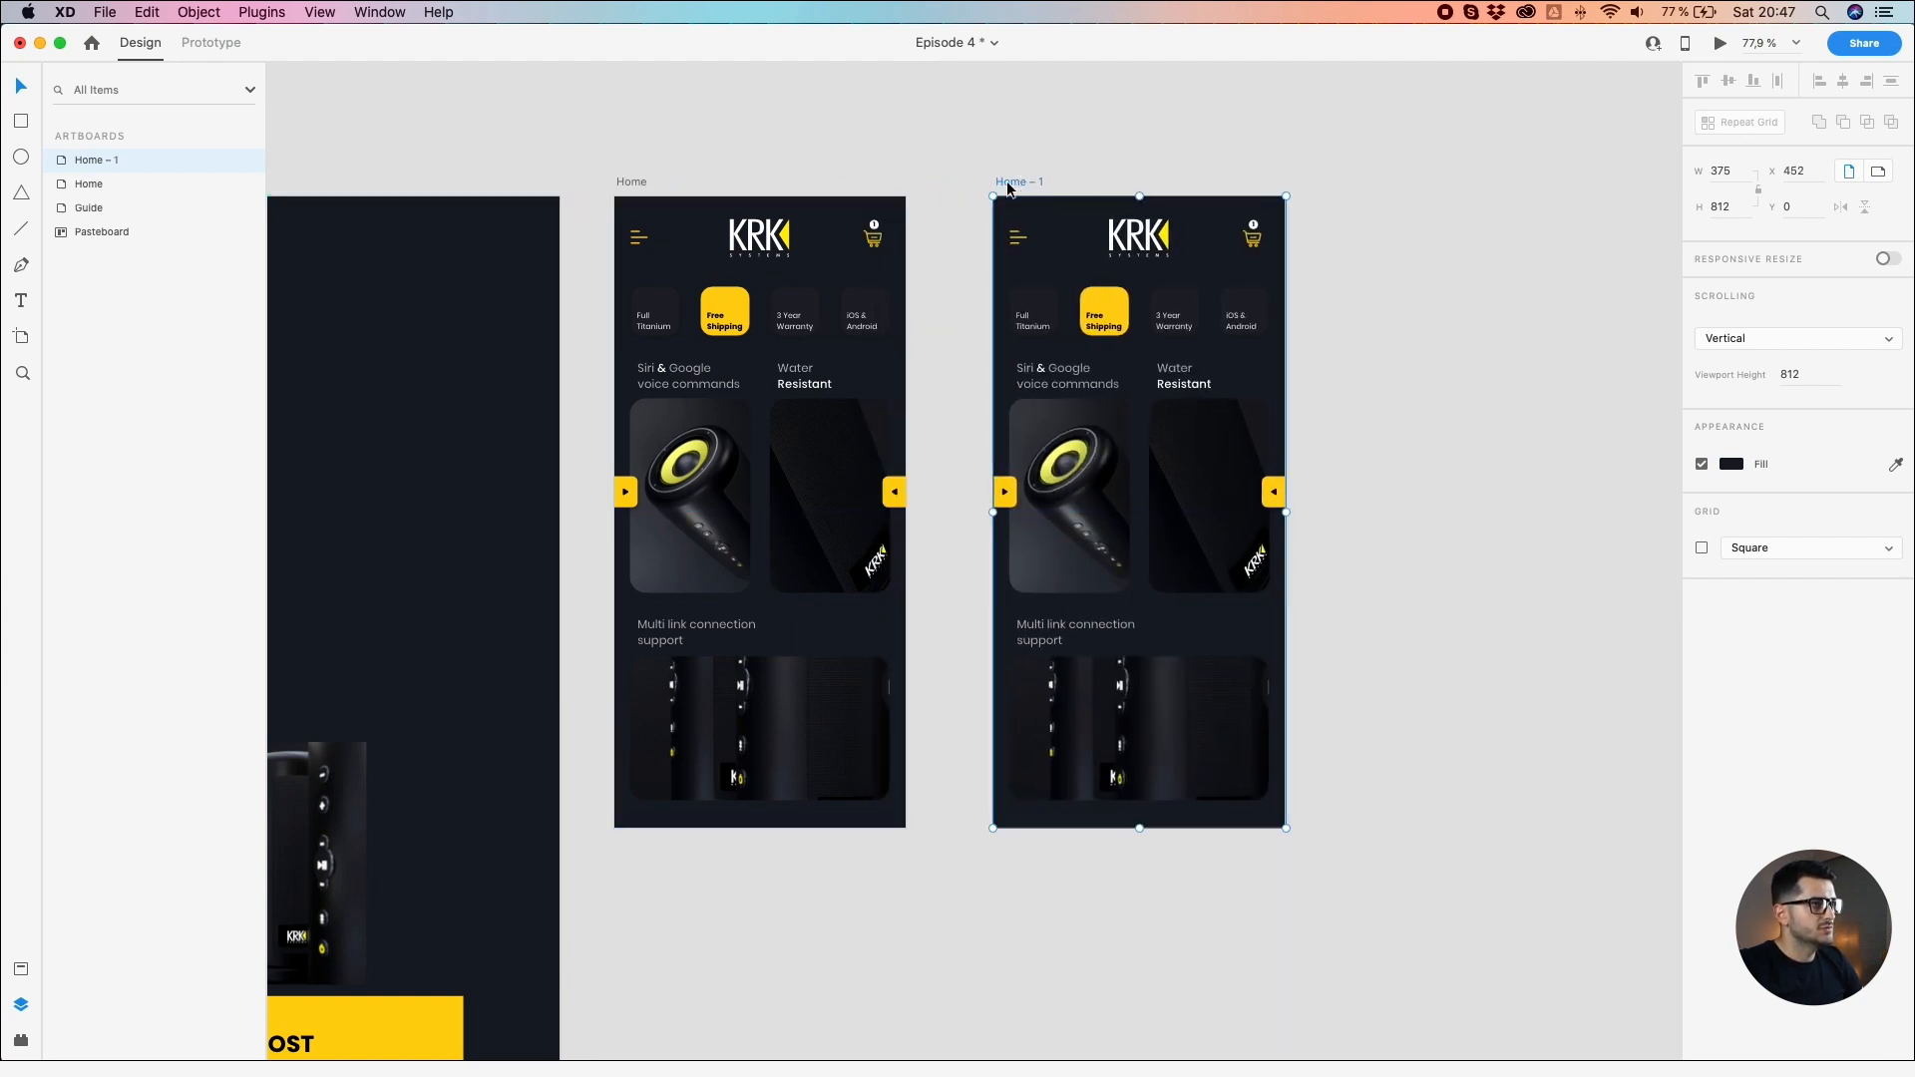
Step: Rename the duplicated artboard as "Home – Slider"
scroll(1000, 185, "up", 5)
double_click(1003, 194)
left_click(1027, 193)
key("BackSpace")
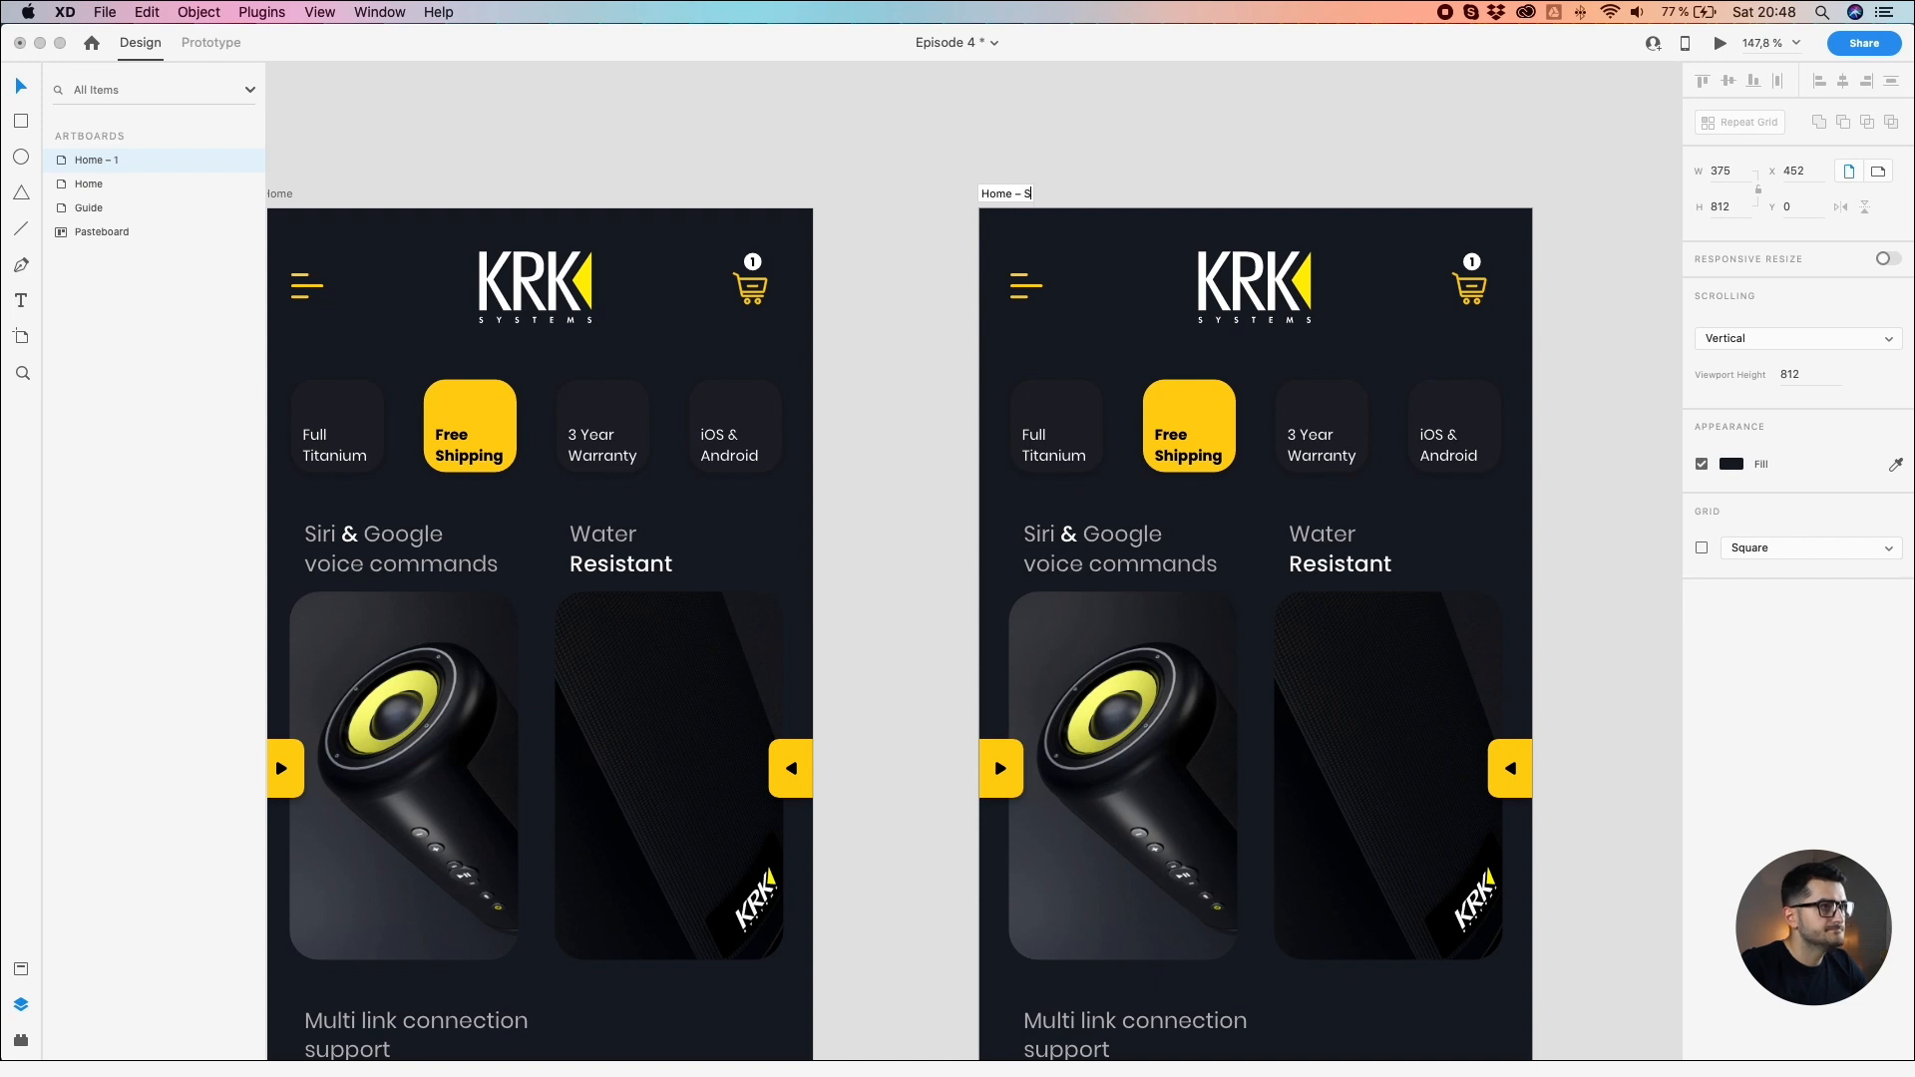
type("Slider")
key("Return")
scroll(913, 317, "down", 5)
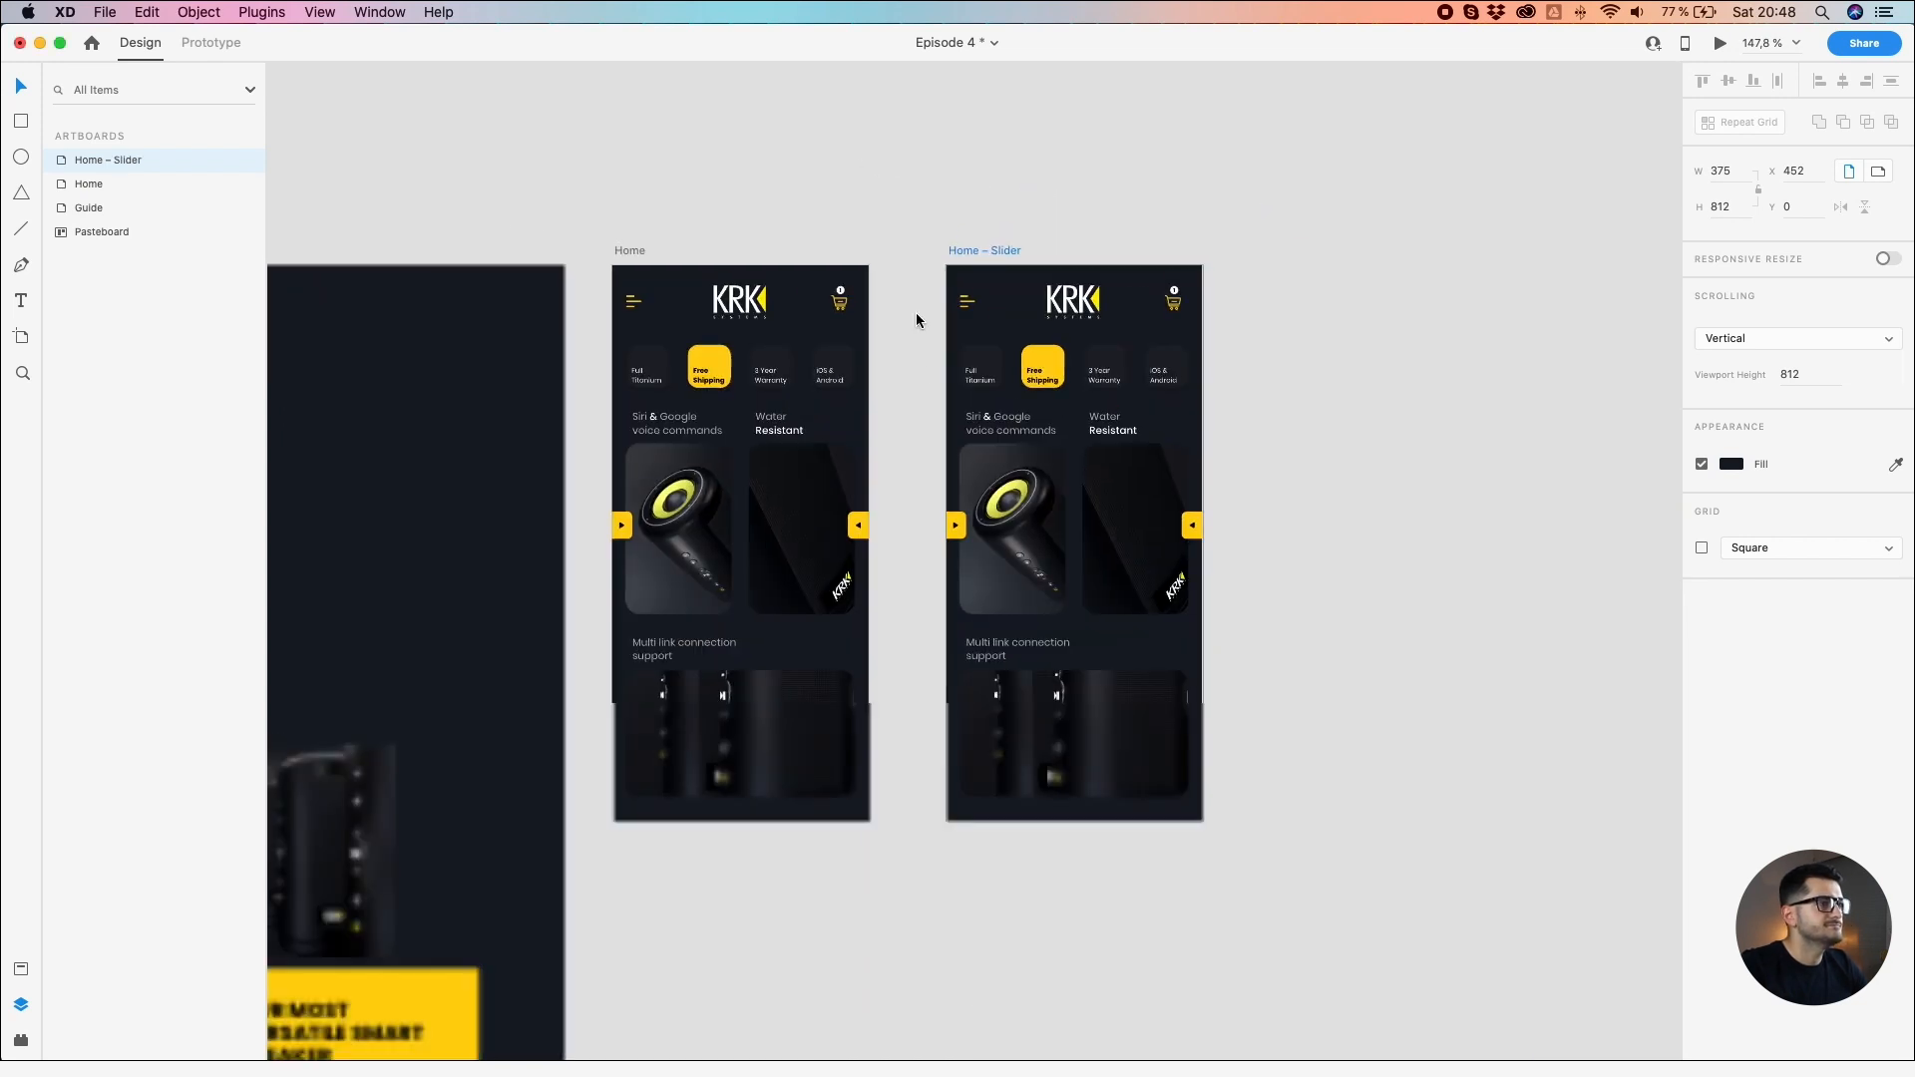
Step: Move the "Home – Slider" artboard farther right of the Home artboard, to X 801
left_click_drag(982, 250, 1222, 257)
scroll(1440, 522, "up", 3)
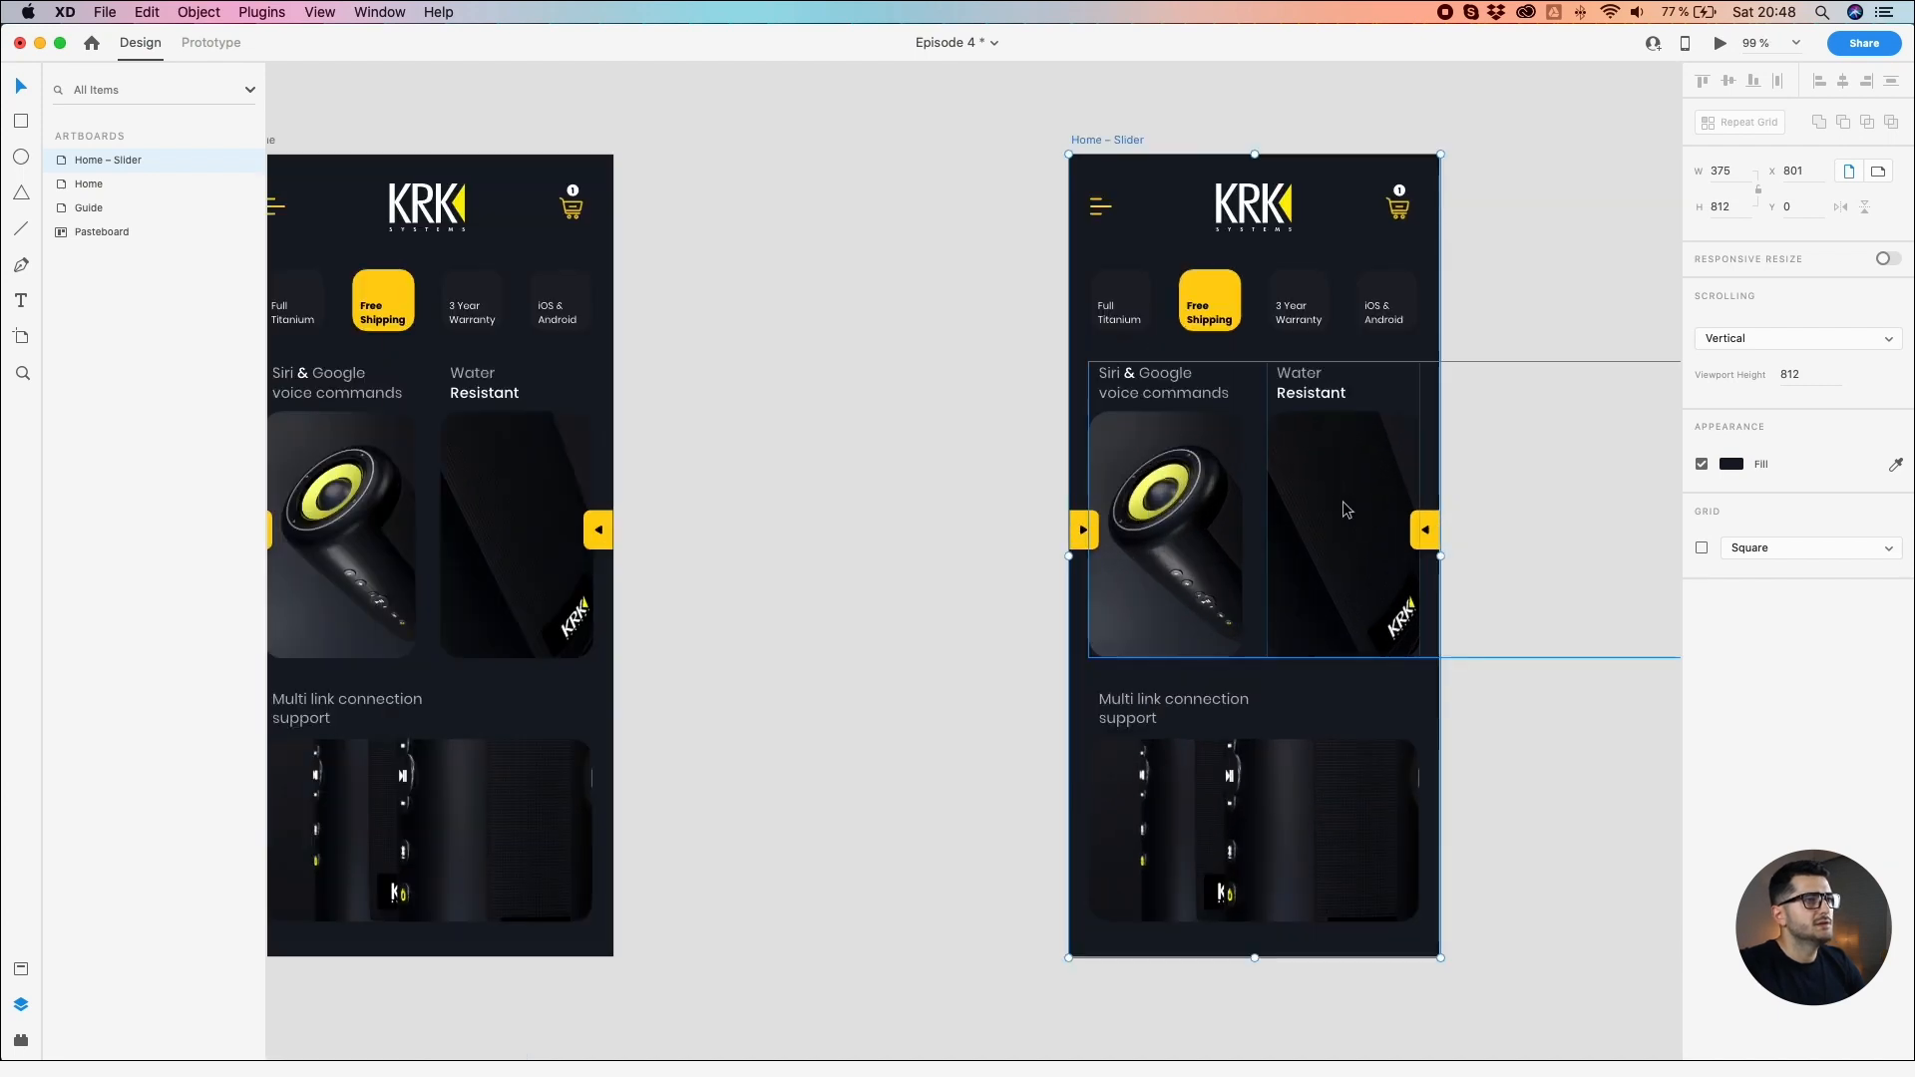
left_click(1342, 508)
left_click(990, 407)
scroll(993, 429, "right", 4)
Step: Shift all four slider cards left to X -341, placing "Packed with POWER" and "Your music ready to go" inside the "Home – Slider" artboard
left_click(997, 460)
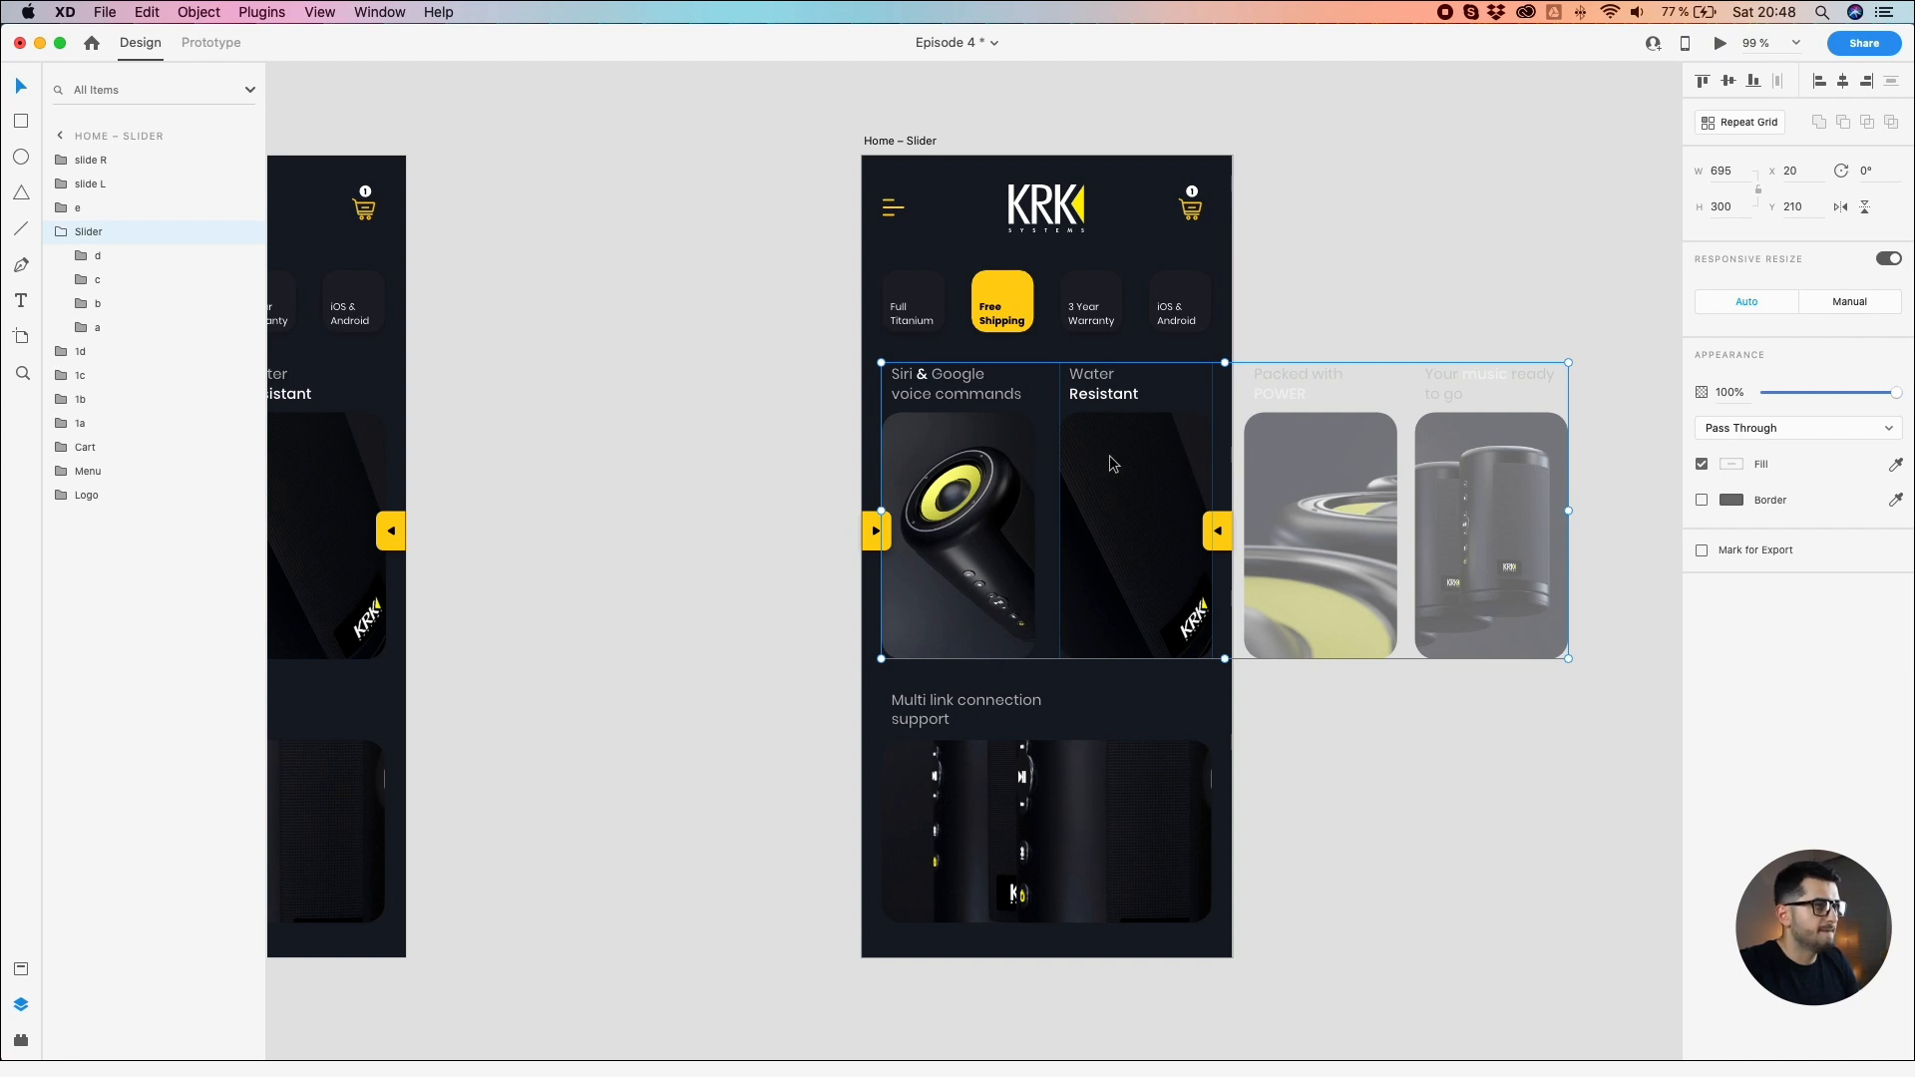
double_click(1114, 465)
left_click(957, 464, "shift")
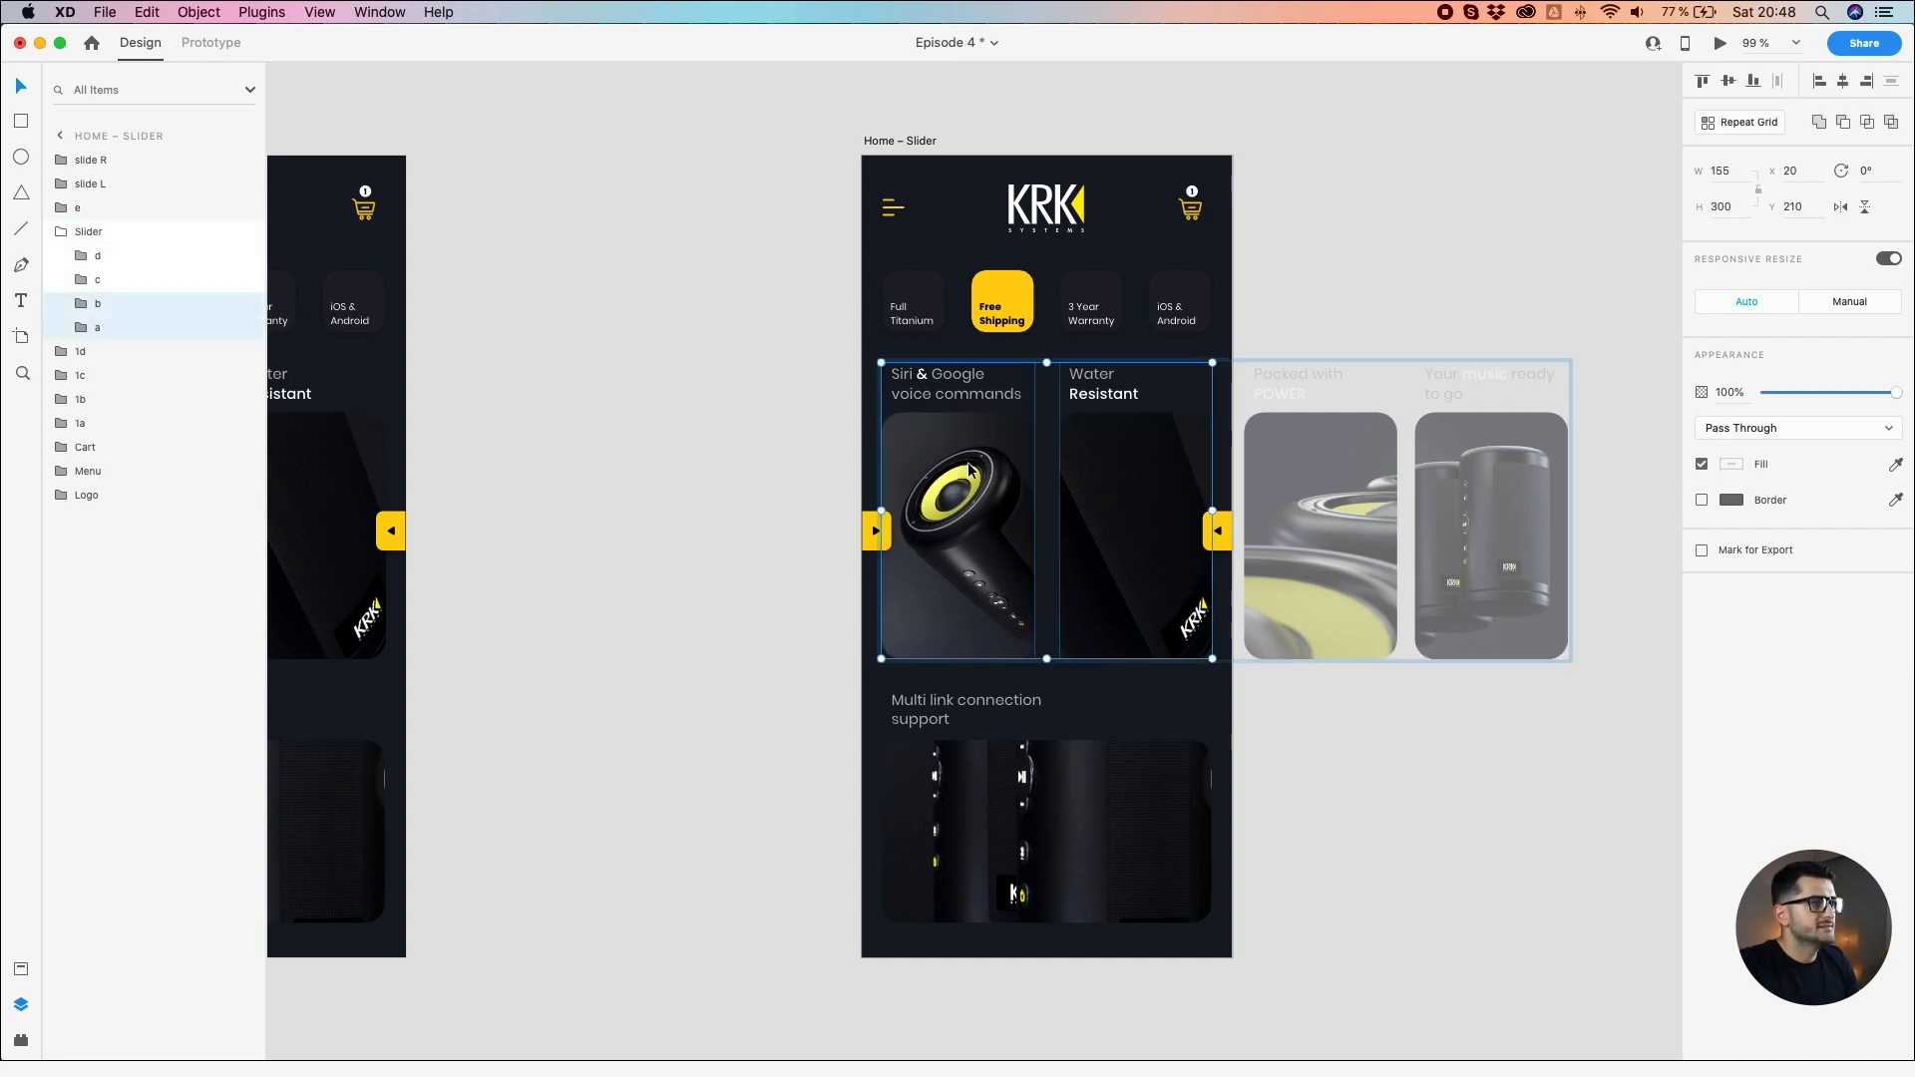
left_click(1275, 494, "shift")
left_click(1506, 509, "shift")
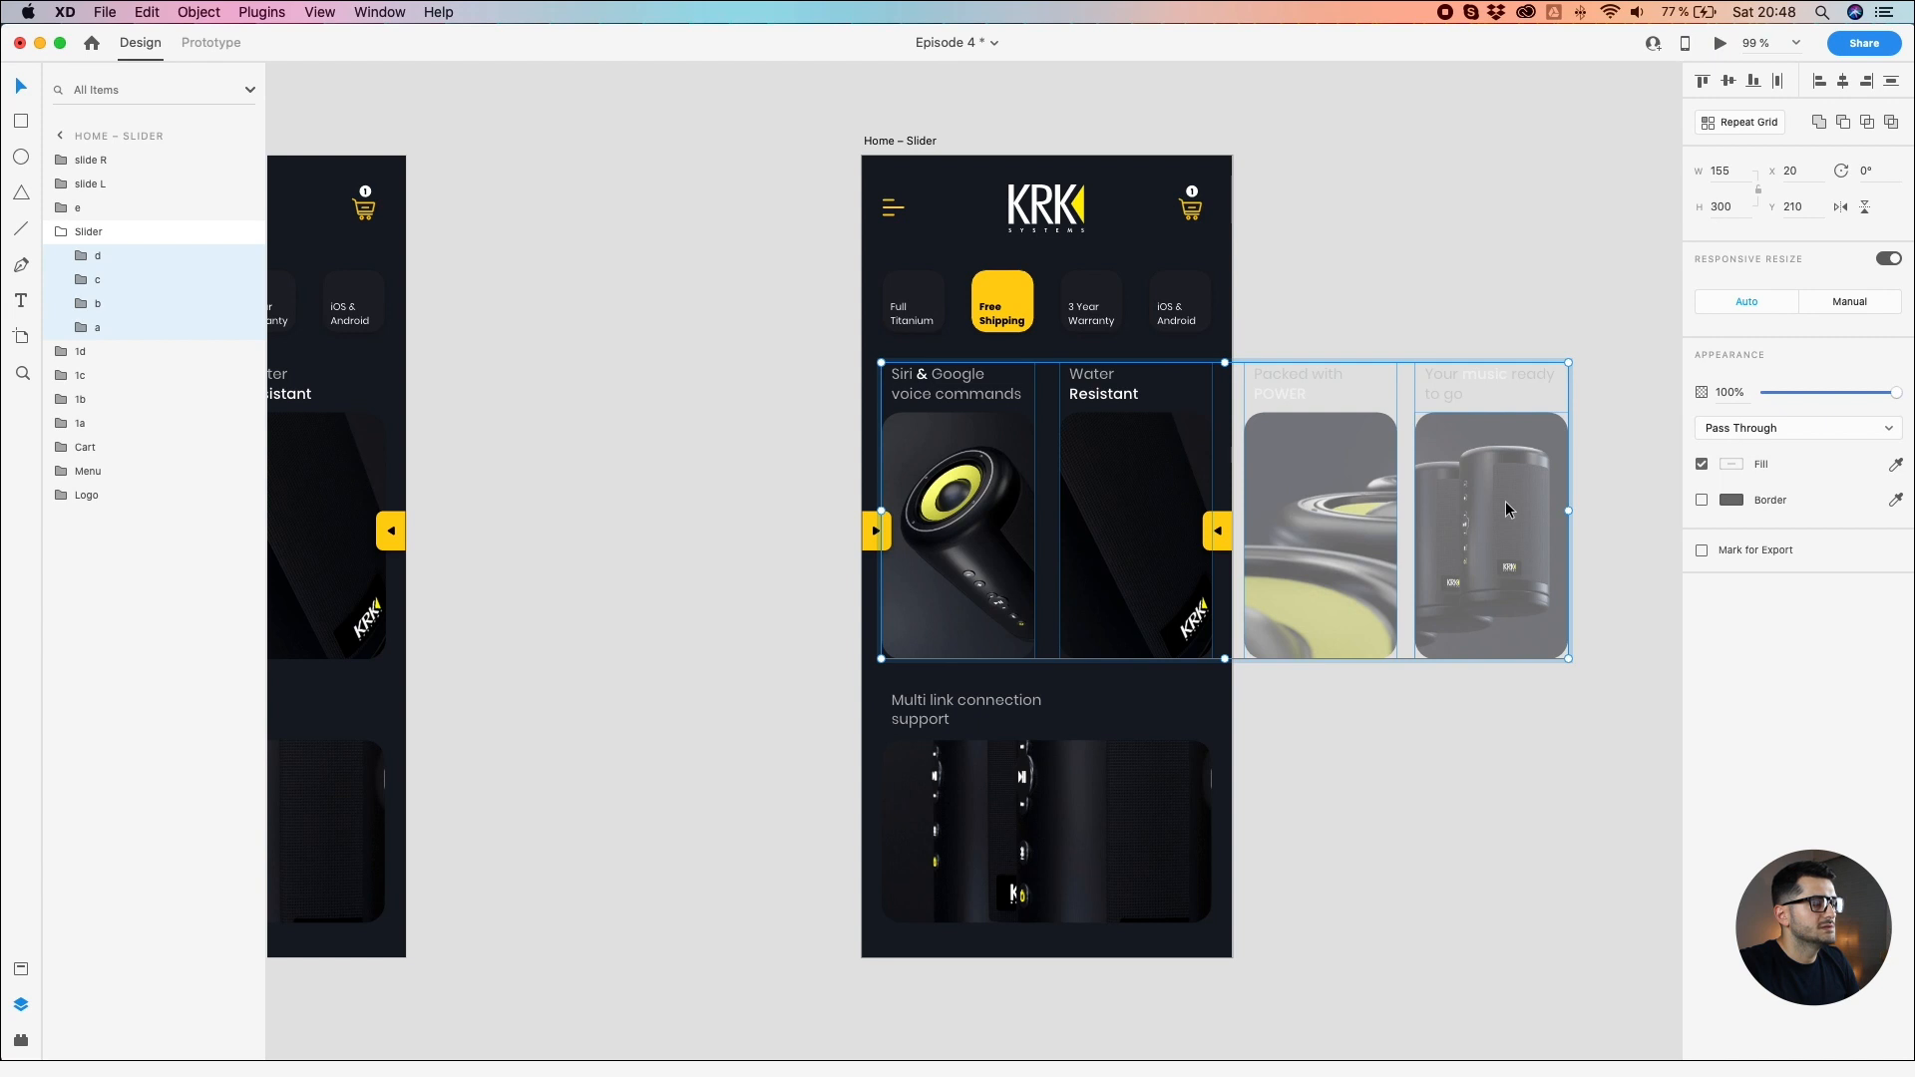
left_click_drag(1506, 508, 1129, 481)
scroll(1146, 487, "up", 5)
scroll(721, 307, "up", 3)
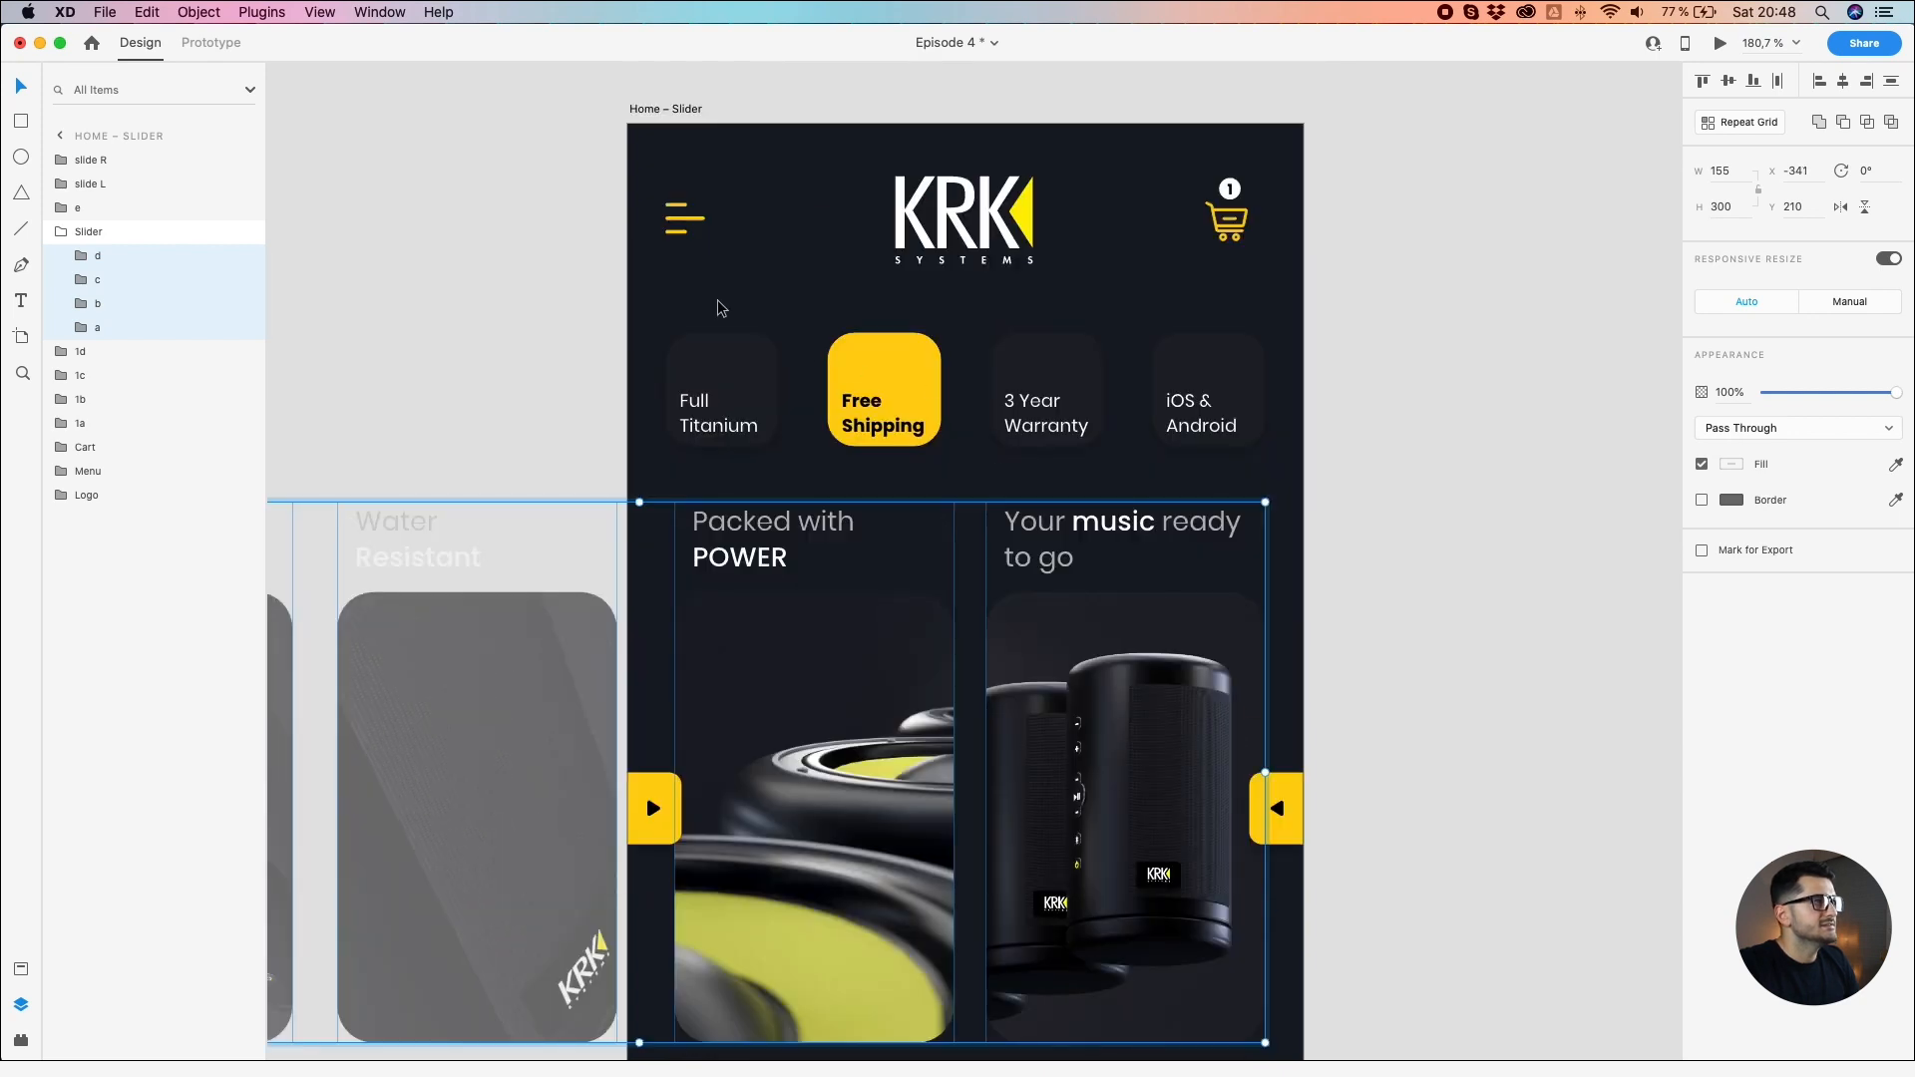
Step: Turn on the square grid for the "Home – Slider" artboard
left_click(658, 109)
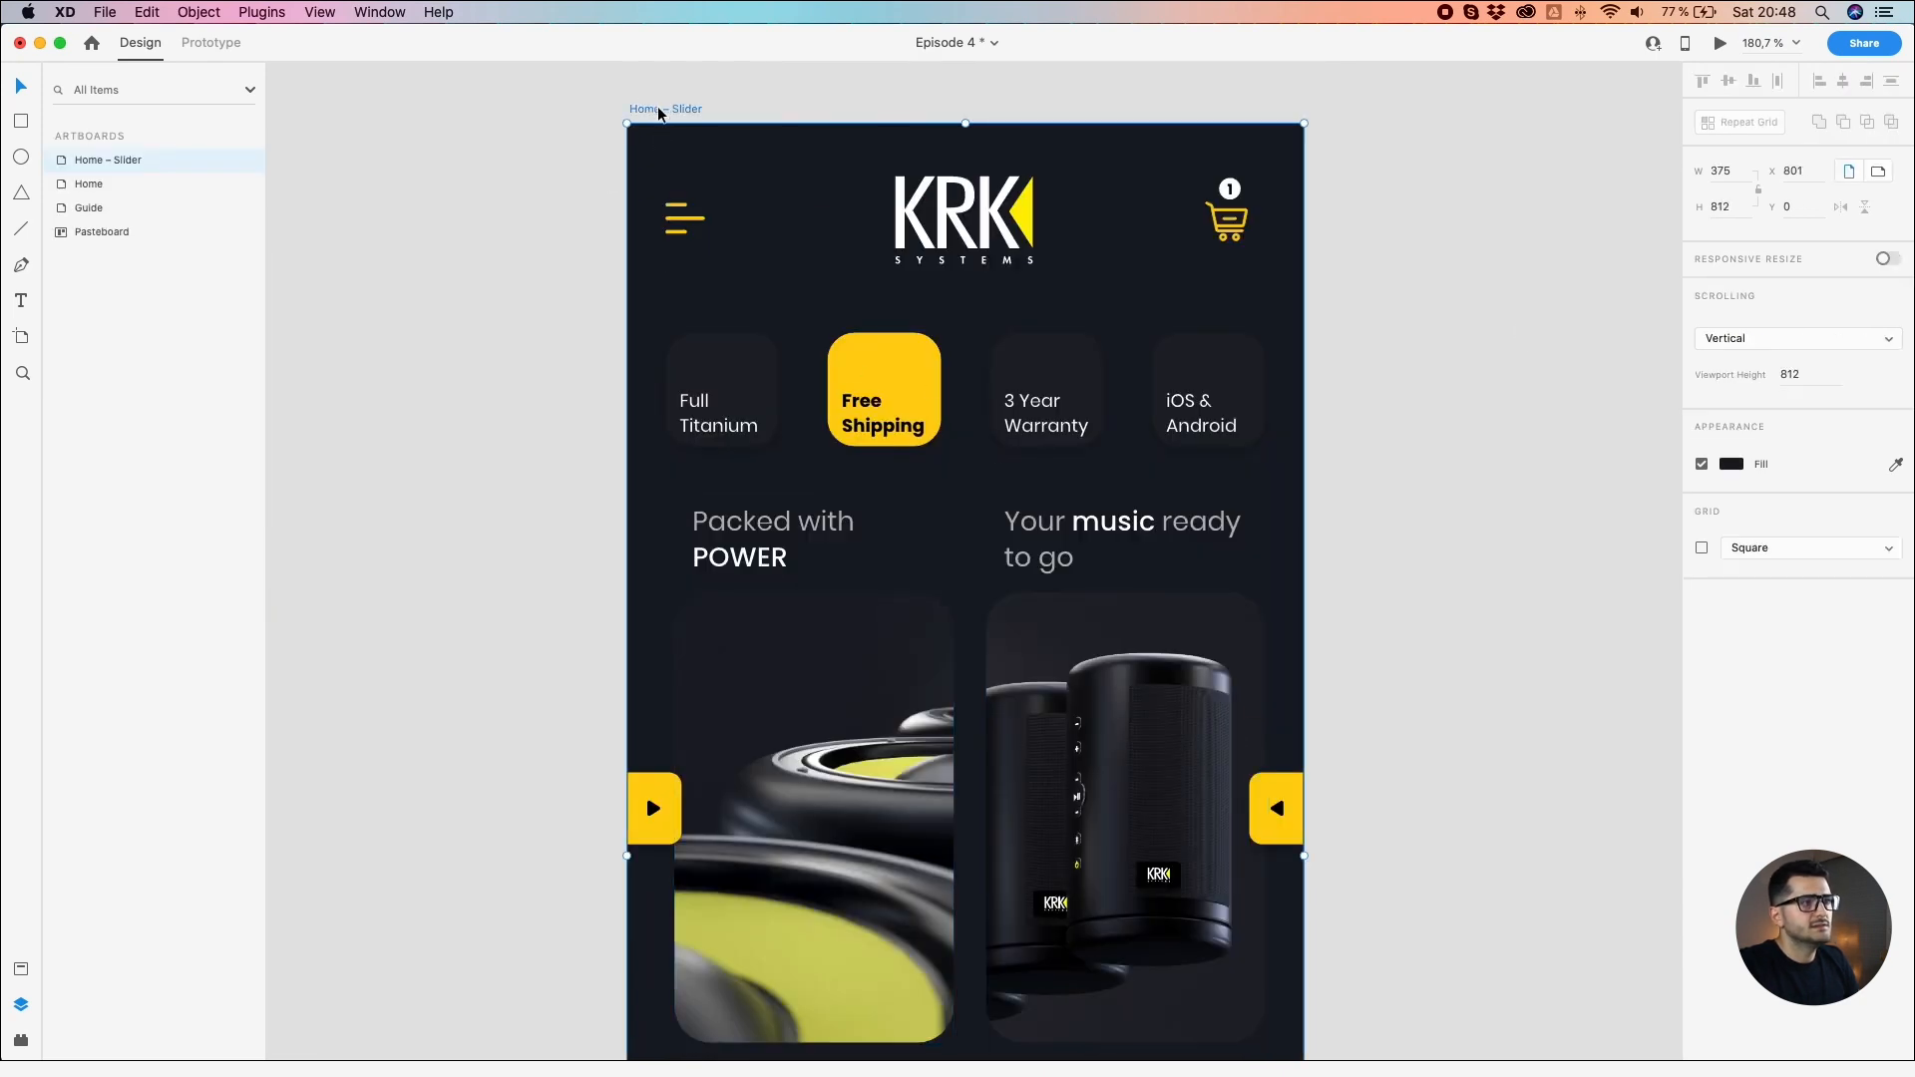
left_click(1701, 548)
scroll(1499, 691, "down", 5)
Step: Select all four cards of the slider in "Home – Slider" and nudge them right to X -340
left_click(1134, 461)
left_click(846, 427, "shift")
double_click(1077, 391)
left_click(896, 384, "shift")
scroll(578, 463, "down", 3)
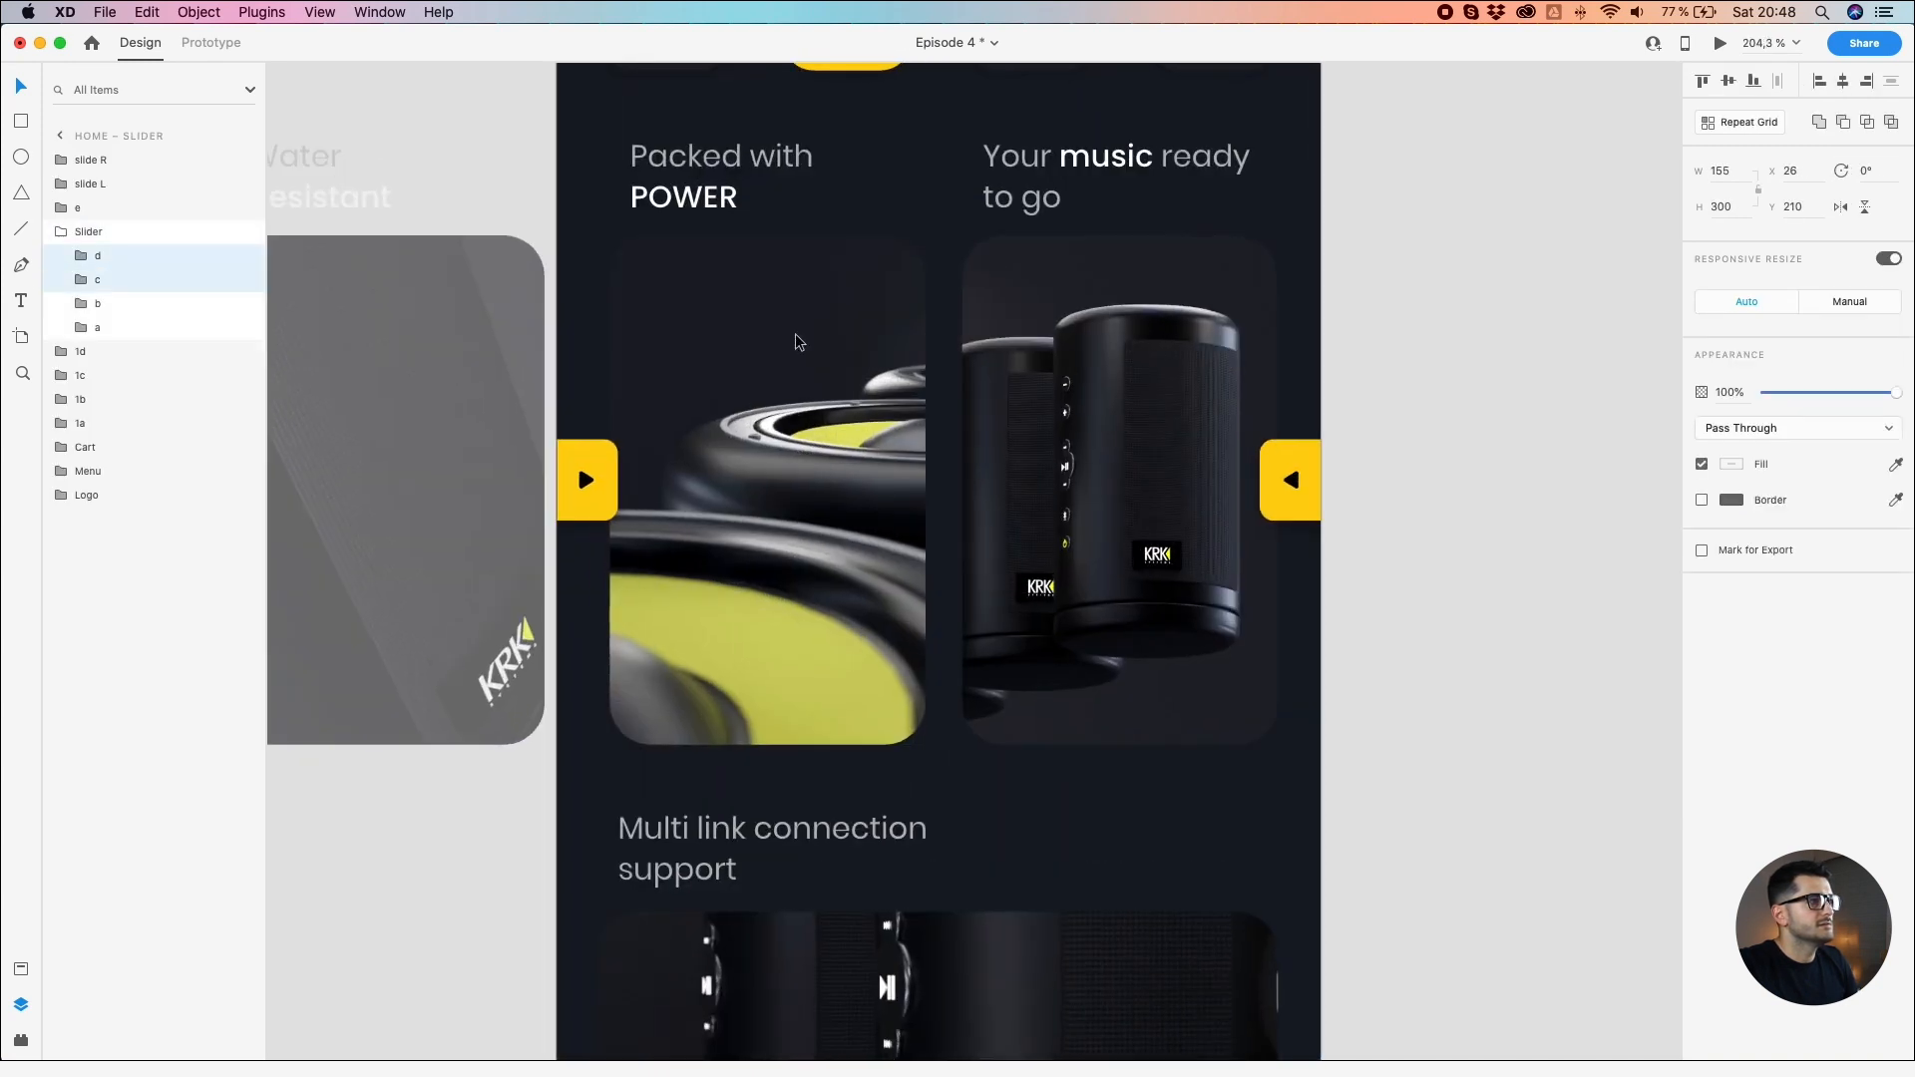
left_click(476, 328, "shift")
left_click_drag(435, 330, 685, 346)
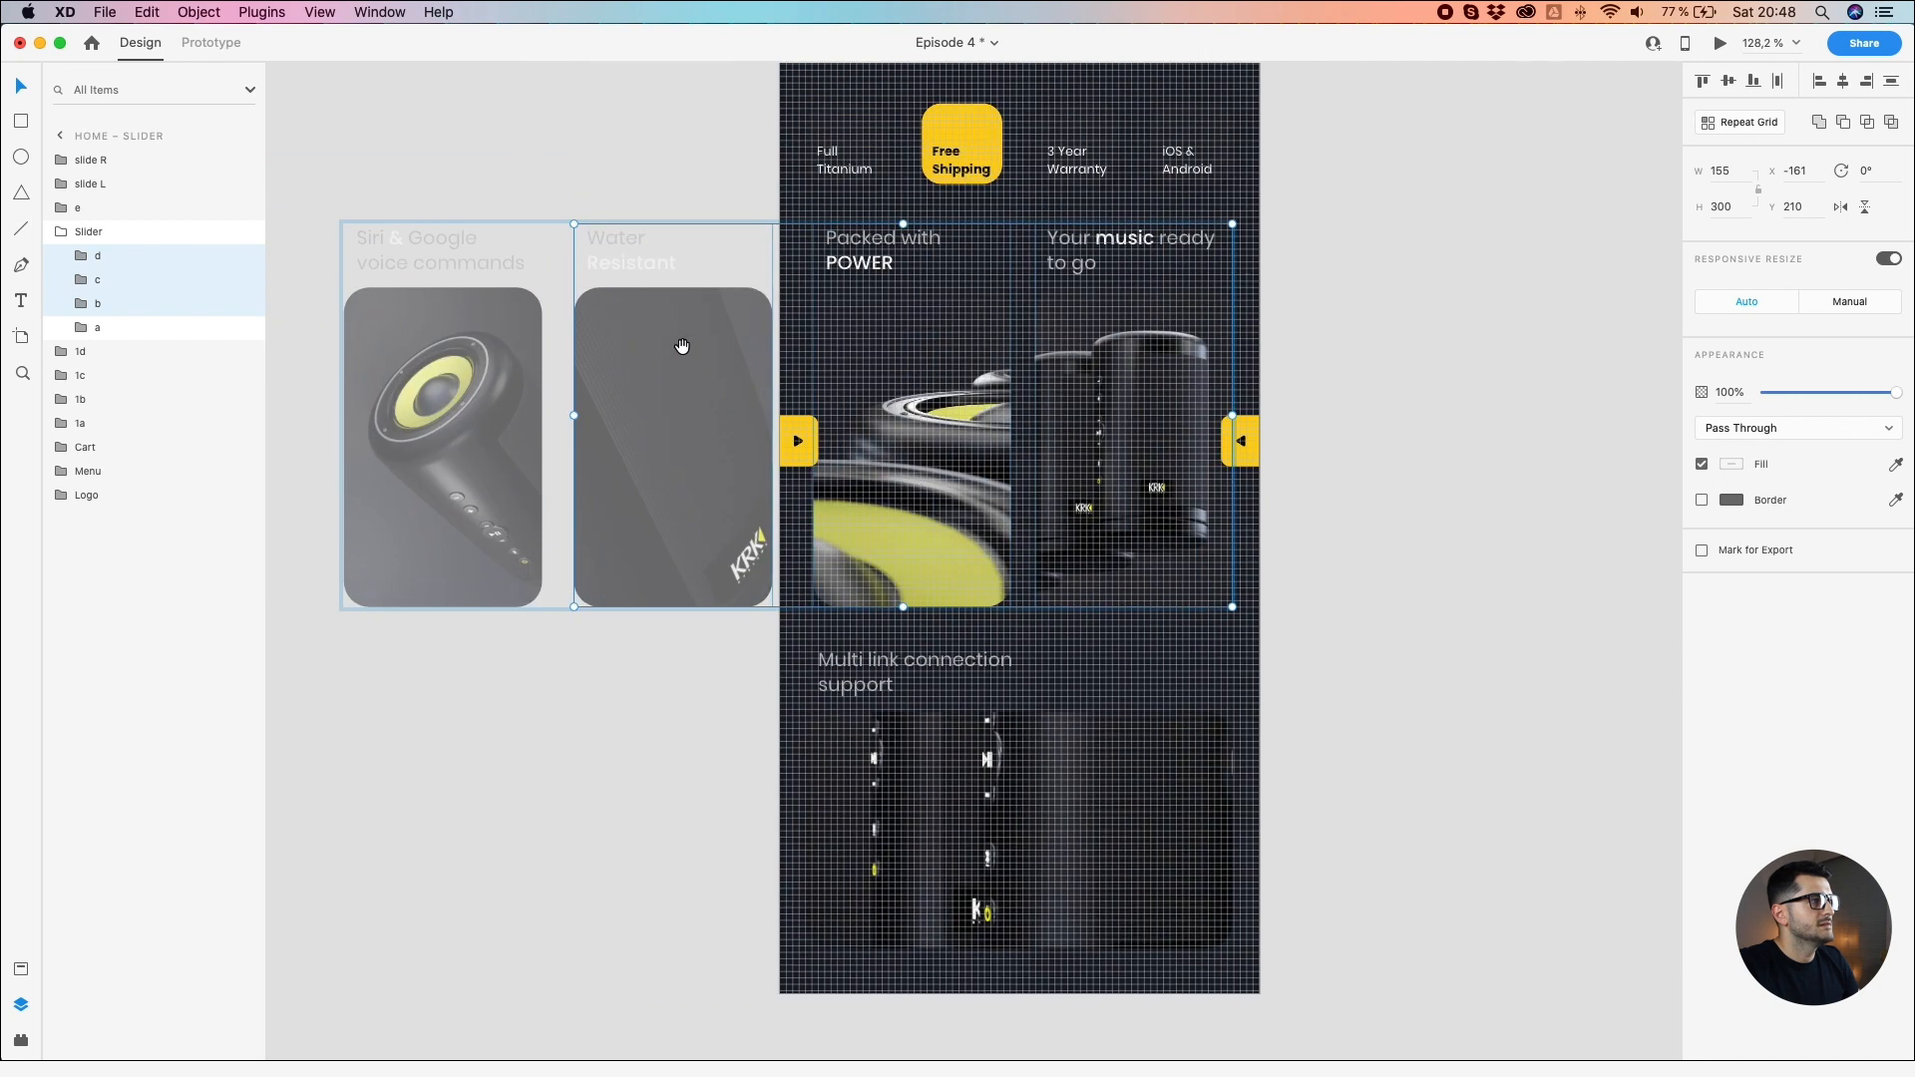
left_click(451, 357, "shift")
scroll(1247, 344, "up", 3)
scroll(1247, 349, "up", 3)
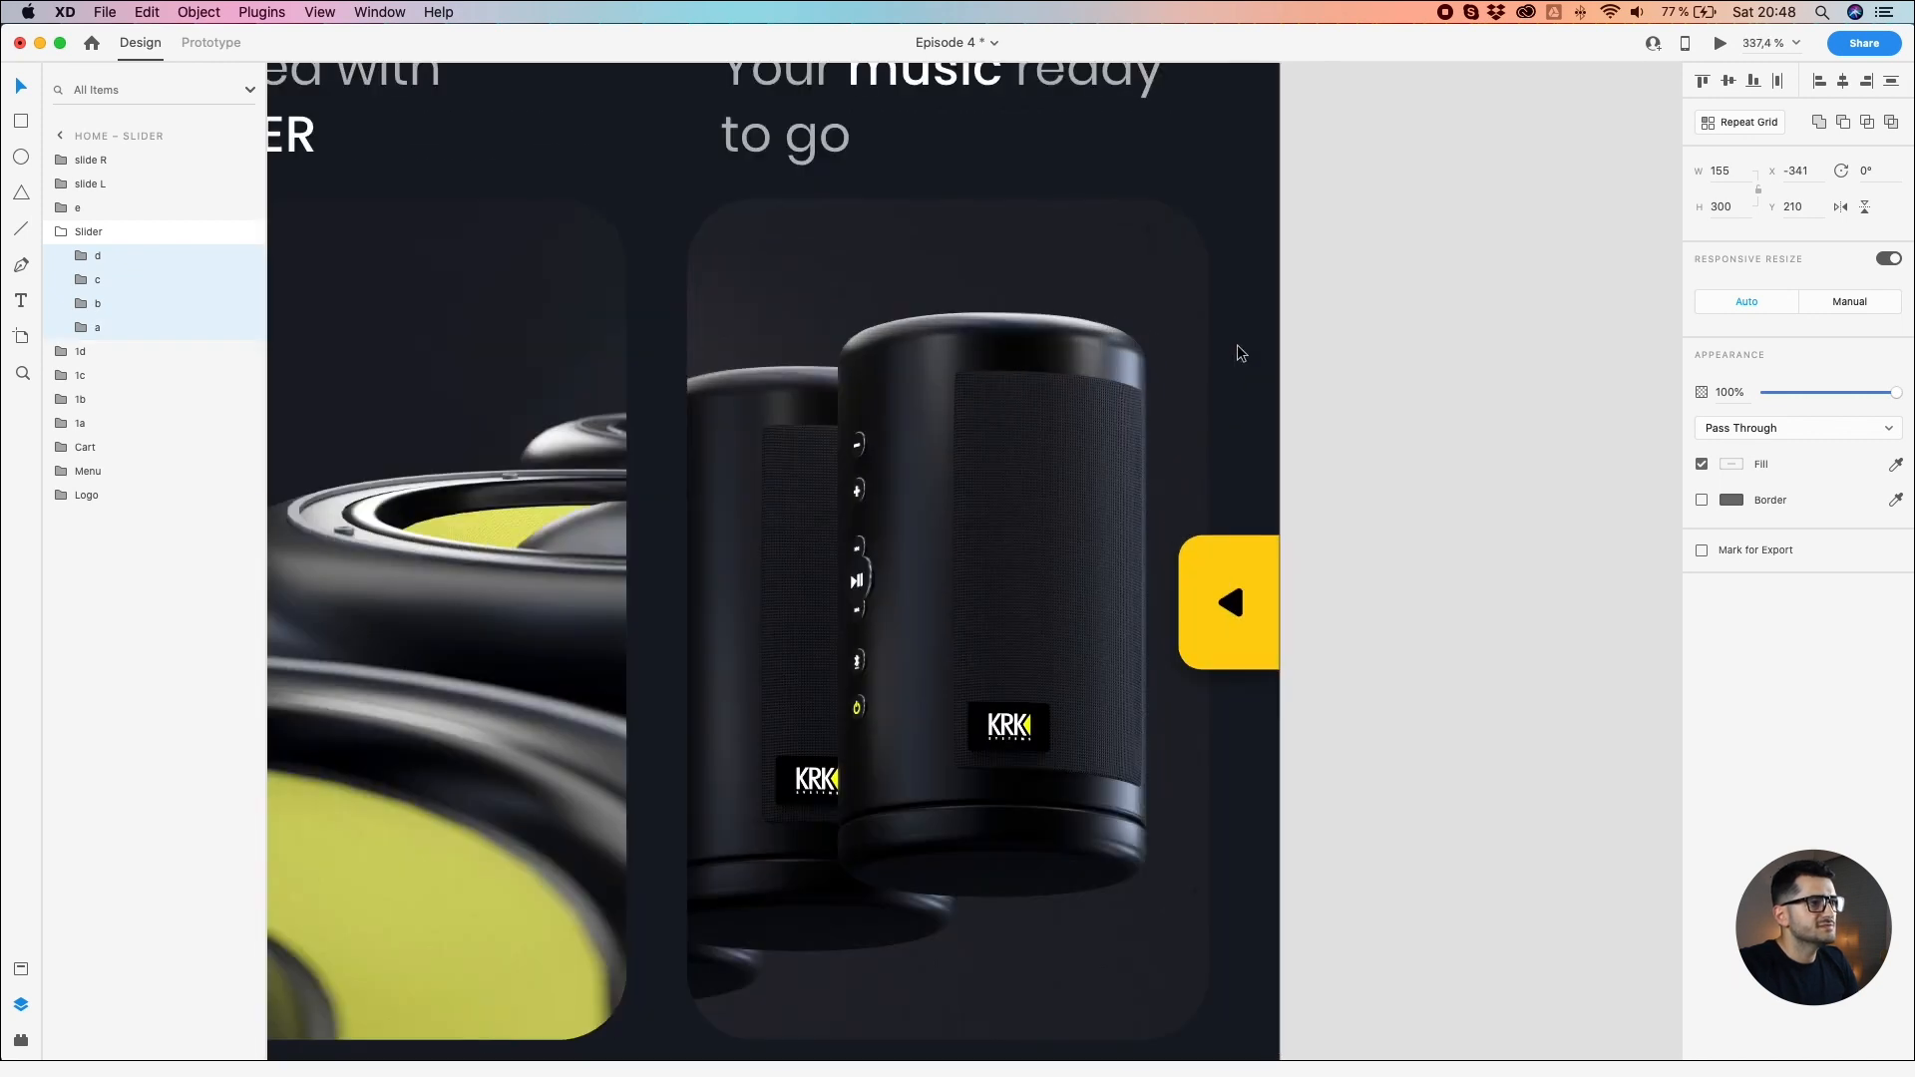
scroll(1240, 398, "up", 3)
scroll(1119, 523, "up", 2)
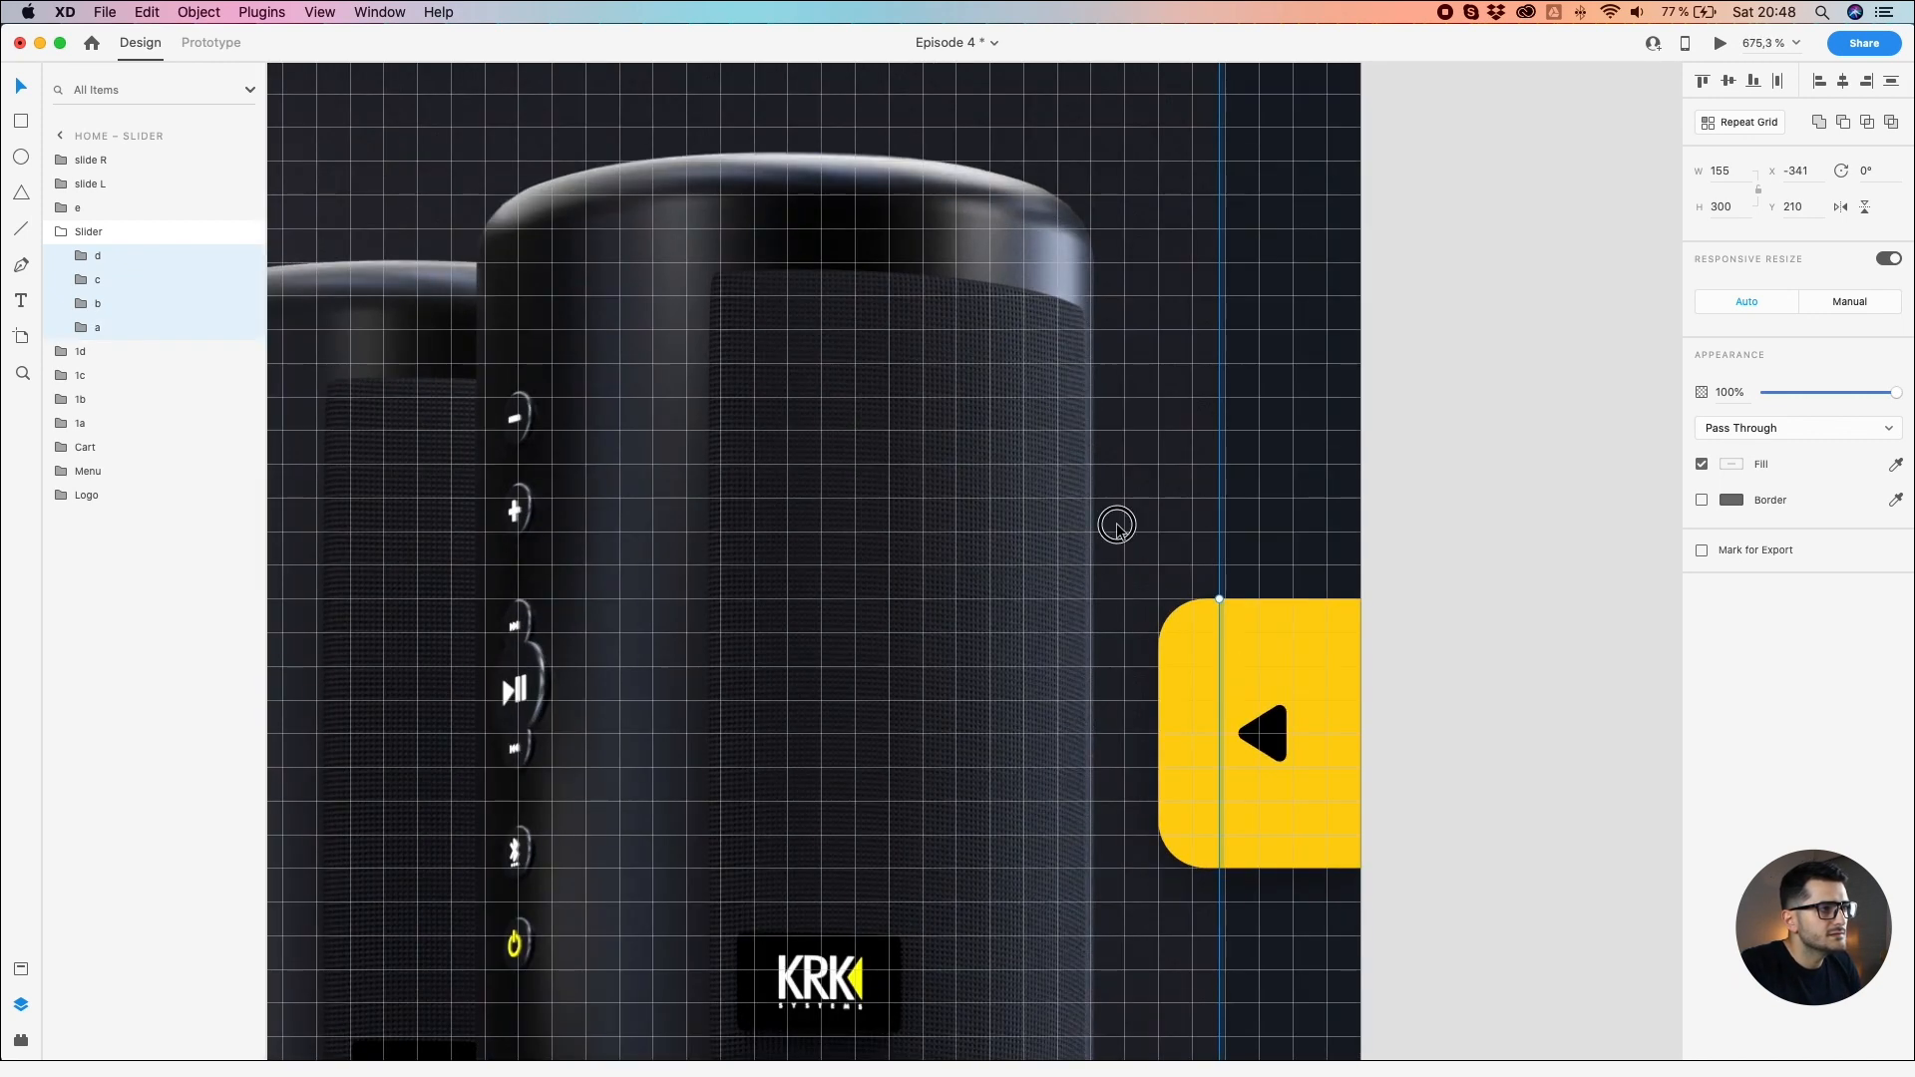
key("Right")
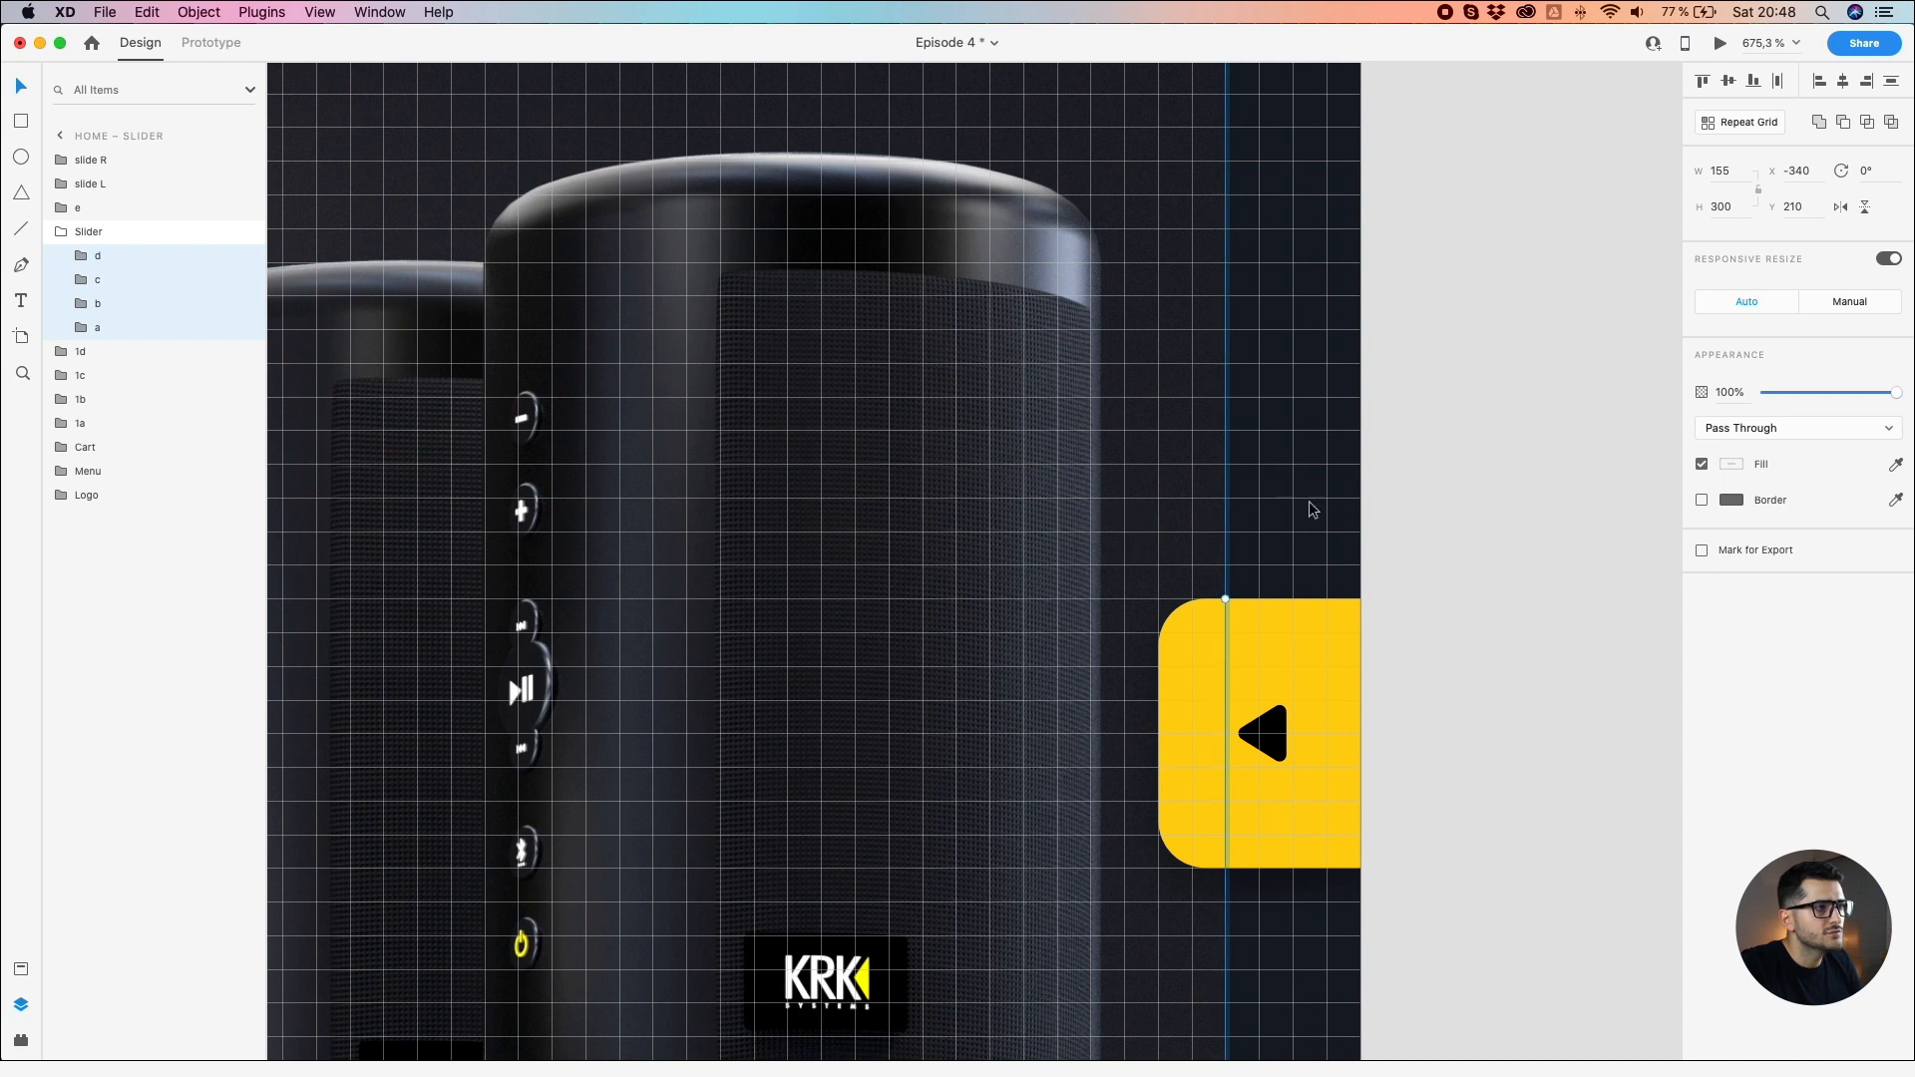
Step: Nudge the "Packed with POWER" card alone to the left in "Home – Slider", to X 20
scroll(1357, 513, "down", 5)
scroll(761, 513, "up", 3)
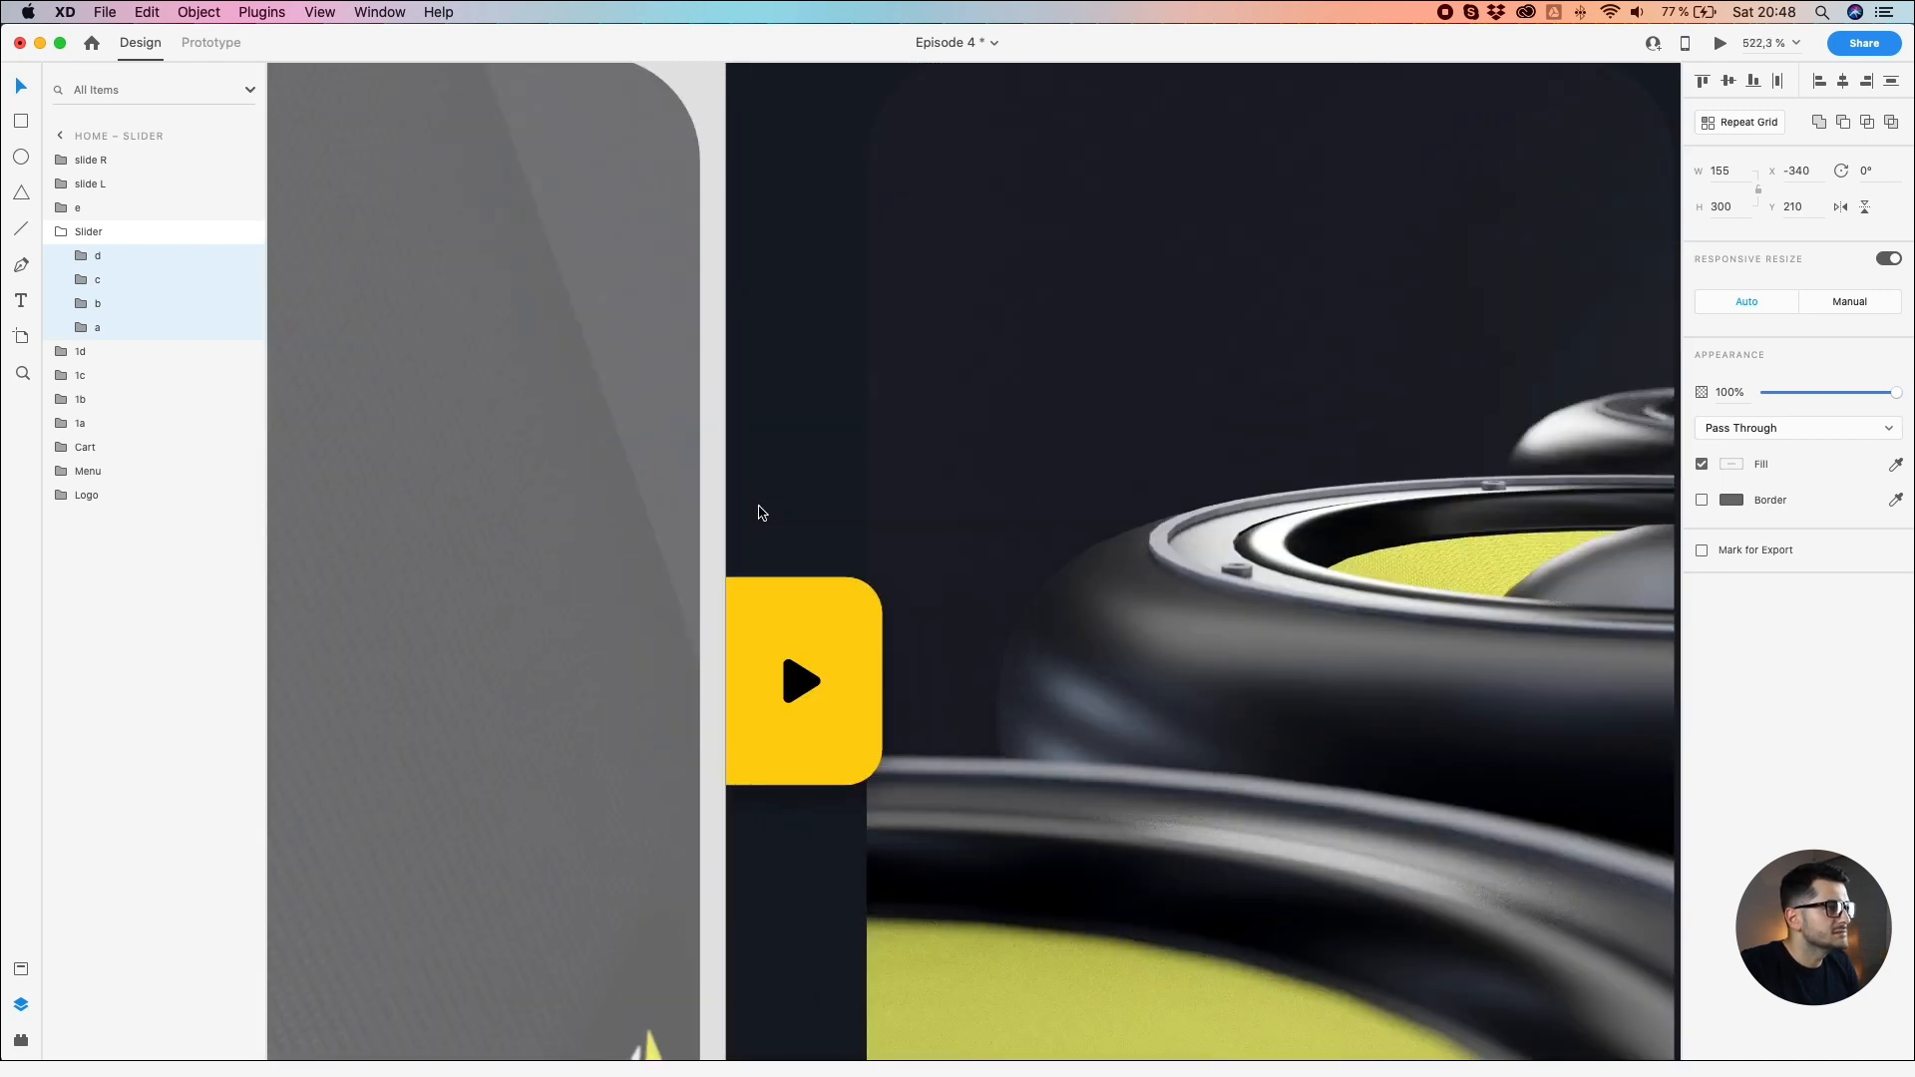
scroll(845, 480, "down", 2)
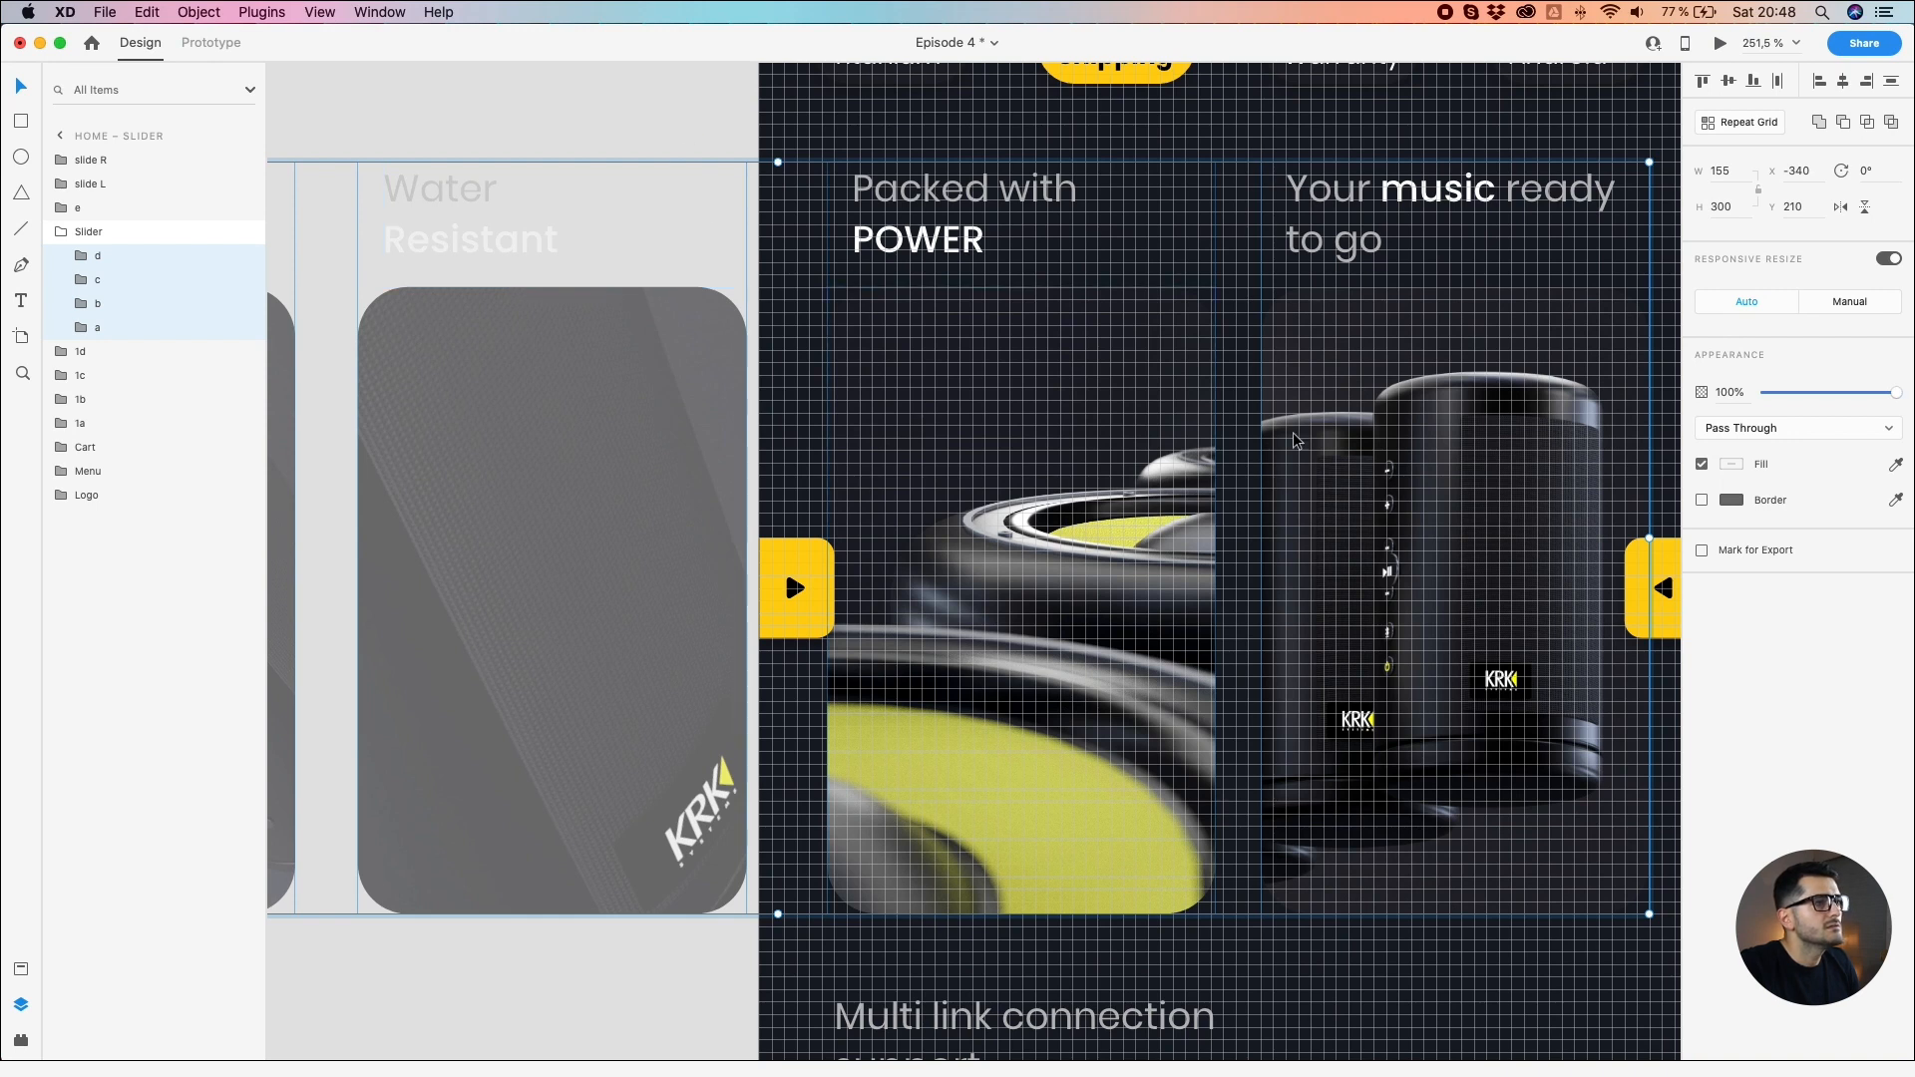
left_click(1254, 290)
double_click(1334, 385)
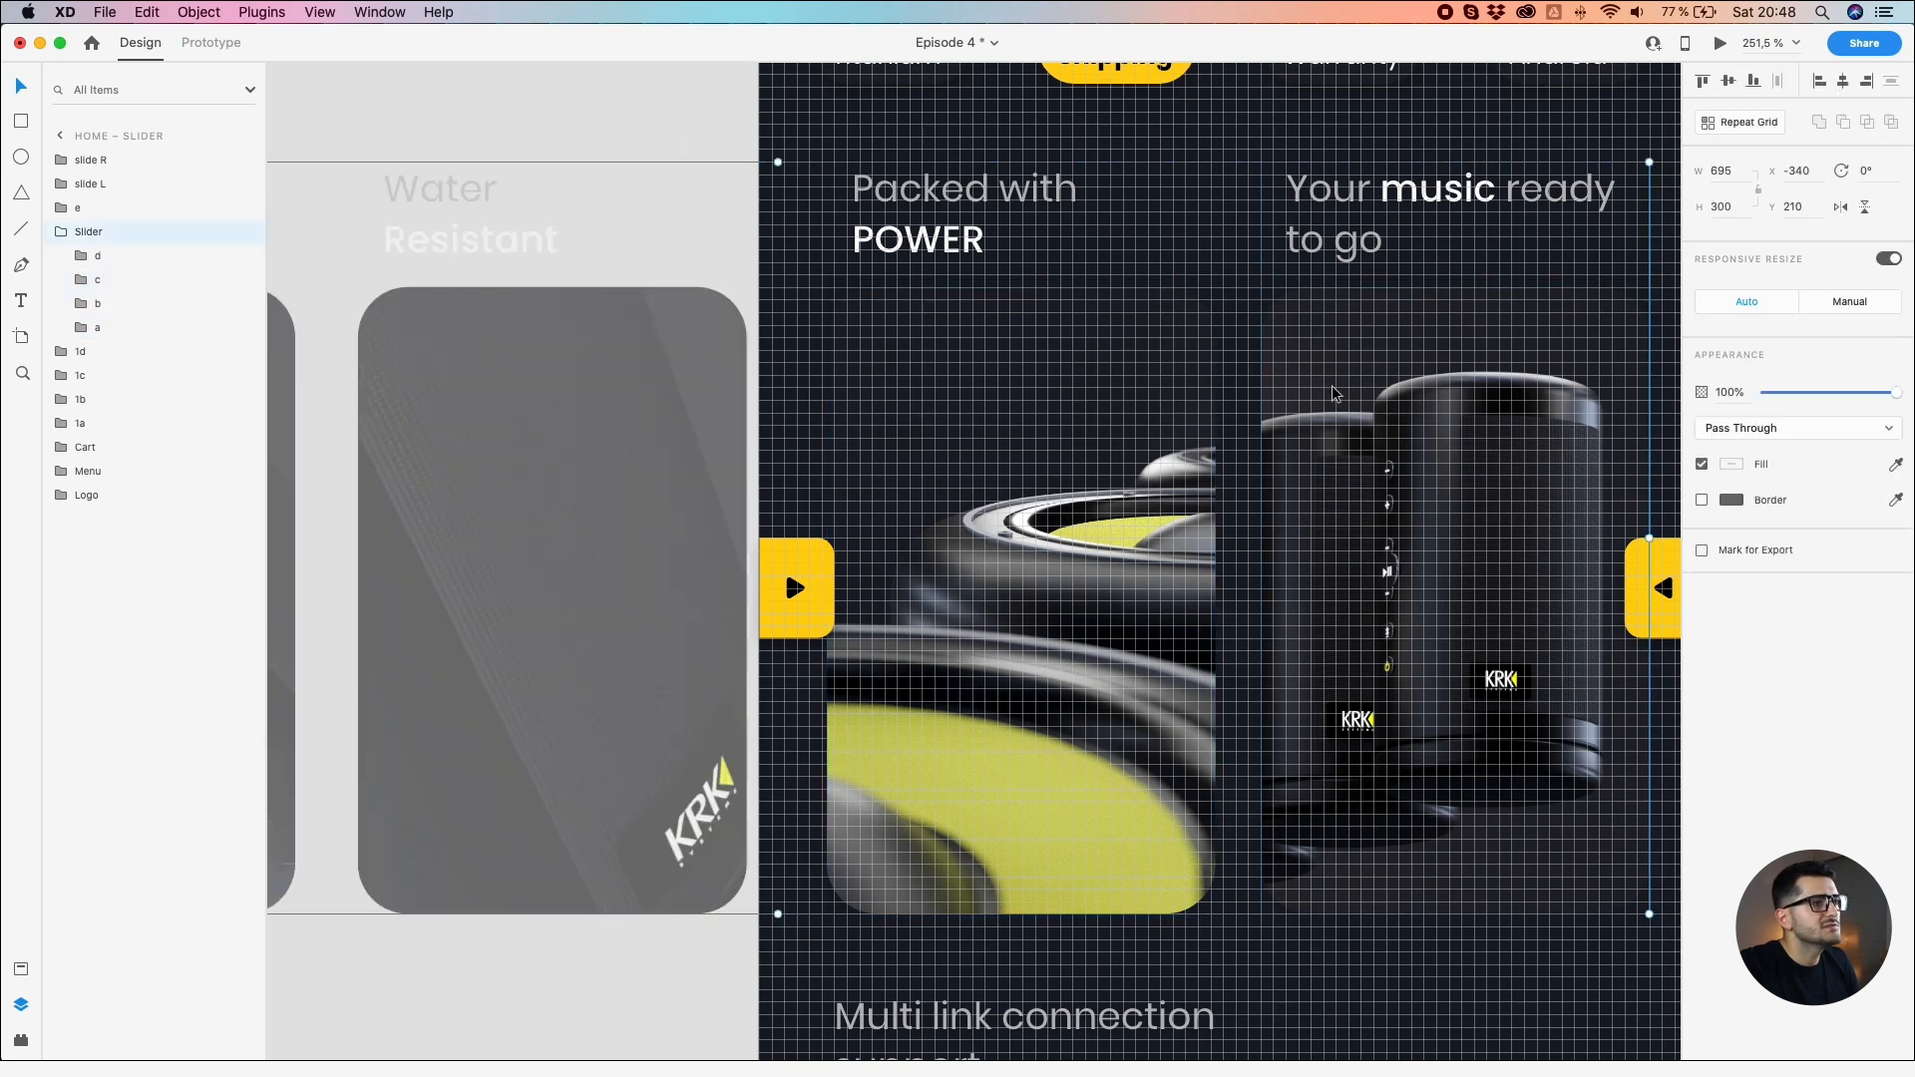
left_click(1153, 471)
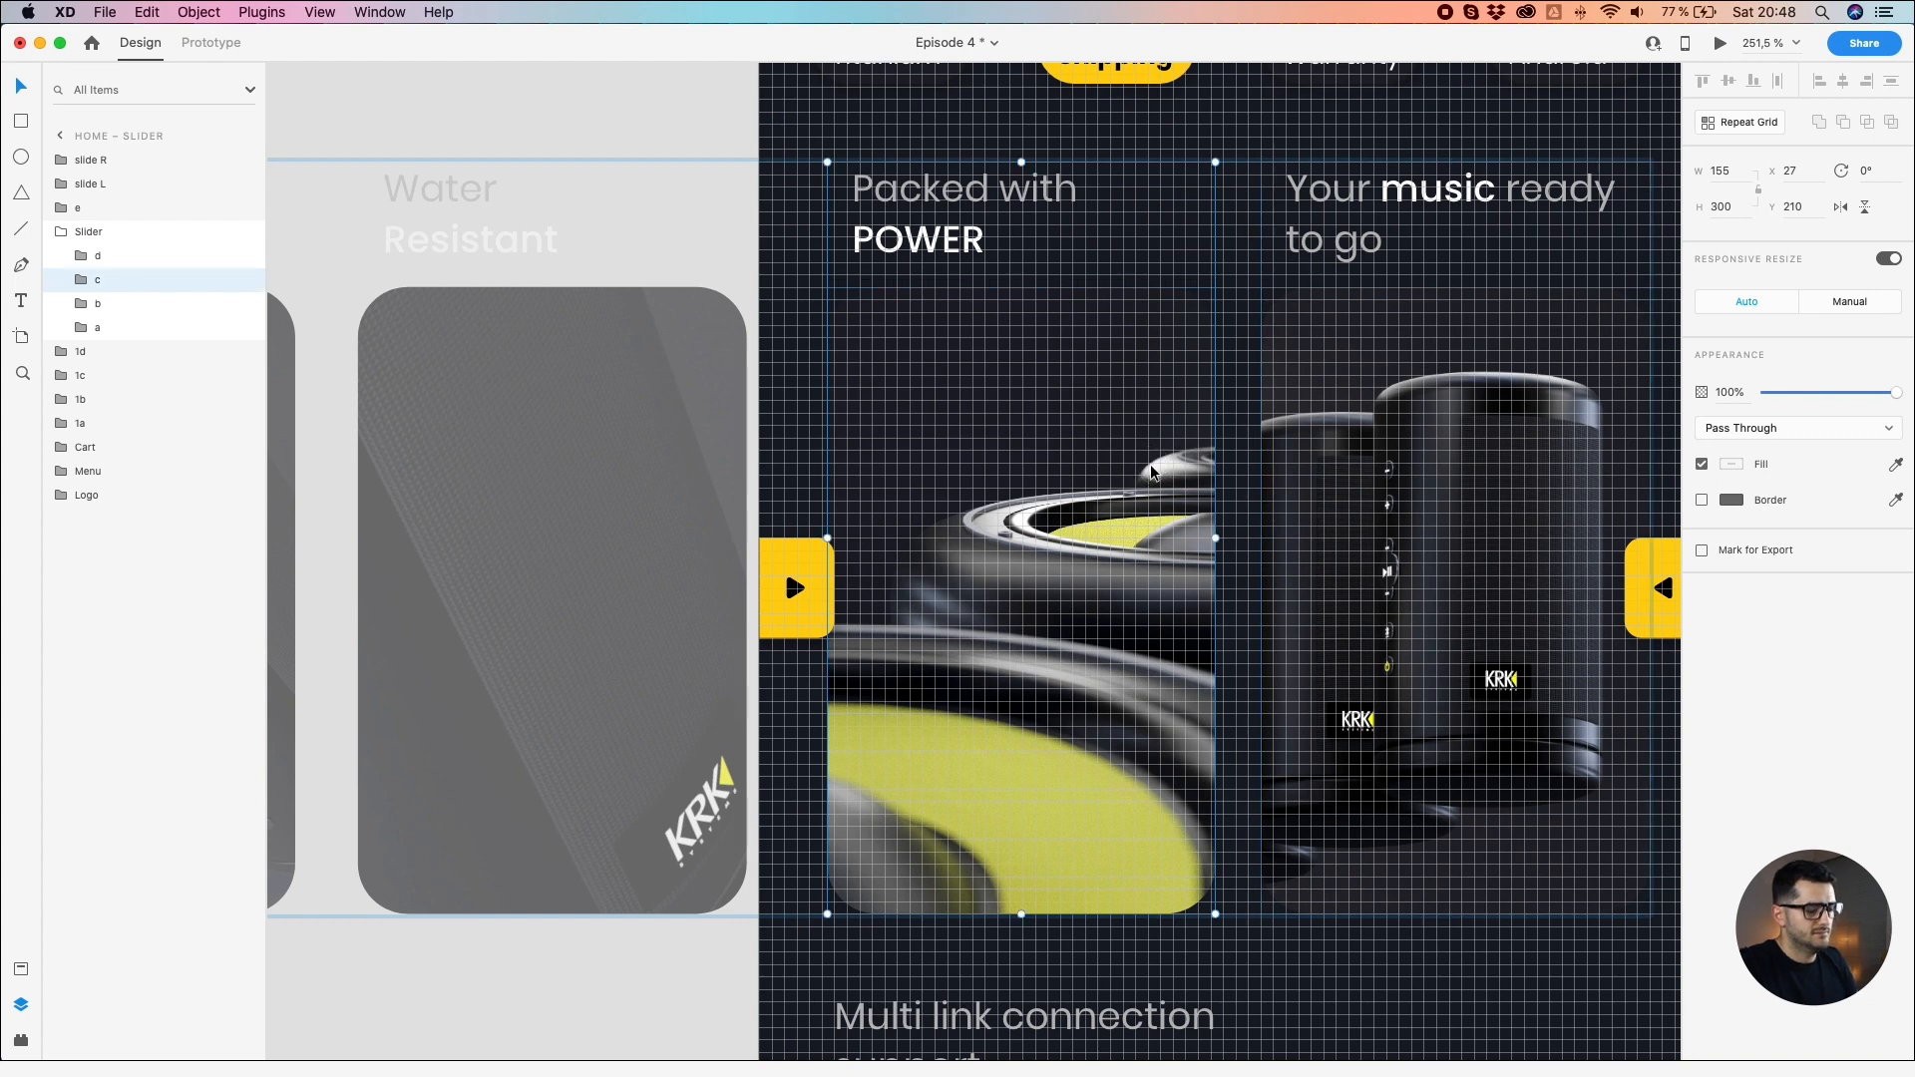
key("Left")
key("Left")
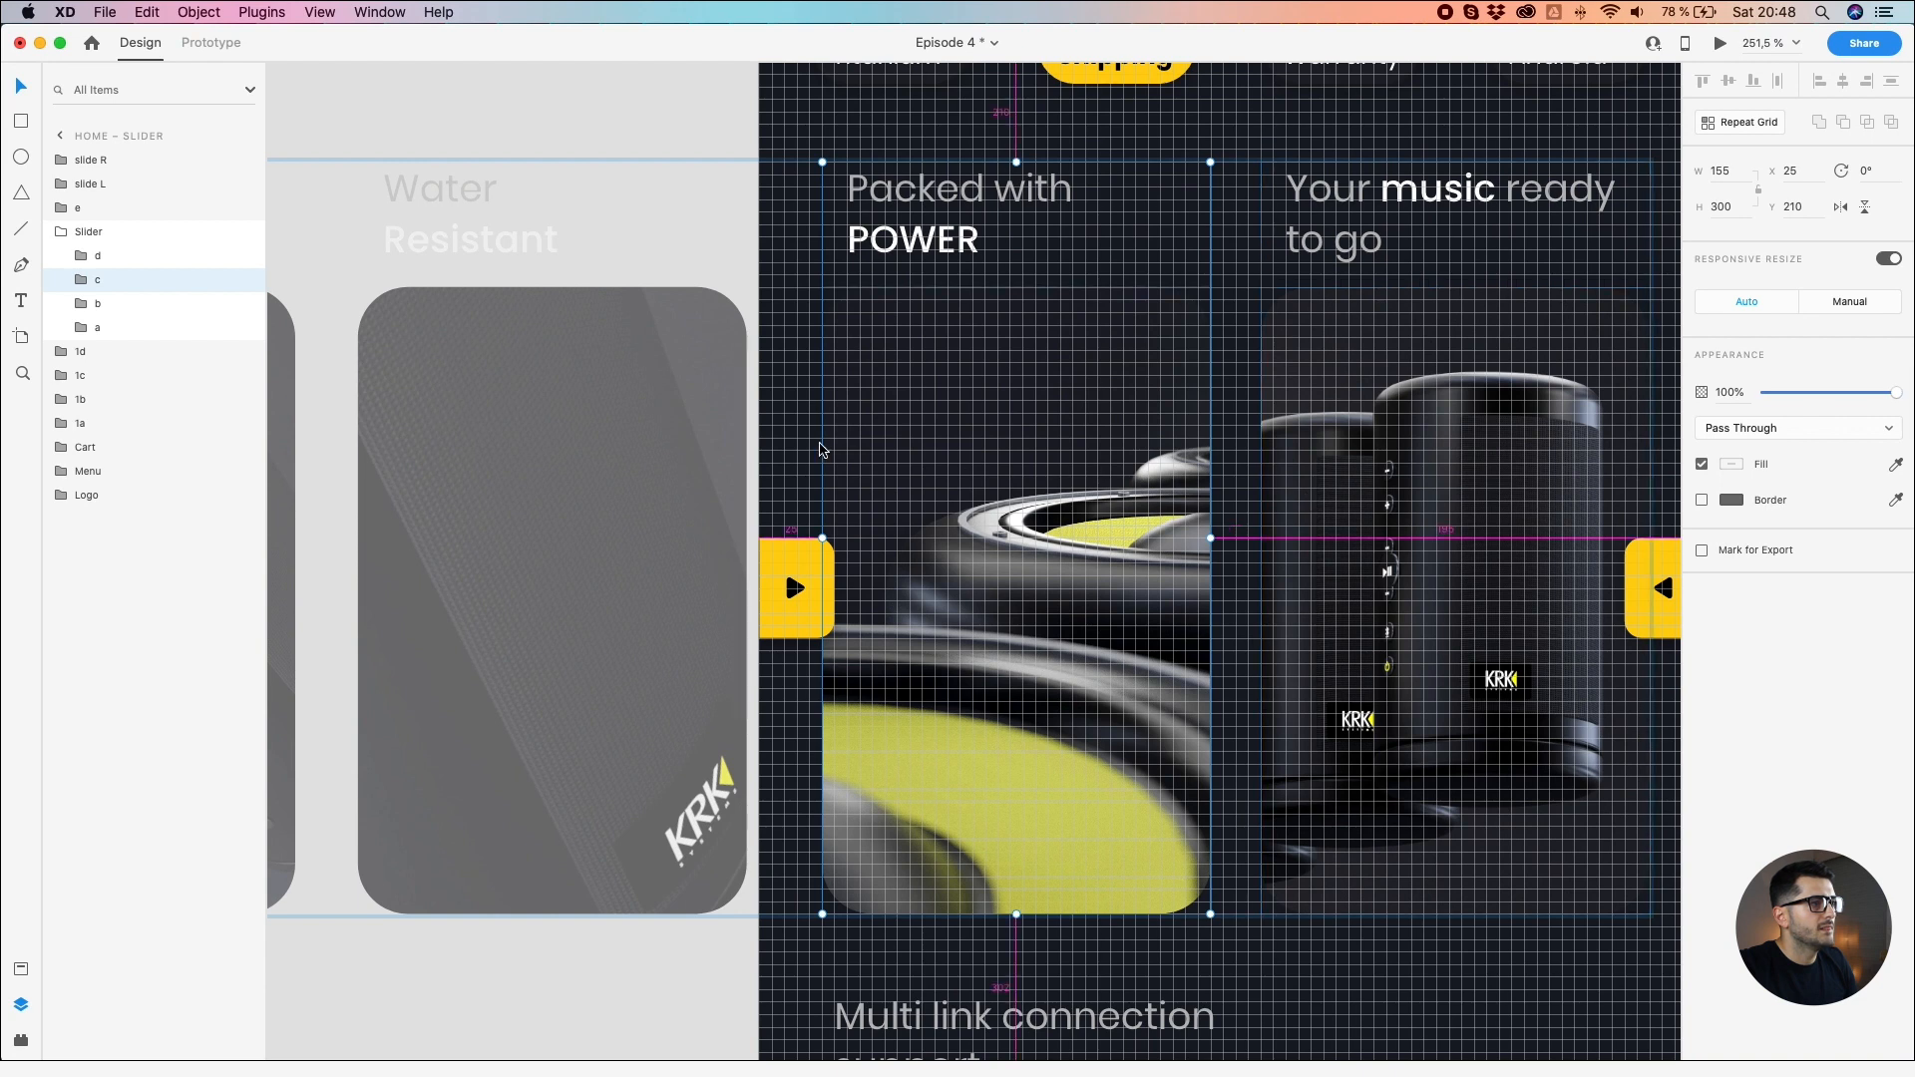
scroll(872, 477, "up", 5)
left_click_drag(876, 508, 860, 500)
key("Left")
key("Left")
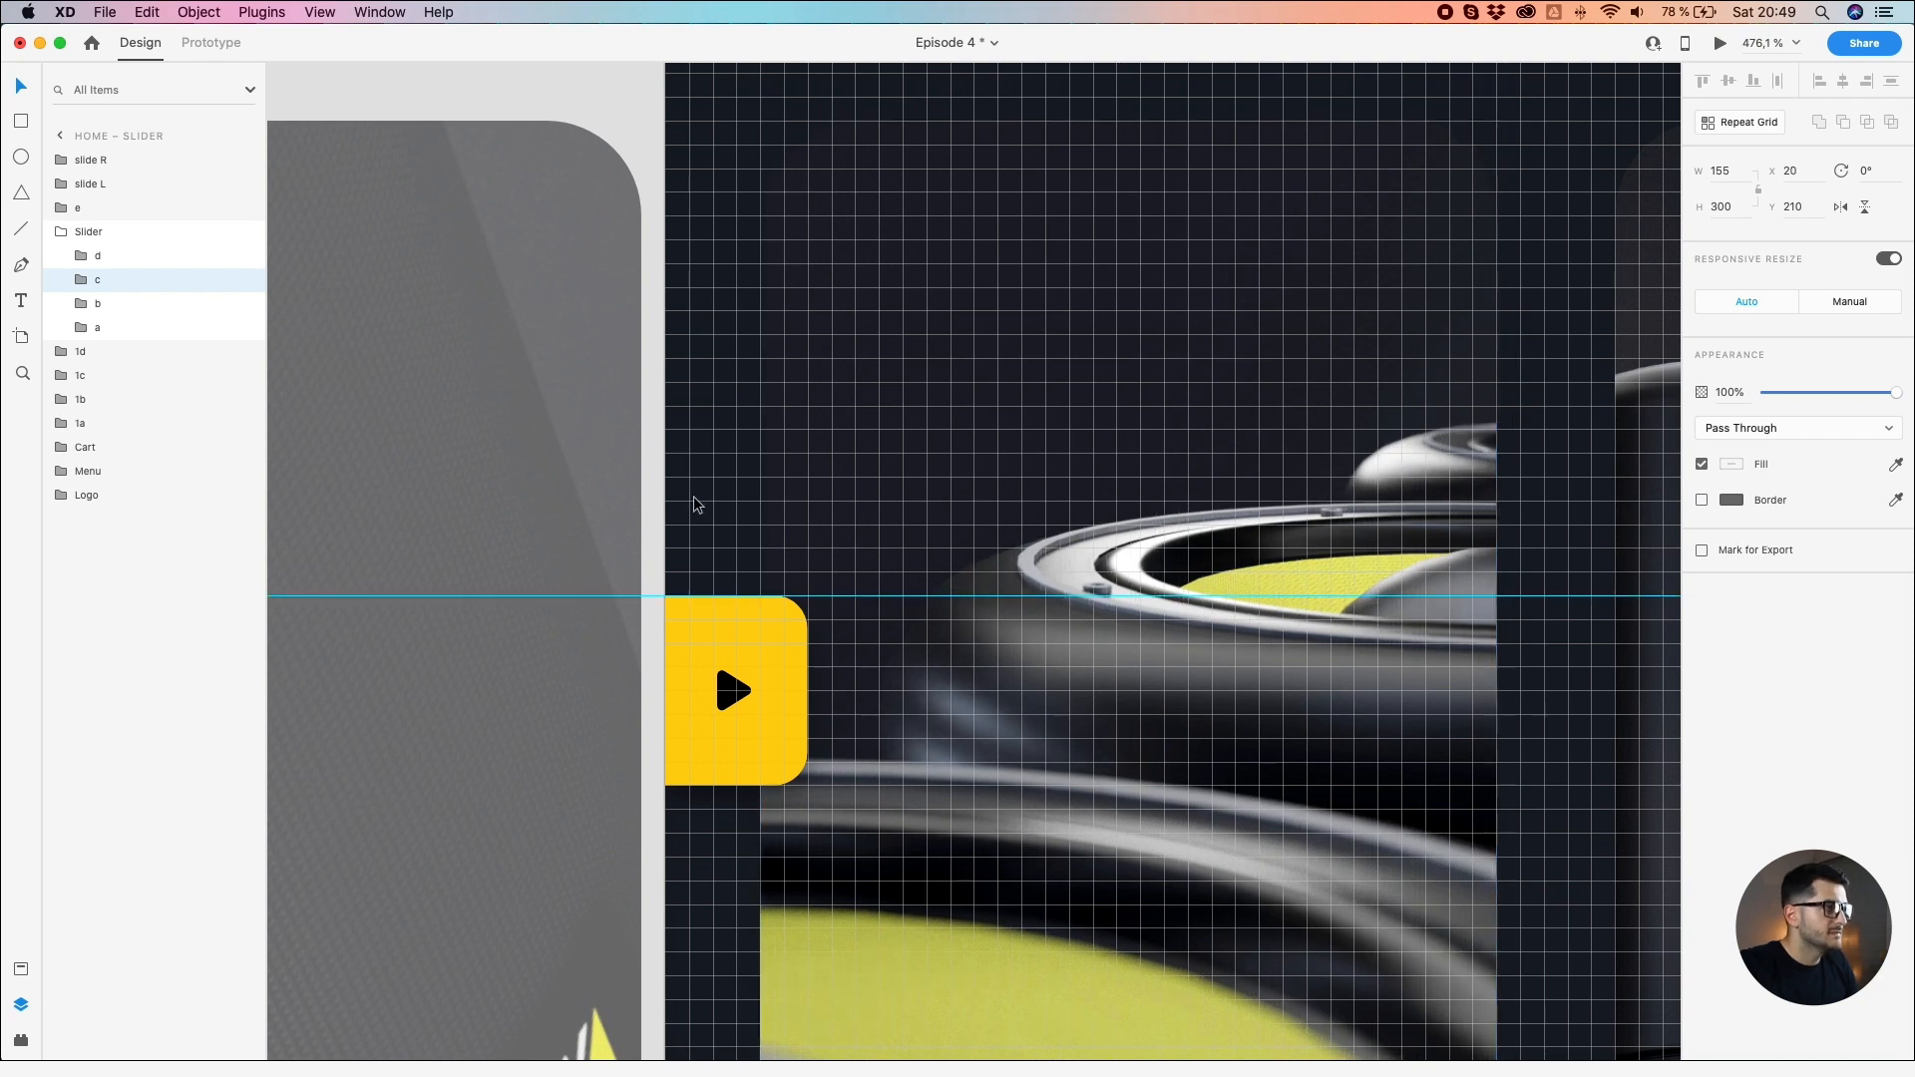
Step: Check the position of the "Your music ready to go" card and its spacing from the "Packed with POWER" card
scroll(693, 497, "down", 3)
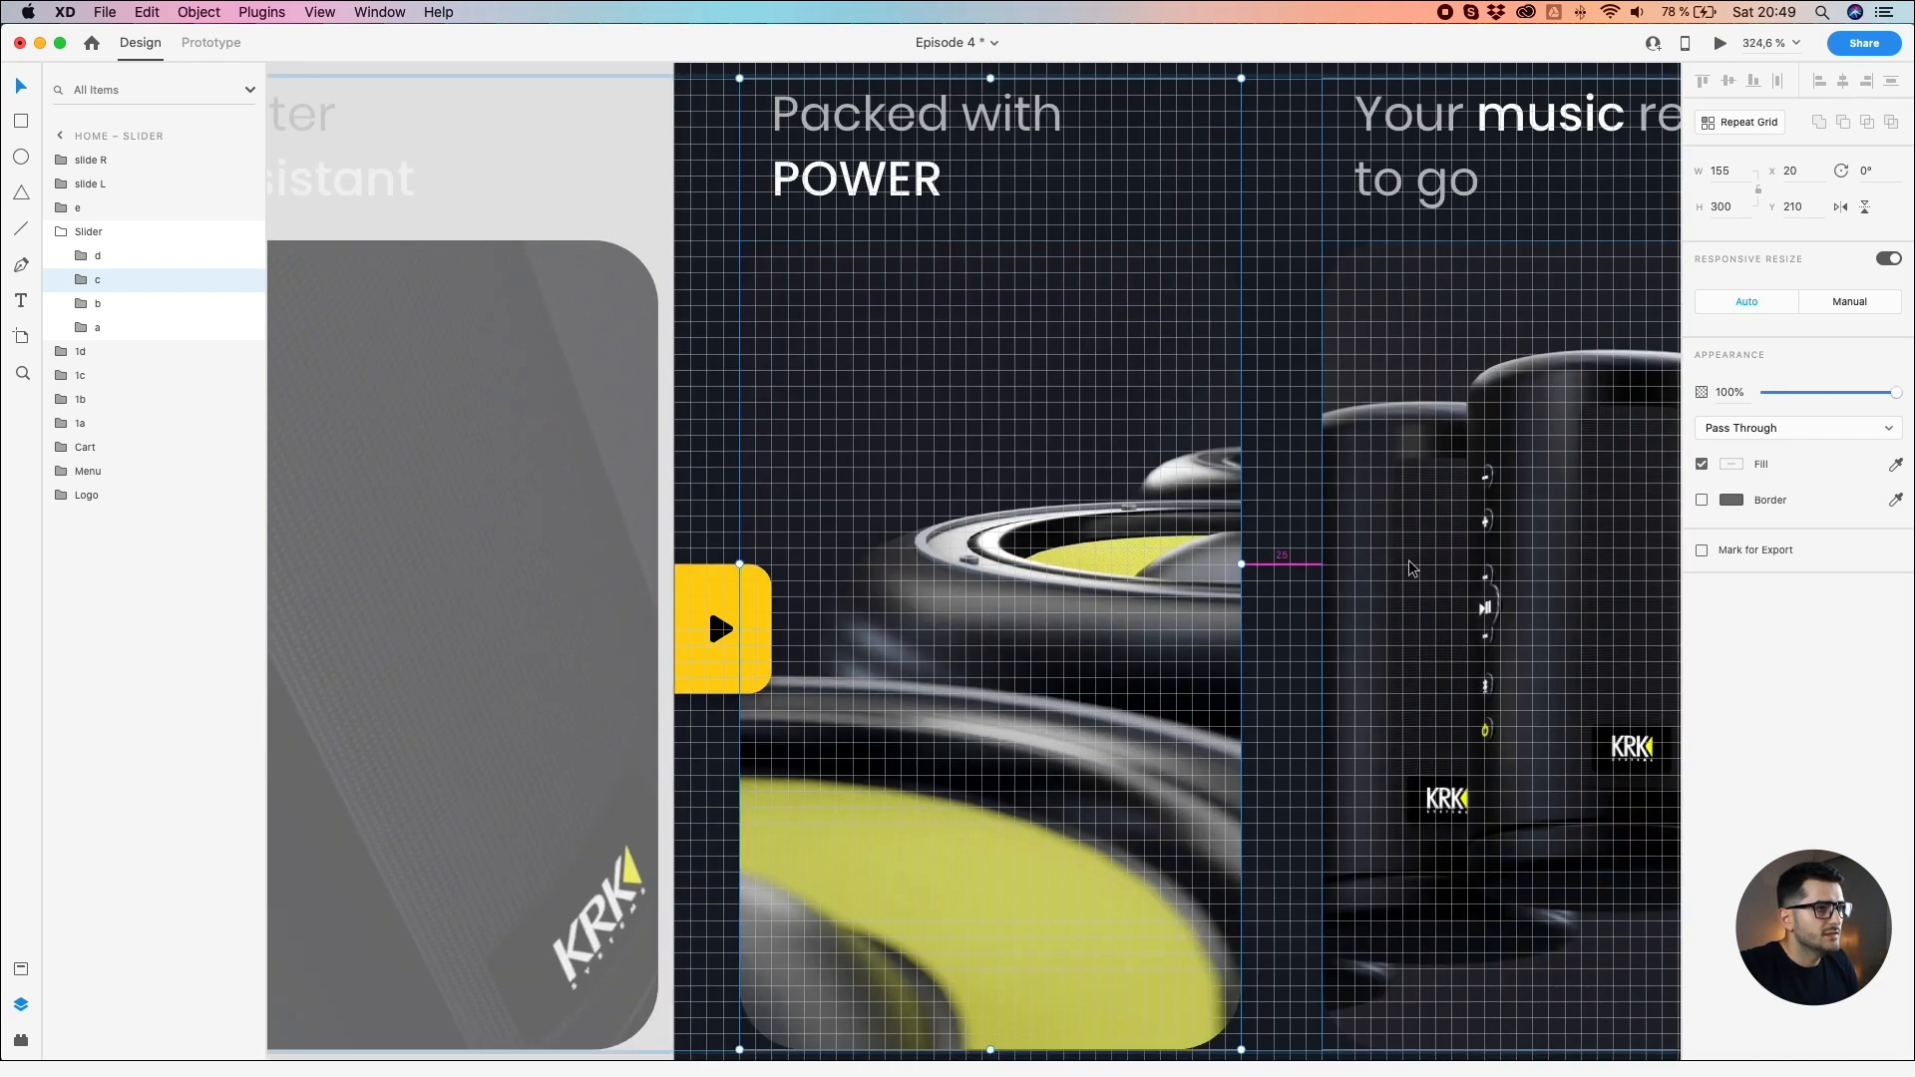
scroll(1154, 547, "right", 3)
left_click(1428, 559)
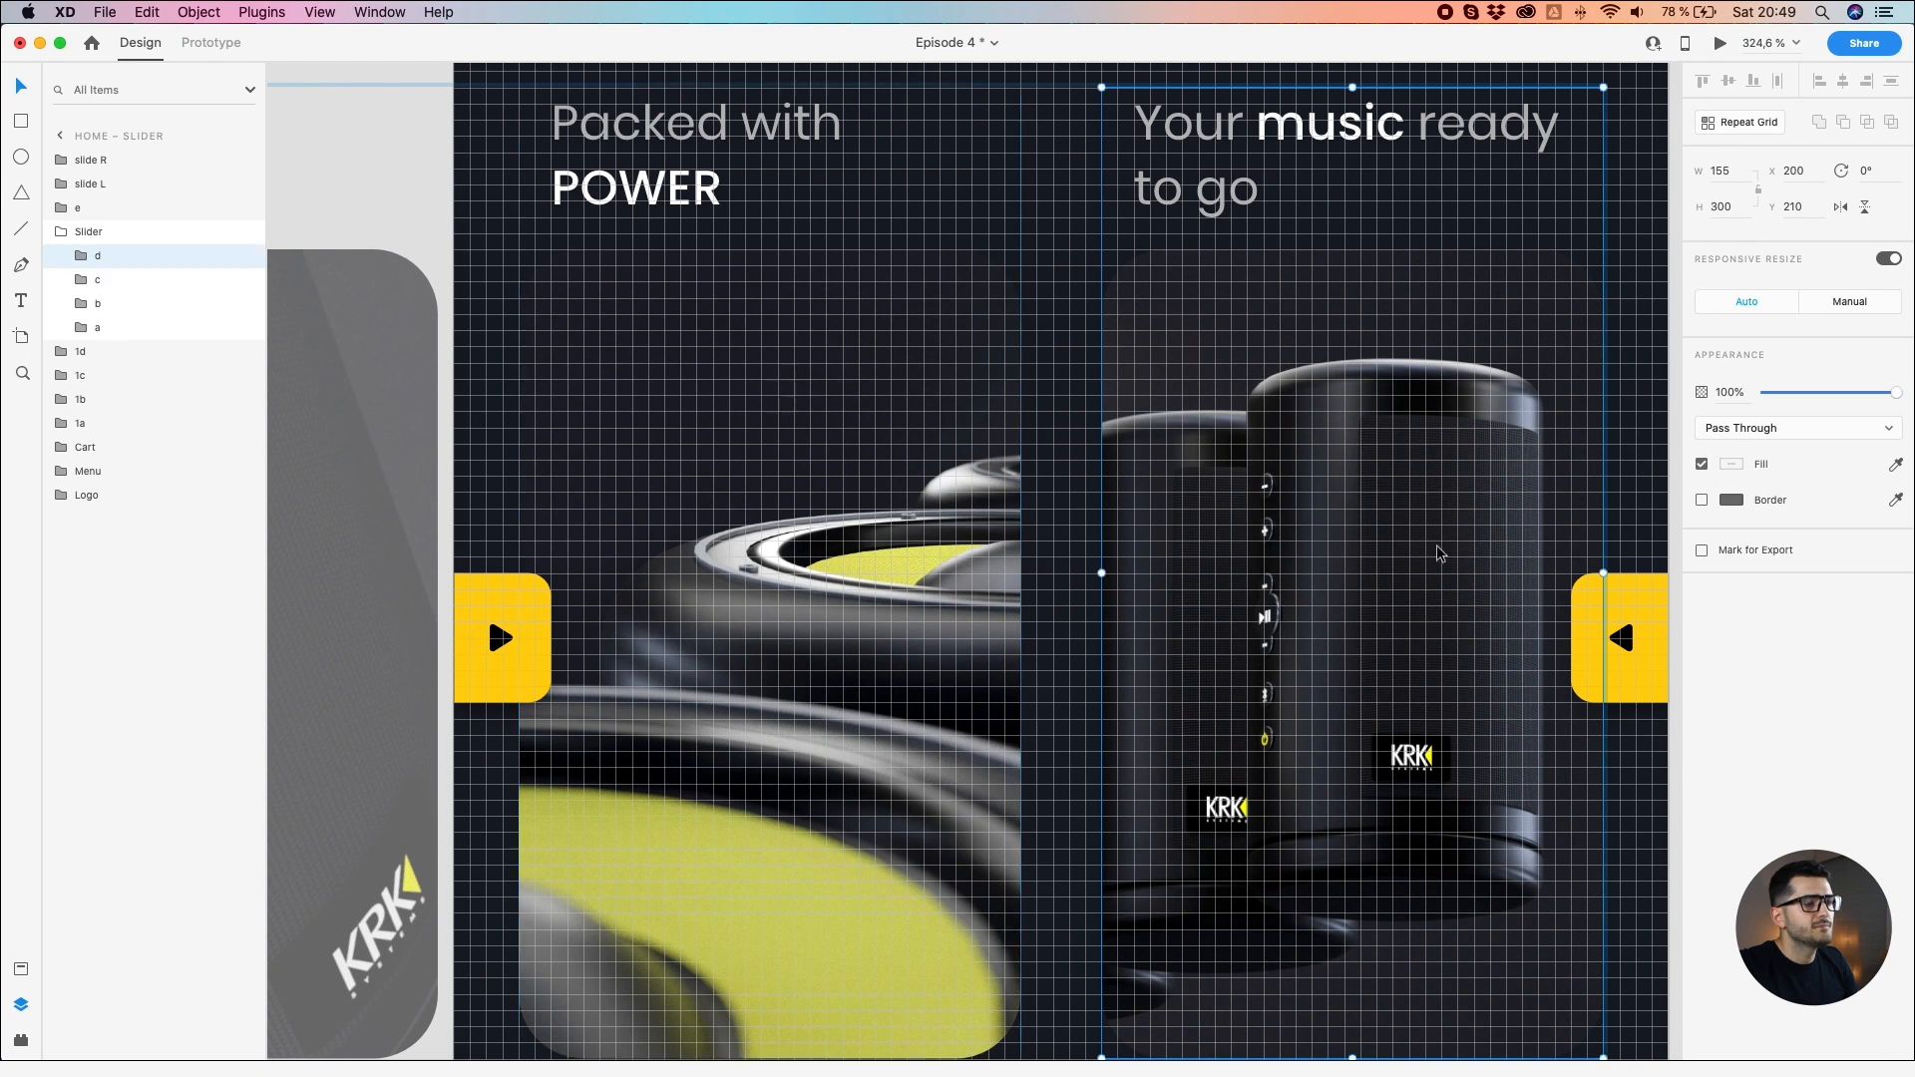
scroll(1456, 519, "right", 3)
scroll(1456, 519, "down", 5)
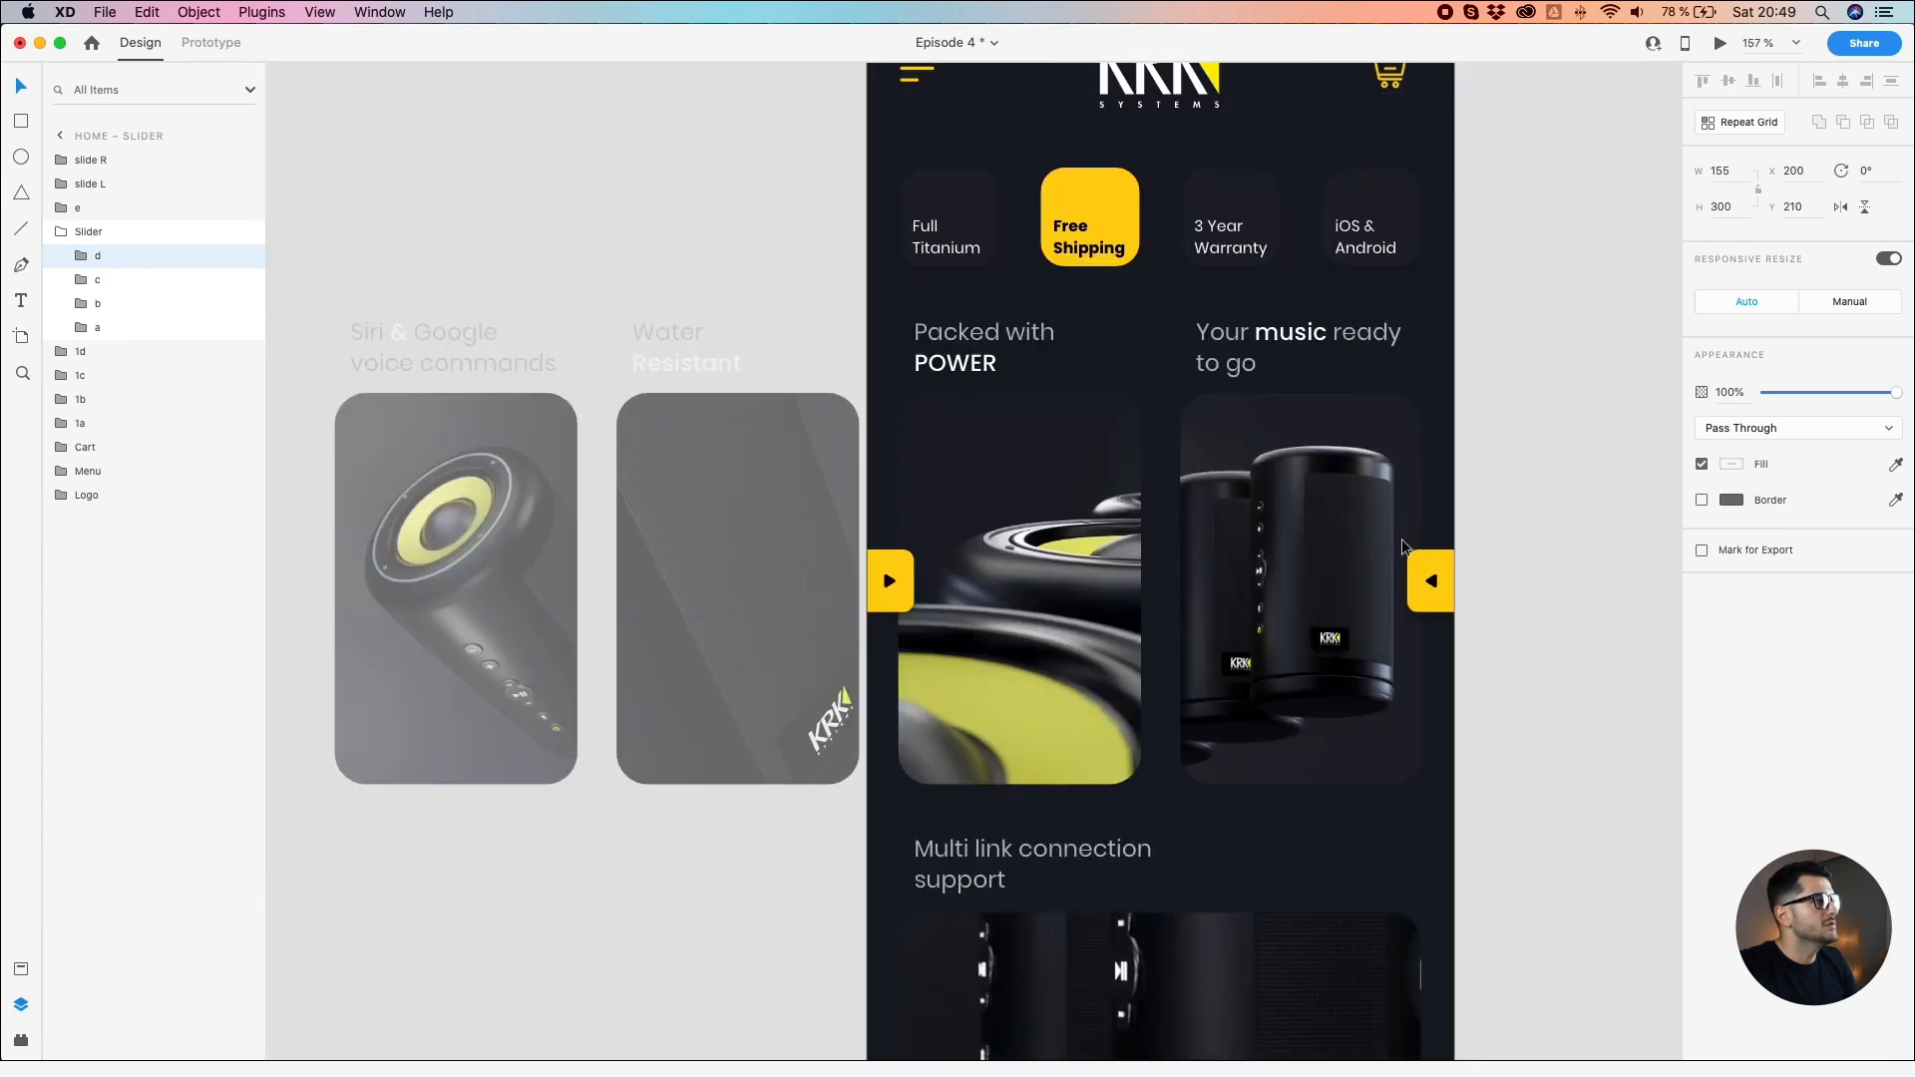
Step: Select the "Packed with POWER" and "Your music ready to go" cards in the Home artboard's slider and nudge them left to X 380
scroll(799, 641, "left", 5)
left_click(969, 340)
double_click(607, 586)
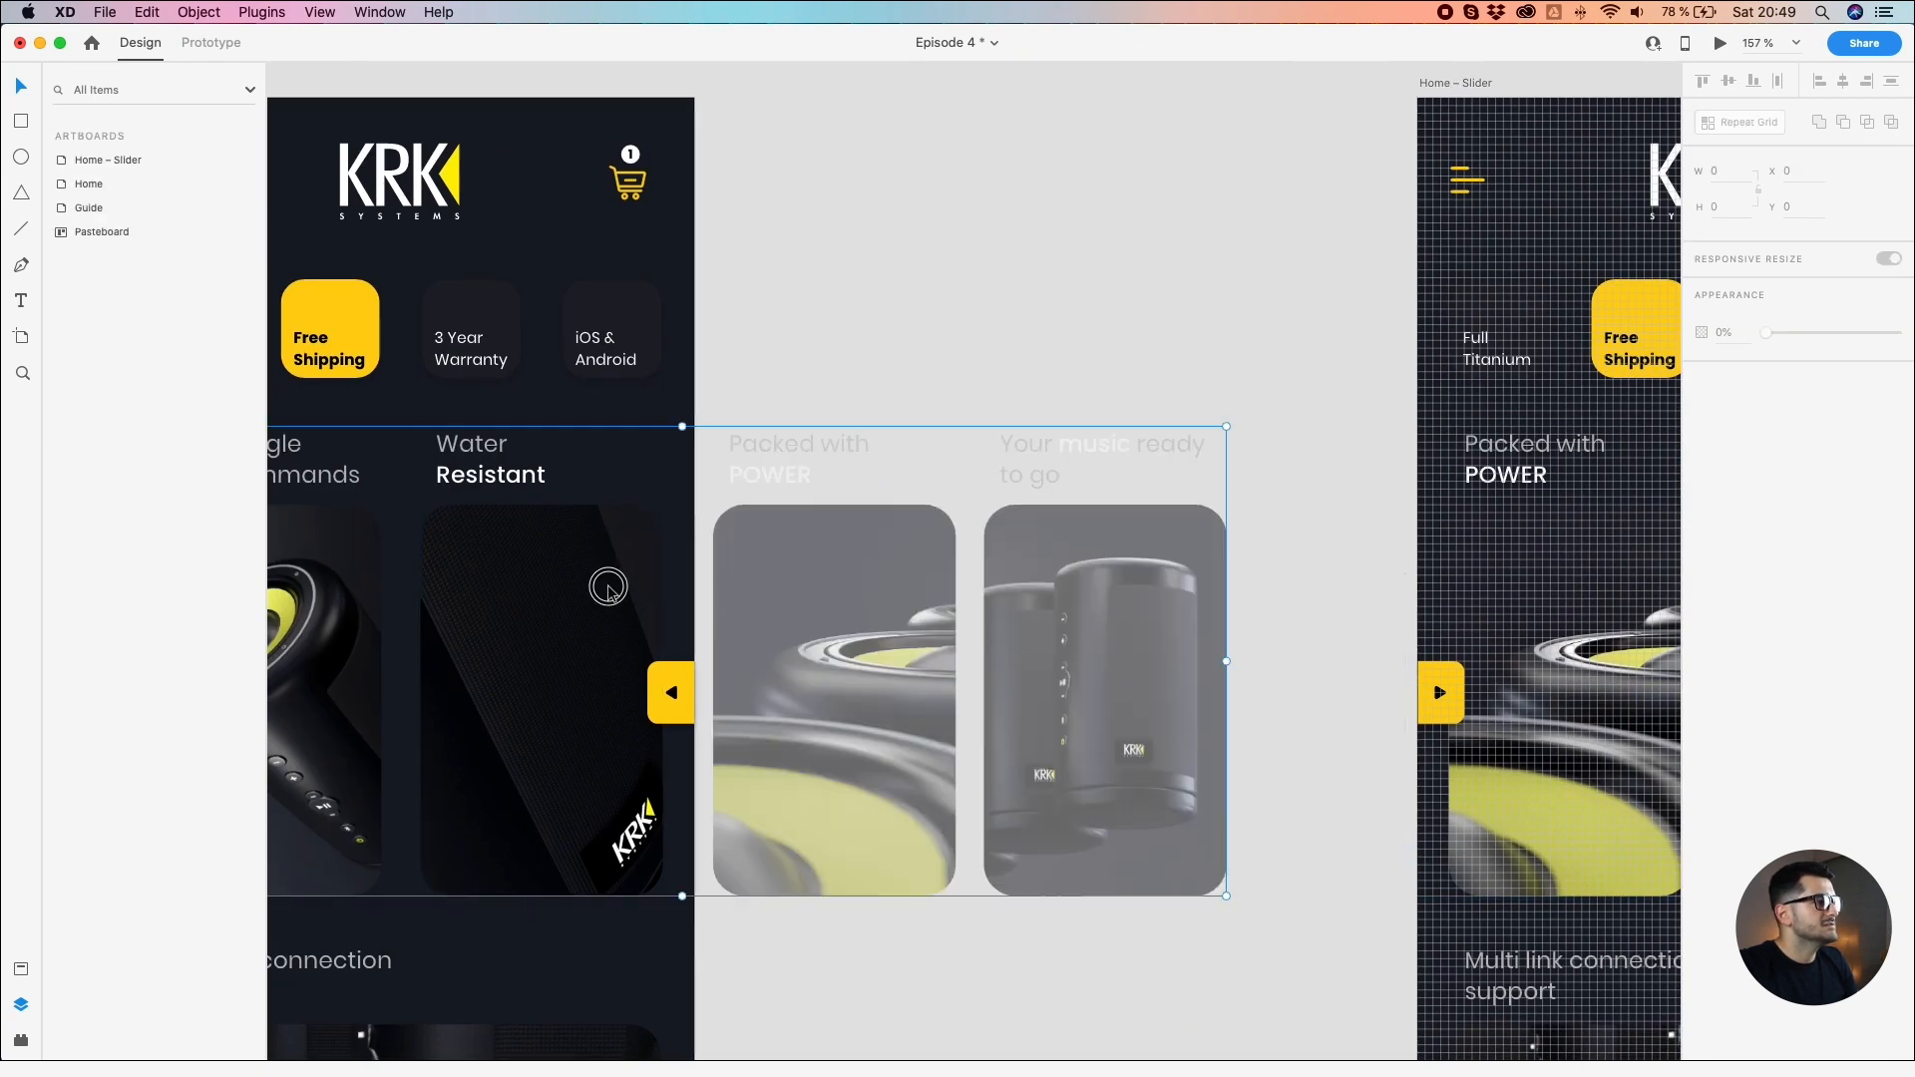
left_click(801, 611)
scroll(652, 606, "up", 3)
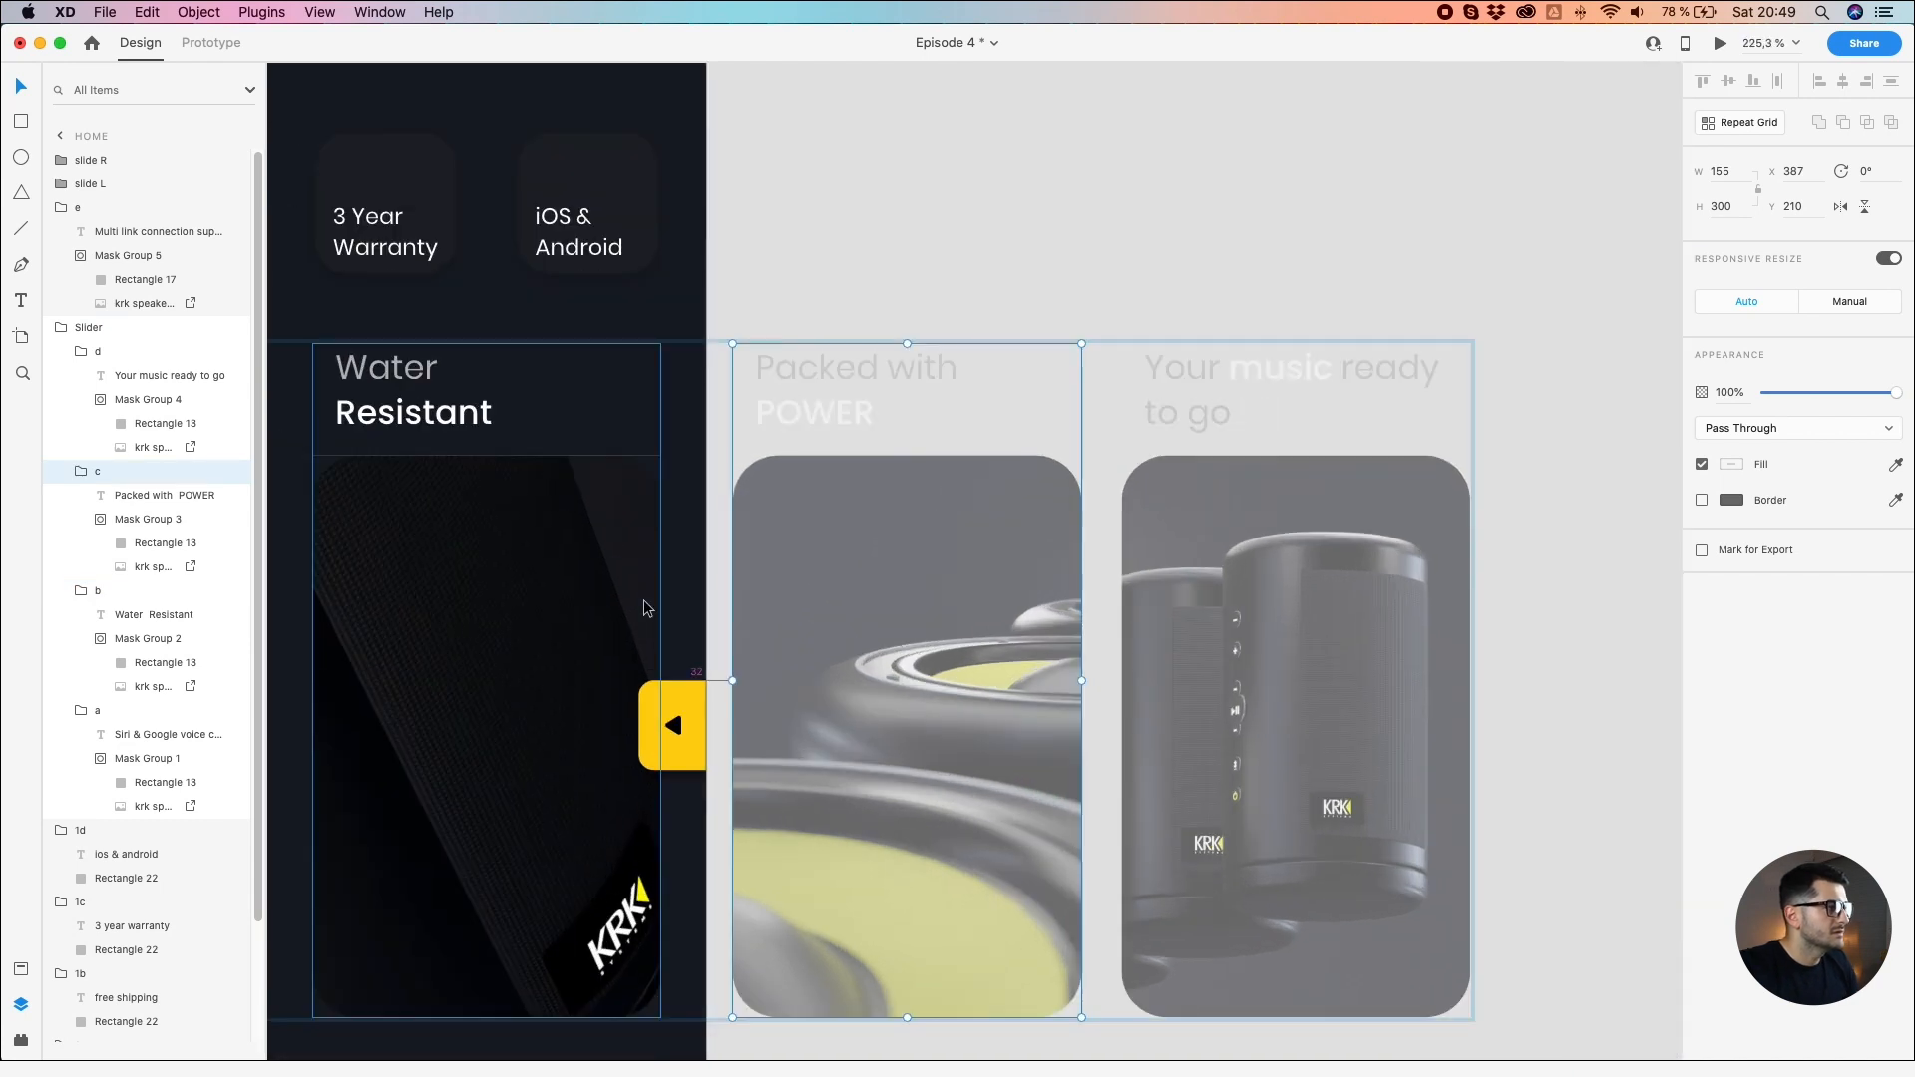
left_click(1166, 654, "shift")
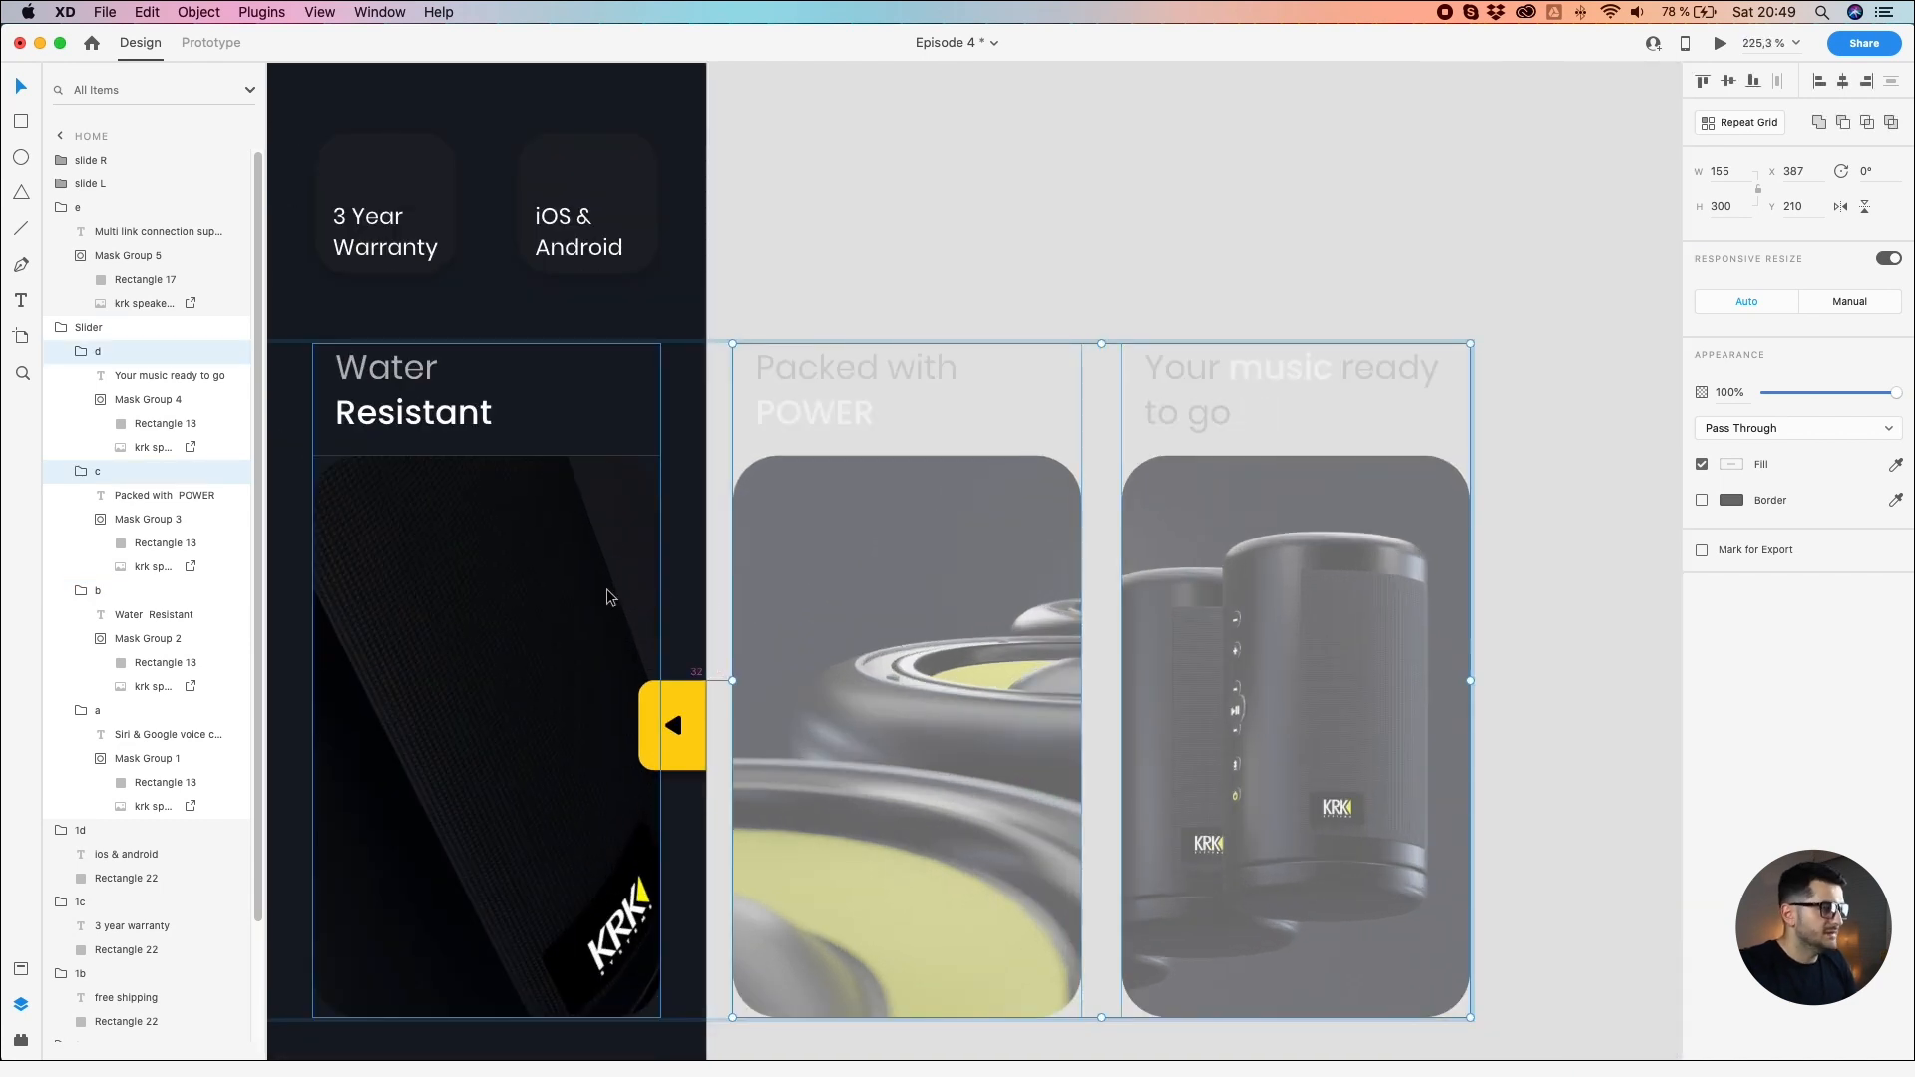
key("Left")
key("Left")
key("Left")
key("Left")
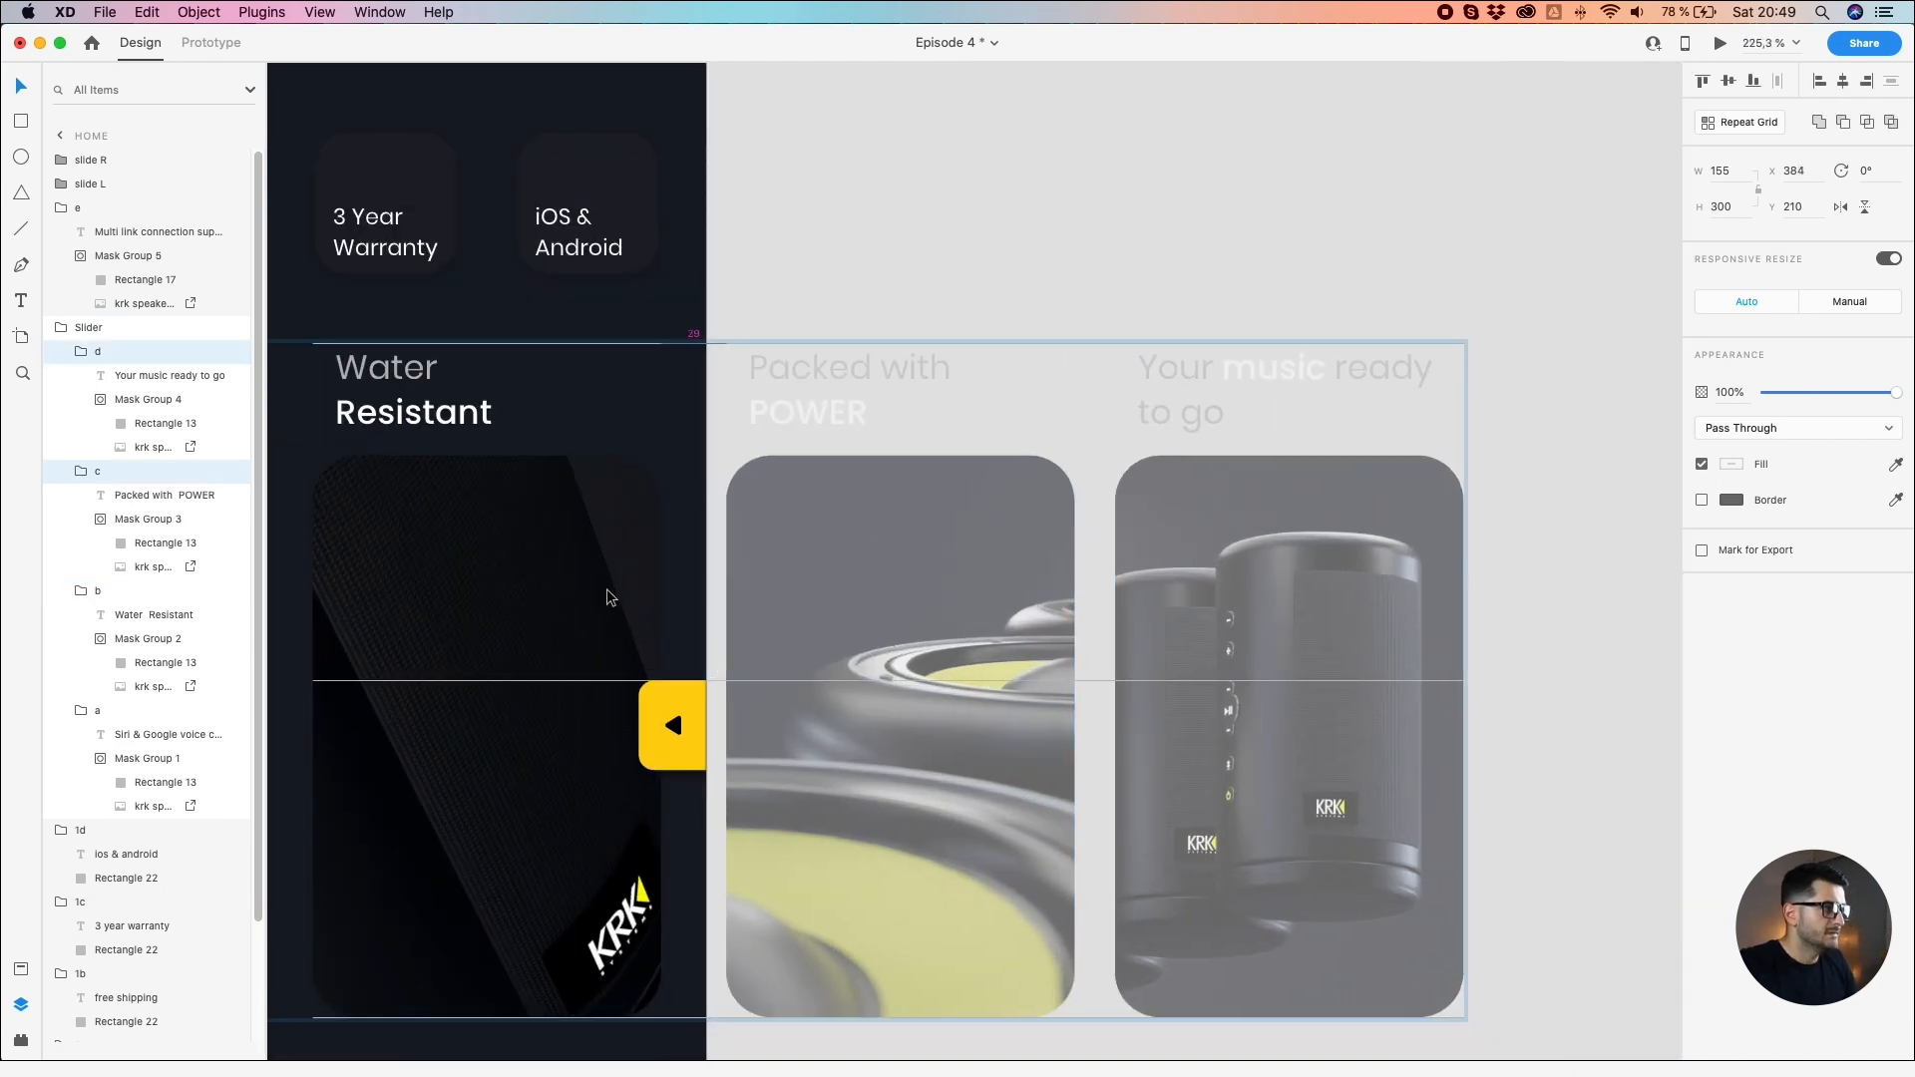
key("Left")
key("Left")
key("Left")
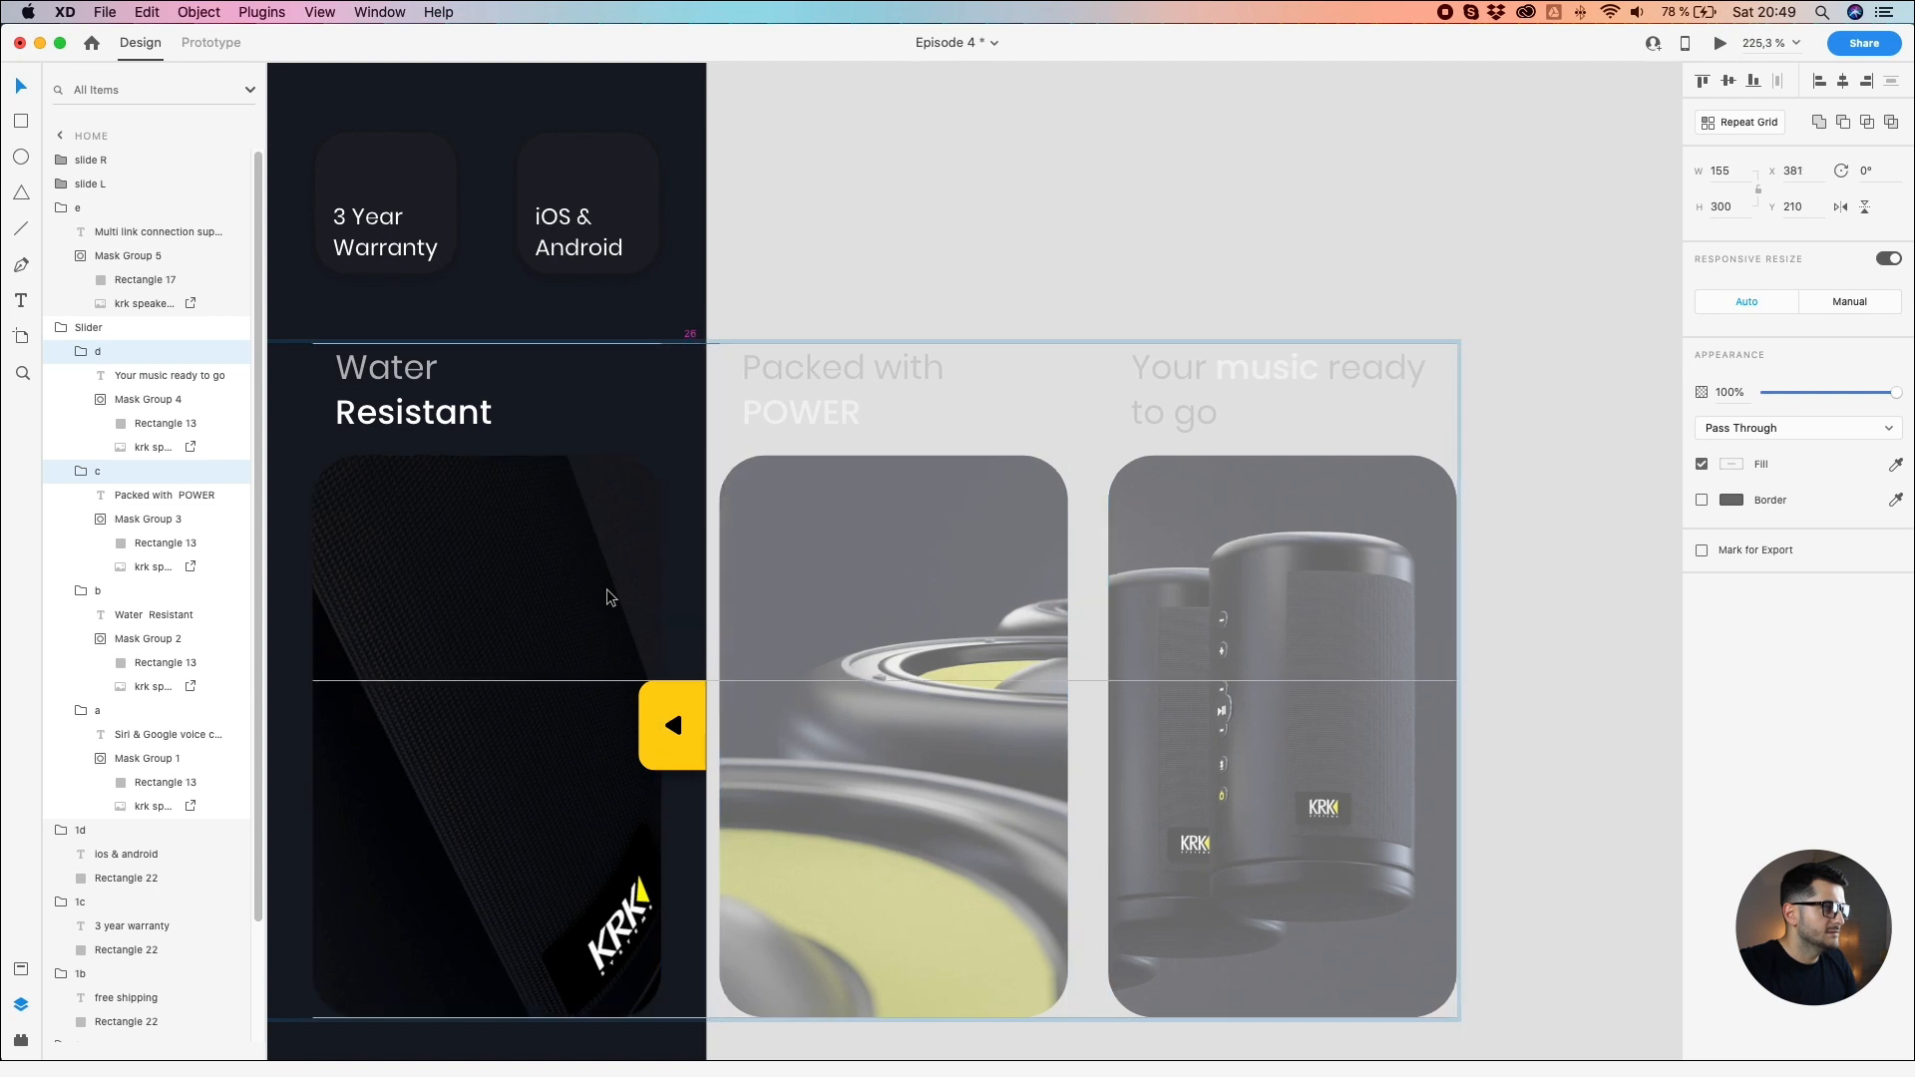
key("Left")
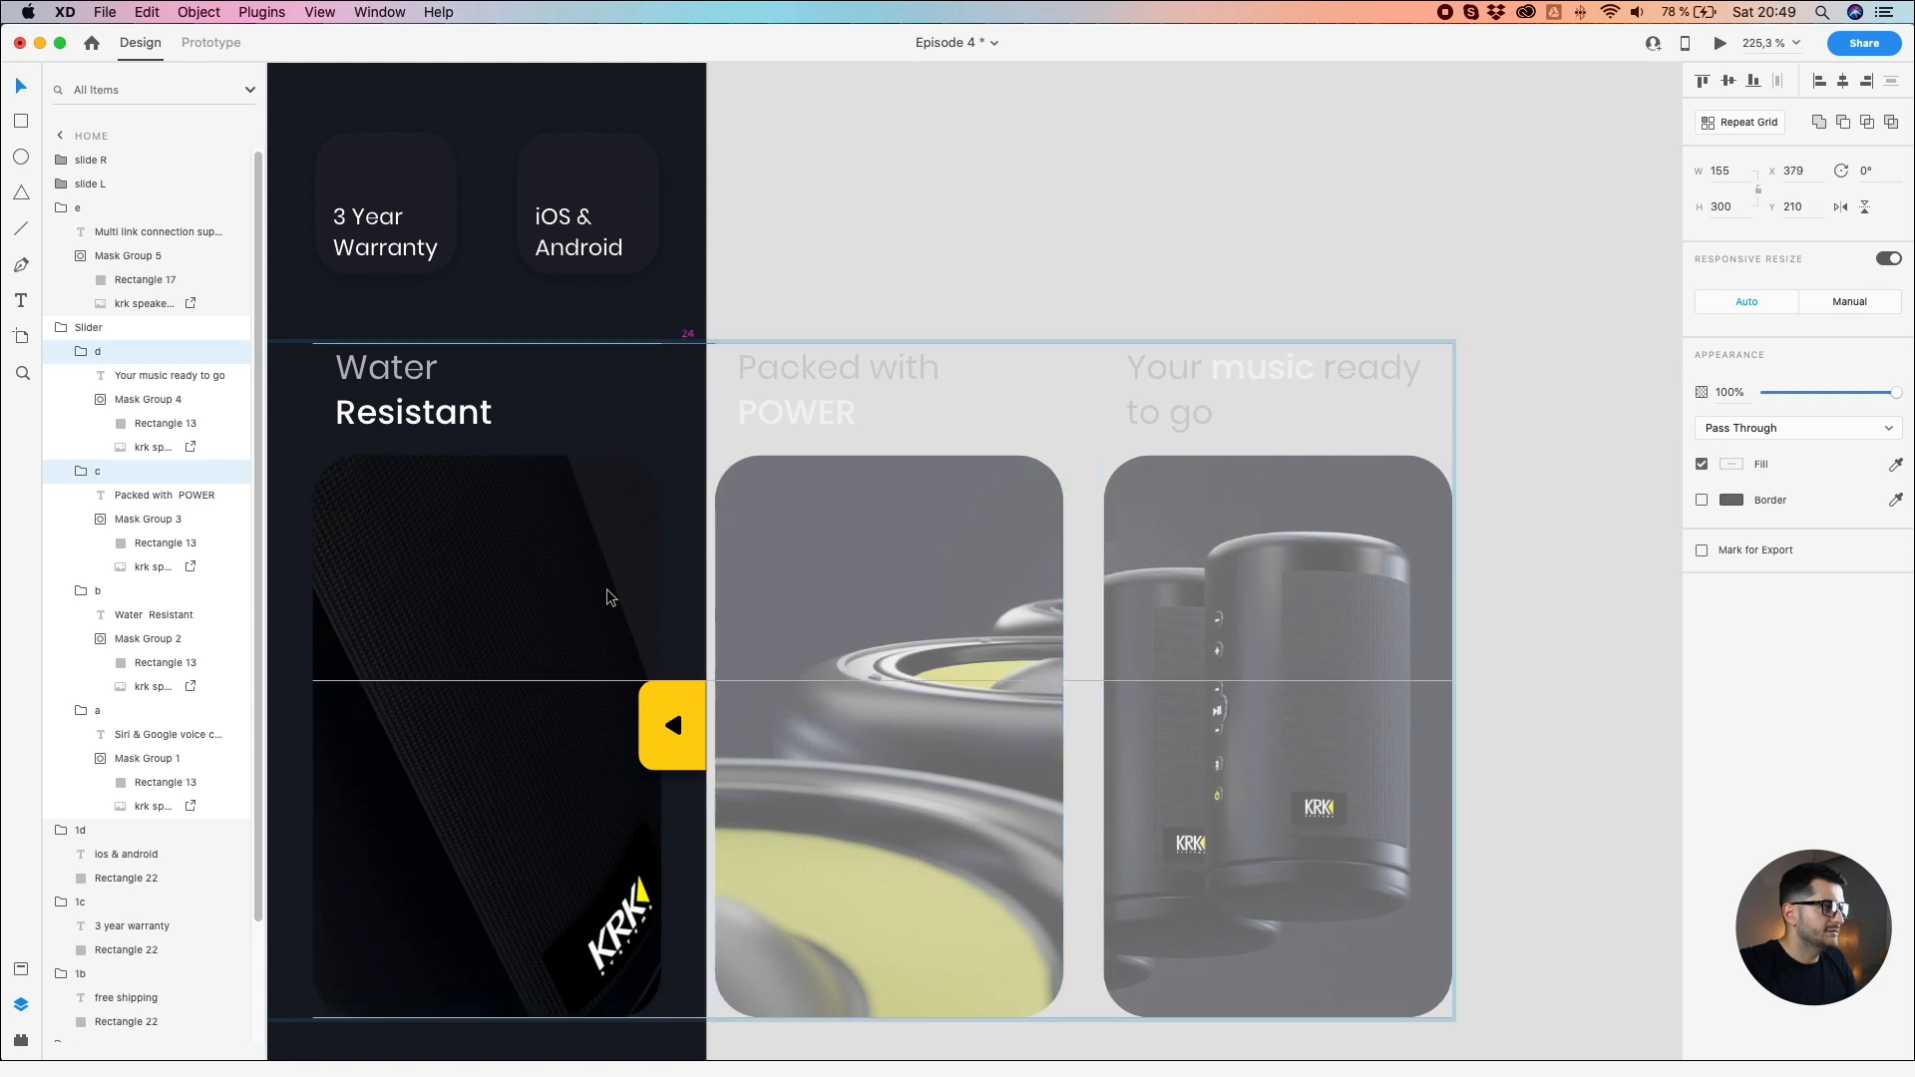
key("Right")
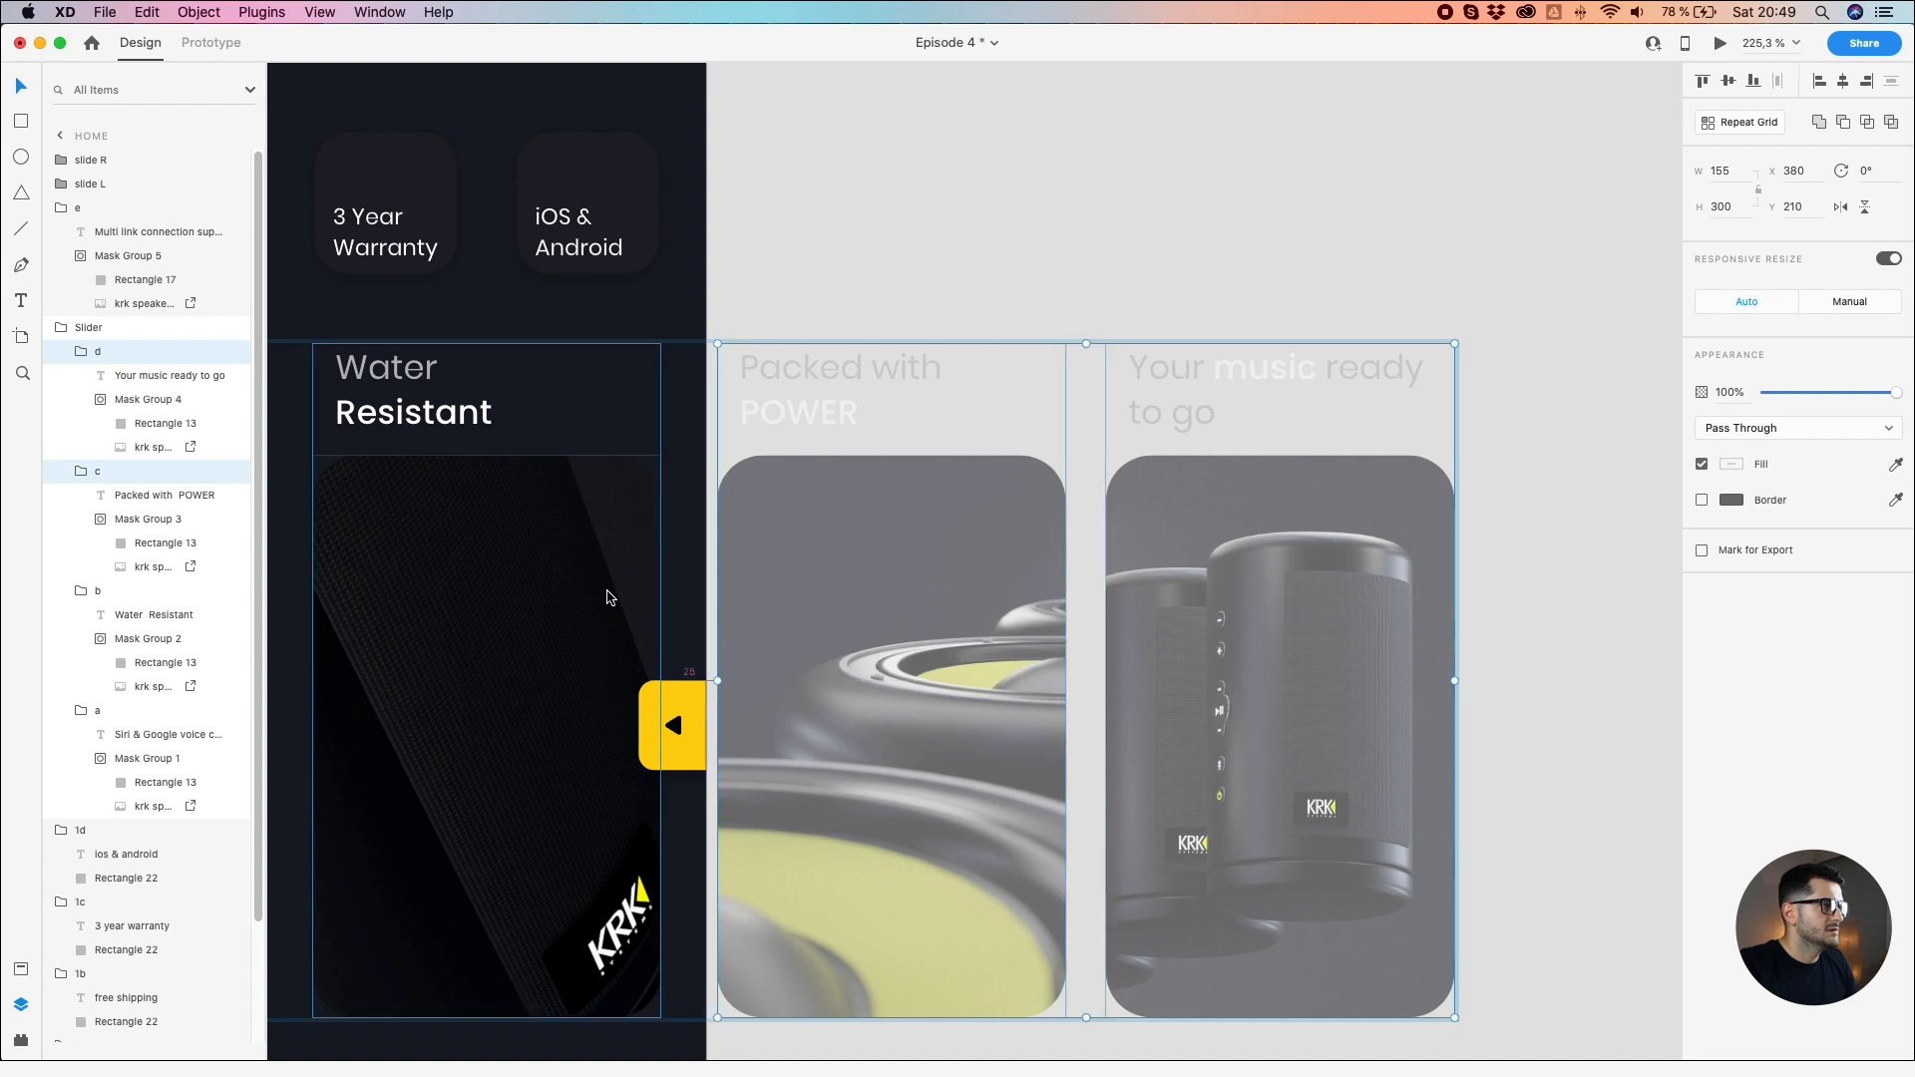
left_click(1167, 291)
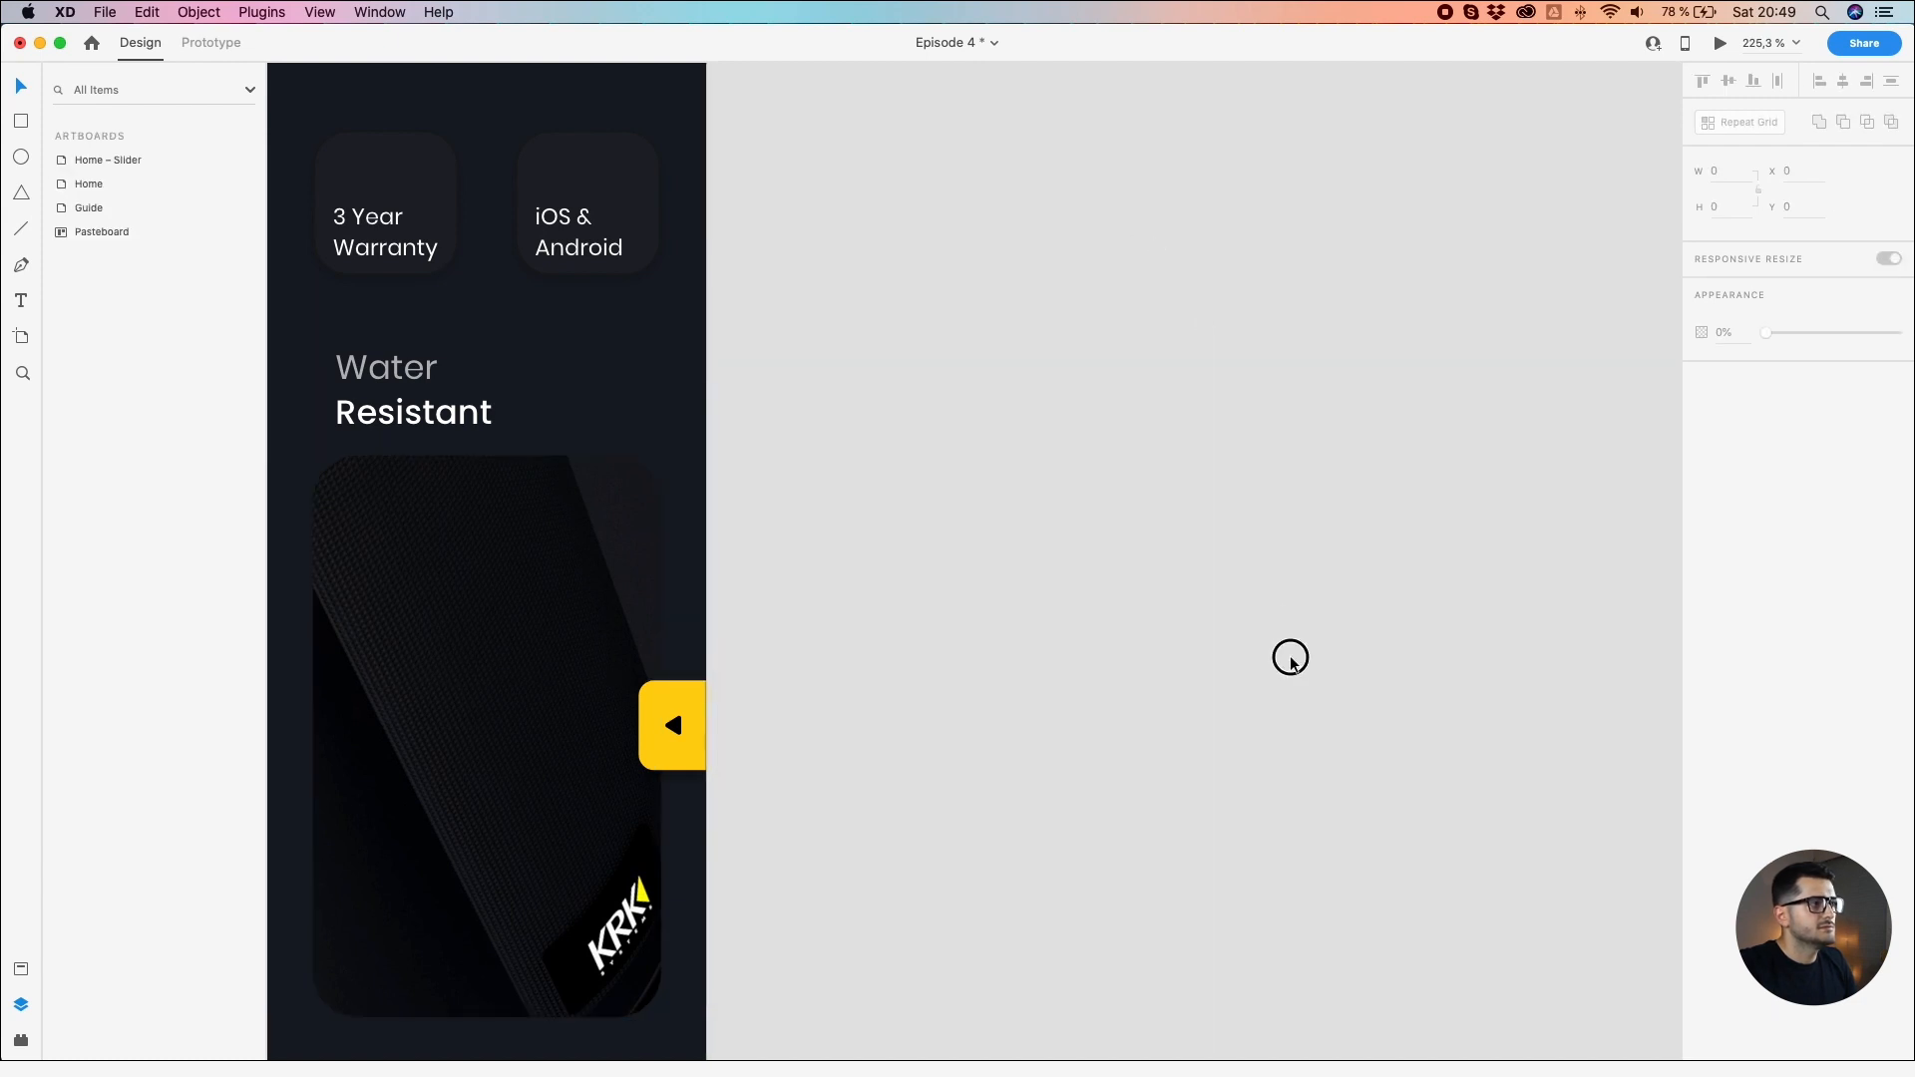
Step: Nudge the "Your music ready to go" card alone to the right in the Home slider, to X 560
left_click(642, 534)
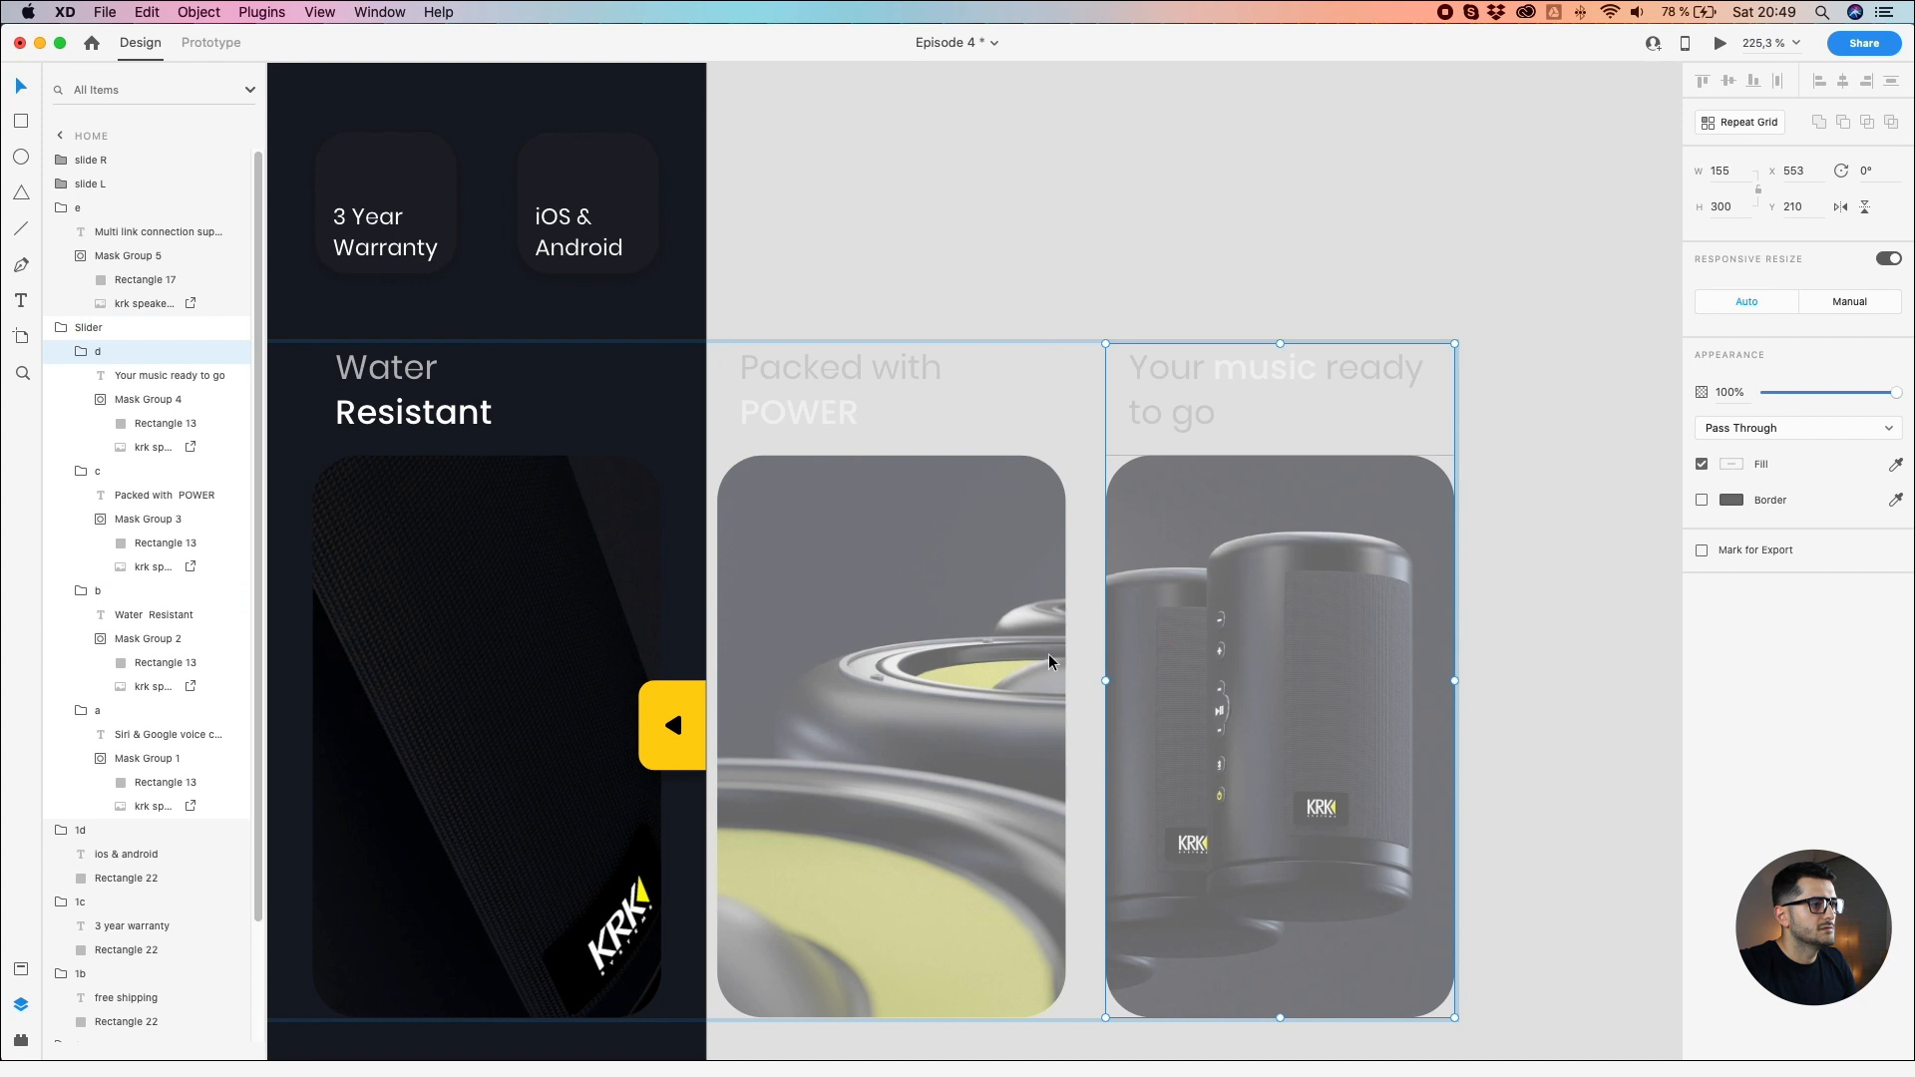
key("Right")
key("Right")
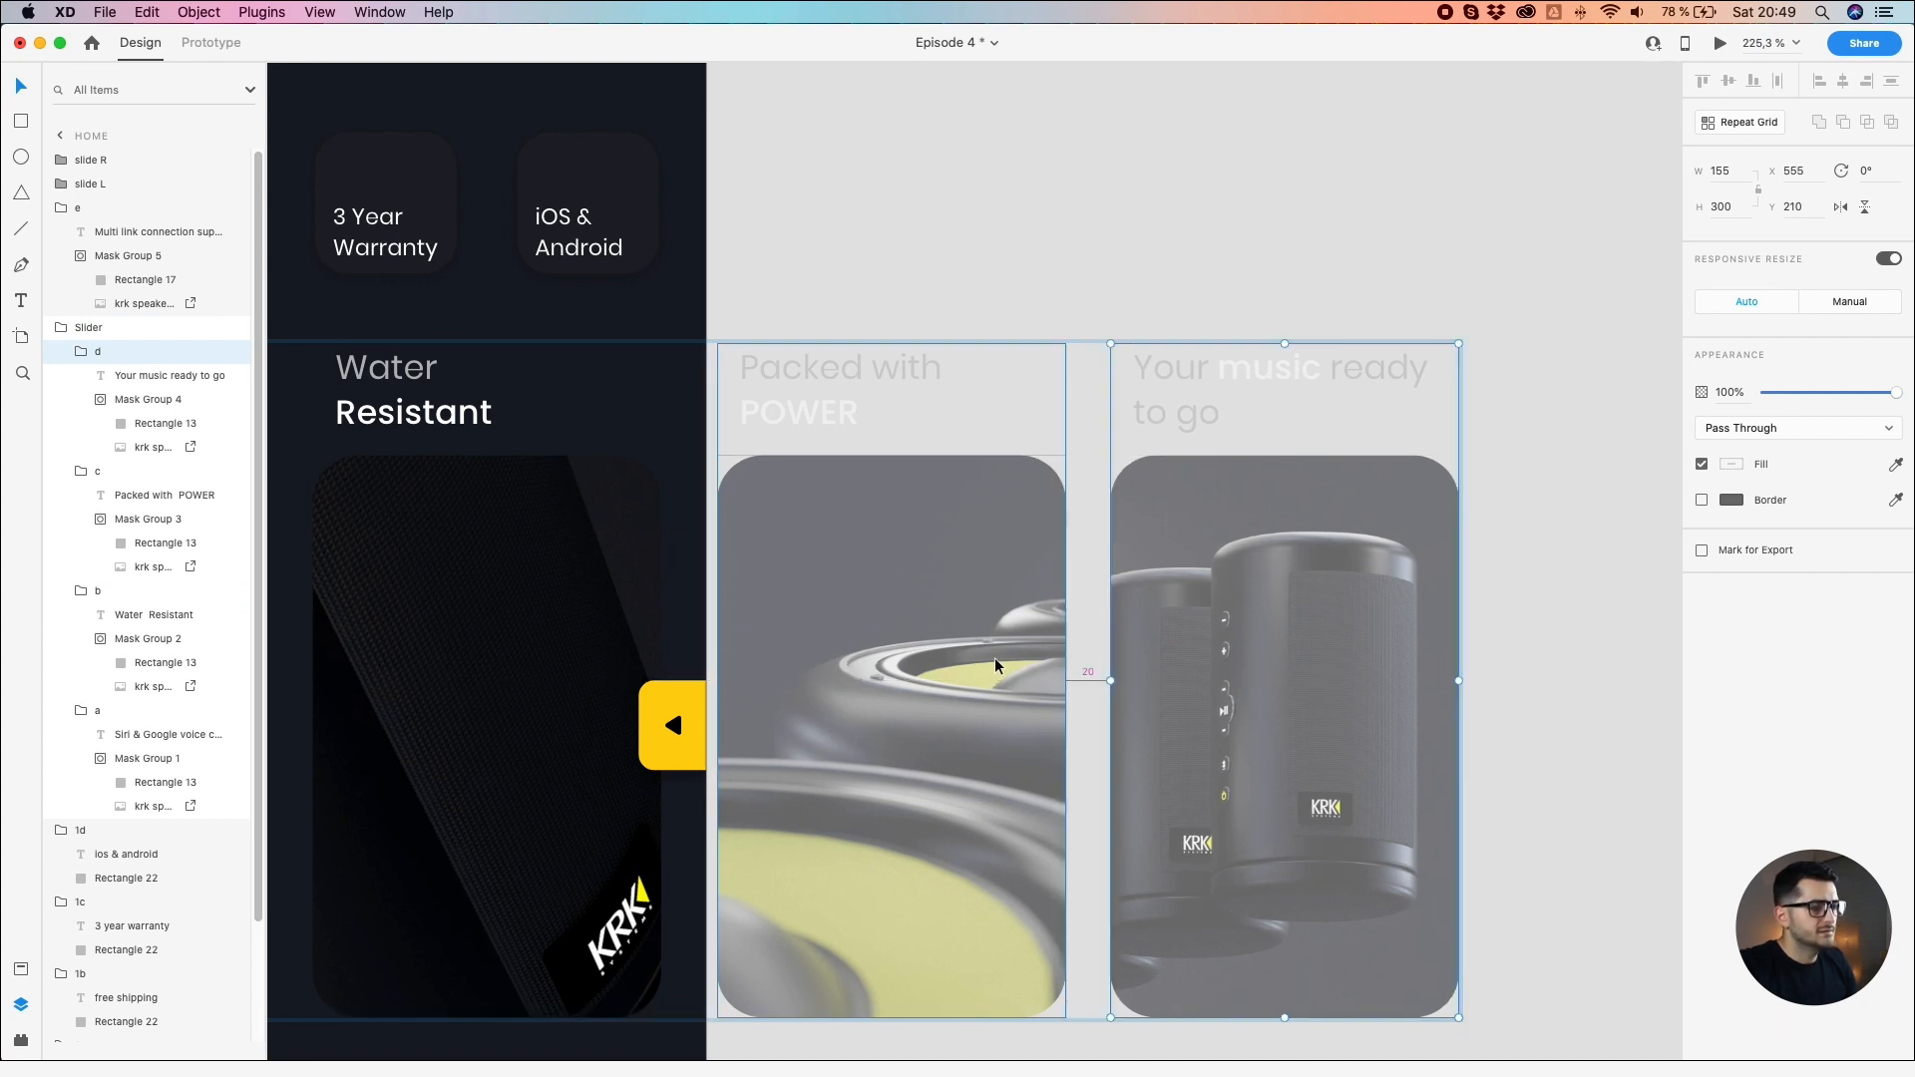
key("Right")
key("Right")
key("Right")
key("Right")
key("Right")
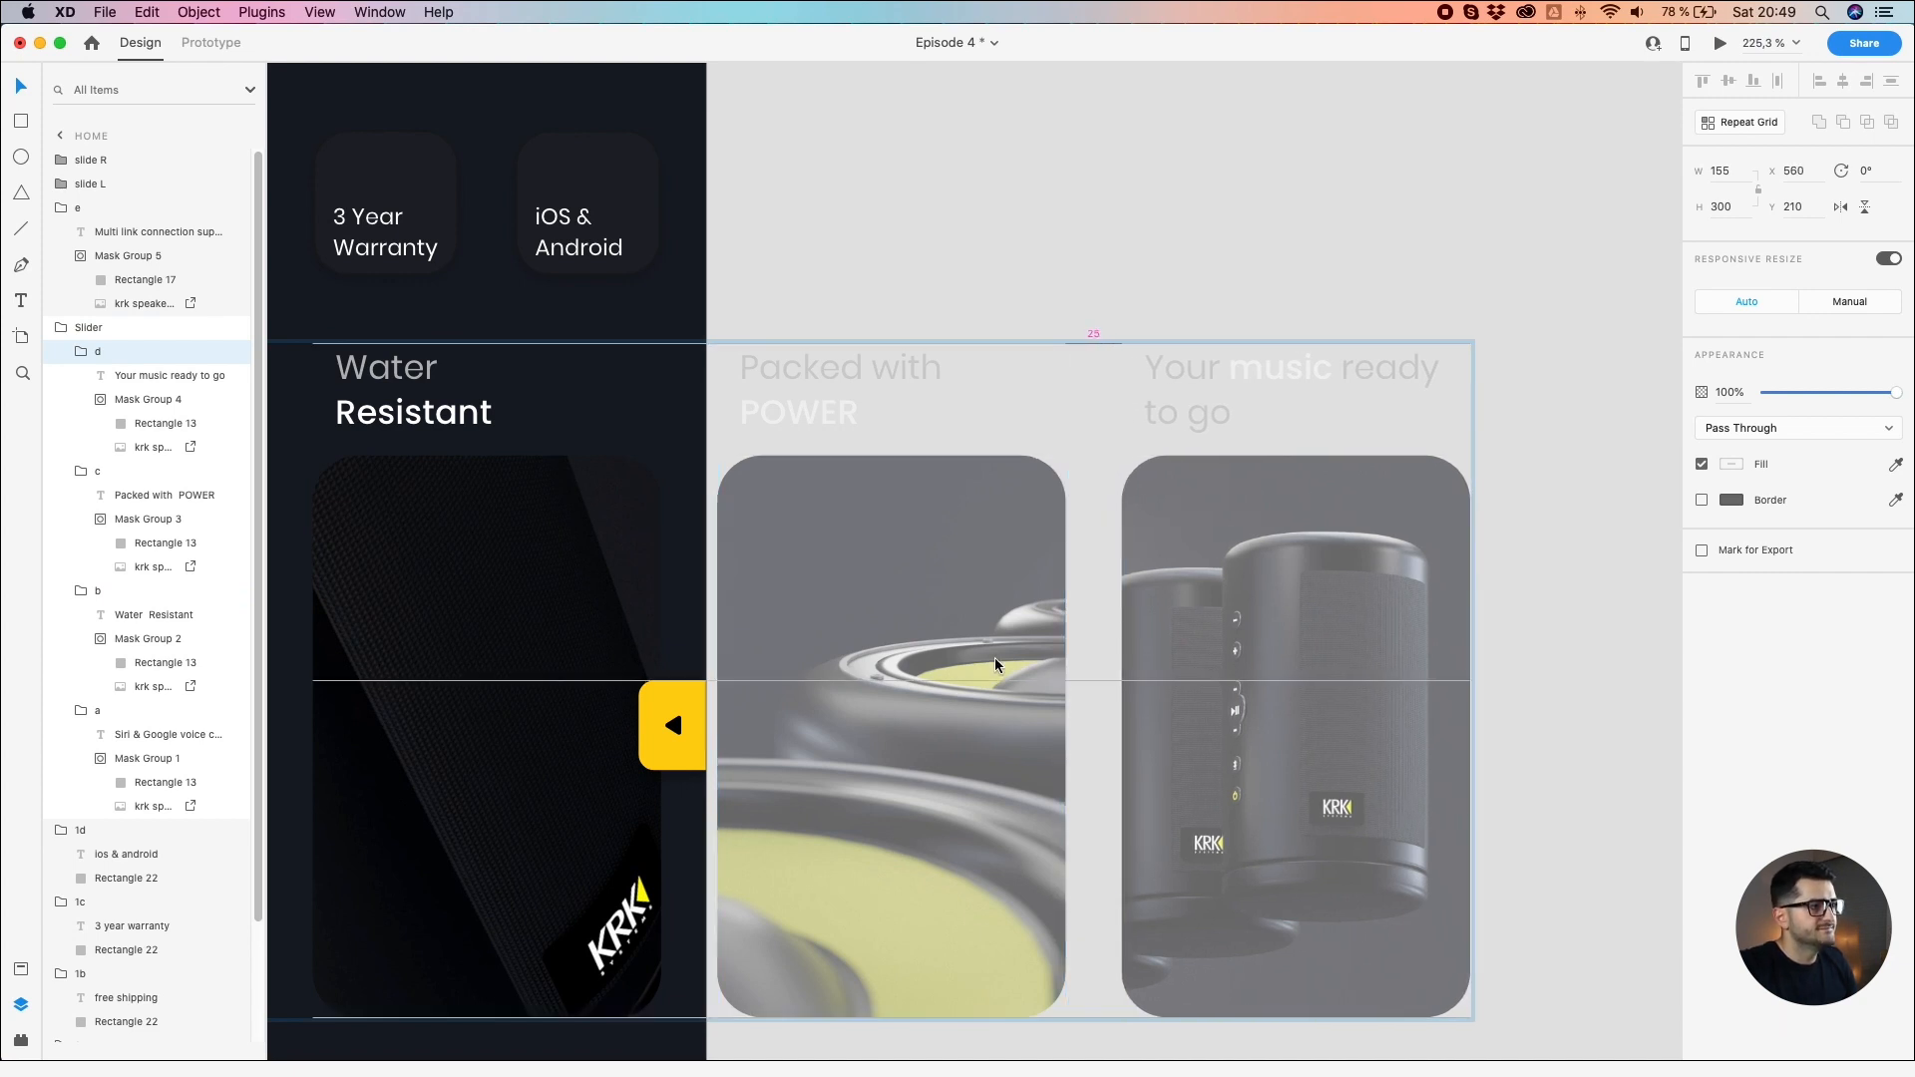
Step: Turn off the square grid on the "Home – Slider" artboard
scroll(1051, 621, "down", 5)
scroll(1347, 661, "up", 5)
double_click(1277, 655)
left_click(1435, 610)
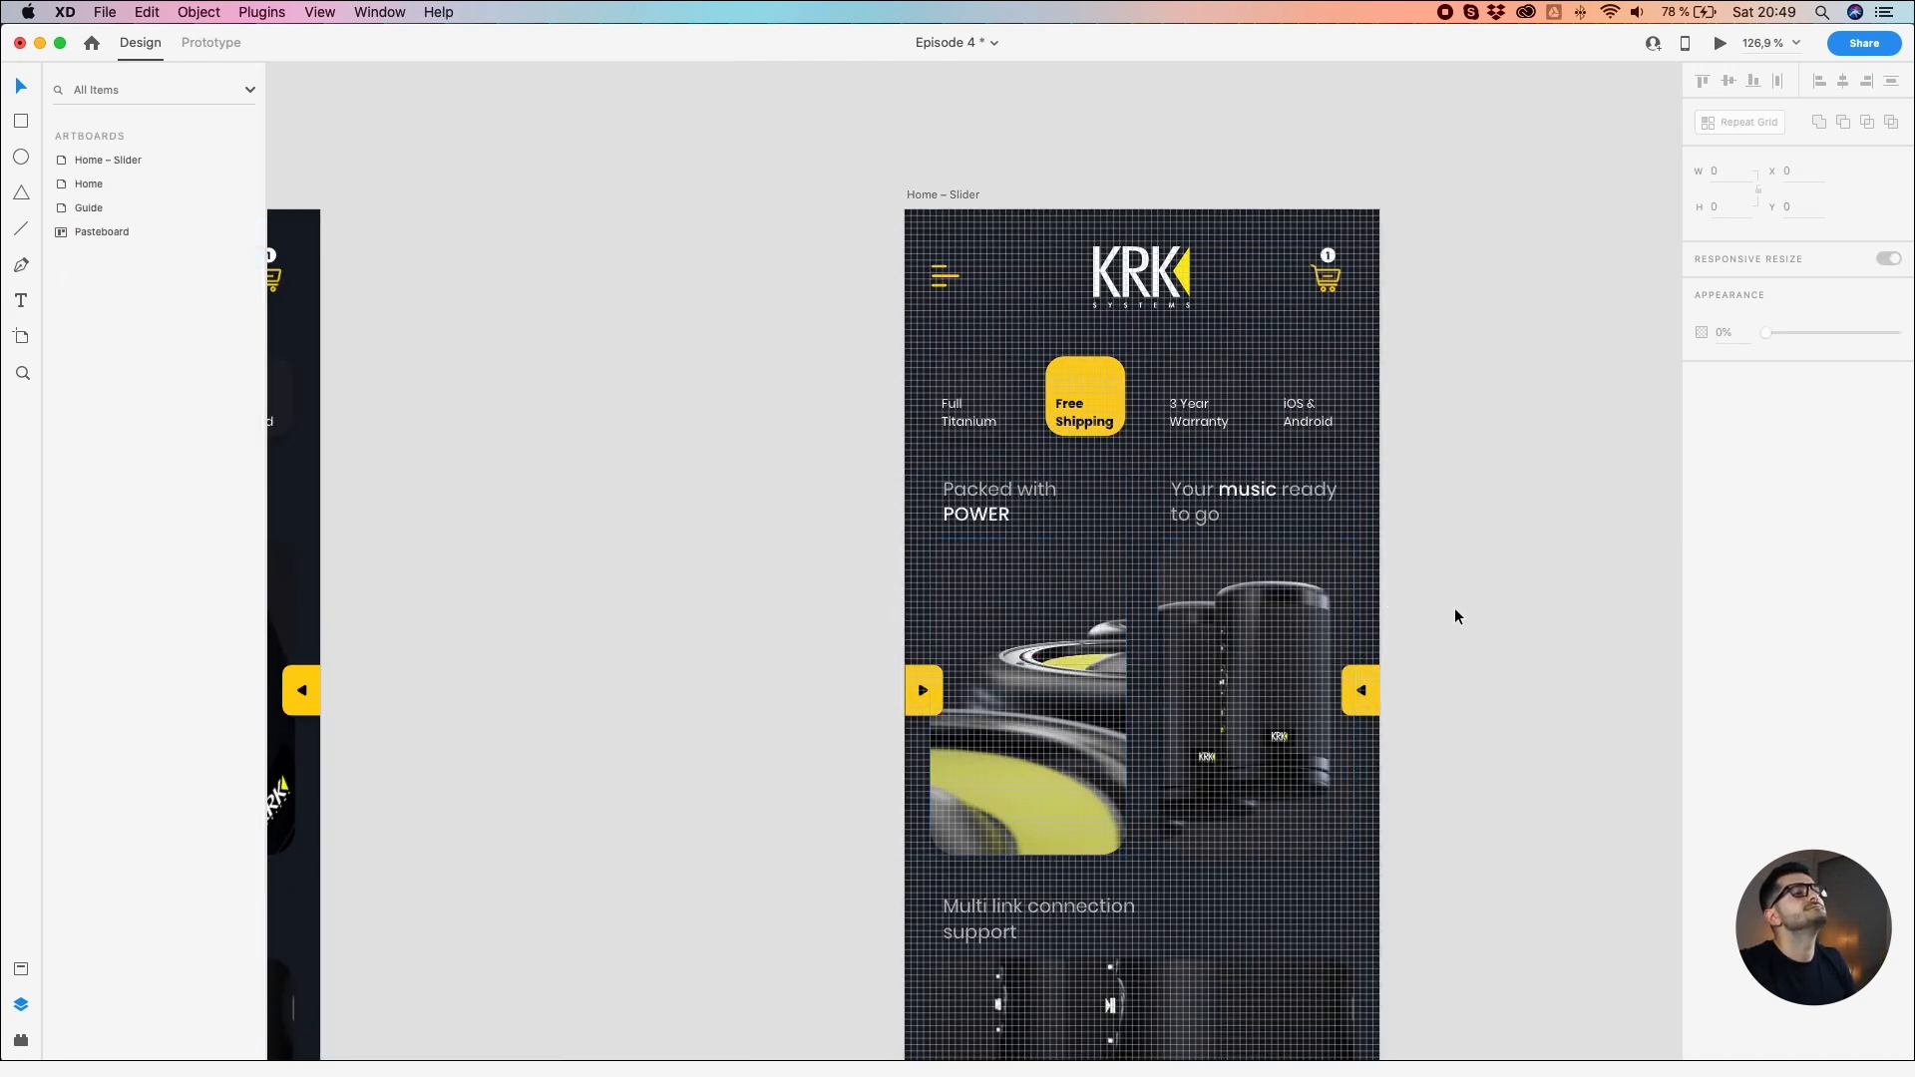
scroll(1455, 616, "down", 3)
scroll(1483, 641, "down", 2)
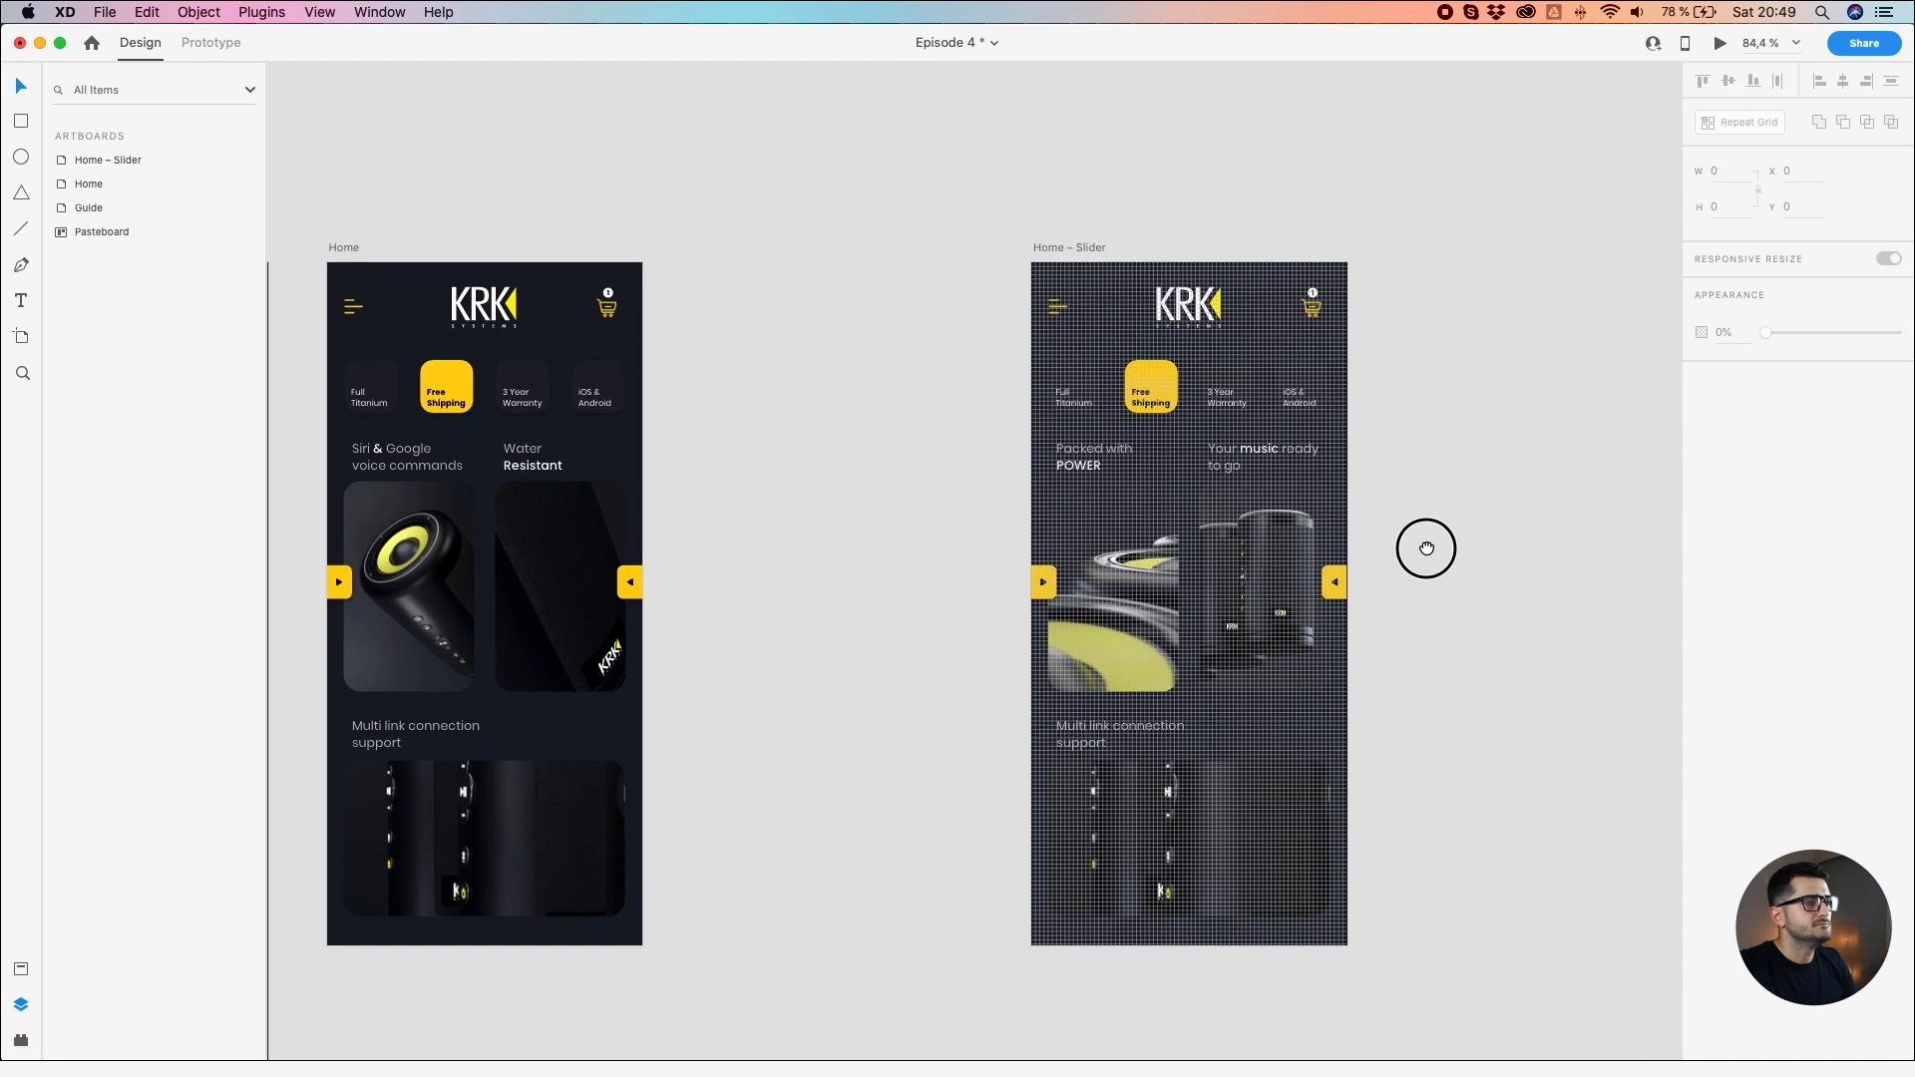
left_click(1075, 254)
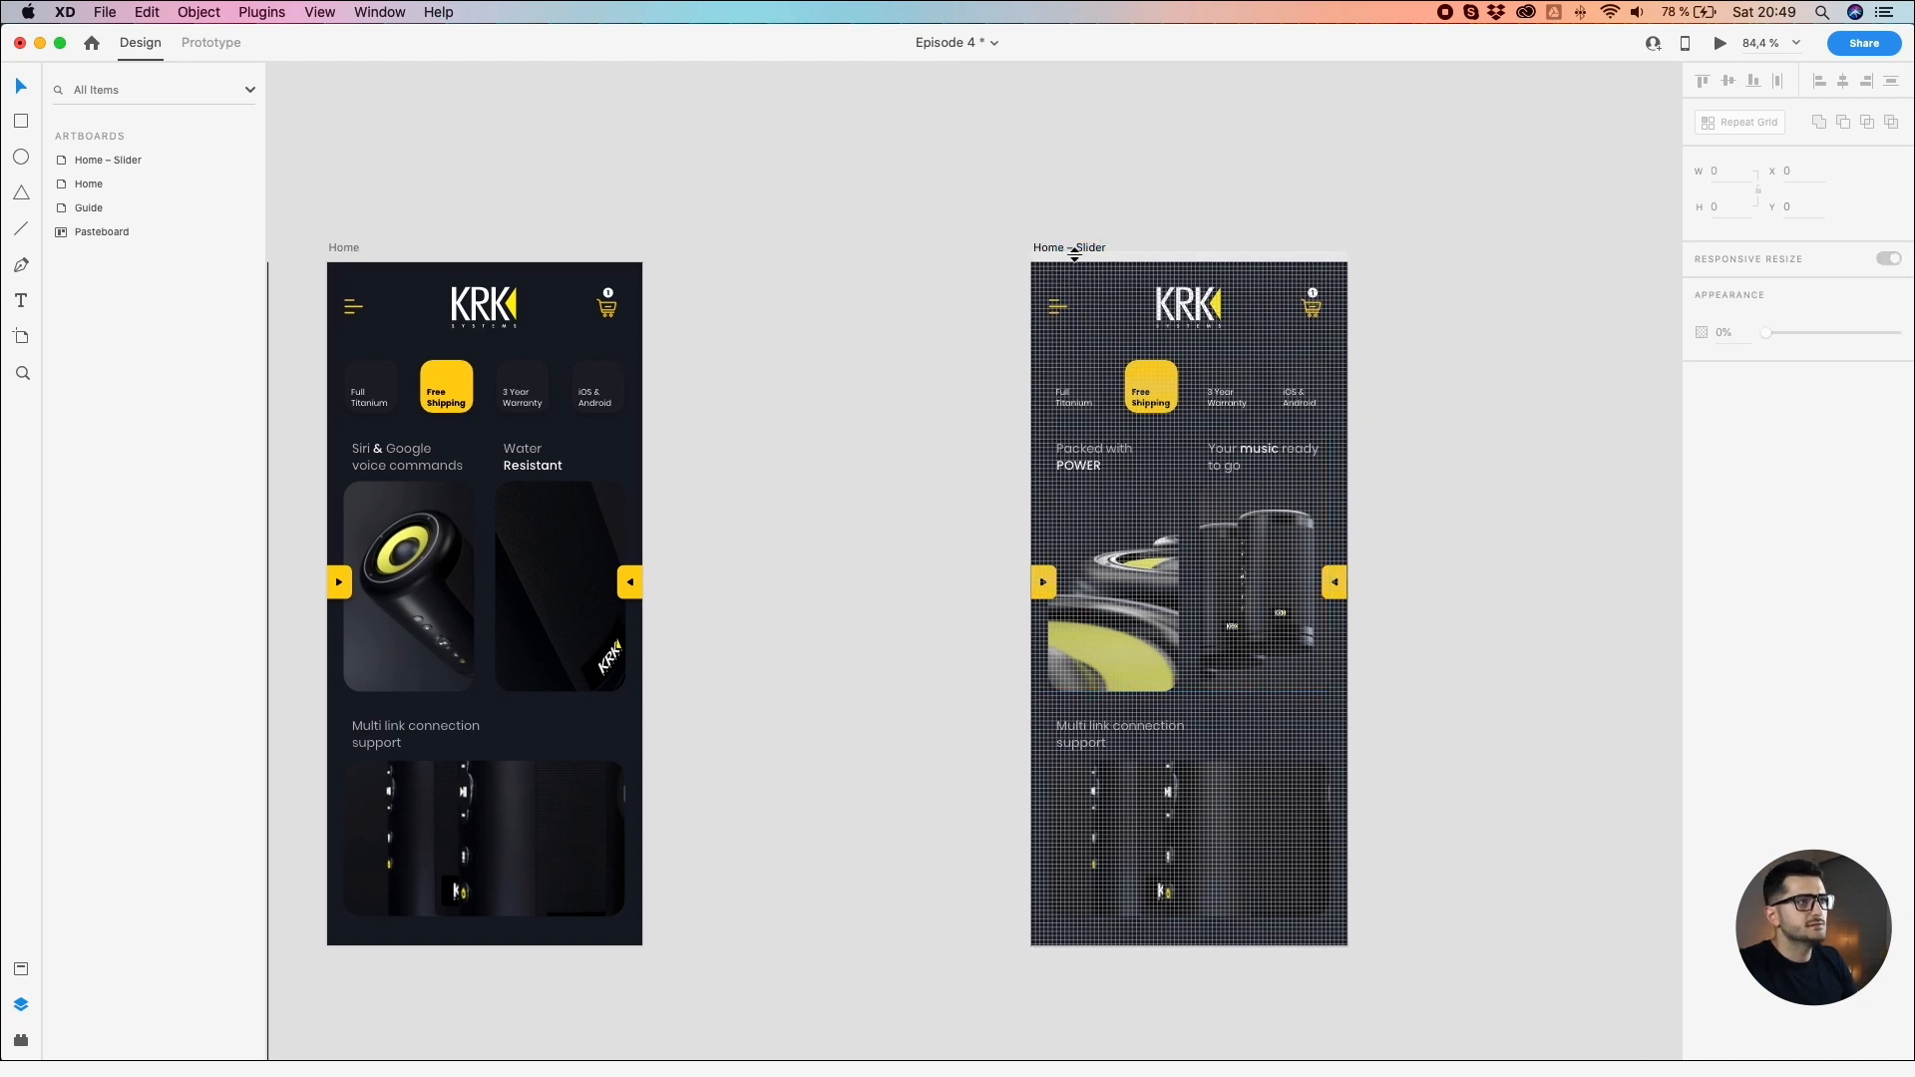
left_click(1075, 247)
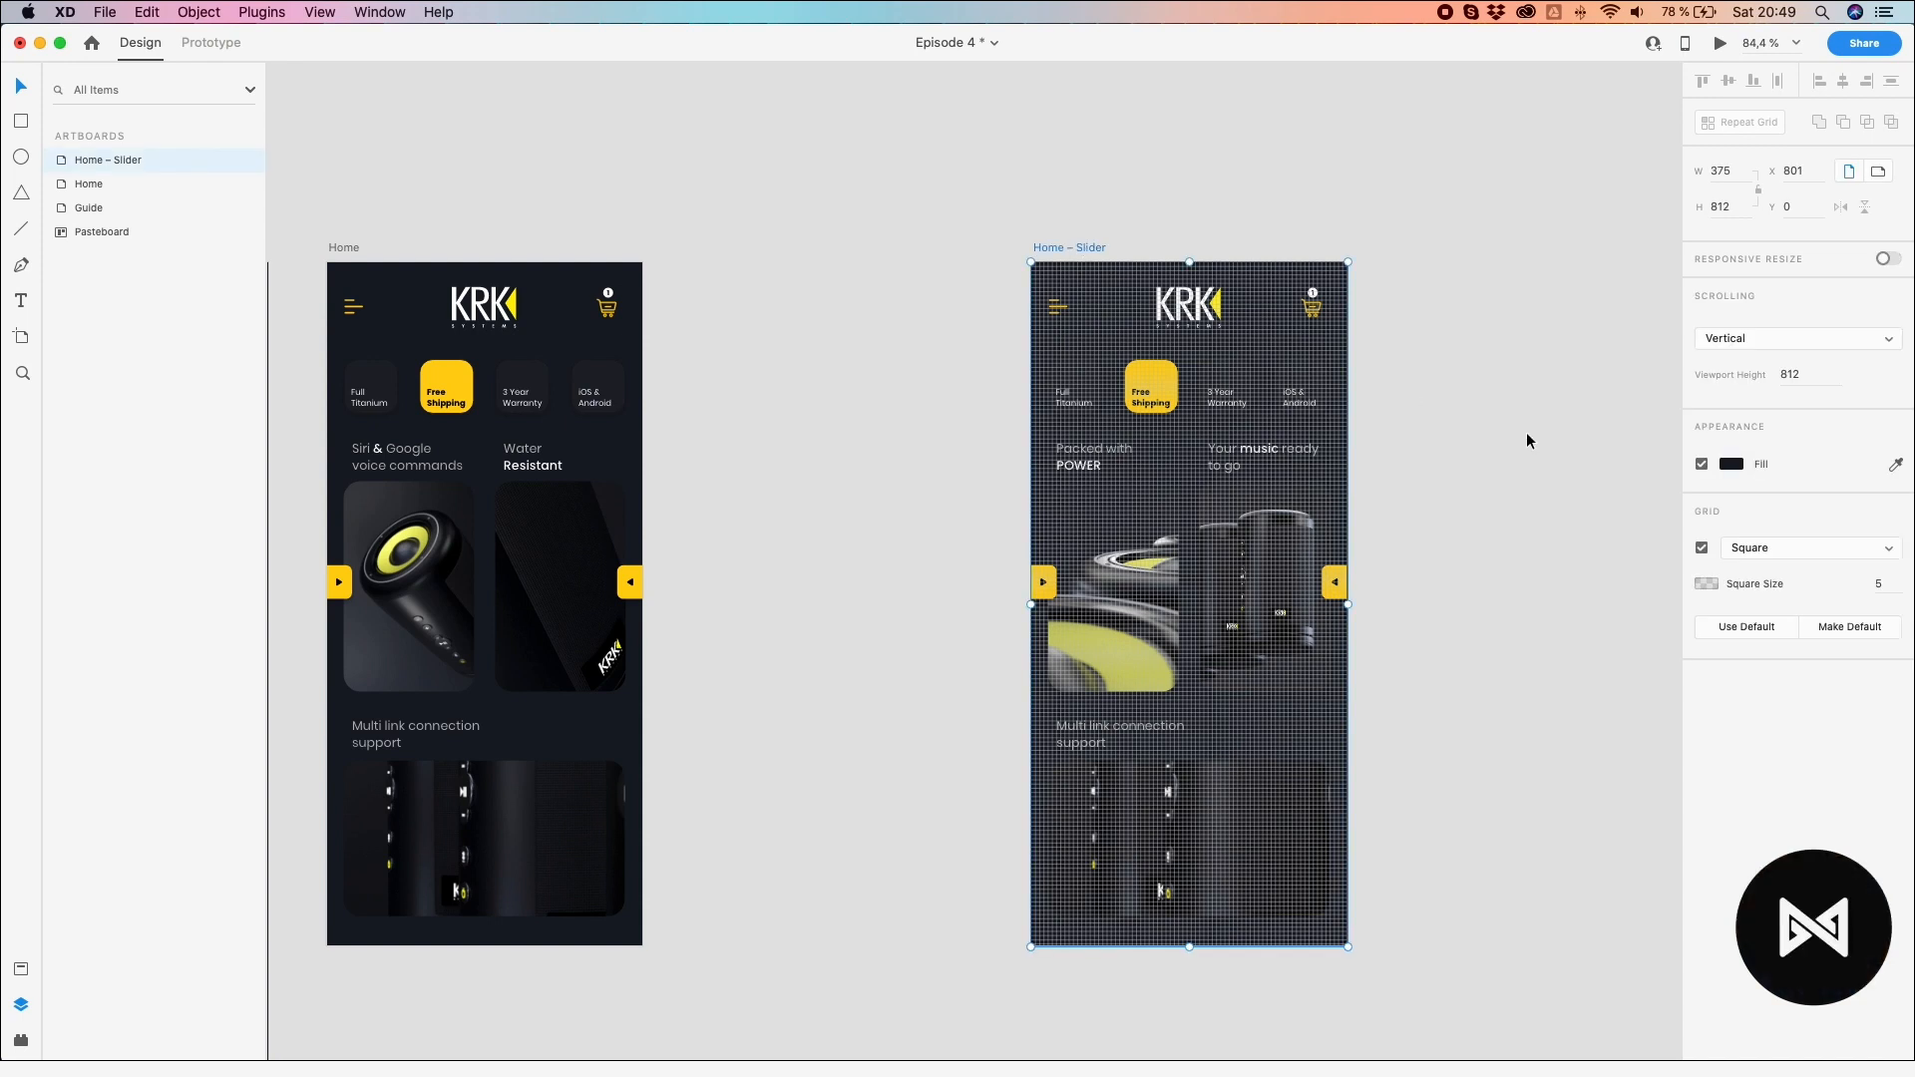
left_click(1702, 549)
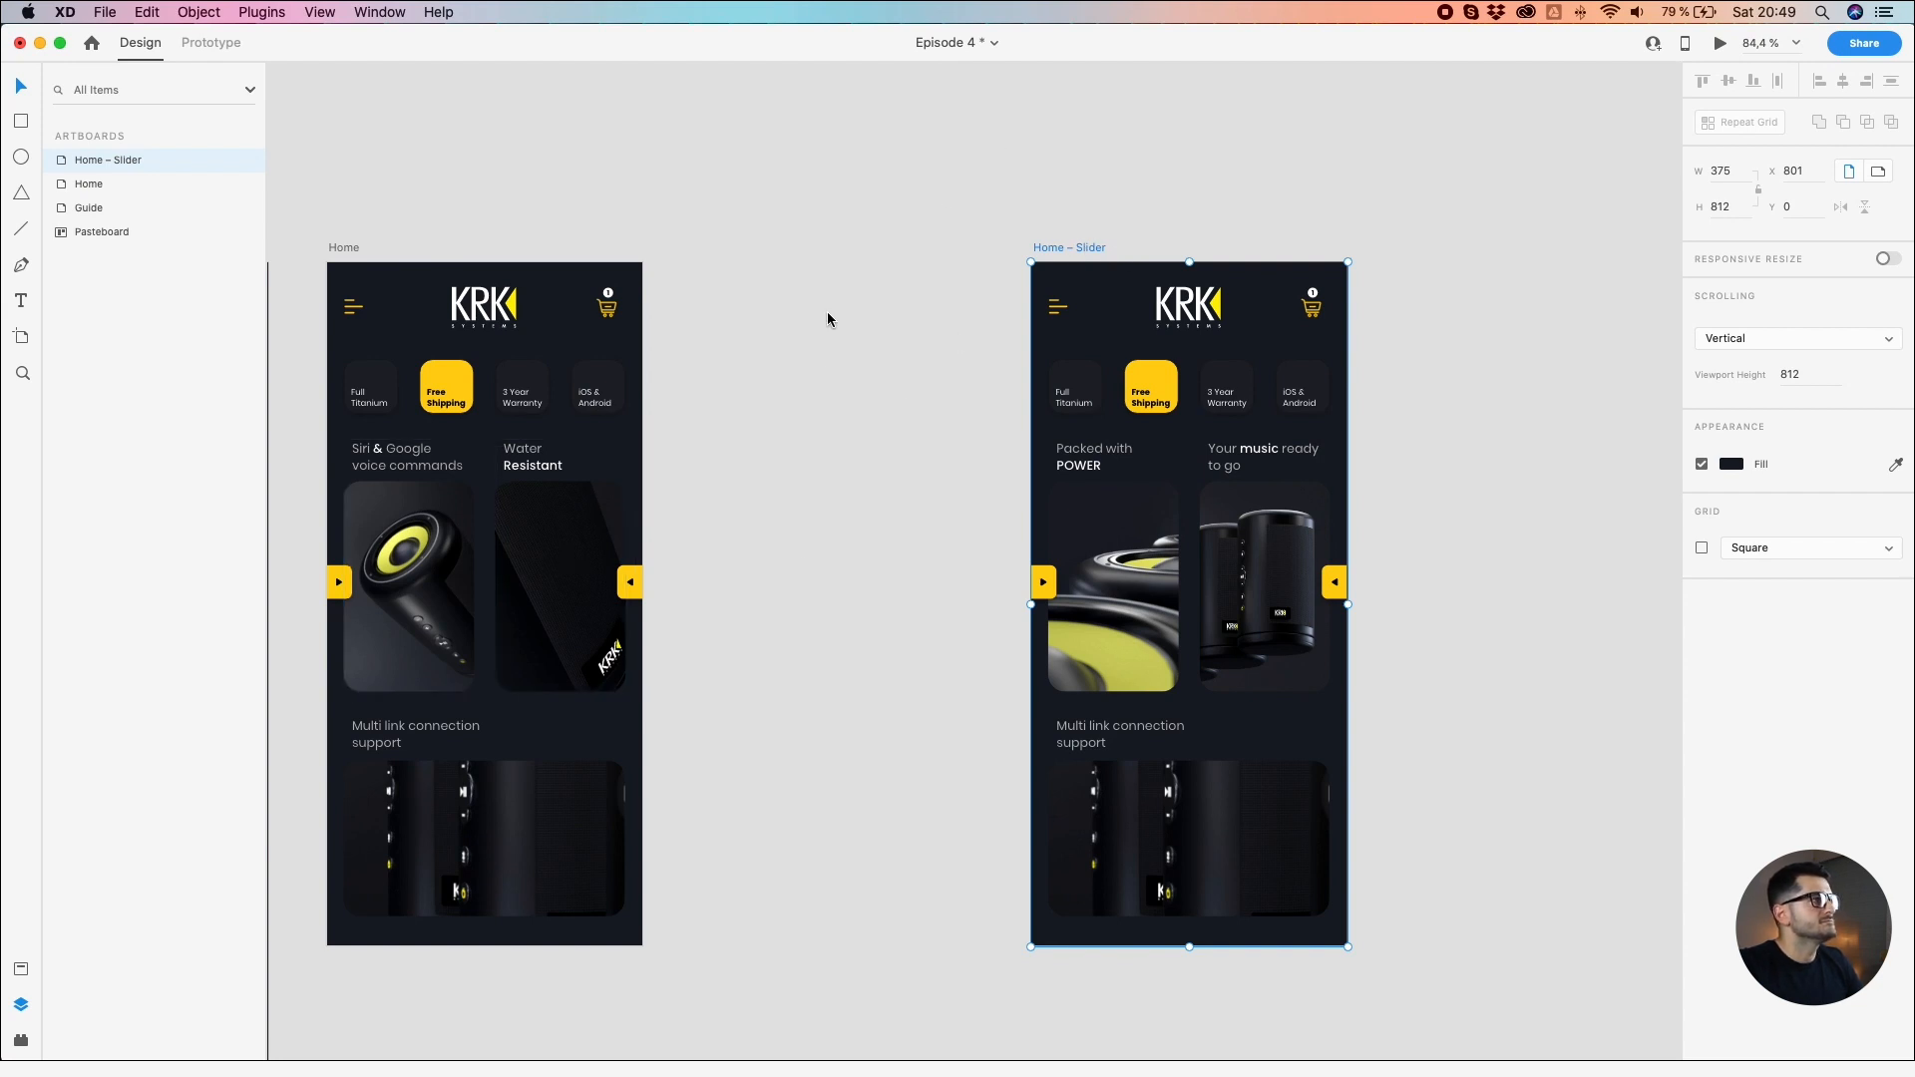
Step: Switch to prototyping and link the whole Slider group of Home to the "Home – Slider" artboard
left_click(210, 43)
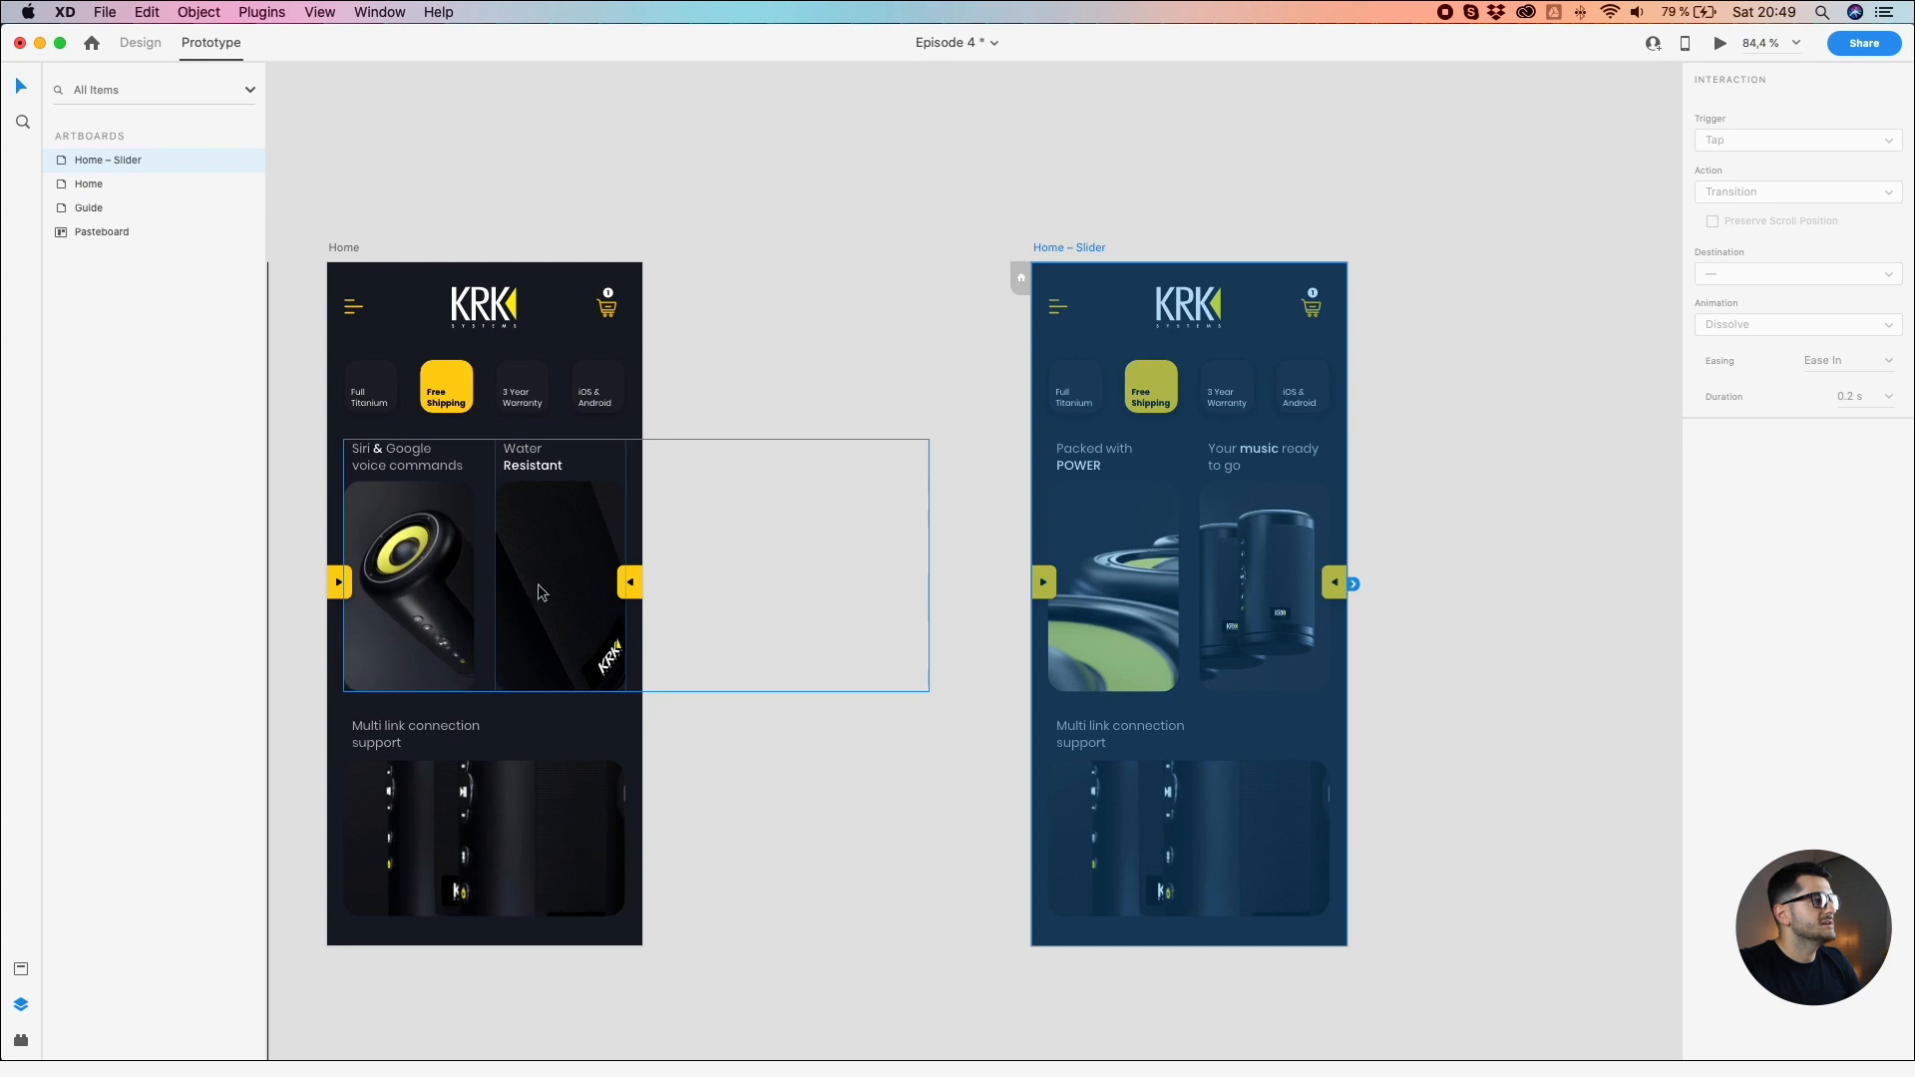
left_click(837, 613)
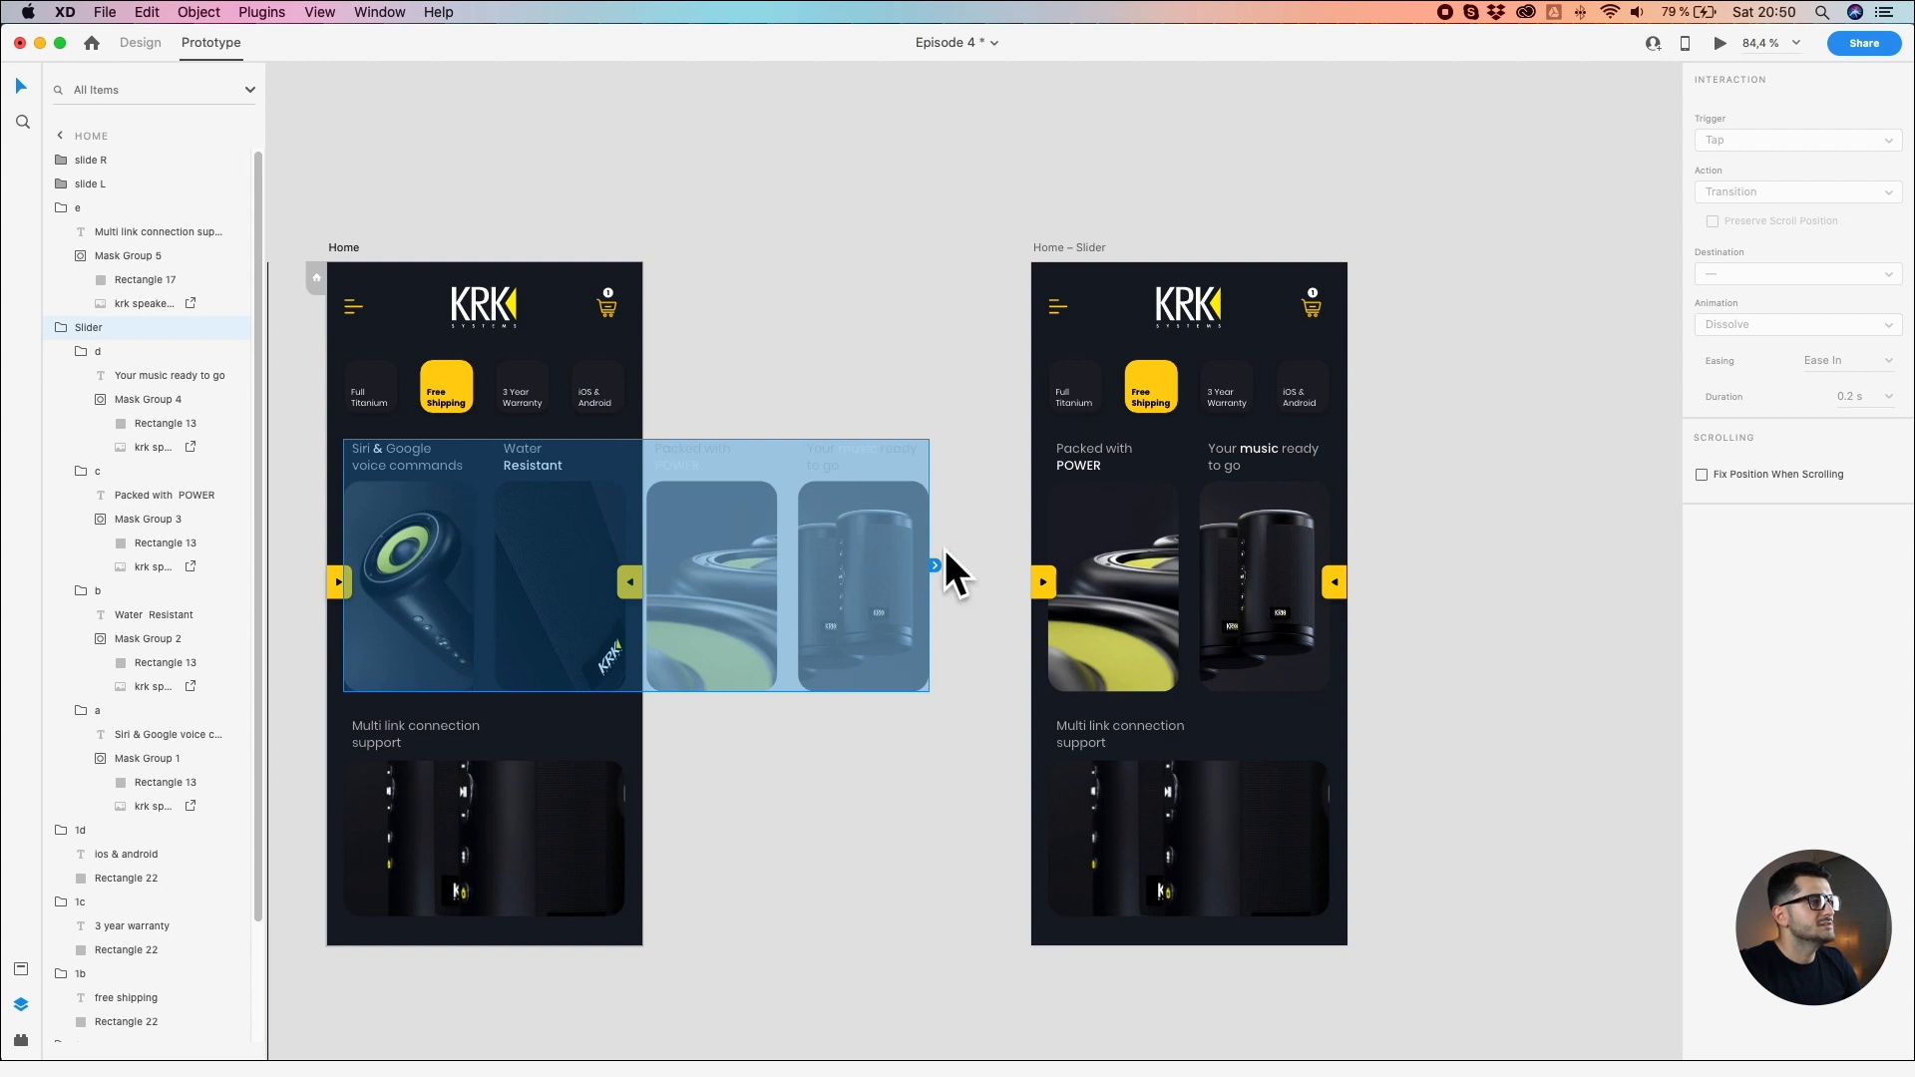
left_click_drag(935, 565, 1125, 640)
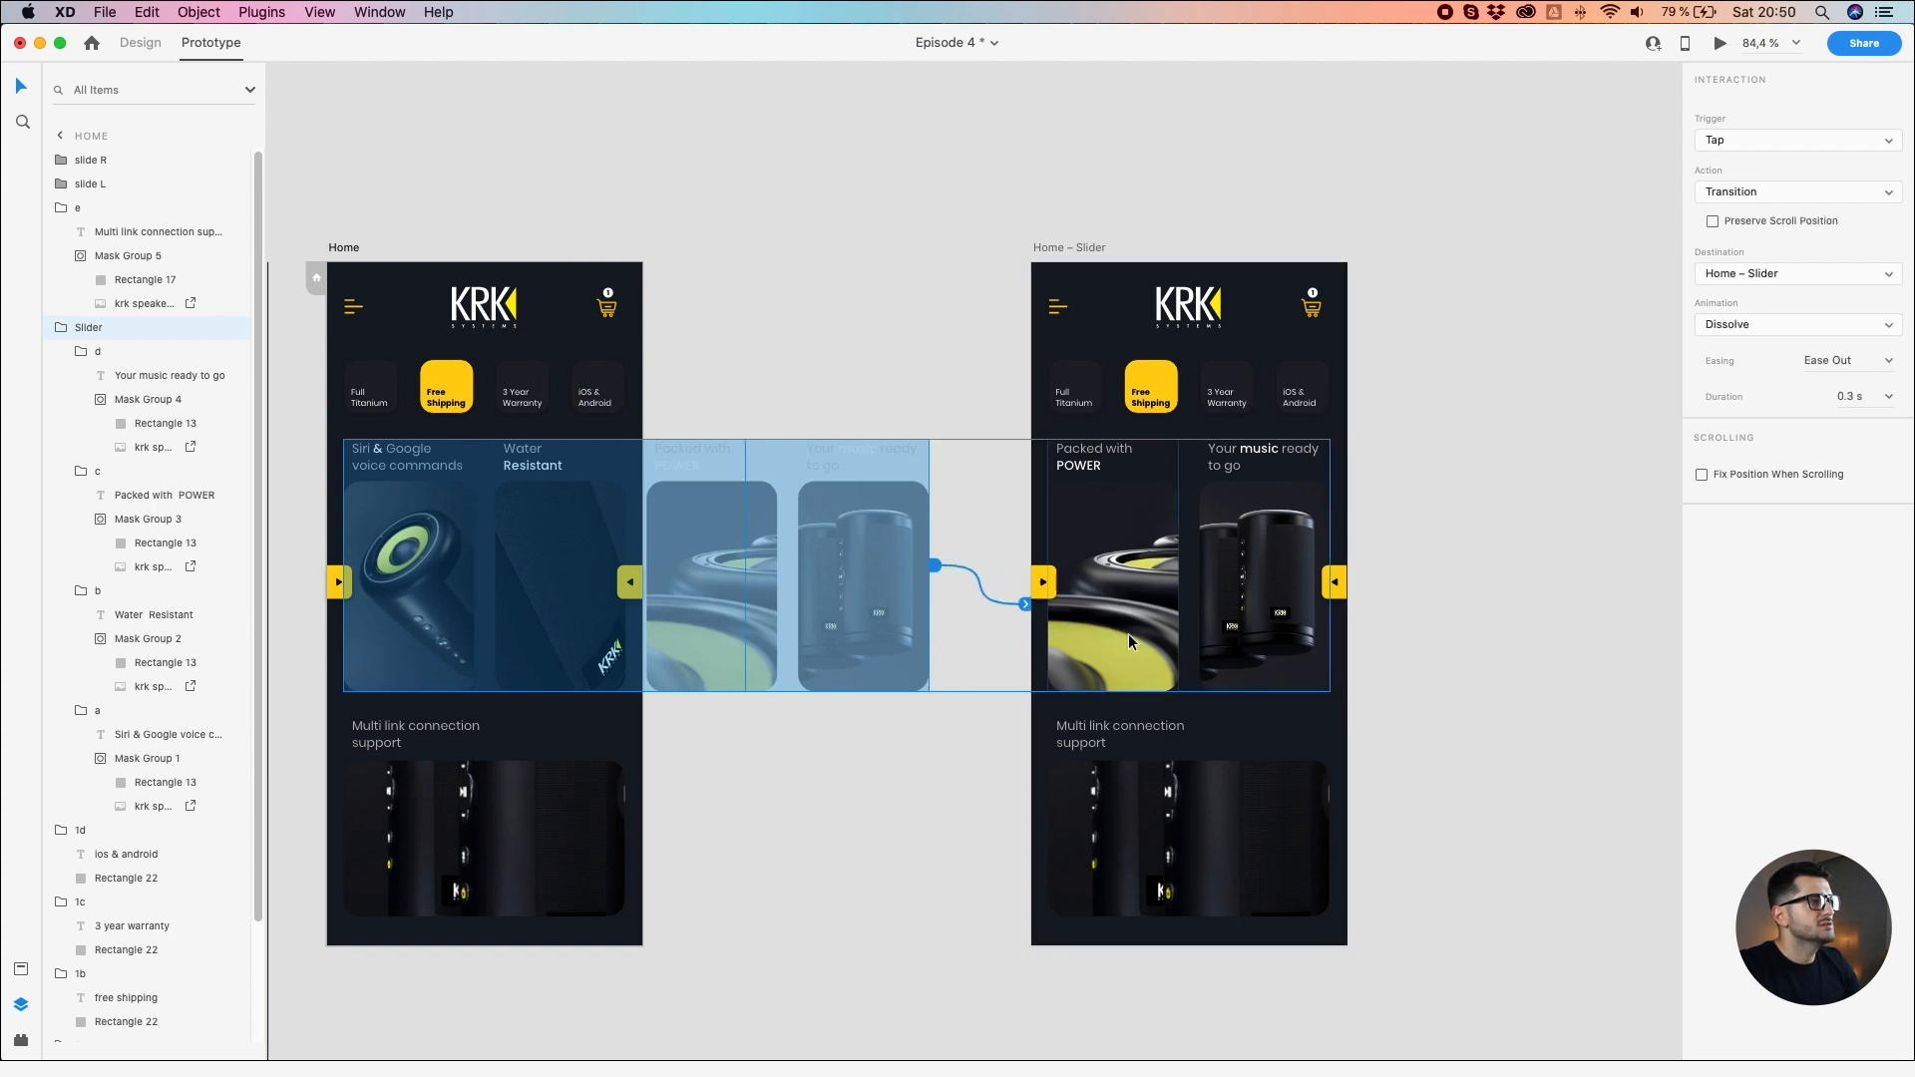
Step: Set the Home slider's interaction to the Drag trigger with Auto-Animate and Ease In-Out easing
left_click(1736, 141)
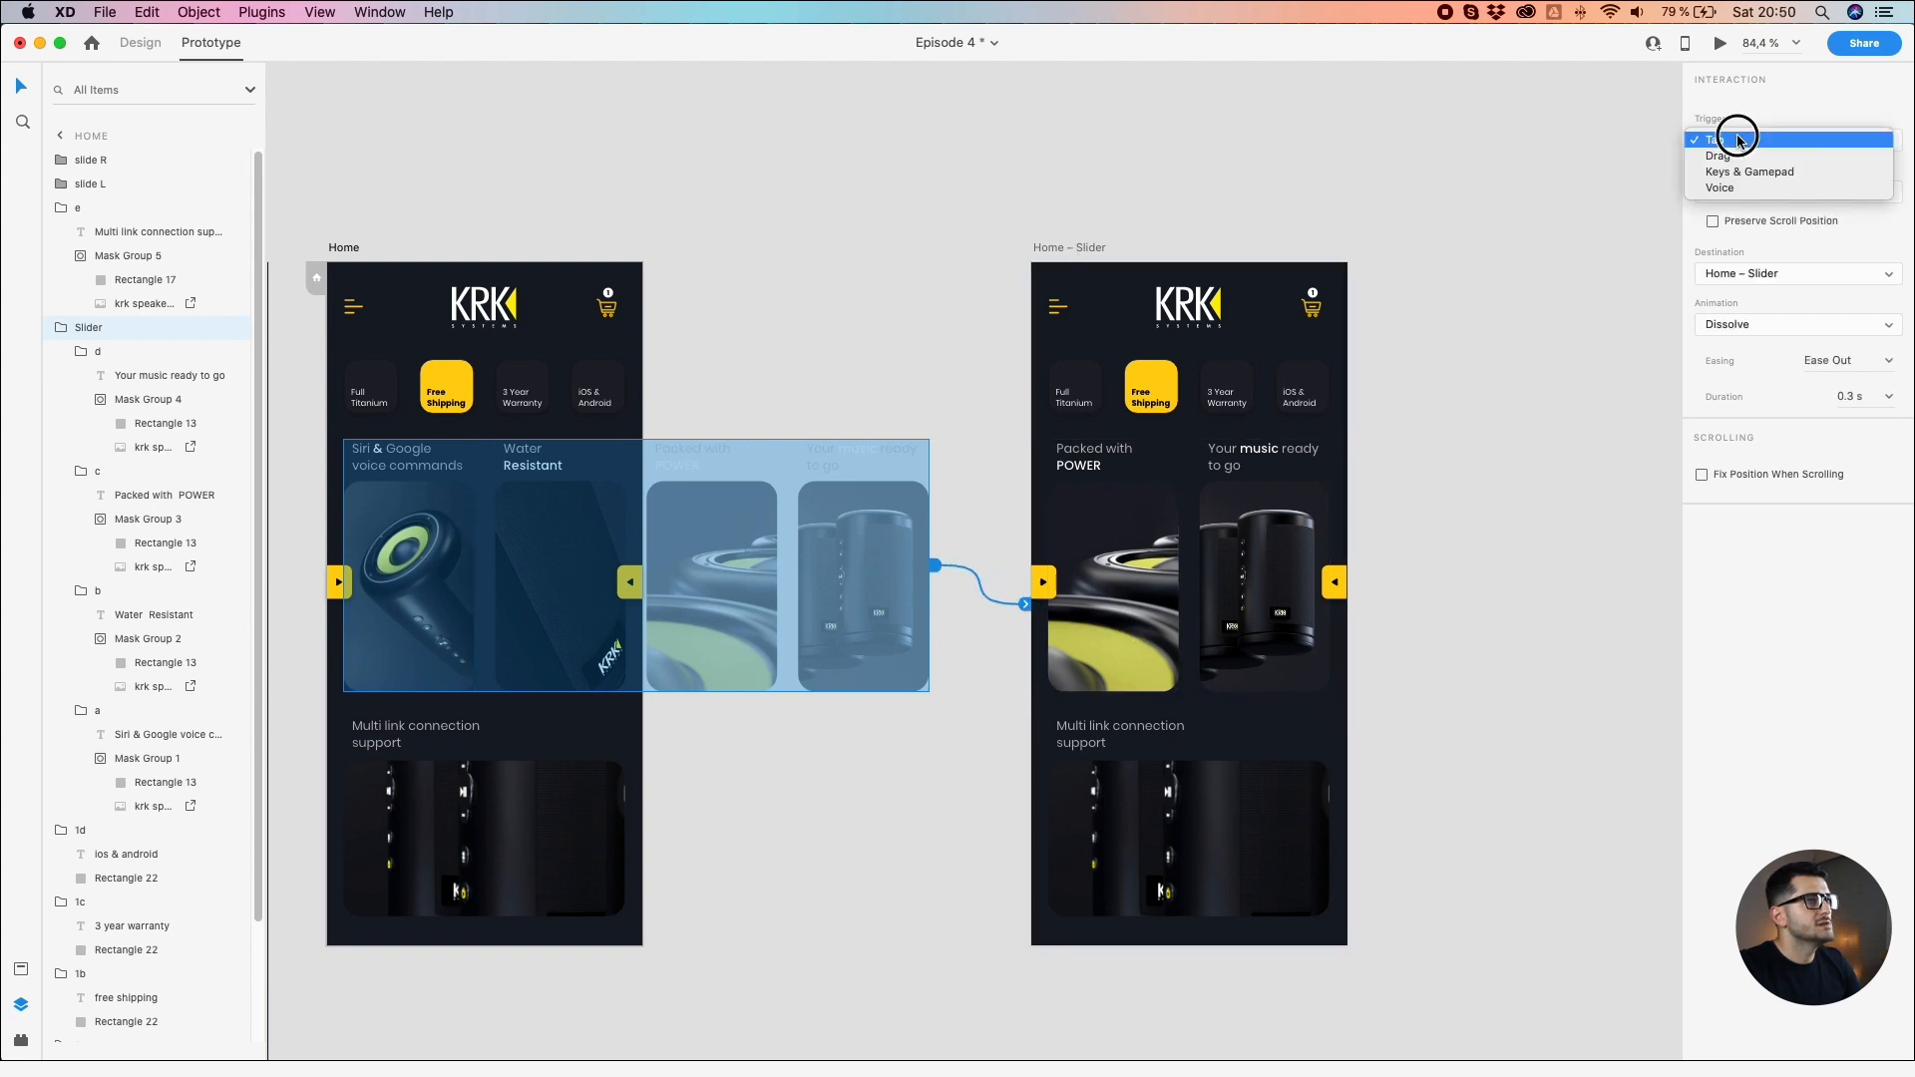
left_click(1732, 156)
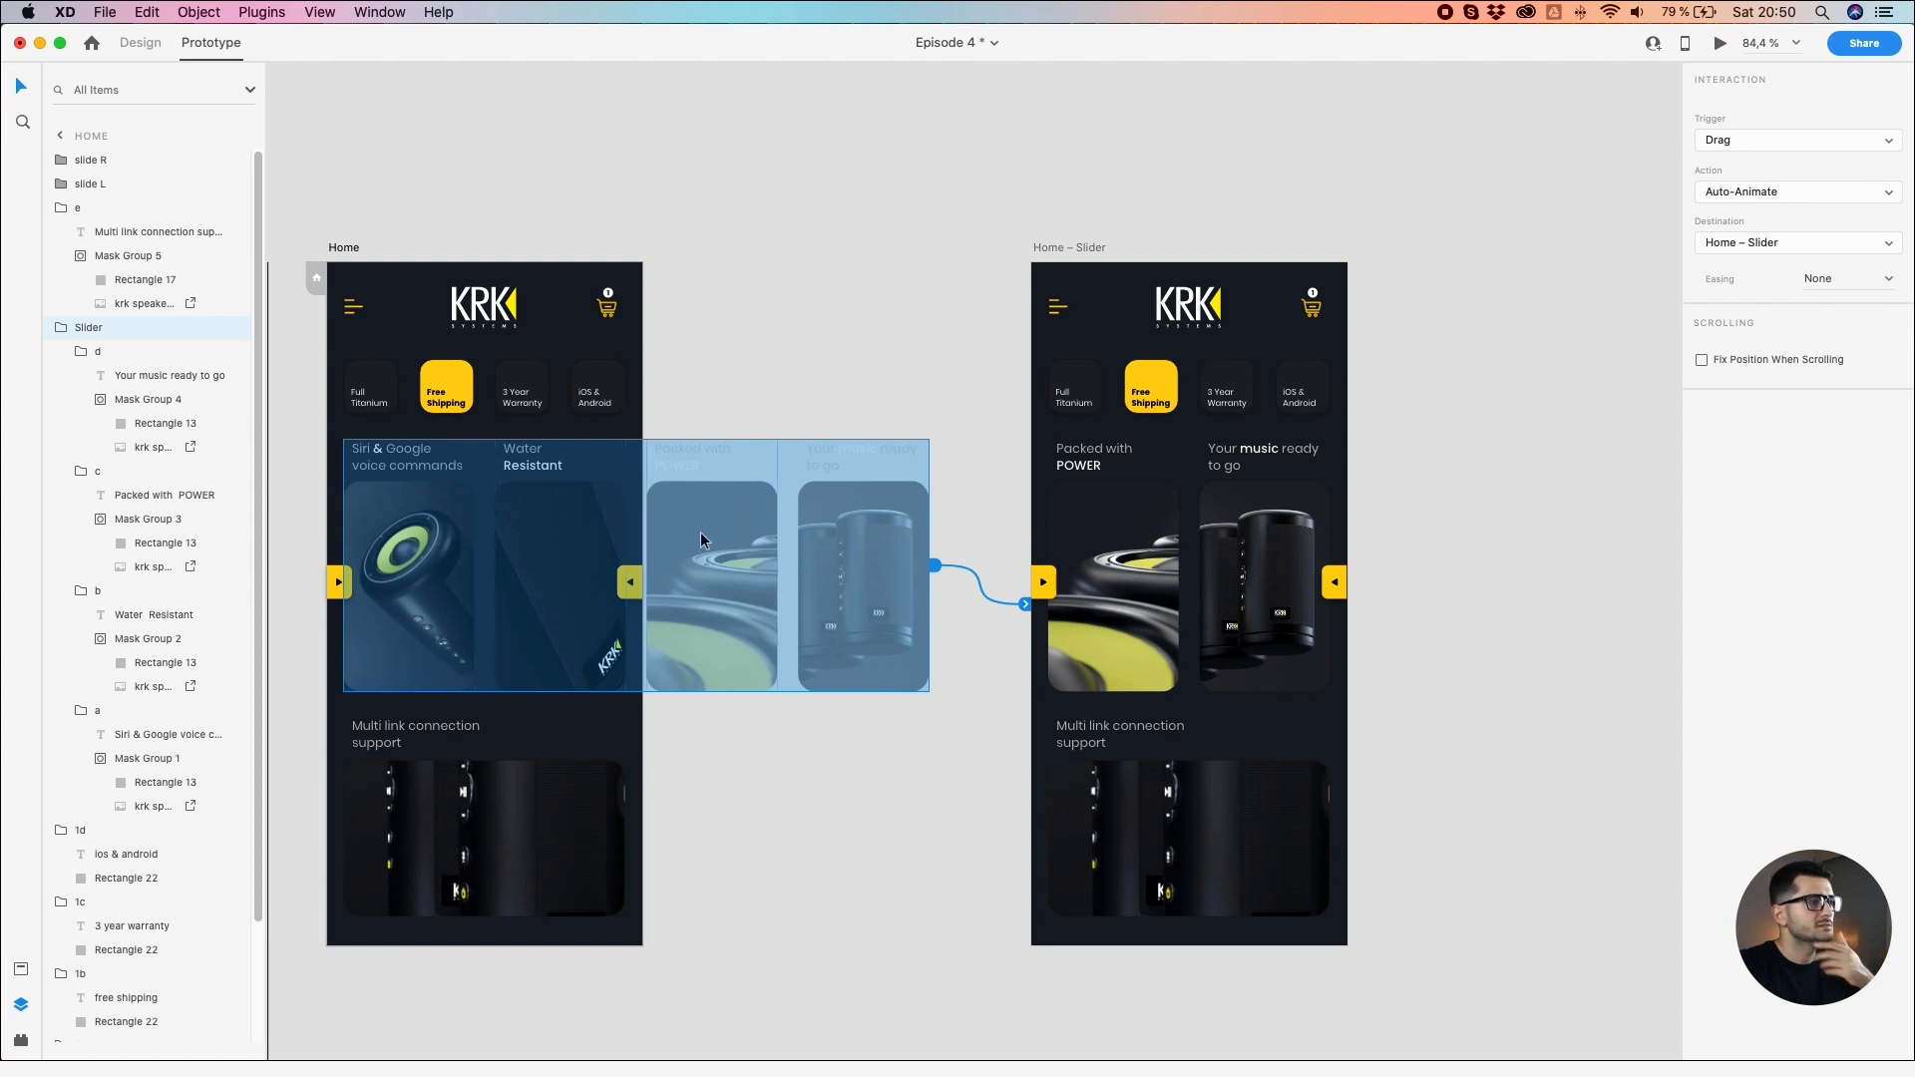
left_click(1842, 193)
left_click(1842, 193)
left_click(1841, 278)
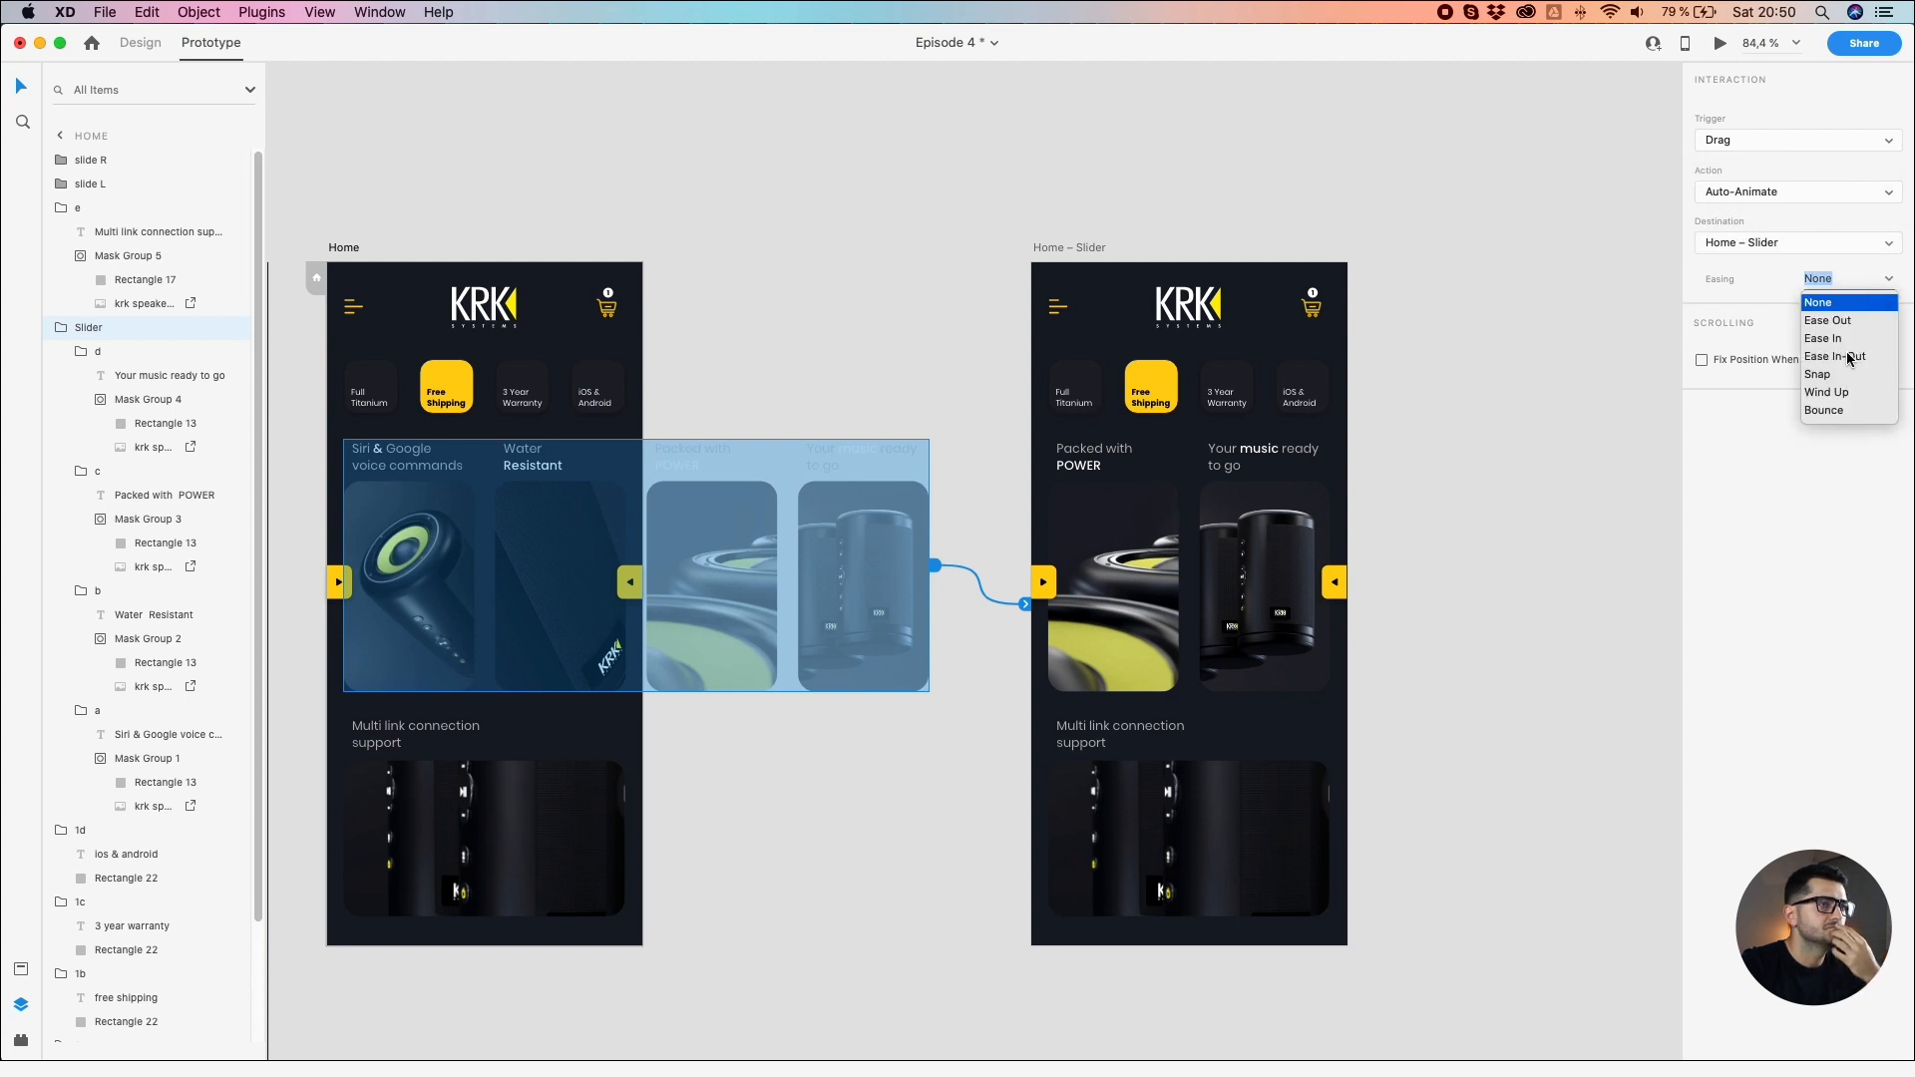
left_click(1848, 357)
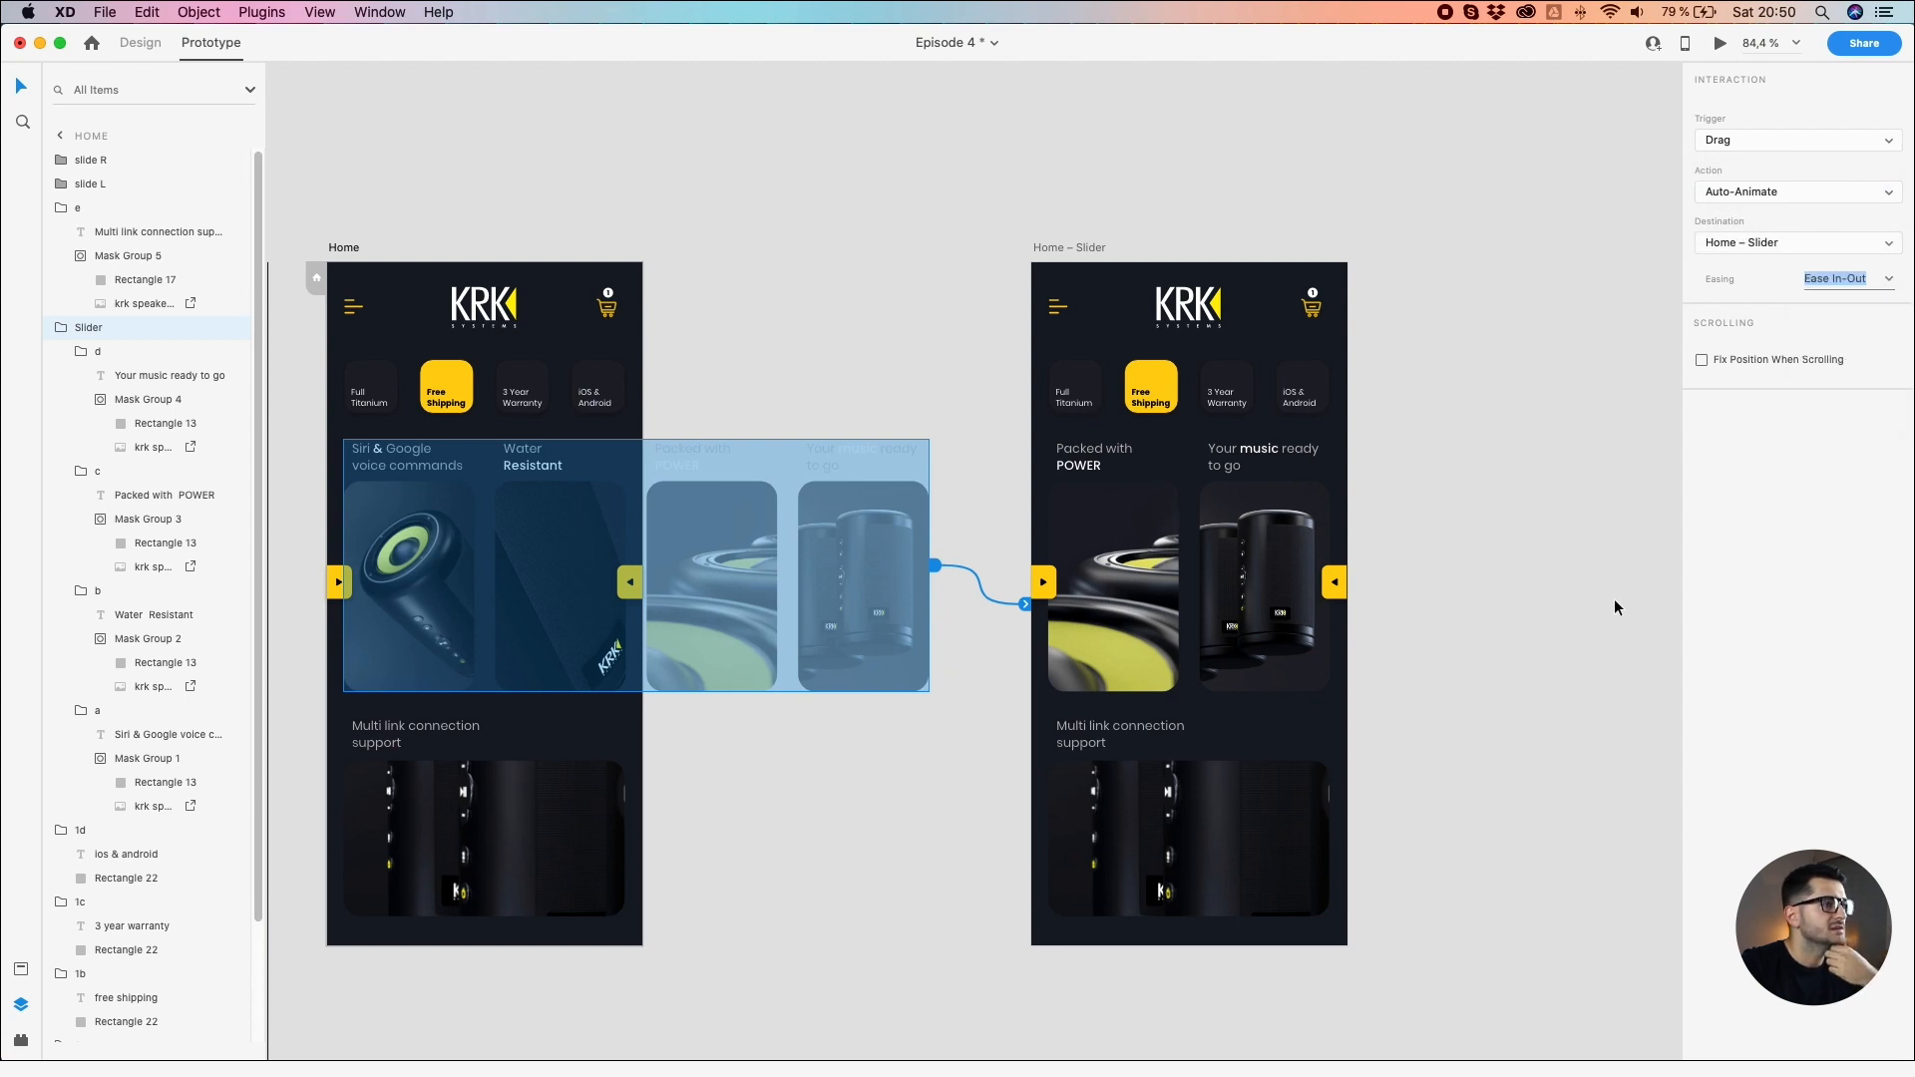
left_click(1462, 595)
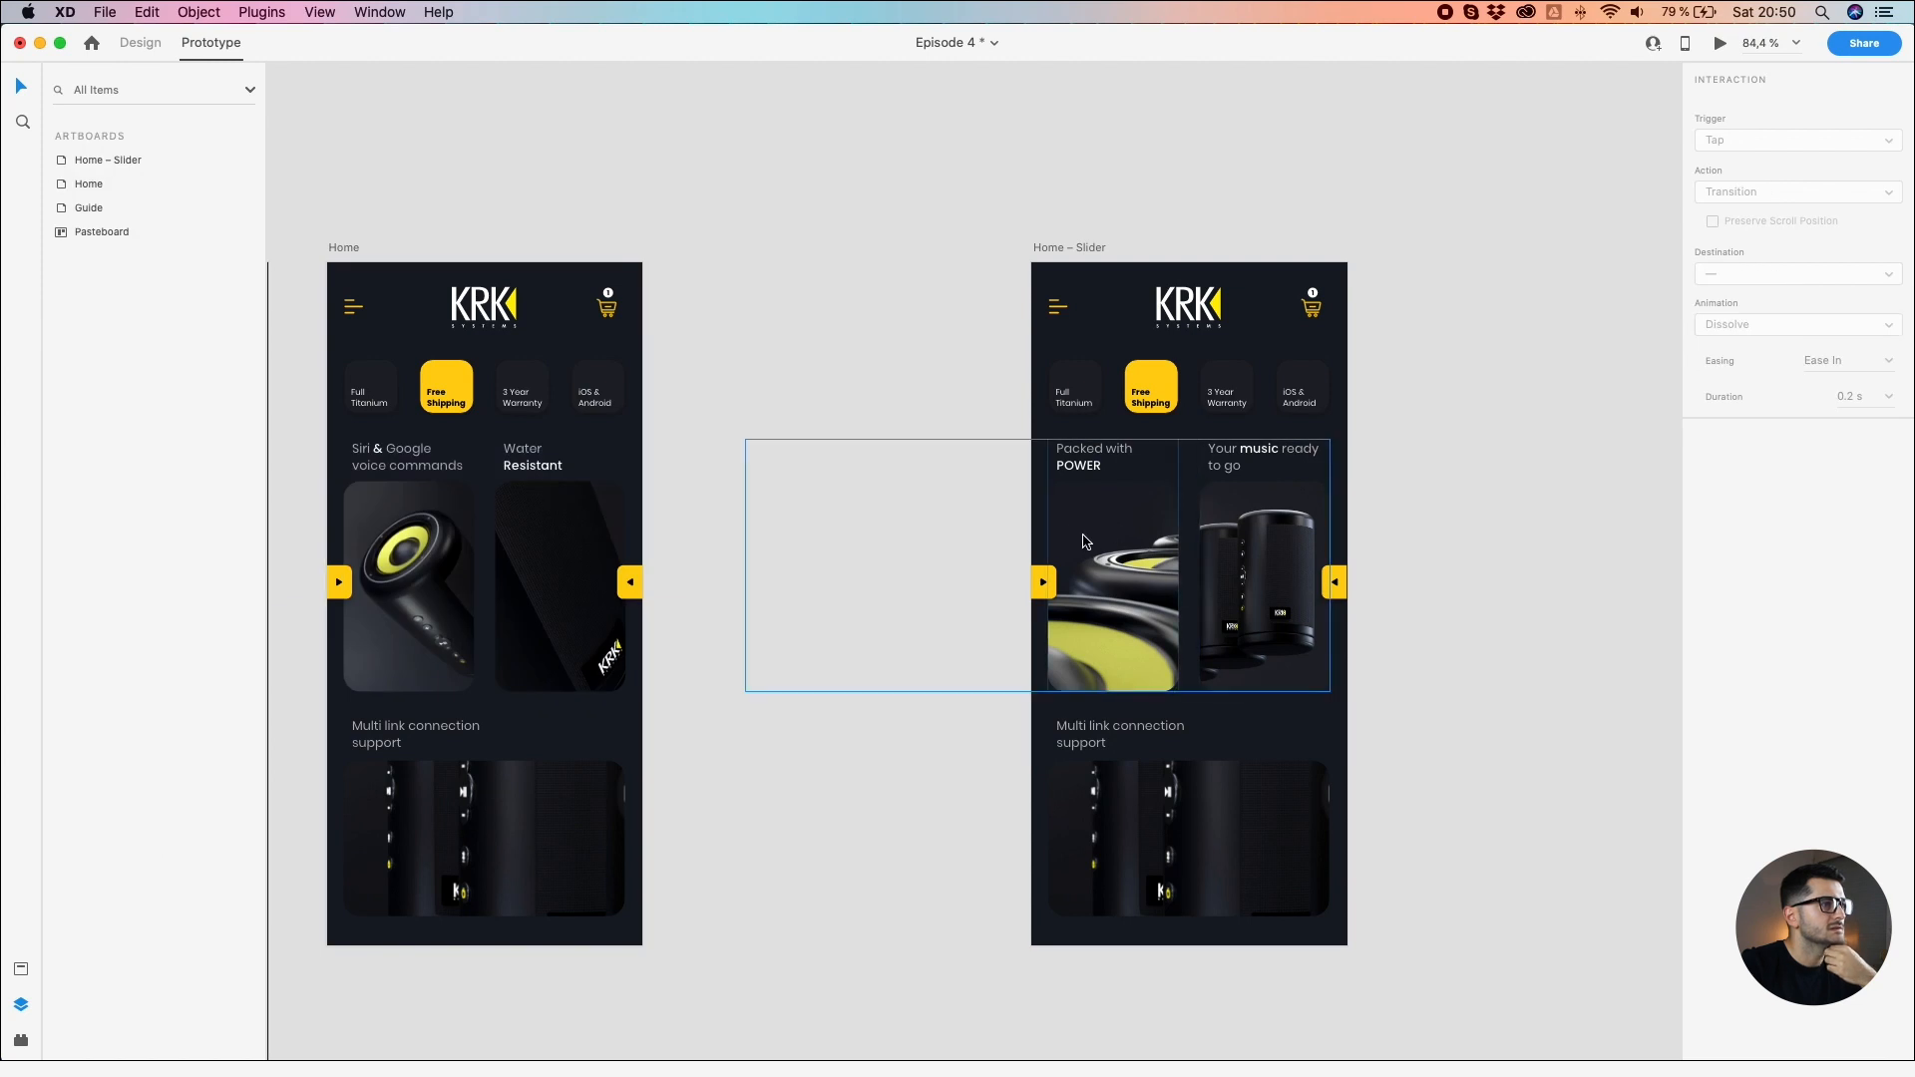
Step: Link the Slider group of "Home – Slider" back to the Home artboard with Drag, Auto-Animate and Ease In-Out
left_click(1258, 548)
left_click_drag(1340, 571, 590, 568)
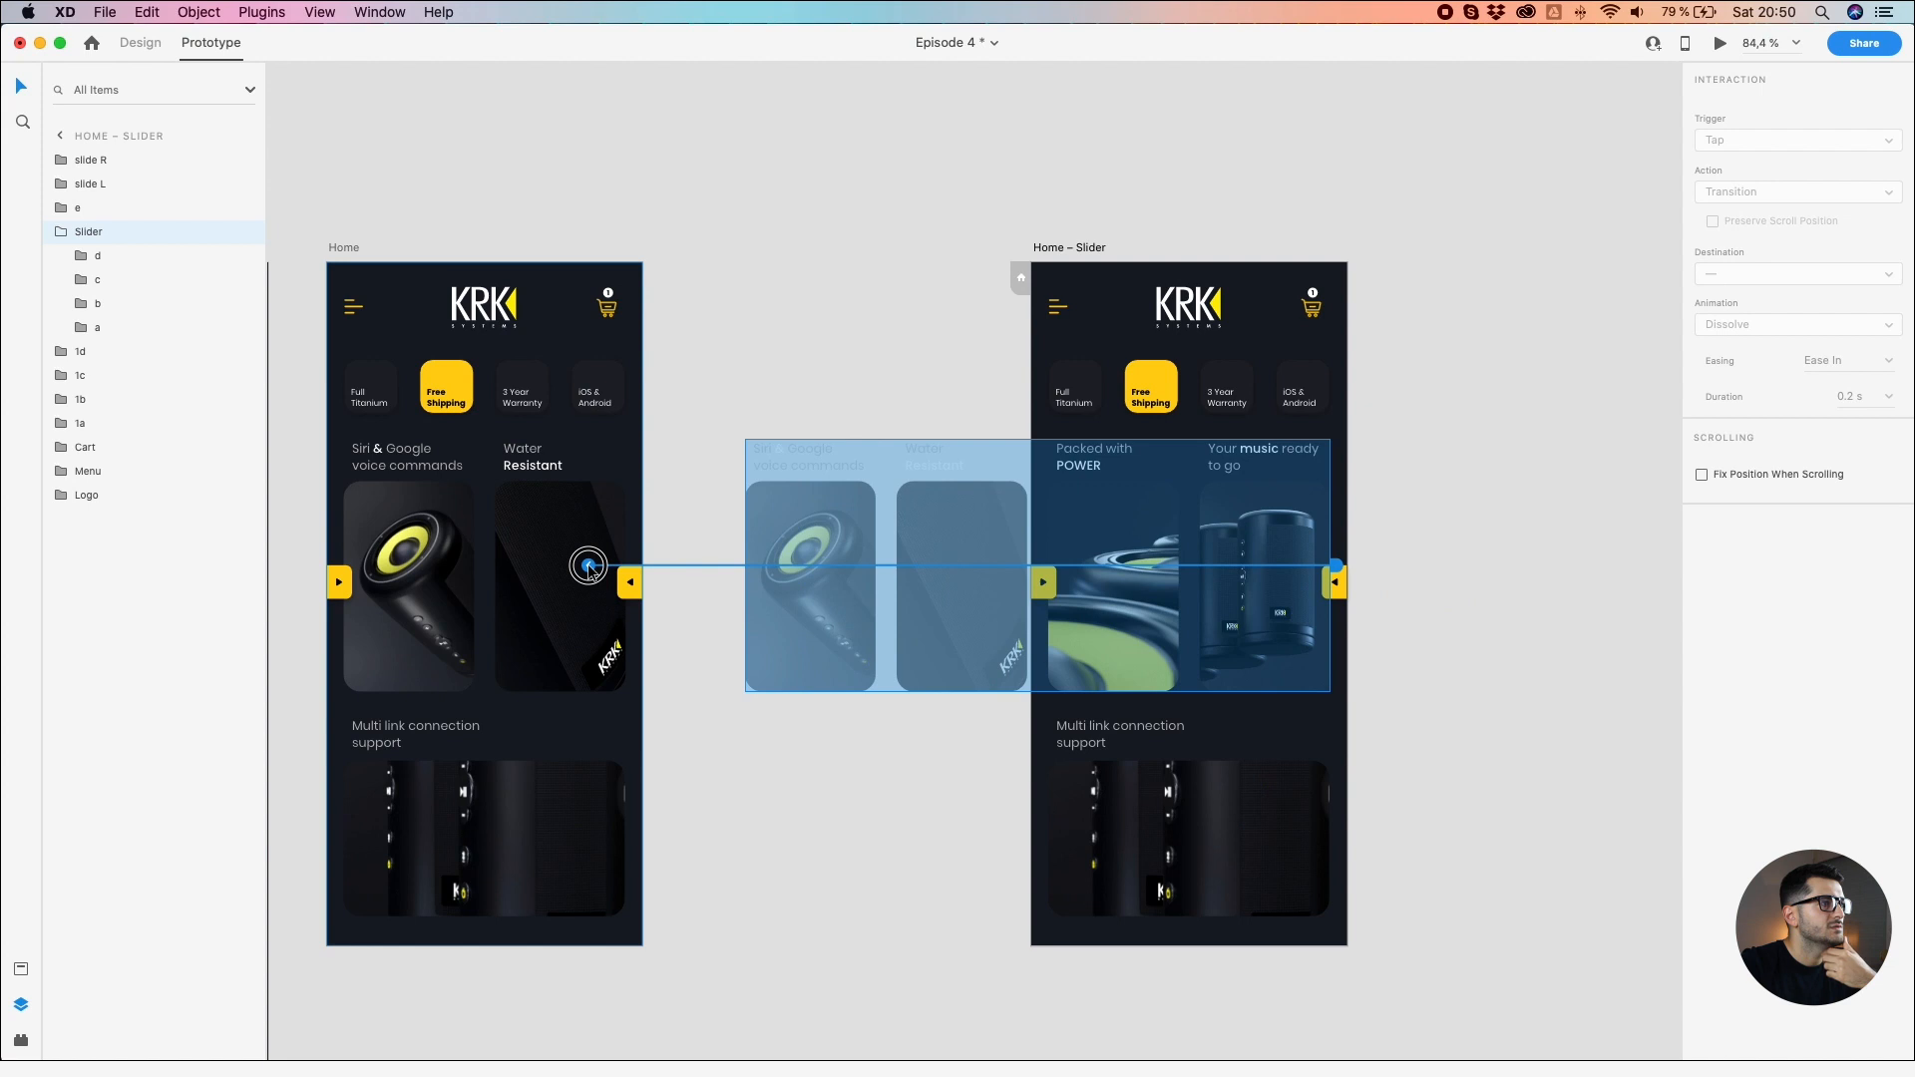
left_click_drag(590, 569, 589, 568)
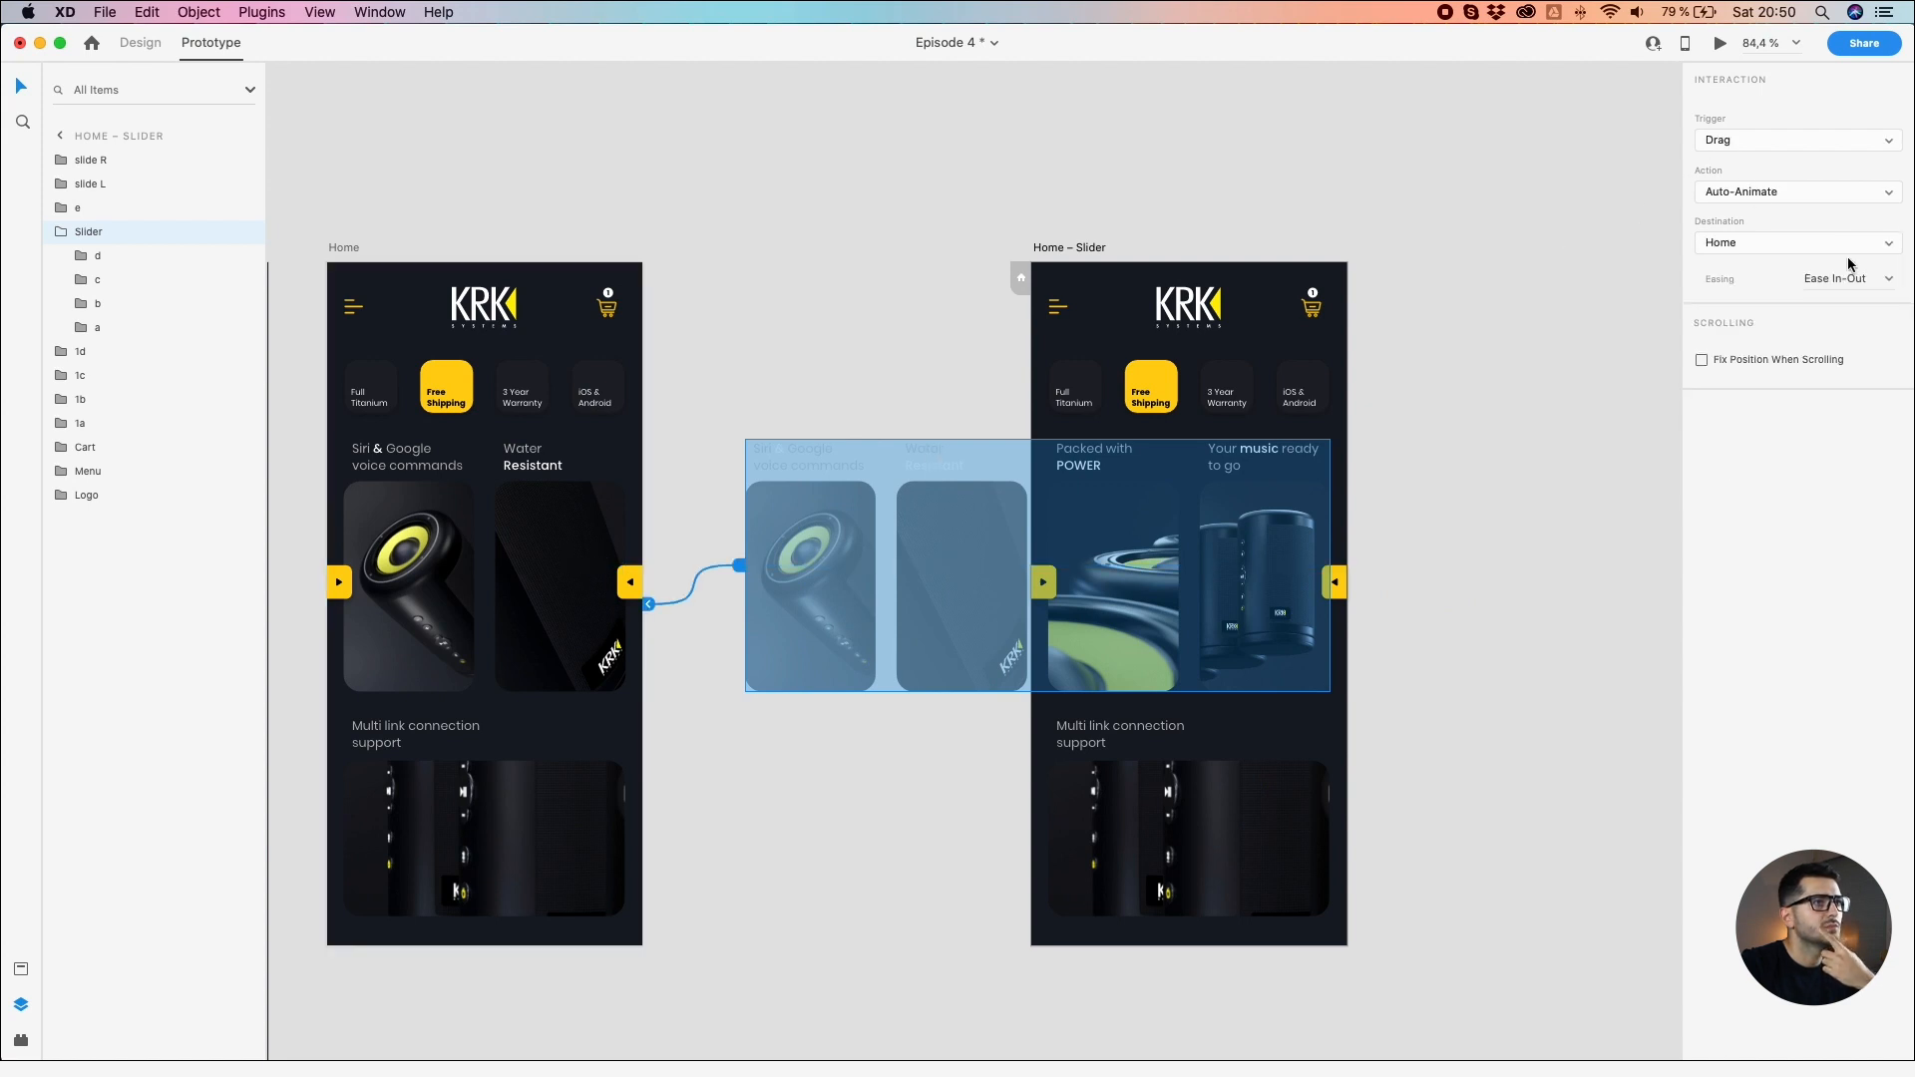
left_click(1495, 528)
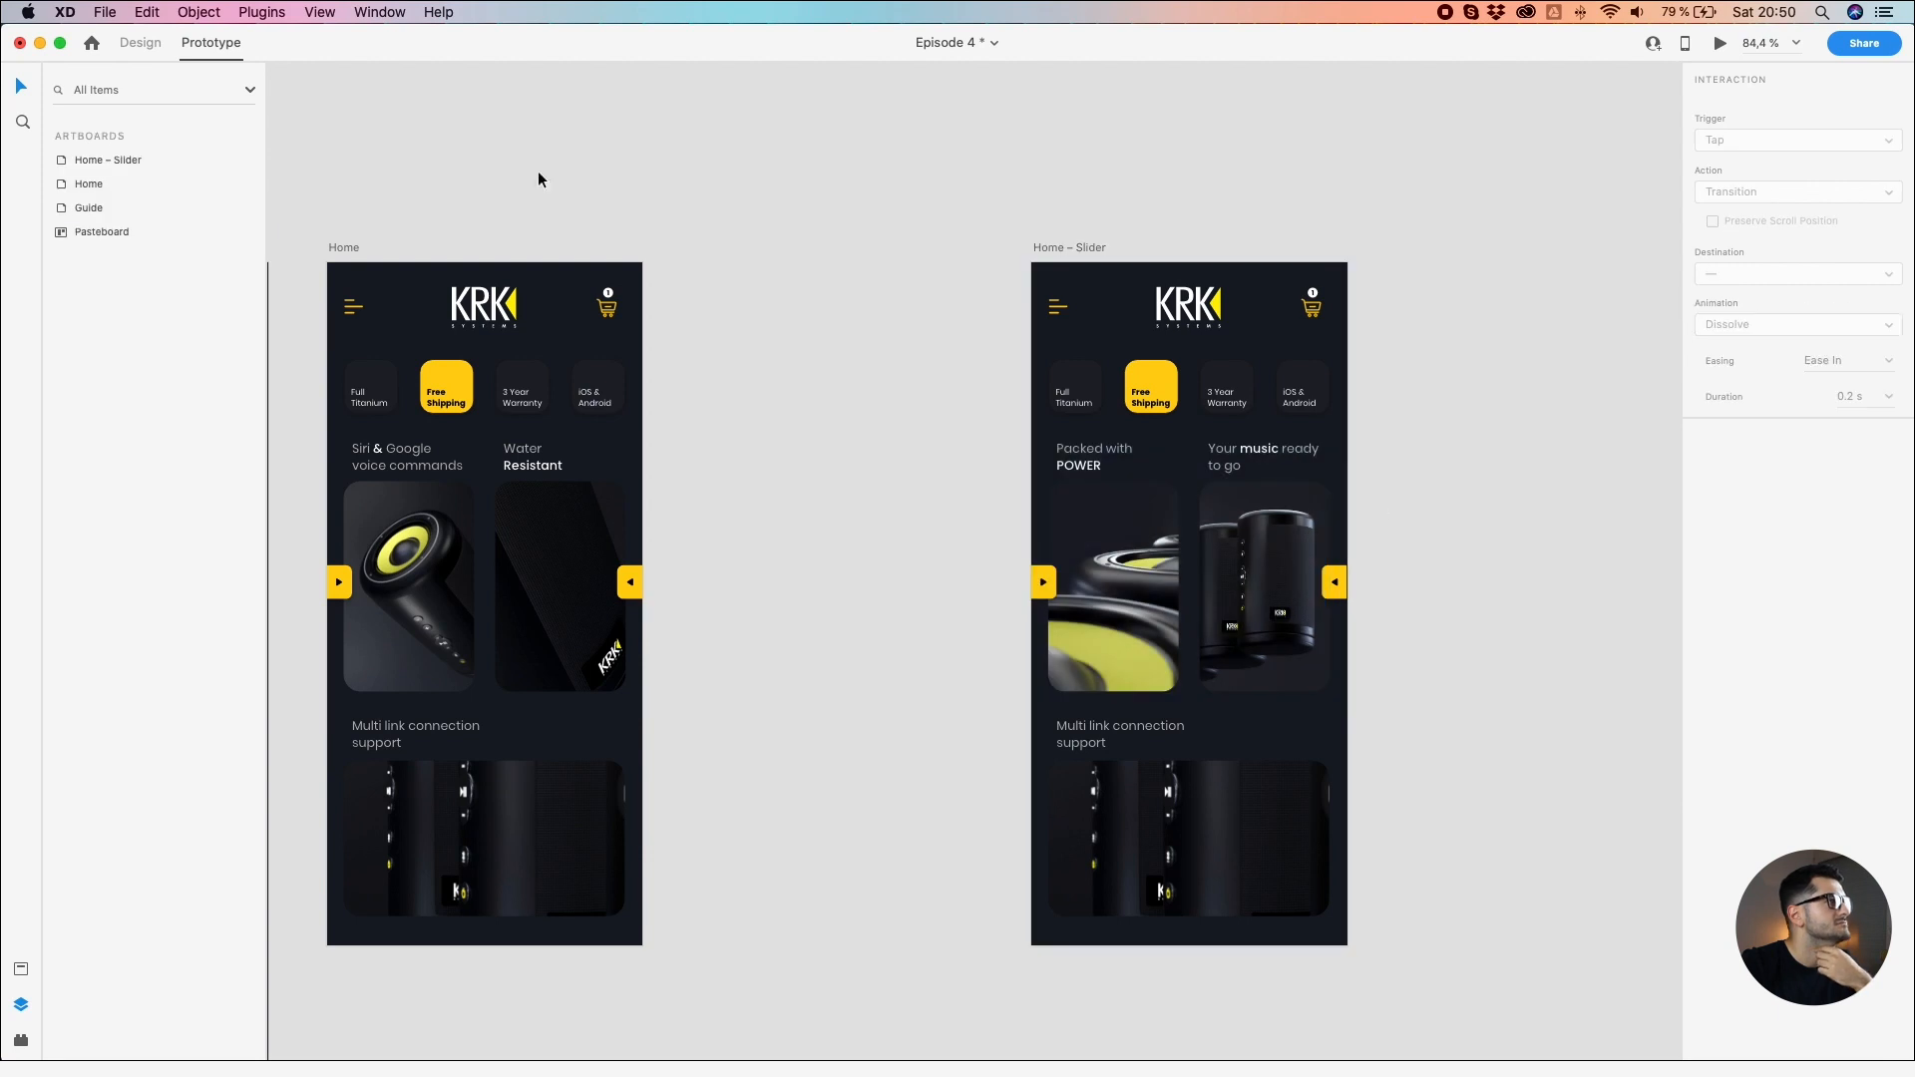
Step: Preview the prototype from the Home artboard, swipe the card slider back and forth, and move the preview window clear of the artboards
left_click(343, 247)
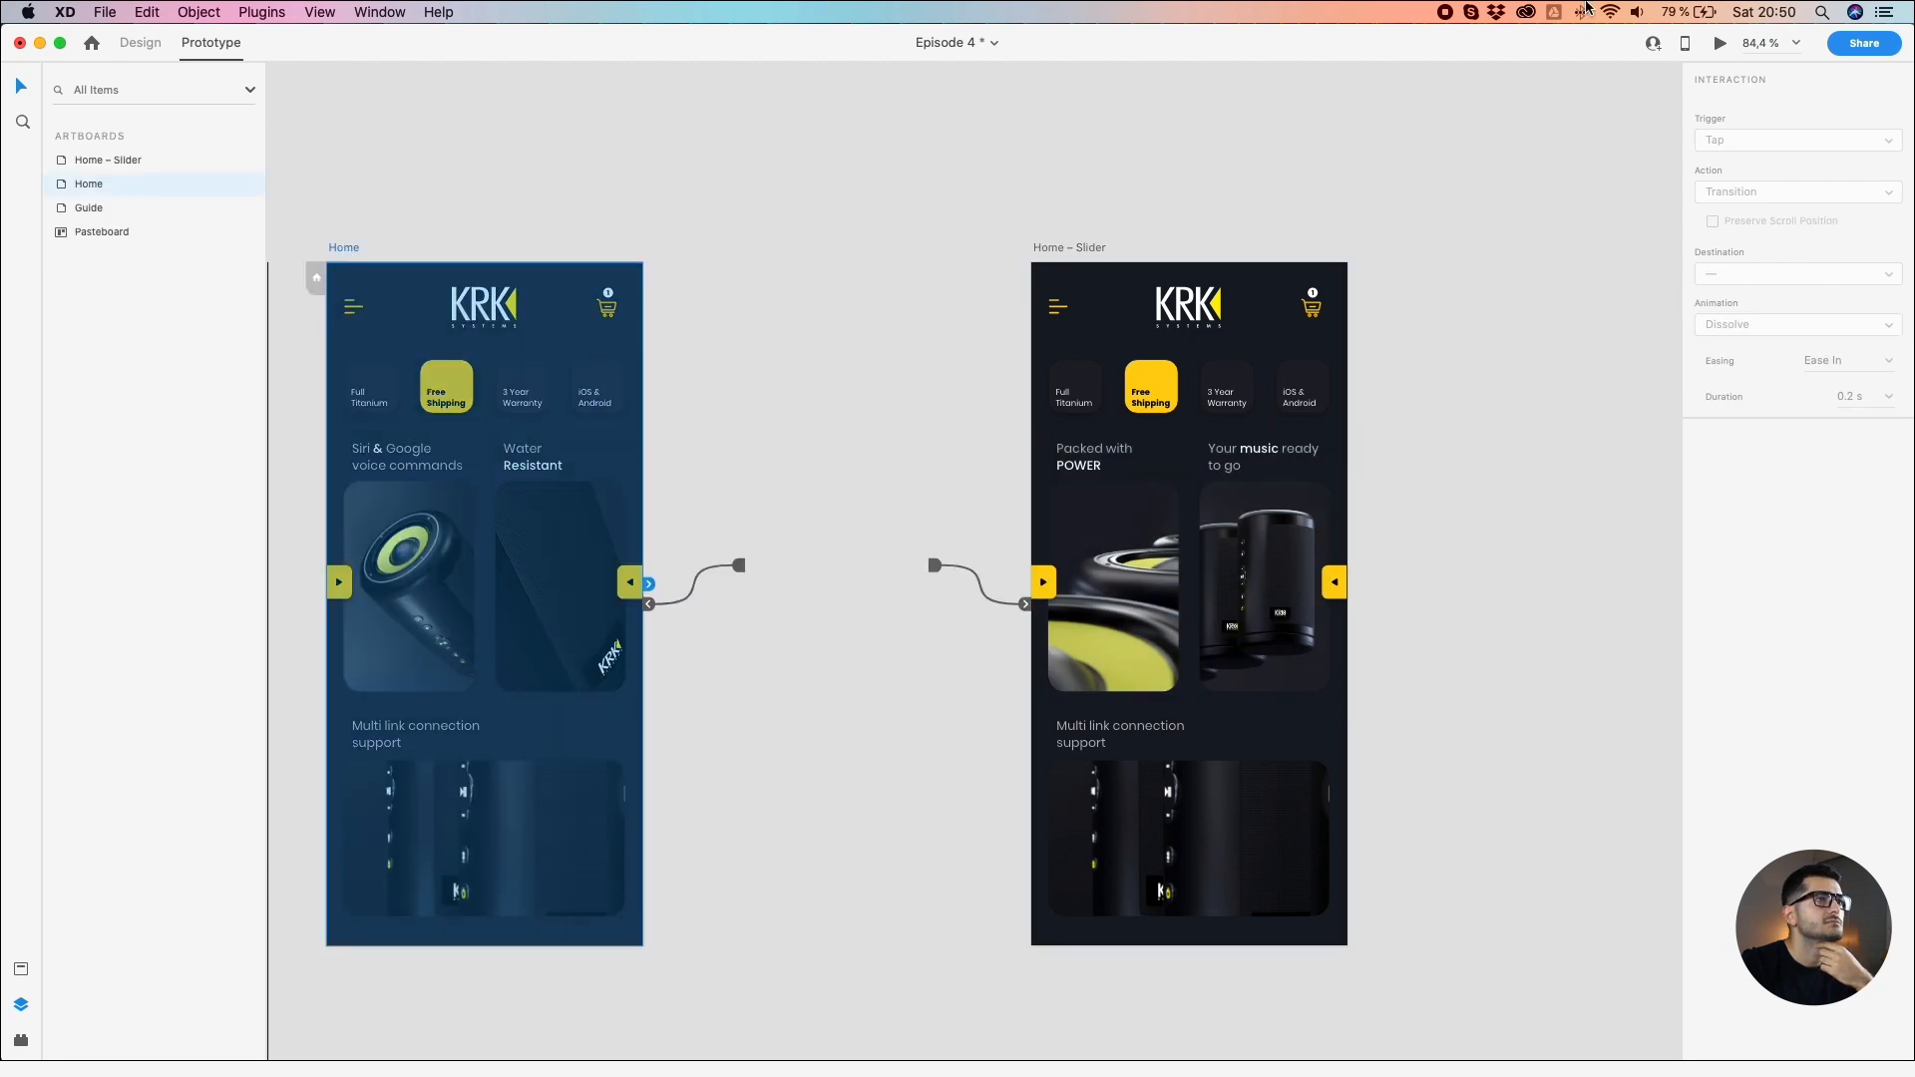
left_click(1717, 46)
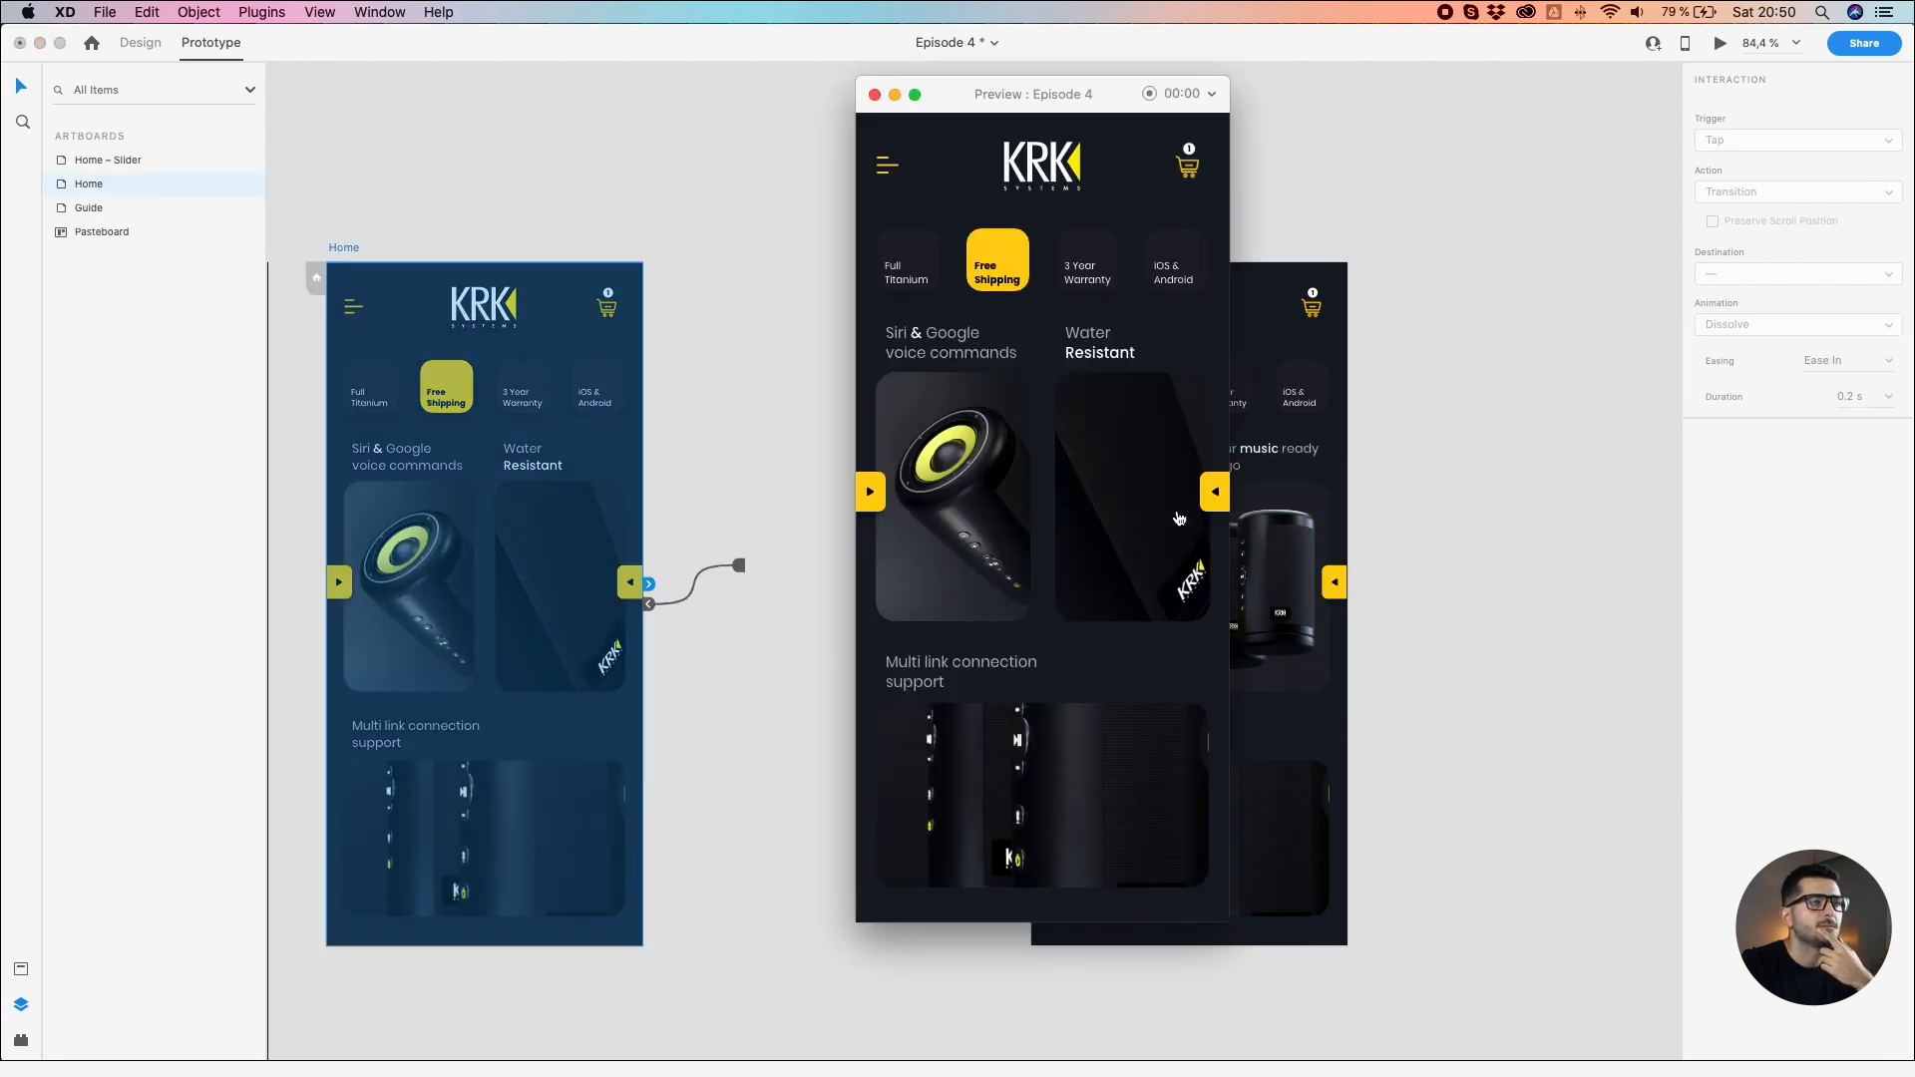
left_click_drag(1178, 516, 1337, 560)
left_click_drag(1149, 540, 781, 489)
left_click_drag(988, 499, 1285, 522)
left_click_drag(1163, 520, 709, 483)
left_click_drag(923, 542, 912, 501)
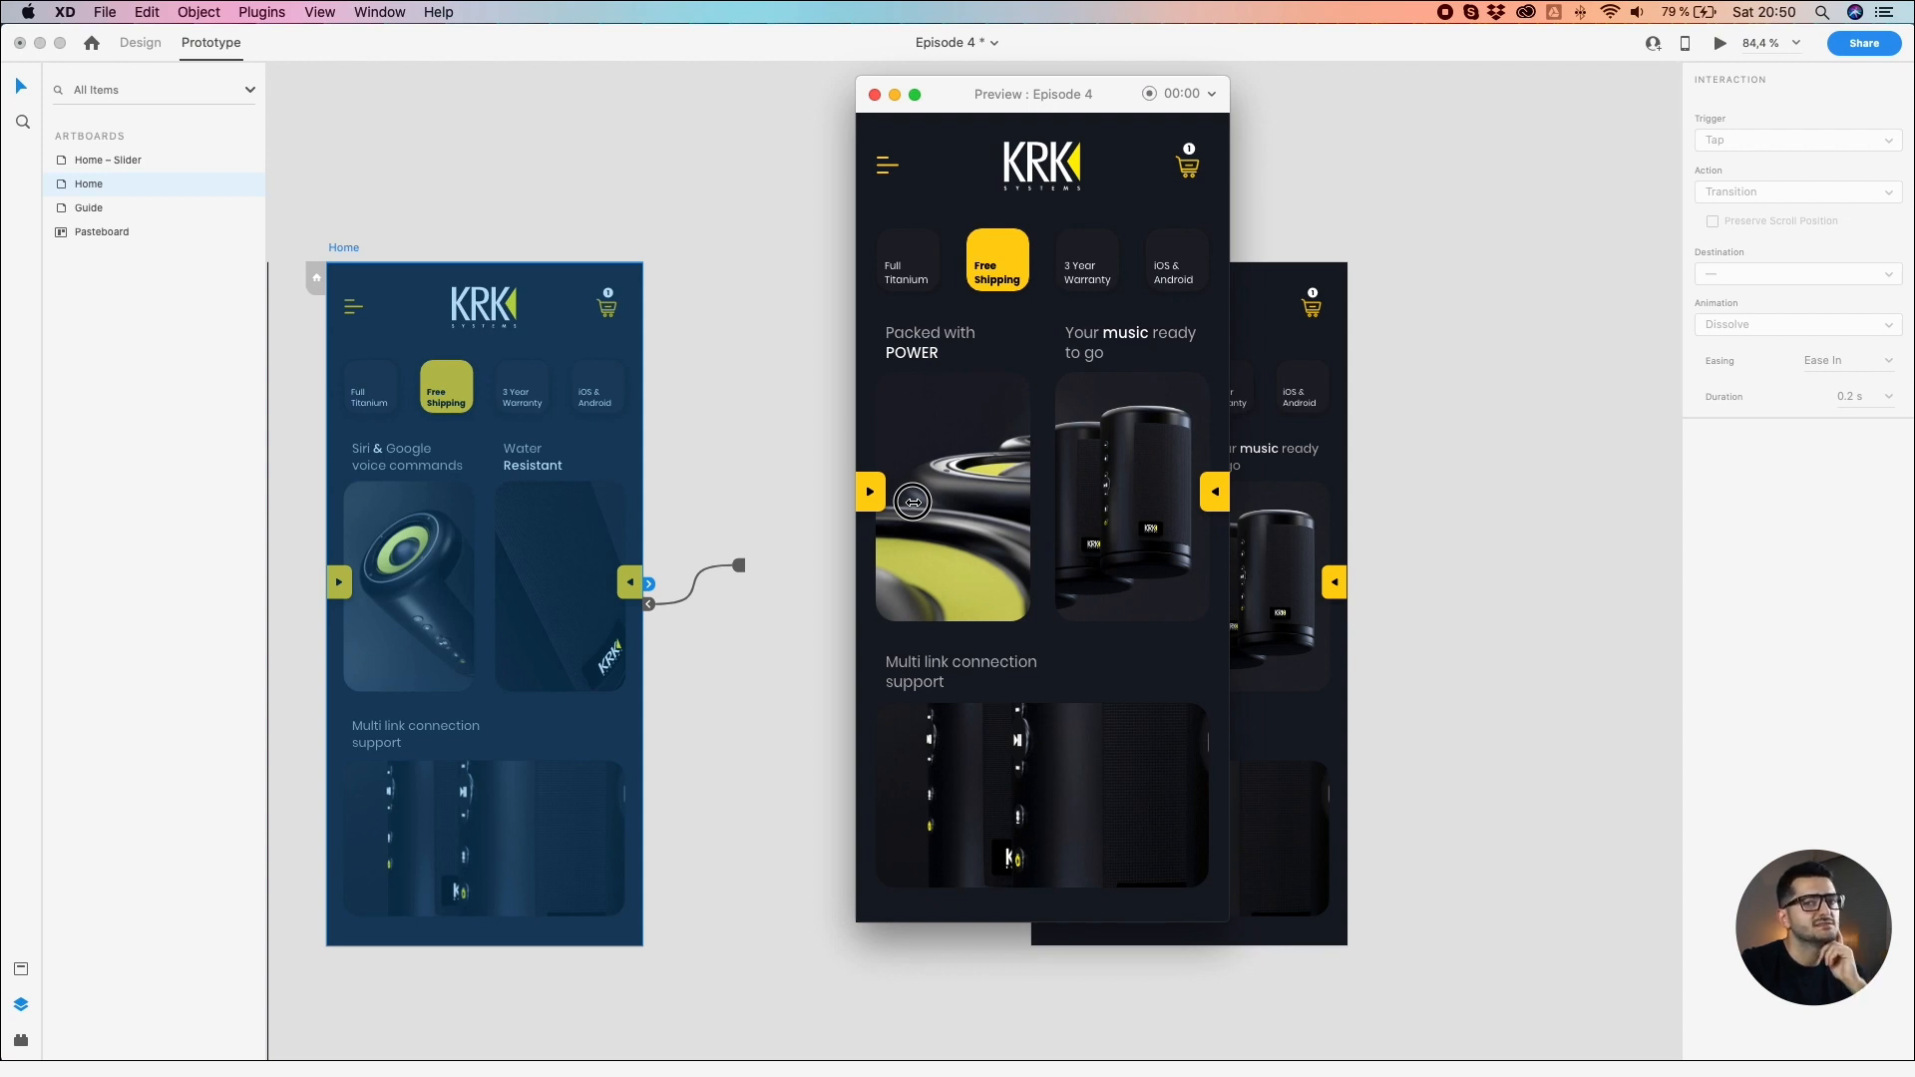
left_click_drag(913, 504, 1338, 523)
left_click_drag(939, 110, 1563, 311)
Step: Select the two off-artboard cards in Home's Slider group, switch to Design mode and move the preview window further aside
left_click(562, 507)
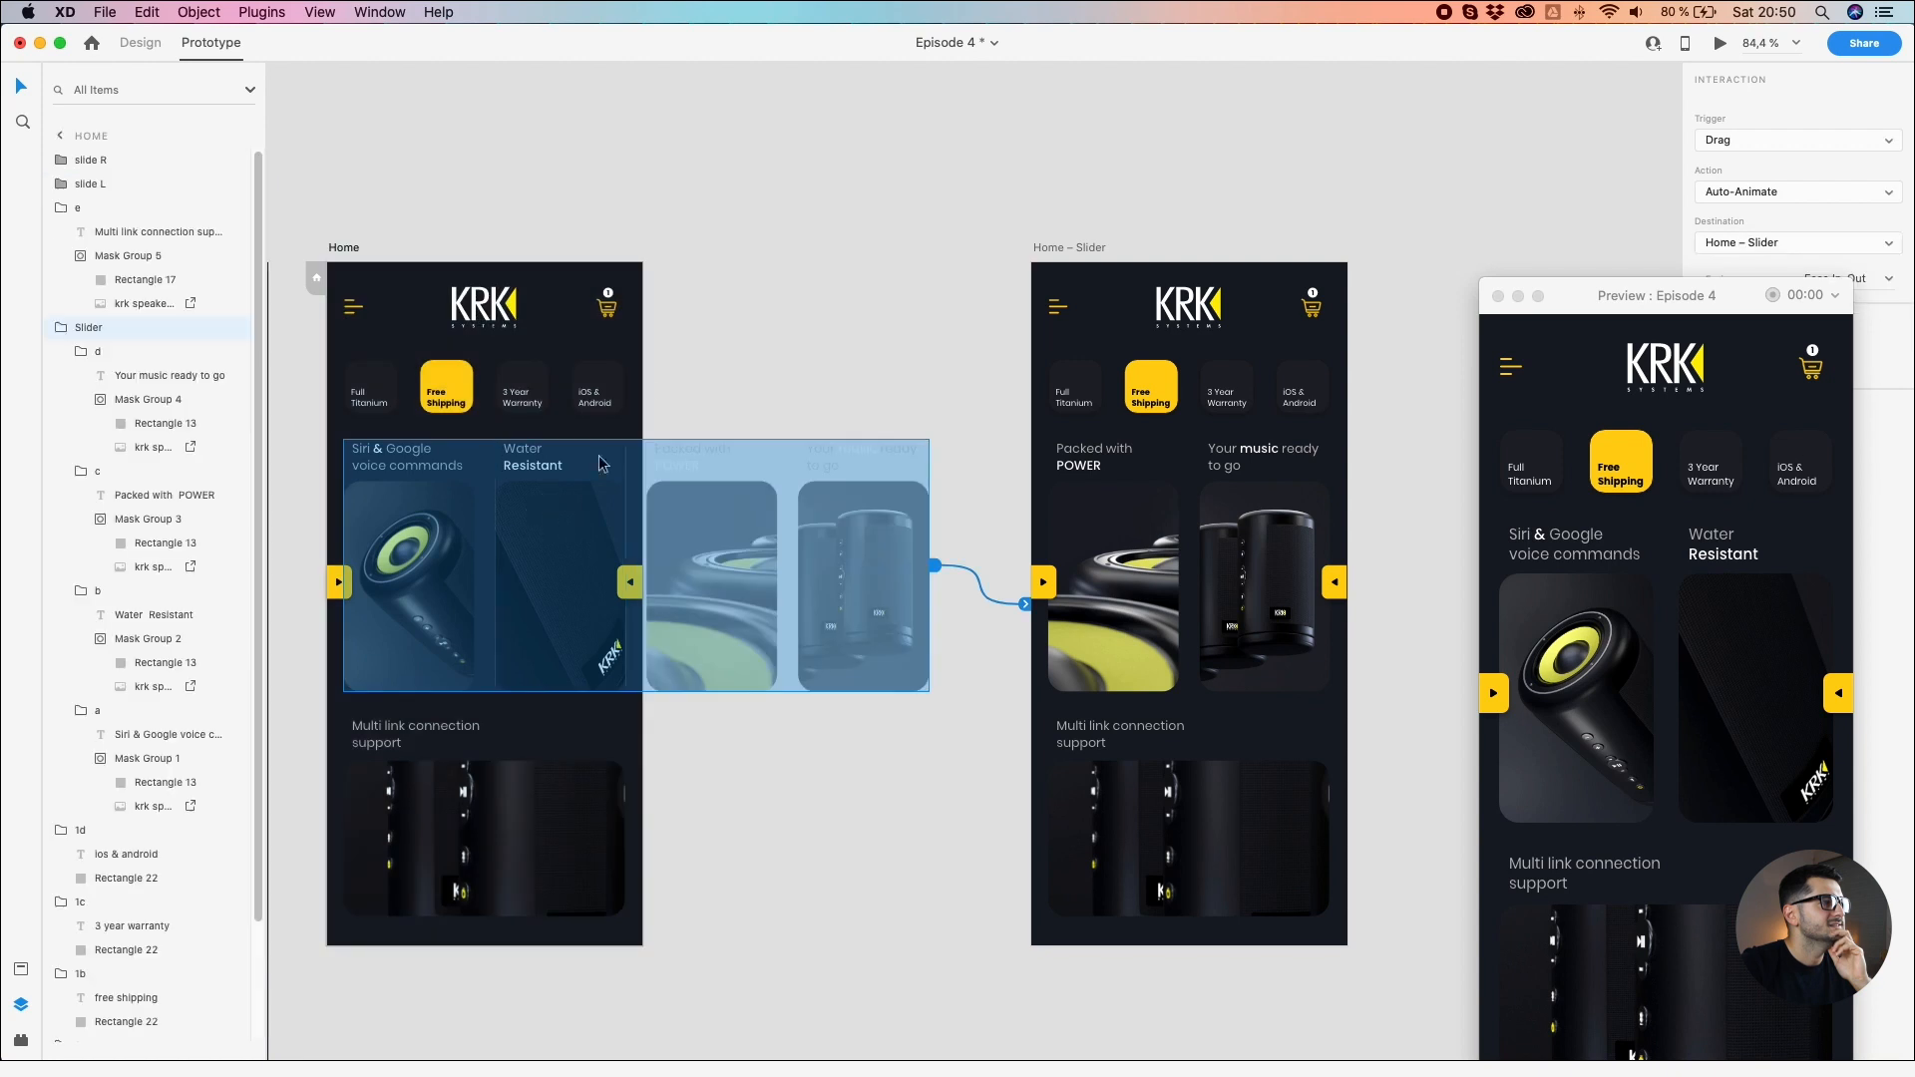
double_click(589, 502)
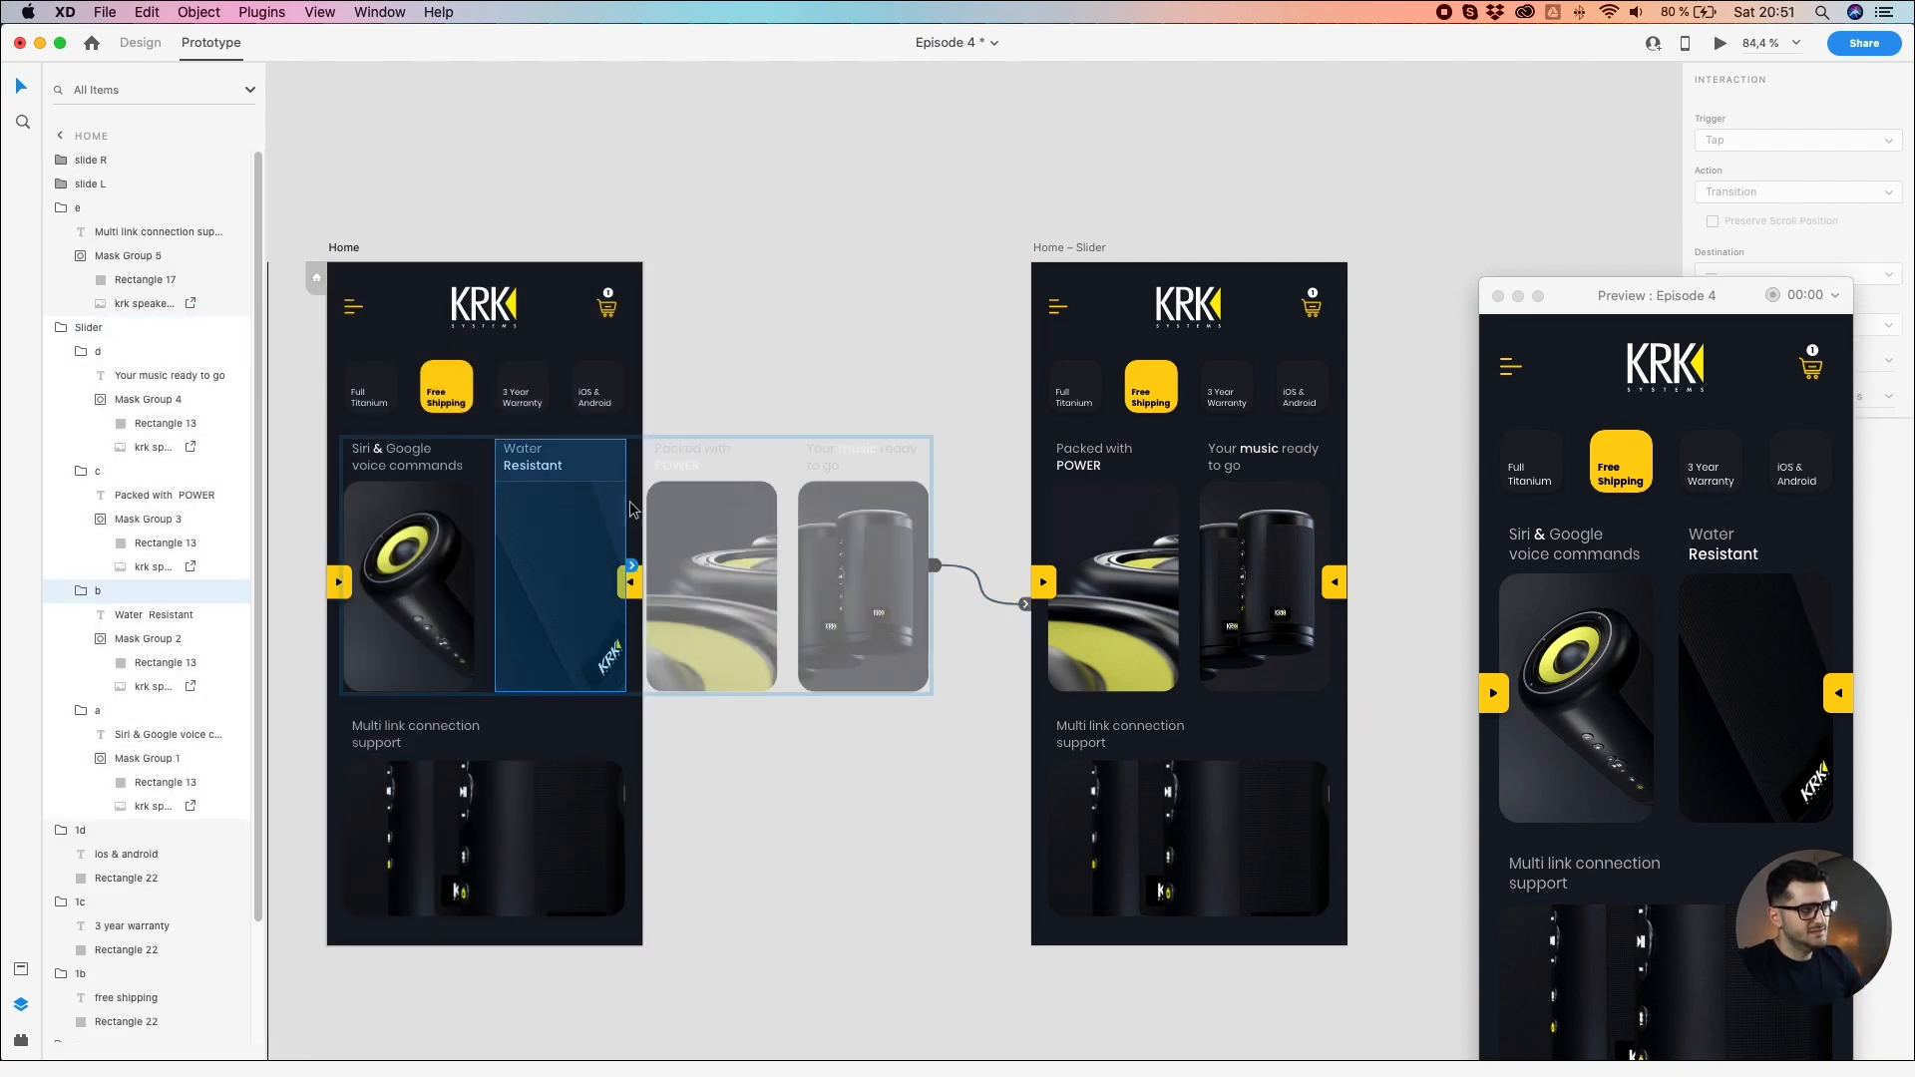
left_click(698, 523)
scroll(695, 526, "up", 4)
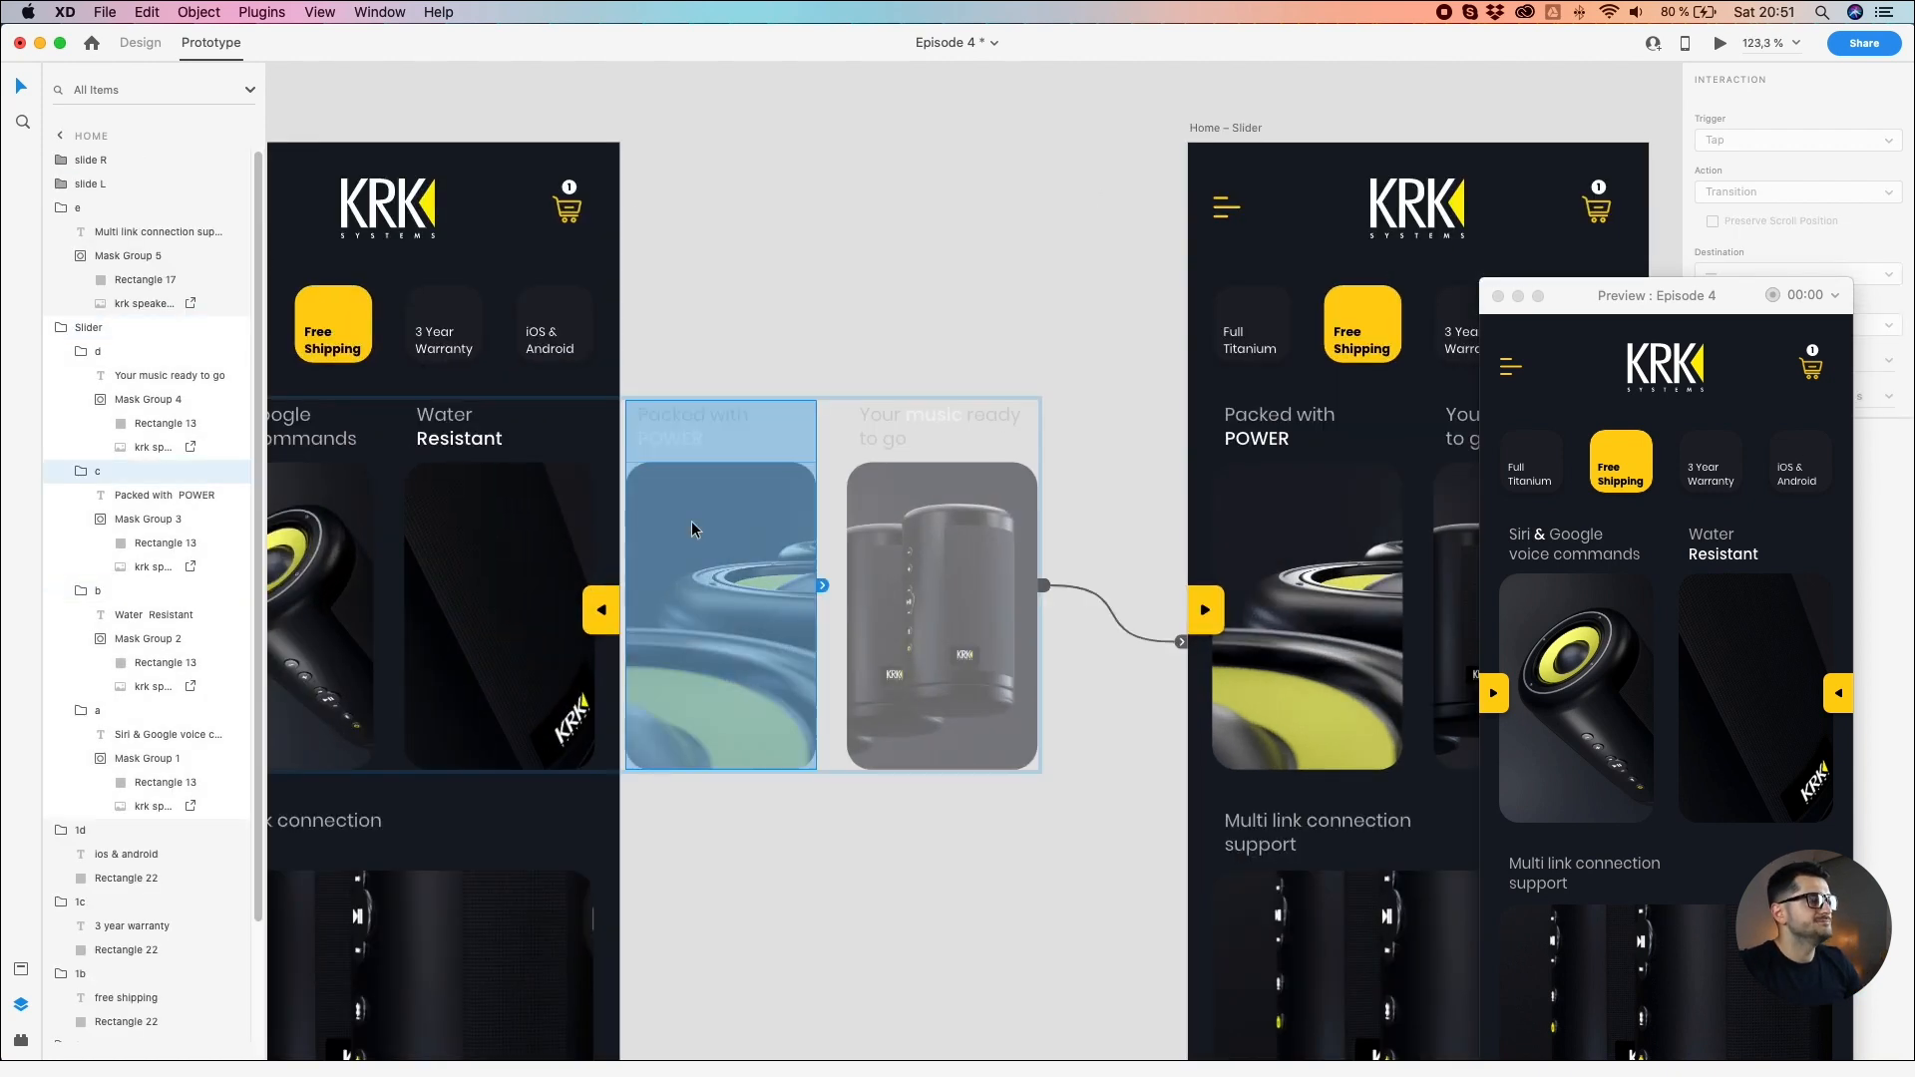
left_click(914, 561, "shift")
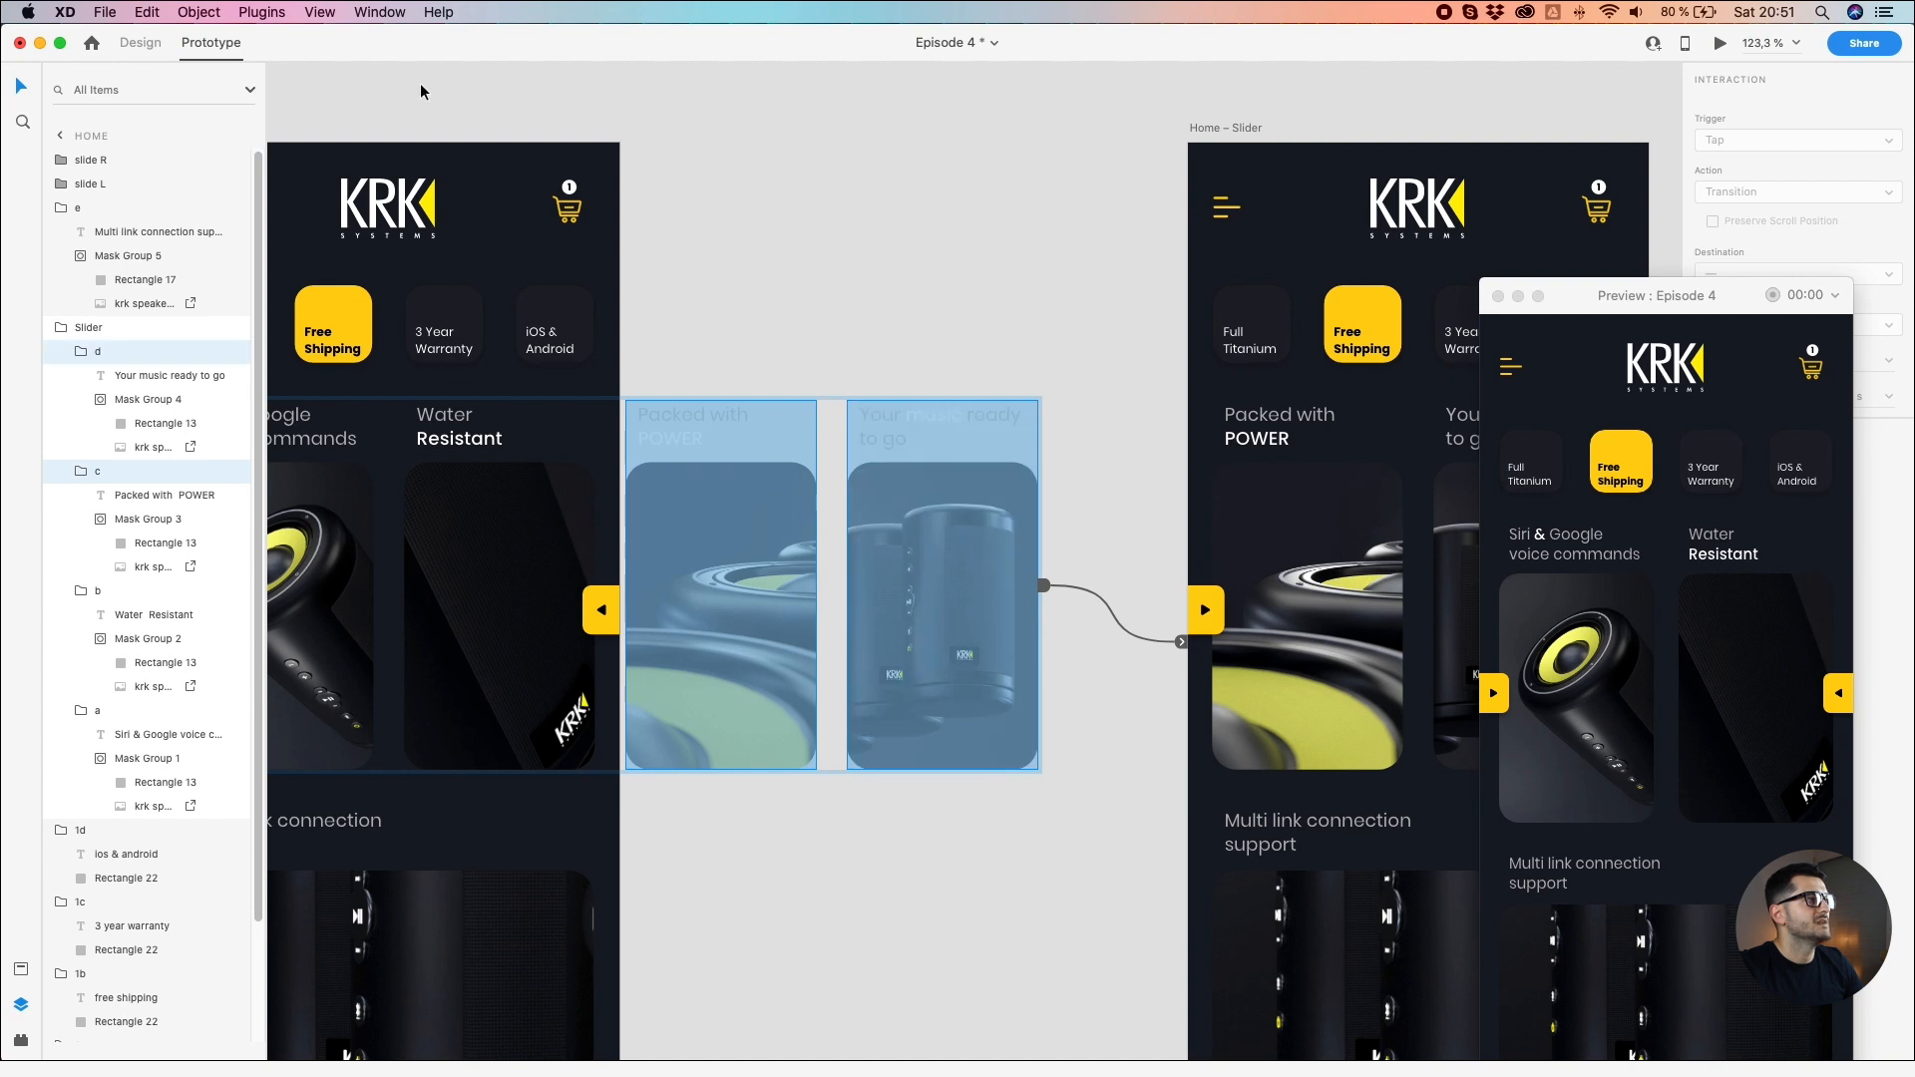
left_click(140, 43)
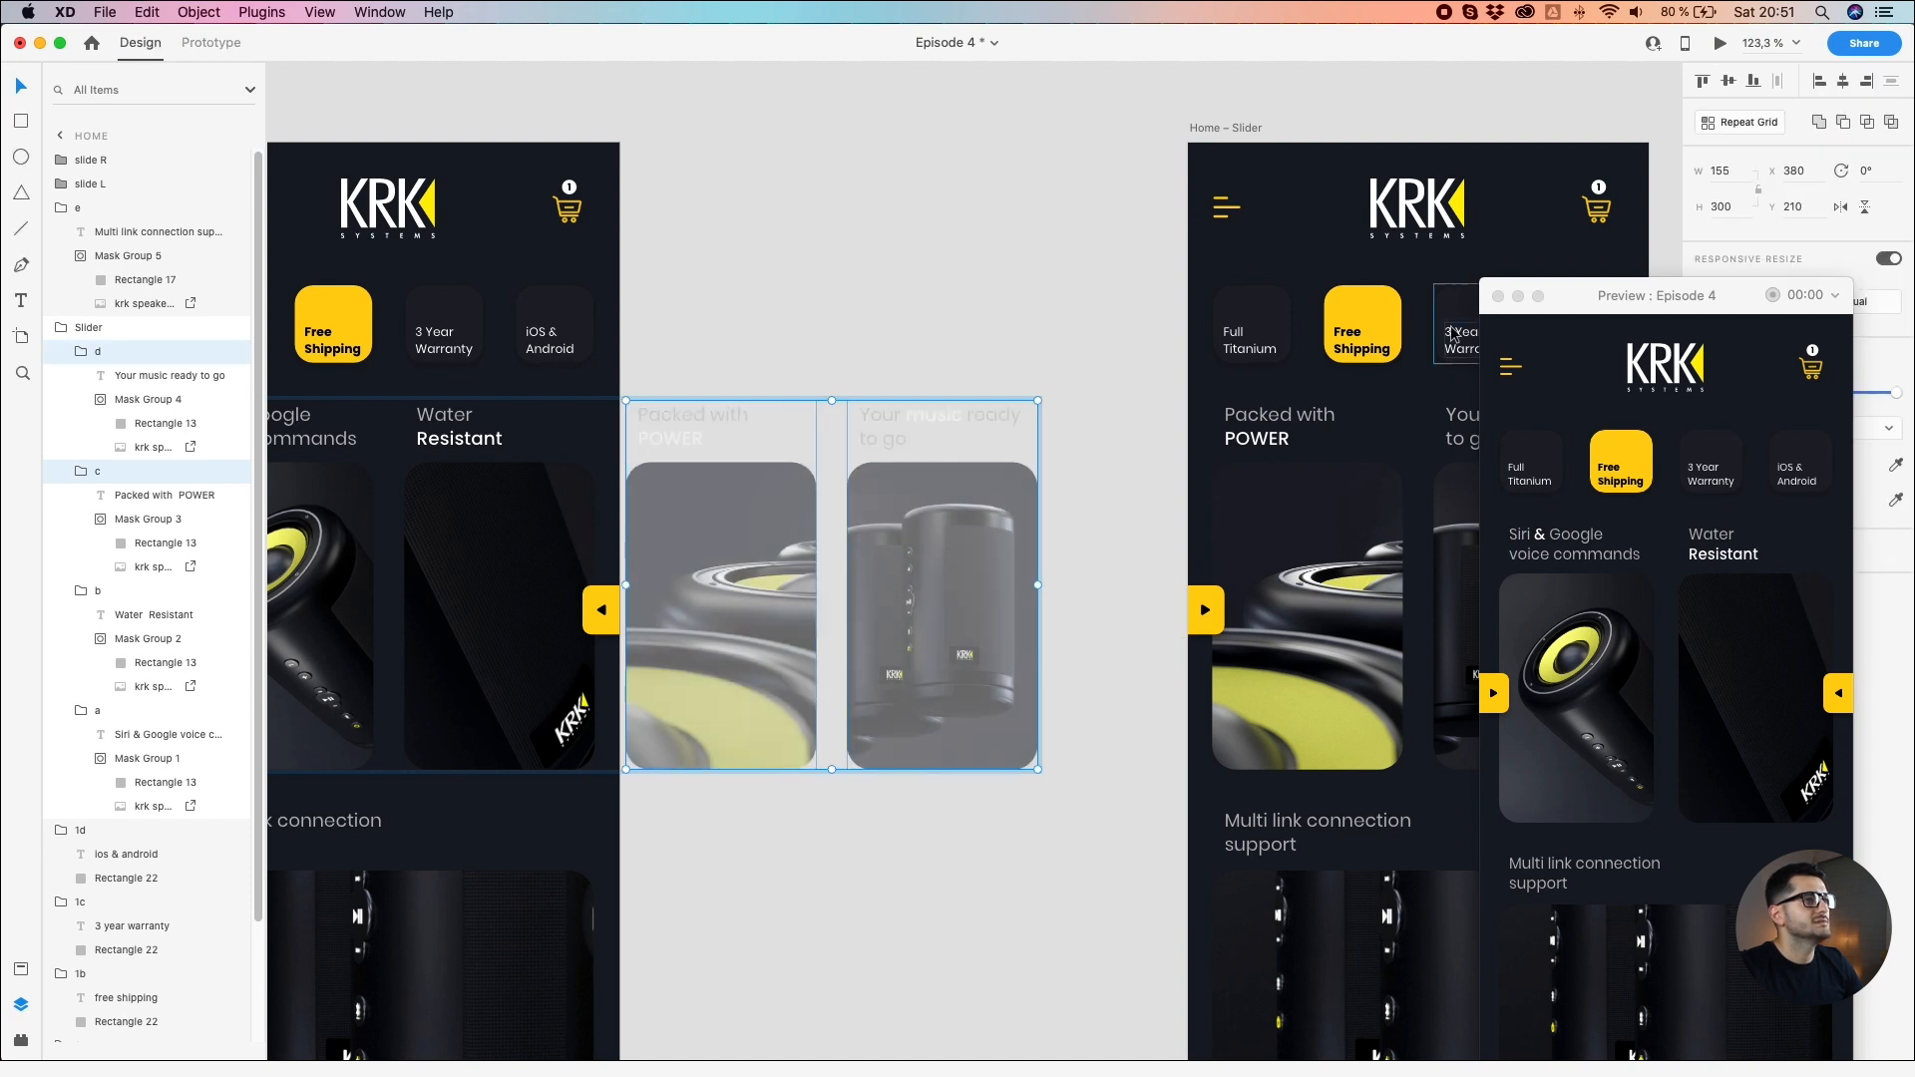
left_click_drag(1555, 295, 1618, 285)
Step: Scale Home's off-artboard "Packed with POWER" and "Your music ready to go" cards together around their centre to 141 × 272 each
left_click(703, 530)
left_click(710, 295)
double_click(536, 526)
left_click(721, 526)
left_click(927, 553, "shift")
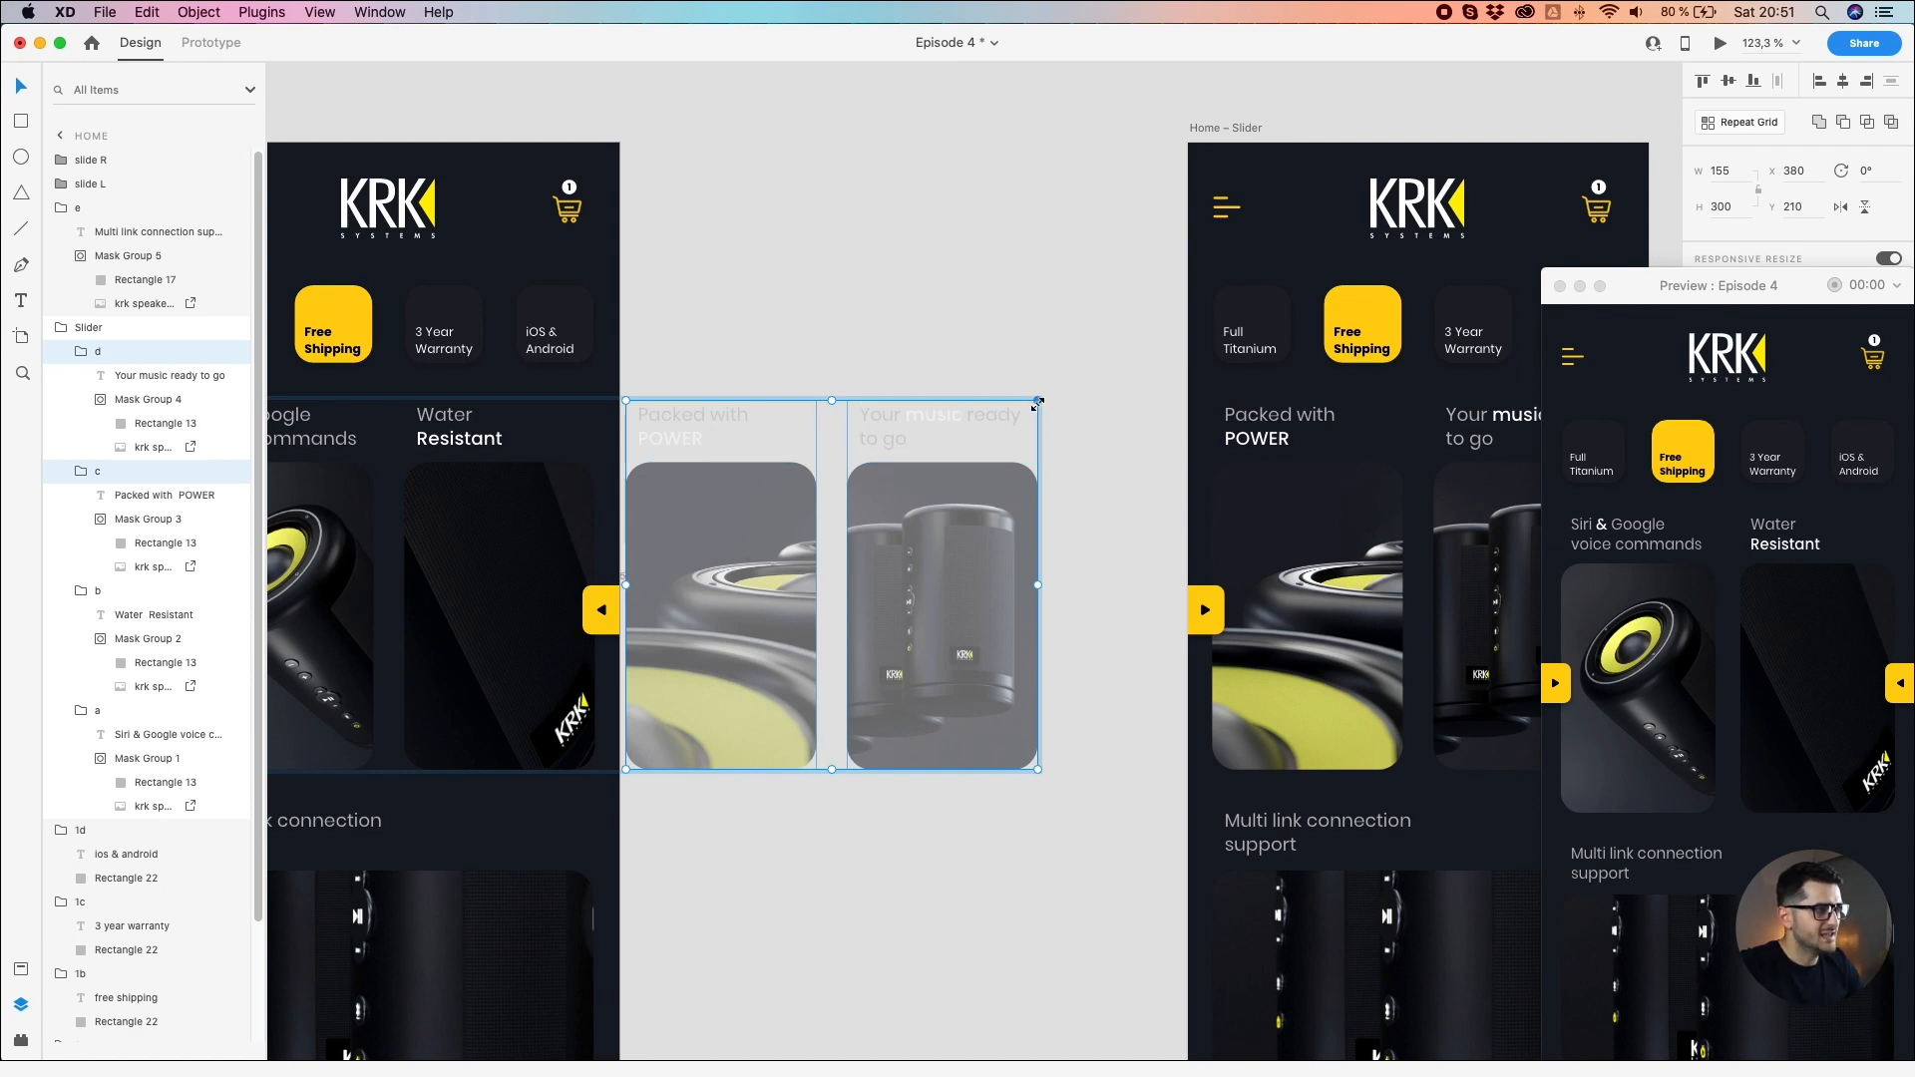
left_click_drag(1036, 403, 1018, 404)
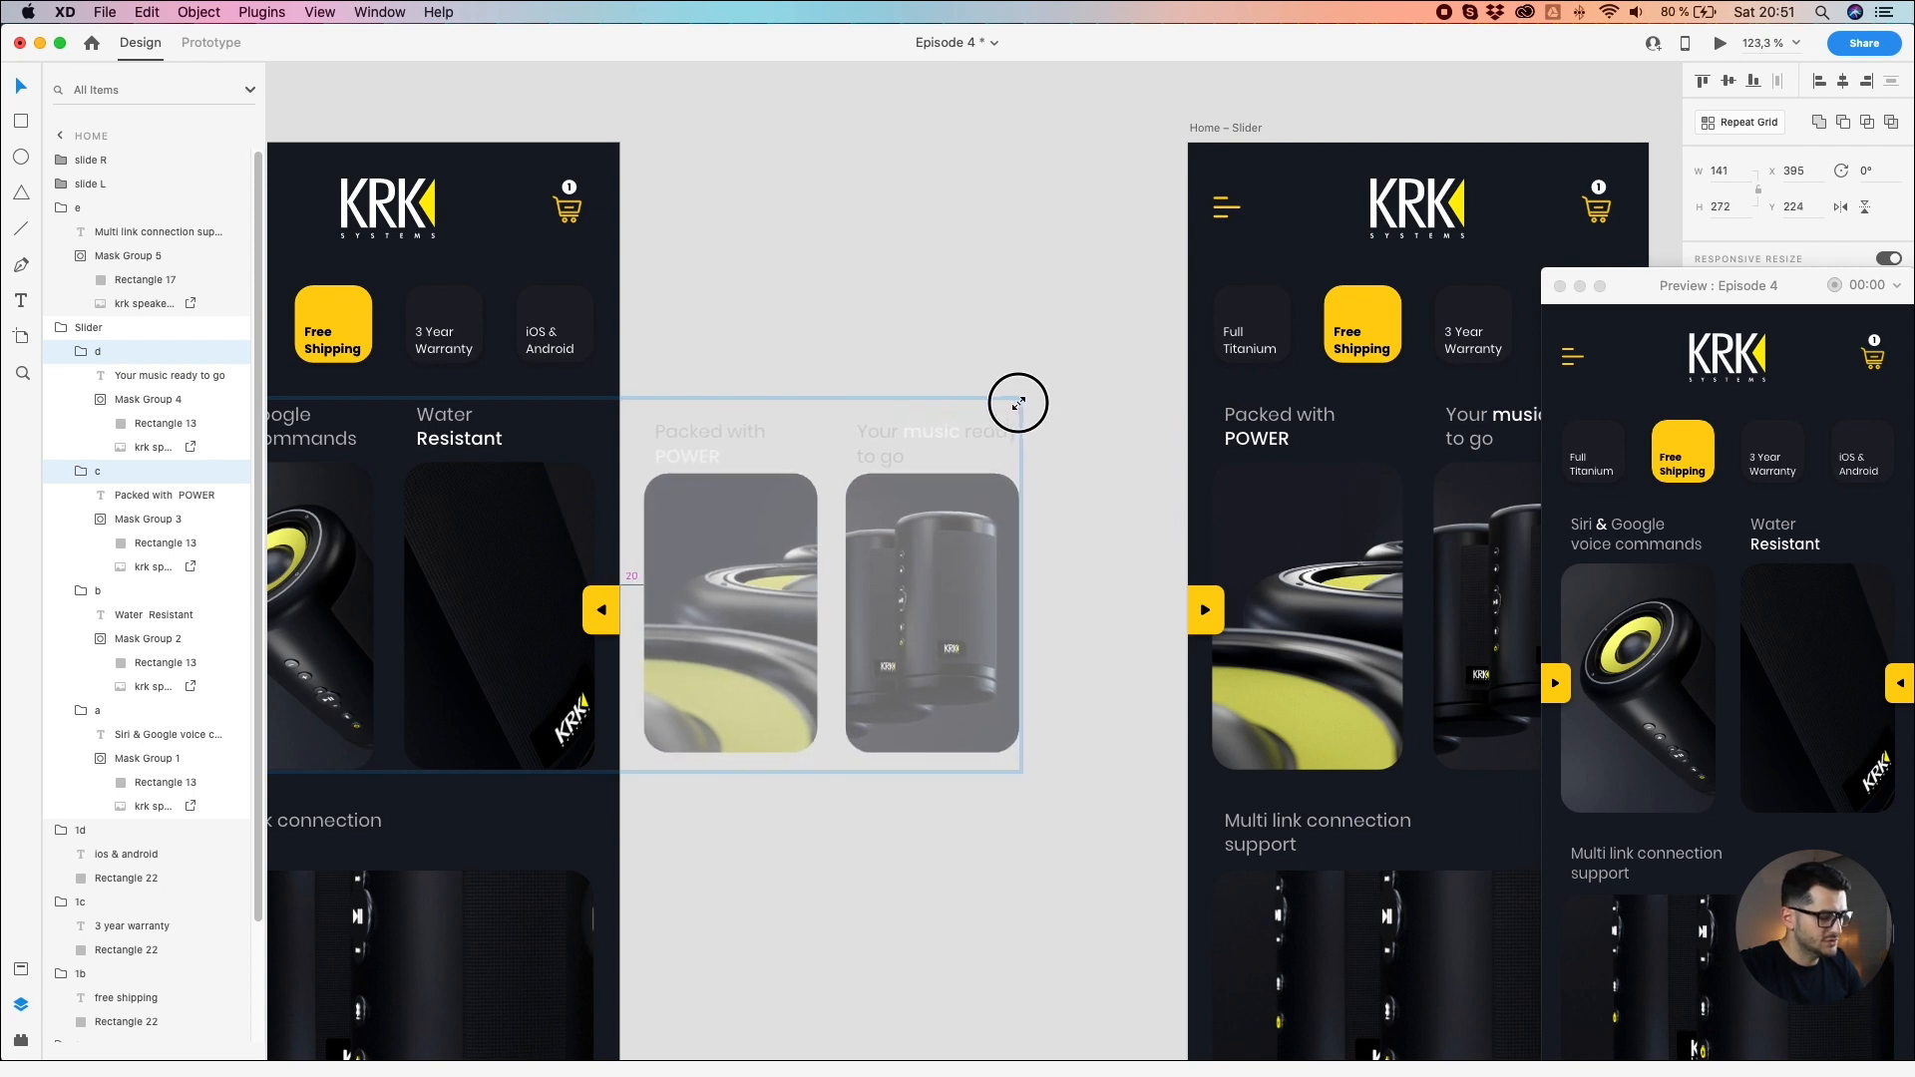
left_click(1130, 430)
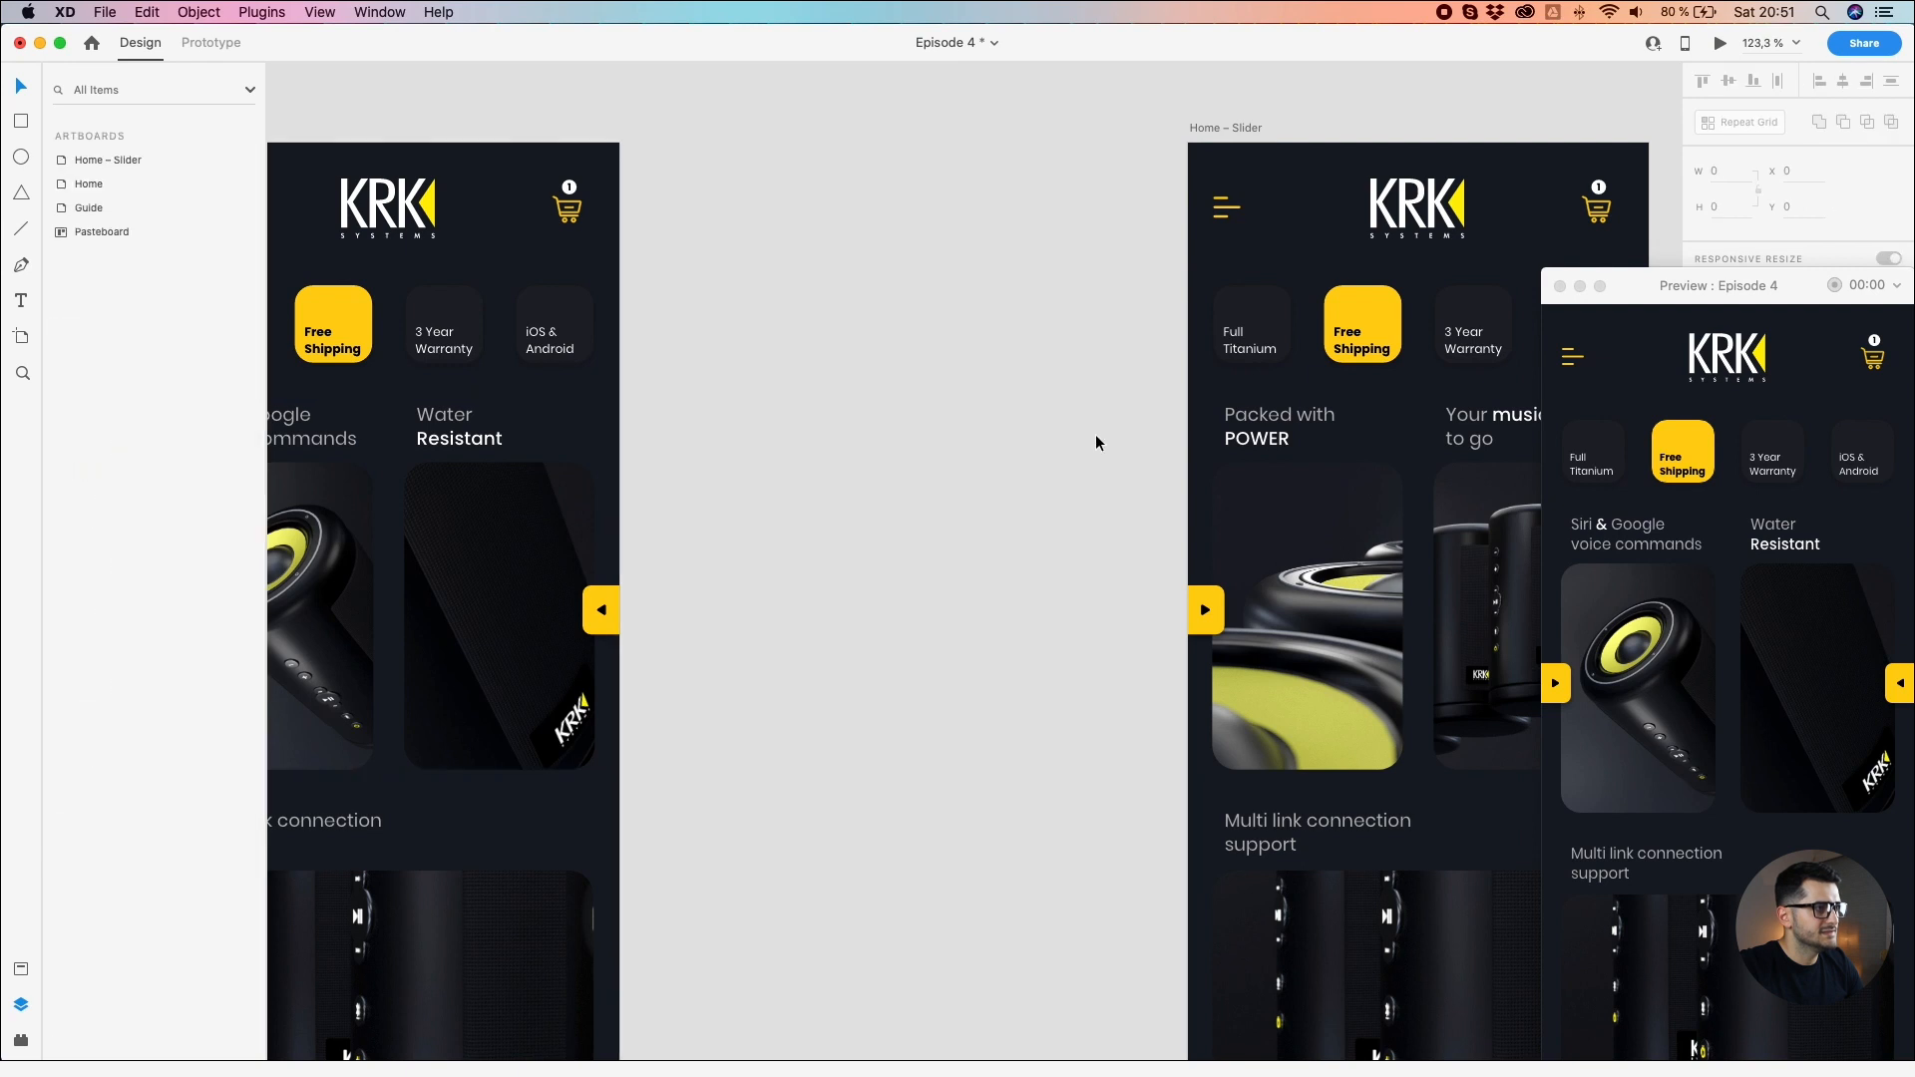
Step: Scale Home's "Your music ready to go" card down to 125 × 240 and move it against the "Packed with POWER" card at X 536
double_click(564, 525)
left_click(852, 551)
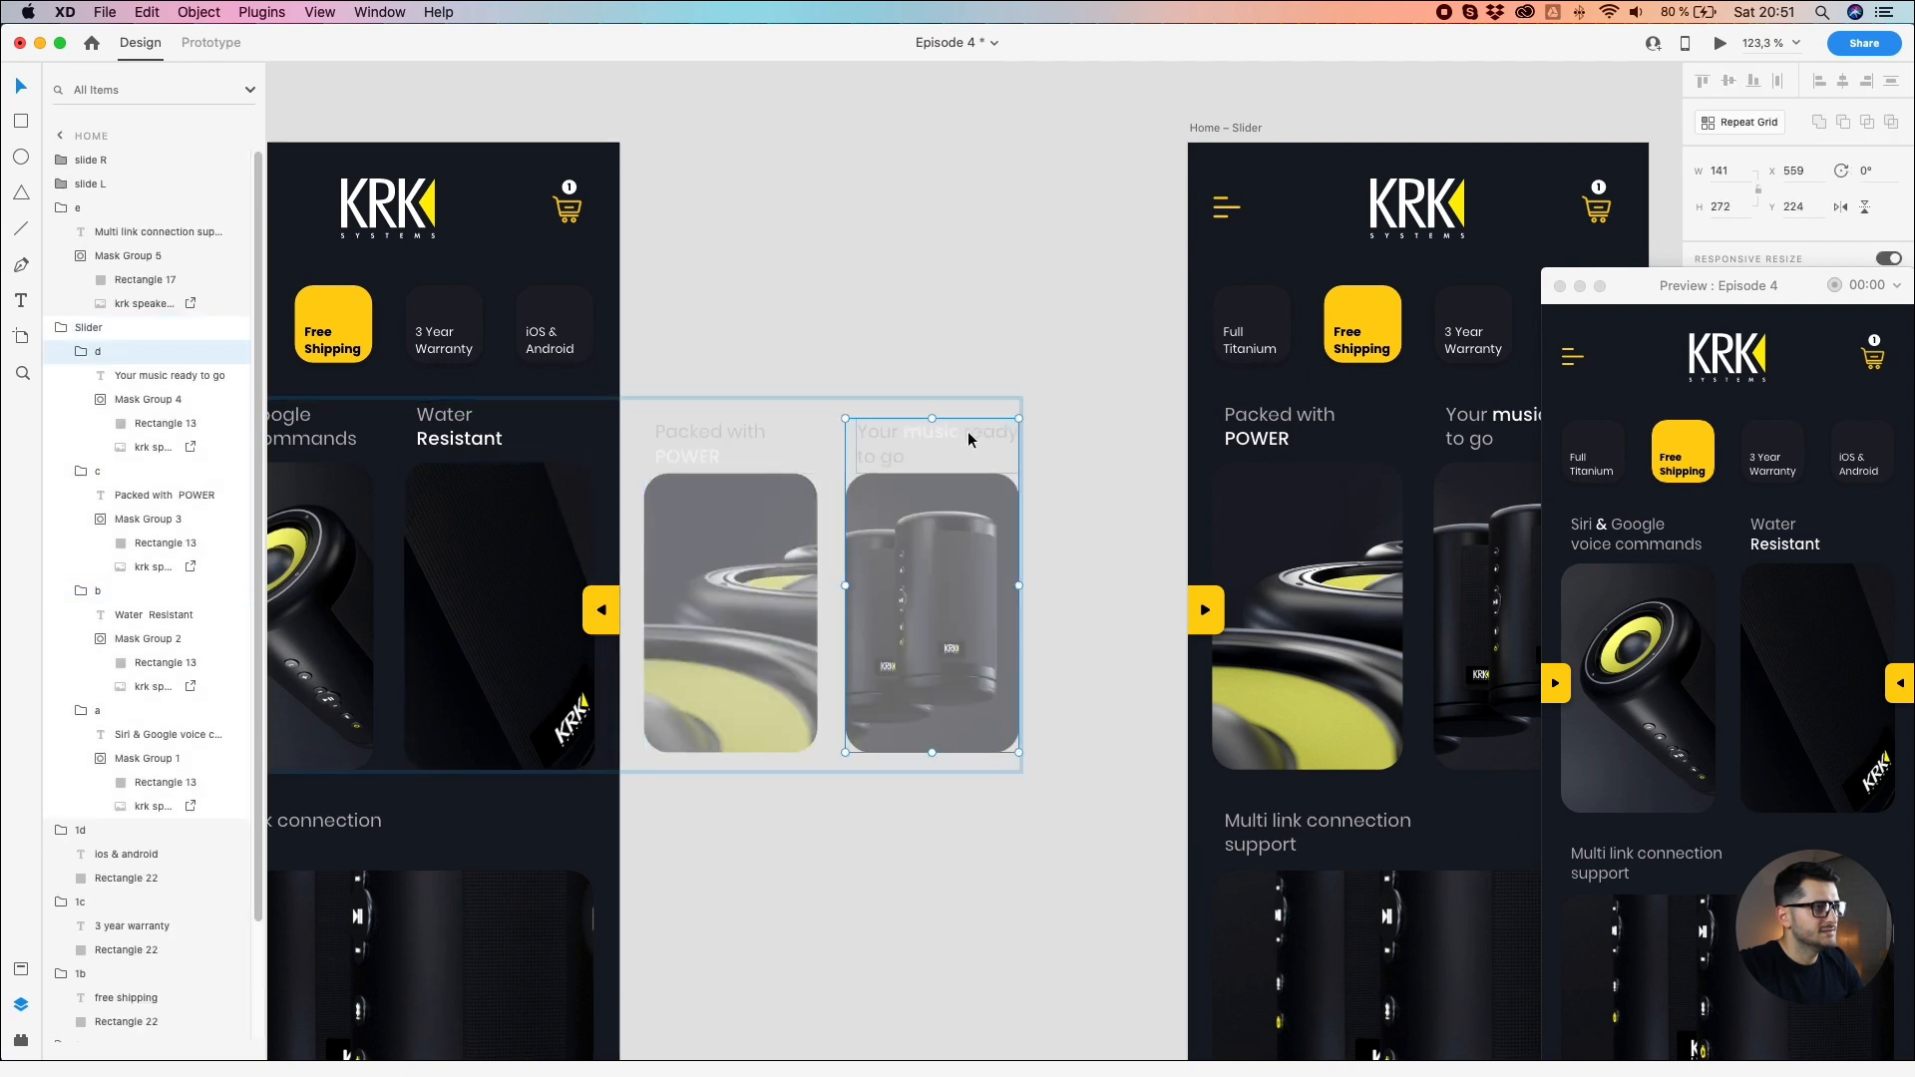
left_click_drag(1015, 417, 1009, 435)
left_click_drag(942, 587, 910, 588)
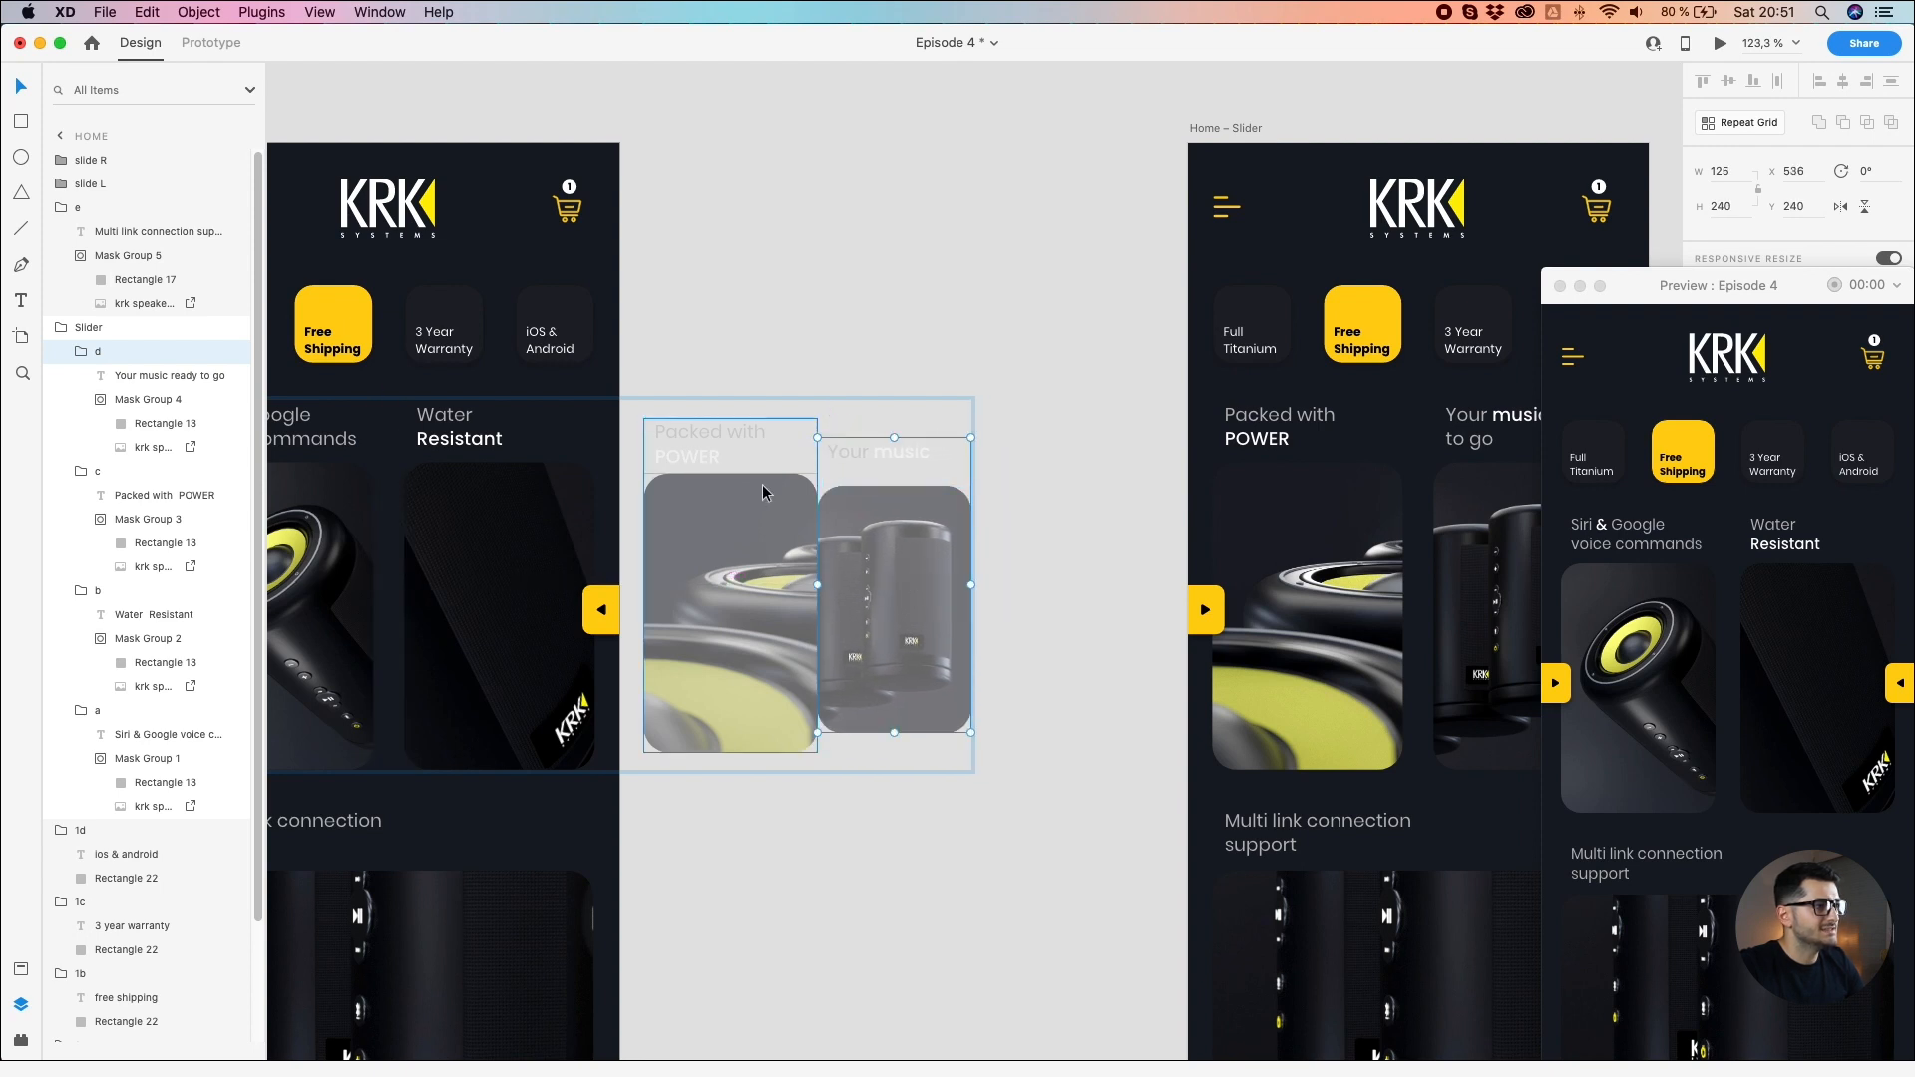
Step: Close the preview window and set the title text of Home's scaled-down "Your music ready to go" card to size 13
scroll(768, 489, "up", 5)
double_click(913, 421)
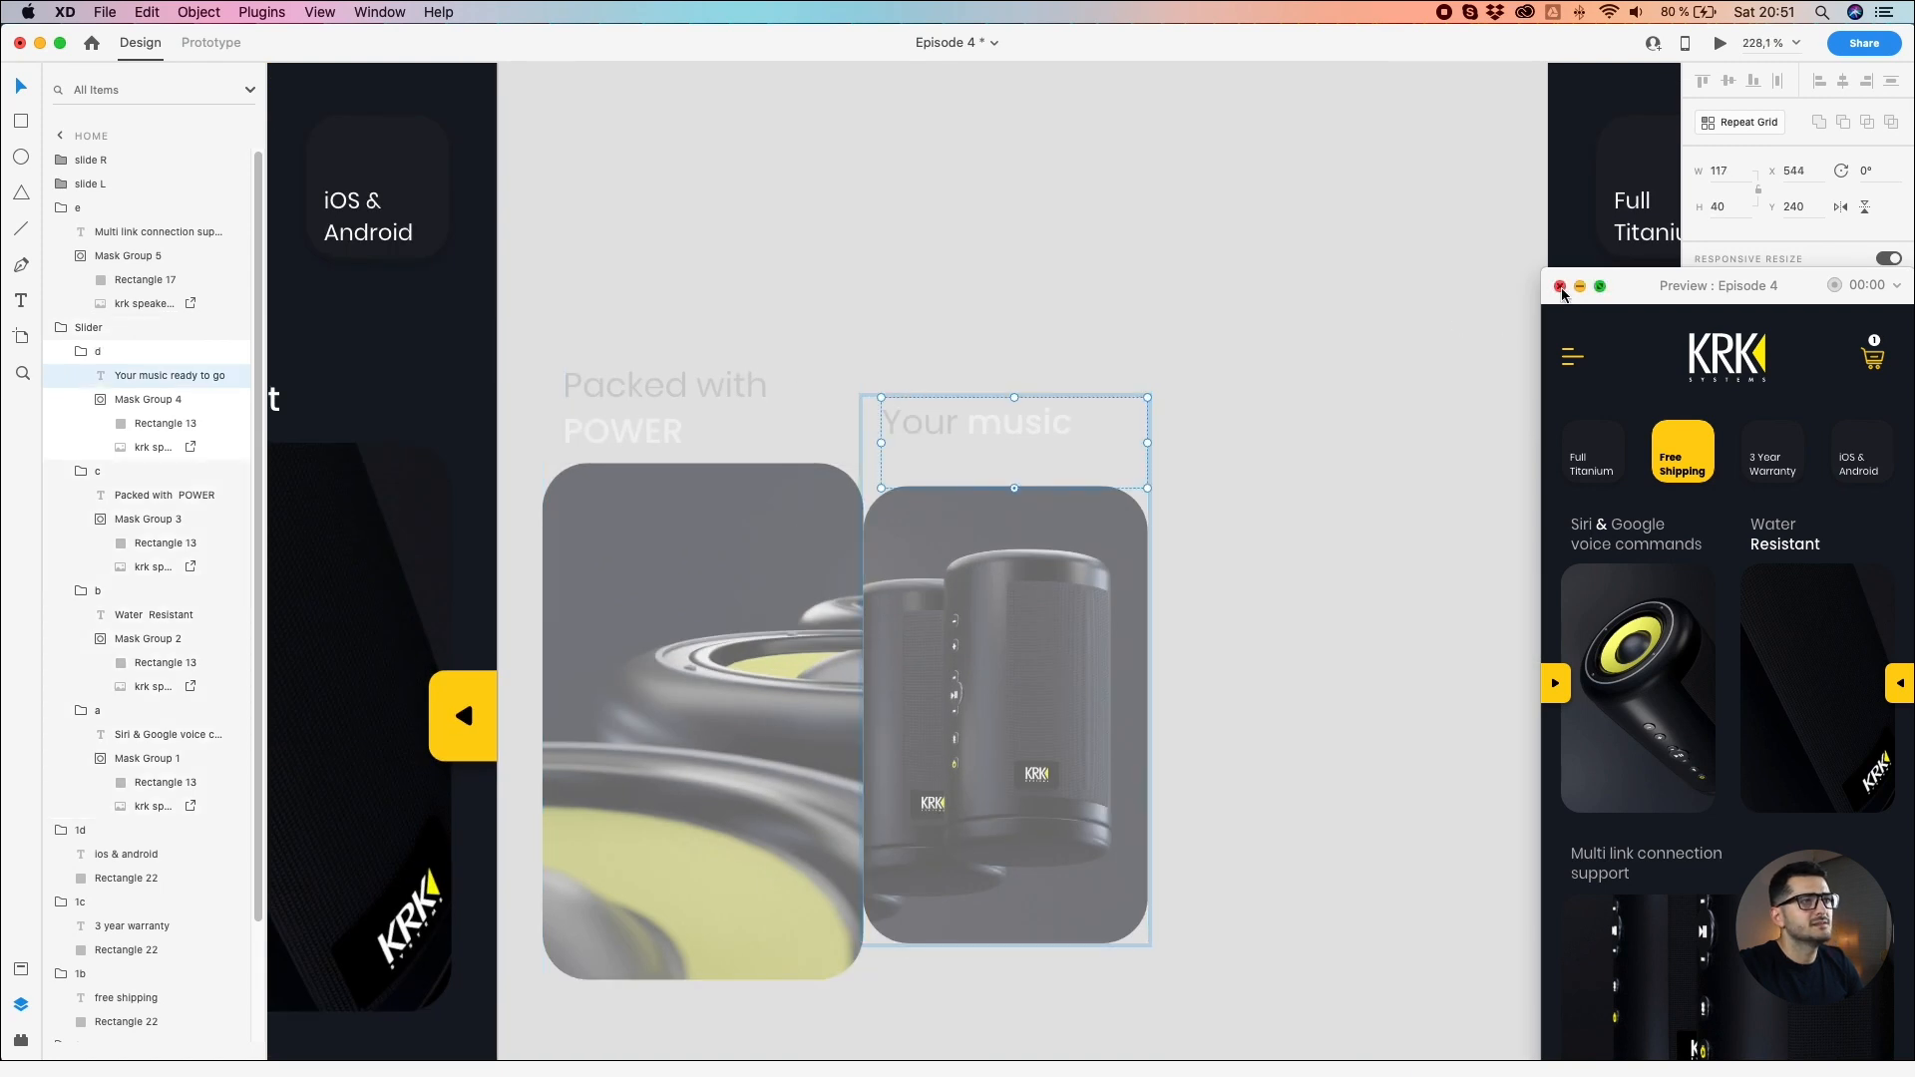
left_click(1561, 288)
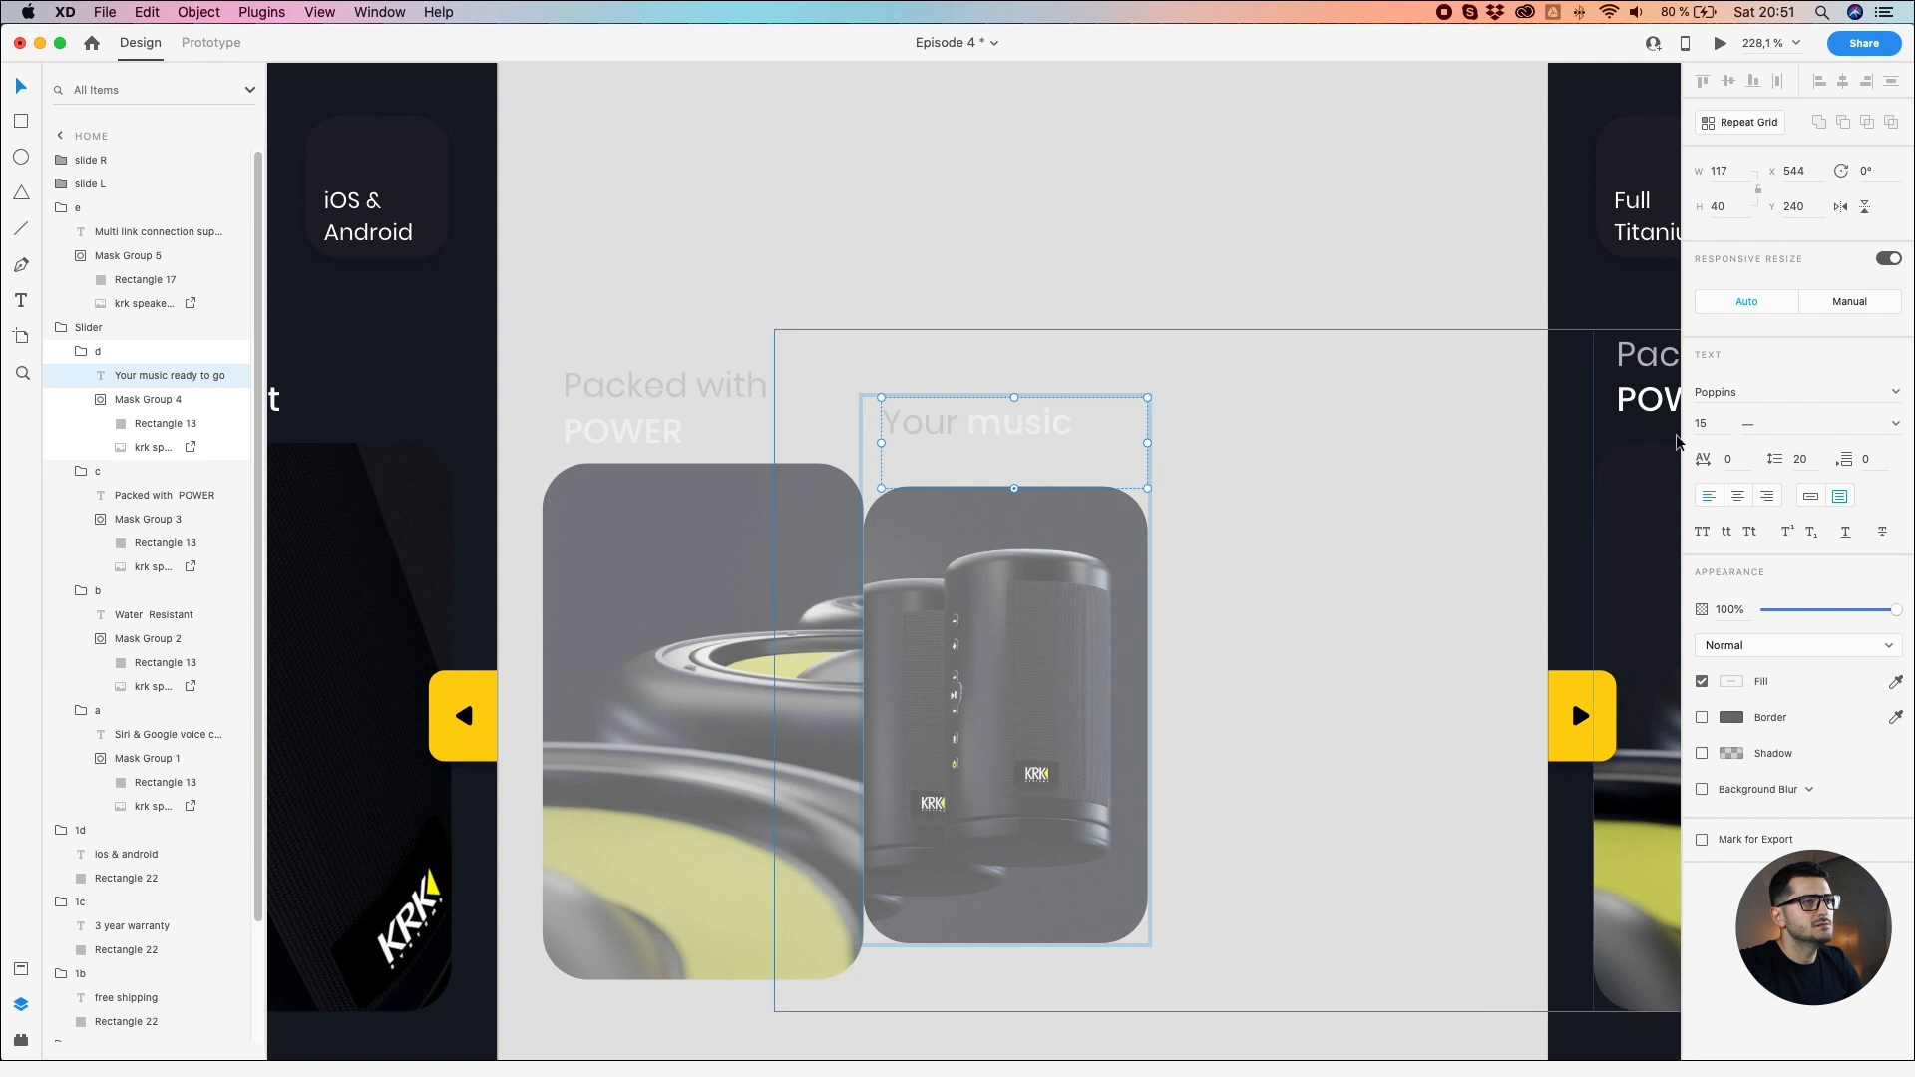
left_click(1707, 423)
type("14")
key("Return")
key("Down")
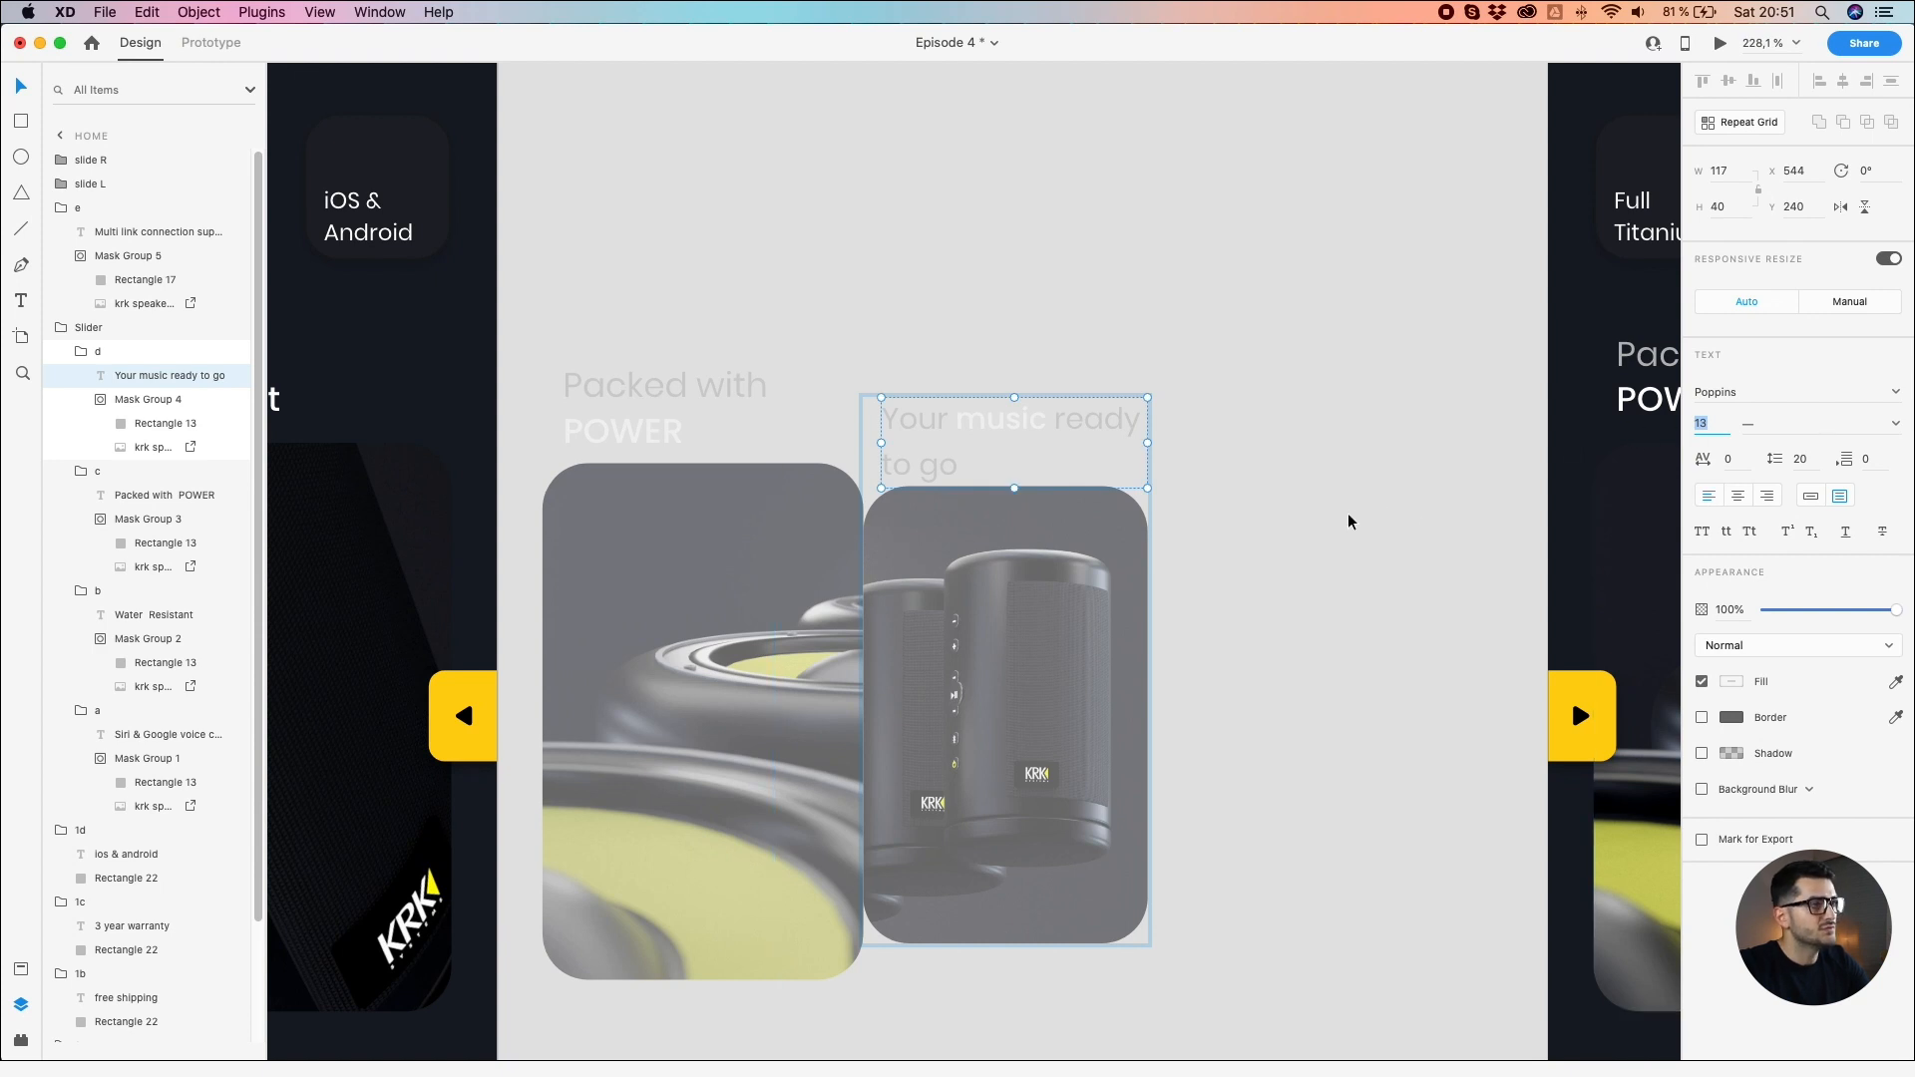
Step: Set the title text of Home's scaled-down "Packed with POWER" card to size 13 and deselect
left_click(584, 400)
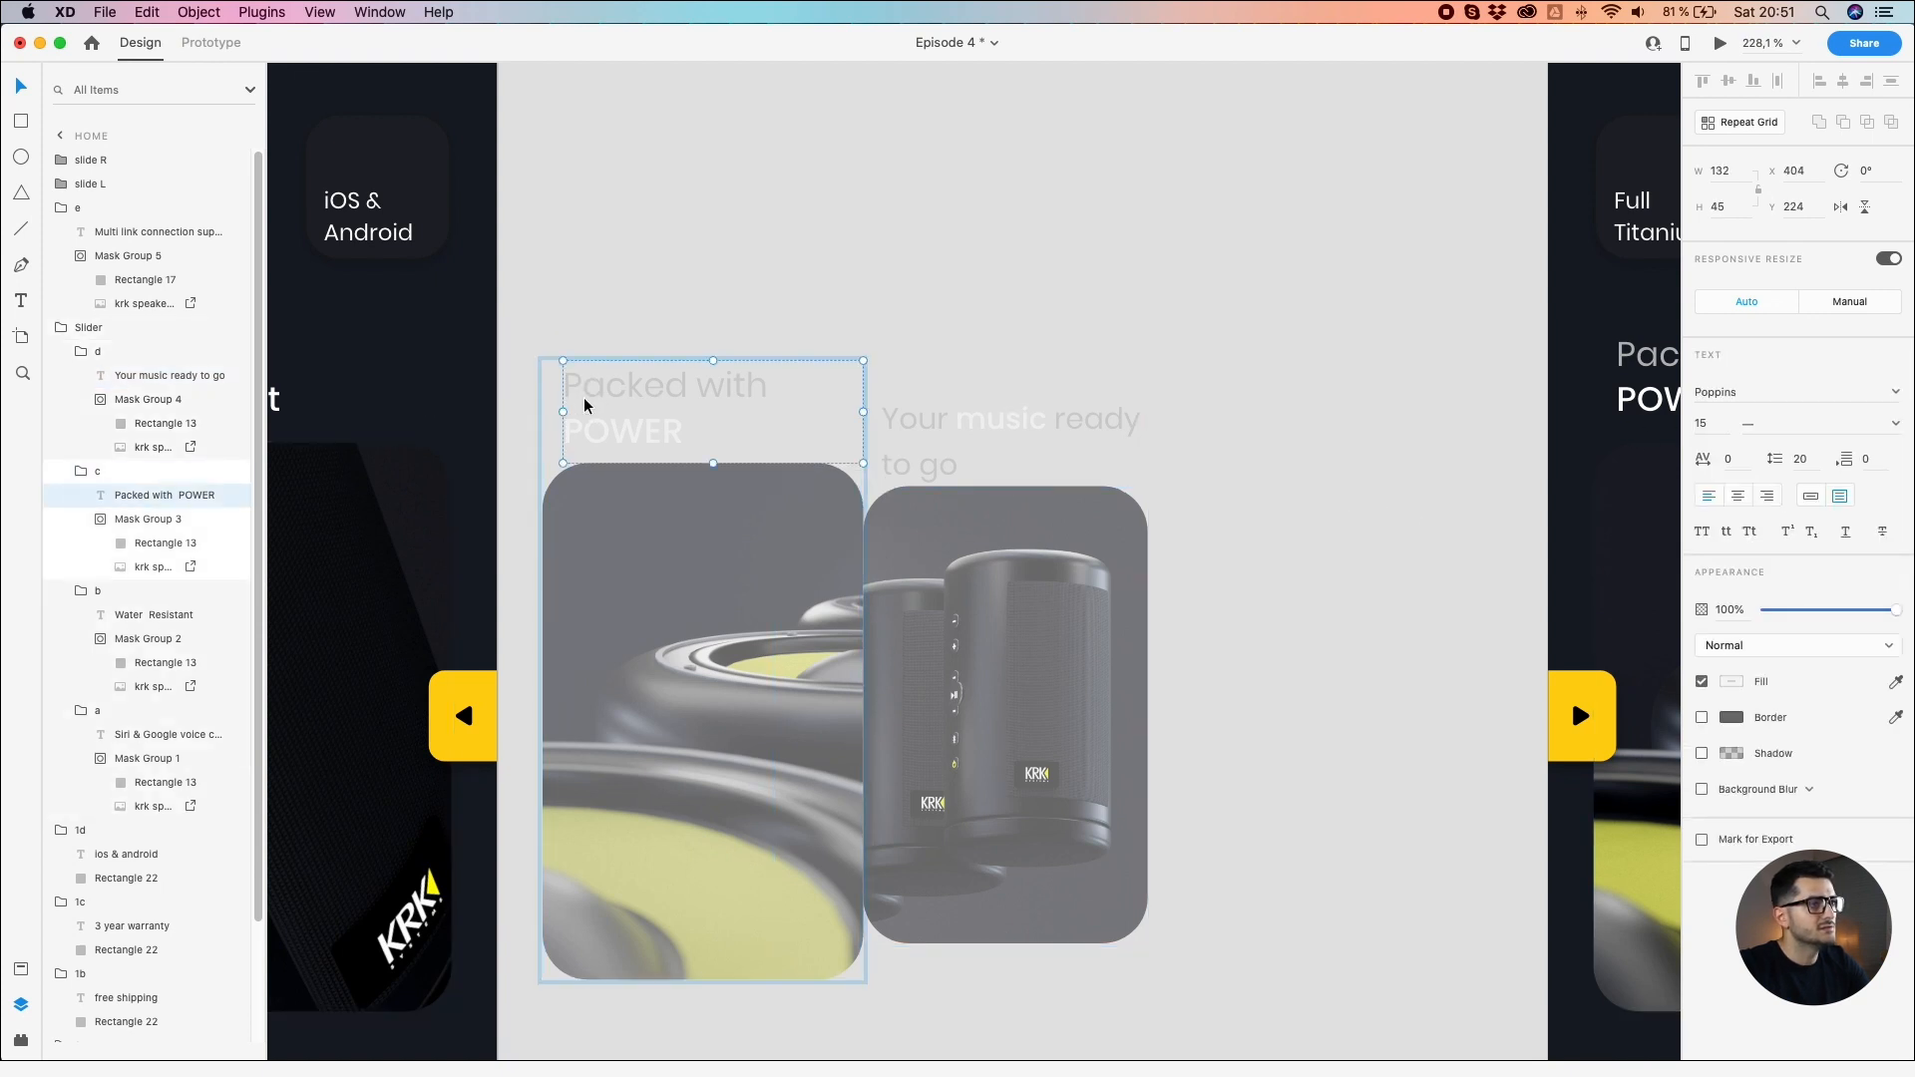
left_click(1707, 426)
type("13")
key("Return")
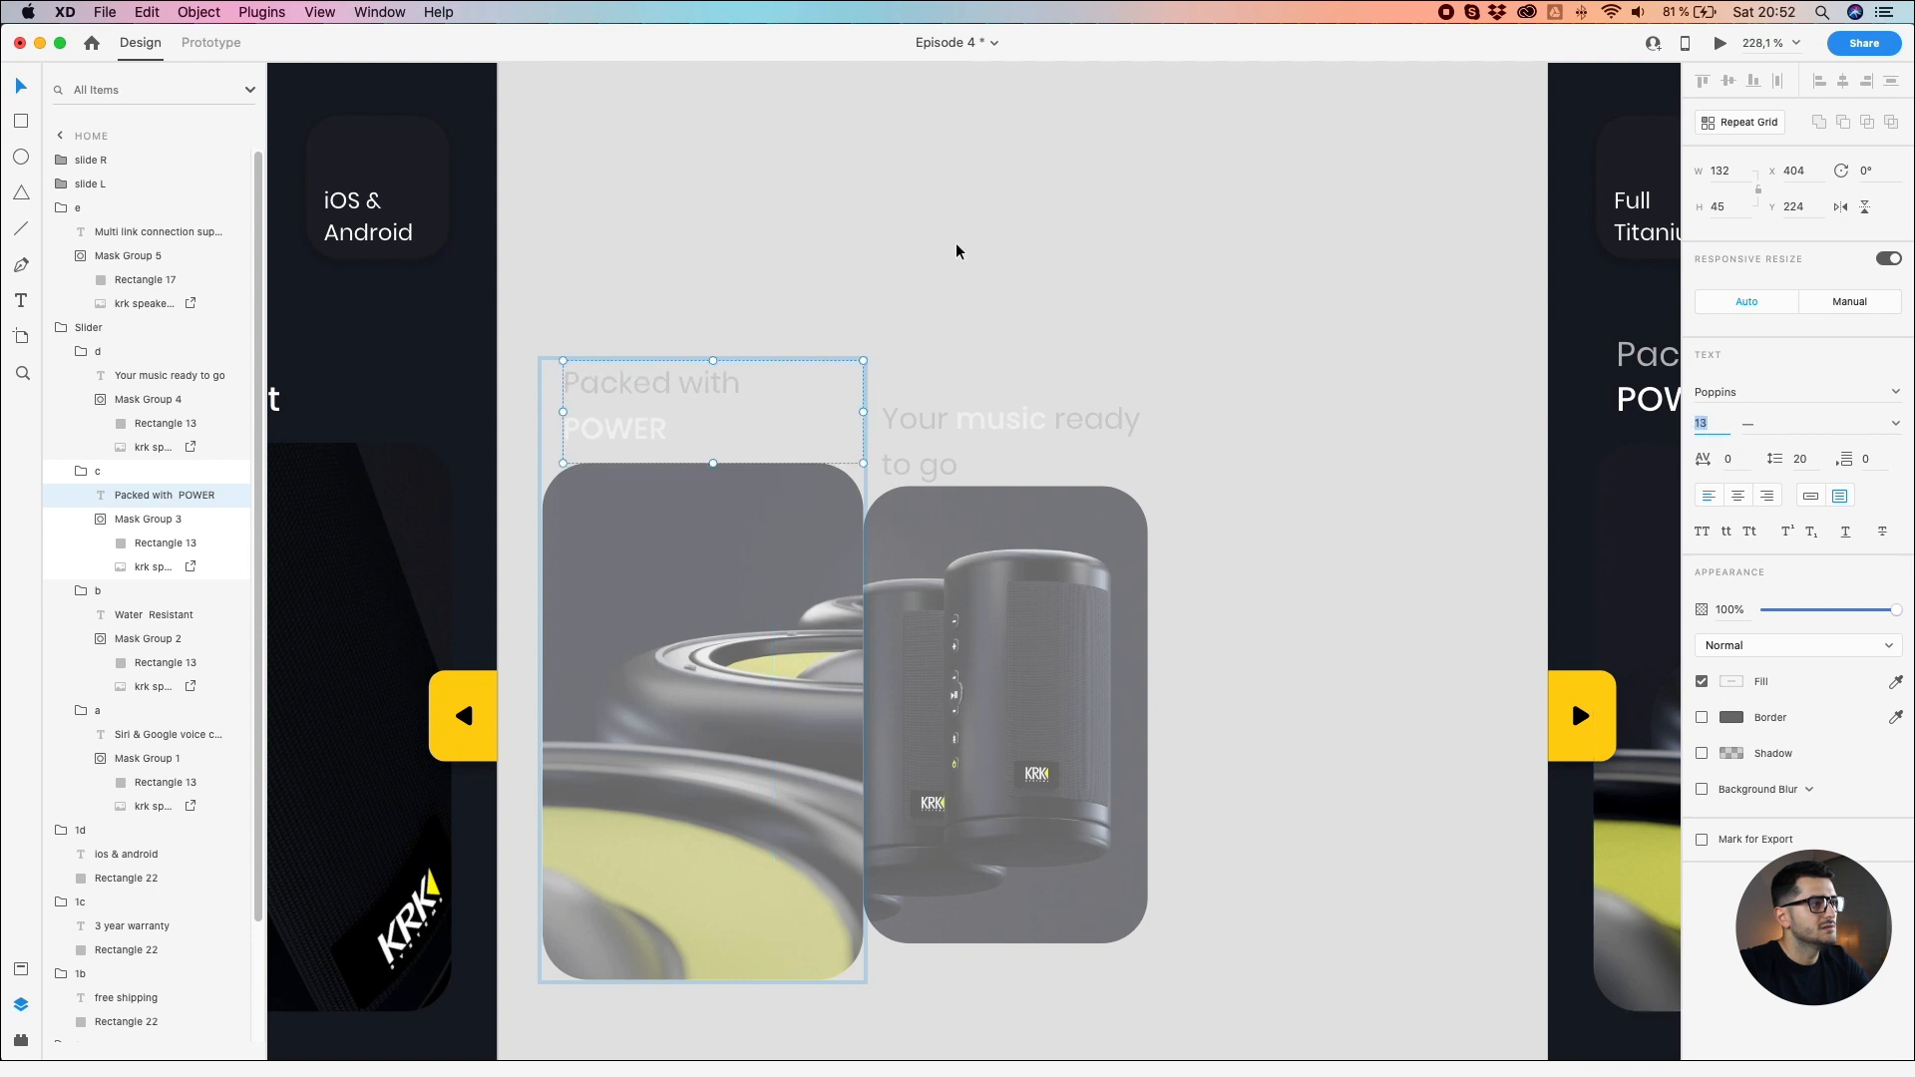
left_click(940, 421)
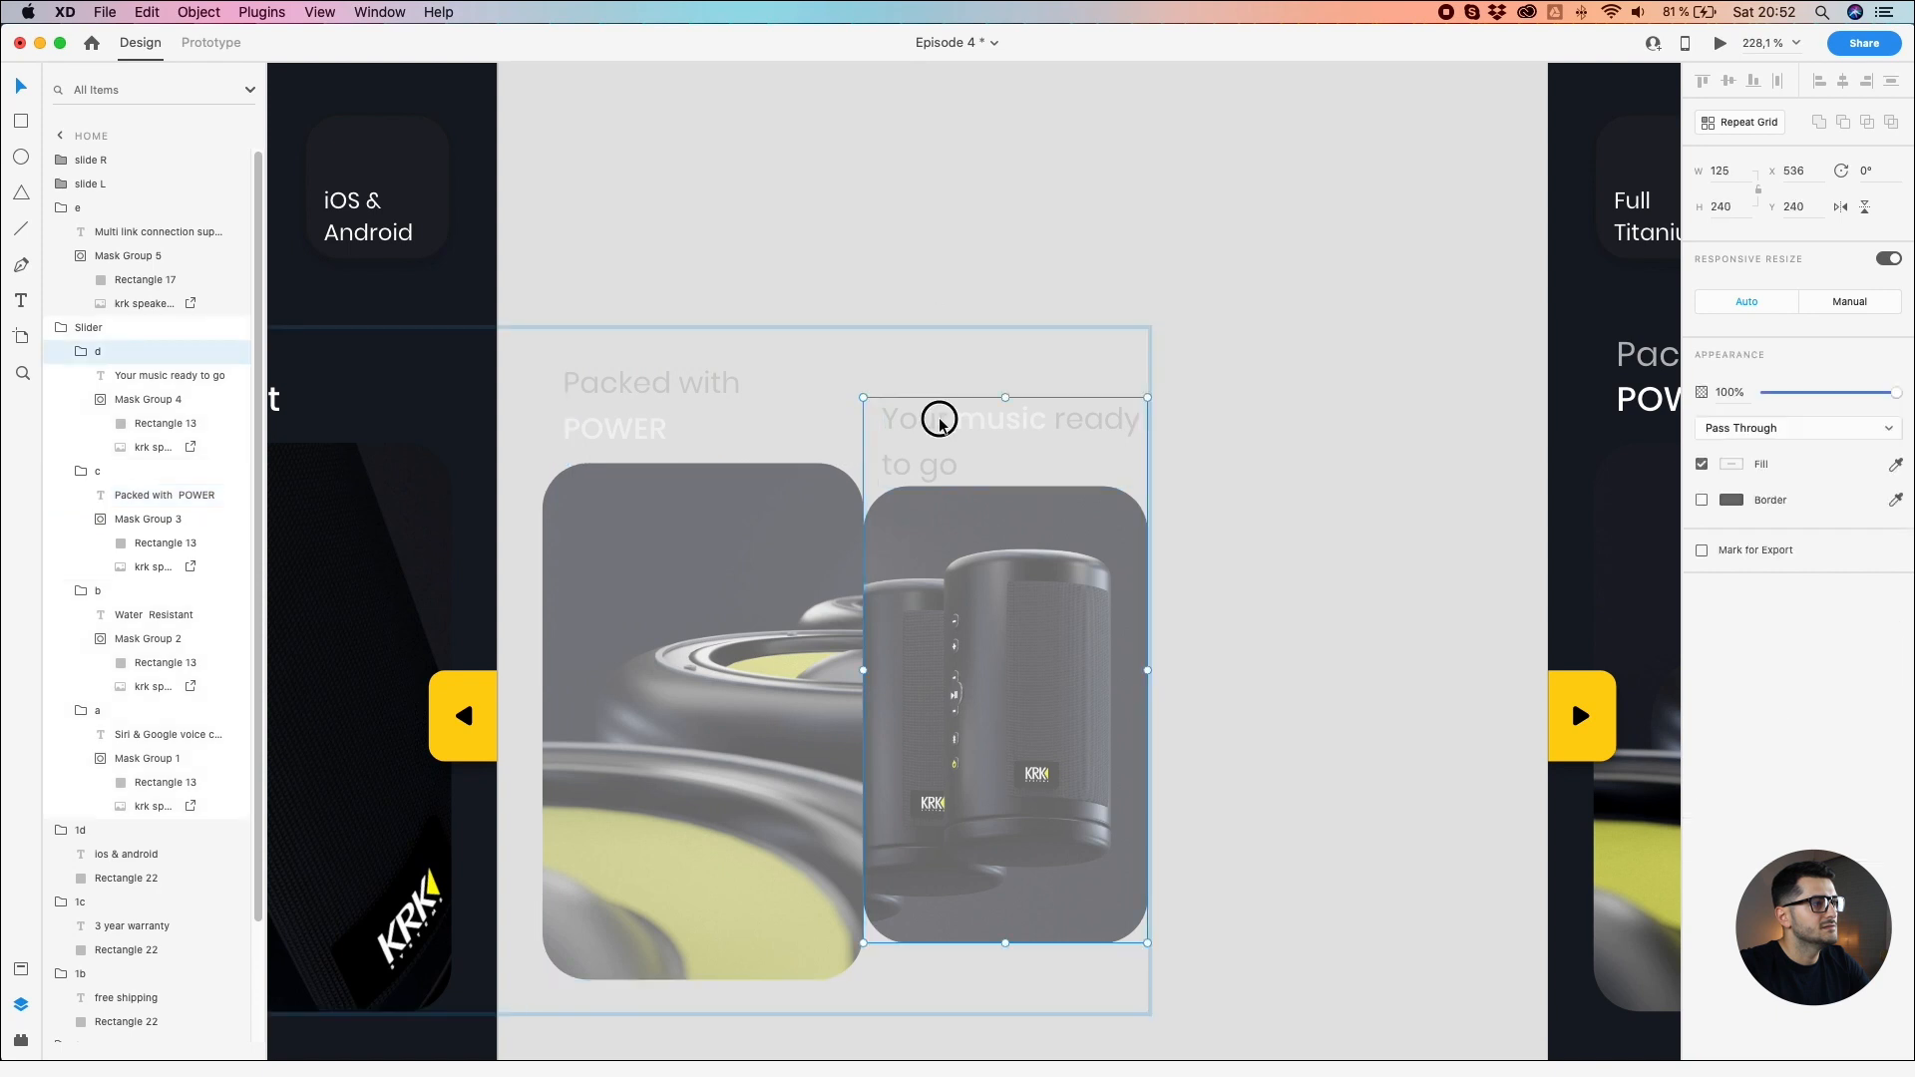
left_click(920, 343)
Step: Examine the Slider cards of "Home – Slider", including the two full-size ones lying outside the artboard
scroll(920, 343, "down", 5)
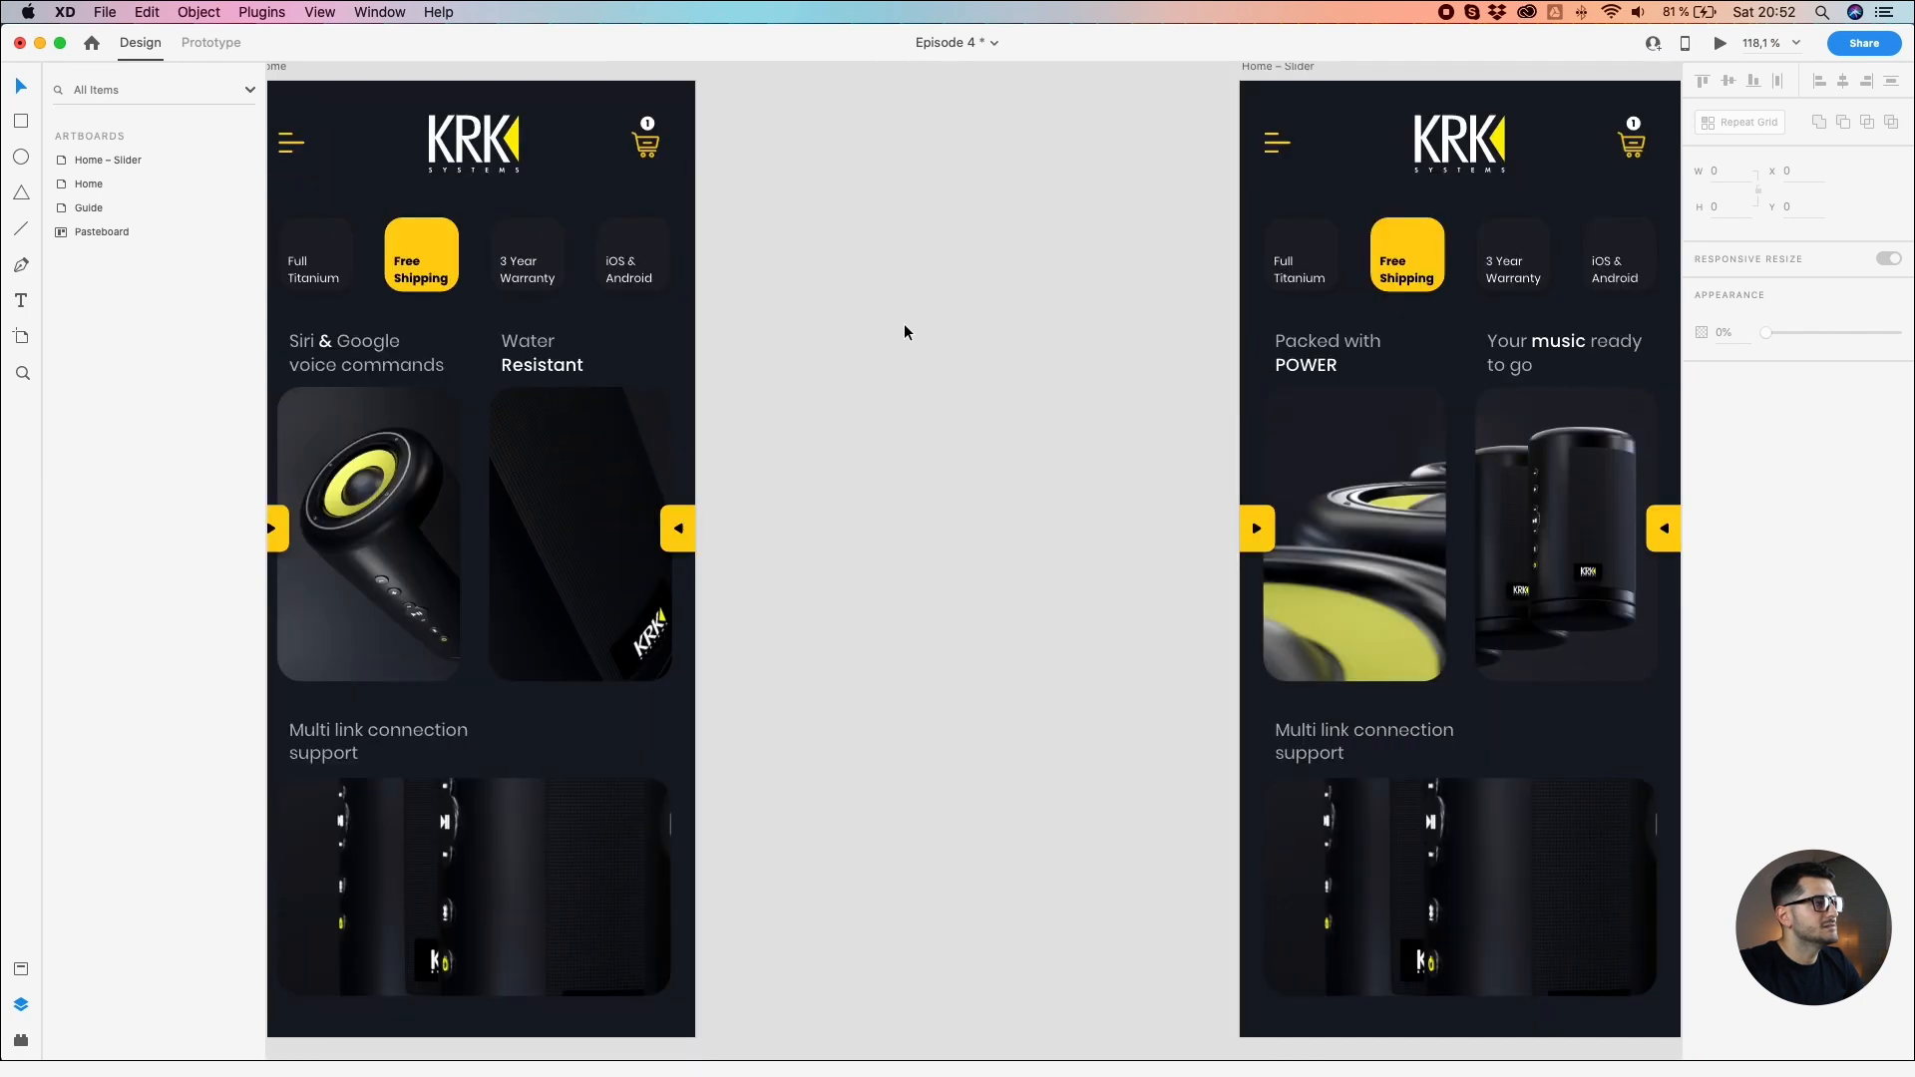
left_click_drag(1112, 333, 1000, 312)
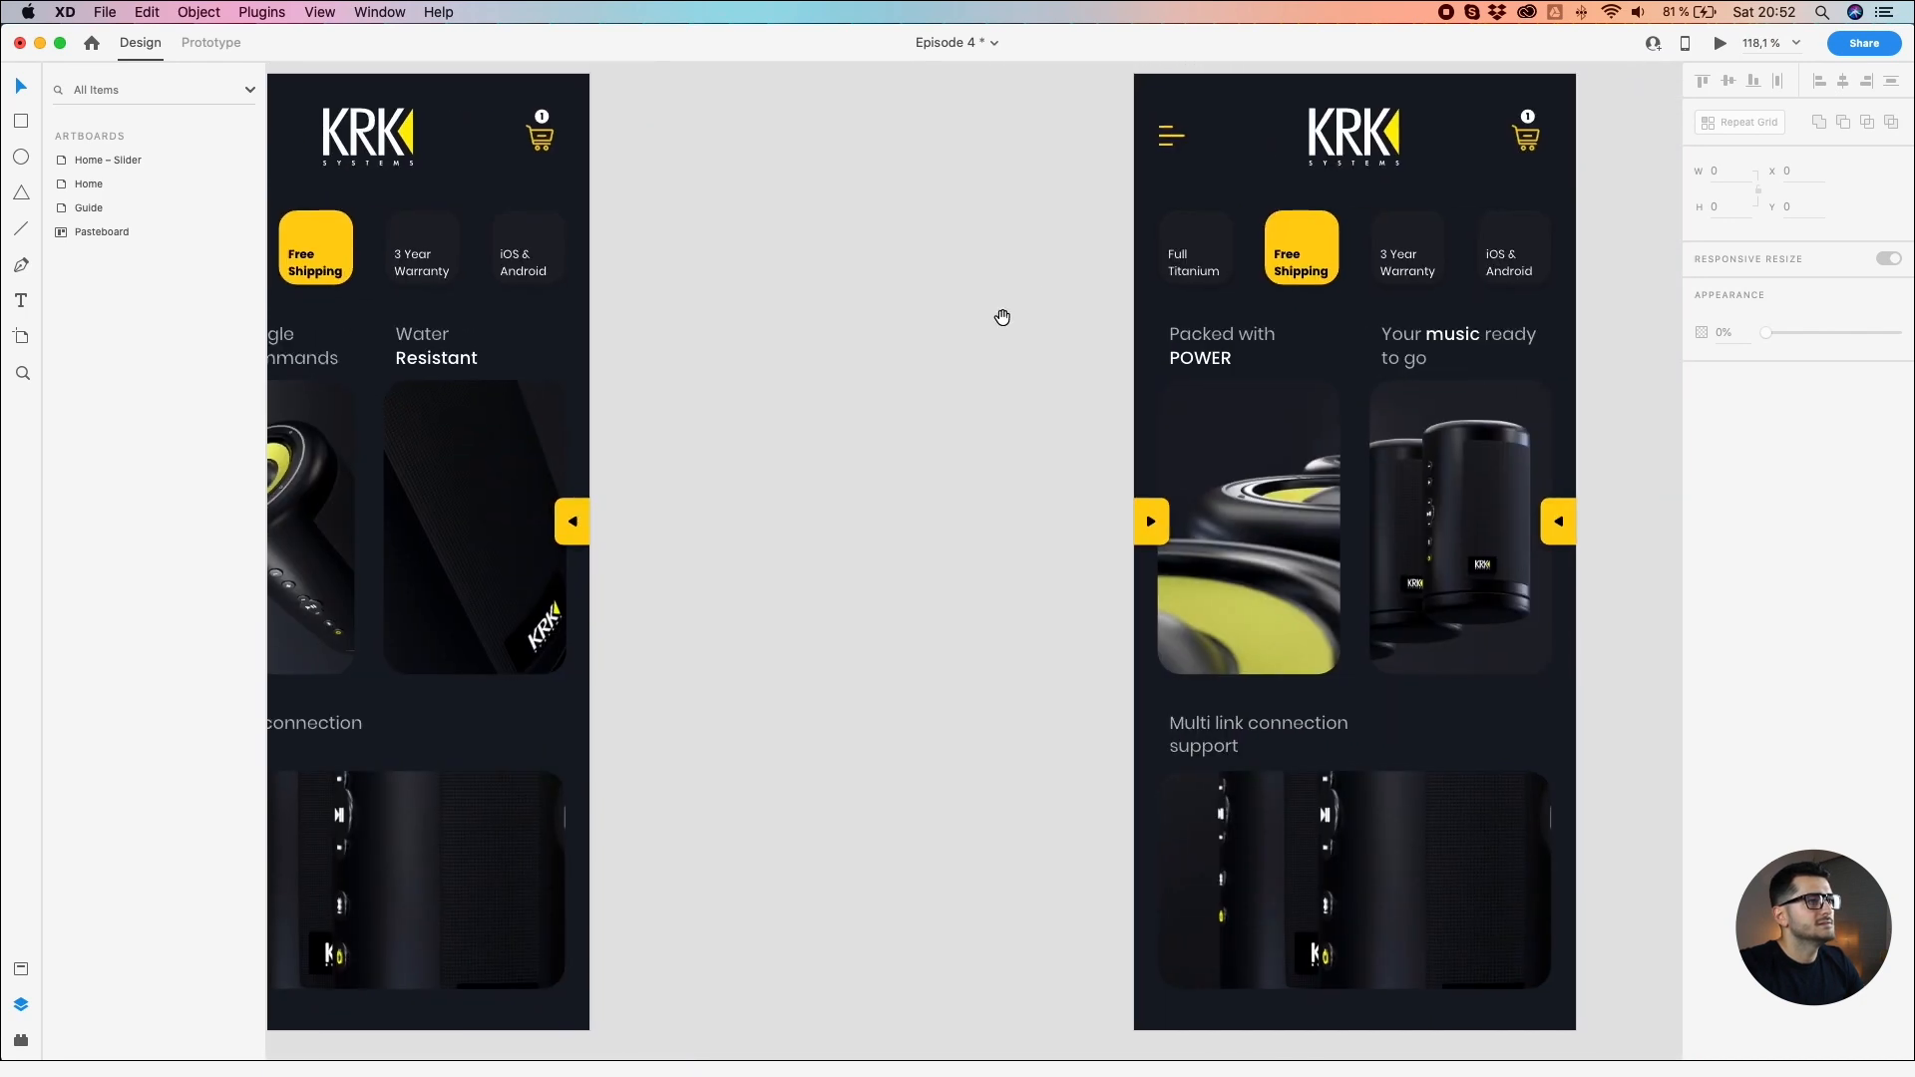
double_click(1436, 359)
scroll(1436, 359, "up", 5)
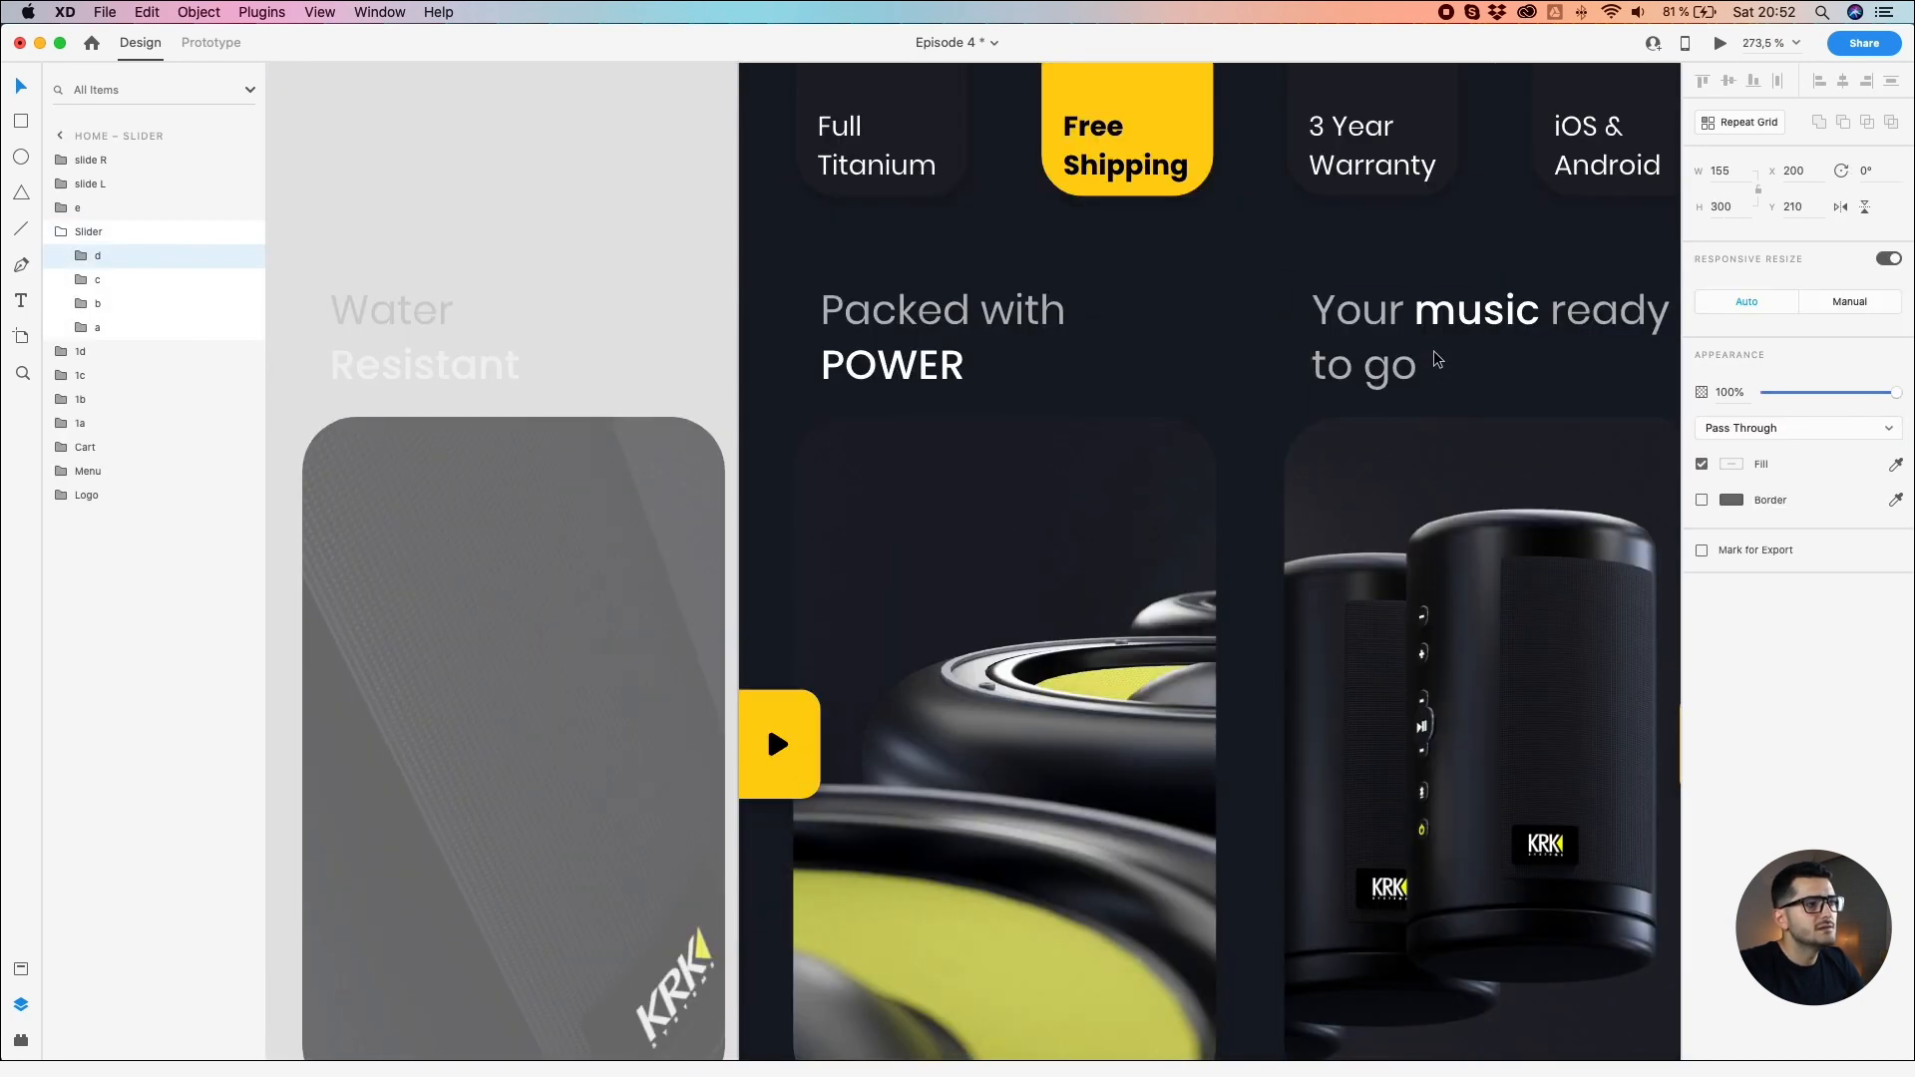
scroll(1437, 359, "down", 4)
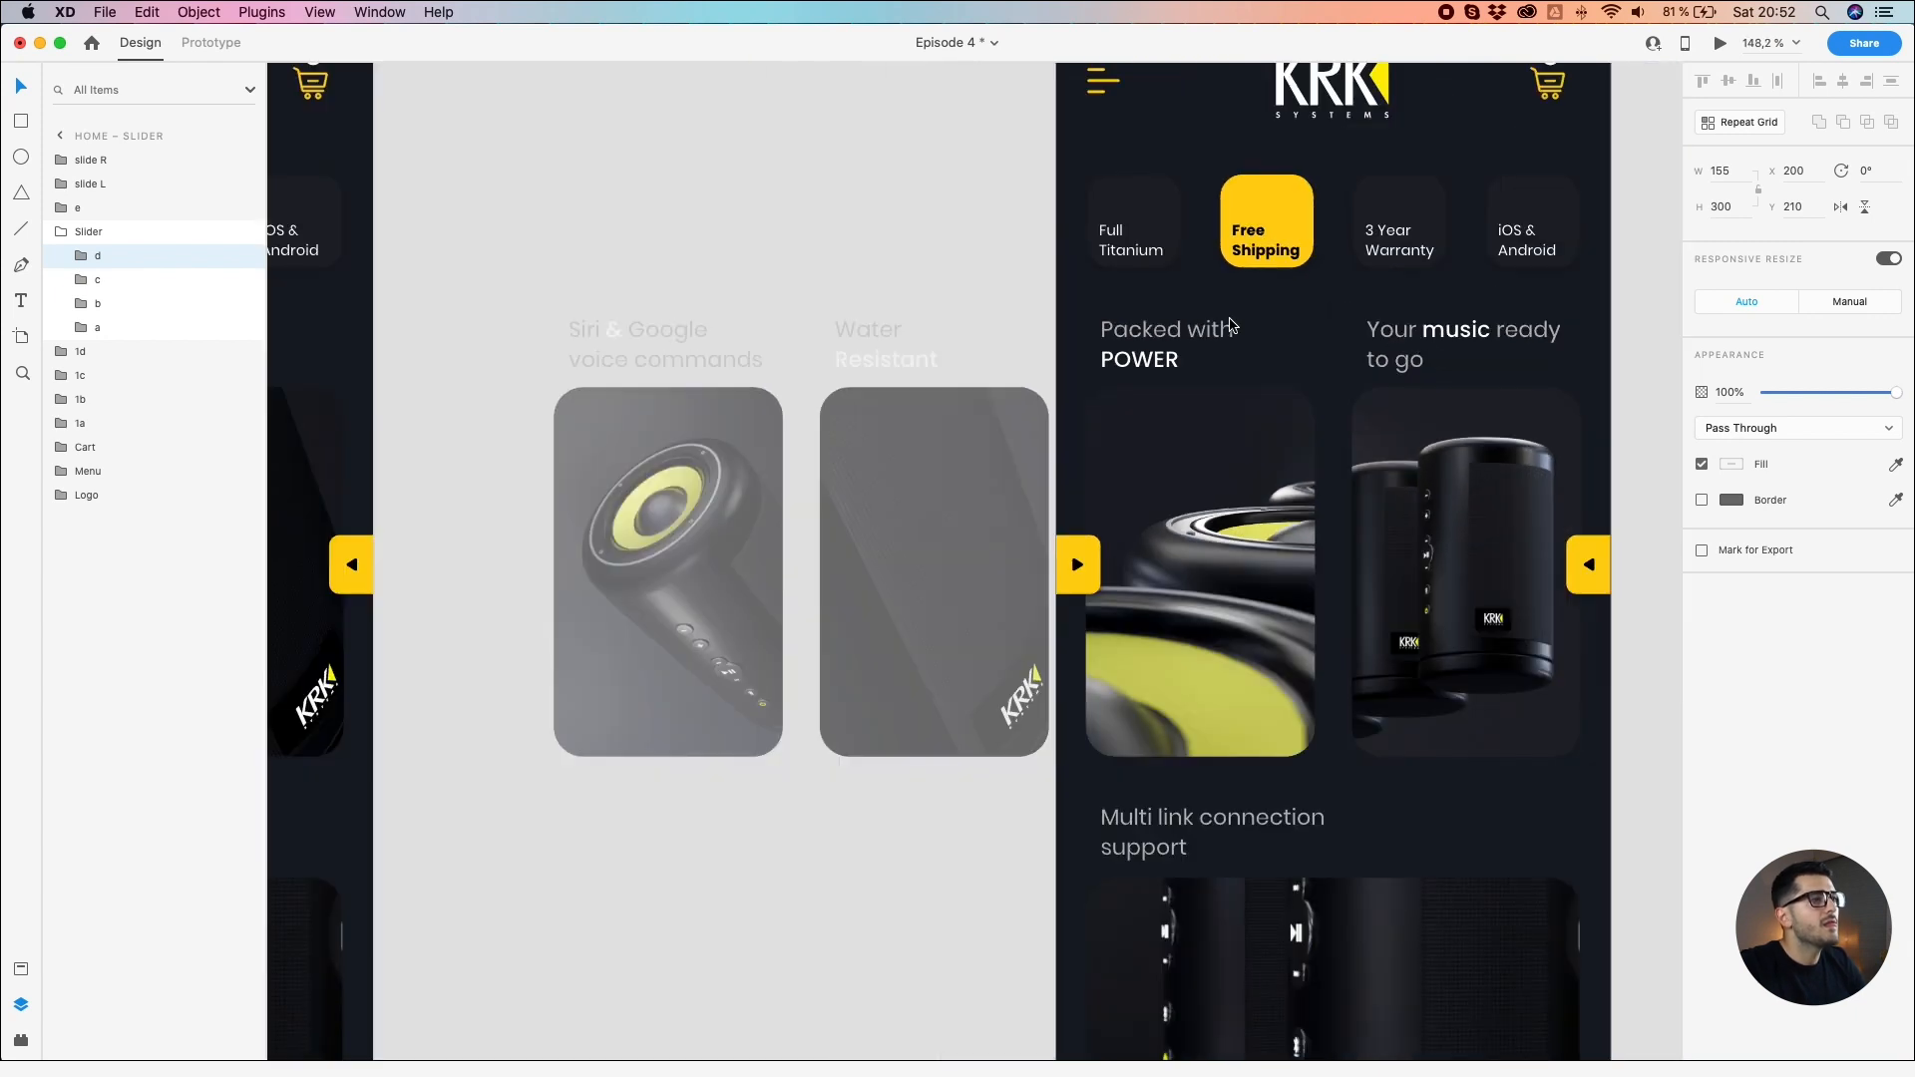
left_click(700, 251)
scroll(700, 251, "down", 3)
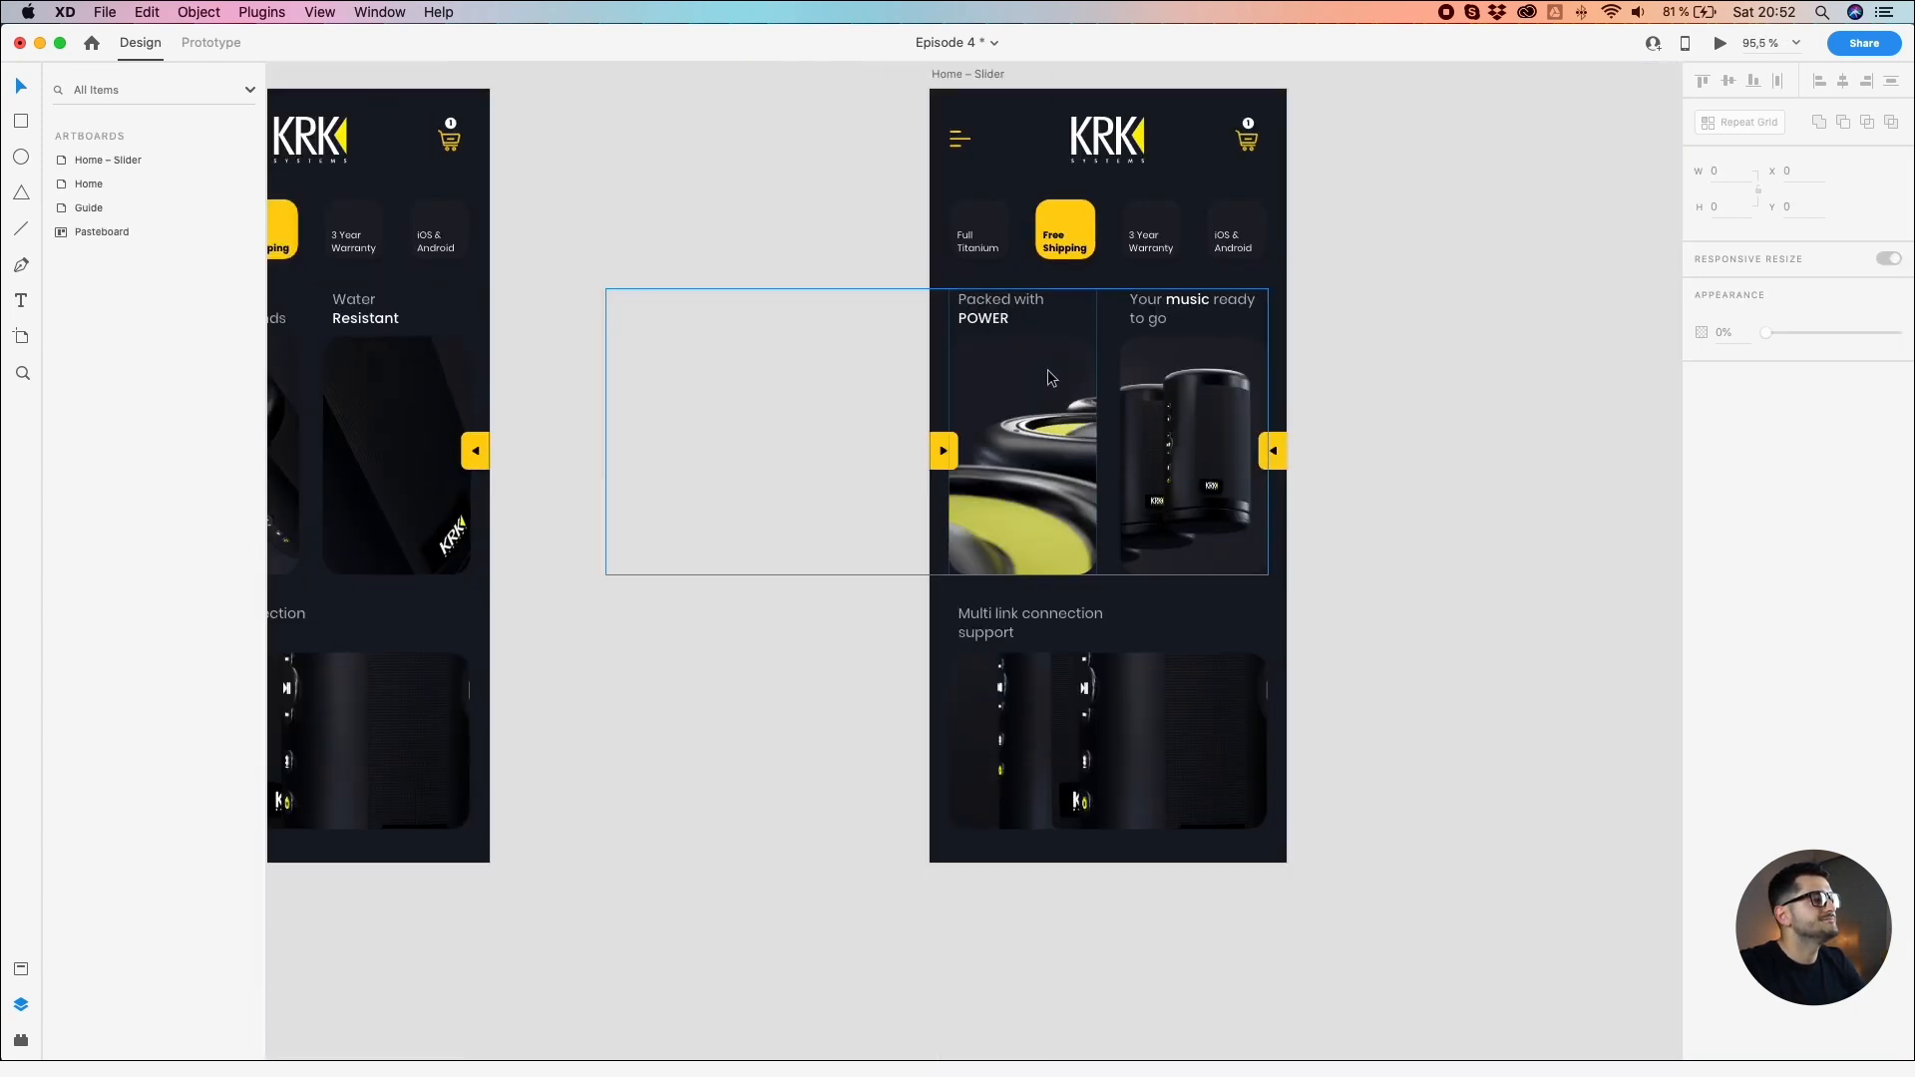
left_click_drag(735, 292, 848, 317)
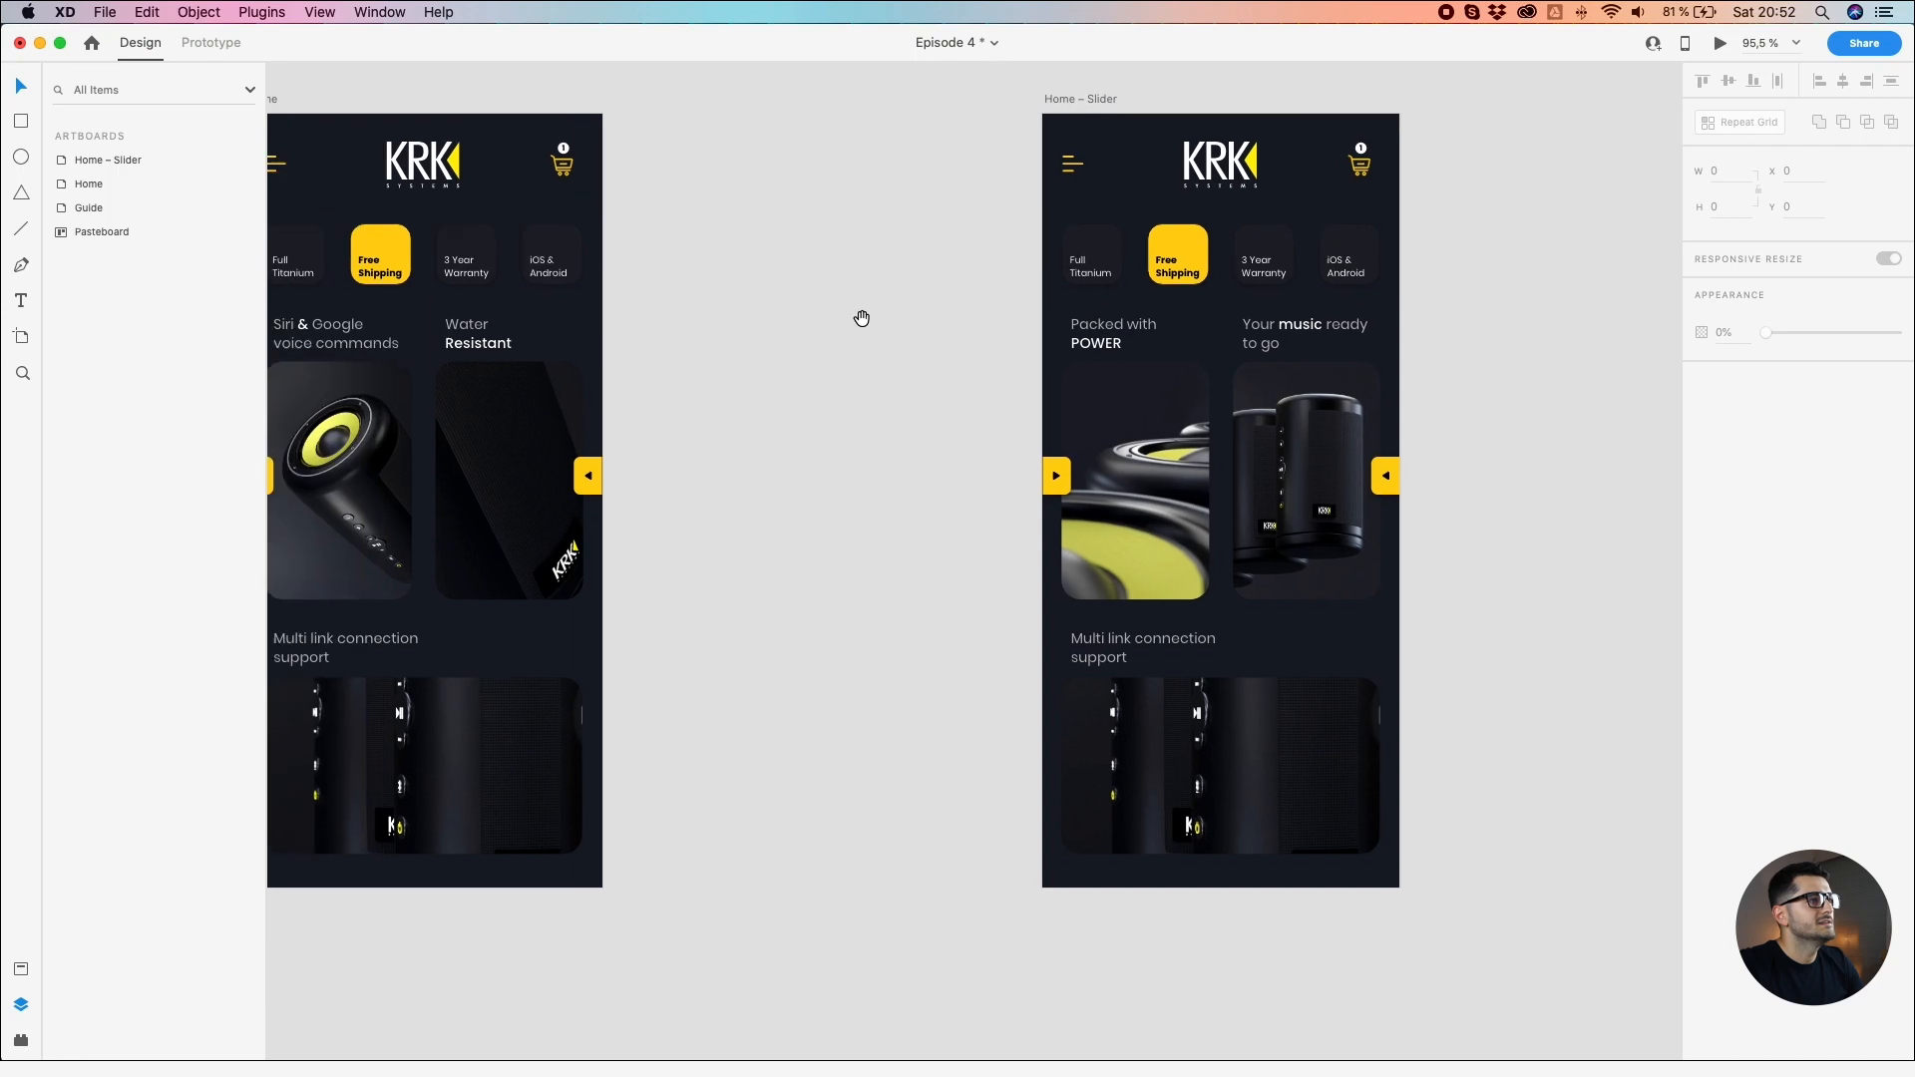
double_click(1121, 426)
left_click(1273, 449)
left_click(971, 410)
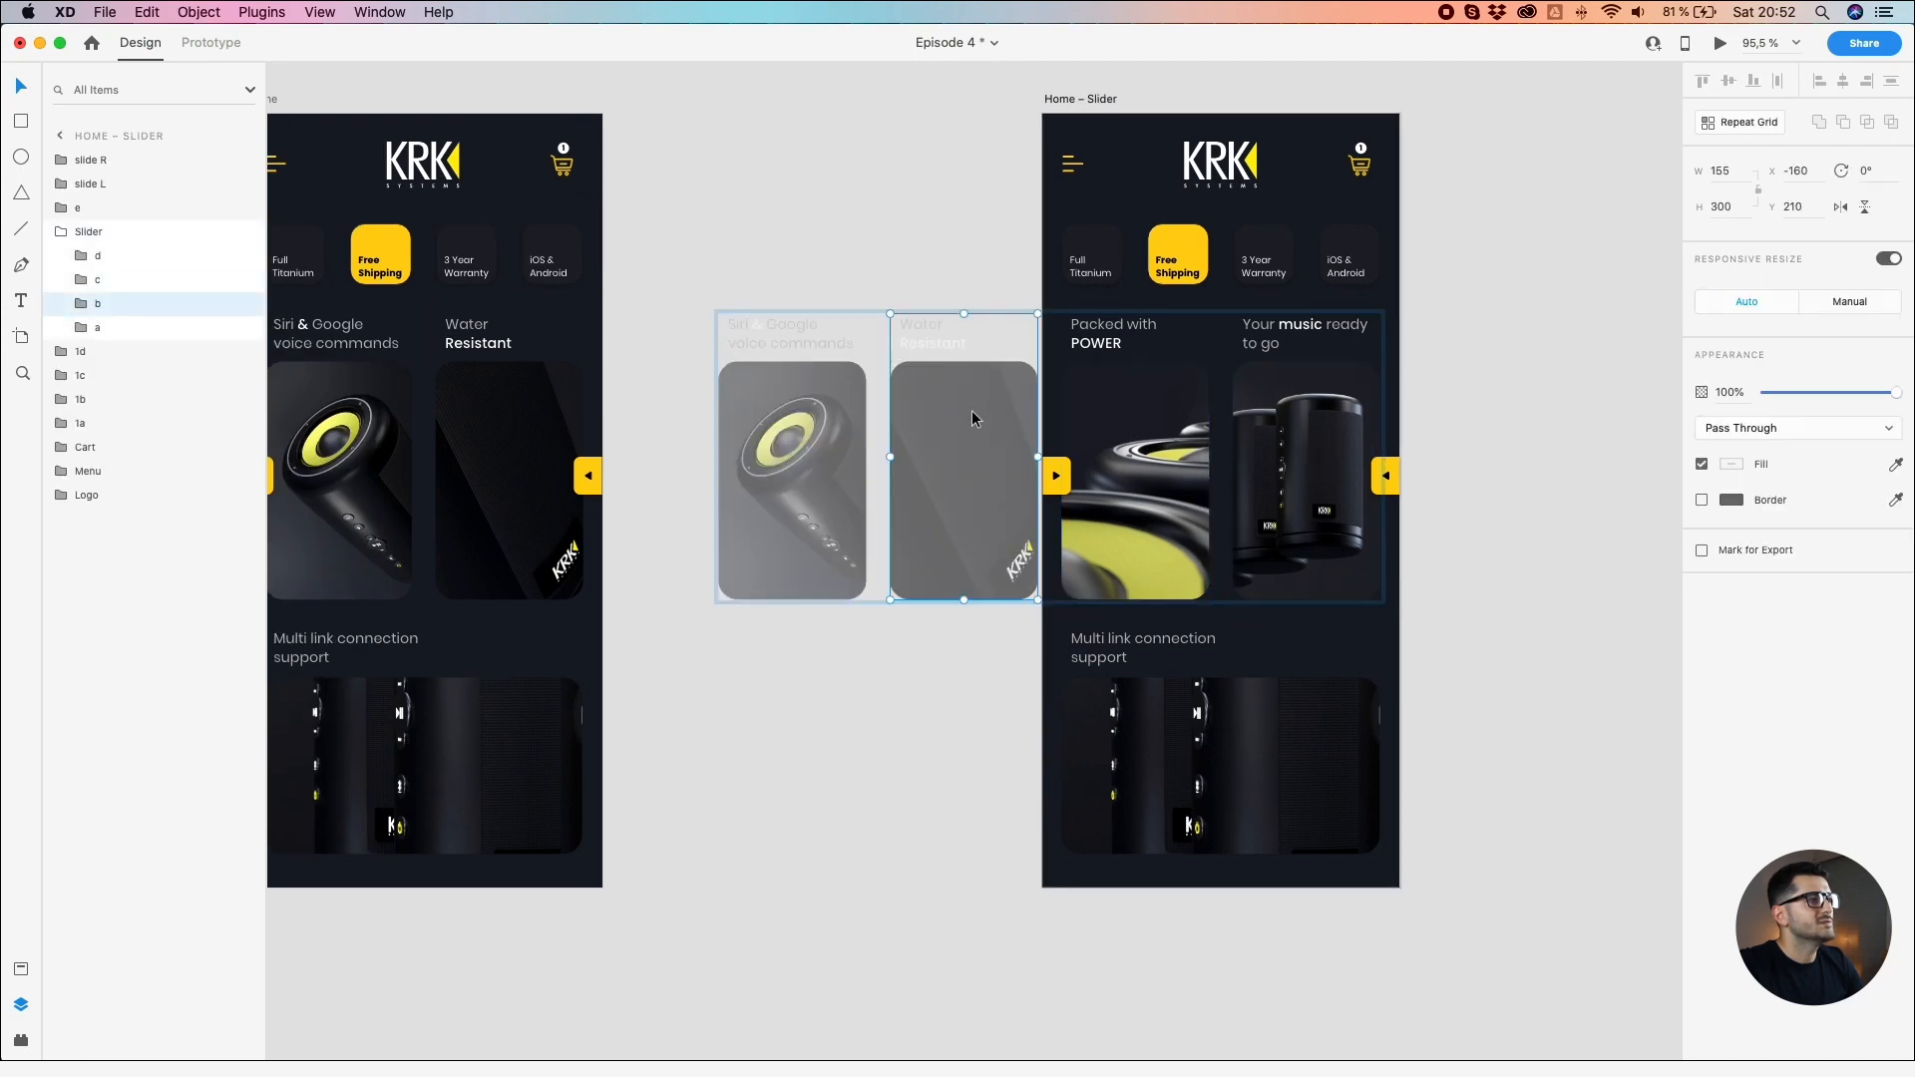
left_click(803, 404, "shift")
scroll(835, 355, "up", 2)
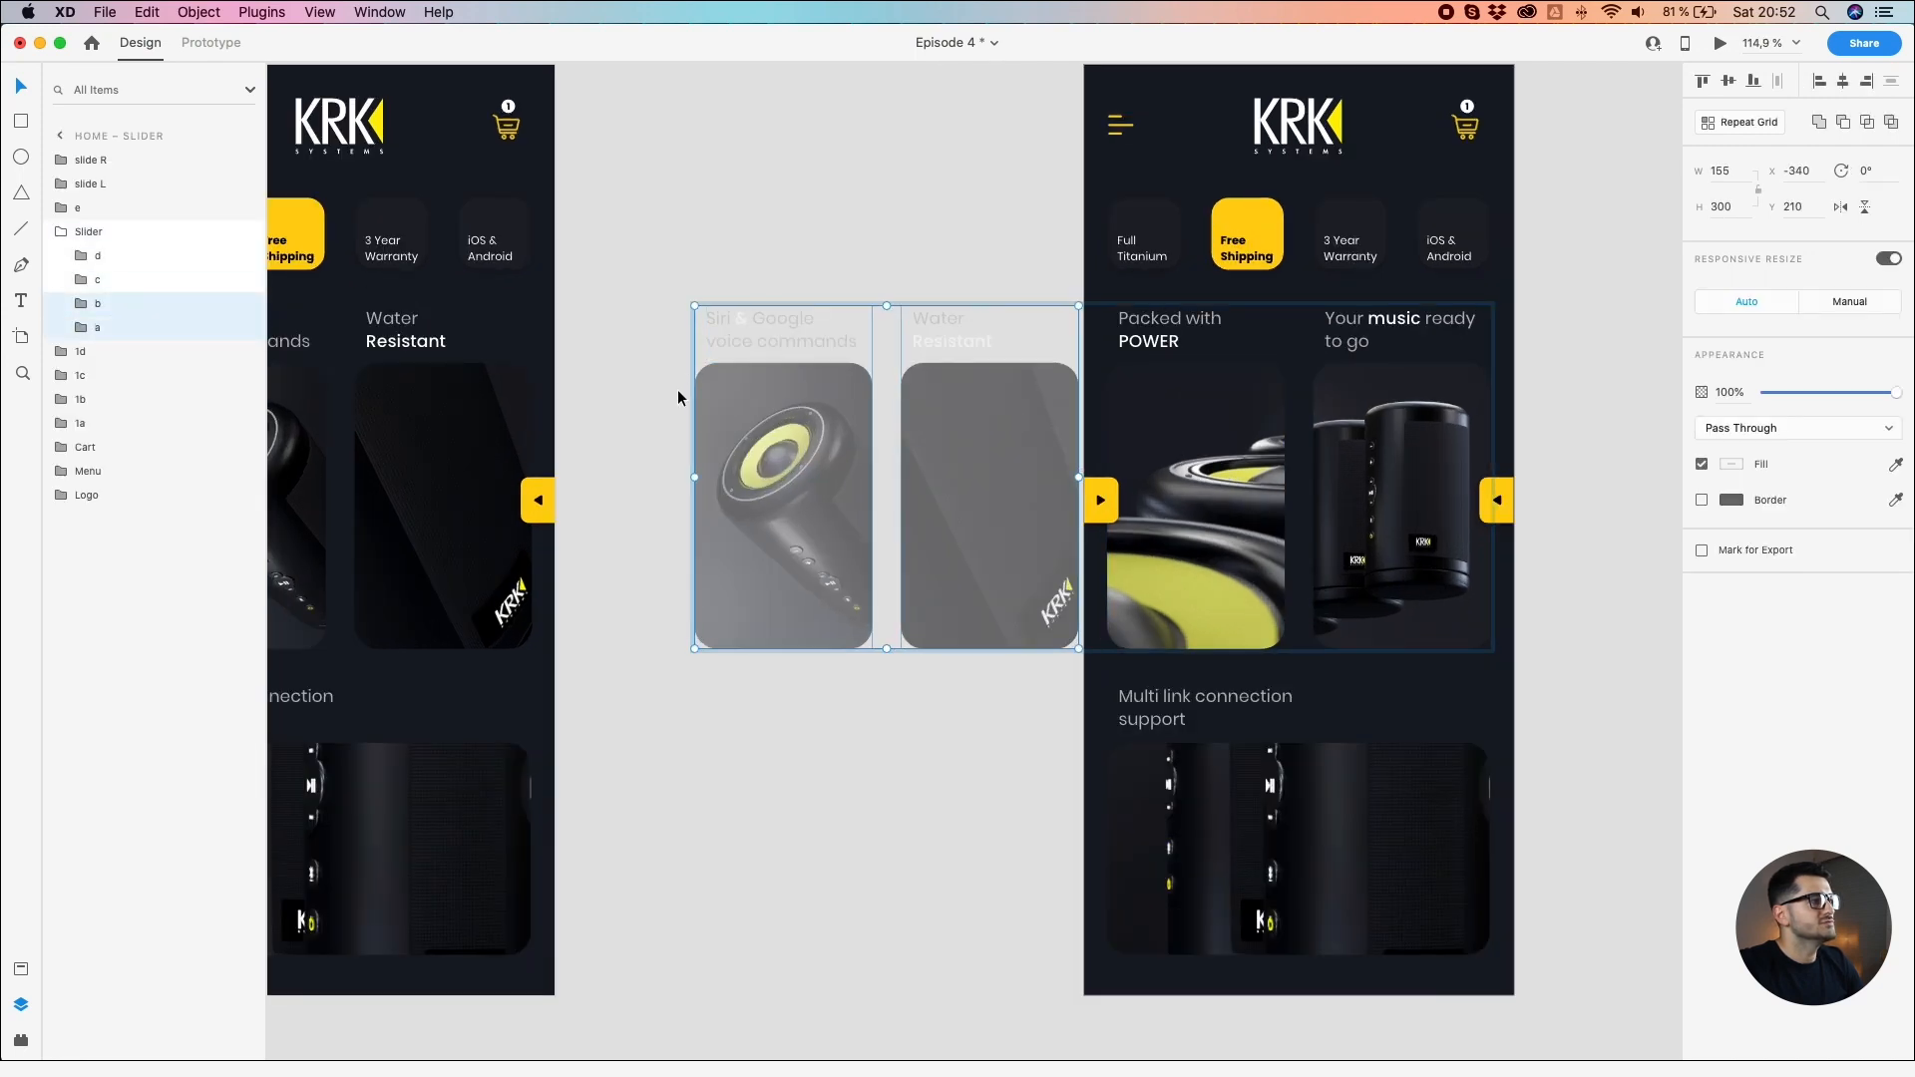
Step: Check the size of Home's "Packed with POWER" card, resize the "Water Resistant" card of "Home – Slider" proportionally to width 141, and centre it vertically
double_click(462, 419)
left_click(619, 435)
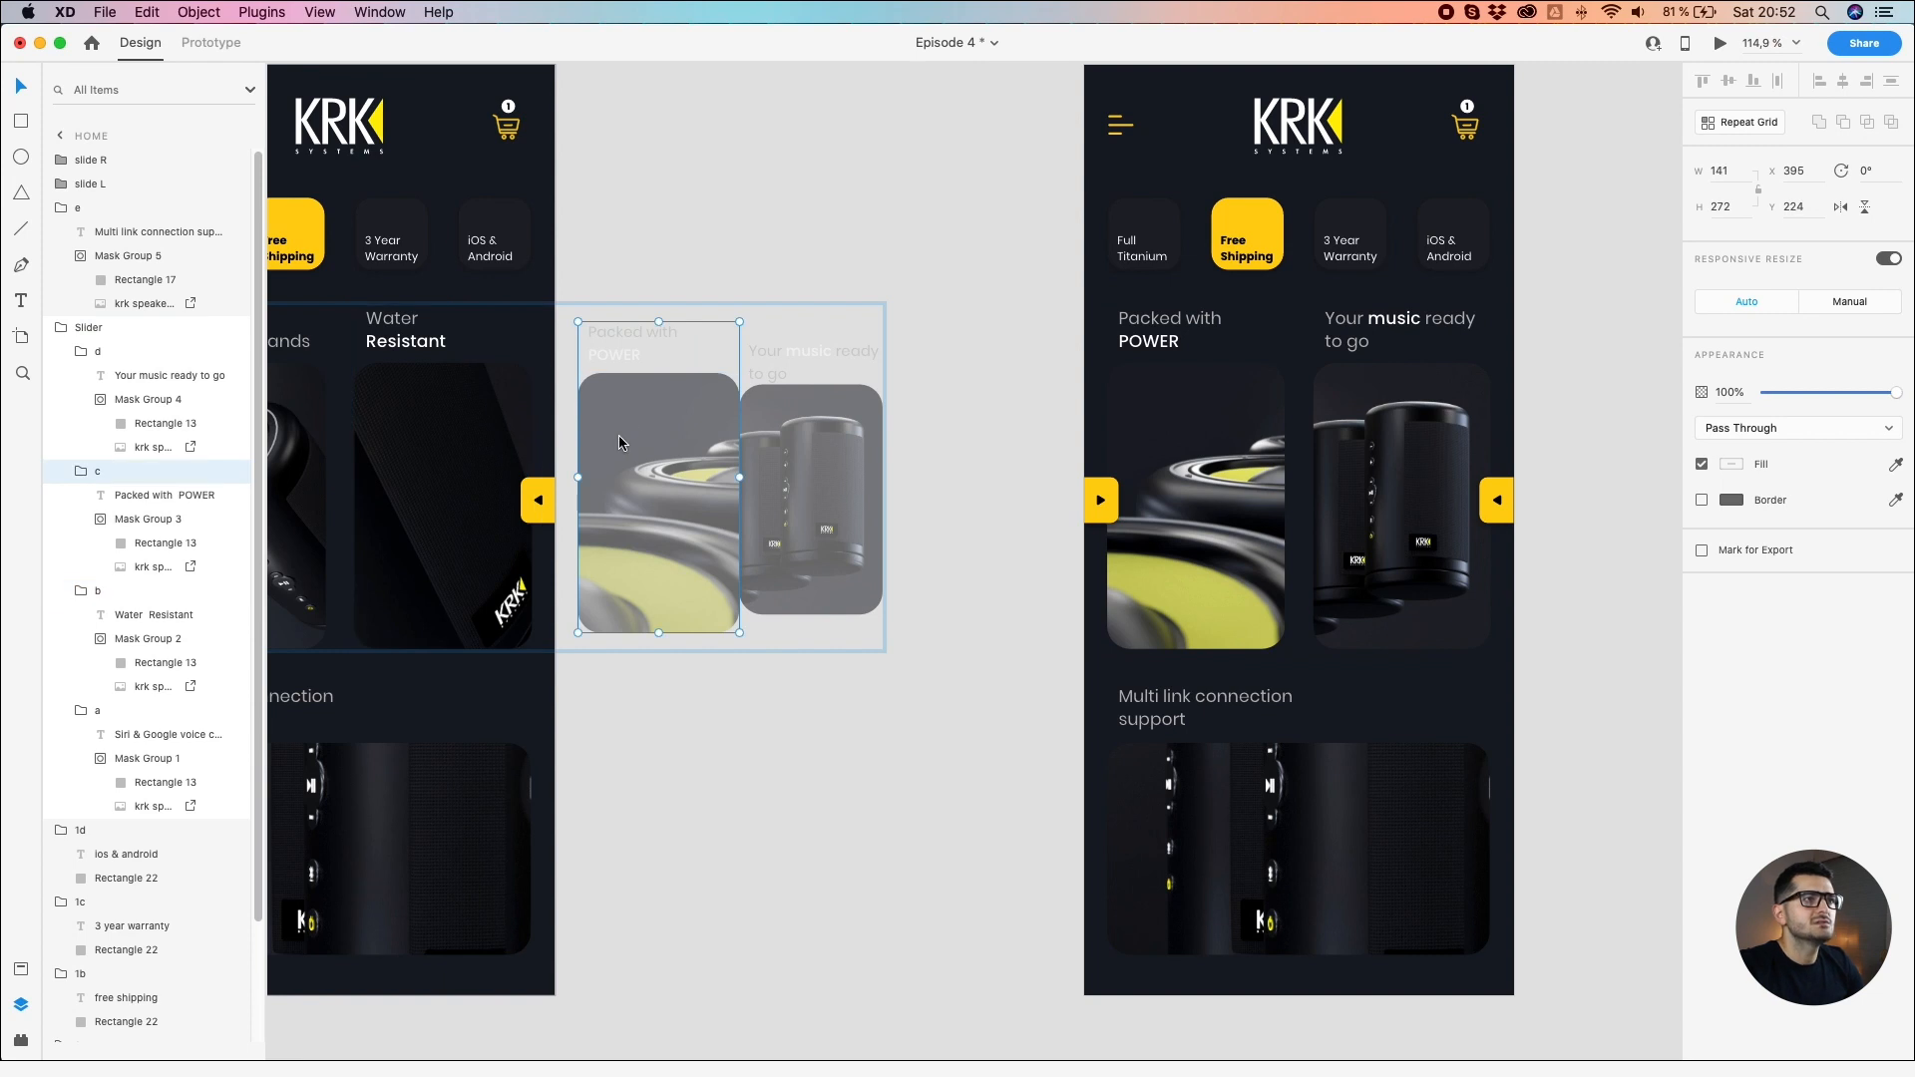
double_click(1163, 465)
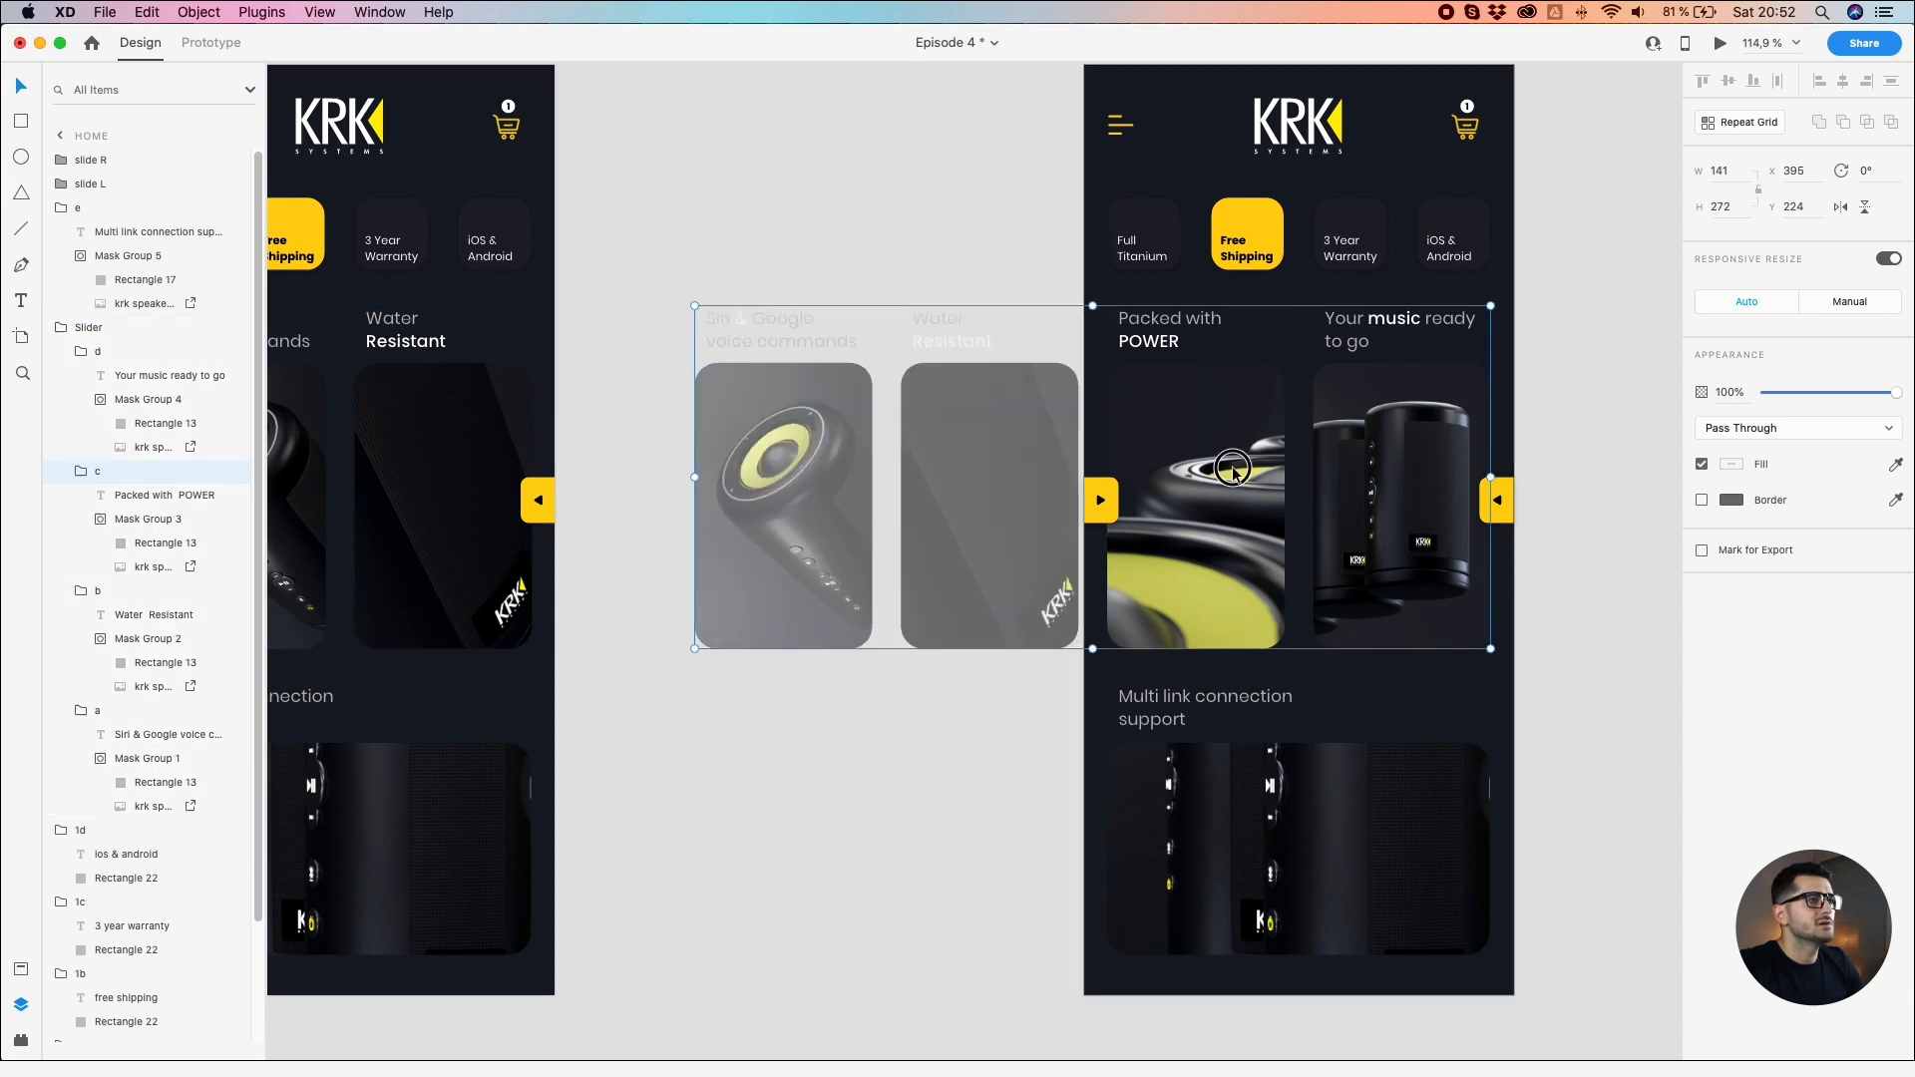
left_click(1022, 424)
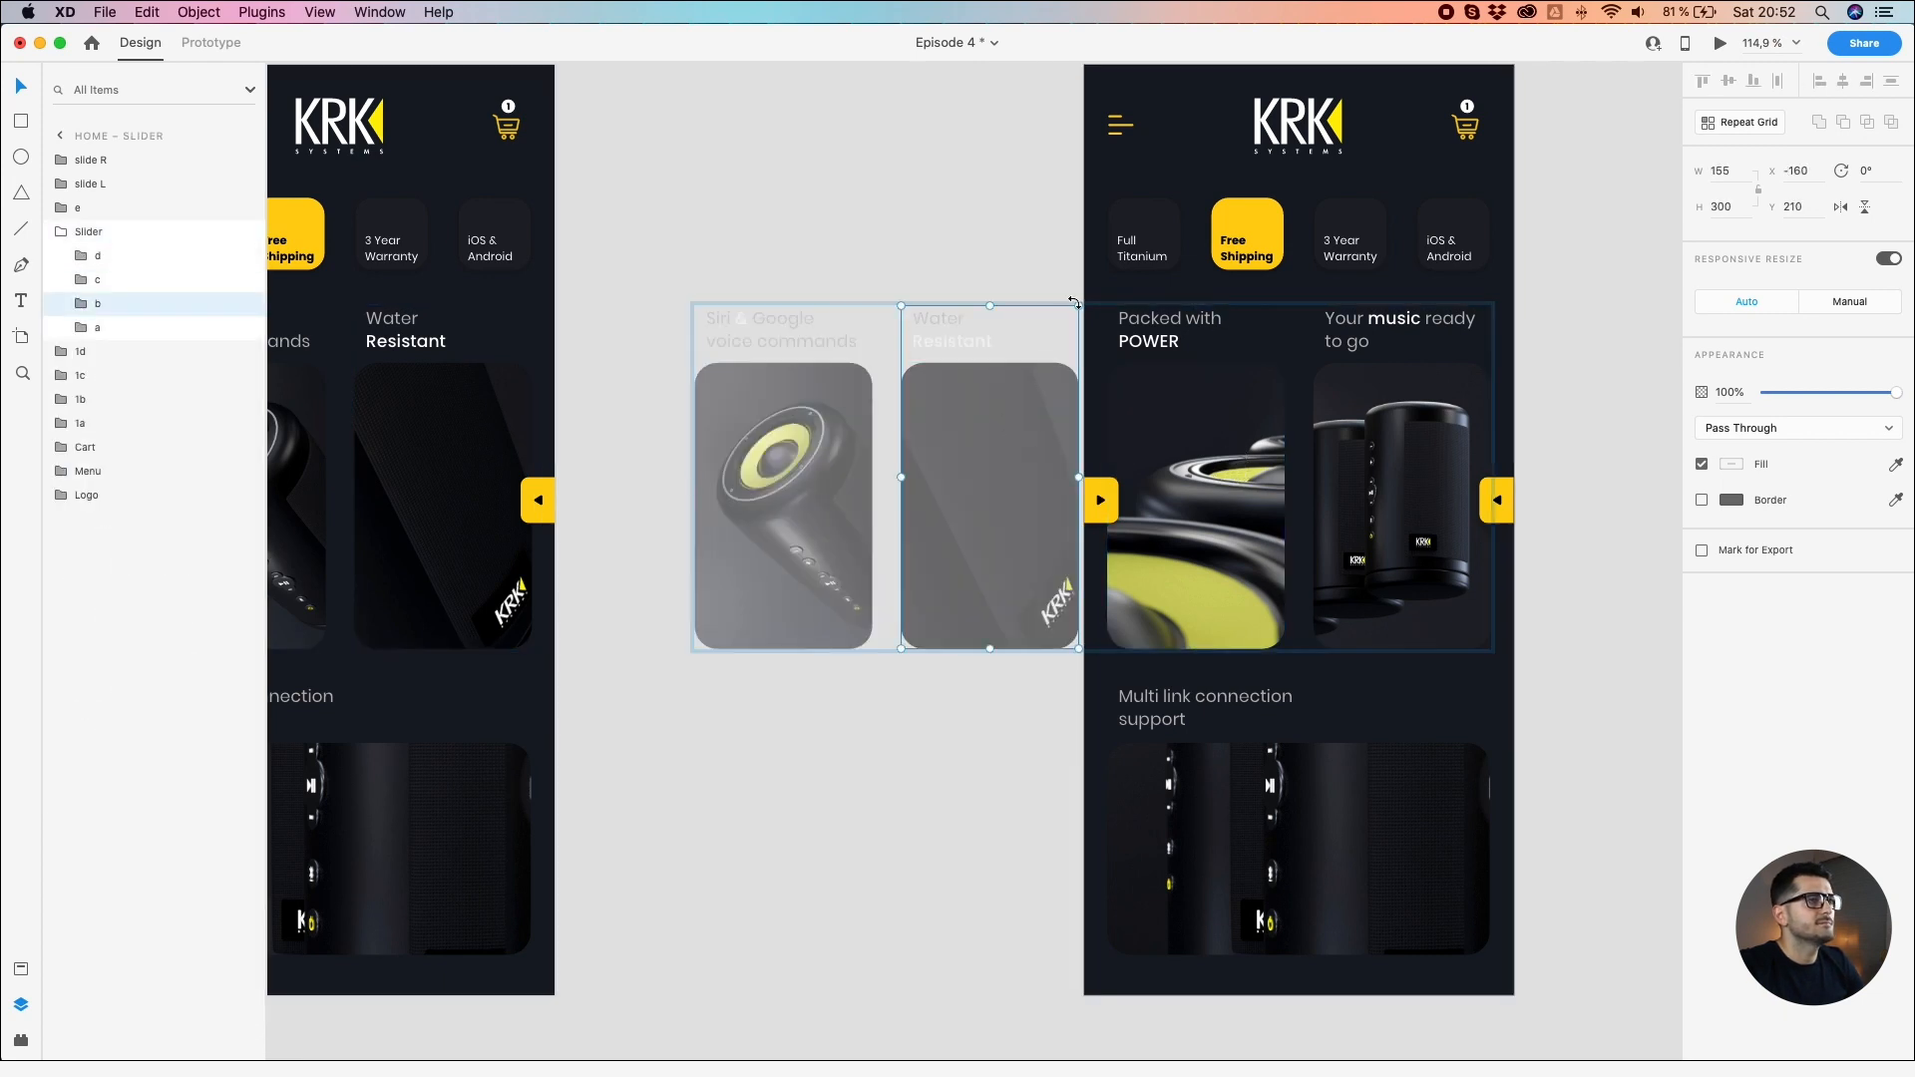
left_click(1737, 174)
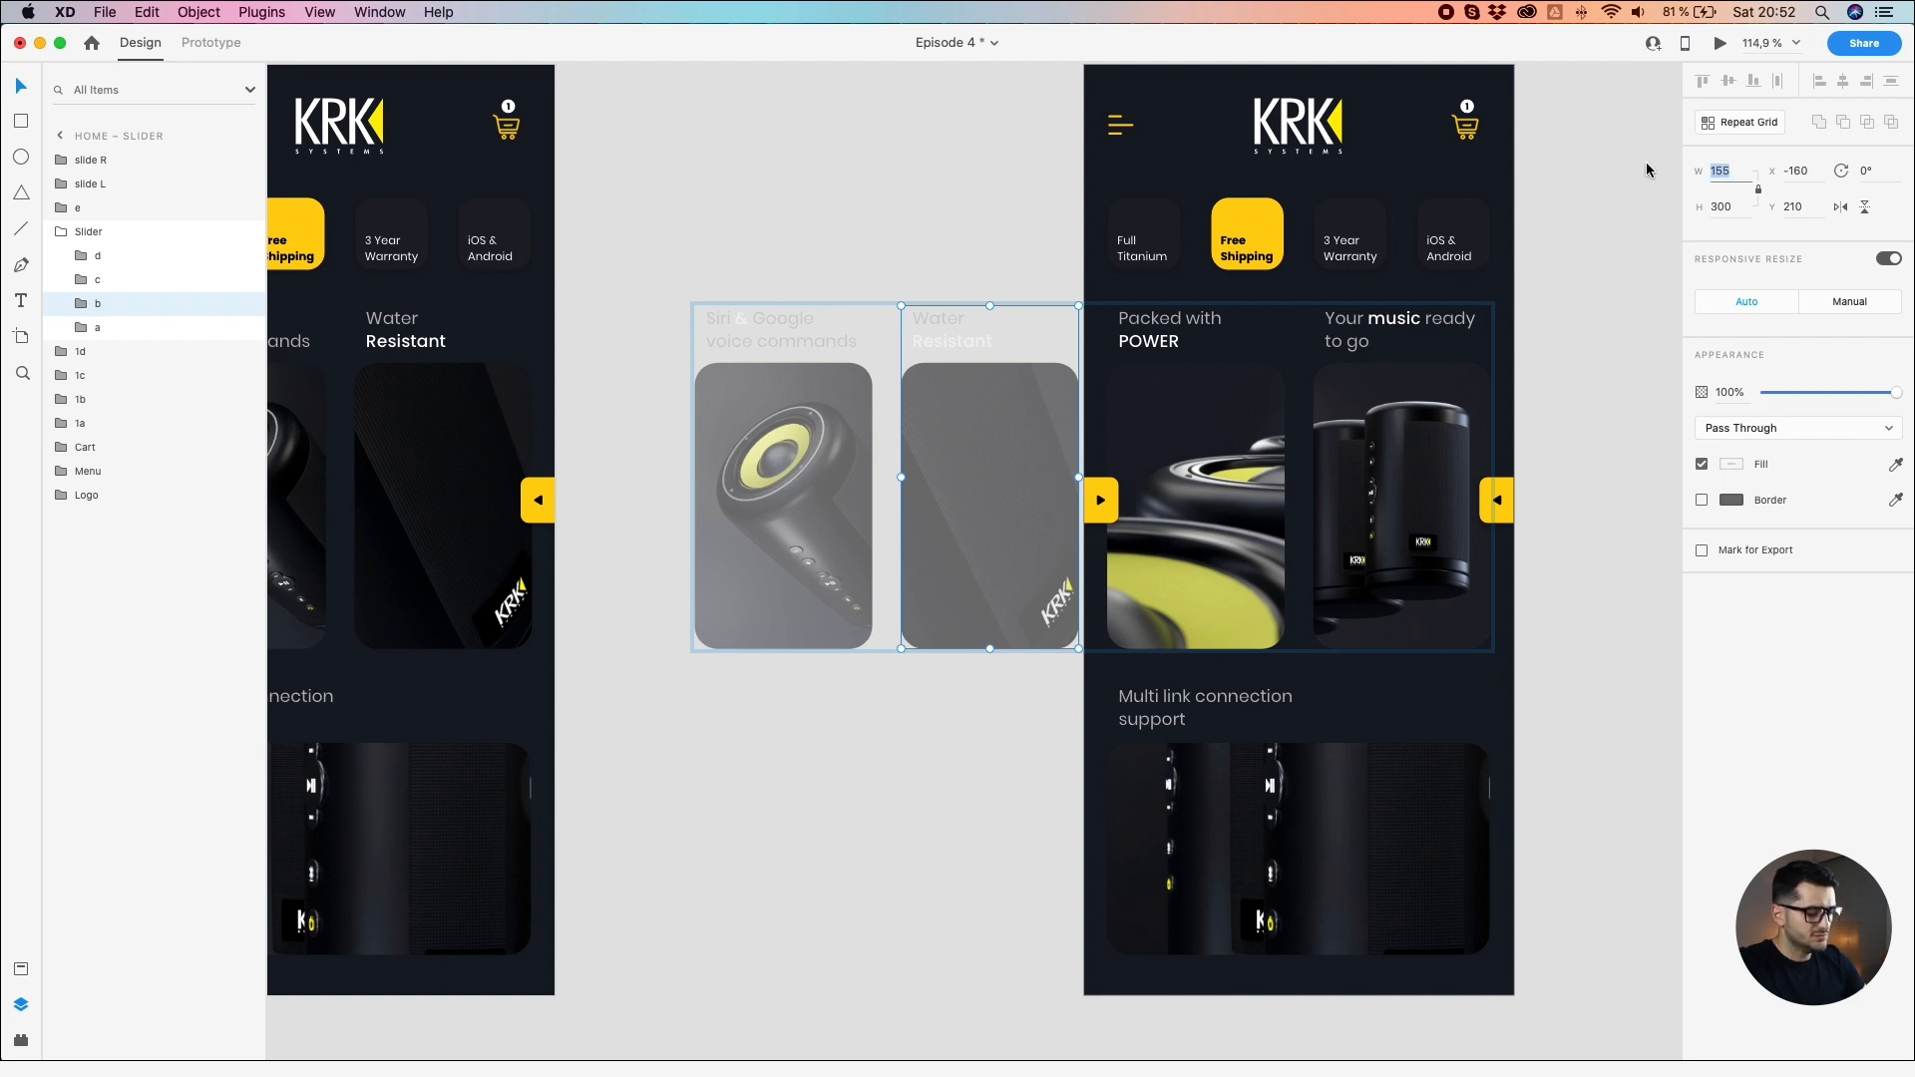
type("141")
key("Return")
left_click(1027, 448)
left_click_drag(963, 443, 965, 451)
Step: Set the "Water Resistant" title text beside the "Home – Slider" artboard to size 13 and deselect
scroll(966, 451, "up", 2)
double_click(965, 324)
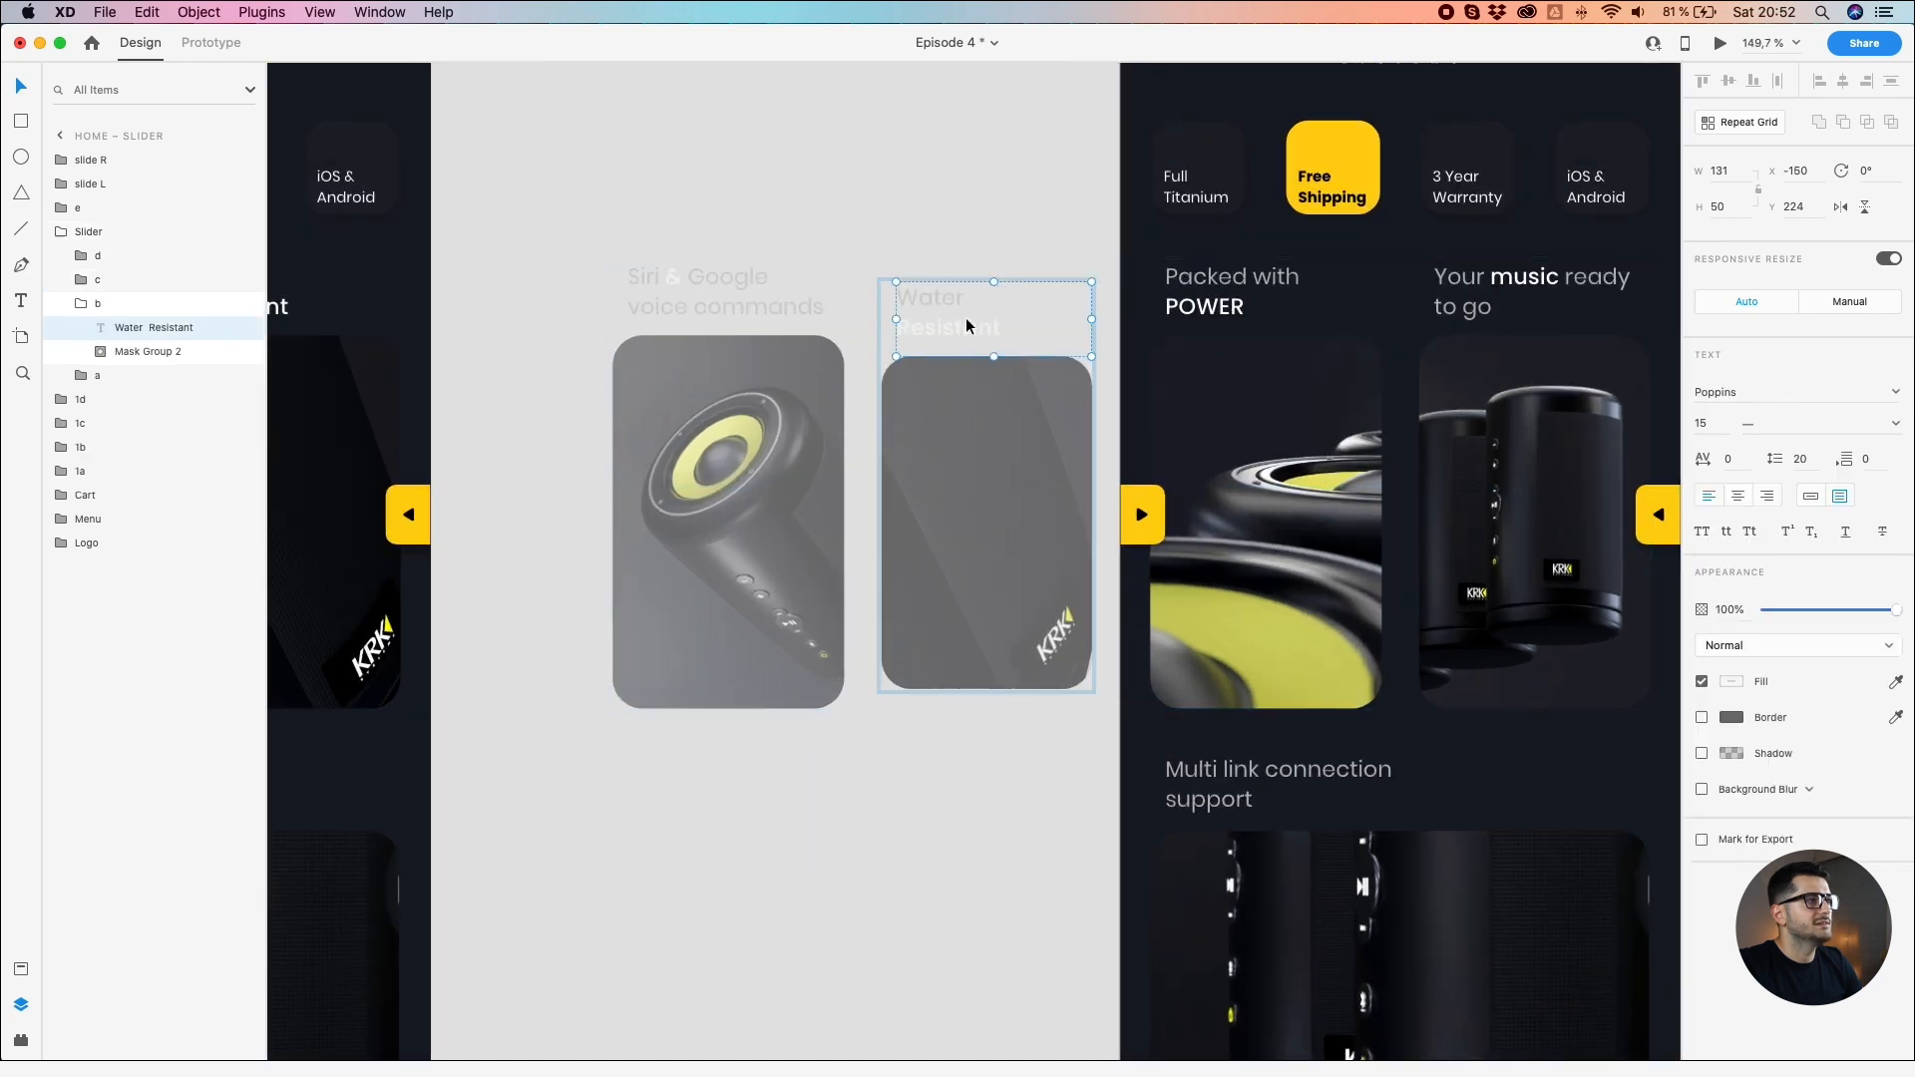
left_click(1701, 426)
type("13")
key("Return")
left_click(811, 221)
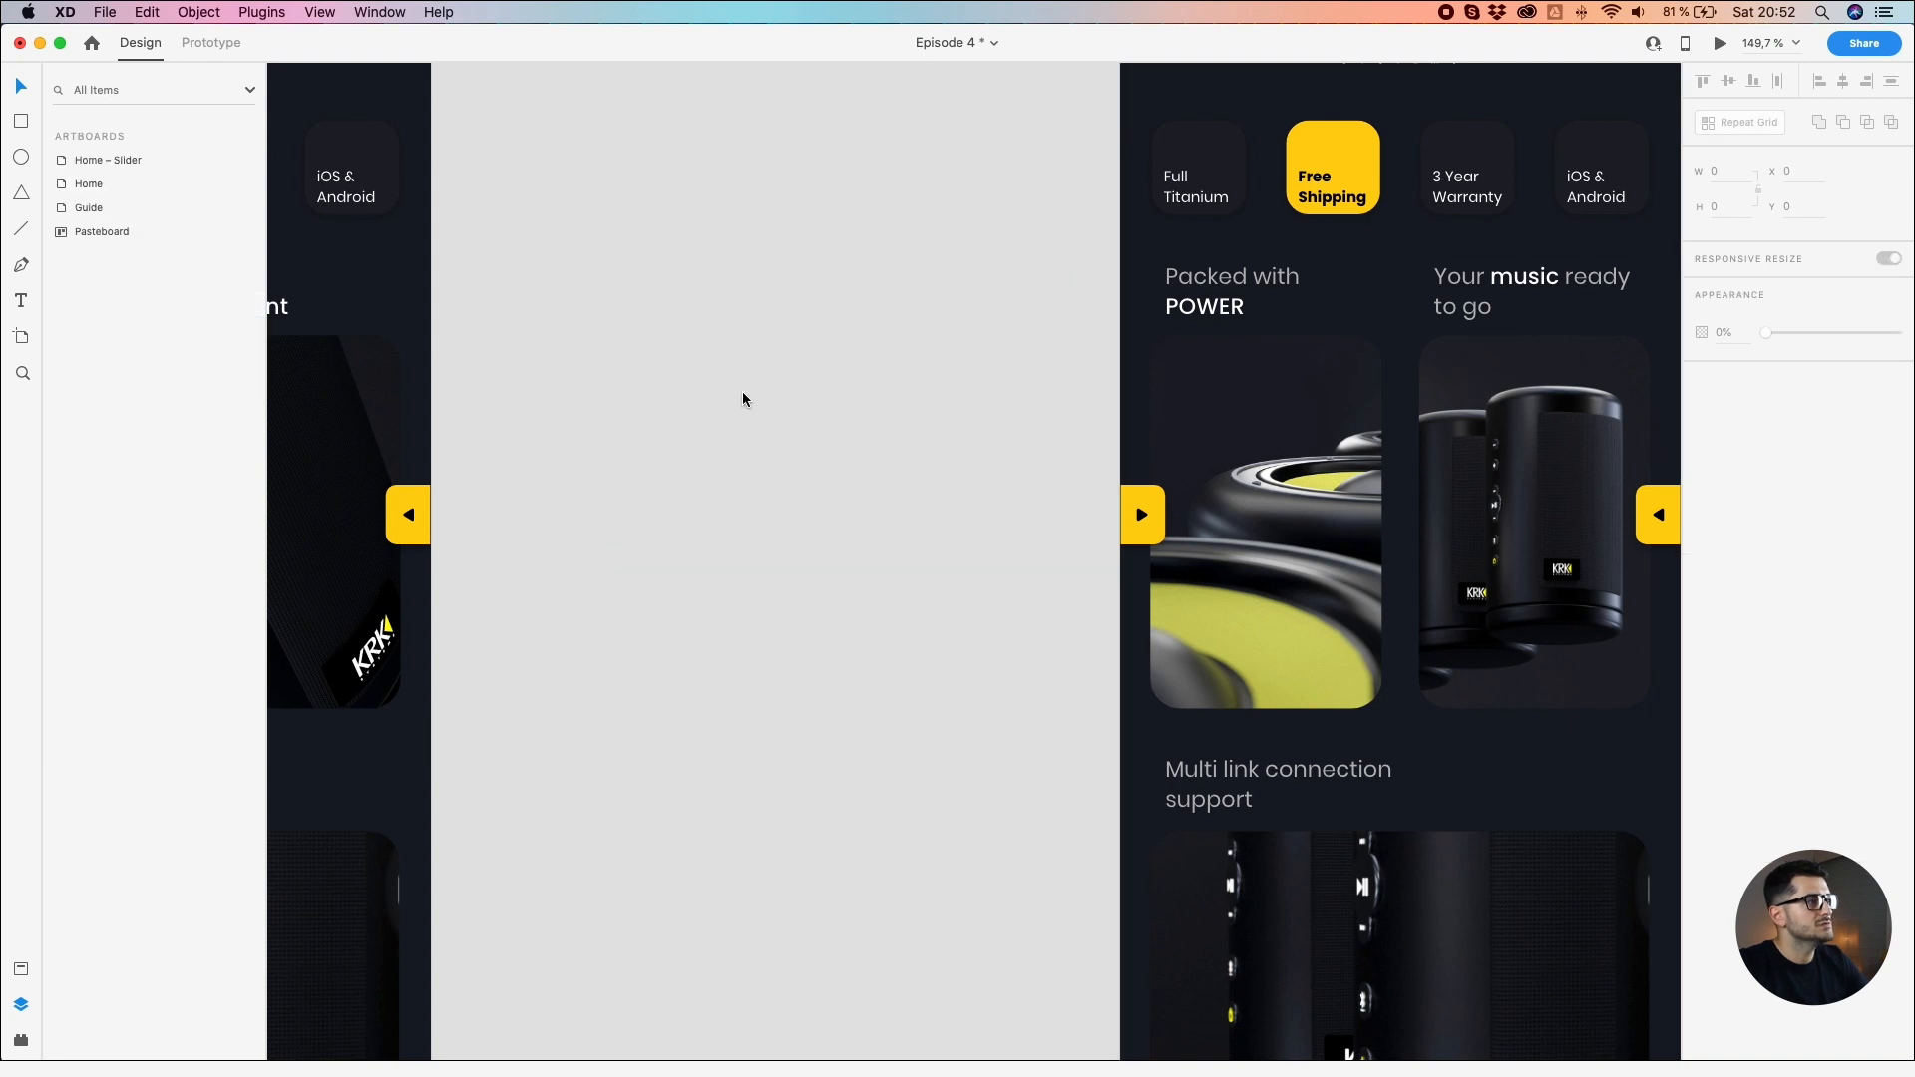
Step: Resize the "Siri & Google" card of "Home – Slider" proportionally to width 125 and move it against the "Water Resistant" card at X -285, Y 239
double_click(383, 446)
left_click(779, 500)
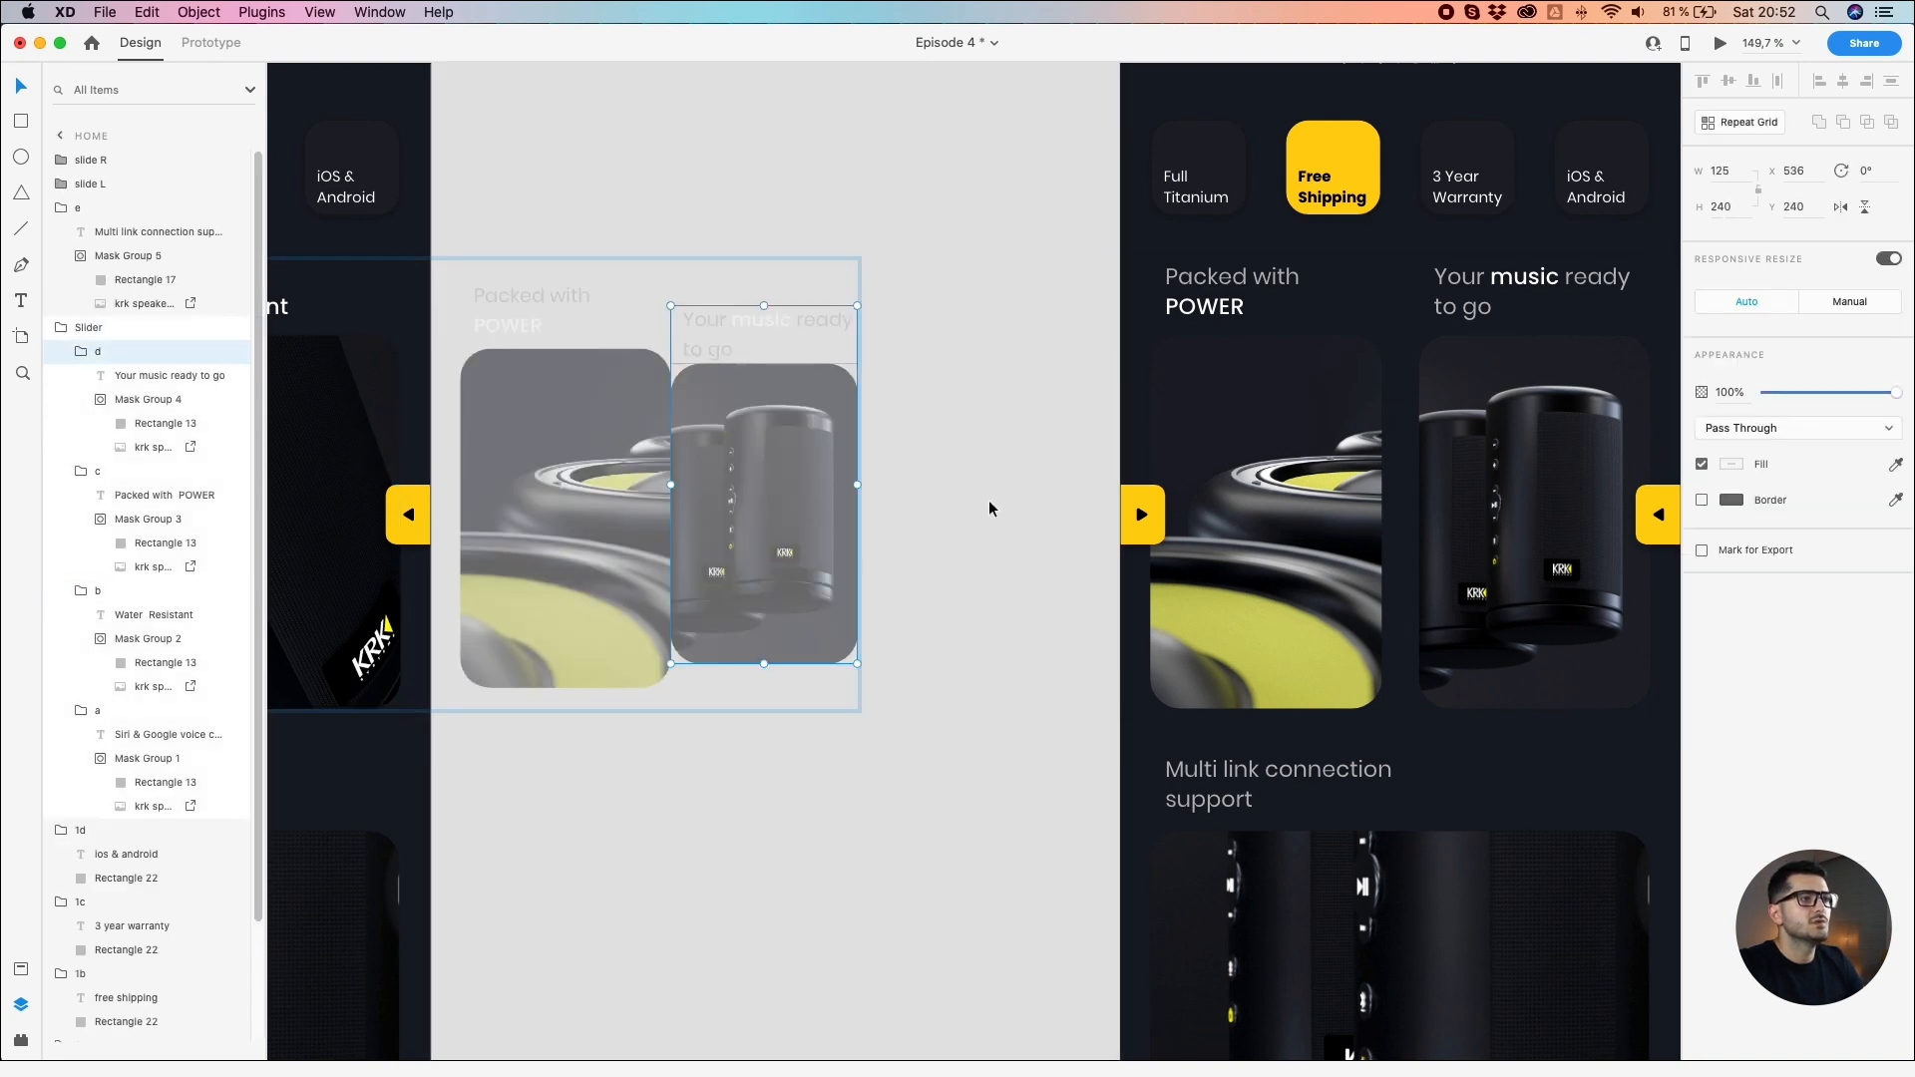
double_click(1334, 508)
left_click(741, 447)
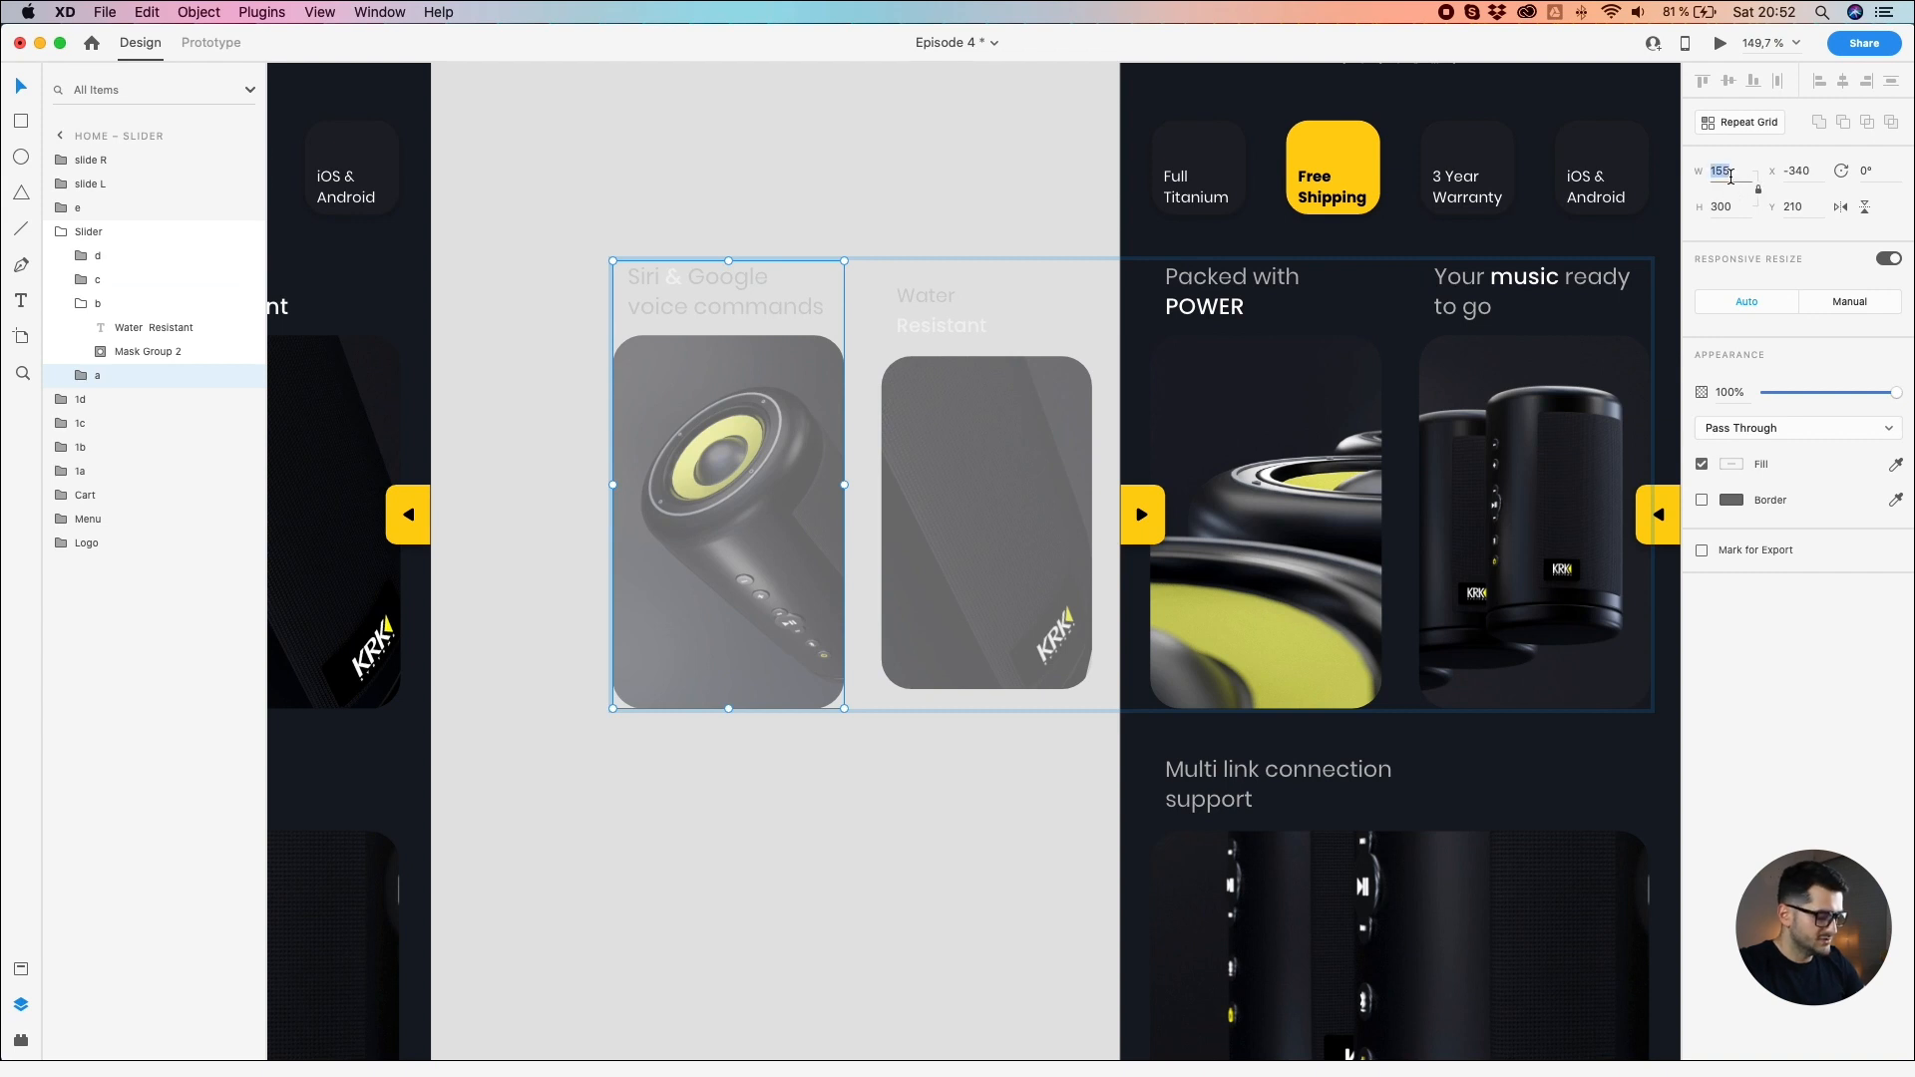
key("Return")
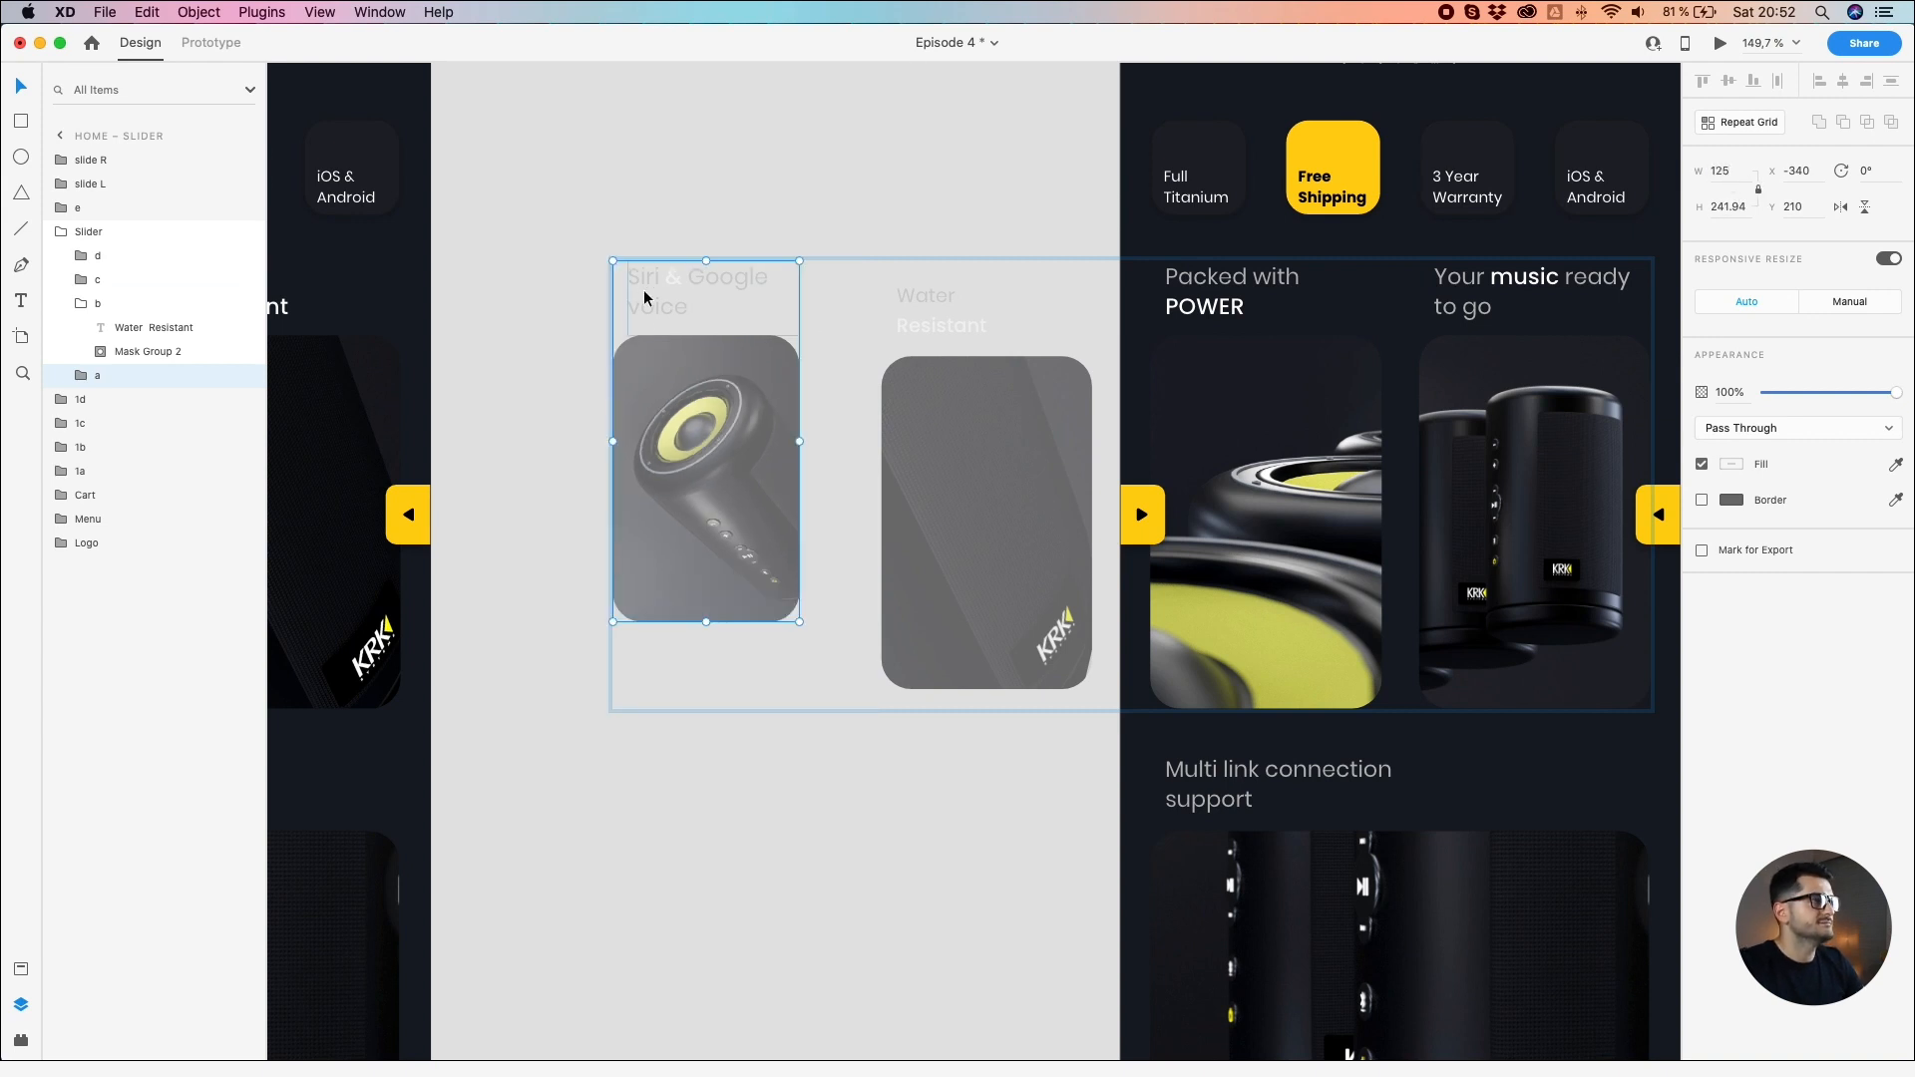
left_click_drag(677, 486, 755, 488)
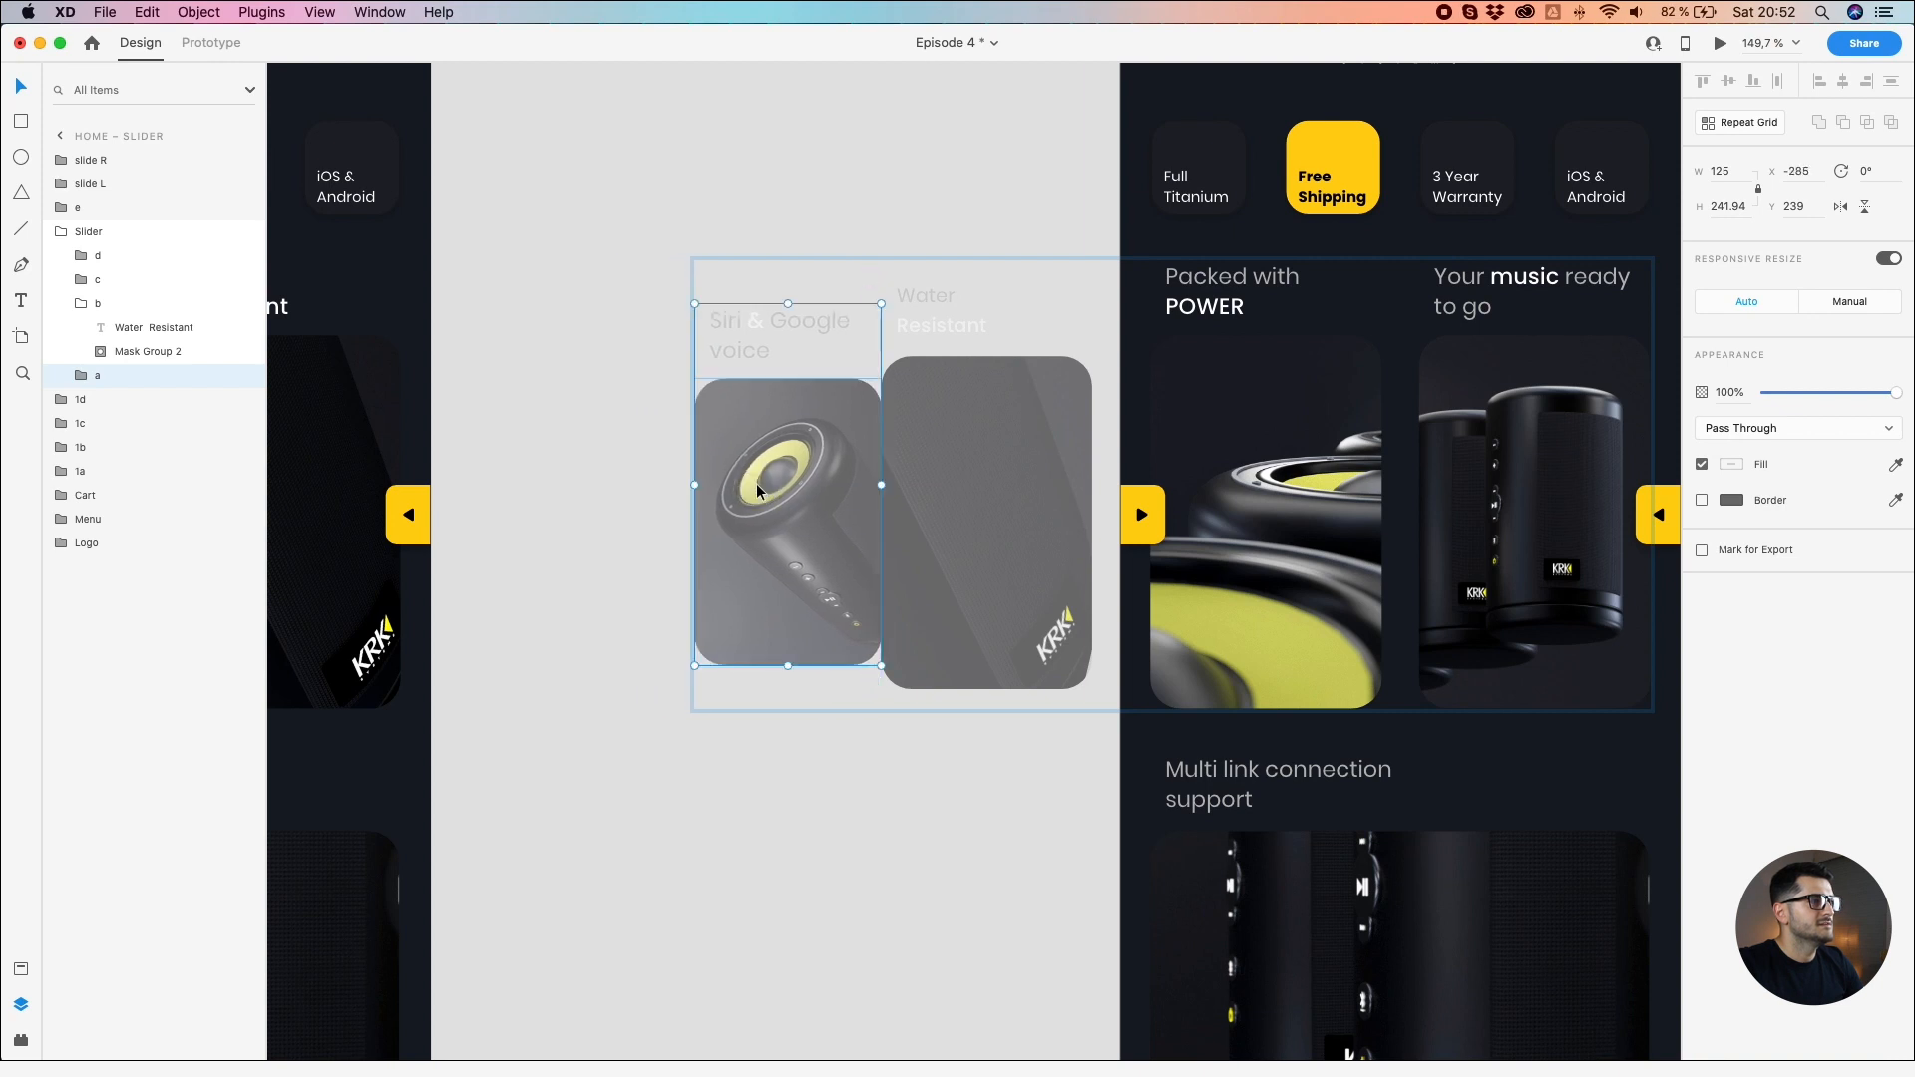
scroll(755, 488, "up", 2)
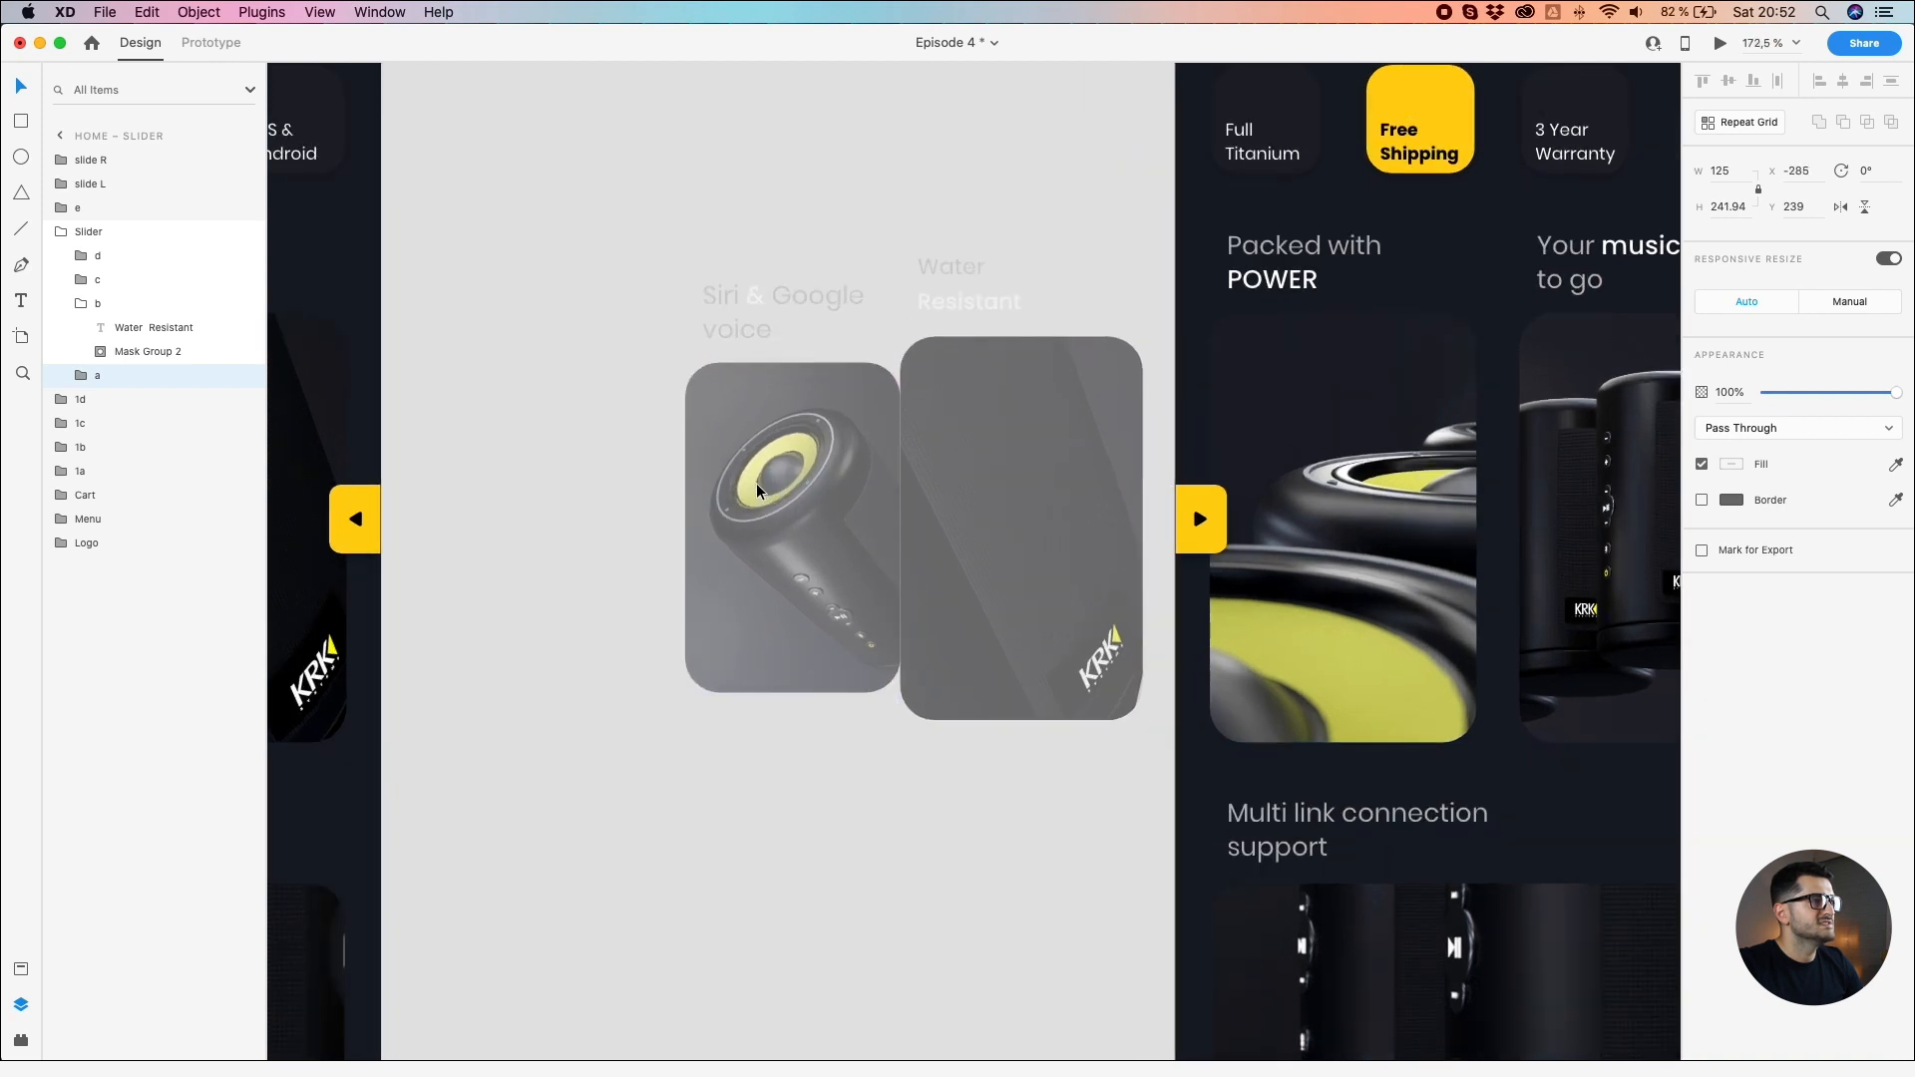
Step: Set the off-artboard "Siri & Google voice commands" title of "Home – Slider" to size 13
double_click(758, 327)
left_click(1708, 421)
key("Down")
key("Down")
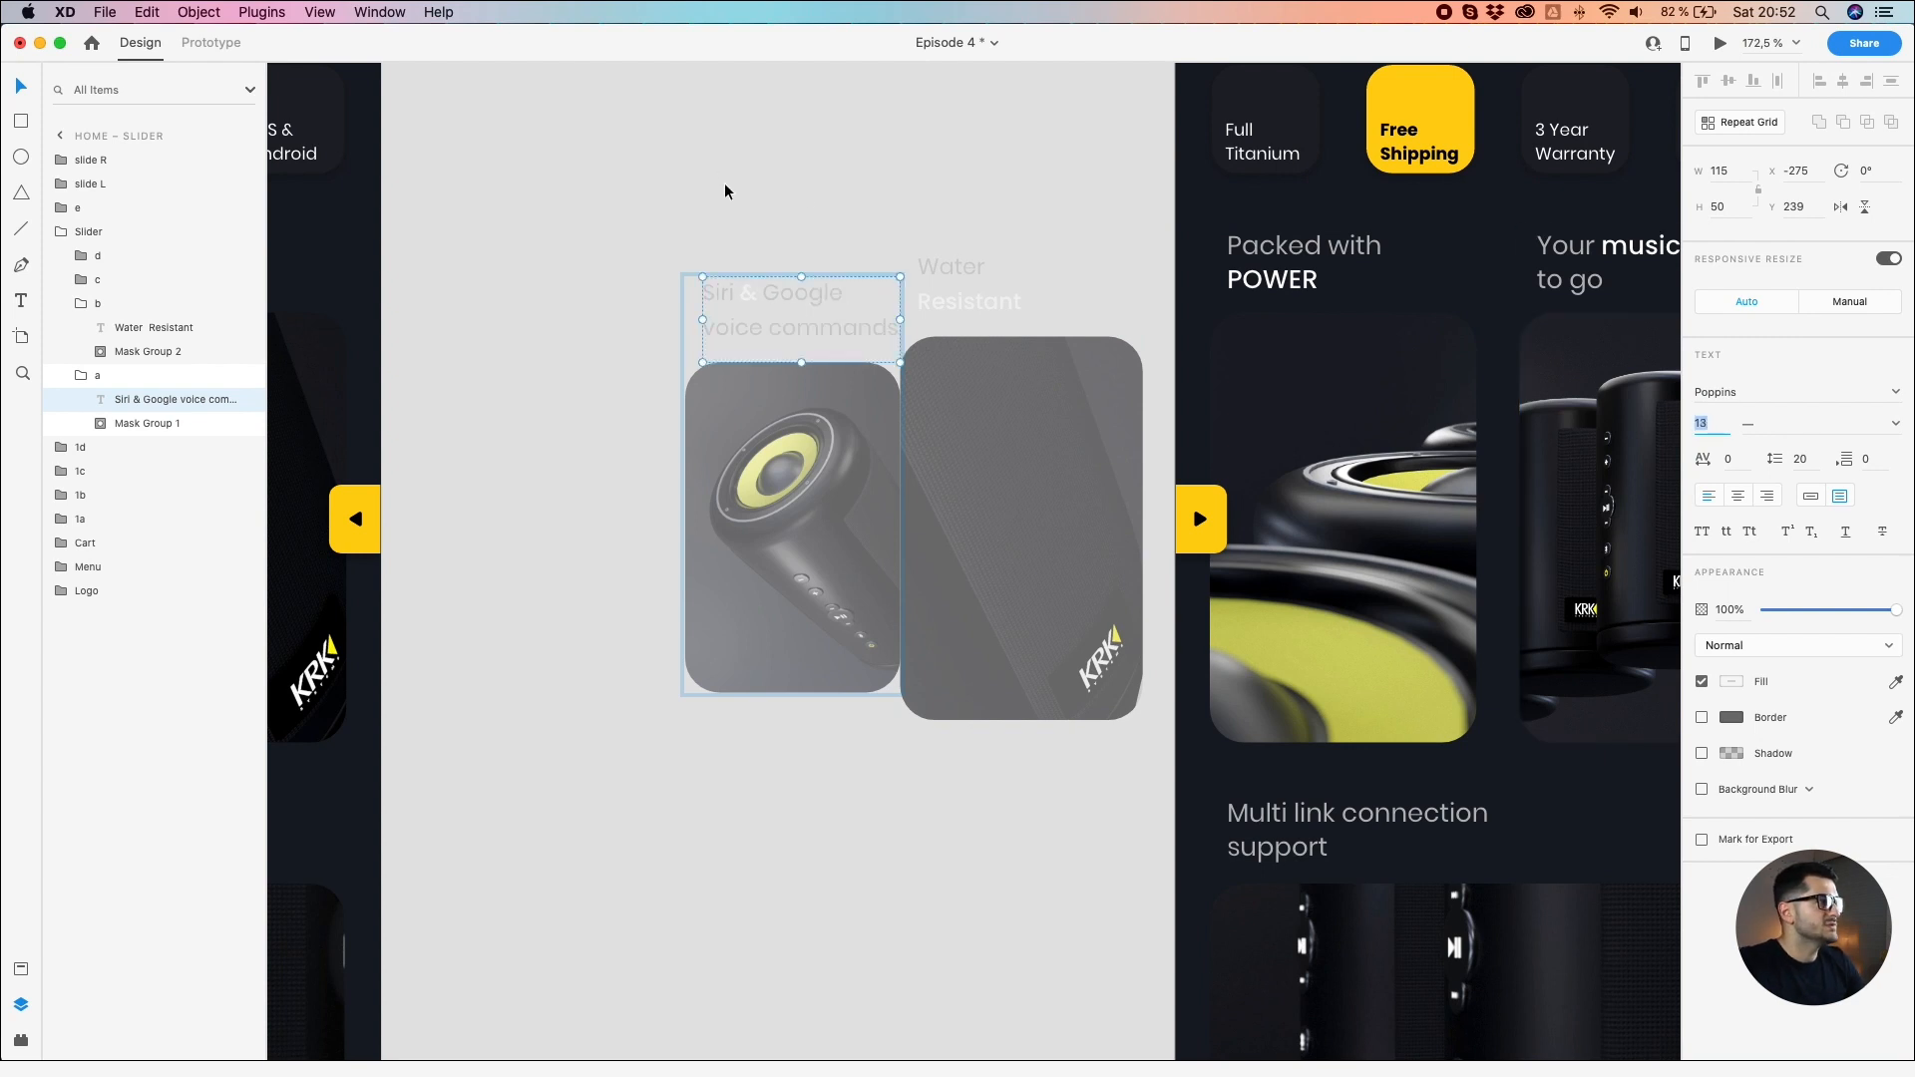
Step: Compare the Slider groups of the Home and "Home – Slider" artboards, then deselect
scroll(668, 223, "down", 3)
left_click(395, 341)
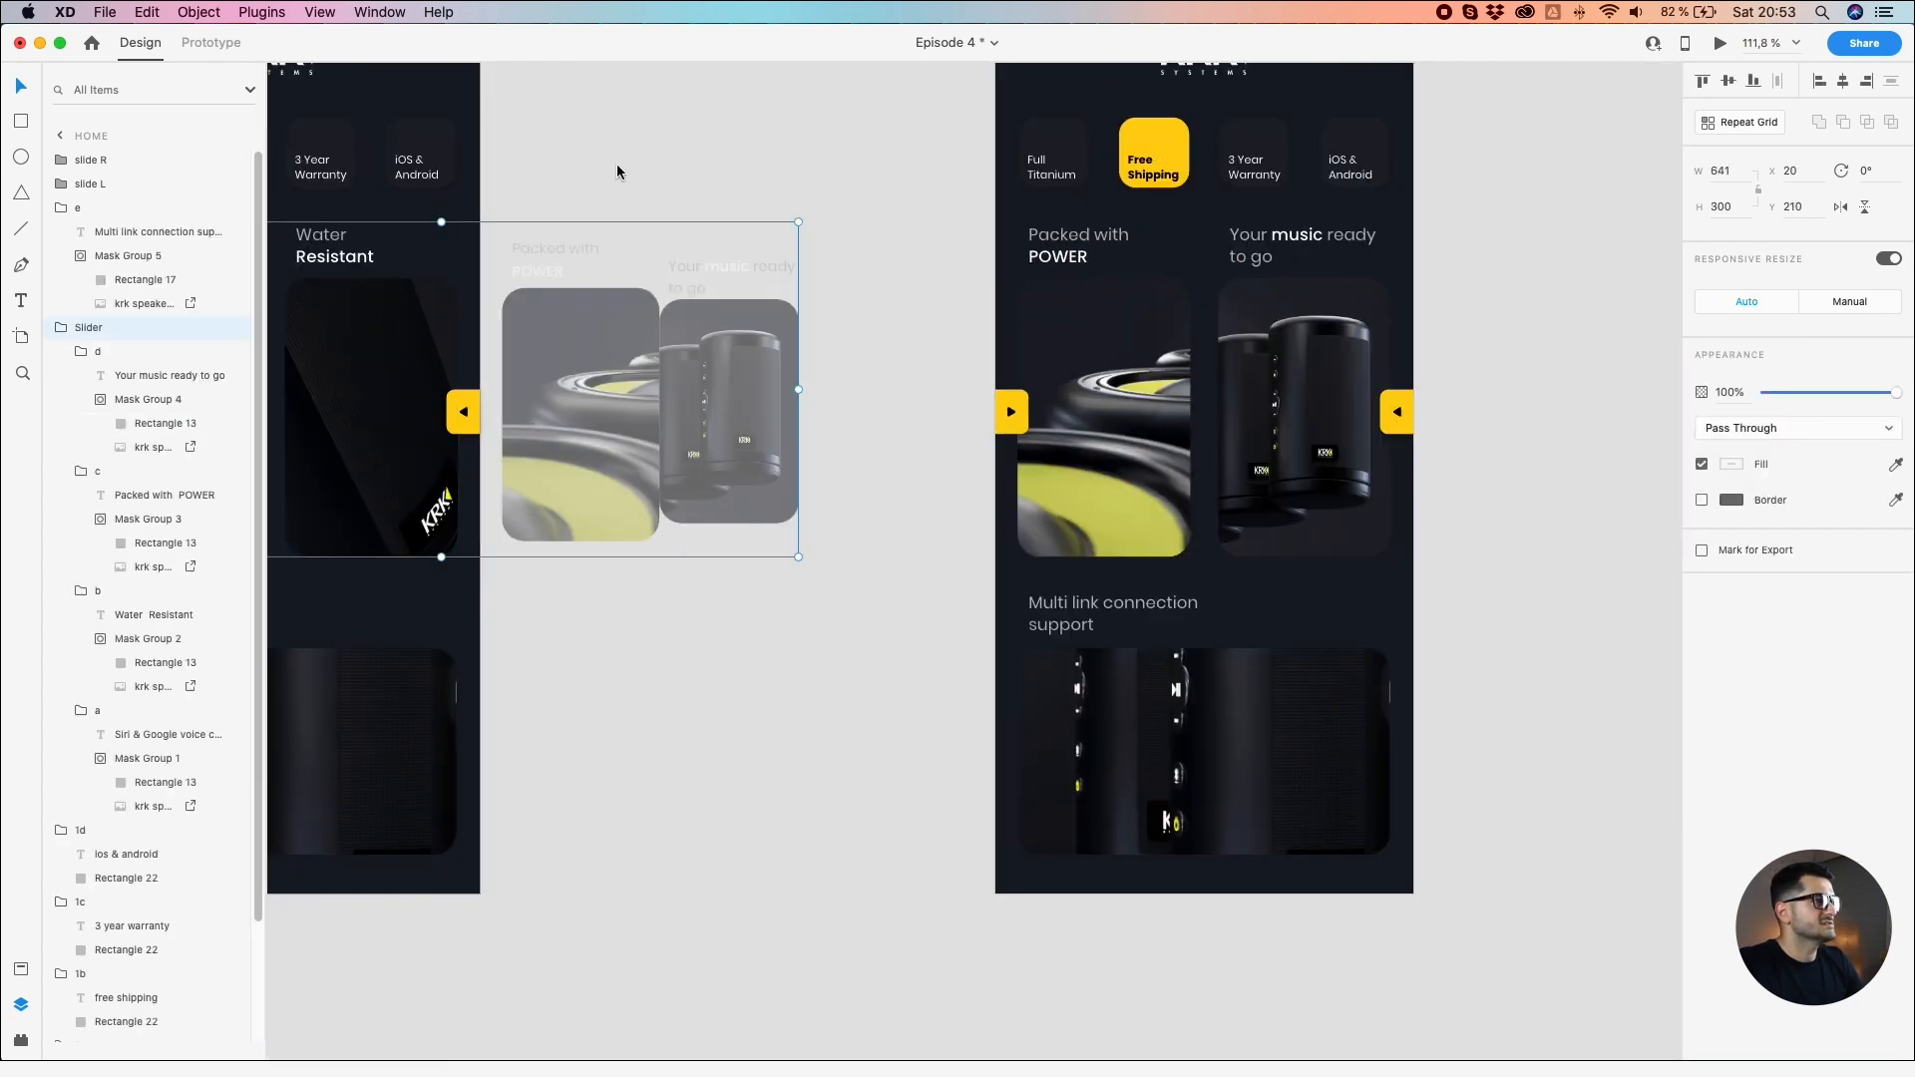
left_click(1087, 364)
left_click(368, 344)
left_click(1087, 364)
left_click(407, 341)
left_click(796, 123)
Step: Preview the Home artboard, swipe through the slider cards to test the transition, and minimise the preview
scroll(795, 129, "down", 1)
left_click_drag(795, 133, 1039, 293)
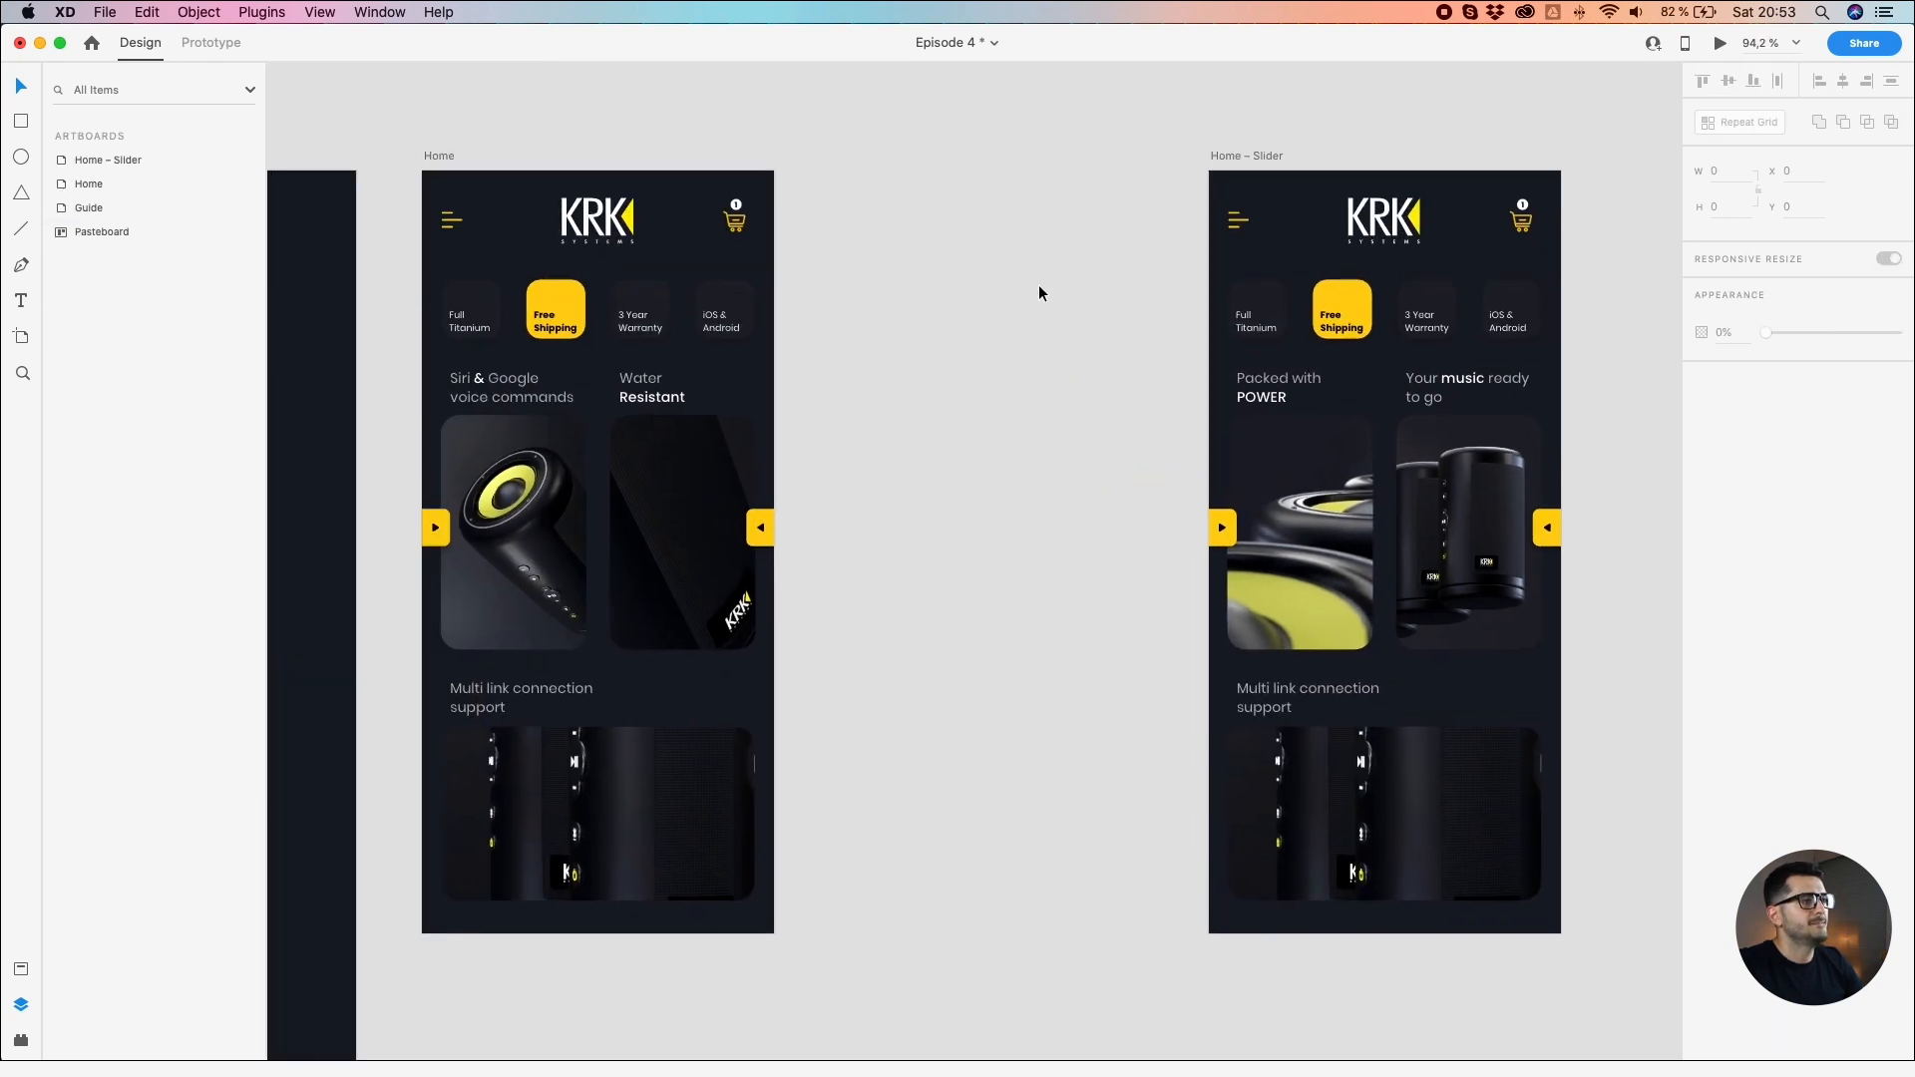
left_click(443, 157)
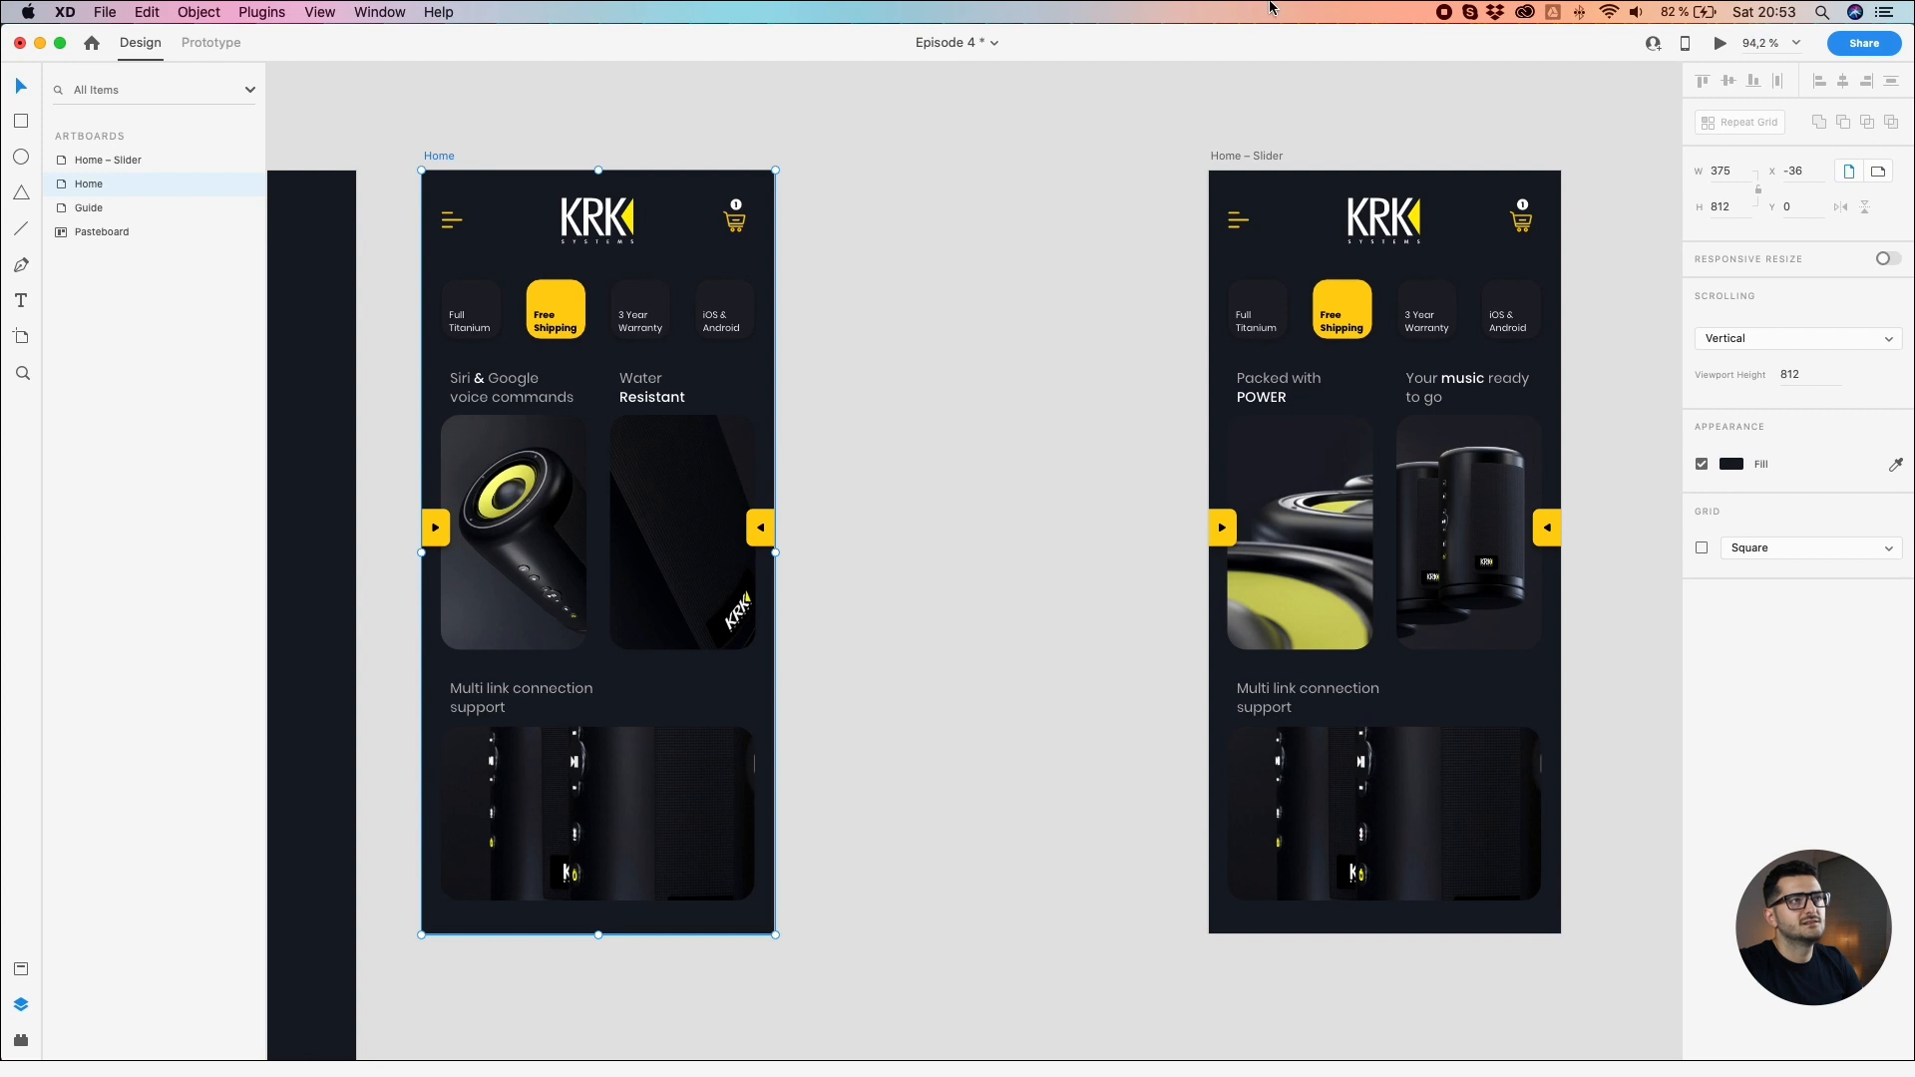
left_click(1720, 43)
left_click_drag(1720, 296, 955, 93)
mouse_move(1082, 419)
left_mouse_down()
mouse_move(751, 402)
mouse_move(1102, 414)
left_mouse_up()
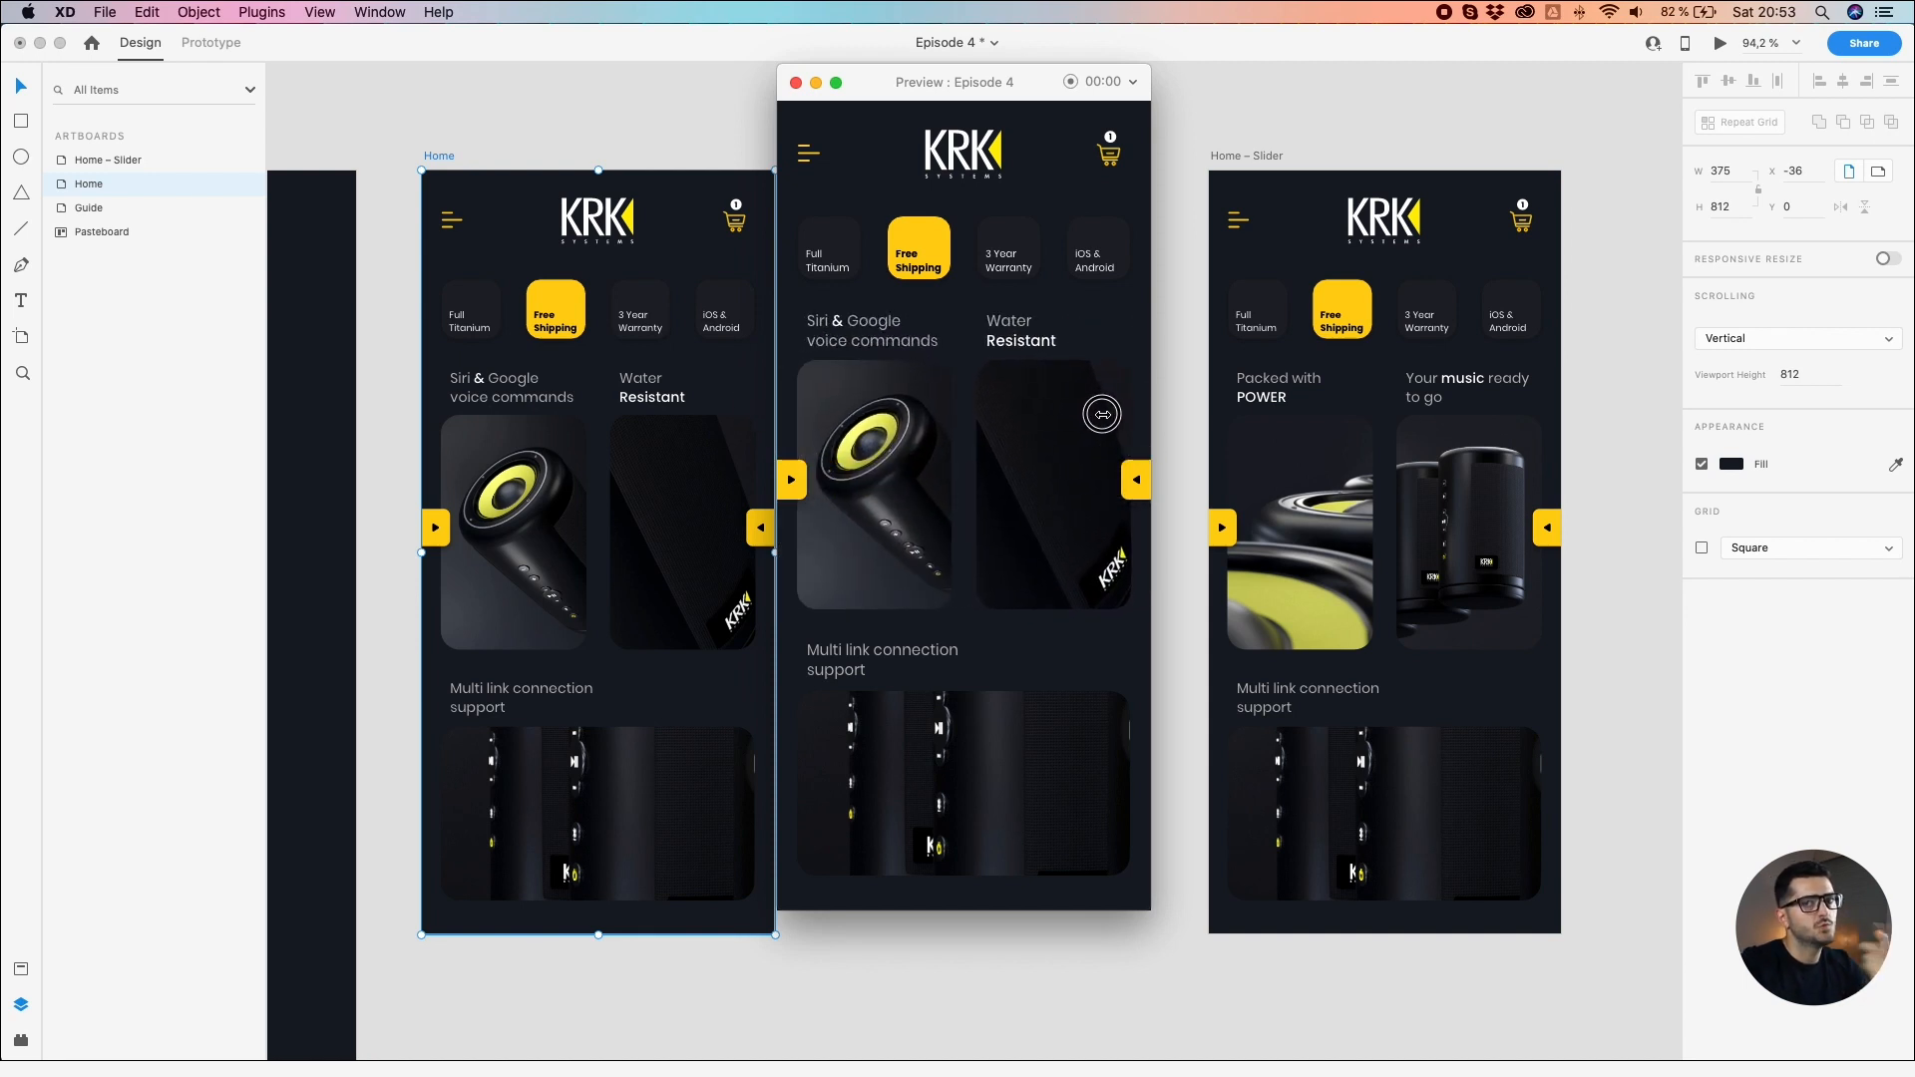
left_click_drag(1102, 414, 766, 377)
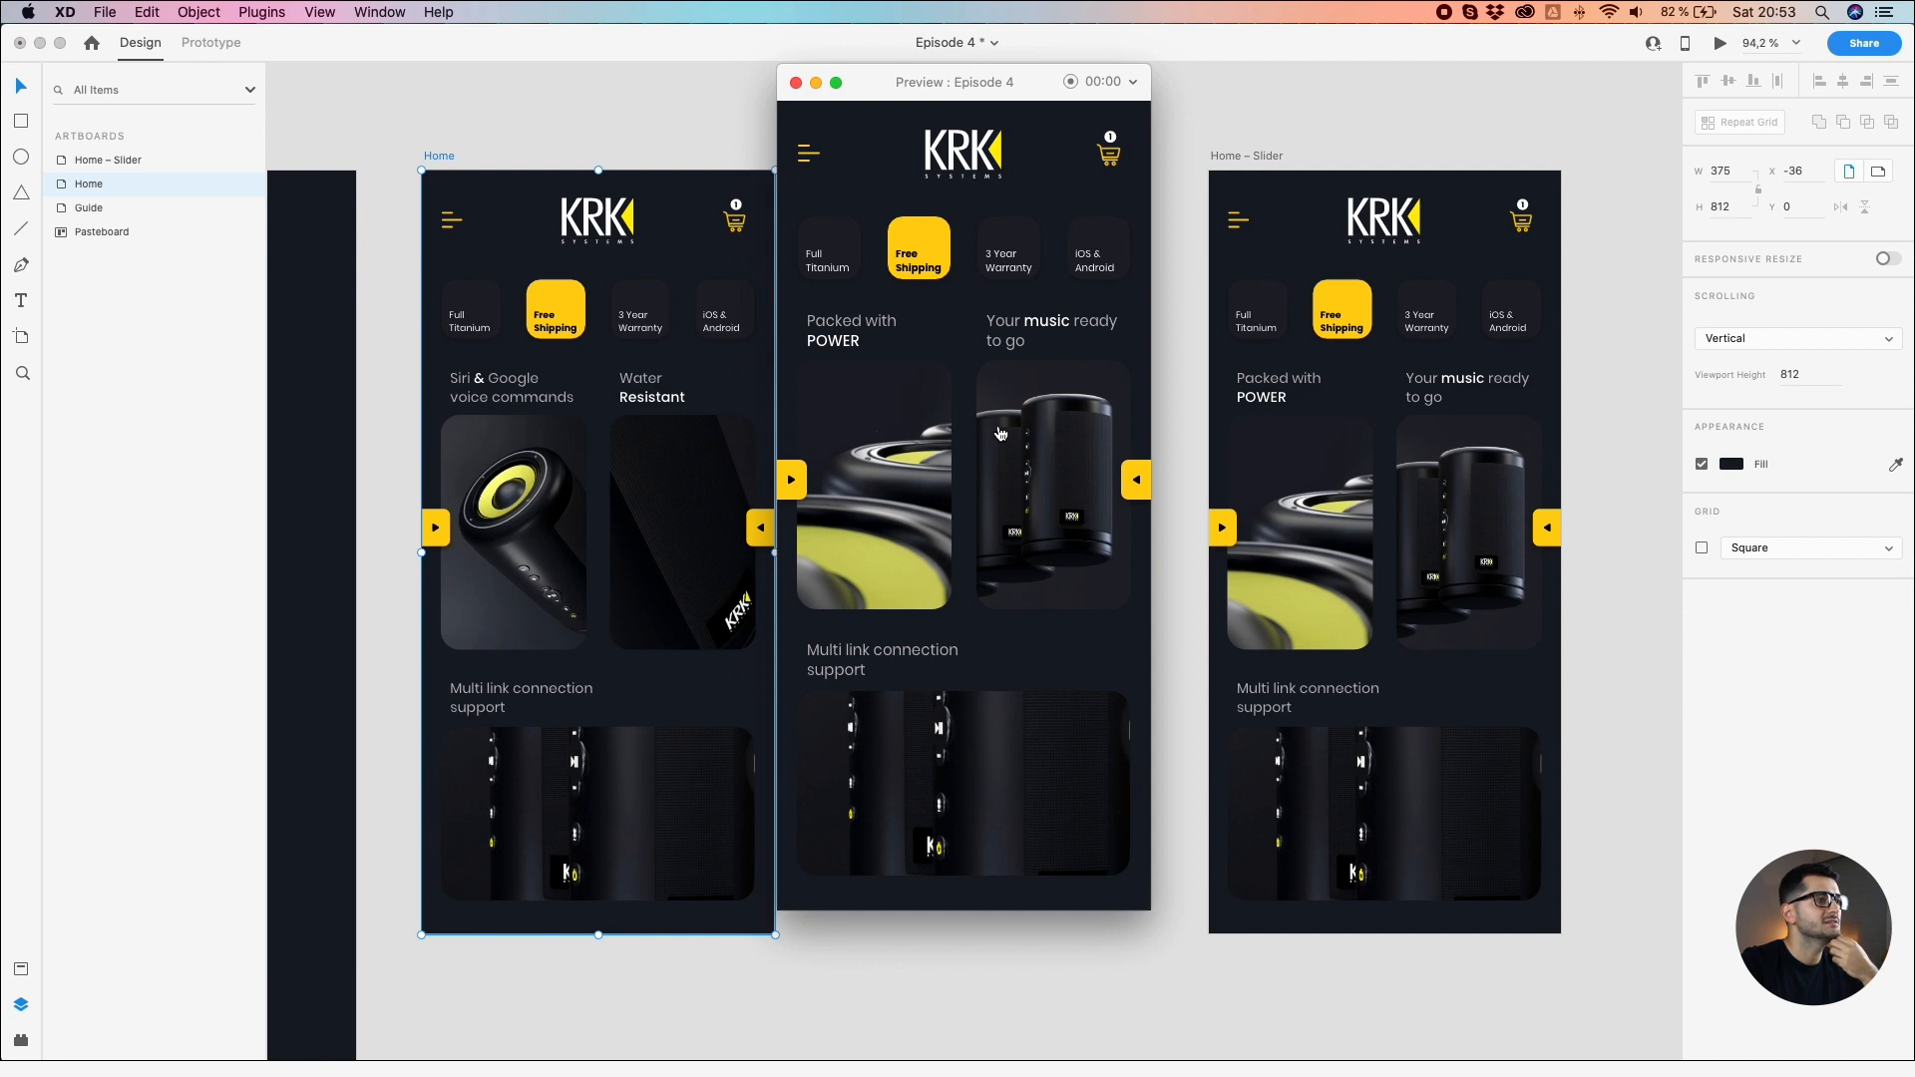
left_click_drag(876, 415, 828, 424)
left_click_drag(859, 84, 1232, 161)
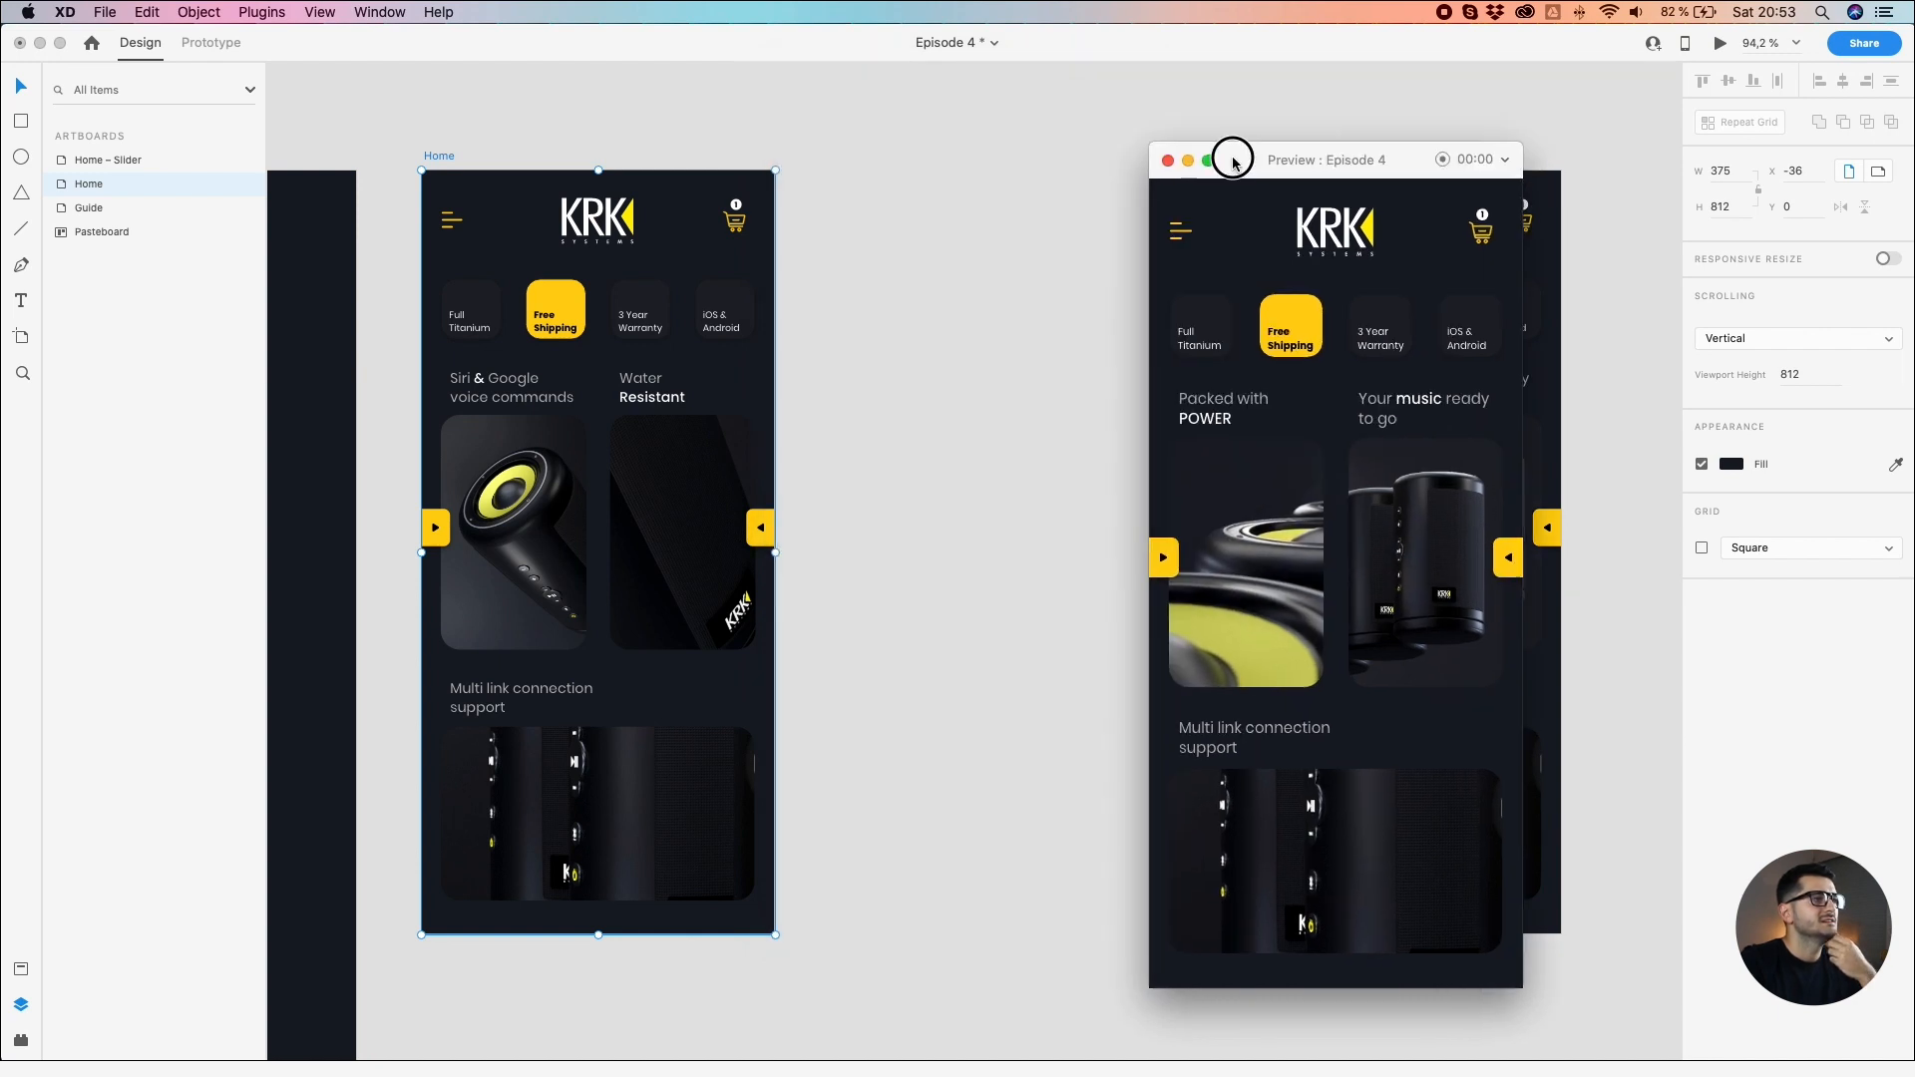
left_click(1189, 158)
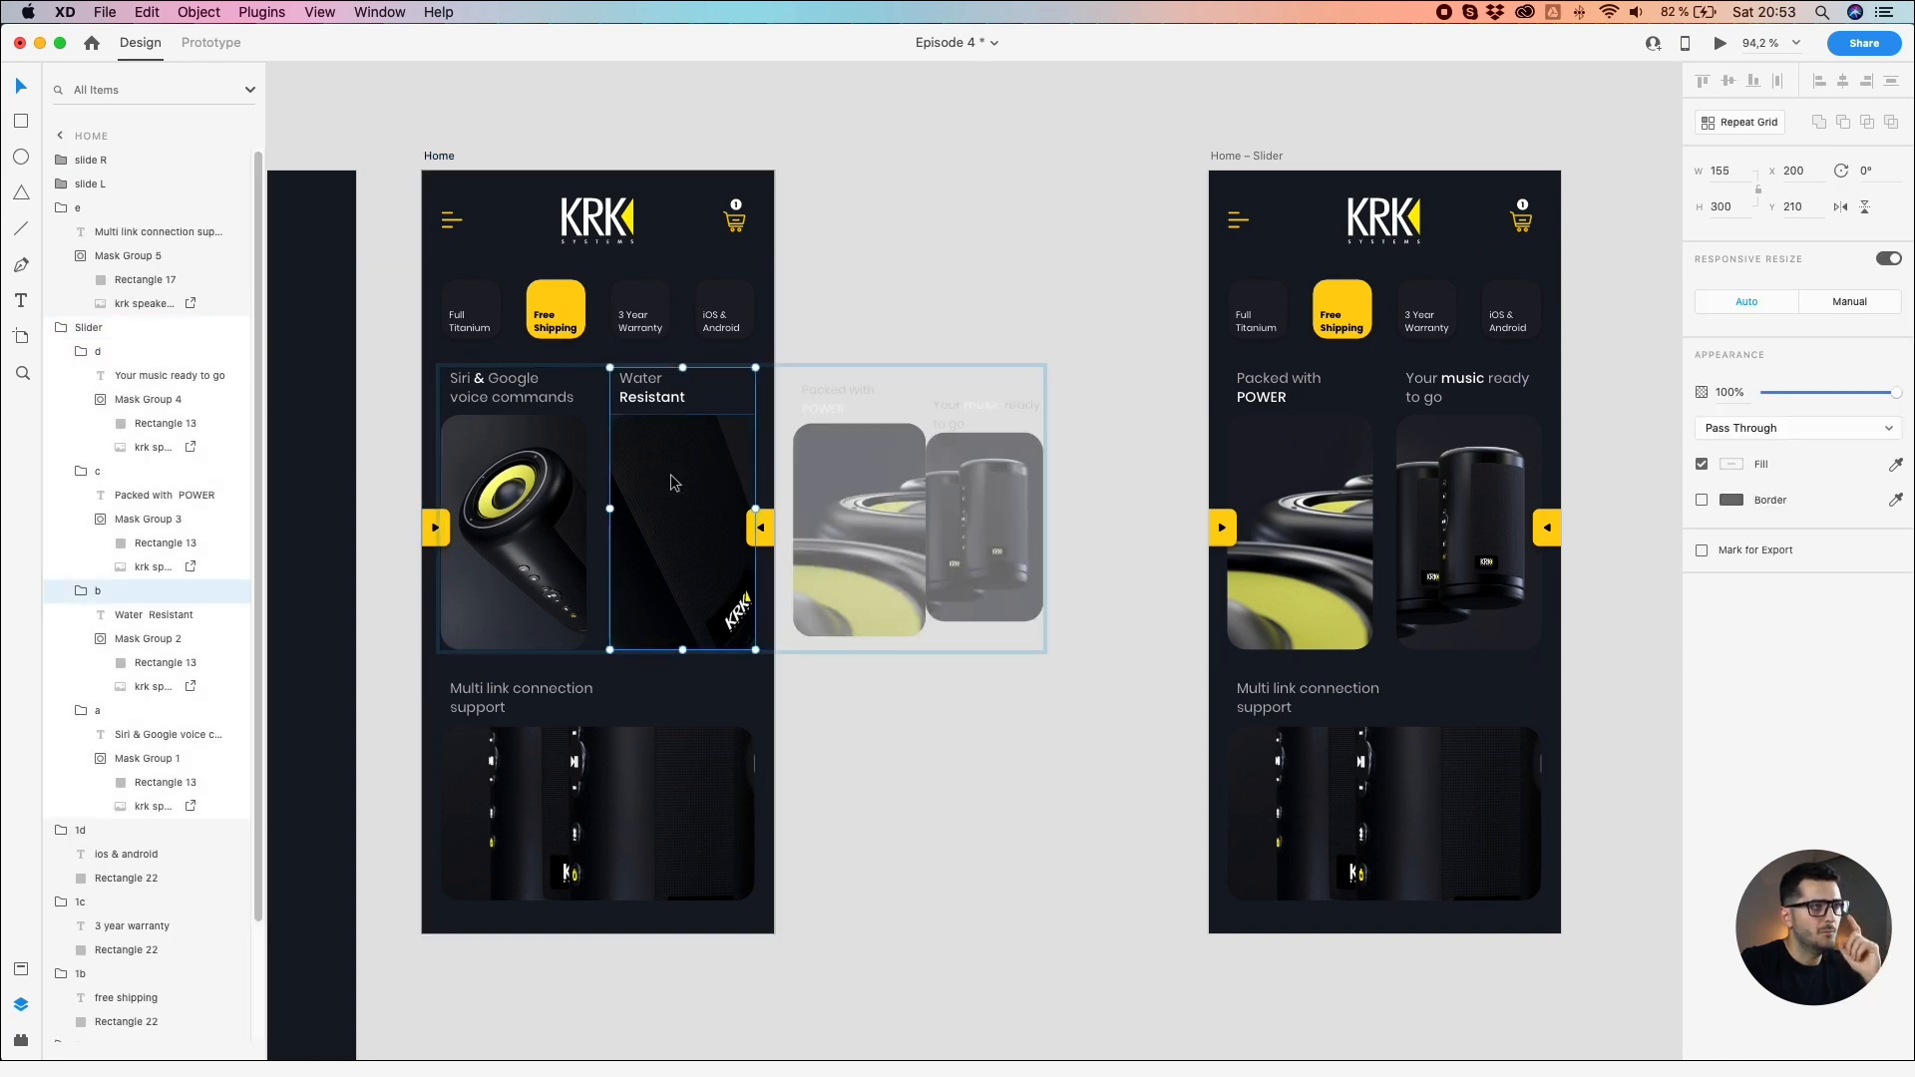
Step: Shift the speaker image to the right inside the mask of Home's off-artboard "Your music ready to go" card
left_click(992, 489)
double_click(993, 488)
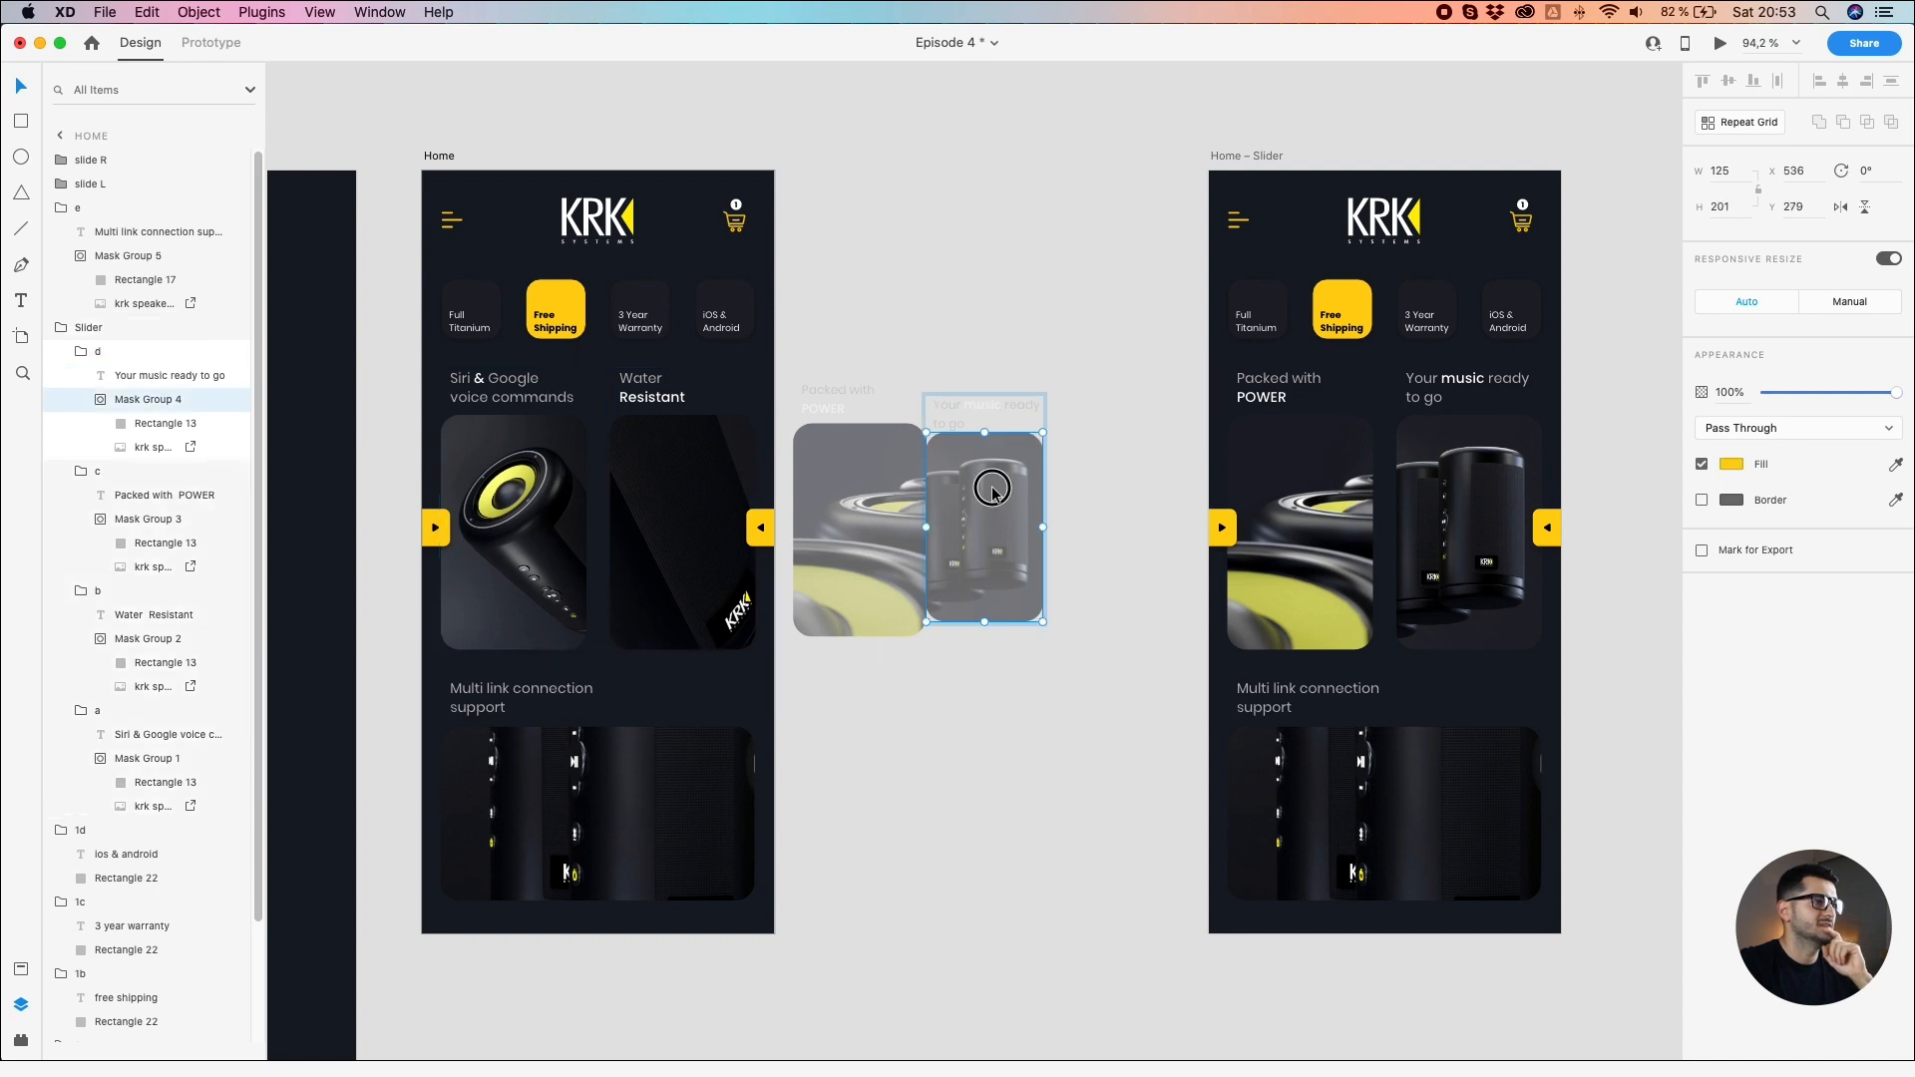
double_click(992, 488)
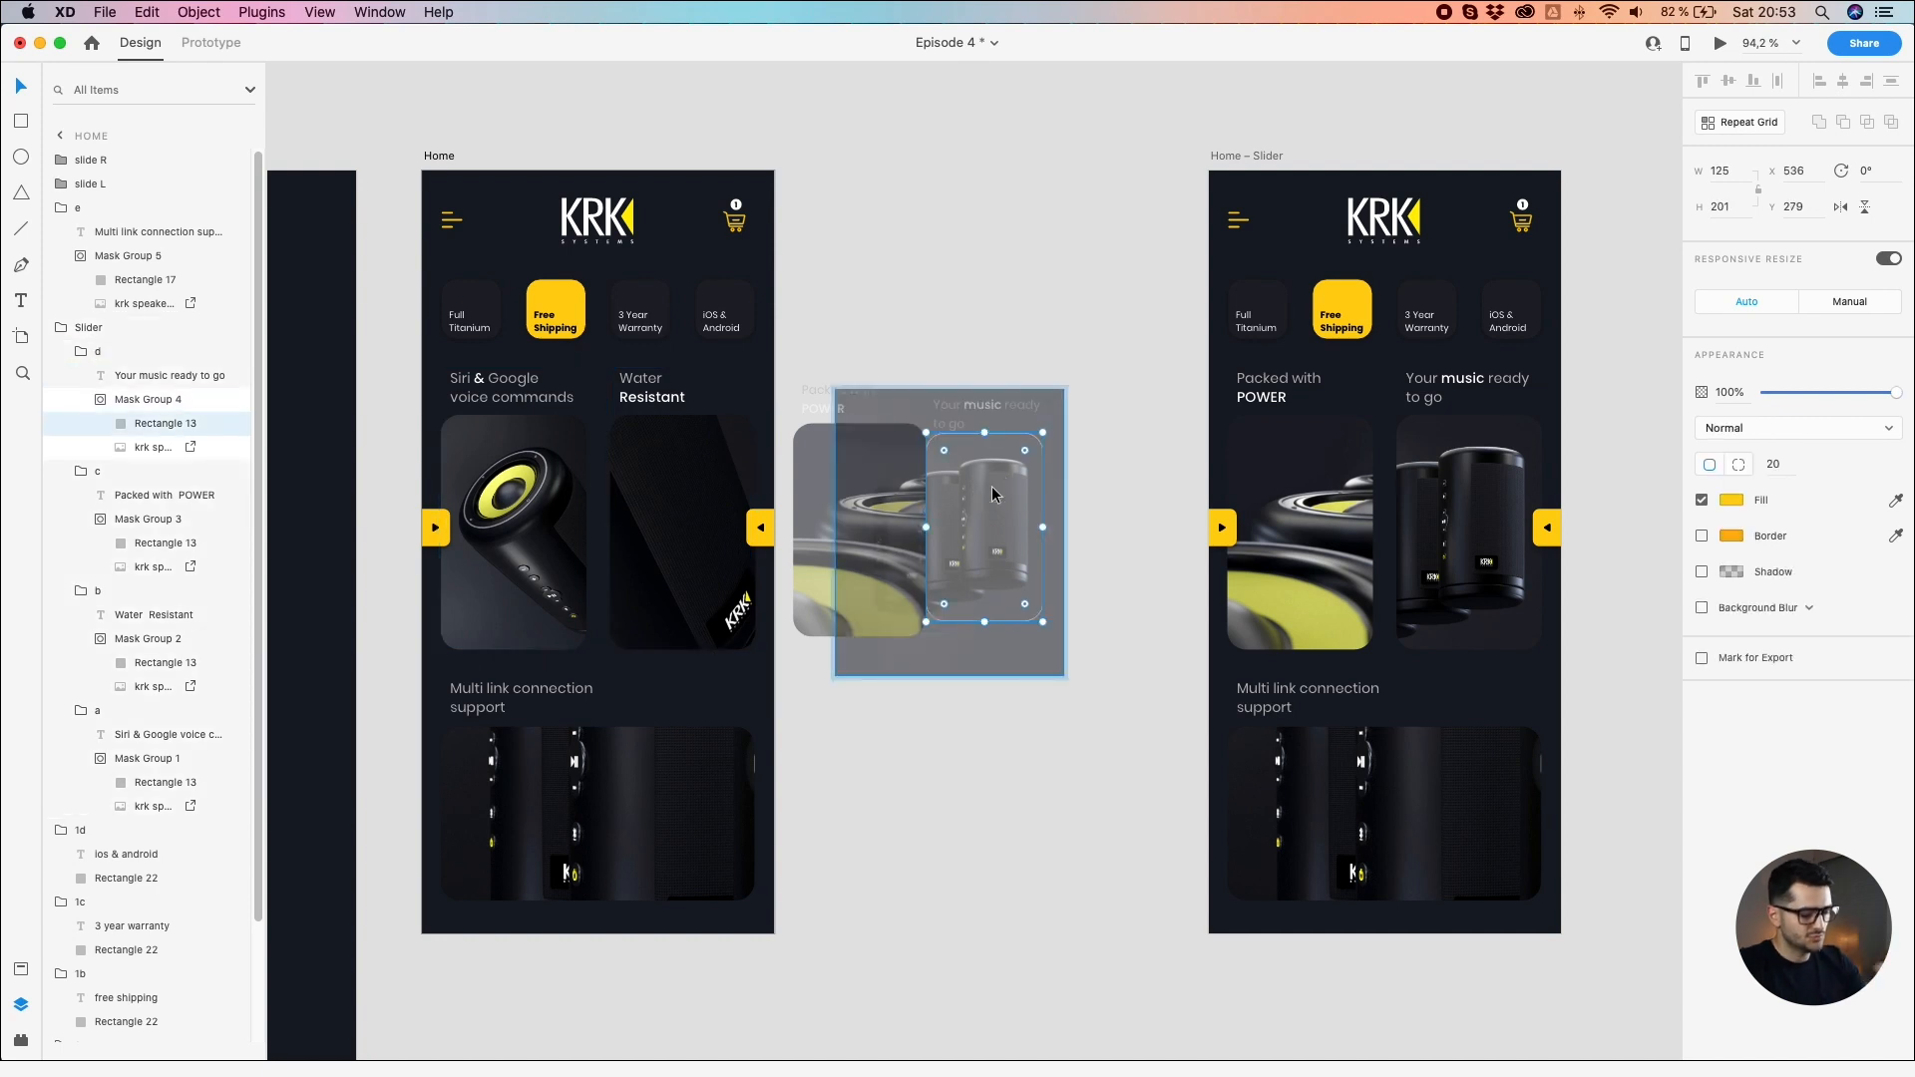
scroll(991, 487, "up", 3)
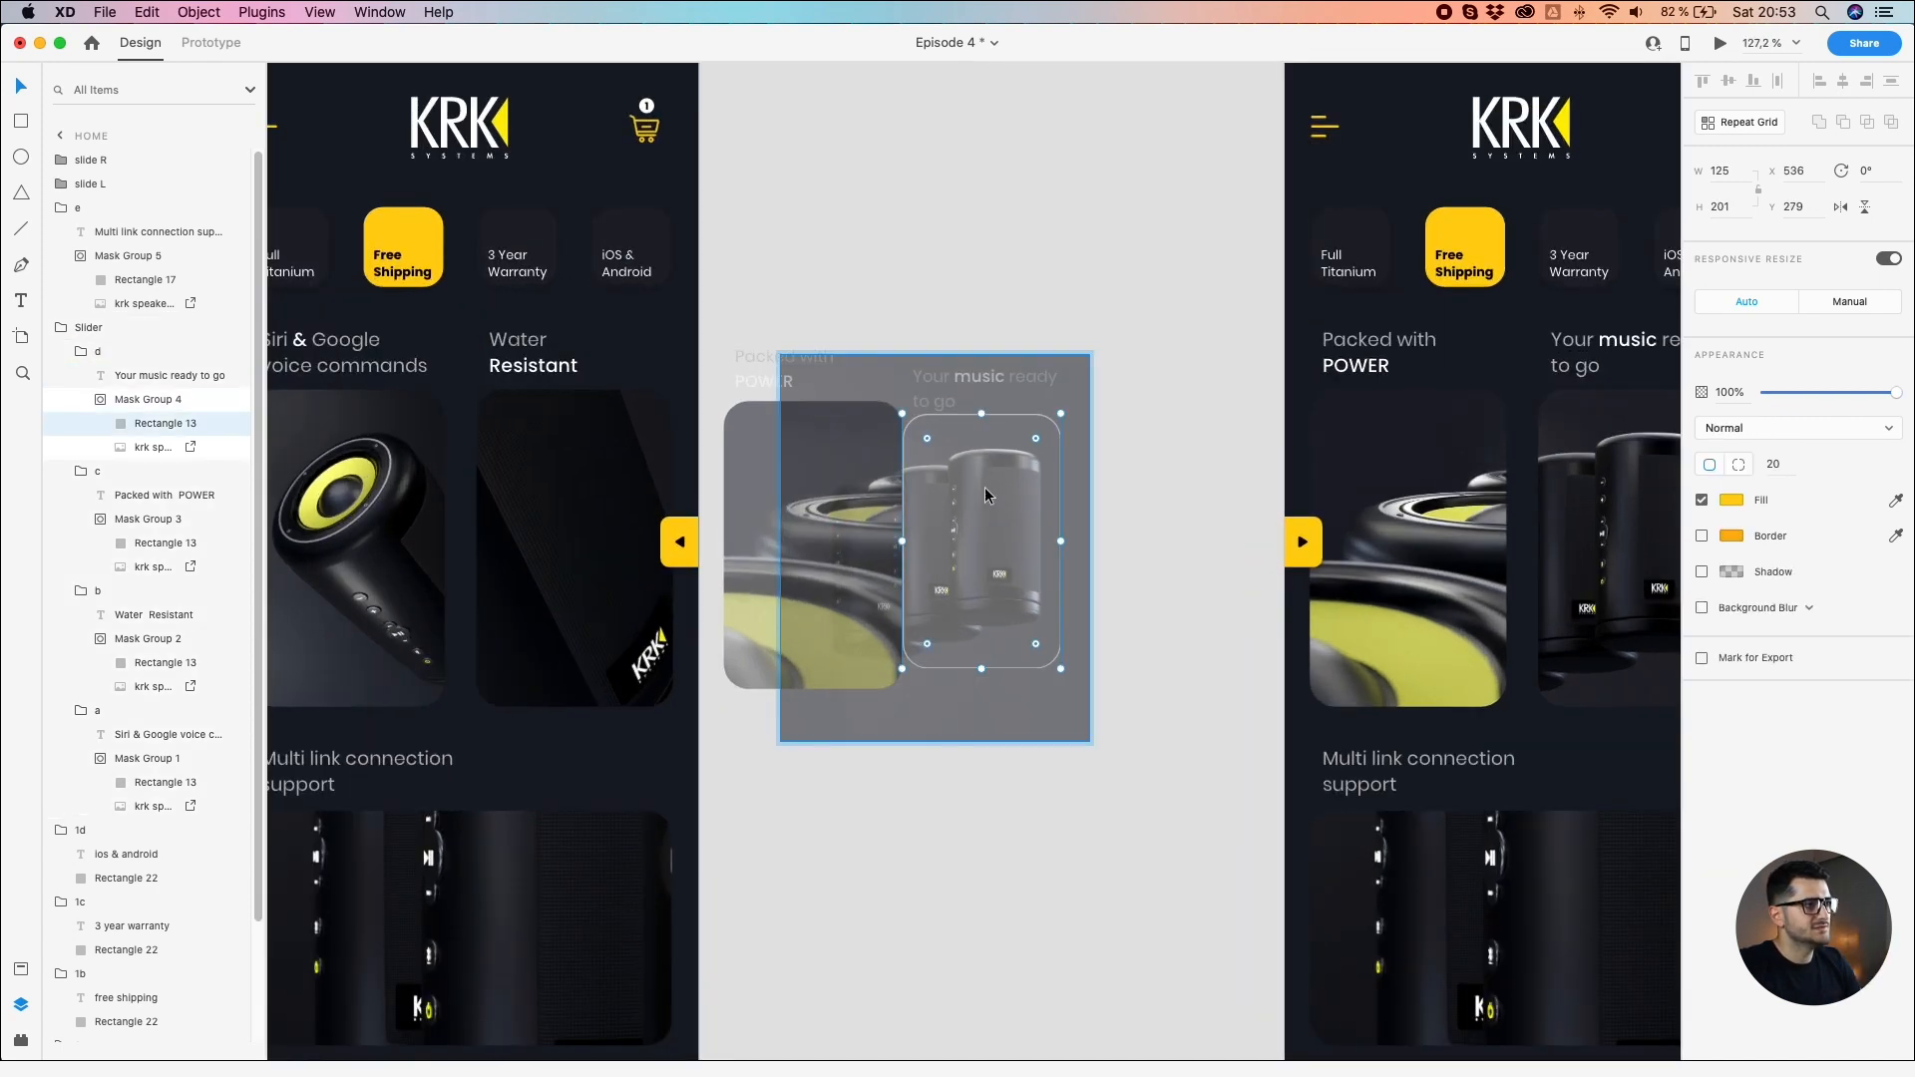
left_click_drag(867, 376, 895, 369)
Step: Reposition the speaker image inside the mask of Home's off-artboard "Packed with POWER" card and deselect
left_click(767, 488)
double_click(602, 475)
double_click(840, 503)
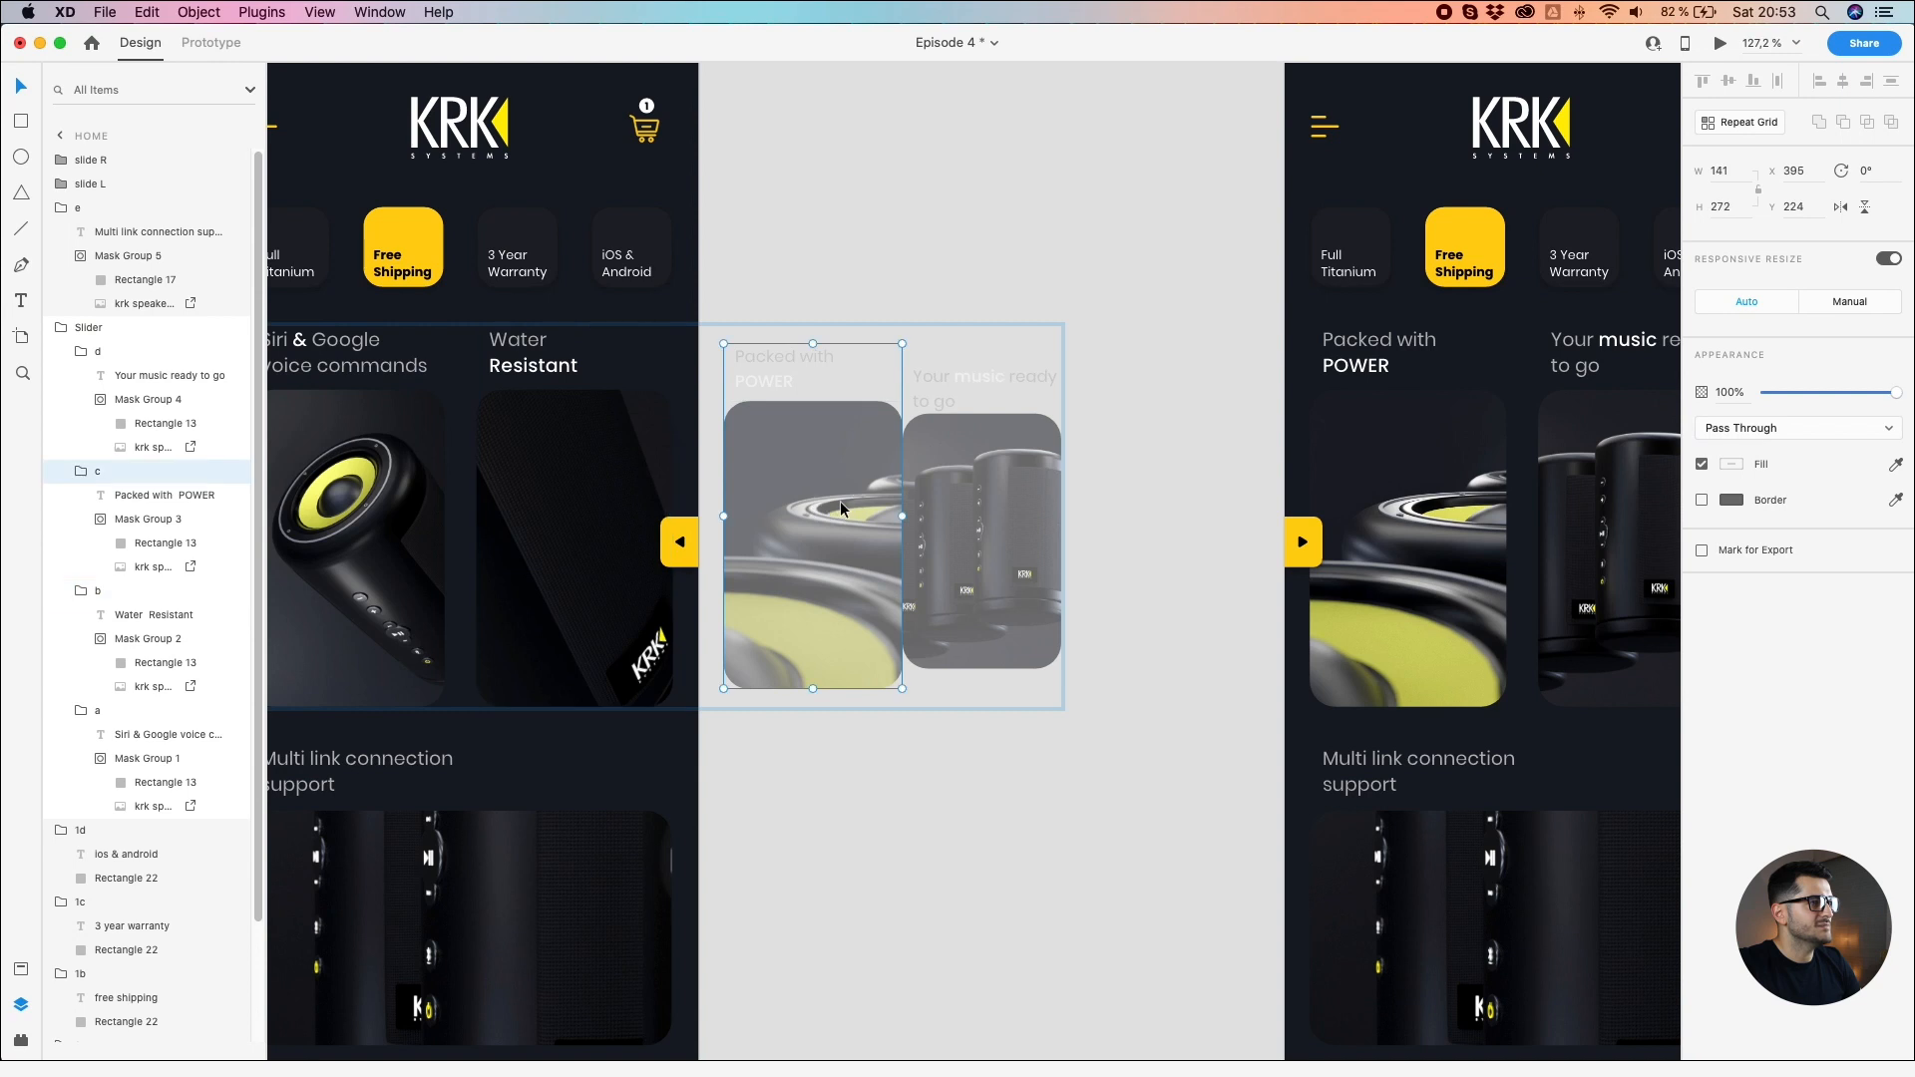
double_click(840, 503)
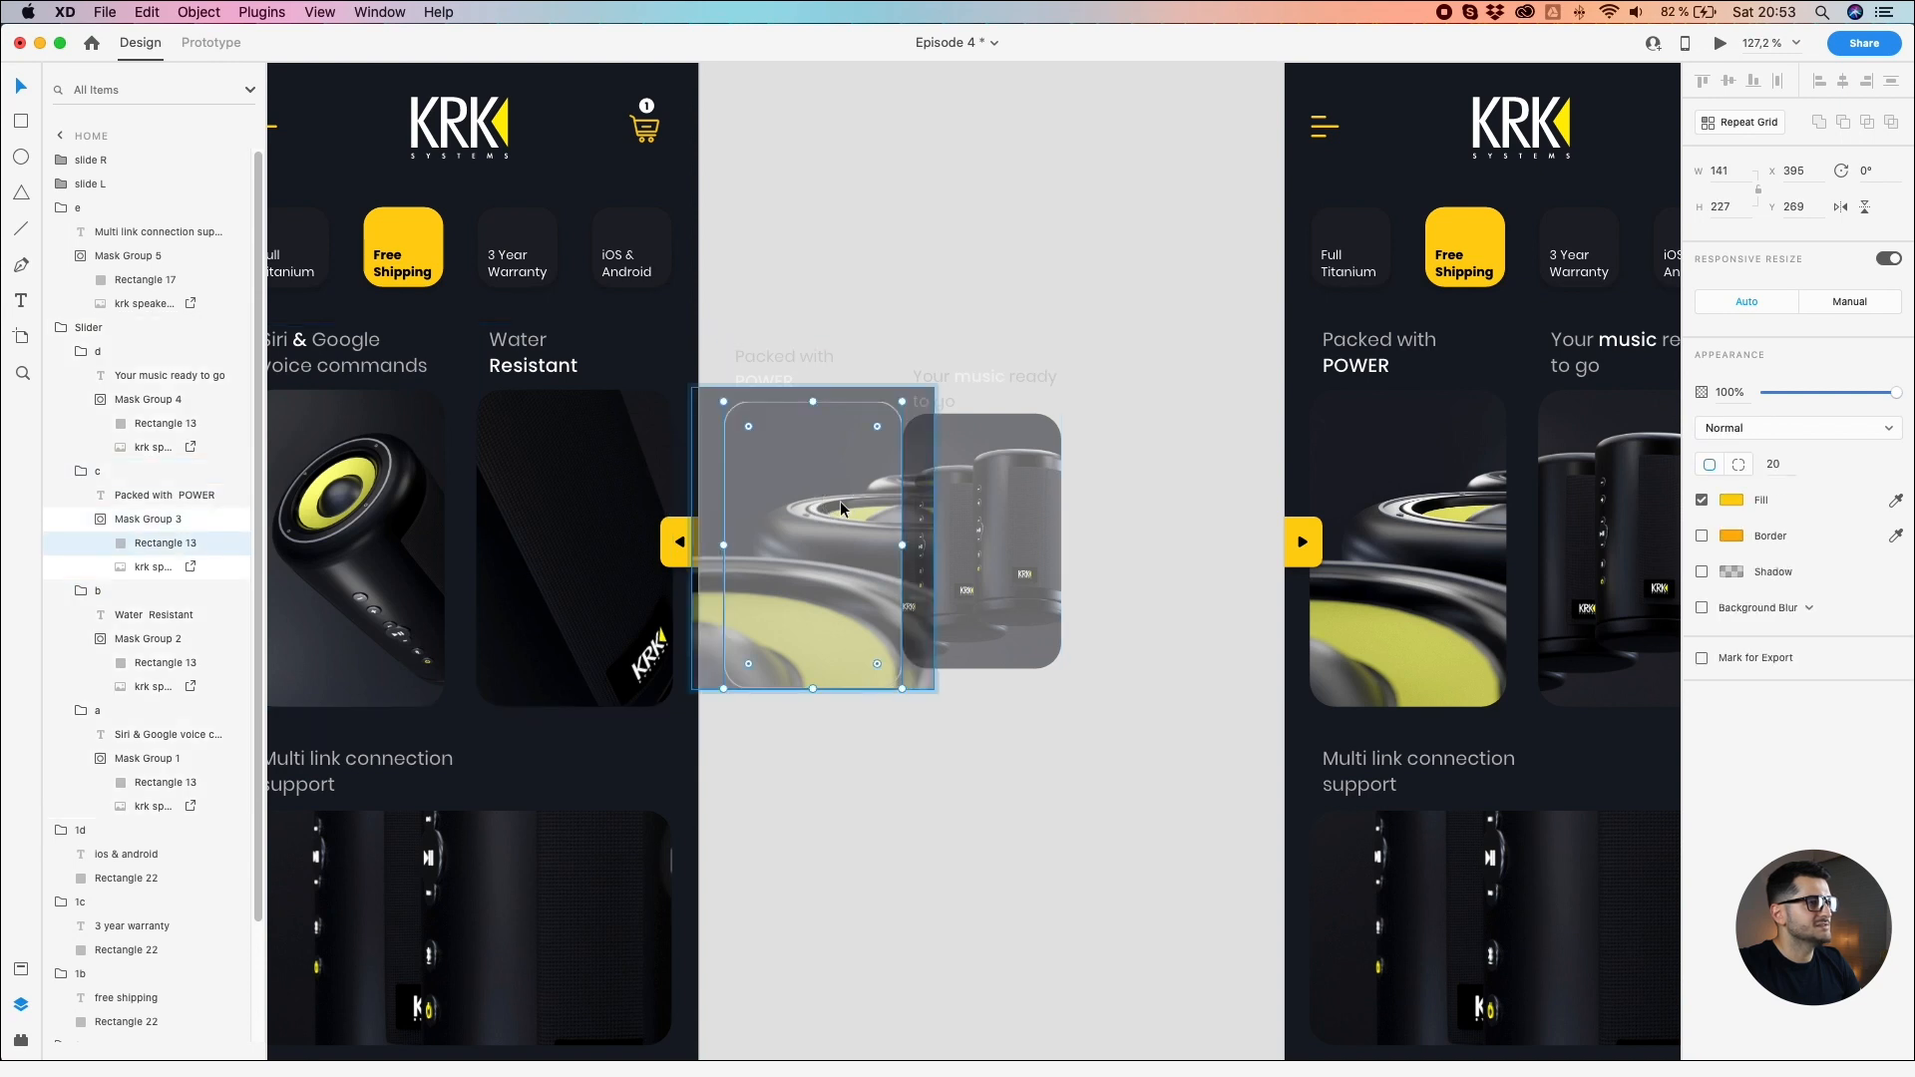
left_click(712, 420)
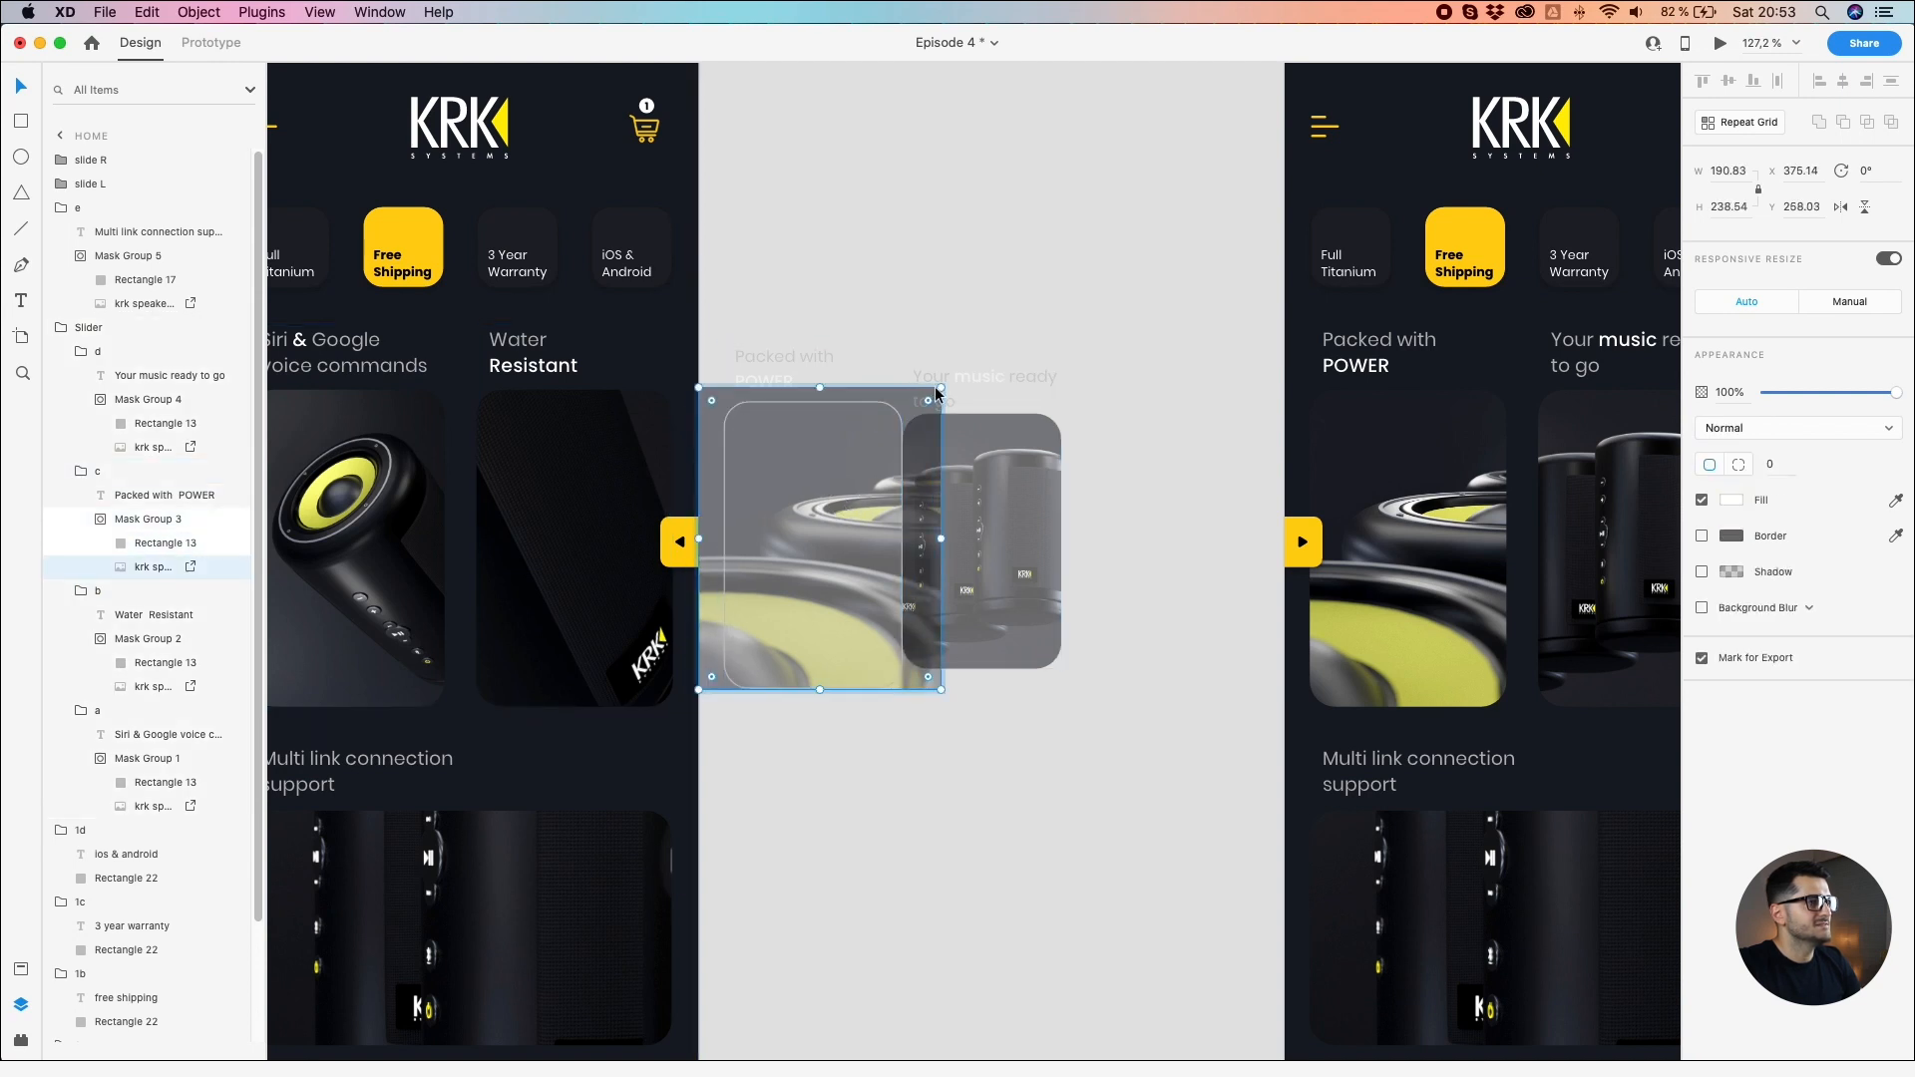
left_click_drag(941, 385, 850, 395)
left_click(930, 246)
Step: Move the image inside the mask of the off-artboard "Siri & Google" card of "Home – Slider" left to X -313.06
scroll(929, 245, "down", 4)
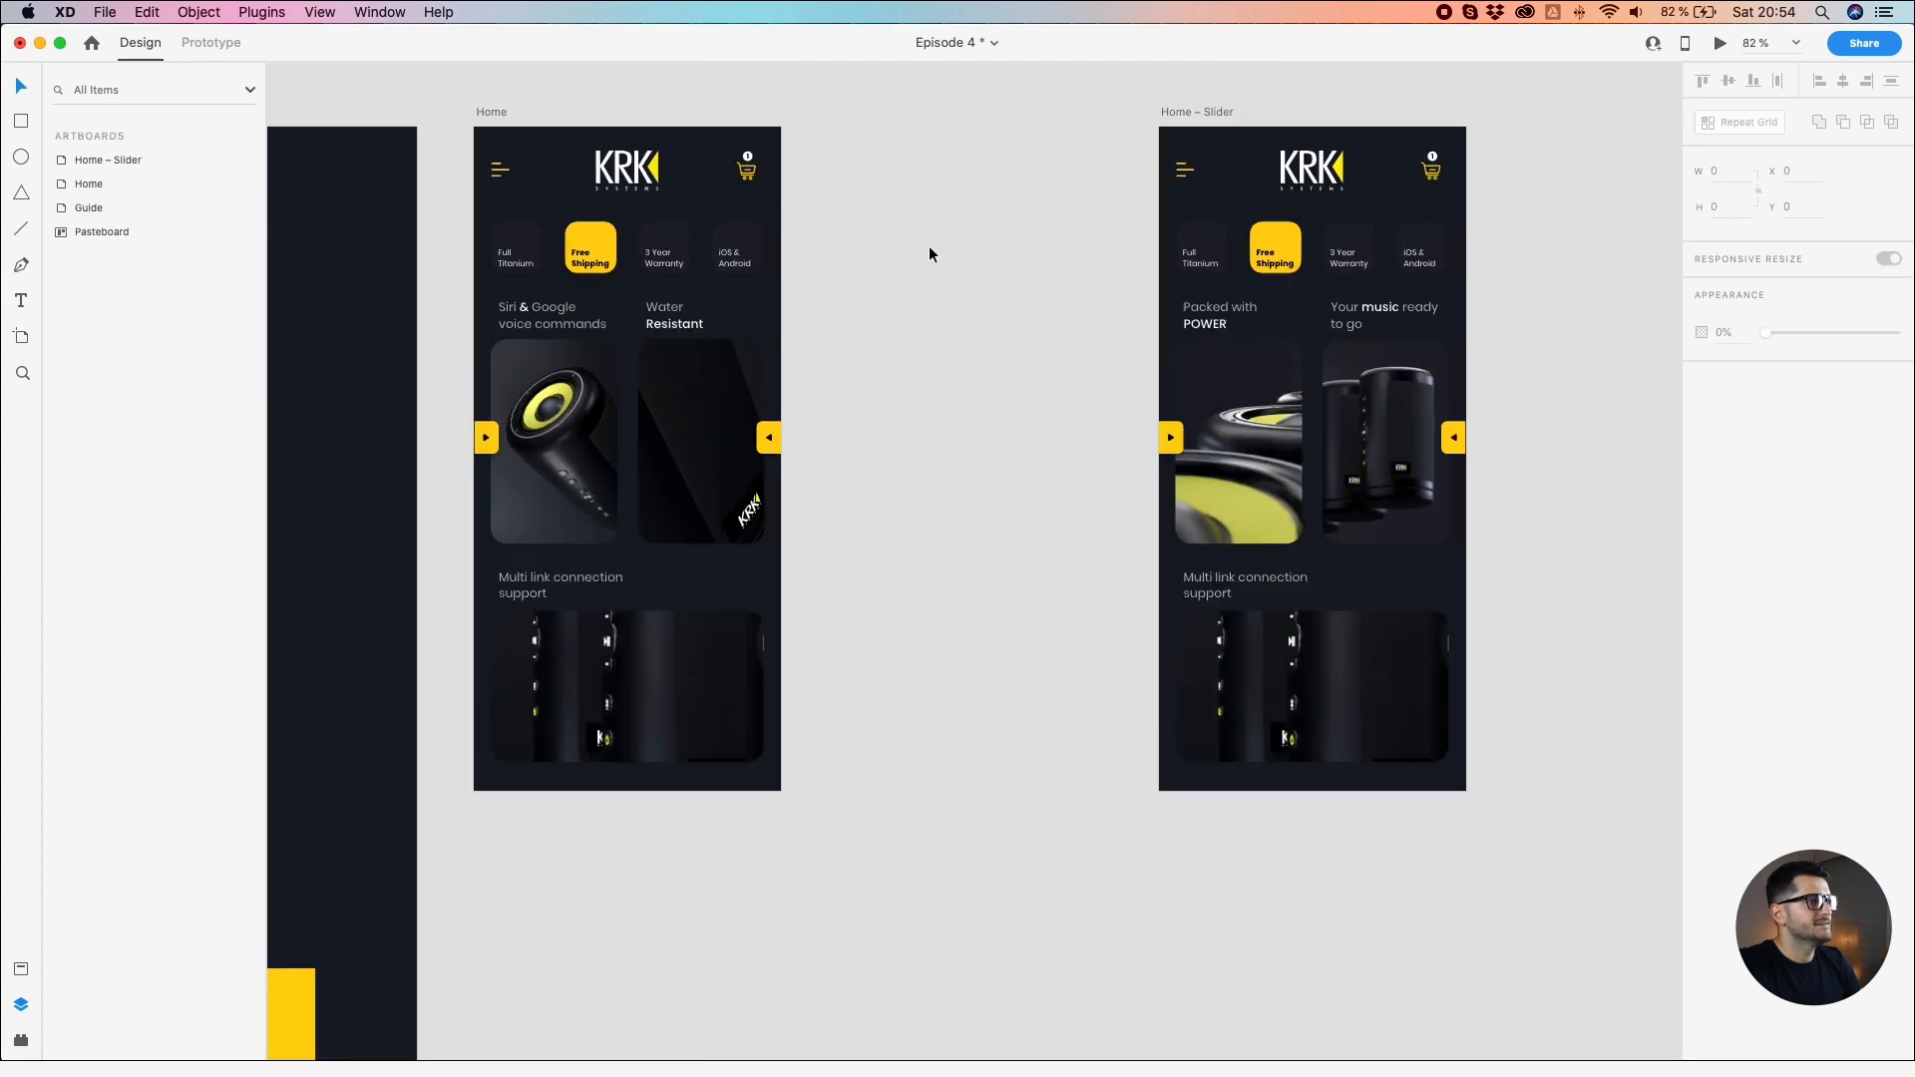
double_click(1211, 451)
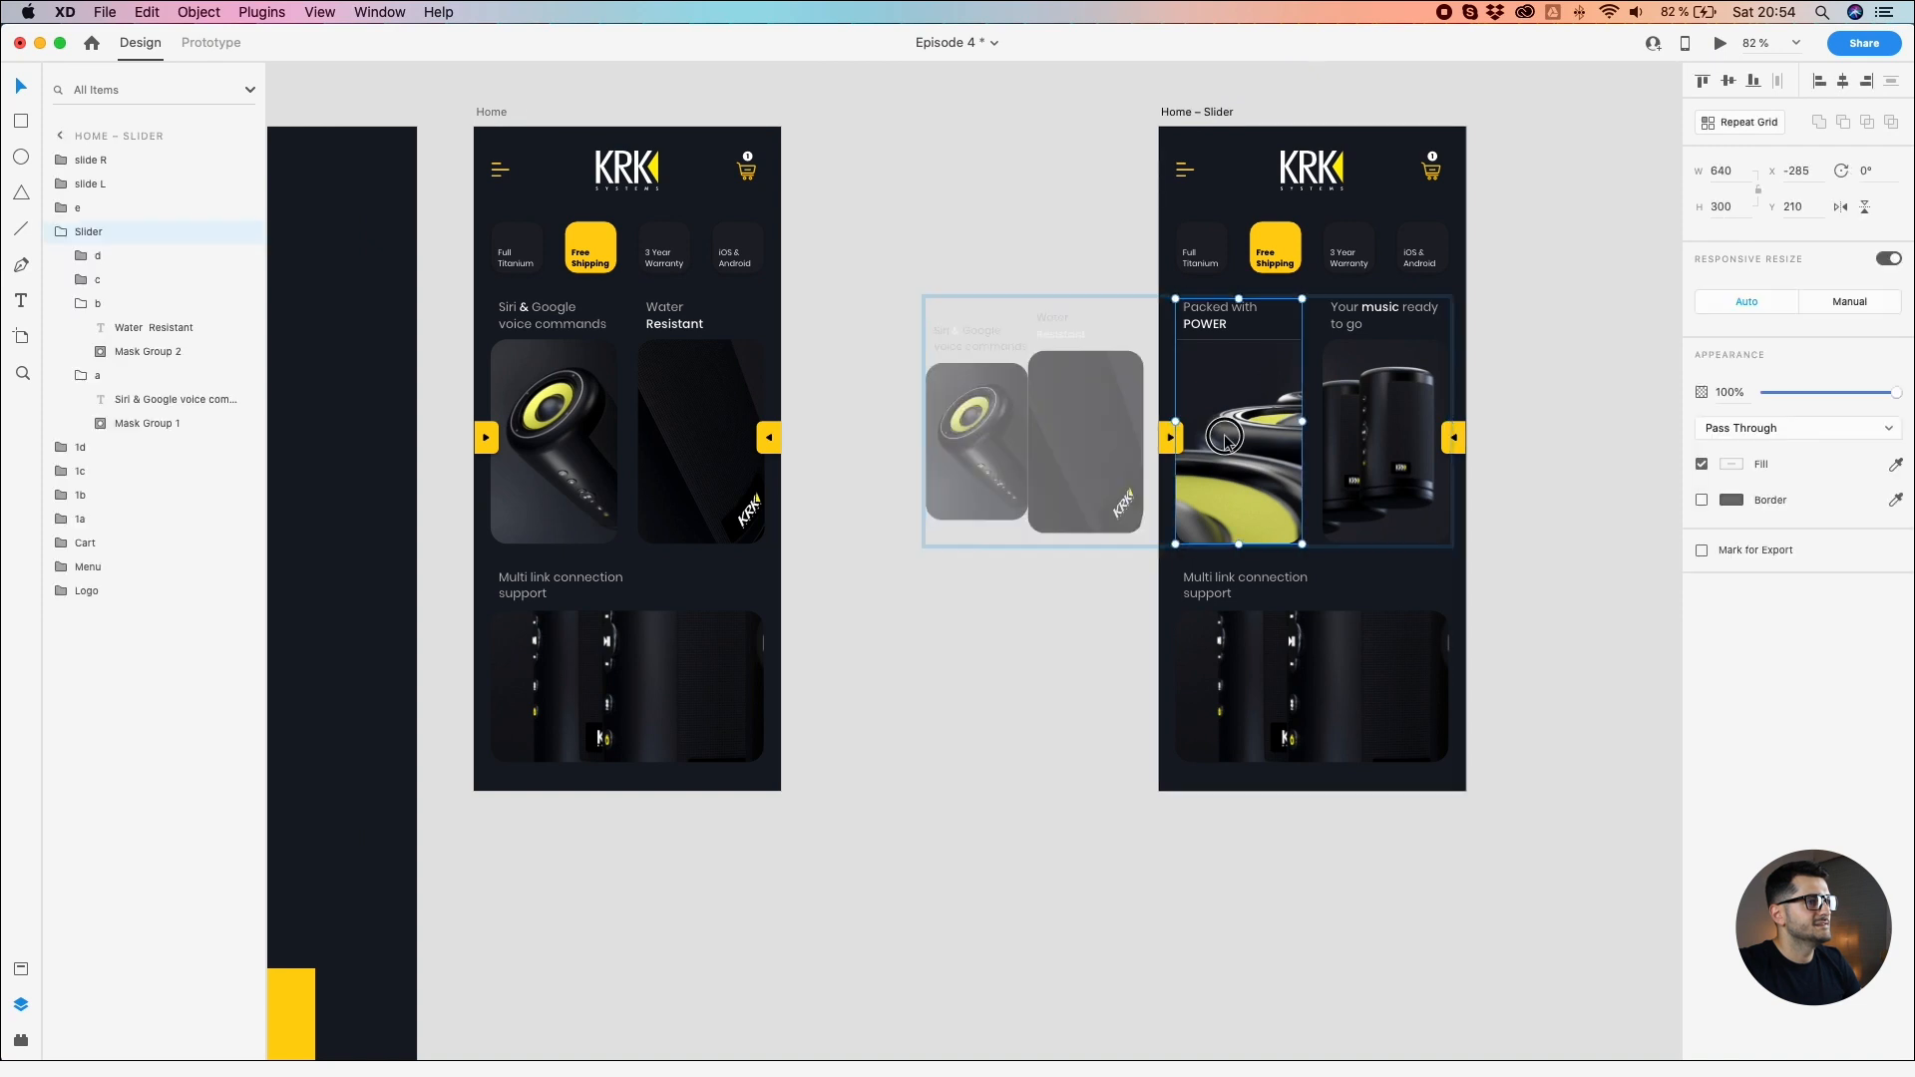
double_click(980, 423)
double_click(981, 415)
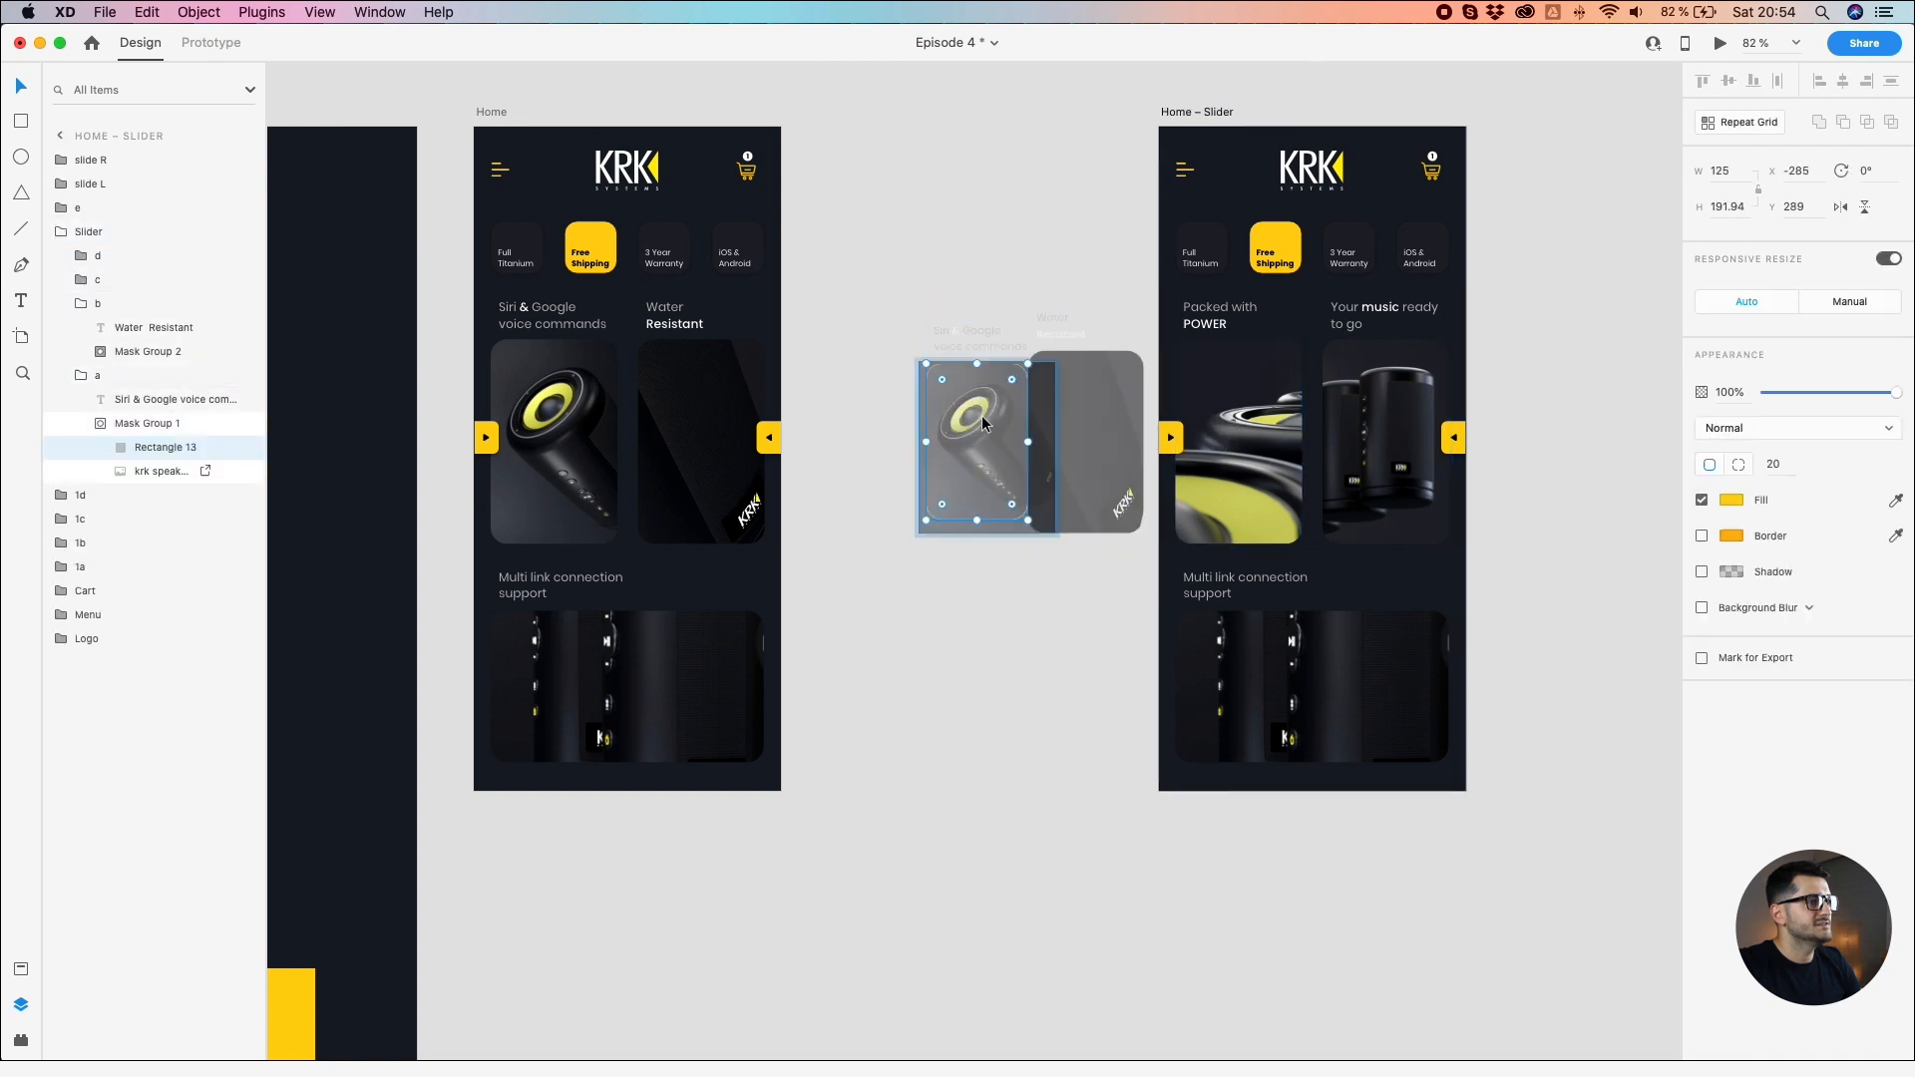
left_click(1045, 387)
left_click(941, 398)
double_click(940, 397)
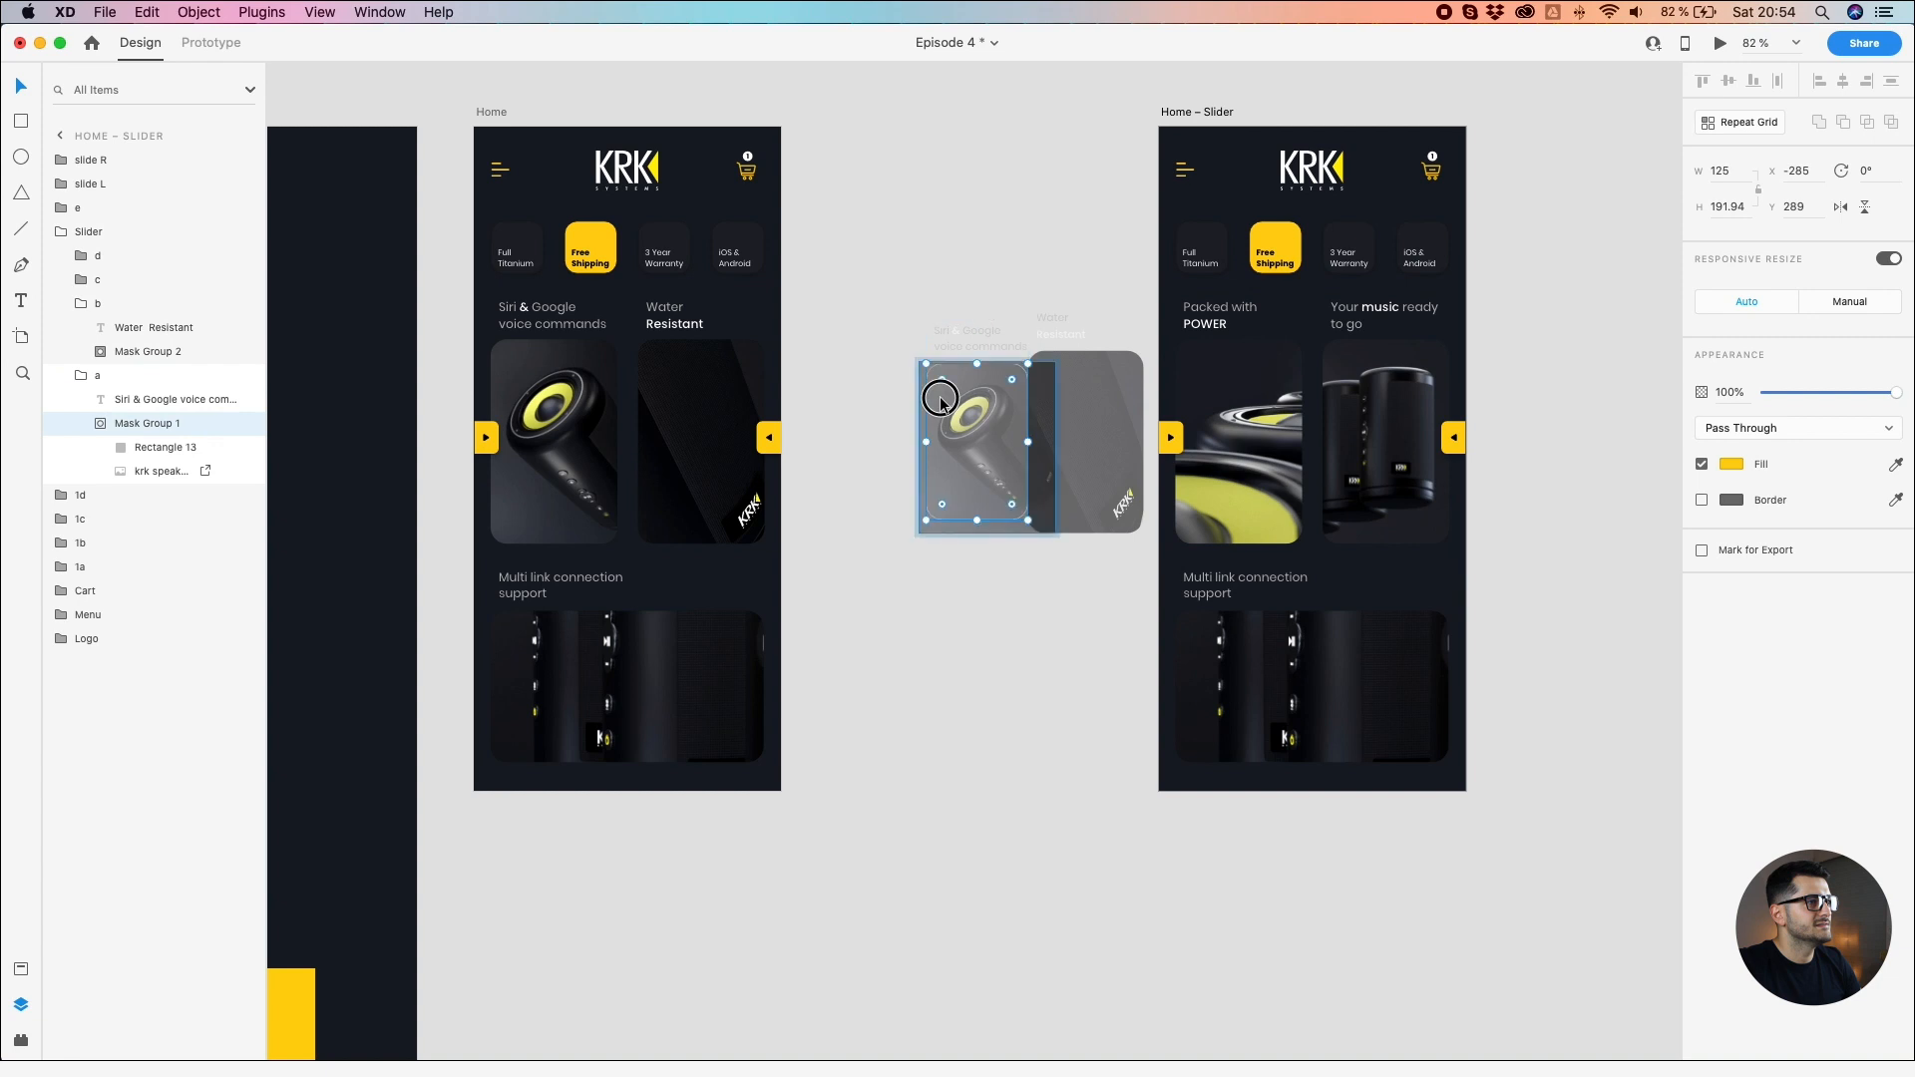
double_click(941, 399)
scroll(943, 401, "up", 4)
key("Escape")
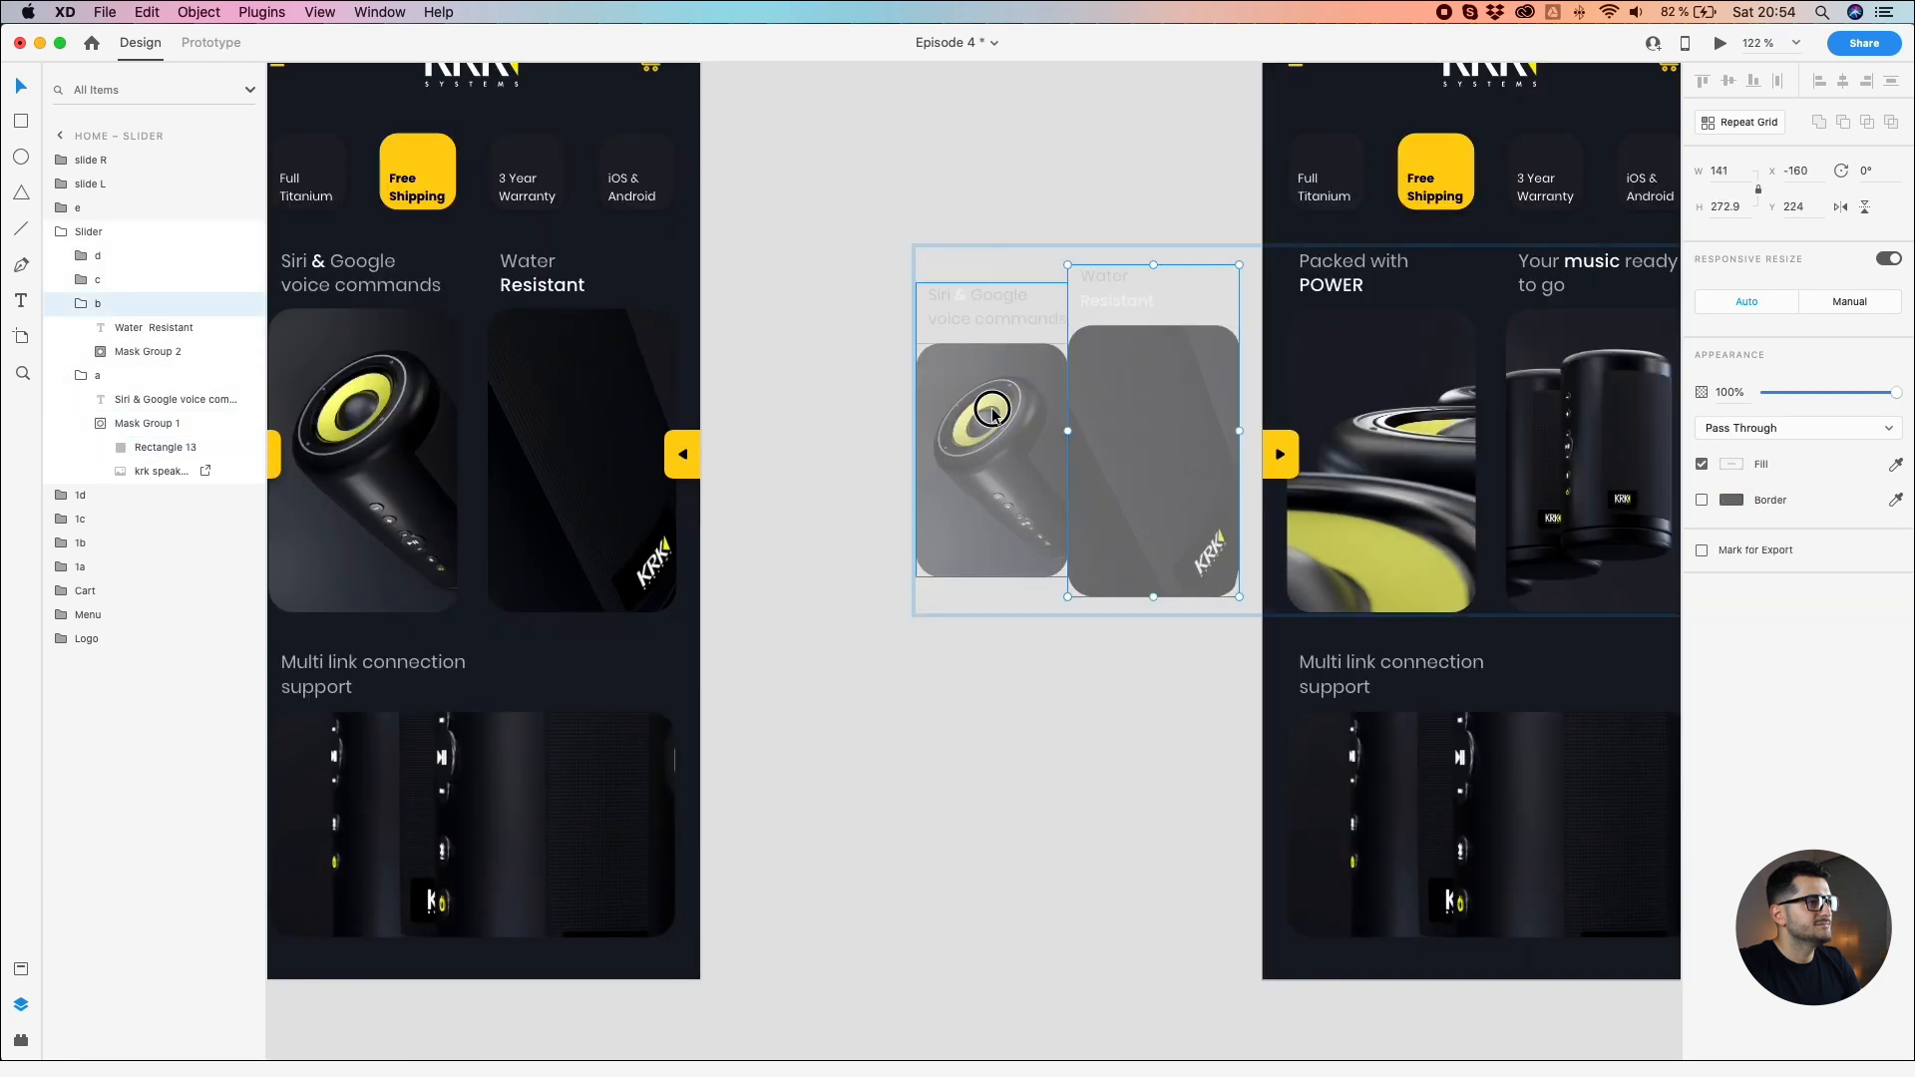
left_click(149, 471)
key("shift+Left")
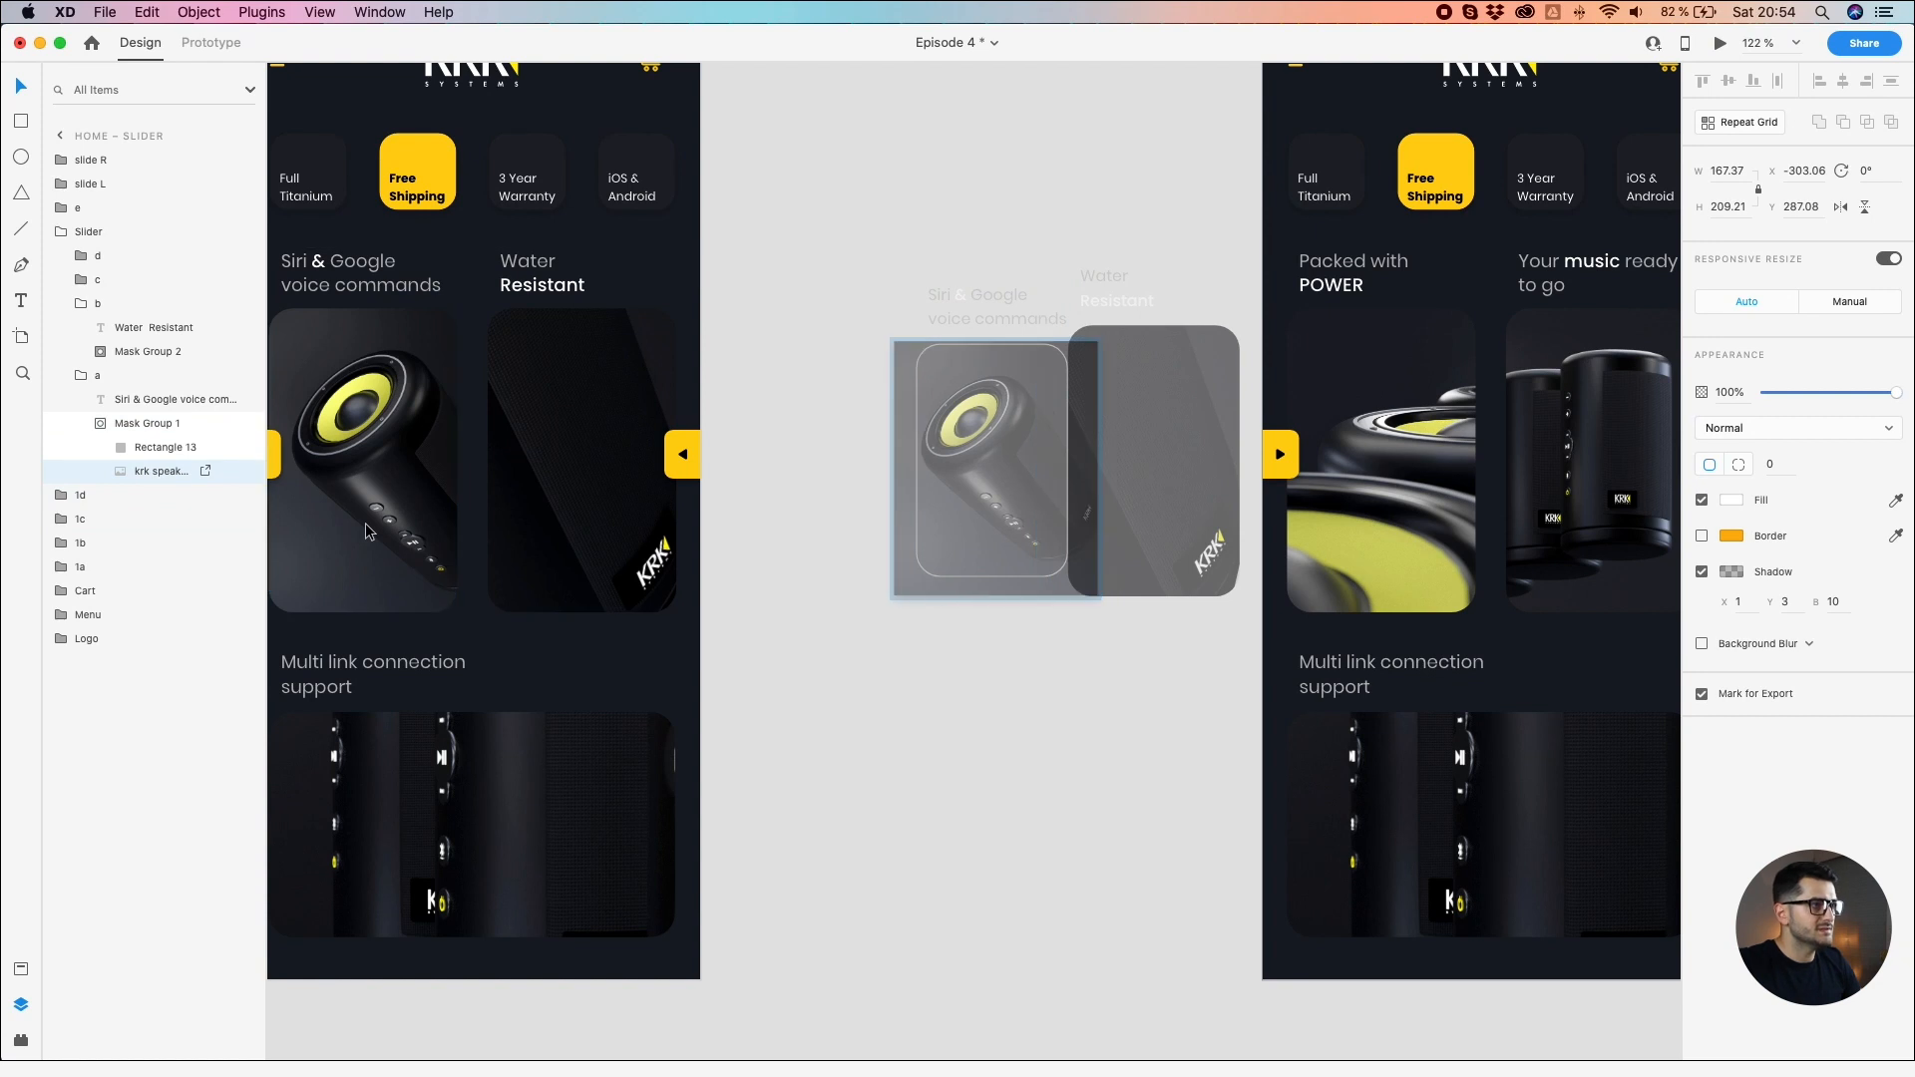
key("shift+Left")
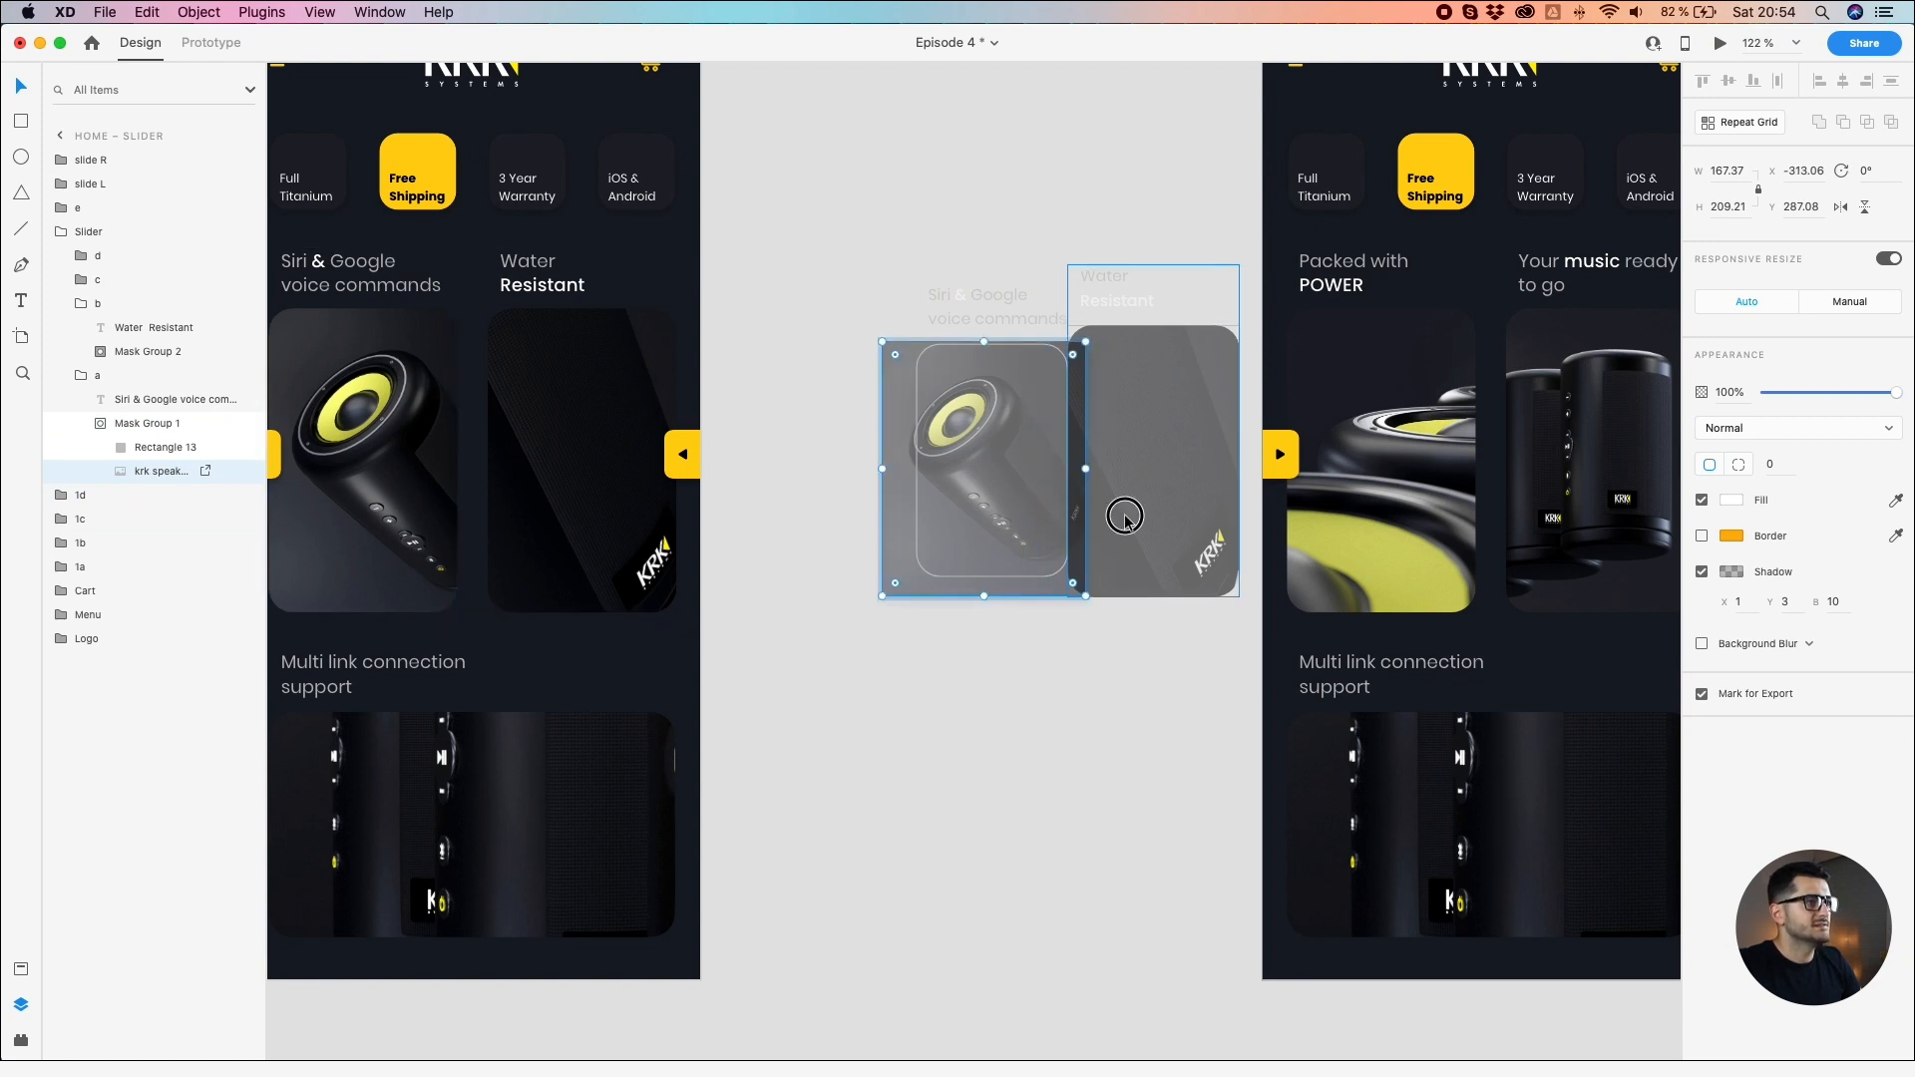
Step: Reposition the image to the right inside the mask of the off-artboard "Water Resistant" card of "Home – Slider" and deselect
left_click(1125, 519)
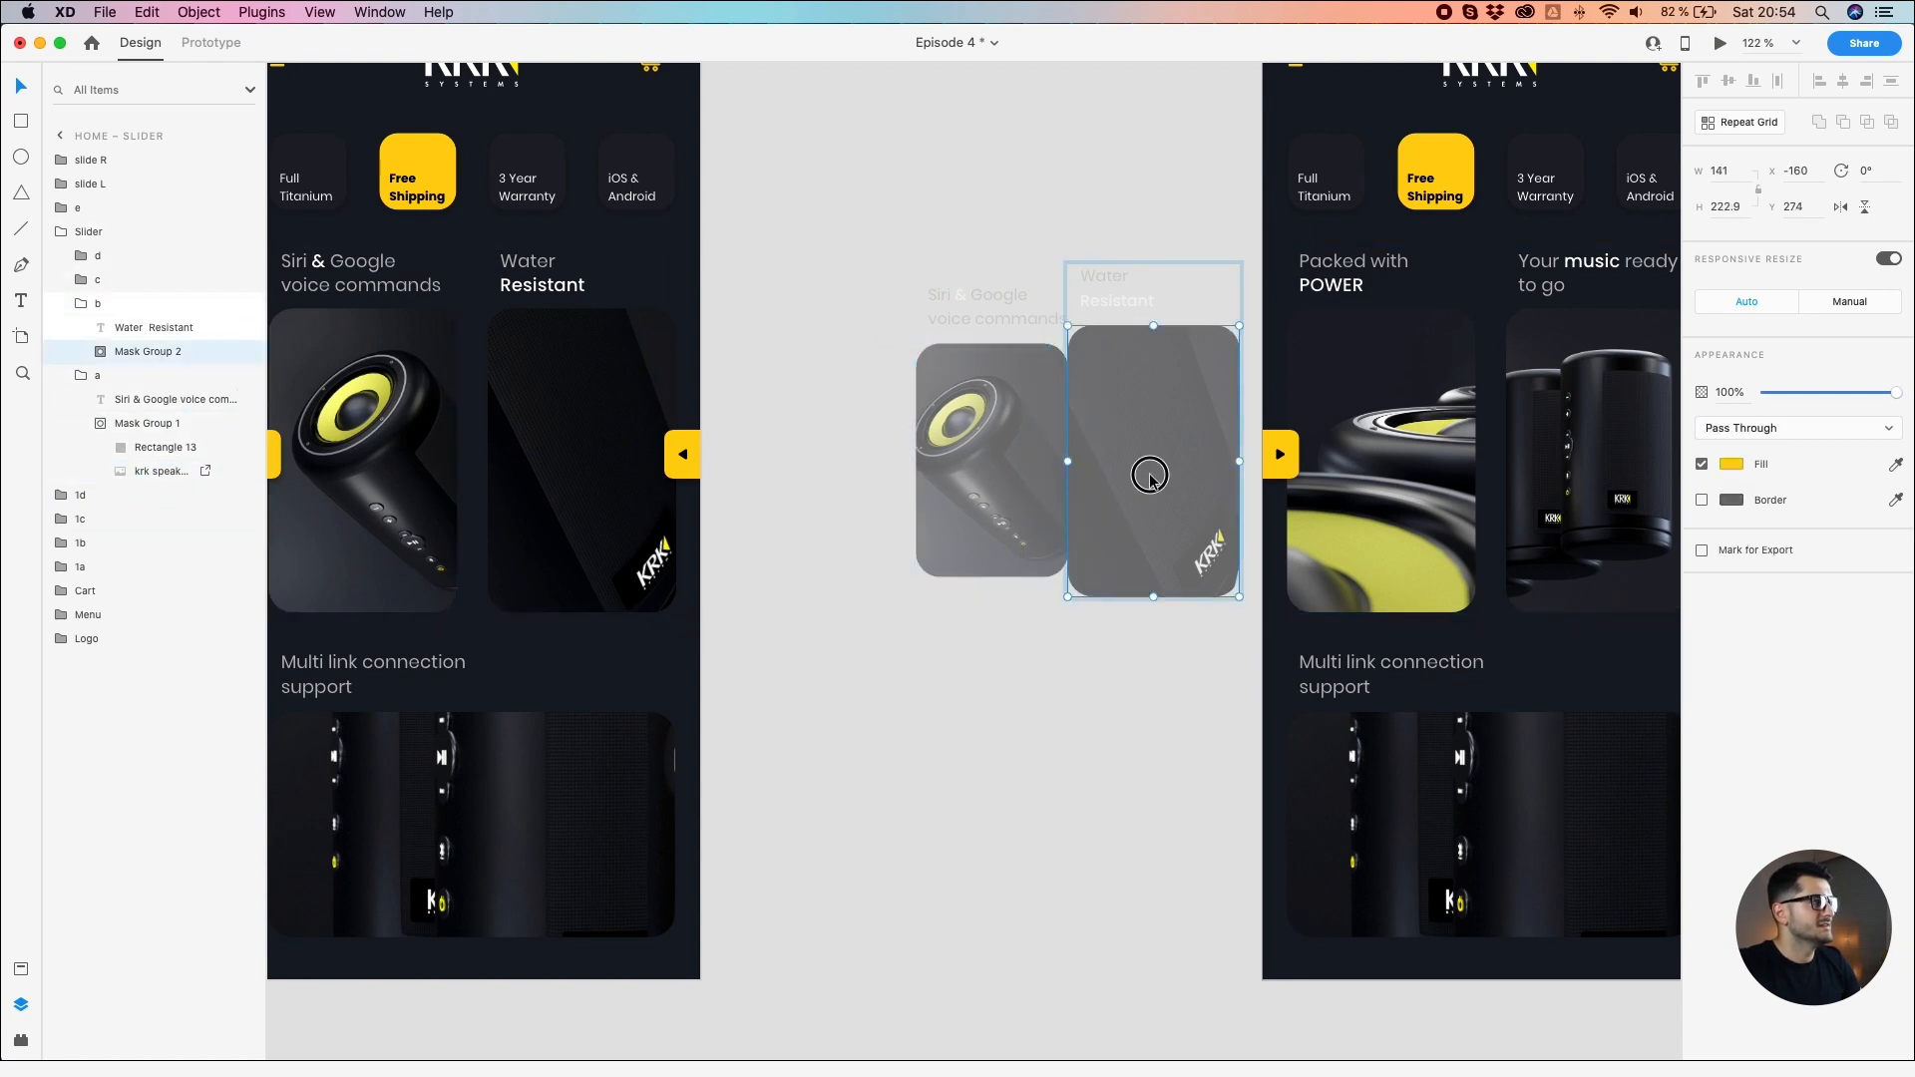
double_click(1150, 476)
left_click(159, 400)
left_click_drag(1048, 746, 1134, 766)
left_click_drag(1213, 823, 1188, 770)
left_click_drag(1110, 720, 1123, 716)
left_click(1080, 809)
Step: Preview the Home artboard again, swipe the slider cards slowly back and forth, and minimise the preview
scroll(1074, 808, "down", 5)
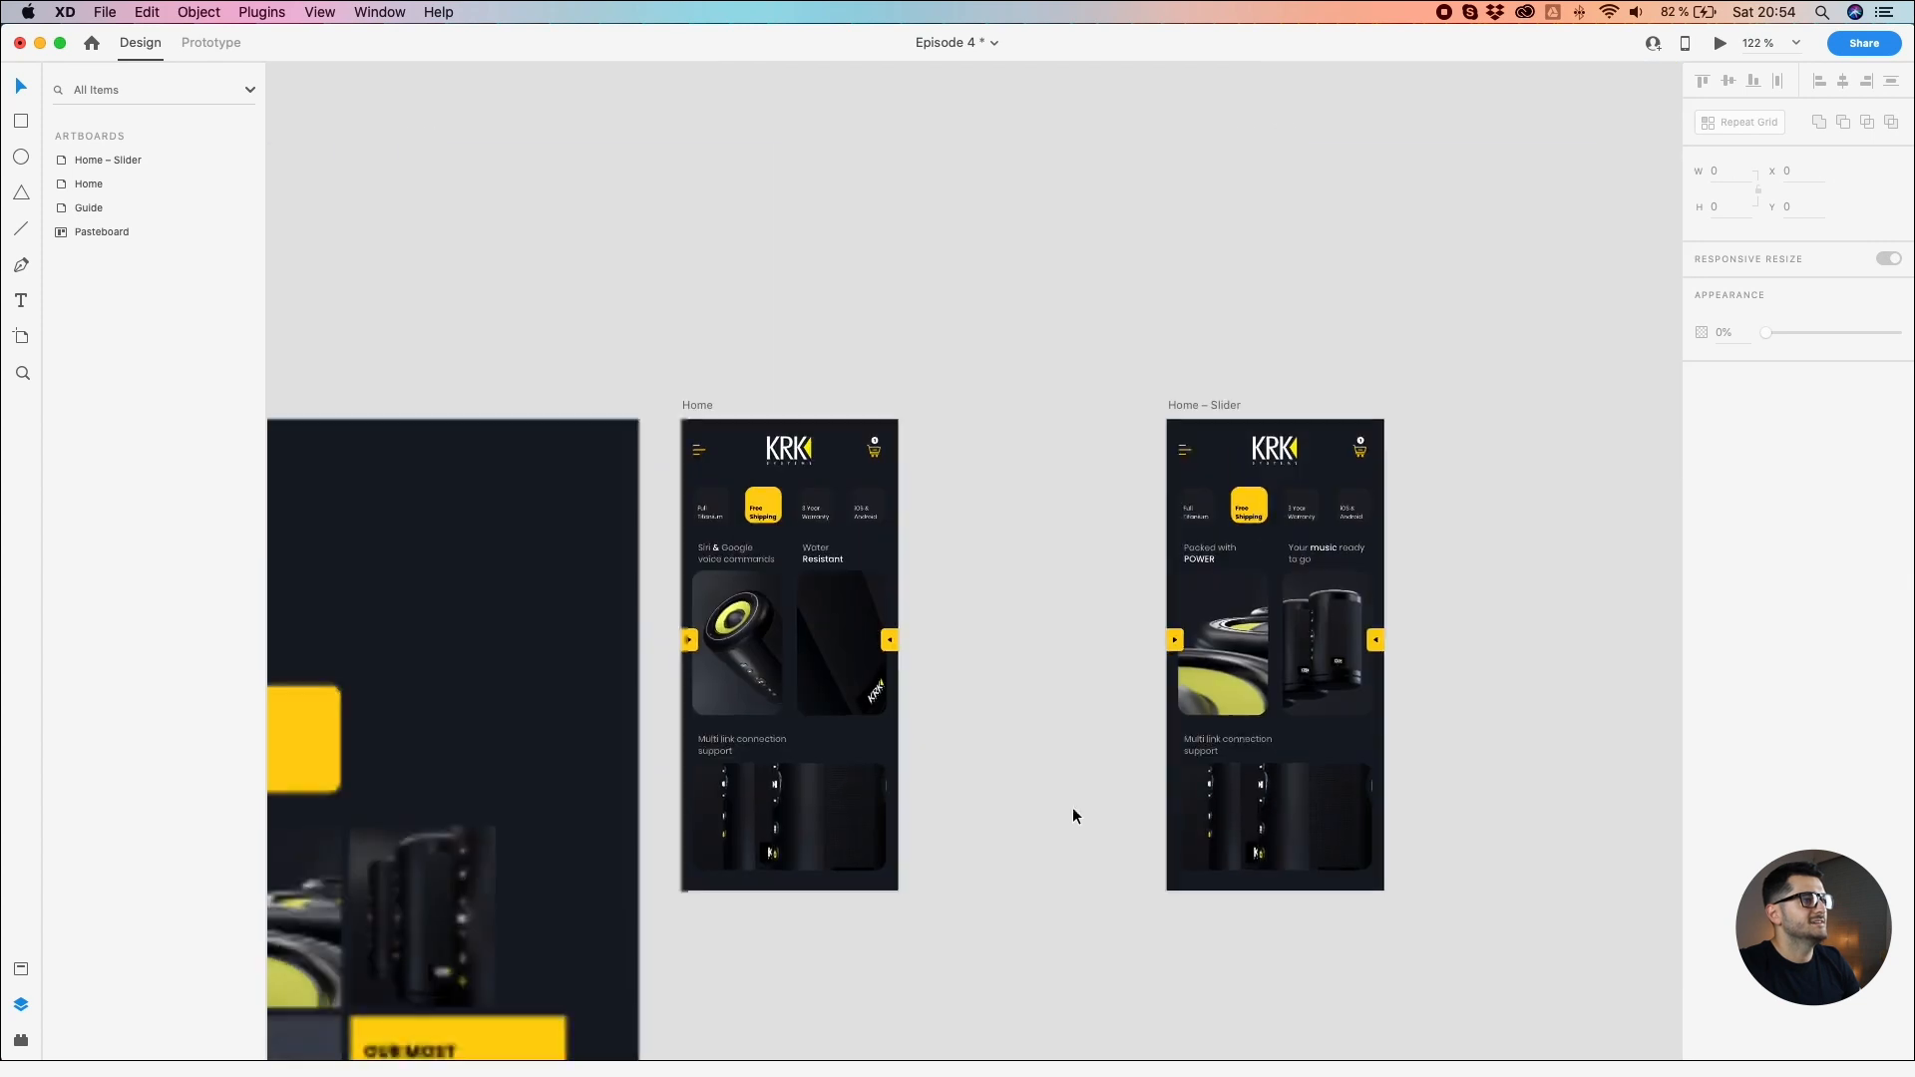
left_click(693, 405)
left_click(1717, 44)
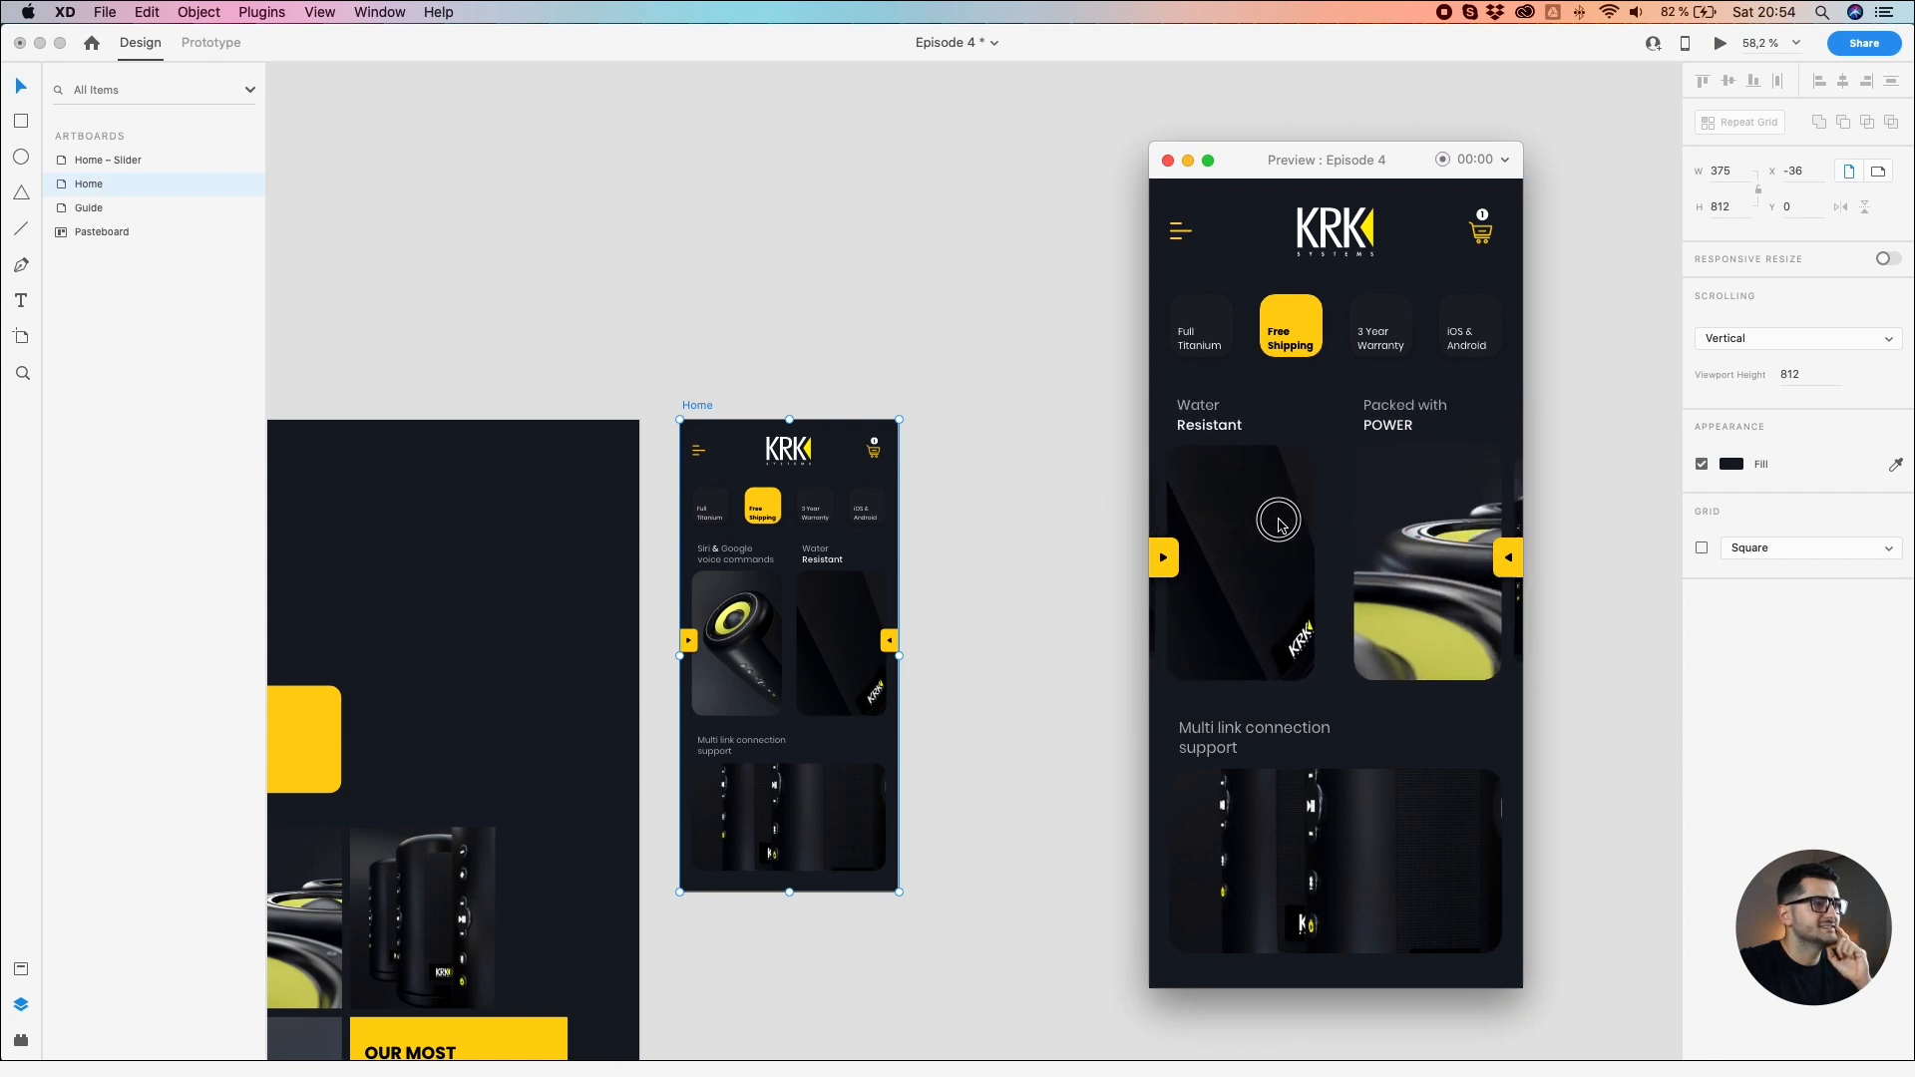
left_click_drag(1269, 509, 1389, 499)
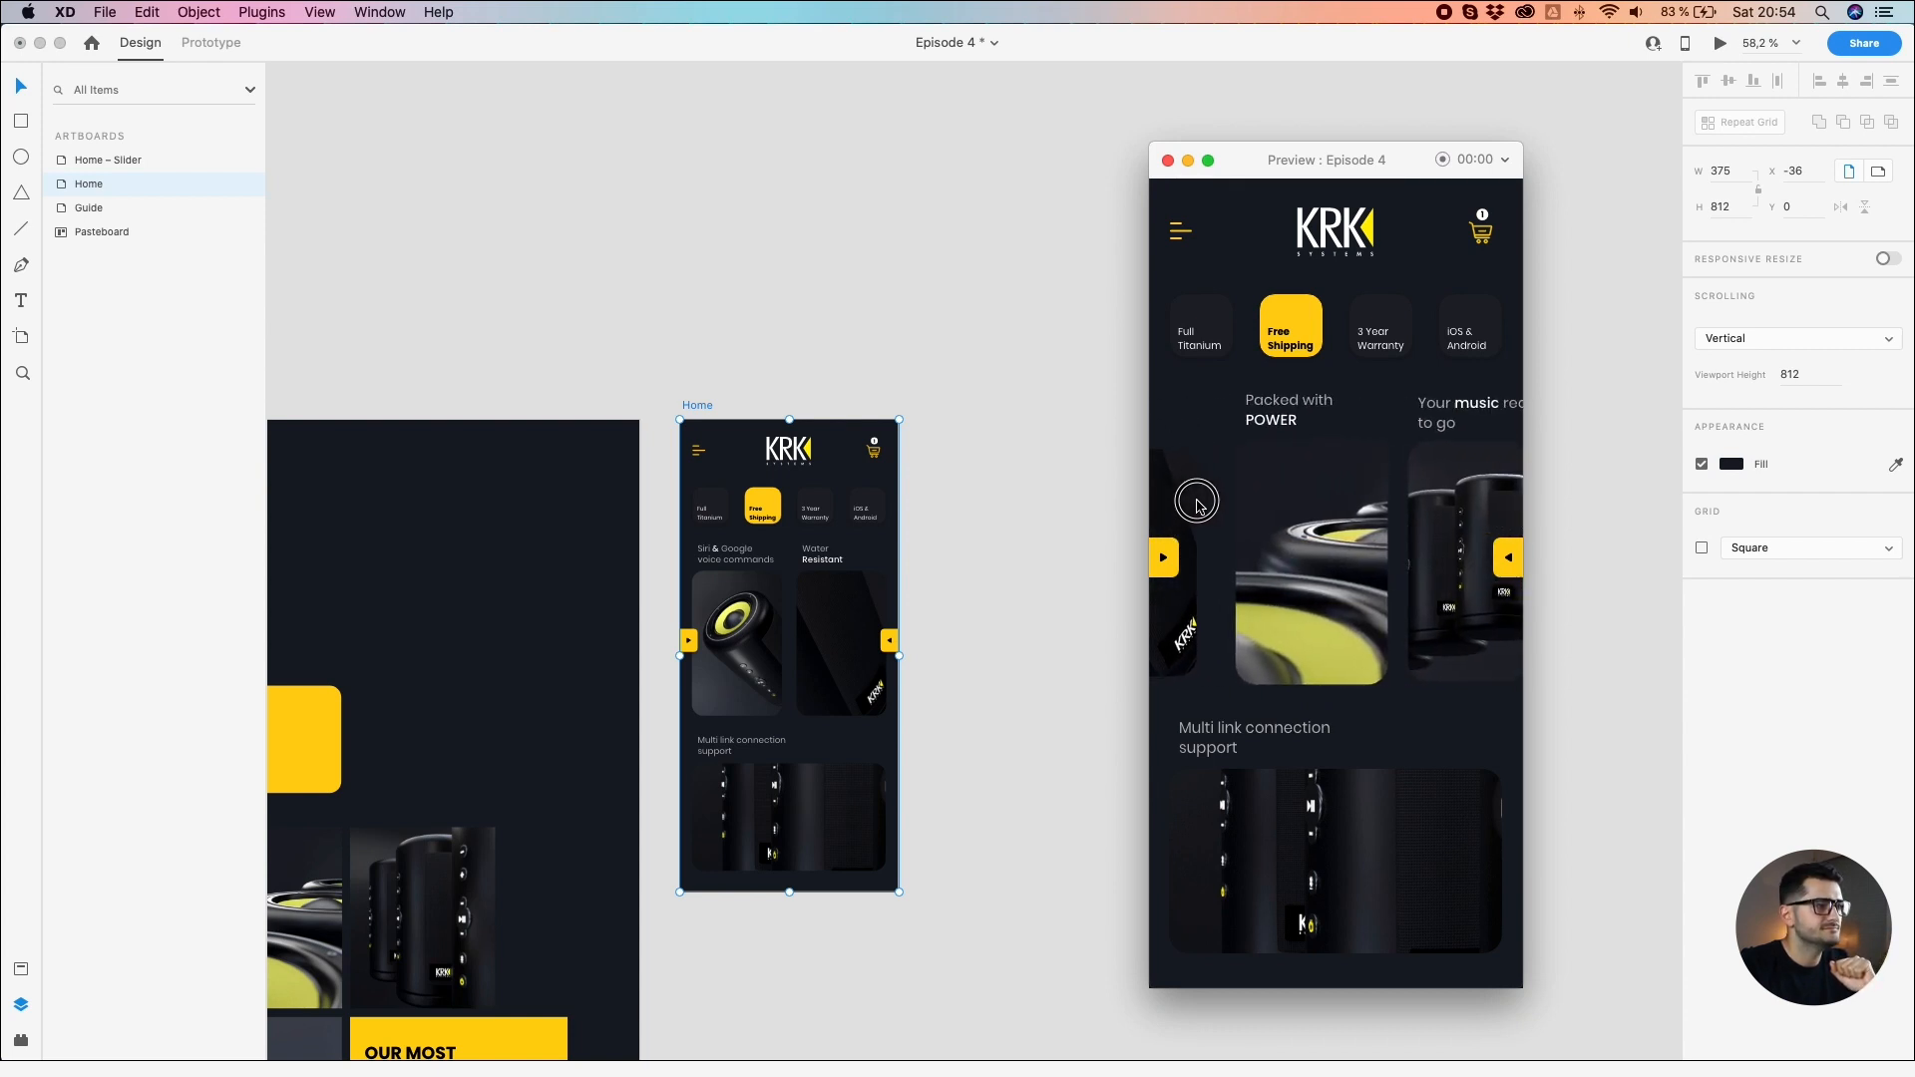
left_click_drag(1362, 496, 1274, 488)
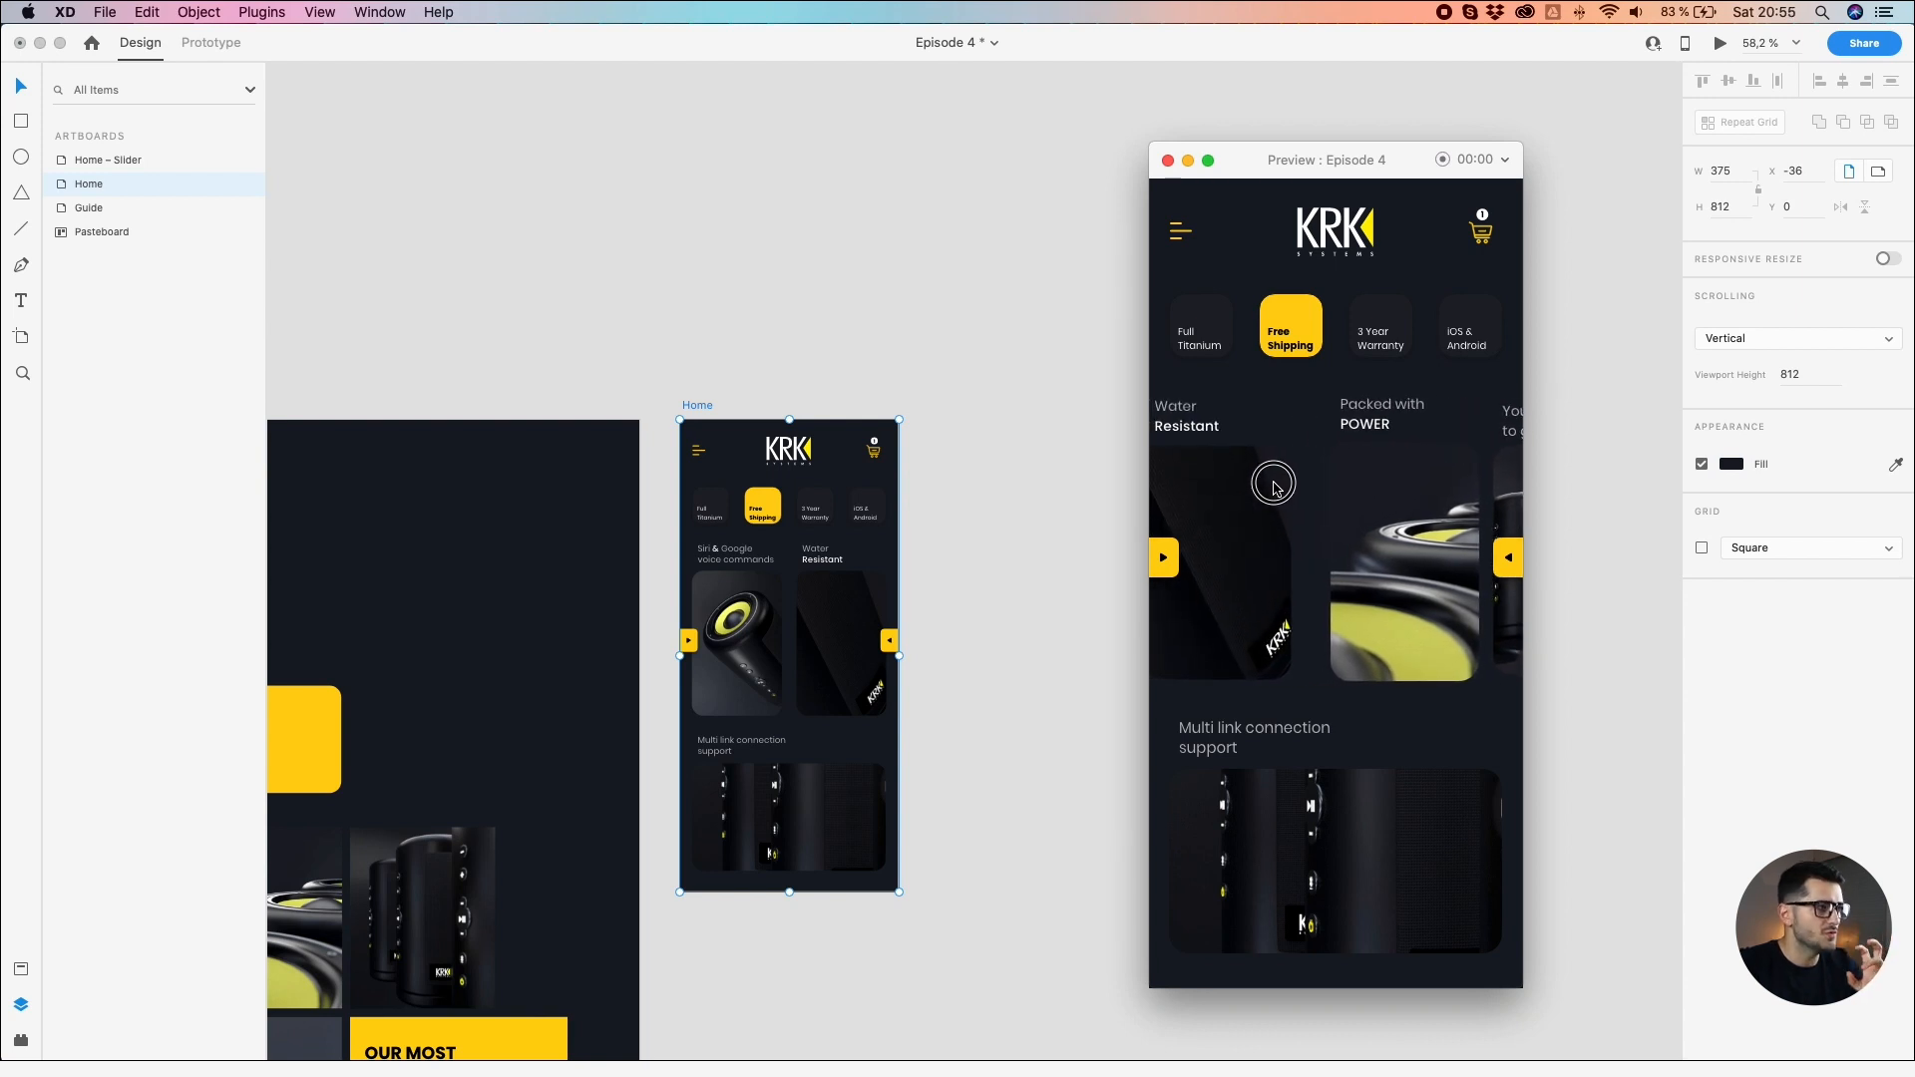
left_click_drag(1269, 479, 1004, 497)
left_click(864, 252)
left_click(1188, 159)
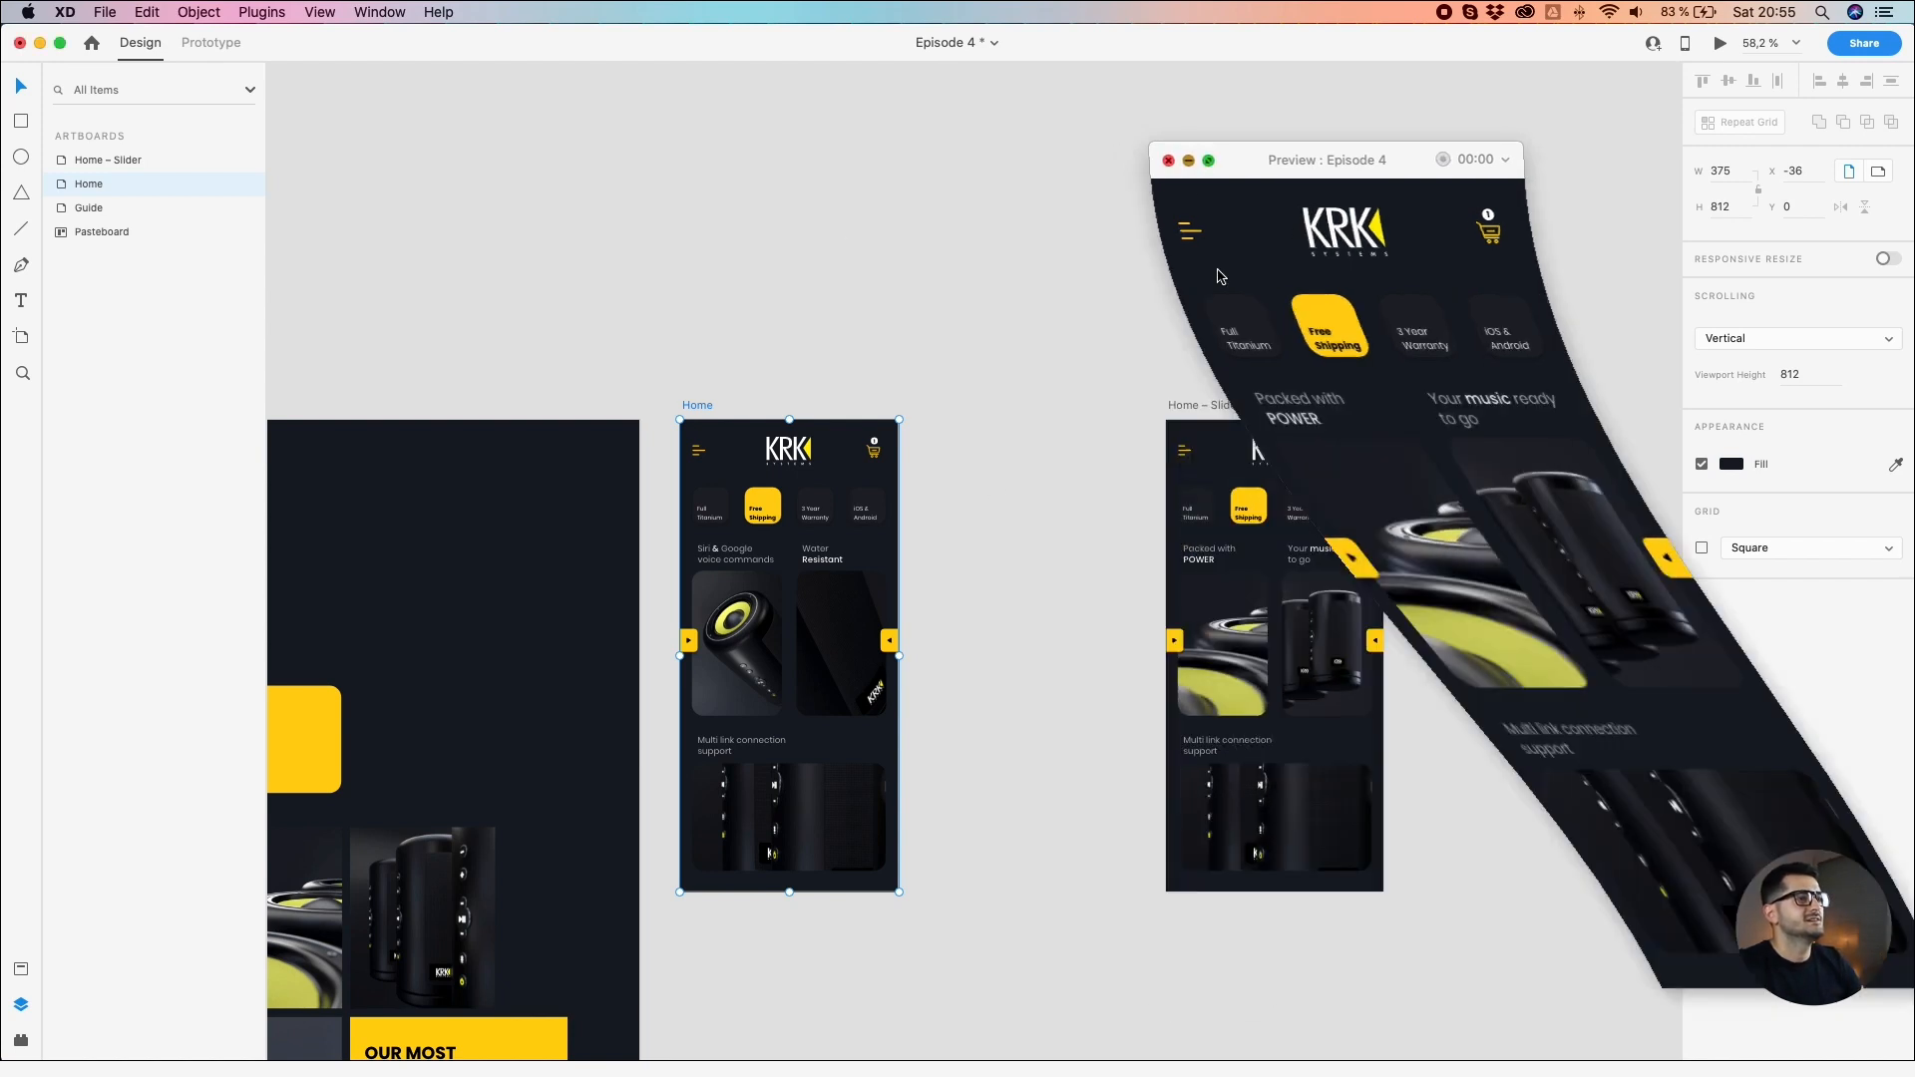
Step: Move the off-artboard "Siri & Google" and "Water Resistant" cards of "Home – Slider" together to the right, to X -271
left_click(1194, 400)
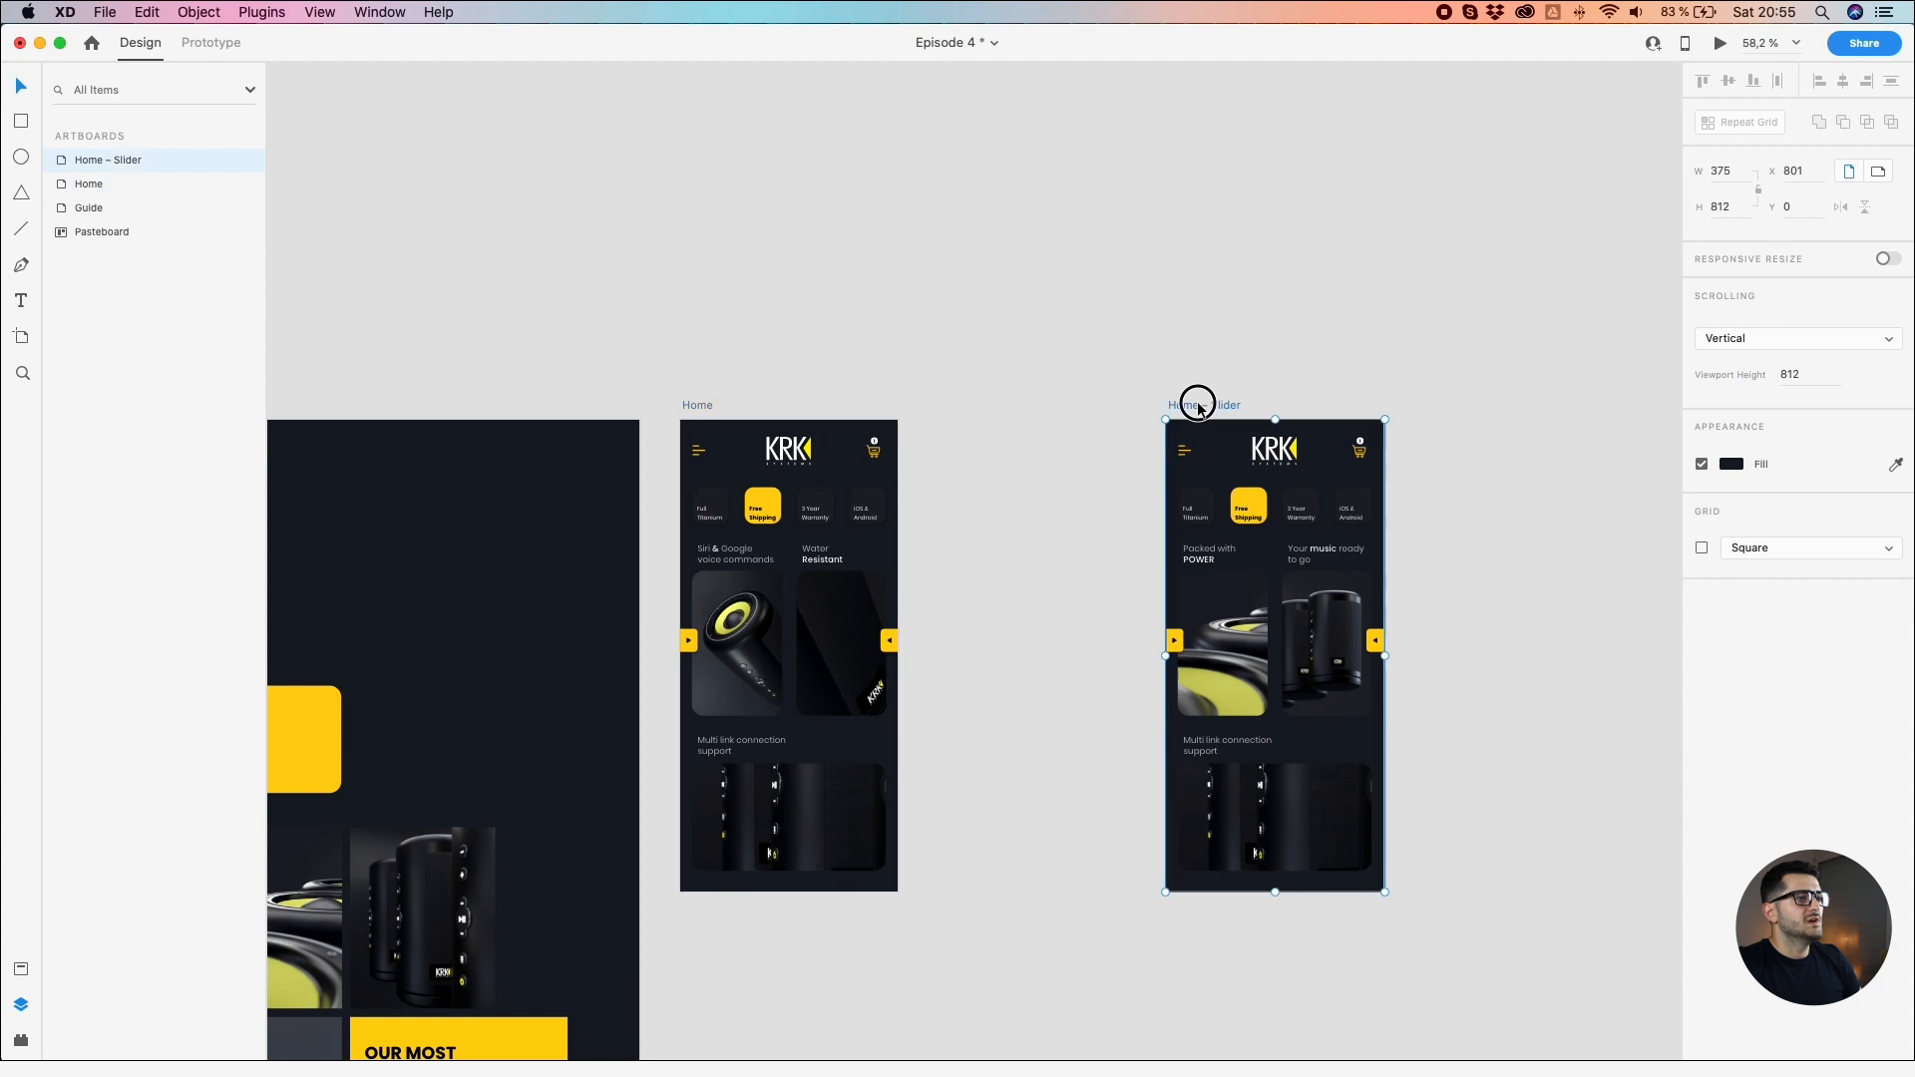
scroll(1205, 619, "up", 3)
double_click(1207, 627)
scroll(1117, 614, "up", 5)
left_click(1067, 604)
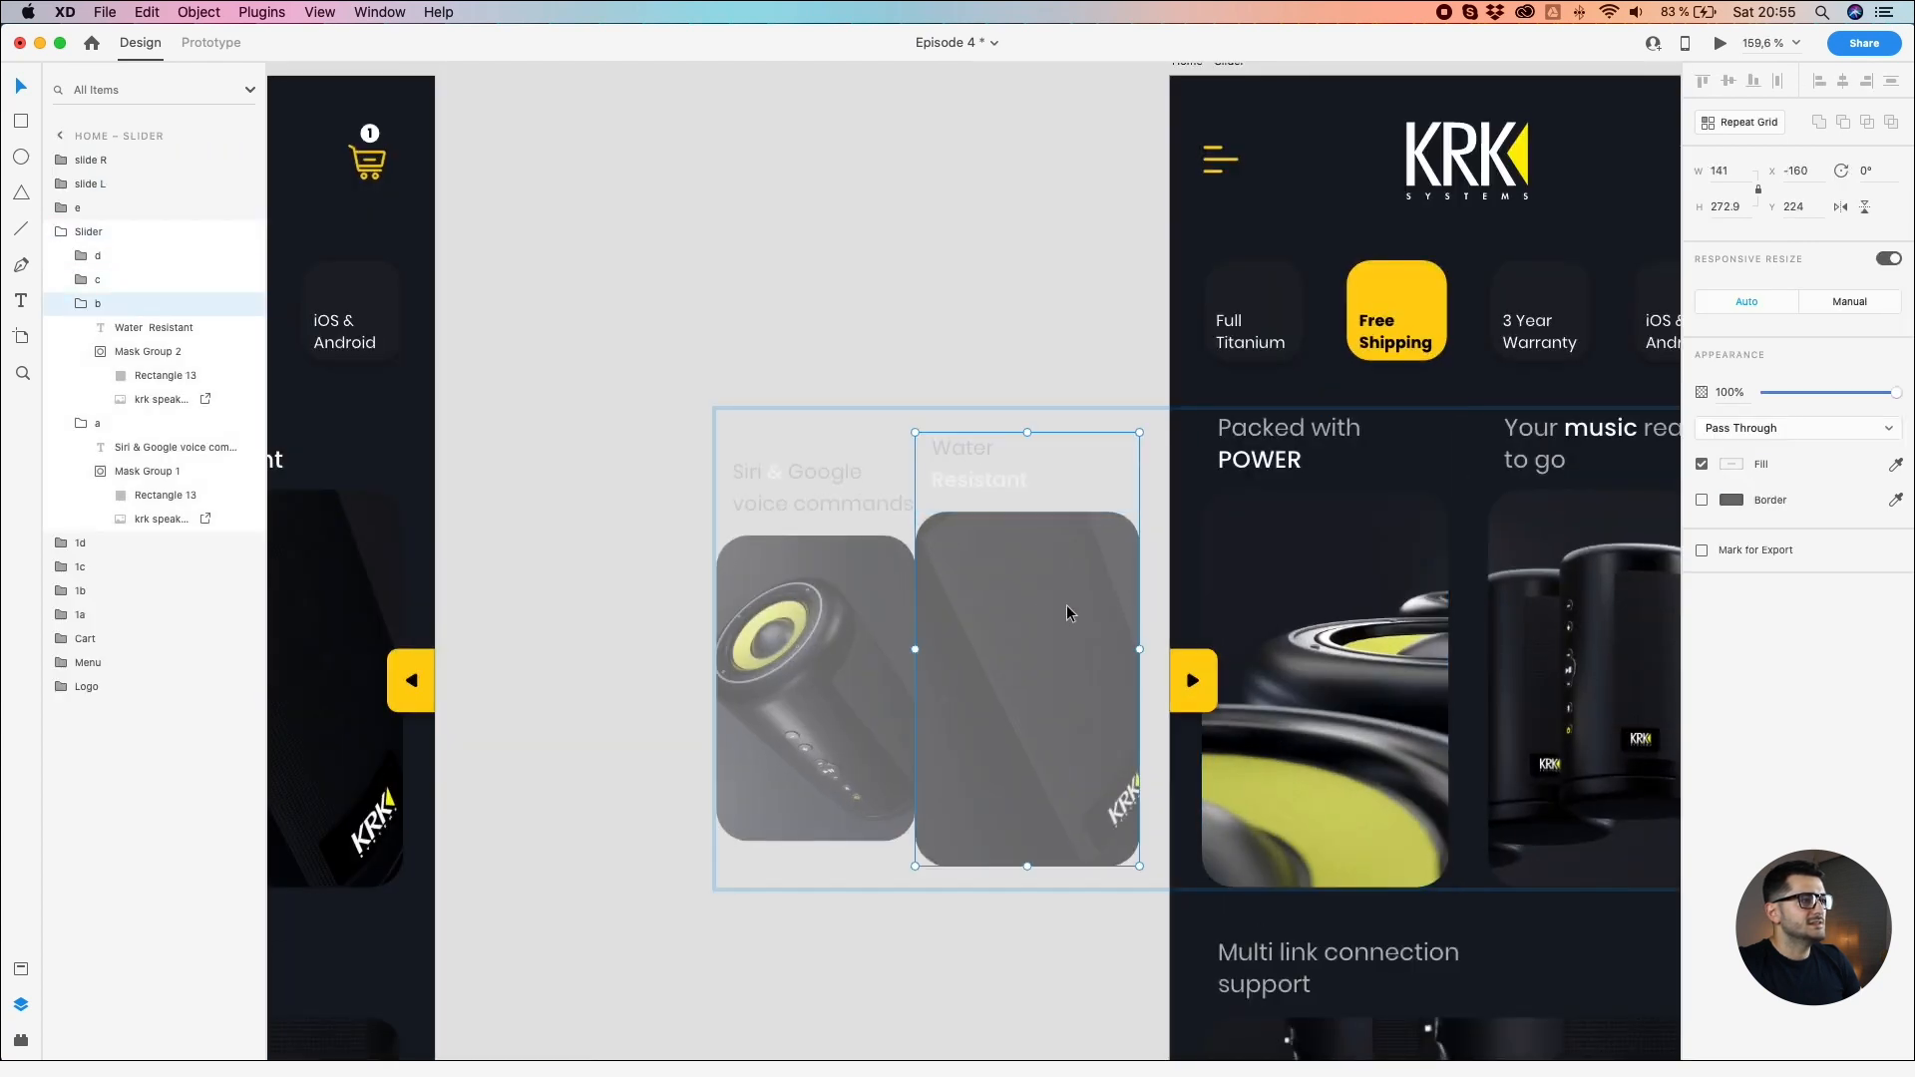
left_click(834, 618, "shift")
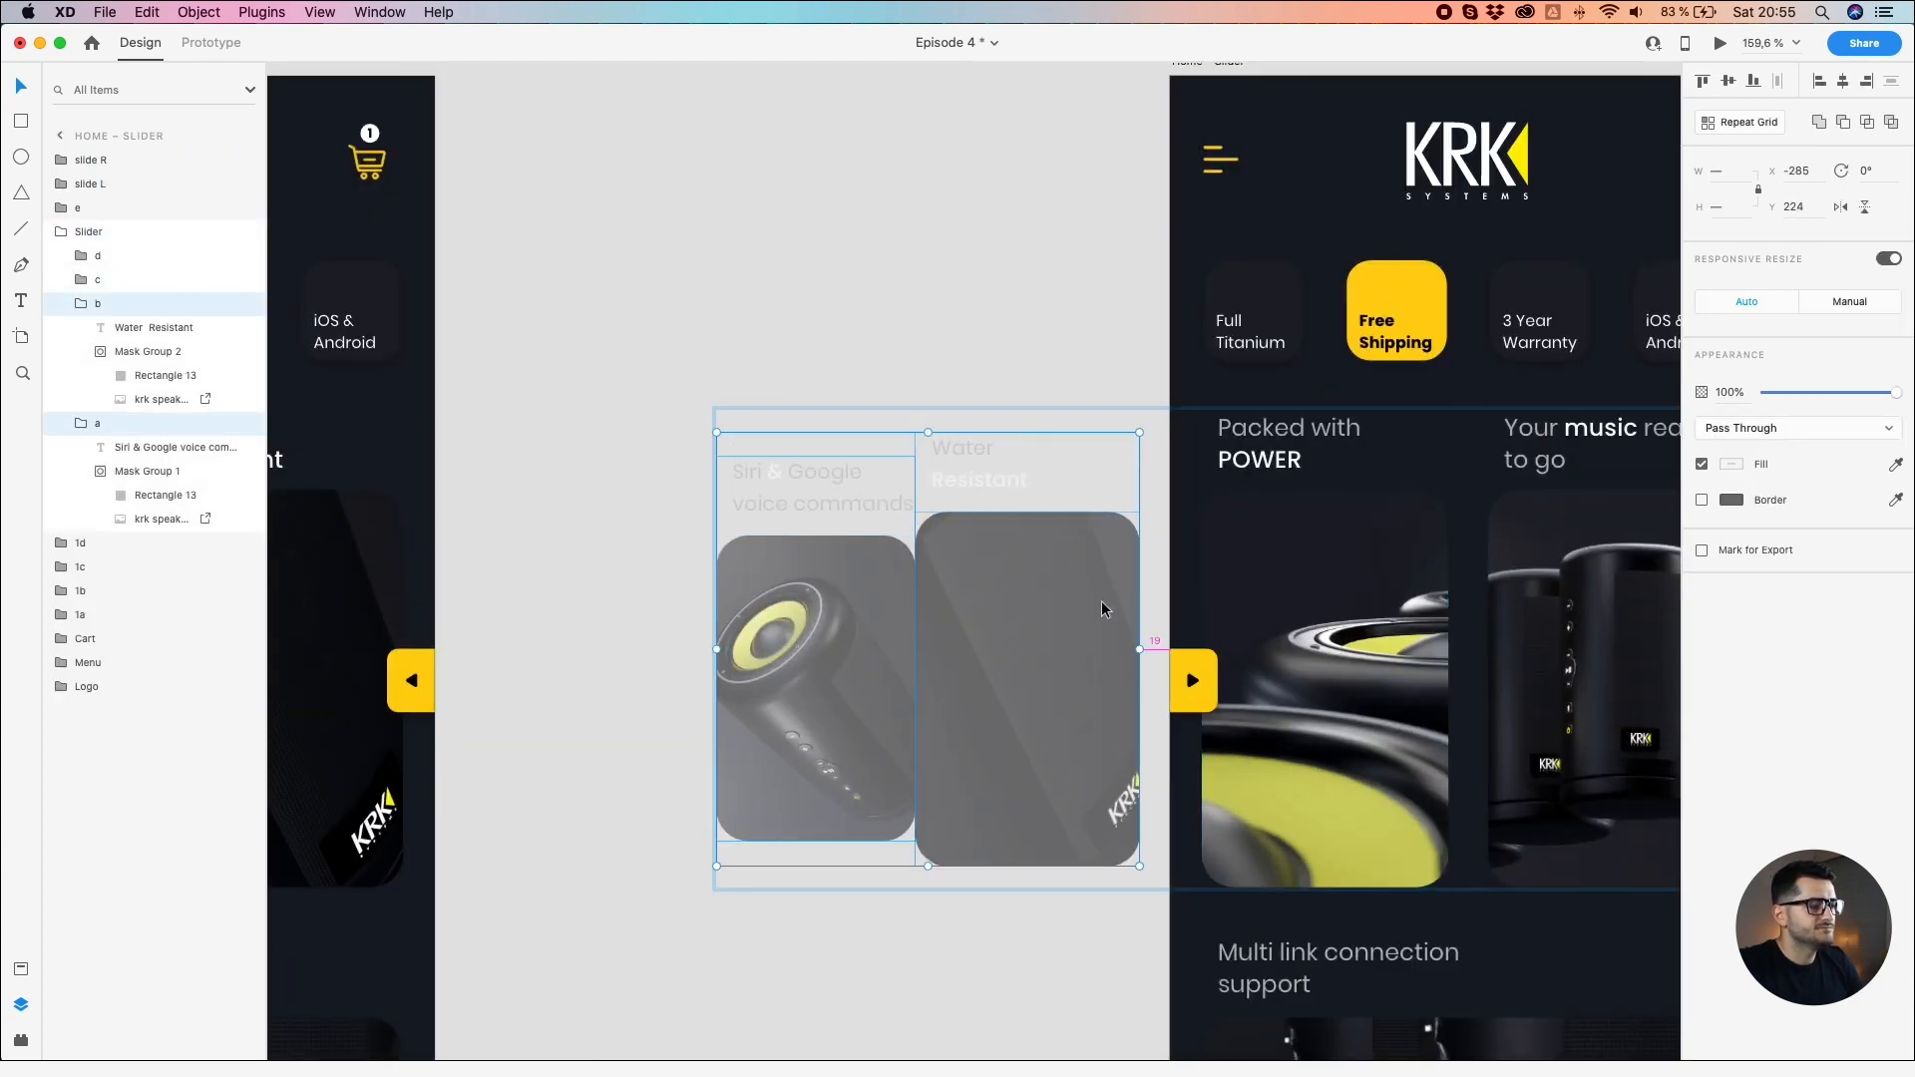
scroll(1214, 596, "up", 1)
scroll(1214, 599, "up", 2)
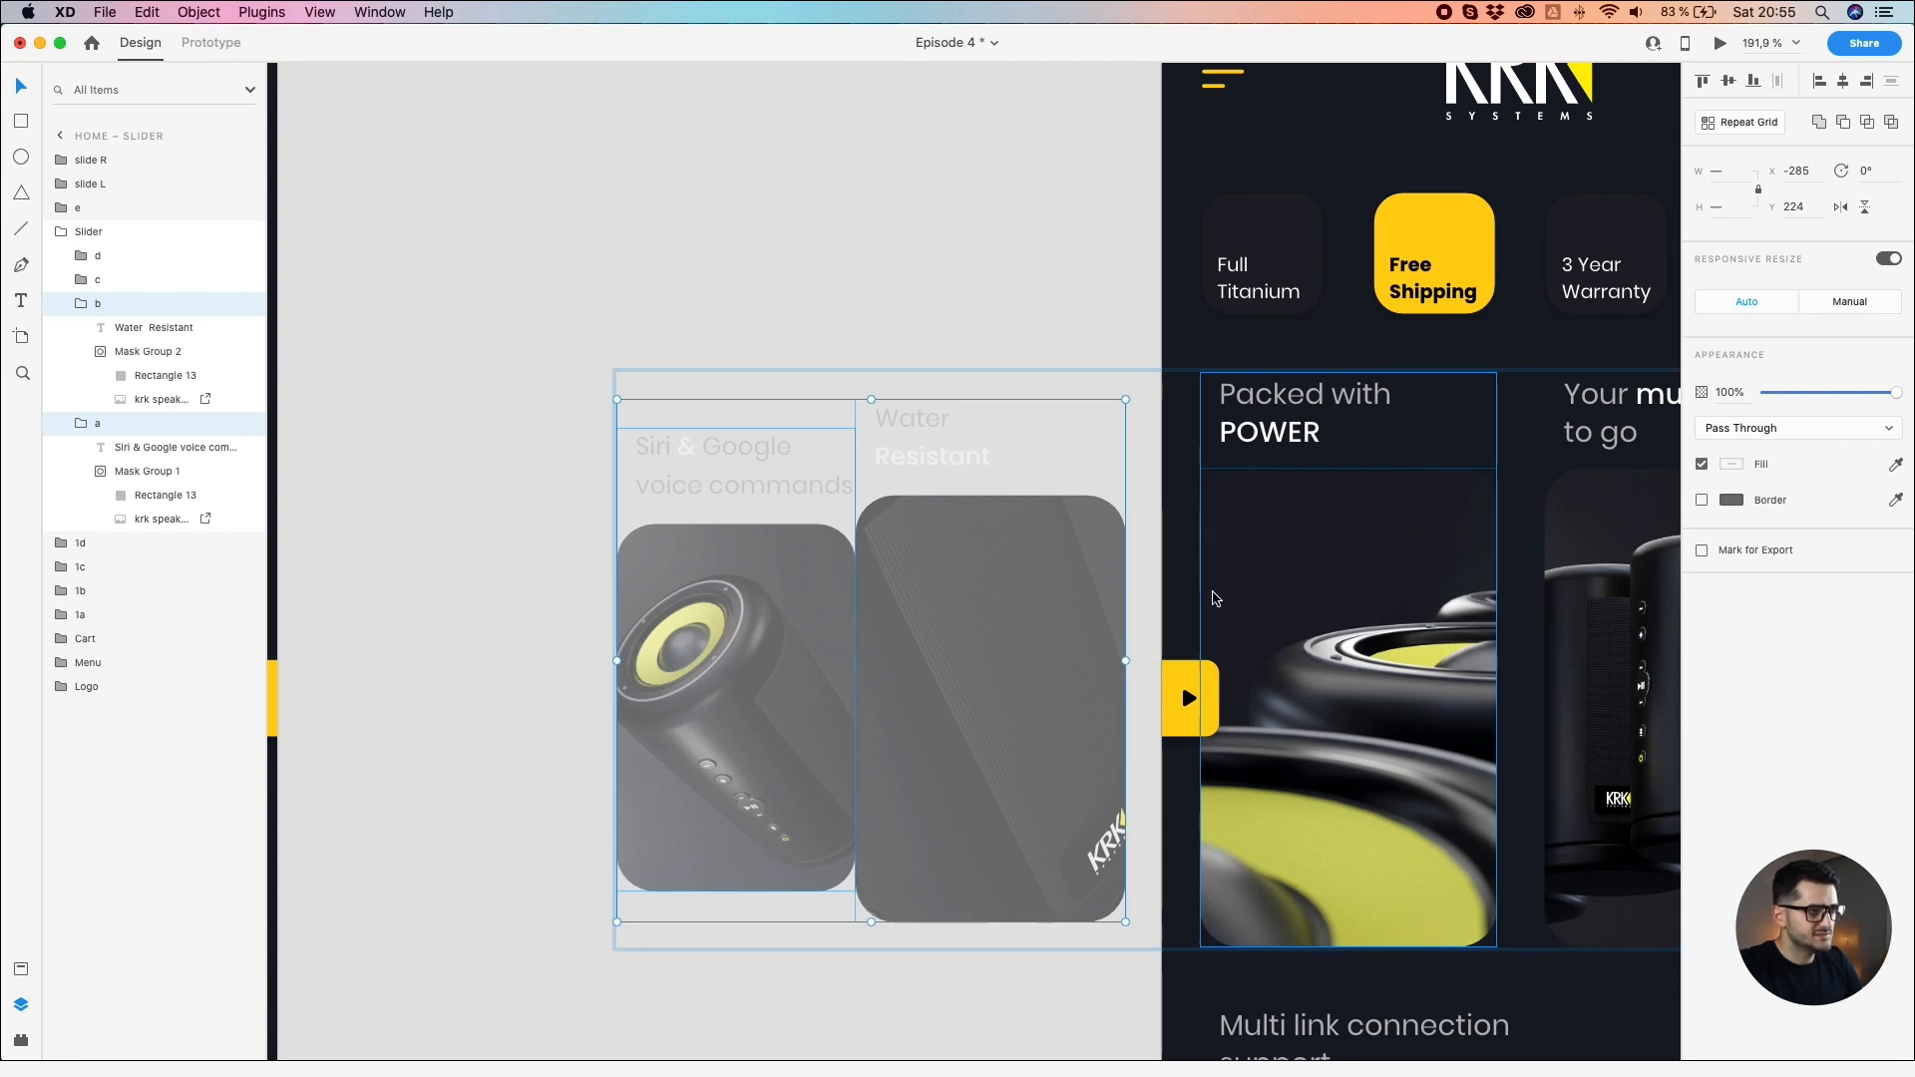
key("shift+Right")
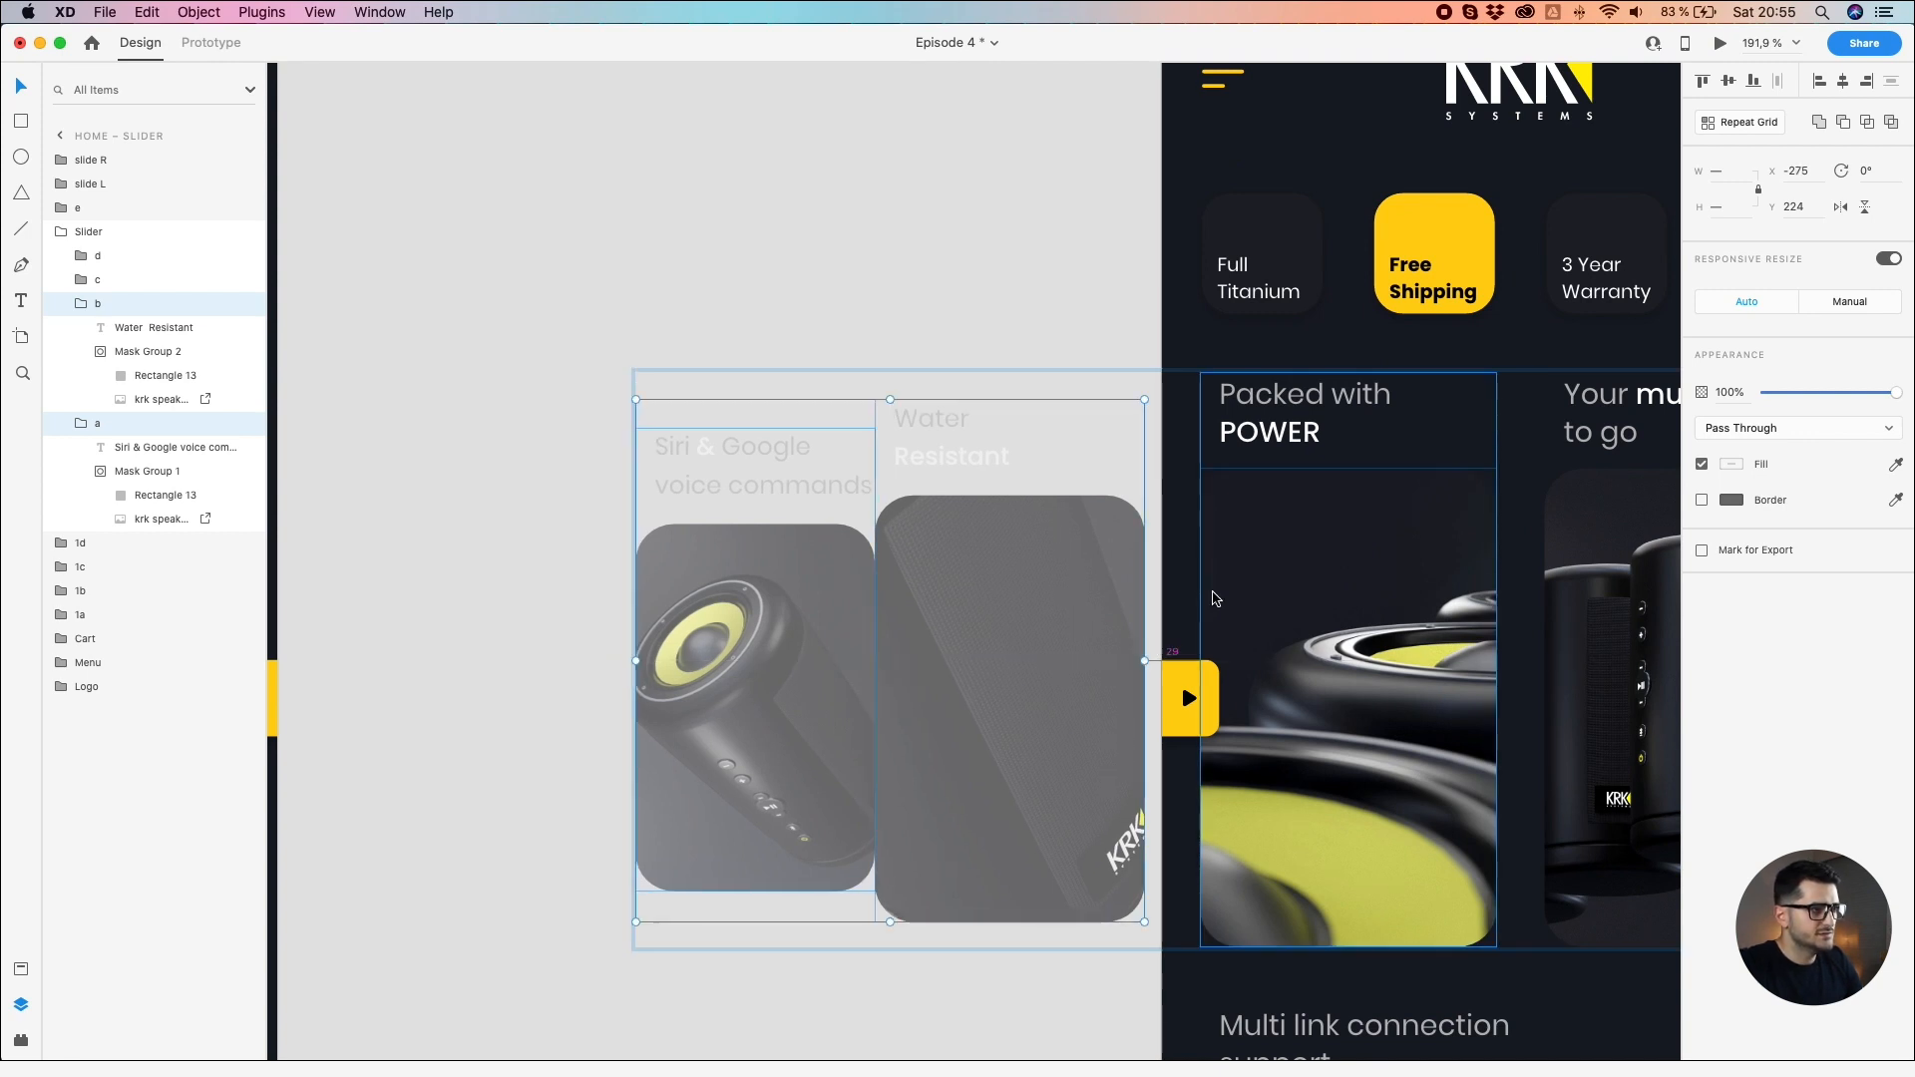
key("Right")
key("Right")
key("Right")
key("Right")
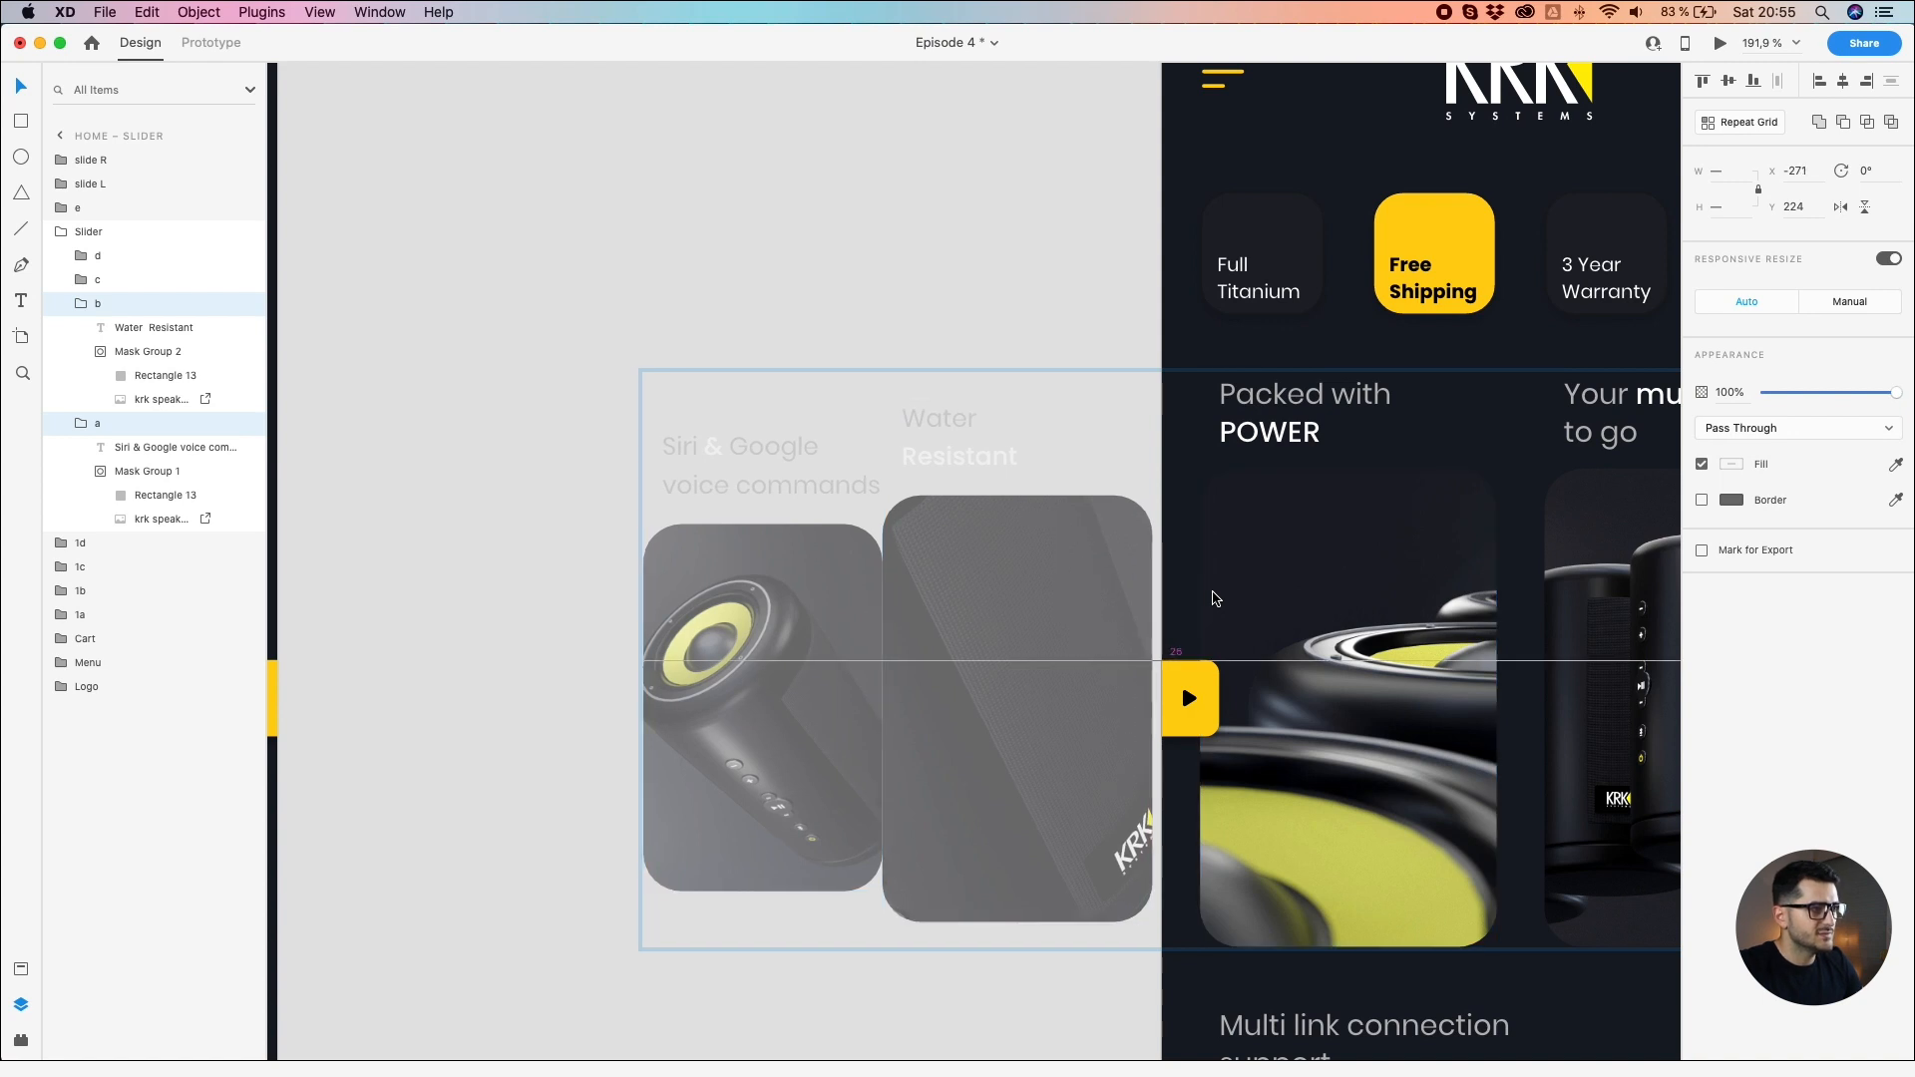
Step: Move the off-artboard "Packed with POWER" and "Your music ready to go" cards of Home together to the left, to X 380, and deselect
scroll(1214, 594, "down", 4)
double_click(415, 562)
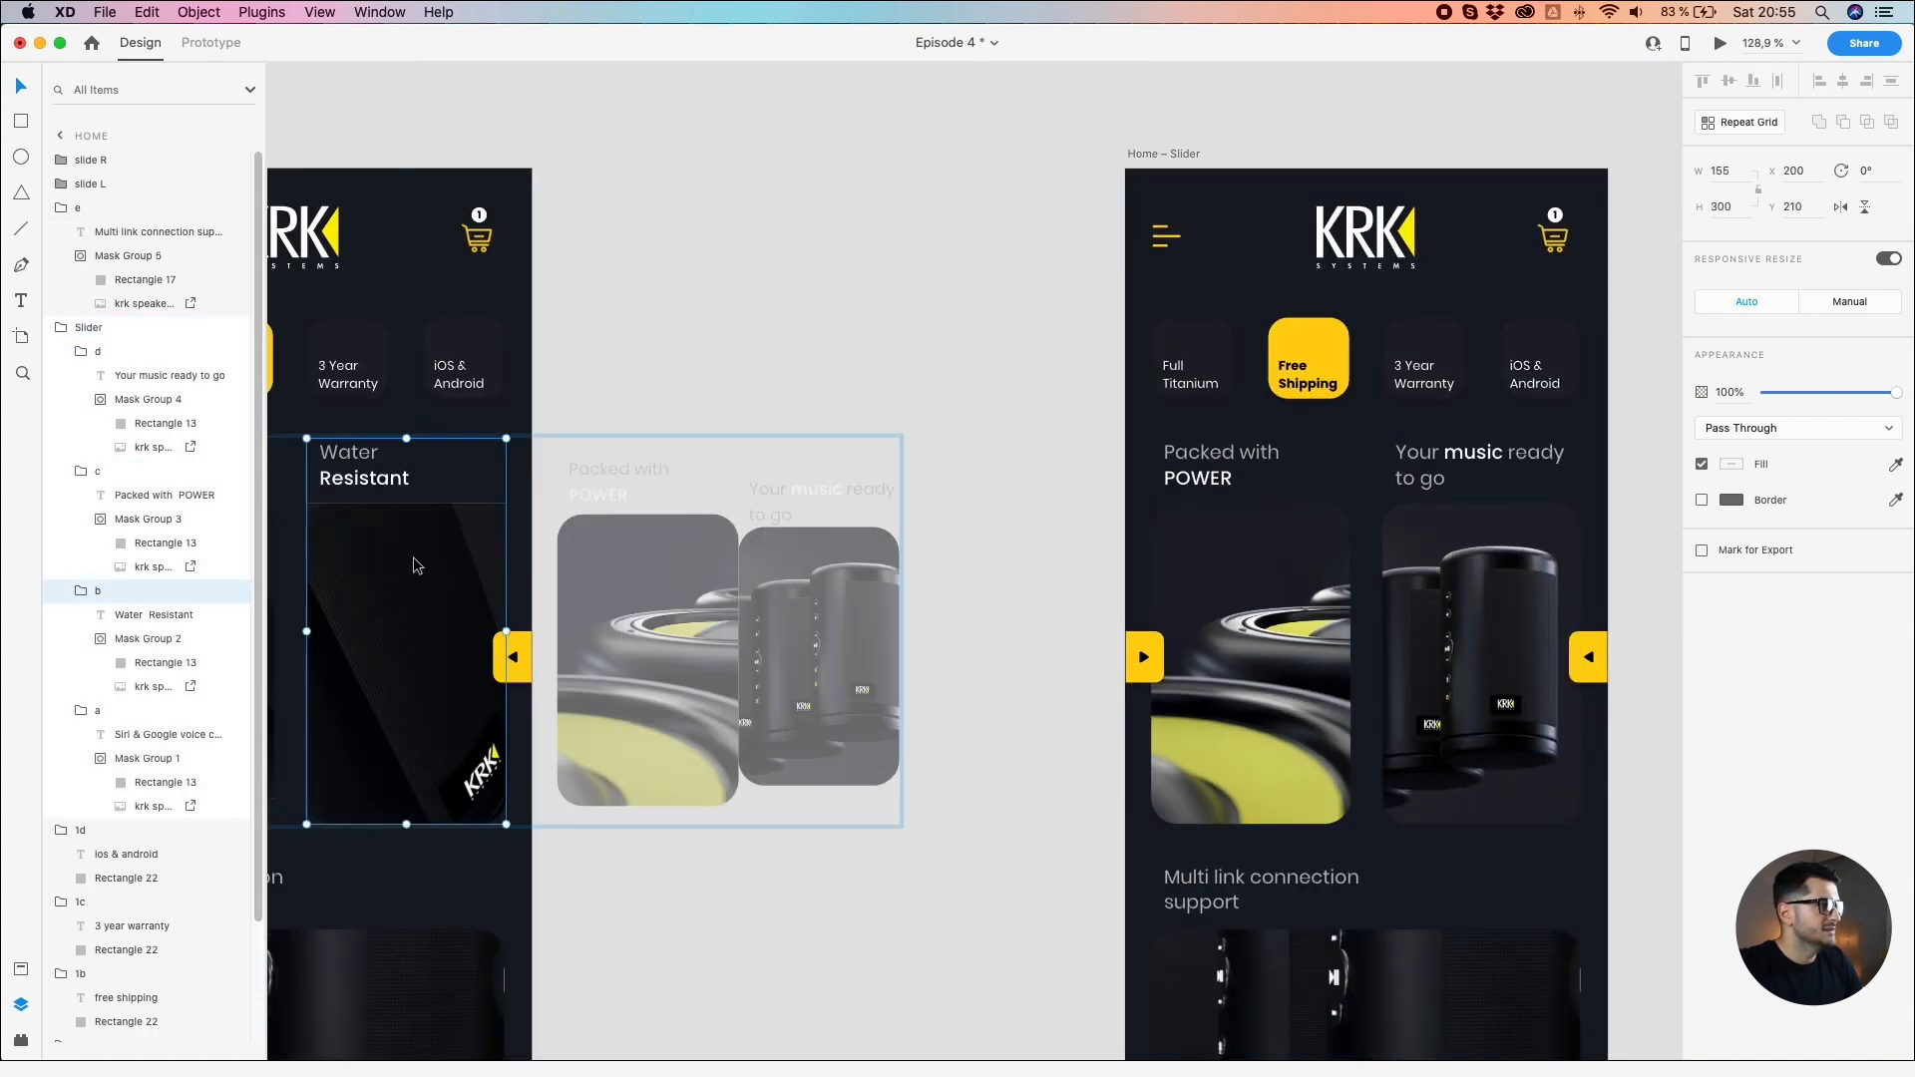
left_click(674, 590)
left_click(776, 608, "shift")
scroll(517, 587, "up", 4)
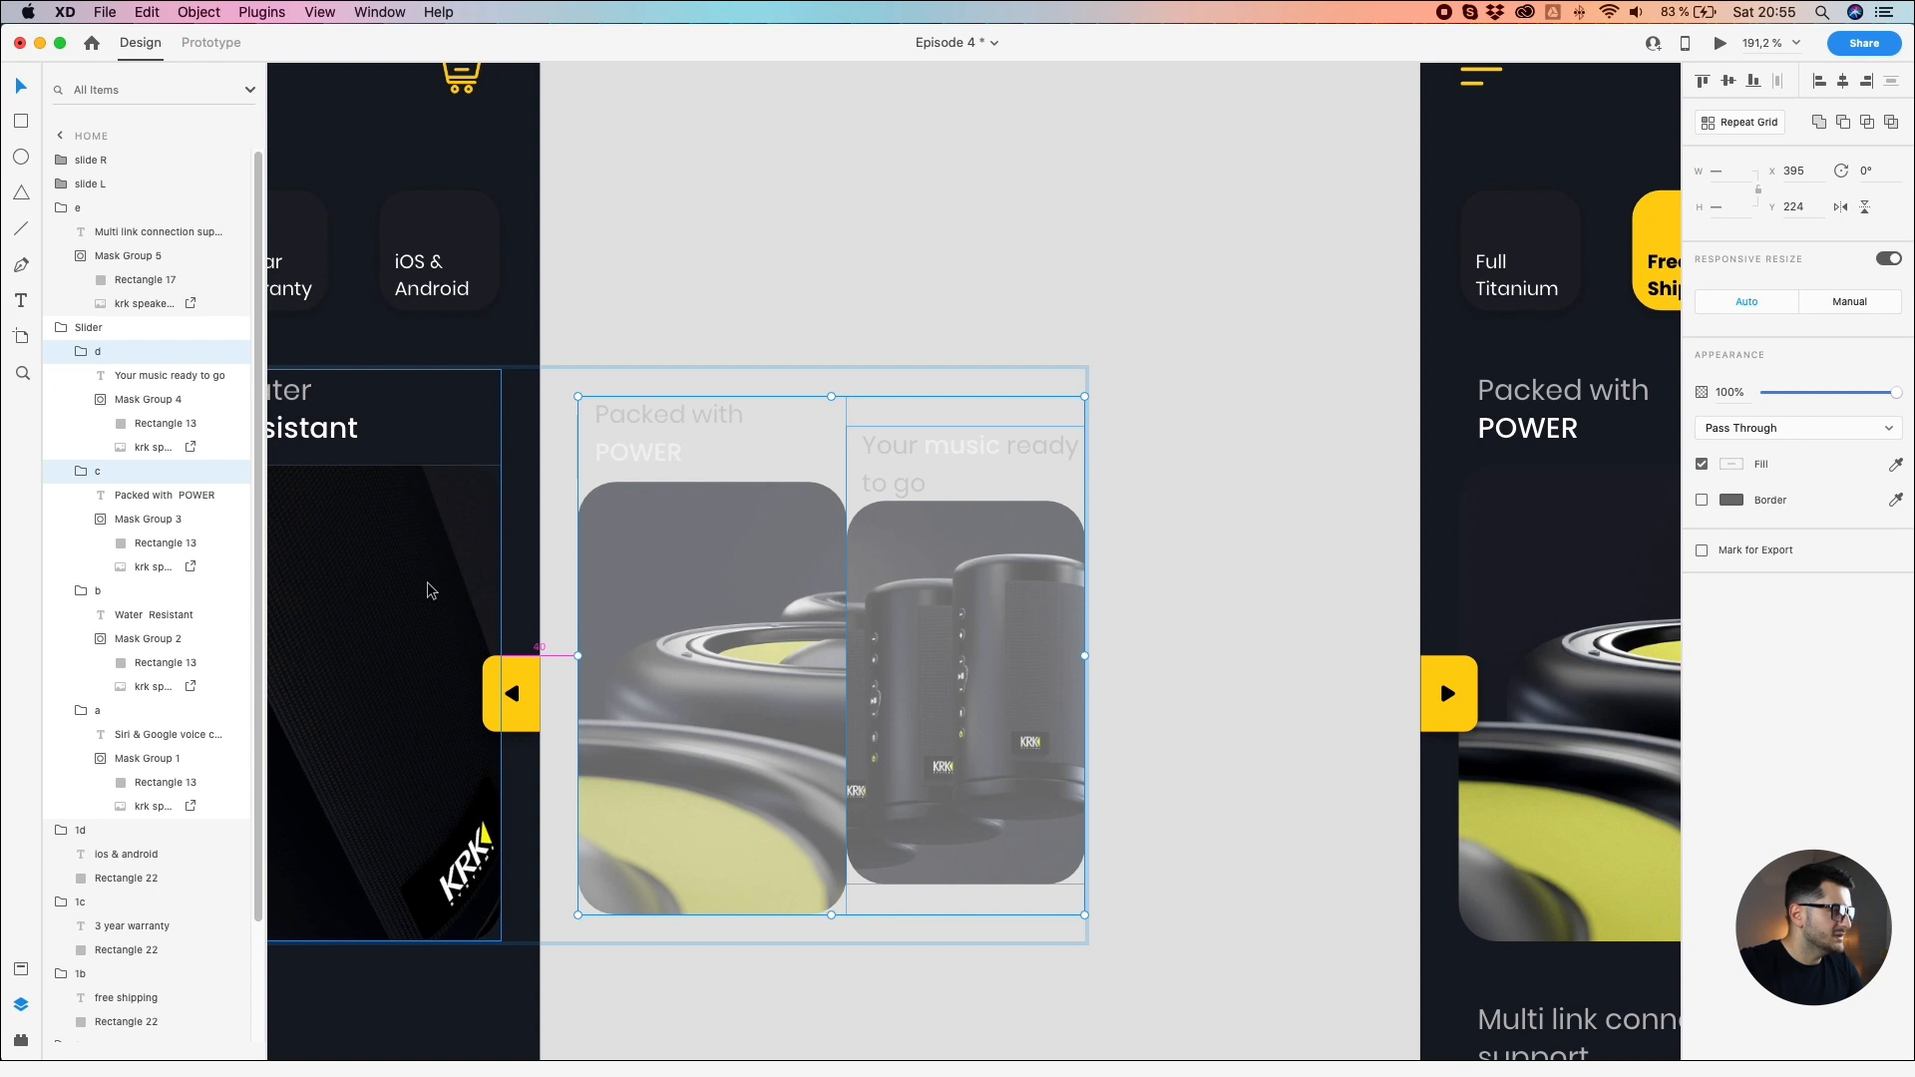
key("shift+Left")
key("shift+Left")
key("Right")
key("Right")
key("Right")
key("Right")
key("Right")
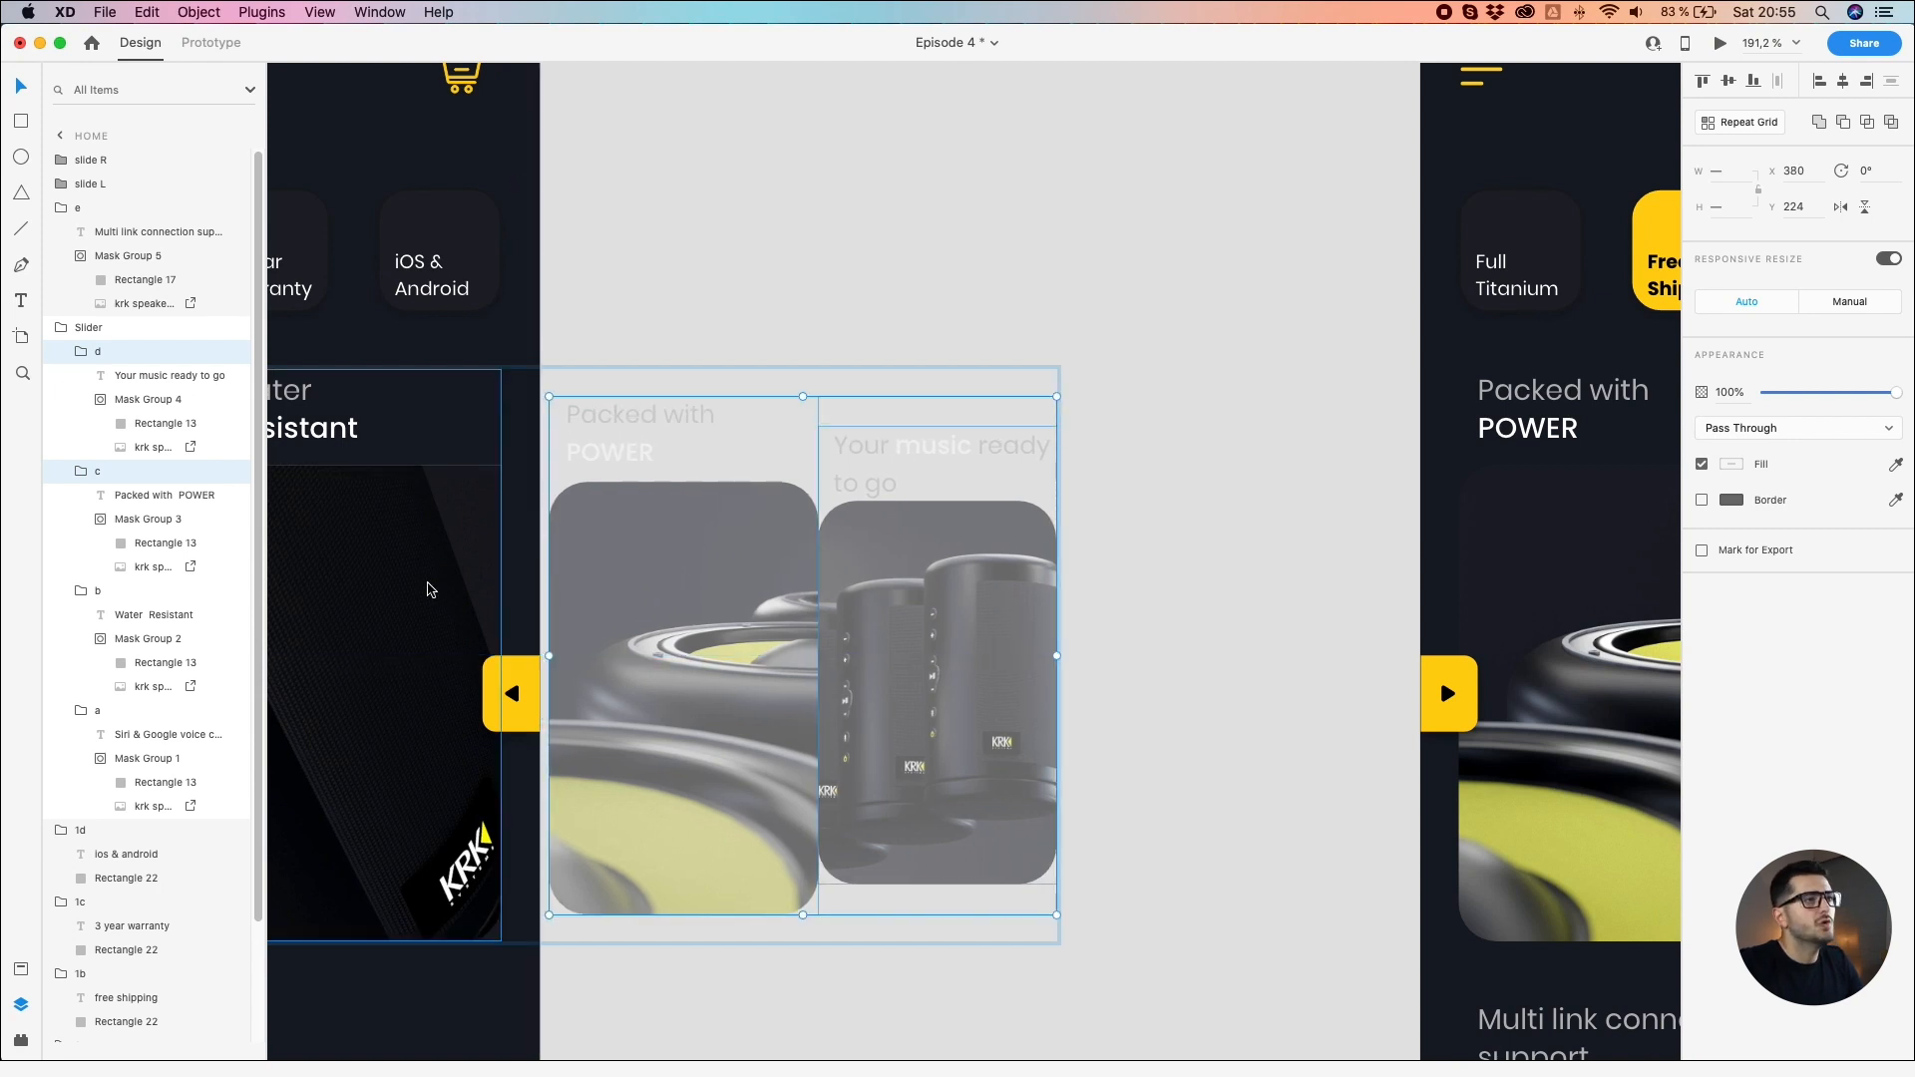
left_click(854, 269)
scroll(855, 269, "down", 7)
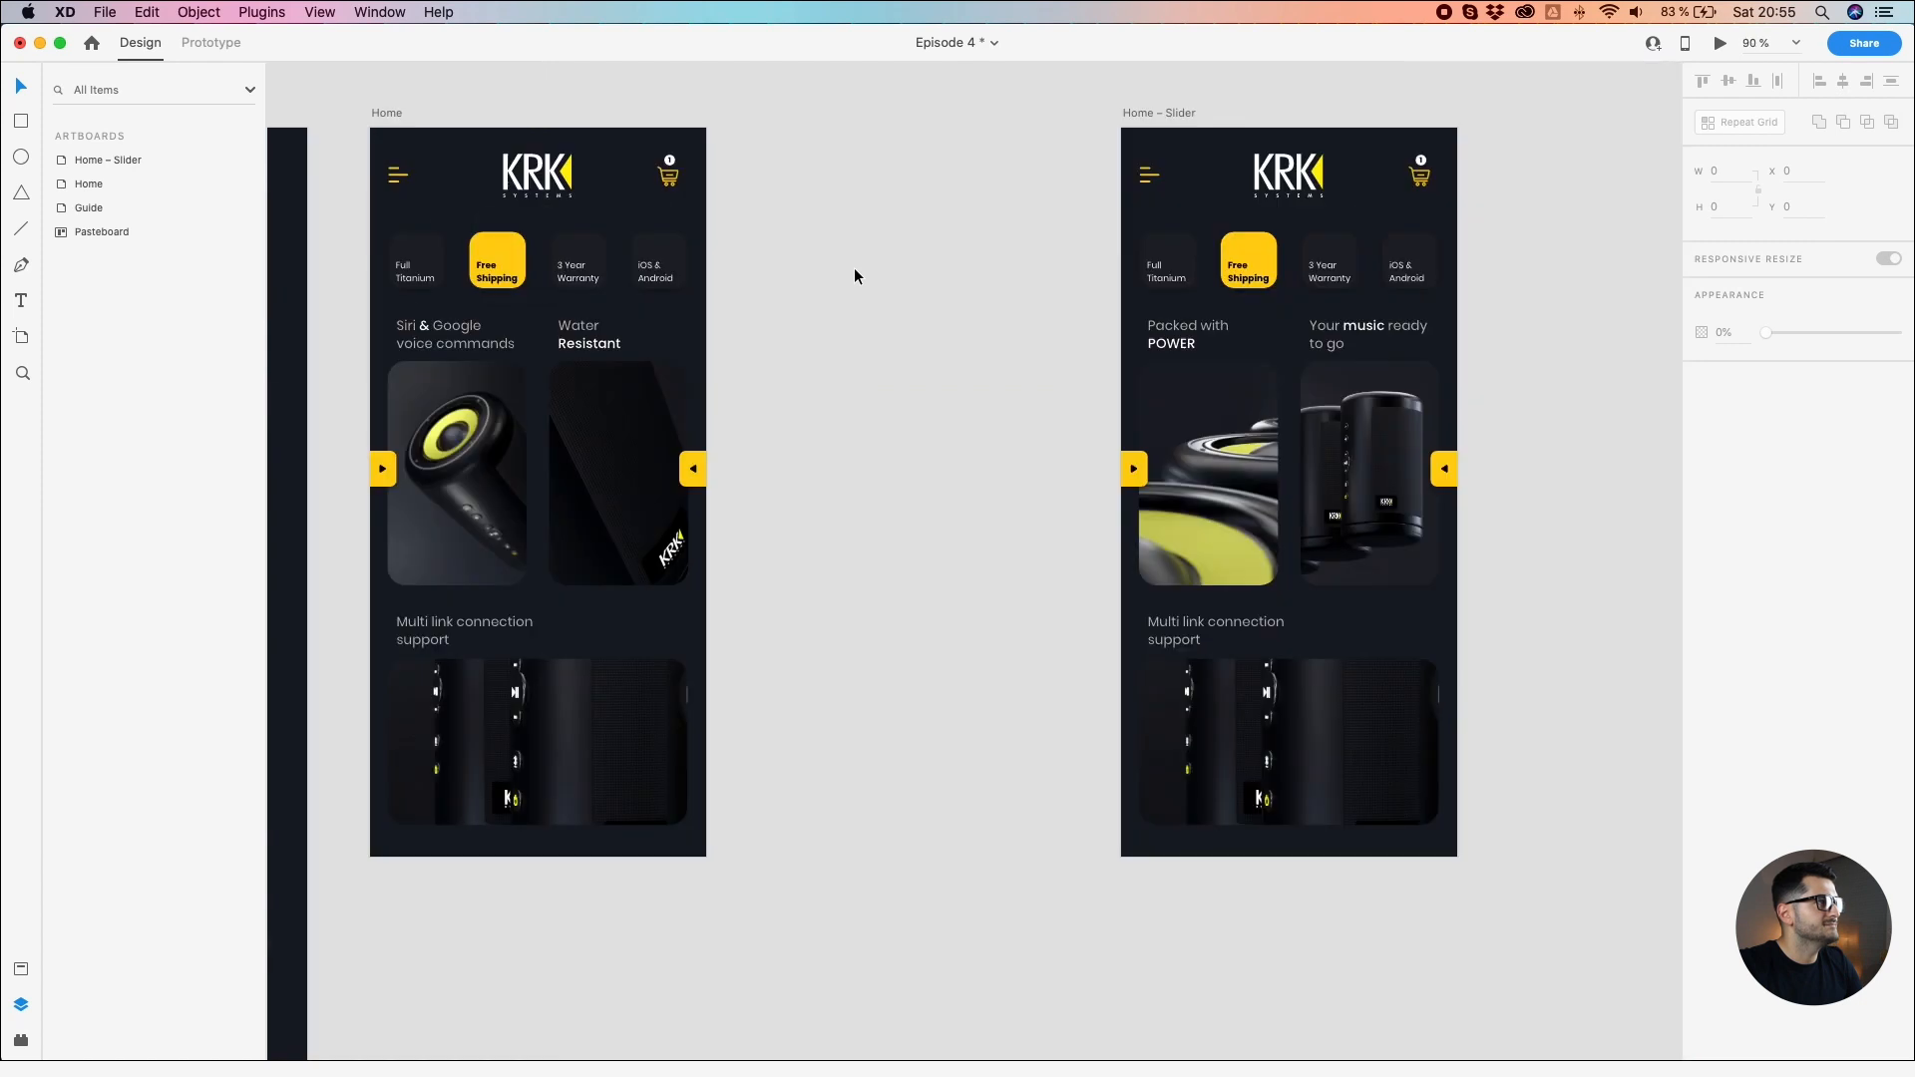
Step: Preview the Home artboard, swipe the slider cards slowly to check the spacing between them, and minimise the preview
left_click(385, 114)
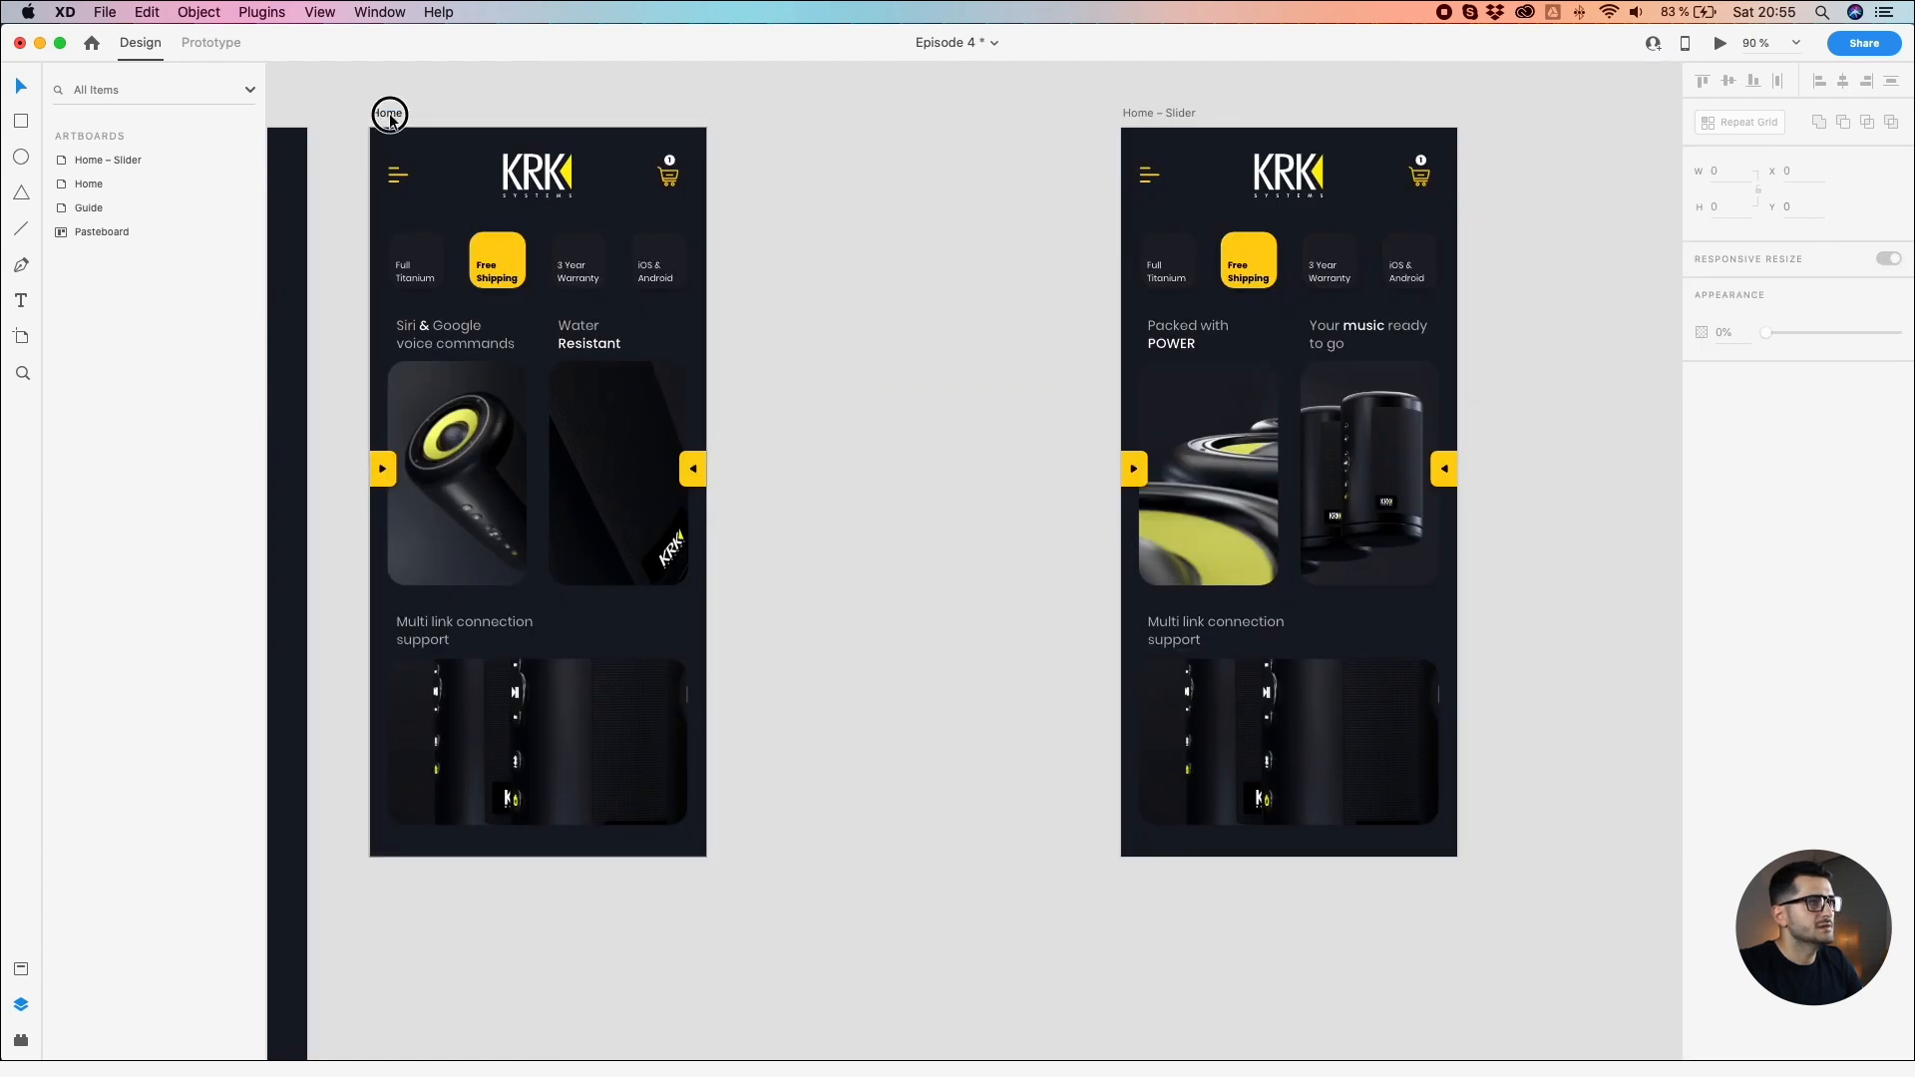
left_click(1716, 43)
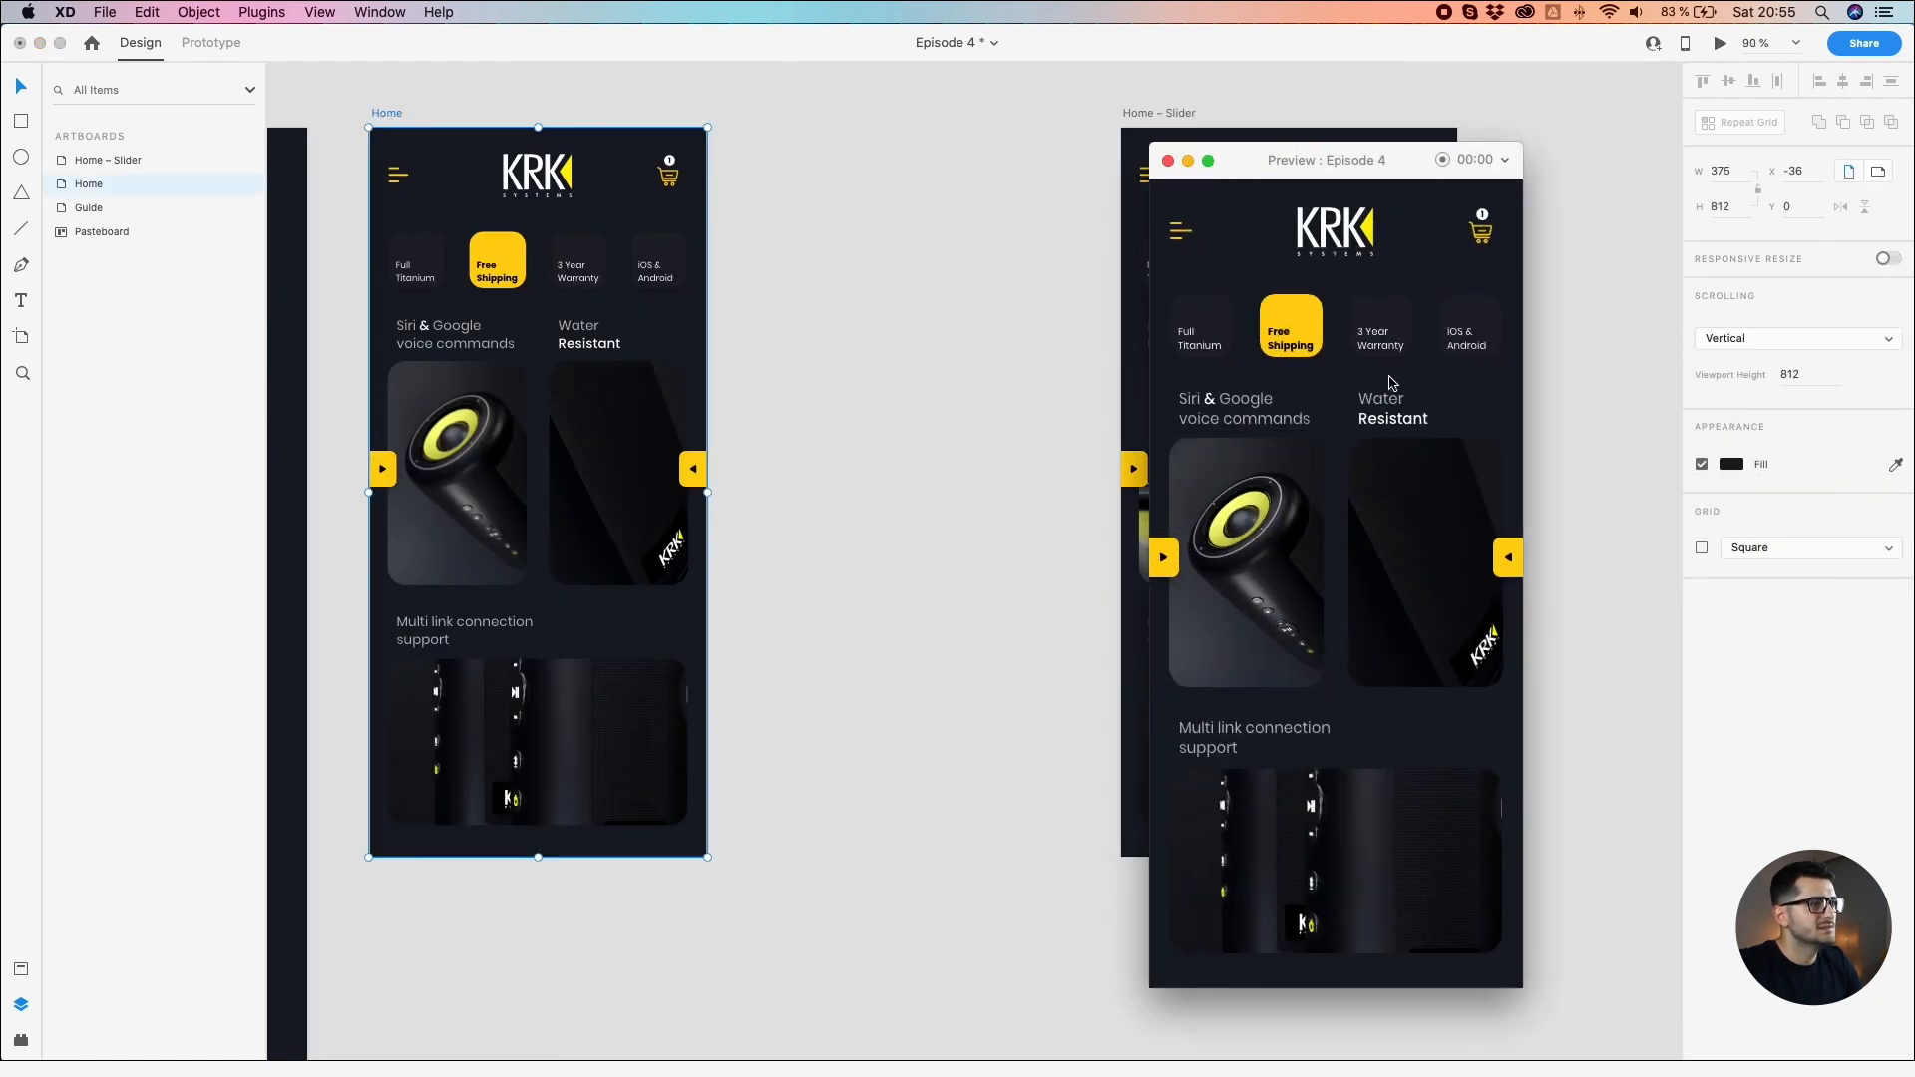
left_click_drag(1436, 551, 1351, 574)
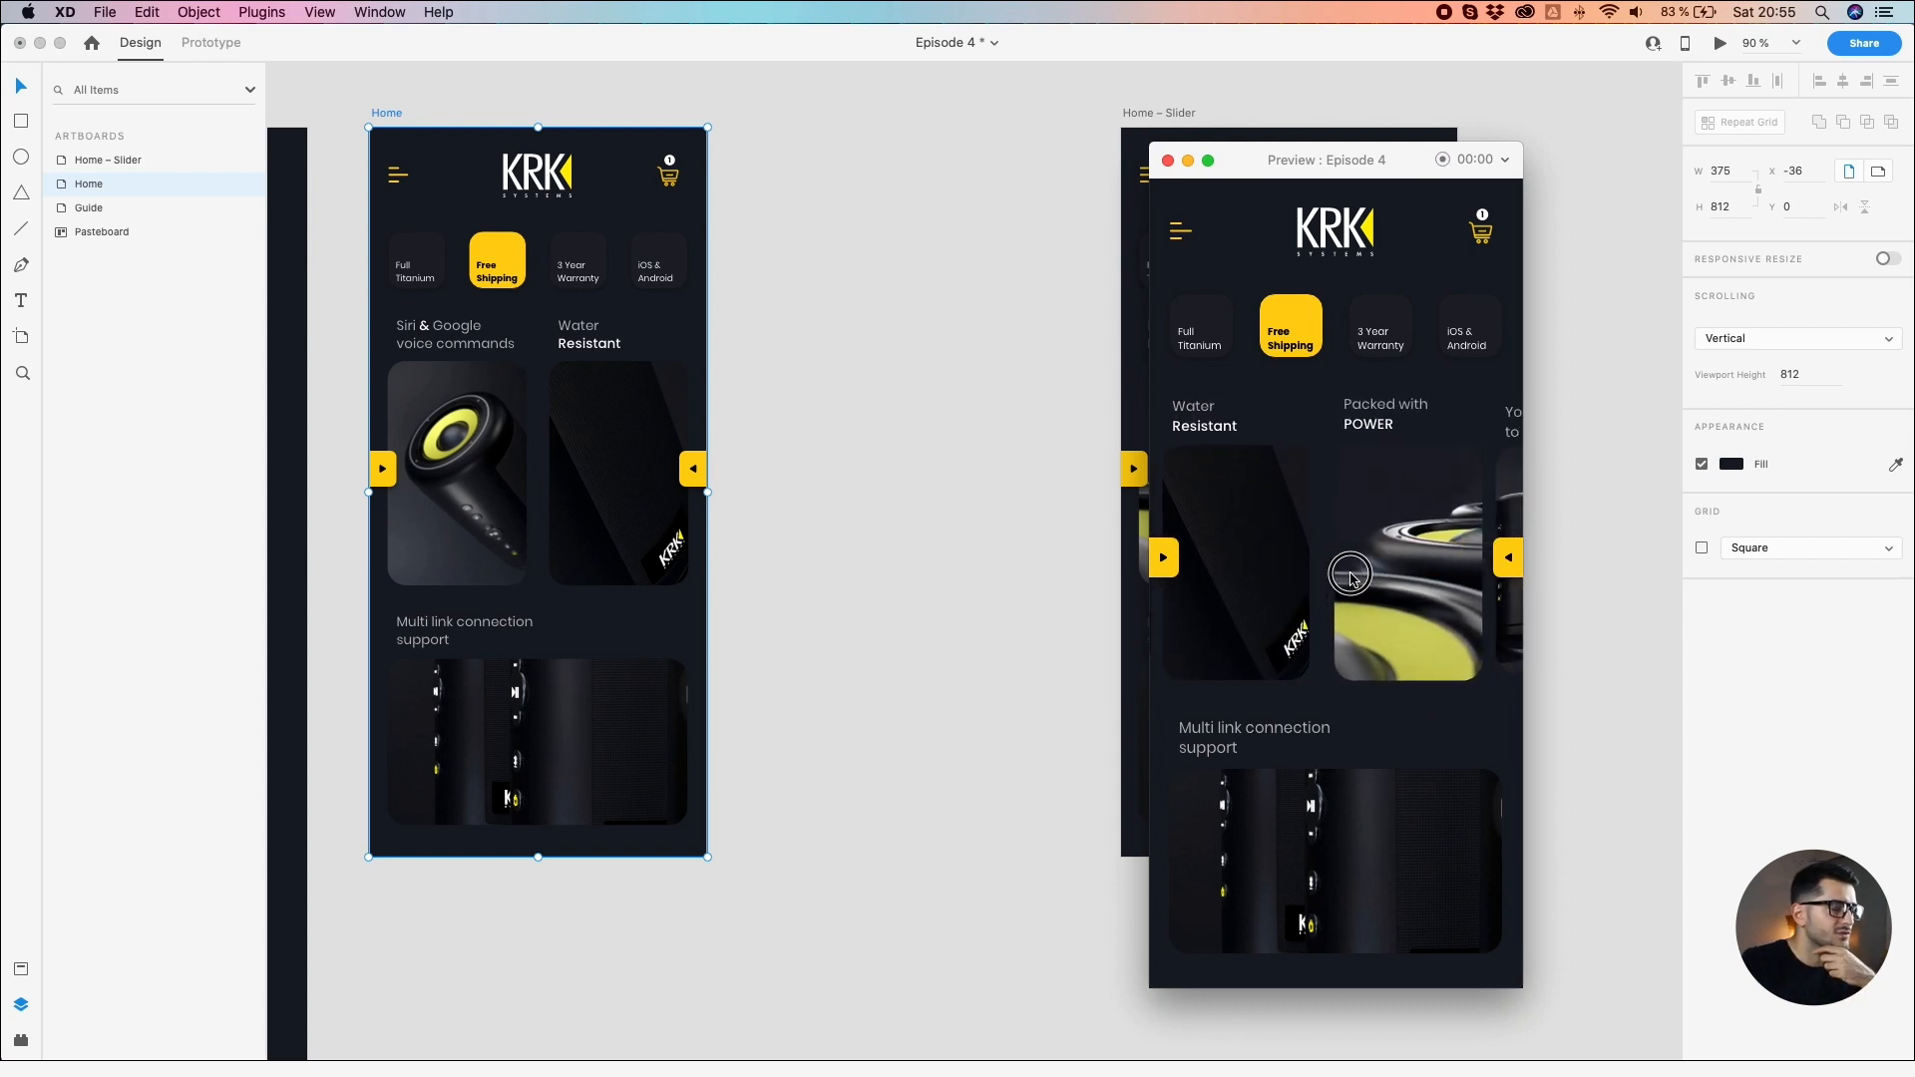
left_click_drag(1351, 578, 1313, 581)
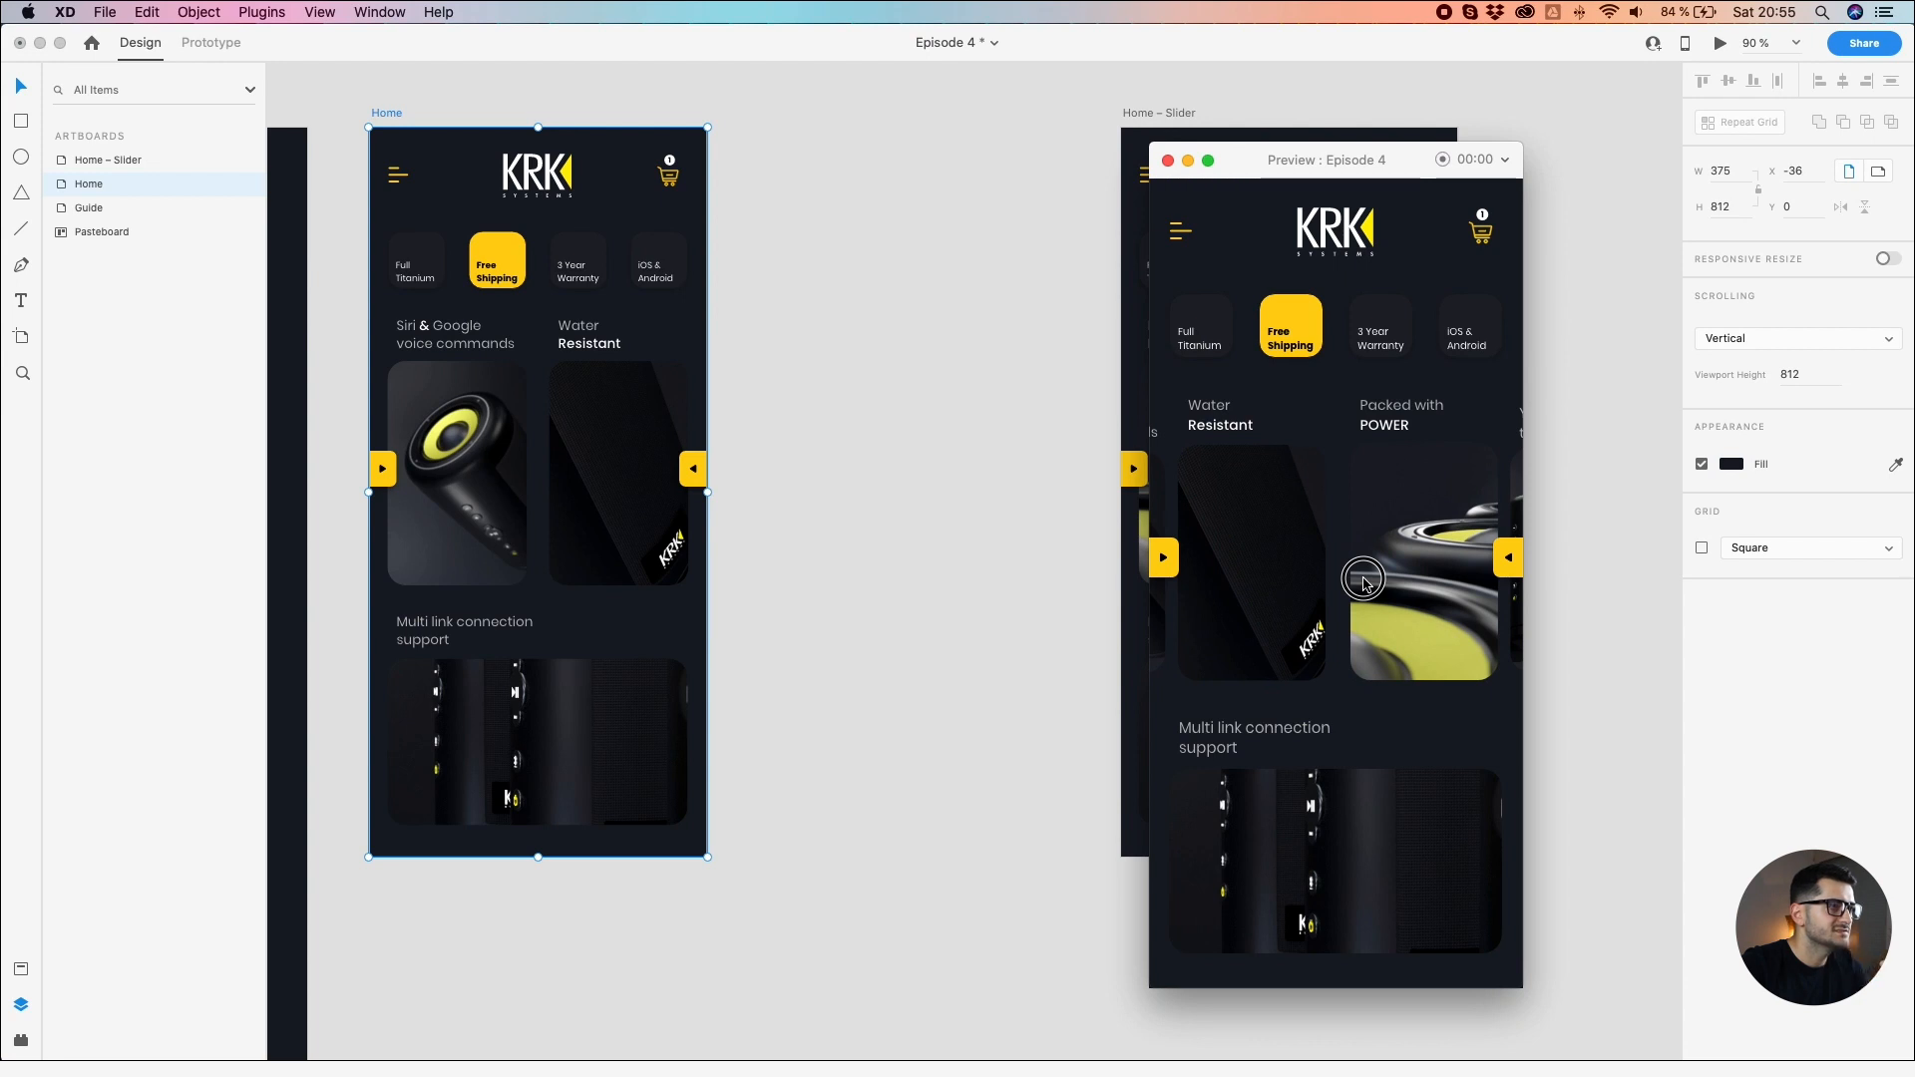
left_click_drag(1351, 581, 1164, 570)
left_click(923, 474)
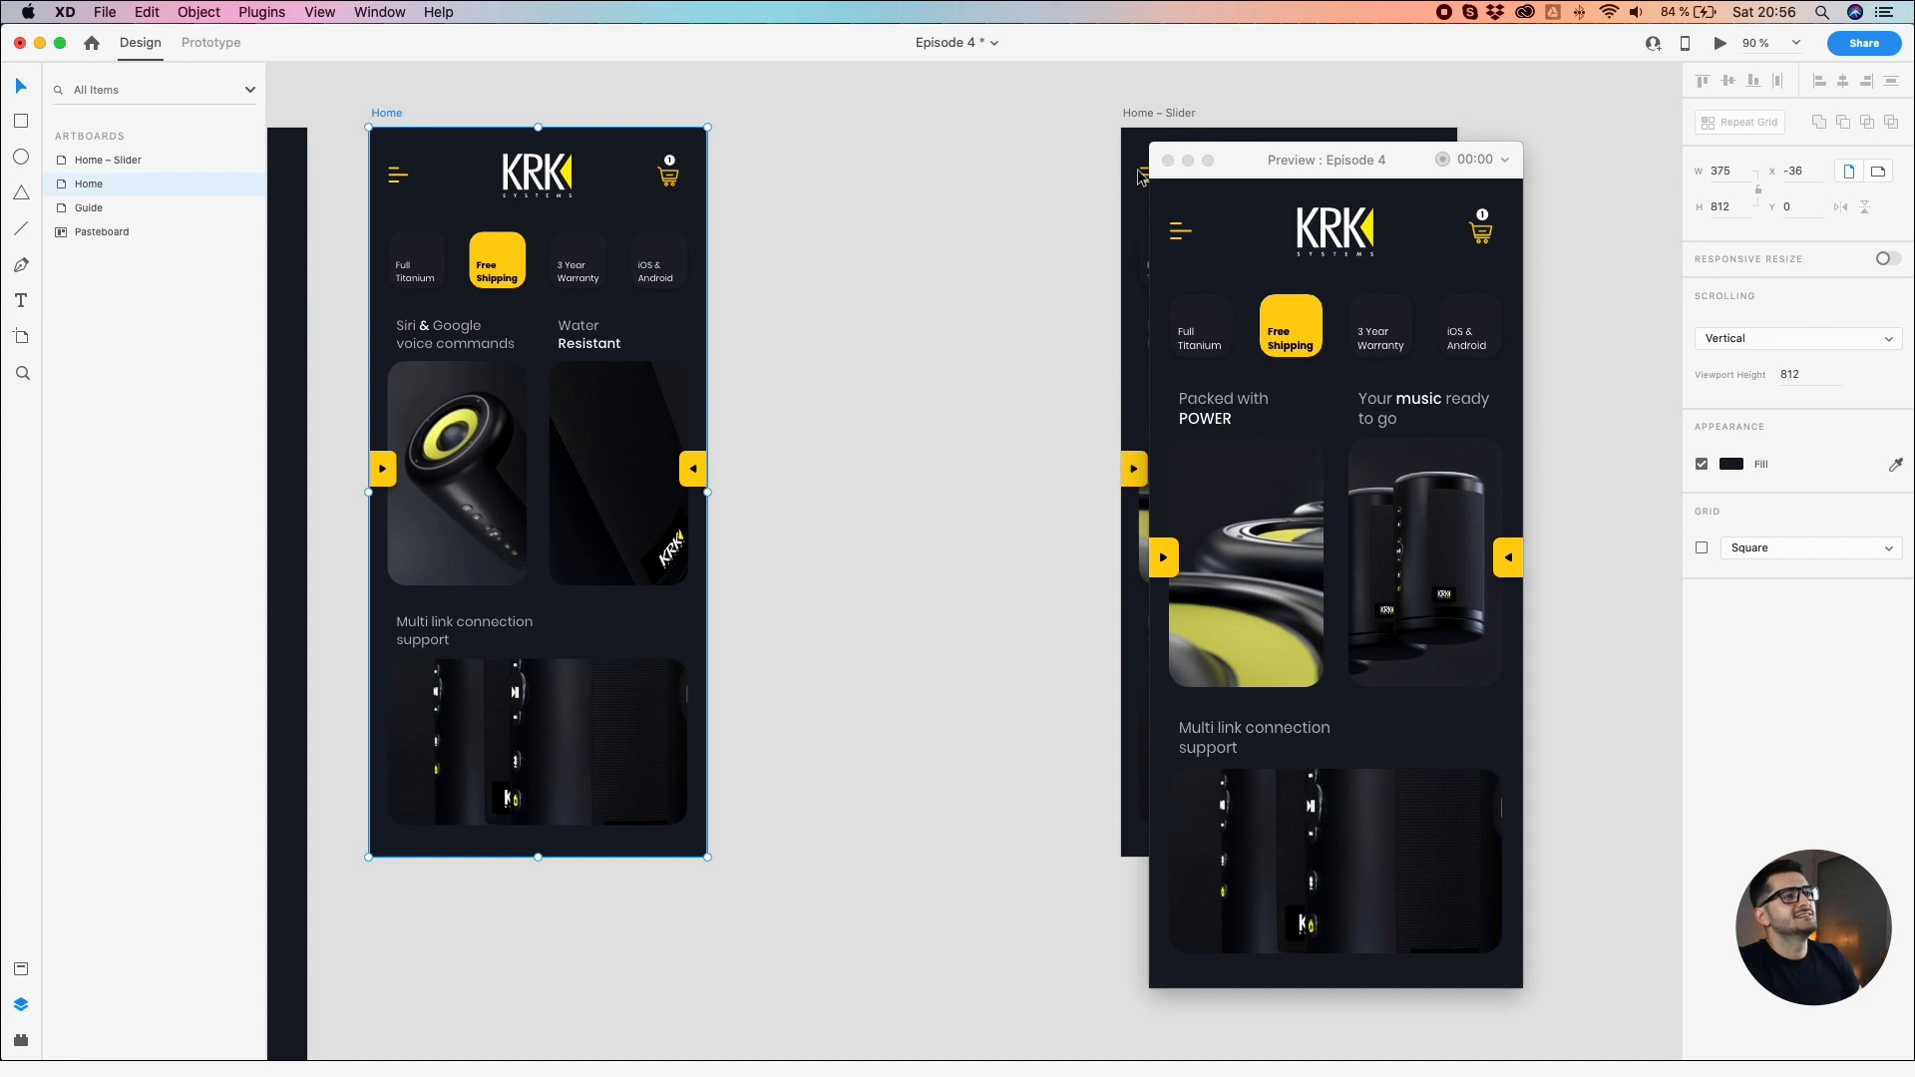
left_click(1186, 162)
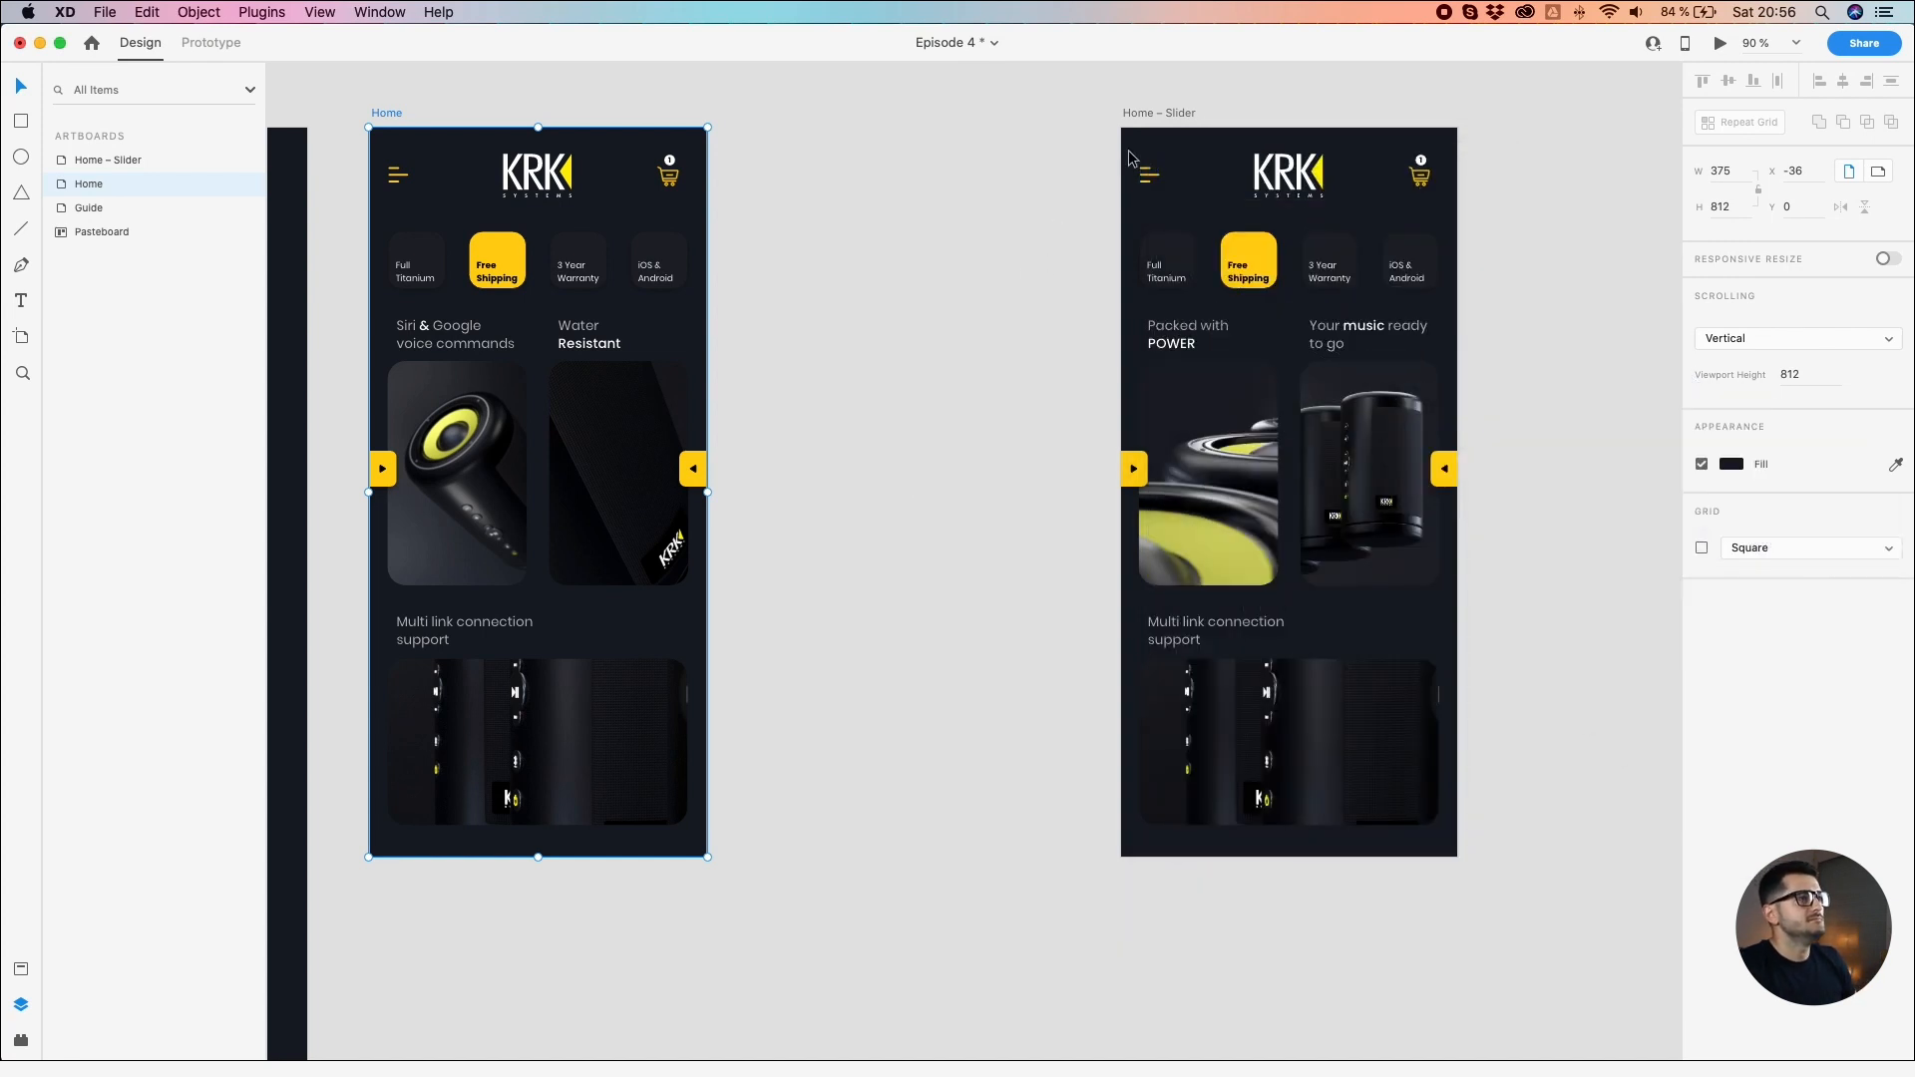
Step: Move the "Home – Slider" artboard closer to the Home artboard, to X 505, and deselect it
left_click_drag(1152, 112, 1011, 124)
scroll(990, 106, "down", 4)
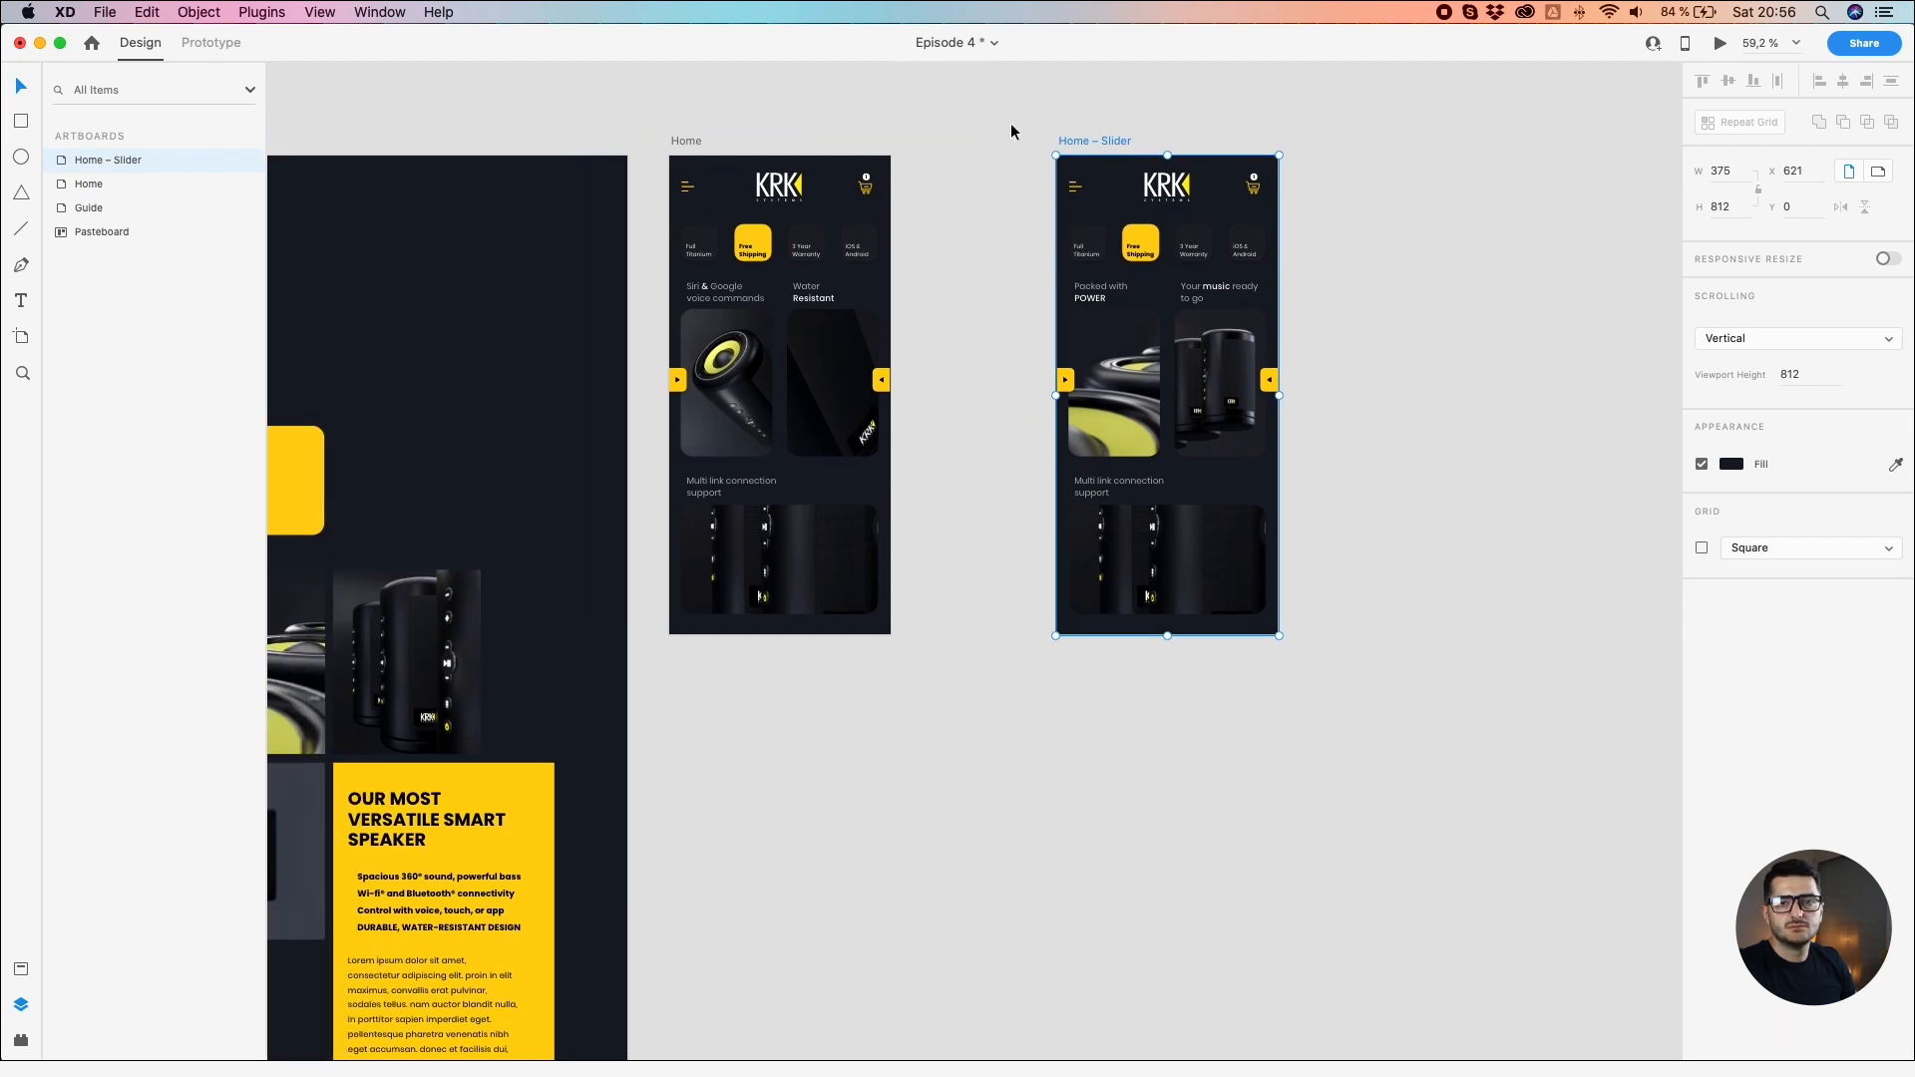
left_click_drag(1098, 139, 1033, 141)
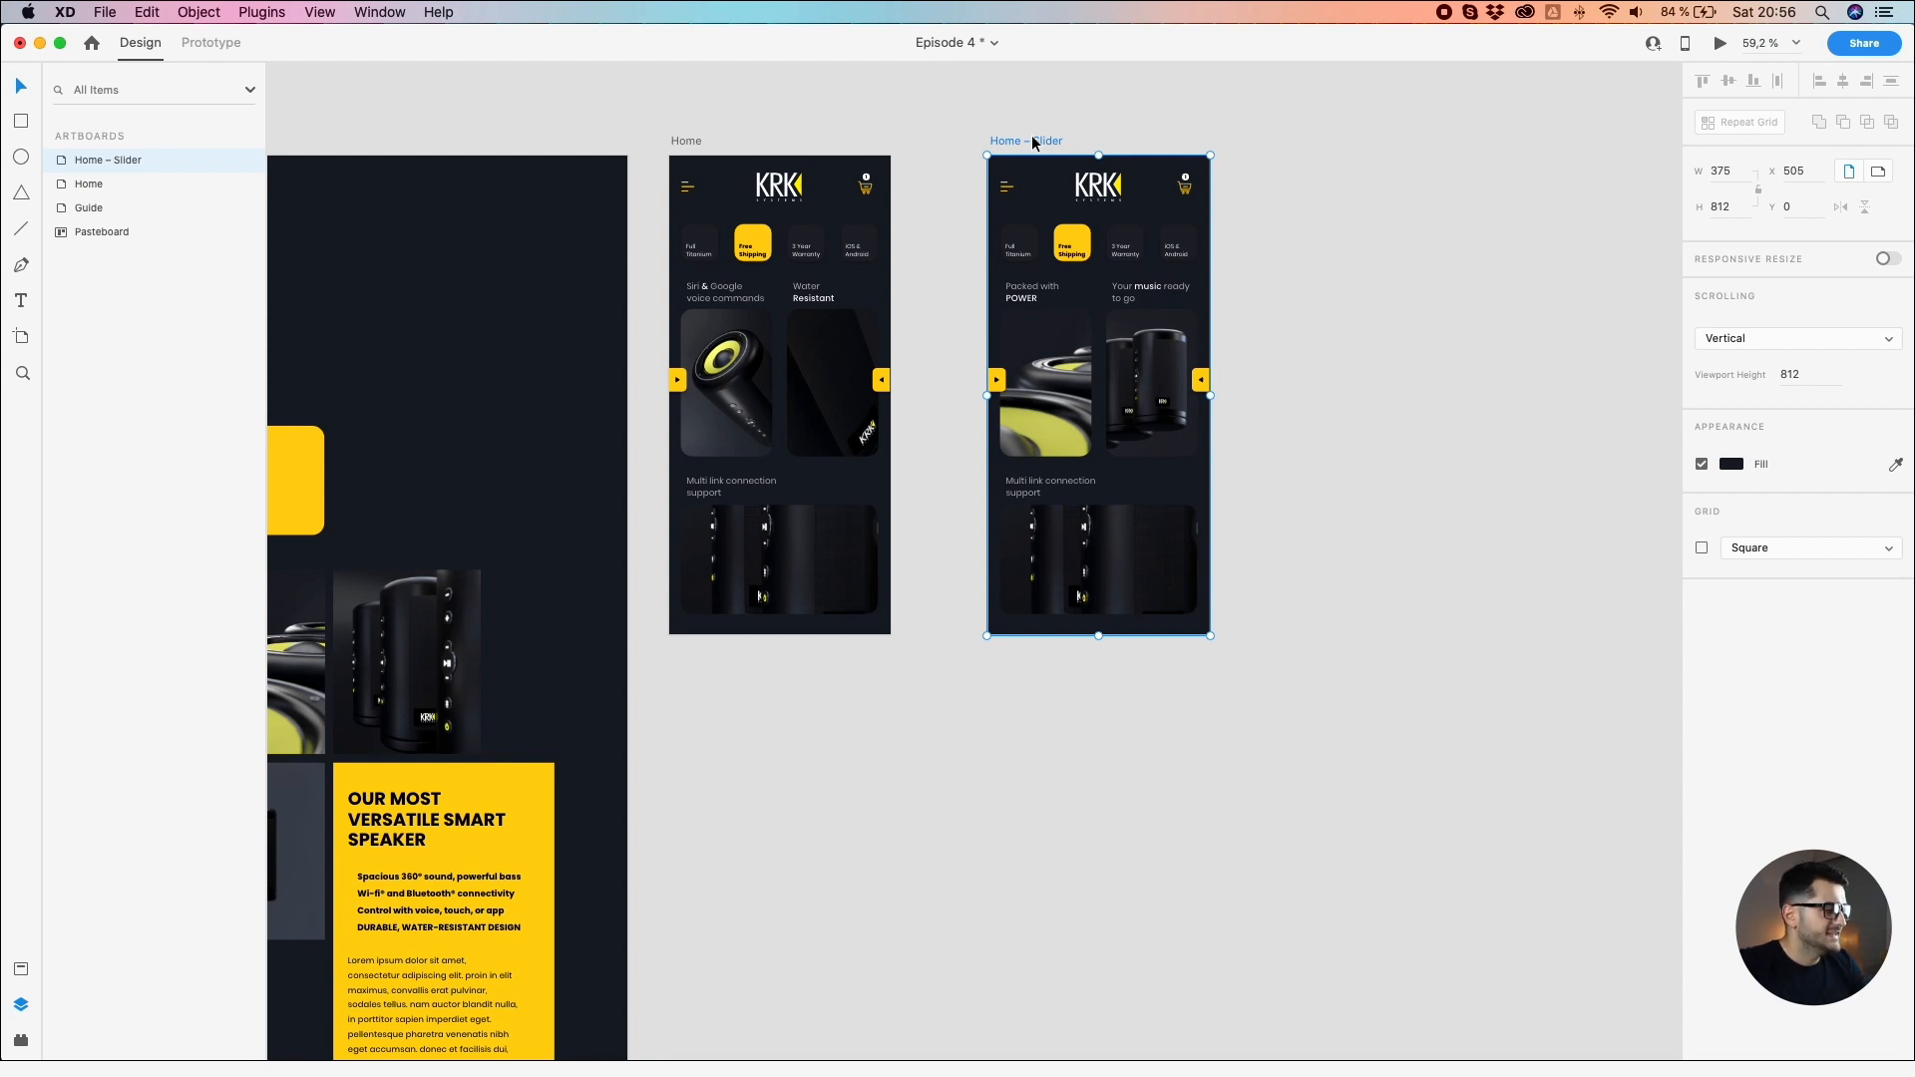
left_click(1241, 870)
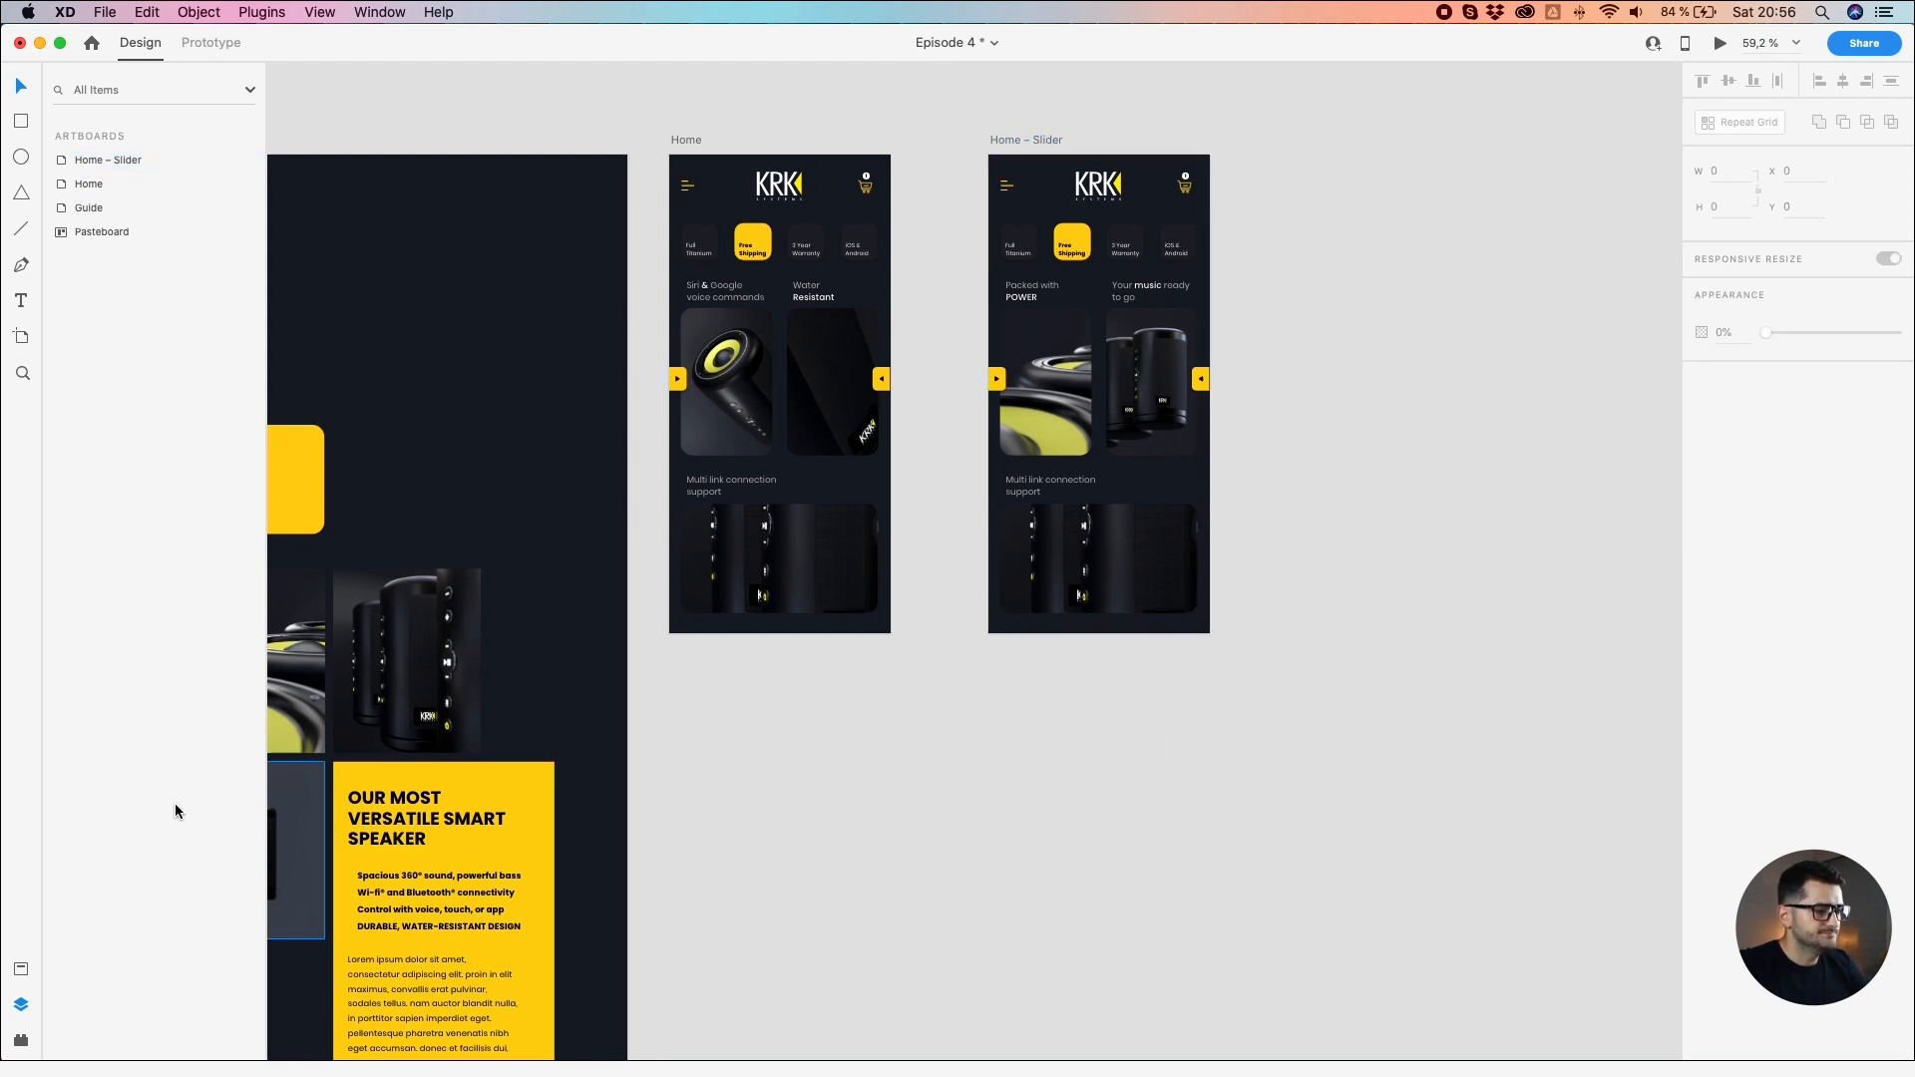
Step: Duplicate the "Home – Slider" artboard beside the original at X 1032 and name the copy "Home – Expand"
scroll(1268, 632, "down", 3)
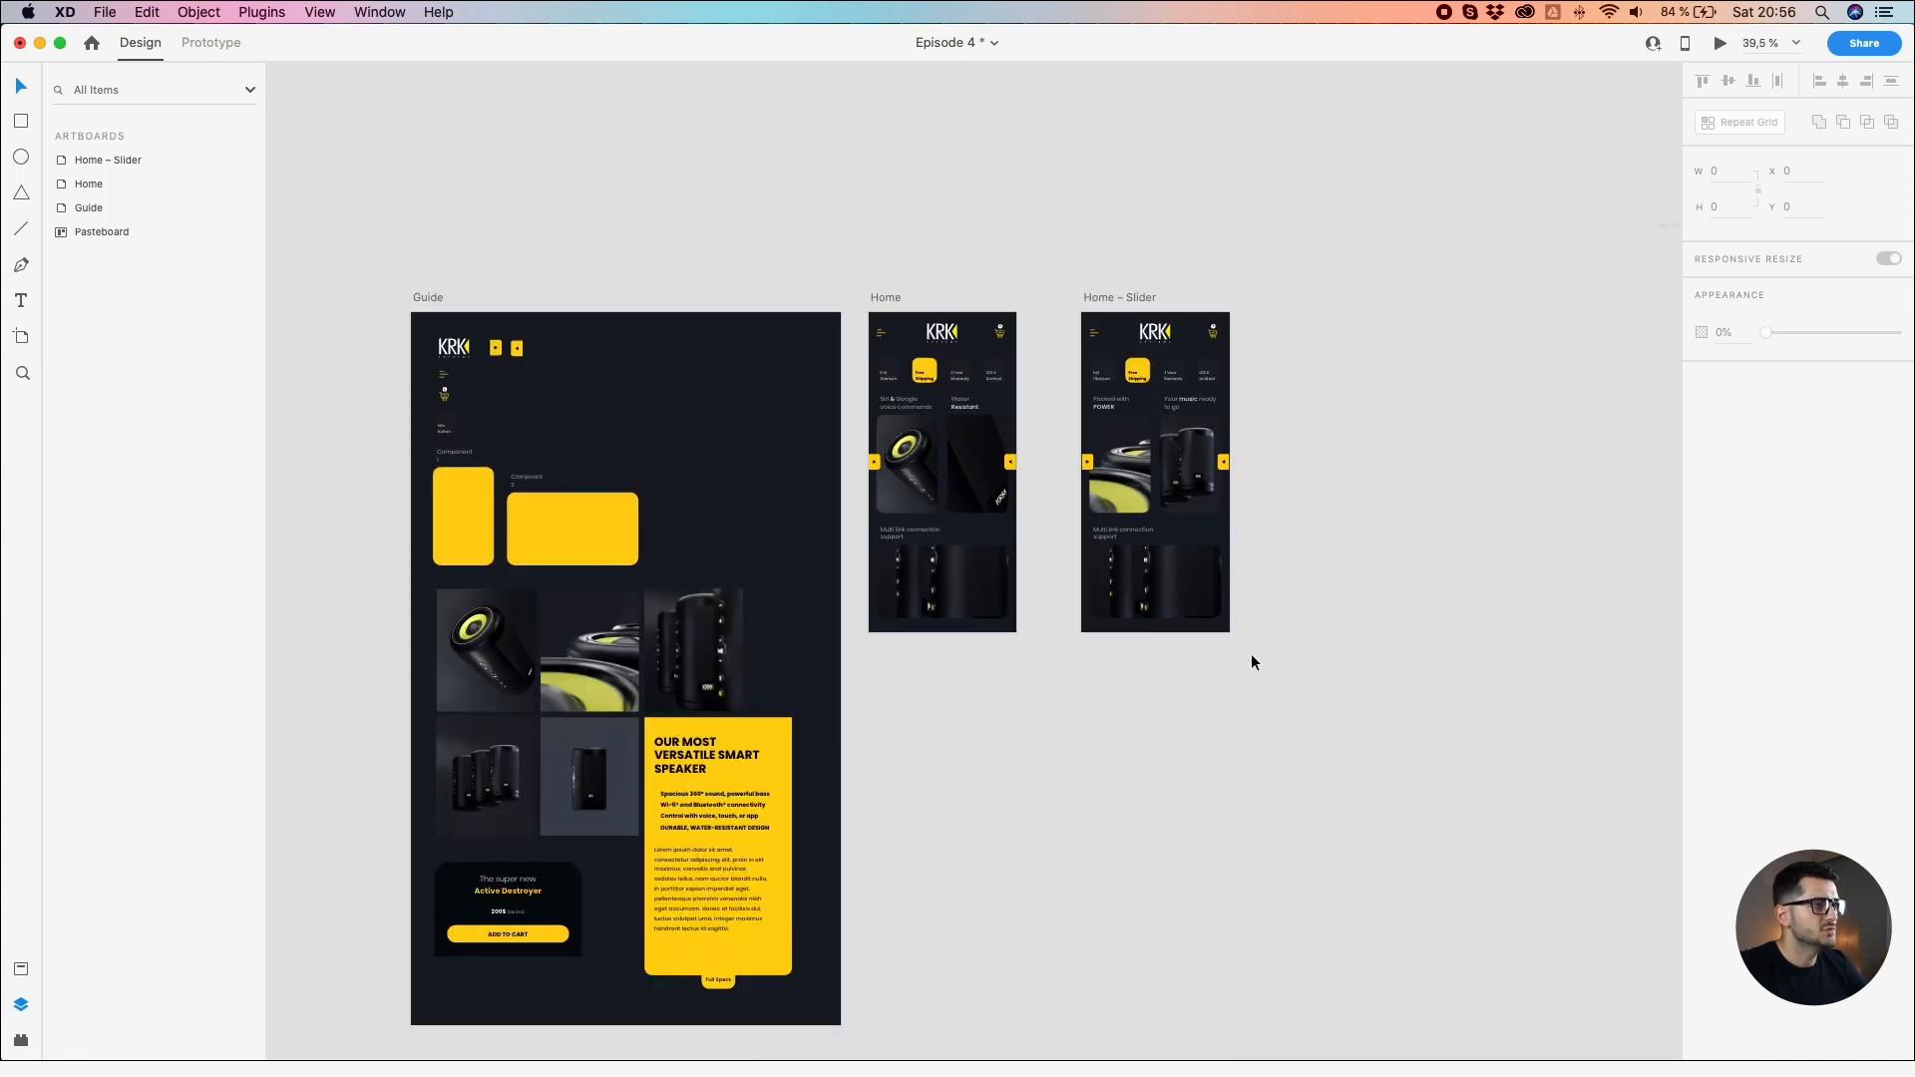
scroll(1254, 664, "up", 1)
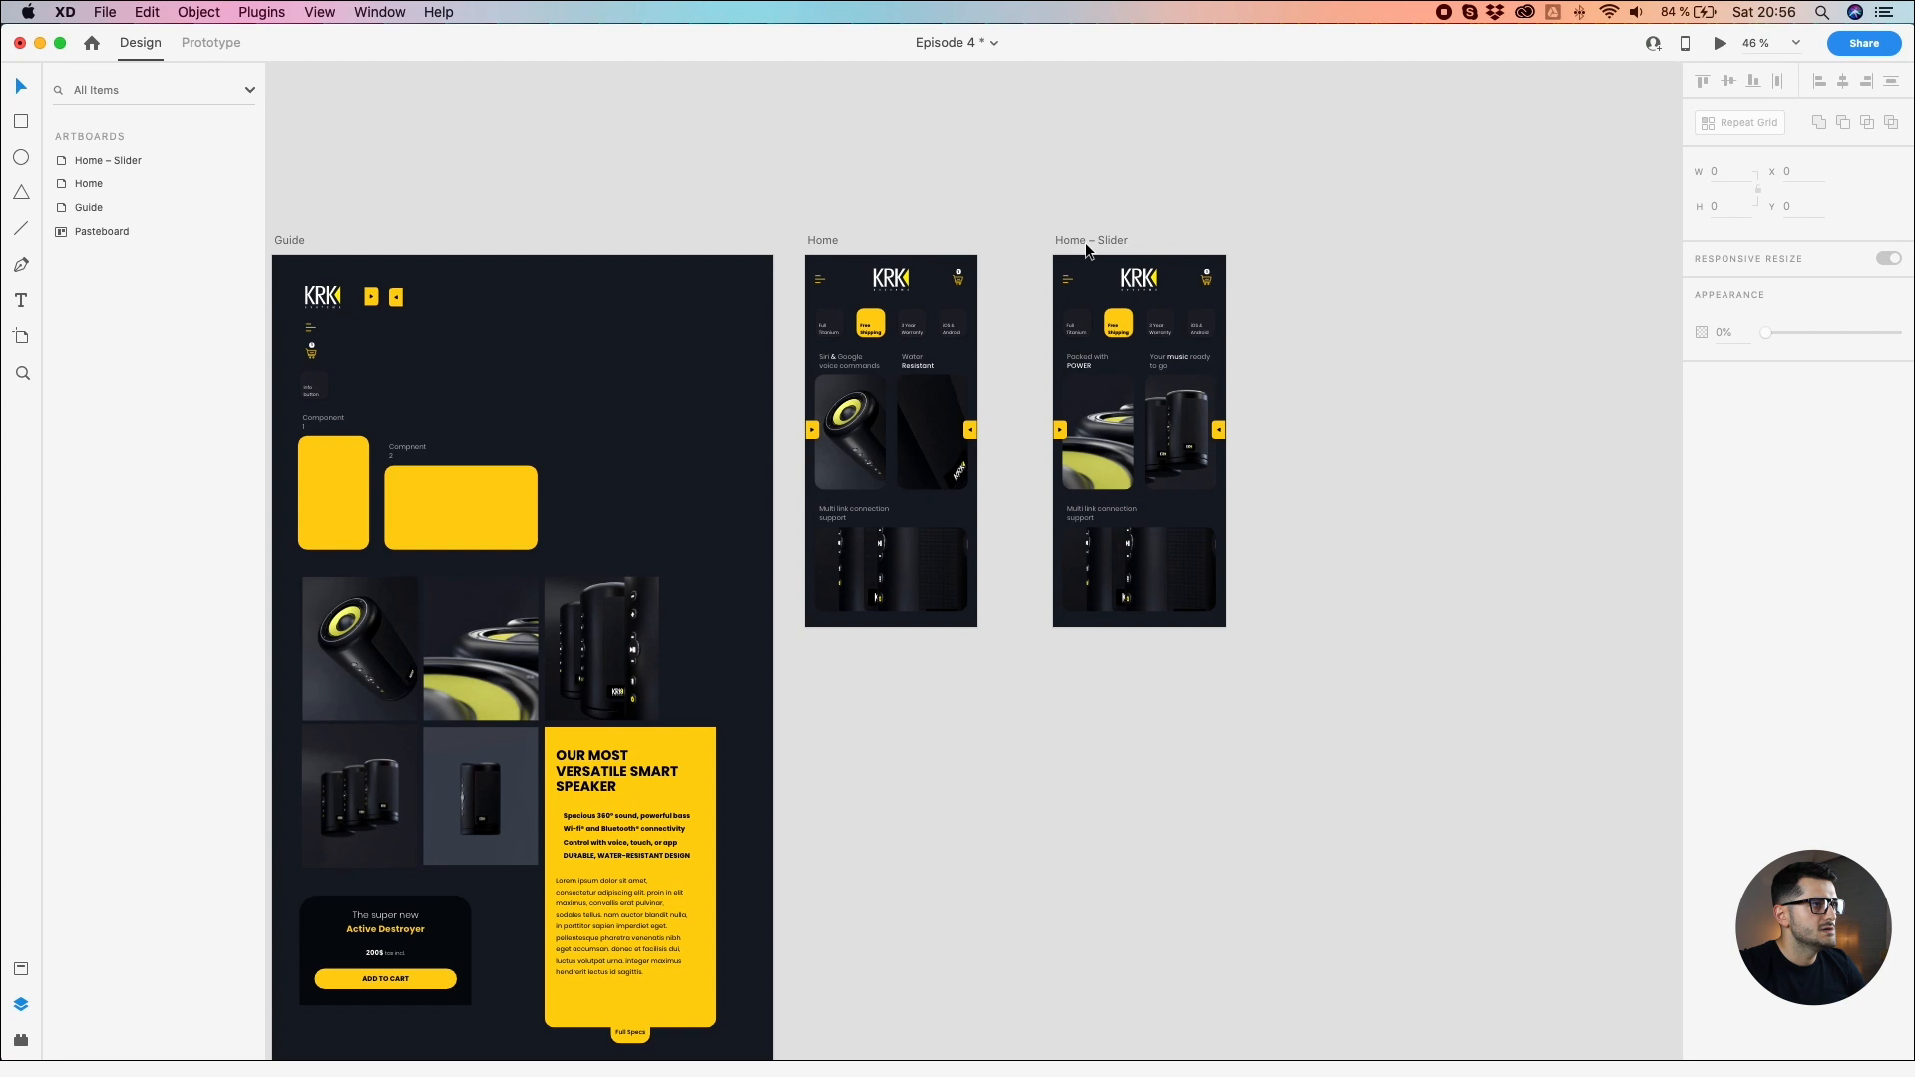
left_click_drag(1085, 246, 1328, 274)
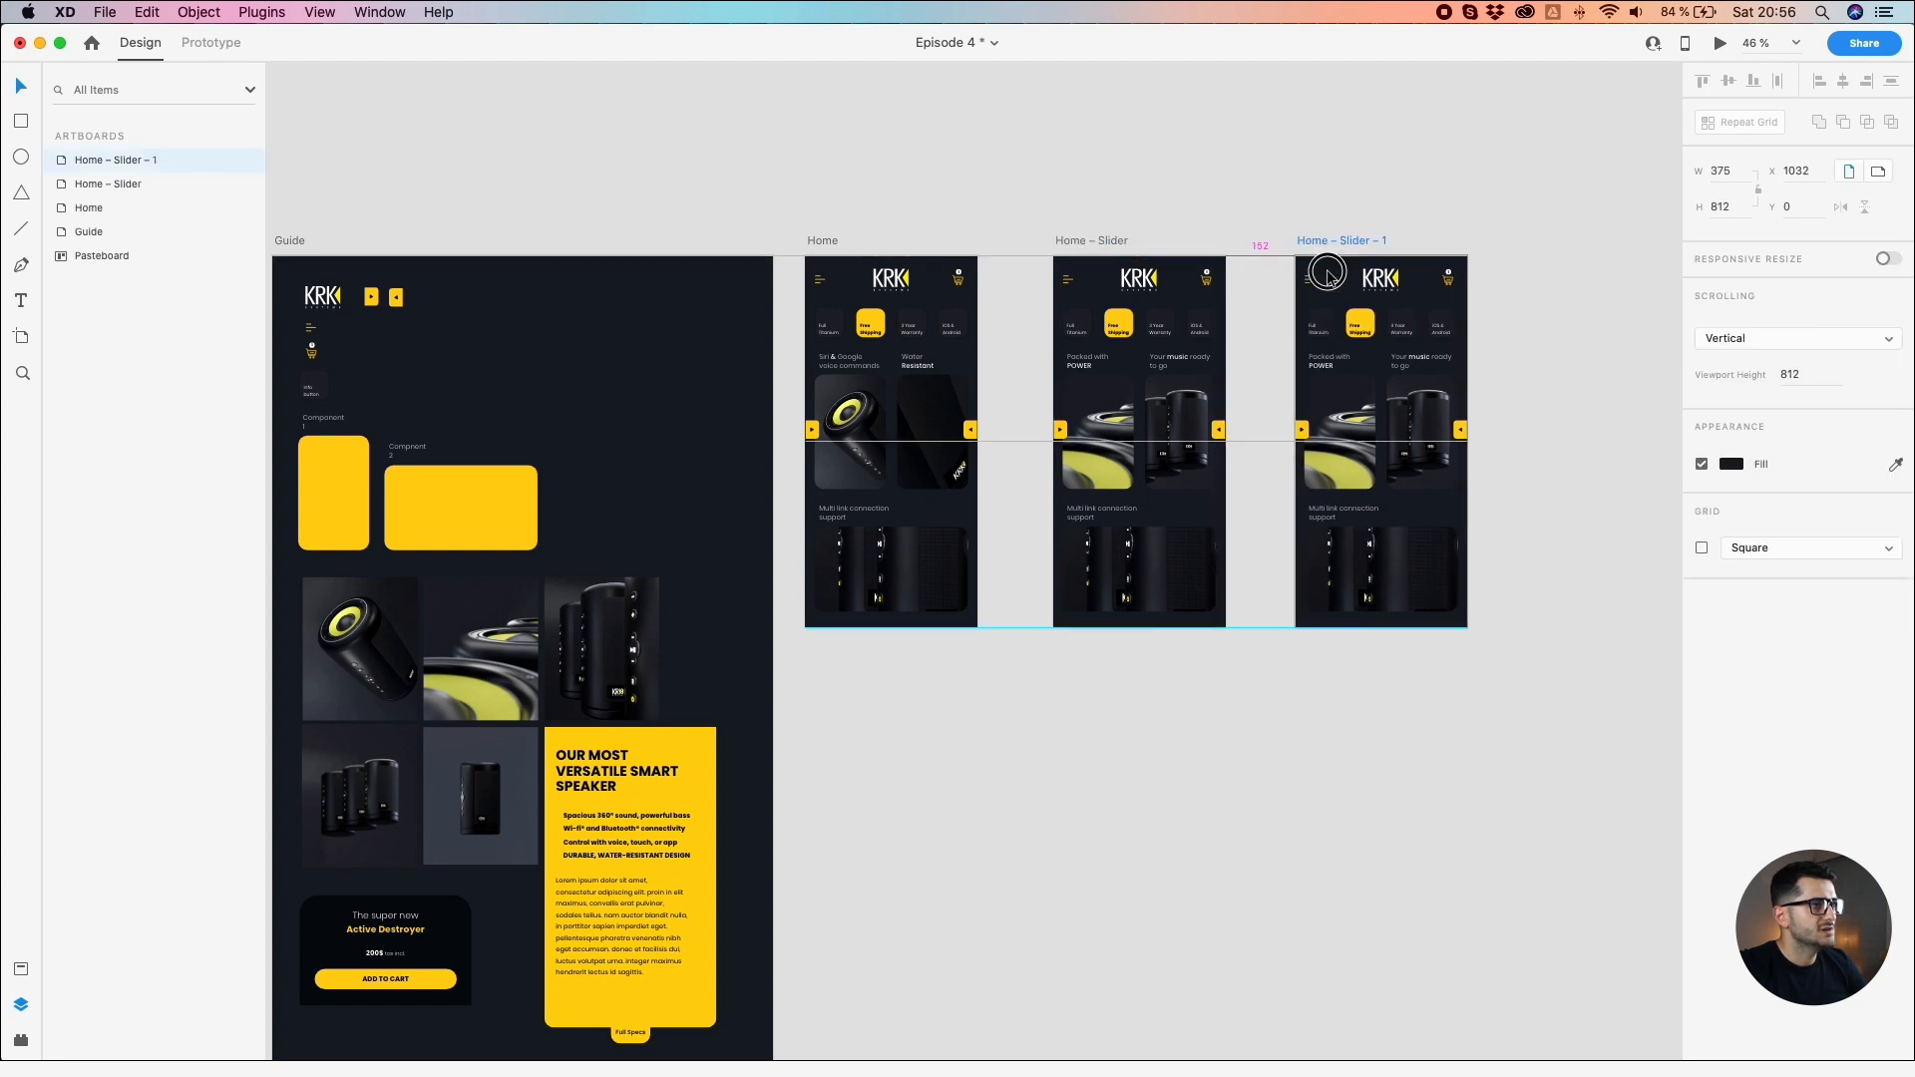
scroll(1327, 275, "up", 2)
scroll(1247, 269, "right", 3)
double_click(1163, 236)
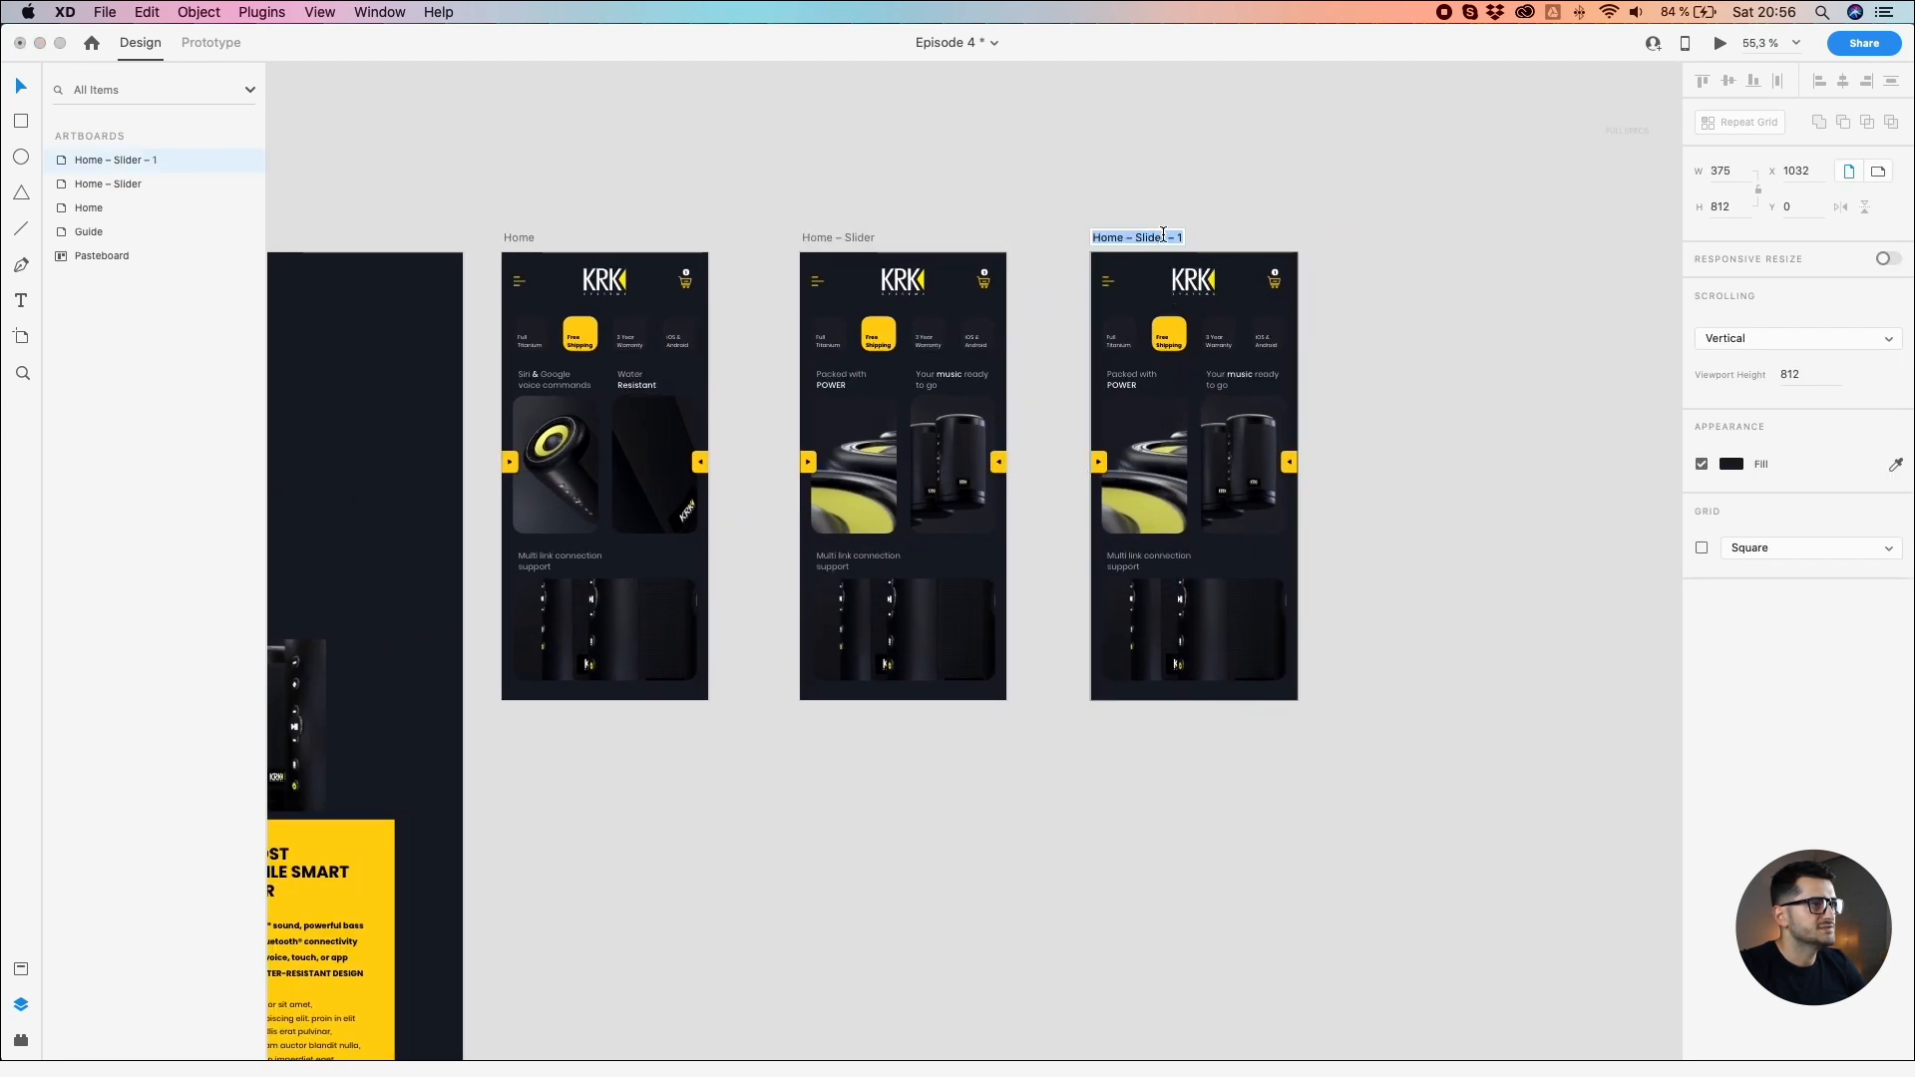
left_click(1145, 236)
left_click_drag(1167, 236, 1254, 251)
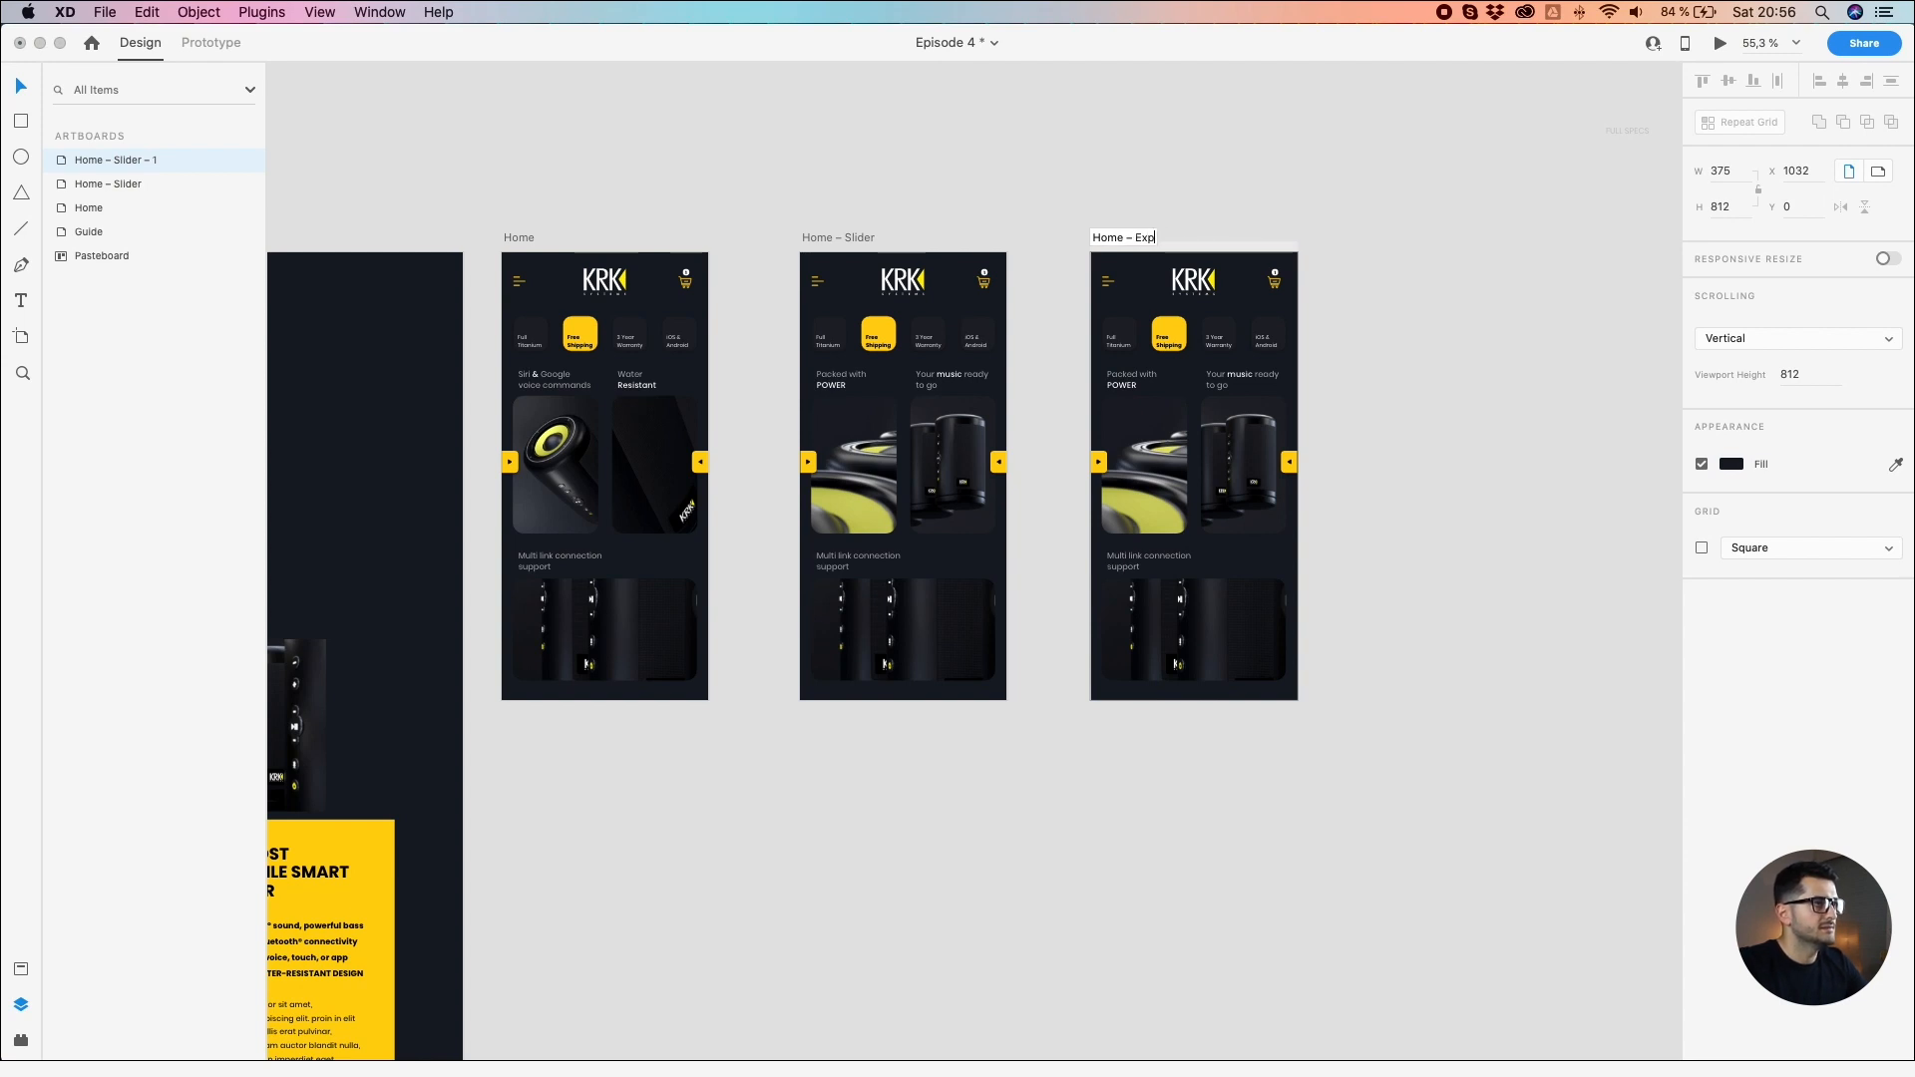
left_click(1268, 159)
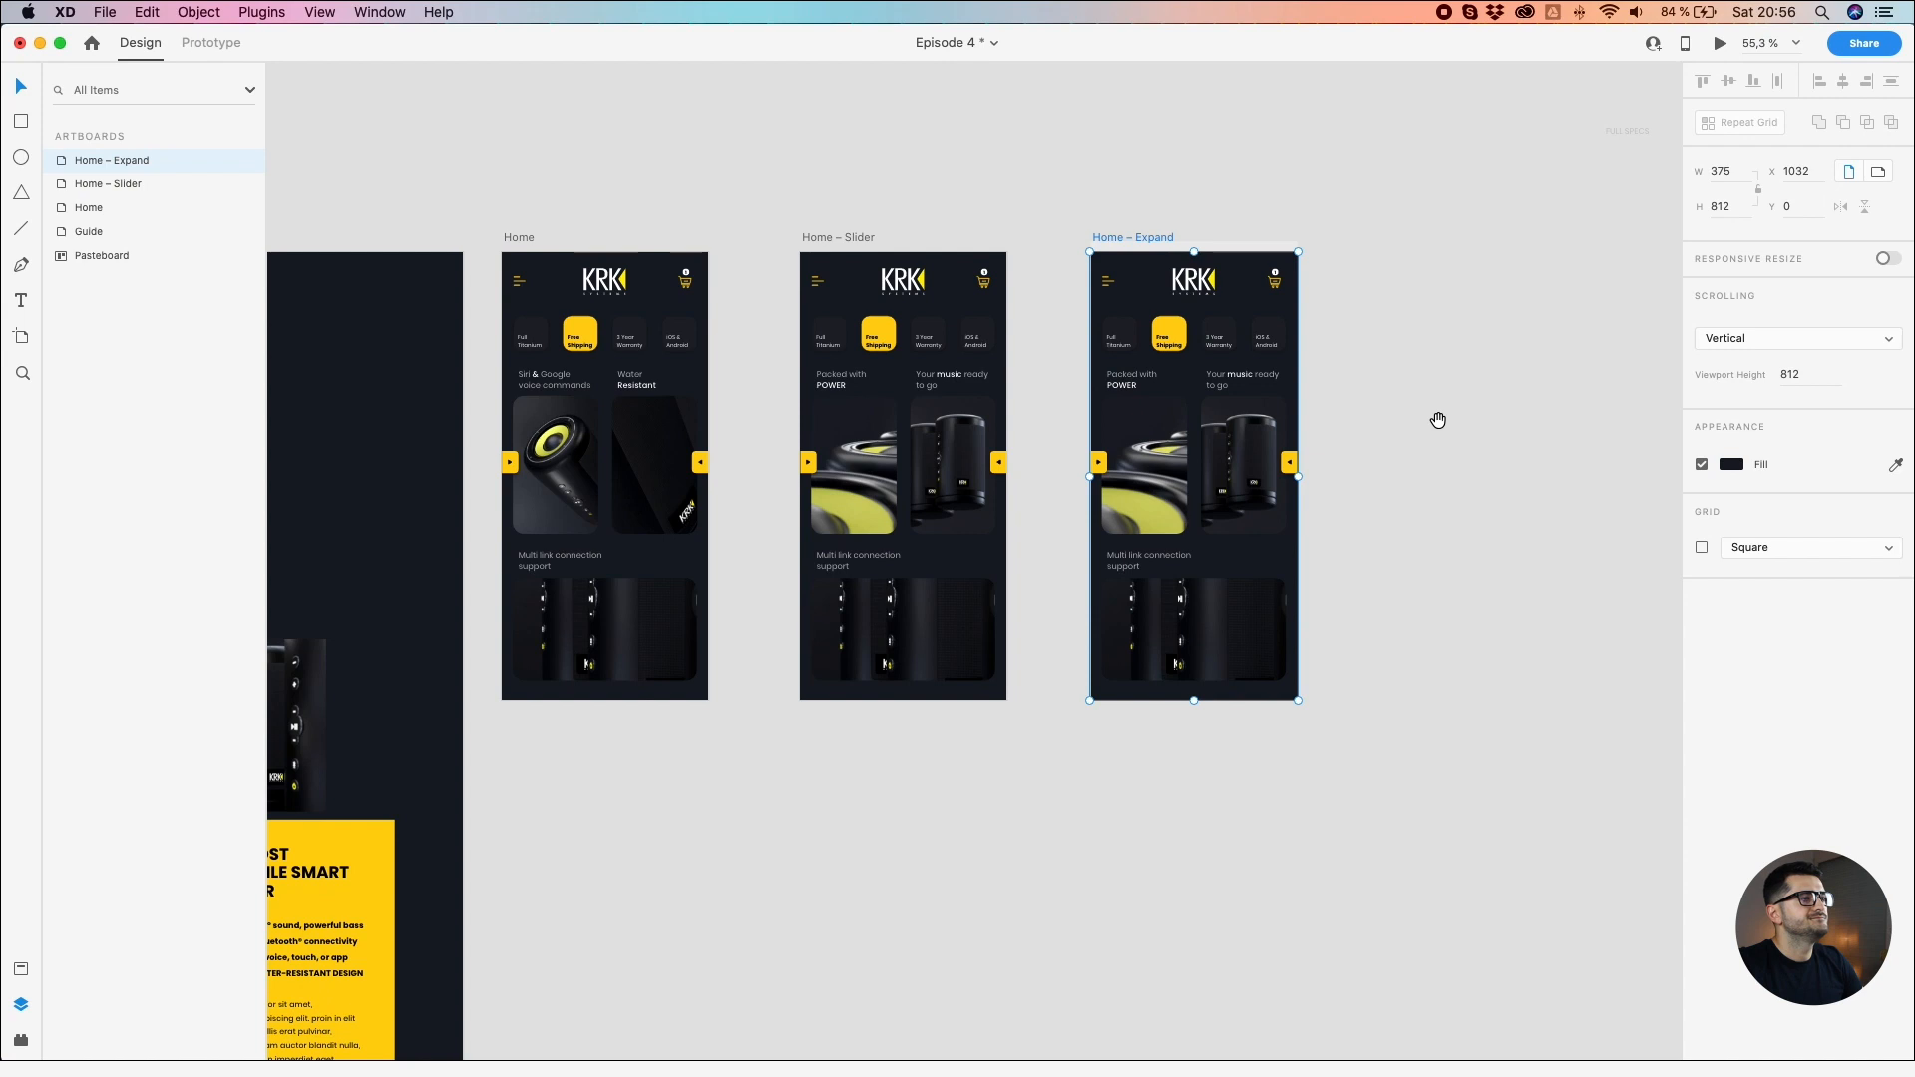
Step: Compare the "Multi link connection support" card and its layer group across the Home, "Home – Slider" and "Home – Expand" artboards
left_click_drag(1438, 422, 1269, 379)
scroll(1076, 569, "up", 3)
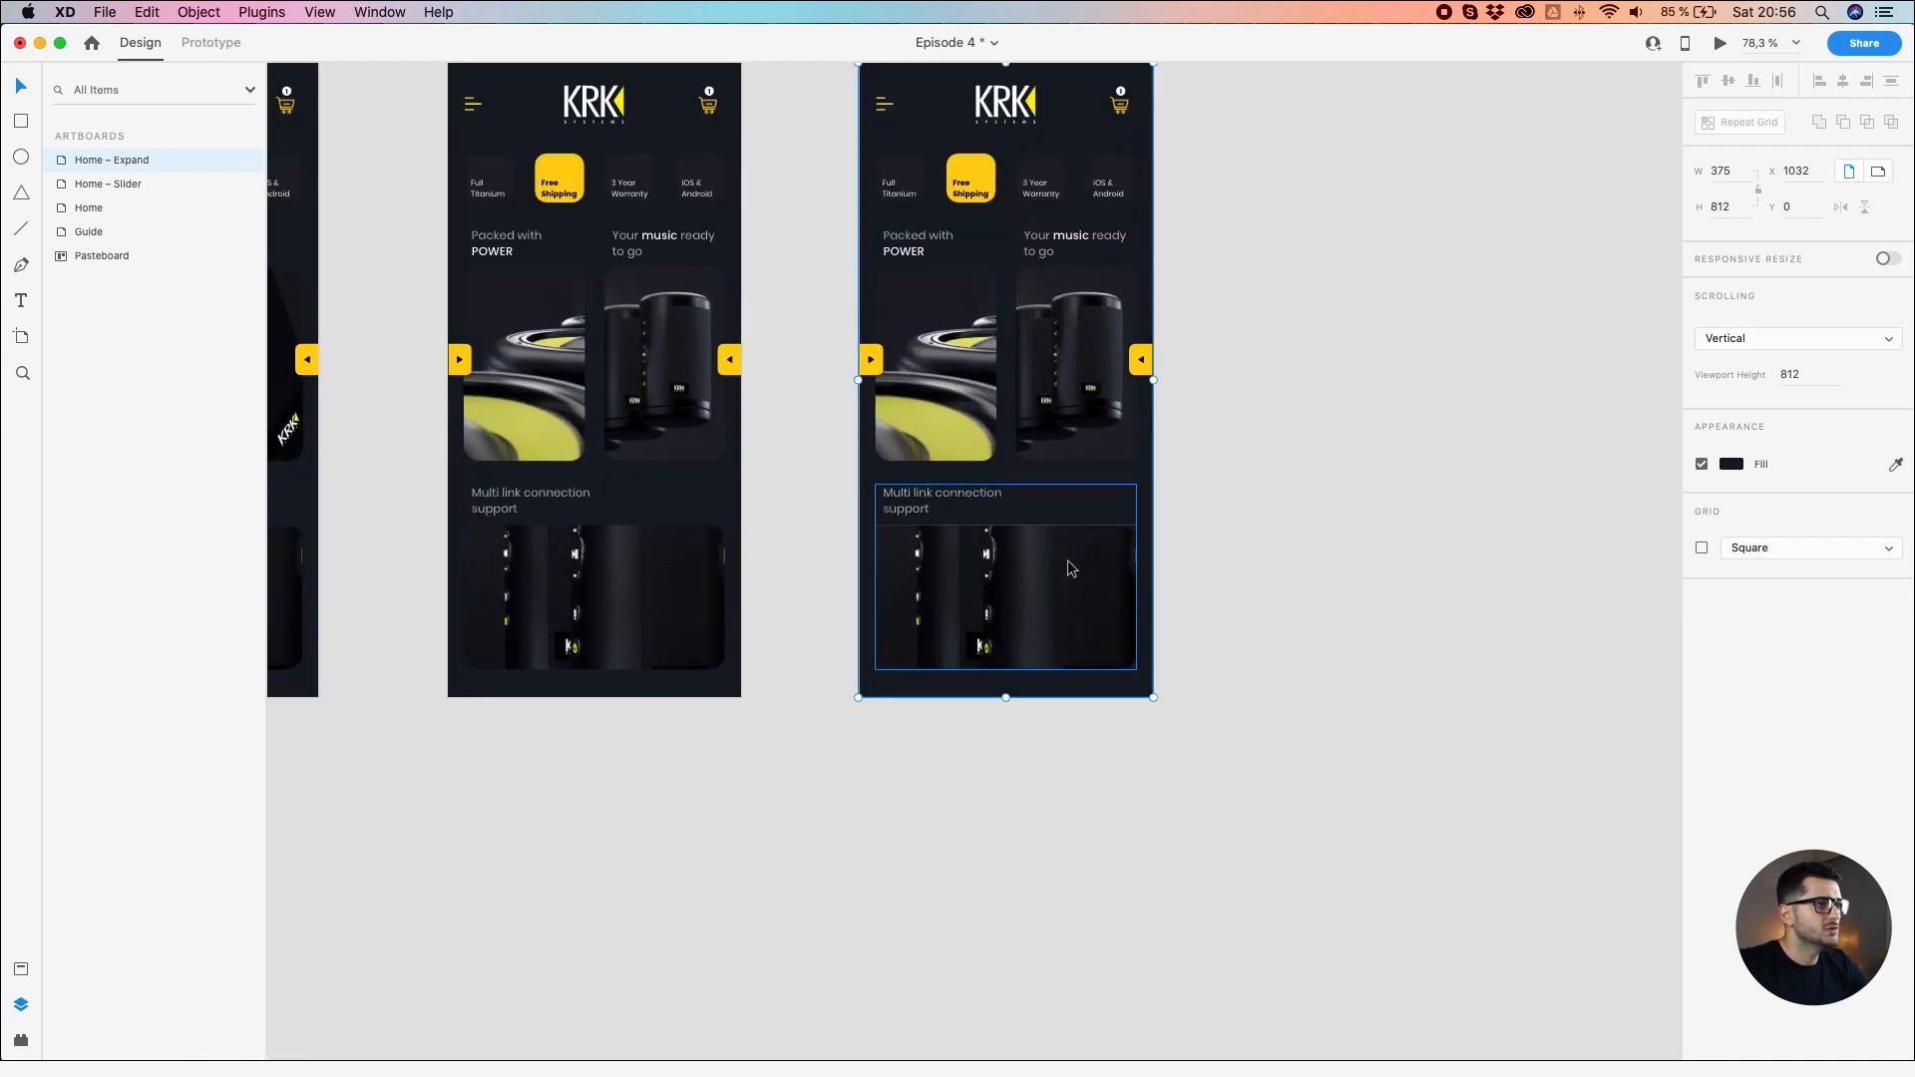
left_click(1067, 560)
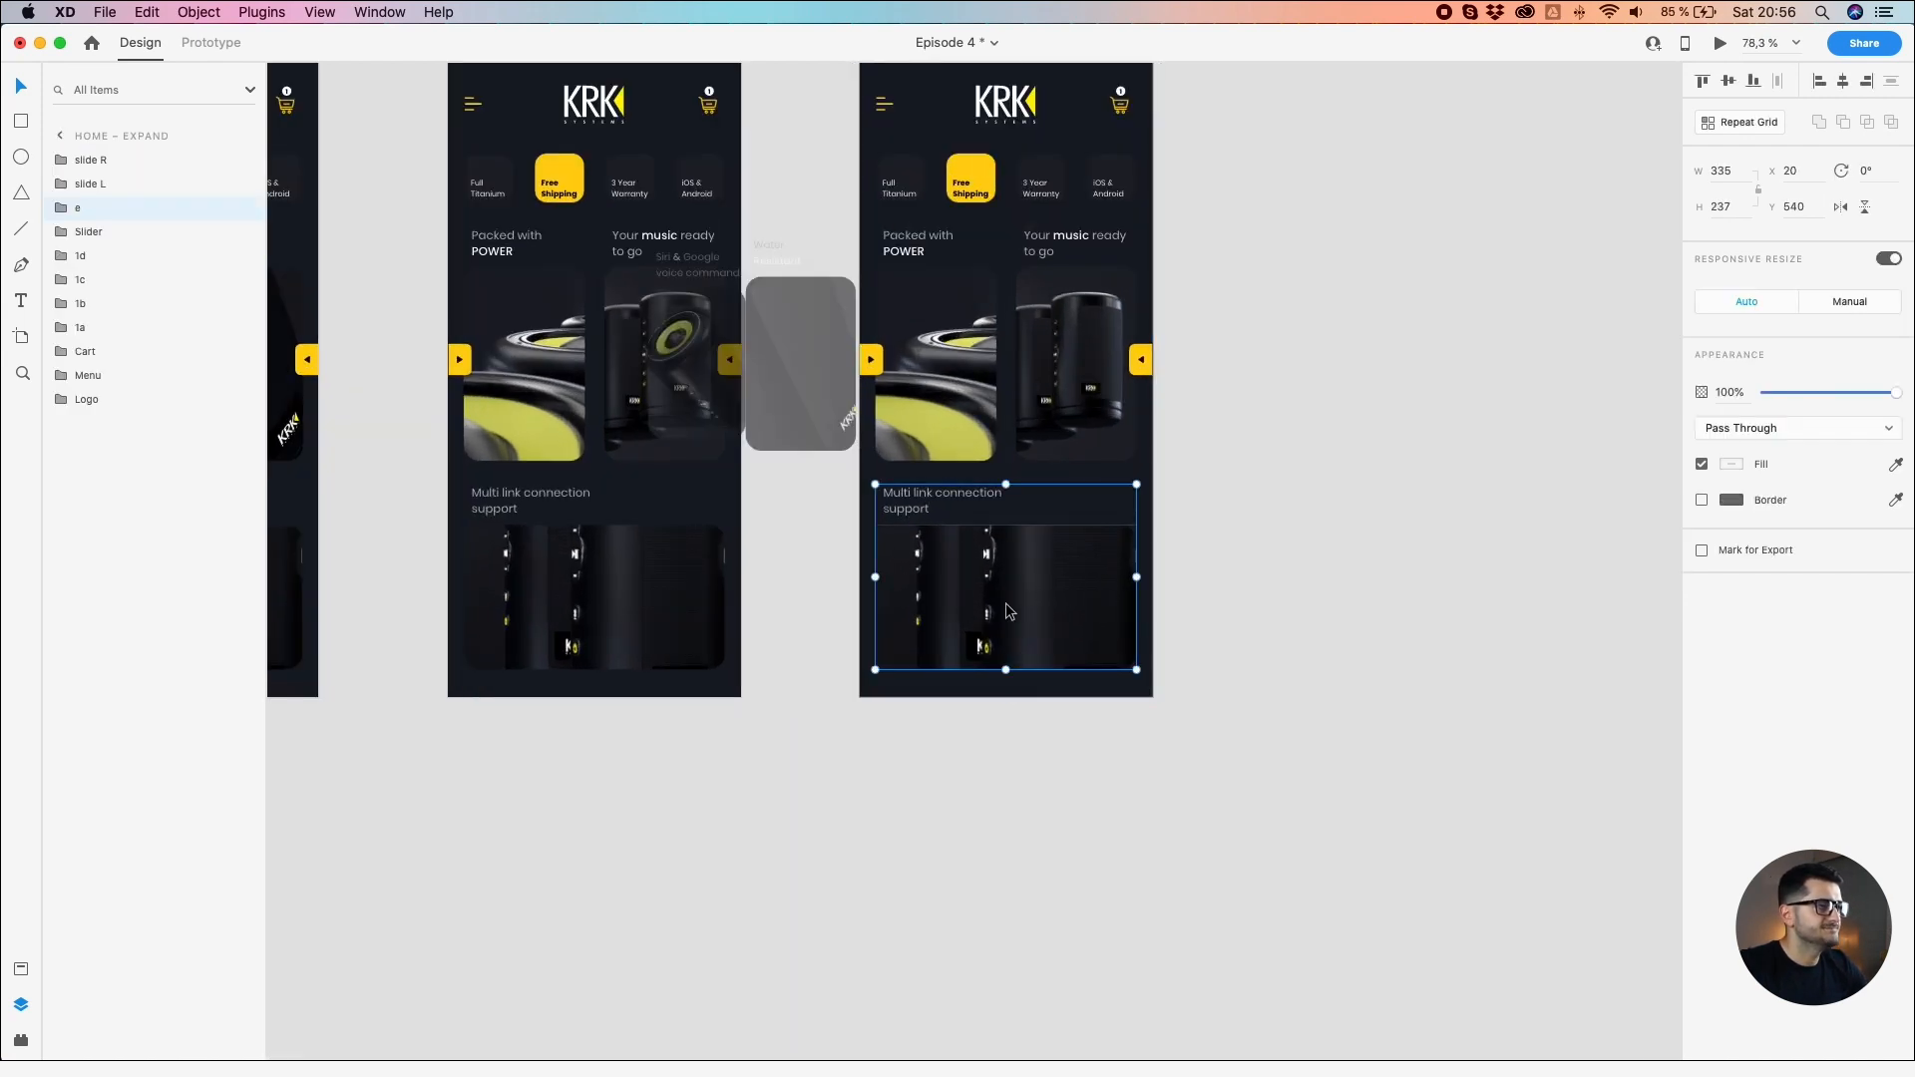
left_click(1263, 587)
left_click_drag(1265, 574, 1265, 672)
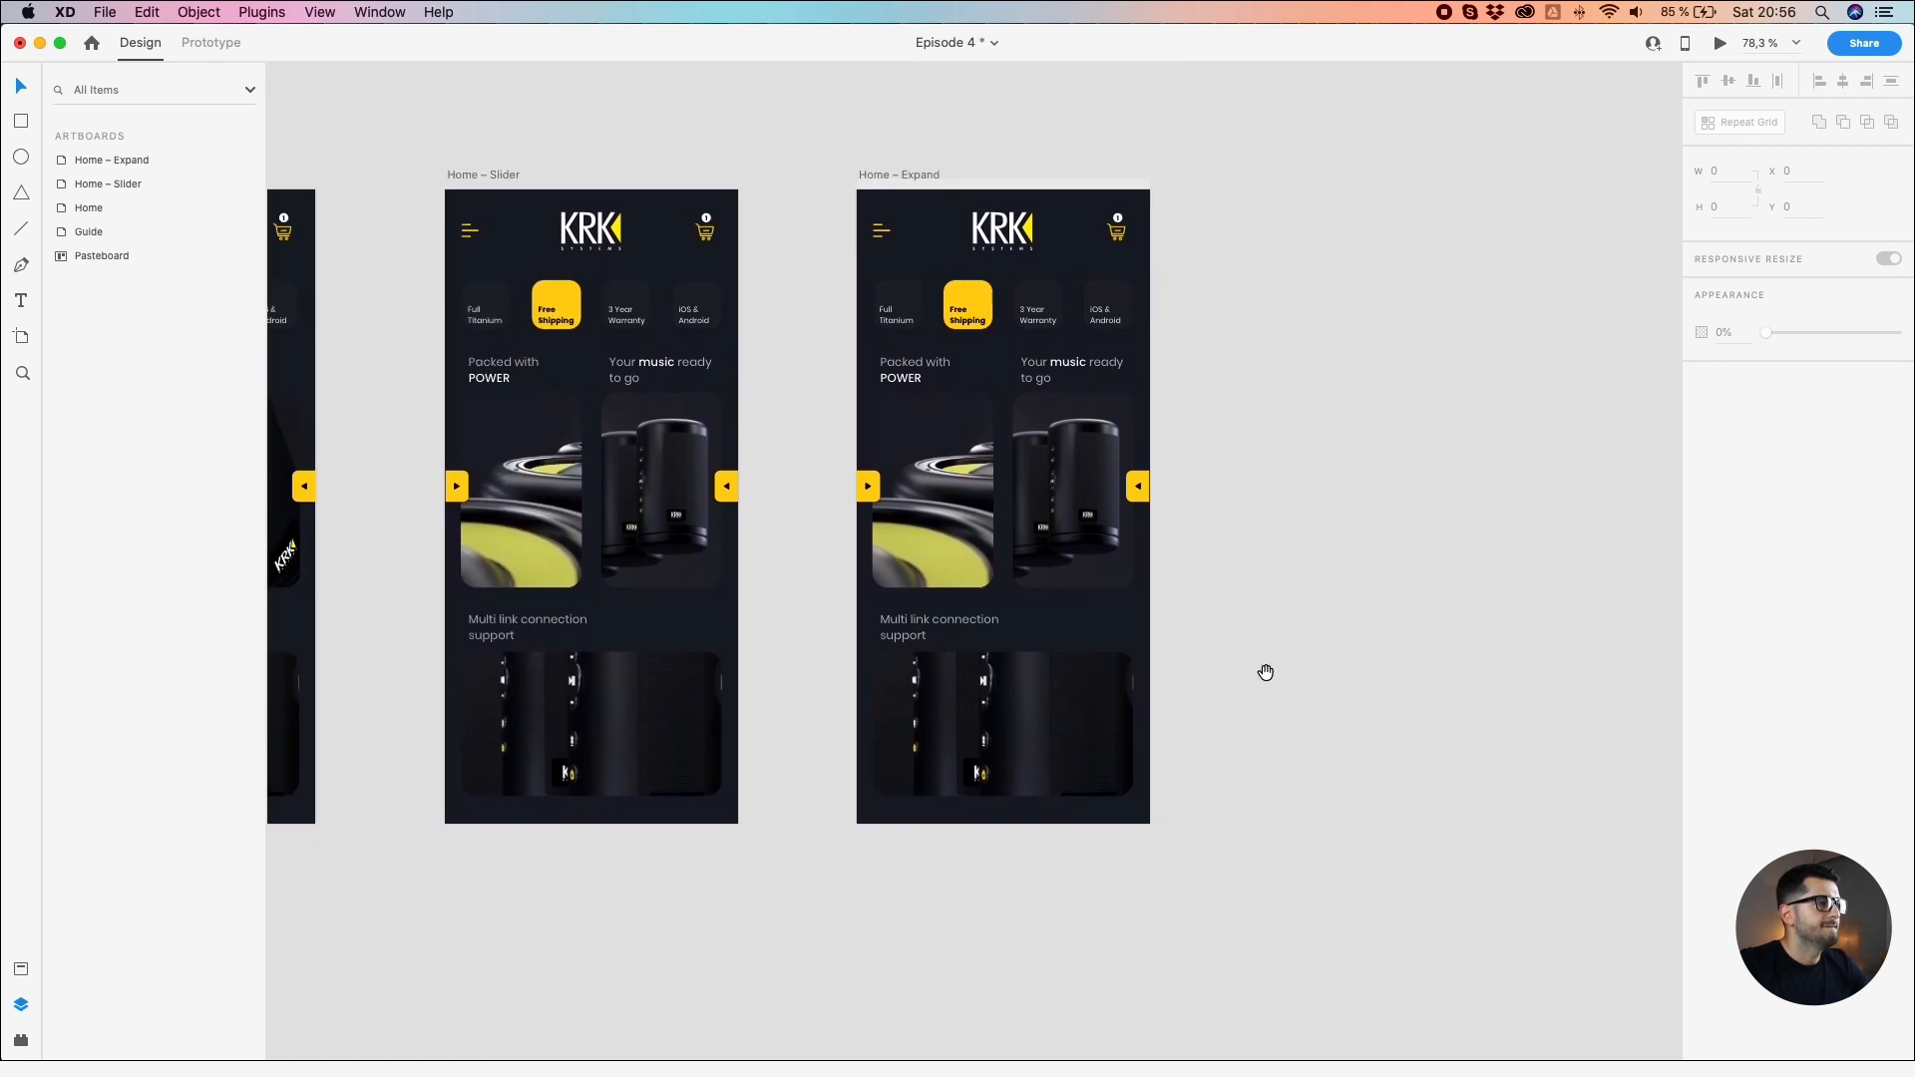
left_click(1038, 679)
left_click(681, 678)
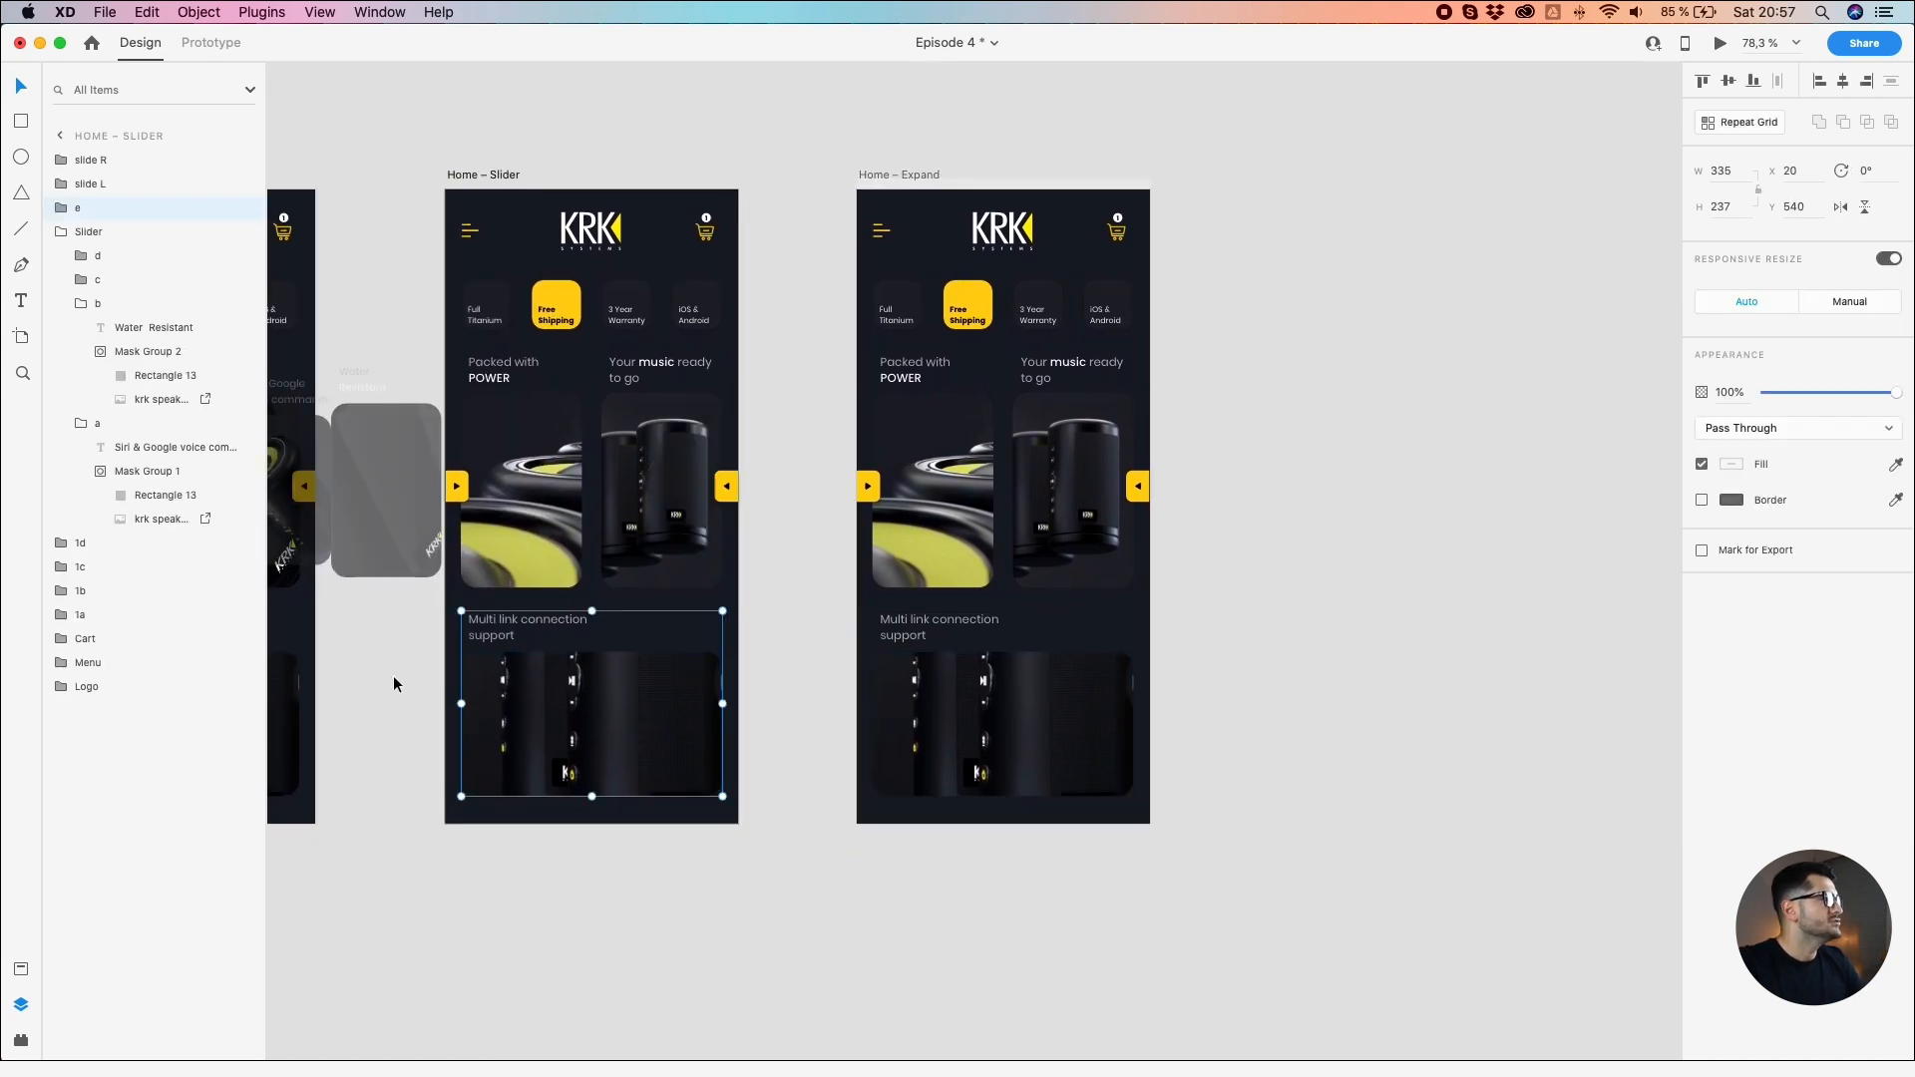
scroll(379, 690, "left", 5)
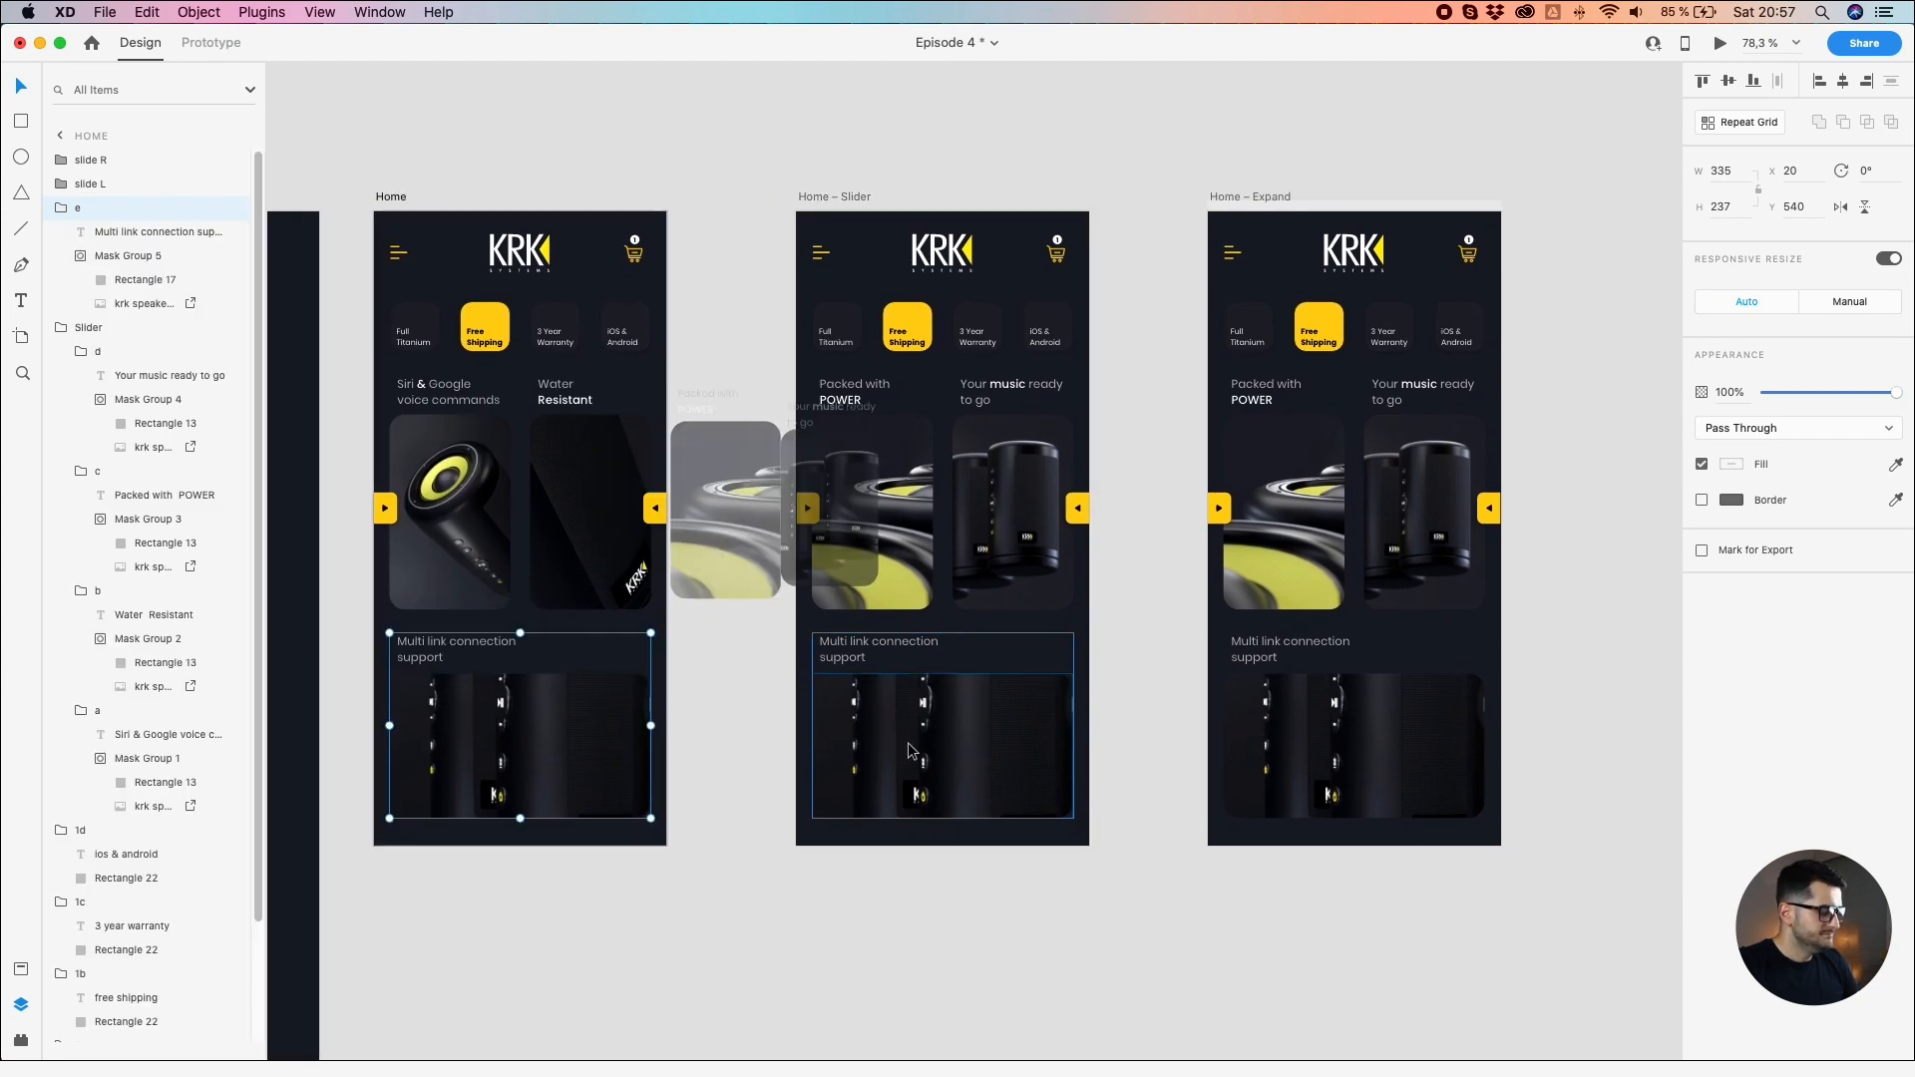
left_click(855, 747, "shift")
left_click(1314, 776, "shift")
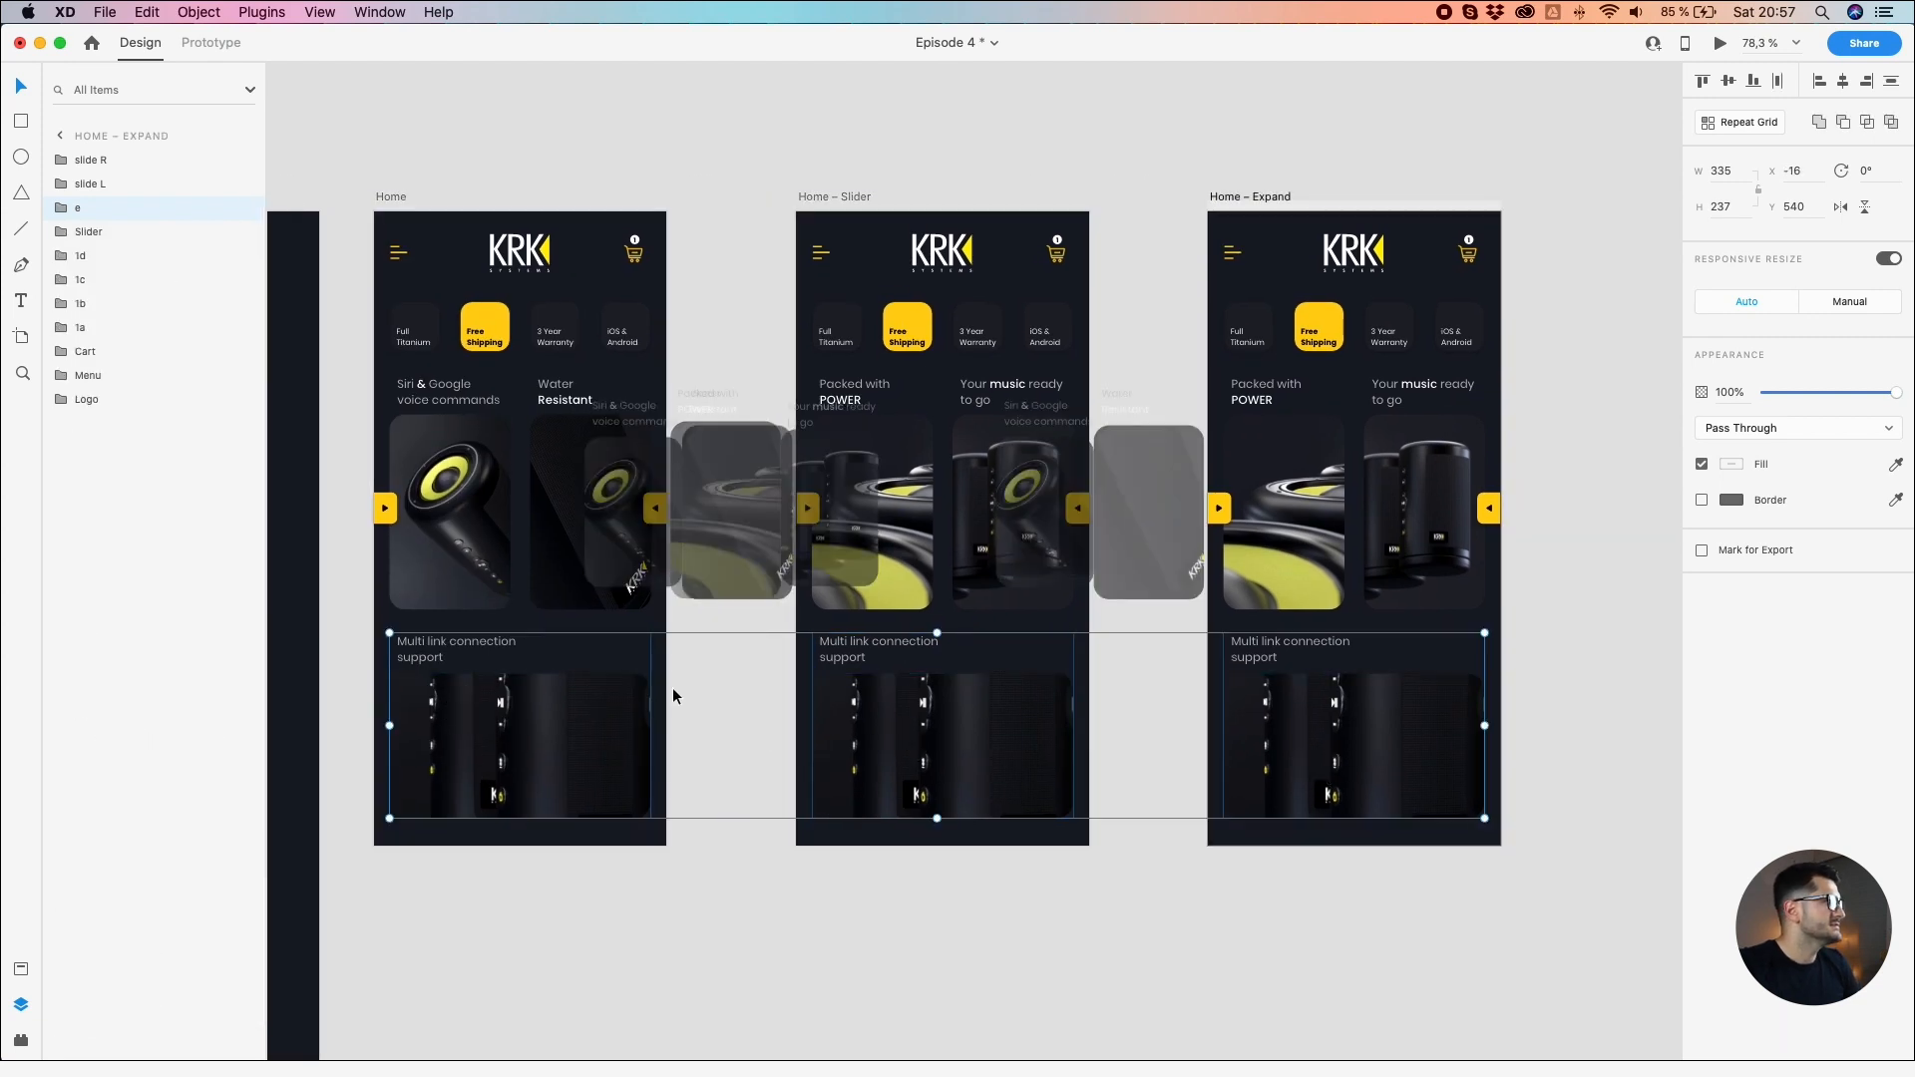
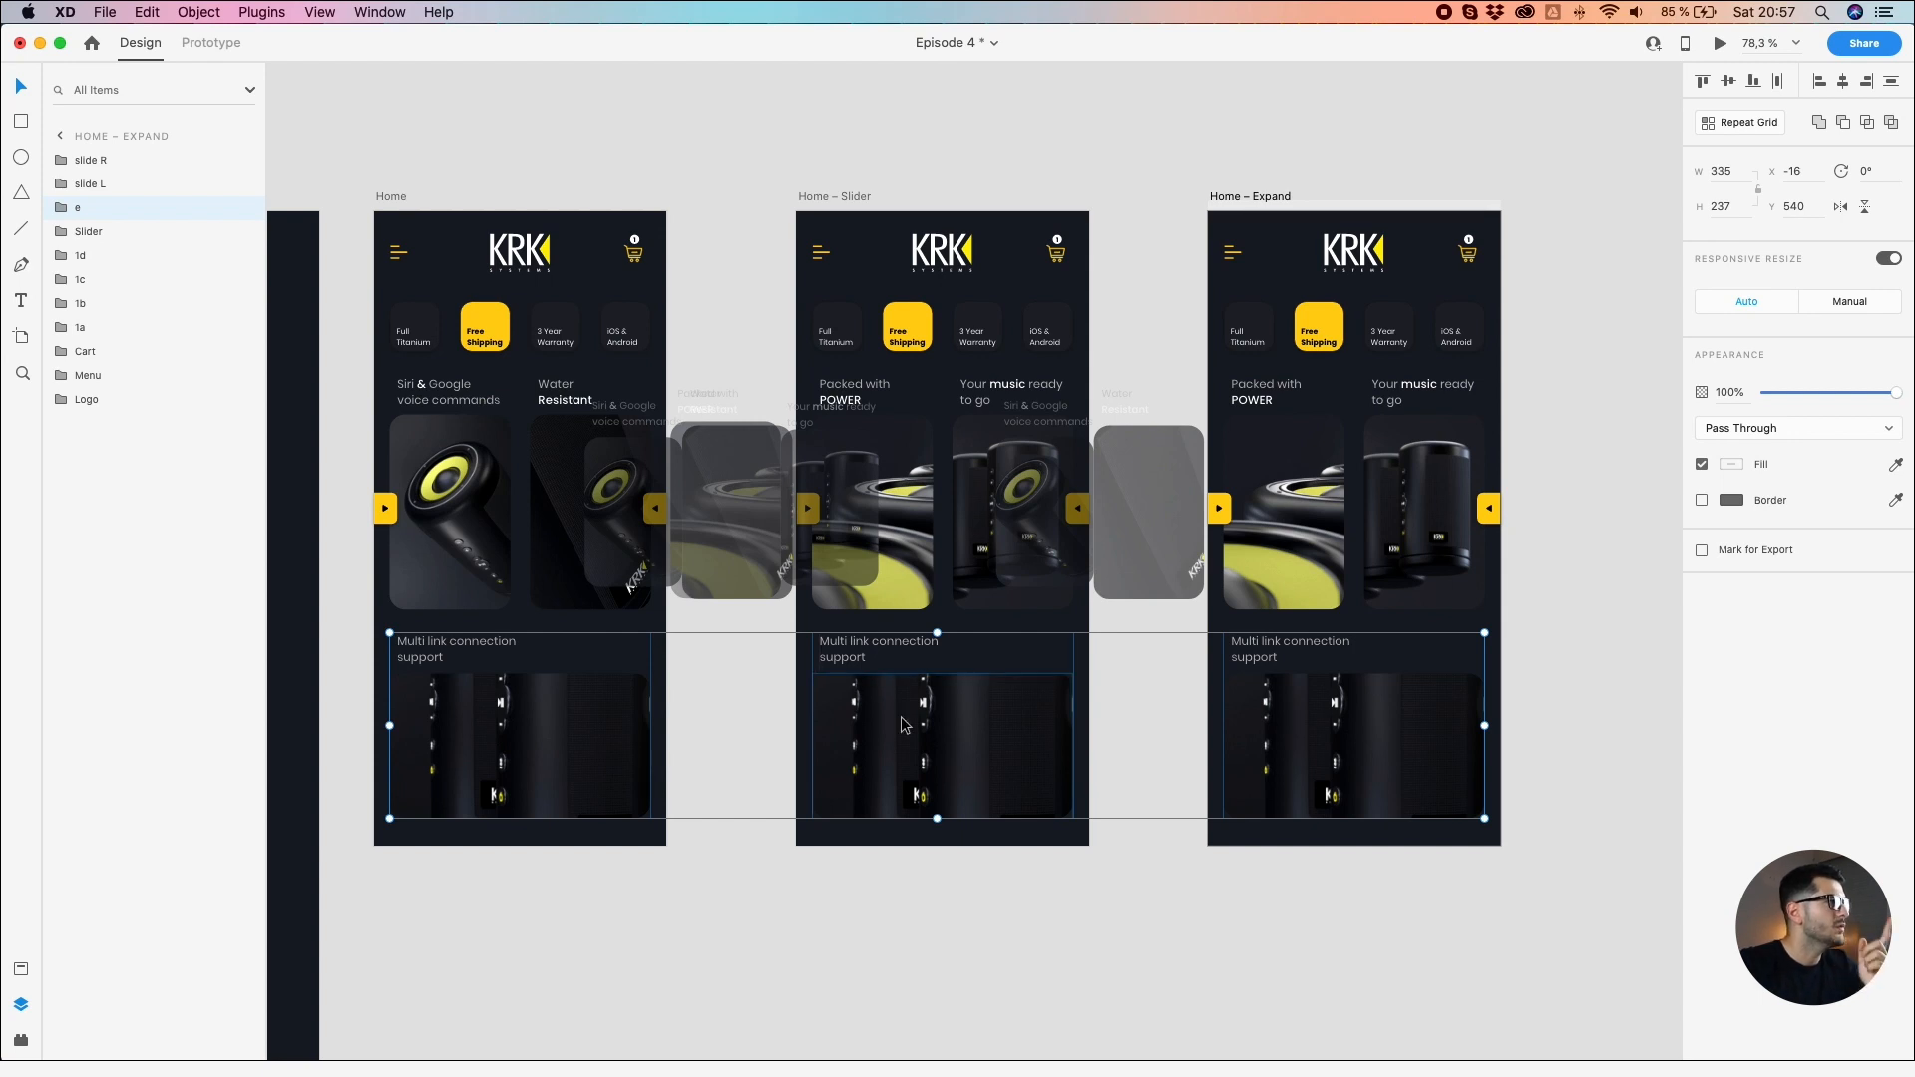
left_click(88, 238)
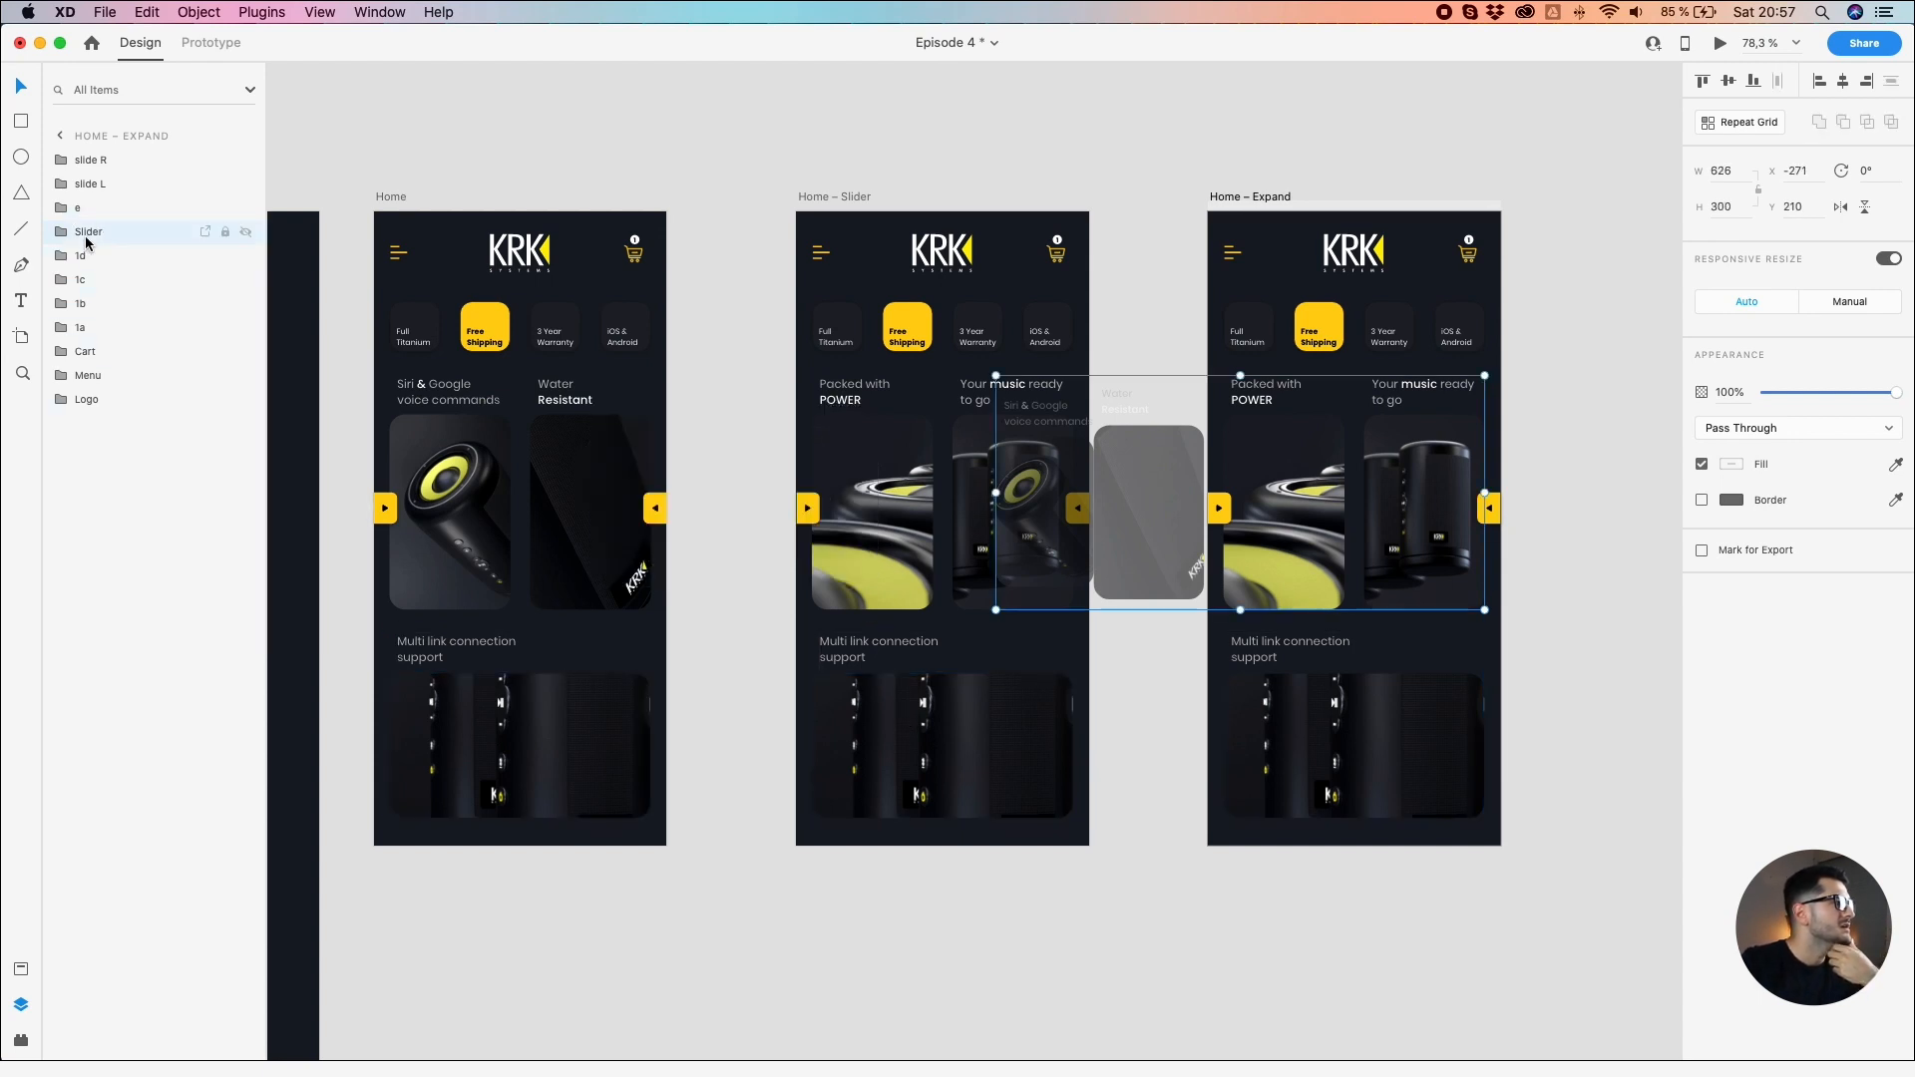
left_click(559, 743)
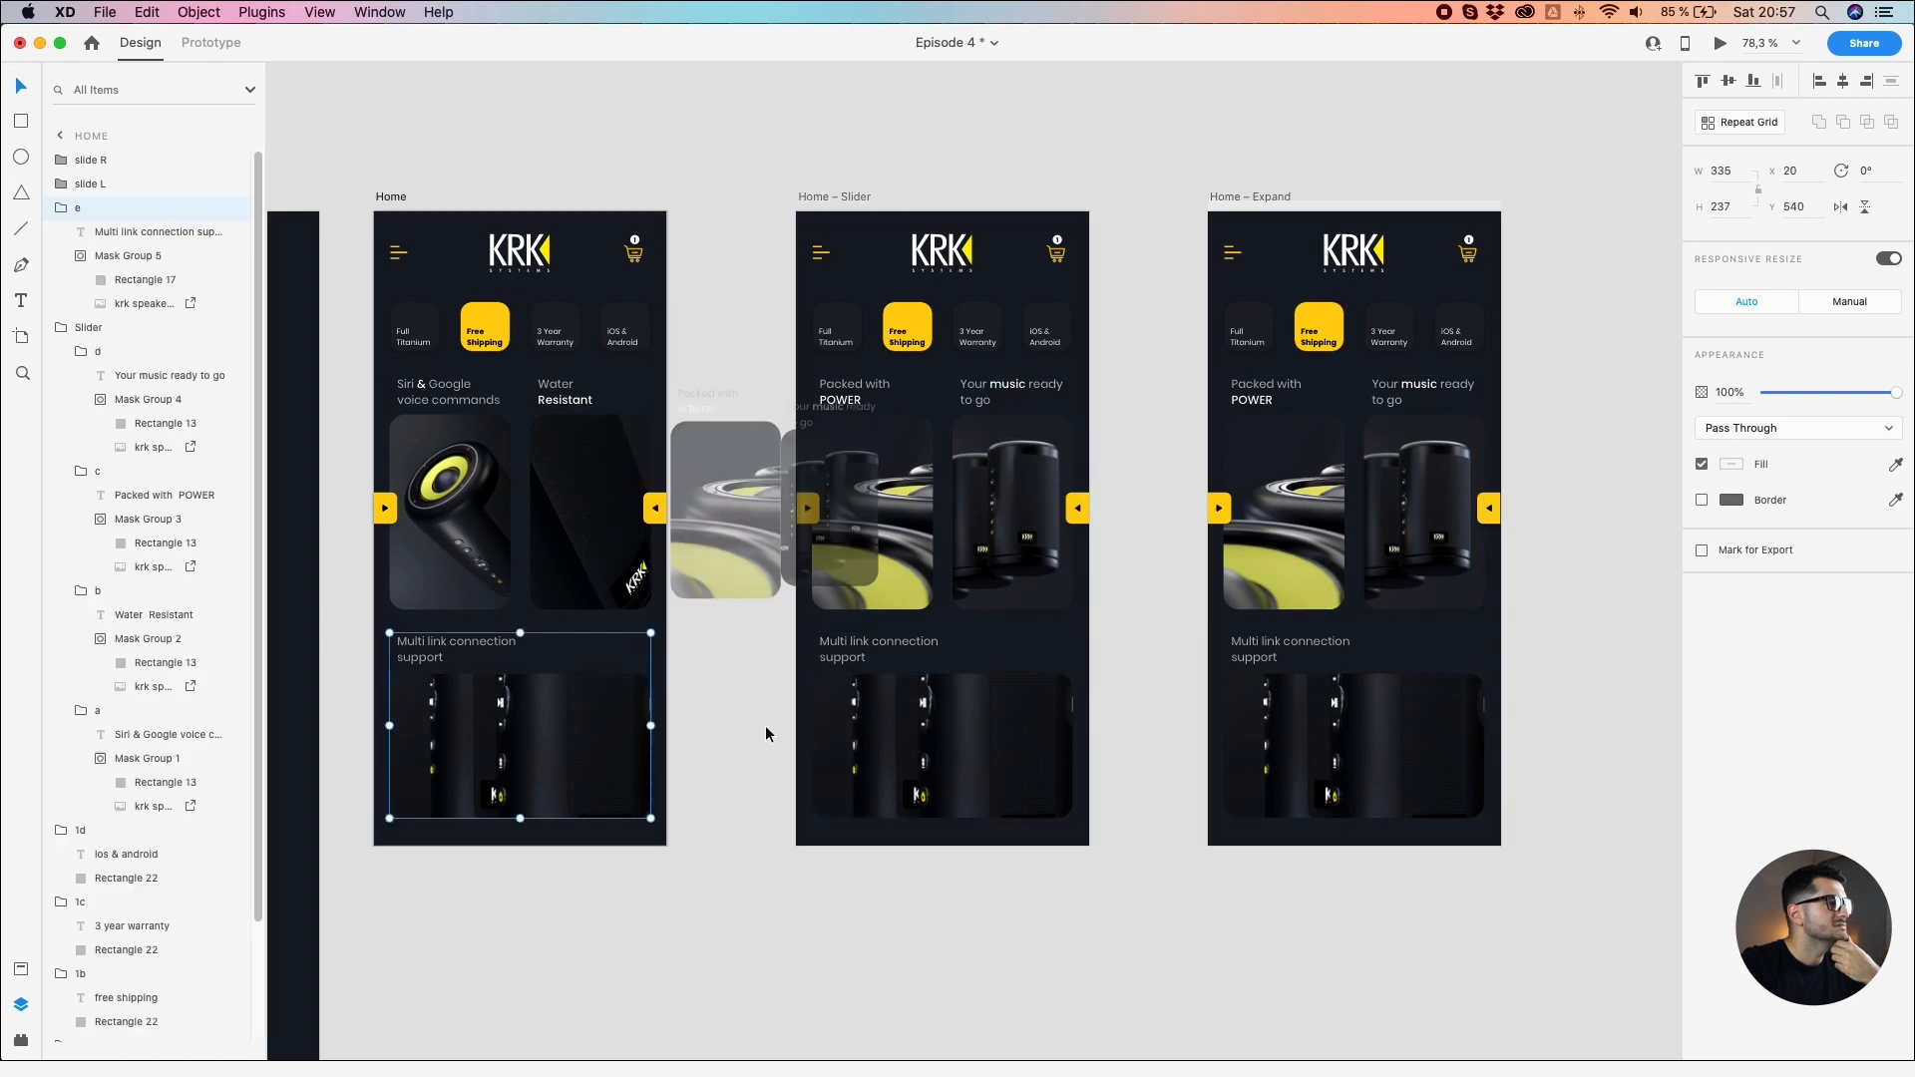
left_click(1273, 743)
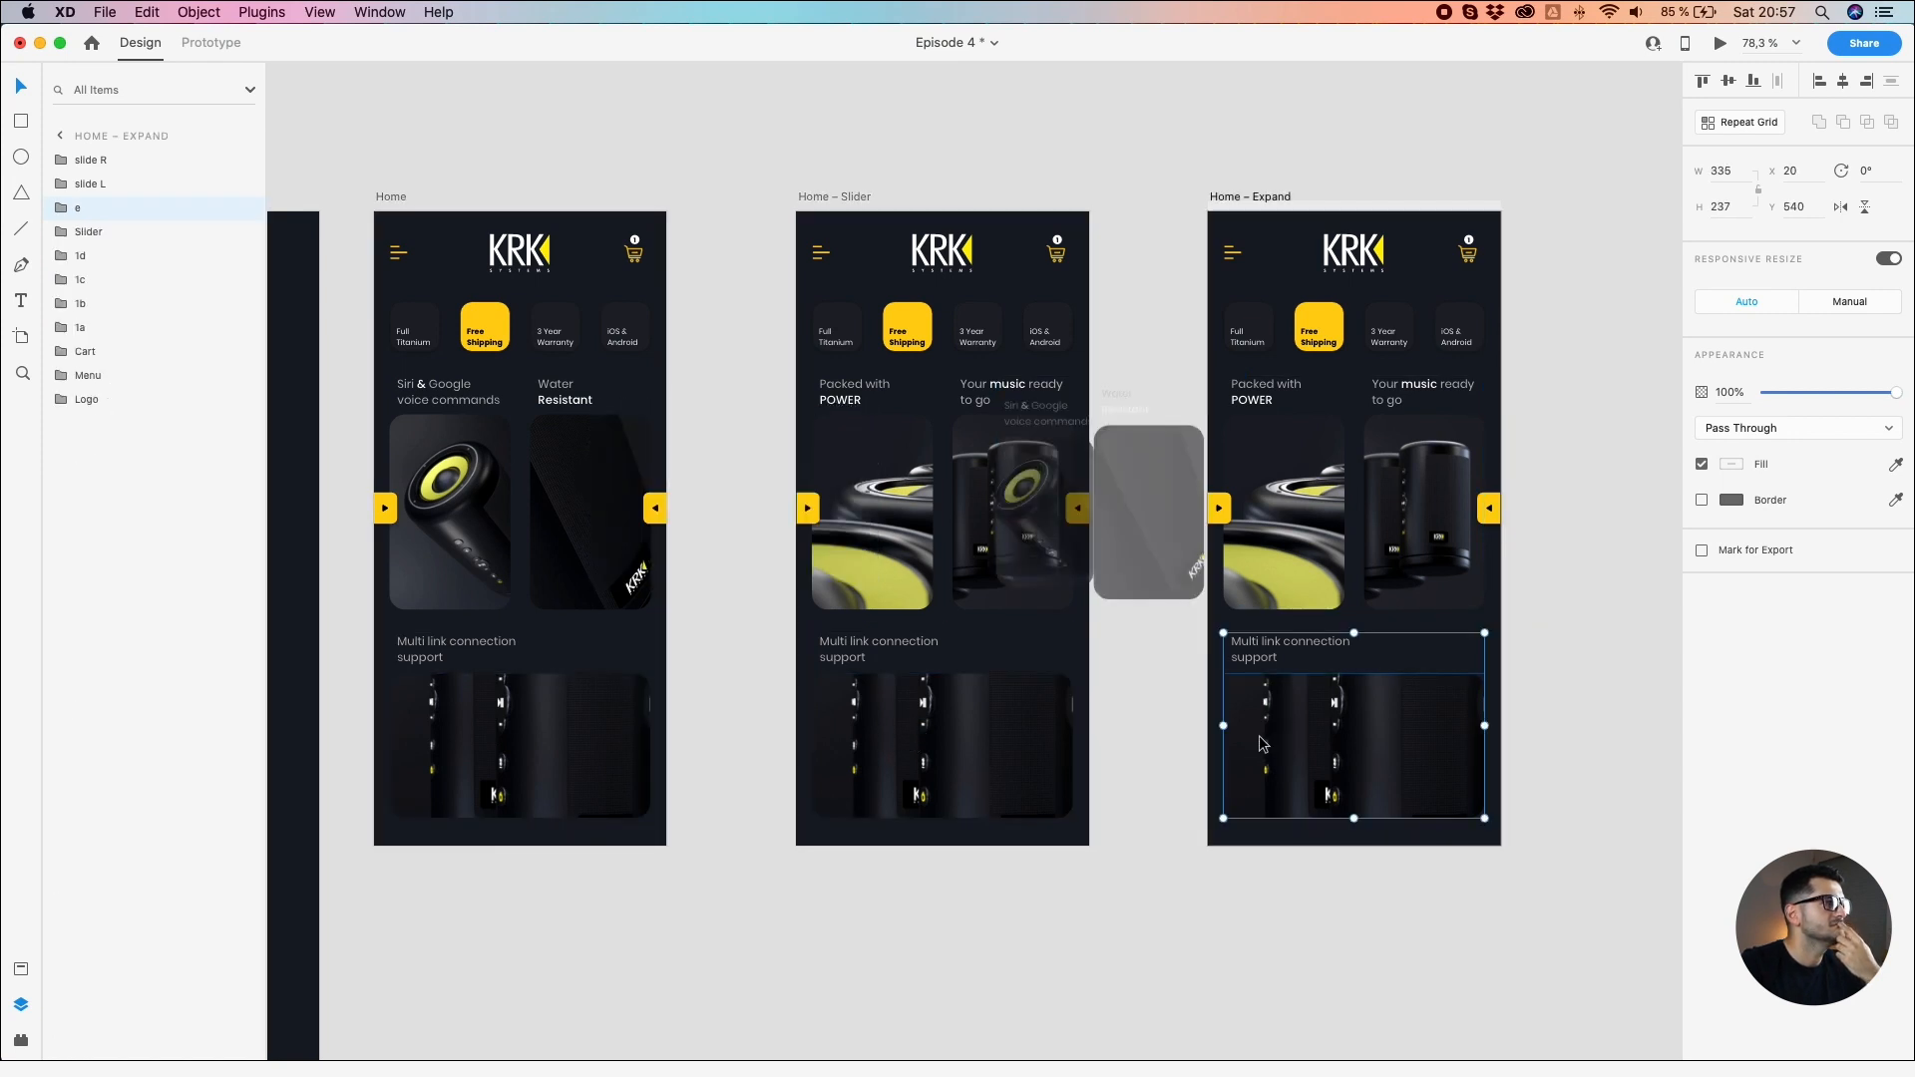
left_click(1162, 872)
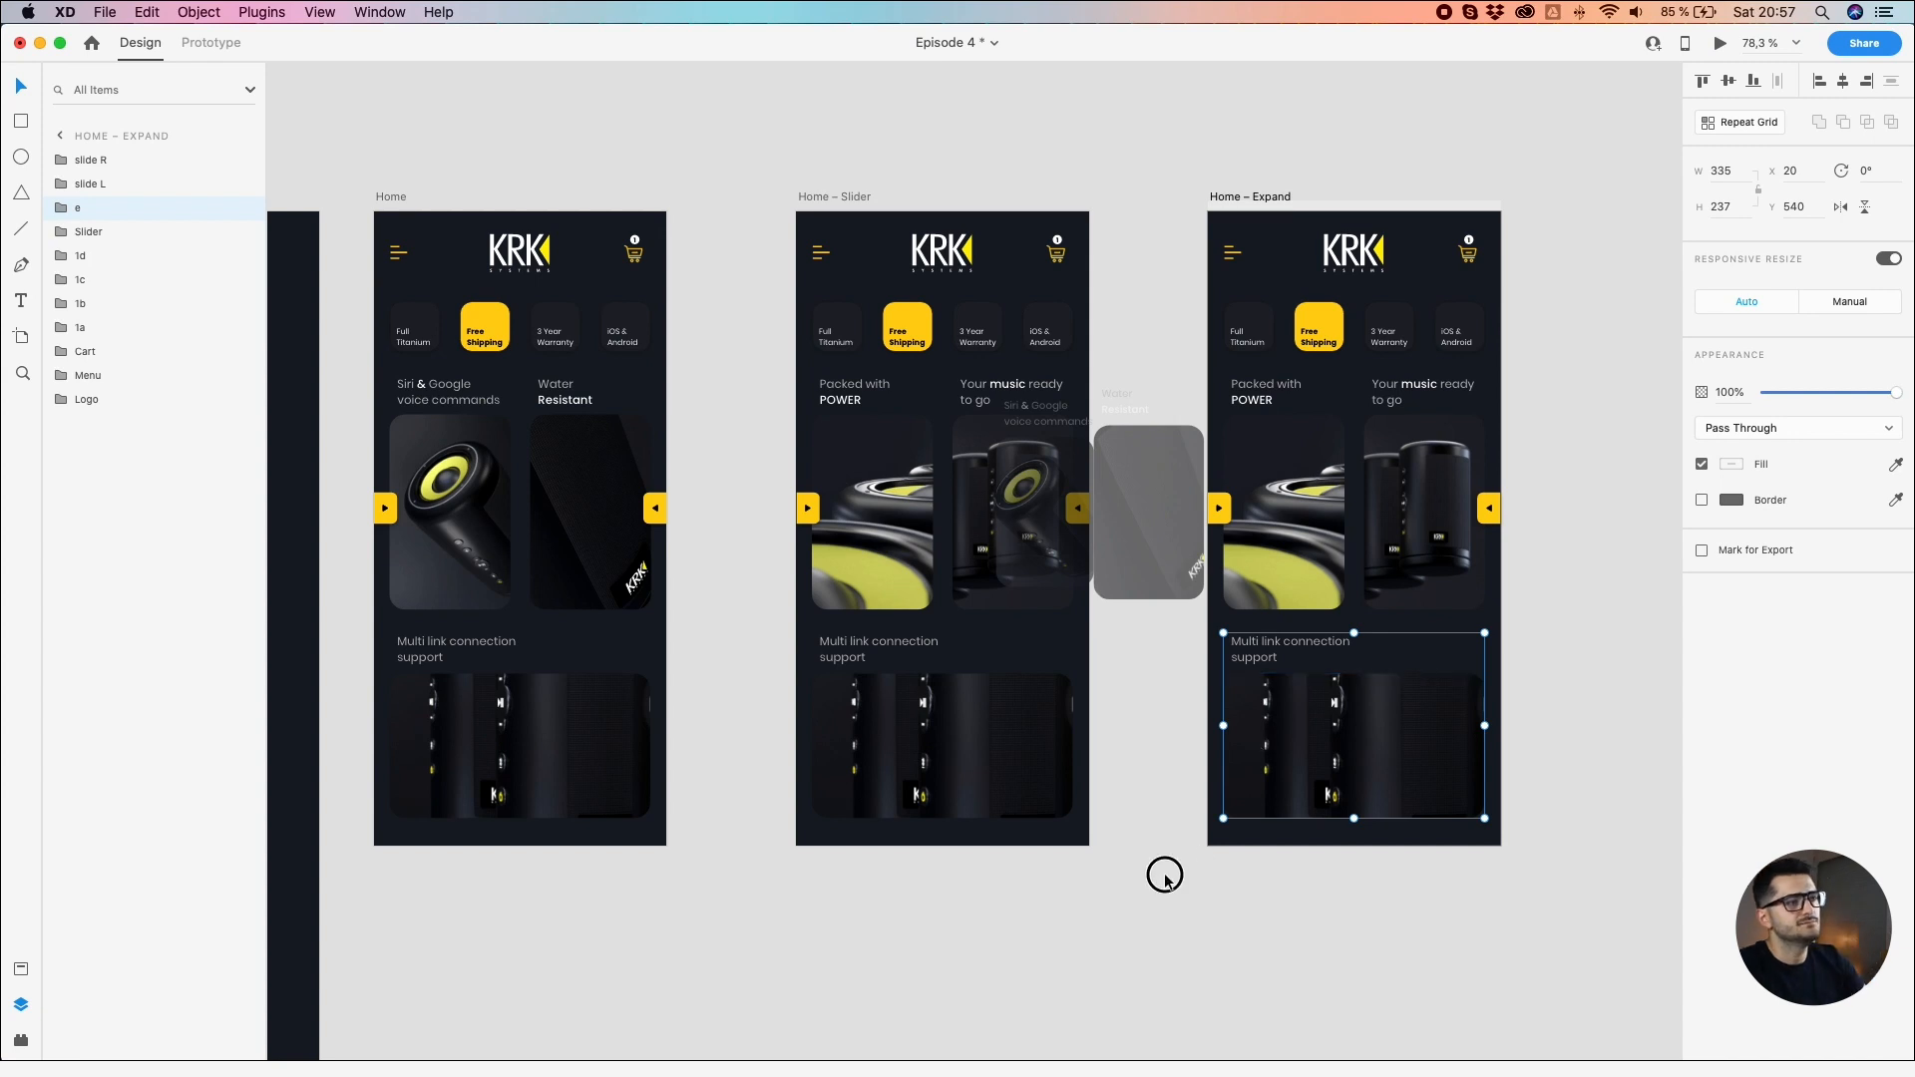
Step: Stretch the "Multi link connection support" card group of "Home – Expand" upward to the top edge of the small feature tiles
left_click_drag(1146, 799, 868, 778)
left_click(1103, 739)
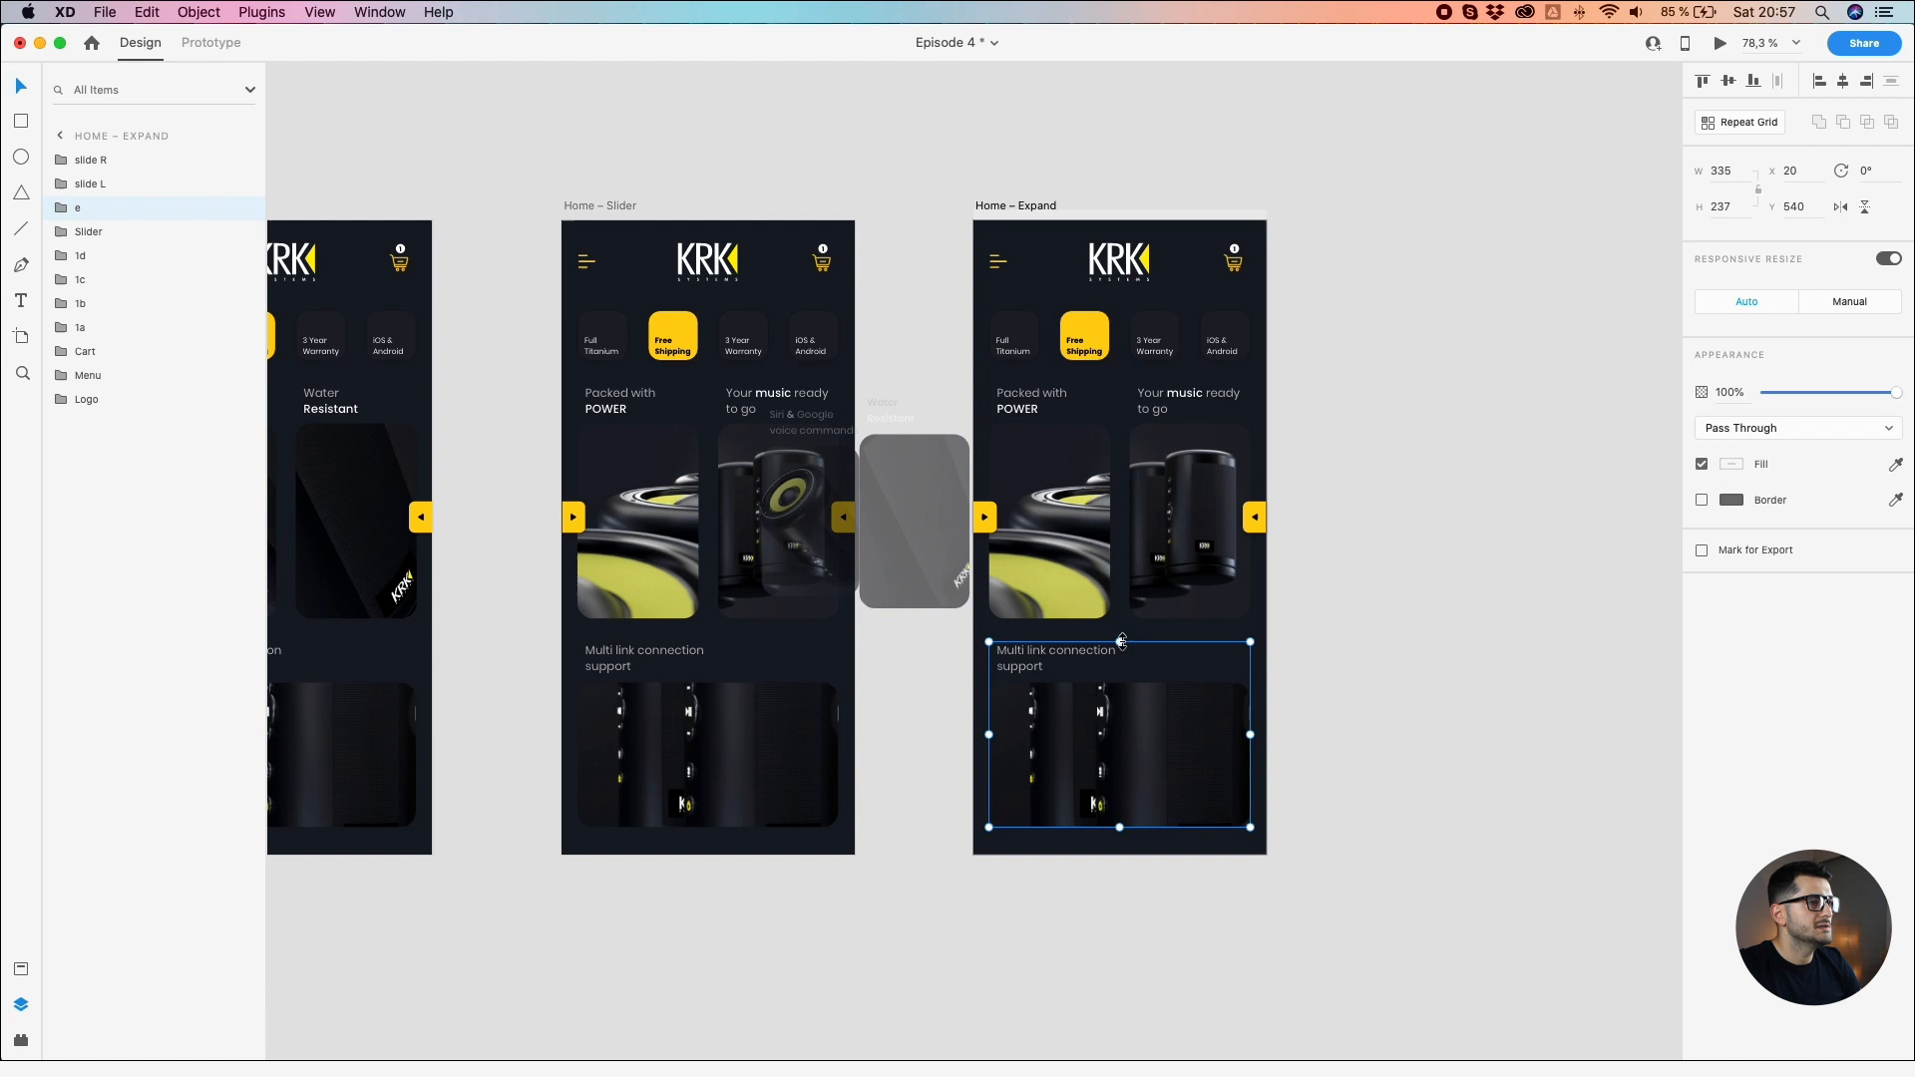
left_click_drag(1119, 643, 1117, 309)
Step: Try to stretch the whole mask group of the "Multi link connection support" card upward, and undo the resize
double_click(1121, 701)
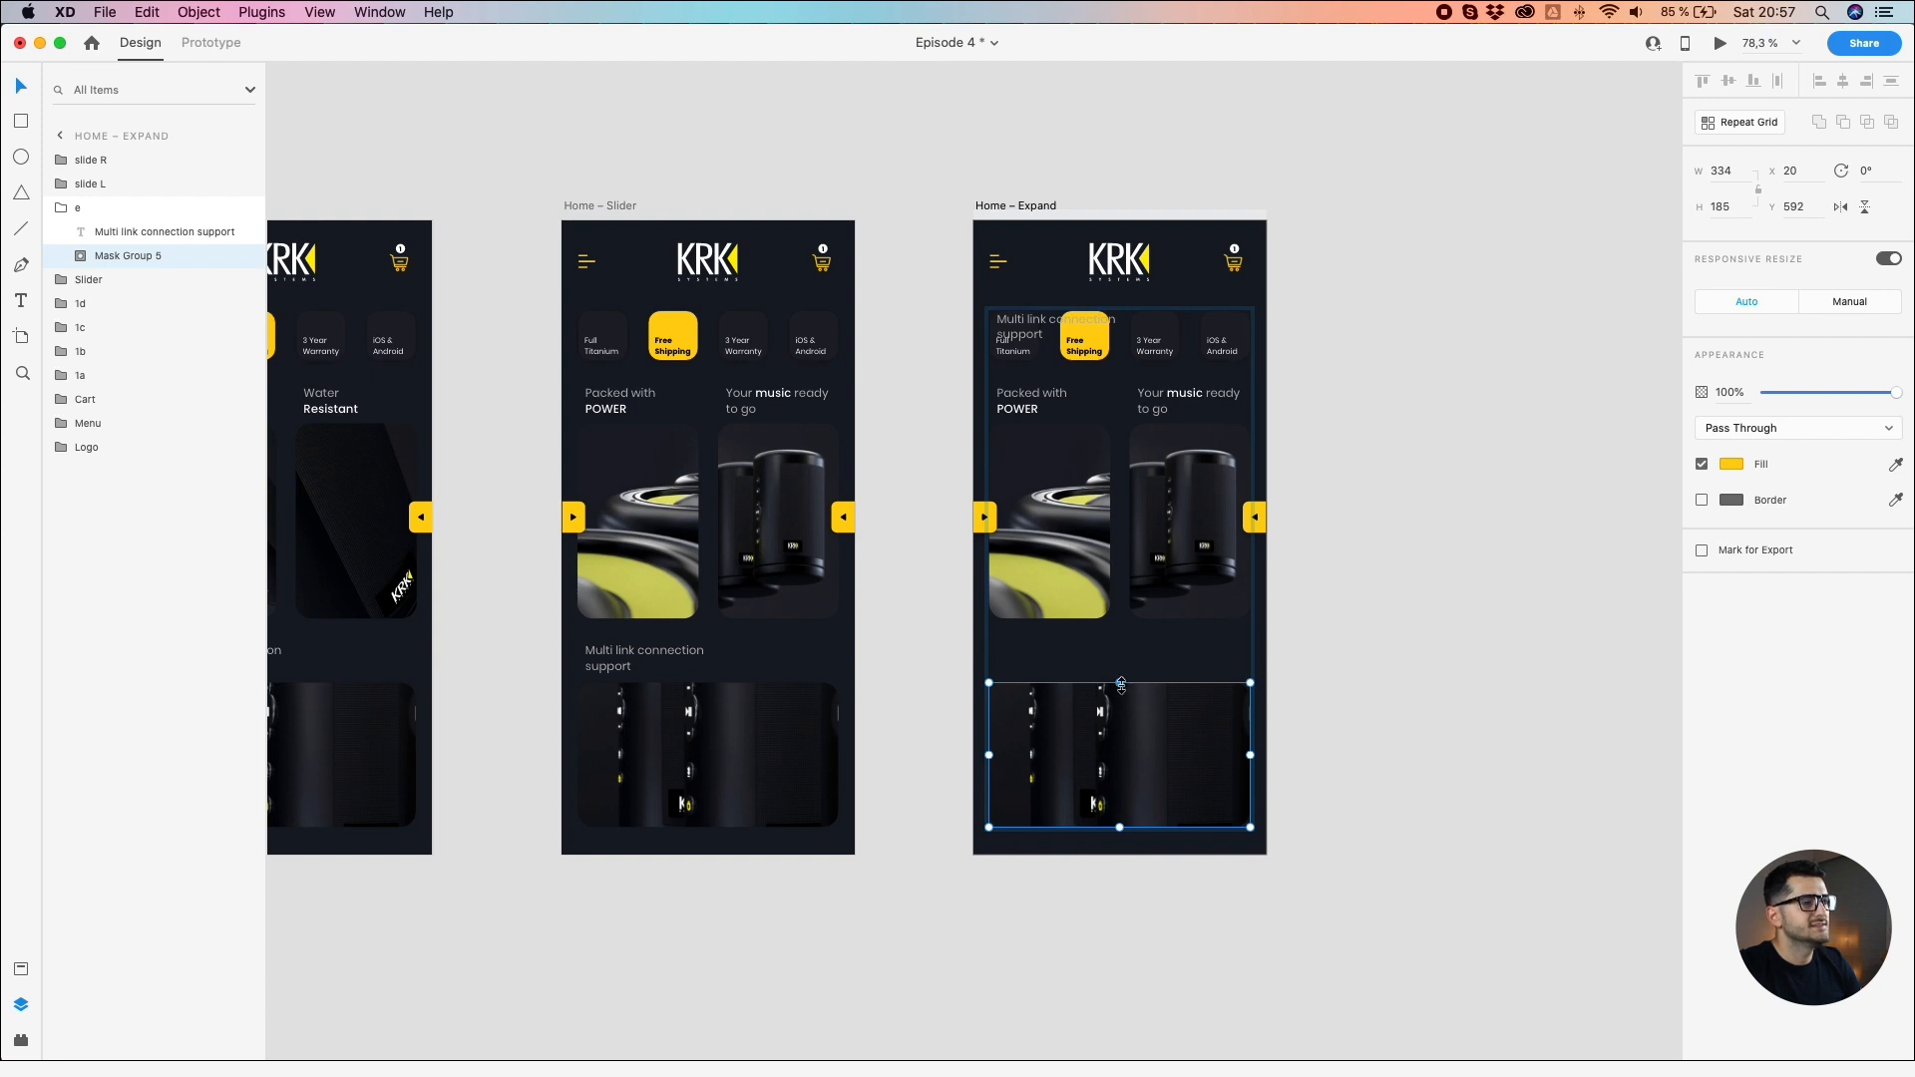
left_click_drag(1121, 684, 1117, 575)
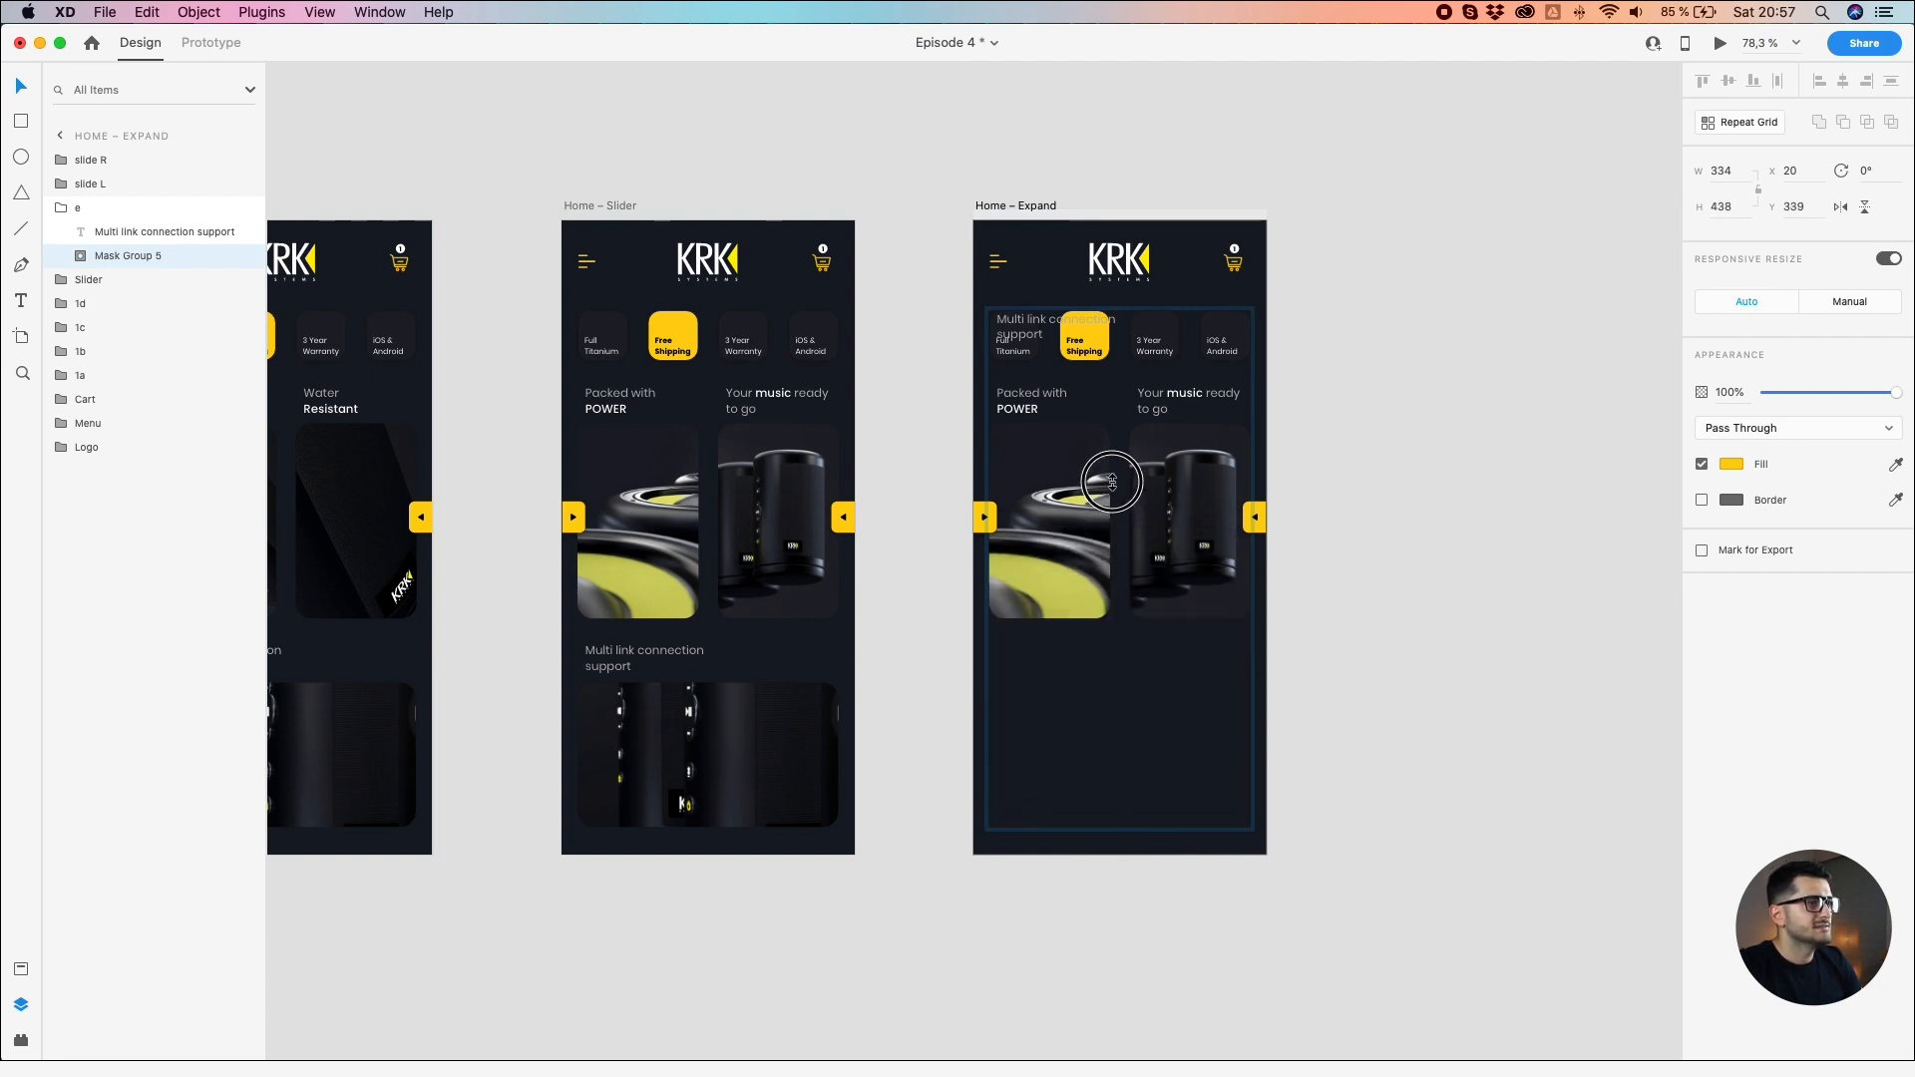
key("super+z")
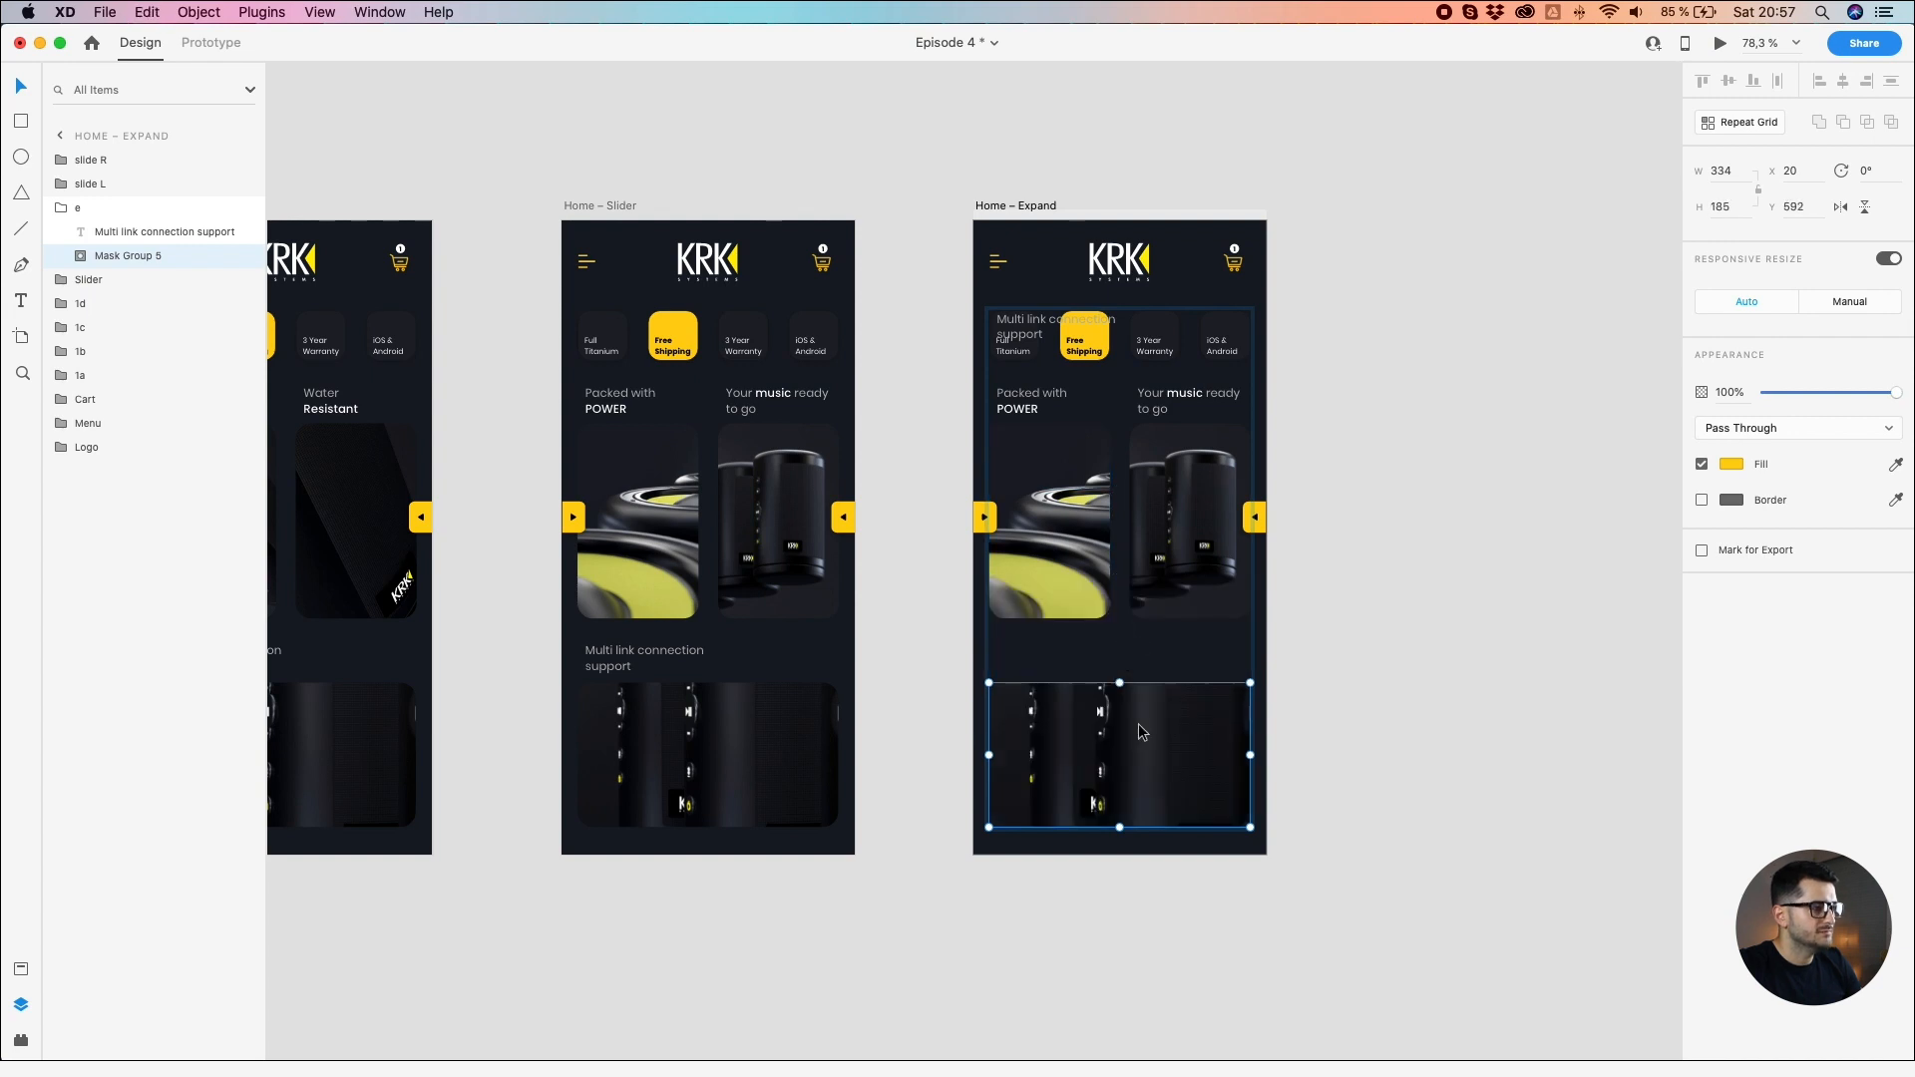
Step: Stretch the mask rectangle of the "Multi link connection support" card on "Home – Expand" upward to height 662 and Y 115
double_click(1139, 733)
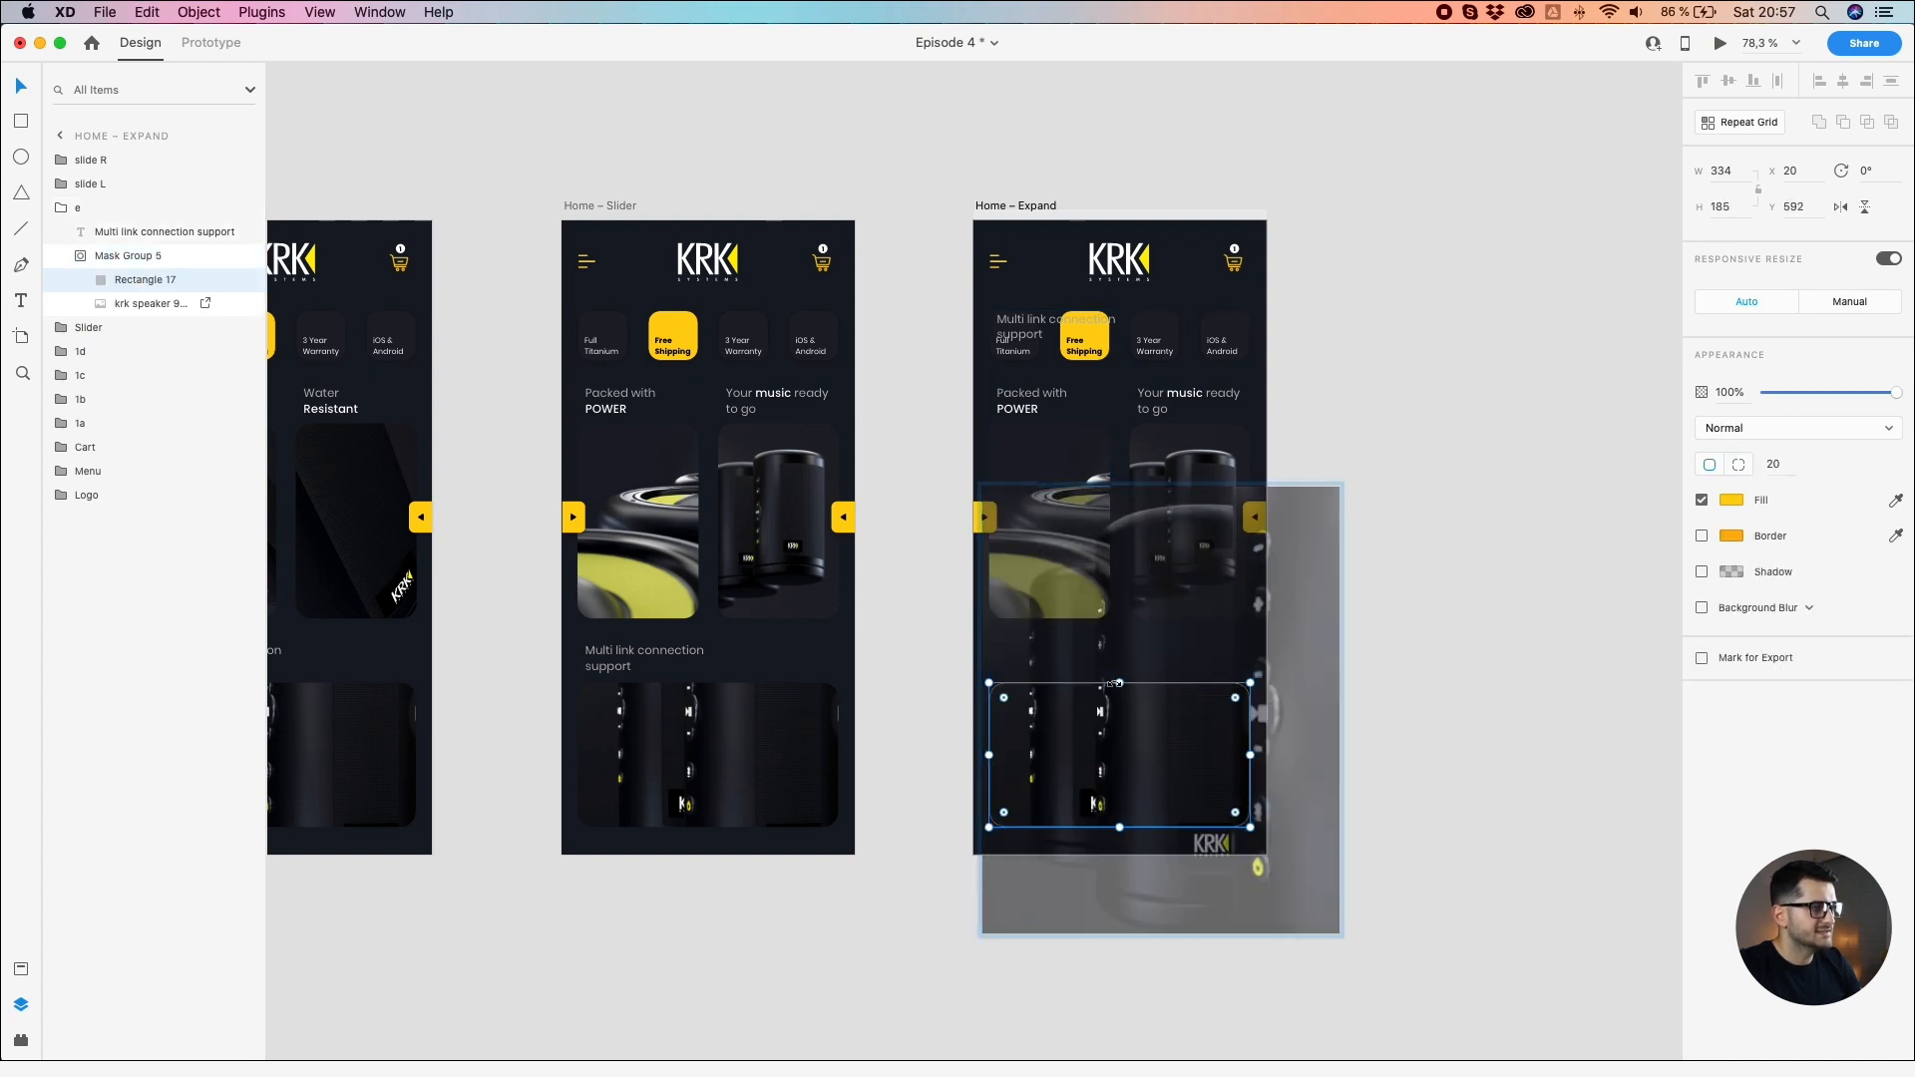
left_click(1119, 683)
left_click_drag(1119, 683, 1104, 310)
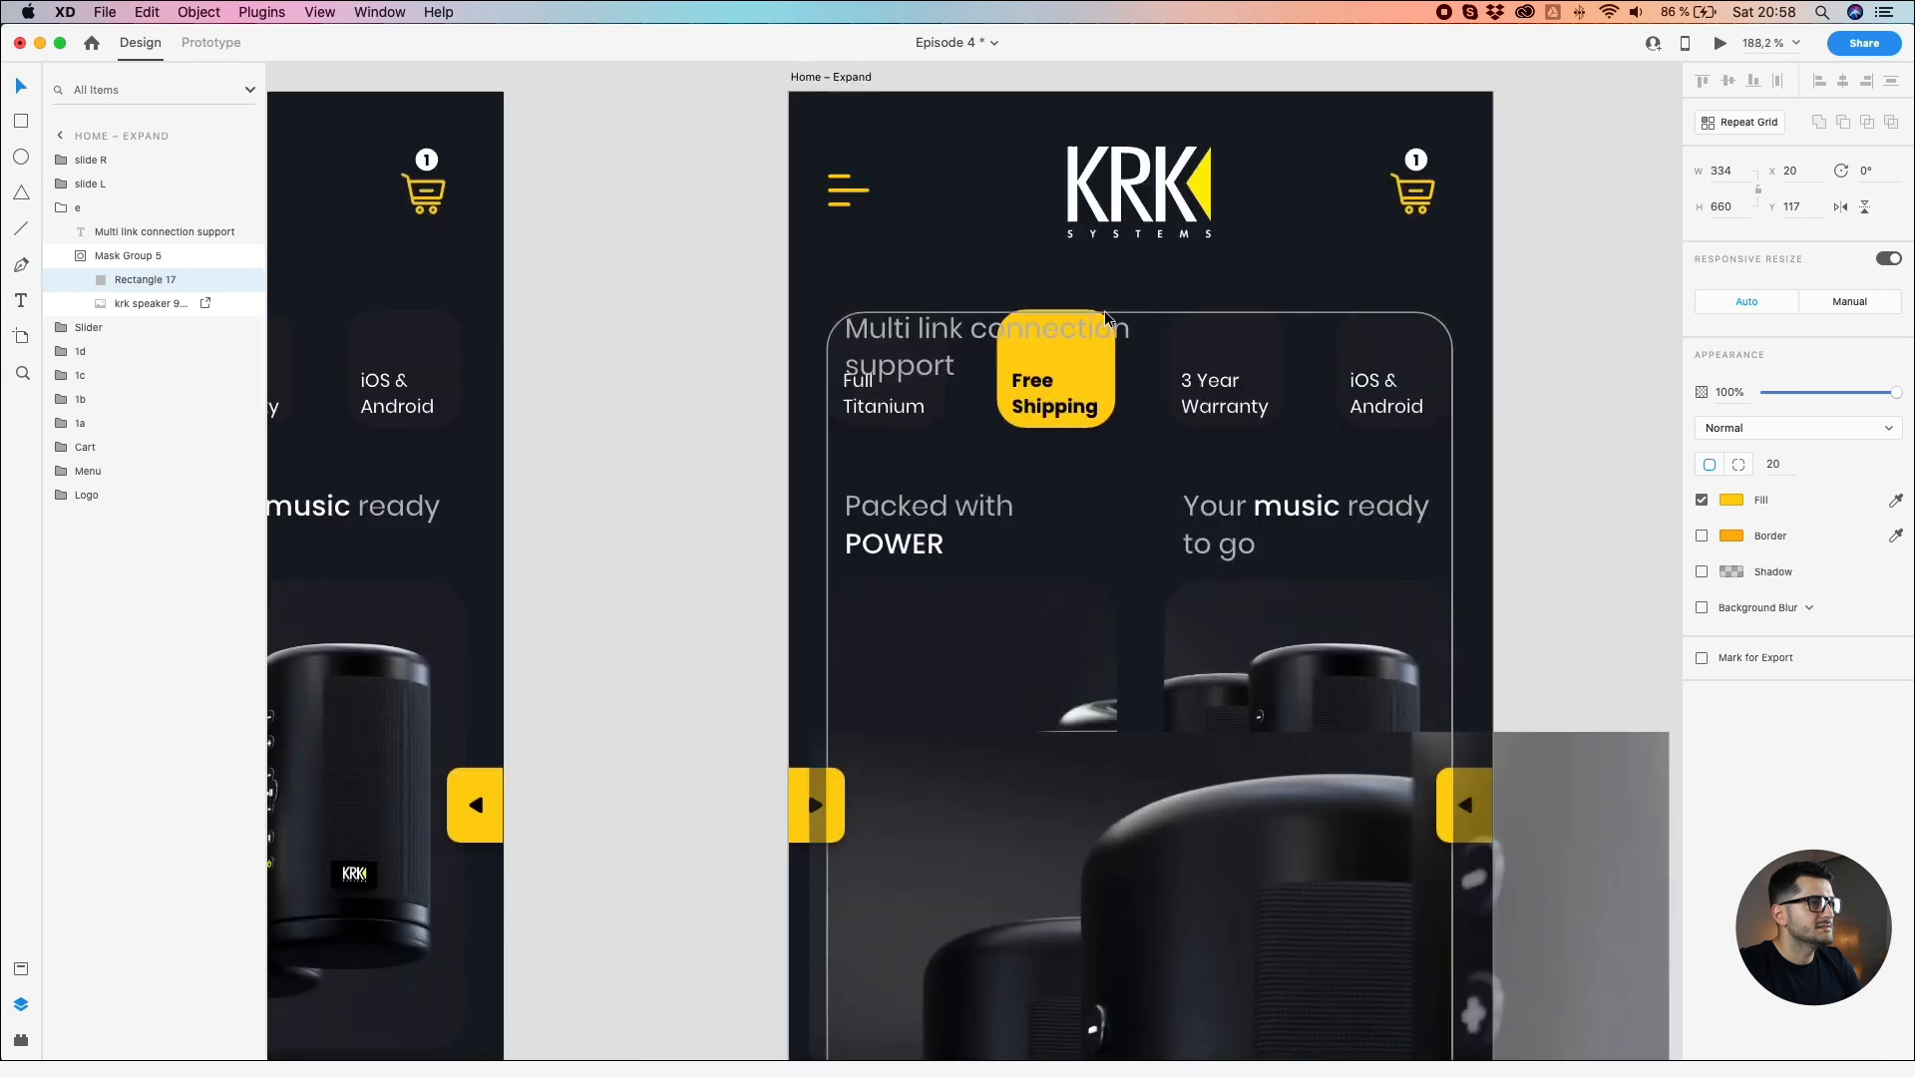
scroll(1104, 312, "up", 10)
left_click_drag(1169, 311, 1172, 307)
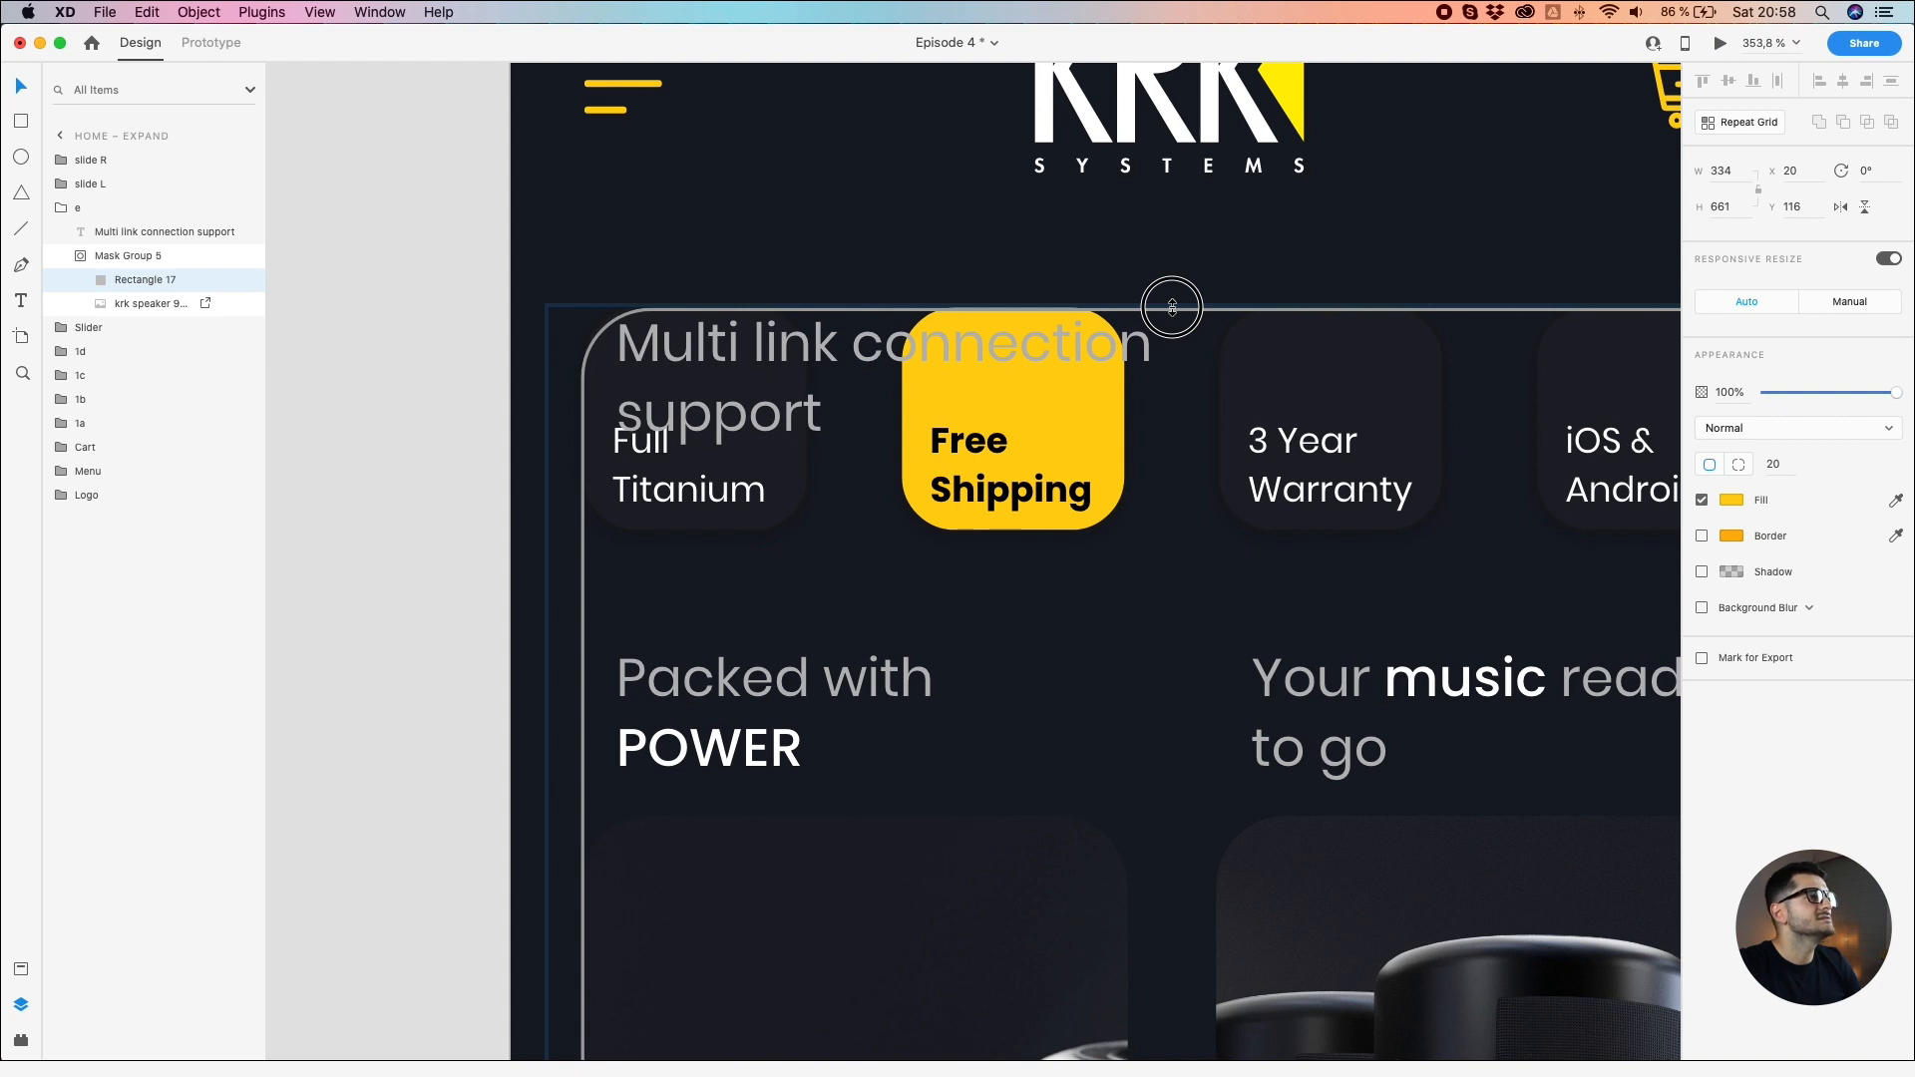
left_click_drag(1172, 307, 1173, 304)
scroll(1173, 304, "down", 10)
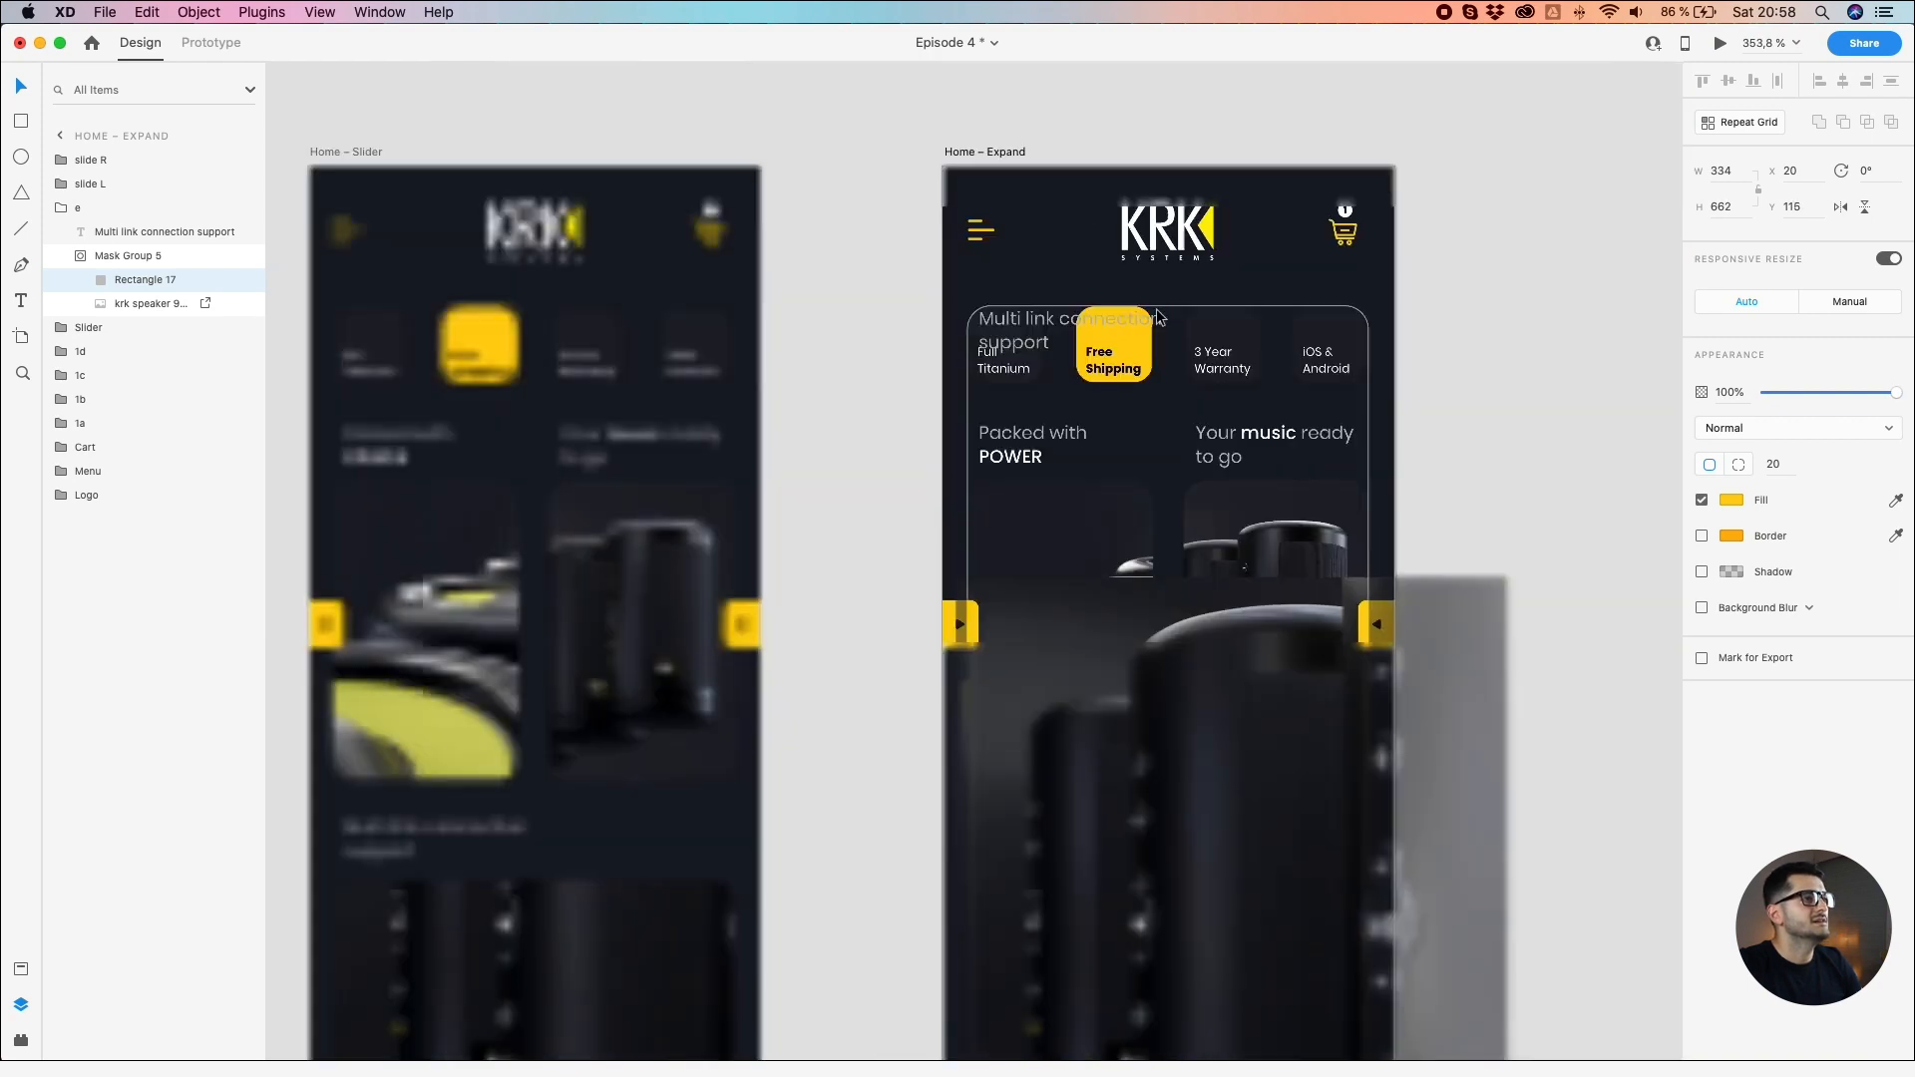
Step: Try to move the masked speaker image up to Y 115 and enlarge it to 558 × 697.5, and undo both changes
left_click(1169, 718)
left_click_drag(1169, 718, 1142, 509)
left_click(1565, 684)
left_click(1187, 679)
double_click(1187, 679)
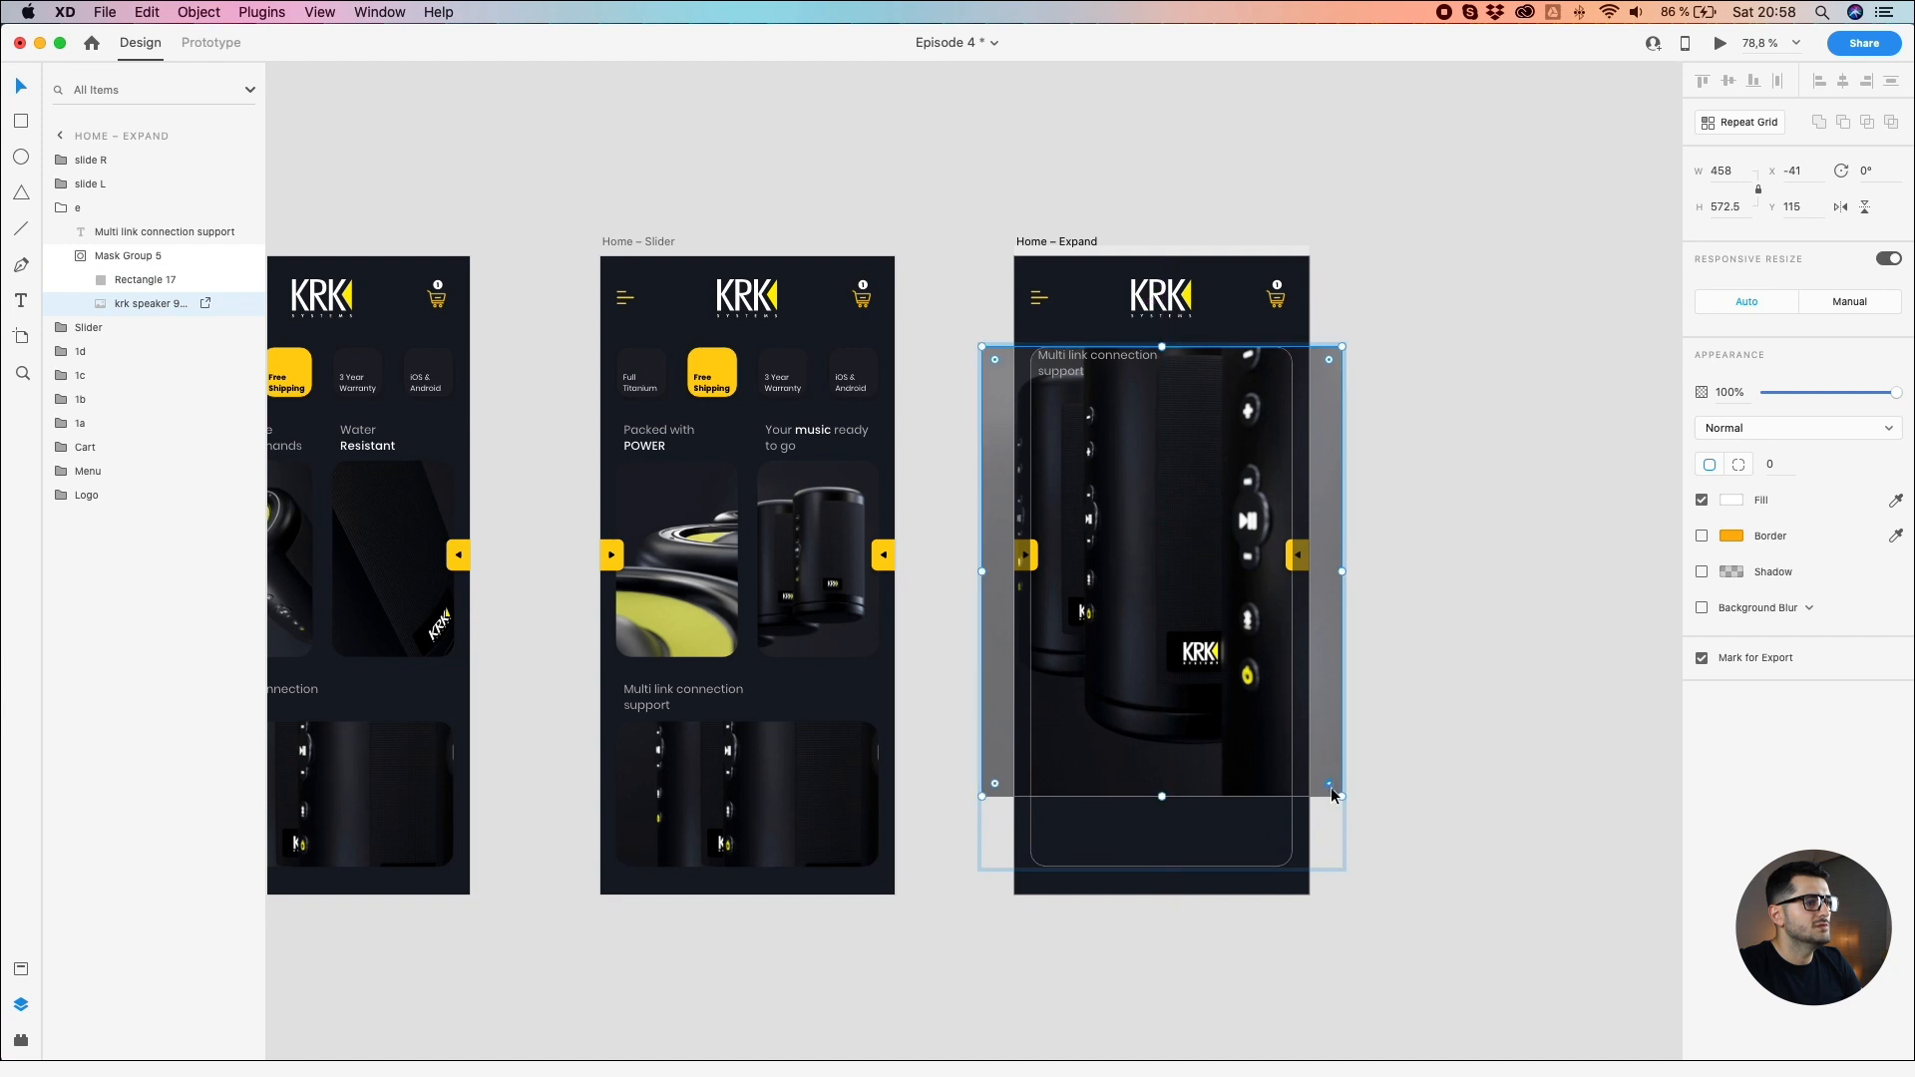
left_click_drag(1338, 797, 1466, 898)
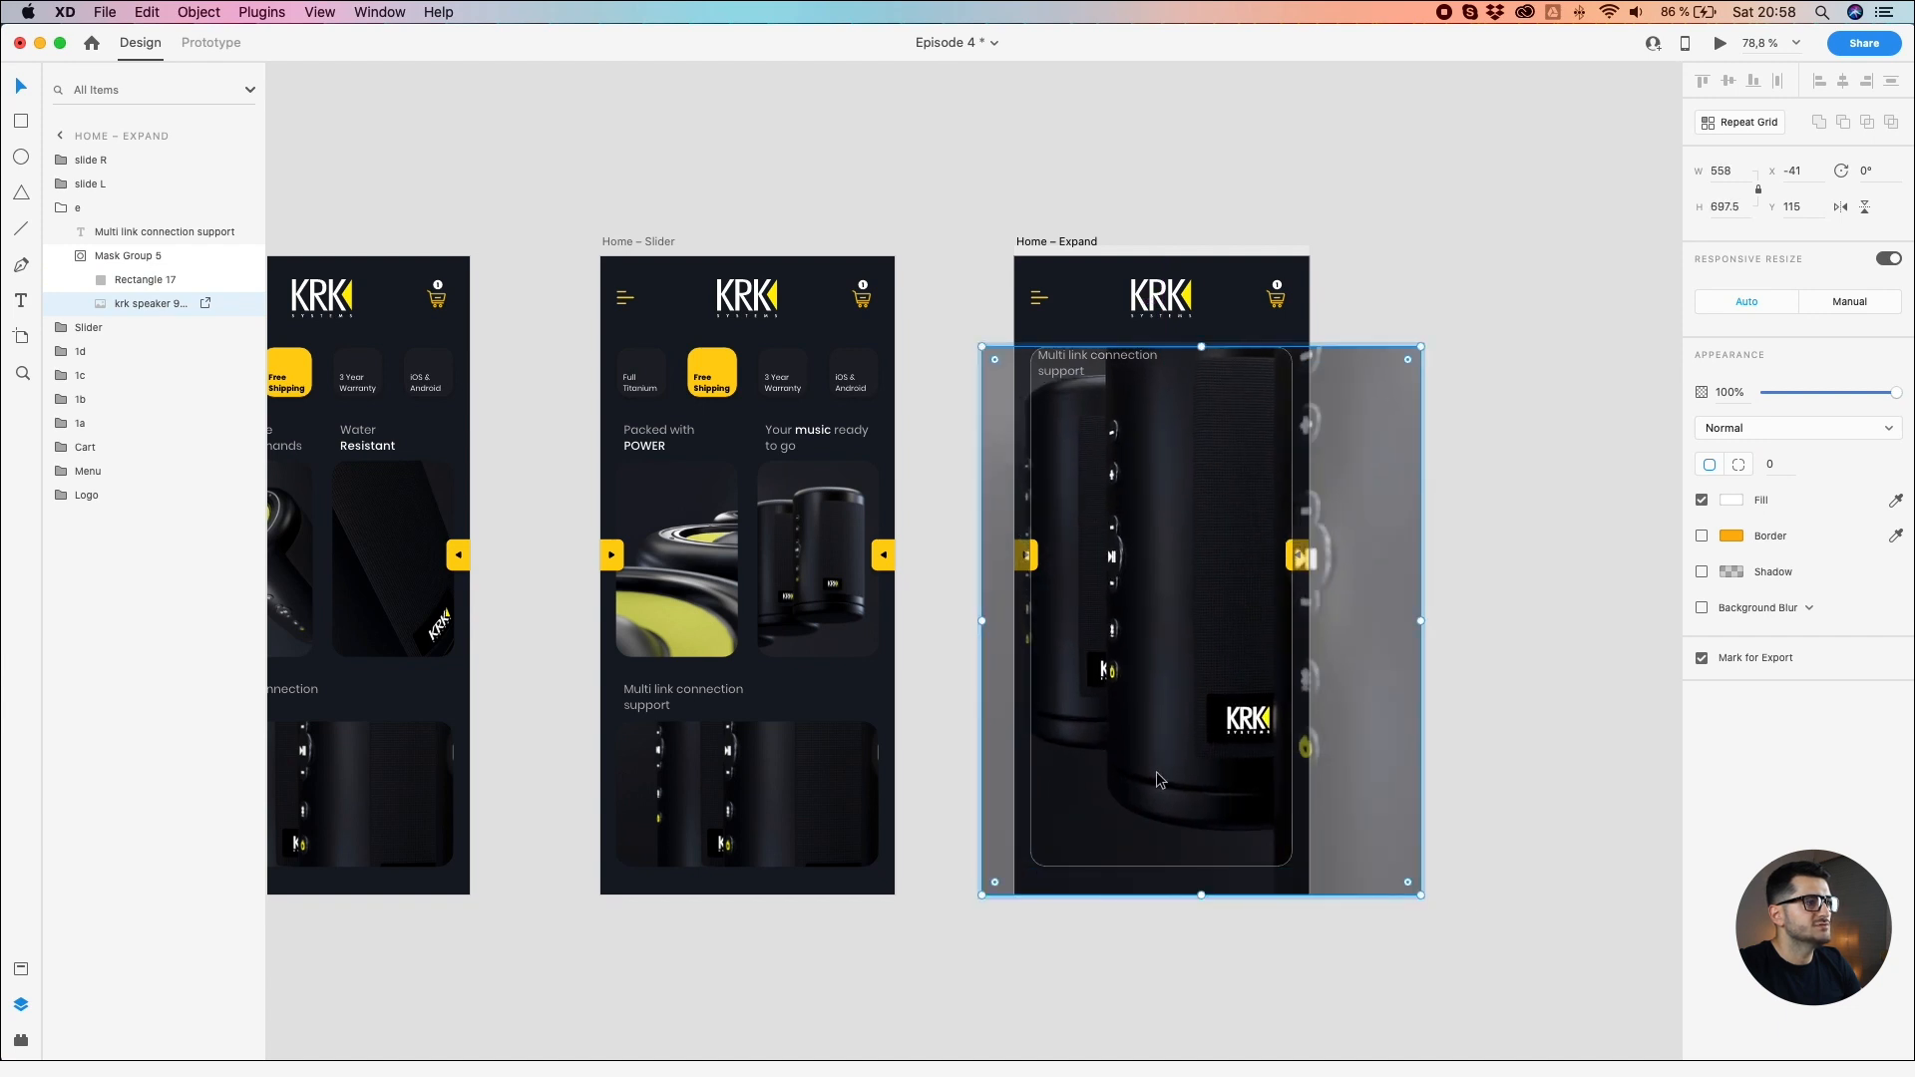
left_click_drag(1160, 778, 1184, 781)
key("super+z")
key("super+z")
key("super+z")
key("super+z")
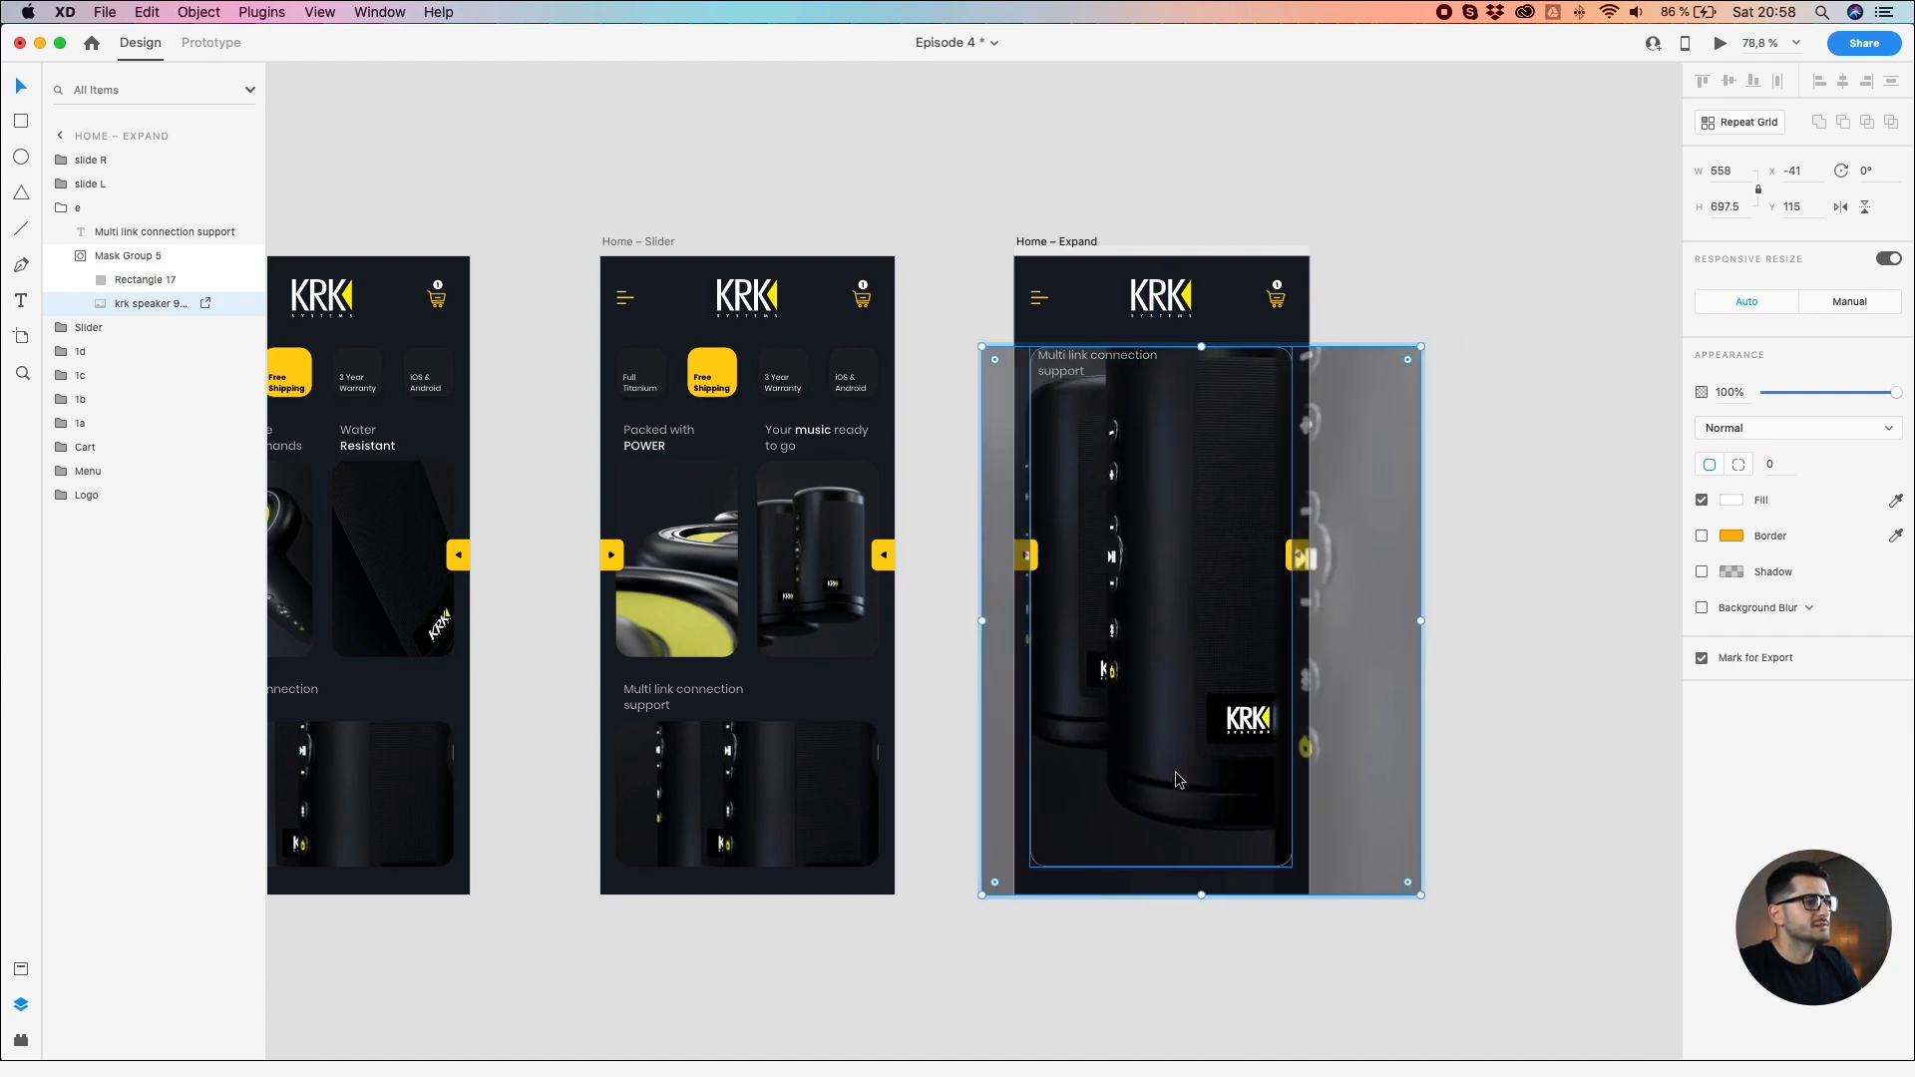
key("super+z")
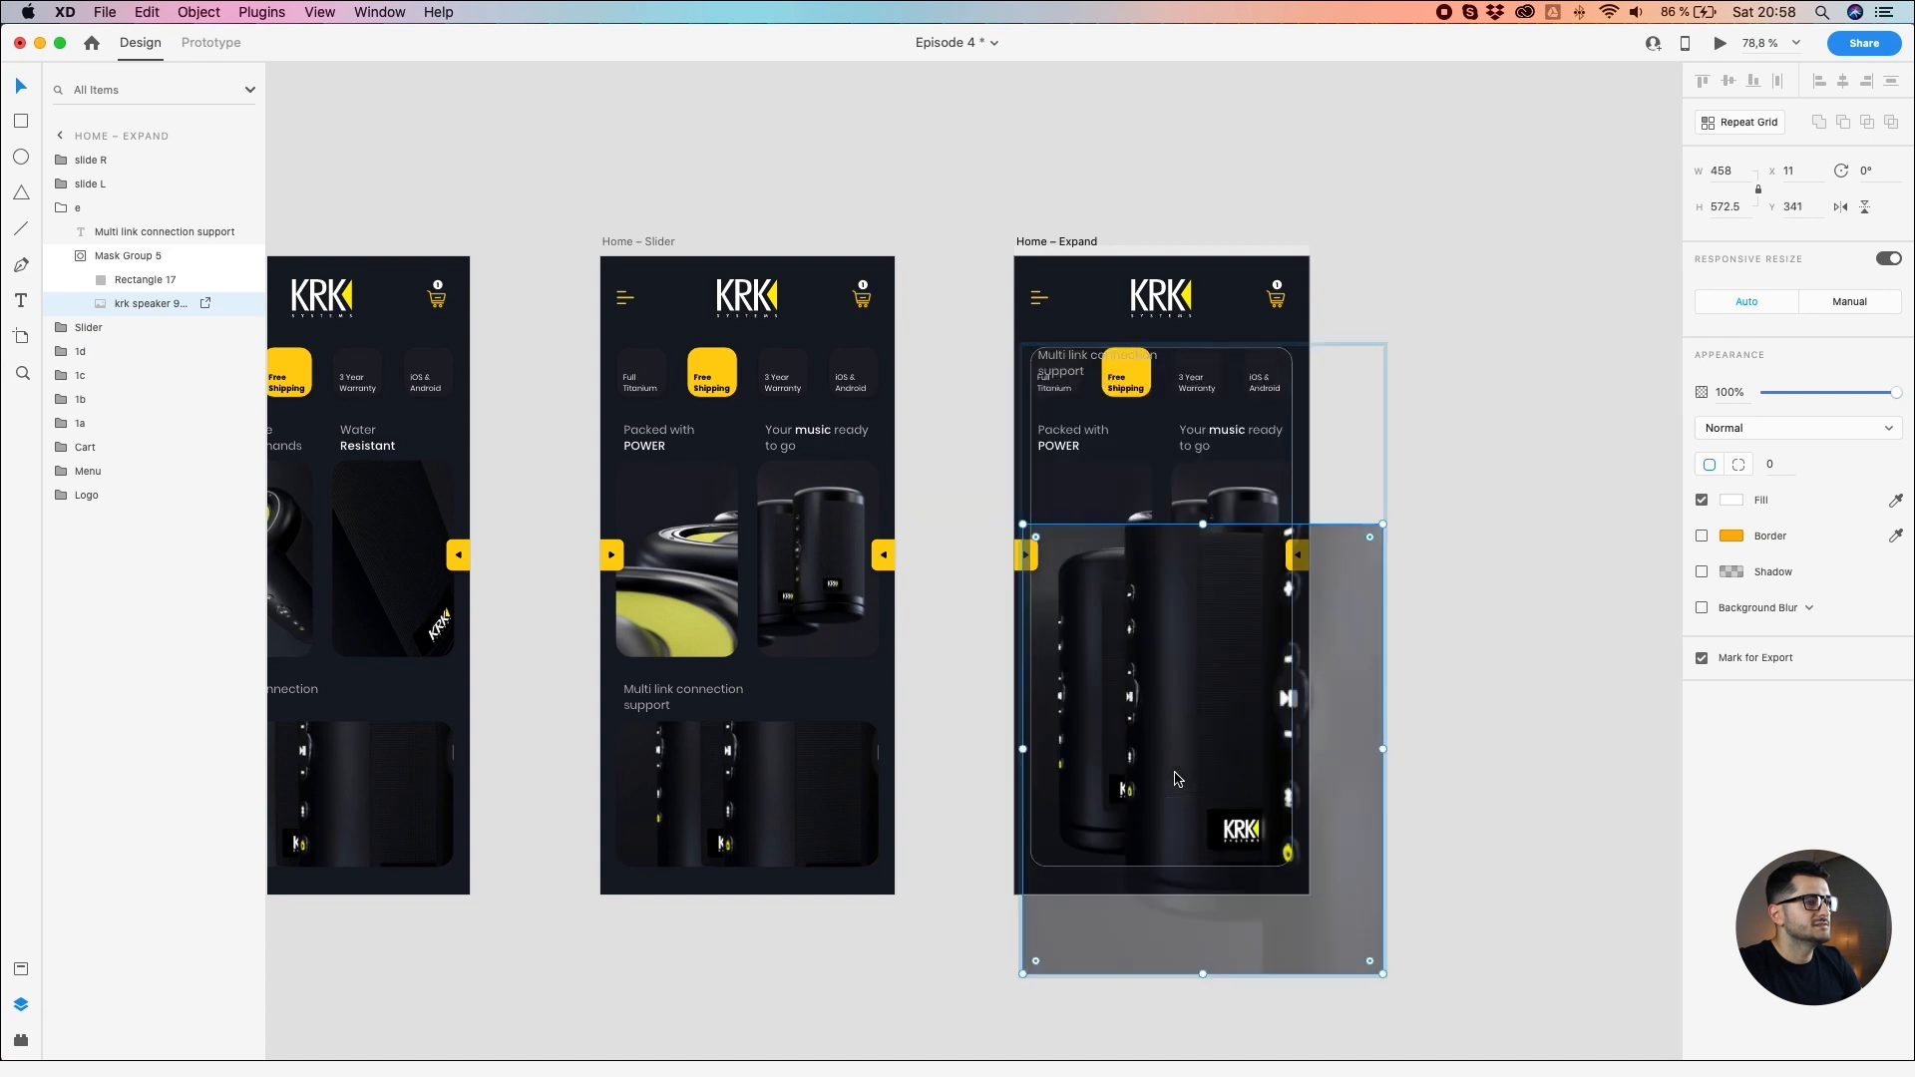
Step: Enlarge the masked speaker image up and to the right to fill the expanded card, and set its caption text's opacity to 0%
left_click_drag(1379, 525, 1562, 335)
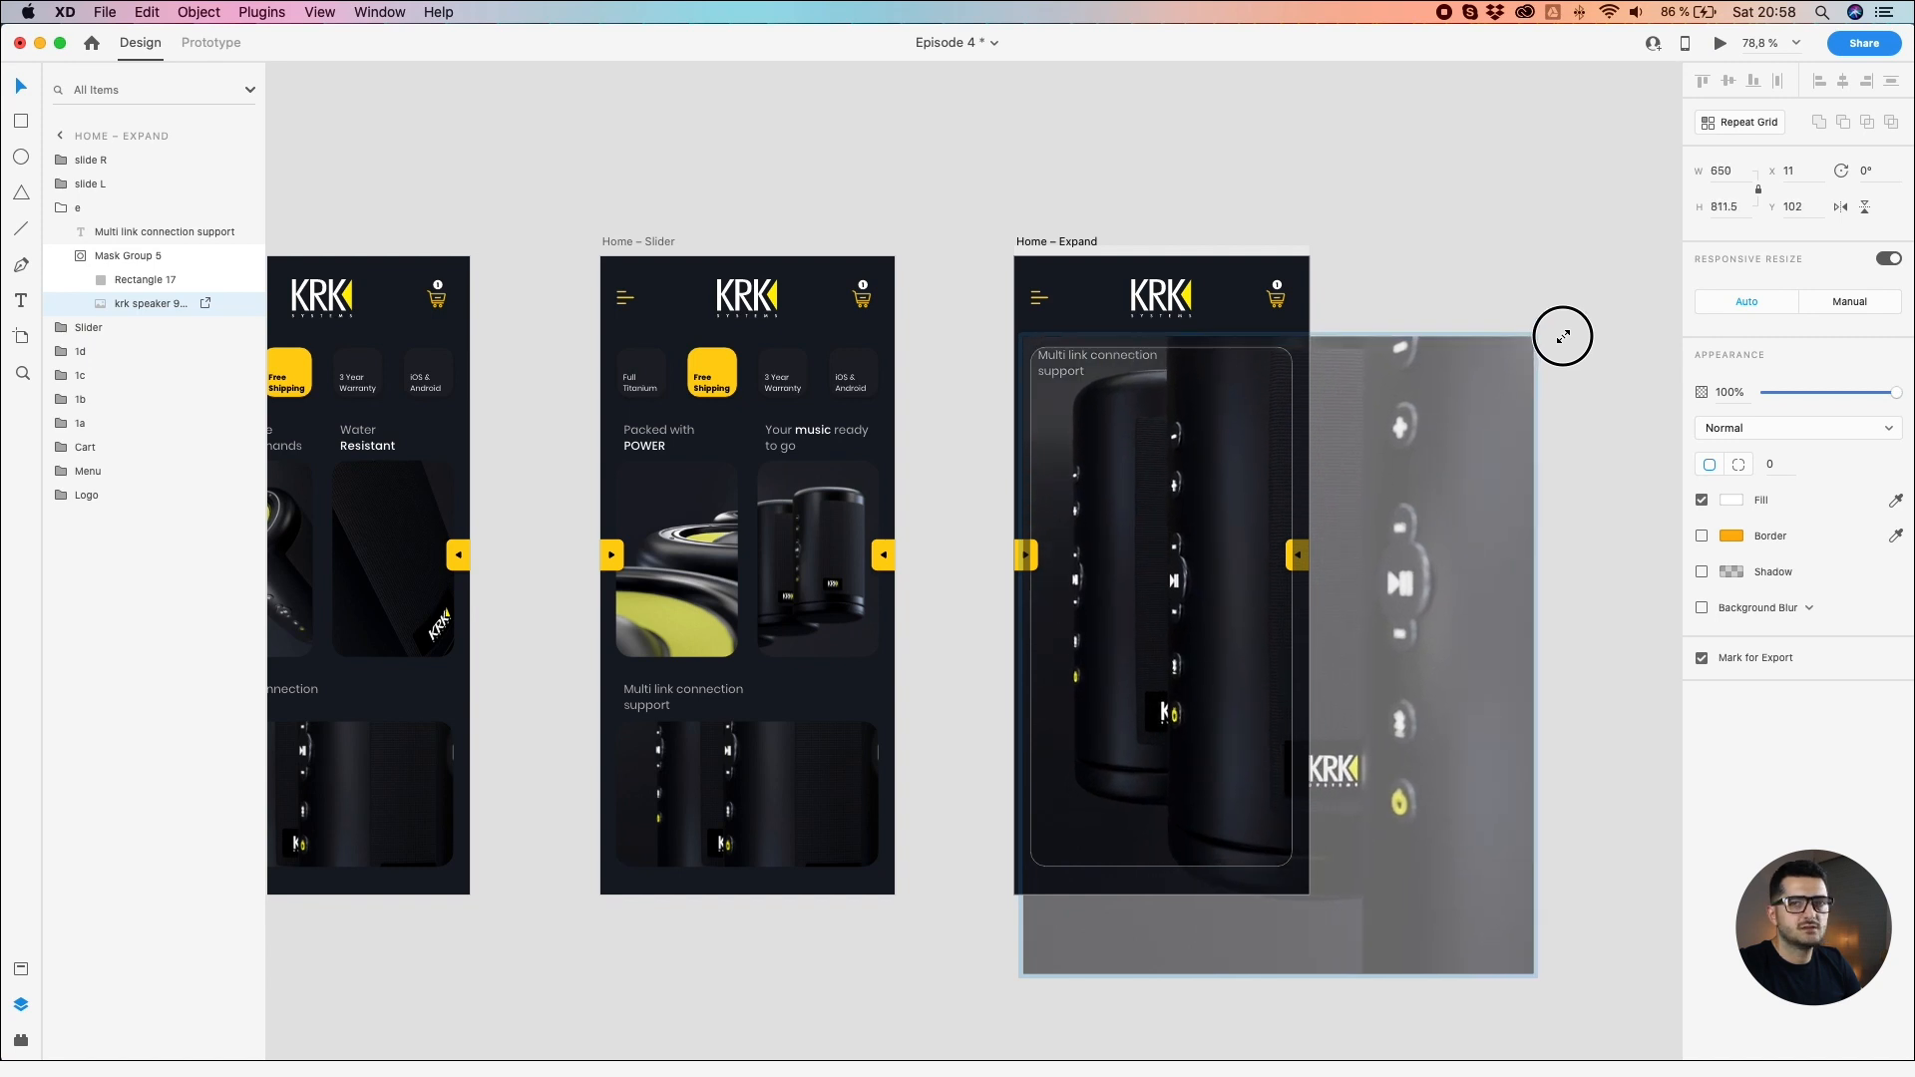
left_click_drag(1563, 336, 1549, 343)
key("Escape")
left_click(1098, 359)
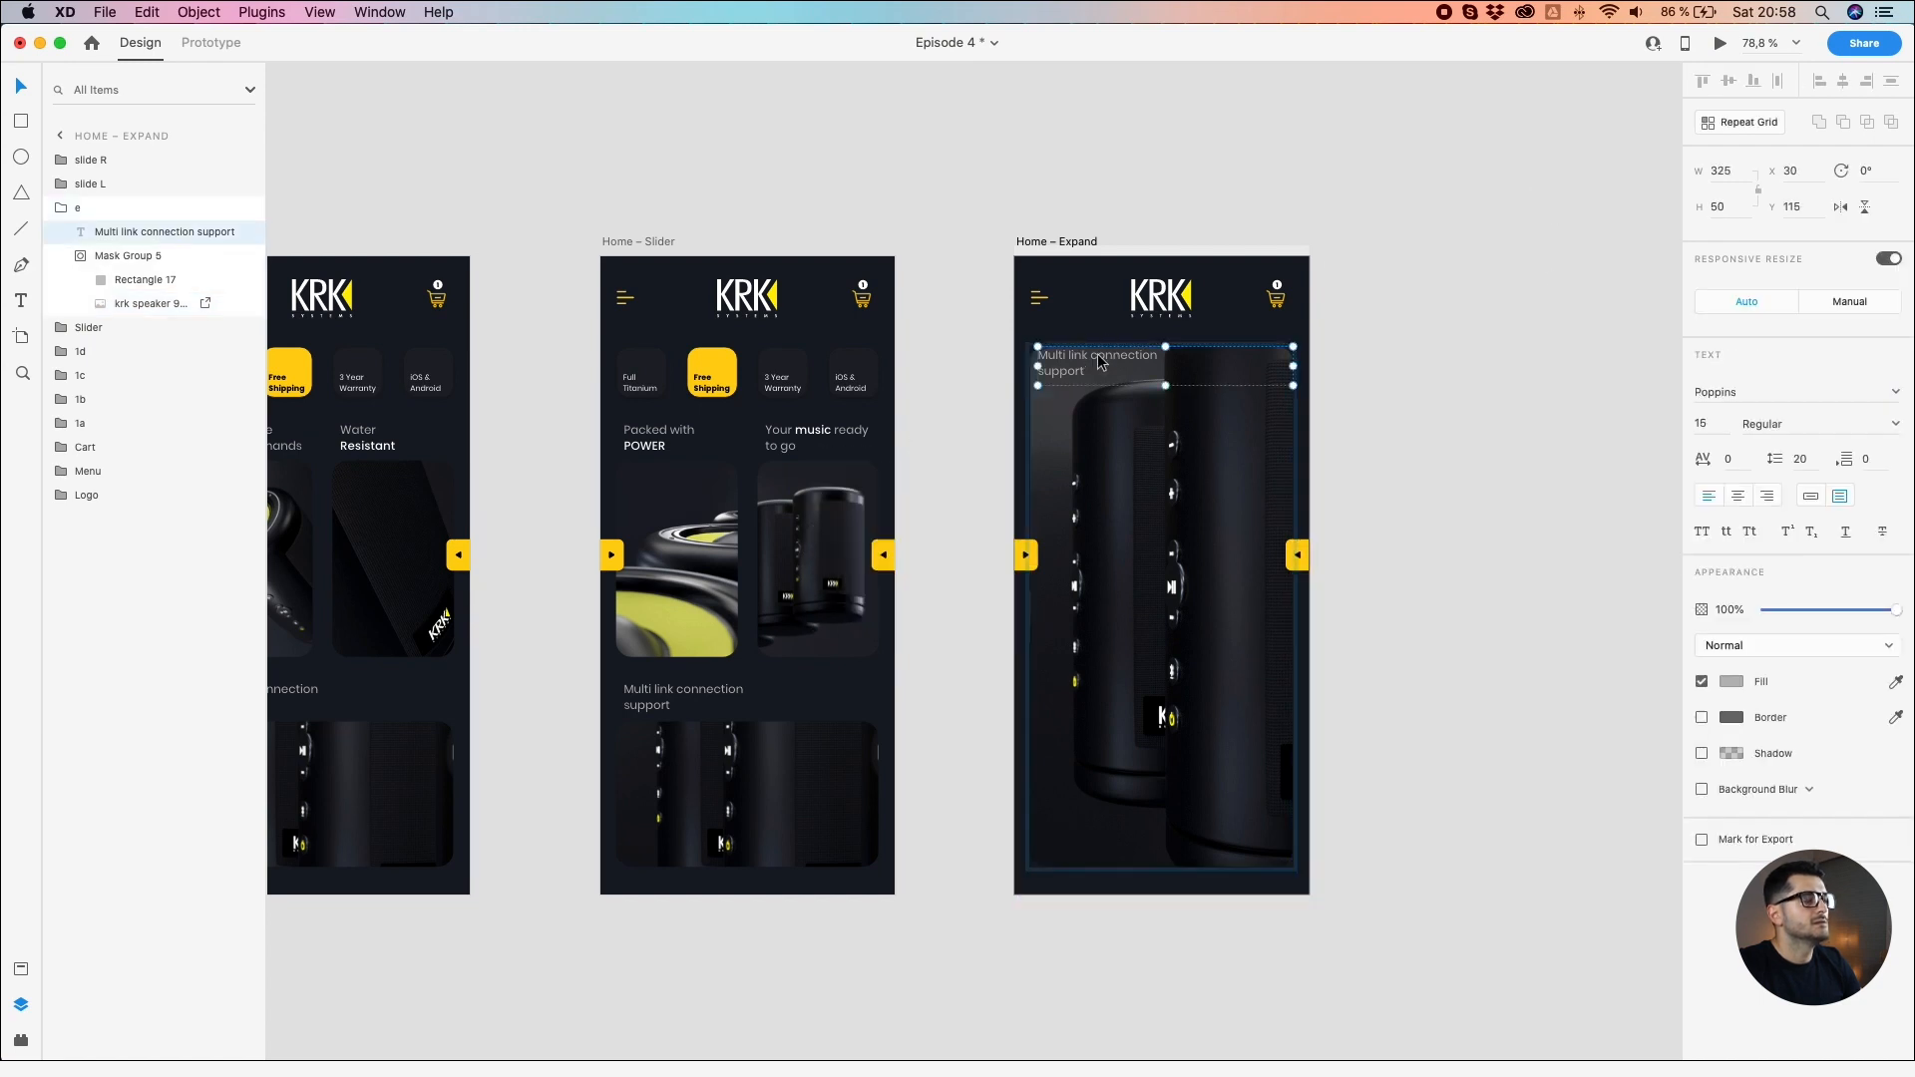
left_click_drag(1819, 611, 1764, 611)
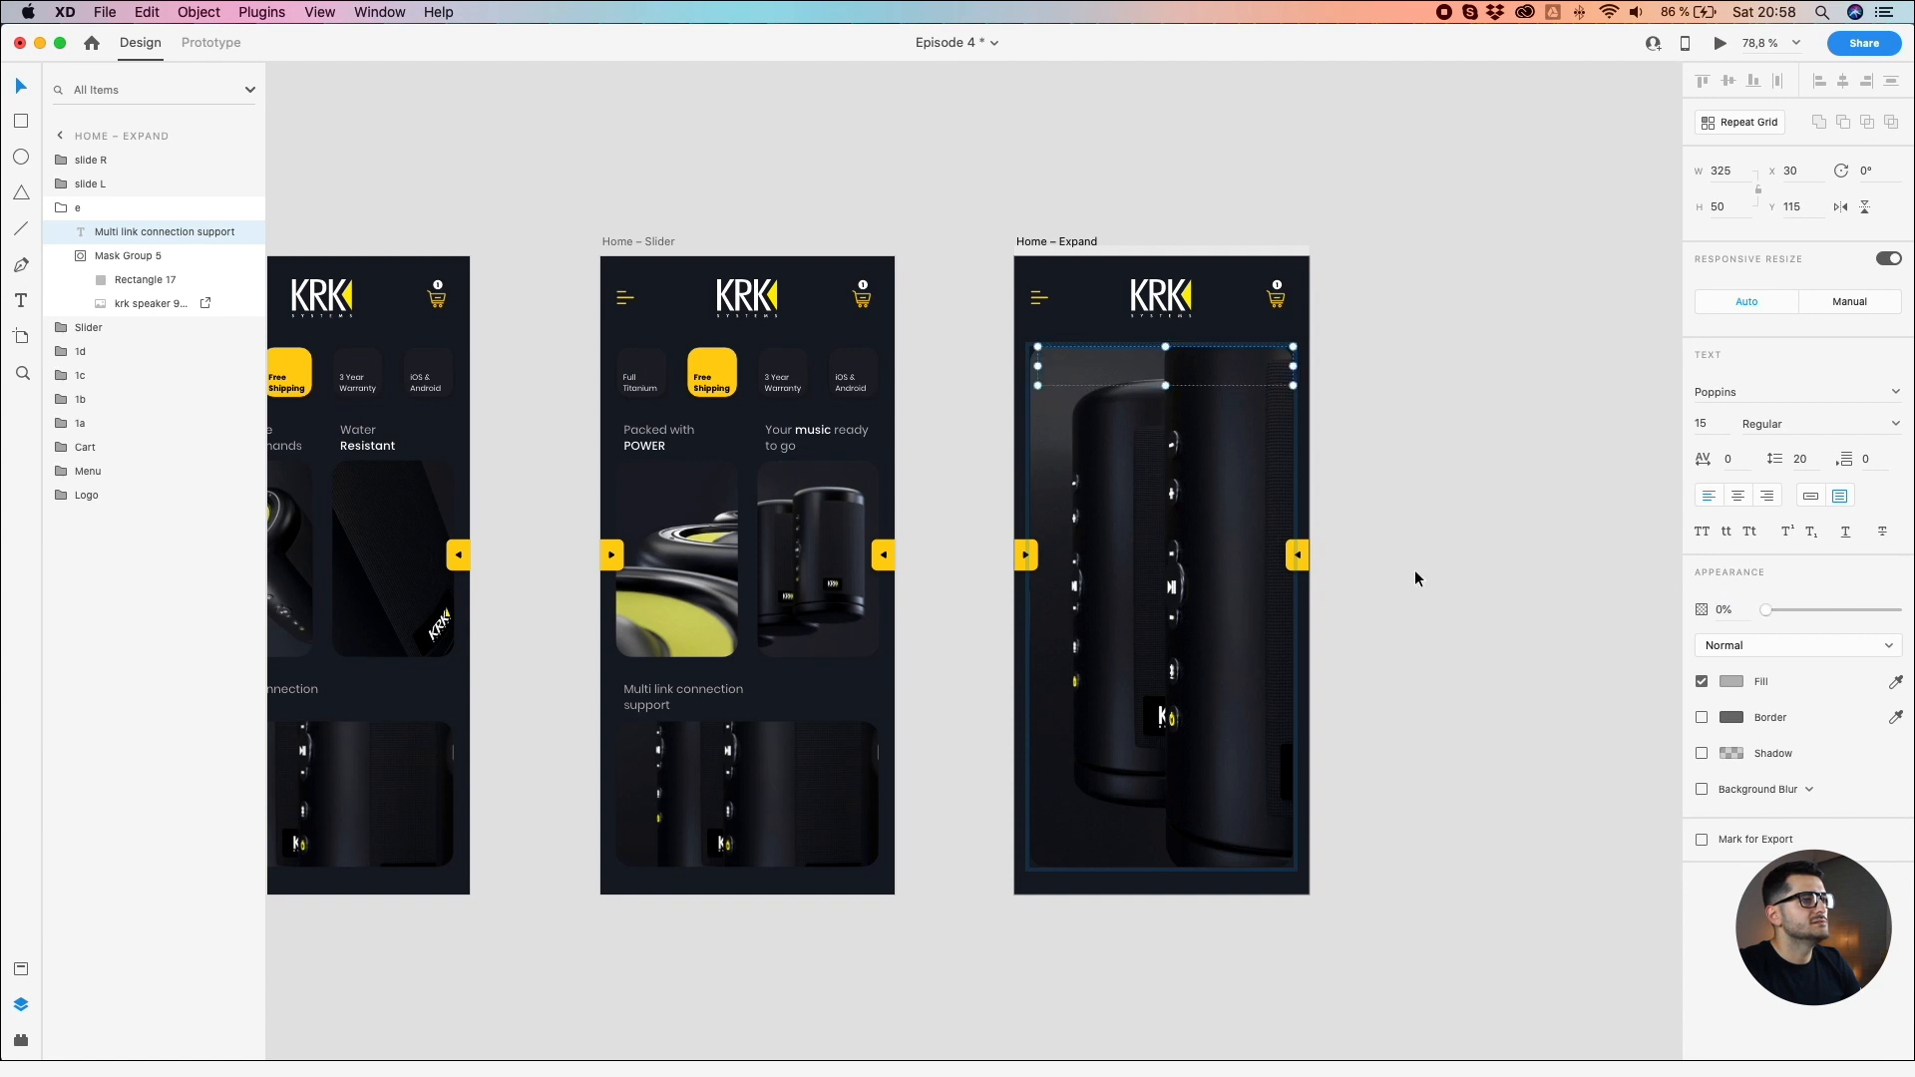
Step: Group the two yellow slide arrows on the "Home" artboard and name the group "sliders"
left_click(1298, 555)
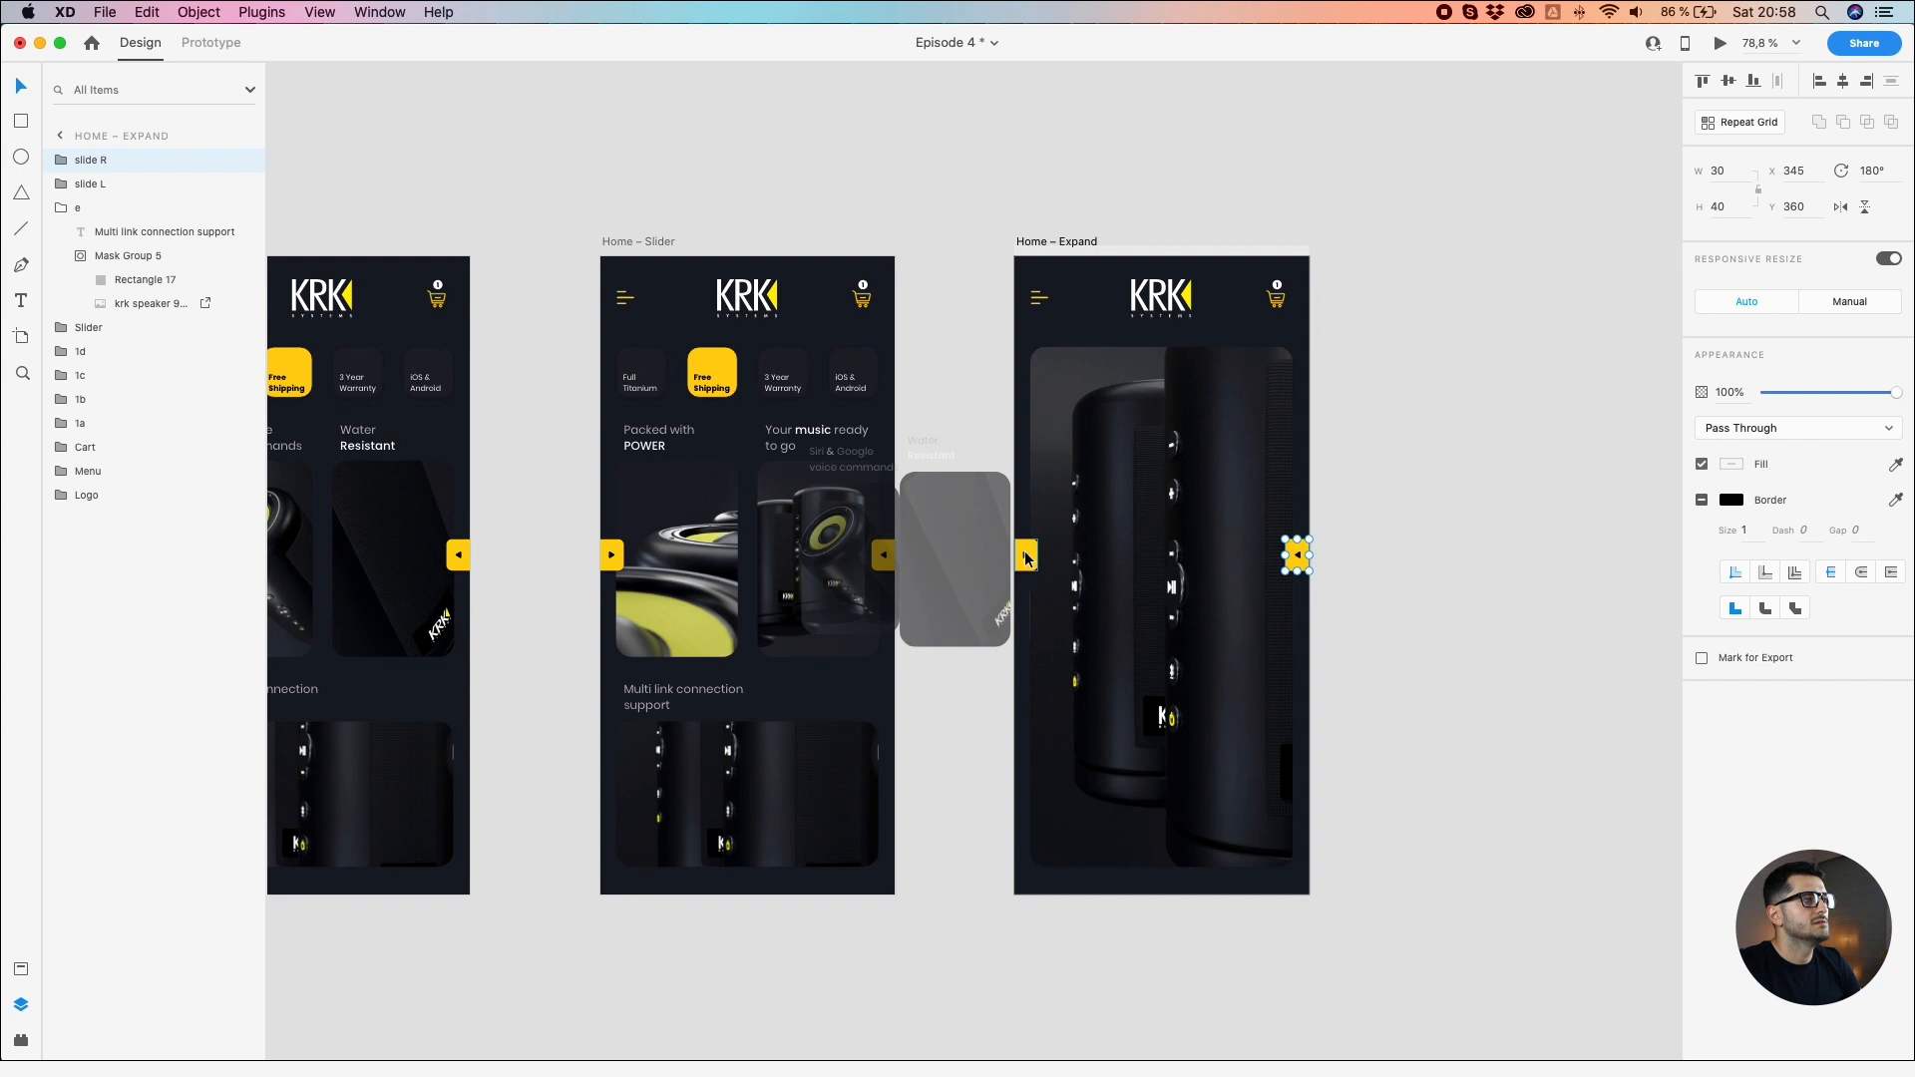
left_click(564, 524)
left_click_drag(561, 509, 1005, 503)
left_click(903, 547)
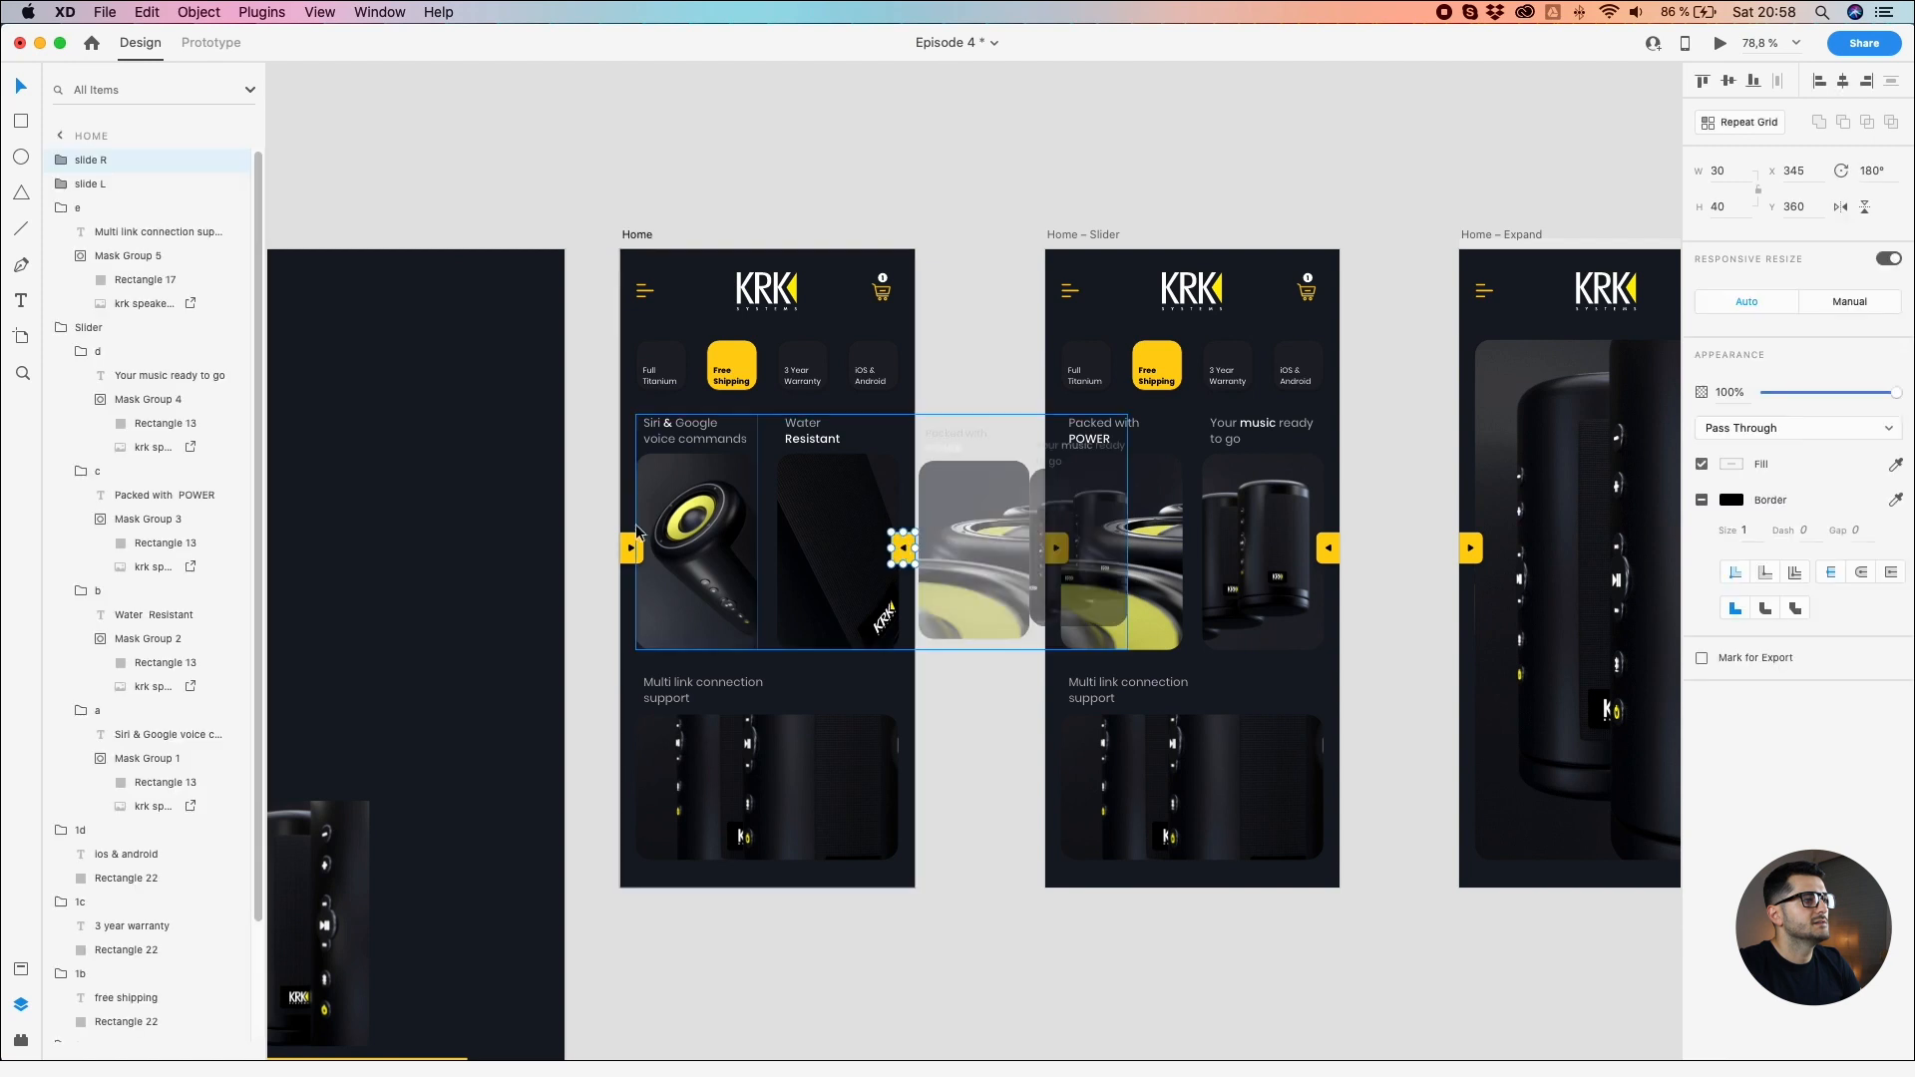
left_click(632, 546, "shift")
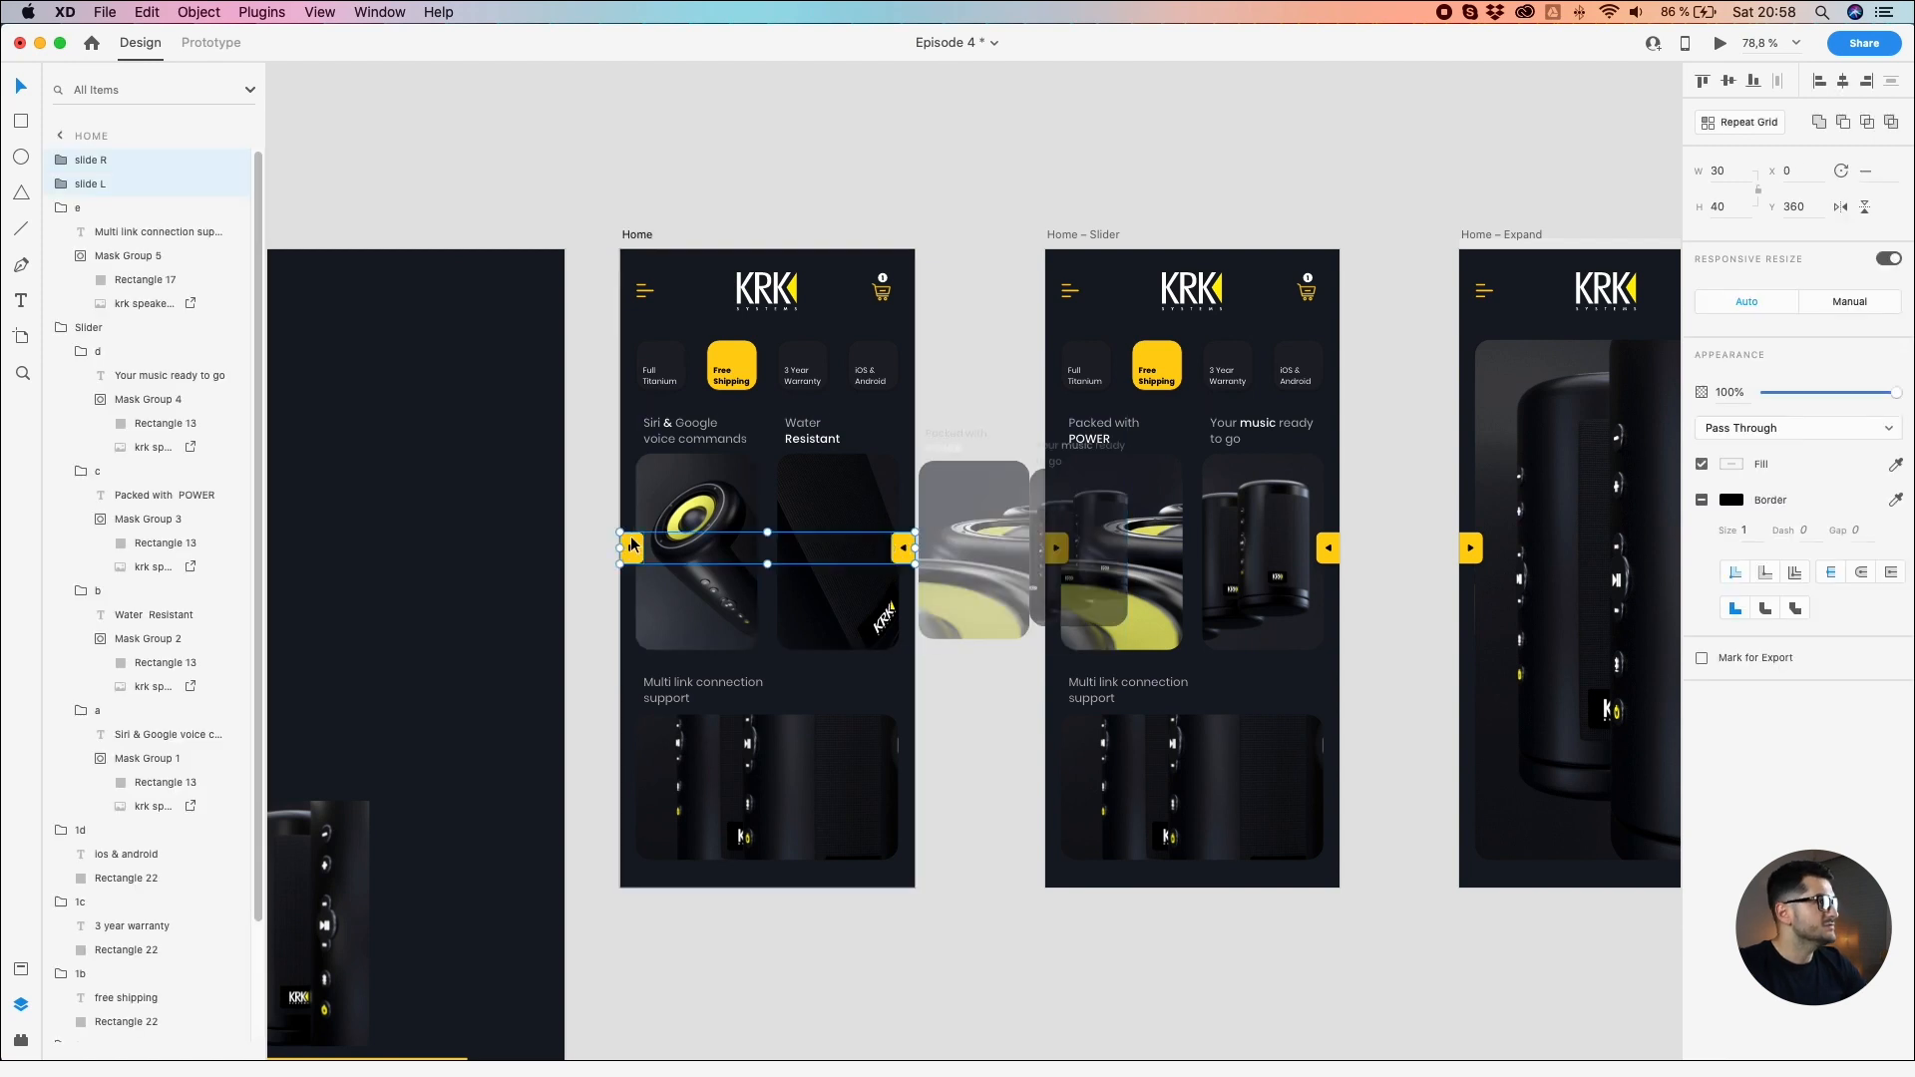
key("super+g")
double_click(91, 159)
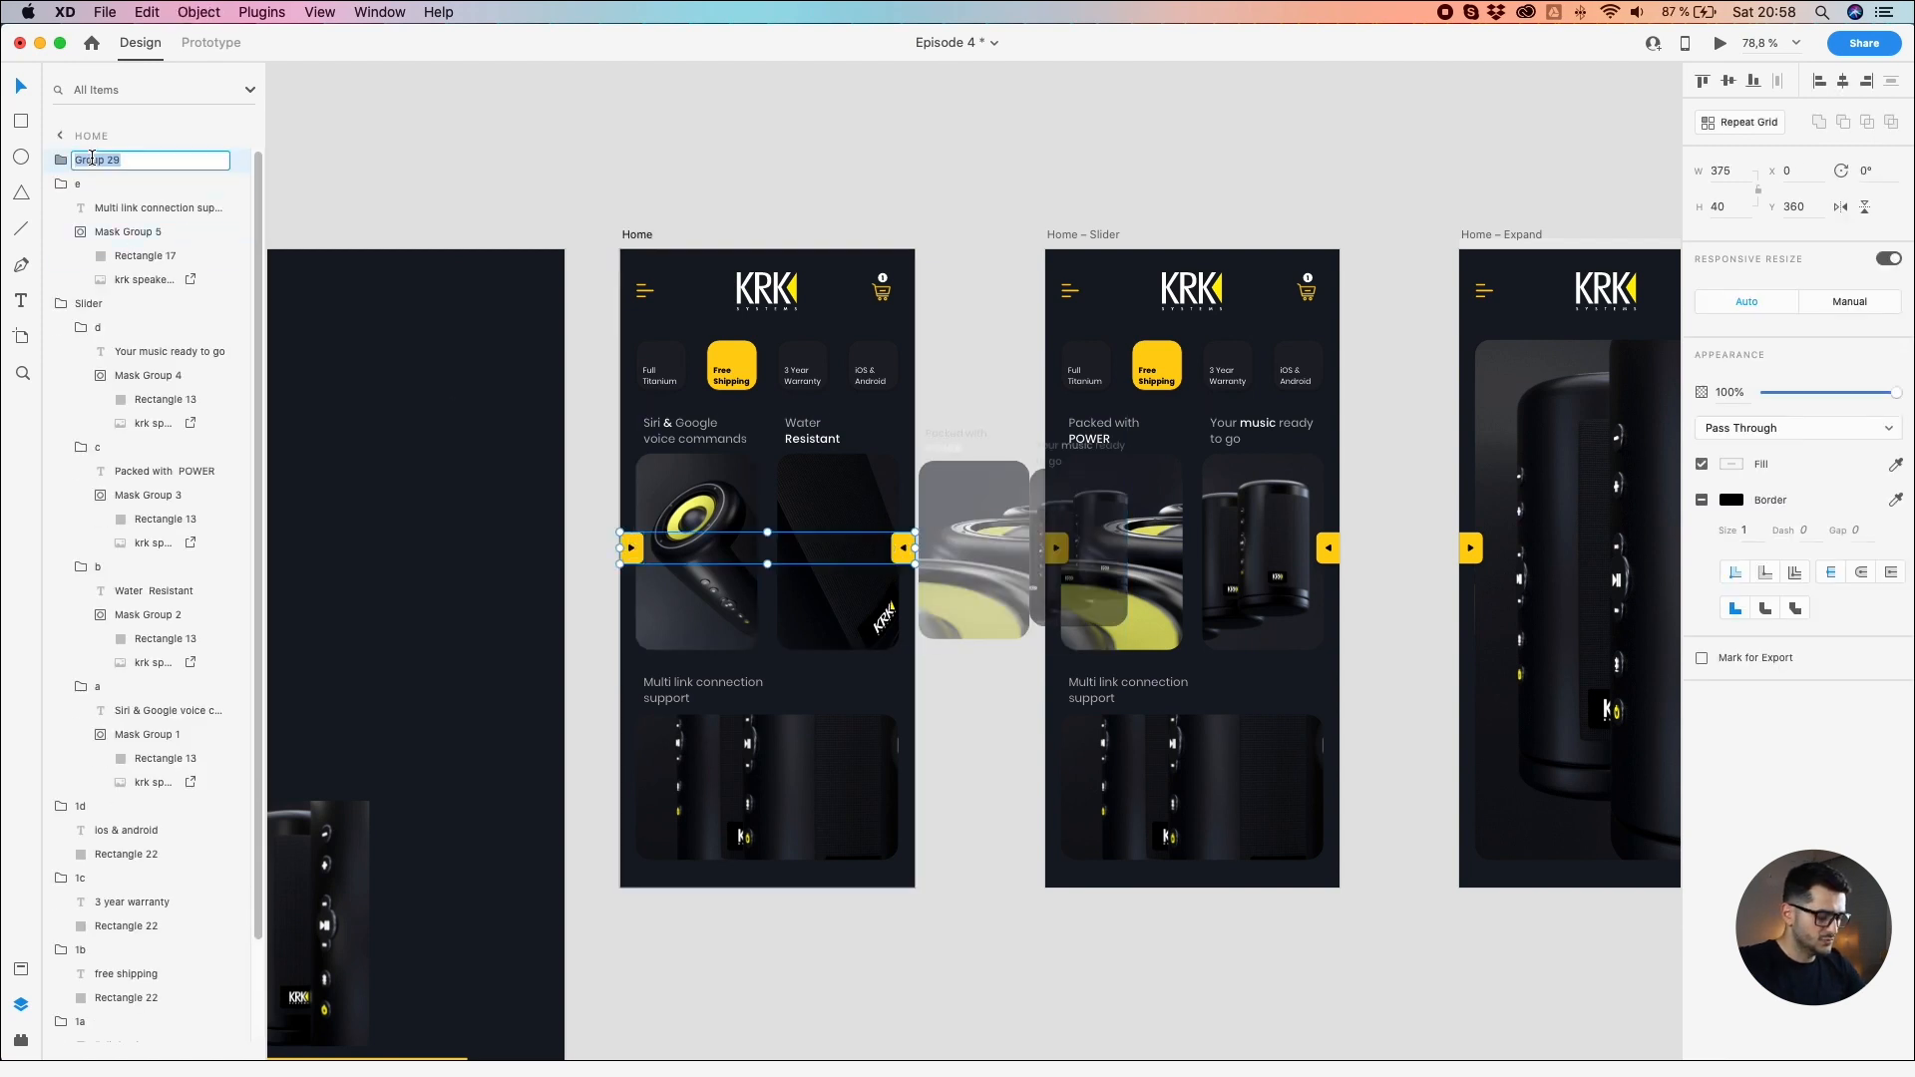
type("sliders")
key("Return")
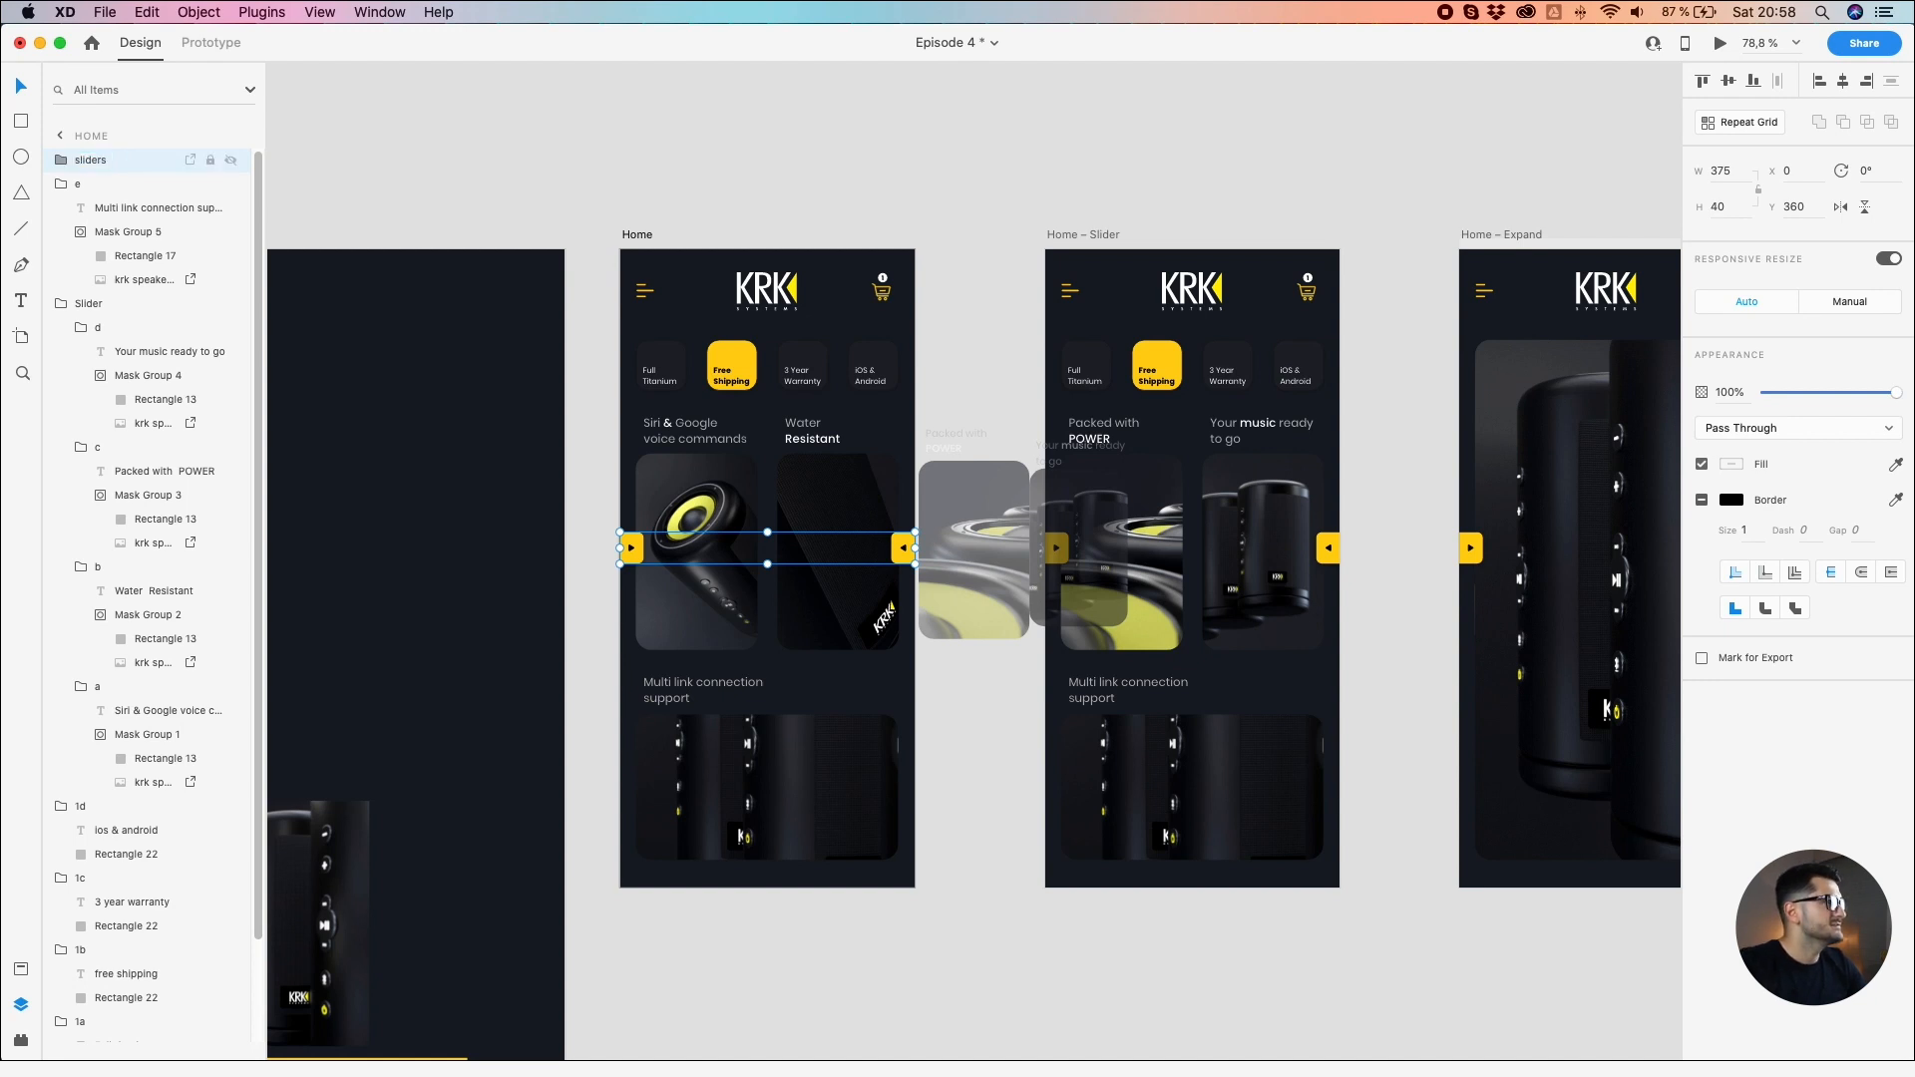
Step: Group the two yellow slide arrows on the "Home – Slider" artboard and name the group "sliders"
left_click(1352, 574)
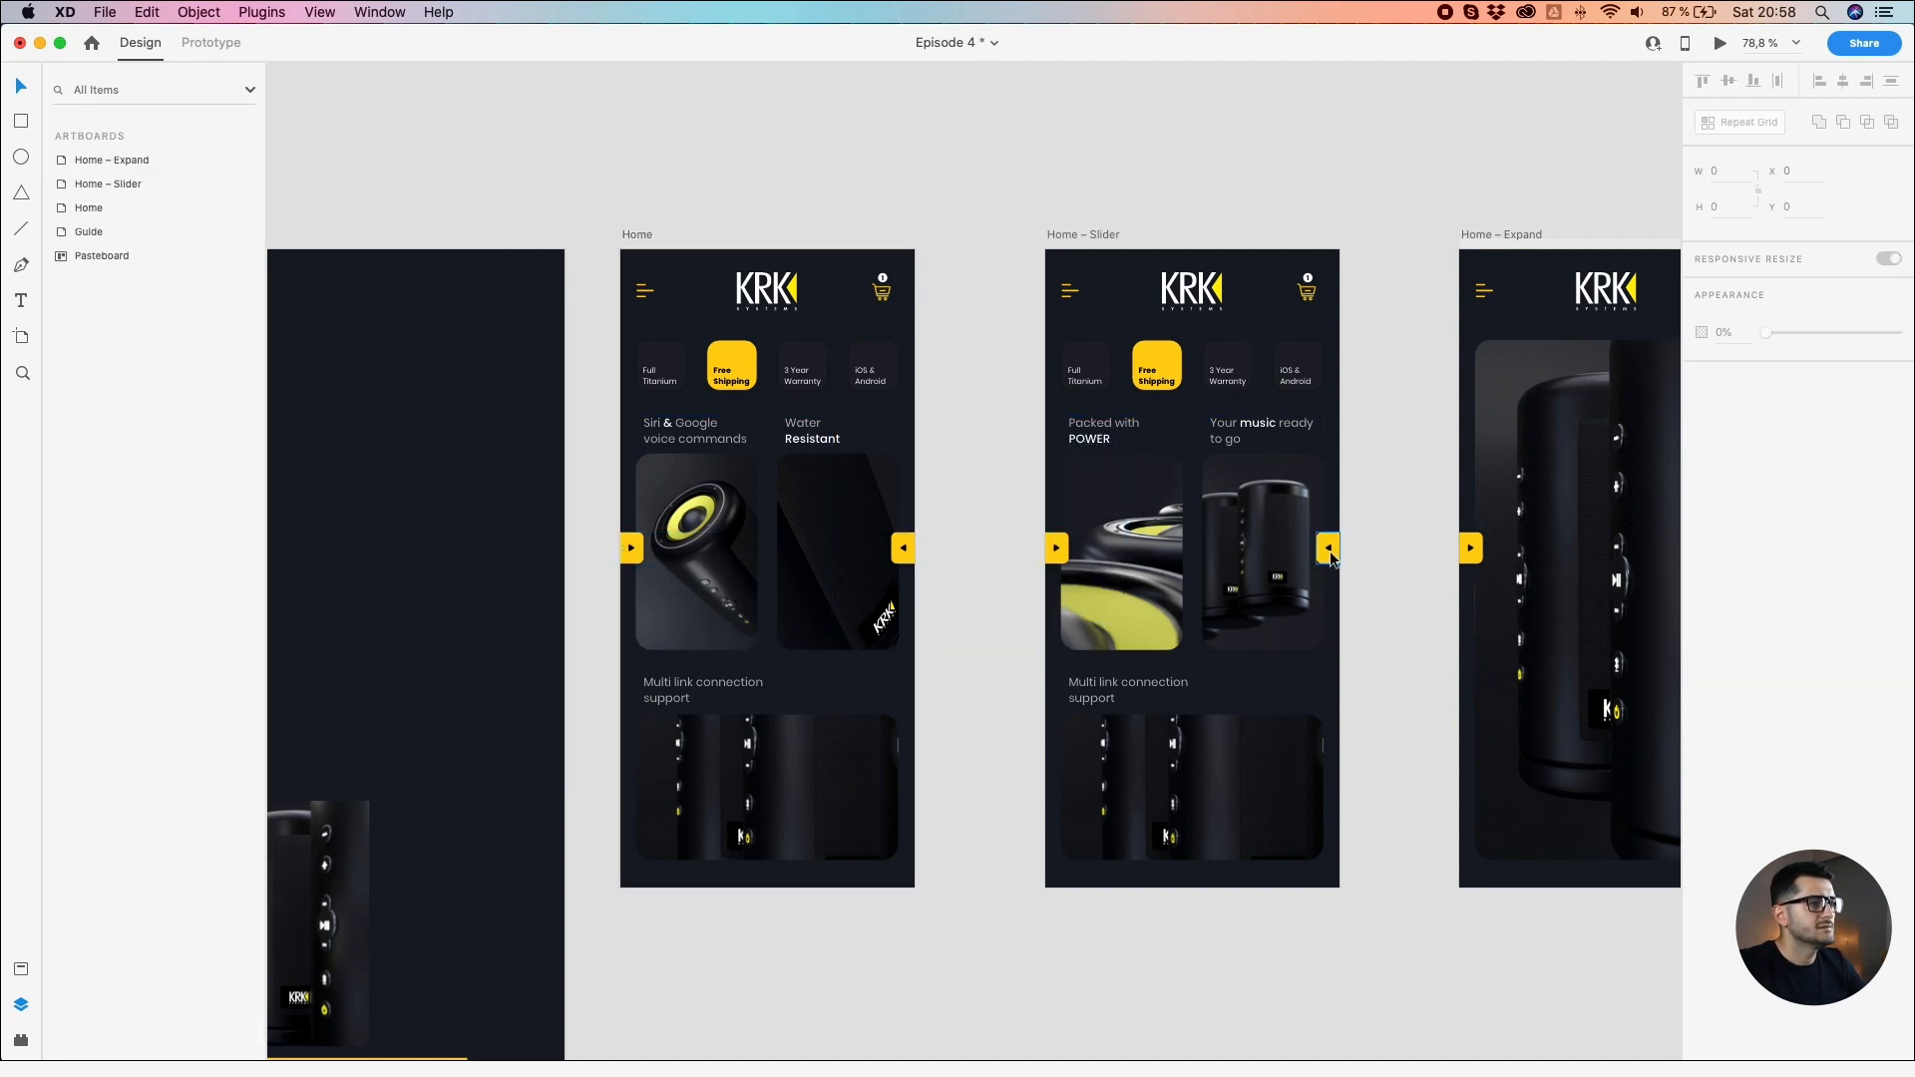
left_click(1327, 550)
left_click(1056, 547, "shift")
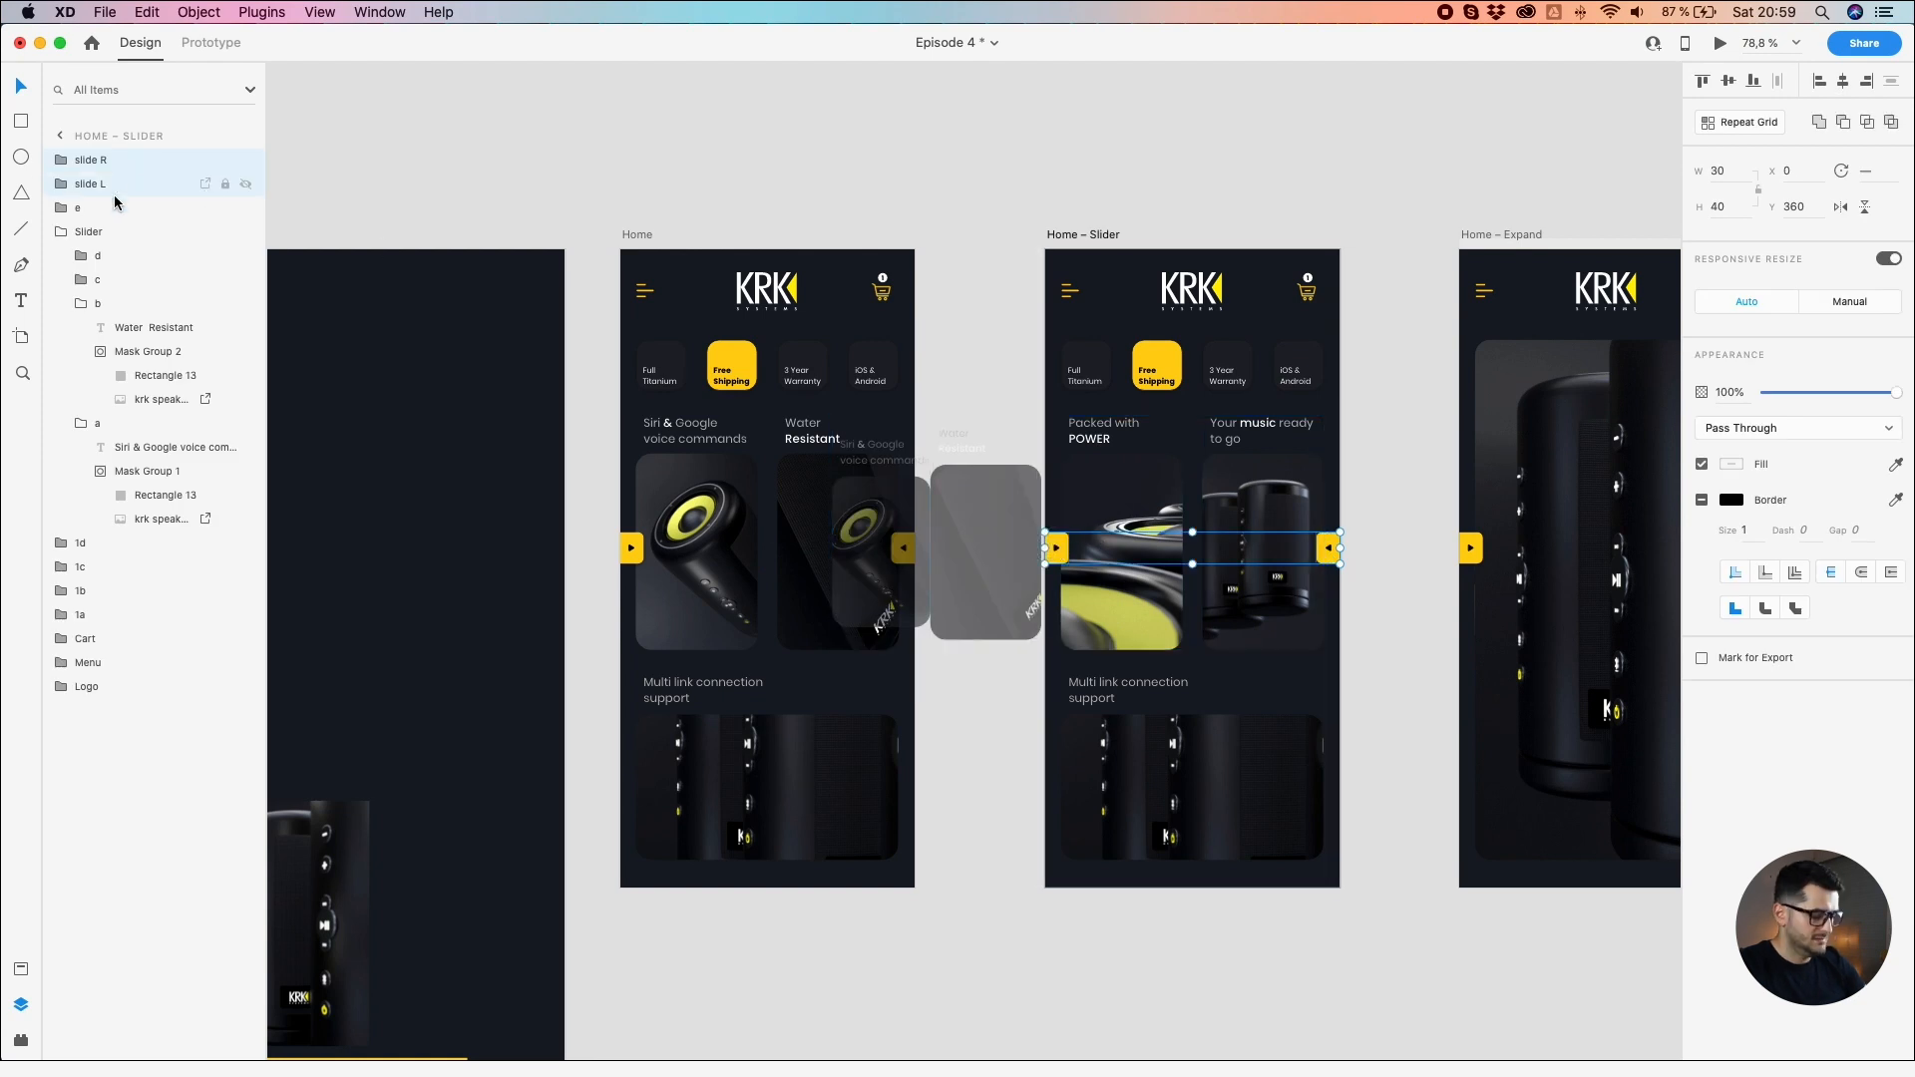
key("super+g")
double_click(94, 161)
type("sliders")
key("Return")
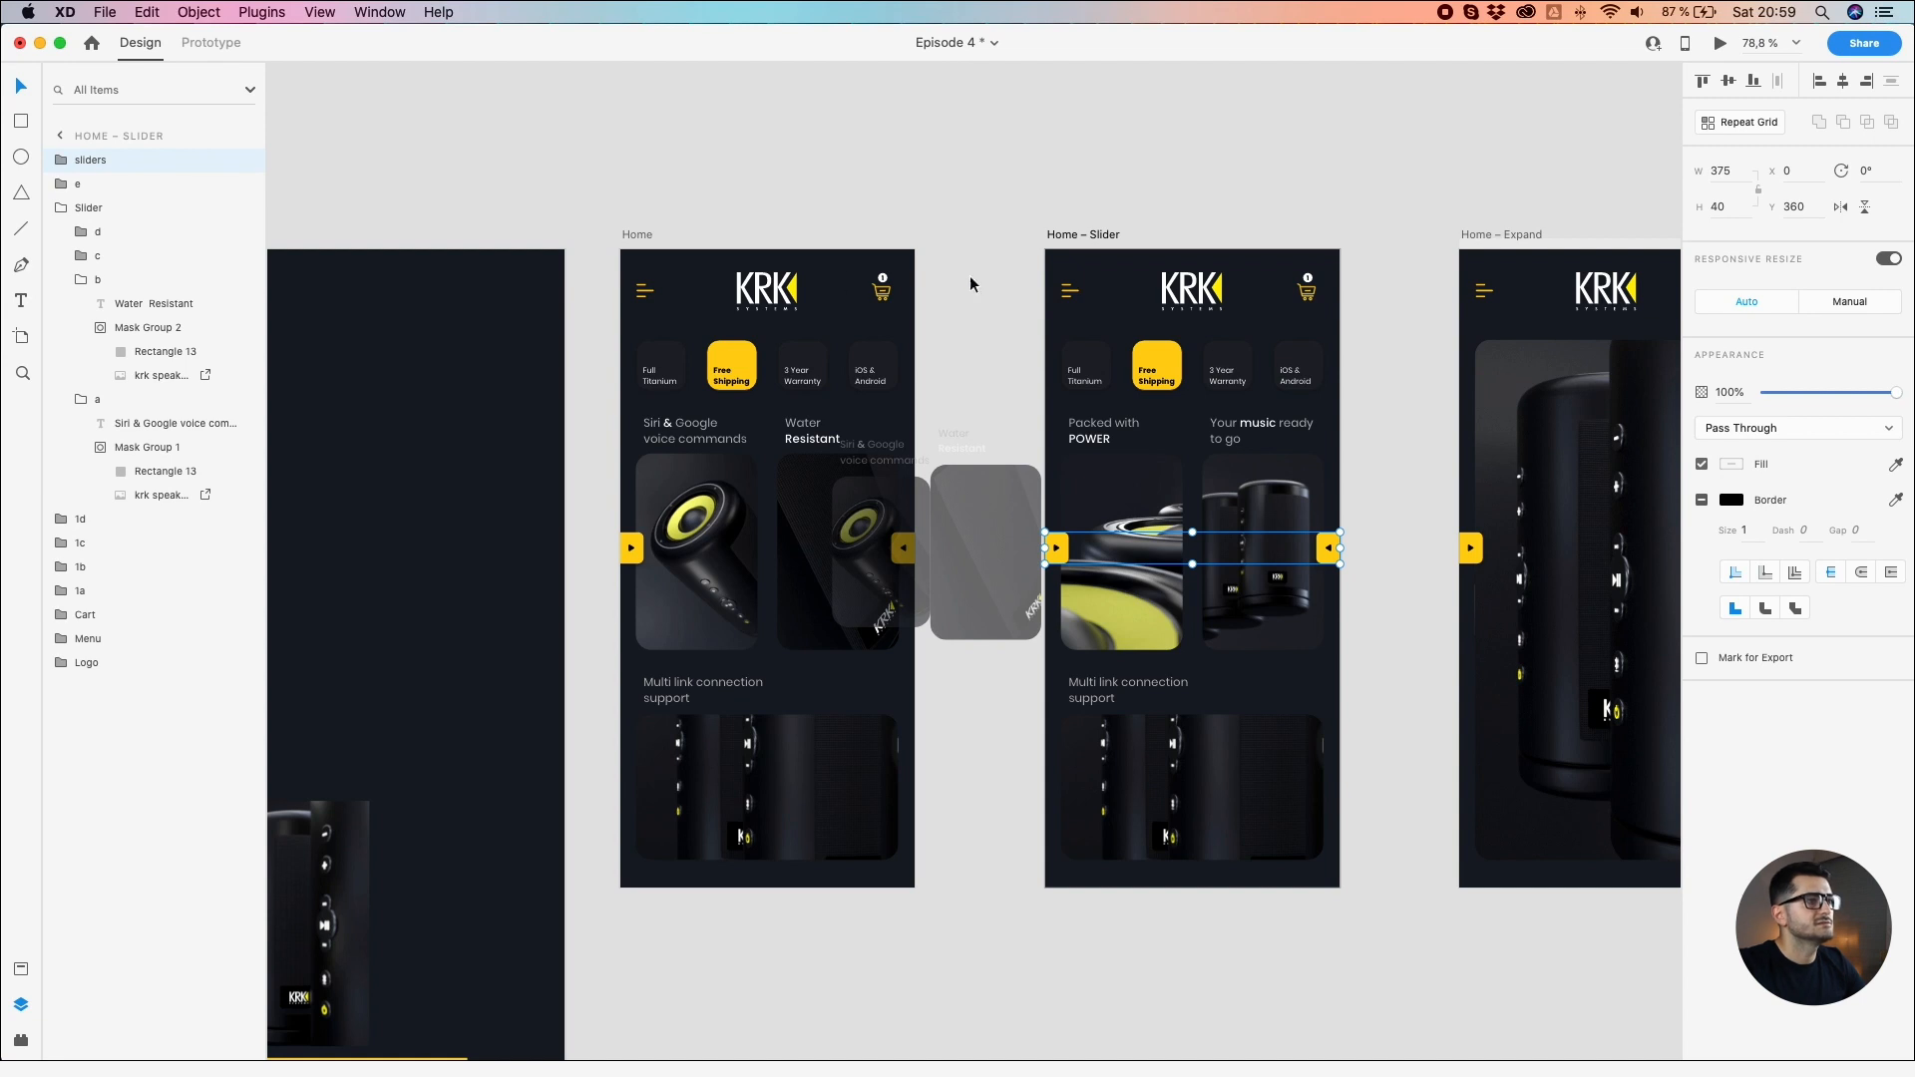
Step: Group the two yellow slide arrows on the "Home – Expand" artboard and name the group "sliders"
scroll(885, 119, "right", 6)
left_click(912, 523)
left_click(1187, 524, "shift")
key("super+g")
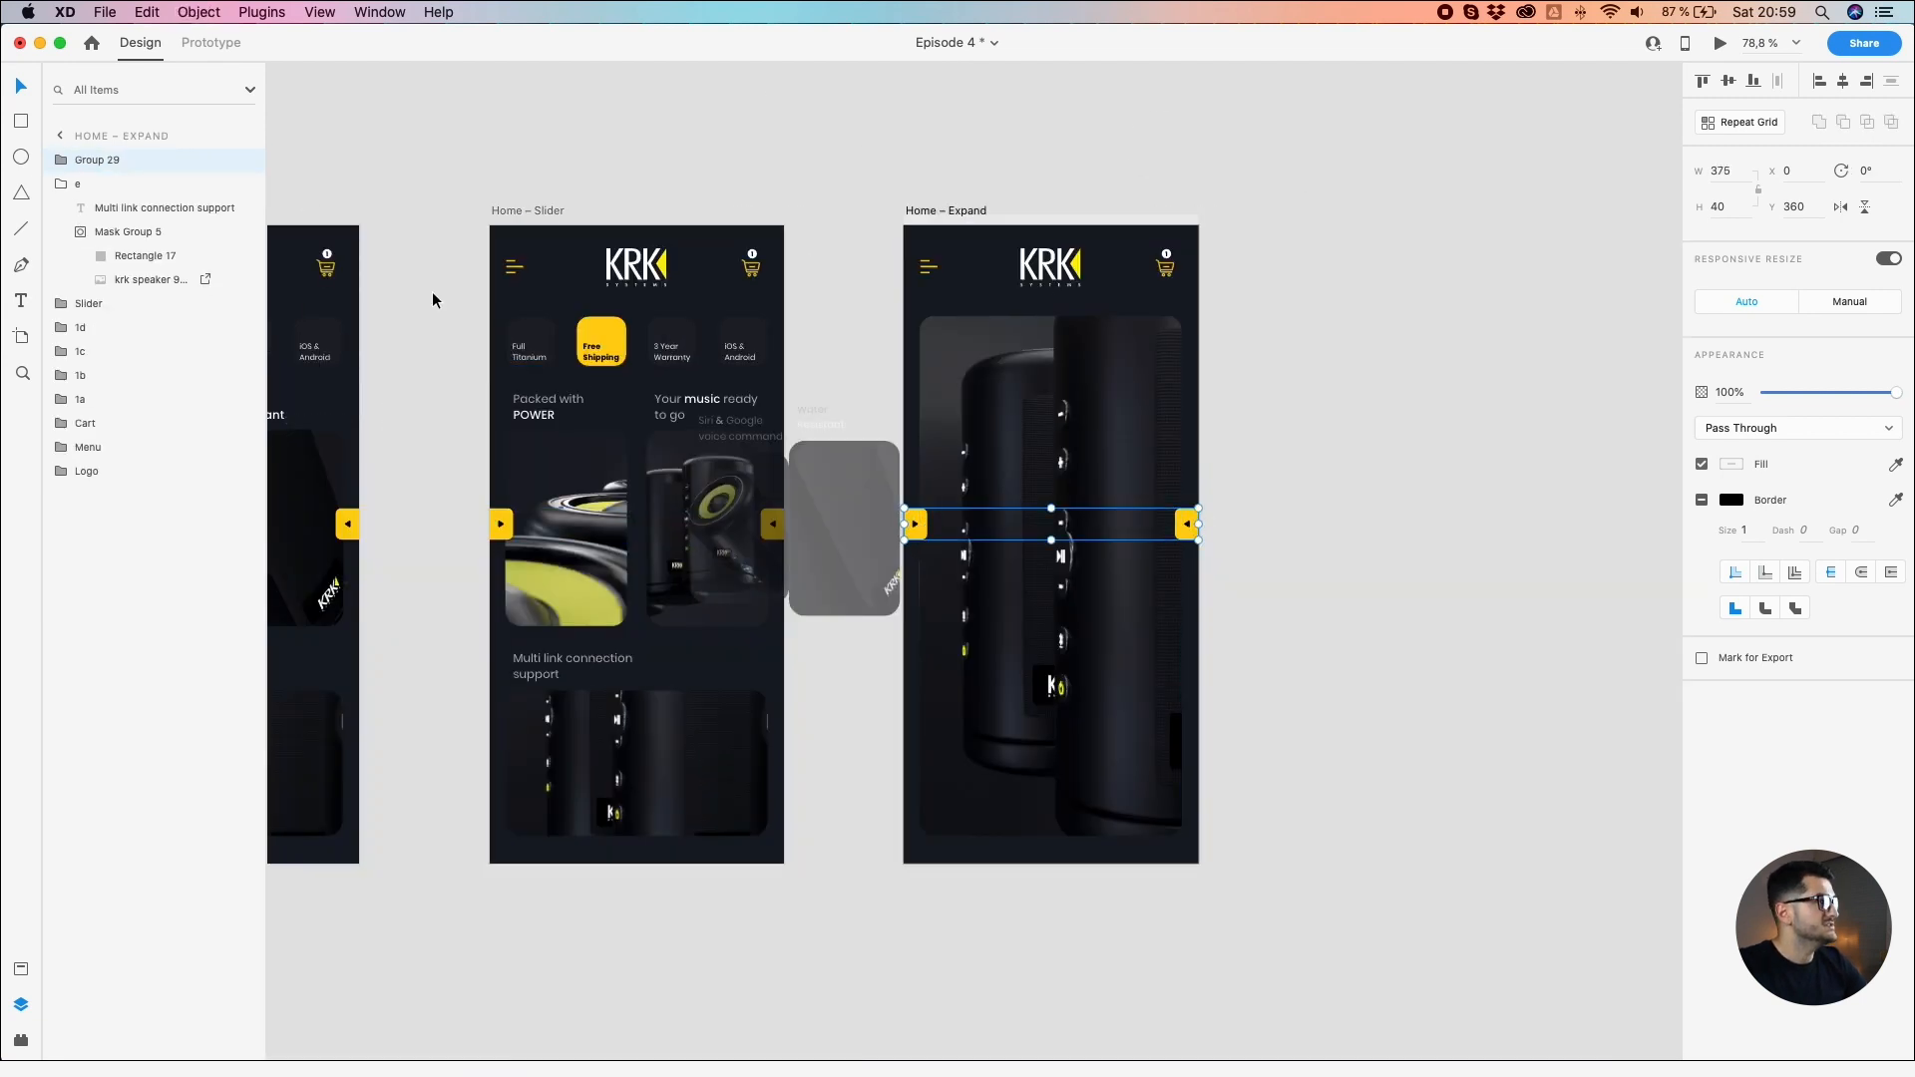
double_click(90, 160)
type("sliders")
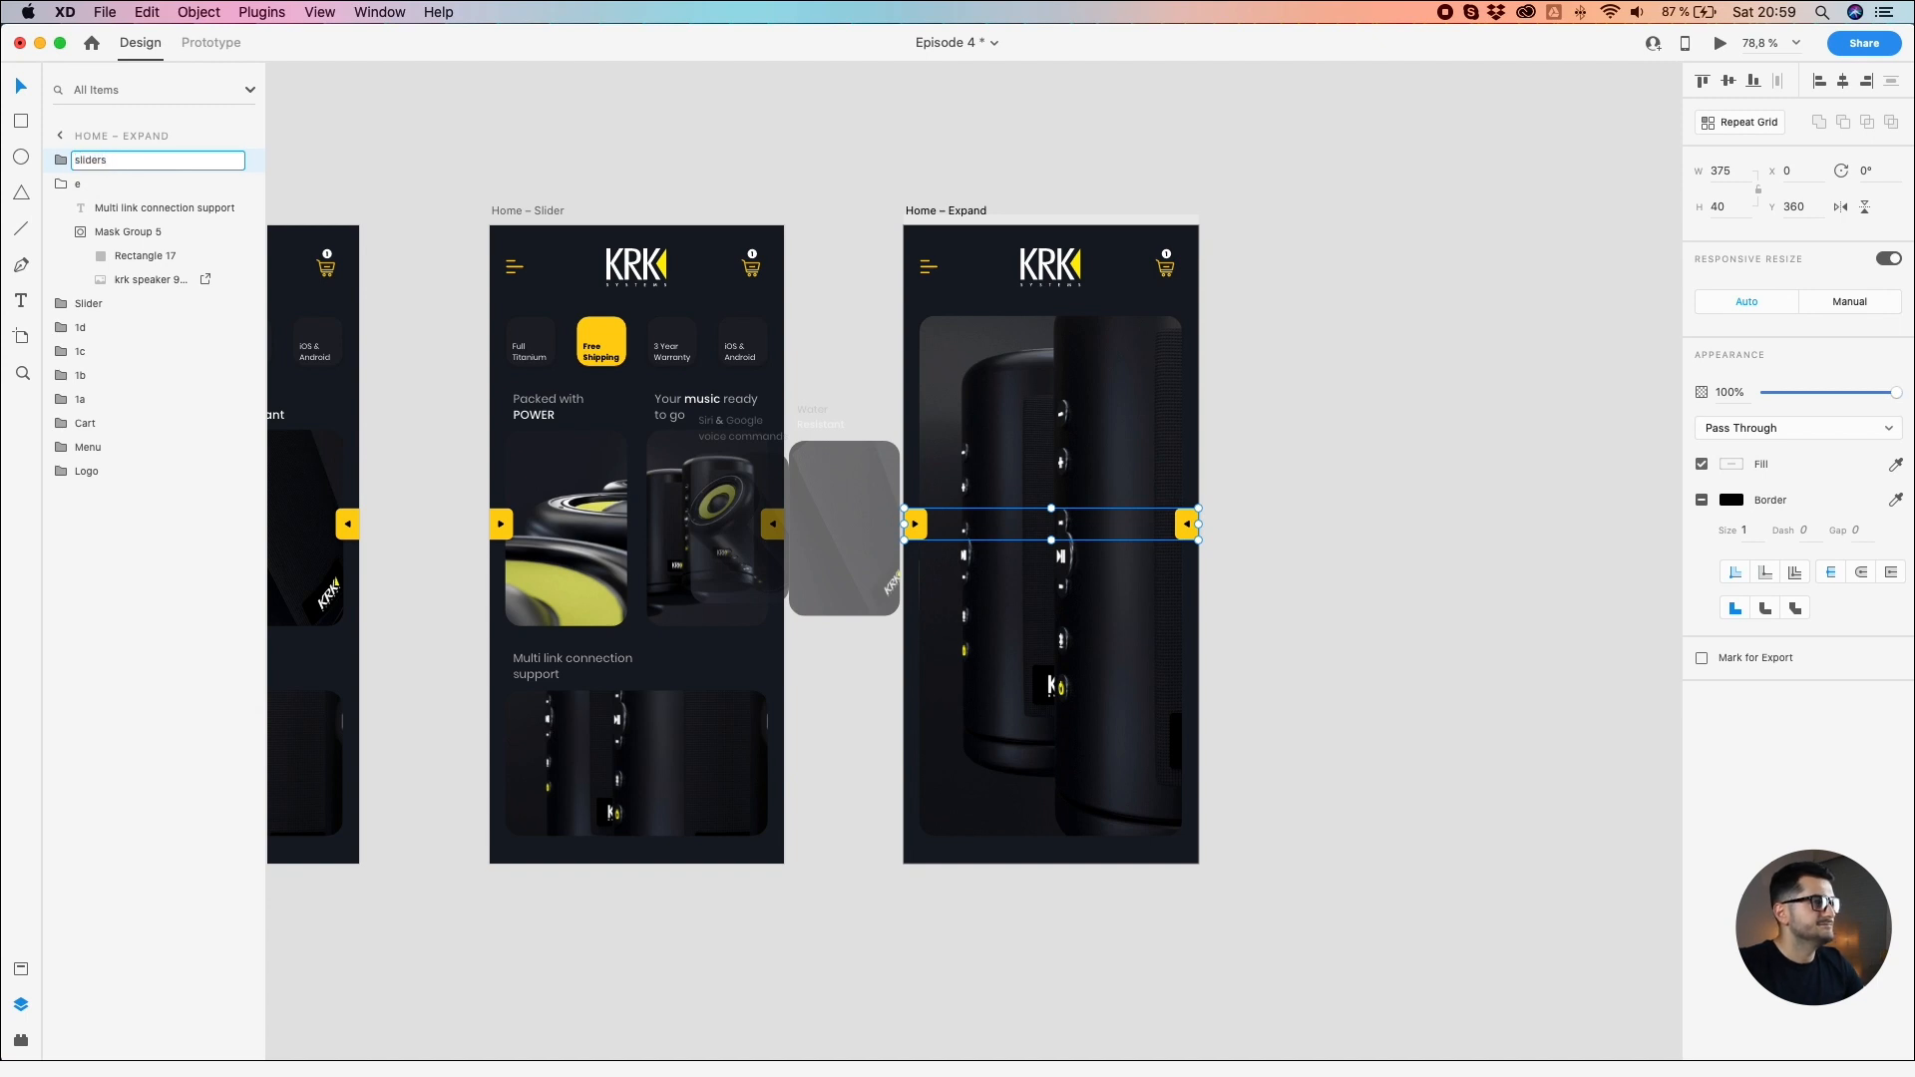
key("Return")
left_click(1173, 210)
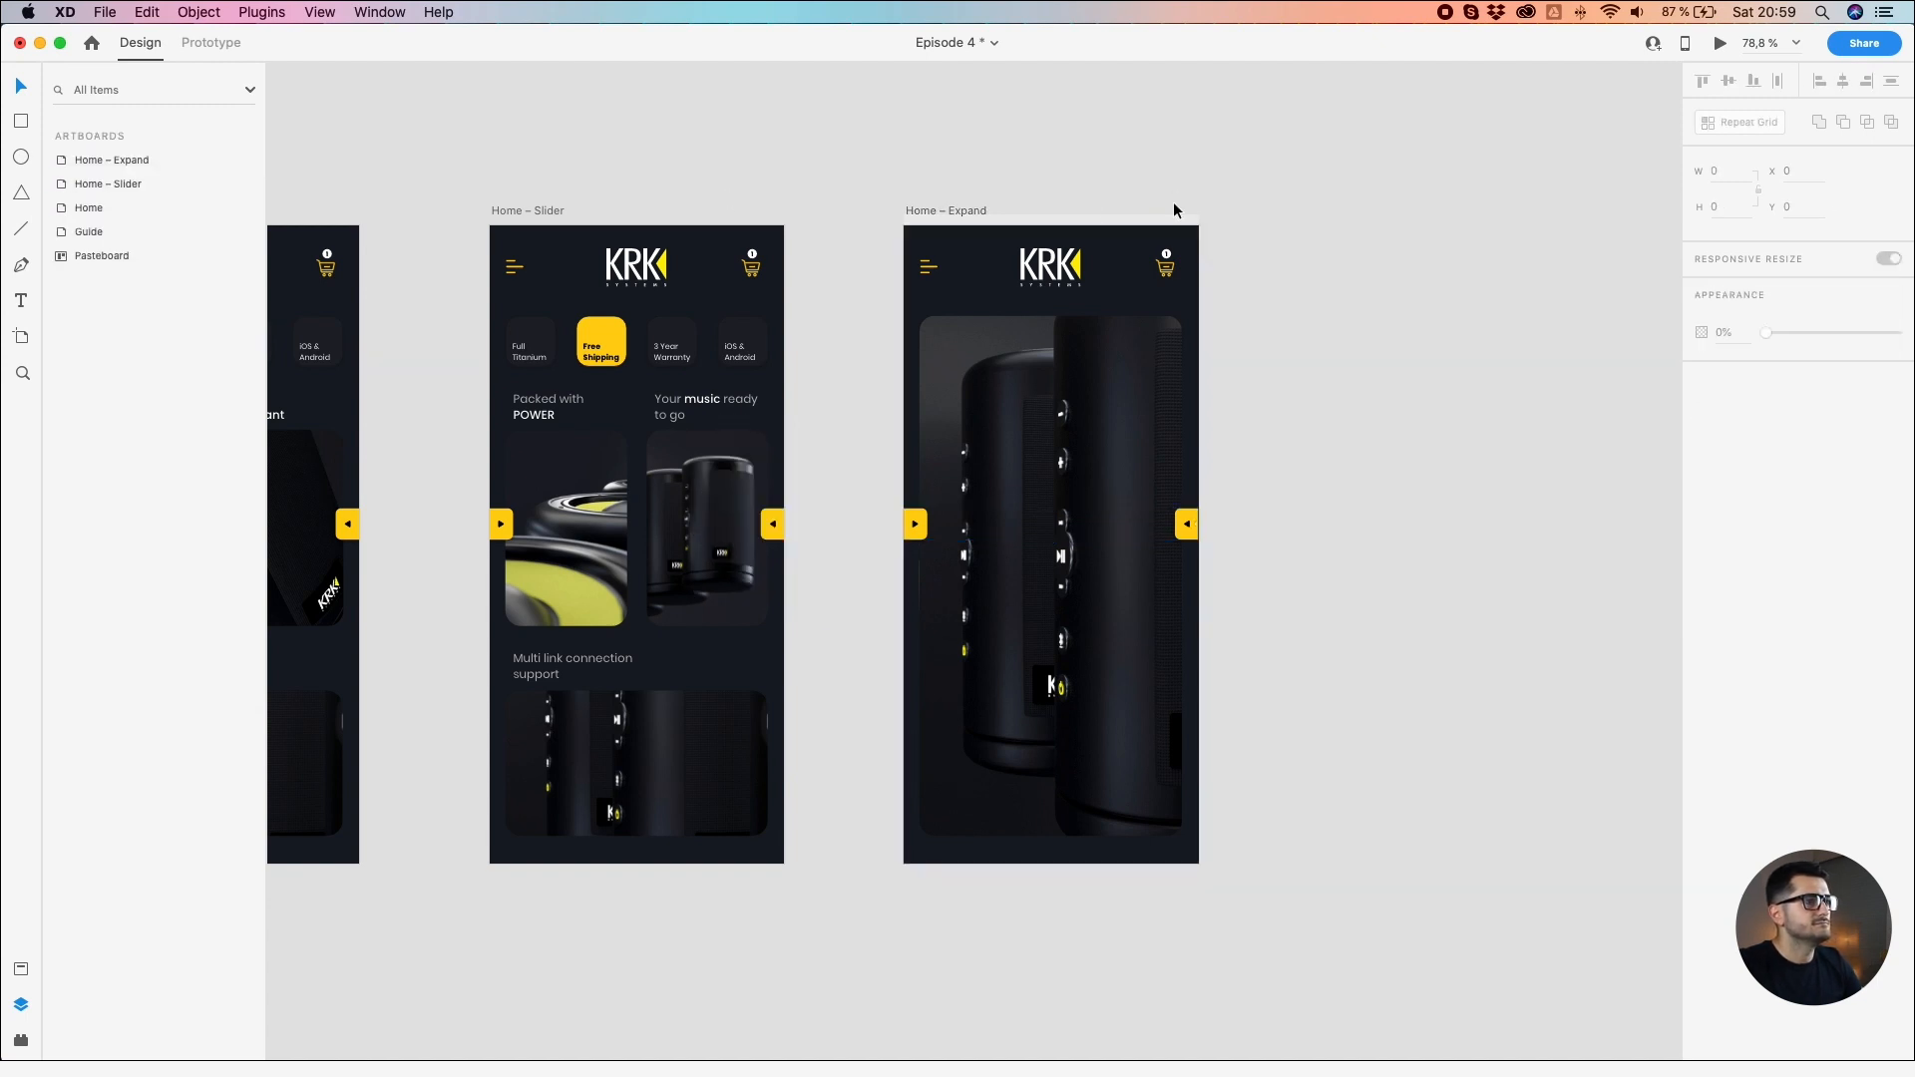
Step: Move the "slide R" and "slide L" arrows of "Home – Expand" outward past the artboard's right and left edges
left_click(1186, 529)
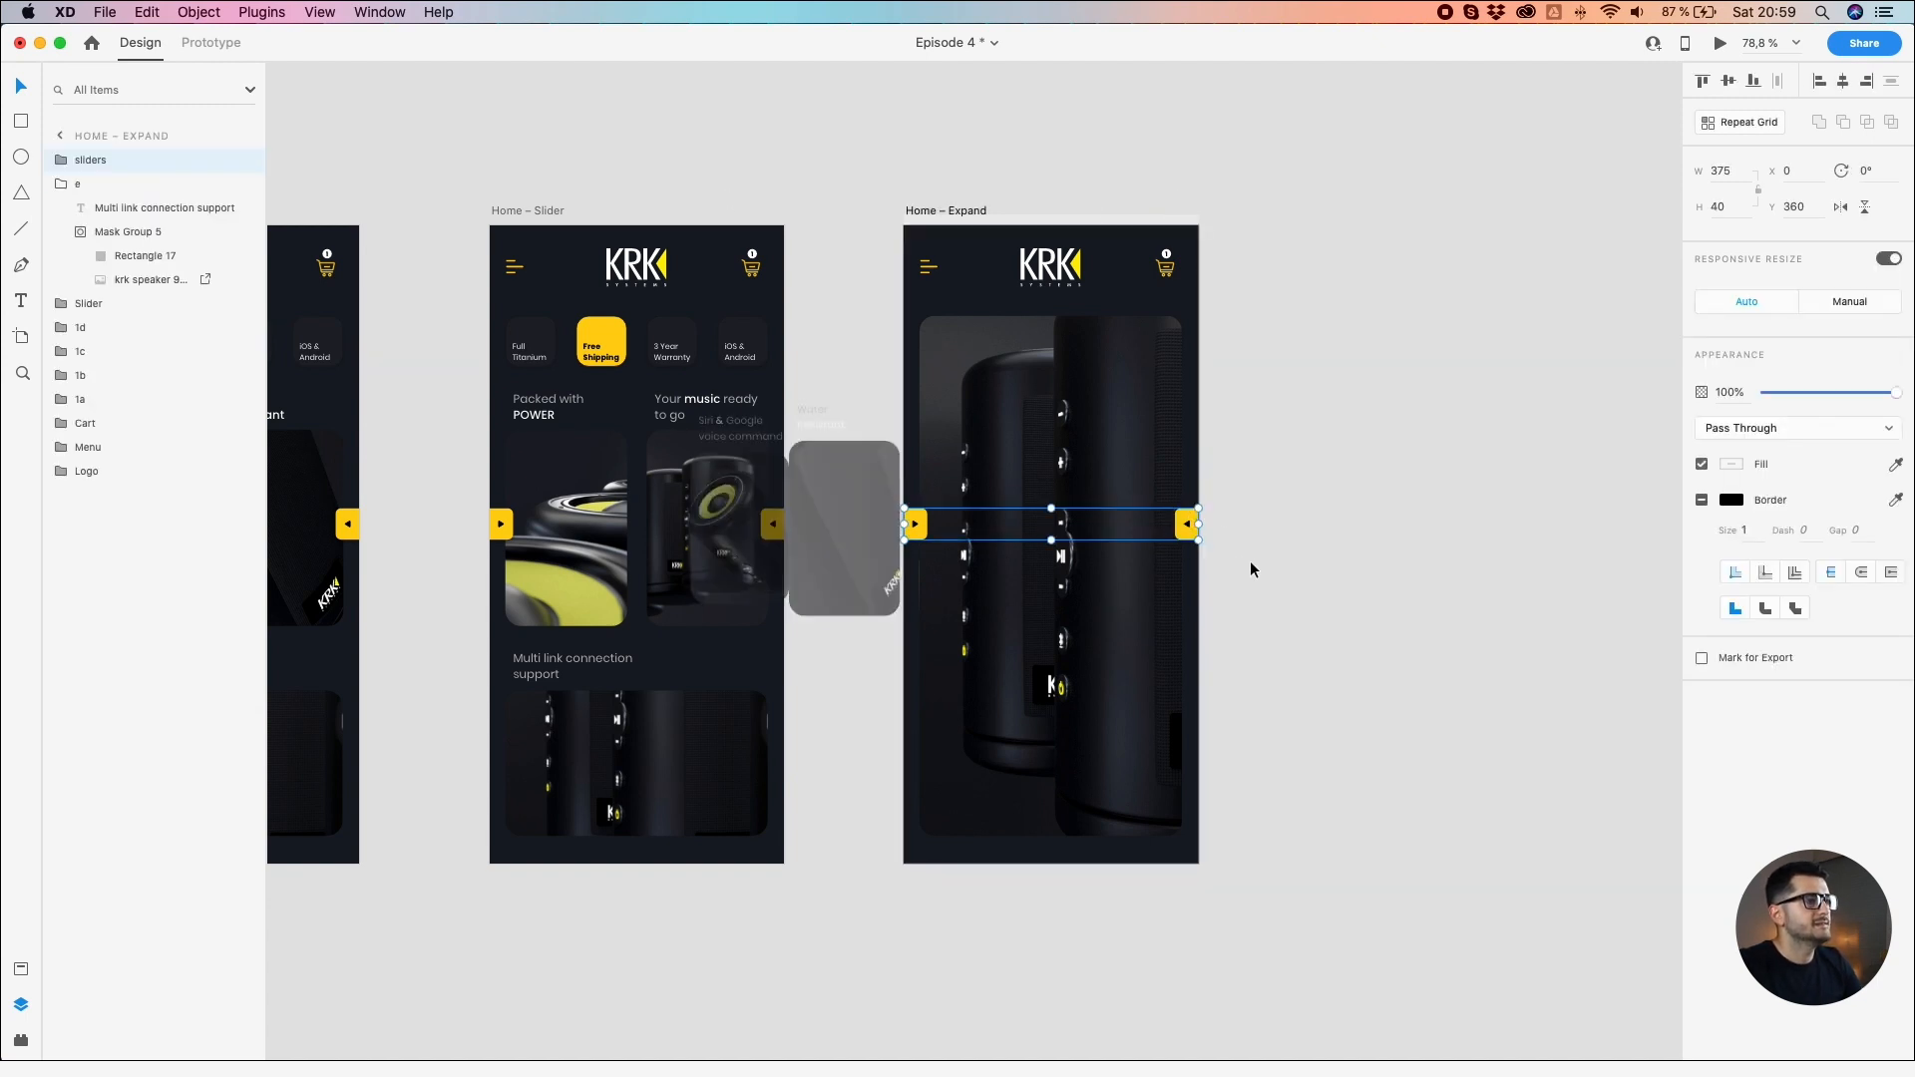
left_click(1249, 561)
scroll(1185, 520, "up", 5)
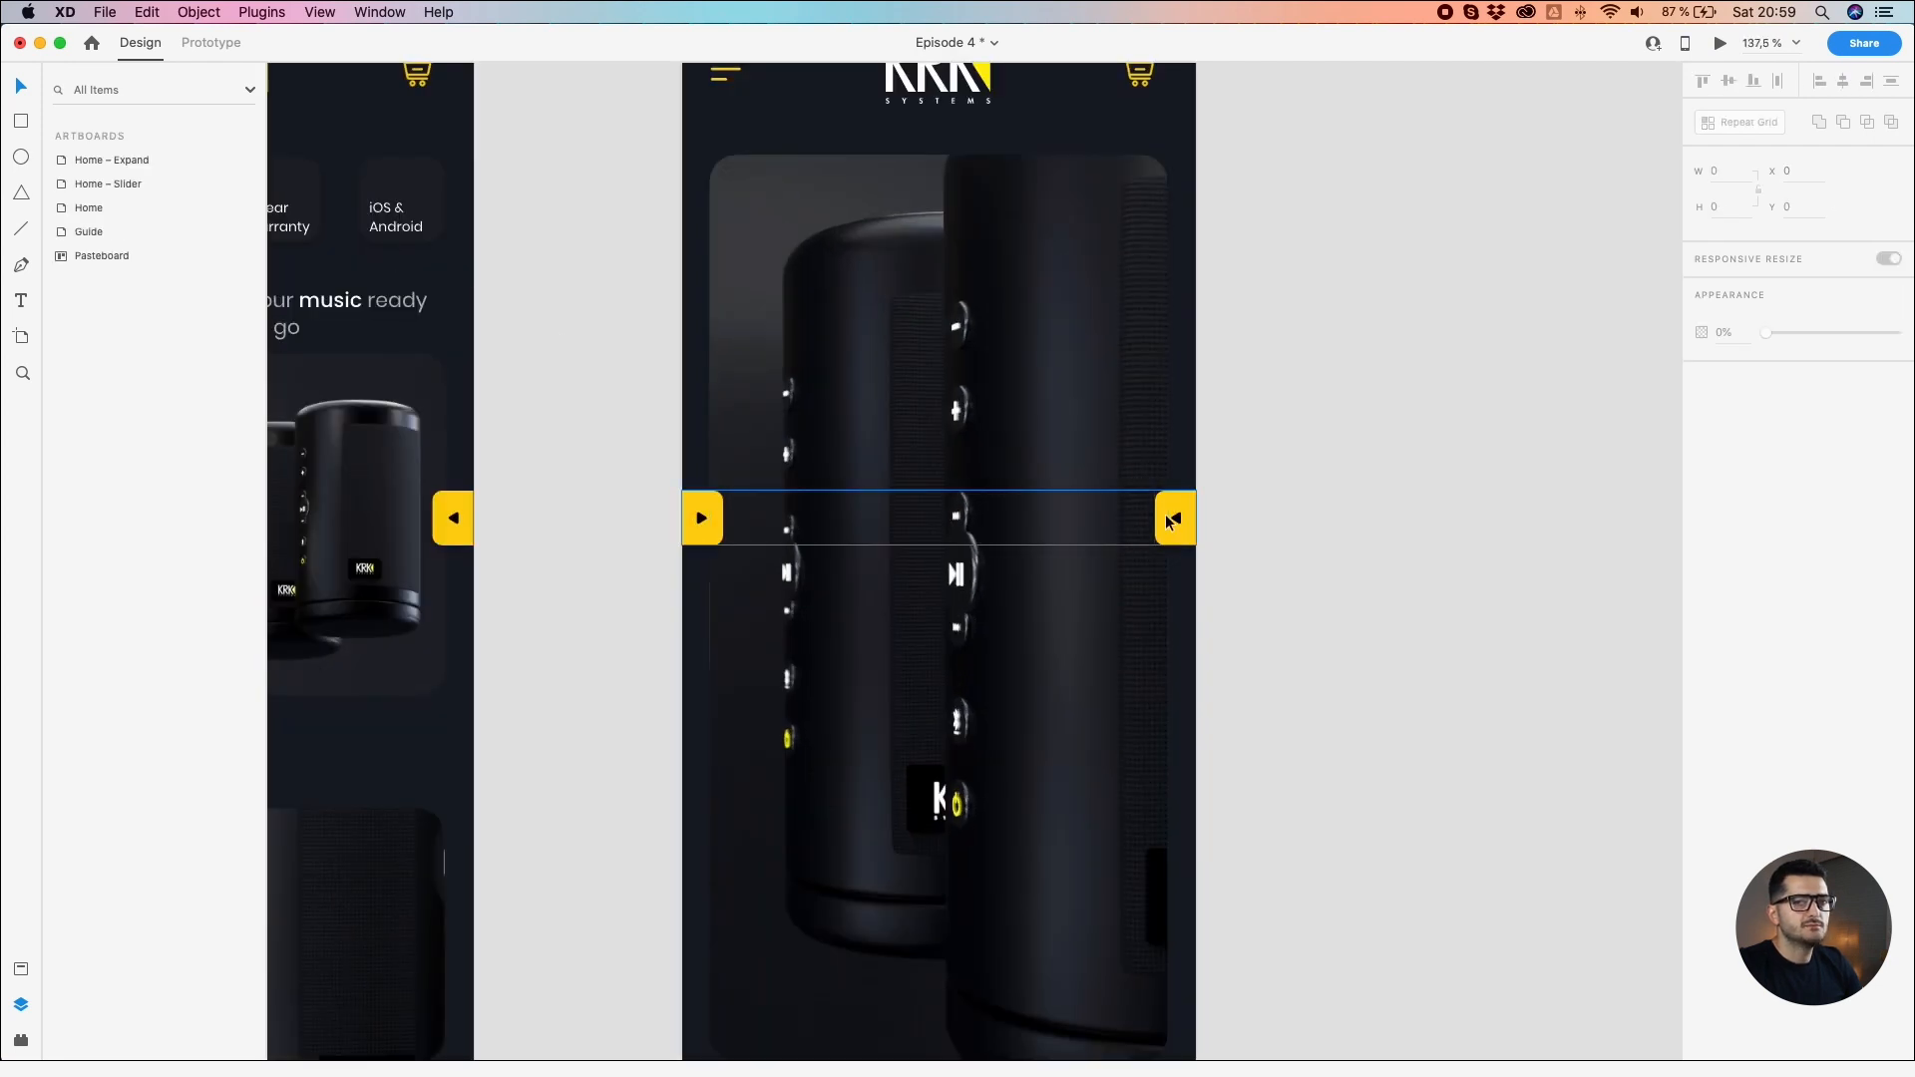
double_click(1169, 519)
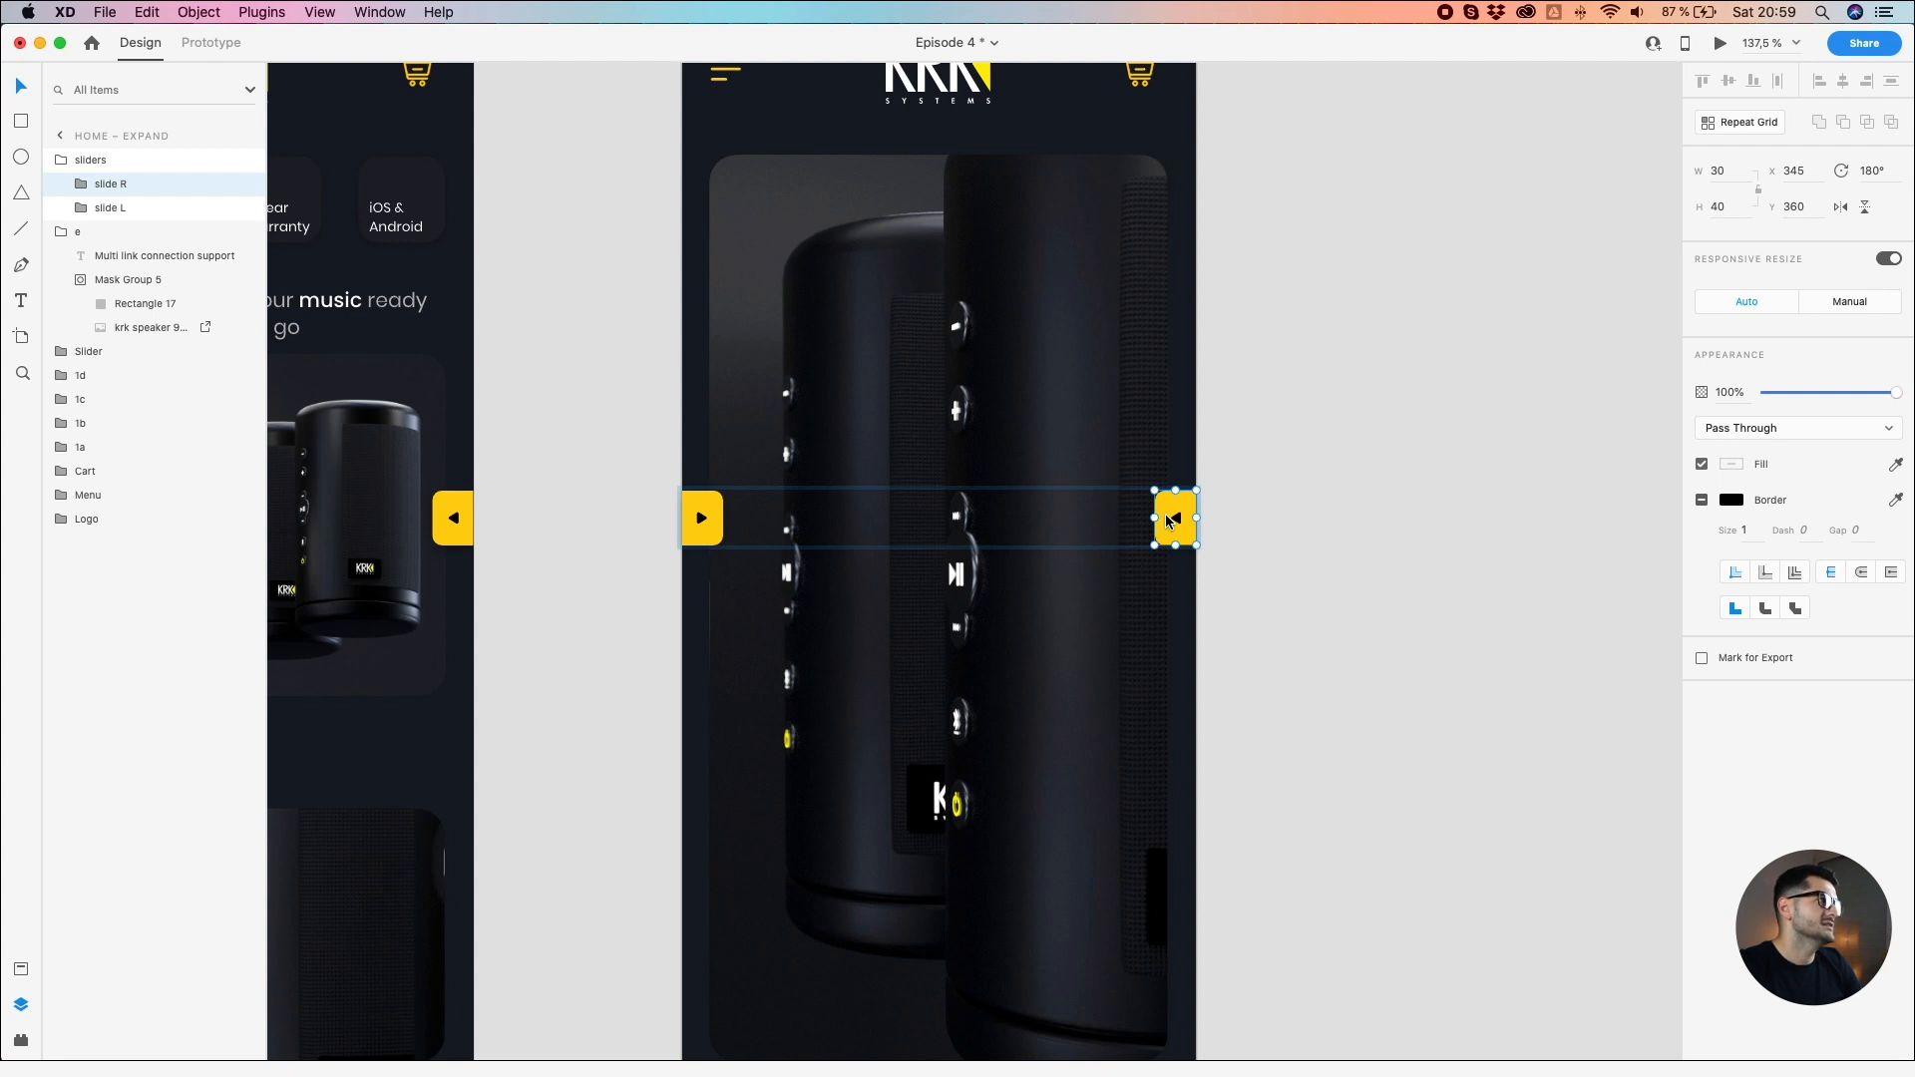
left_click_drag(1169, 519, 1224, 523)
left_click_drag(705, 518, 650, 499)
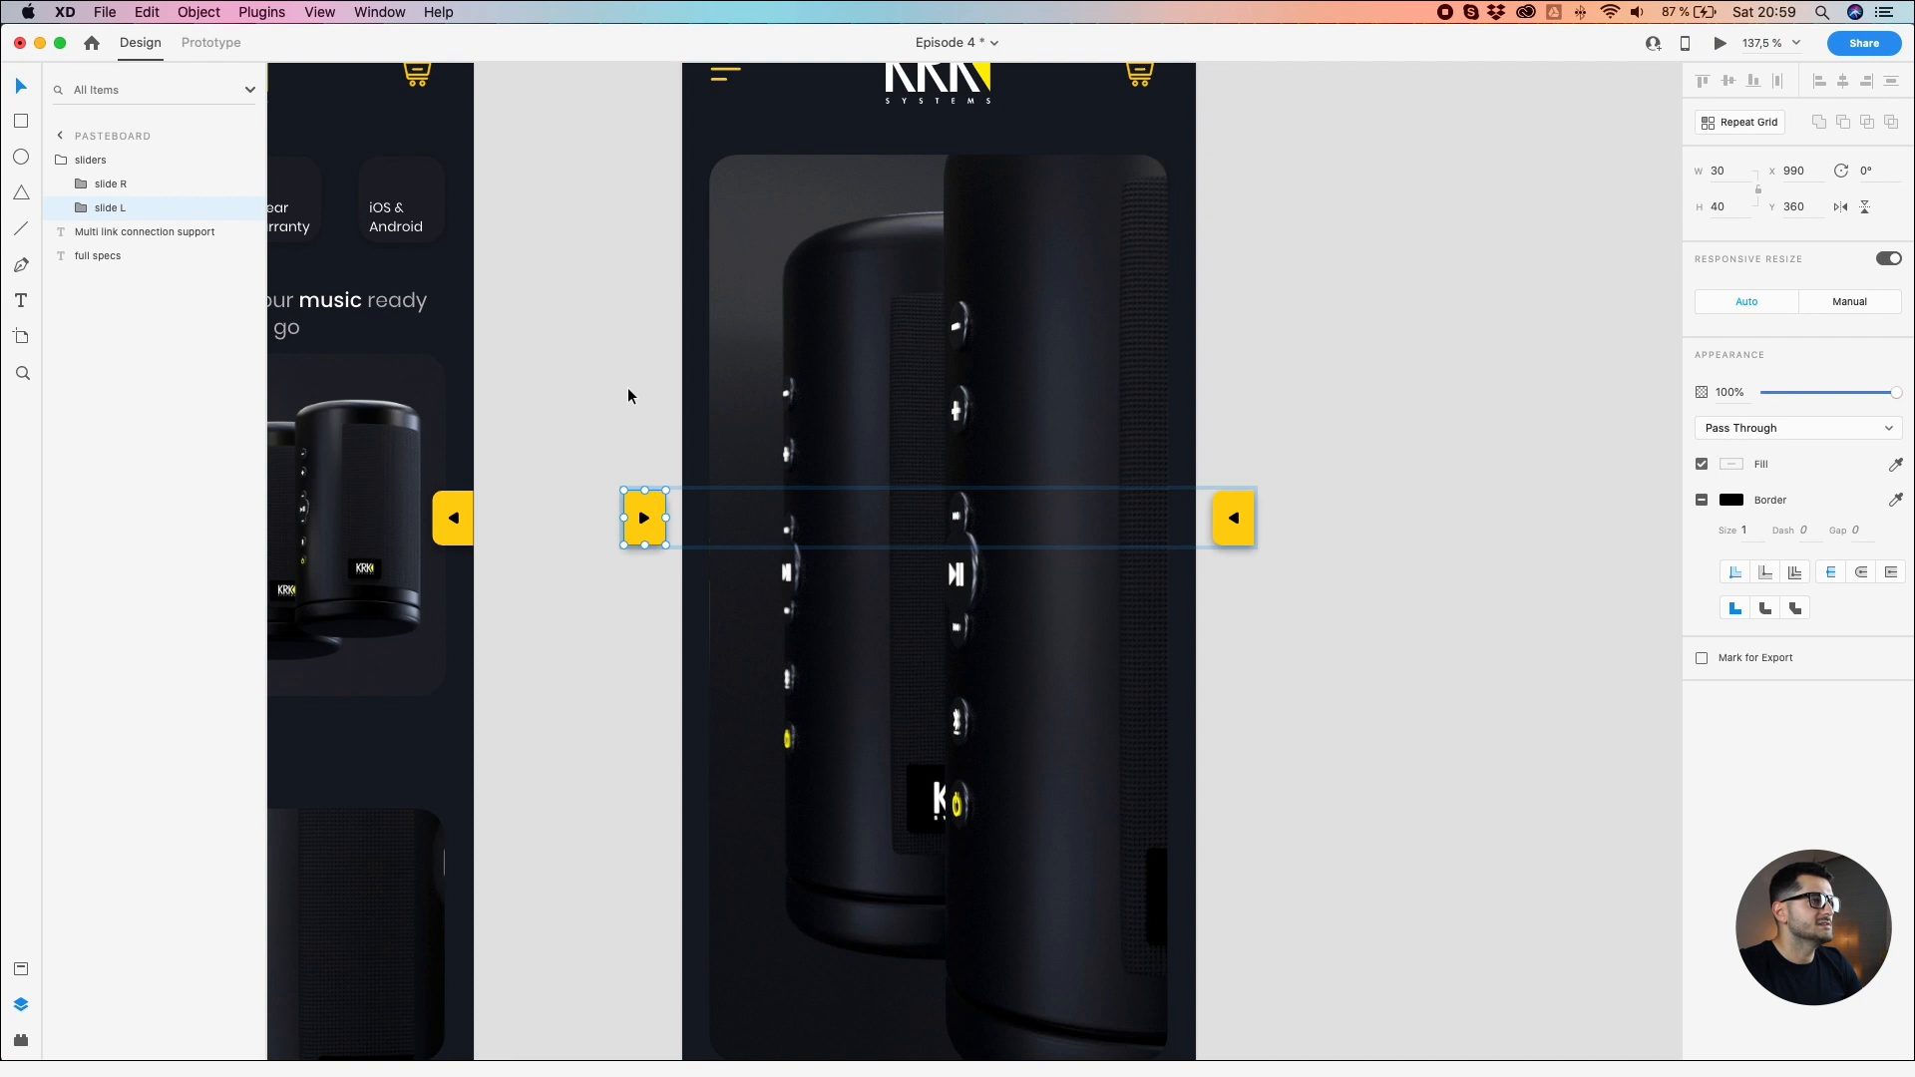
Step: Move the "slide L" arrow to X 1002, just outside the left edge of "Home – Expand"
left_click(659, 514)
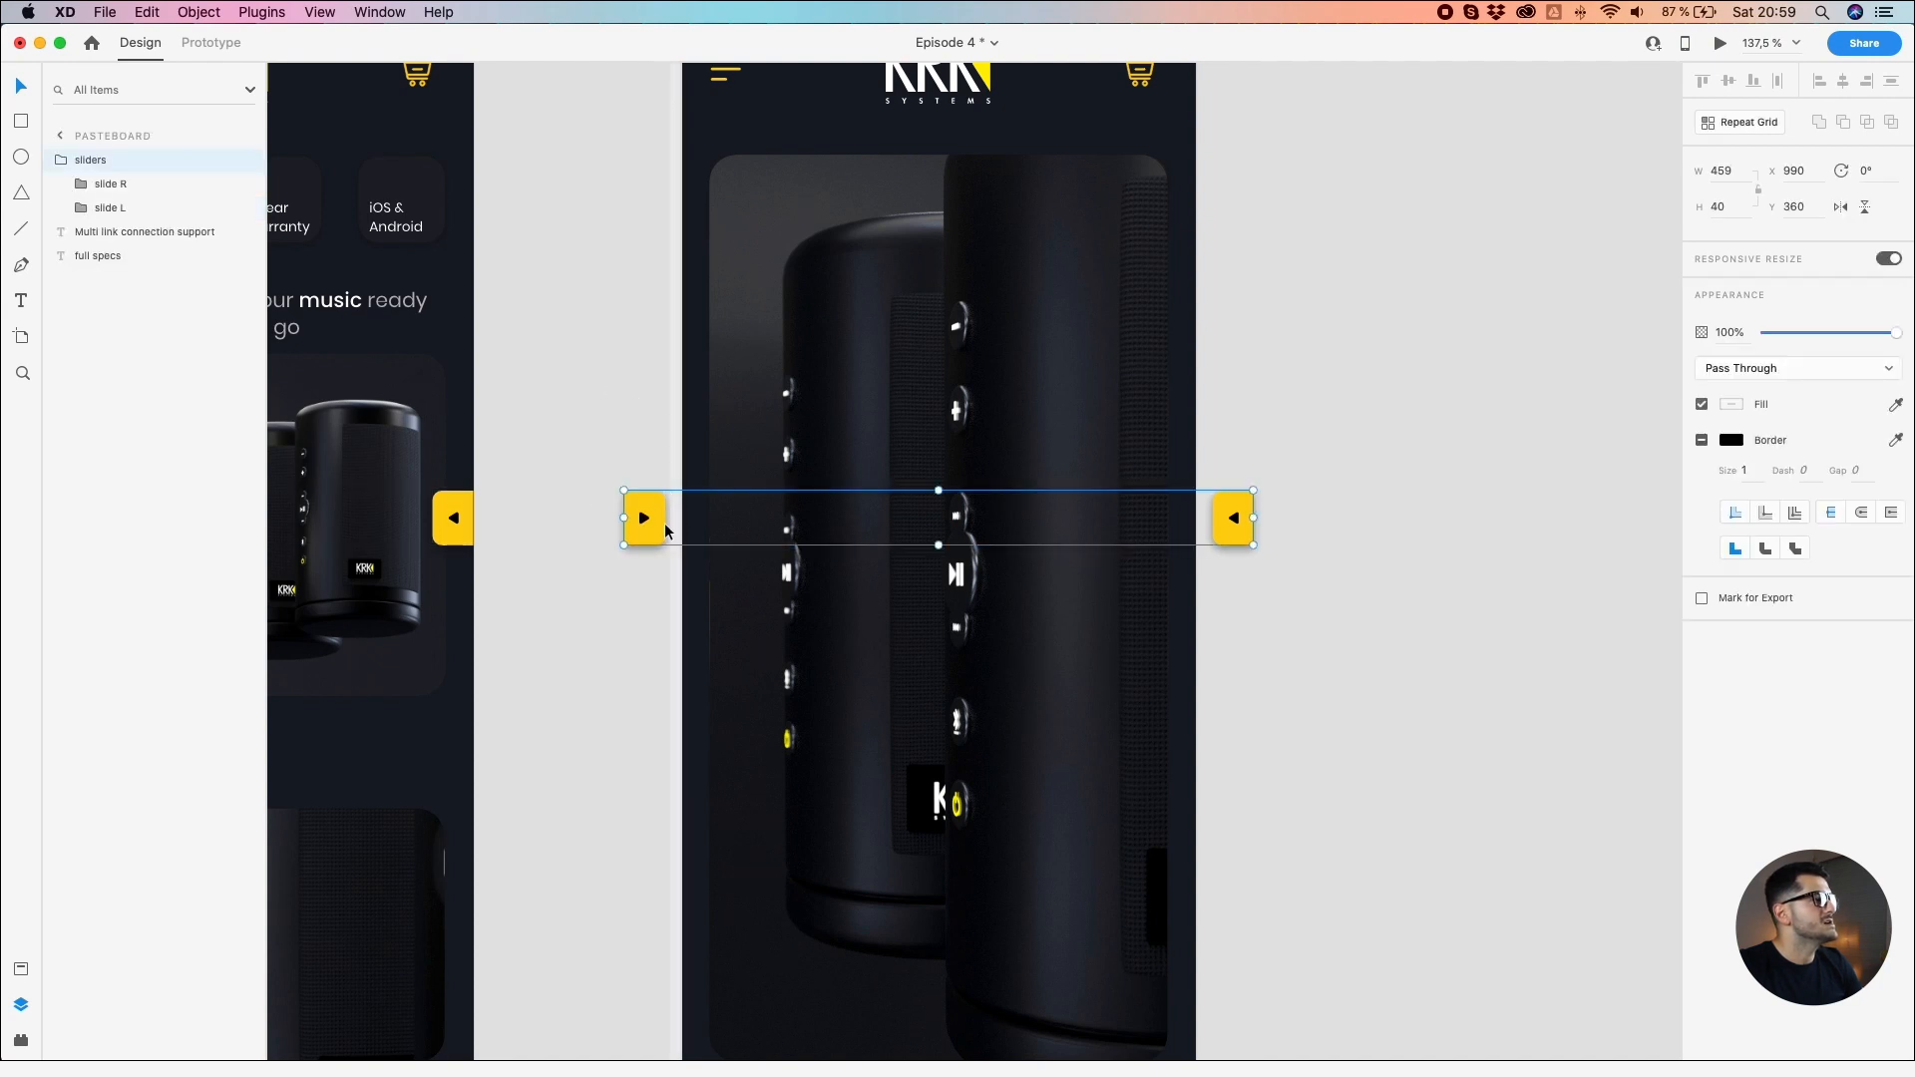
scroll(644, 501, "up", 5)
double_click(644, 501)
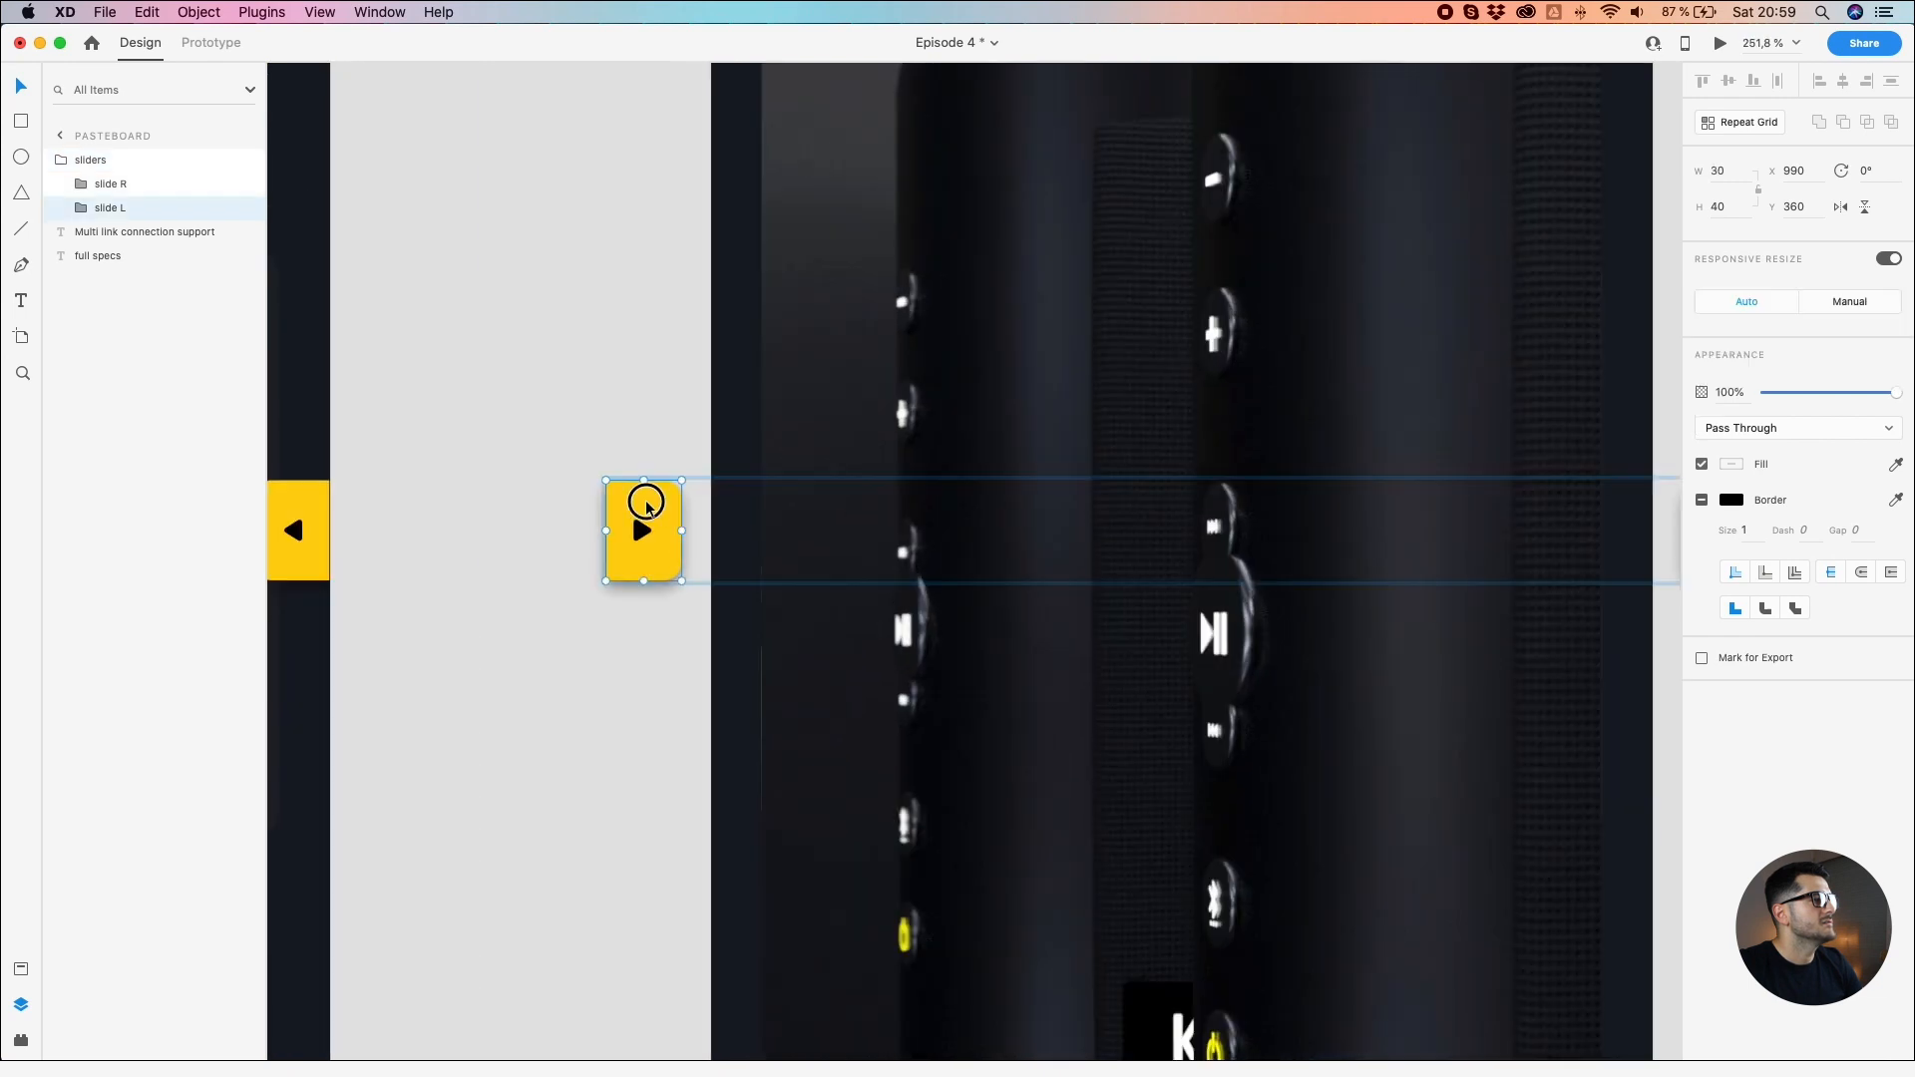
left_click_drag(652, 499, 666, 500)
left_click(603, 461)
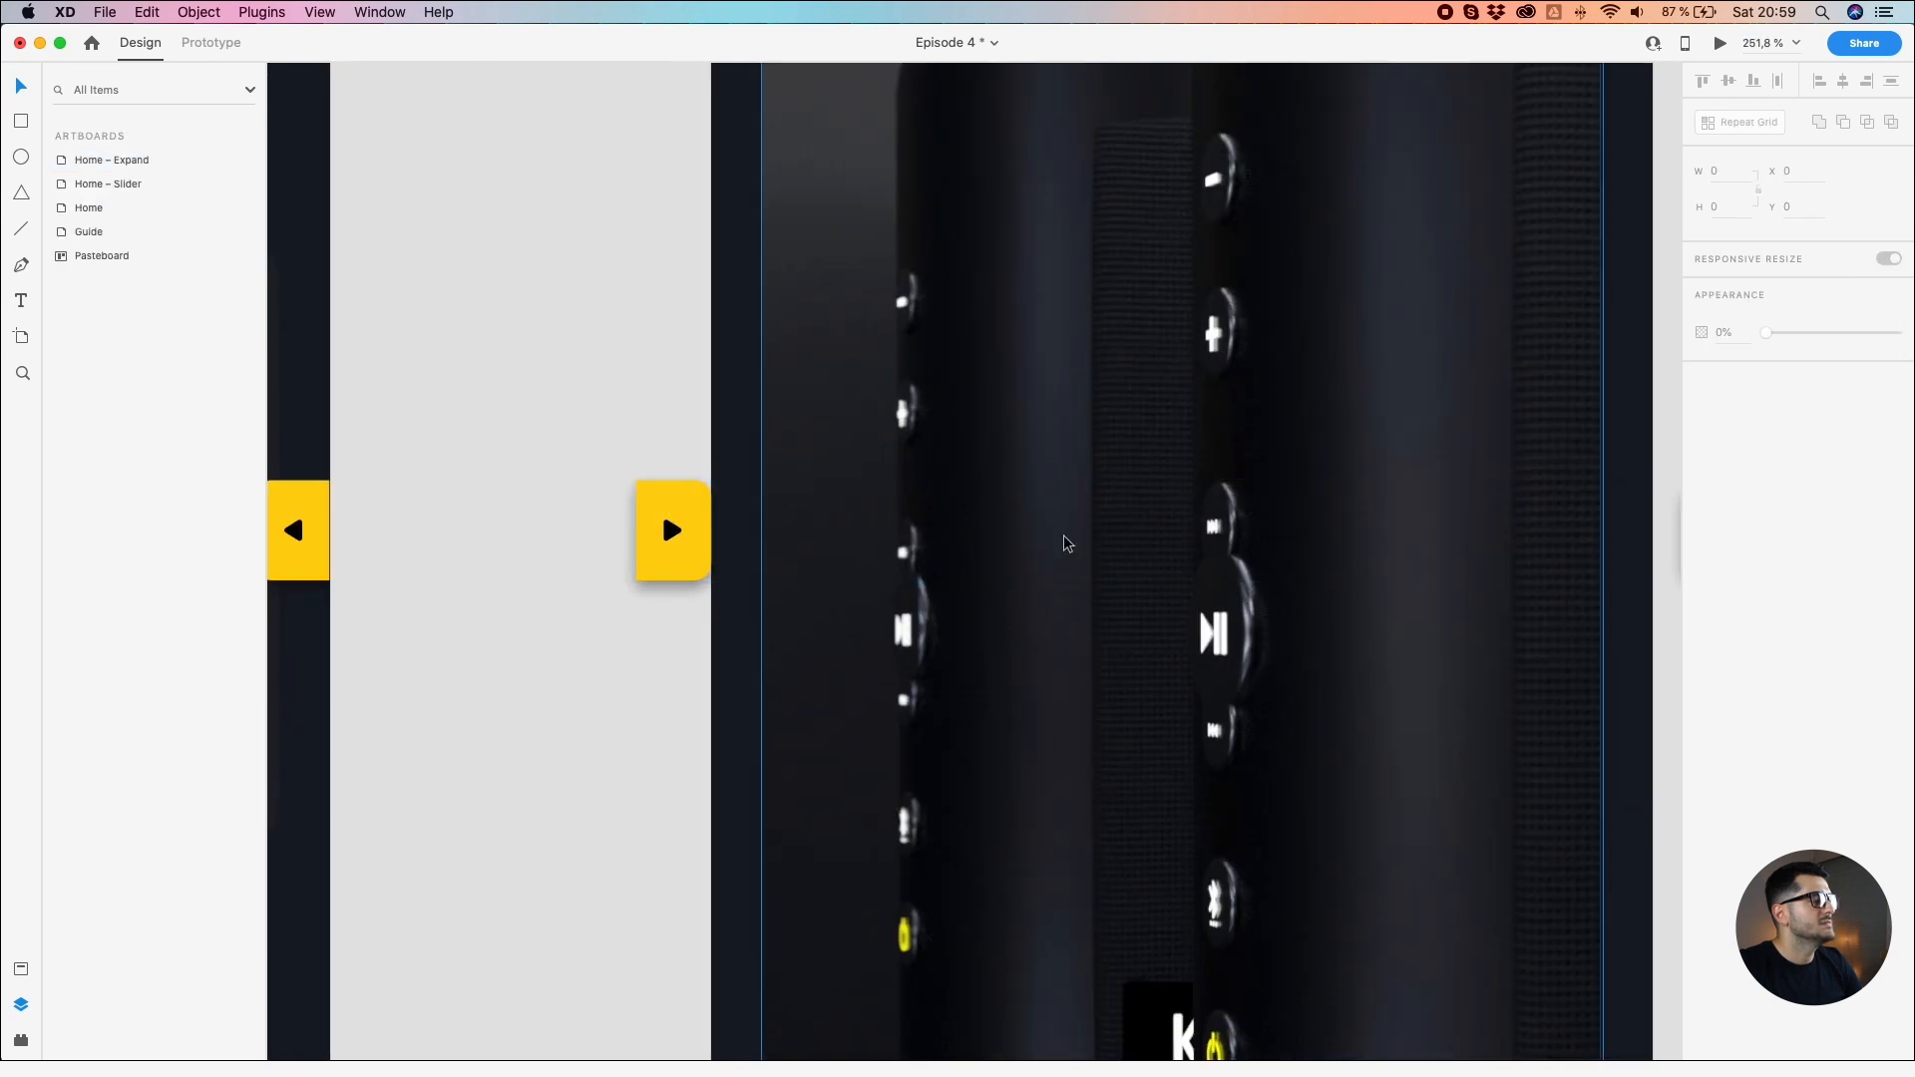
Step: Remove the "sliders" group from the pasteboard and bring it back around the "Home – Expand" artboard
scroll(1094, 493, "right", 10)
scroll(868, 458, "up", 5)
double_click(899, 489)
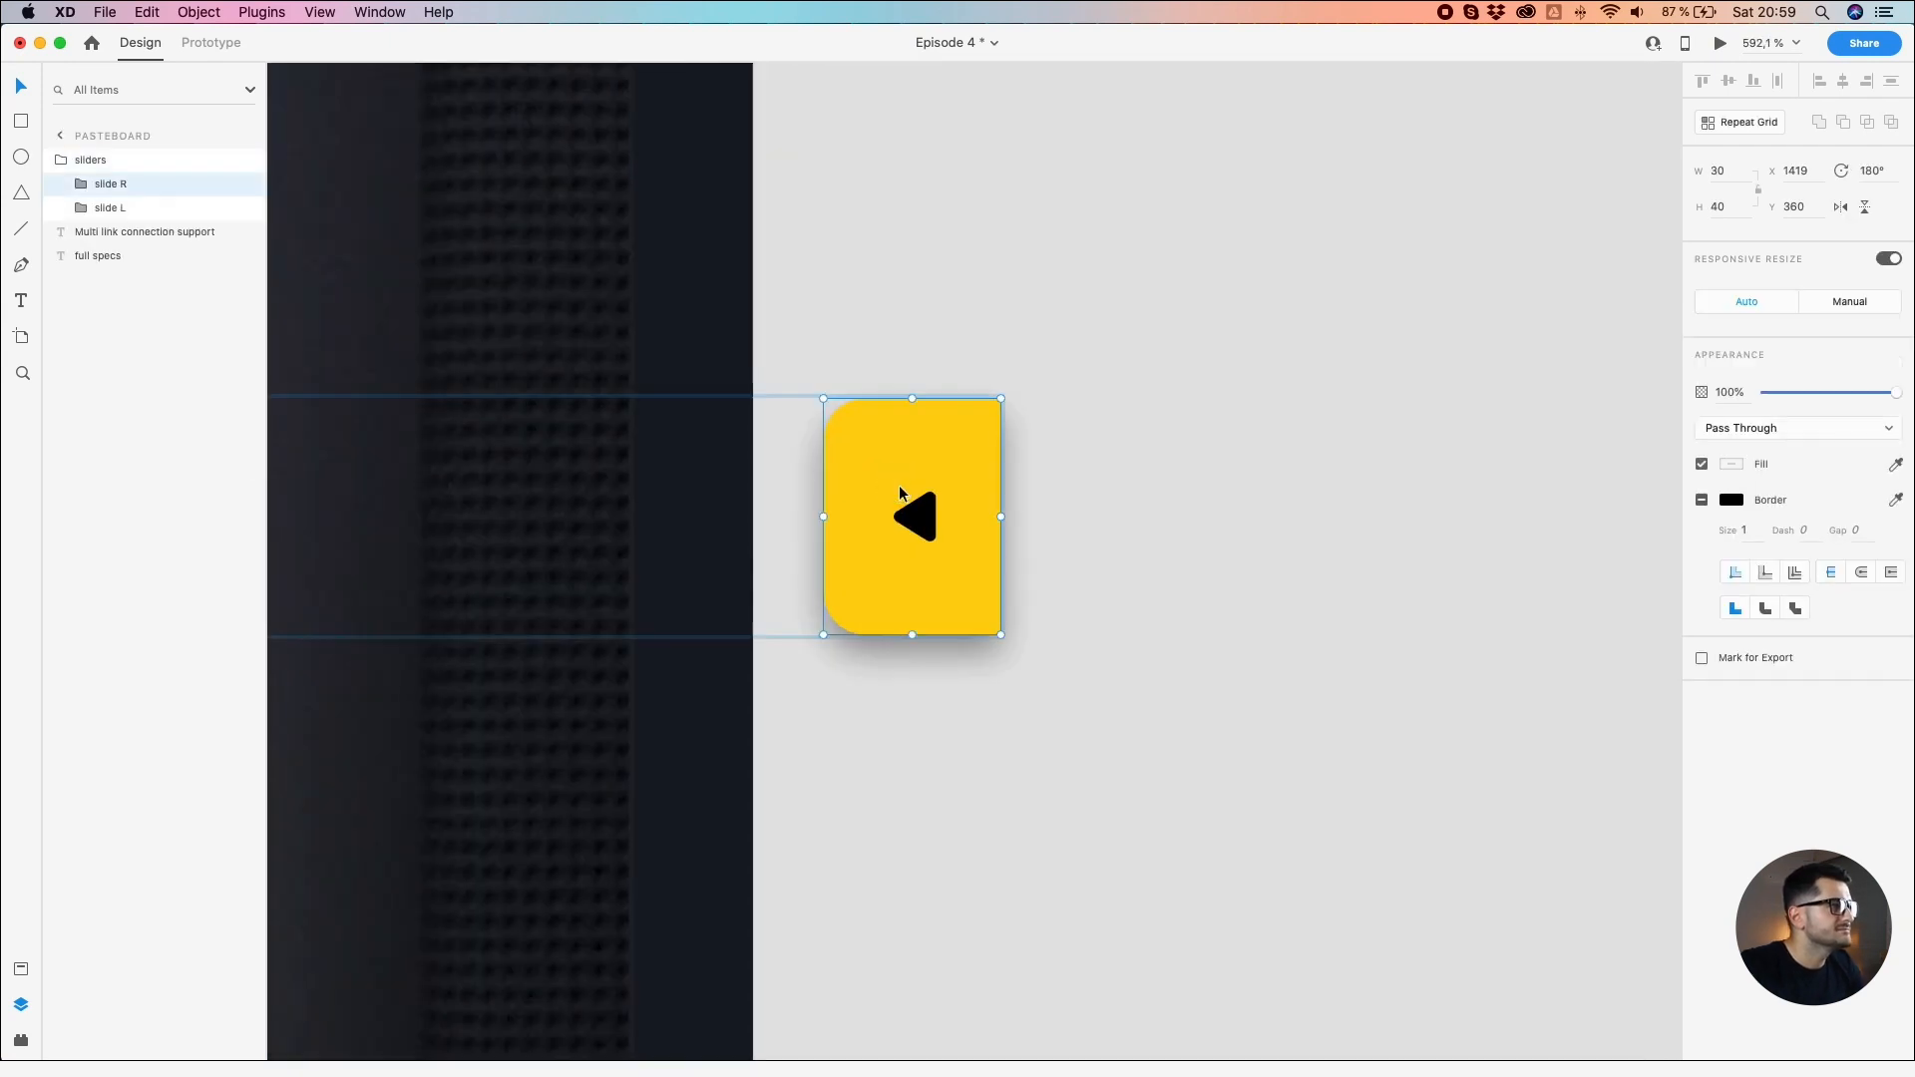
scroll(902, 451, "down", 5)
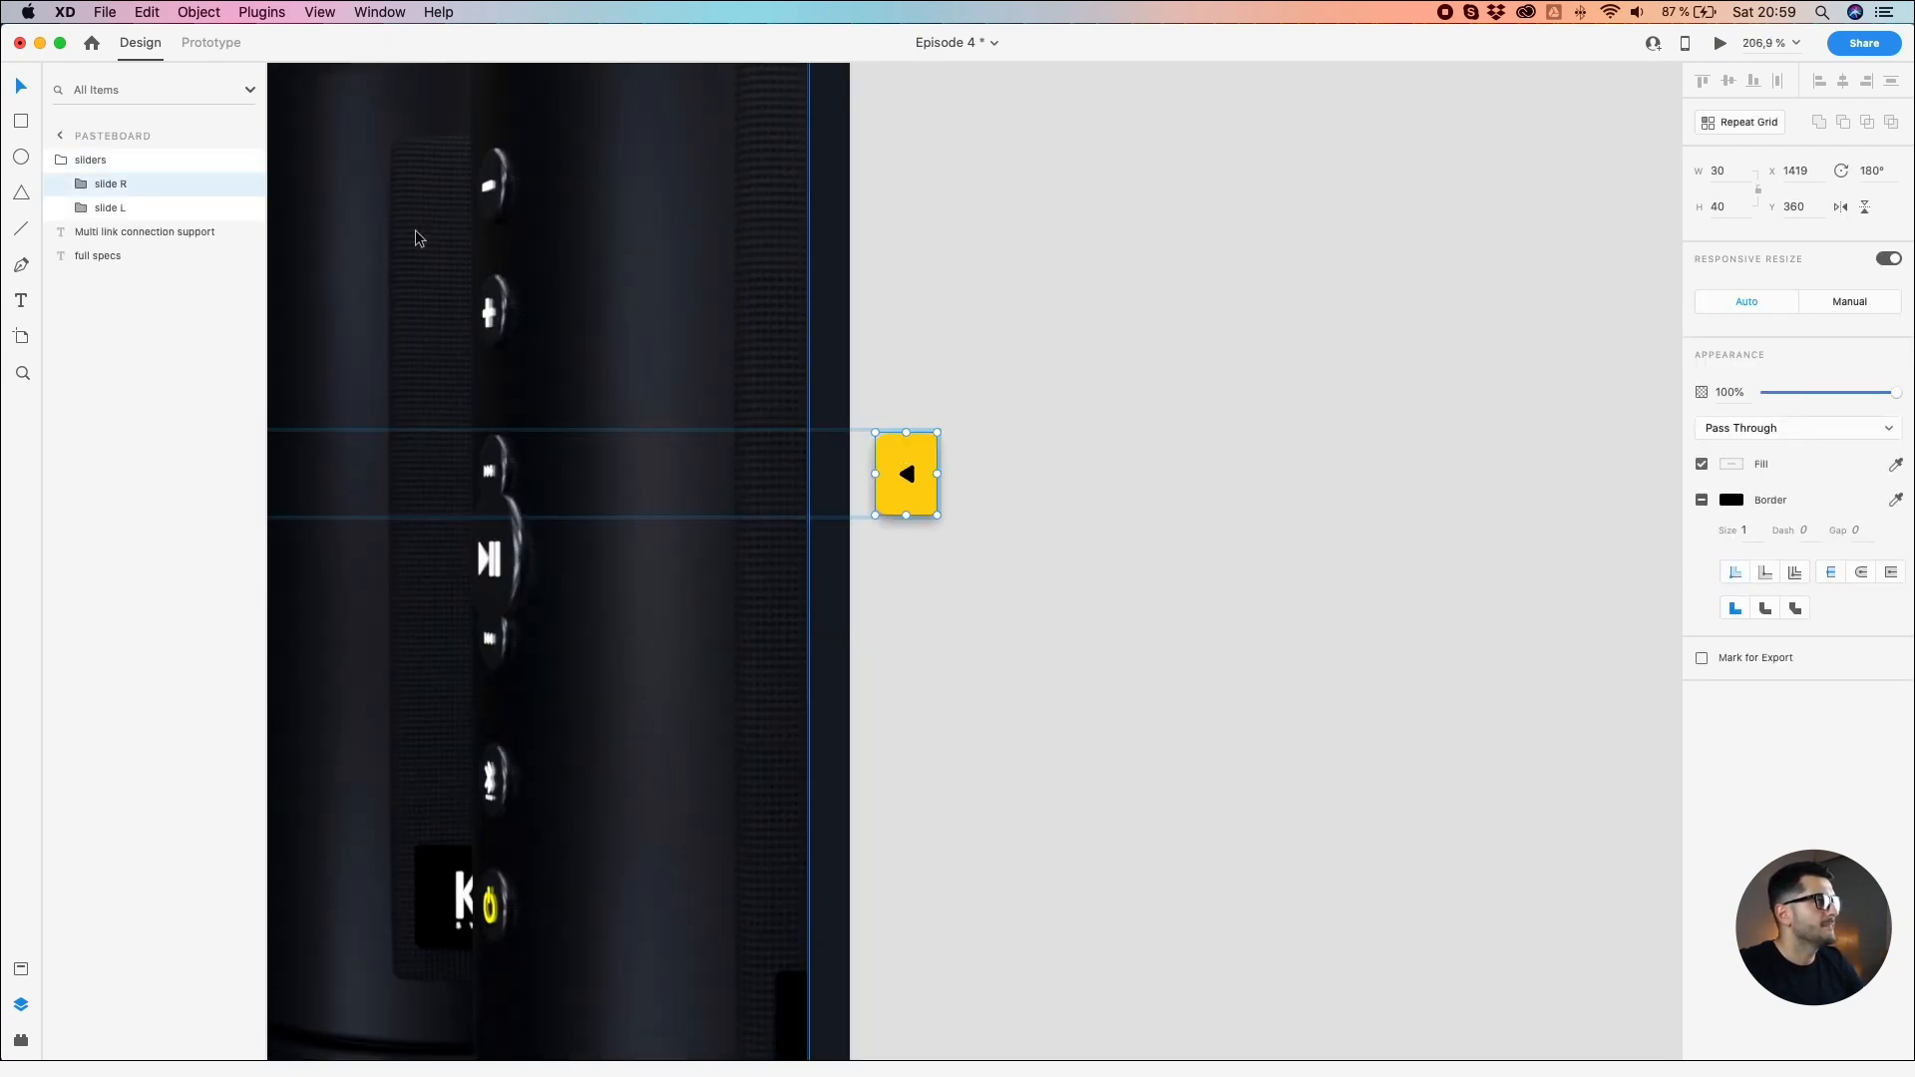
left_click(110, 157)
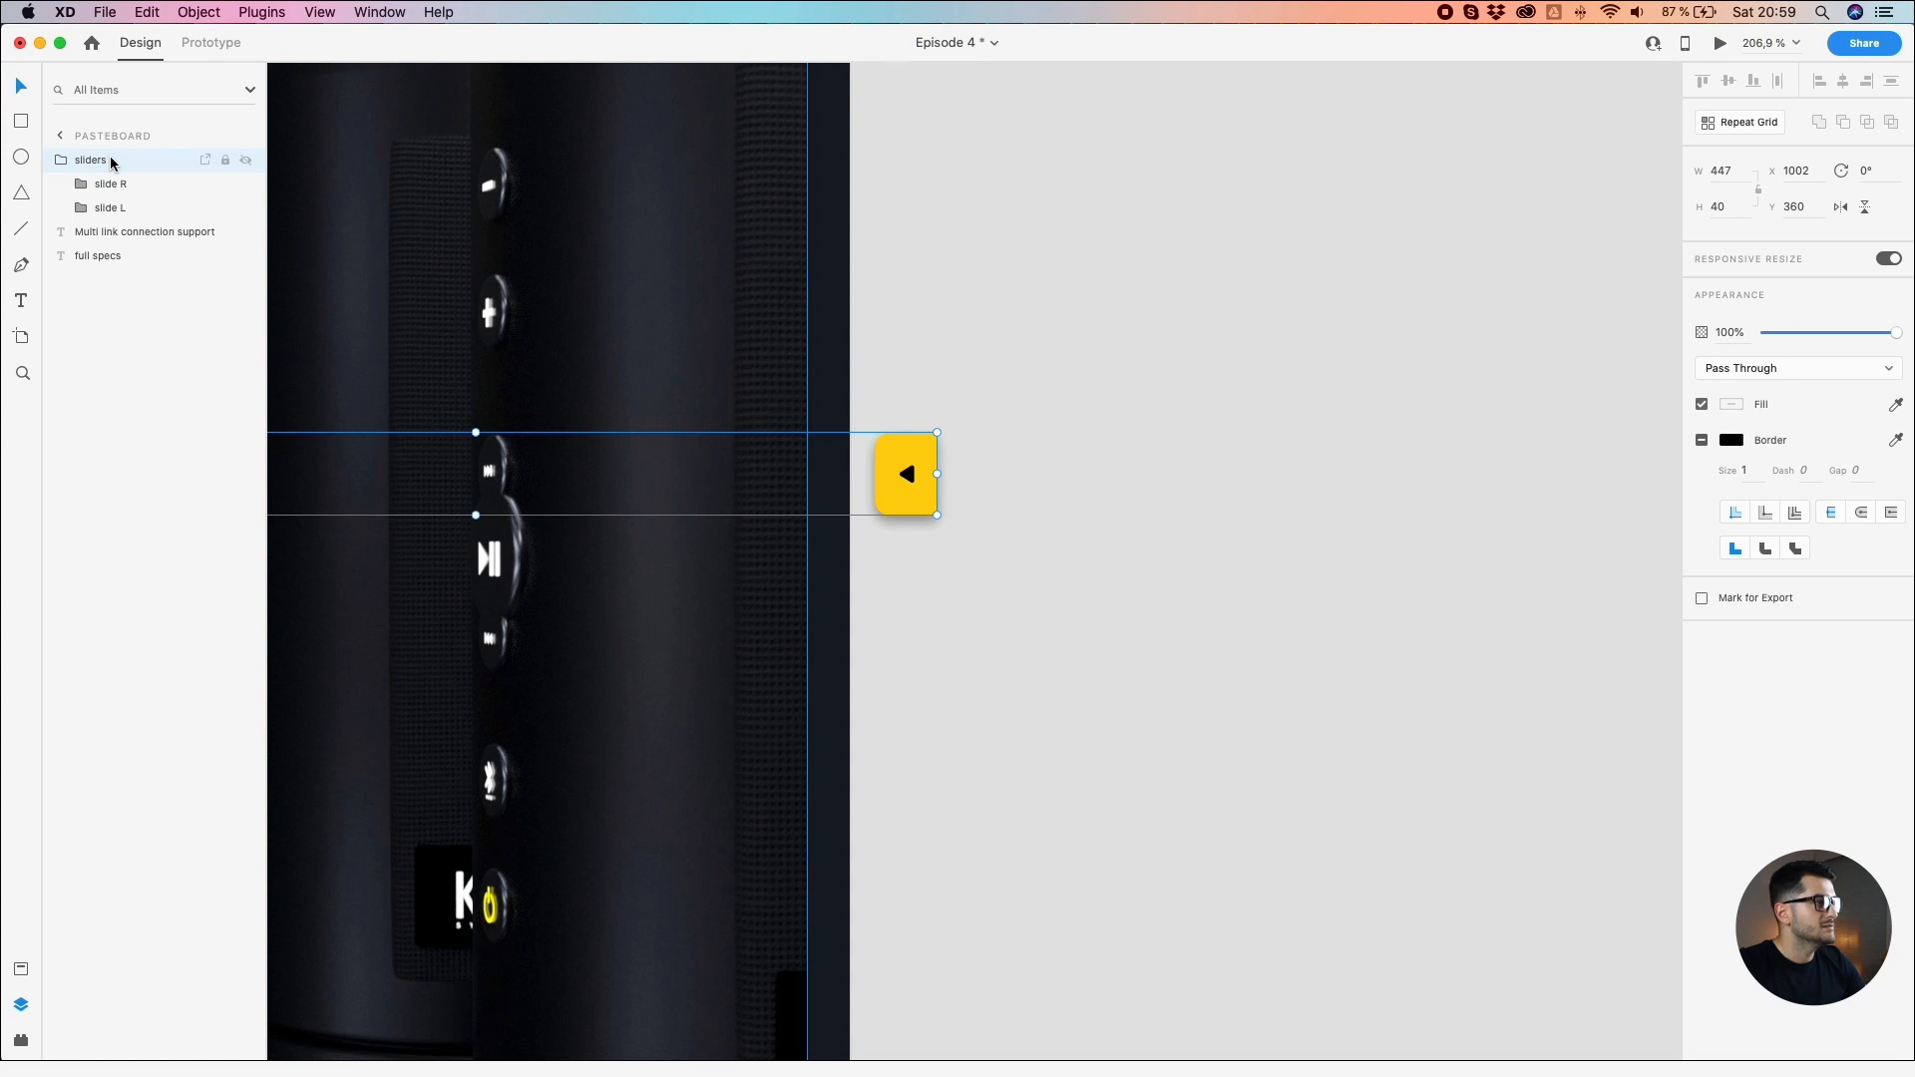
key("Delete")
scroll(464, 369, "down", 5)
scroll(464, 374, "left", 4)
scroll(464, 374, "up", 3)
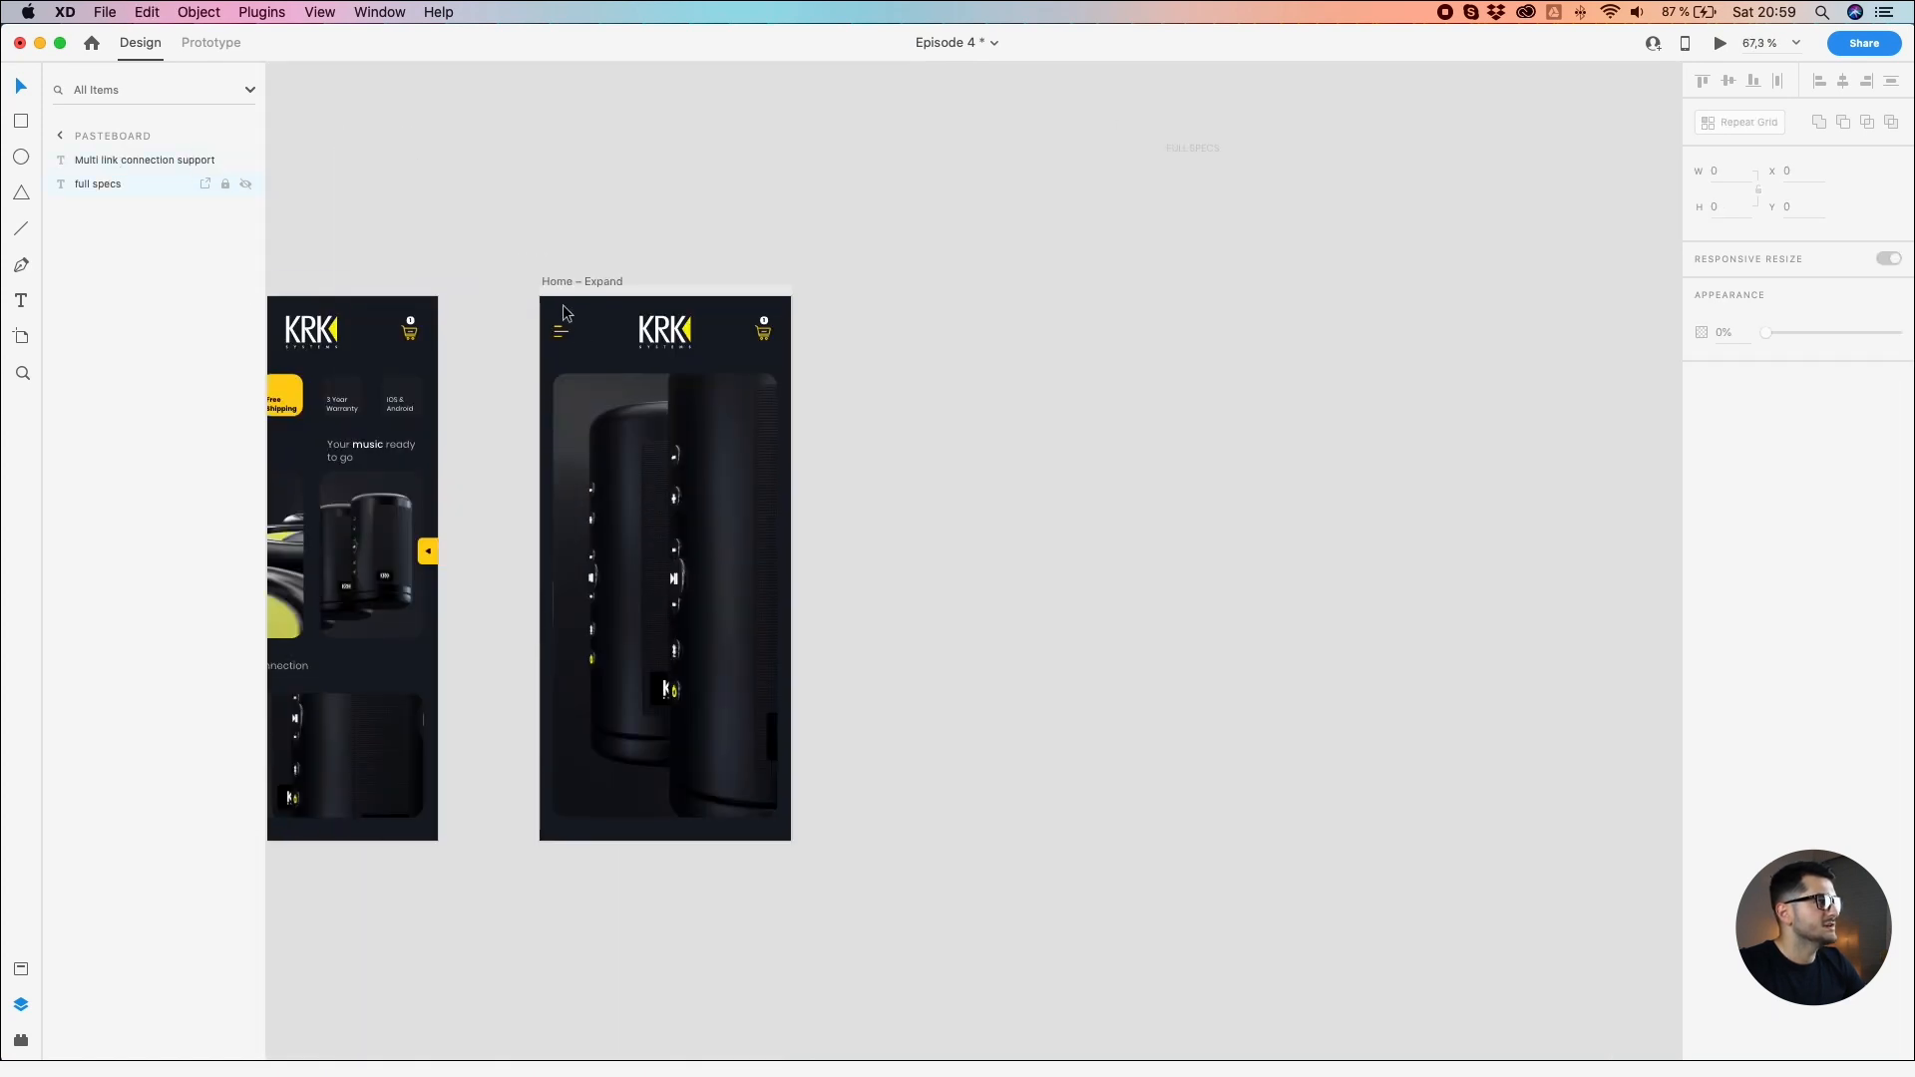
left_click(576, 283)
double_click(57, 160)
key("super+z")
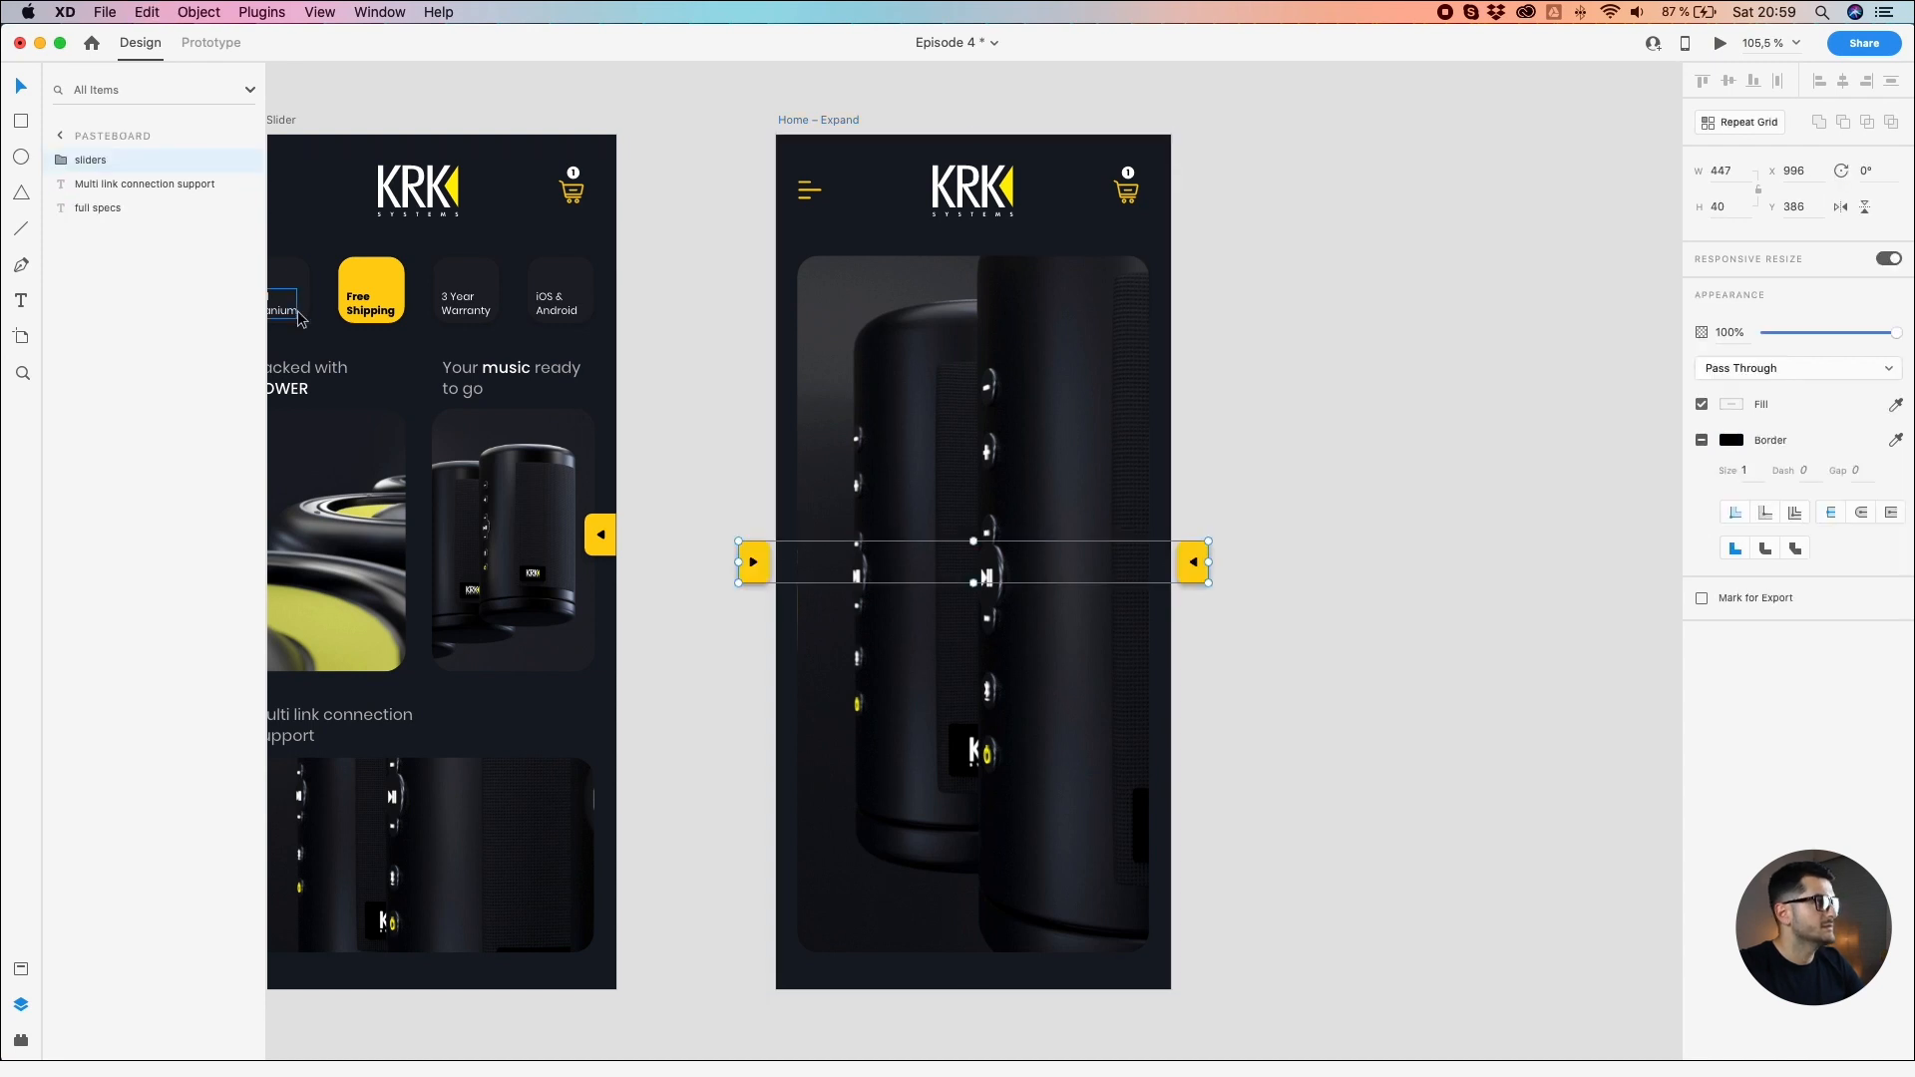
Step: Shift the "sliders" group to the right so its left arrow overlaps "Home – Expand" and the group belongs to that artboard
scroll(828, 548, "up", 5)
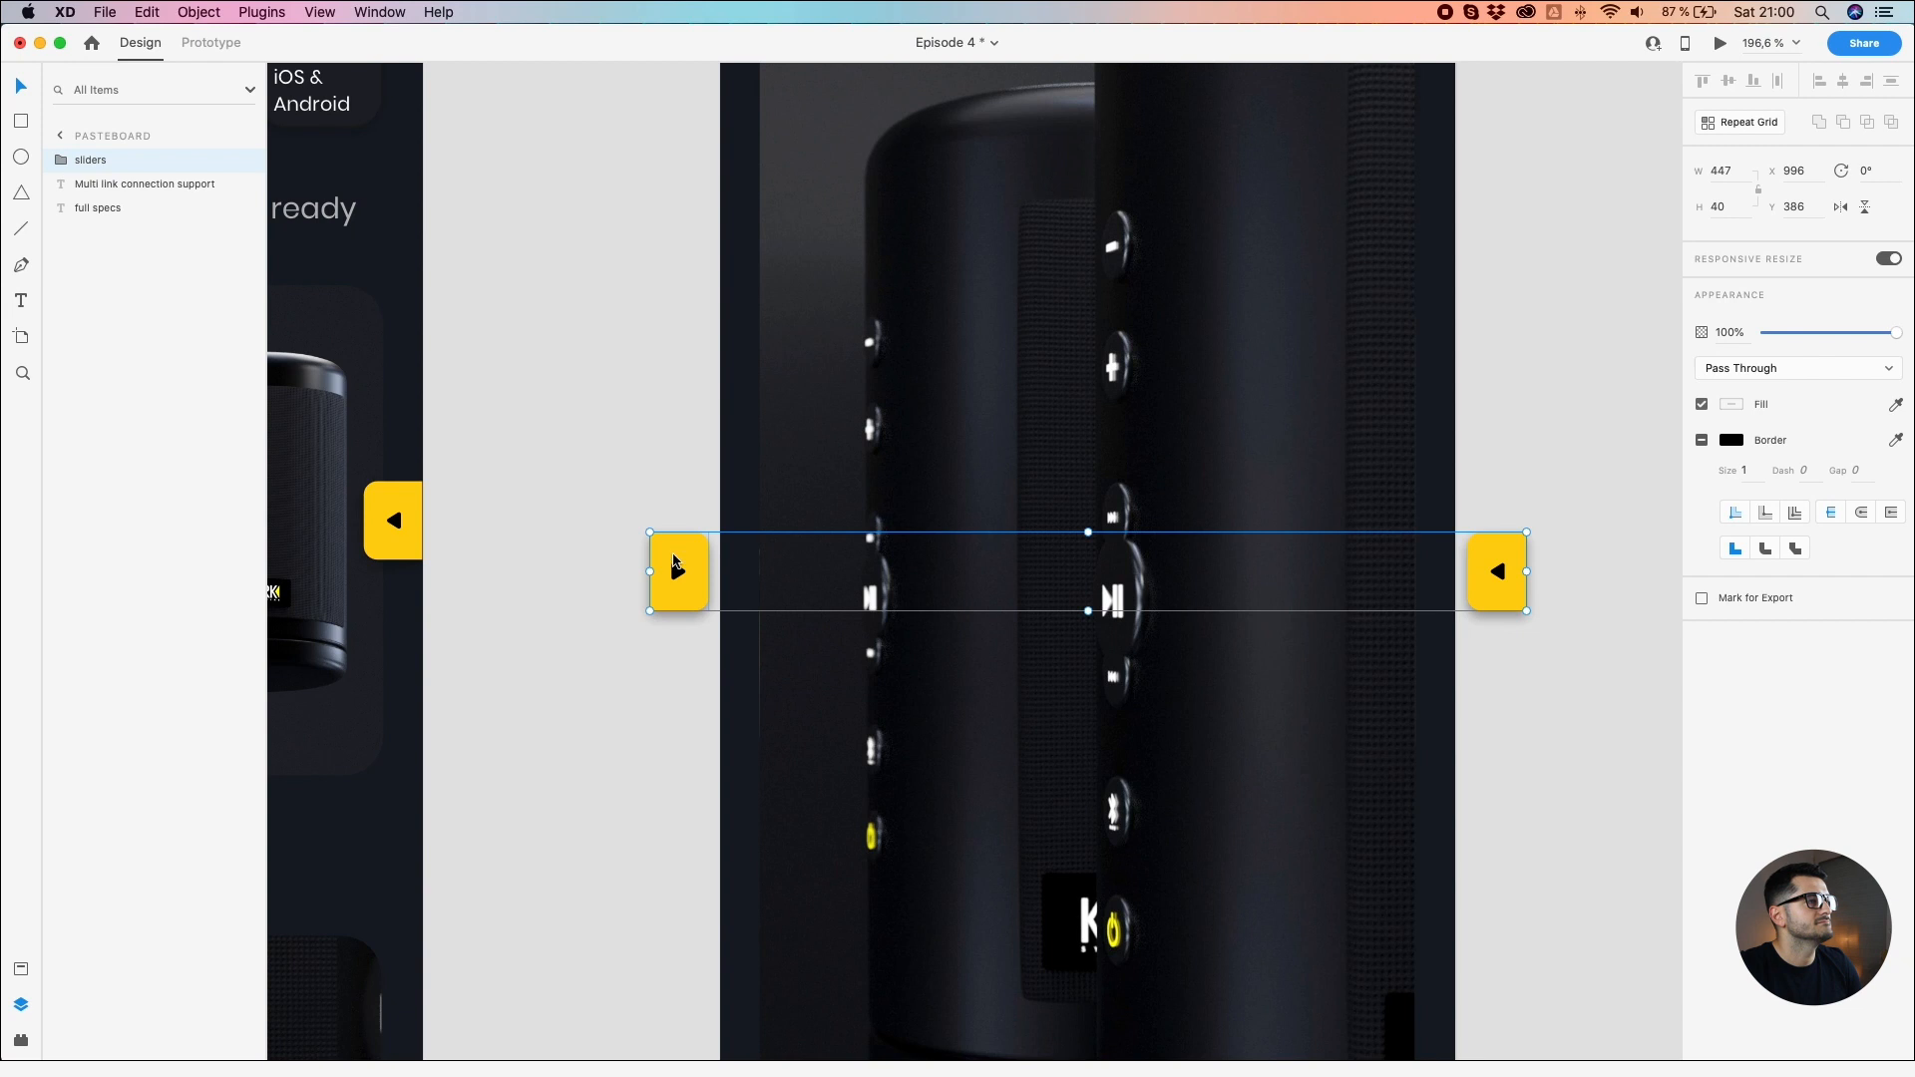
scroll(675, 561, "up", 4)
left_click_drag(665, 555, 737, 557)
left_click(598, 464)
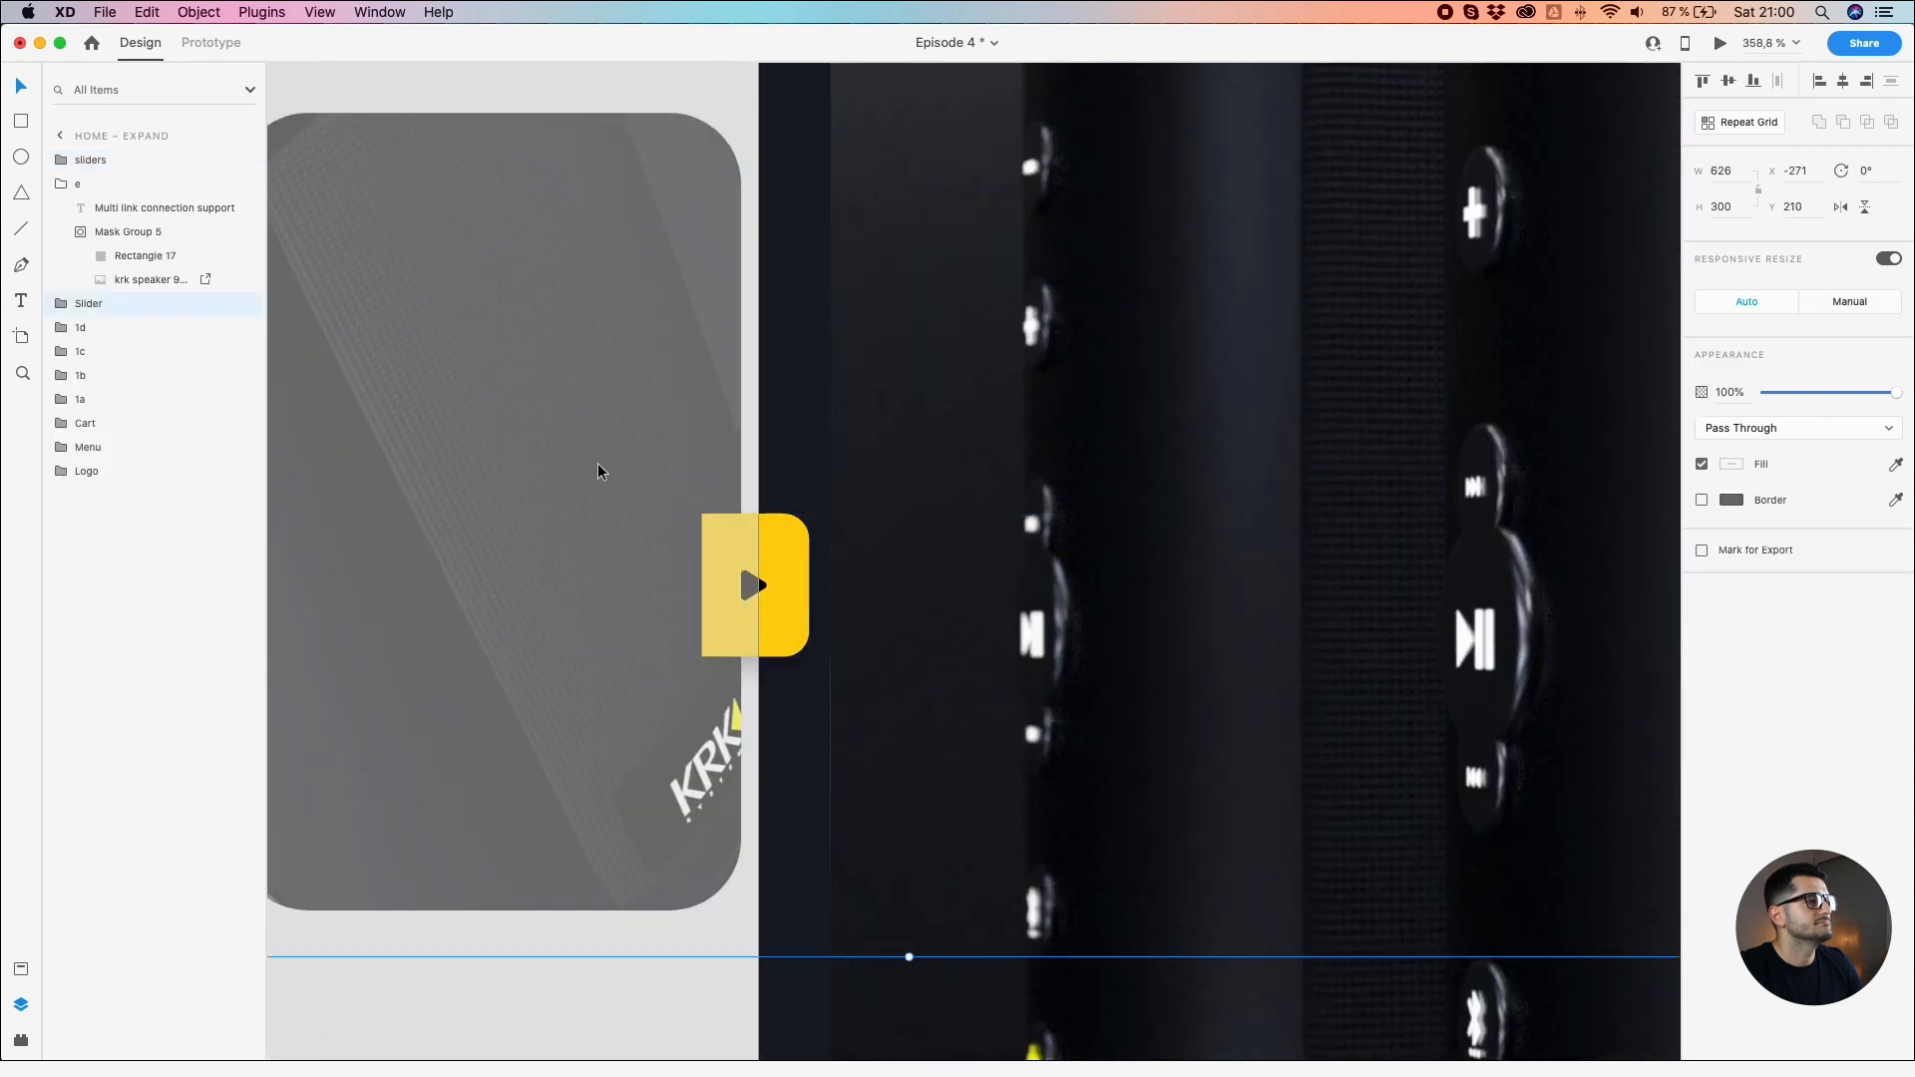
scroll(600, 465, "down", 7)
left_click(1315, 506)
Step: Move the "Home – Expand" artboard about 184 px to the right, farther from "Home – Slider"
scroll(1234, 385, "up", 5)
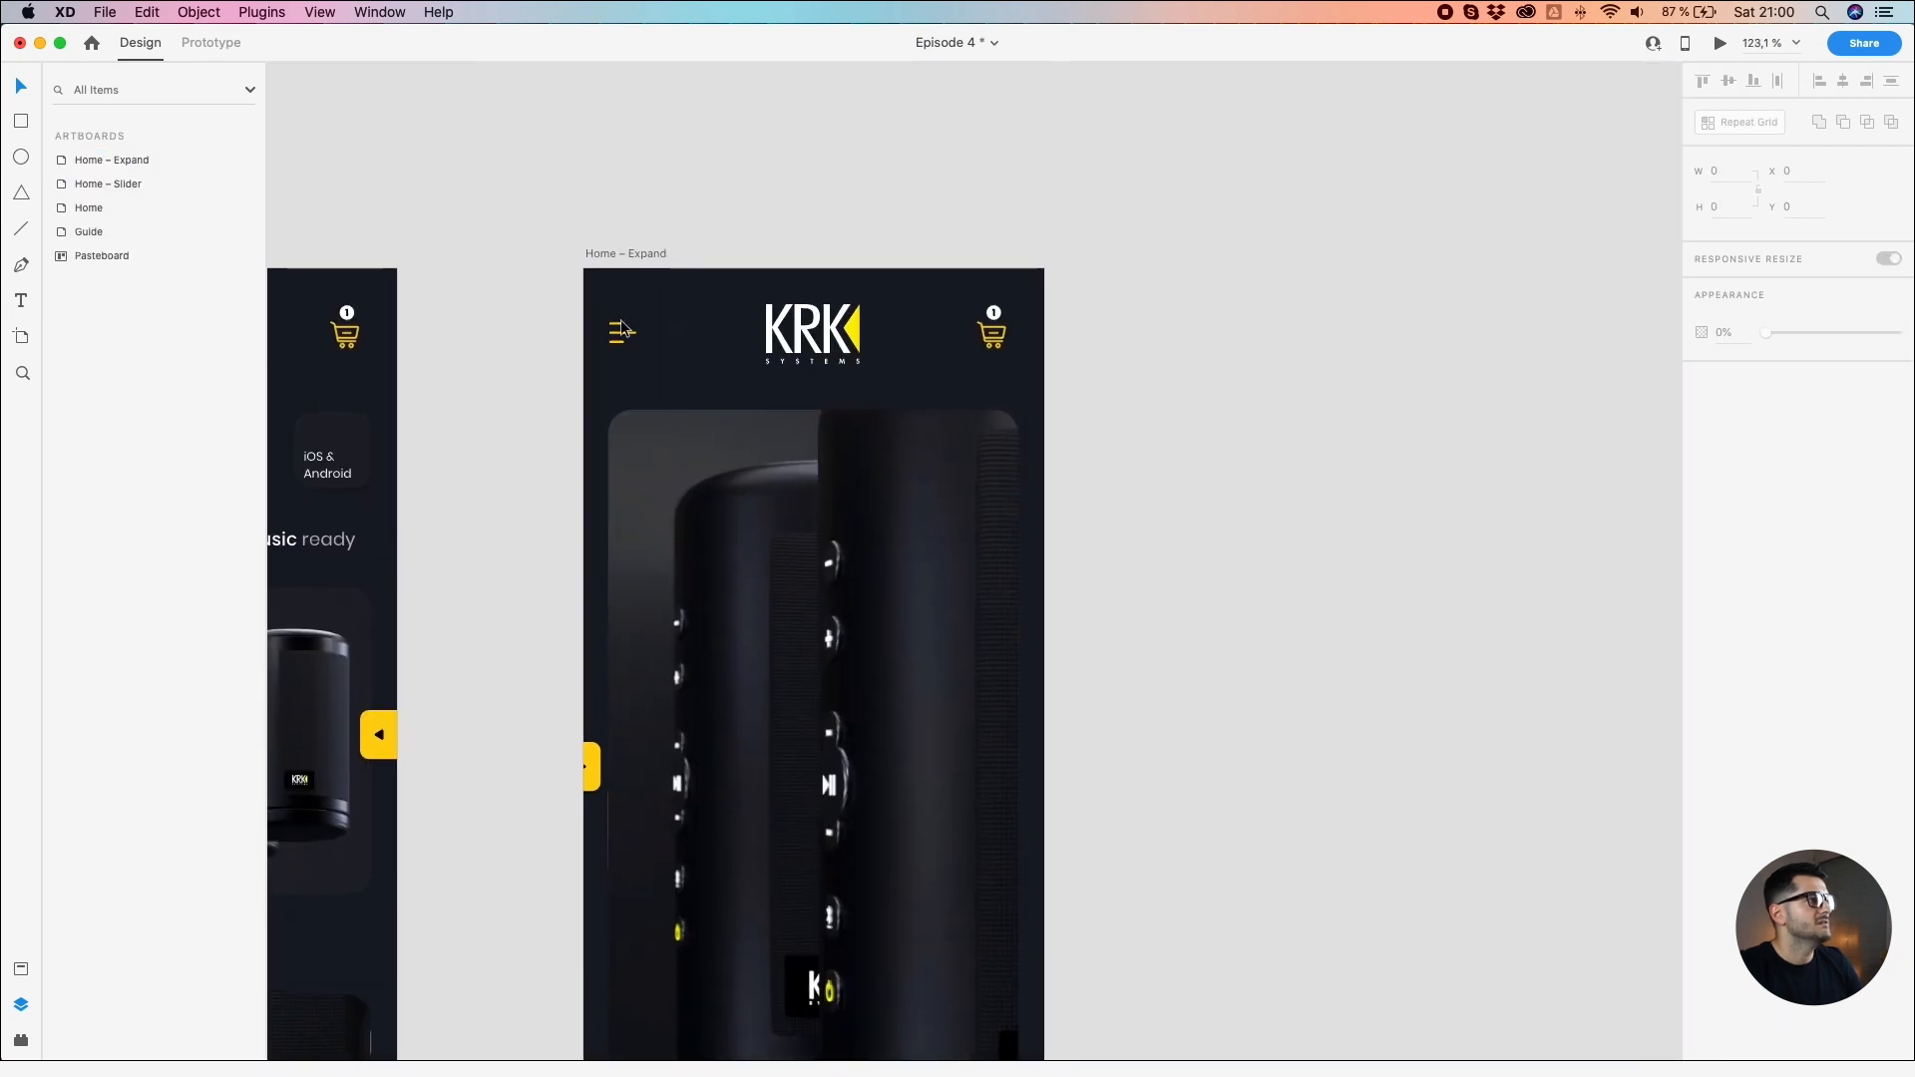
left_click(705, 271)
left_click_drag(705, 270, 1079, 281)
left_click_drag(1192, 550, 838, 353)
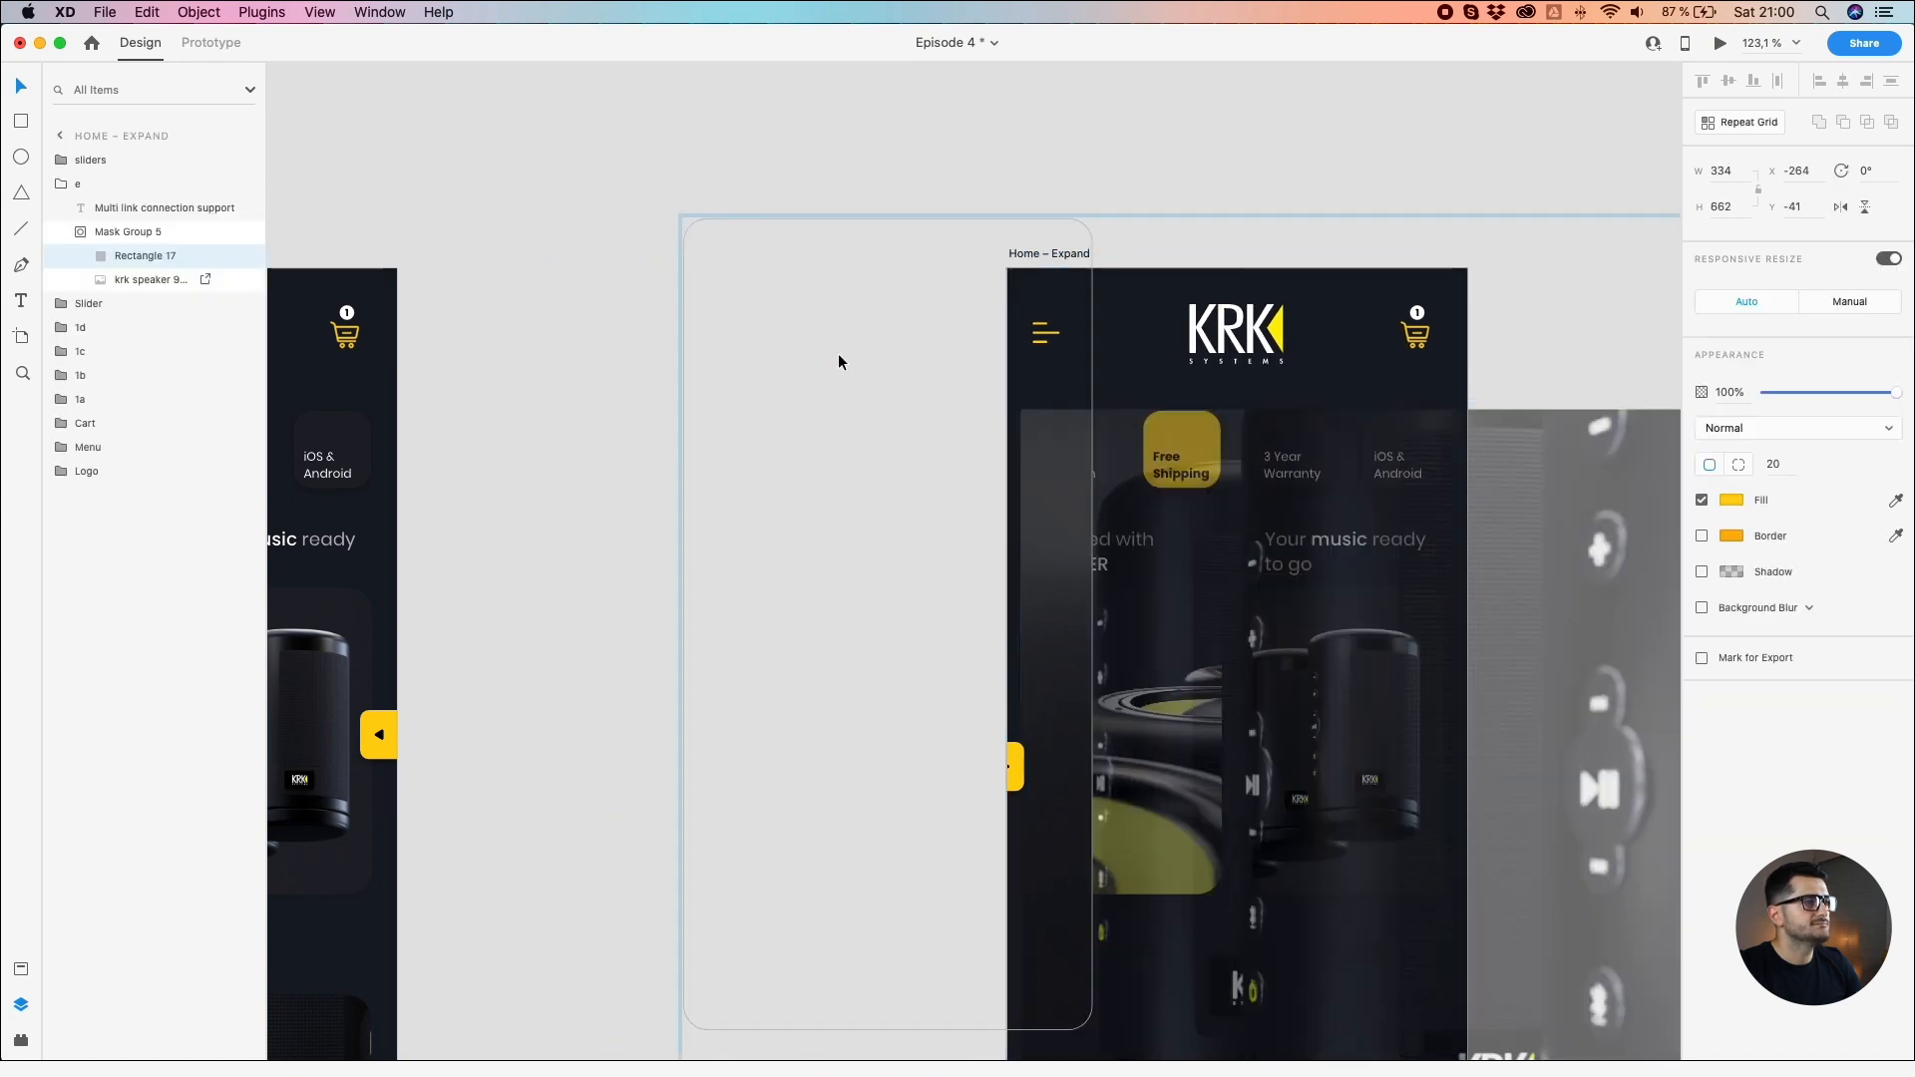
key("super+z")
left_click(808, 555)
scroll(722, 398, "down", 5)
scroll(722, 397, "right", 5)
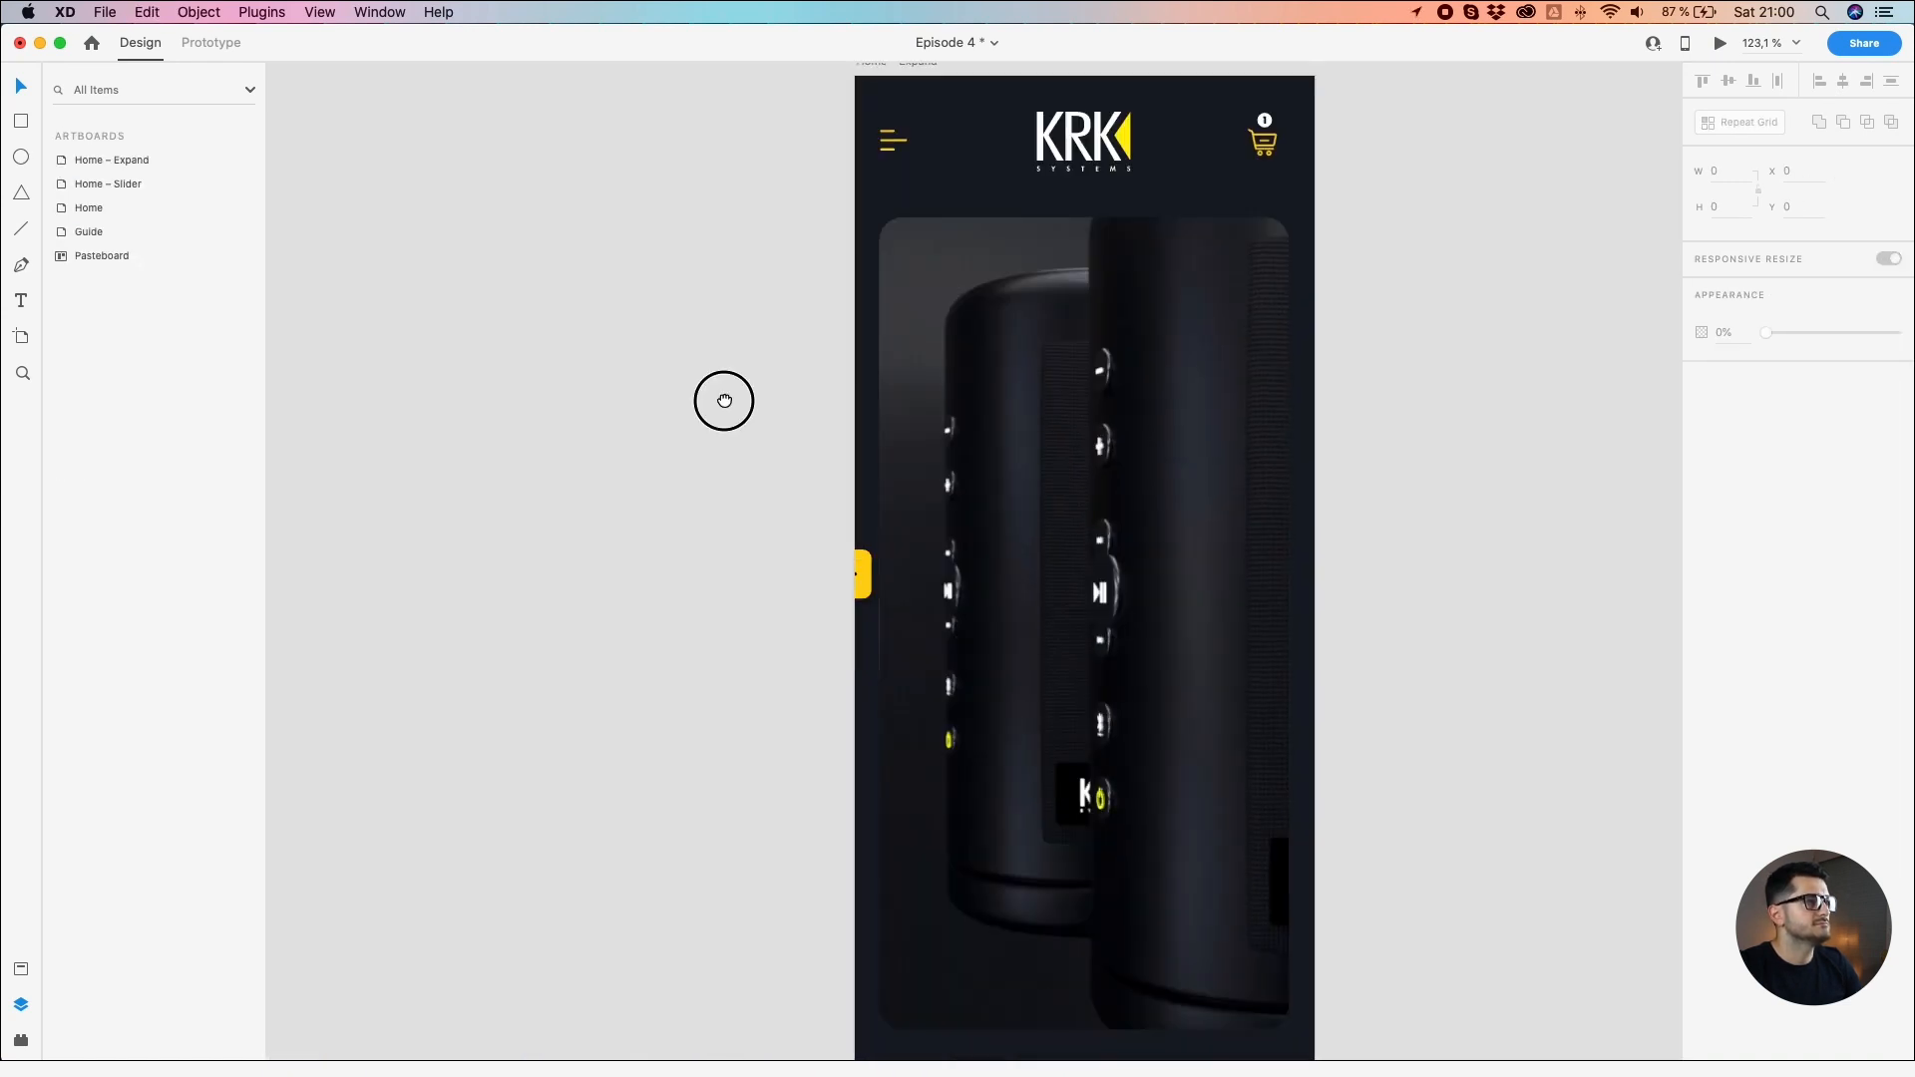
Step: Move the yellow slide L and slide R tabs fully outside the edges of the Home – Expand artboard
left_click(731, 496)
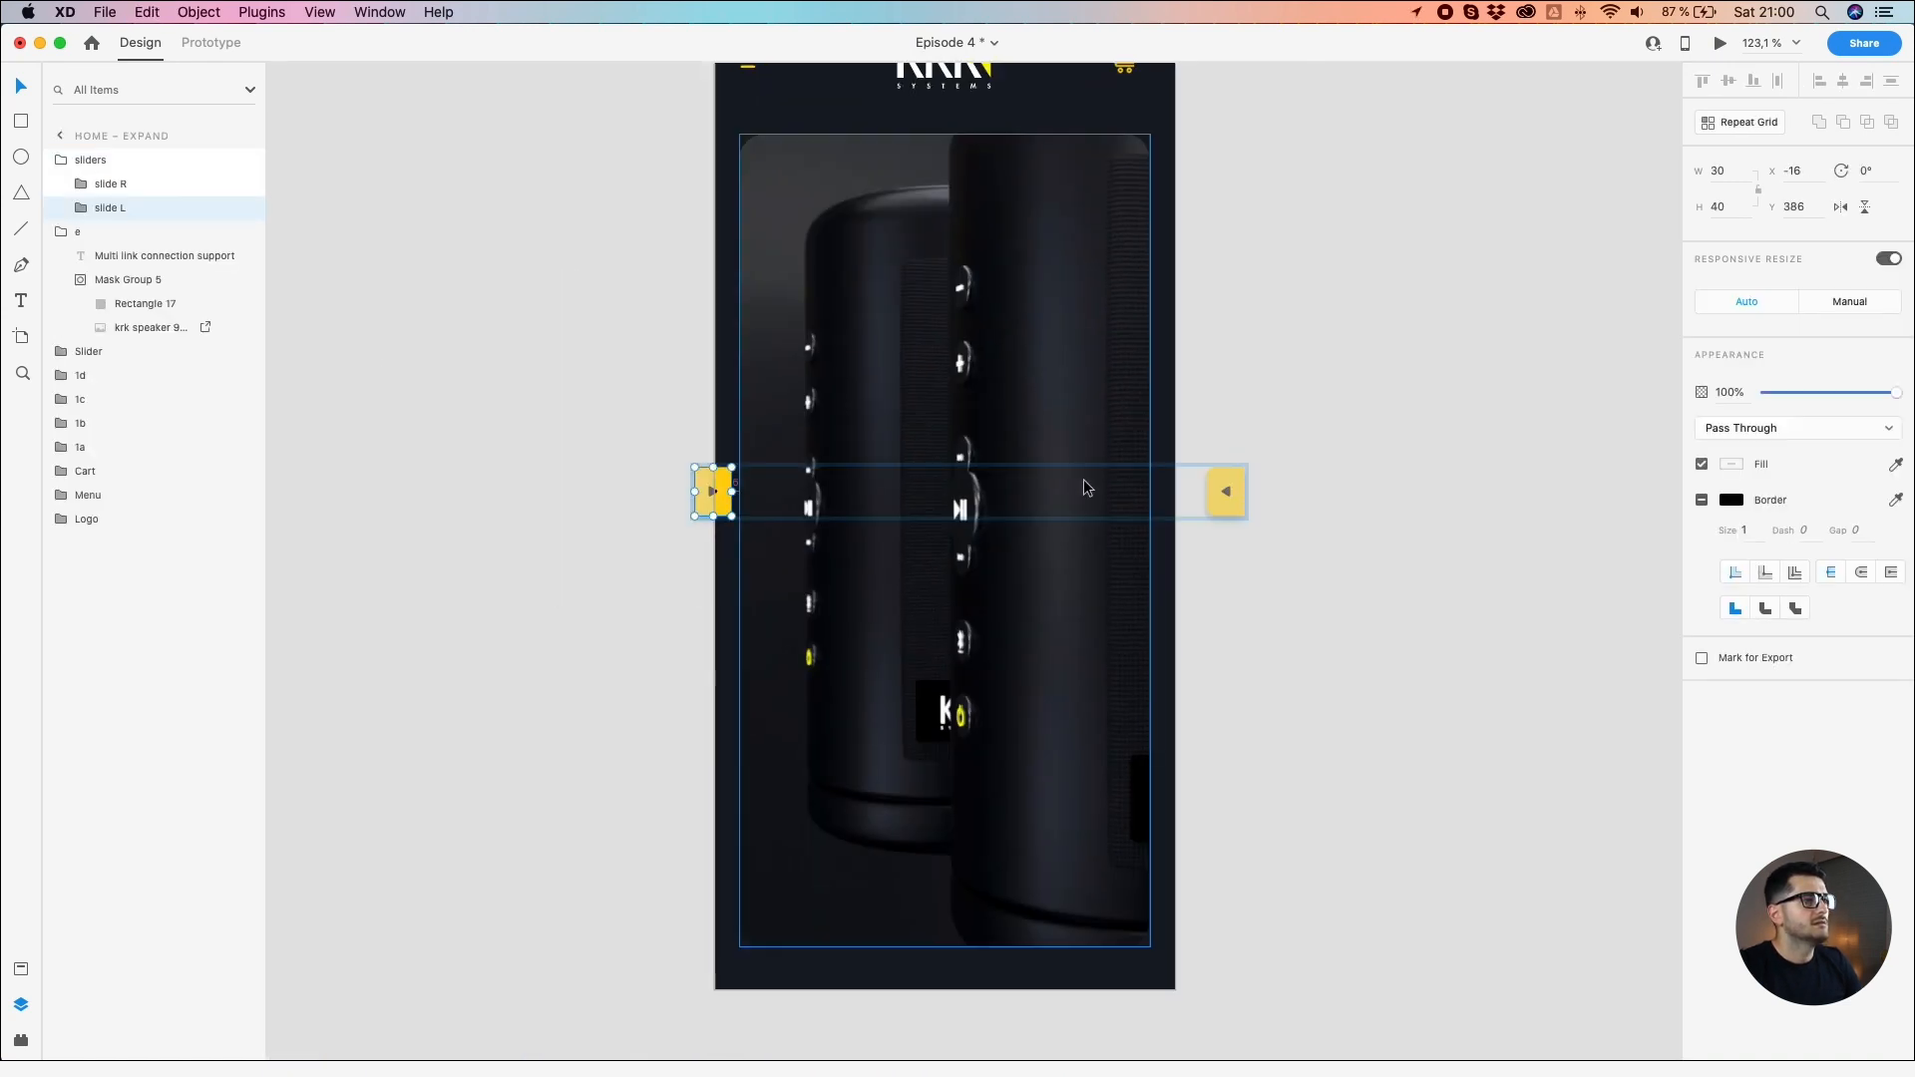
scroll(1082, 483, "up", 3)
left_click(1288, 499)
left_click_drag(1289, 499, 1242, 498)
left_click_drag(549, 473, 526, 469)
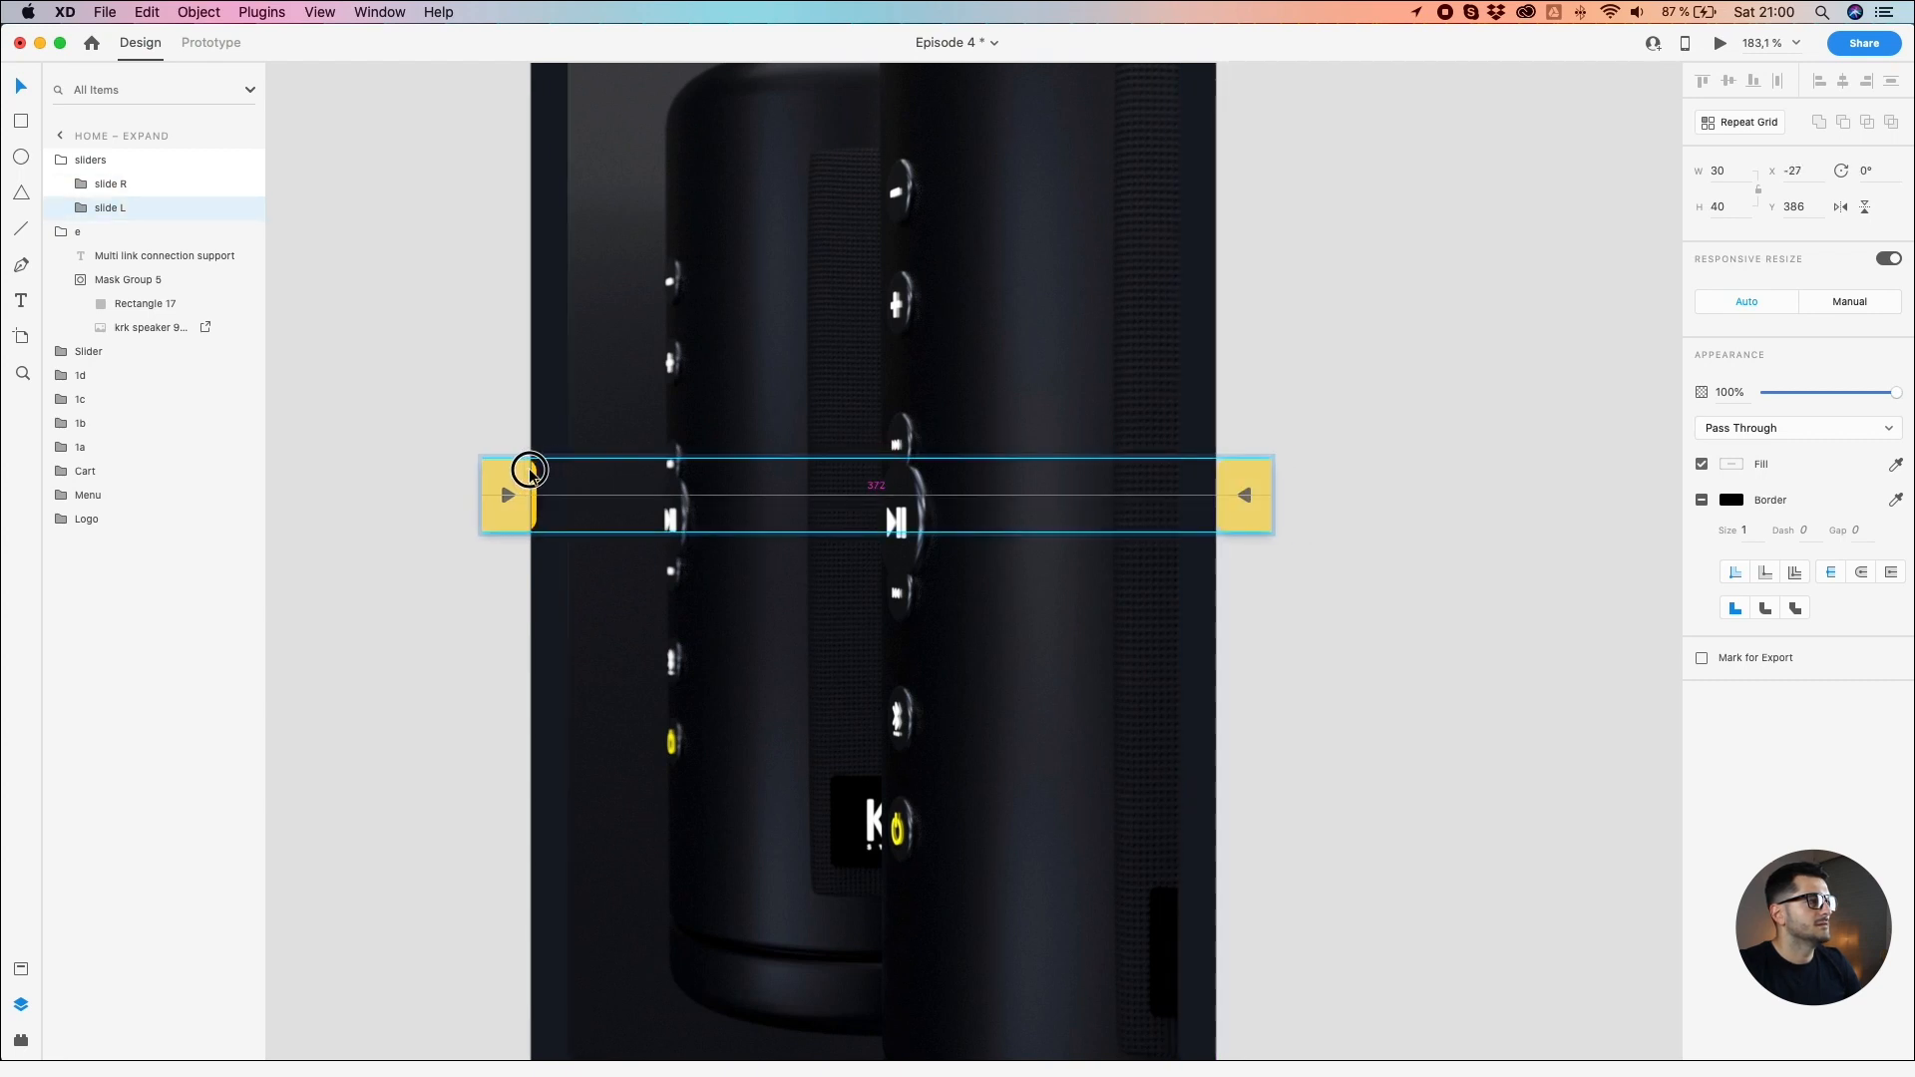
left_click(466, 372)
left_click(491, 502)
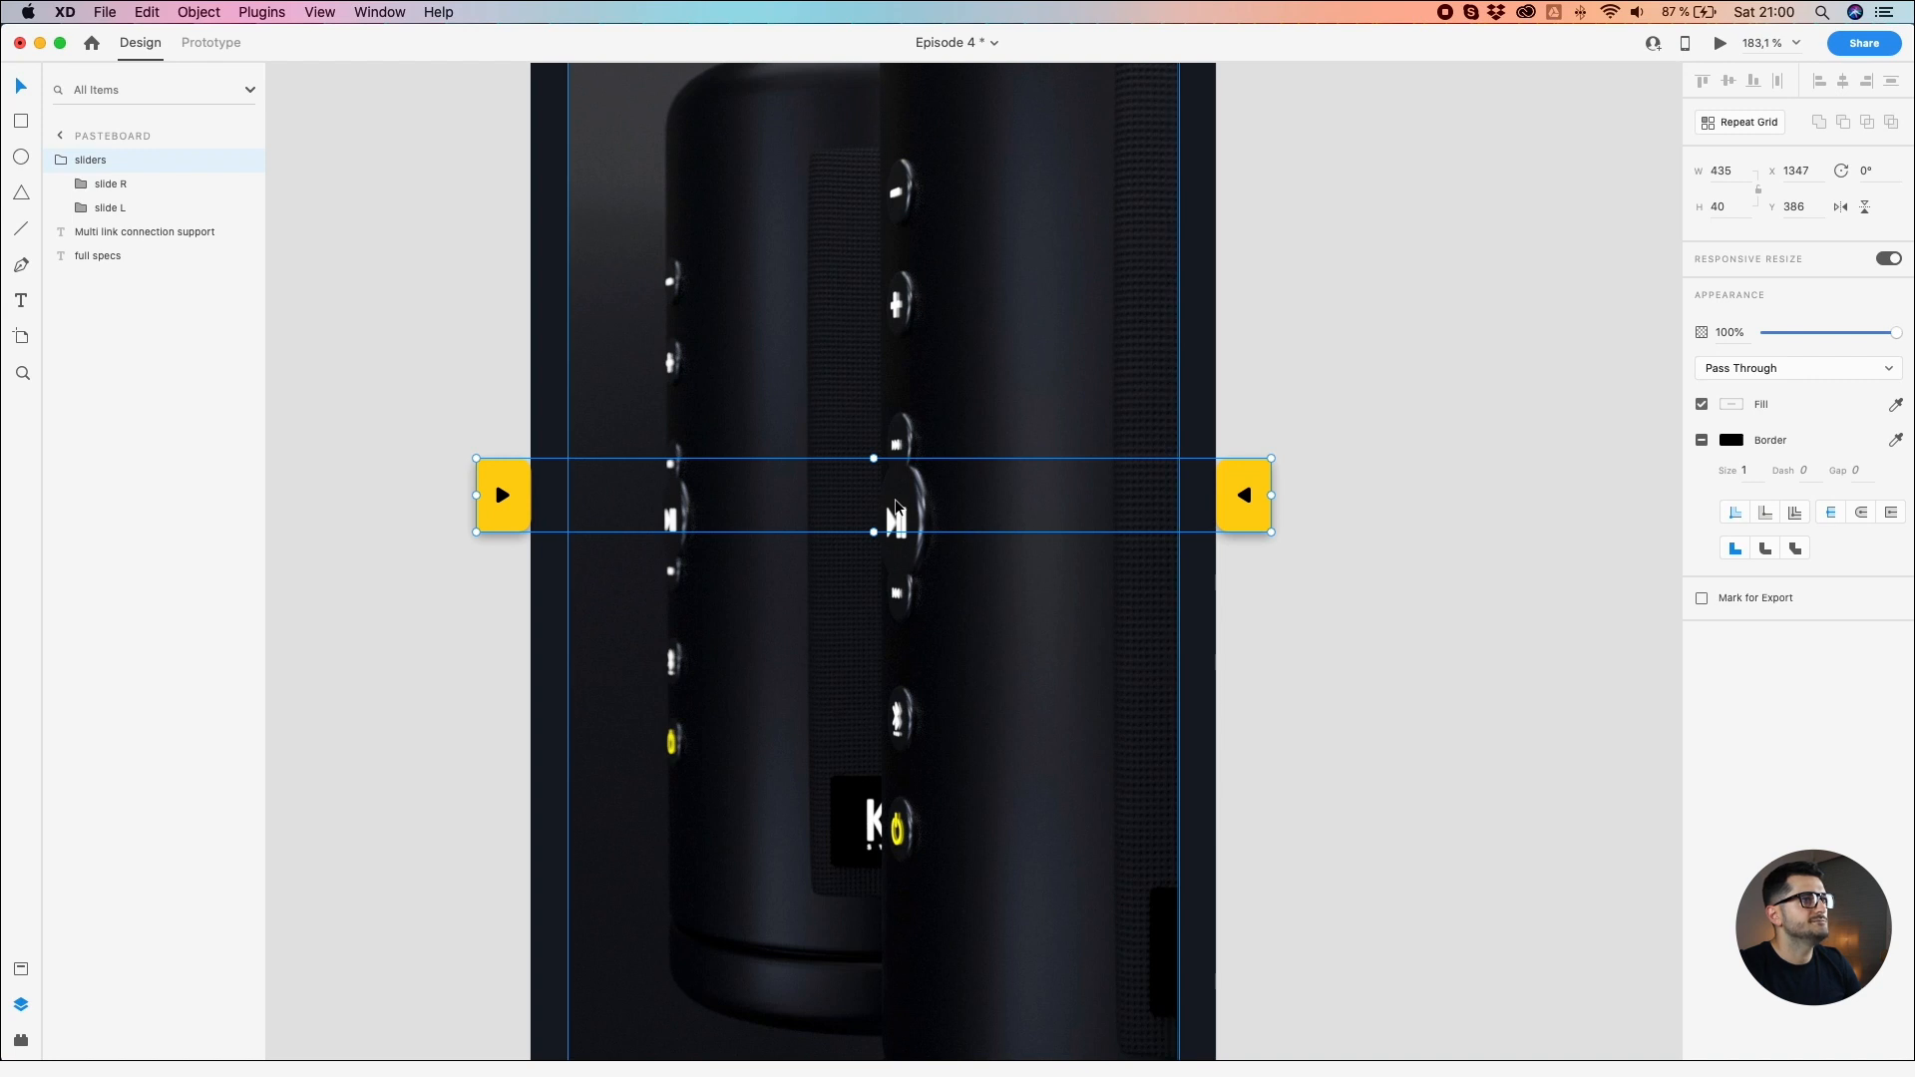
scroll(763, 469, "down", 5)
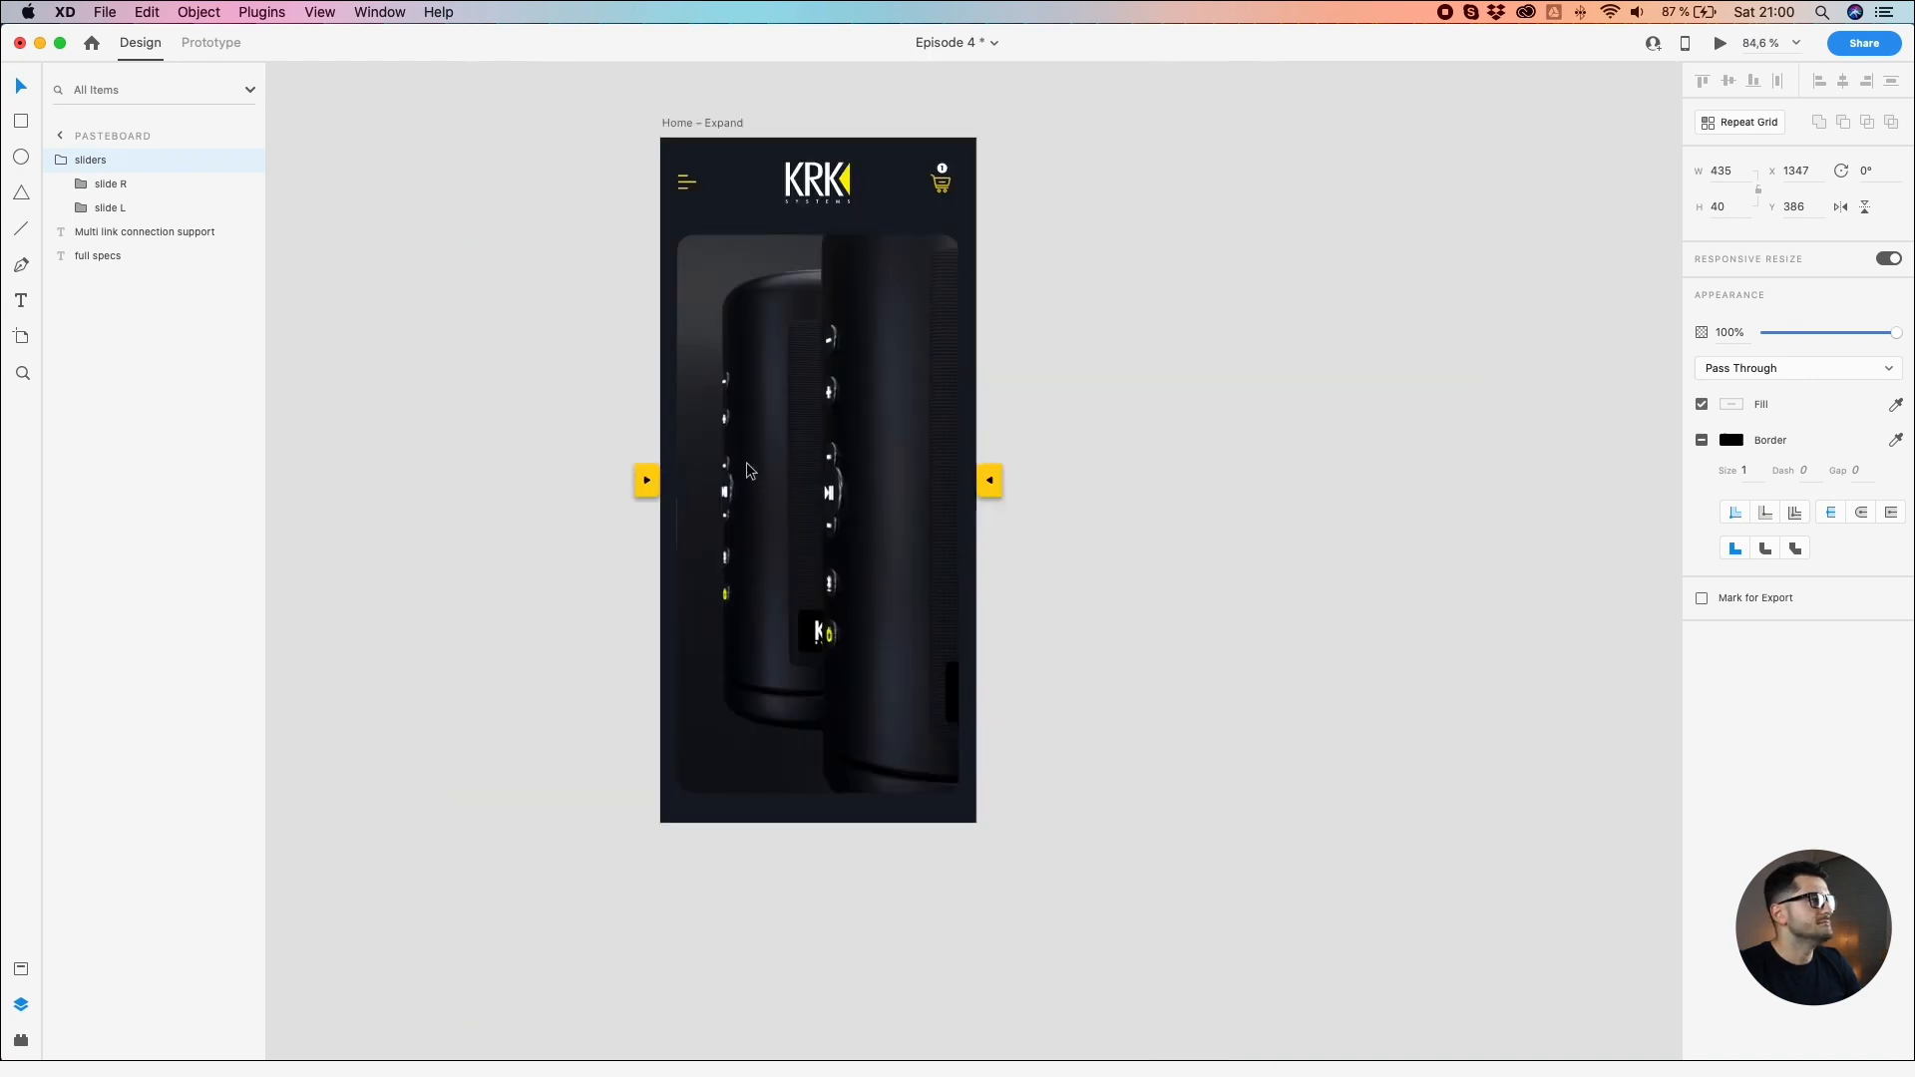
left_click(525, 393)
Step: Try to transfer the sliders group from the pasteboard into group e of the Home – Expand artboard
left_click_drag(509, 395, 820, 573)
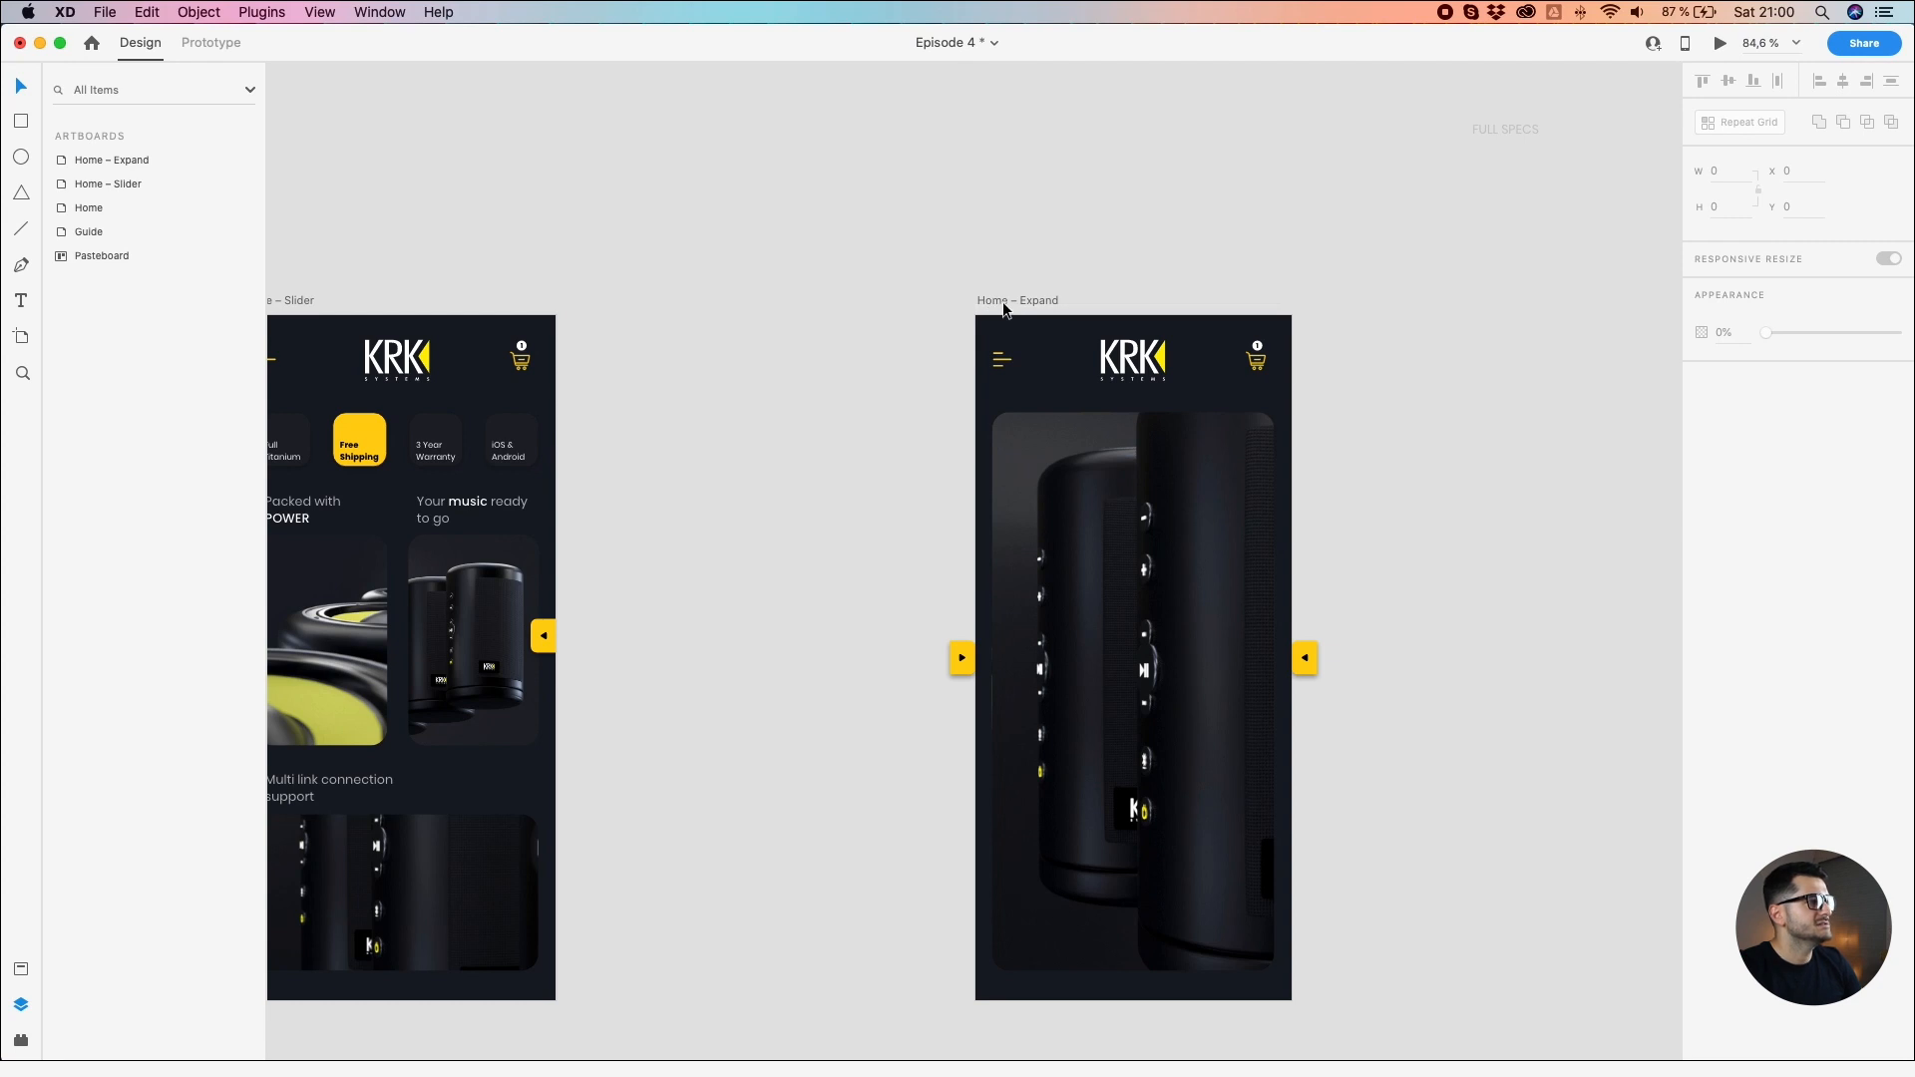
left_click(948, 646)
key("Delete")
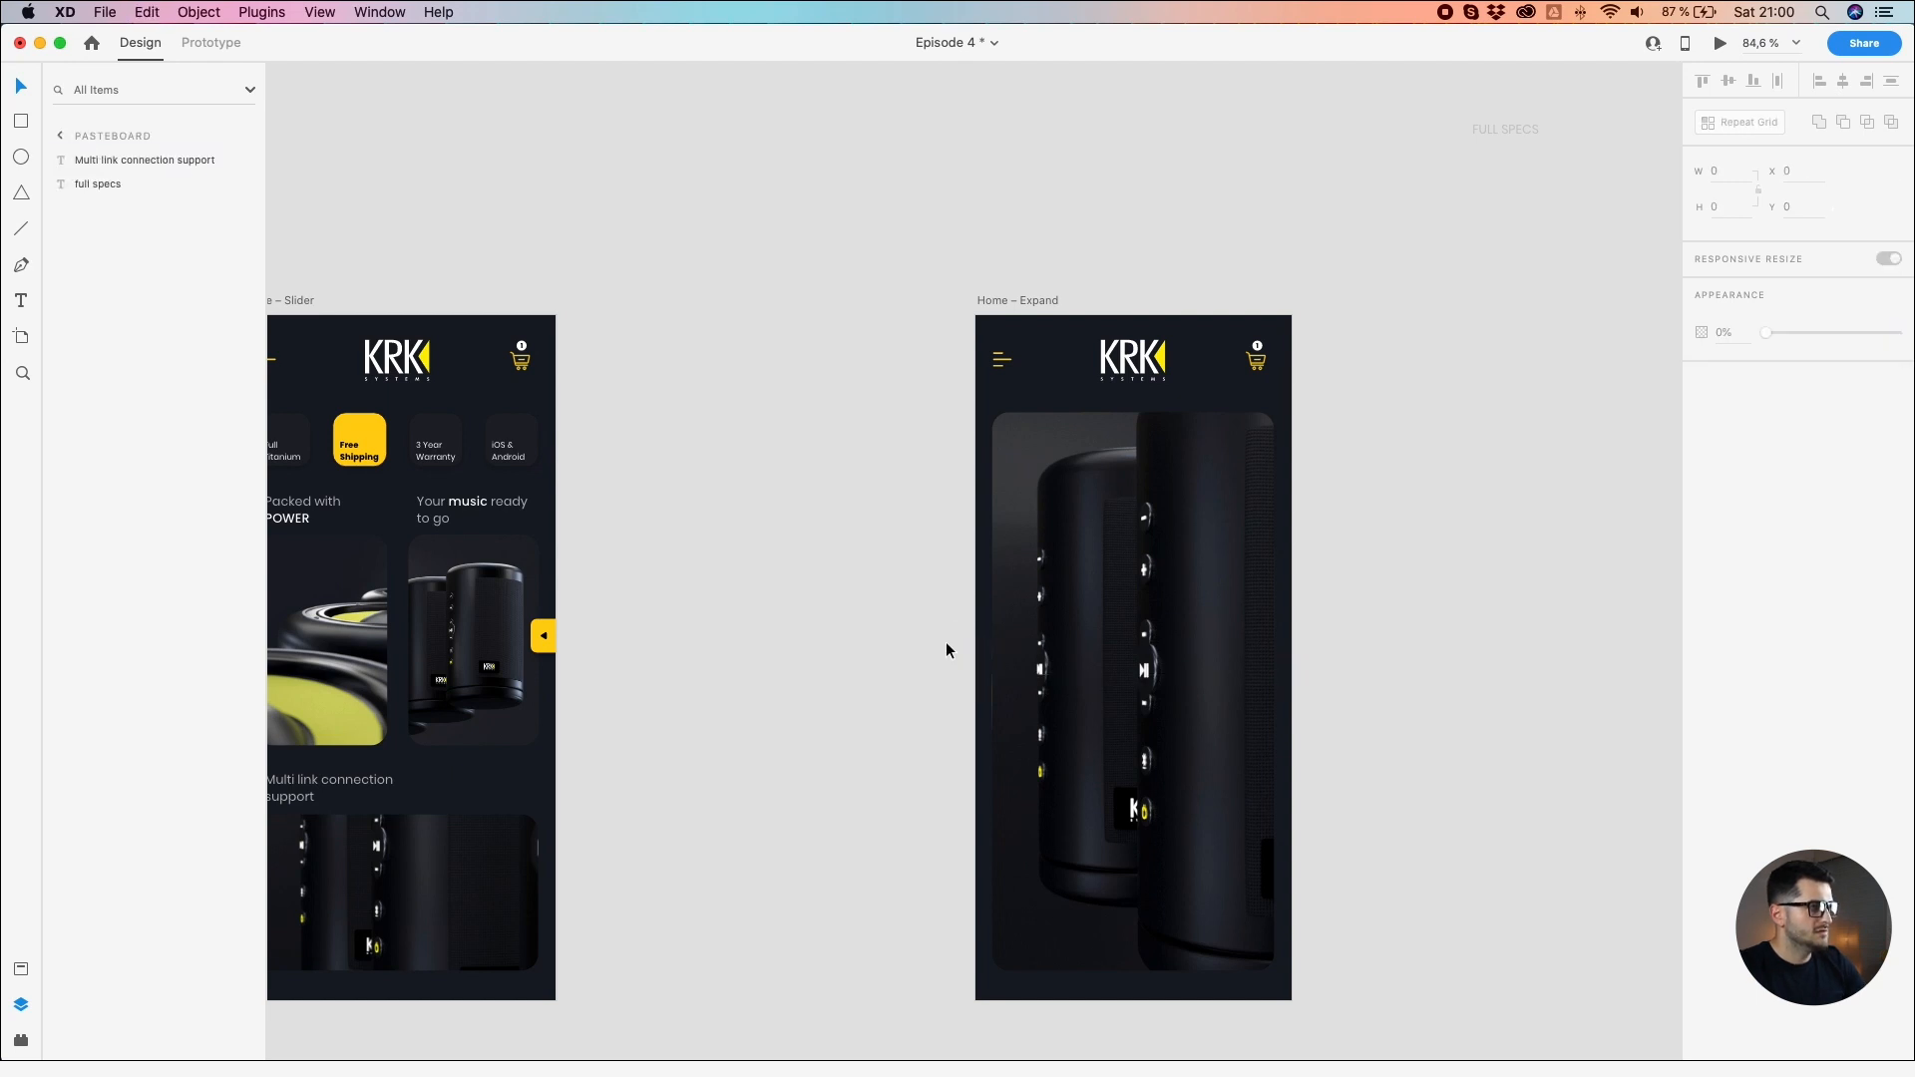
left_click(987, 653)
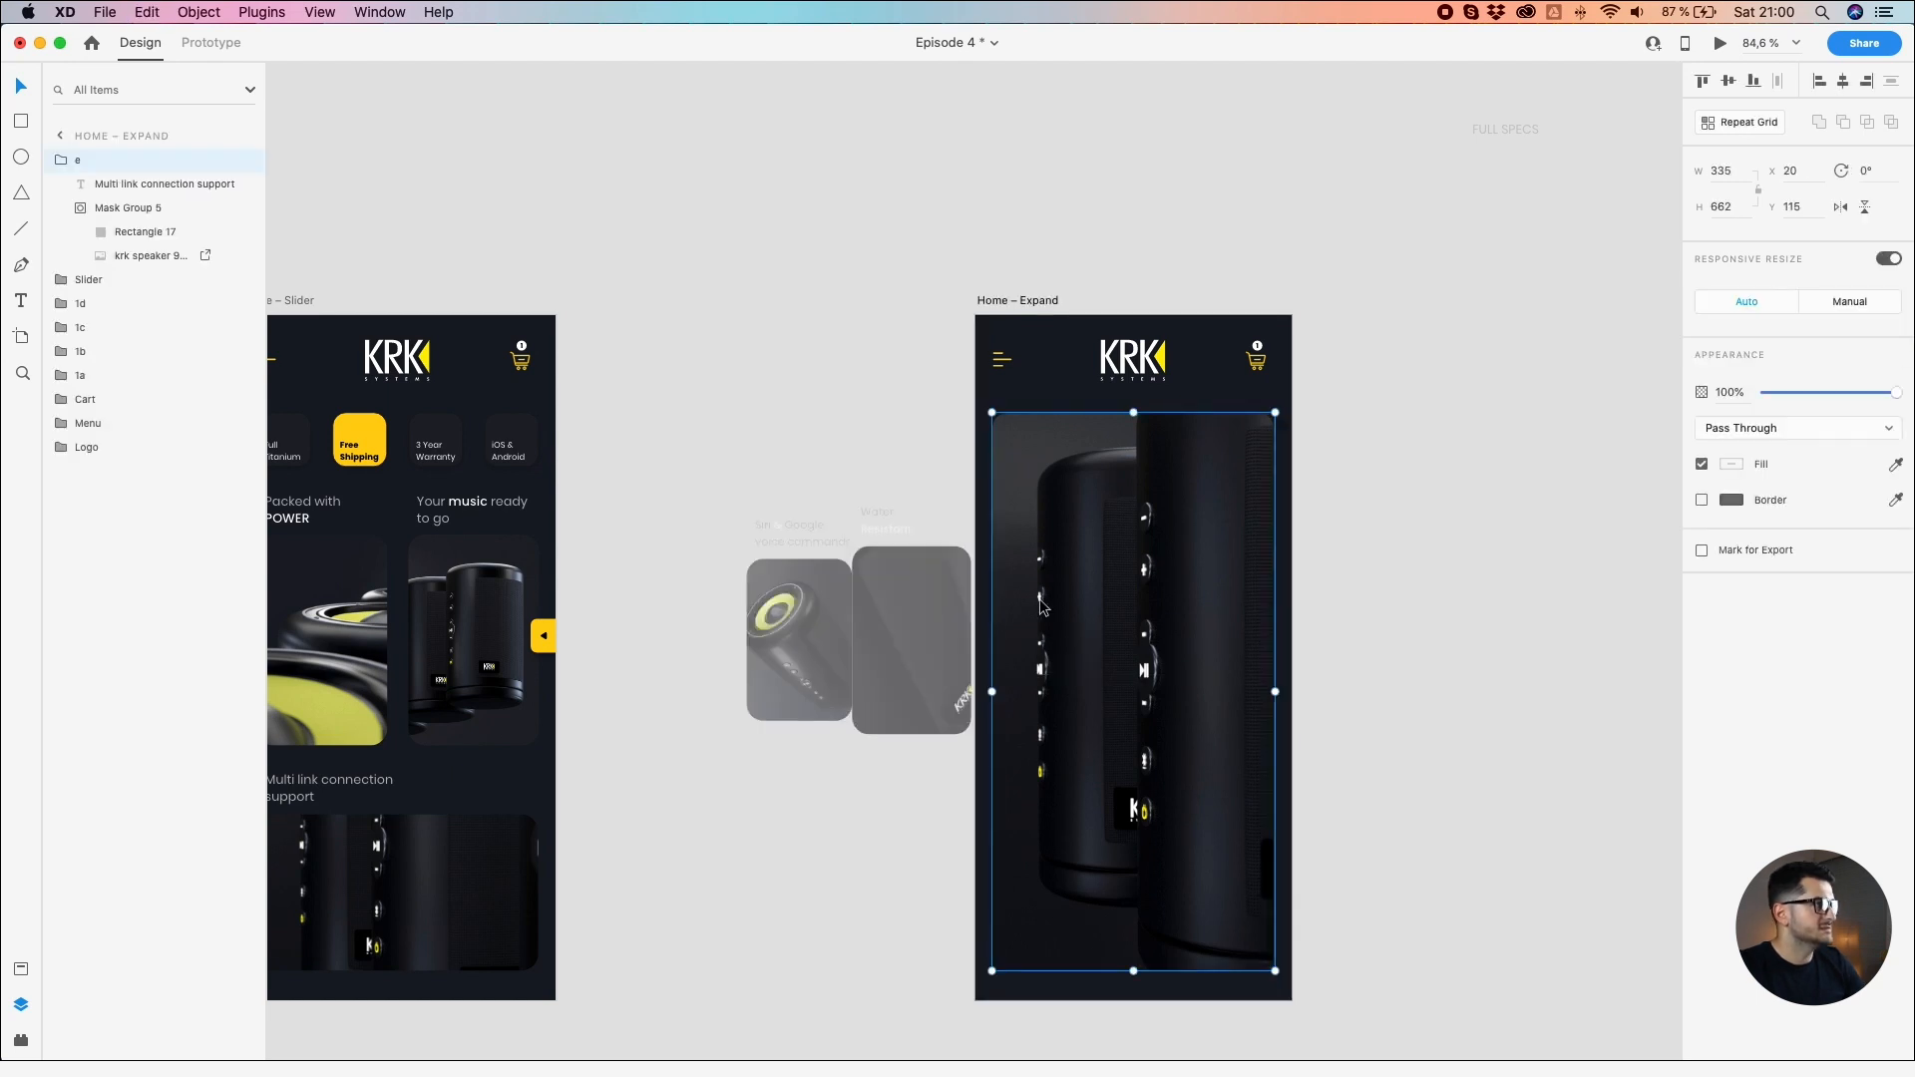
left_click(71, 162)
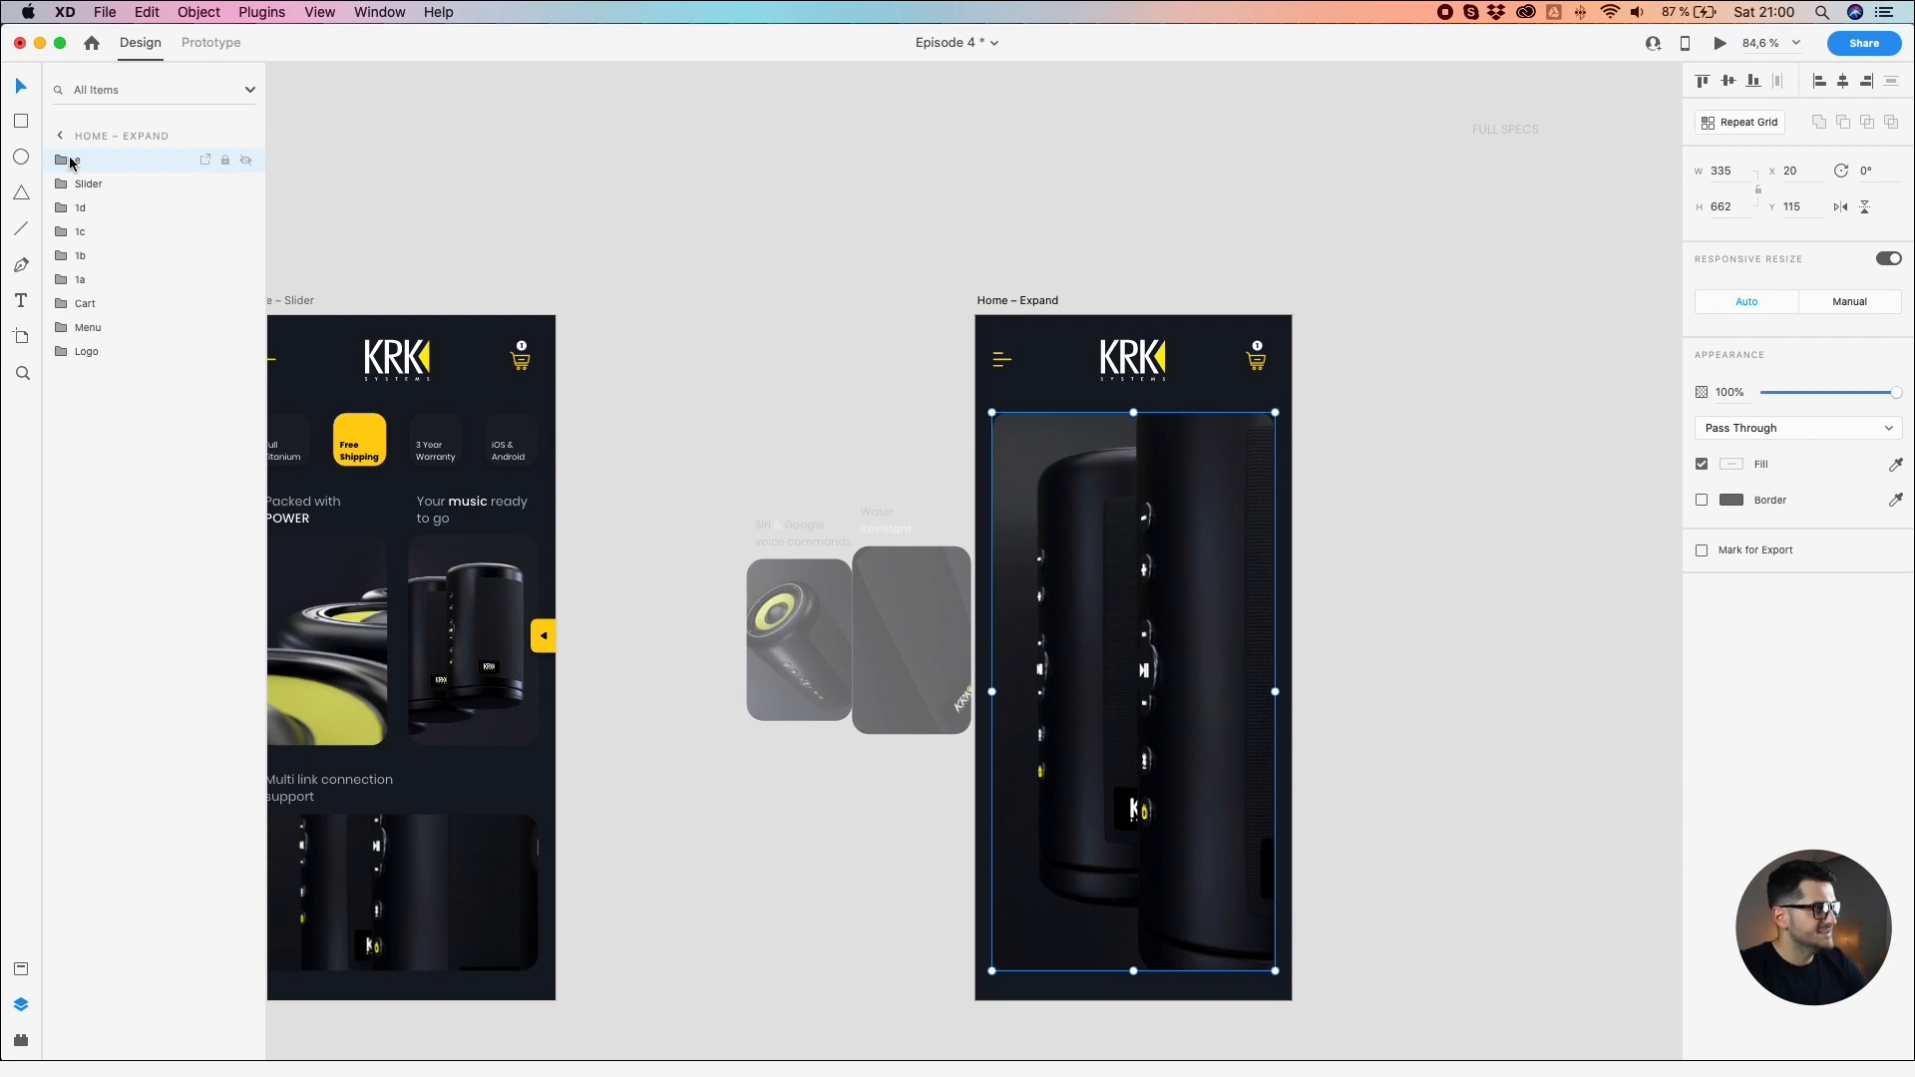
left_click(58, 163)
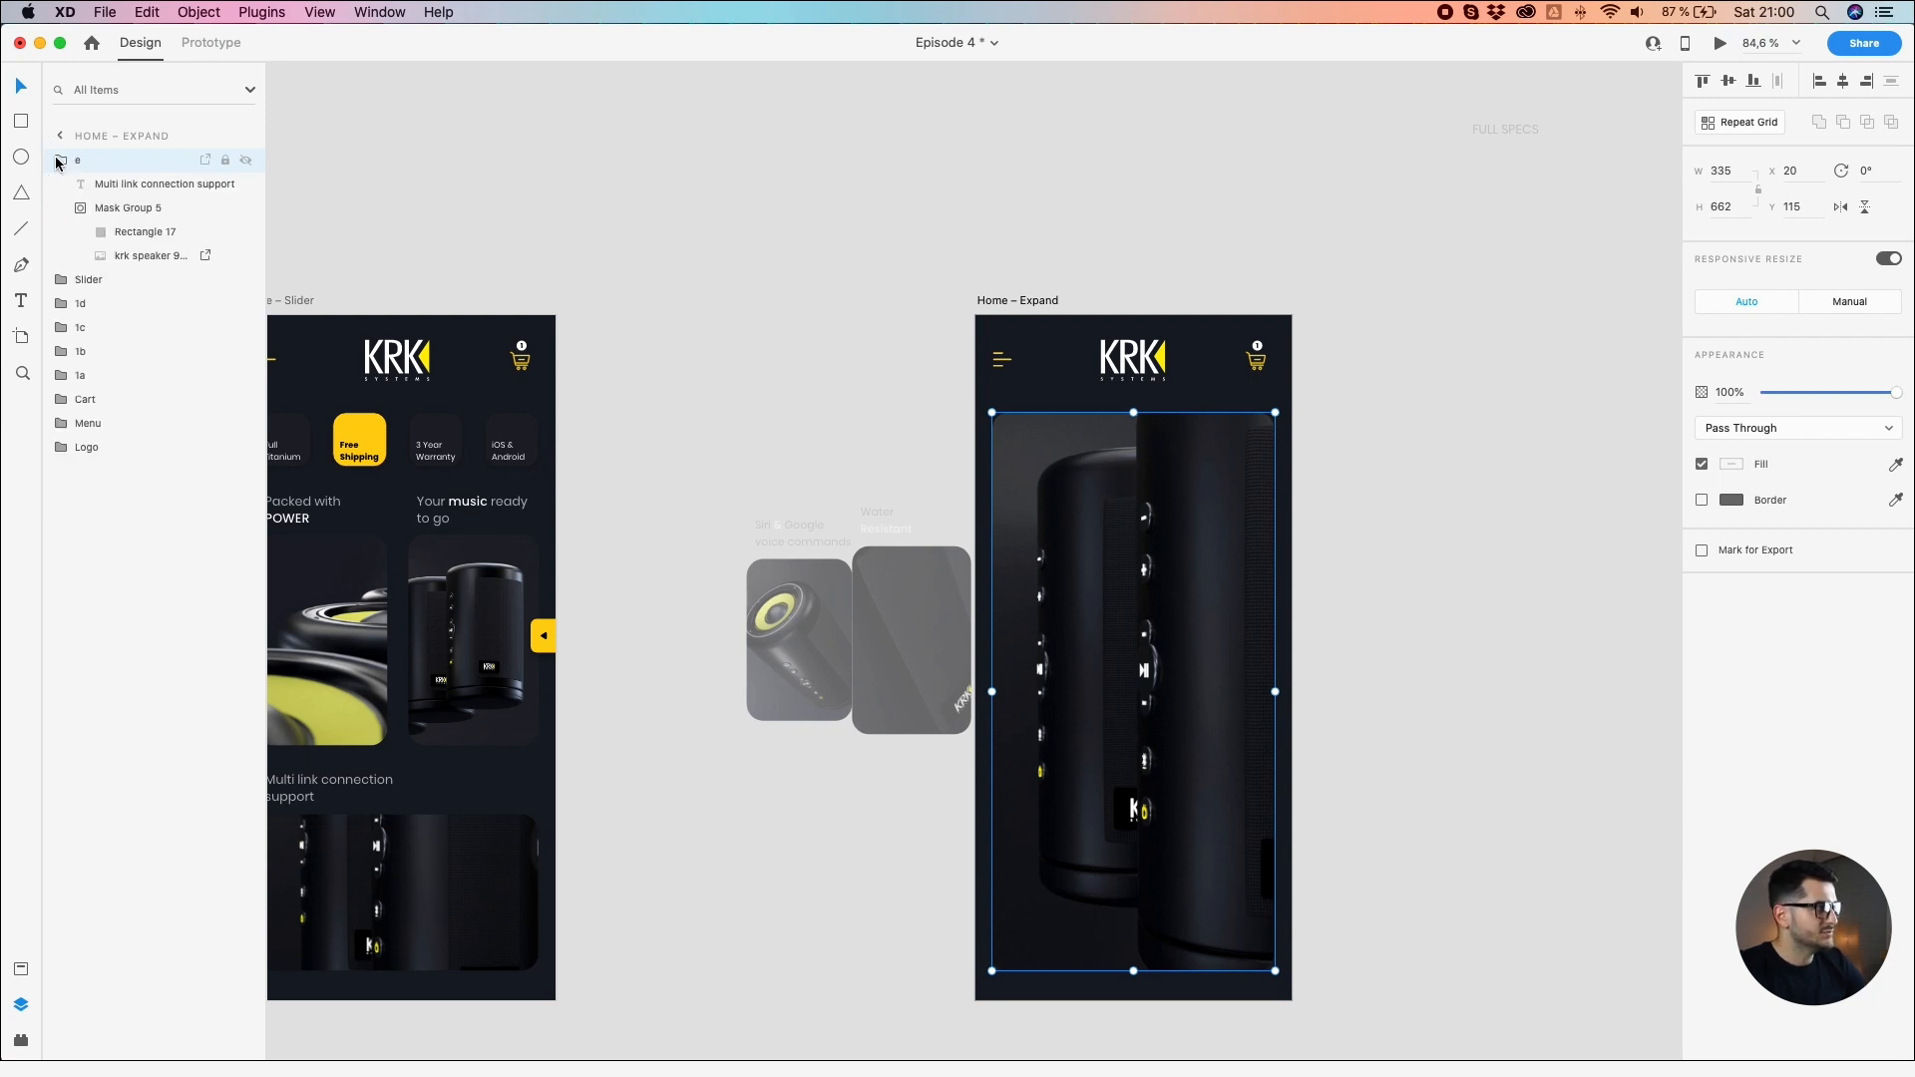
left_click(102, 207)
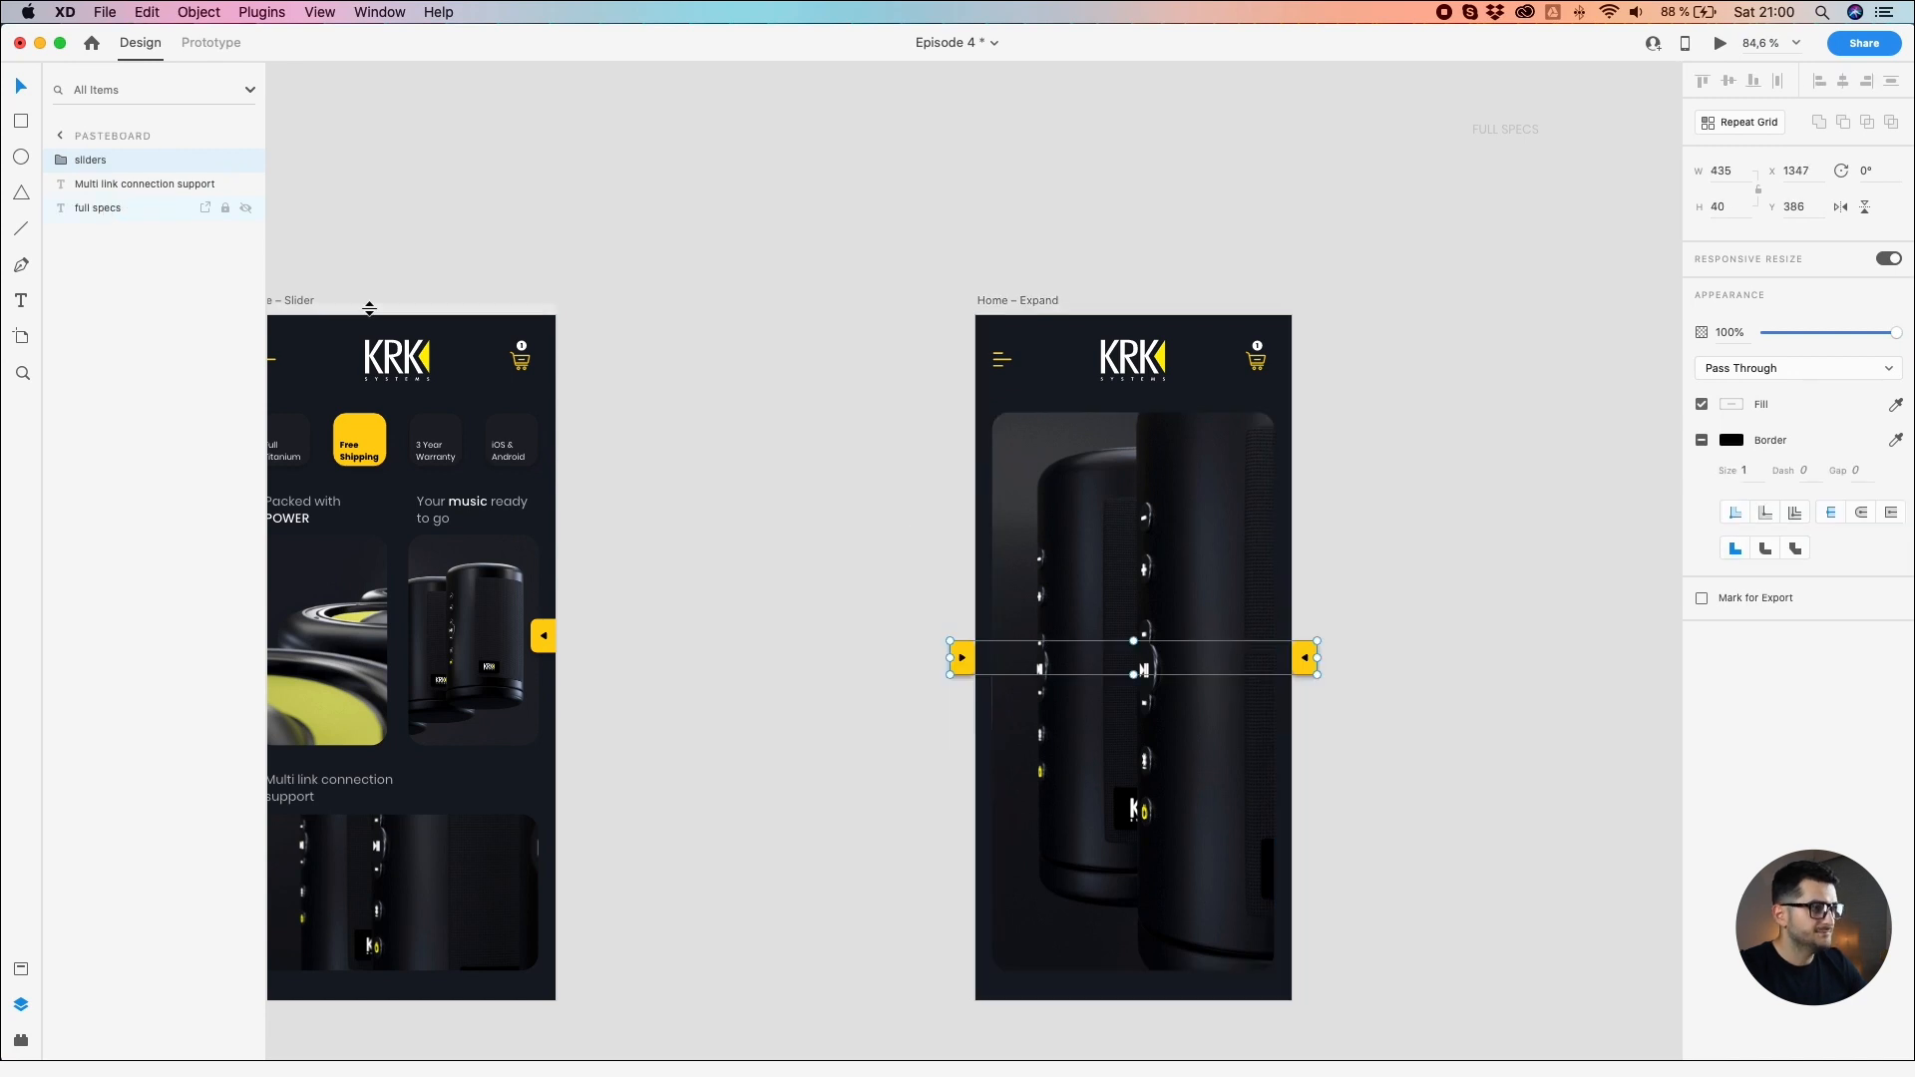
left_click(1054, 589)
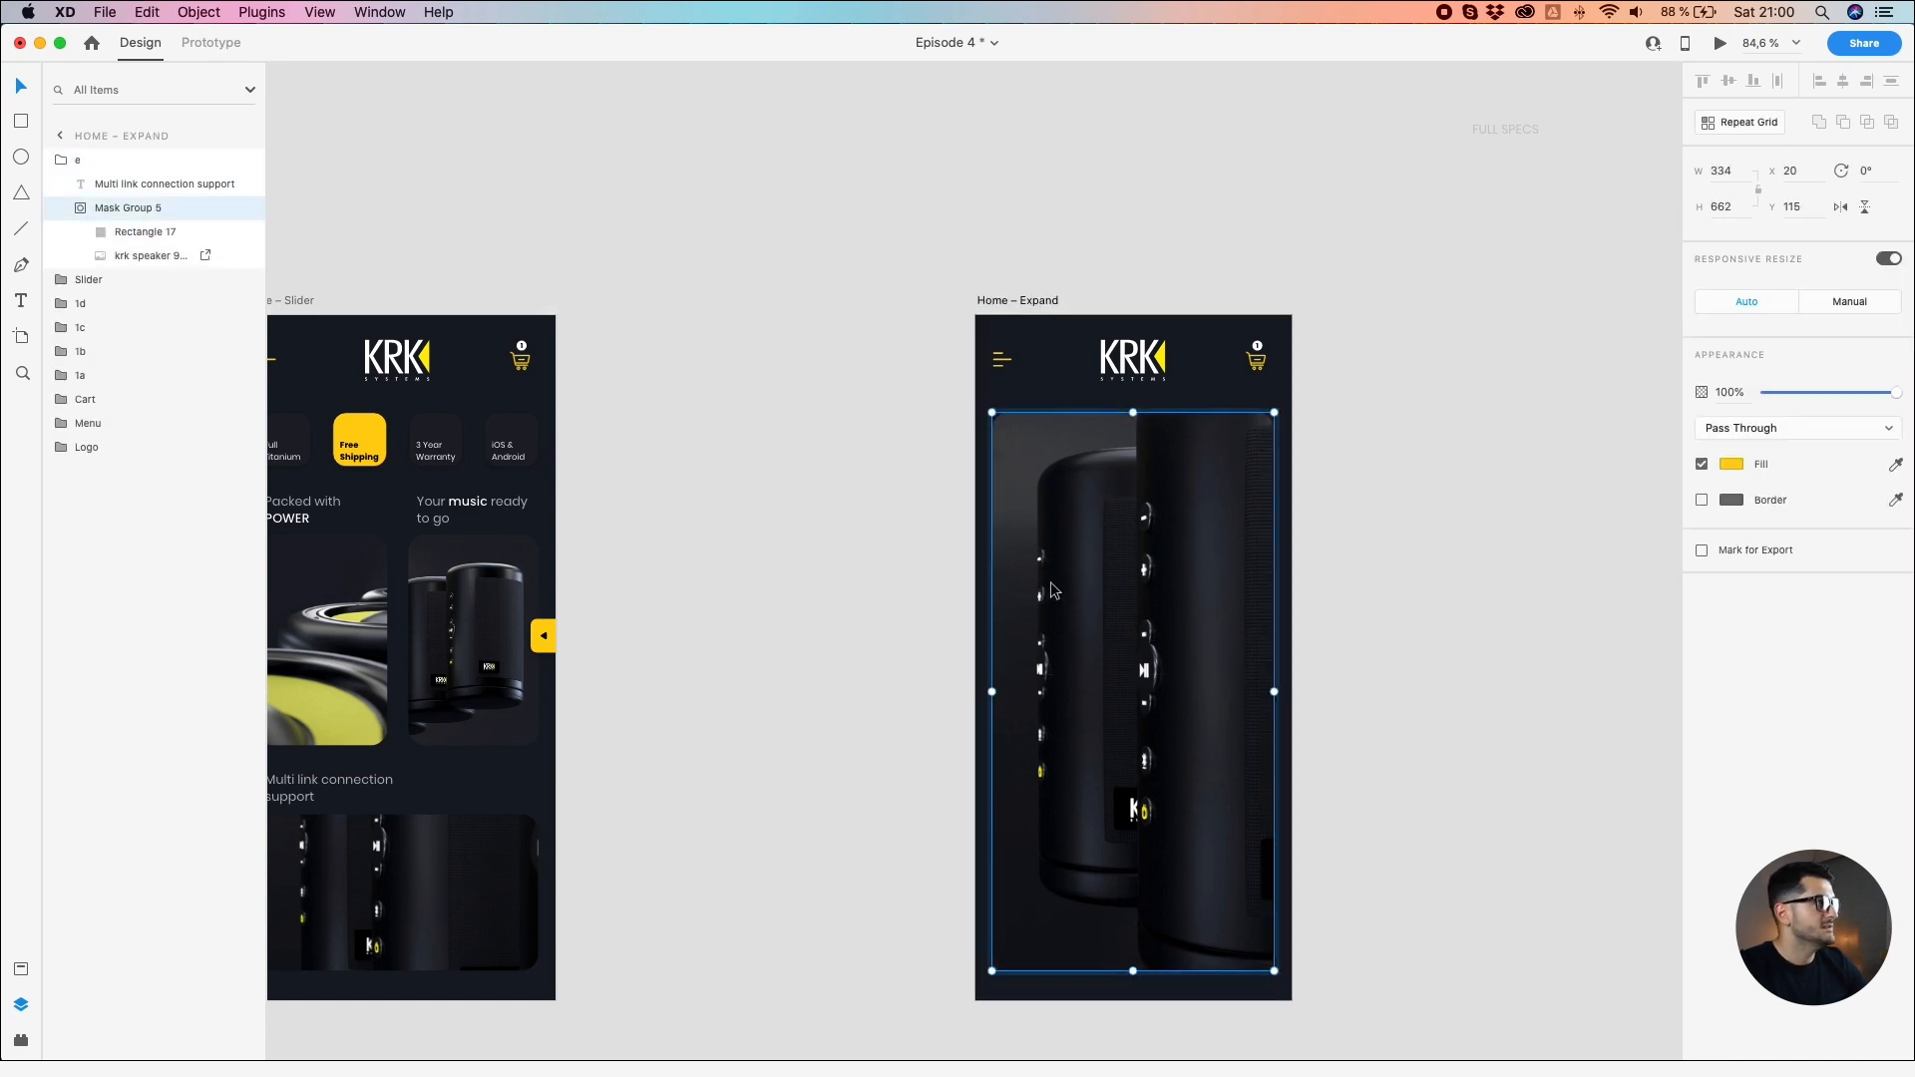
left_click(83, 168)
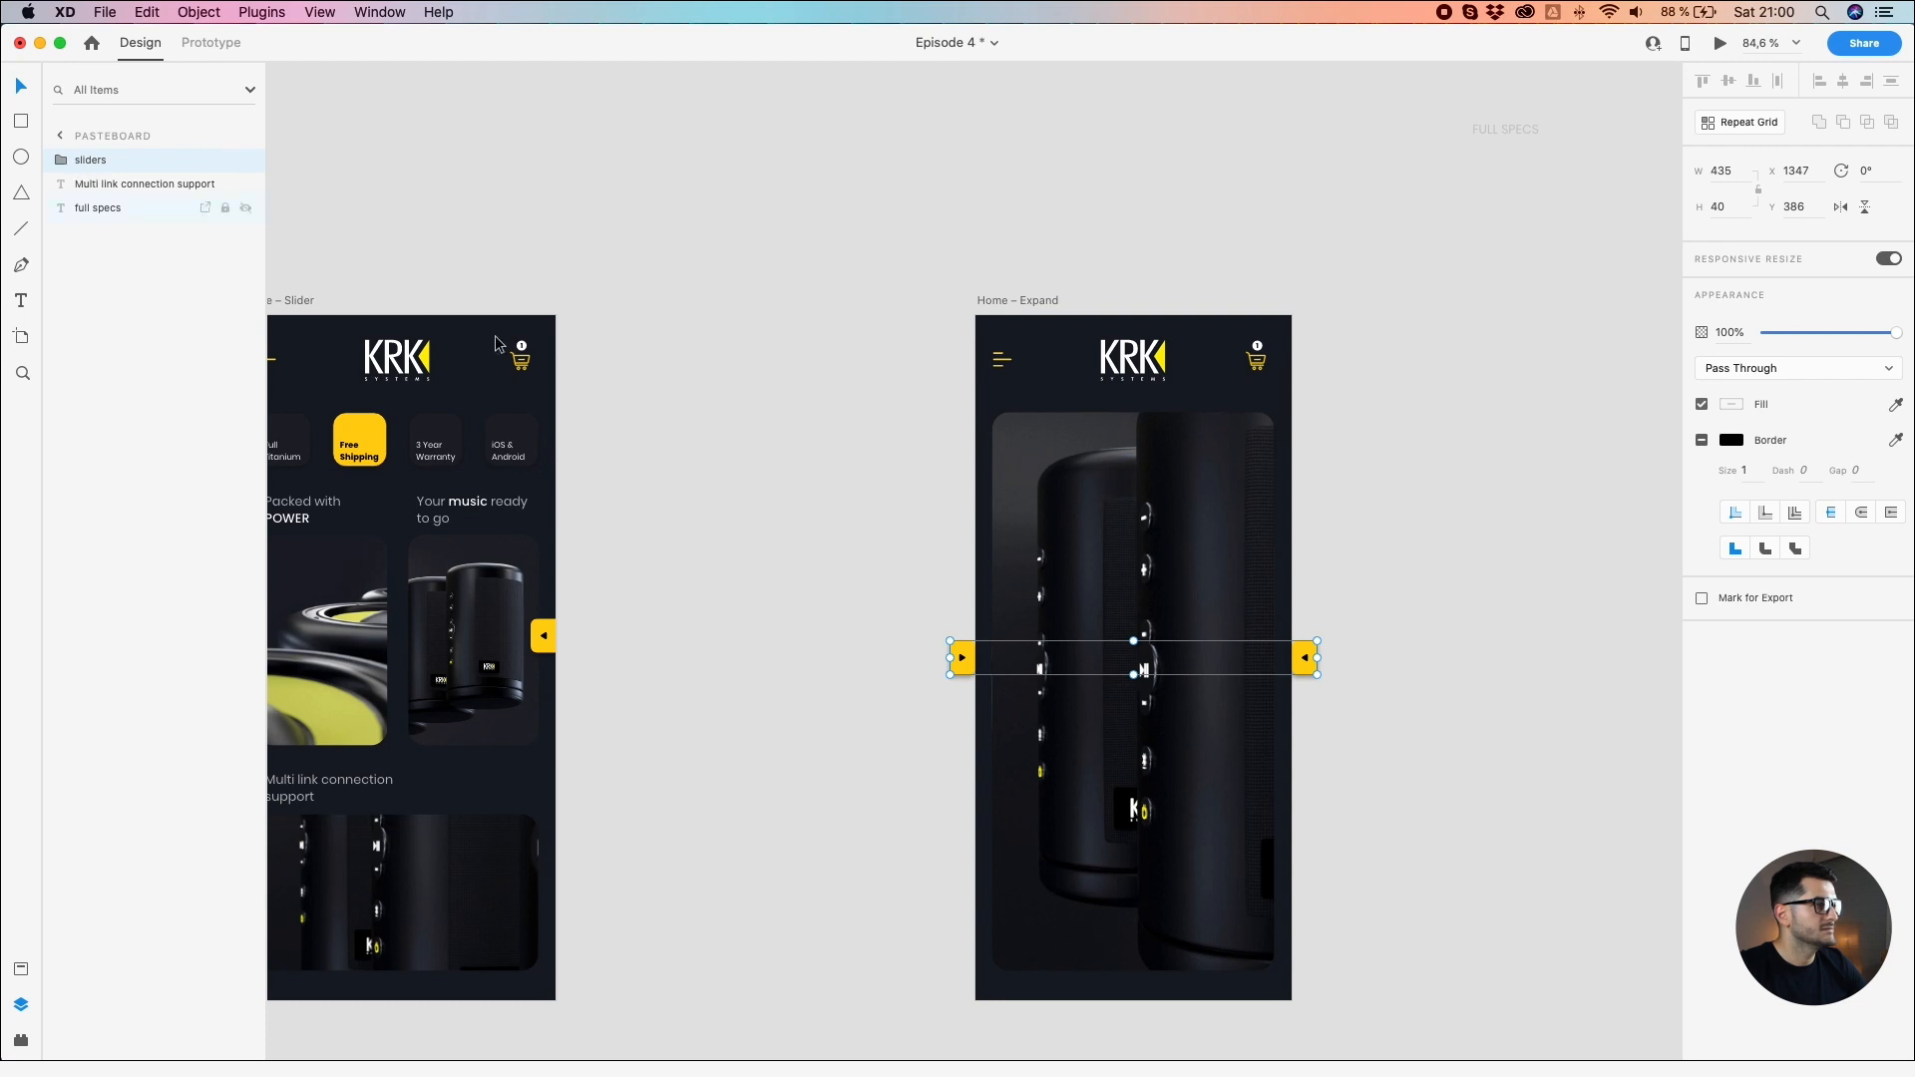
left_click_drag(975, 666, 1025, 666)
key("super+z")
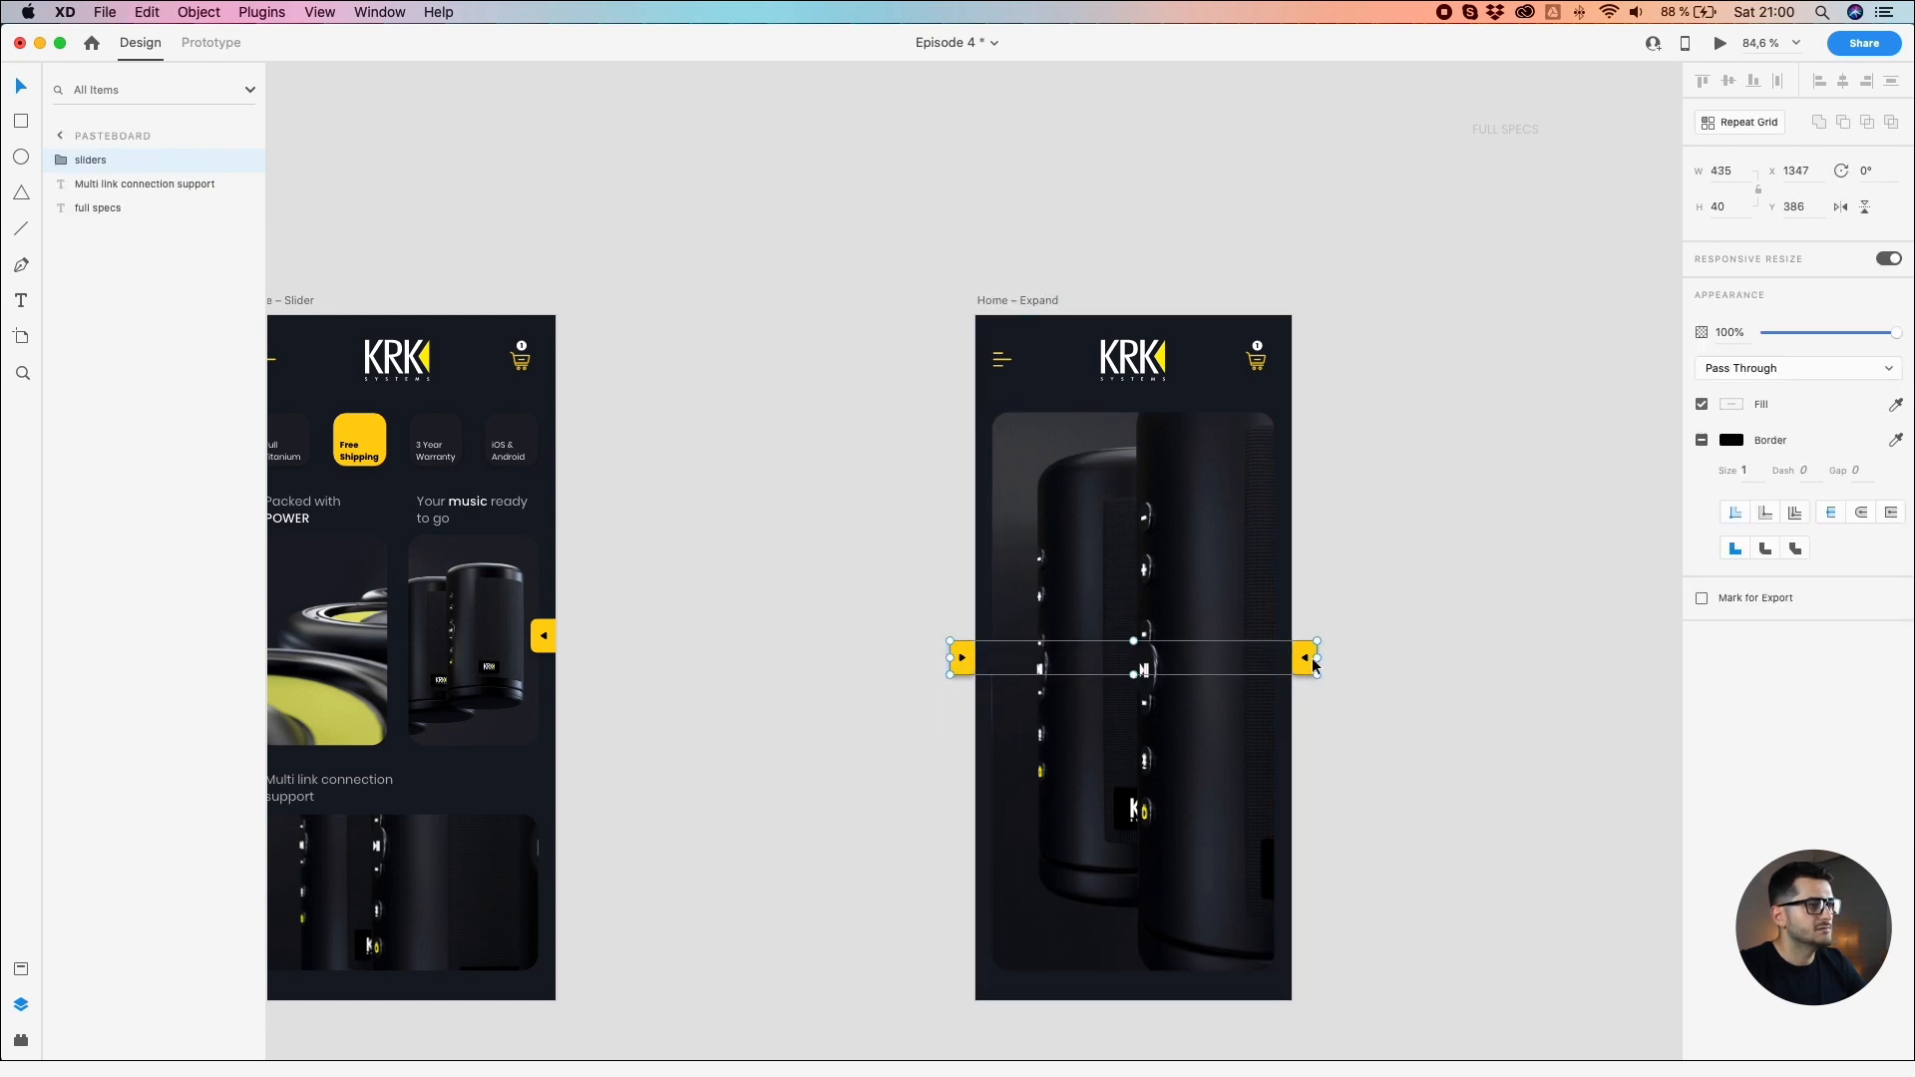
Step: Shift the sliders group over the Home – Expand artboard, cut it and paste it inside group e
left_click_drag(1310, 667, 1232, 666)
key("super+x")
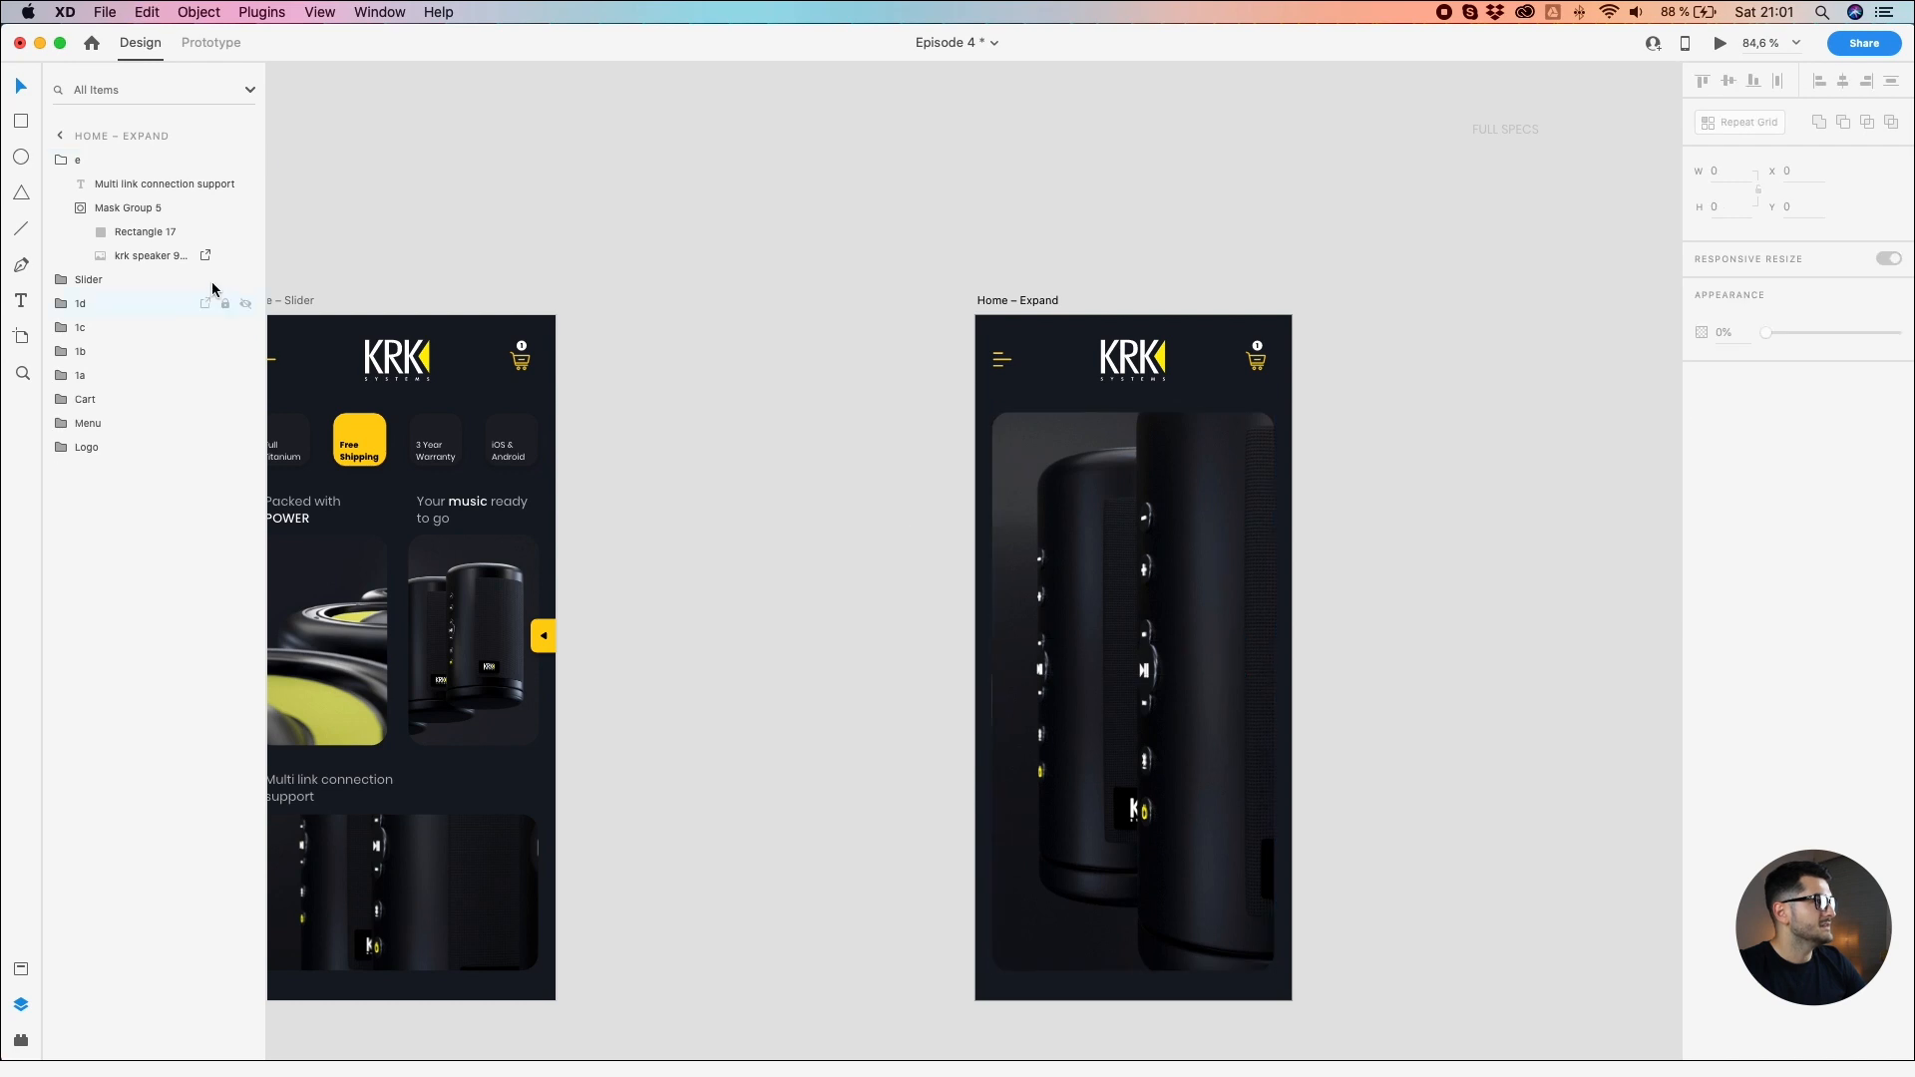
left_click(81, 164)
key("super+v")
mouse_move(58, 161)
left_mouse_down()
mouse_move(62, 245)
mouse_move(57, 190)
left_mouse_up()
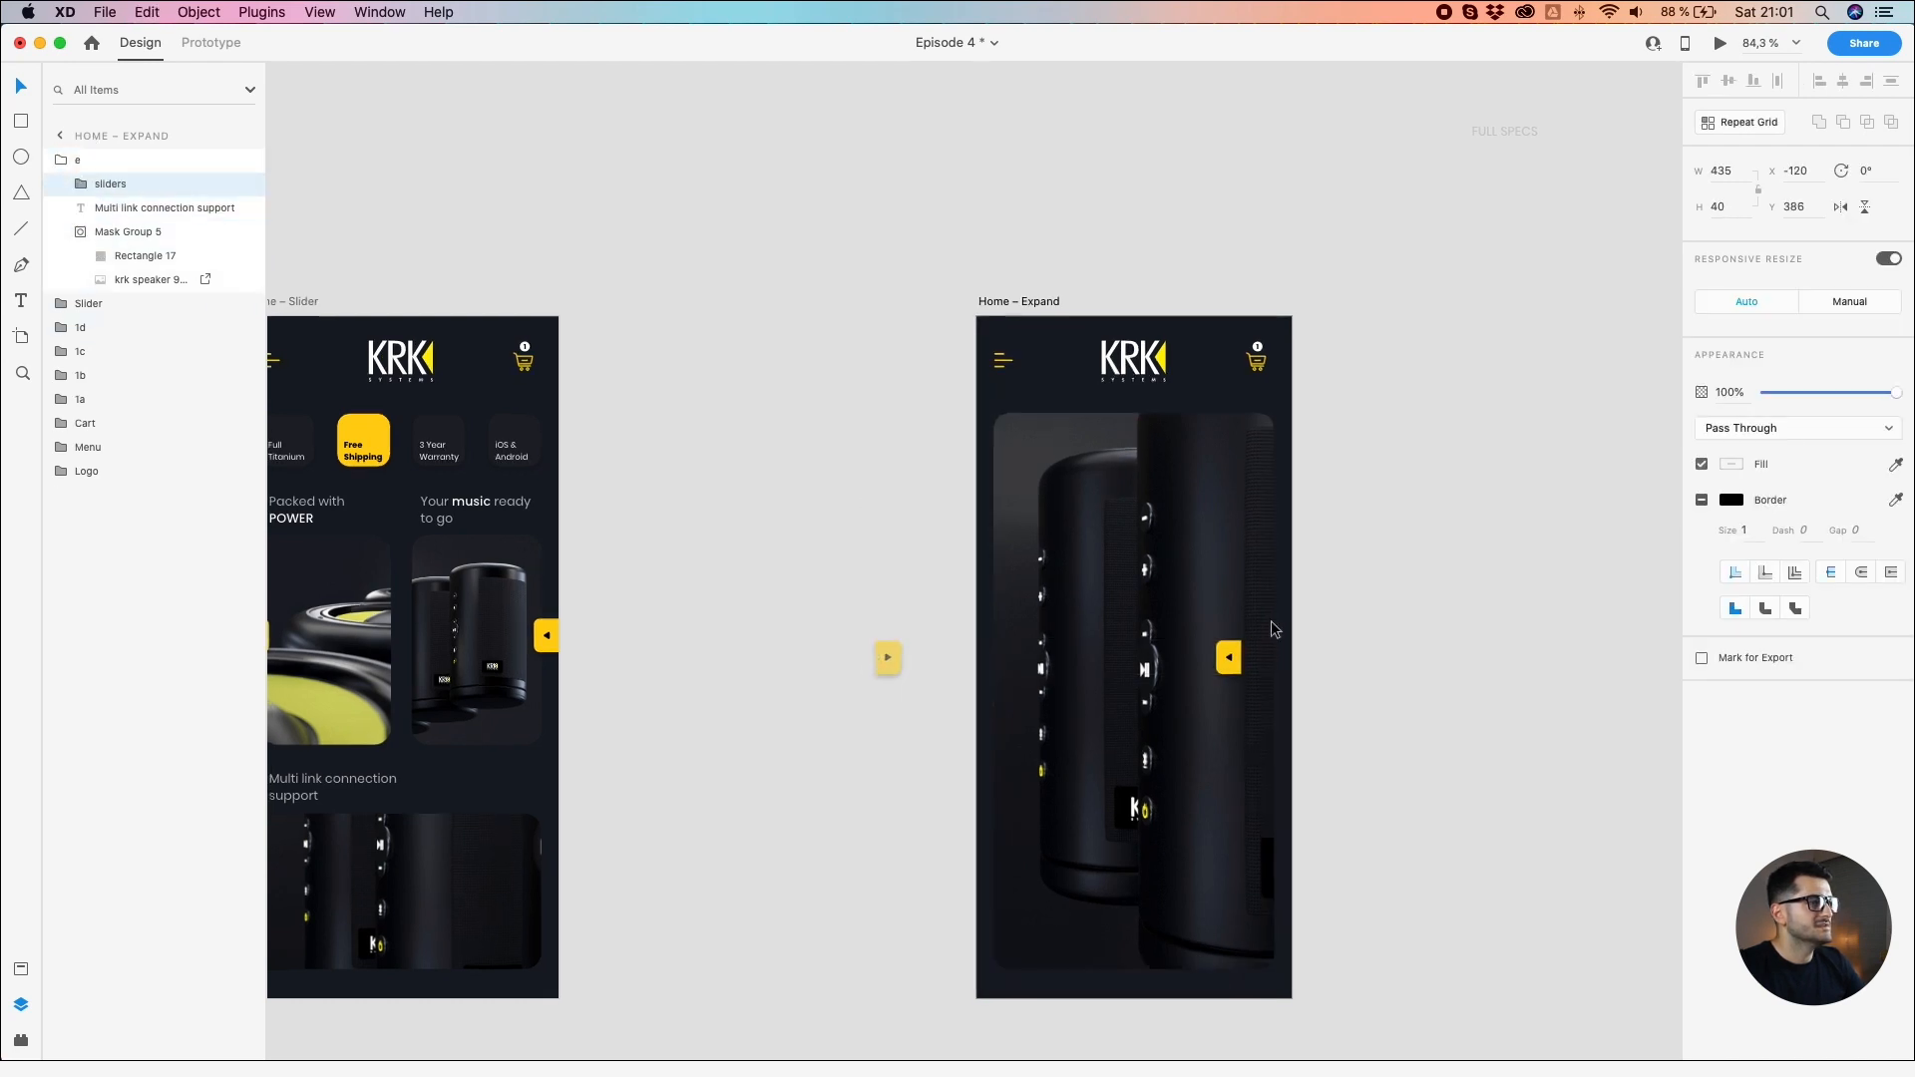
Step: Position the sliders group at X -30 so both yellow tabs sit just outside the Home – Expand artboard
scroll(1218, 641, "up", 5)
left_click_drag(1199, 676, 1314, 673)
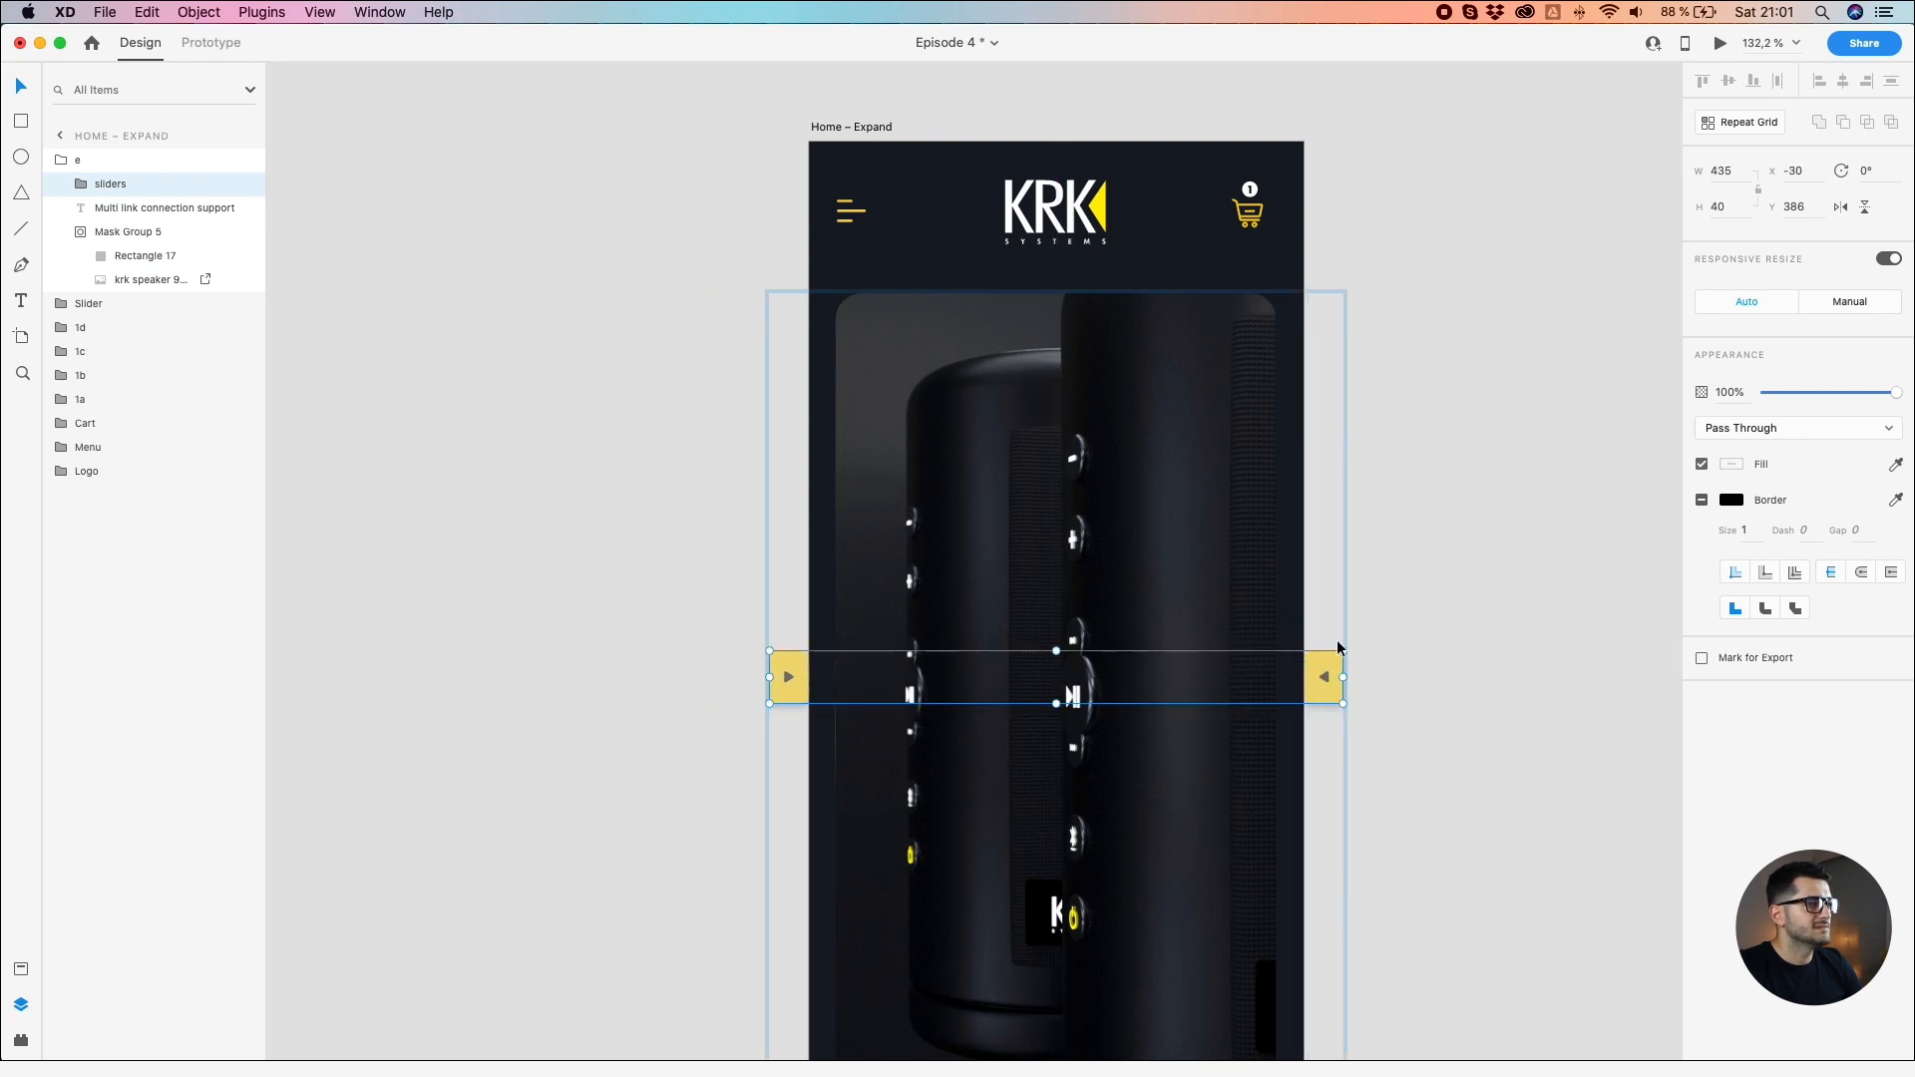
left_click(1439, 637)
Step: Cut the sliders group on the Home – Slider artboard and paste it inside that artboard's group e
scroll(1439, 636, "down", 5)
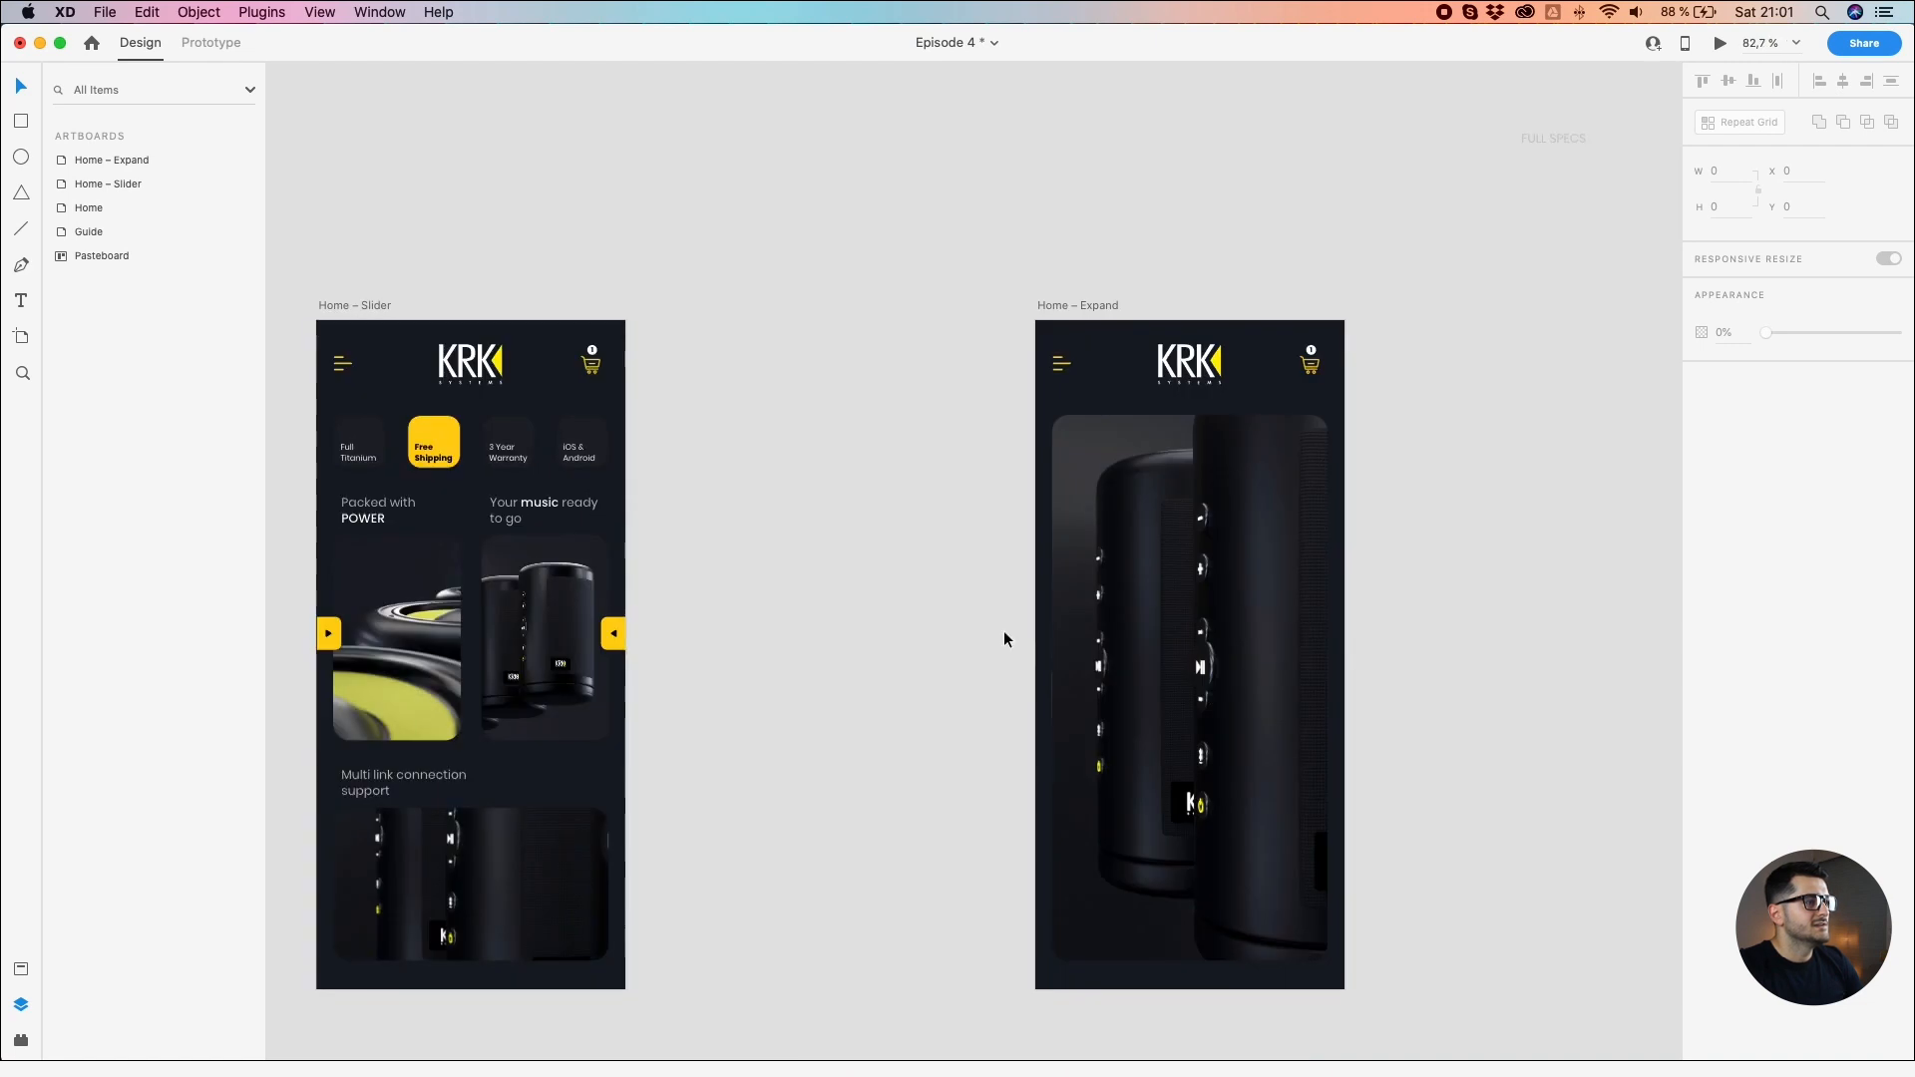
left_click_drag(732, 619, 1001, 620)
left_click(891, 621)
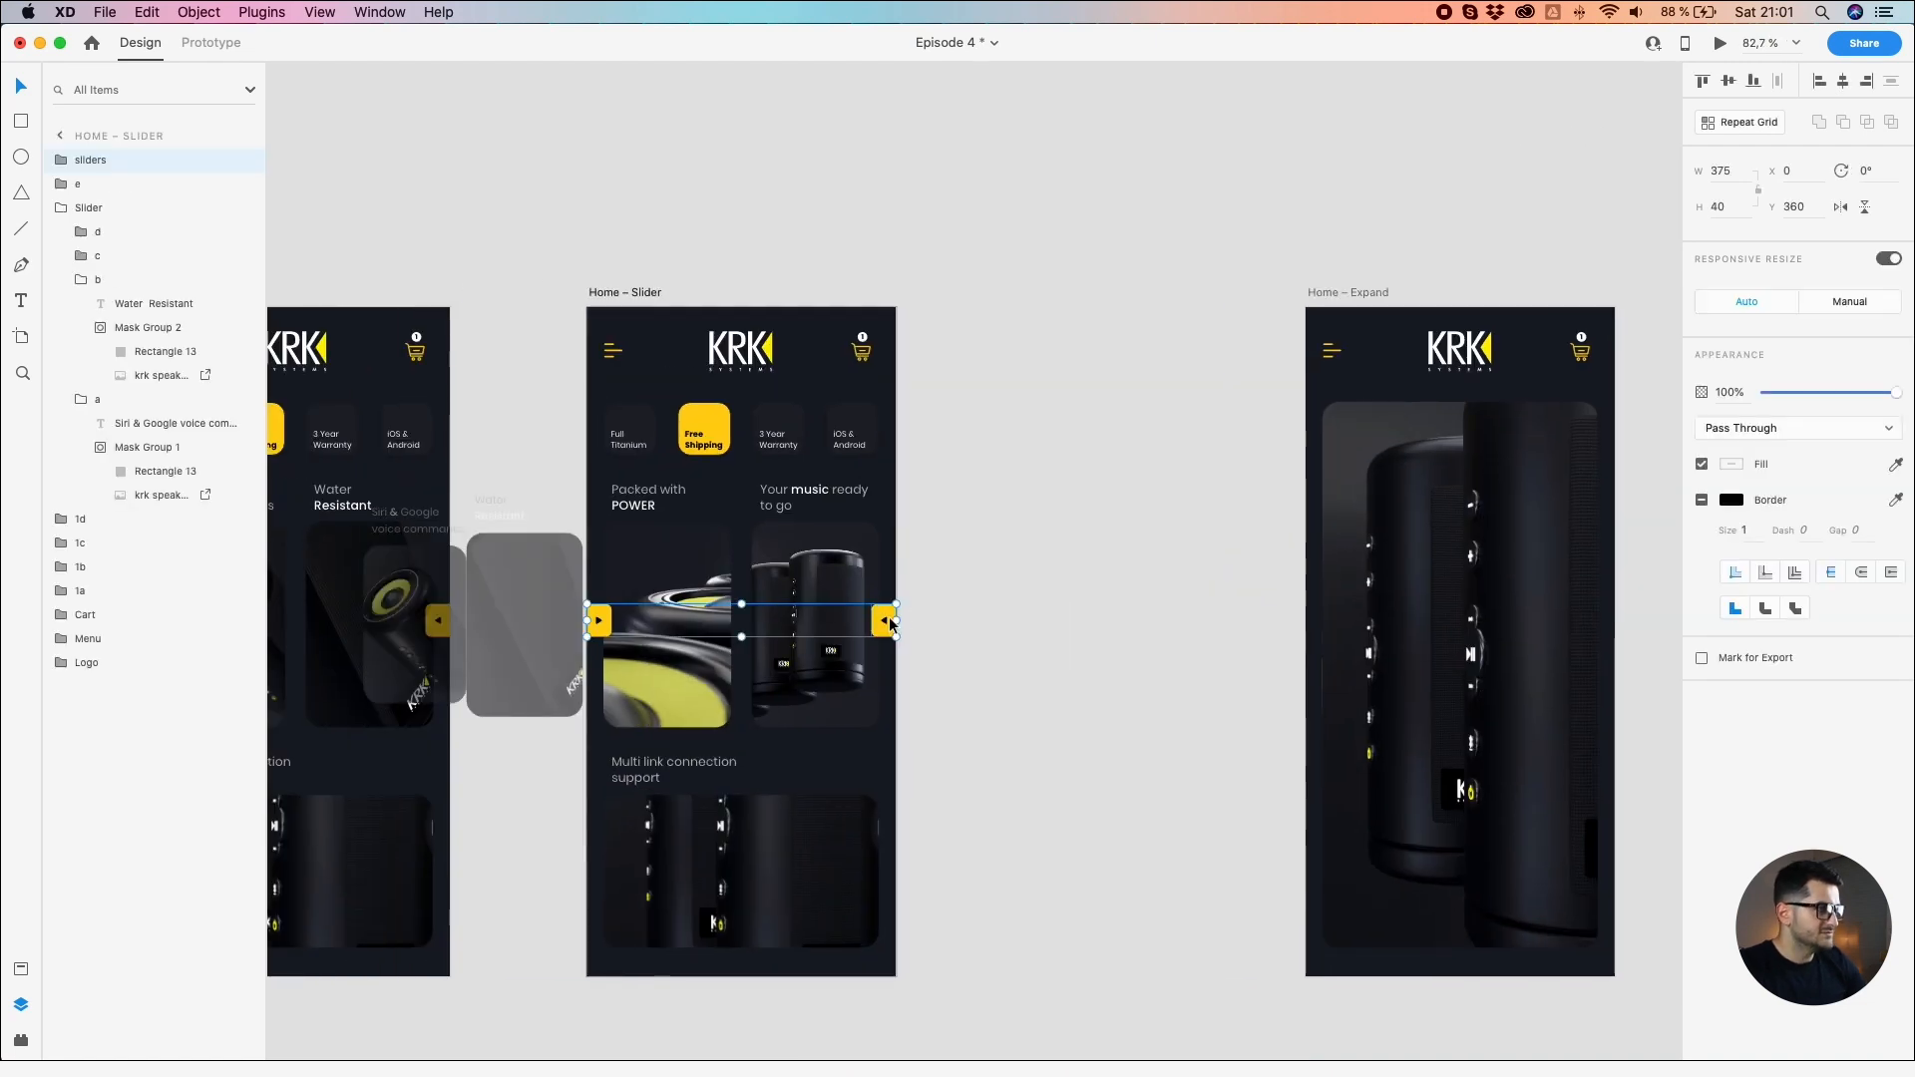
key("Delete")
left_click(754, 848)
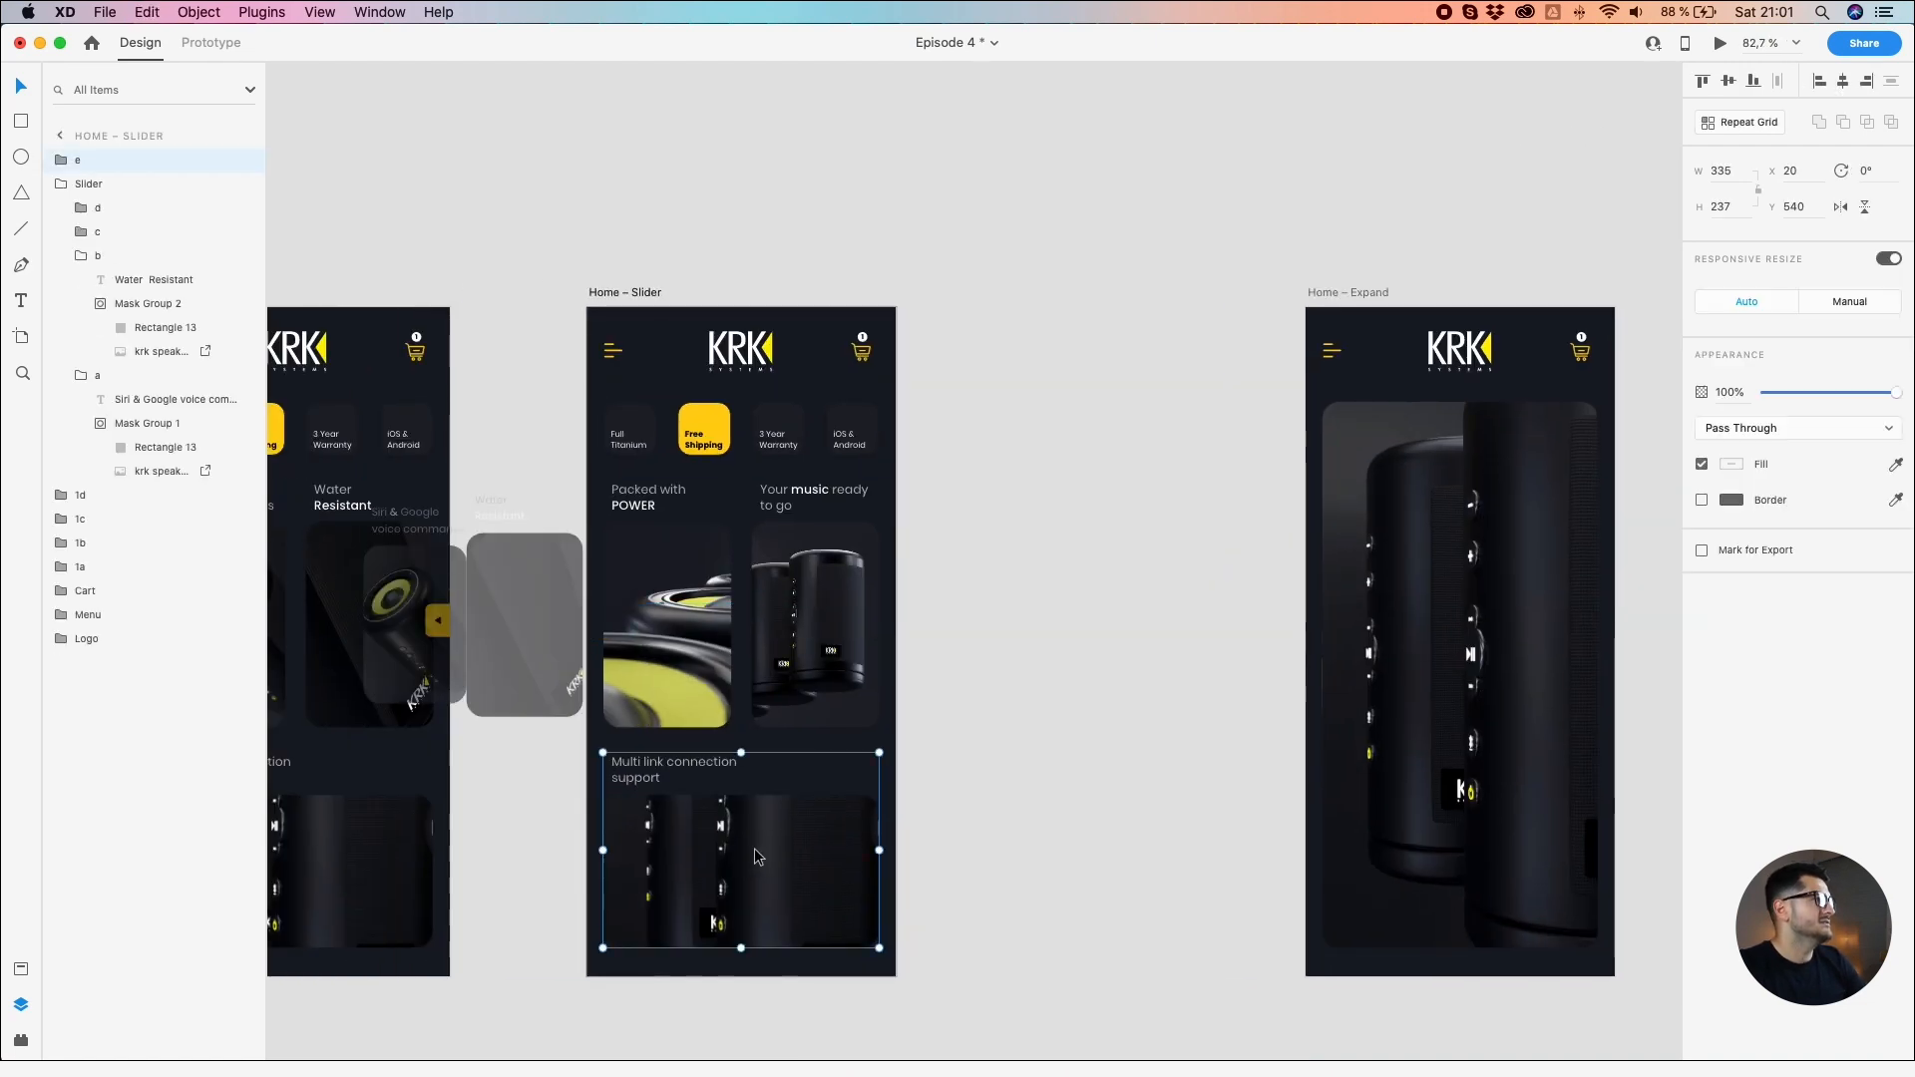
double_click(673, 822)
key("super+v")
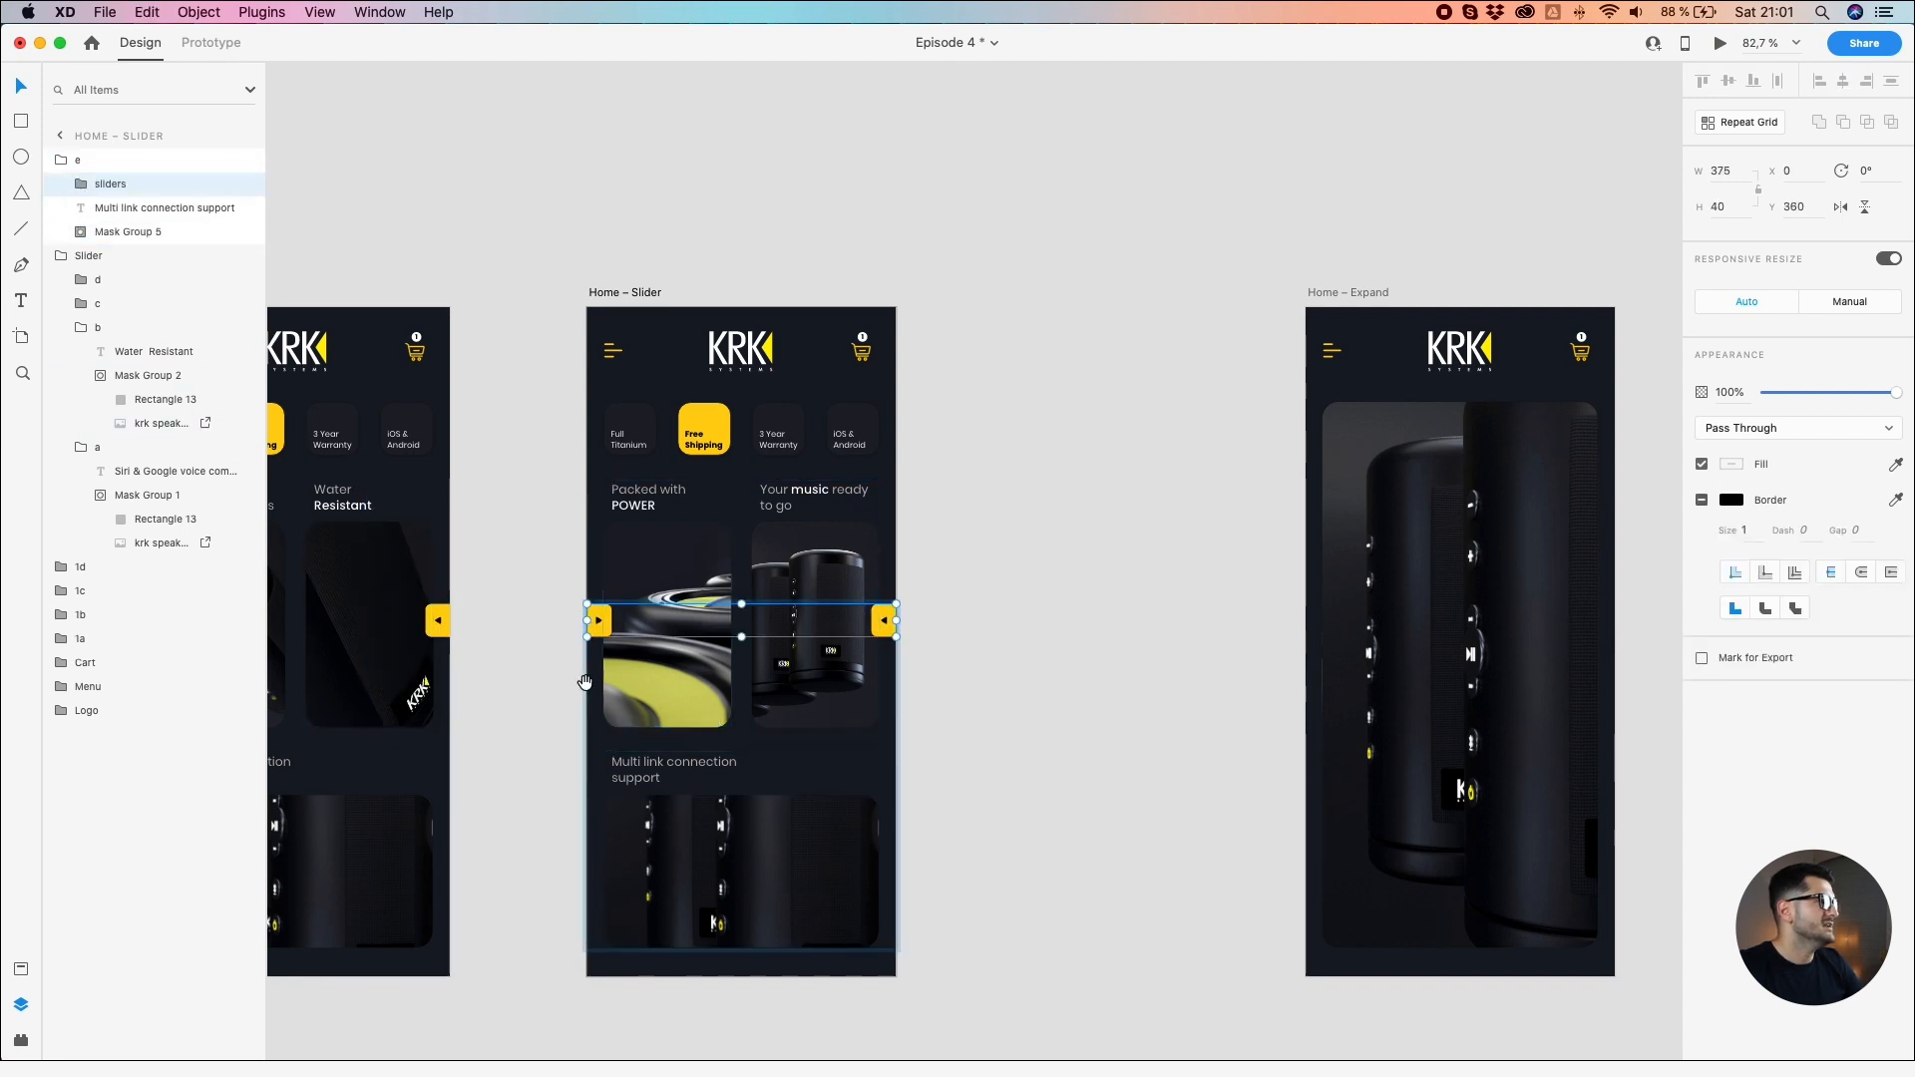
Step: Cut the sliders group on the Home artboard and paste it inside group e above the text and mask
scroll(778, 619, "left", 5)
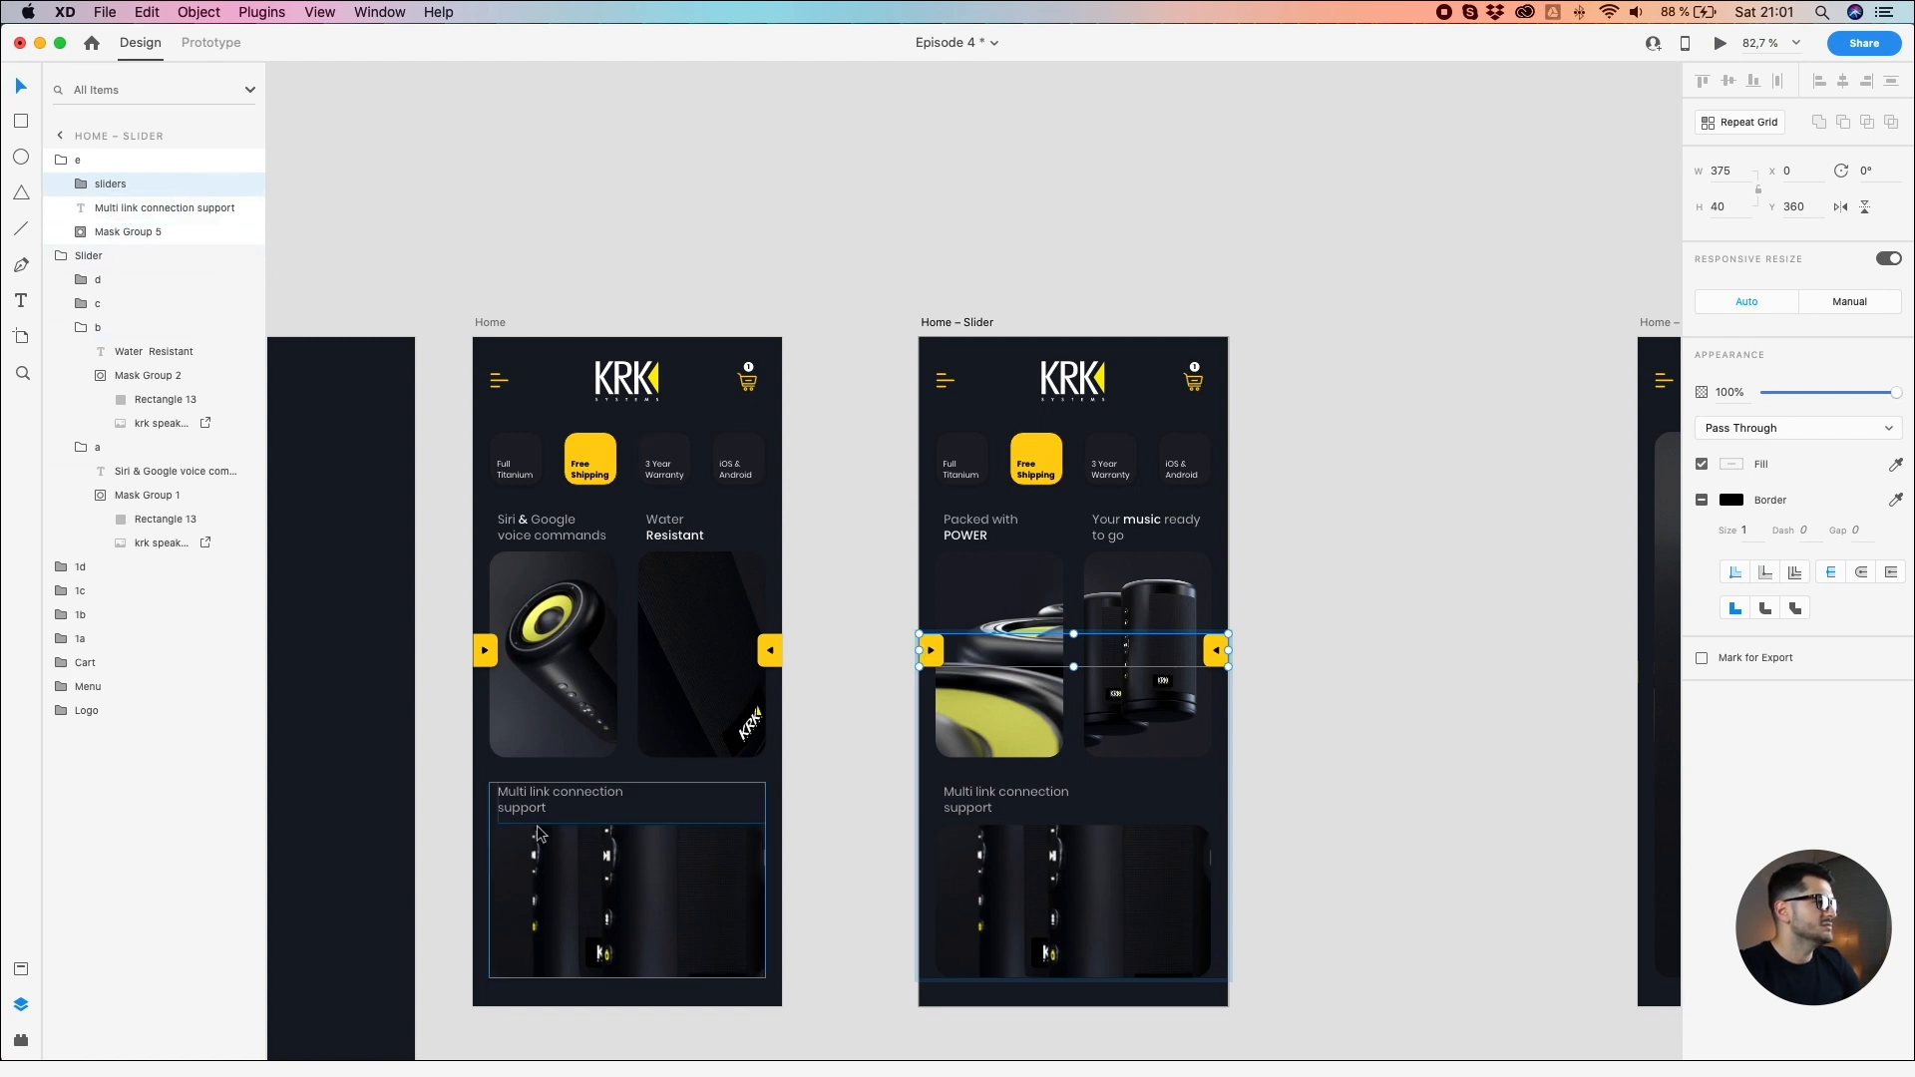
left_click(488, 663)
double_click(564, 825)
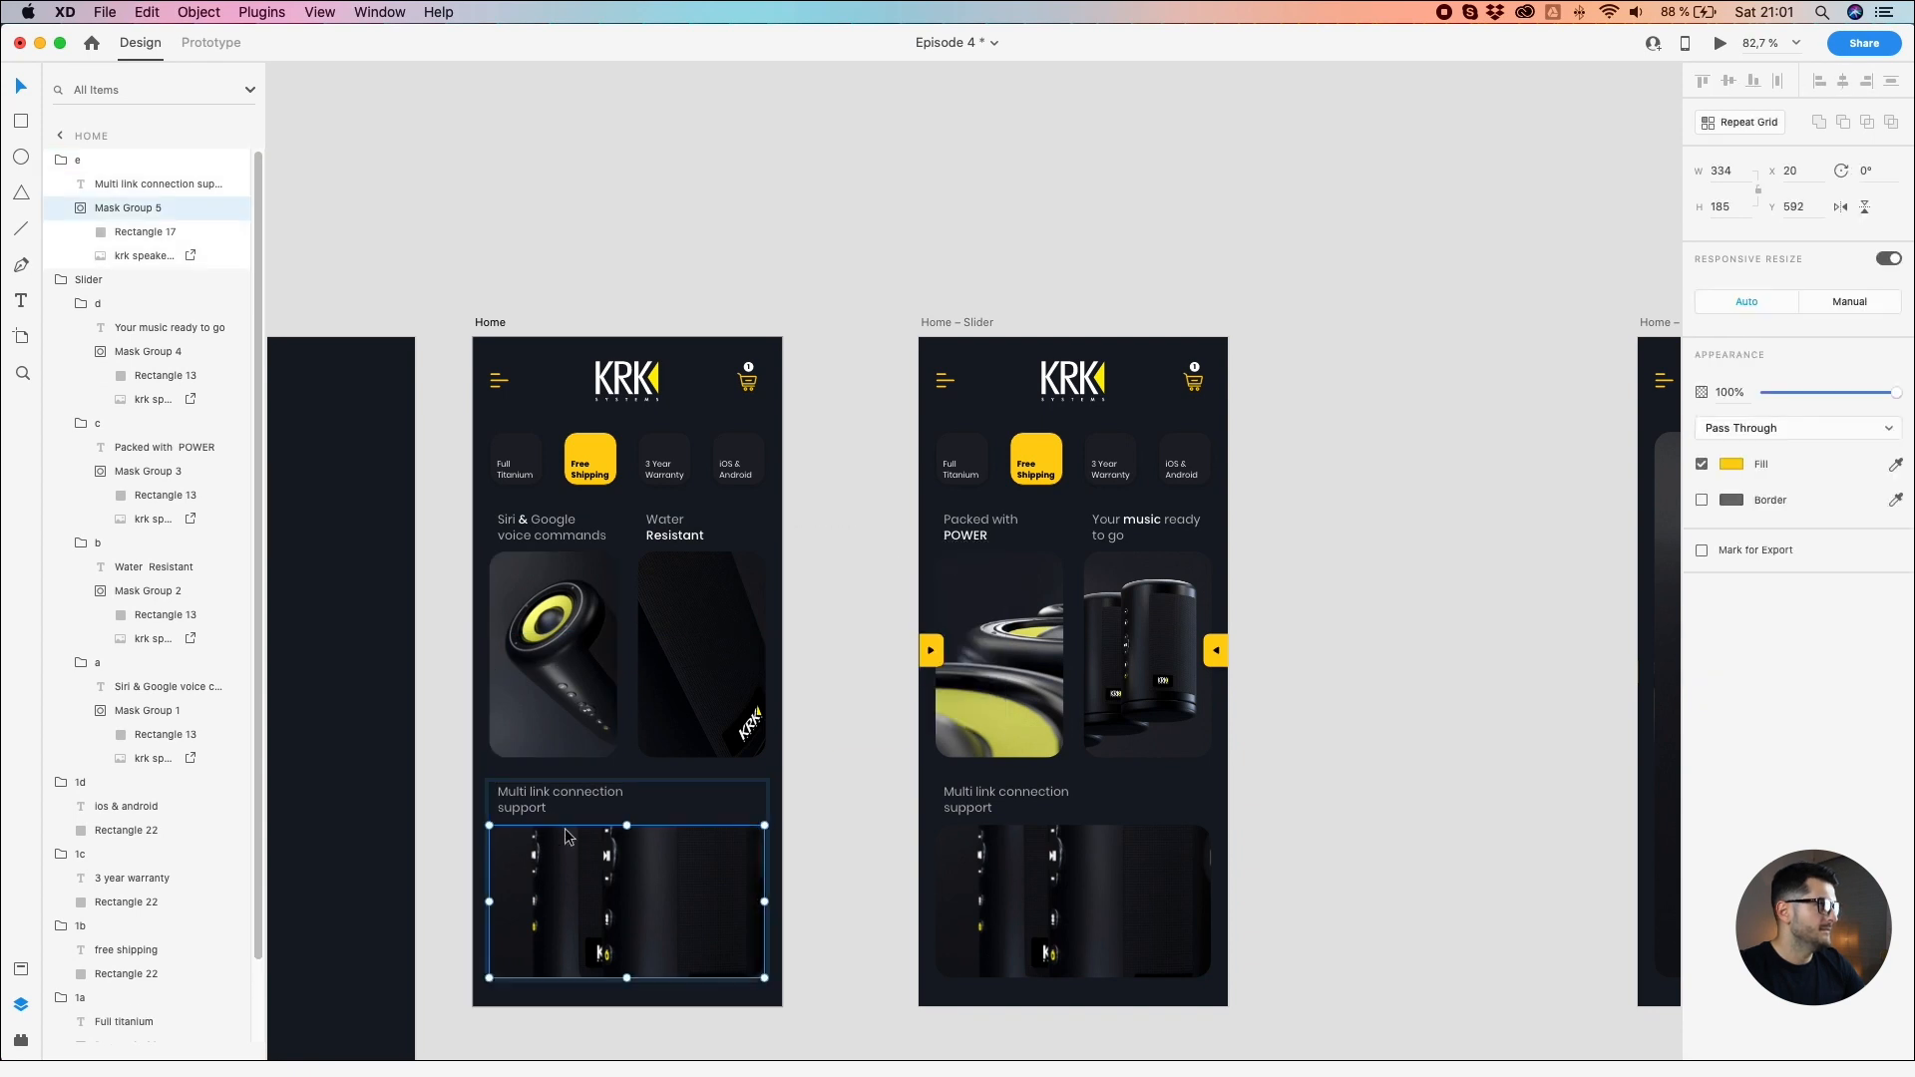
left_click(77, 164)
key("super+v")
left_click(62, 165)
left_click_drag(65, 167, 92, 197)
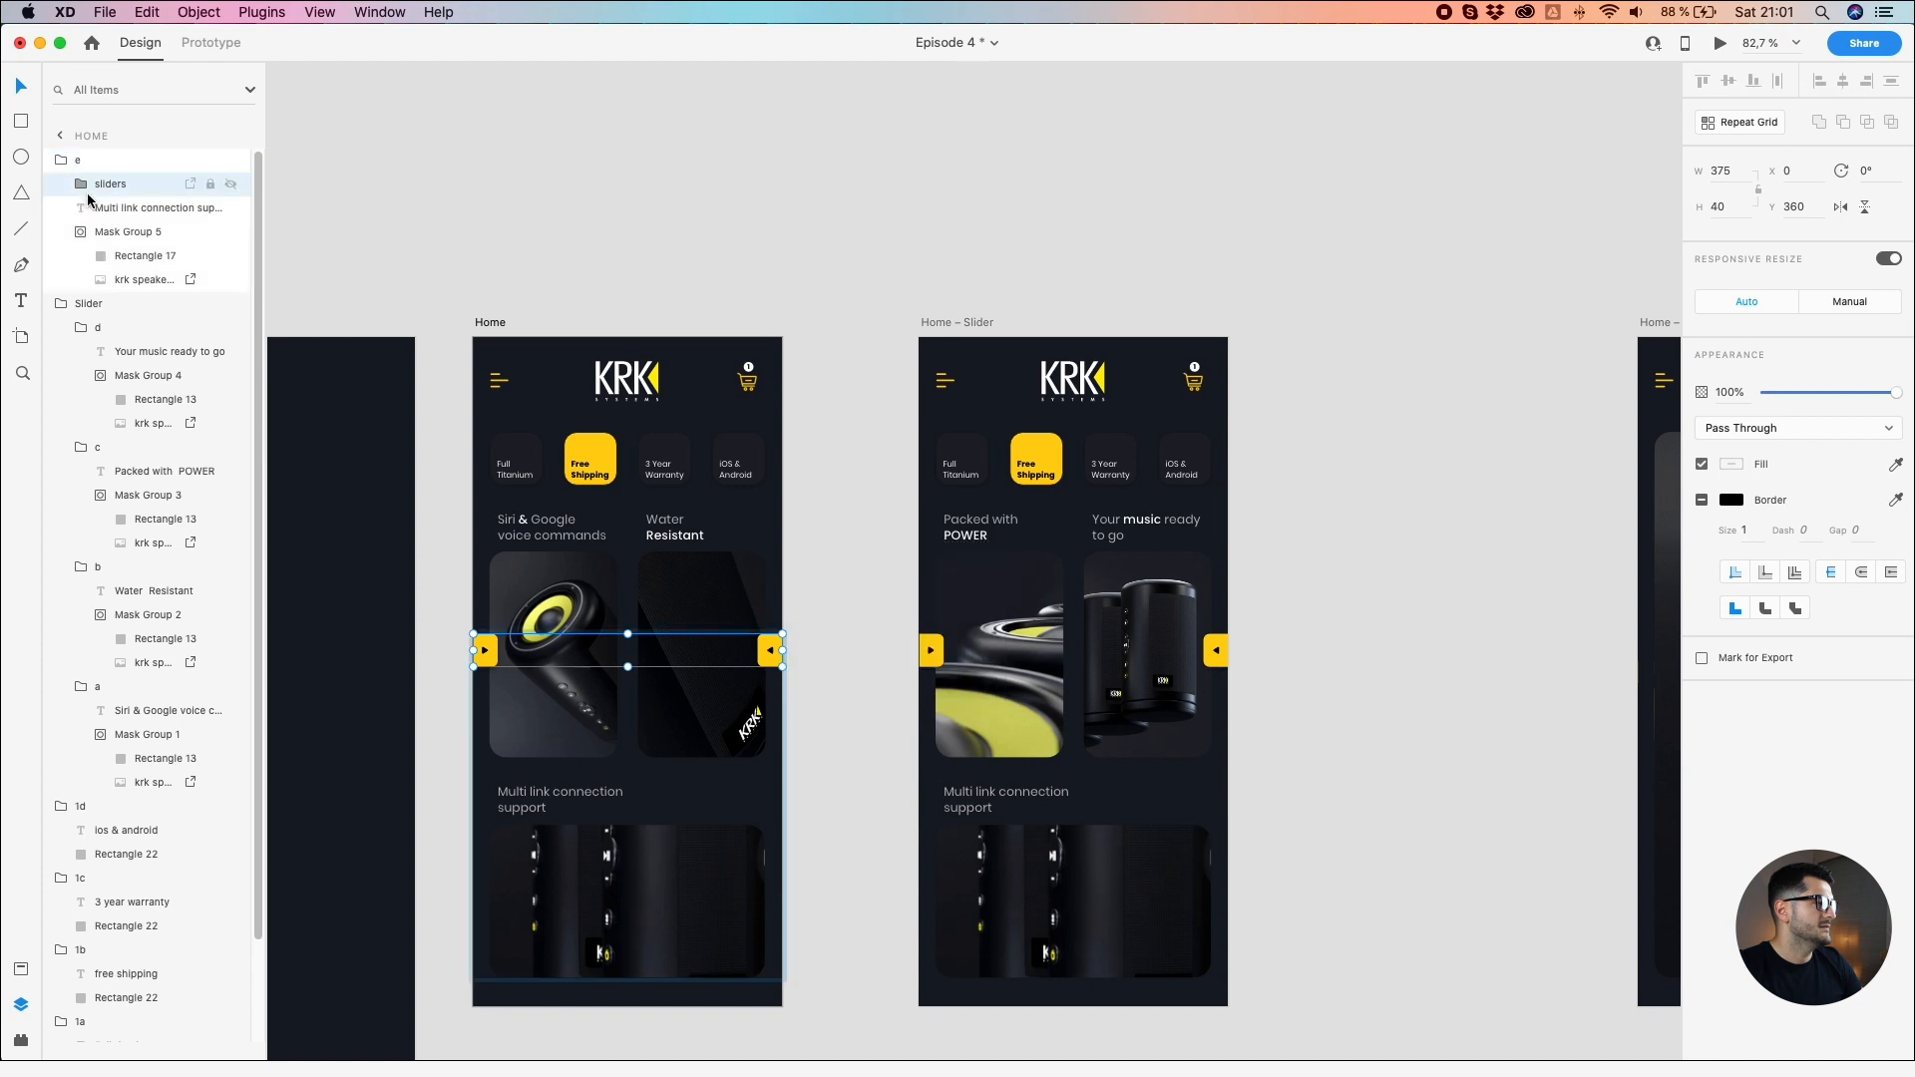
left_click(706, 271)
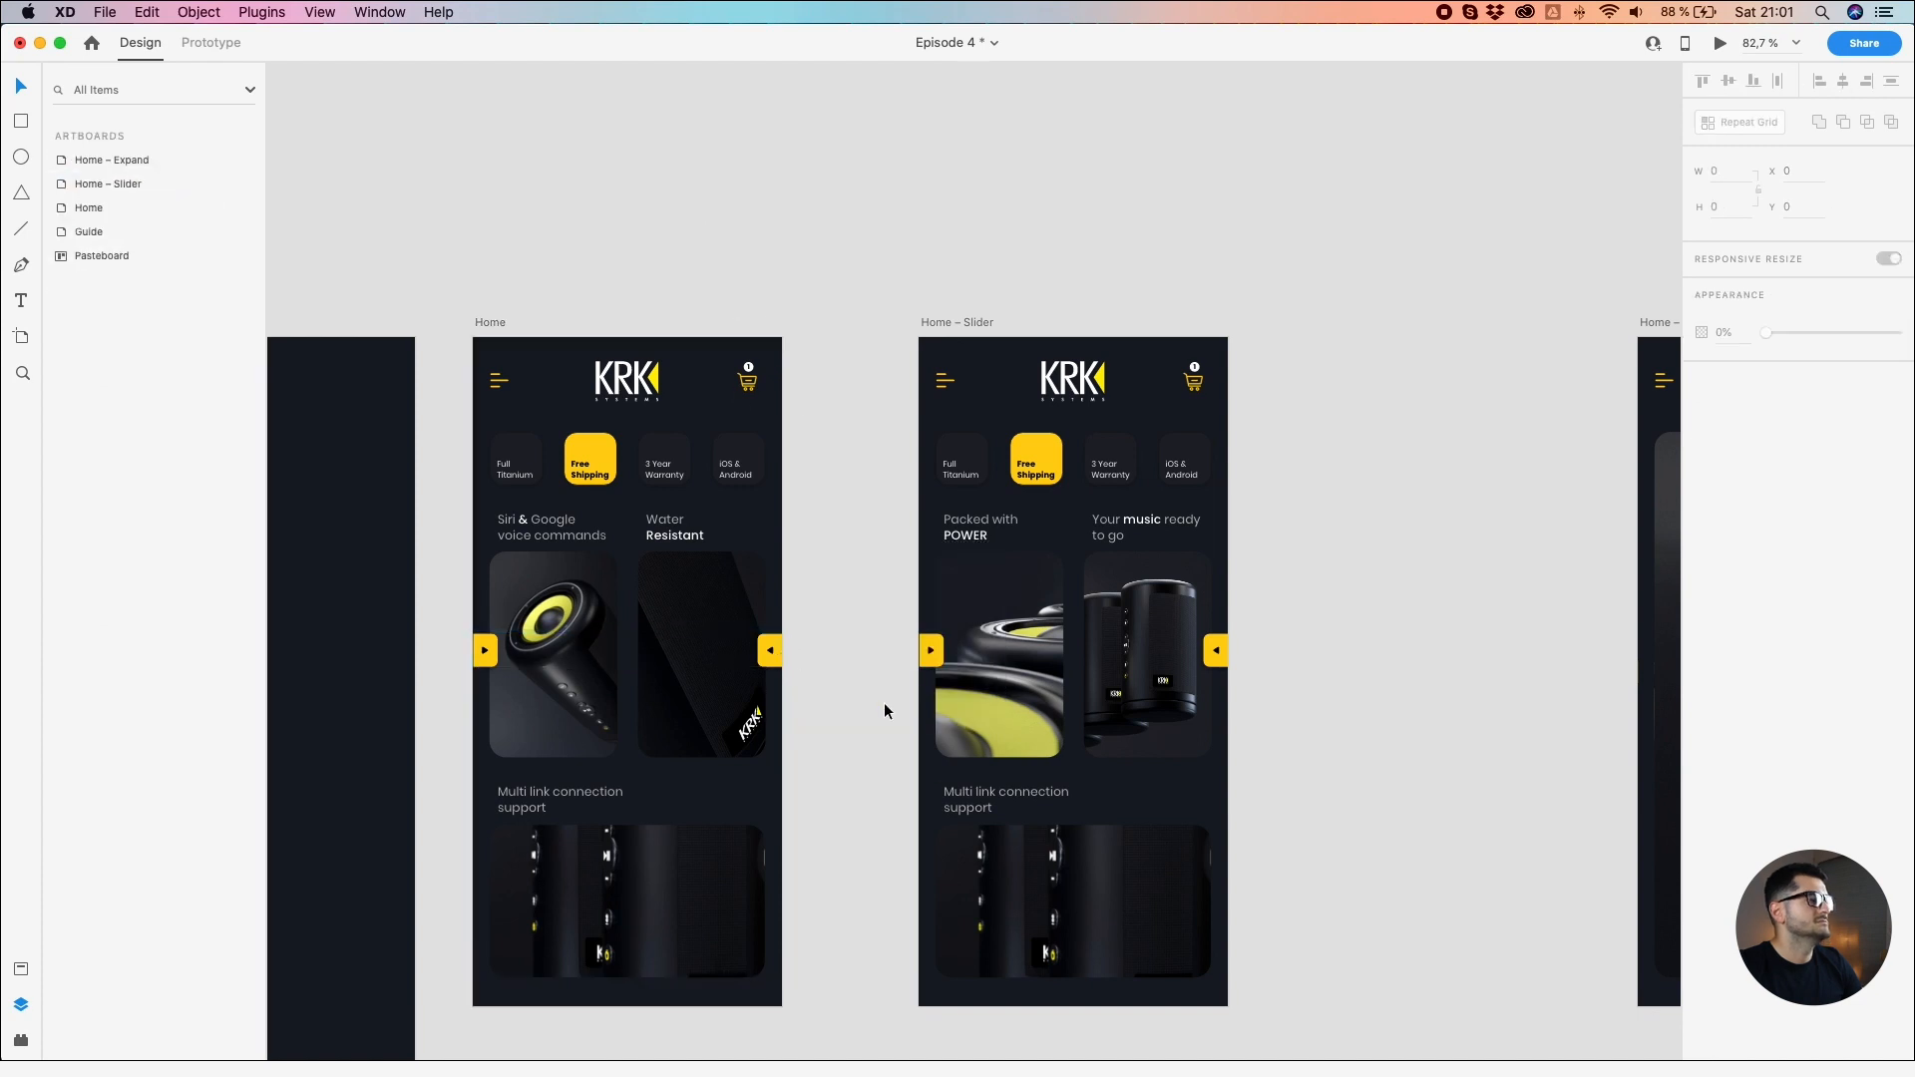
Step: Move the Home – Expand artboard closer to the Home – Slider artboard, to X 1079
scroll(884, 702, "right", 5)
left_click(1174, 260)
left_click_drag(1173, 260, 928, 269)
scroll(933, 326, "down", 2)
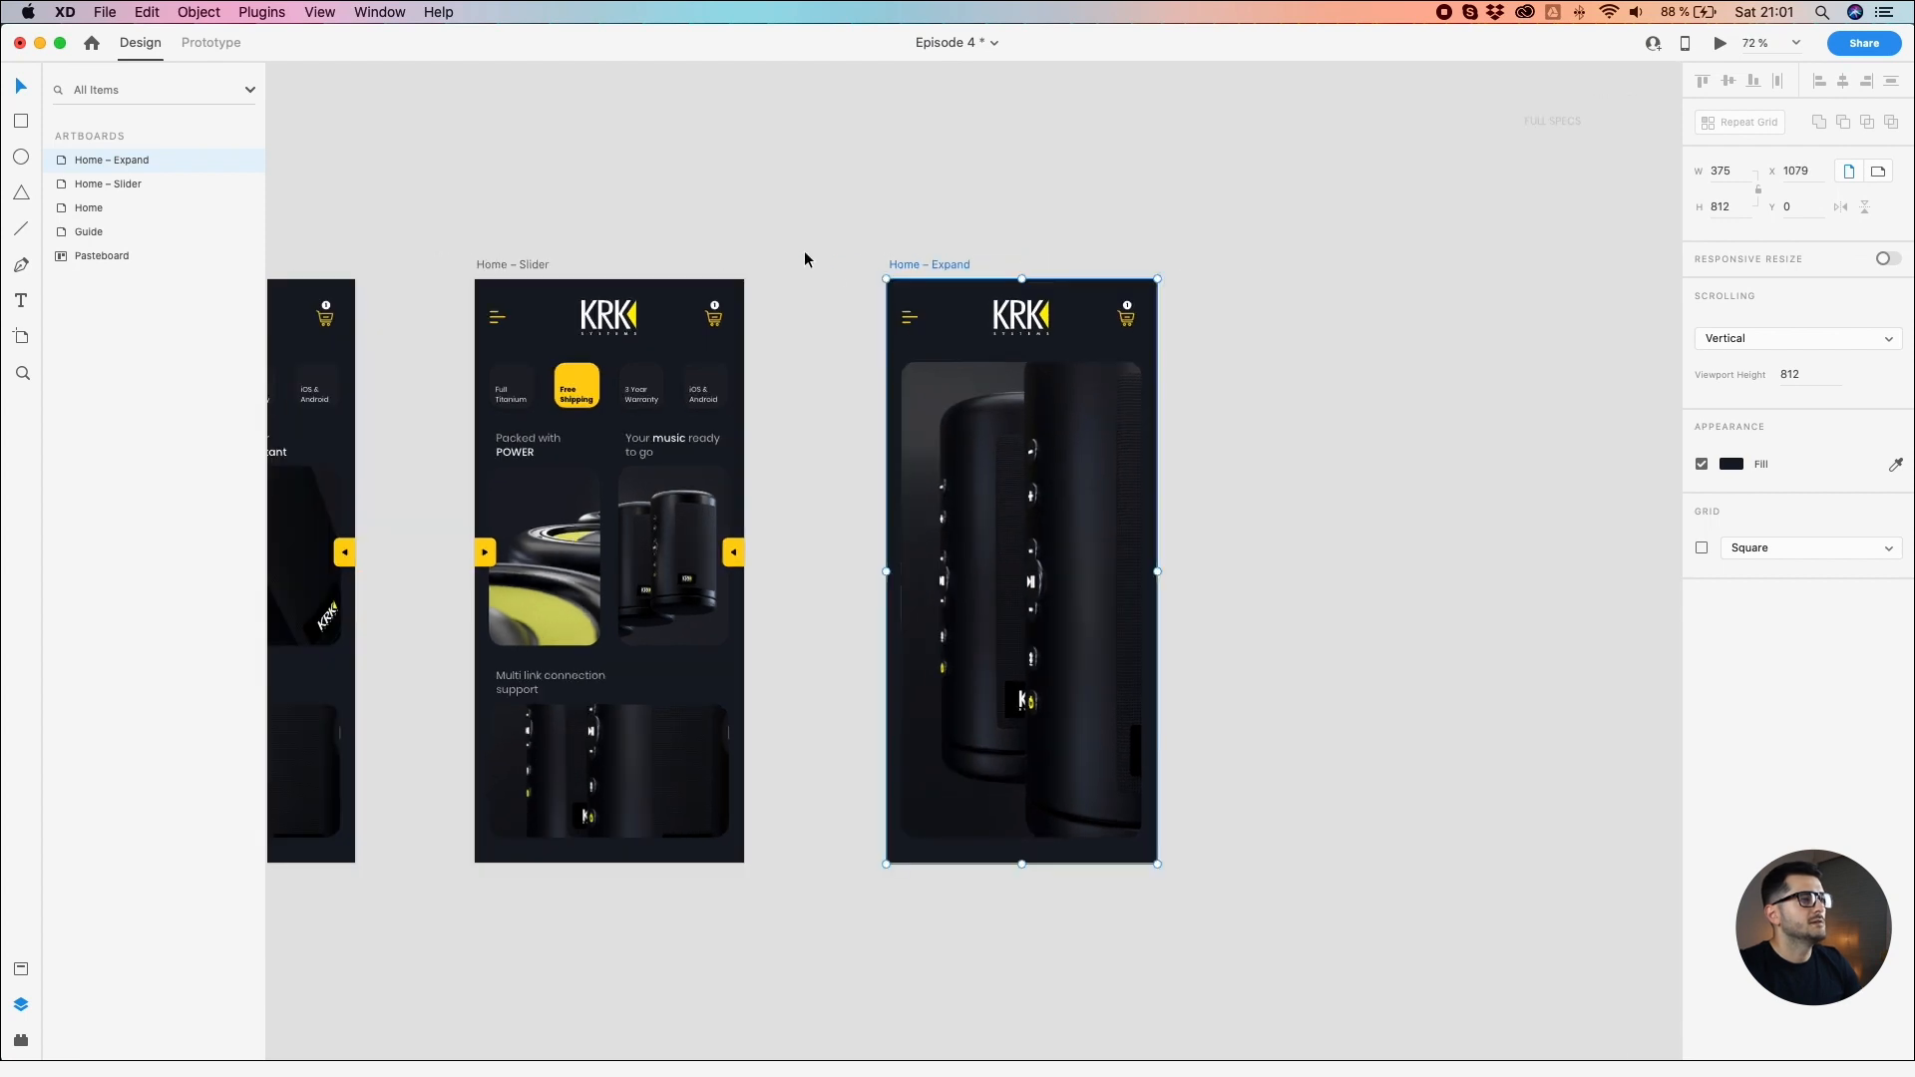
Step: Inspect the masked speaker image and its left edge on the Home – Expand artboard
left_click(1017, 523)
scroll(1013, 587, "up", 5)
scroll(1000, 762, "down", 2)
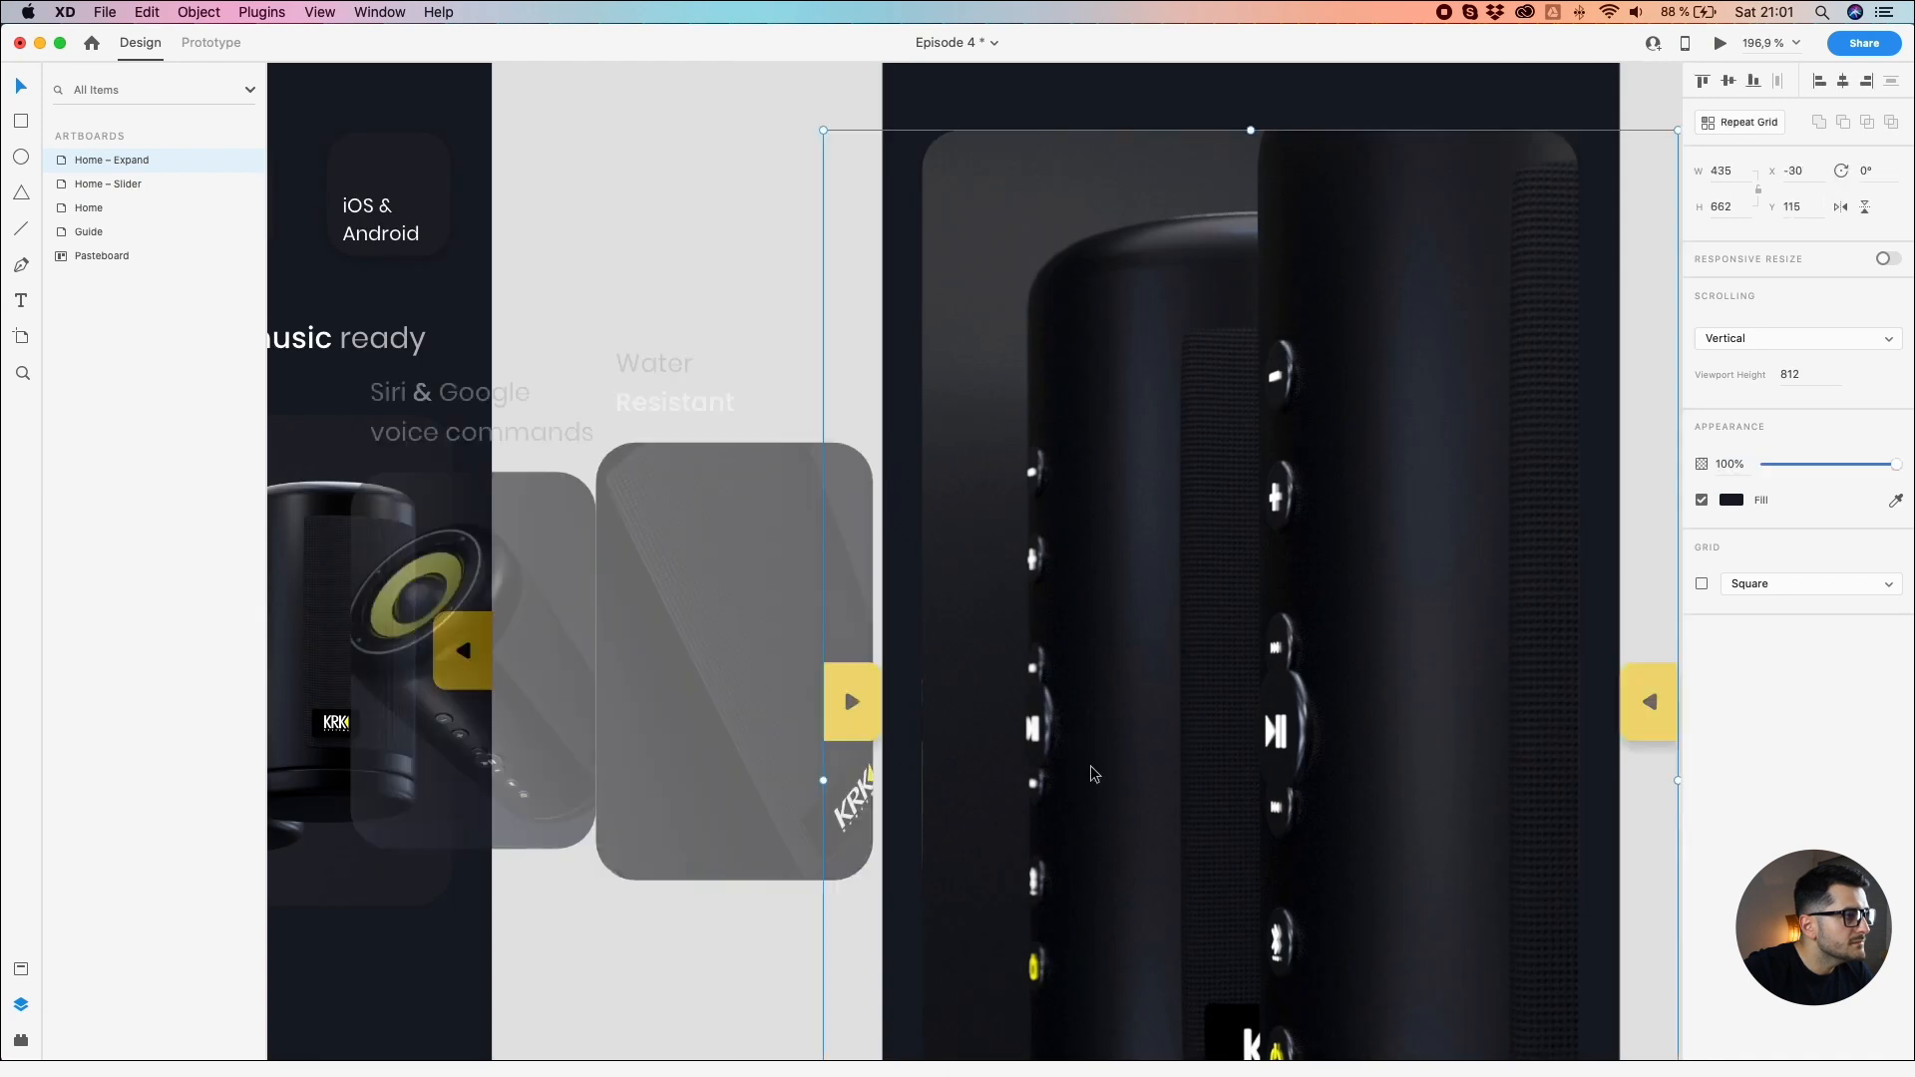
double_click(1091, 766)
double_click(1091, 766)
left_click(1091, 766)
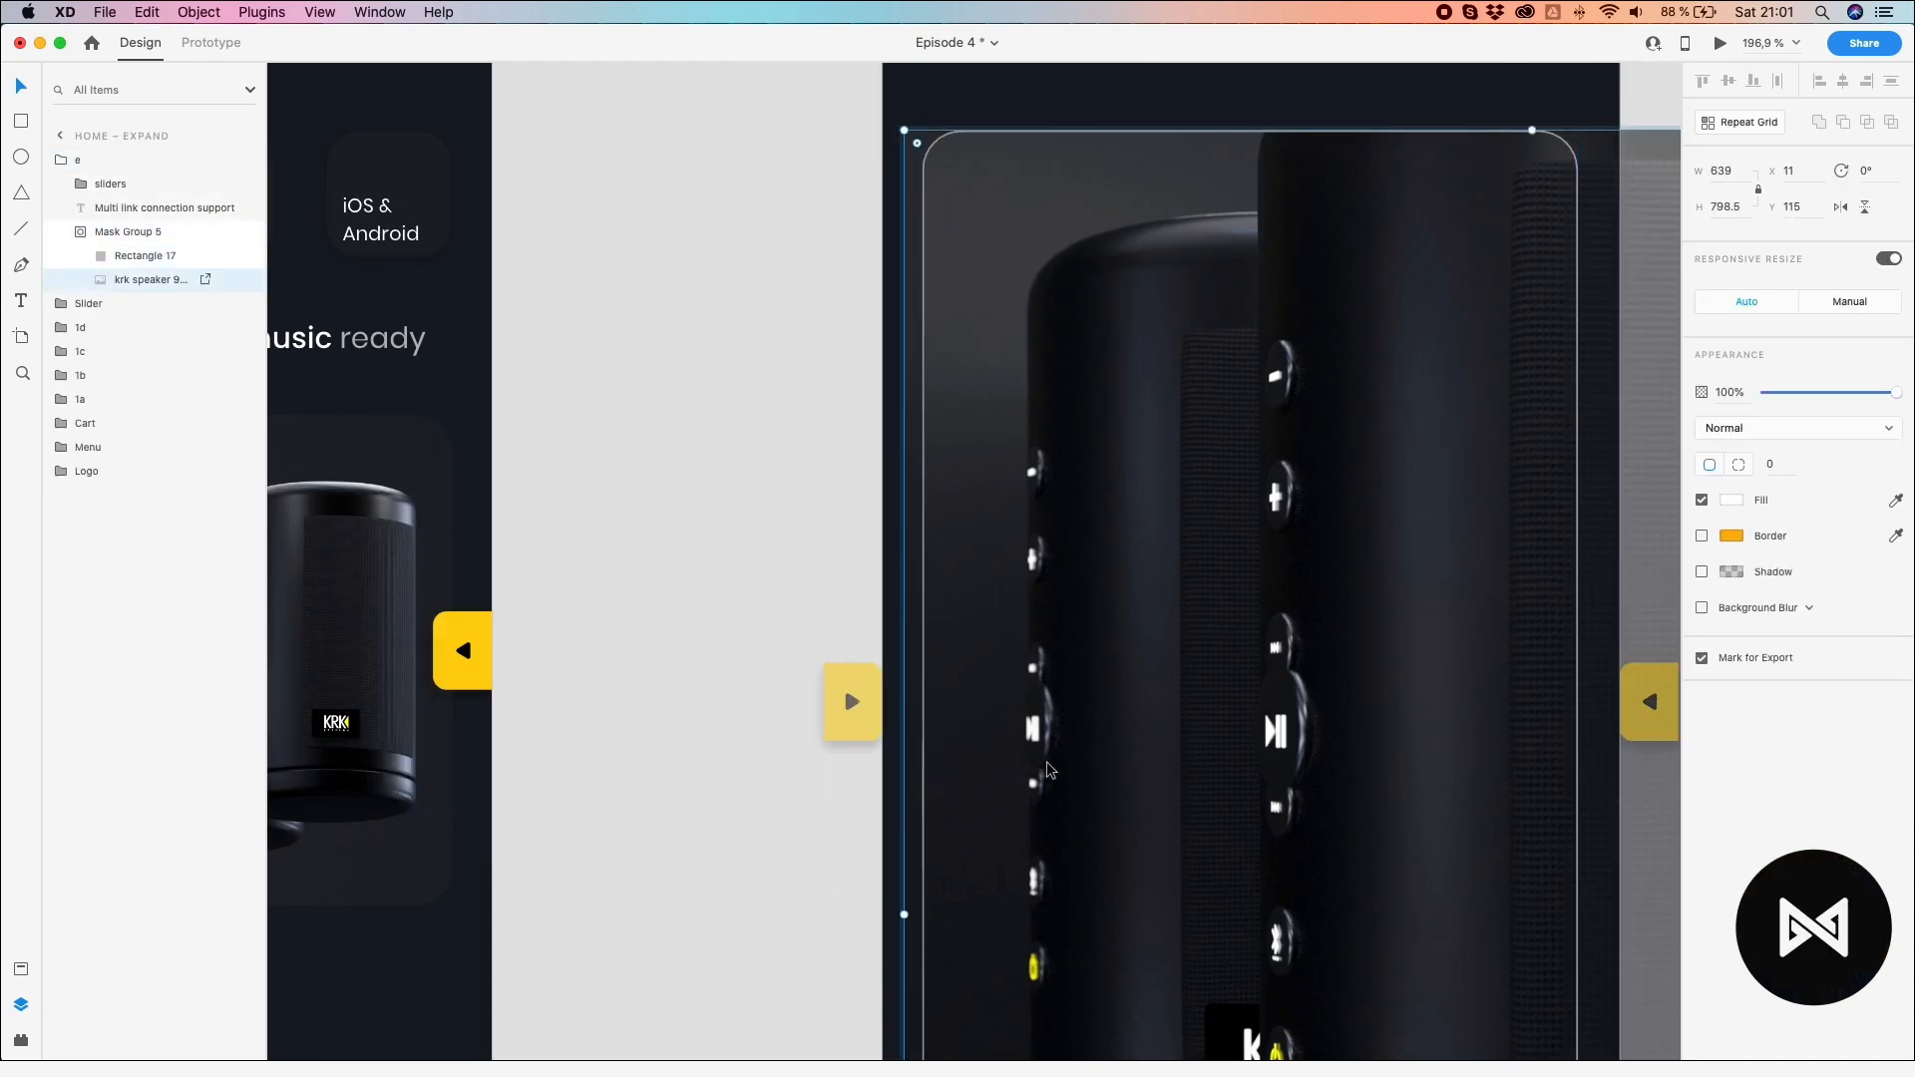
left_click(810, 709)
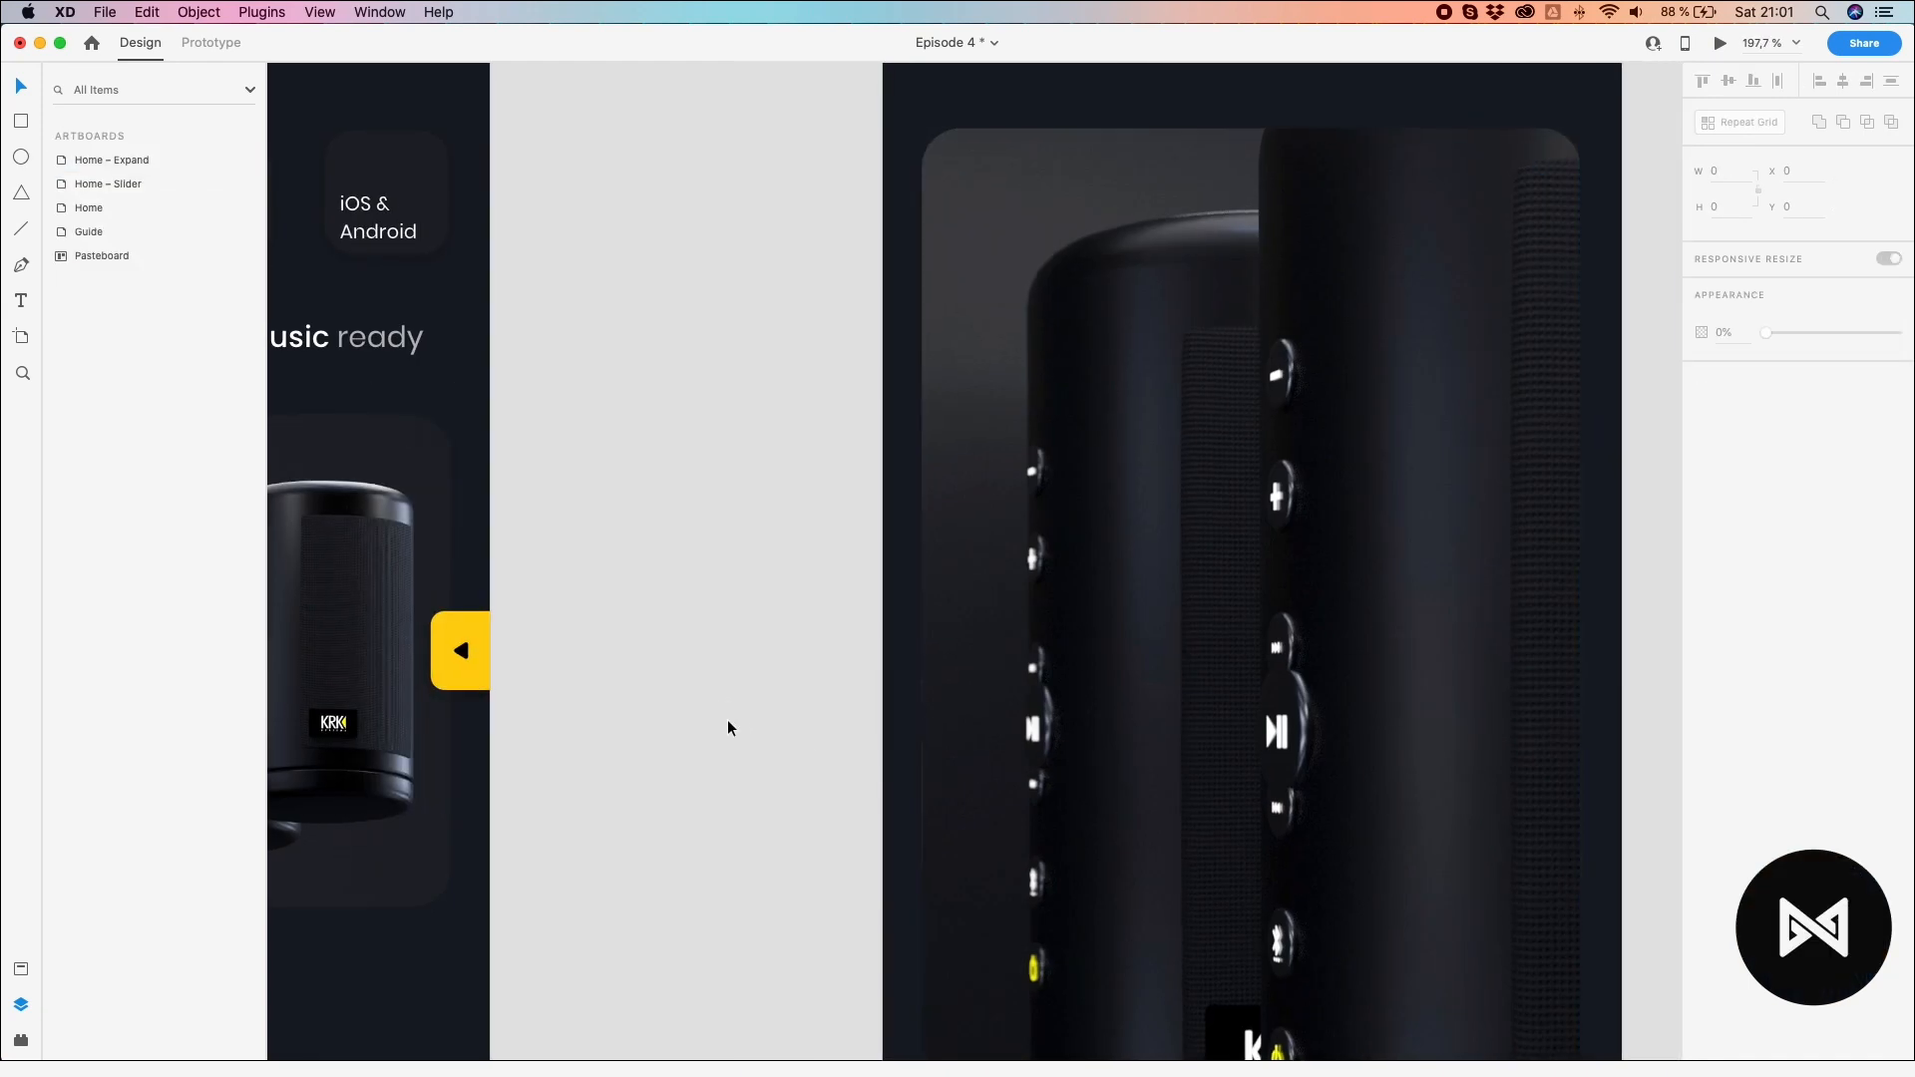
scroll(727, 717, "down", 5)
left_click_drag(716, 714, 828, 582)
scroll(909, 613, "up", 10)
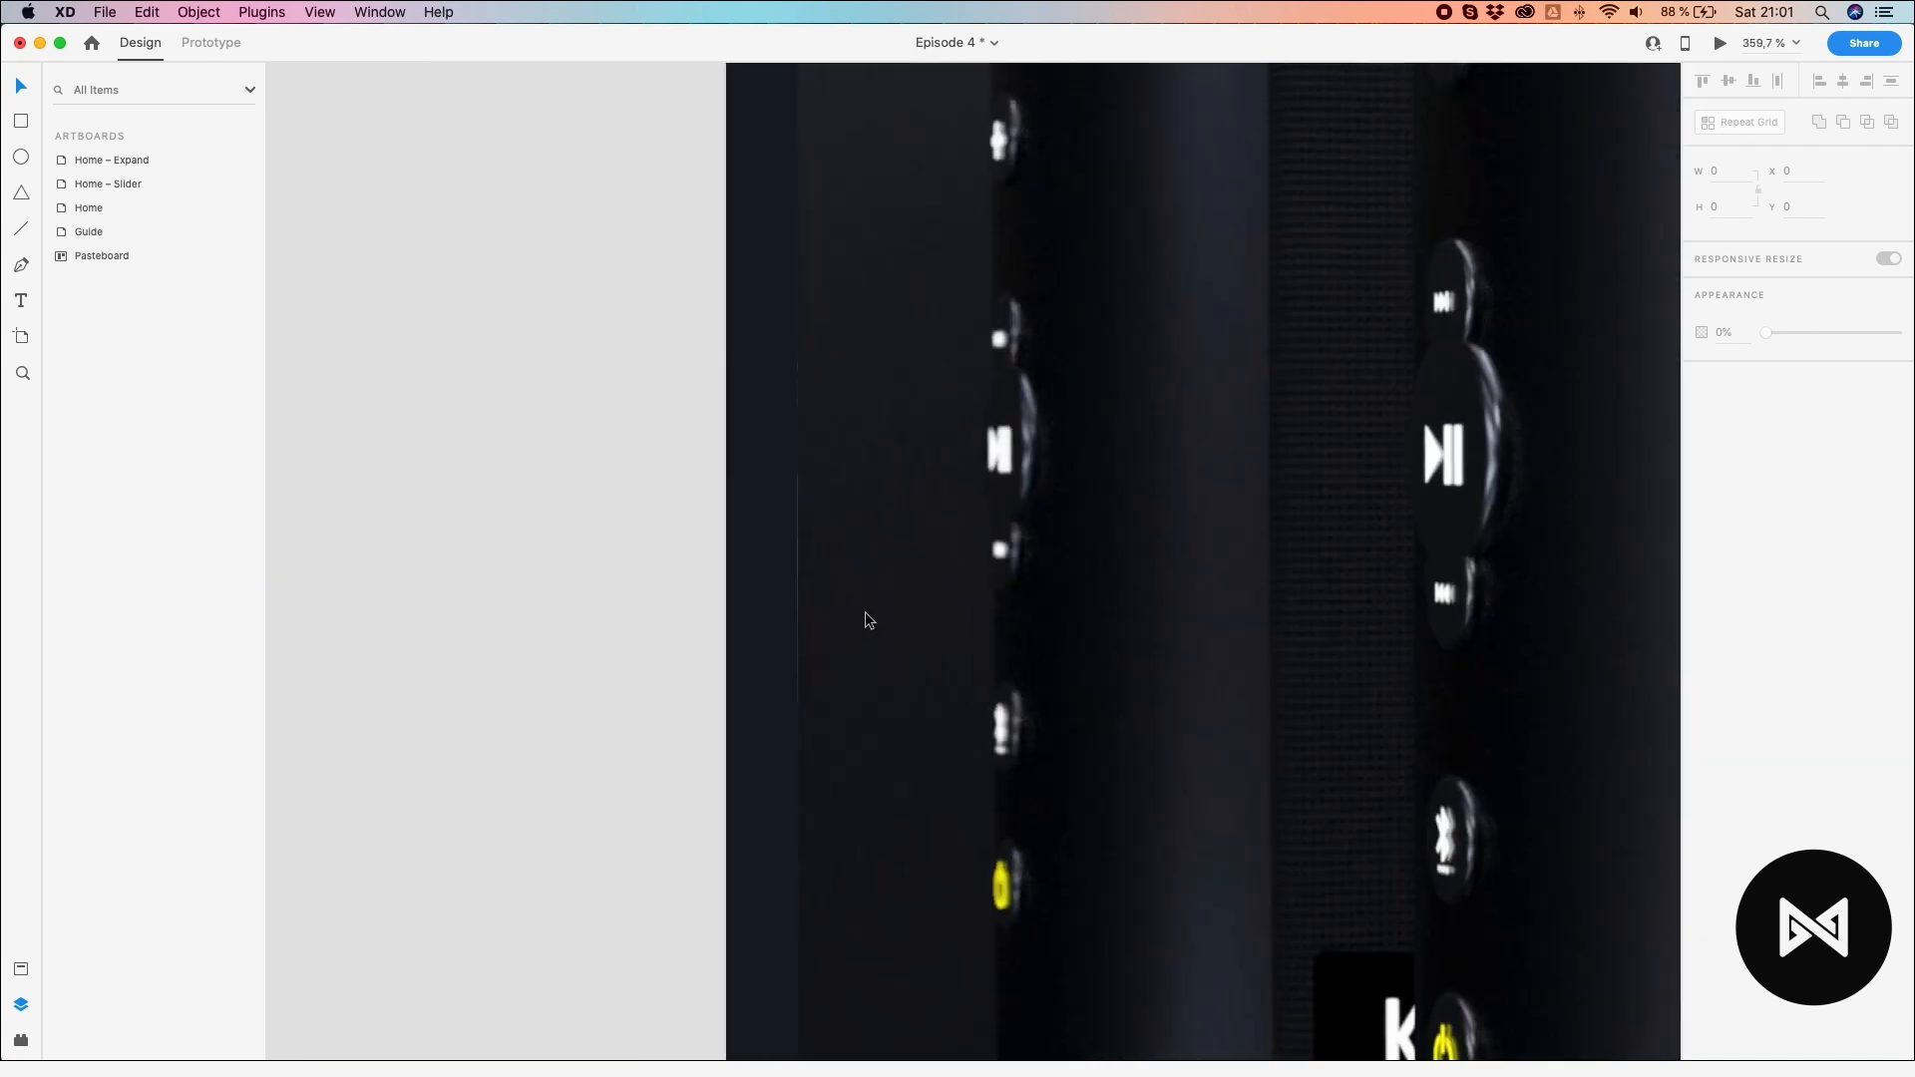
Step: Try moving Mask Group 5 to the right on the Home – Expand artboard, and undo the move
double_click(695, 502)
left_click_drag(695, 503, 902, 547)
key("super+z")
scroll(735, 500, "down", 10)
scroll(871, 538, "down", 5)
key("super+z")
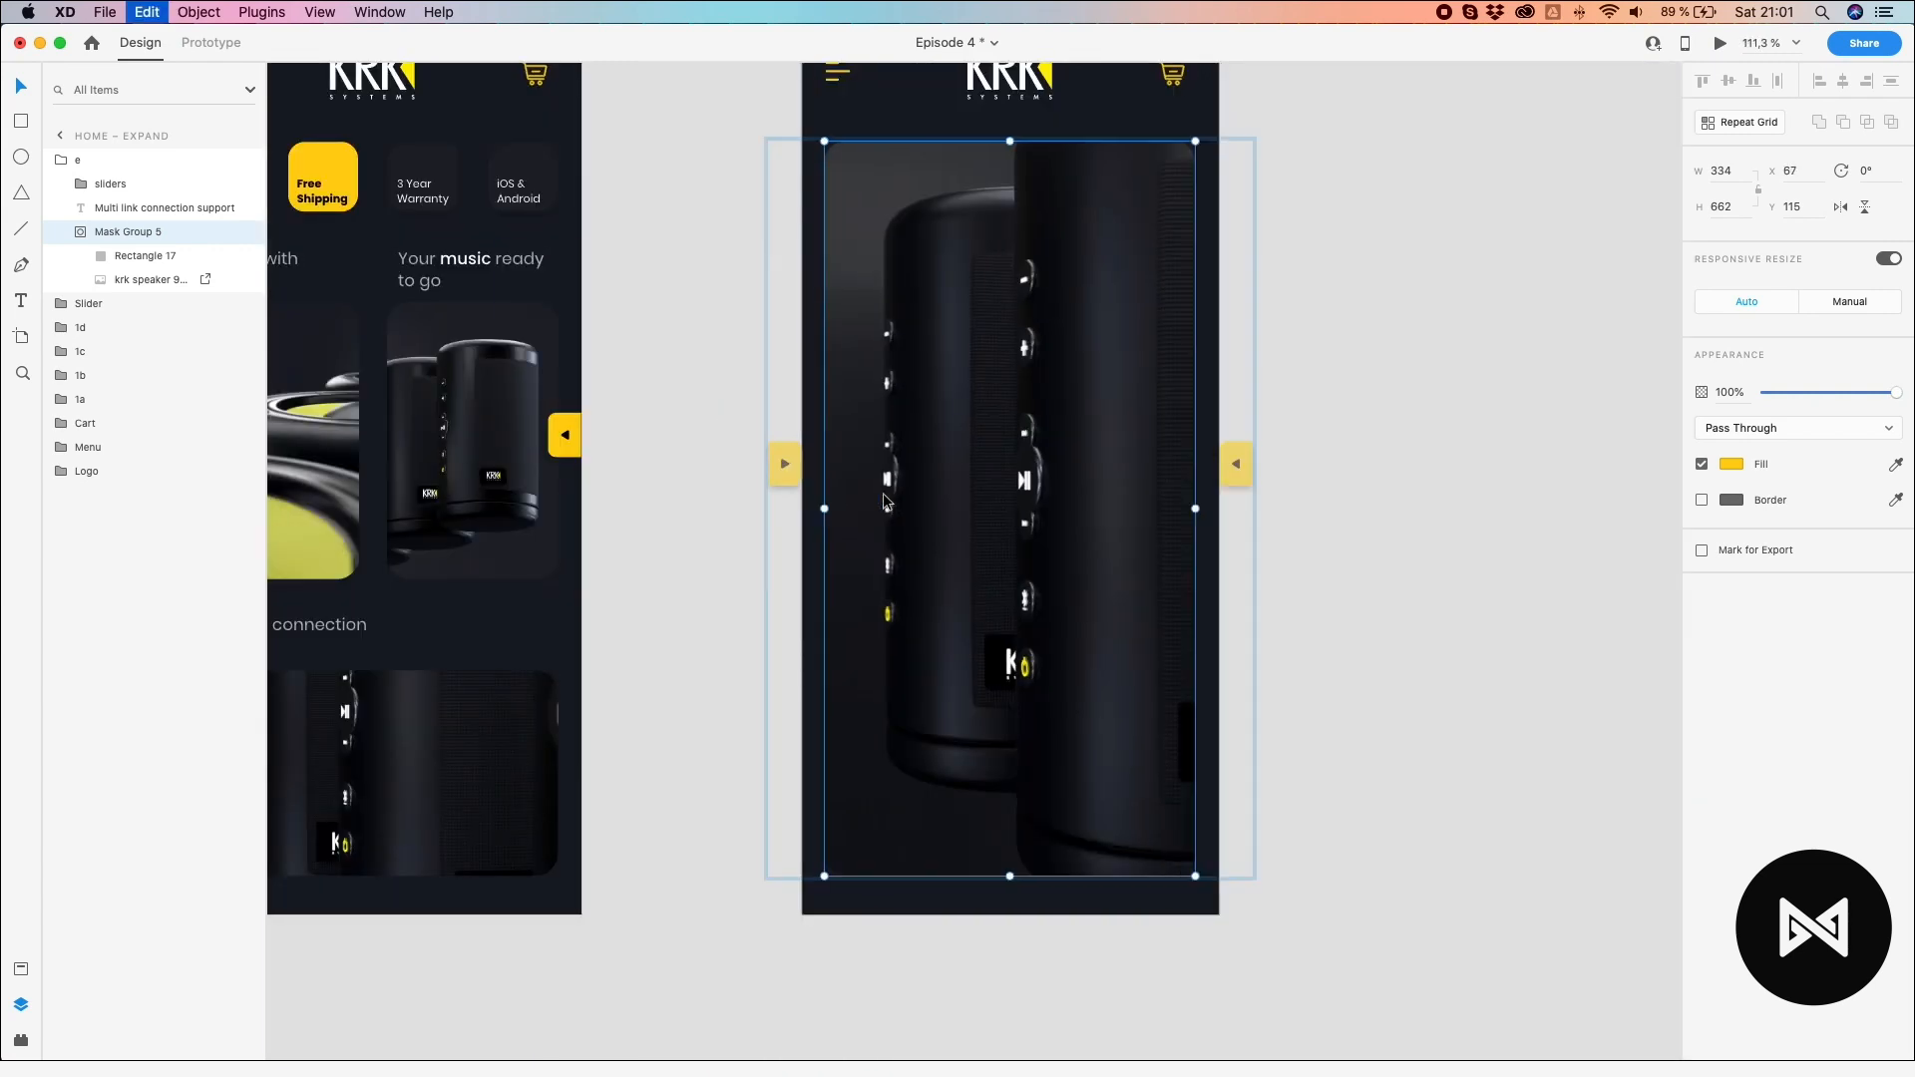
Step: Check the spacing between Mask Group 5 and the edges of the Home – Expand artboard
scroll(886, 515, "up", 5)
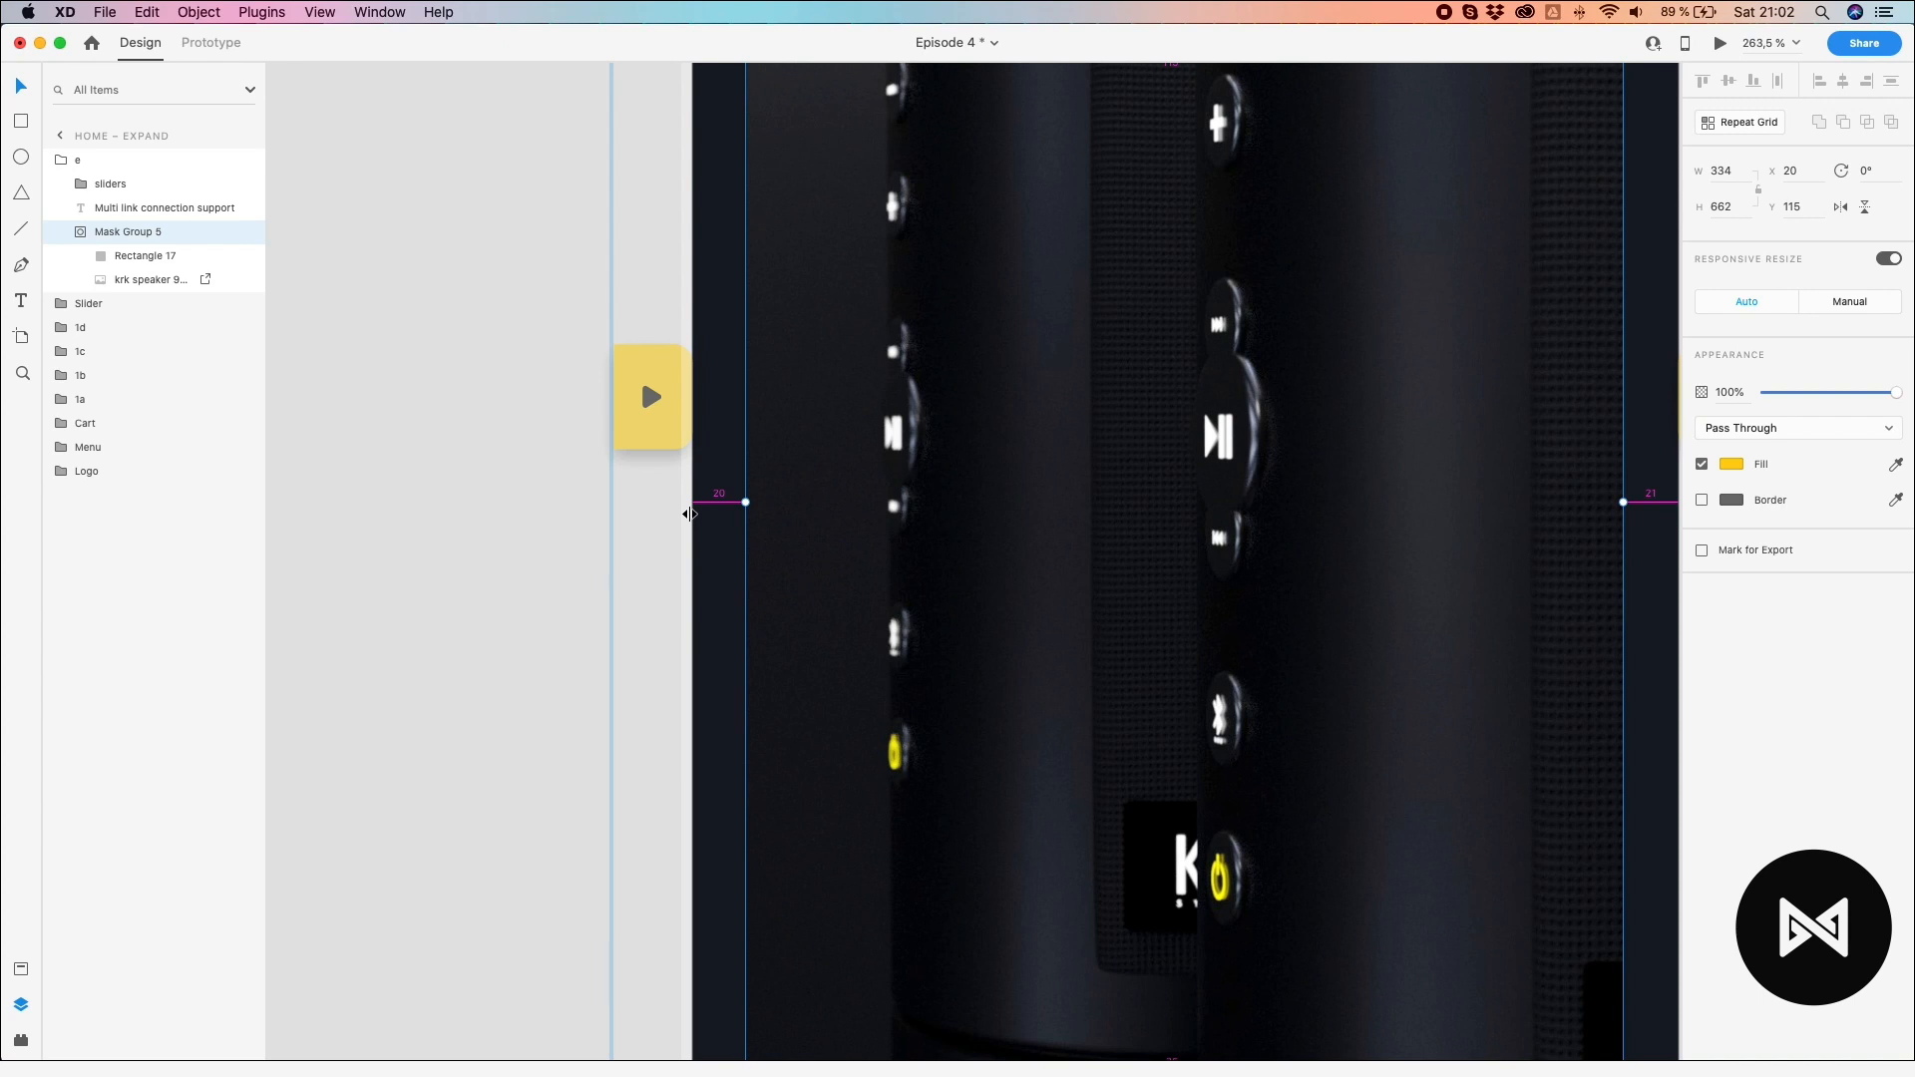
scroll(735, 505, "down", 4)
left_click(559, 429)
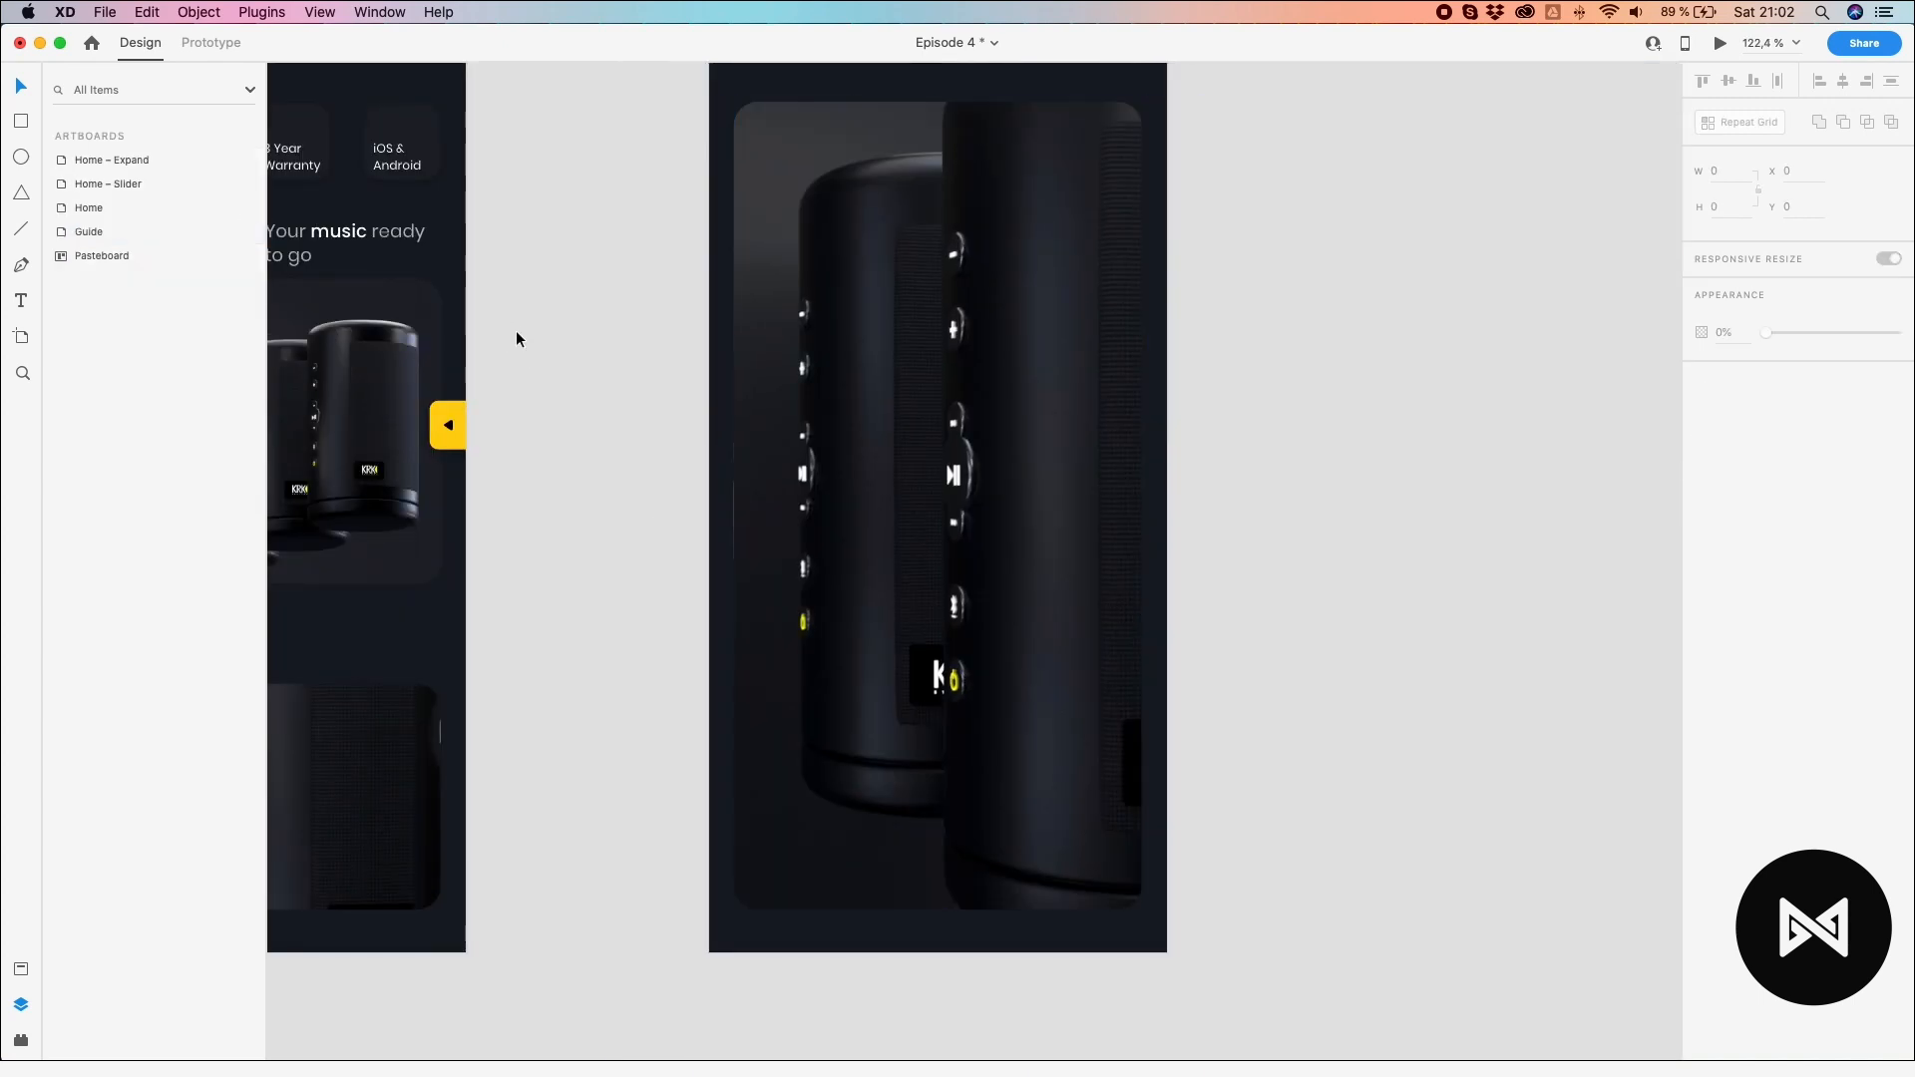
Step: In Prototype mode, link Mask Group 5 inside group e on the Home – Slider artboard to the Home – Expand artboard
scroll(517, 339, "down", 4)
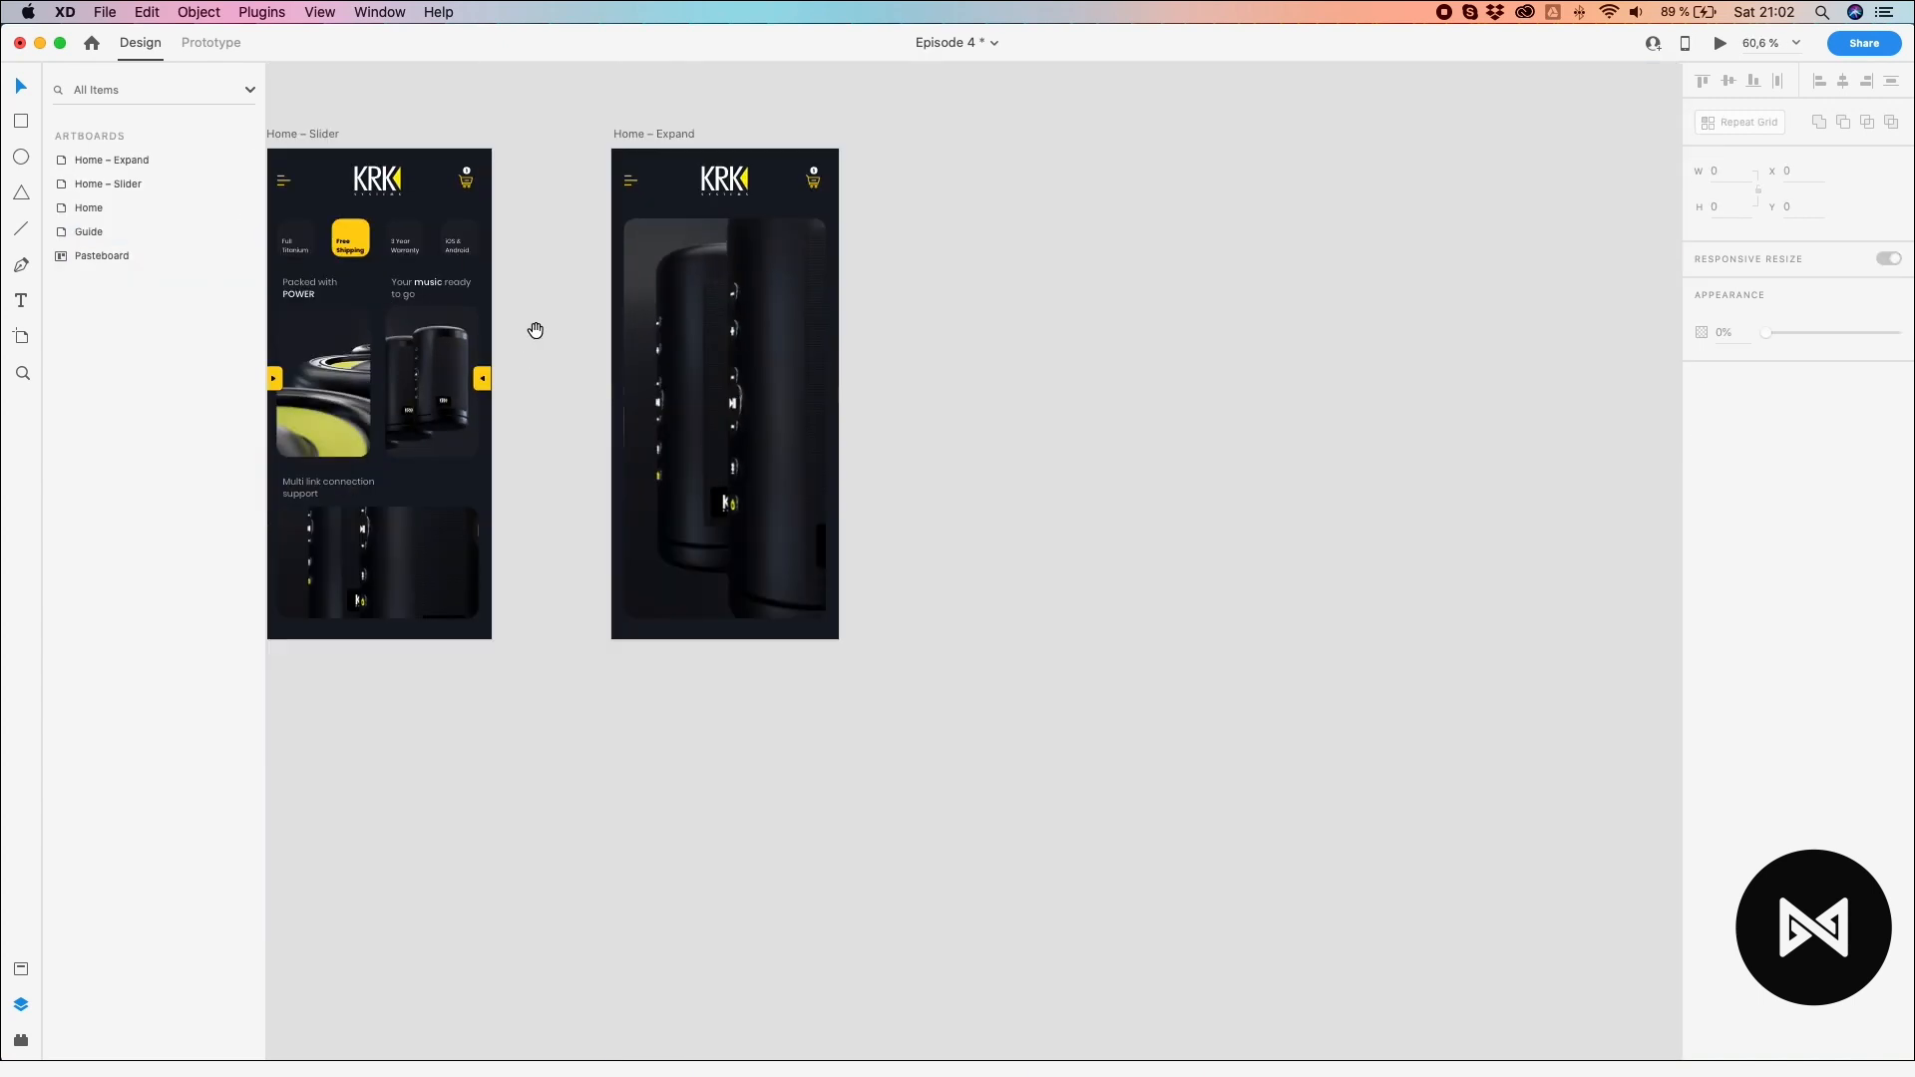
left_click_drag(535, 329, 761, 501)
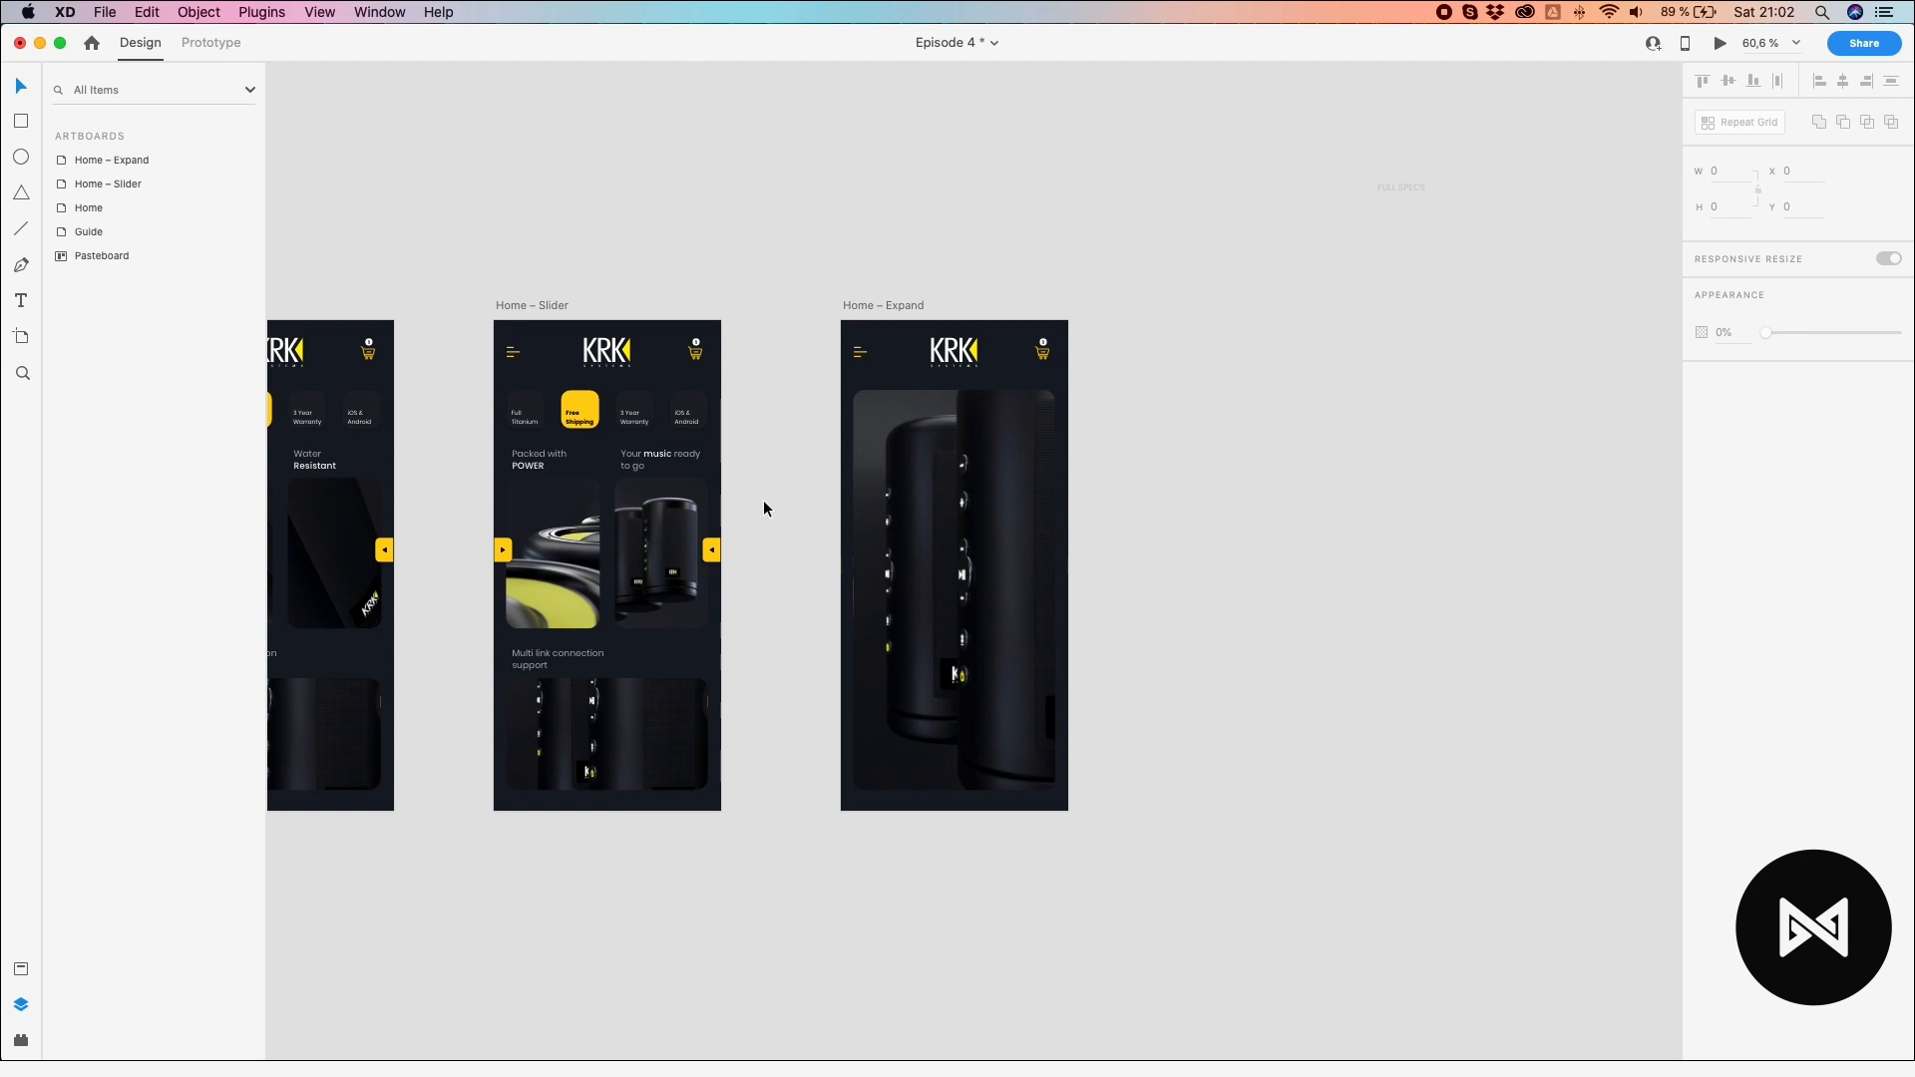
left_click(601, 712)
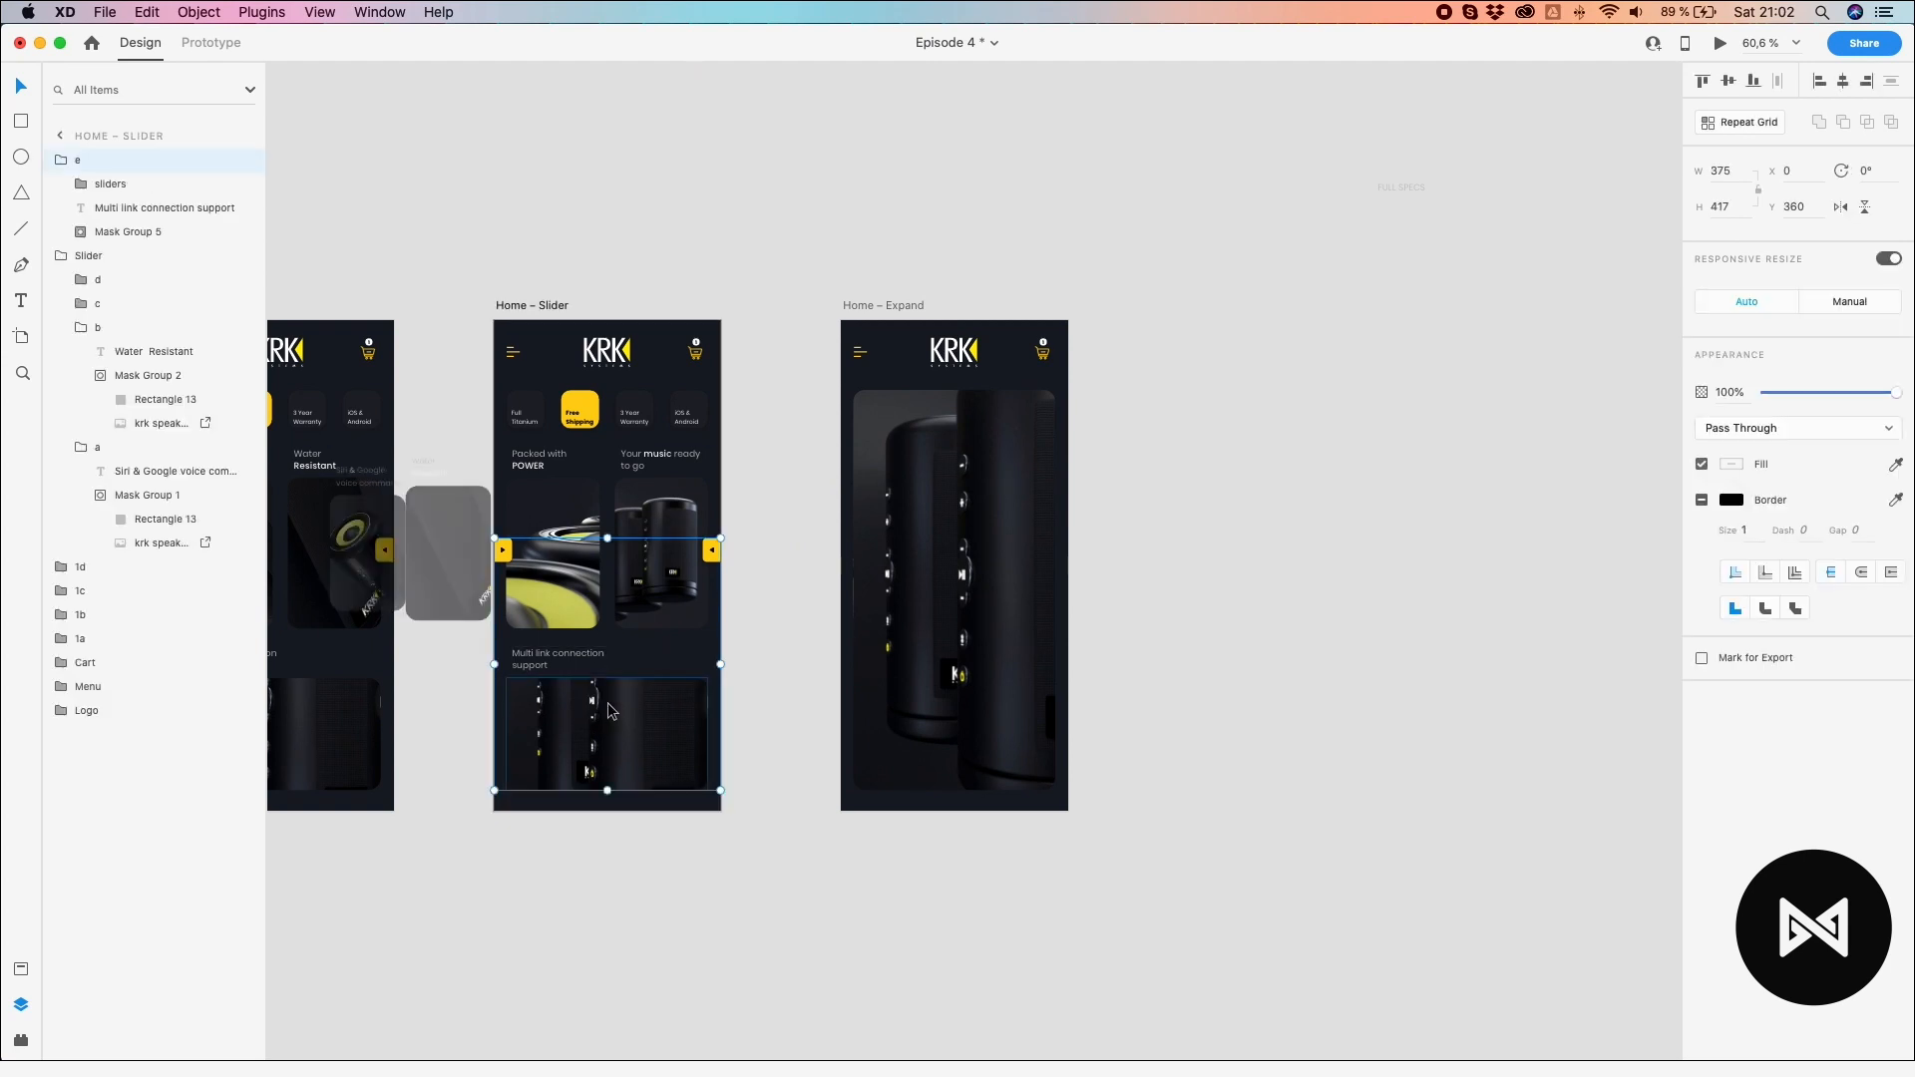
left_click(190, 42)
key("Escape")
left_click(658, 718)
double_click(671, 732)
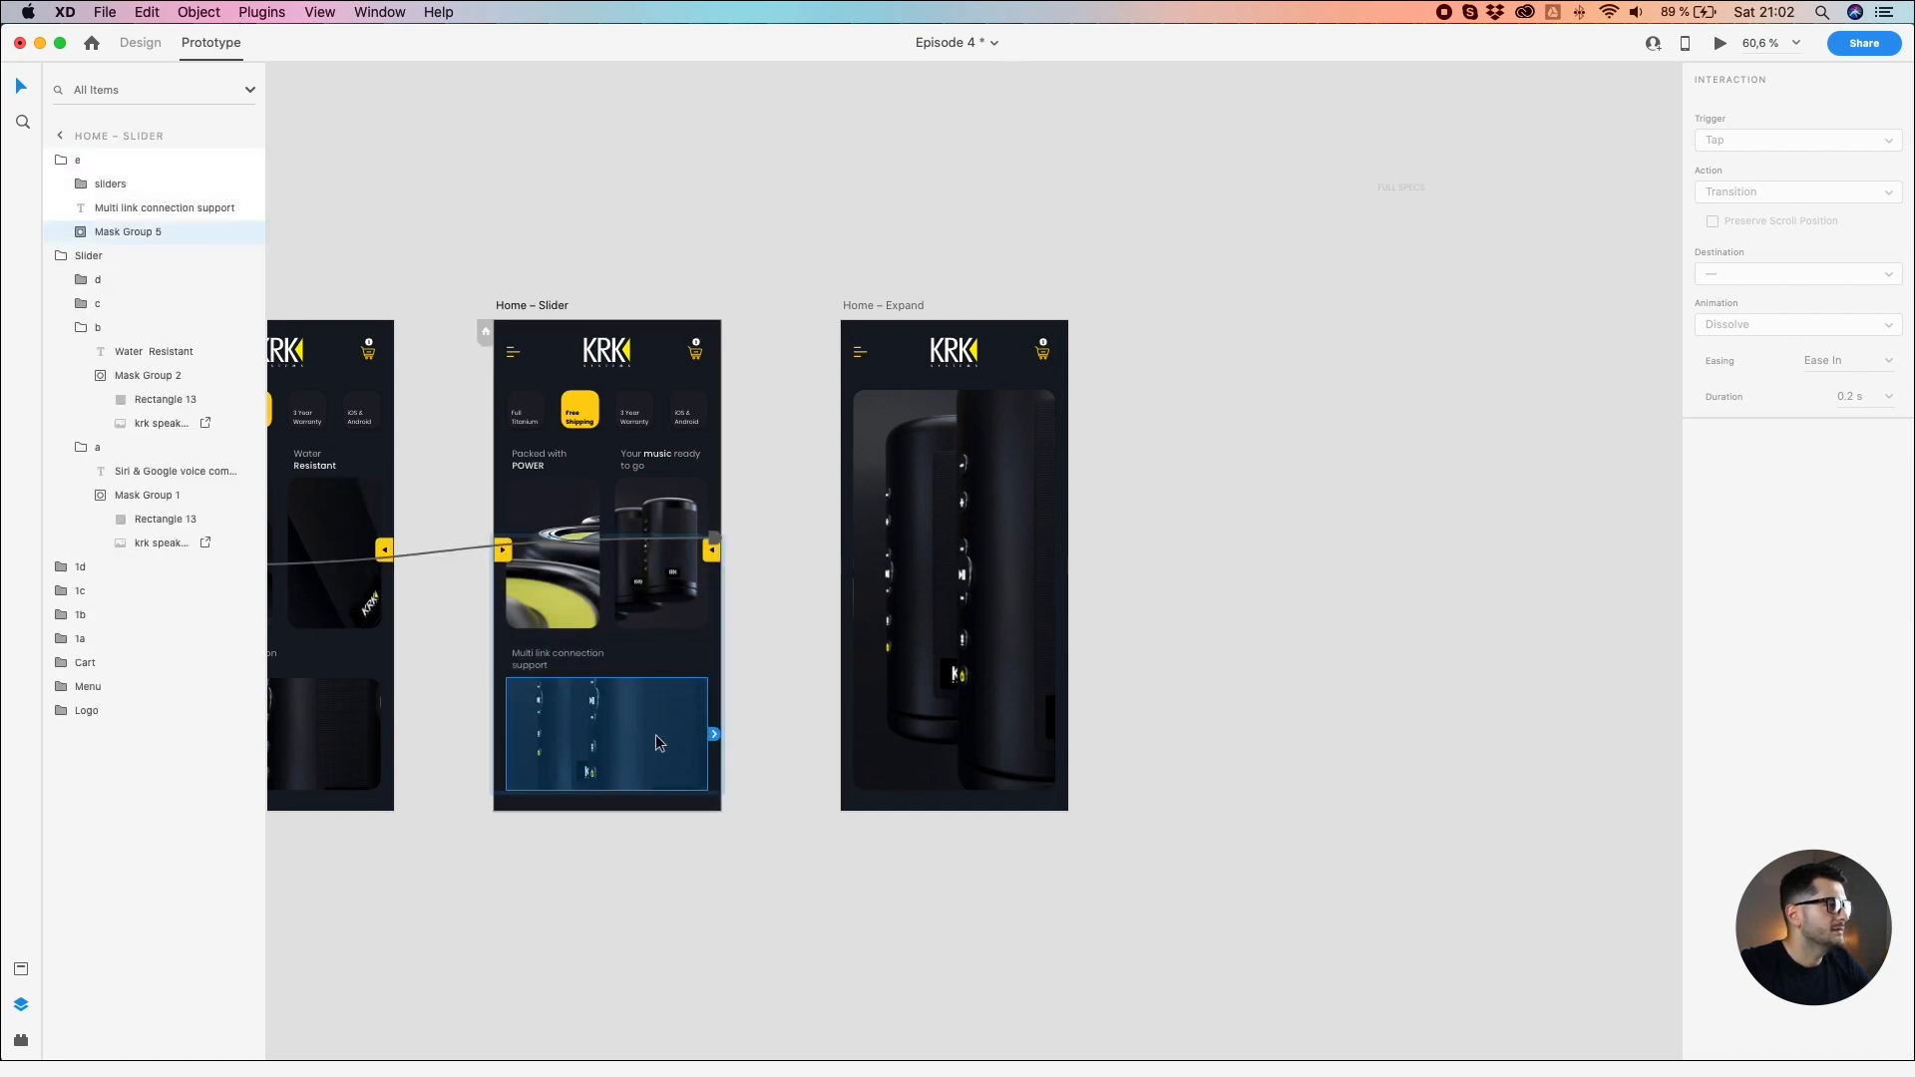
left_click(723, 729)
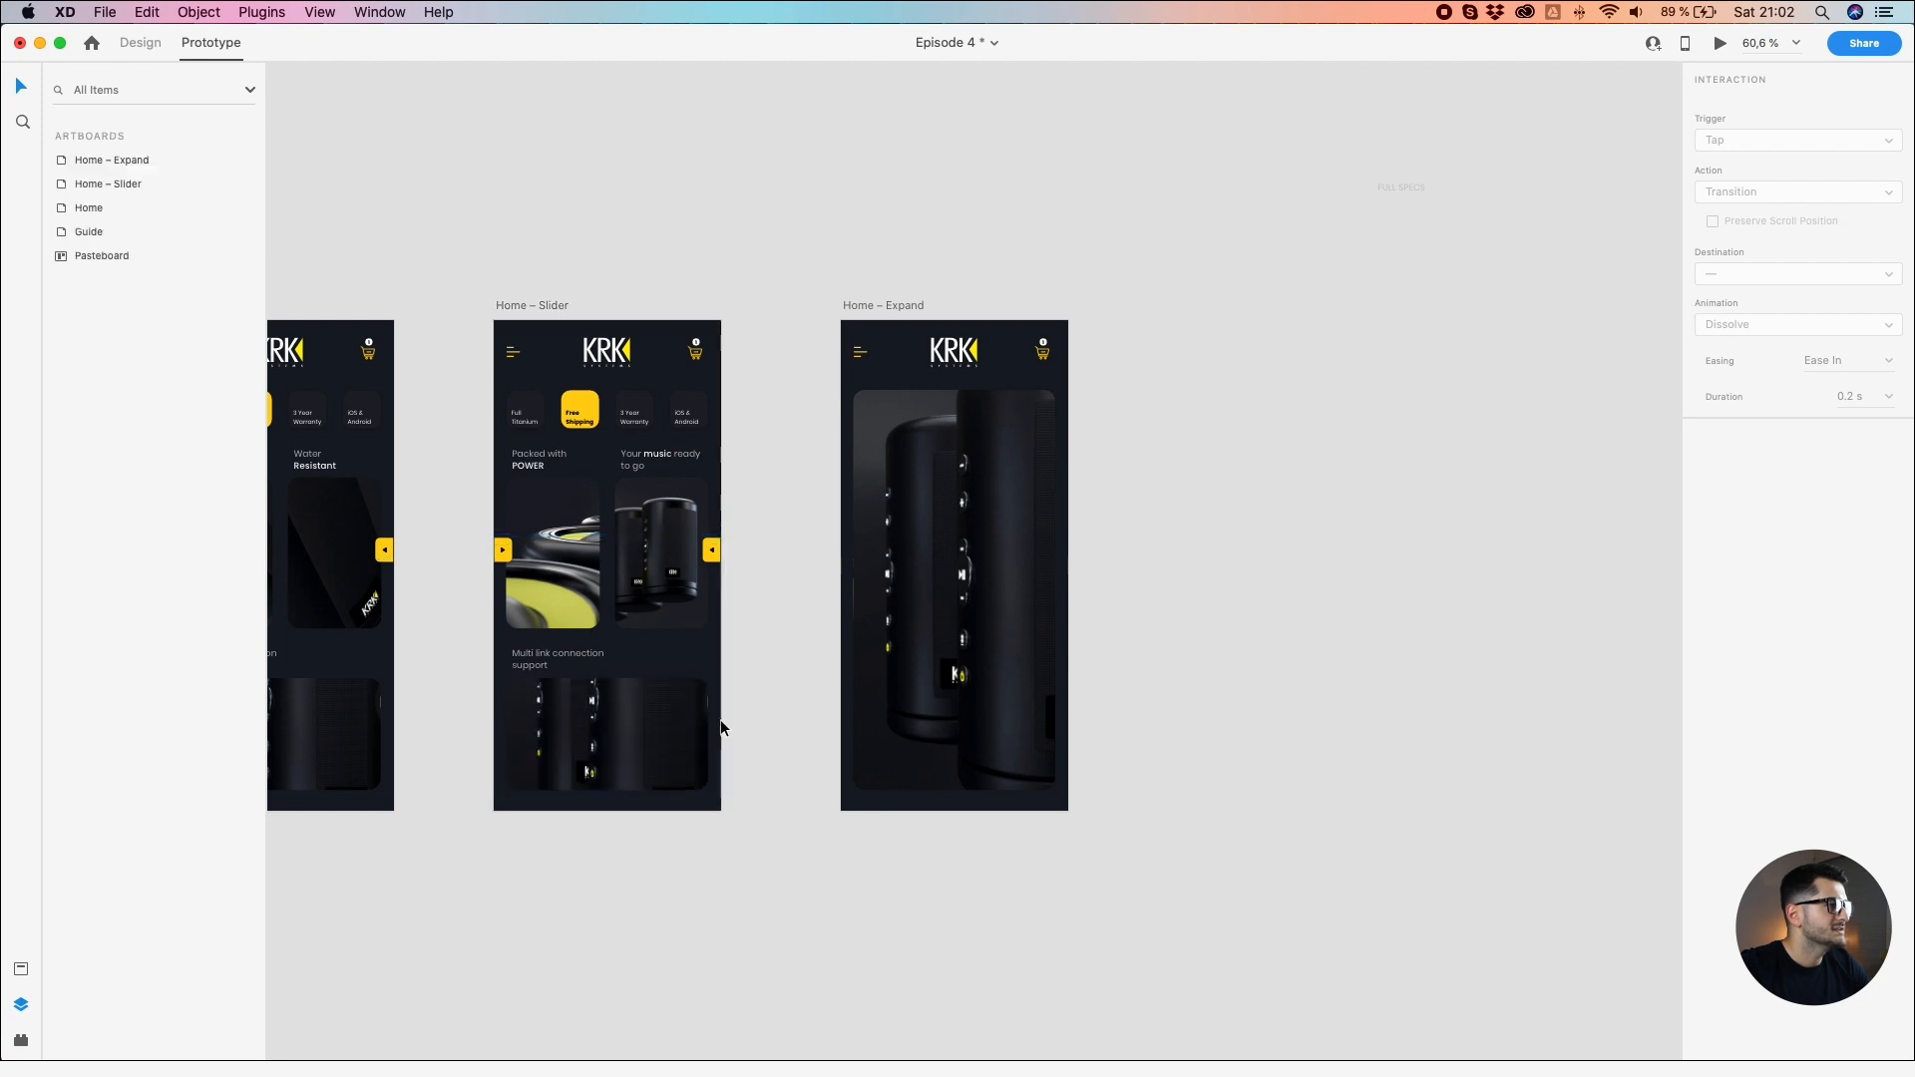
left_click(623, 703)
double_click(622, 703)
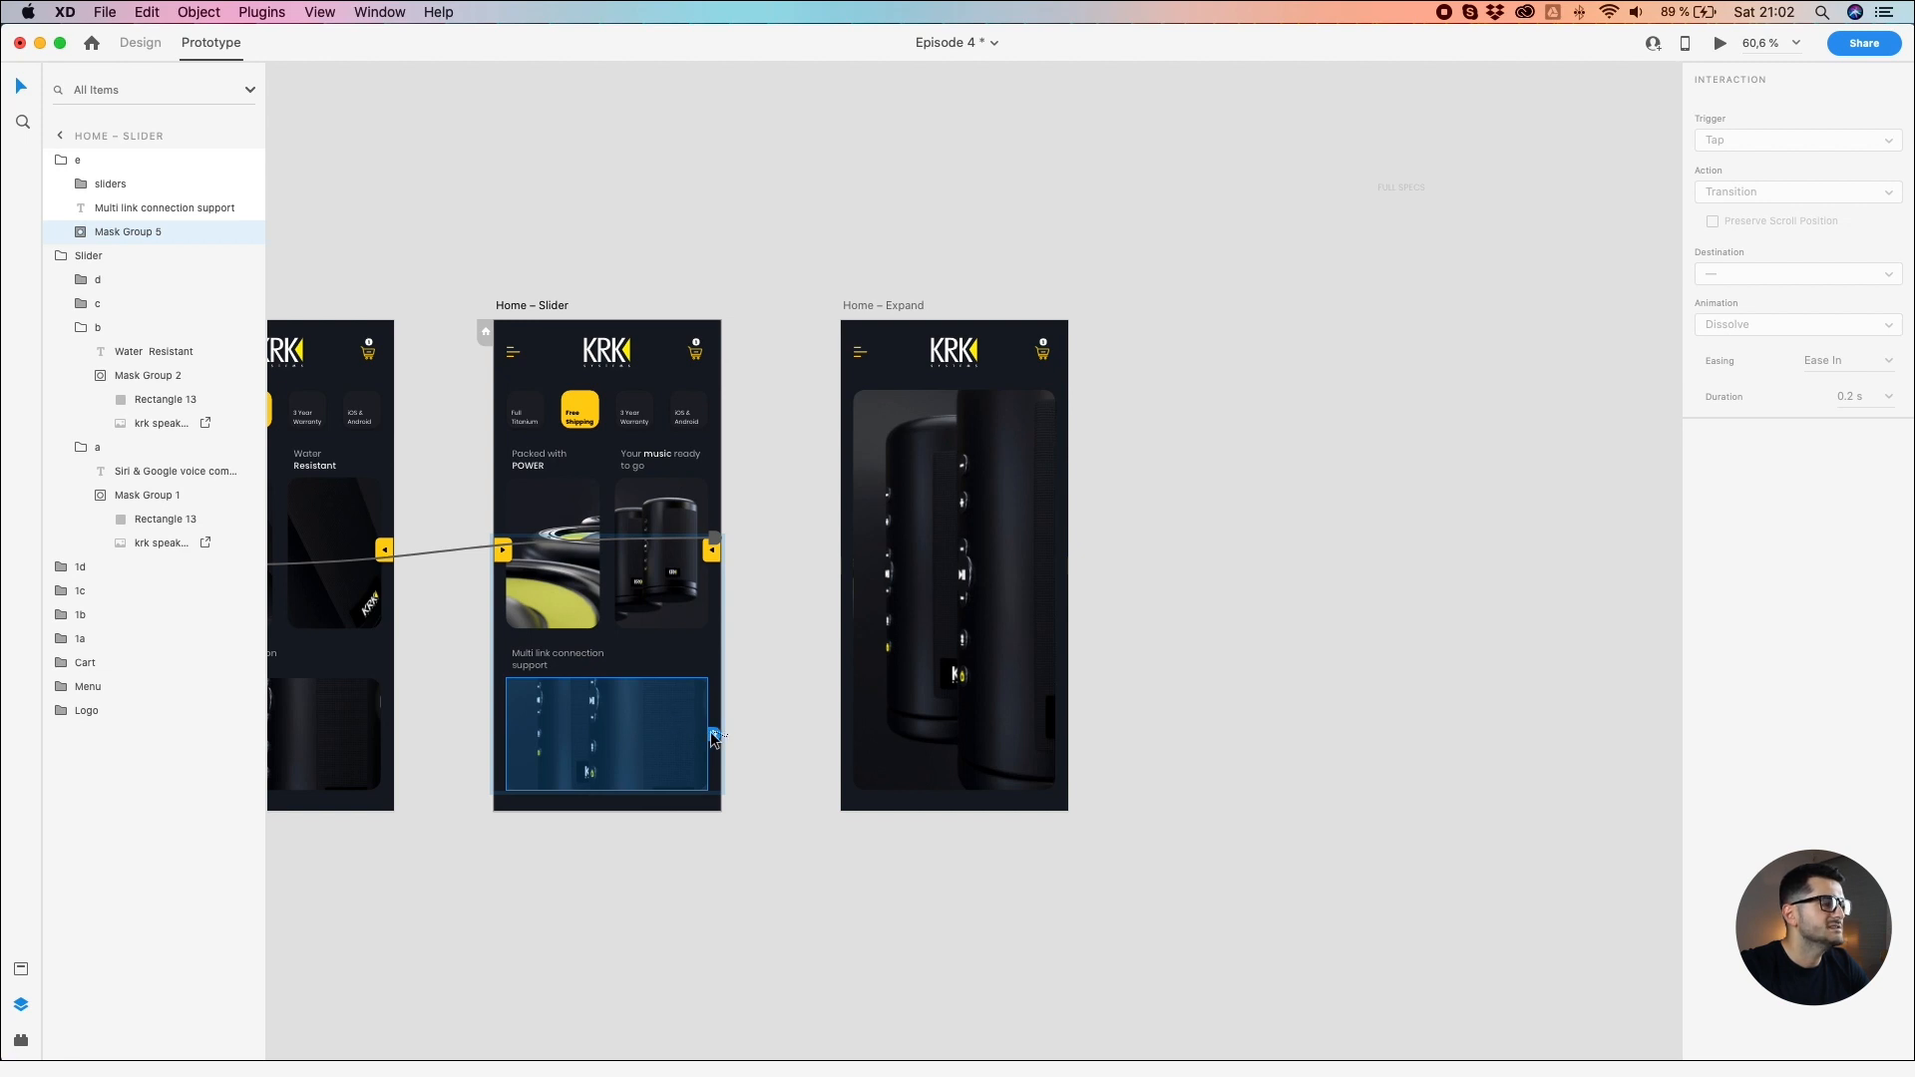
left_click_drag(714, 735, 965, 596)
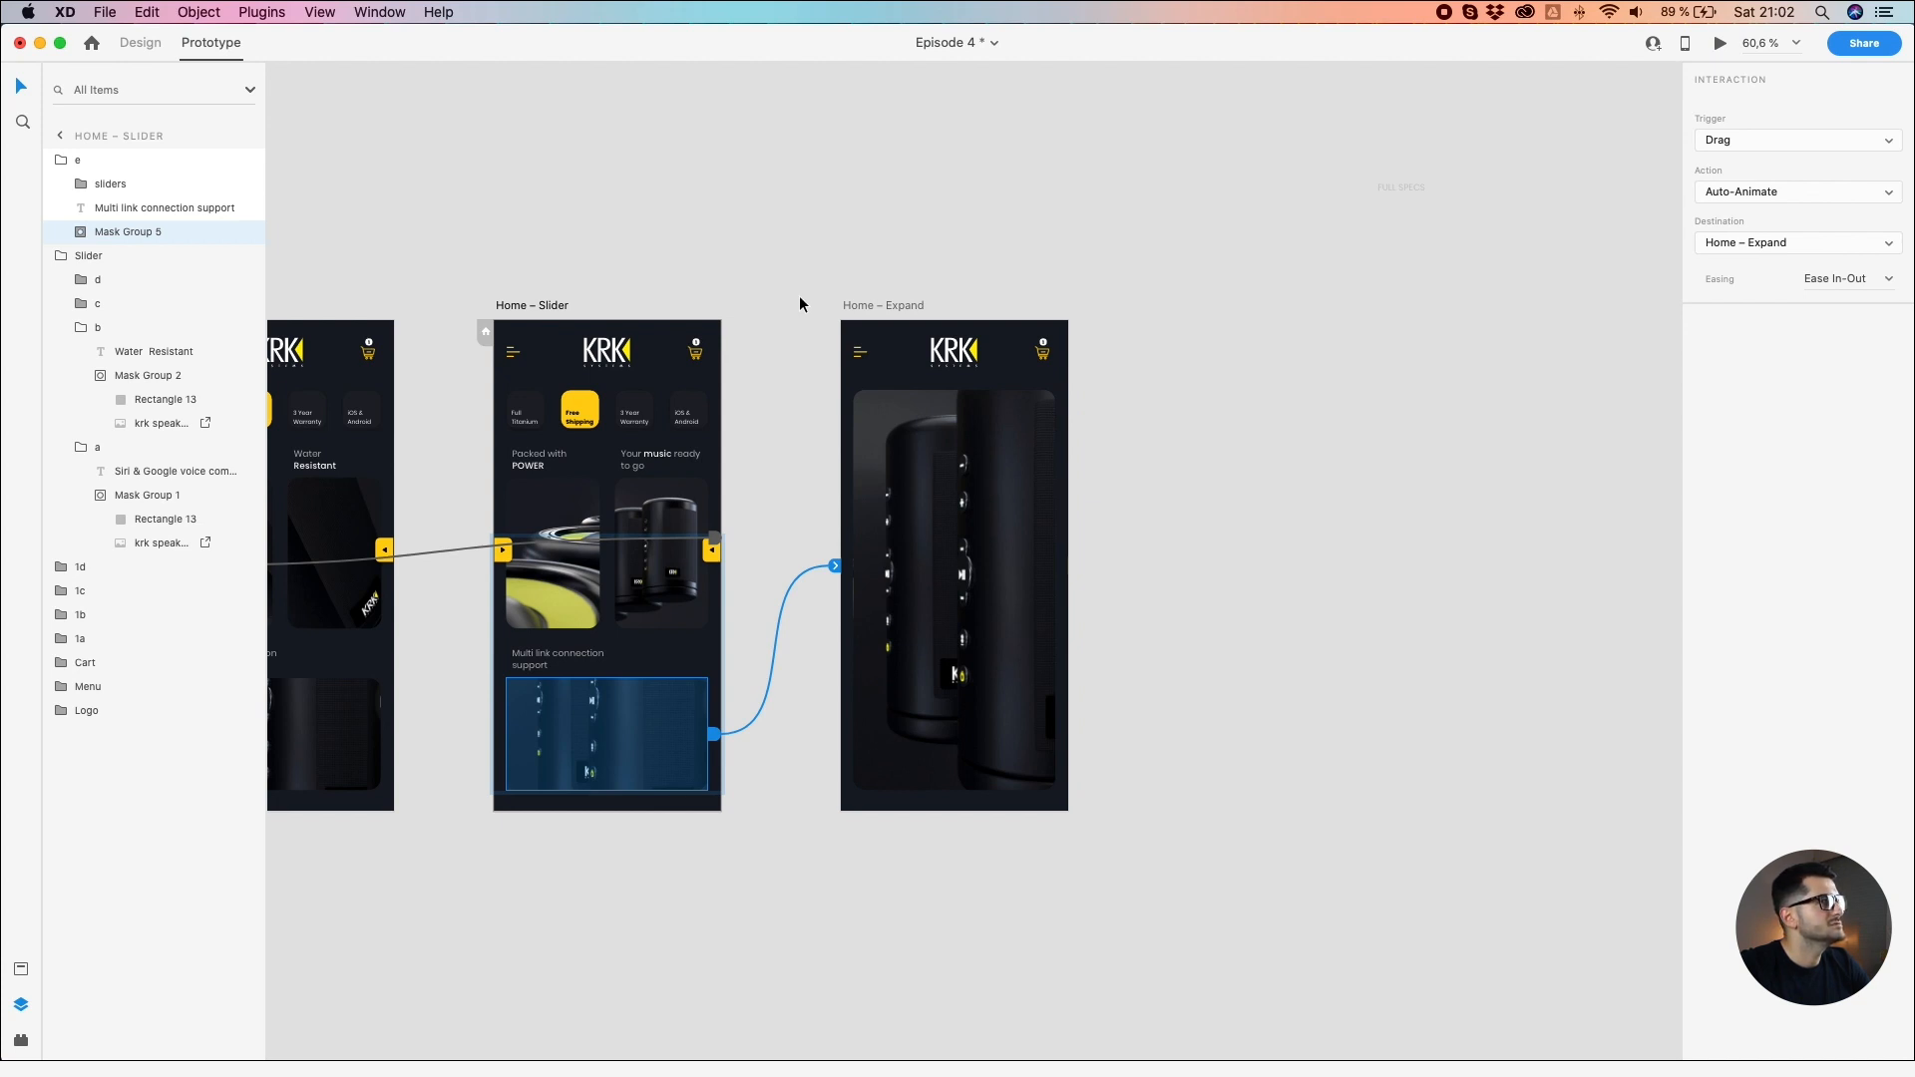
Step: Set the Mask Group 5 interaction's trigger to Tap and its duration to 0.8 s
left_click(1751, 139)
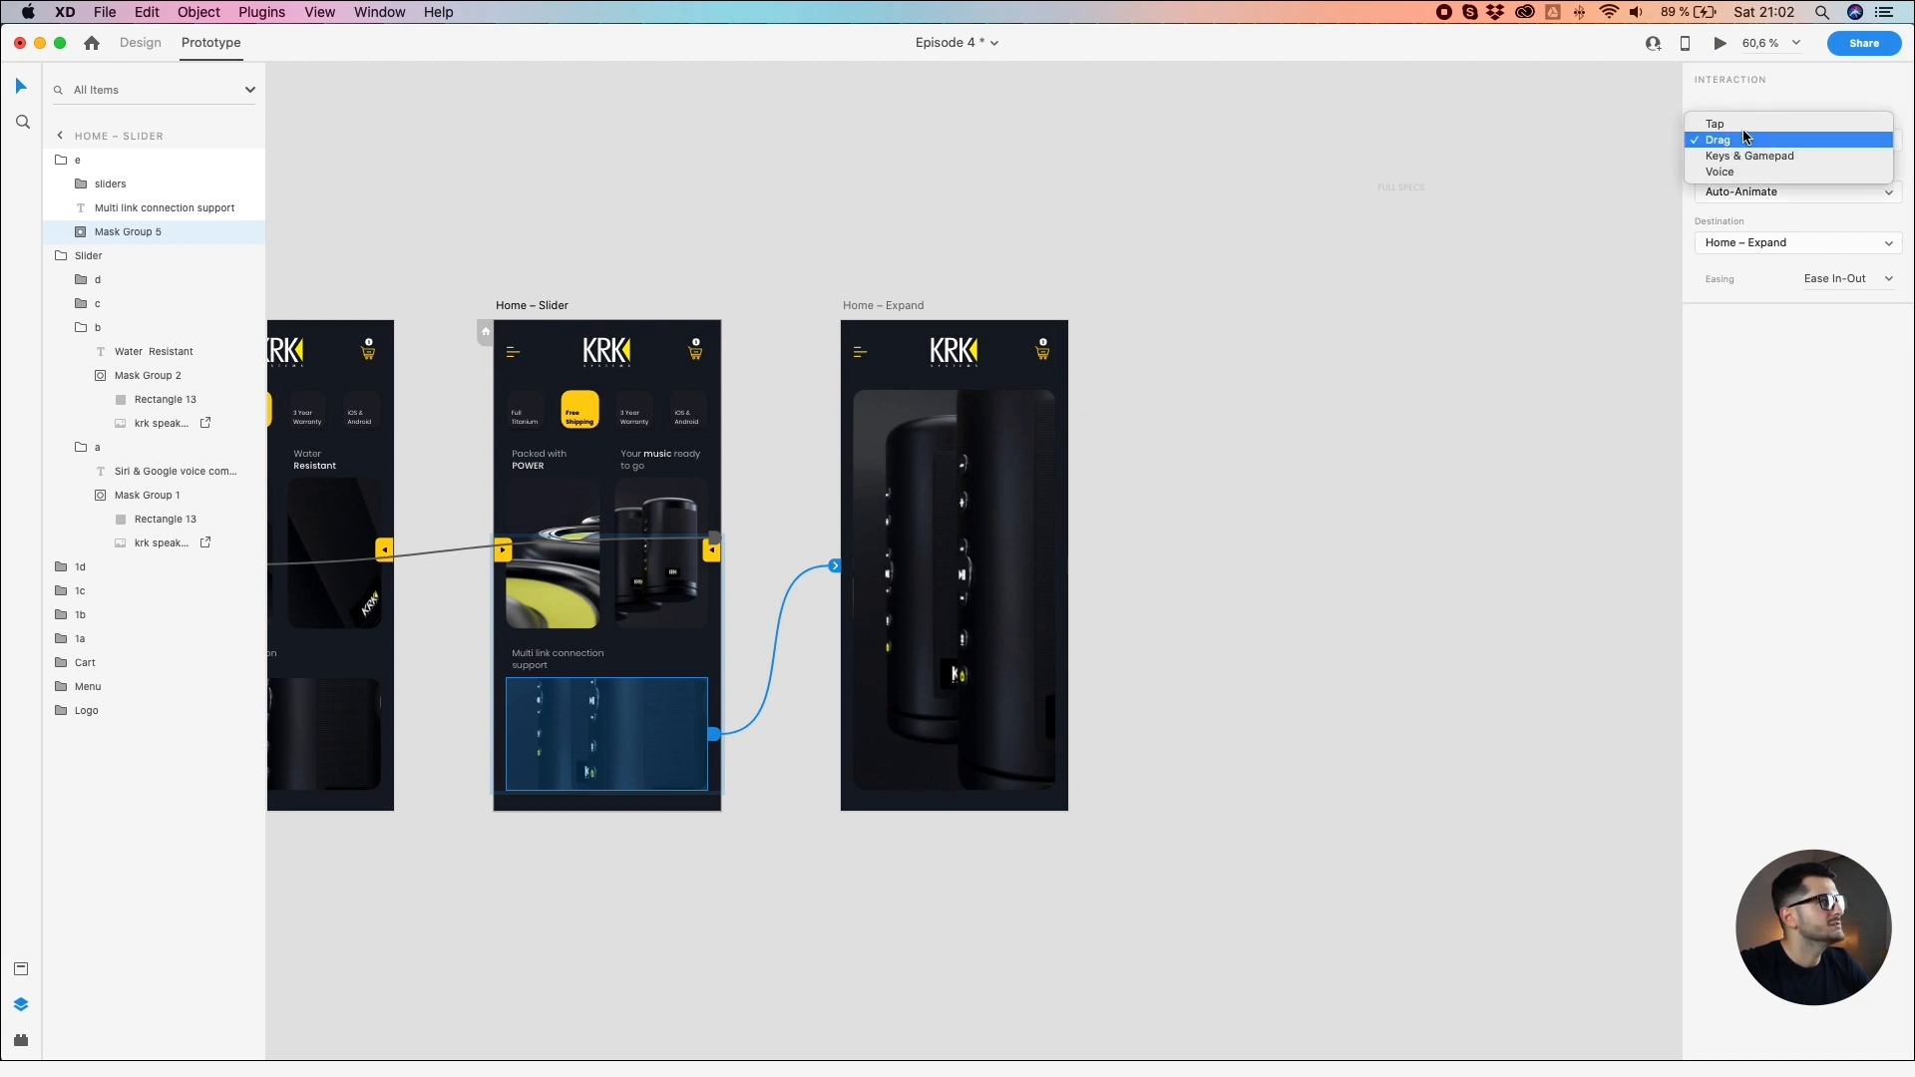
left_click(1740, 124)
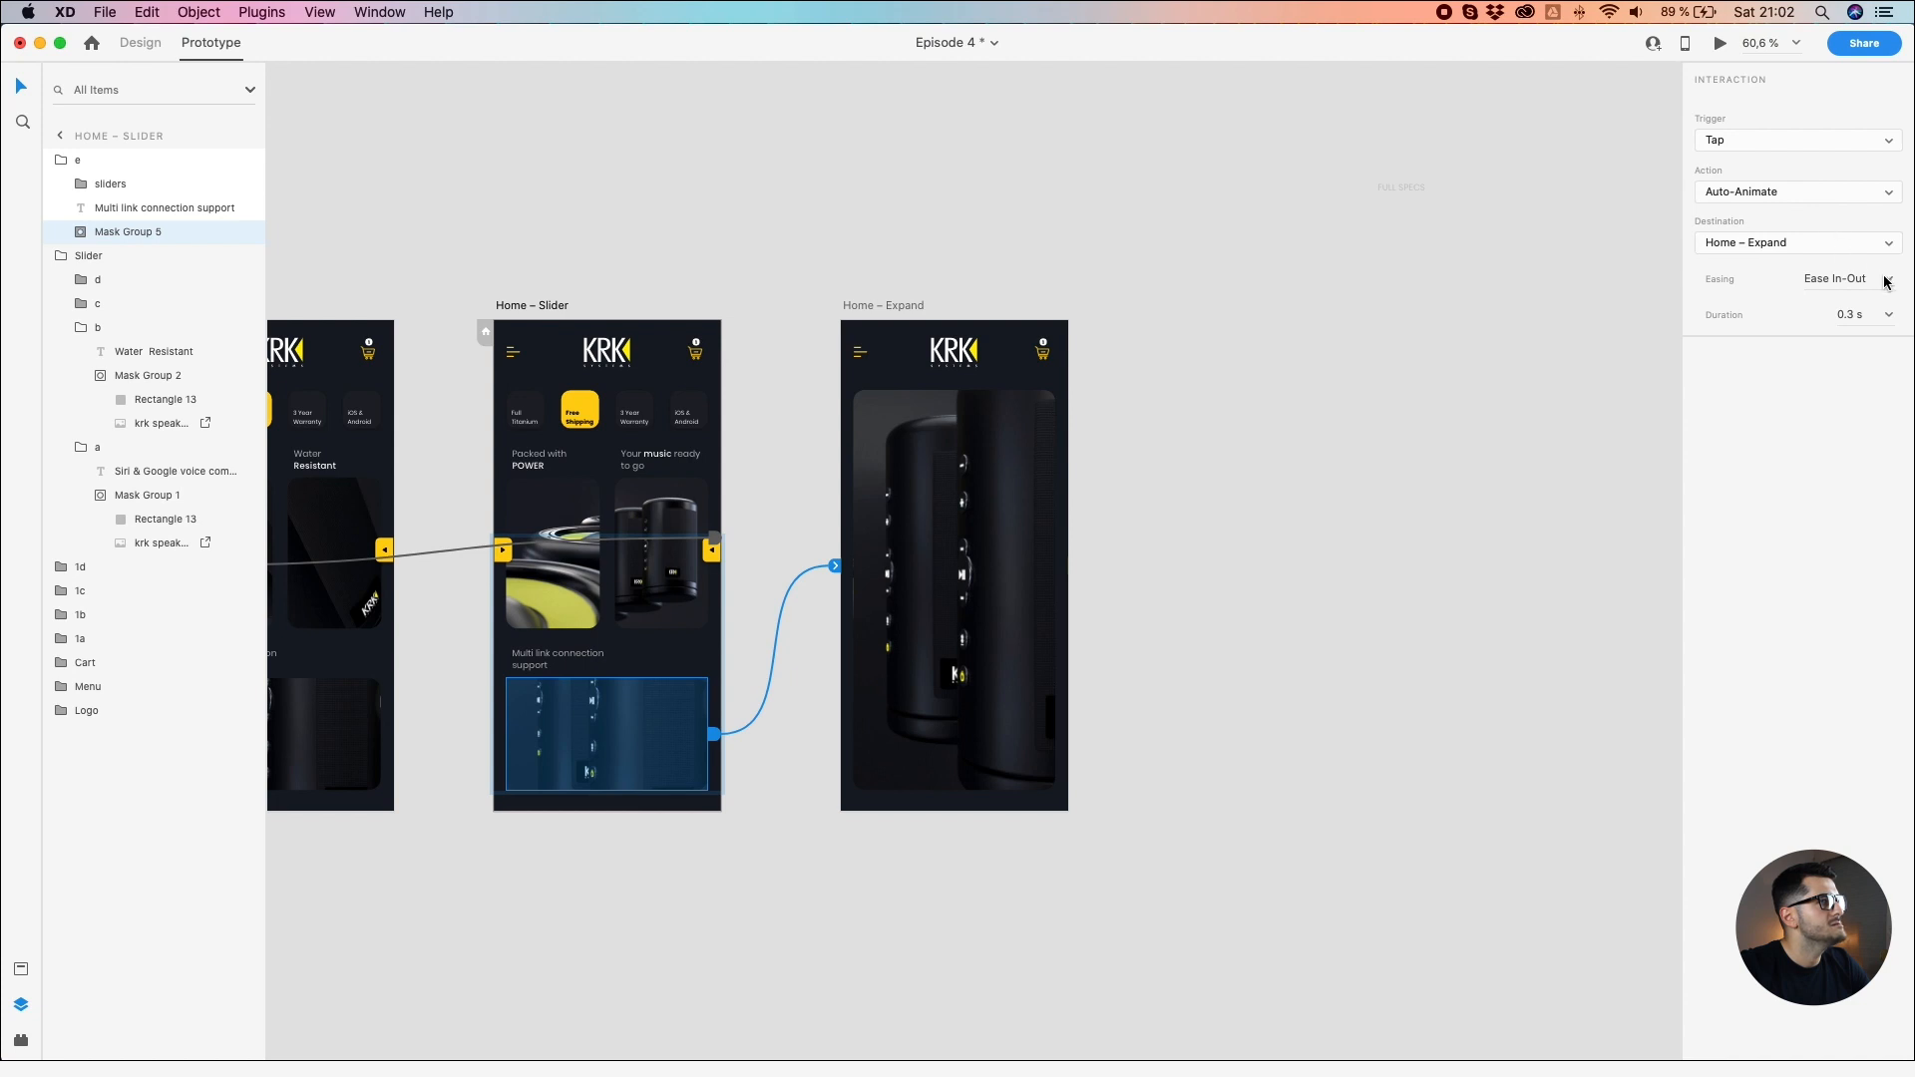
left_click(1889, 316)
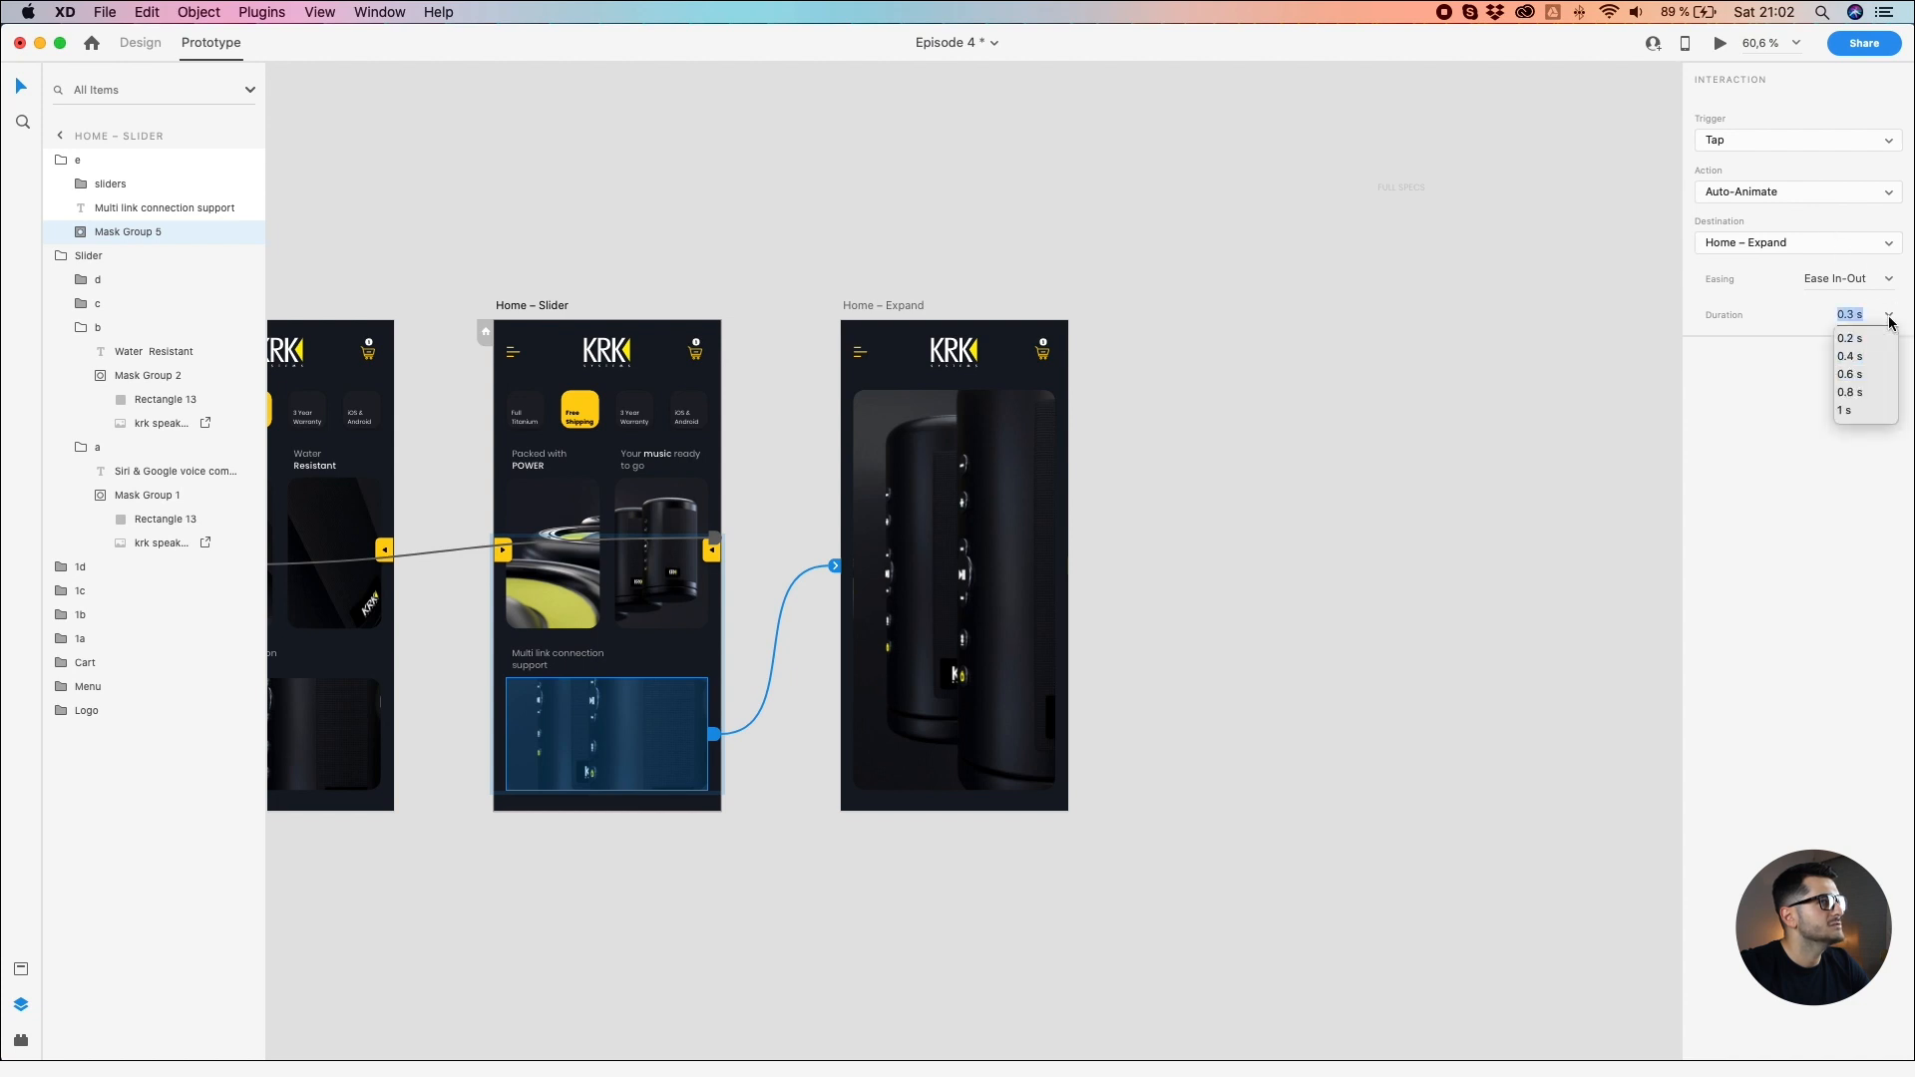
left_click(1851, 392)
left_click(1423, 410)
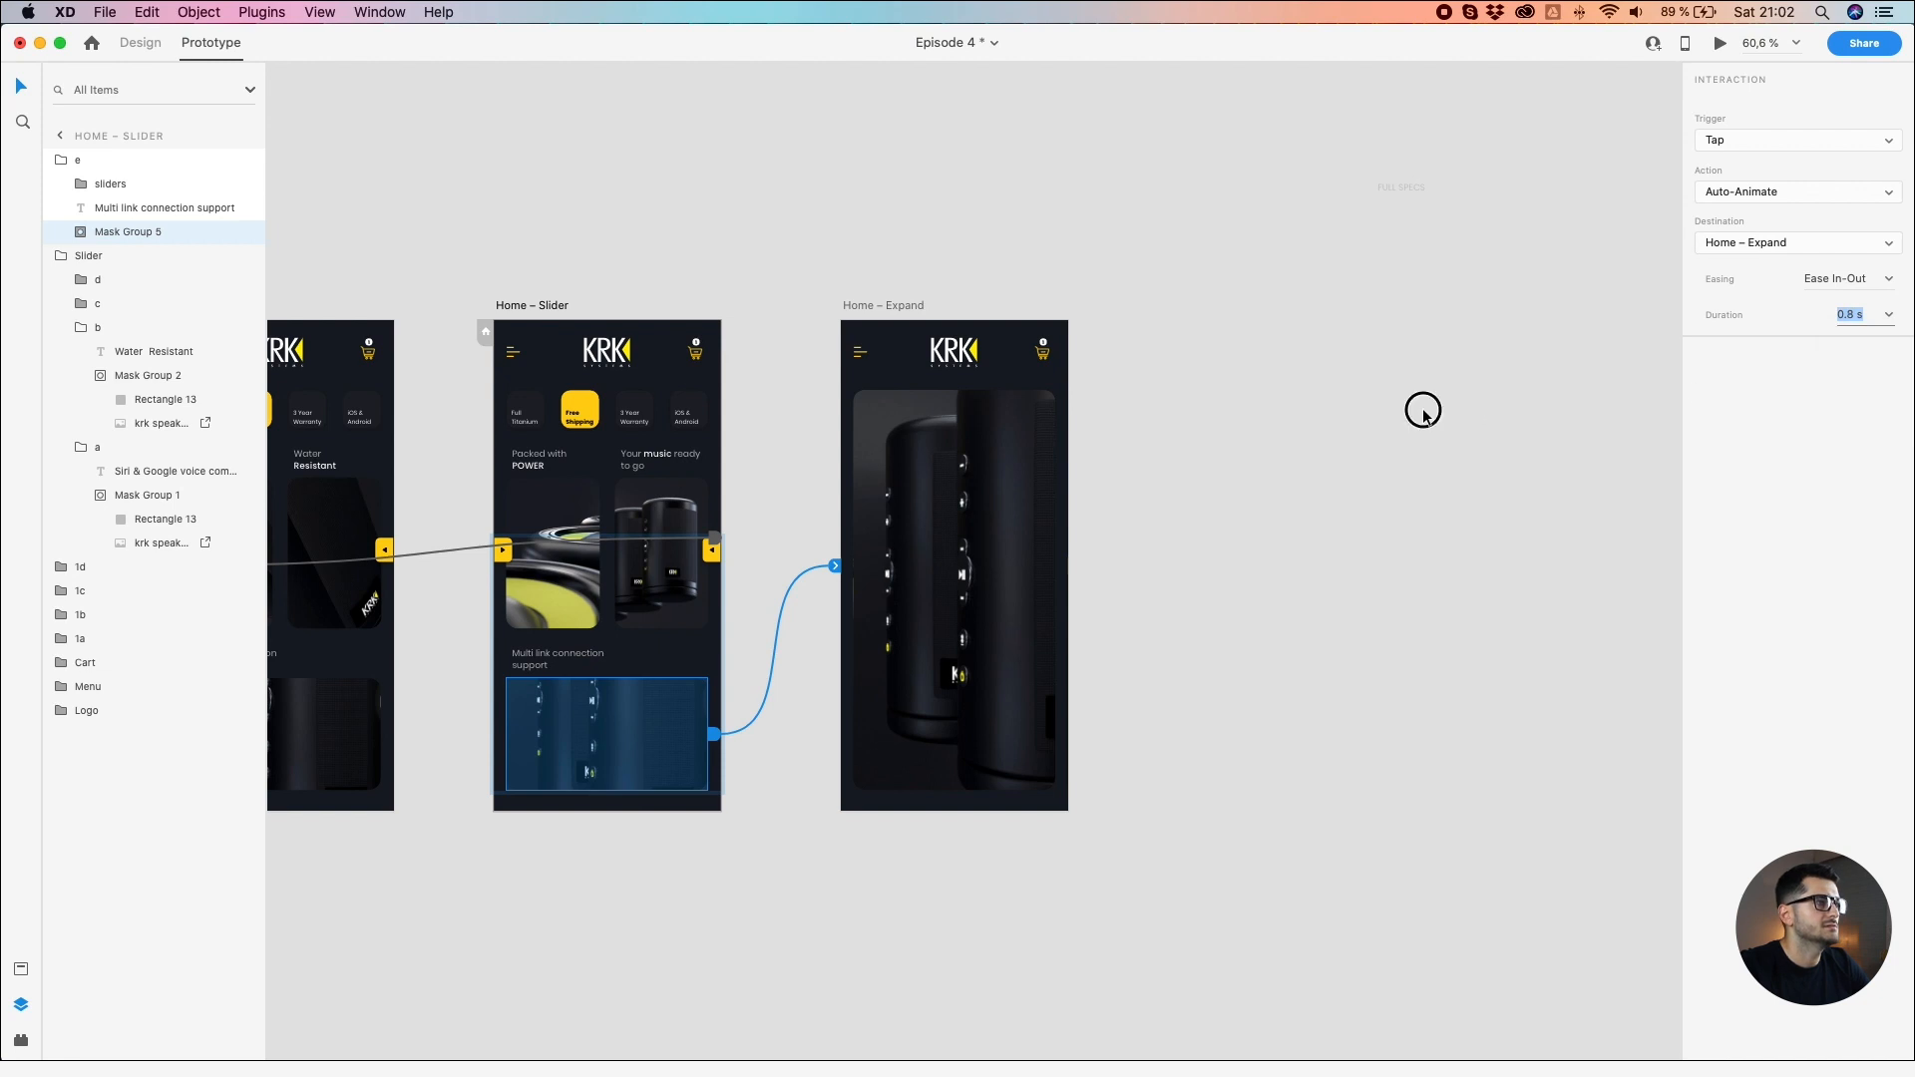
Step: Preview the prototype from the Home – Slider artboard and test the expanding transition of the speaker image
left_click(525, 307)
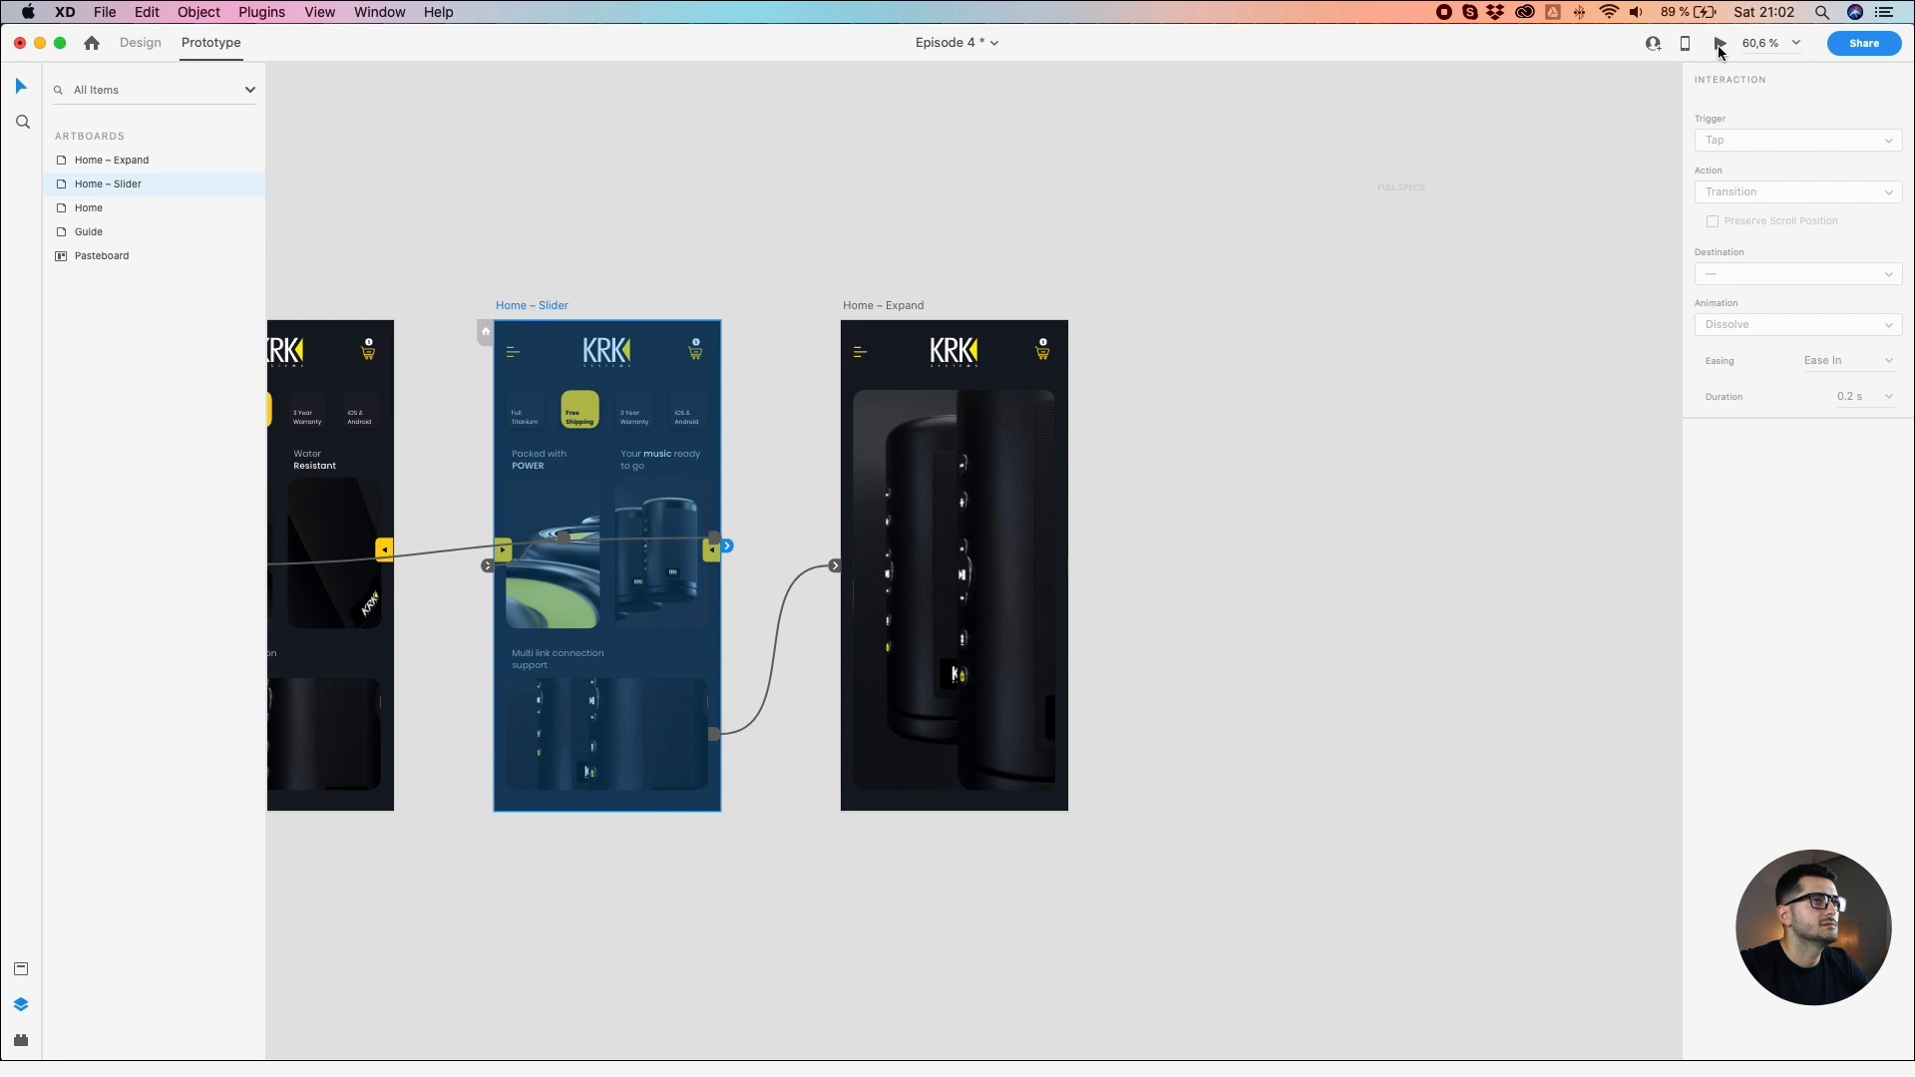
left_click(1719, 45)
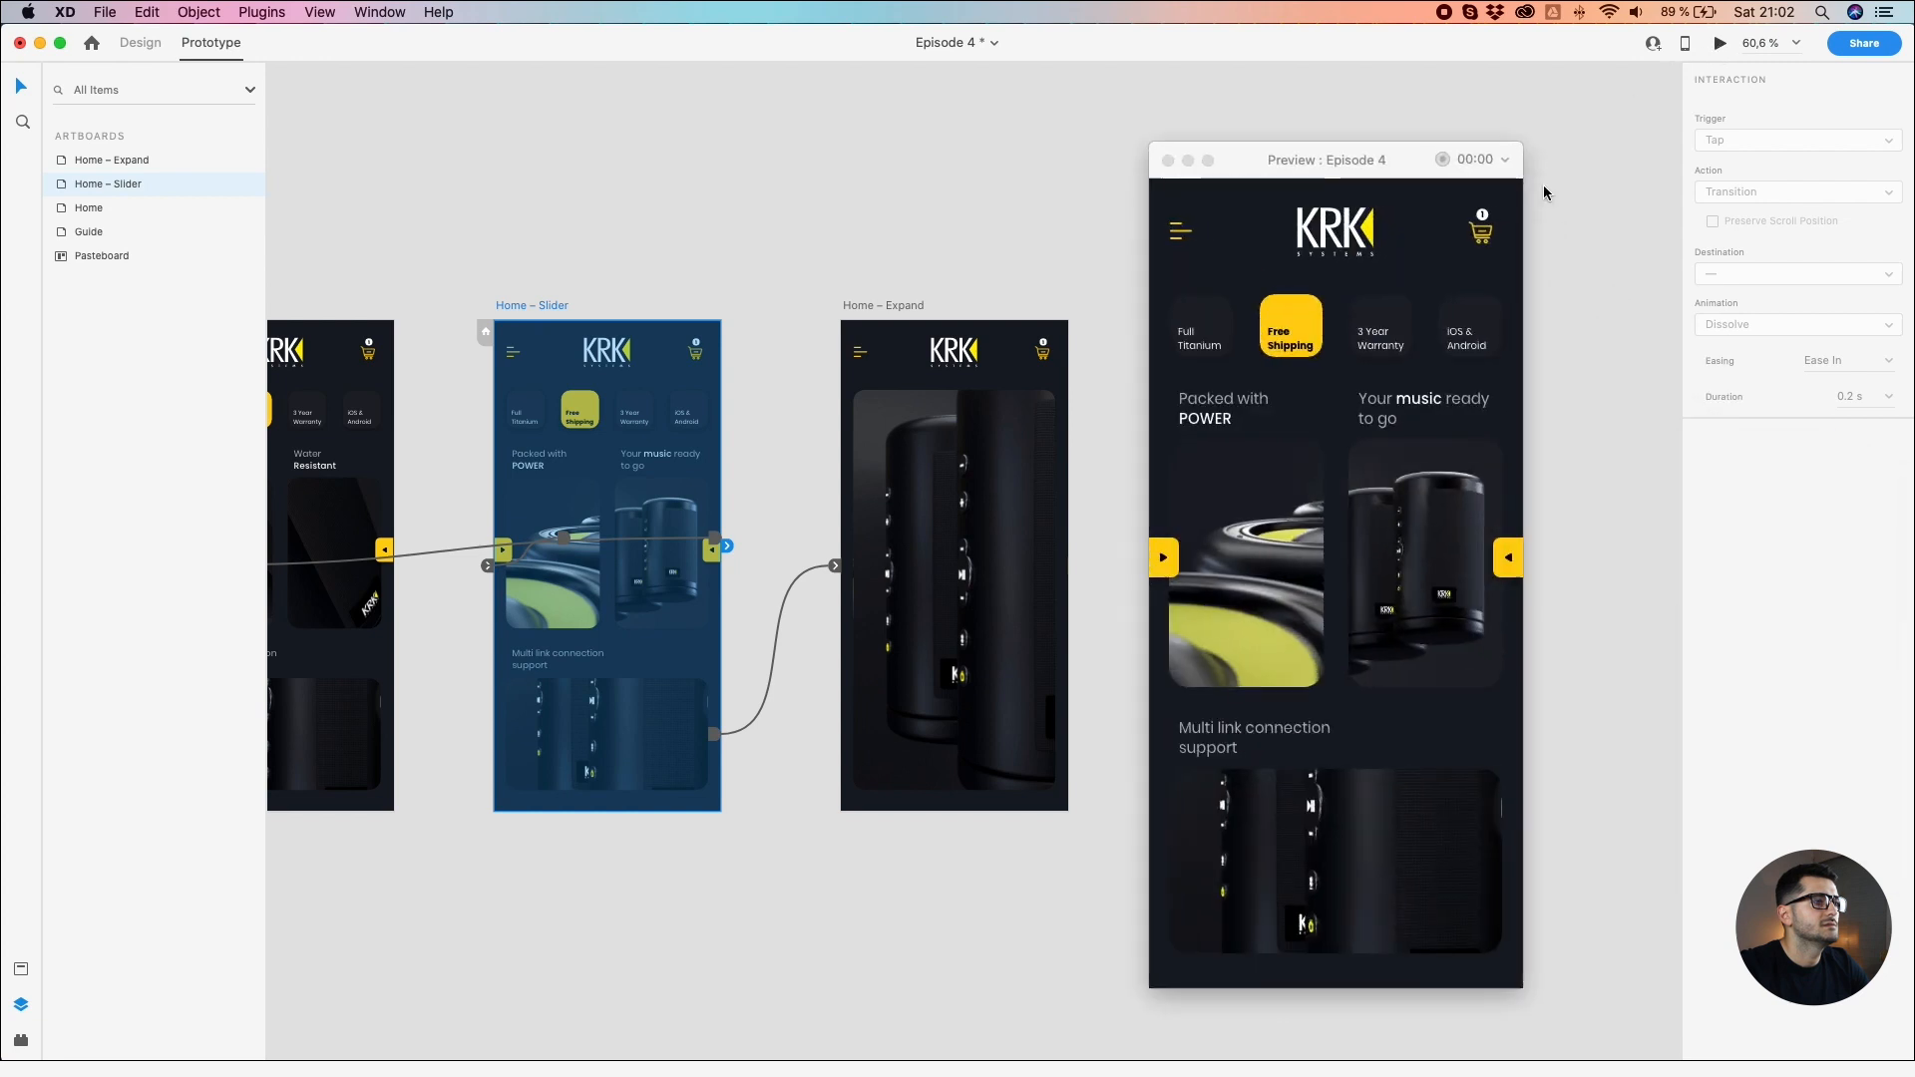
left_click(1294, 854)
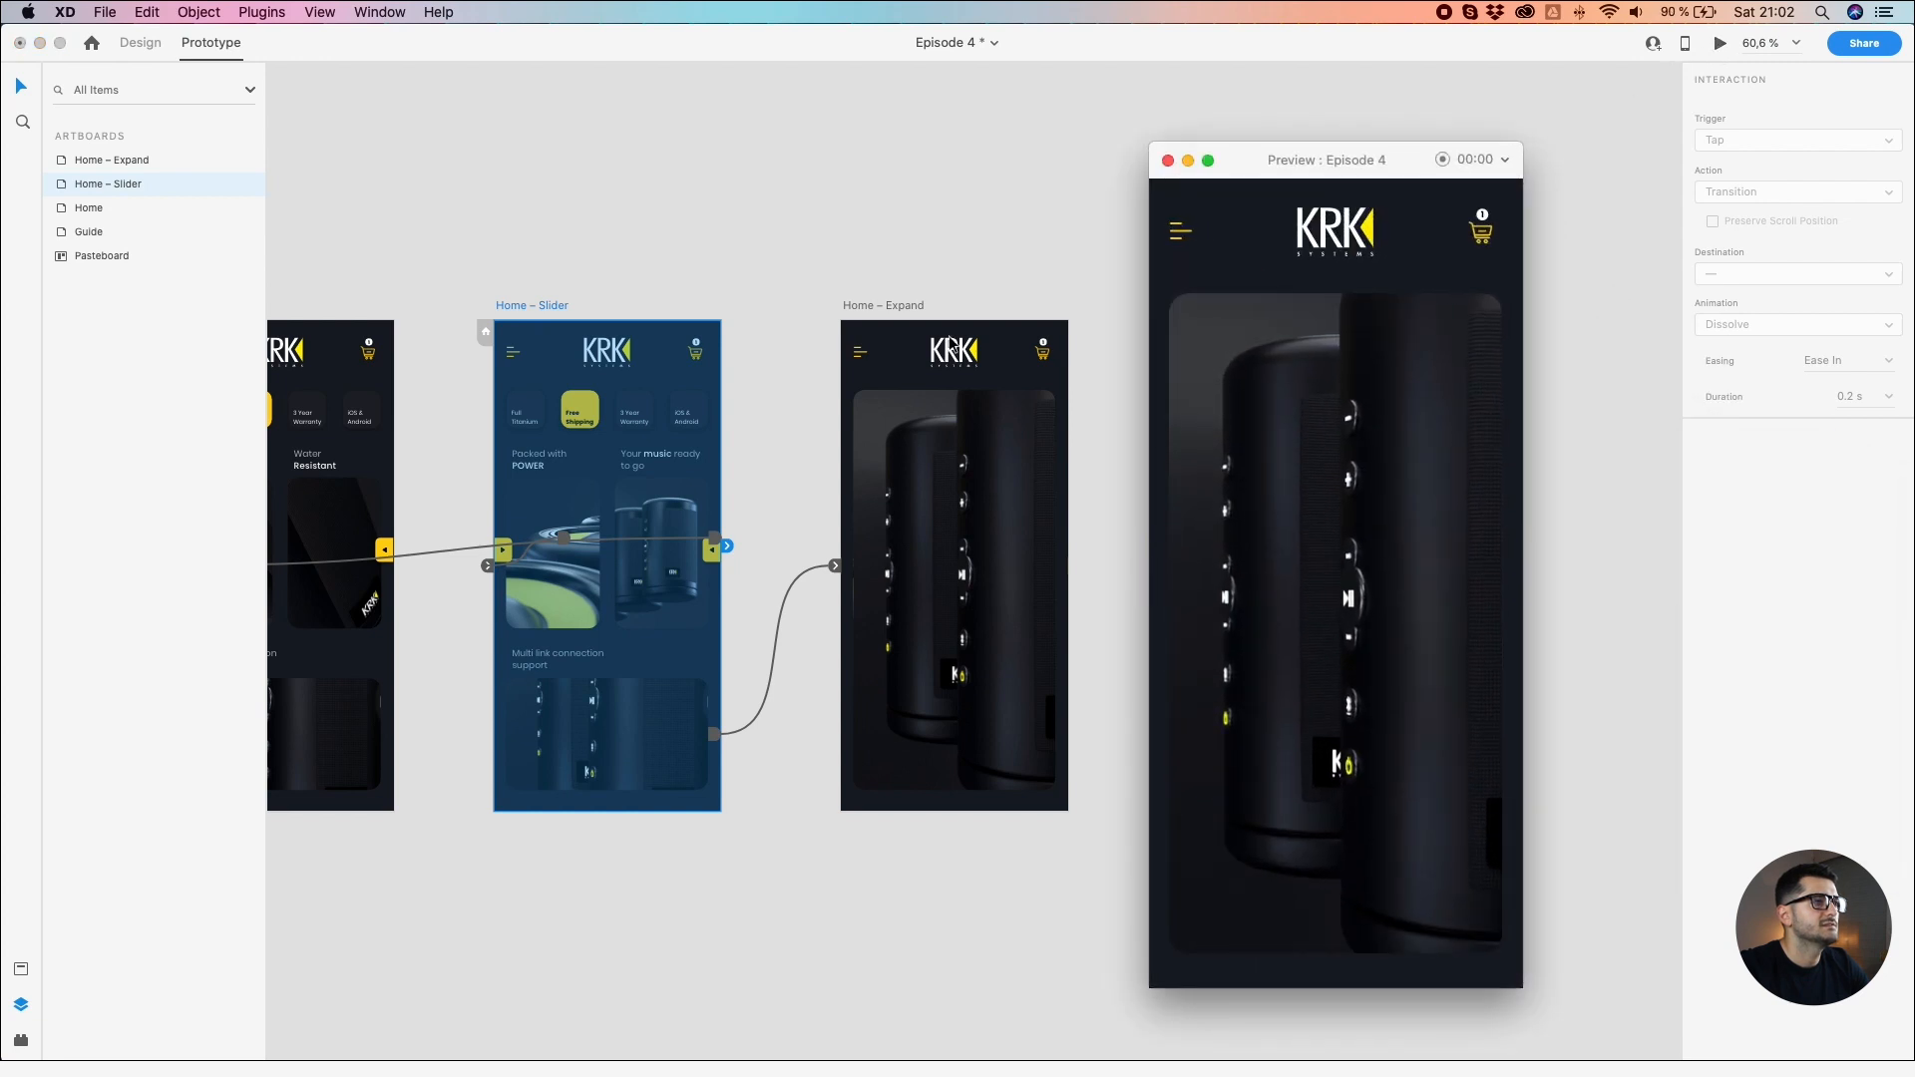
Step: Set the duration of the transition to Home – Expand to 0.6 s and test it in the preview
left_click(838, 568)
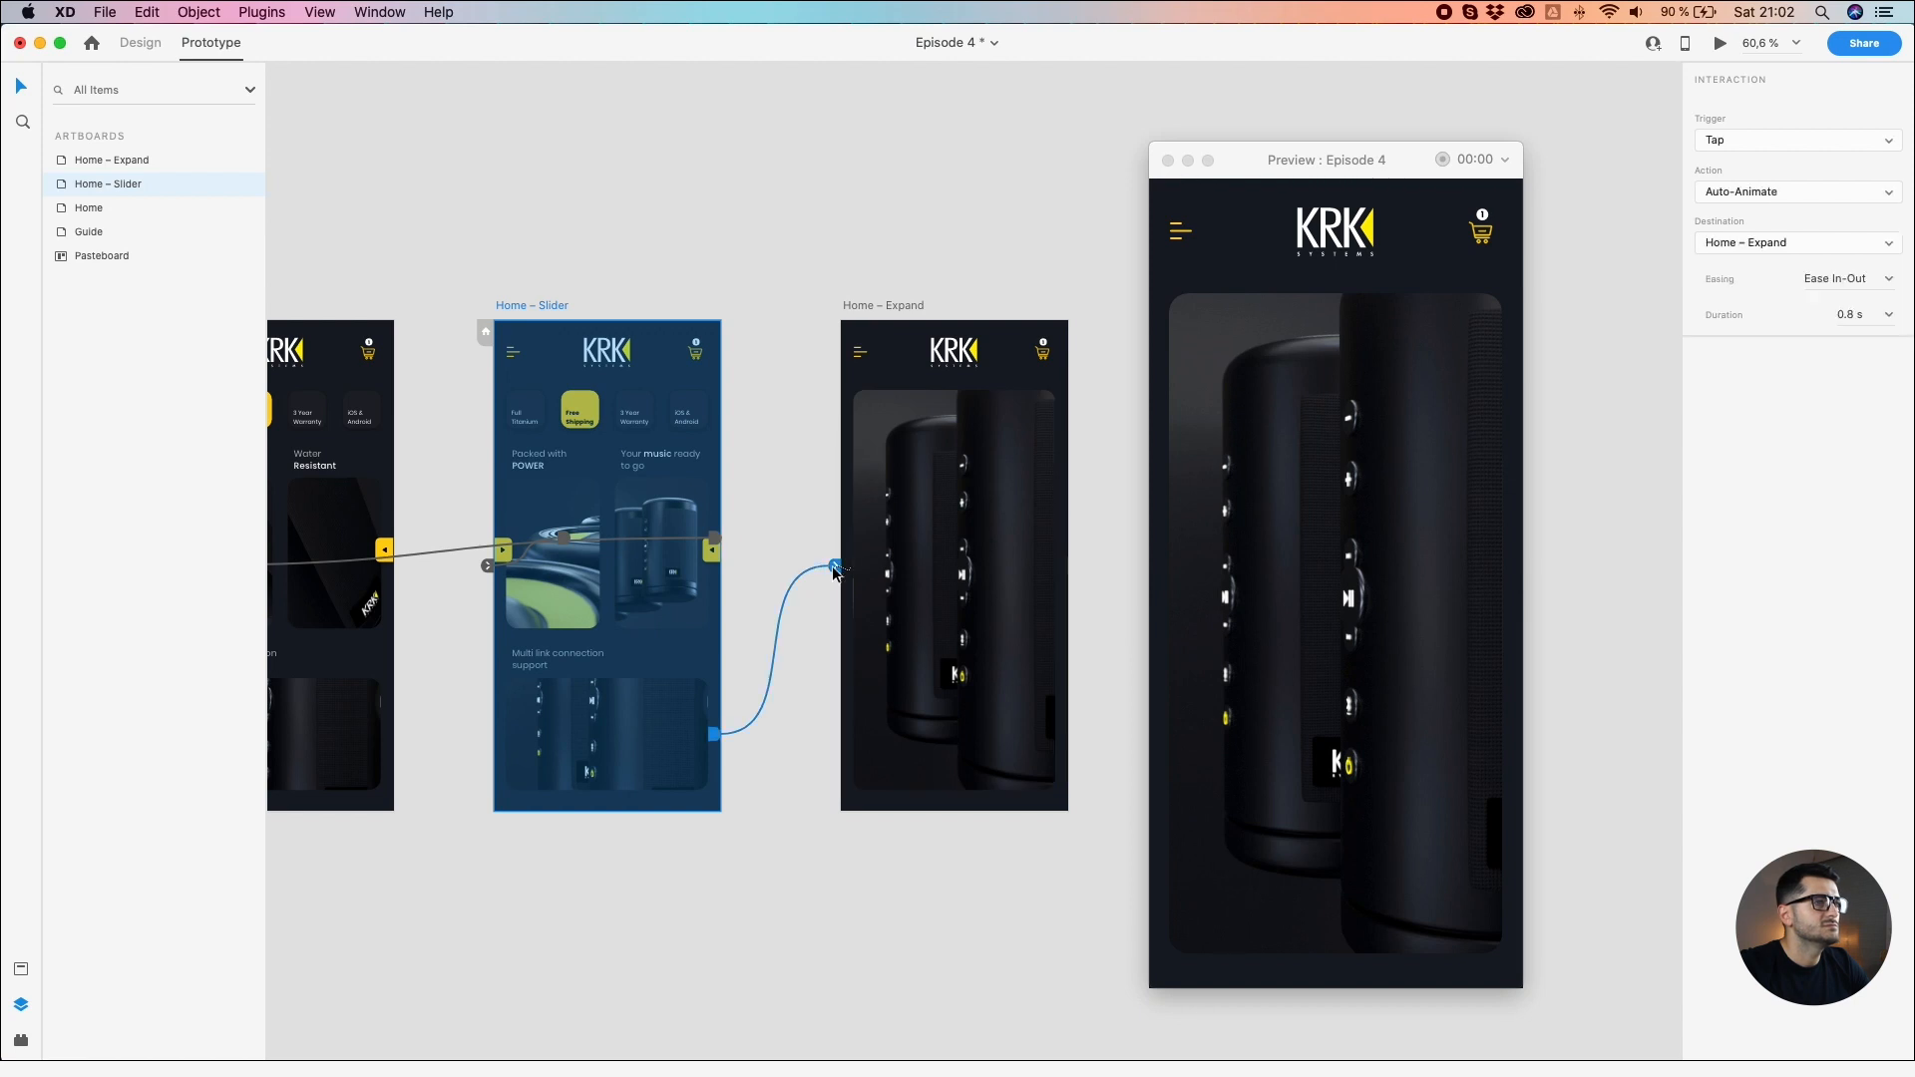
left_click(1888, 314)
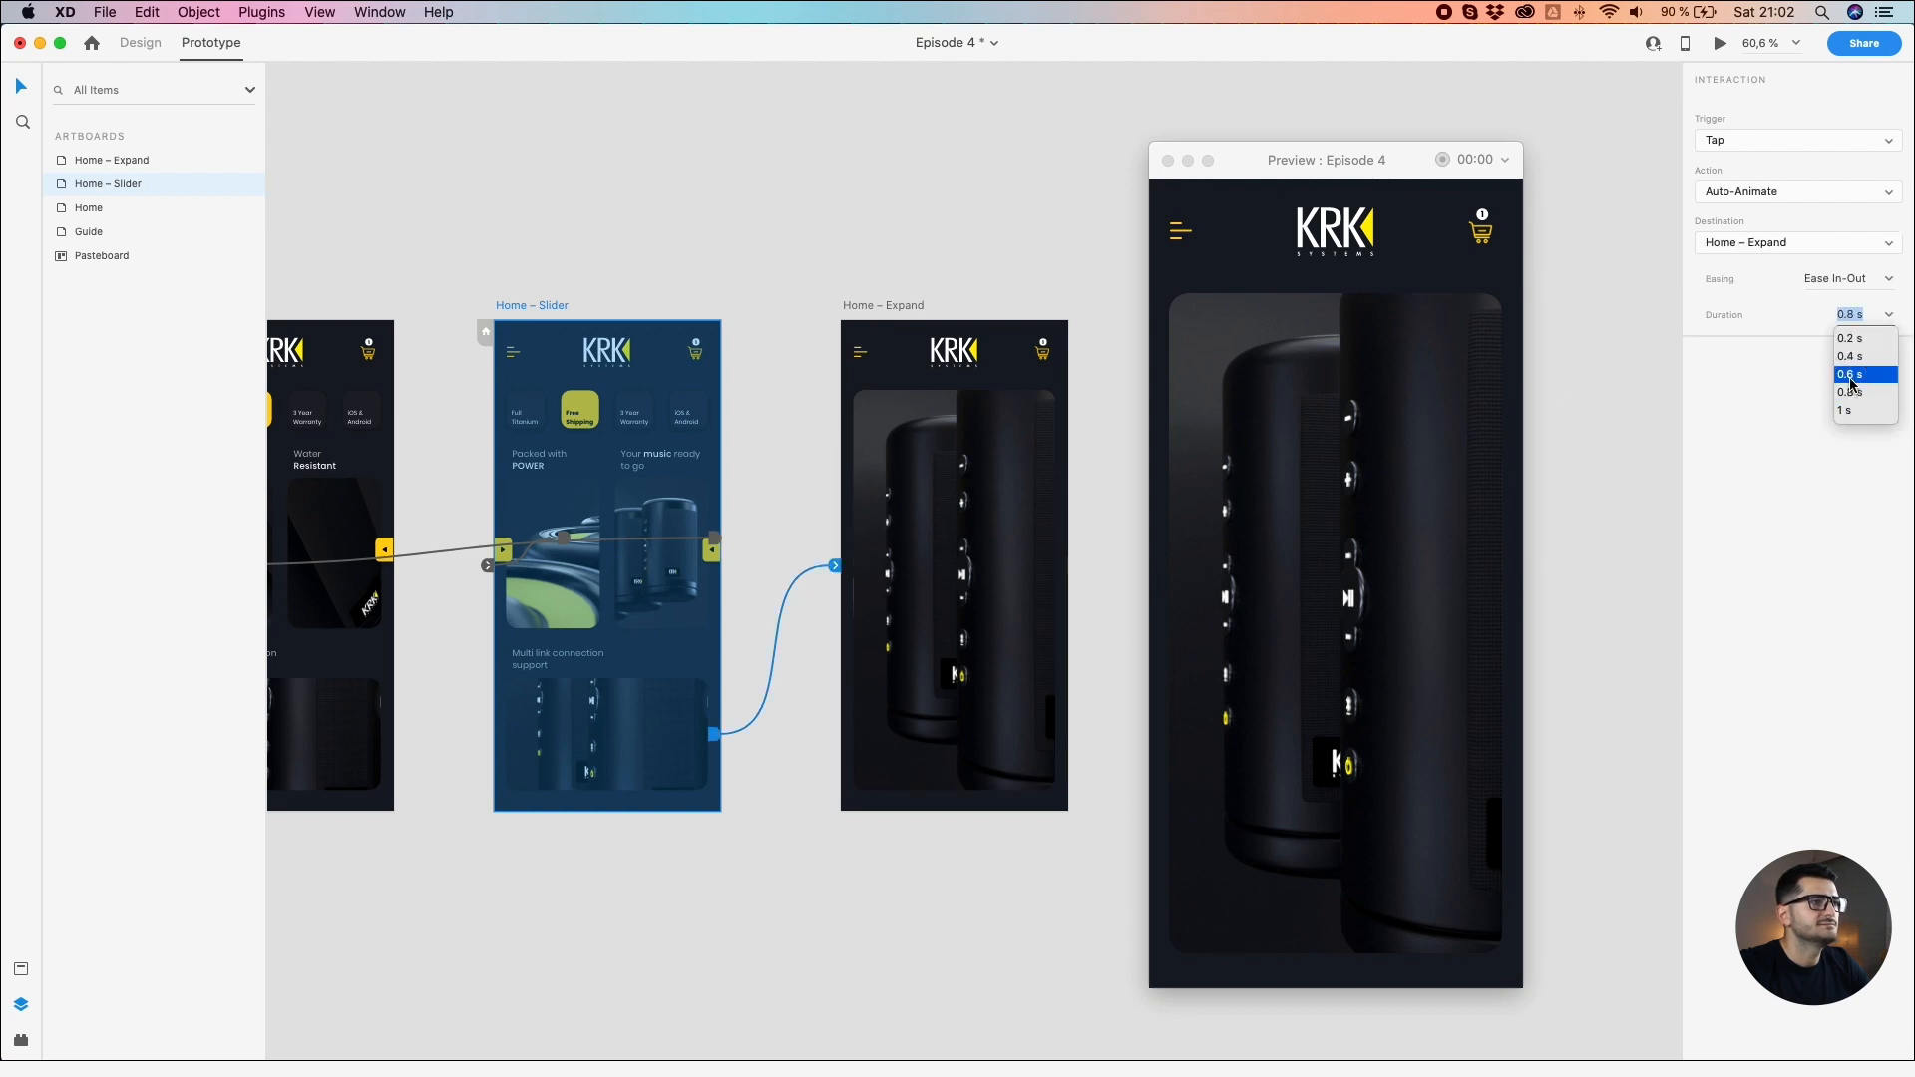
left_click(1853, 381)
left_click(564, 255)
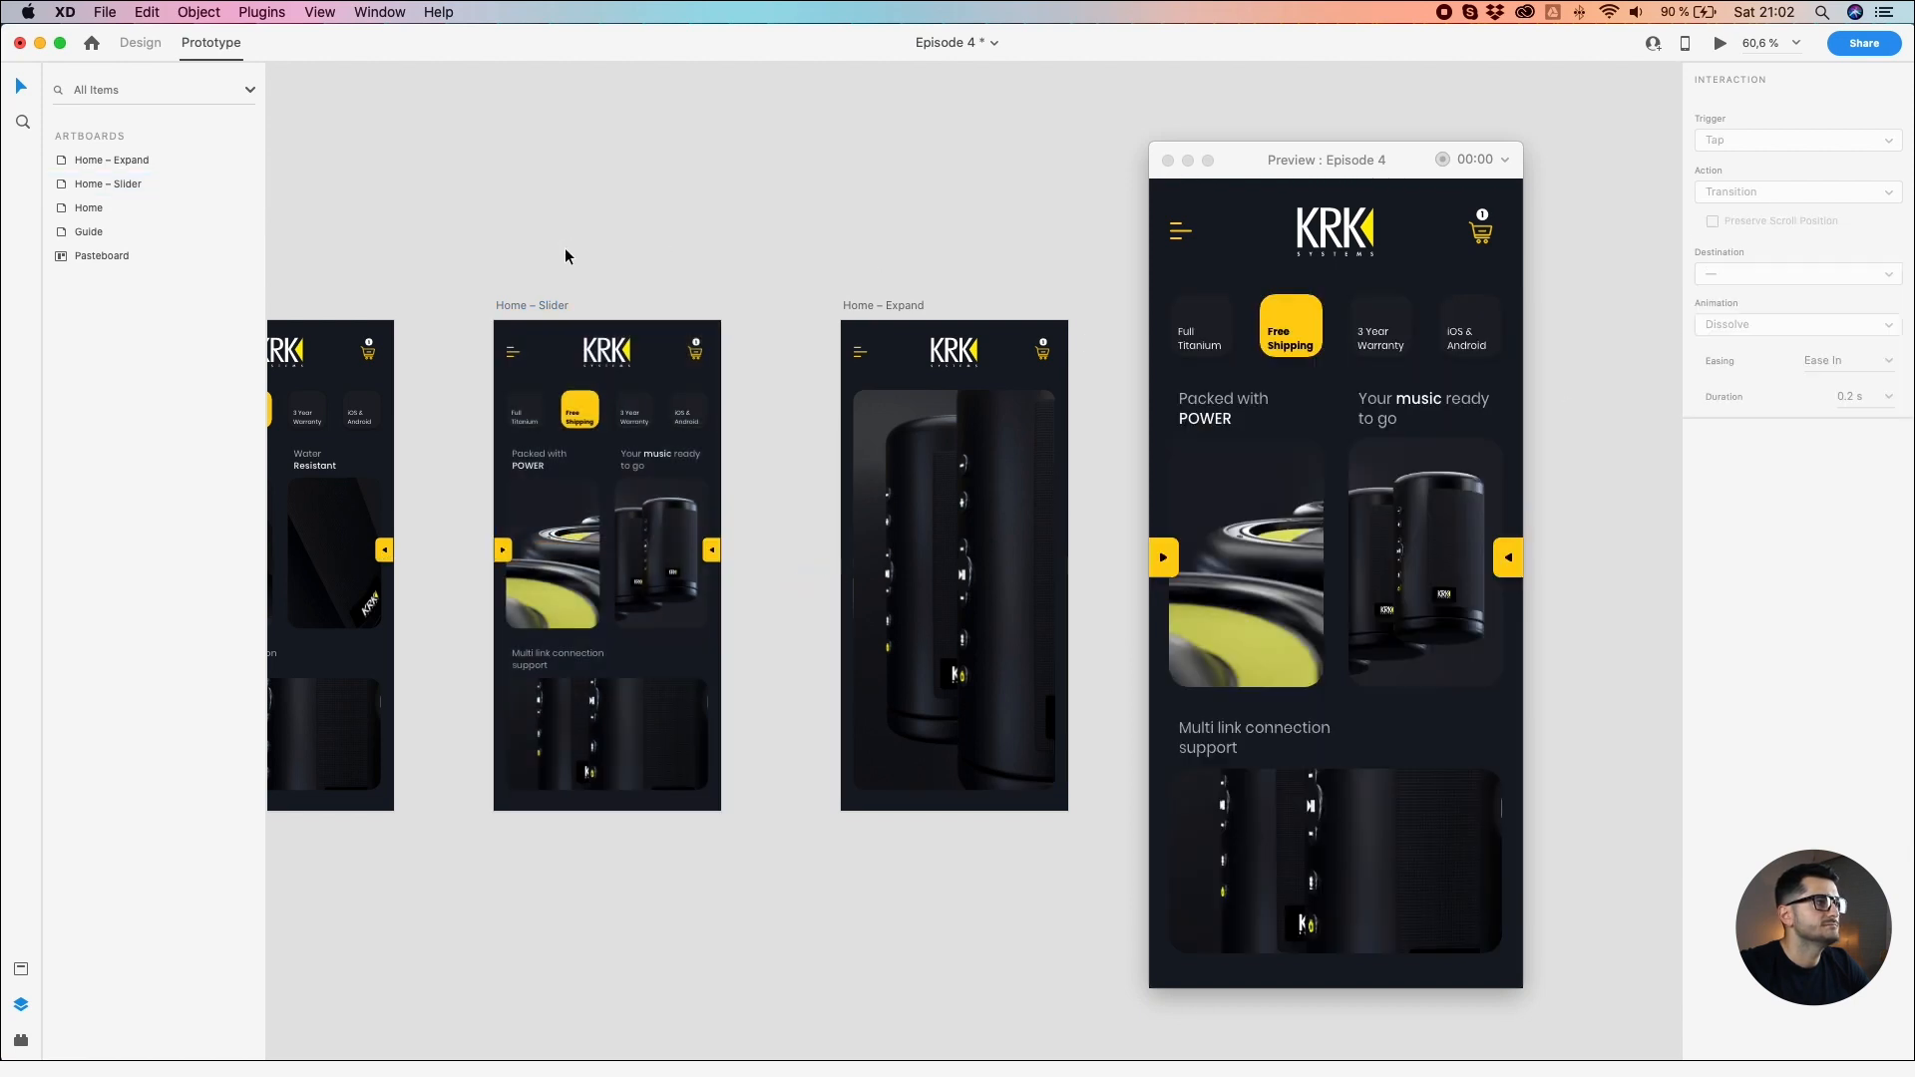
left_click(1367, 876)
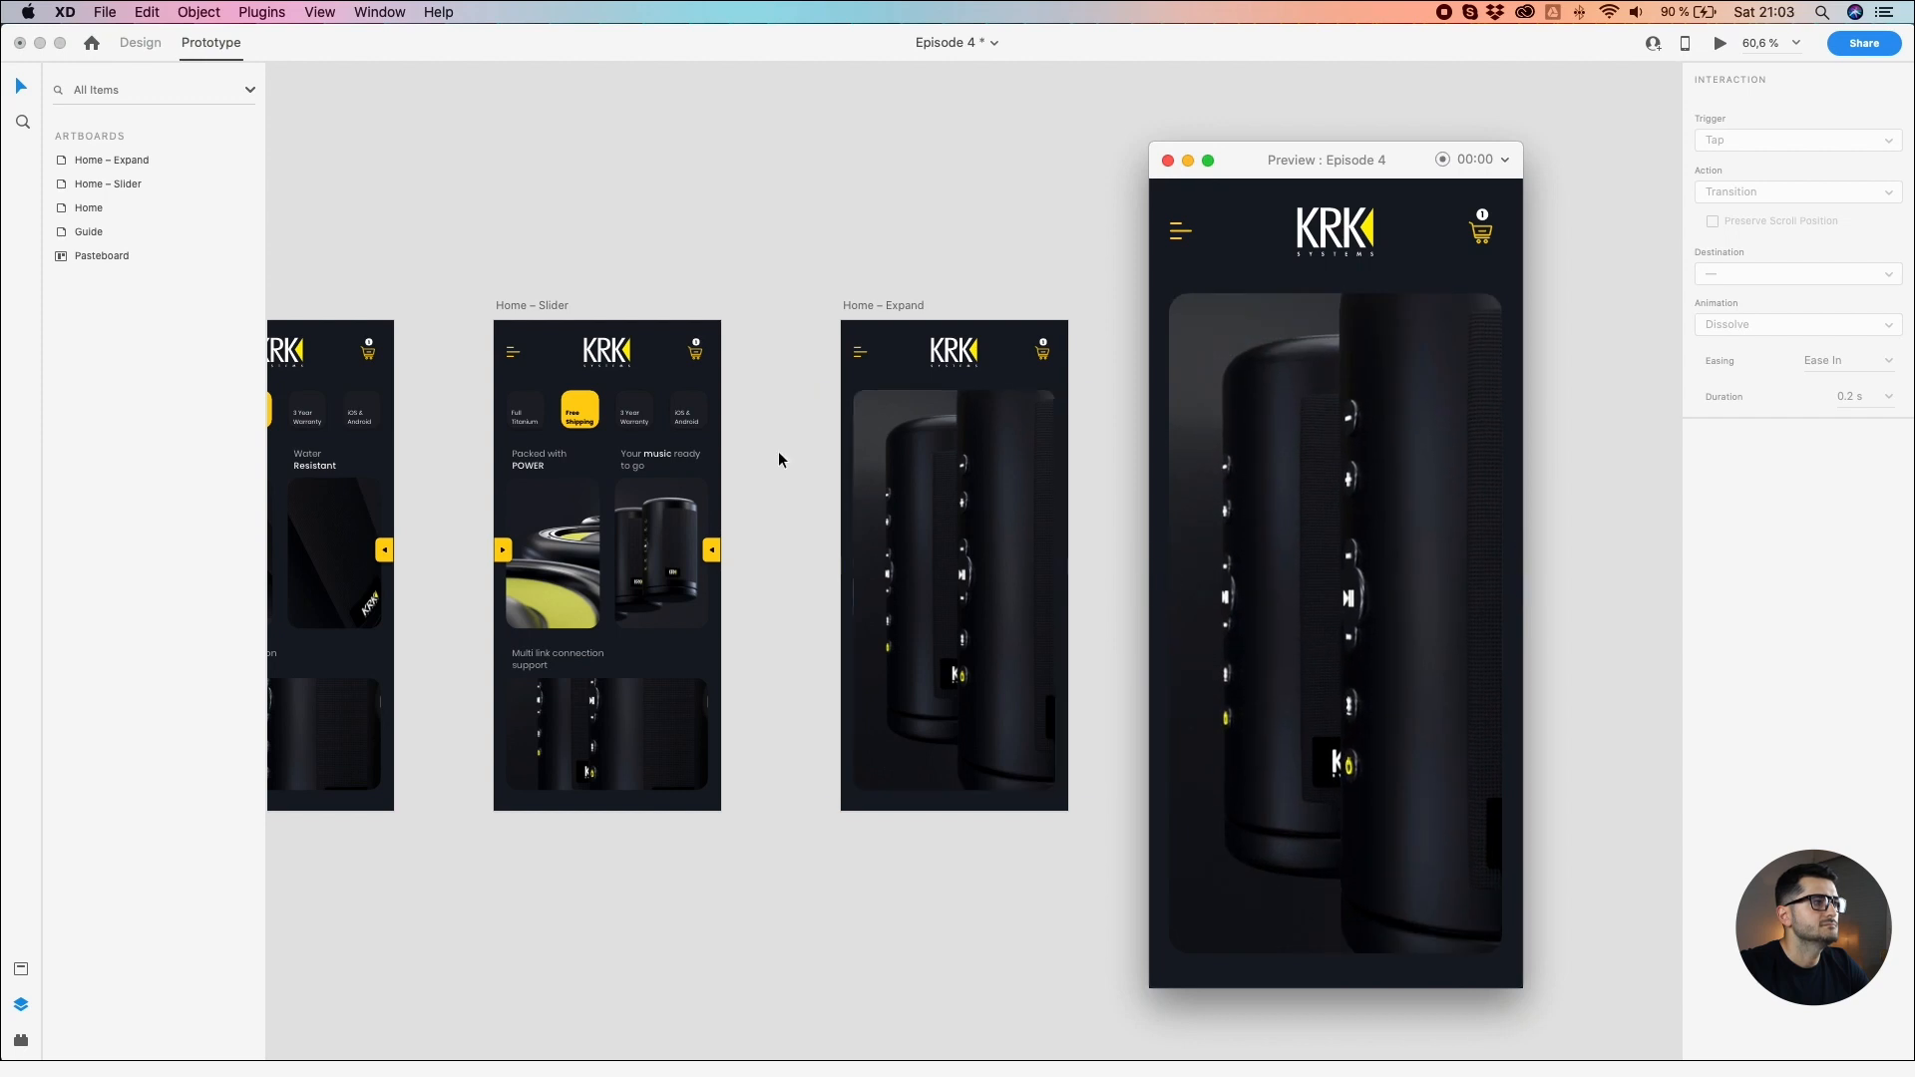
Step: Set the easing of the transition to Home – Expand to Ease Out and test it in the preview
left_click(559, 304)
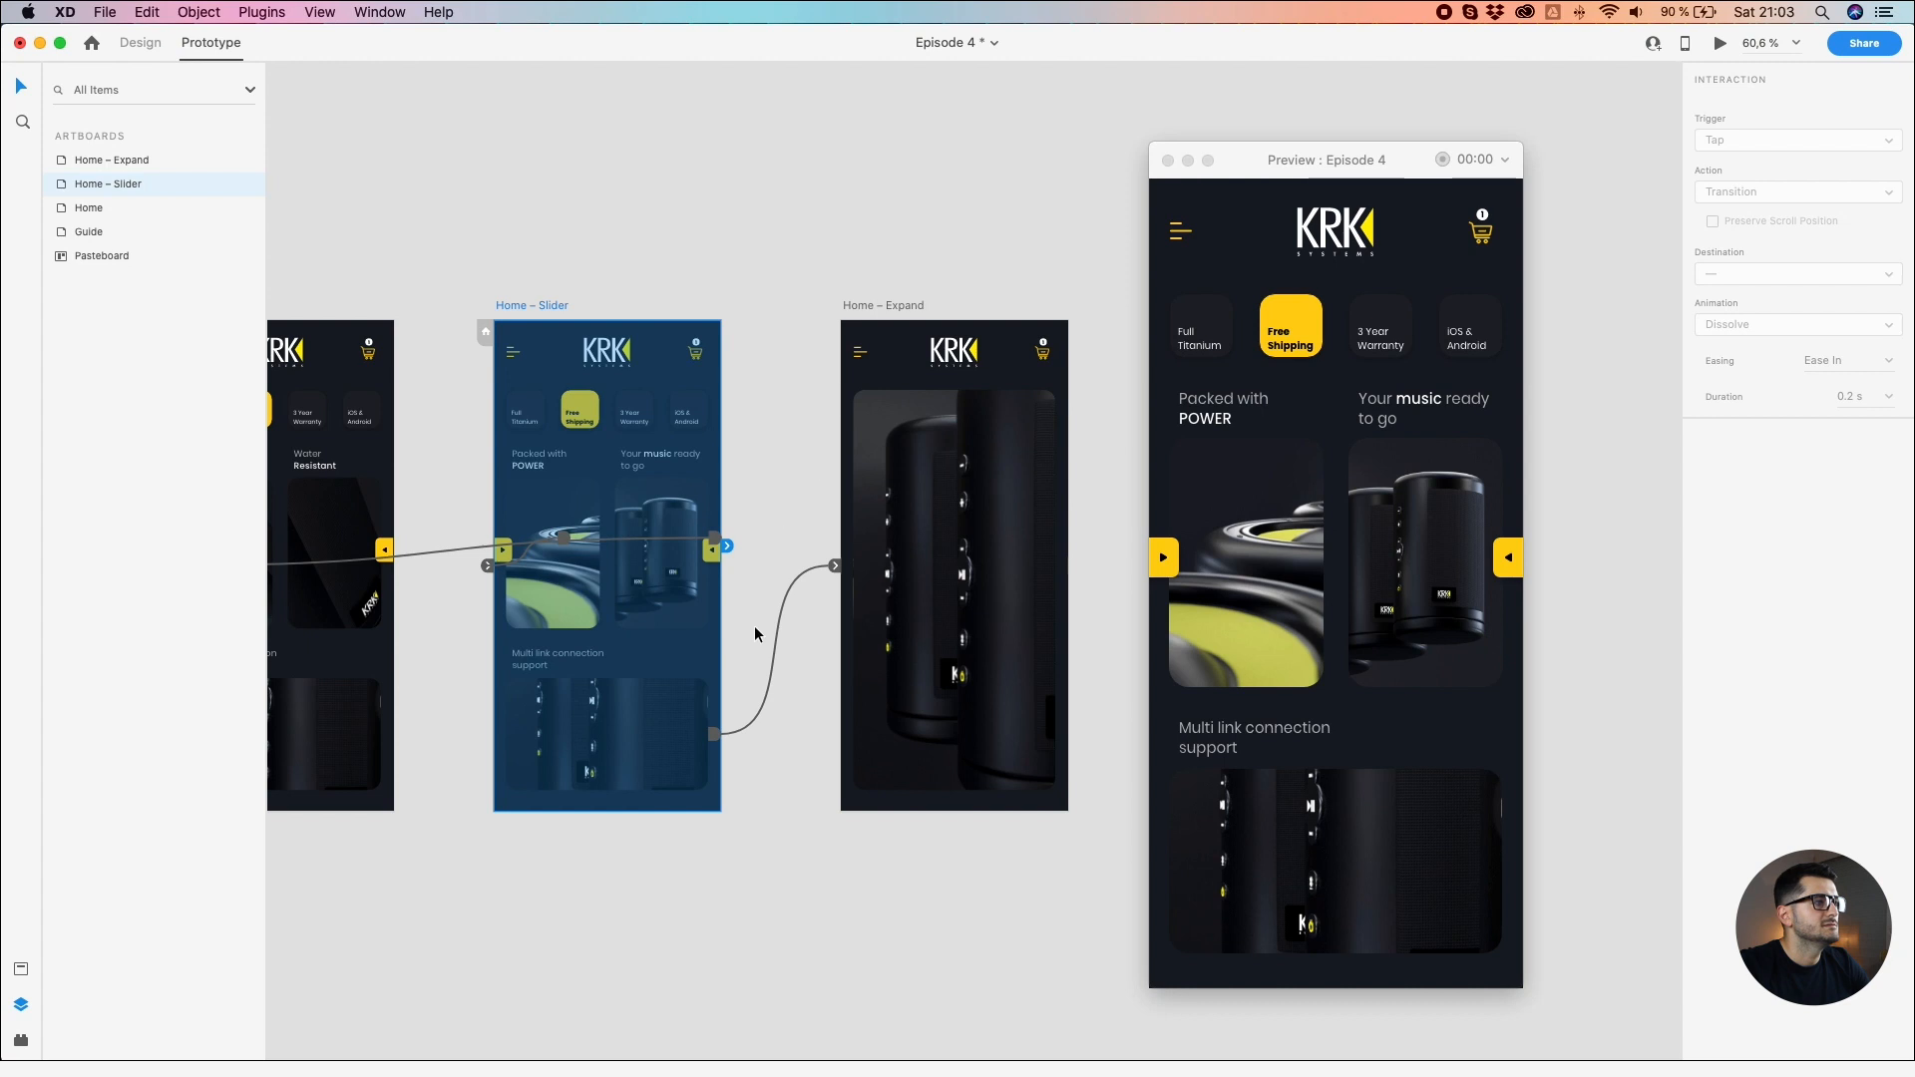
left_click(834, 561)
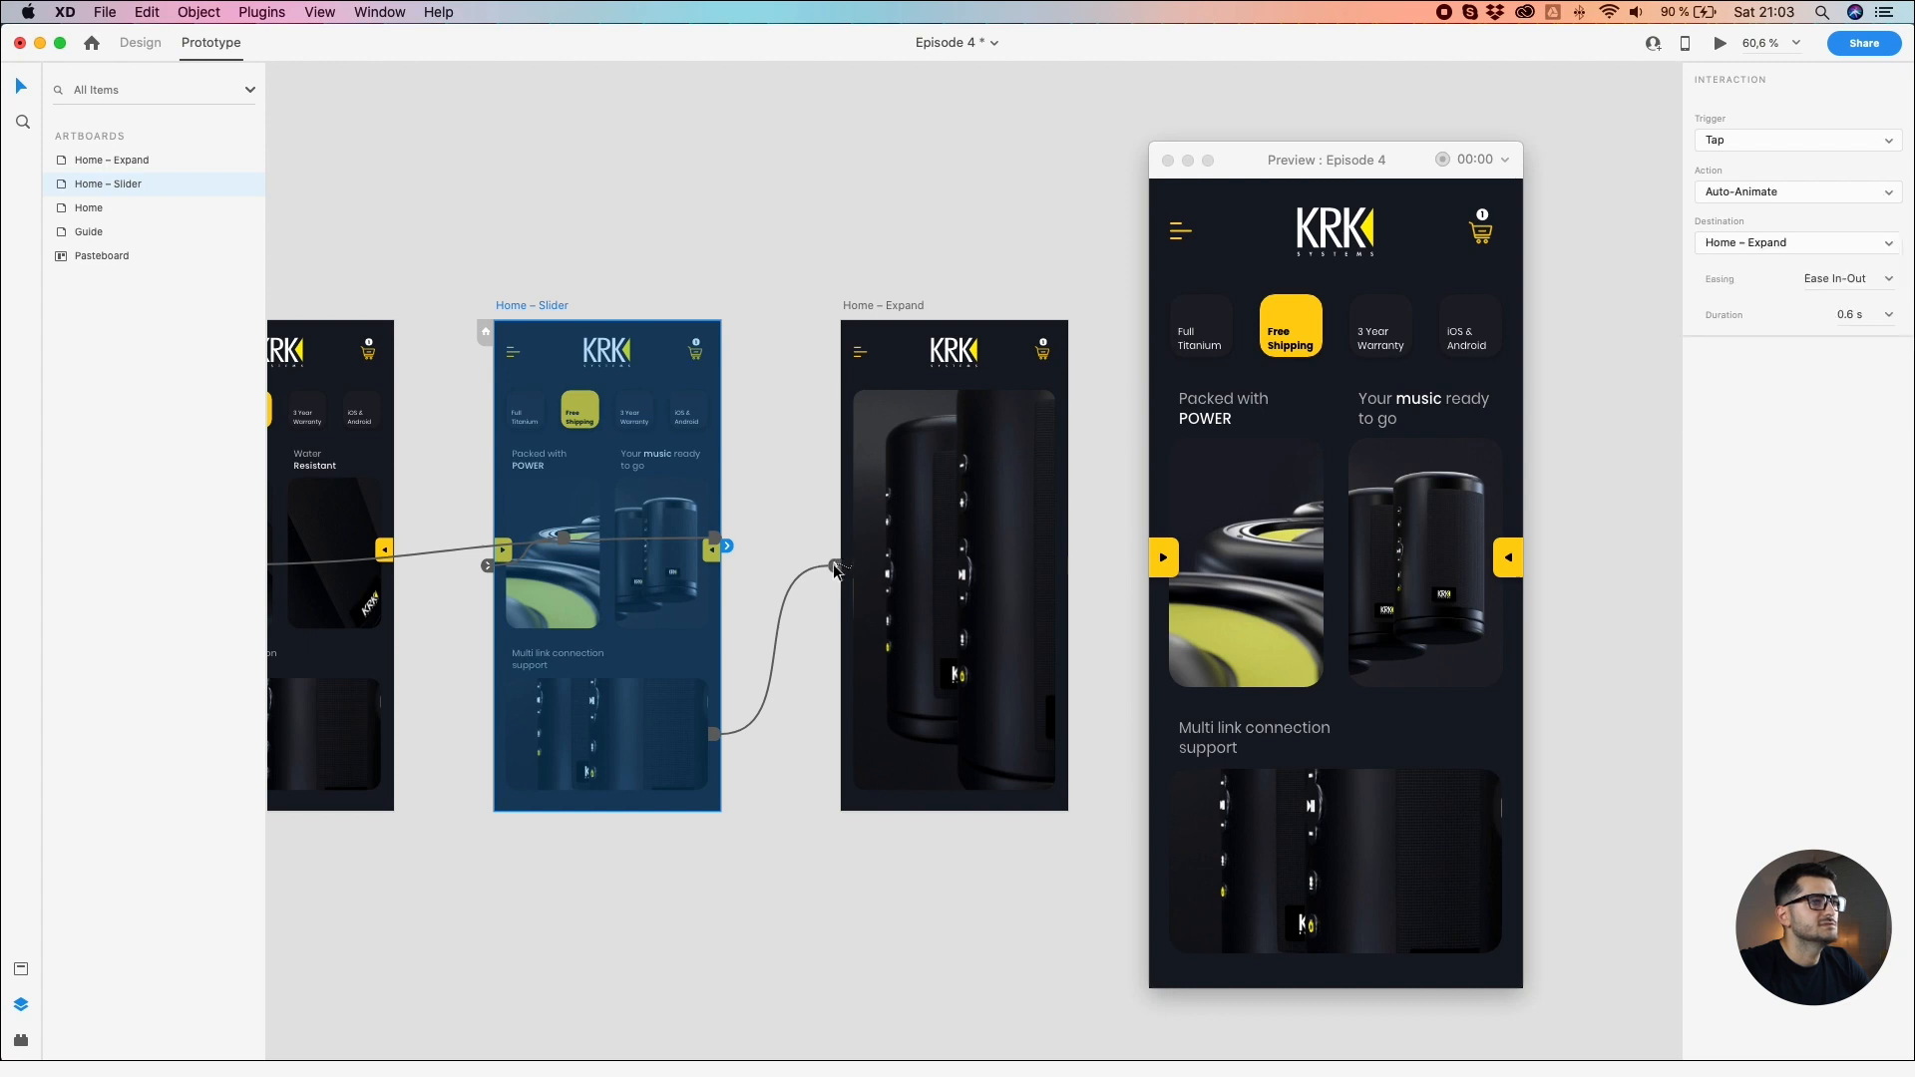
left_click(1888, 281)
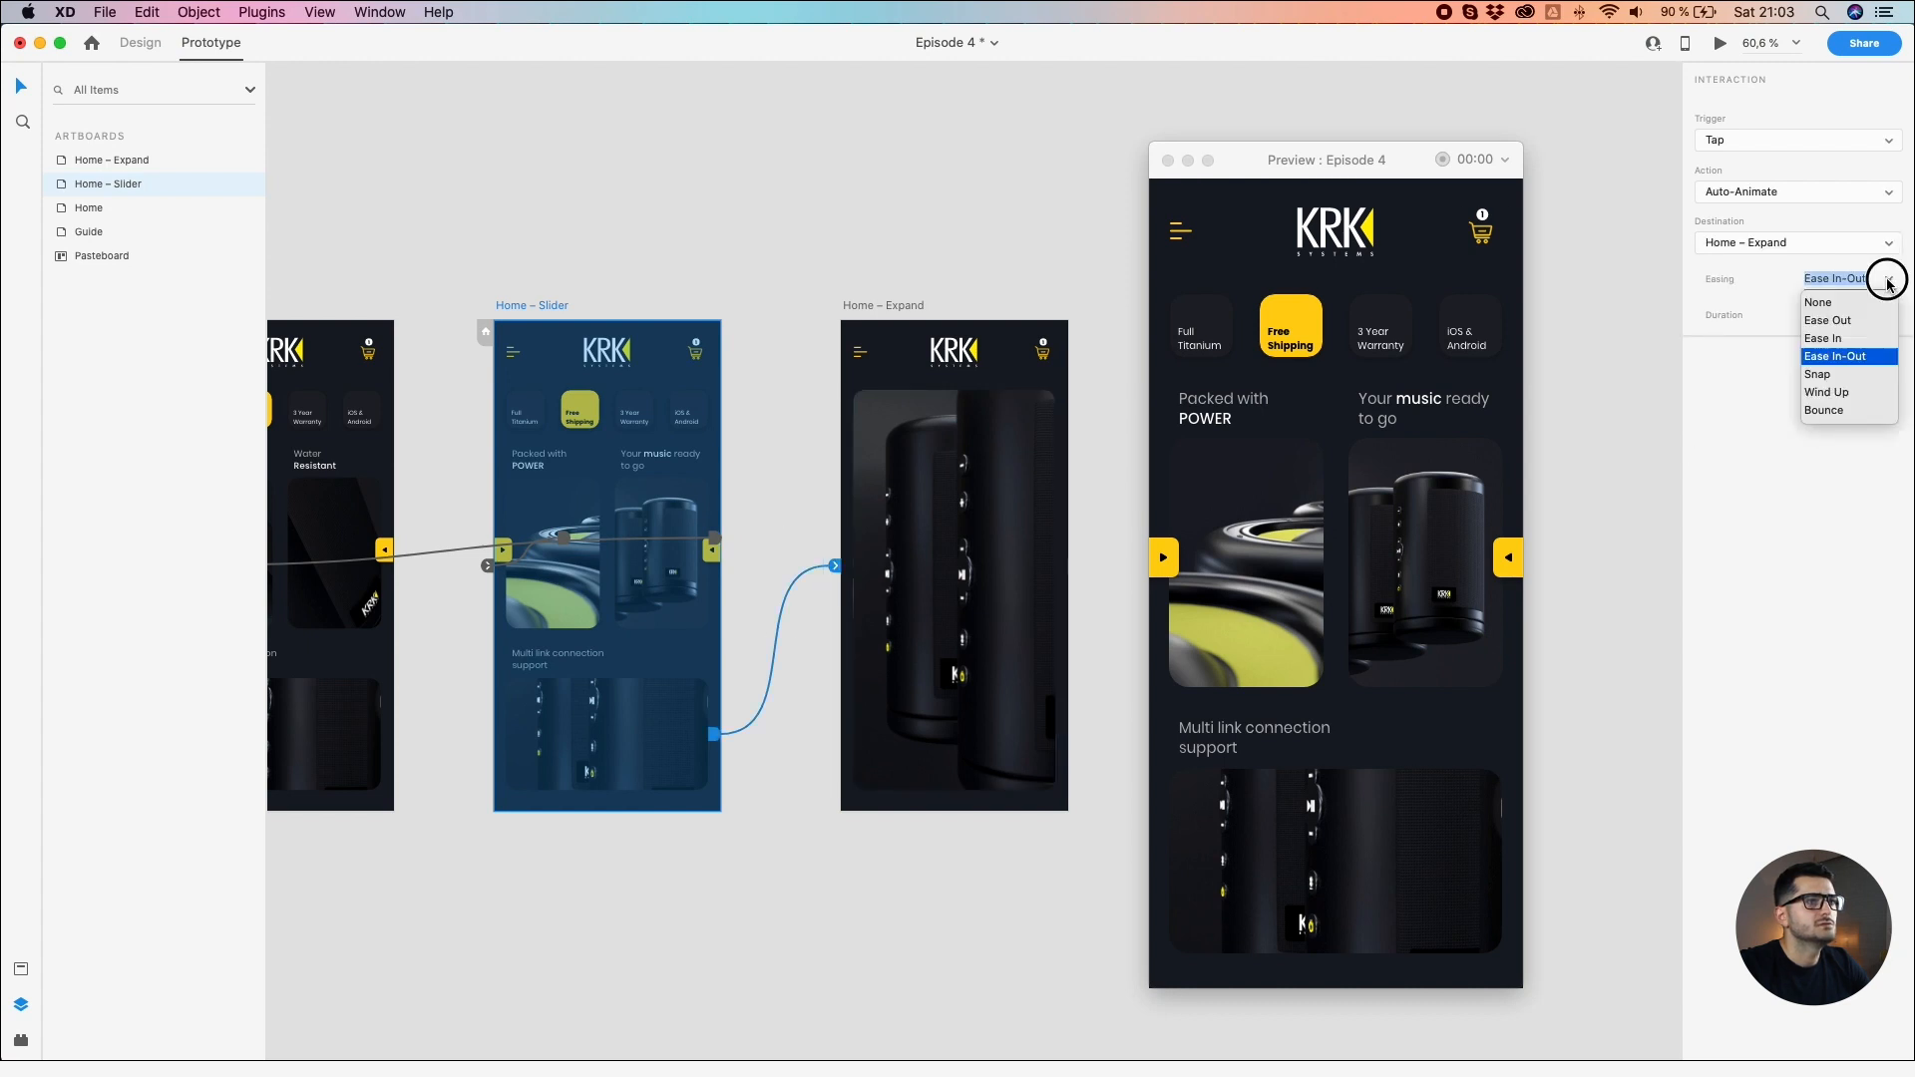
left_click(1840, 323)
left_click(642, 732)
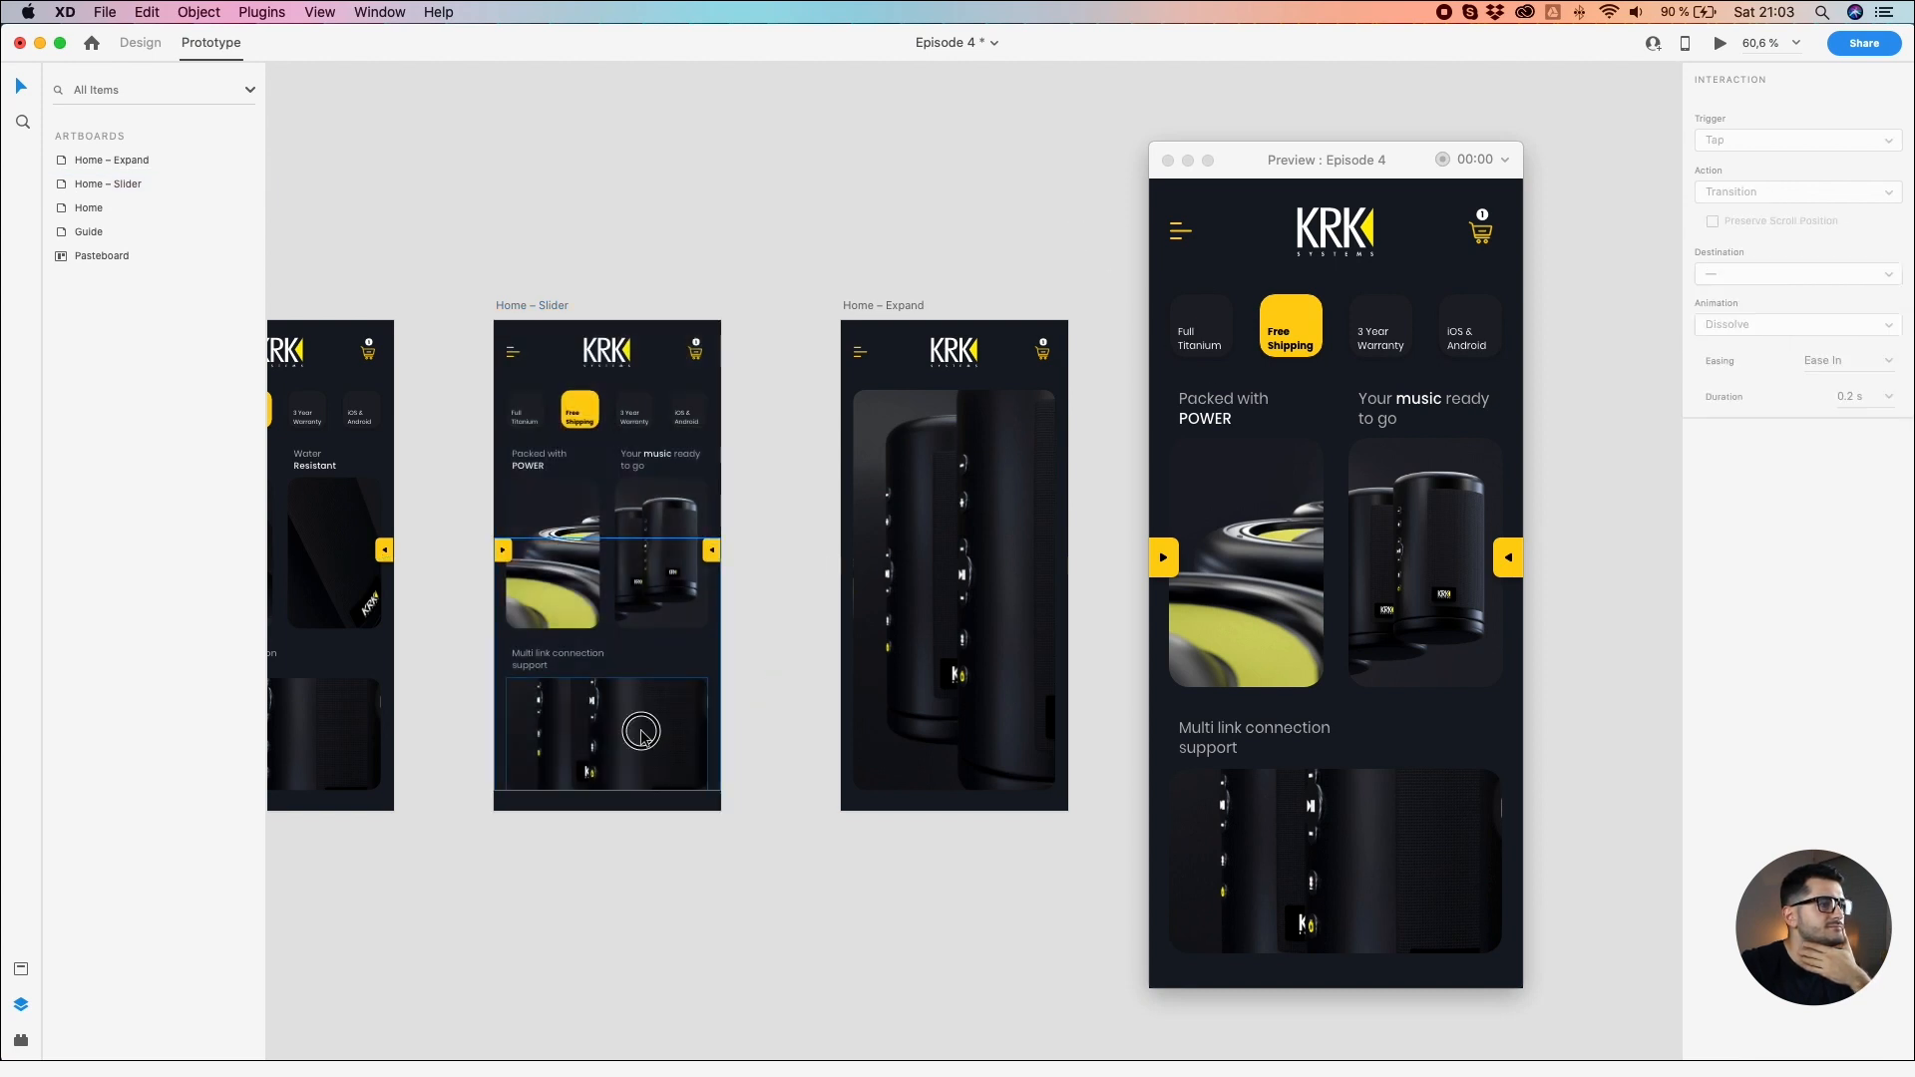
left_click(1251, 885)
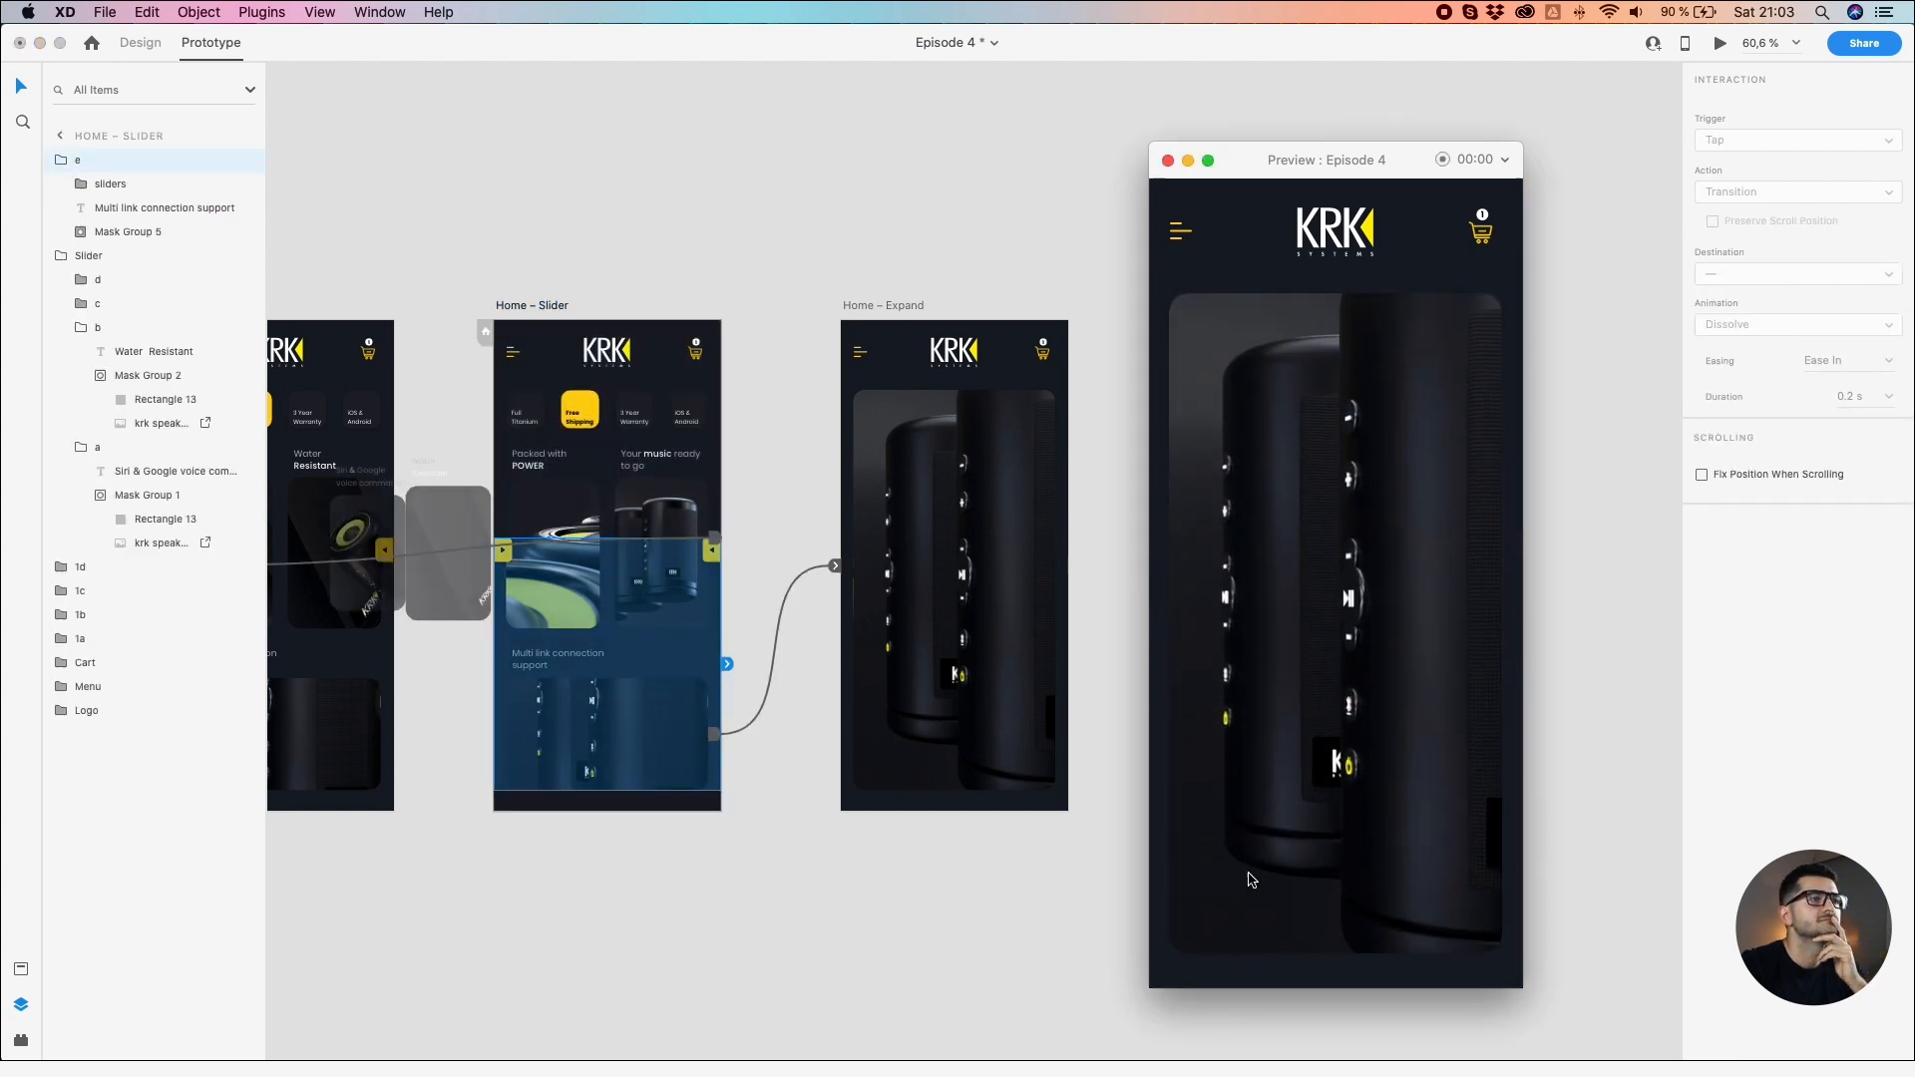
Step: Try the Snap easing on the transition to Home – Expand and test it in the preview
left_click(834, 568)
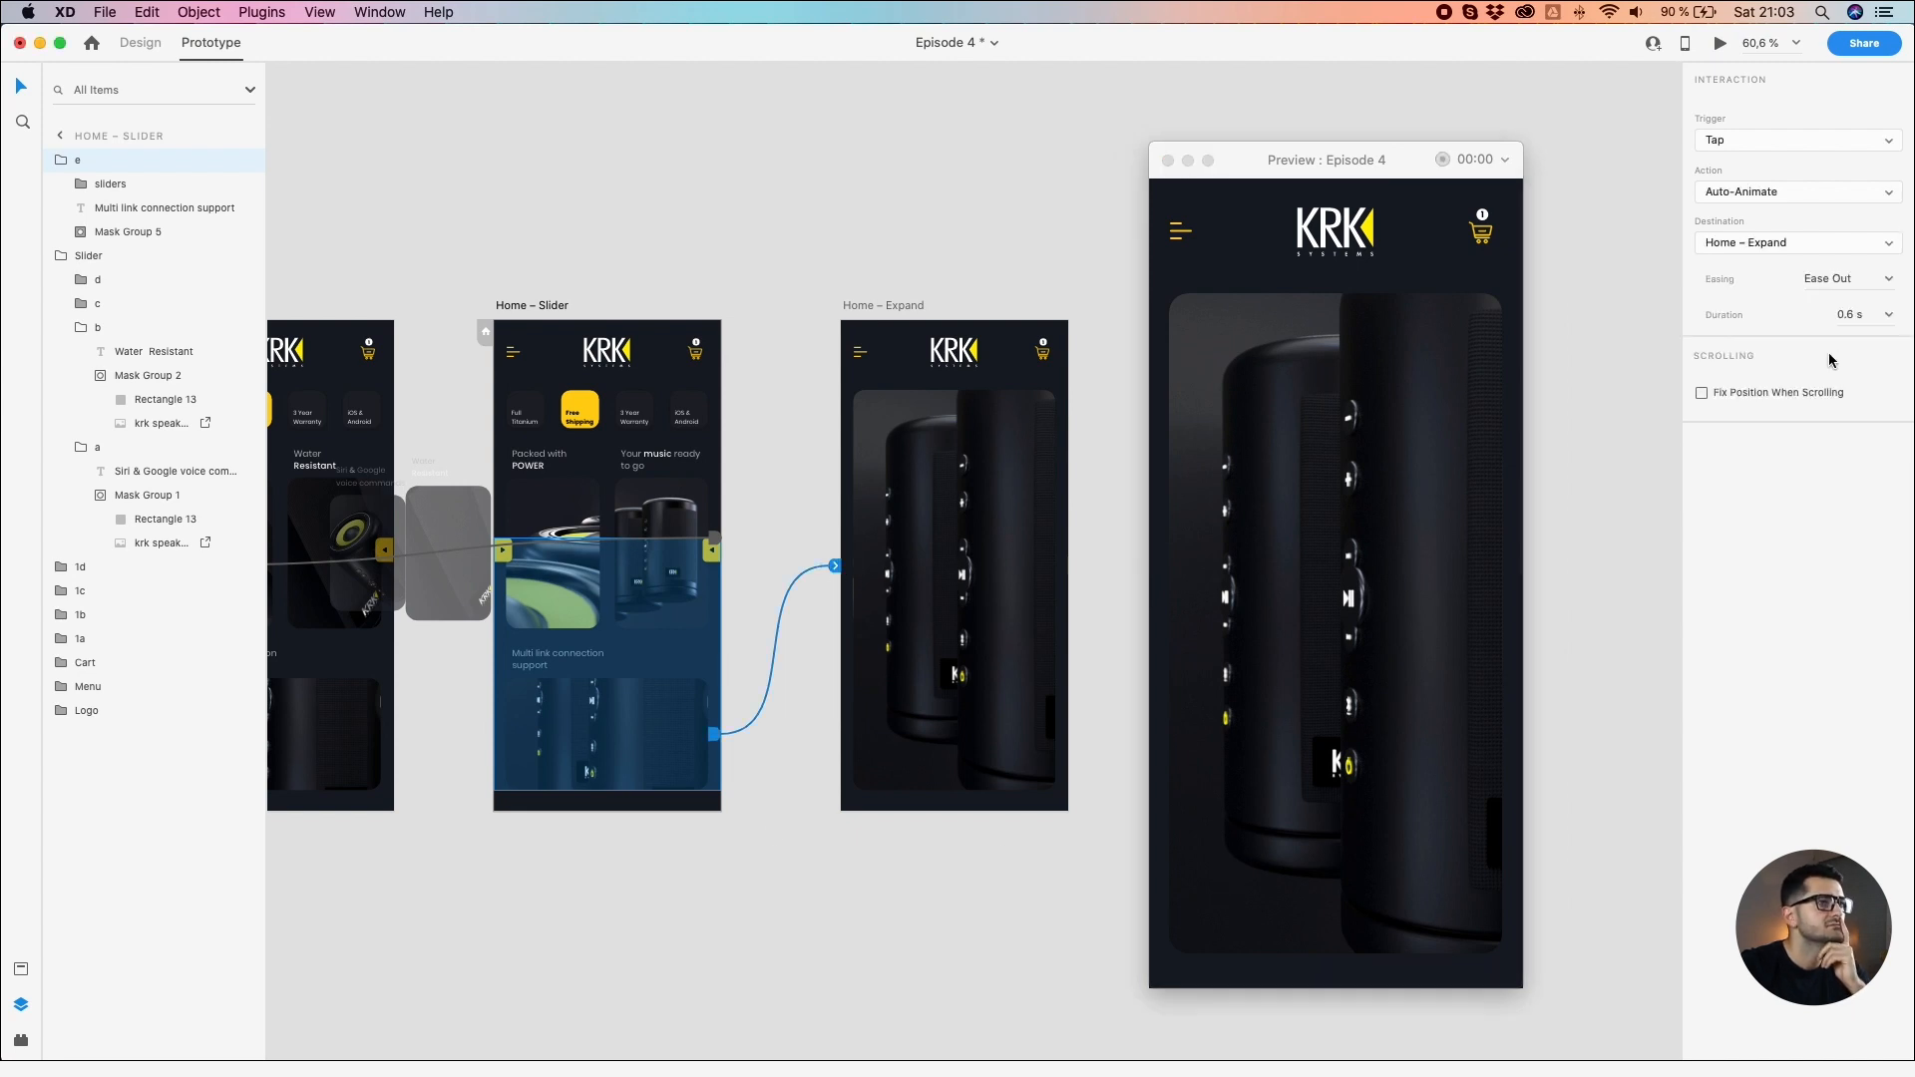
left_click(1888, 280)
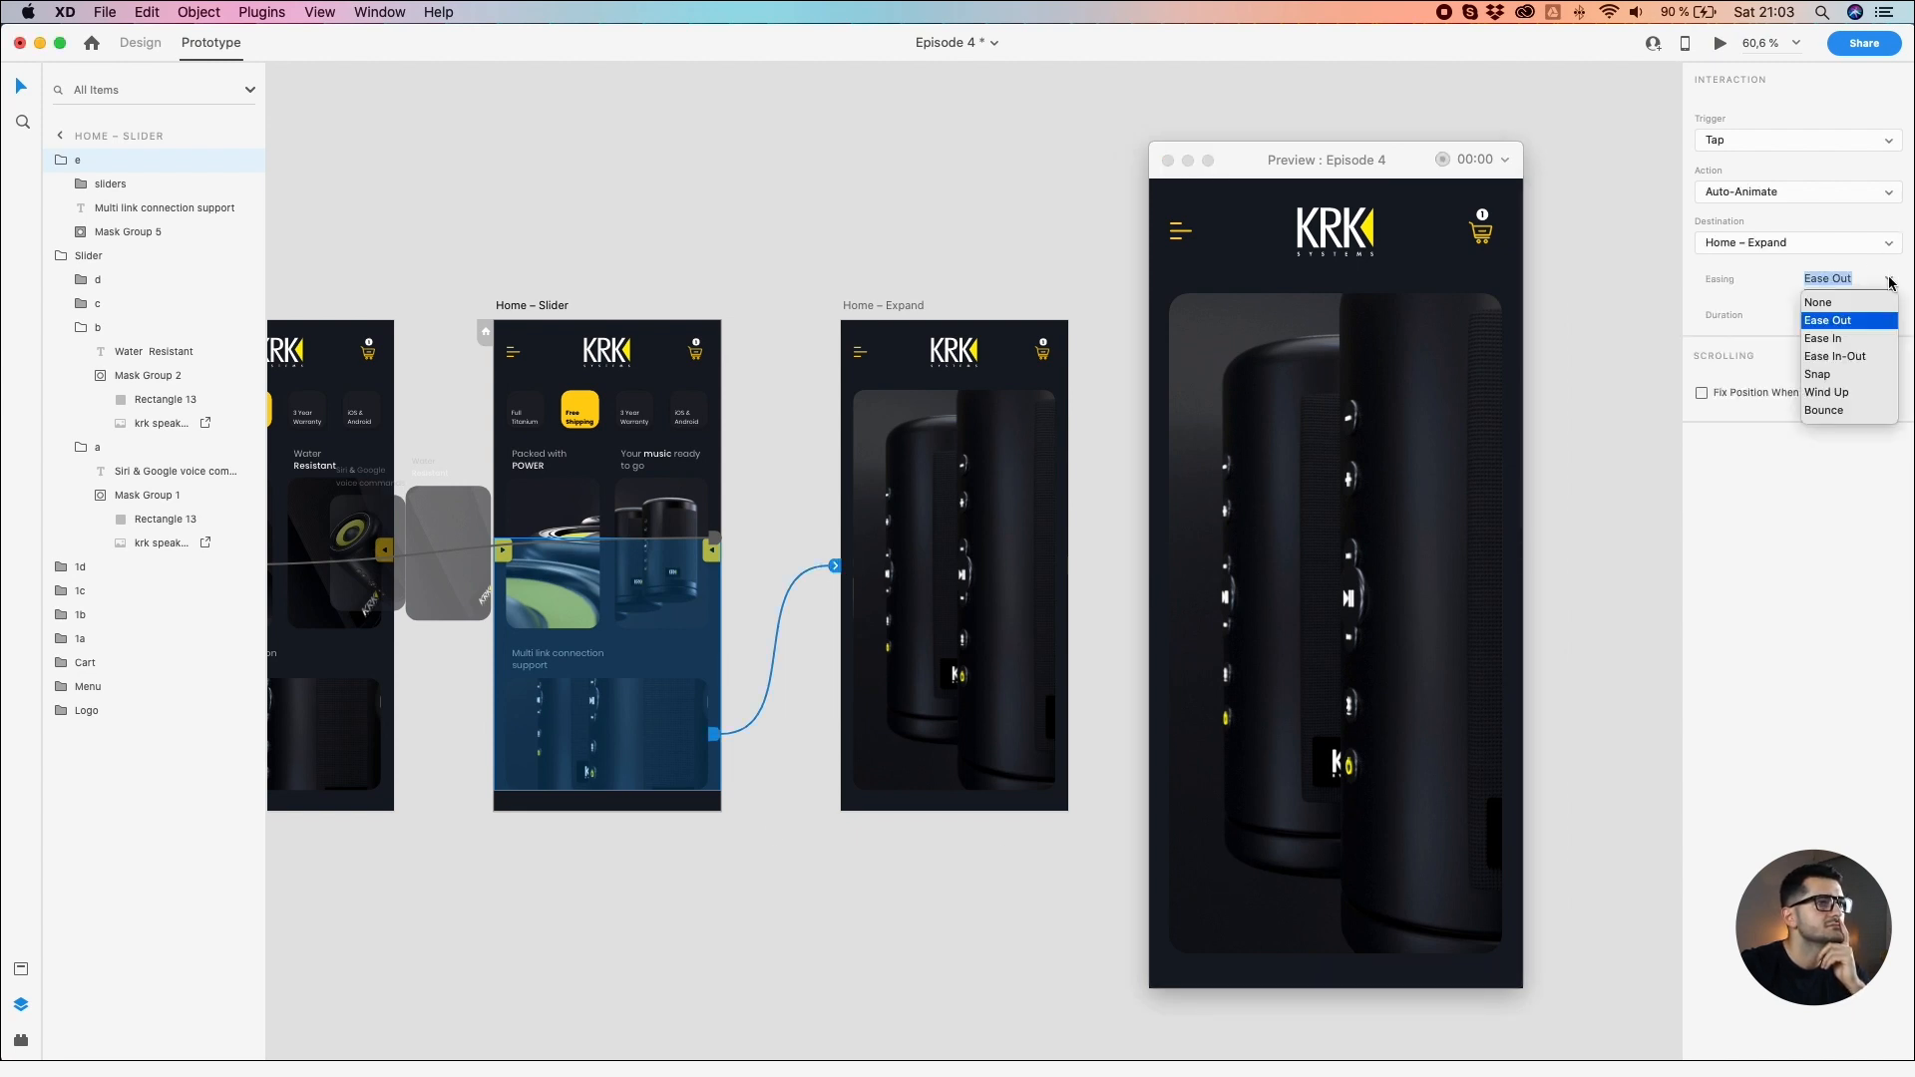
left_click(1815, 381)
left_click(611, 201)
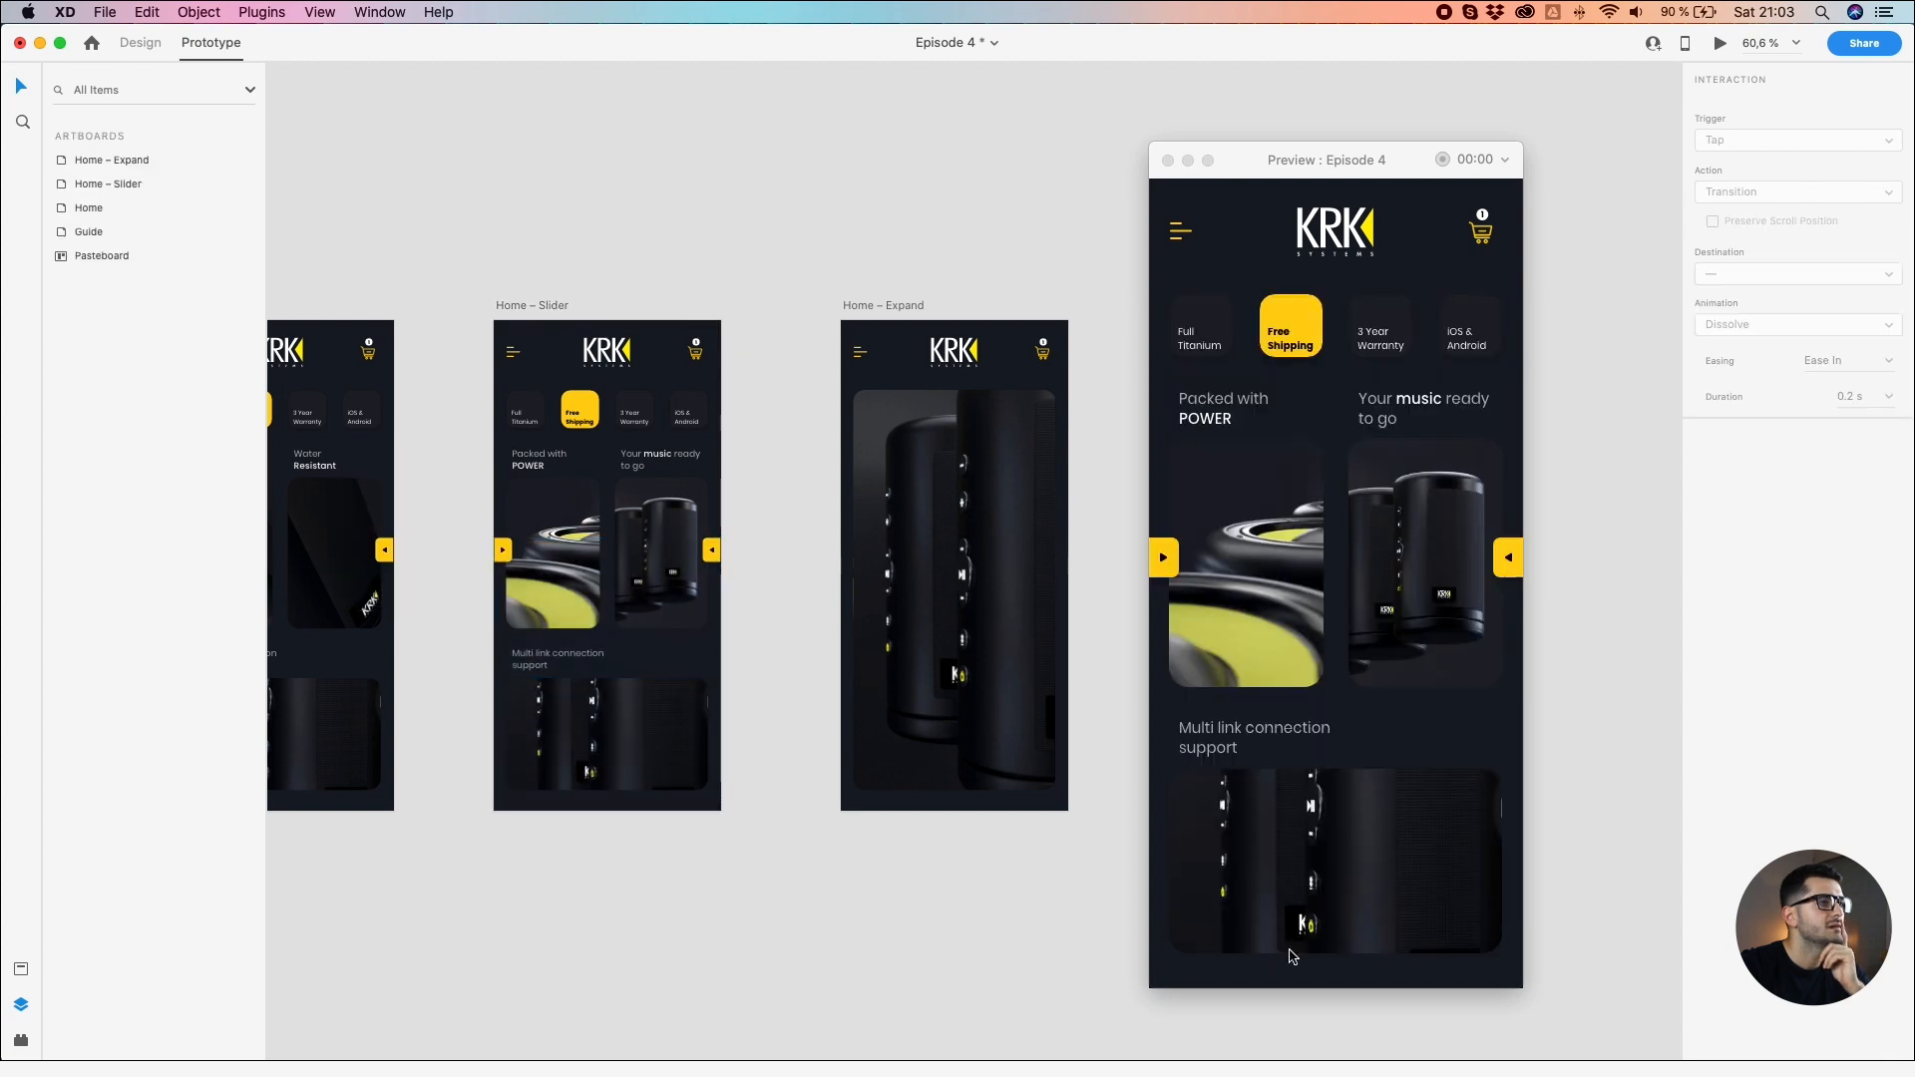
left_click(1302, 888)
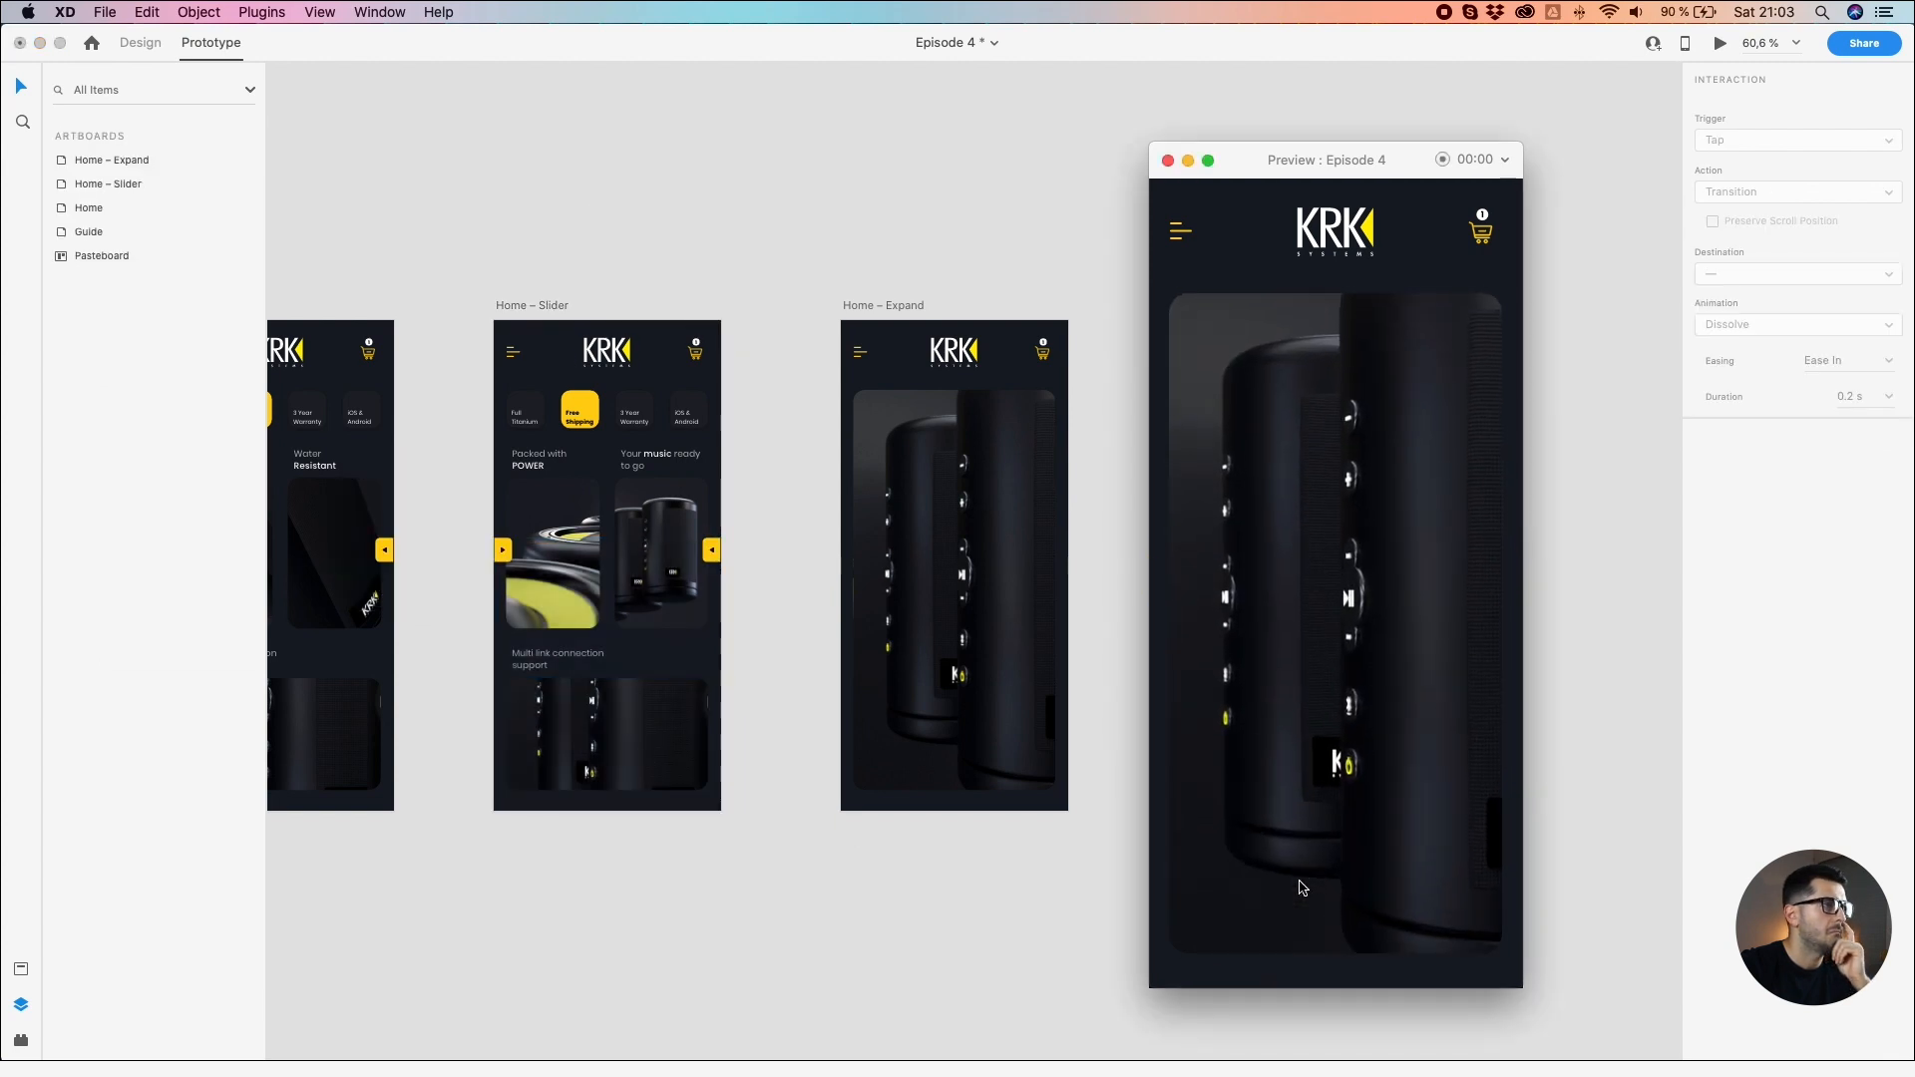
left_click(518, 305)
left_click(1258, 855)
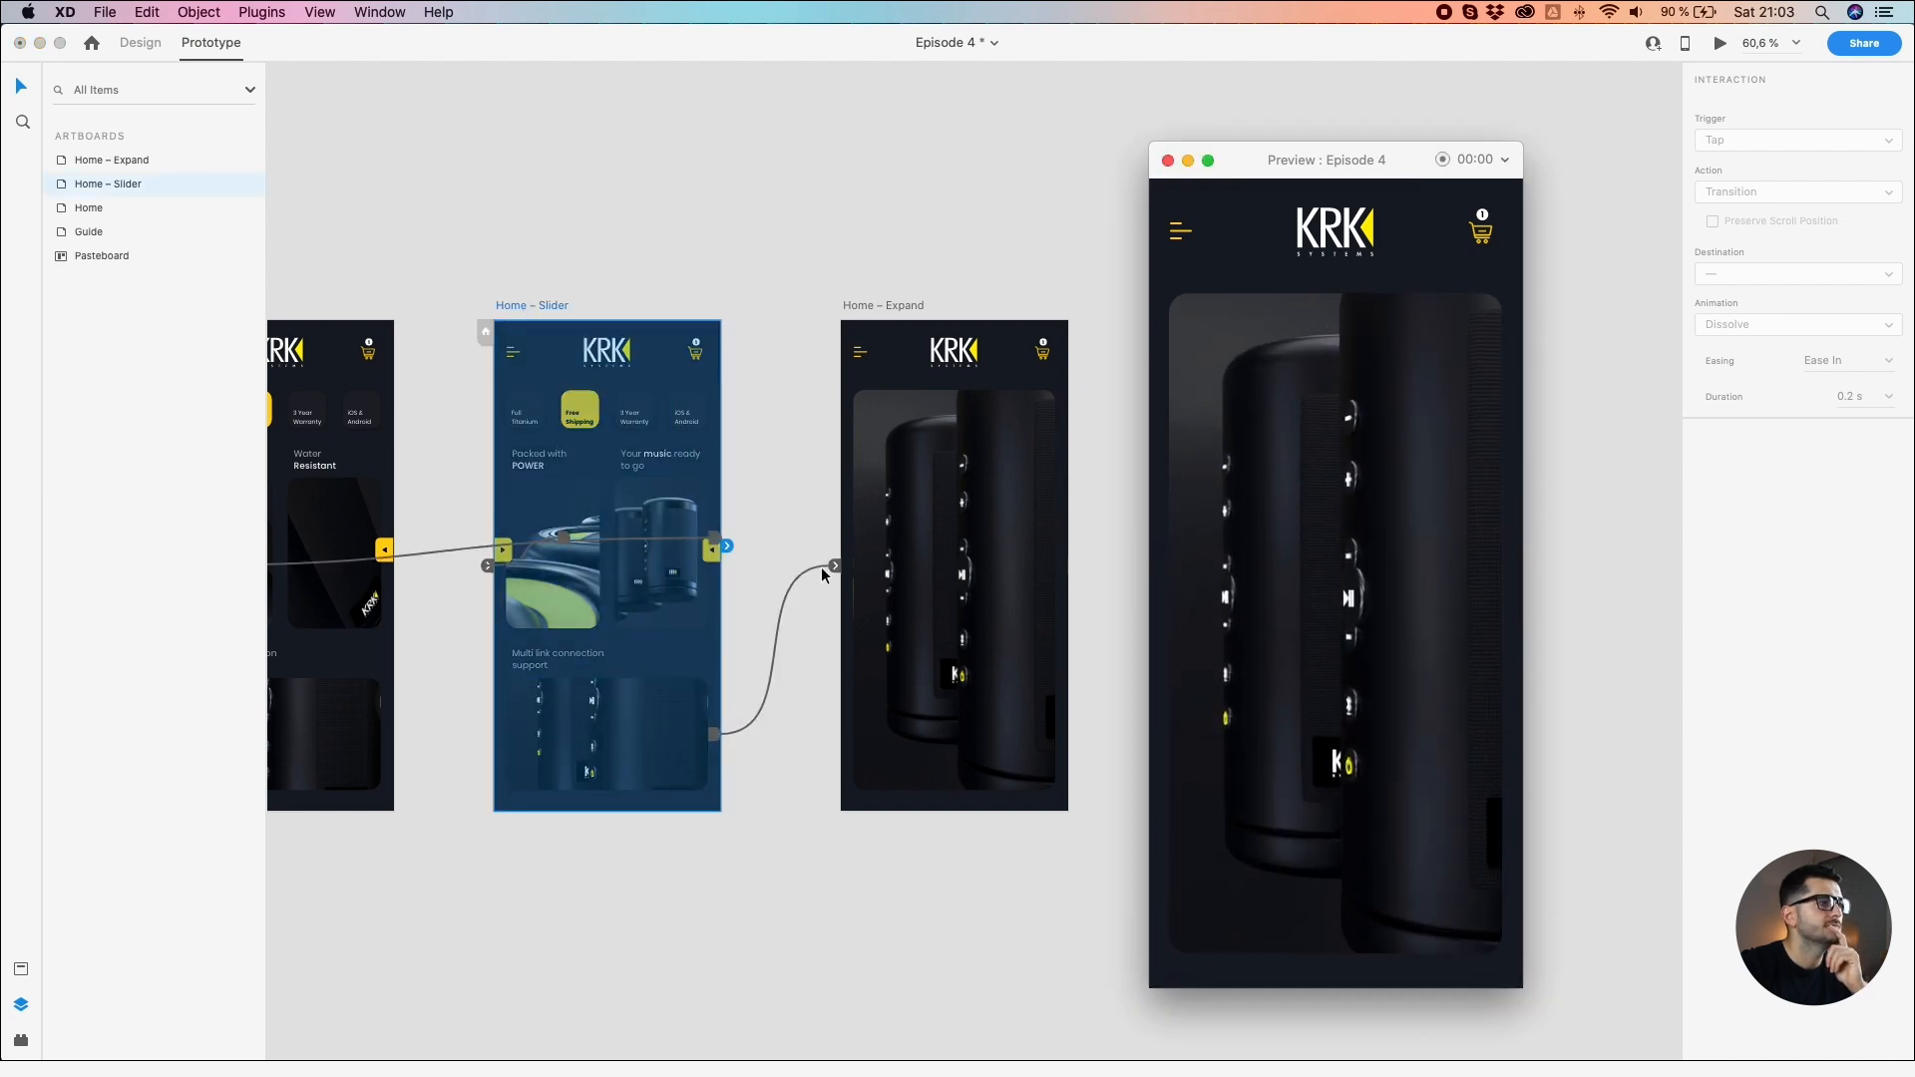
Step: Set the easing of the Home – Slider to Home – Expand transition back to Ease Out
left_click(827, 564)
left_click(834, 566)
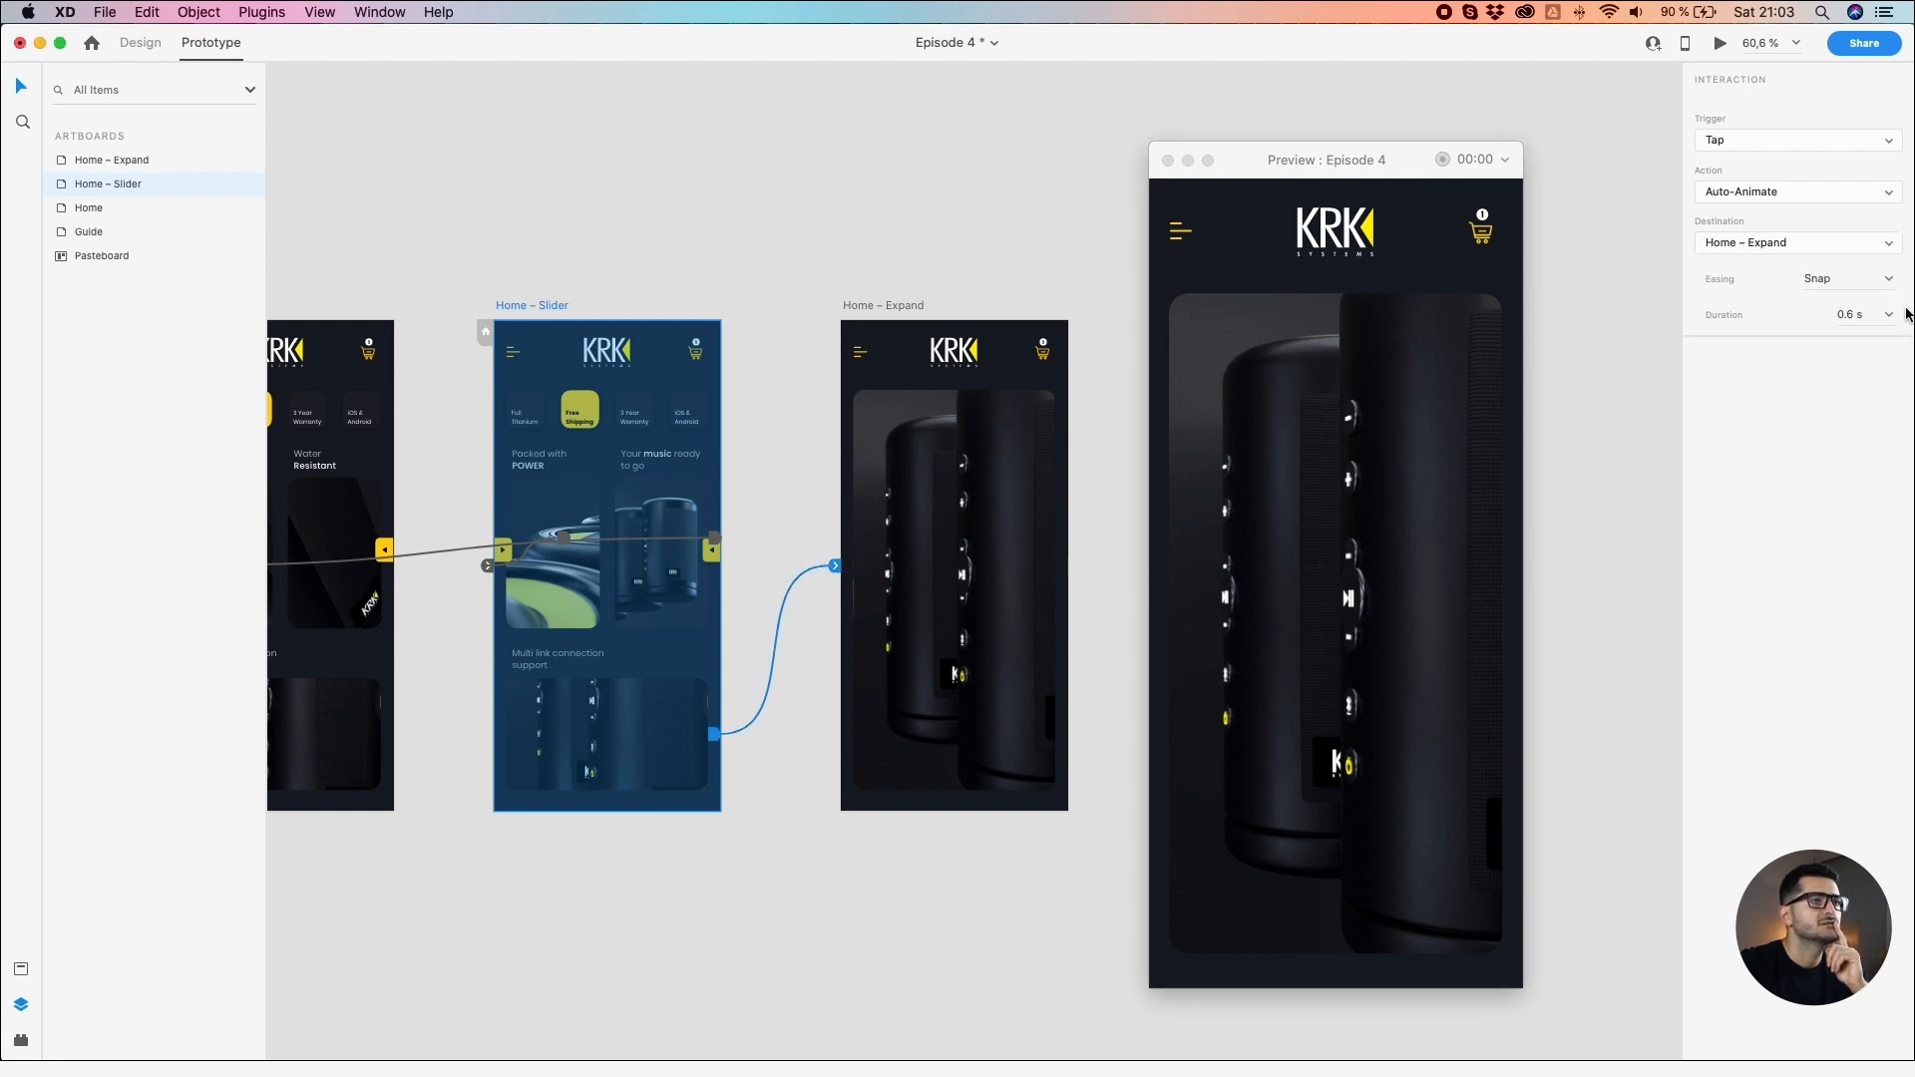
left_click(1887, 280)
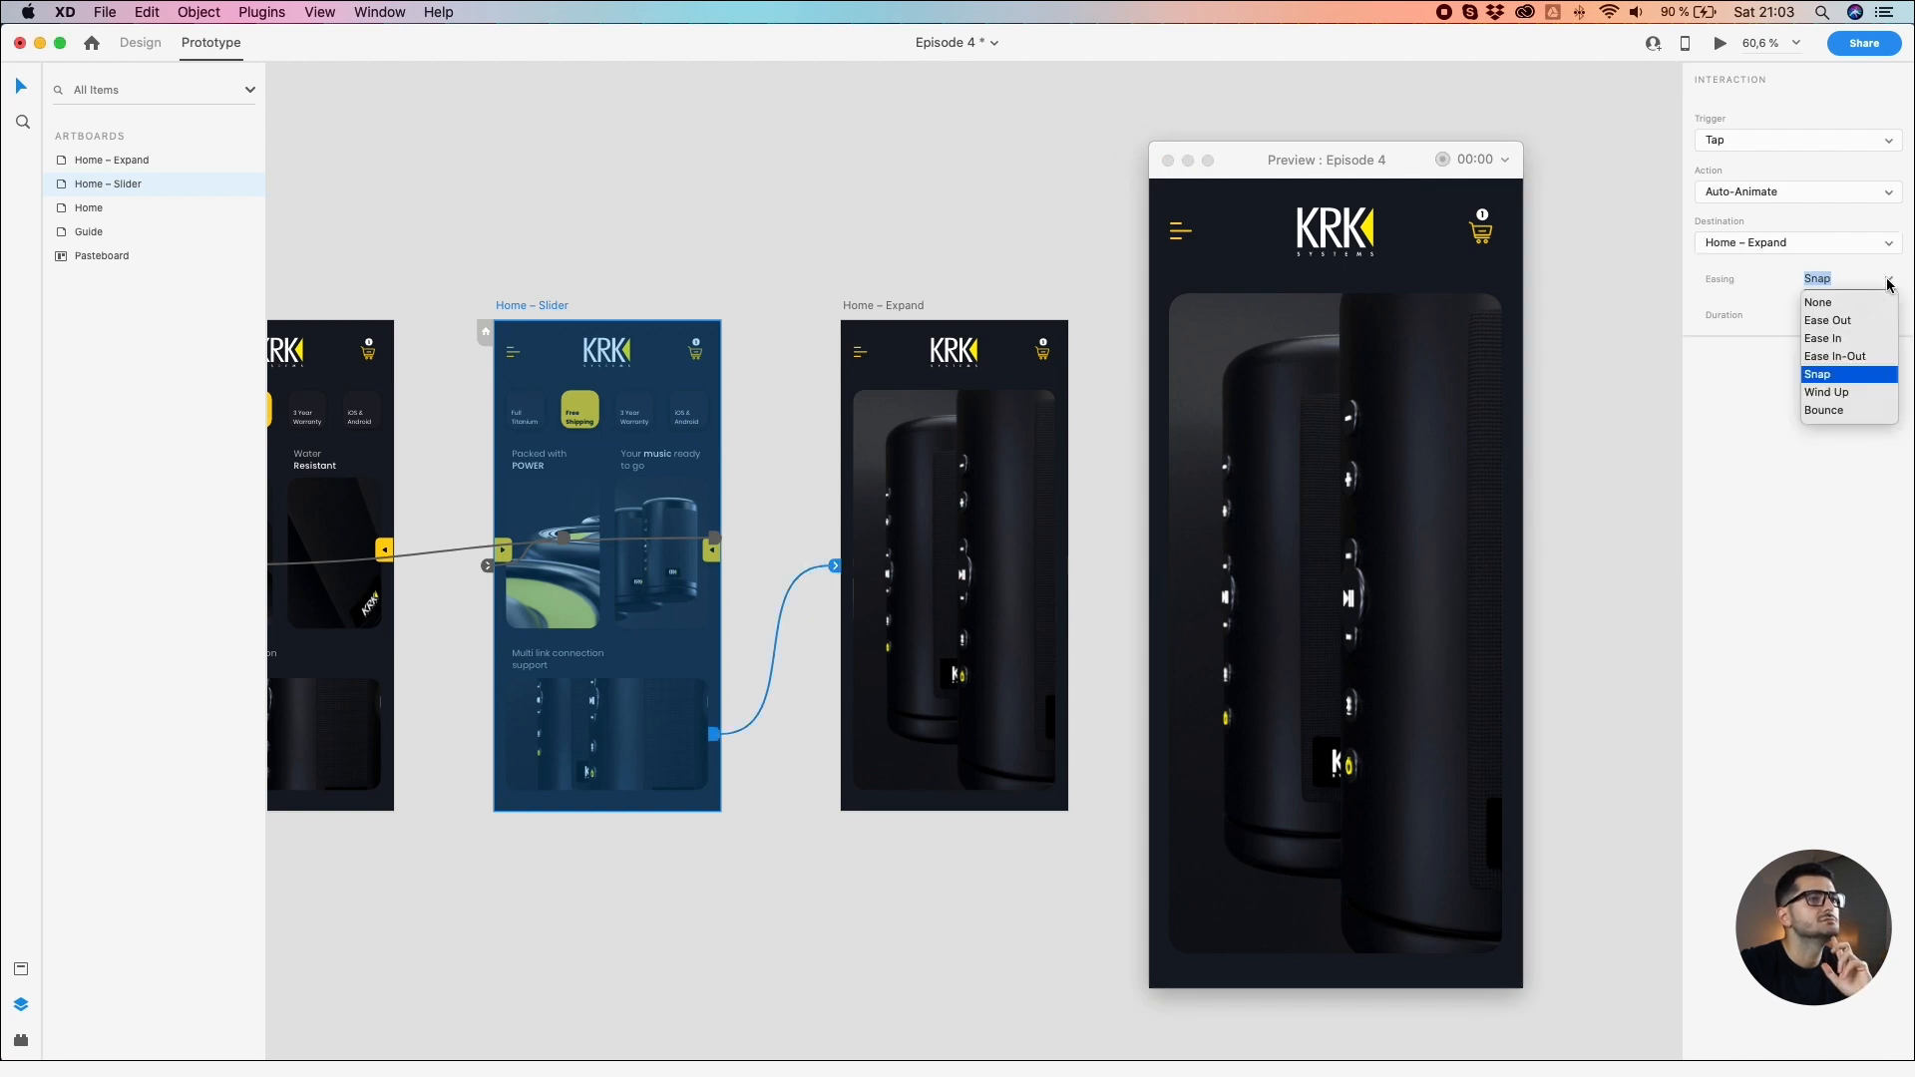
left_click(1857, 321)
left_click(912, 202)
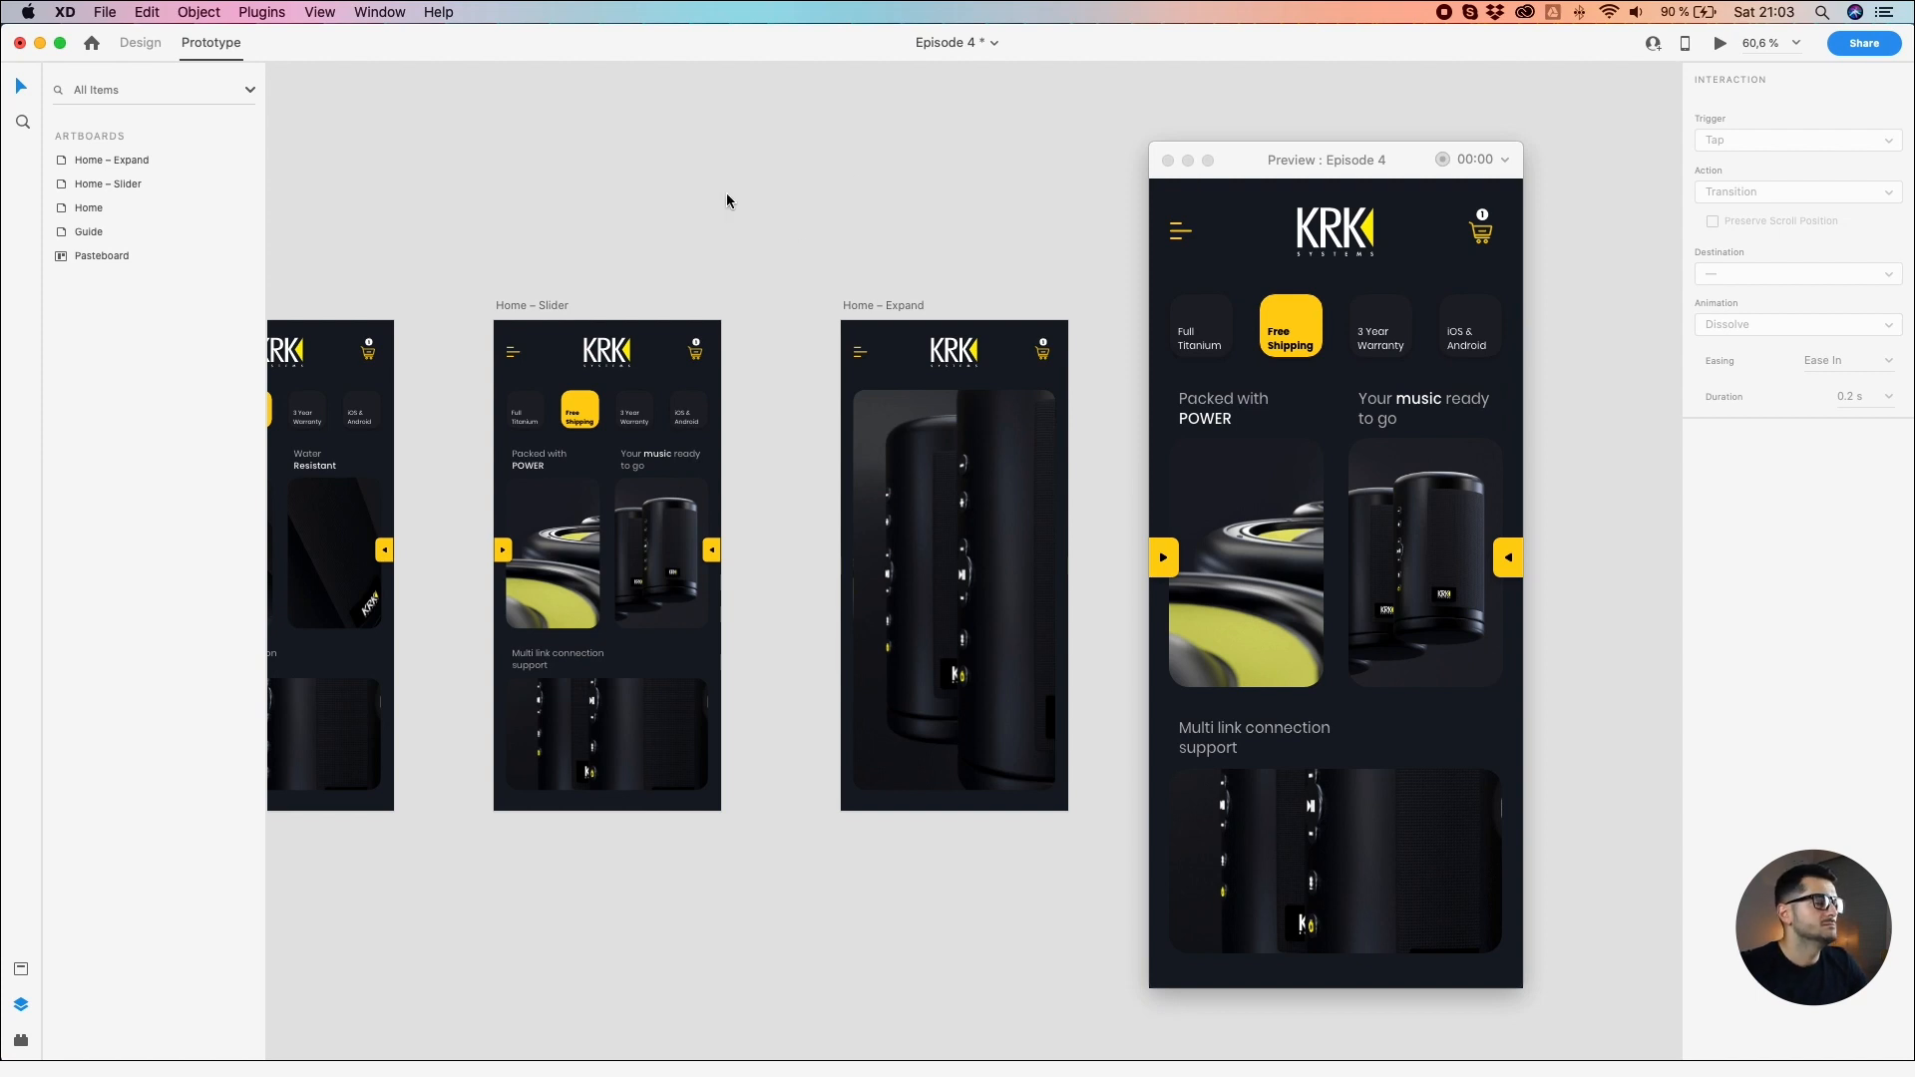
Step: Minimize the Ep.4 redo preview window and review the Guide artboard together with the three home artboards
left_click_drag(829, 243, 773, 222)
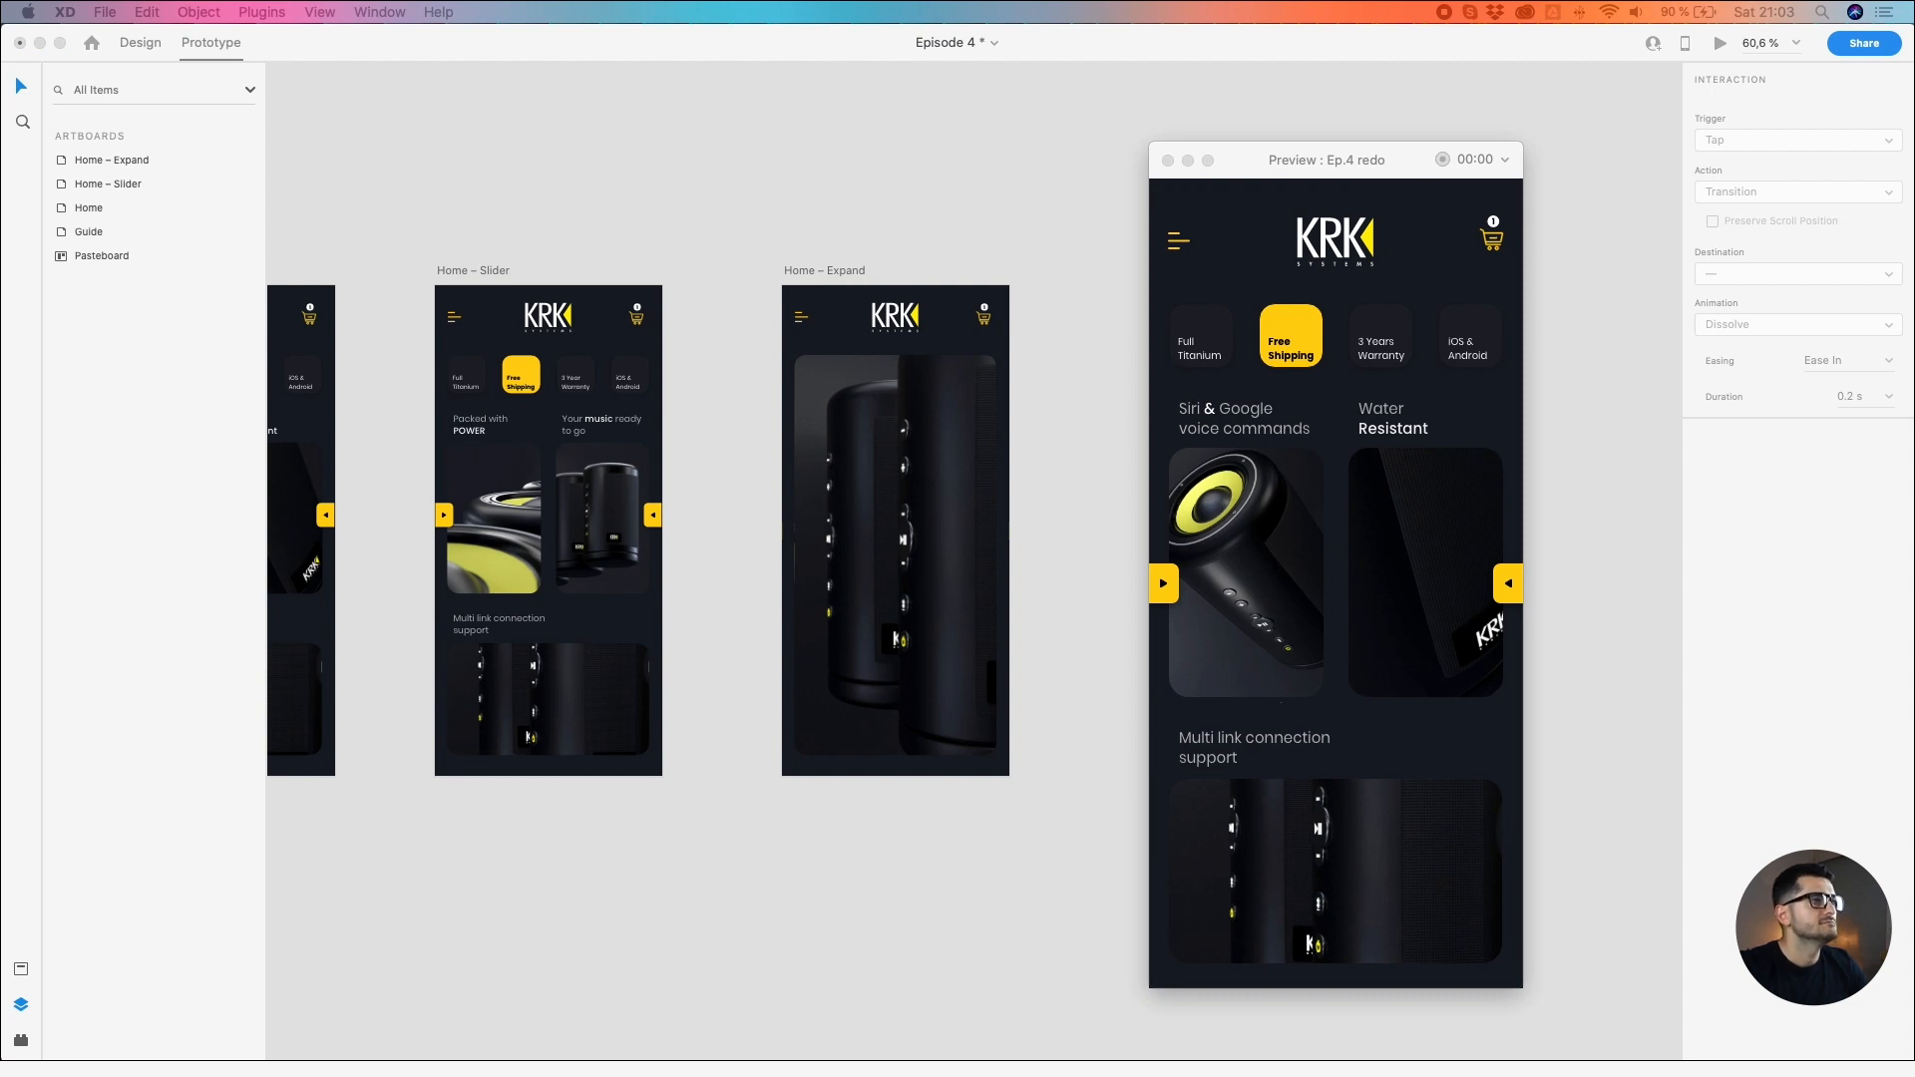
left_click(1187, 160)
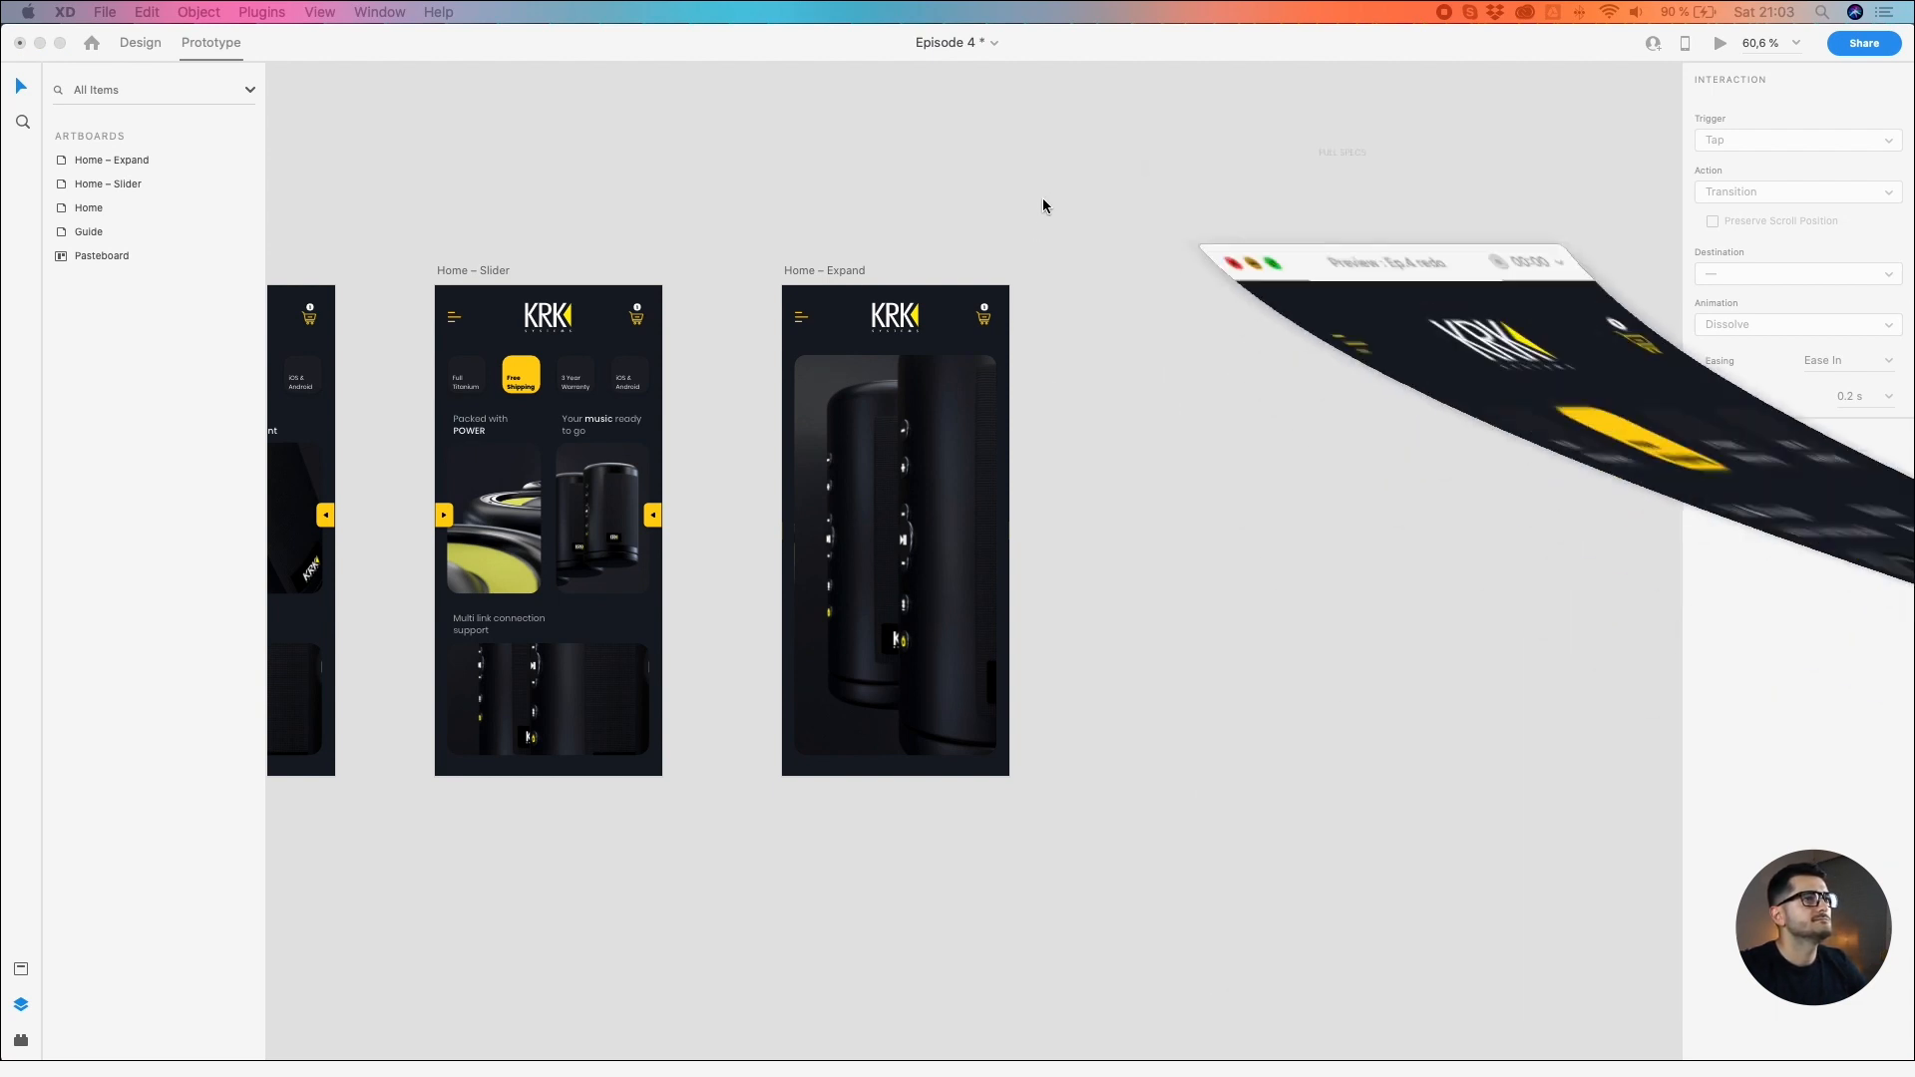
left_click(1341, 238)
left_click_drag(1292, 238, 1696, 317)
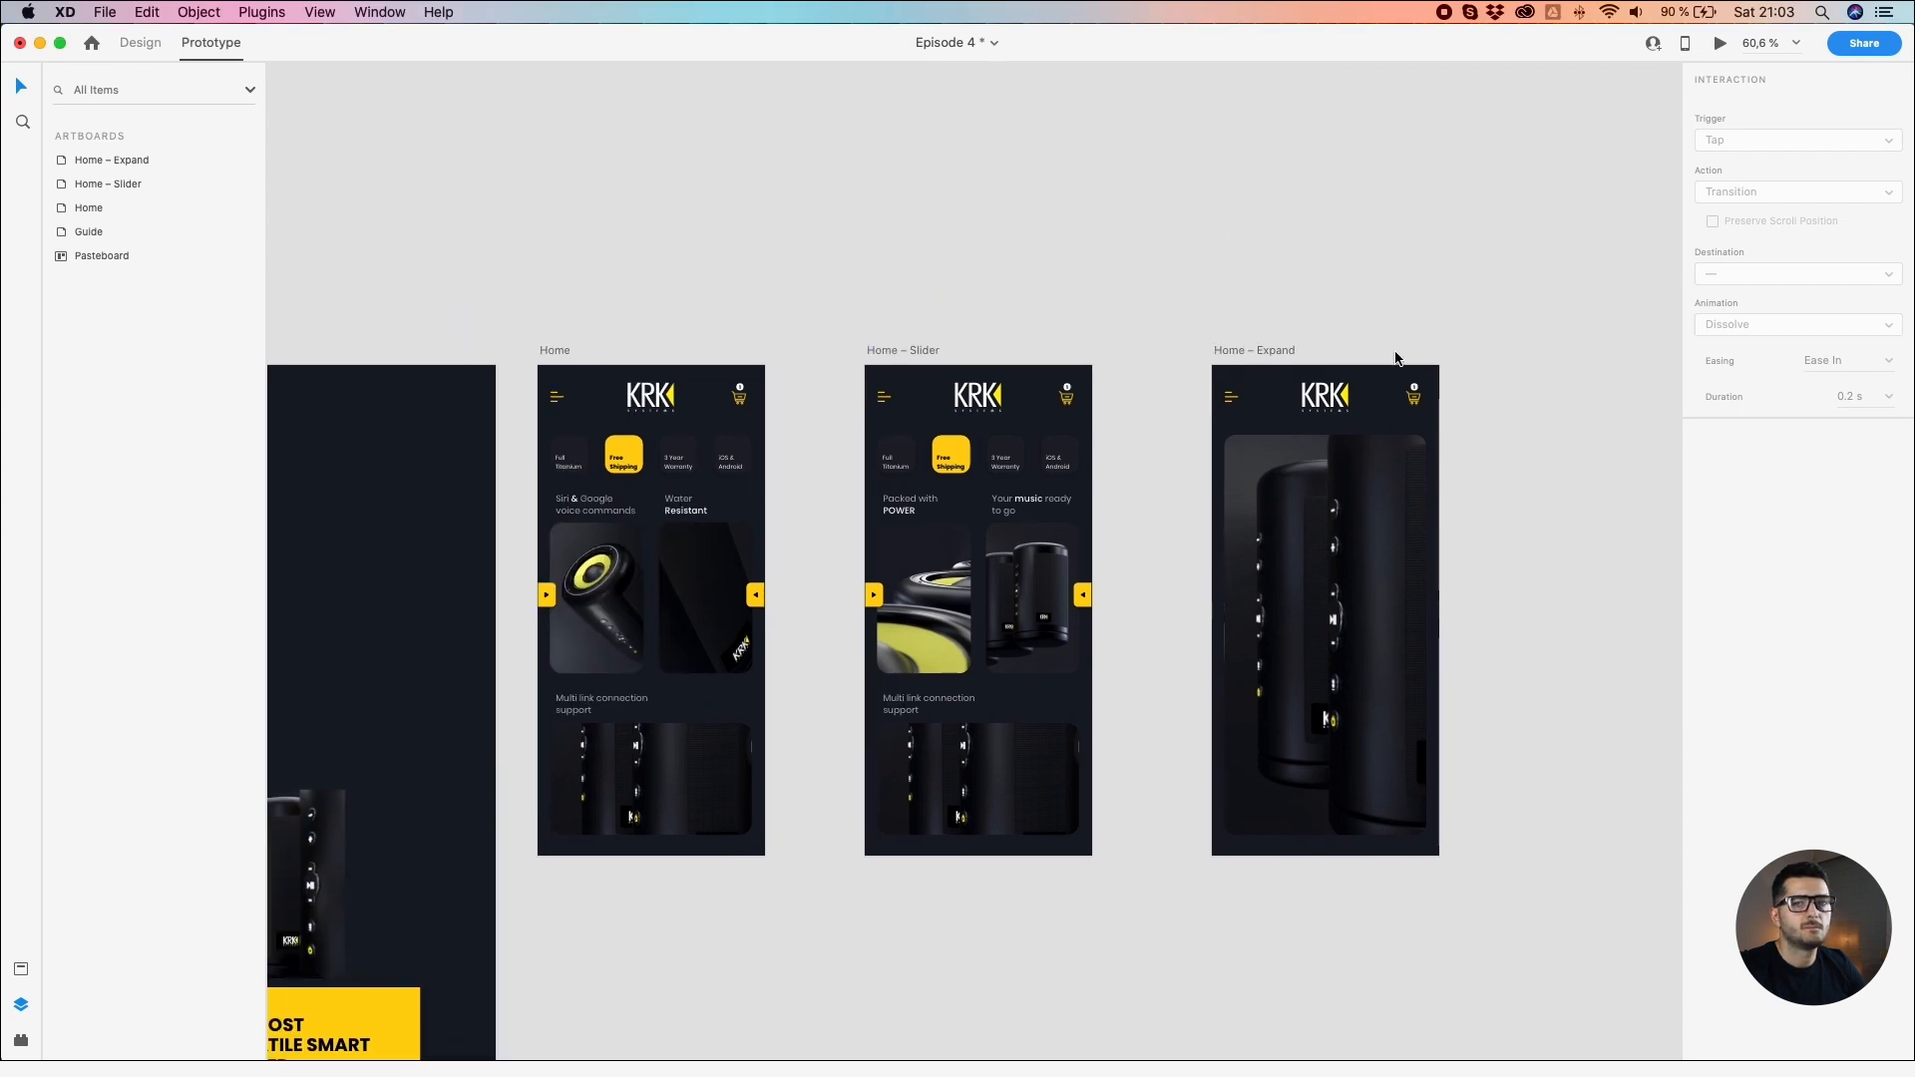
scroll(1395, 357, "down", 3)
left_click_drag(1090, 735, 1169, 602)
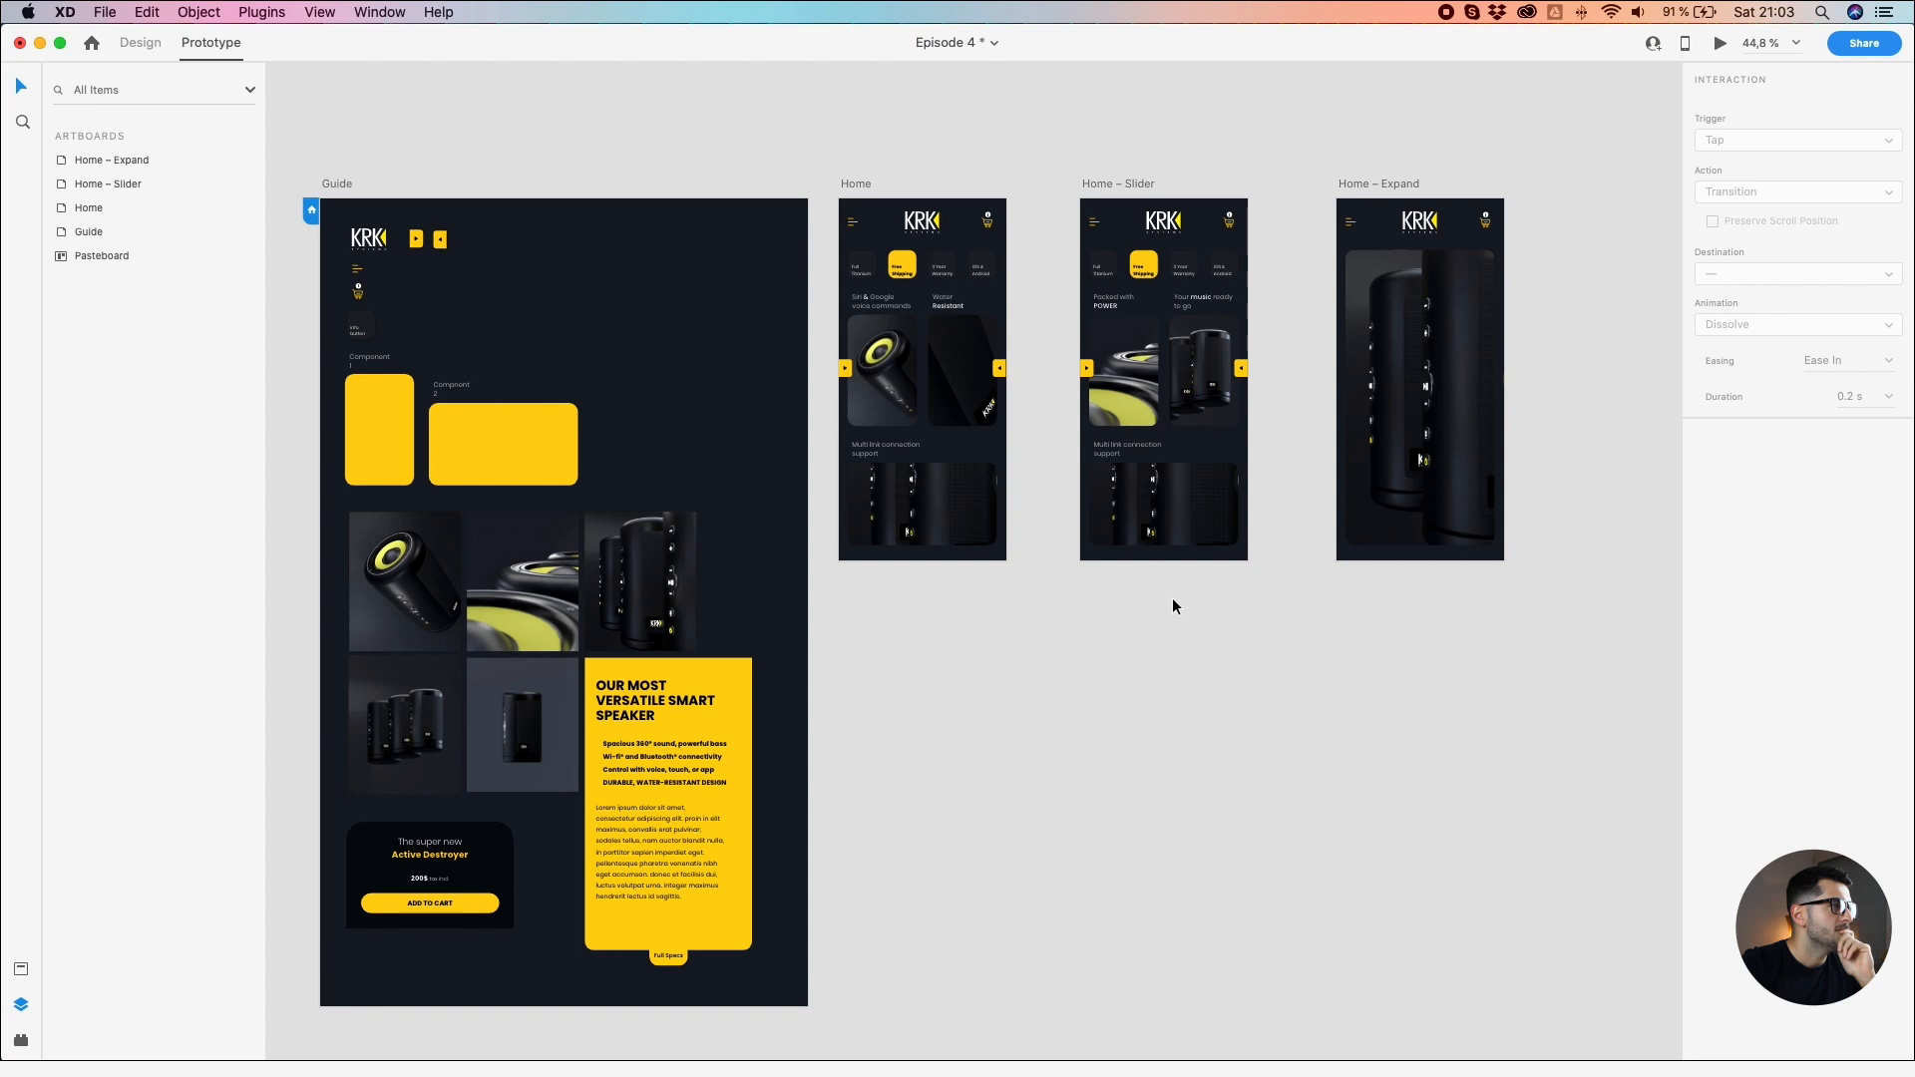
Step: Bring the BUY card from the Guide artboard onto the pasteboard just below the Home – Expand artboard
left_click(489, 842)
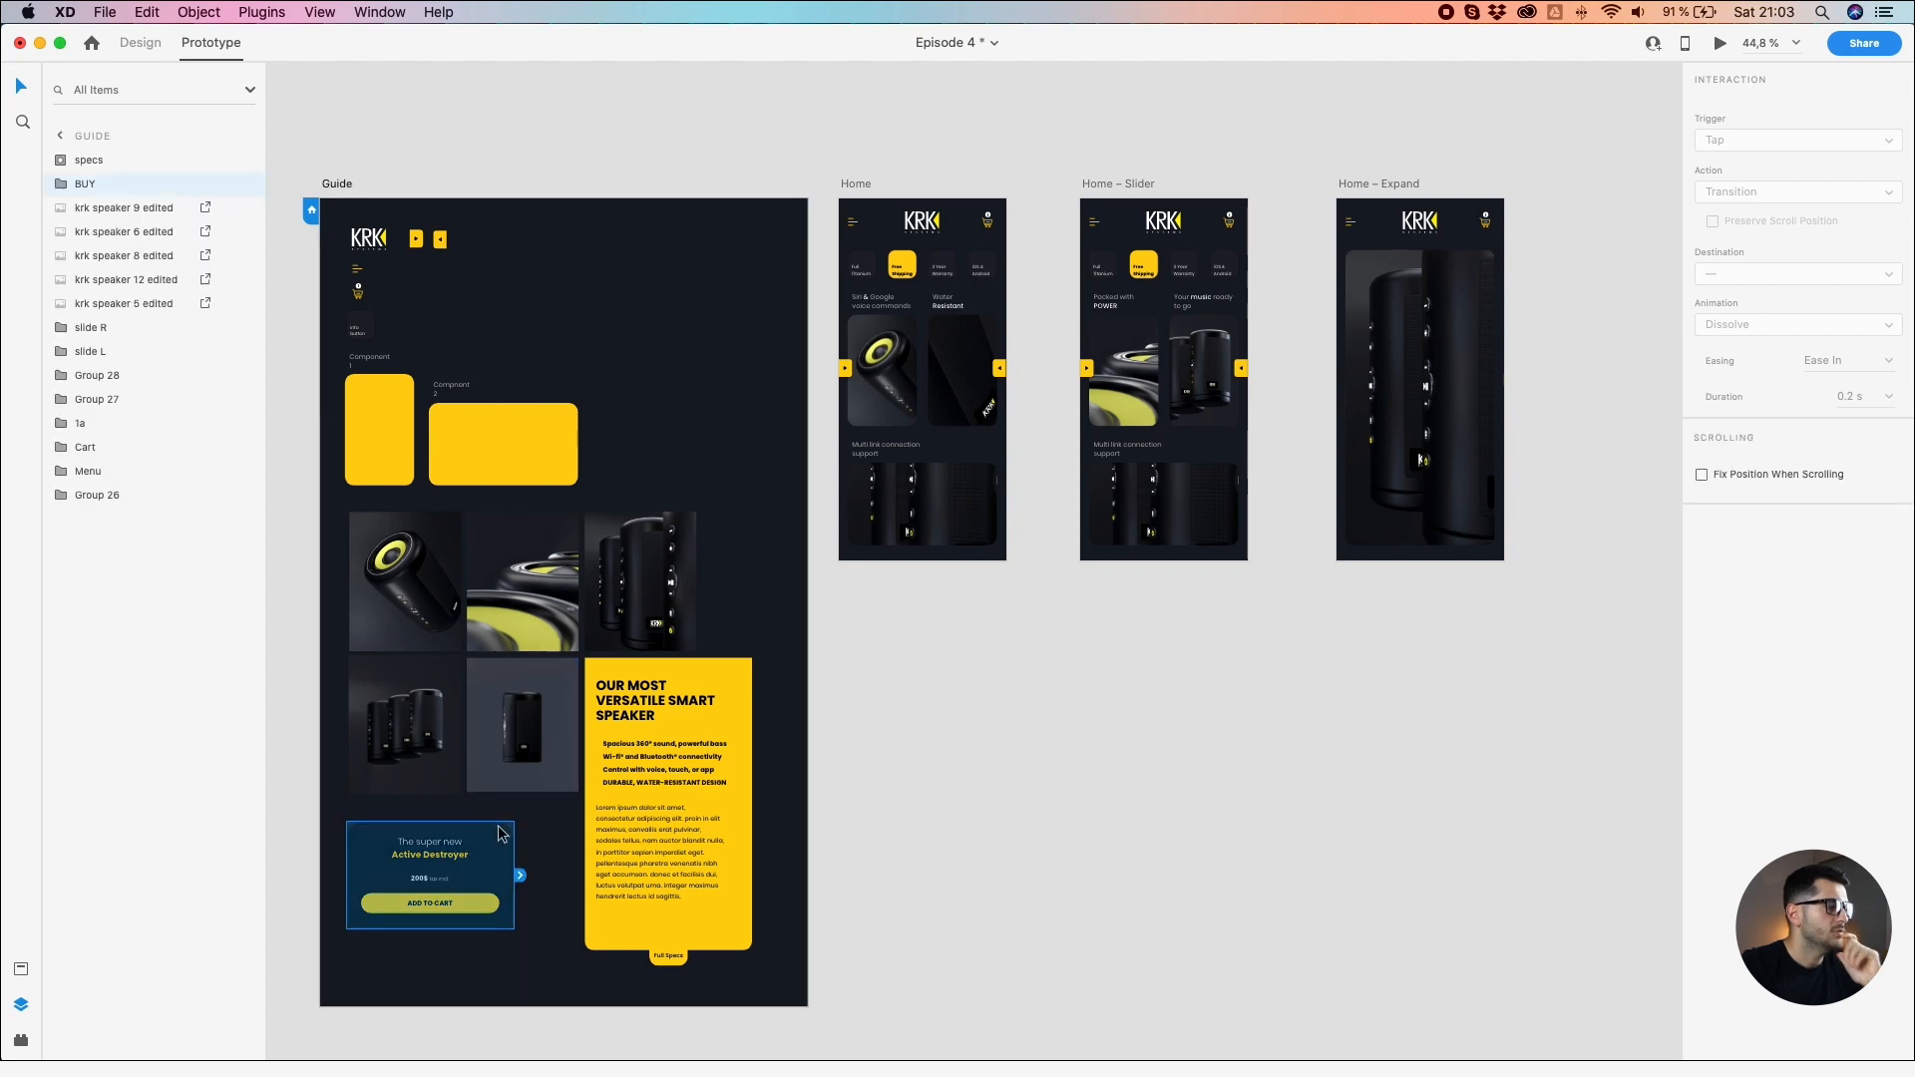
left_click(135, 45)
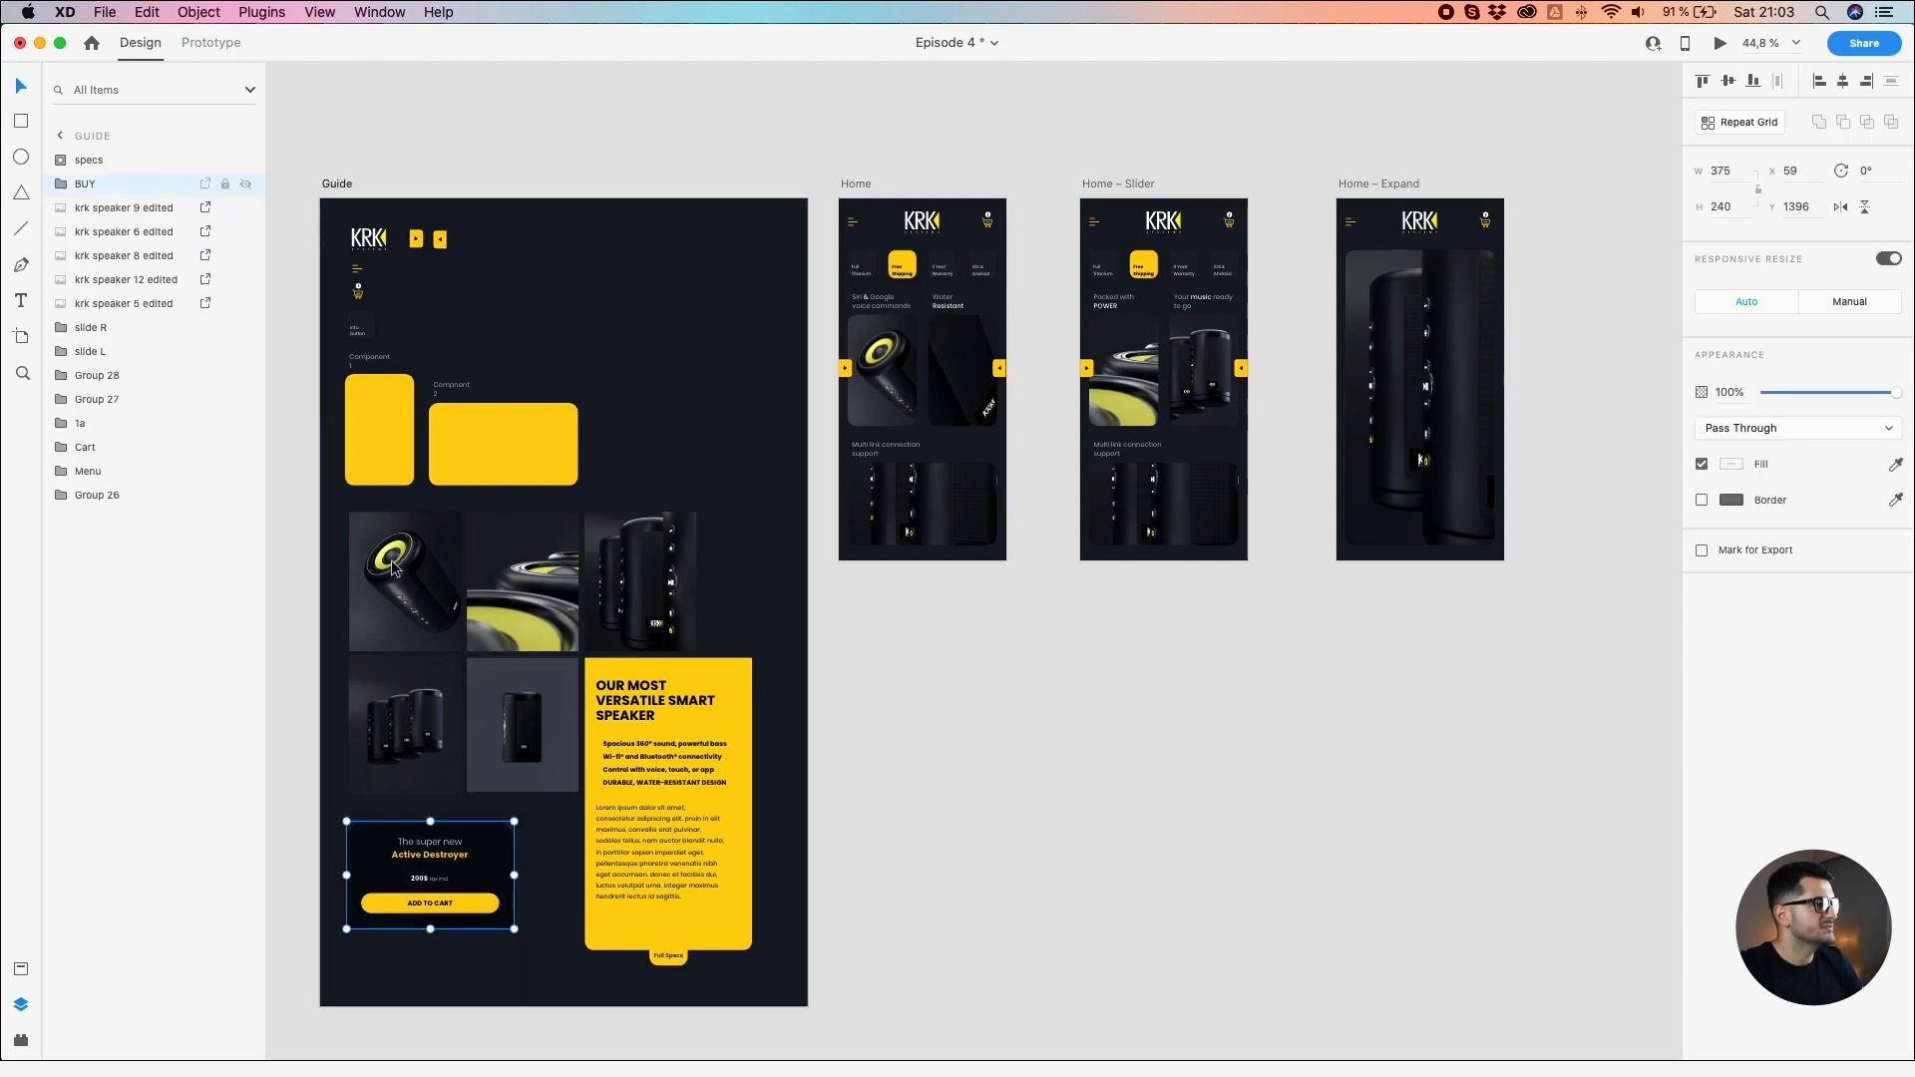
left_click_drag(482, 911, 1369, 744)
left_click_drag(1517, 681, 1272, 748)
scroll(1152, 743, "up", 5)
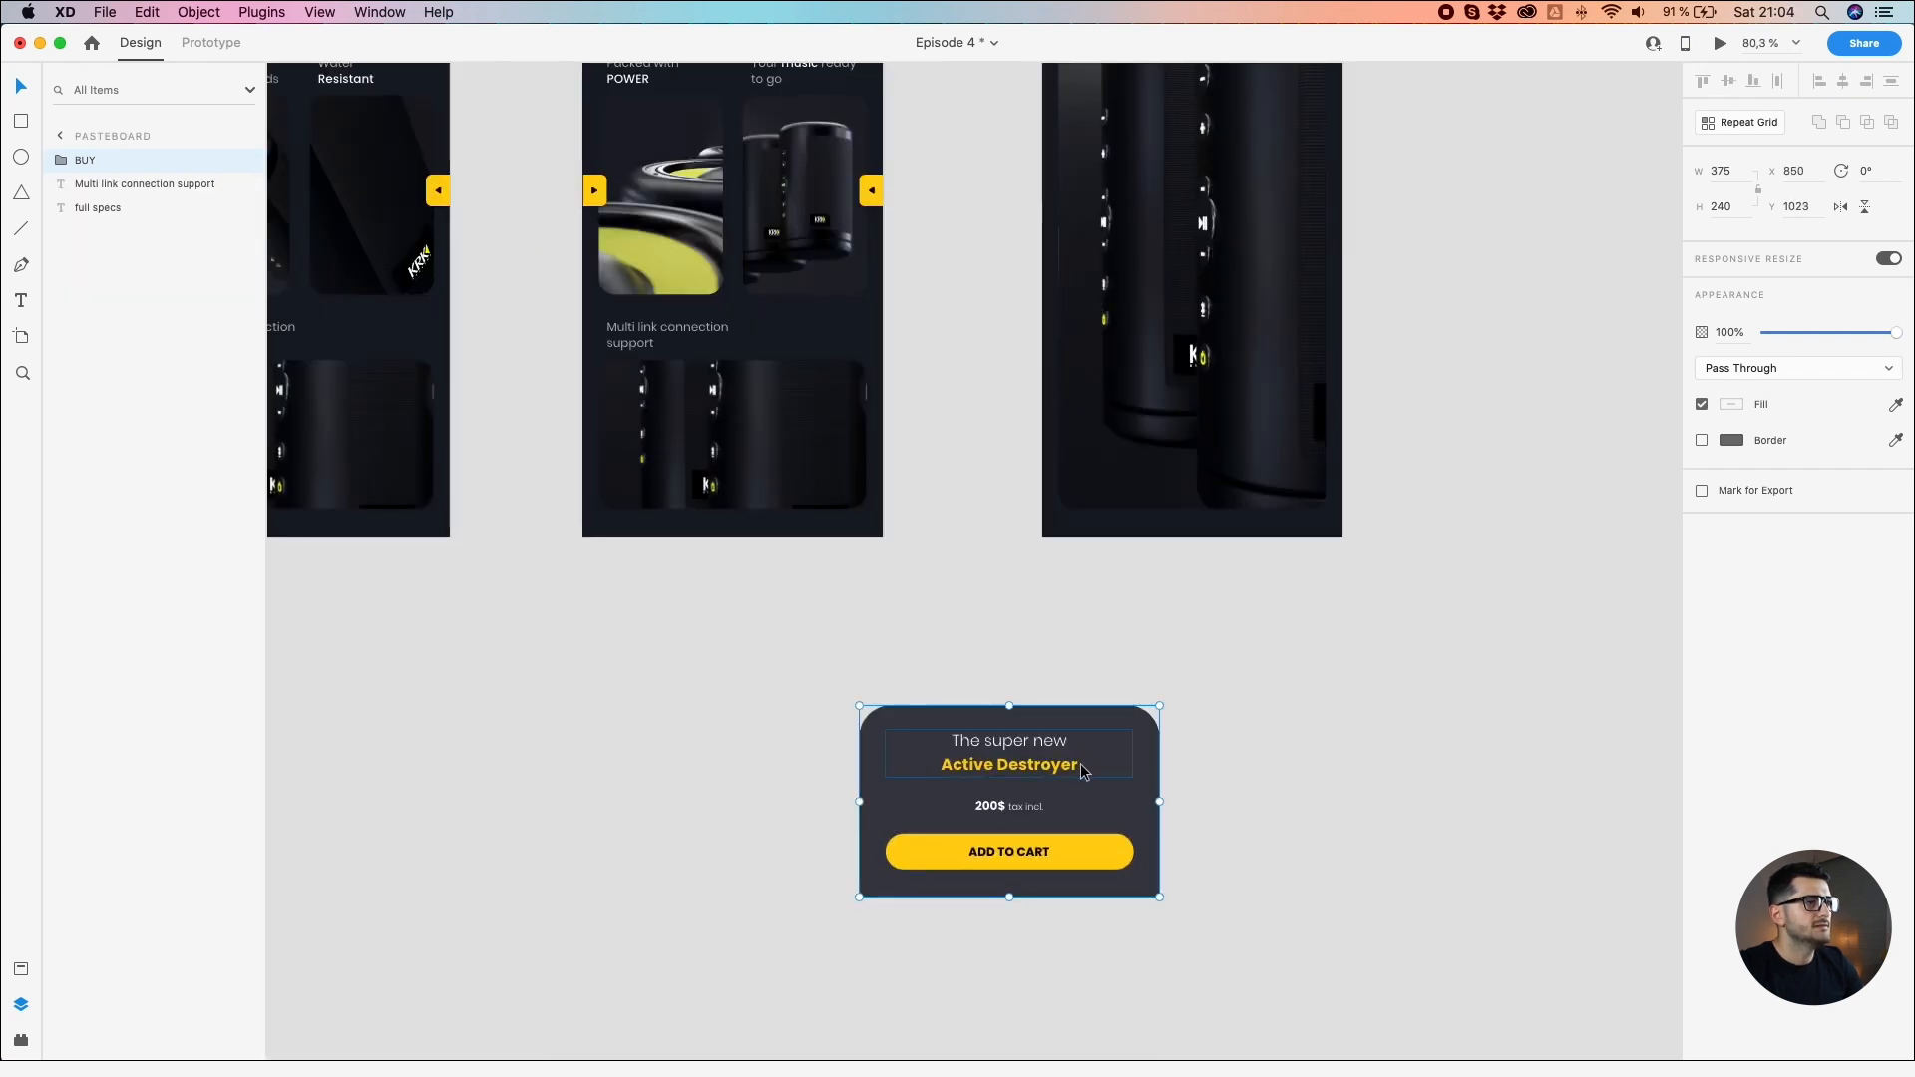
left_click_drag(1160, 730, 1218, 688)
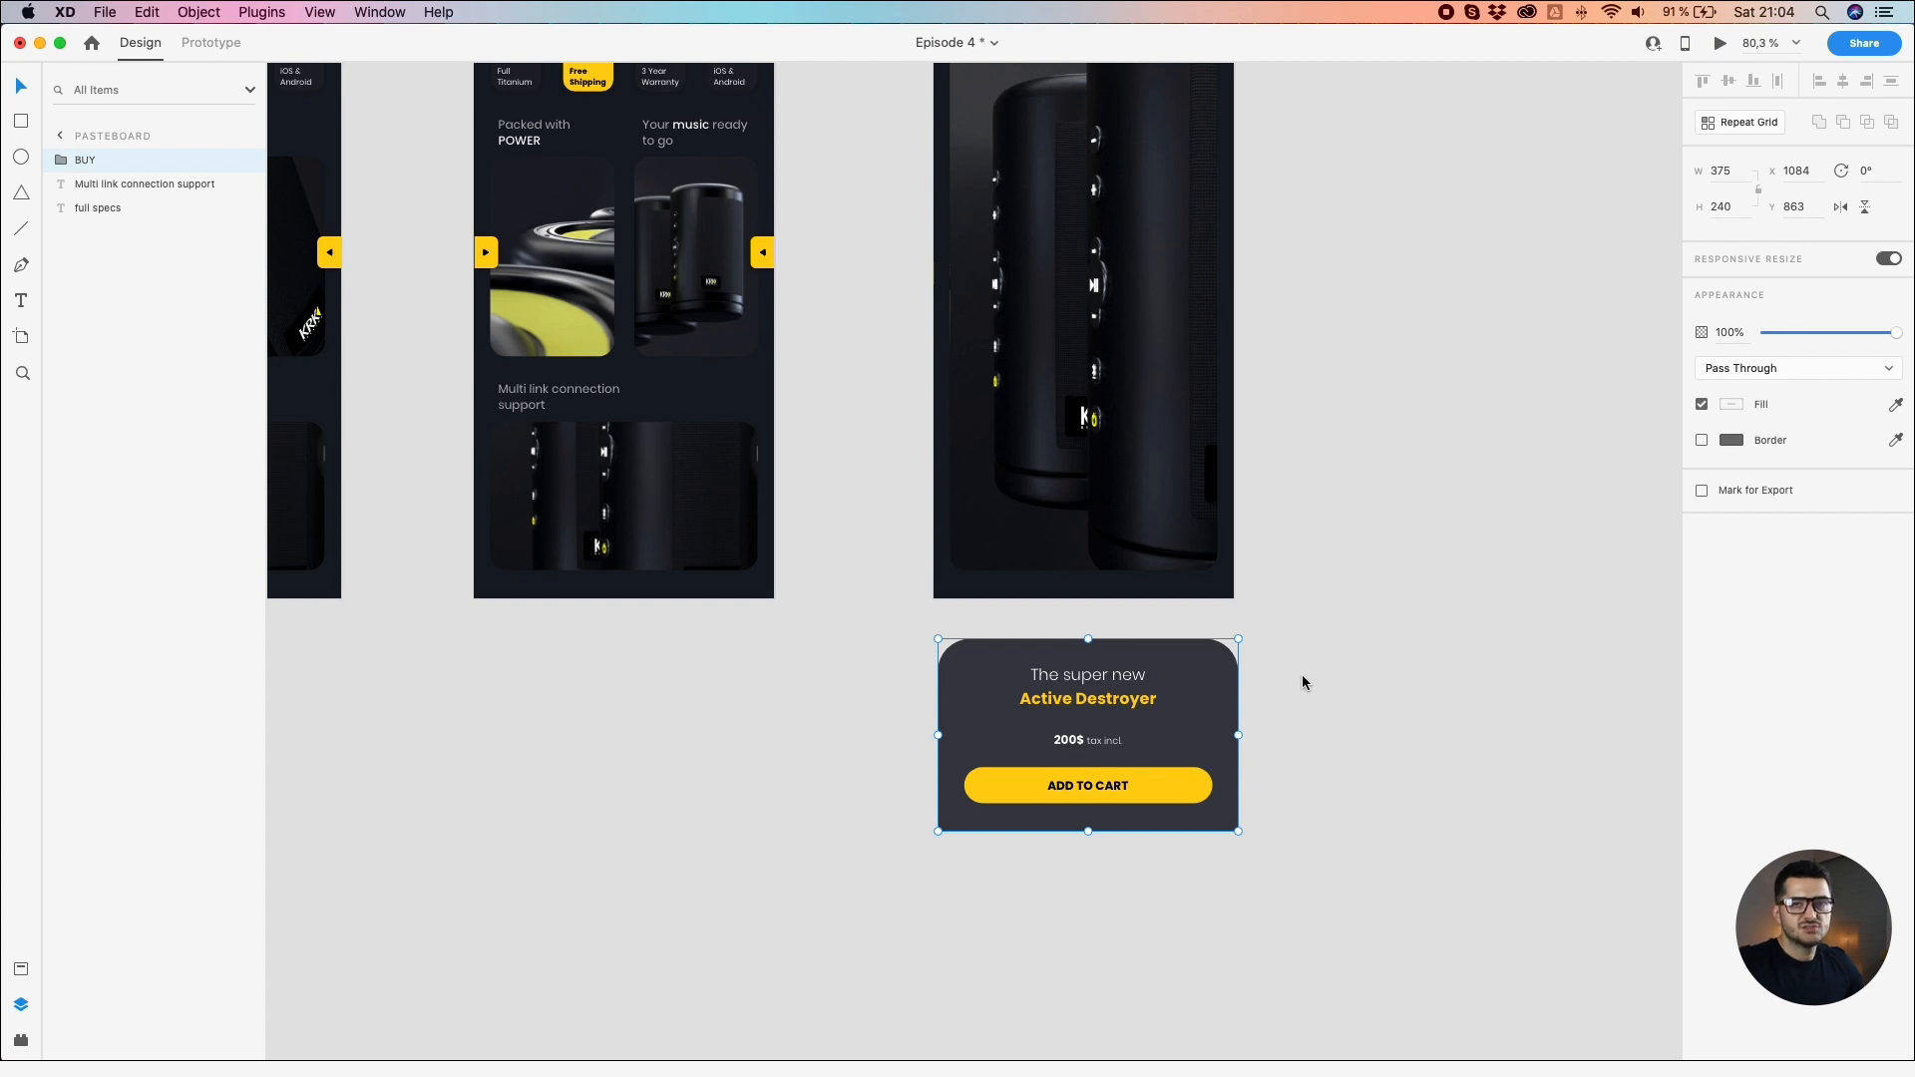
right_click(1202, 690)
left_click(843, 720)
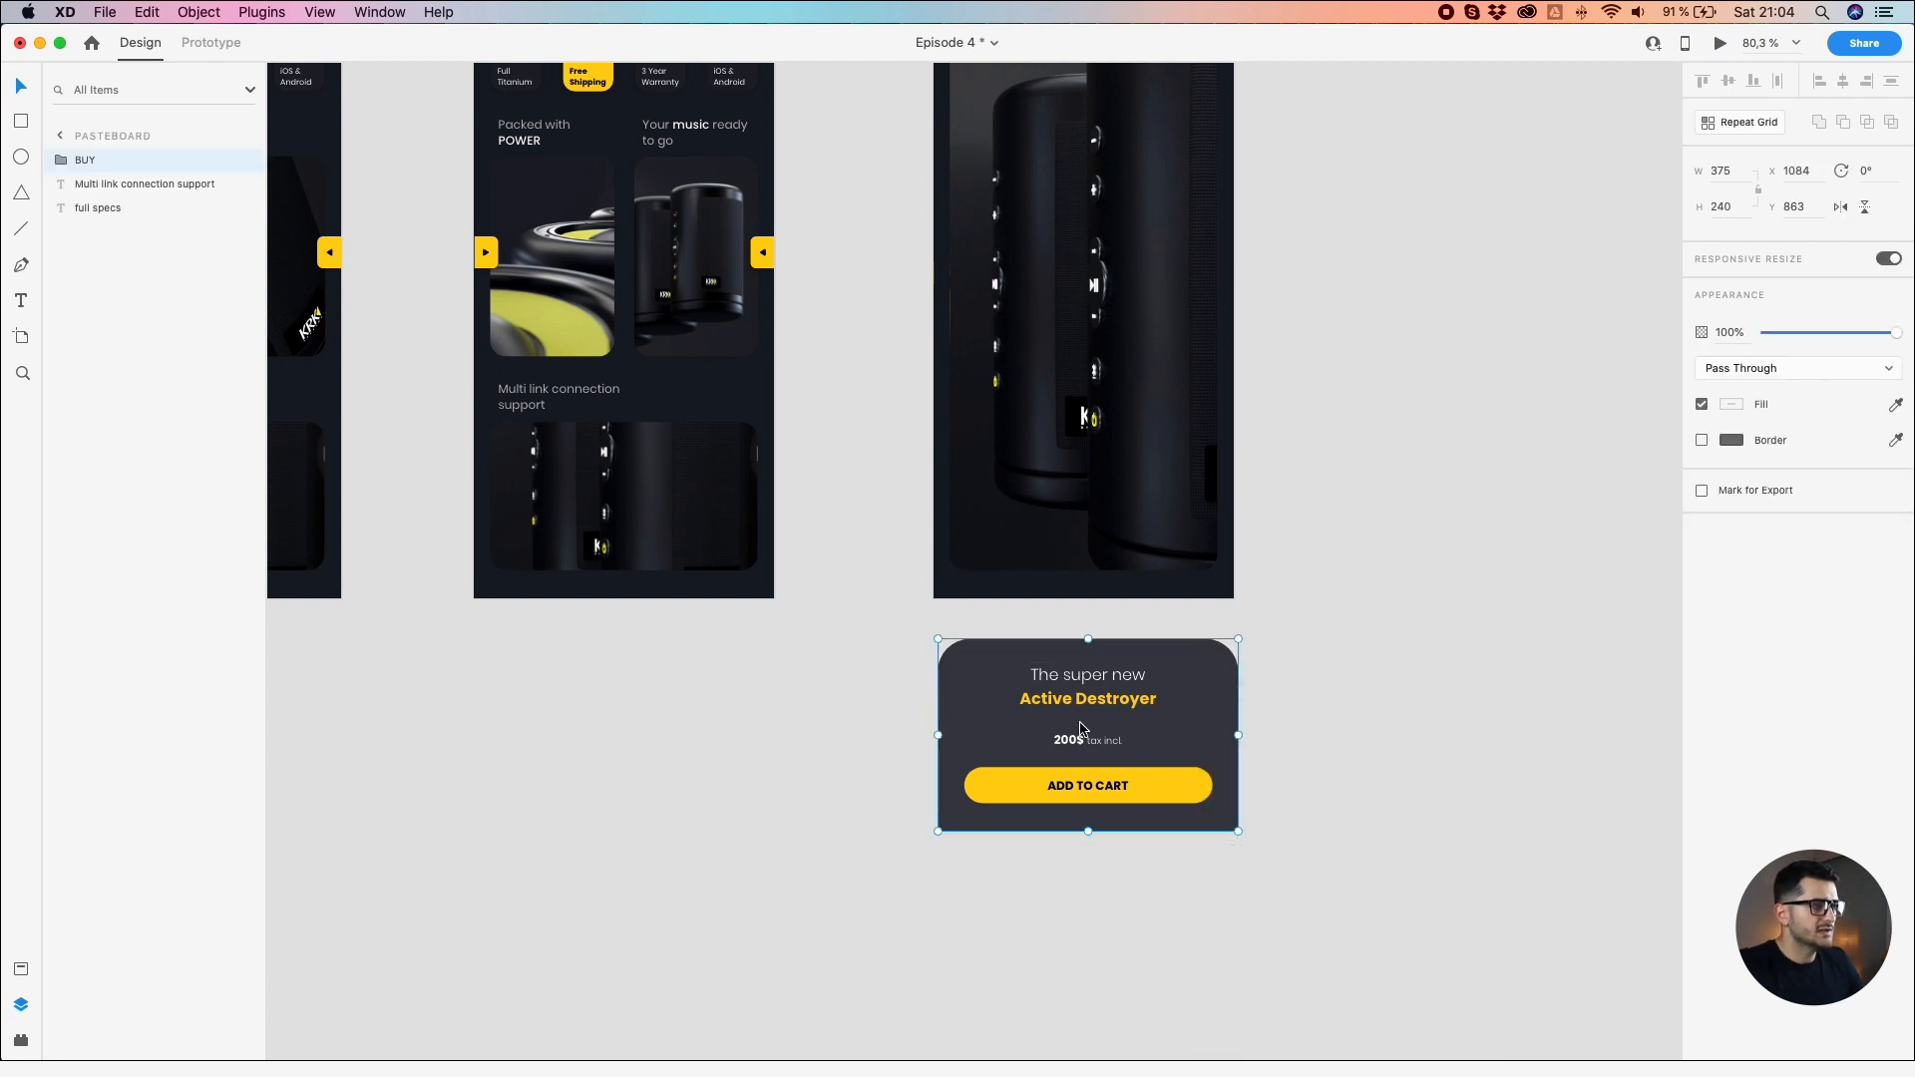
Step: Examine the BUY card's parts: the title text, the background rectangle's blend and corner settings, and the ADD TO CART button group
scroll(1081, 724, "up", 5)
left_click(1166, 671)
double_click(1167, 672)
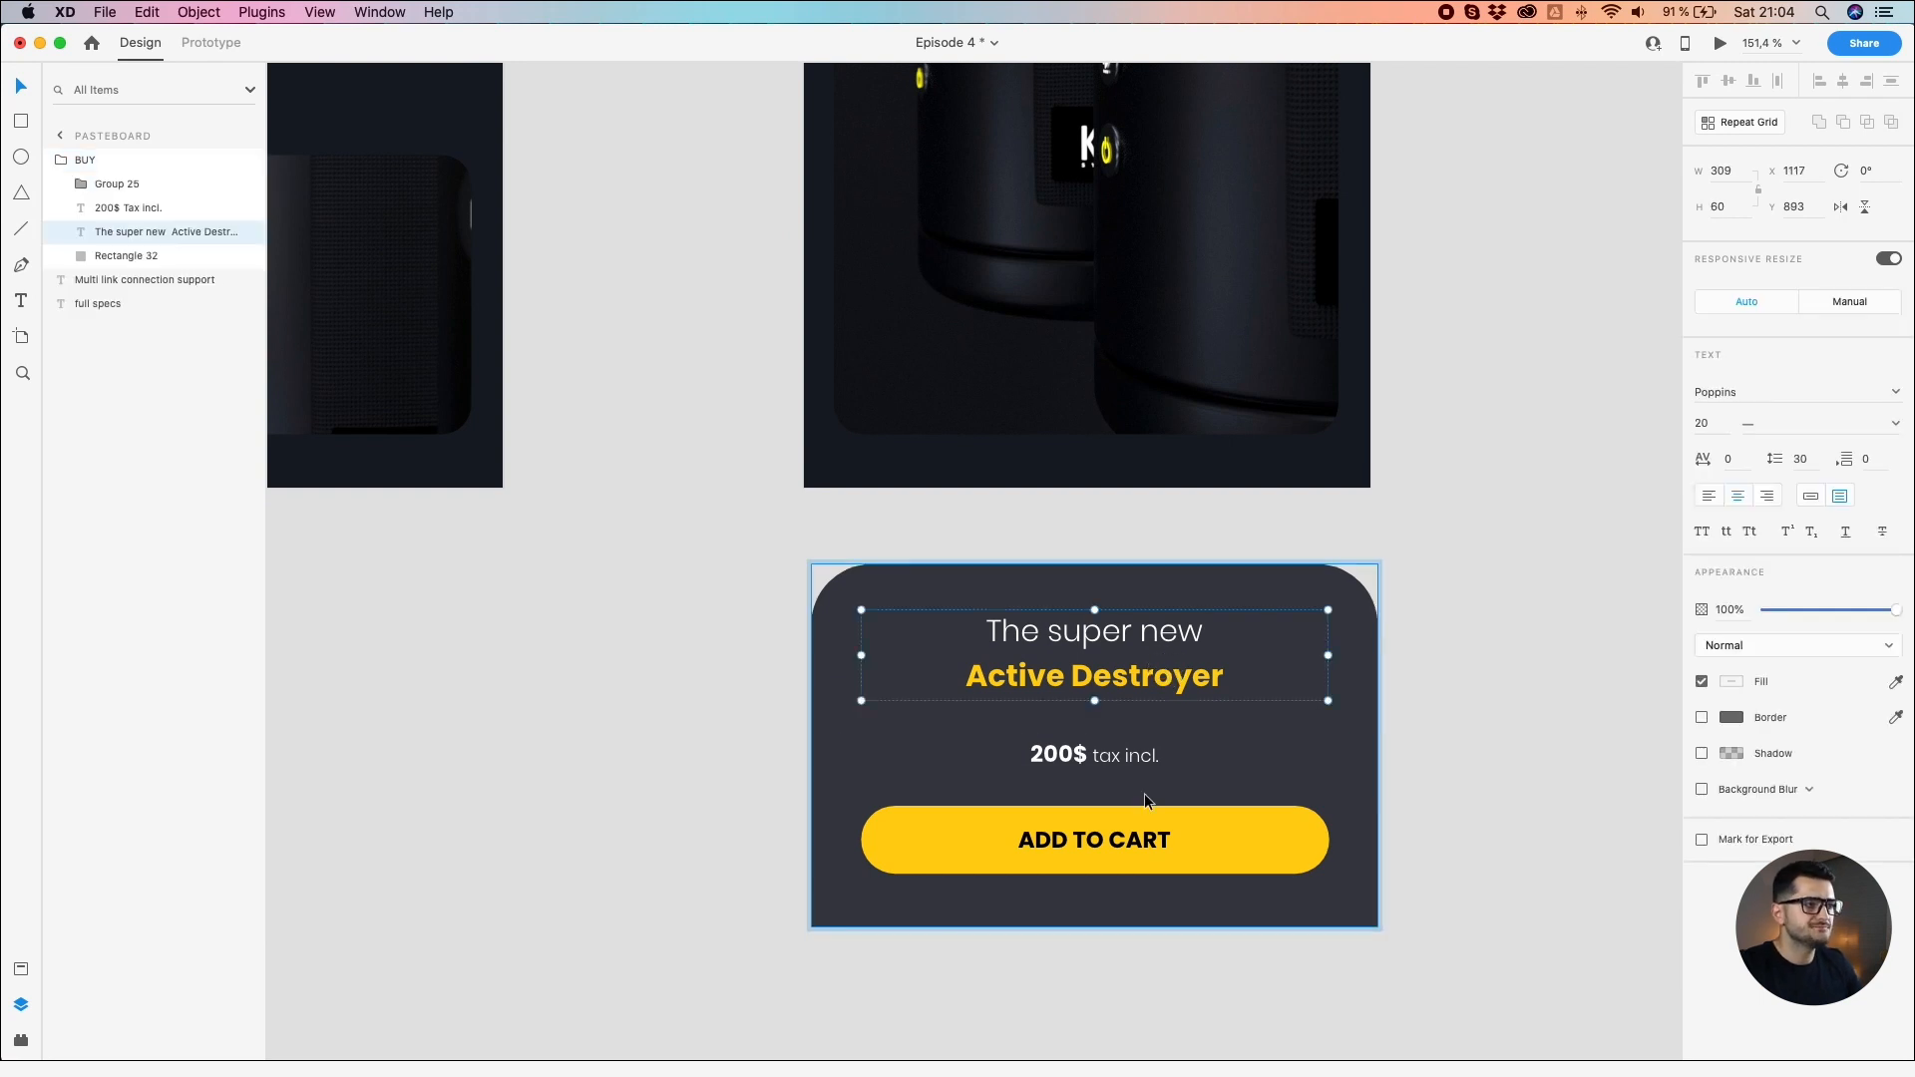
left_click(1360, 840)
key("Escape")
left_click(1308, 756)
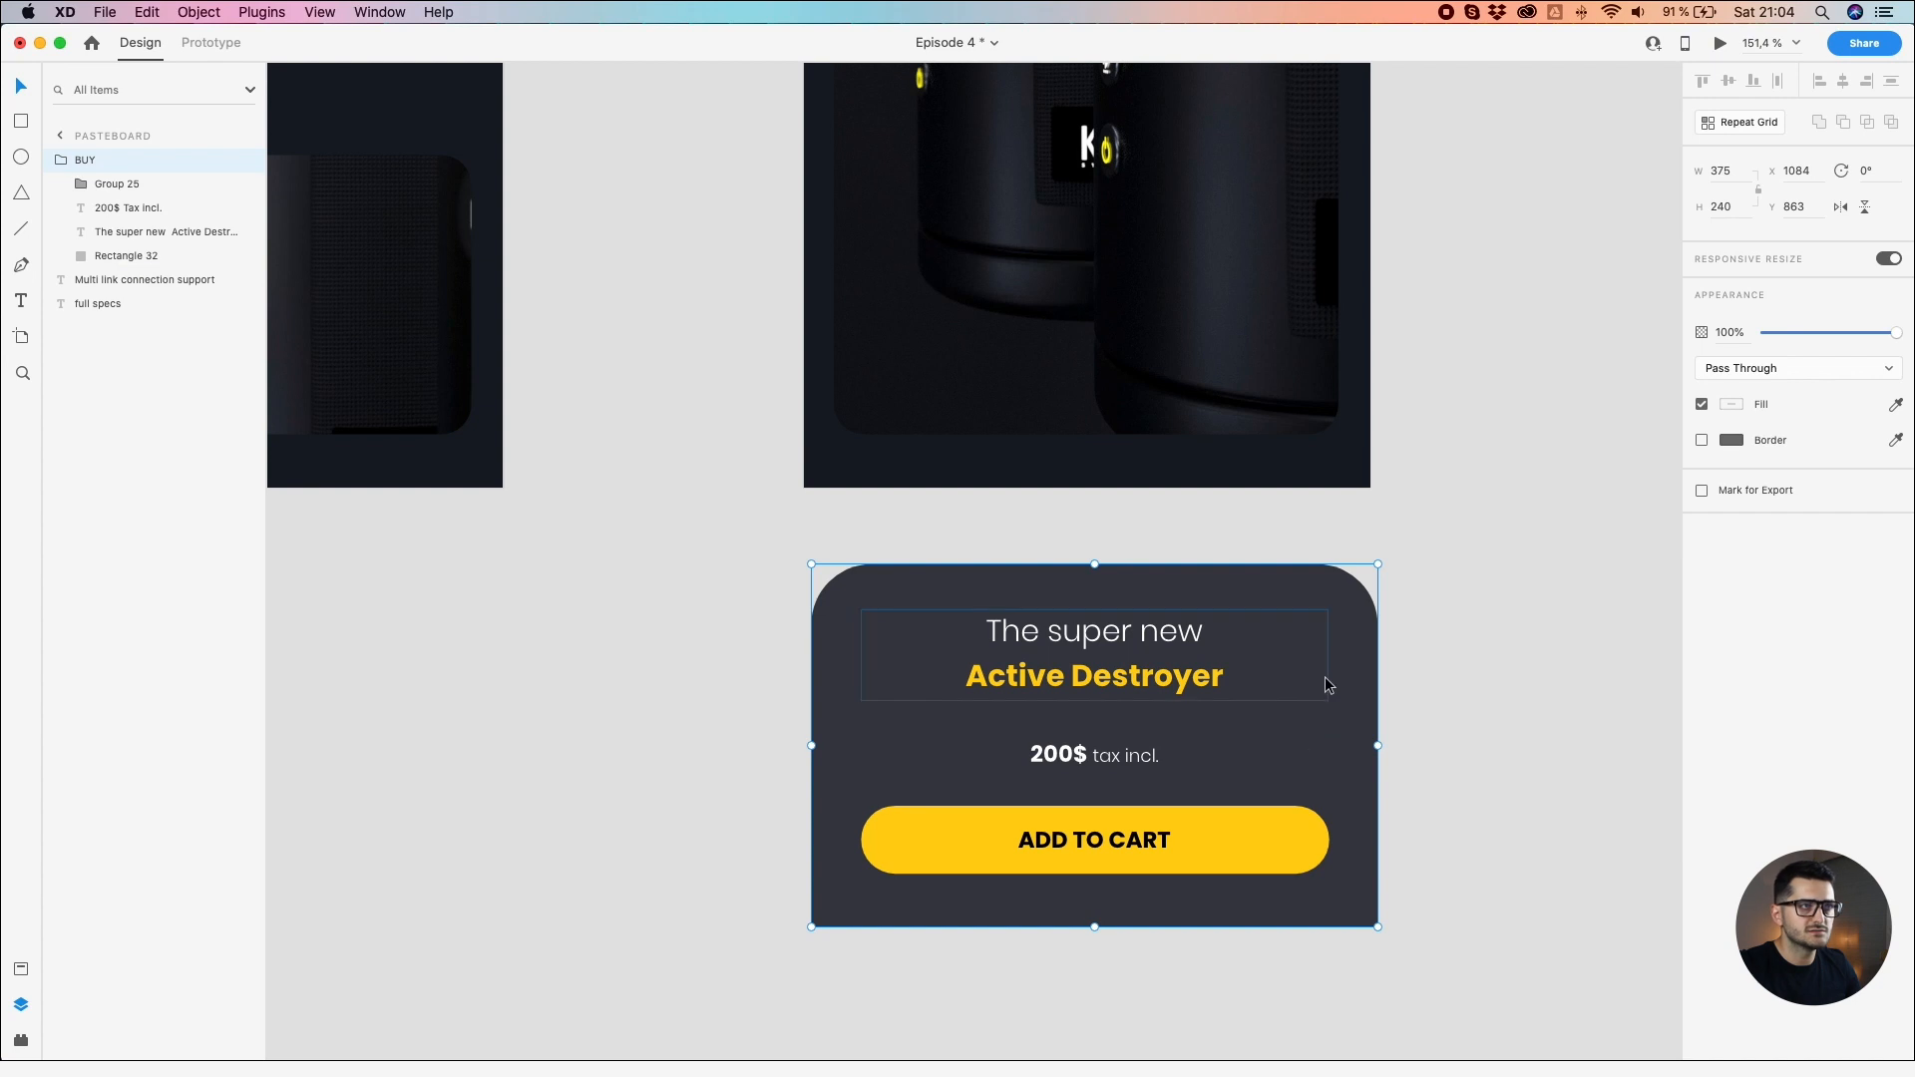
double_click(1367, 674)
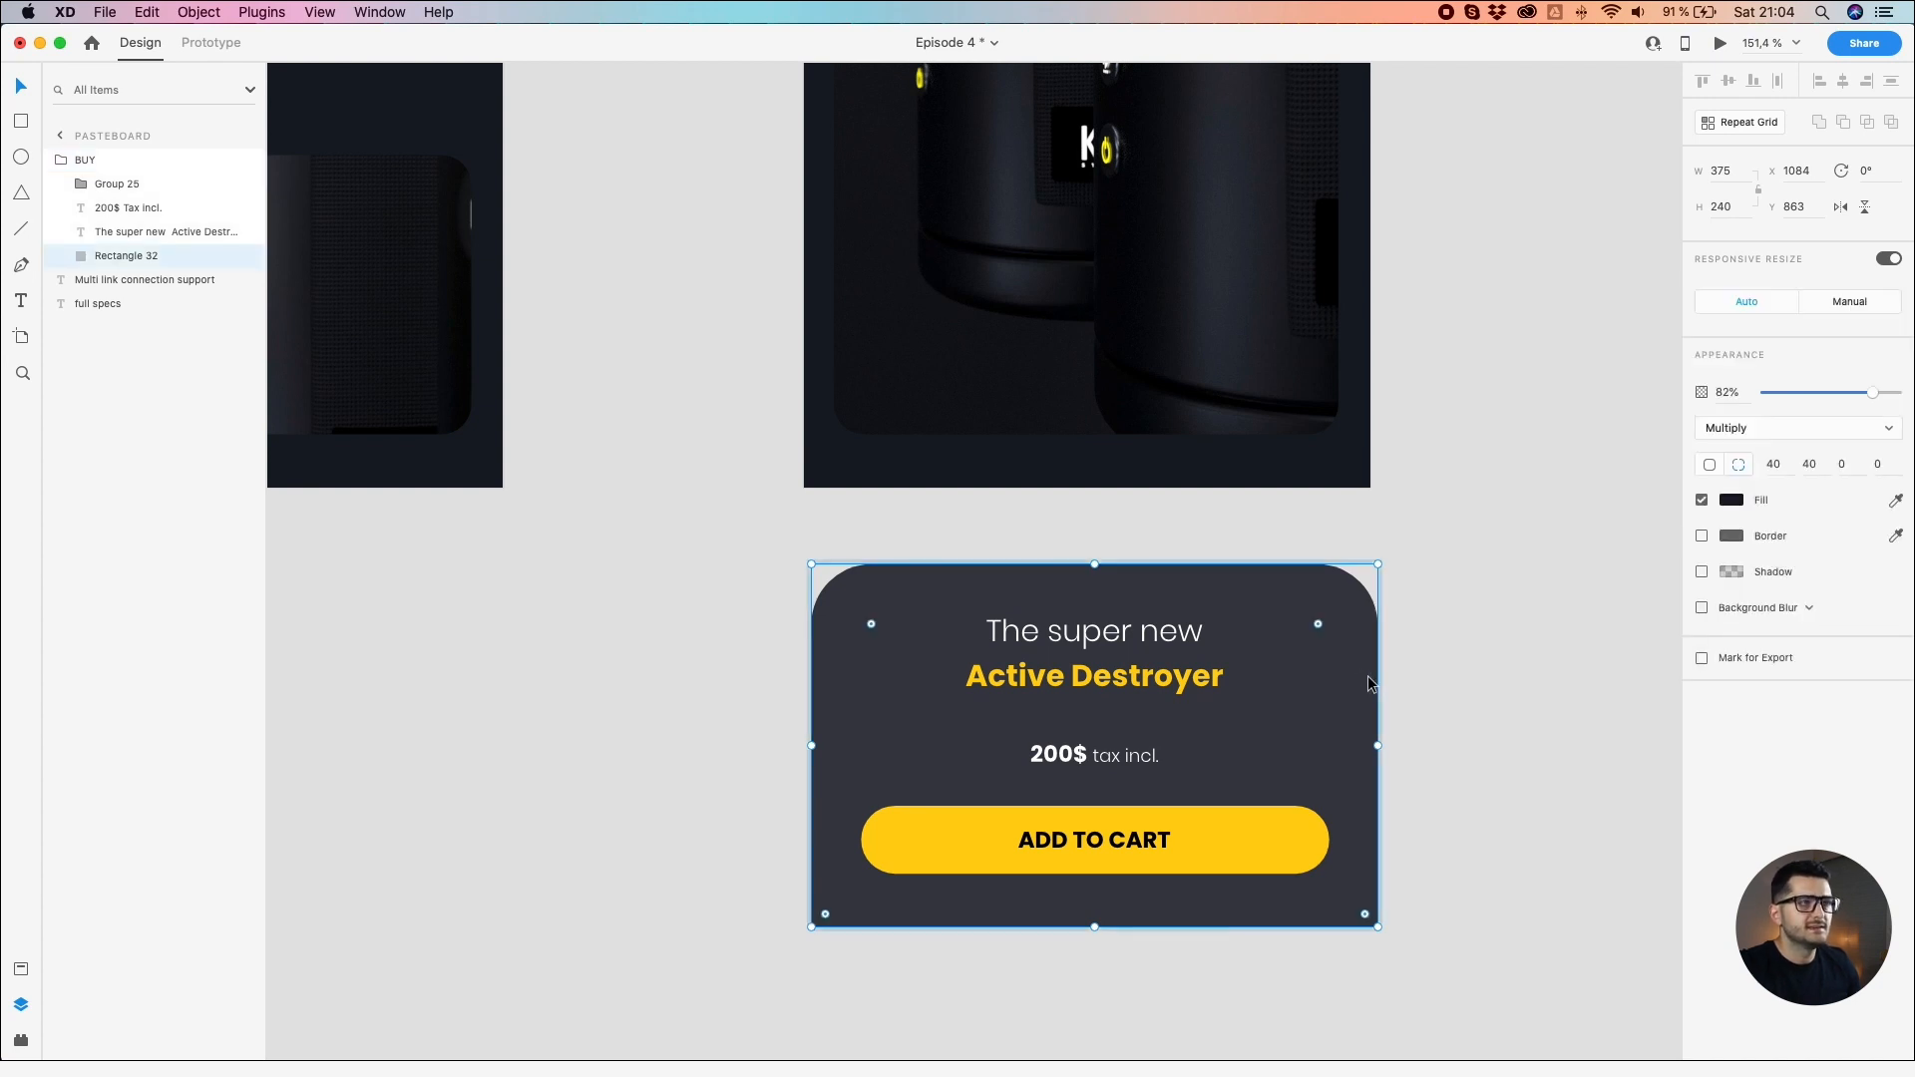
left_click(1270, 831)
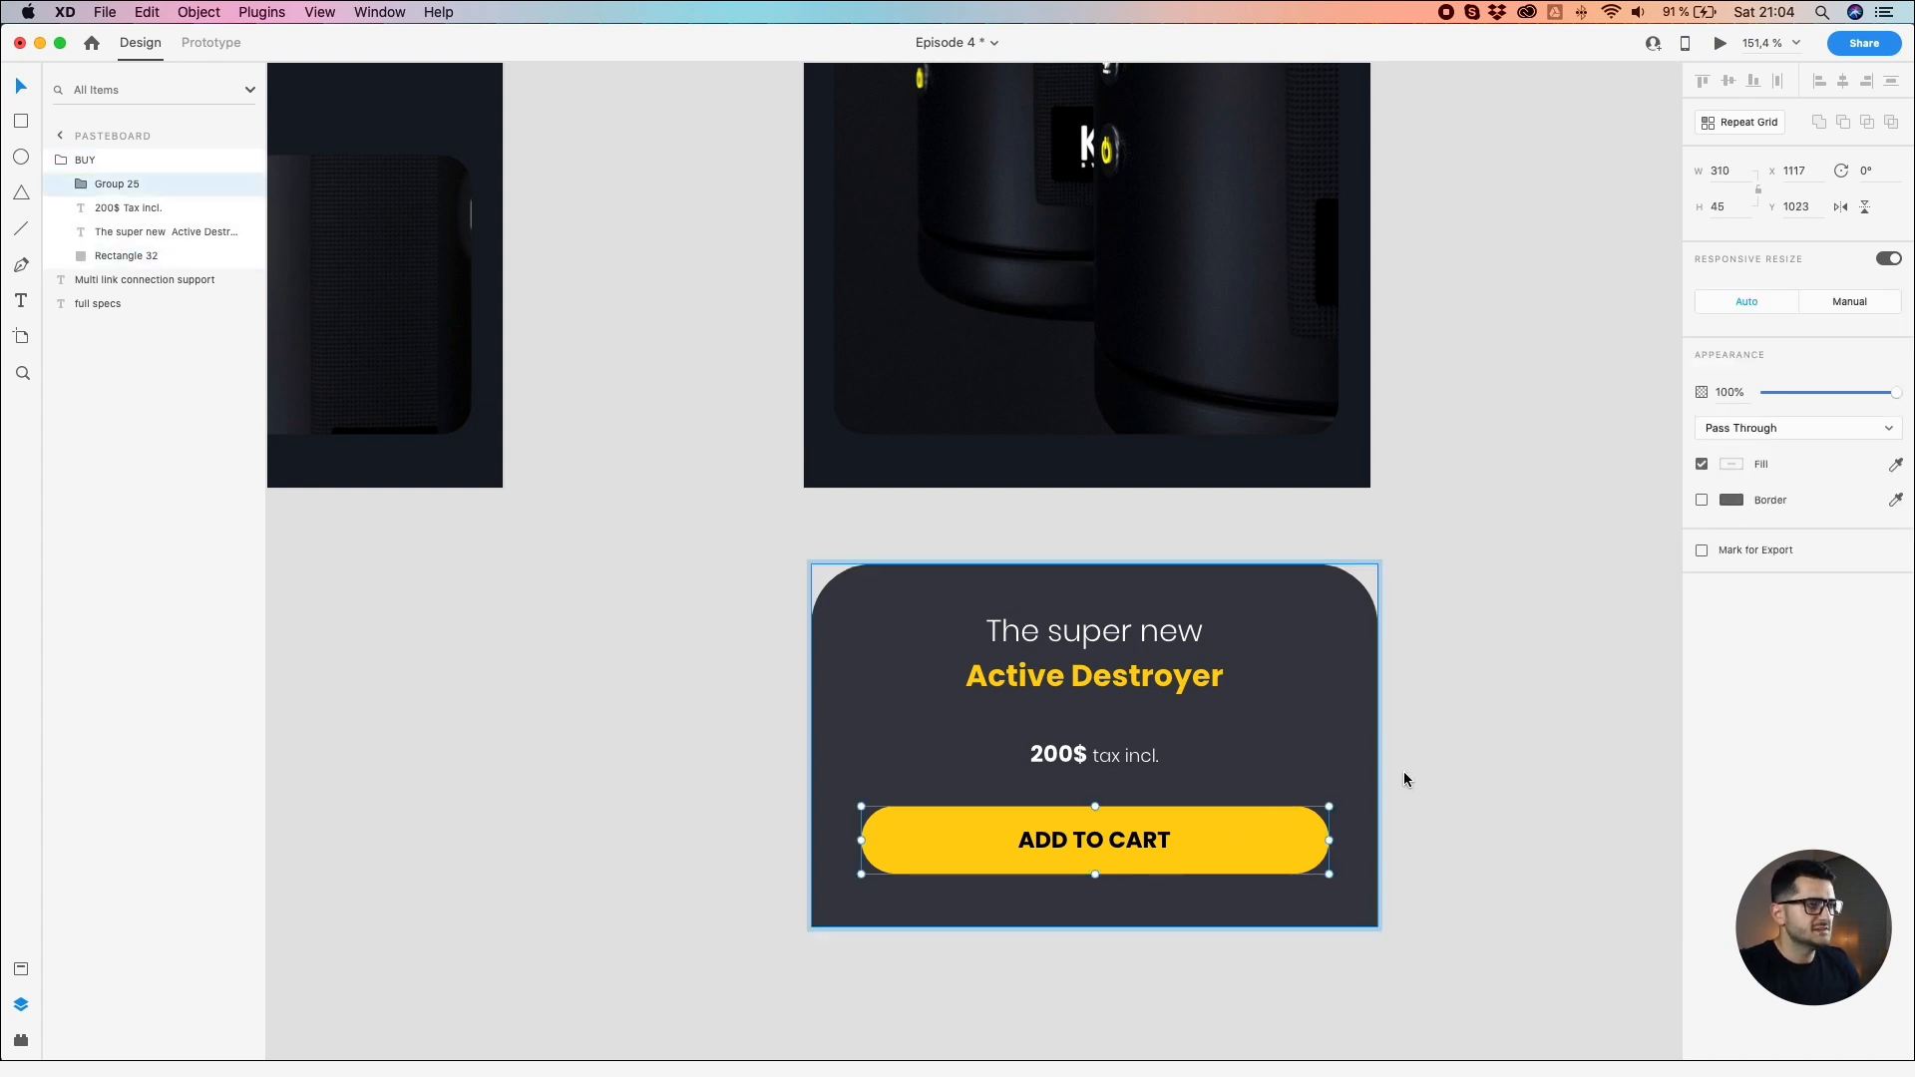
Step: Place the BUY card inside Home – Expand, flush with the artboard's lower edge and over the speaker image
left_click(1434, 749)
scroll(1451, 738, "down", 3)
left_click_drag(1479, 671, 1008, 735)
scroll(1291, 813, "down", 3)
scroll(994, 695, "up", 4)
scroll(1013, 727, "up", 5)
scroll(1008, 735, "down", 5)
left_click(806, 654)
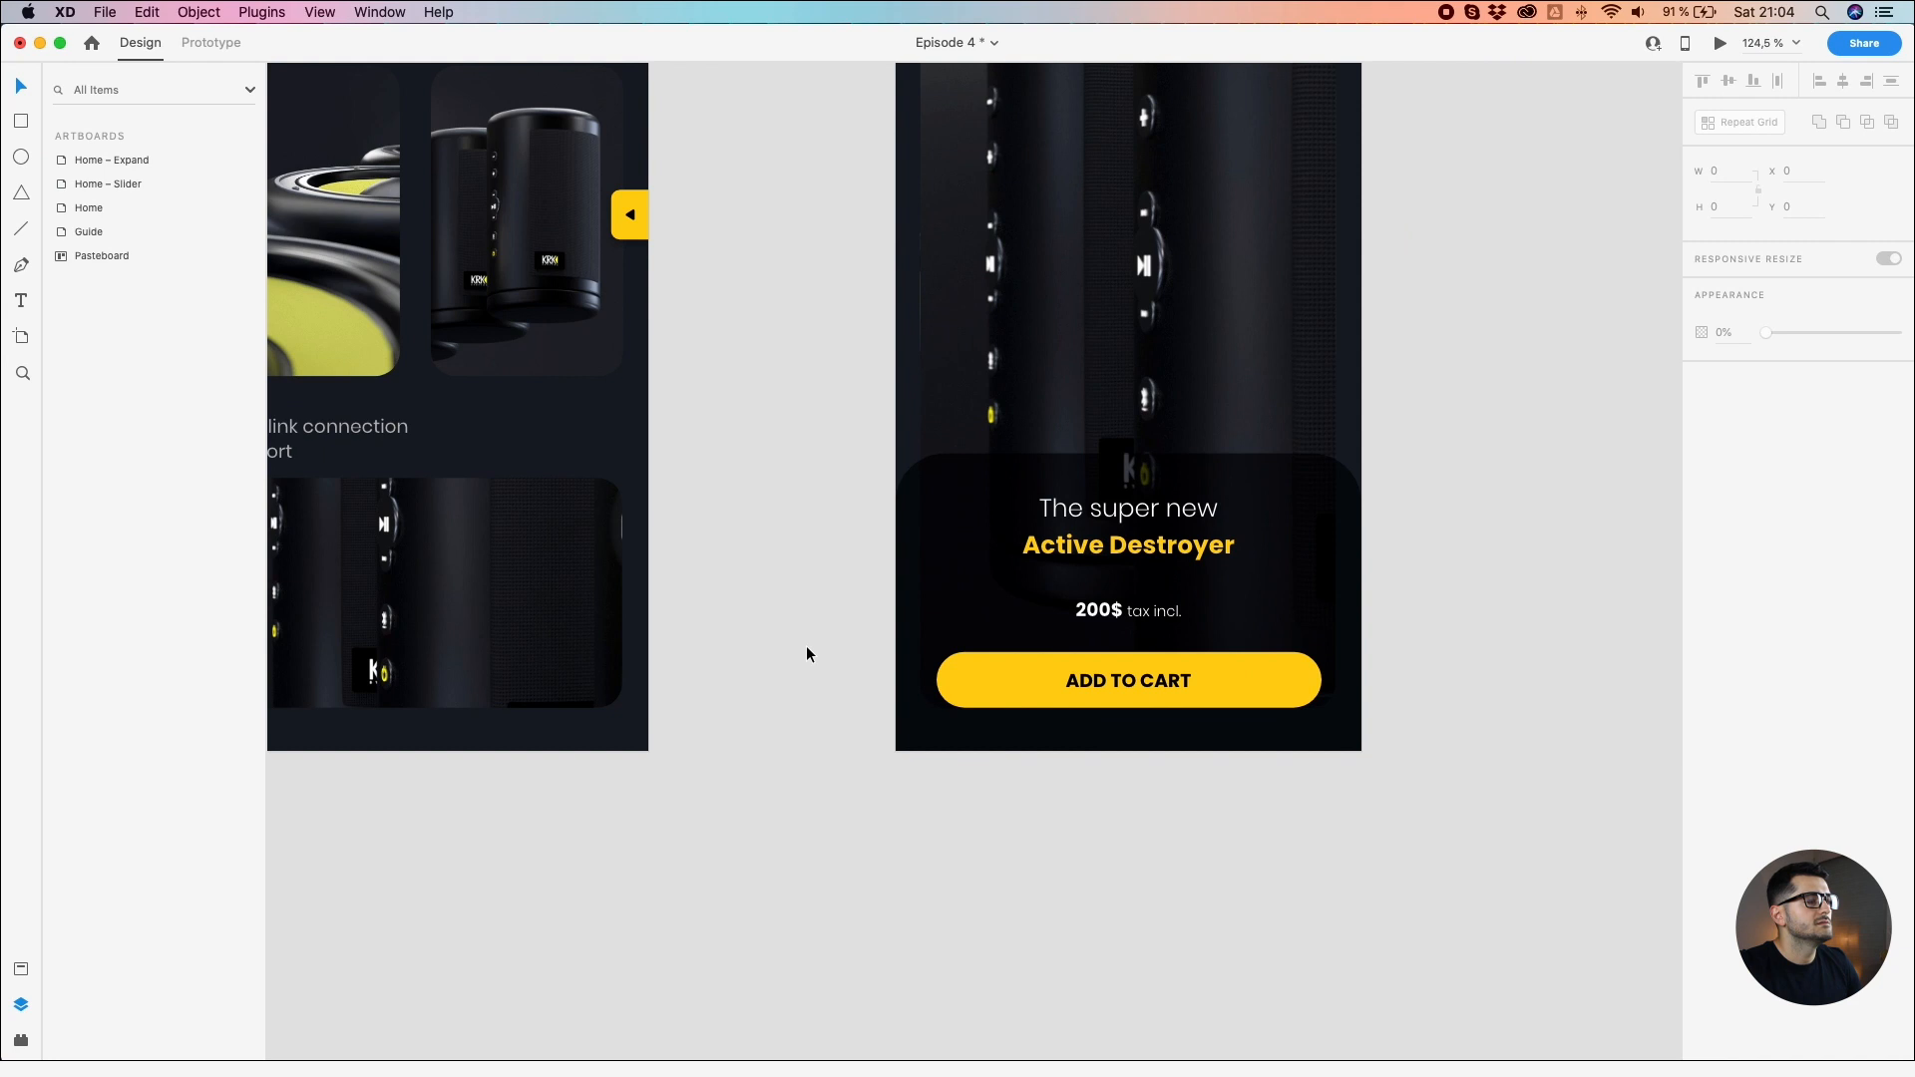
Step: Bring the yellow specs card from the Guide artboard onto the pasteboard beside the Home – Expand artboard
scroll(808, 654, "down", 4)
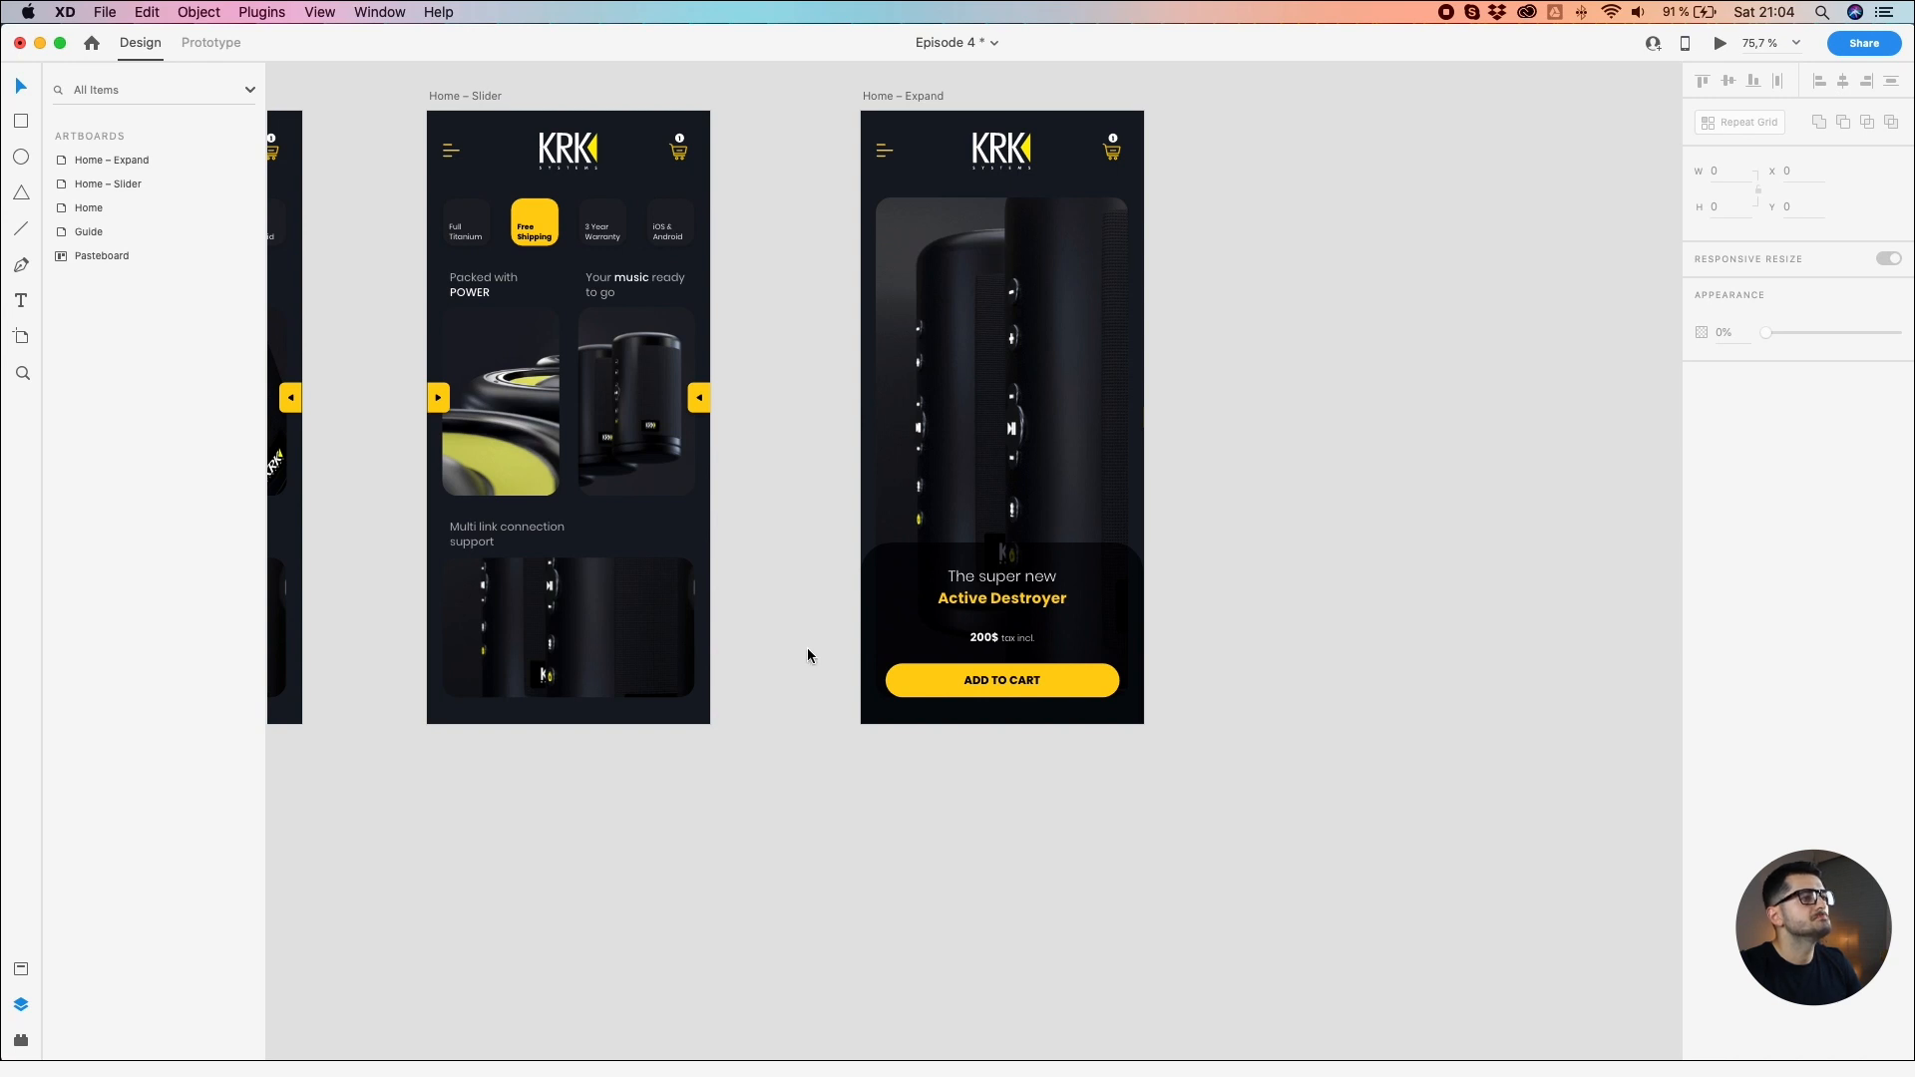
left_click_drag(748, 685, 1467, 739)
left_click_drag(700, 761, 750, 623)
scroll(620, 723, "down", 4)
left_click_drag(647, 929, 1327, 877)
left_click_drag(1466, 801, 1173, 863)
left_click_drag(1028, 940, 1222, 664)
scroll(1400, 525, "up", 5)
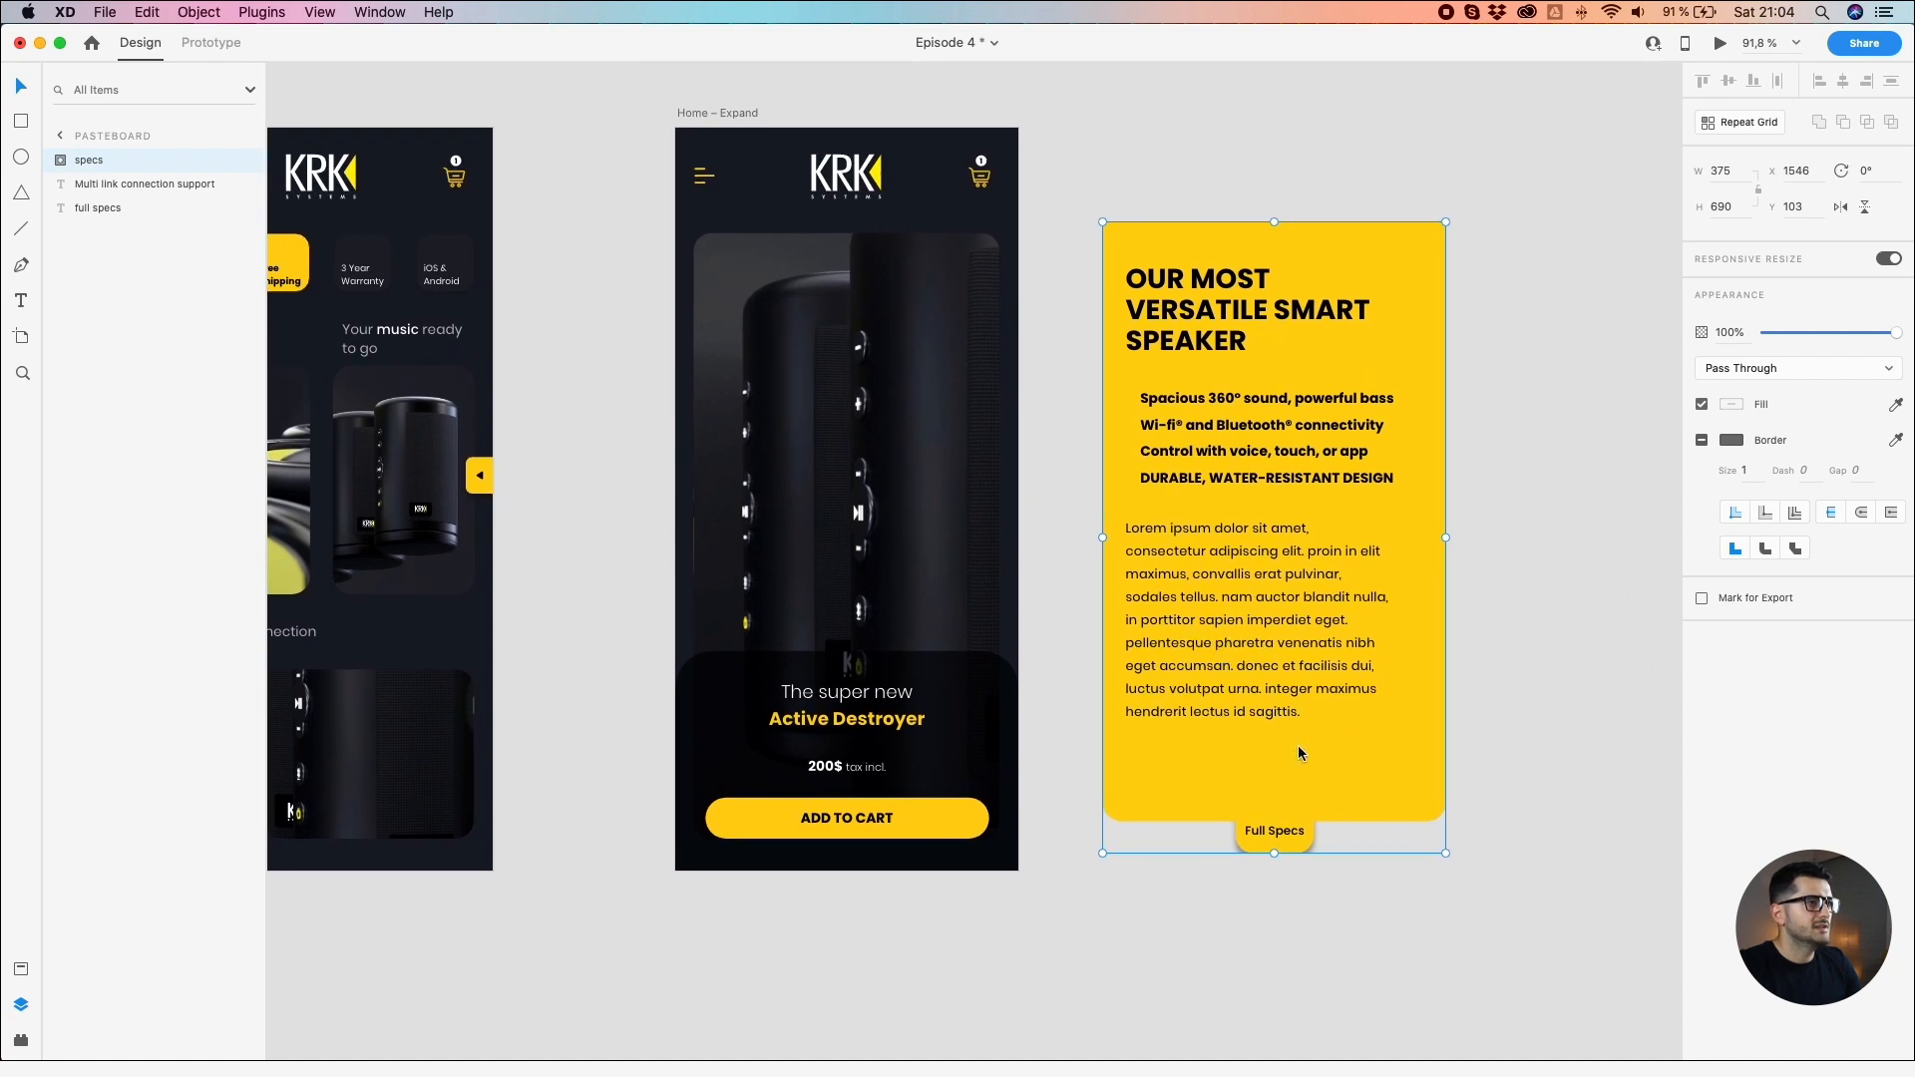
Step: Position the specs card over the top of Home – Expand at X 0, Y -540, with the Full Specs tab overlapping the speaker image
left_click_drag(1302, 755, 890, 146)
scroll(873, 232, "up", 3)
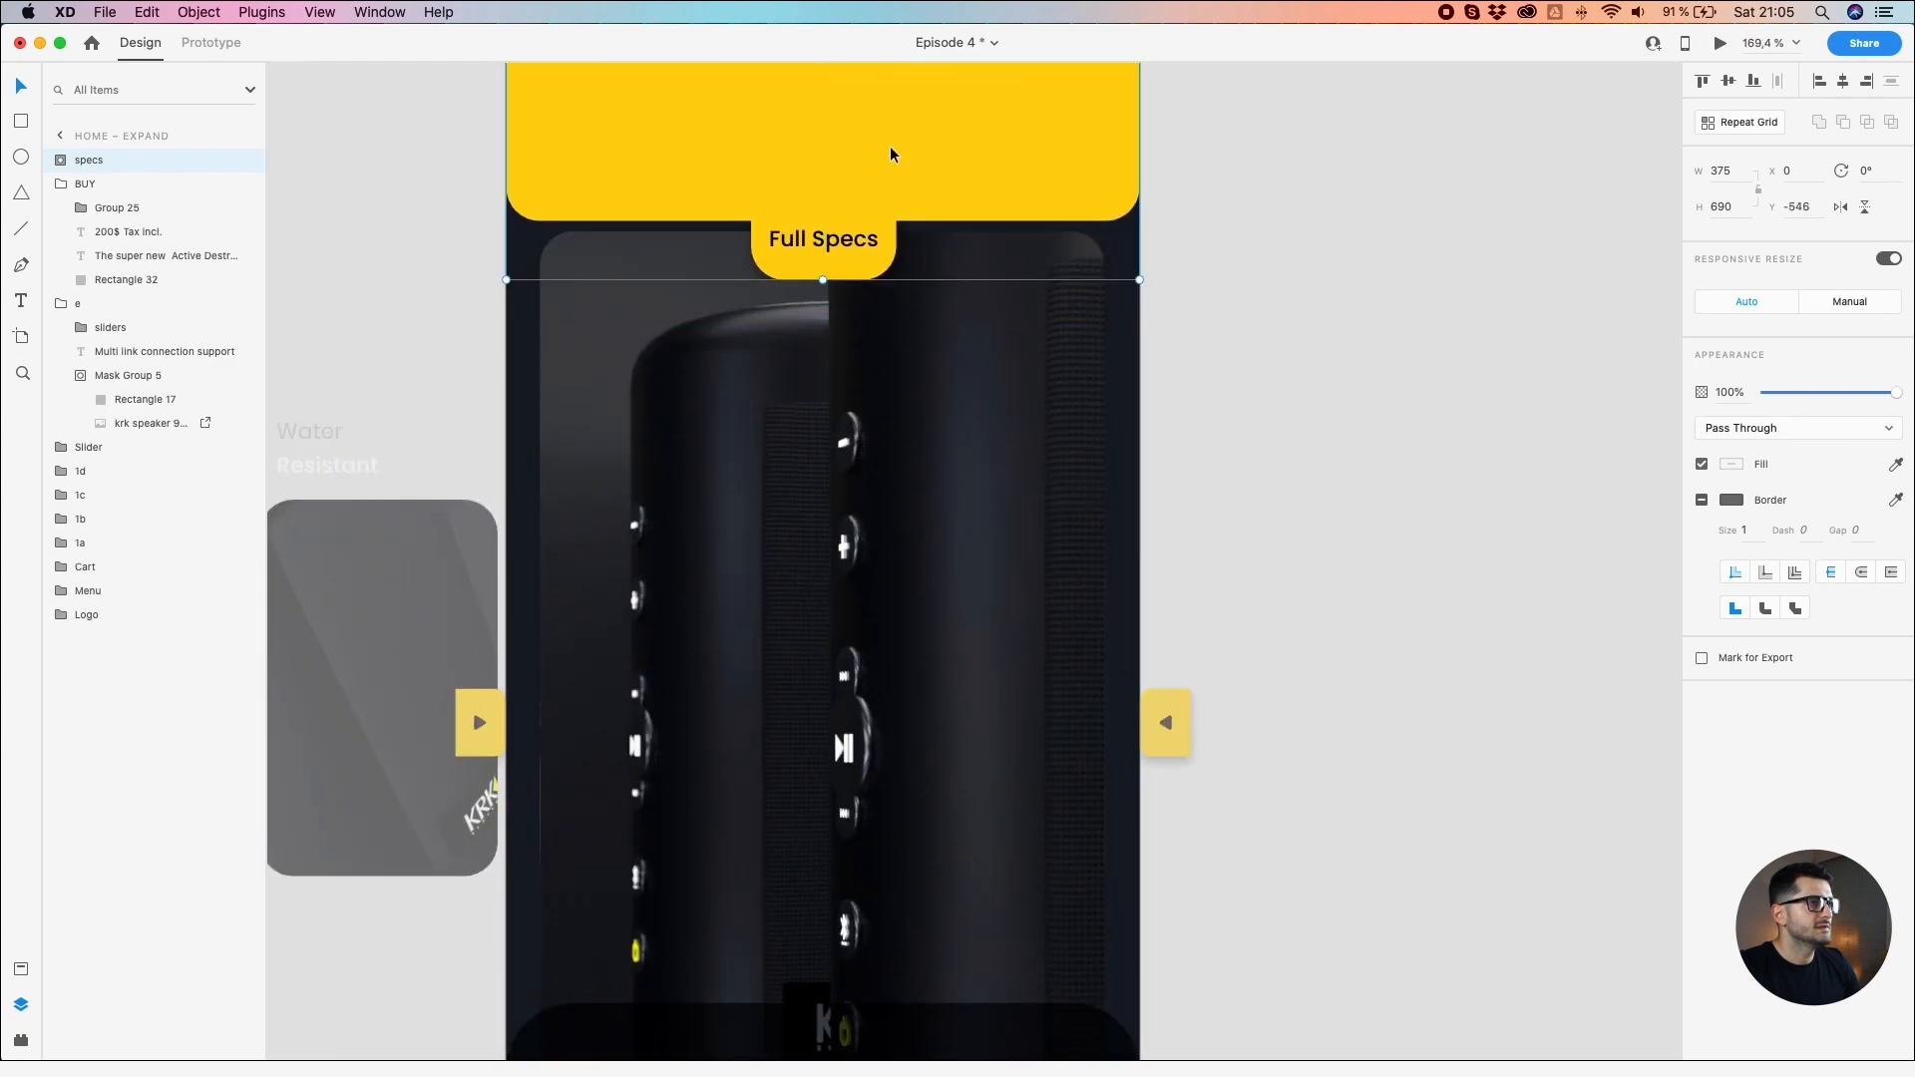
scroll(834, 207, "up", 5)
scroll(893, 252, "up", 3)
scroll(593, 295, "up", 7)
left_click_drag(592, 295, 590, 389)
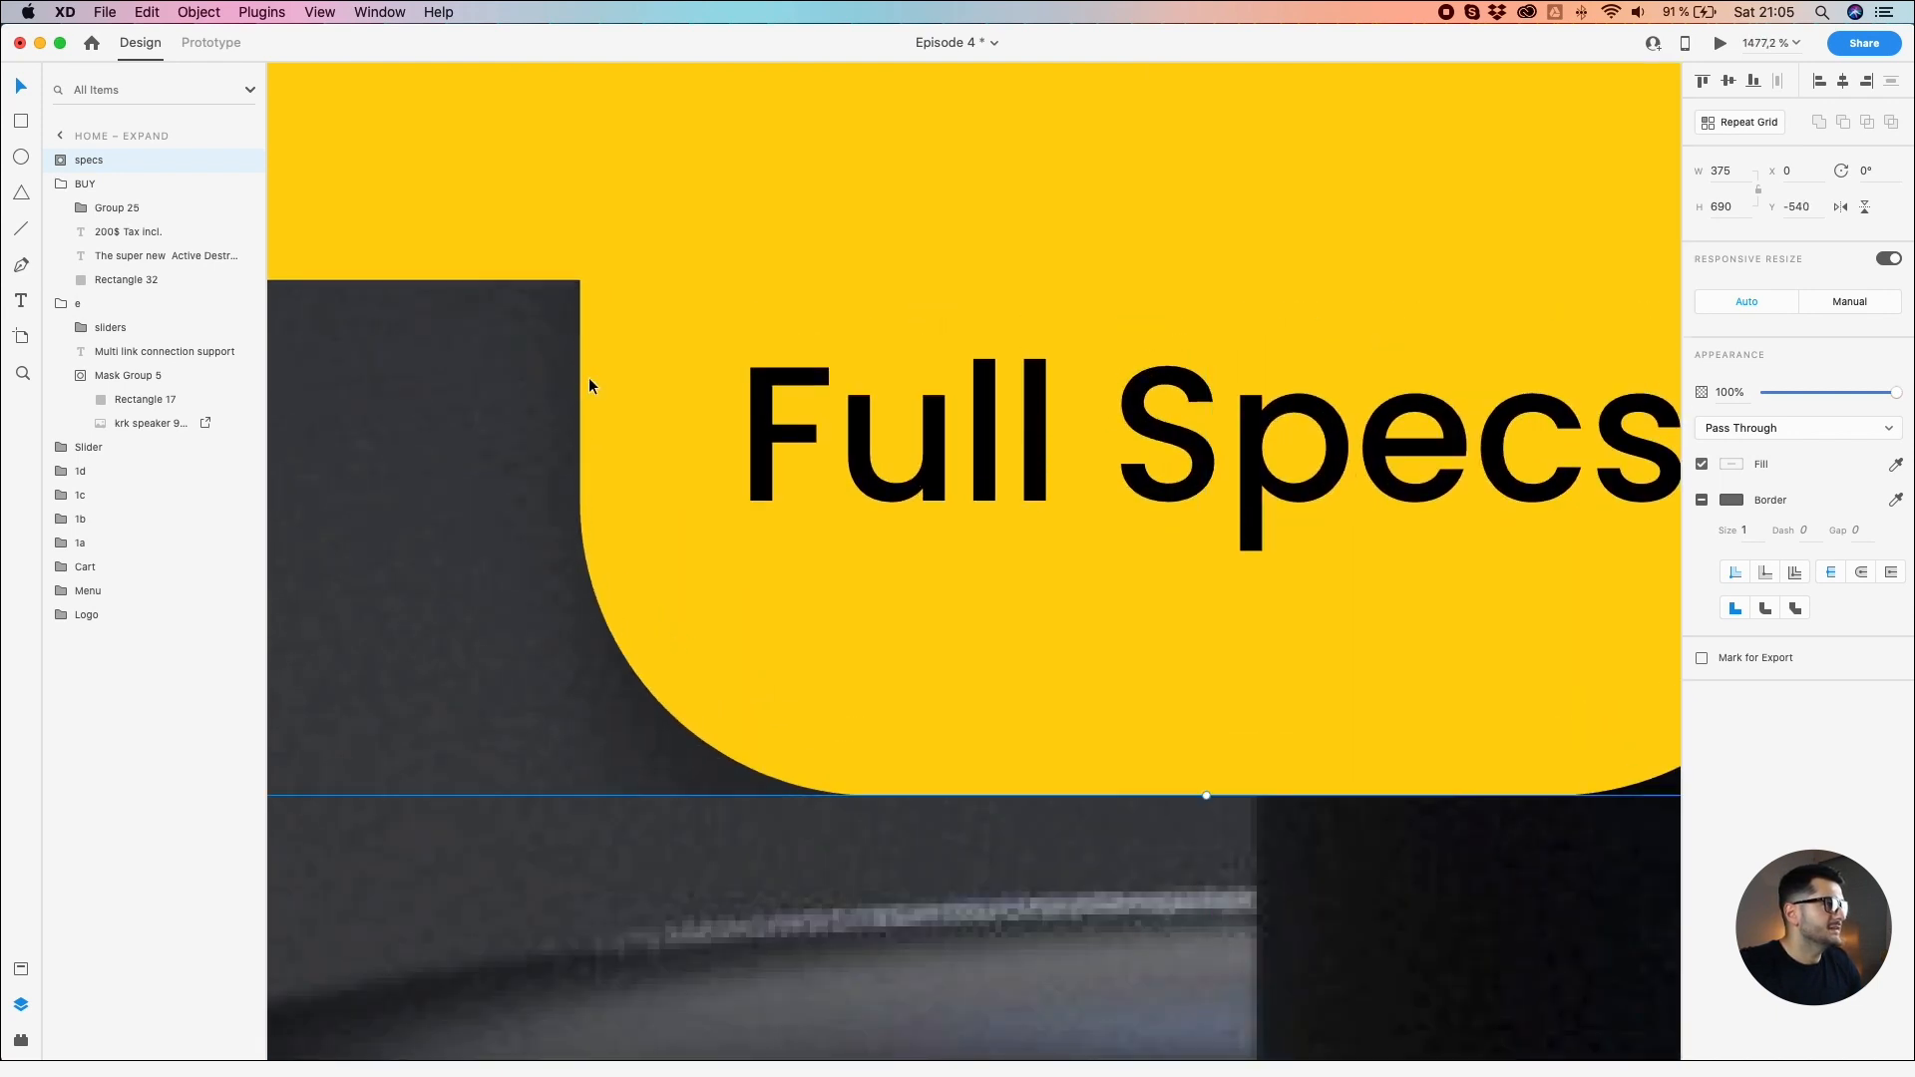
scroll(588, 384, "down", 10)
left_click_drag(498, 344, 817, 378)
left_click(1416, 375)
scroll(1416, 375, "down", 3)
left_click_drag(1472, 354, 1299, 362)
left_click(1103, 347)
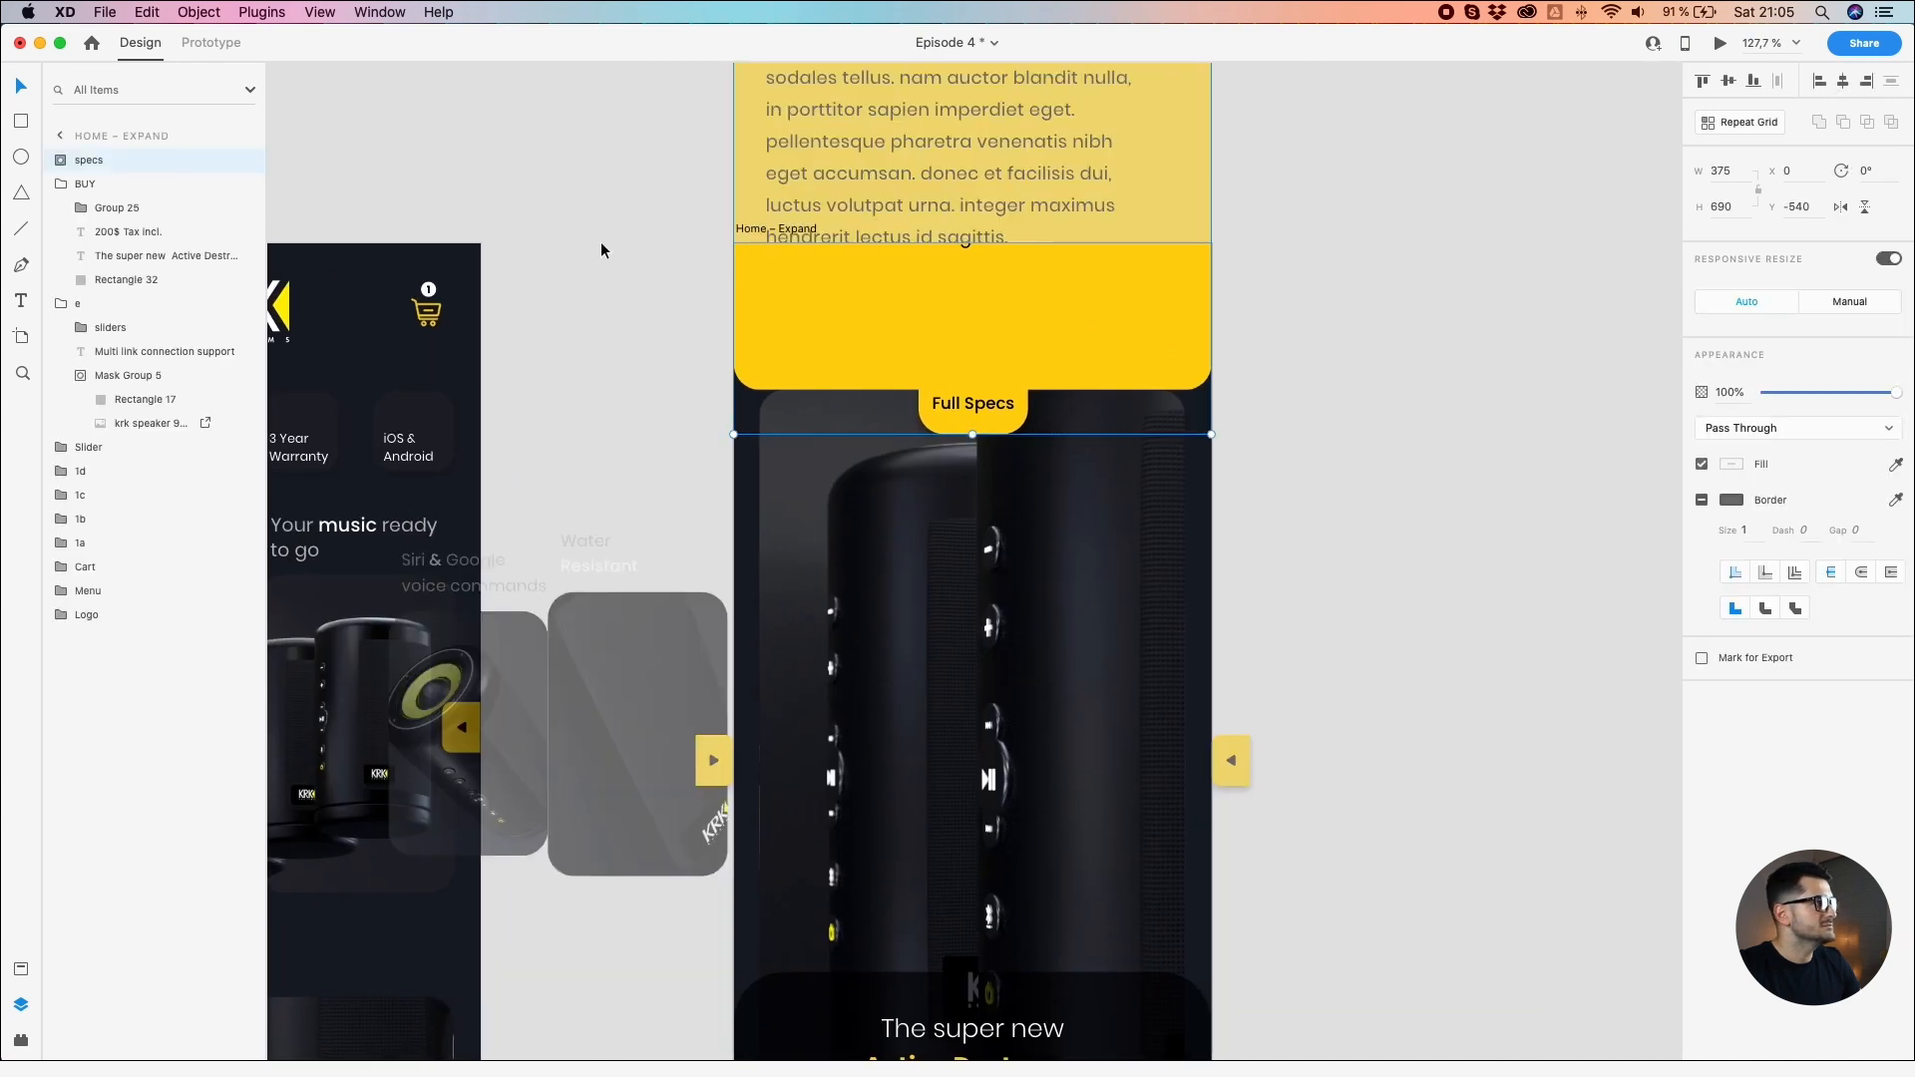
Step: Draw a borderless 375 by 697 rectangle from the specs card's yellow lower edge down to the bottom of Home – Expand
left_click(17, 119)
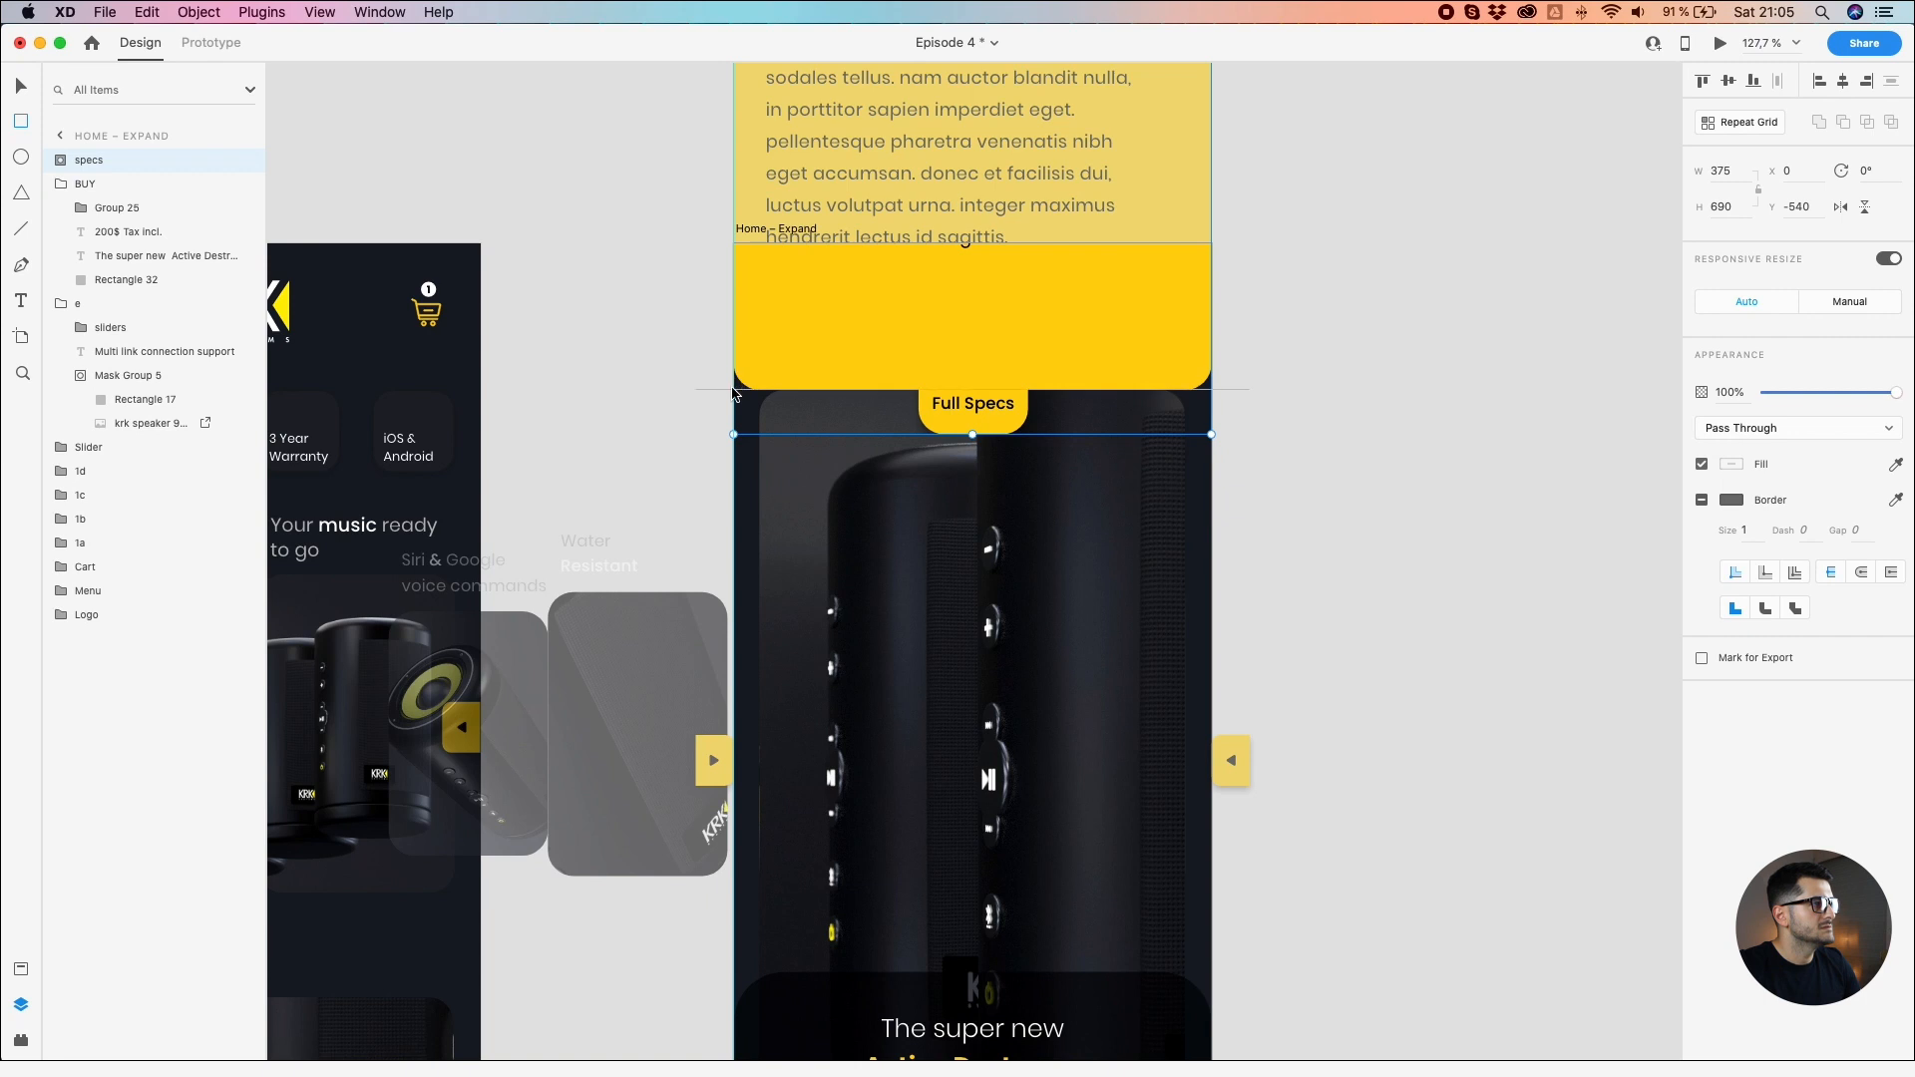
left_click_drag(733, 391, 1179, 359)
left_click_drag(959, 375, 996, 817)
left_click(1701, 535)
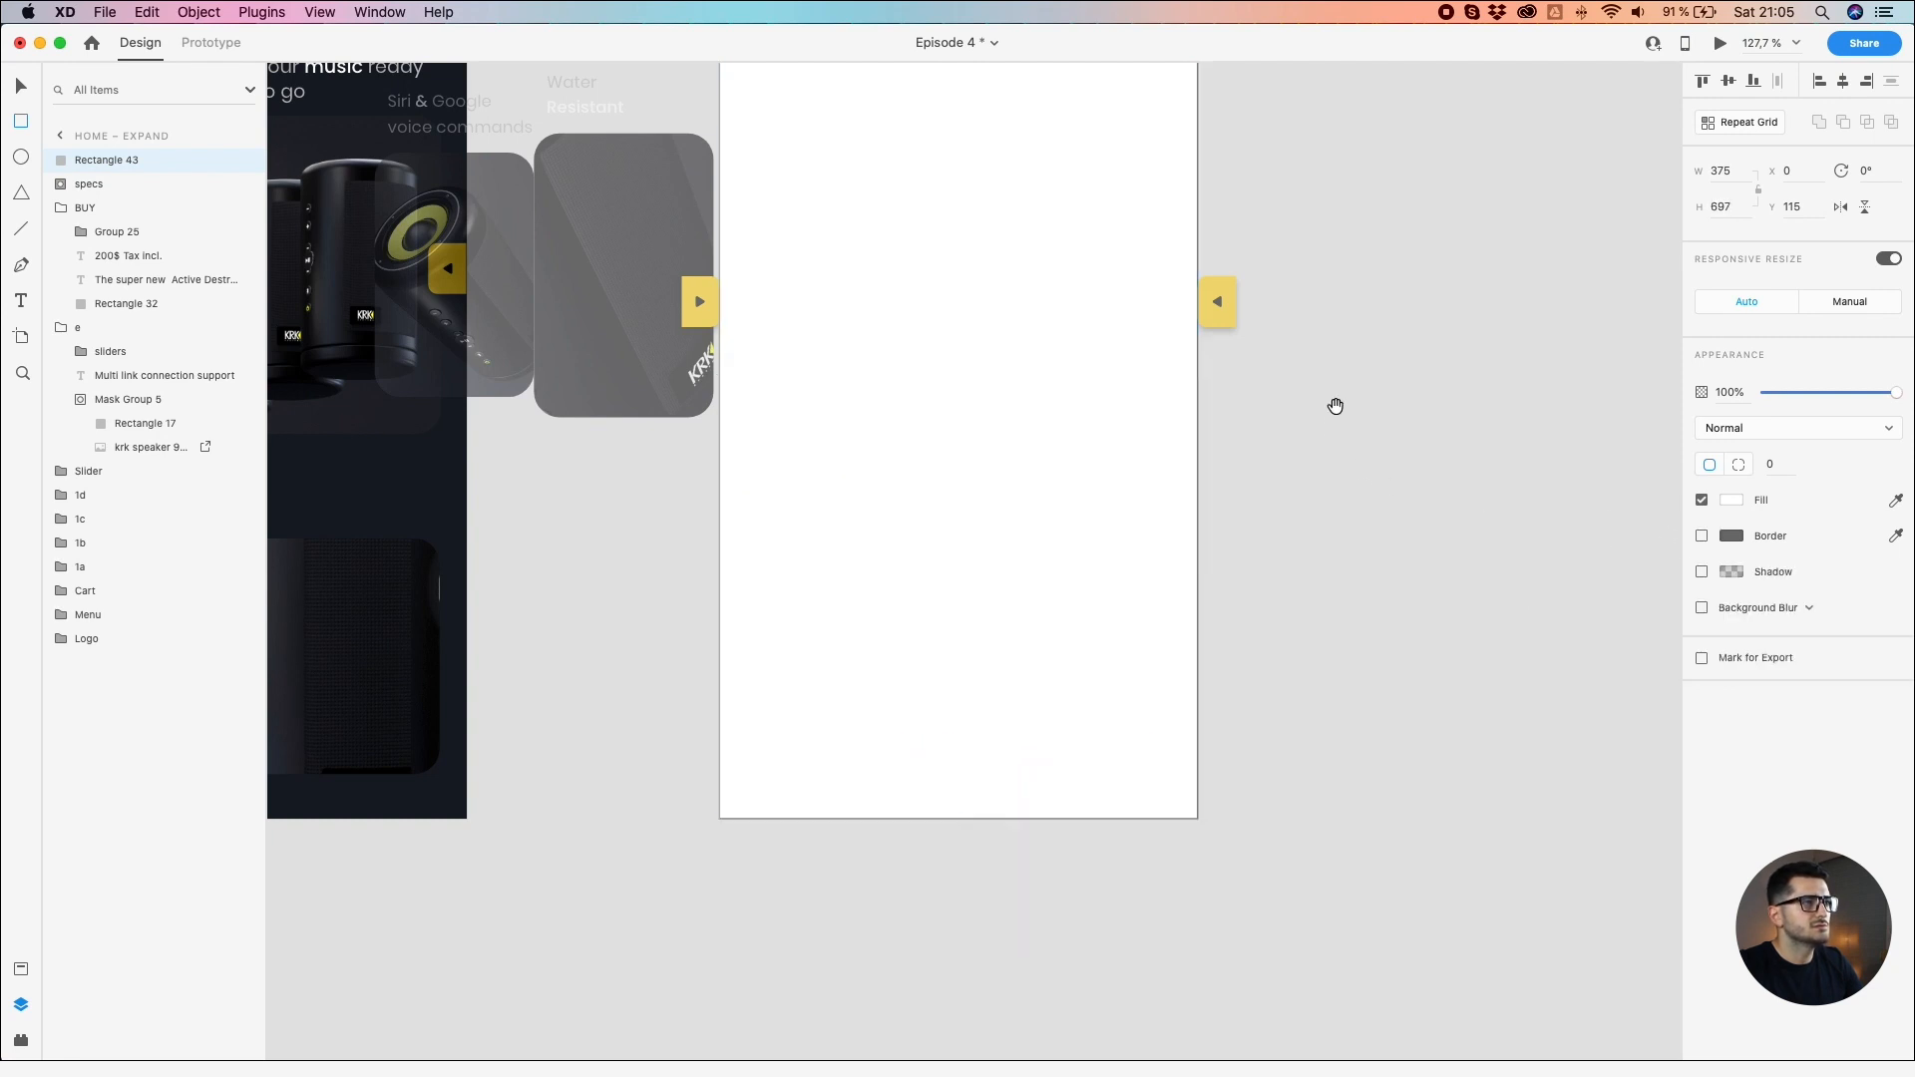
Step: Mask the specs card with the new white rectangle so only the Full Specs tab shows below the header
scroll(1200, 509, "up", 5)
scroll(1180, 330, "up", 5)
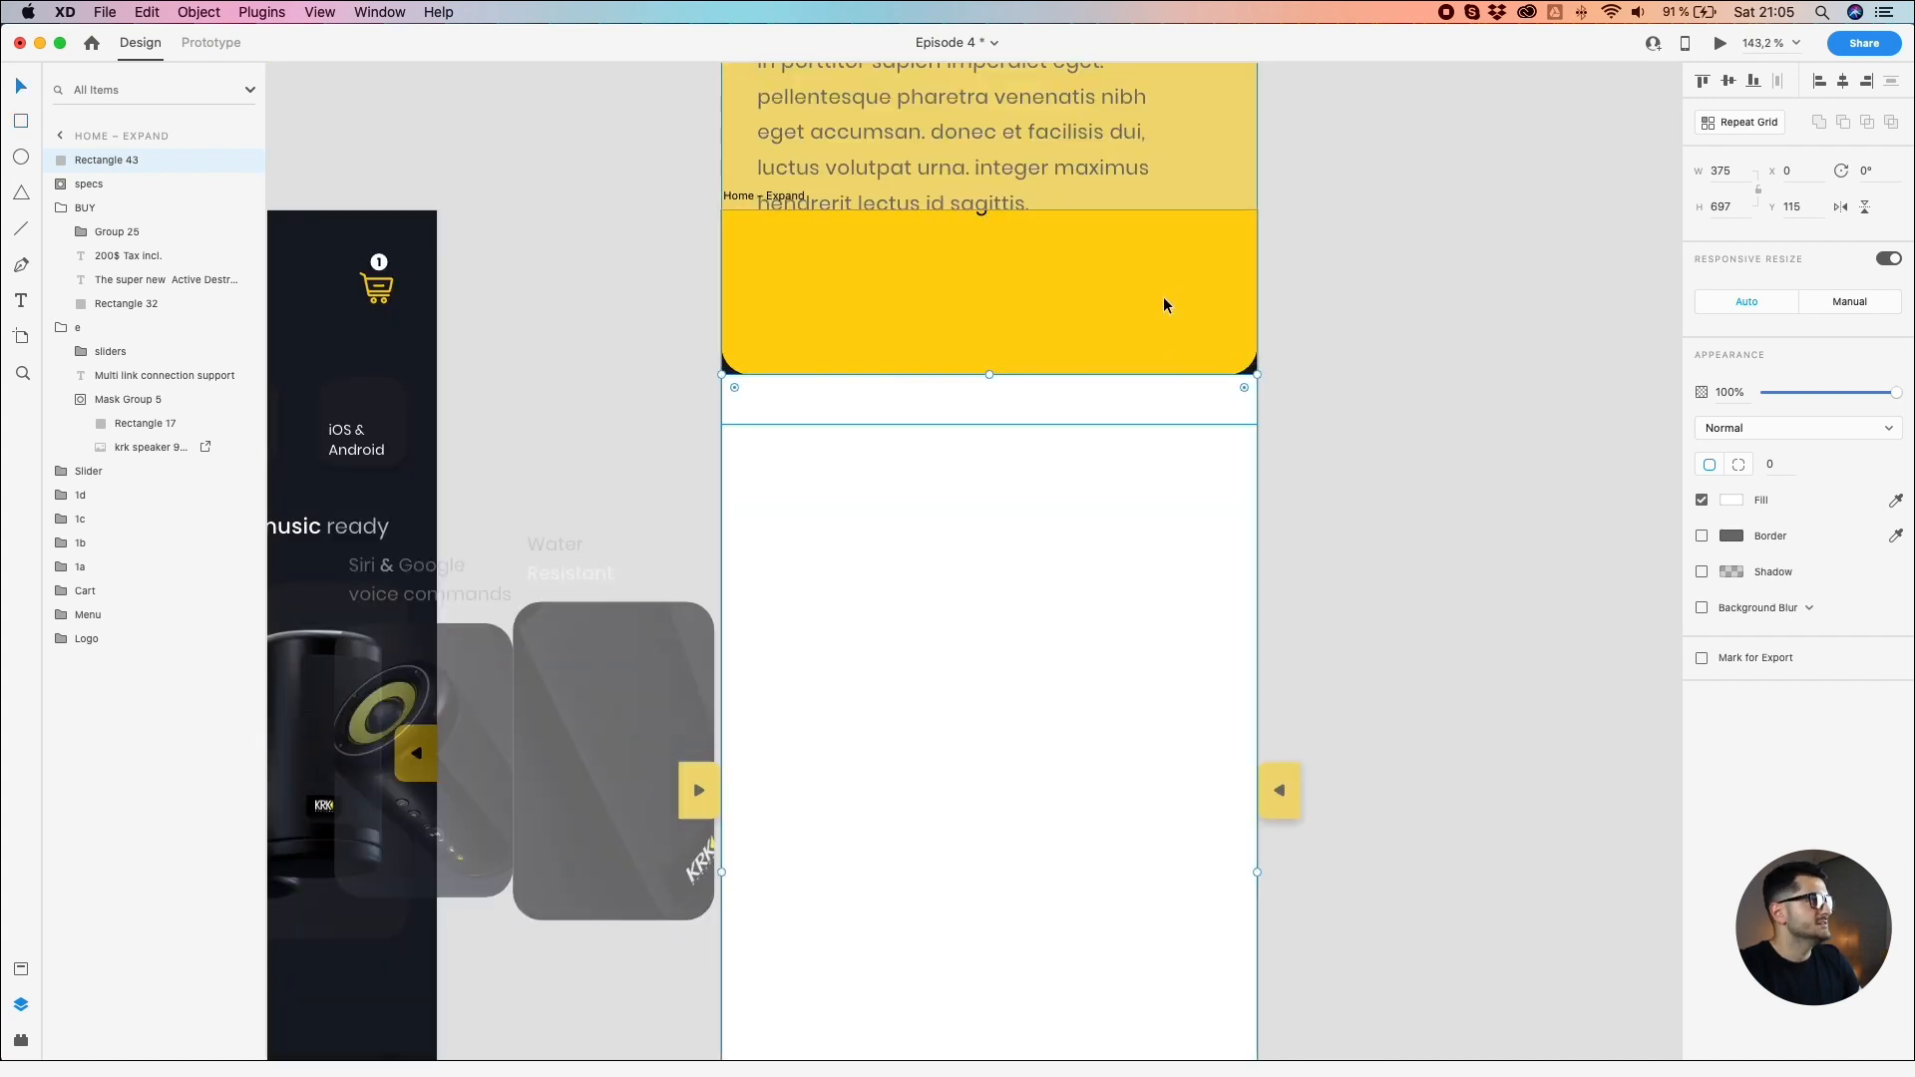
left_click(1162, 299, "shift")
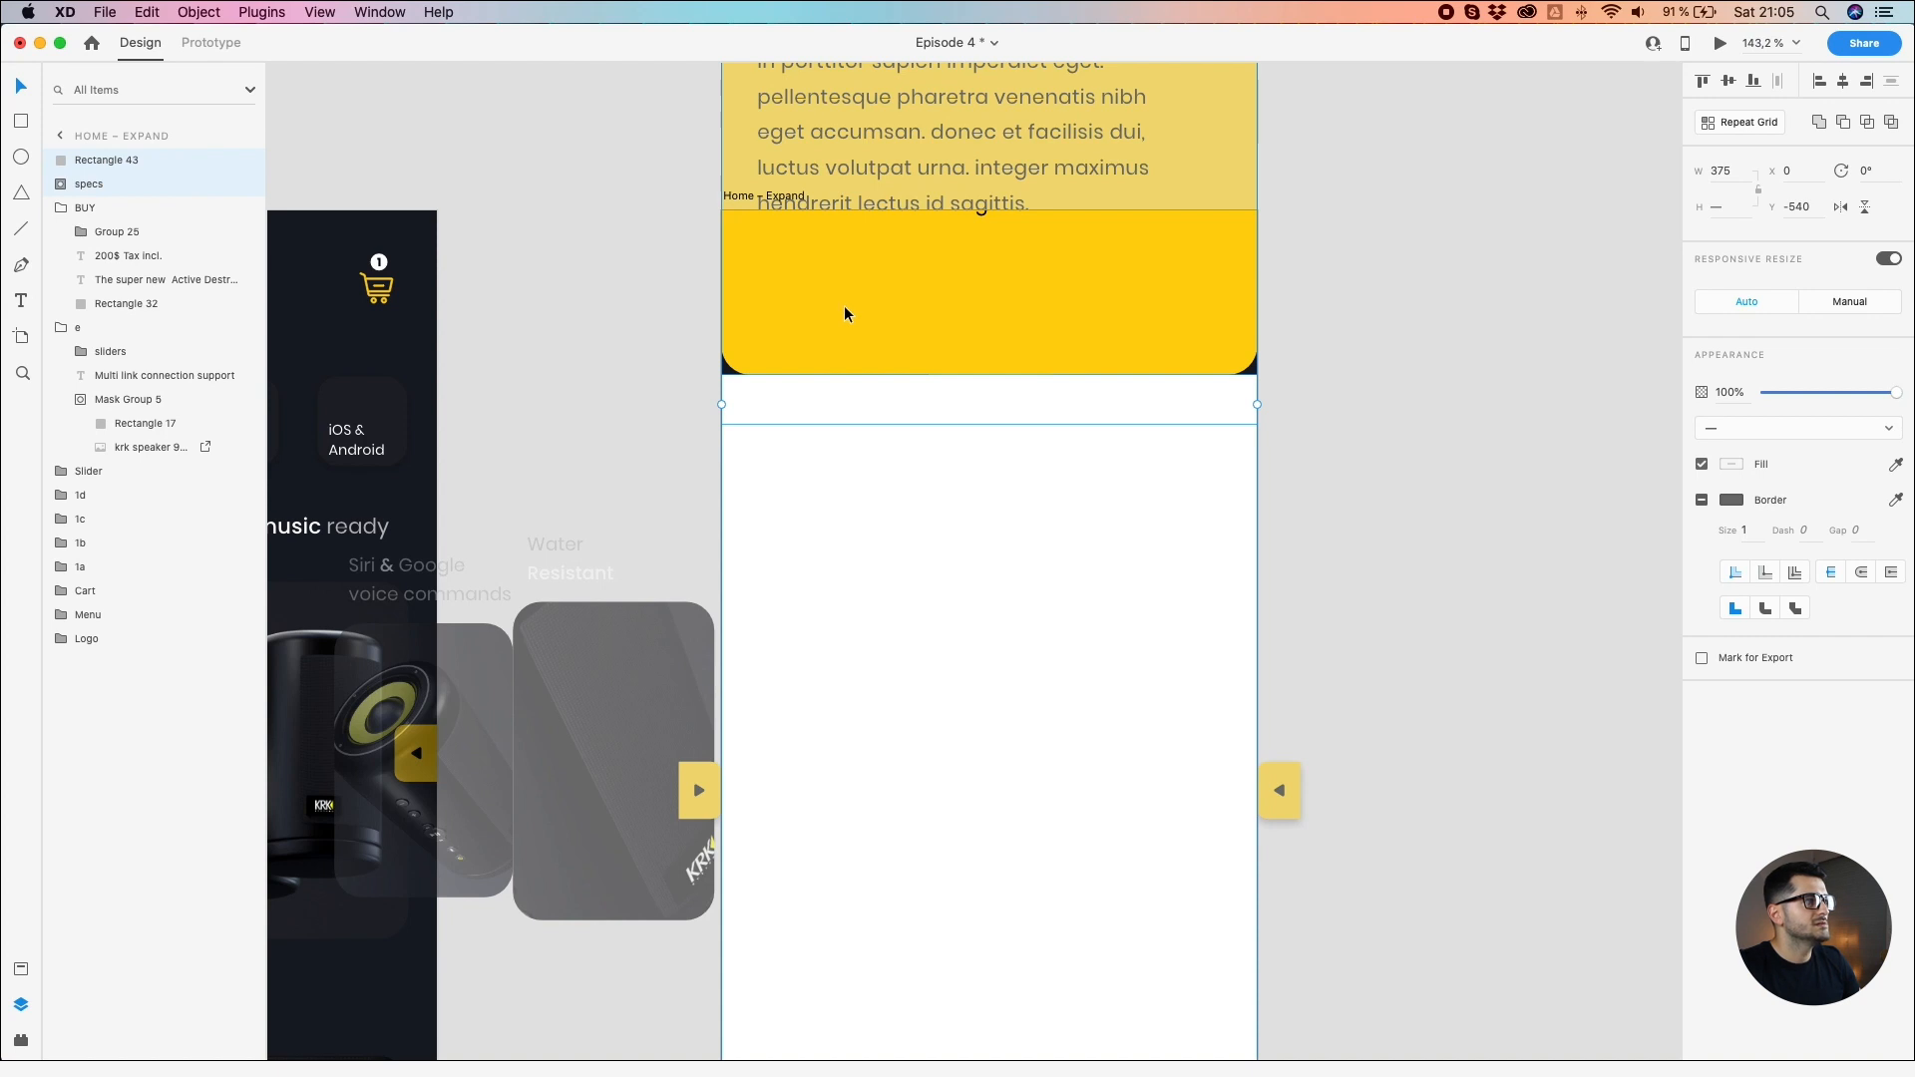
left_click(208, 12)
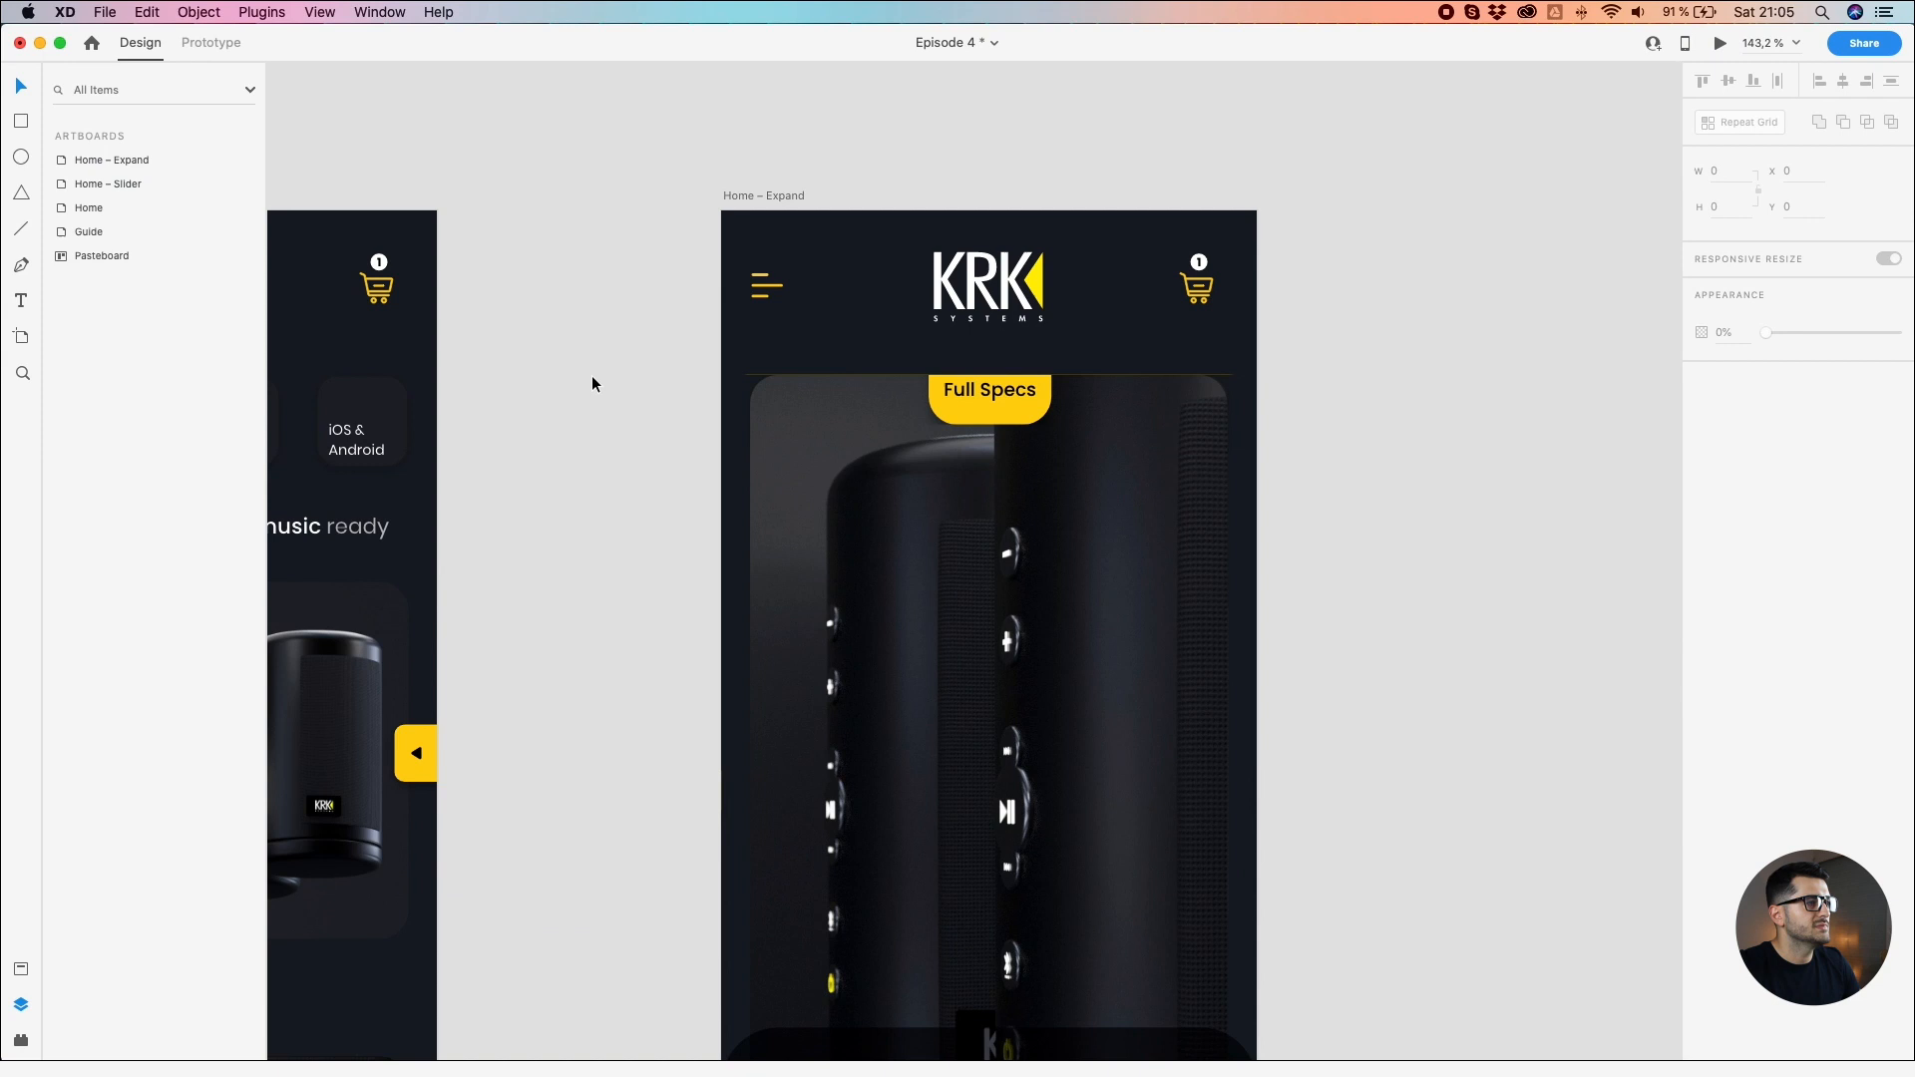
Step: Select the Full Specs tab group inside the masked specs card and move it down to Y 112
scroll(968, 381, "up", 5)
scroll(1018, 406, "up", 5)
scroll(1044, 429, "down", 5)
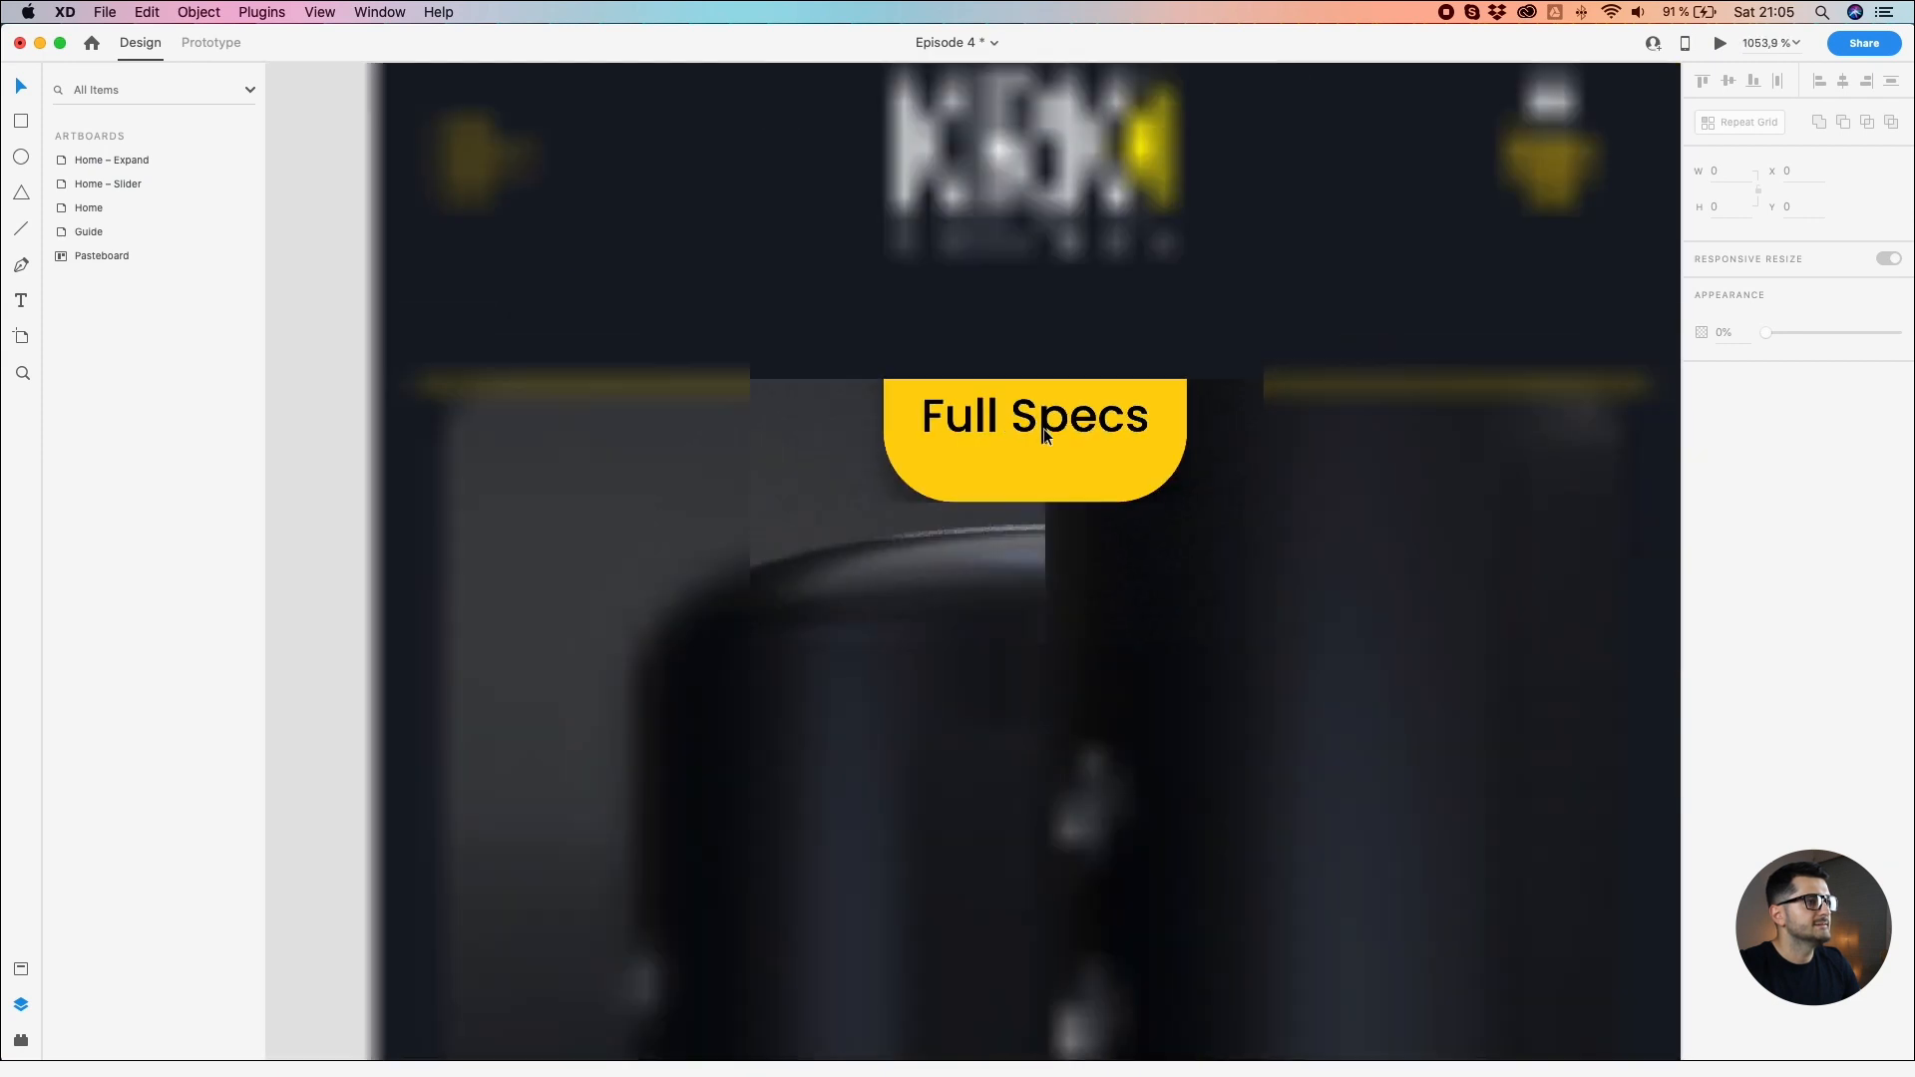
double_click(1047, 449)
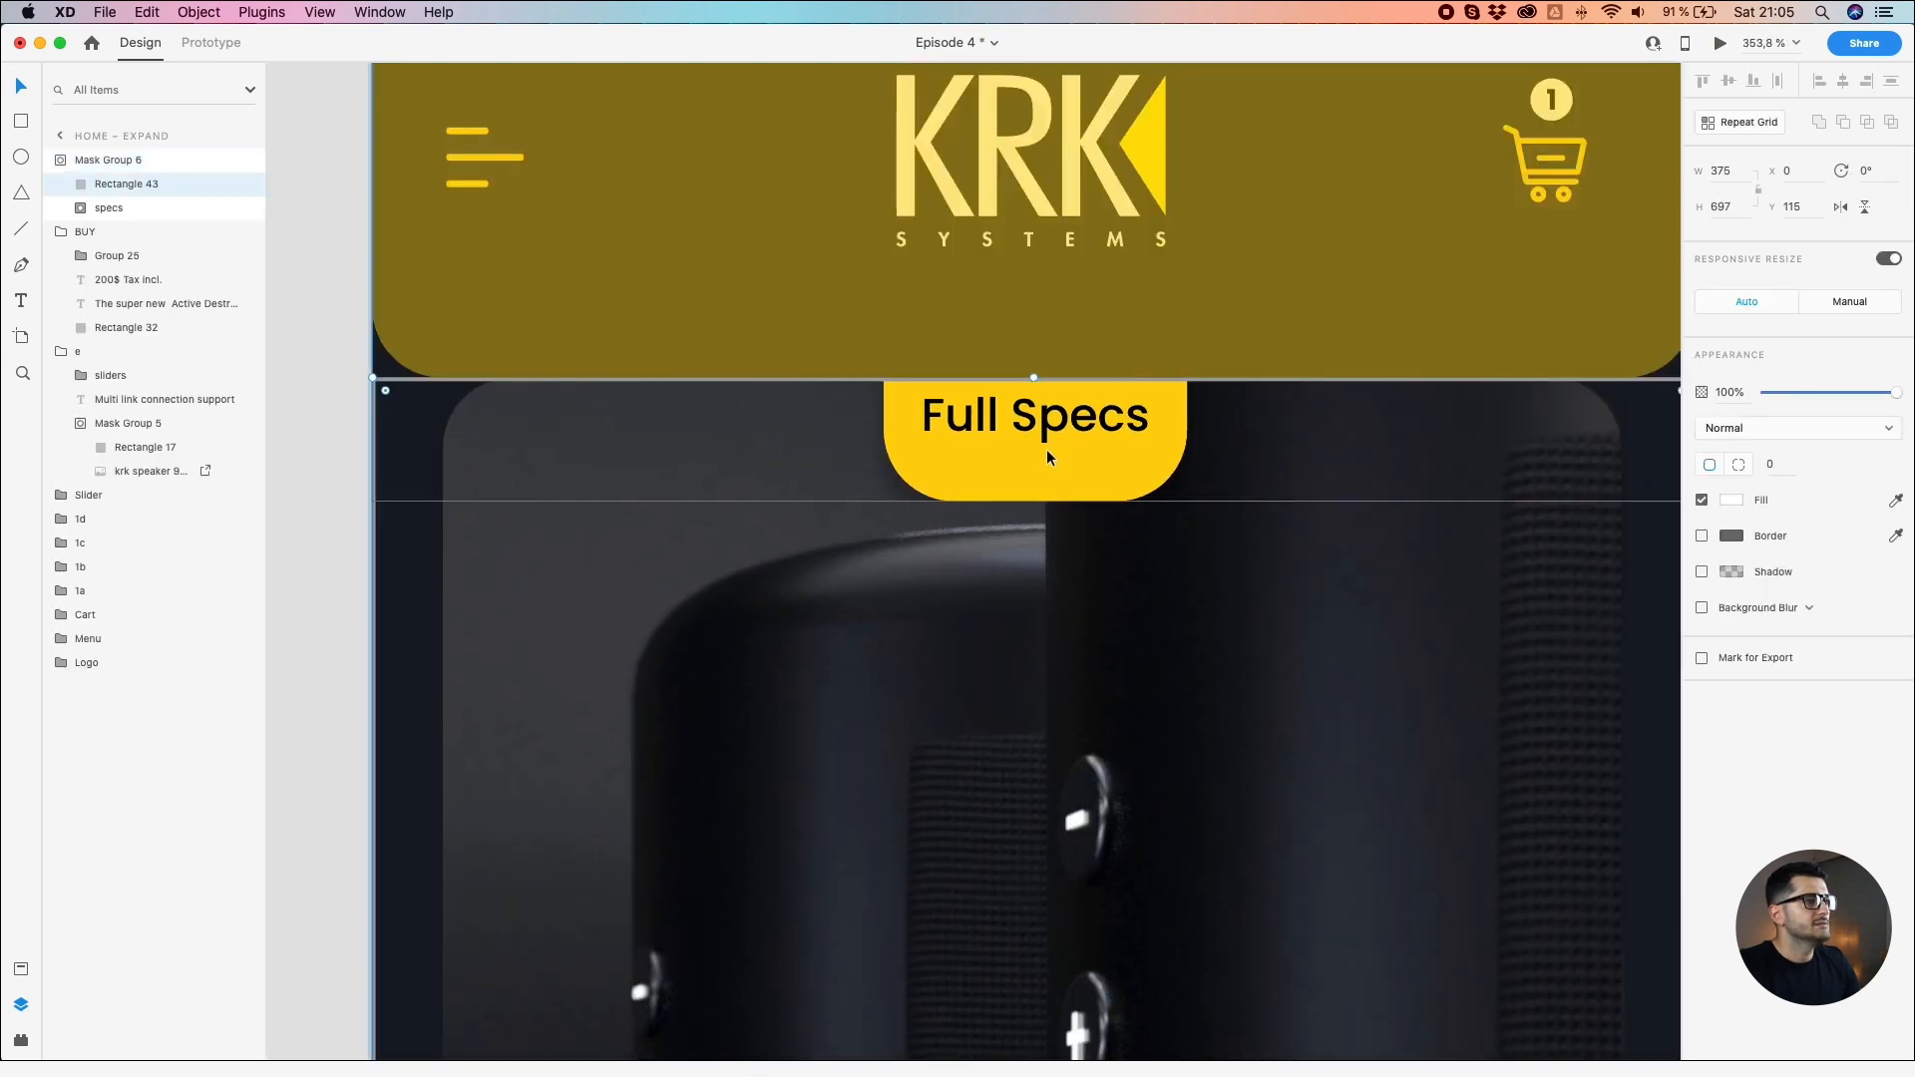
scroll(1047, 449, "up", 3)
left_click(1047, 450)
double_click(1047, 451)
left_click_drag(1045, 449, 1040, 489)
left_click_drag(990, 376, 988, 387)
scroll(981, 387, "down", 4)
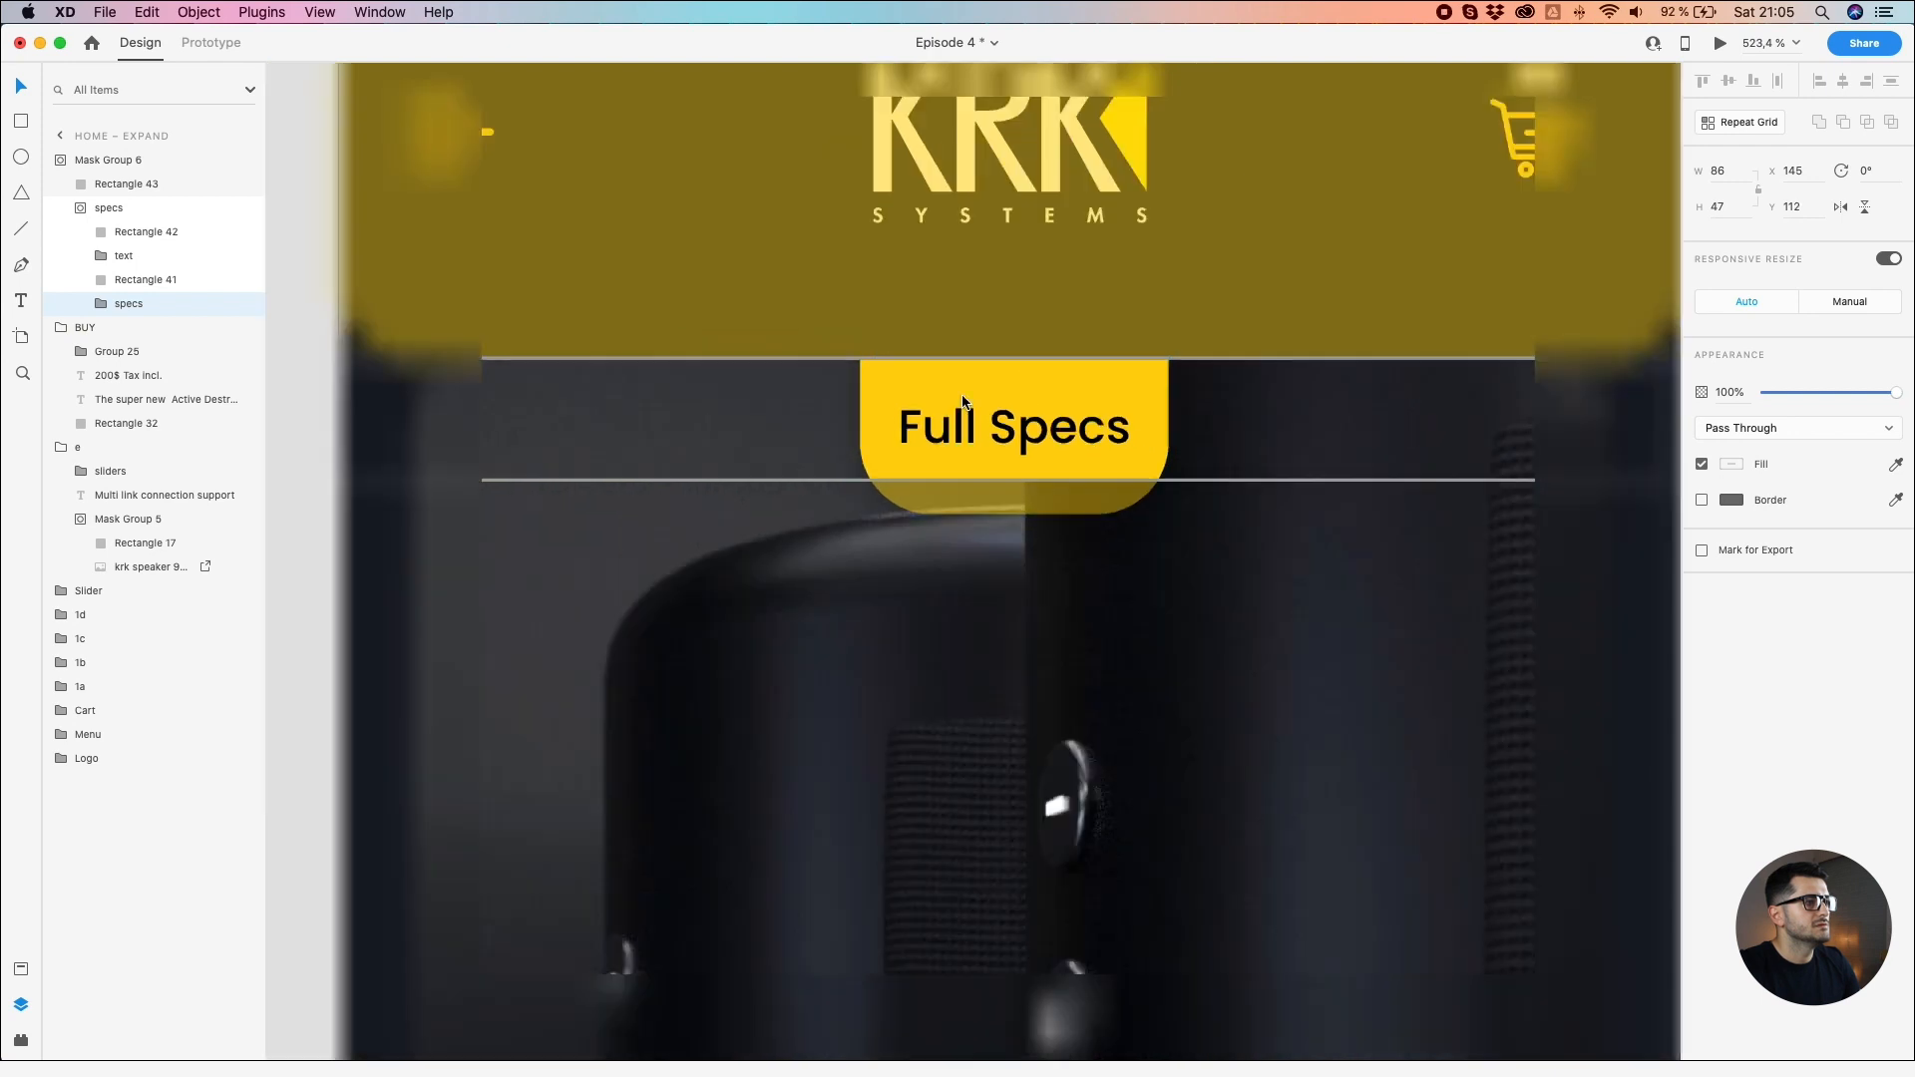
Step: Extend the specs card's inner mask rectangle downward to a height of 712 so it clears the whole Full Specs tab
left_click(816, 481)
left_click_drag(1011, 493, 1010, 539)
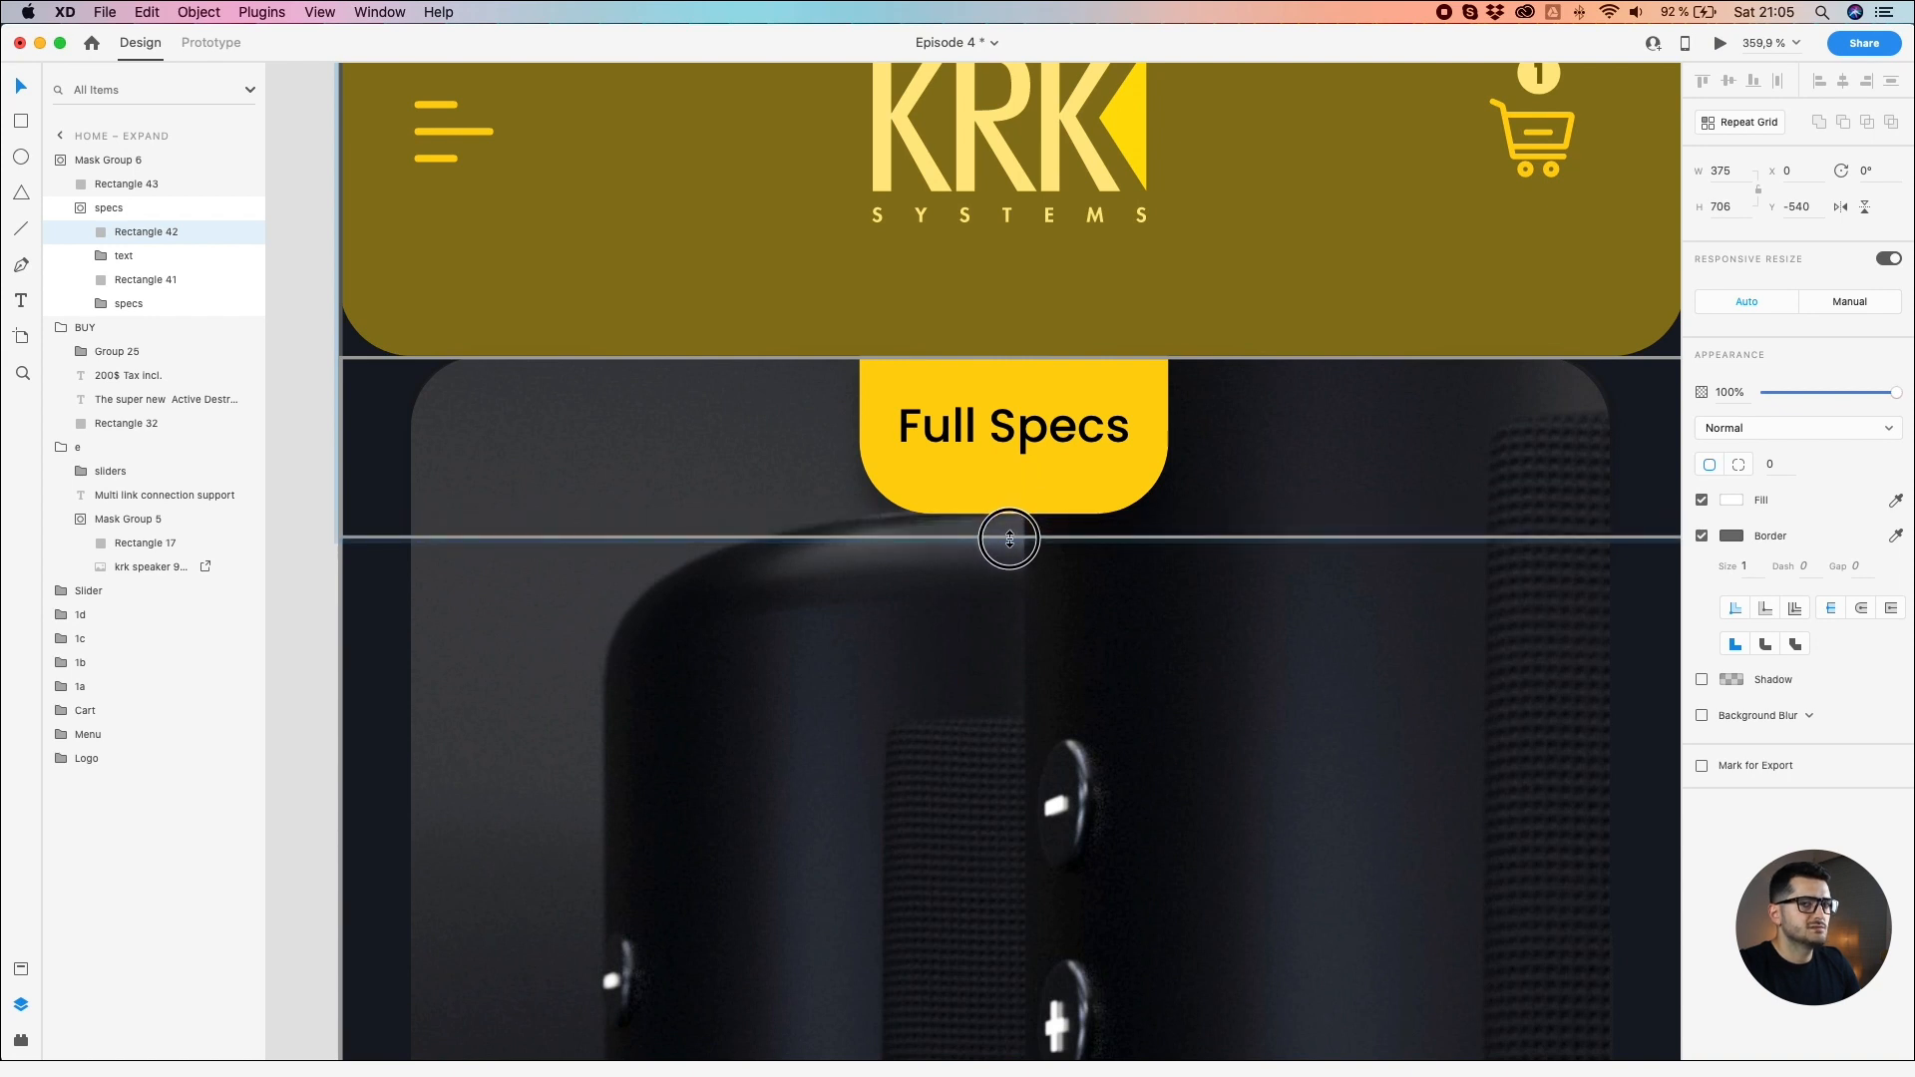
scroll(1007, 509, "up", 3)
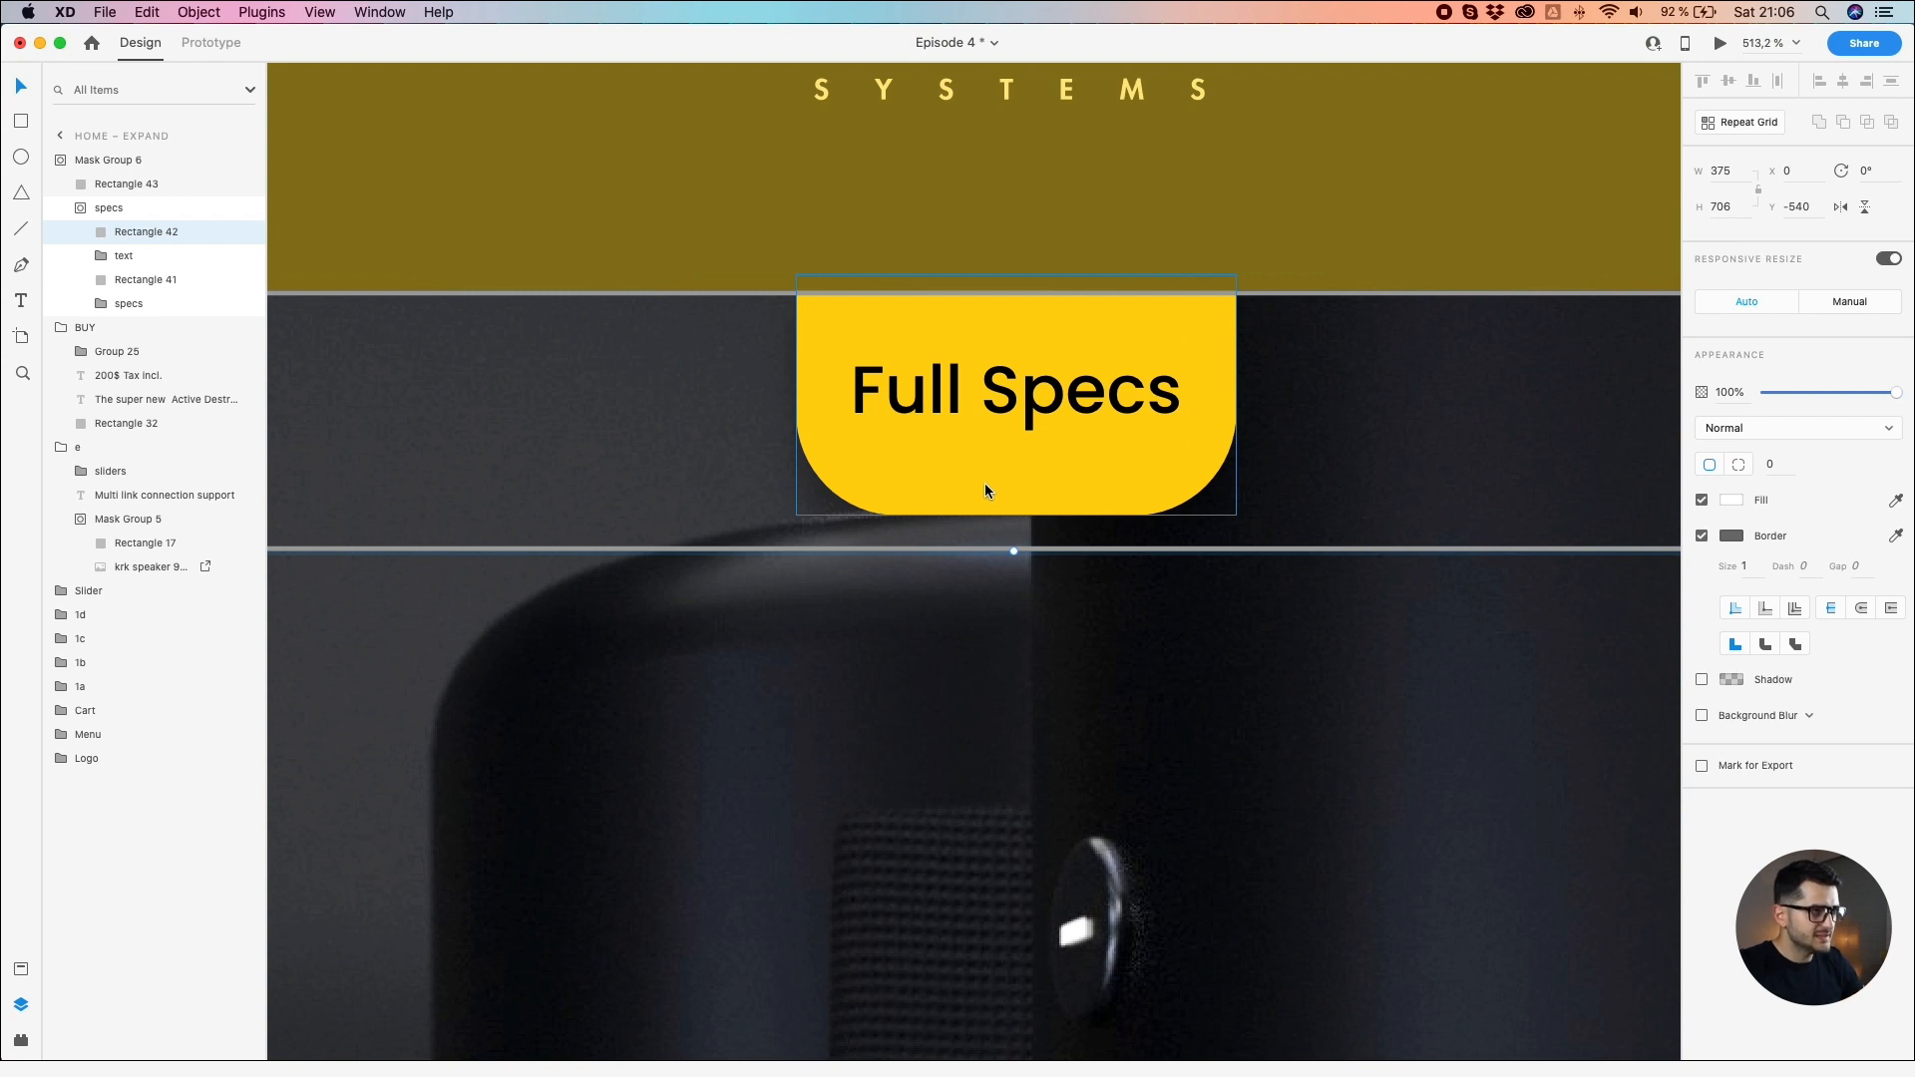
scroll(985, 486, "up", 5)
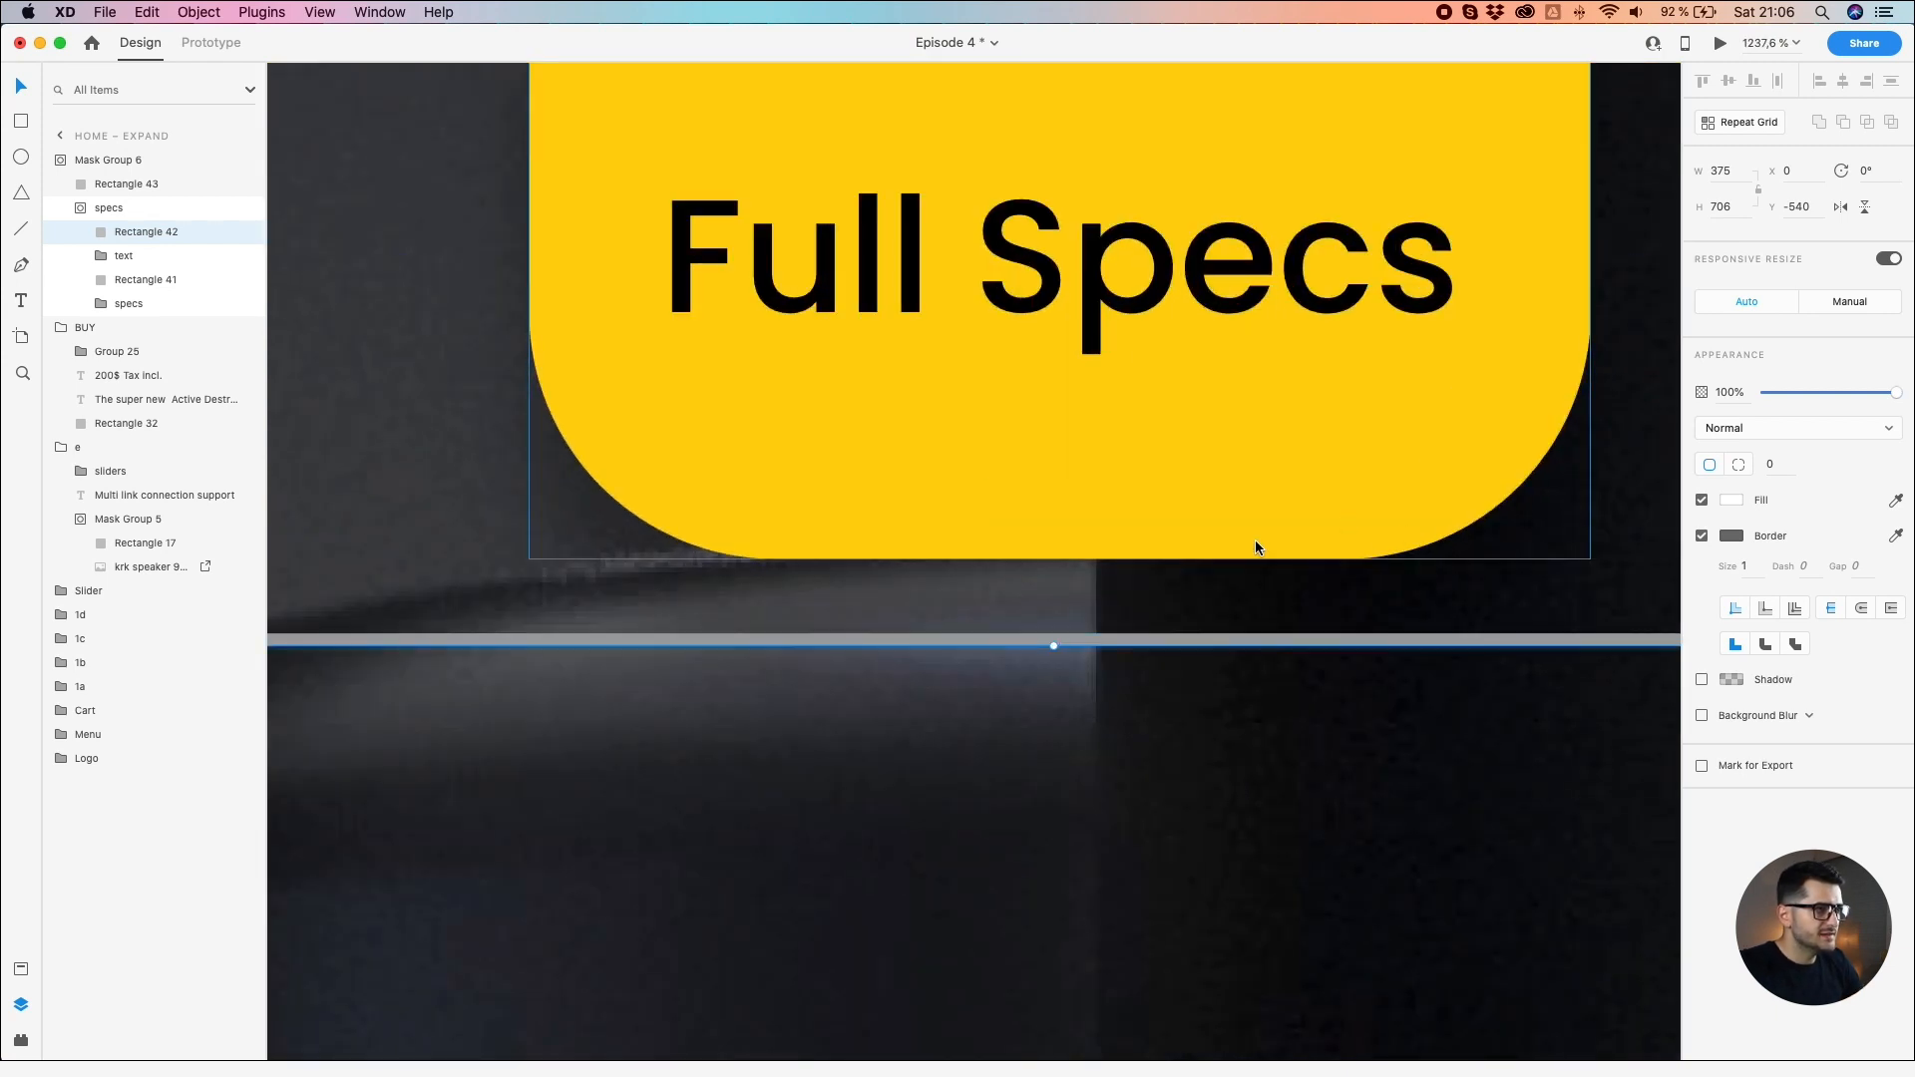
scroll(847, 590, "up", 4)
scroll(987, 638, "down", 3)
left_click_drag(1094, 663, 1131, 747)
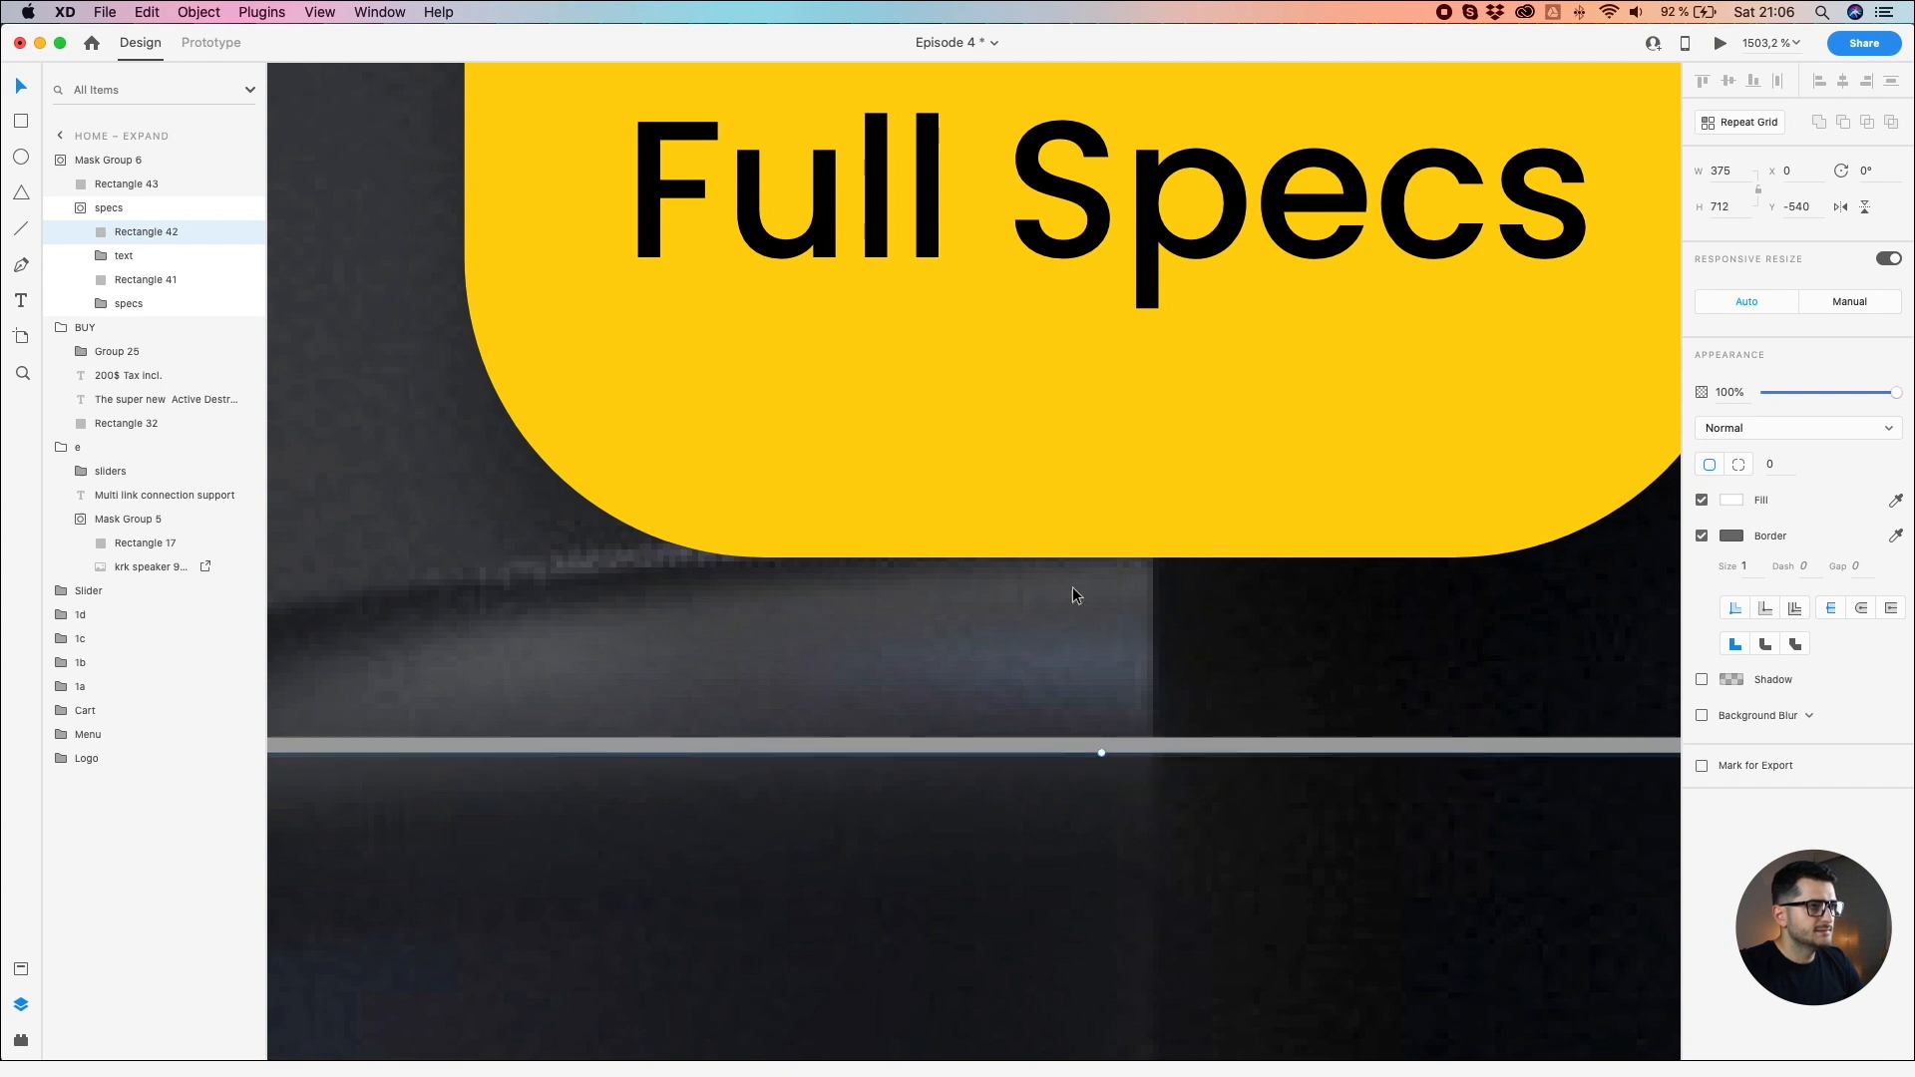
scroll(1073, 596, "down", 5)
left_click(1409, 455)
Step: Examine the thin line along the outer mask's top edge and the mask rectangles around the Full Specs tab
scroll(1042, 483, "up", 5)
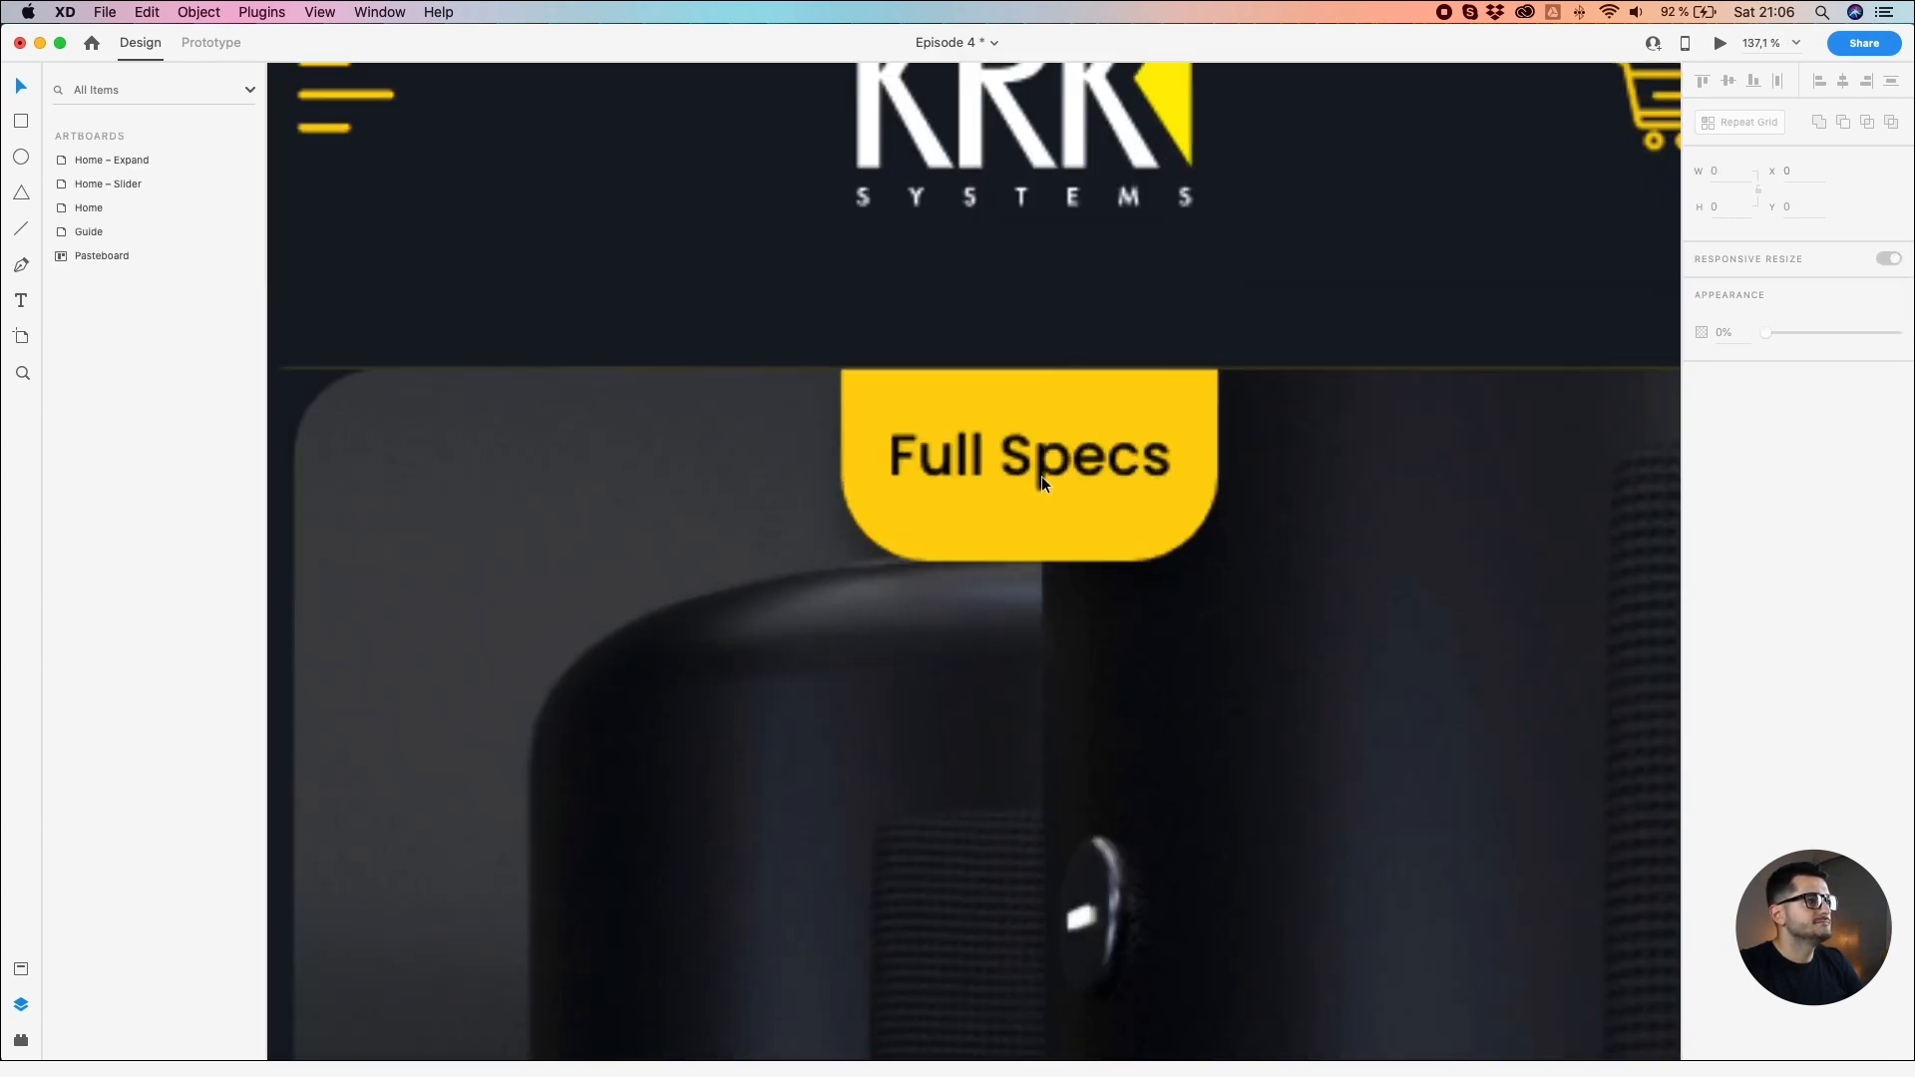
left_click(963, 519)
scroll(629, 548, "left", 3)
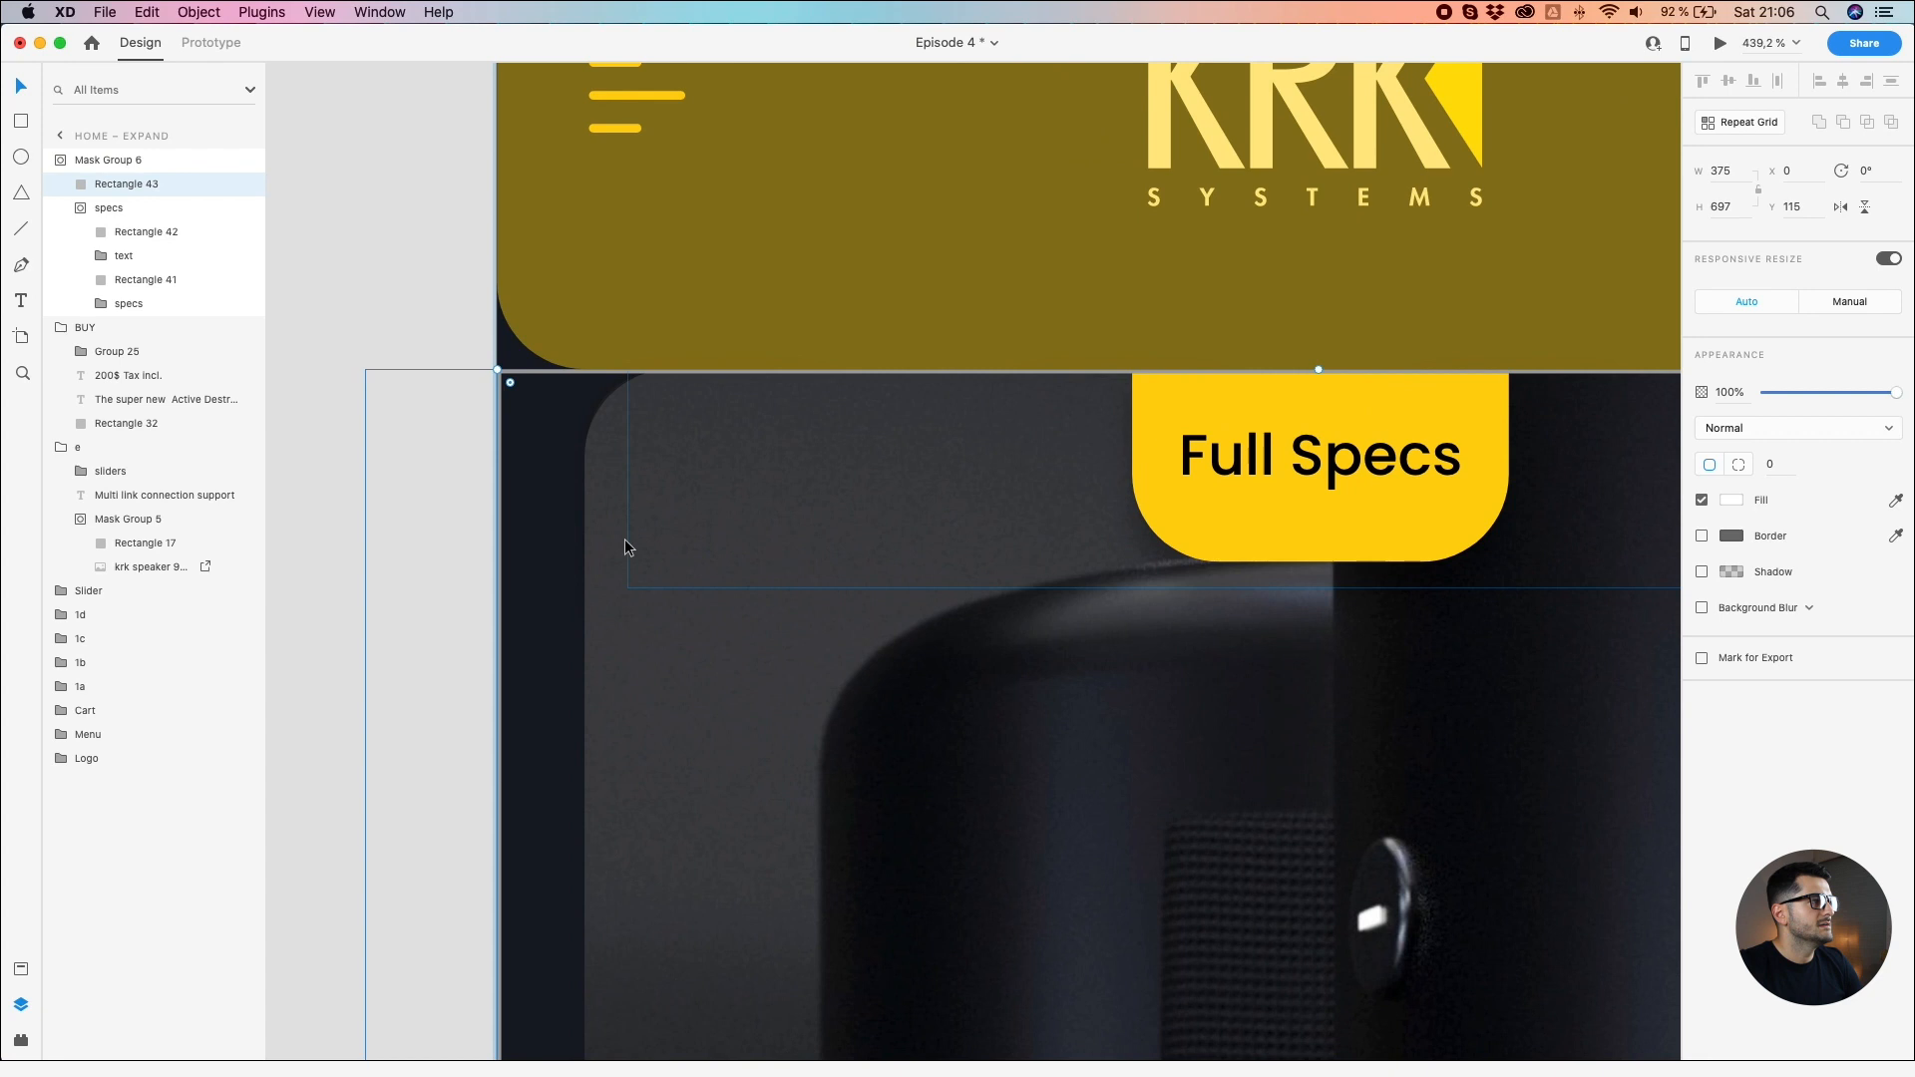
double_click(1161, 508)
left_click(427, 501)
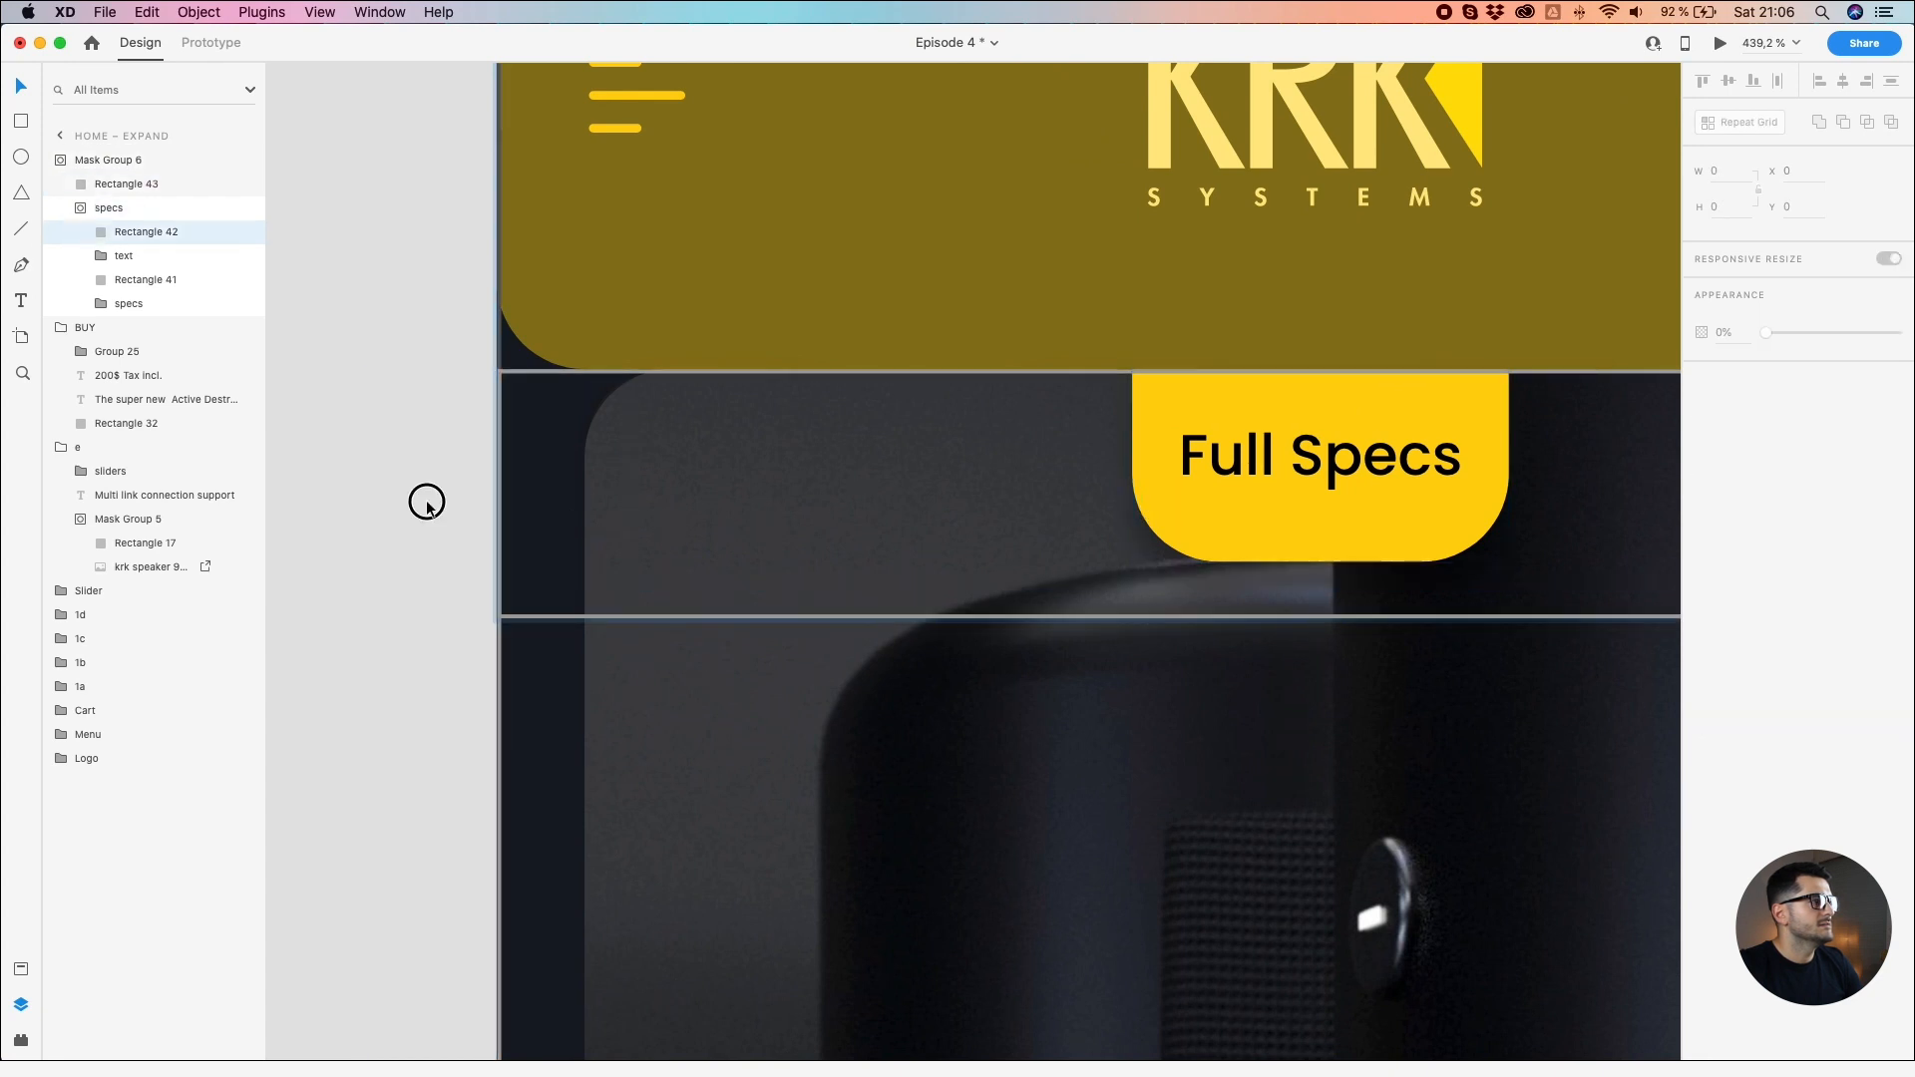
scroll(493, 355, "up", 5)
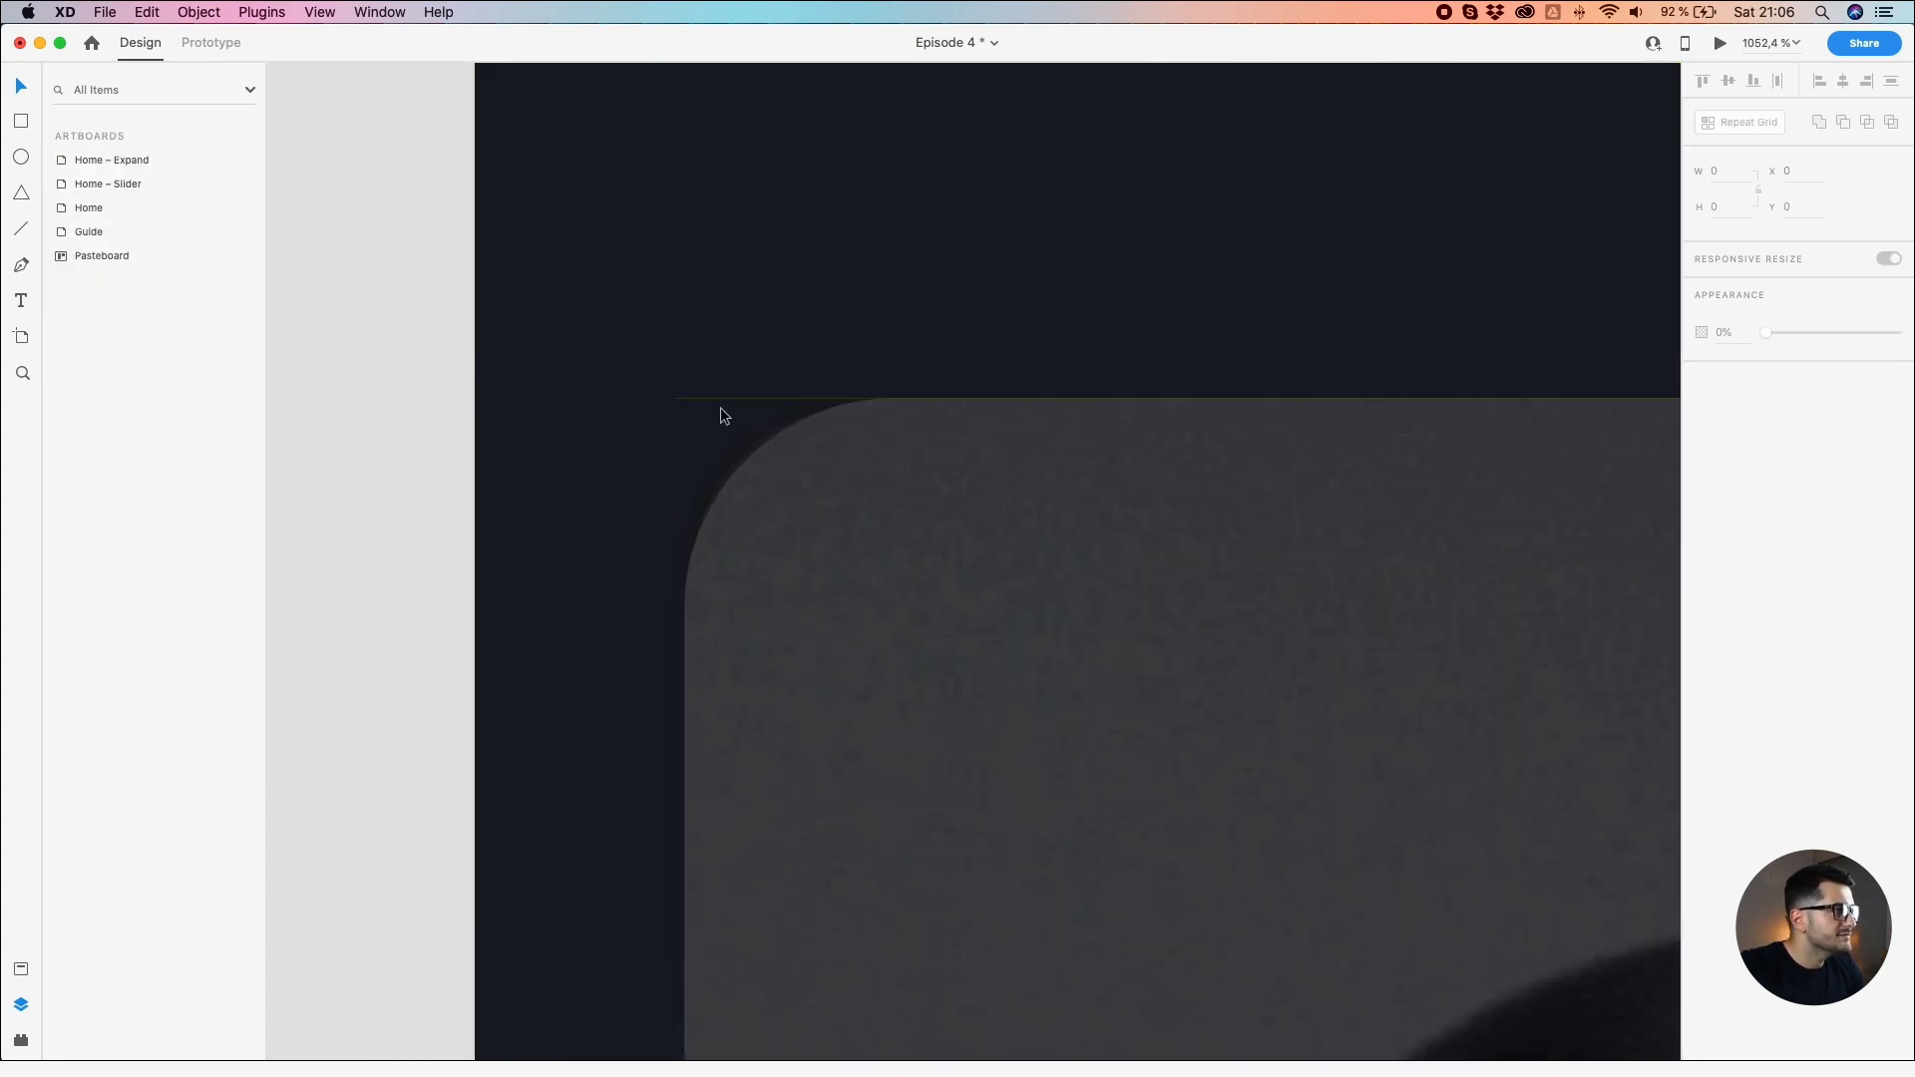
scroll(723, 413, "down", 4)
Step: Select the outer mask rectangle of the specs card and adjust its border setting to address the thin edge line
double_click(1394, 527)
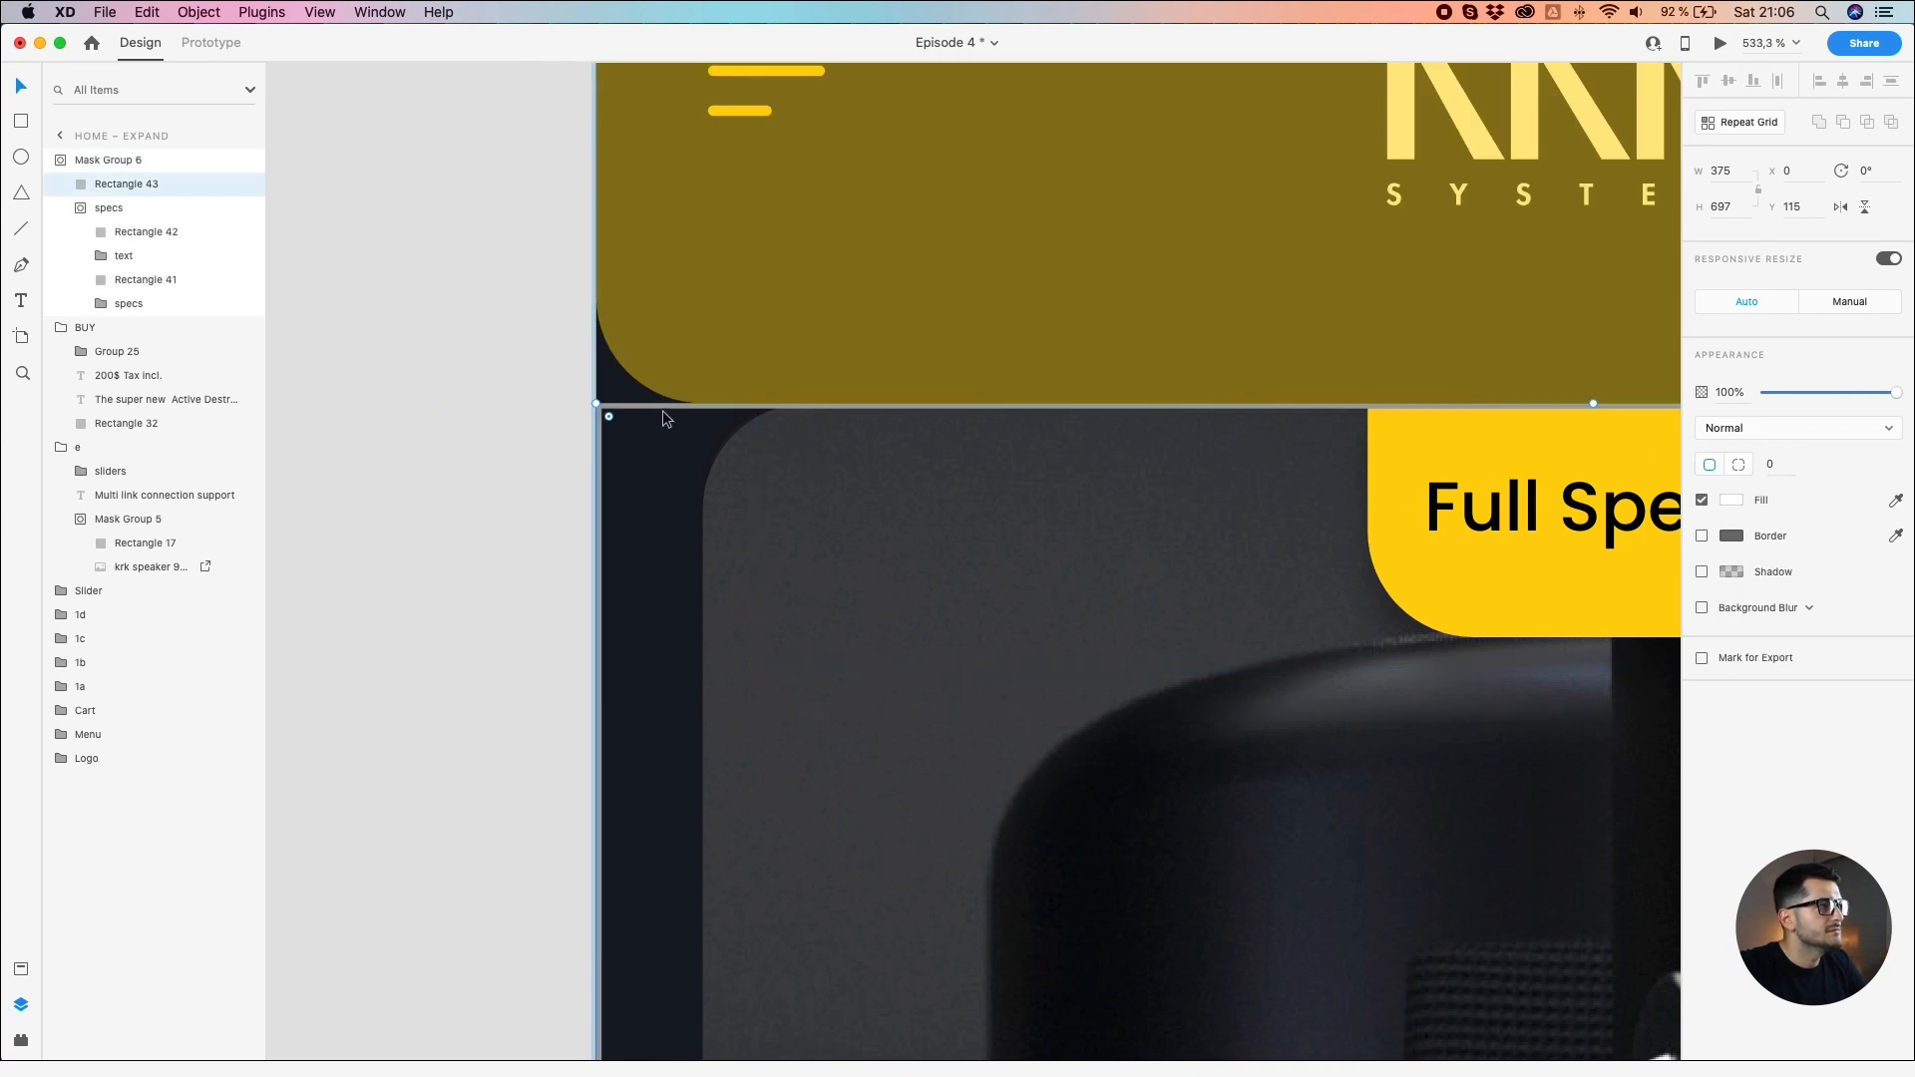
key("Delete")
left_click(753, 432)
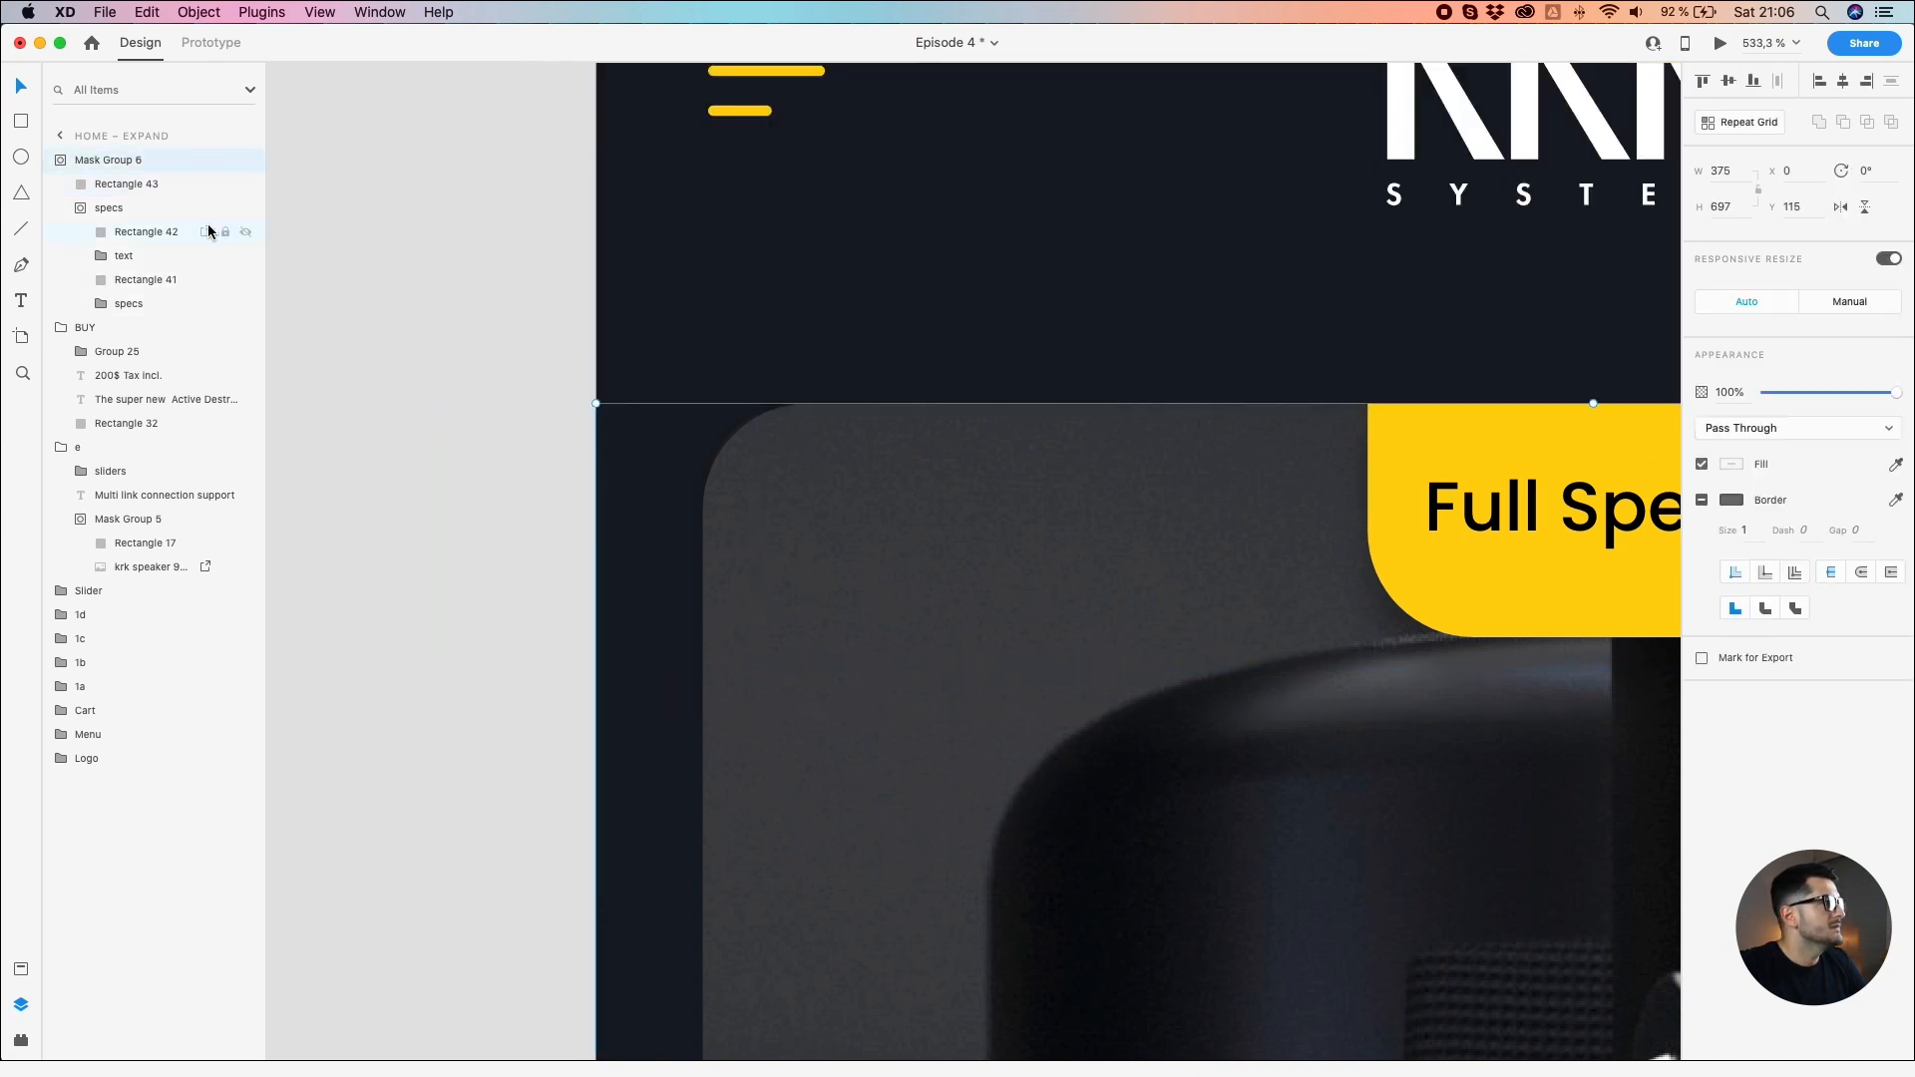
left_click(104, 185)
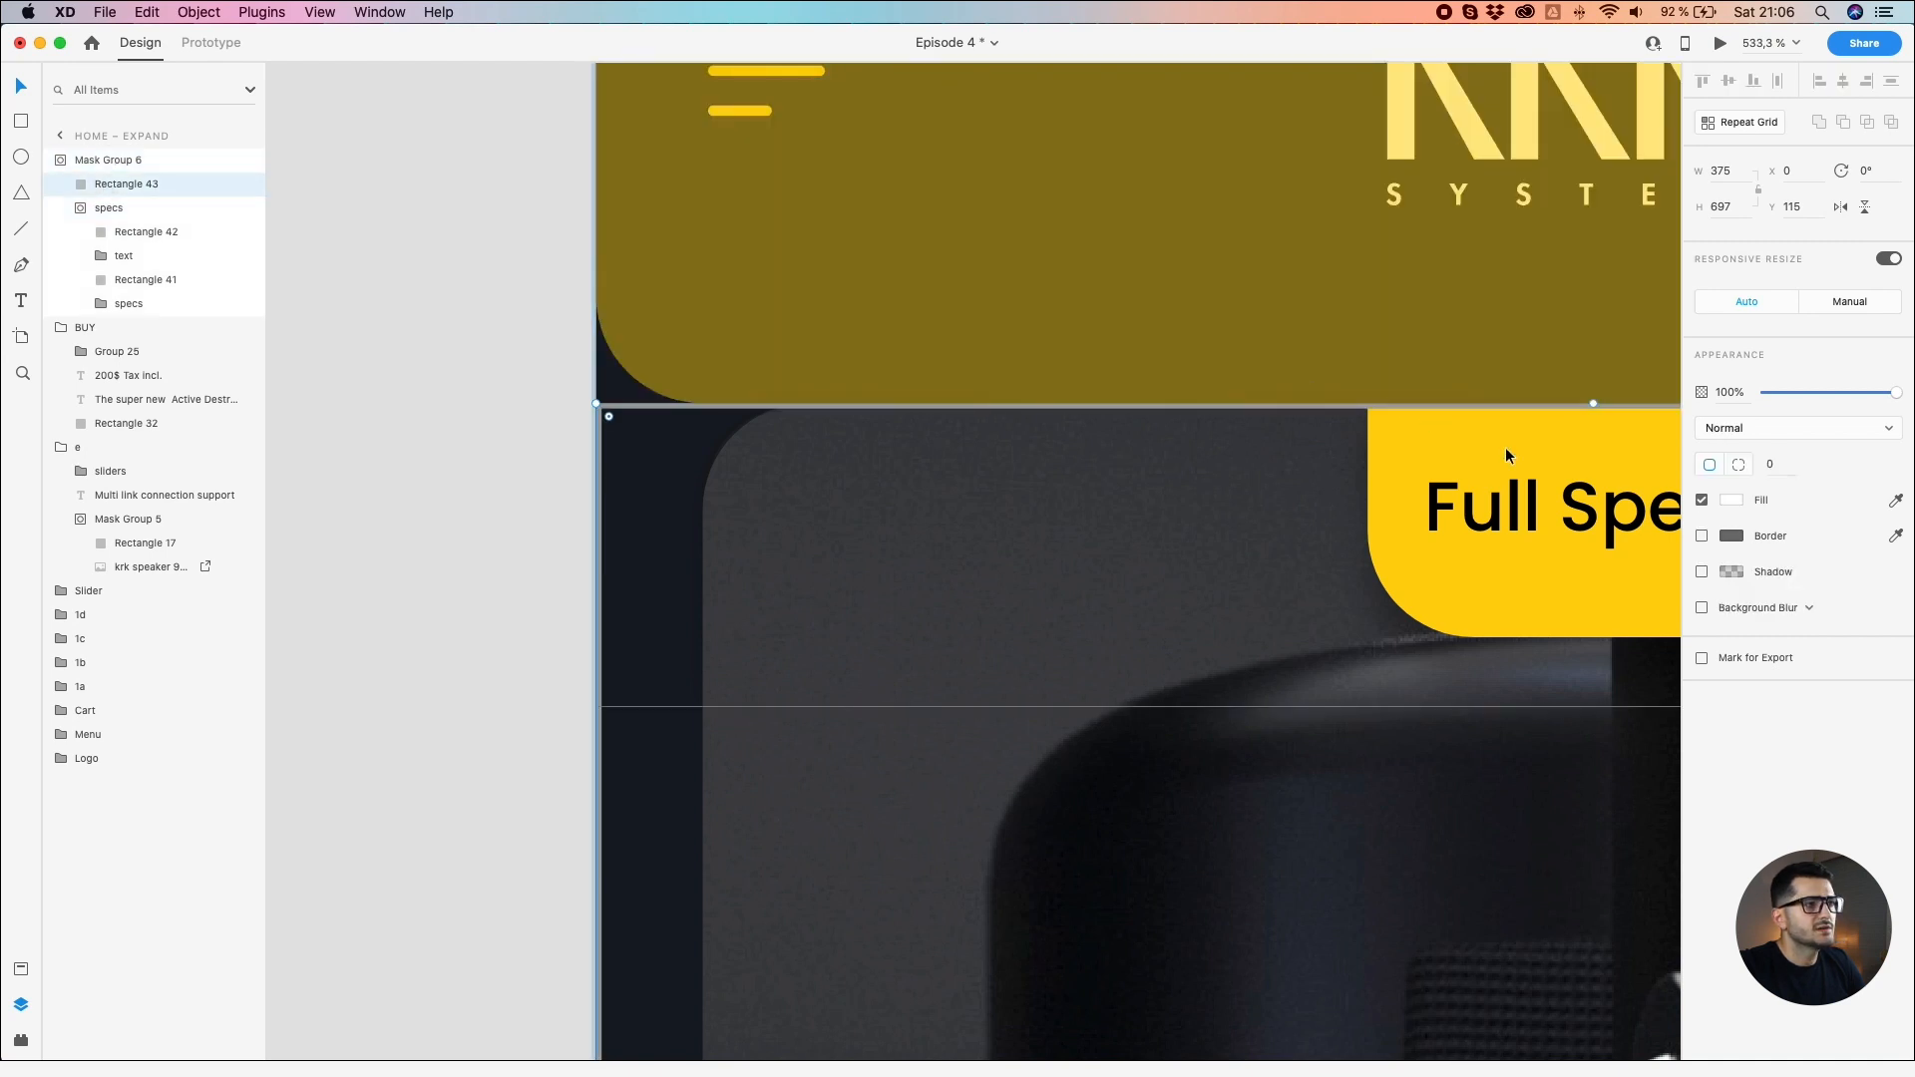
left_click(1701, 536)
left_click(1199, 410)
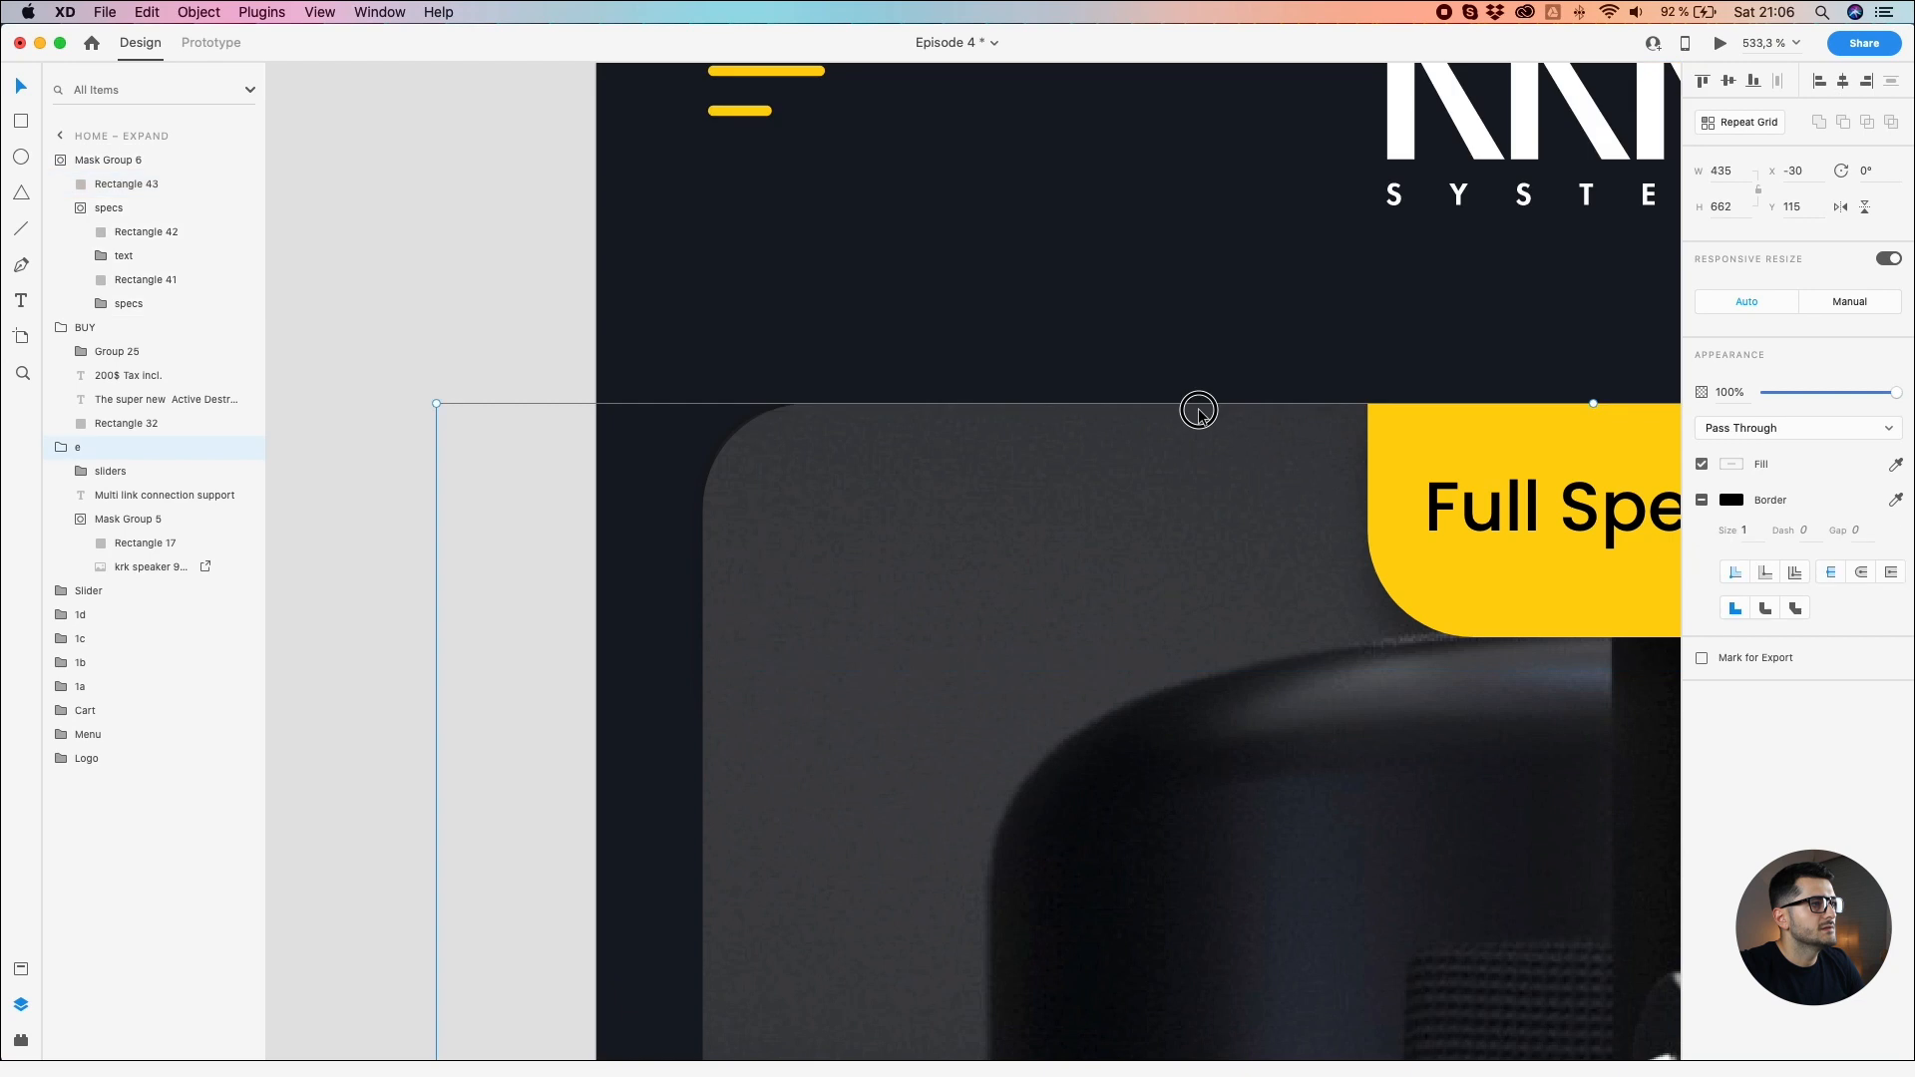
Step: Select the outer mask rectangle of the specs card and lower its top edge to Y 116, reducing its height to 696
left_click(1445, 457)
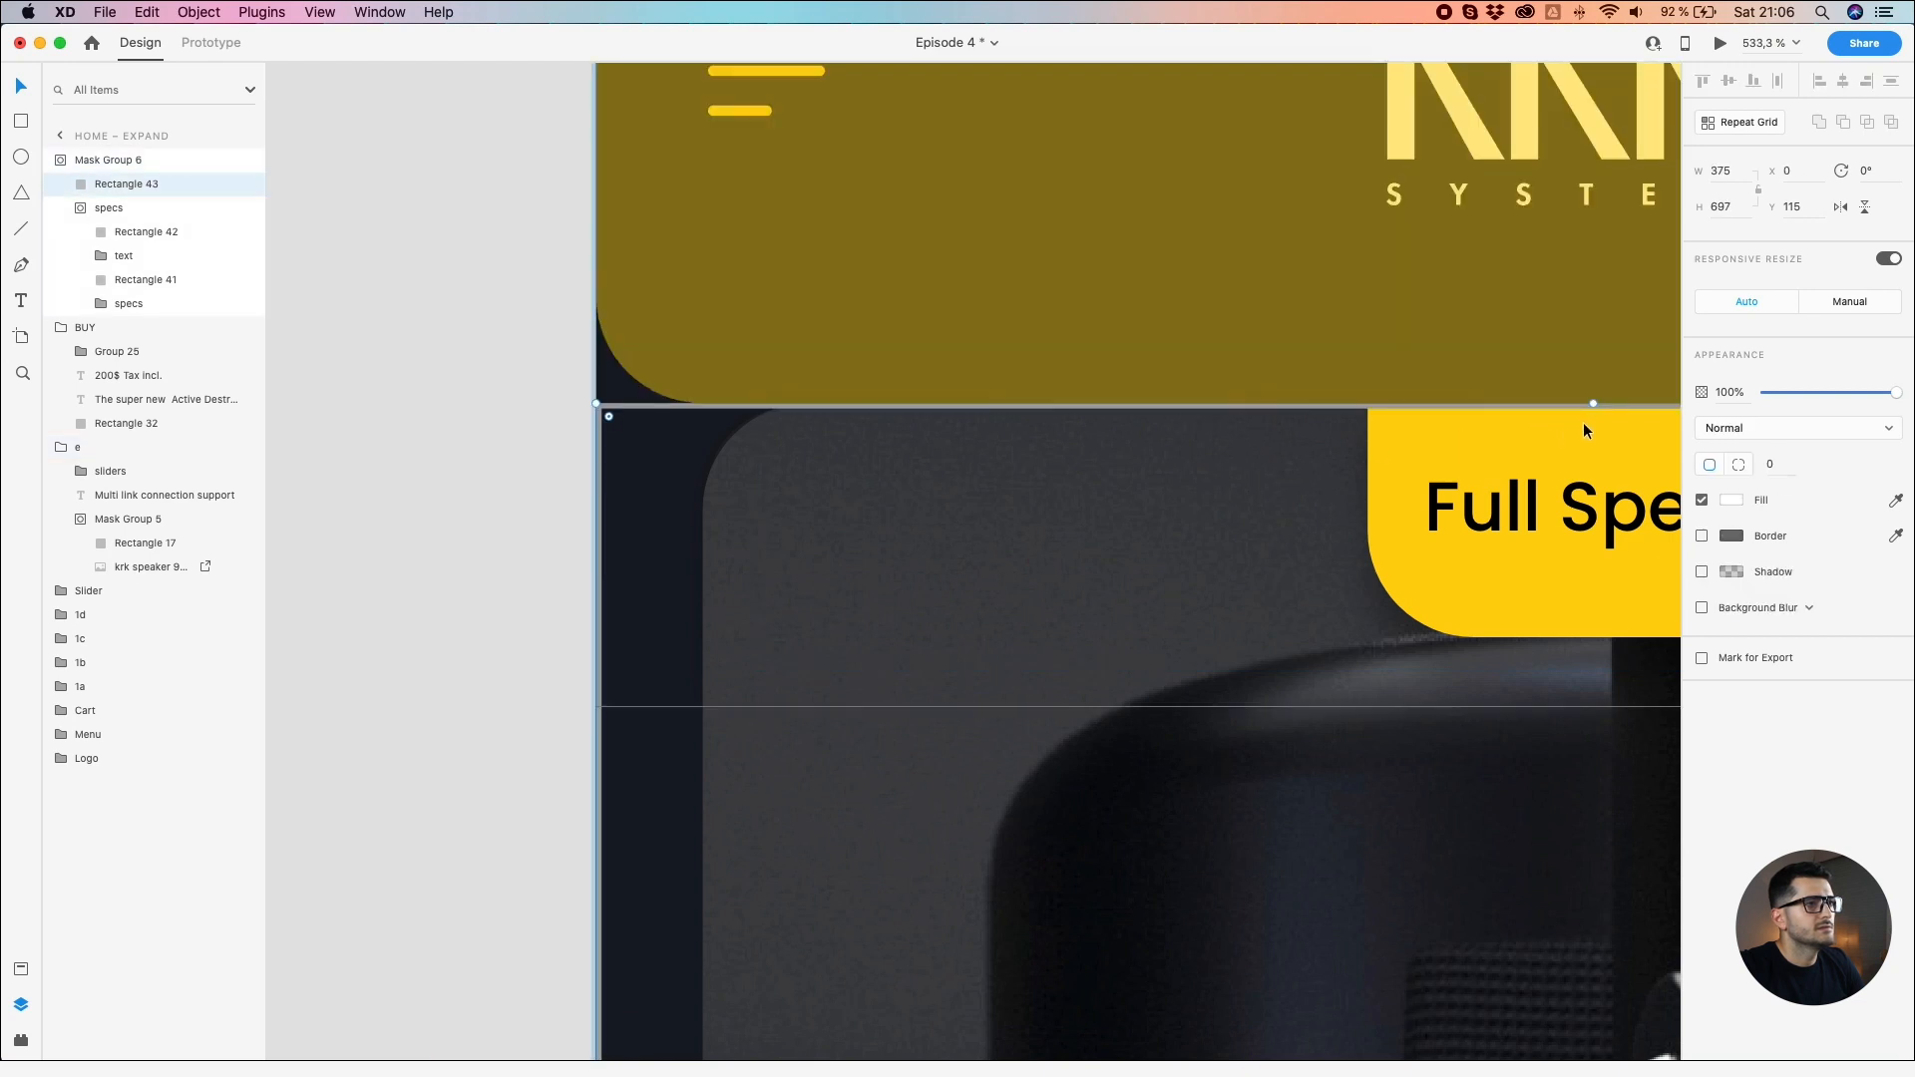
left_click_drag(1592, 403, 1592, 406)
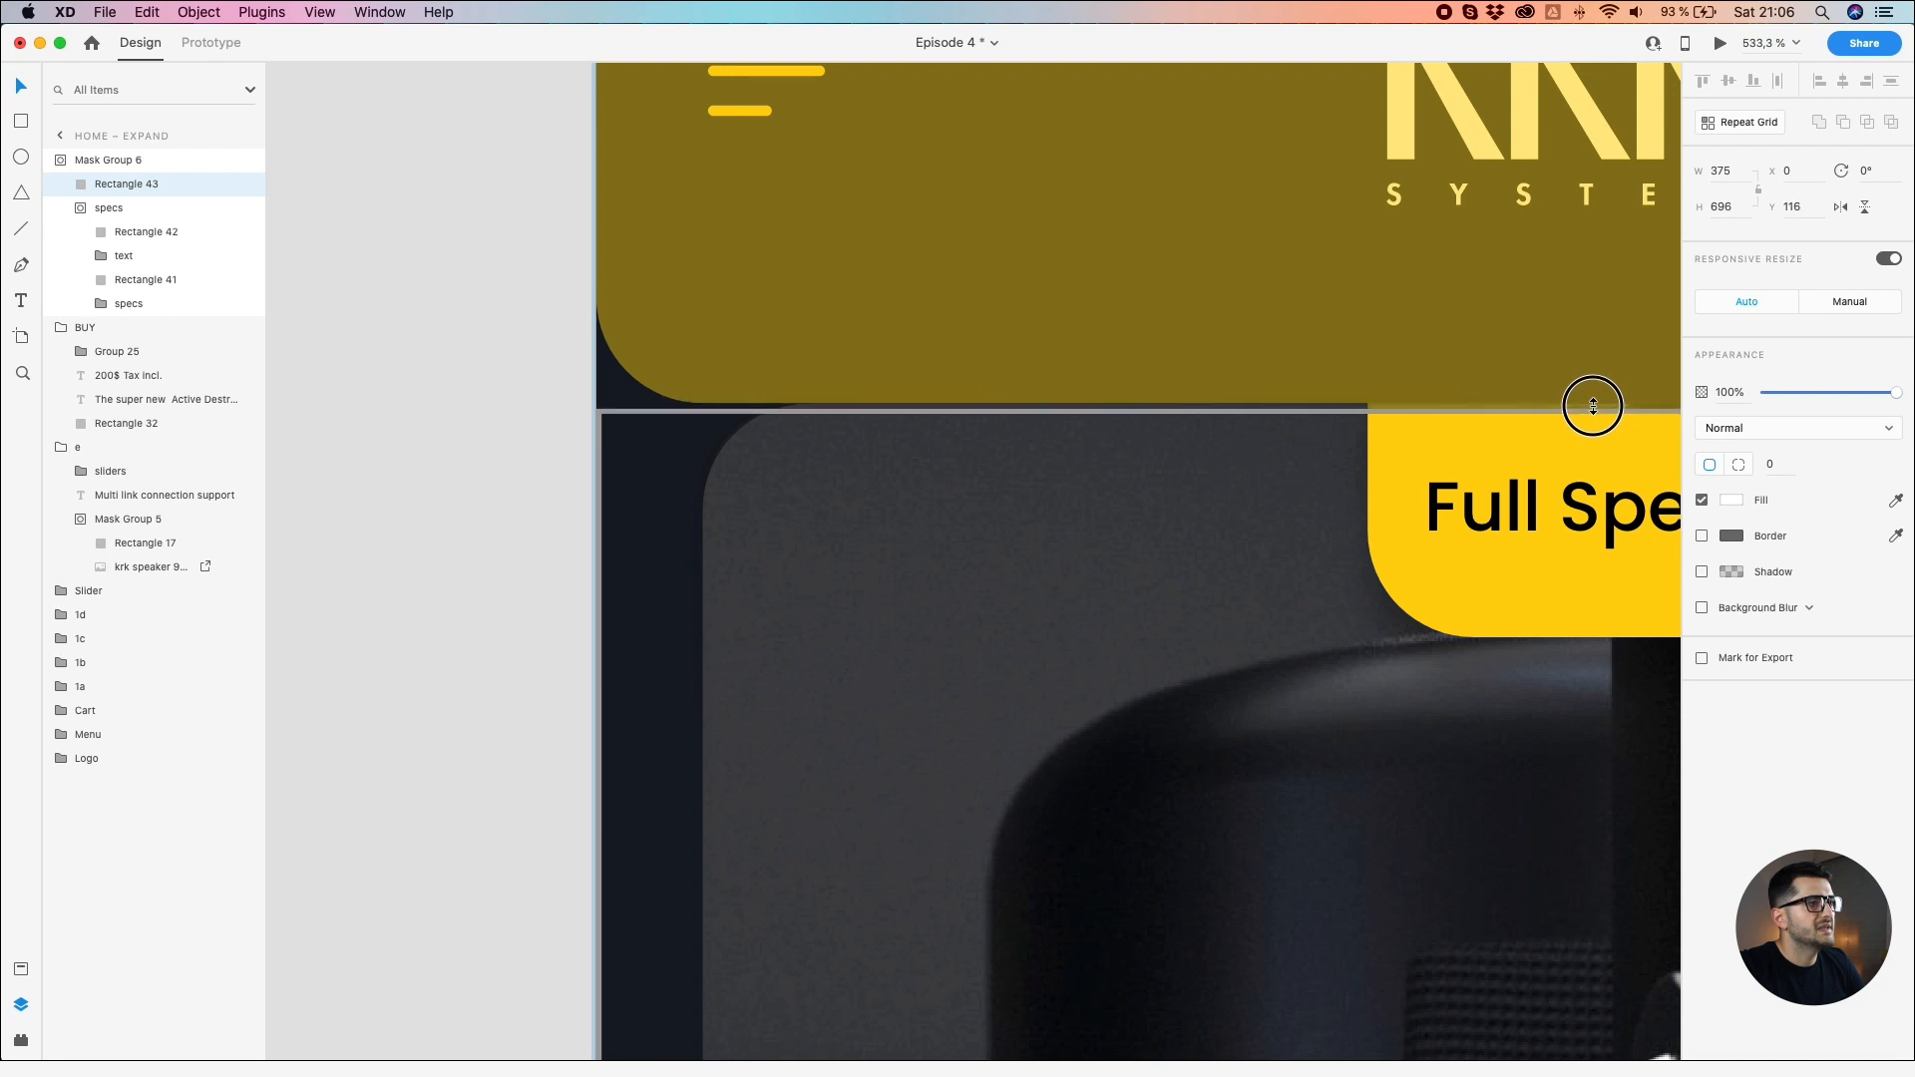
scroll(1592, 404, "up", 10)
left_click(1304, 497)
scroll(862, 515, "down", 15)
left_click(512, 473)
scroll(989, 522, "up", 5)
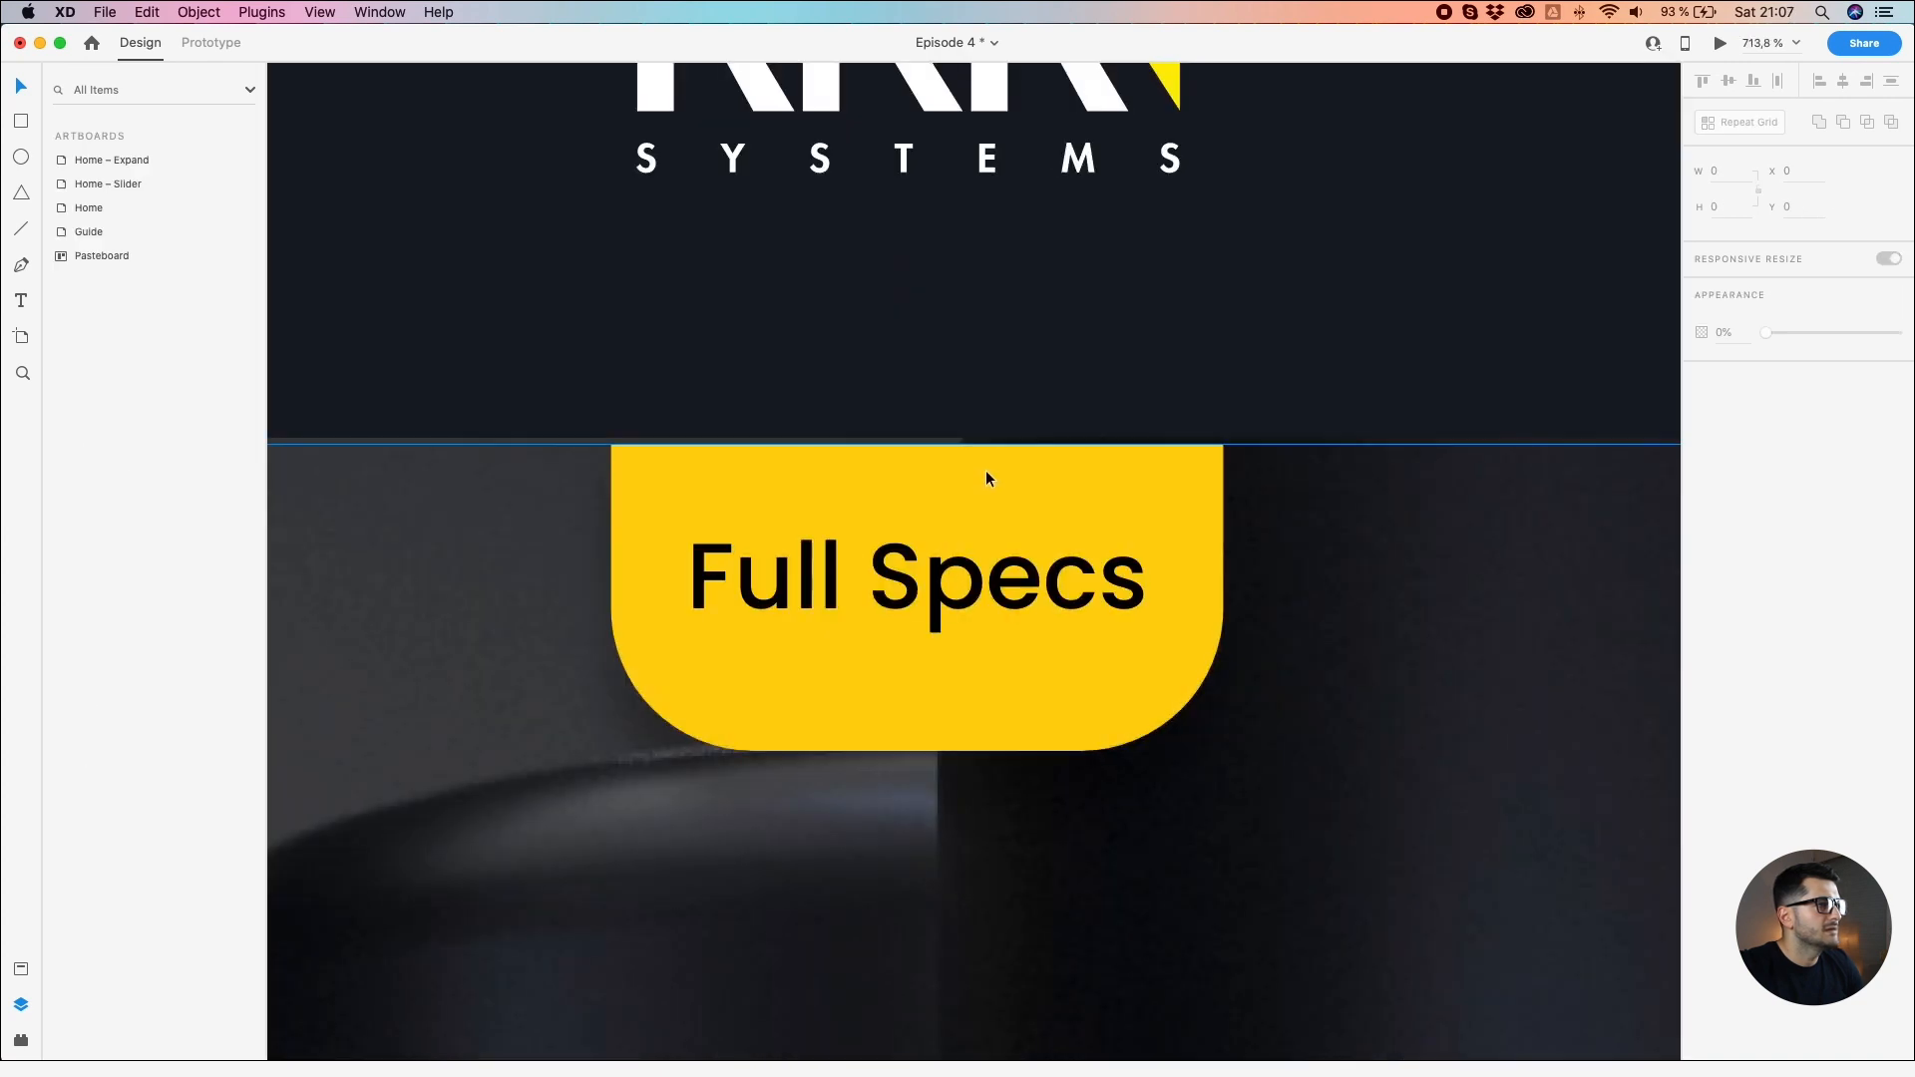
Step: Nudge the whole specs mask group up to Y 115 so it aligns with the top edge of the speaker image
left_click(984, 470)
key("Up")
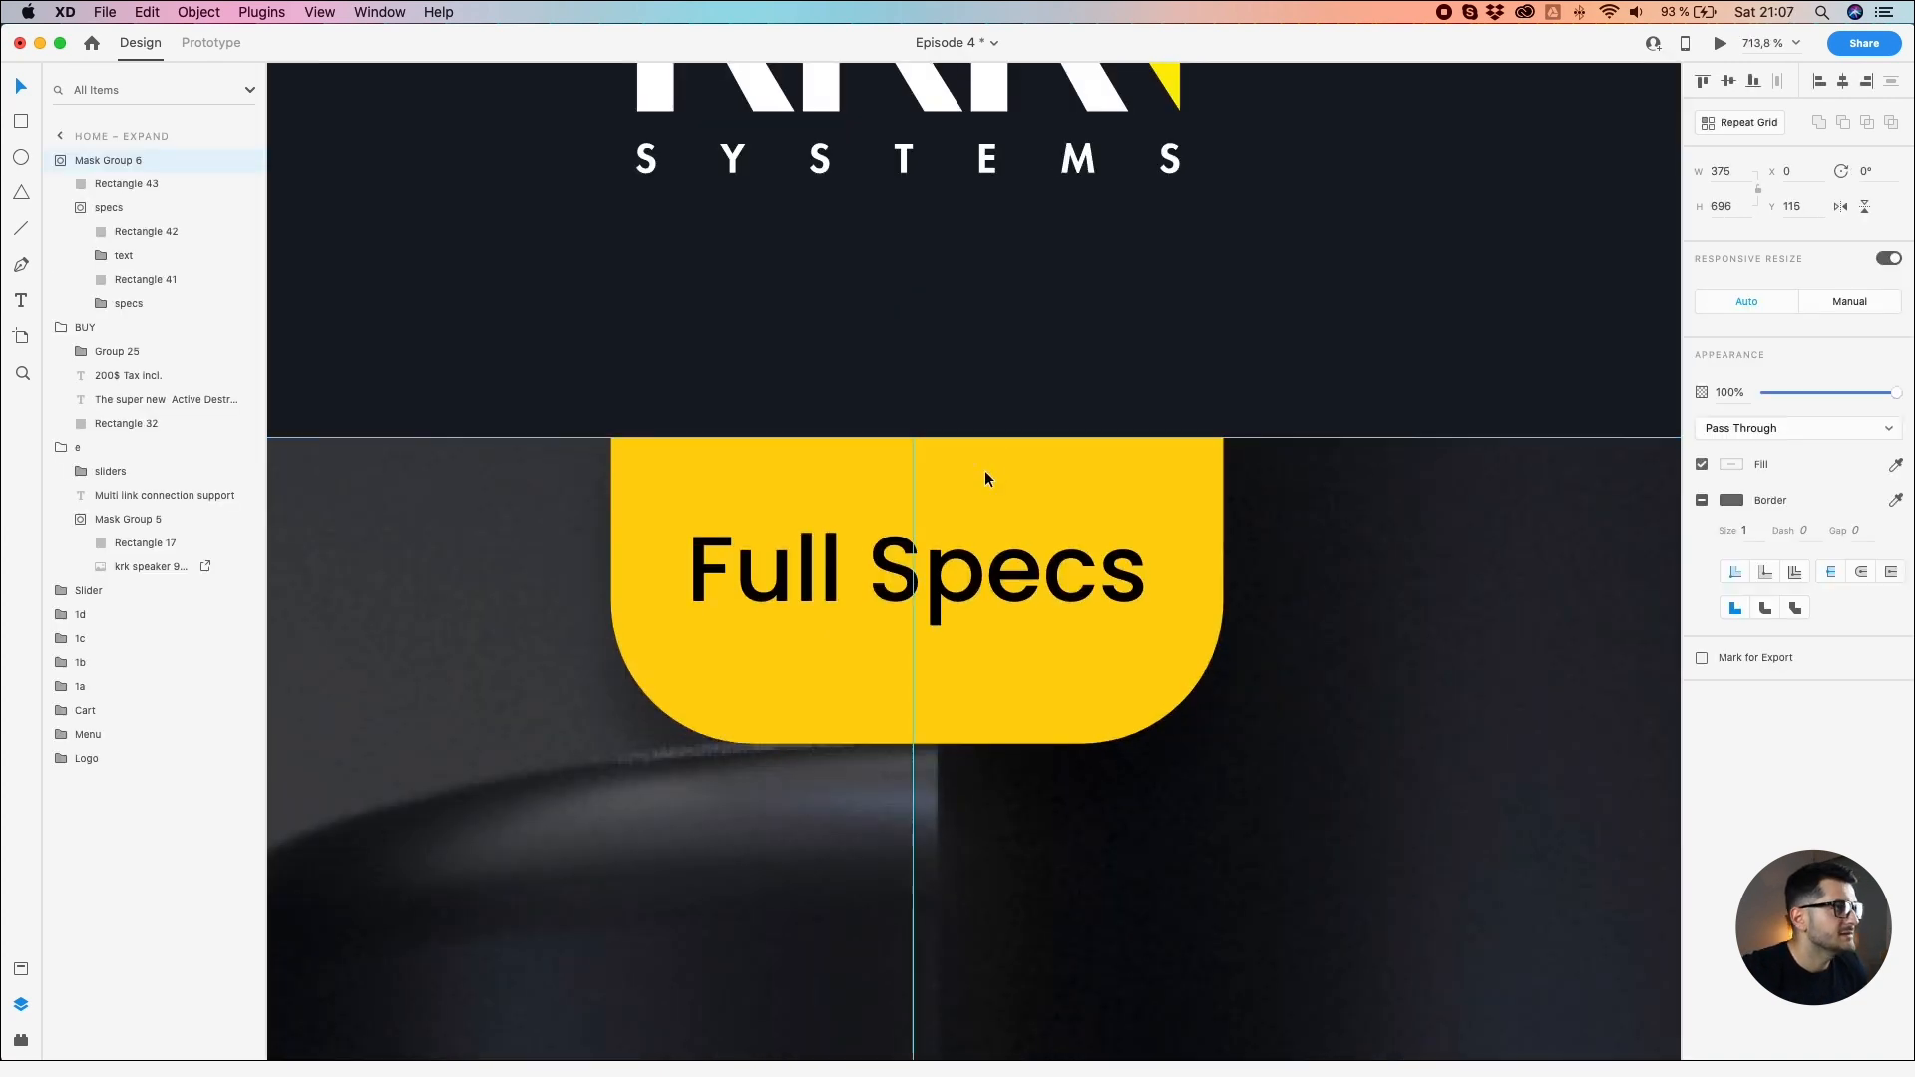
scroll(982, 471, "down", 10)
left_click(1376, 503)
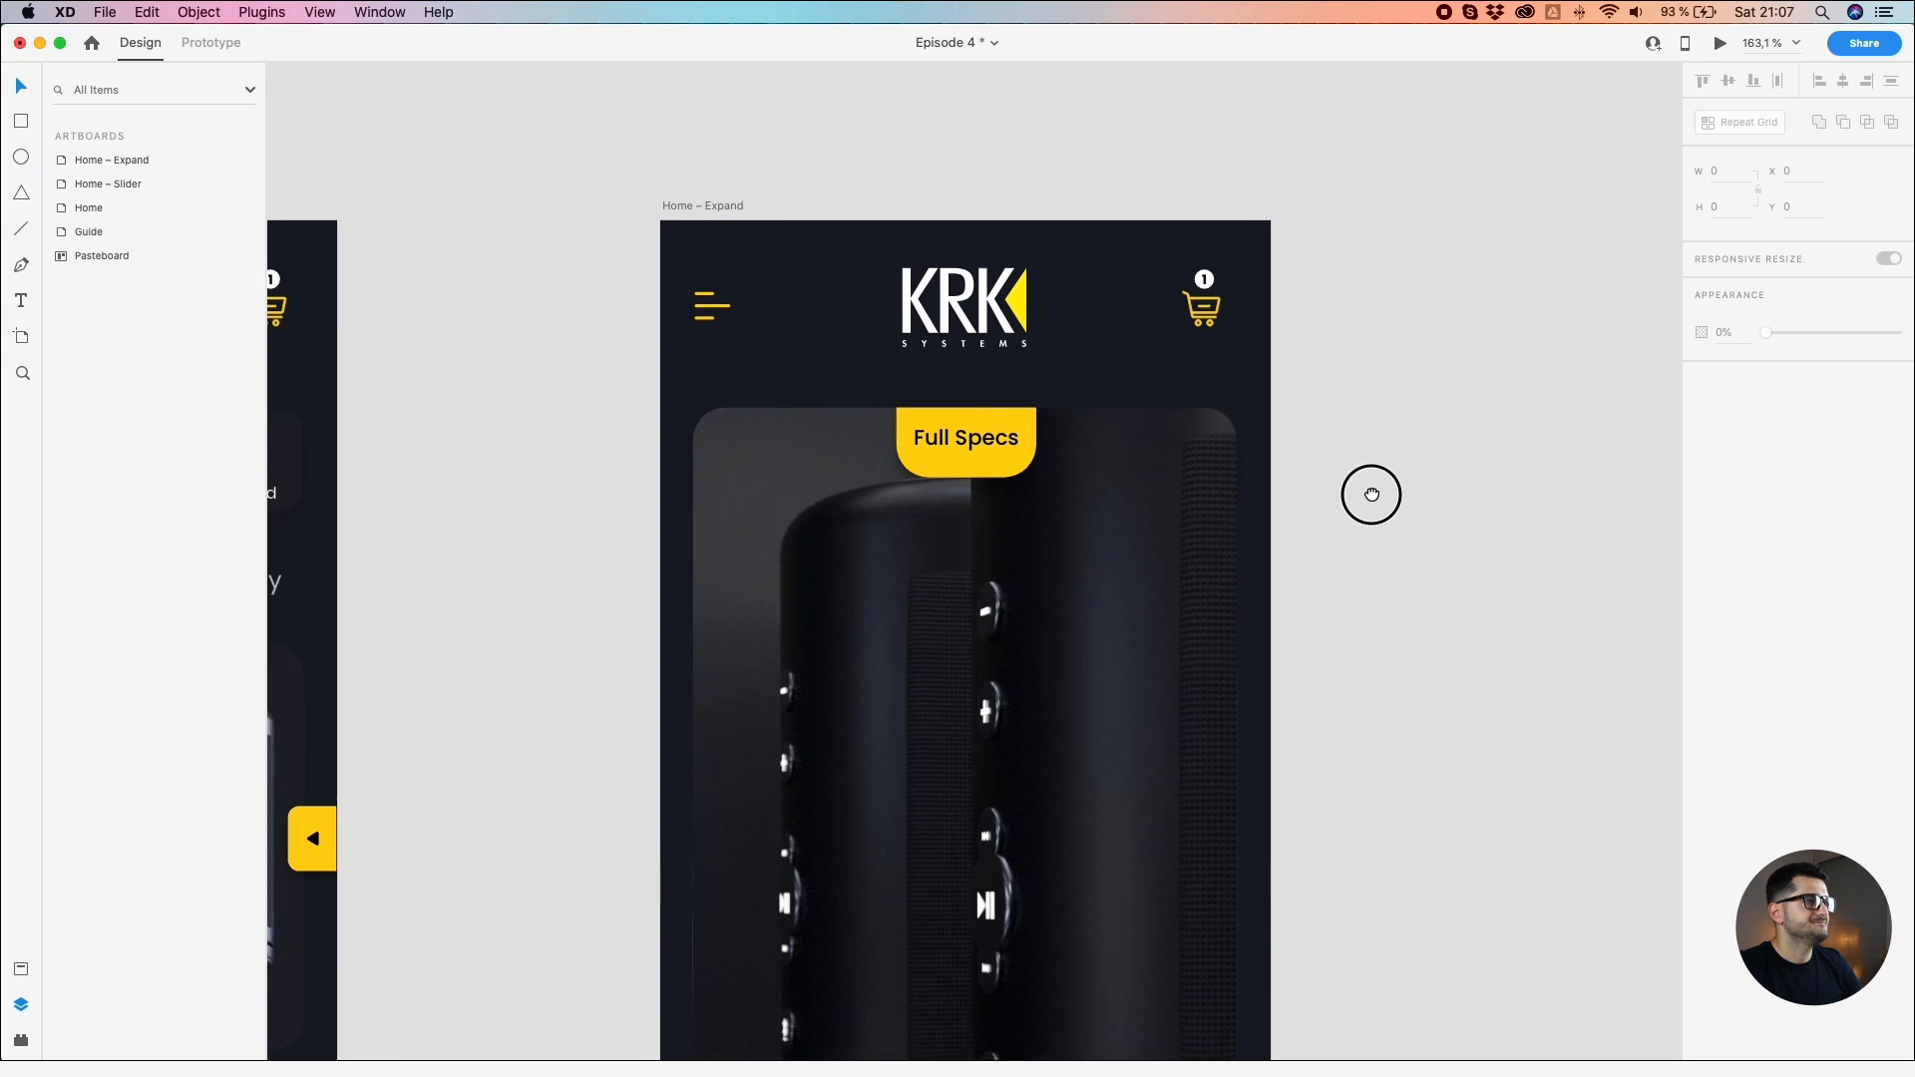
scroll(1049, 376, "up", 3)
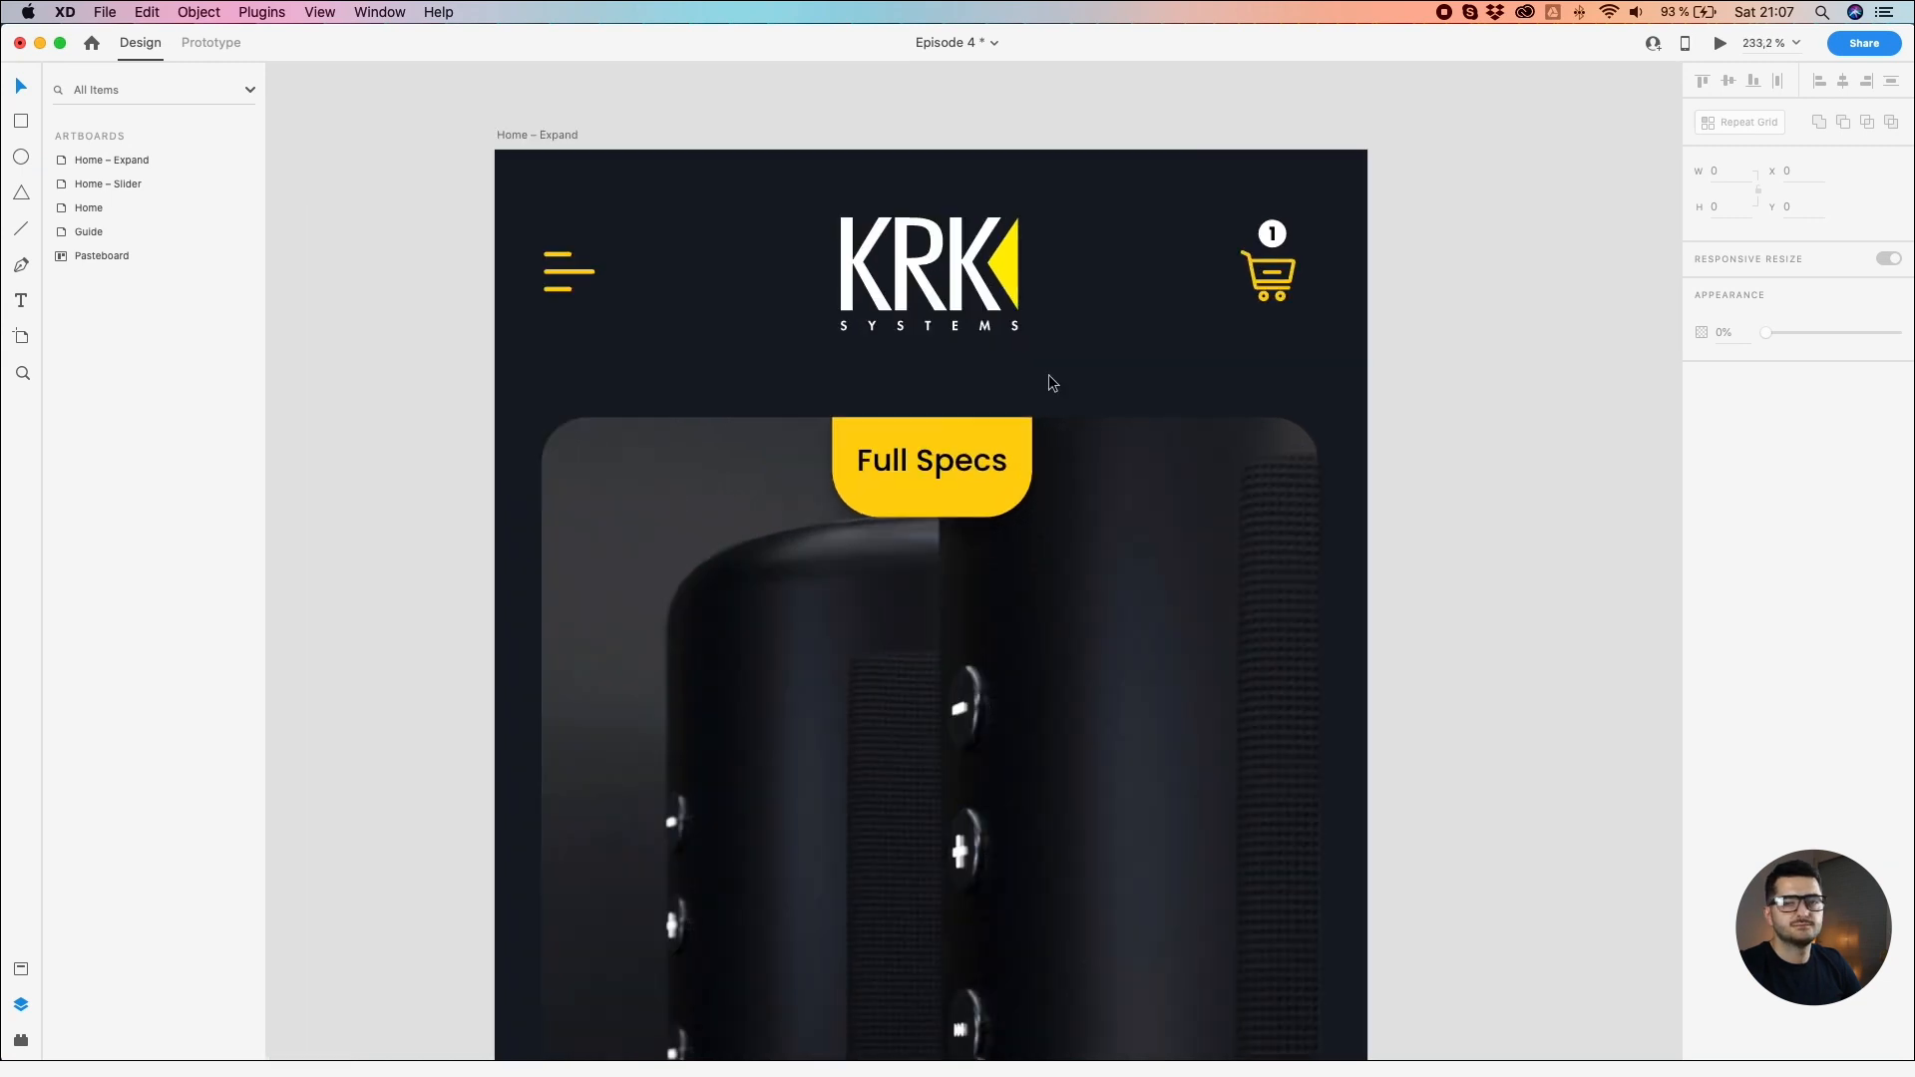
scroll(1049, 374, "down", 8)
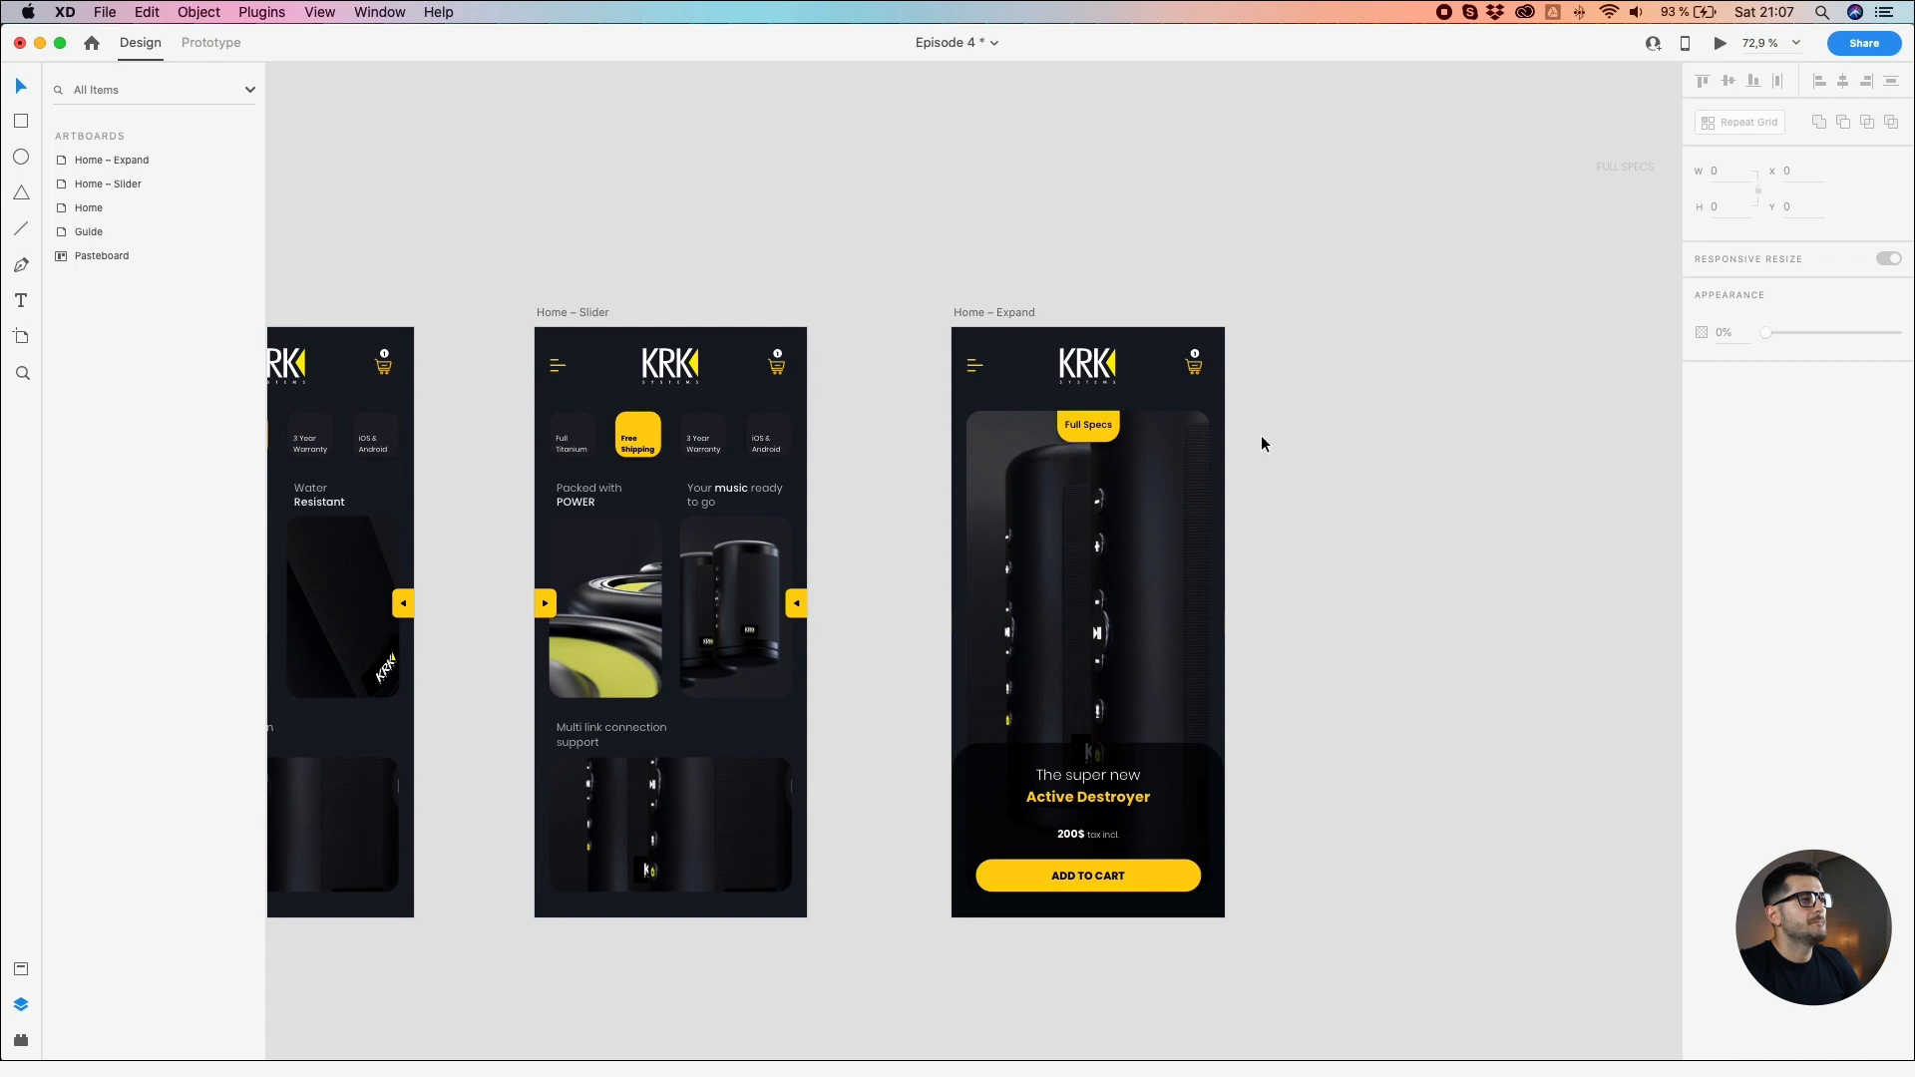
Step: Duplicate the Home – Expand artboard beside the original
left_click_drag(1045, 264, 867, 224)
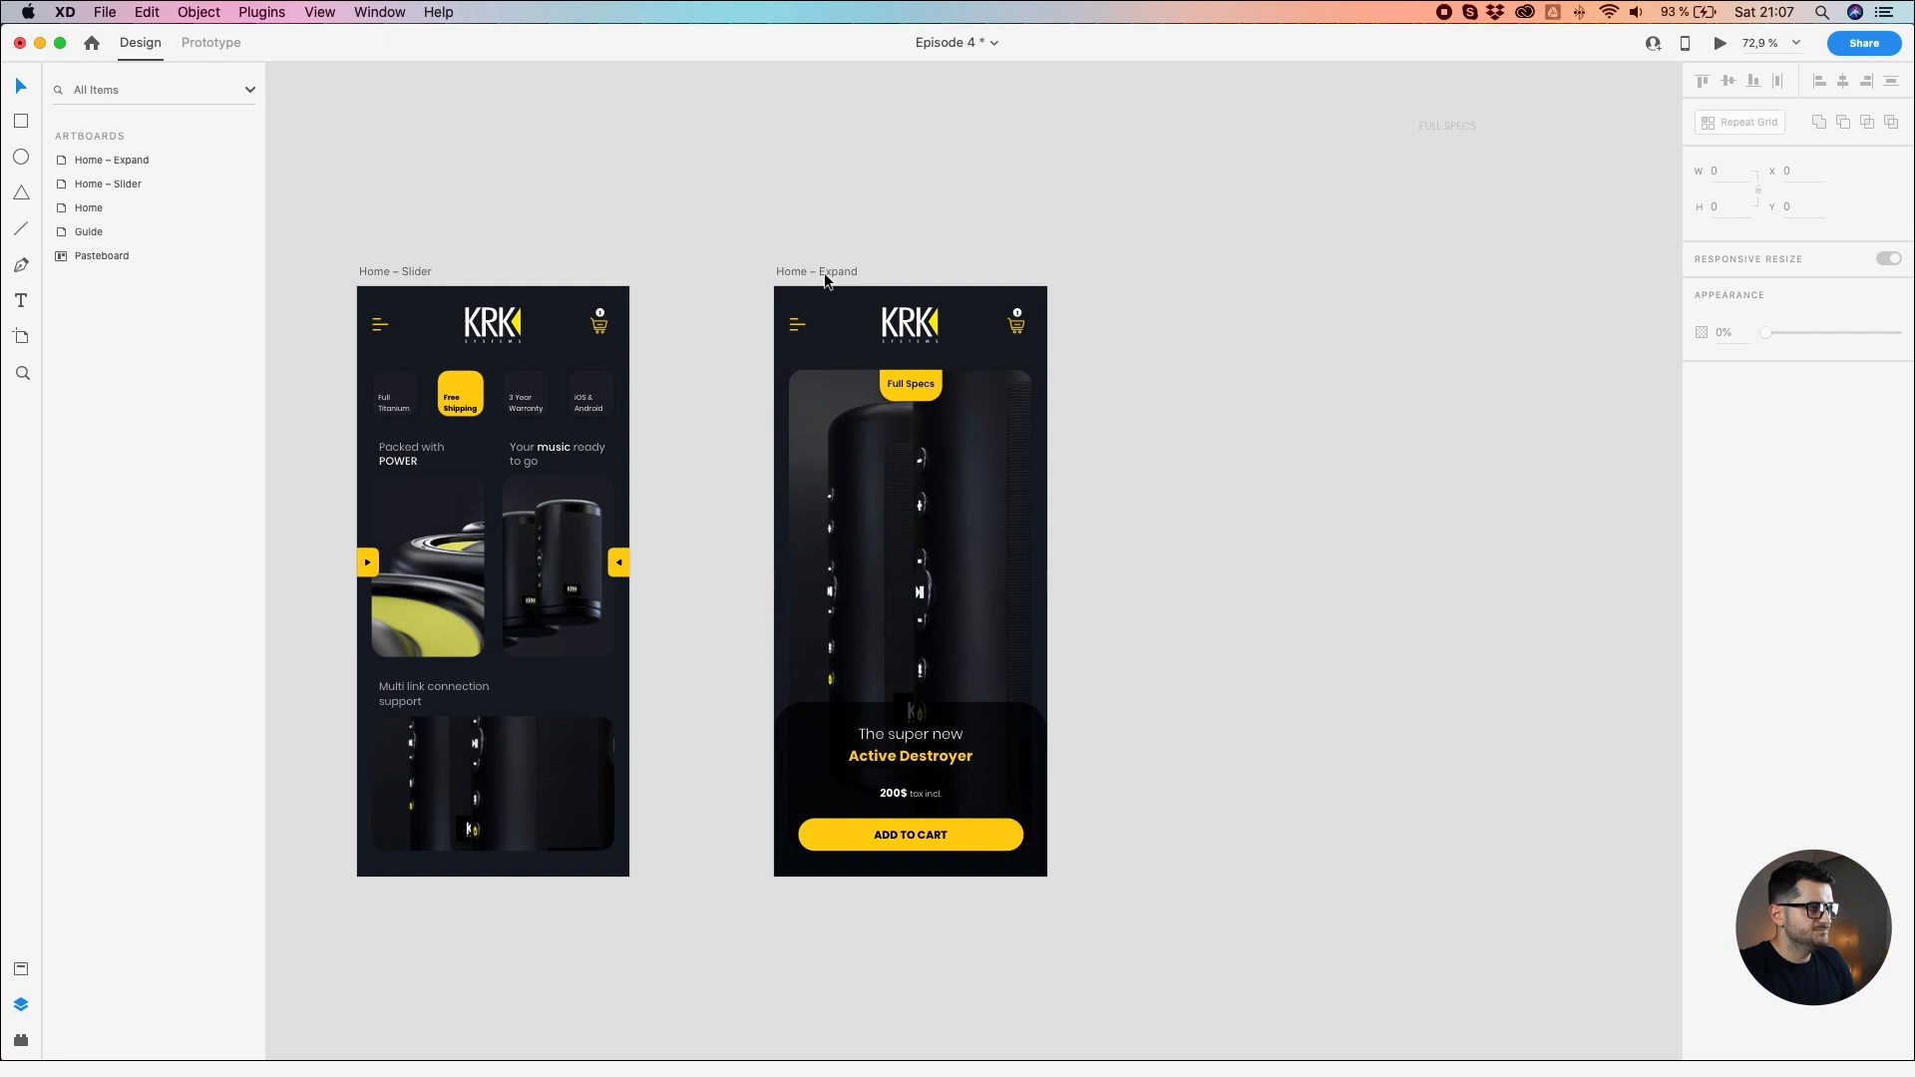
left_click_drag(825, 274, 1136, 273)
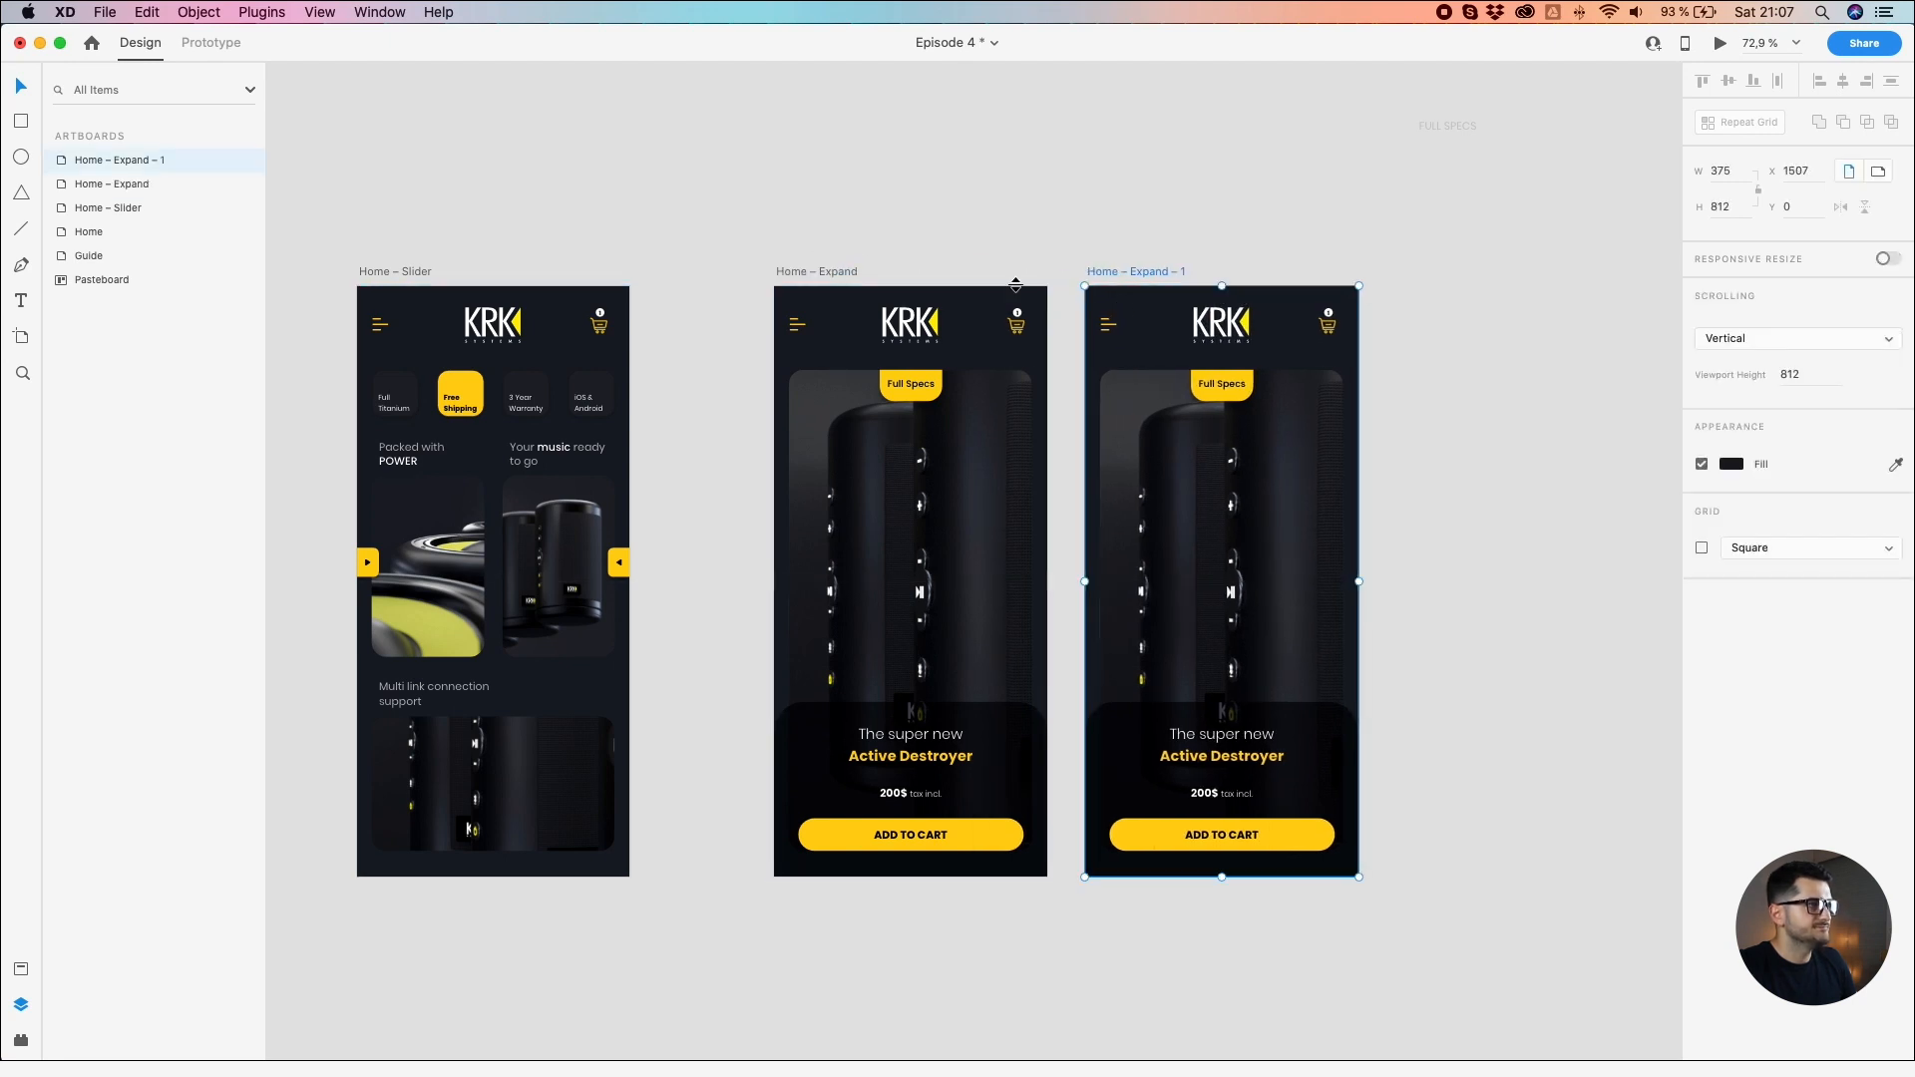
Step: Rename the original Home – Expand artboard as "Home – Add to cart" and delete its duplicate
double_click(853, 272)
left_click(853, 270)
key("BackSpace")
key("BackSpace")
key("BackSpace")
key("BackSpace")
type("Add tp")
key("BackSpace")
type("o car")
key("Return")
left_click(1160, 272)
key("BackSpace")
Step: Rotate the menu icon's upper line to -45° and move it down to meet the start of the middle line
scroll(788, 324, "up", 10)
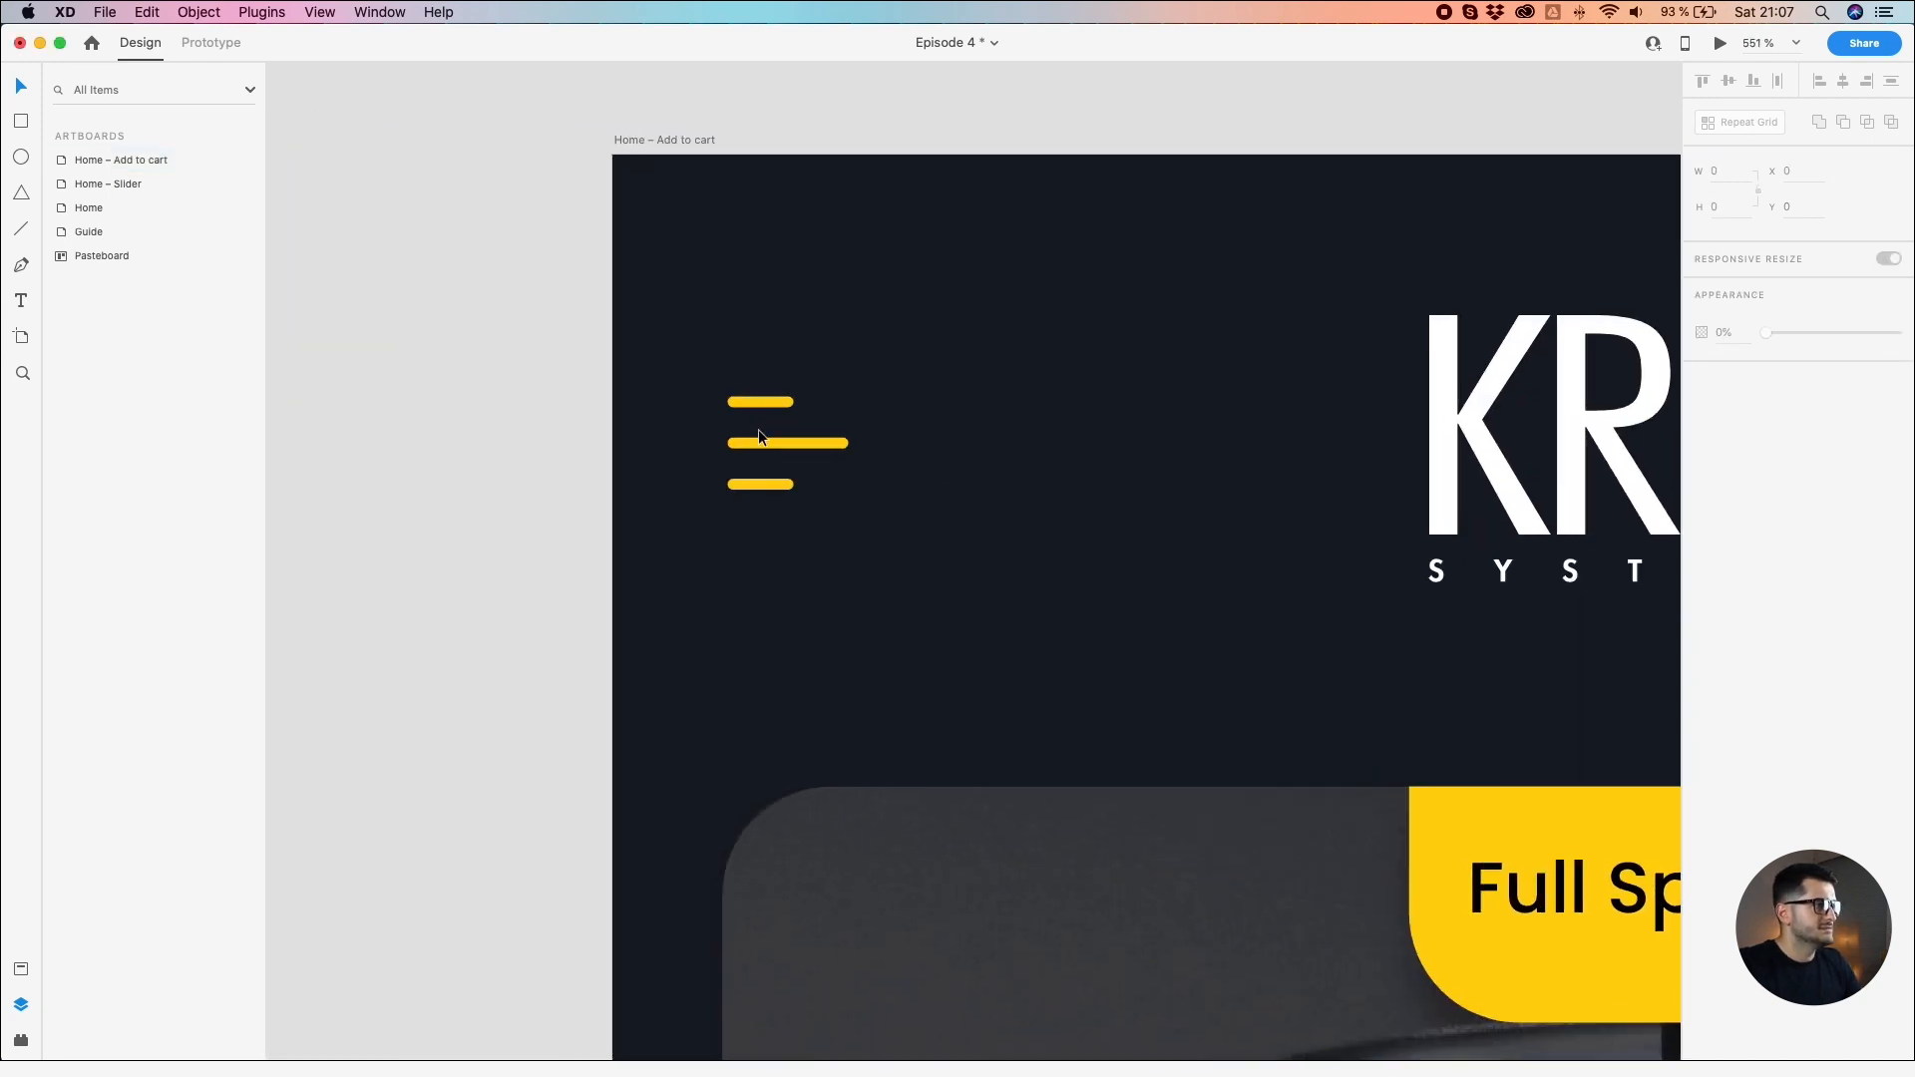
scroll(757, 436, "up", 6)
left_click(750, 359)
double_click(752, 357)
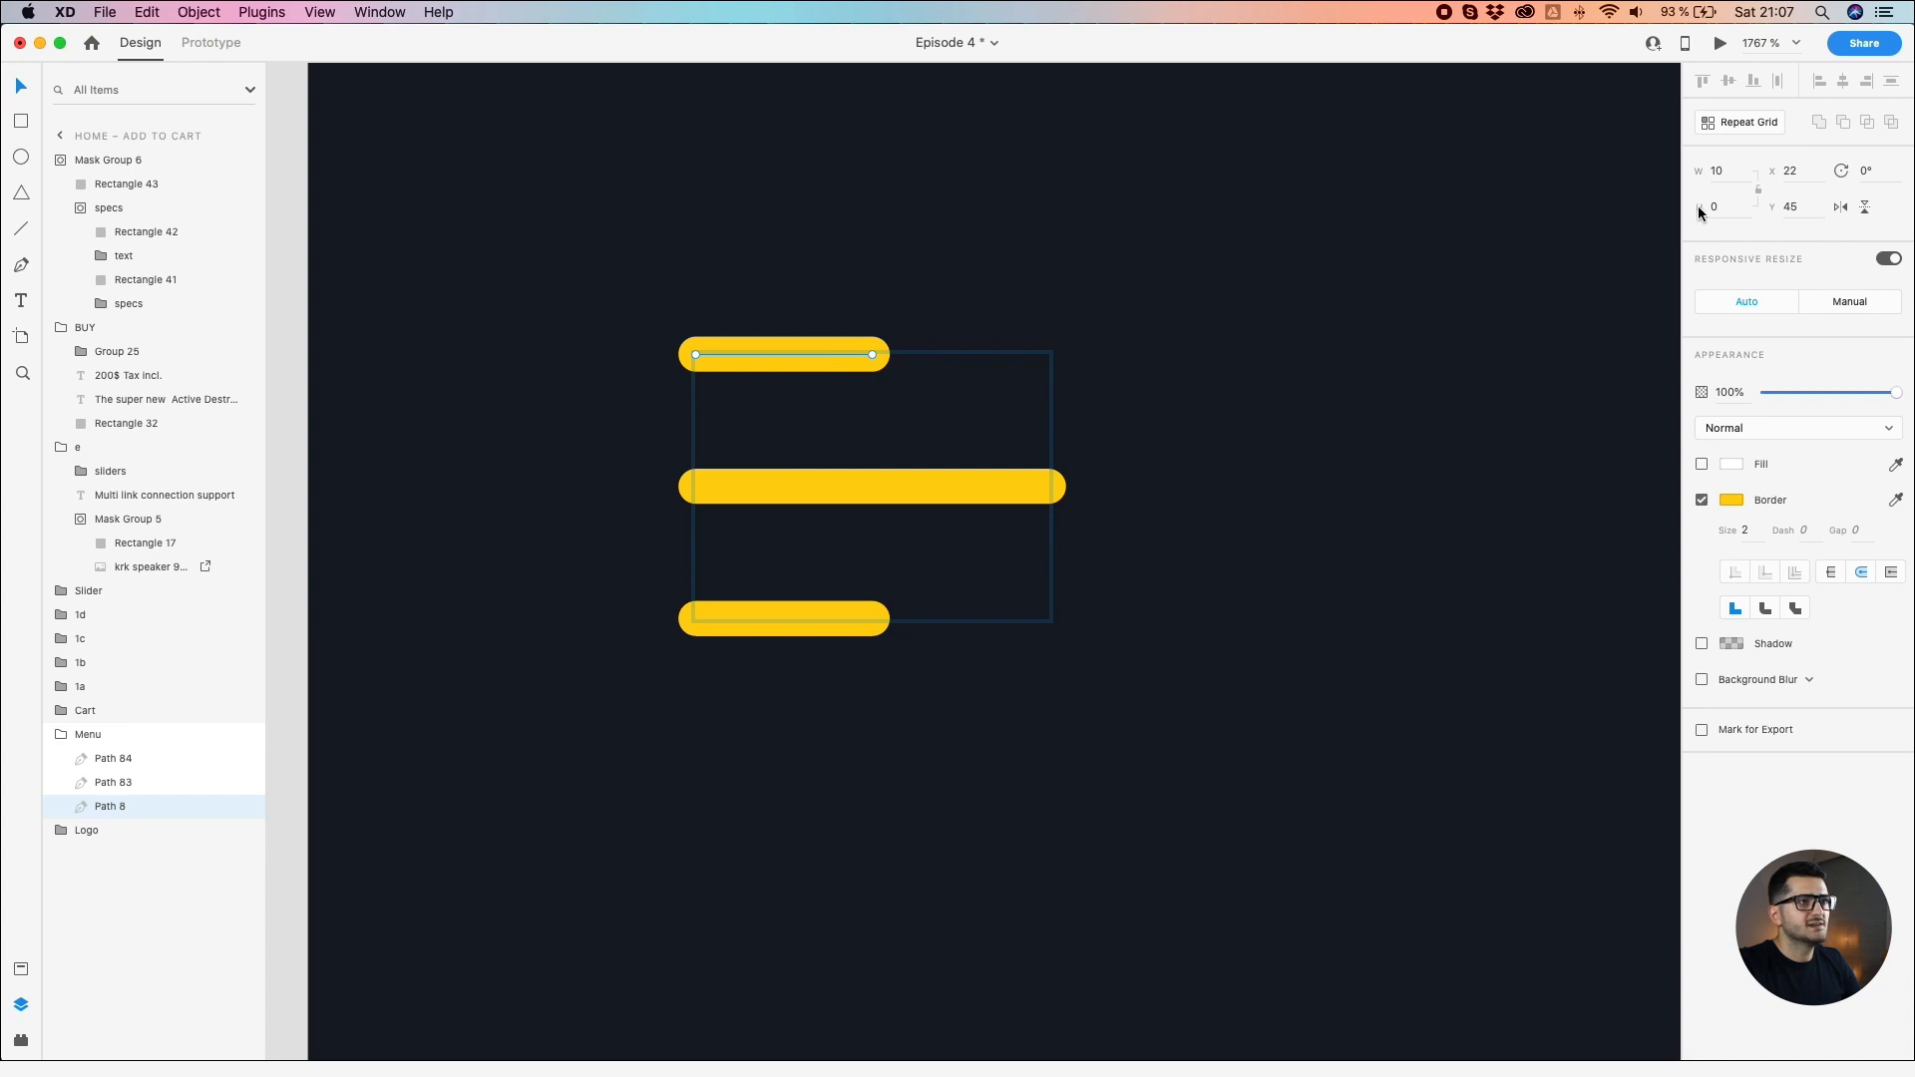
type("-4")
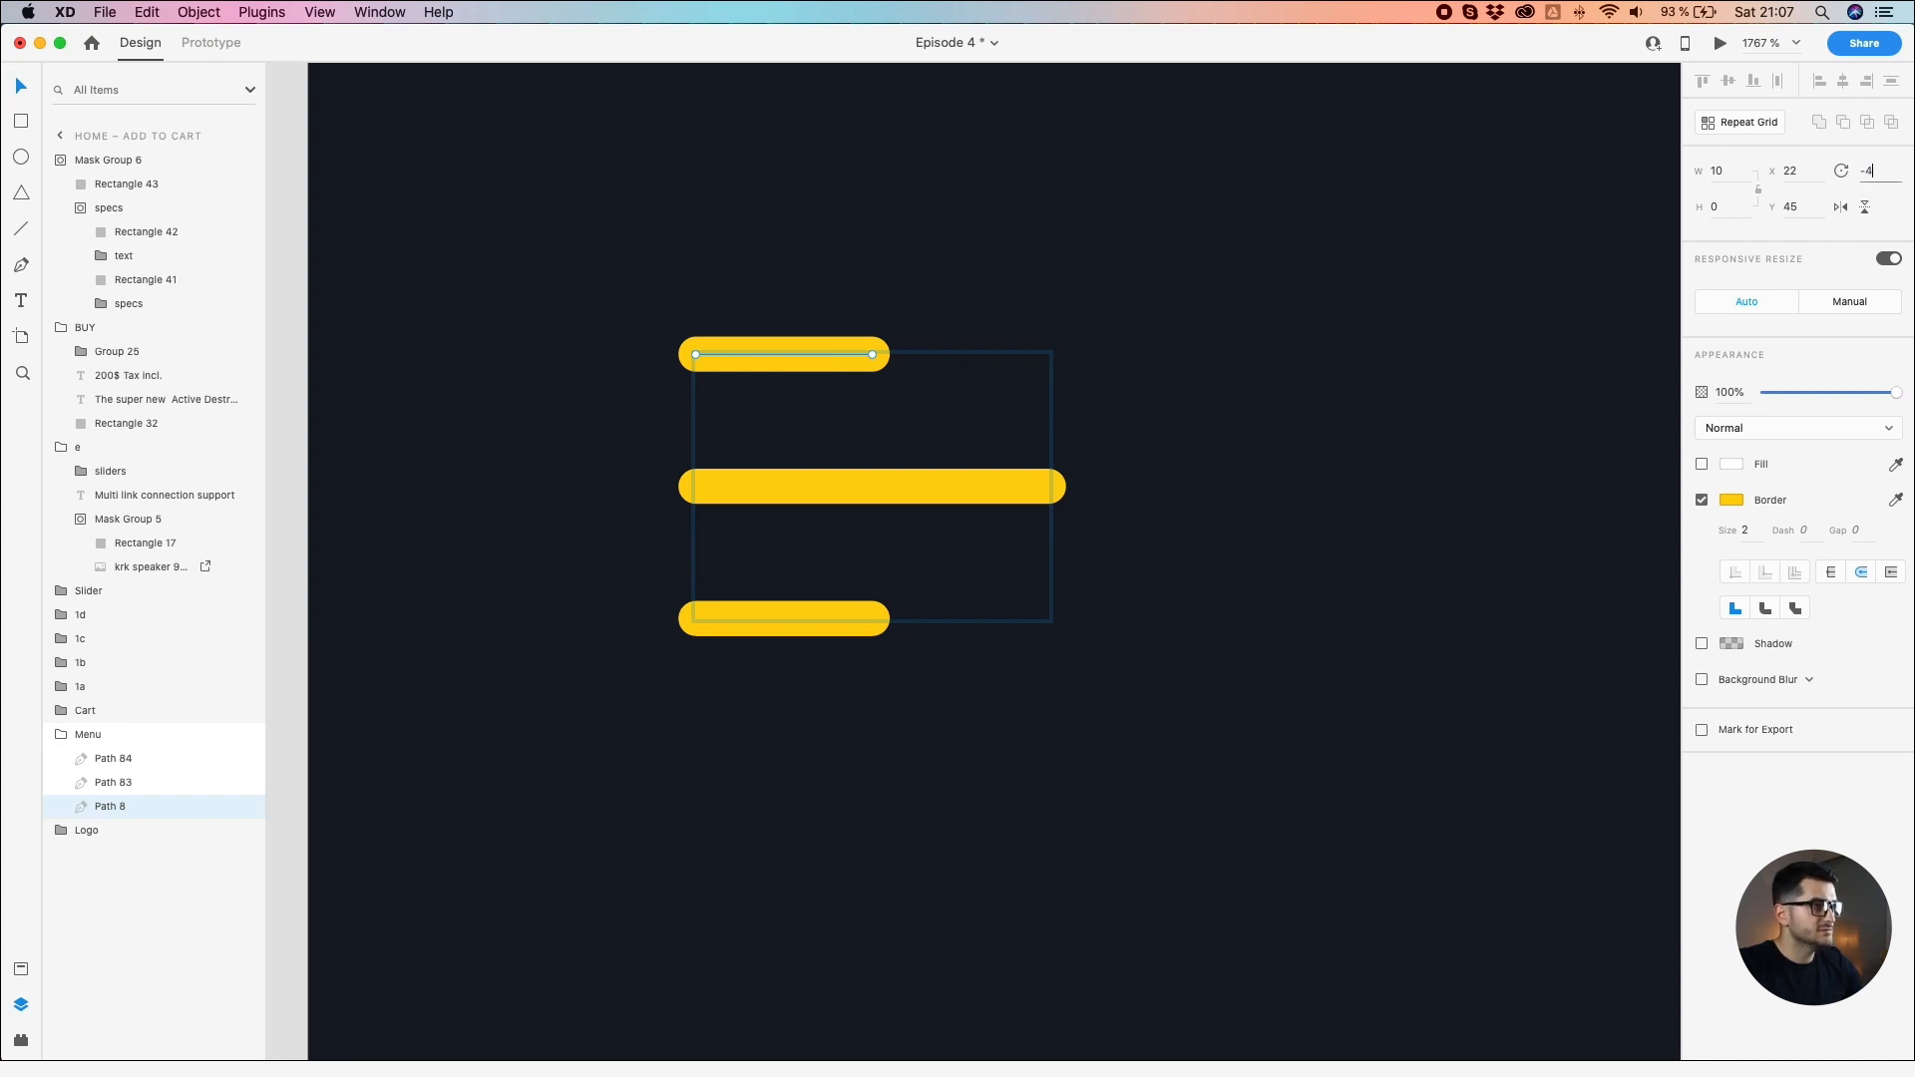
type("5")
key("Return")
left_click_drag(781, 369, 753, 424)
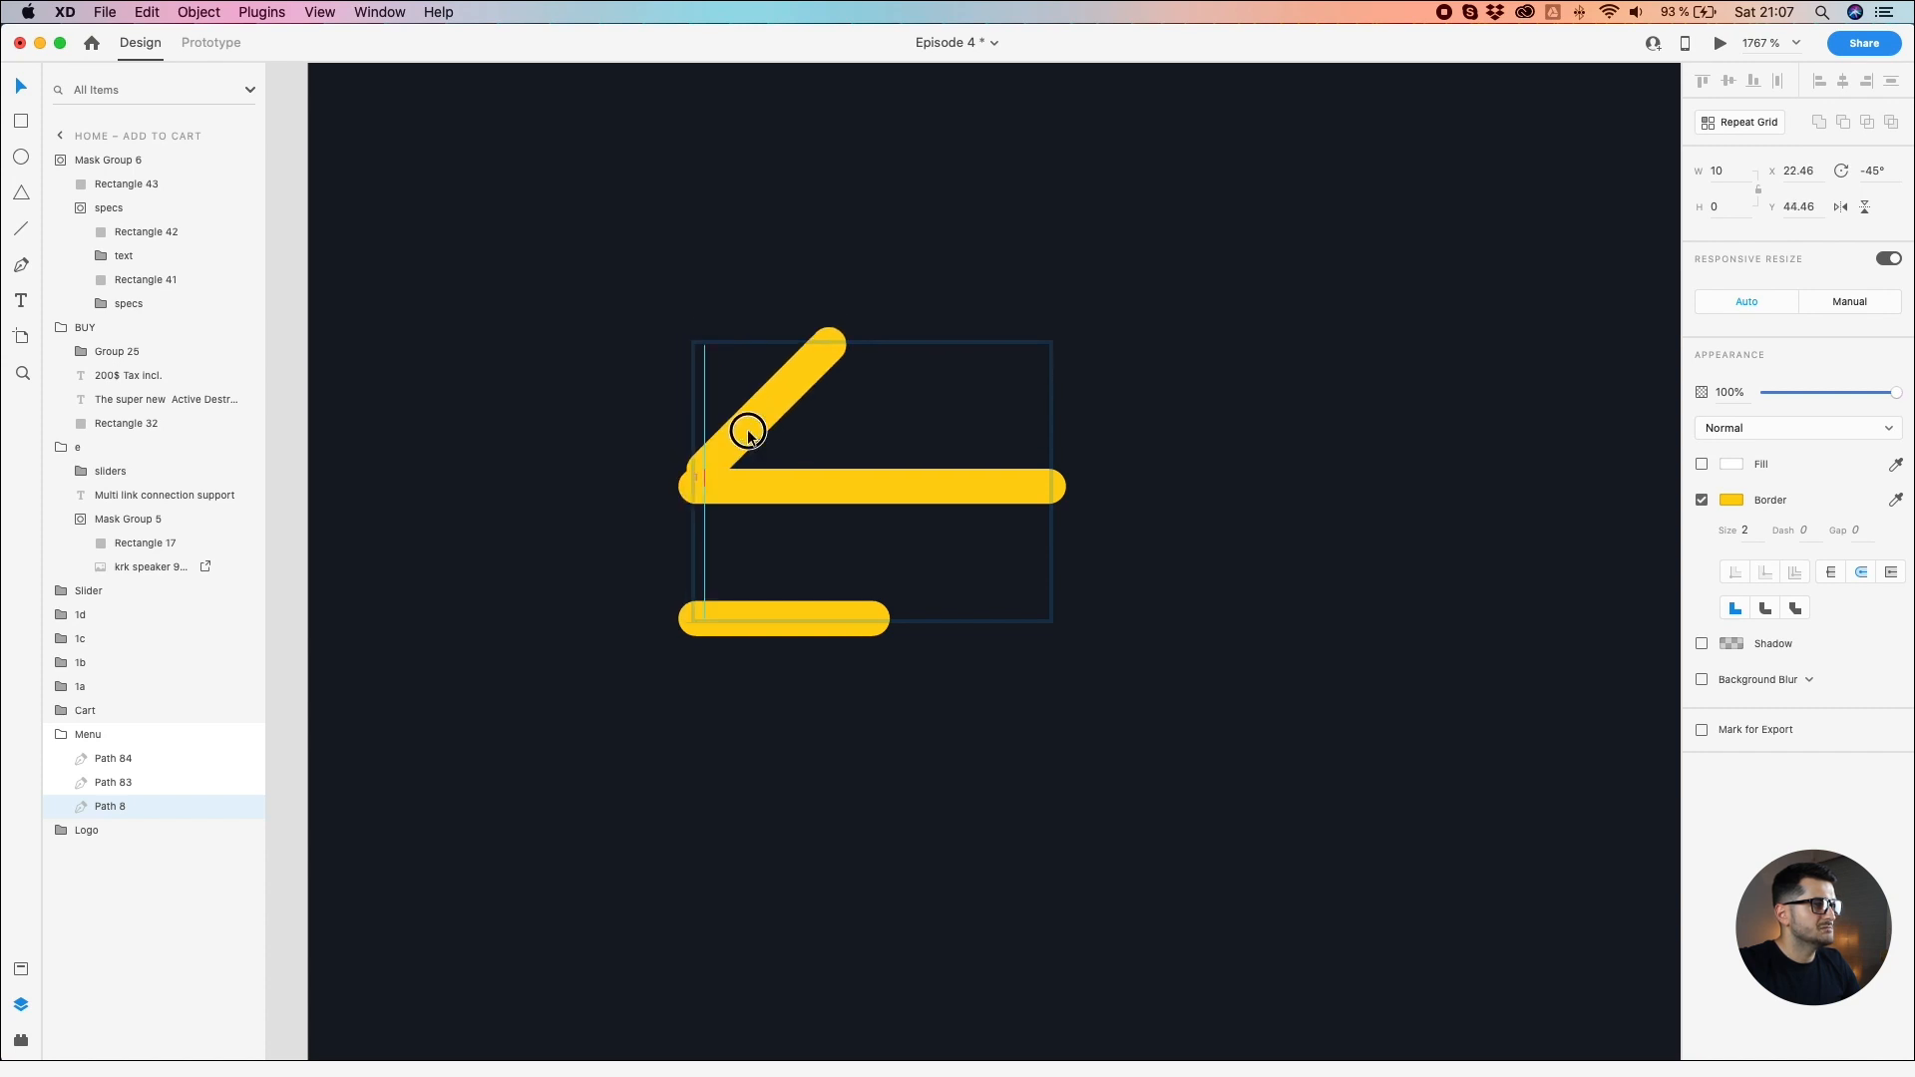
Step: Rotate the menu icon's lower line to 45° and move it up to form the other half of the arrowhead
left_click(781, 619)
left_click(1872, 173)
type("45")
key("Return")
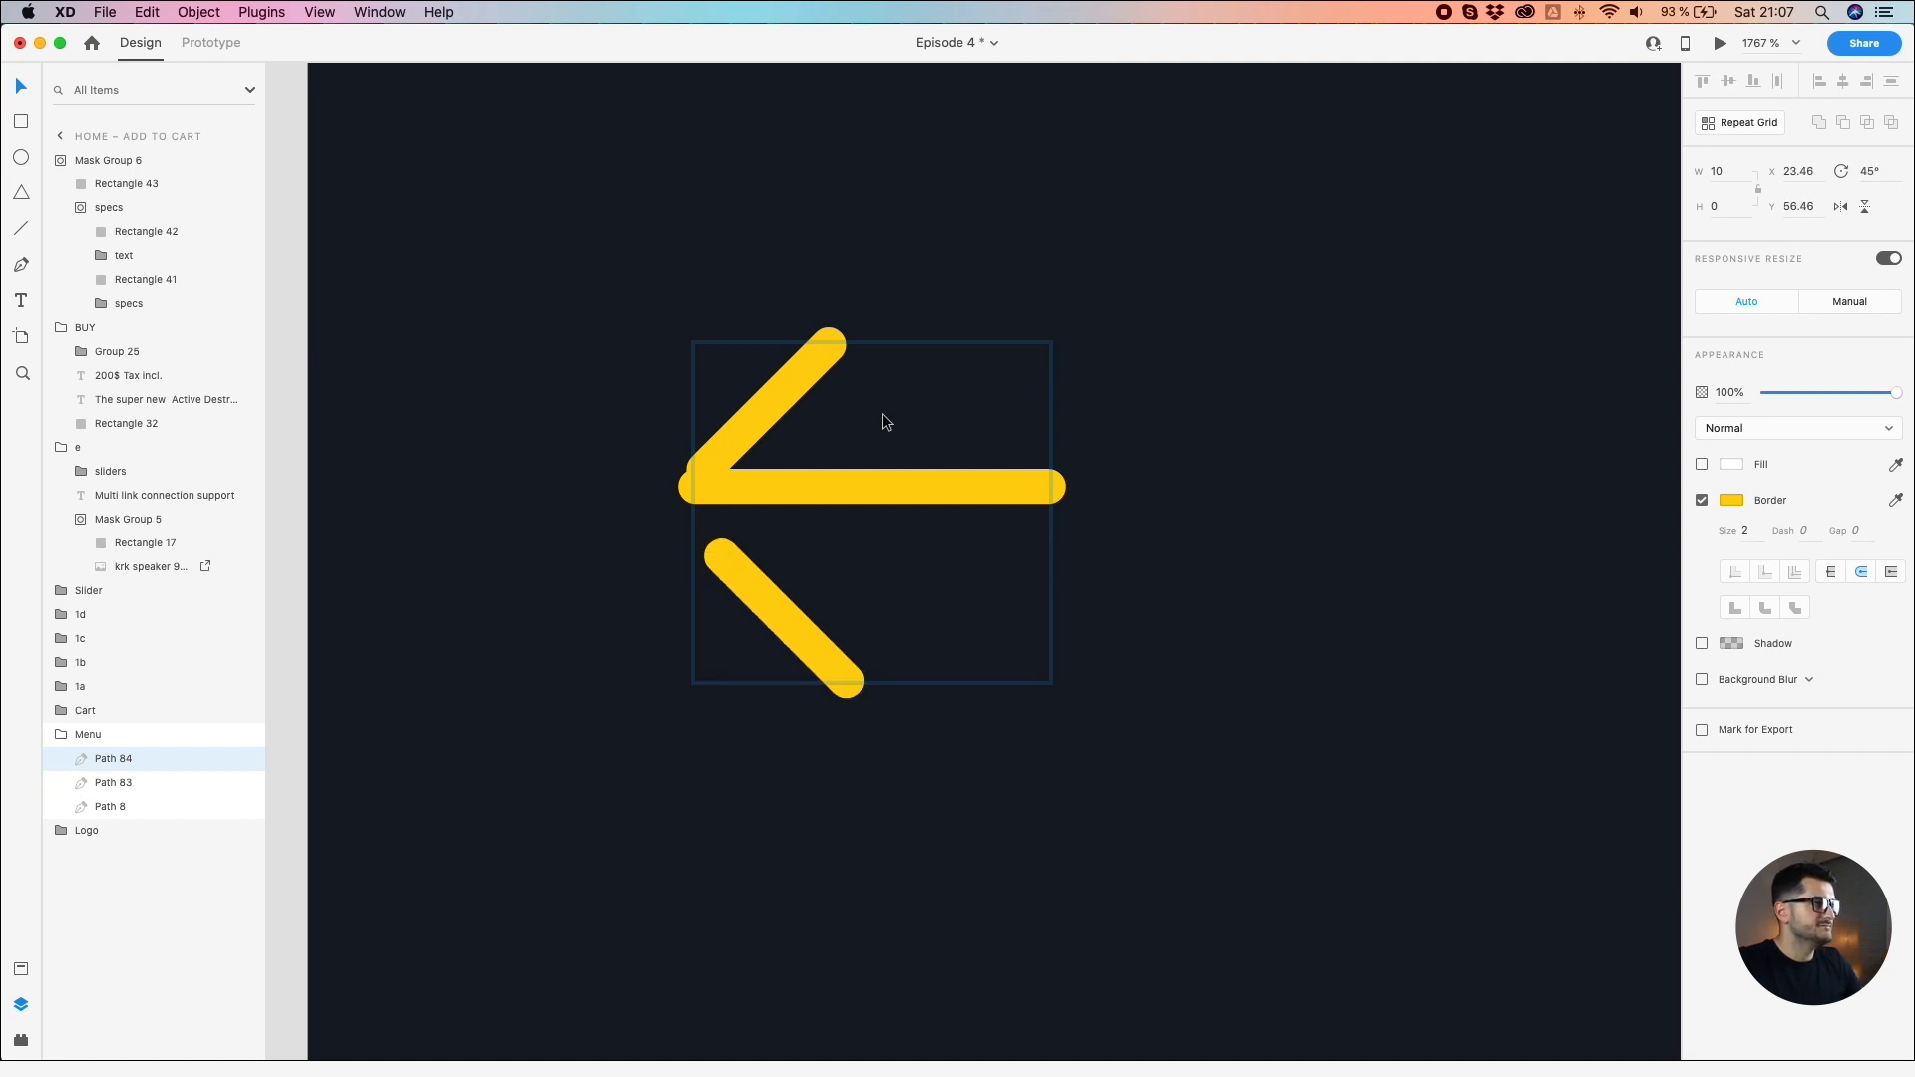
left_click_drag(761, 596, 743, 540)
Step: Align the arrow's upper stroke to whole-pixel coordinates at X 22, Y 45
left_click(754, 410)
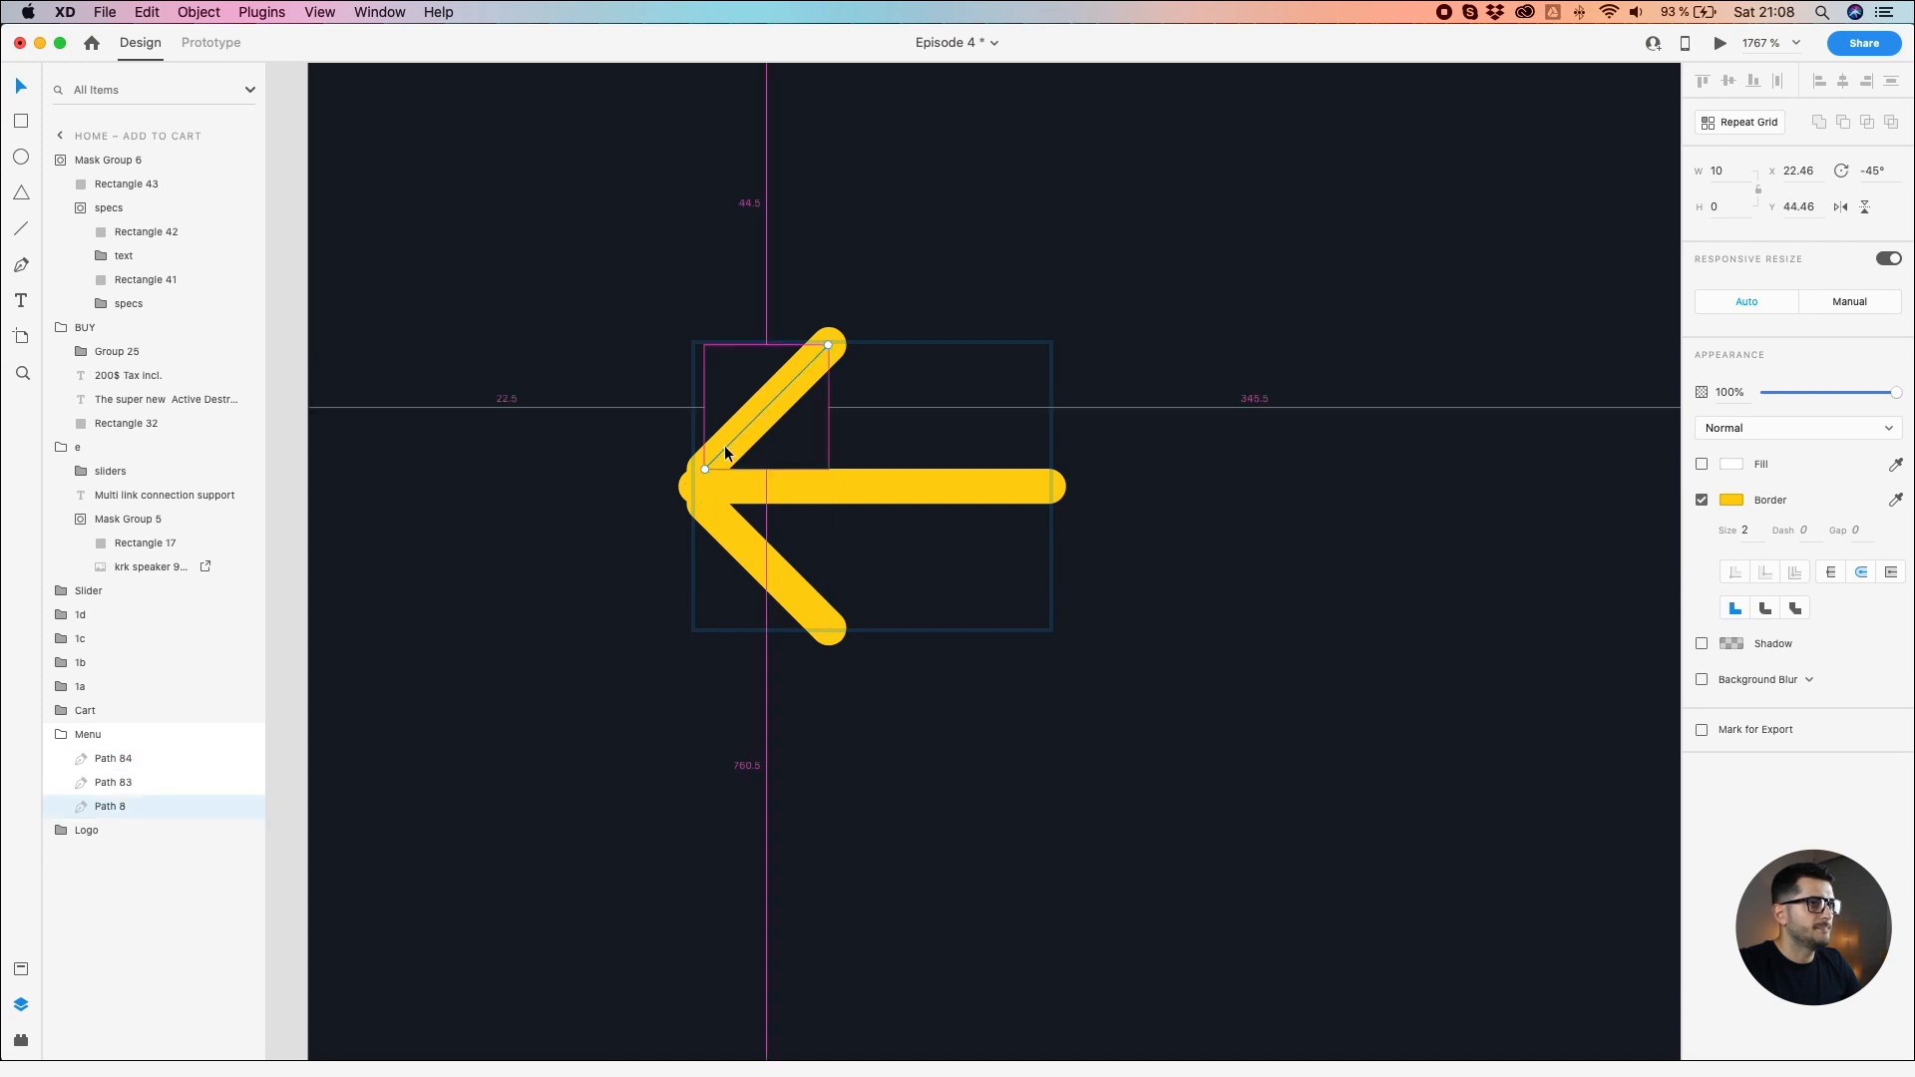
scroll(734, 435, "up", 5)
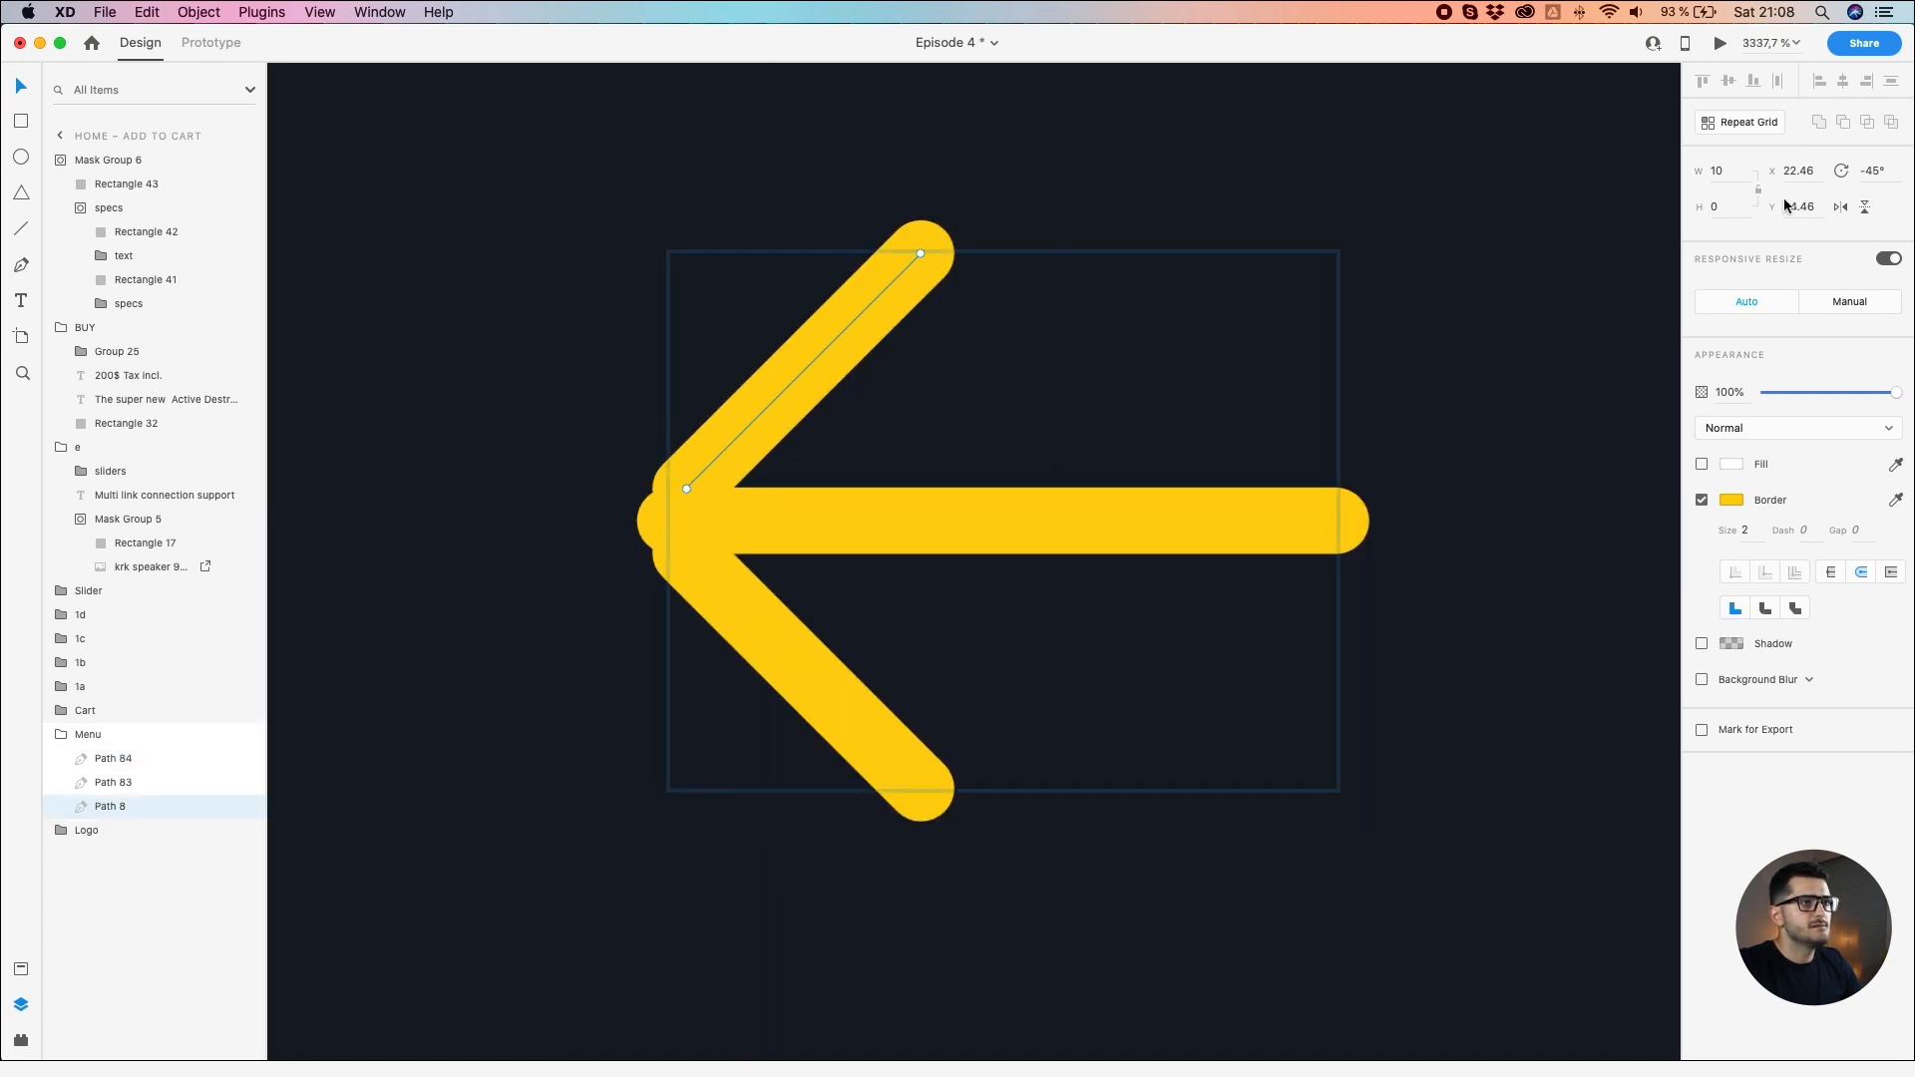
left_click(1813, 172)
type("22.4")
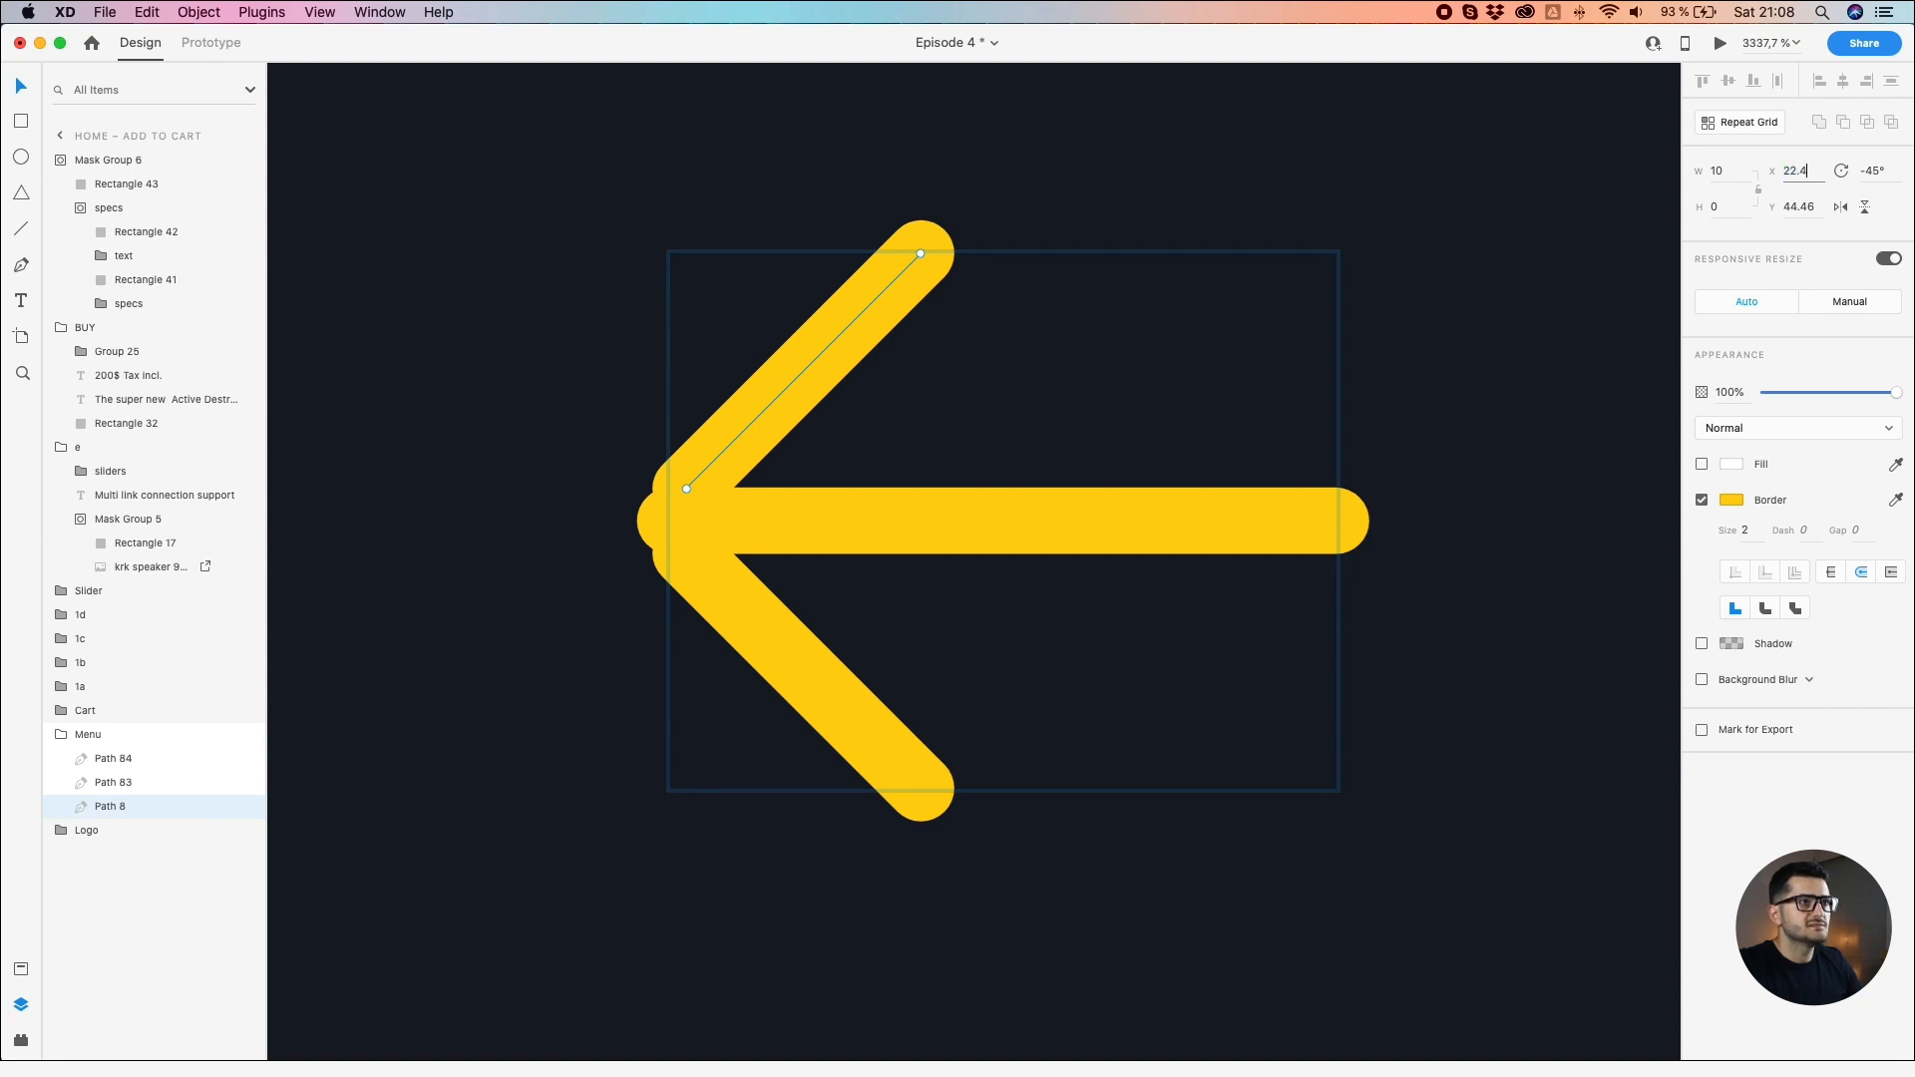
key("Tab")
type("44.4")
key("Return")
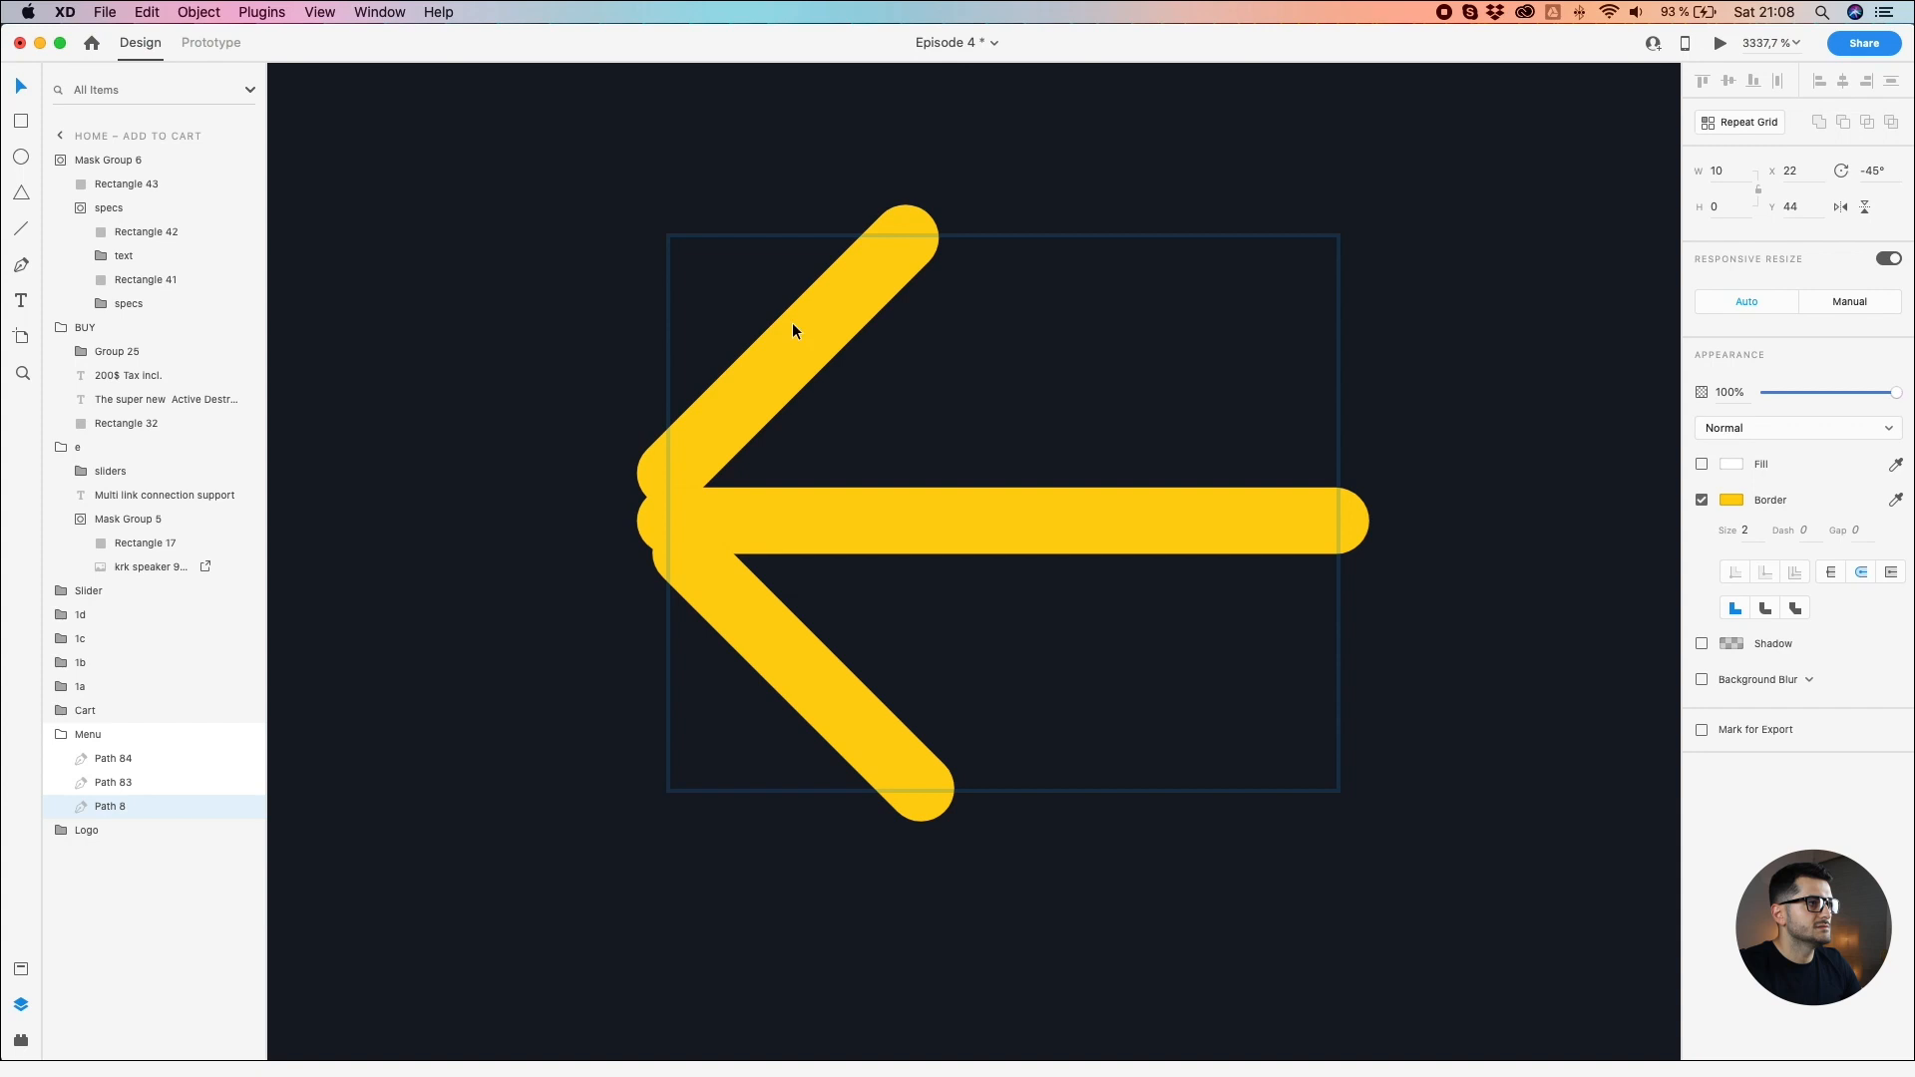
key("Down")
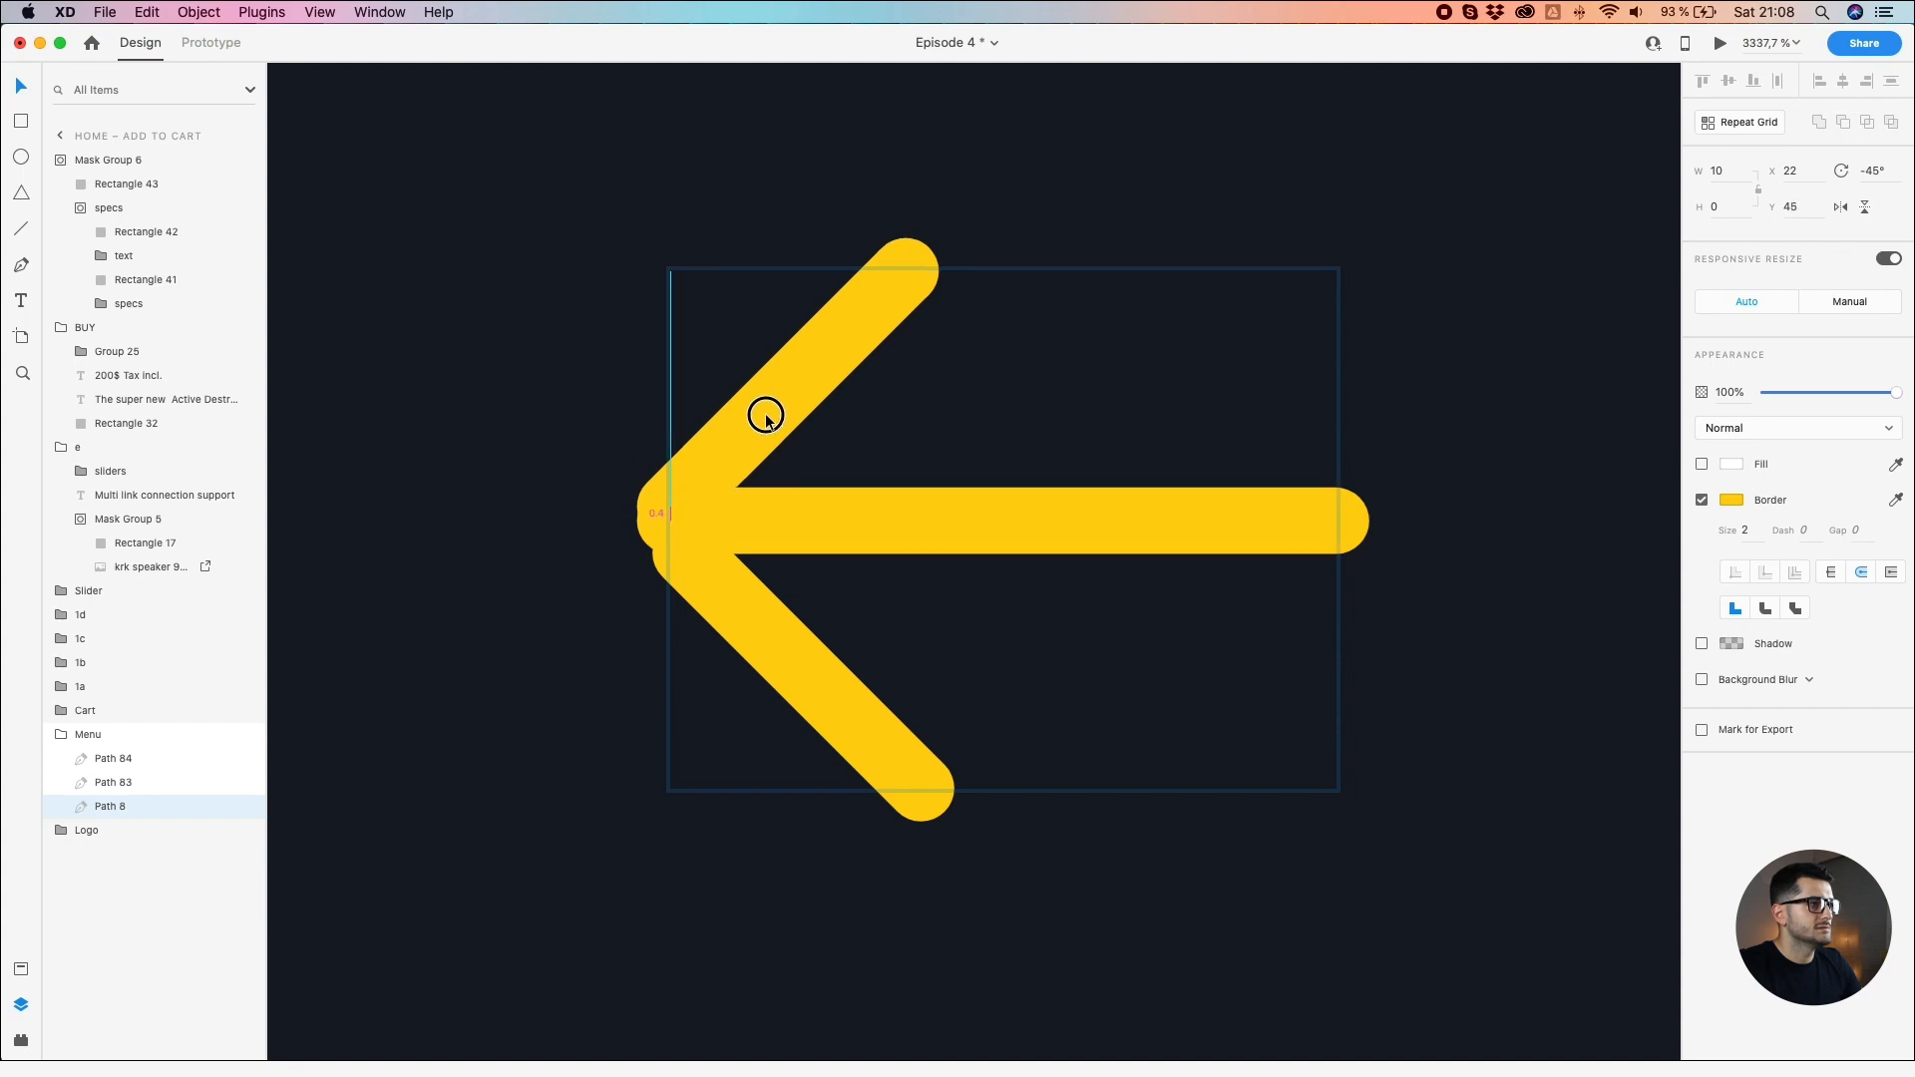
Step: Set the arrow's lower stroke to X 22, Y 53, and move it slightly up to close the arrow tip
left_click(758, 631)
left_click(1803, 171)
type("22")
key("Tab")
type("53")
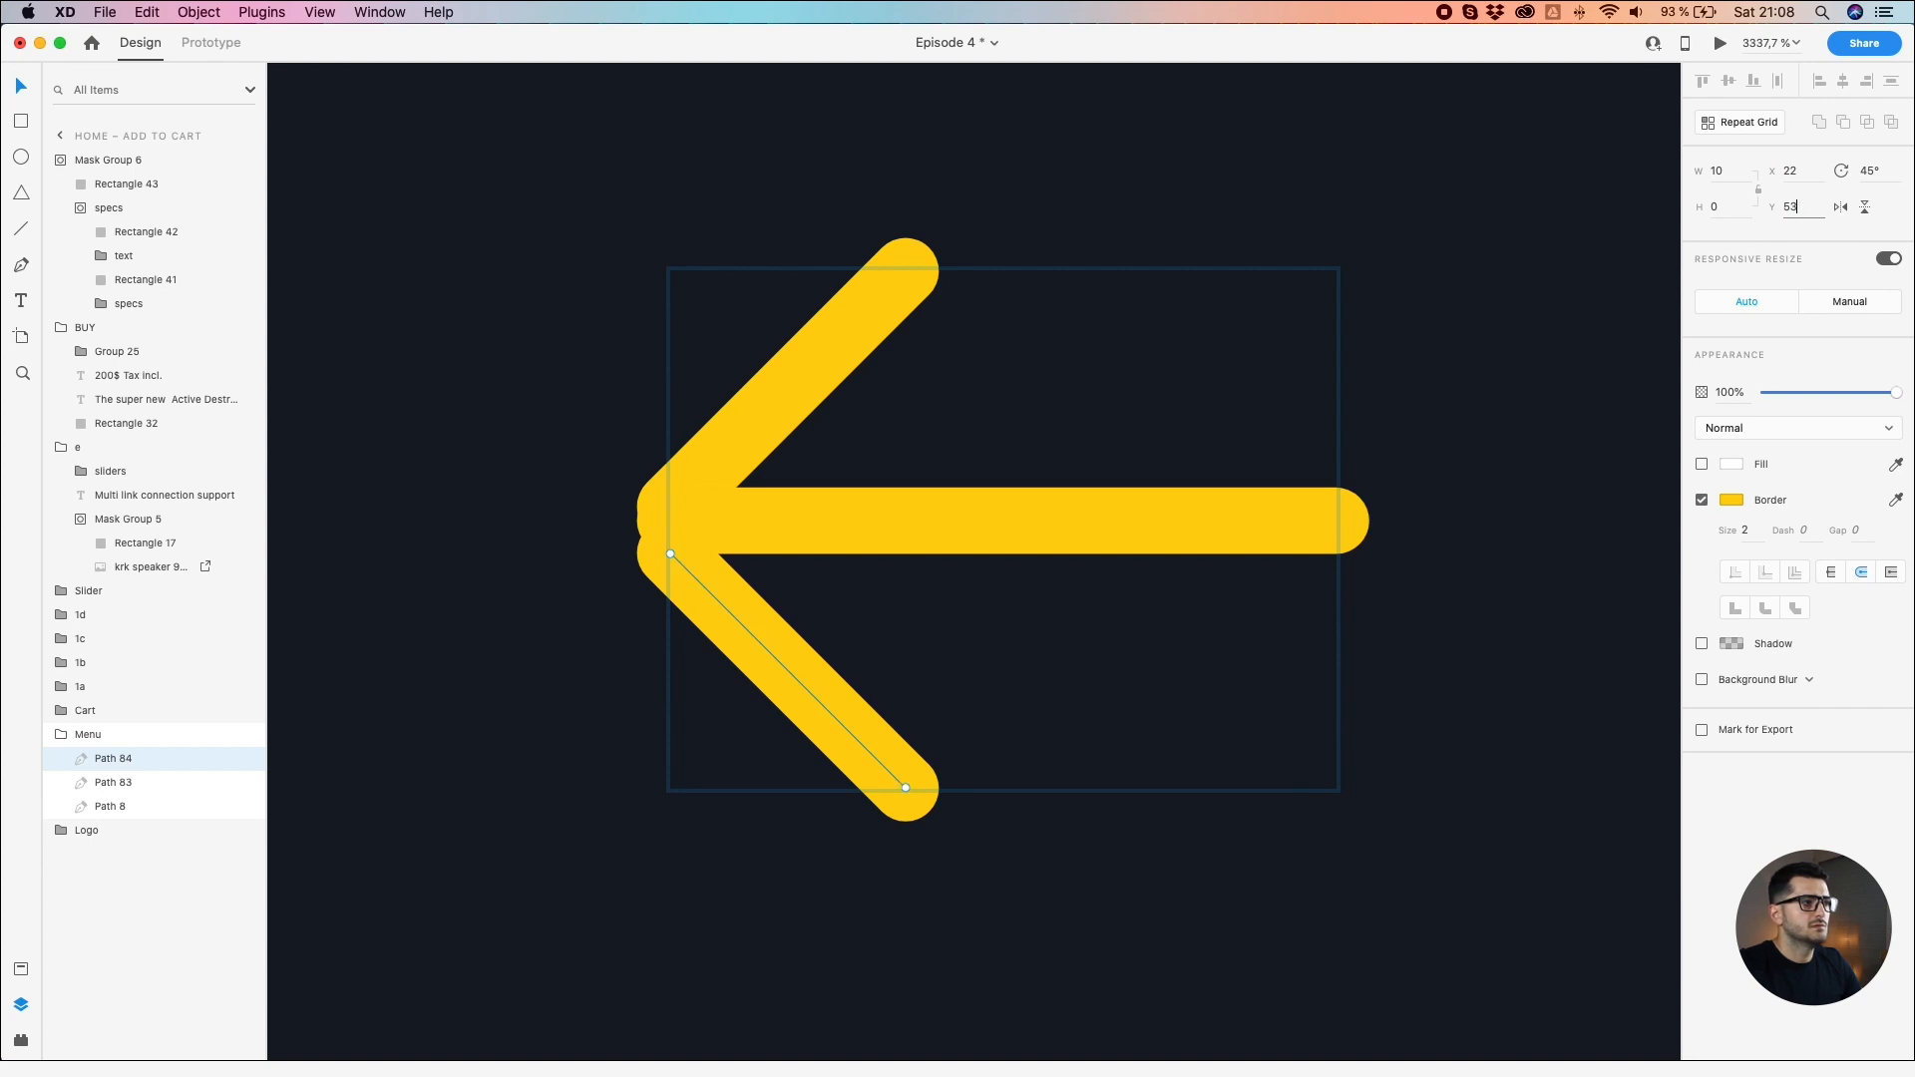
key("Return")
left_click_drag(754, 618, 750, 603)
scroll(668, 539, "down", 10)
left_click(455, 487)
scroll(457, 487, "down", 5)
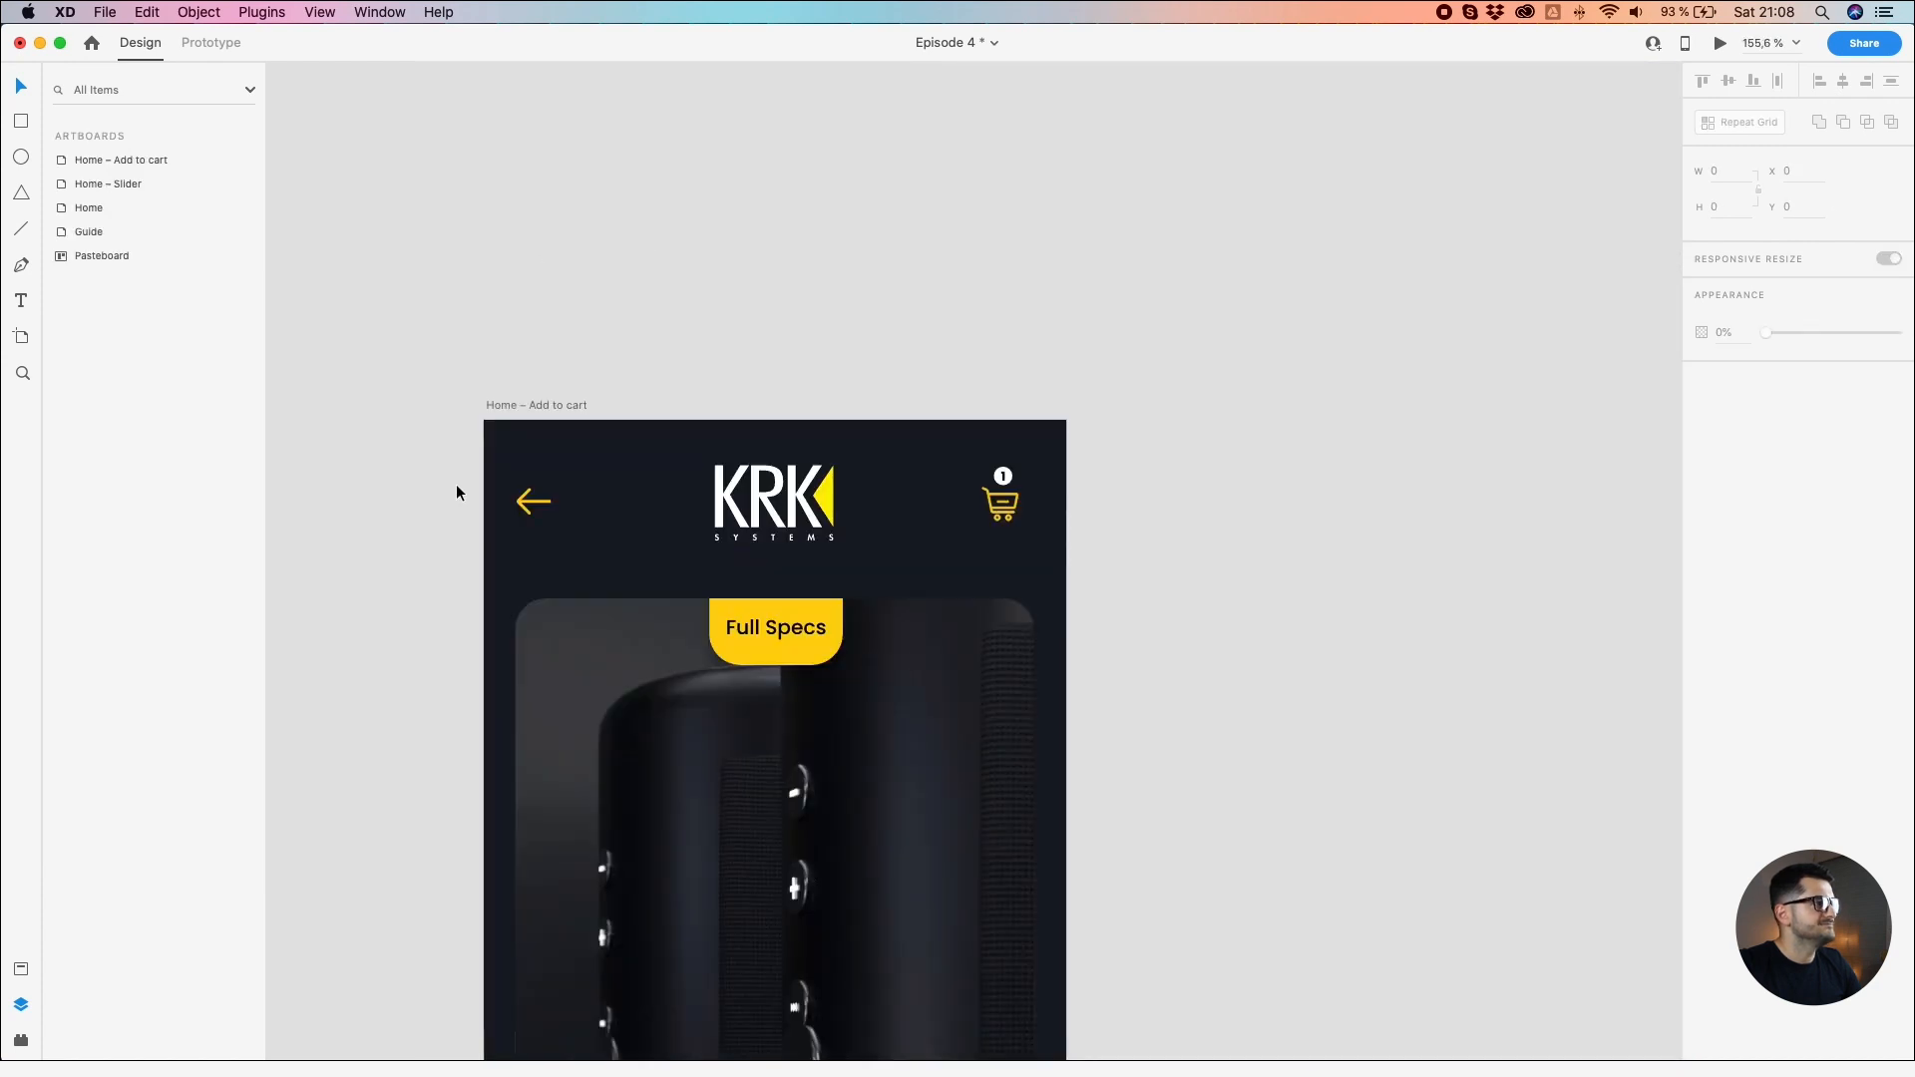
Step: Duplicate the Home – Add to cart artboard beside the original and rename the copy "Final"
scroll(457, 483, "down", 5)
left_click_drag(433, 519, 686, 382)
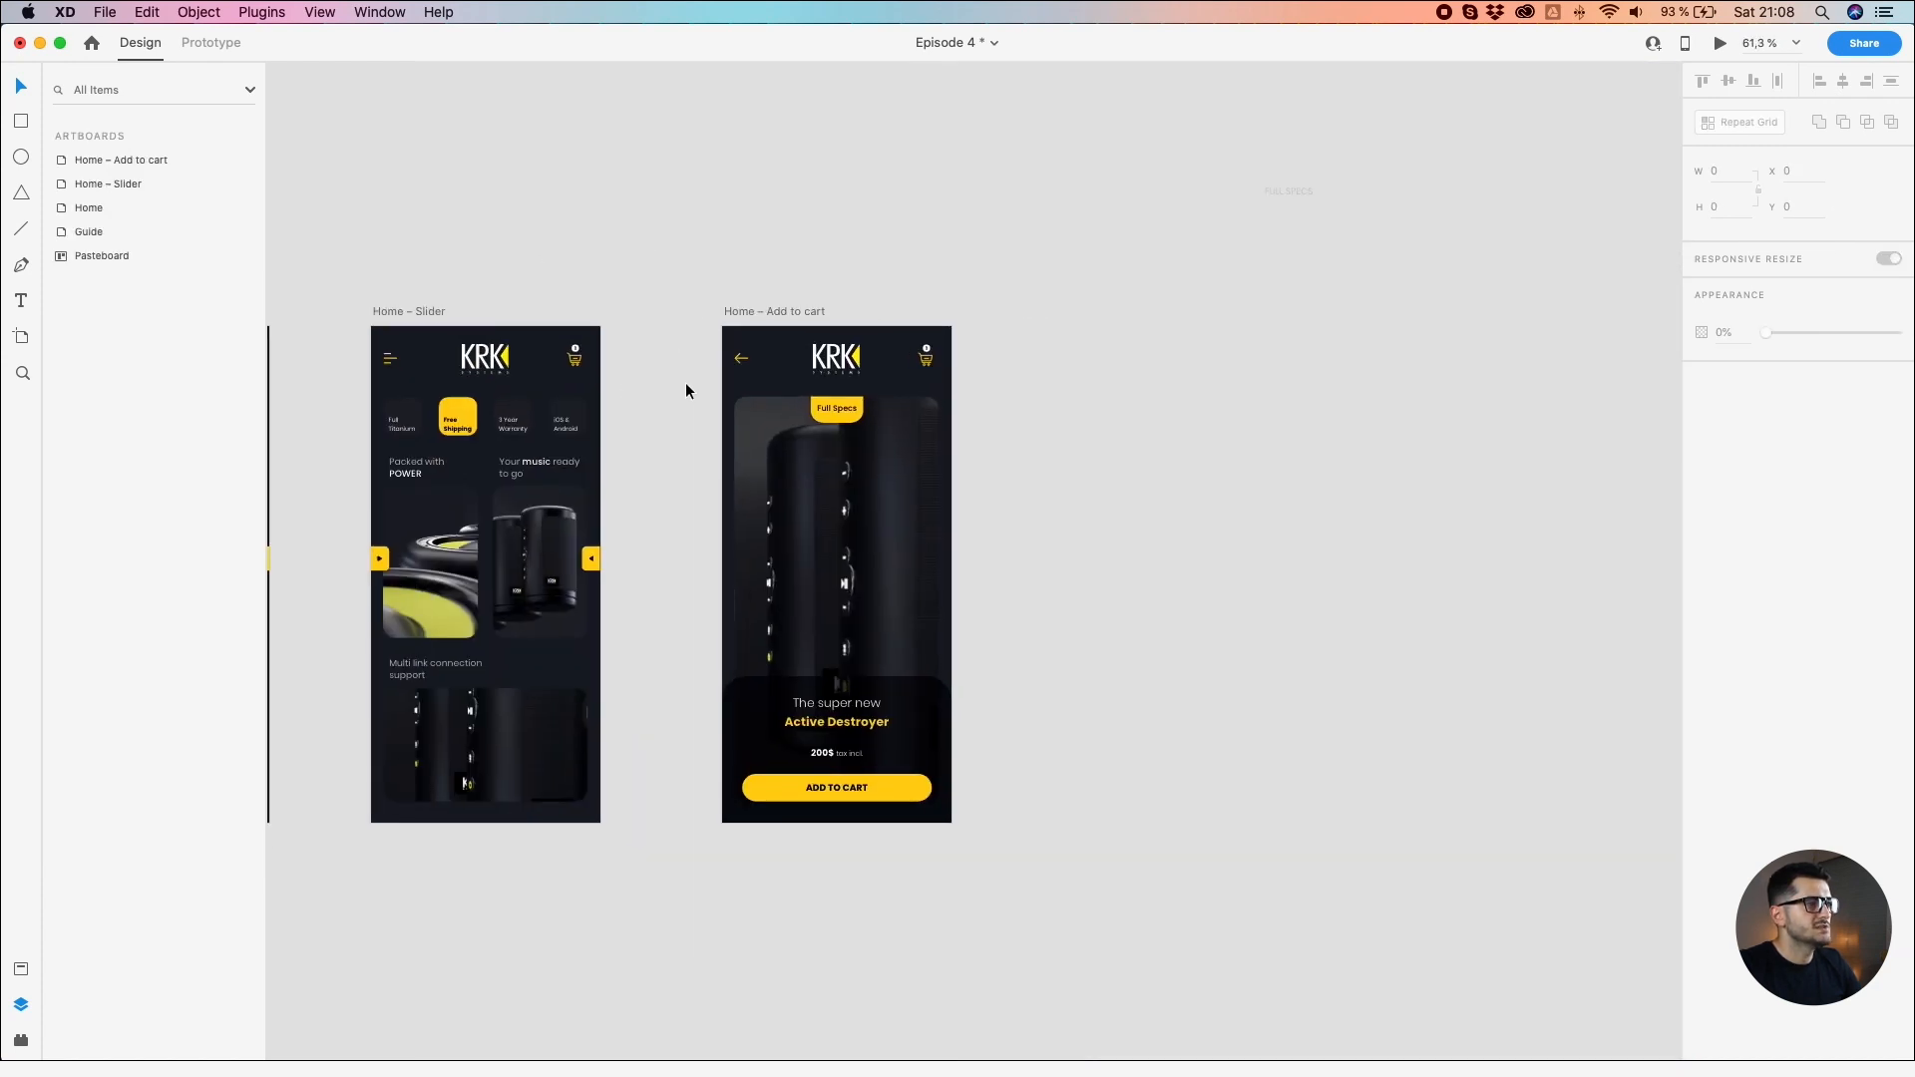
left_click_drag(733, 310, 1063, 311)
double_click(1122, 317)
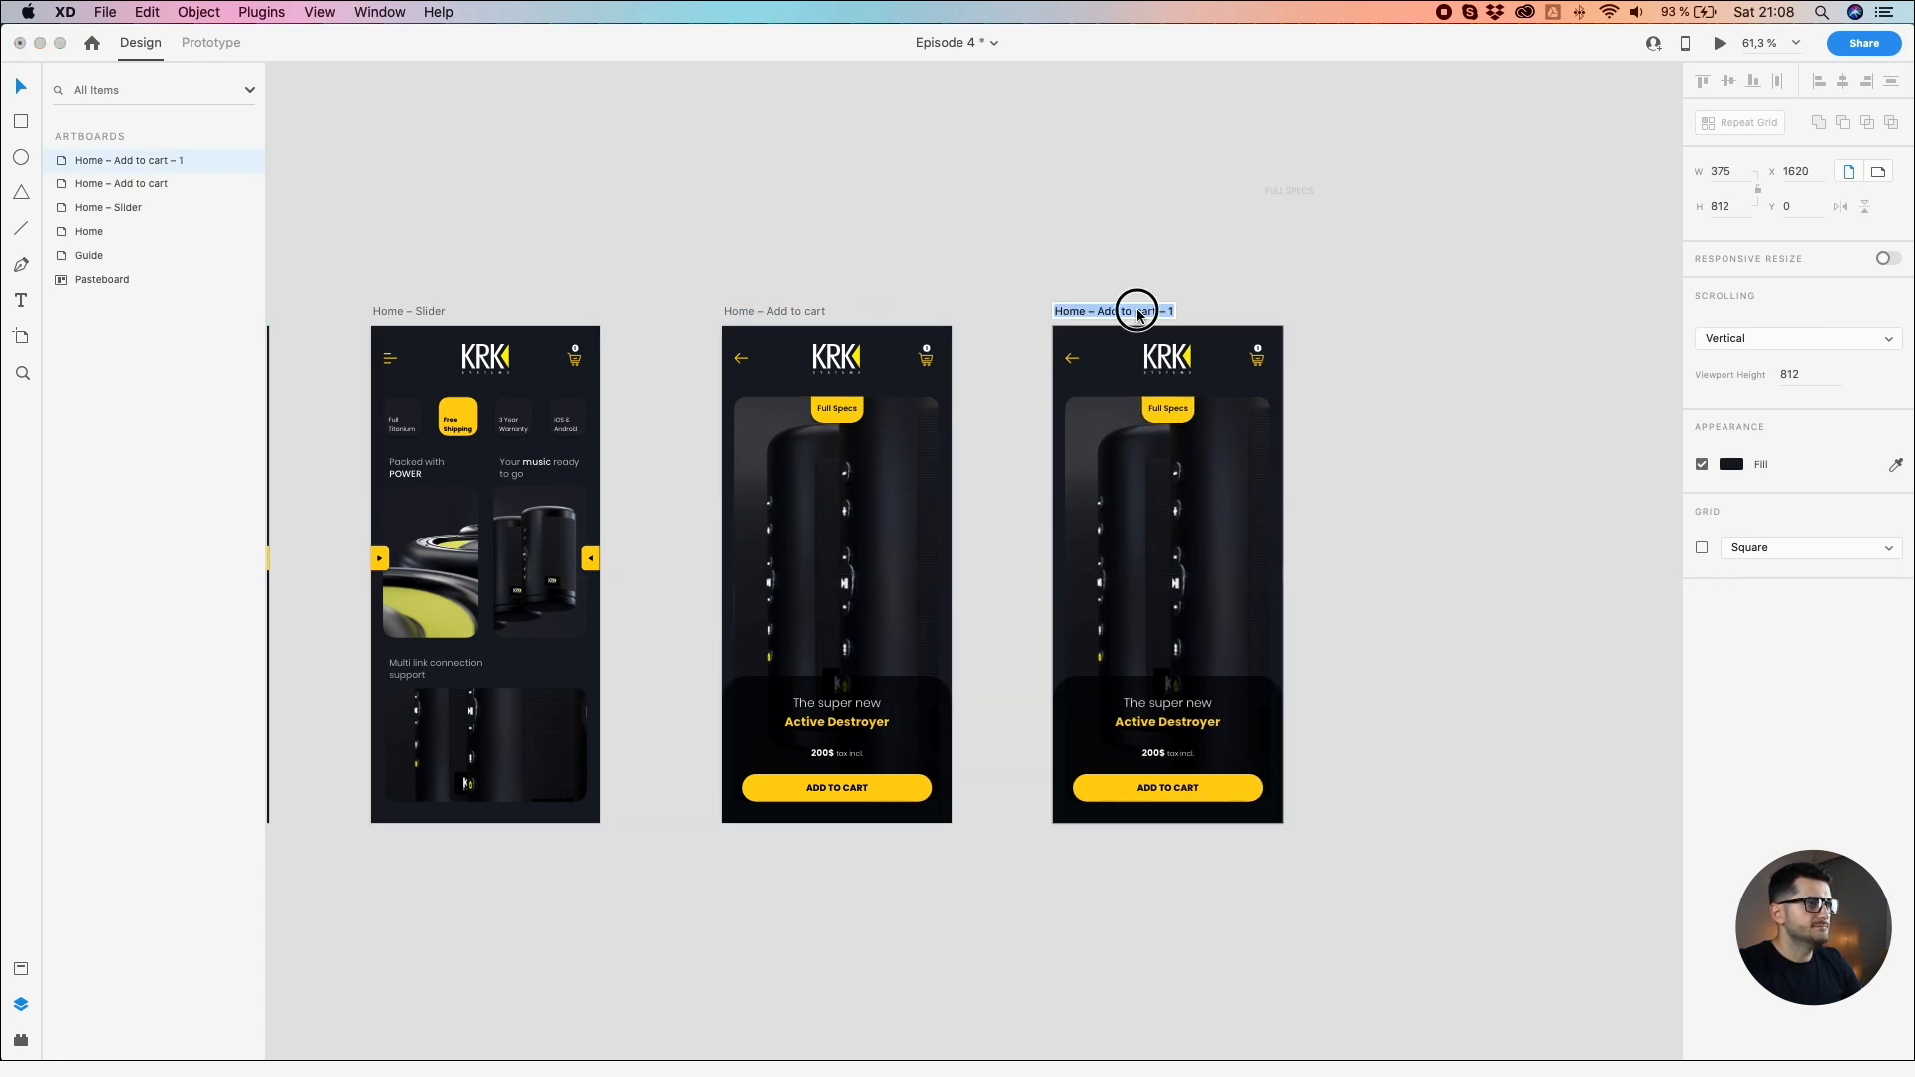
left_click_drag(1096, 311, 1269, 316)
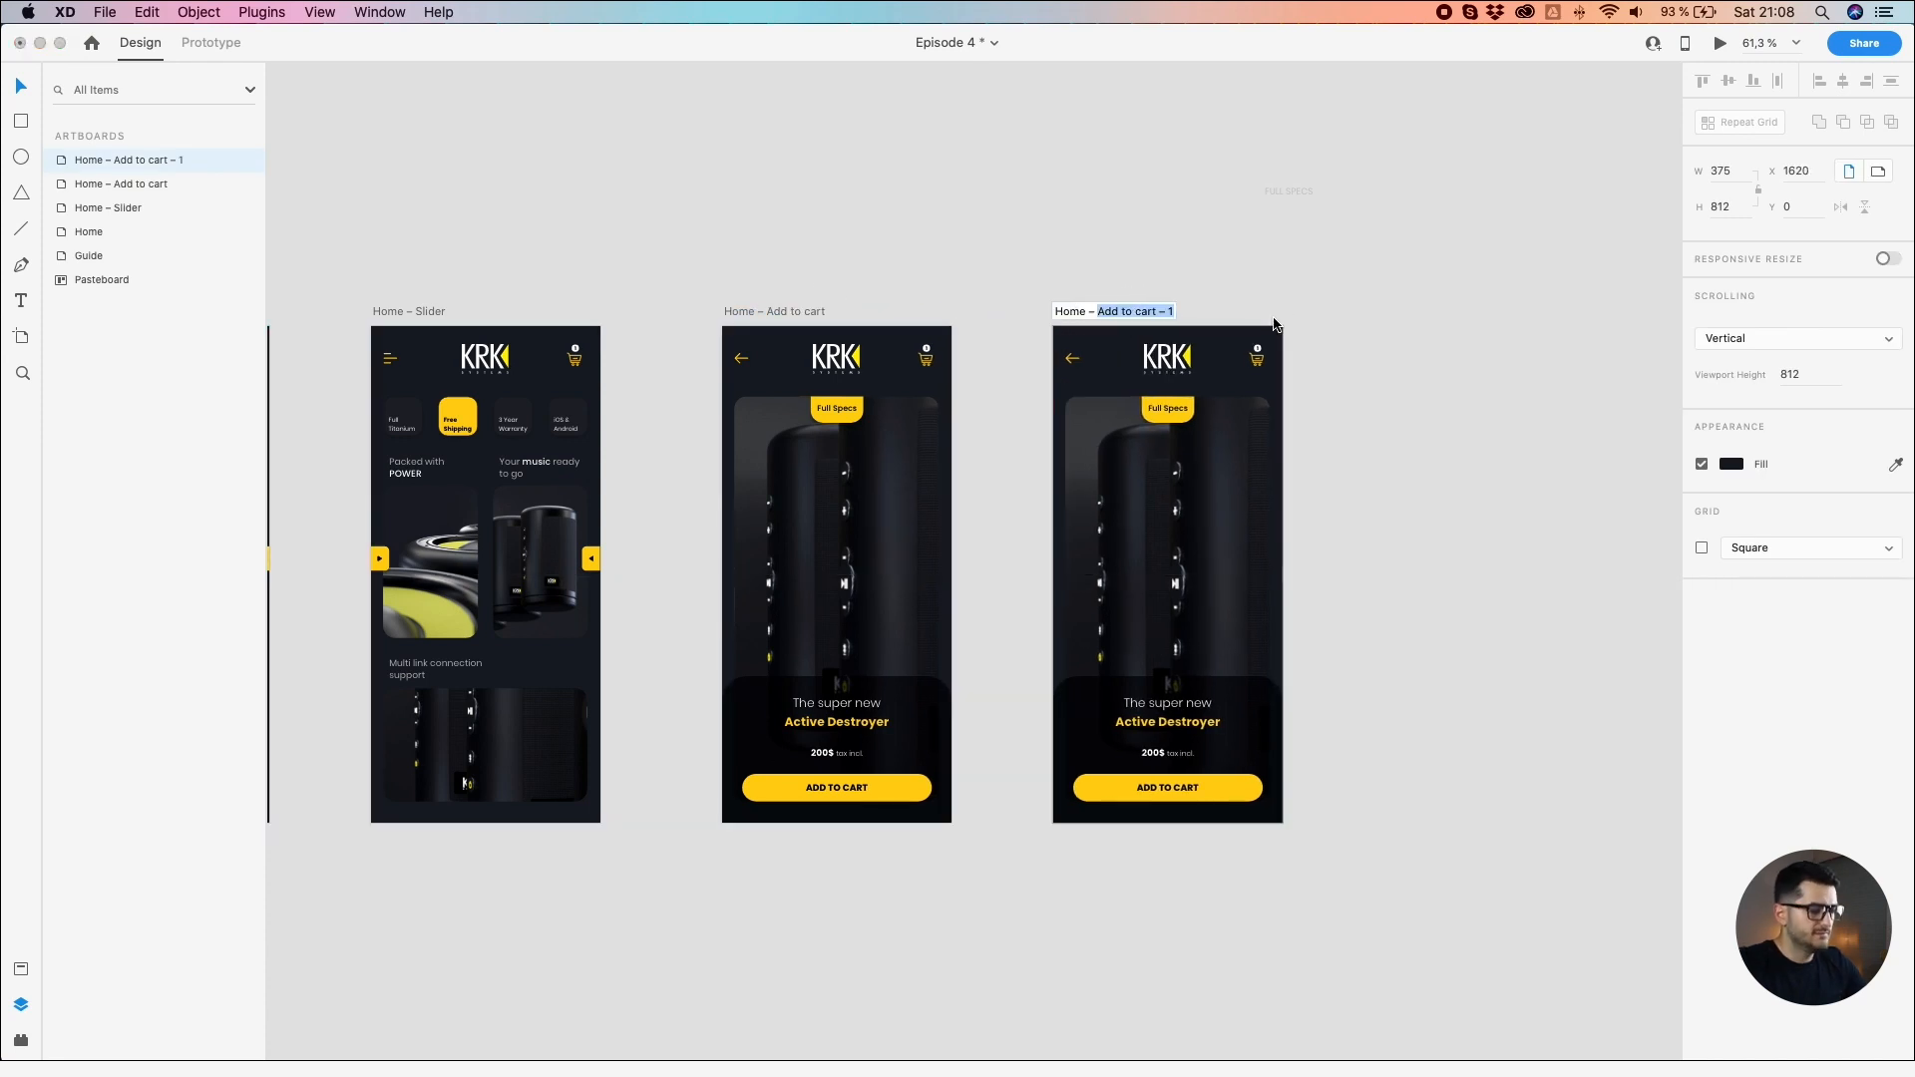
key("super+a")
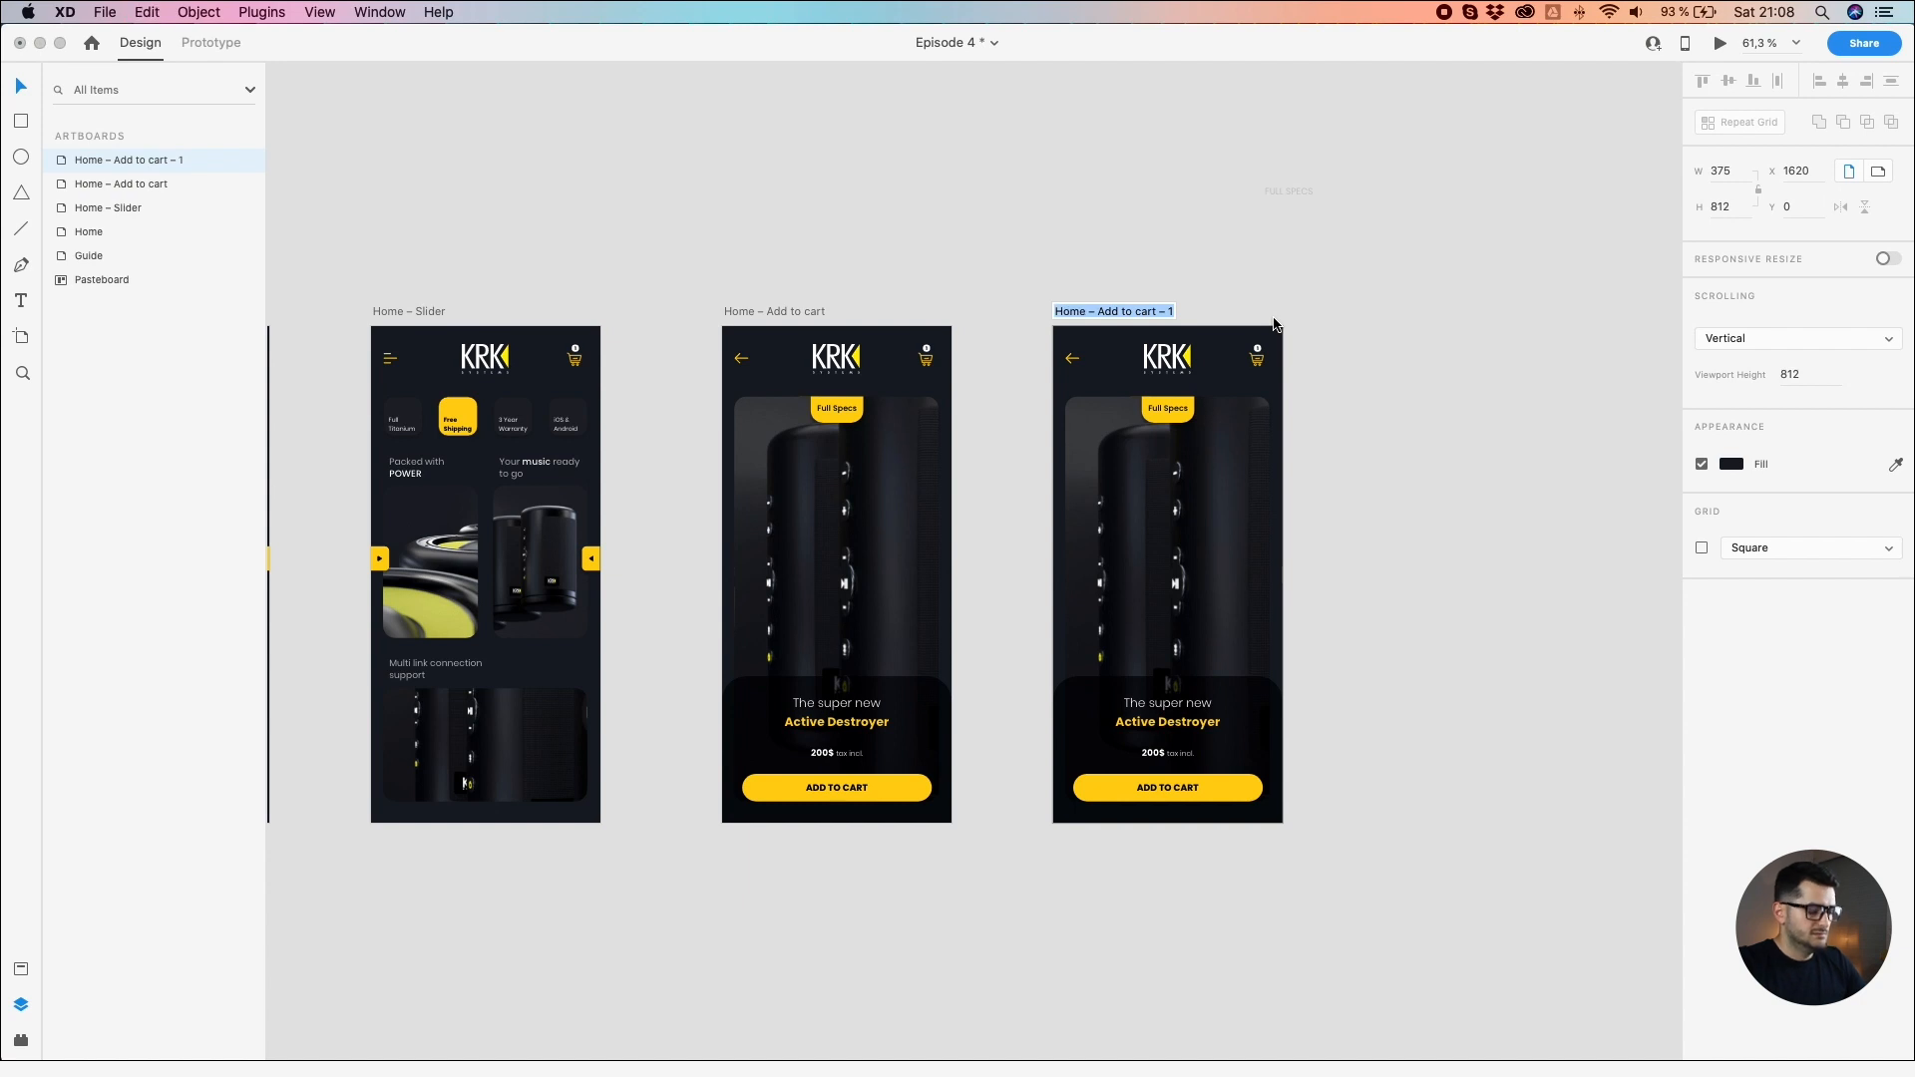
type("Final")
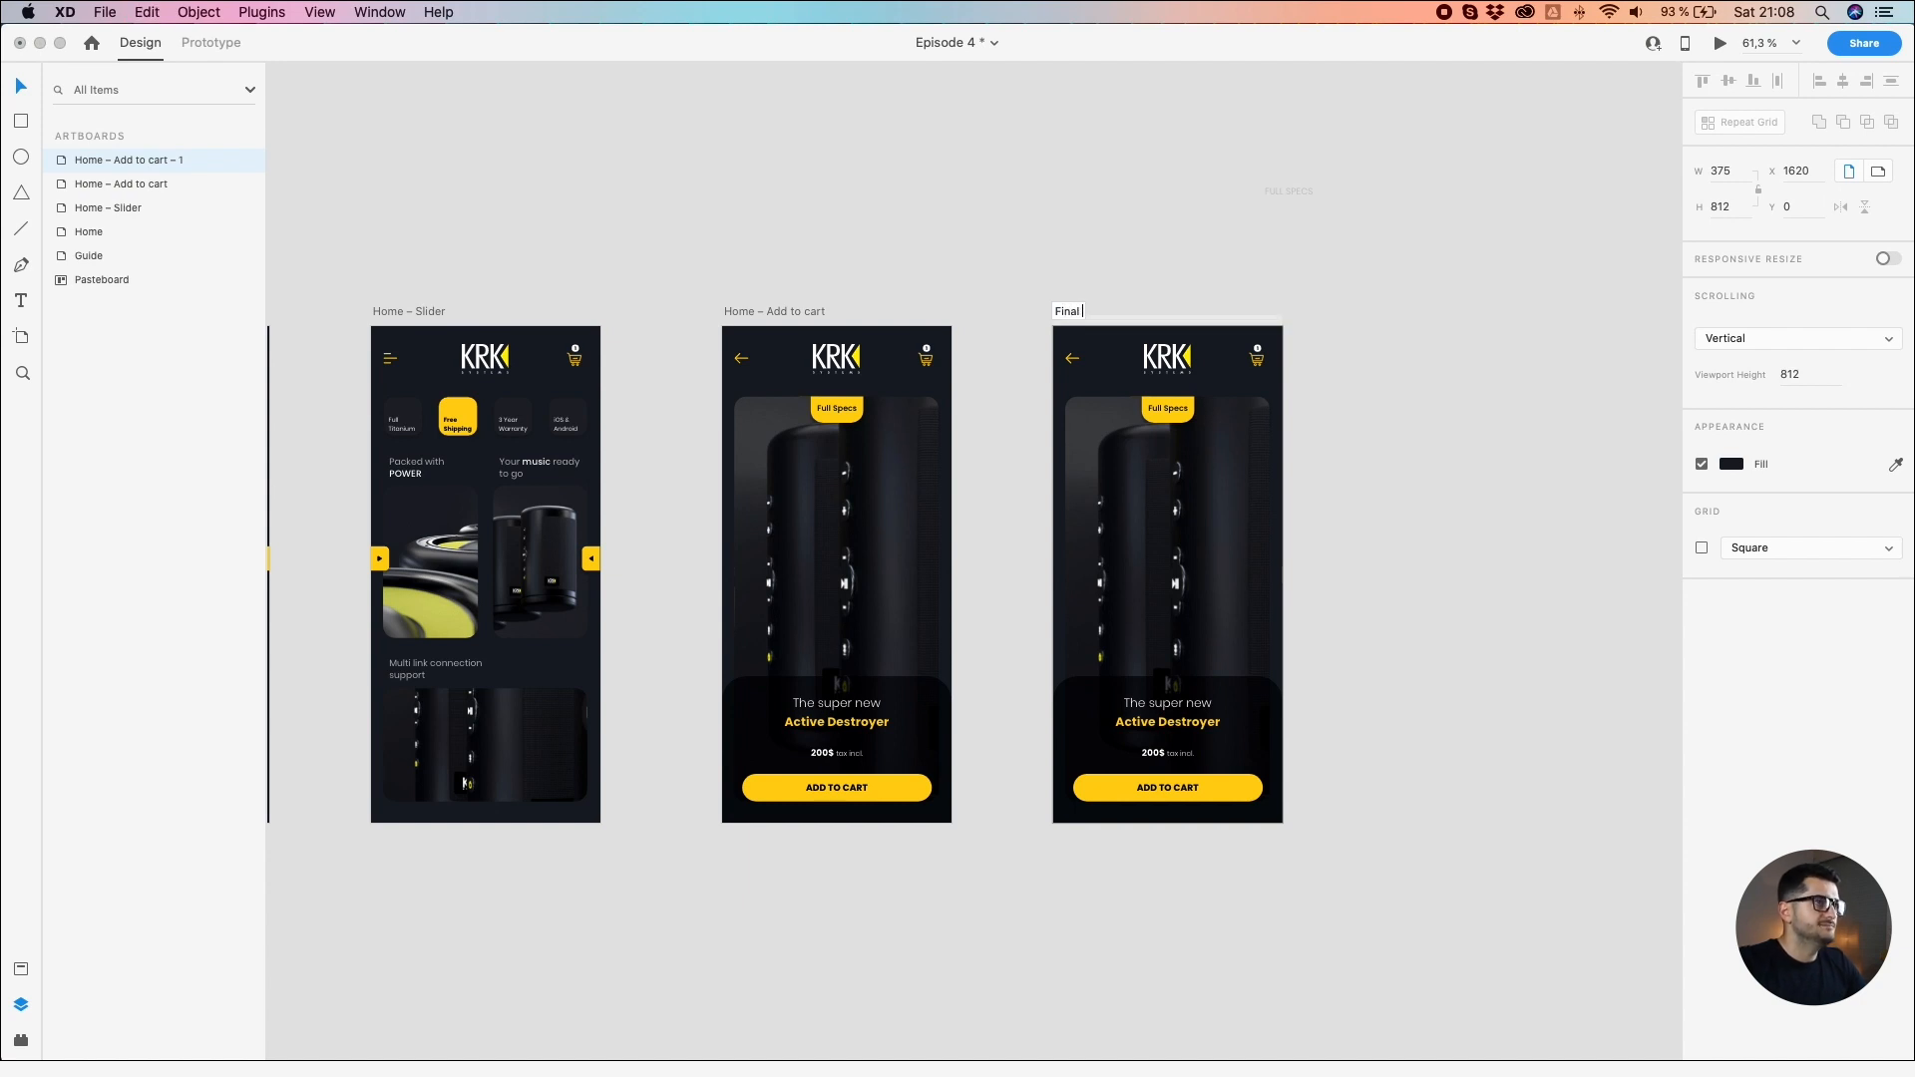
key("Return")
Step: Delete the stray FULL SPECS text from the pasteboard above the artboards
left_click_drag(1122, 161, 1455, 239)
scroll(1270, 184, "up", 5)
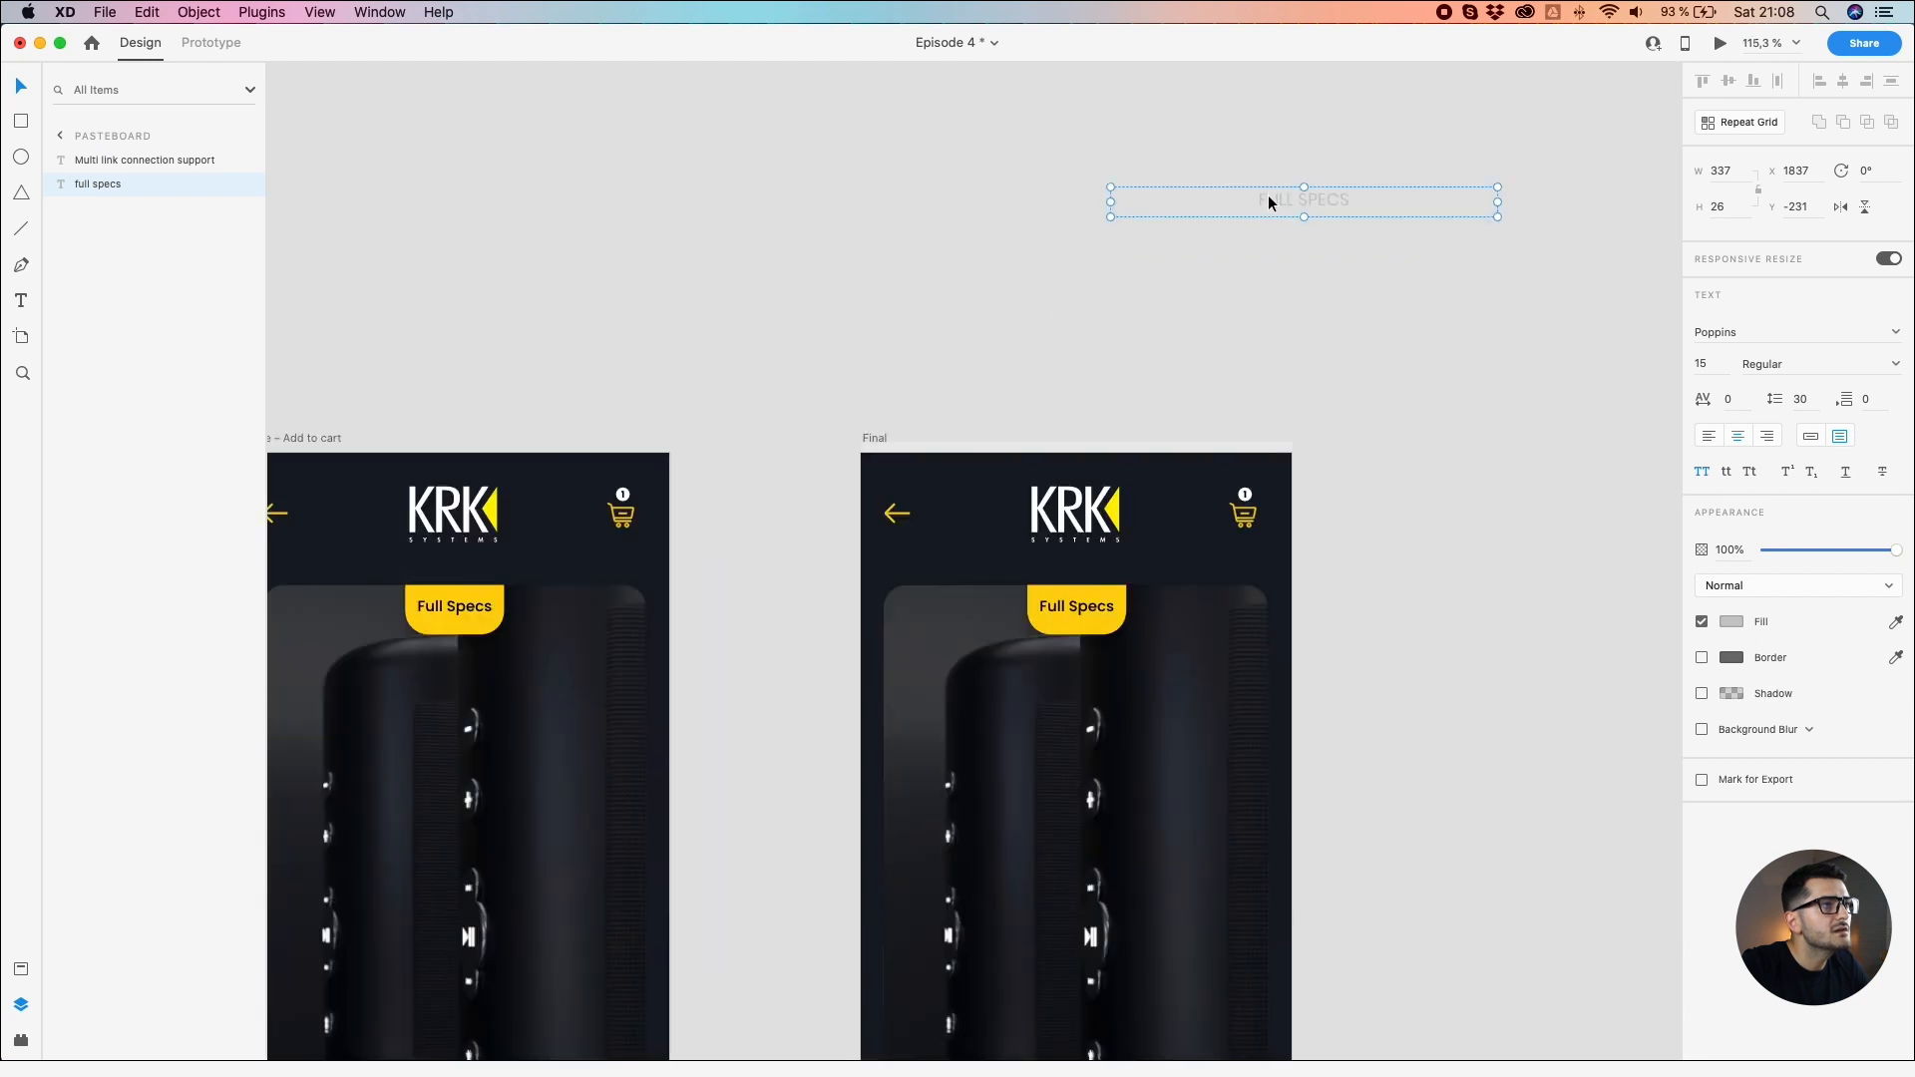
key("Delete")
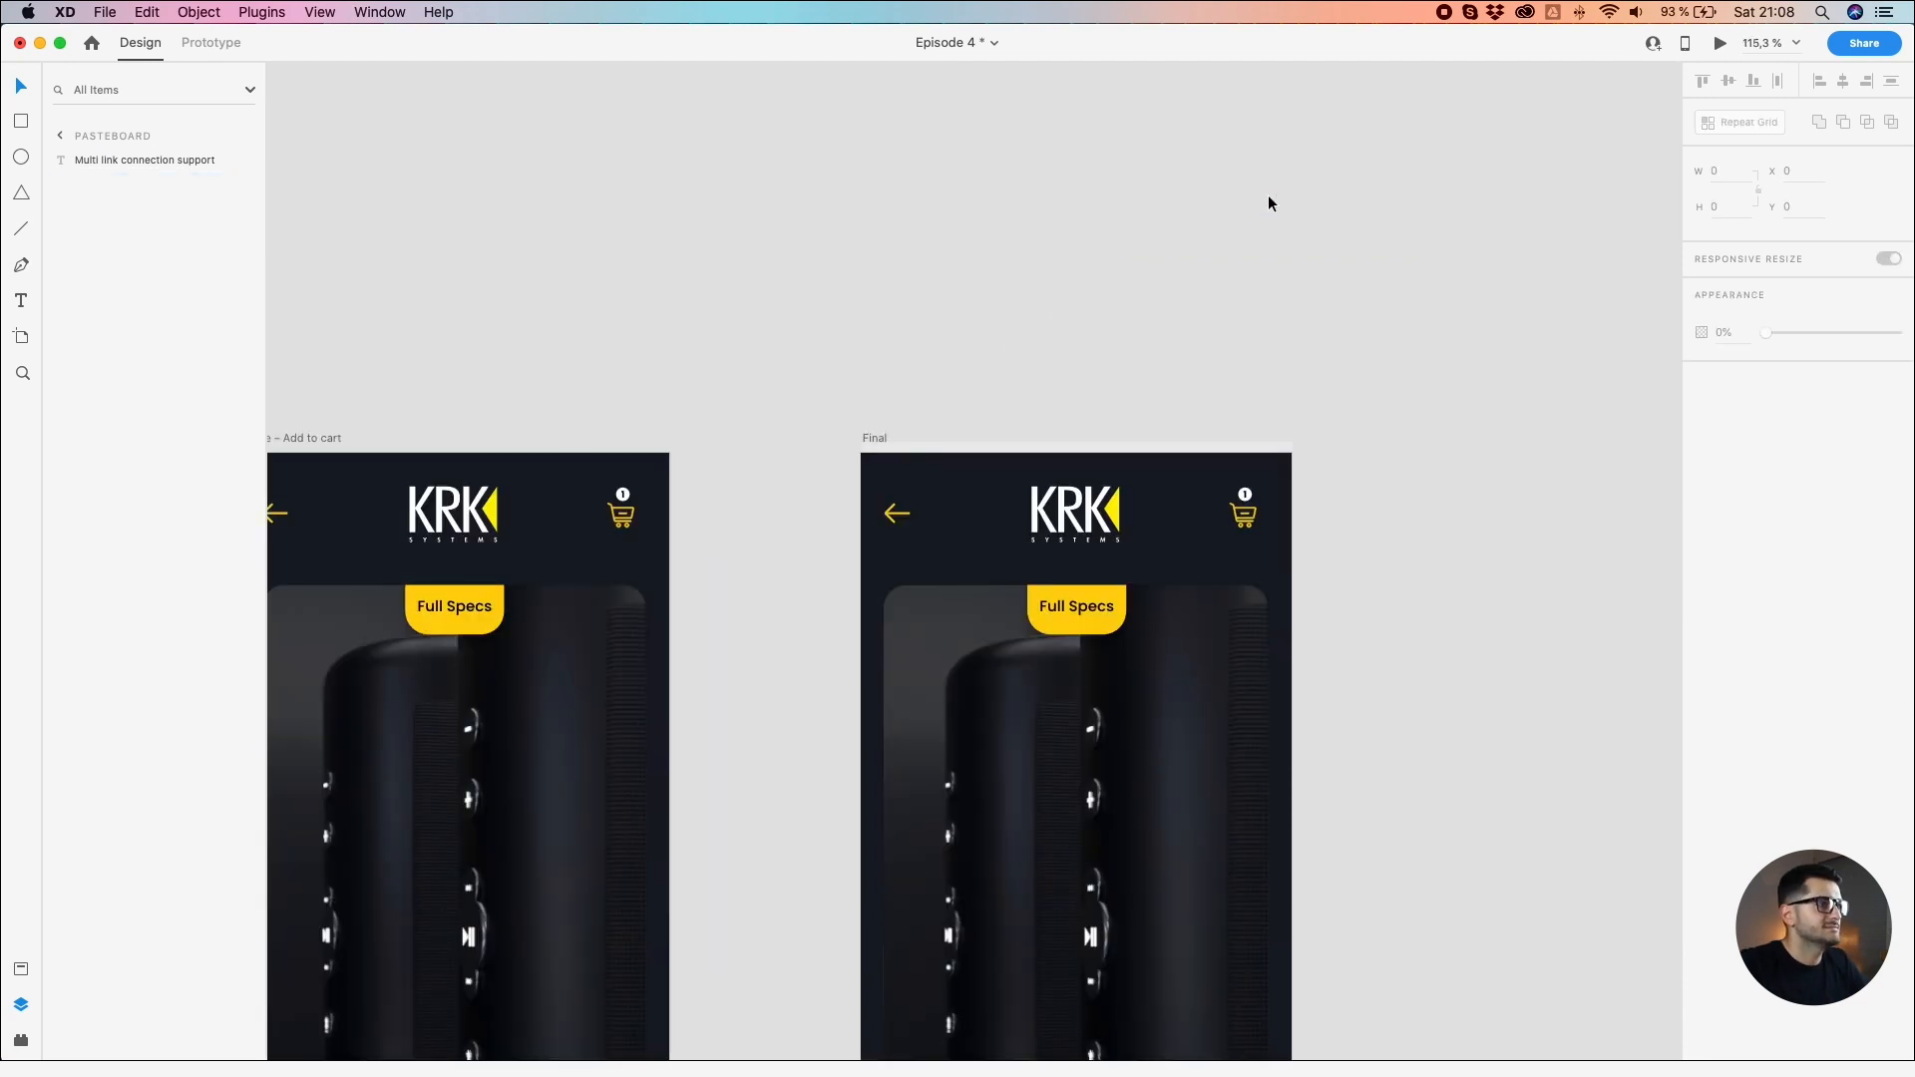
Step: Rename the Home – Add to cart artboard as "Card Expand"
scroll(1000, 252, "down", 5)
scroll(944, 259, "up", 1)
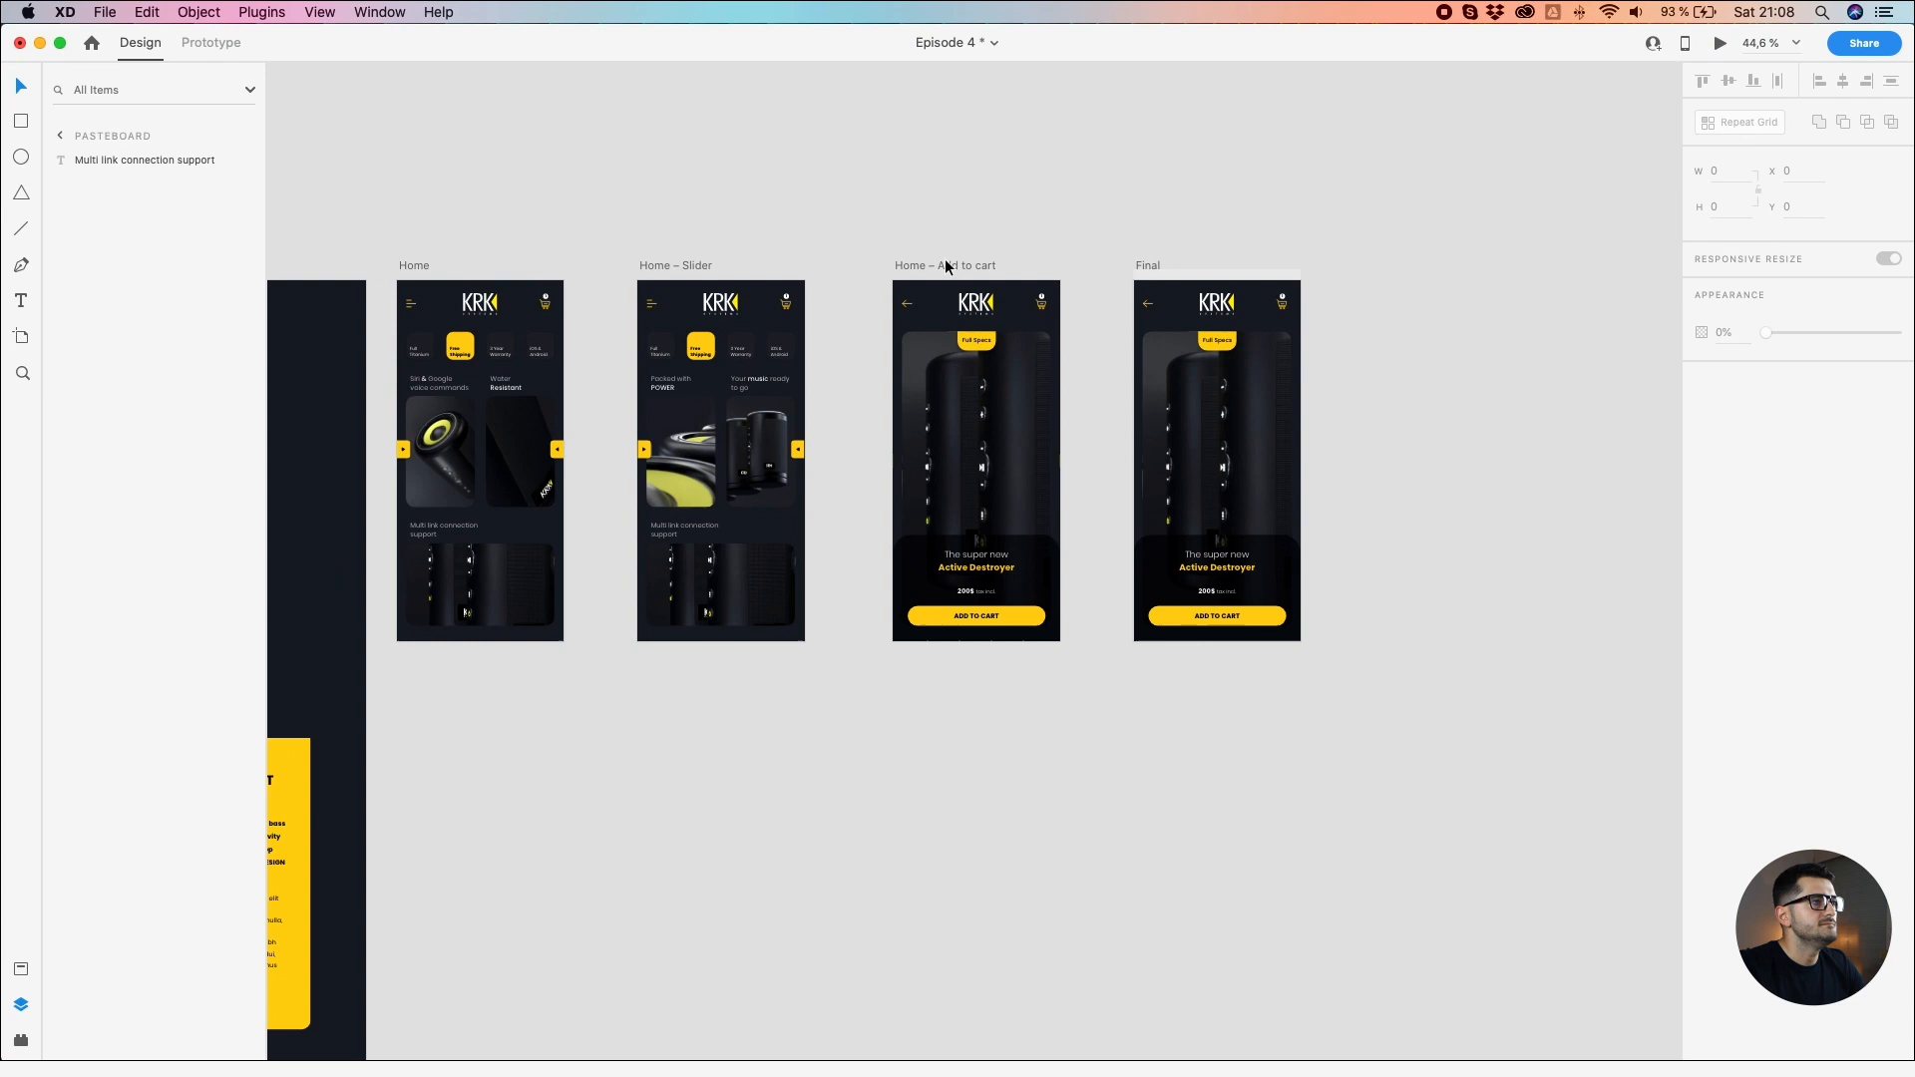
left_click(941, 257)
double_click(941, 258)
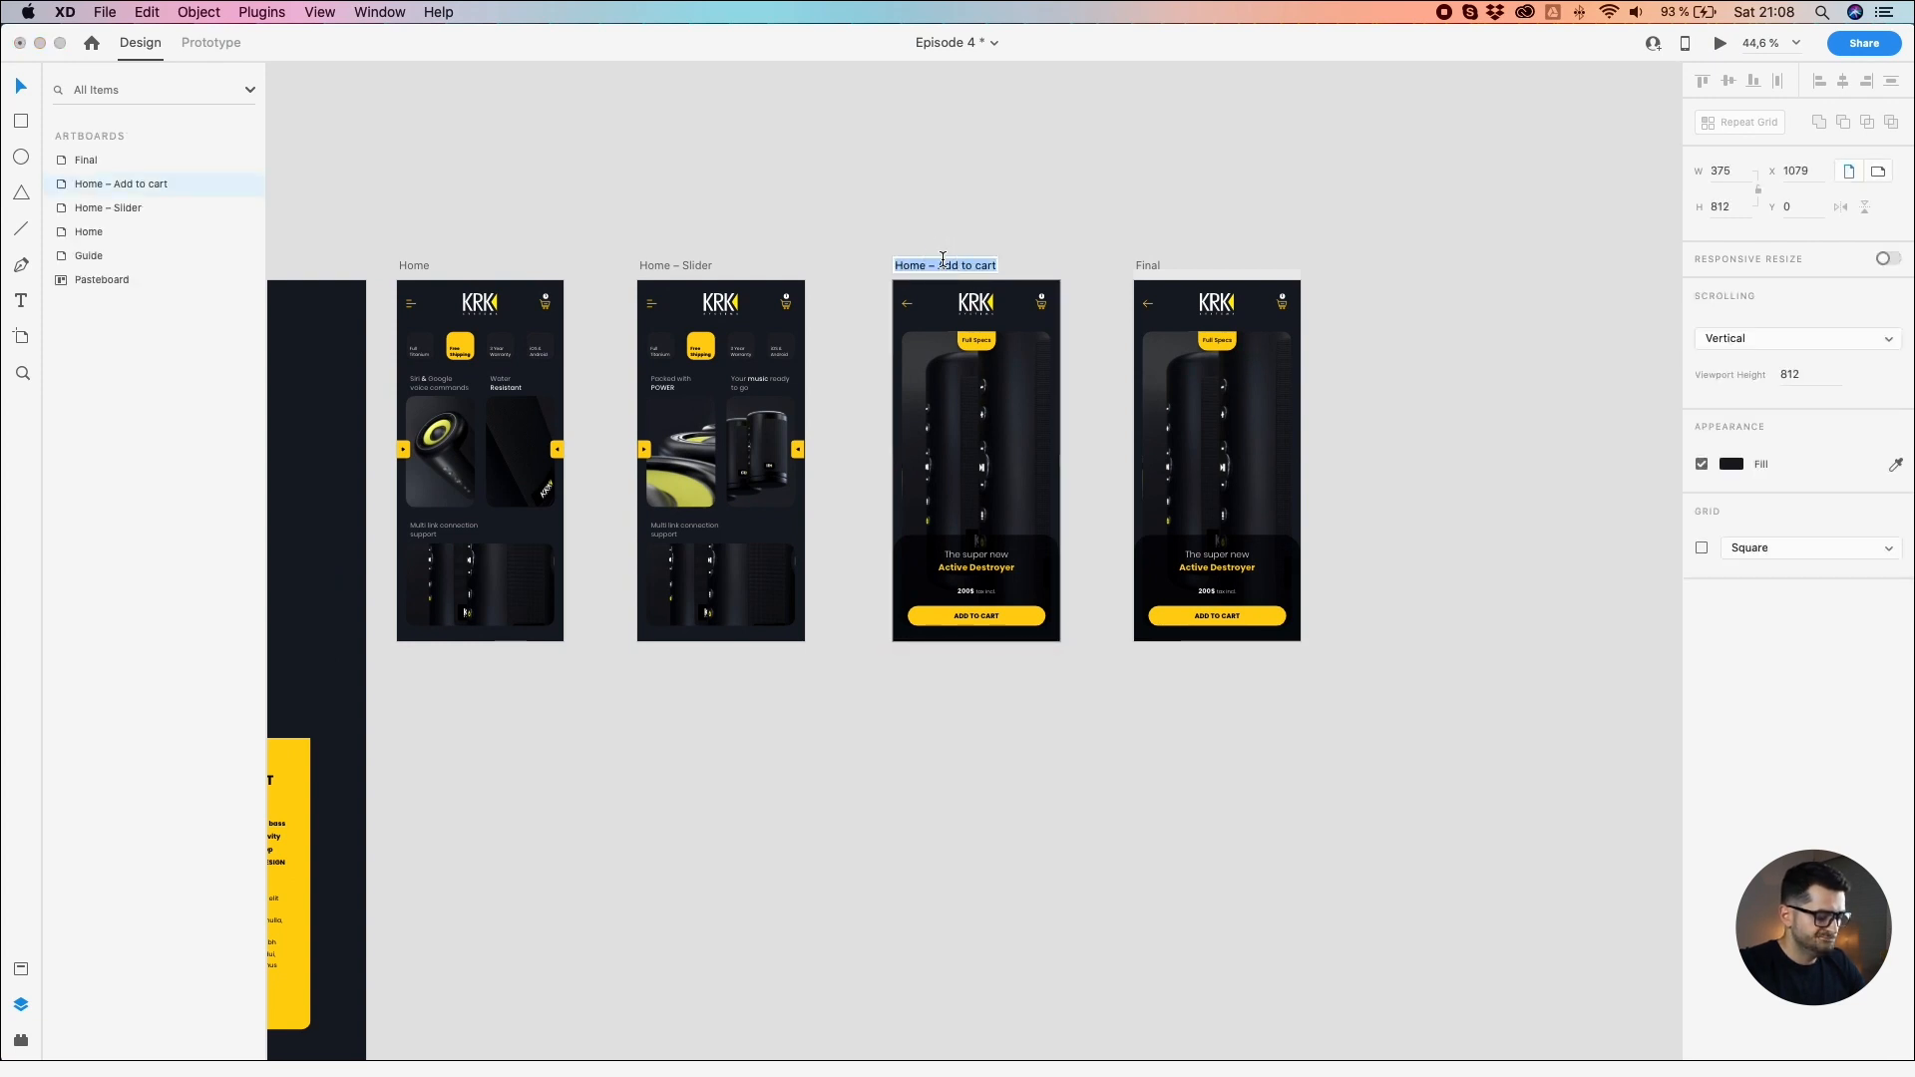
type("c")
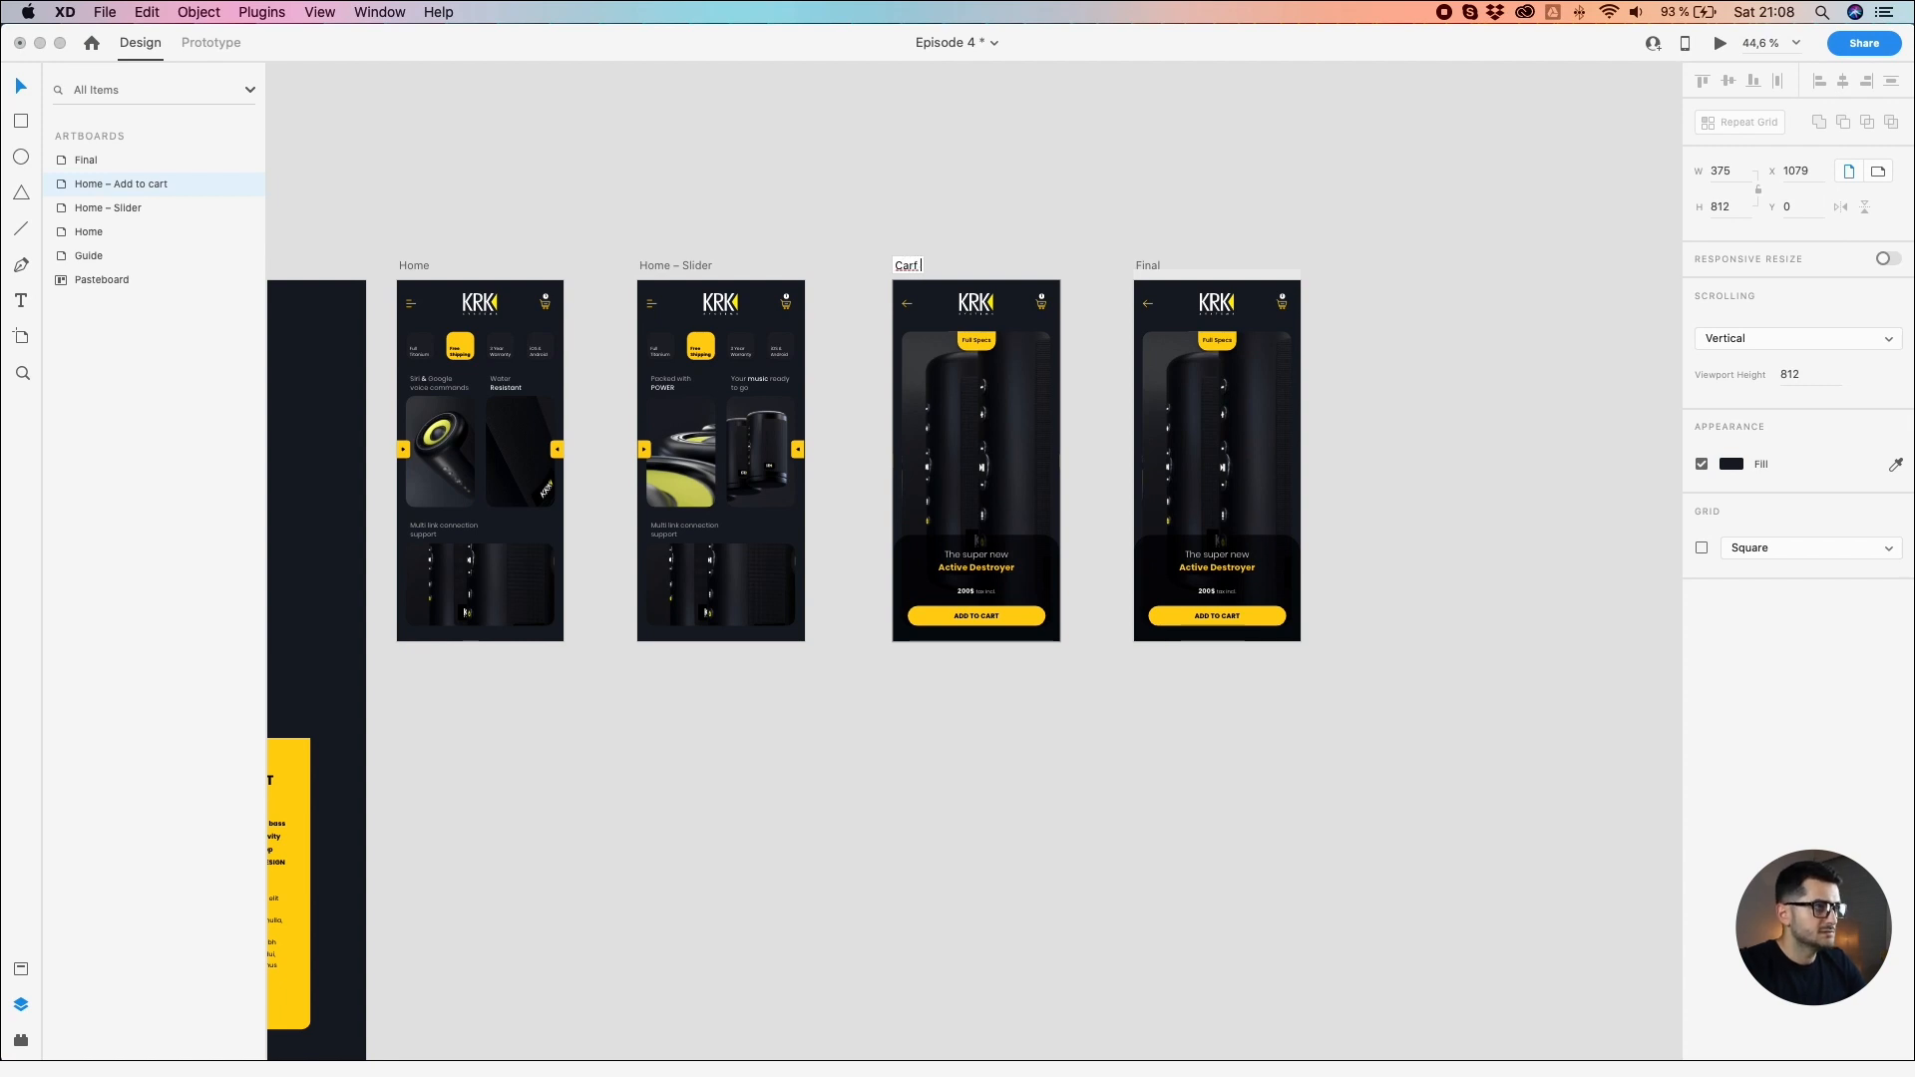
type("ard Expand")
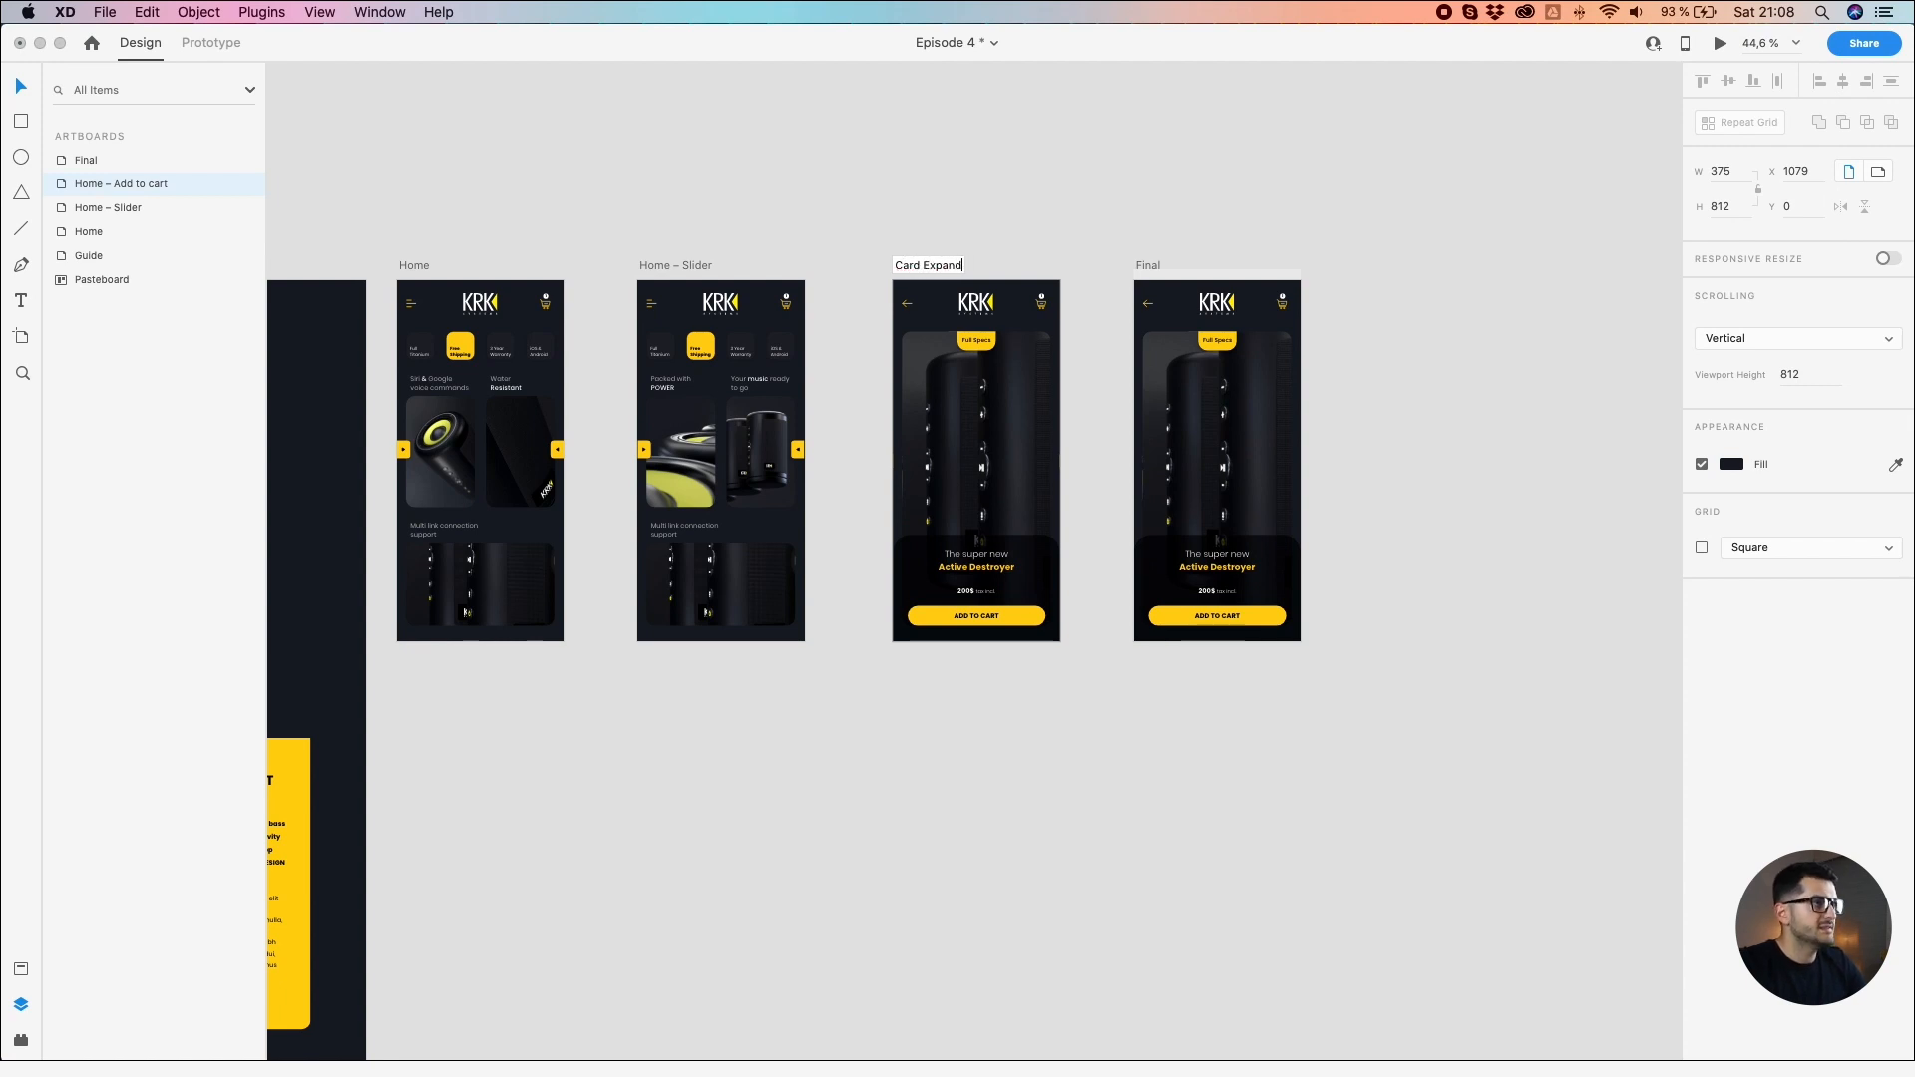
key("Return")
Step: Move the BUY group on the Card Expand artboard straight down to Y 811, below the visible screen
scroll(1043, 297, "up", 3)
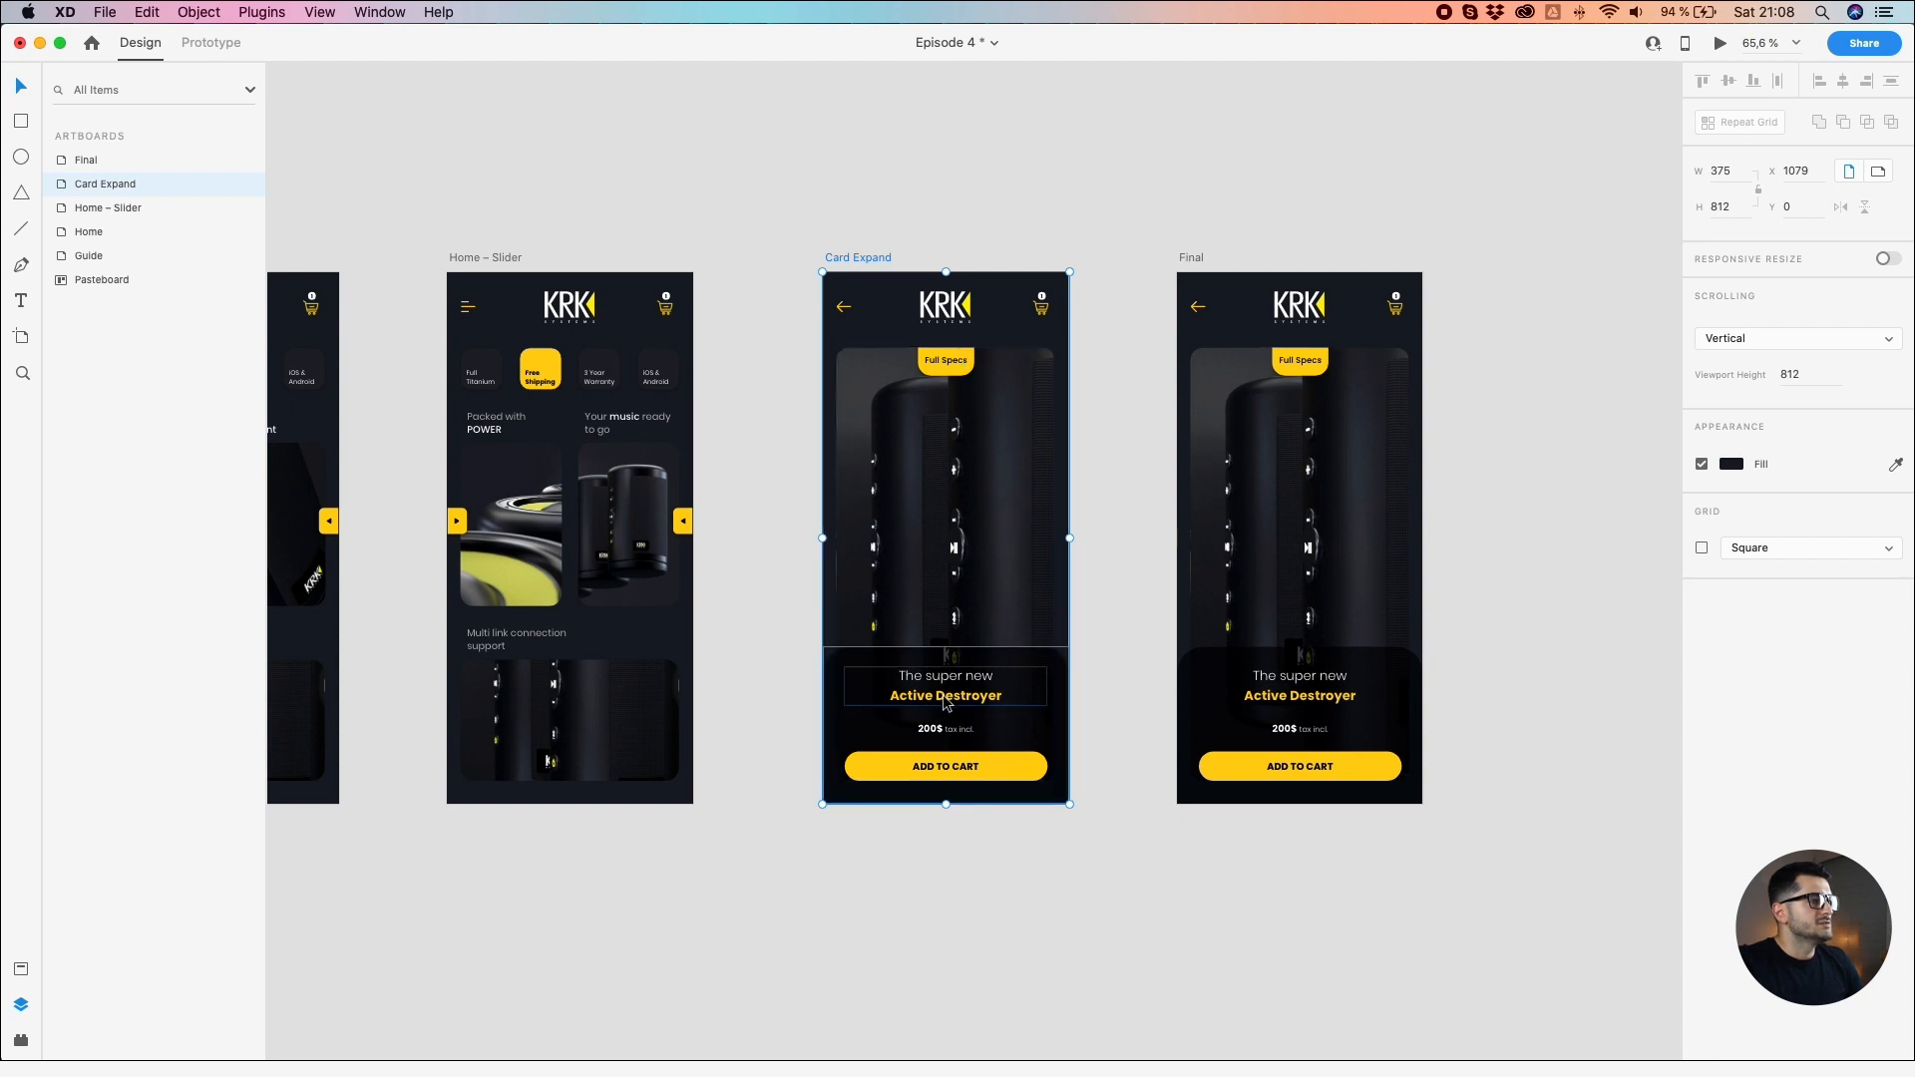
left_click(1054, 675)
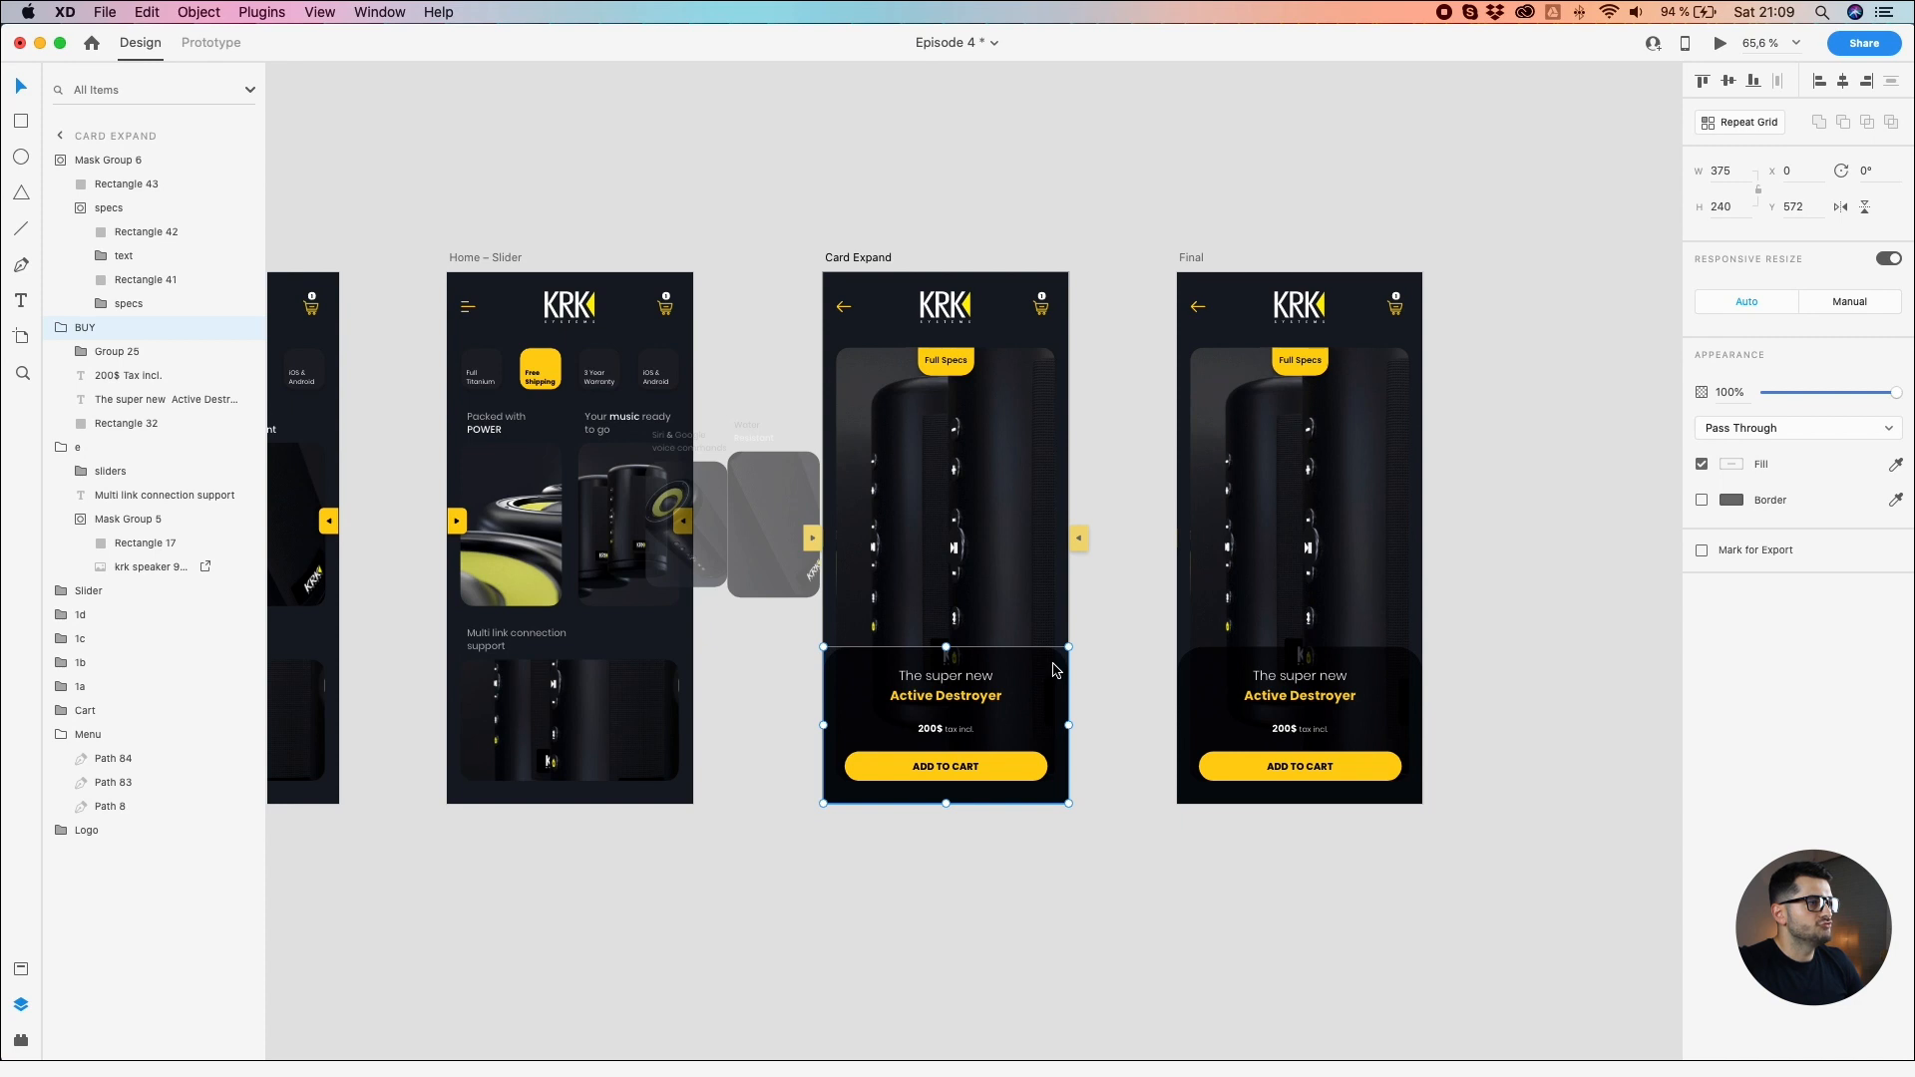
left_click_drag(1054, 670, 1038, 854)
scroll(1044, 778, "up", 5)
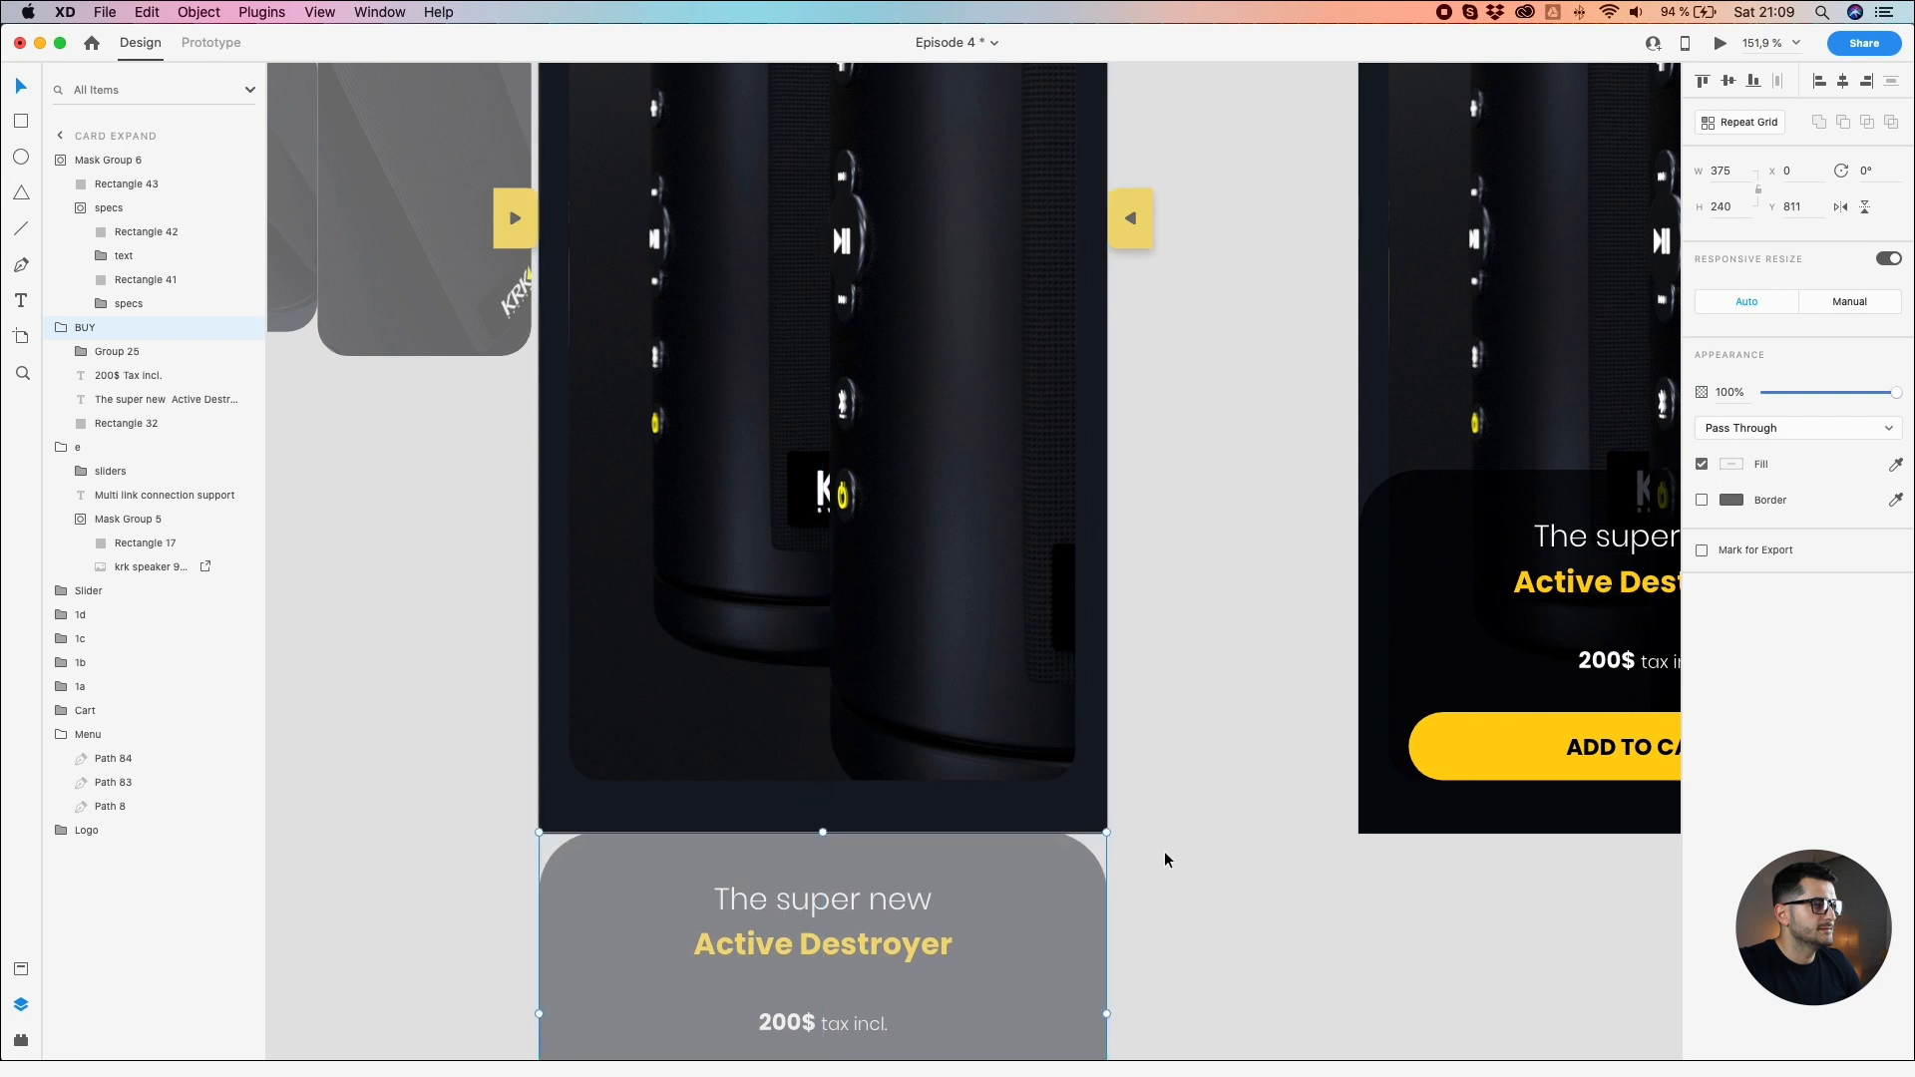
Step: Move the specs group on the Card Expand artboard straight up to Y -591, hiding its Full Specs tab above the card
left_click(1225, 850)
scroll(924, 793, "down", 5)
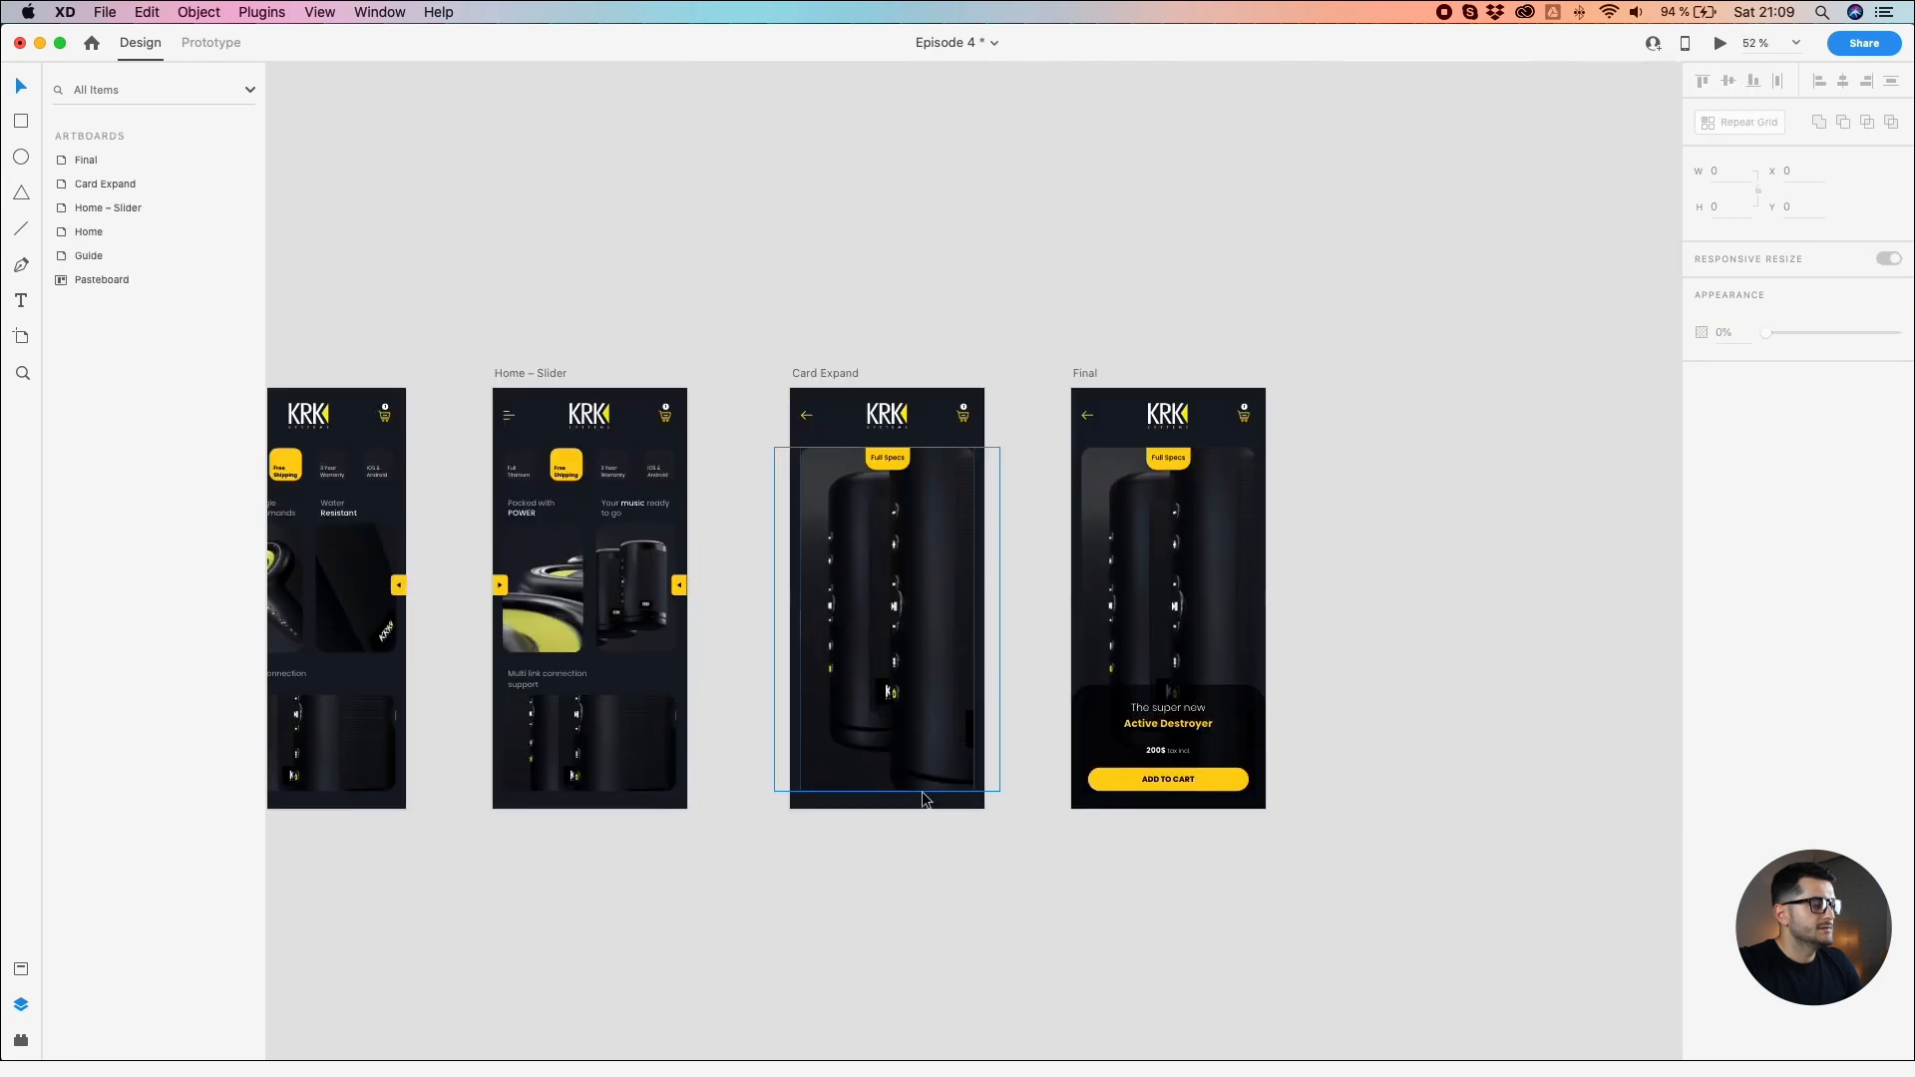
scroll(815, 436, "up", 5)
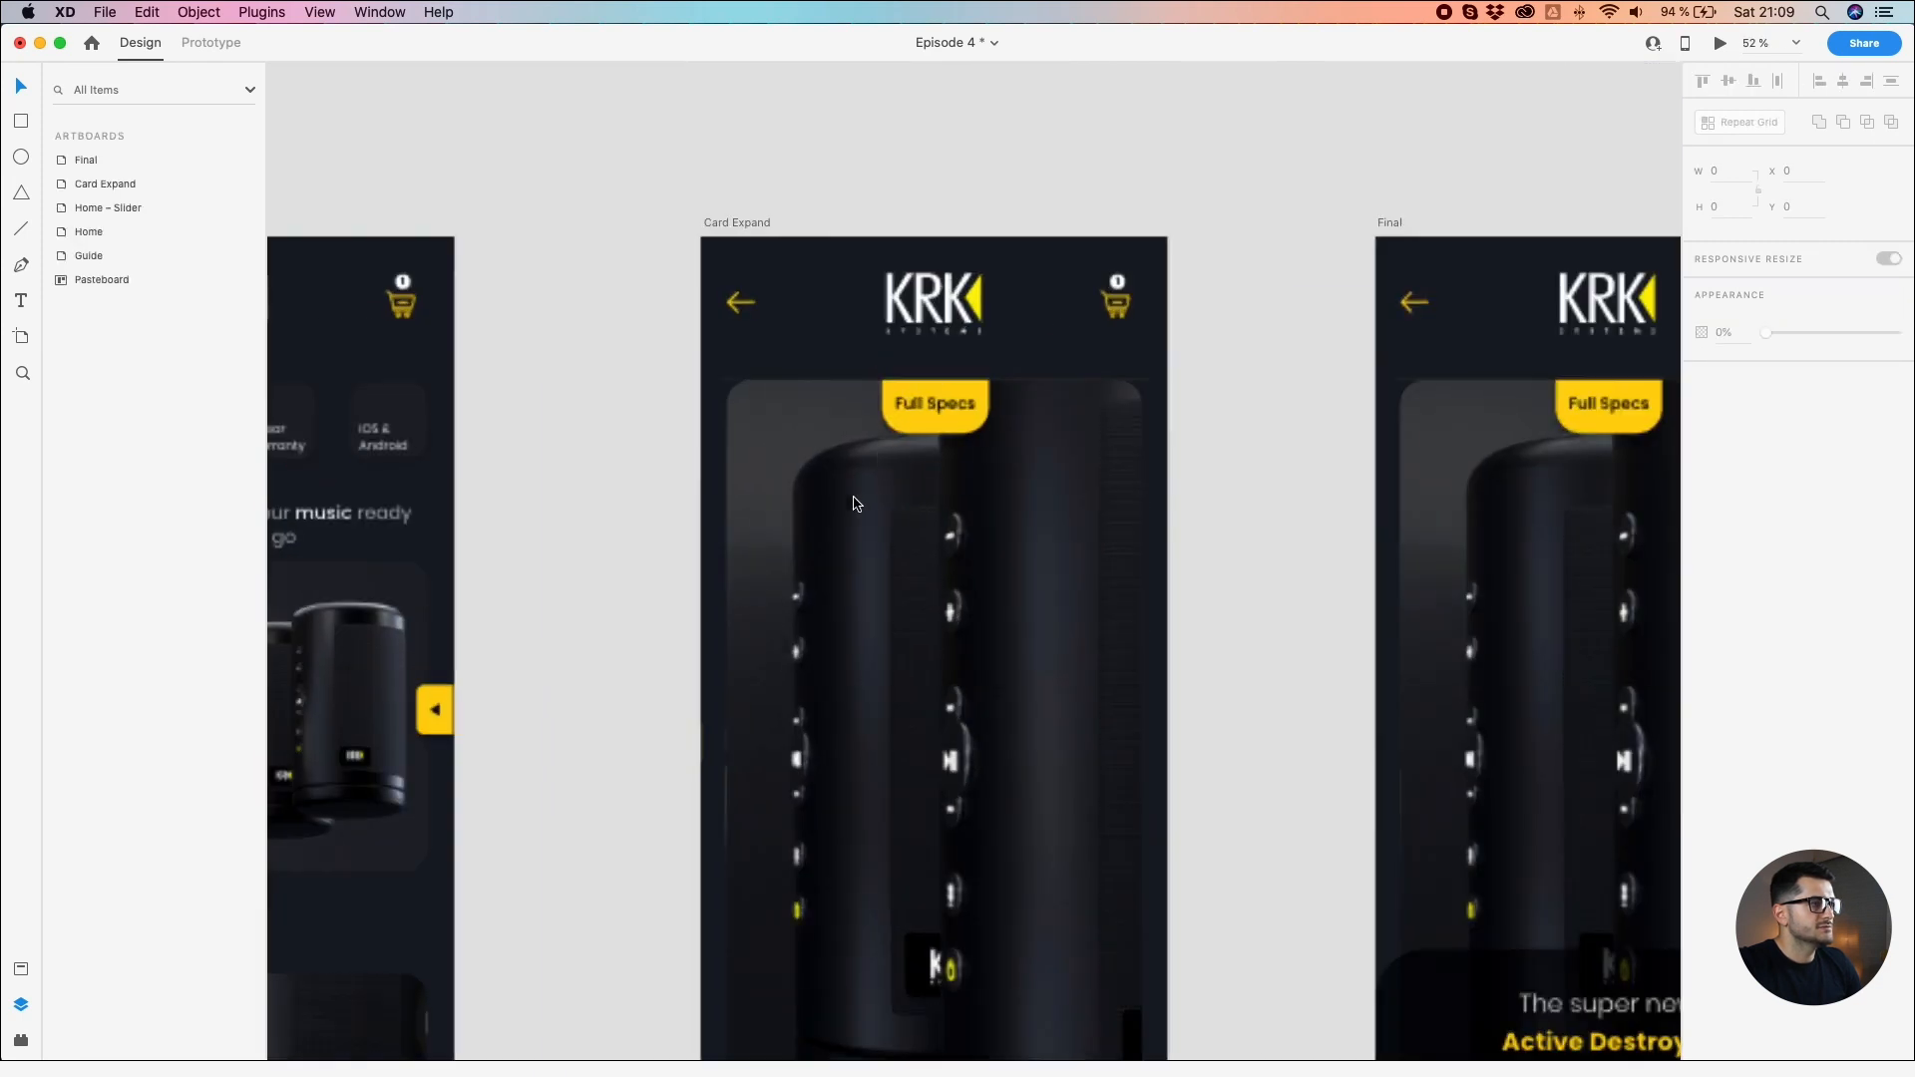
double_click(891, 427)
left_click_drag(891, 426, 893, 359)
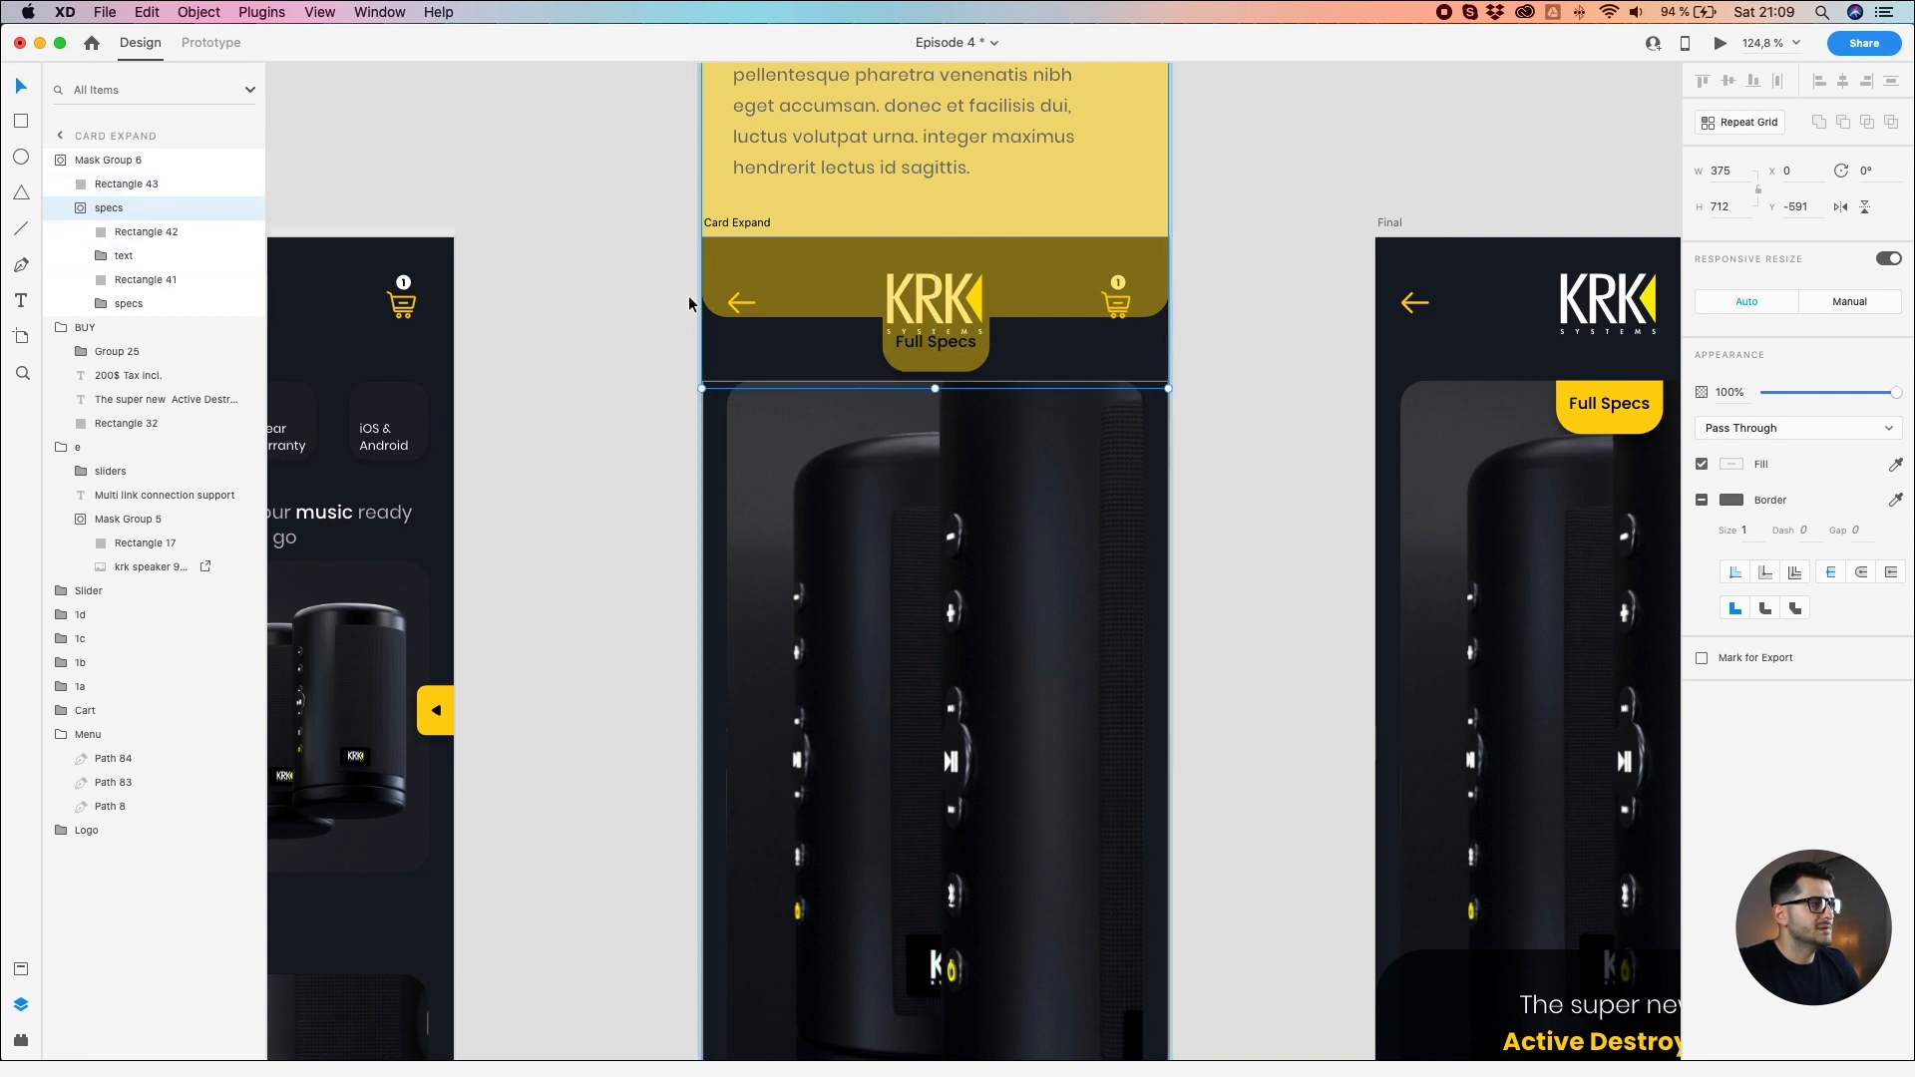
left_click(628, 357)
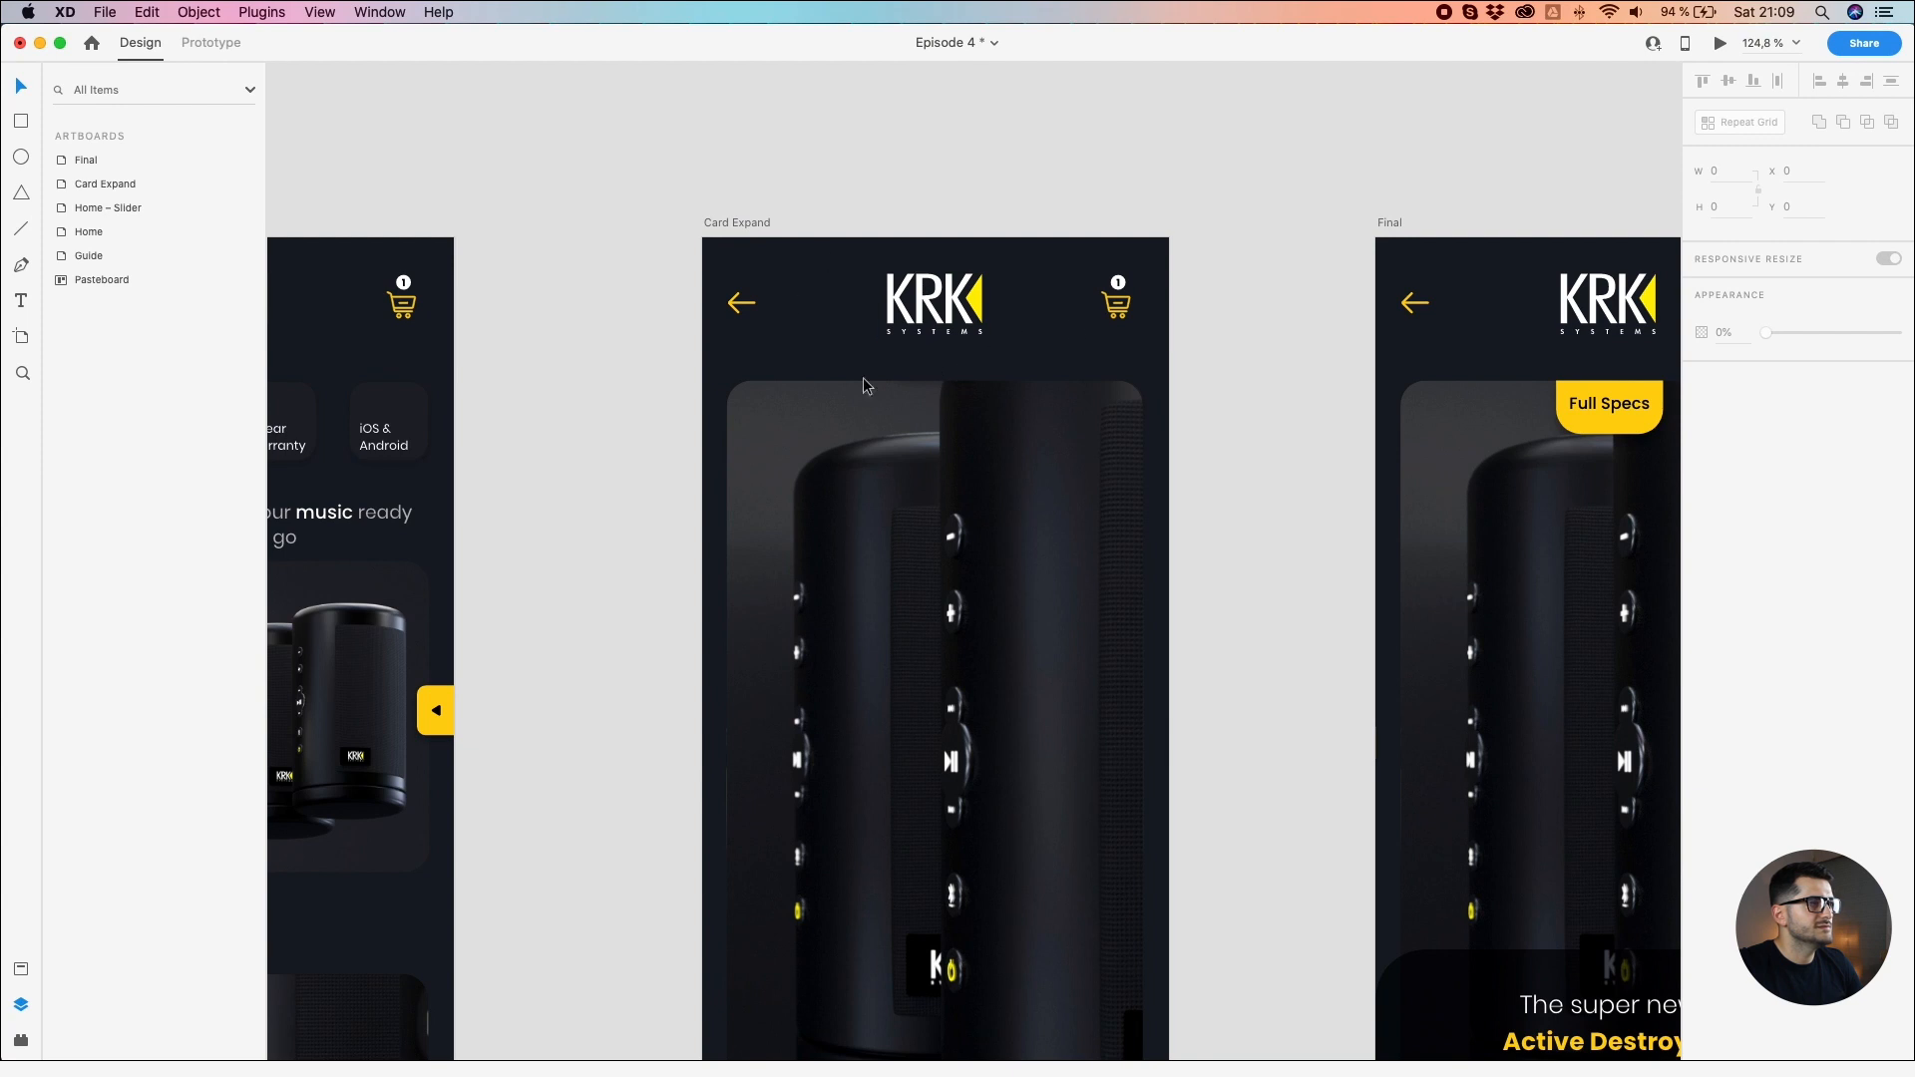
scroll(971, 324, "down", 5)
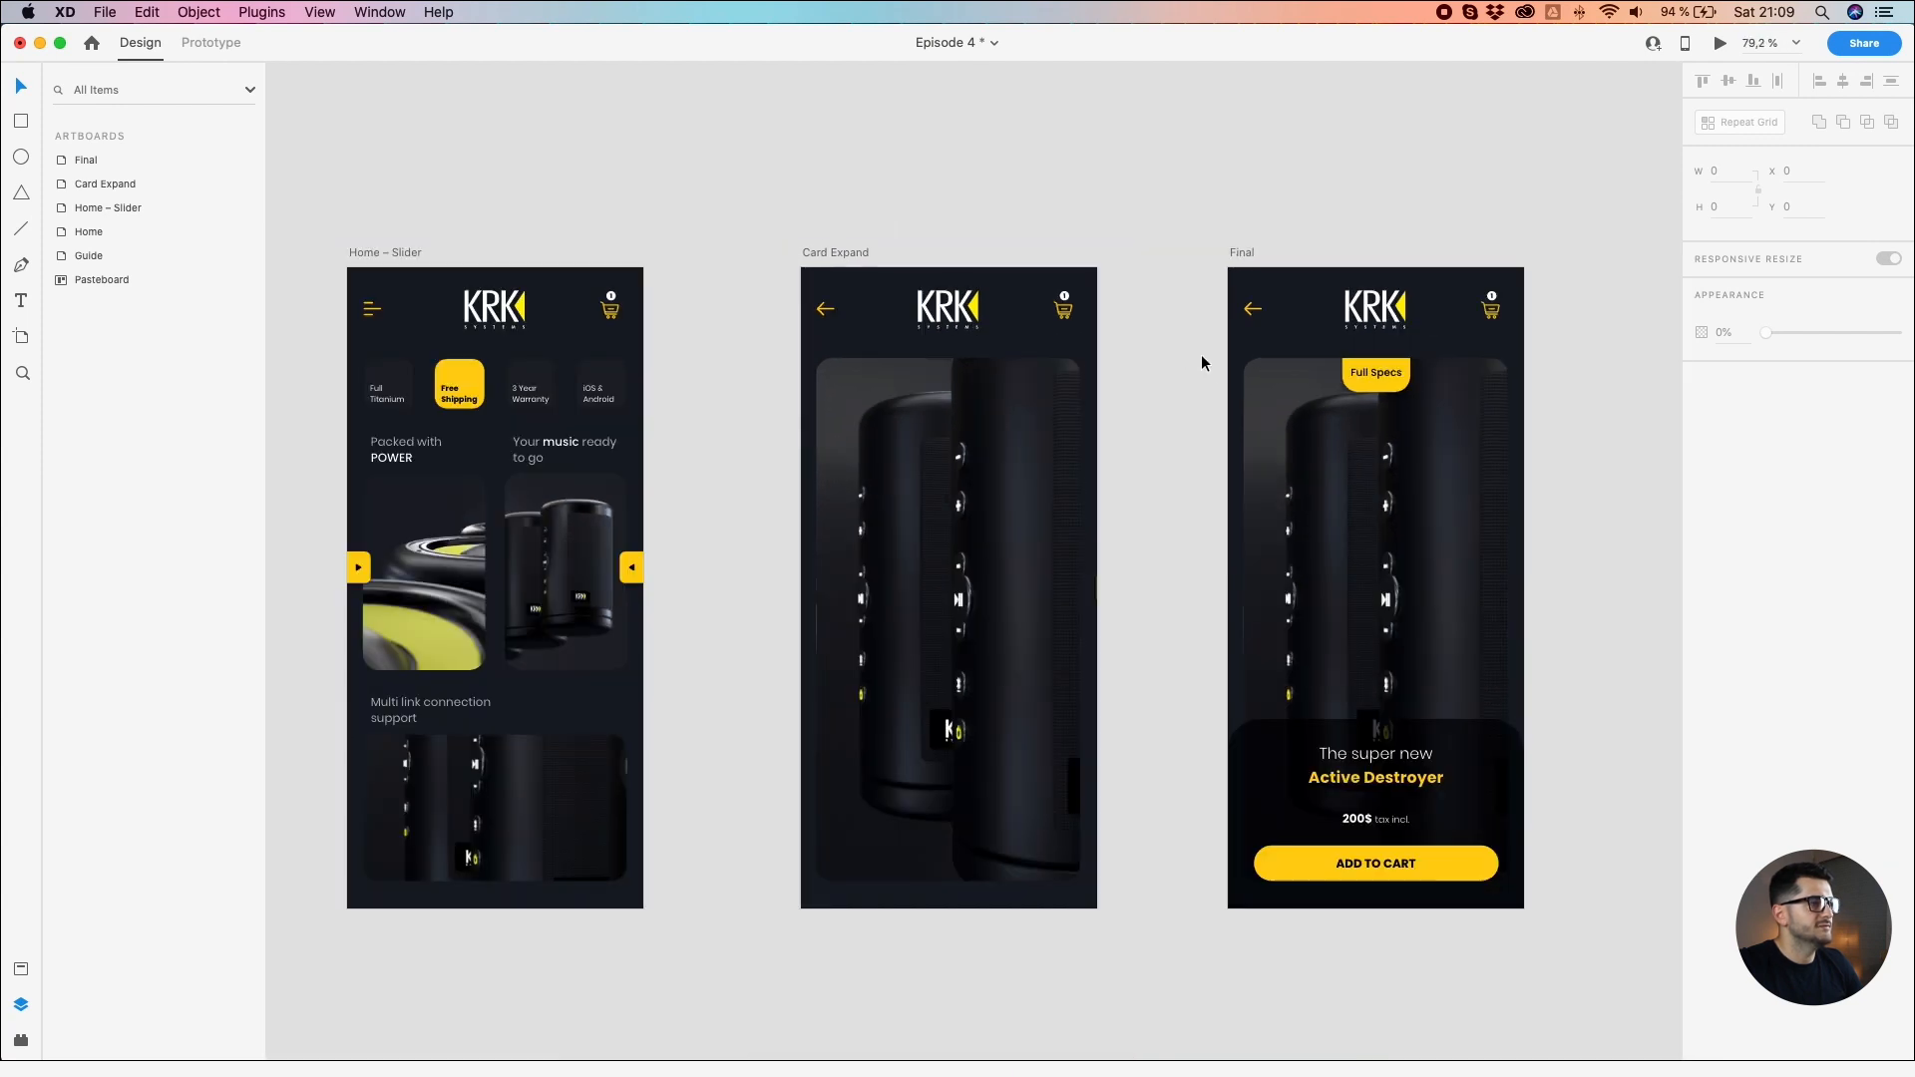
Step: Examine the bottom edges of the speaker cards on Home – Slider and Card Expand, including where the off-screen BUY group meets the artboard
left_click_drag(1213, 365, 1073, 367)
left_click(853, 795)
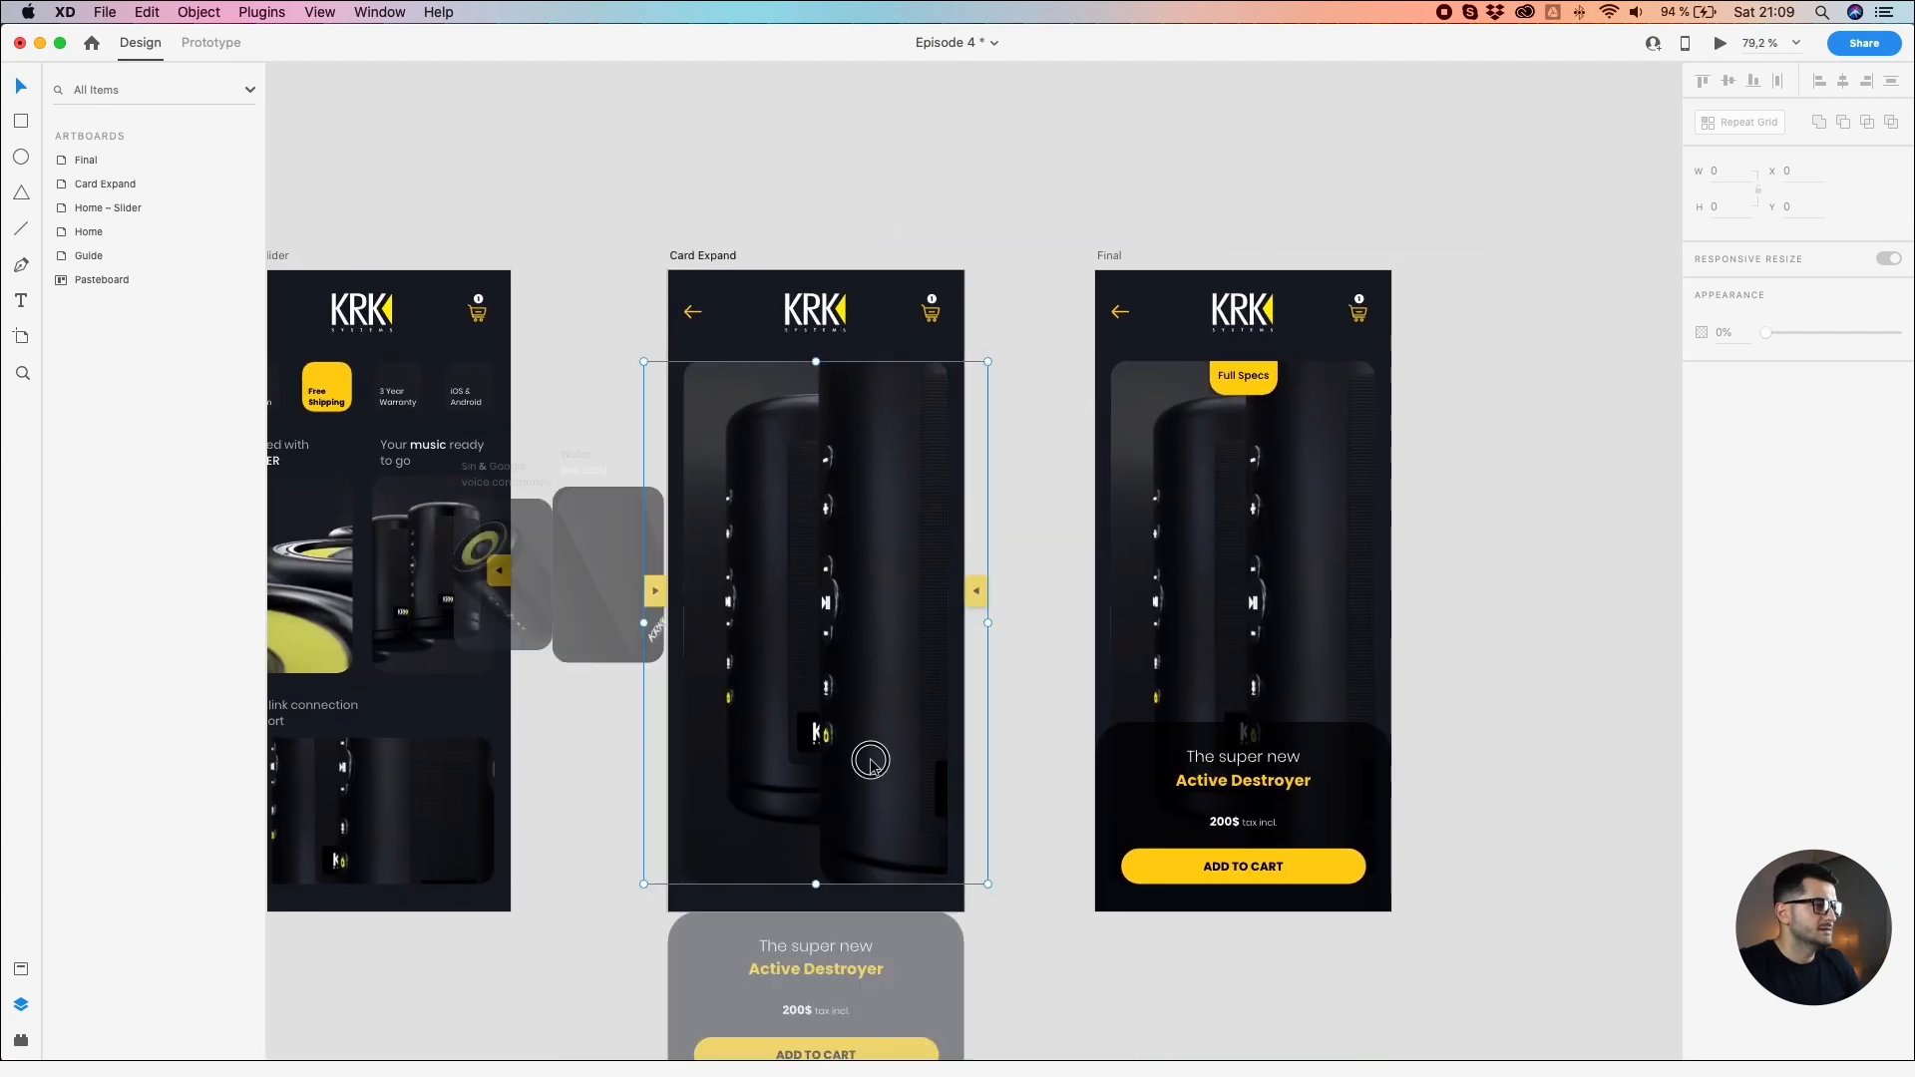
left_click(553, 911)
left_click(429, 870)
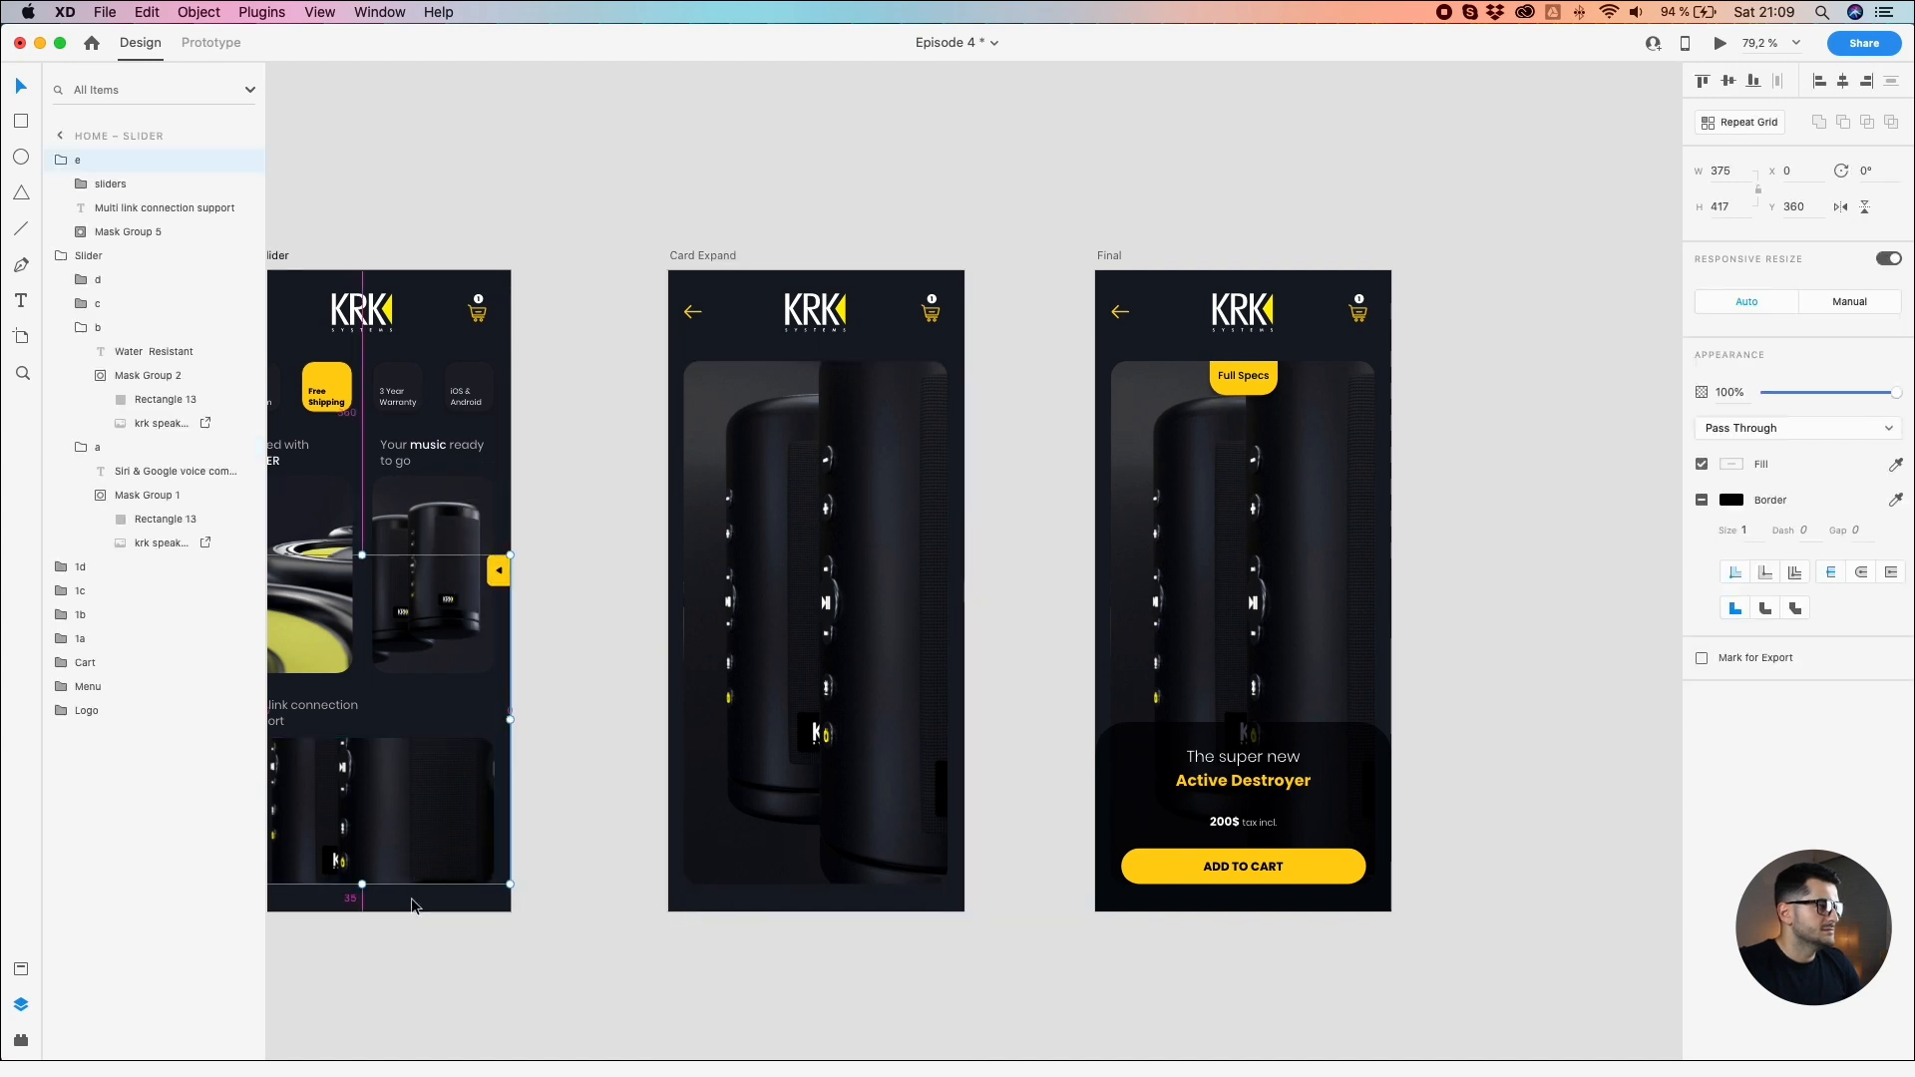
left_click(760, 864)
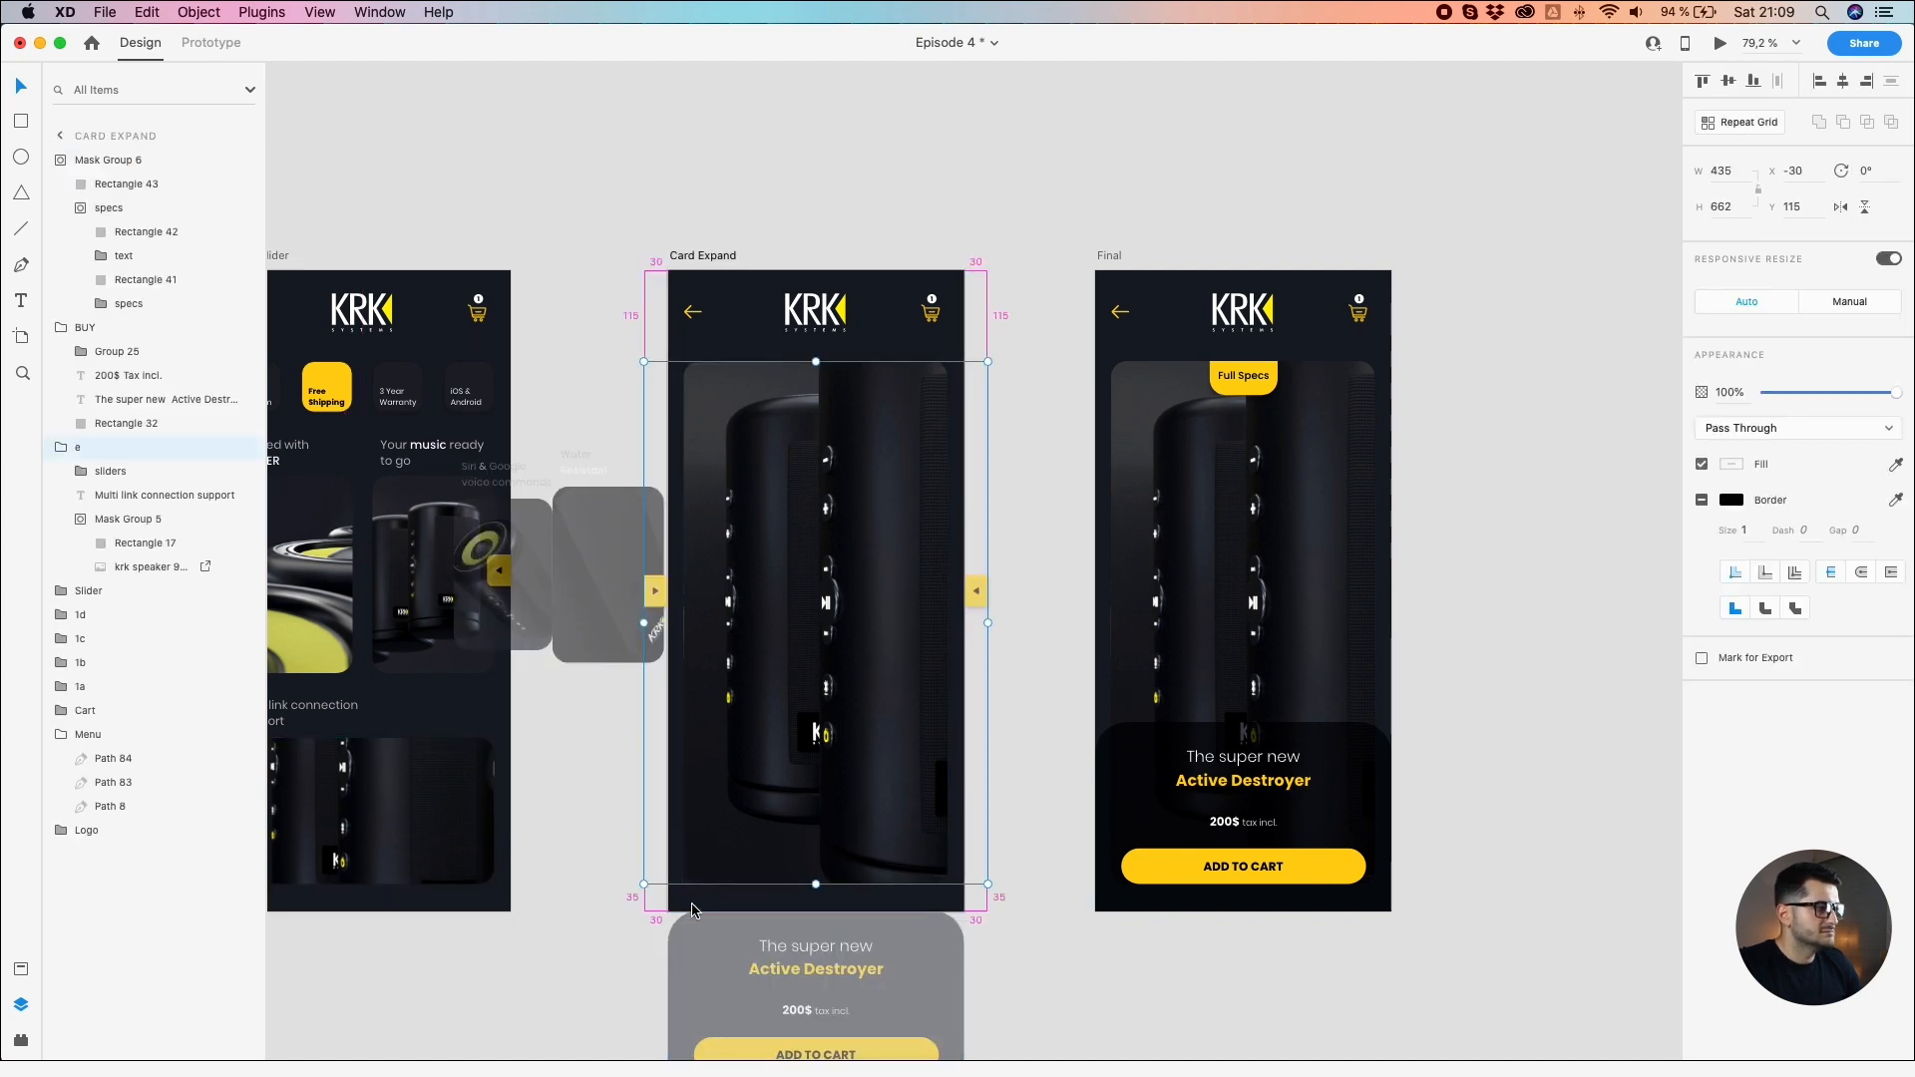
scroll(760, 864, "up", 5)
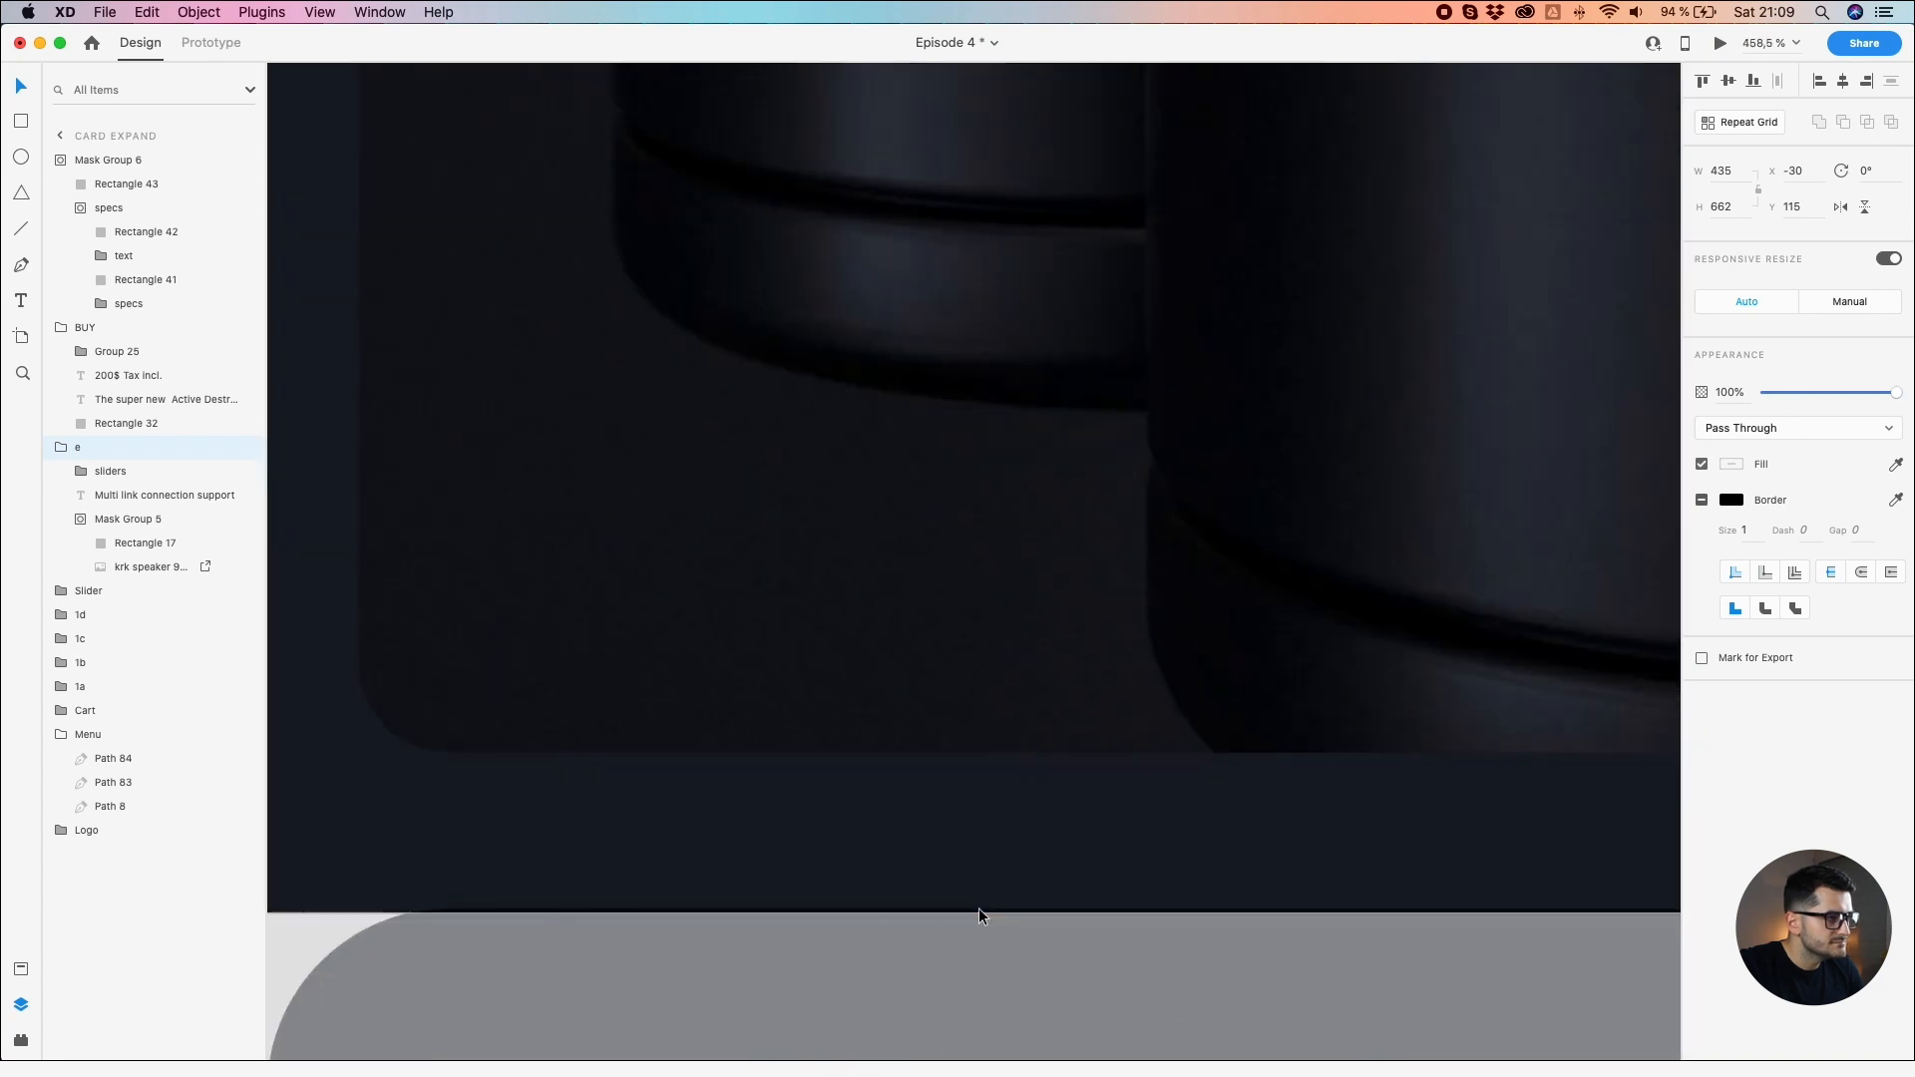
scroll(978, 910, "up", 5)
scroll(977, 910, "up", 2)
scroll(978, 910, "down", 10)
left_click(1253, 868)
scroll(1028, 853, "up", 5)
scroll(1032, 798, "down", 10)
scroll(1135, 817, "up", 5)
left_click(808, 649)
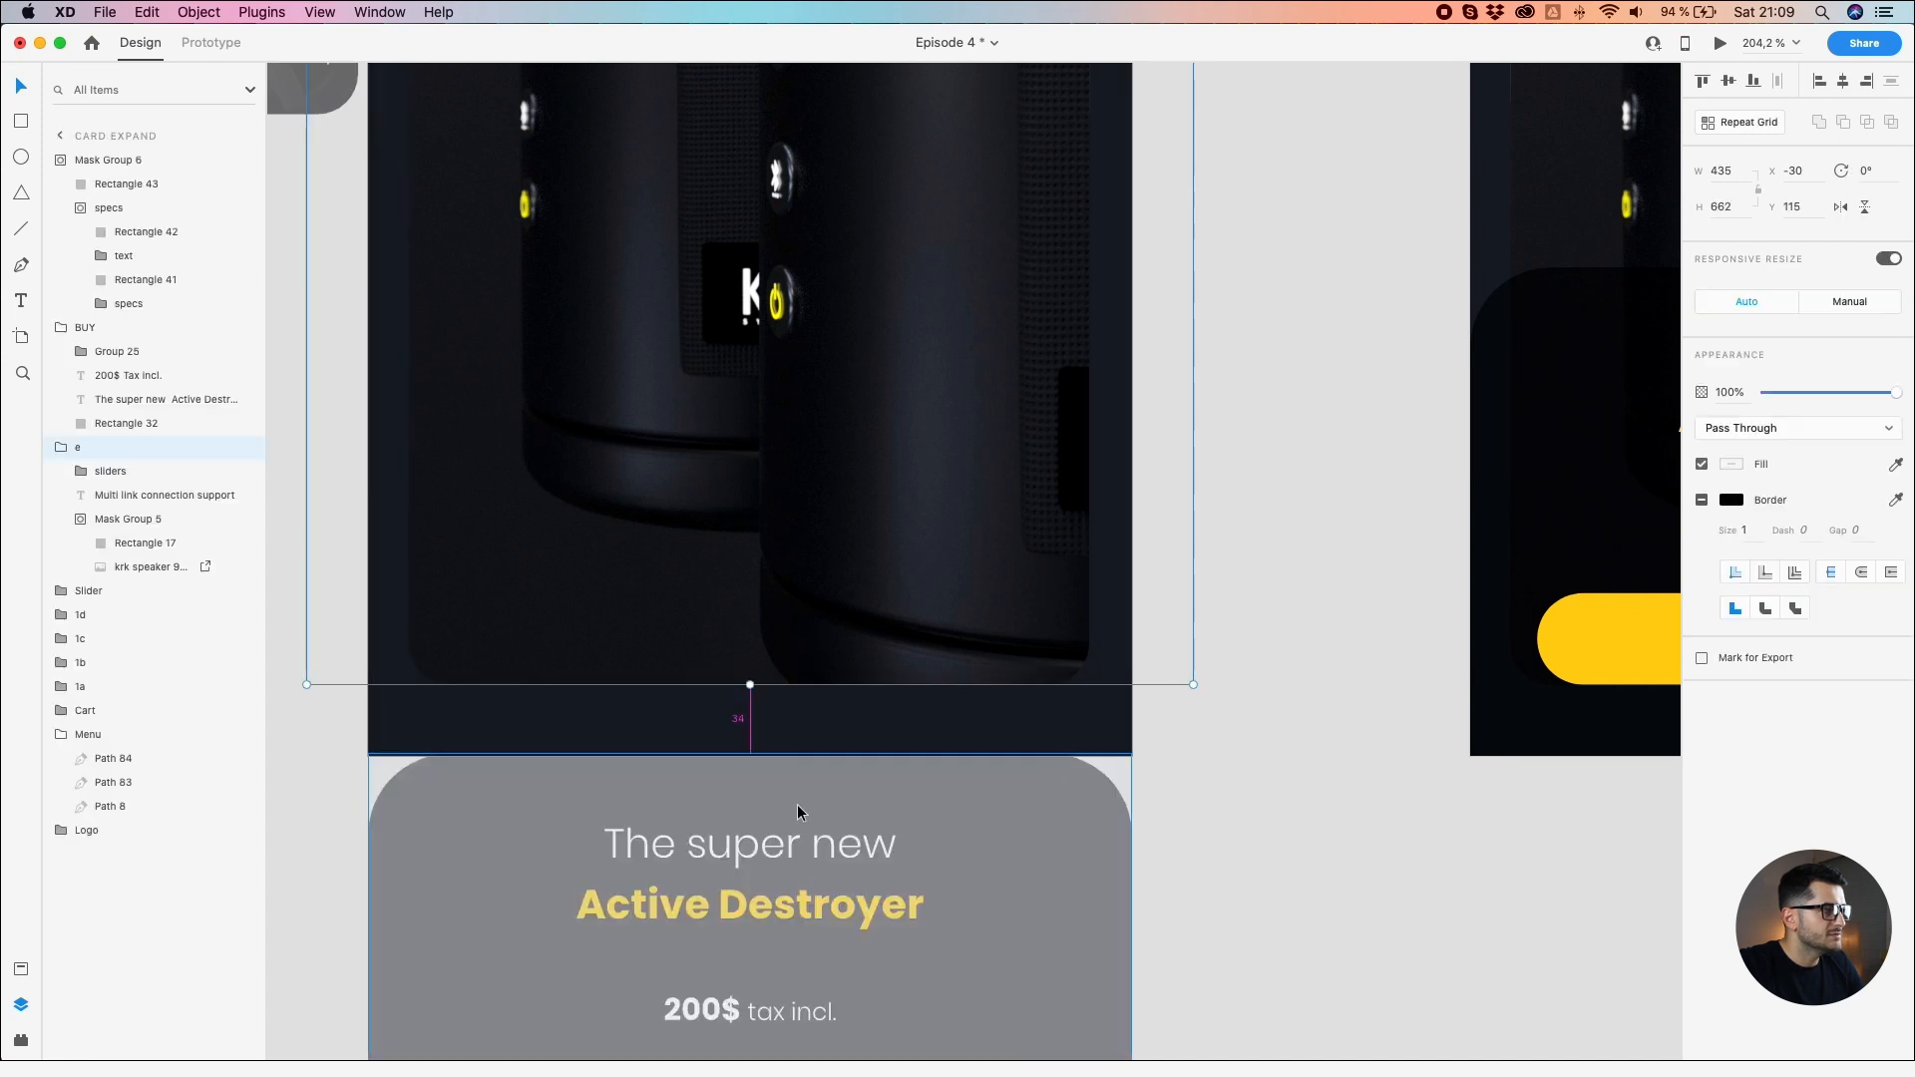
left_click(1343, 852)
scroll(1341, 850, "down", 6)
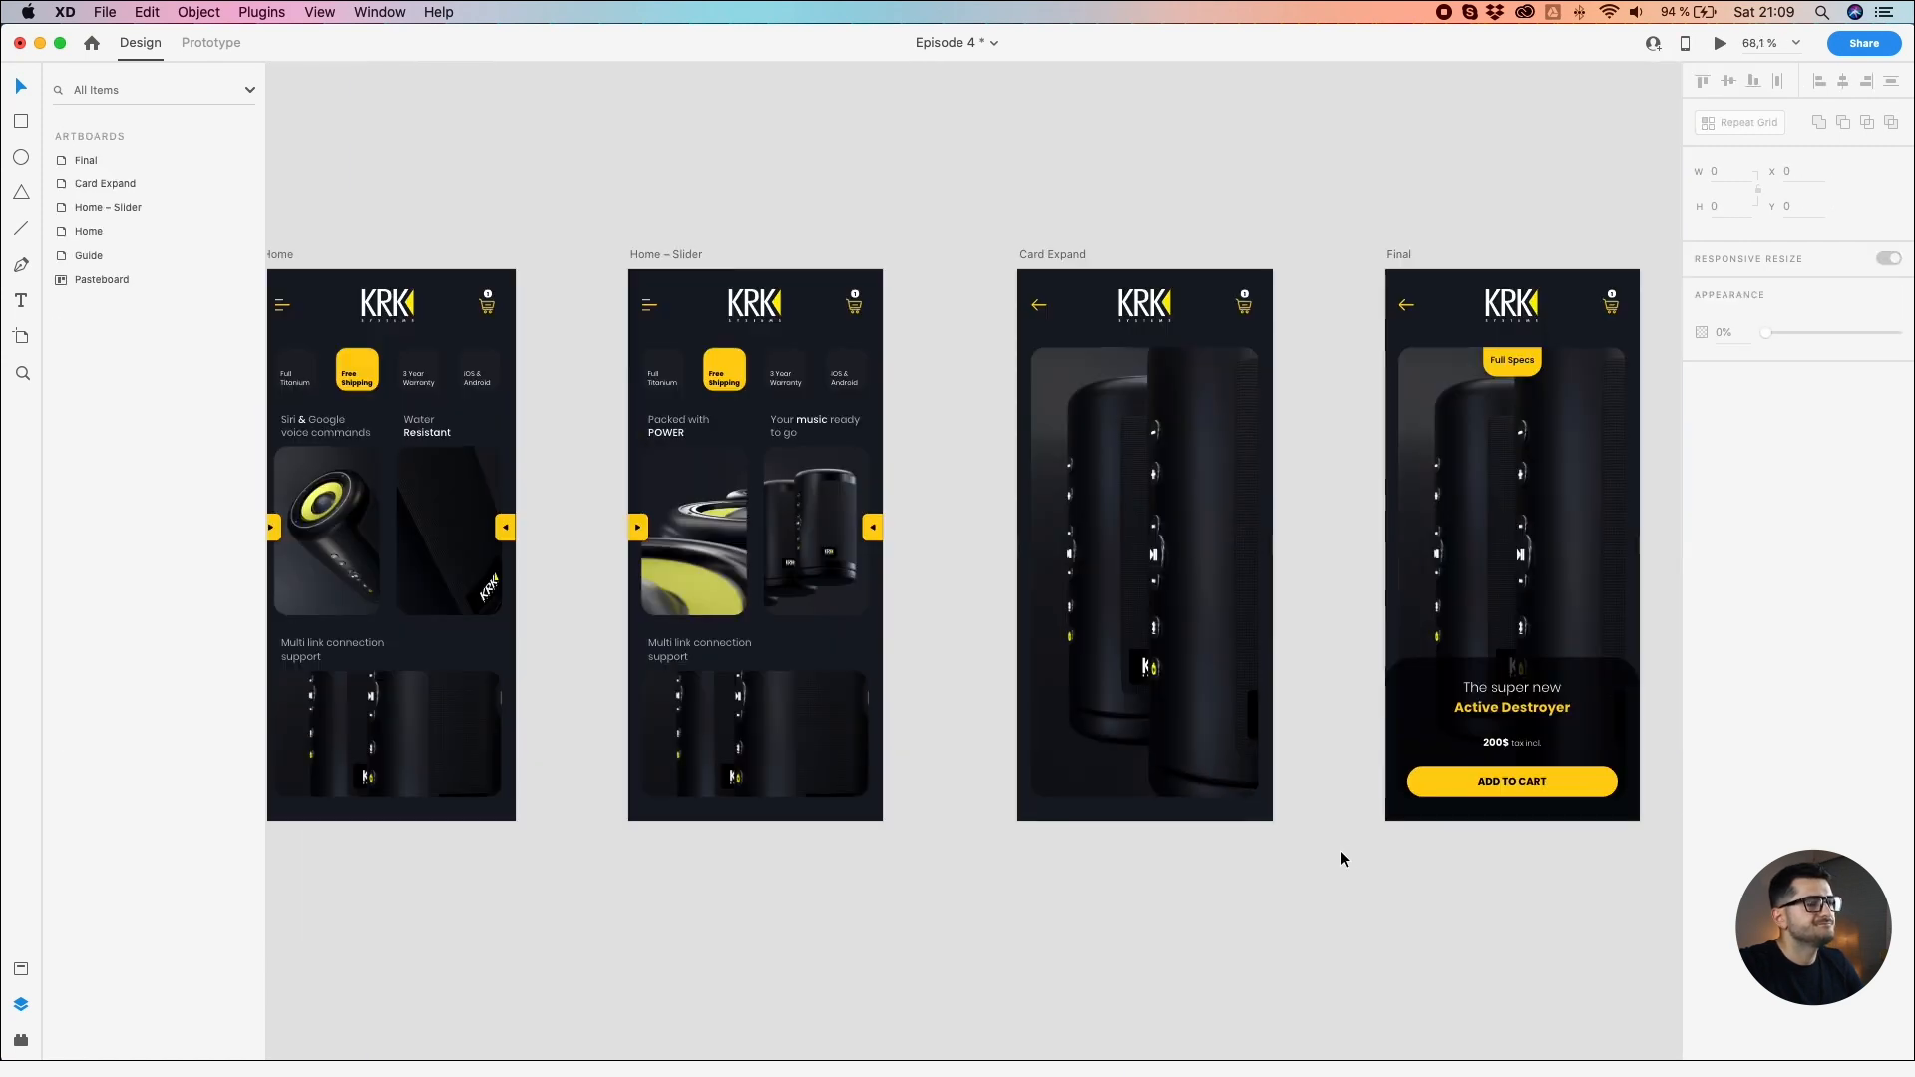
Step: Duplicate the Final artboard and place the copy beside the original, clear of the other screens
left_click_drag(1365, 854, 1011, 851)
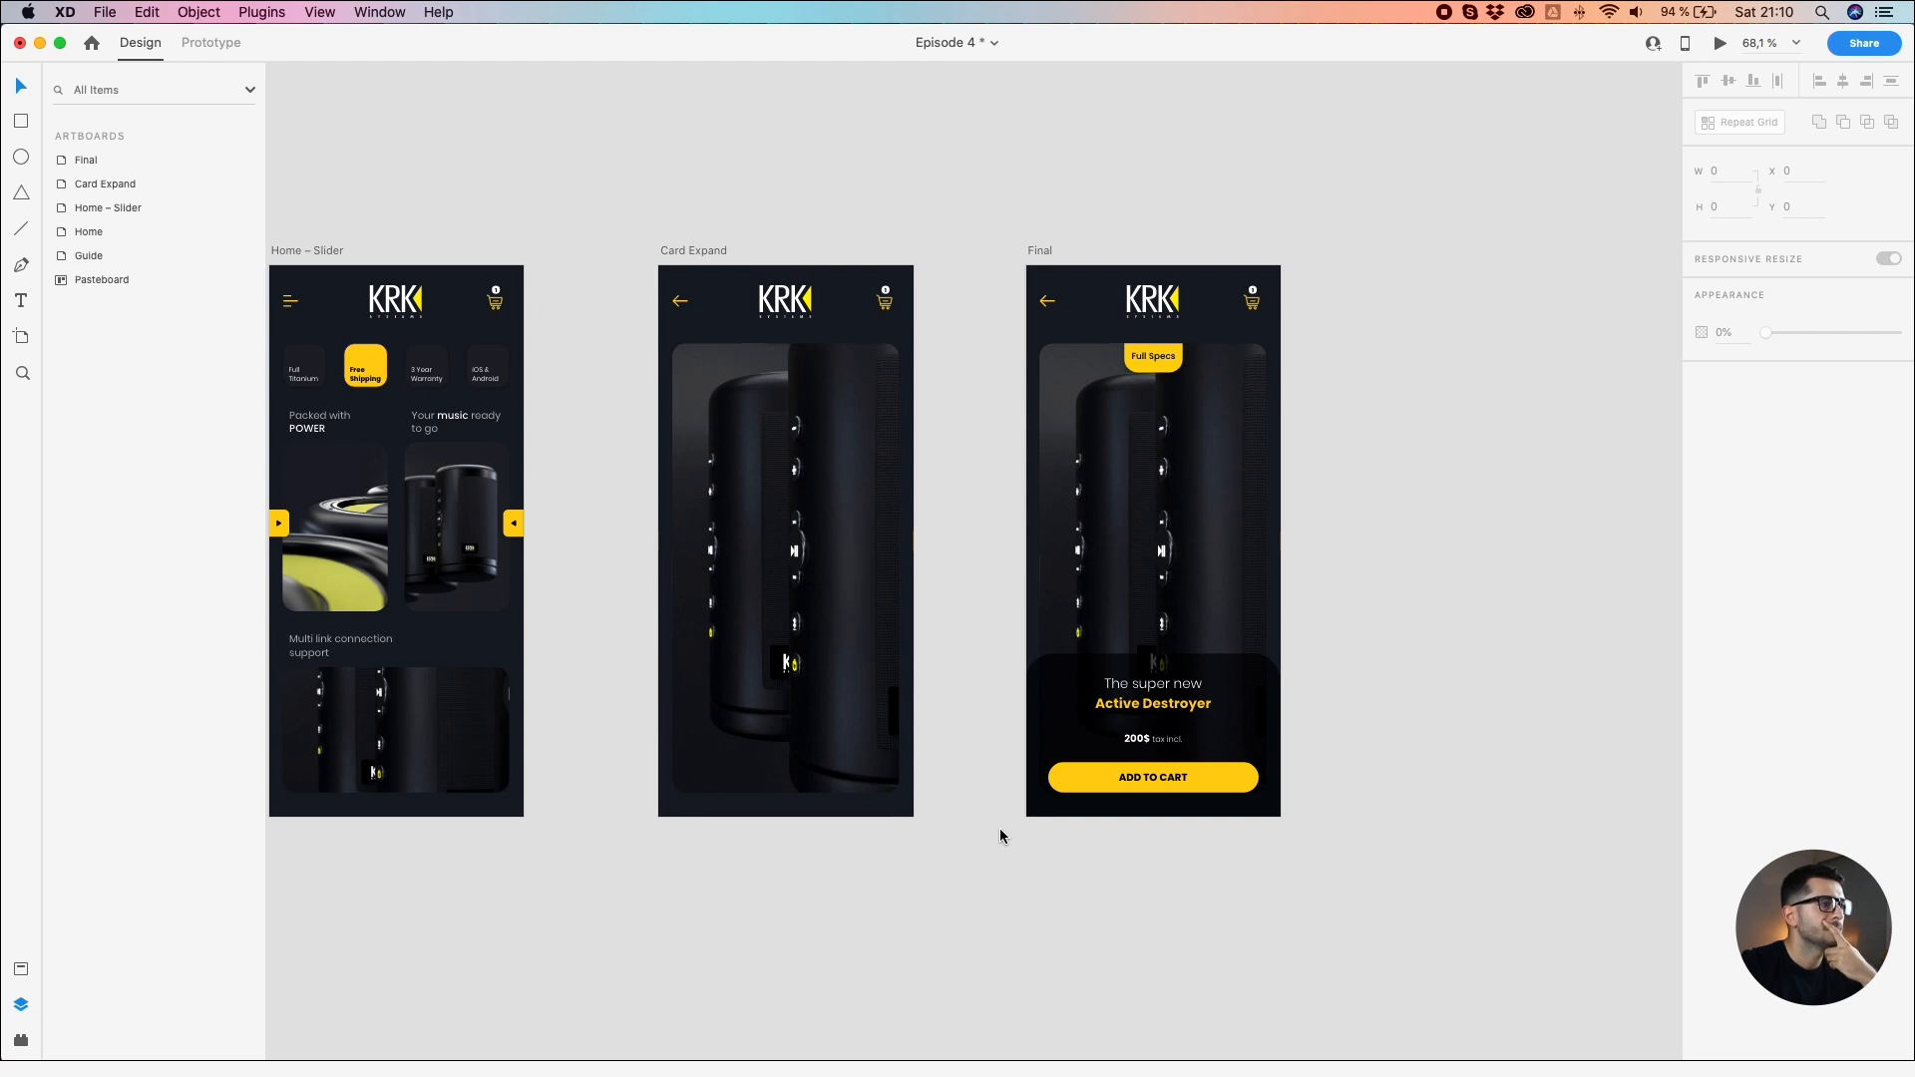
left_click(1038, 259)
left_click_drag(1039, 259, 1385, 282)
Step: Move the specs group on the original Final artboard straight up to about Y -597, so its tab sits above the card
double_click(1153, 351)
left_click_drag(1153, 351, 1153, 318)
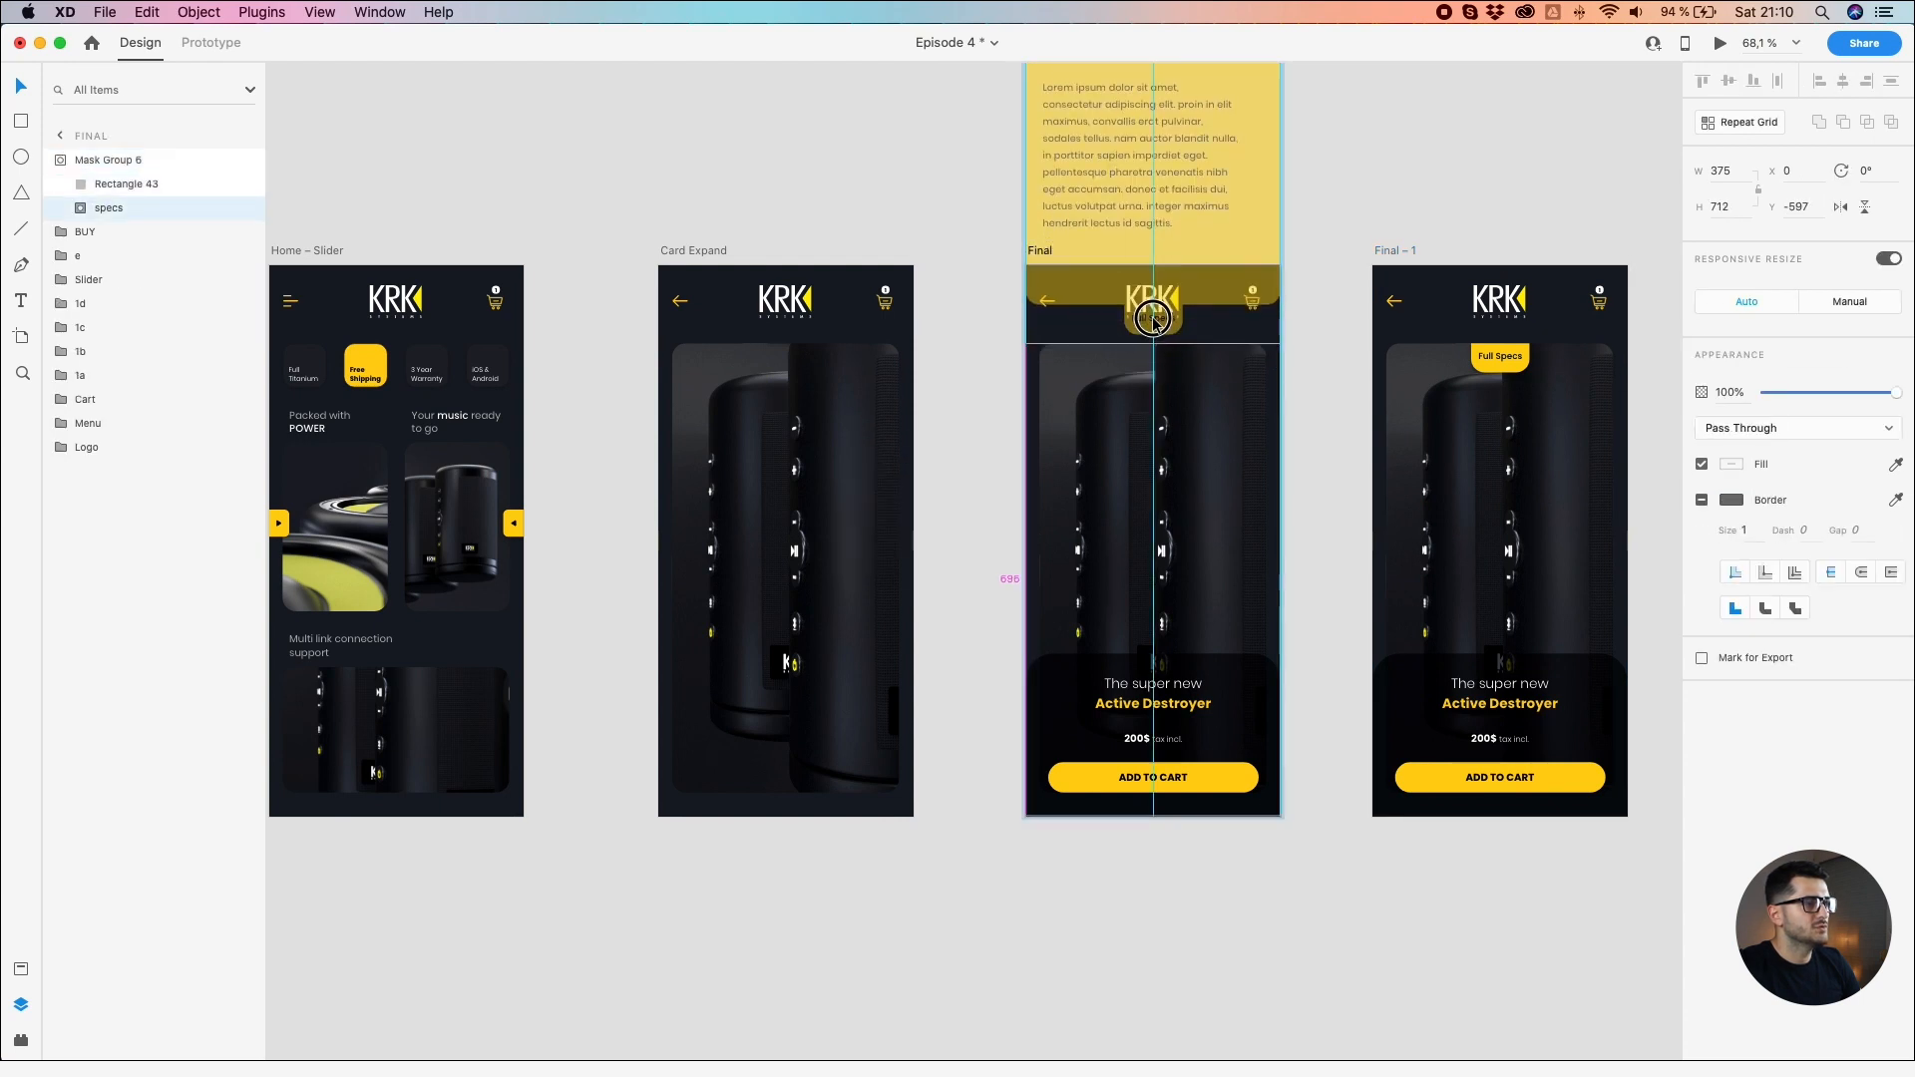
left_click(871, 160)
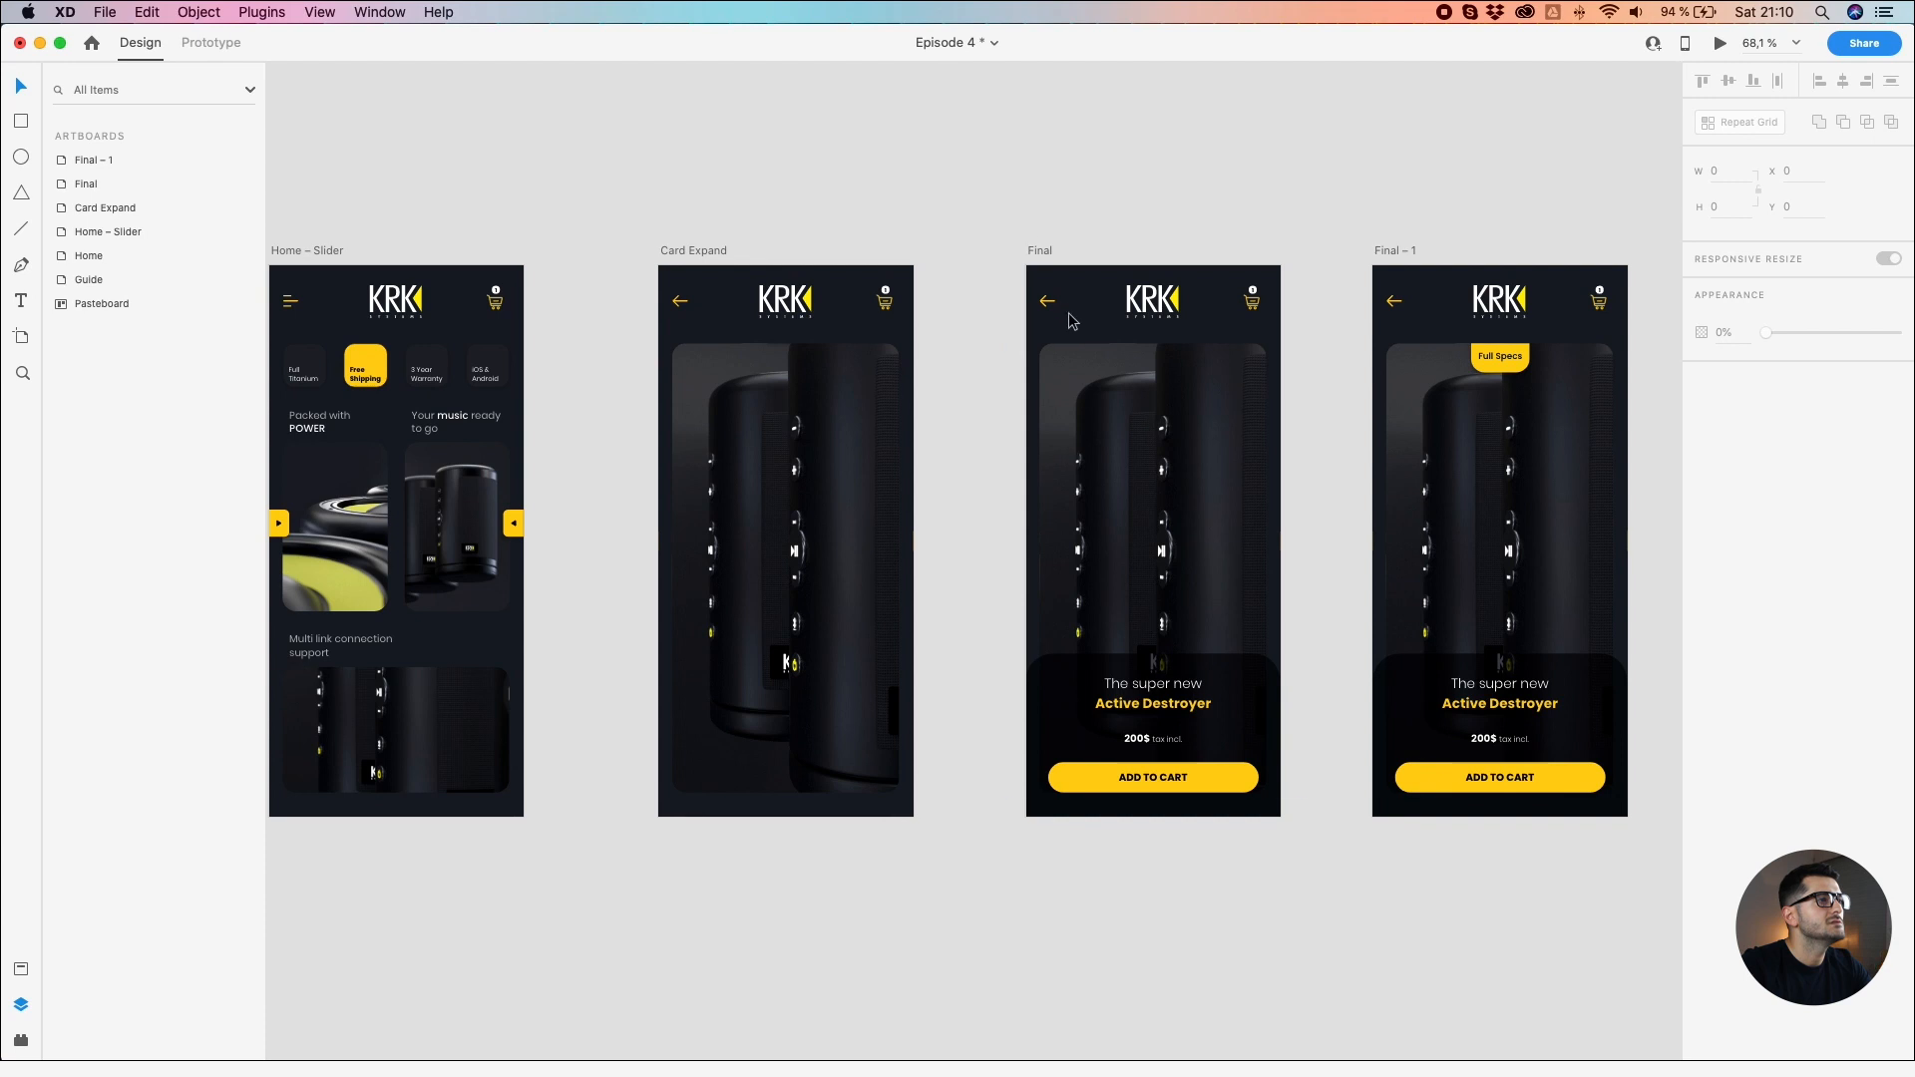
Step: Link the Card Expand artboard to Final with an Auto-Animate interaction and set its trigger to Time
left_click(697, 255)
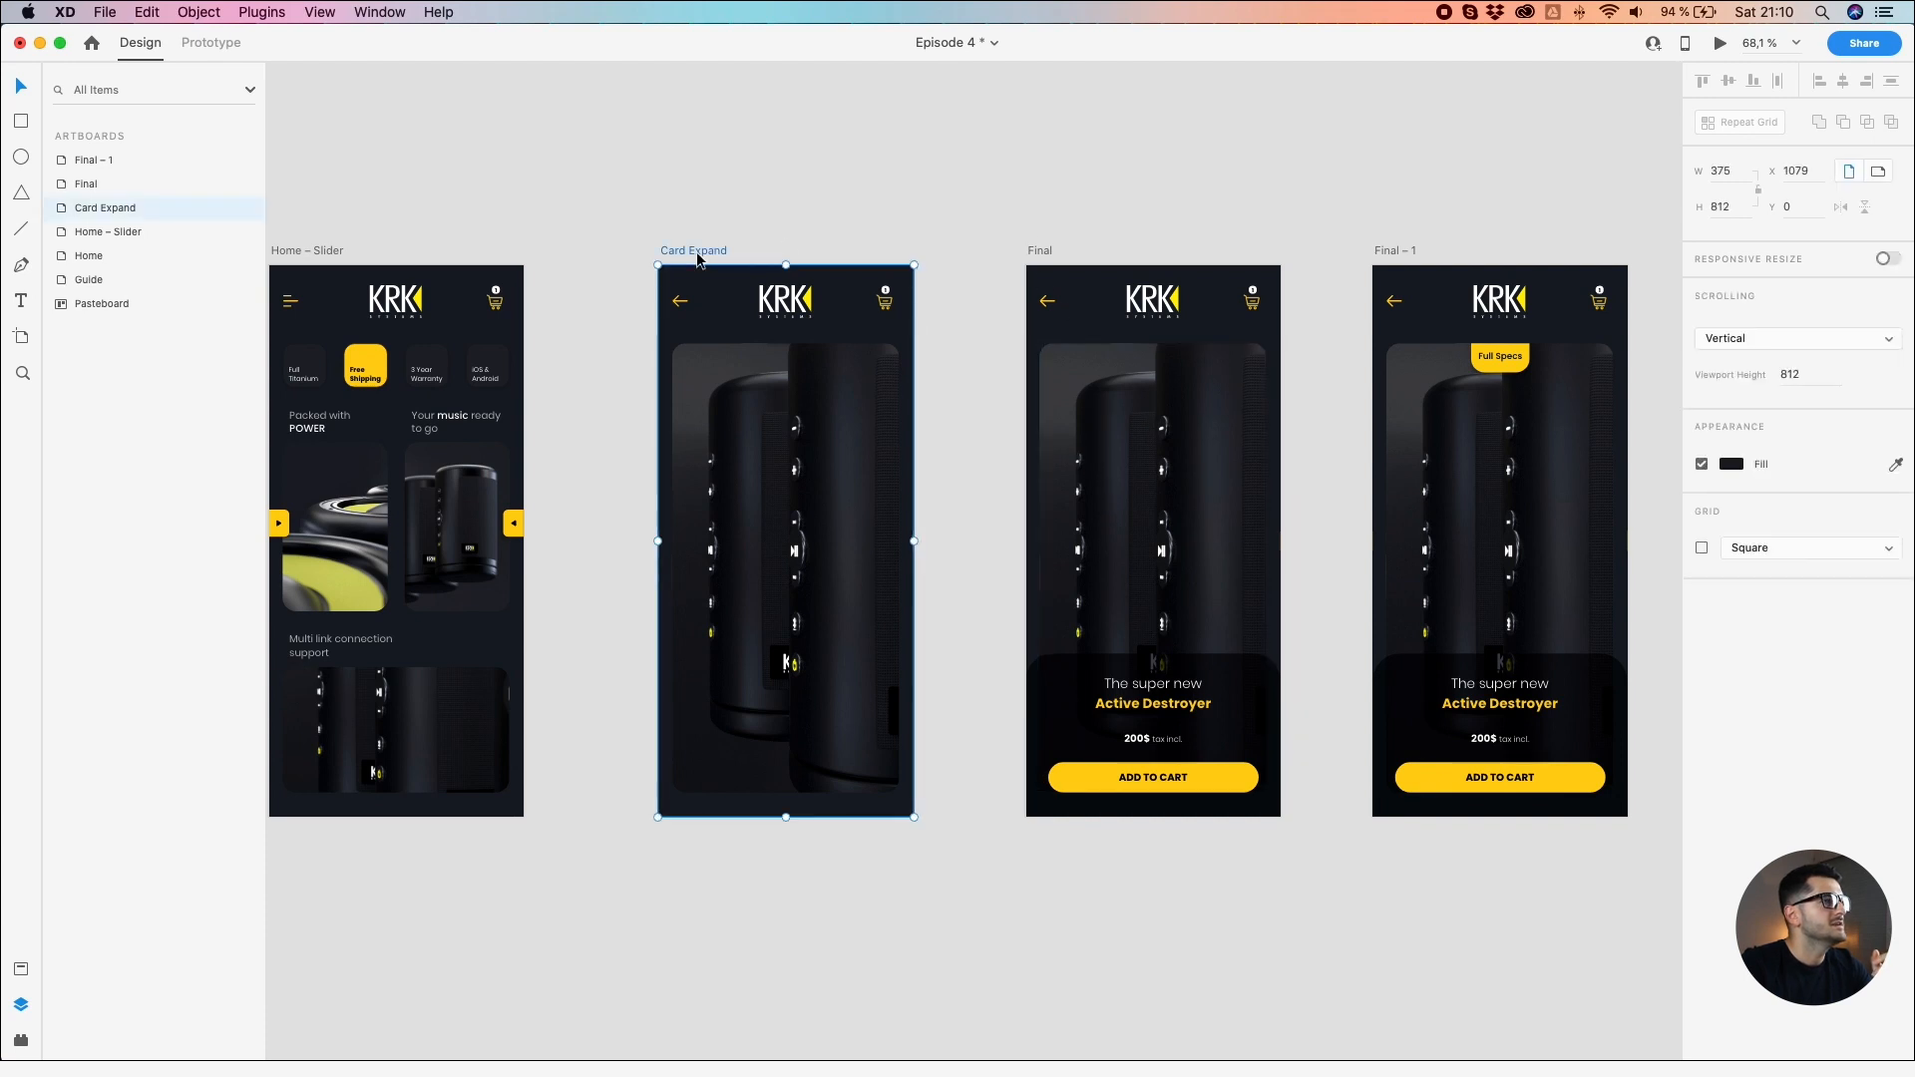
left_click(211, 43)
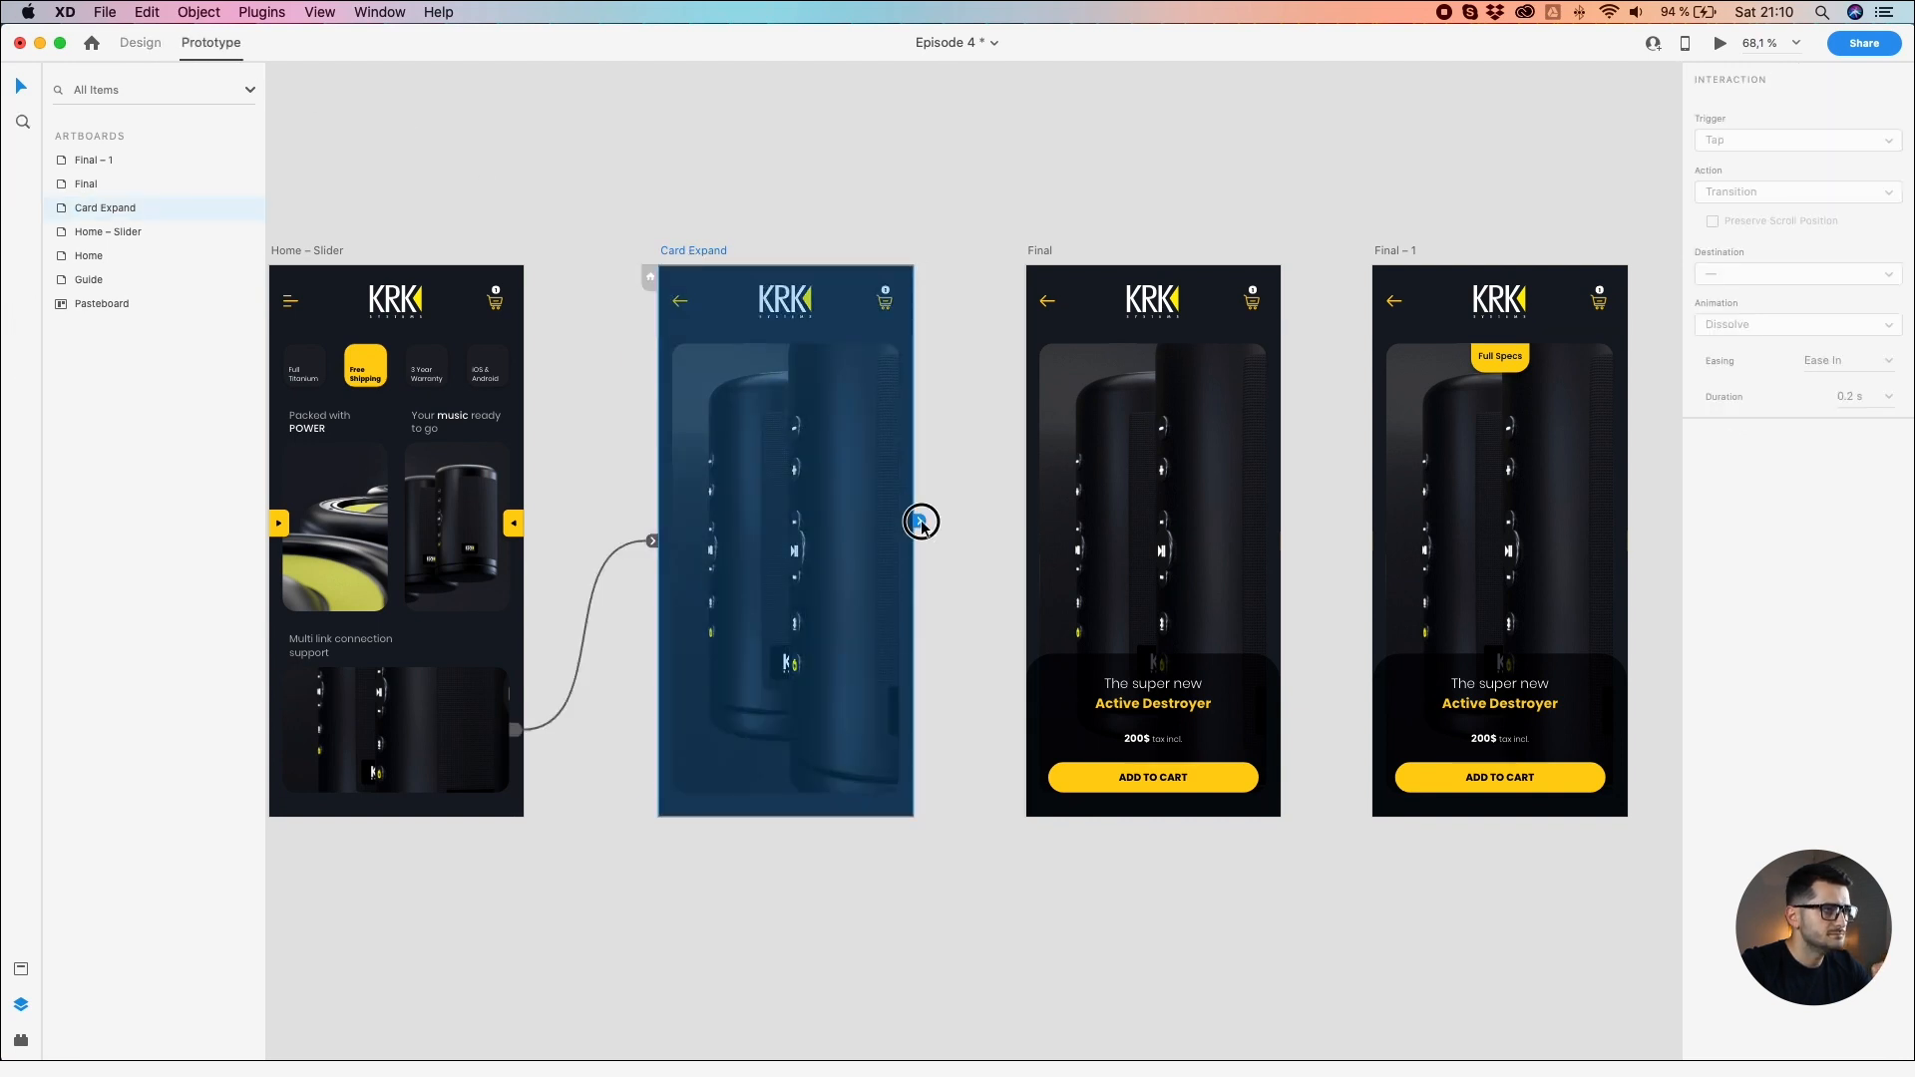
left_click_drag(919, 520, 1098, 558)
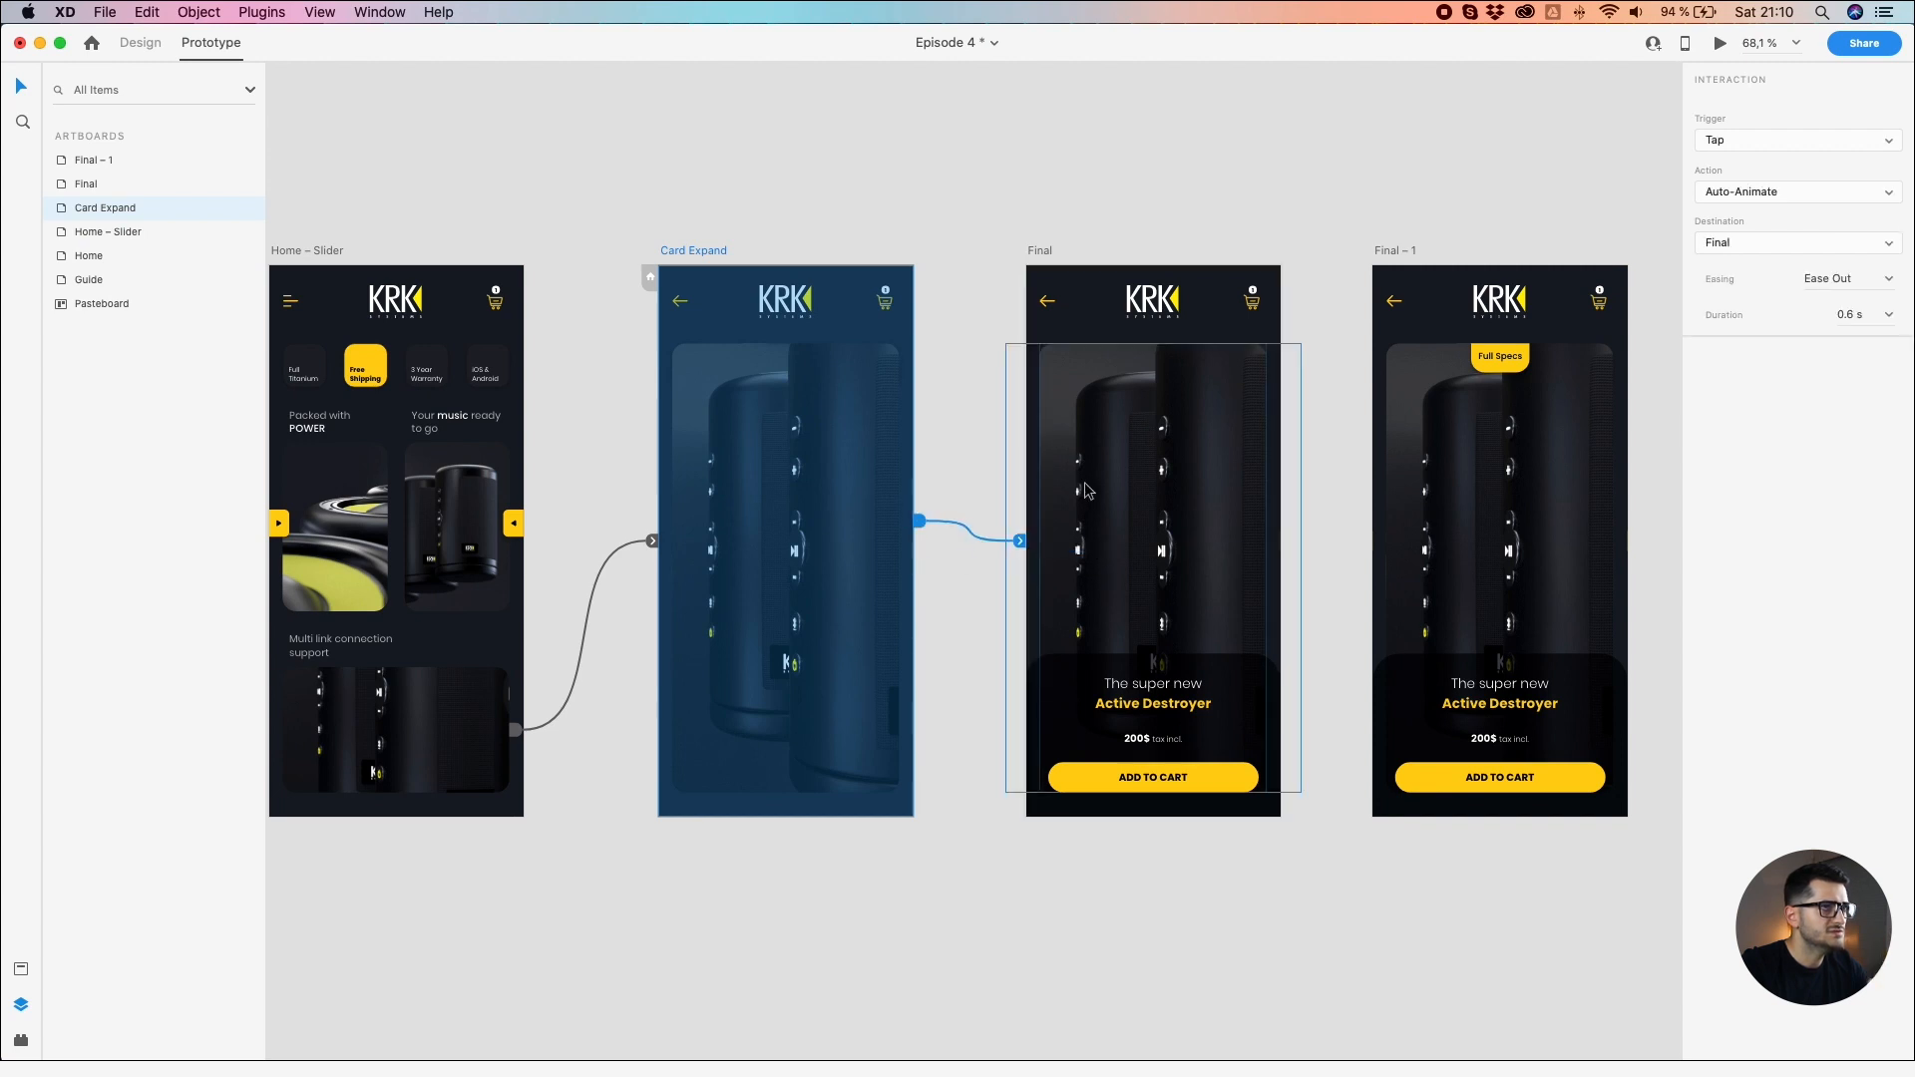
left_click(1817, 139)
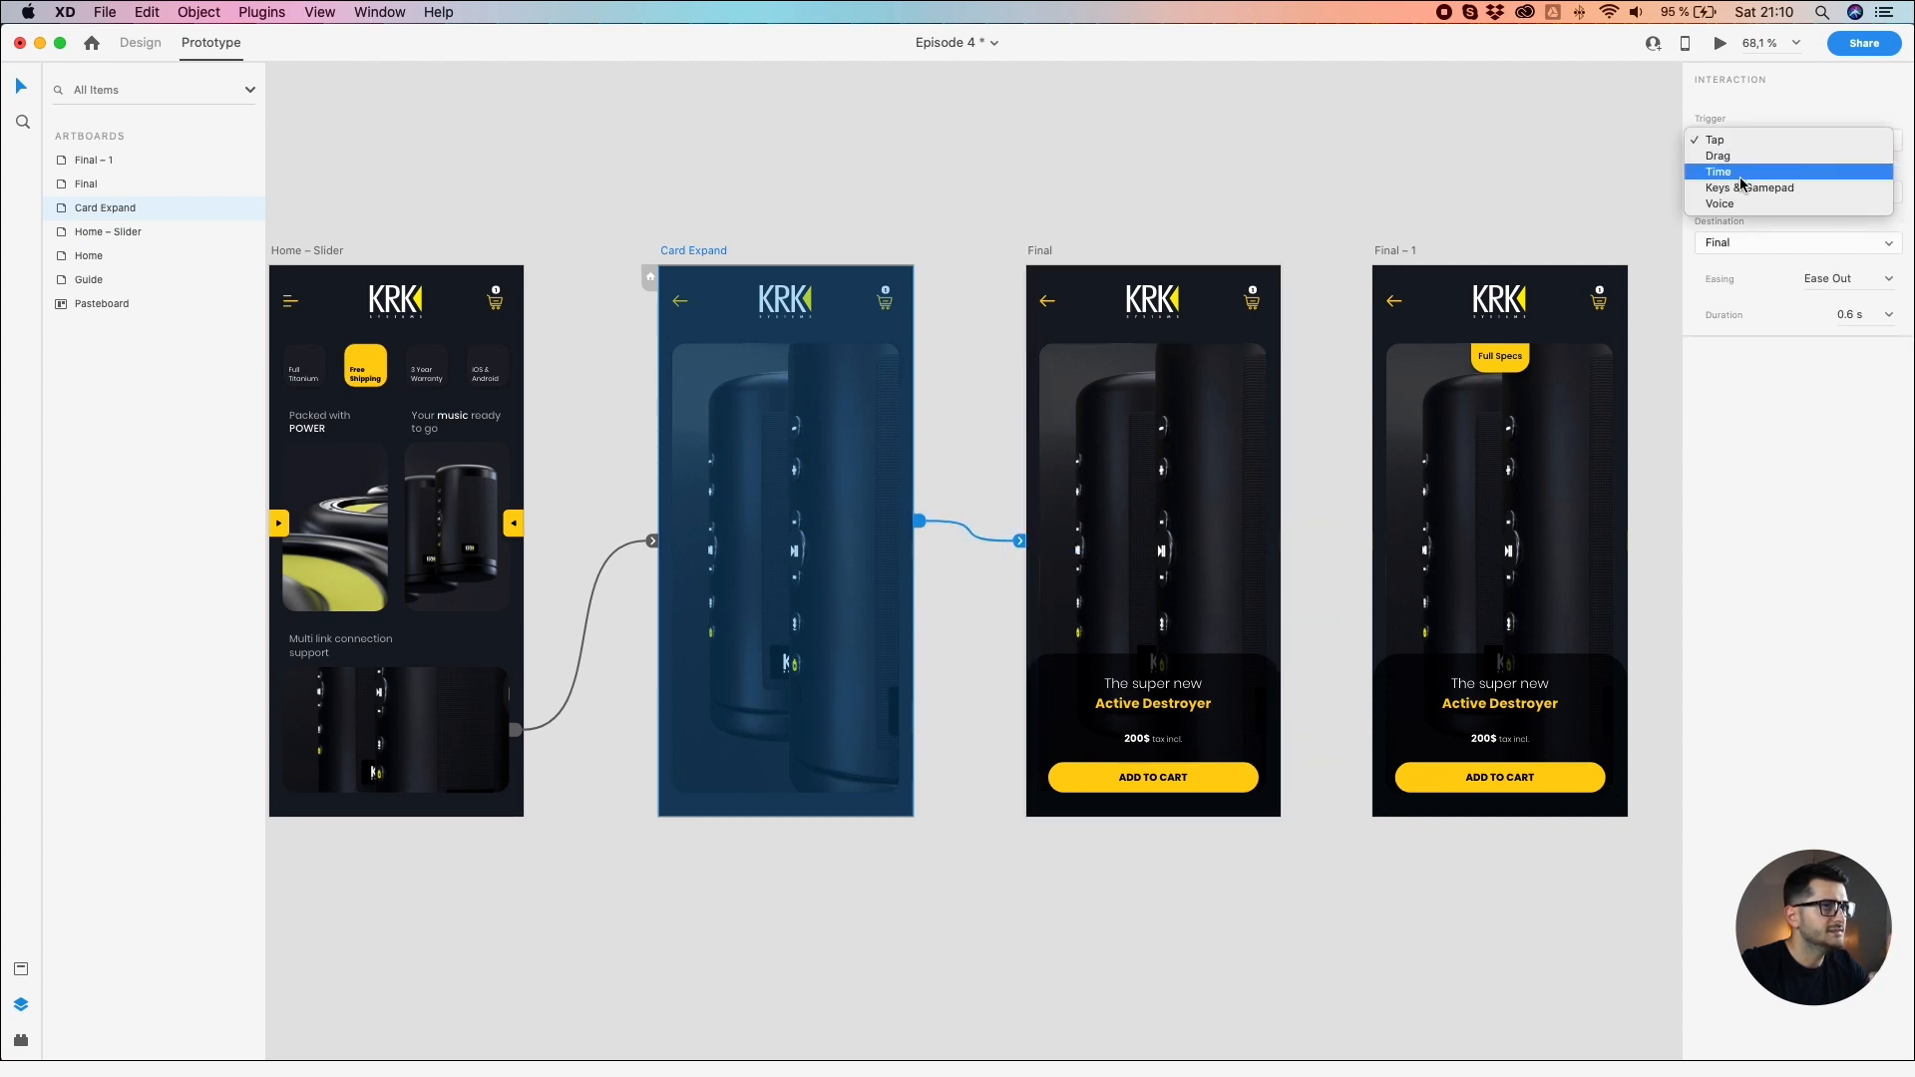
left_click(1740, 176)
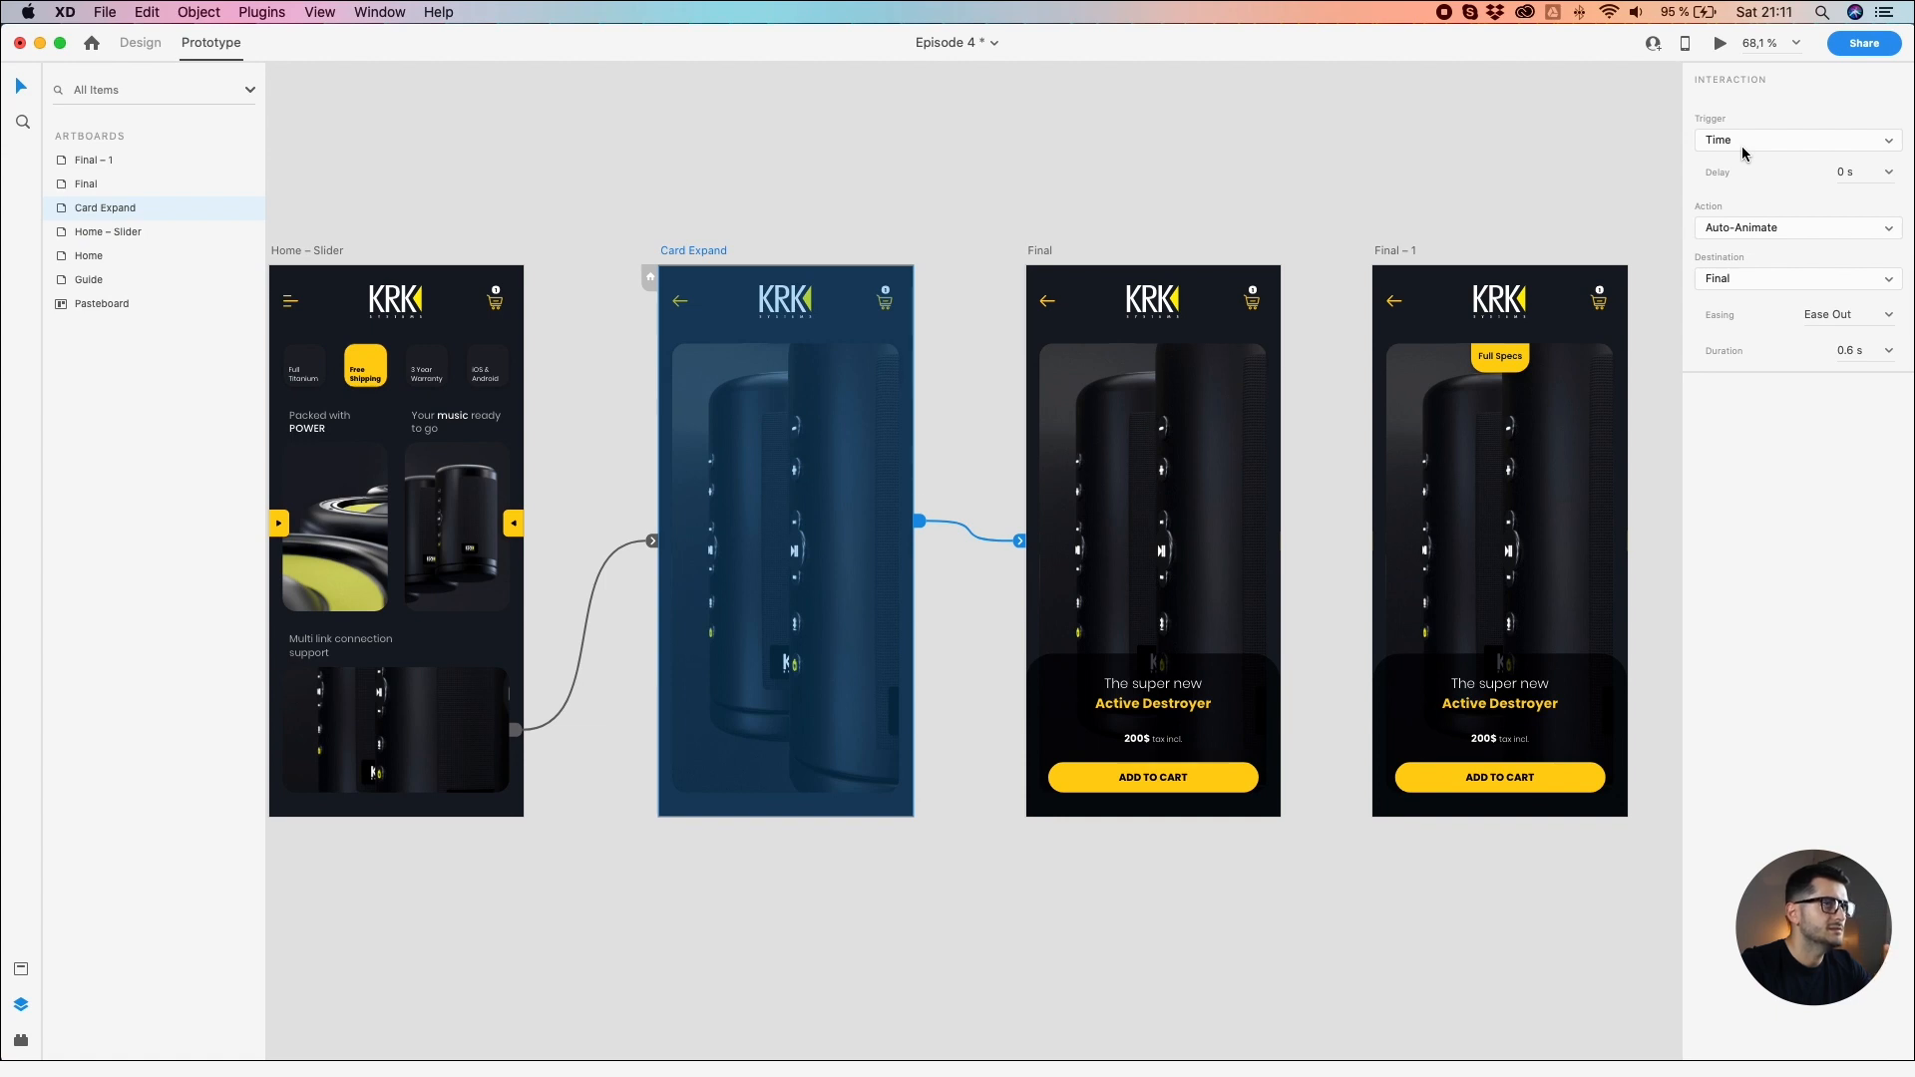
Step: Set the duration of the Card Expand artboard's timed interaction to 0.4 s
left_click(677, 234)
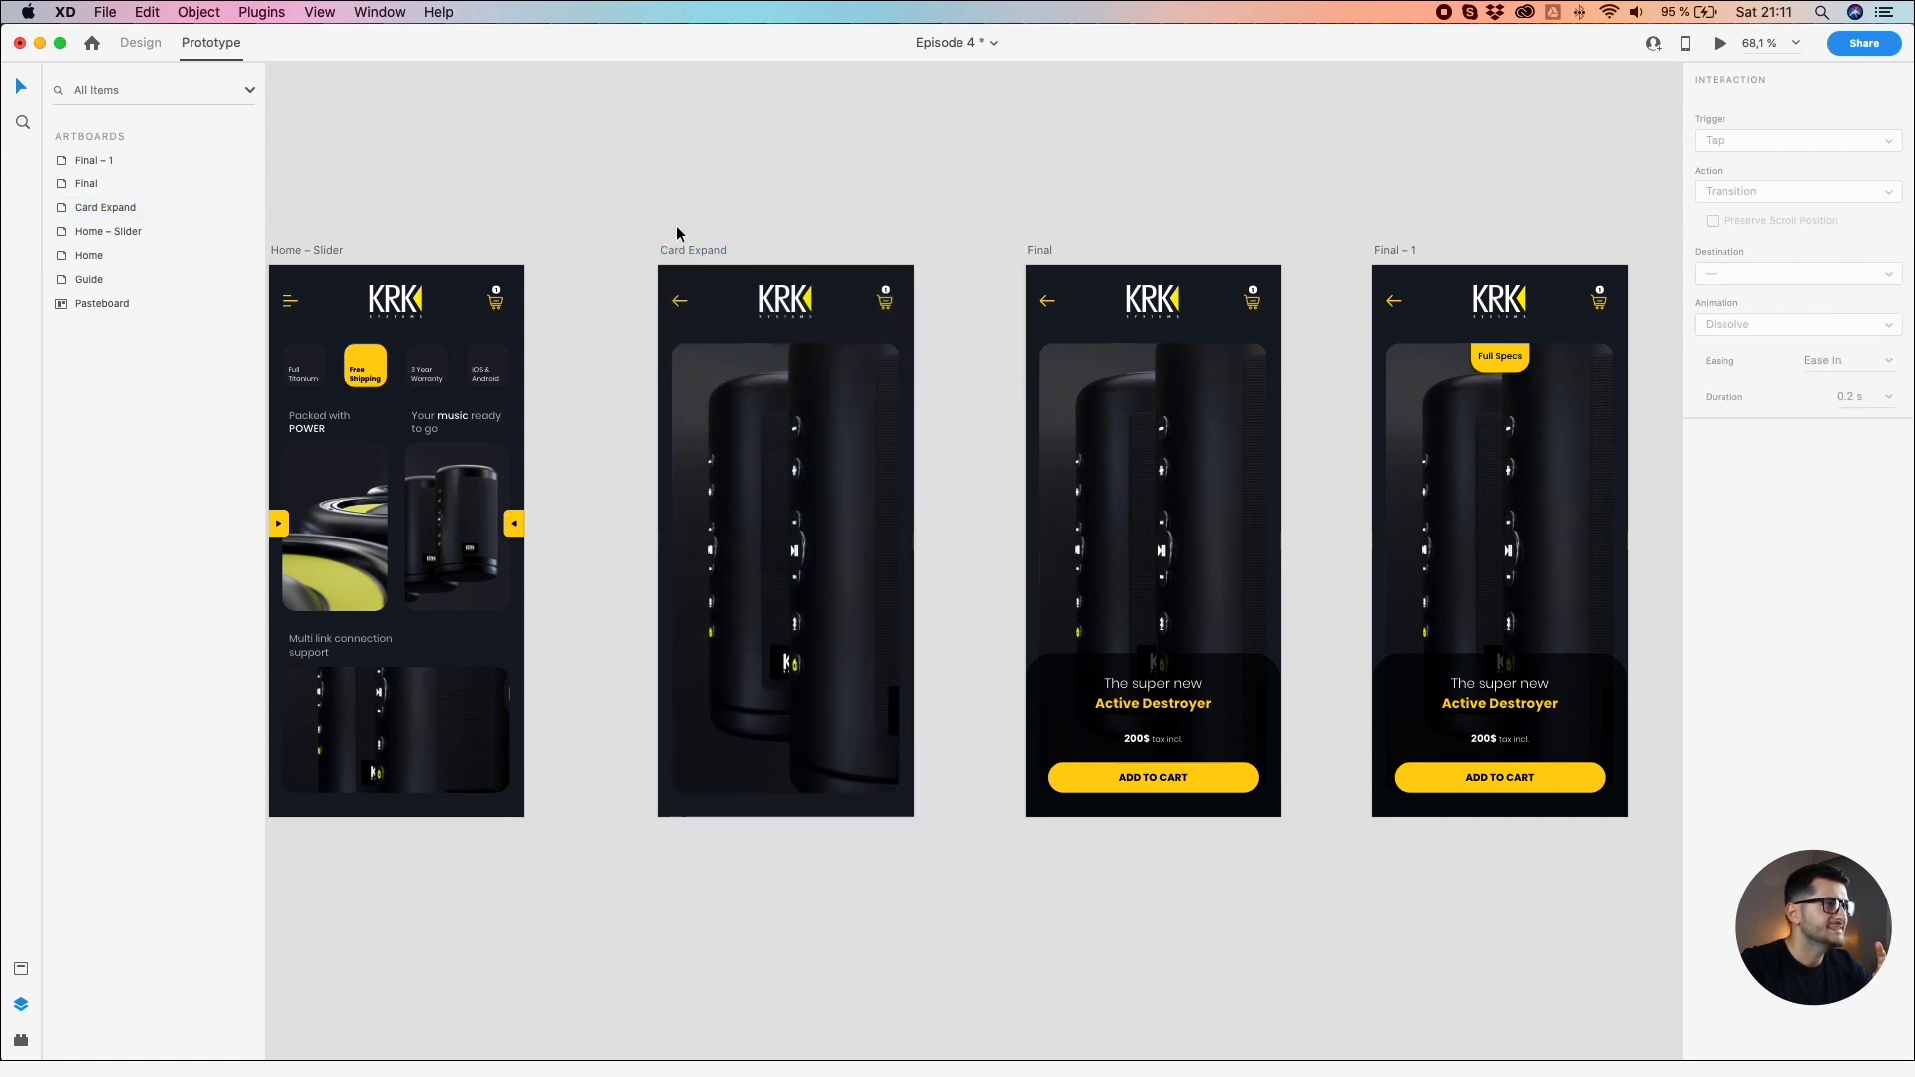
left_click(683, 252)
left_click(849, 372)
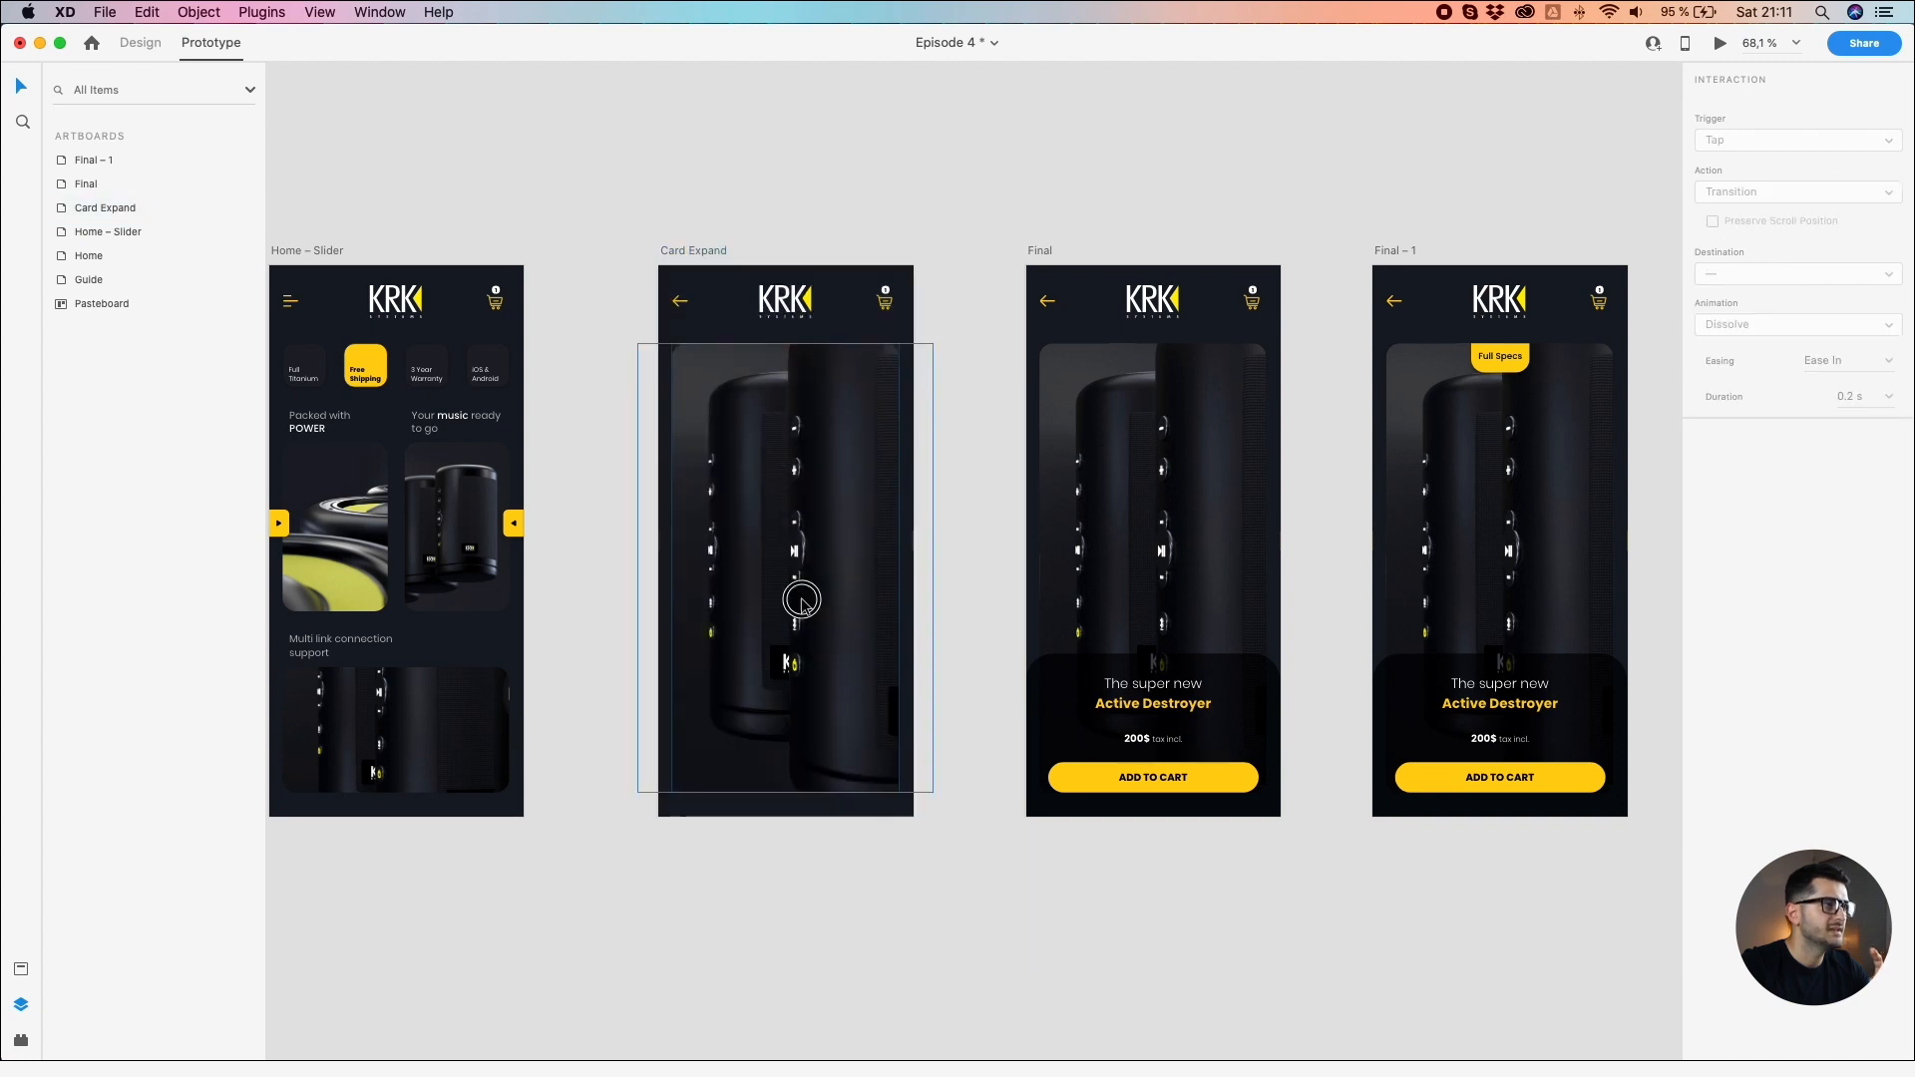
left_click(907, 205)
left_click(702, 252)
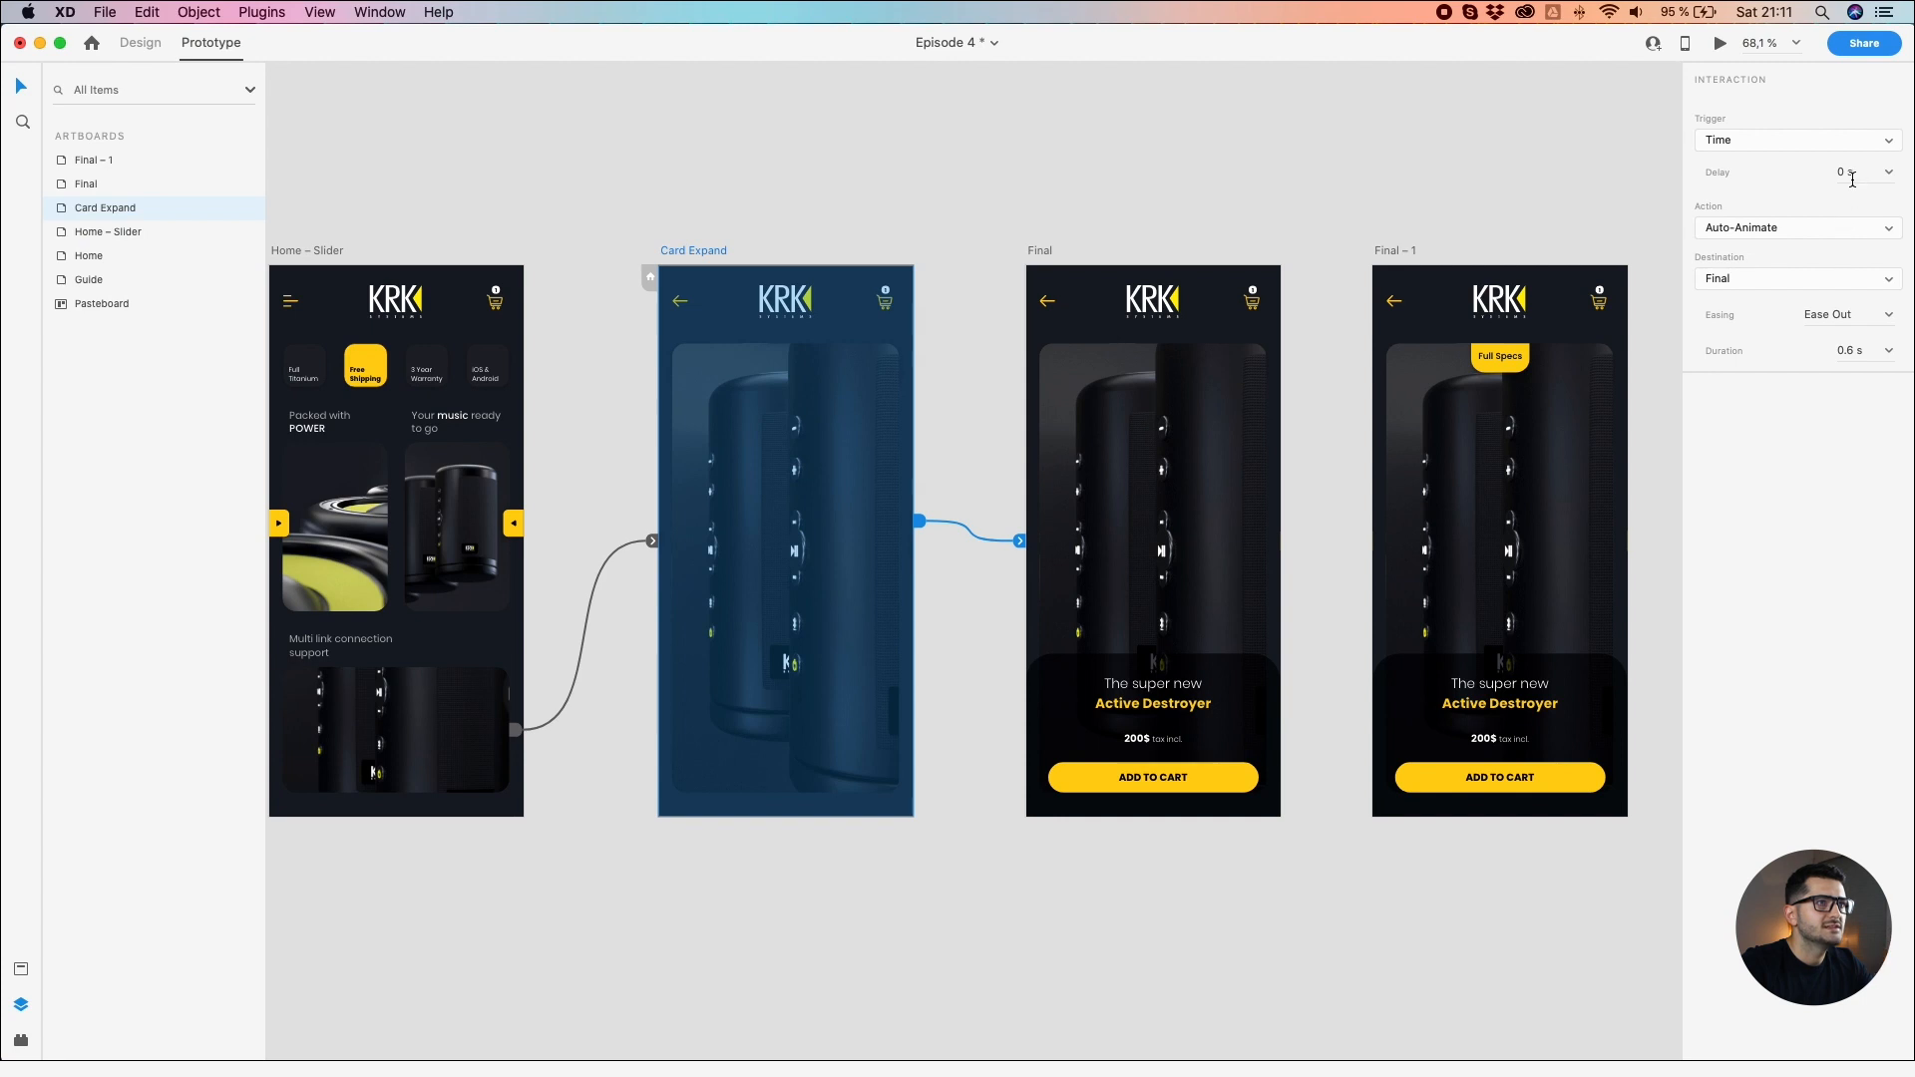
left_click(1894, 357)
left_click(1868, 389)
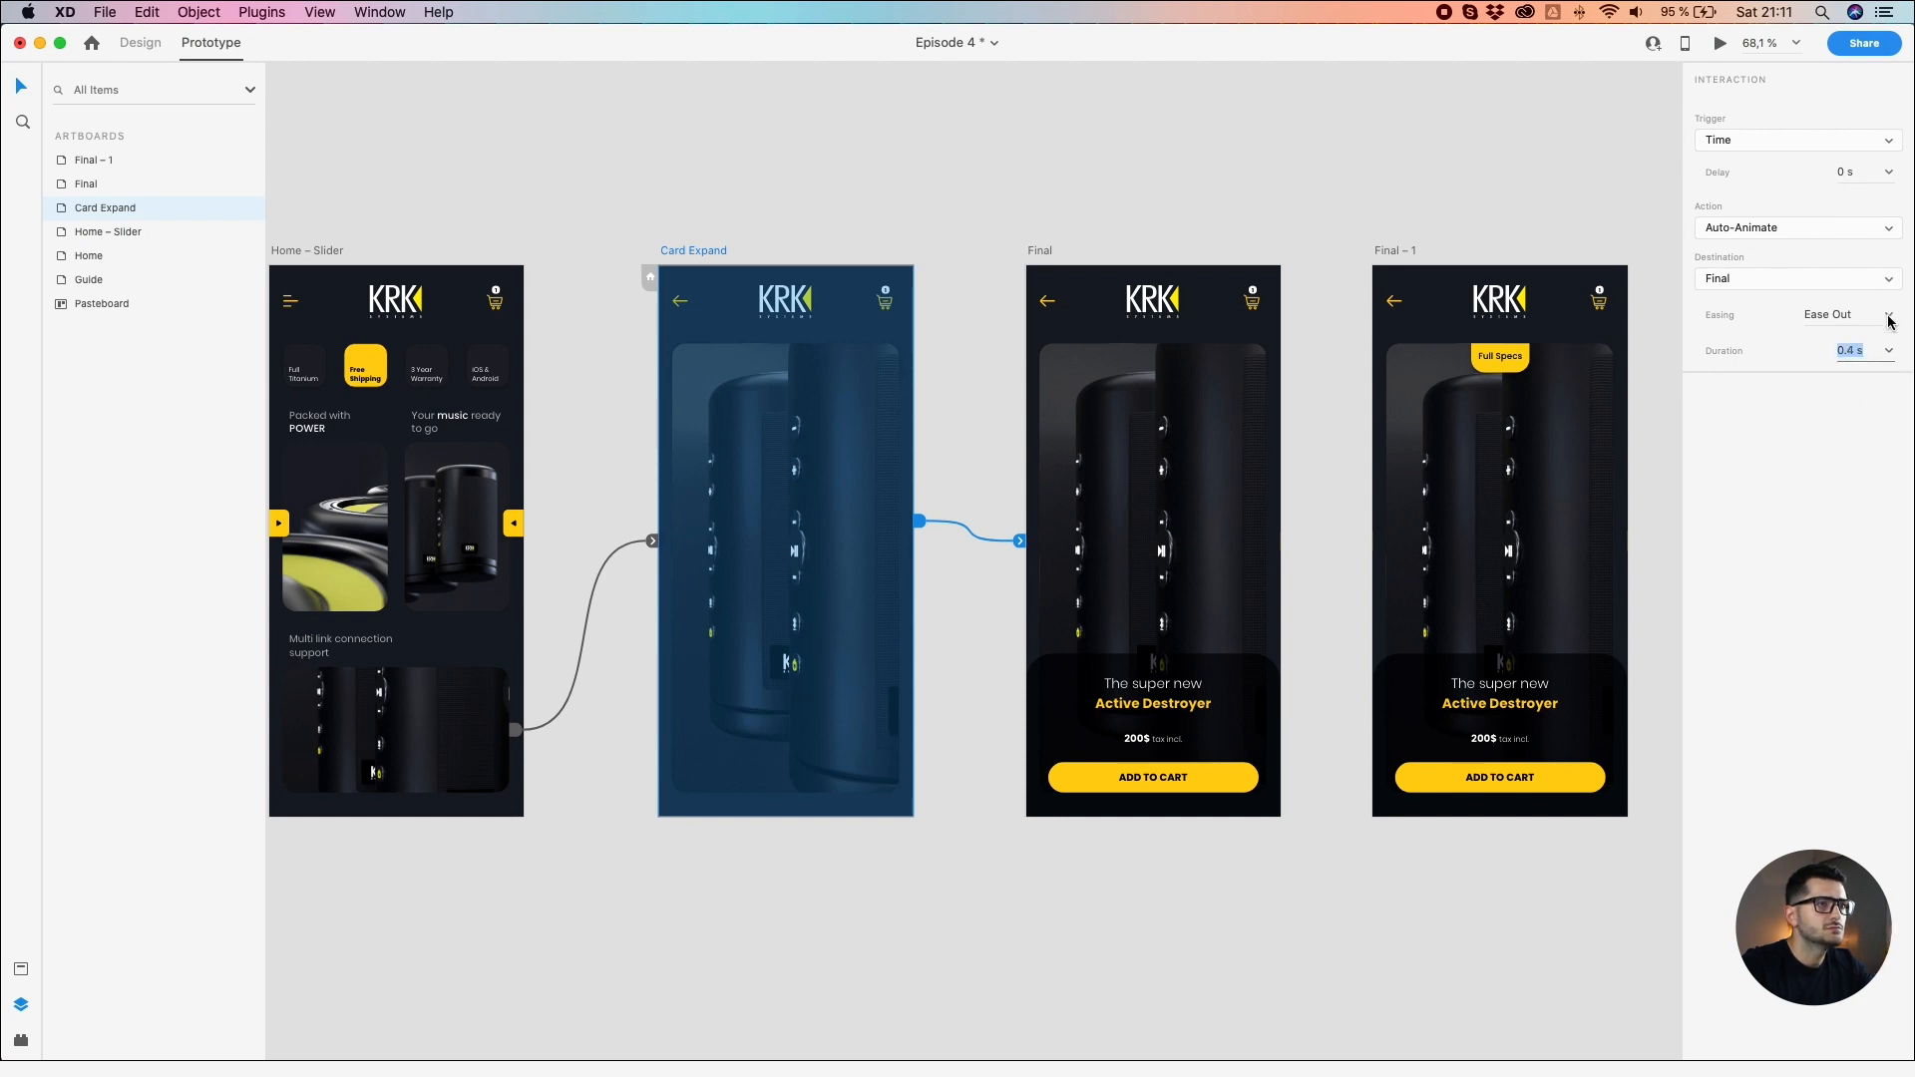
left_click(988, 192)
Step: Link the Final artboard to Final – 1 with a Time-triggered Auto-Animate interaction, 0 s delay, Ease Out and 0.4 s duration
left_click(1039, 250)
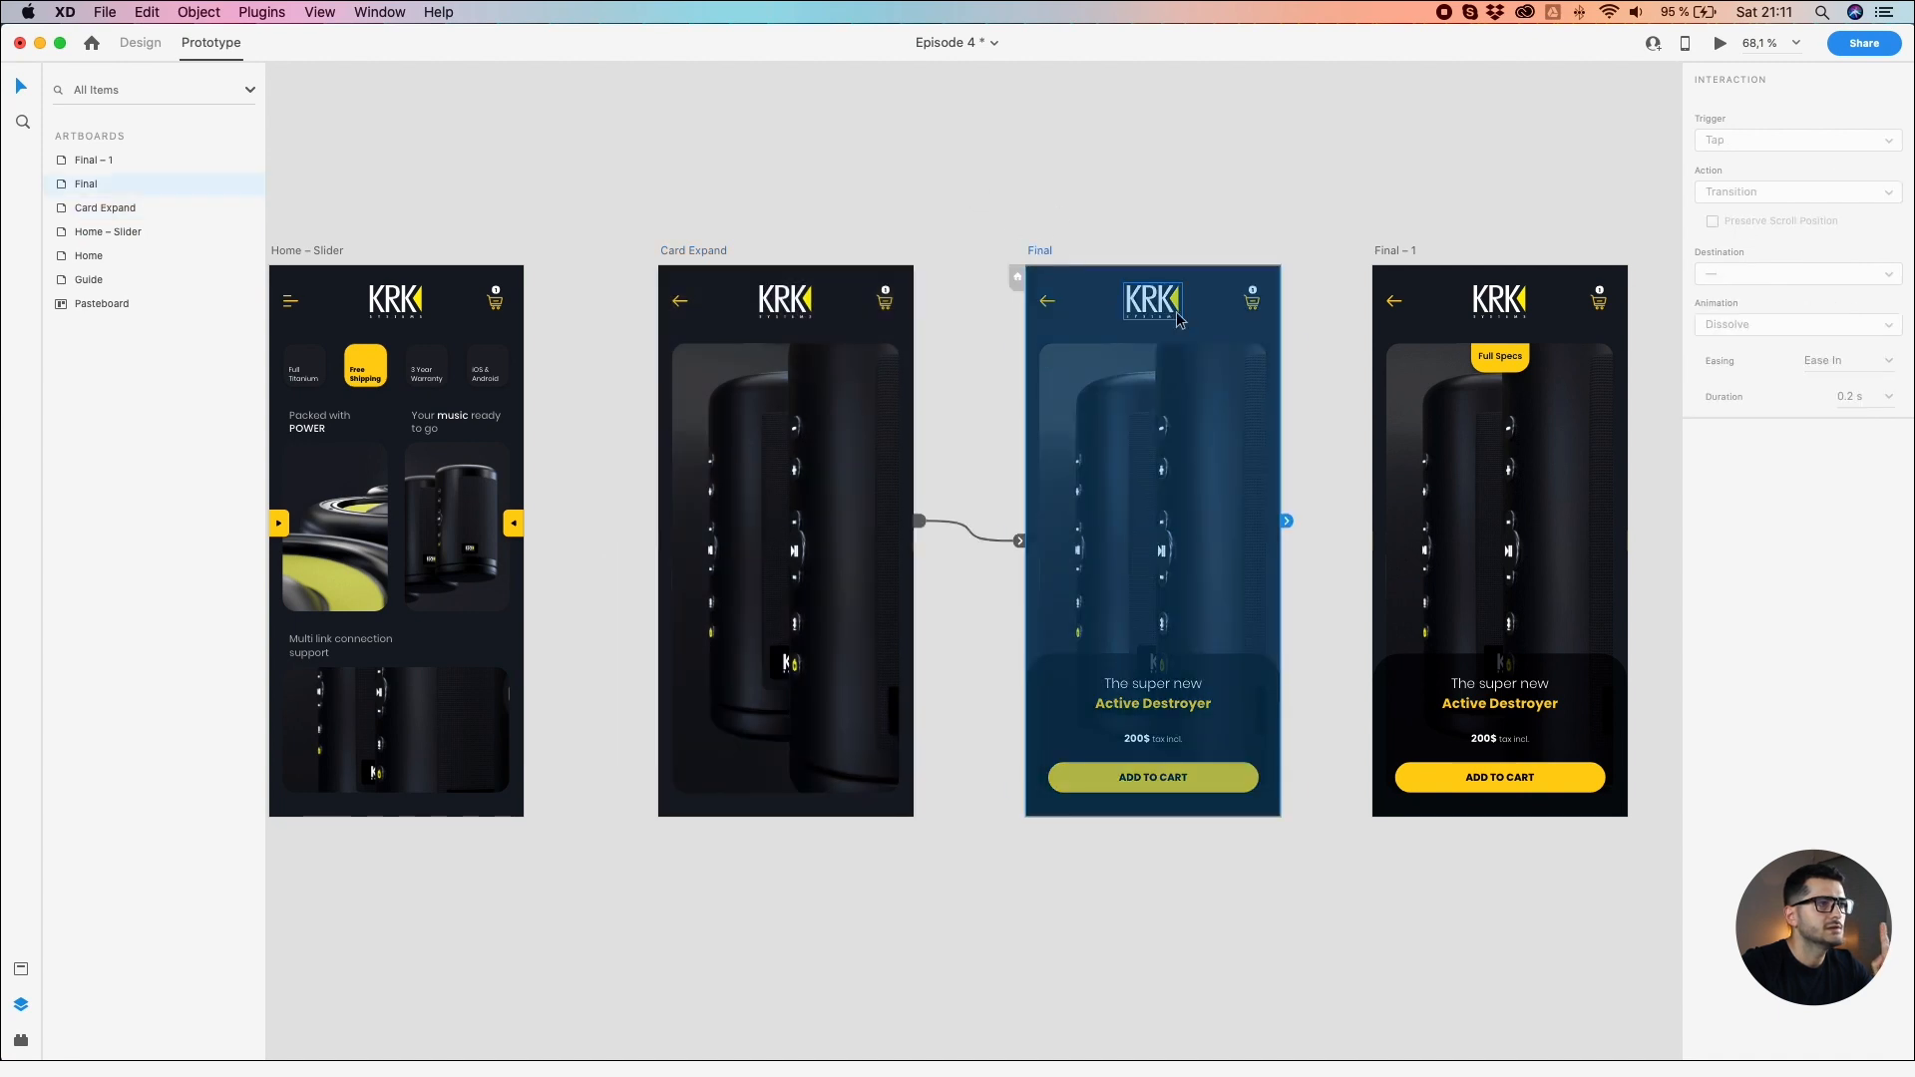
left_click_drag(1286, 521, 1476, 539)
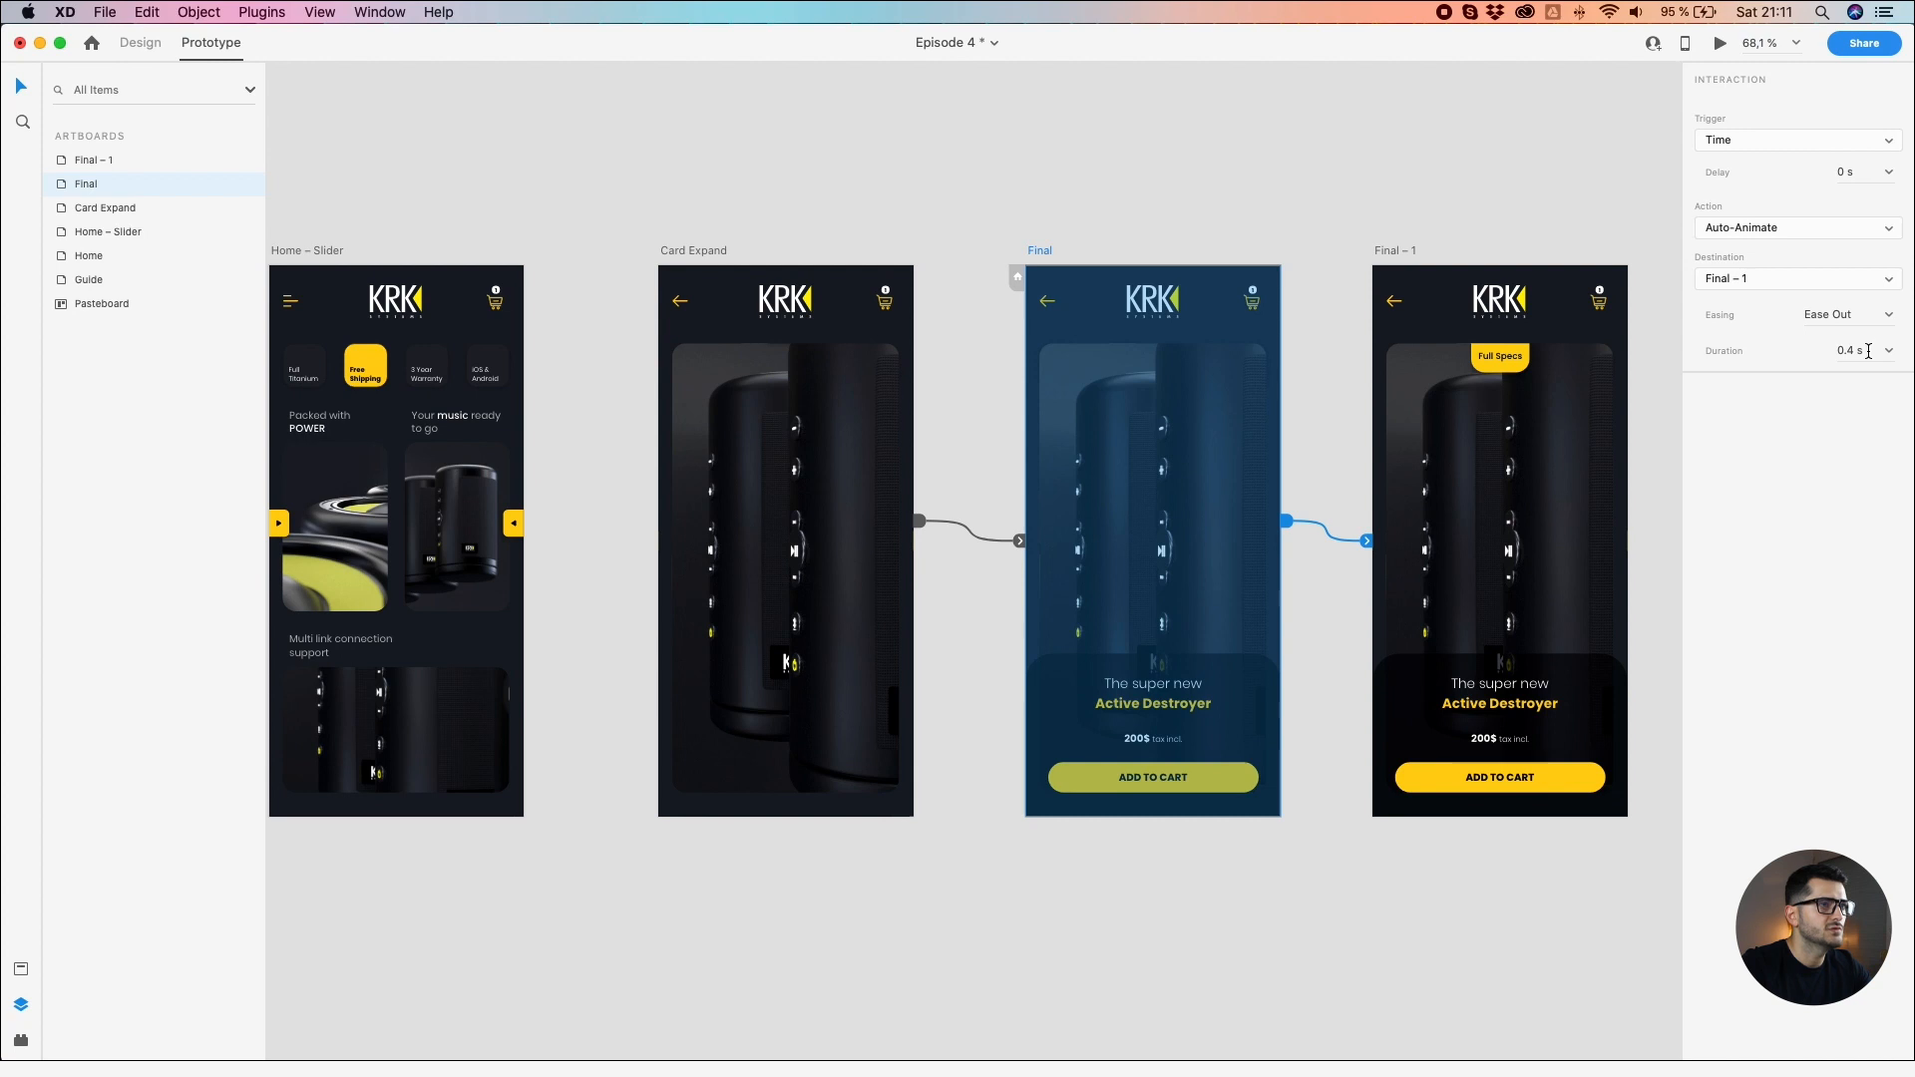
left_click(1133, 236)
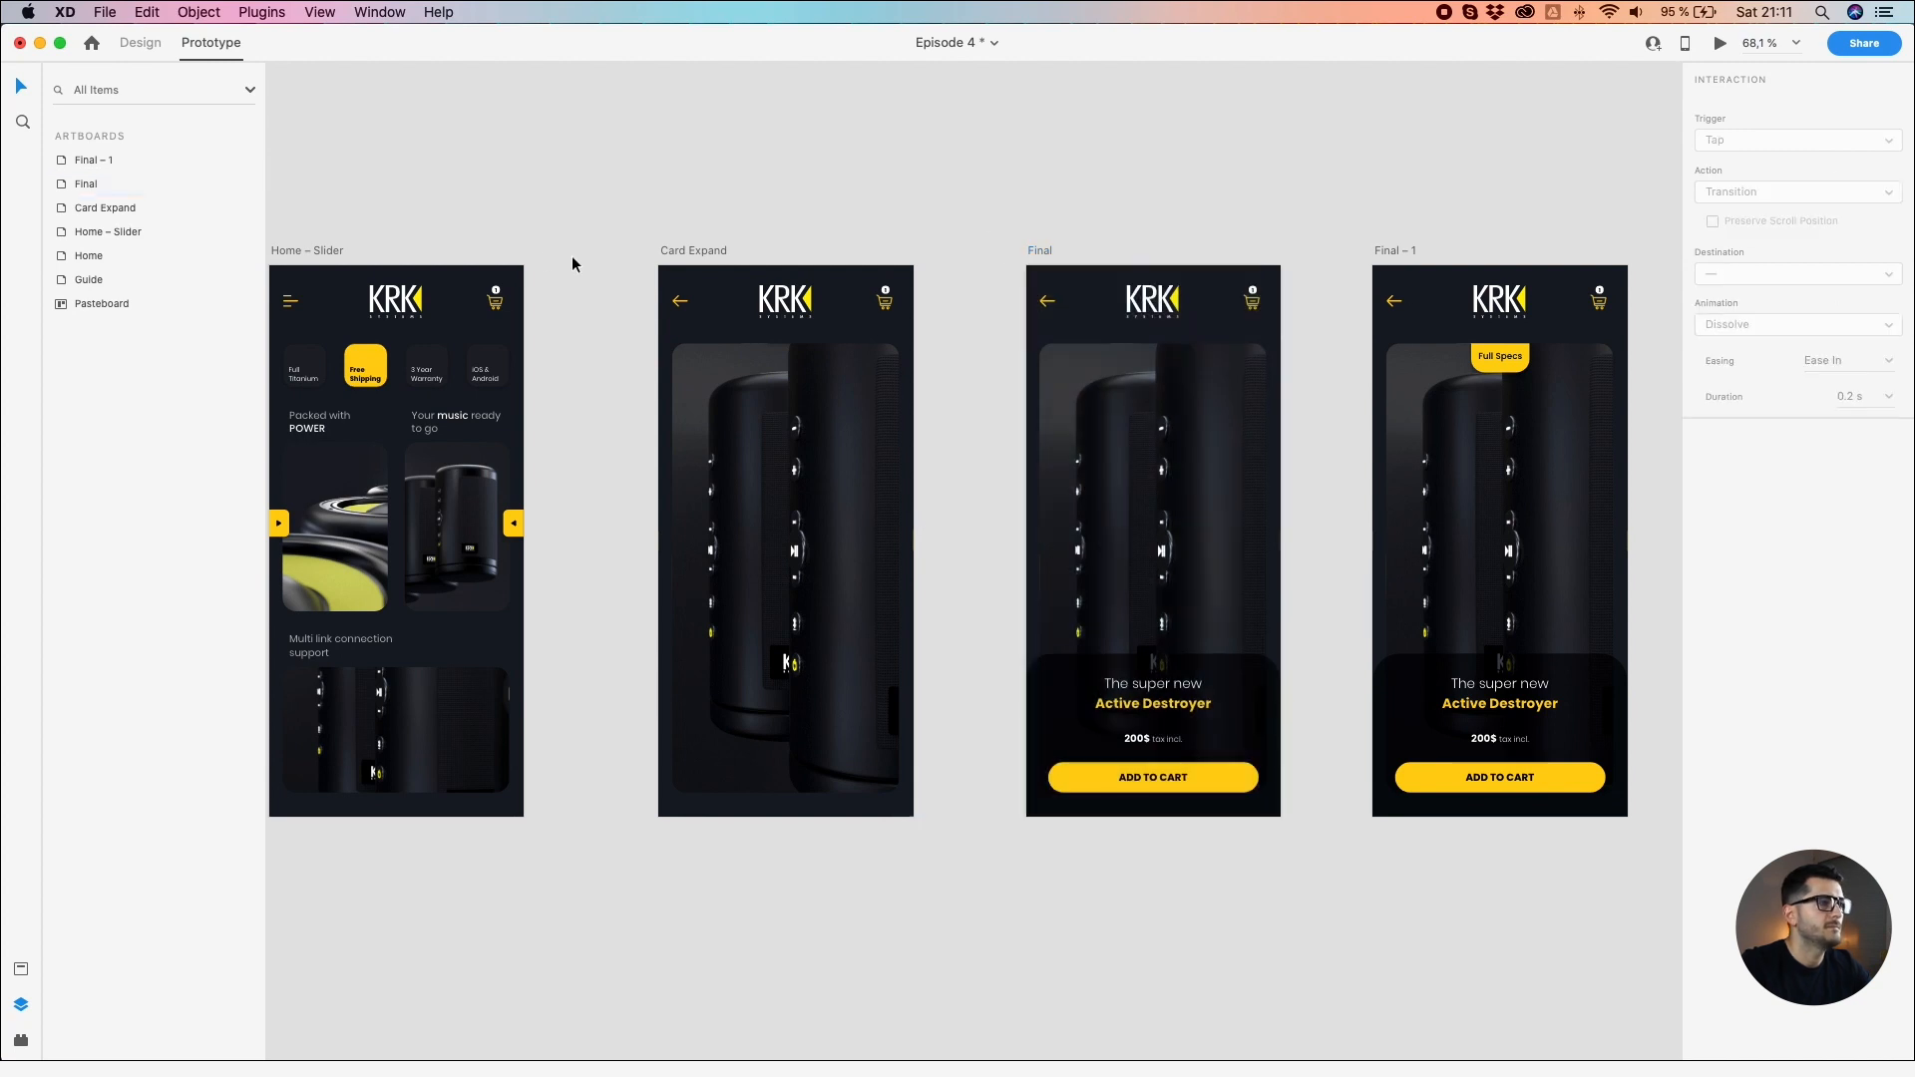
Step: Preview the prototype starting from the Home artboard, then close the preview window
scroll(491, 236, "down", 5)
scroll(736, 290, "left", 5)
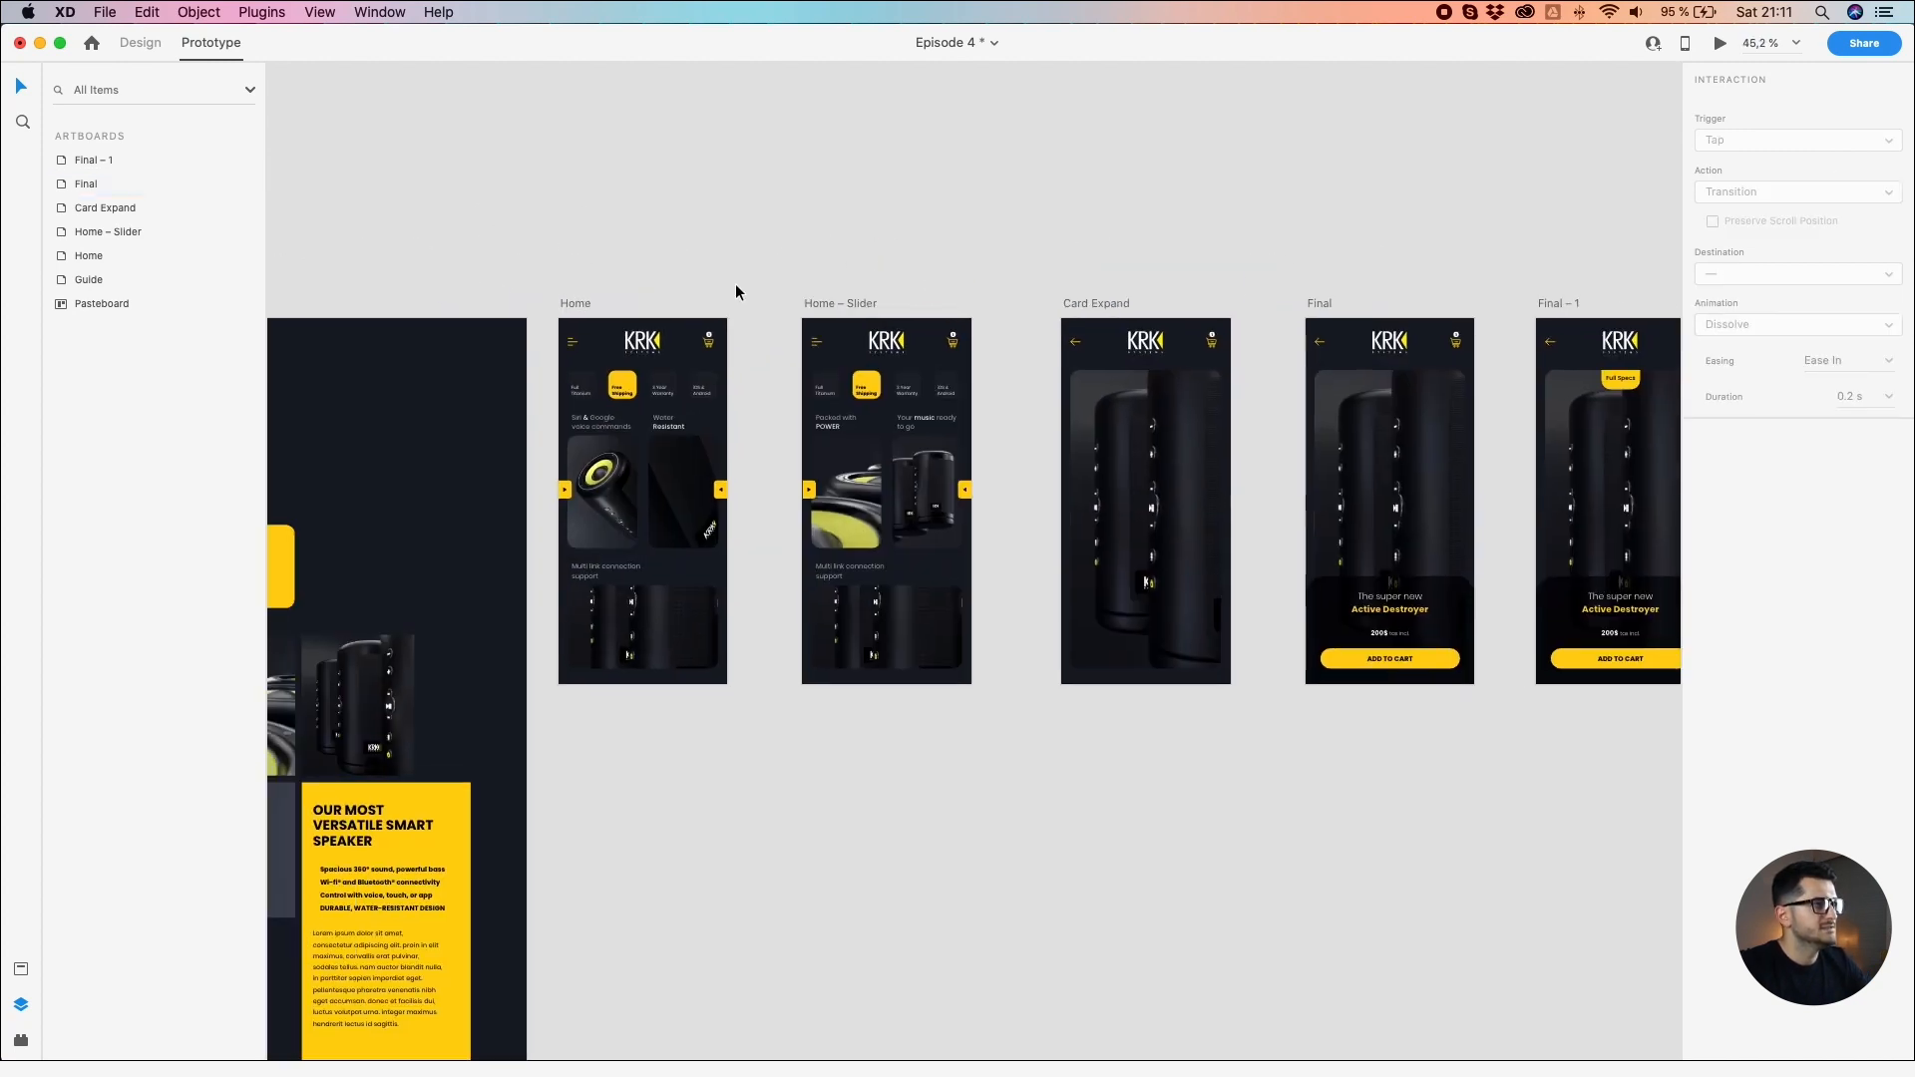
left_click(589, 301)
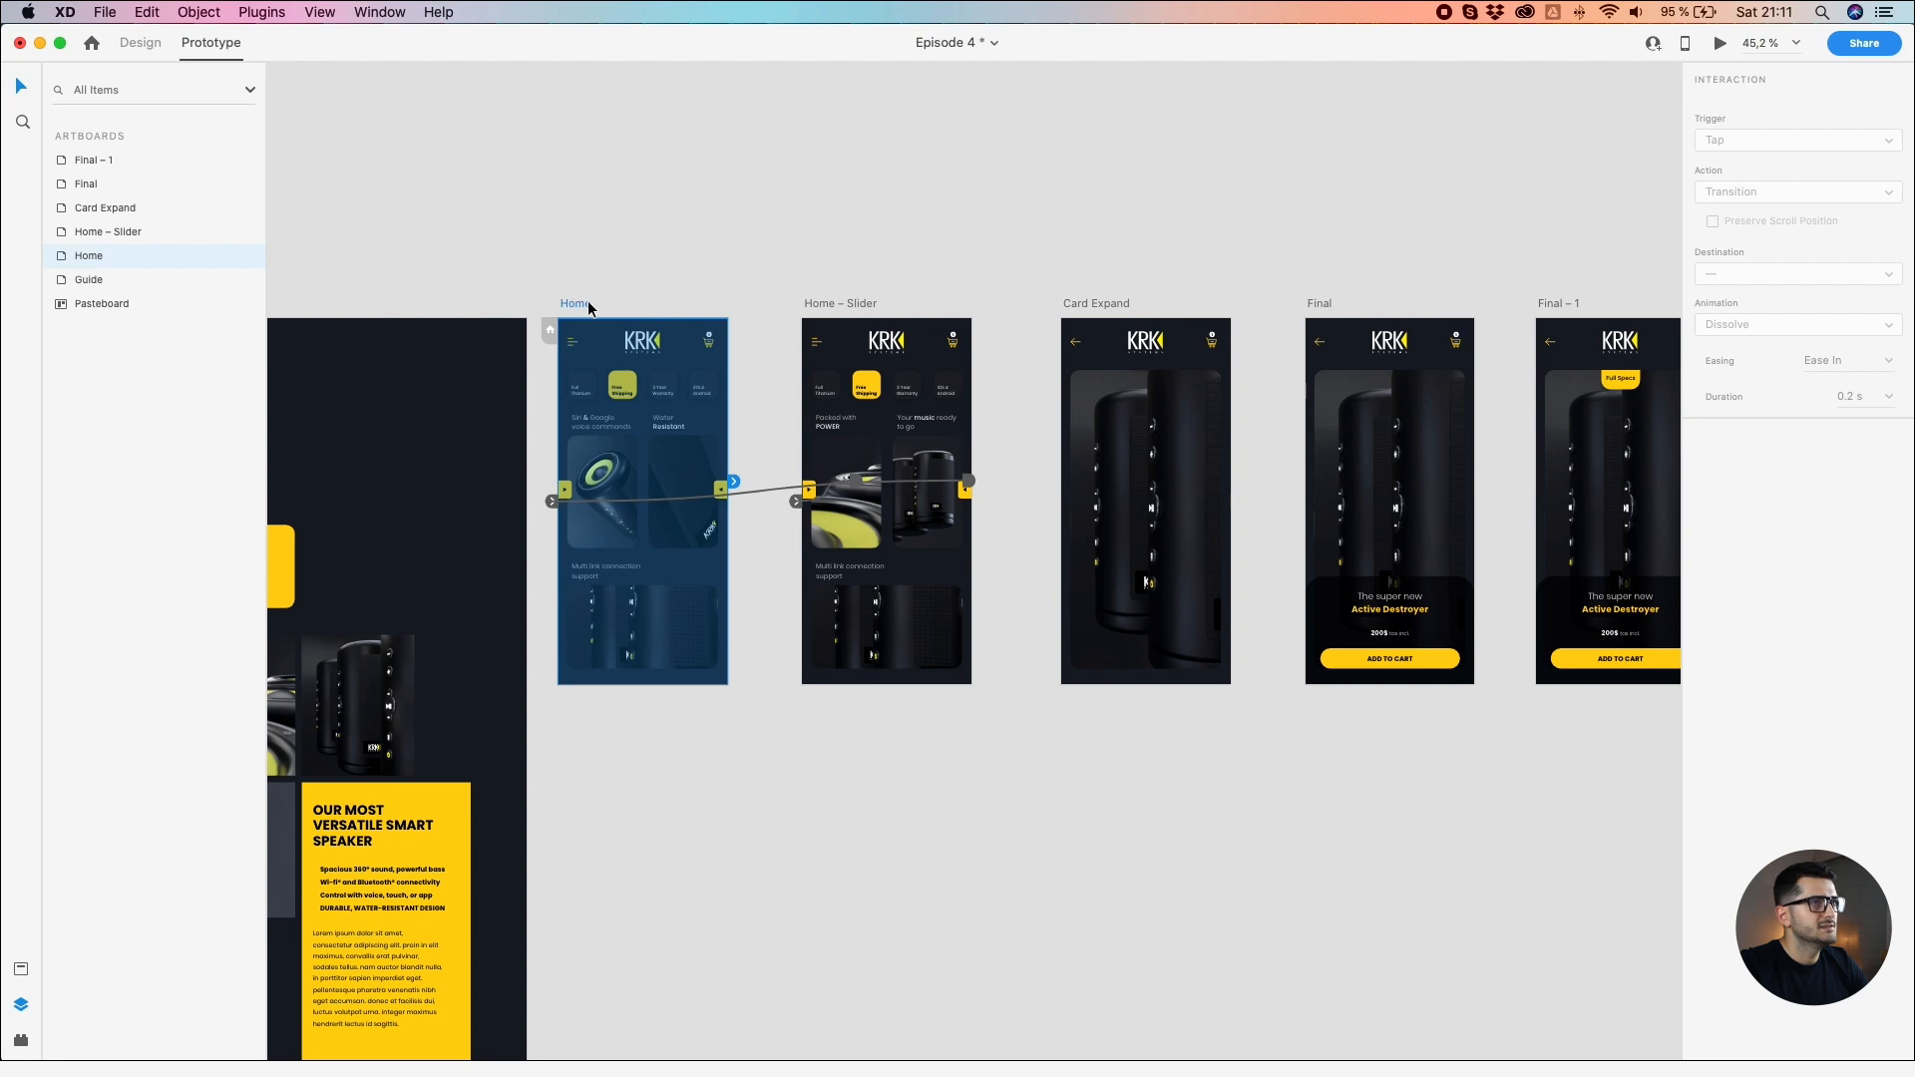
left_click(1720, 45)
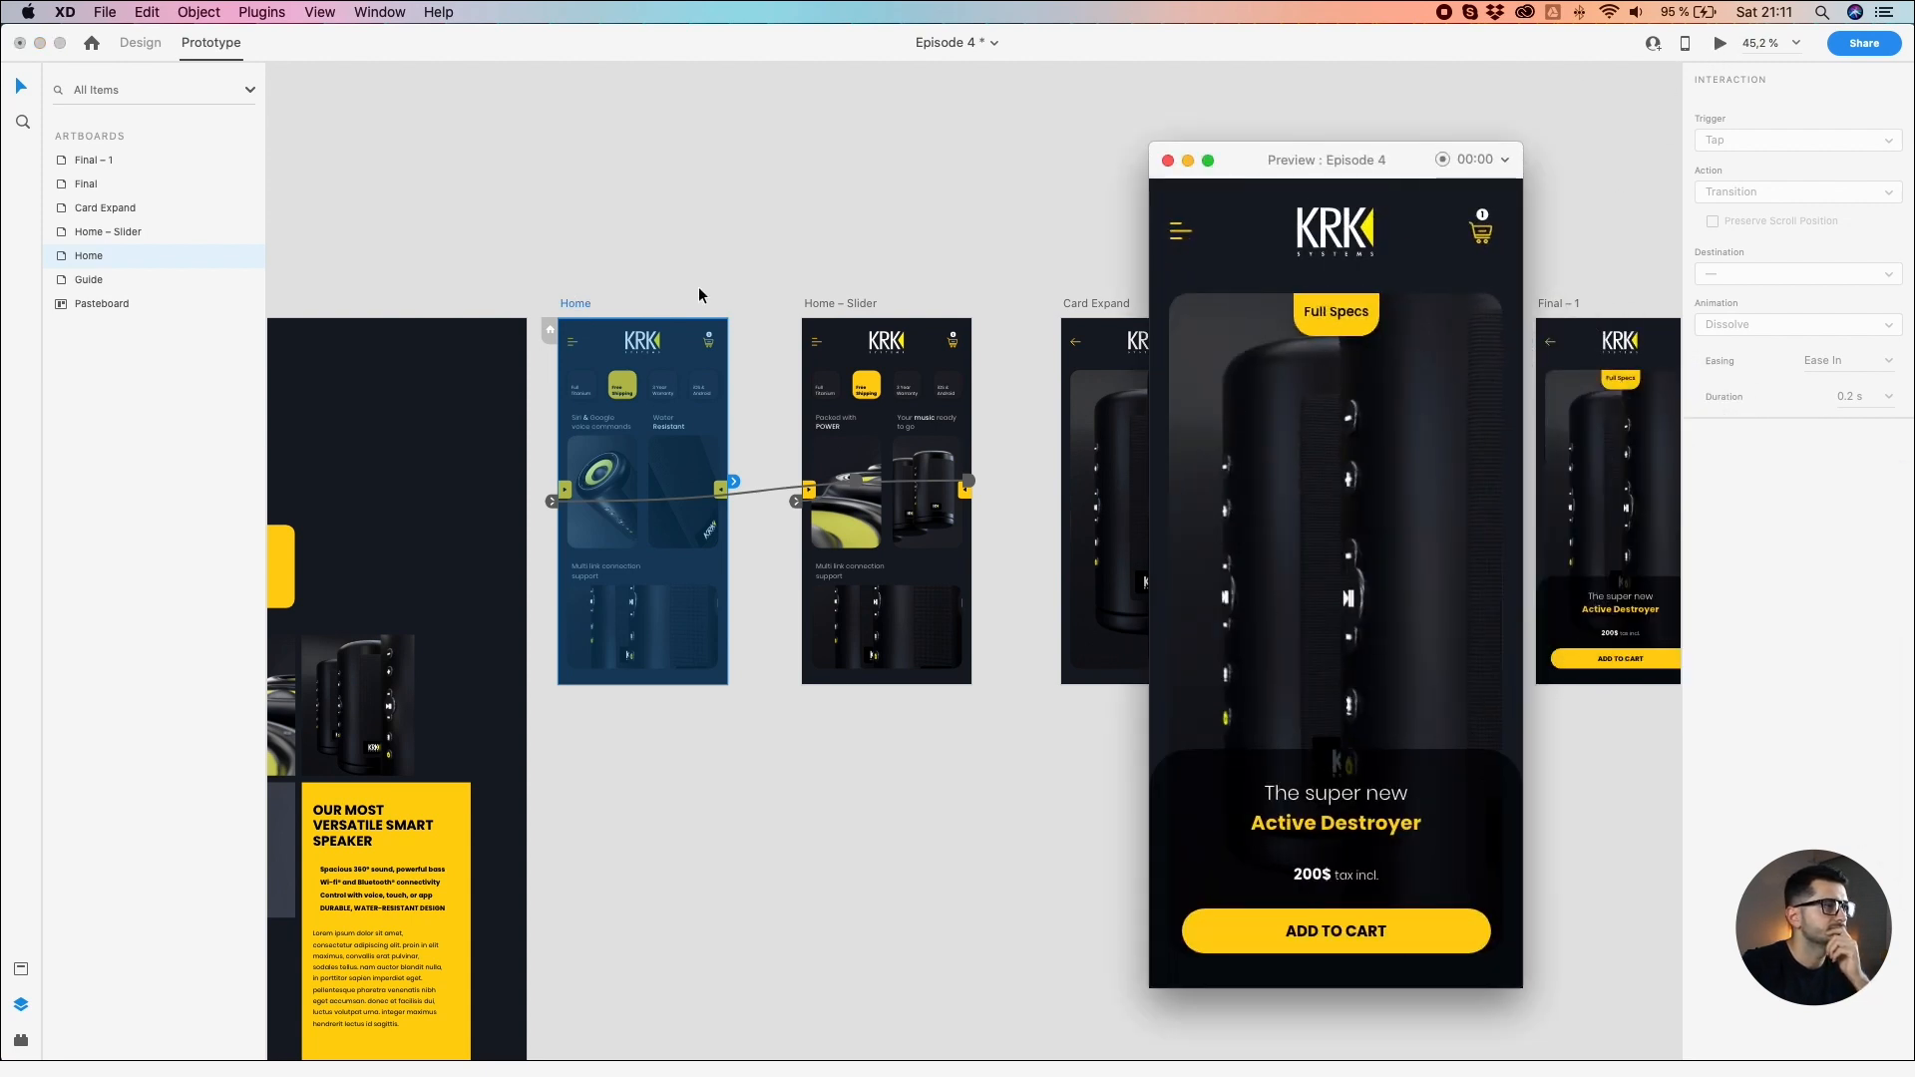
left_click(582, 302)
left_click(572, 251)
left_click(578, 304)
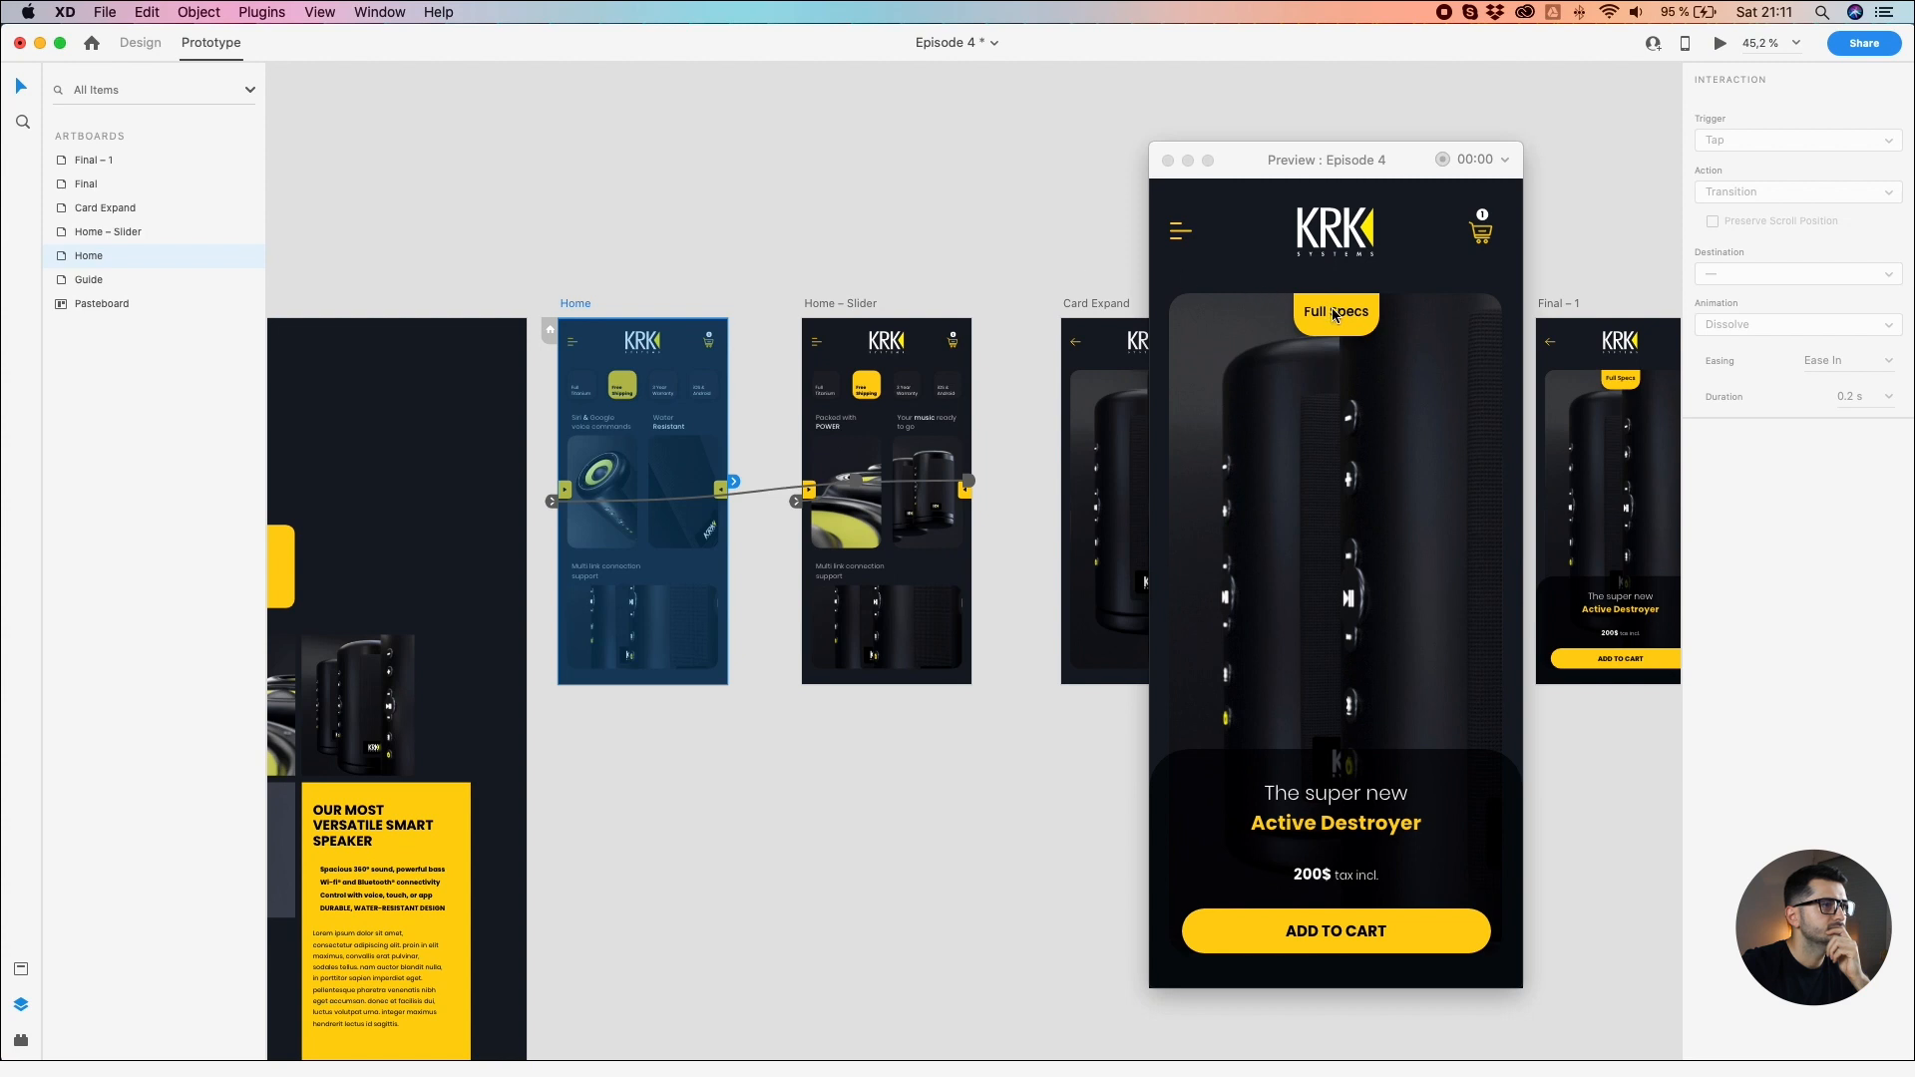
left_click(1166, 161)
left_click(842, 209)
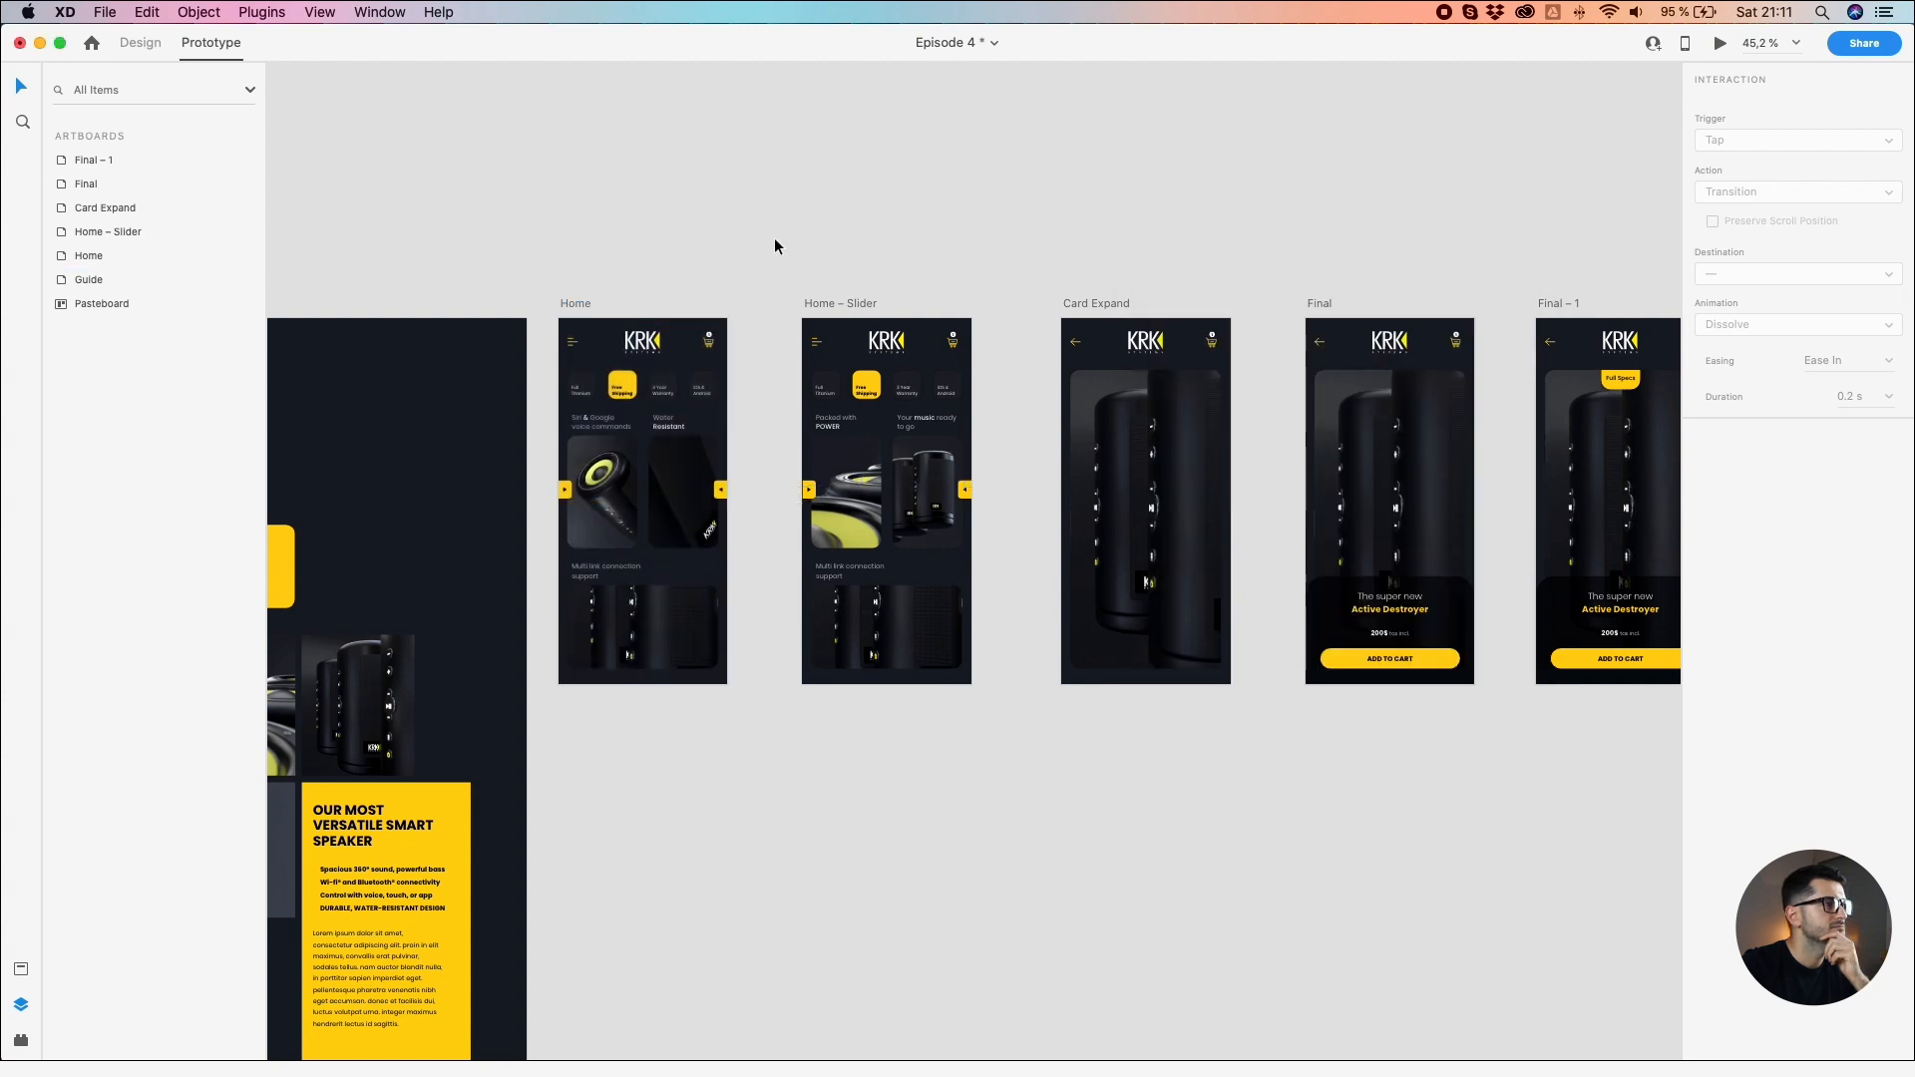
Step: Return to Design mode and preview the flow from Home, sliding the cards and opening the large speaker card
left_click(572, 304)
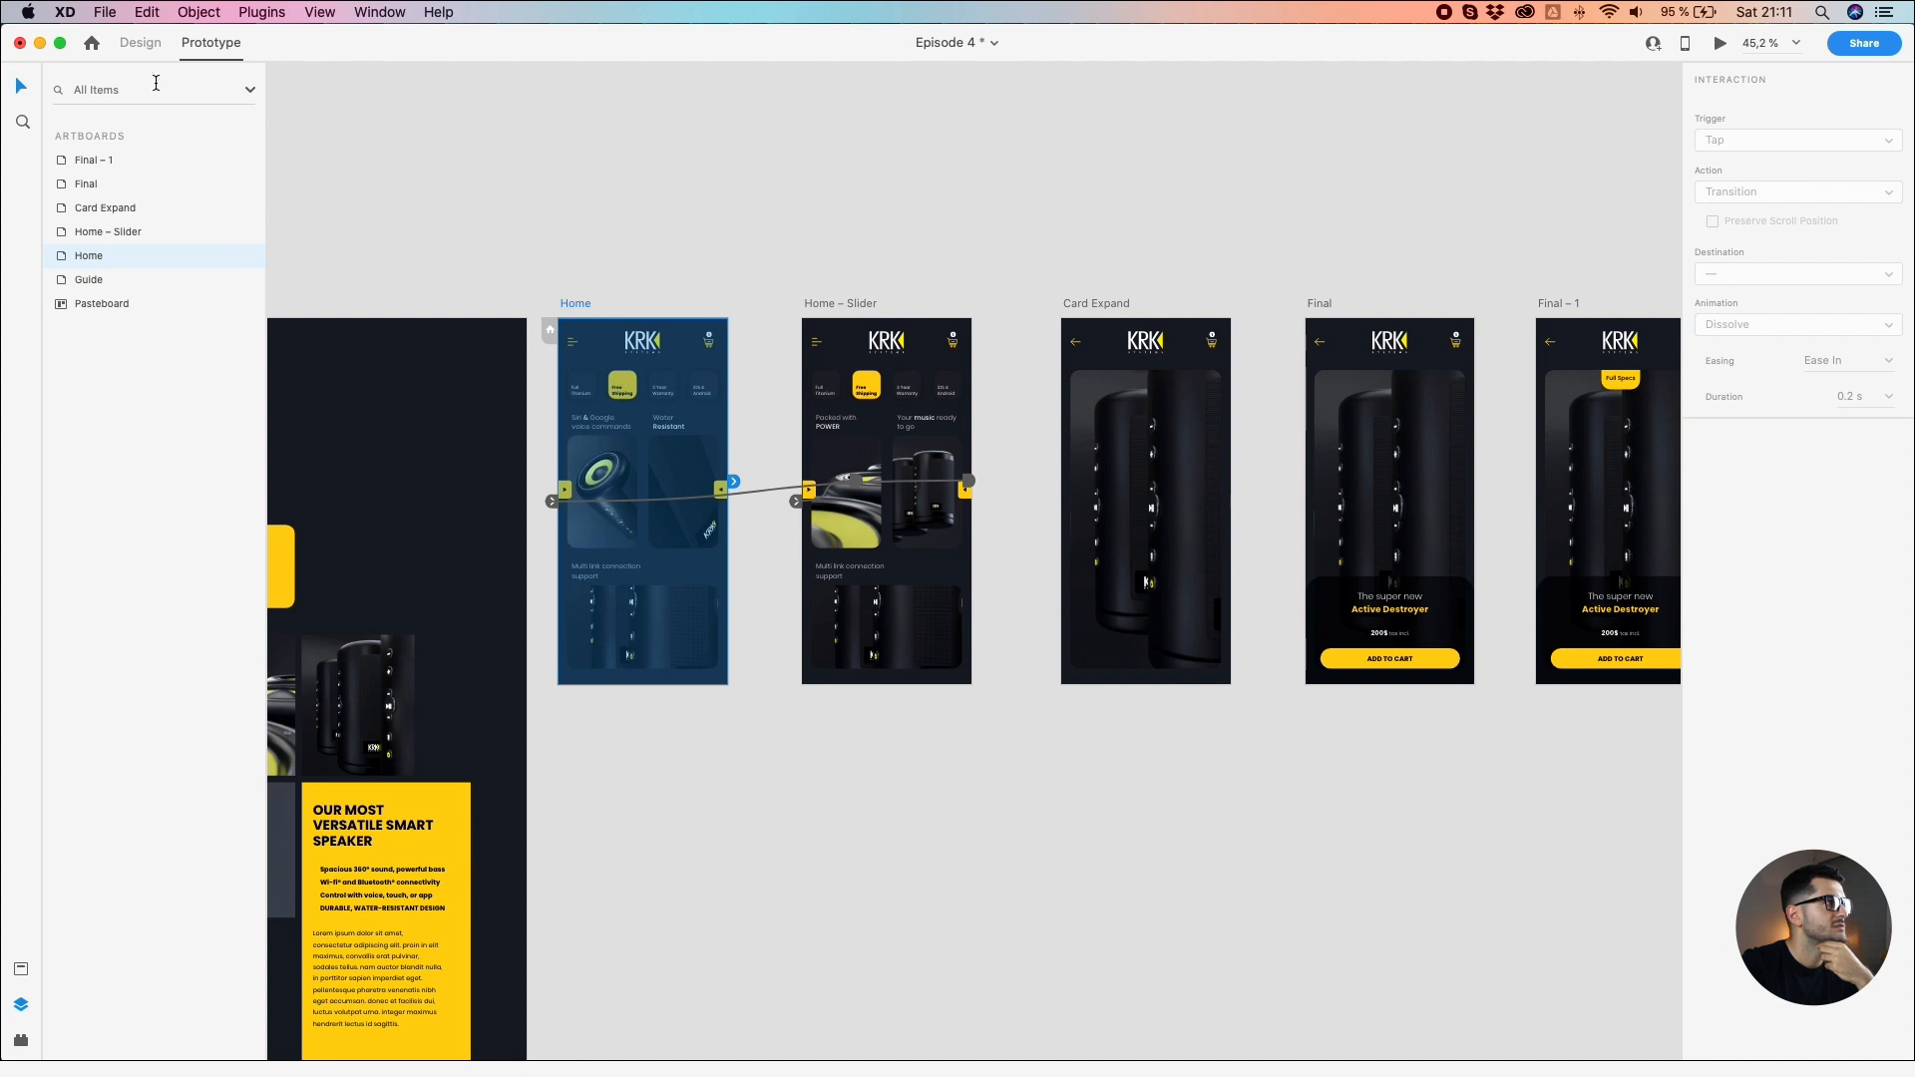
left_click(140, 45)
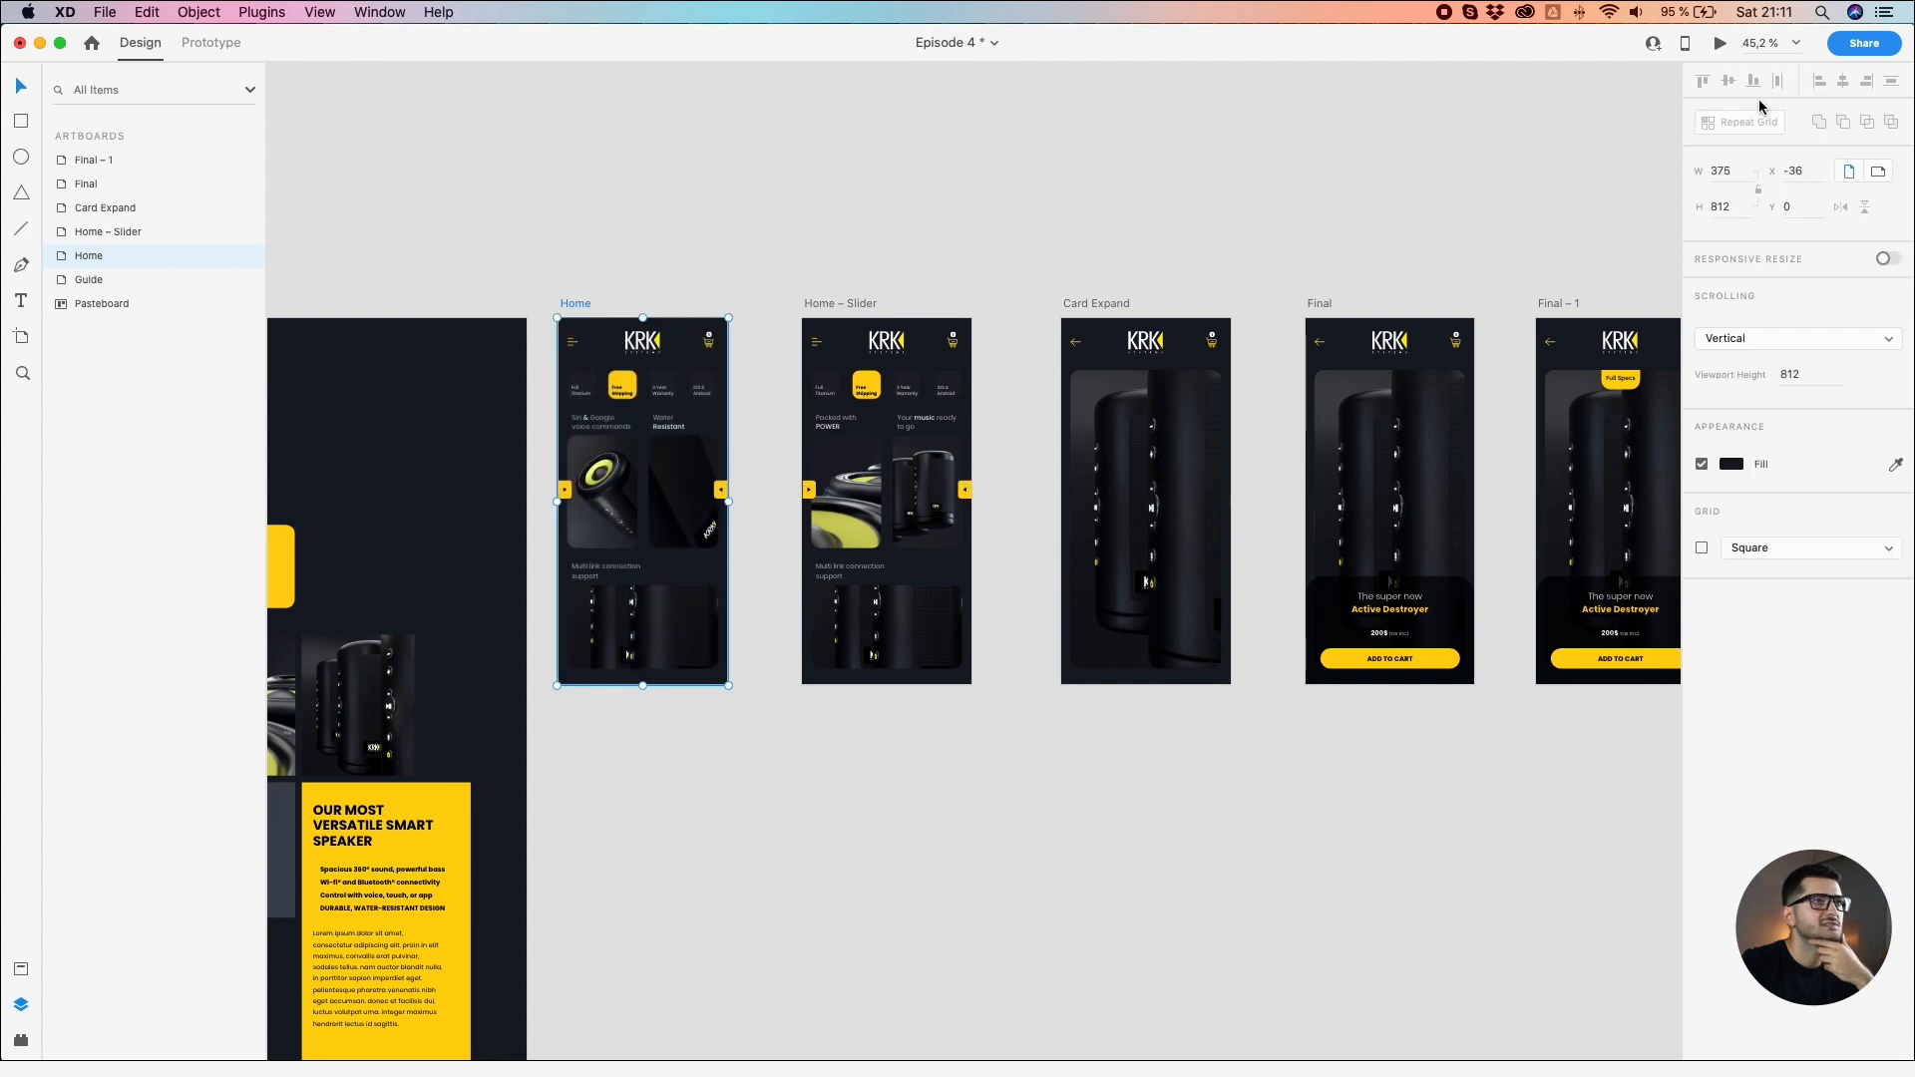
left_click(1719, 43)
left_click_drag(1427, 604, 1083, 616)
left_click(1248, 820)
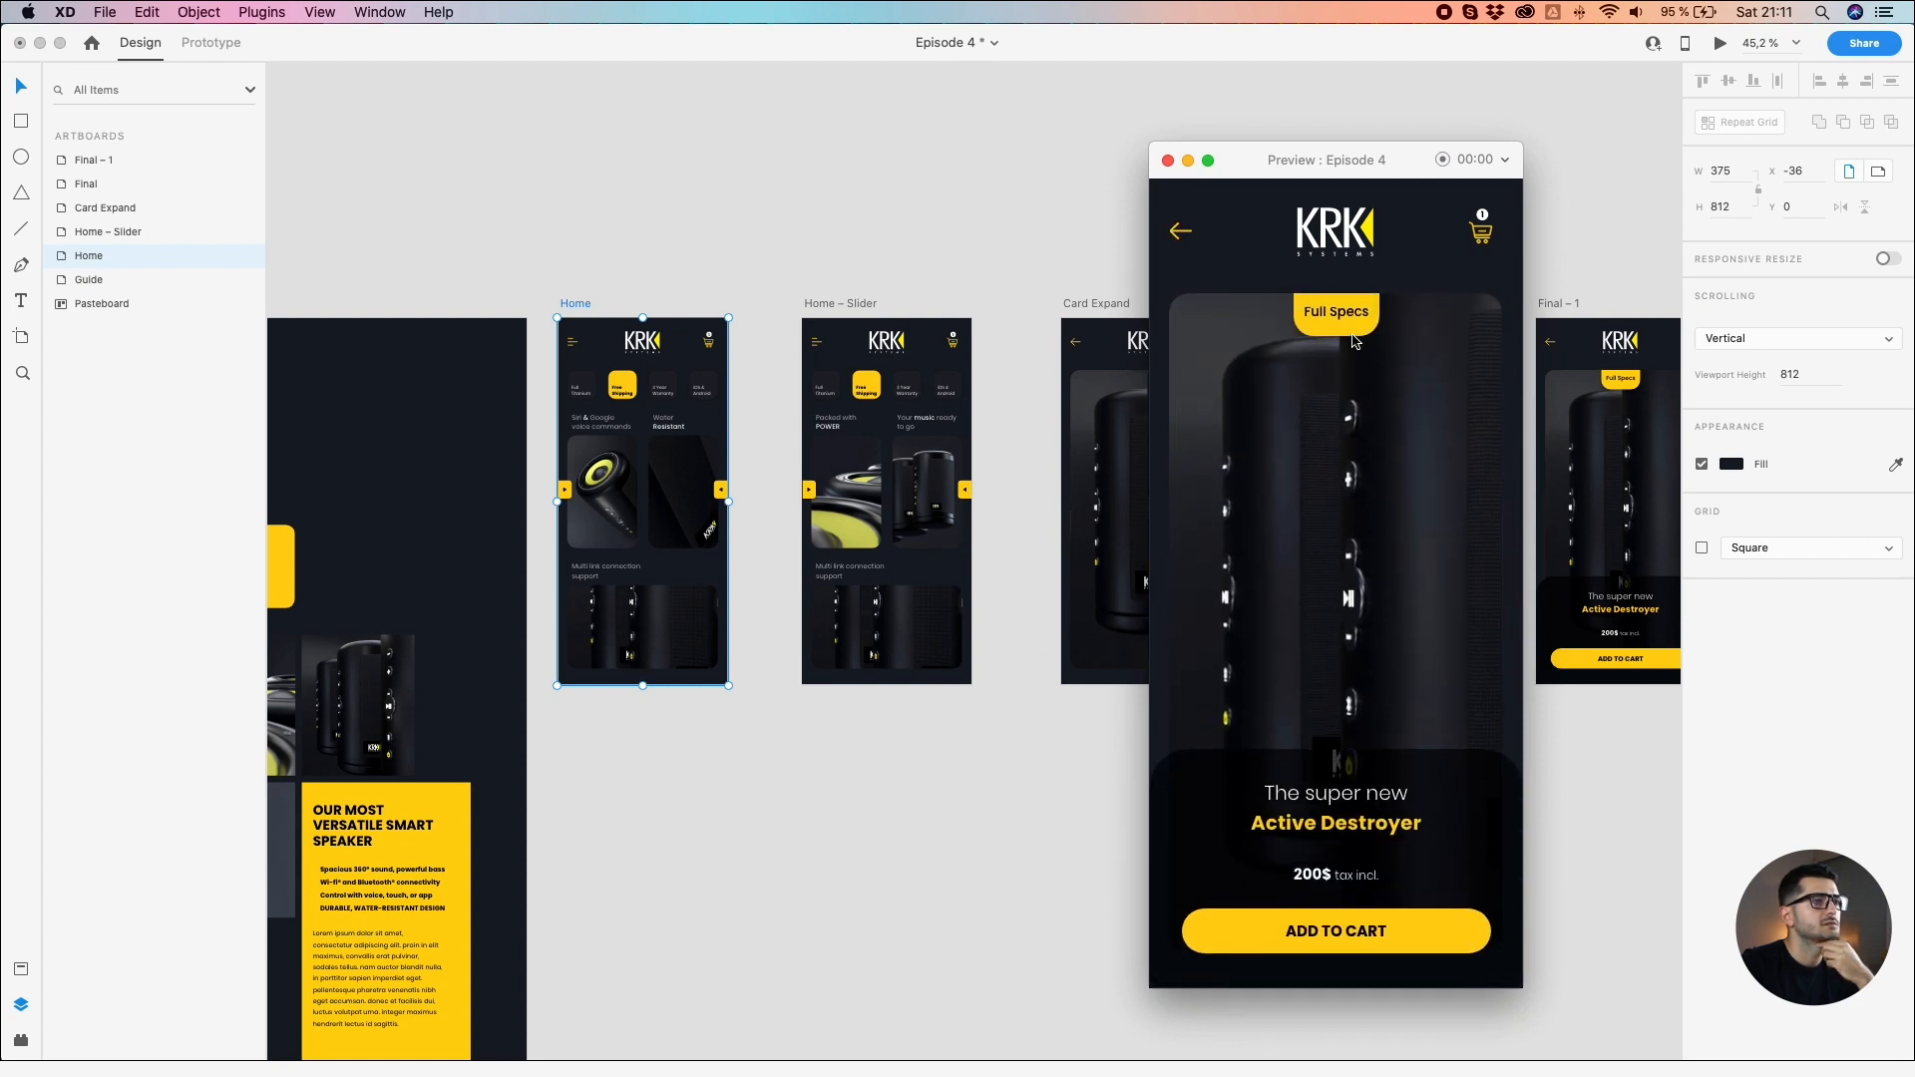
left_click(1034, 175)
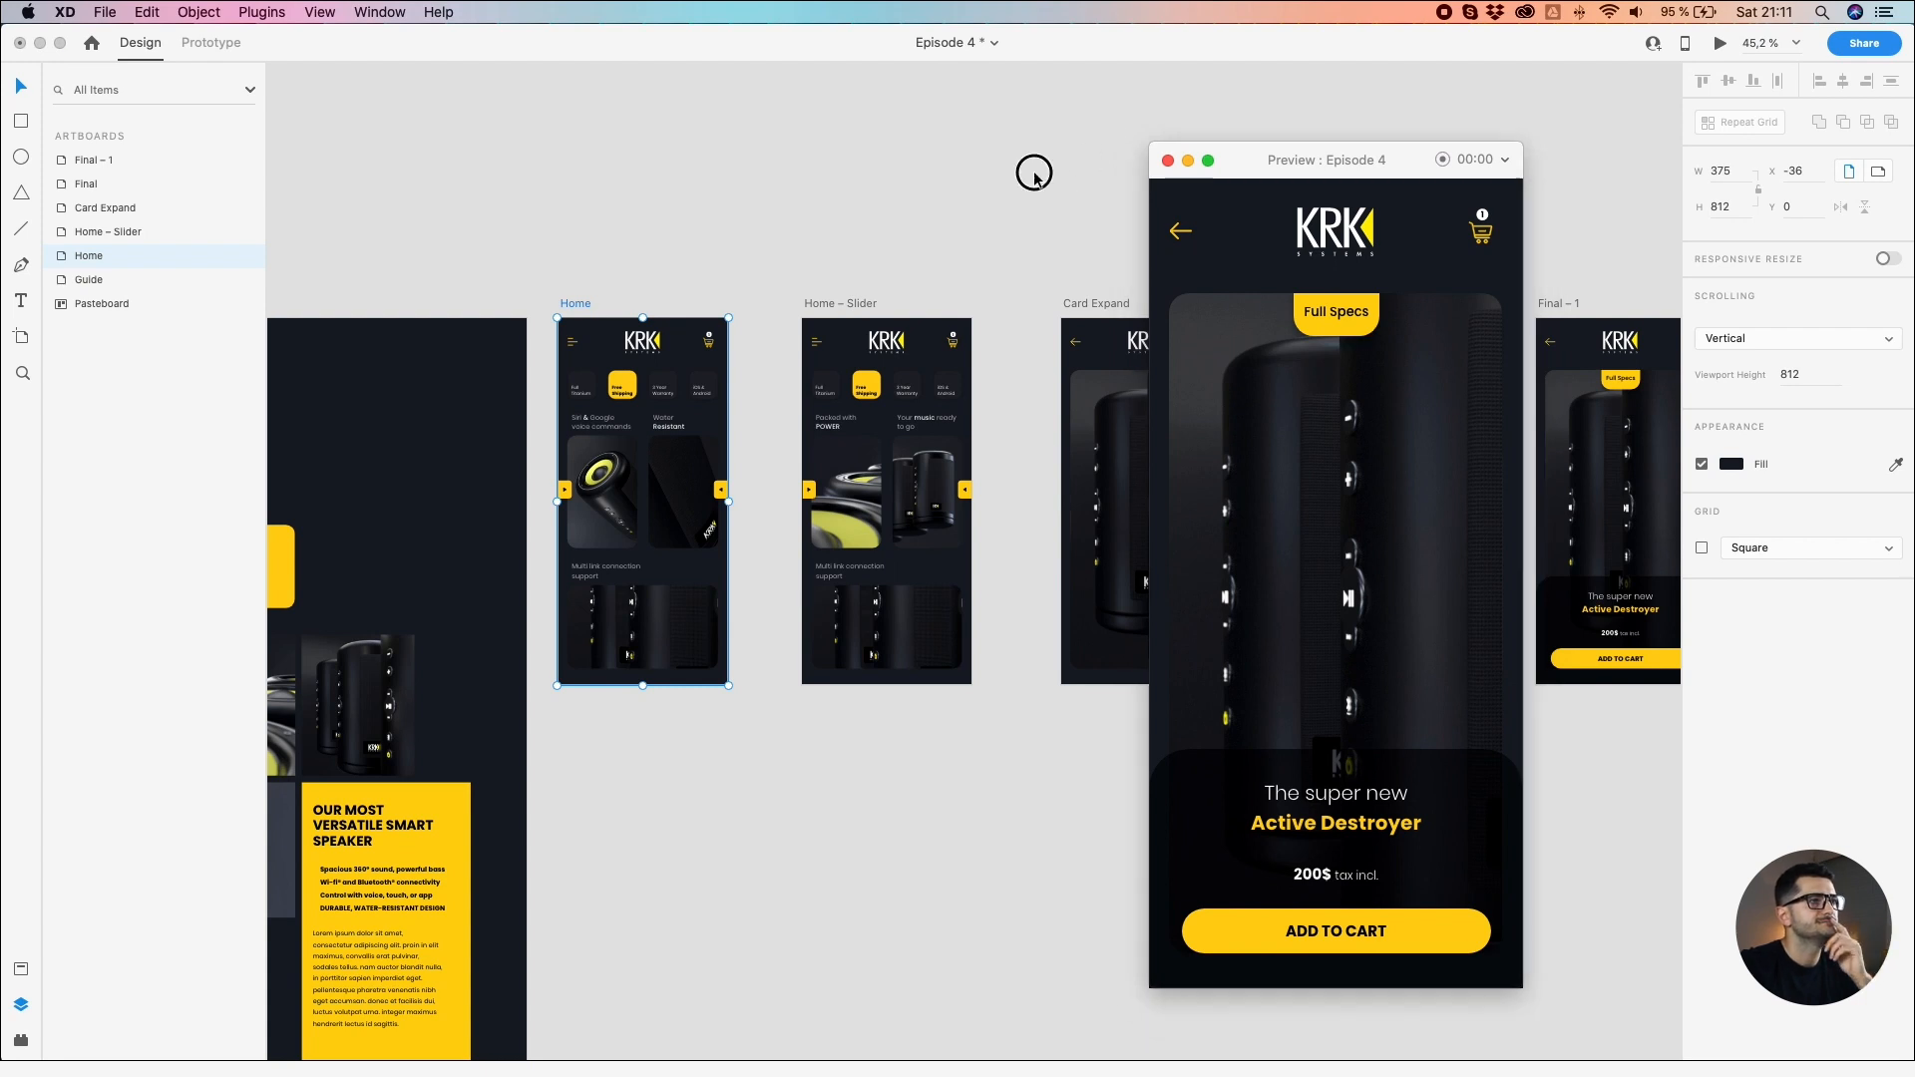
Step: Preview the prototype from the Final and Card Expand artboards, moving the preview window clear of the artboards
left_click_drag(1220, 170, 1624, 217)
left_click(1169, 212)
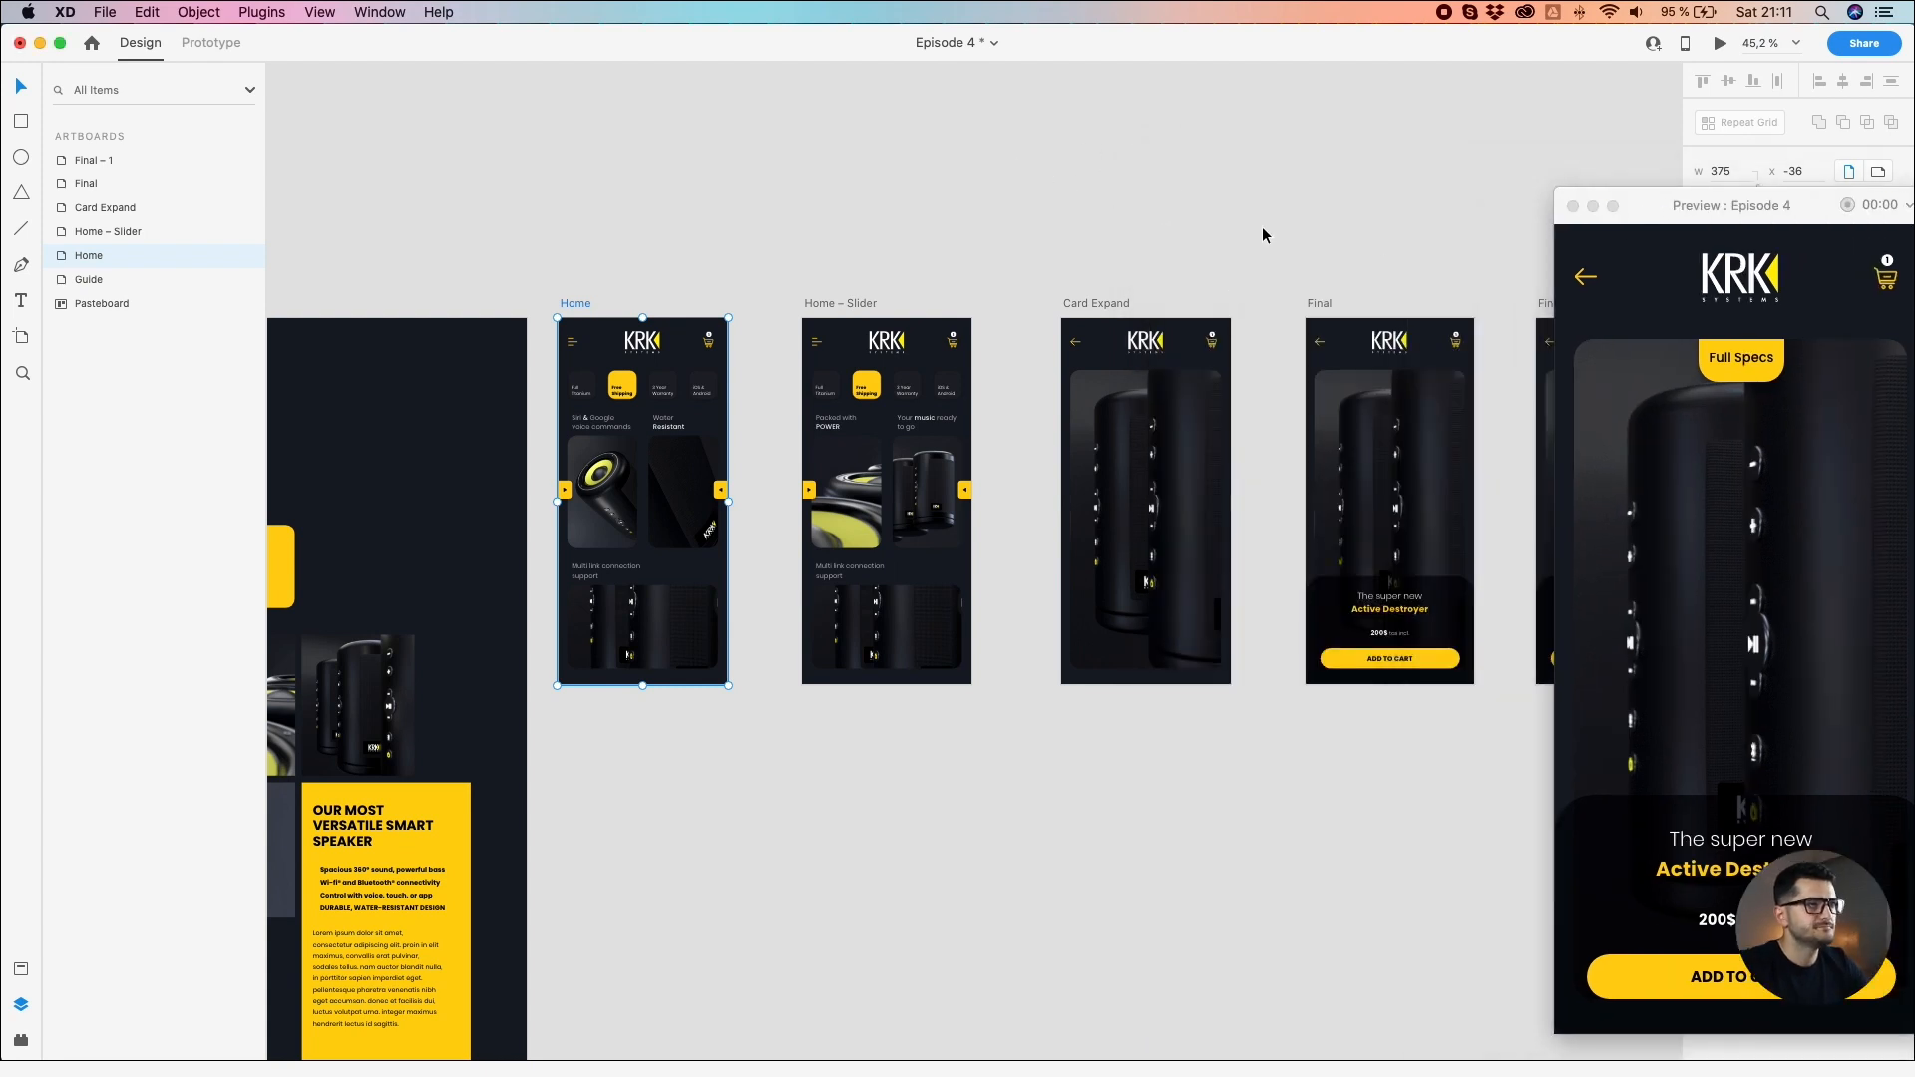
scroll(1097, 230, "right", 6)
left_click(1019, 290)
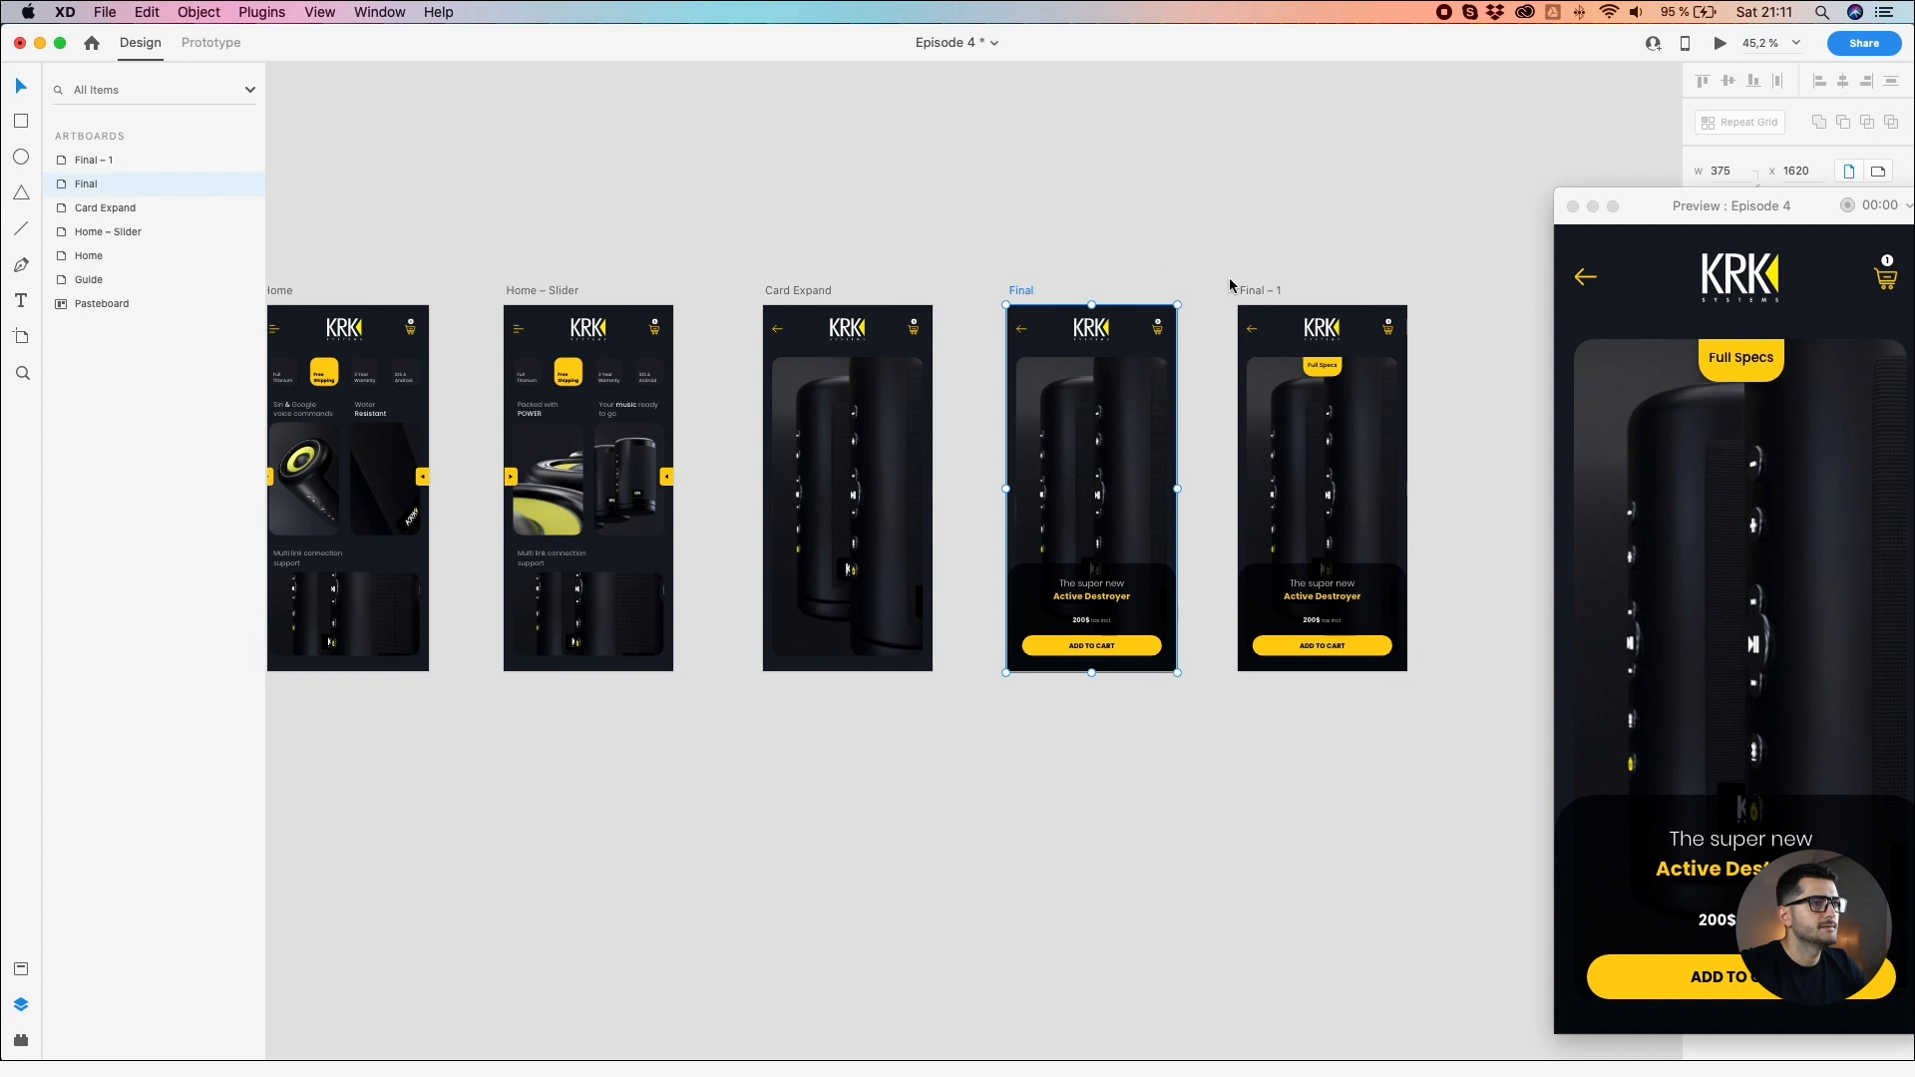
left_click(795, 291)
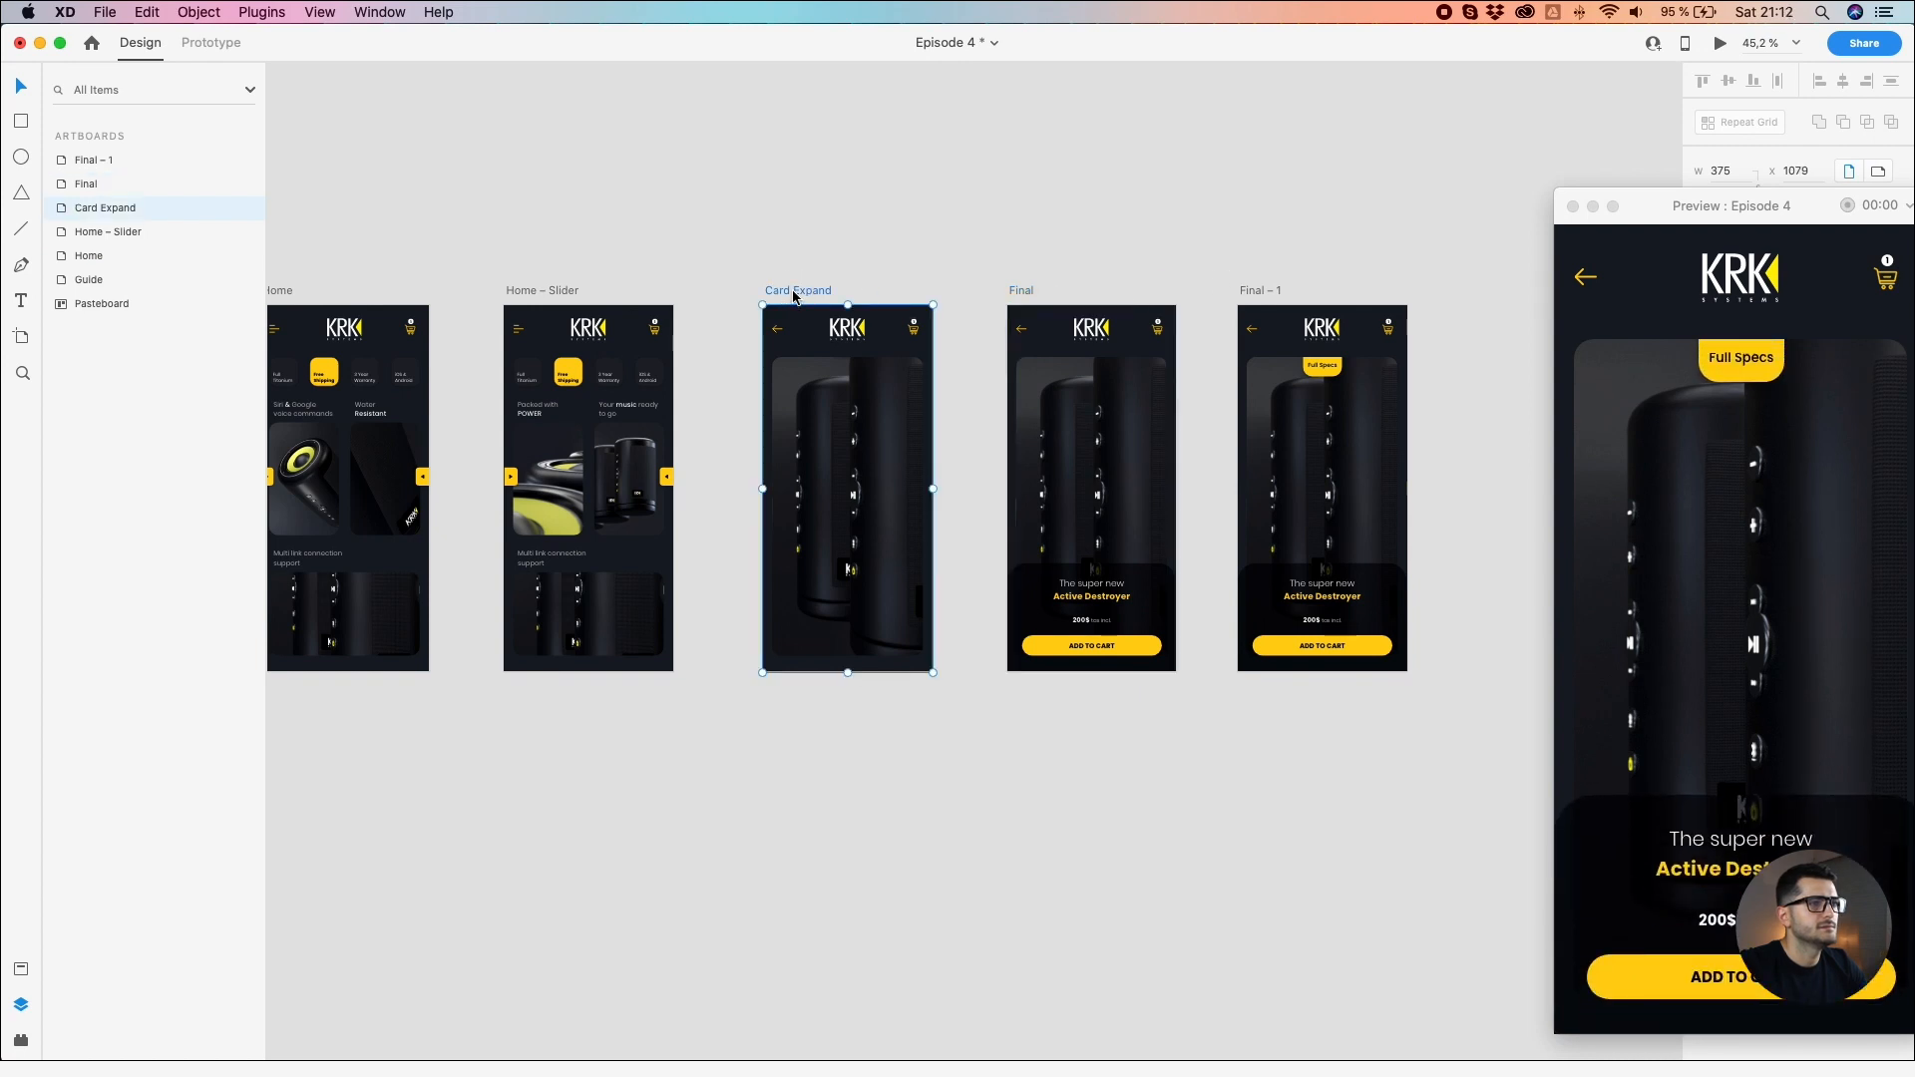
left_click(777, 252)
left_click(786, 295)
left_click_drag(1635, 206, 1436, 660)
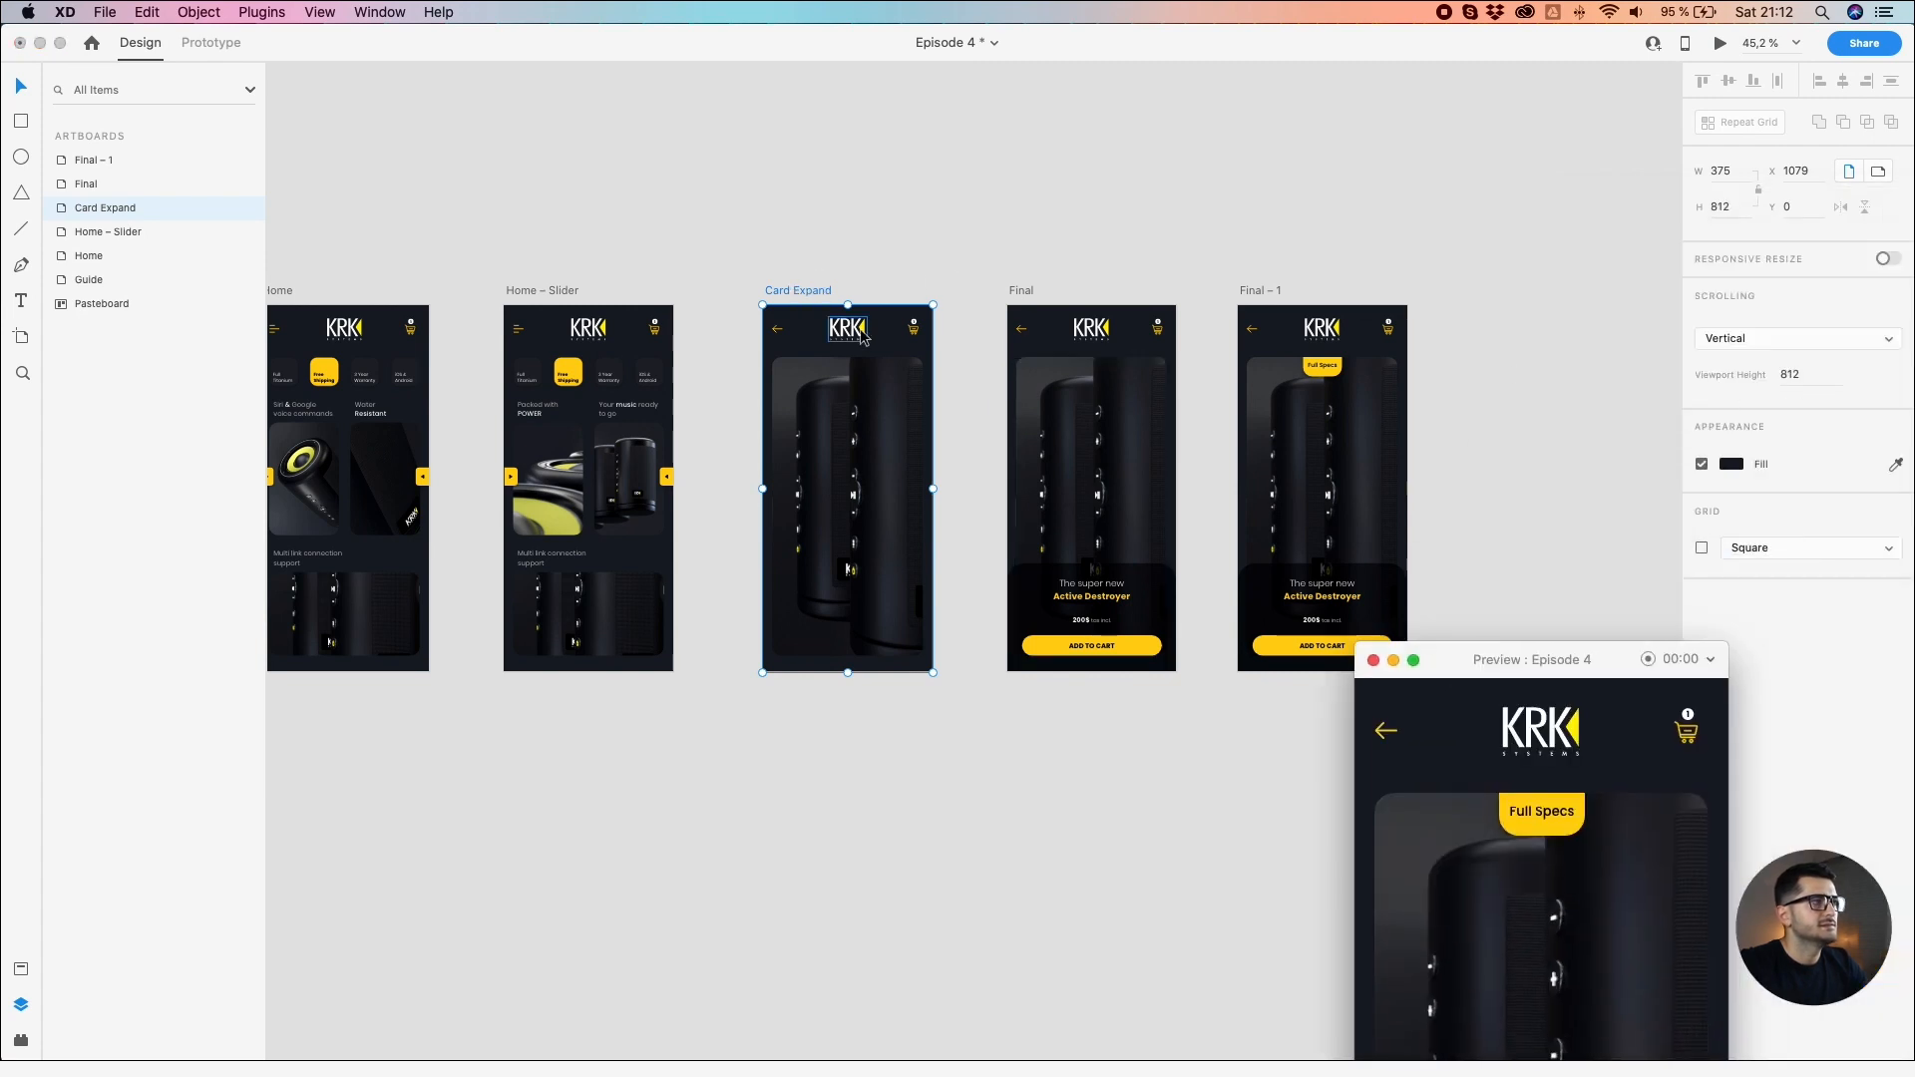
Step: In Prototype mode, set the duration of the Card Expand artboard's timed interaction to 0.8 s
left_click(212, 45)
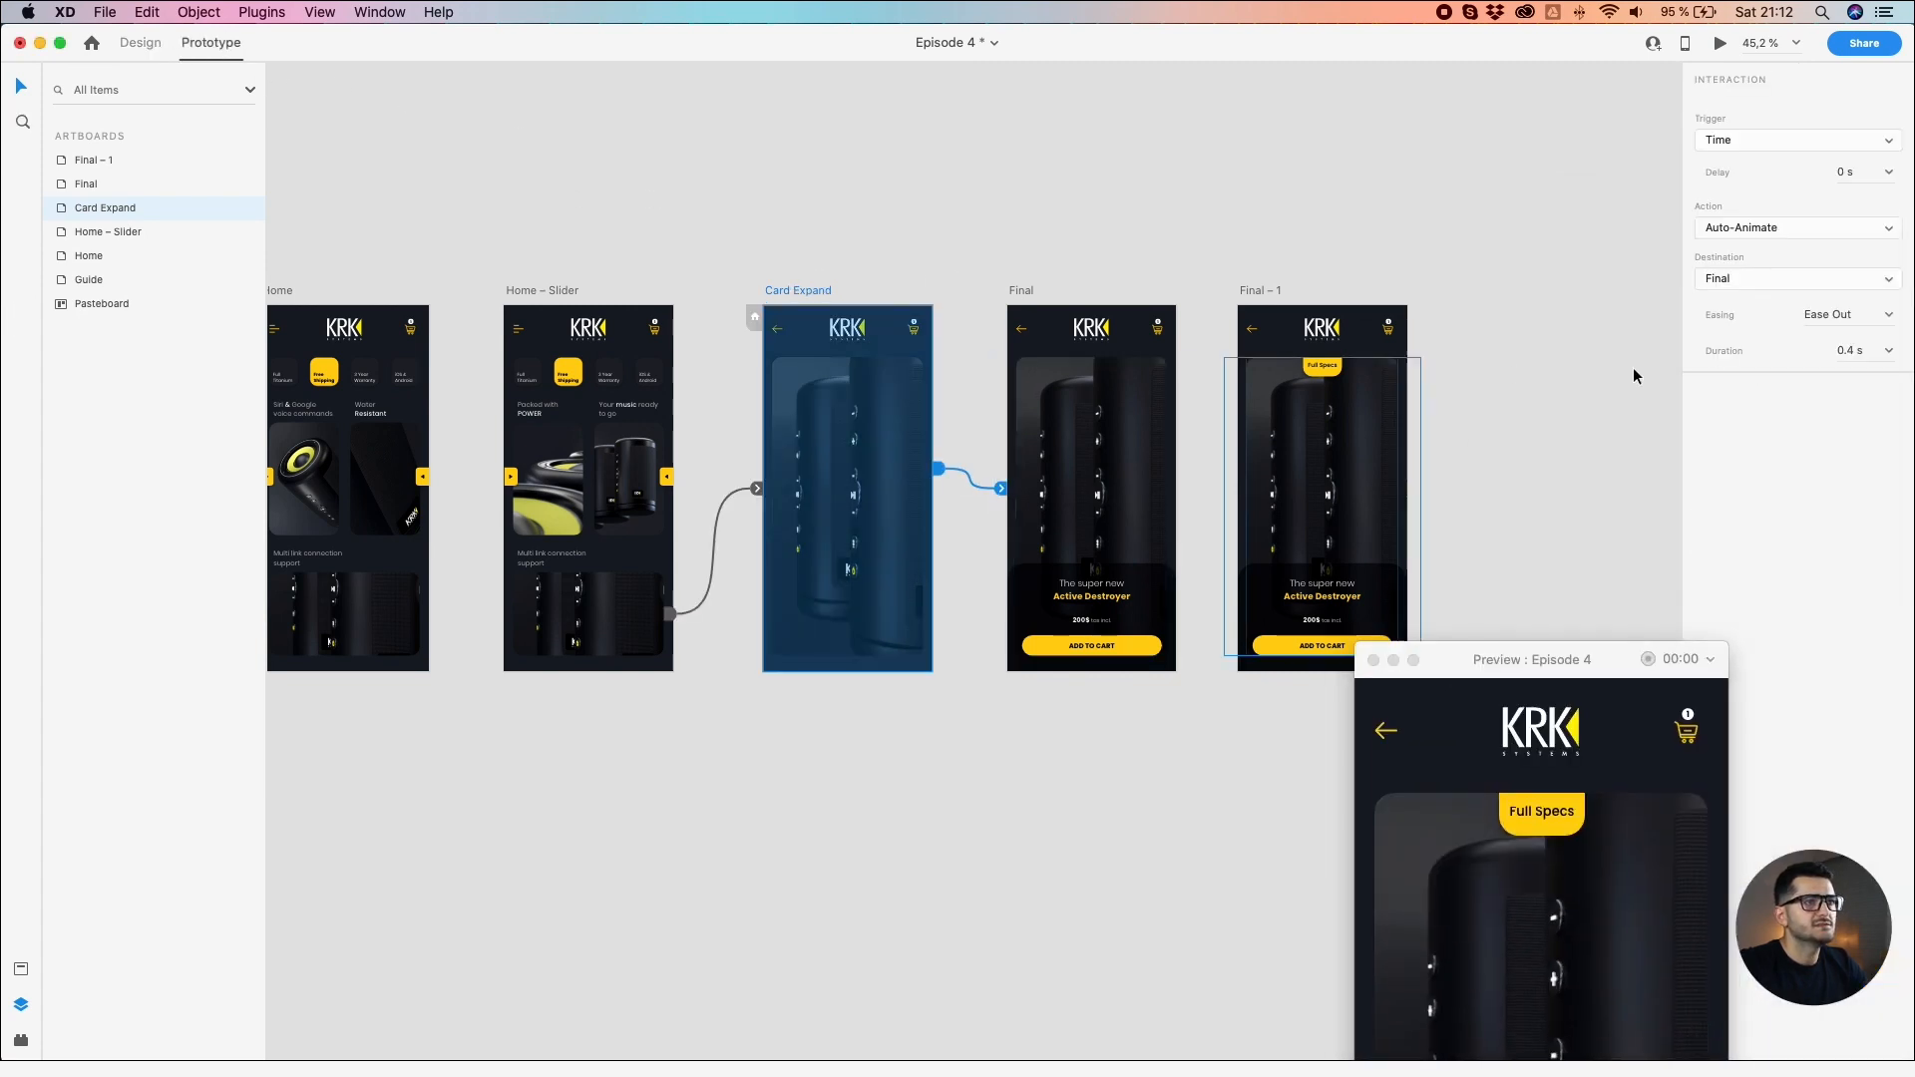
left_click(1889, 352)
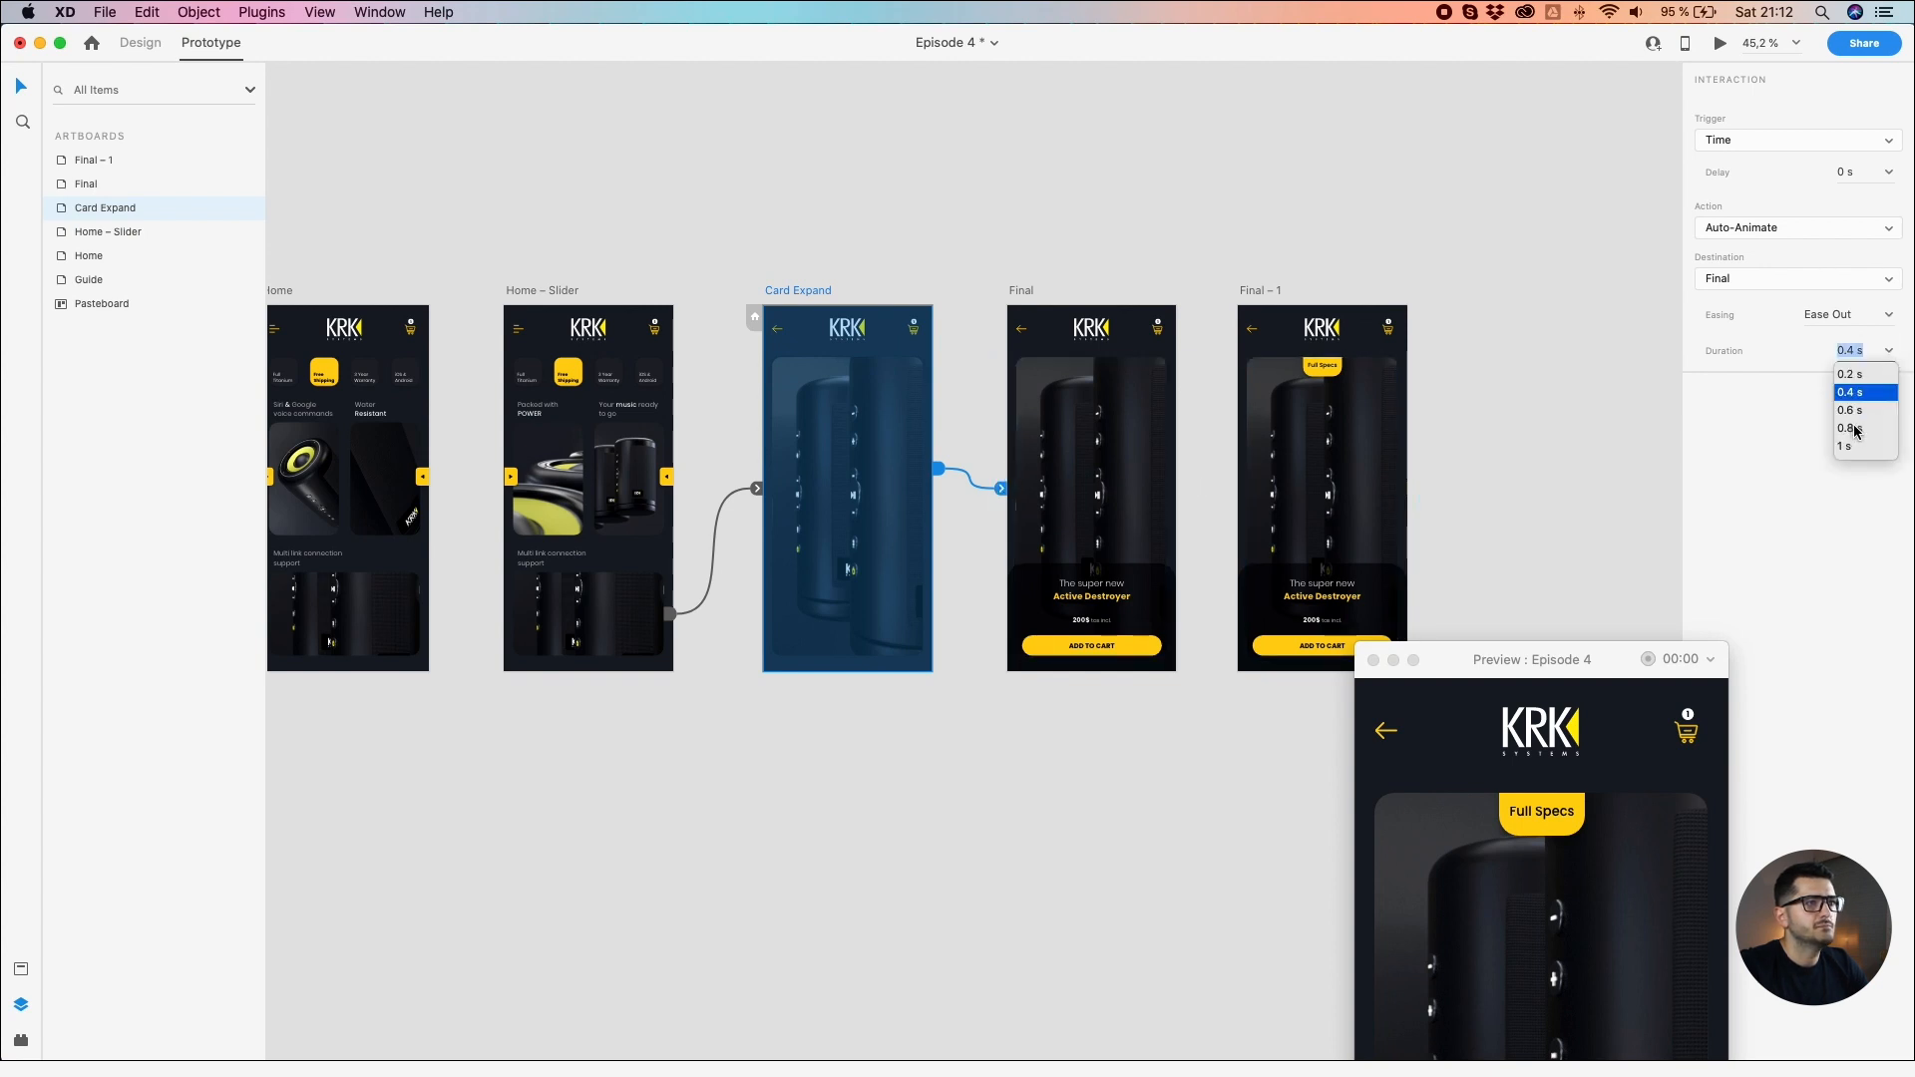
left_click(1851, 428)
Step: Preview the prototype from Home – Slider and Card Expand, and inspect the large speaker group on the Card Expand and Final artboards
left_click_drag(1444, 642, 1423, 161)
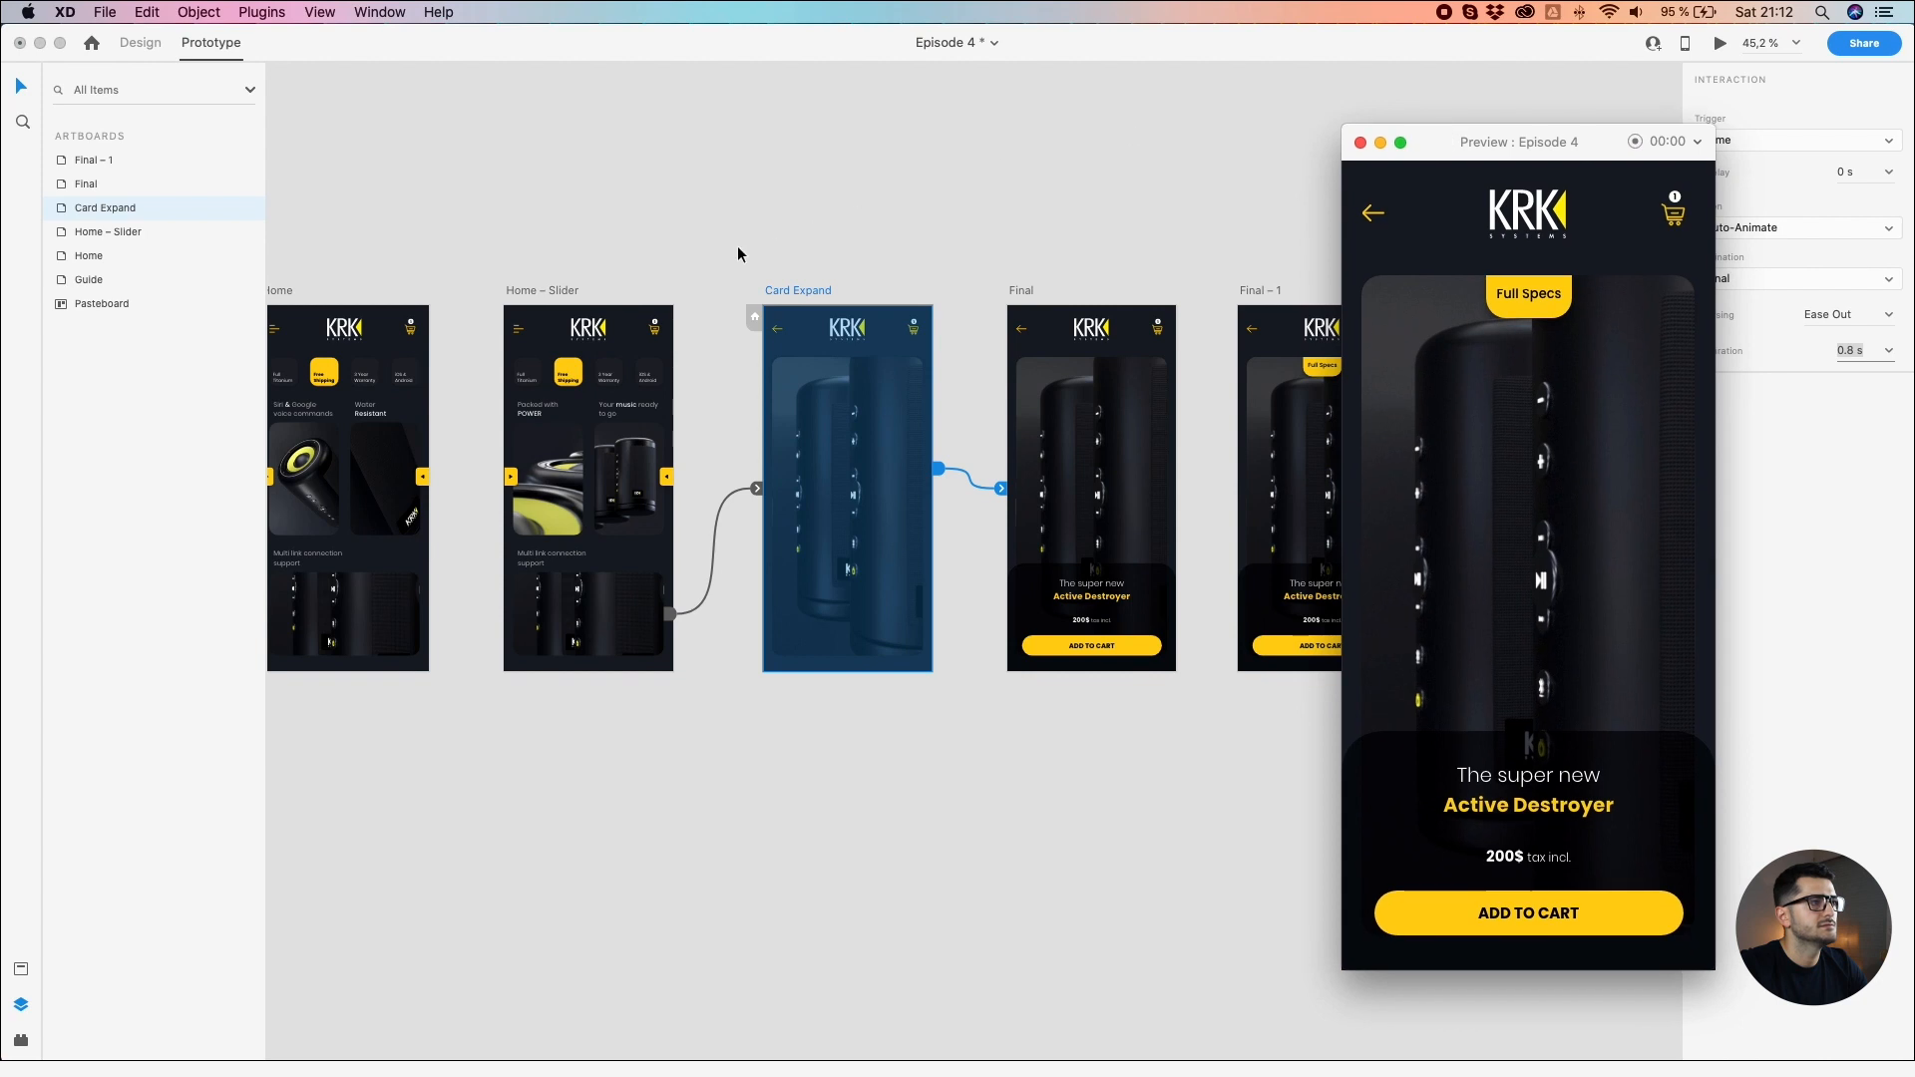
left_click(561, 292)
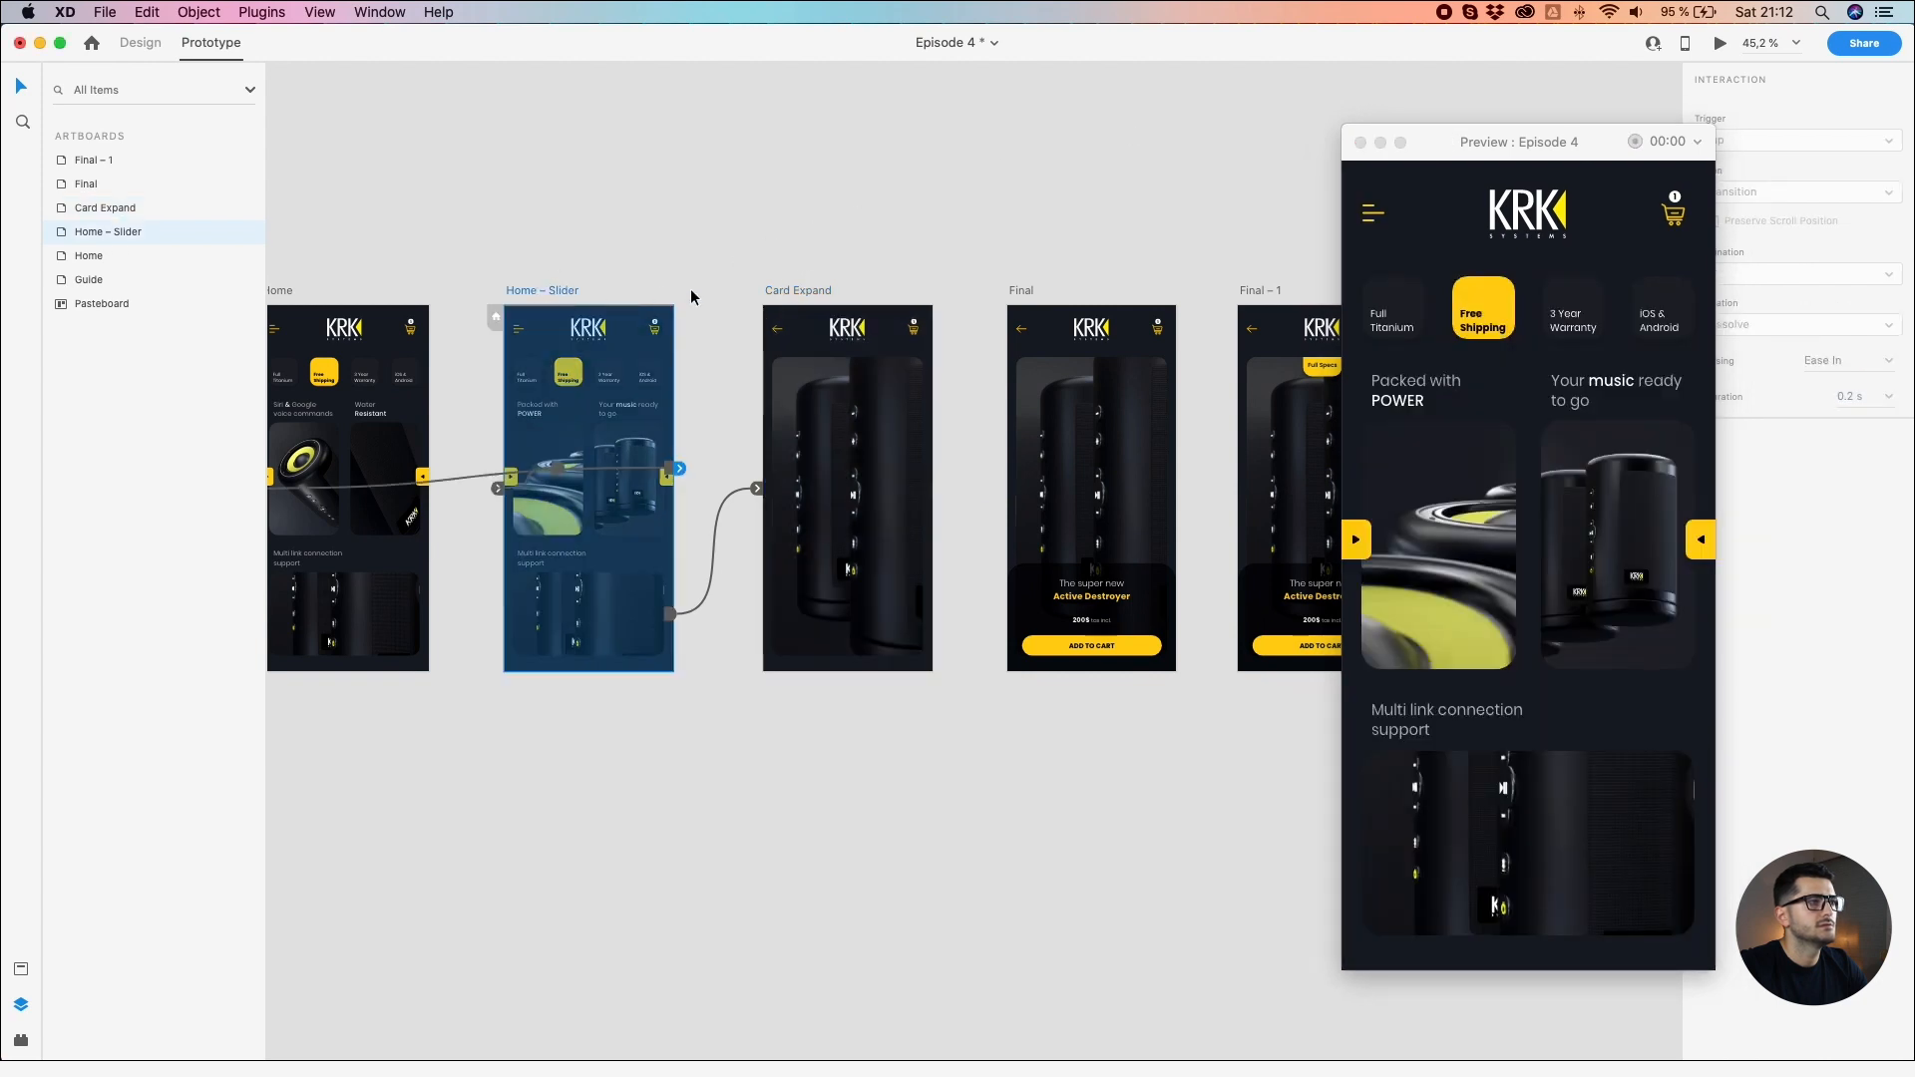
left_click(800, 290)
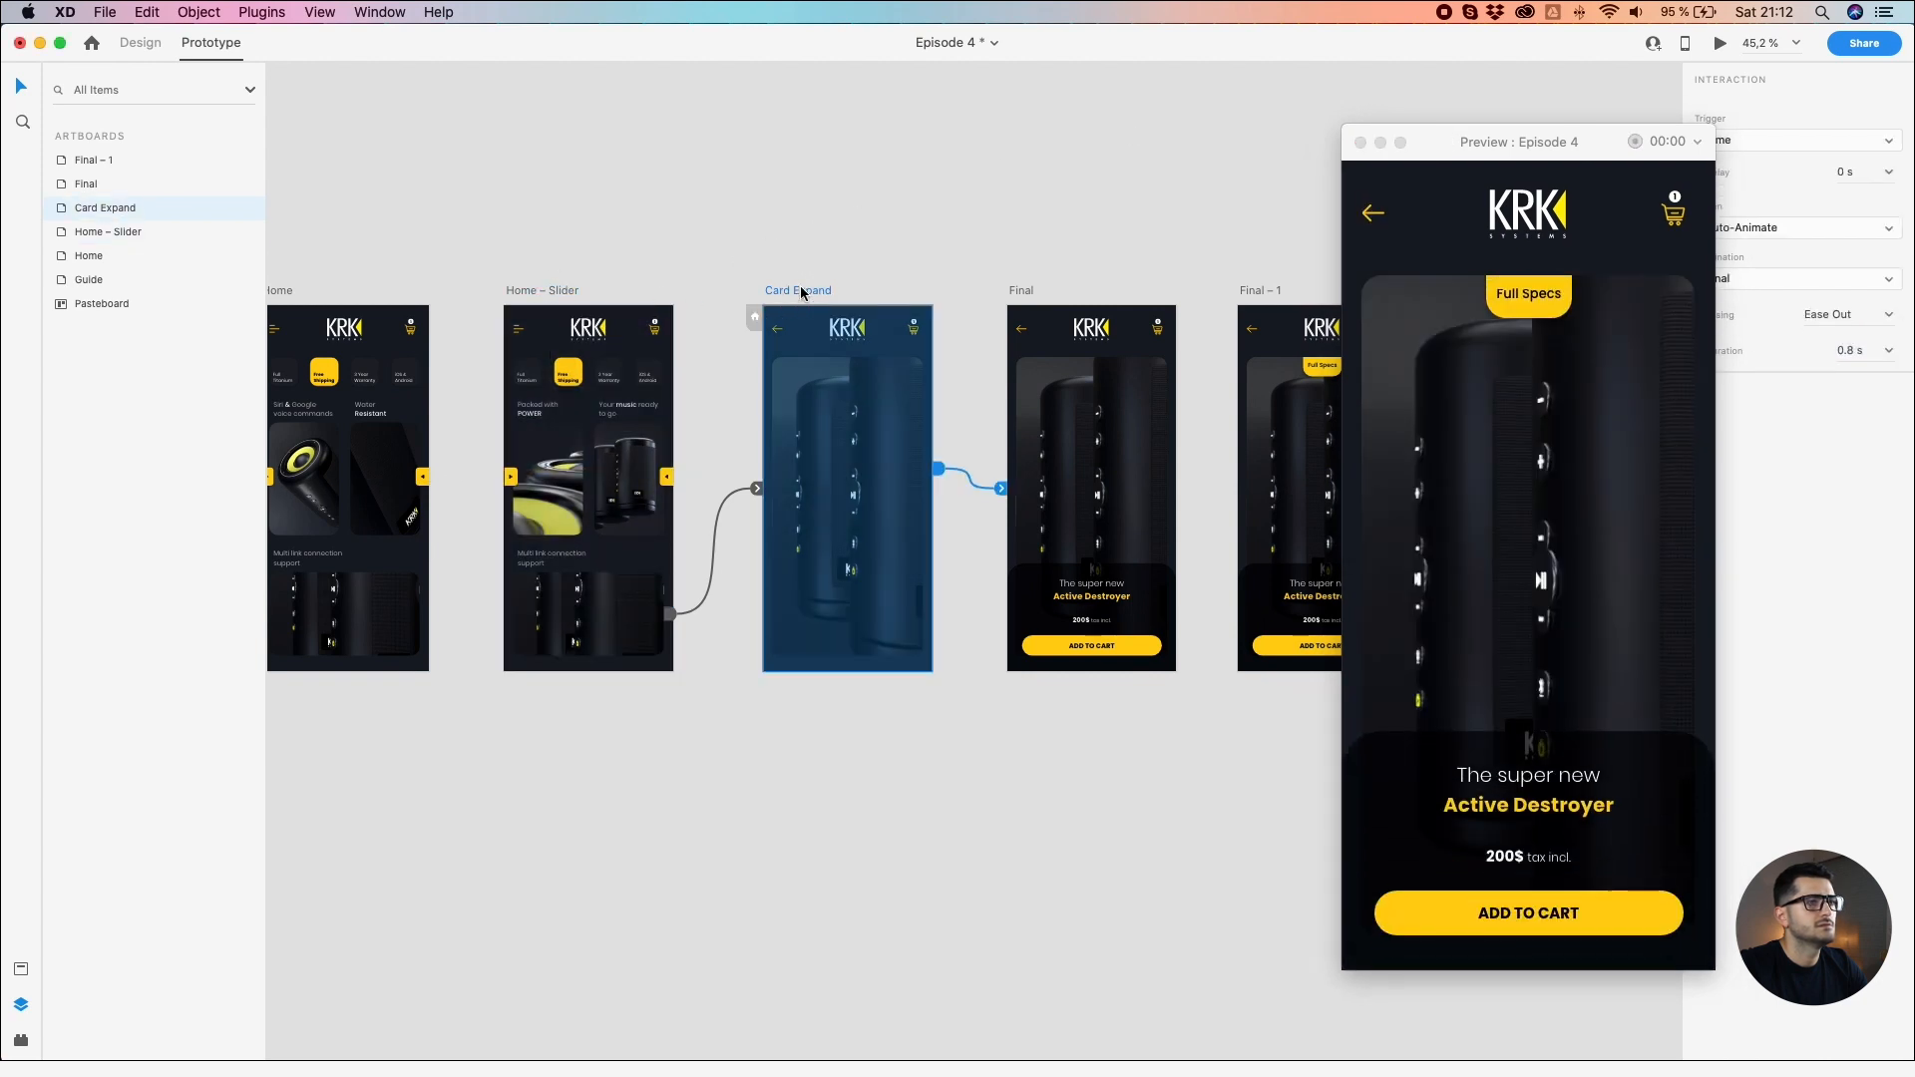
left_click(740, 265)
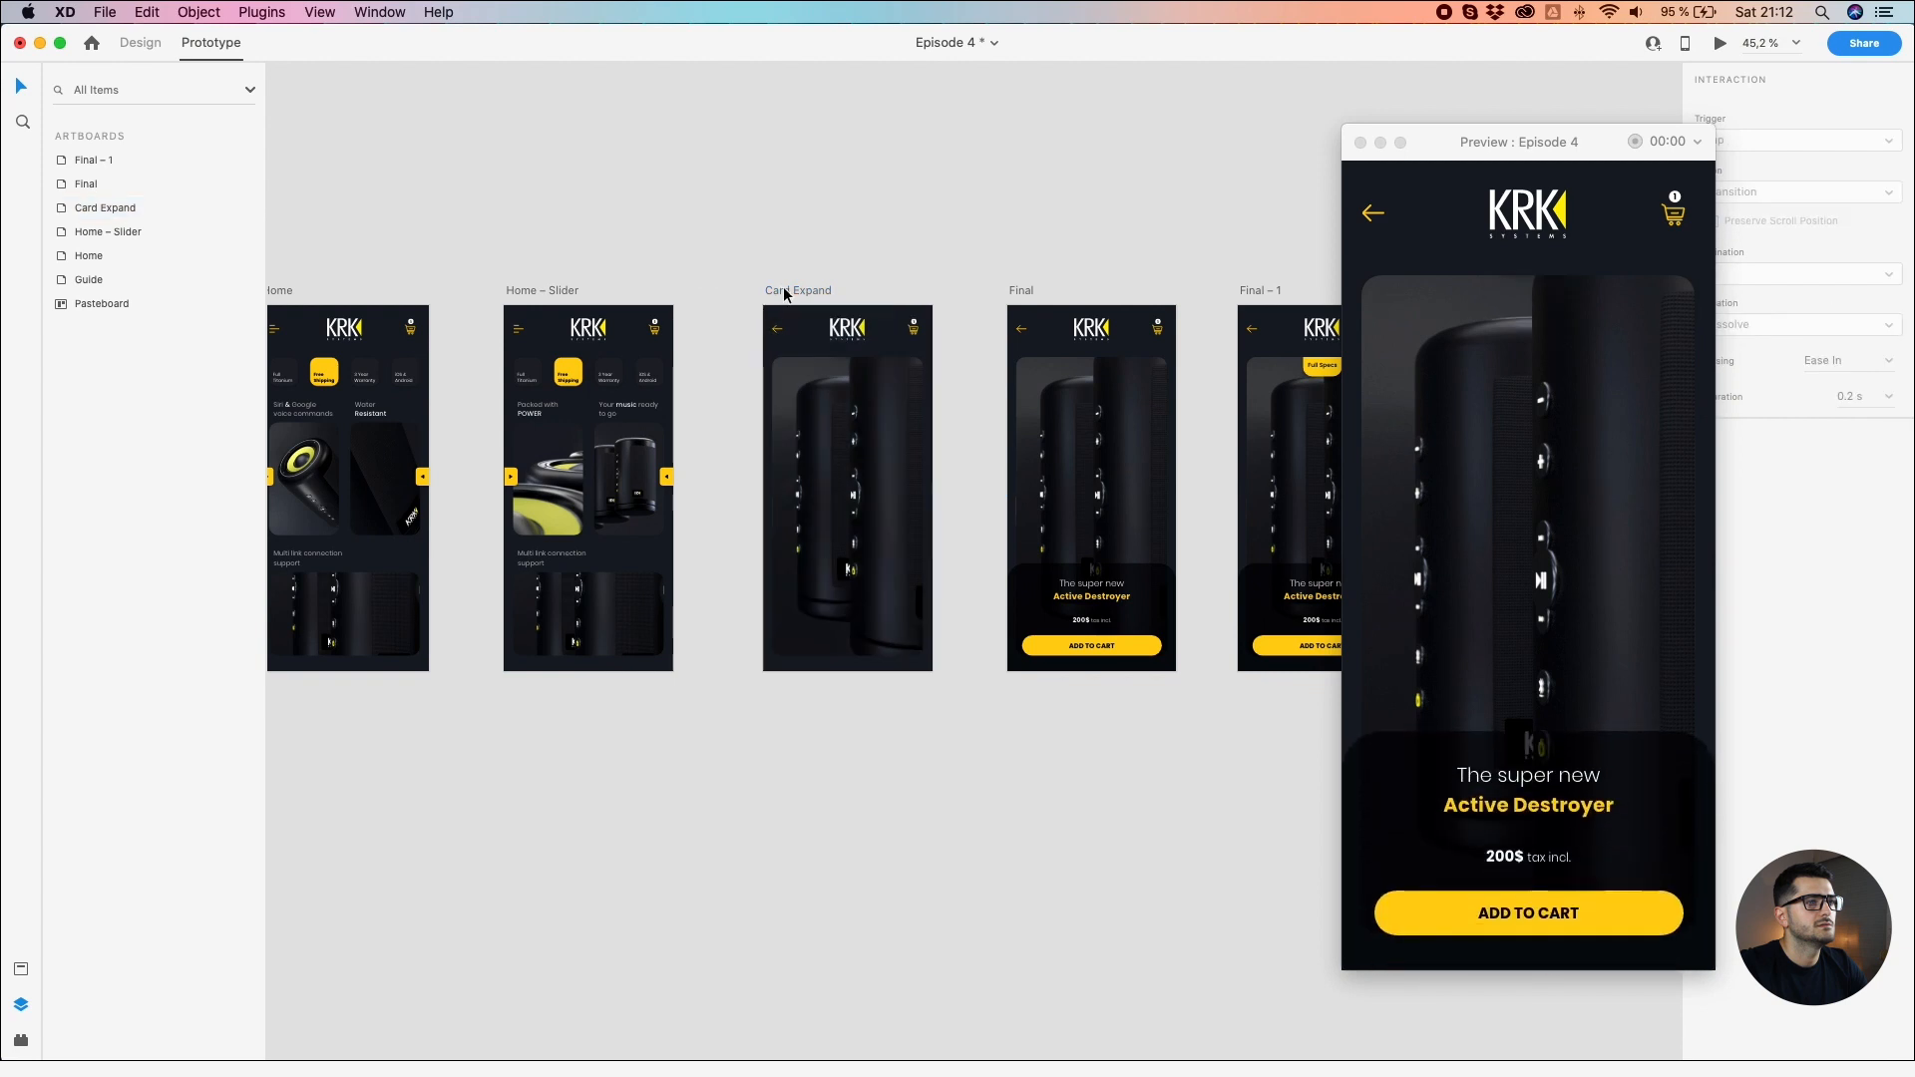
left_click(882, 508)
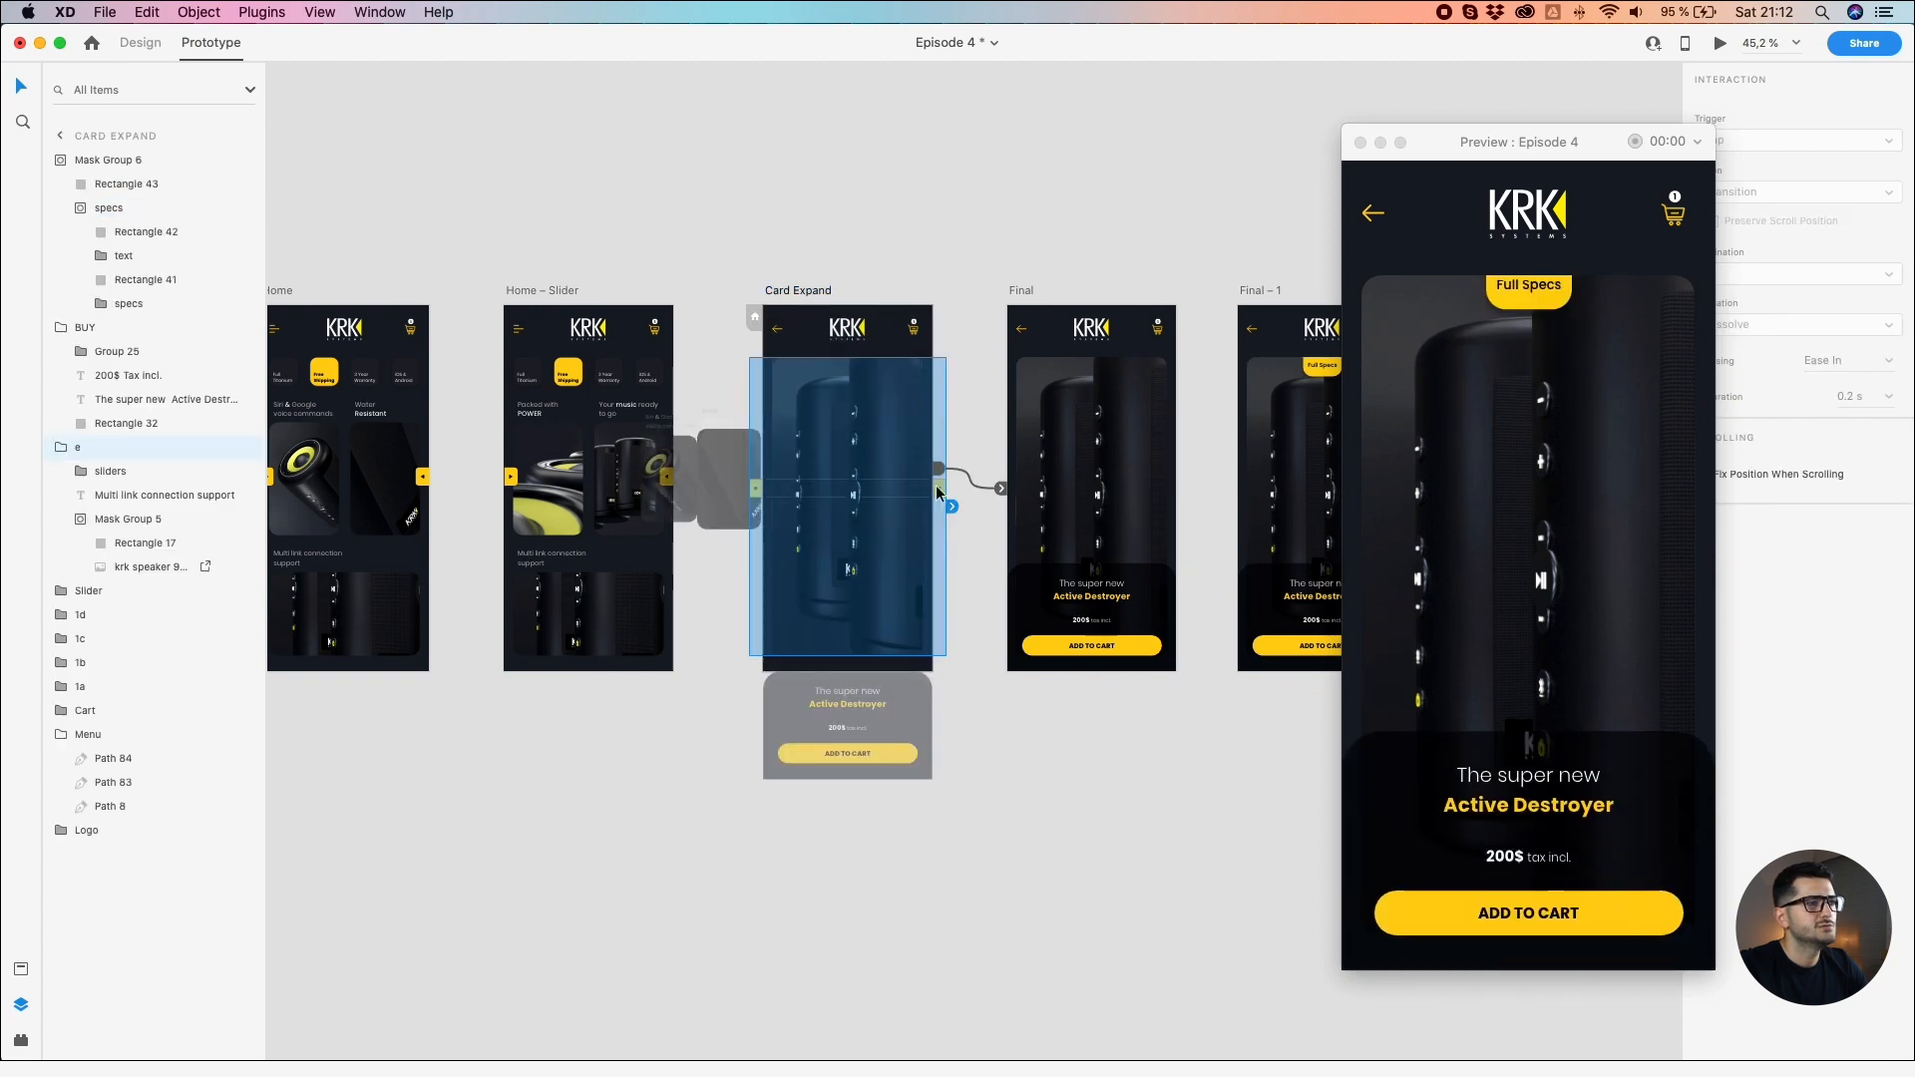
left_click(992, 368)
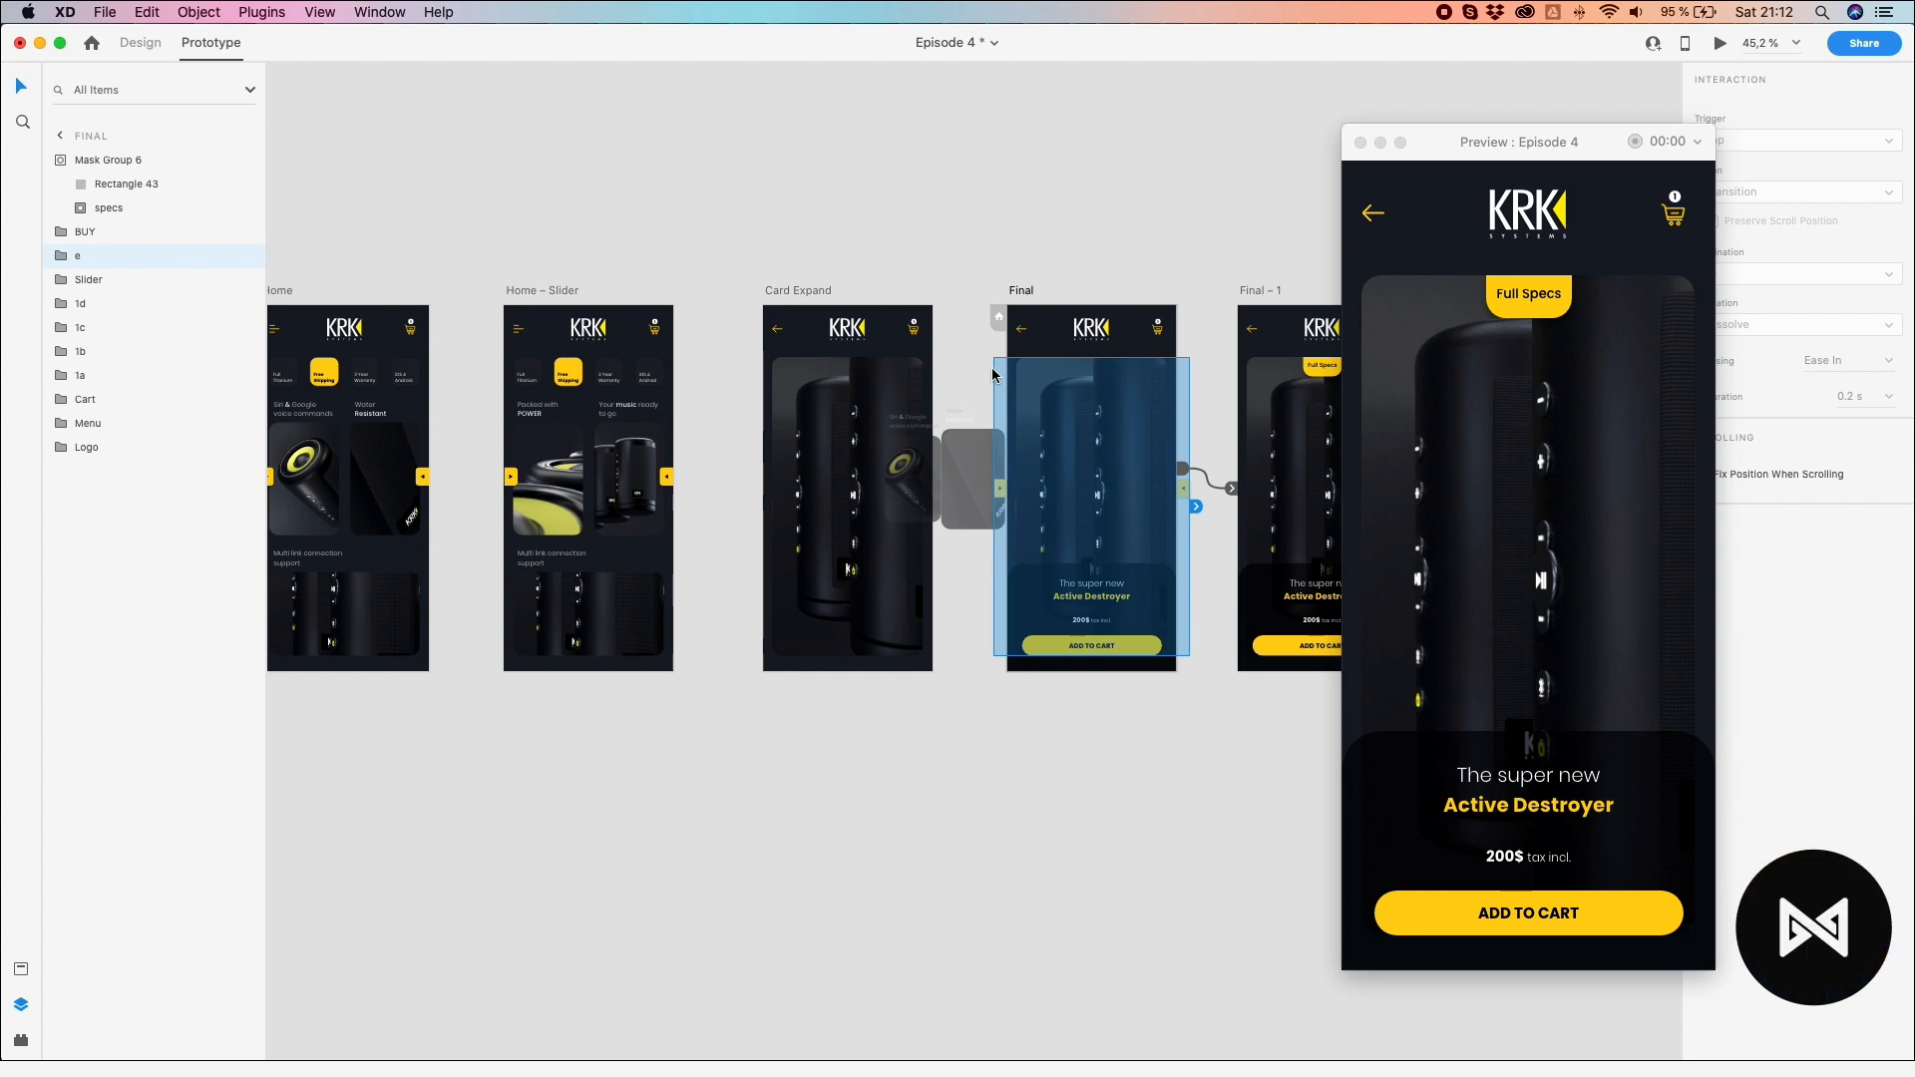
left_click(836, 256)
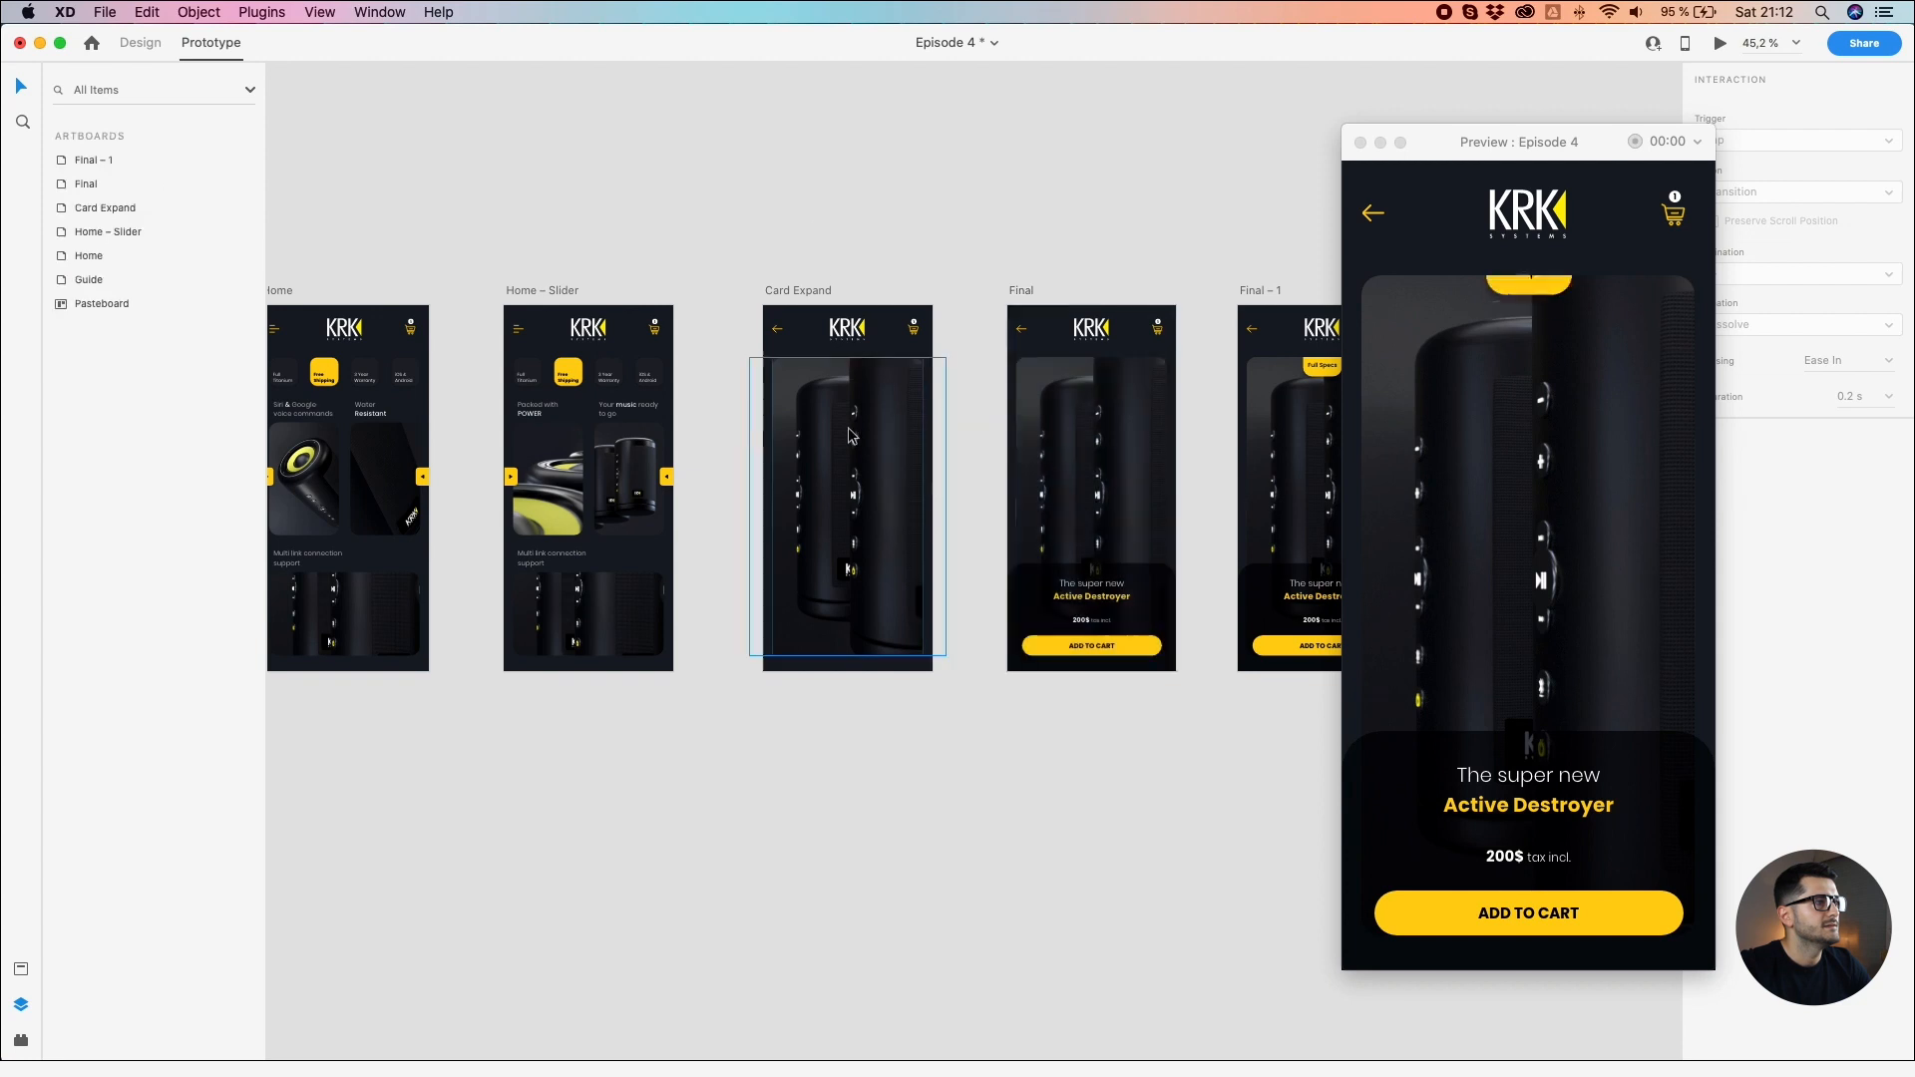
Step: Set the duration of the Card Expand artboard's timed interaction to 0.6 s
left_click(797, 292)
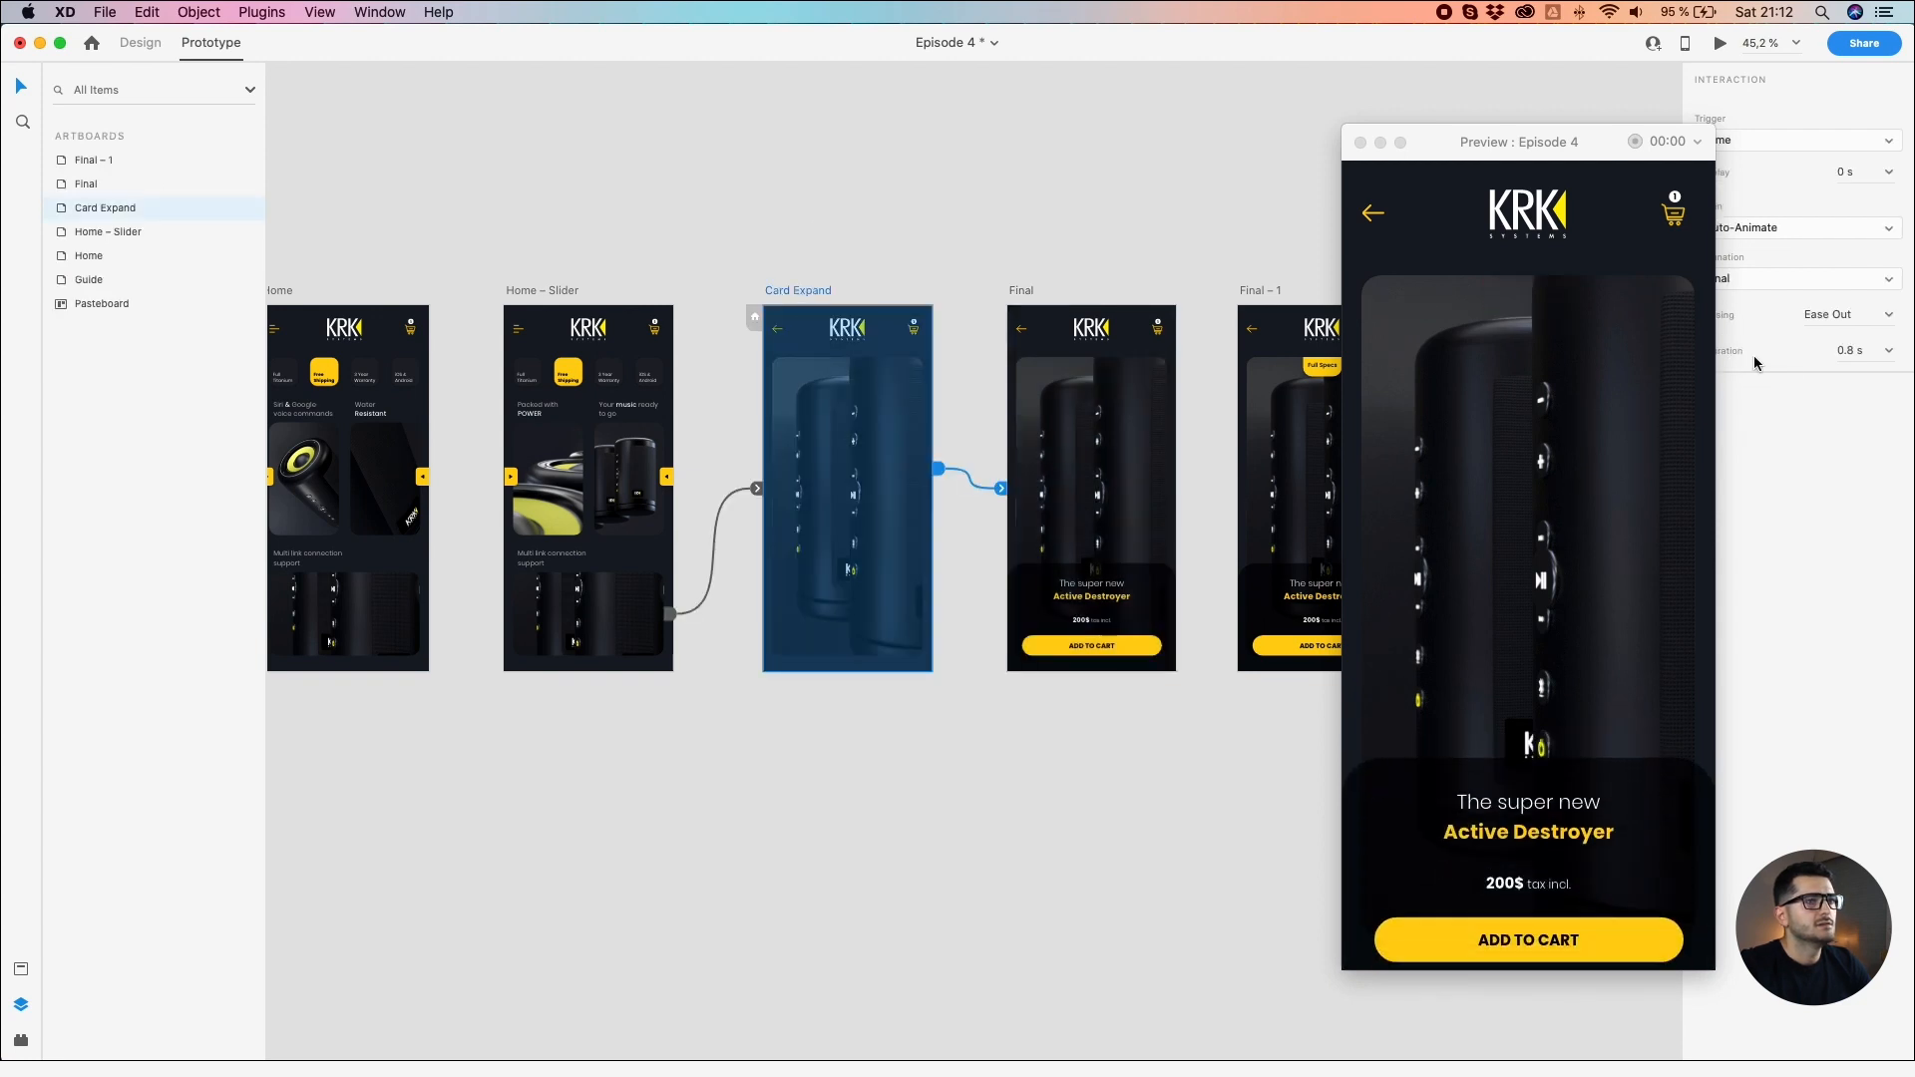
left_click(1893, 357)
left_click(1850, 417)
left_click(756, 684)
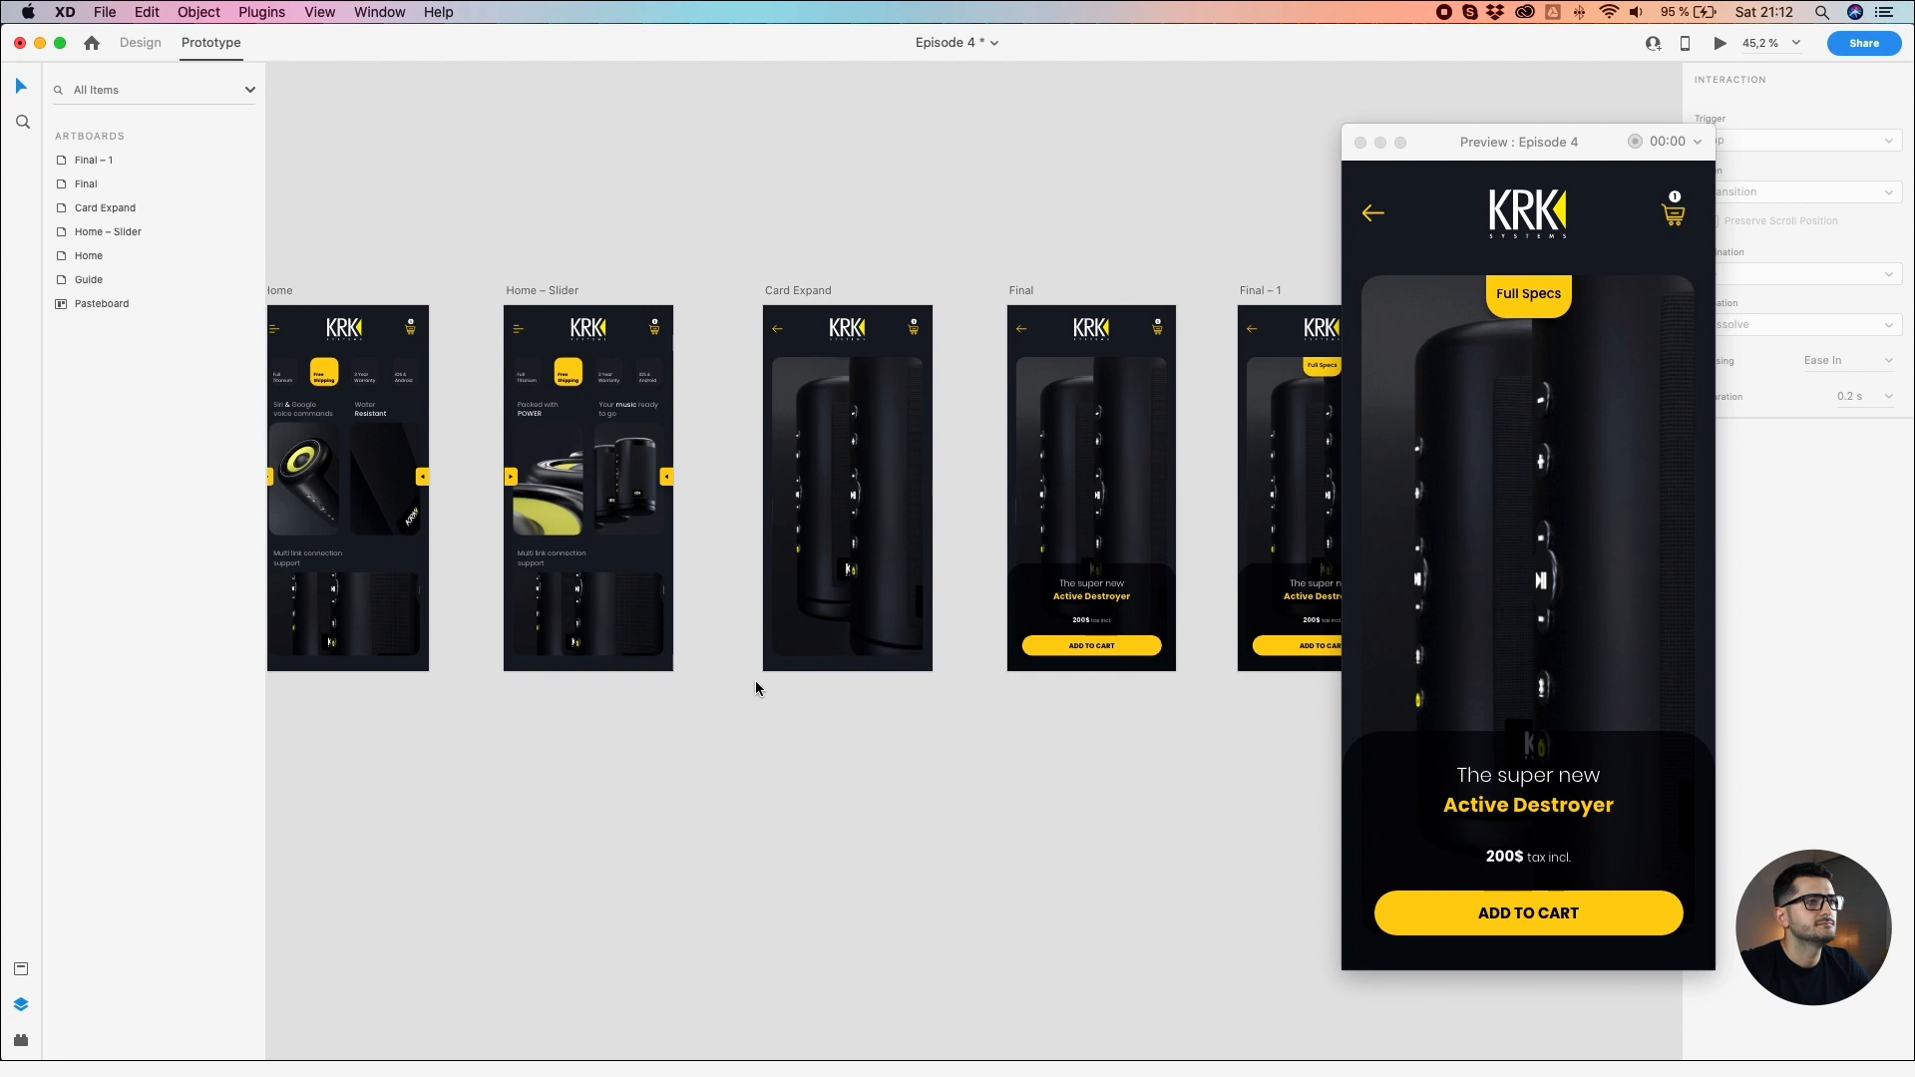
Step: Set the easing of the Final artboard's timed interaction to Snap and preview the sequence from Card Expand
left_click(1021, 293)
left_click(1887, 315)
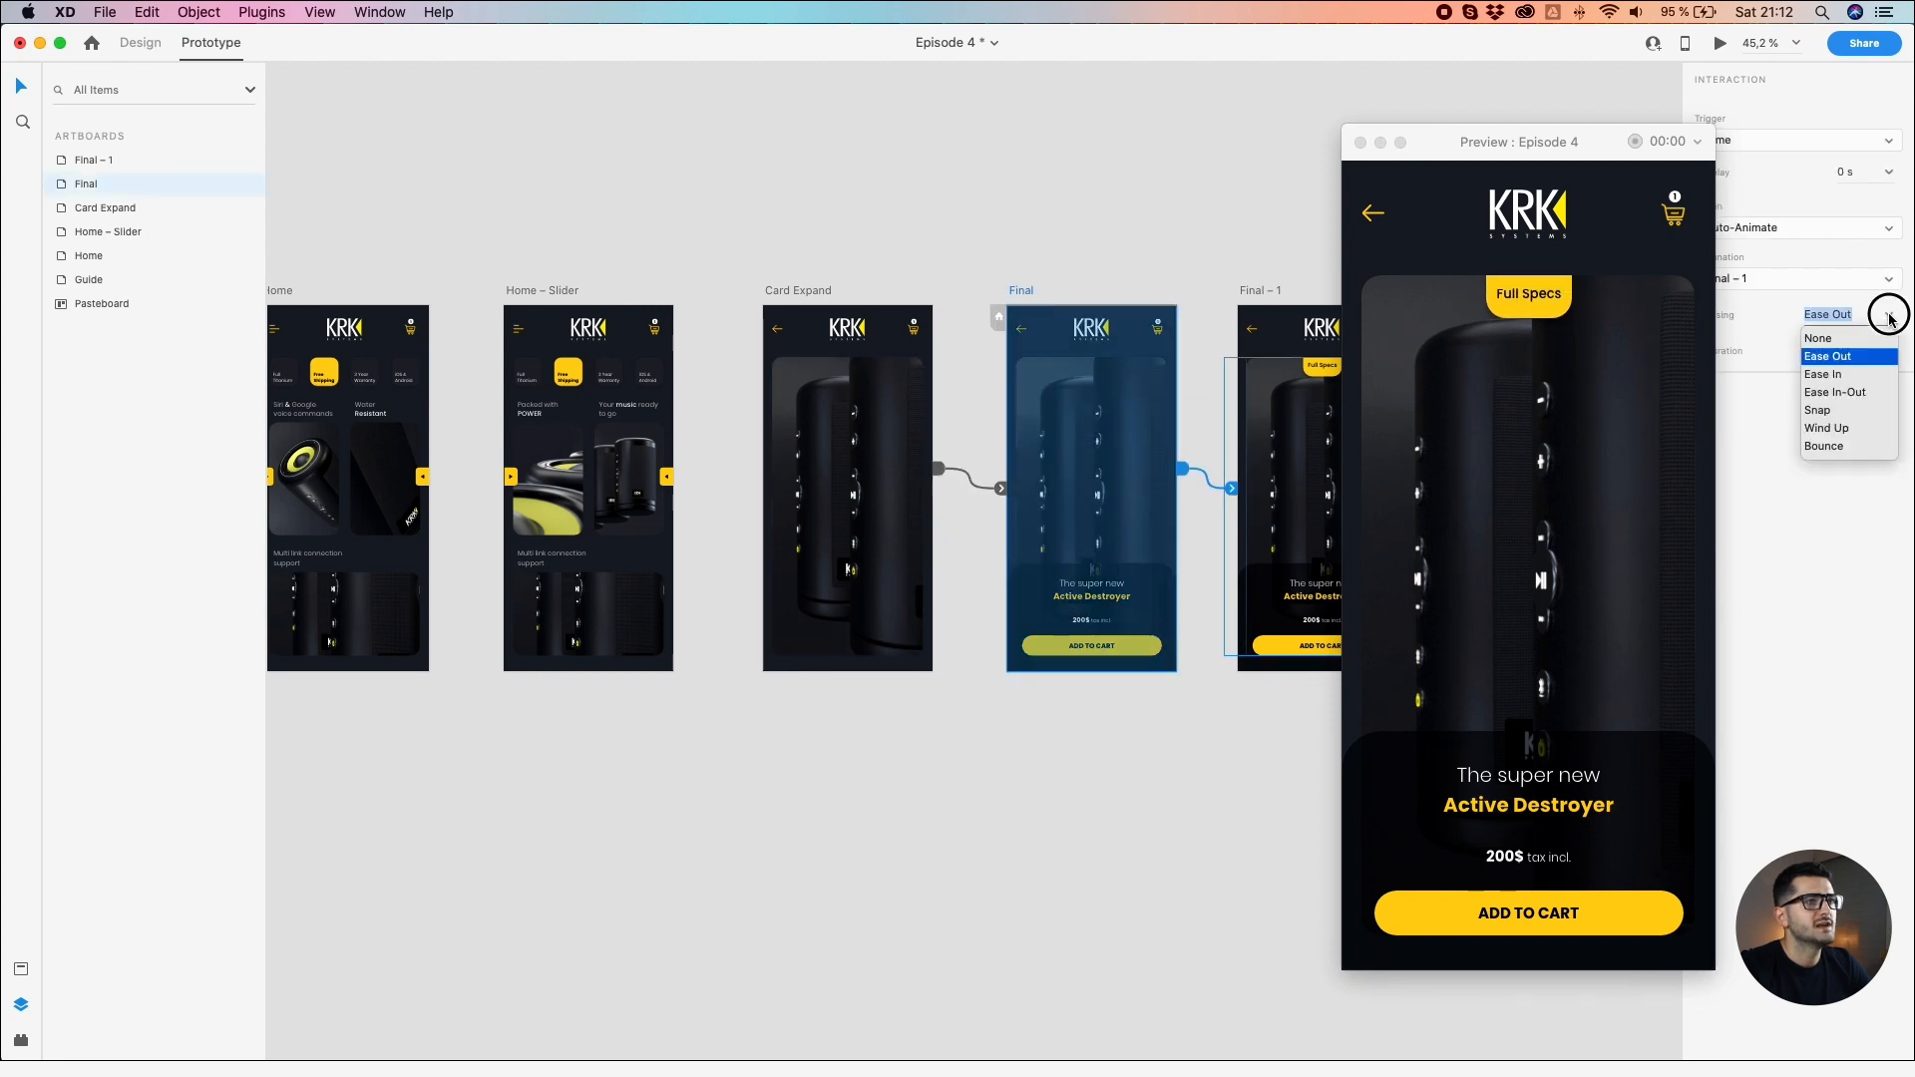
left_click(1828, 413)
left_click(927, 180)
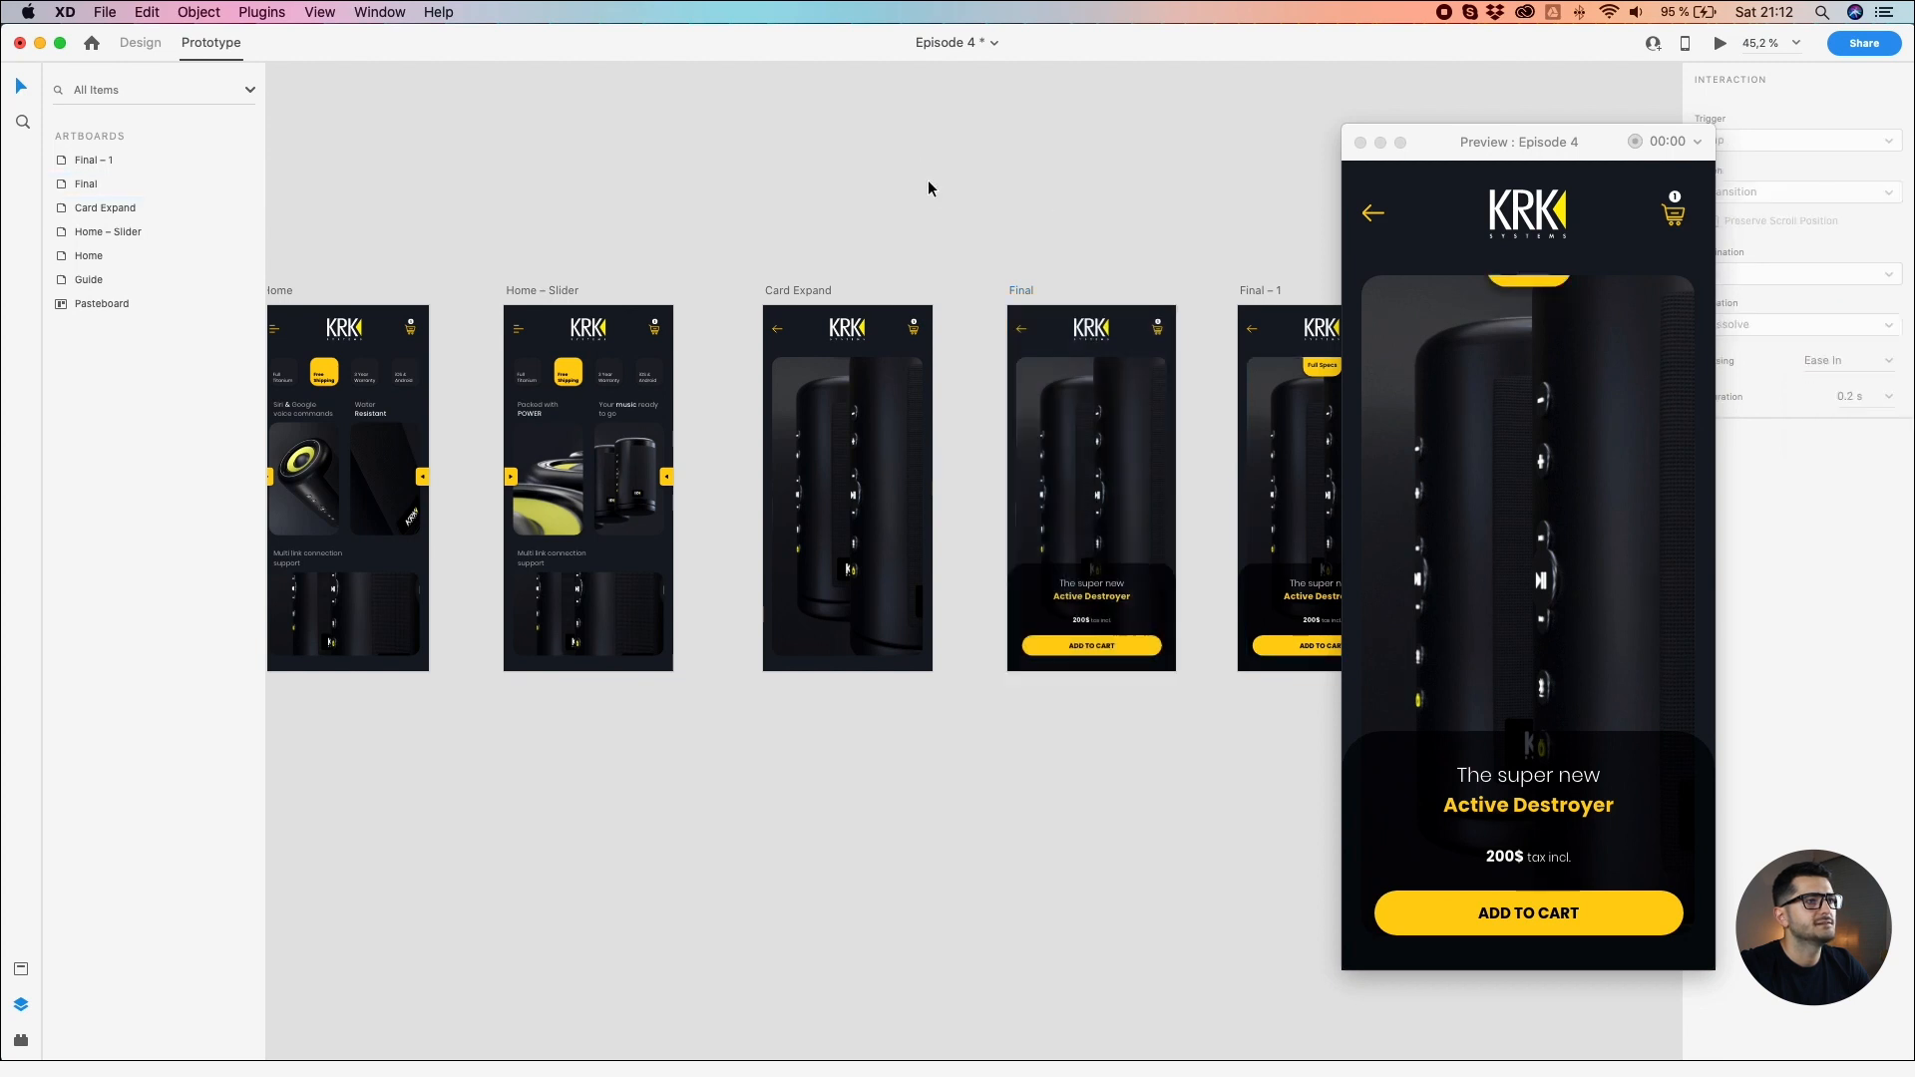
left_click(798, 291)
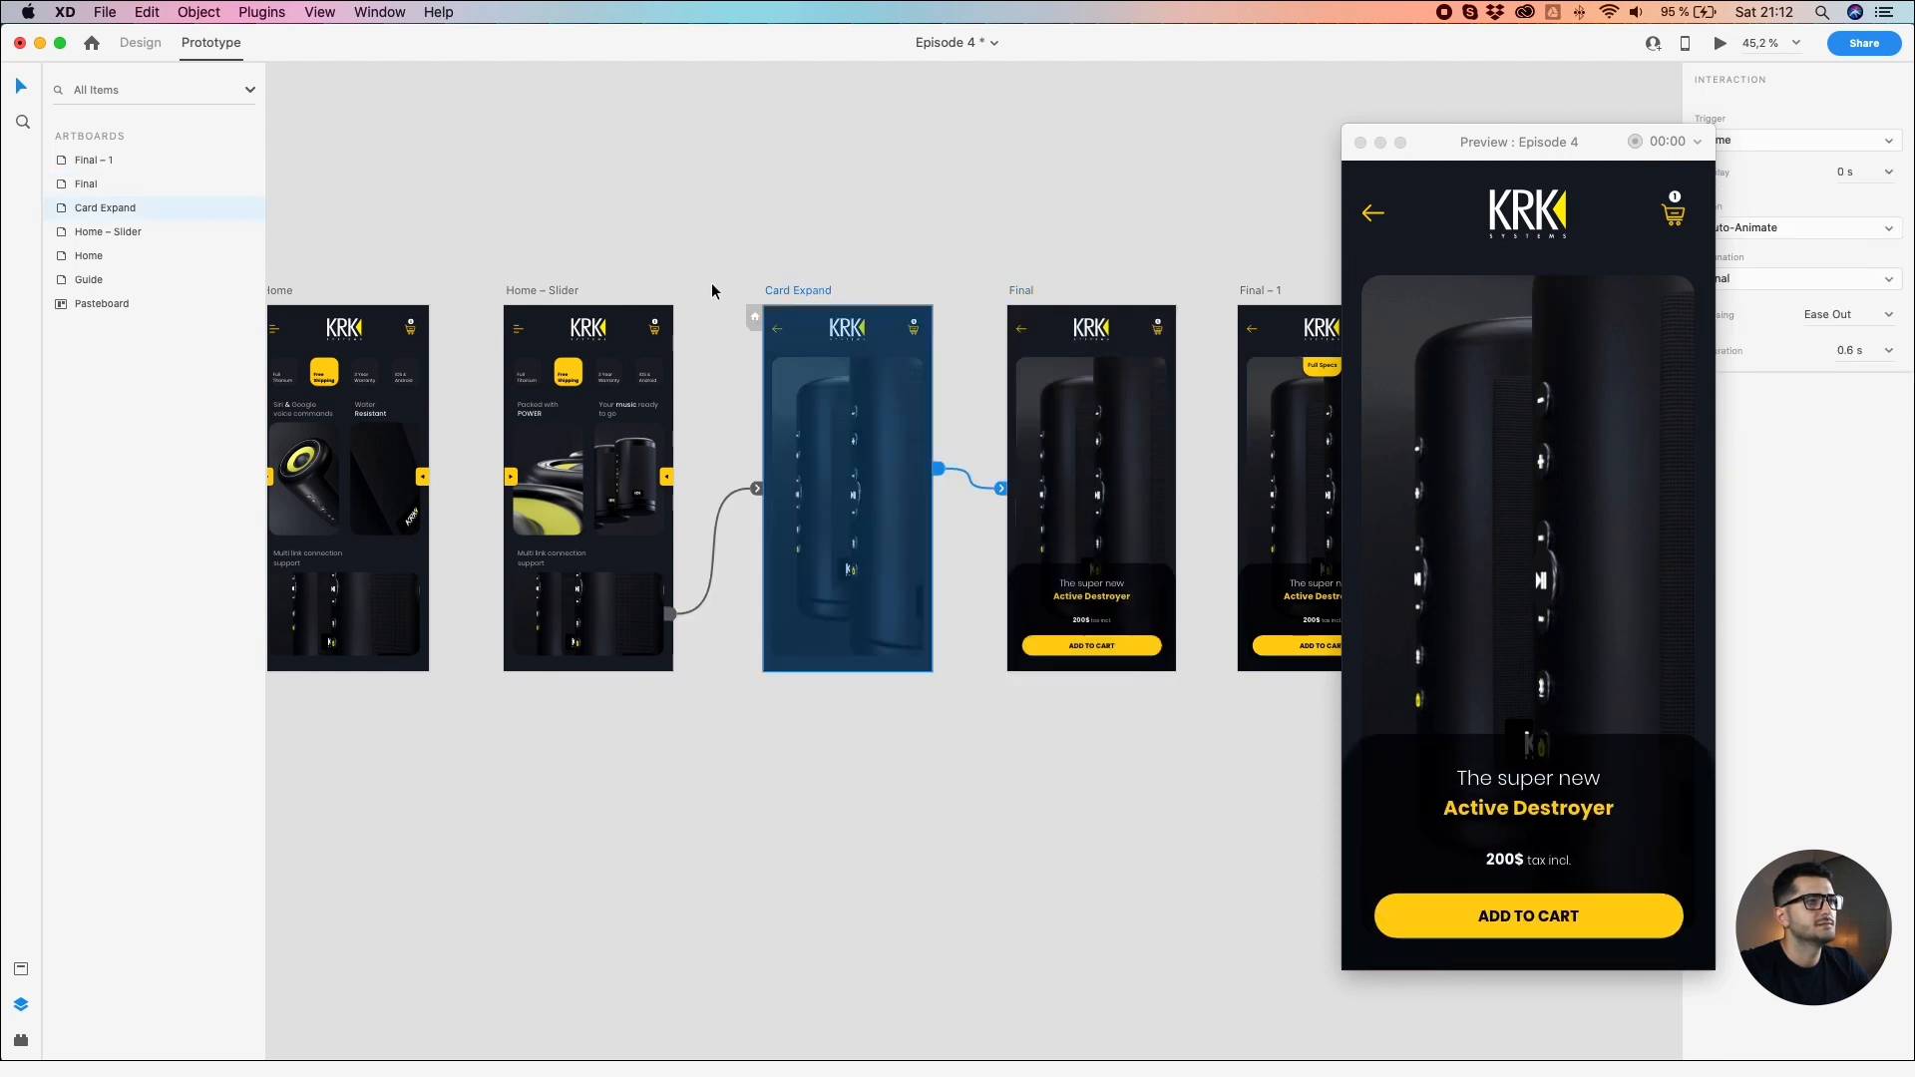
Step: Set the easing of the Final artboard's timed interaction to Ease In and preview from Card Expand
left_click(1019, 290)
left_click(1888, 315)
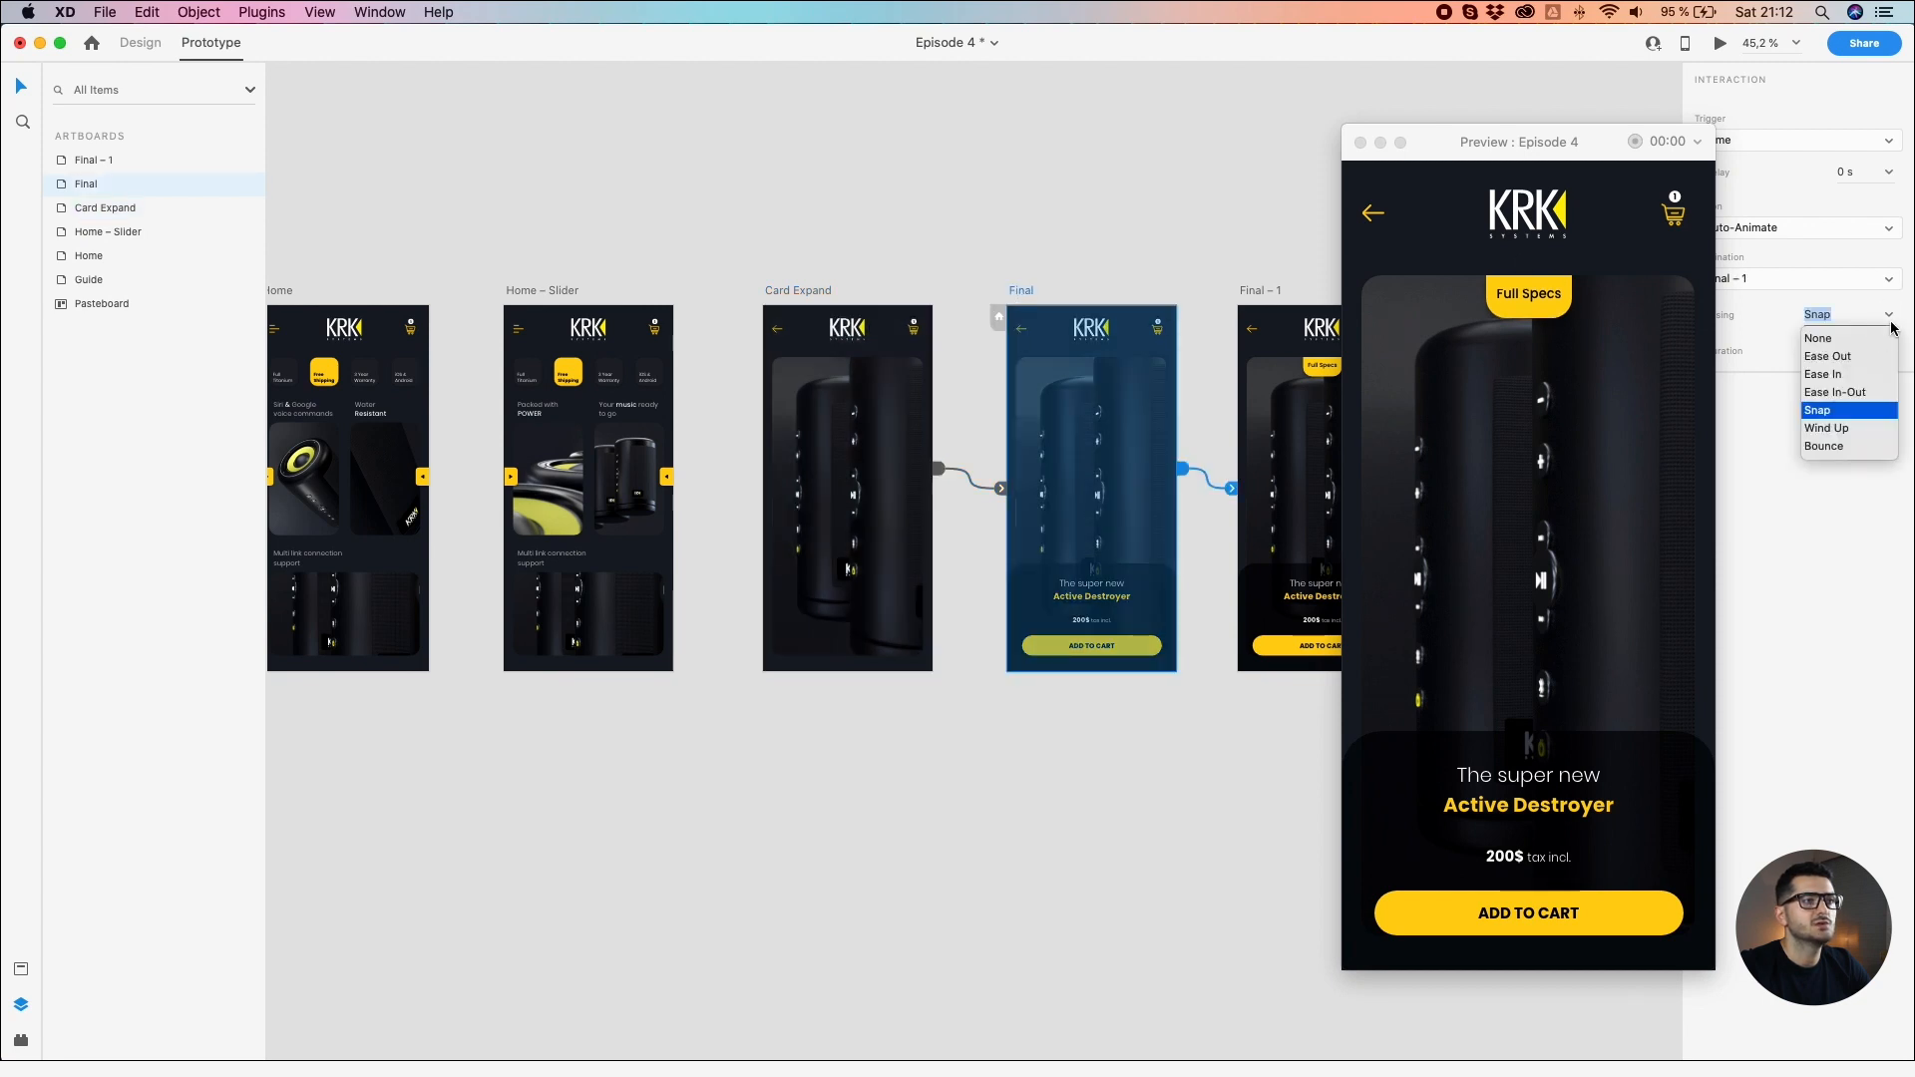
left_click(1852, 375)
left_click(747, 164)
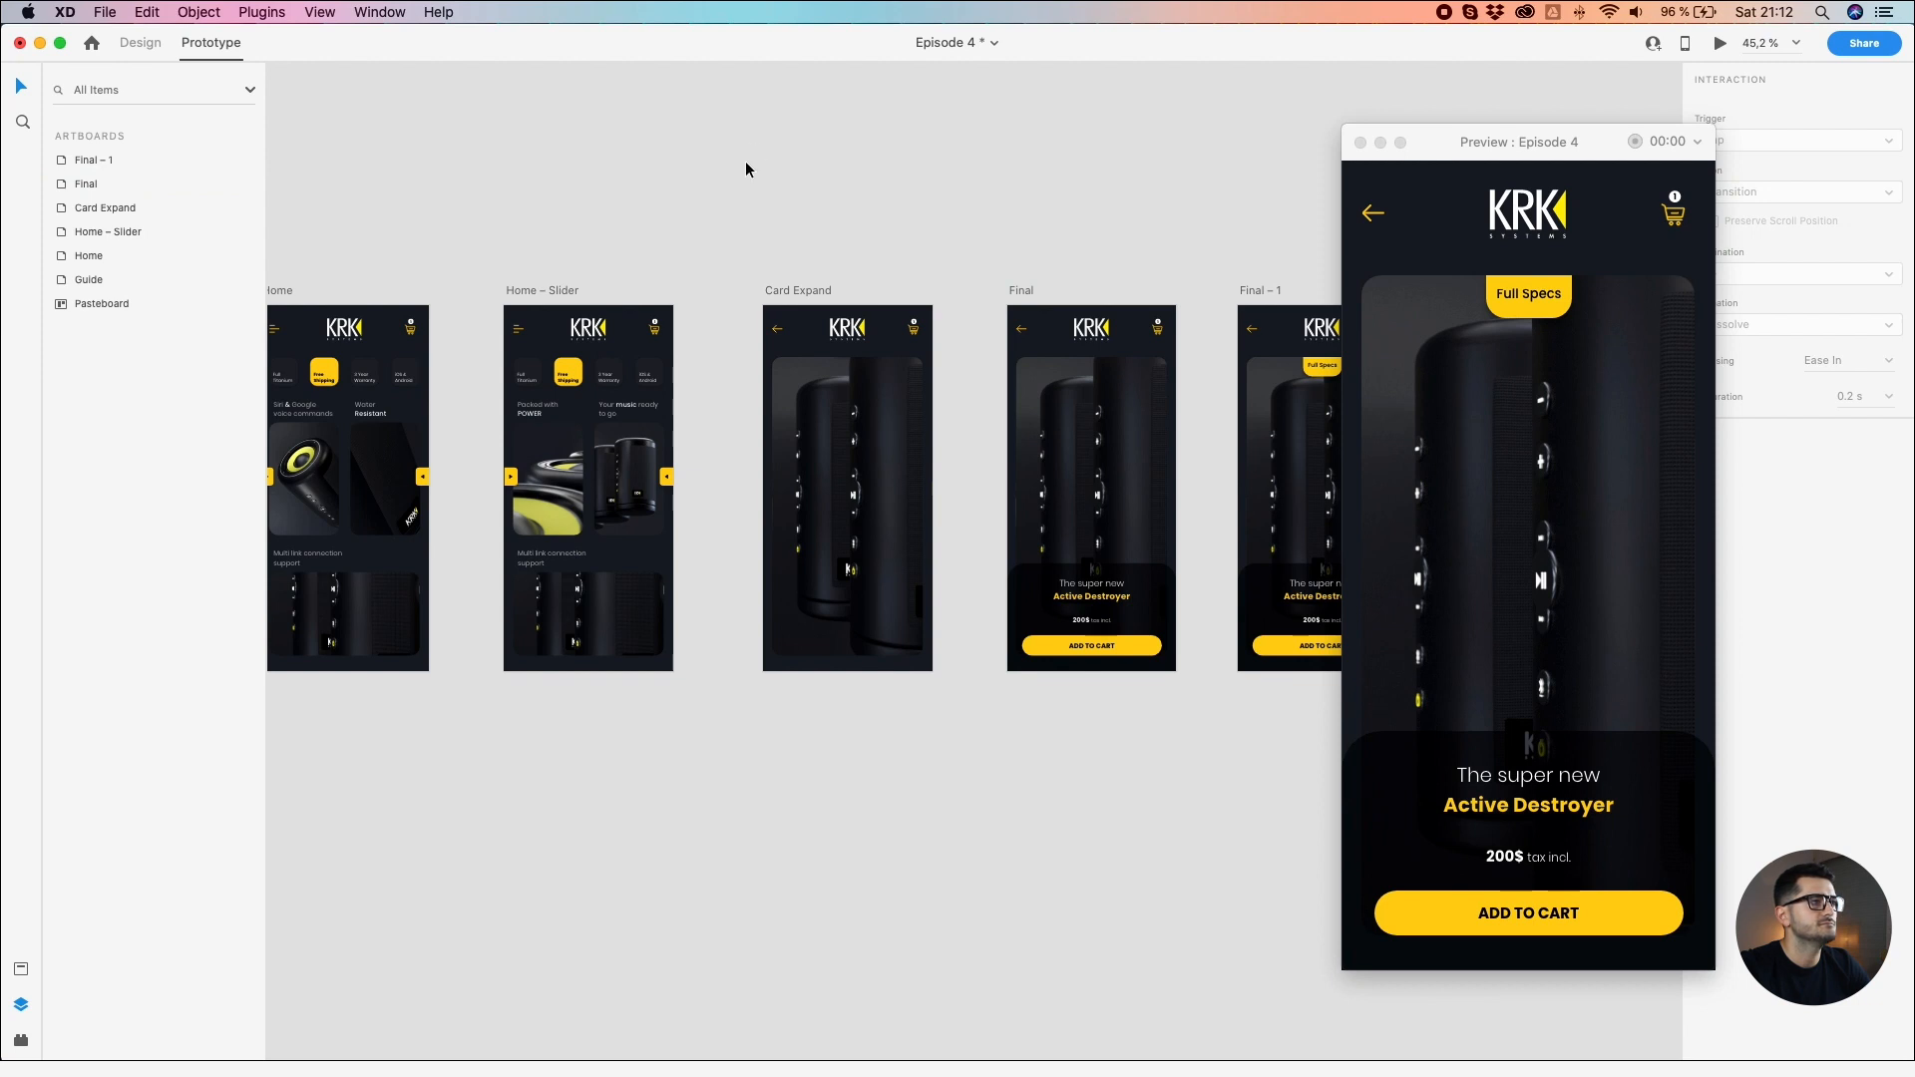
left_click(800, 290)
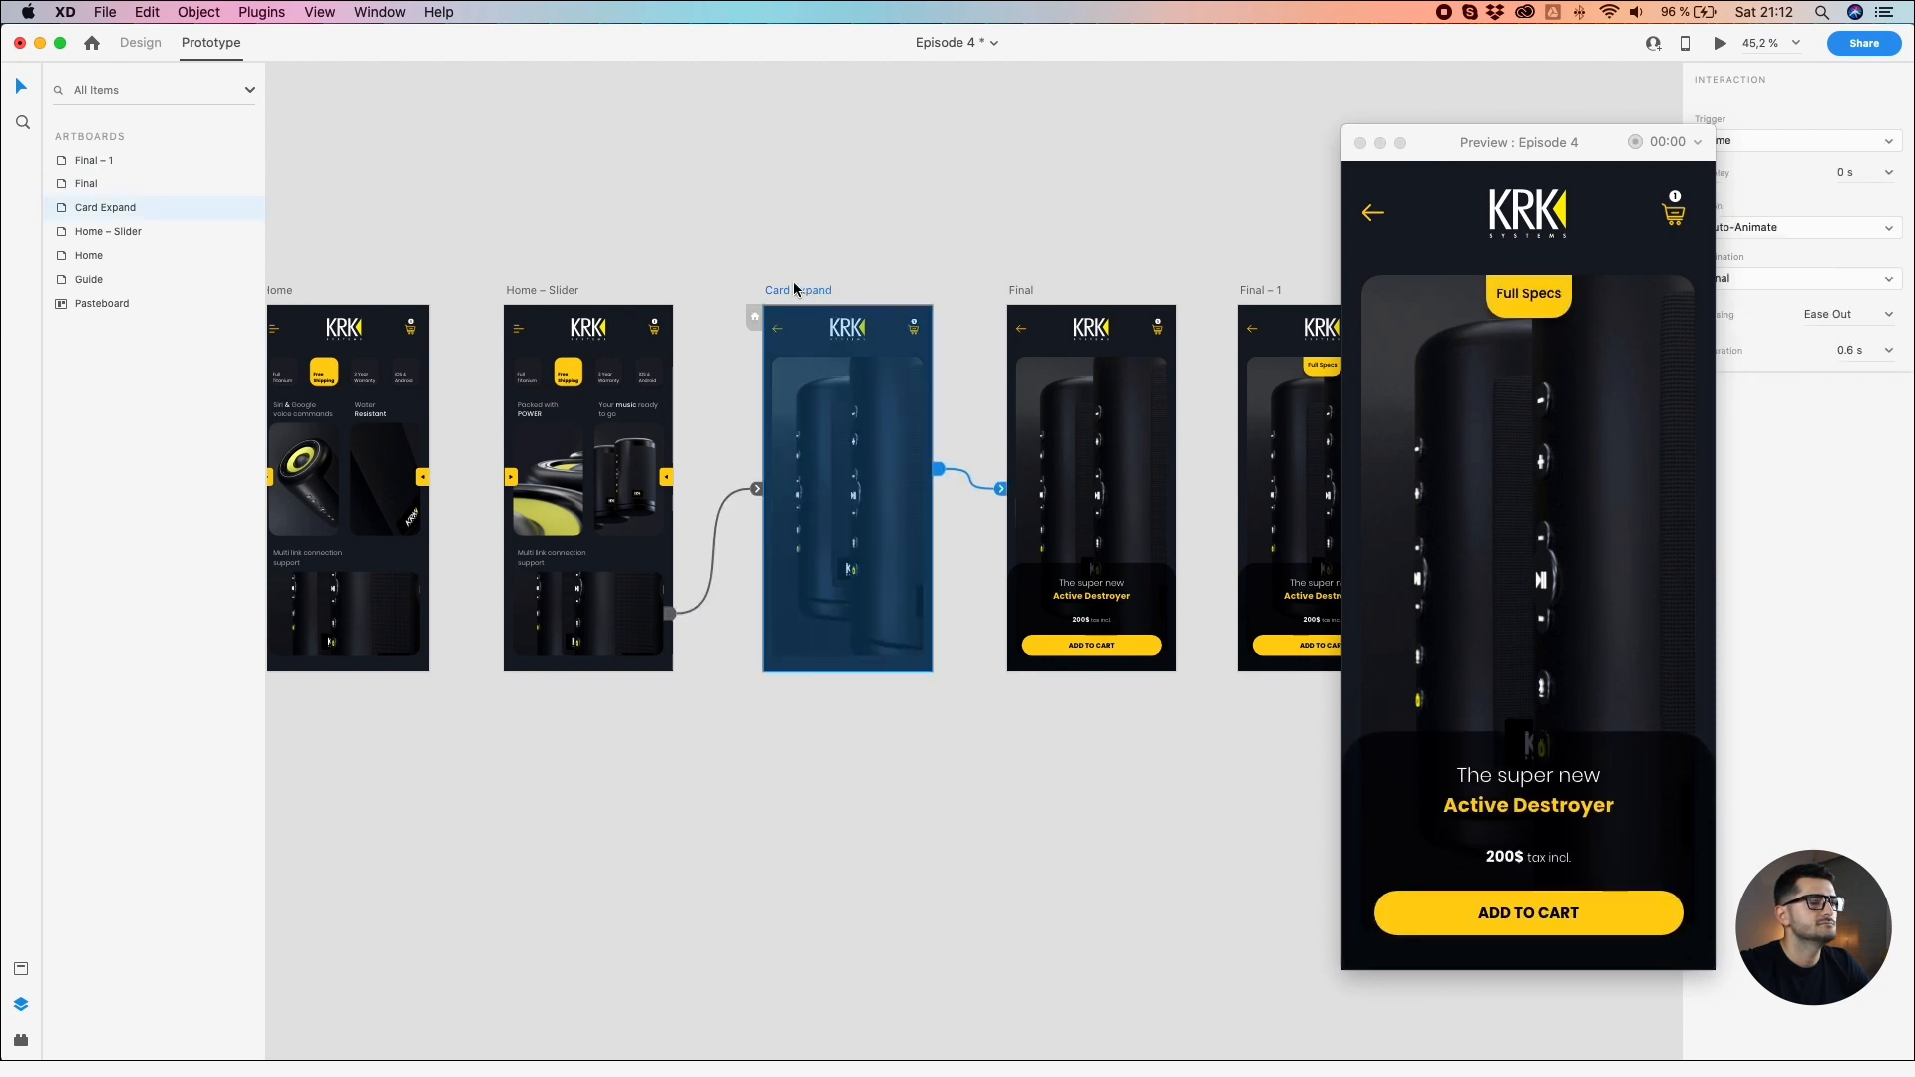
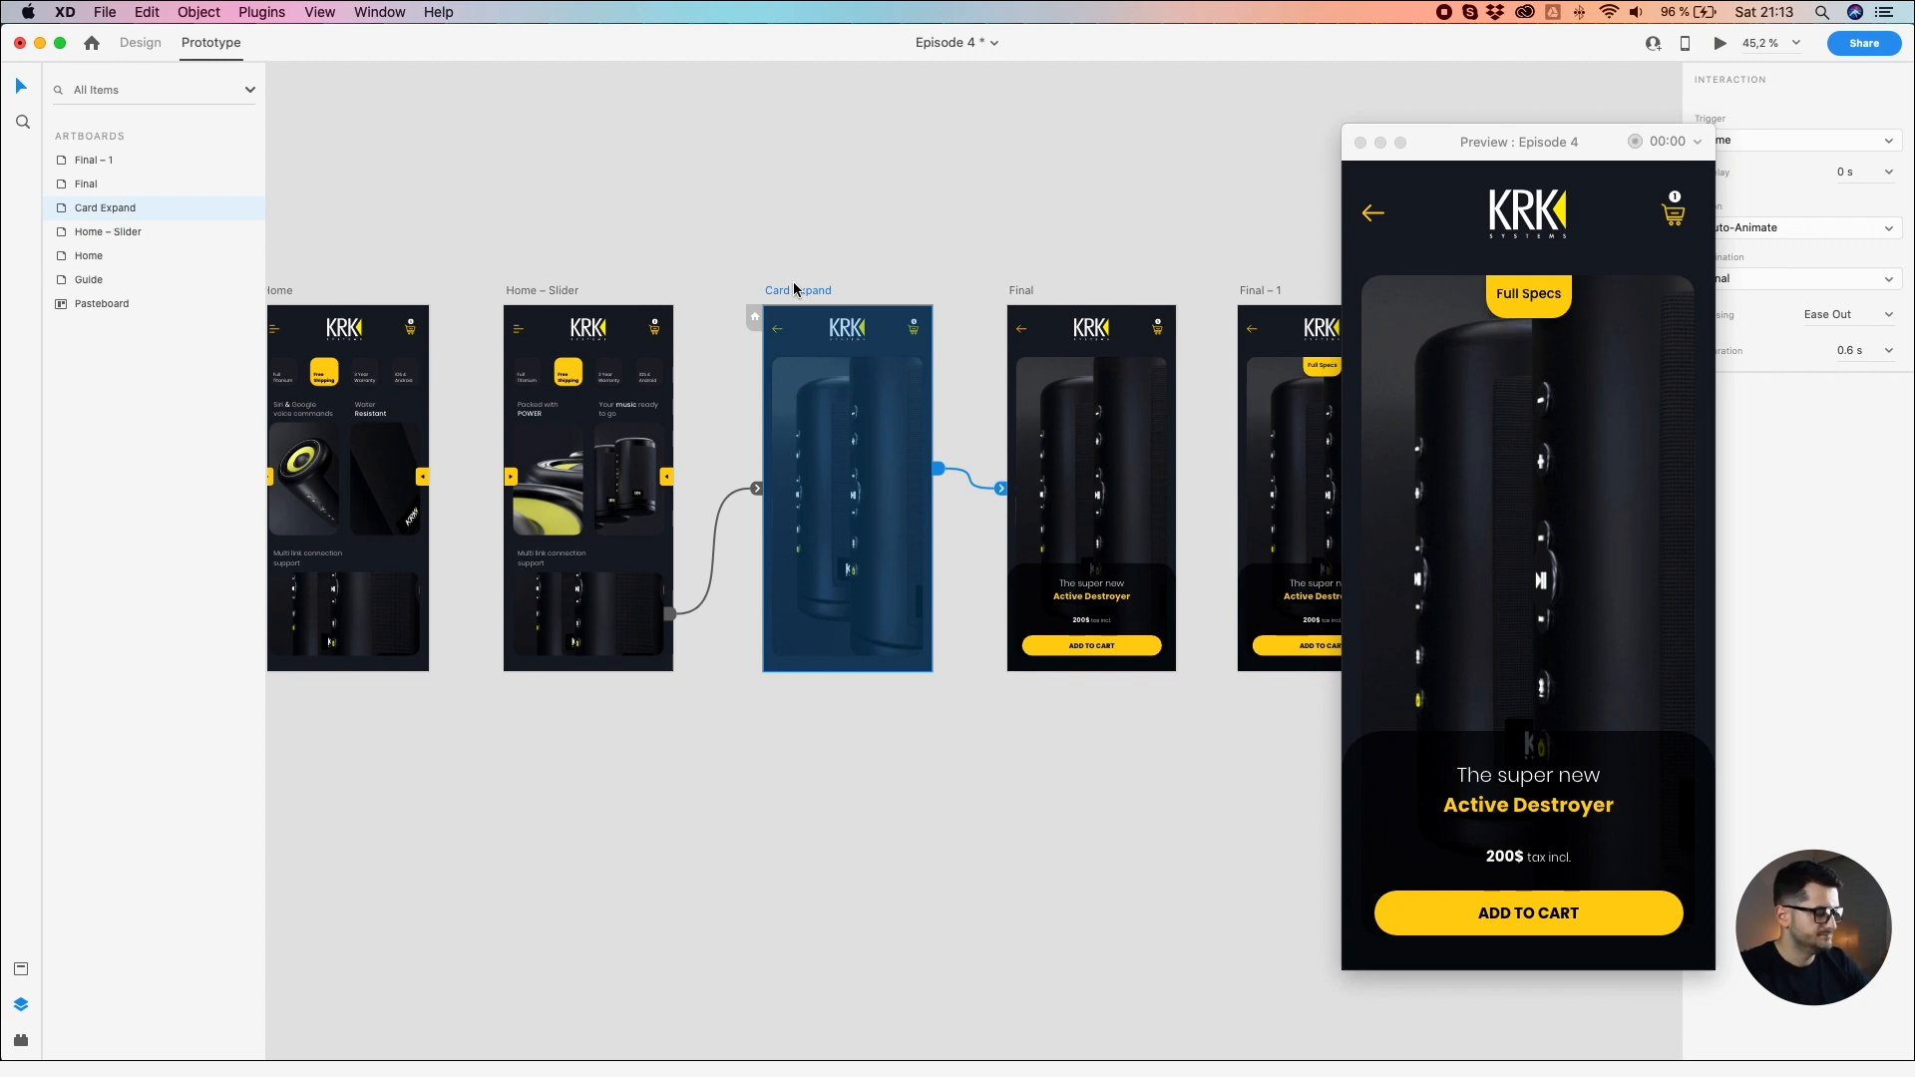
Step: Move the Card Expand, Final and Final – 1 artboards together into a row below the Home artboards
scroll(875, 238, "right", 5)
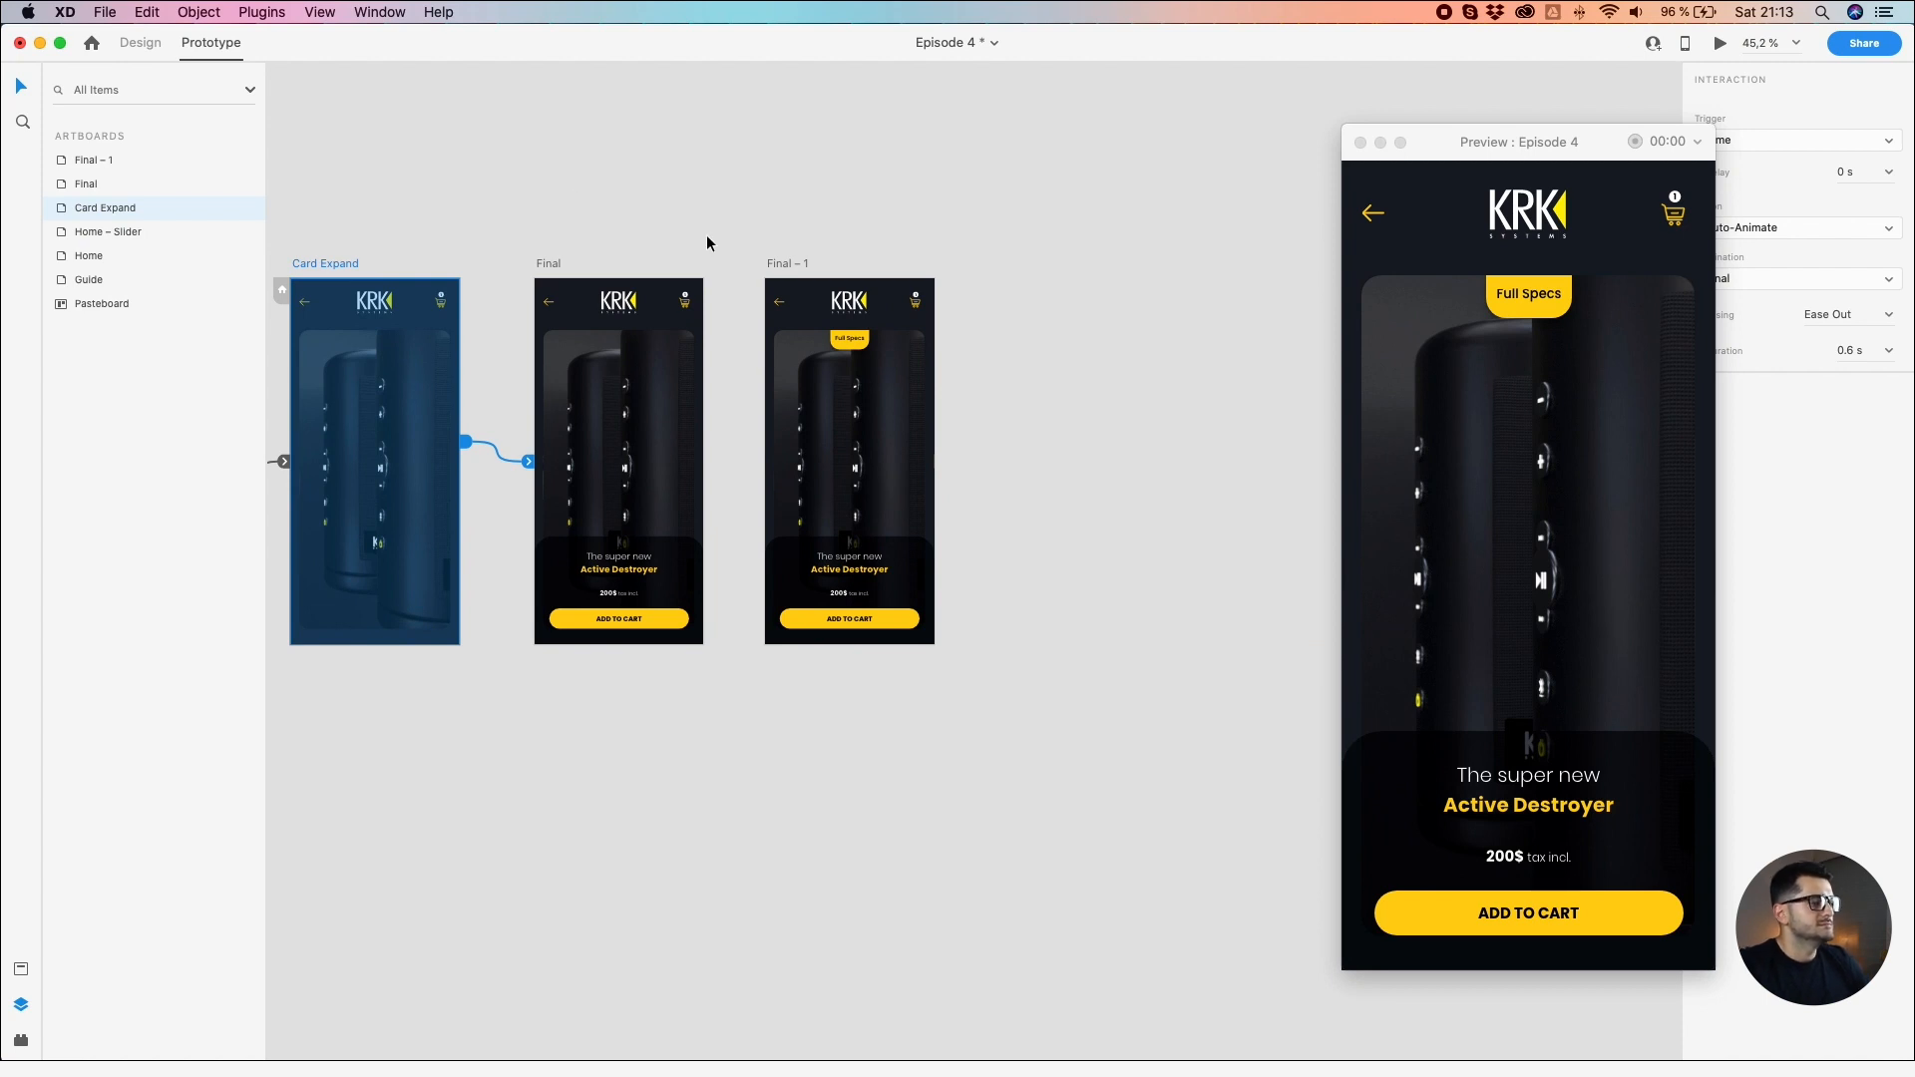
scroll(705, 237, "down", 4)
left_click_drag(662, 205, 941, 248)
left_click(887, 289, "shift")
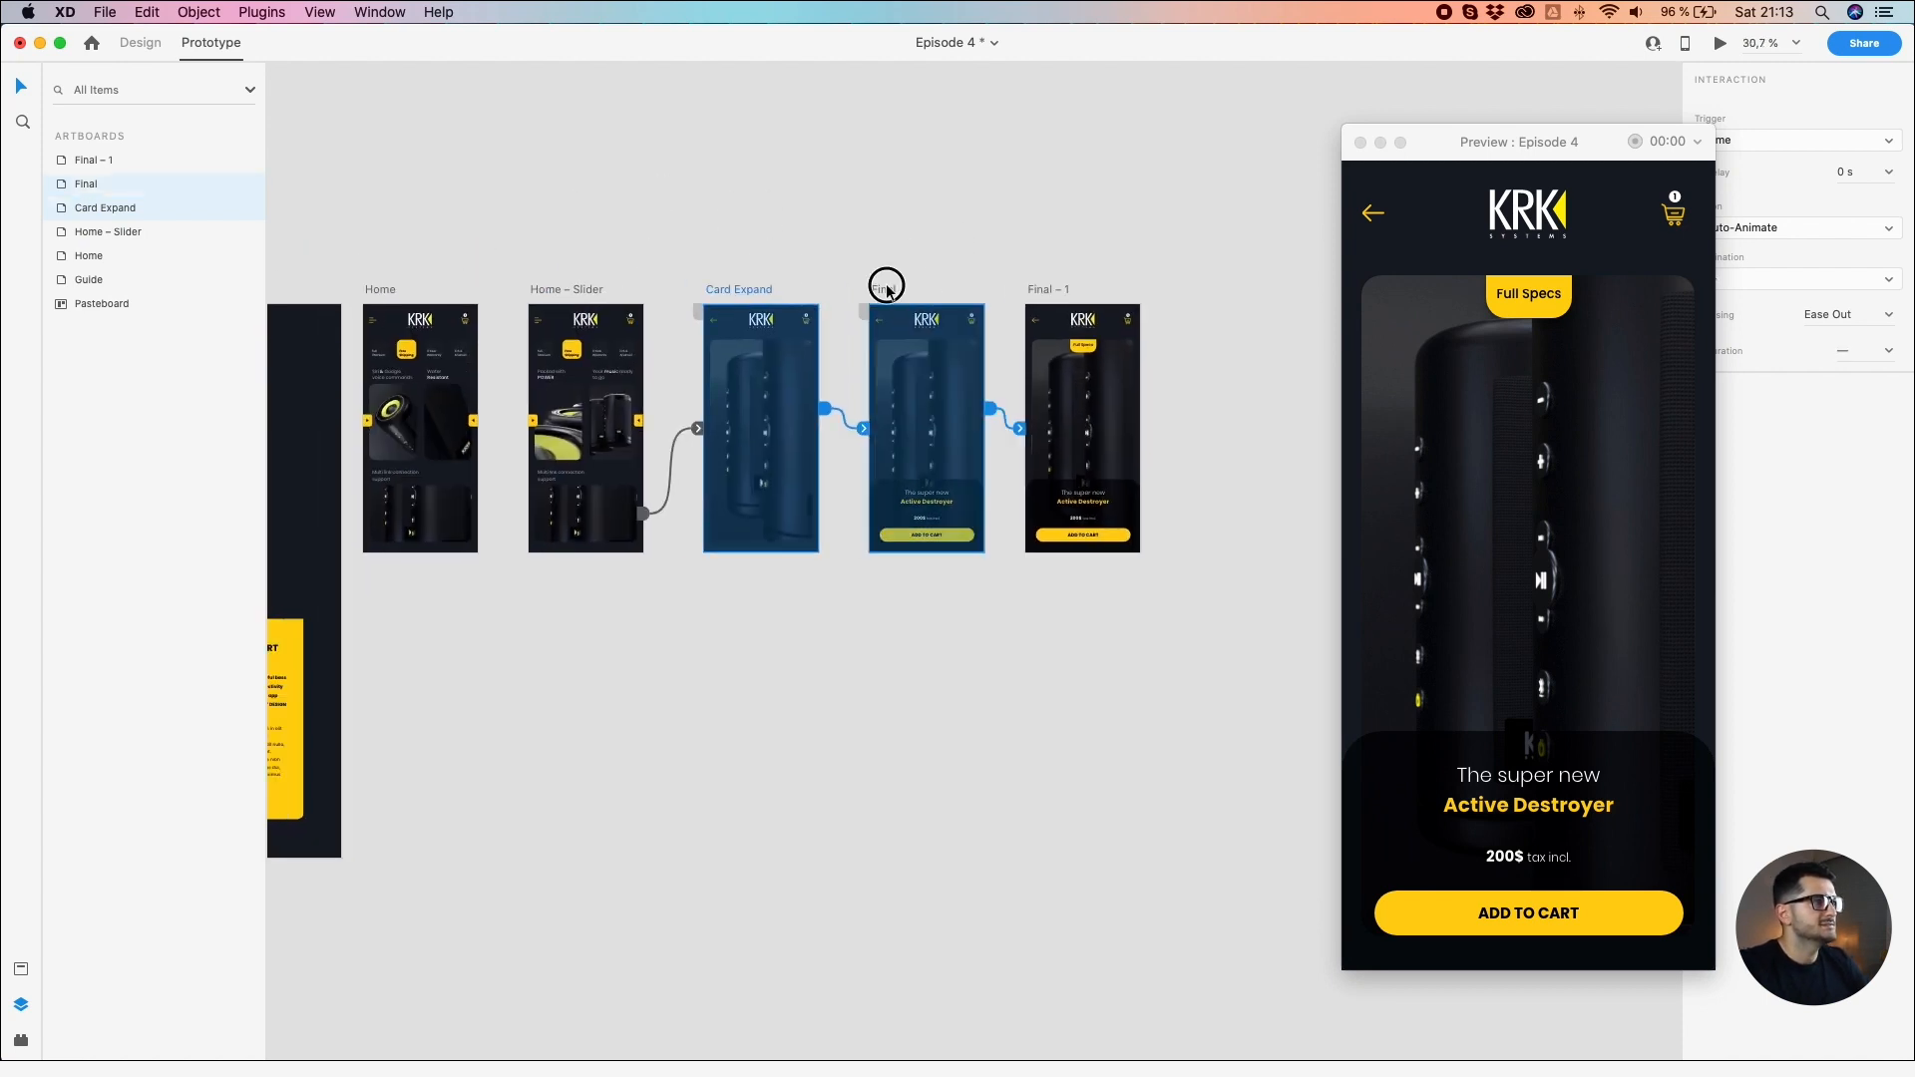
left_click(1052, 289, "shift")
left_click_drag(1051, 289, 1032, 433)
scroll(955, 510, "up", 5)
left_click(1158, 408)
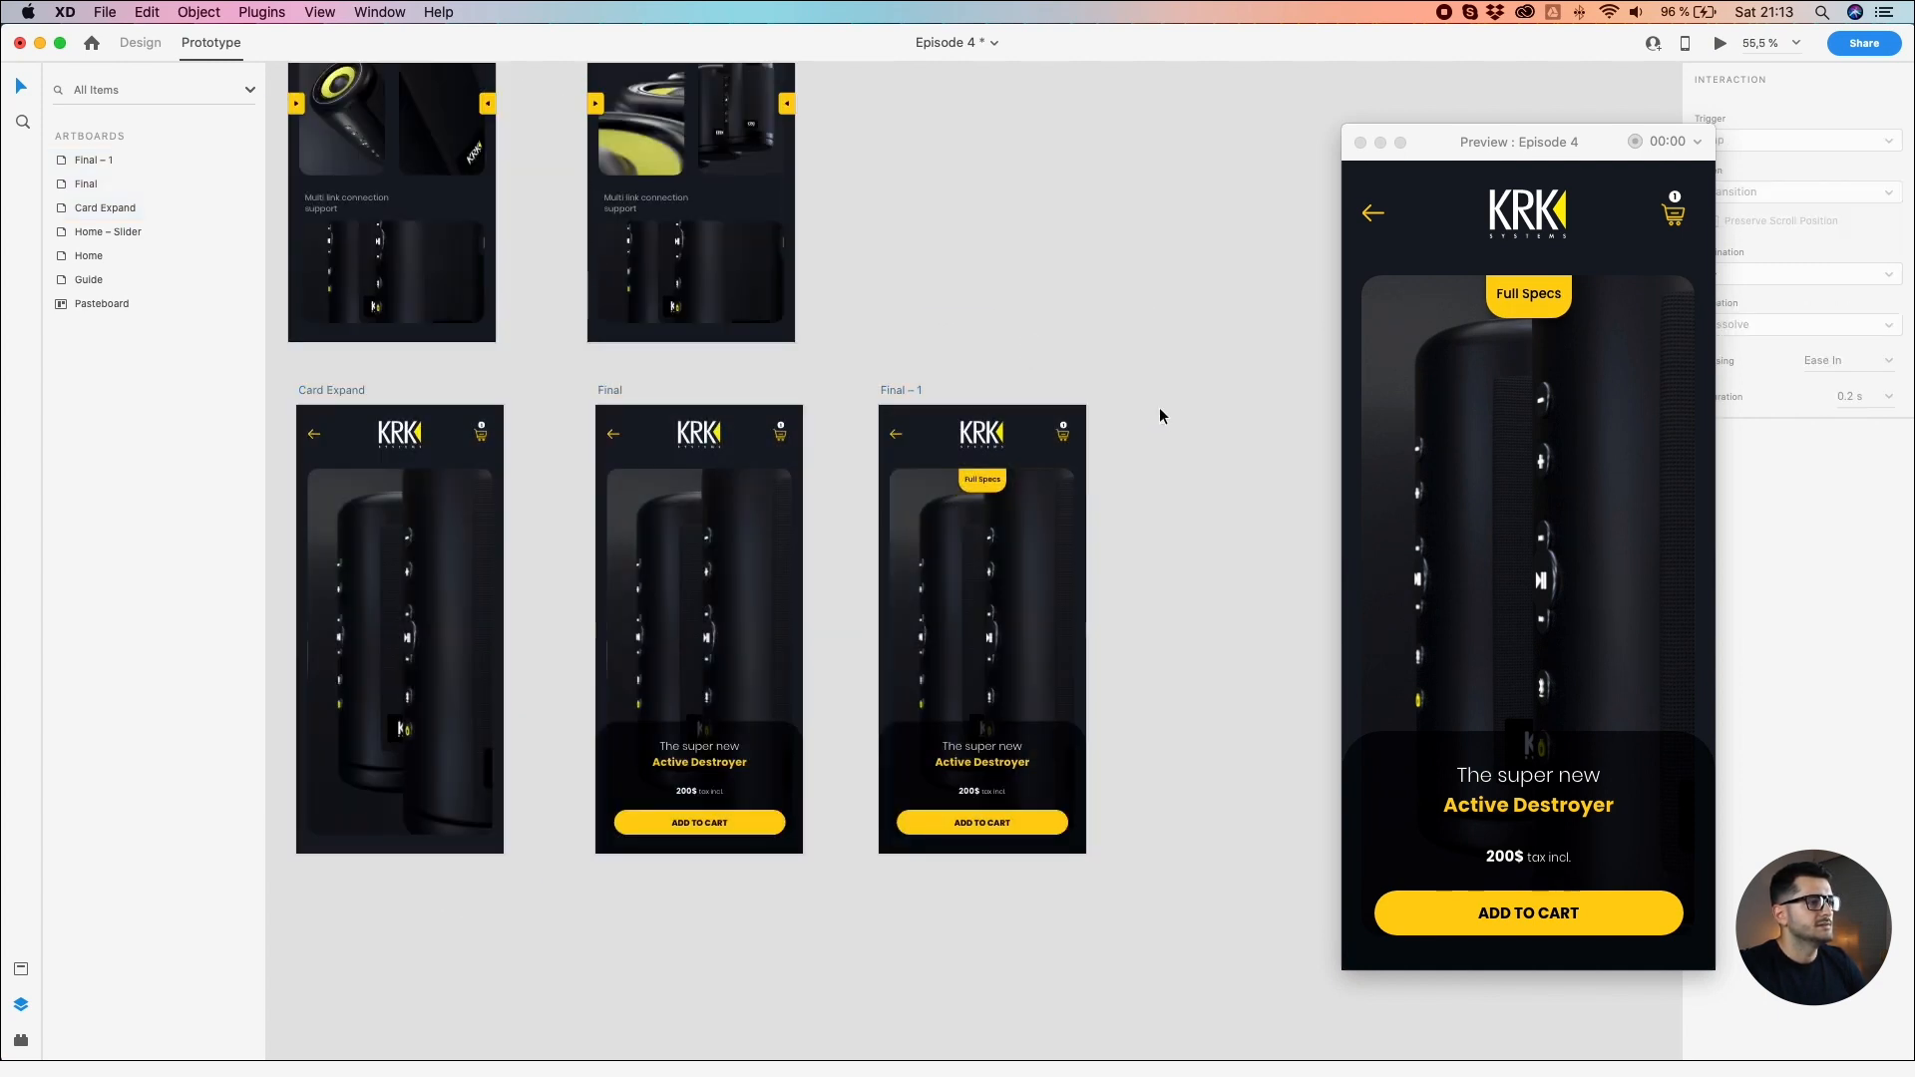
Step: Rename the Final – 1 artboard to Final – Specs and place a duplicate of it on its right side
left_click_drag(1140, 382, 975, 244)
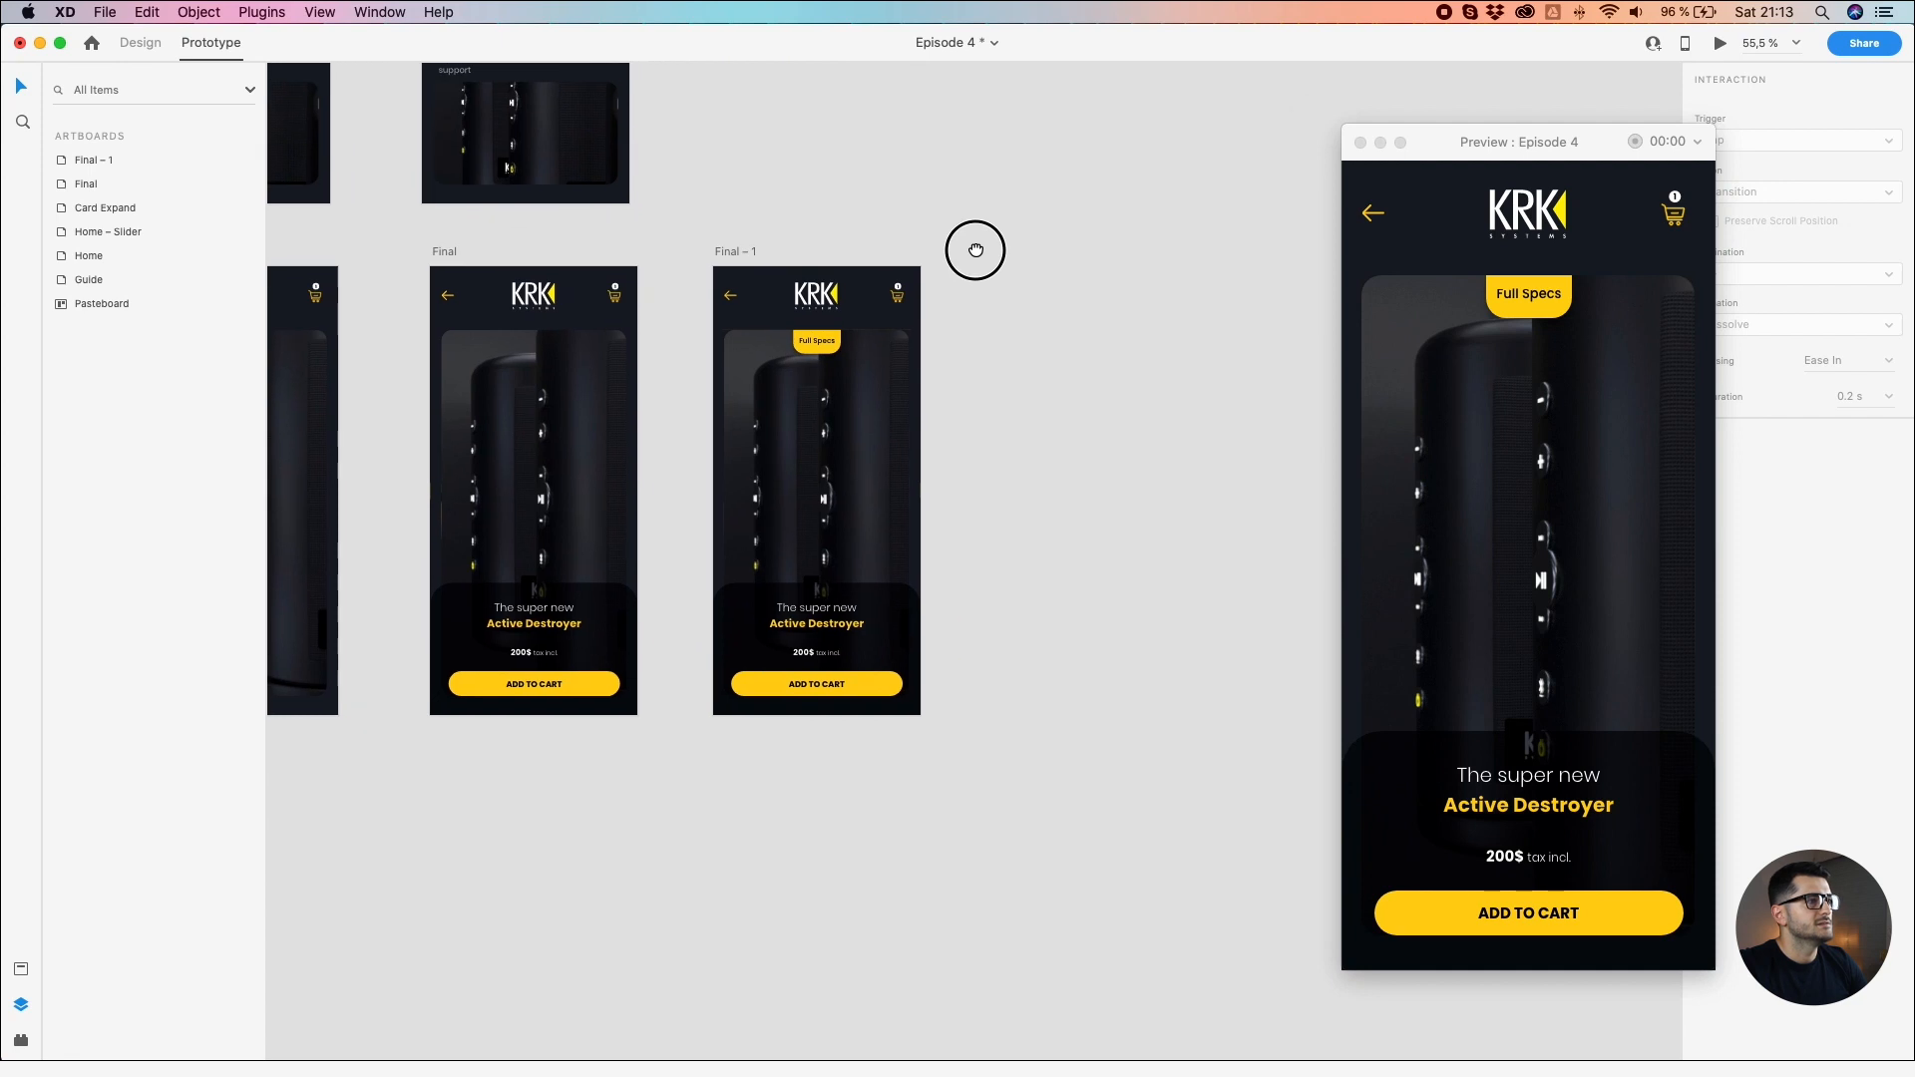
left_click(736, 256)
double_click(736, 253)
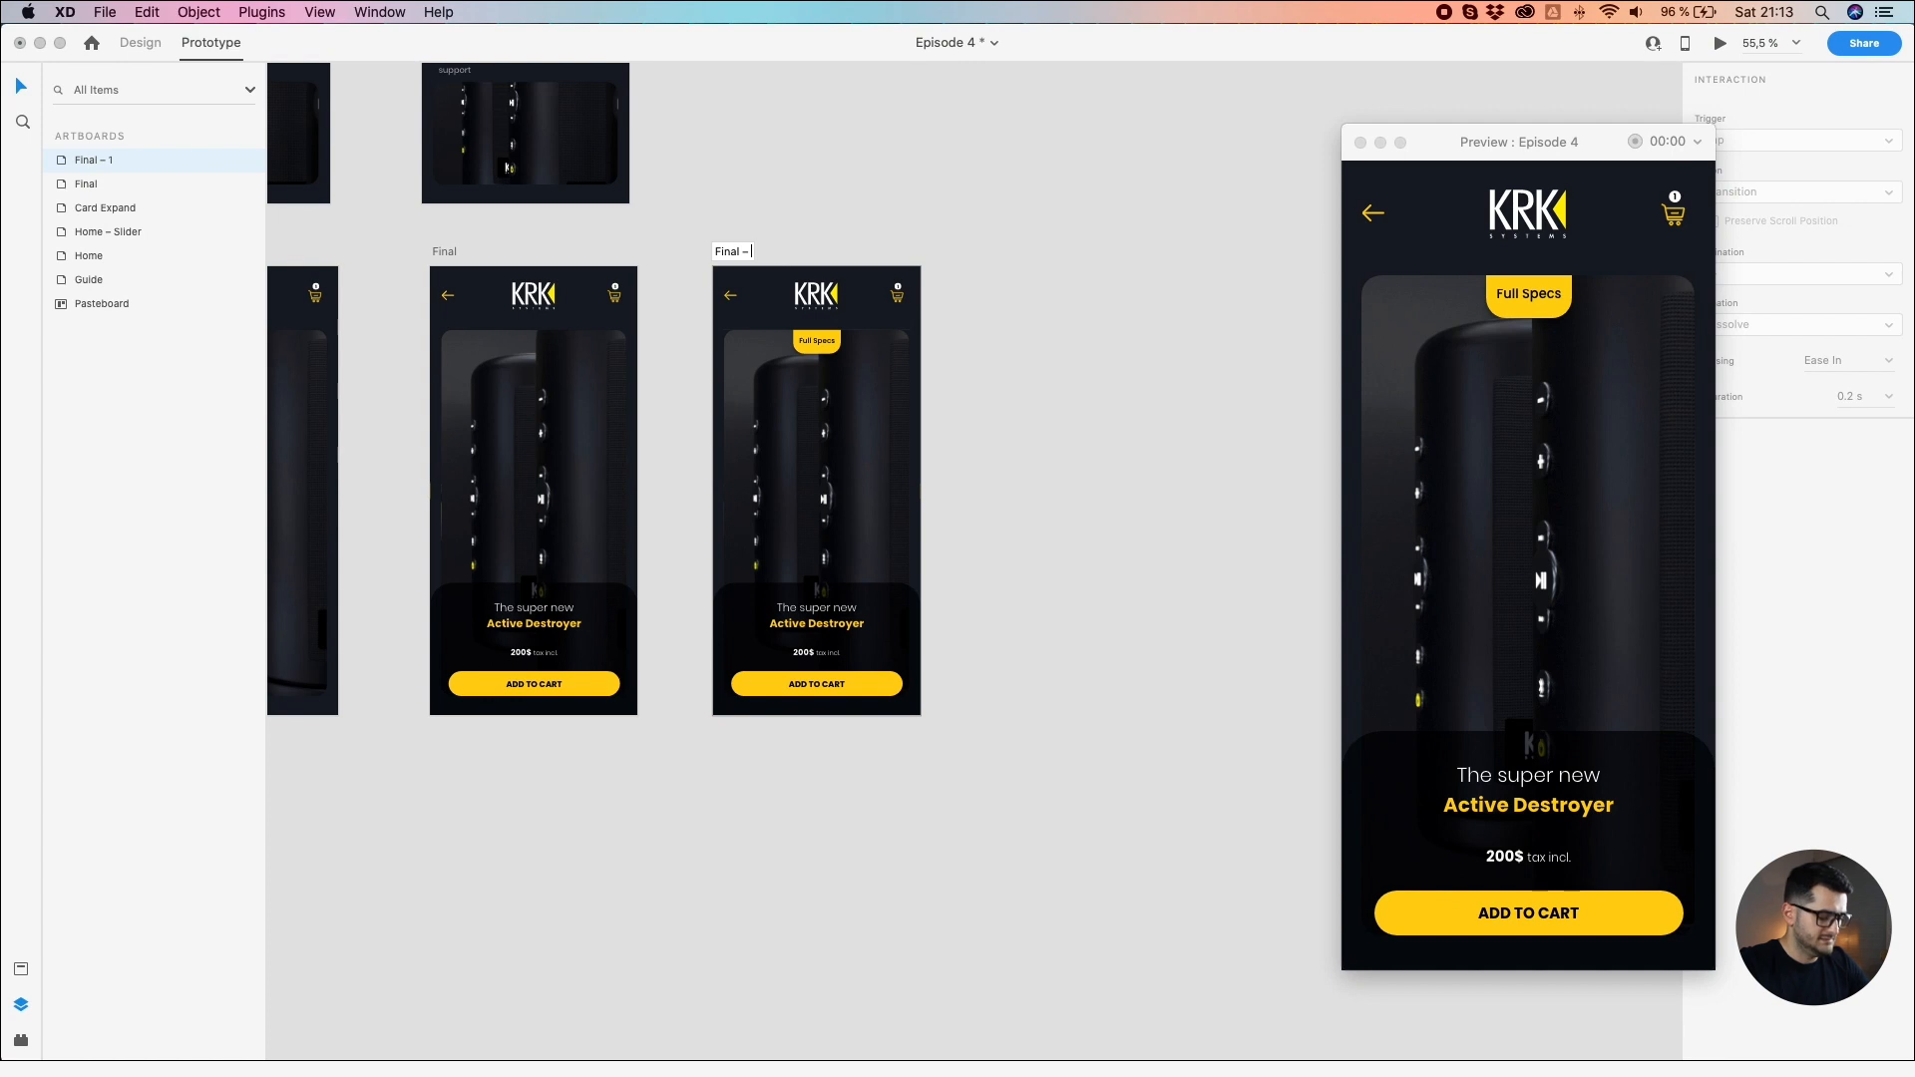
type("Specs")
key("Return")
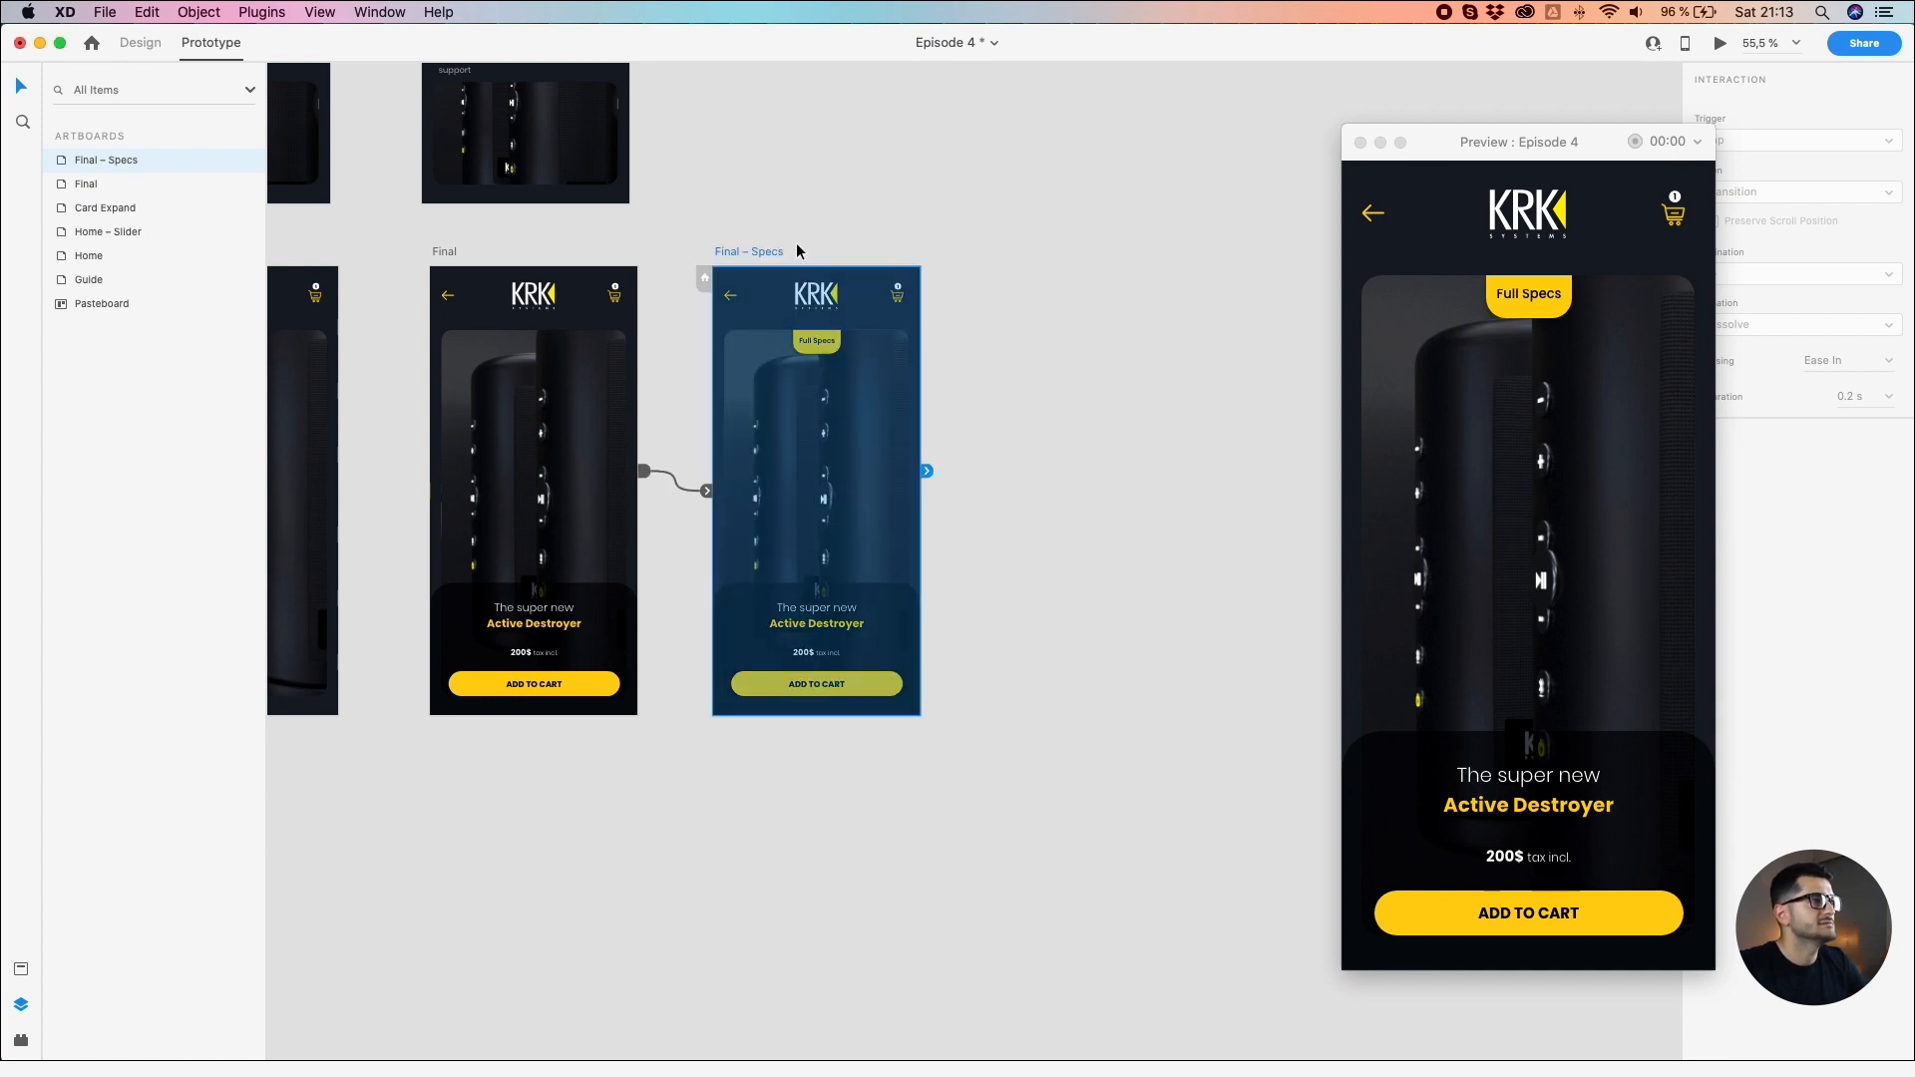
left_click_drag(731, 252, 1014, 249)
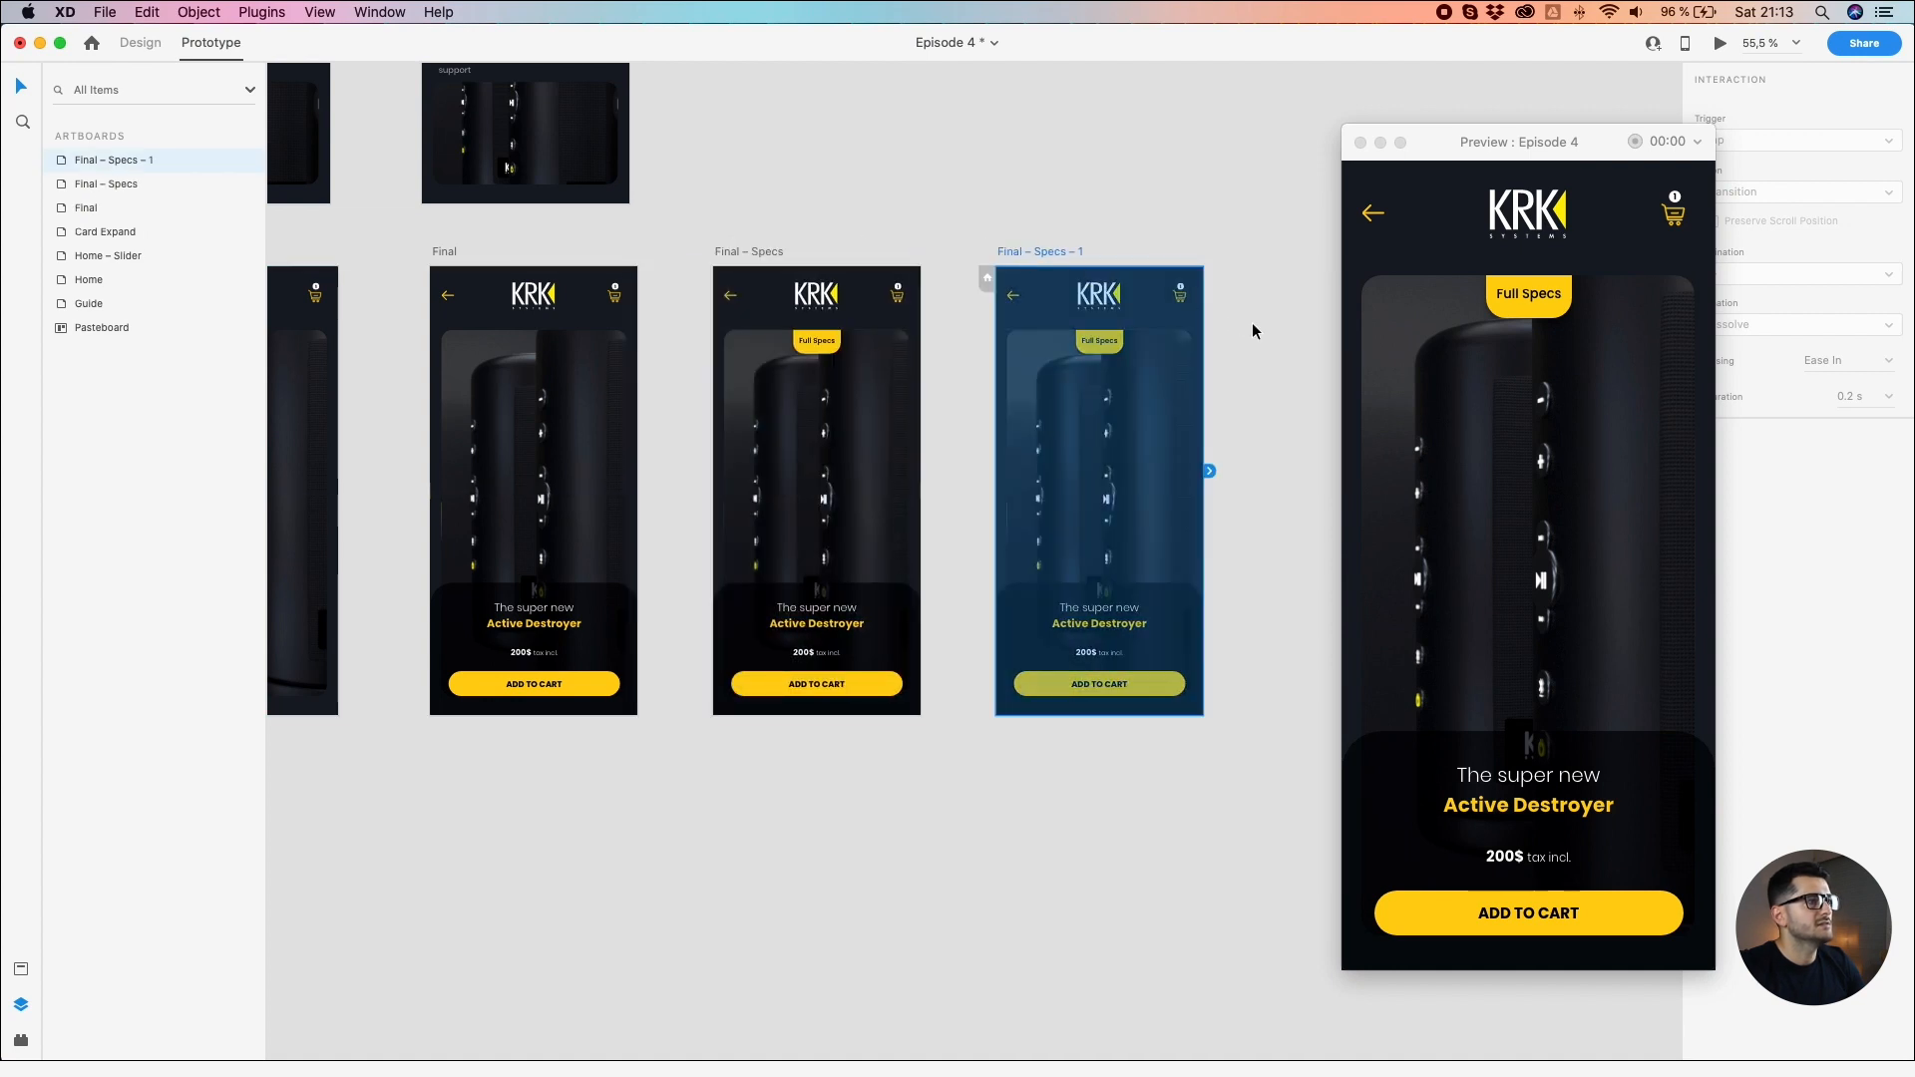
Step: Try to pull the Full Specs panel down over the duplicated artboard in Prototype mode, then undo it
scroll(1223, 346, "up", 3)
double_click(1028, 339)
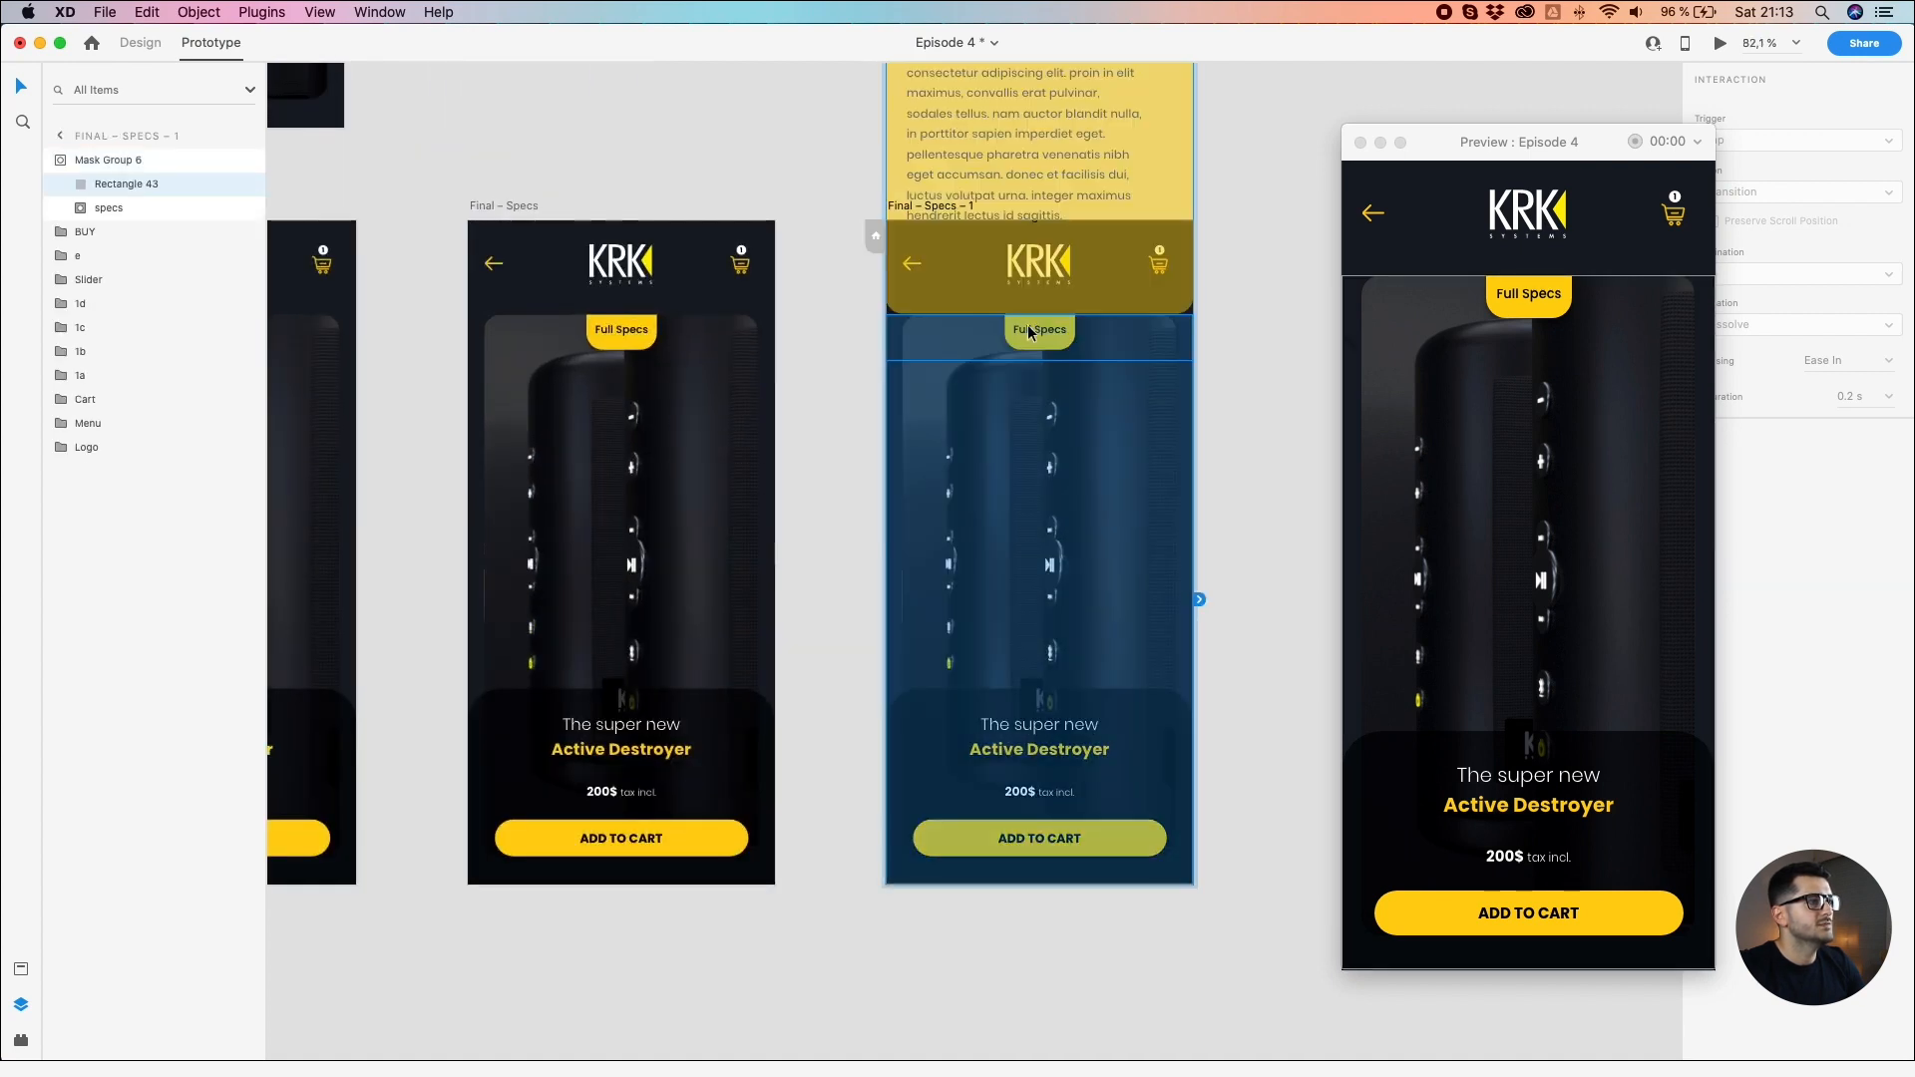
left_click_drag(1029, 339, 1044, 871)
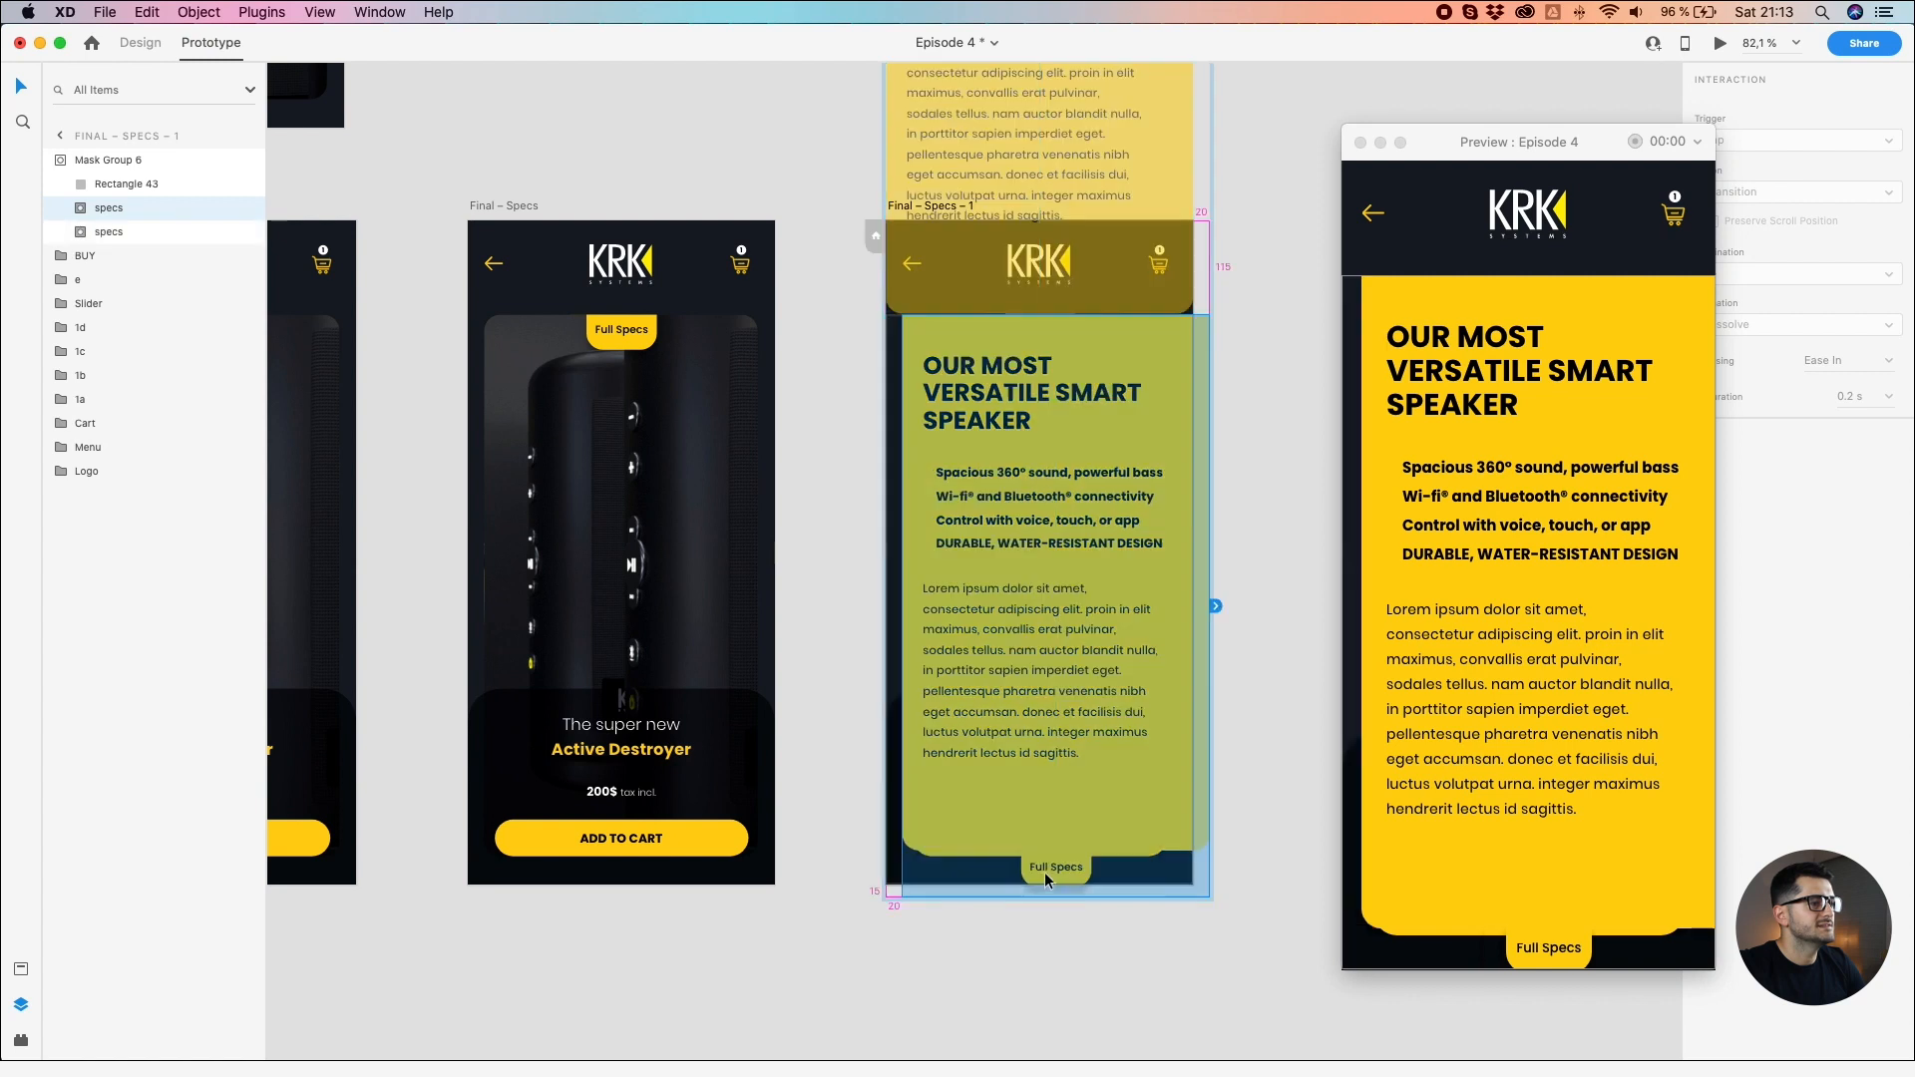
key("super+z")
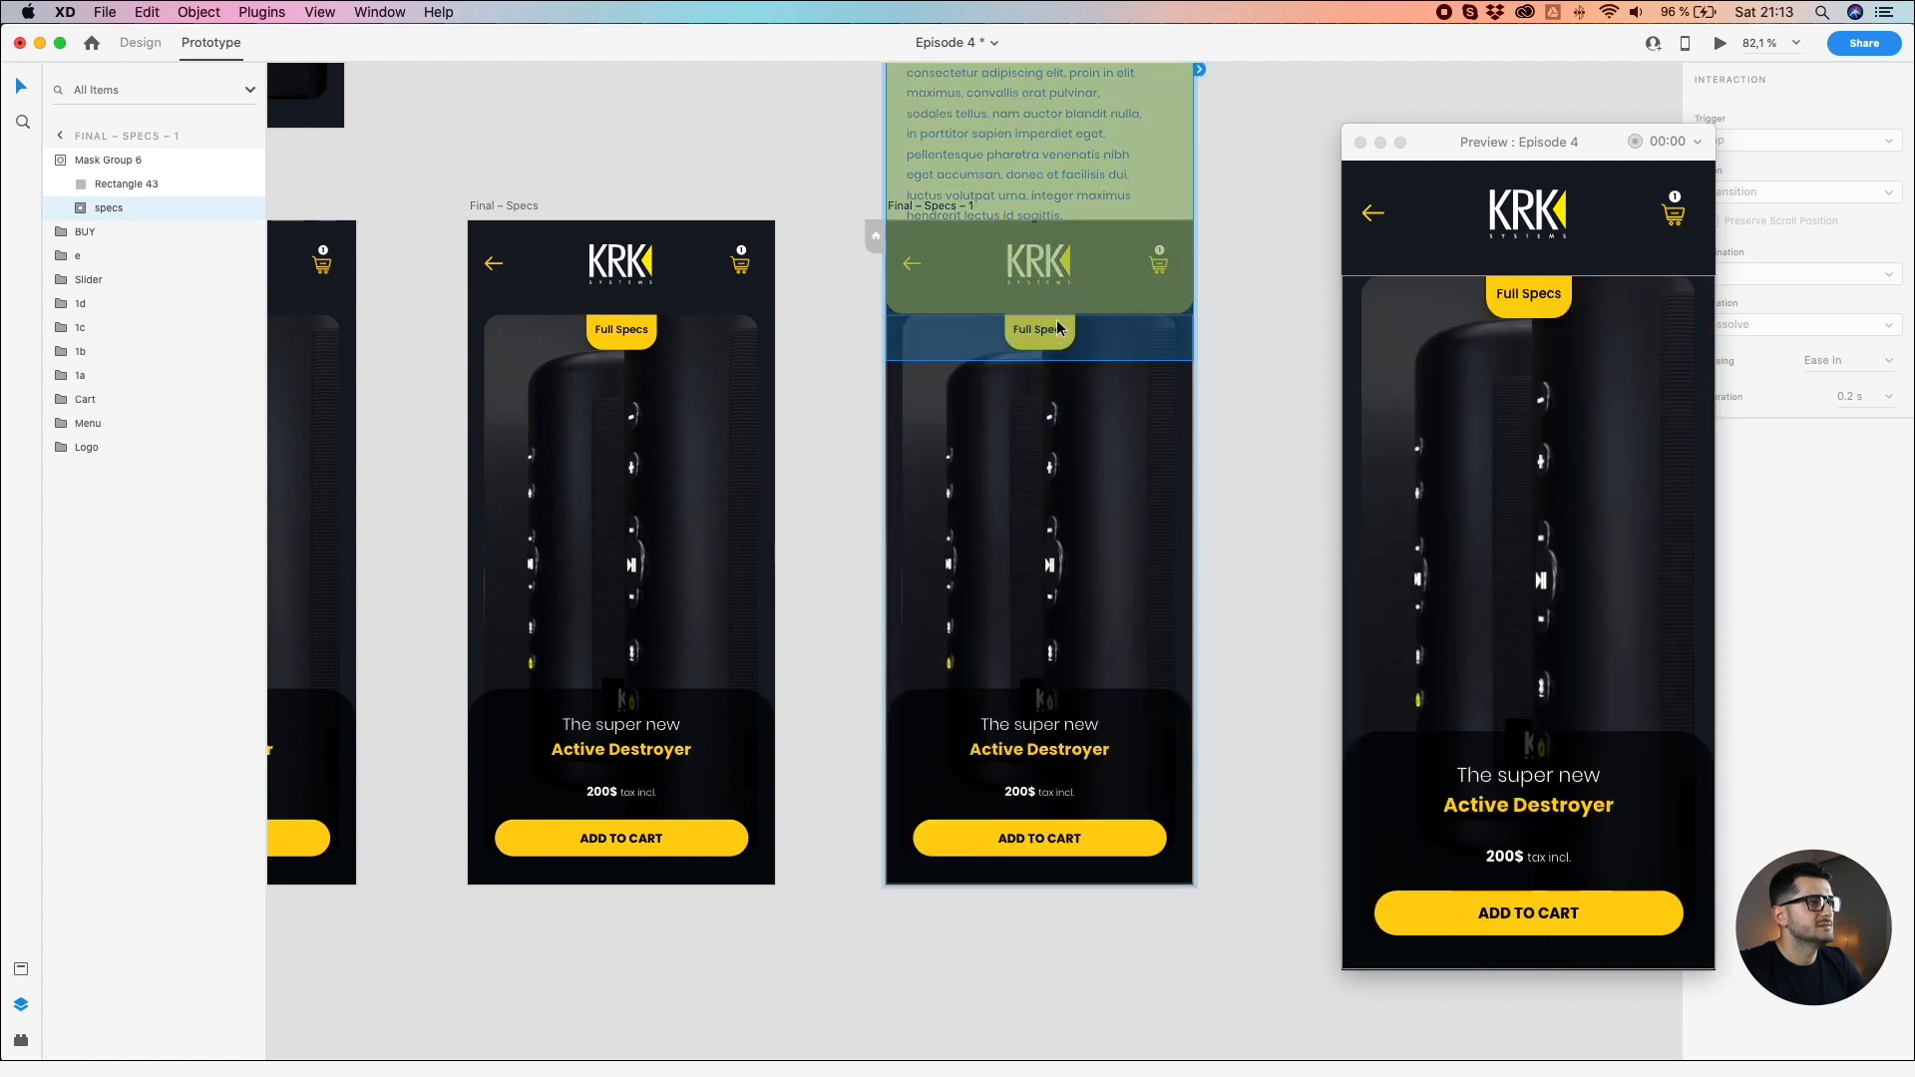
Step: In Design mode, move the specs group inside the duplicated artboard's mask down to Y 115, keeping X at 0
left_click(829, 183)
double_click(1046, 338)
left_click(1044, 337)
double_click(1045, 339)
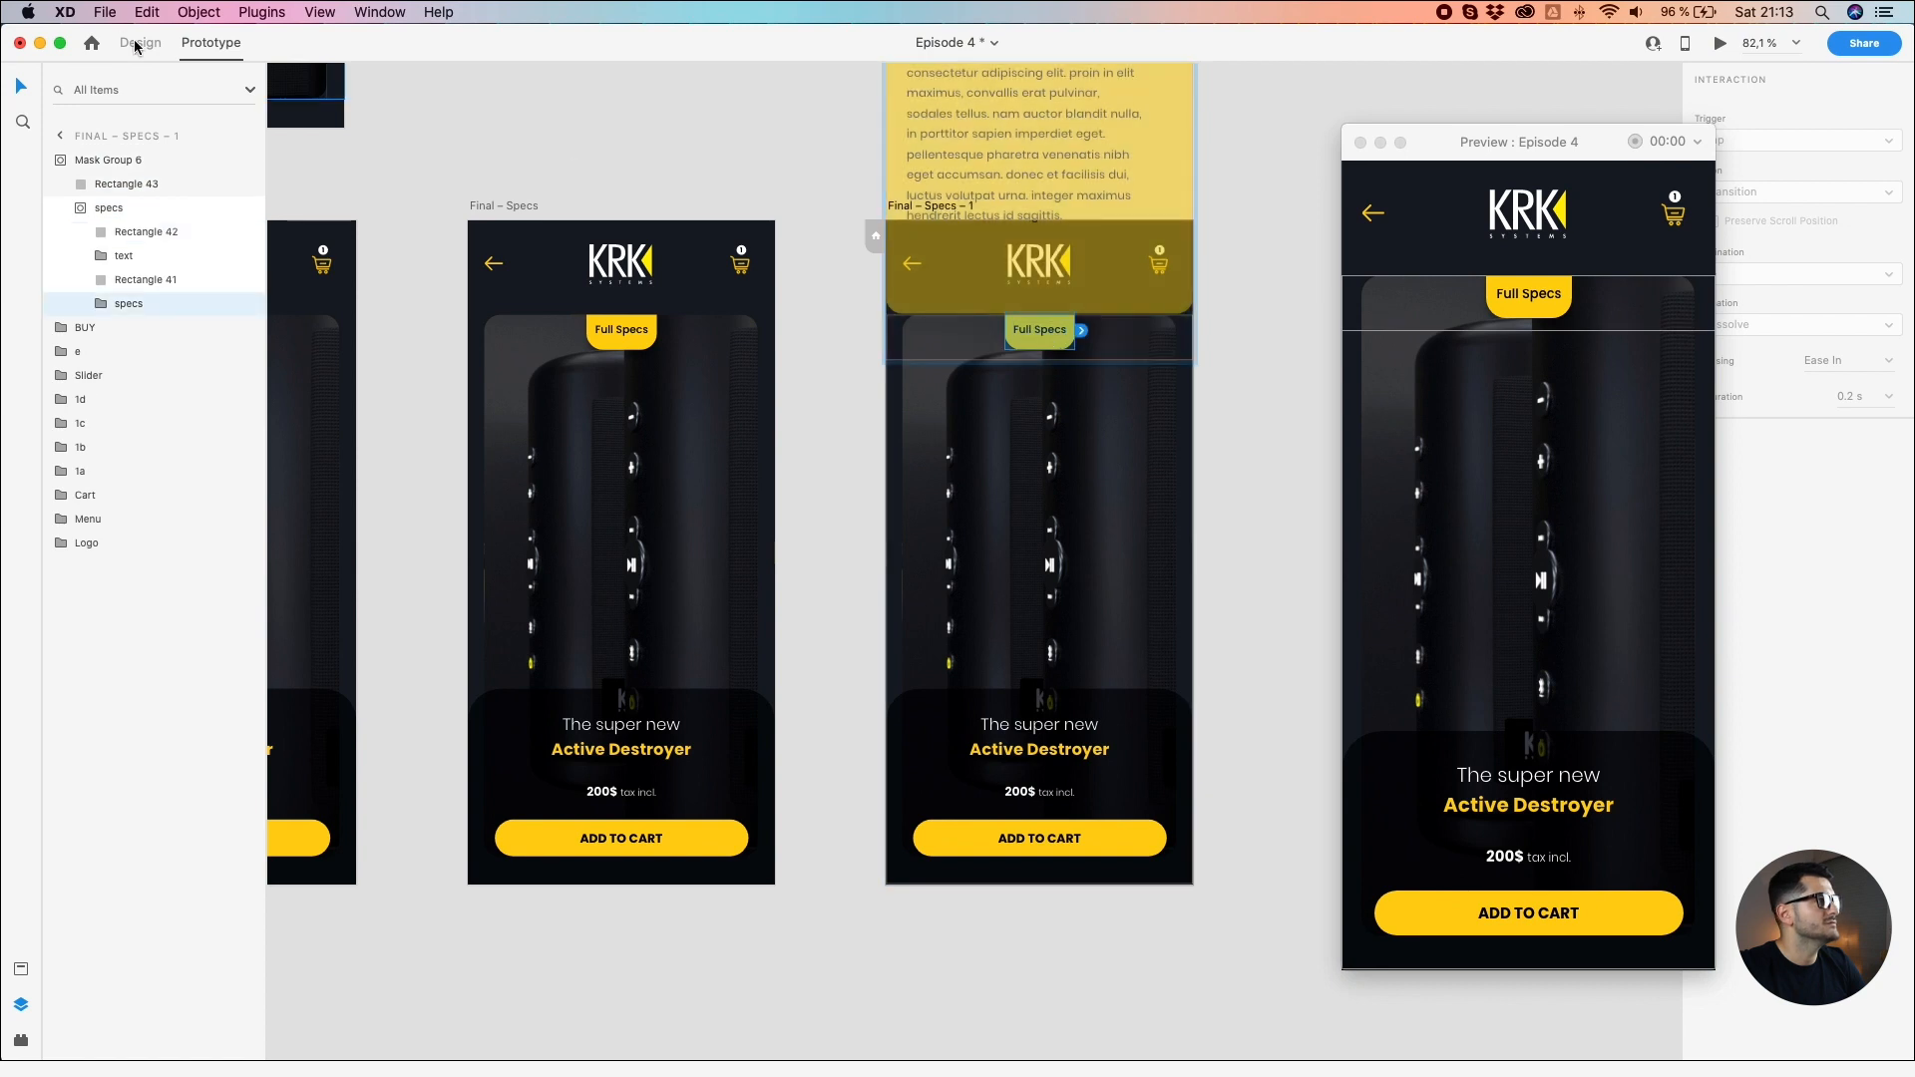
left_click(140, 42)
left_click(817, 235)
double_click(1035, 342)
left_click_drag(1032, 333, 1024, 664)
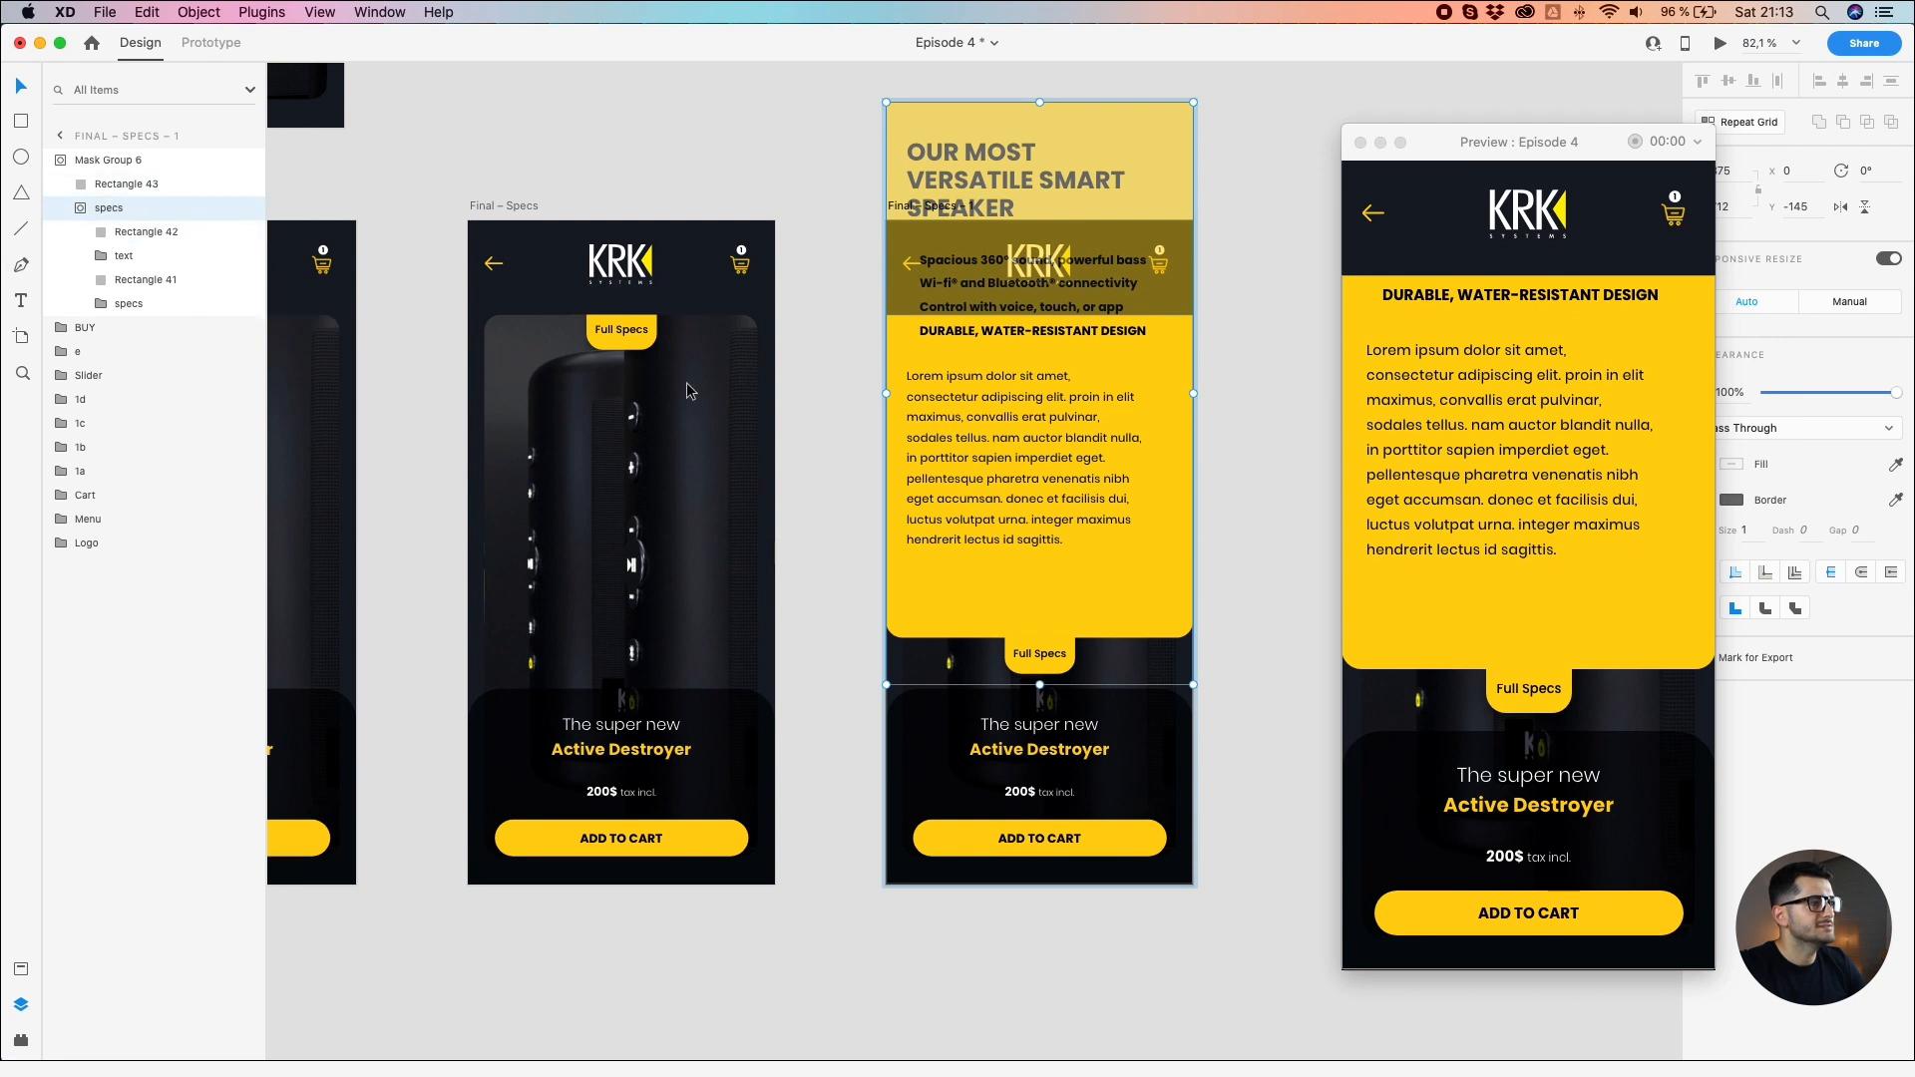
left_click_drag(1103, 586, 1106, 810)
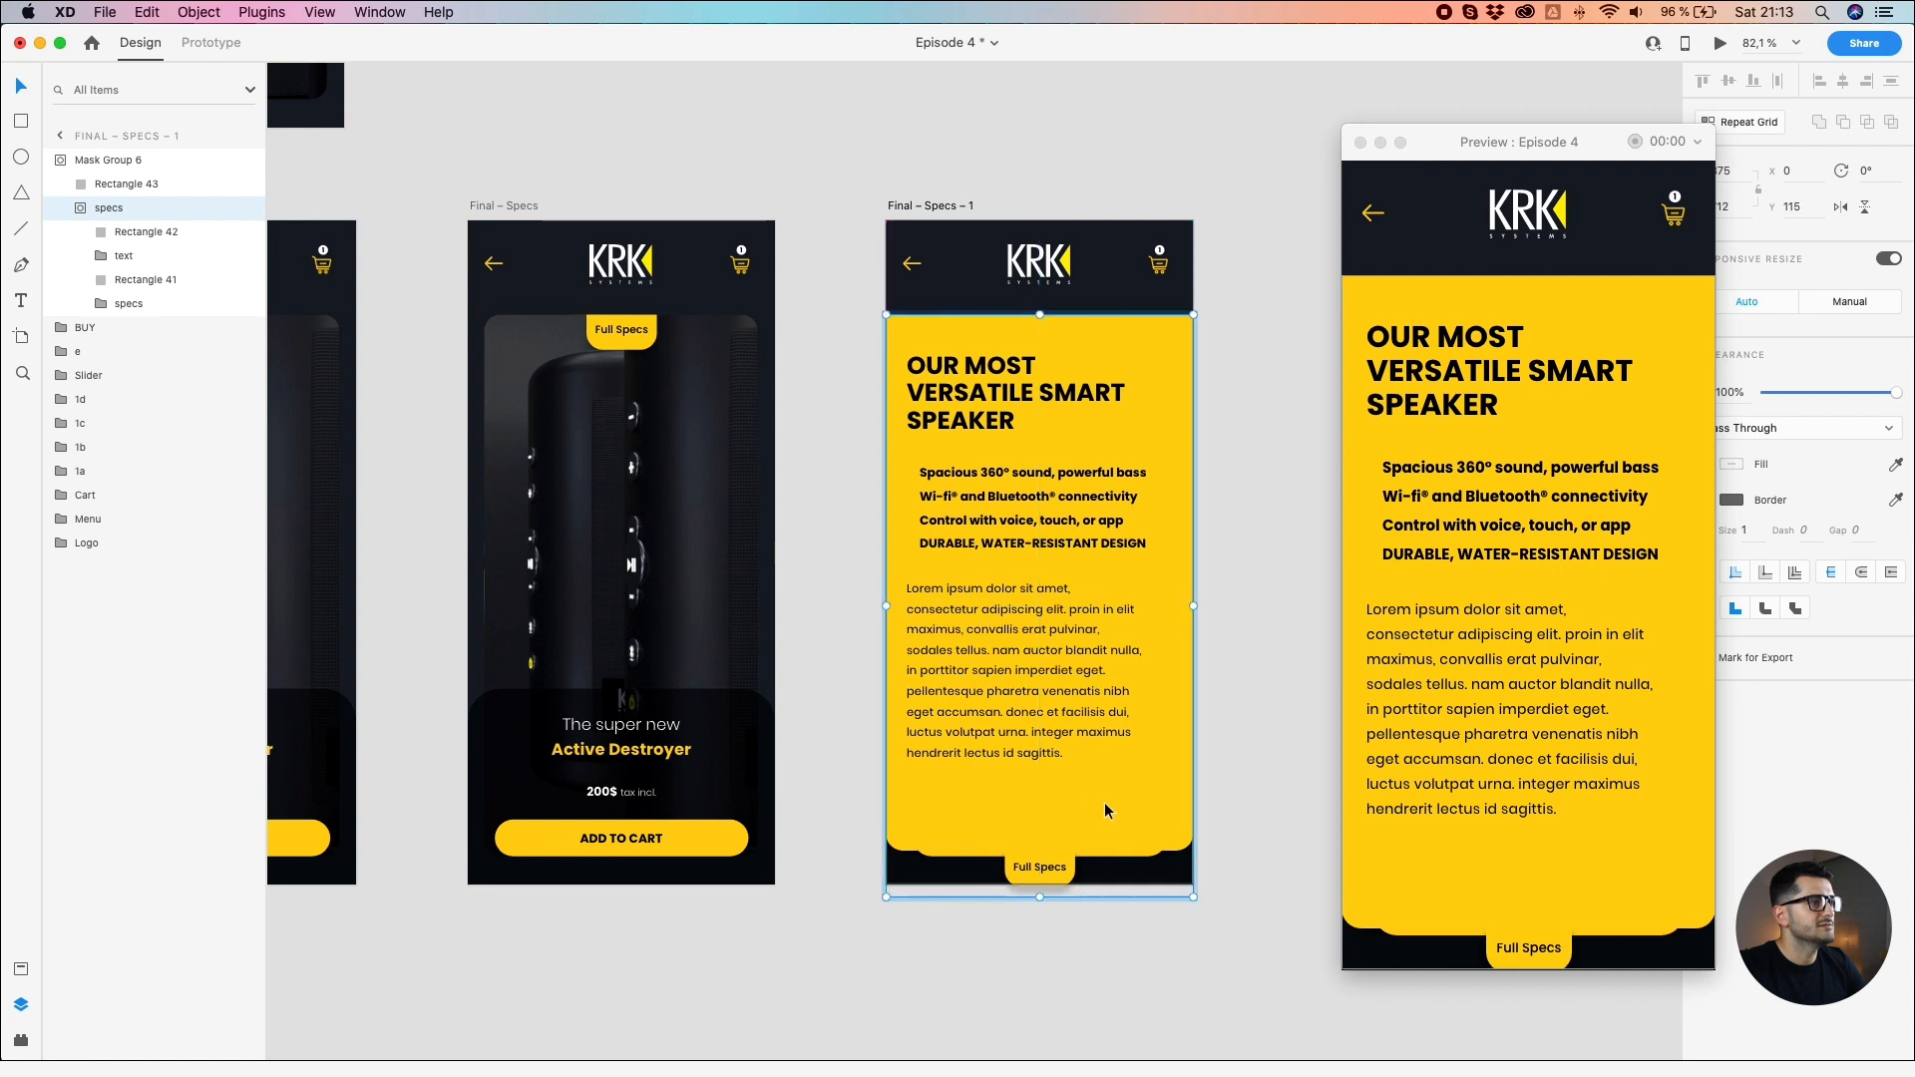
Step: Extend the mask rectangle (Rectangle 43) slightly downward to reach the bottom edge of the Final – Specs – 1 artboard
scroll(1057, 903, "up", 6)
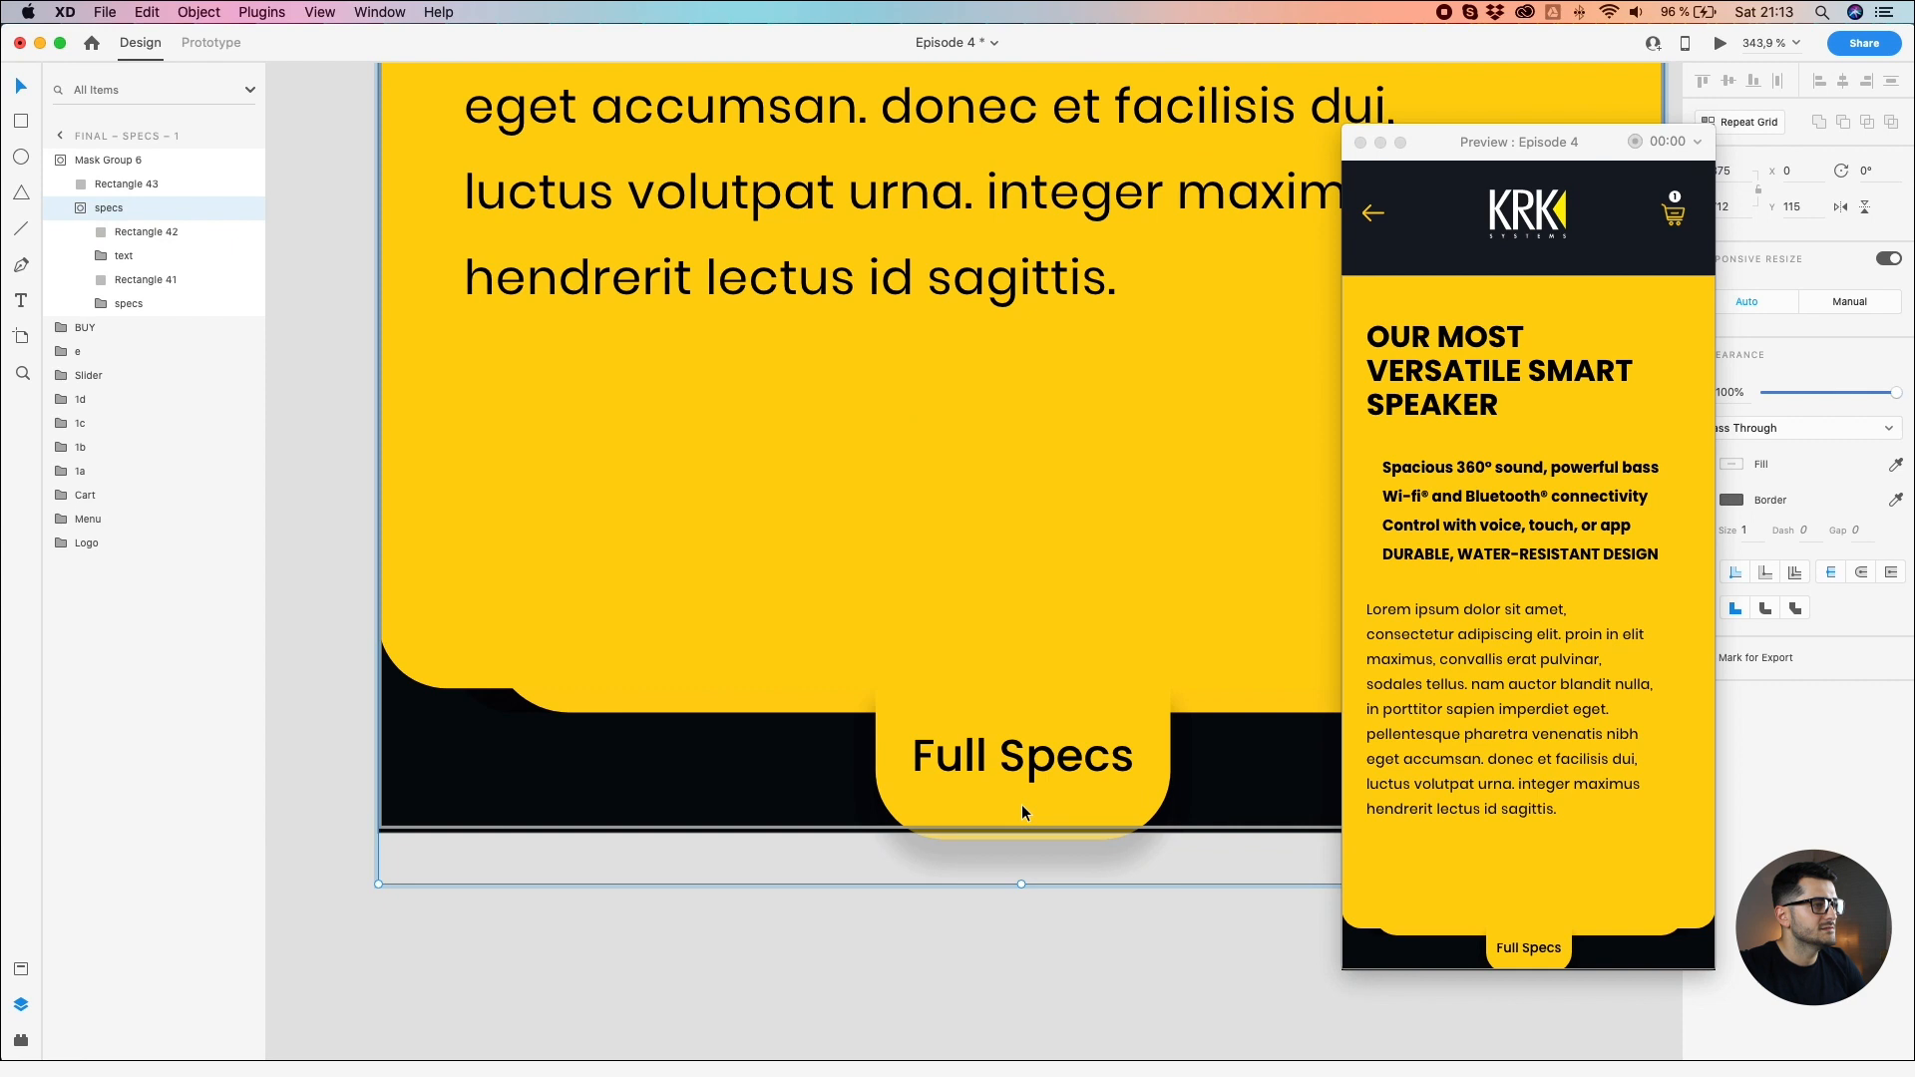
left_click(852, 828)
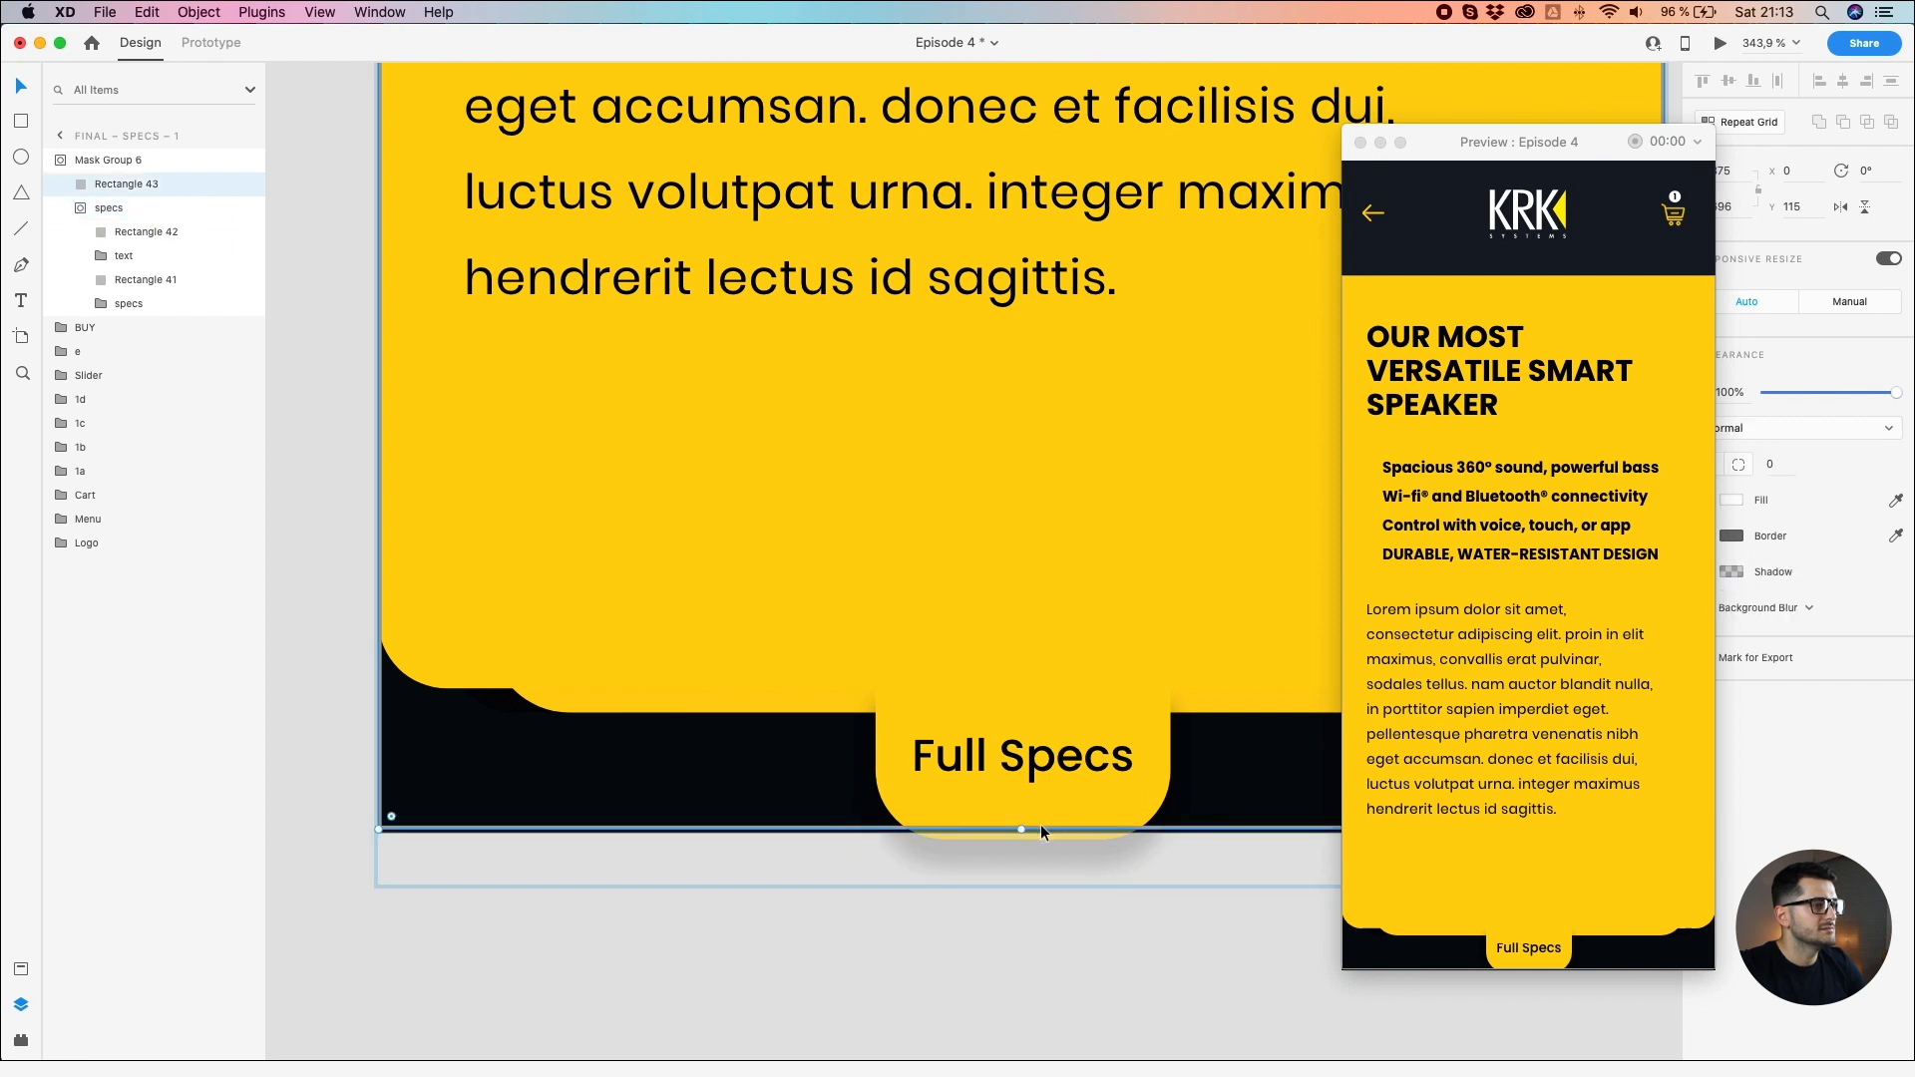
left_click_drag(1025, 832, 1024, 837)
scroll(389, 810, "up", 6)
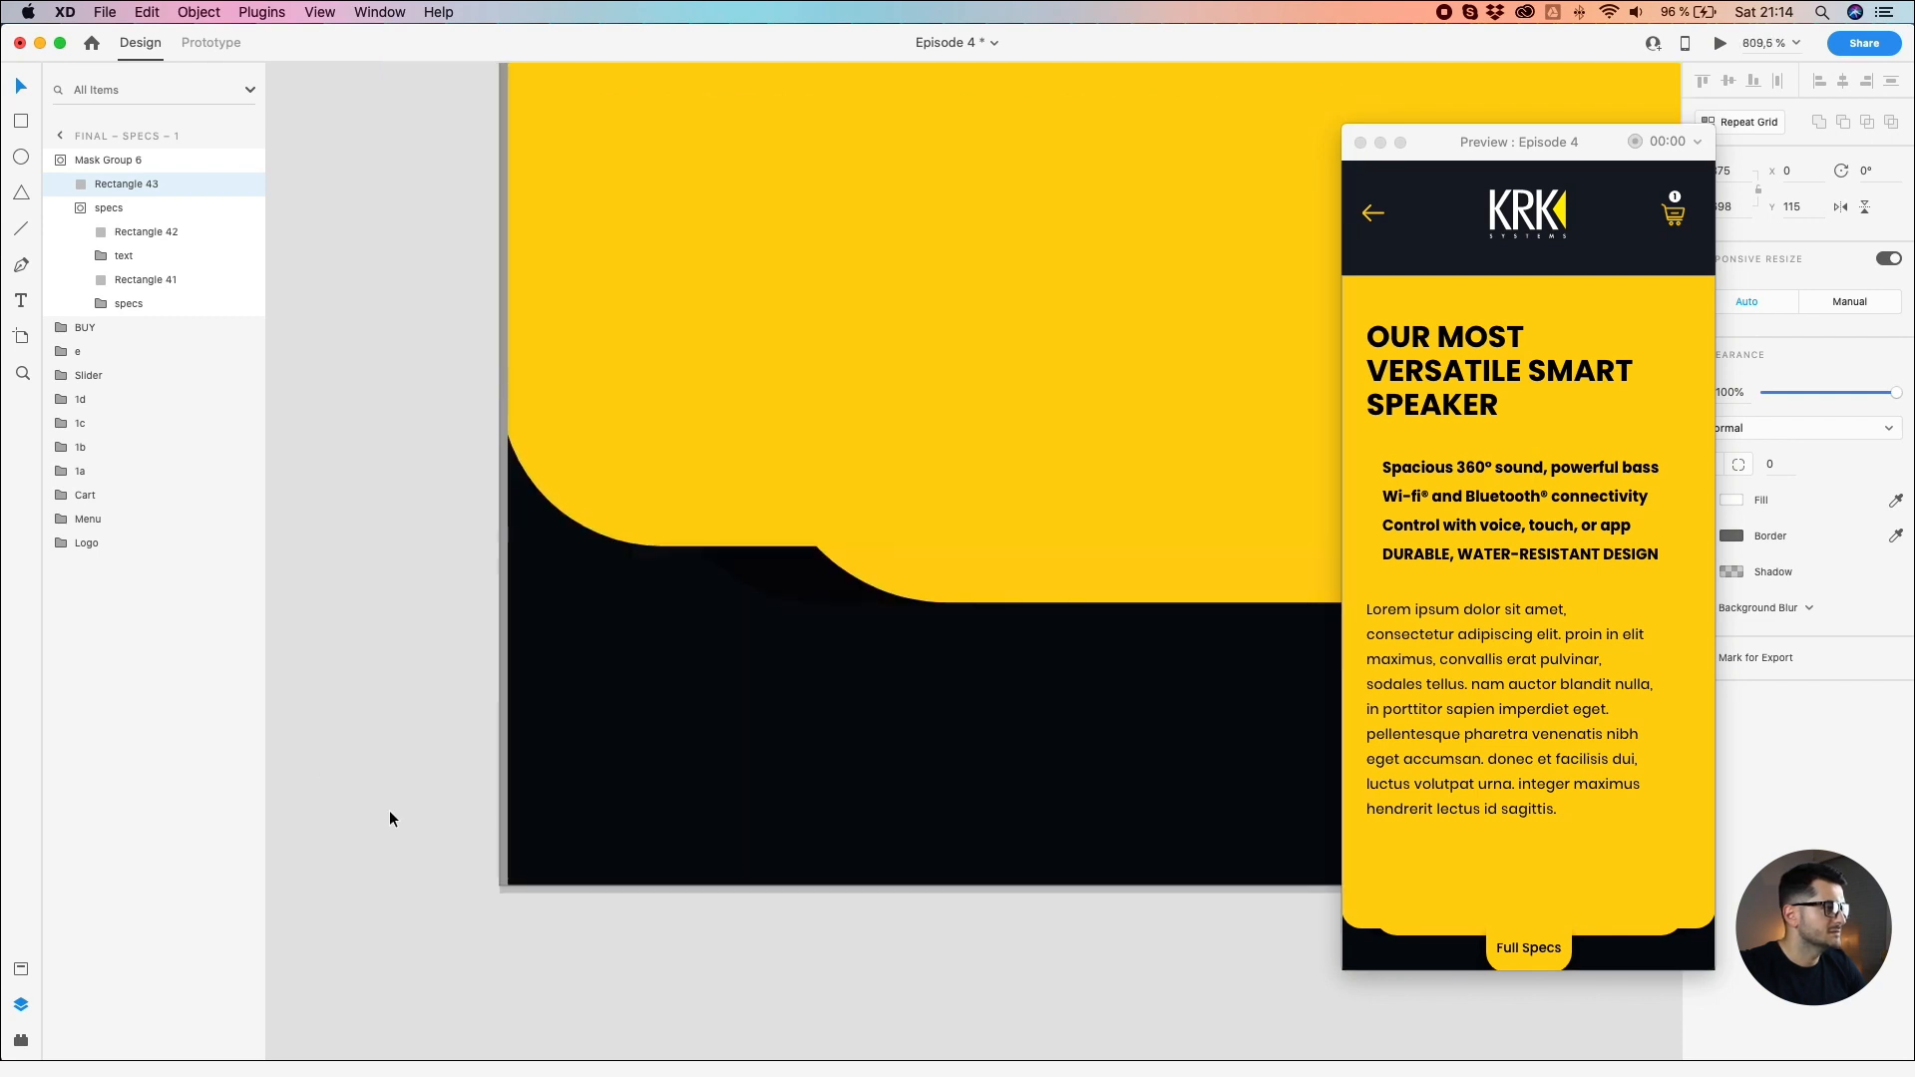
scroll(486, 907, "down", 5)
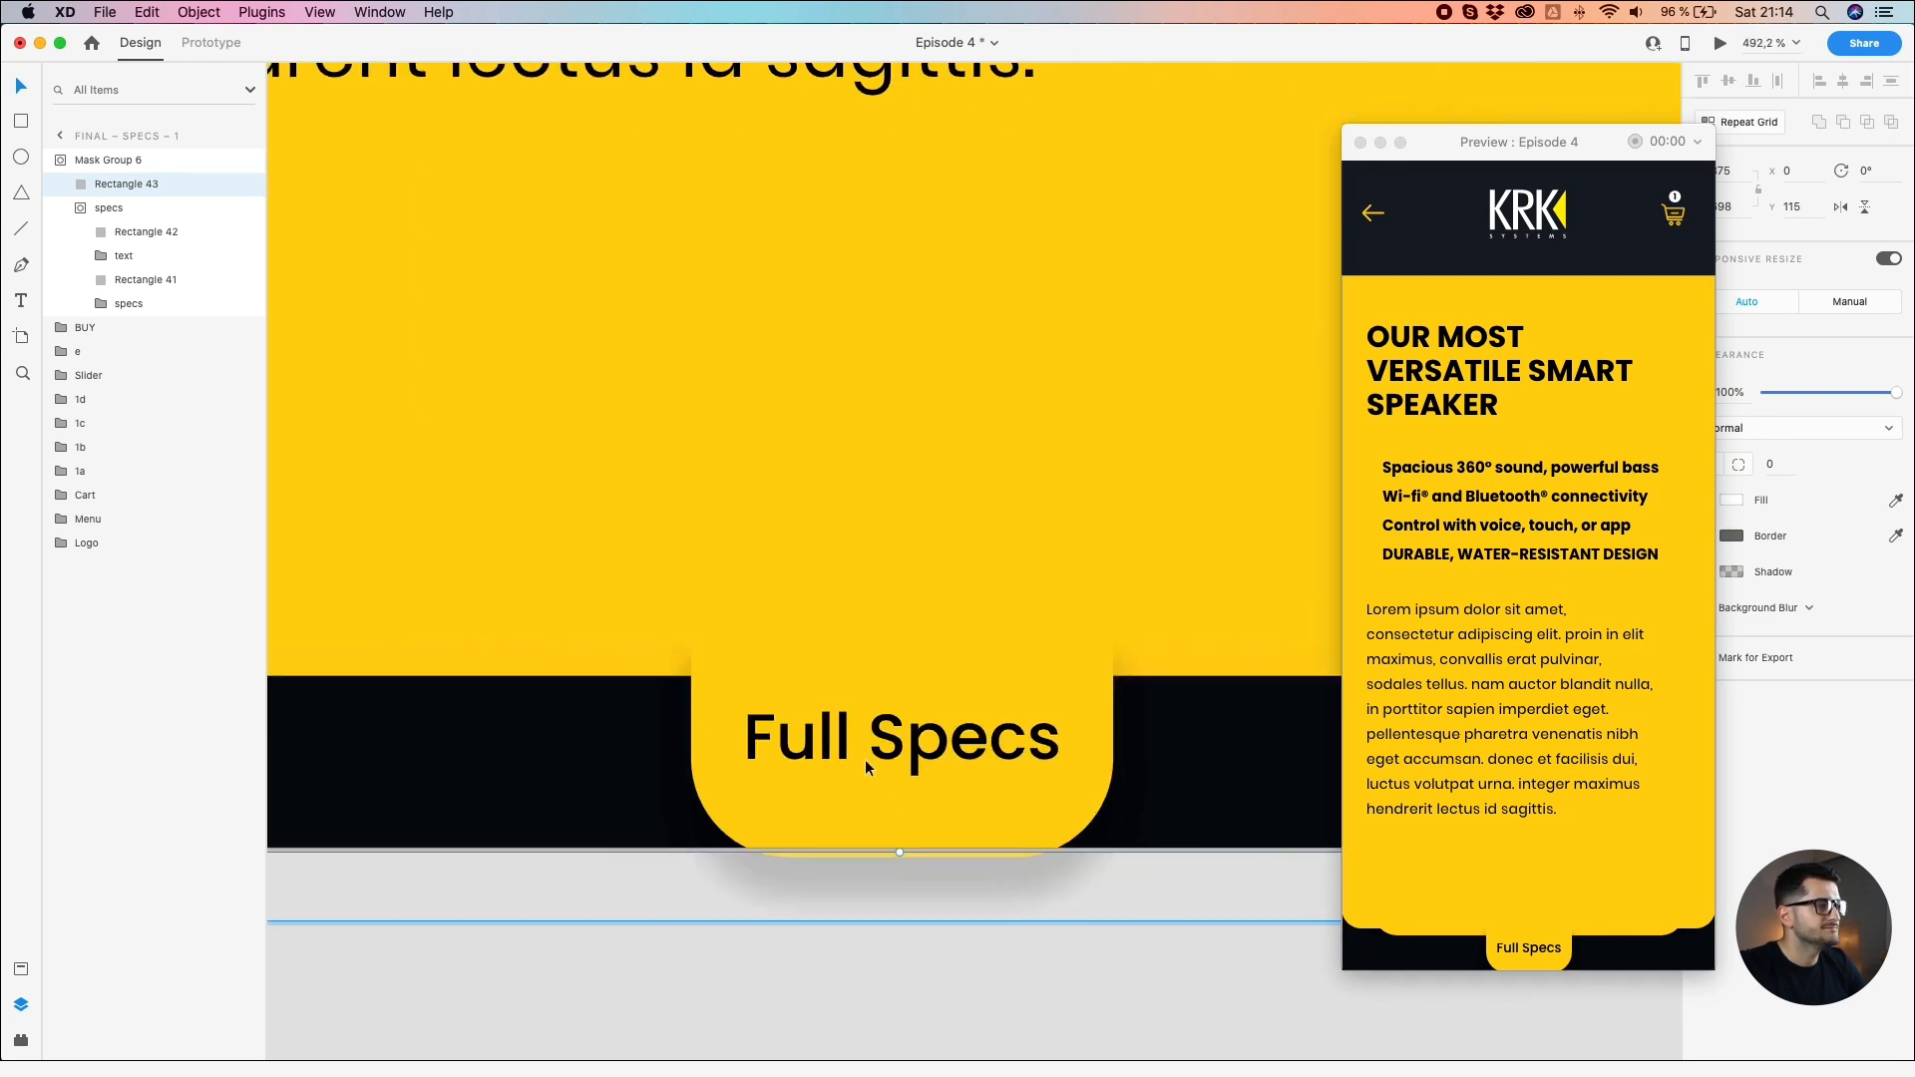
Step: Move the Full Specs tab group up to Y 765 so it sits flush with the artboard's bottom edge, keeping X at 145
double_click(920, 801)
left_click(919, 801)
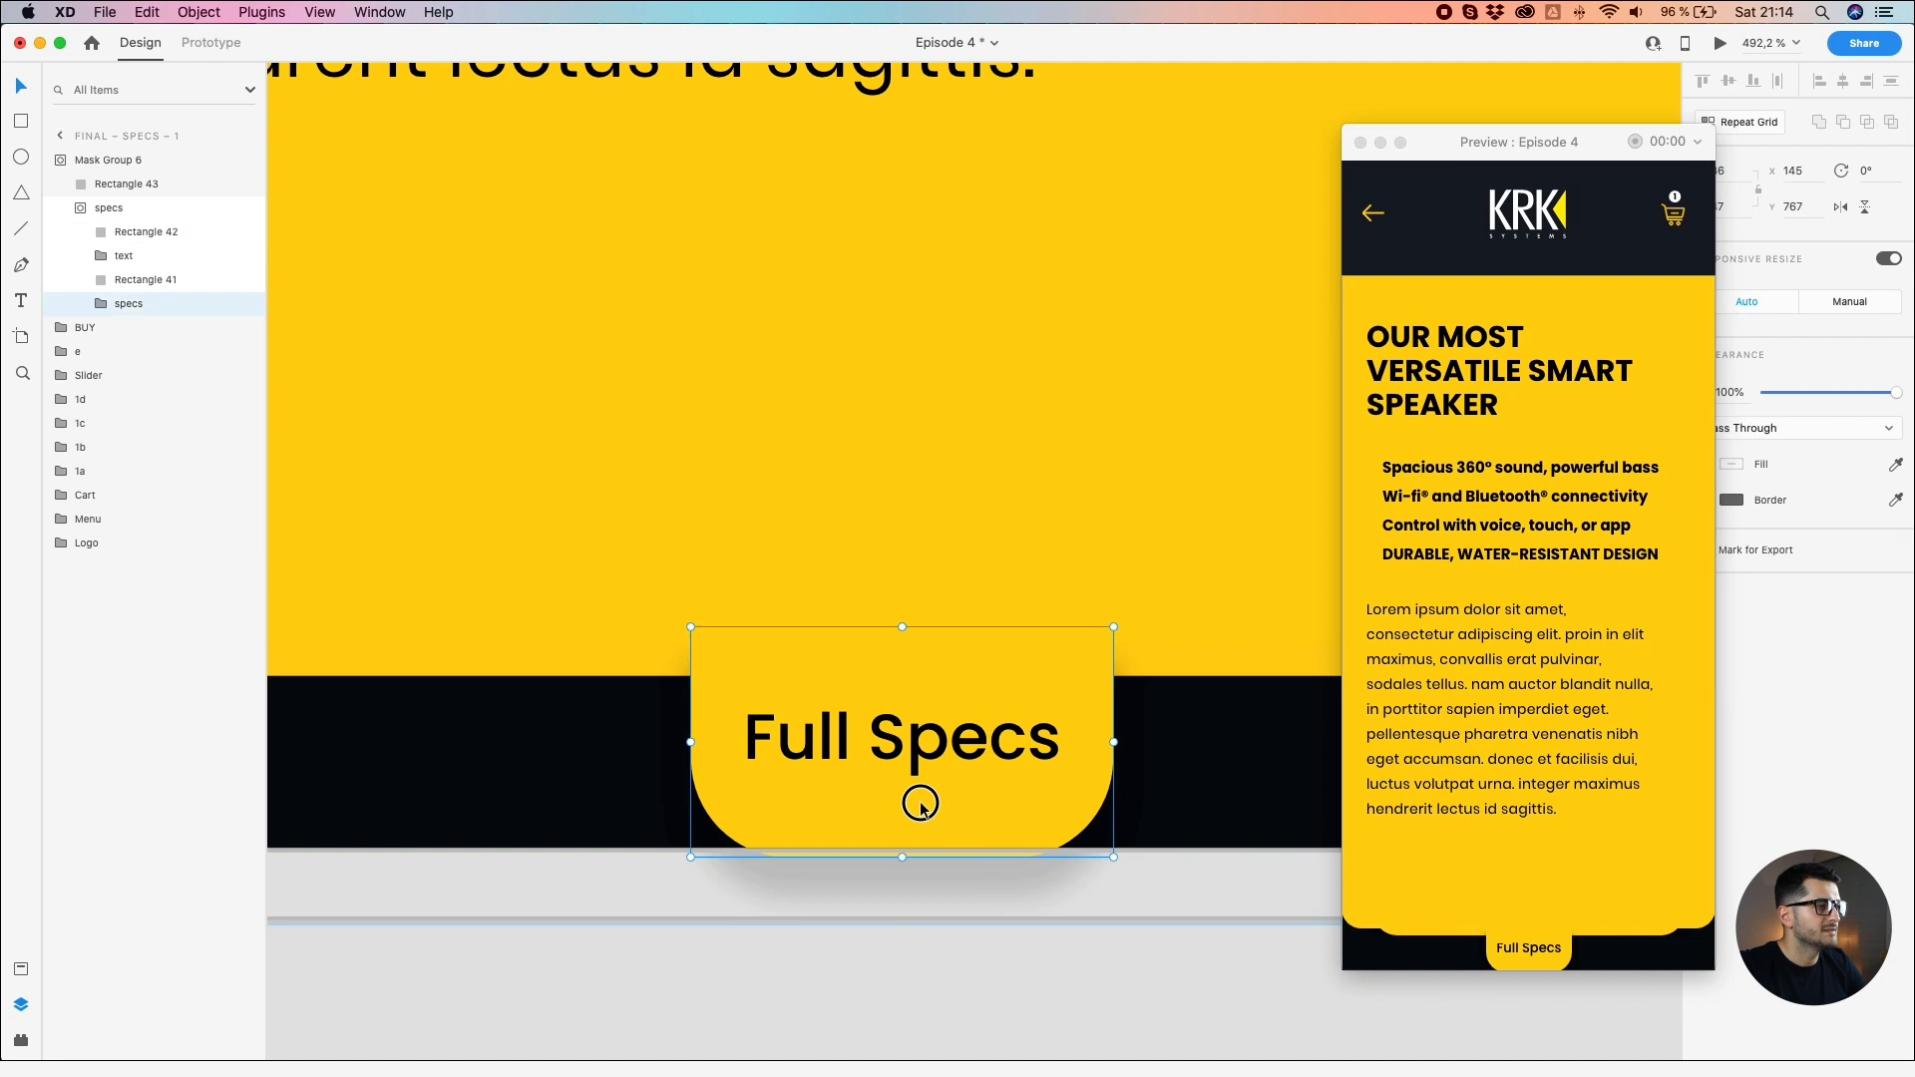
left_click_drag(922, 804, 922, 799)
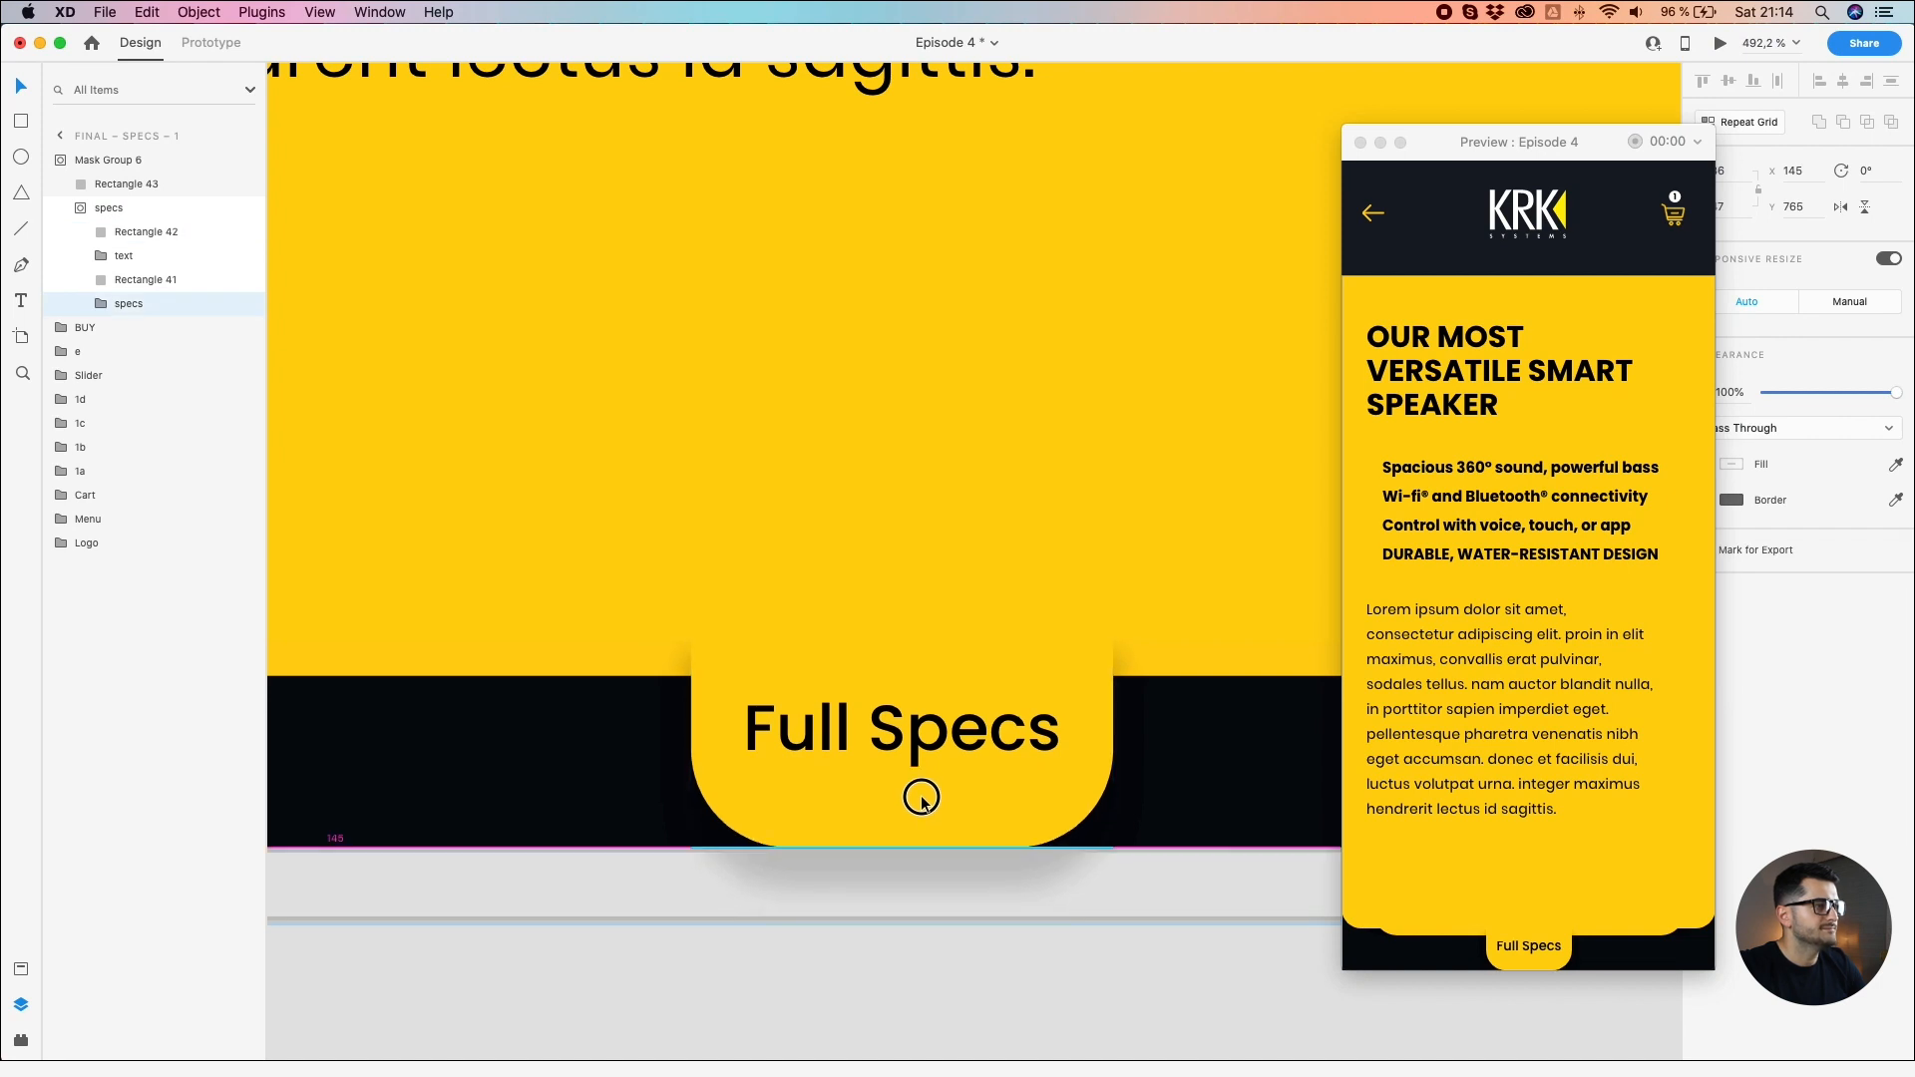
left_click_drag(922, 799, 925, 796)
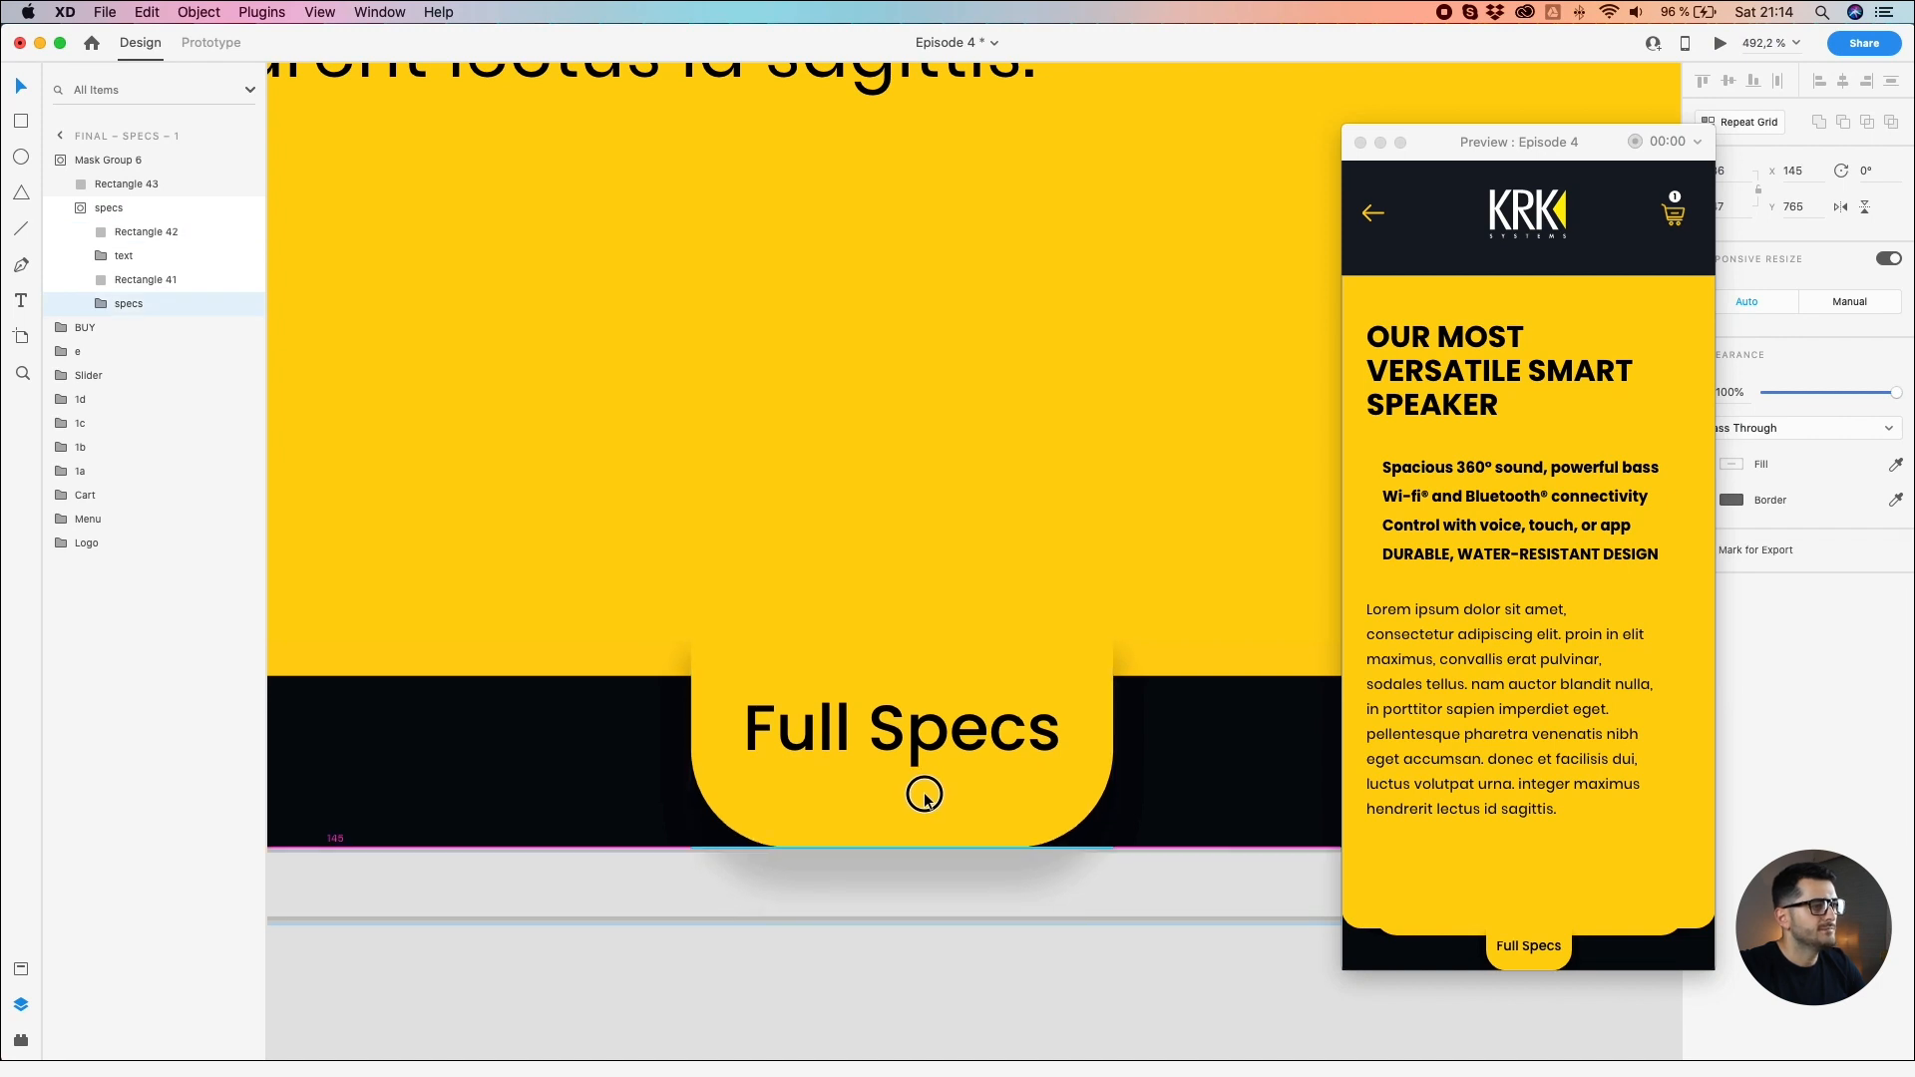
left_click(931, 959)
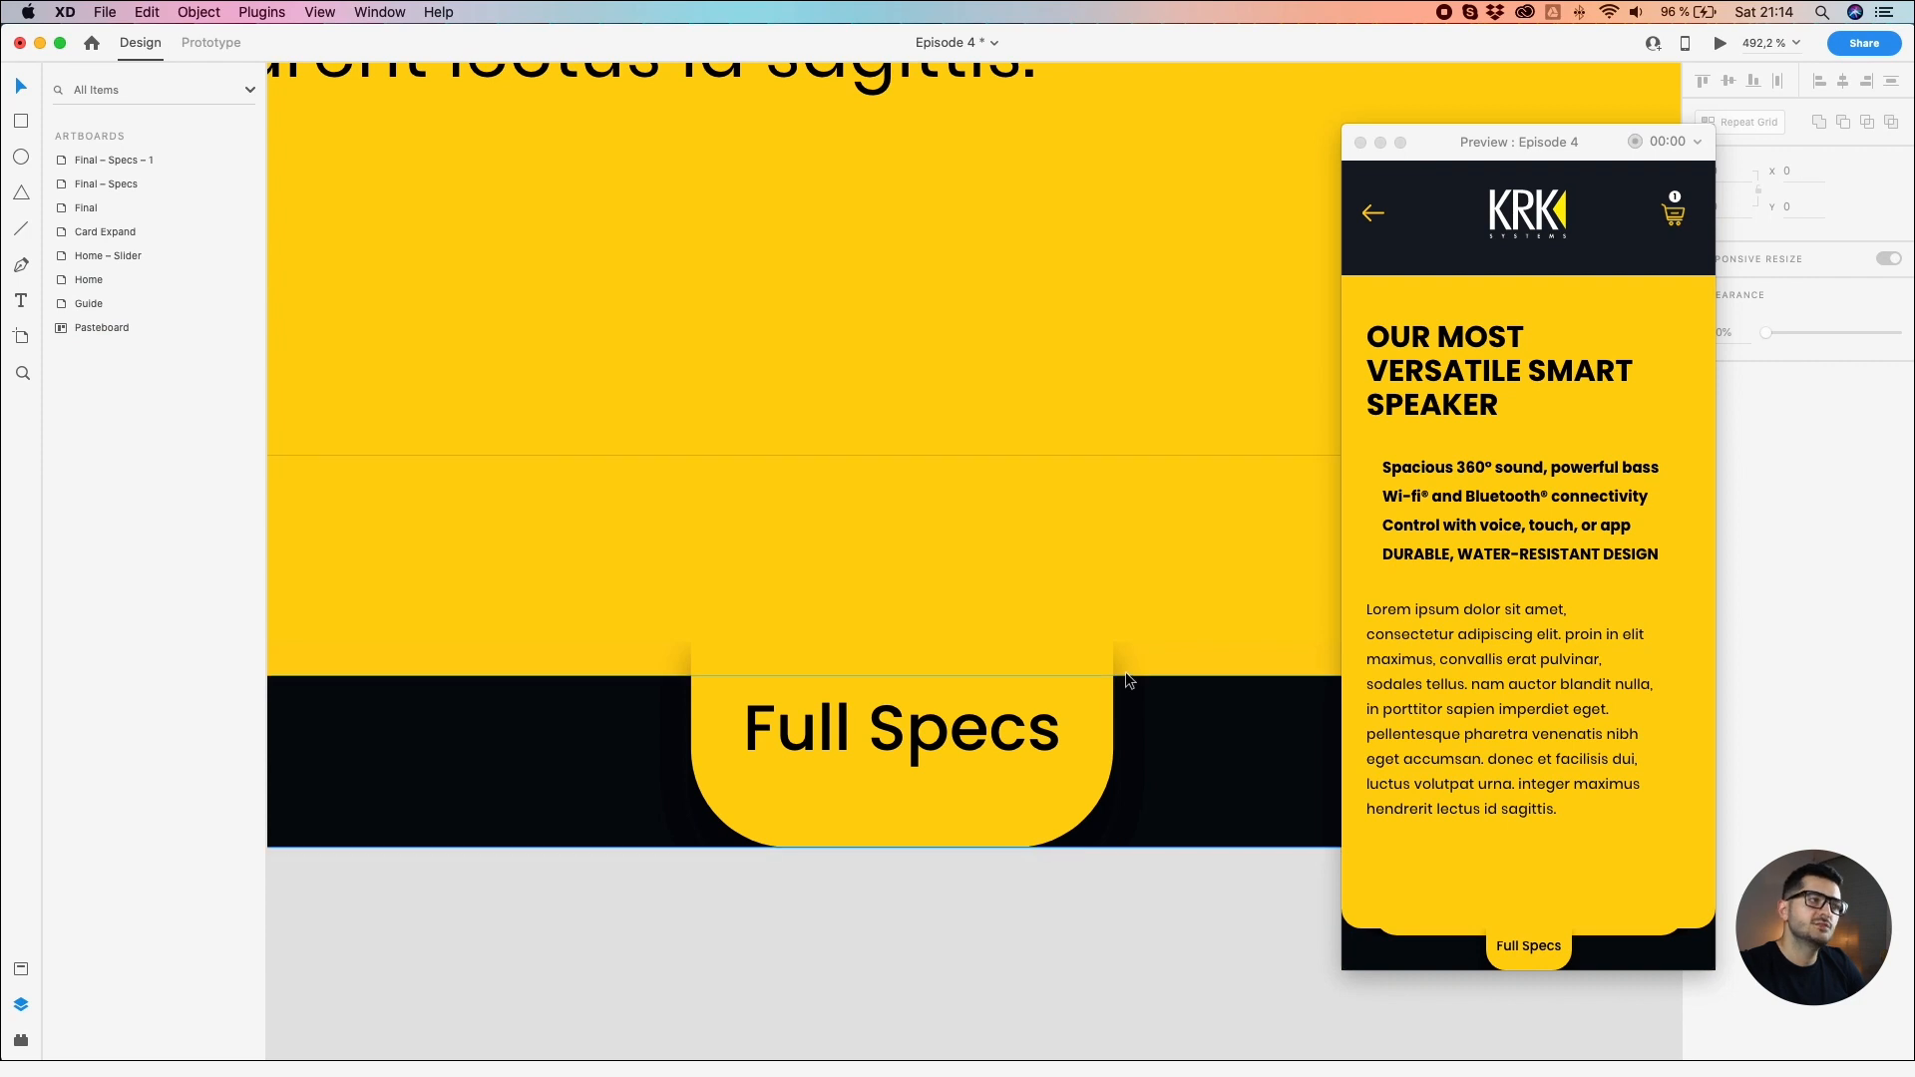
Step: Stretch the yellow background (Rectangle 41) downward until it covers the rounded yellow shape protruding beneath it
scroll(1127, 672, "up", 3)
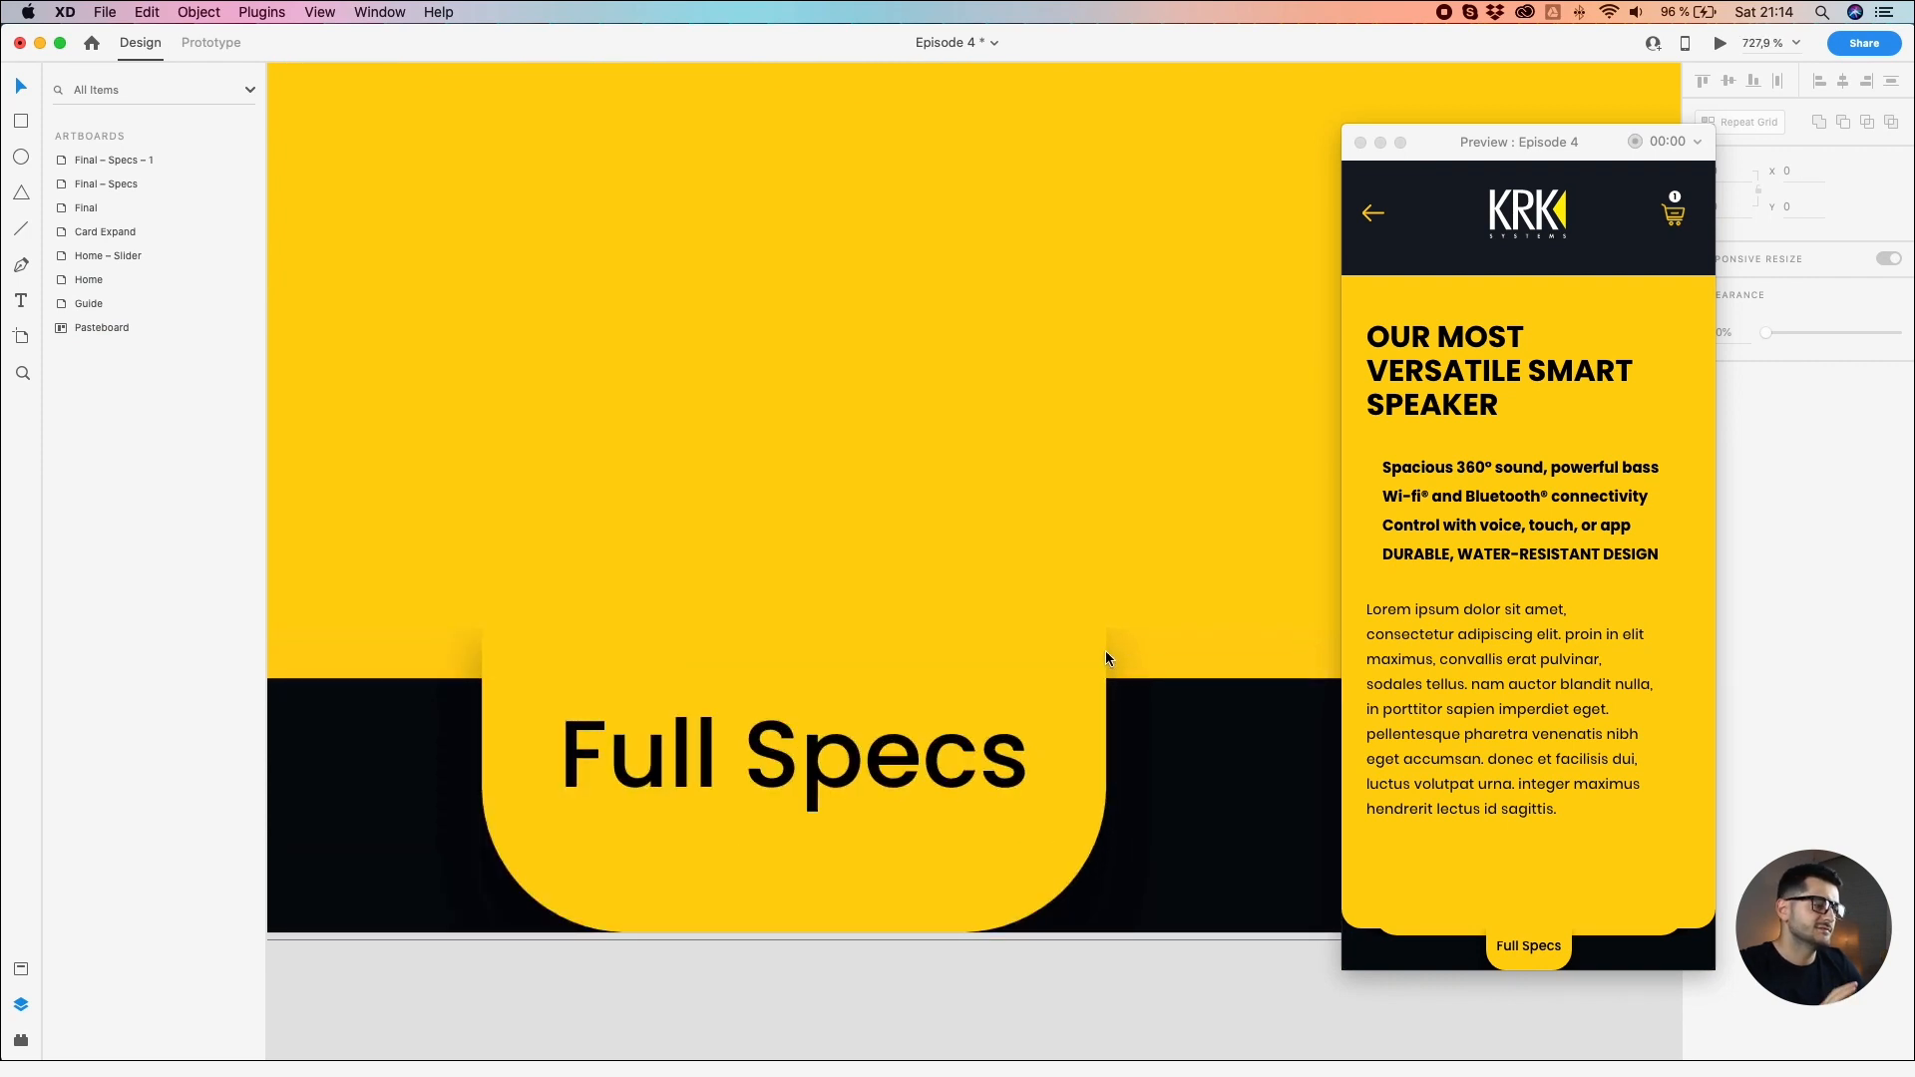
scroll(1105, 650, "down", 3)
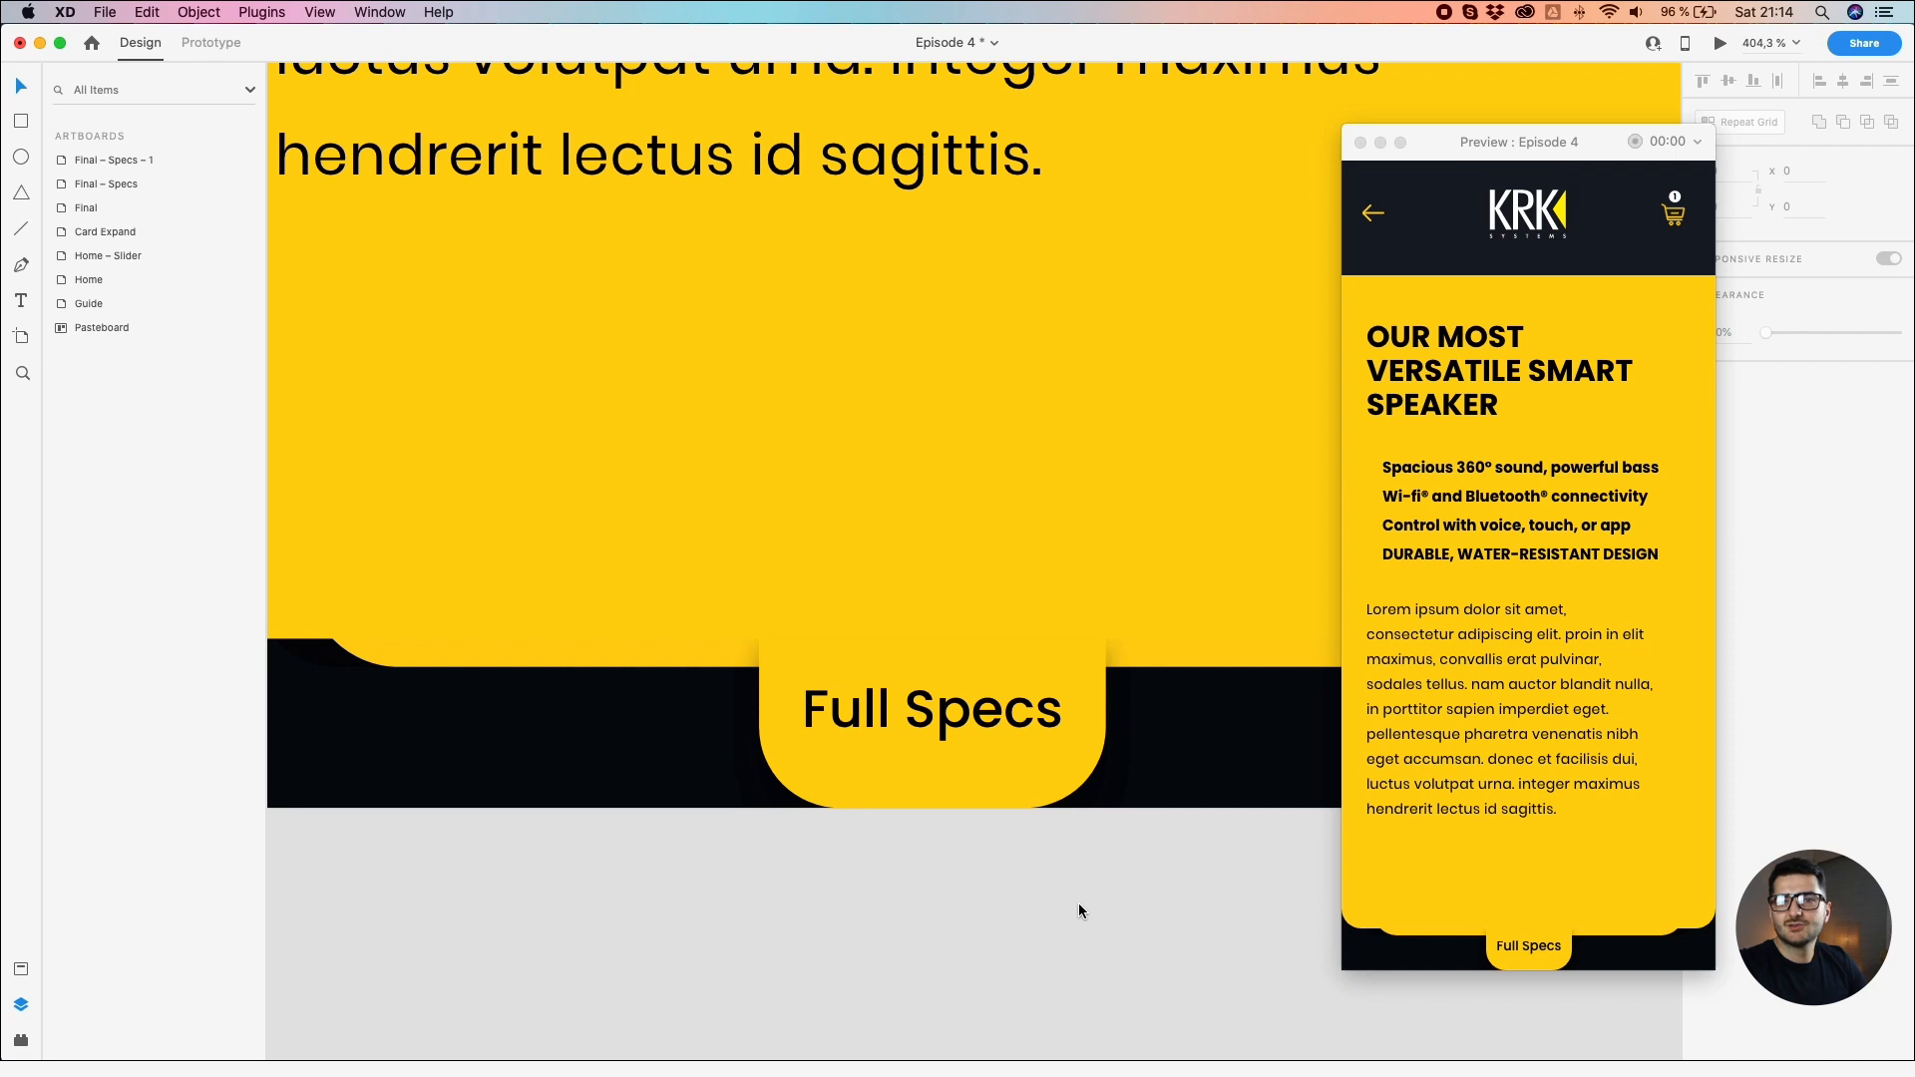
scroll(1117, 692, "up", 2)
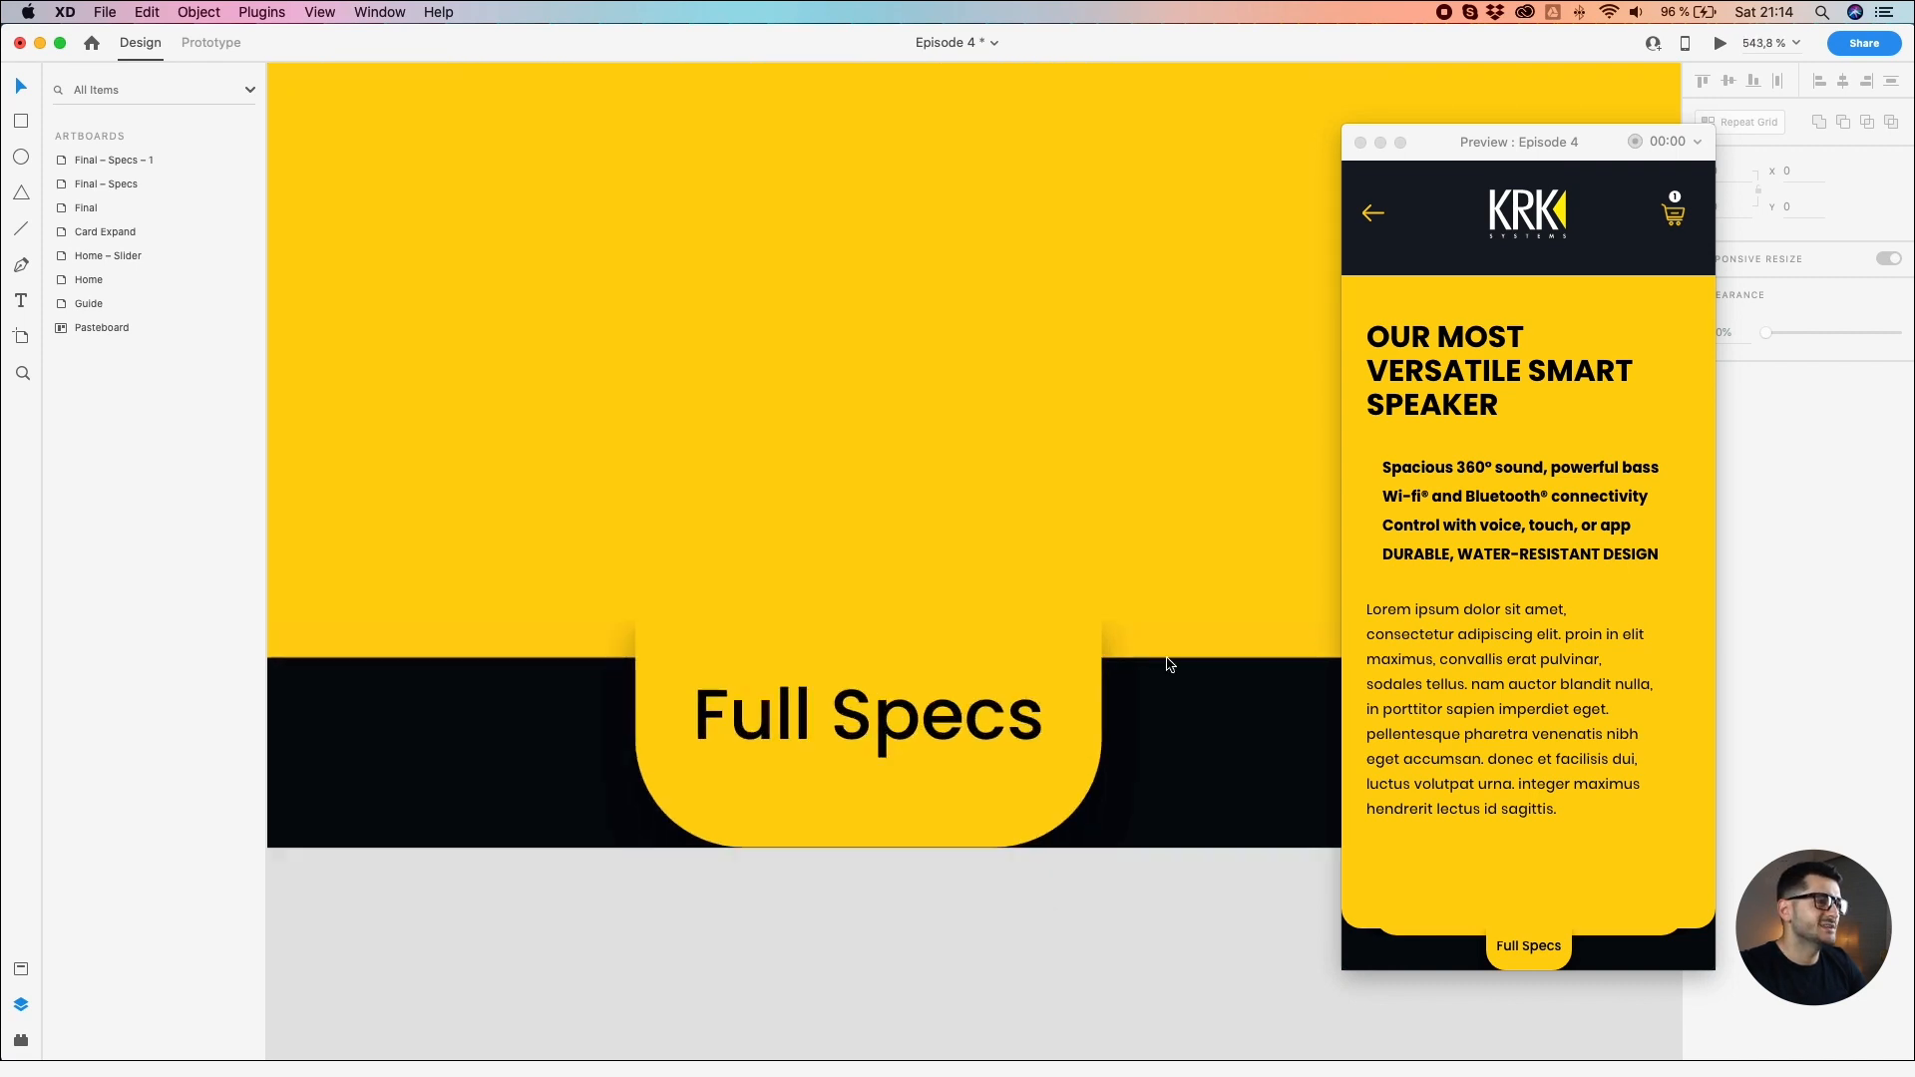
scroll(1107, 644, "up", 2)
scroll(1076, 612, "up", 2)
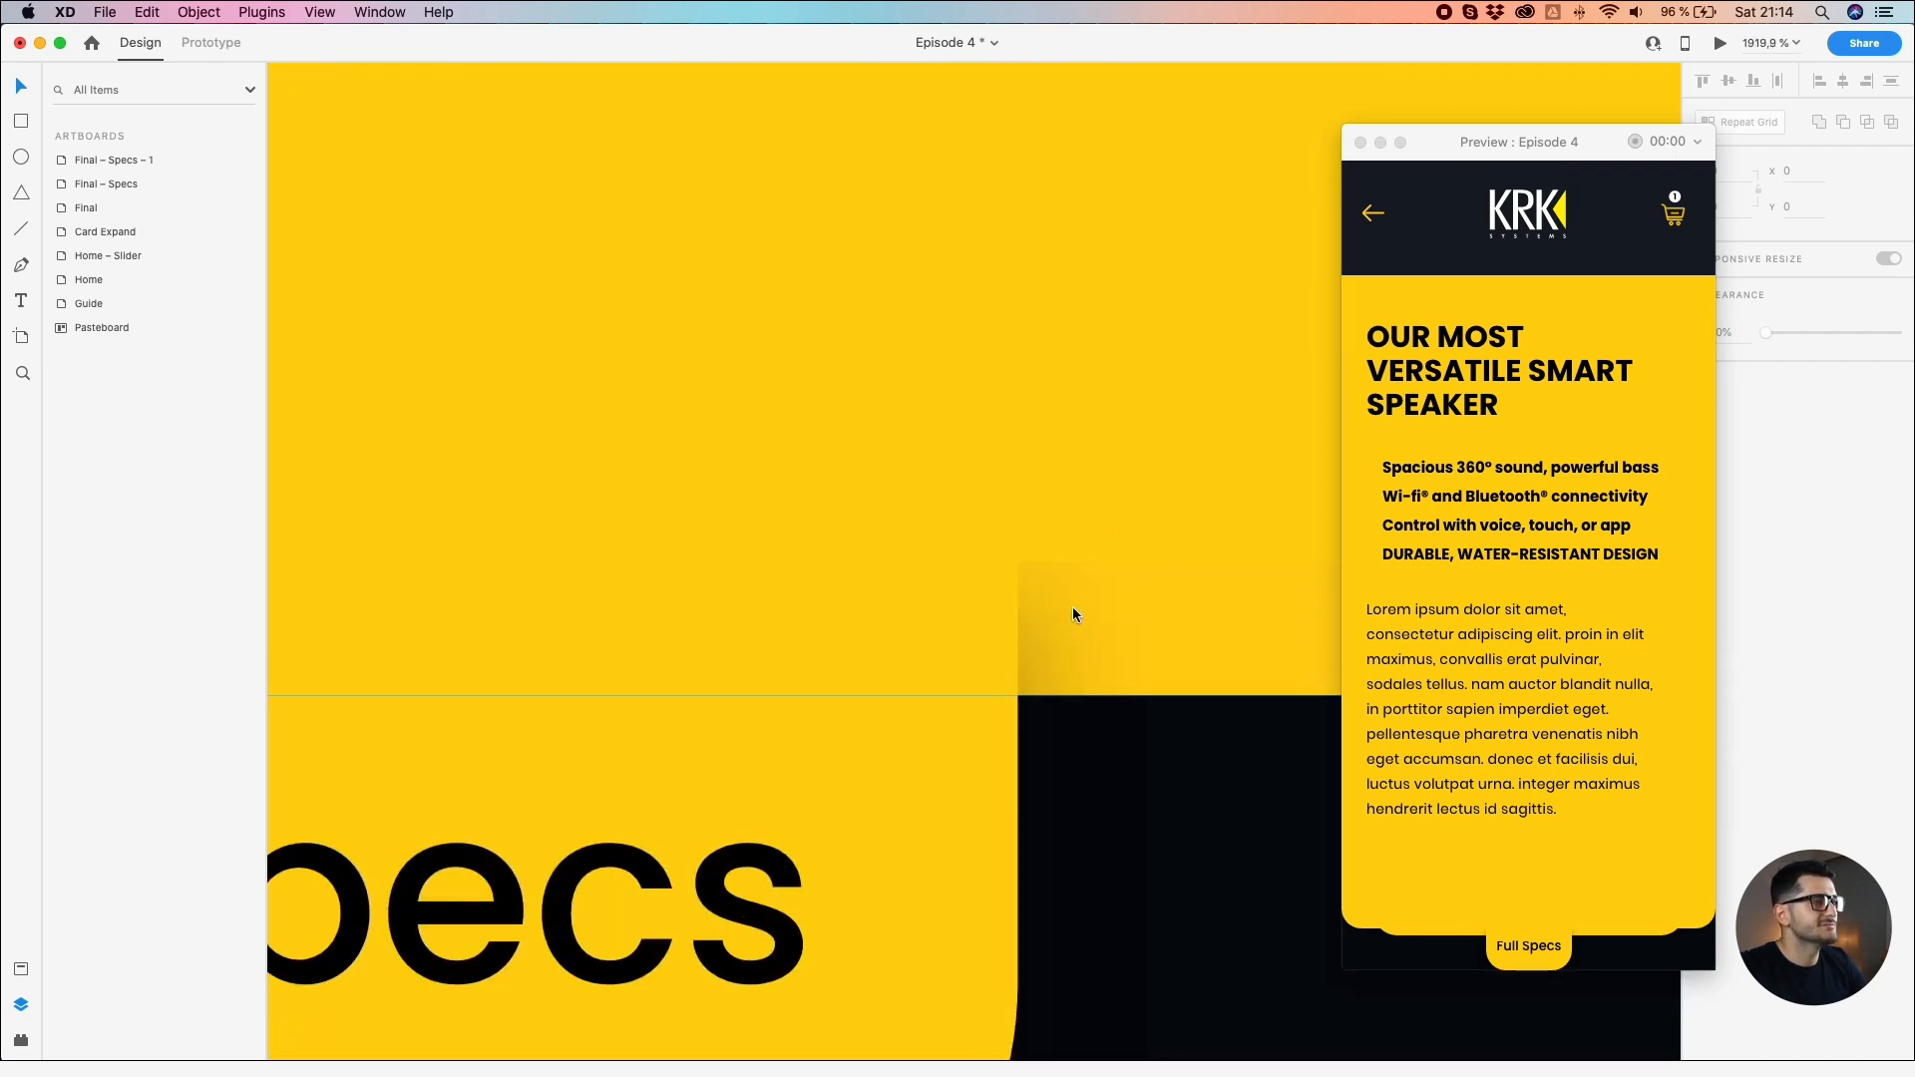
scroll(1073, 615, "down", 4)
left_click(739, 590)
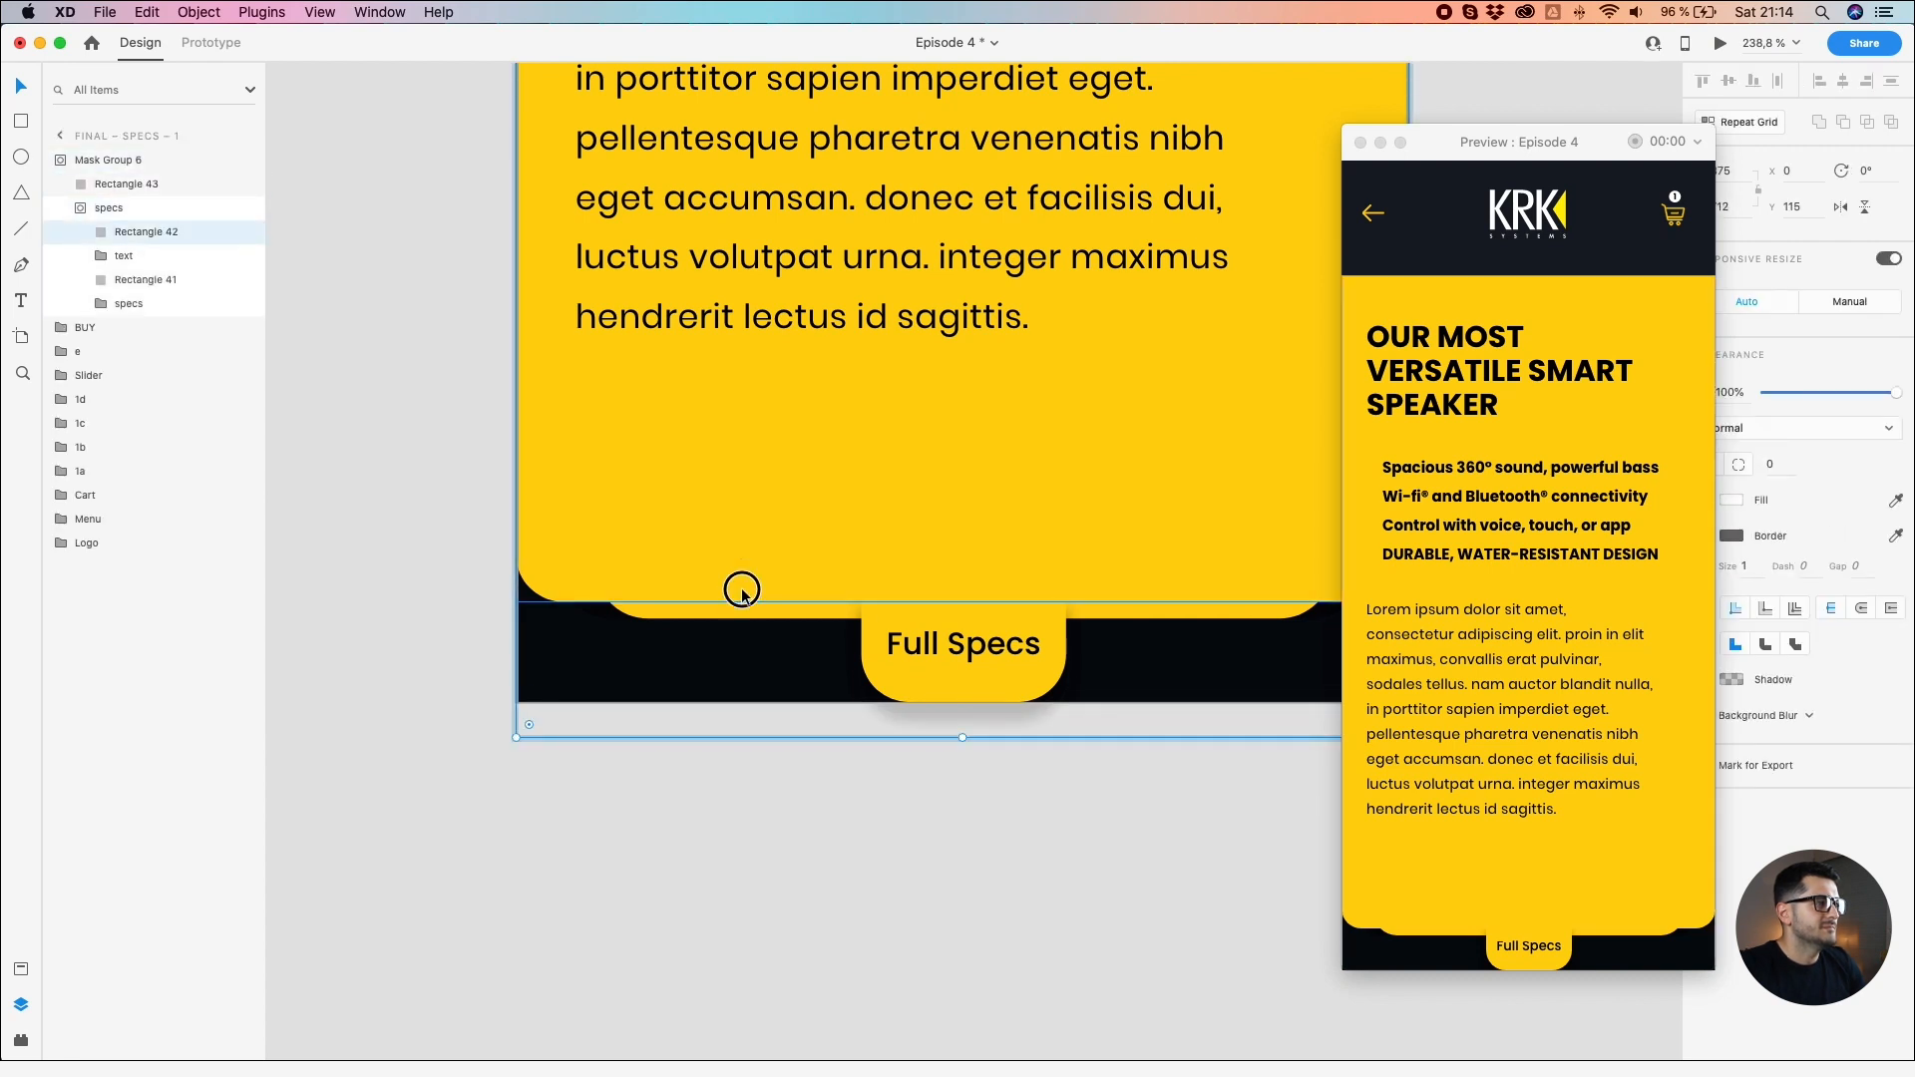
left_click(739, 591)
left_click_drag(963, 601, 963, 623)
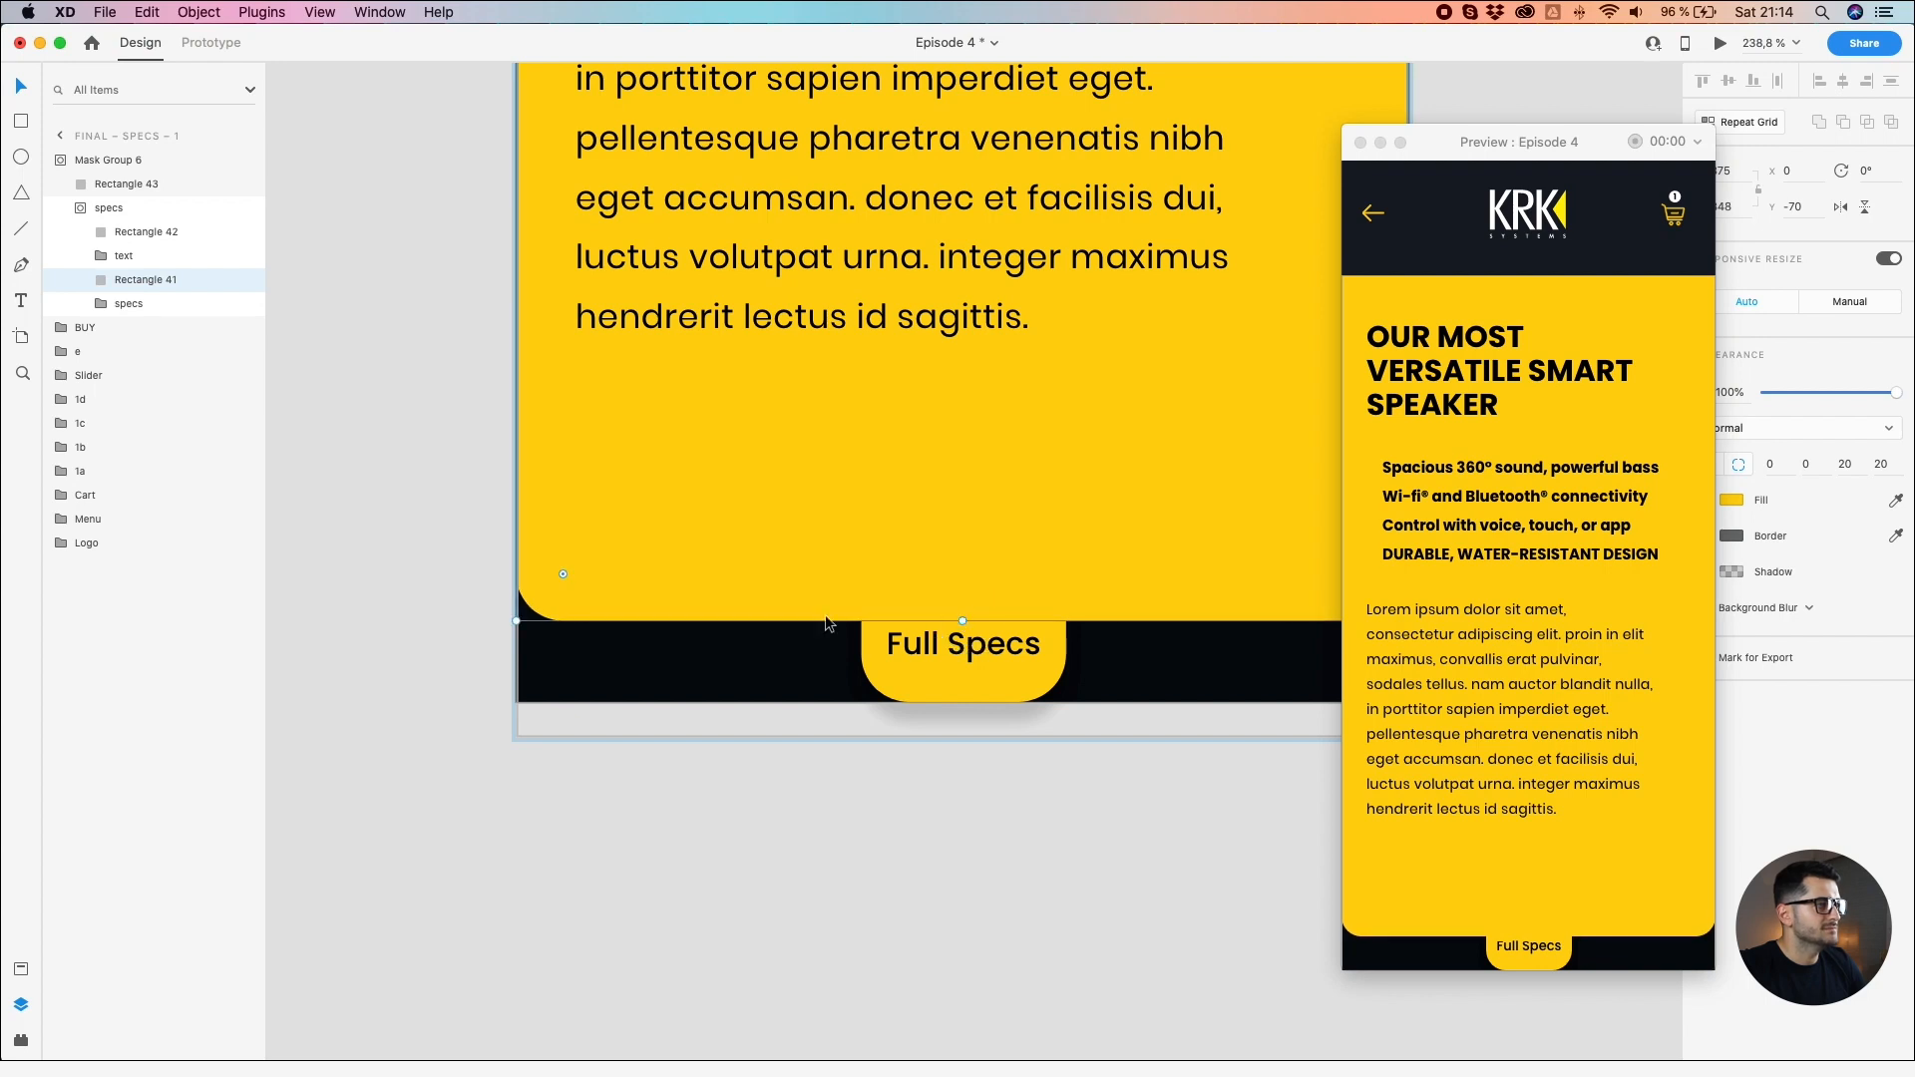
Step: Bring the Full Specs tab group one level forward, above Rectangle 41, in the Final – Specs – 1 artboard
scroll(900, 631, "up", 5)
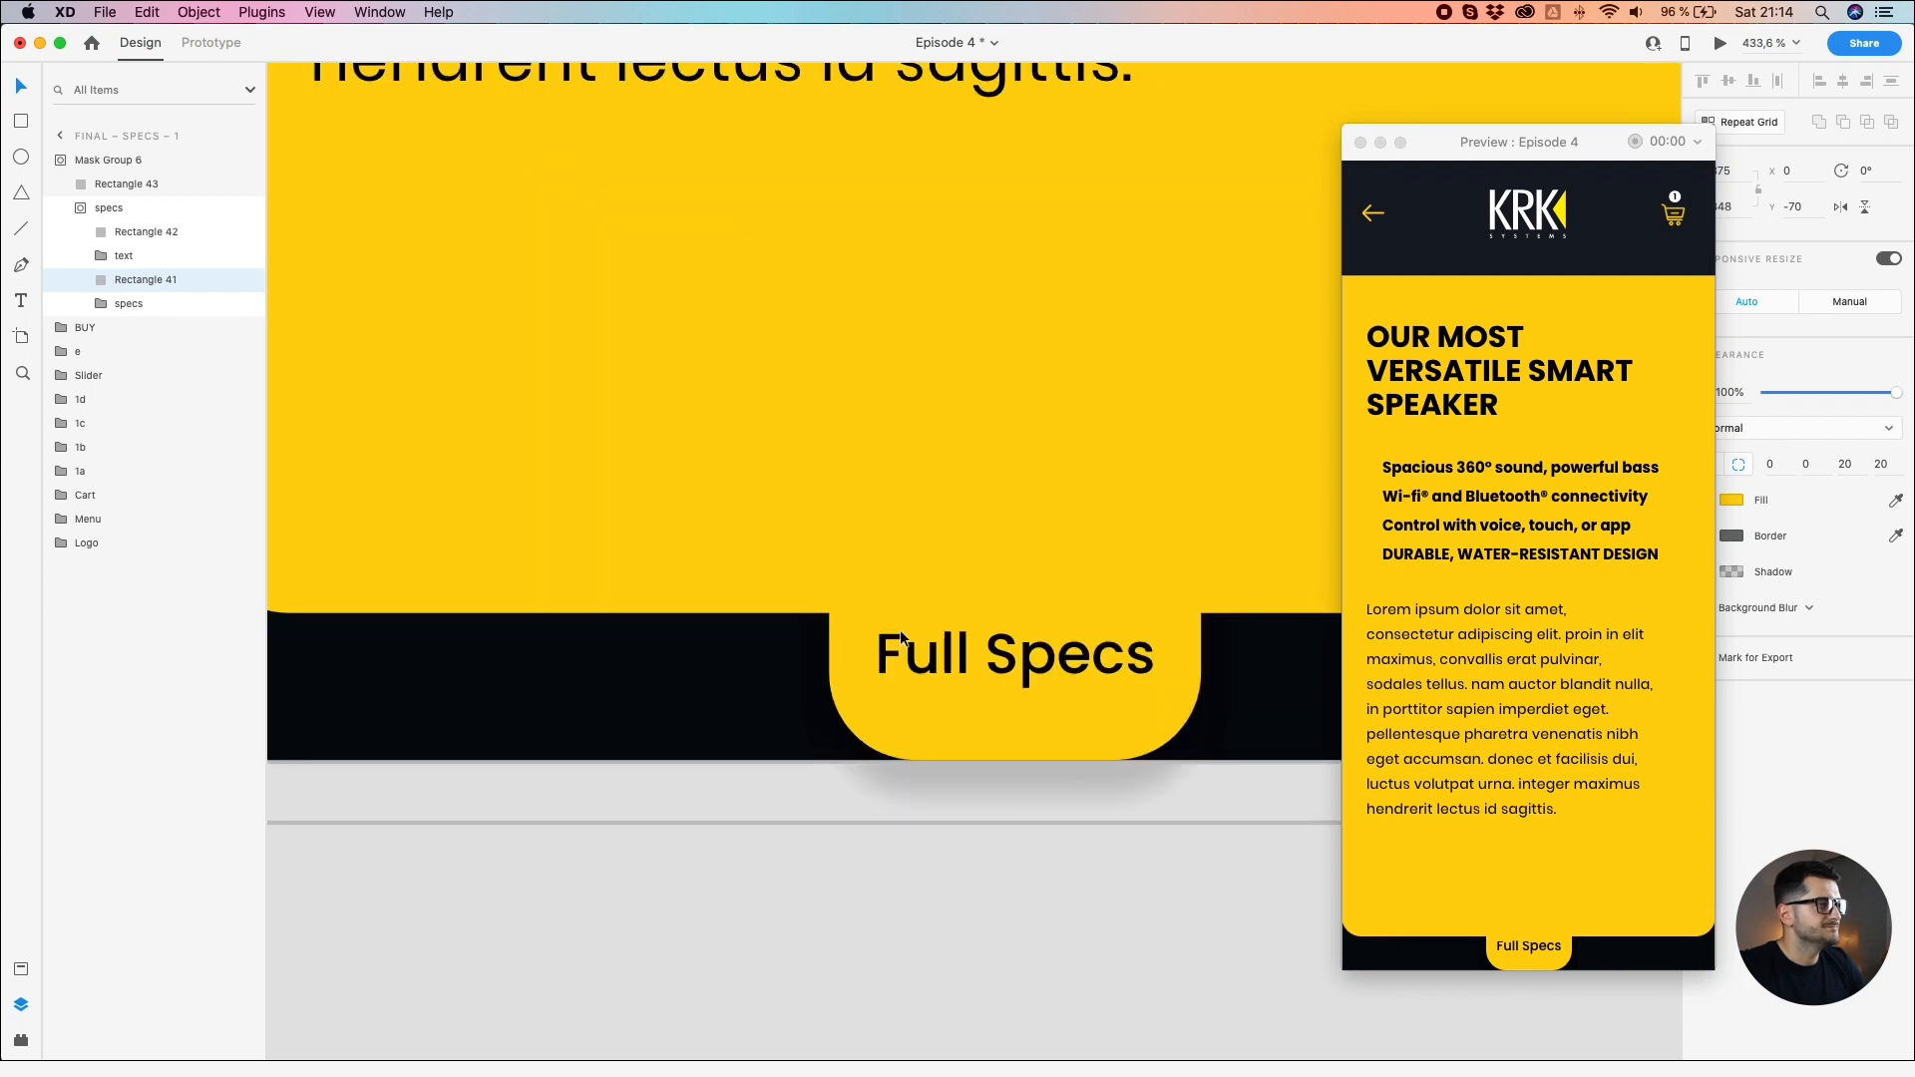
left_click(878, 703)
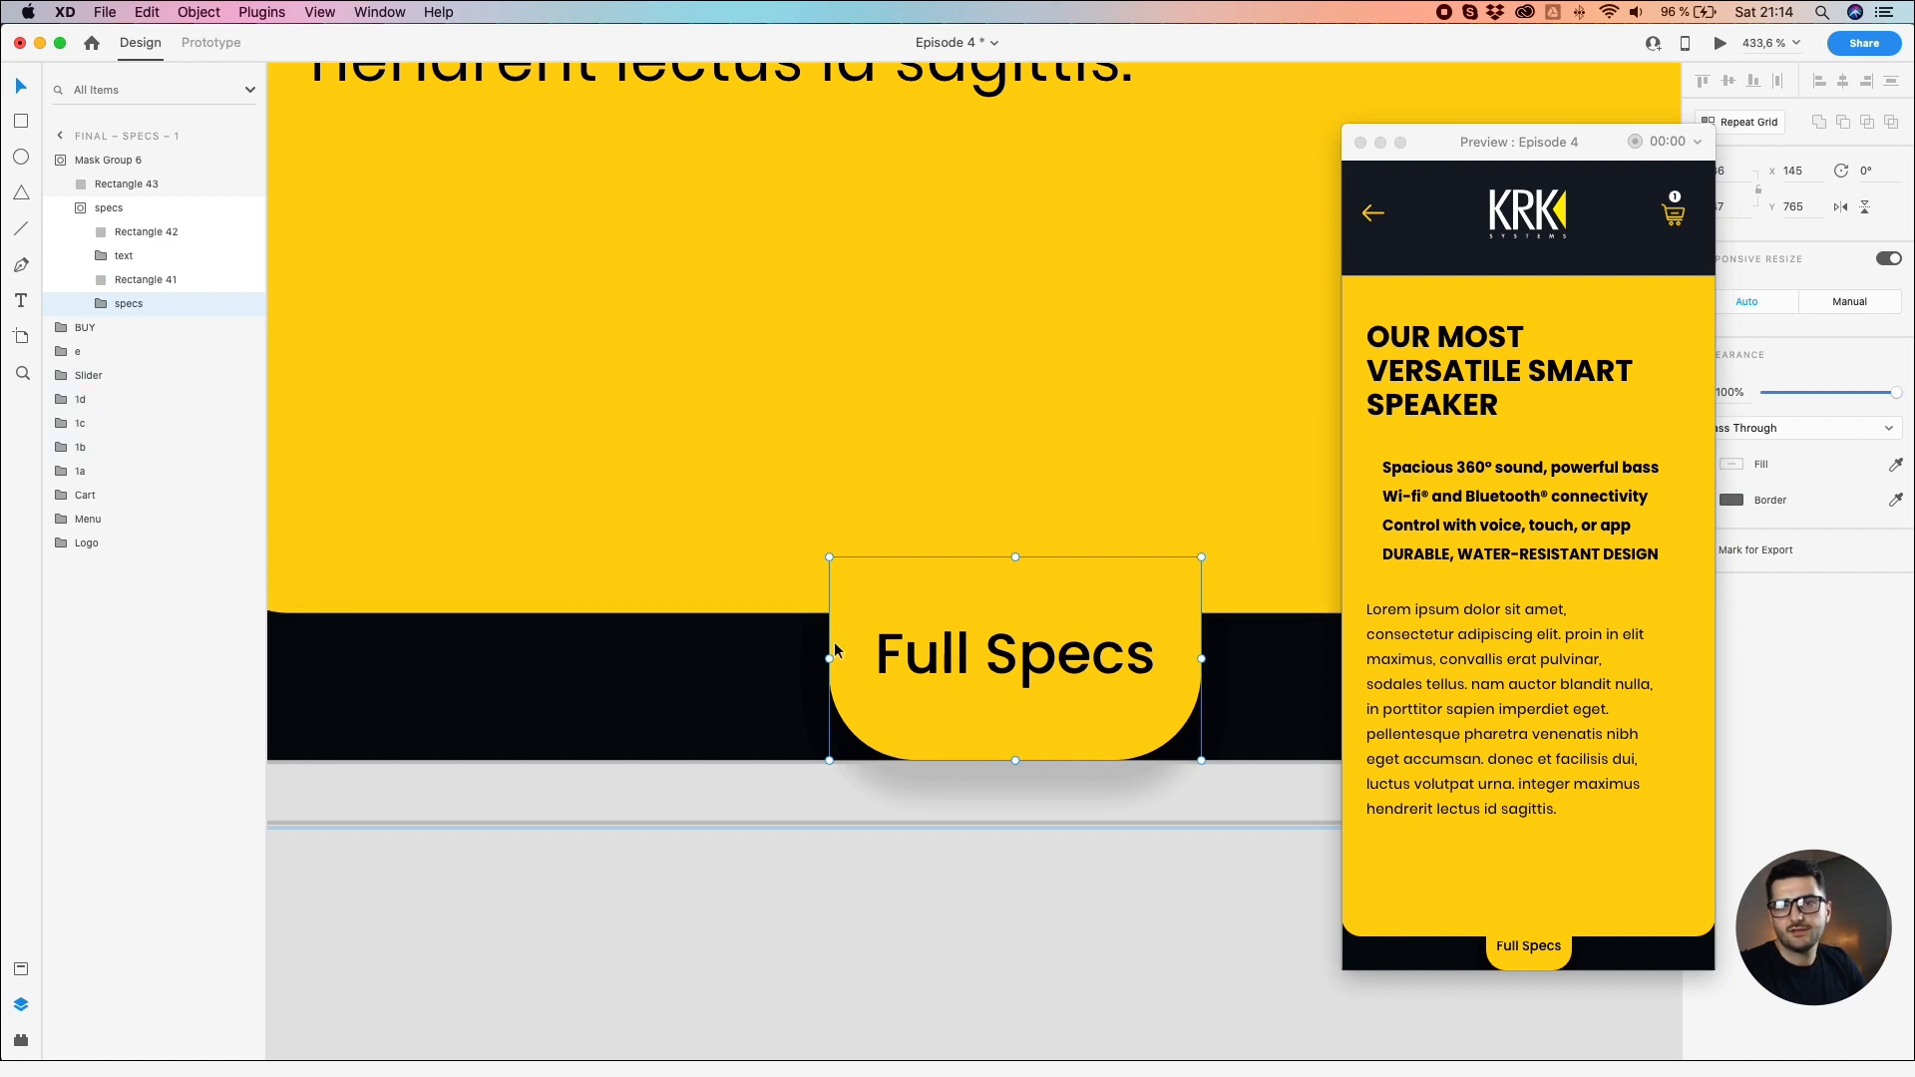
mouse_move(100, 303)
left_mouse_down()
mouse_move(96, 257)
mouse_move(100, 301)
left_mouse_up()
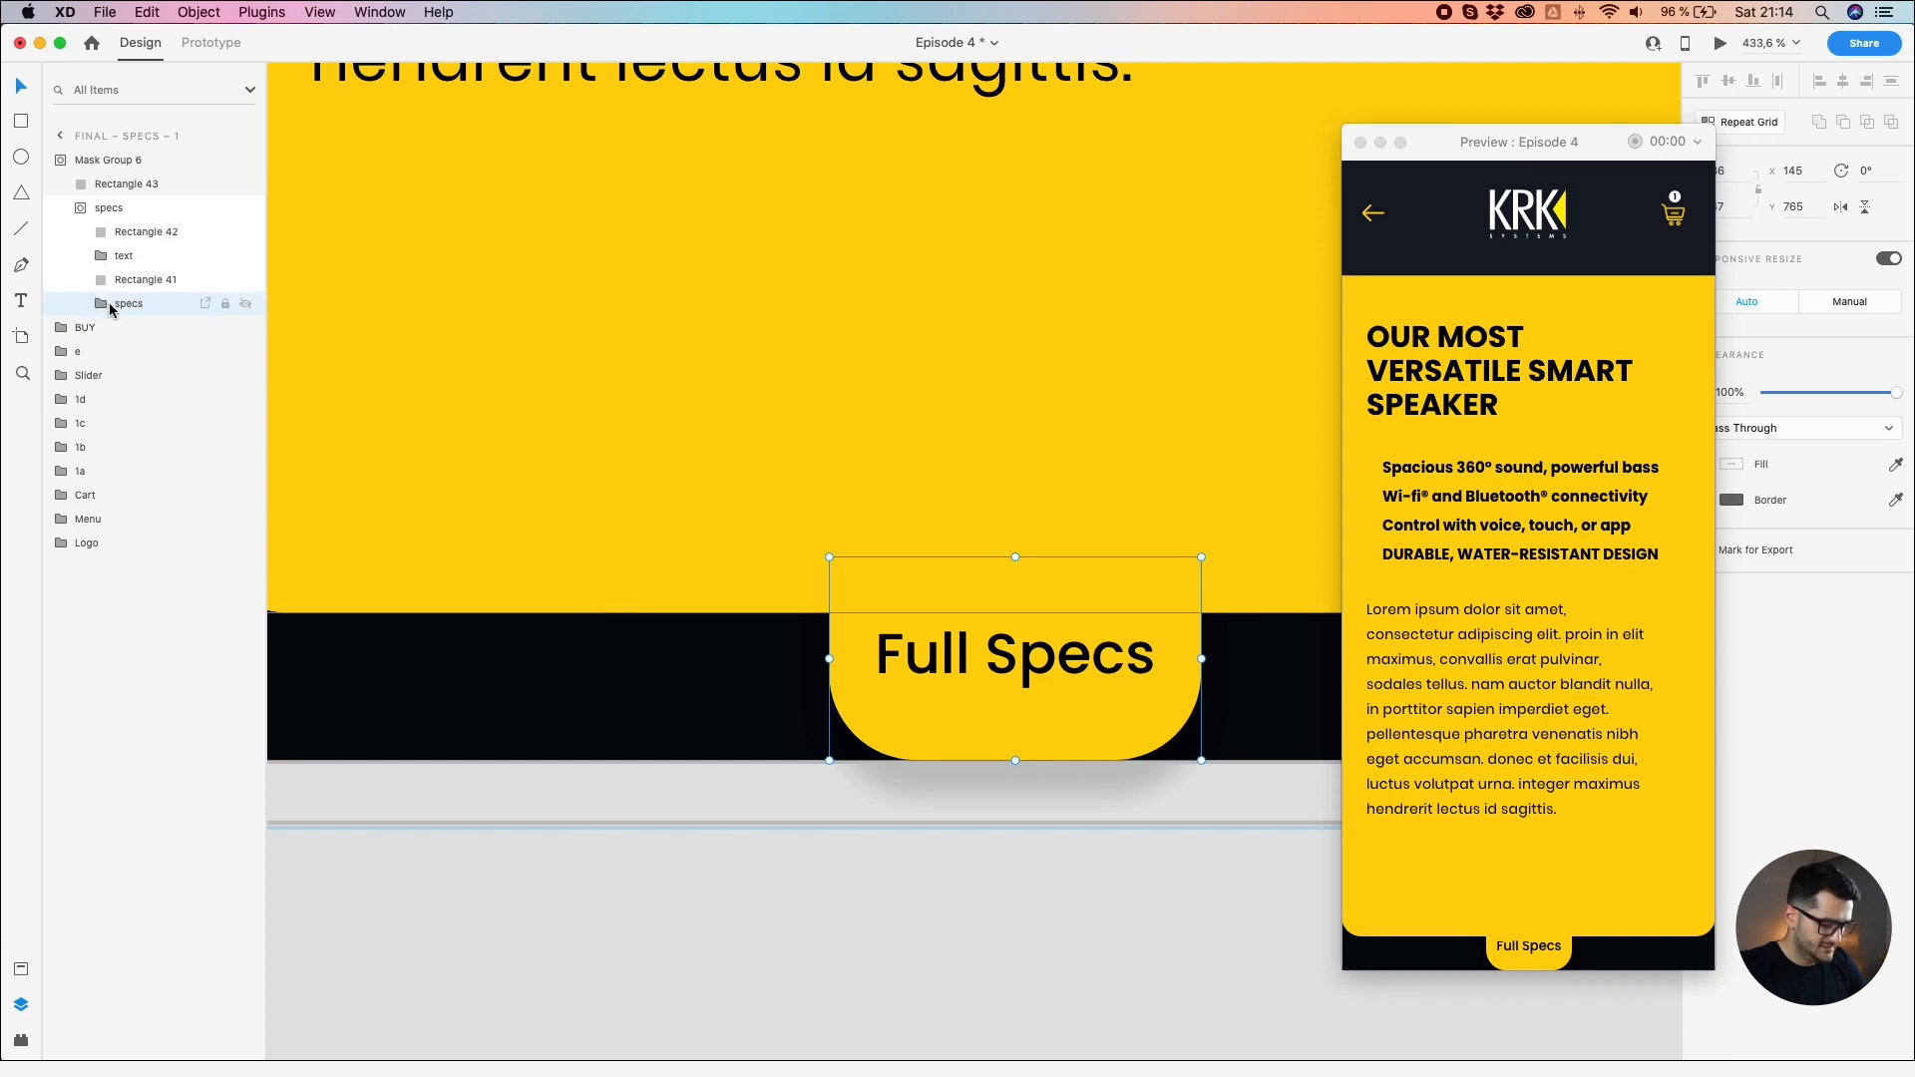
key("super+bracketright")
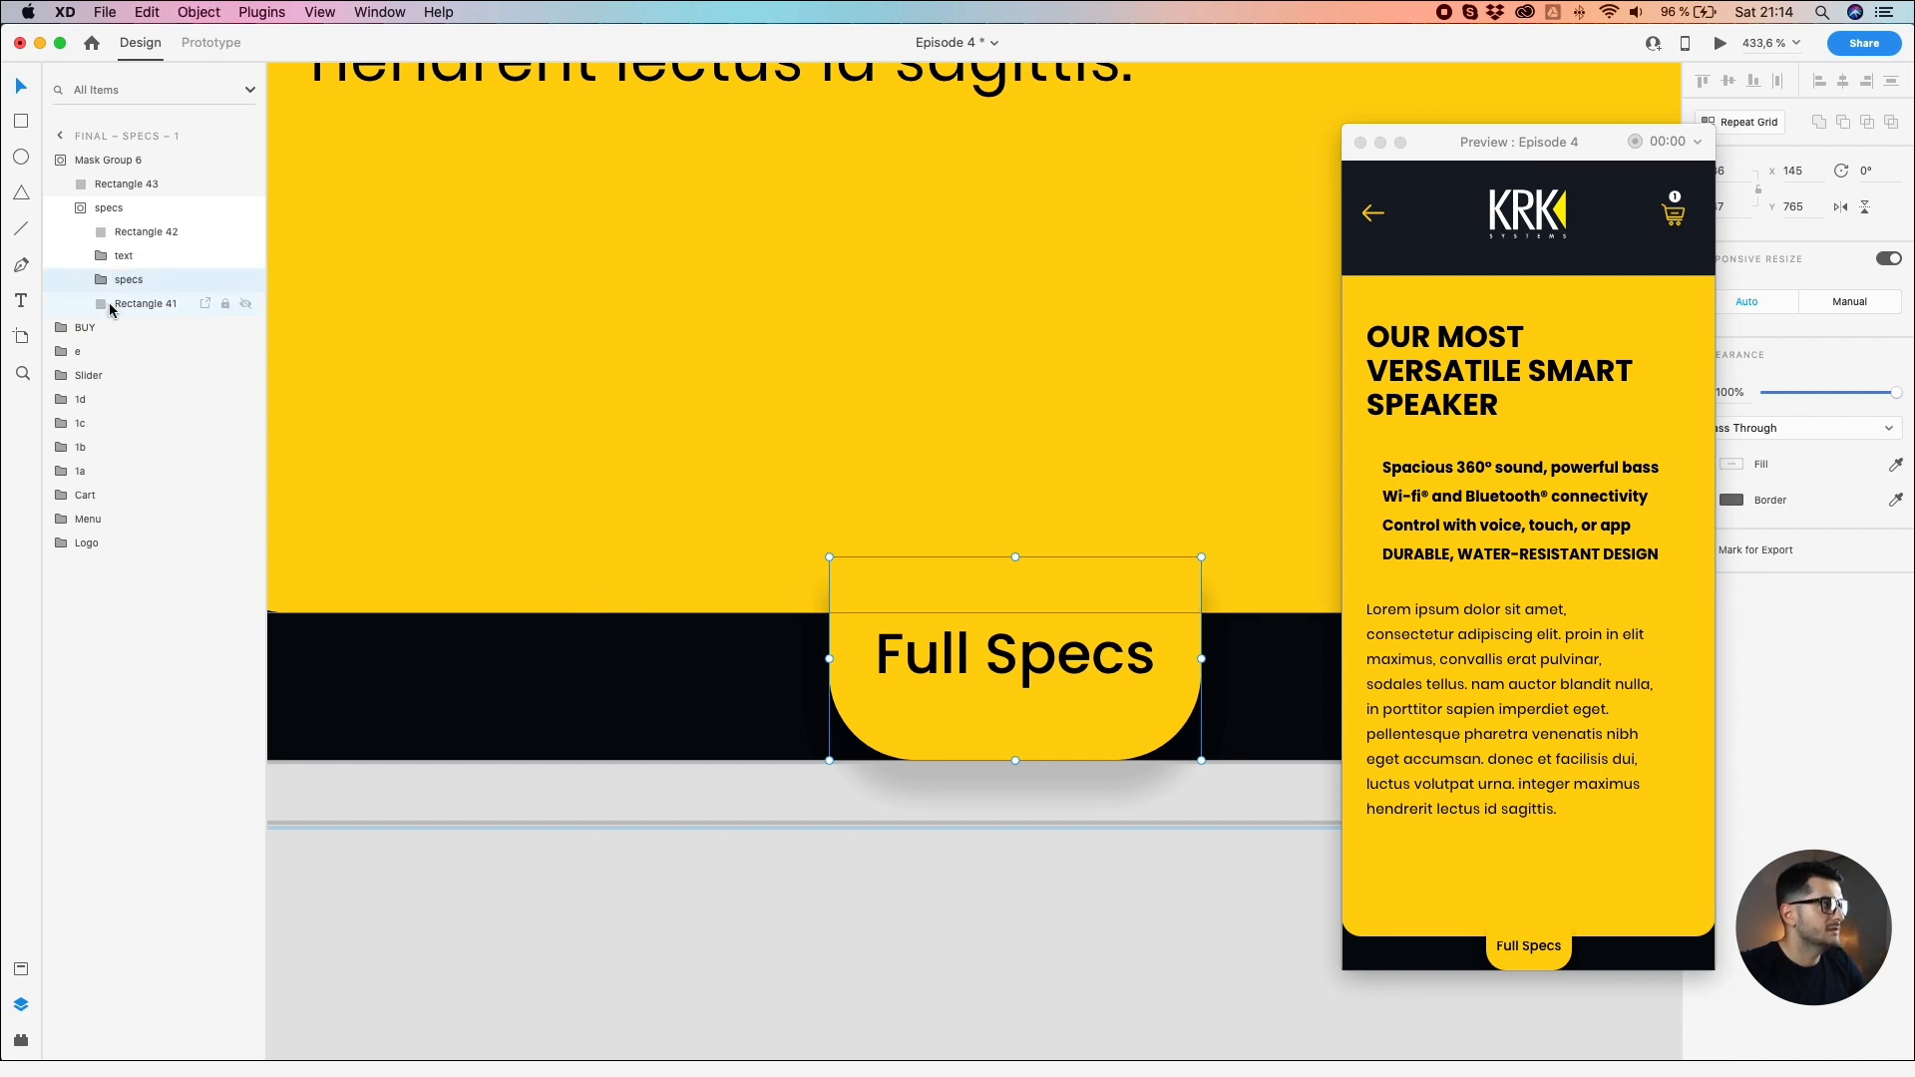
left_click(701, 947)
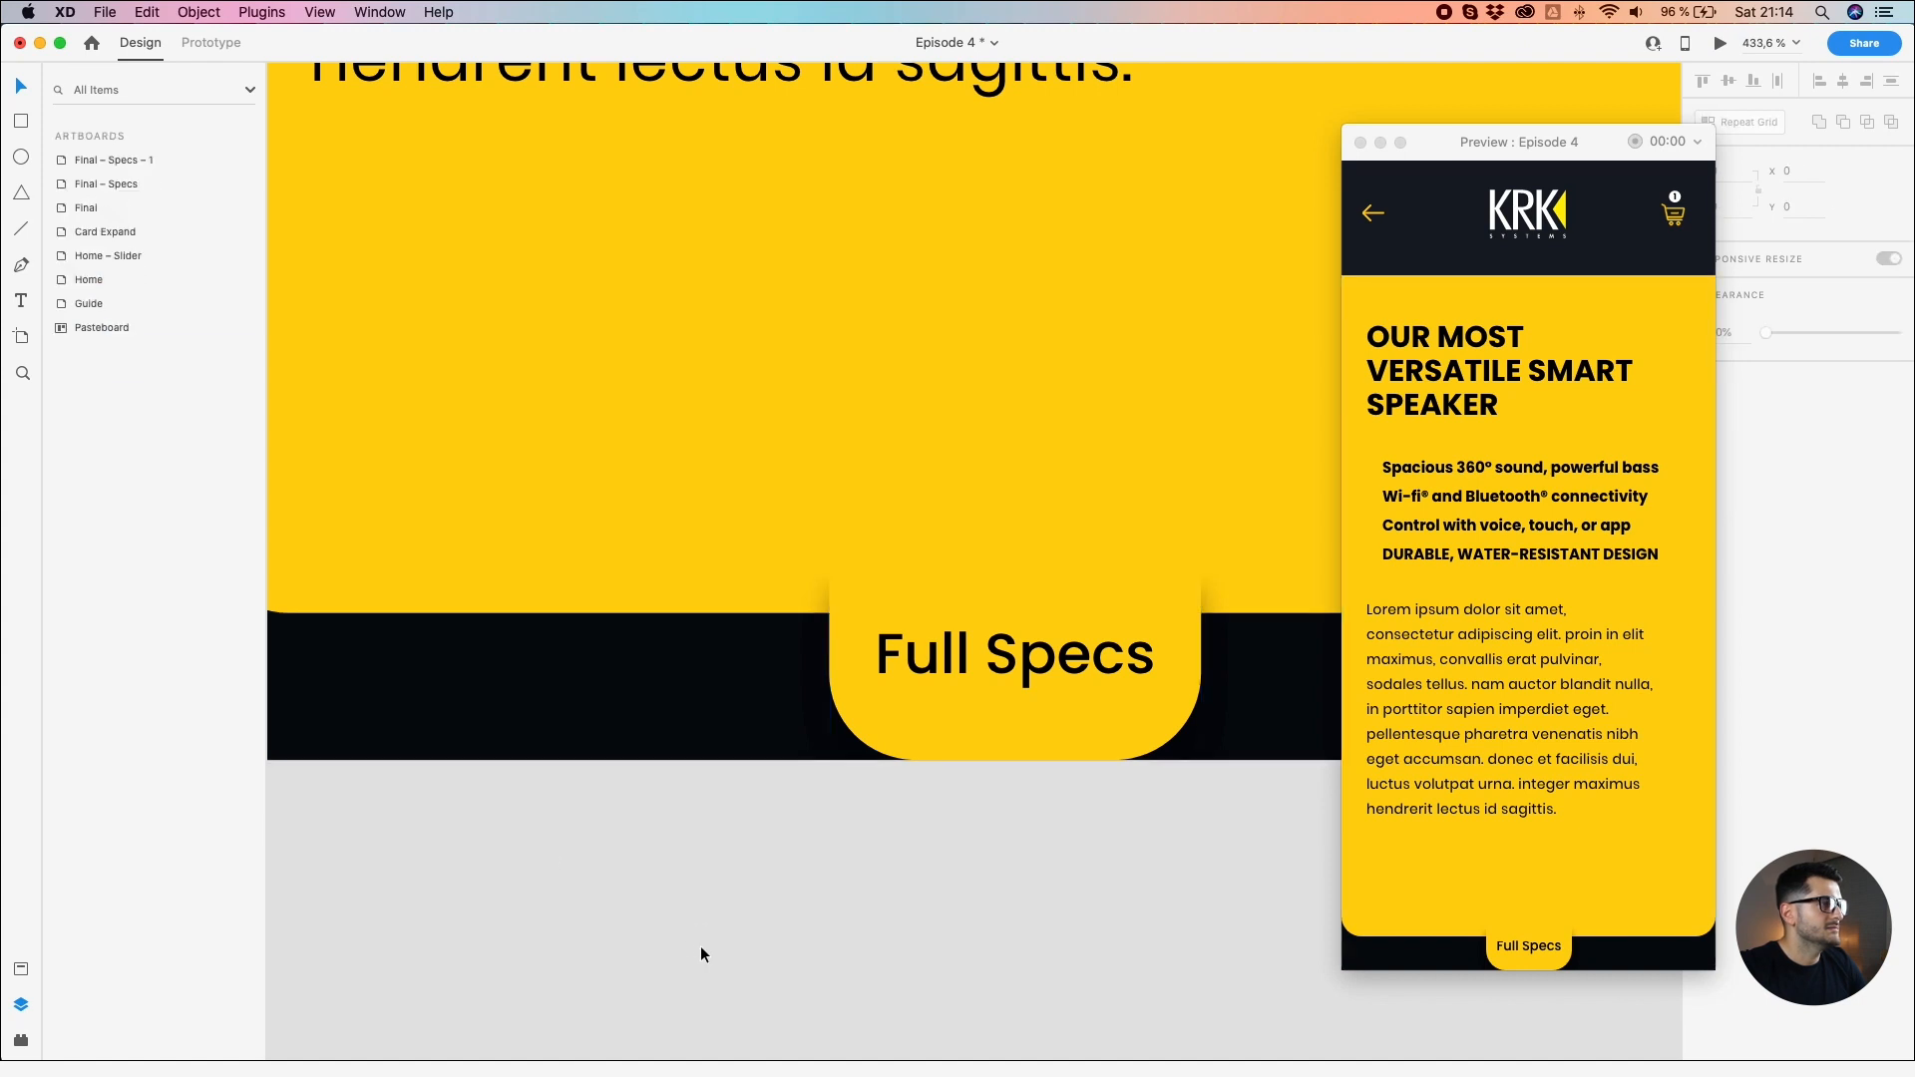
left_click(975, 765)
double_click(982, 697)
double_click(981, 698)
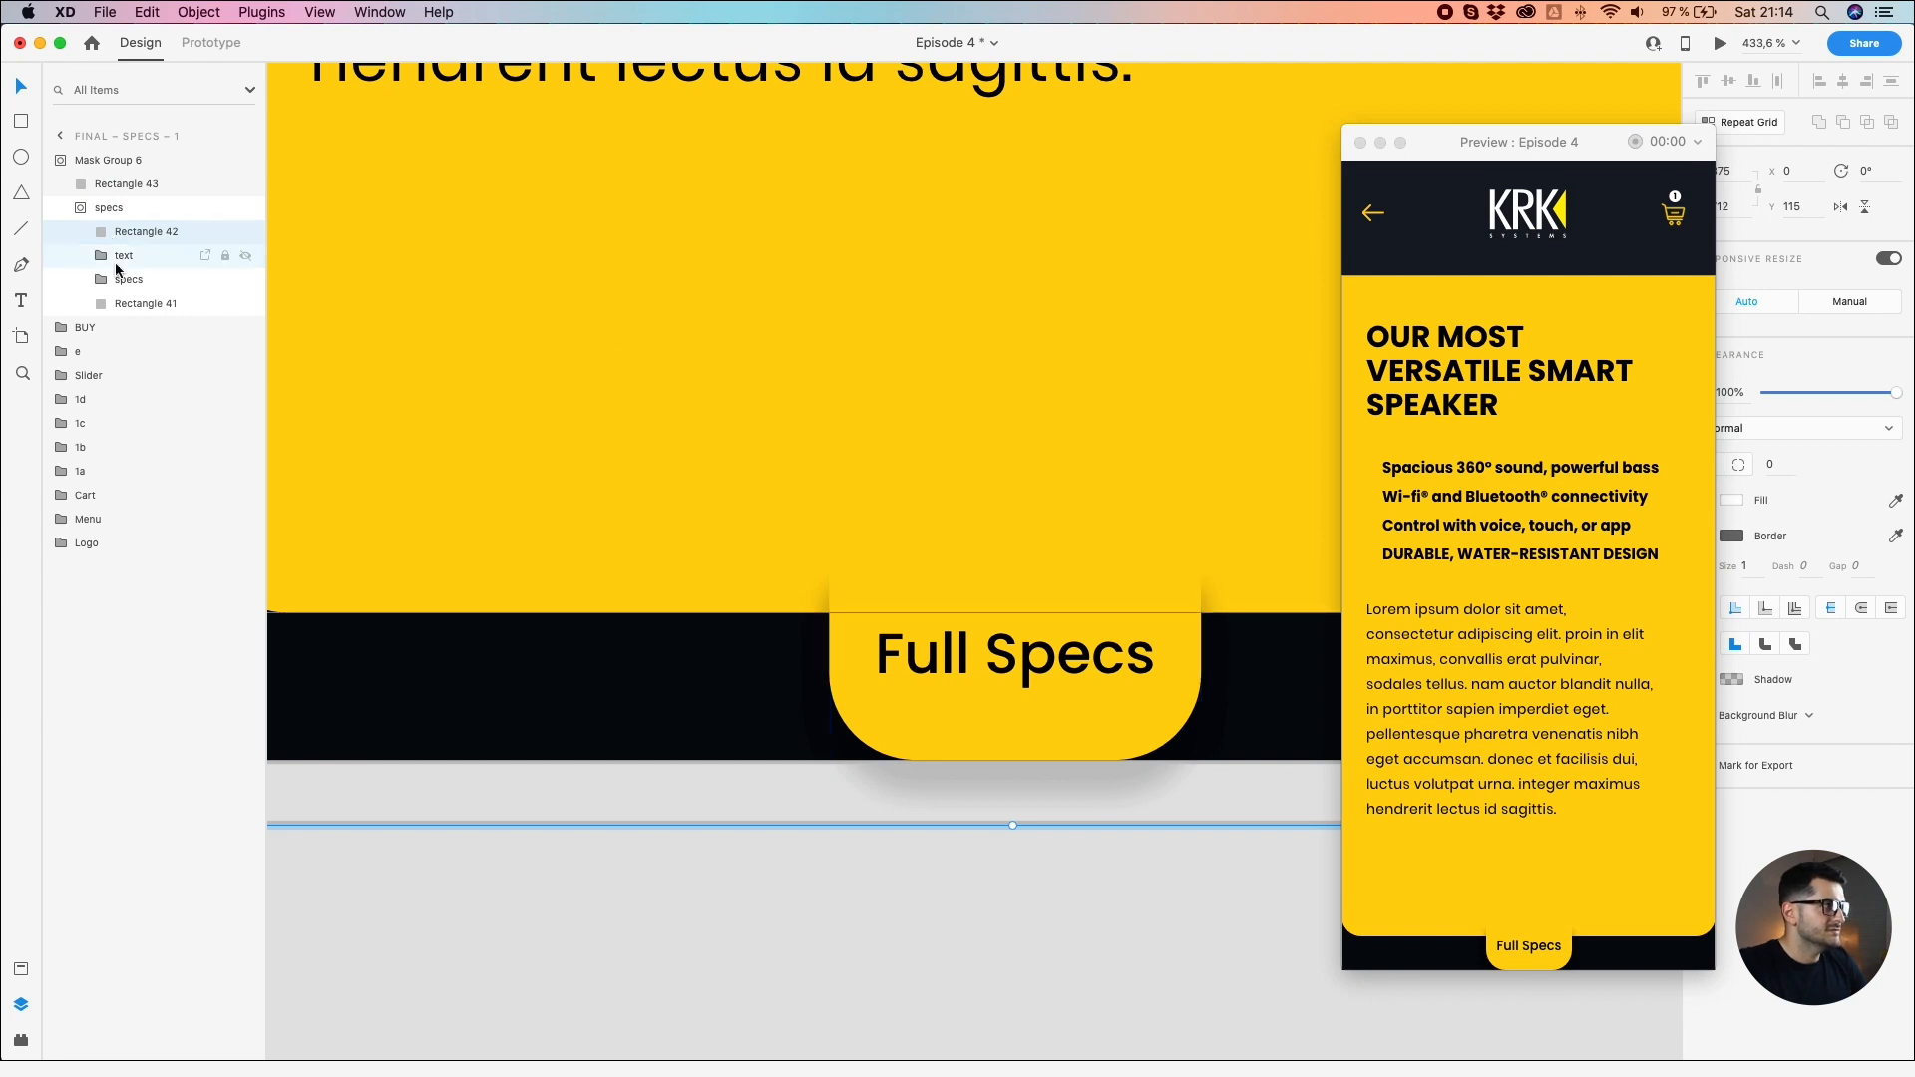
Step: Bring the Full Specs tab group above Rectangle 41 in the Final – Specs artboard as well
scroll(852, 529, "down", 5)
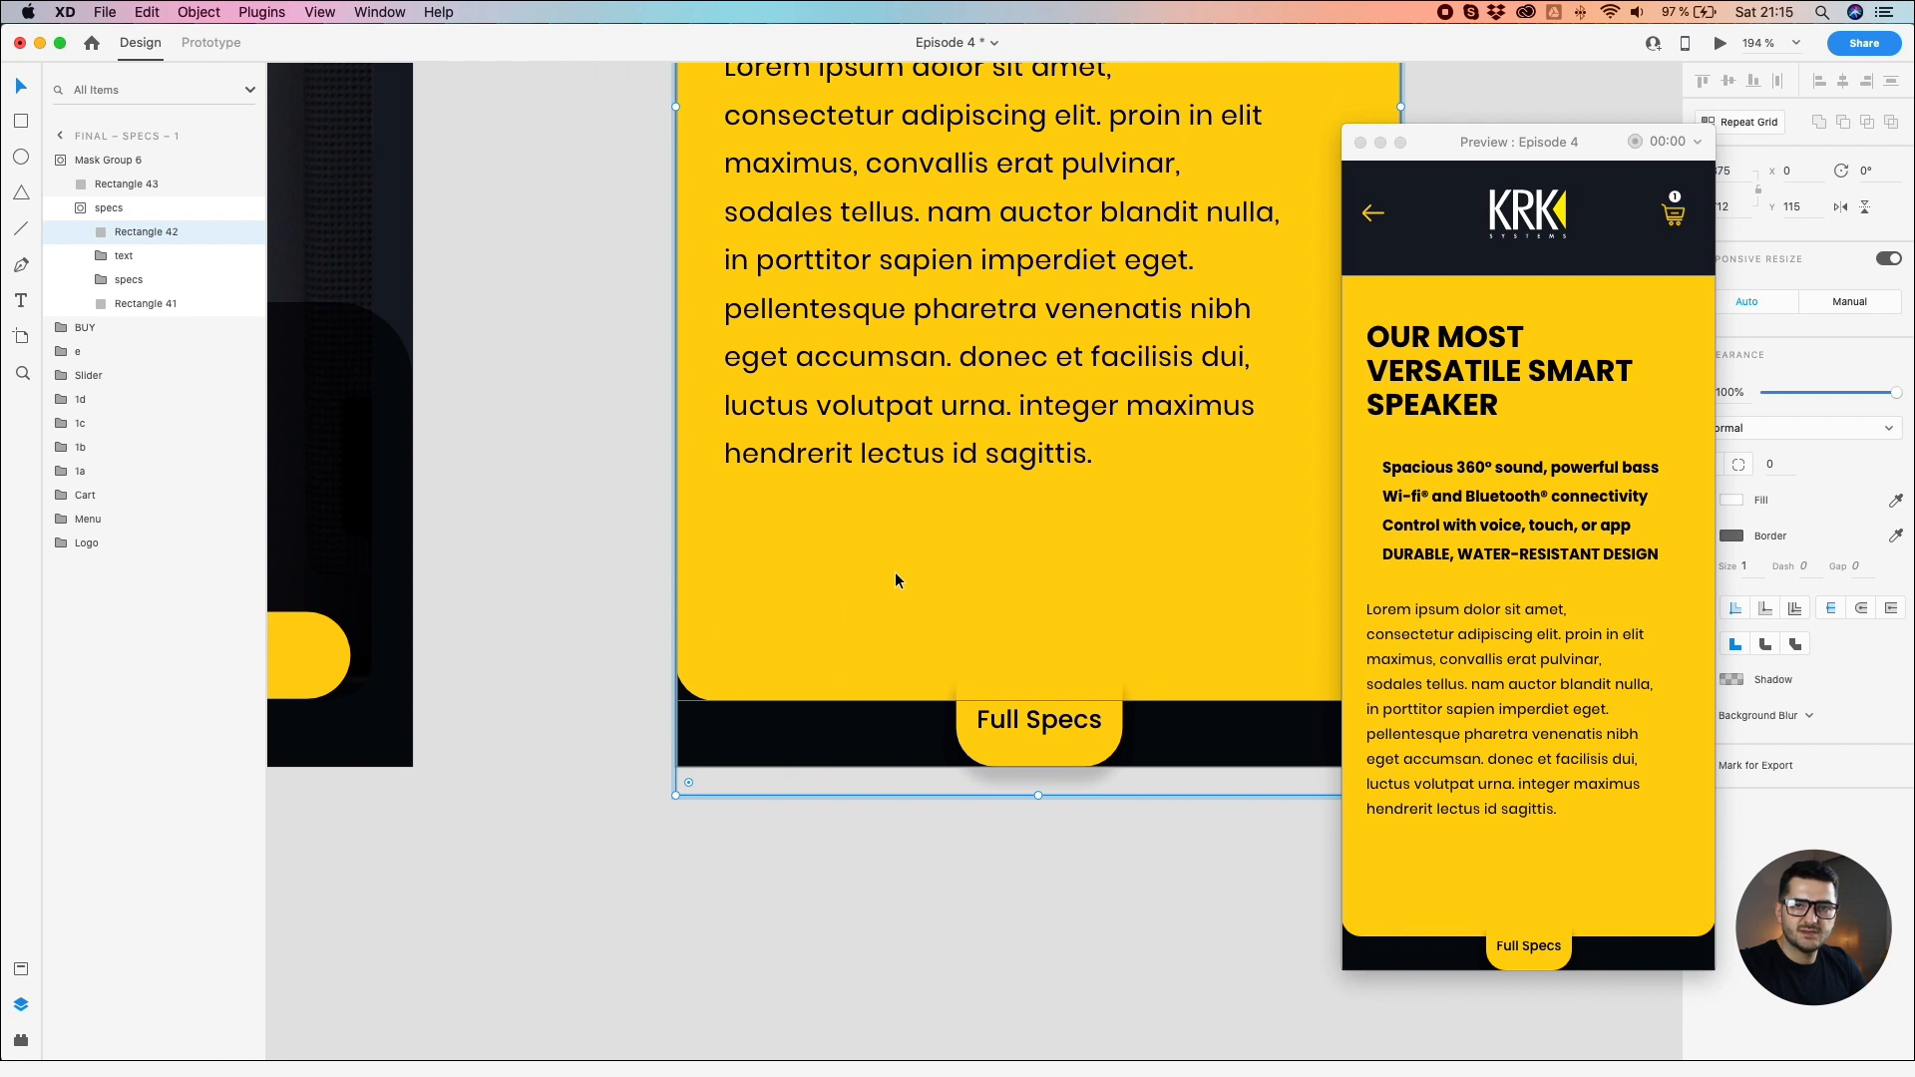
scroll(895, 571, "down", 5)
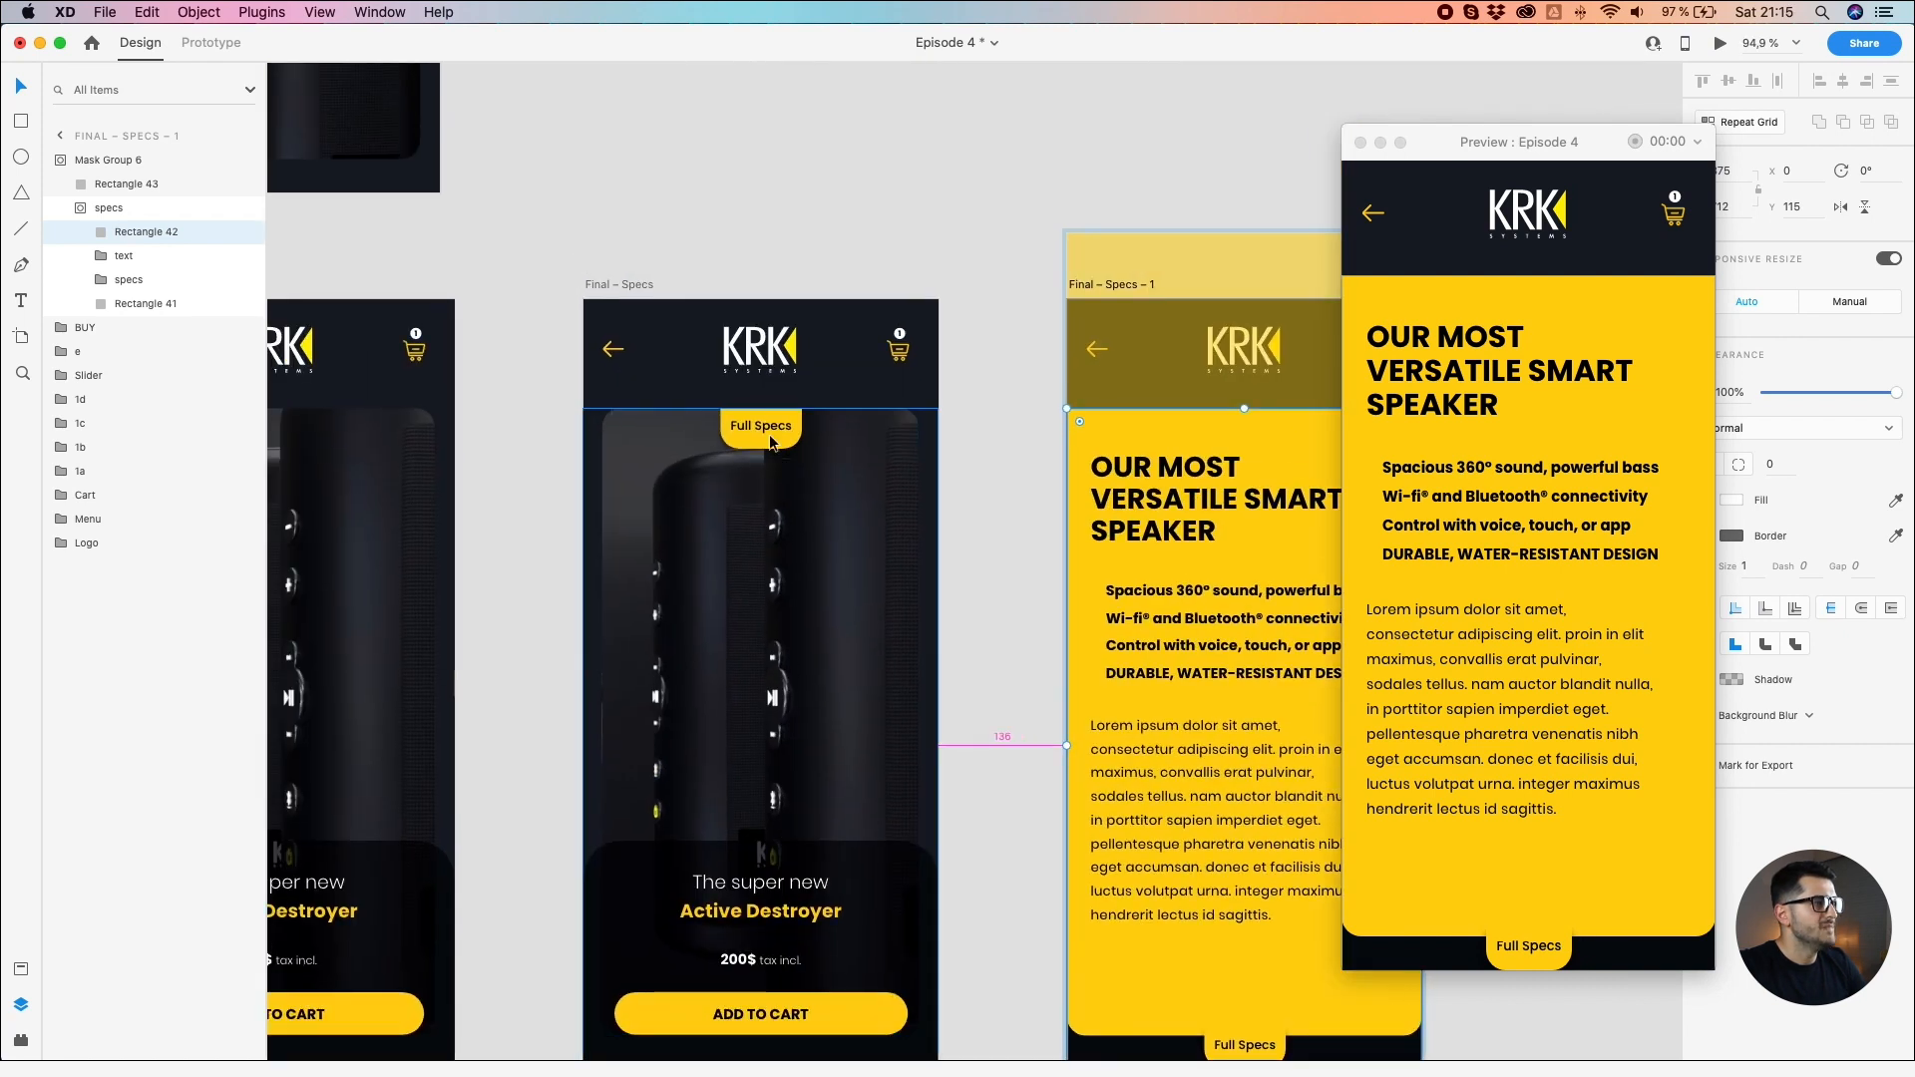
scroll(781, 461, "up", 5)
left_click(788, 393)
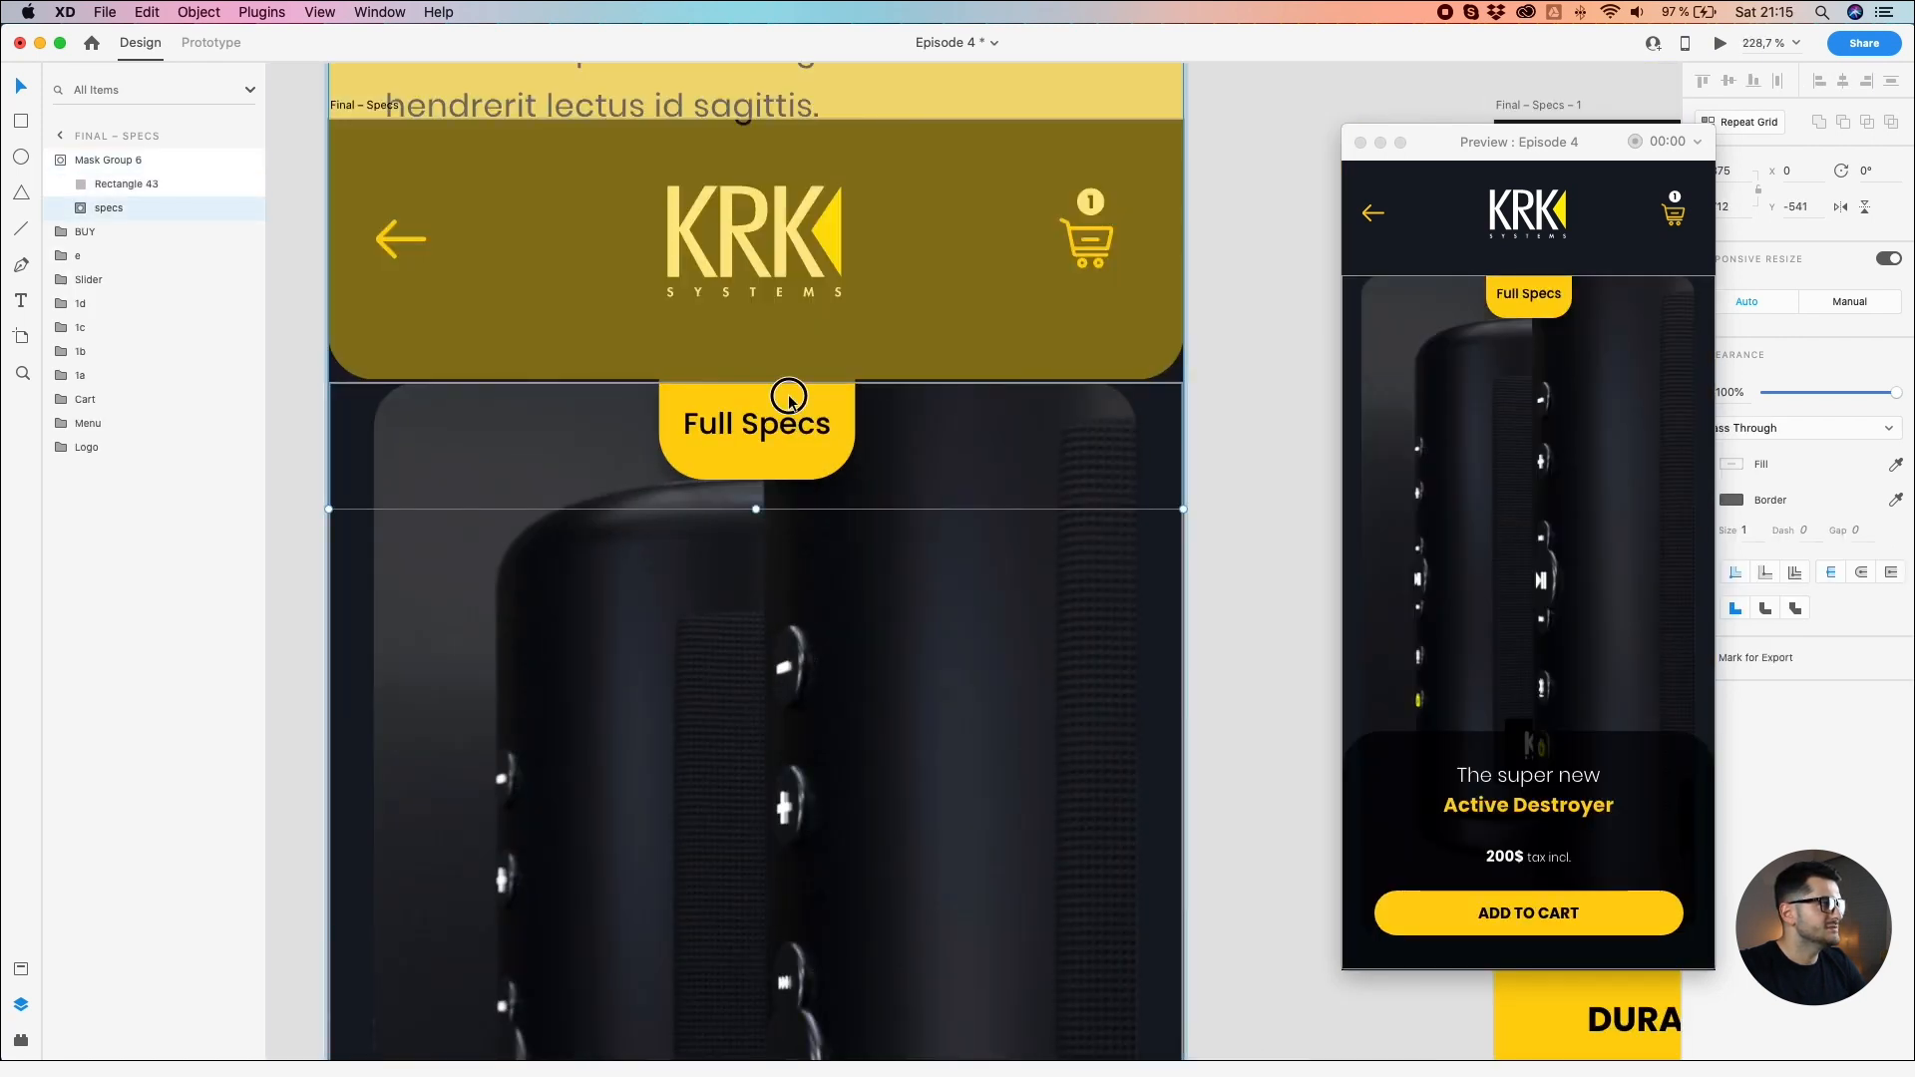
double_click(788, 393)
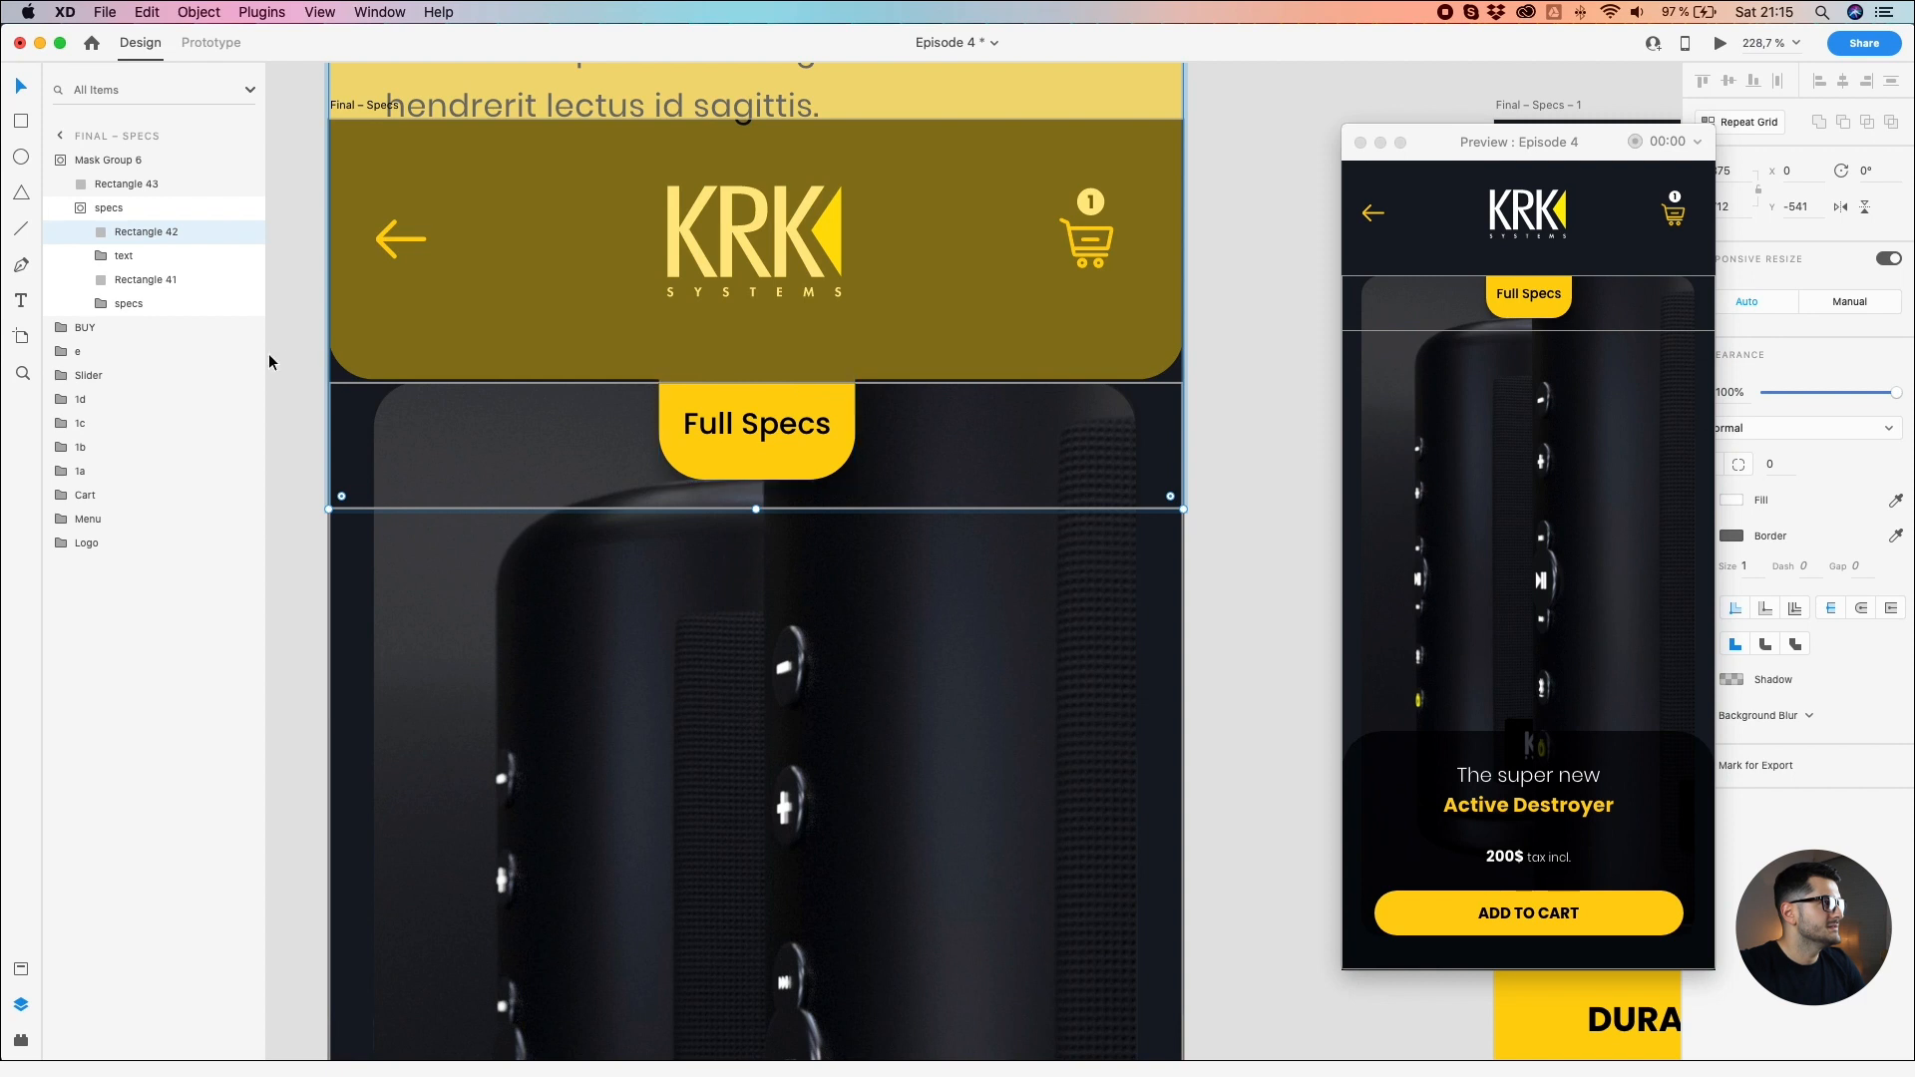
left_click(113, 305)
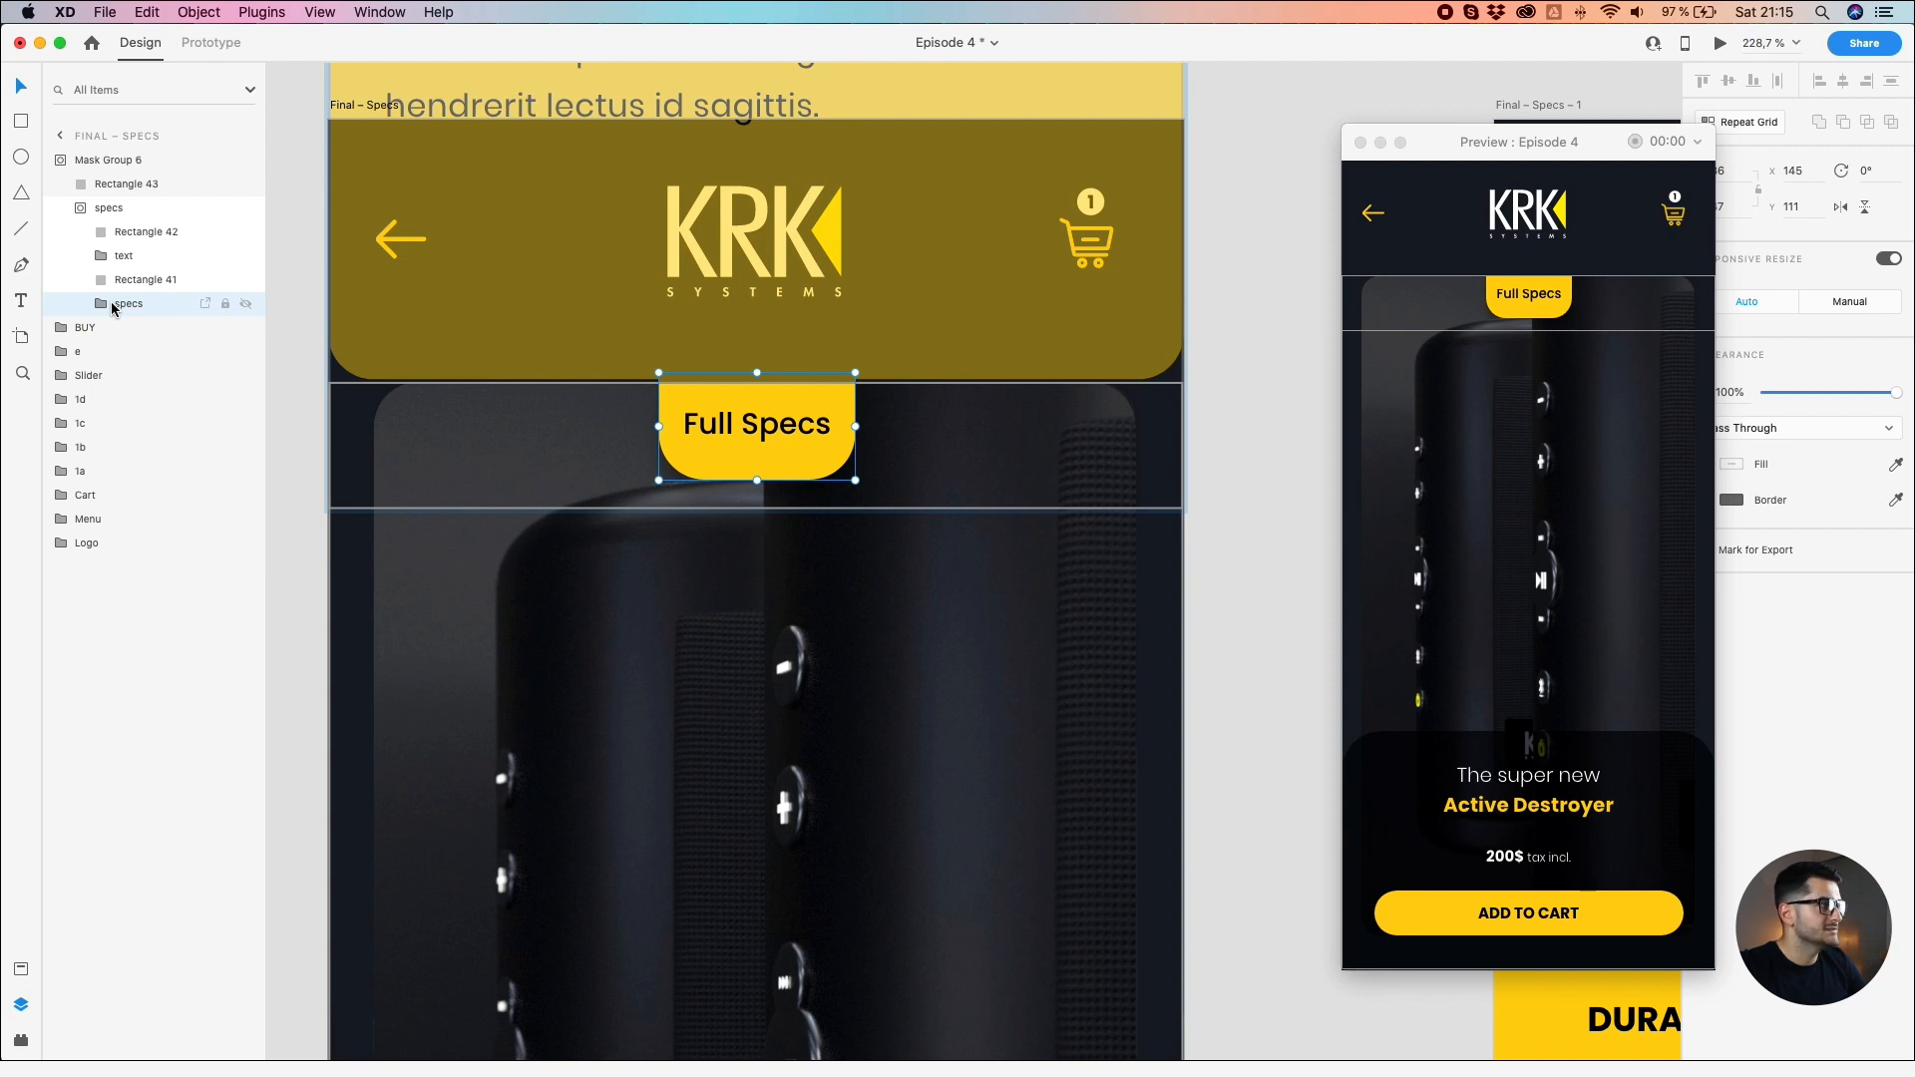
key("super+bracketright")
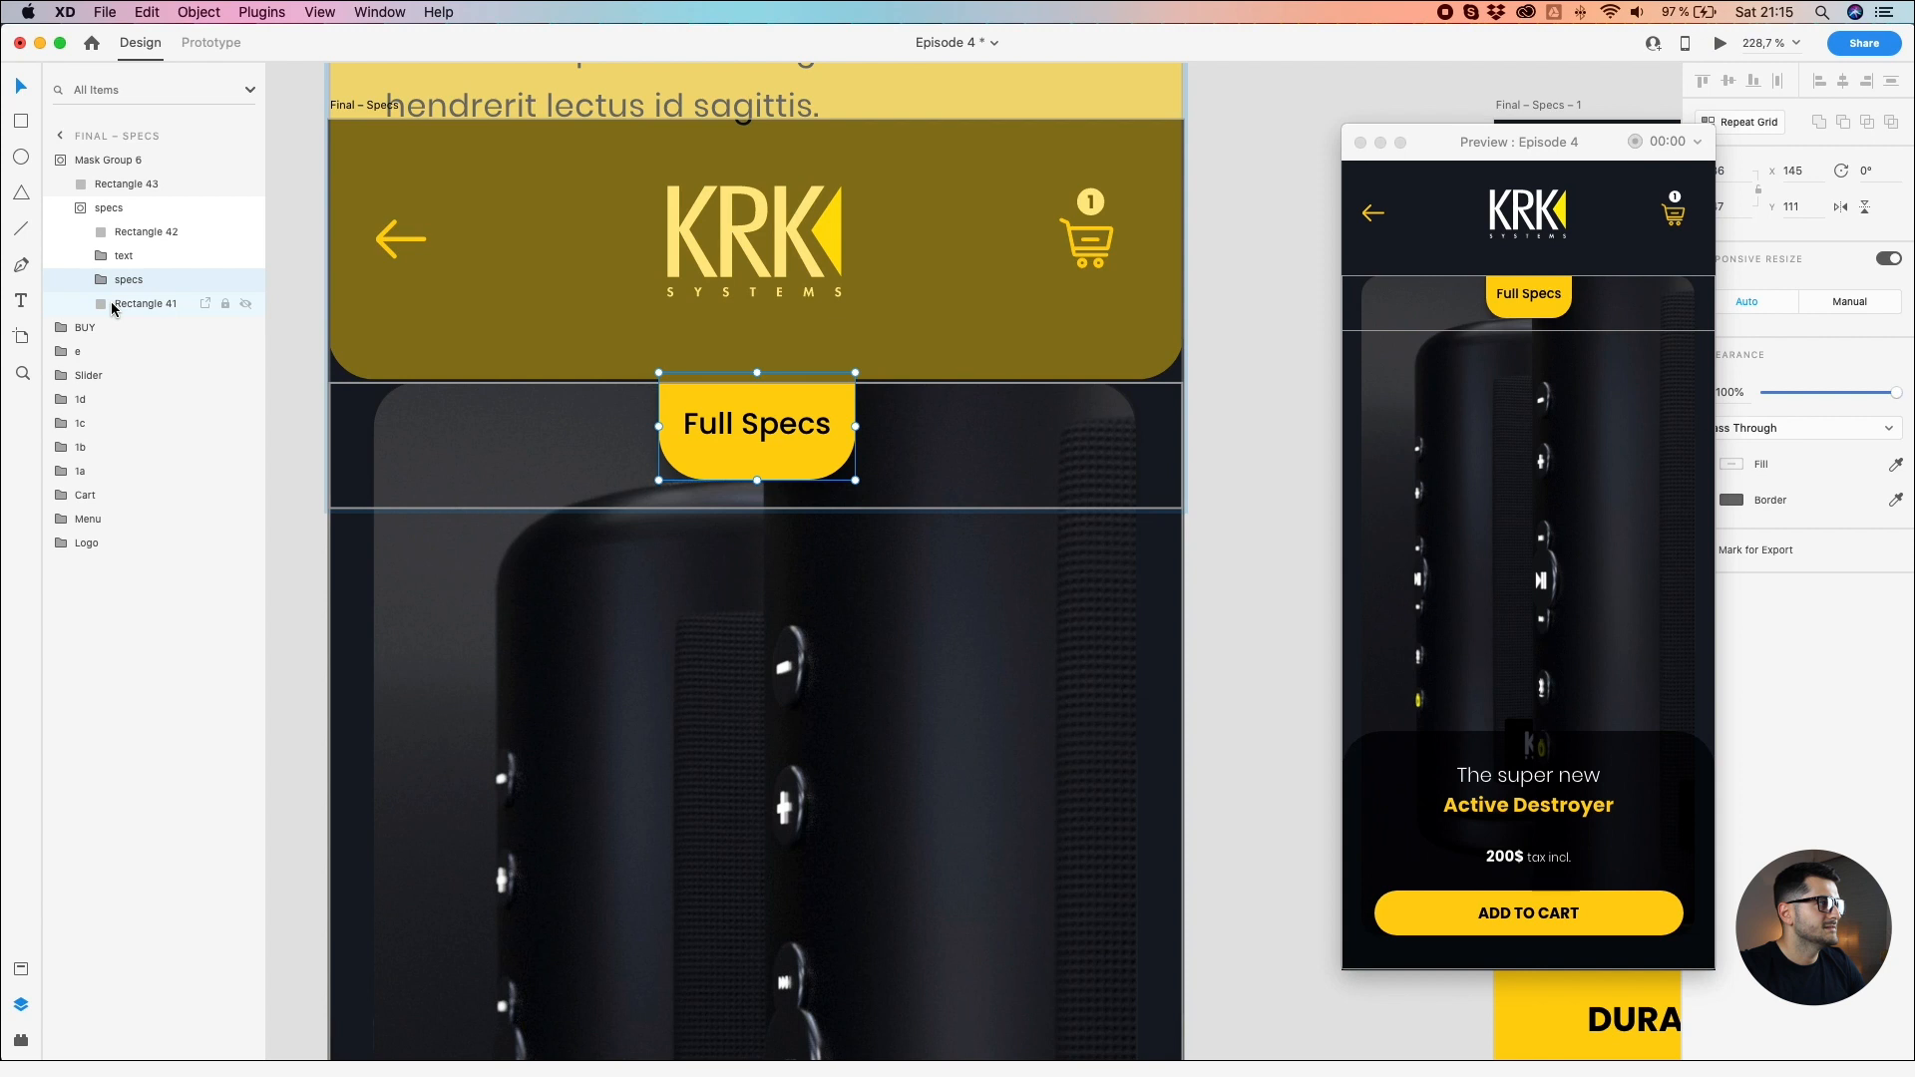
left_click(113, 304)
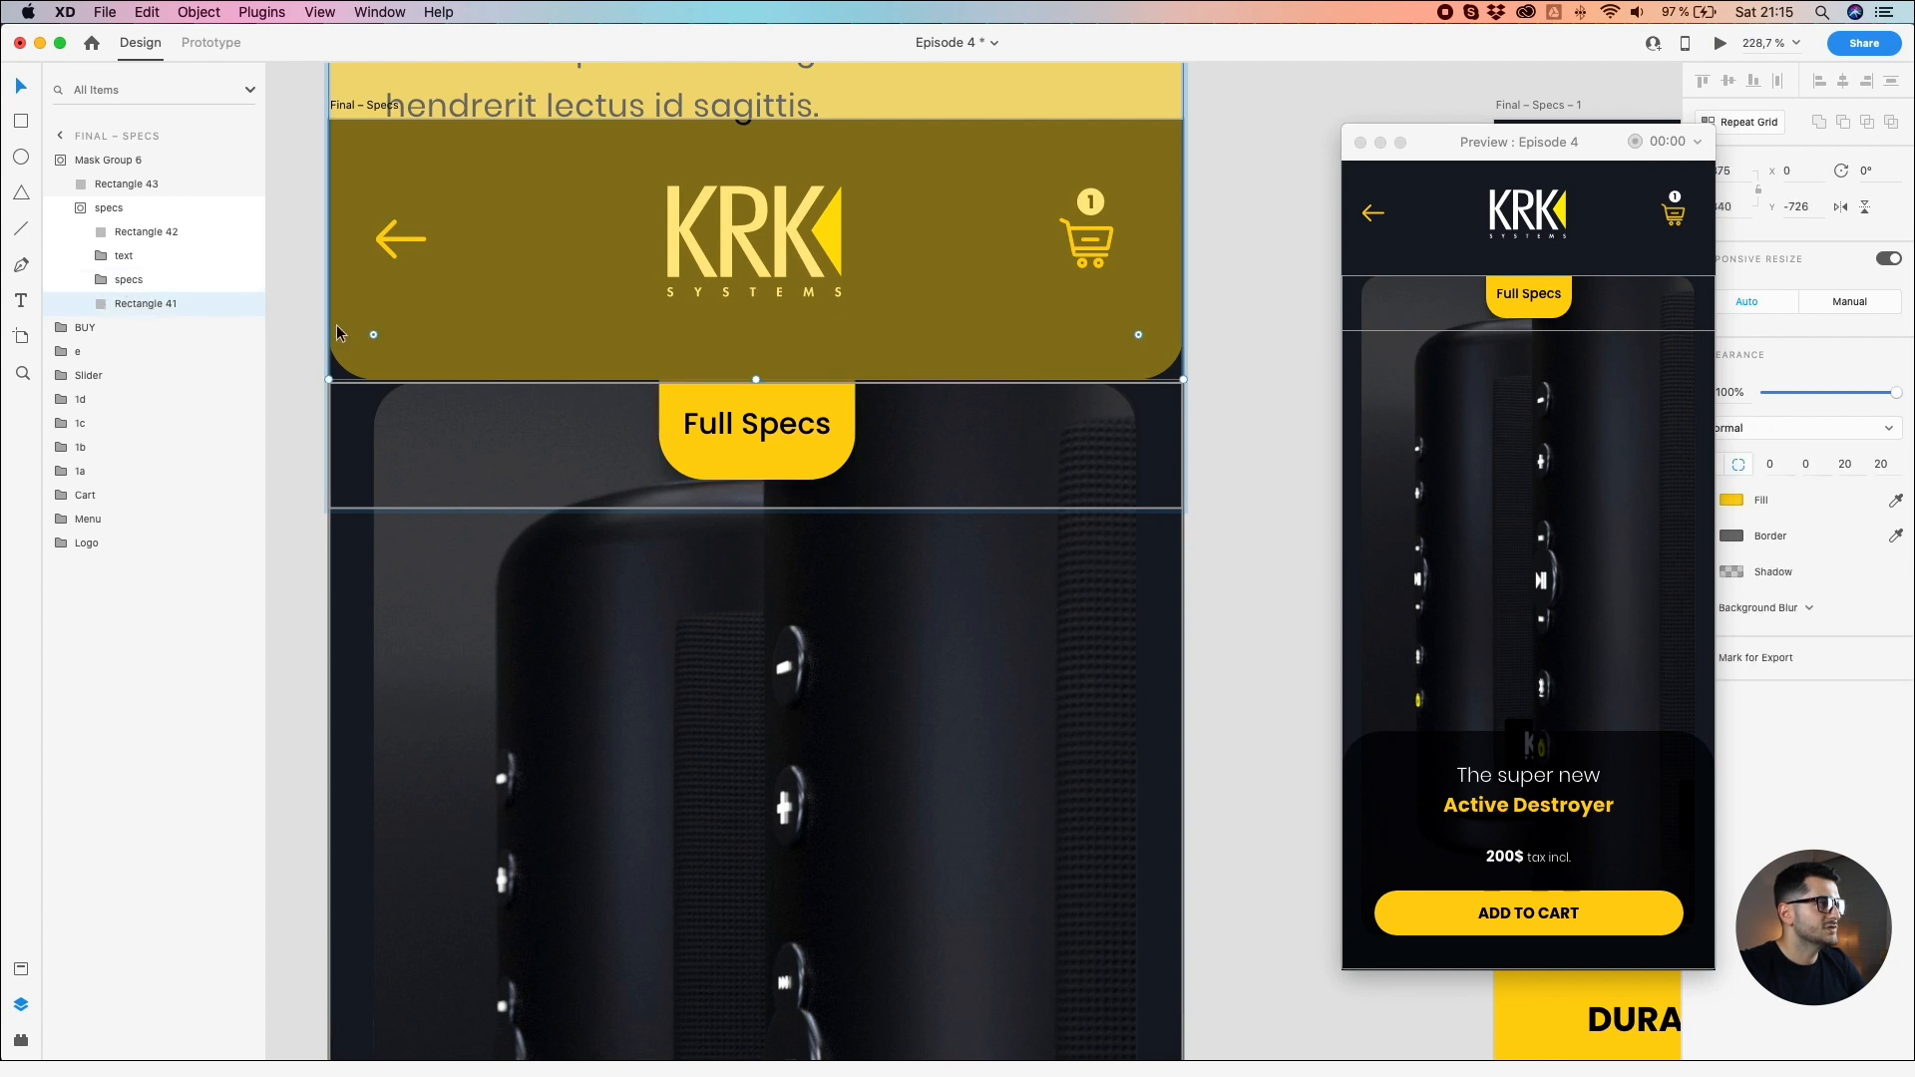
scroll(649, 322, "up", 2)
scroll(698, 419, "up", 3)
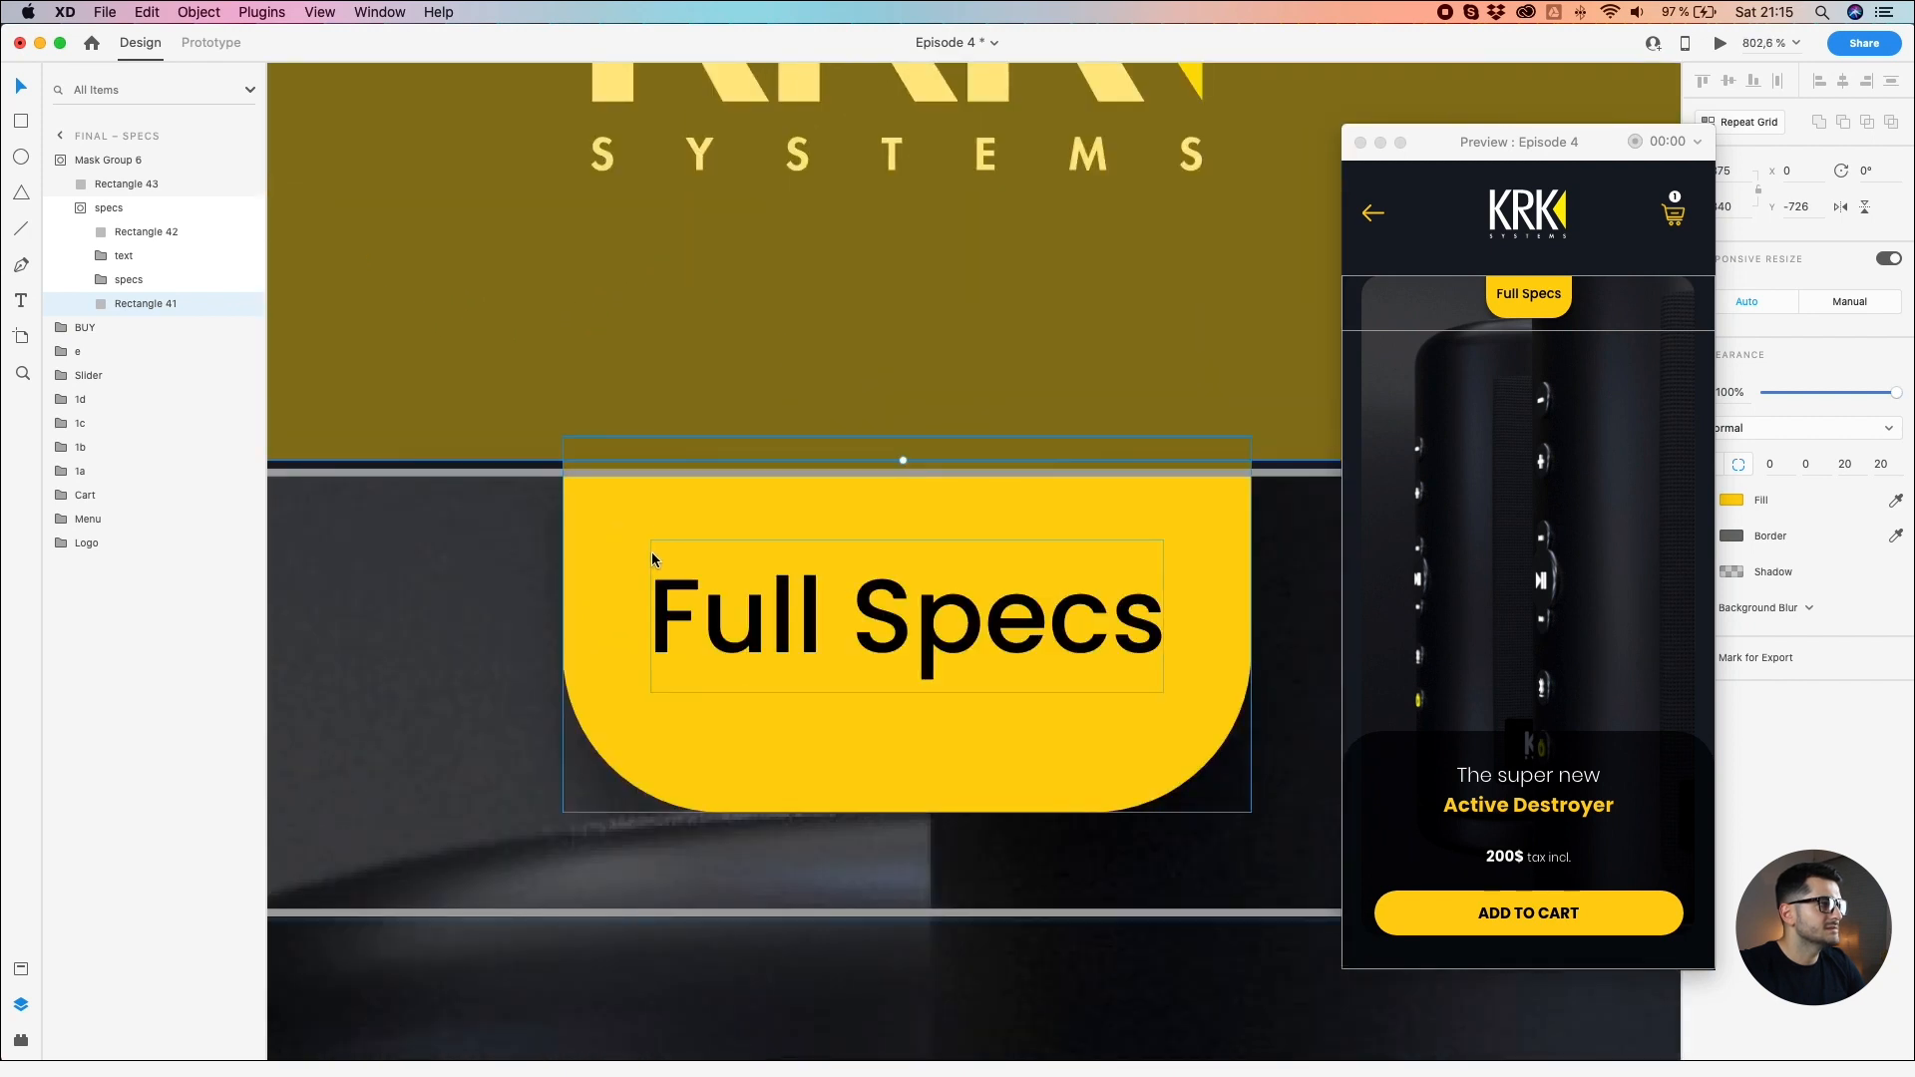
scroll(556, 486, "up", 5)
scroll(556, 487, "down", 10)
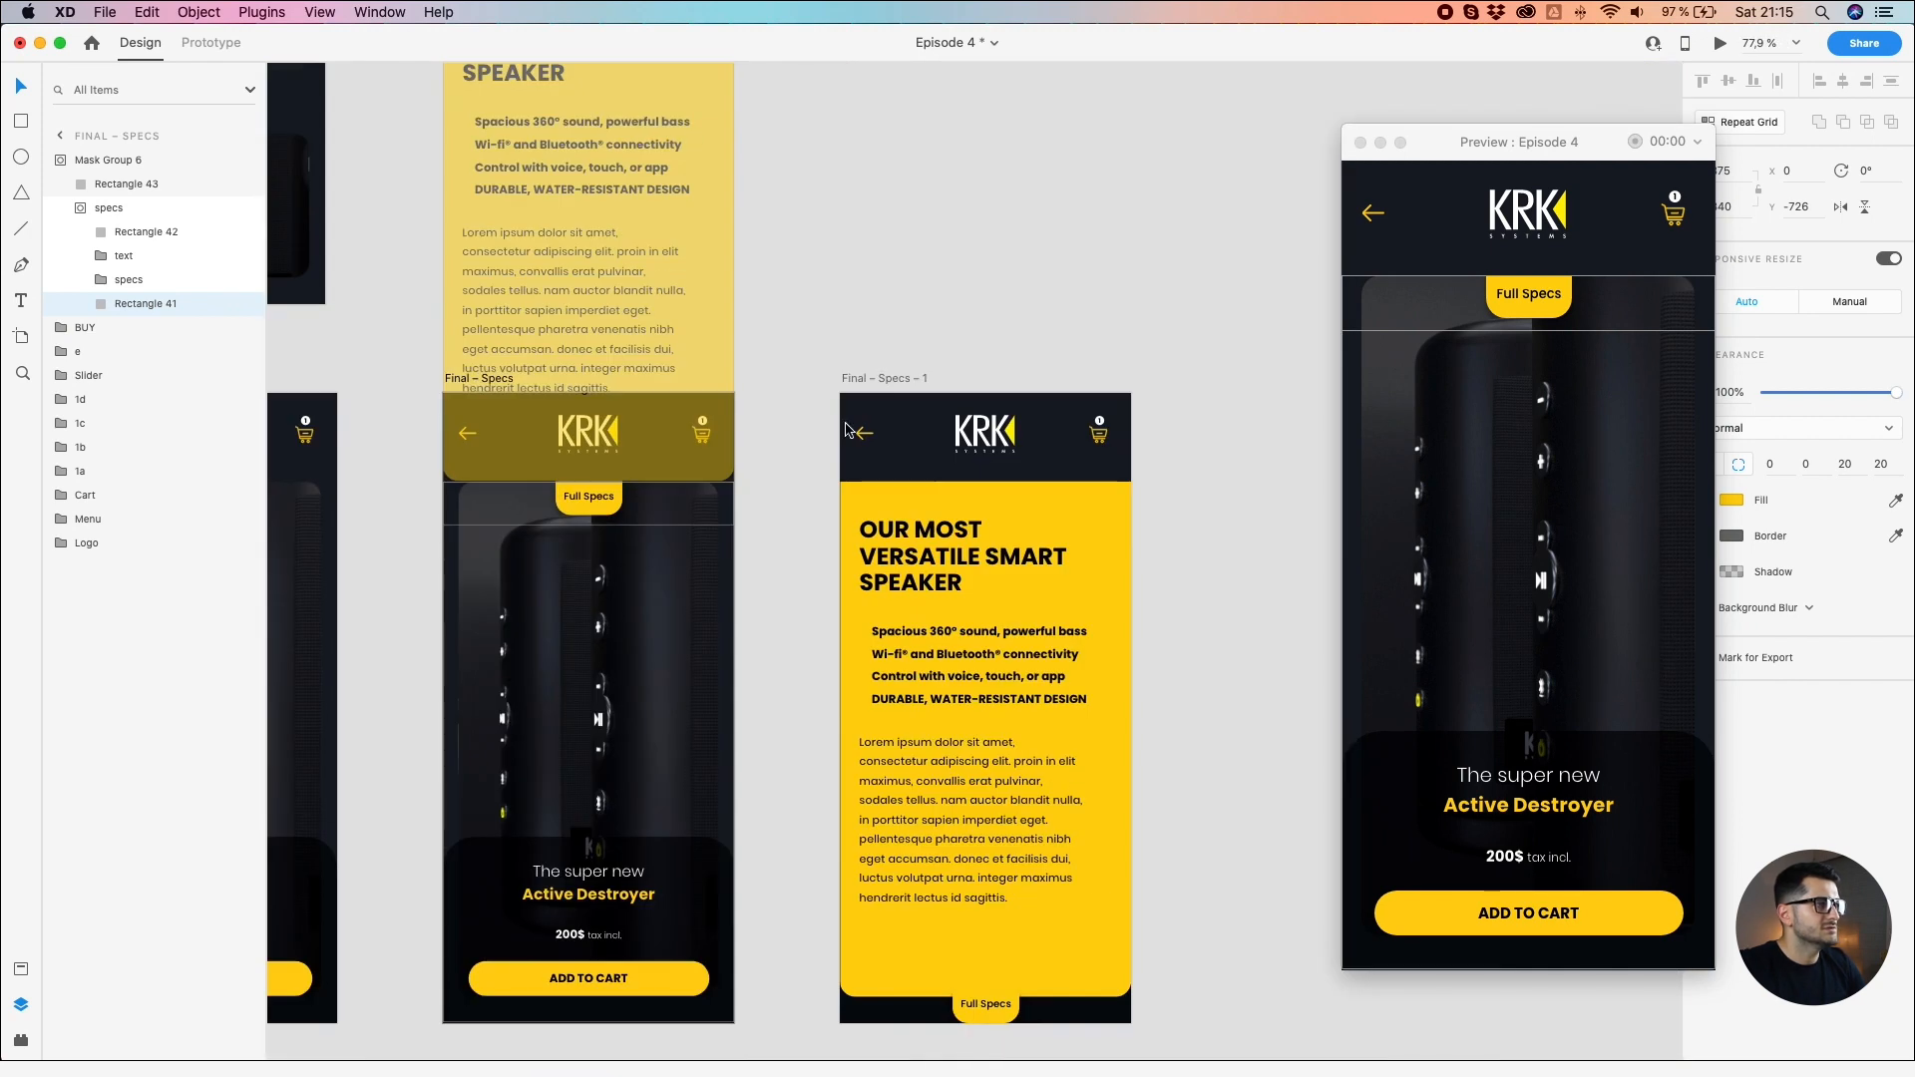
left_click(788, 494)
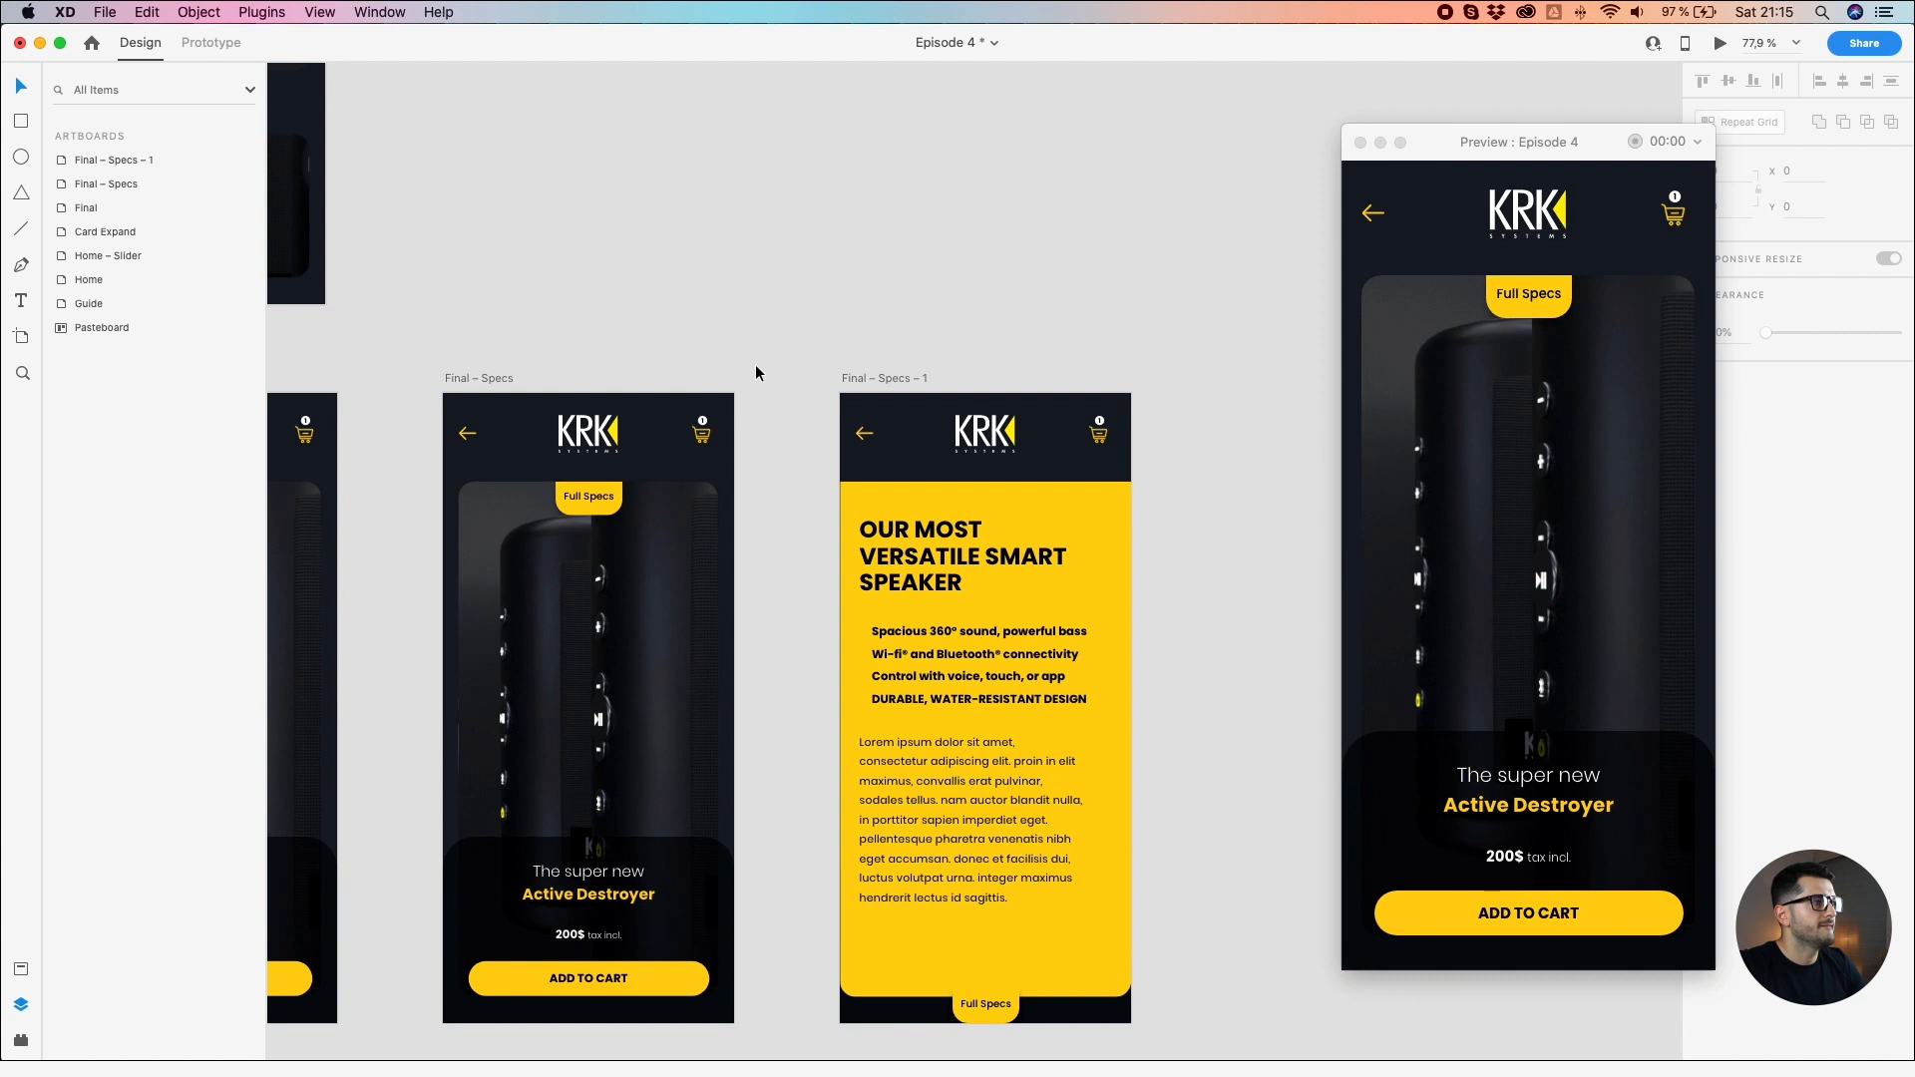
Step: Link the Full Specs tab group in the Final – Specs artboard to Final – Specs – 1 as a prototype interaction
scroll(758, 359, "down", 2)
left_click(208, 43)
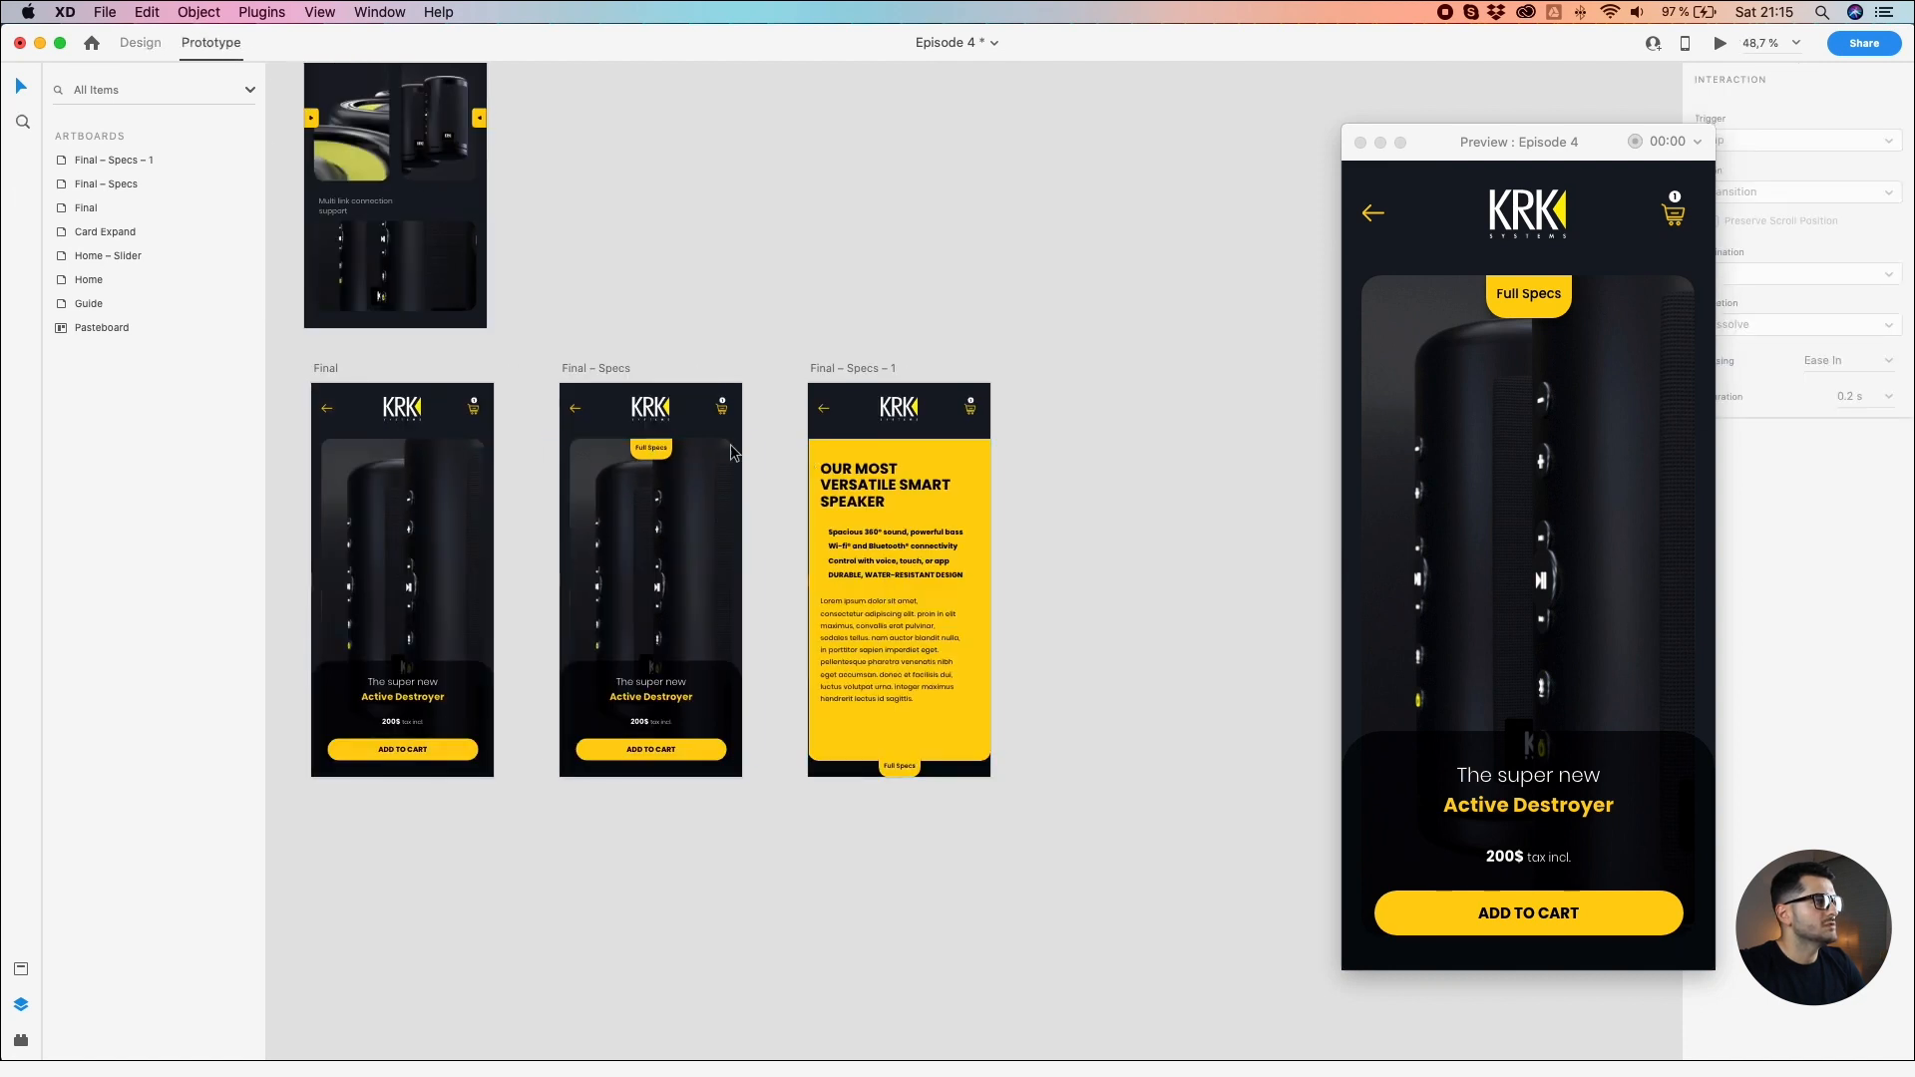
double_click(667, 448)
left_click(667, 446)
left_click(787, 305)
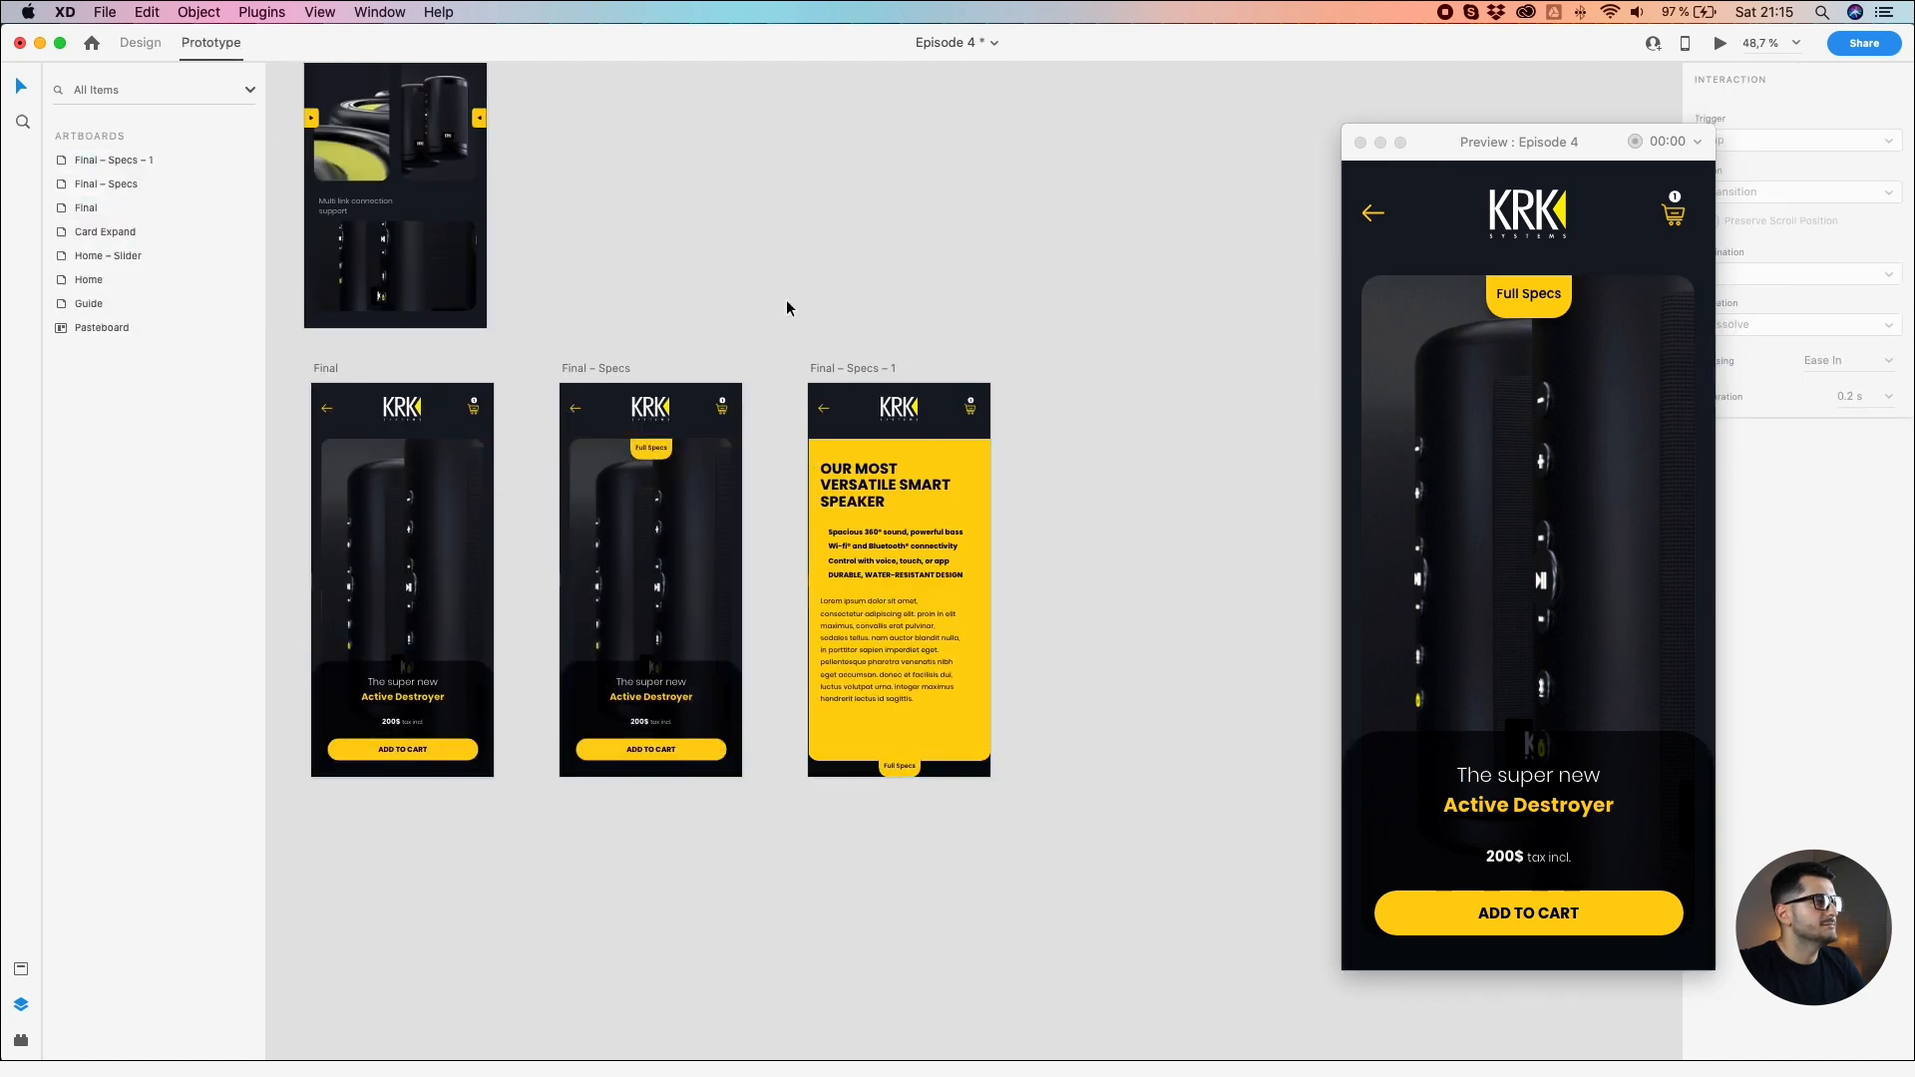
double_click(660, 451)
double_click(660, 451)
double_click(661, 451)
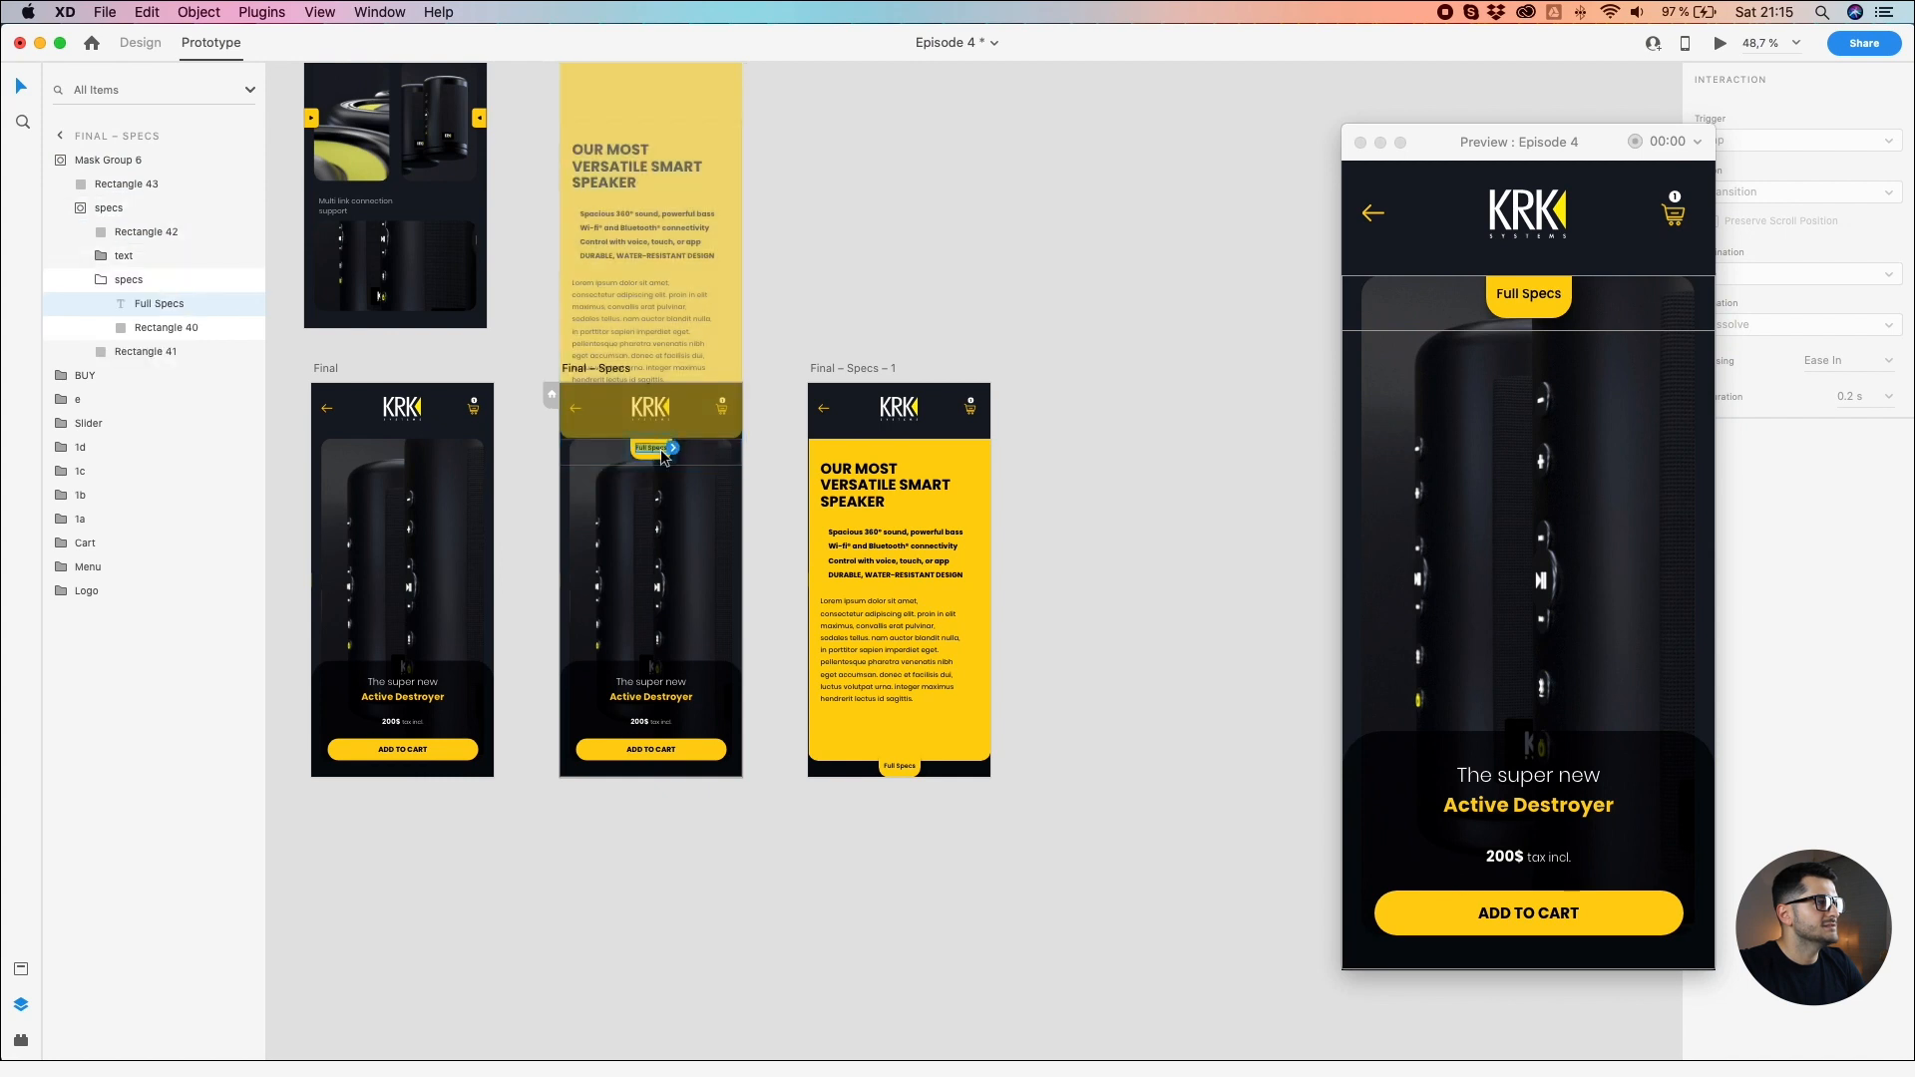
left_click(667, 453)
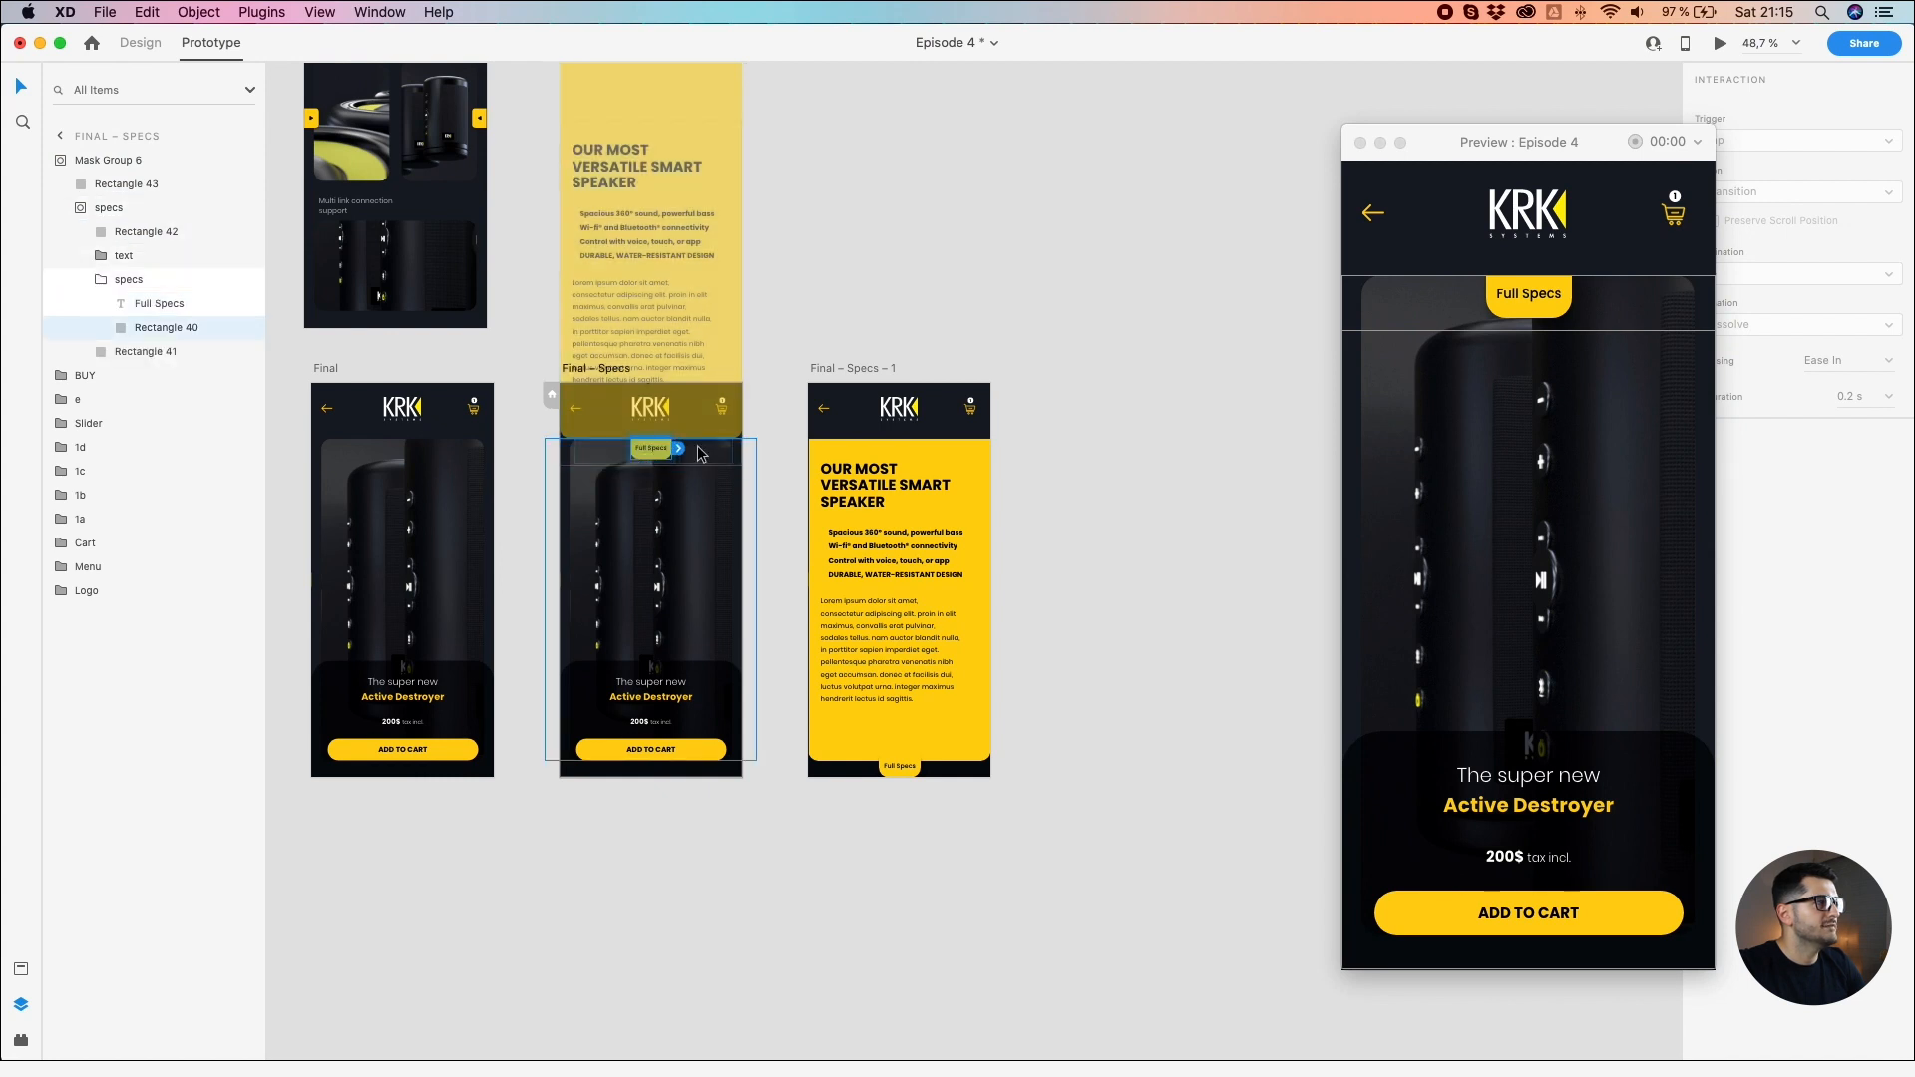
left_click(126, 280)
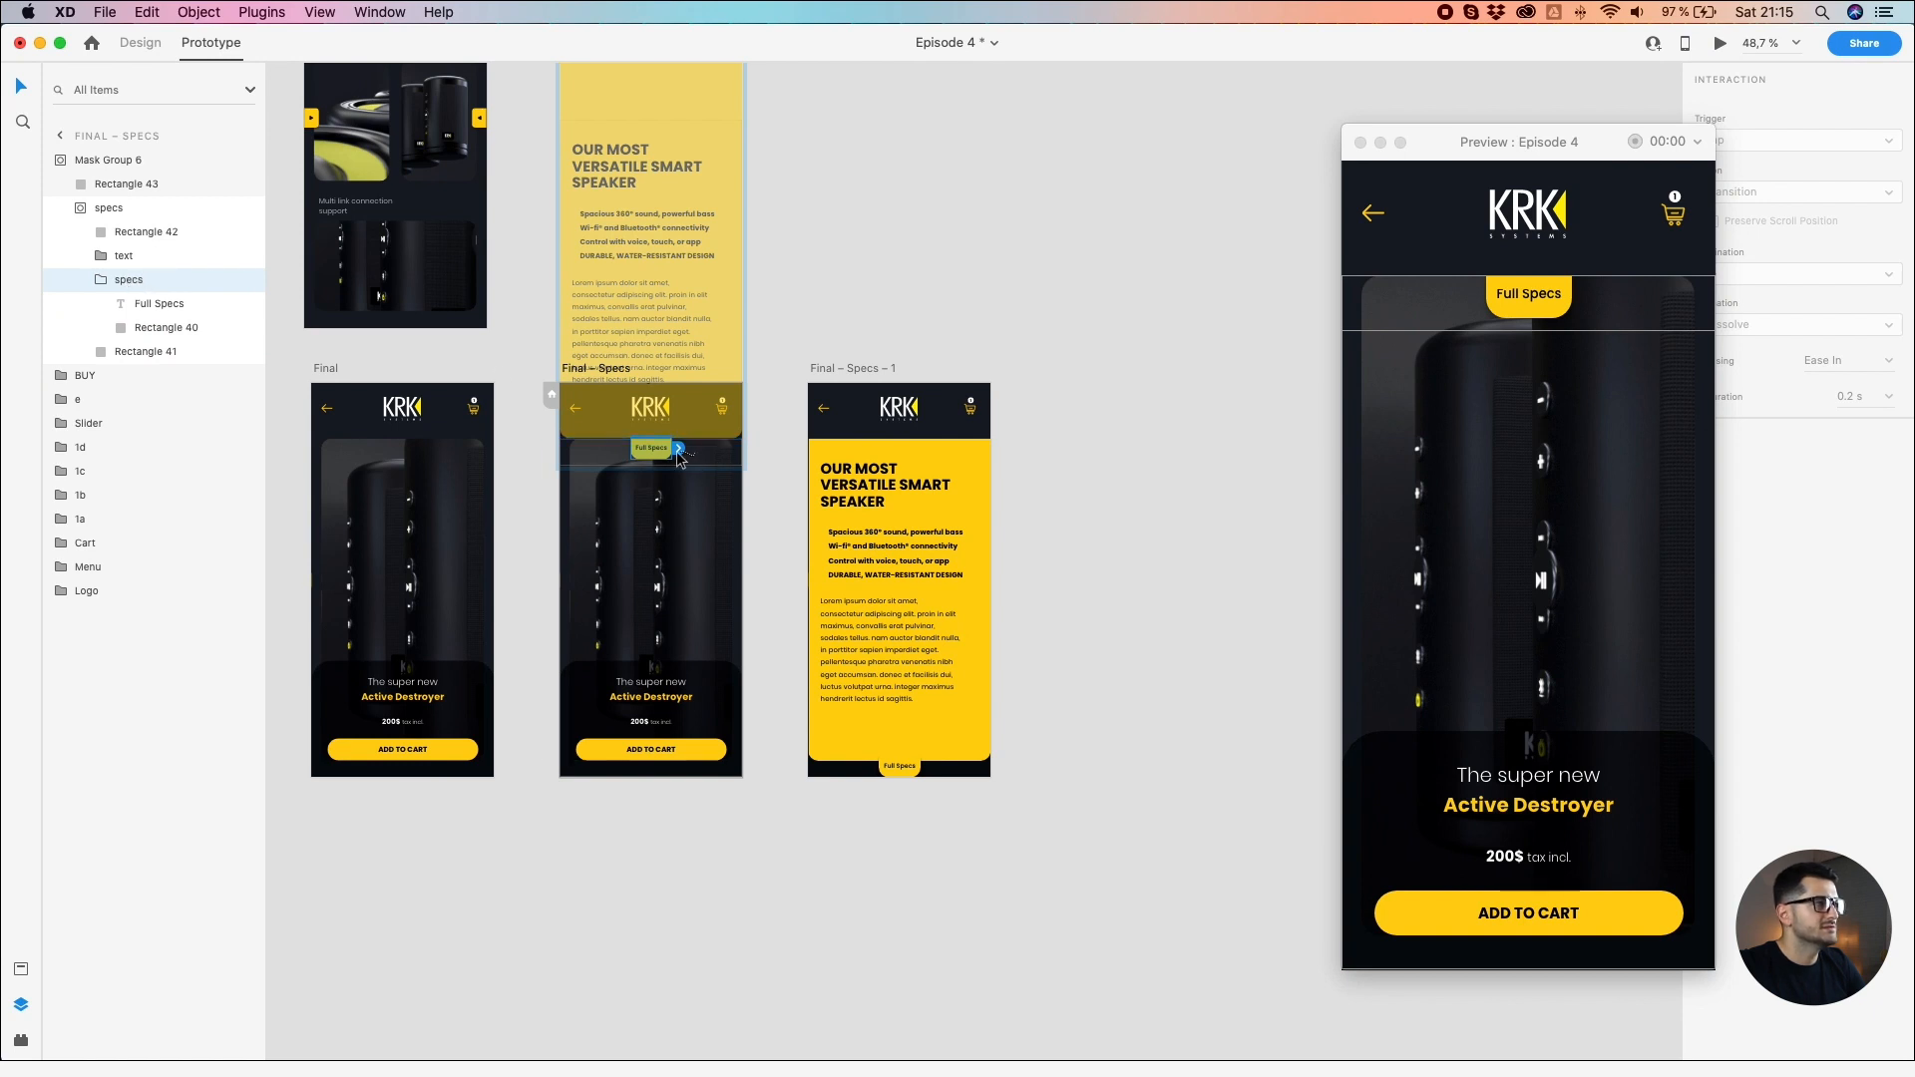
left_click_drag(679, 457, 894, 642)
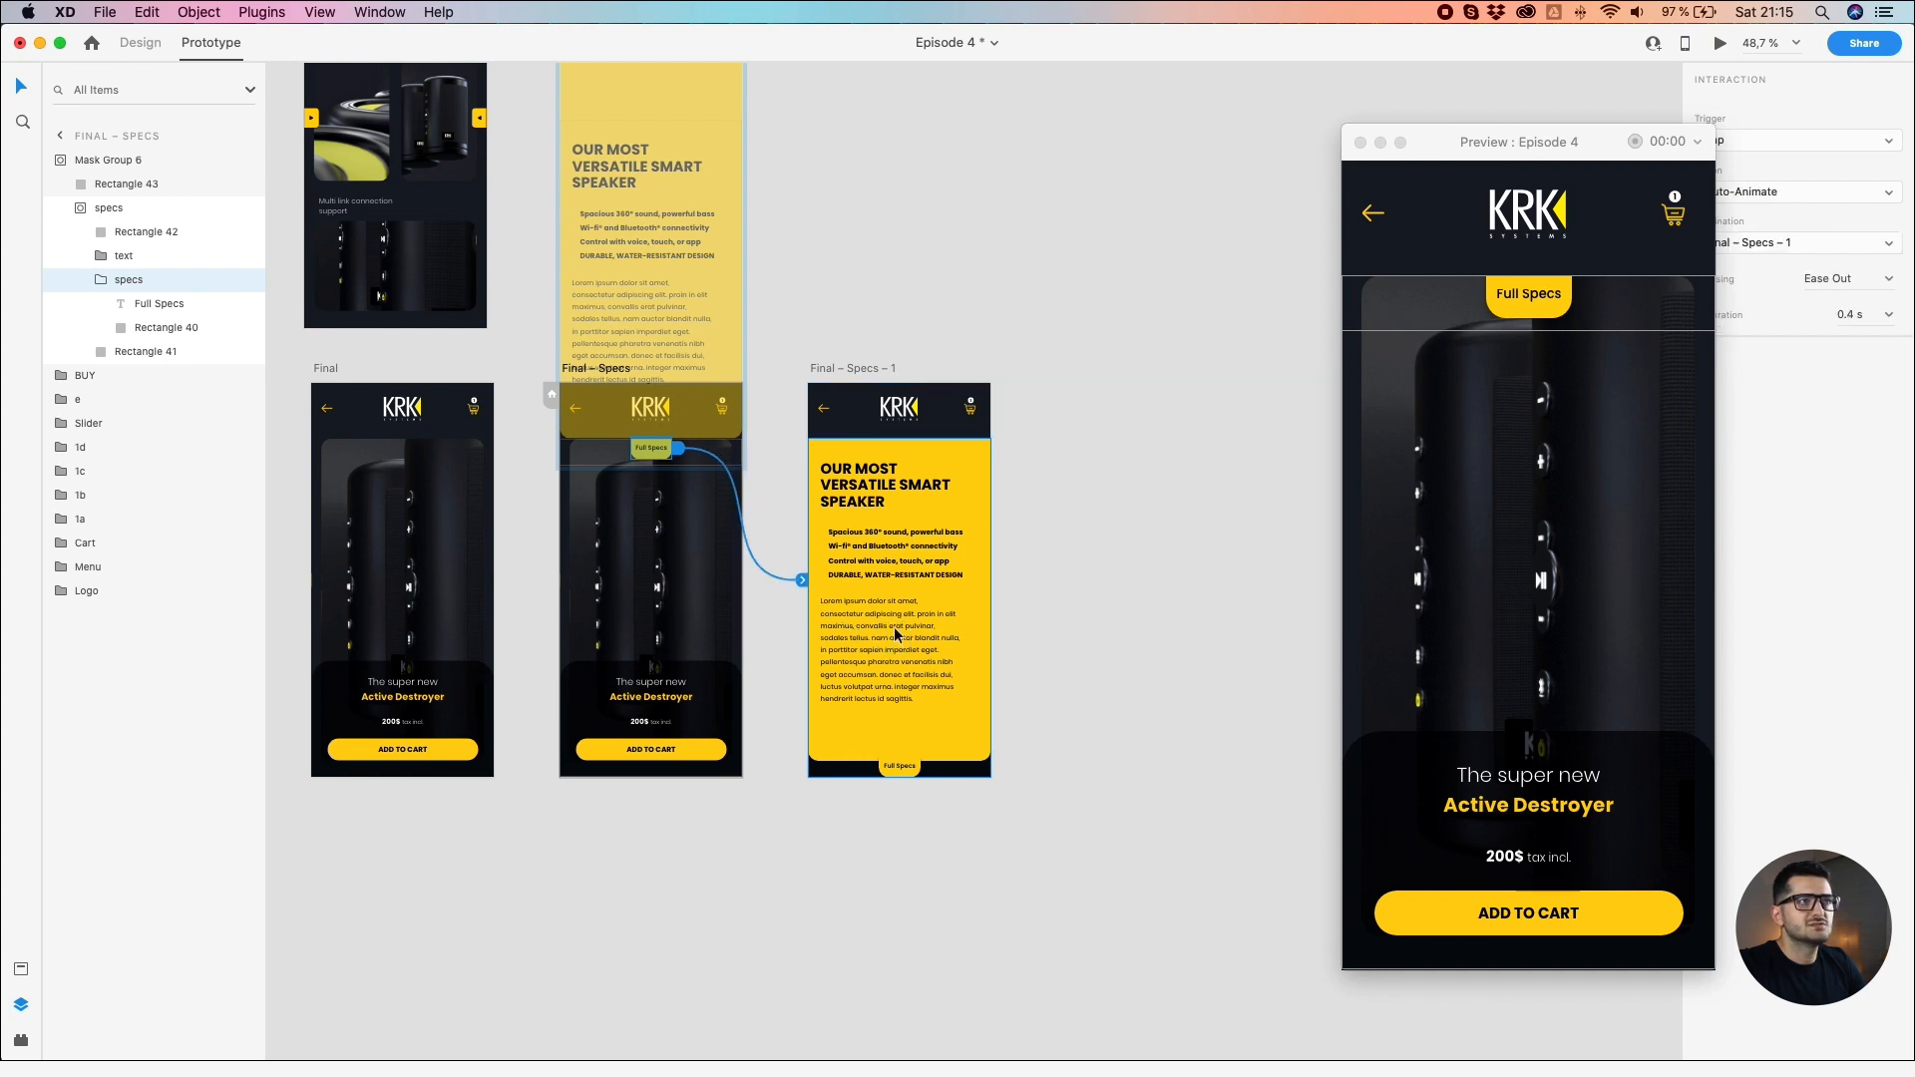
Step: Set the Full Specs link's trigger to Drag with Snap easing, and try pulling the tab down in the preview
left_click_drag(1436, 151, 1282, 145)
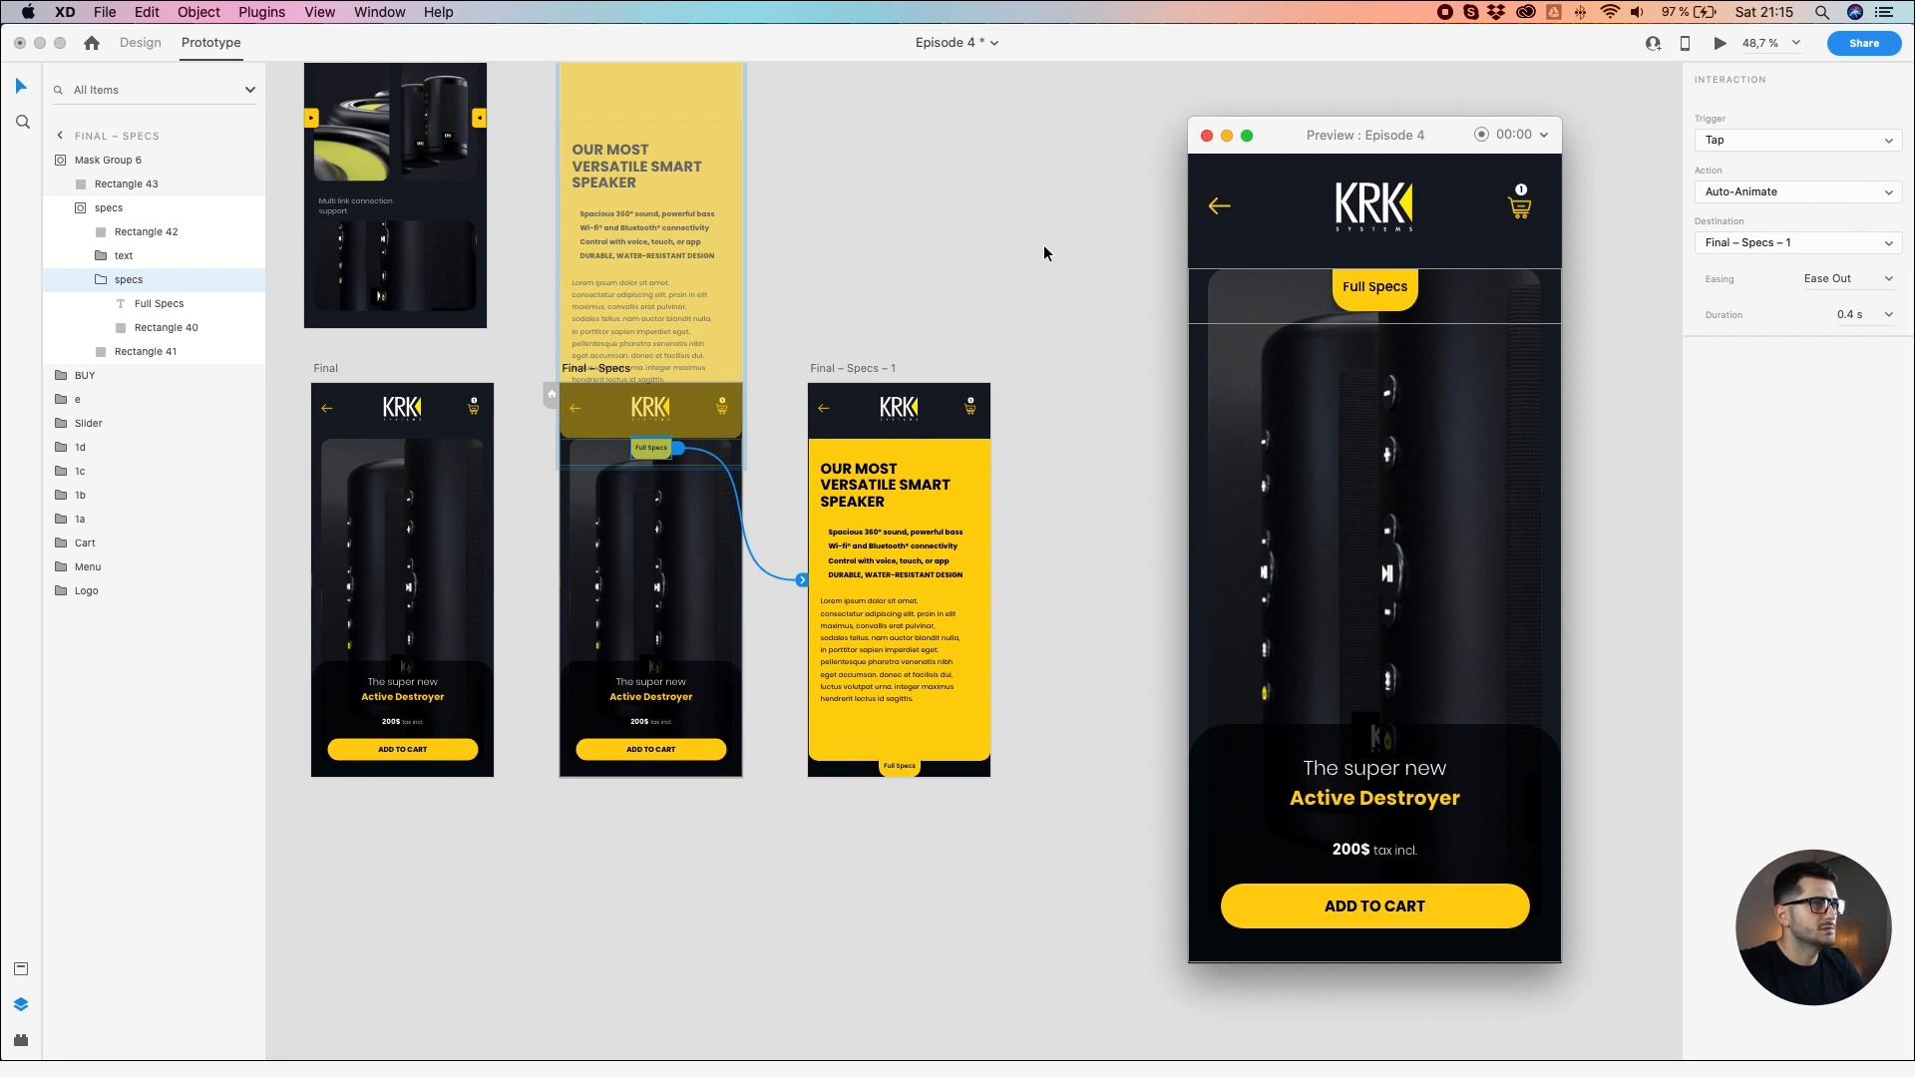
left_click(1818, 146)
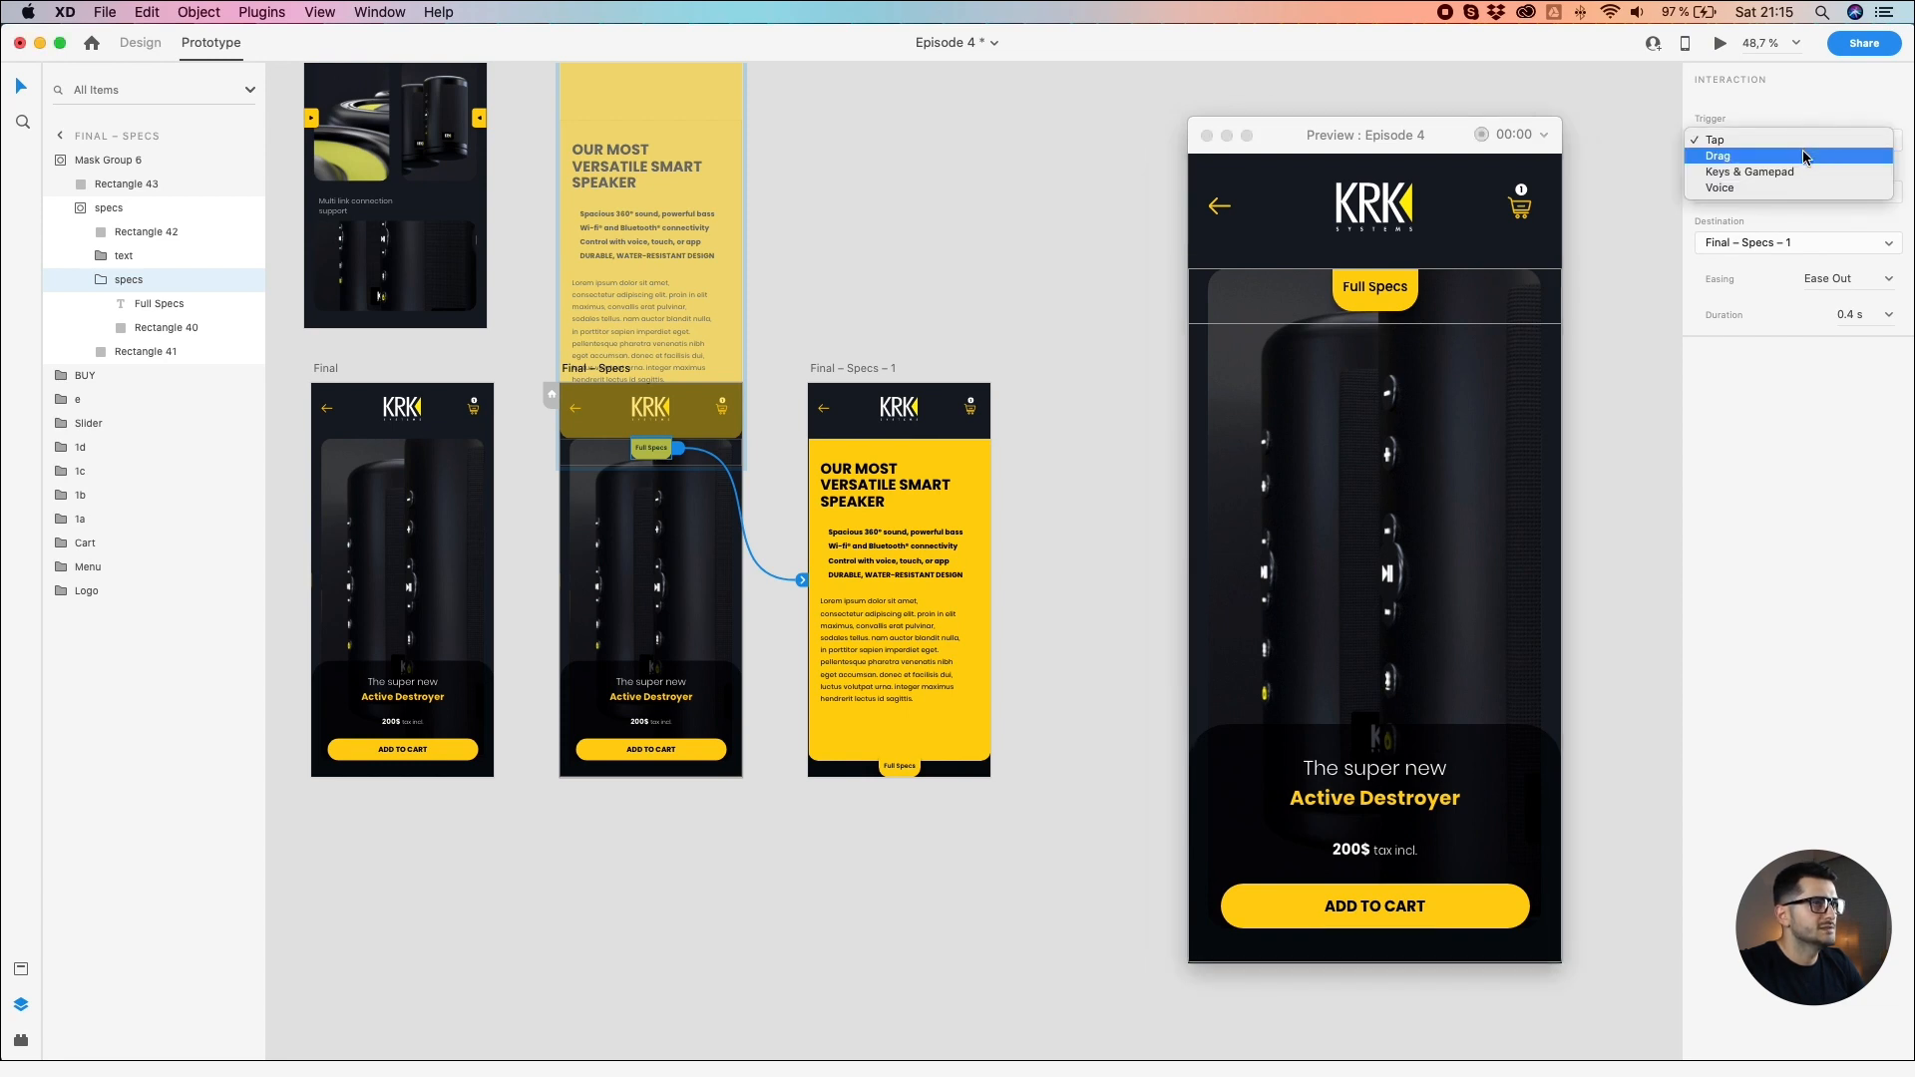
left_click(1752, 156)
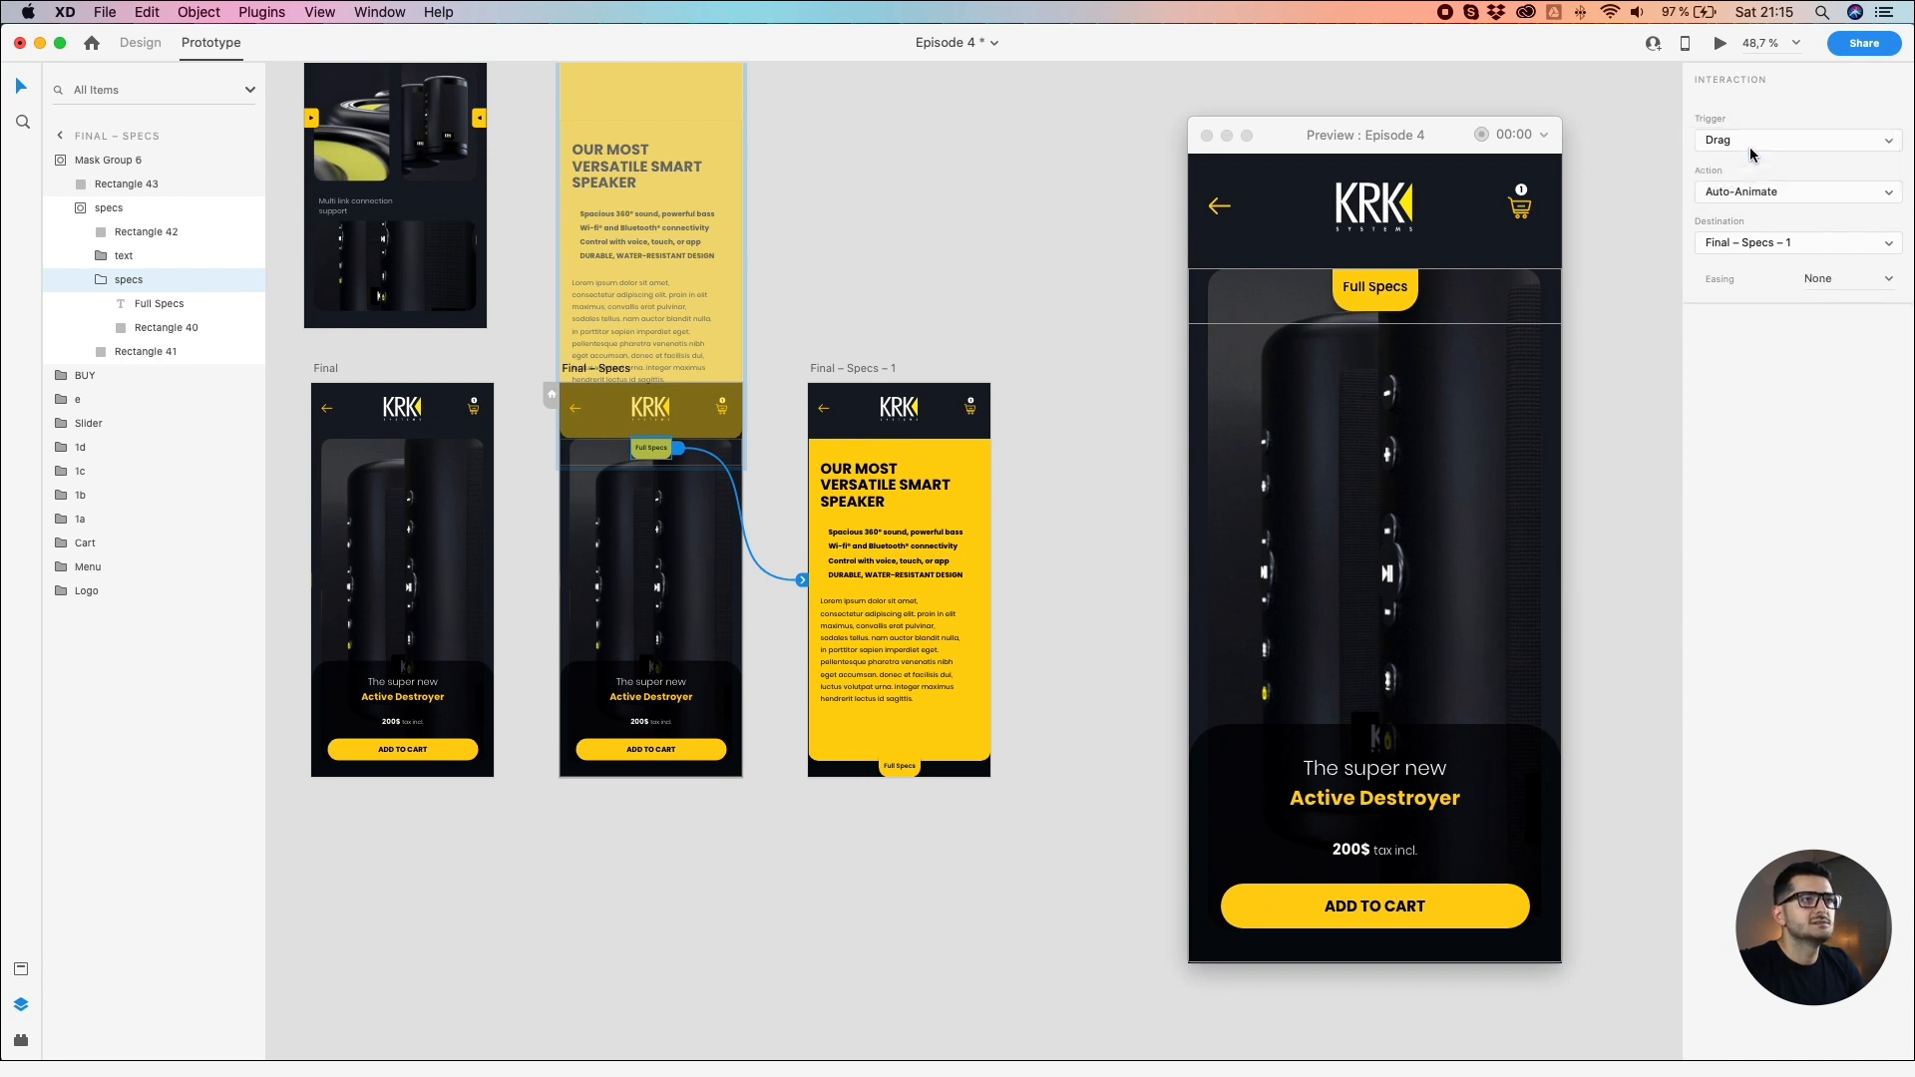
left_click(1885, 278)
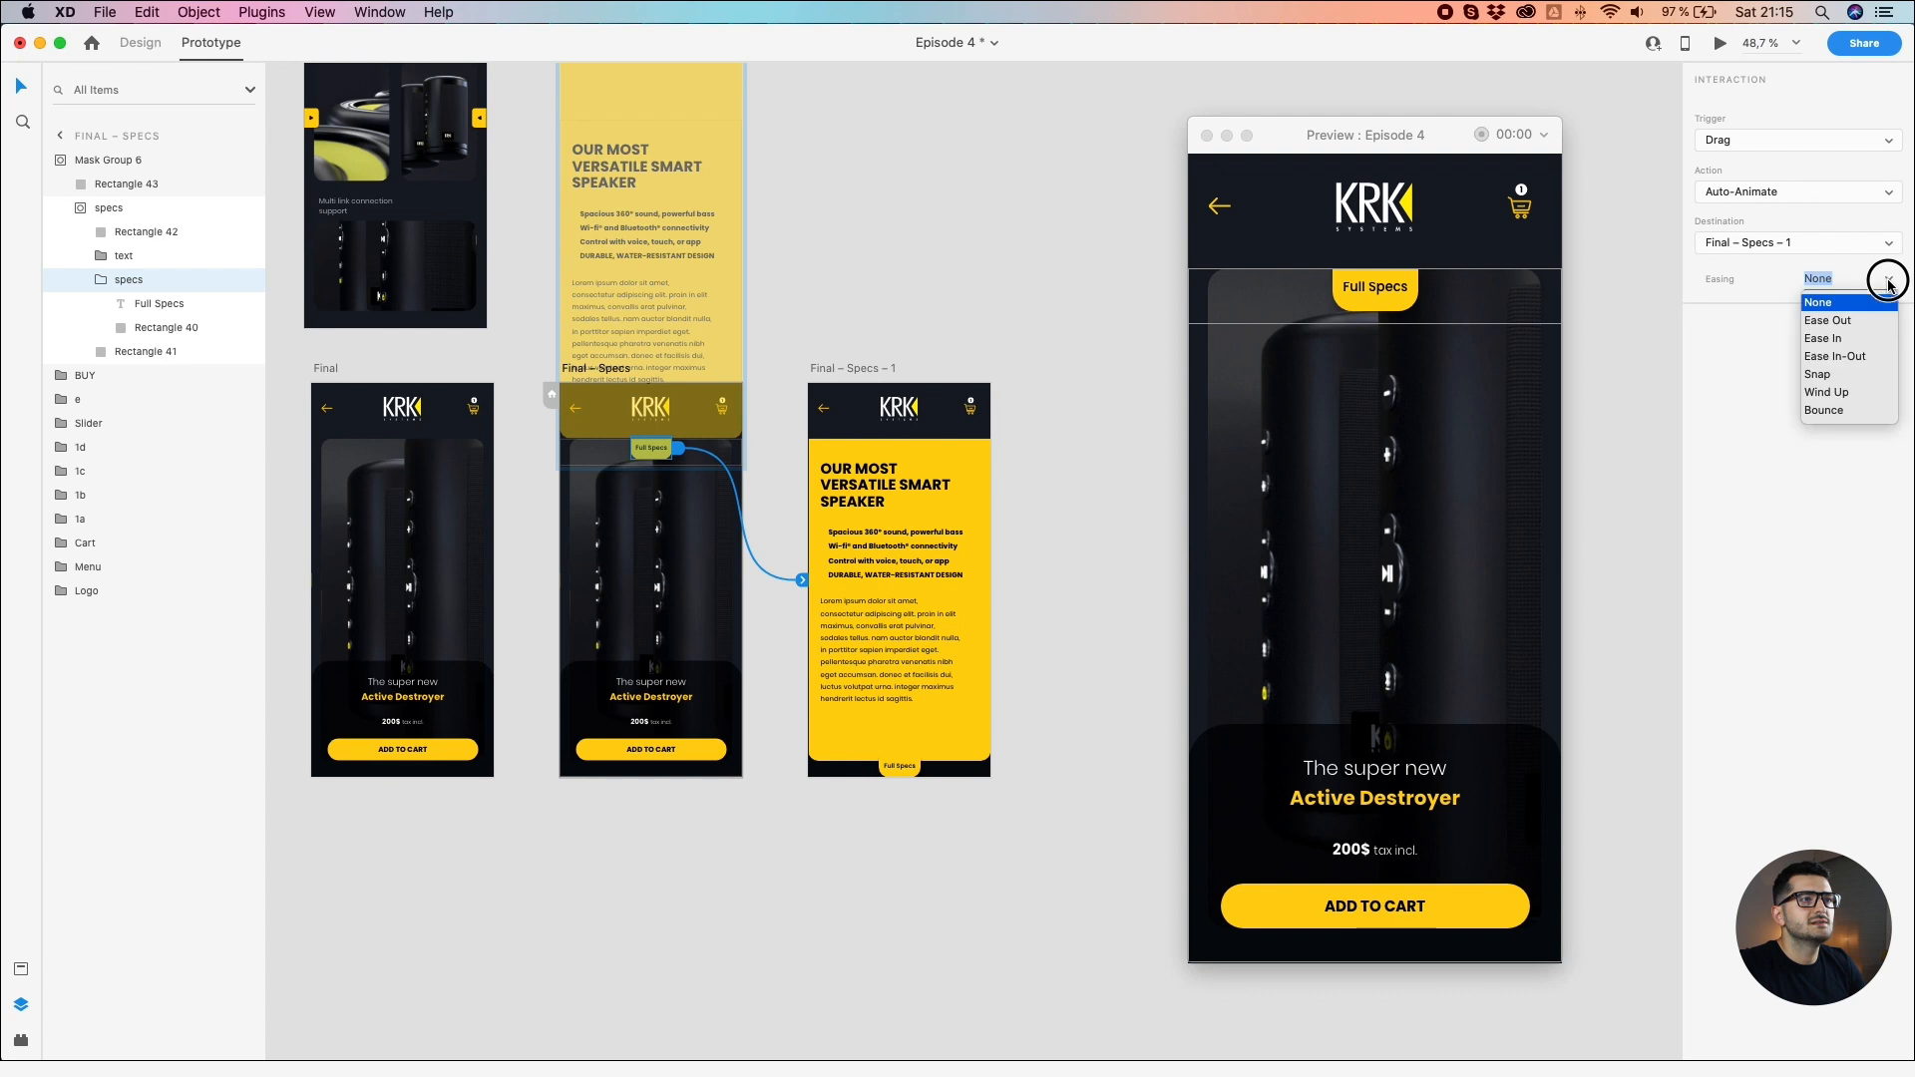
left_click(1833, 377)
left_click(936, 247)
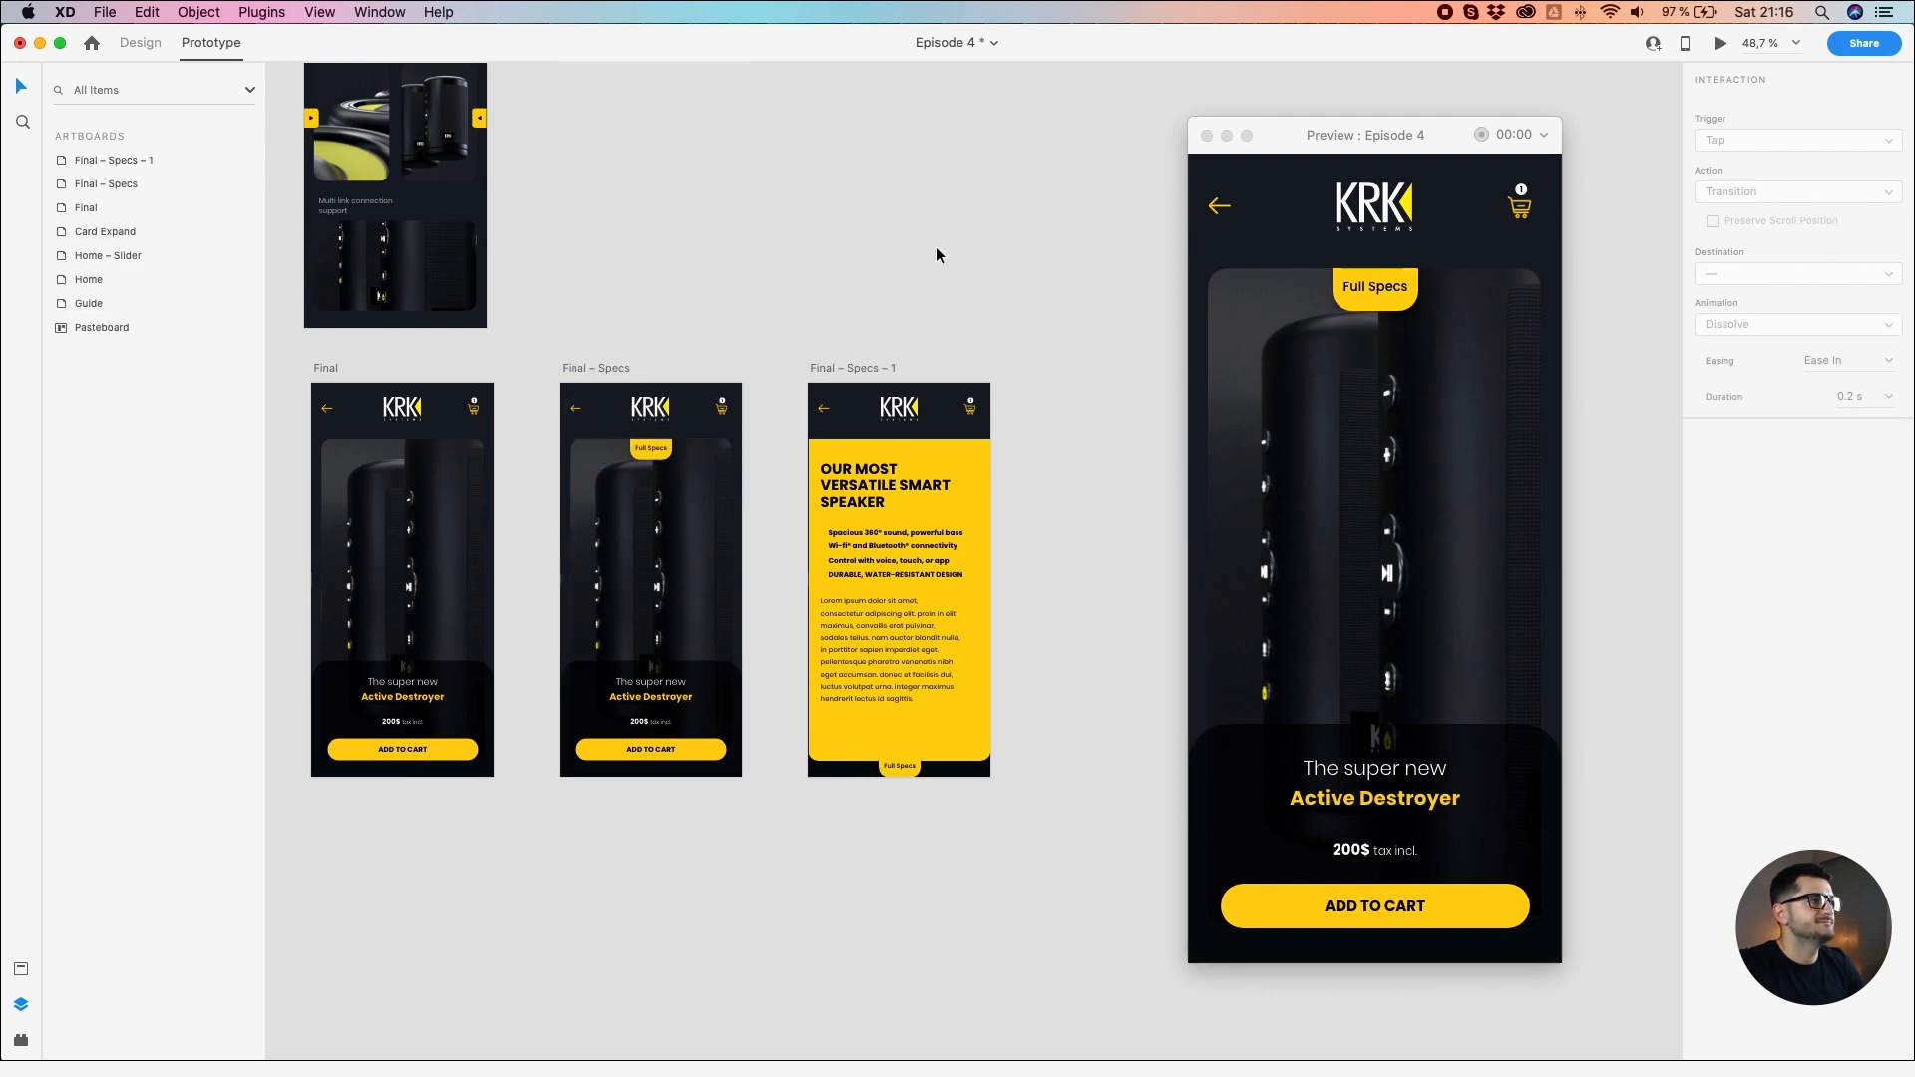
left_click_drag(1367, 311, 1393, 964)
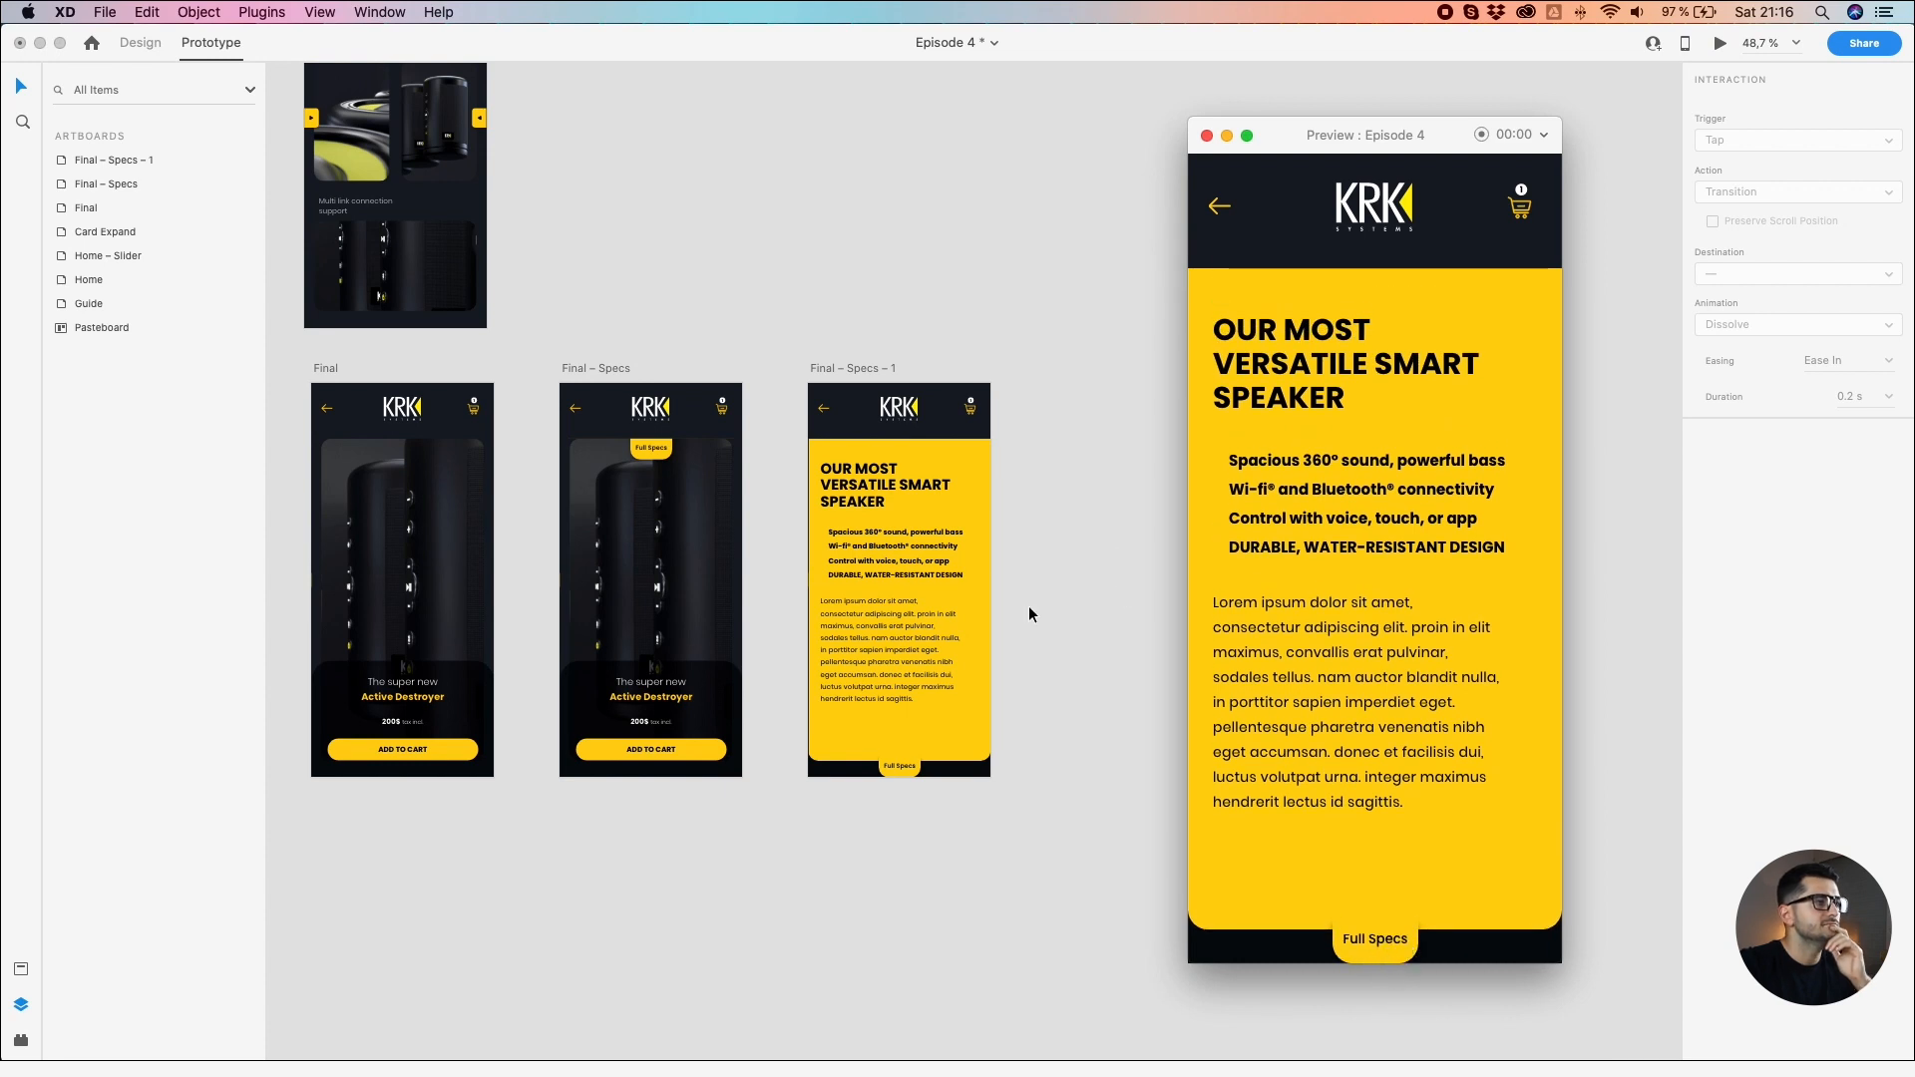
Step: Link the Full Specs tab group in Final – Specs – 1 back to Final – Specs, using a Tap trigger with Auto-Animate
double_click(901, 766)
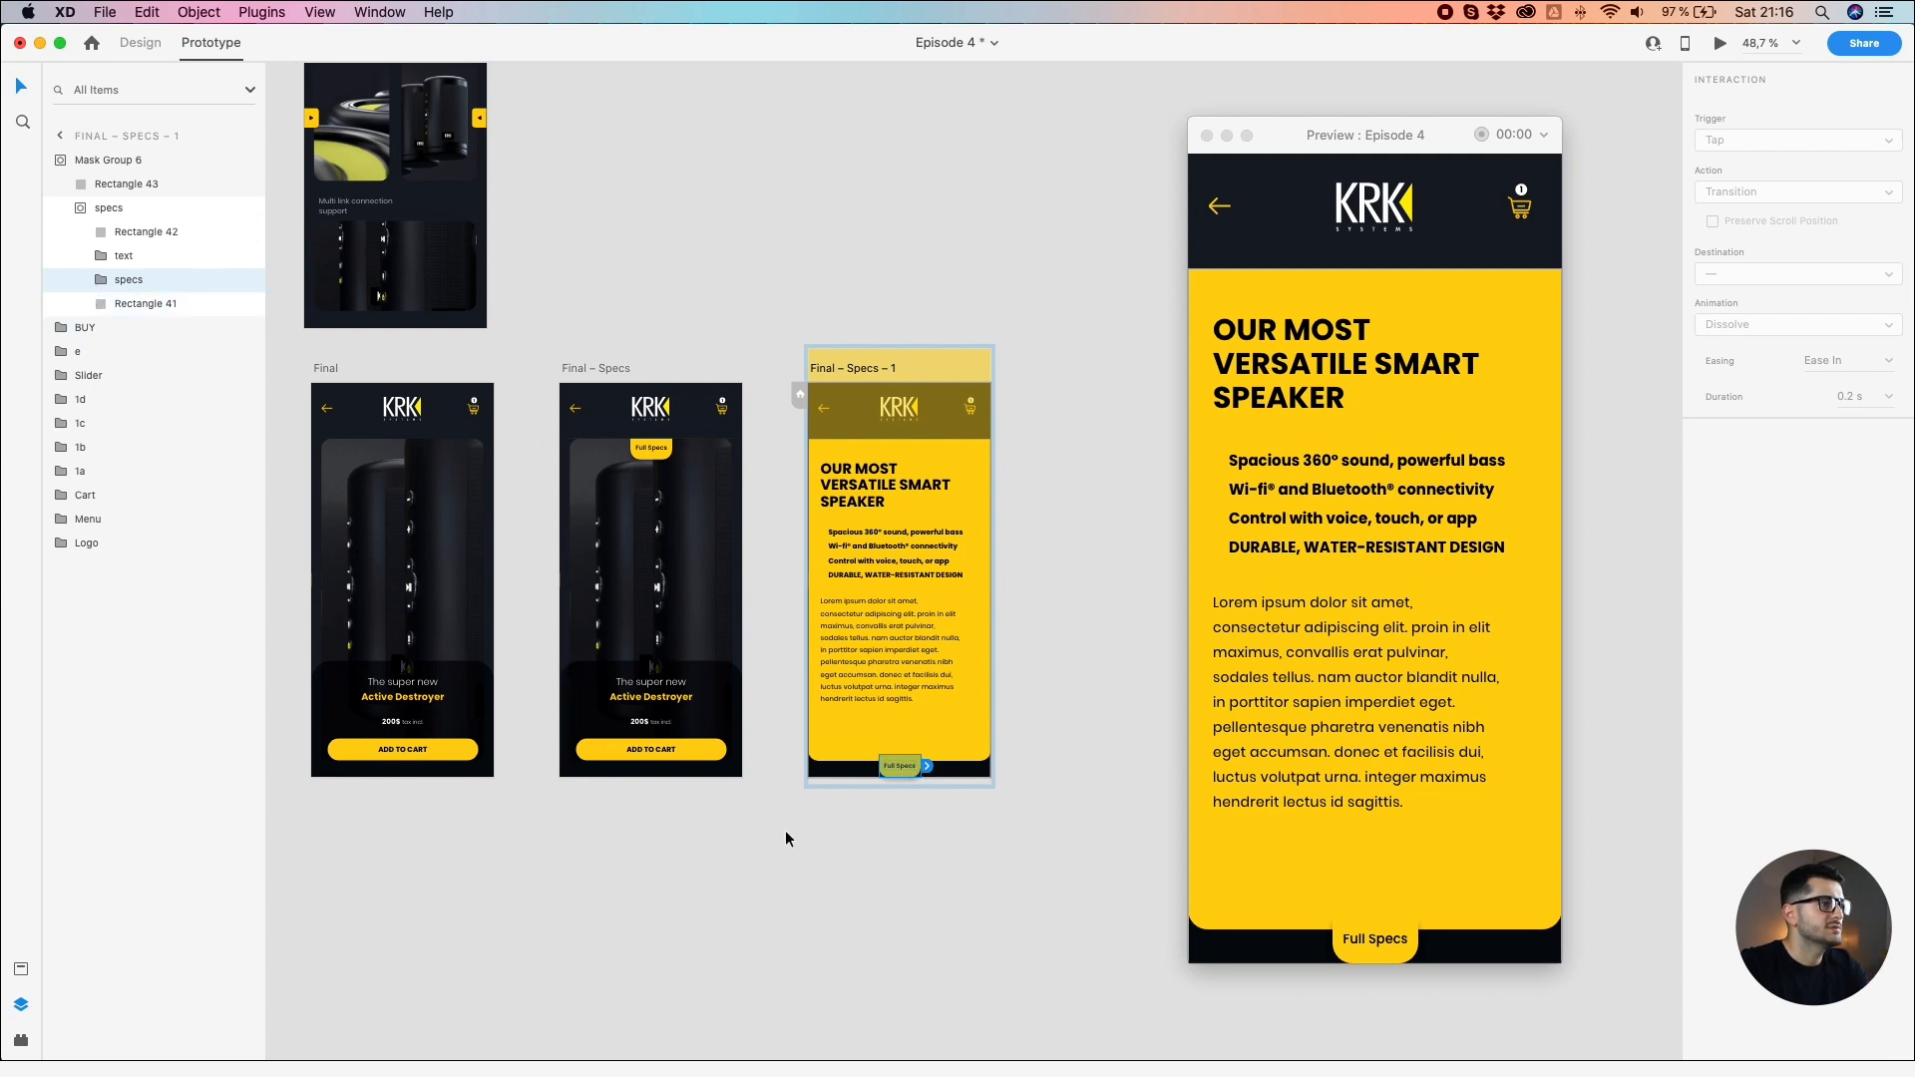
left_click_drag(926, 768, 702, 517)
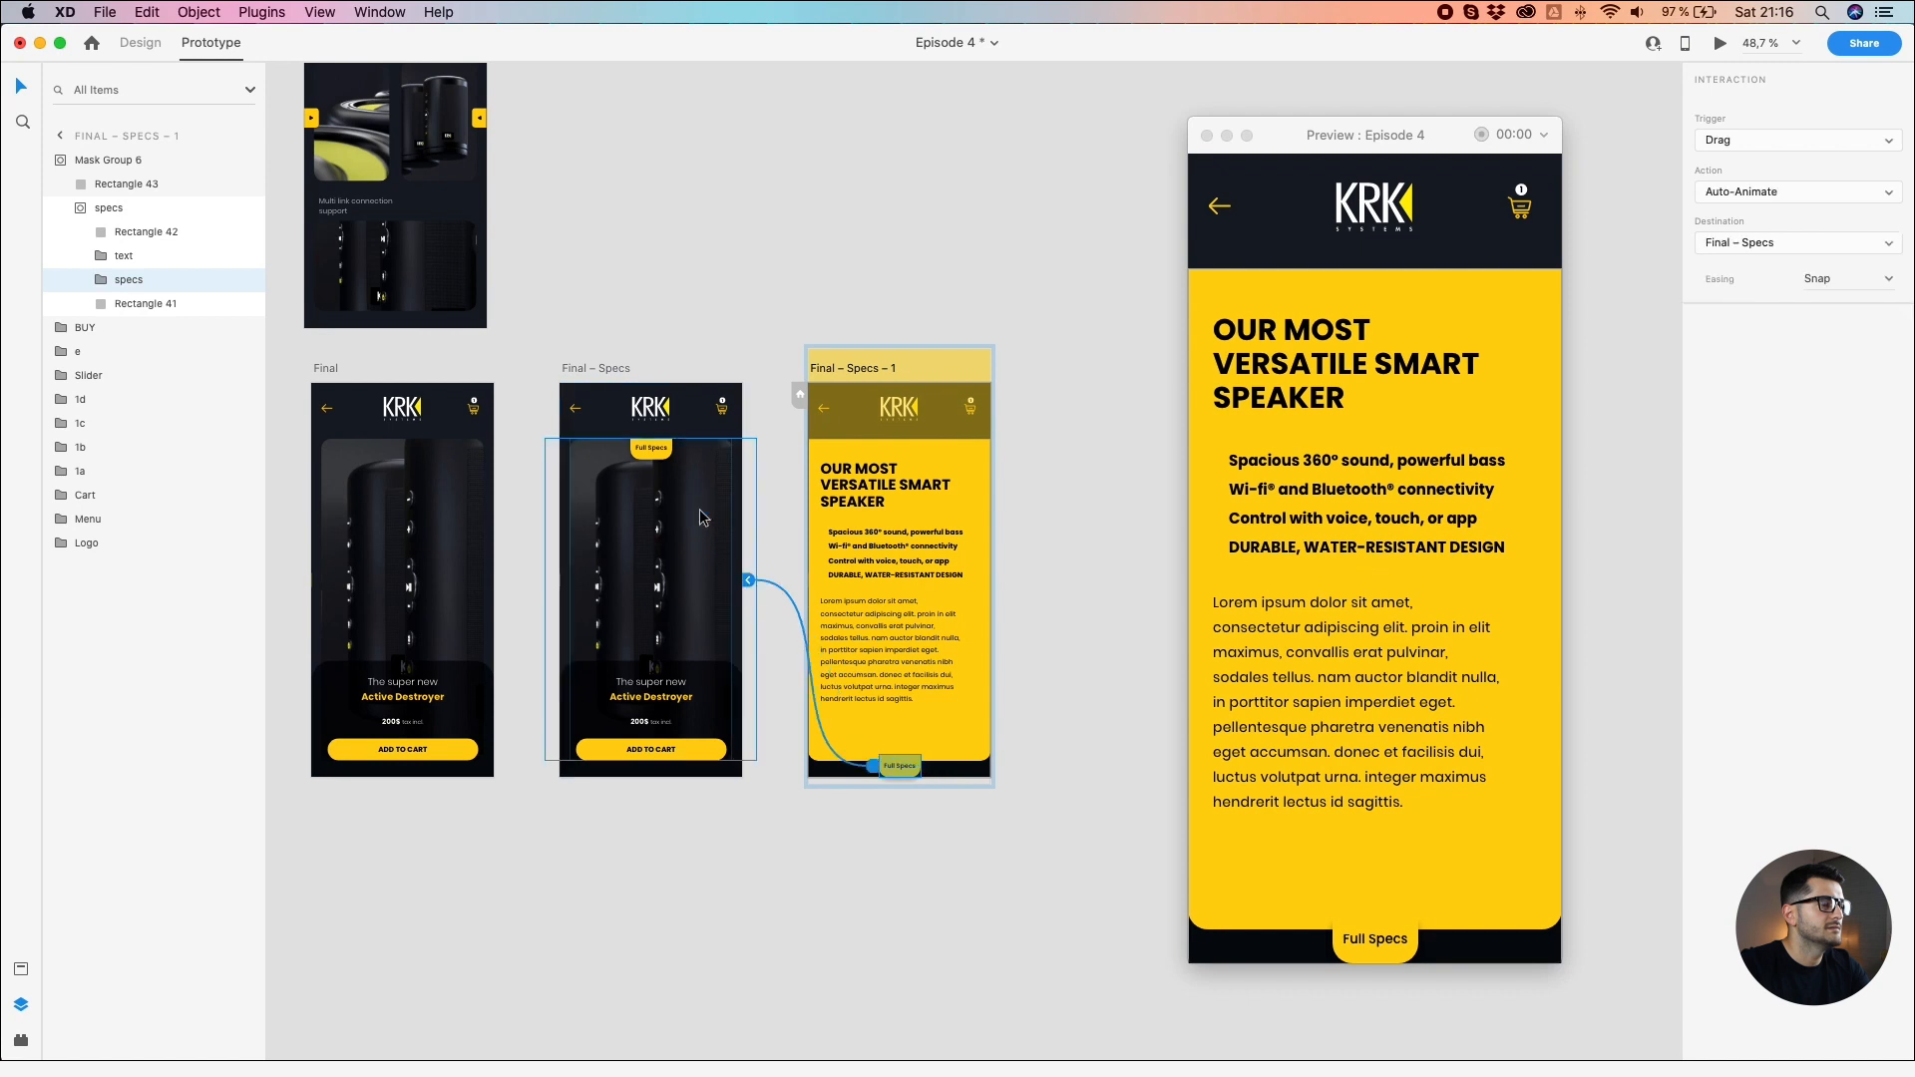
left_click(1777, 145)
left_click(1731, 125)
Step: Test closing and reopening the full specs panel through its tab in the preview
left_click(1378, 951)
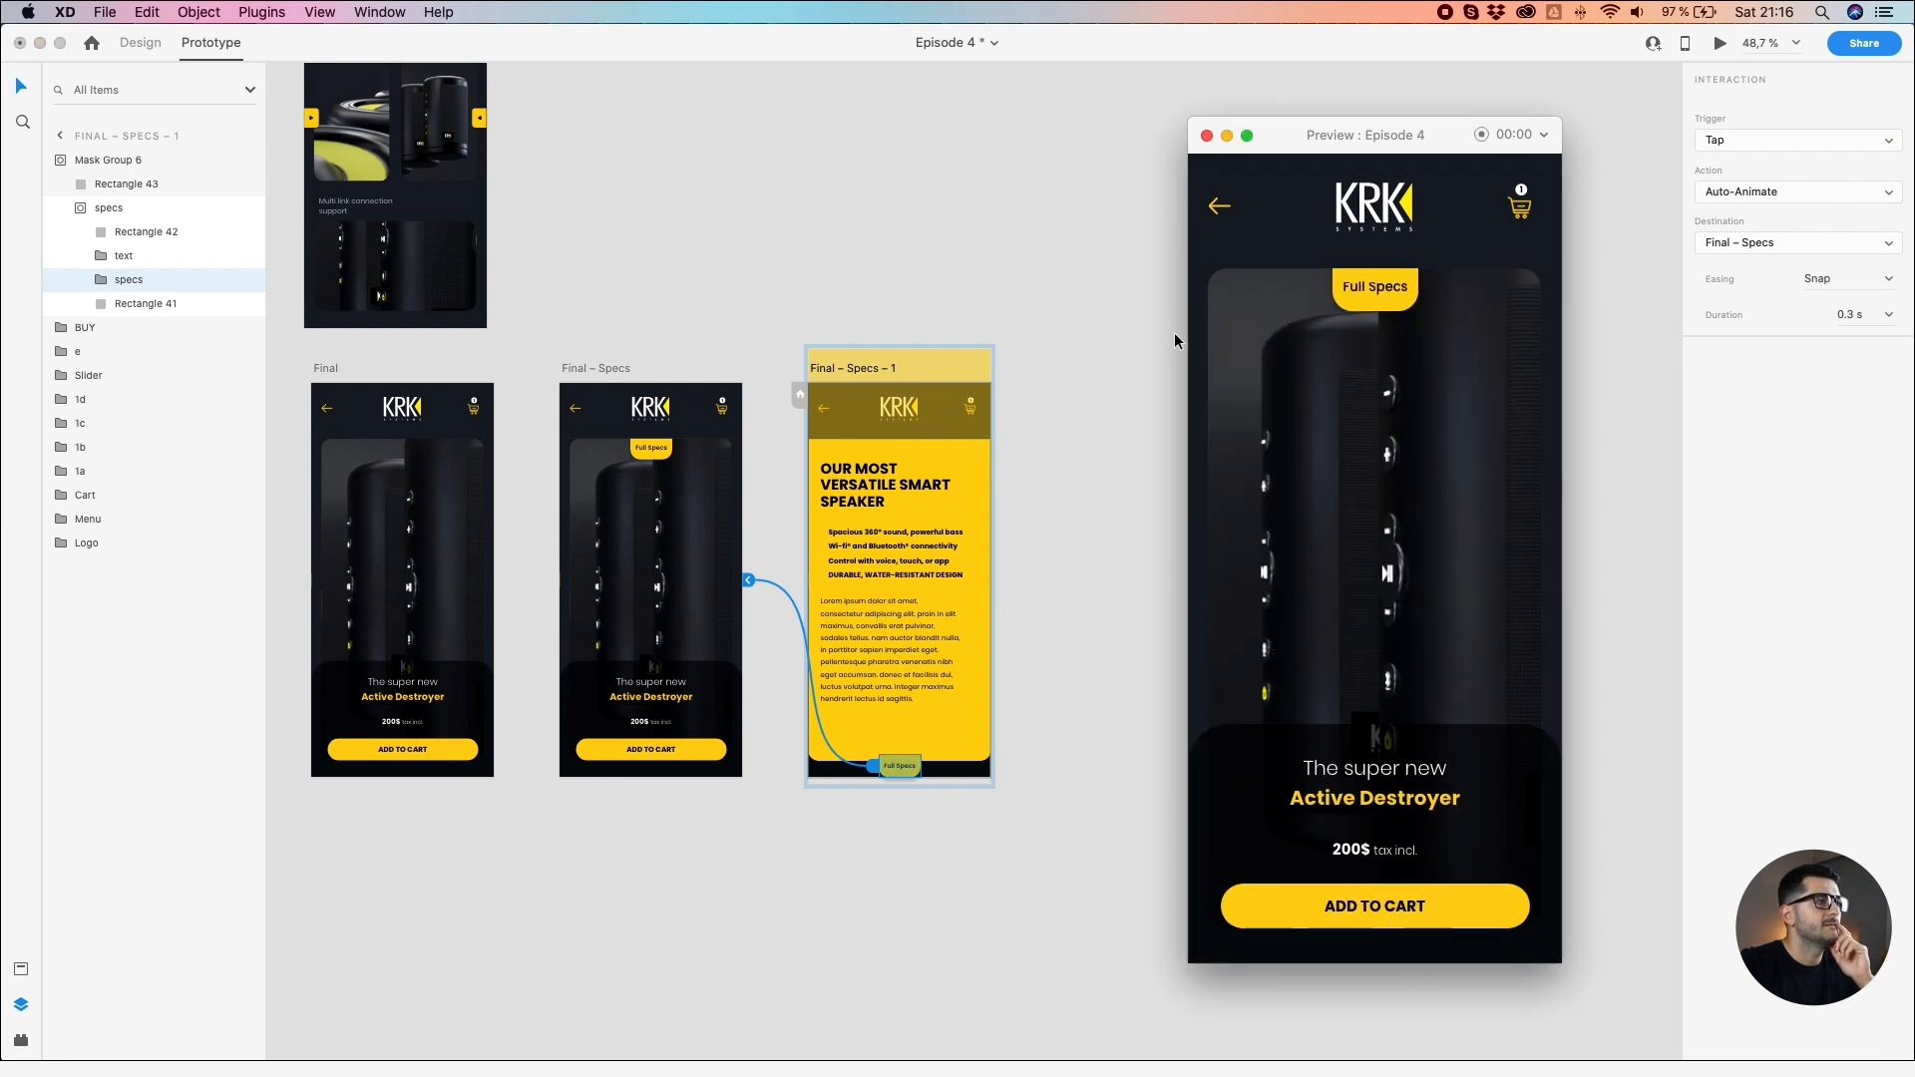
left_click(932, 291)
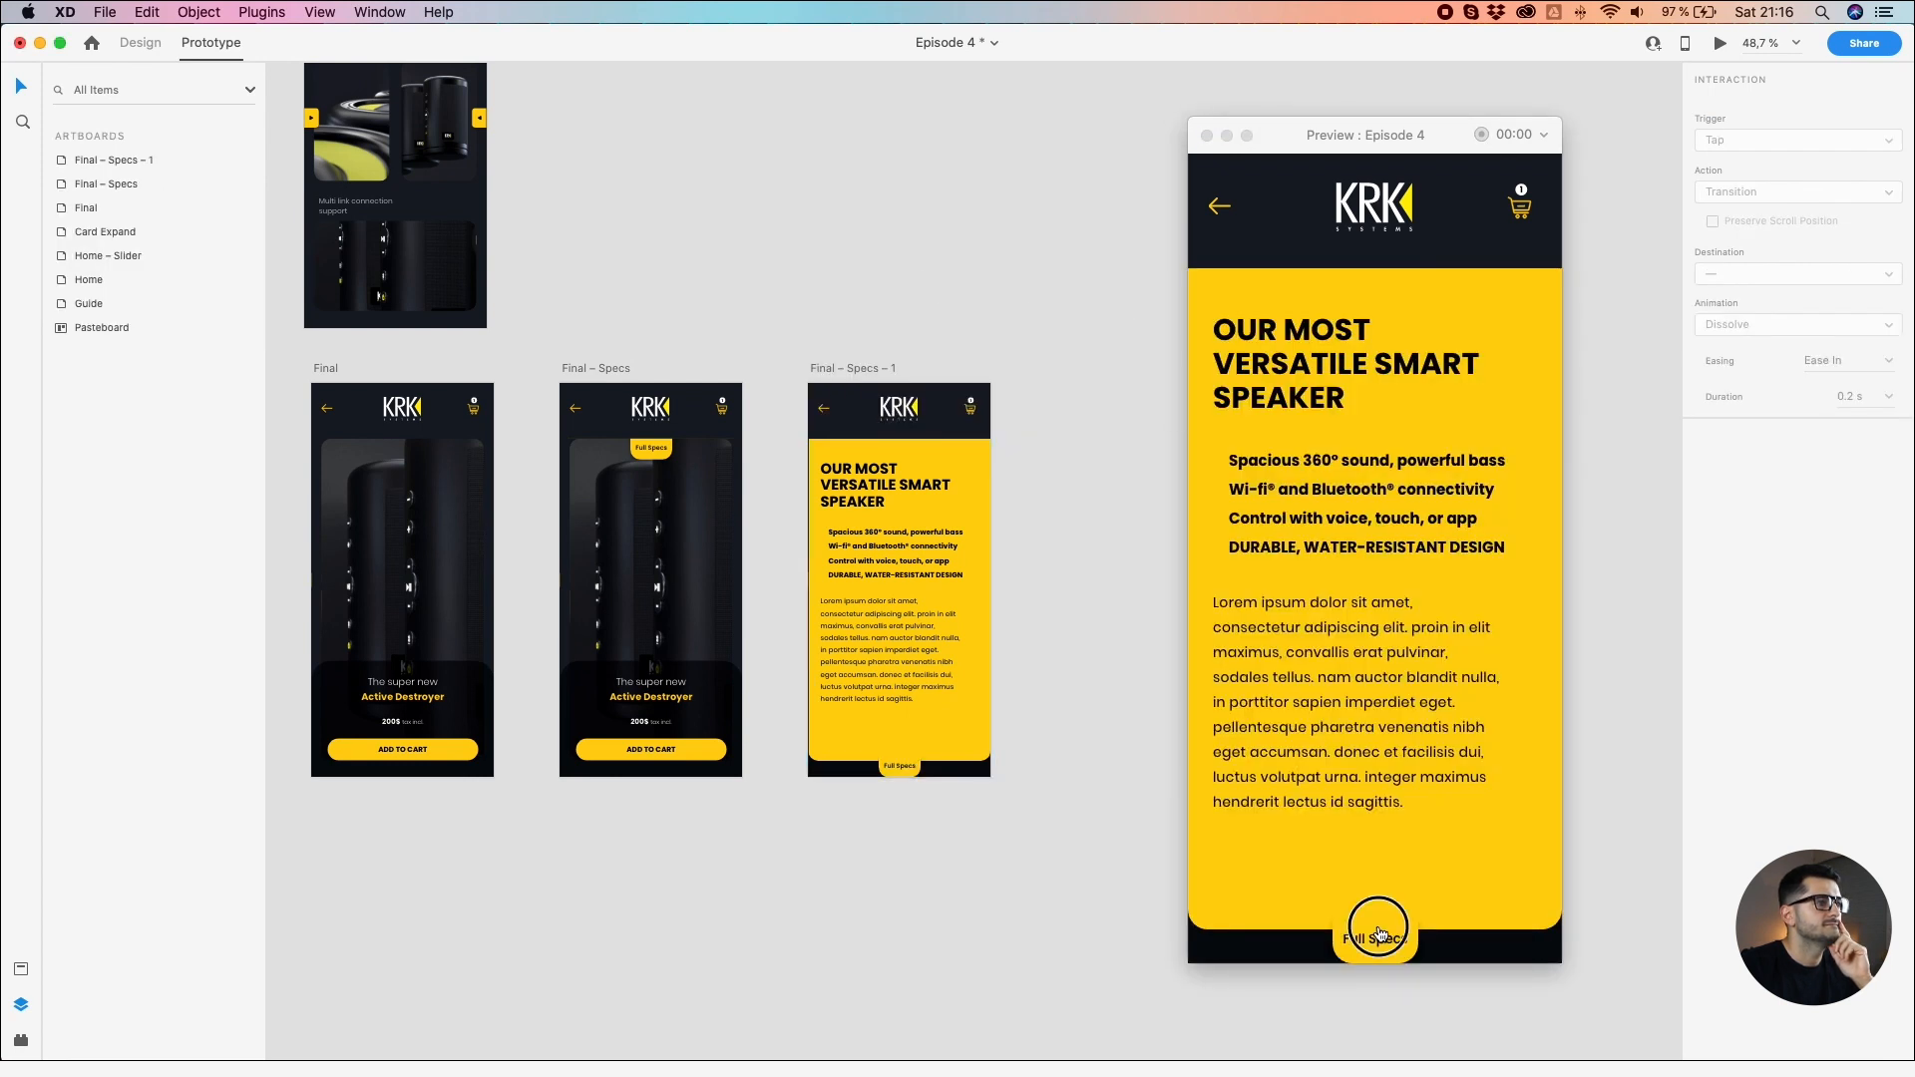
left_click(1380, 934)
left_click(1374, 299)
left_click_drag(1396, 780, 1374, 981)
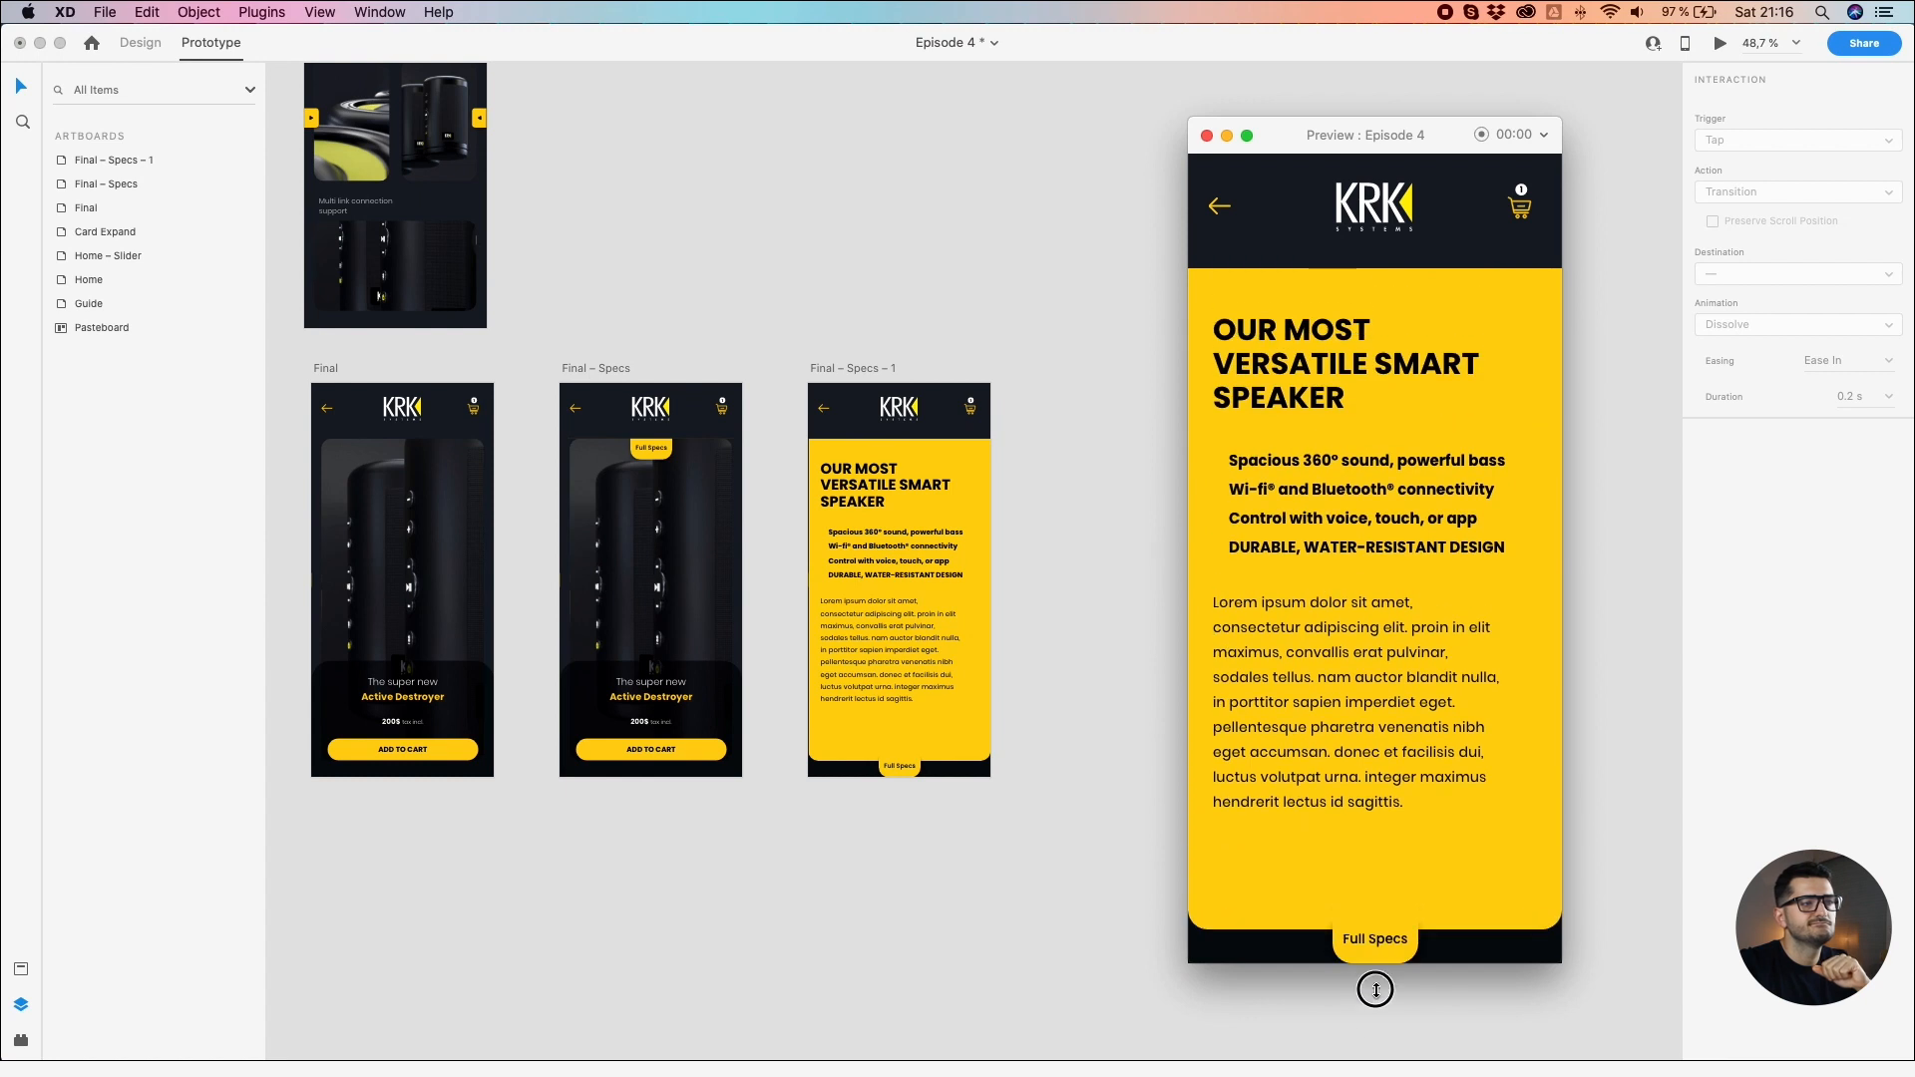
left_click(1374, 952)
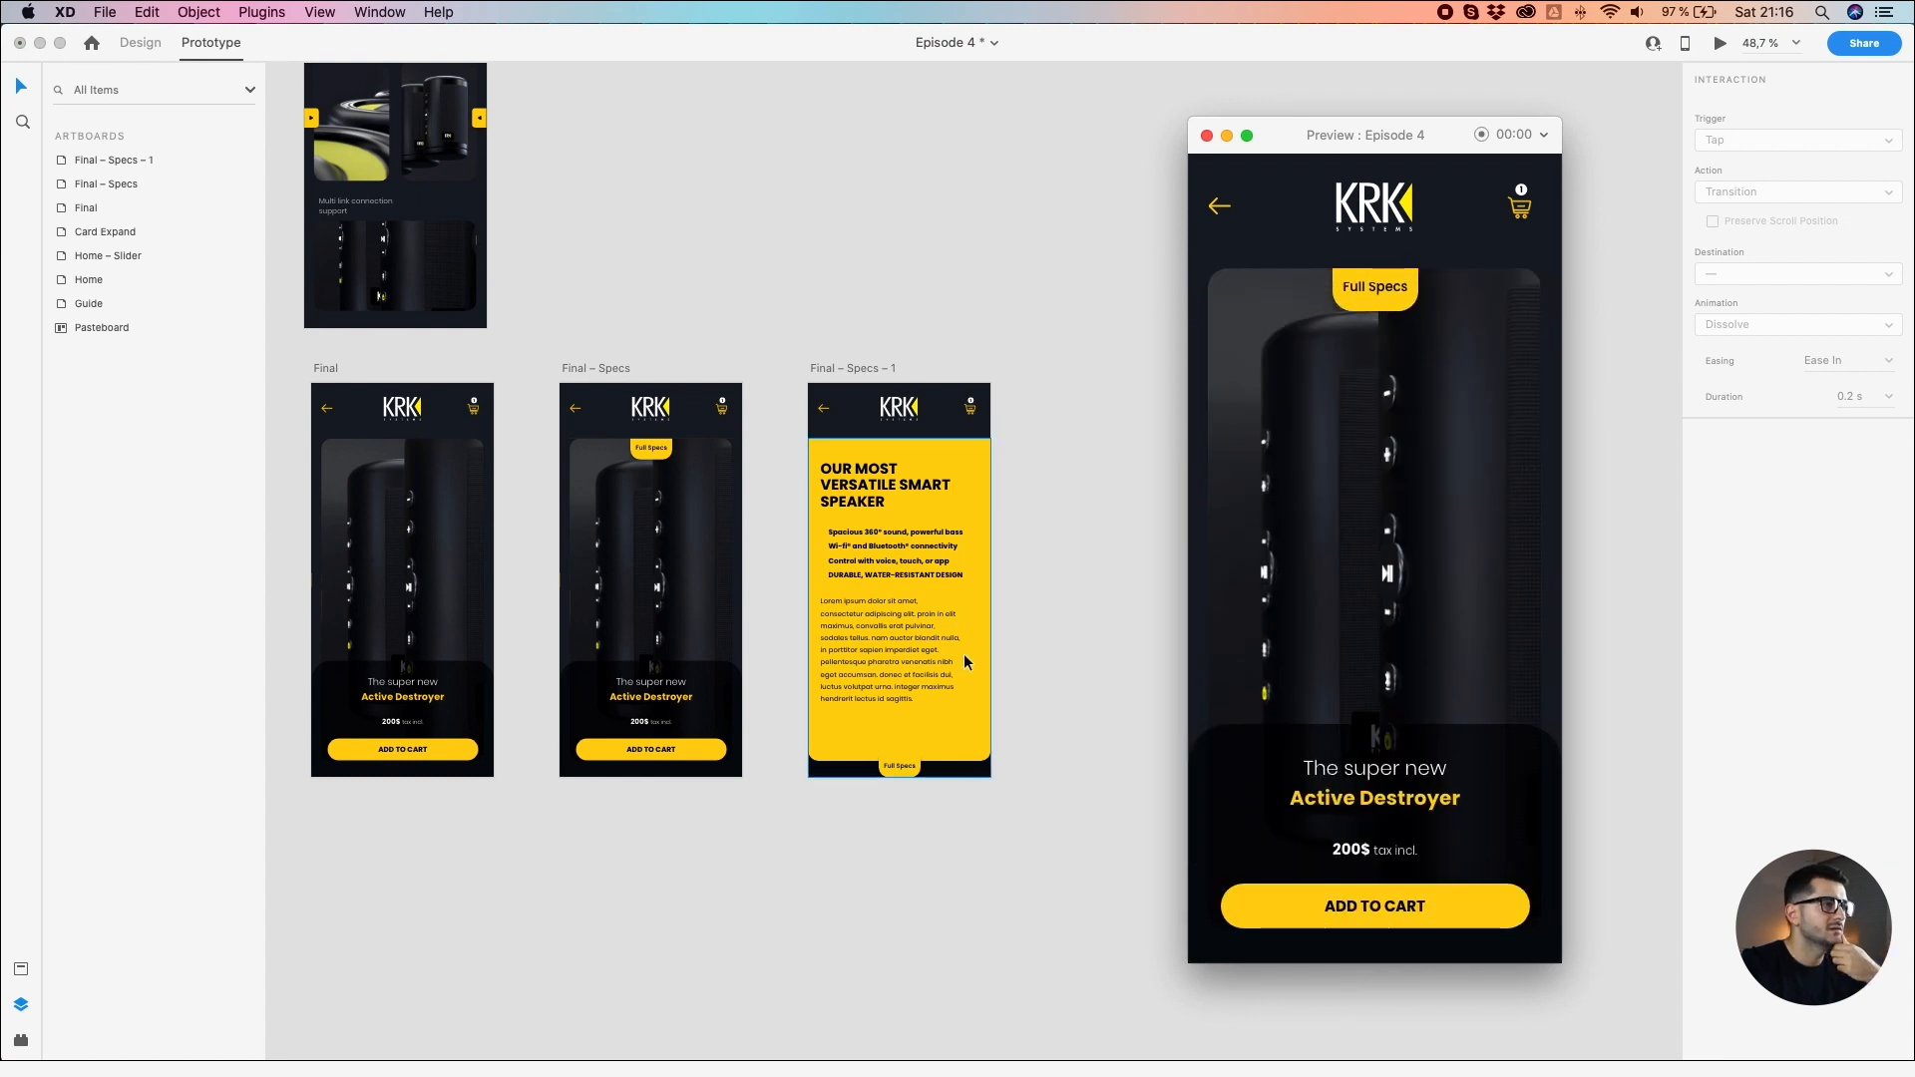
Step: Set the duration of the return link from Final – Specs – 1 to Final – Specs to 0.6 s
left_click(907, 768)
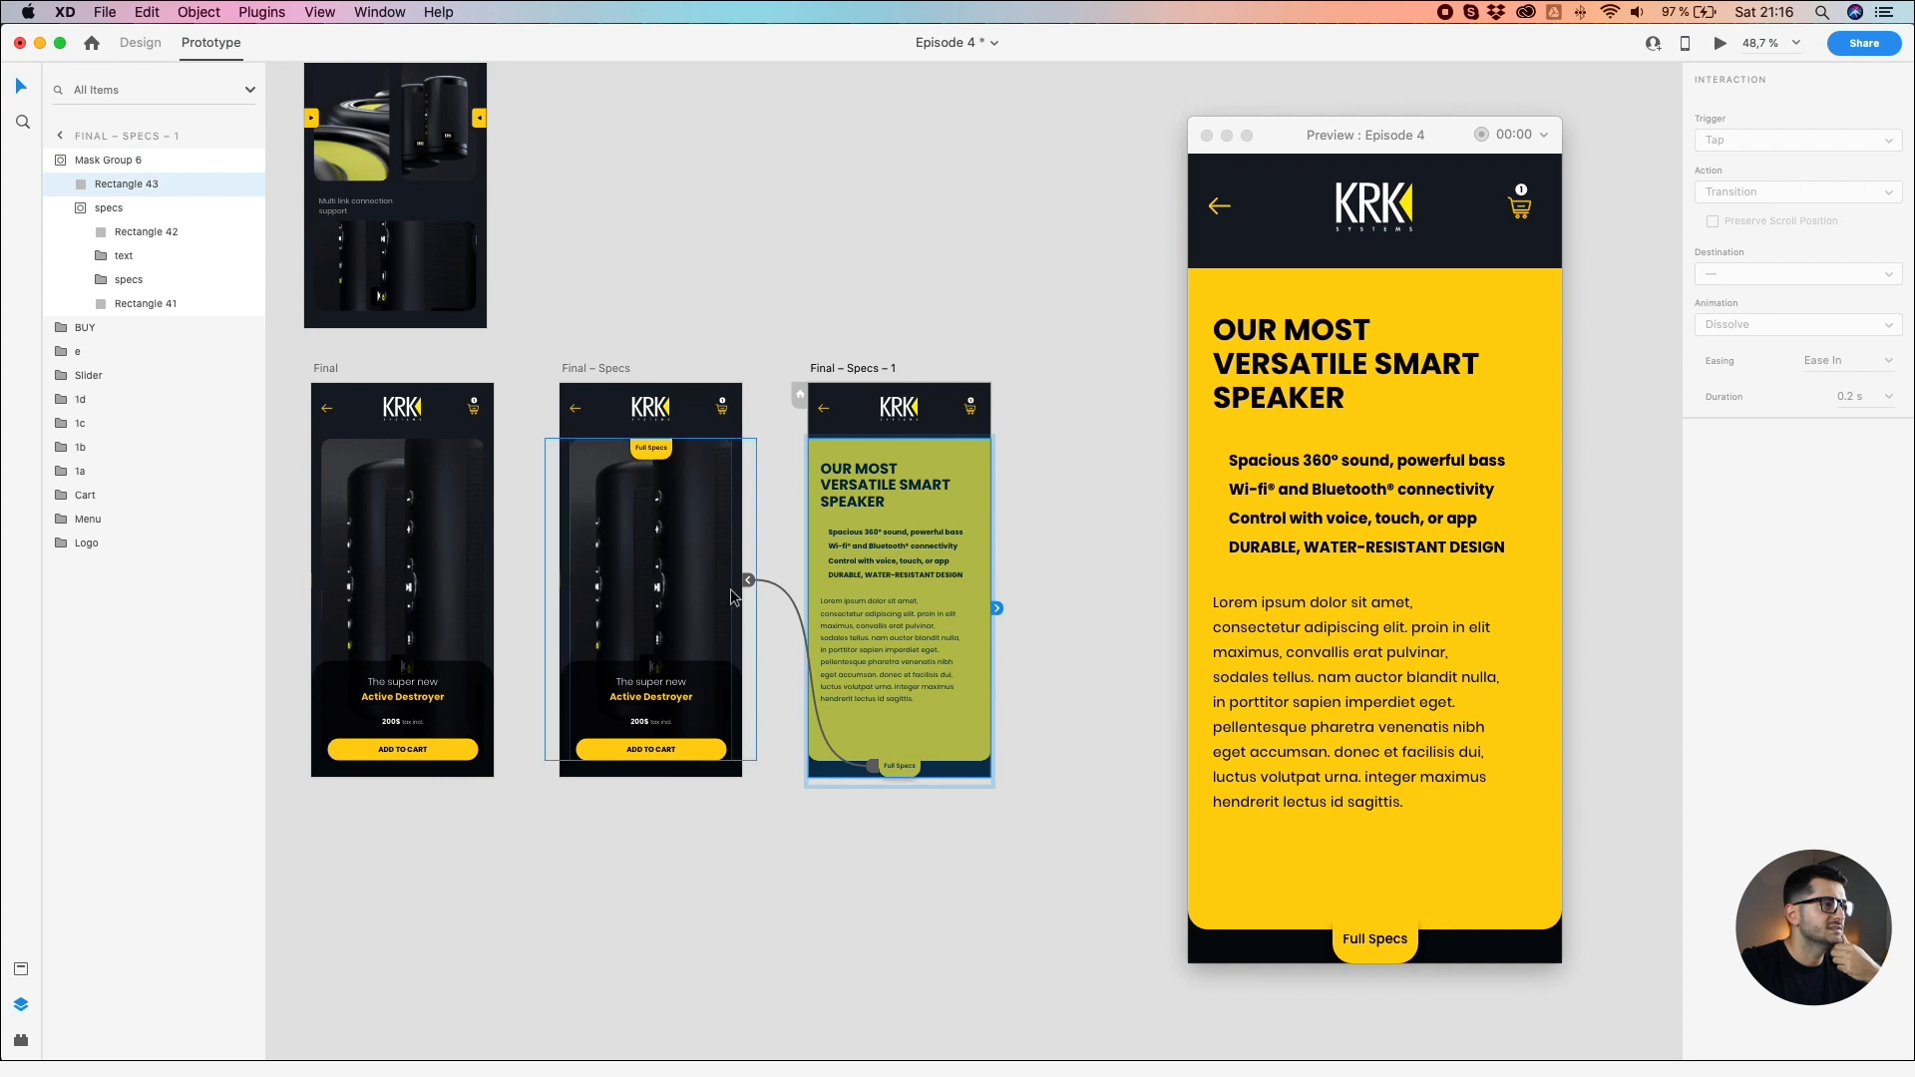
left_click_drag(748, 589, 747, 587)
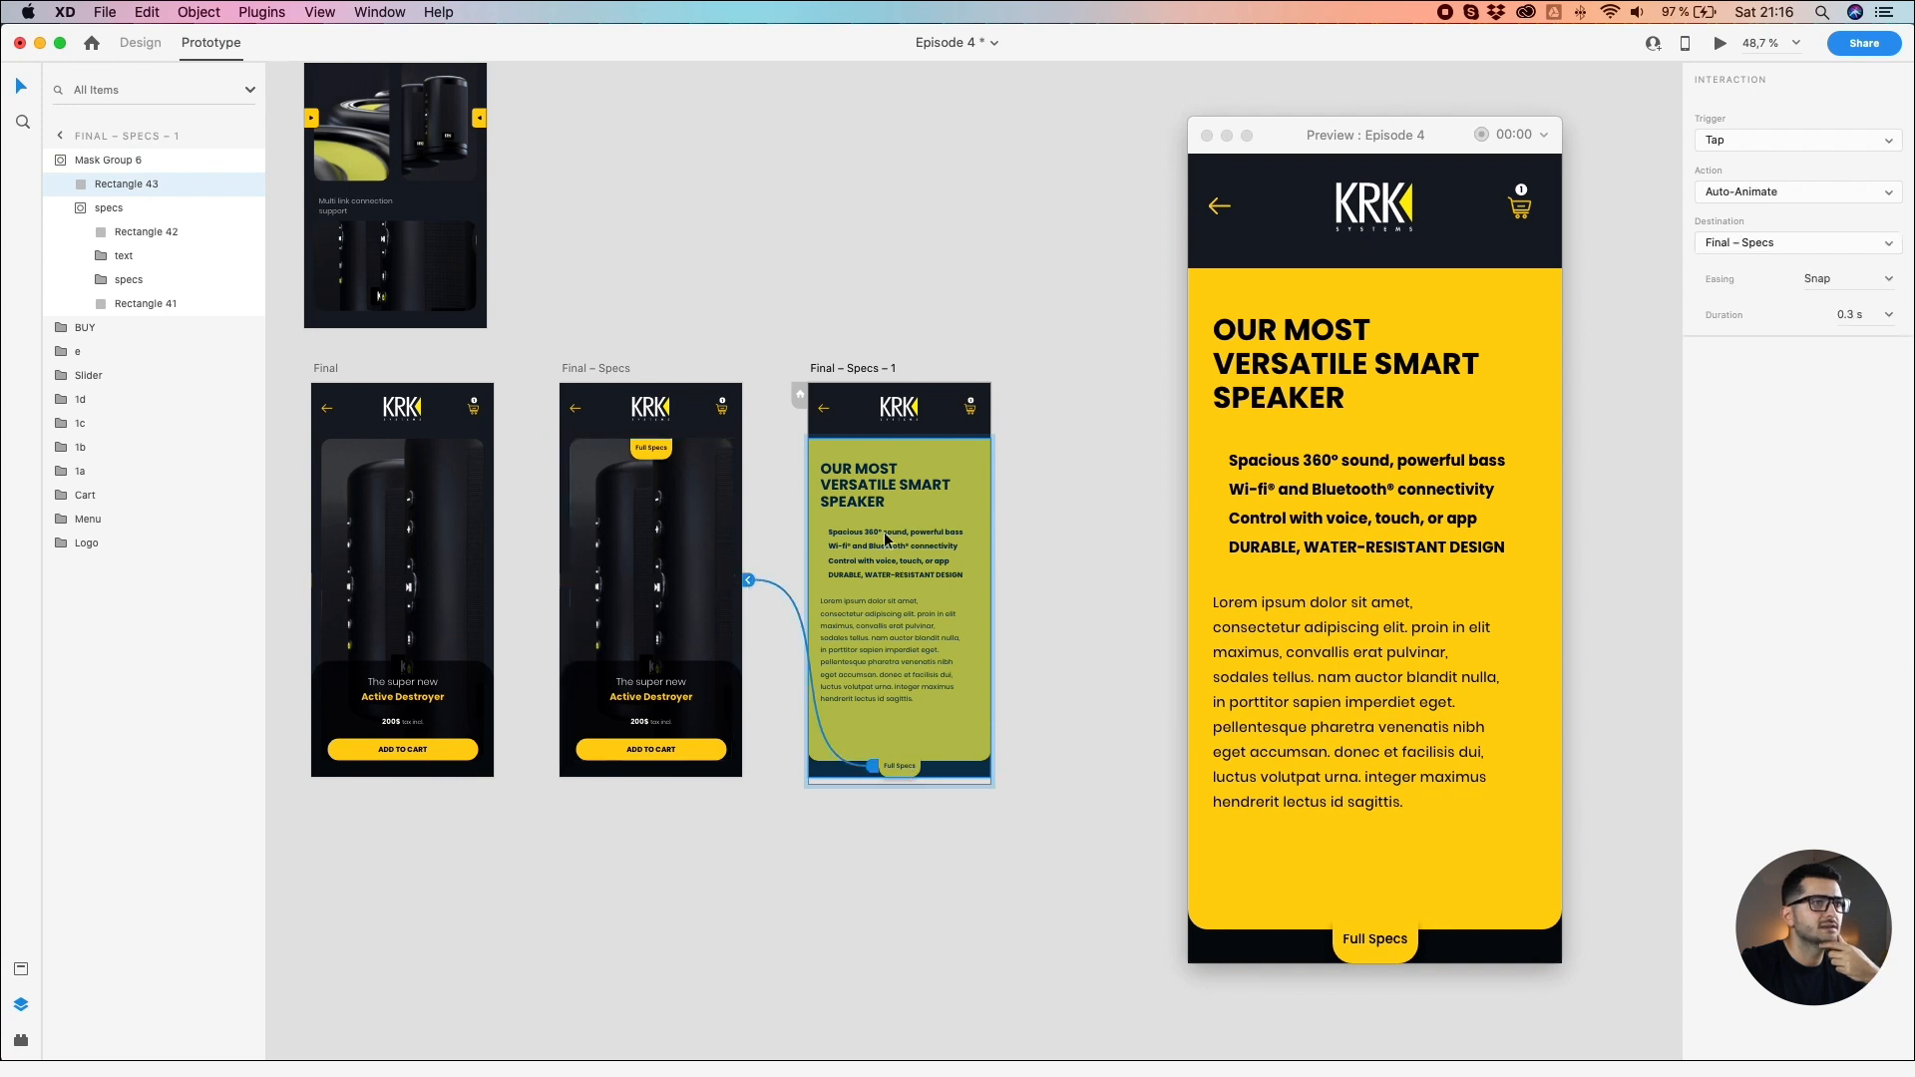
left_click(1889, 314)
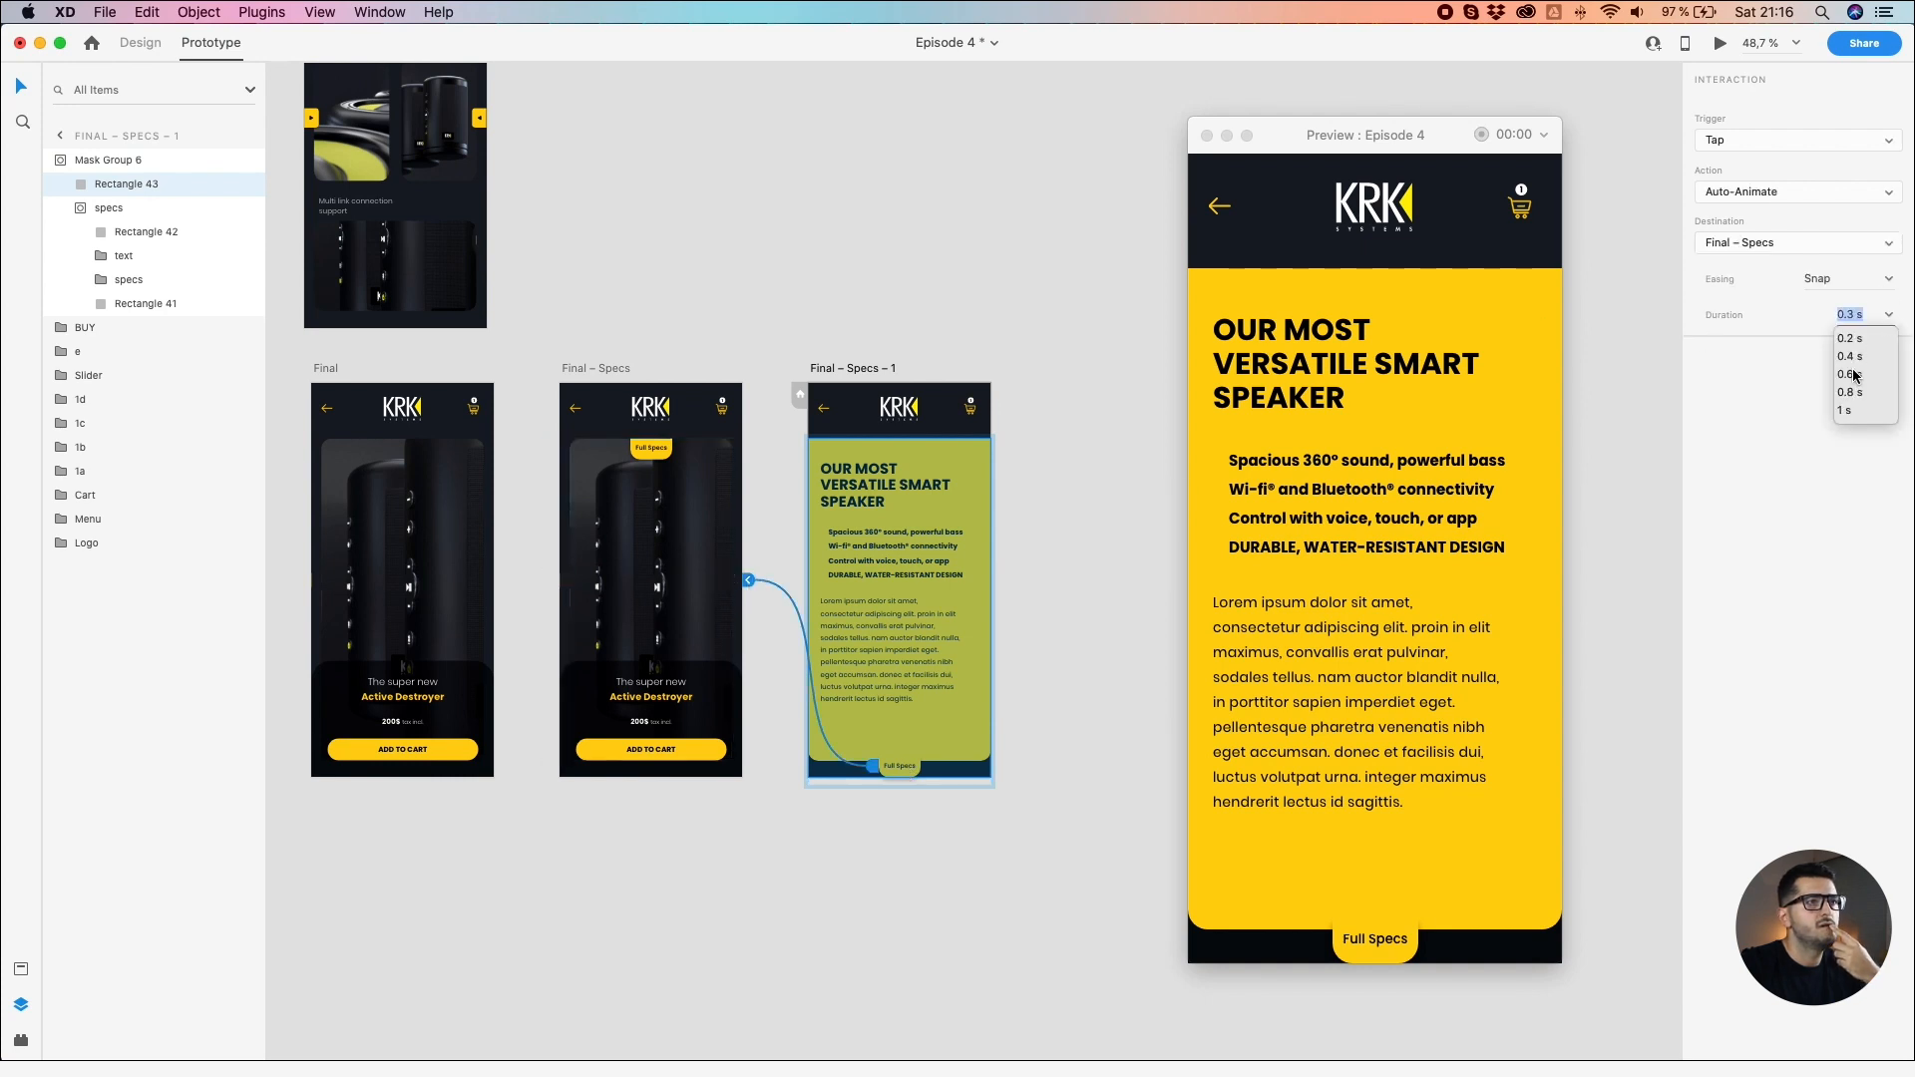
left_click(1850, 374)
left_click(1032, 295)
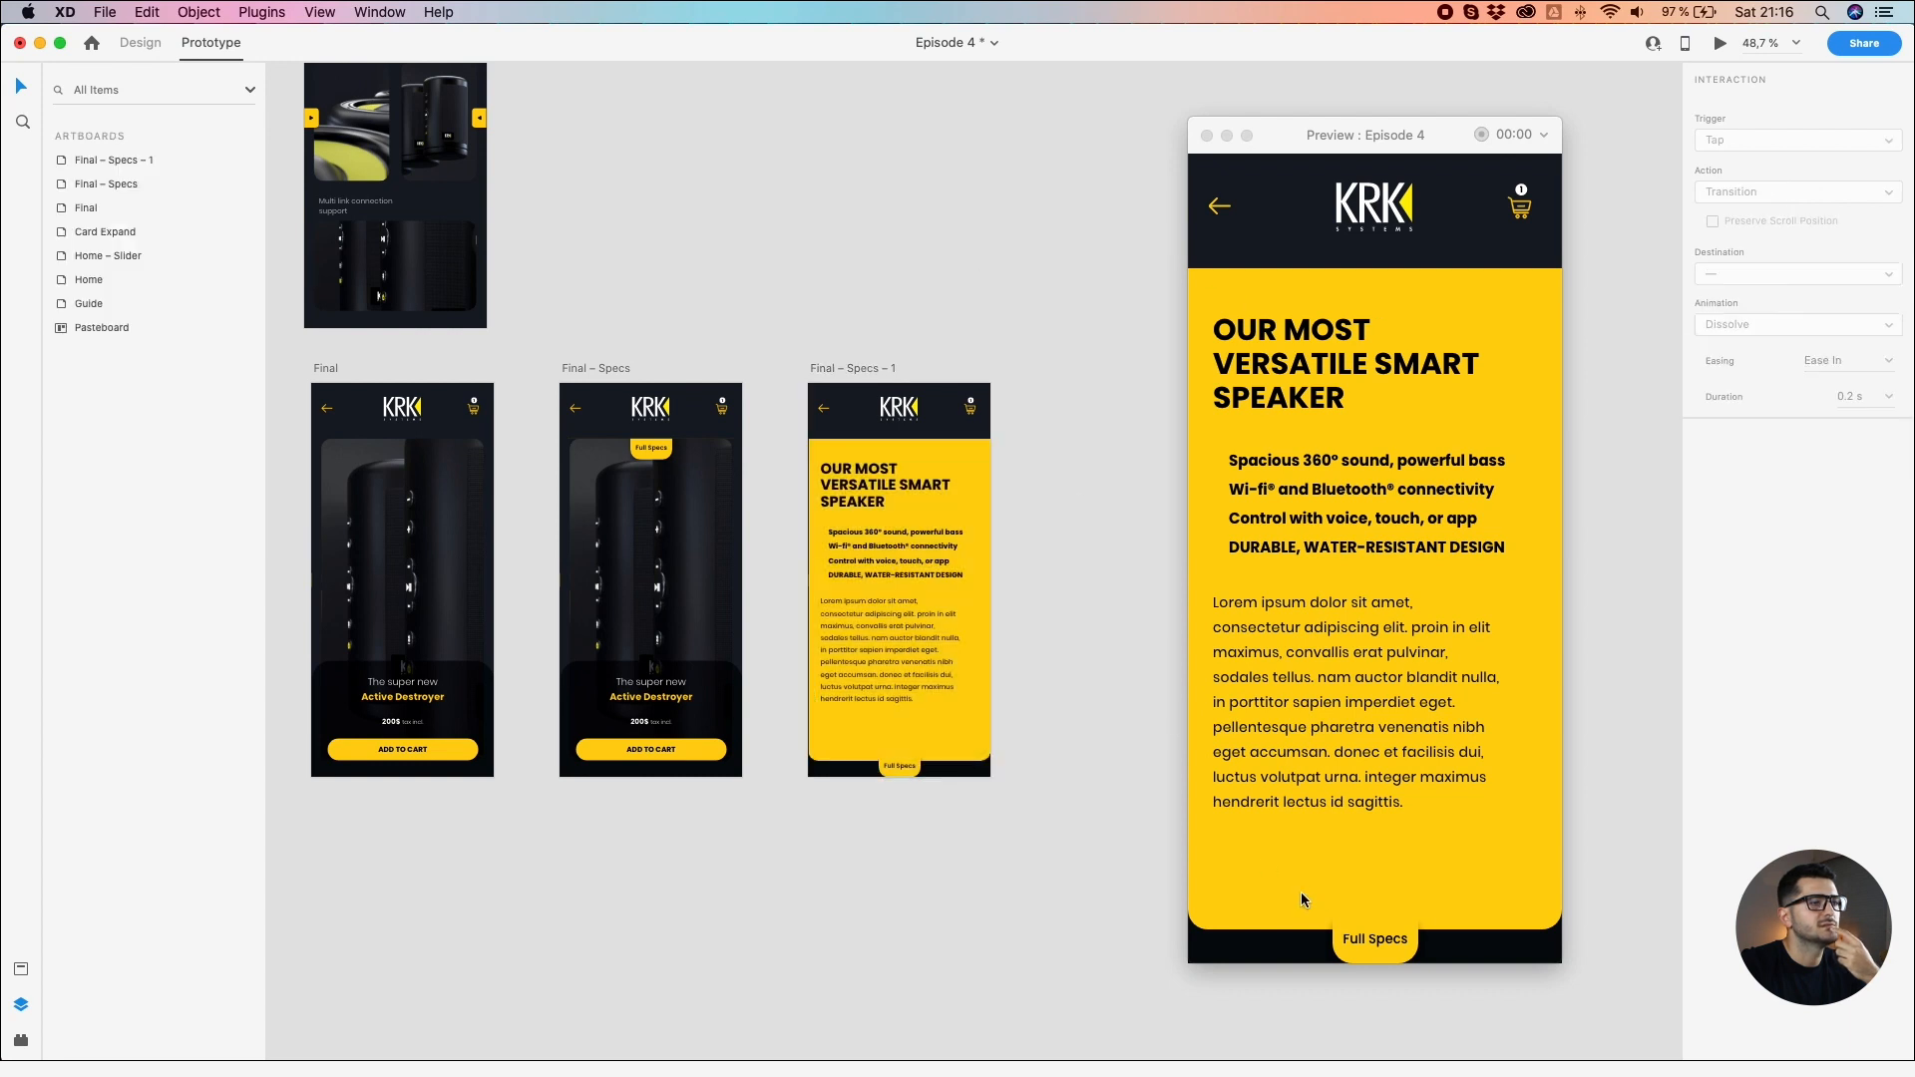
Step: Check the slower closing animation in the preview by repeatedly closing and opening the full specs panel
left_click(1356, 936)
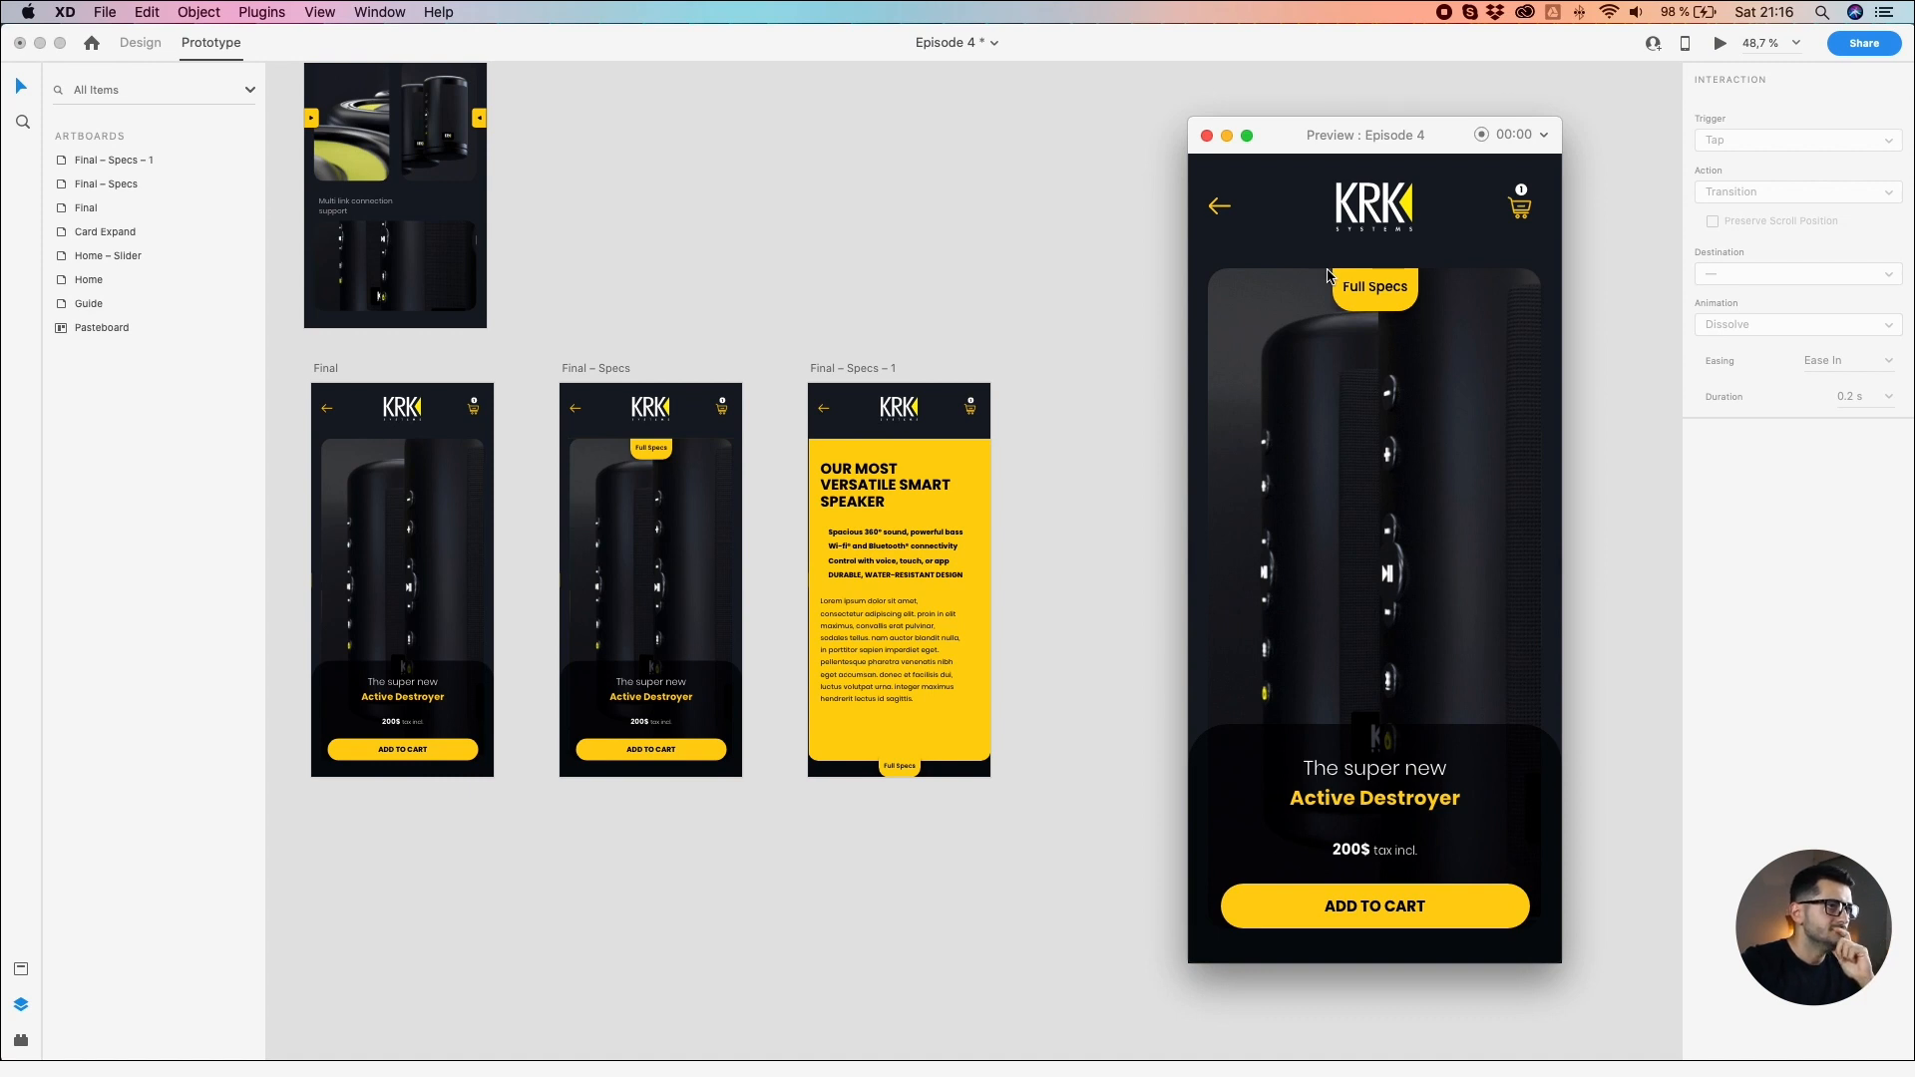
left_click(1359, 291)
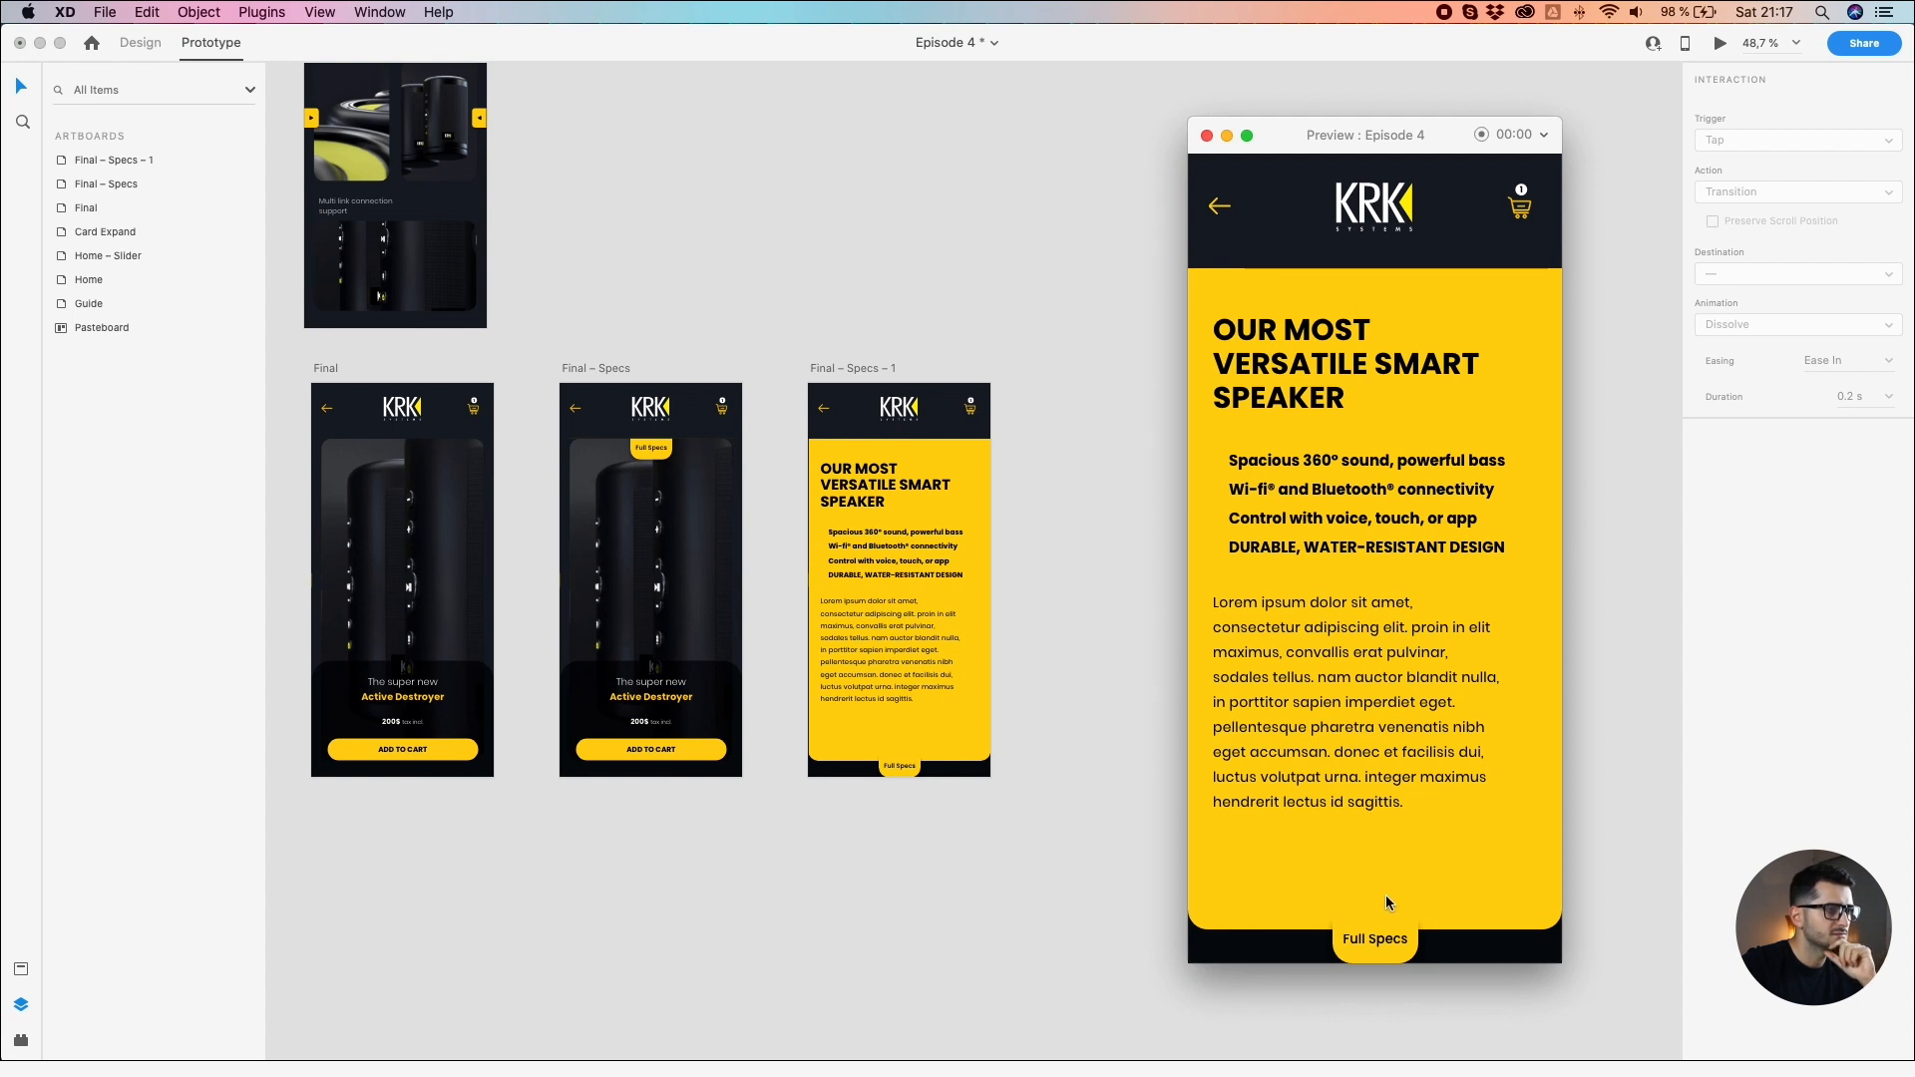
left_click(1375, 941)
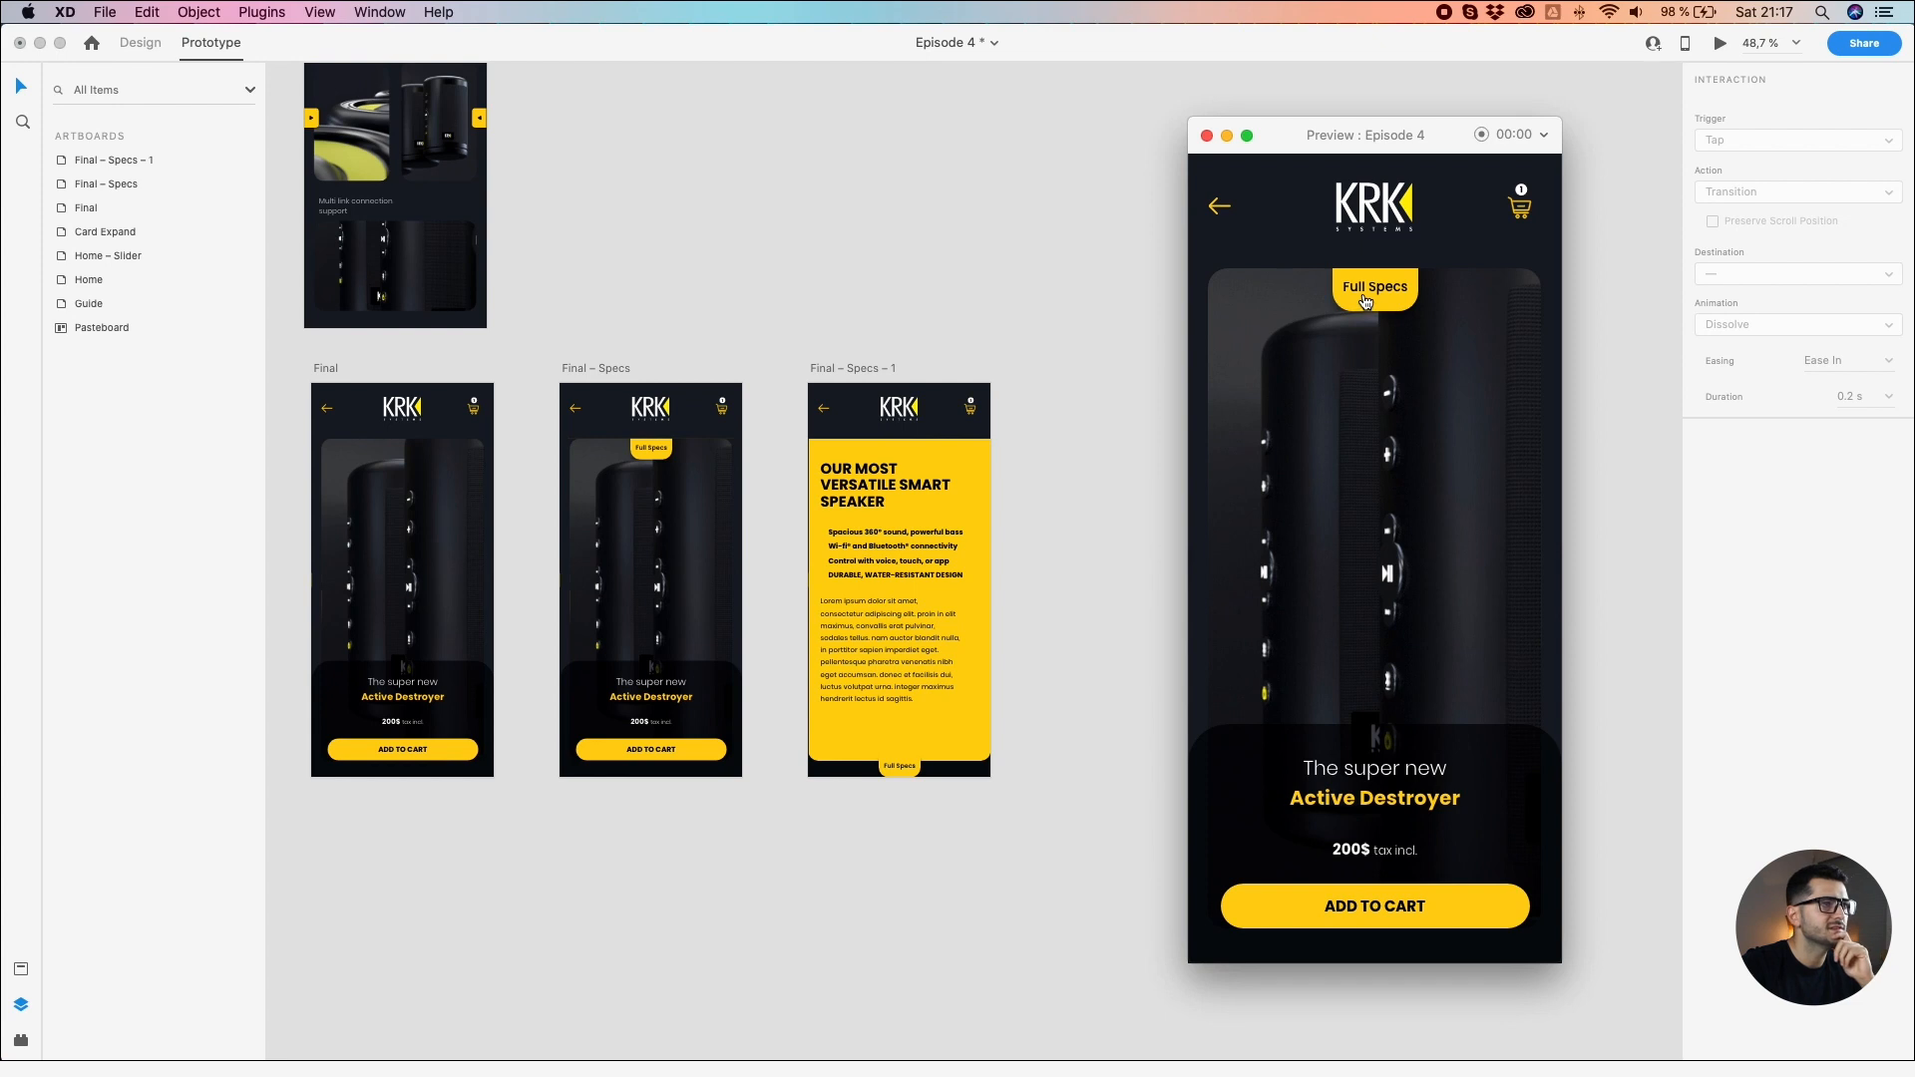
left_click(1365, 304)
left_click(1399, 945)
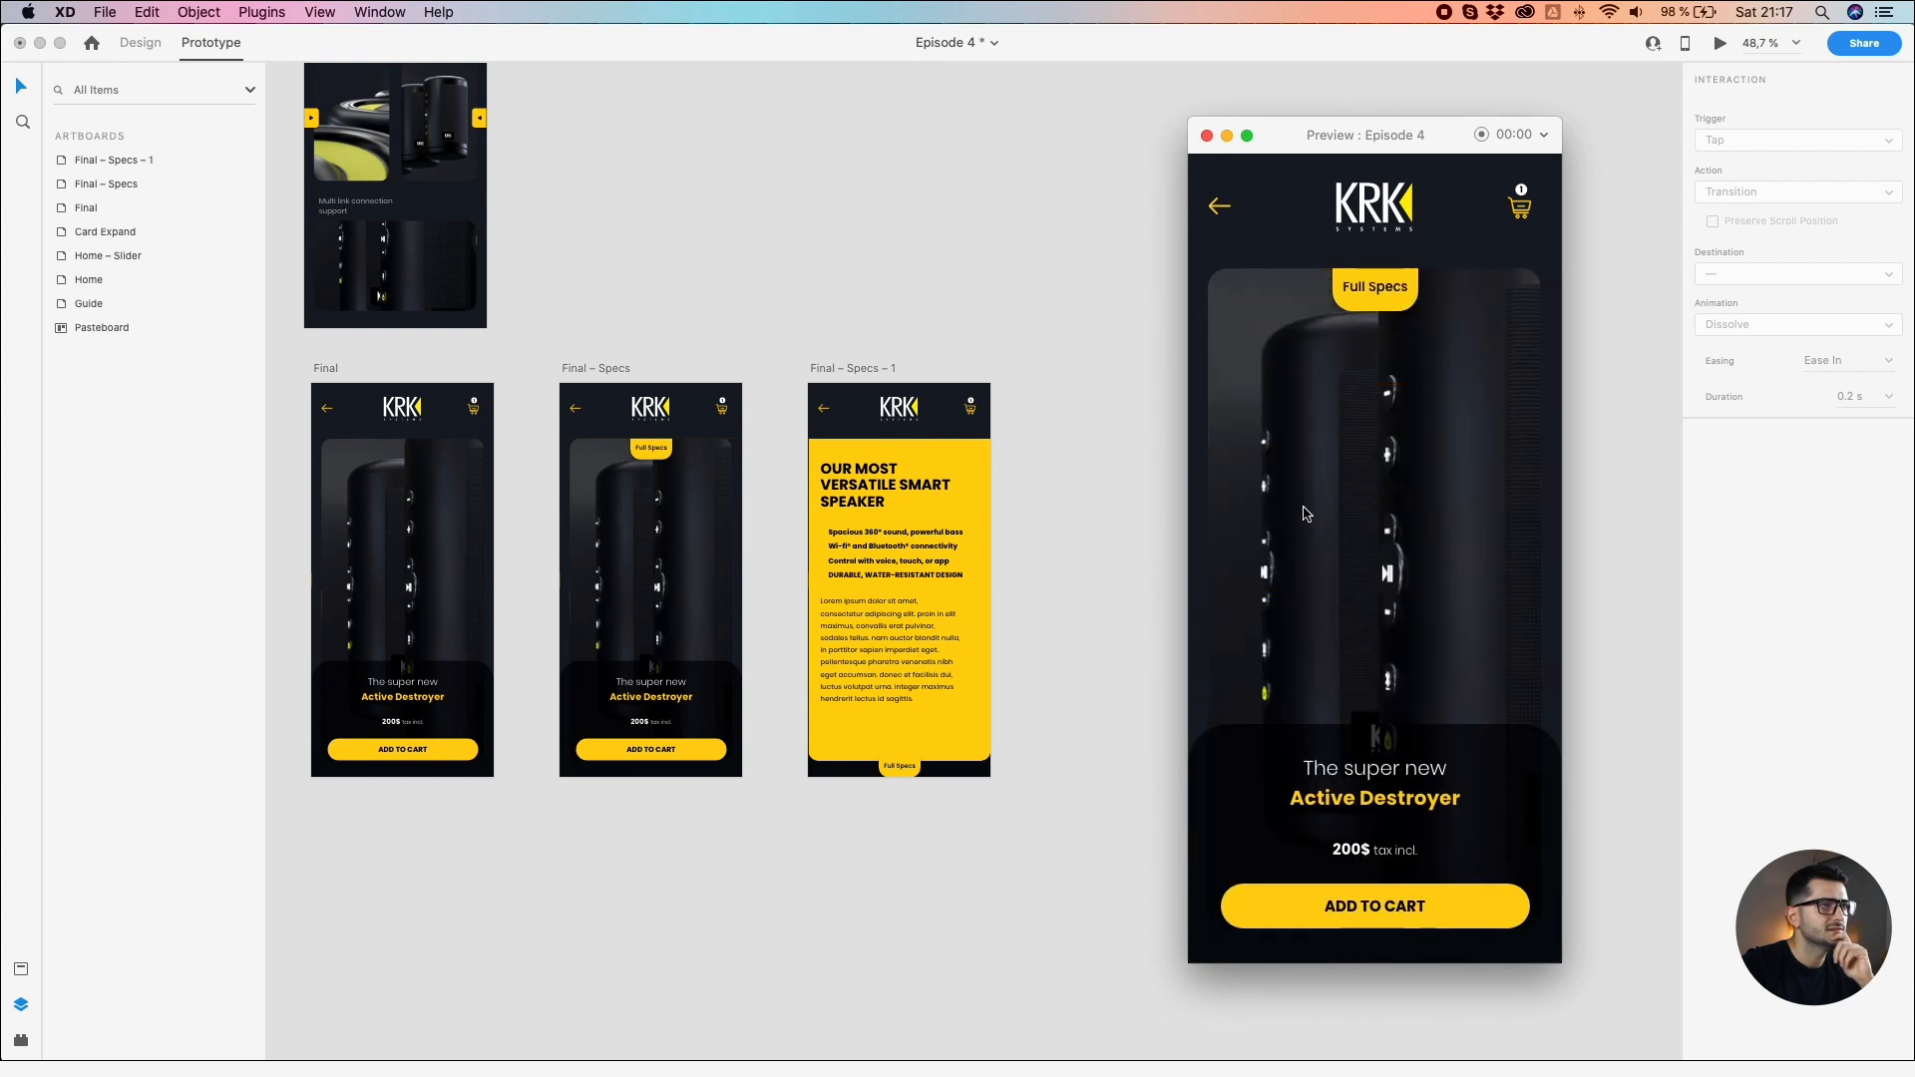
left_click(1051, 309)
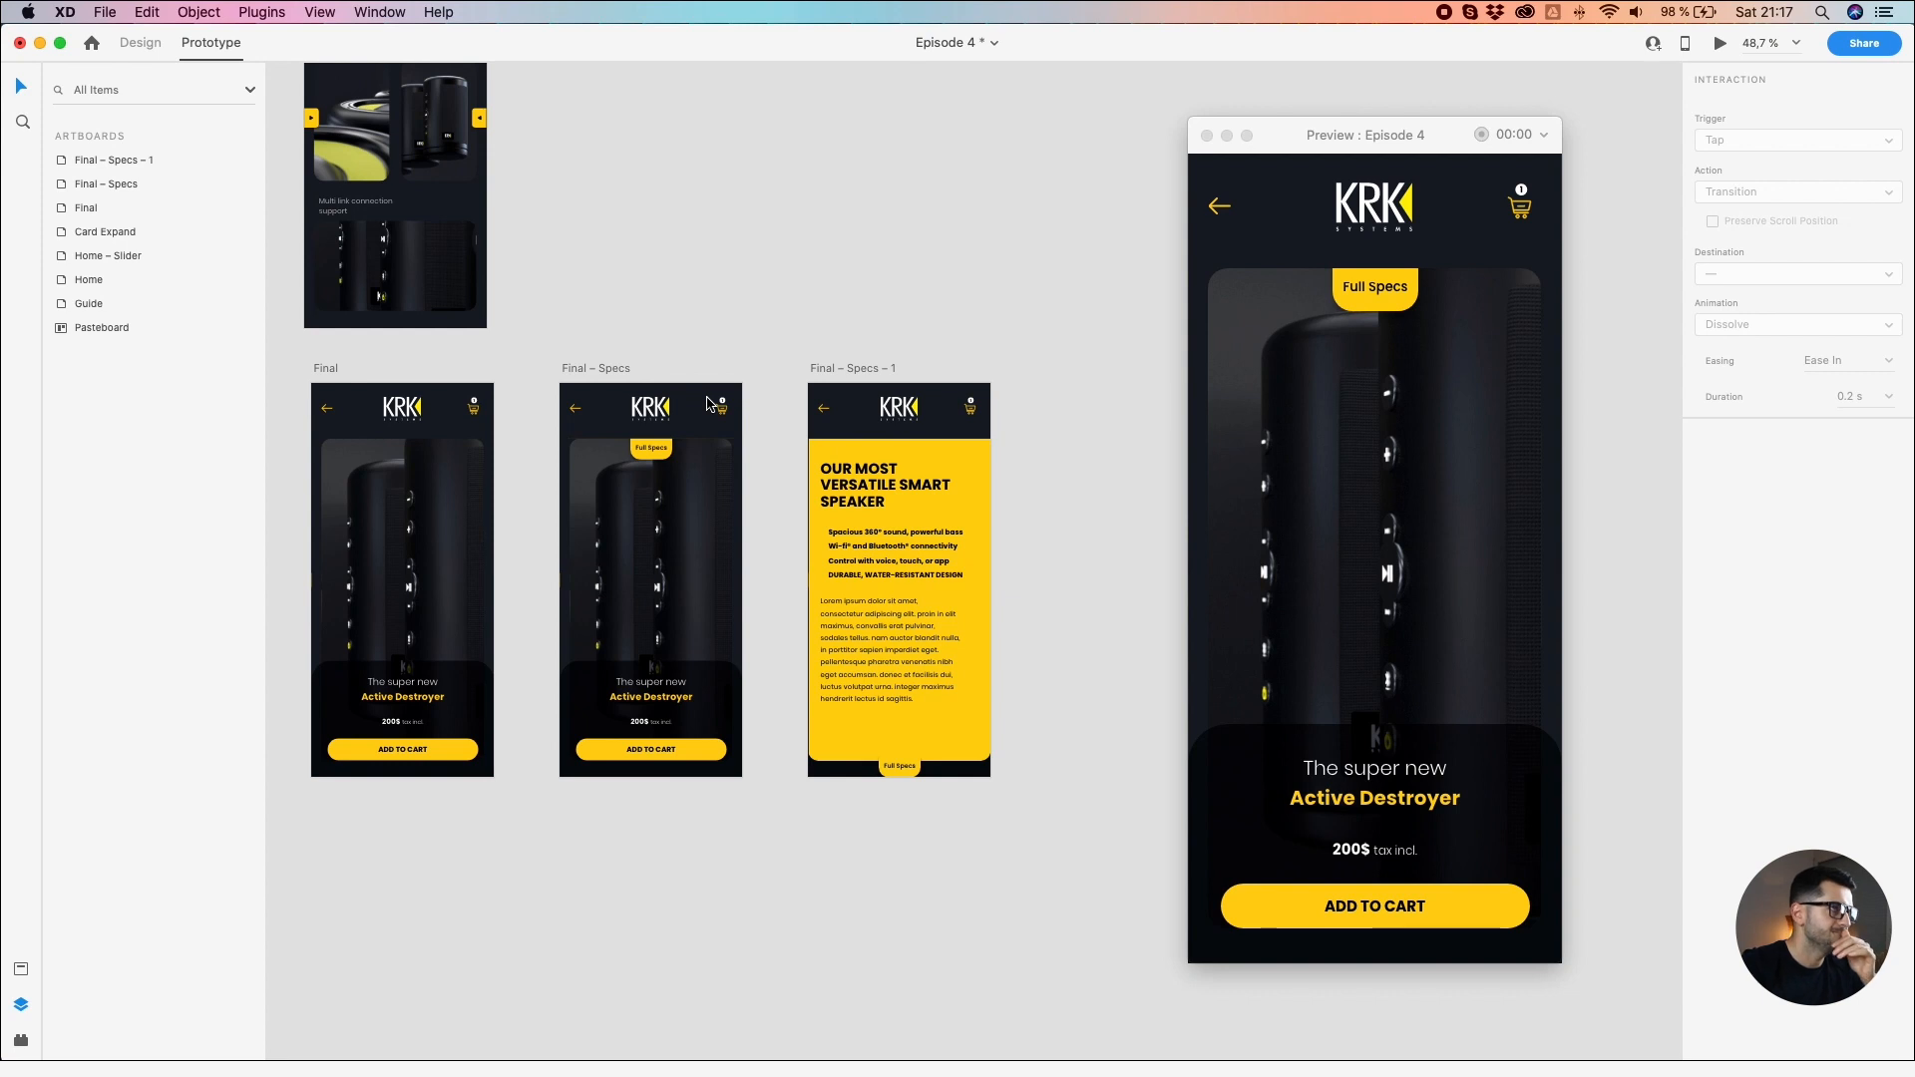
Step: Preview the whole flow from the Home artboard: swipe the slider, open the speaker card, and open and close the full specs
left_click_drag(660, 277, 1146, 483)
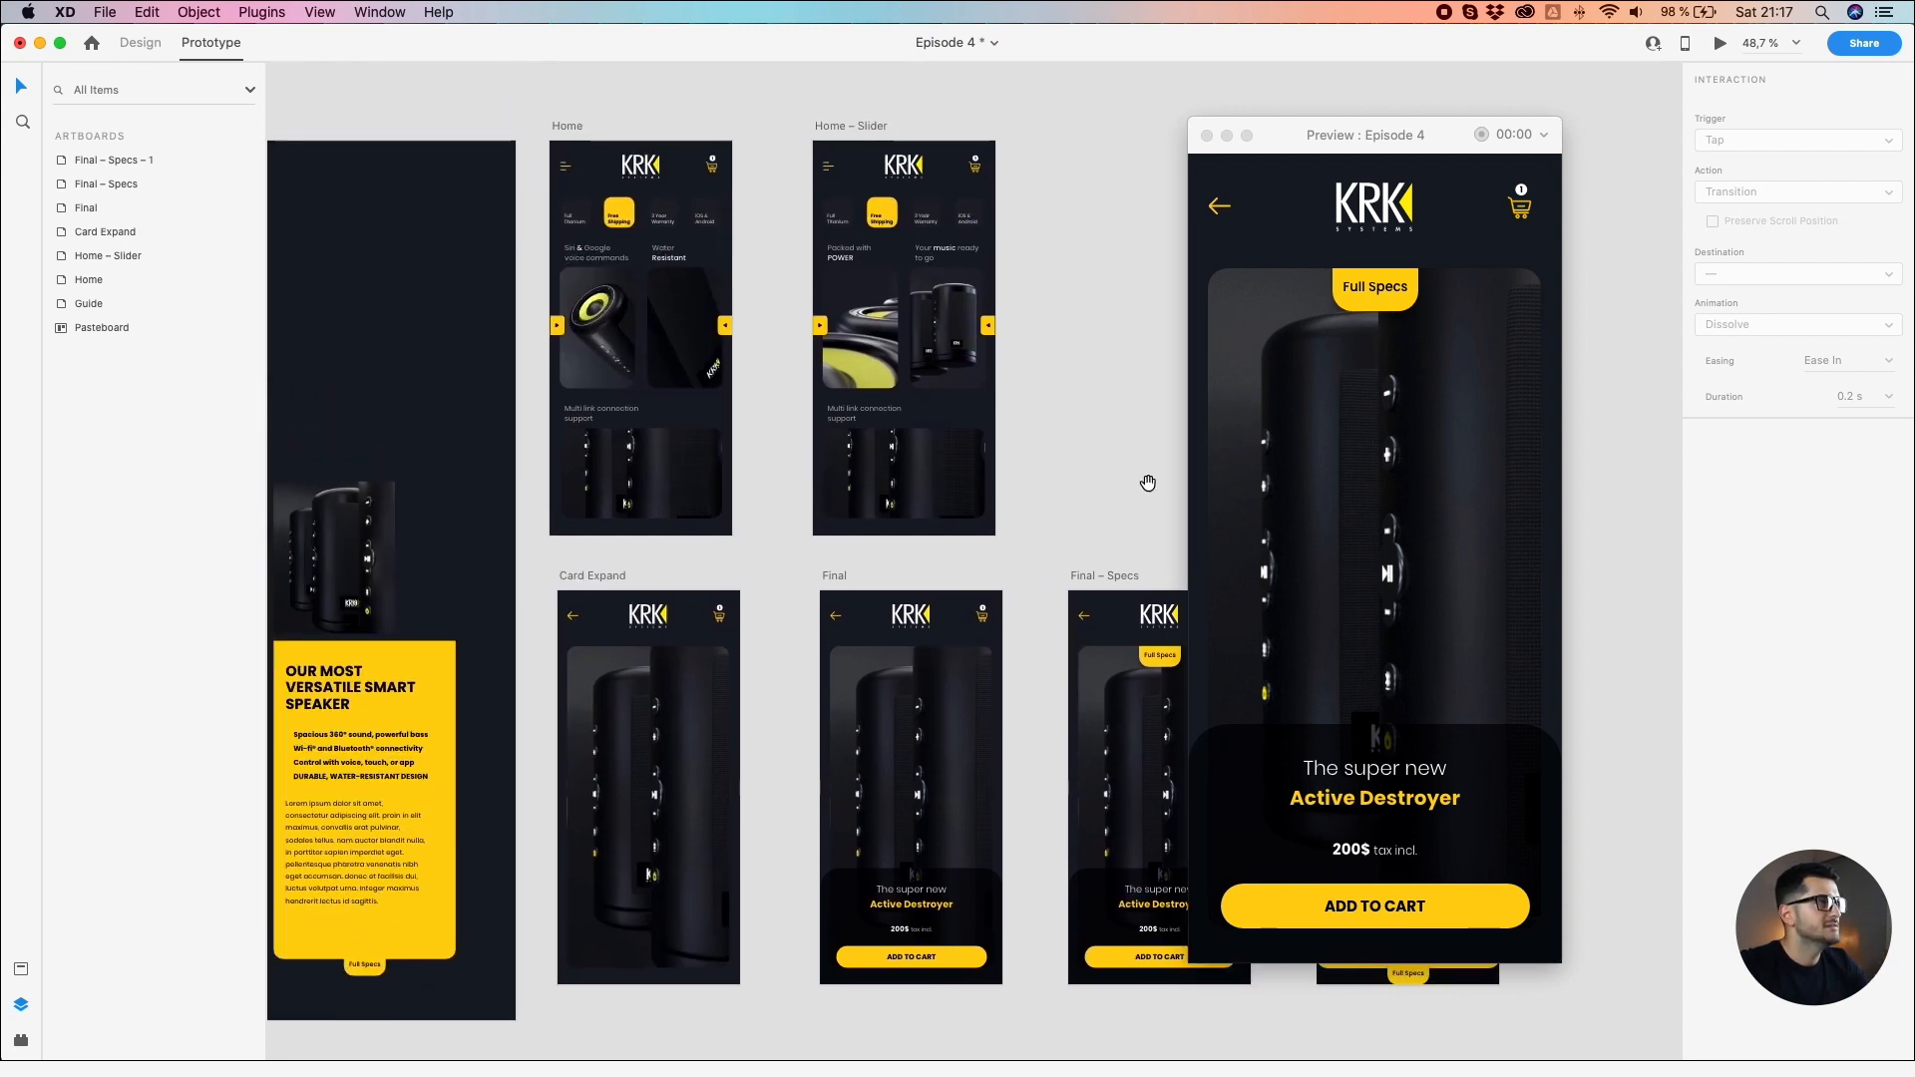
left_click(576, 127)
left_click_drag(1515, 571, 1196, 564)
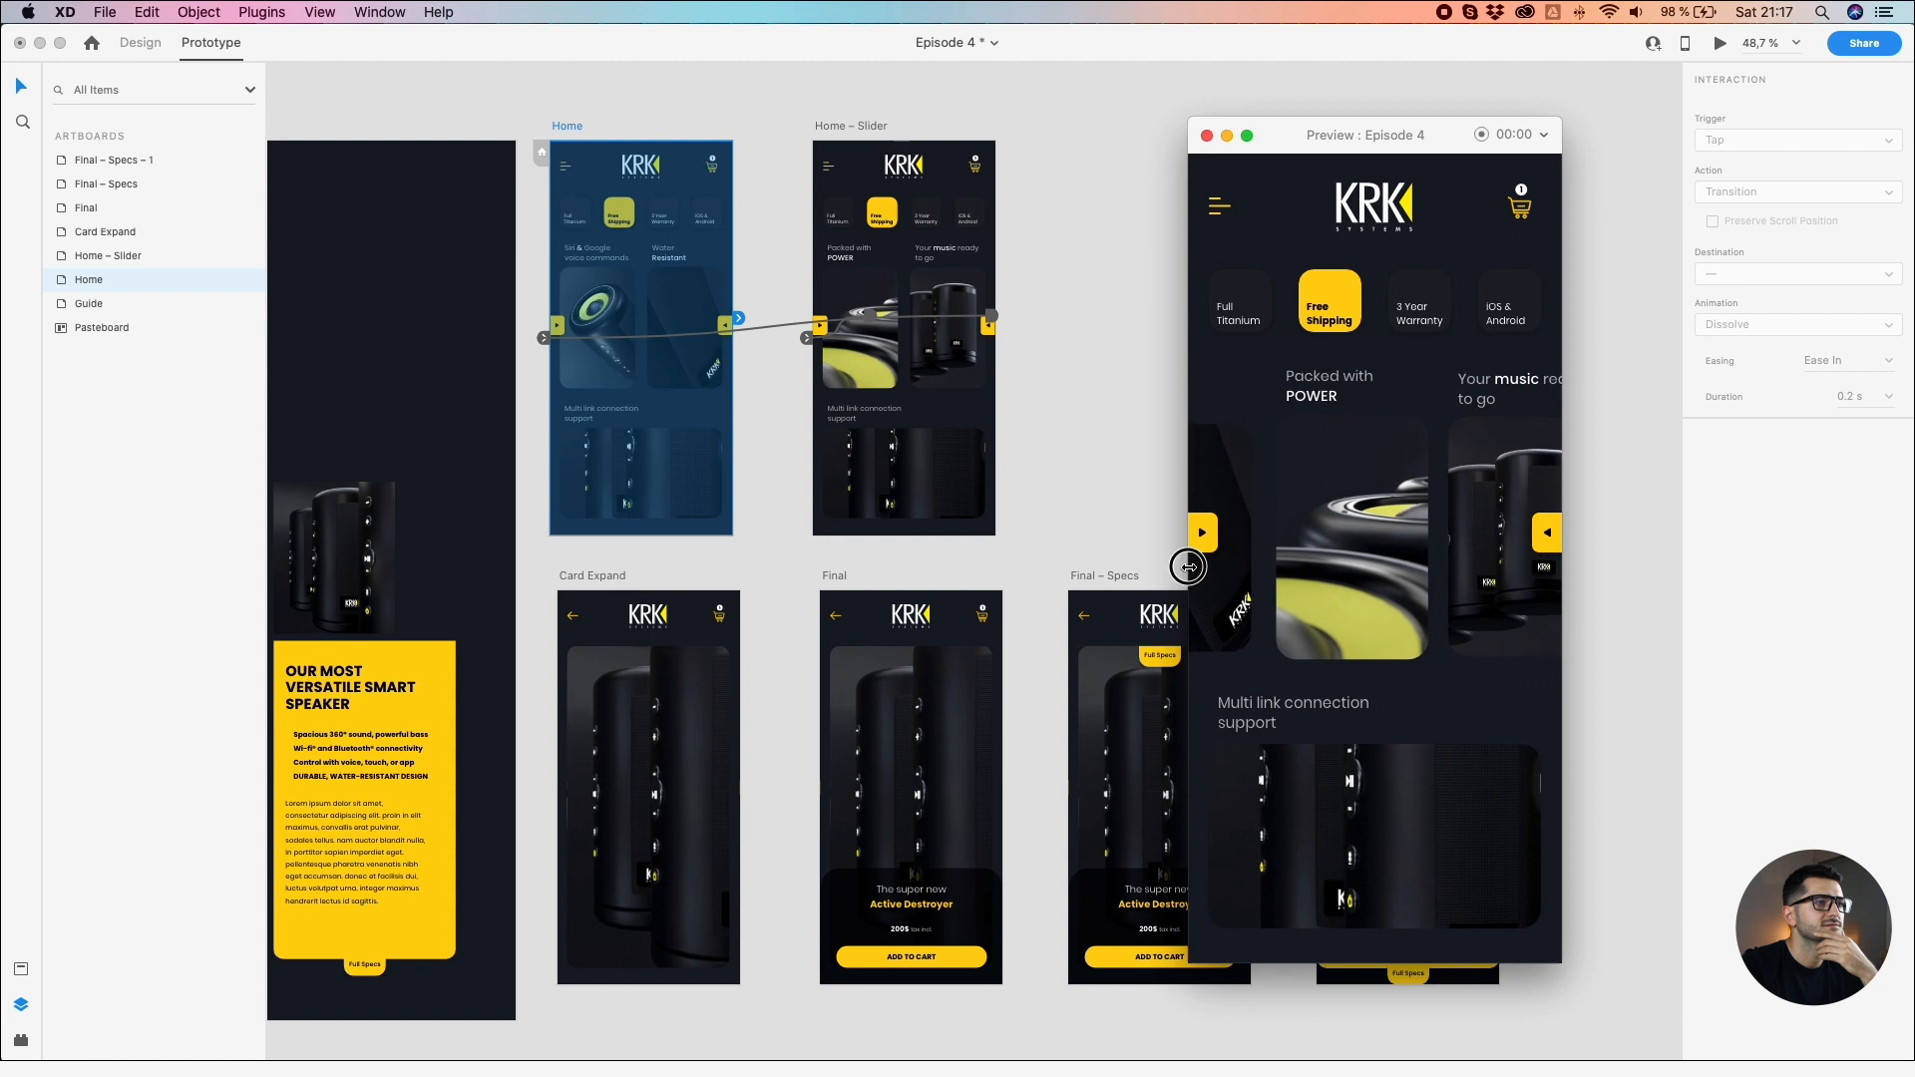
left_click(1322, 872)
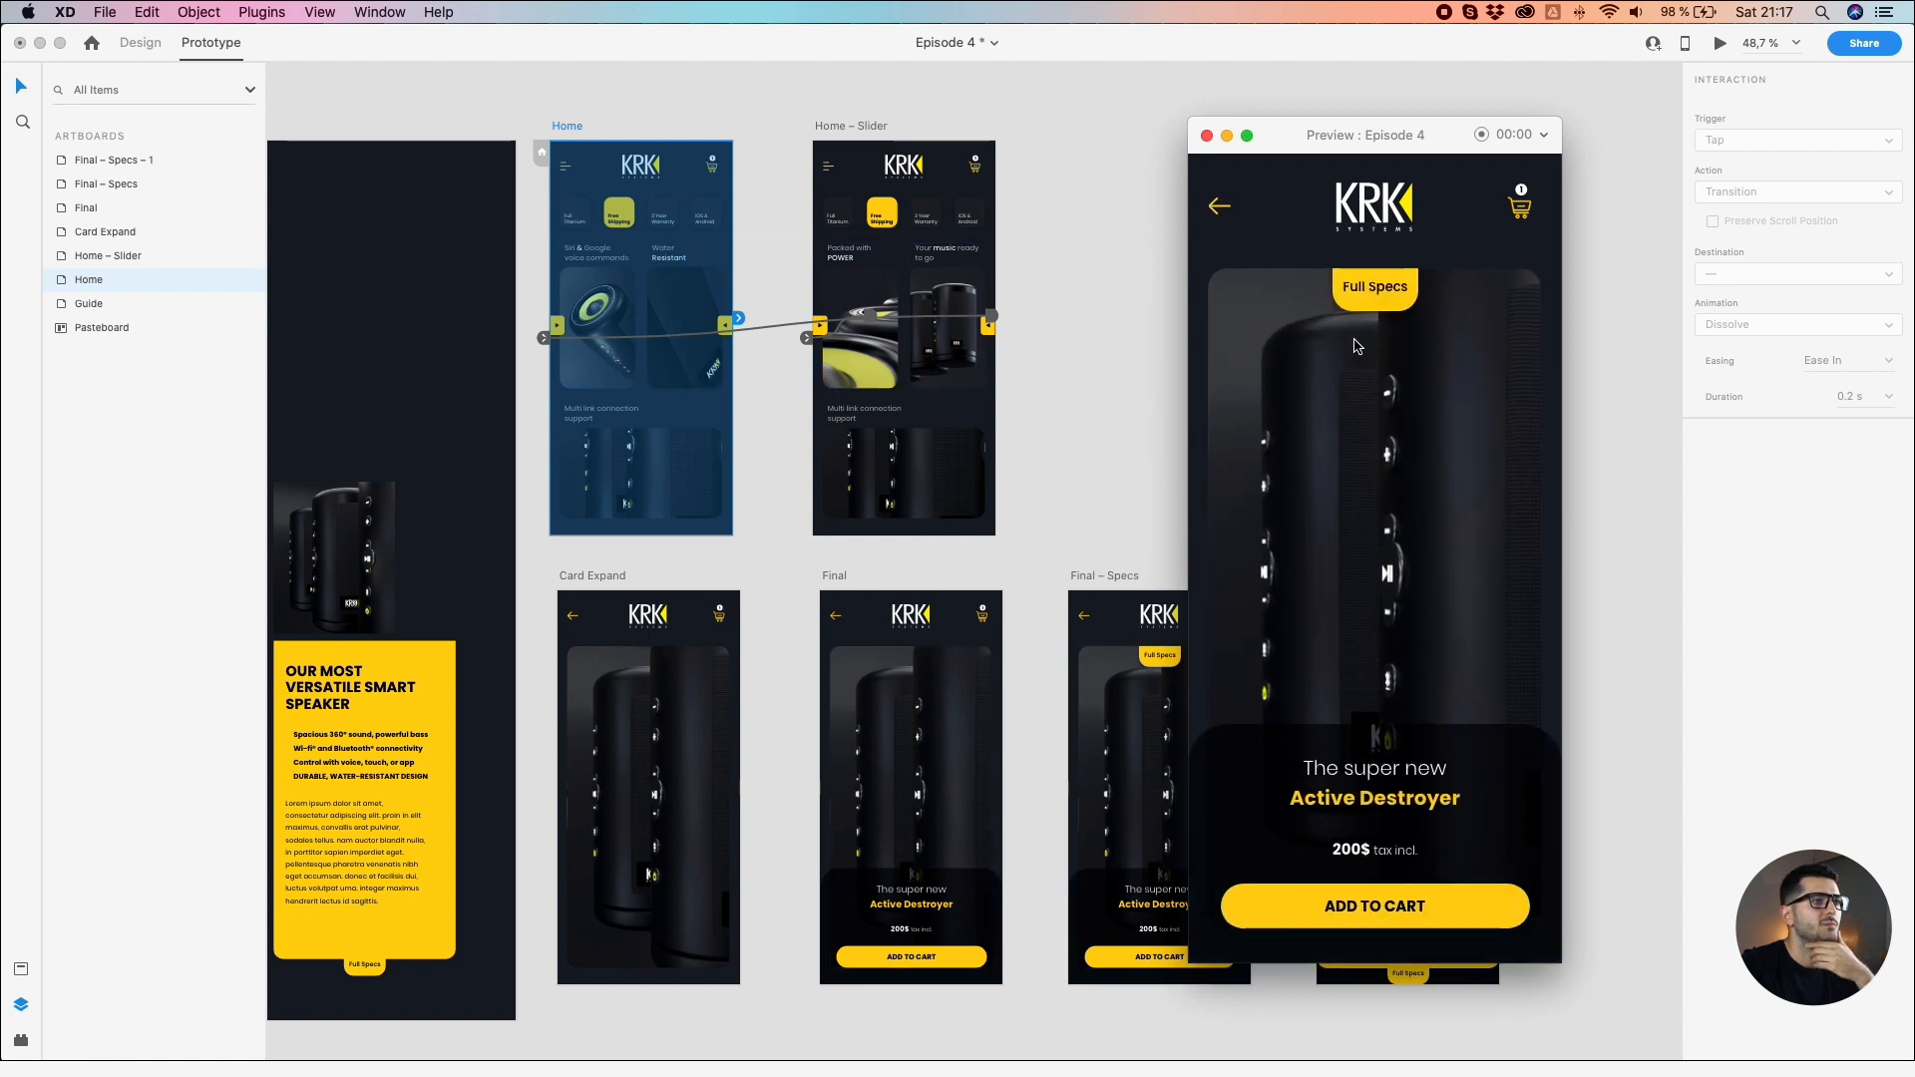
left_click(1371, 294)
left_click(1380, 961)
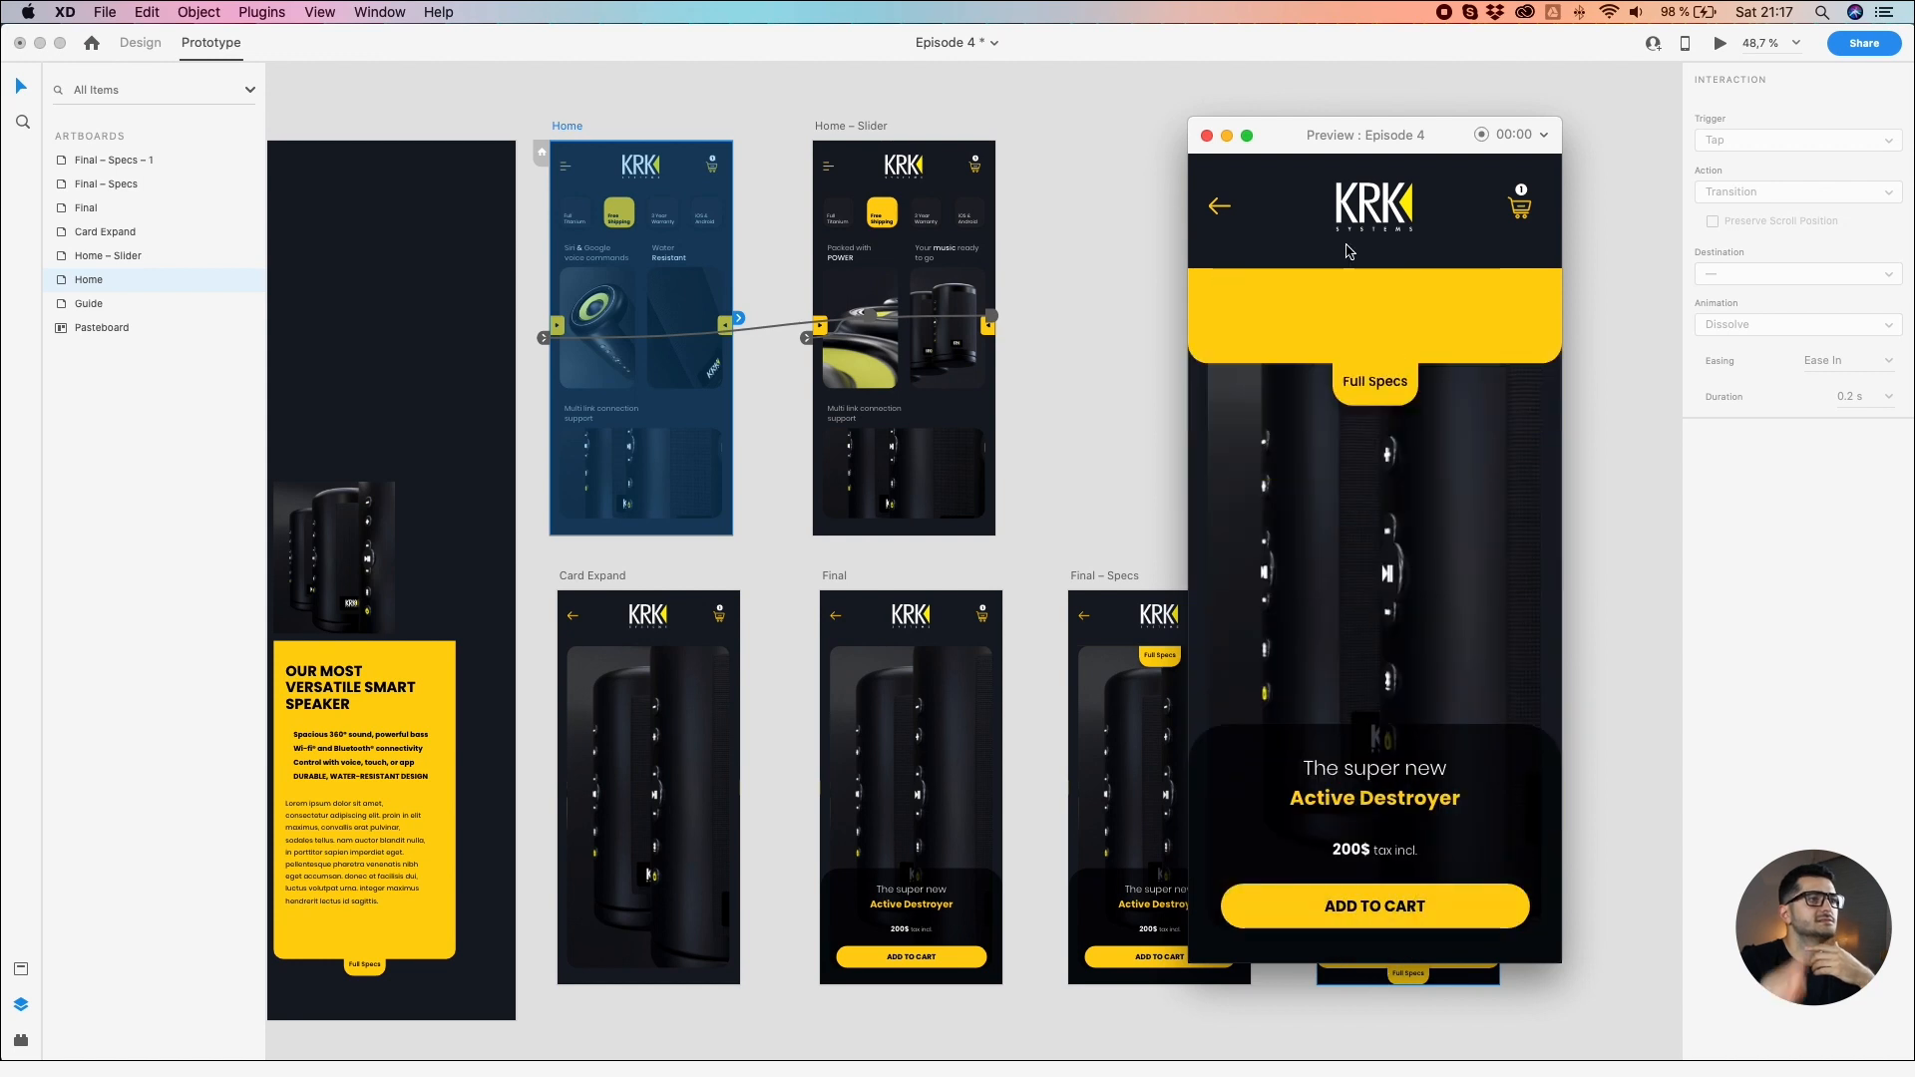